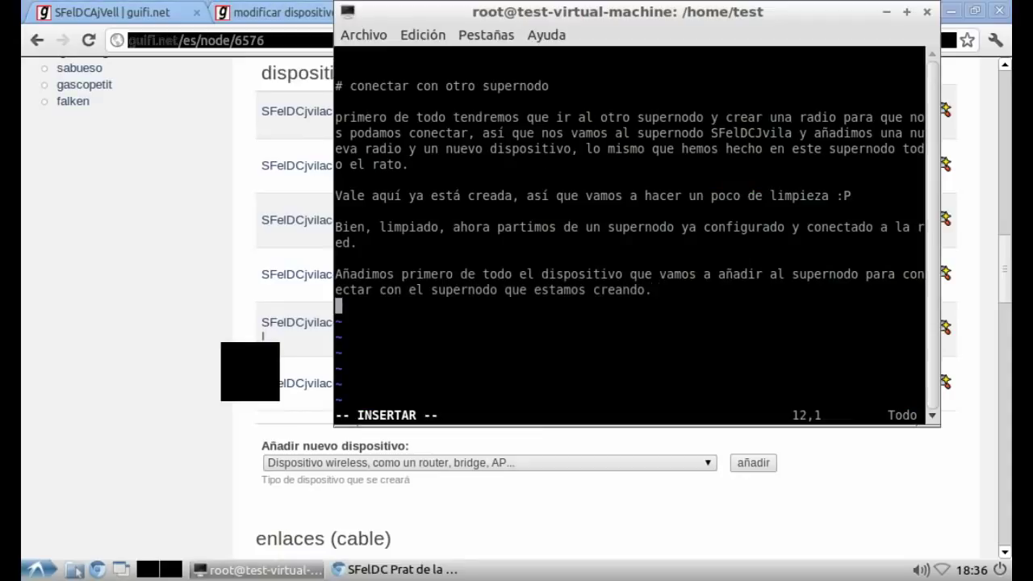
Step: Replace the vim notes with 'Acabamos de crear el dispositivo y no tiene IP, así que vamos a definirle la IP administrativa.'
key("Escape")
key("Up")
key("Up")
key("Up")
key("Up")
key("Up")
key("Up")
key("Up")
key("Up")
key("Up")
key("Up")
key("Up")
key("d")
key("d")
key("d")
key("d")
key("d")
key("d")
key("d")
key("d")
key("d")
key("d")
key("d")
key("d")
key("d")
key("d")
key("d")
key("d")
key("d")
key("d")
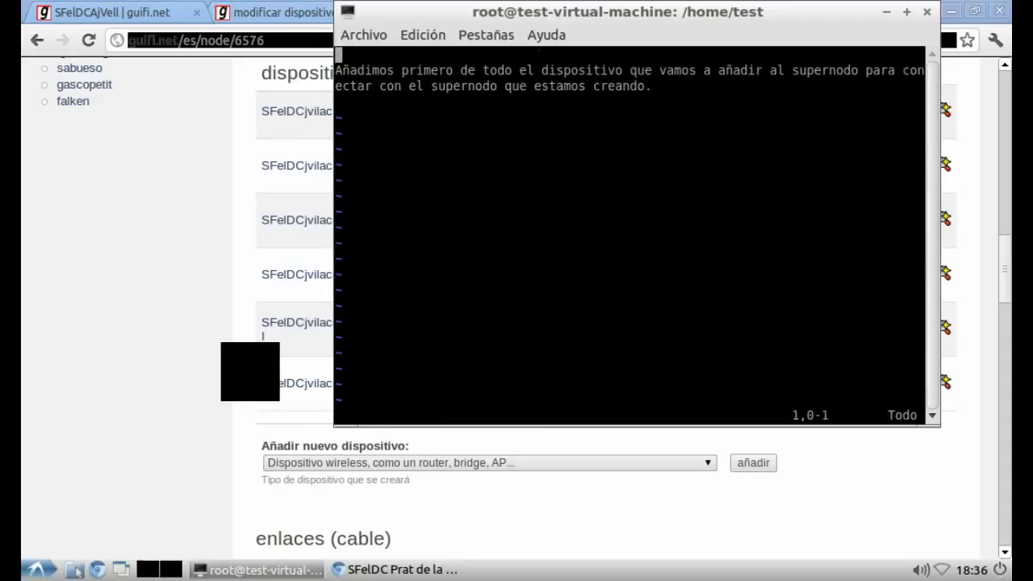
key("d")
key("d")
key("d")
key("d")
key("i")
key("Return")
type("A")
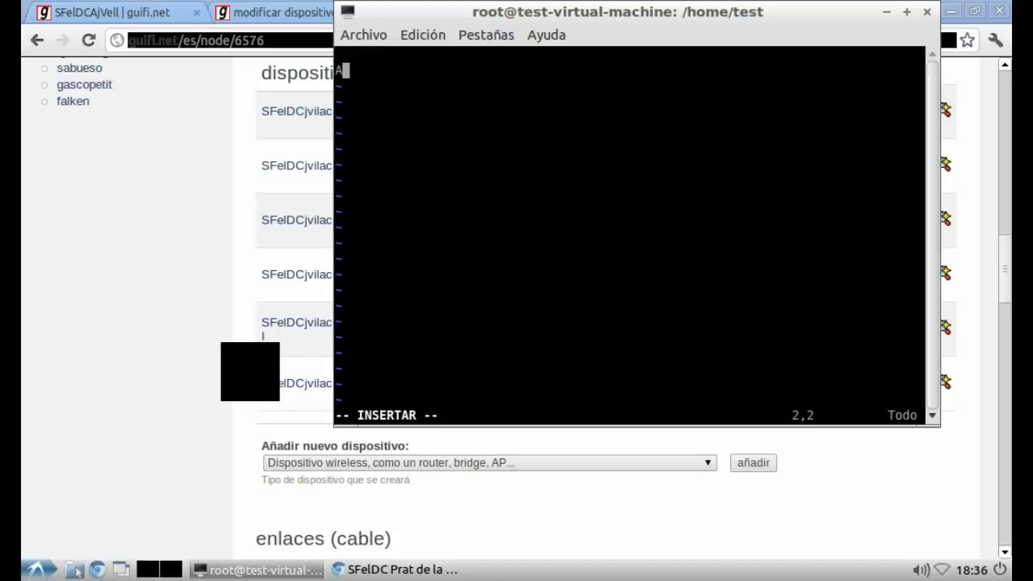
type("cabamos d")
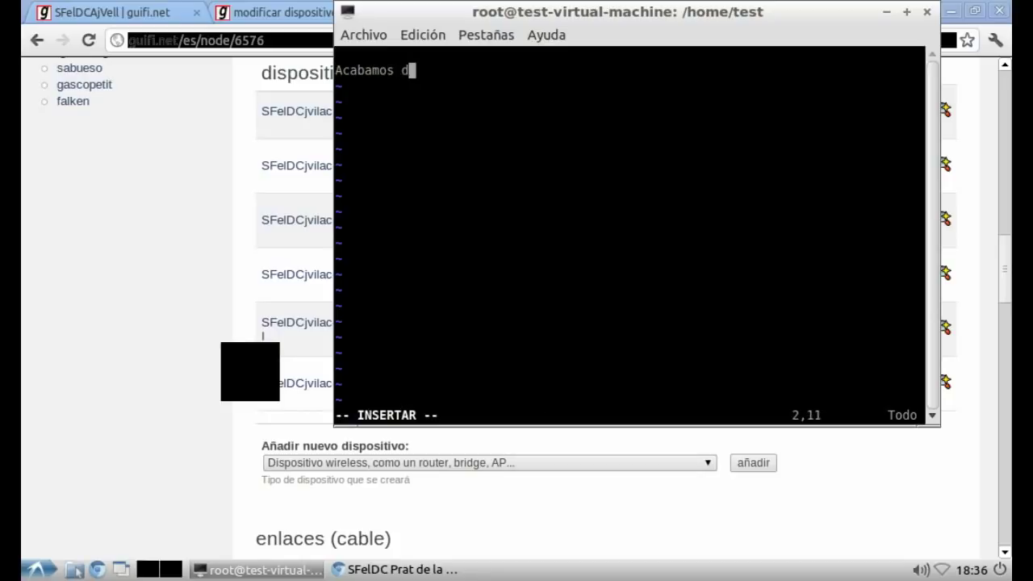
type("e crear el dispositivo y no tiene IP, así que vam")
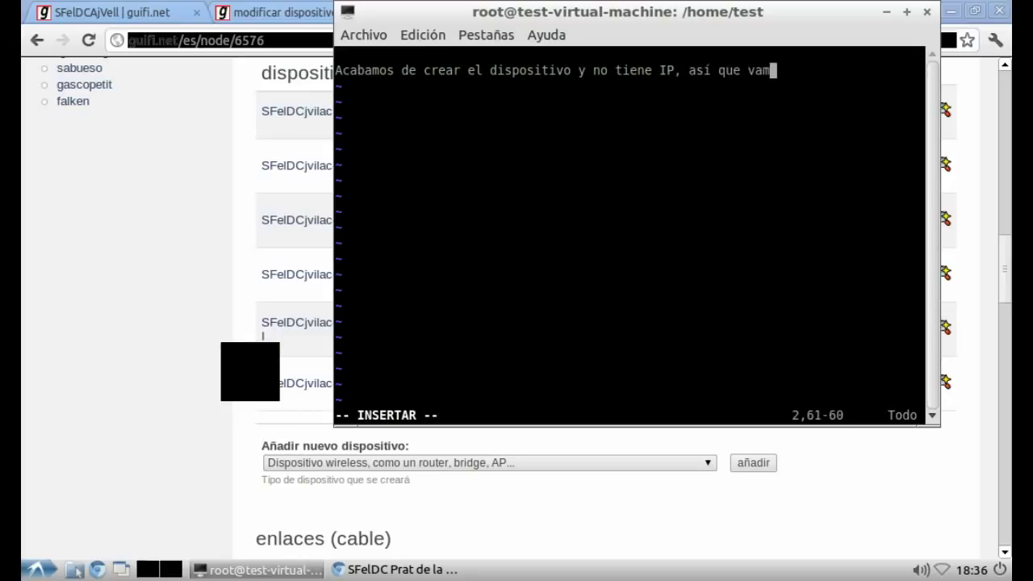
type("os a definirle la")
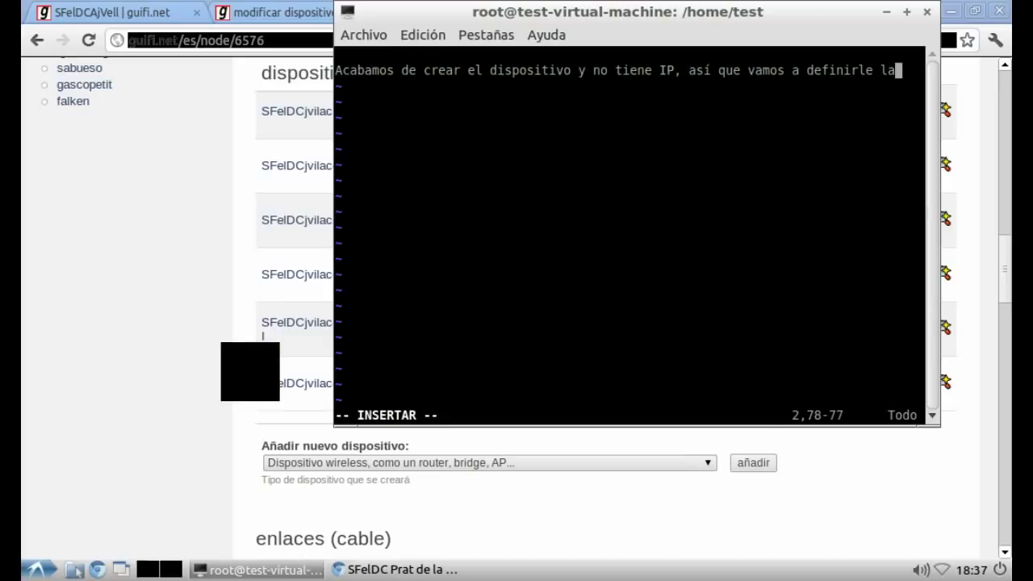
type(" IP administrativa.")
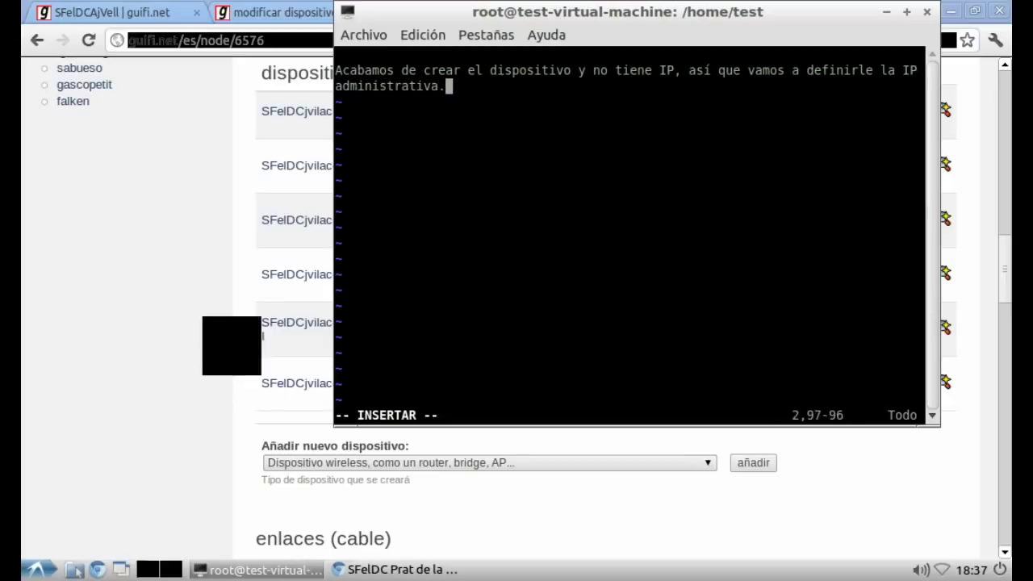
key("alt+Tab")
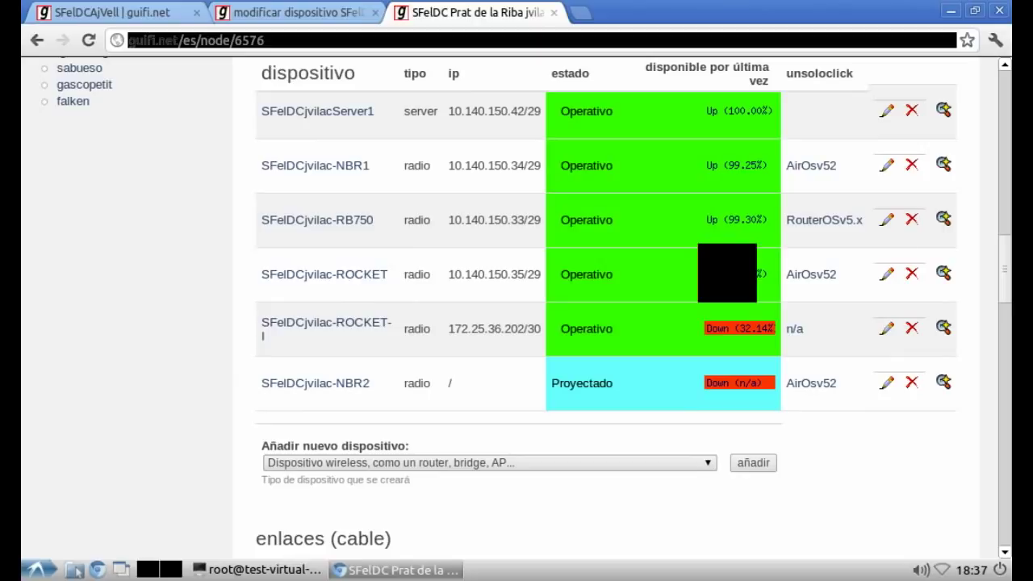
Step: On the RB750 wLan/Lan address 10.140.150.33, add a link to SFelDCjvilac-NBR2
left_click(888, 221)
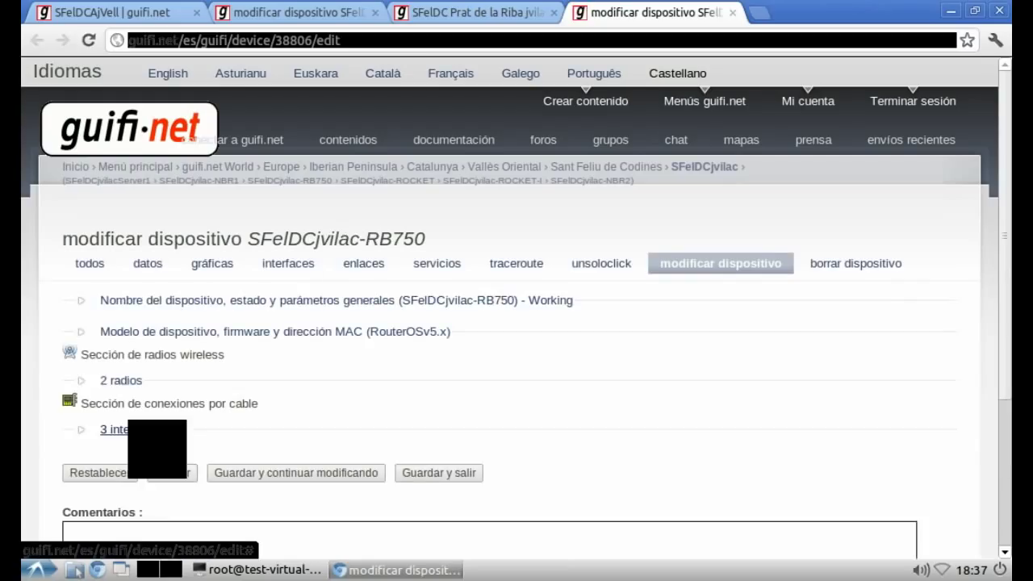
left_click(129, 429)
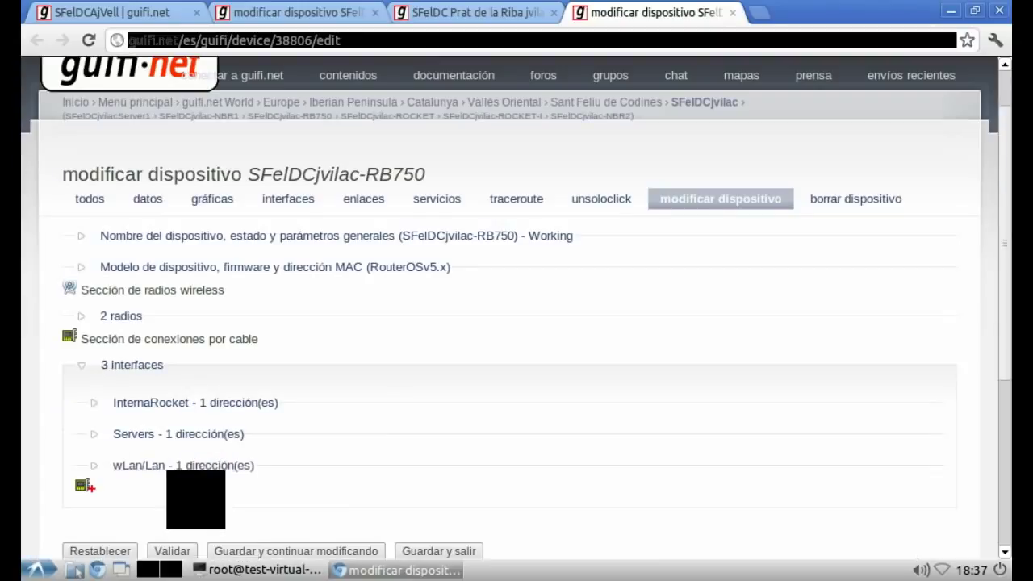
left_click(154, 465)
left_click(259, 483)
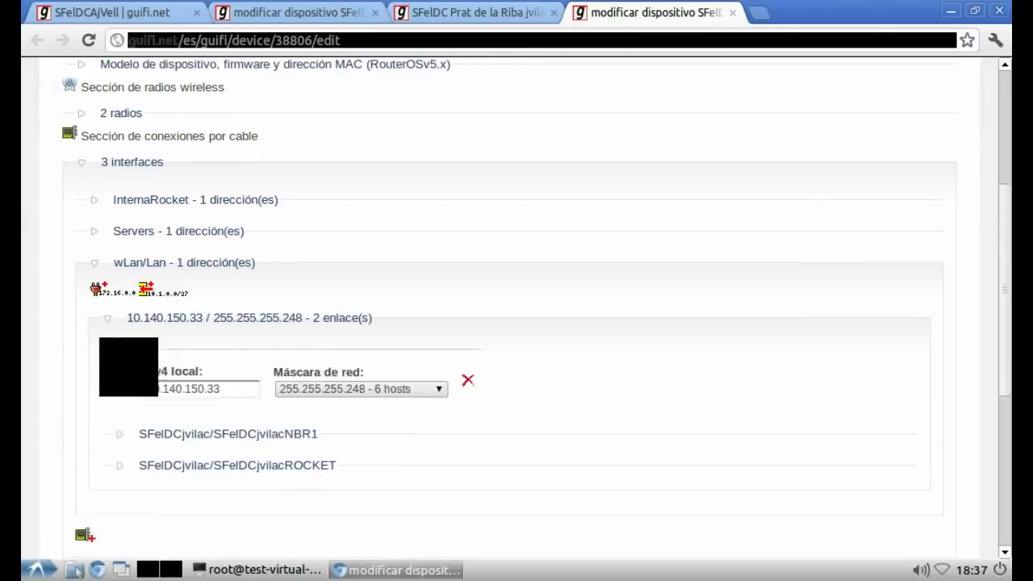
left_click(110, 346)
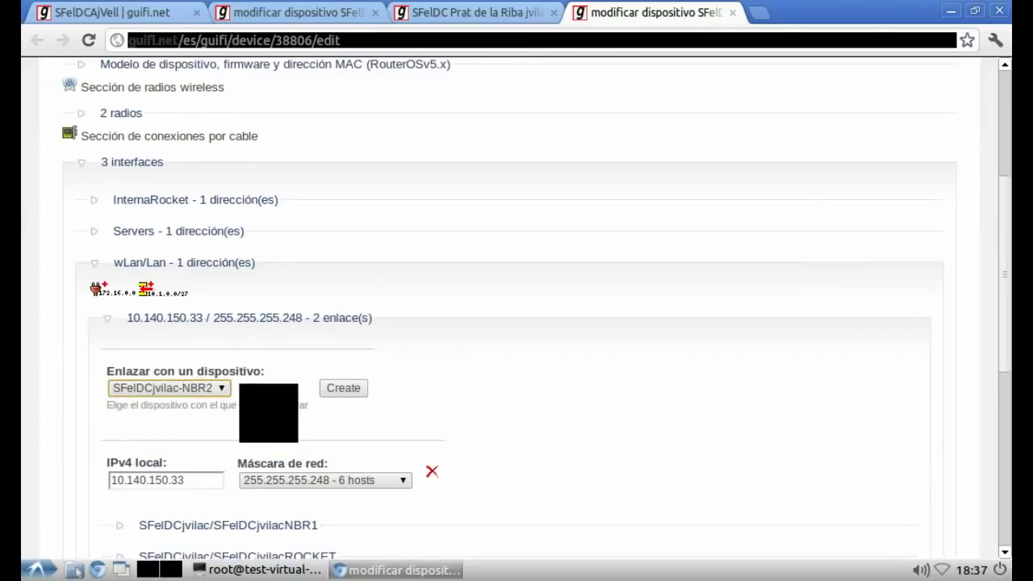
left_click(343, 388)
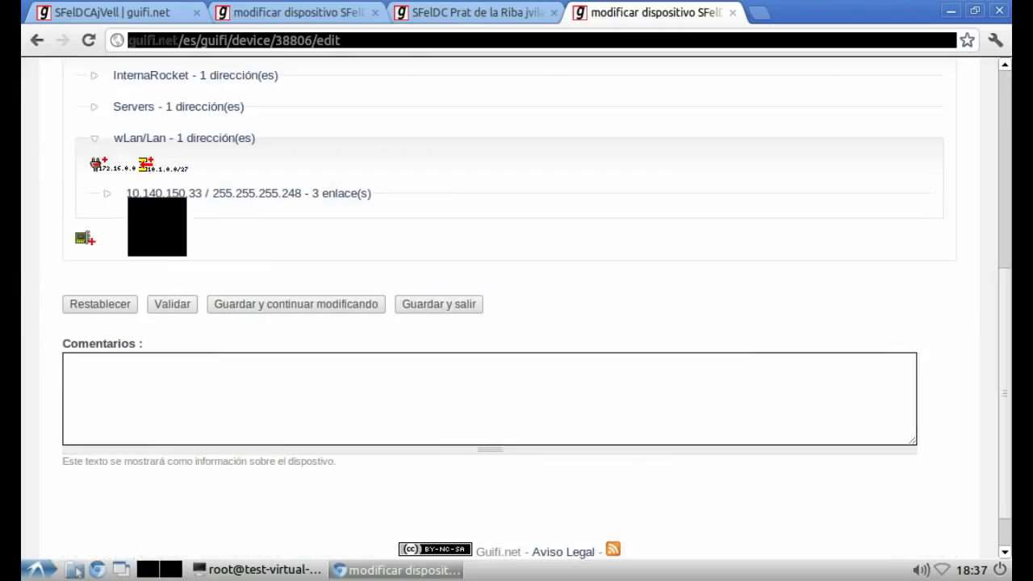
Step: Set the NBR2 link's remote interface to Lan, save, and reload the node page
left_click(131, 193)
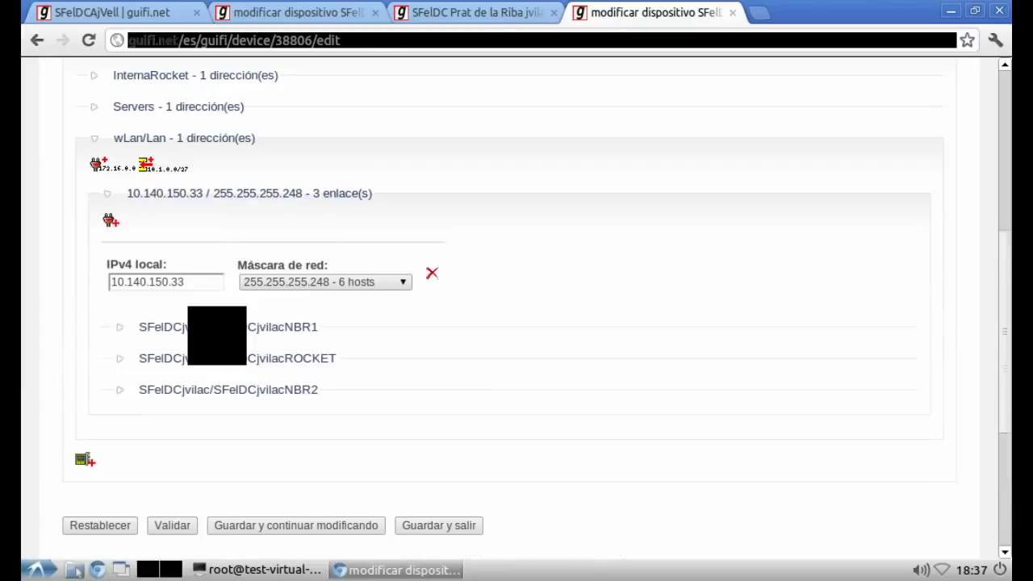
left_click(228, 390)
double_click(536, 457)
type("Lan")
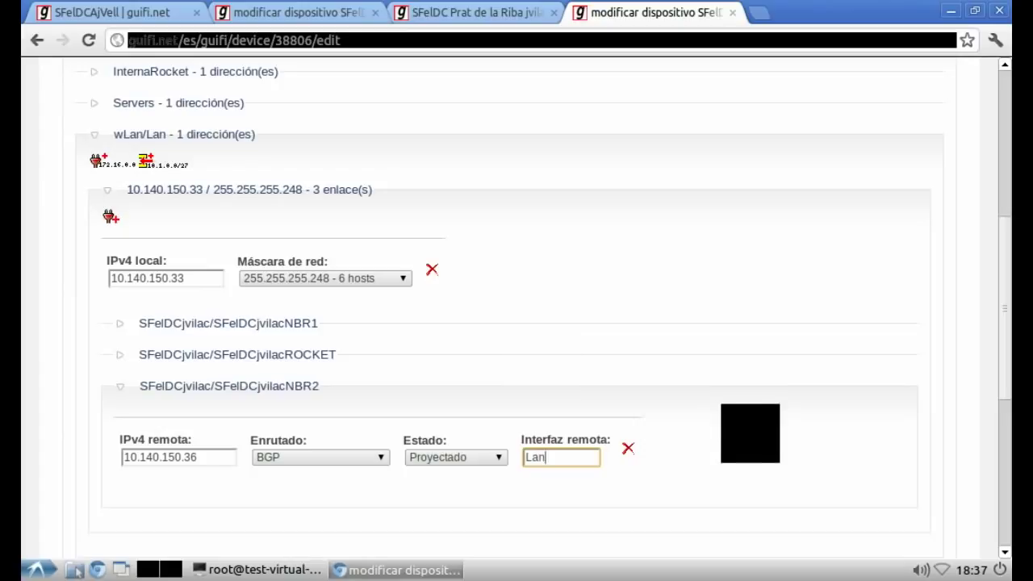
left_click(720, 401)
scroll(629, 442, "down", 3)
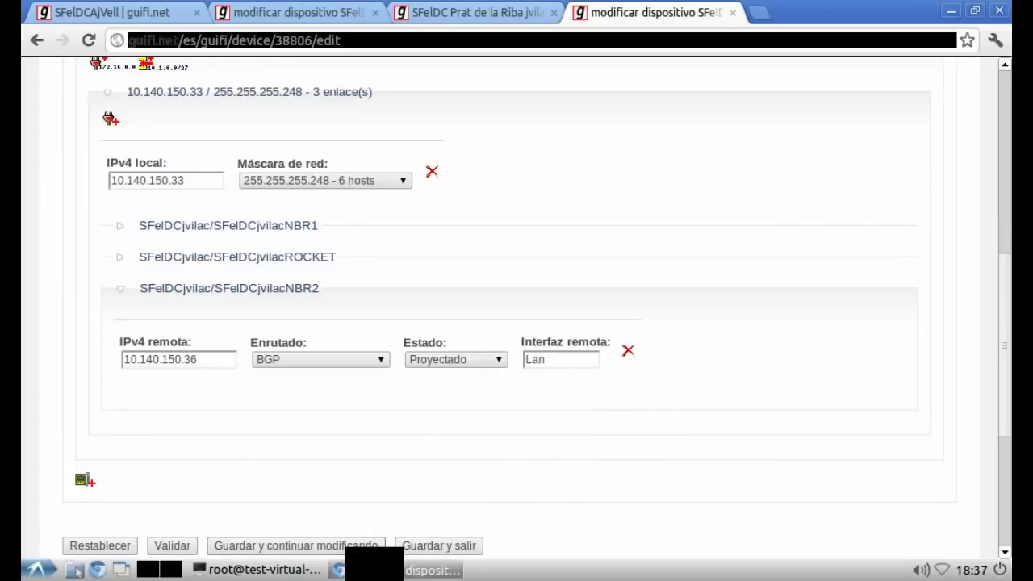
left_click(371, 545)
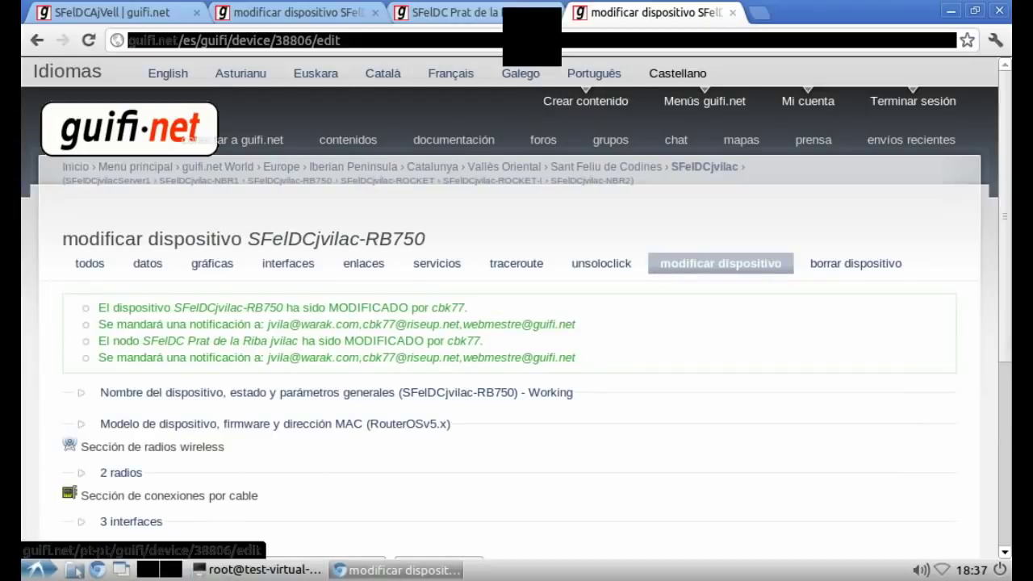
left_click(525, 12)
key("F5")
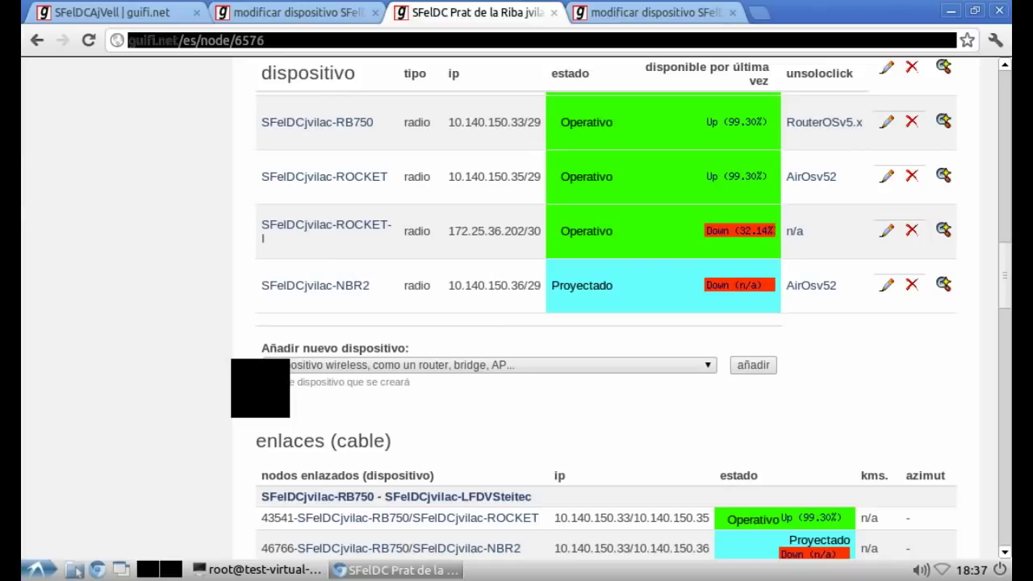
Step: Add vim notes 'Ahora ya tiene IP :D' and that the radio goes on the existing supernode
key("alt+Tab")
key("Return")
key("Return")
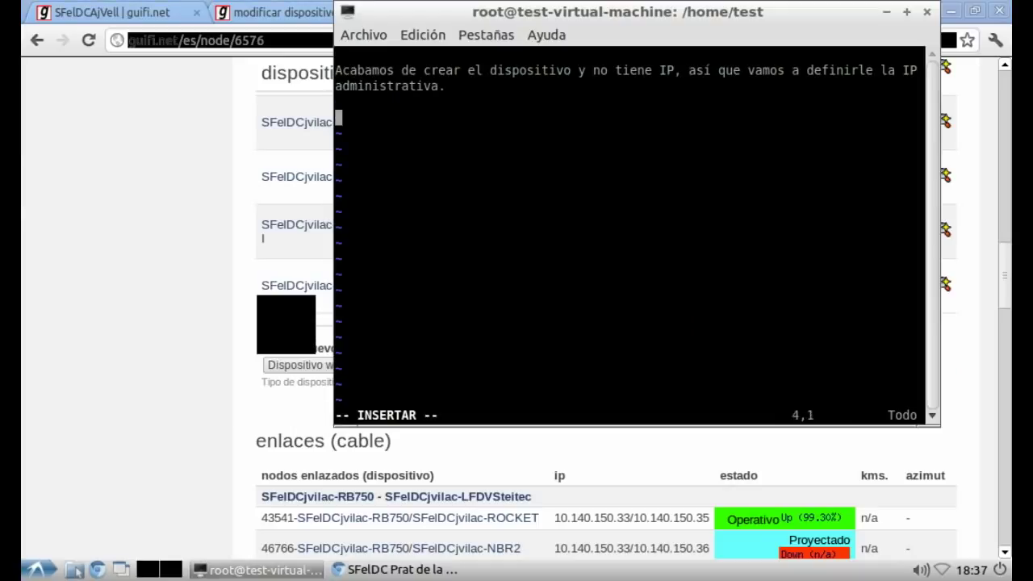
type("Ahora ya")
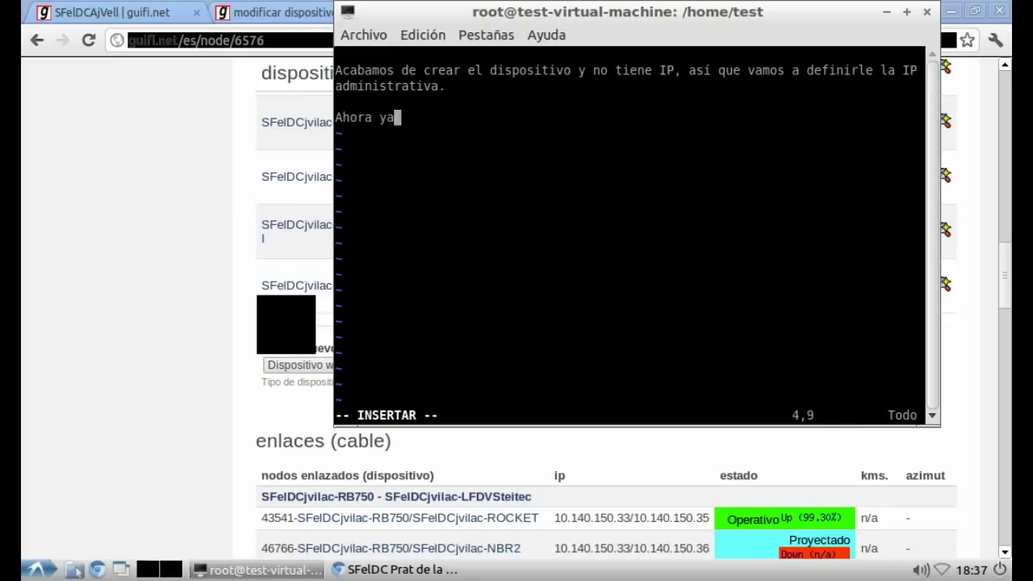
type(" tiene IP :D")
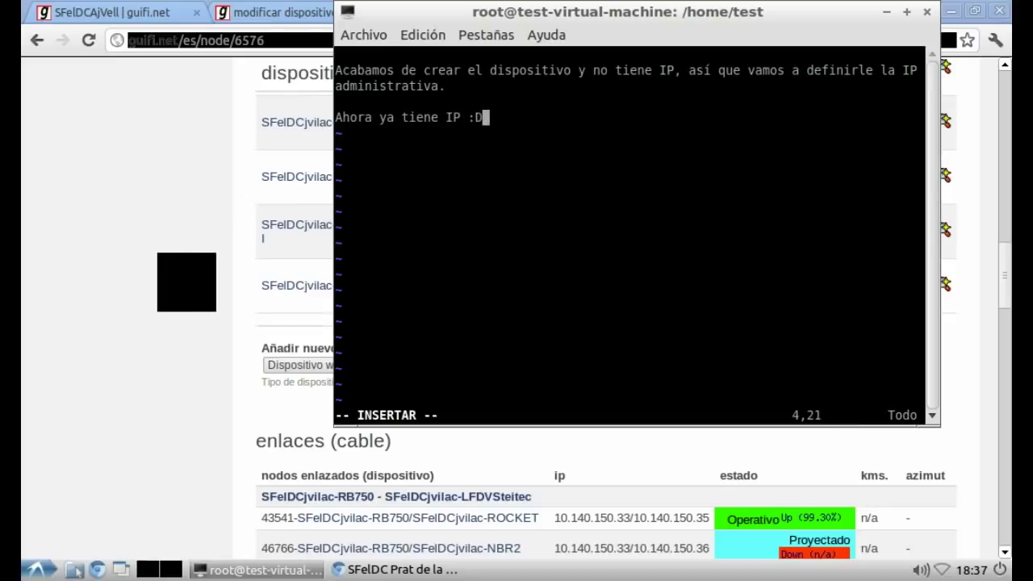
key("Return")
key("Return")
type("Vamos a añadir la radio para que se conecte el supernodo ")
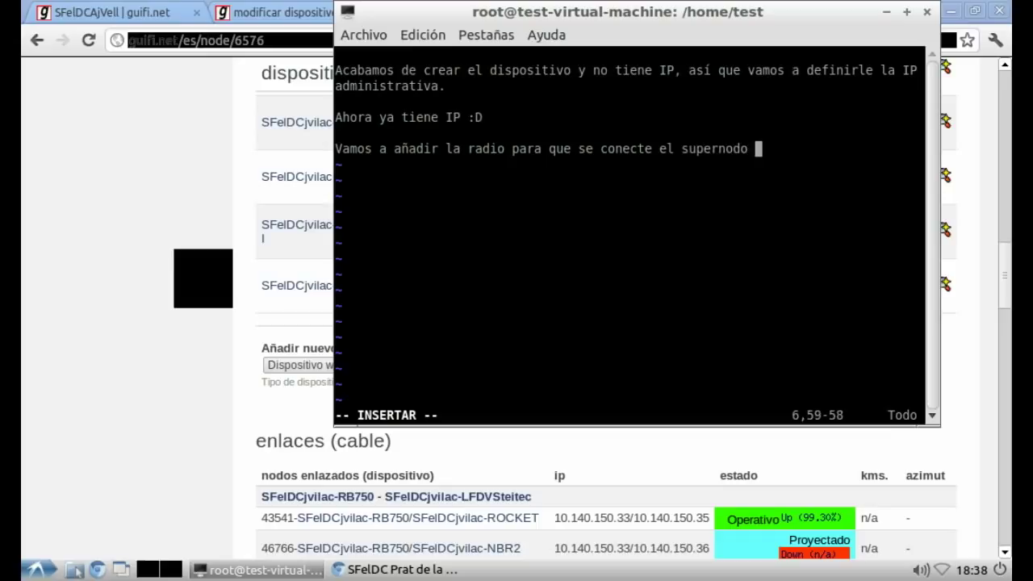
type("nuevo que es")
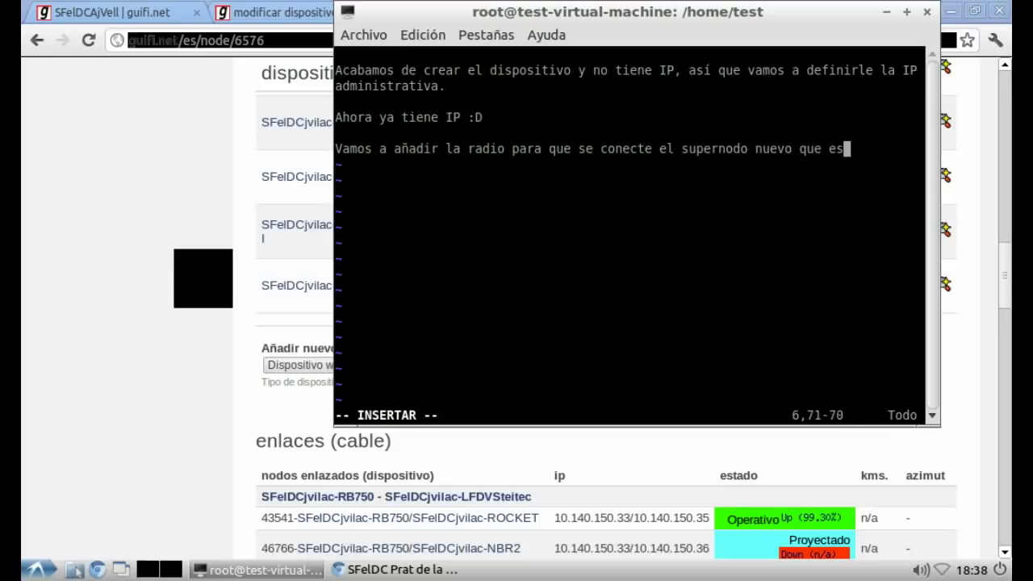
type("tamos creando.")
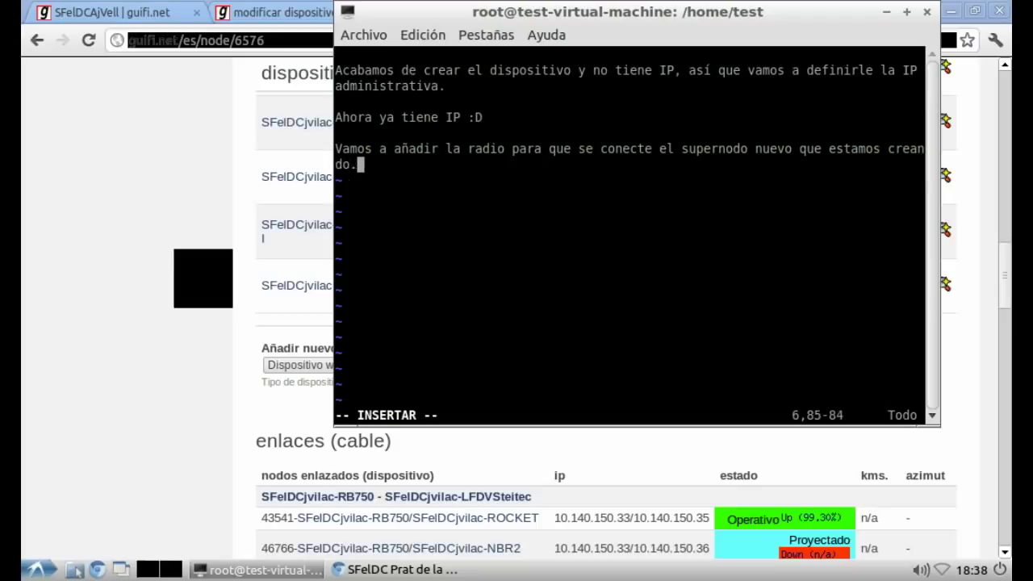
type(" Es lo mismo que hemos ")
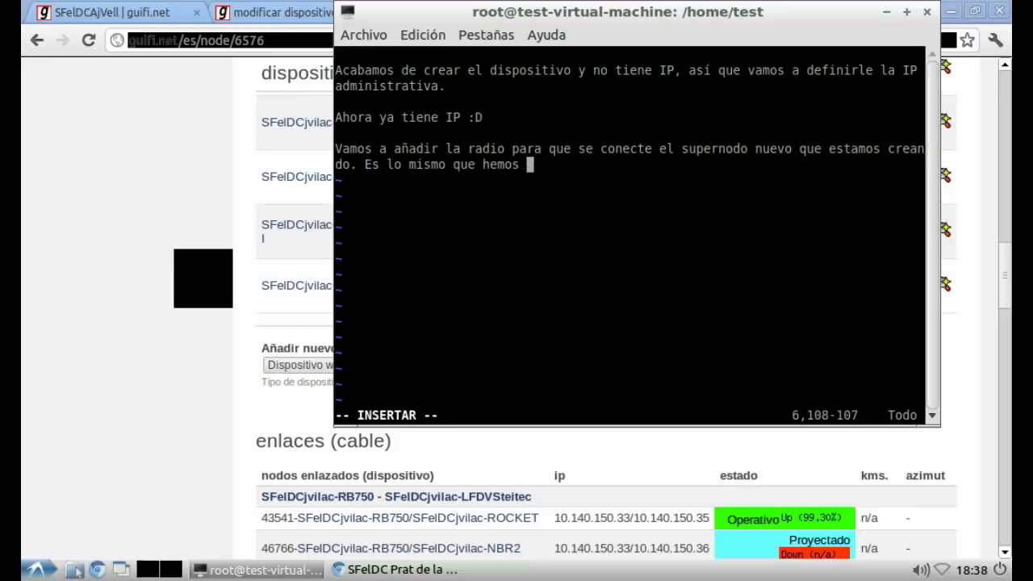
type("hecho hasta ahora, crear una nueva radio en el supernodo (r")
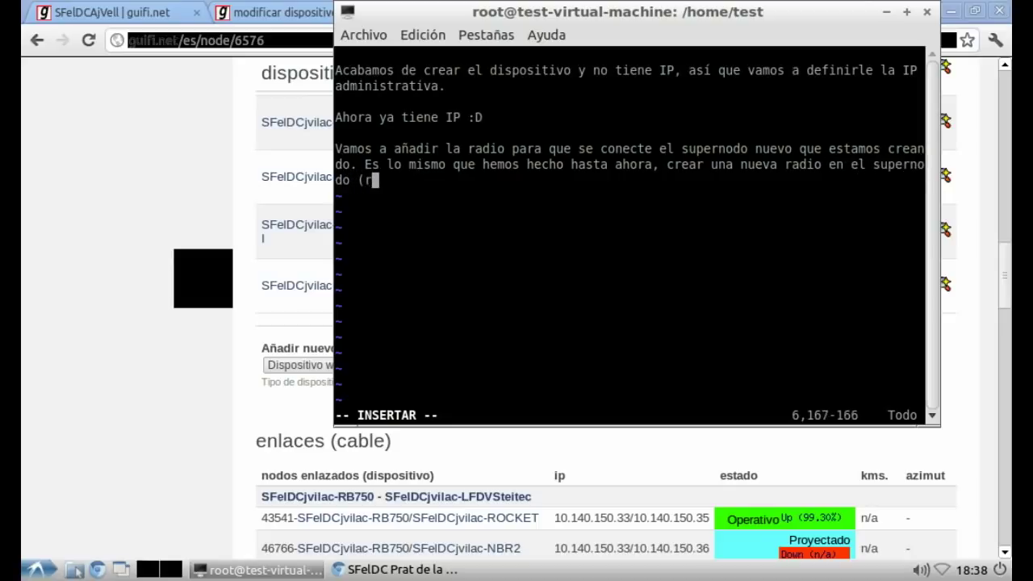
type("ecordad qeu es")
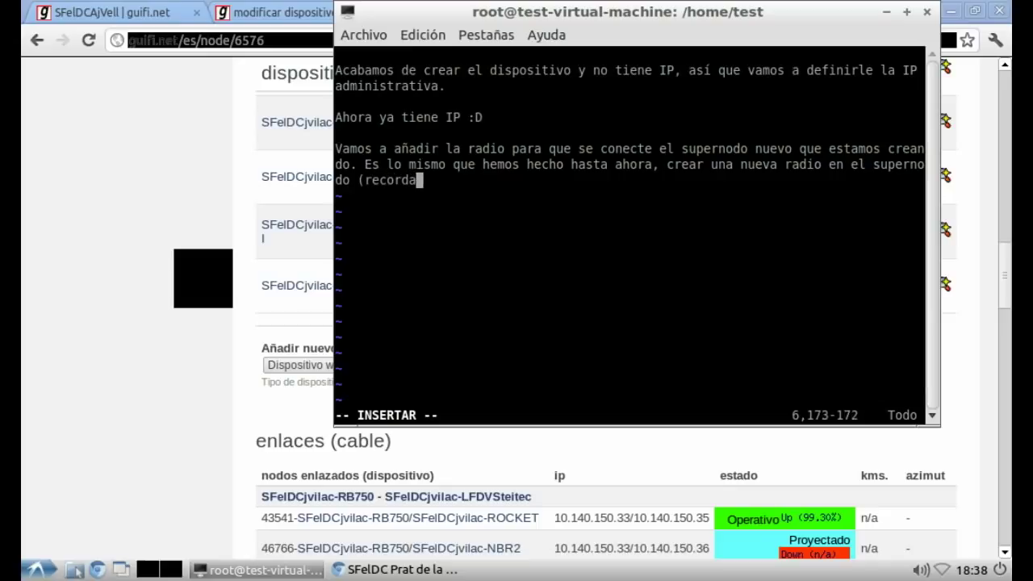
key("BackSpace")
key("BackSpace")
key("BackSpace")
key("BackSpace")
key("BackSpace")
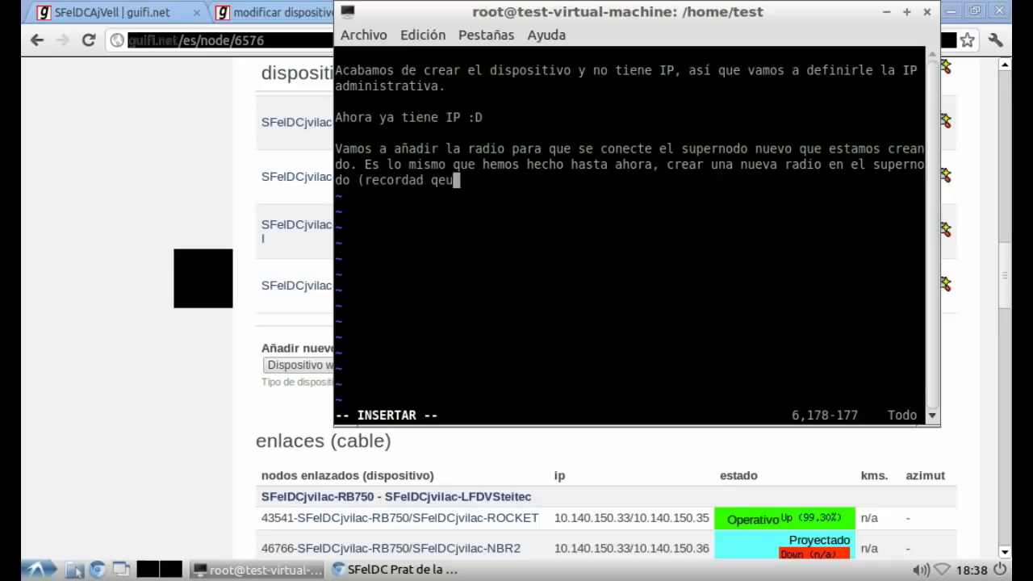
type("ue estamos ")
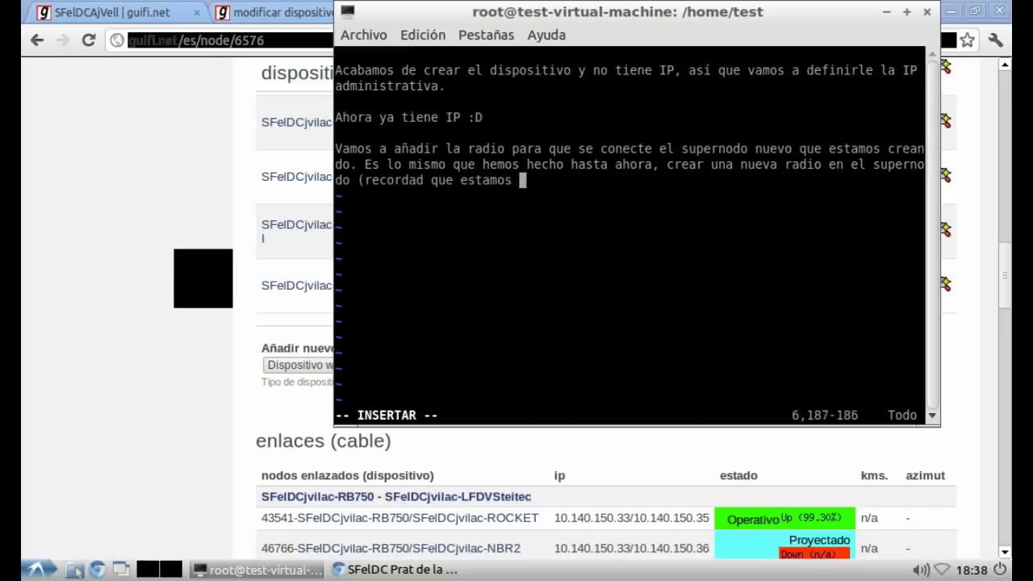
type("añadiendo la")
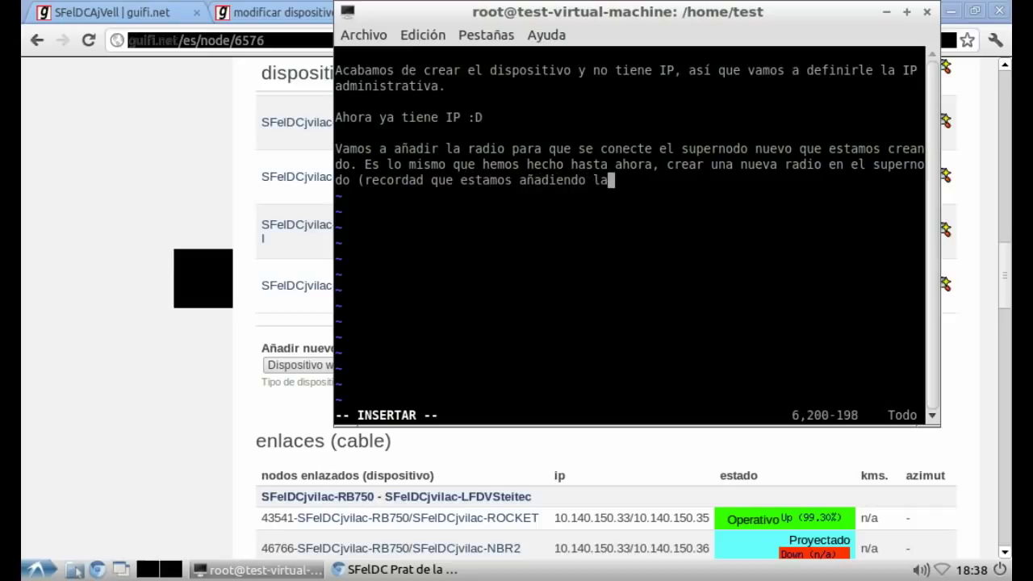
type(" radio en el su")
type("perno")
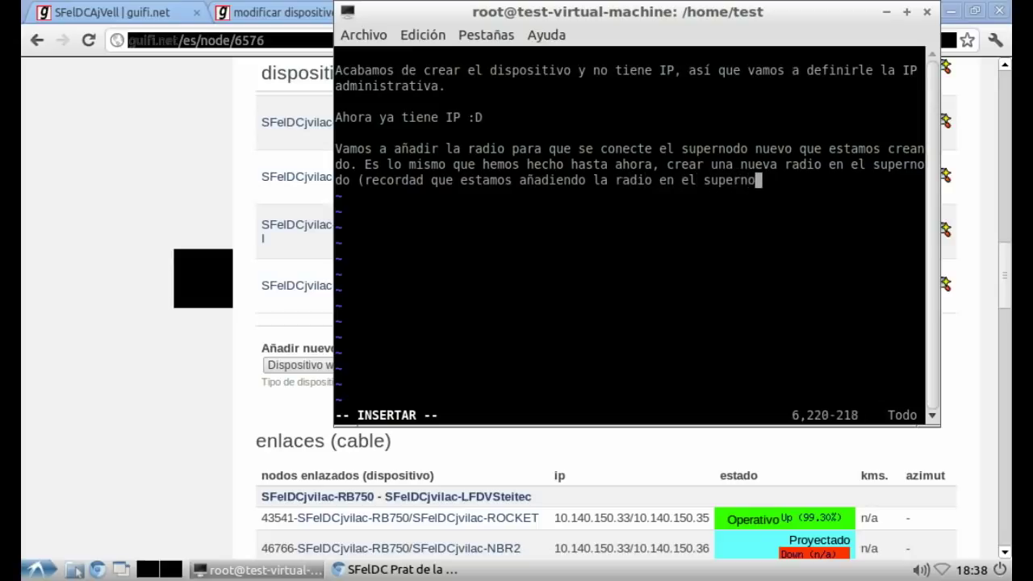
type("do ya existente)")
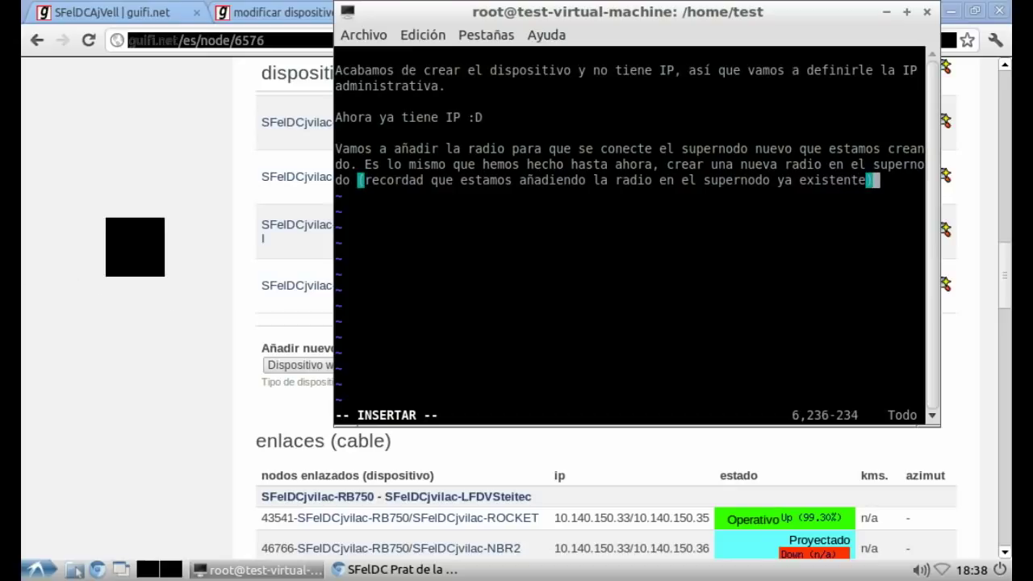
key("alt+Tab")
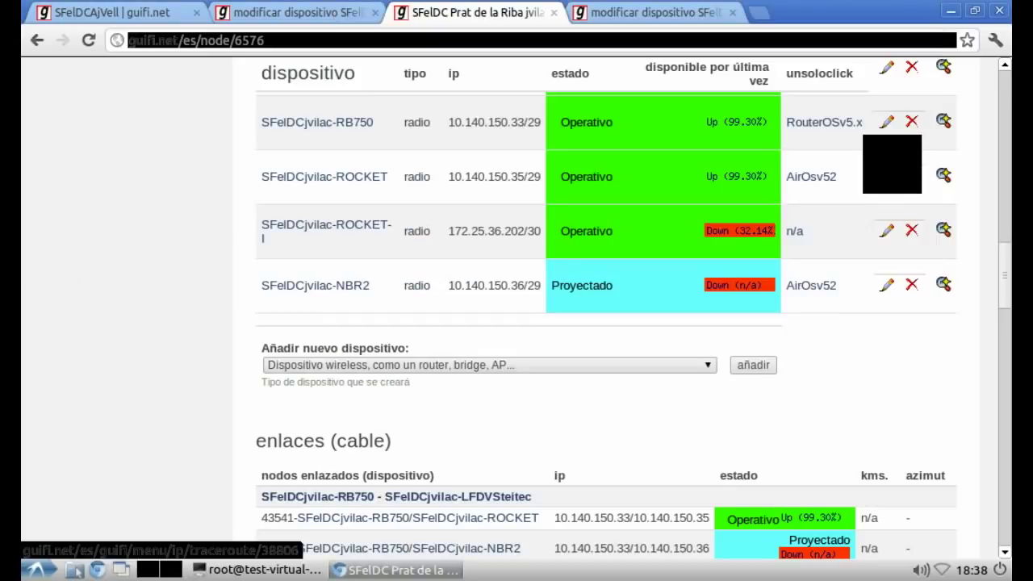
Step: Close the leftover tab and add a new 'AP o AP con WDS' radio to the RB750
left_click(732, 12)
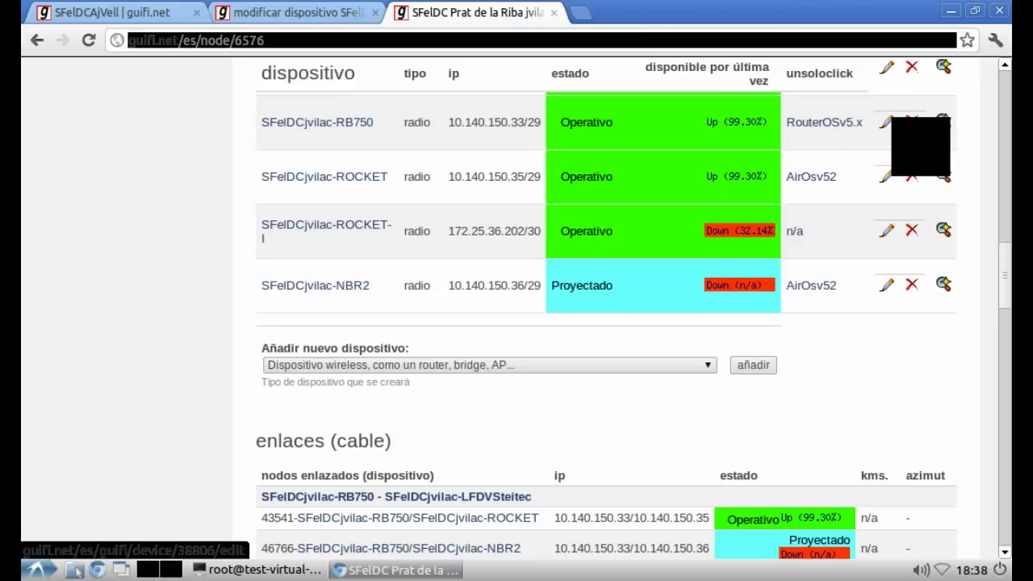
left_click(886, 122)
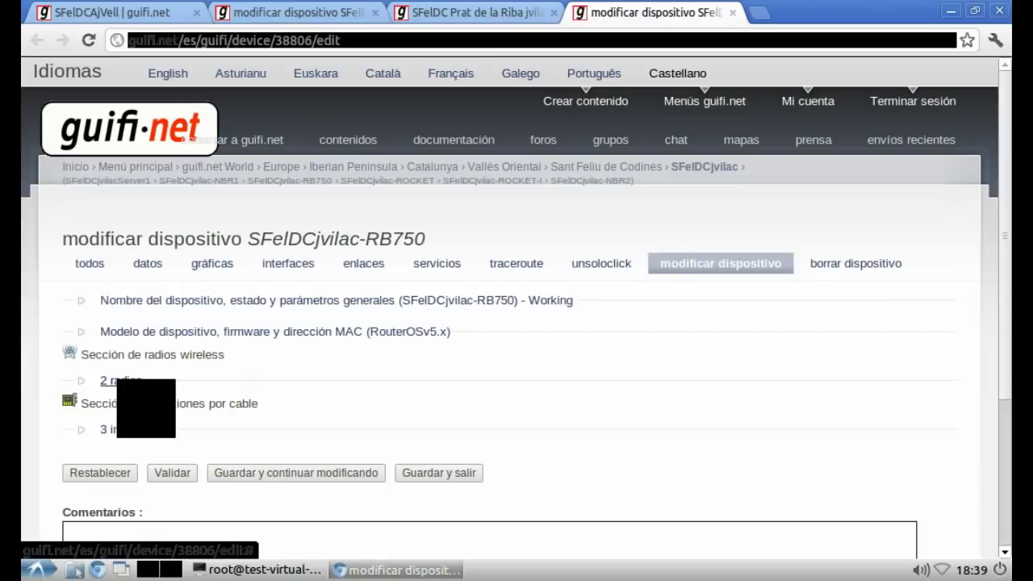
left_click(121, 380)
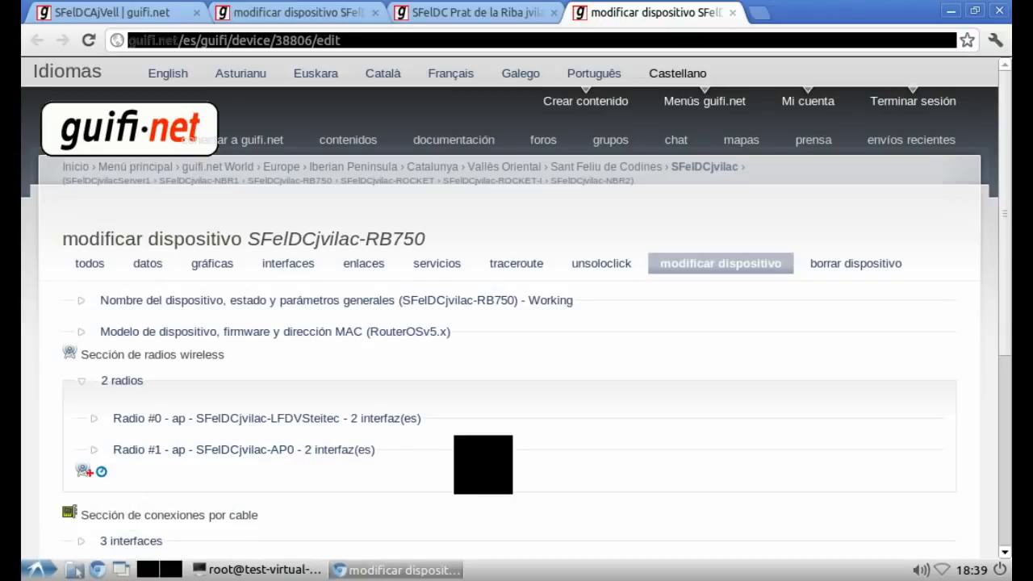
left_click(150, 519)
left_click(146, 519)
left_click(282, 518)
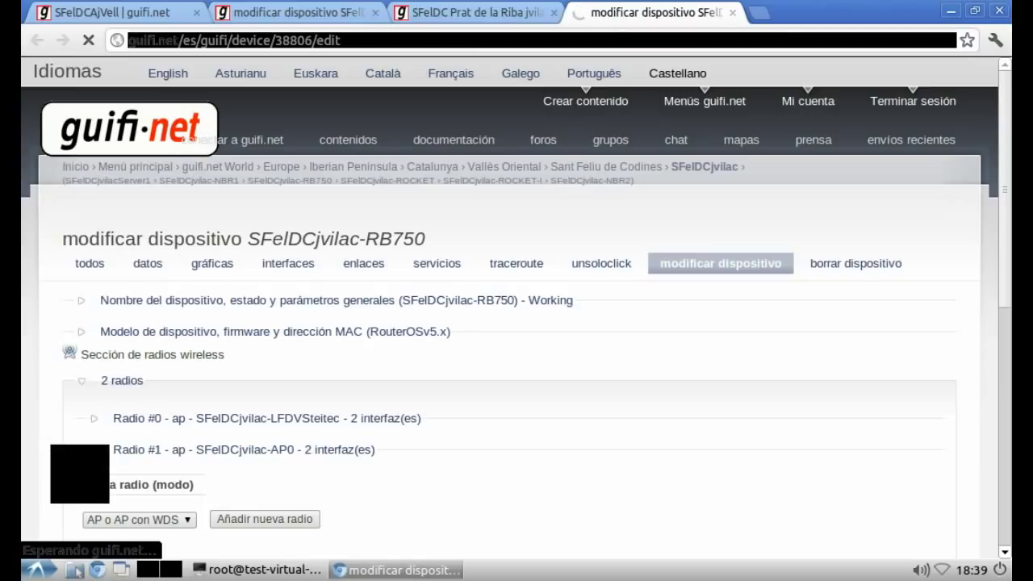
Step: Paste the radio's MAC address and set the SSID to SFelDCAjVell-JvilaC
scroll(517, 323, "down", 3)
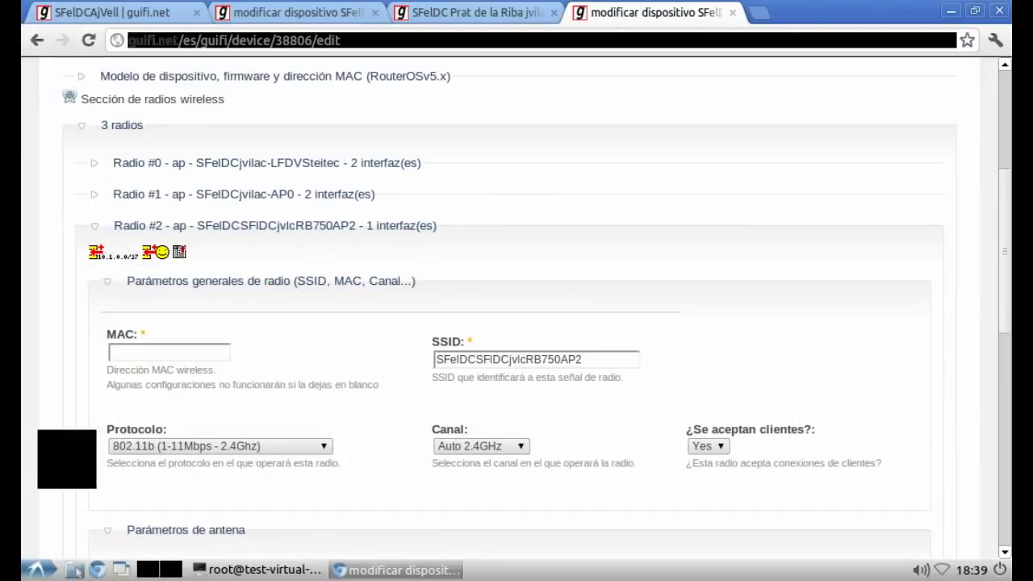
right_click(189, 352)
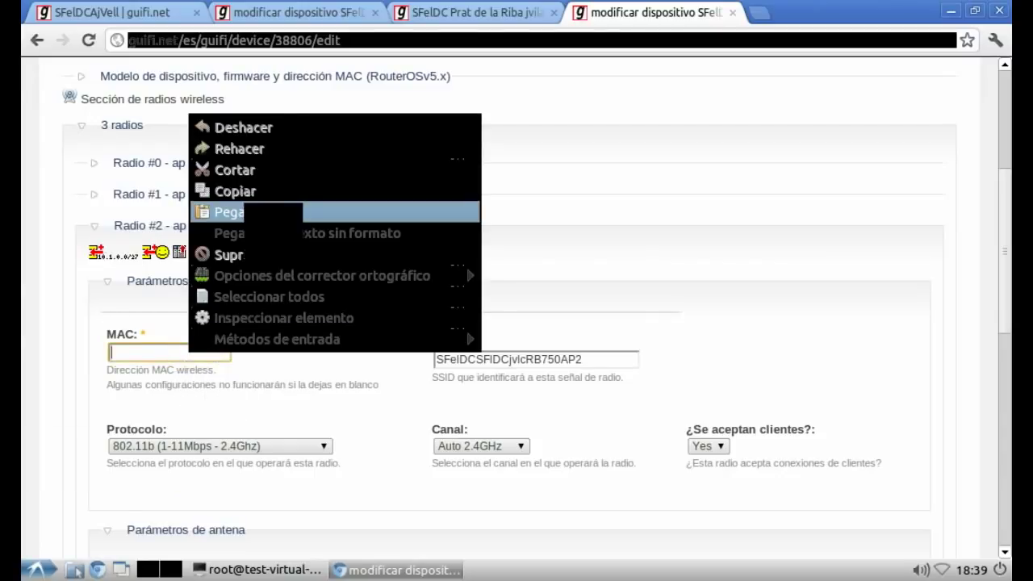
left_click(242, 212)
left_click(581, 359)
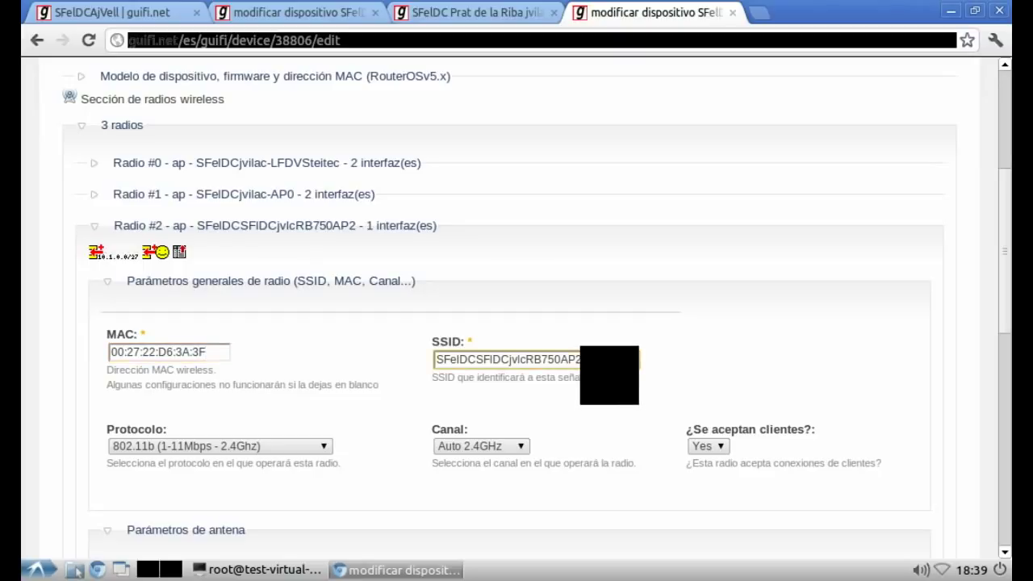
key("ctrl+a")
type("S")
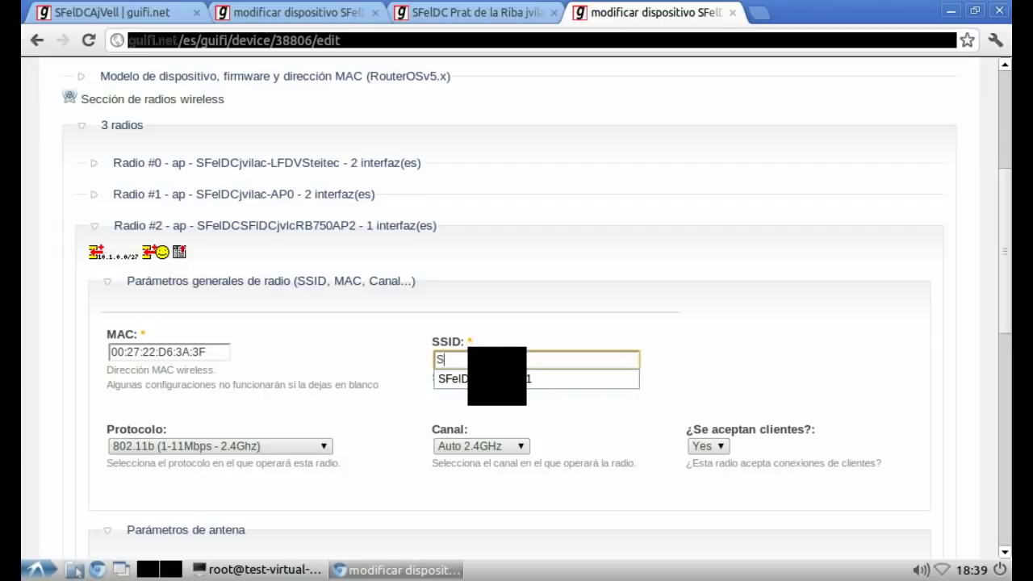
key("Down")
key("Return")
key("BackSpace")
key("BackSpace")
key("BackSpace")
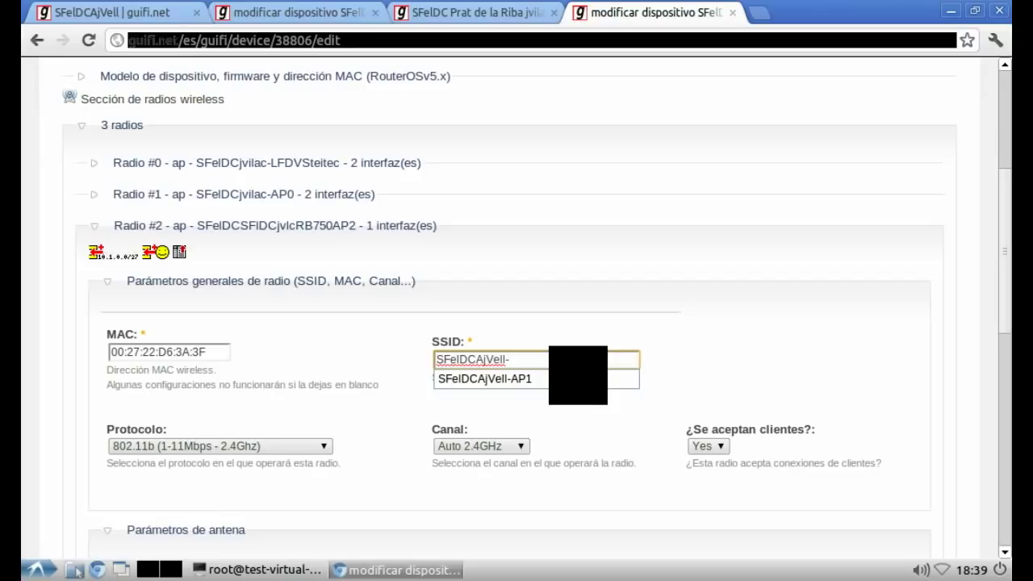
type("JvilaC")
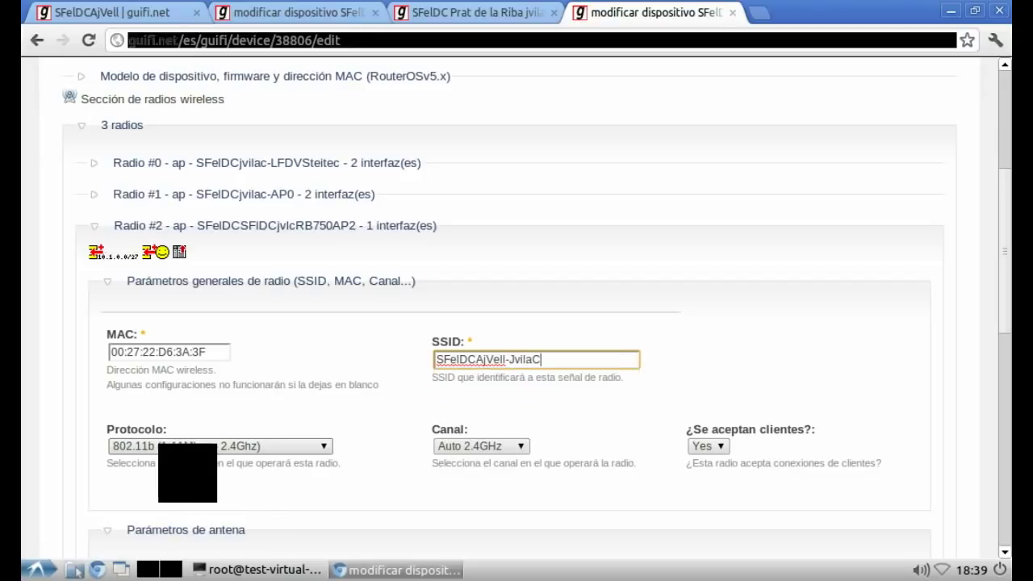
Step: Set protocol 802.11n MIMO, channel 140 - 5700MHz, and clients accepted to No
left_click(161, 447)
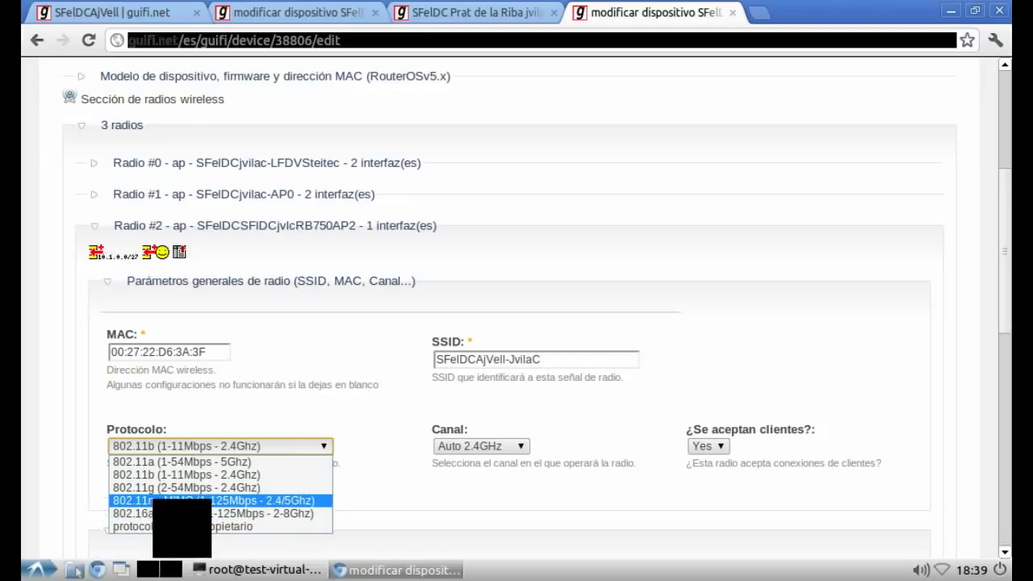
left_click(186, 501)
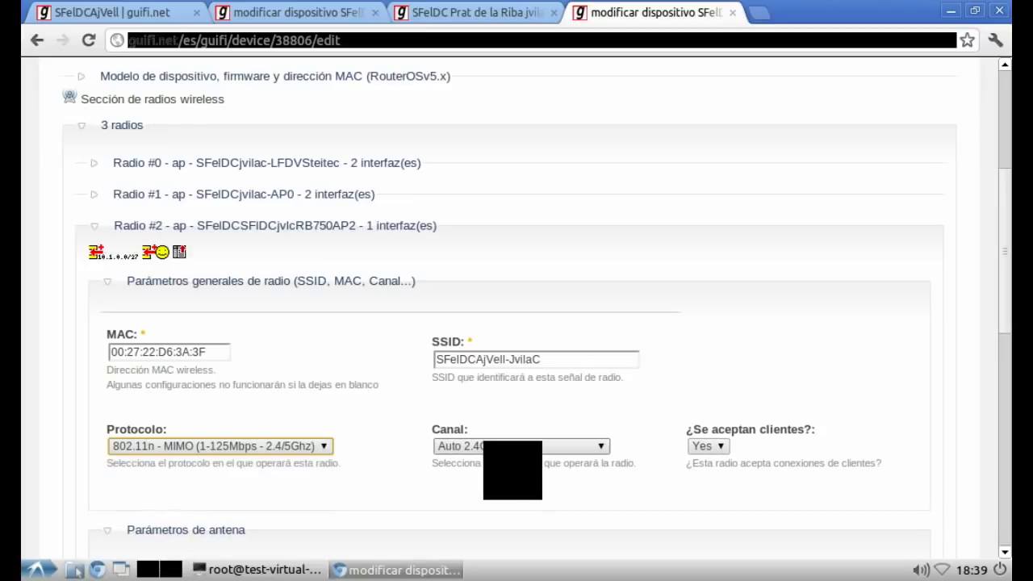
left_click(489, 446)
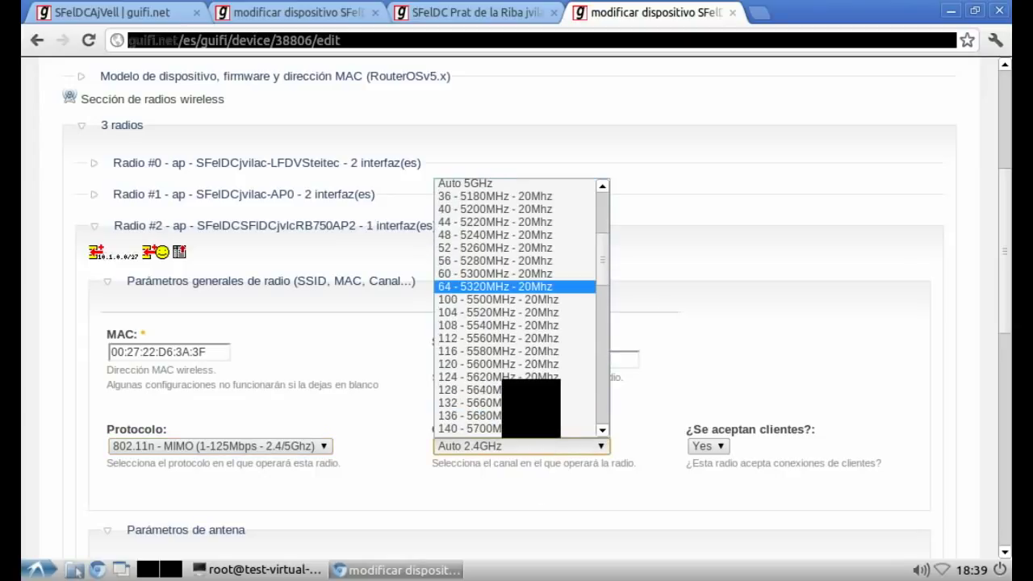
scroll(511, 404, "down", 3)
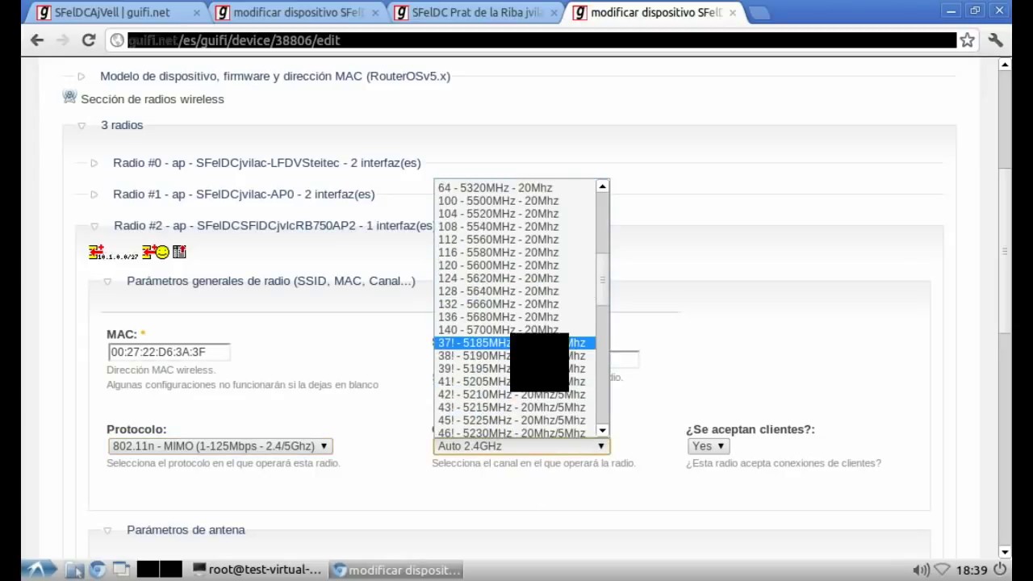
left_click(496, 329)
left_click(709, 446)
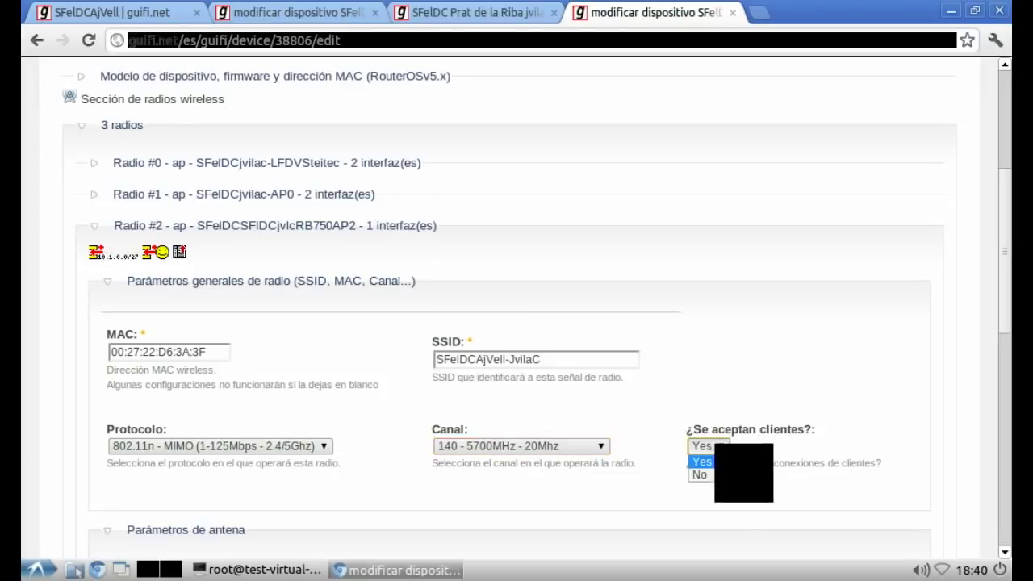
left_click(703, 474)
key("alt+Tab")
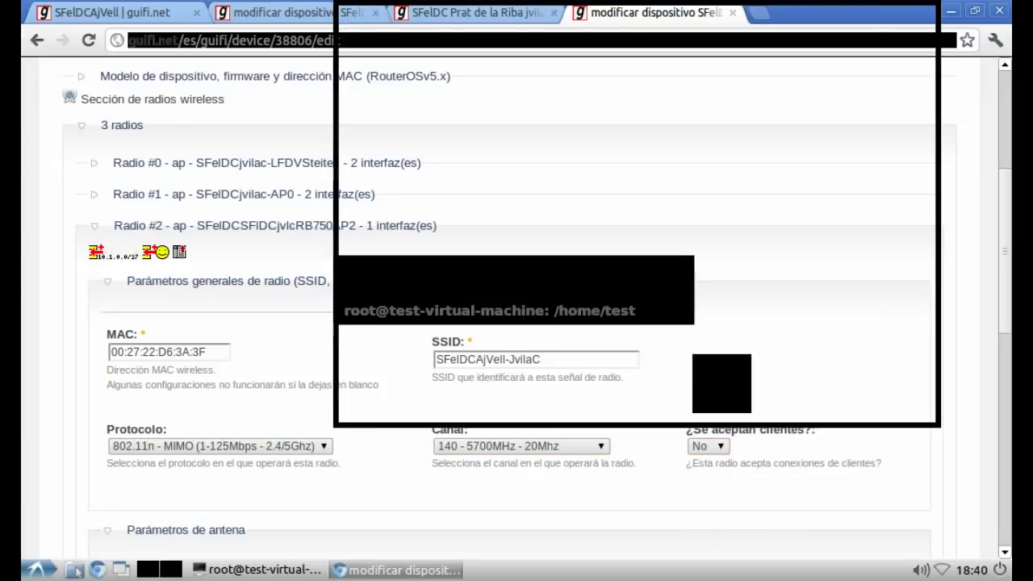
Step: Note in vim that the same essid is kept and this inter-supernode radio refuses clients
key("Return")
key("Return")
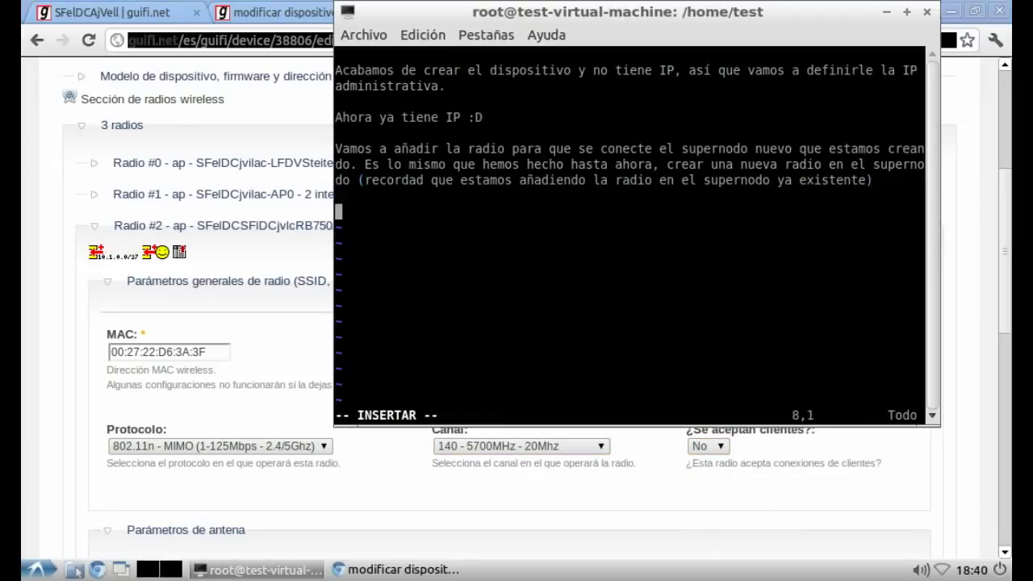
type("Mantene")
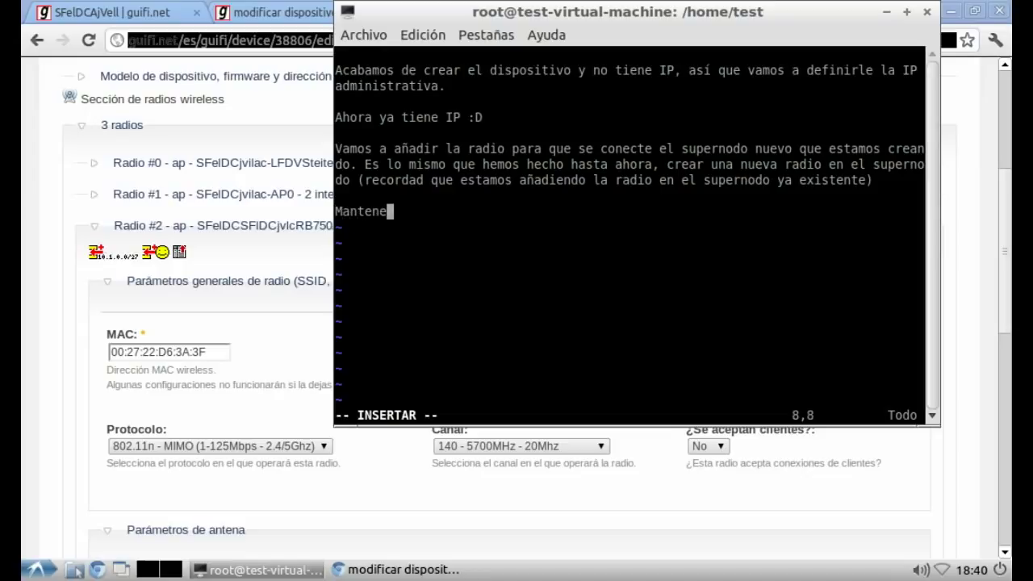
type("mos el mismo essid (no es ol")
type("lig")
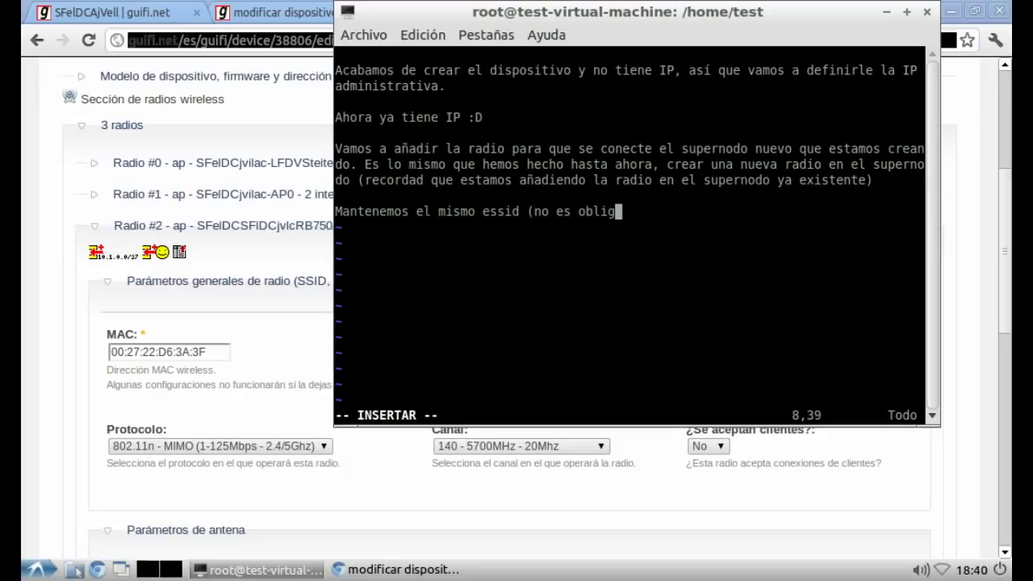
type("atorio, pero es para que quede e")
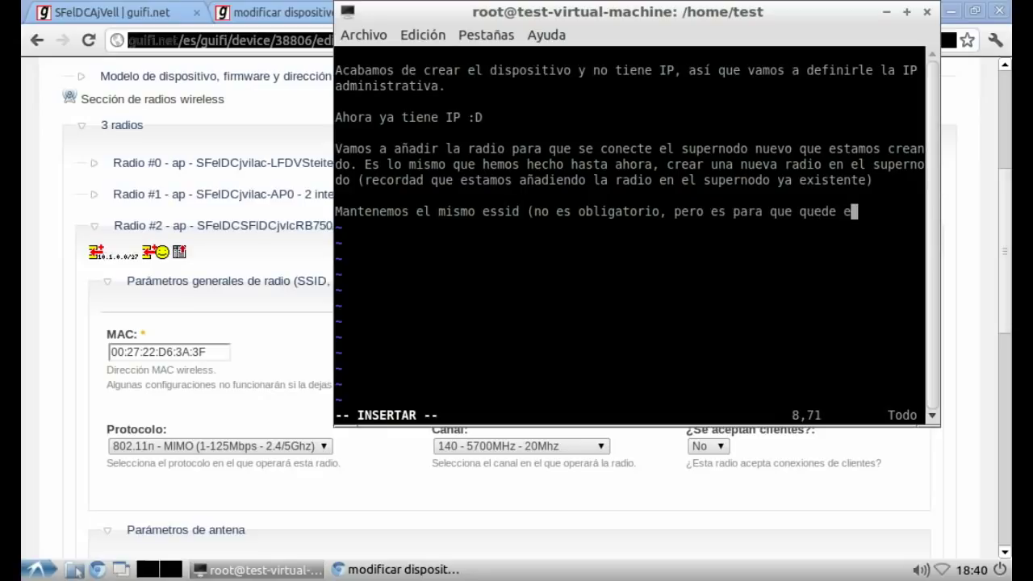
type("ntendible a cu")
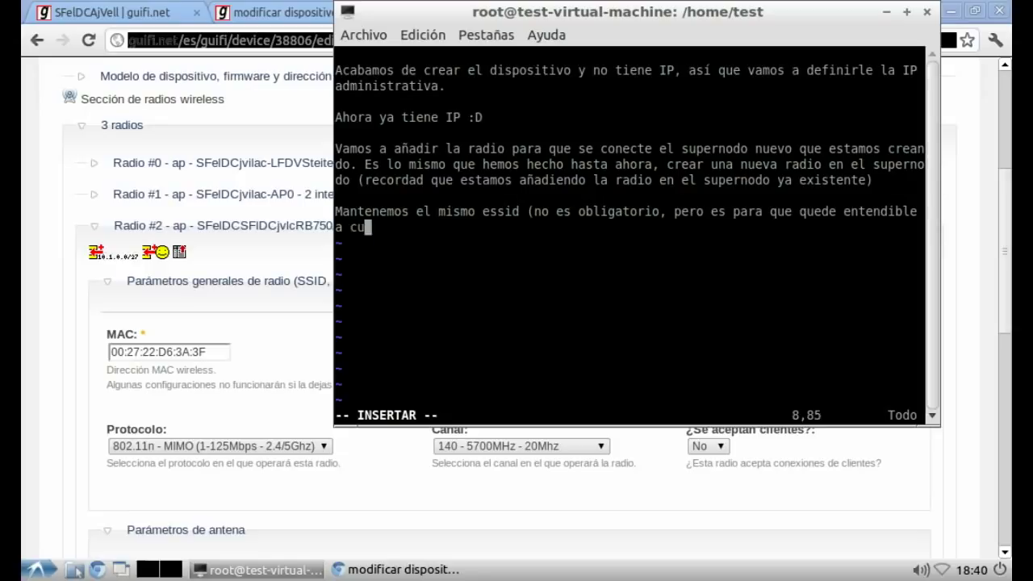
type("alquiera que l")
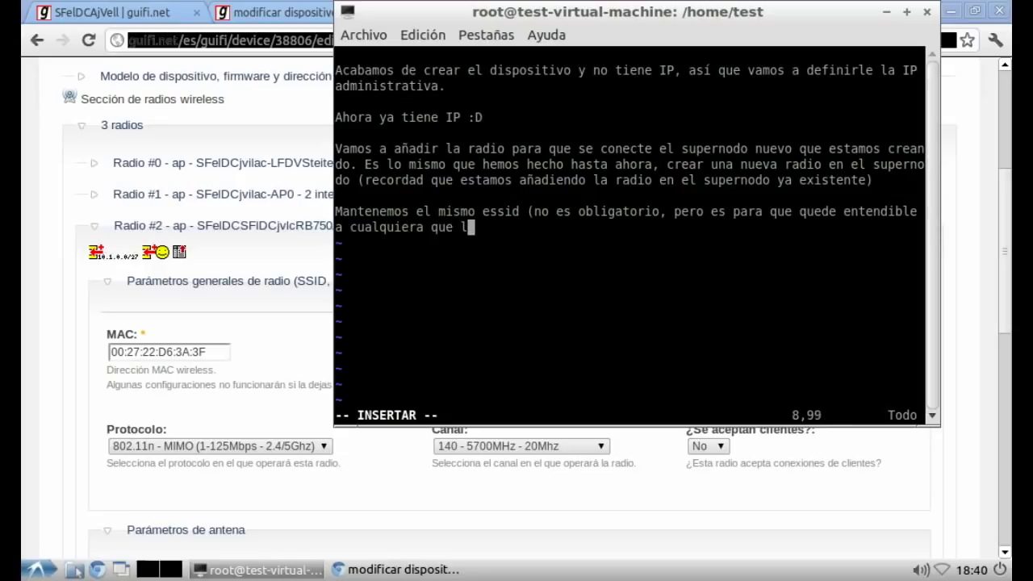
type("ea la web)")
key("Return")
key("Return")
type("A")
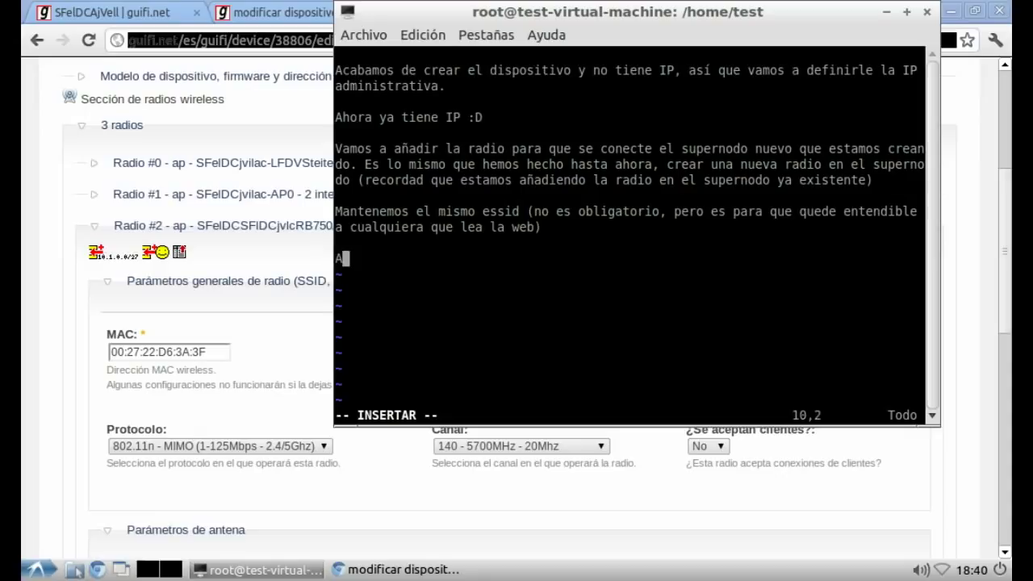
type(" esta radio, co")
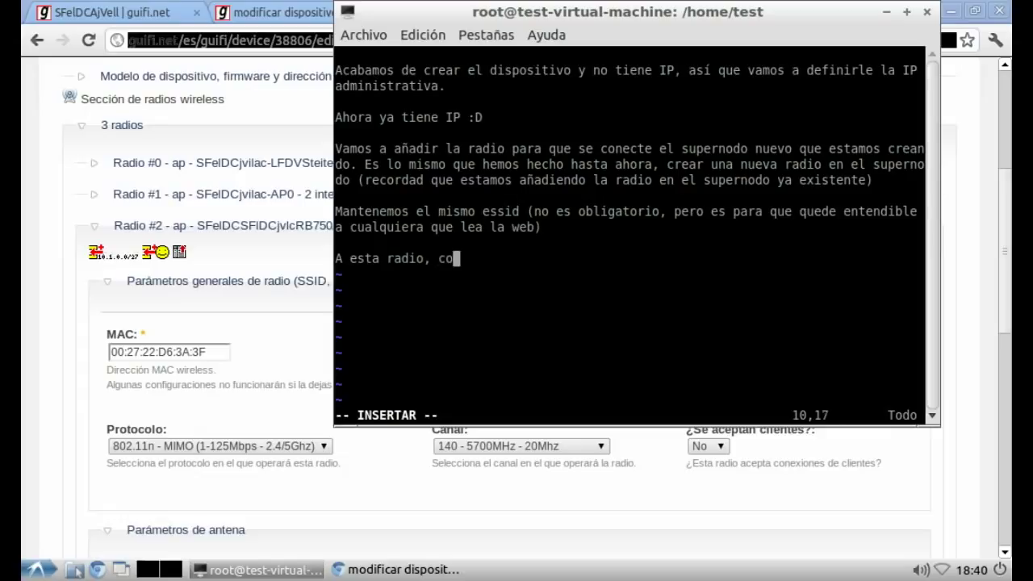
type("mo la vamos a d")
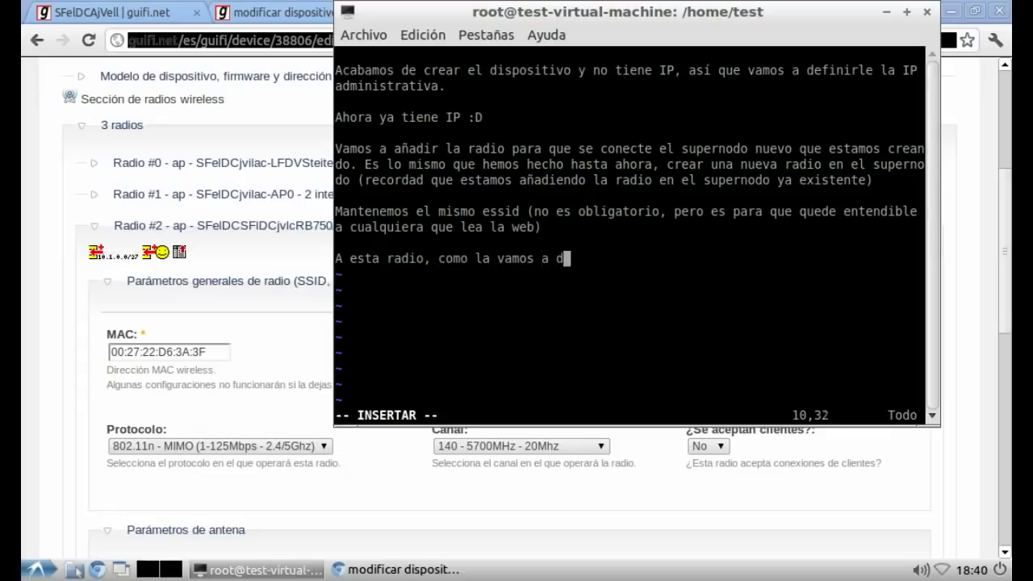
type("estinar para")
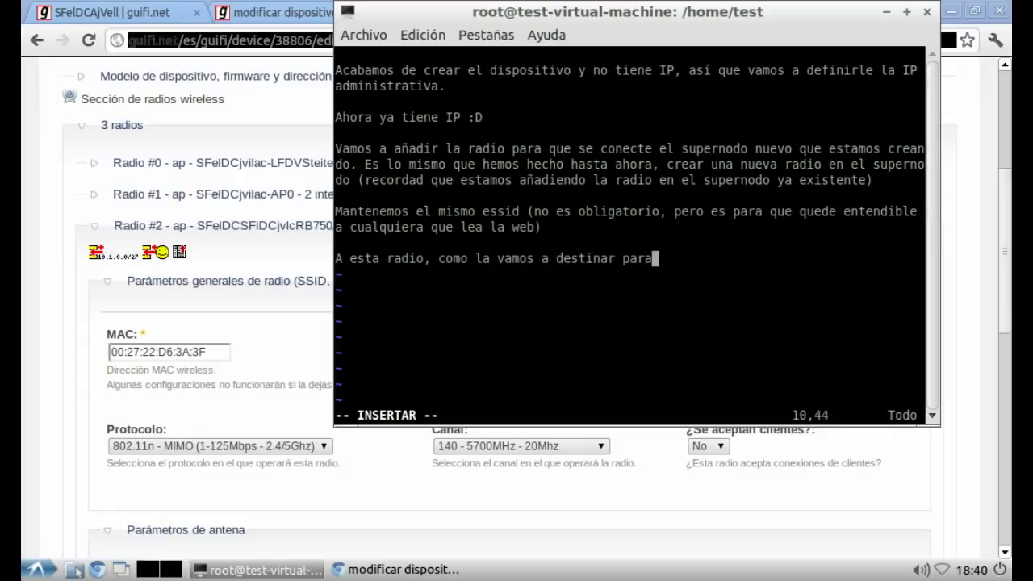
type(" conectar a o")
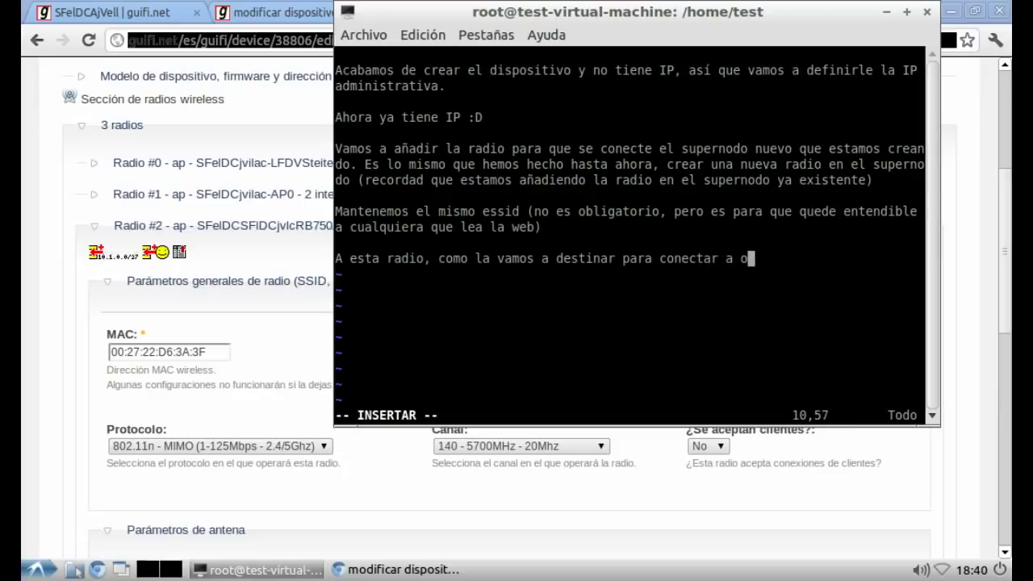
type("tro supernodo, tampoco acepta clientes NO")
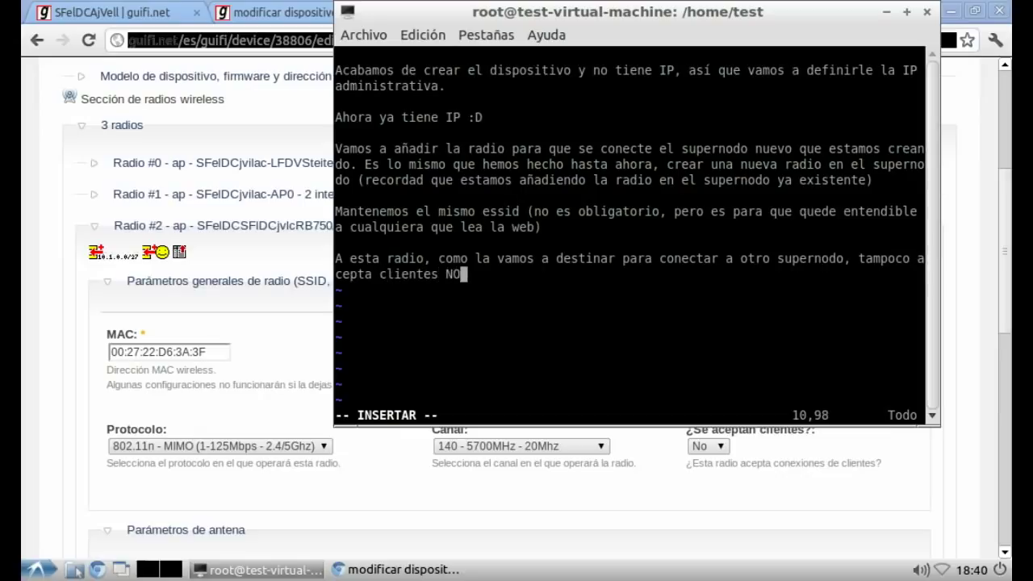
Step: Keep clients at No, set a yagi/directiva antenna with 22 gain, and save the RB750
left_click(708, 446)
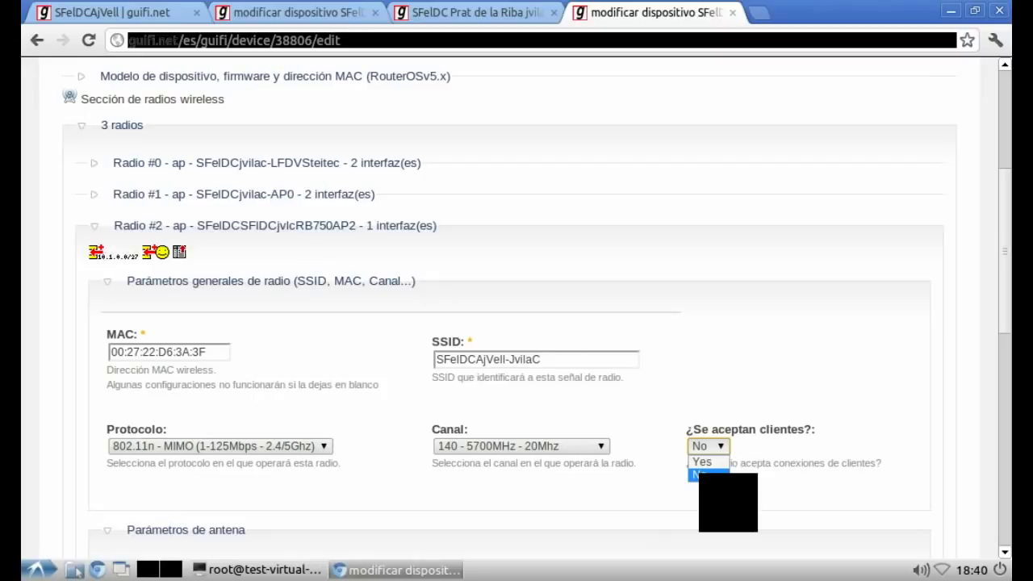
left_click(708, 474)
scroll(516, 323, "down", 5)
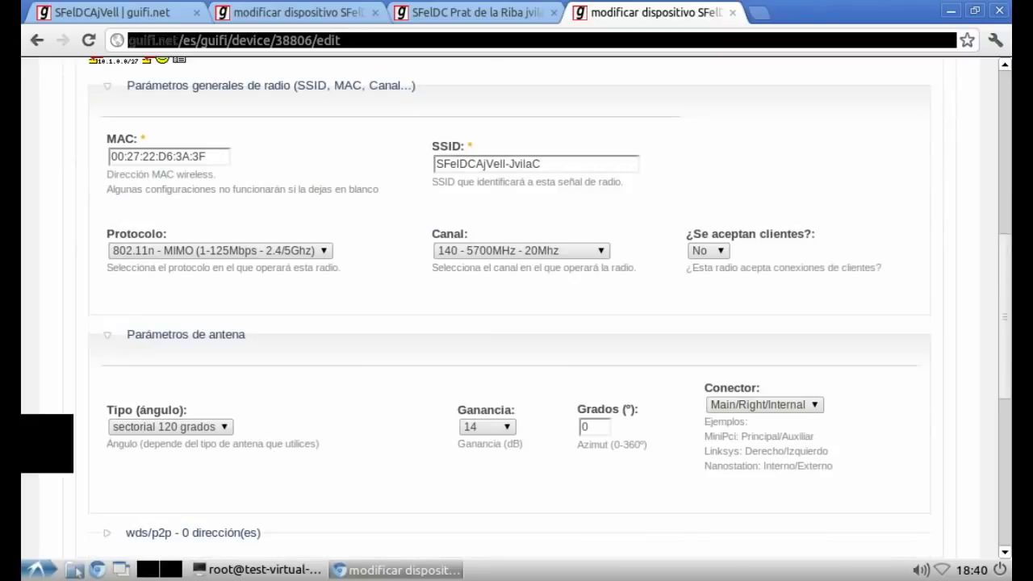
left_click(169, 426)
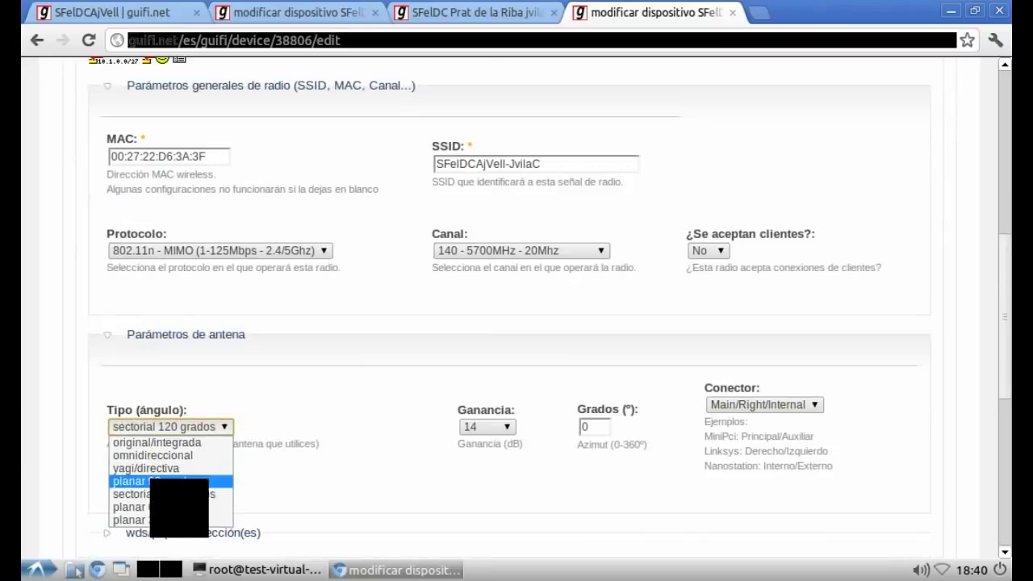
left_click(149, 468)
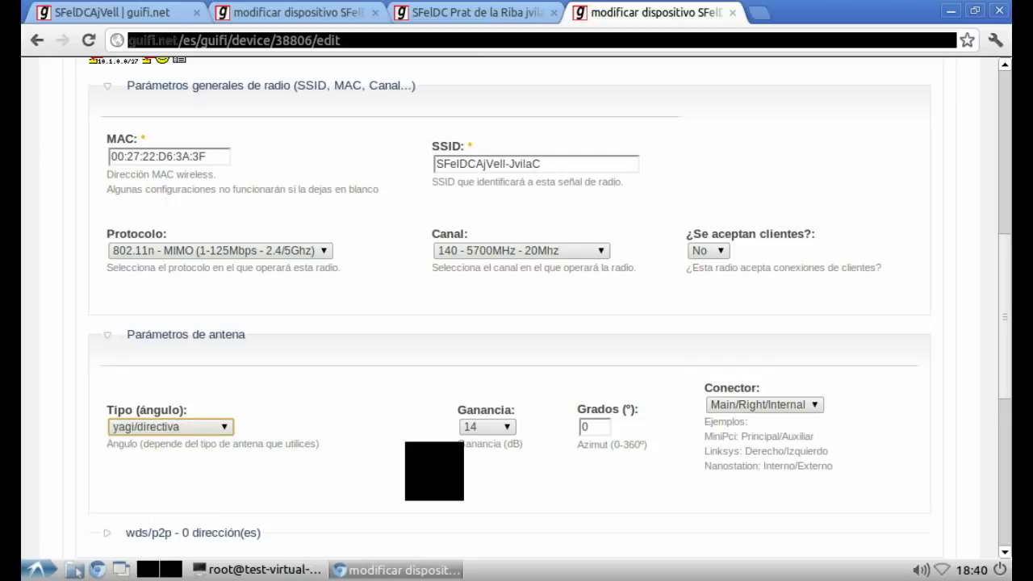
left_click(486, 427)
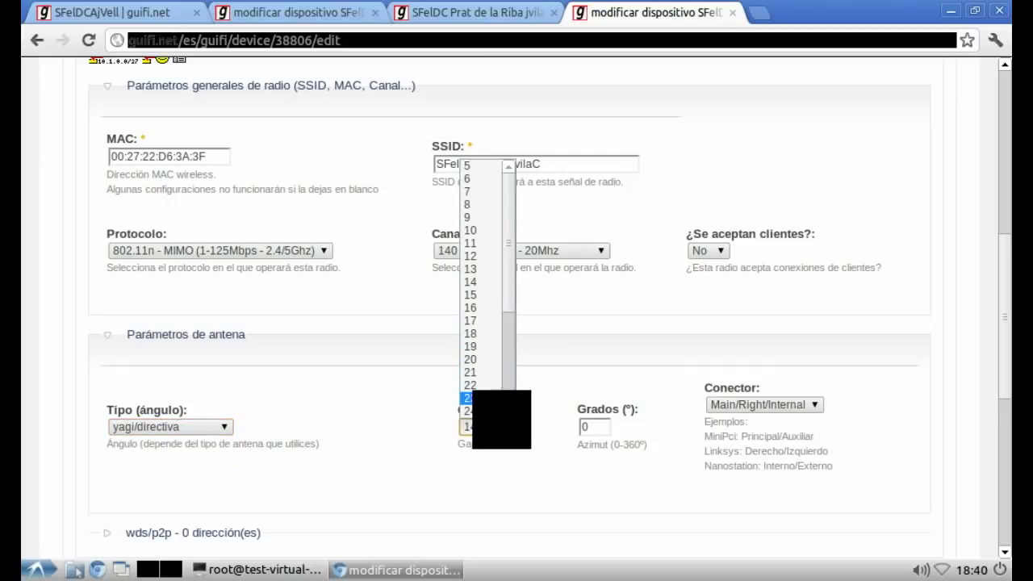
left_click(470, 385)
scroll(347, 420, "down", 5)
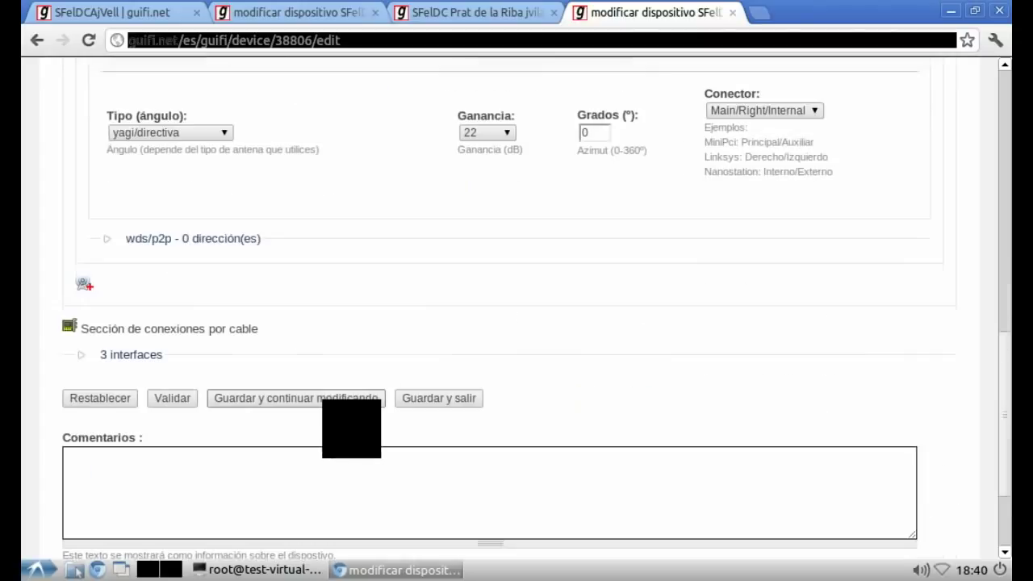
left_click(296, 398)
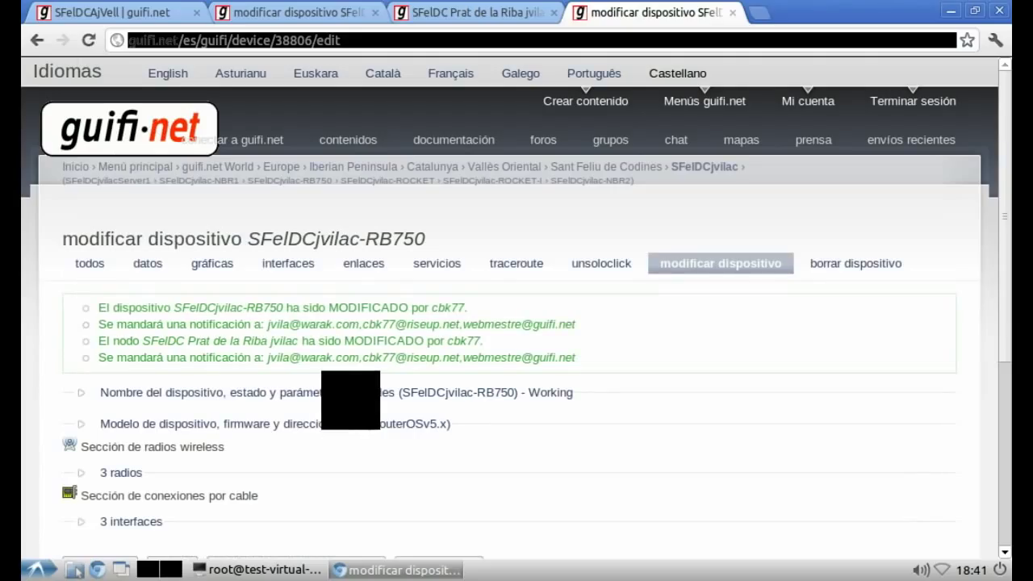
Step: Expand 3 radios > Radio #2 and check its wds/p2p links section
scroll(343, 406, "down", 3)
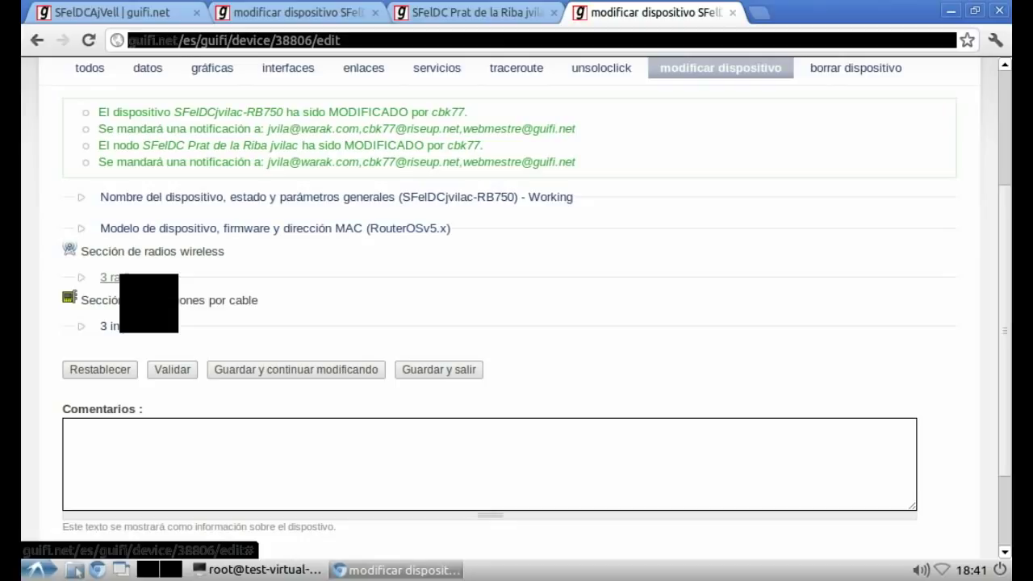
left_click(152, 279)
left_click(191, 378)
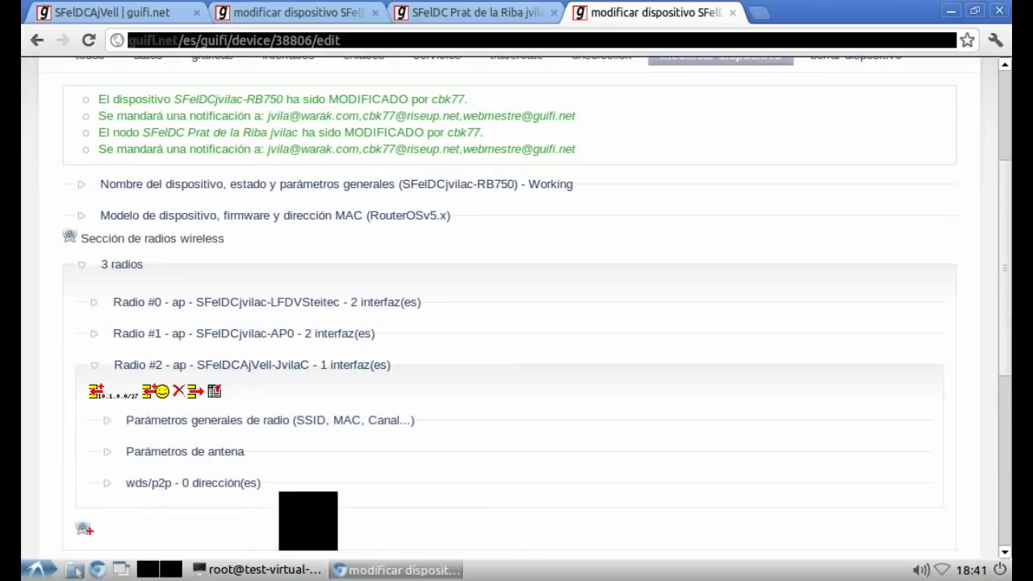
left_click(193, 483)
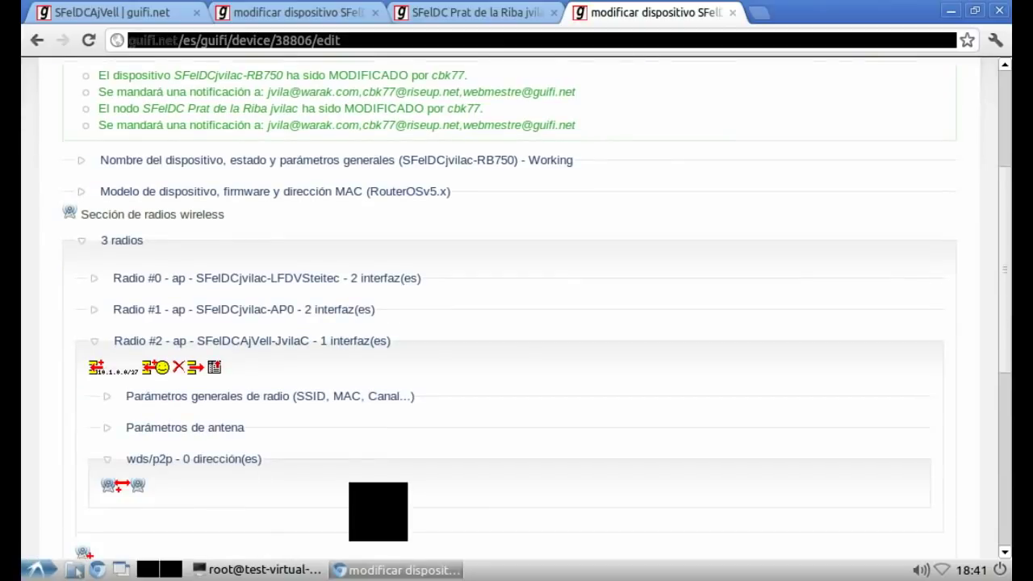
left_click(198, 459)
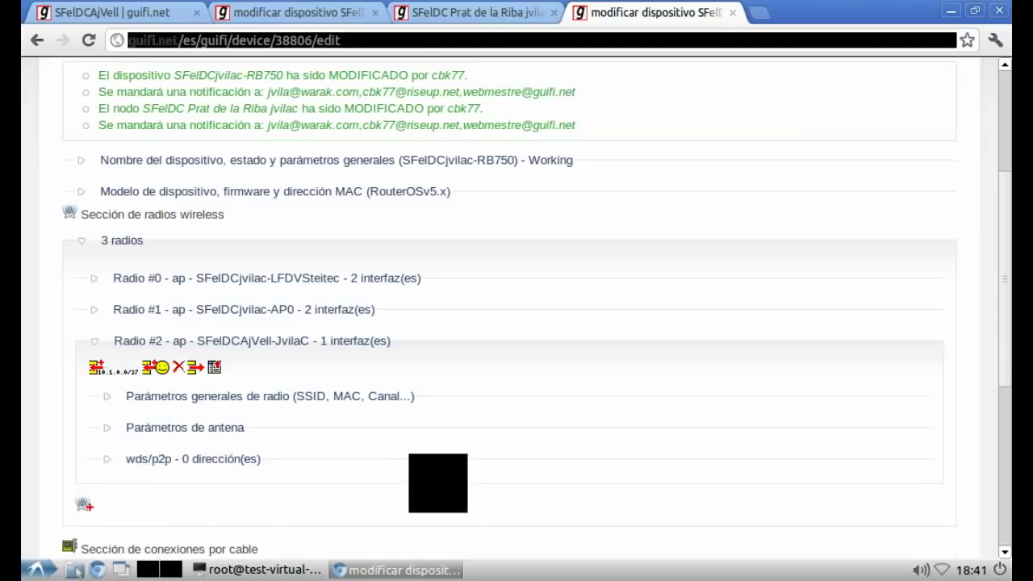
Step: Replace the vim notes with 'Volvemos a nuestro querido supernodo, y vamos a crear el enlace entre los dos supernodos.'
key("alt+Tab")
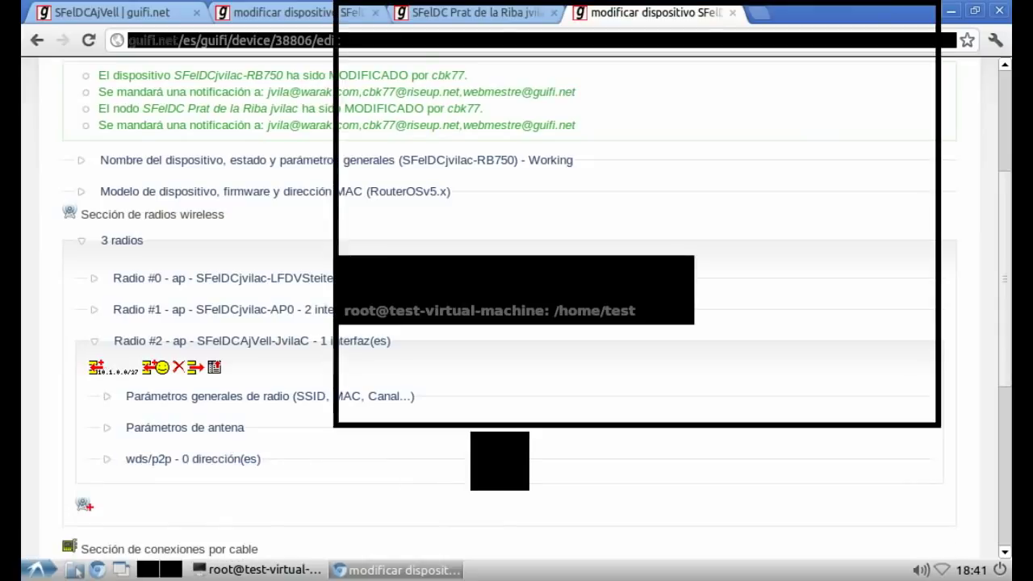
key("Escape")
key("Up")
key("Up")
key("Up")
key("Up")
key("Up")
key("Up")
key("Up")
key("Up")
key("Up")
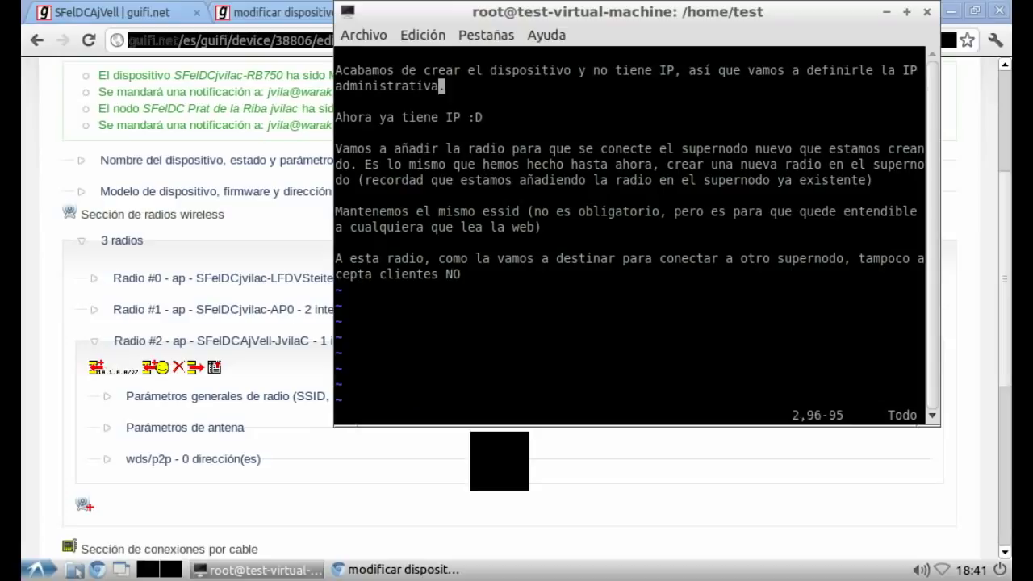
key("d")
key("d")
key("d")
key("d")
key("d")
key("d")
key("d")
key("d")
key("d")
key("d")
key("d")
key("d")
key("d")
key("d")
key("d")
key("d")
key("d")
key("d")
key("d")
key("d")
key("i")
key("Return")
type("Volv")
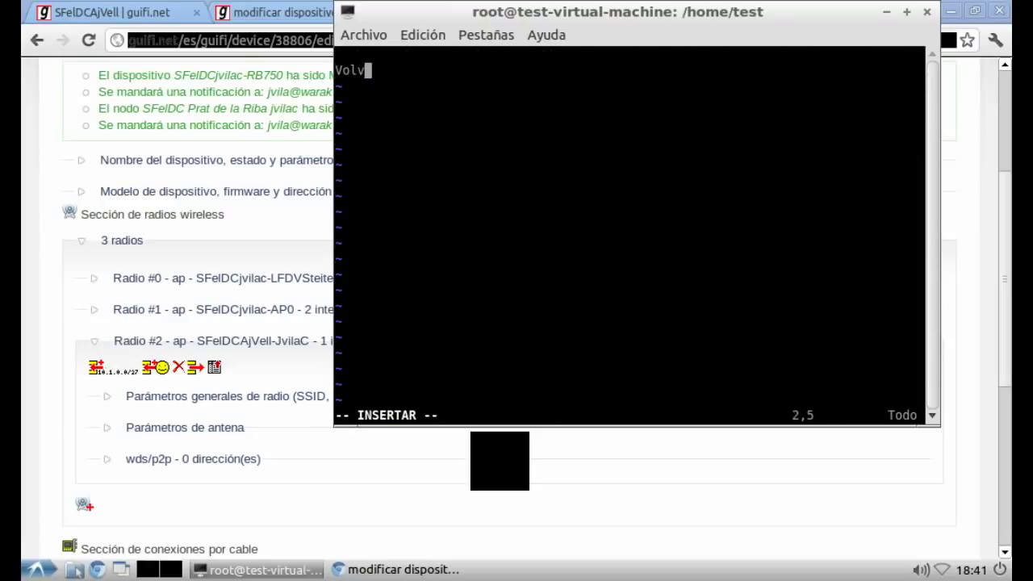
type("emos a nuestro querido supernodo,")
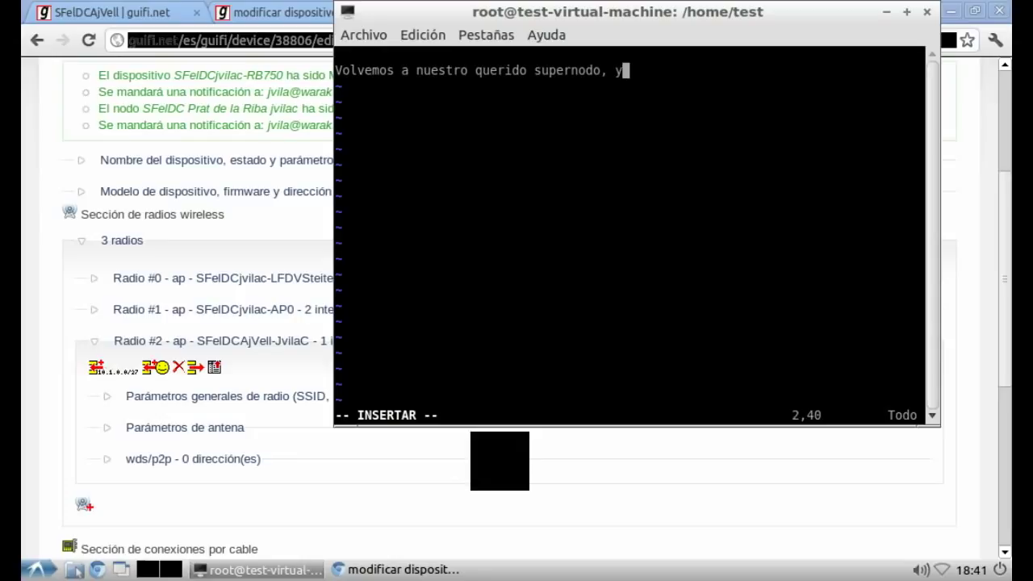
type(" y vamos a c")
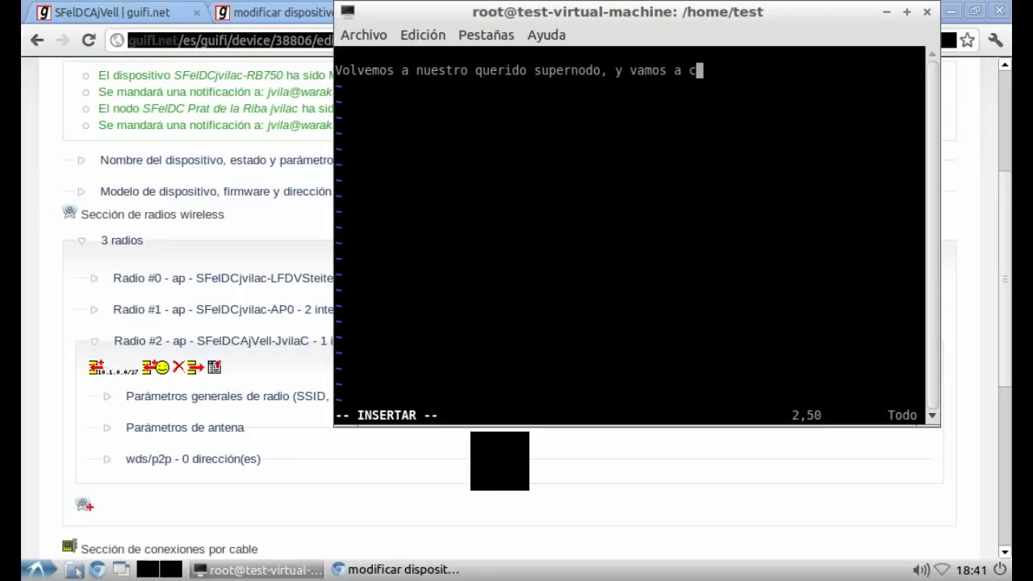
type("rear es")
key("BackSpace")
type("l enlace entre los")
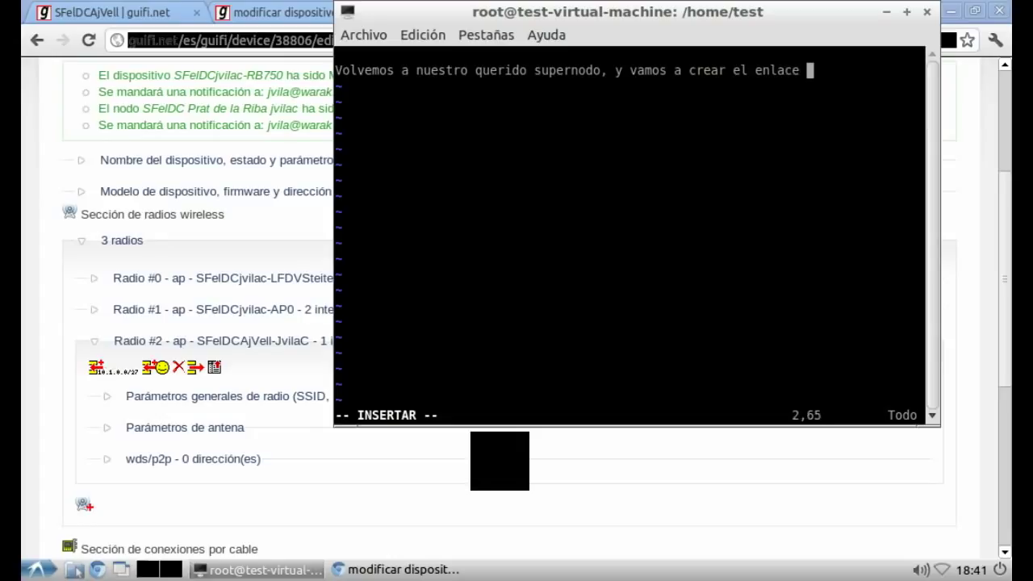
type(" dos supernodos.")
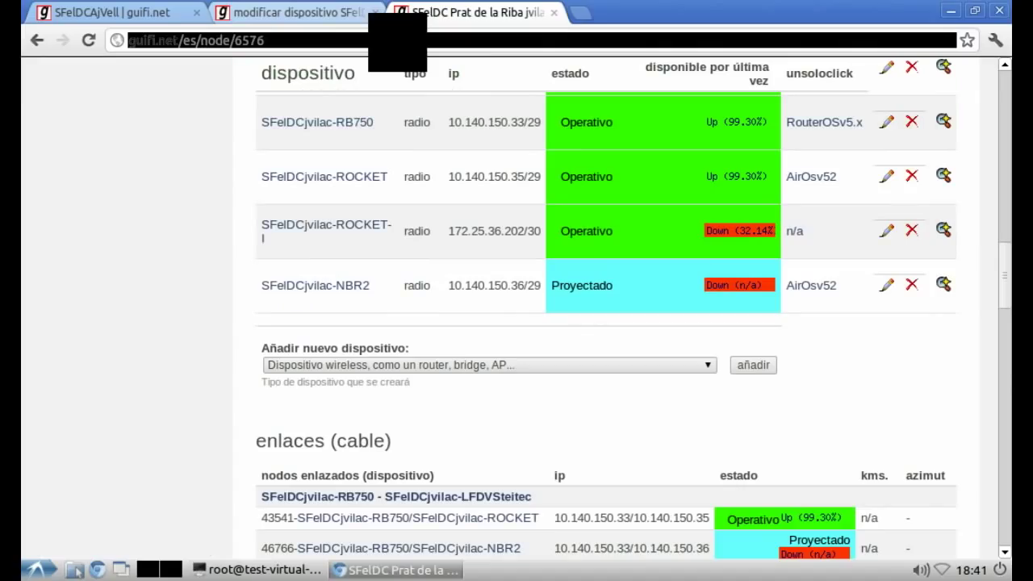
Step: Close the confirmation tab and open the SFelDCAjVell RB750 (device 41578) edit page
key("ctrl+Page_Up")
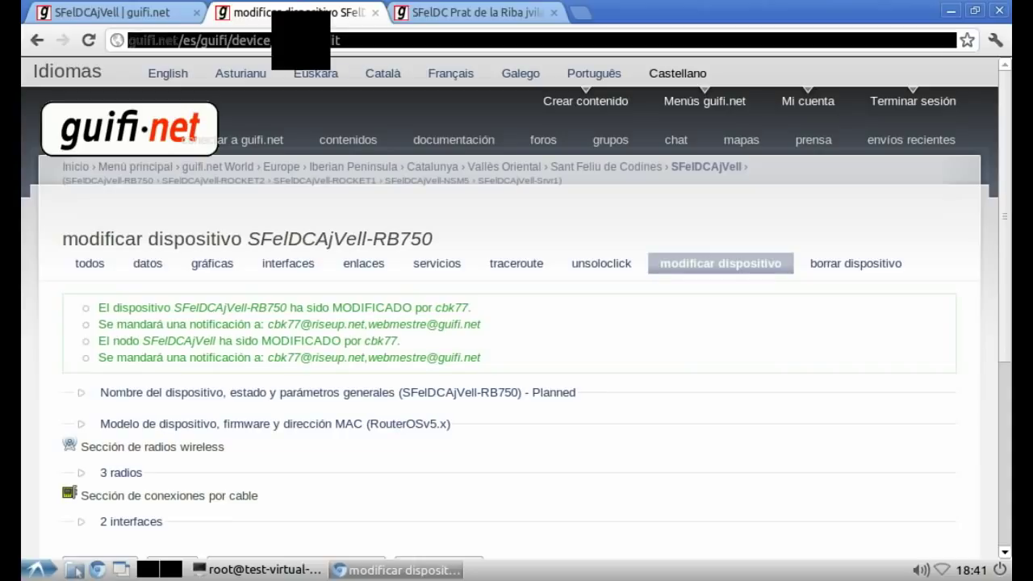
key("ctrl+w")
key("ctrl+Page_Up")
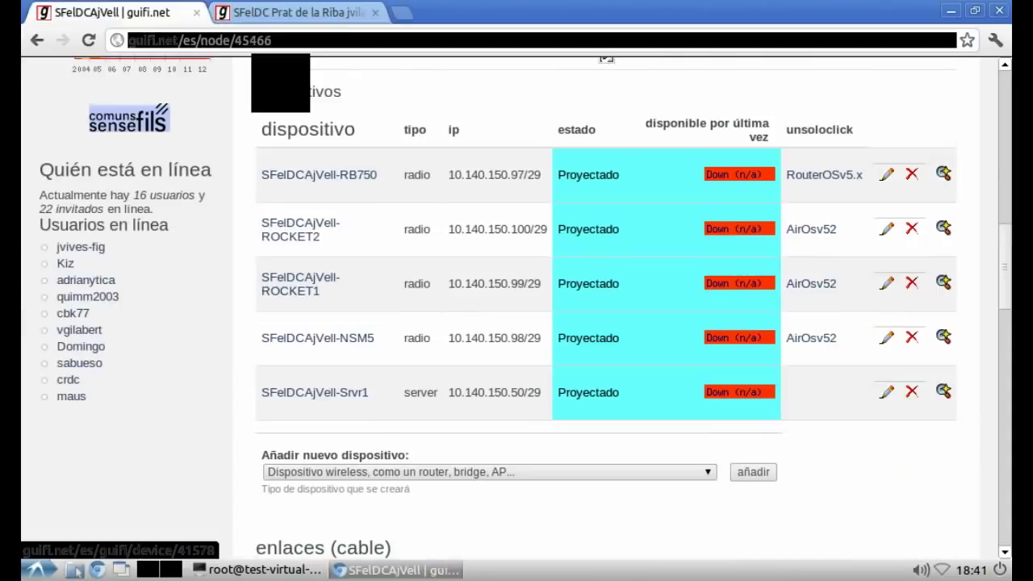
key("F5")
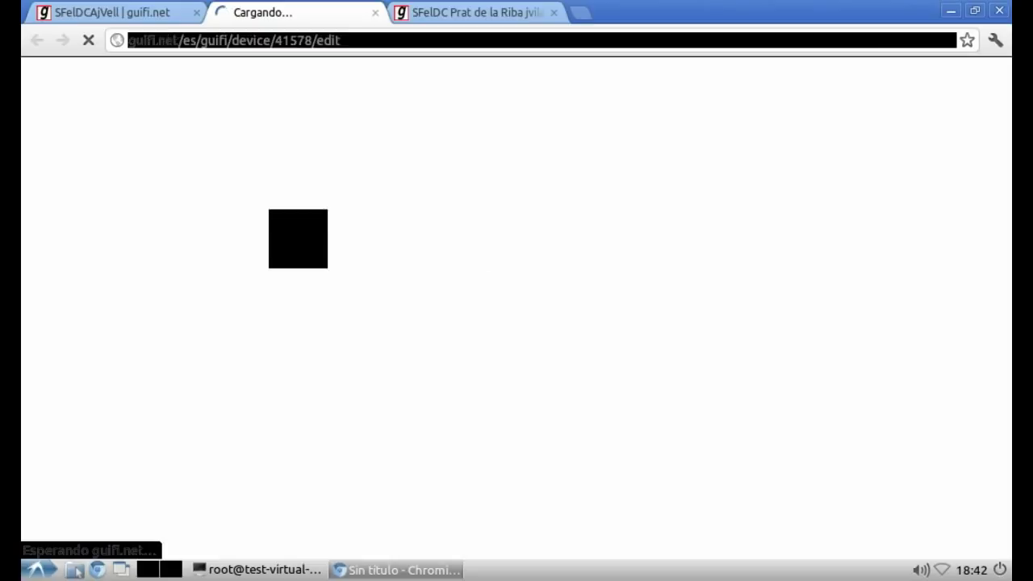
key("alt+Tab")
Step: Note that the RB750's radio0 is for inter-supernode links, then expand its 3 radios
type("Mod")
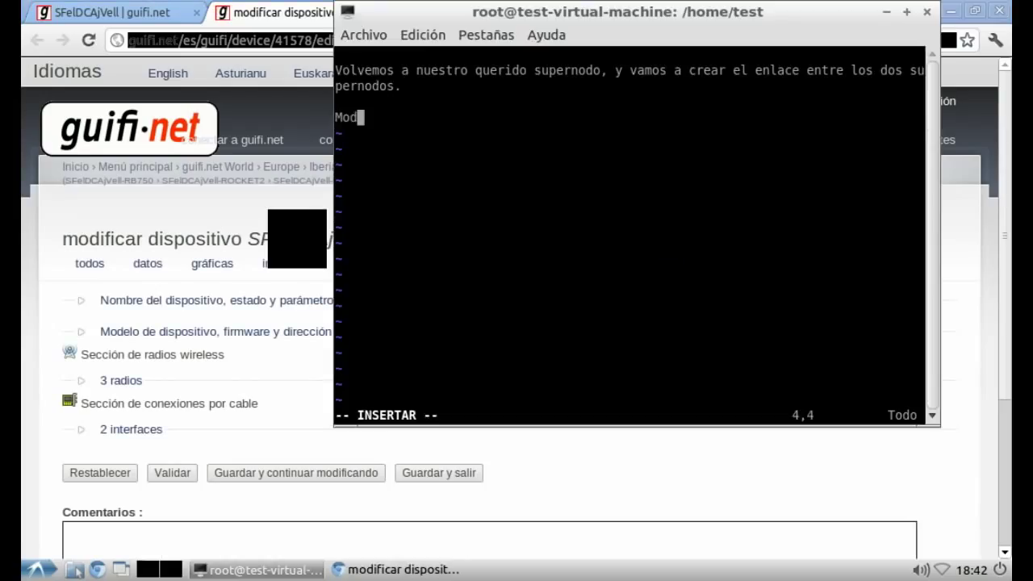
type("ificamo")
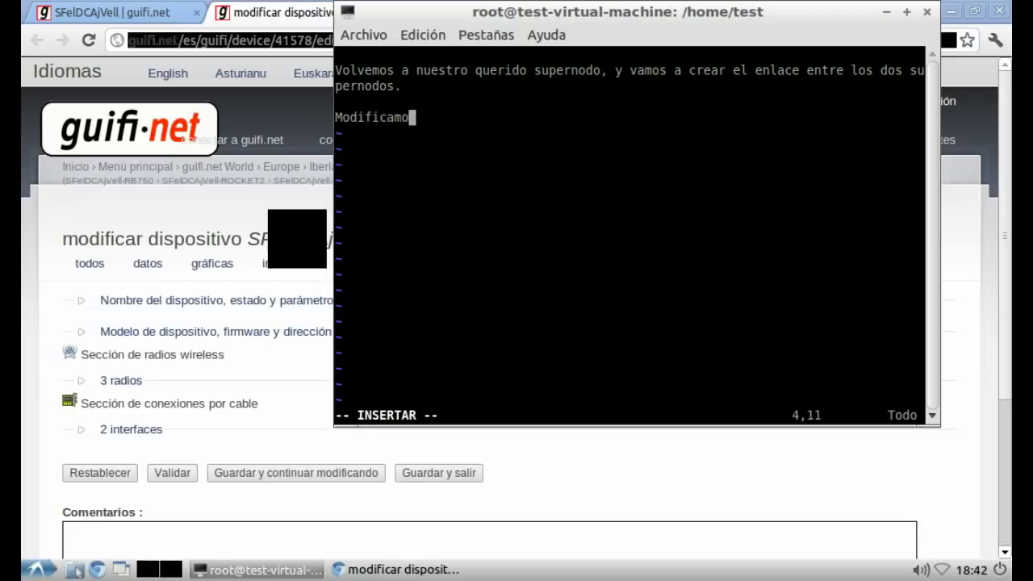
type("s la RB7")
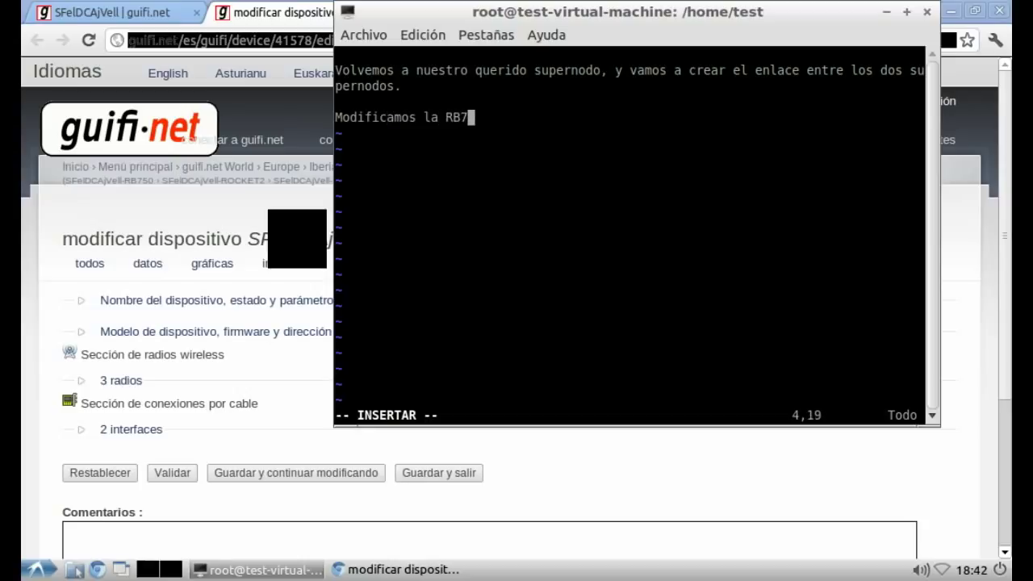
type("50 y nos vamo")
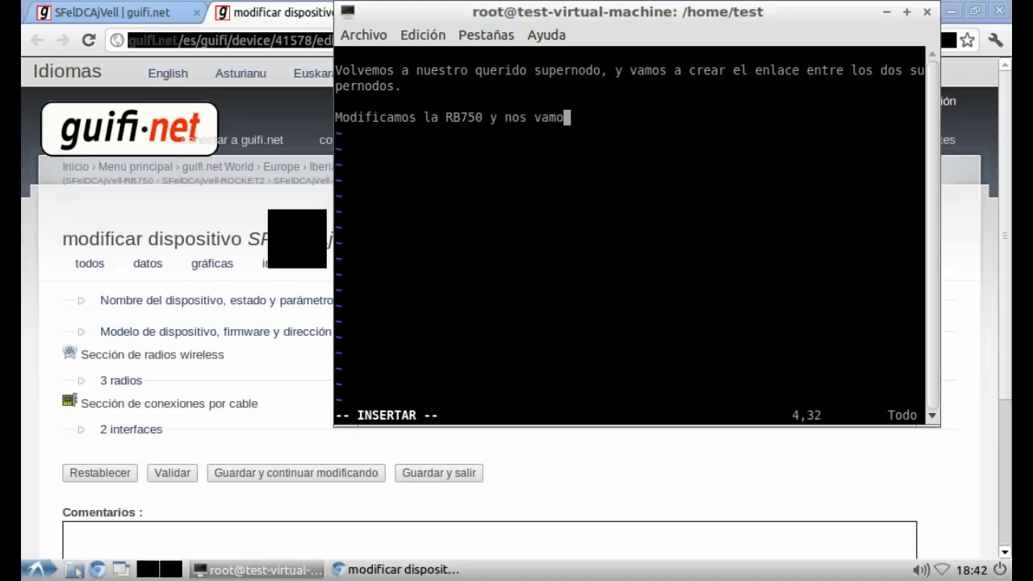
type("s a la rad")
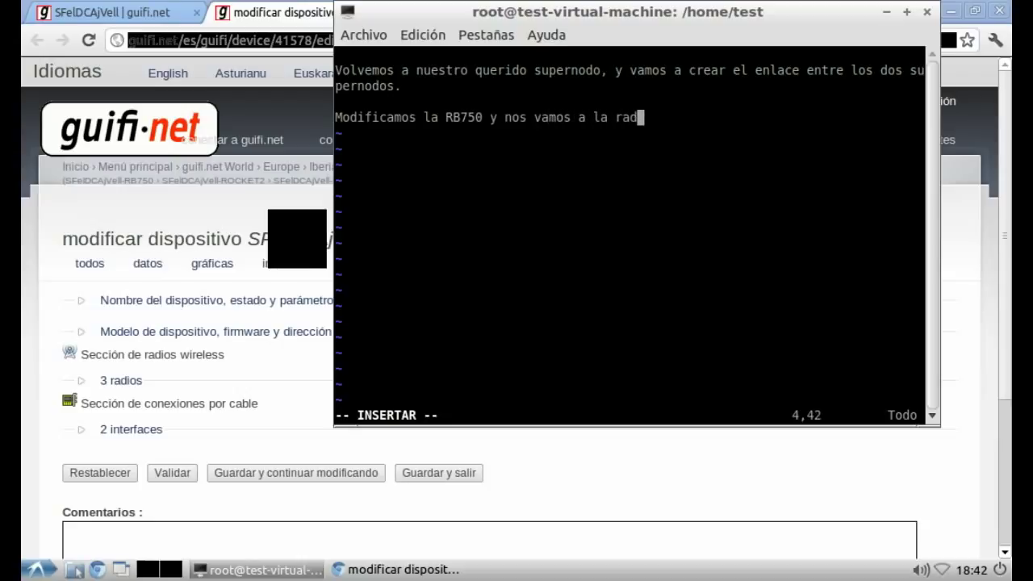
type("io0, que es l")
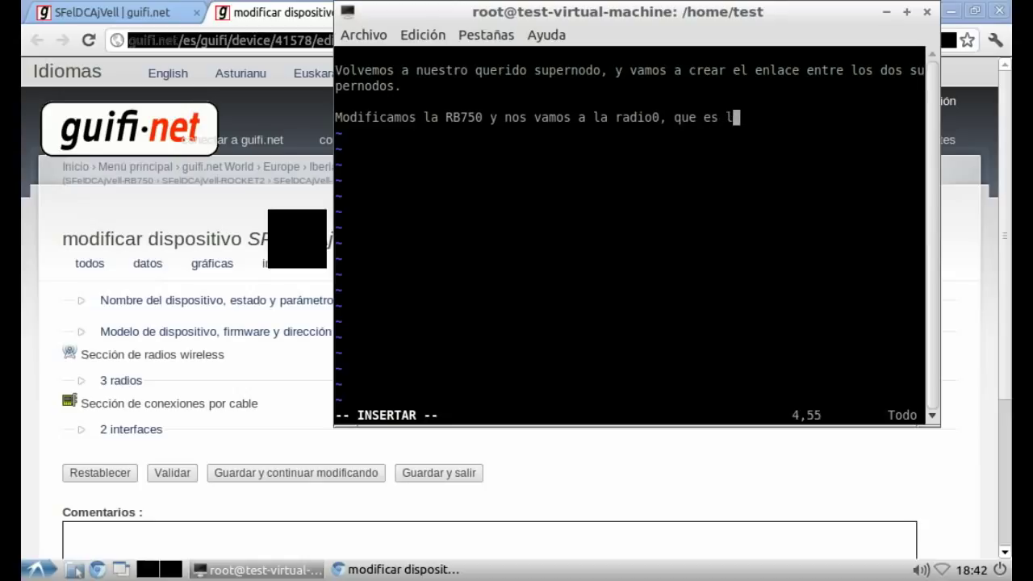
type("a que destinamos")
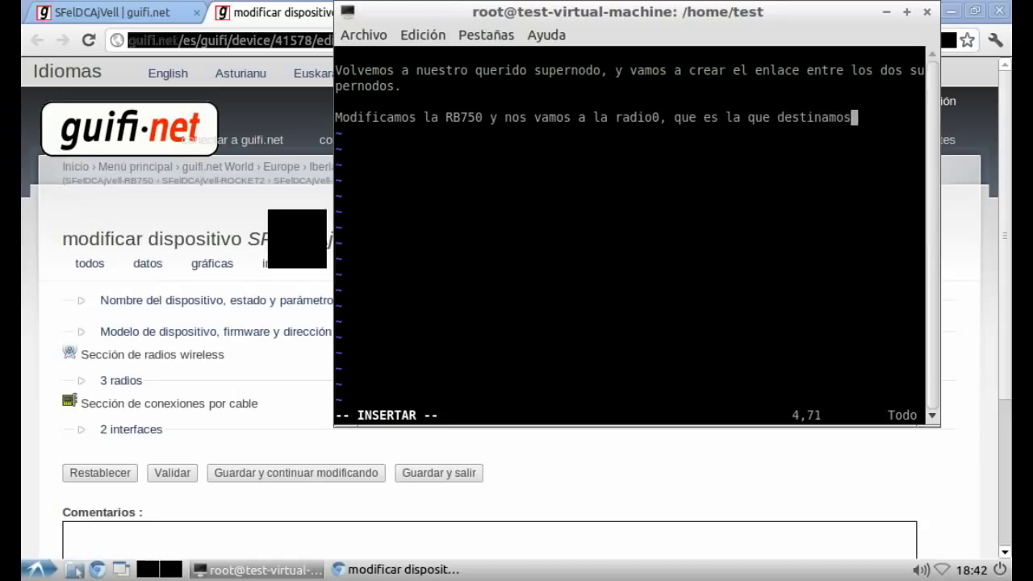
type(" para hacer en")
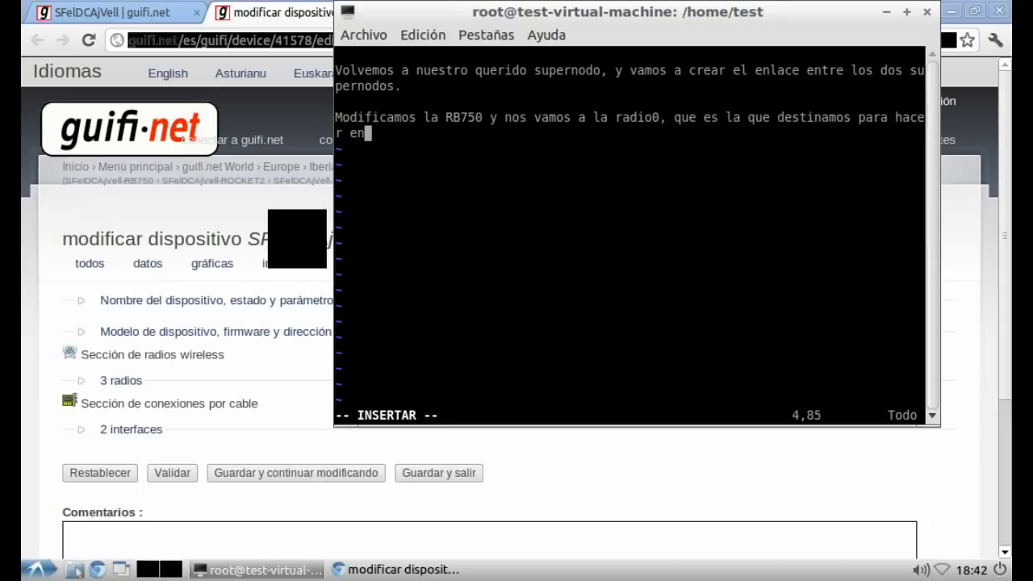
type("lace entre otro")
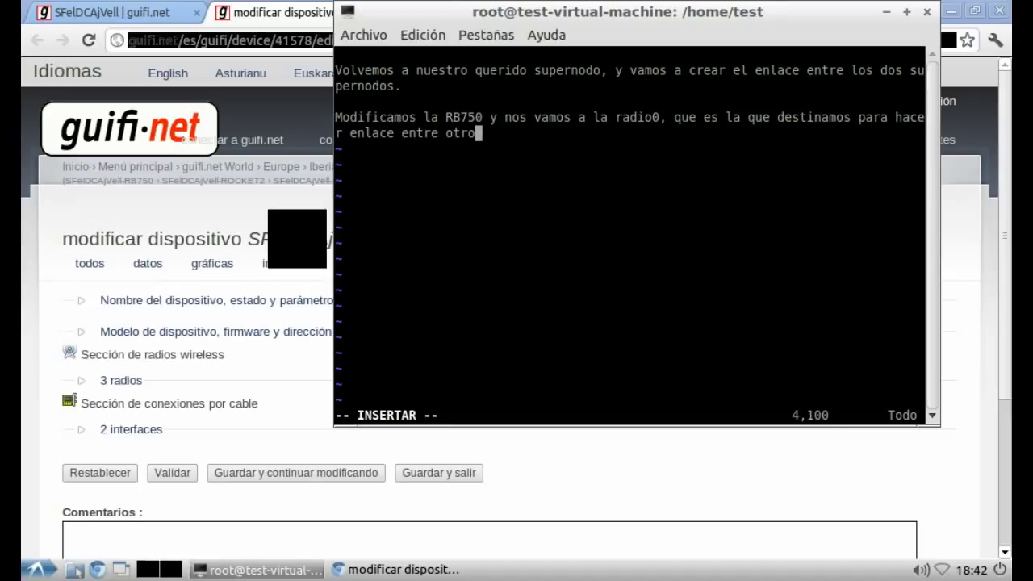
type(" supernodo en este supernodo.")
key("Return")
left_click(121, 380)
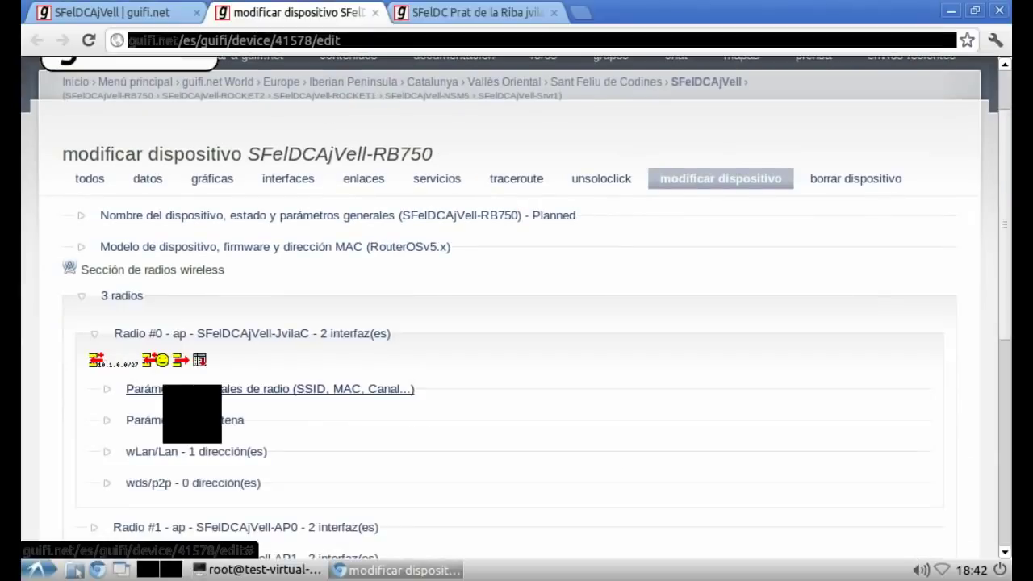
Step: Add a vim paragraph on picking nearby supernodes via the wds/p2p antenna arrows, requiring guifi-admin permissions
left_click(166, 483)
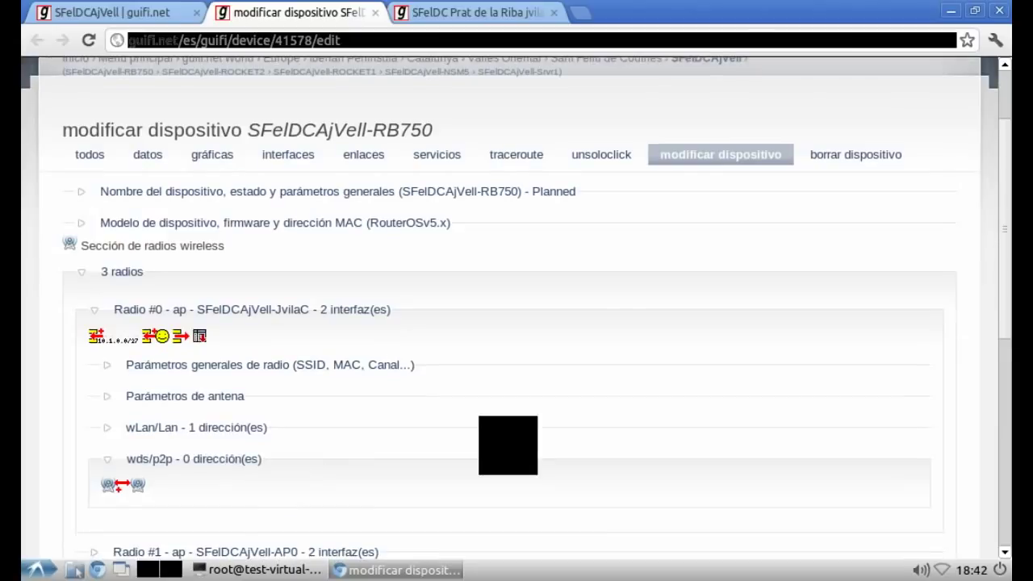
key("alt+Tab")
key("Return")
type("Vam")
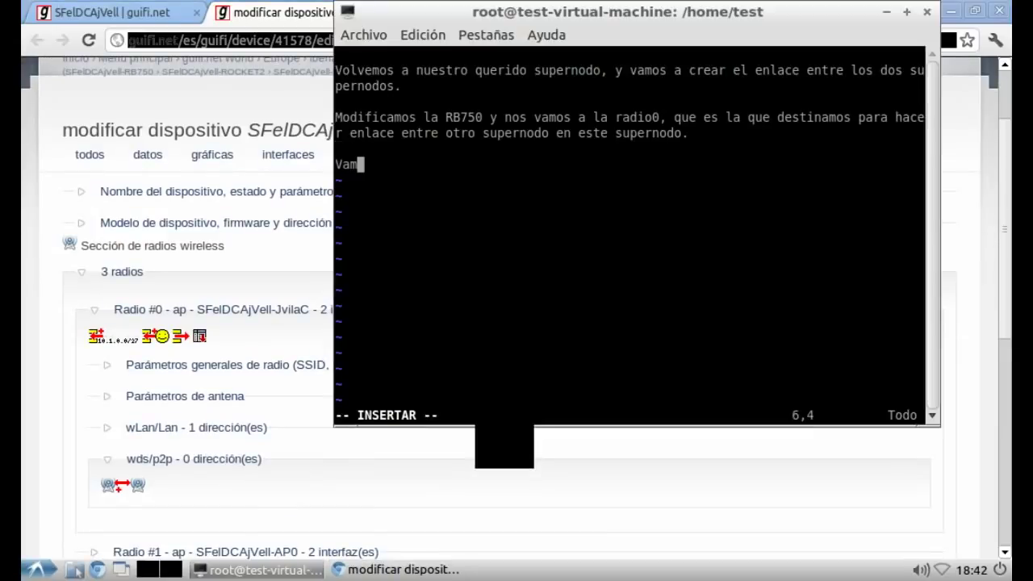
type("os a wds/")
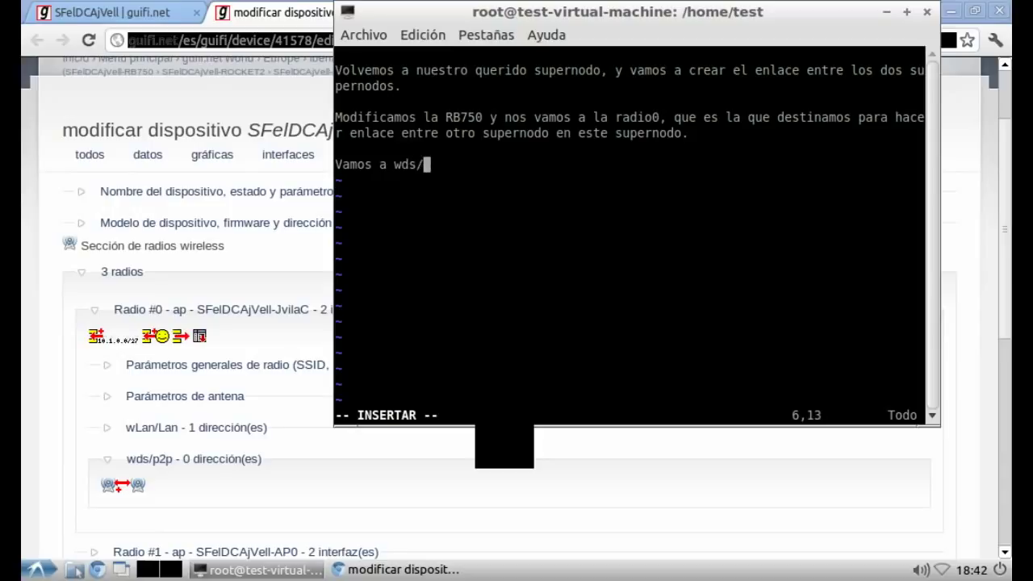
type("p2p y pulsamos a las antenita")
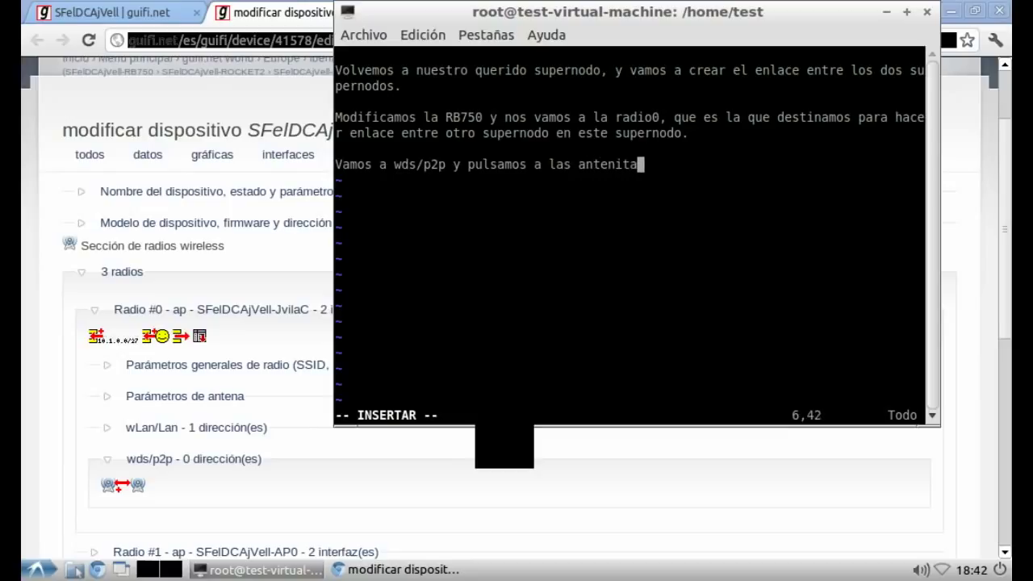
type("s con la flecha,")
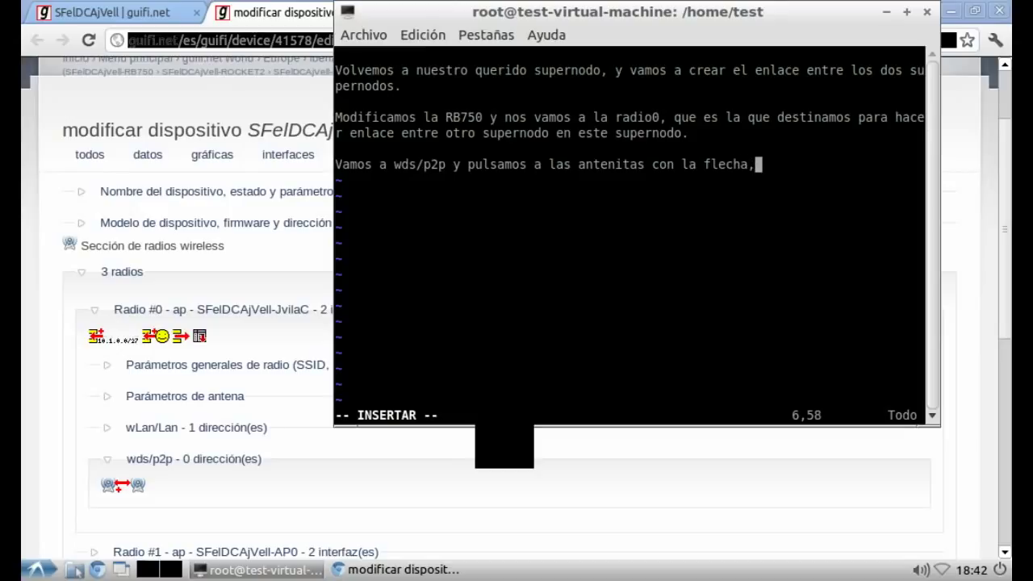
type(" se nos va a abr")
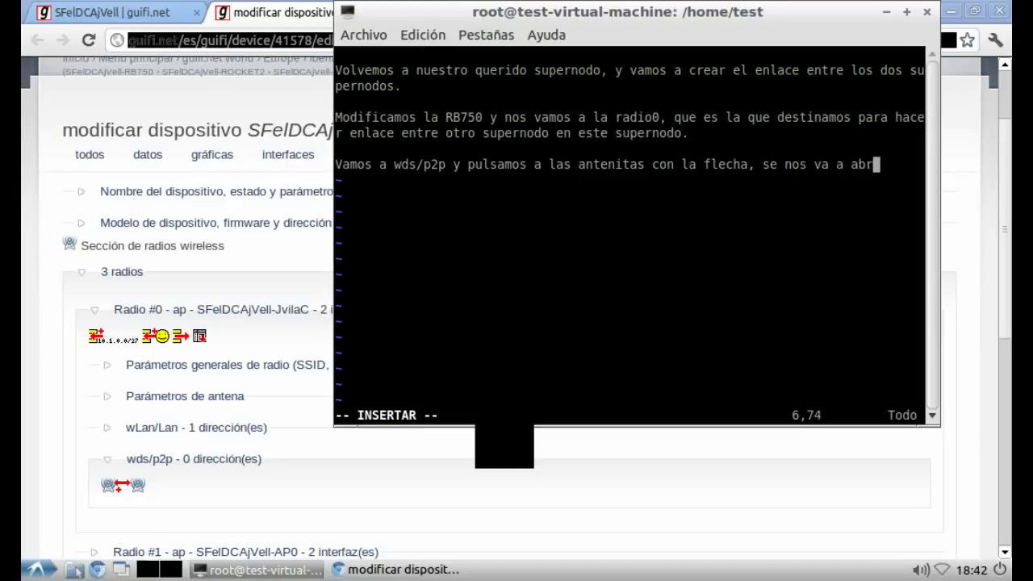
type("ir una n")
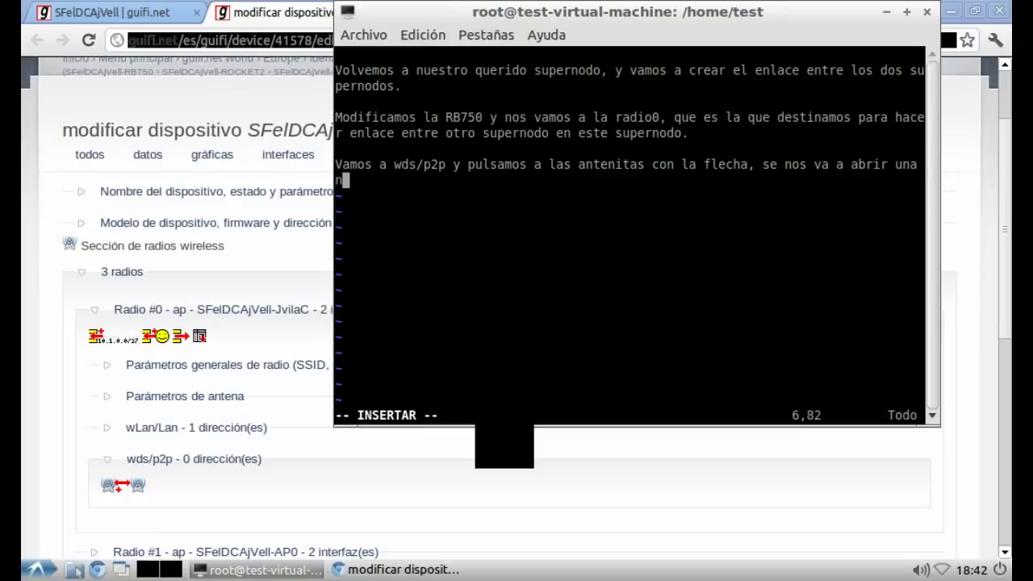
type("ueva página ")
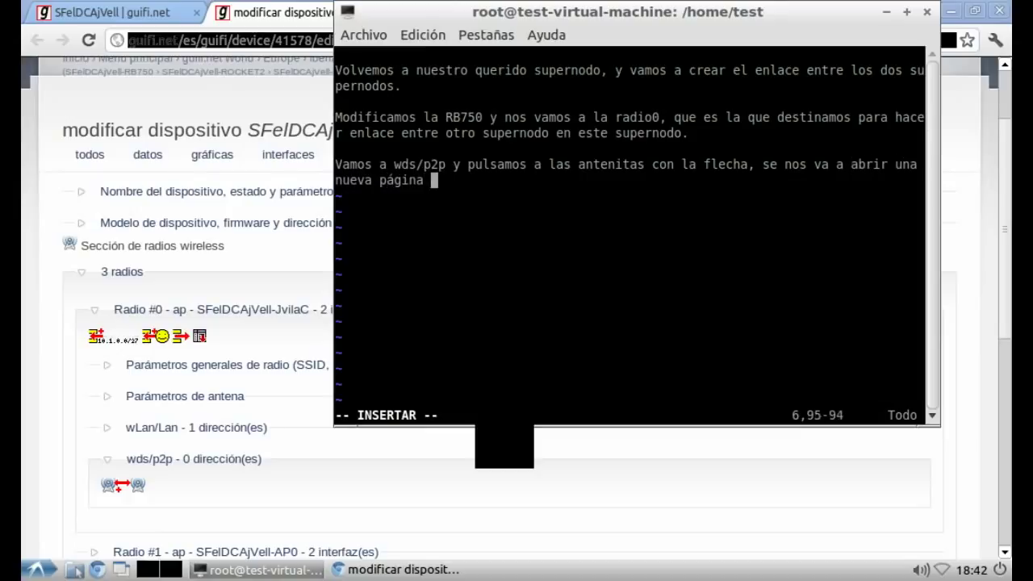
type("en la que pod")
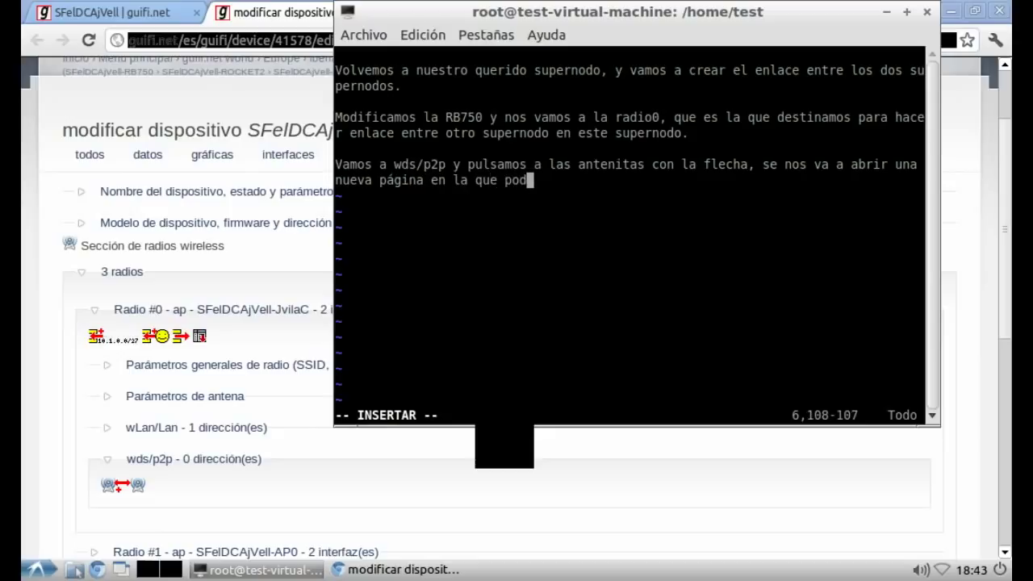
type("remos escoge")
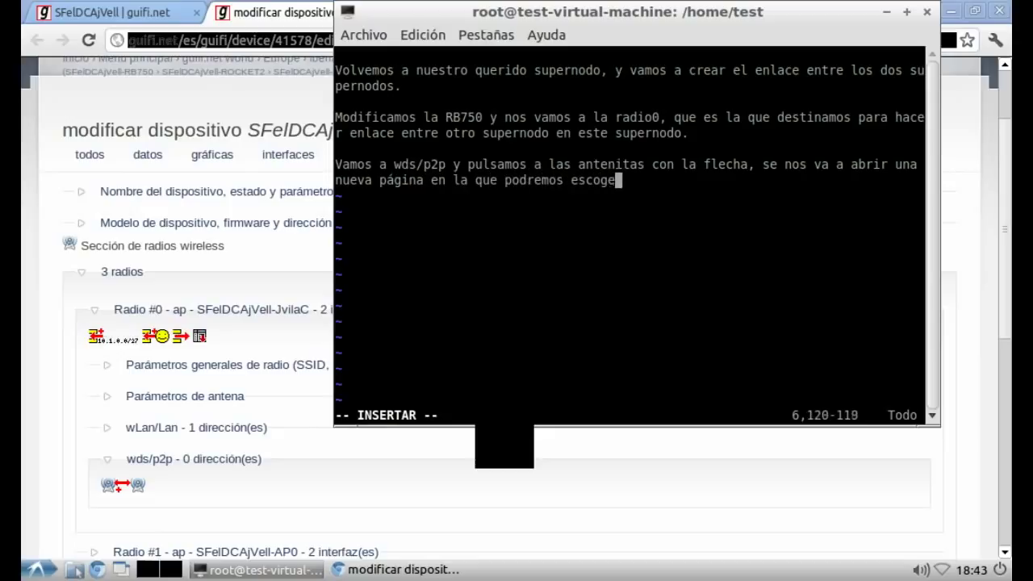
type("r los supernodos")
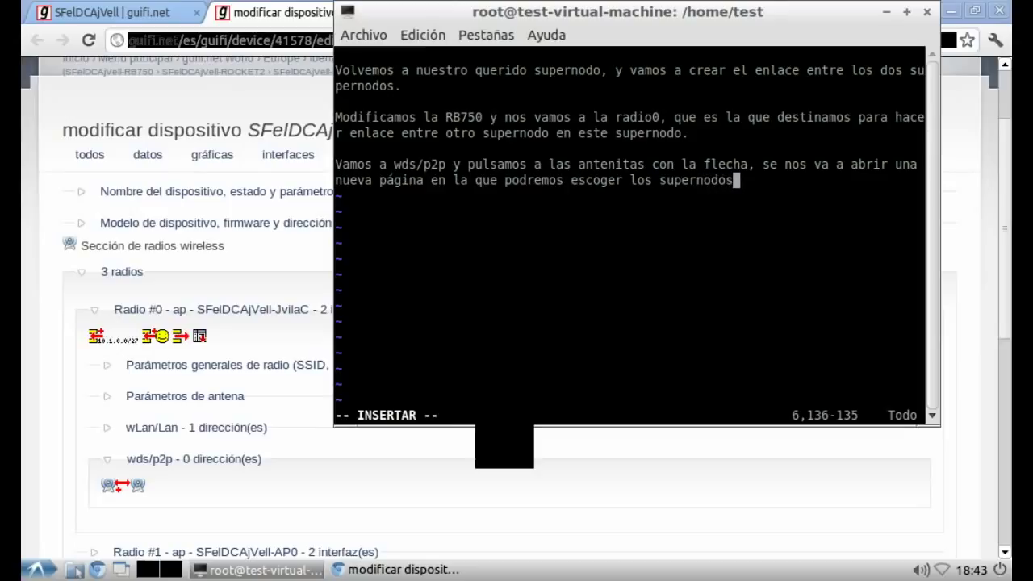
type(" que tene")
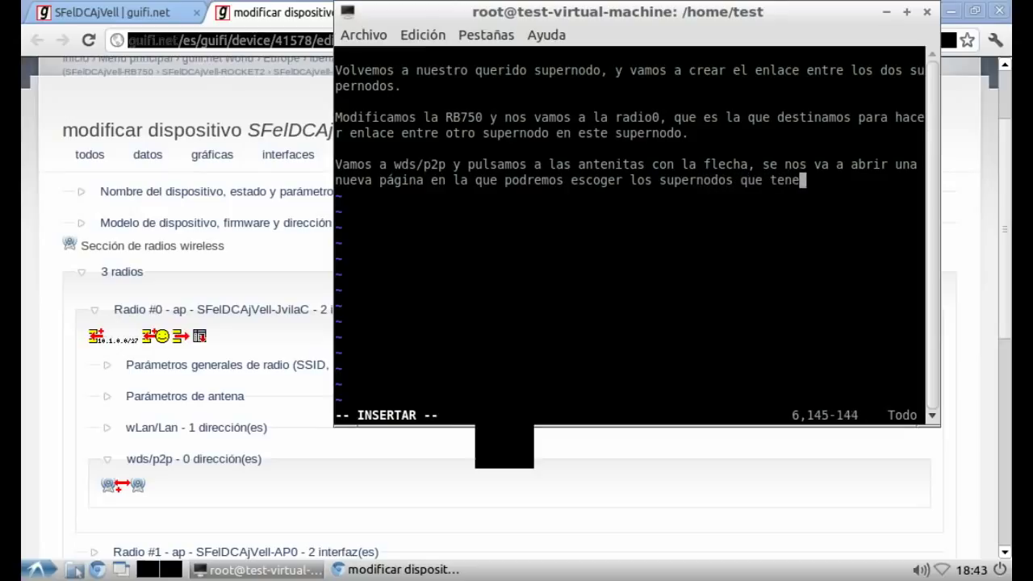
type("mos alrededor")
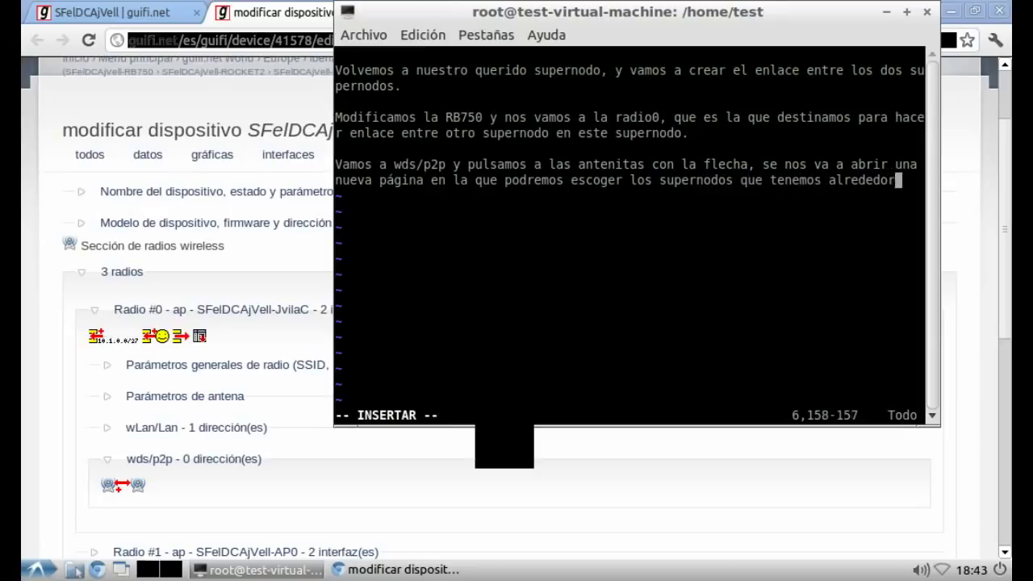
type(", cuidad")
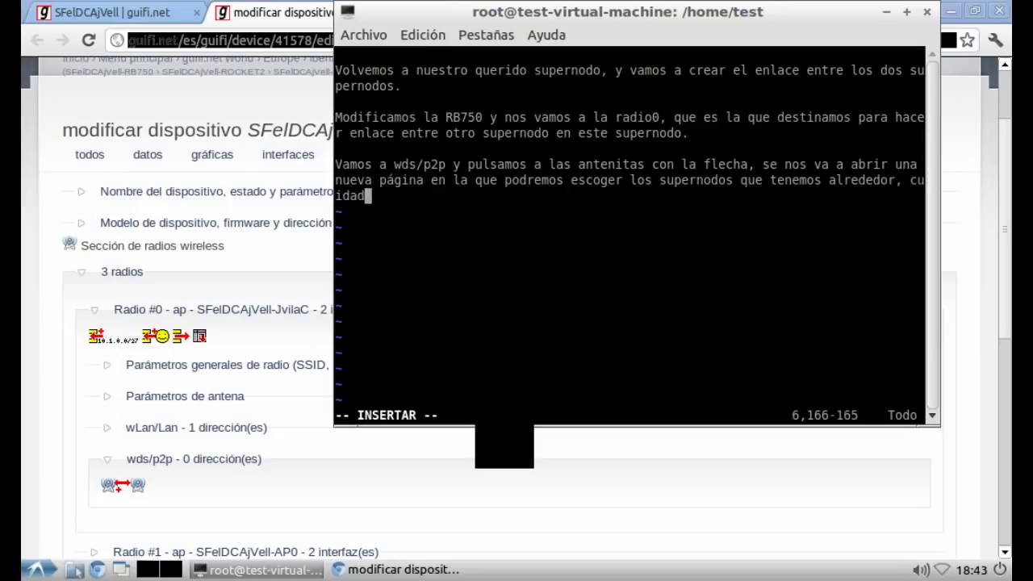
type("o que en e")
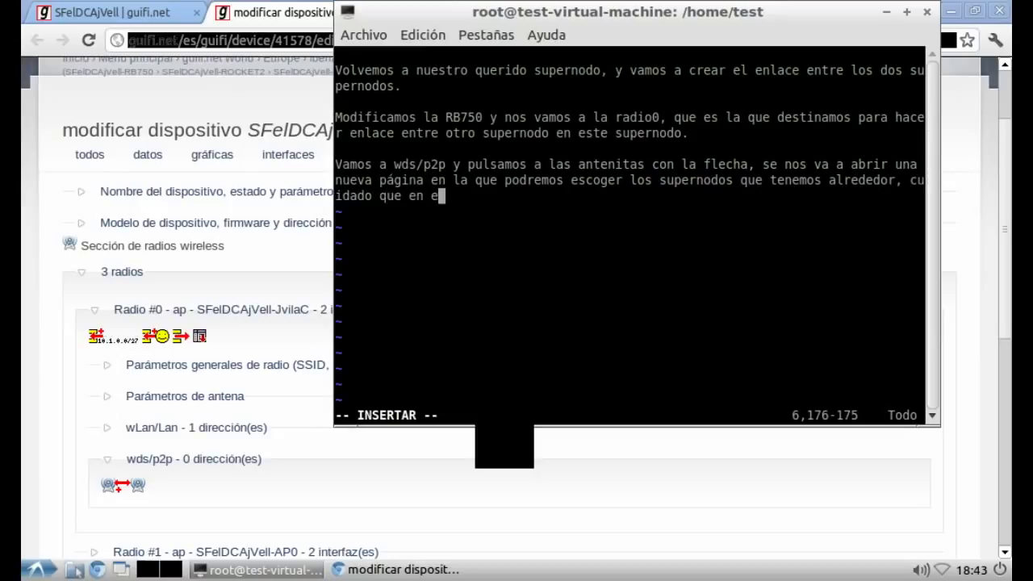
type("ste listado t")
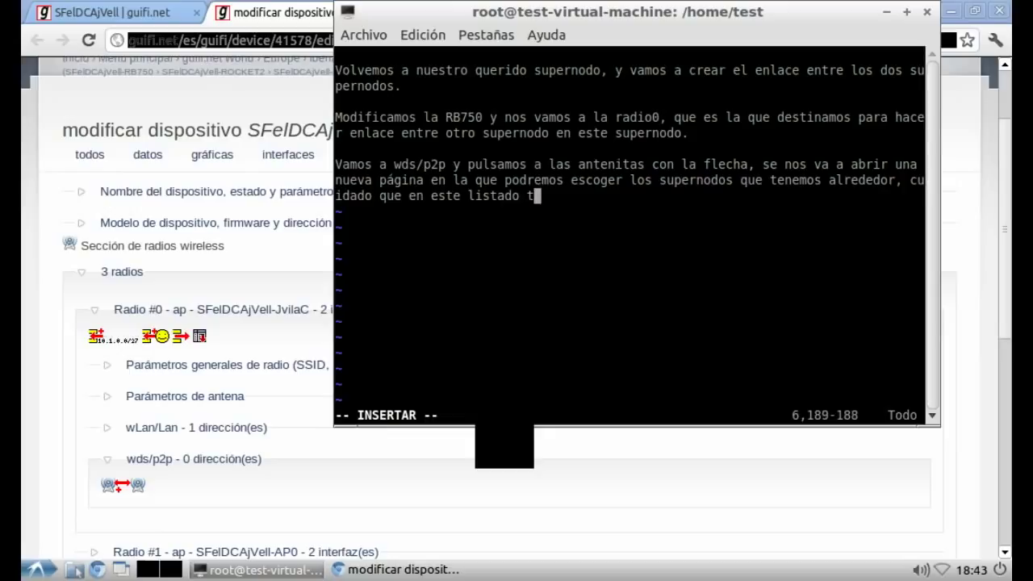
type("endremos t")
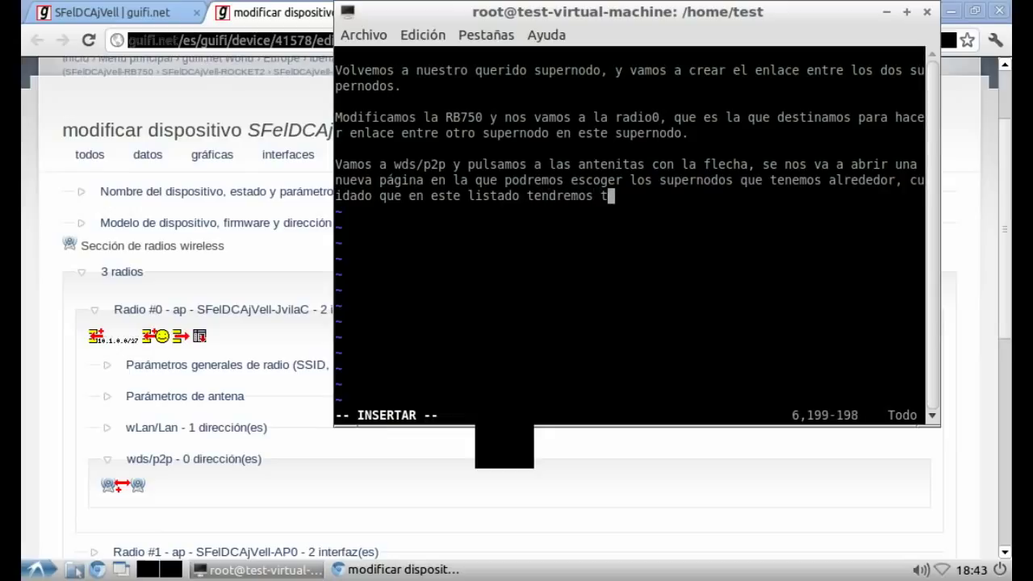
type("odos los enl")
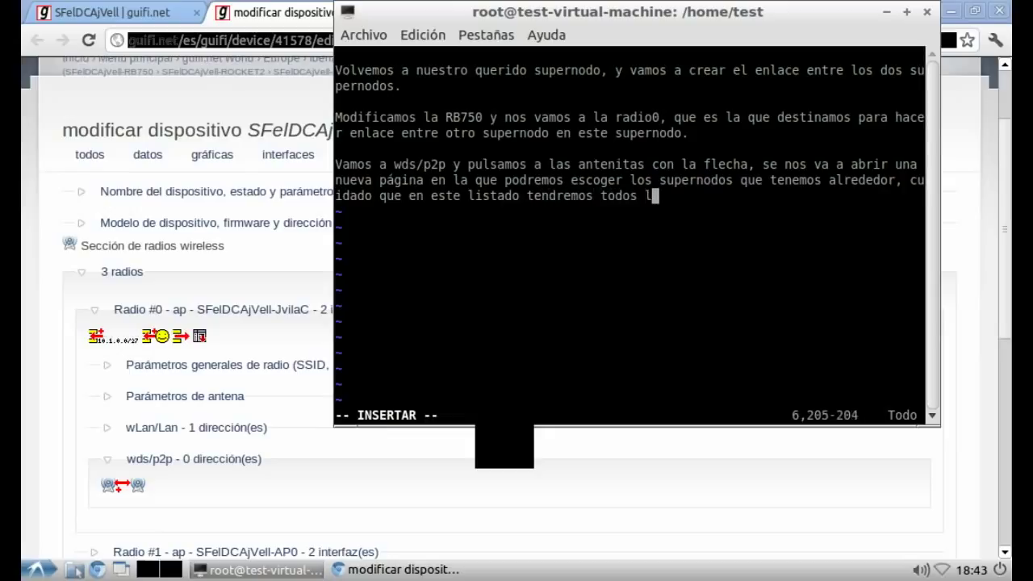
type("s, ")
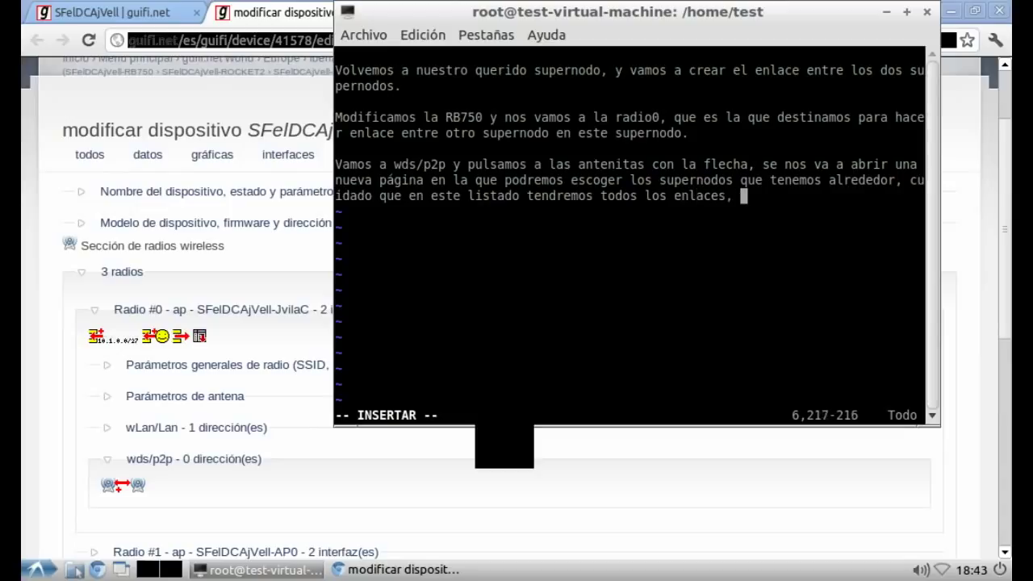
type("ahora sólo n")
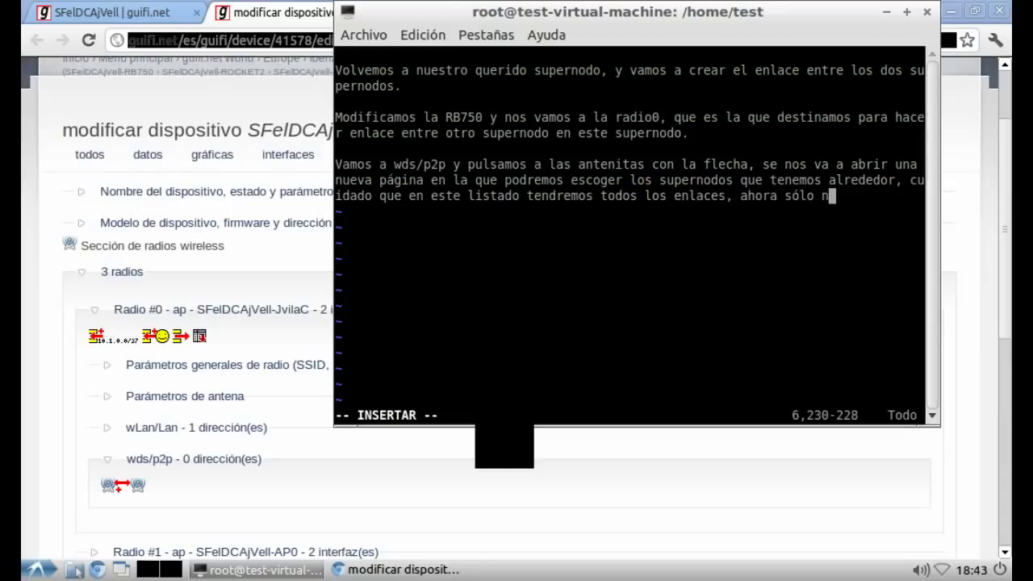
type("os interesan l")
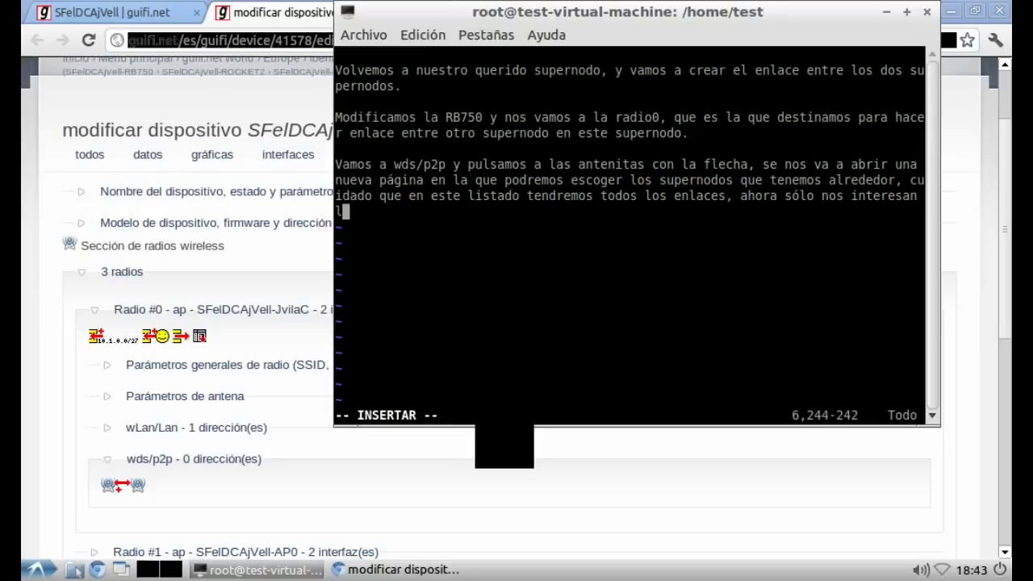
type("os enlaces destinados para conectar entre ")
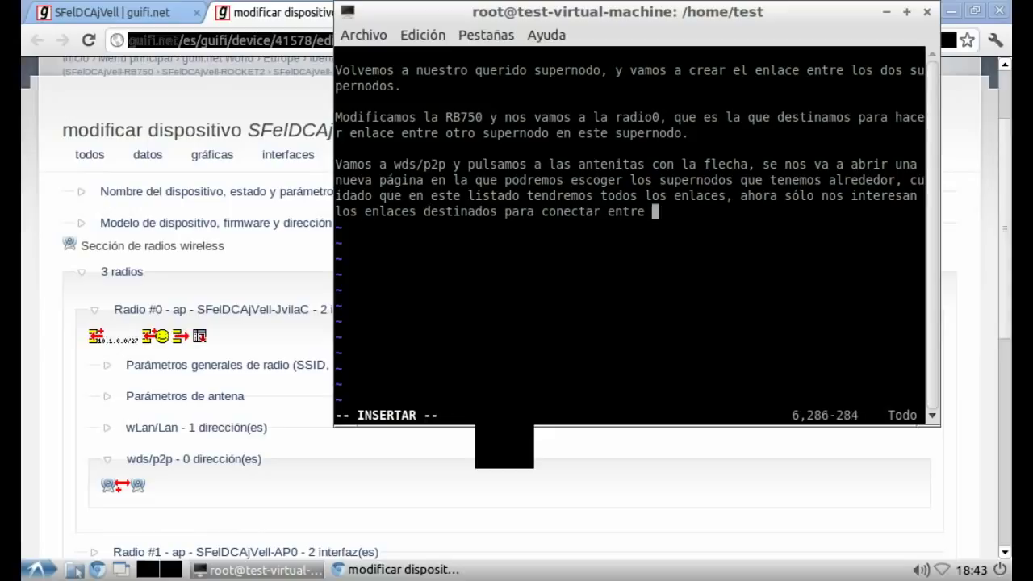
type("supernodo")
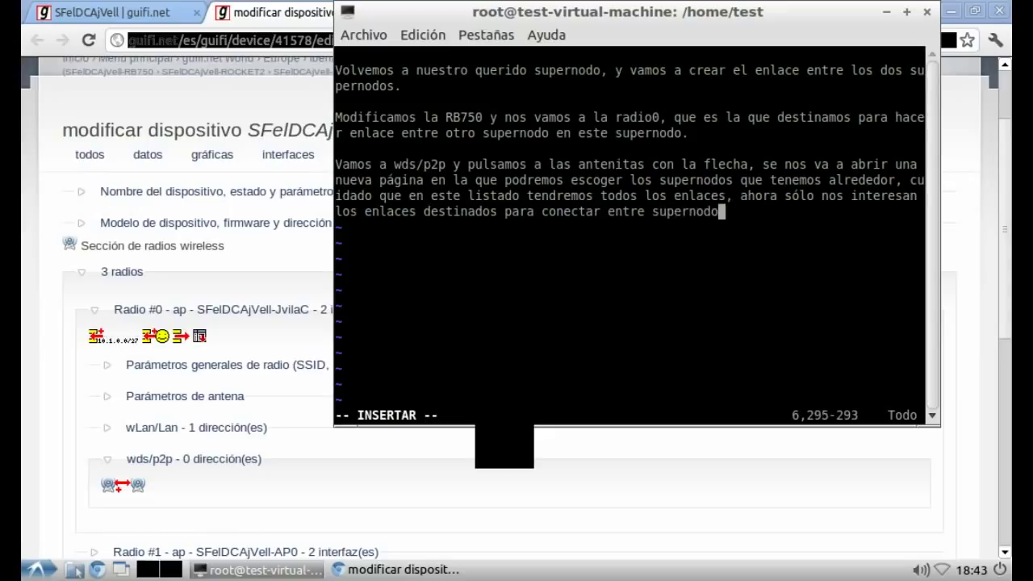
type("s los que tpone **troncal*")
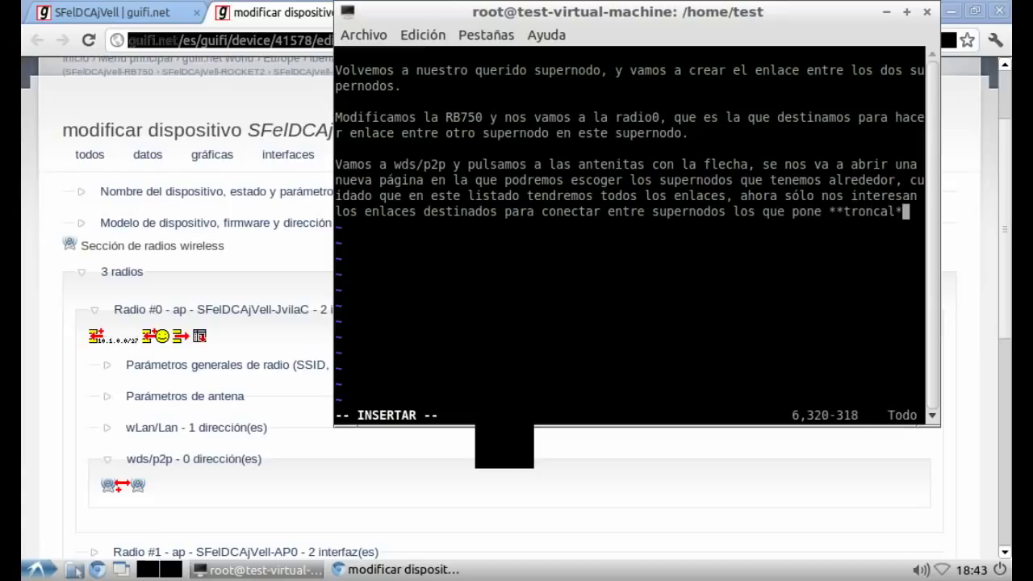
type("* para hacer esto")
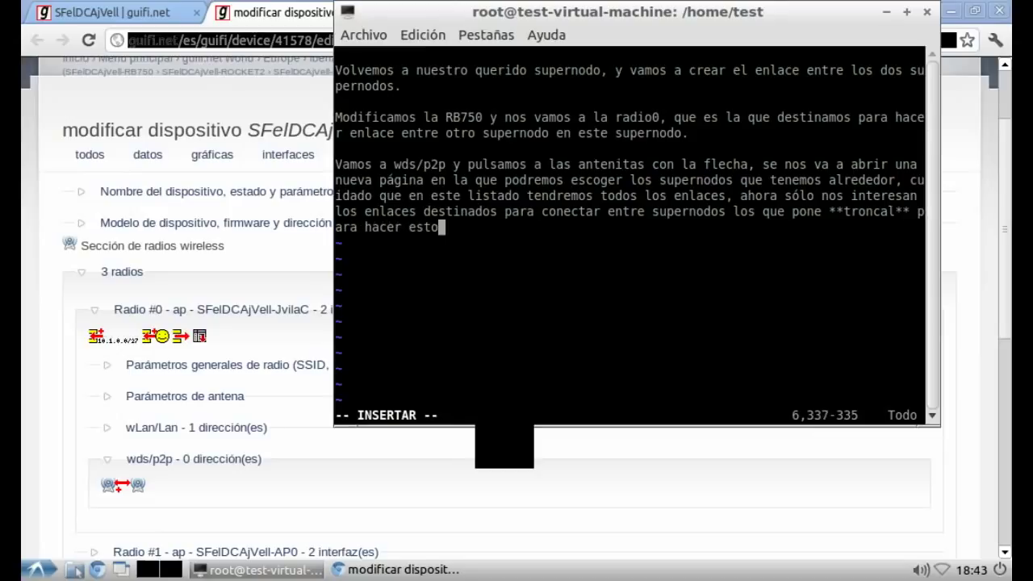
type(" necesitas ")
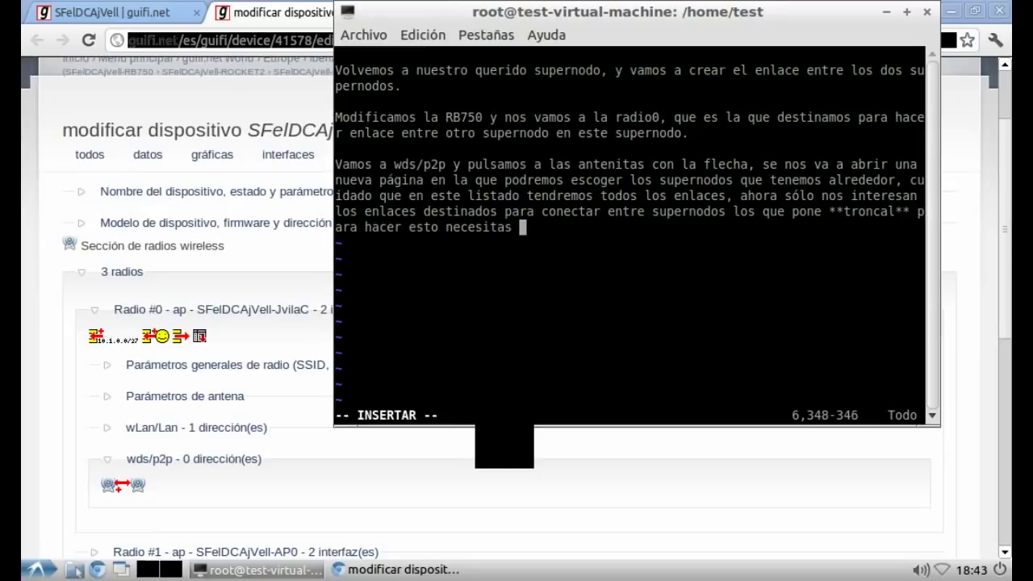
type("también sermisos de guifi-admin")
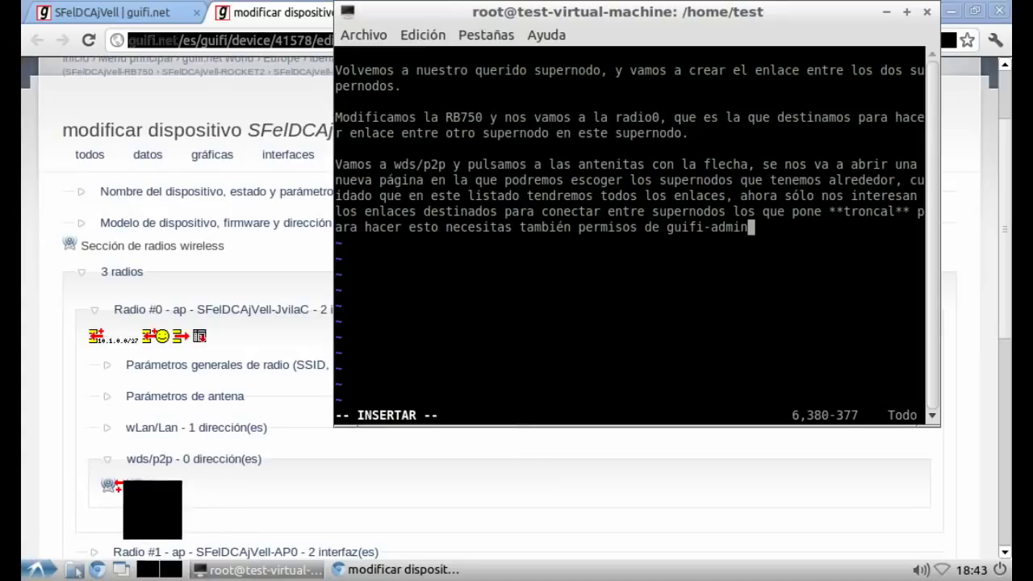
Step: Start a new wds/p2p link on radio #0 to SFelDCAjVell-JvilaC (0.154 kms) and return to the form
key("alt+Tab")
left_click(125, 484)
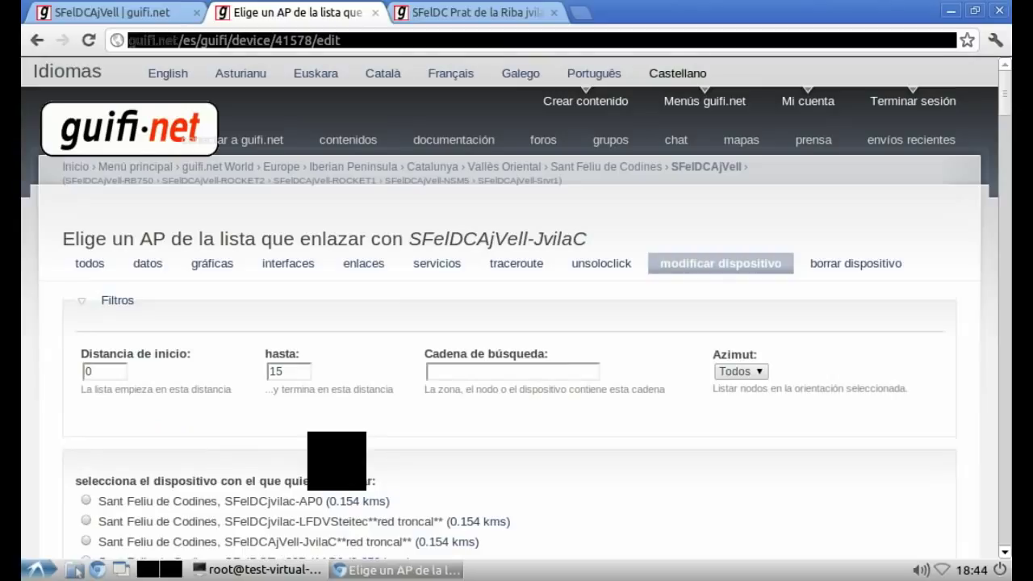
scroll(517, 323, "down", 3)
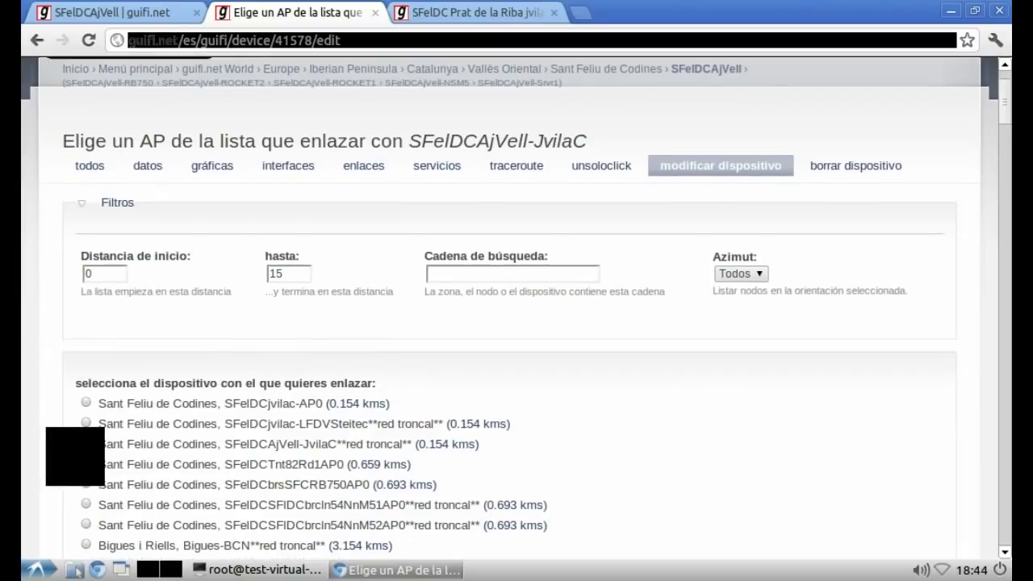
scroll(517, 323, "down", 3)
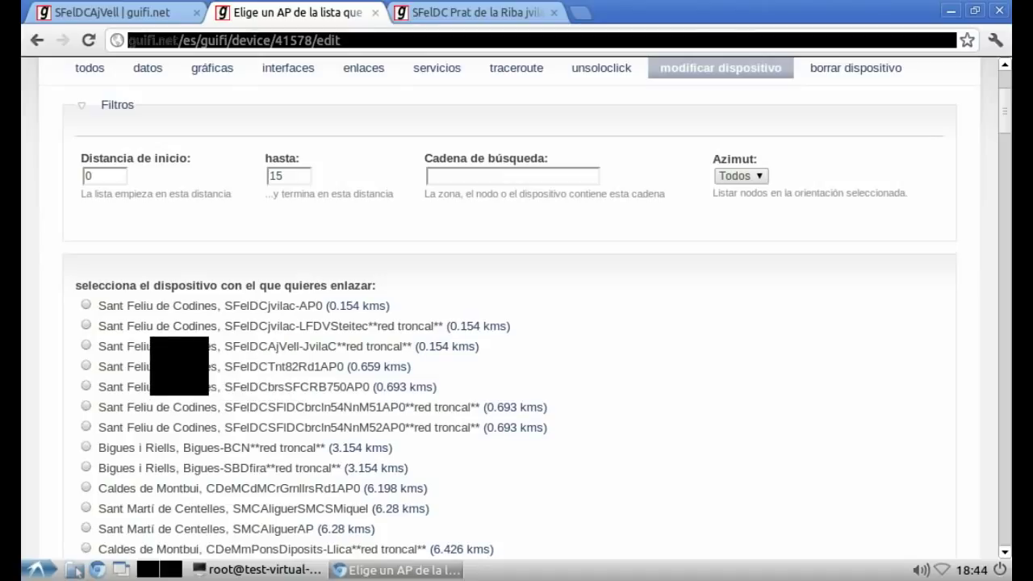
left_click(86, 345)
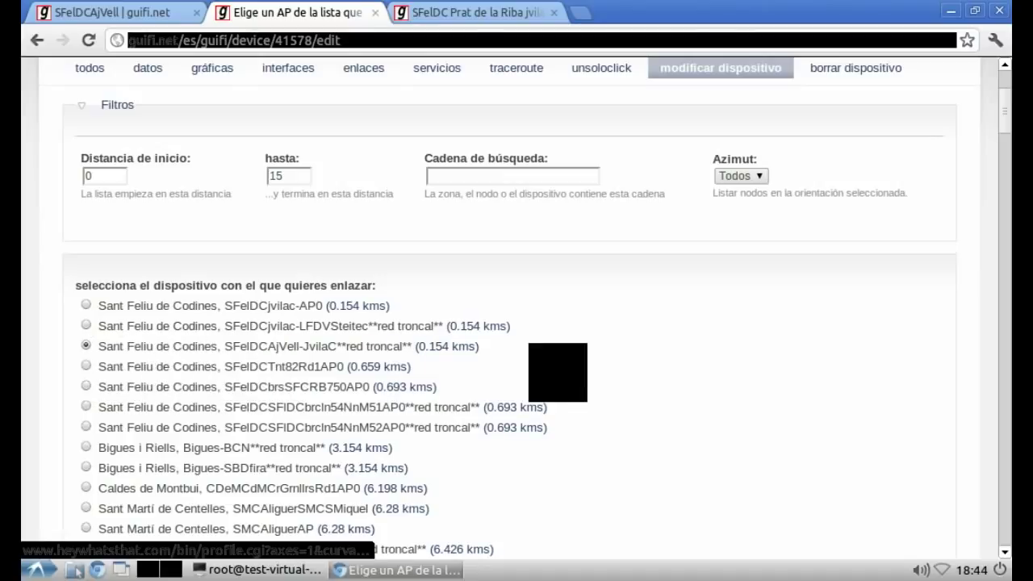
left_click_drag(484, 346, 149, 345)
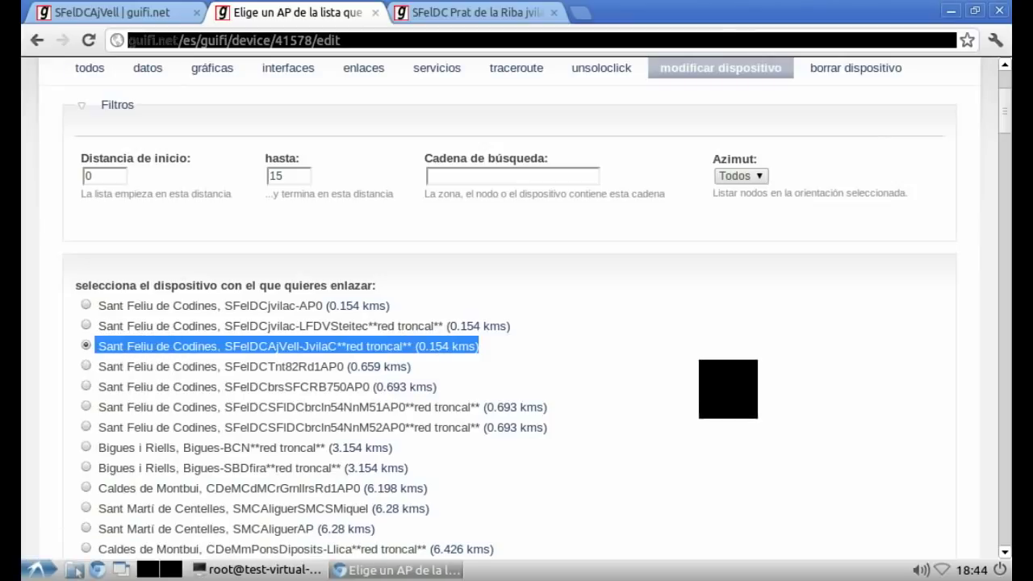
scroll(516, 322, "down", 15)
scroll(517, 323, "down", 10)
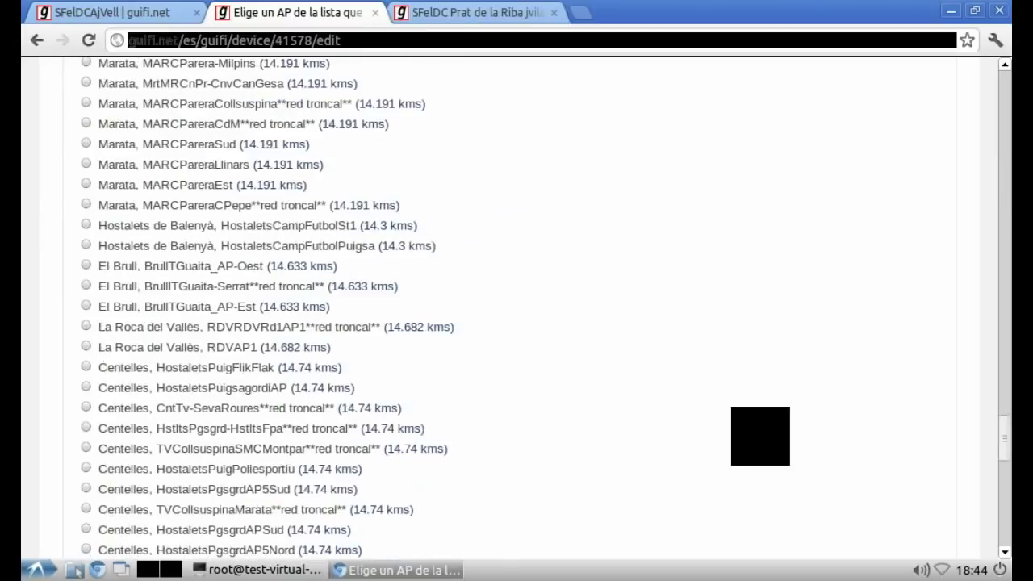
scroll(516, 323, "down", 5)
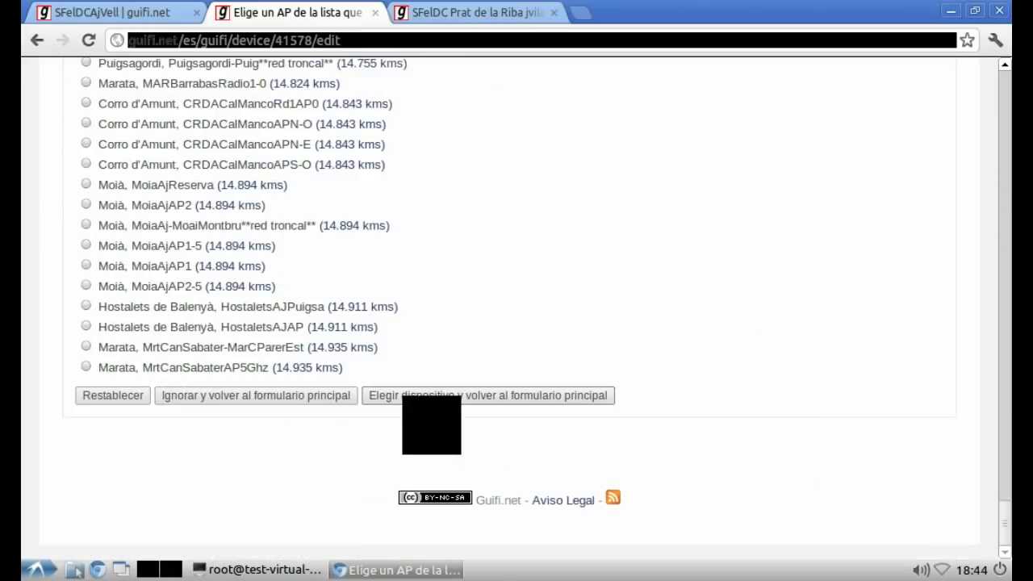
left_click(412, 397)
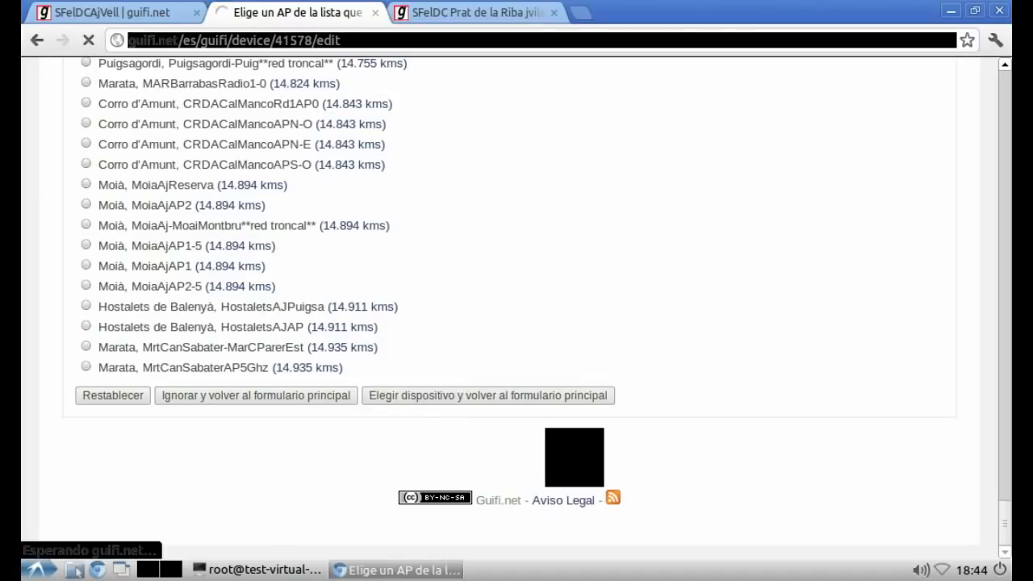
Step: Write 'Elegimos el dispositivo y pulsamos al botón elegir dispositivo y volver al formulario principal' in vim
key("alt+Tab")
key("Return")
key("Return")
type("El")
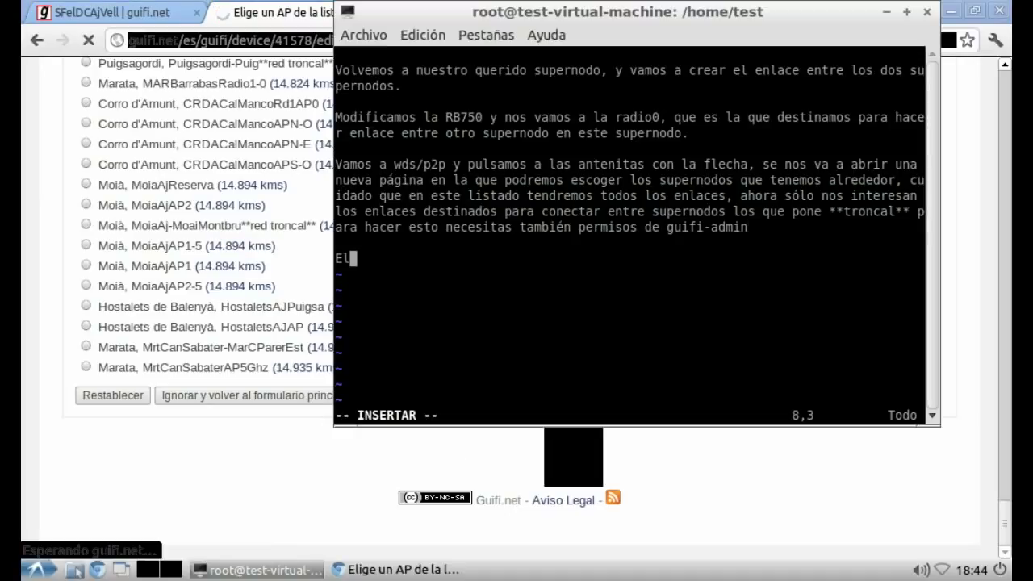
type("egimo")
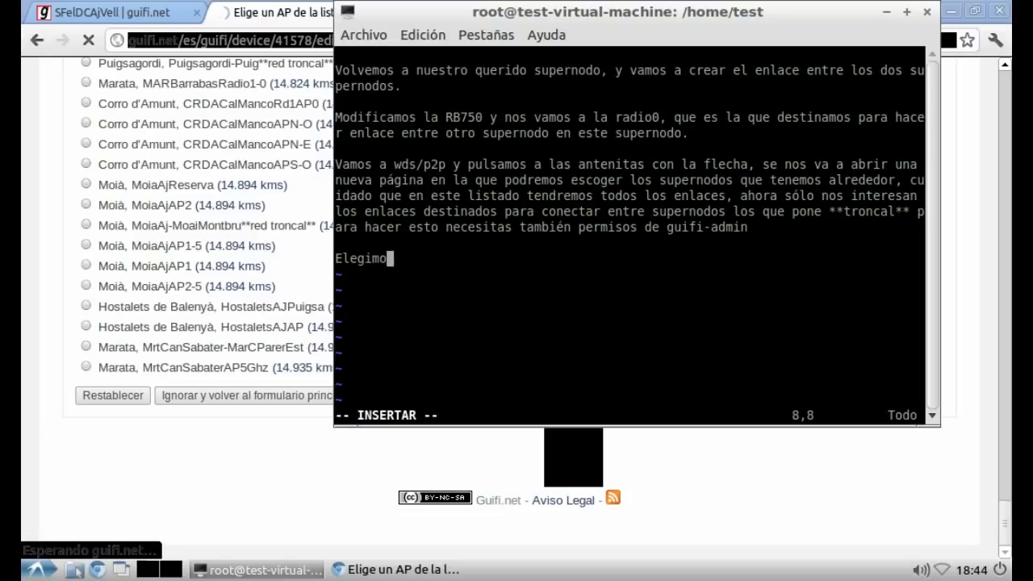
type("s el disposit")
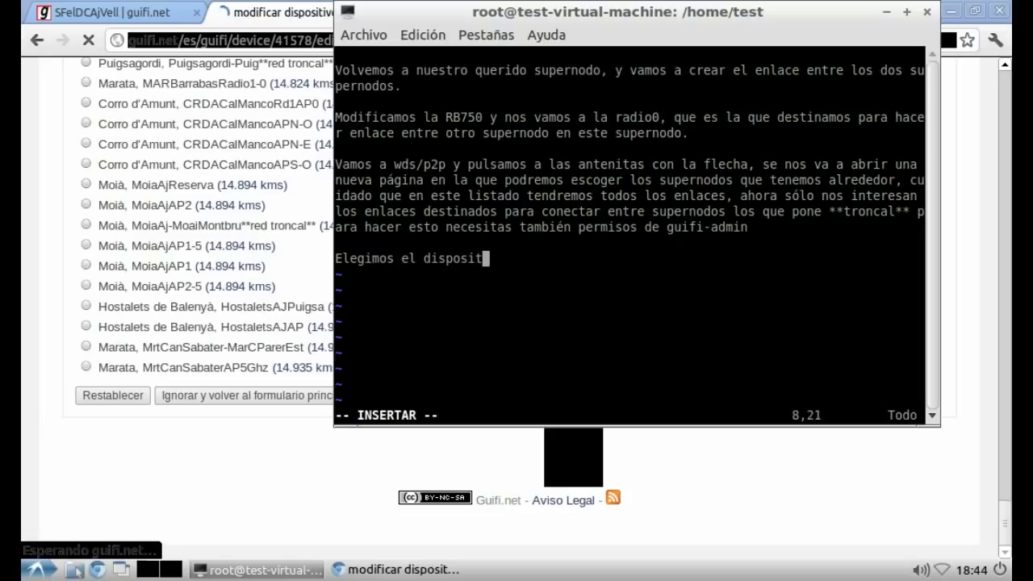
type("ivo y pul")
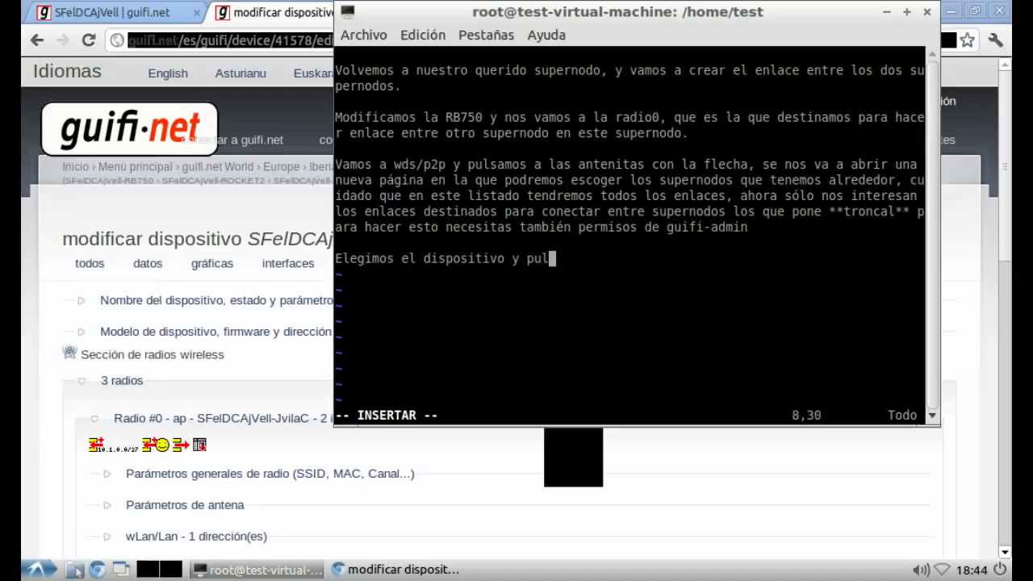
type("samos al b")
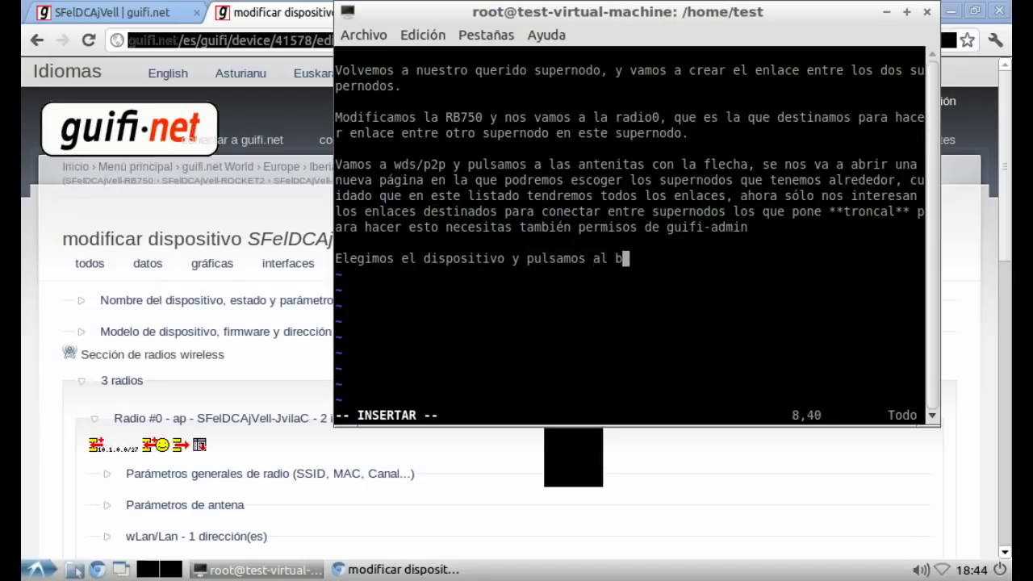
type("otón elegi")
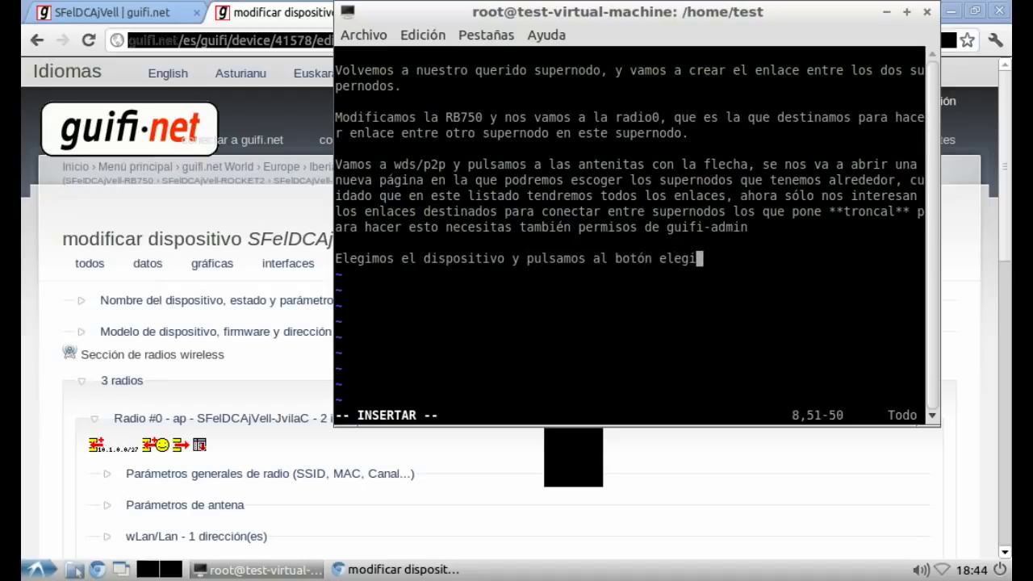
type("r dispositiv")
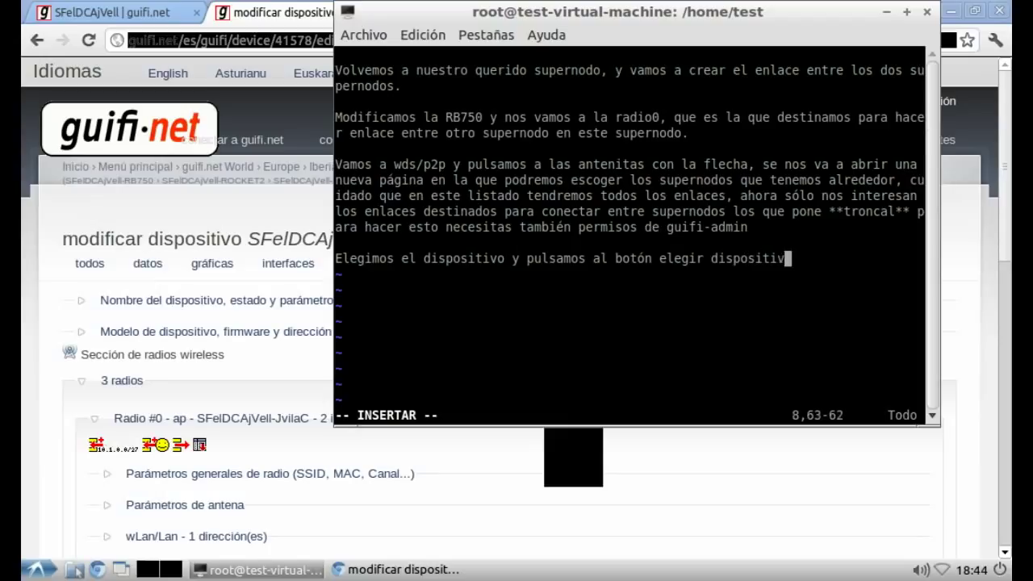
type("o y volver a")
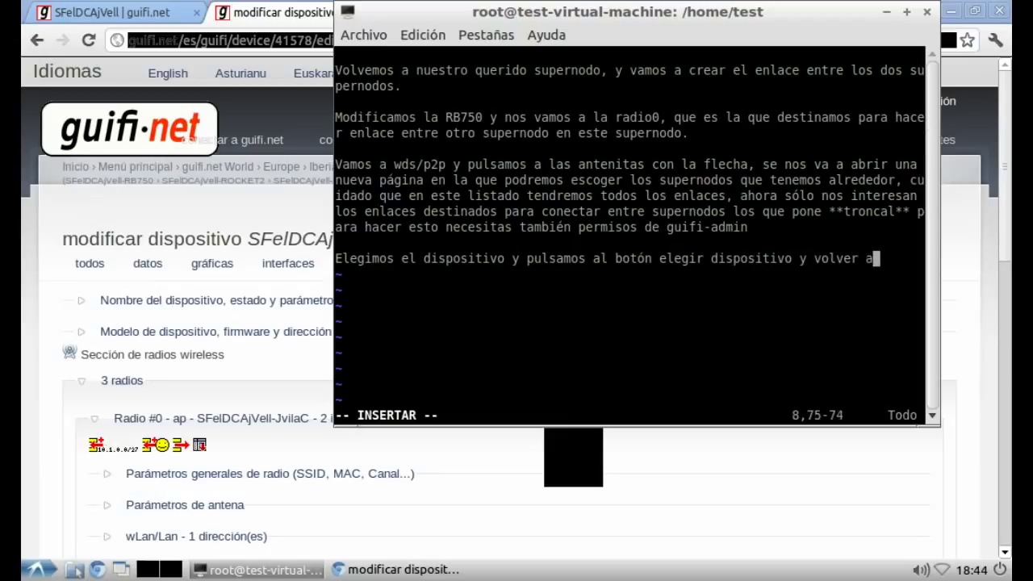
type("l formulario princip")
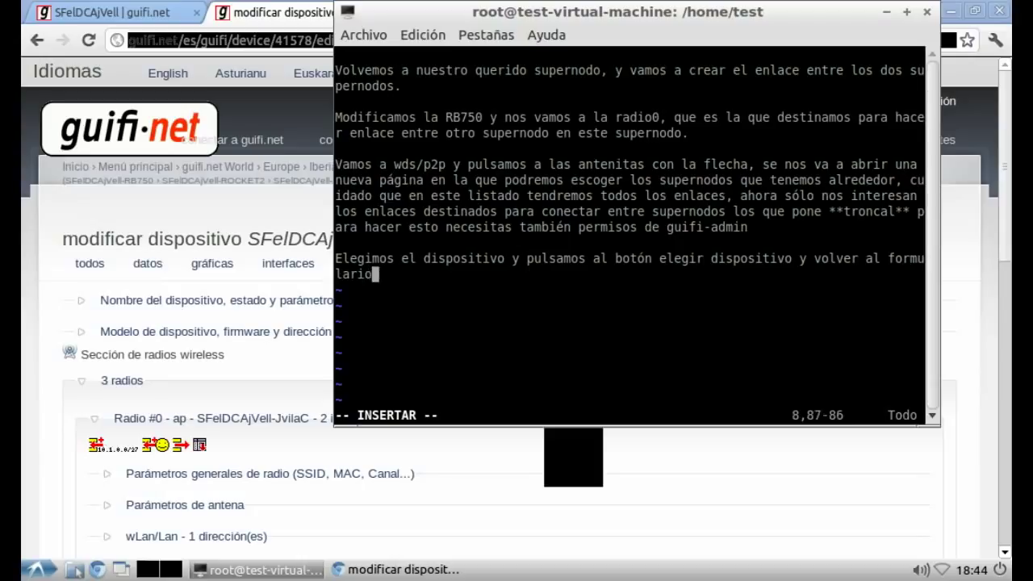
type("al")
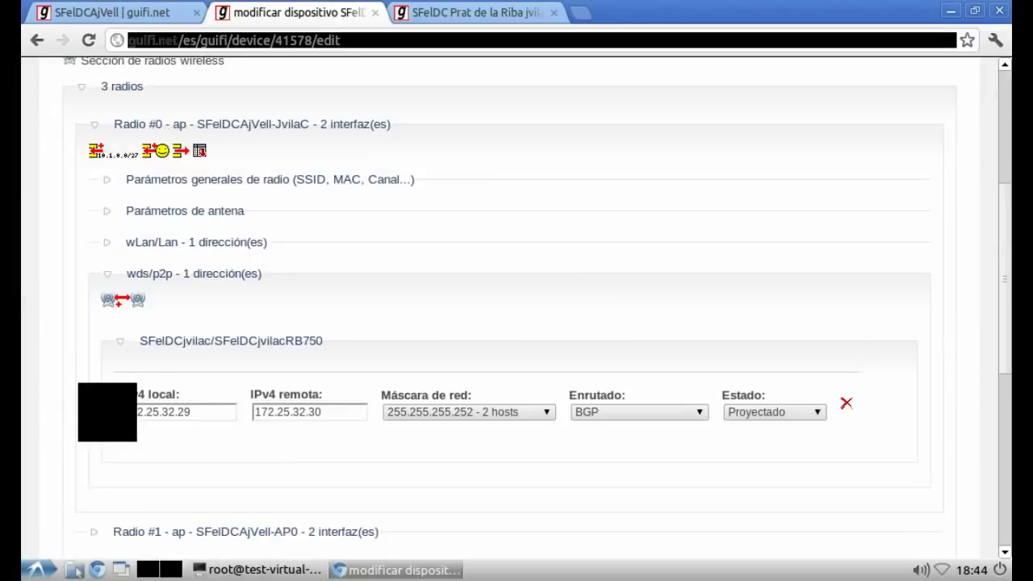
key("alt+Tab")
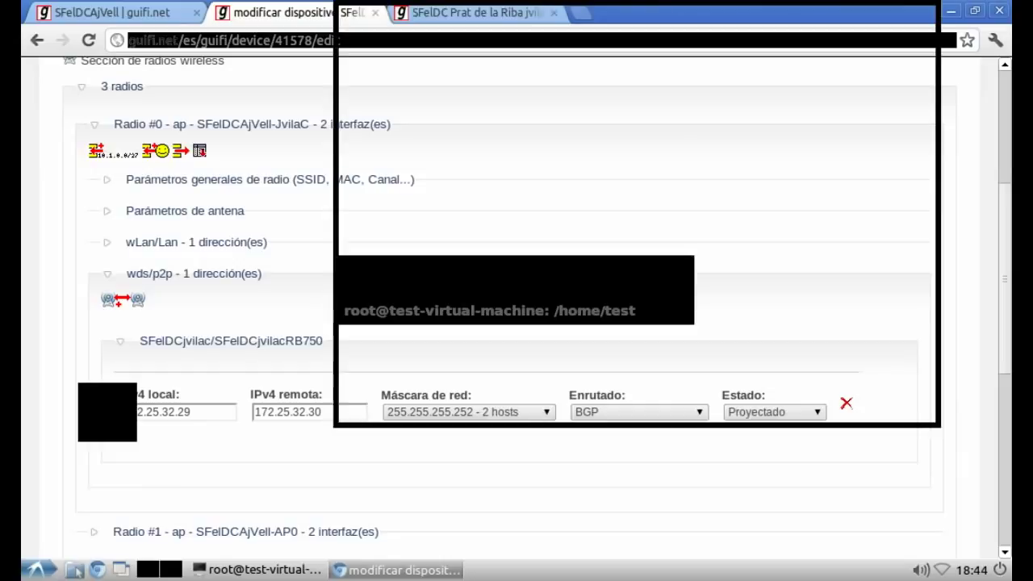
Step: Explain the two defined IPs: our RB's antenna-port address and the other supernode's address
type("Ahora aquí n")
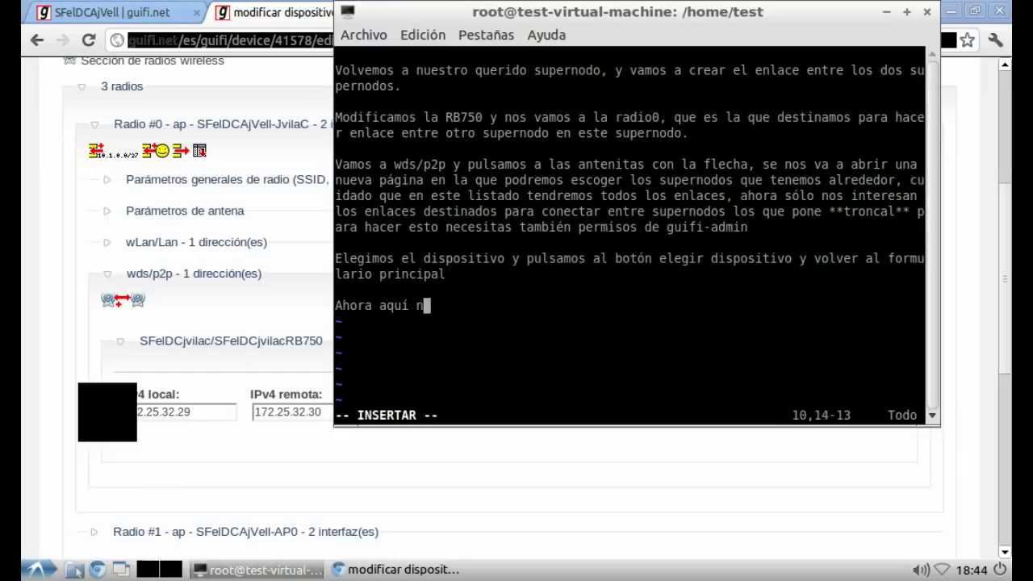
type("os defi")
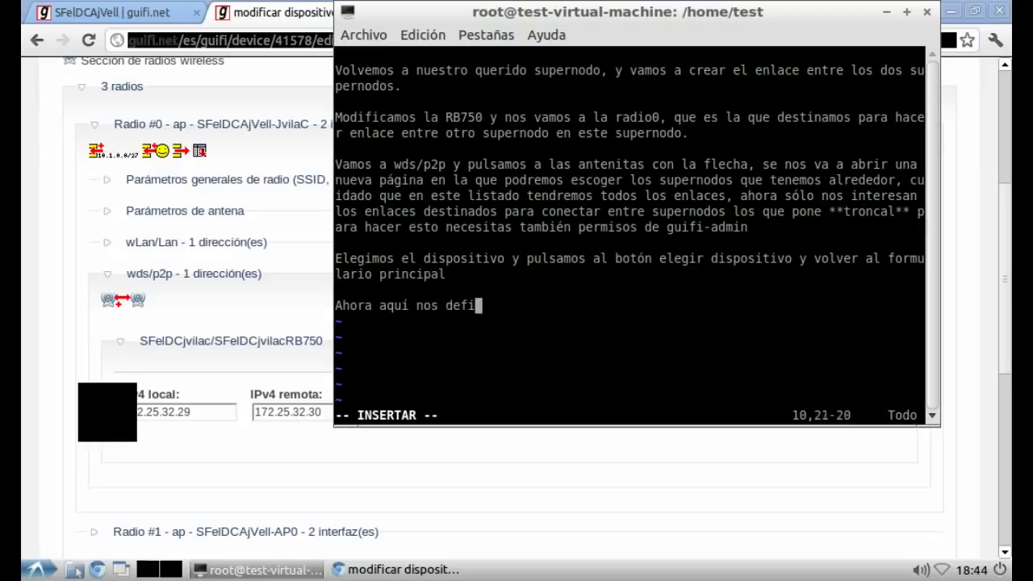
type("ne 2 ips,")
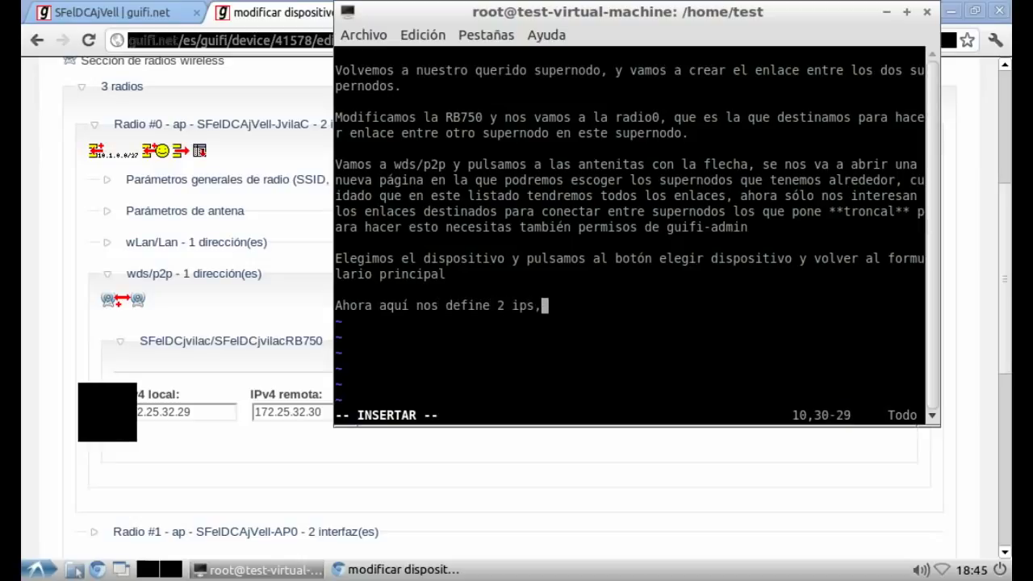
type(" la ip que va a te")
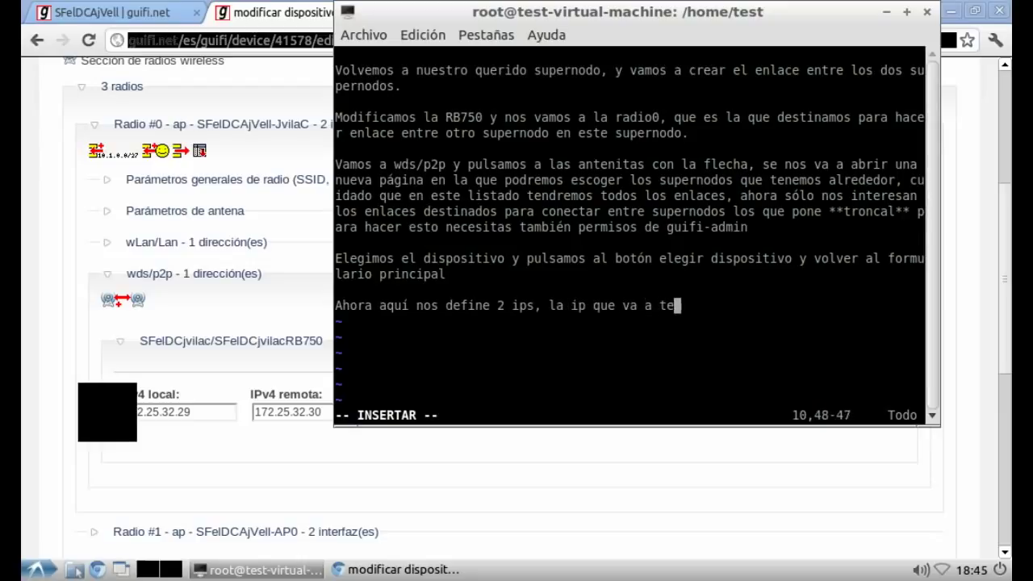
type("ner nuestra R")
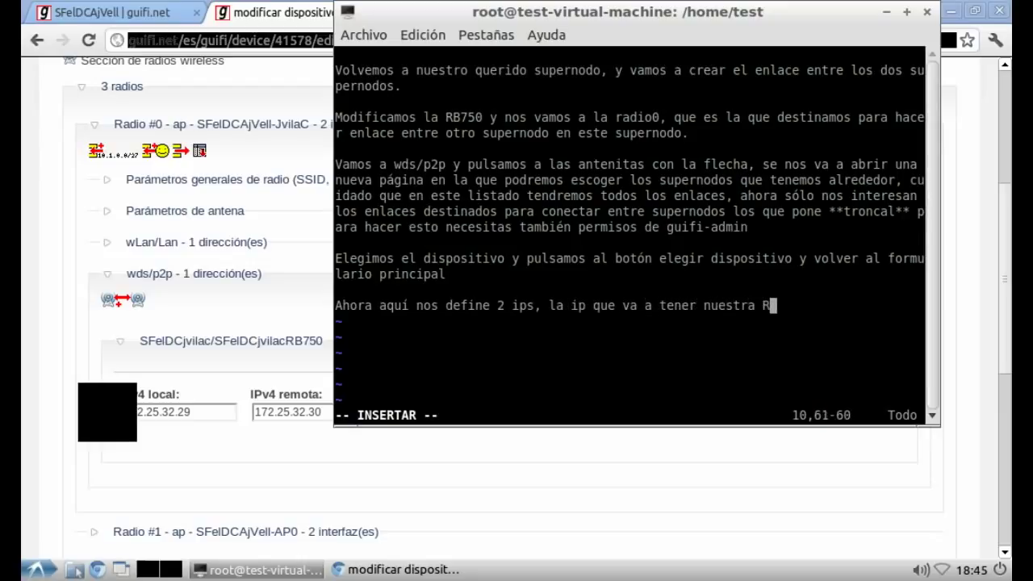
type("B en el p")
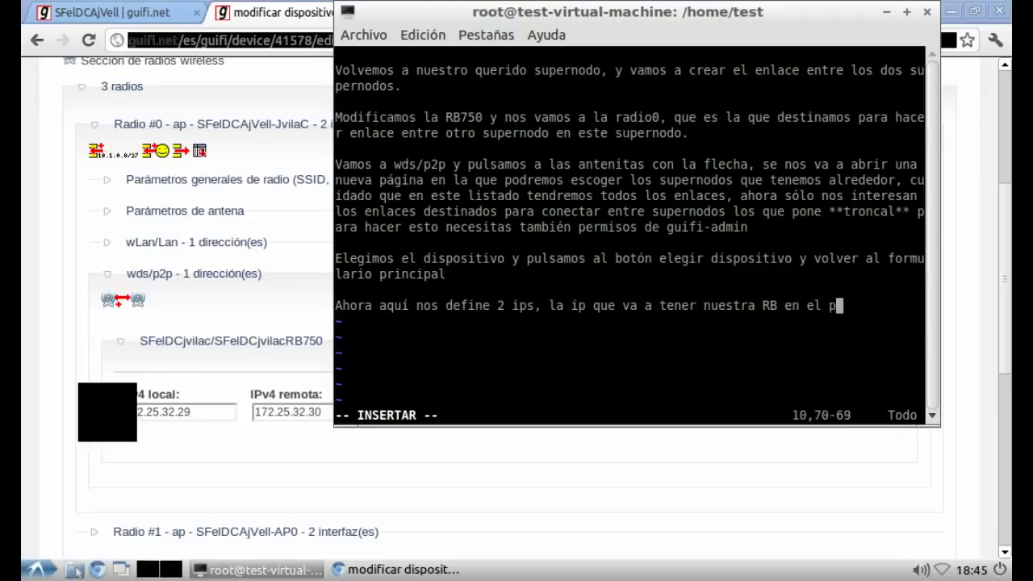
type("uerto donde v")
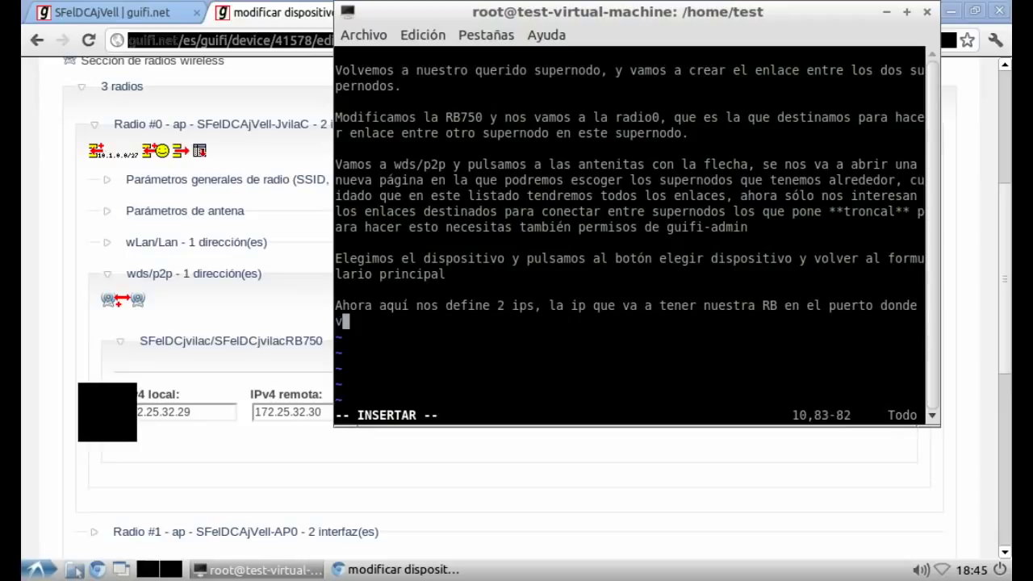
type("amos a conect")
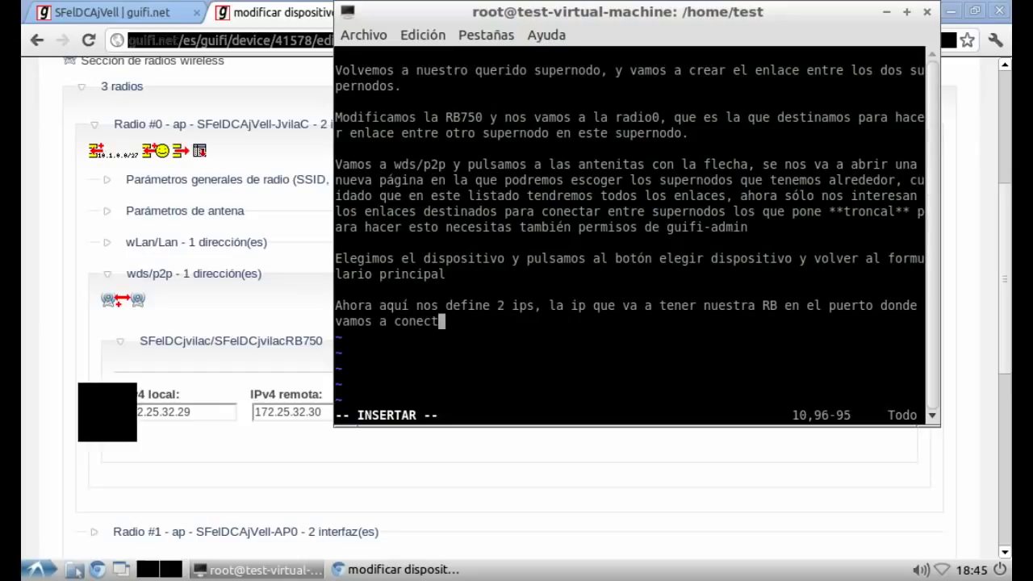
type("ar la antena ")
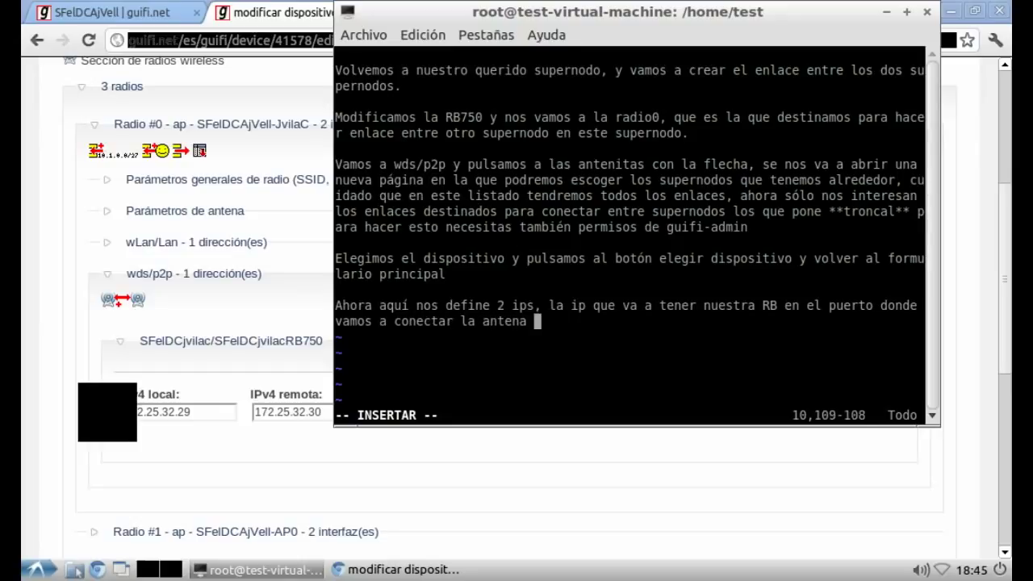
type("y la i")
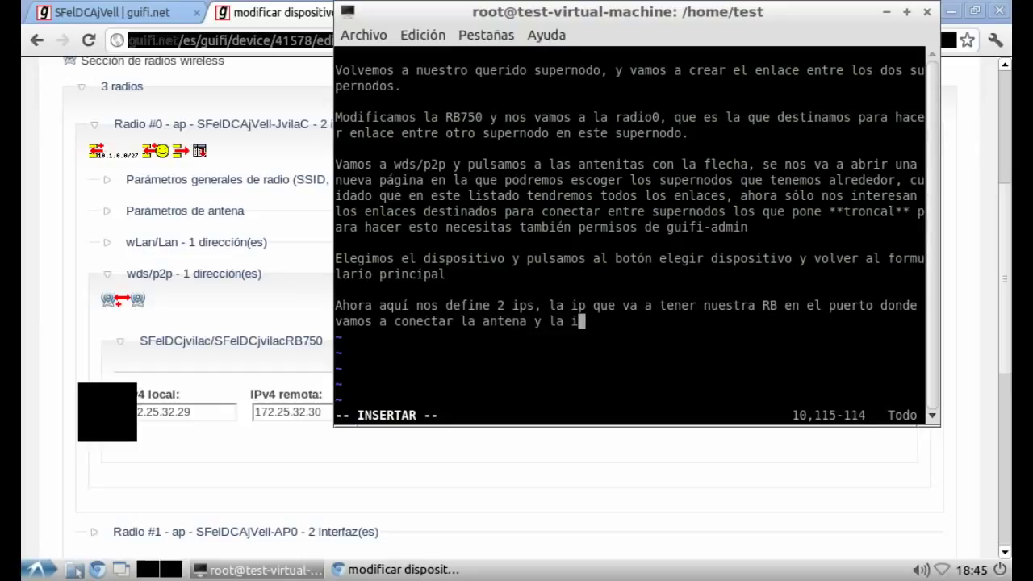
type("p que va a t")
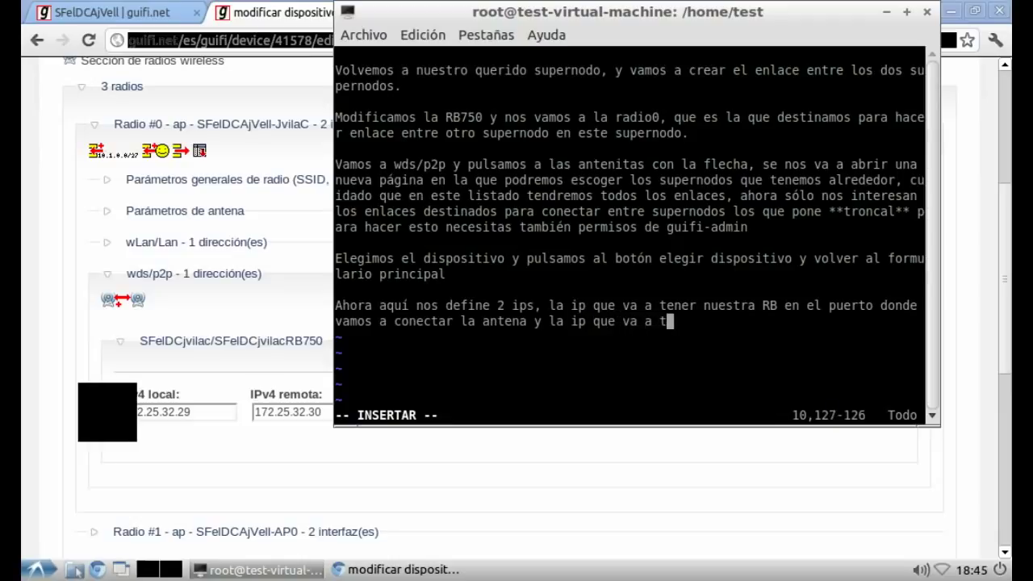
type("ener el otro ")
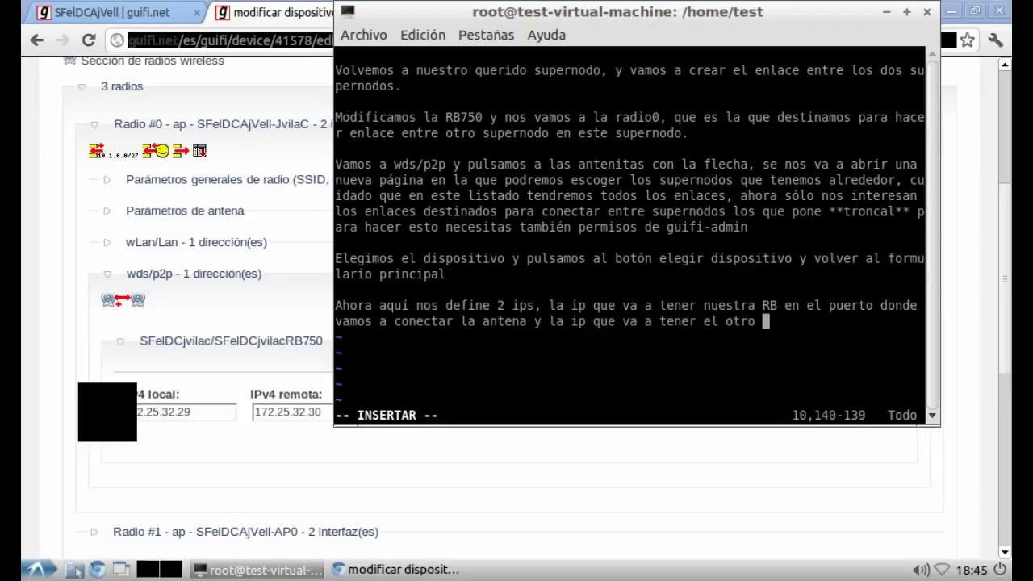
type("supernodo en l")
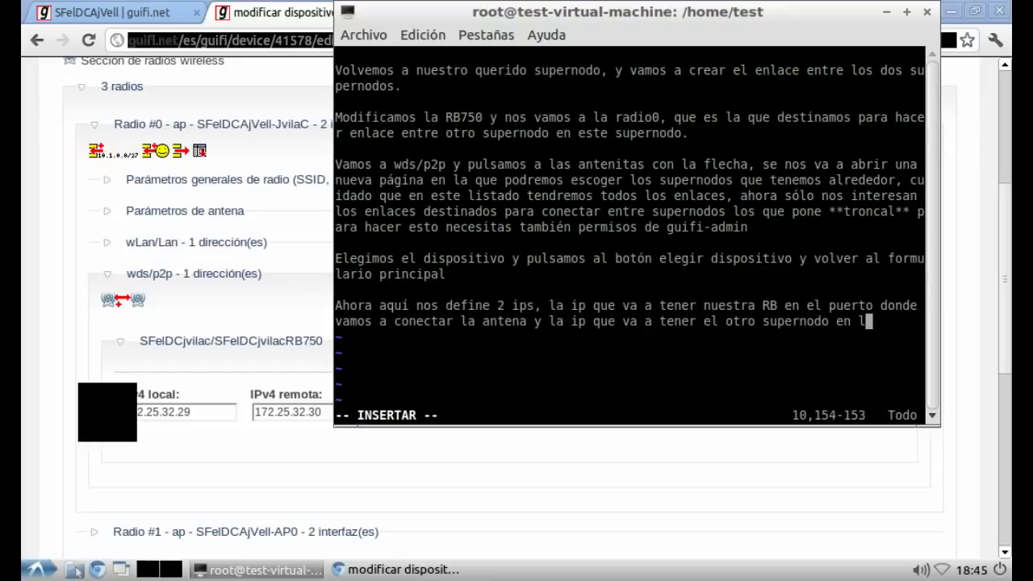
type("a boca cond")
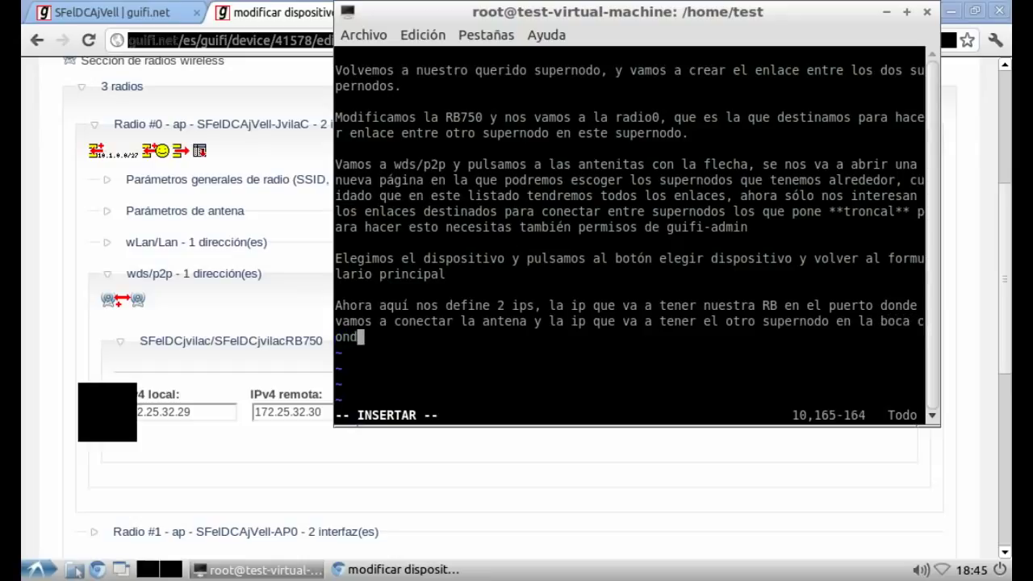
type("e se va a c")
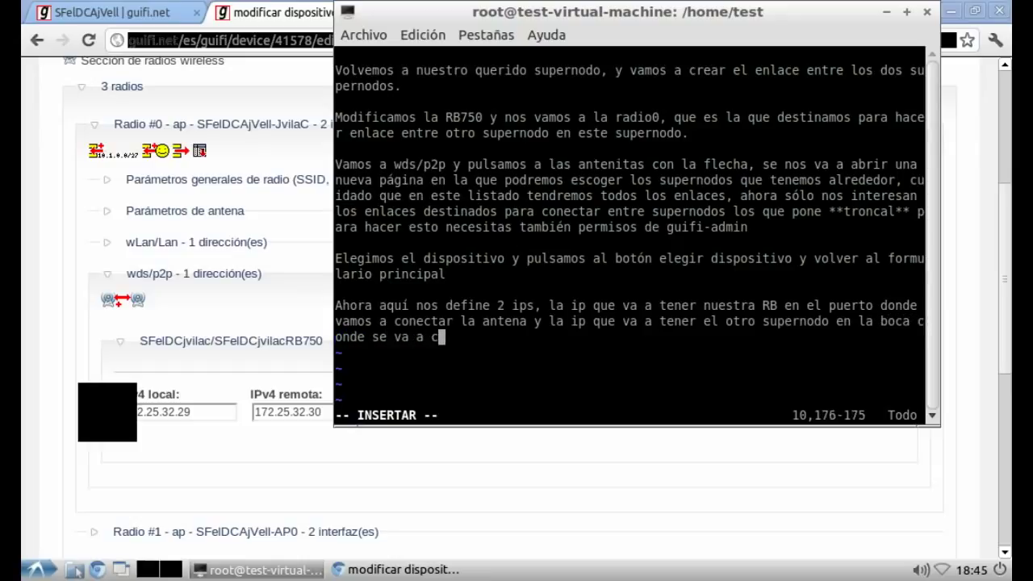
type("onectar la otra")
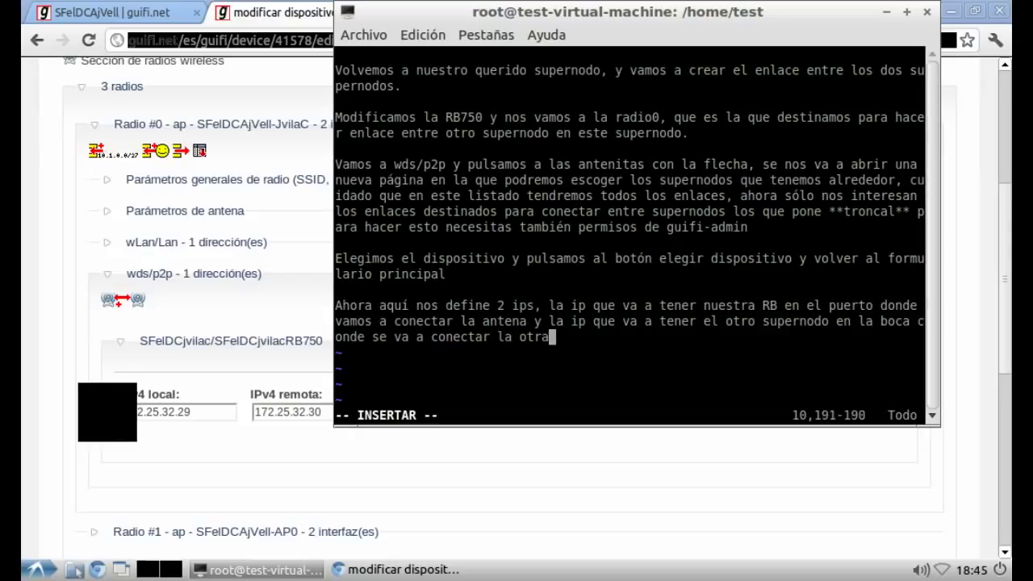
type(" antena.")
key("Return")
key("Return")
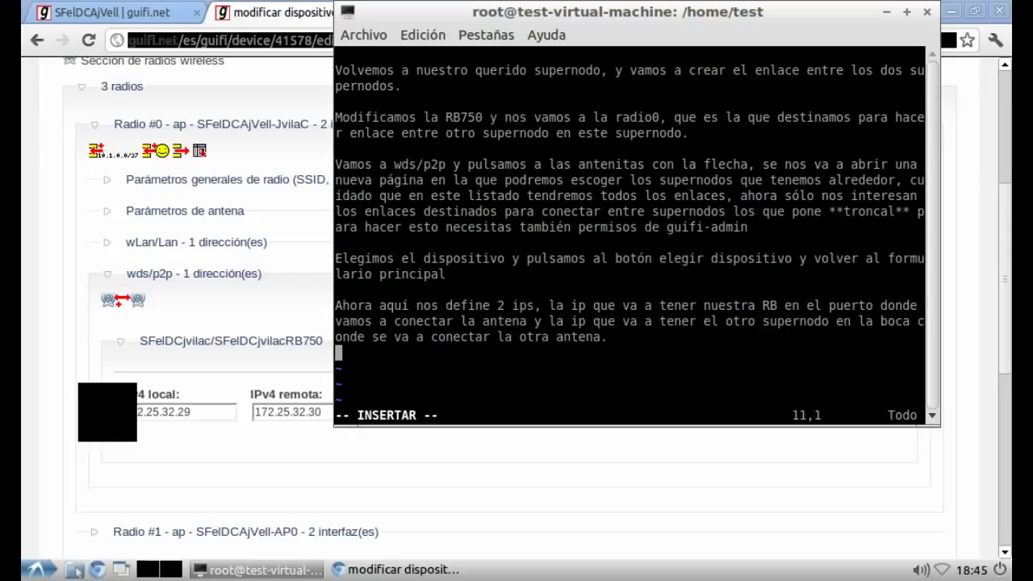
Step: Note the /30 two-host range and stress establishing the link on the web first, in that order
type("Nos de")
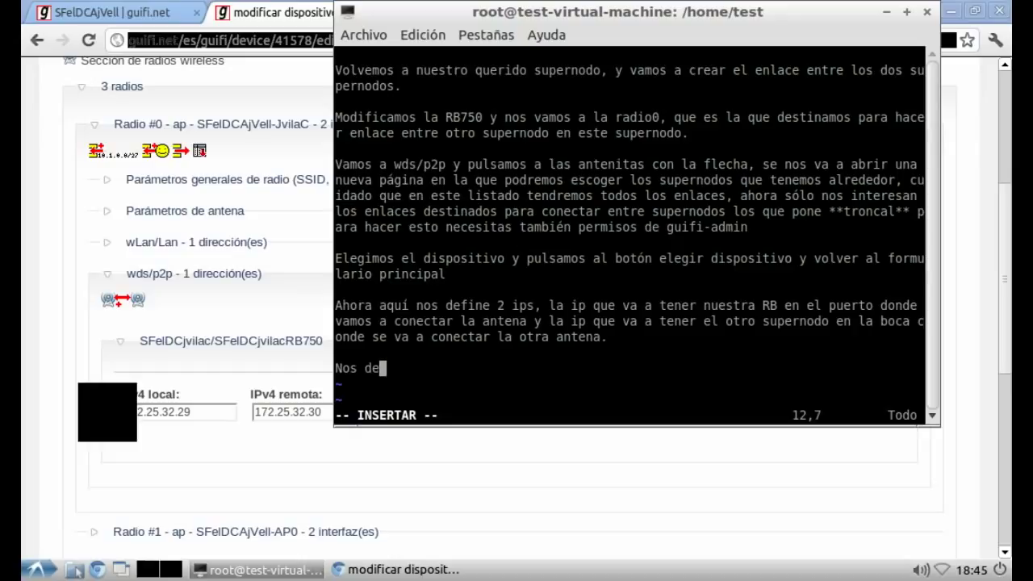
type("fine 2")
key("BackSpace")
type("un rango")
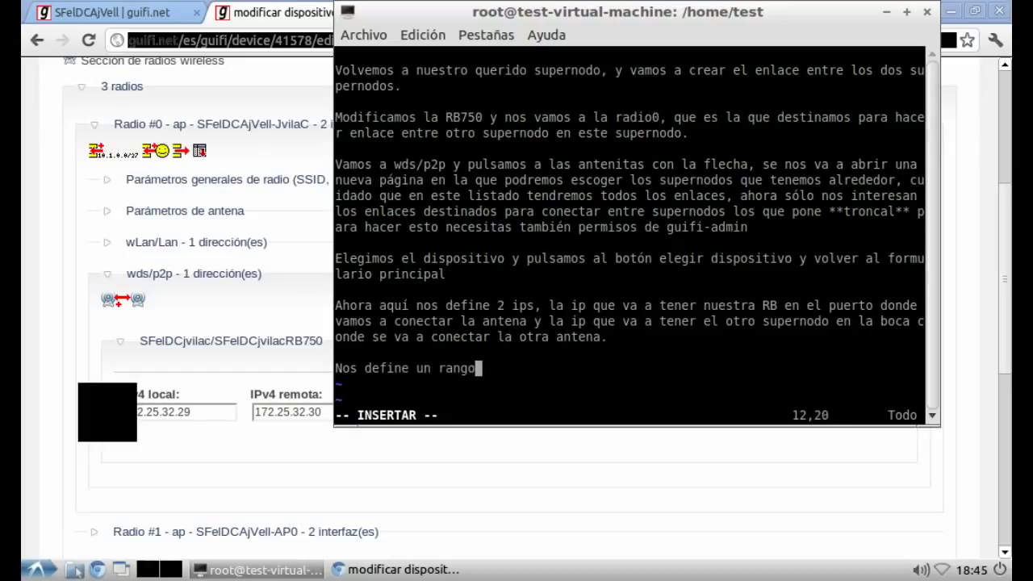
type(" de 2 hosts (/")
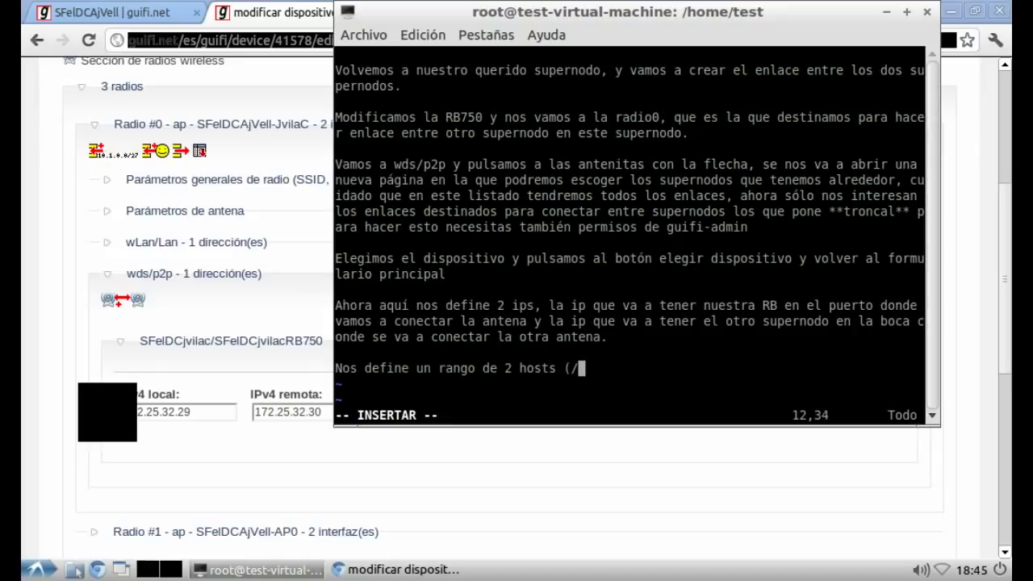
type("30), l")
type("e")
key("BackSpace")
key("BackSpace")
type("antes de nada ")
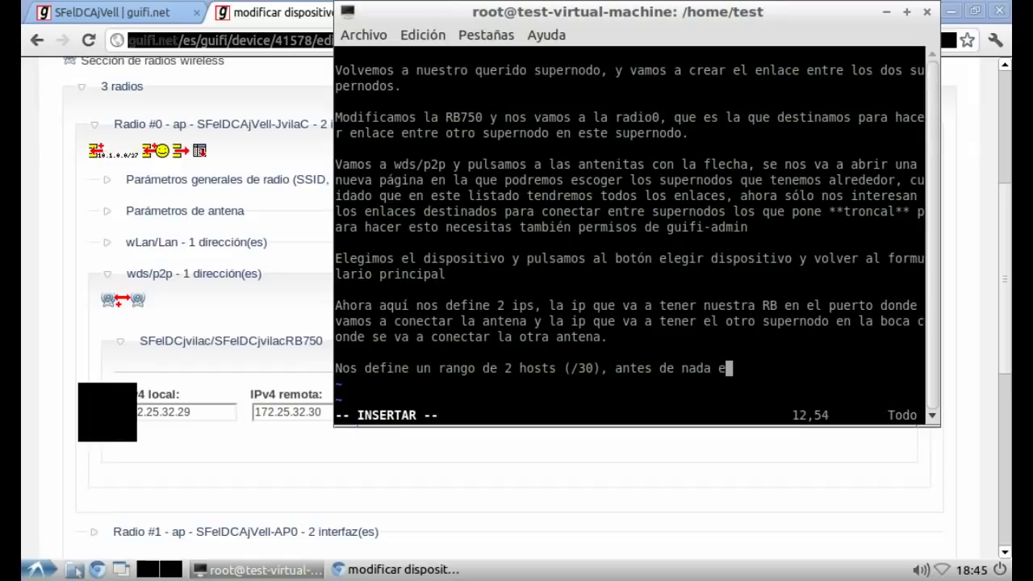
type("establemo")
key("BackSpace")
key("BackSpace")
type("cemos el en")
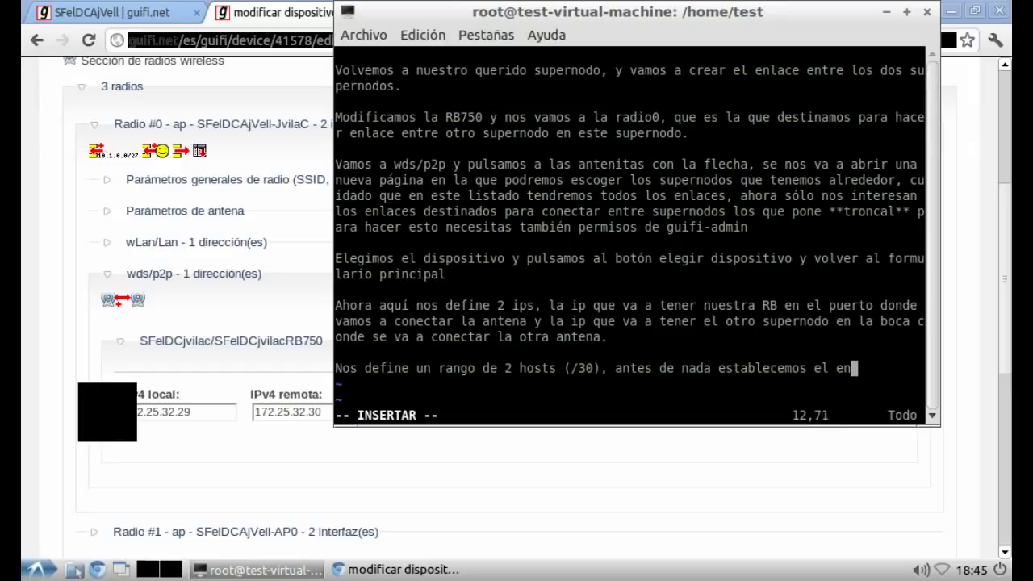
type("lace en la w")
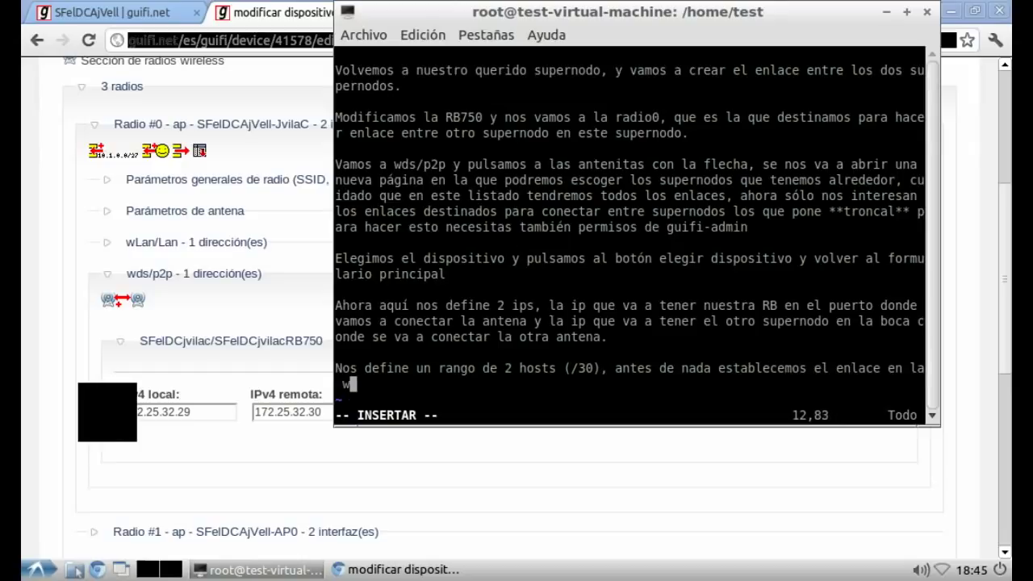
type("eb y va")
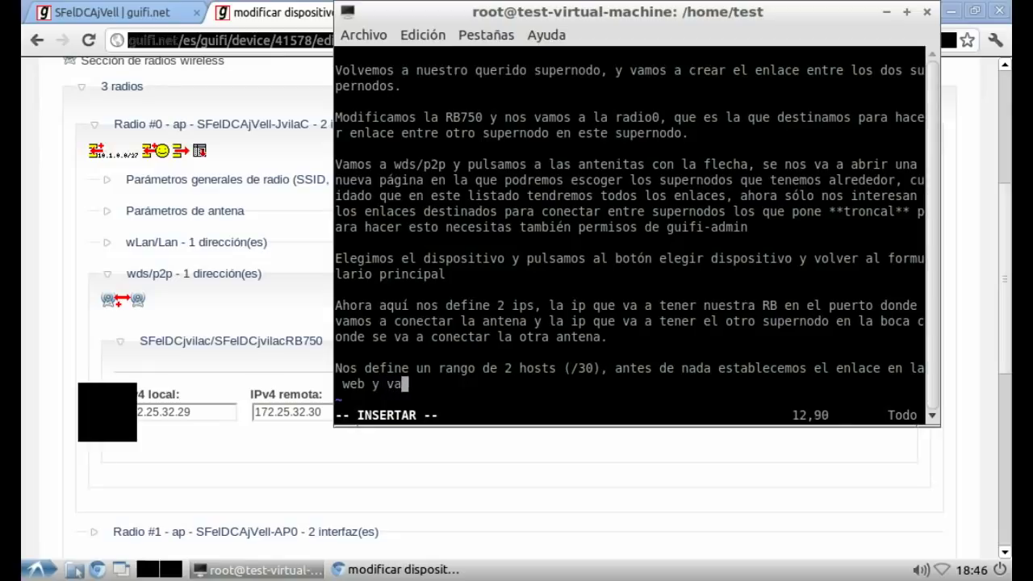
type("mos a seguir.")
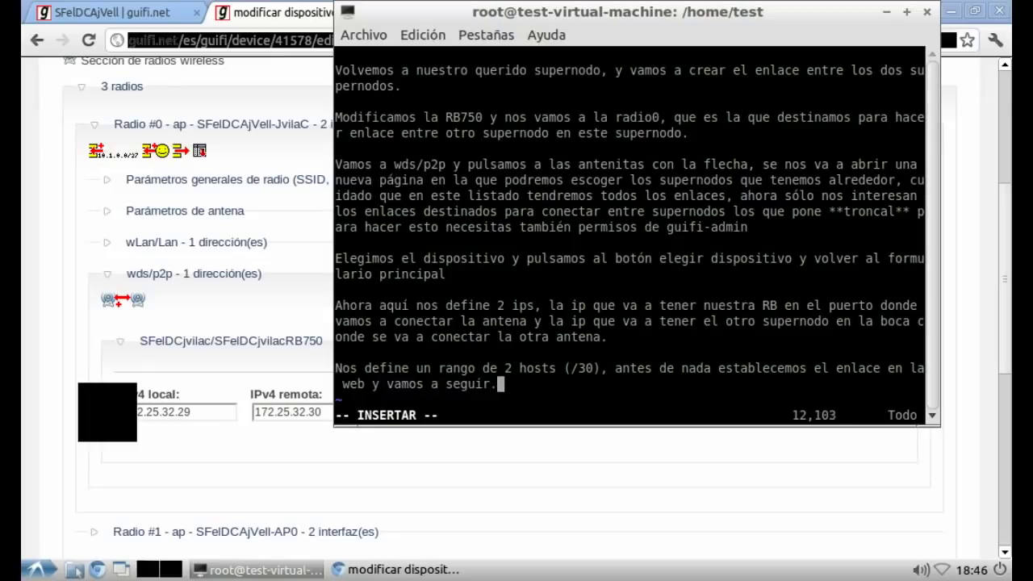
type(" Es impo")
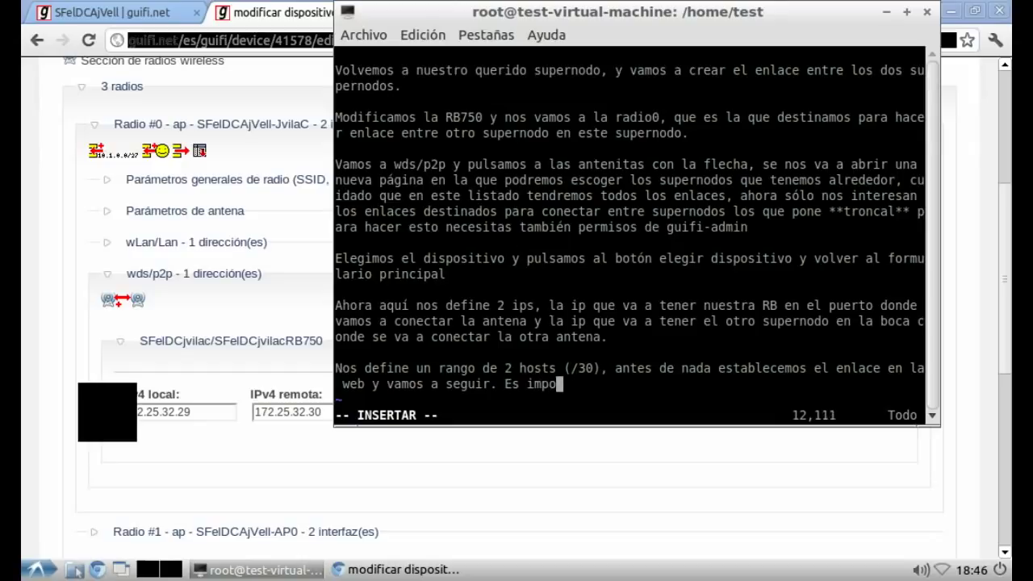
type("rtantisimo ")
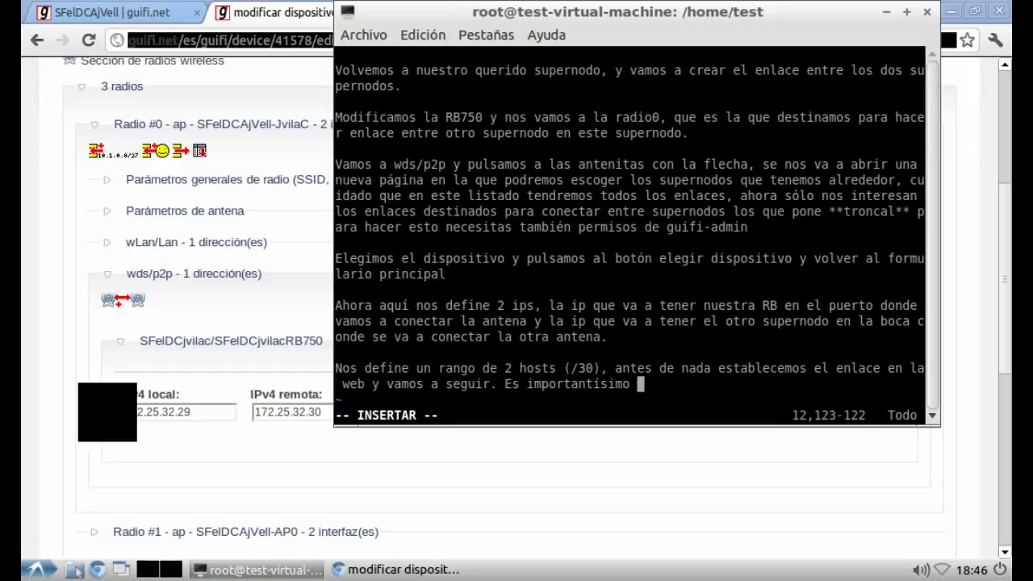
type("hacer es")
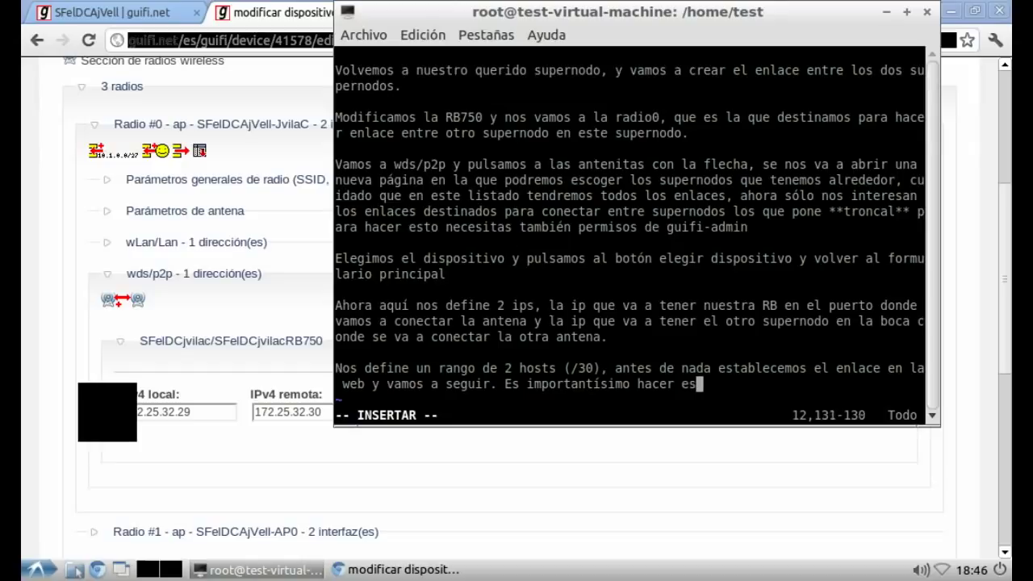
type("to en este or")
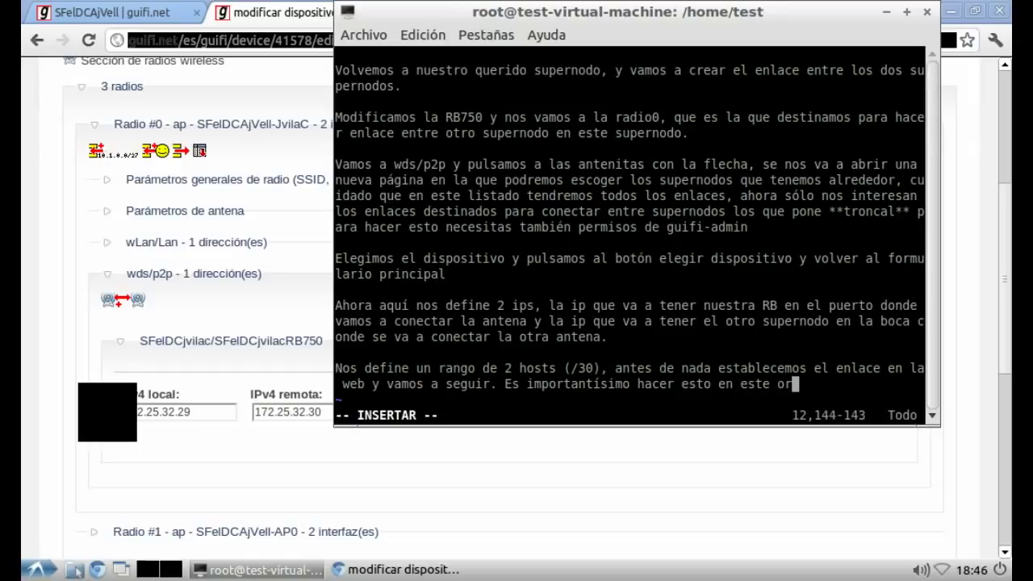
type("den, ya que si")
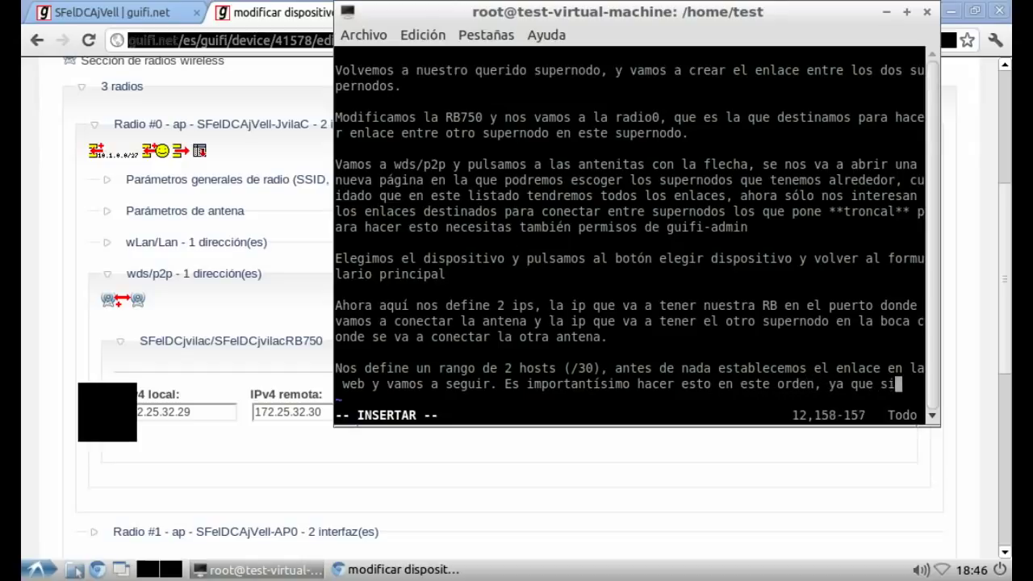
type("no nos va a c")
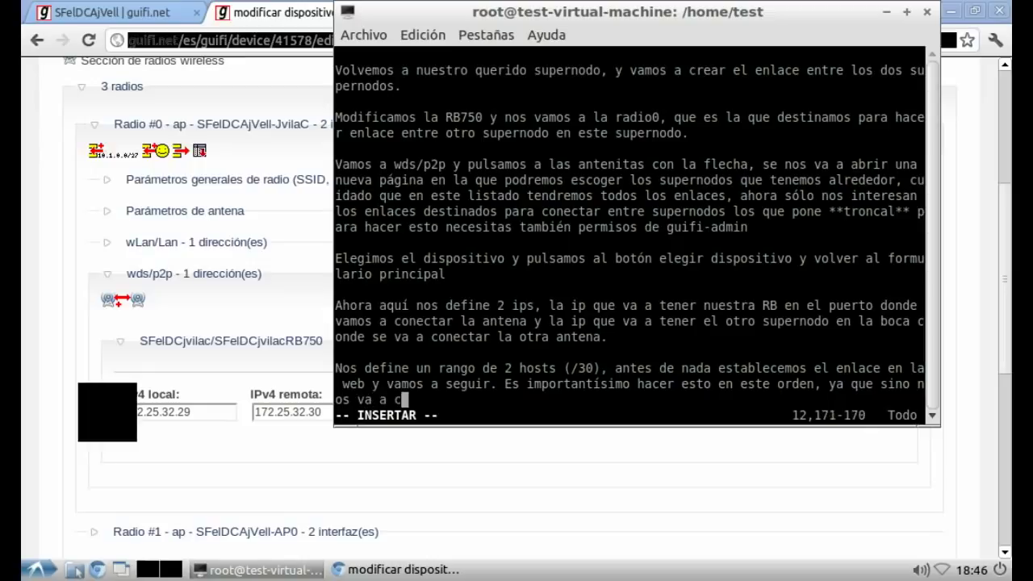
type("rear un enlac")
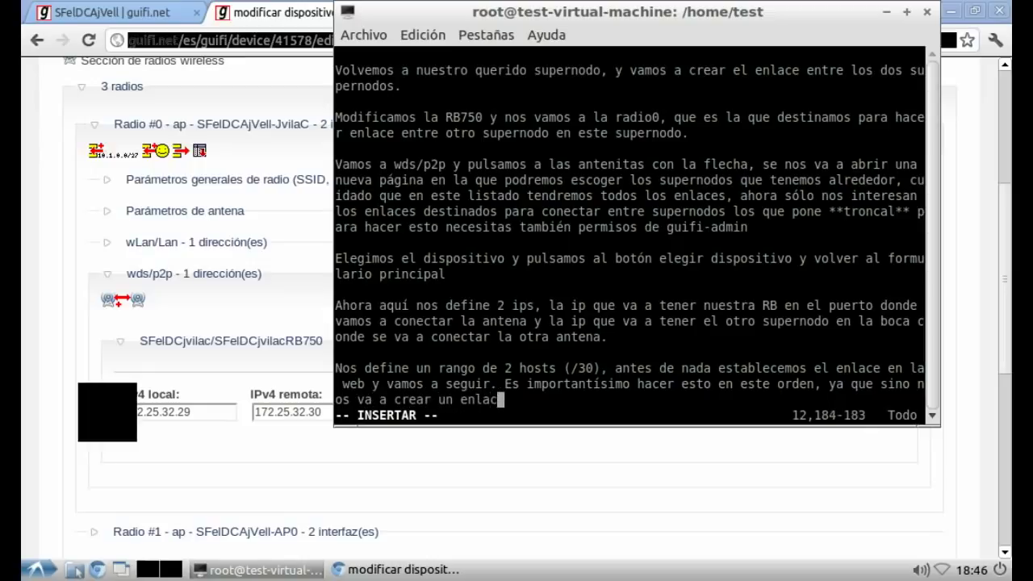
type("e fantasma ")
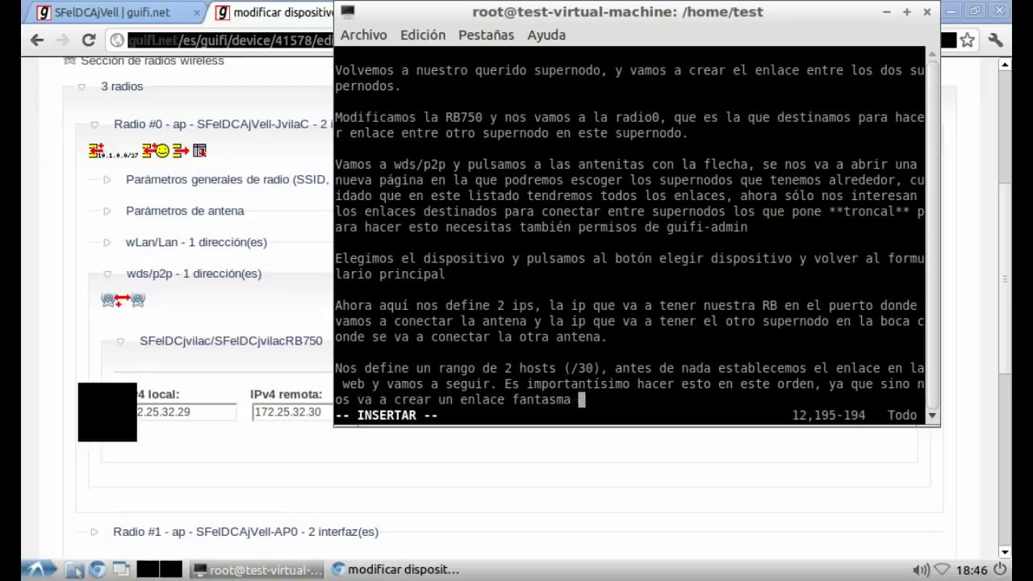
type("que luego ")
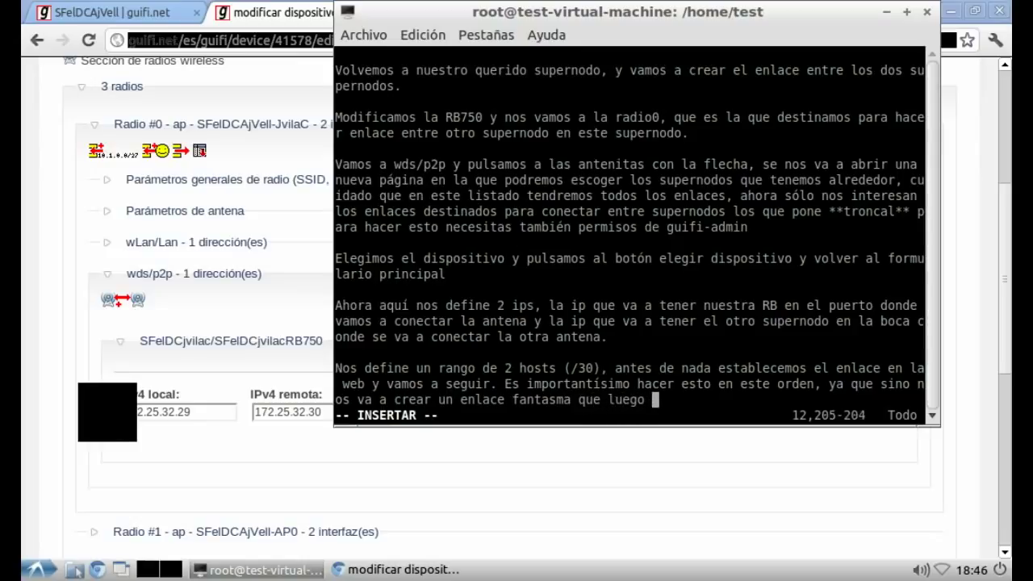
type("sólo los admi")
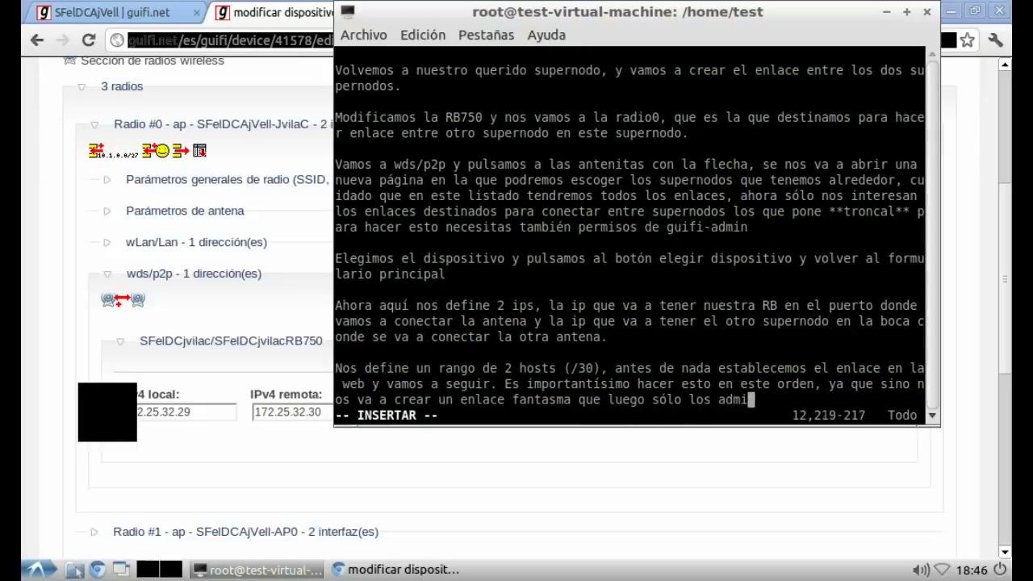
type("nistradores de la web")
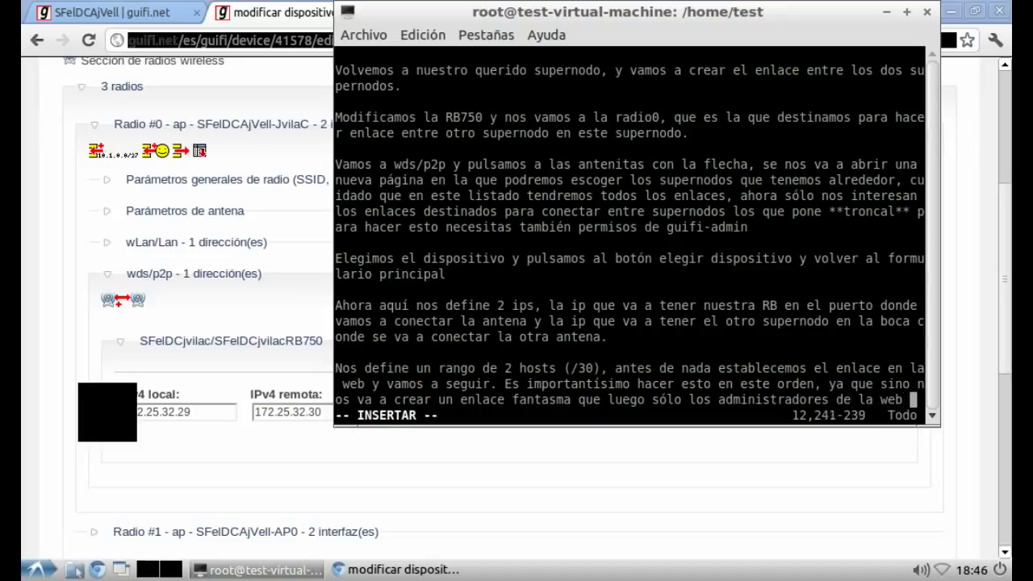
type(" van a poder borrar")
key("alt+Tab")
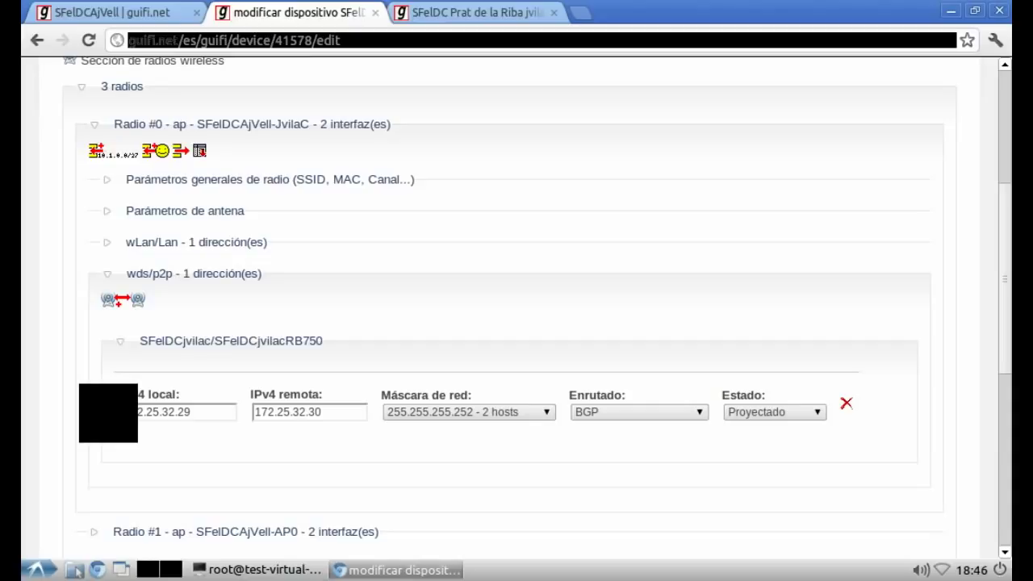
Step: Expand 3 radios, Radio #0 and its wds/p2p link to check local 172.25.32.29, remote 172.25.32.30
scroll(105, 407, "down", 5)
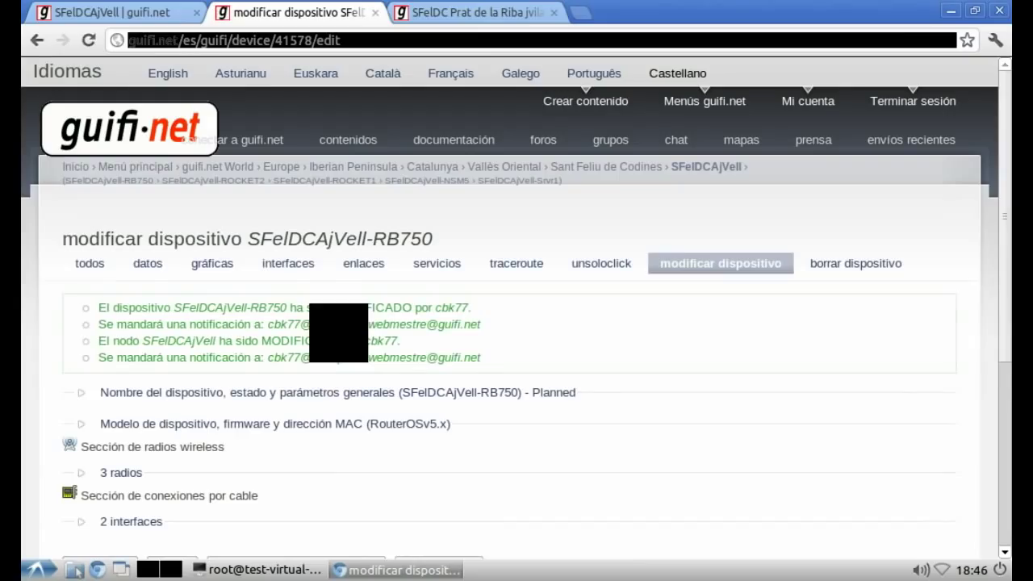
scroll(516, 323, "down", 3)
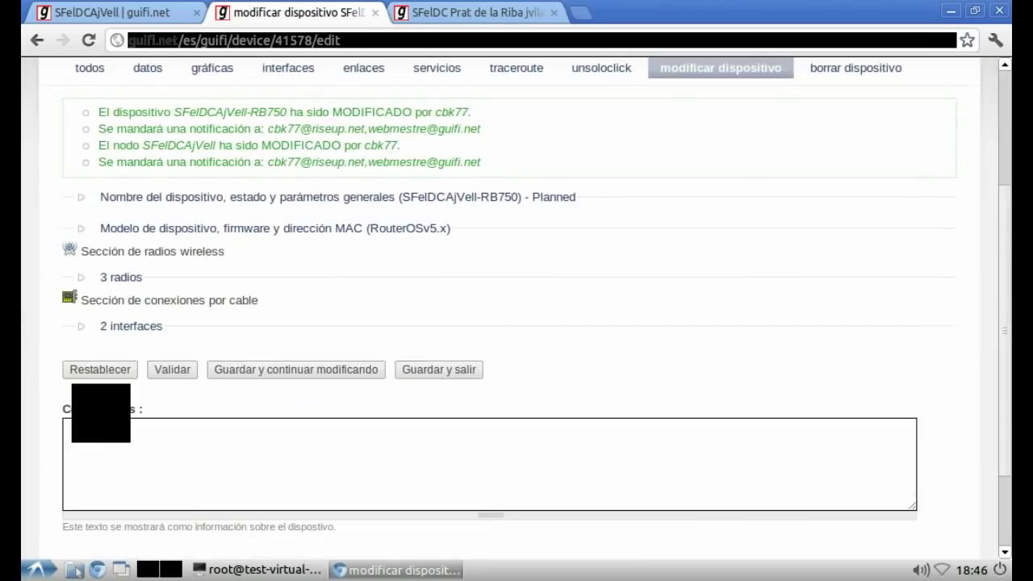
left_click(113, 277)
left_click(137, 315)
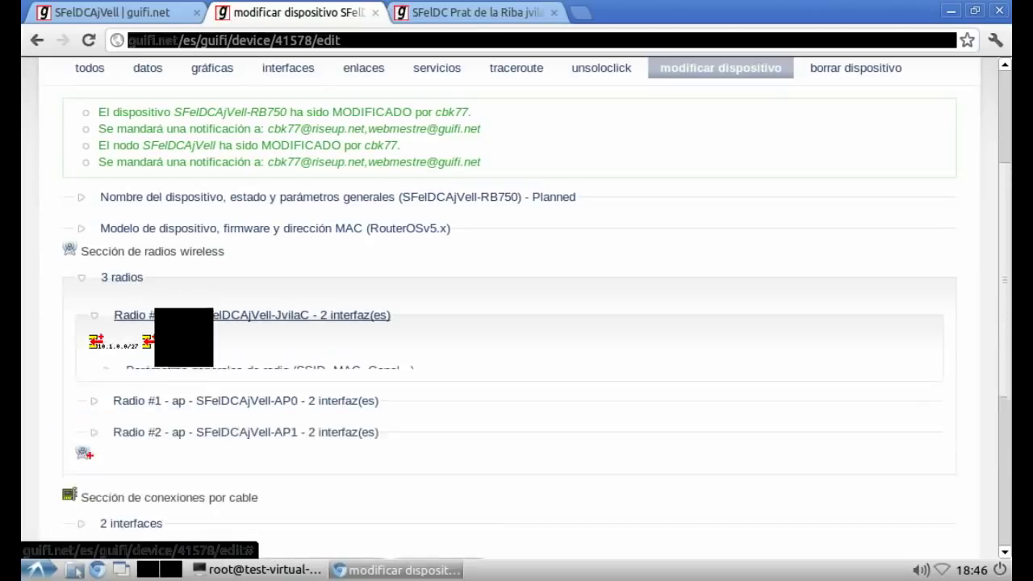
left_click(191, 483)
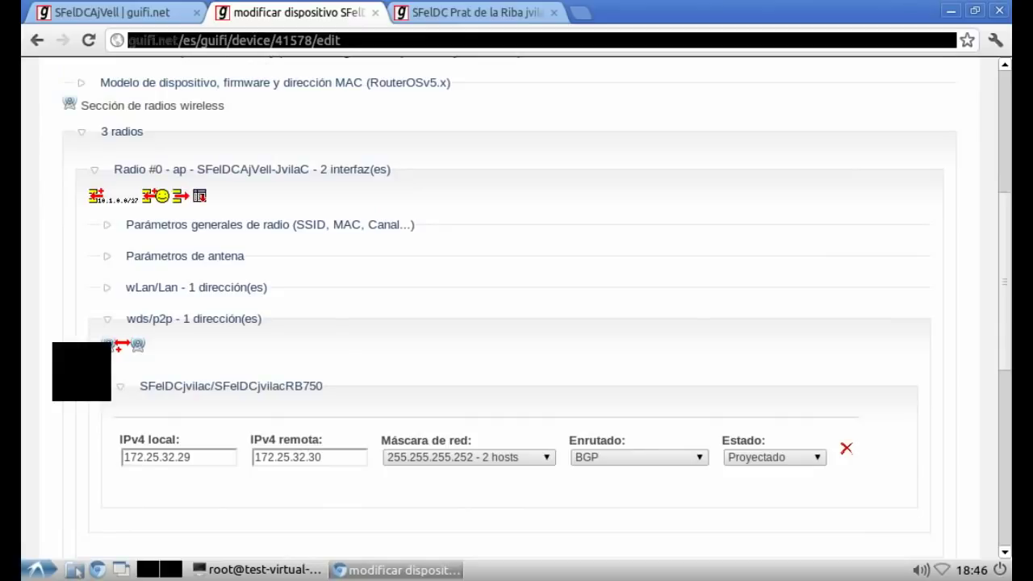
Step: Delete all the old notes in vim, leaving an empty buffer
key("alt+Tab")
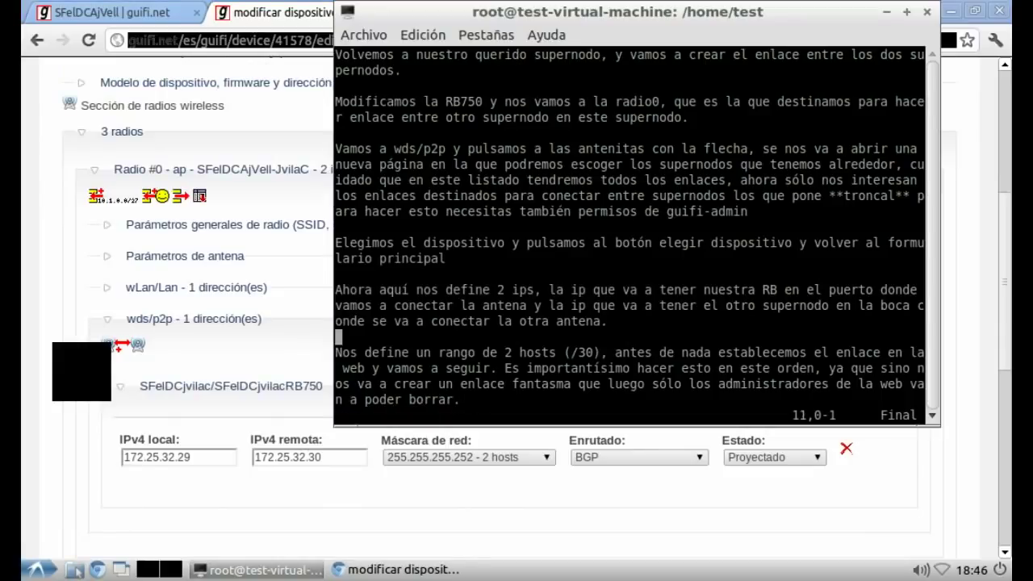
key("g")
key("g")
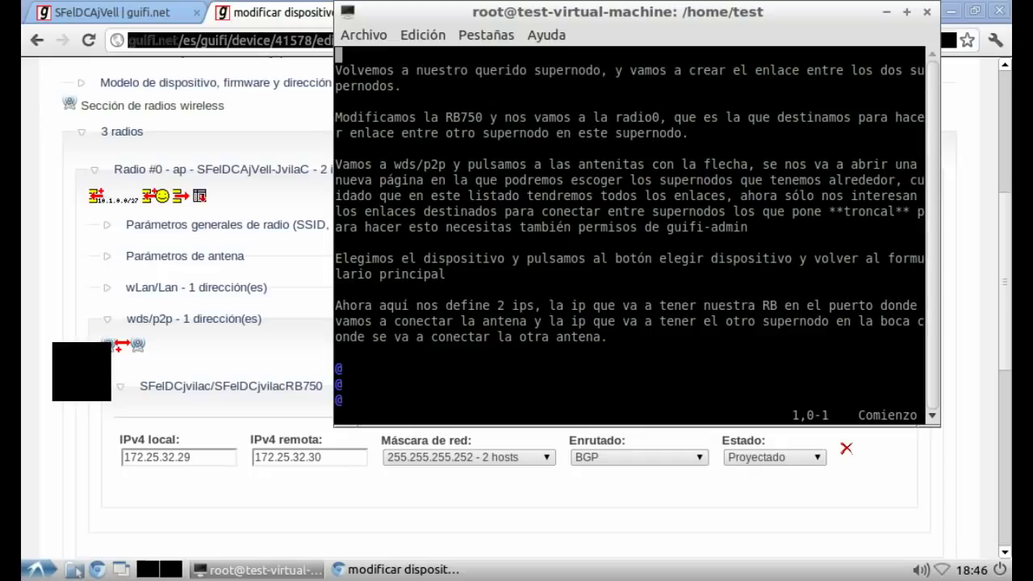
key("9")
key("d")
key("d")
key("d")
key("G")
Step: Write that a blue dotted line between the two supernodes will appear on the web in minutes
key("i")
key("Return")
type("Ahora")
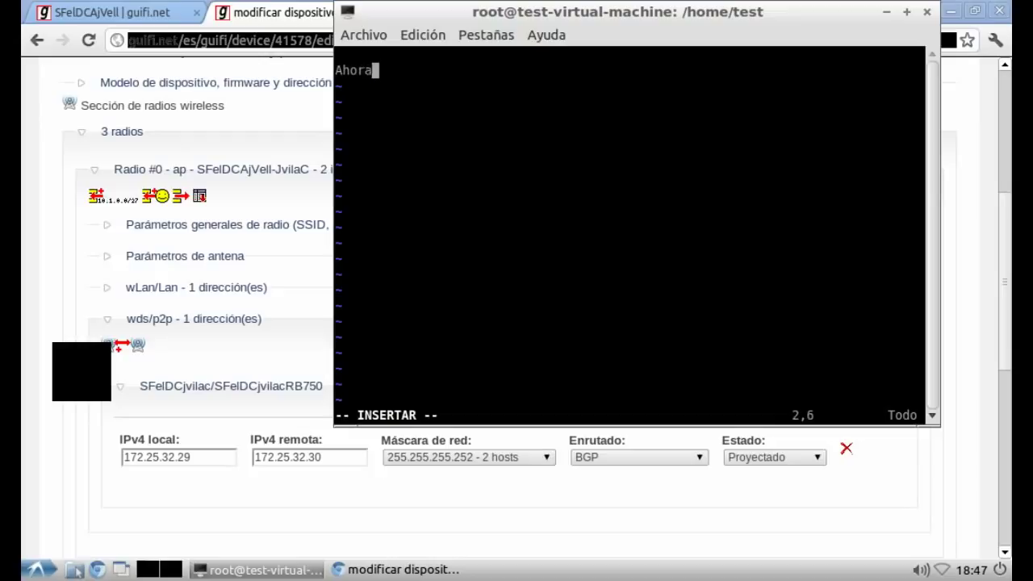
type(" si miramos la w")
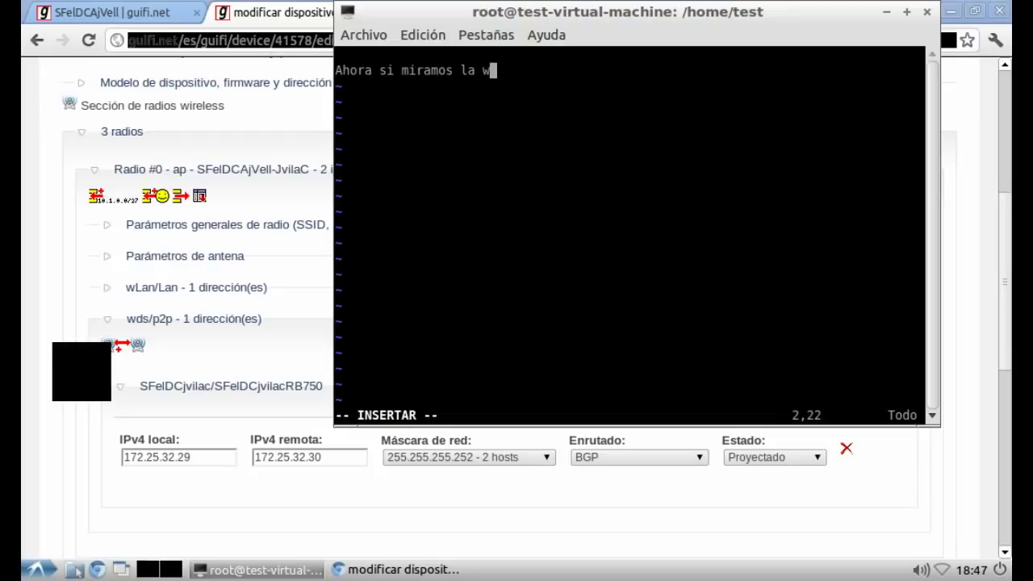
type("eb, en uno")
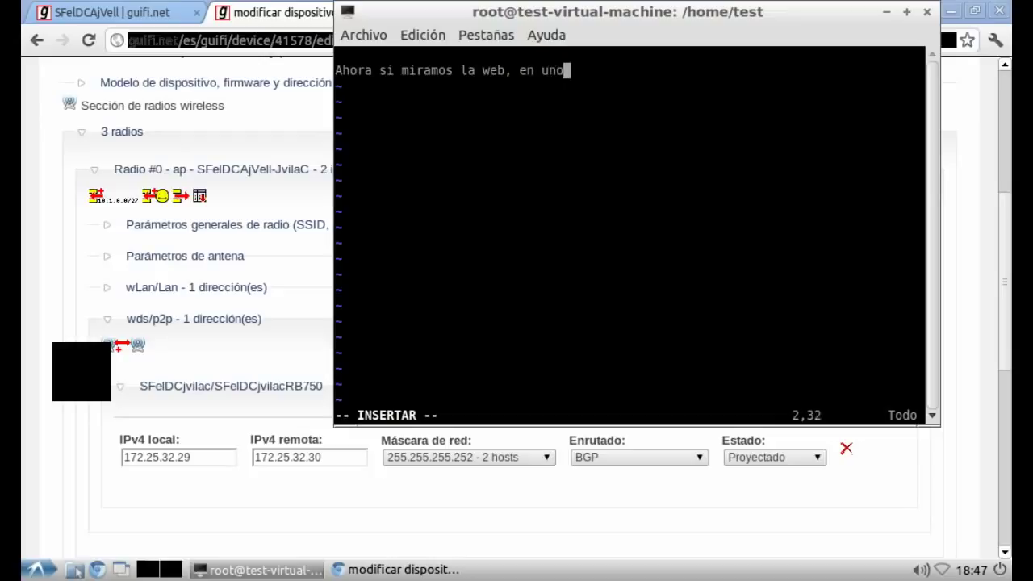
type("s minutos va a ")
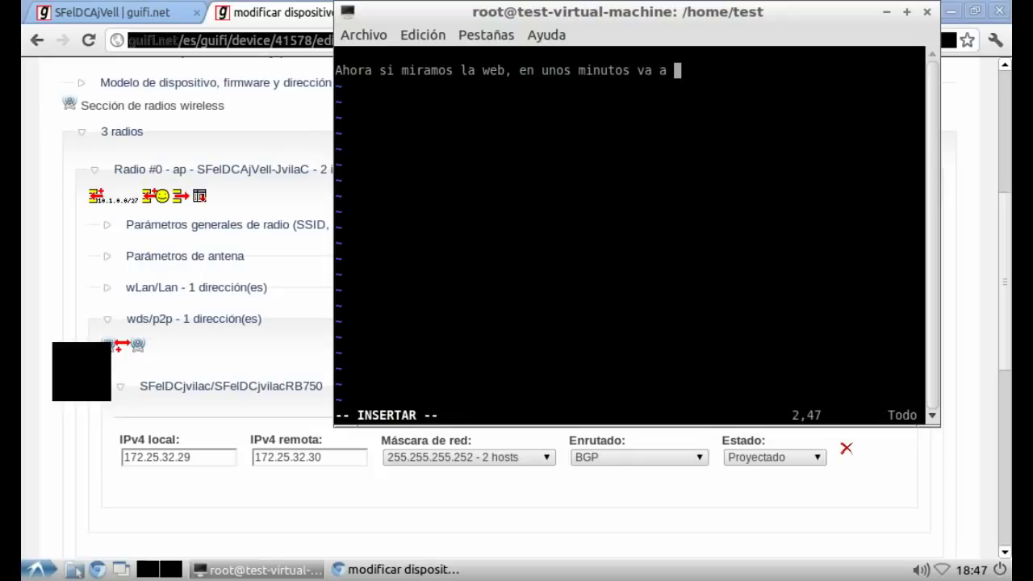
type("salir una línea p")
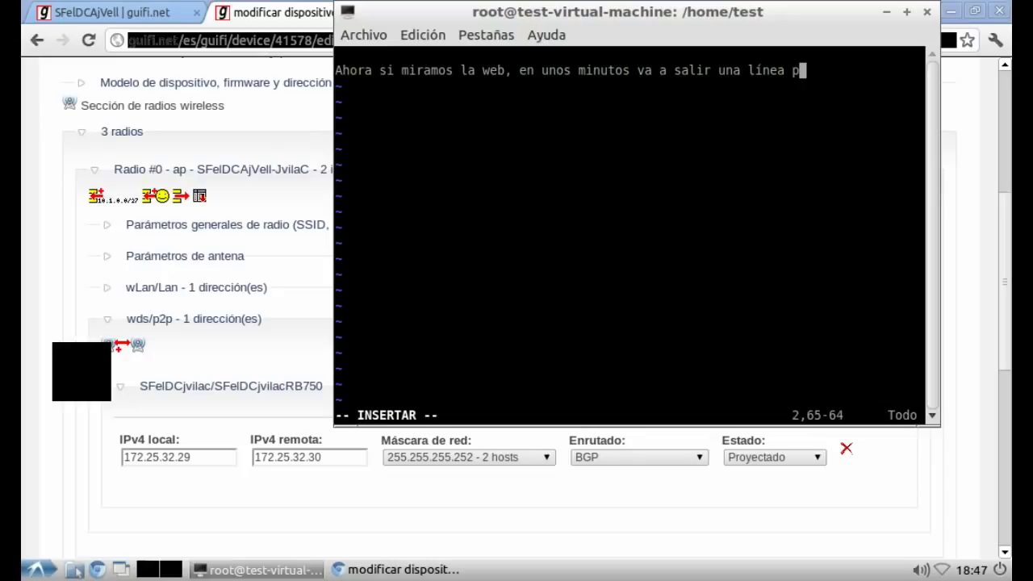
type("unteada")
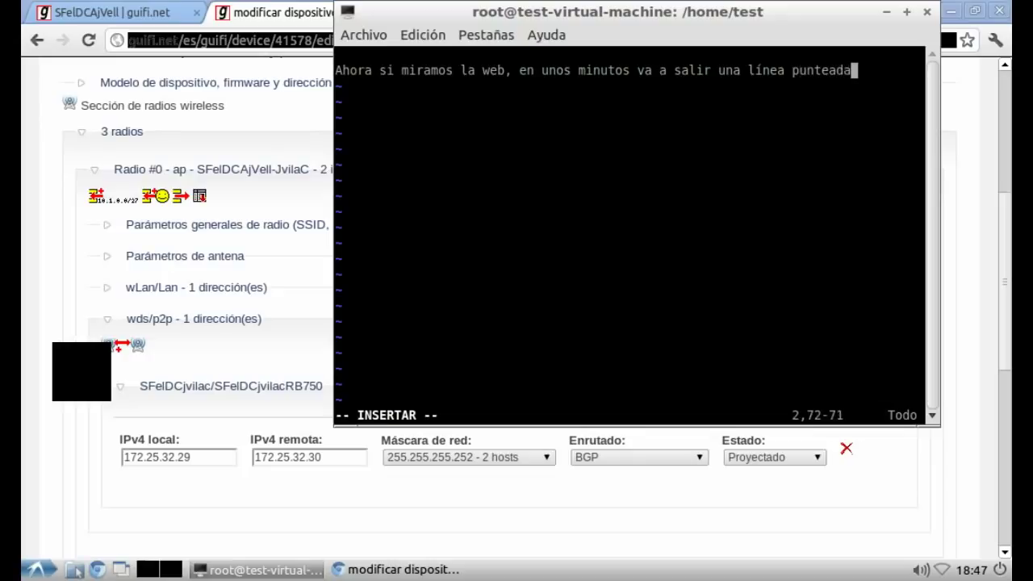
type(" azul.")
key("BackSpace")
type("entre d")
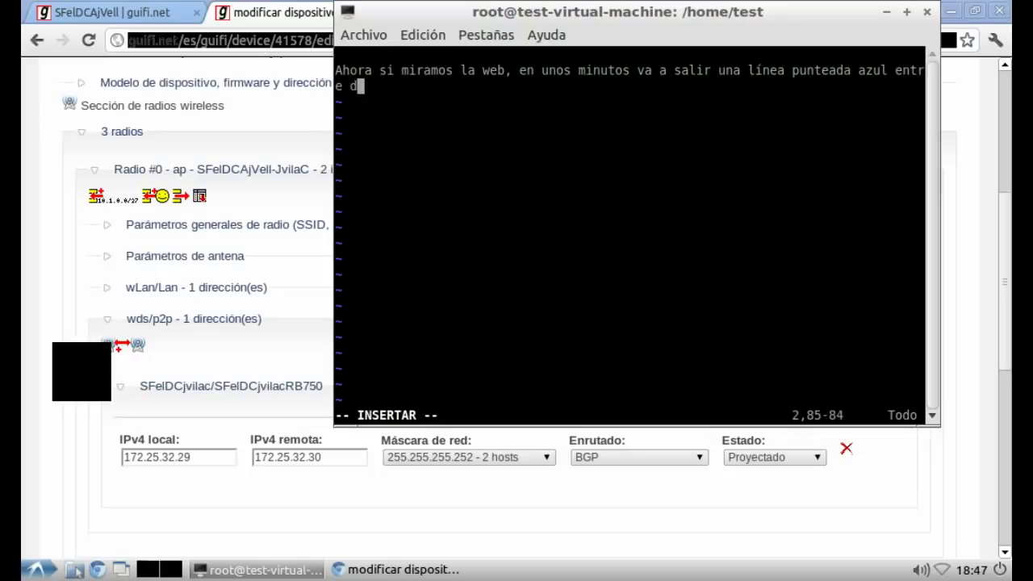
key("BackSpace")
type("los d")
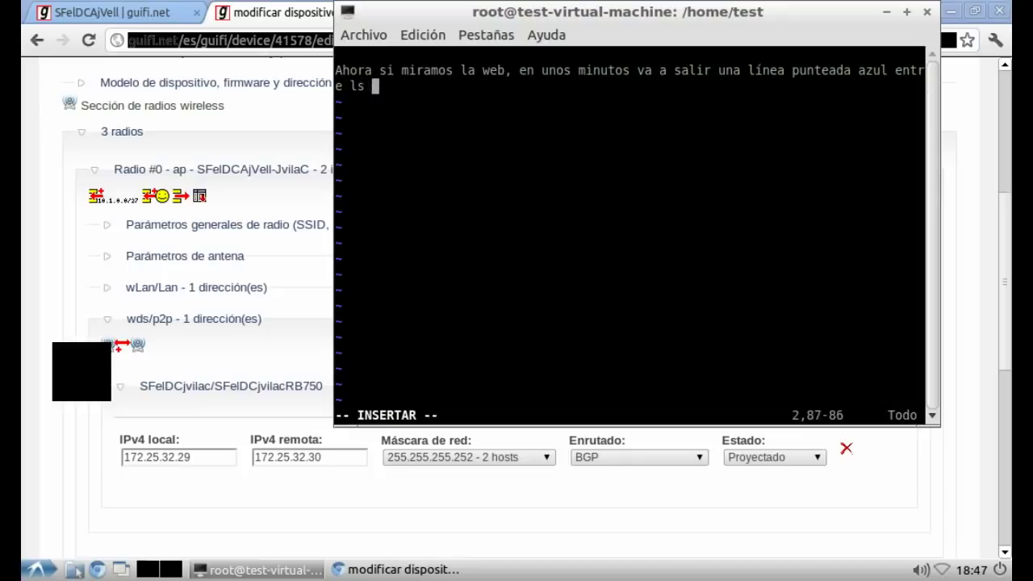
type("os supernodos.")
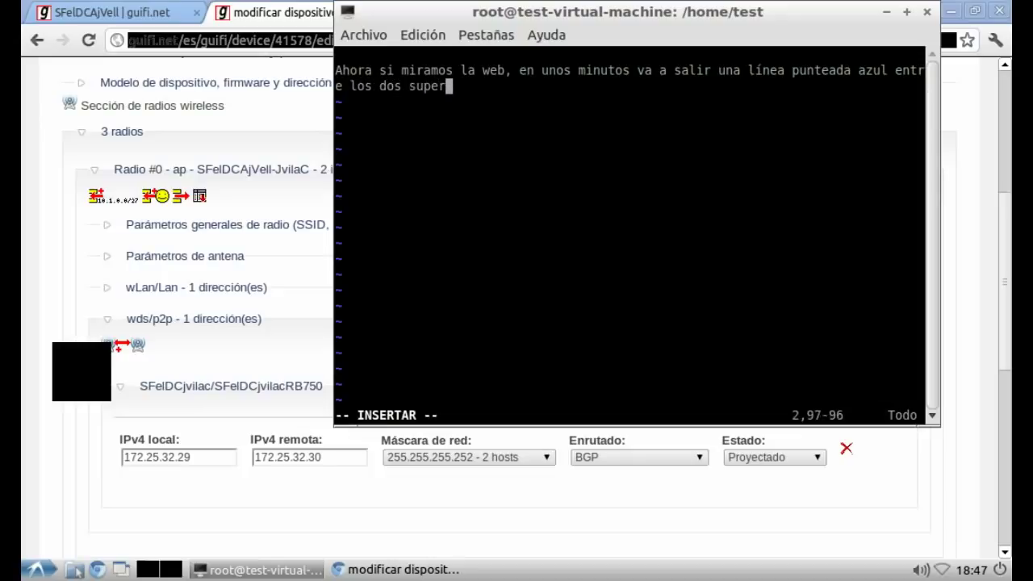
key("Return")
key("Return")
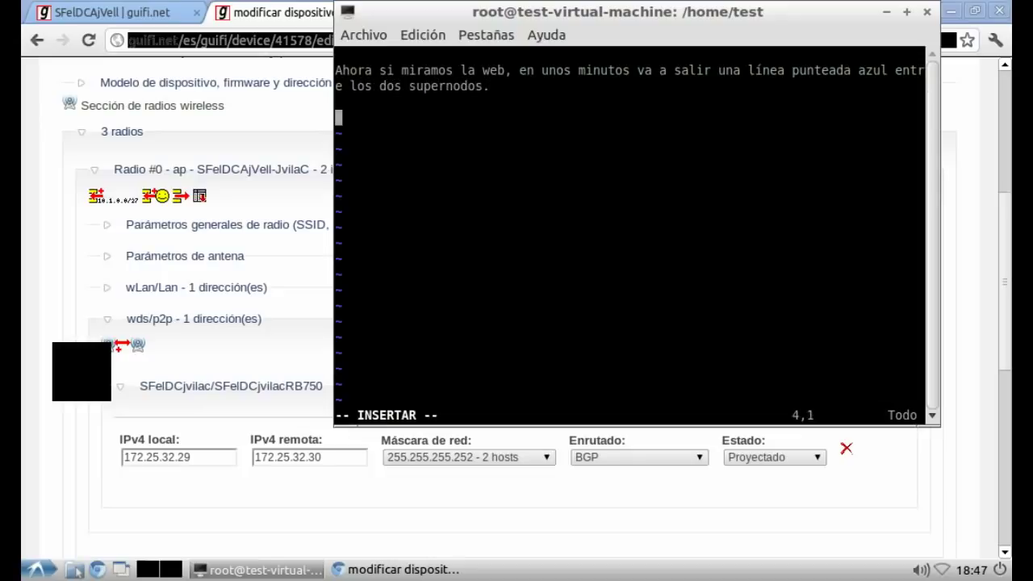
Step: Explain that linking the hybrid supernodes needs four IPs, so a /29 is required instead of /30
type("Aquí nos encontramos con una pequeña problemática, para enlazar ambos supernodos en realidad necesitaremos 4 ip")
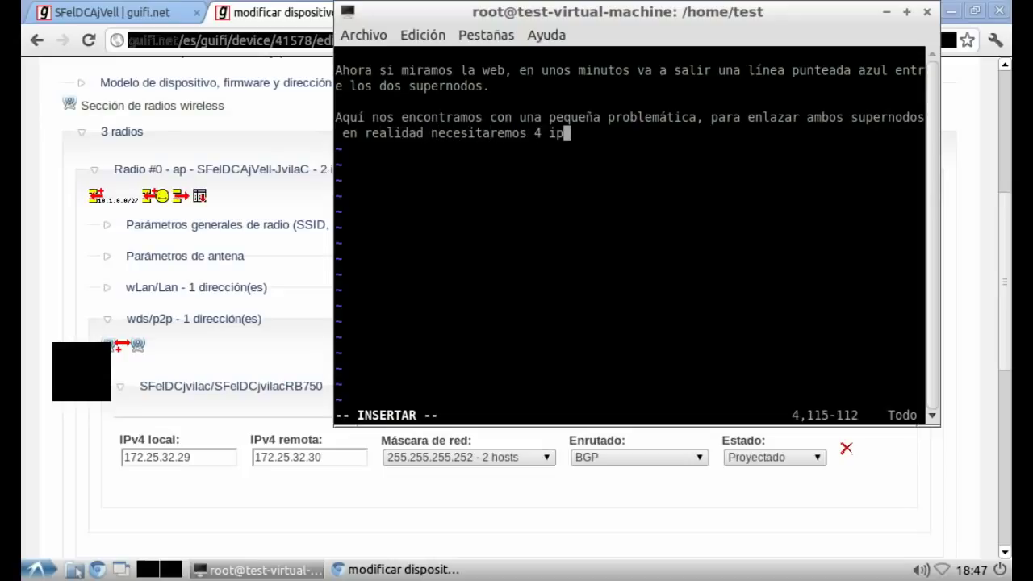
type("s (si ambo")
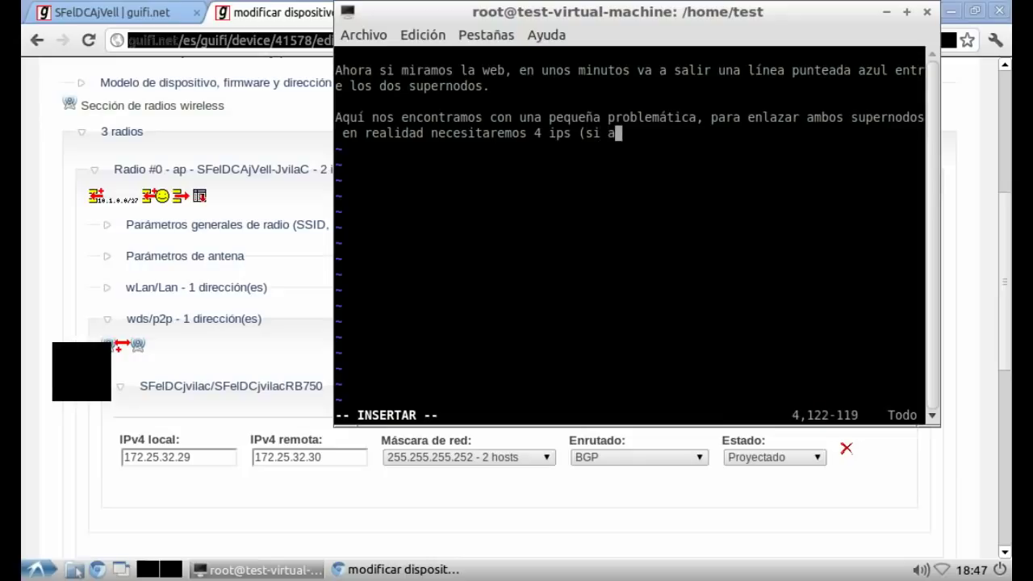
key("BackSpace")
key("BackSpace")
type("bos supernodo")
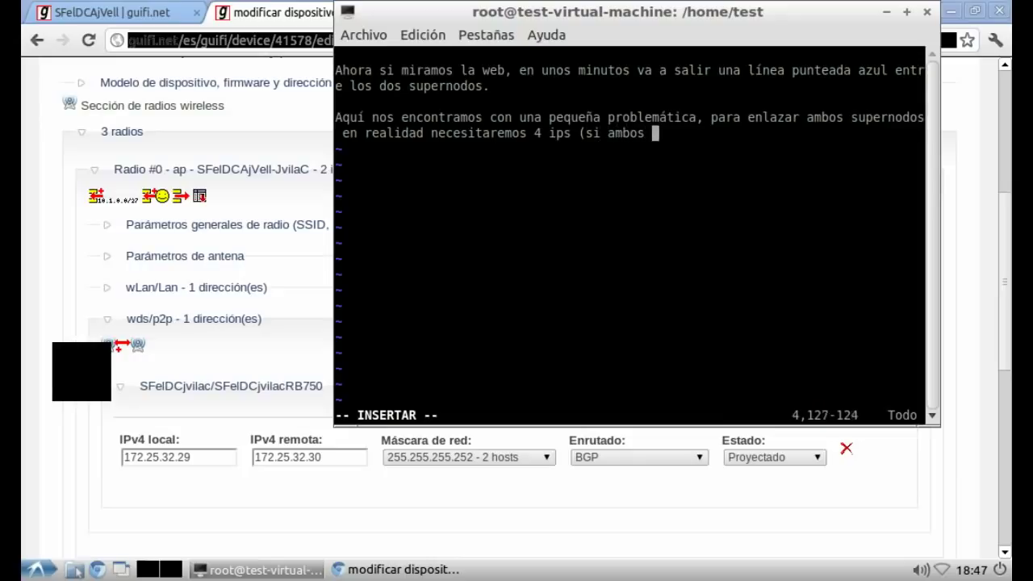
type("s s")
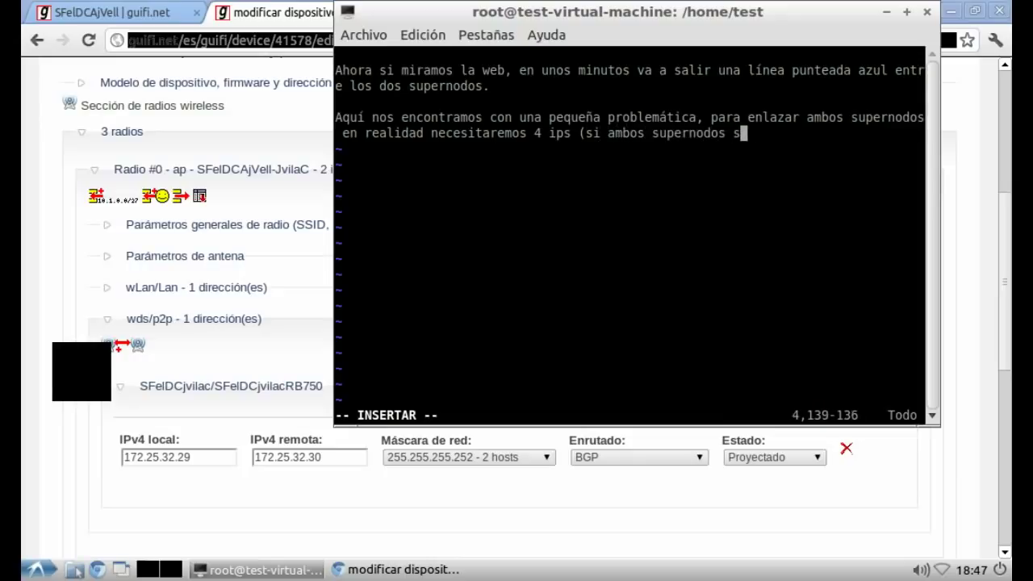
type("on hibrid")
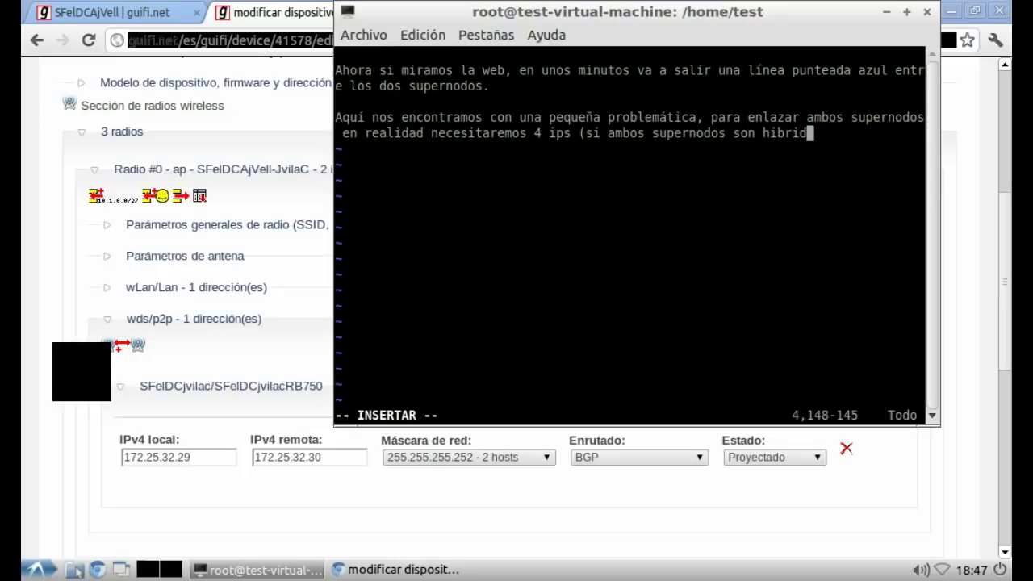
type("os), 1 ")
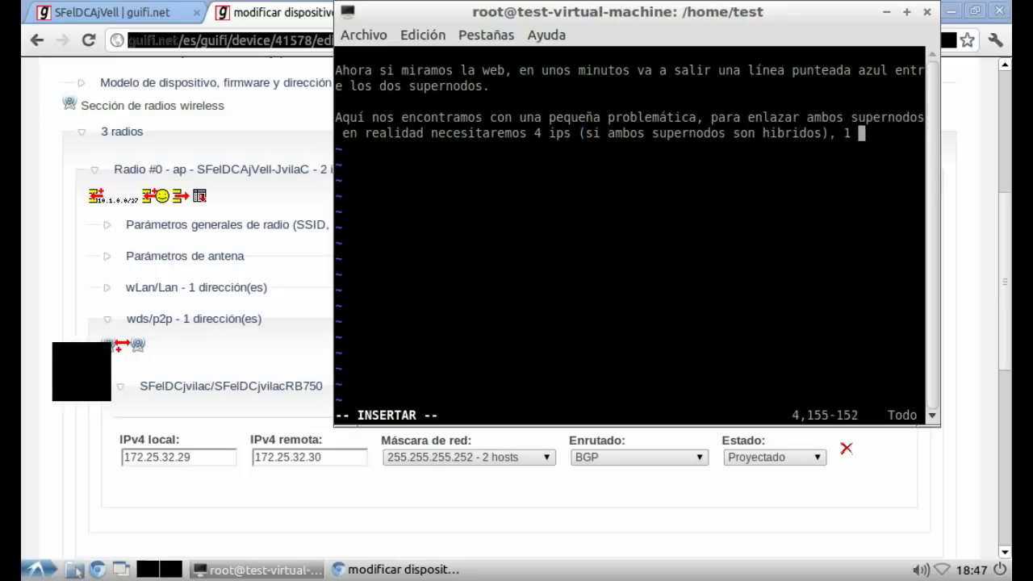
type("IP para n")
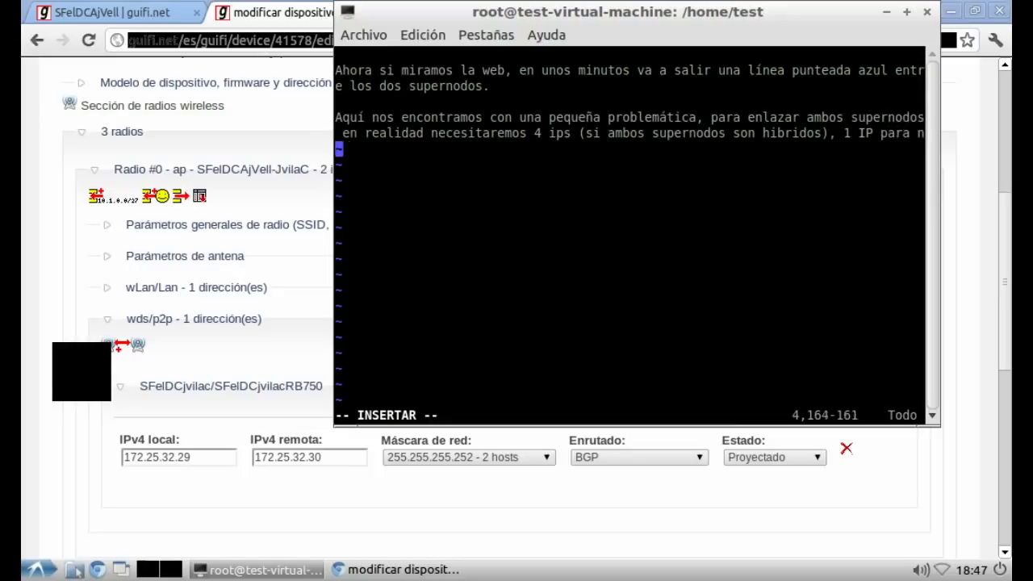
type("uestra RB, 1")
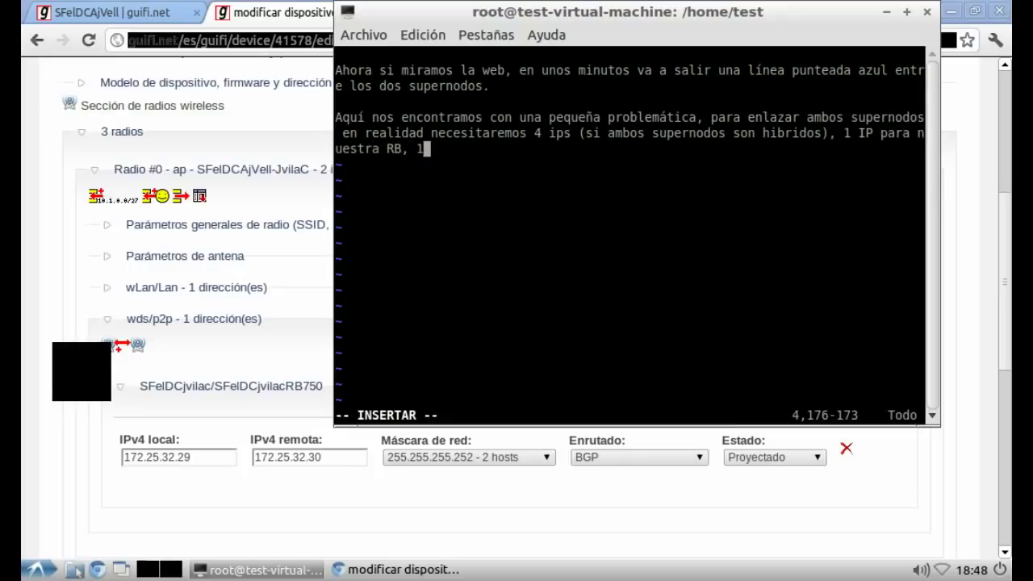
type(" UP para l")
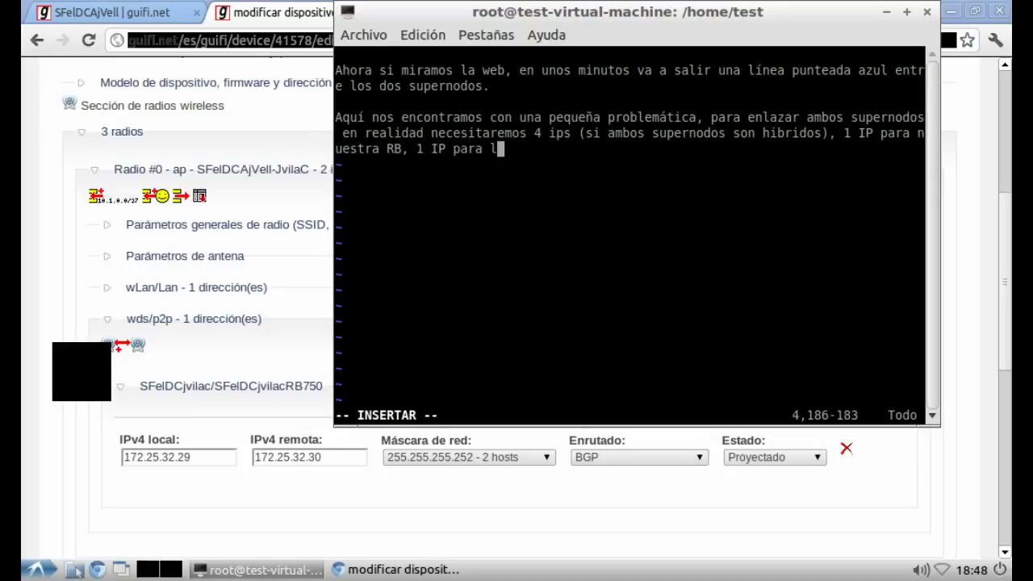
type("a antena de ")
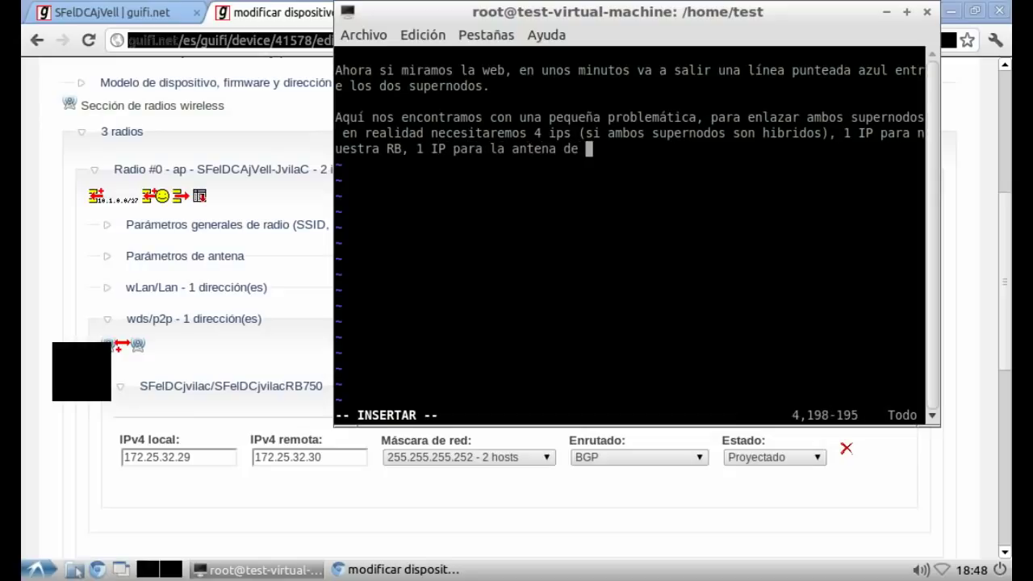
type("nuestro lado,")
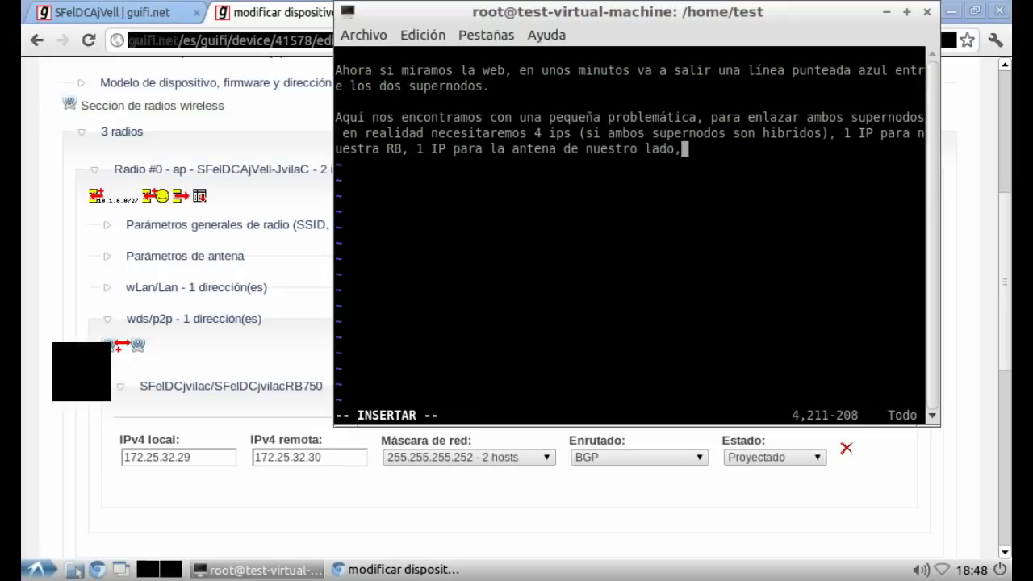
type(" 1 IP para a")
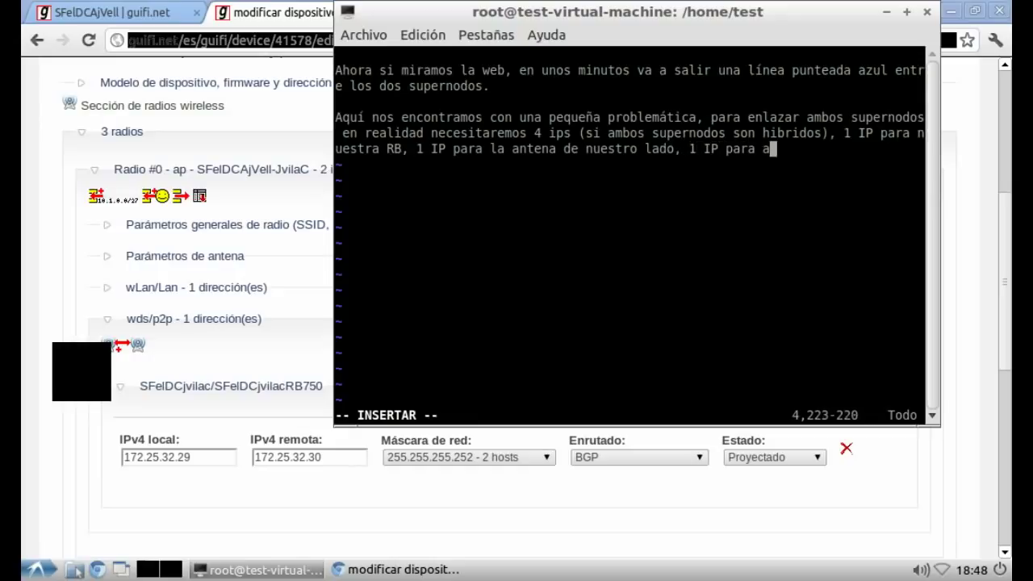
key("BackSpace")
type("la antena d")
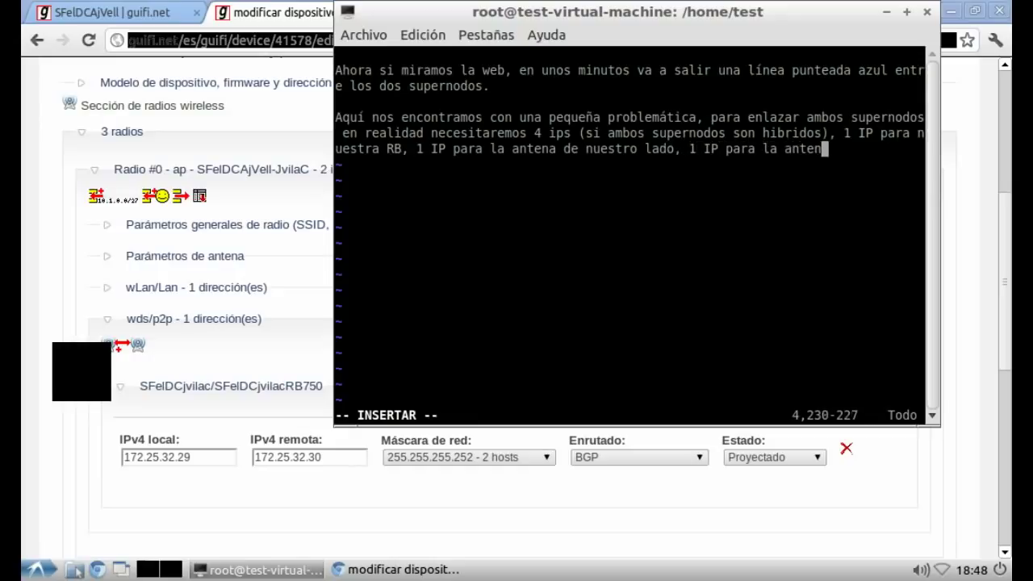
type("el otro l")
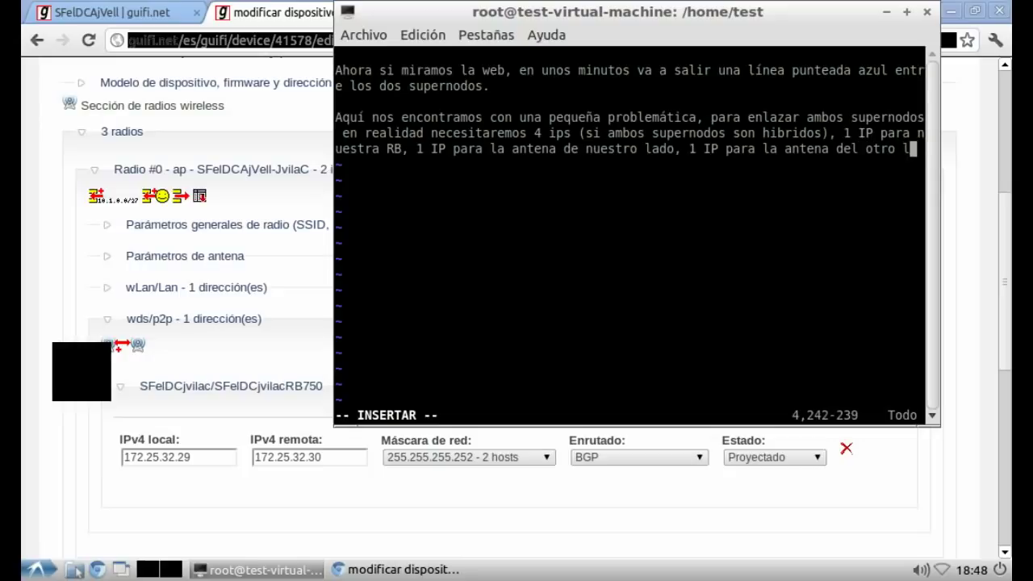
type("ado y otr")
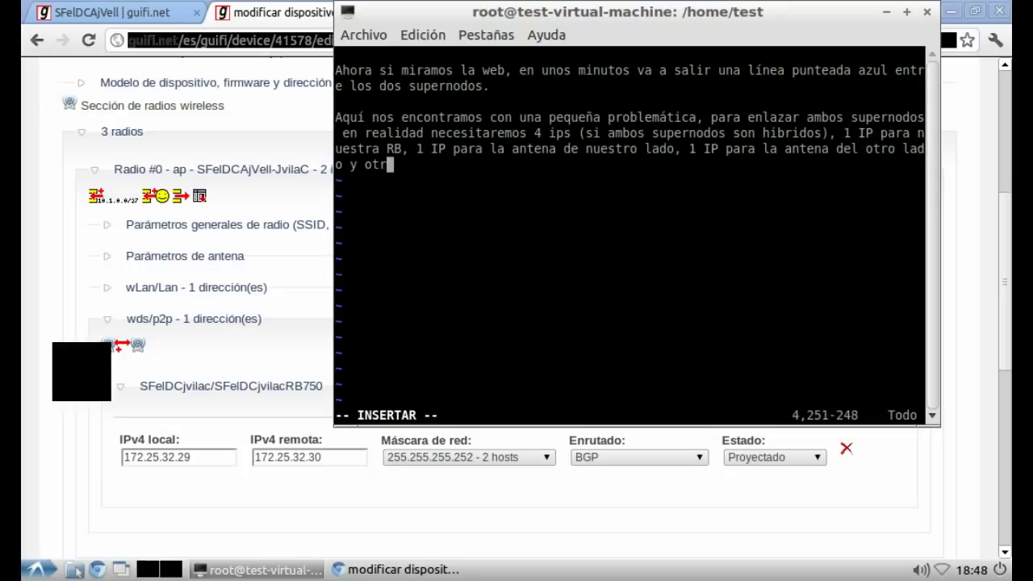
type("a IP par")
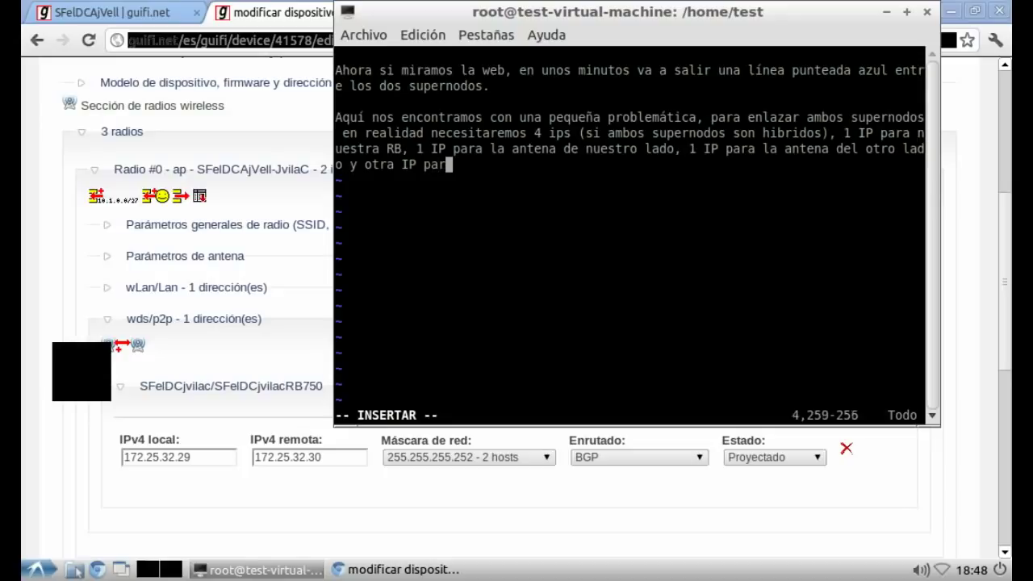
type("a la RB del otro lado.")
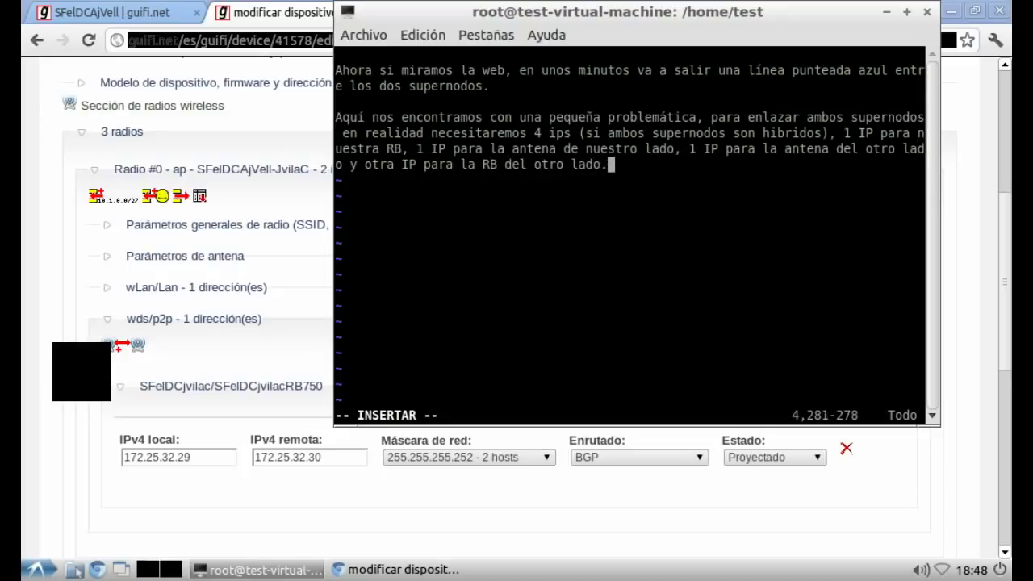
type(" Así que")
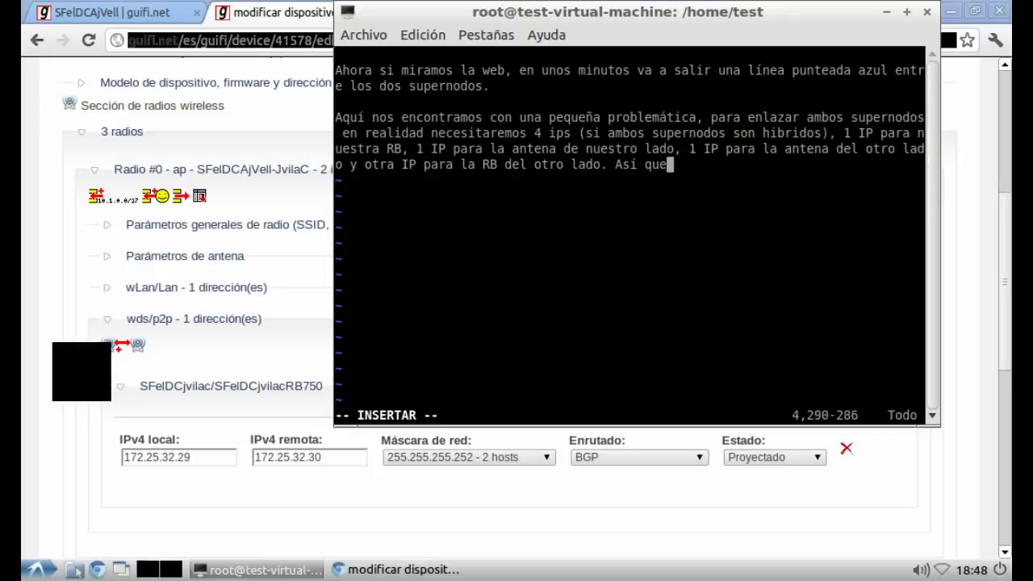
type(" un /30 no nos vale, necesitamos un /29 ")
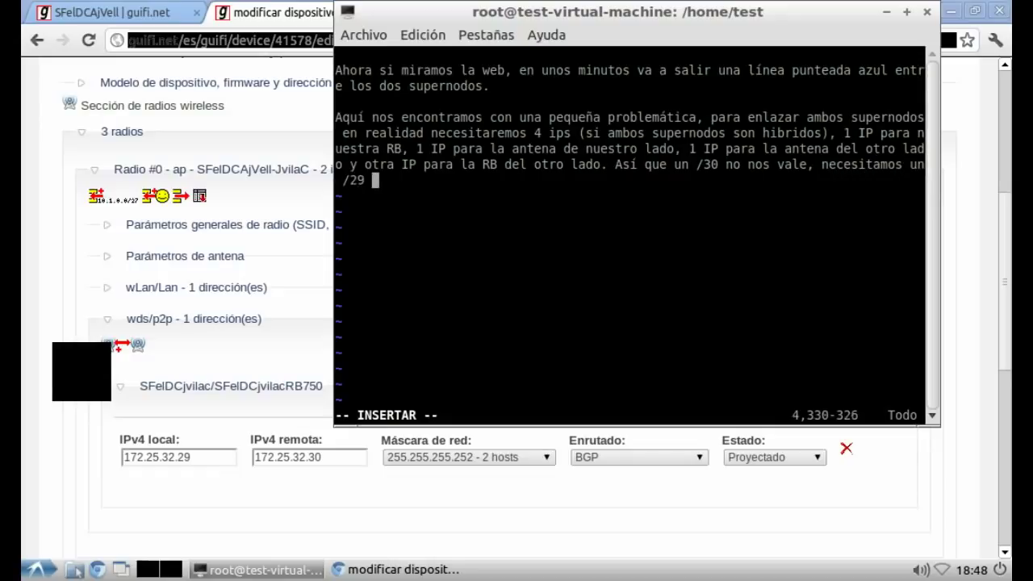
type("y aquí ")
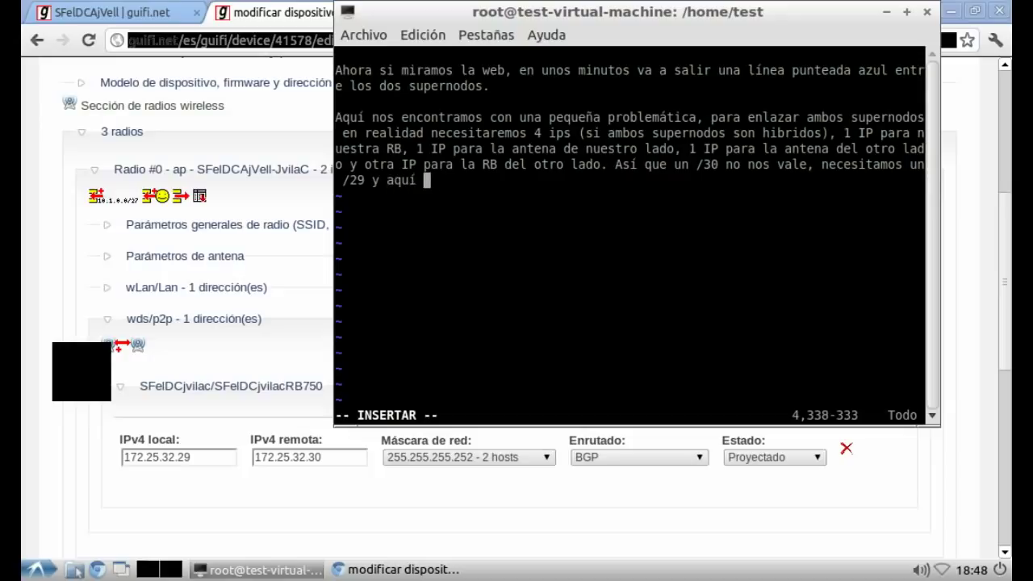
type("viene el problema :P")
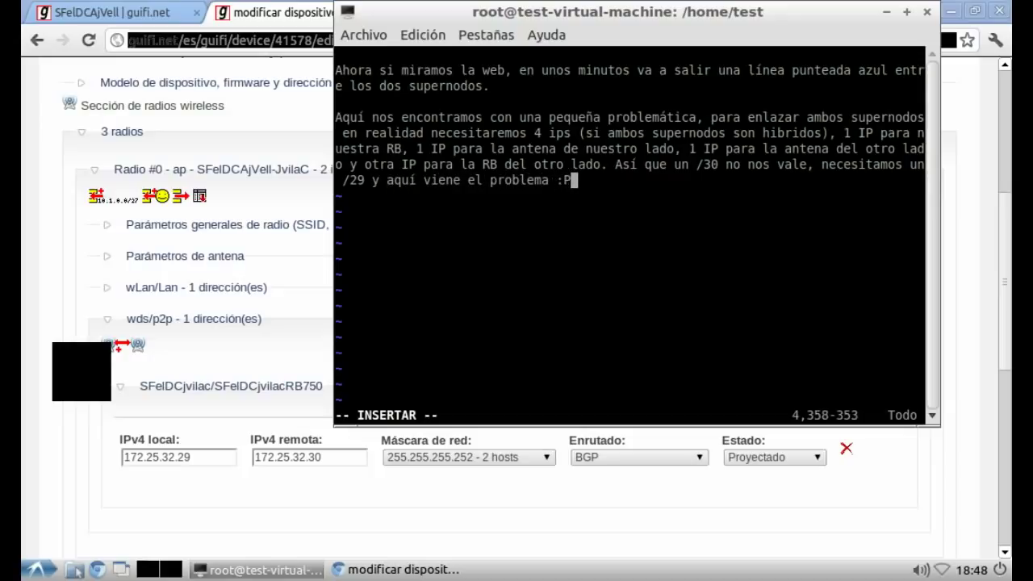
key("Return")
key("Return")
type("E")
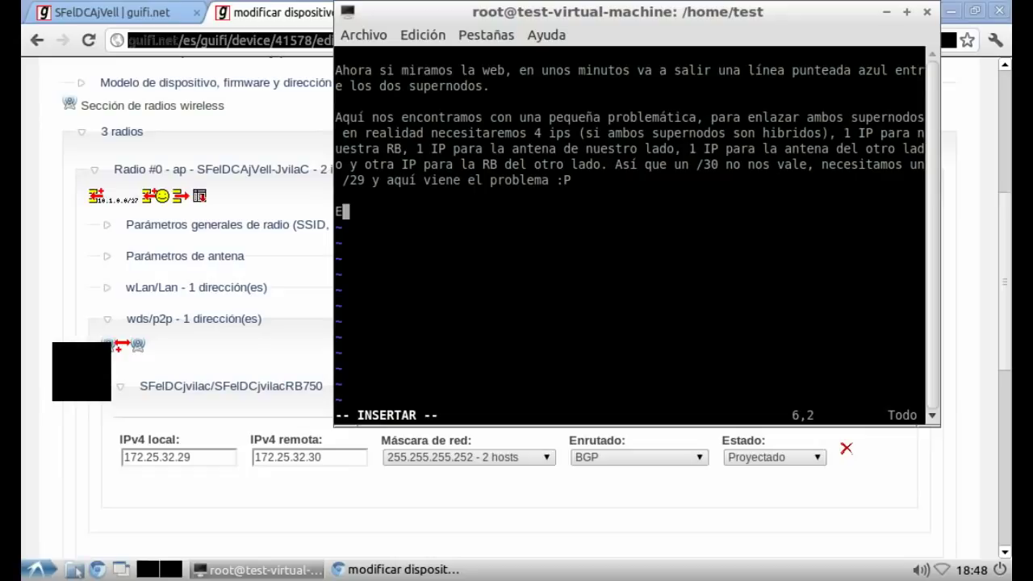
Step: Add that these IPs administer the mounted antennas, contrasting earlier 10.x administrative IPs with 172.x ones
type("stas IPs las n")
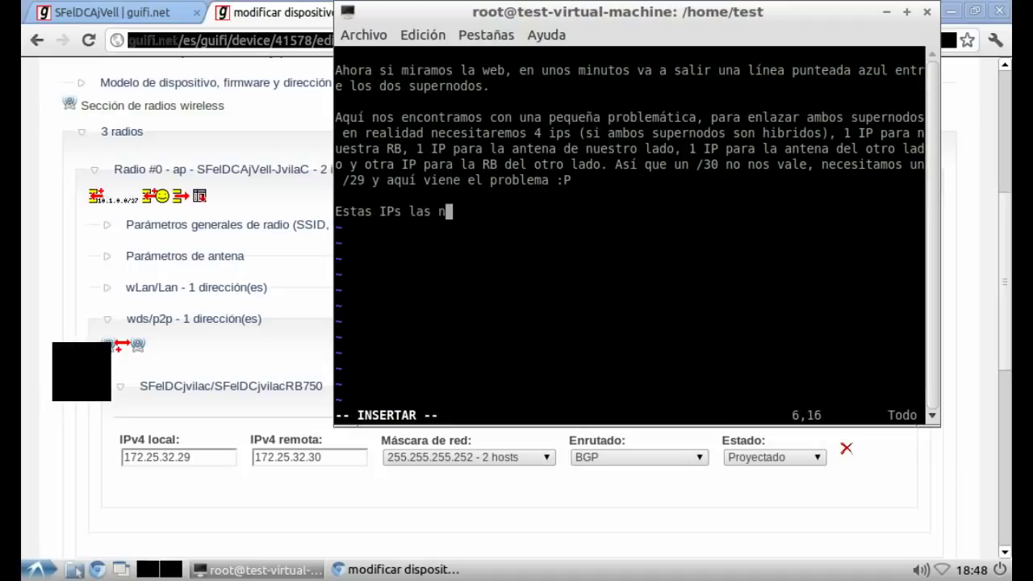
type("ecesitamos p")
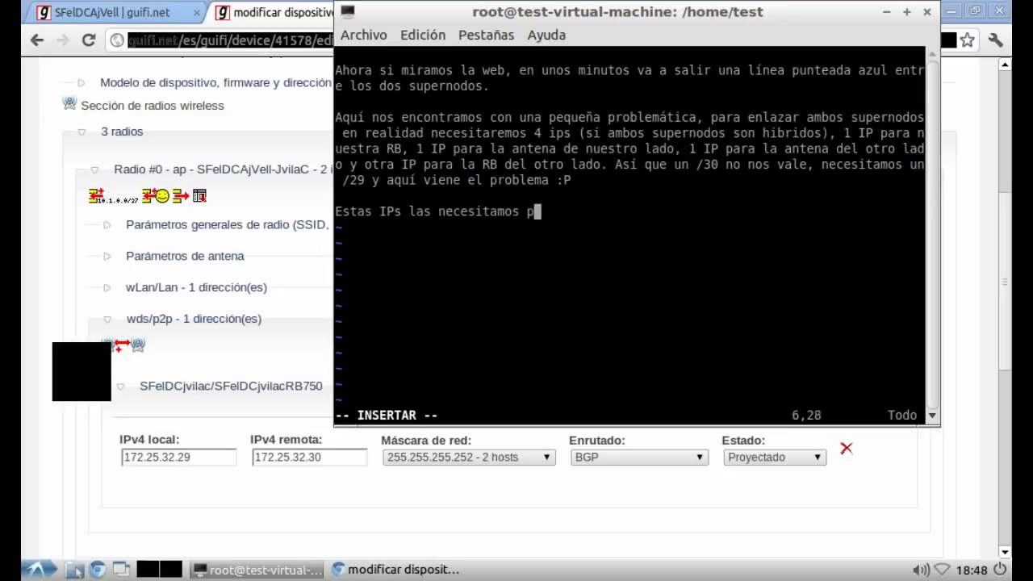
type("ara poder")
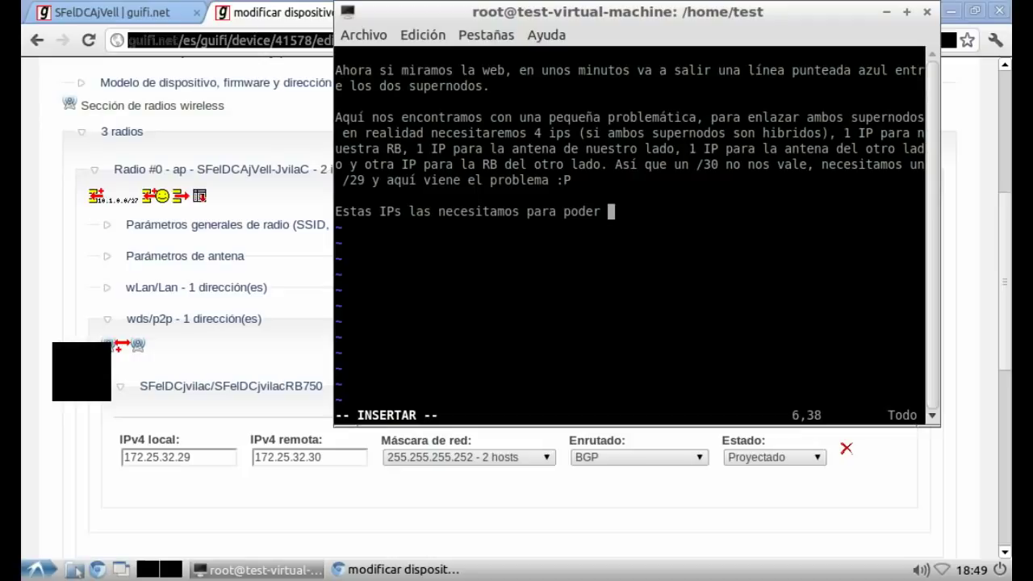
type("administrar las antenas una vez esten co")
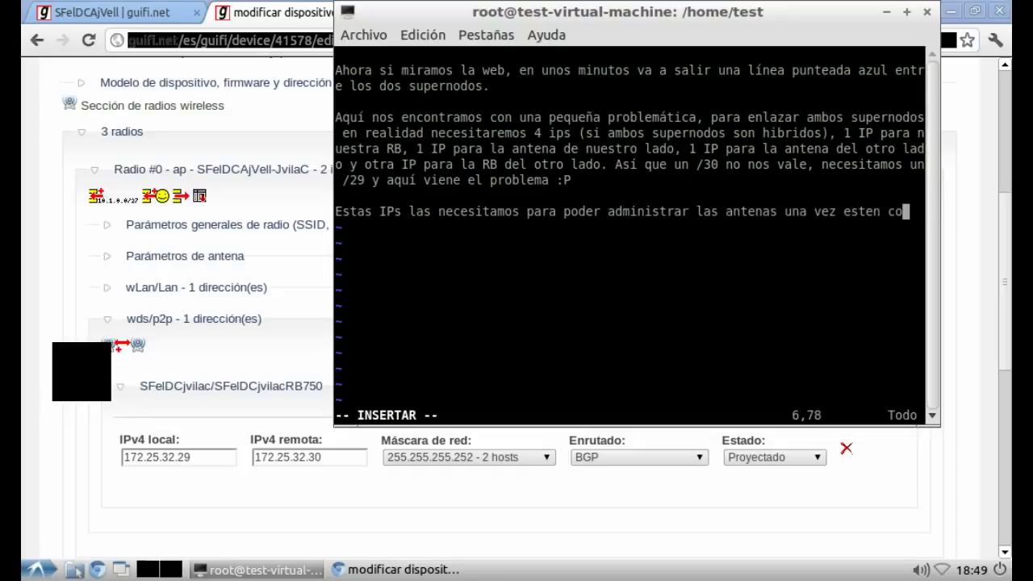
type("lgadas, s")
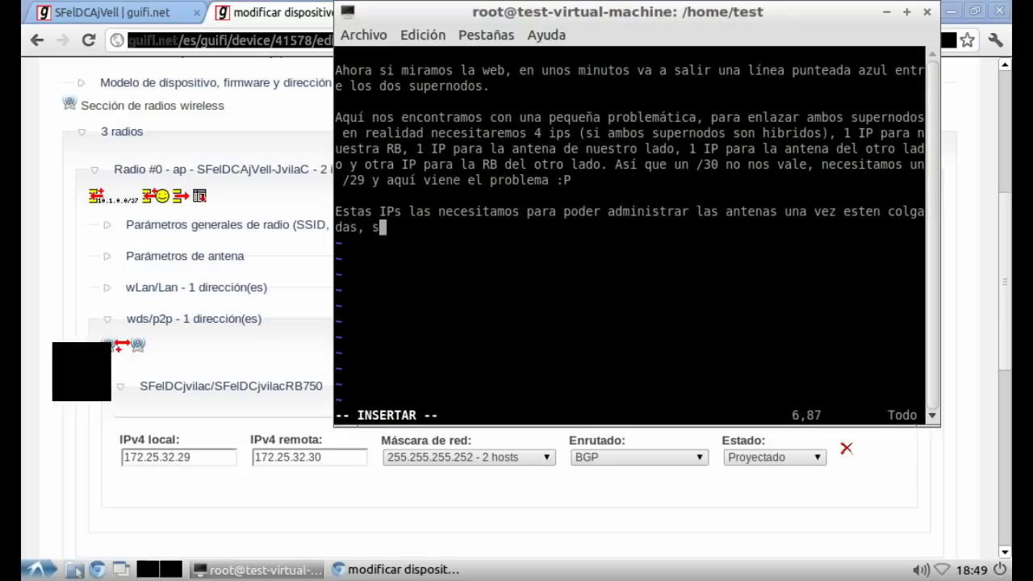
type("i os acordáis a")
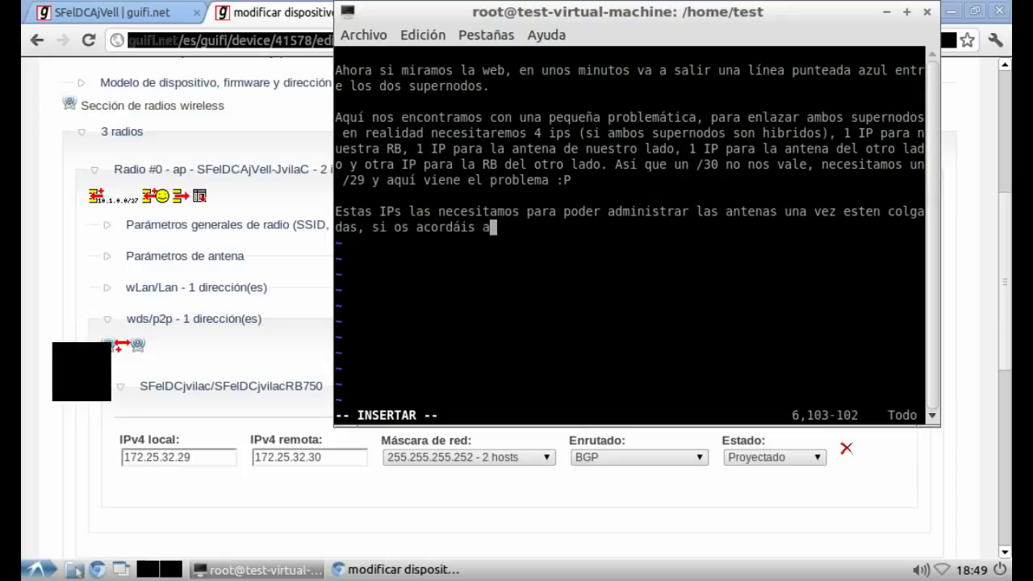
type("ntes hem")
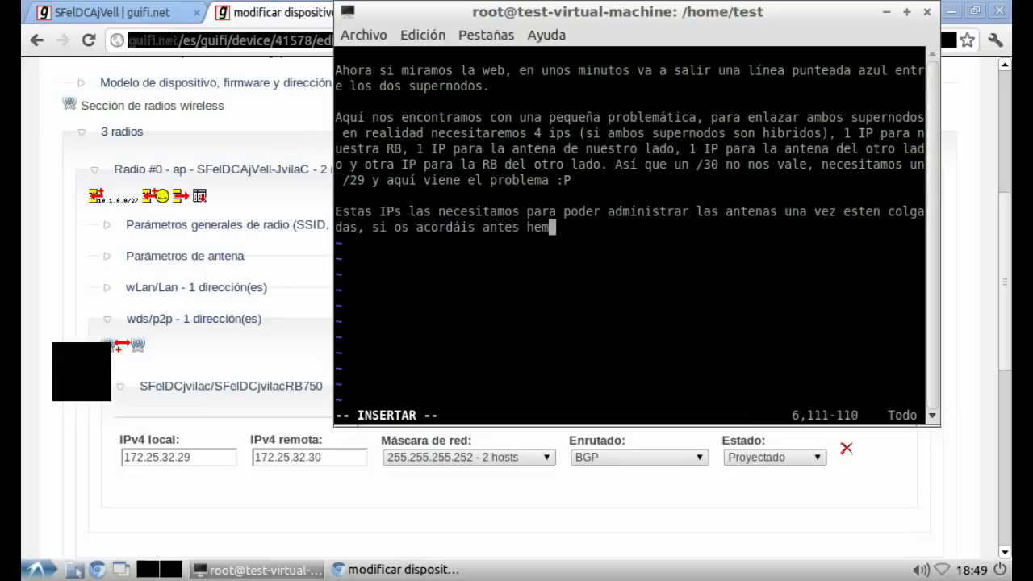
type("os estado defi")
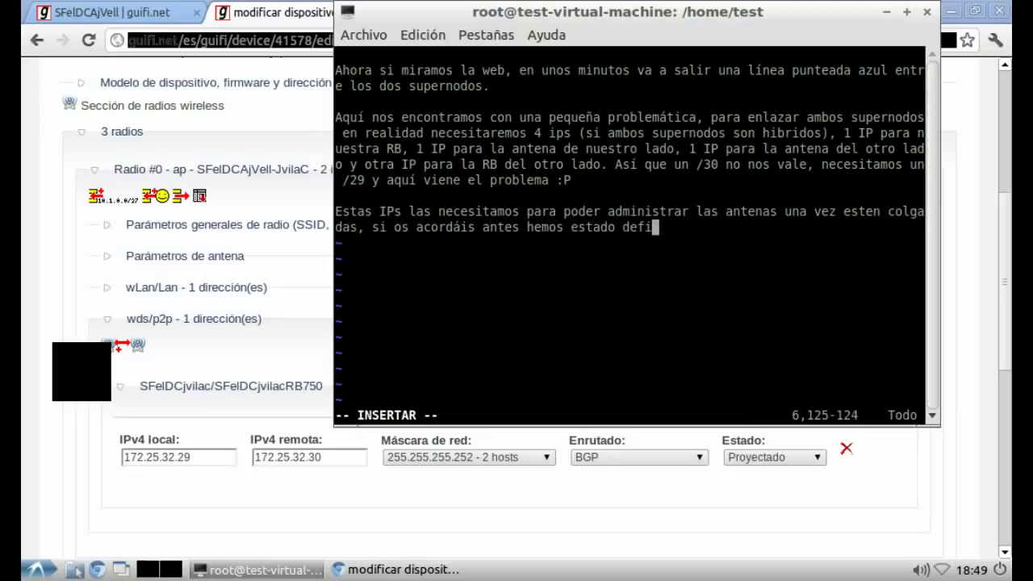
type("niendo IPs a")
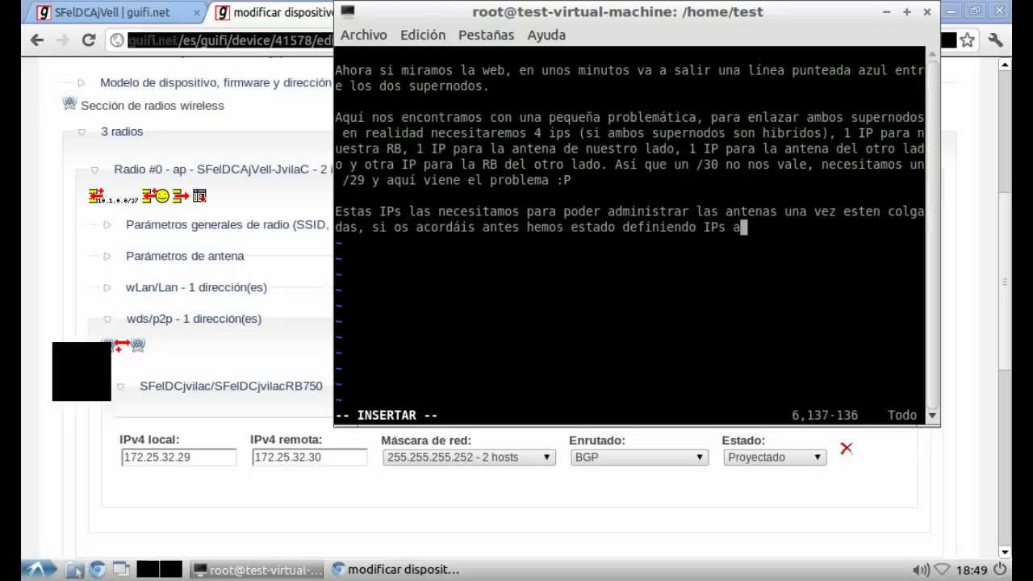
type("dministrativs")
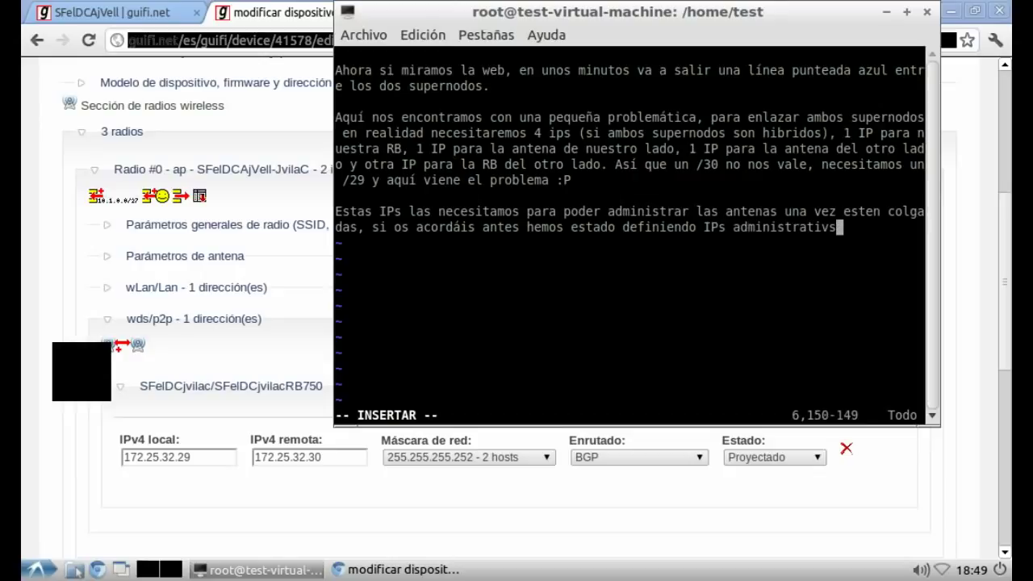
key("BackSpace")
type("as del tipo 10.algo.algo.algo, y")
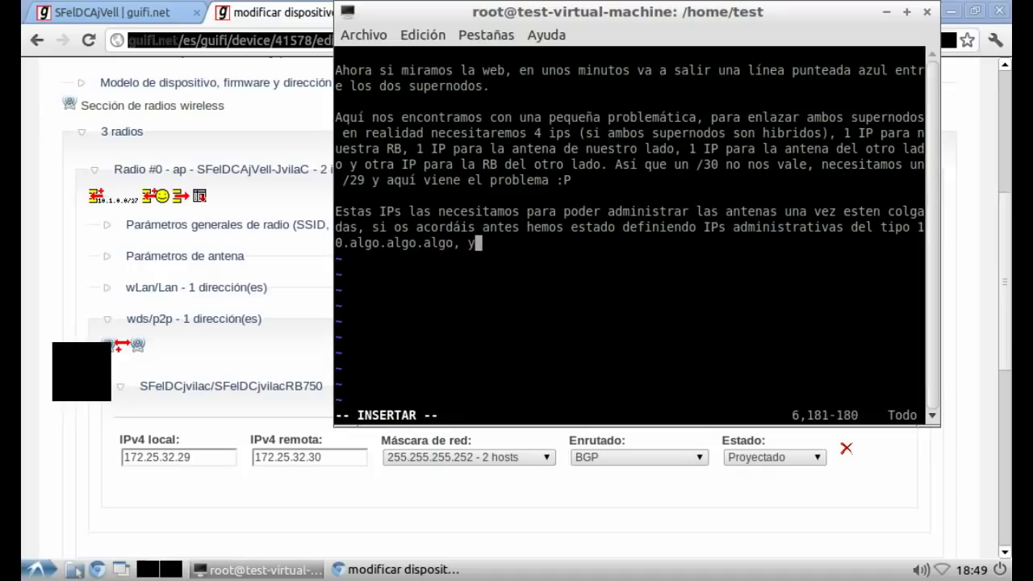
type(" ahora e")
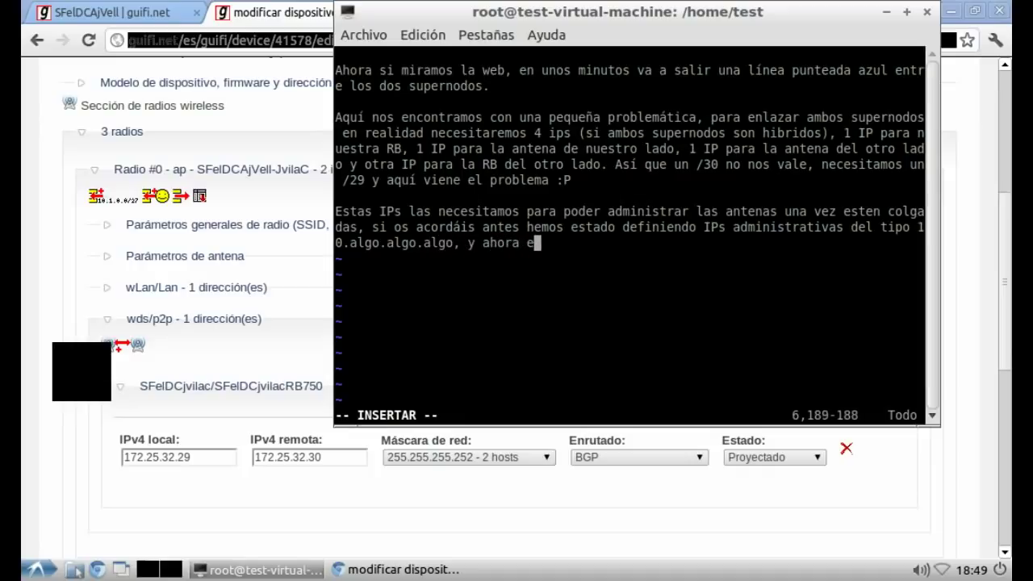
type("stamos hablando d")
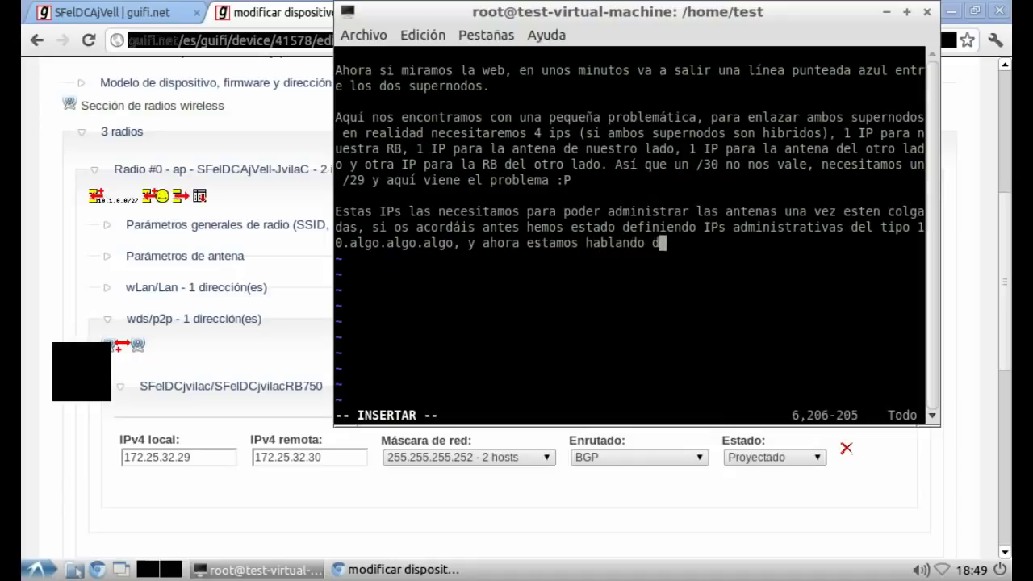
type("e definir ip")
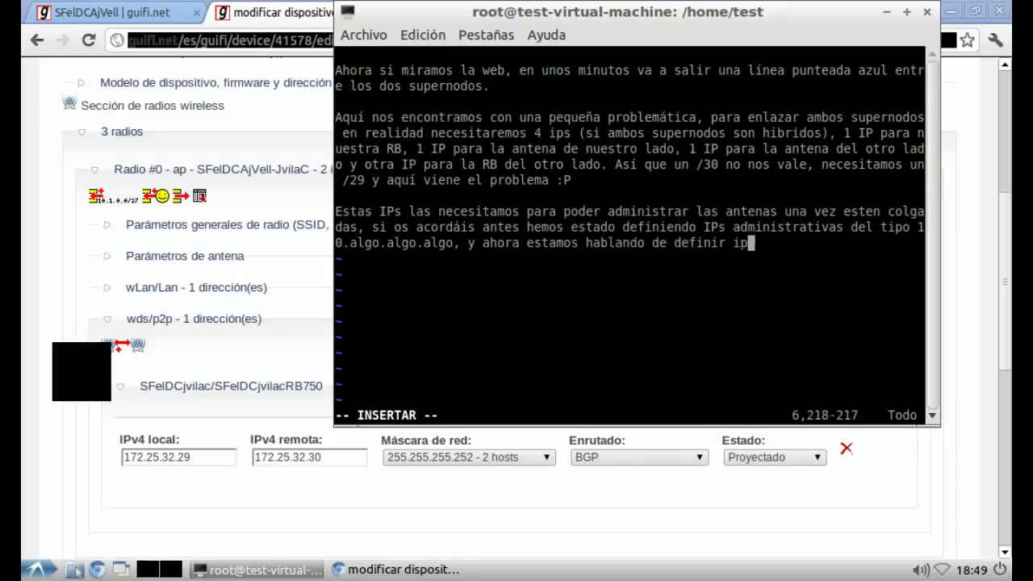
type("s 172.a")
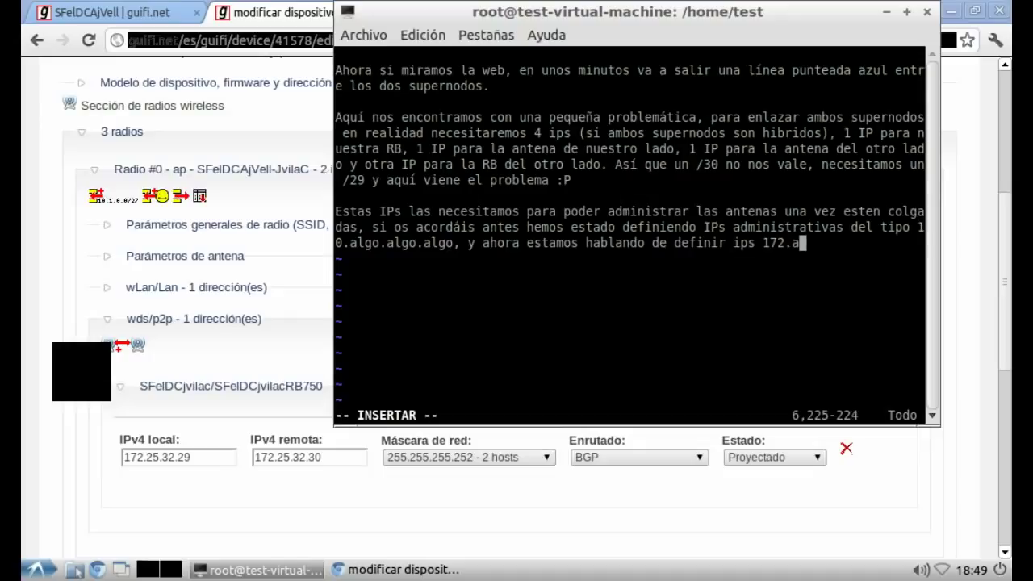
type("lgo.algo.algo,")
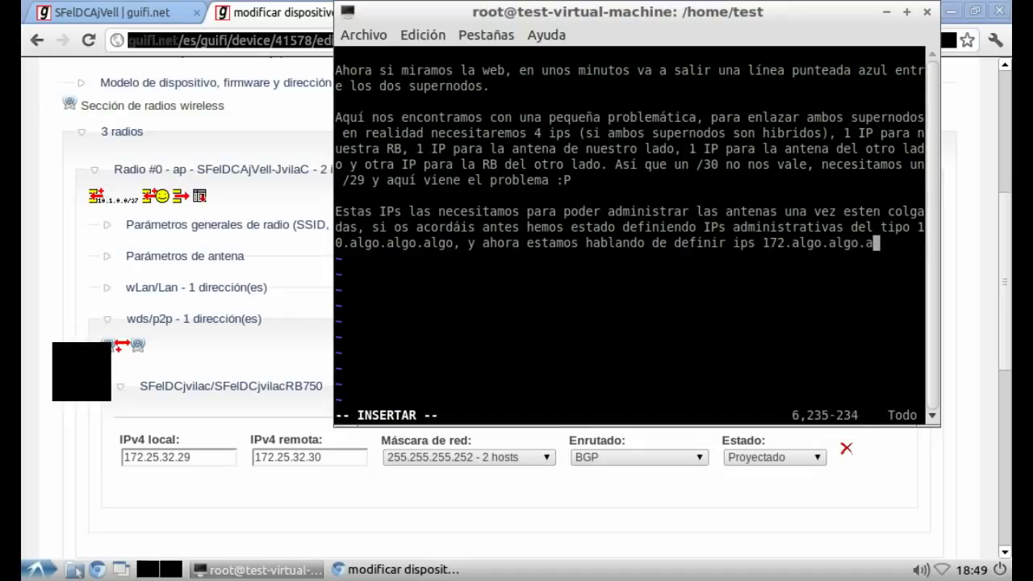
type(" e")
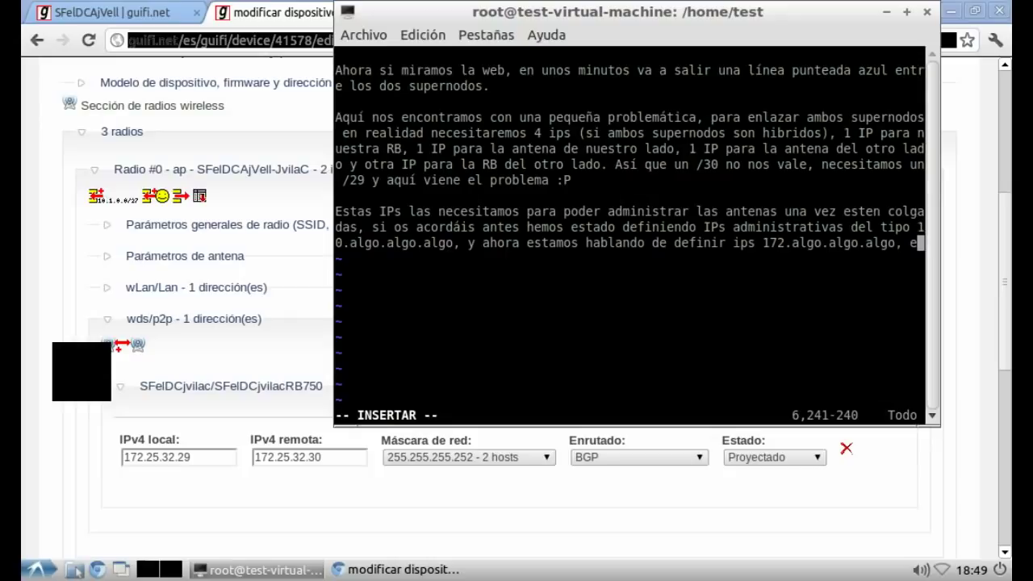
Step: Finish the note that the 10.x.x.x IPs use a dst-nat, then start a paragraph with 'A'
type("stas ips 10.")
type("x")
type(".x ")
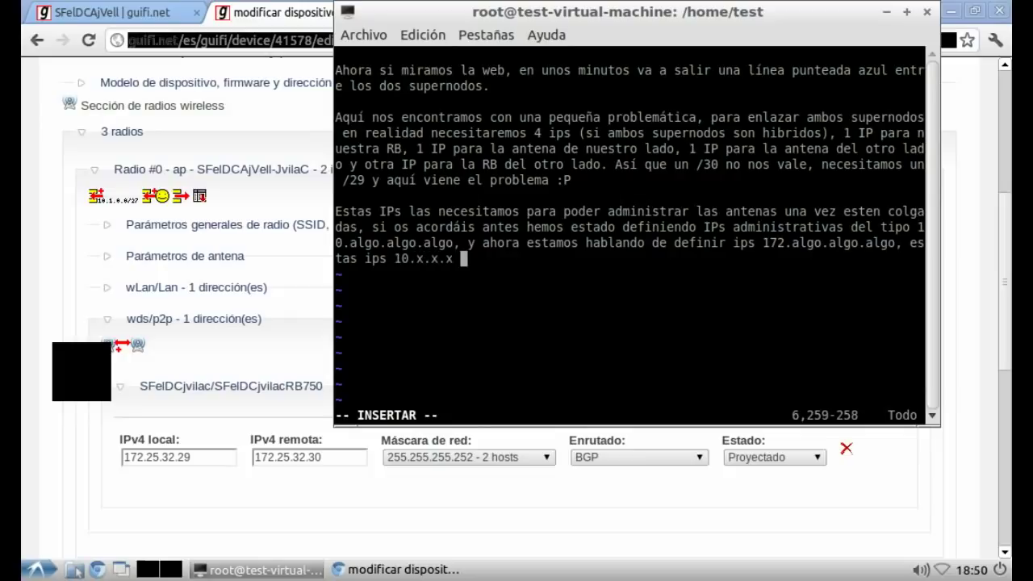
type("las vamos a d")
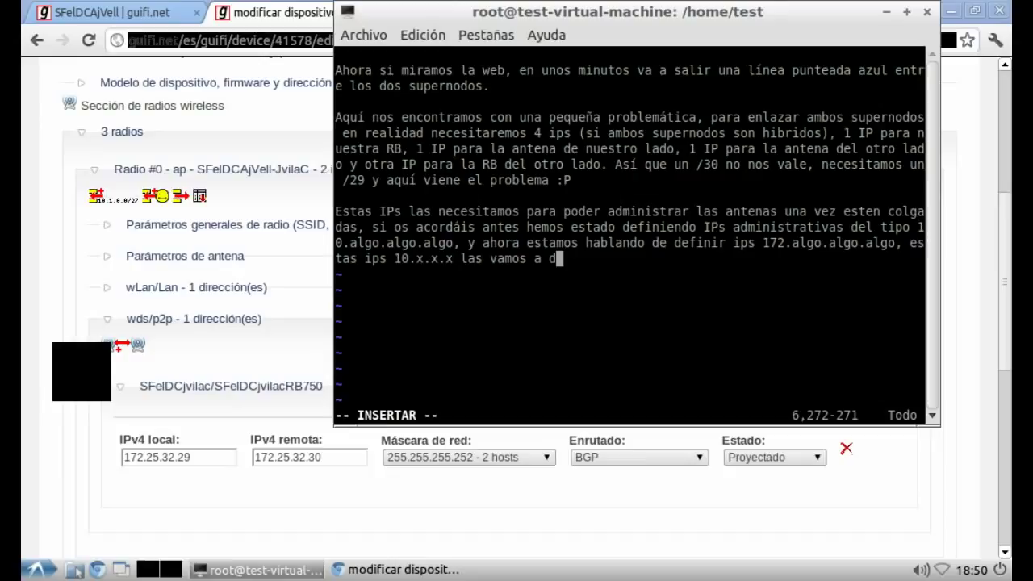
type("efinir con ")
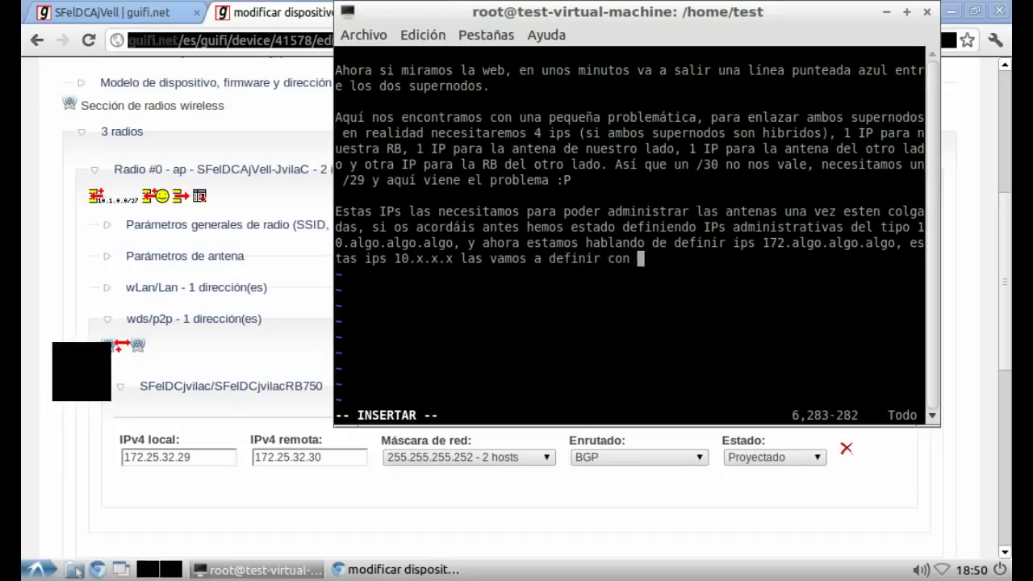
type("un dst")
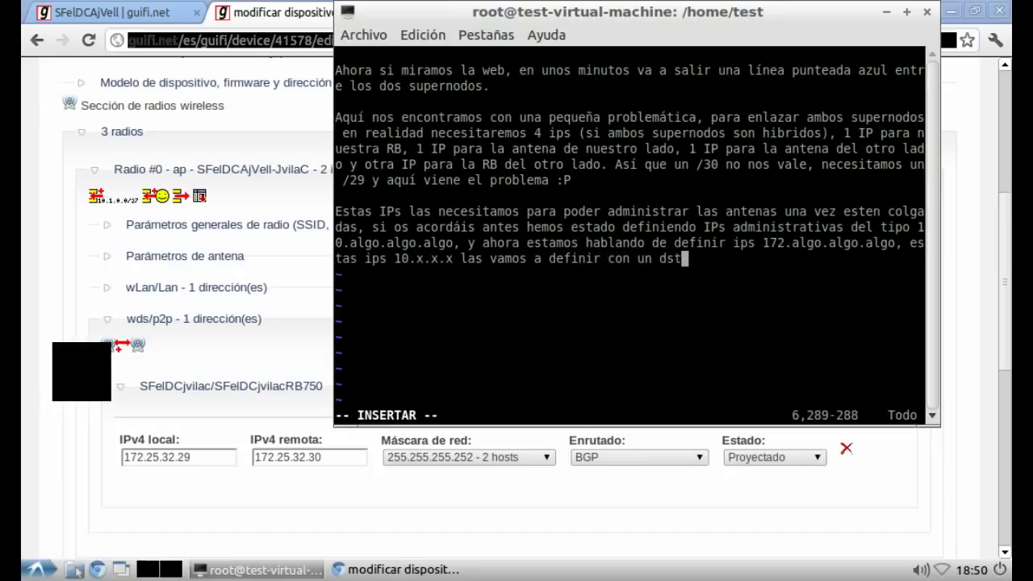
type("-nat (")
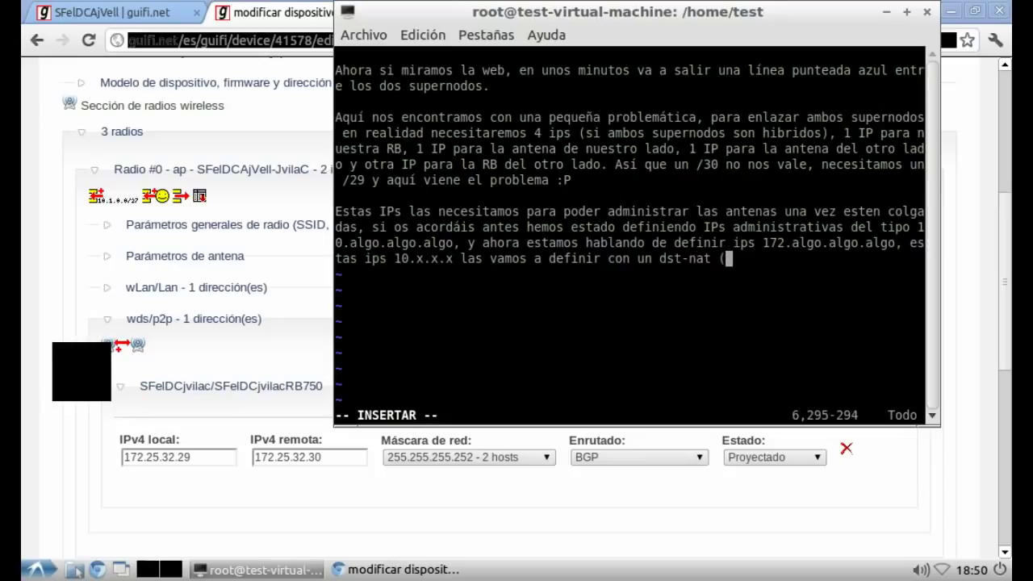
type("mas tarde")
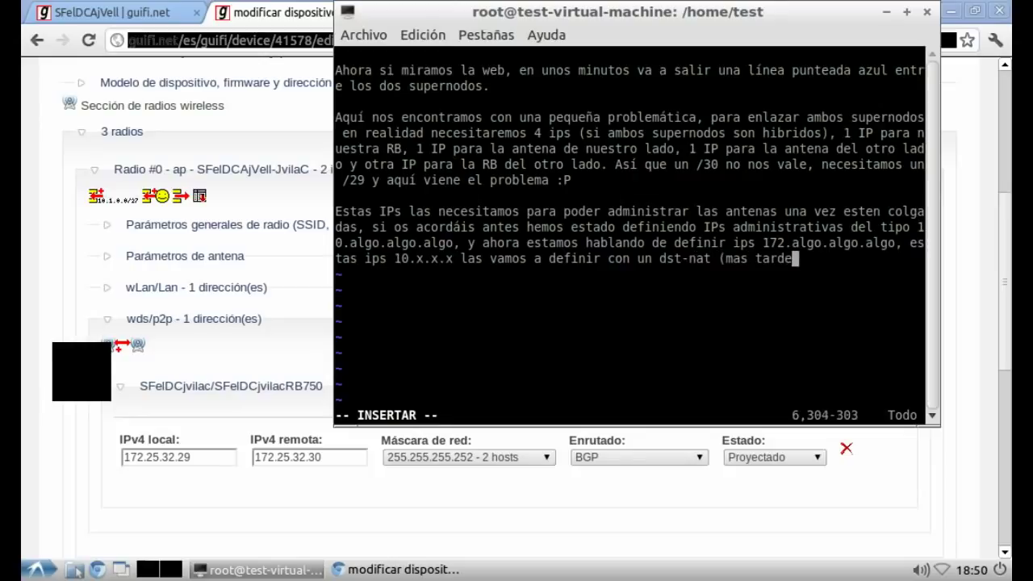
type(" entraremos en ello)")
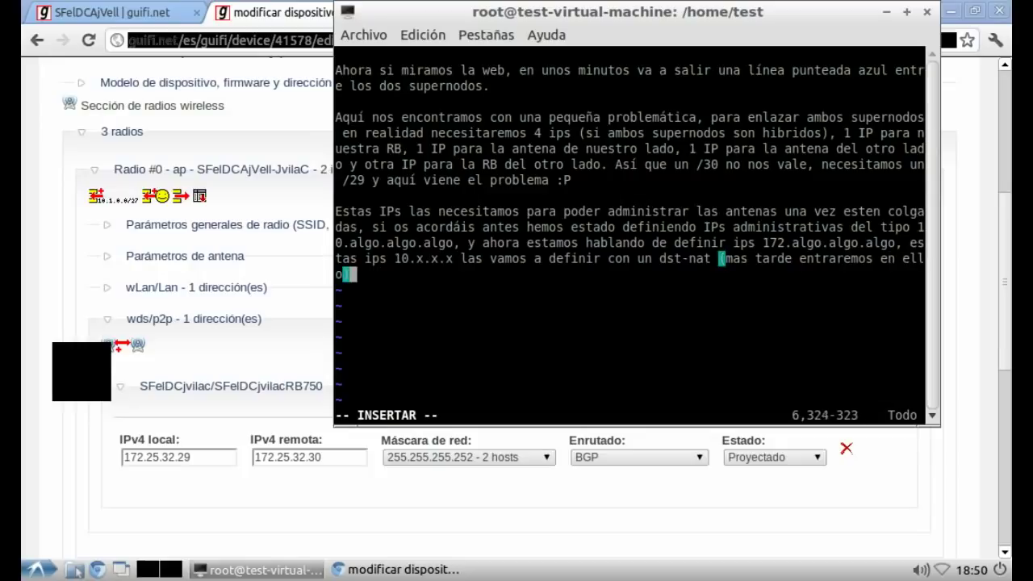
key("Return")
key("Return")
type("A")
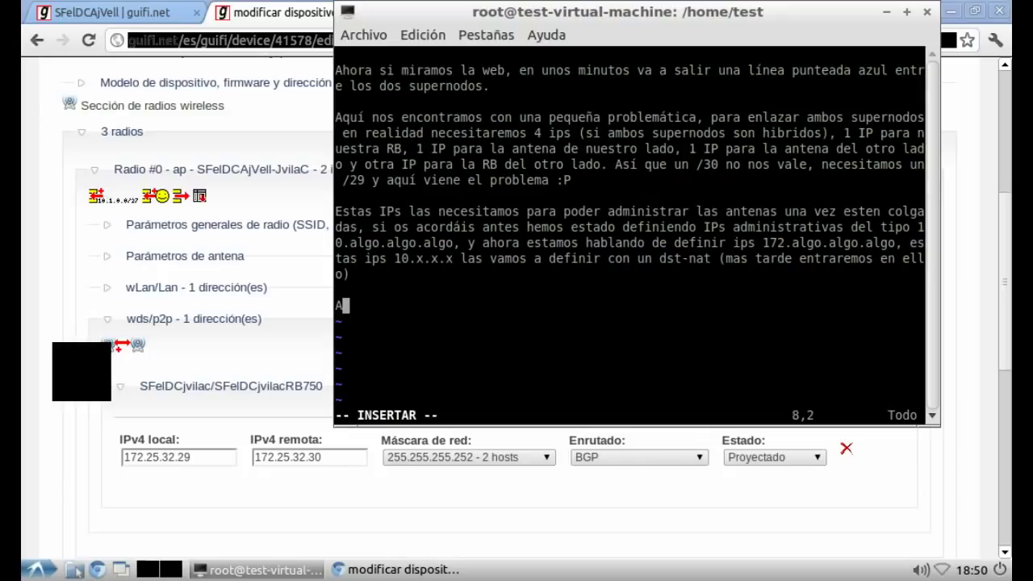
Step: Write the 'Ahora viene la jugada…' paragraph about widening /30 to /29 and probing for a free range
type("hora viene la jugada, es posible que al ampliar el actual rango /30,")
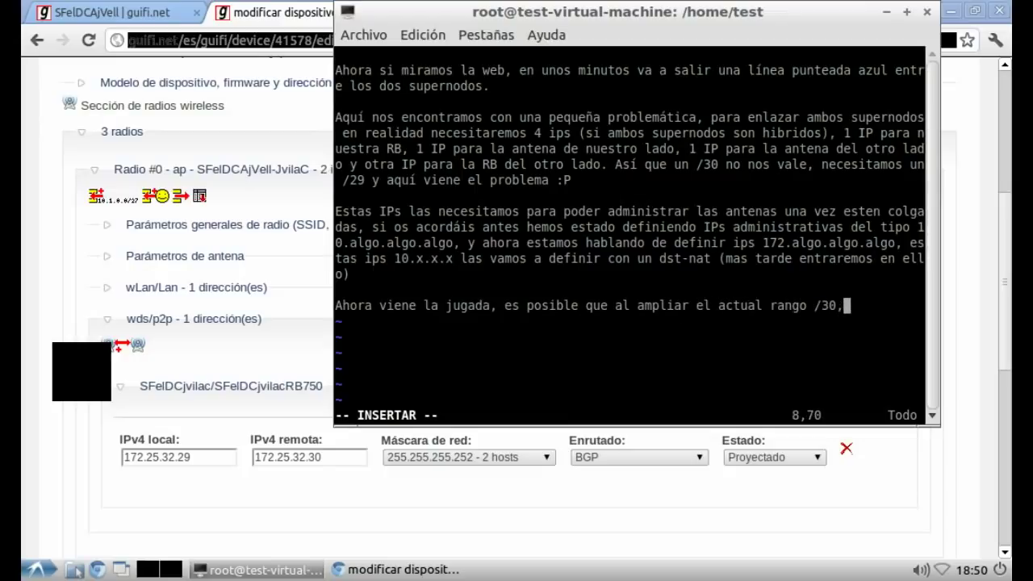
key("BackSpace")
type("a un /")
type("29 el siguie")
type("nte r")
type("ango /3")
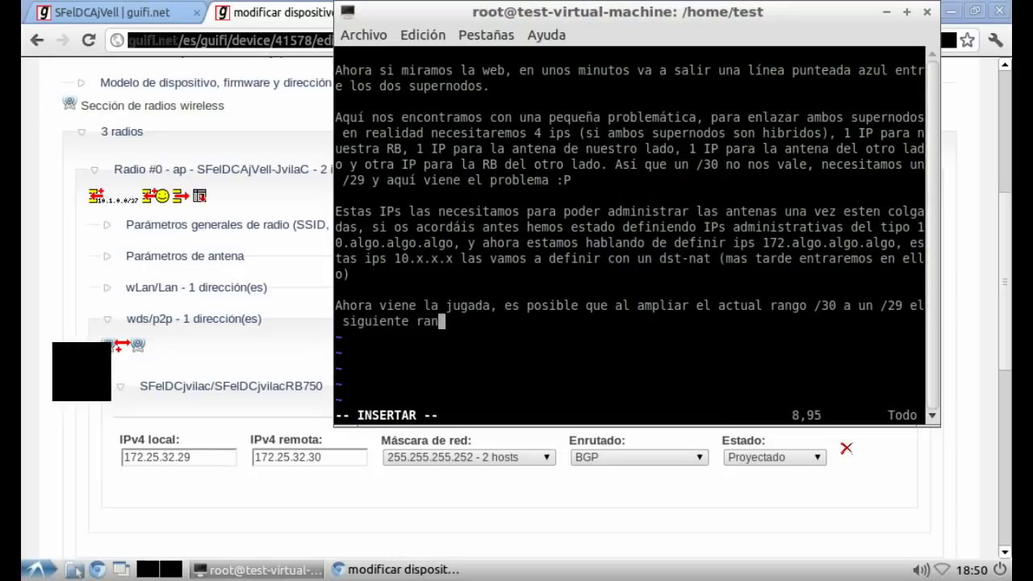
type("0 y")
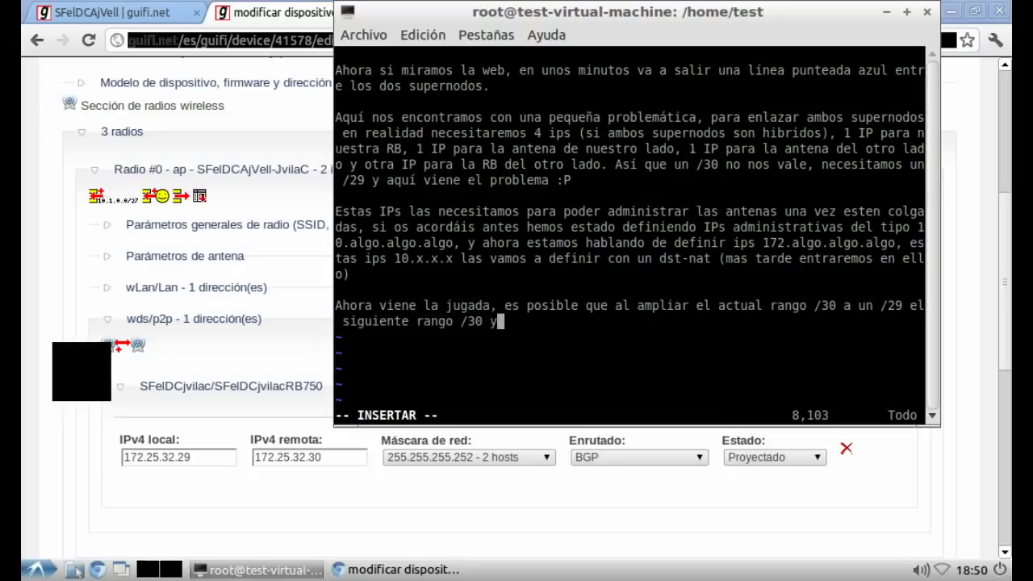
type("a esté ocupad")
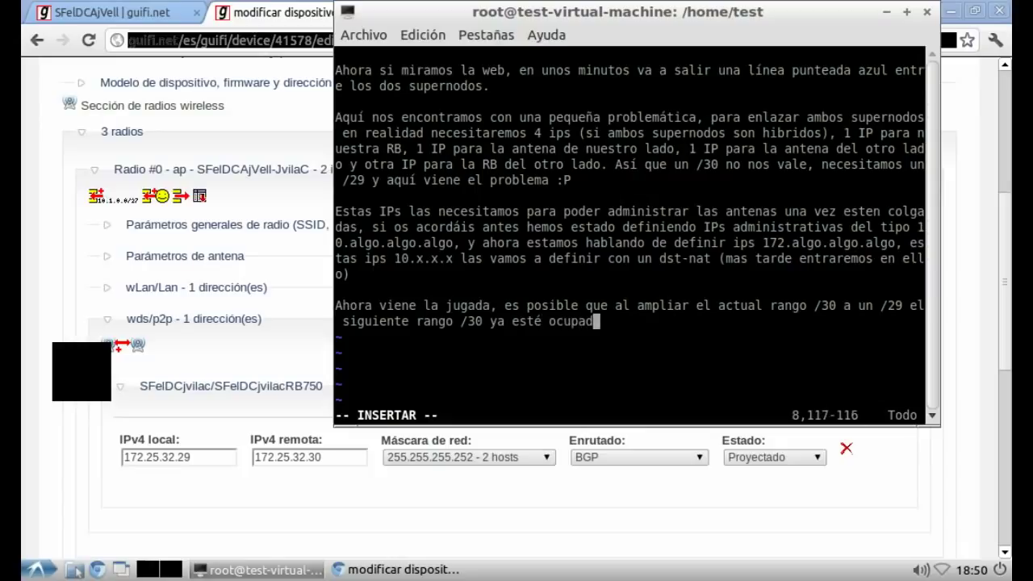
type("o, así que t")
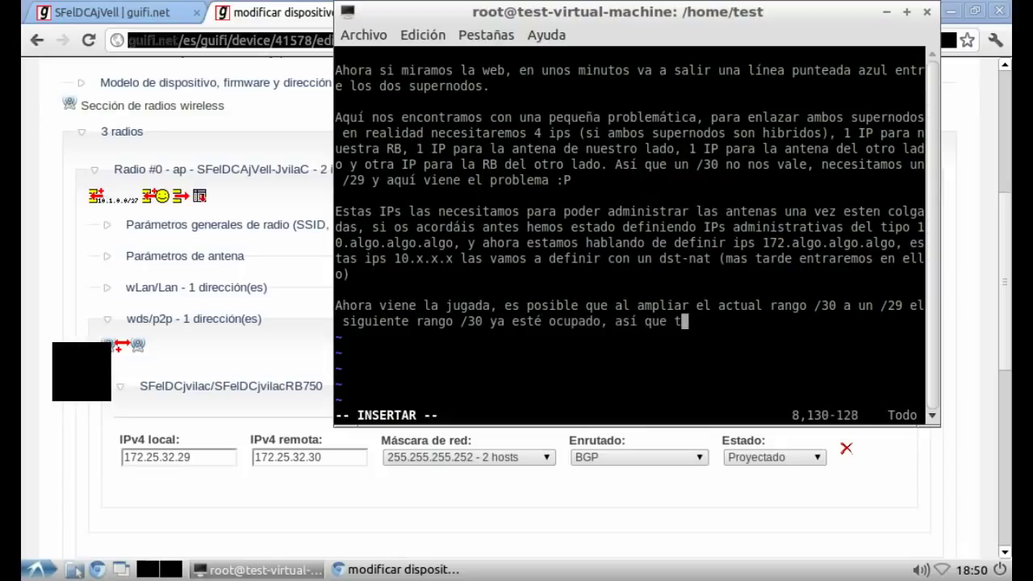
type("endremos que buscar un")
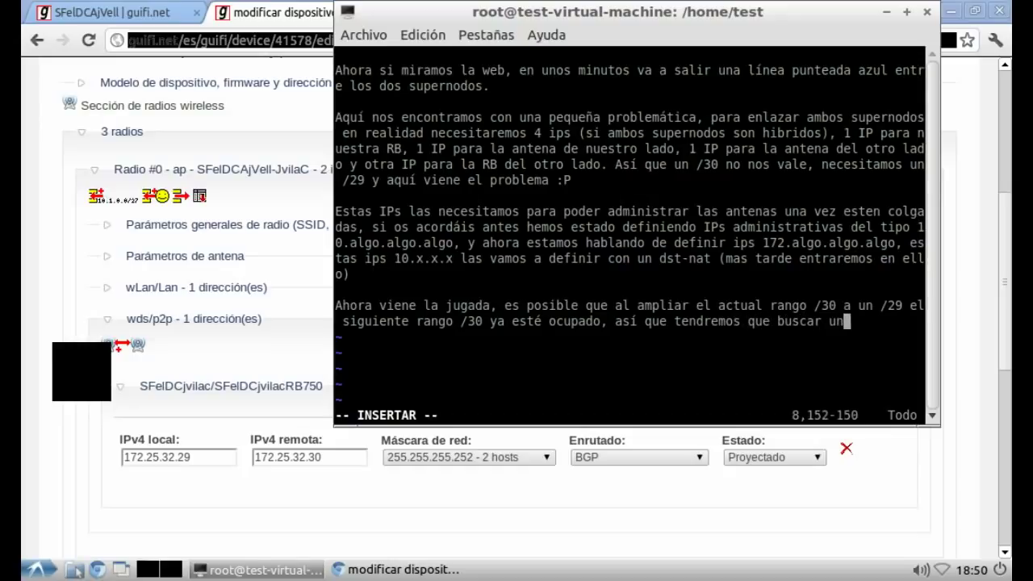
type(" /29 e")
type("l cual ni")
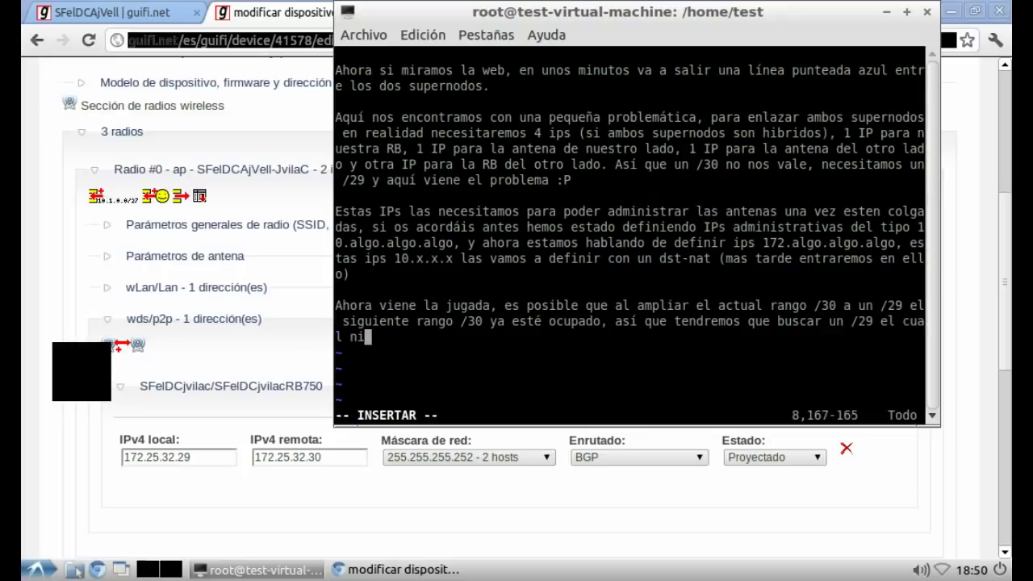
type("ngún otro supern")
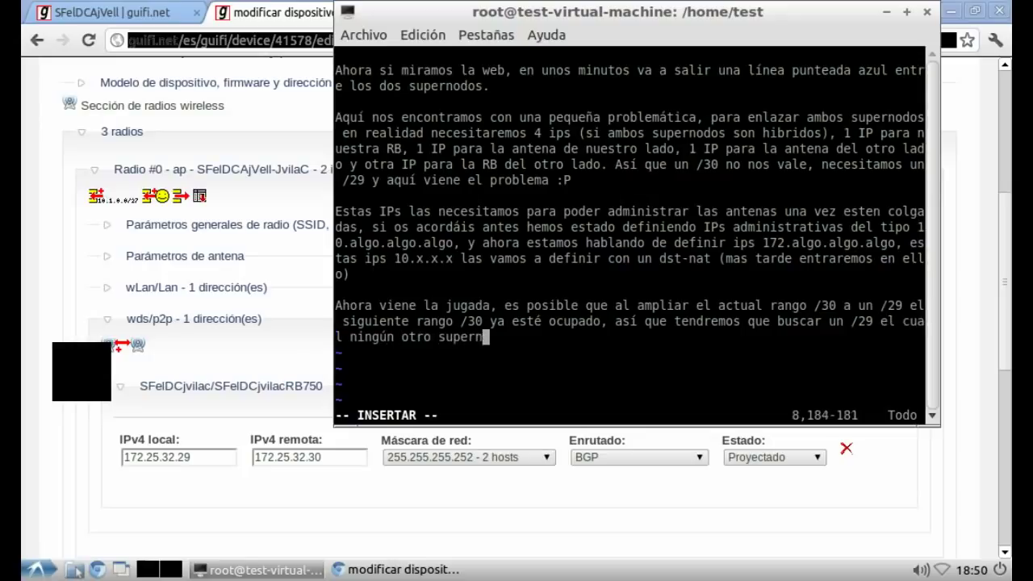
type("odo esté usando las IPs, hay una he")
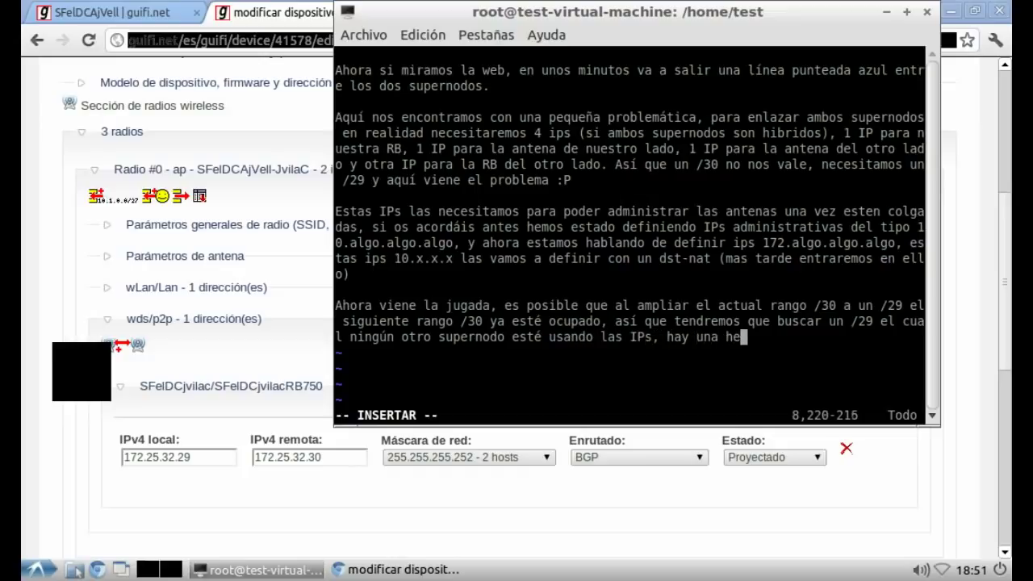
type("rramienta pa")
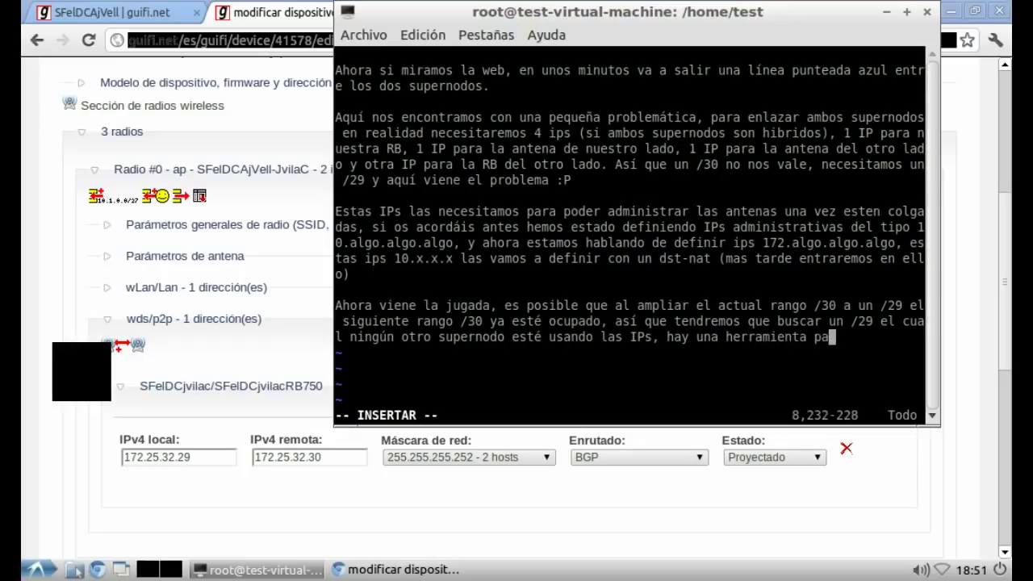
type("ra busacar ")
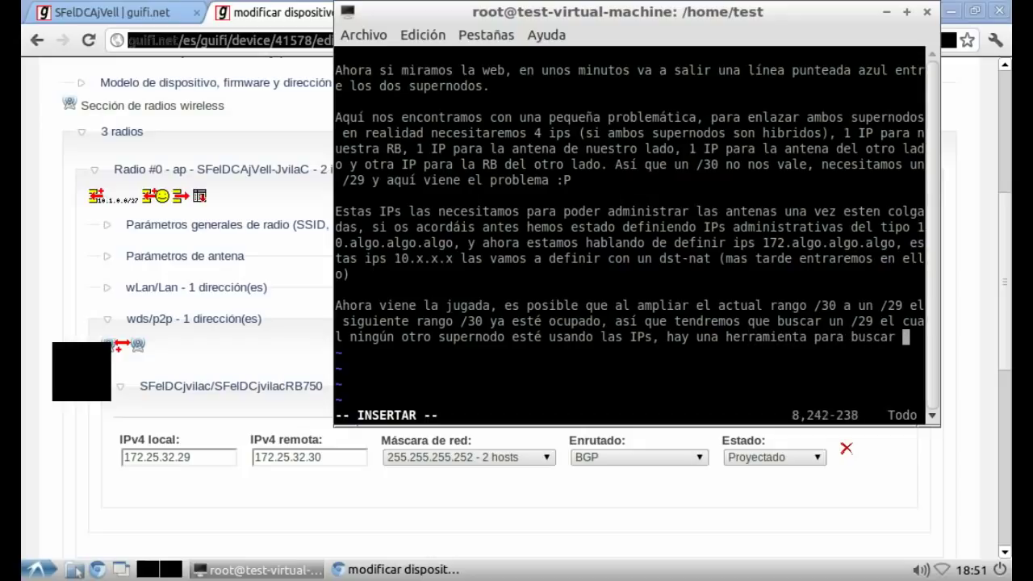
type("las IPs d")
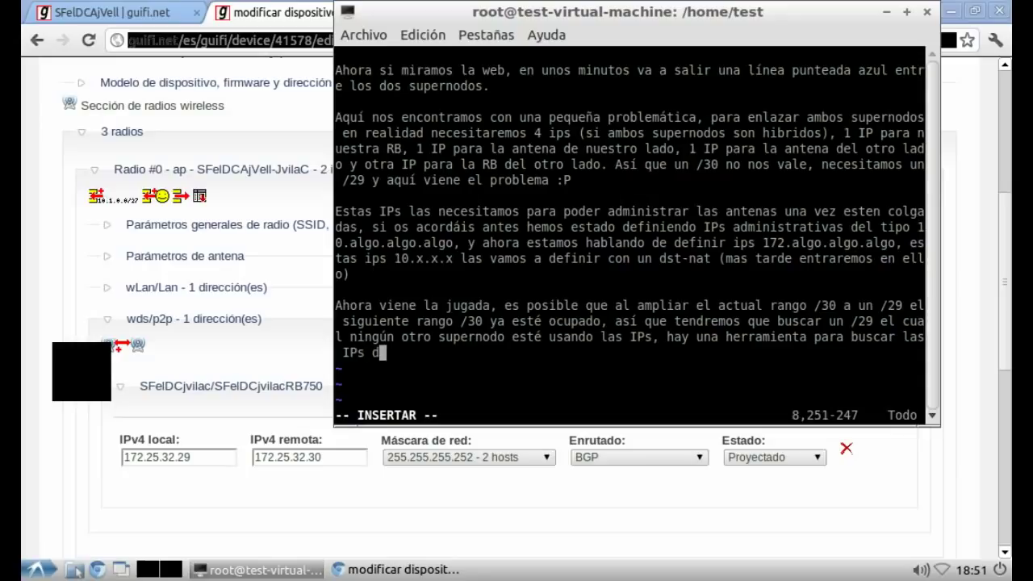
type("ispon")
key("BackSpace")
key("BackSpace")
key("BackSpace")
key("BackSpace")
key("BackSpace")
key("BackSpace")
type("ocupadas, p")
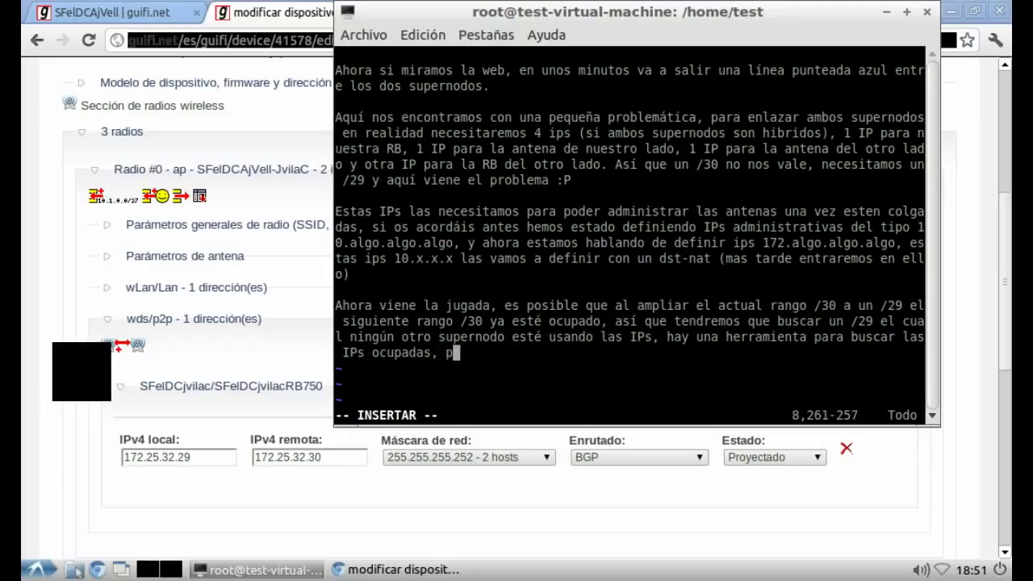
type("ero vamos a i")
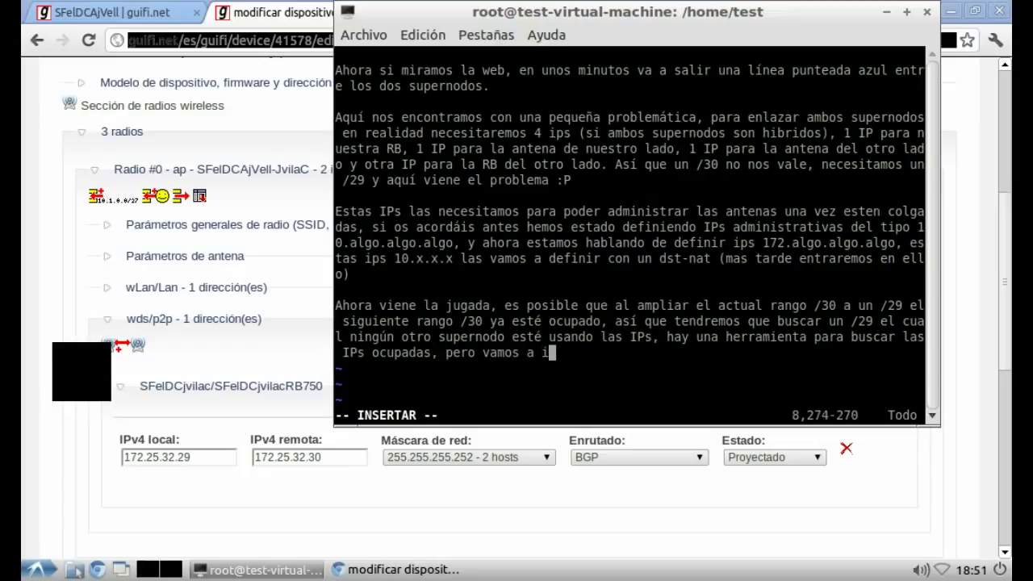
key("BackSpace")
type("hacer el cuento d")
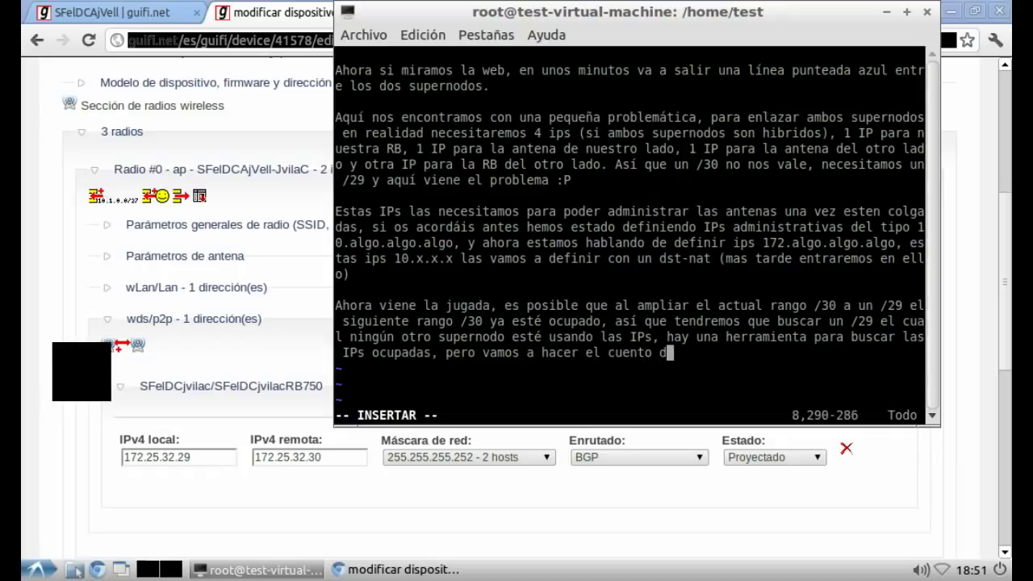
type("e la vieja e")
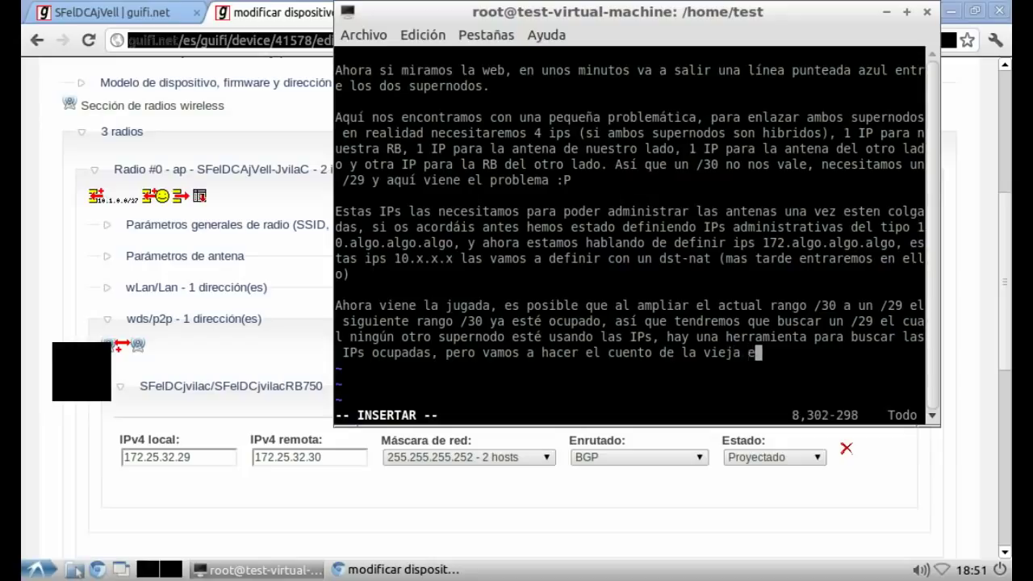
type(" ir probando h")
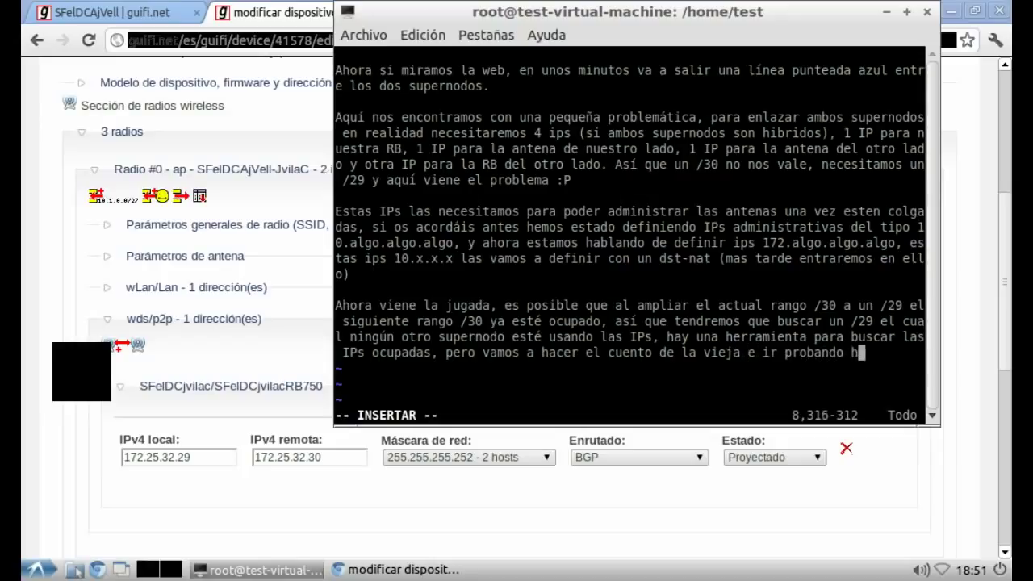
type("asta que encontre")
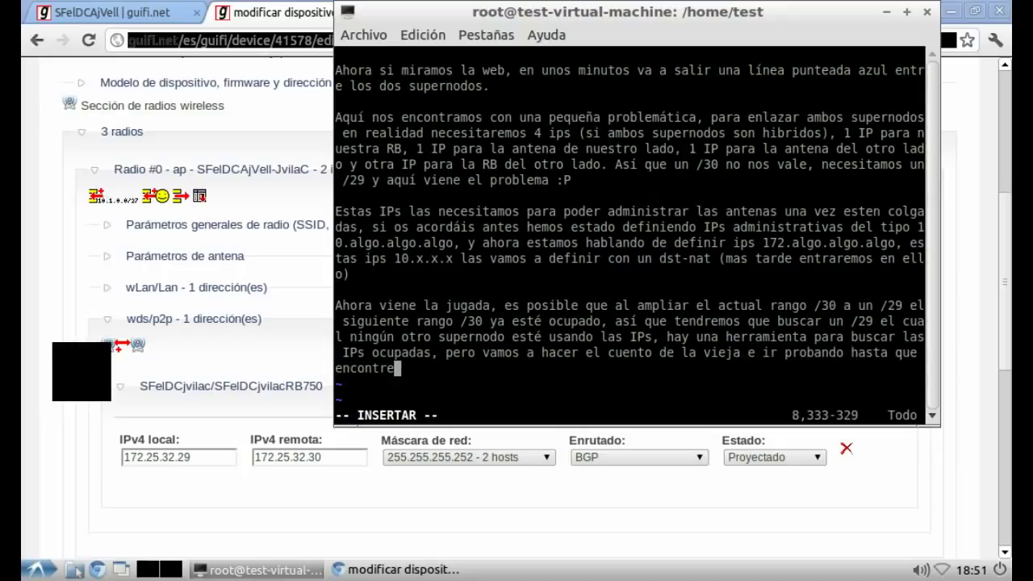
type("mos un rango libre.")
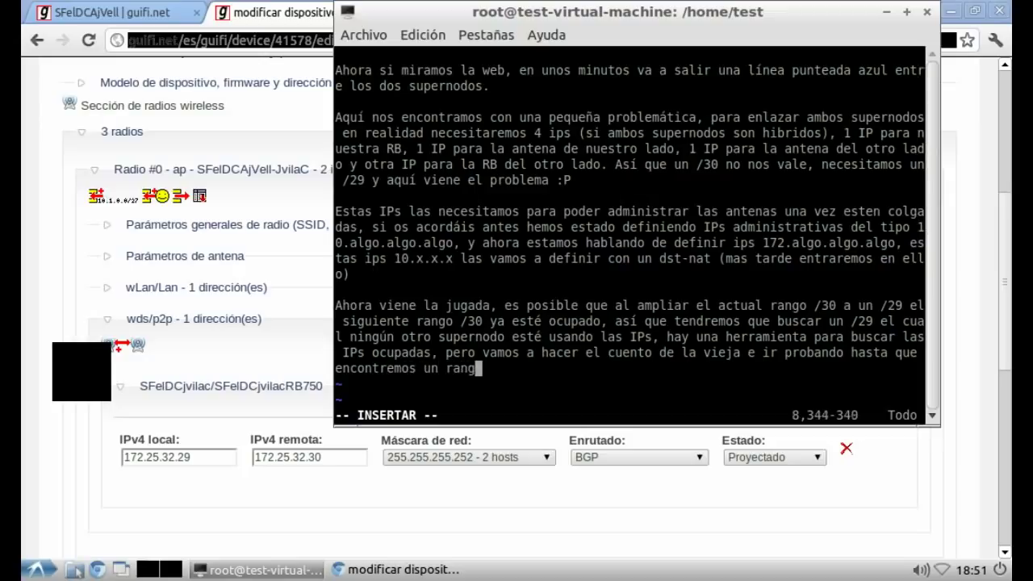
type(" No os asustéis :P")
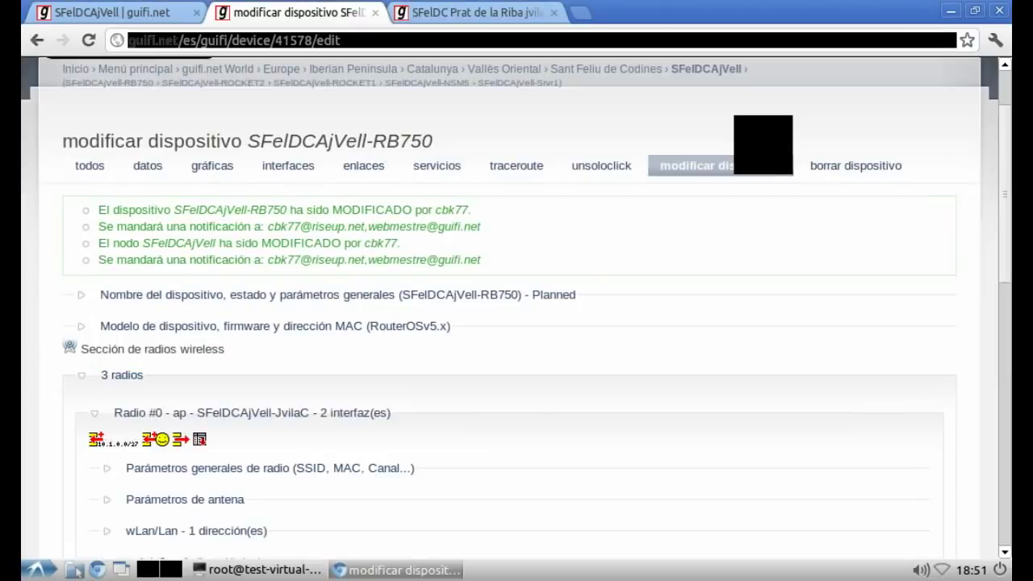
Step: Search guifi.net's IPv4 lookup for addresses matching 172.%.%.%
scroll(517, 323, "up", 3)
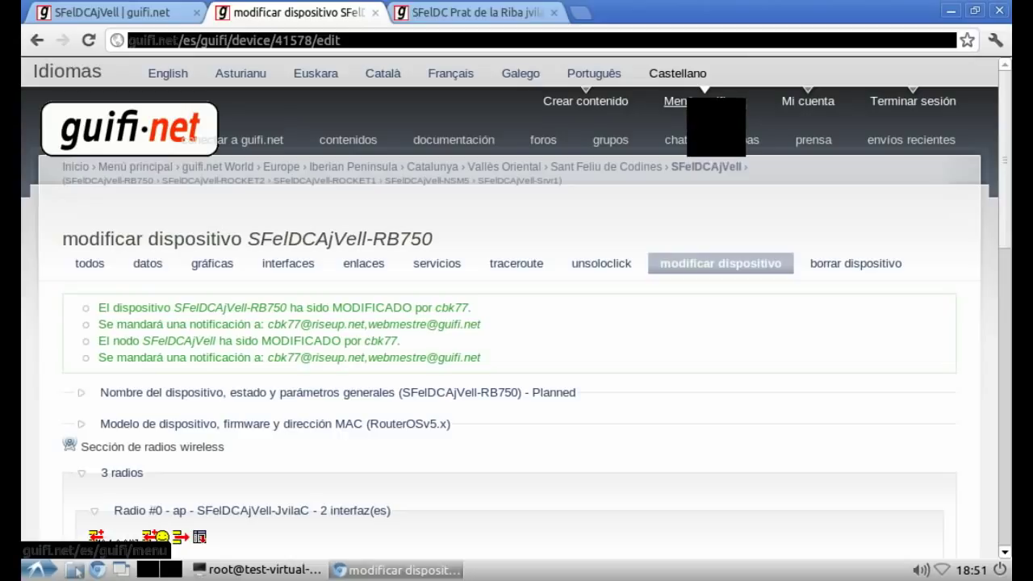
middle_click(719, 102)
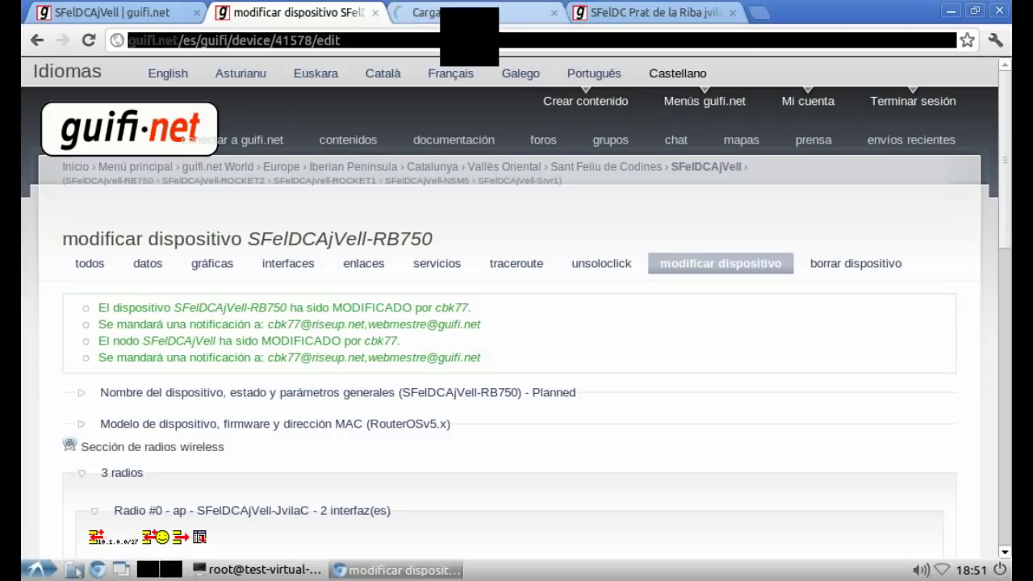
key("ctrl+Tab")
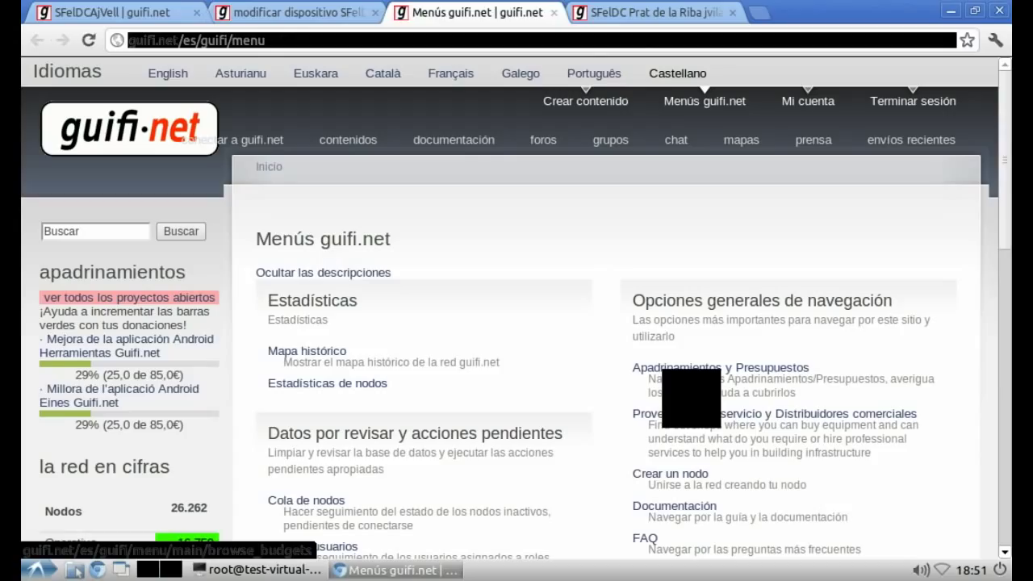
scroll(516, 307, "down", 10)
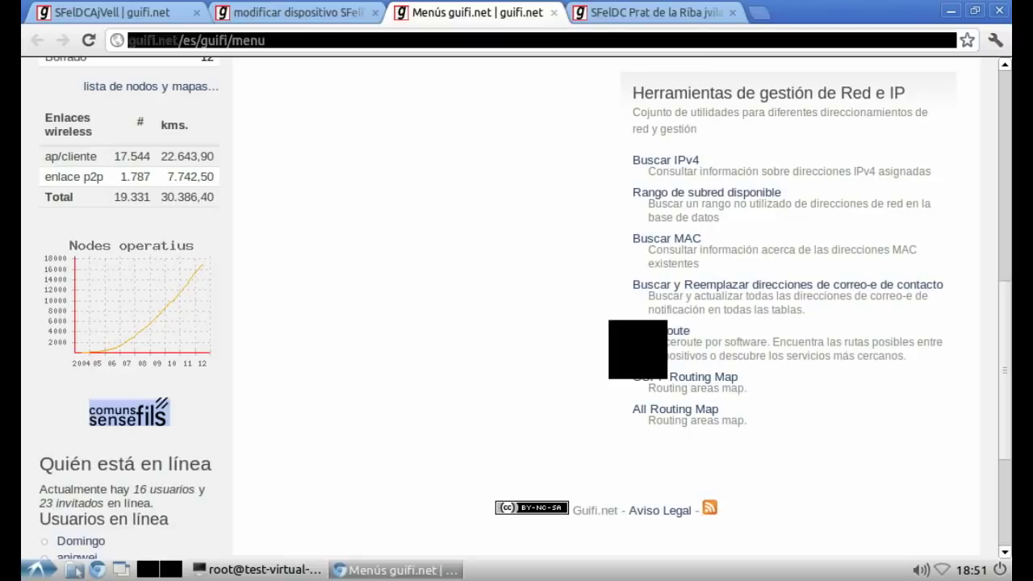
left_click(643, 160)
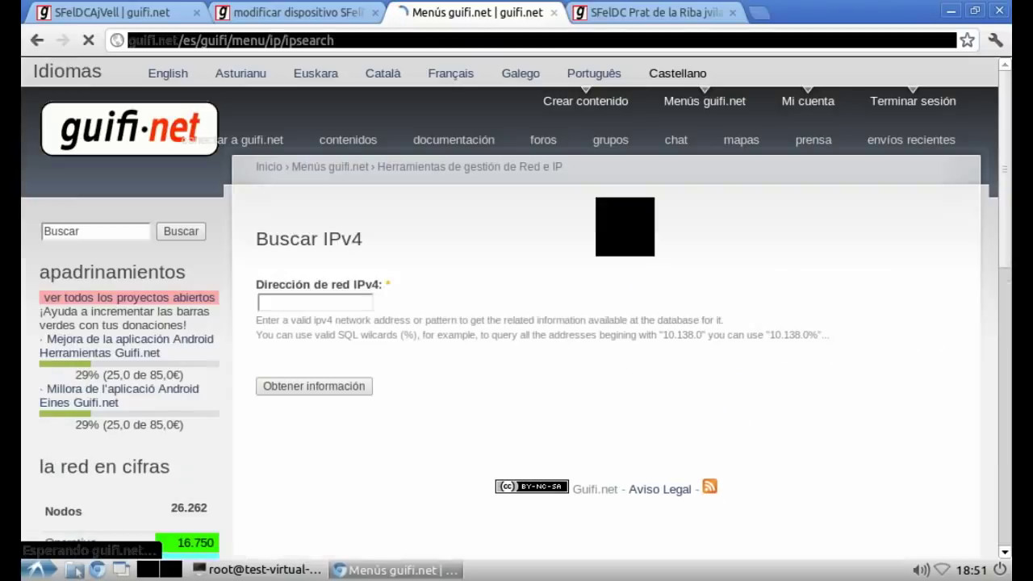
type("172.%.%.%")
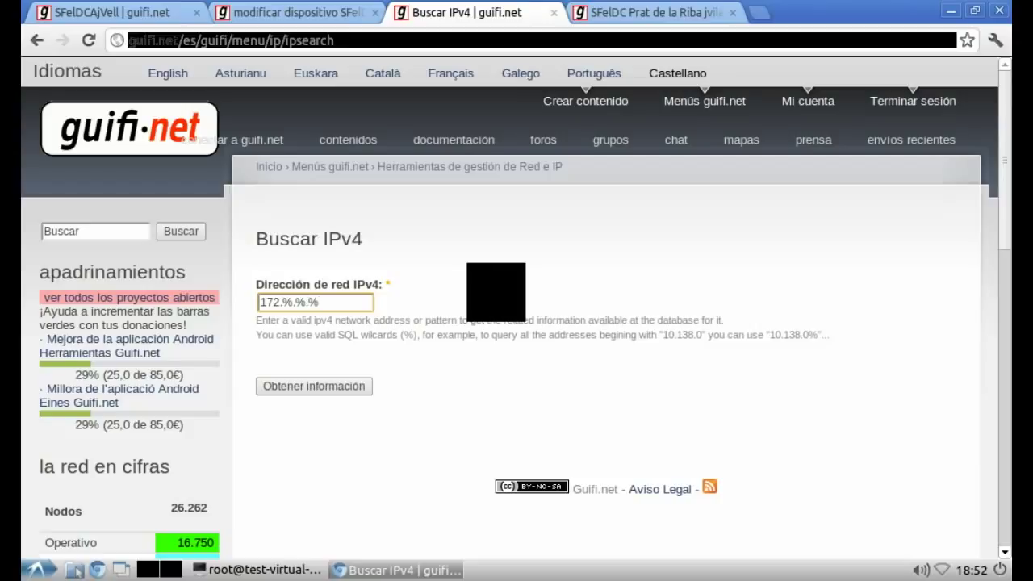
left_click(314, 386)
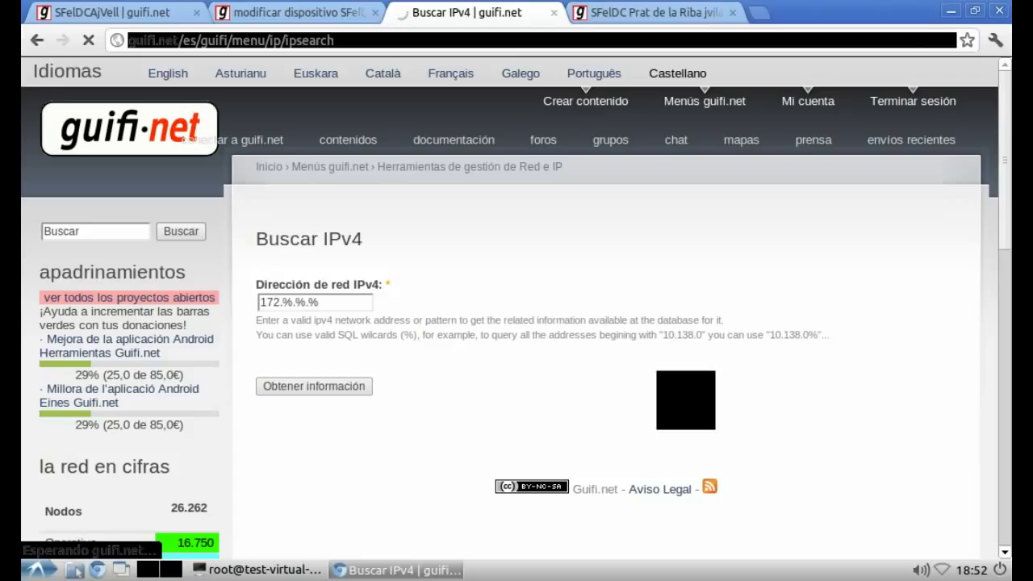
Step: Review the occupied 172 addresses and return to the SFelDCAjVell-RB750 edit tab
scroll(342, 473, "down", 10)
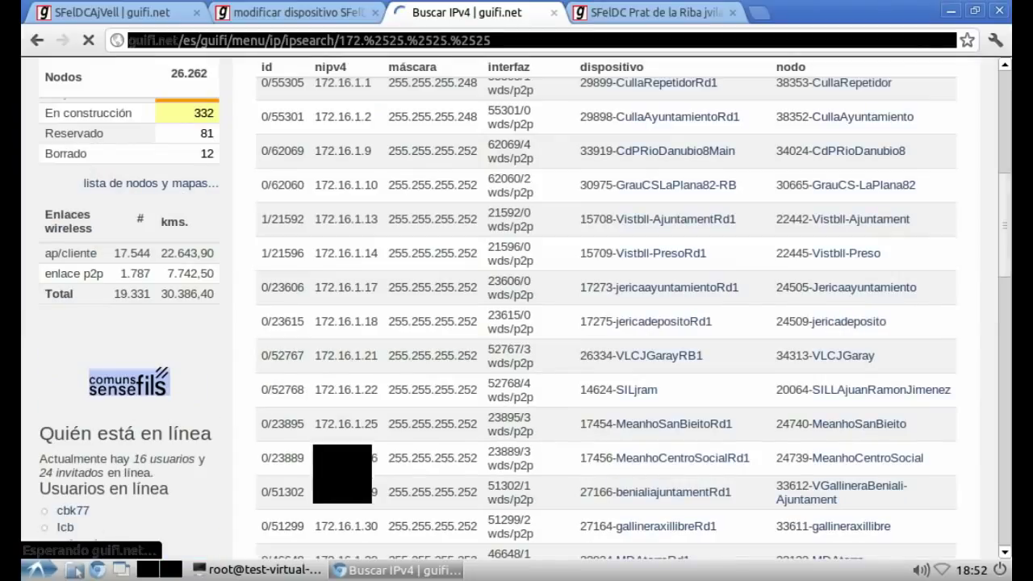
scroll(343, 473, "down", 8)
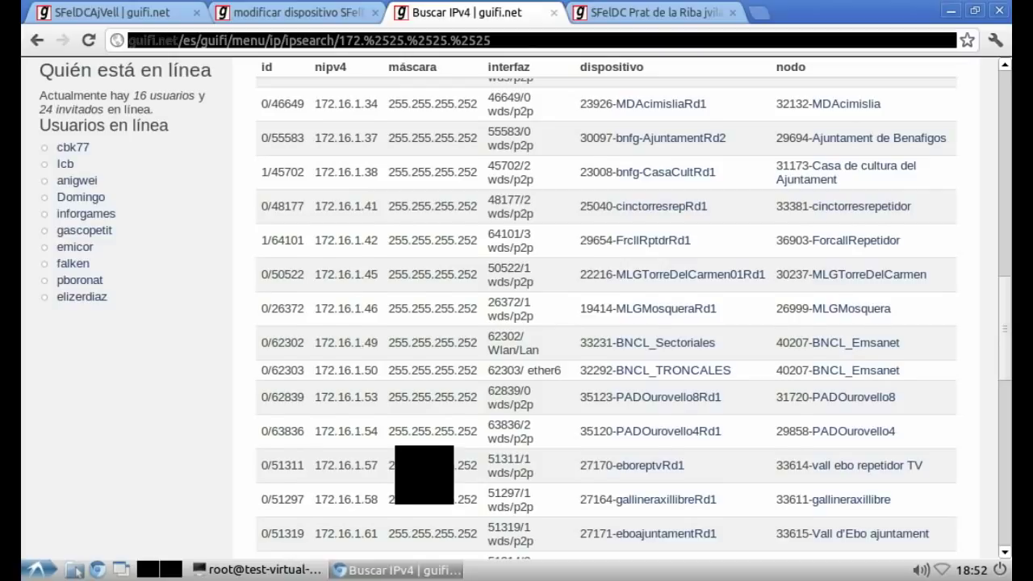
scroll(607, 300, "up", 5)
scroll(606, 299, "up", 15)
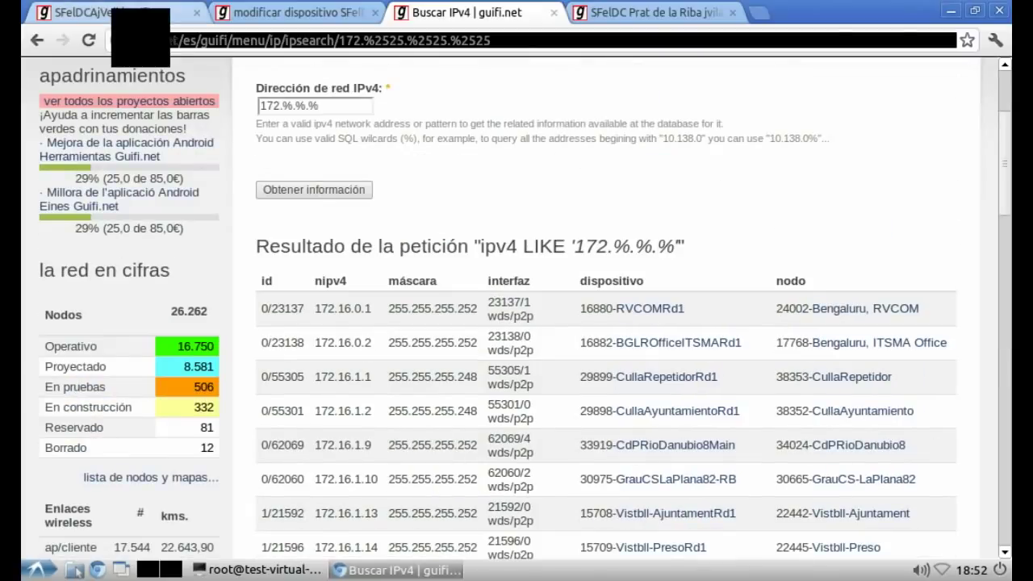
key("ctrl+1")
key("ctrl+2")
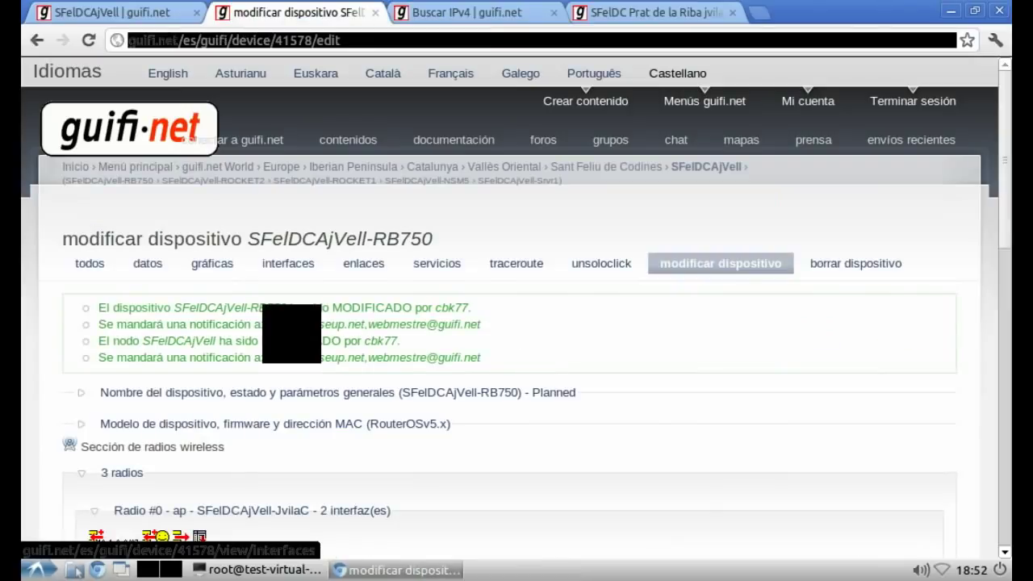
Step: Set the wds/p2p link mask to 255.255.255.248 - 6 hosts and save the device
scroll(517, 323, "down", 10)
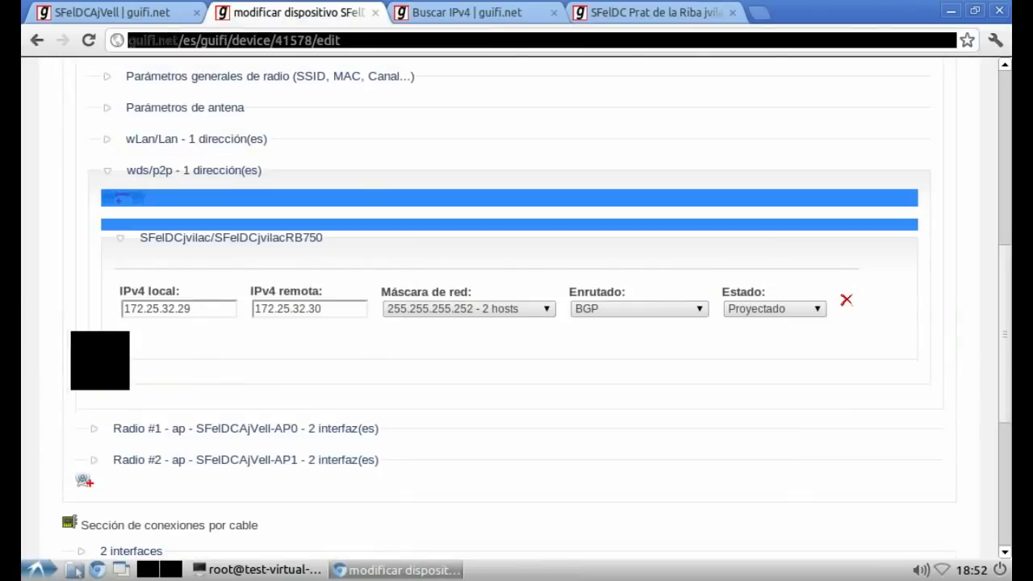
left_click(500, 308)
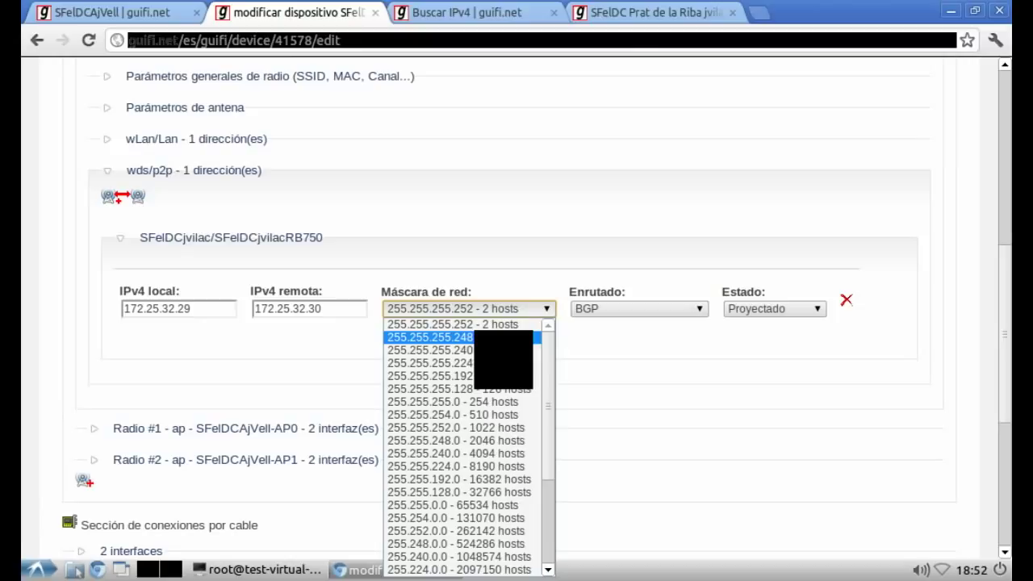
left_click(477, 338)
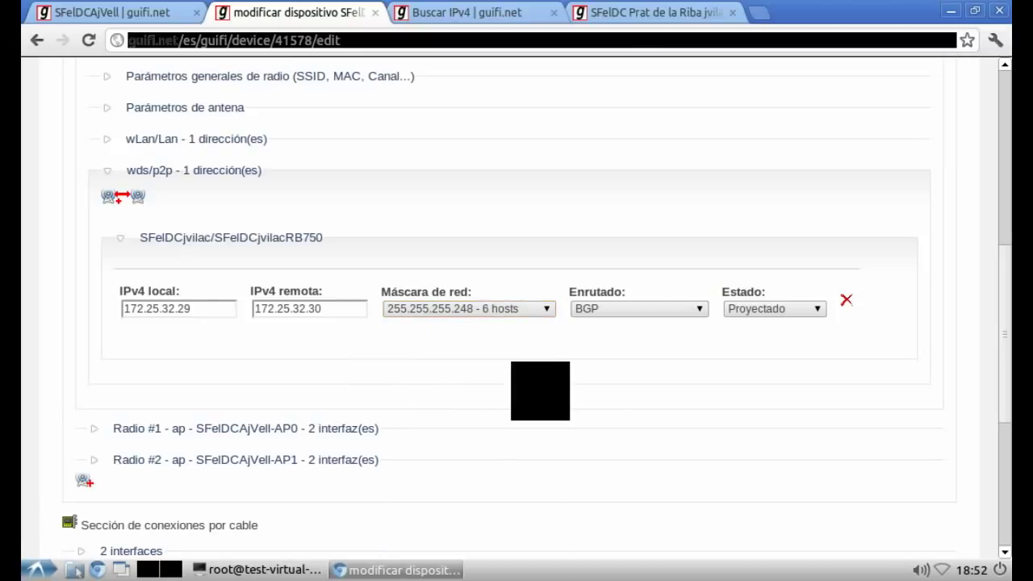
scroll(565, 404, "down", 3)
left_click(355, 497)
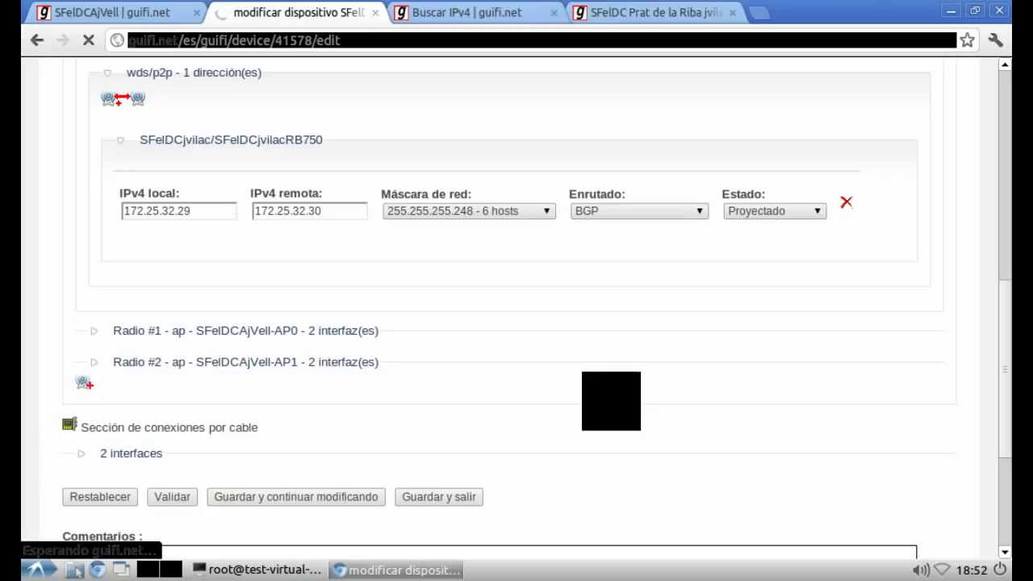
key("alt+Tab")
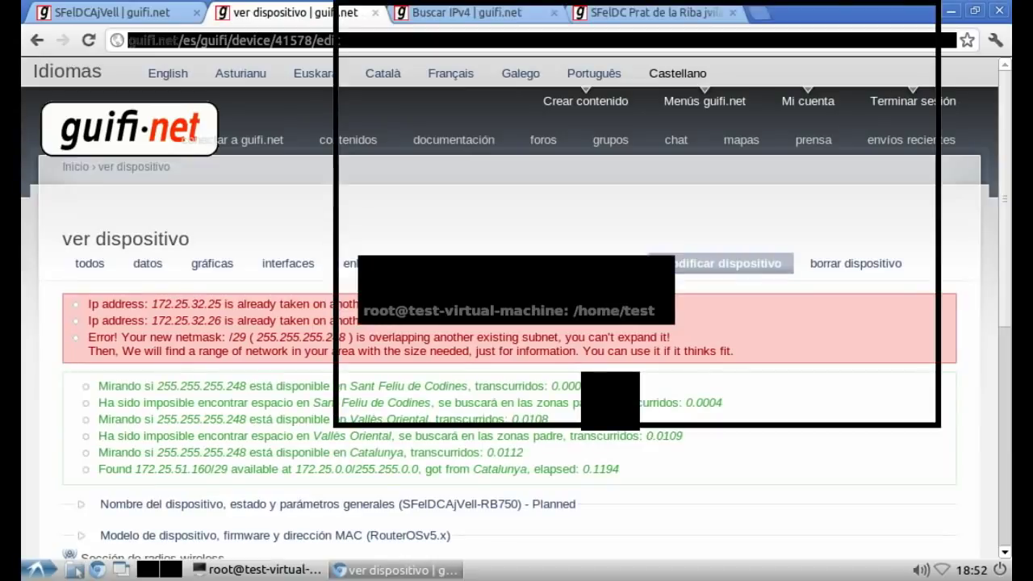
Step: Clear the vim notes and write that the next range is occupied, so the search continues
key("Escape")
key("g")
key("g")
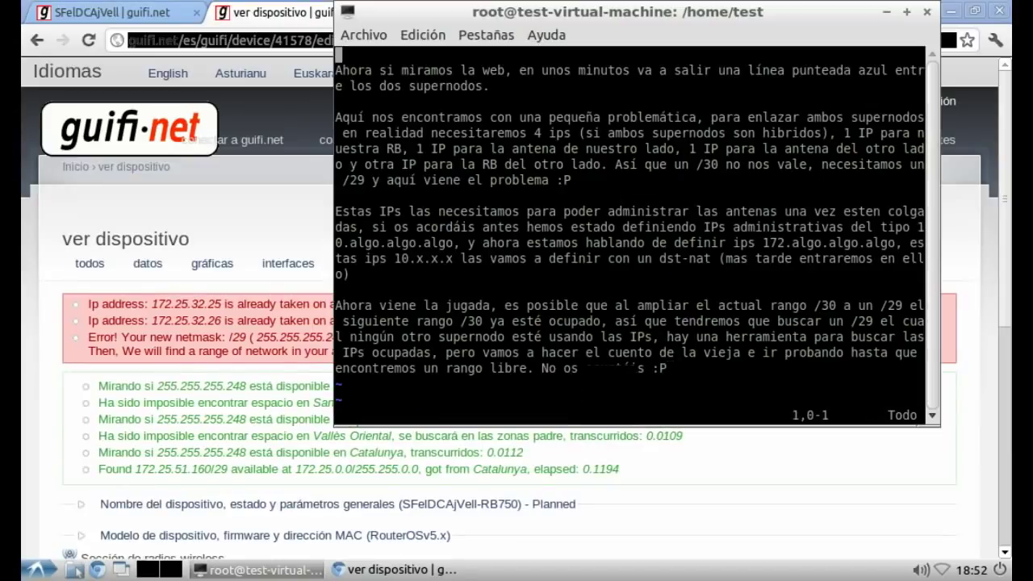
key("d")
key("shift+g")
key("i")
key("Return")
type("T")
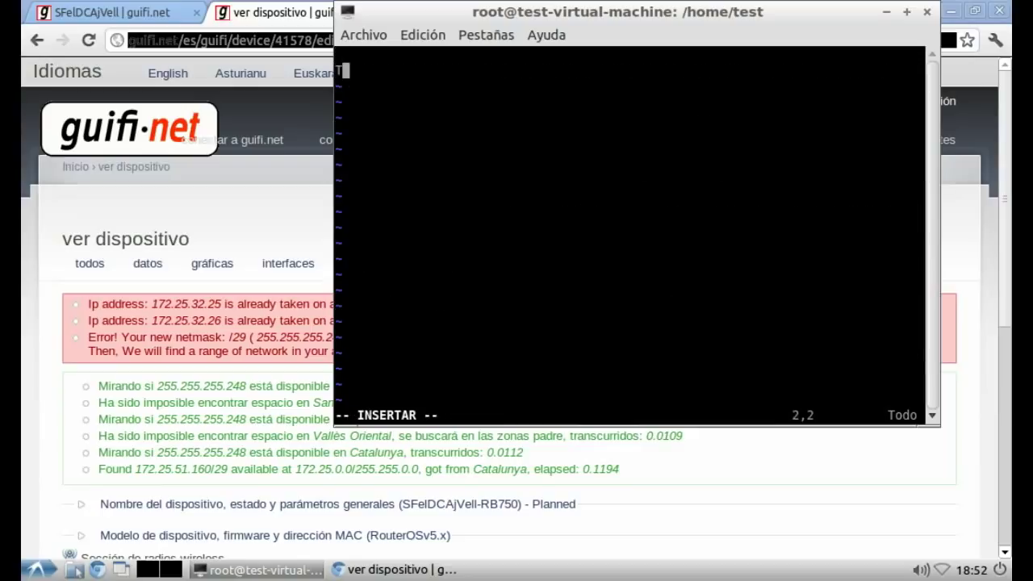
type("al como ")
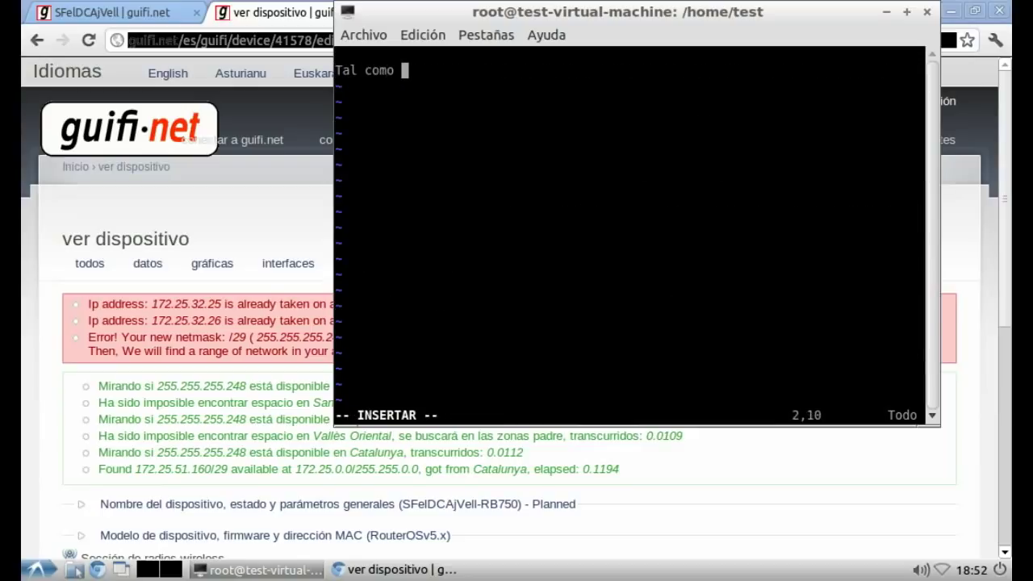
type("he dich,")
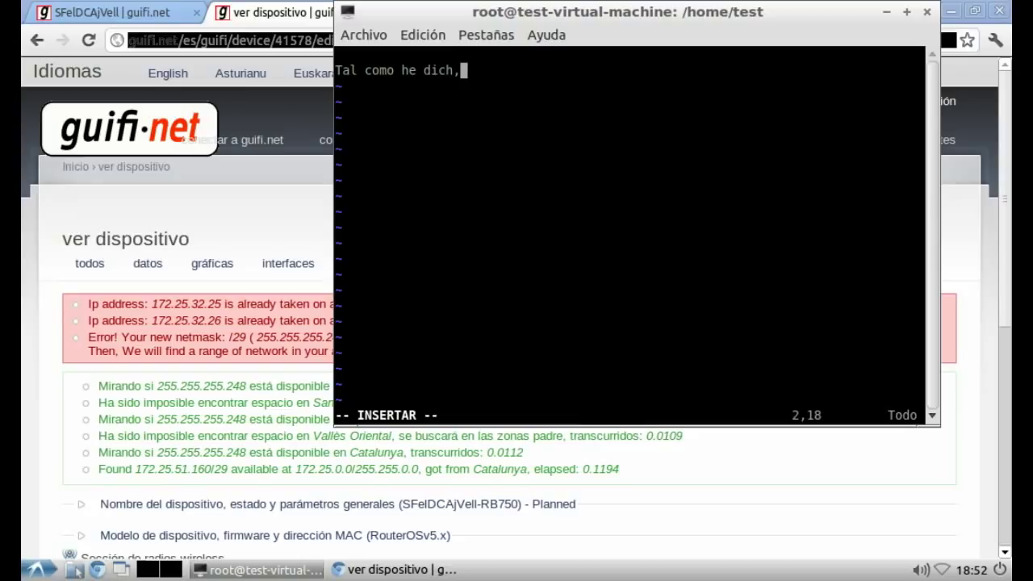
type(", el siguiente rango está ocupado, así que seguimos buscando,")
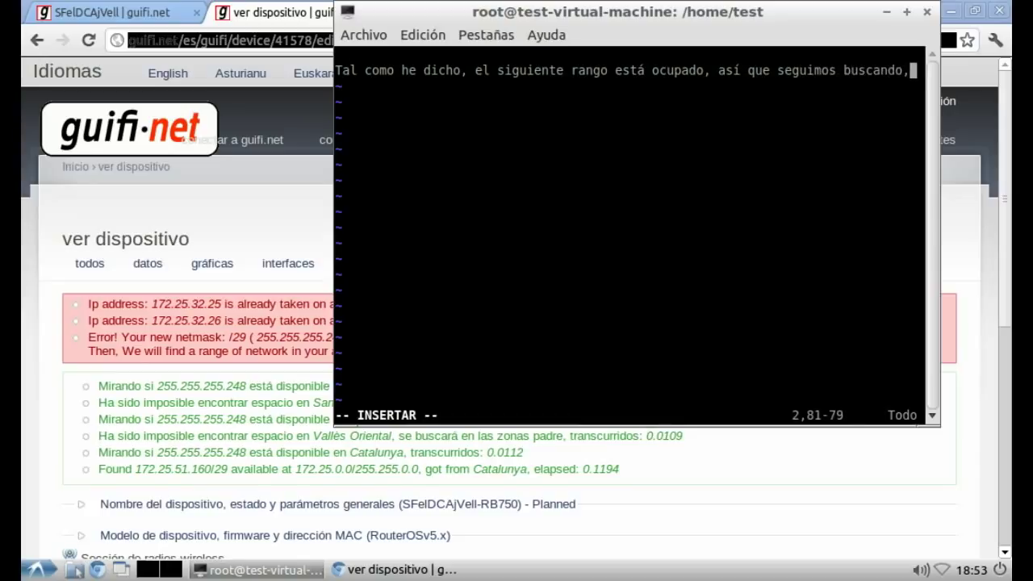
type(" atent")
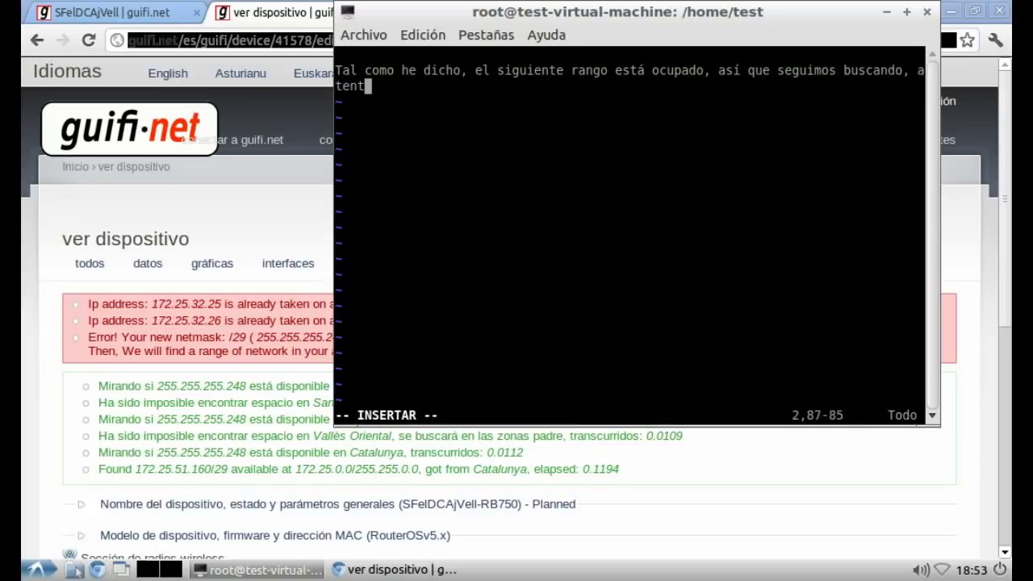
type("os con lo que hago ")
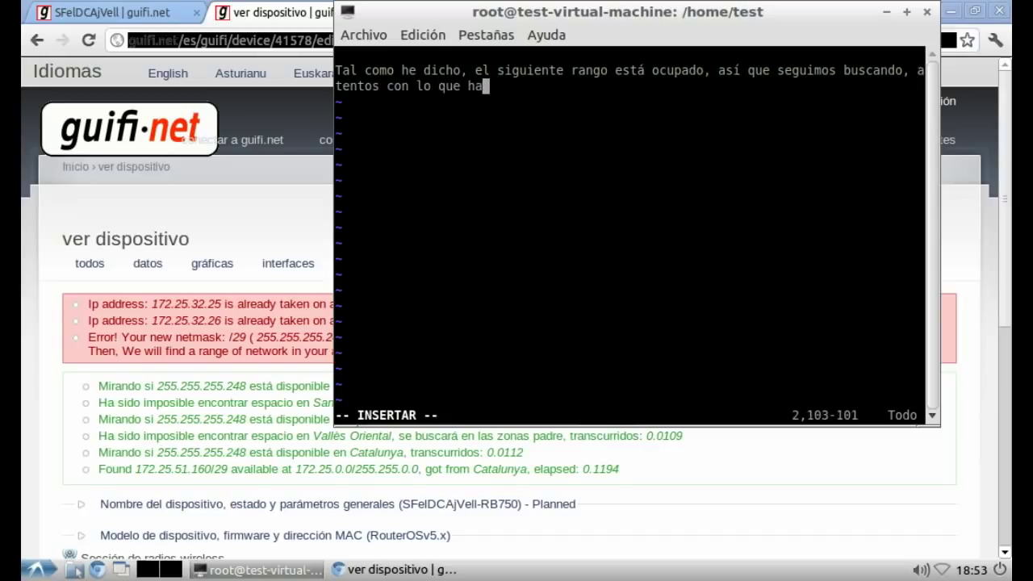
type("ahora!")
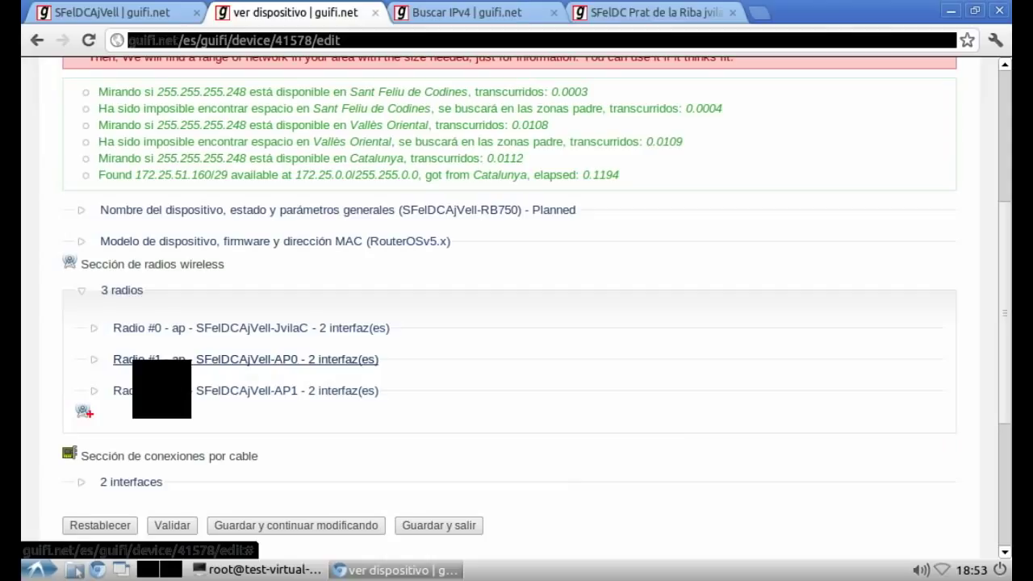
Step: Expand Radio #0's SFelDCjvilac wds/p2p link and keep its 255.255.255.248 mask
left_click(121, 391)
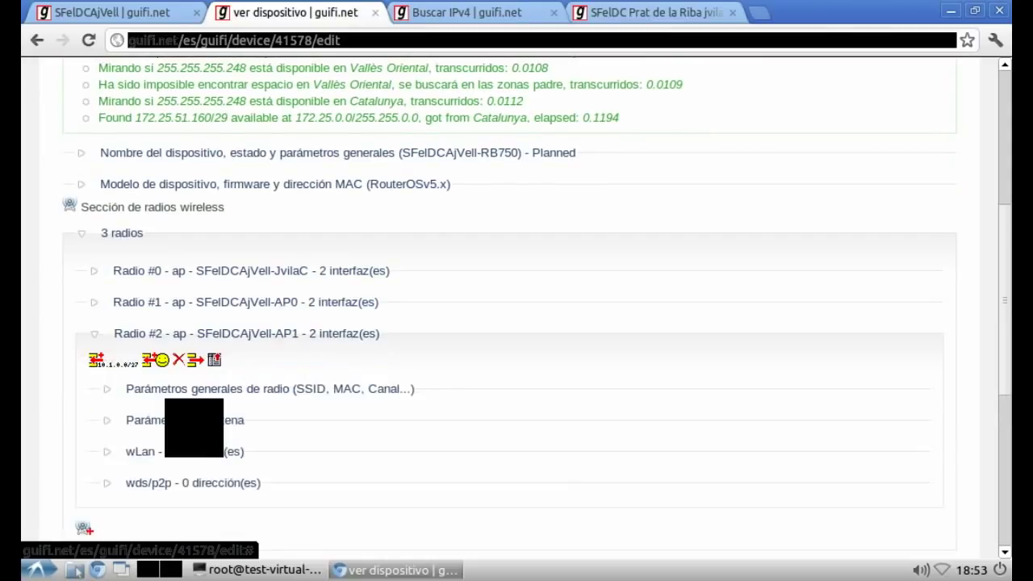
left_click(161, 270)
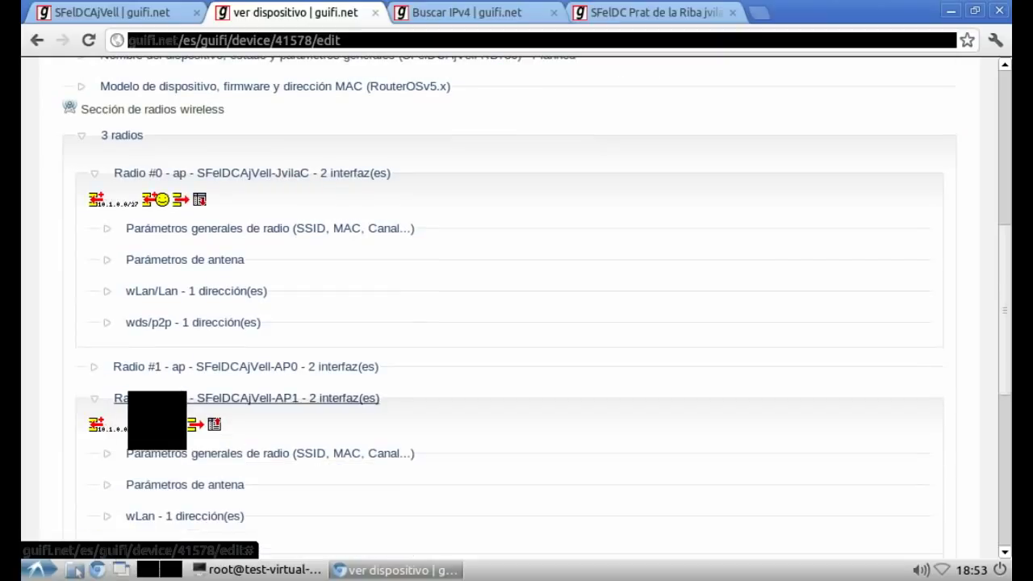
left_click(150, 399)
left_click(186, 322)
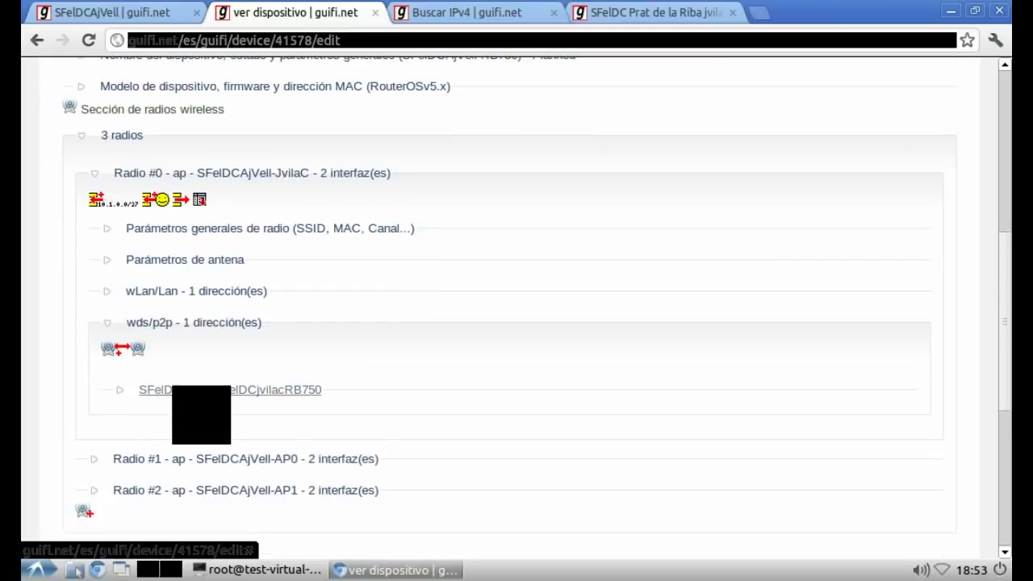
left_click(198, 388)
left_click(469, 457)
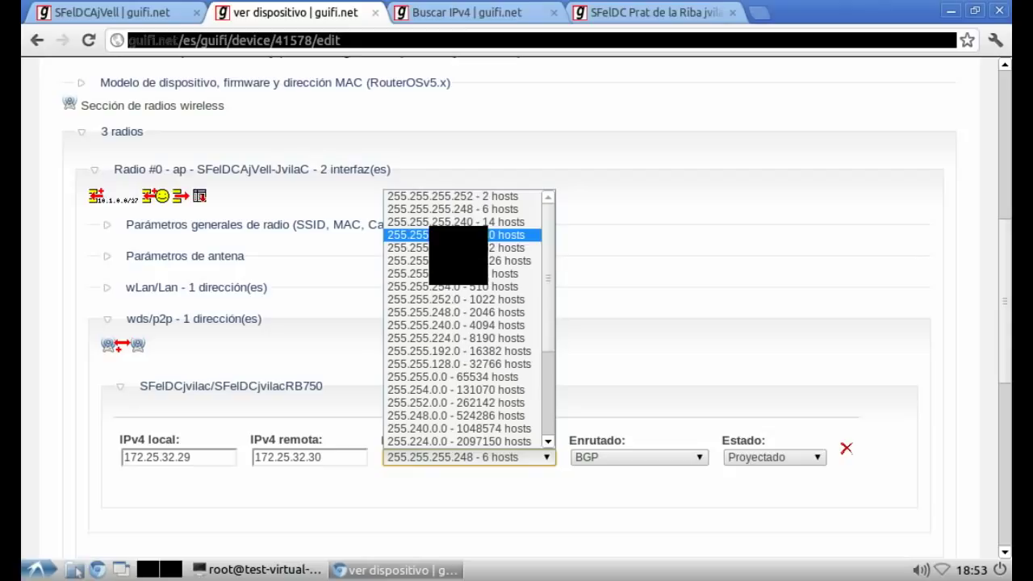
left_click(456, 209)
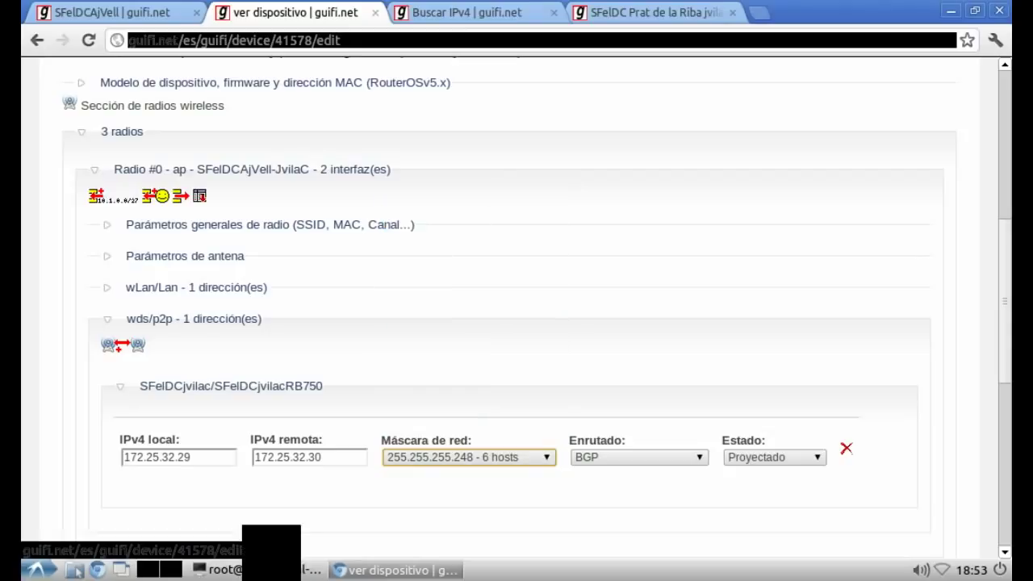
Step: Change the link addresses to 172.25.33.29 and 172.25.33.30 and save the device
left_click(155, 457)
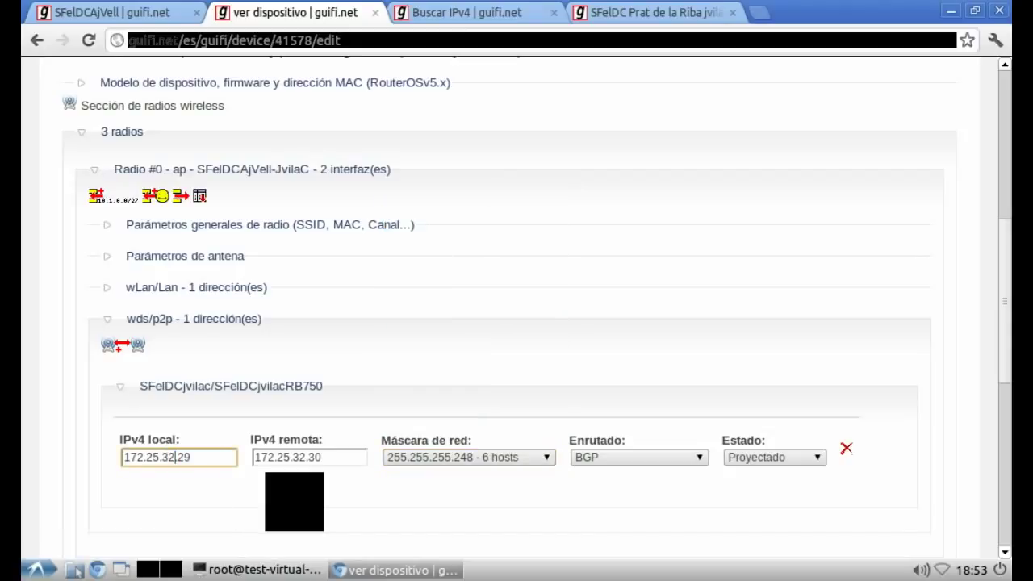
key("BackSpace")
type("3")
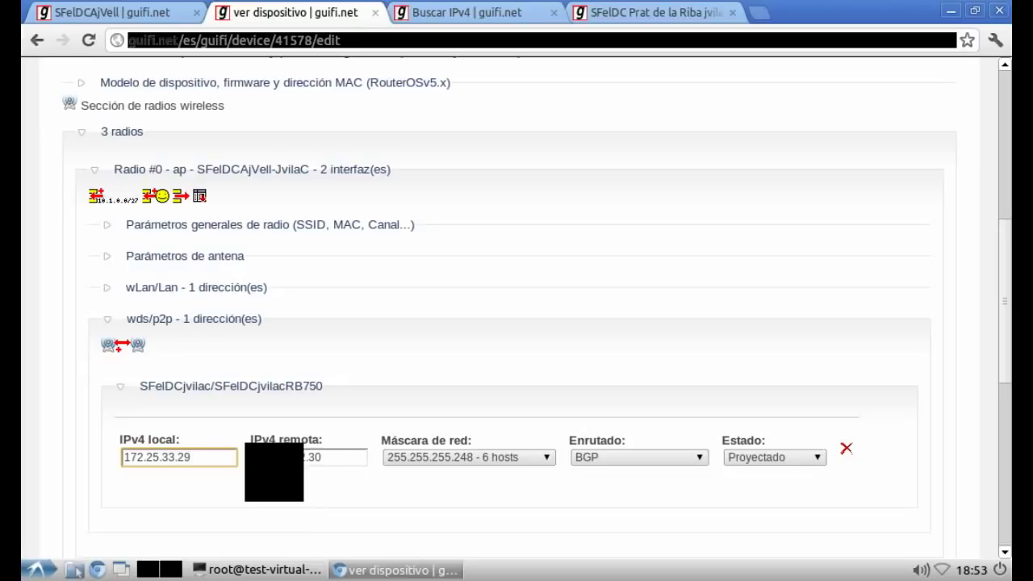
left_click(312, 457)
key("BackSpace")
key("BackSpace")
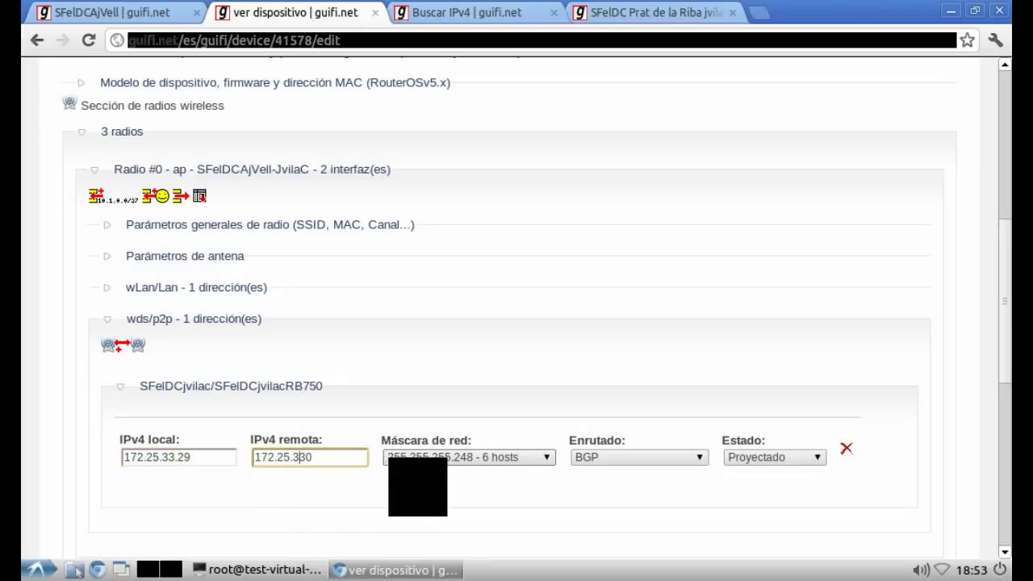
type("3.")
scroll(516, 307, "down", 3)
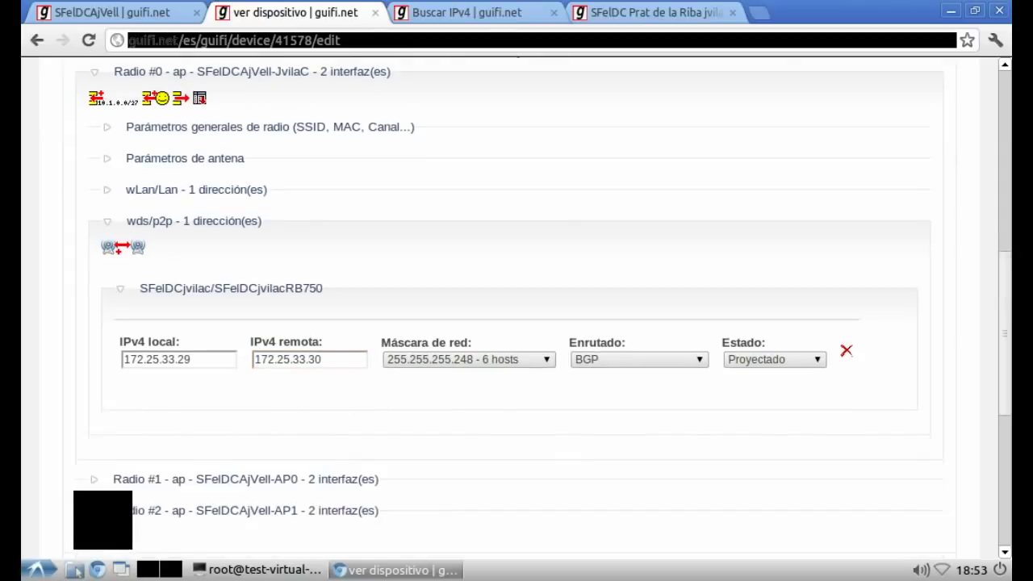
left_click(266, 449)
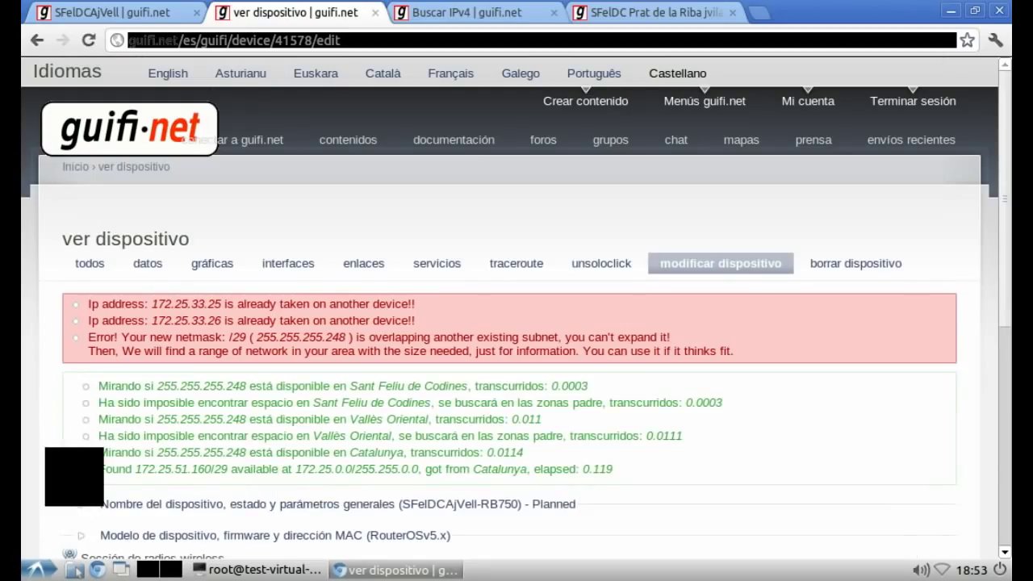
Step: Expand the device's radios down to Radio #0's SFelDCjvilac wds/p2p link fields
scroll(517, 307, "down", 5)
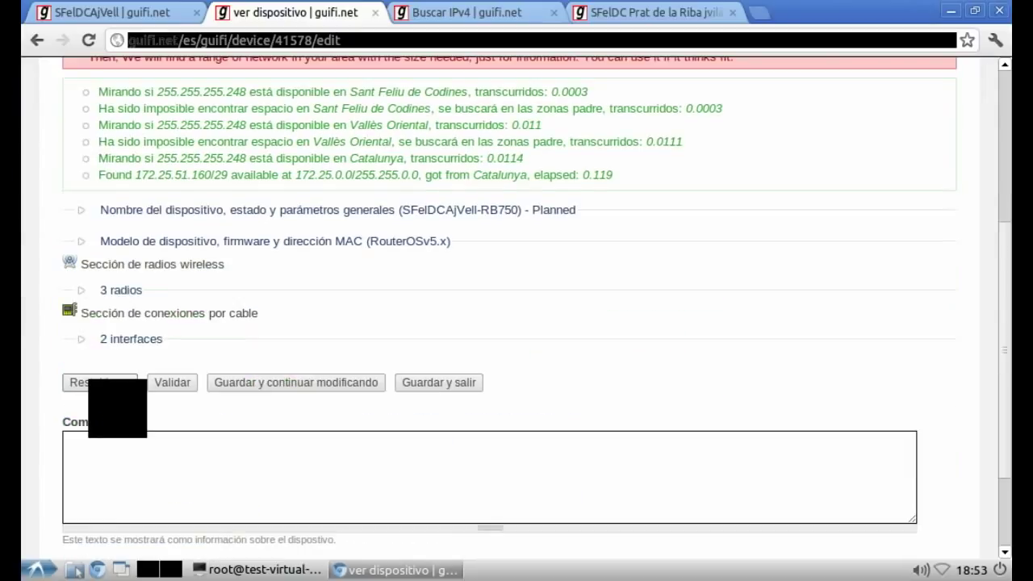
left_click(121, 290)
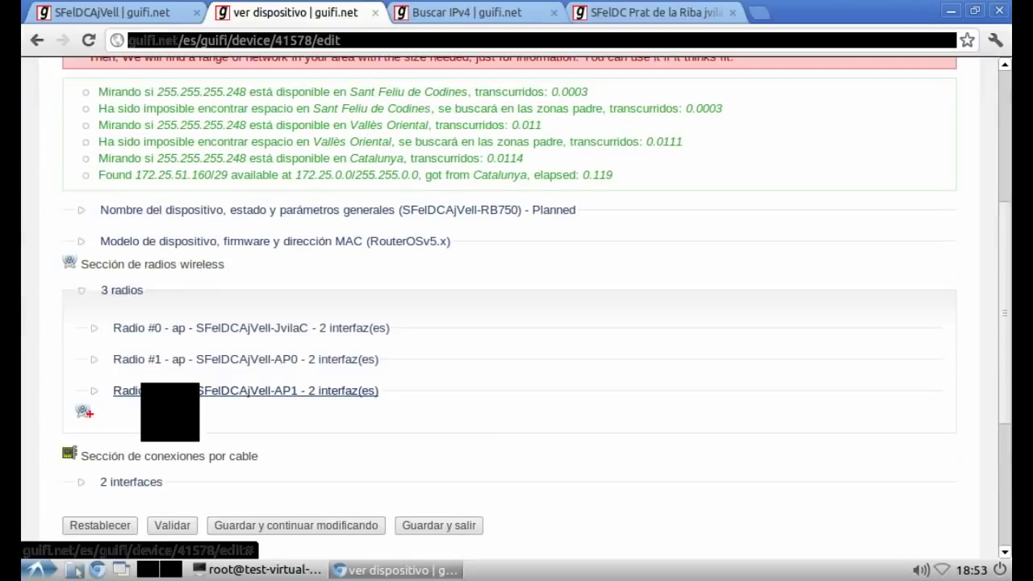
left_click(129, 327)
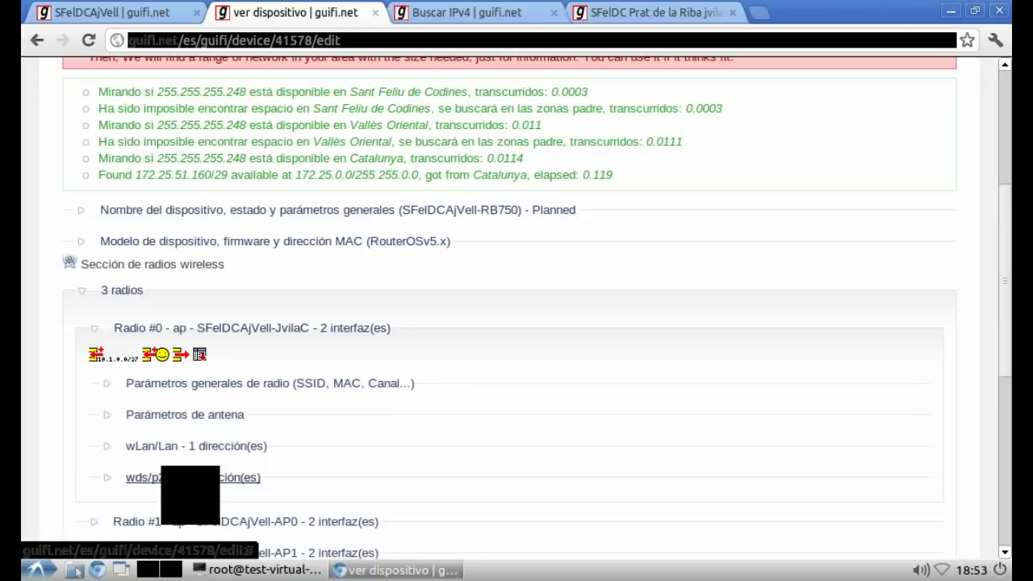
left_click(154, 477)
left_click(186, 483)
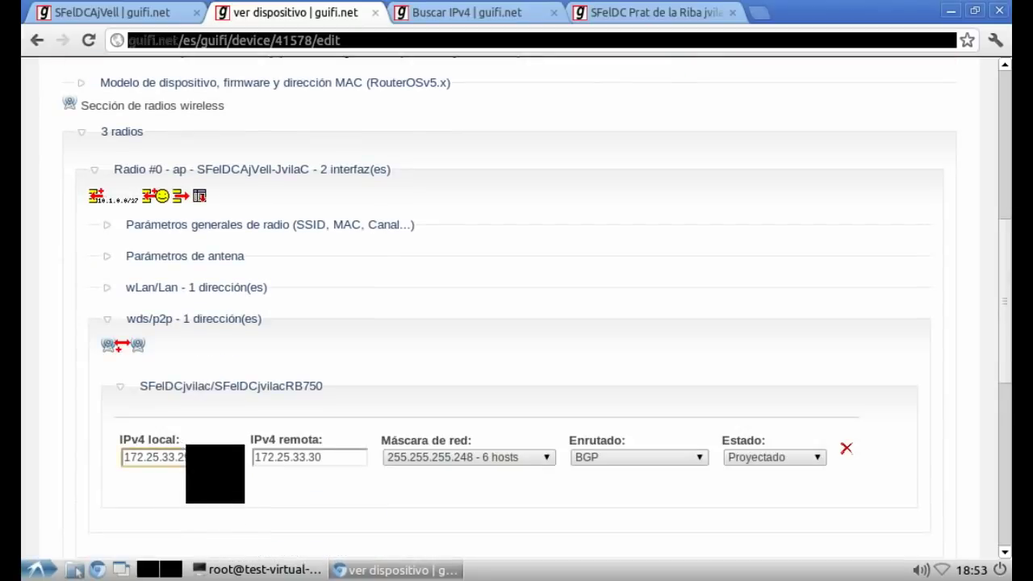
Step: Change the link addresses to 172.25.53.29 local and 172.25.53.30 remote
double_click(158, 457)
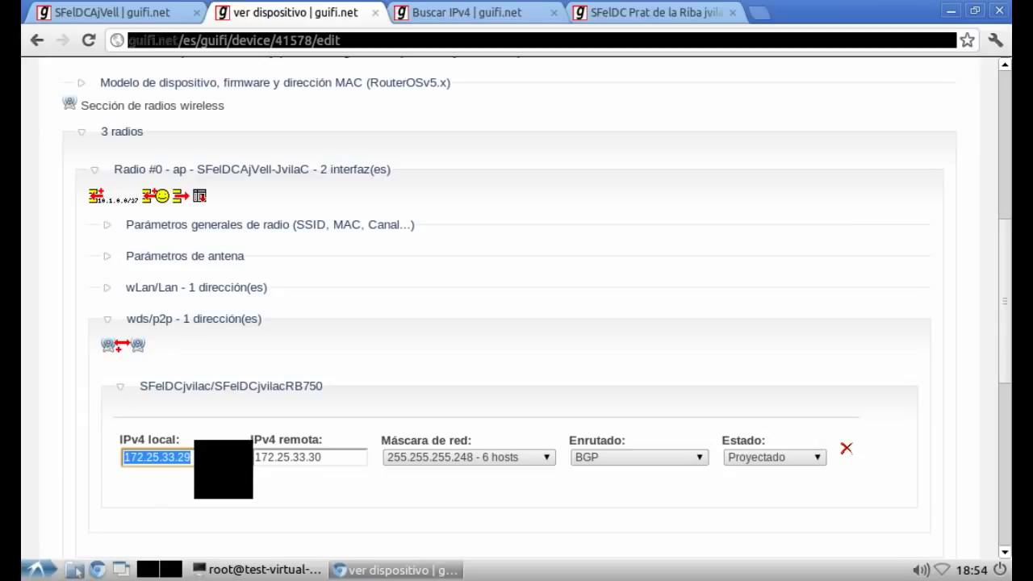
key("Down")
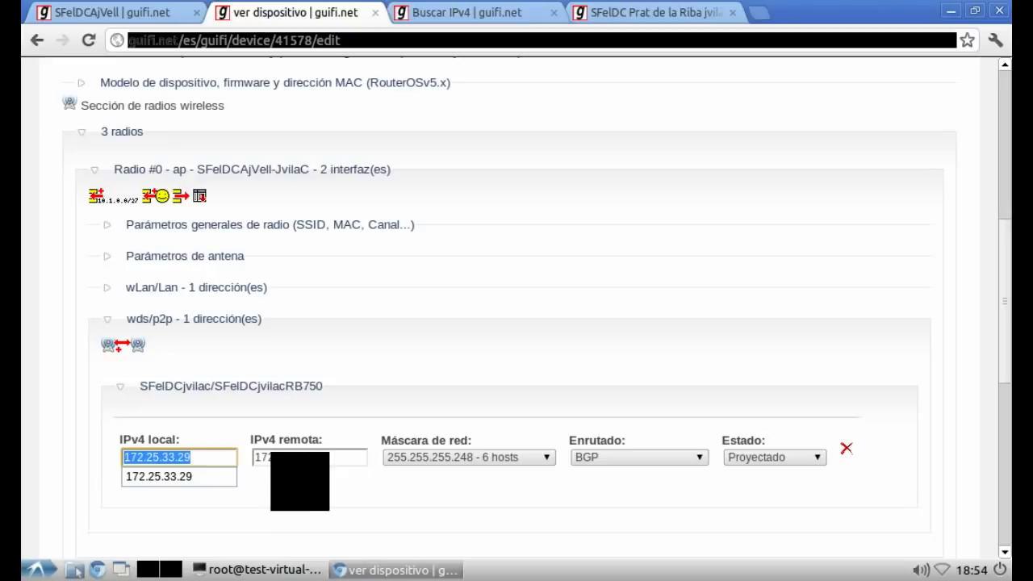
key("Tab")
type("172.2")
left_click(179, 457)
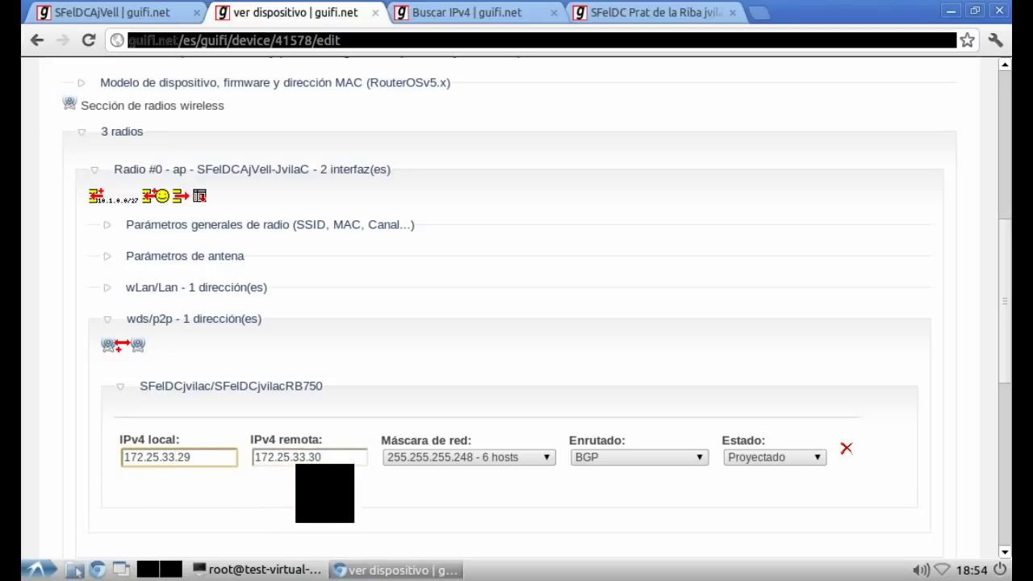
key("BackSpace")
type("5")
left_click(306, 457)
key("Left")
key("BackSpace")
type("5")
Step: Copy the local address 172.25.53.29 to the clipboard
double_click(174, 457)
right_click(173, 457)
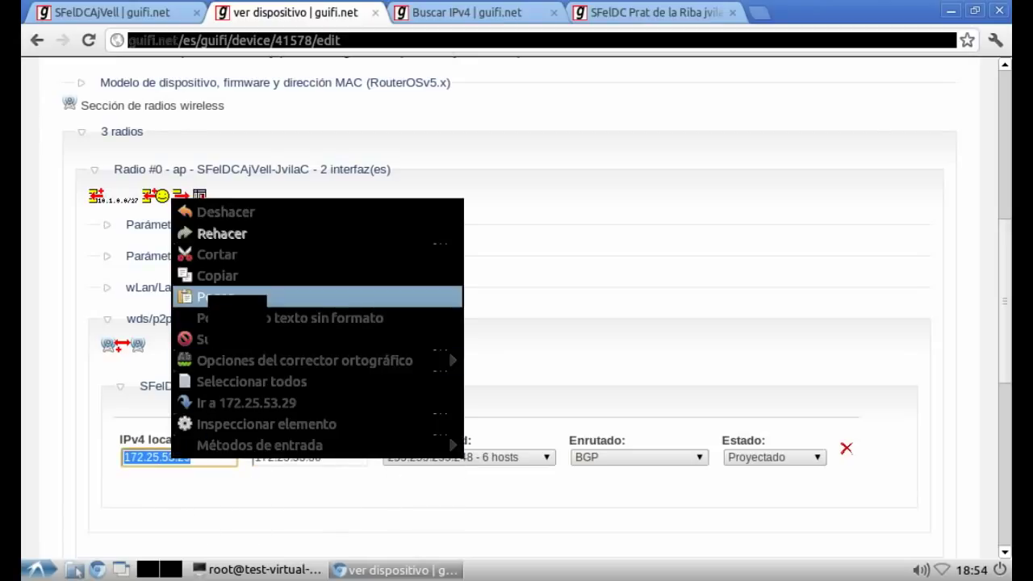
left_click(211, 276)
left_click(105, 339)
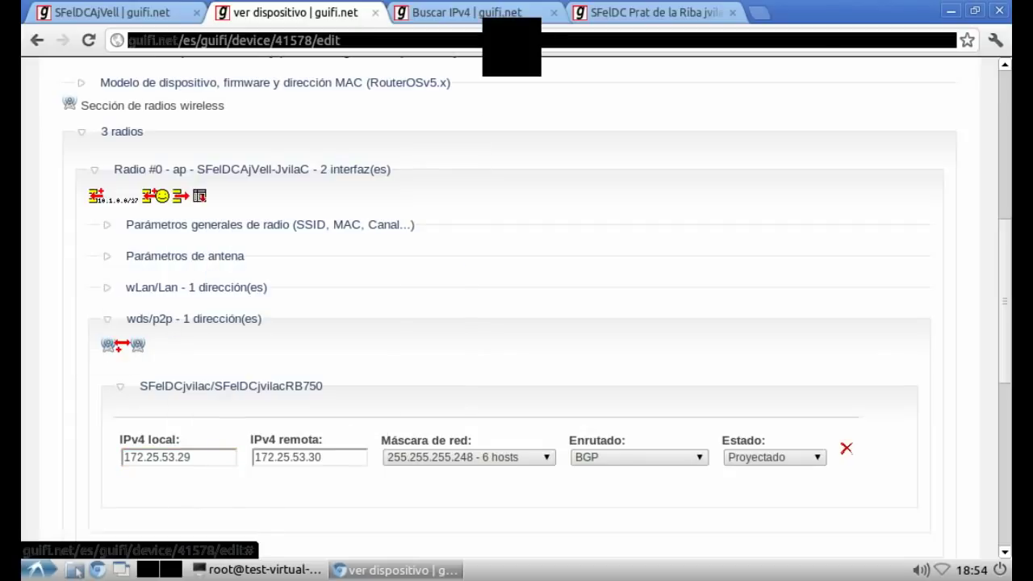
Step: Search the web for 'ip calculator' and open the jodies.de IP Calculator
key("ctrl+t")
type("ip calcula")
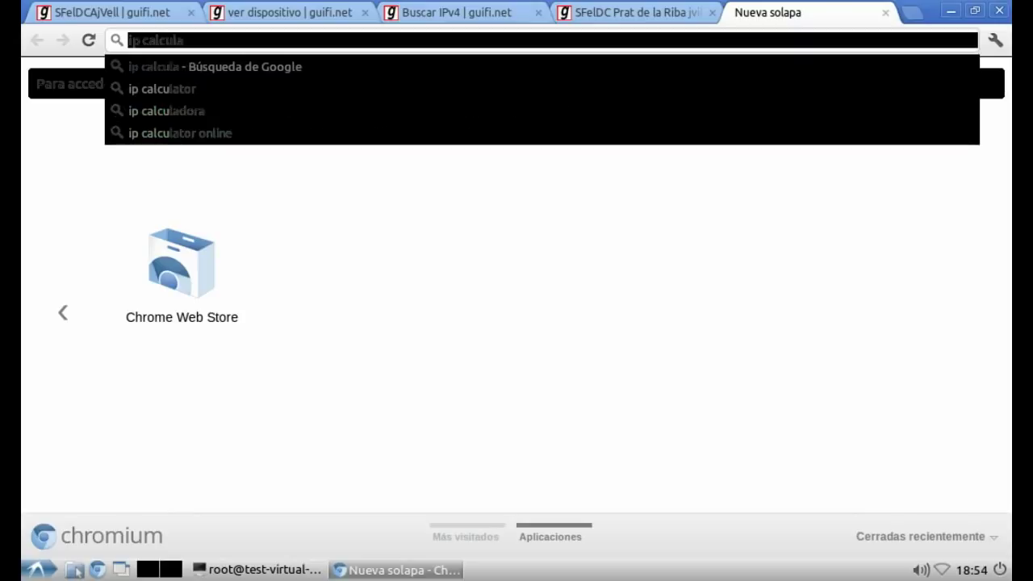
type("tor")
key("Return")
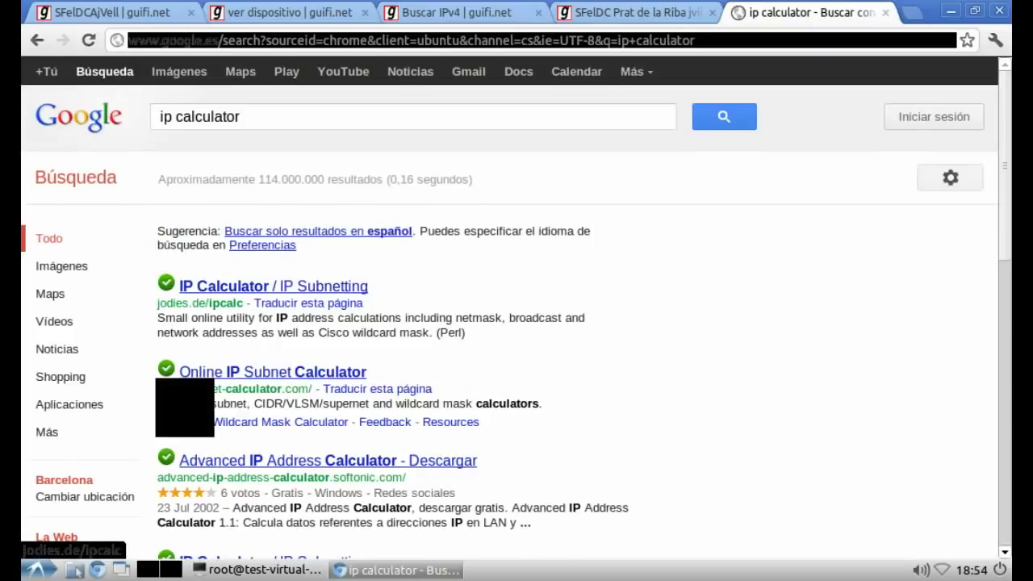
left_click(243, 285)
Step: Calculate 172.25.53.29/29, noting usable hosts .25 to .30, then return to guifi.net
right_click(266, 309)
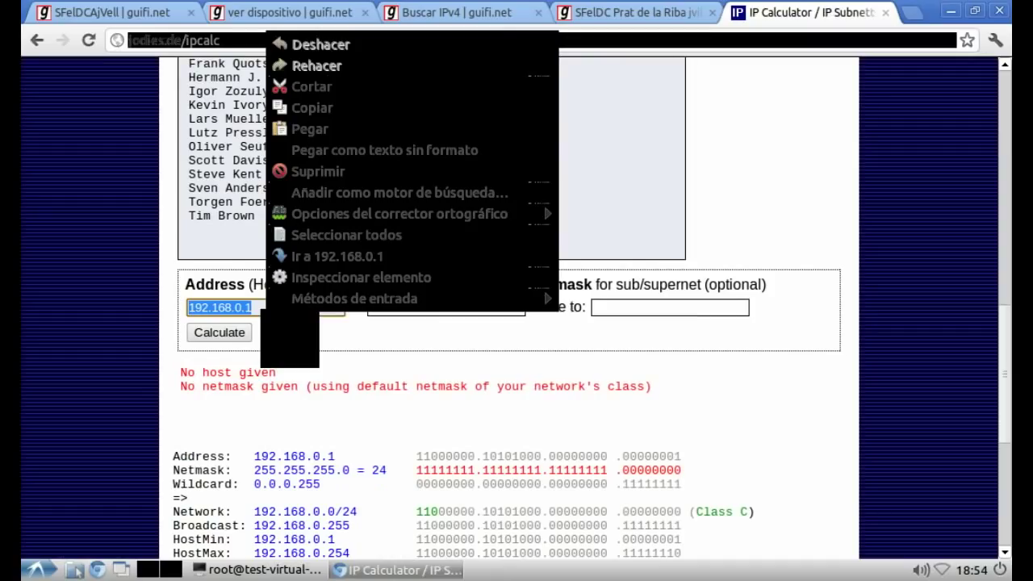
type("172.25.53.29")
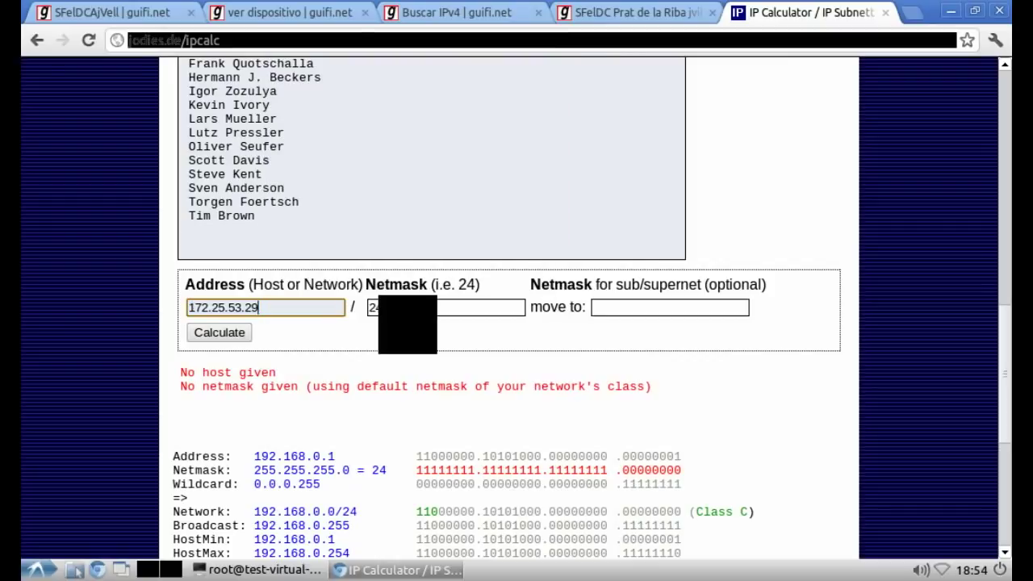
key("Tab")
type("29")
key("Return")
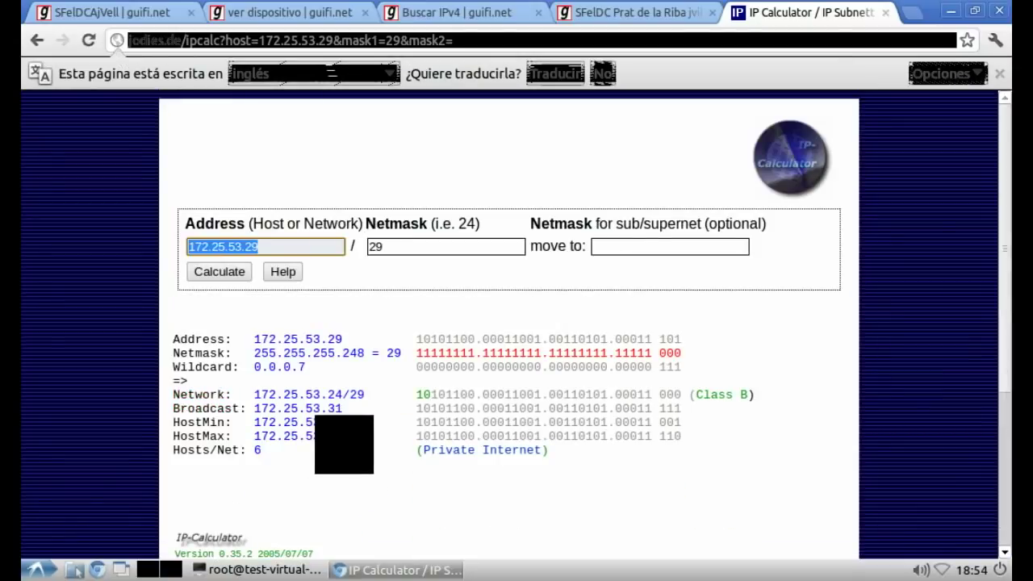
left_click_drag(328, 422, 343, 422)
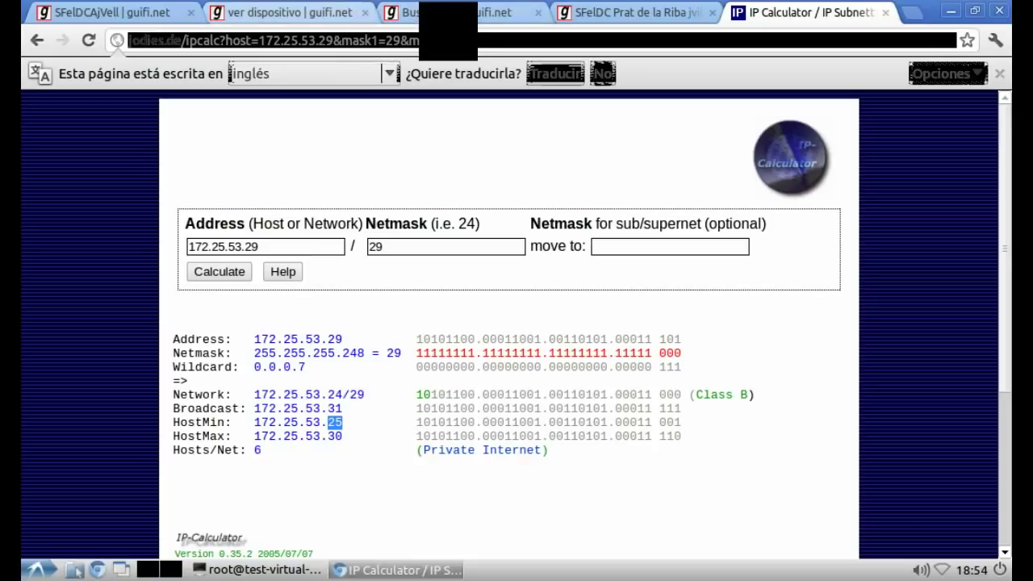
left_click(286, 12)
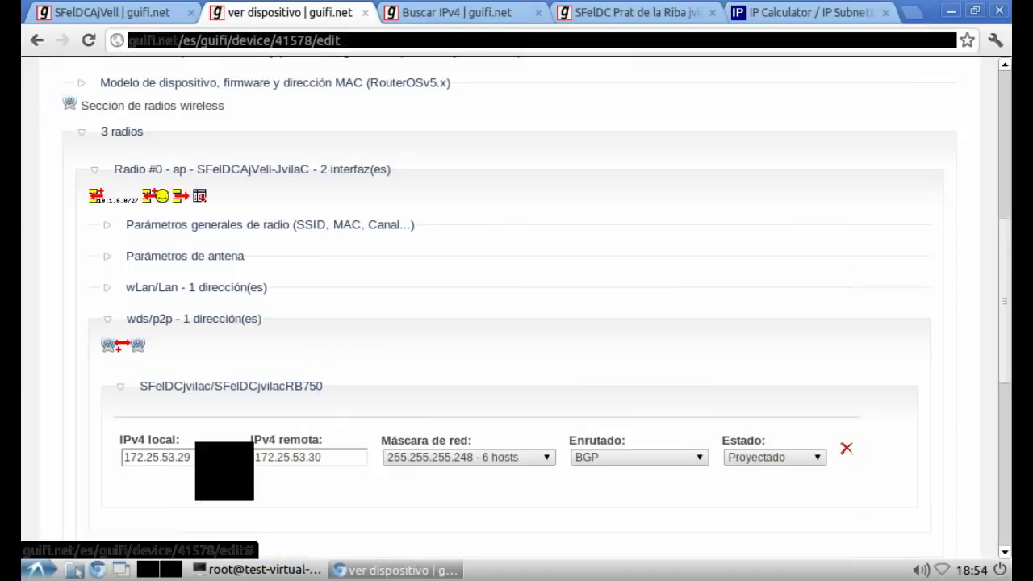
Step: Set the link to 172.25.53.25 local and 172.25.53.26 remote and save the device
left_click(190, 457)
key("BackSpace")
type("5")
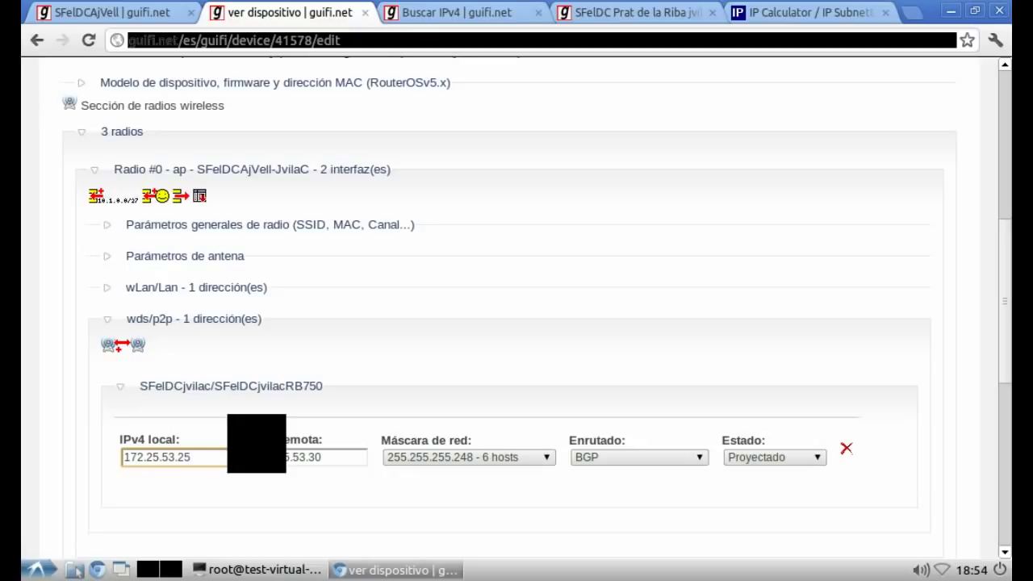
left_click(355, 457)
key("BackSpace")
key("BackSpace")
type("26")
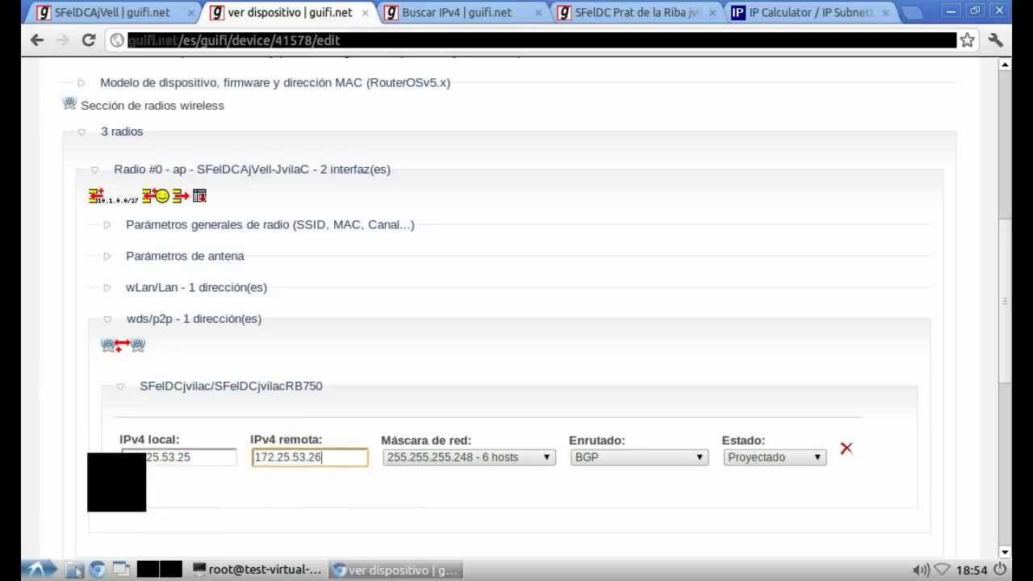
left_click(105, 476)
scroll(94, 471, "down", 5)
scroll(94, 471, "down", 3)
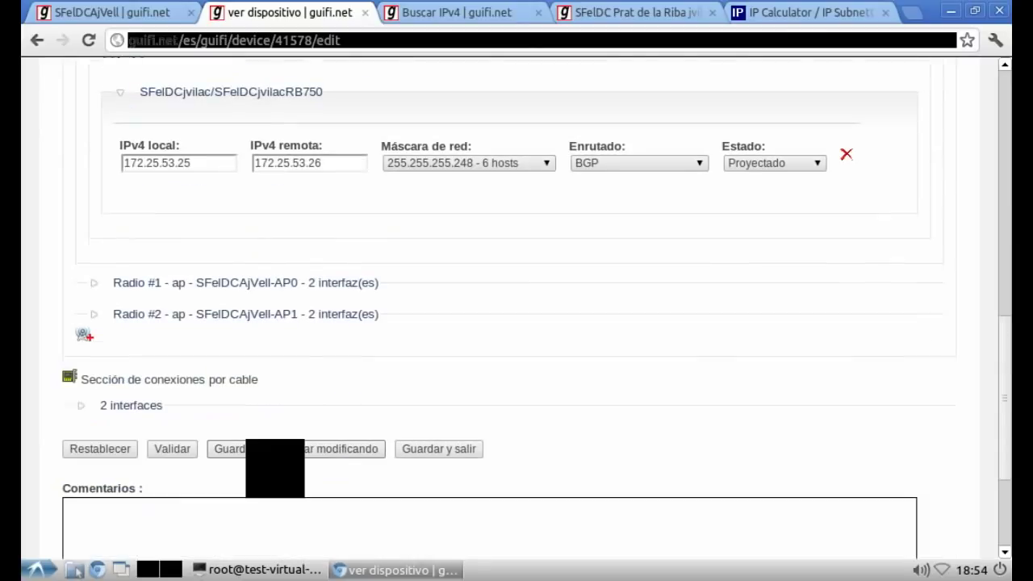
left_click(267, 447)
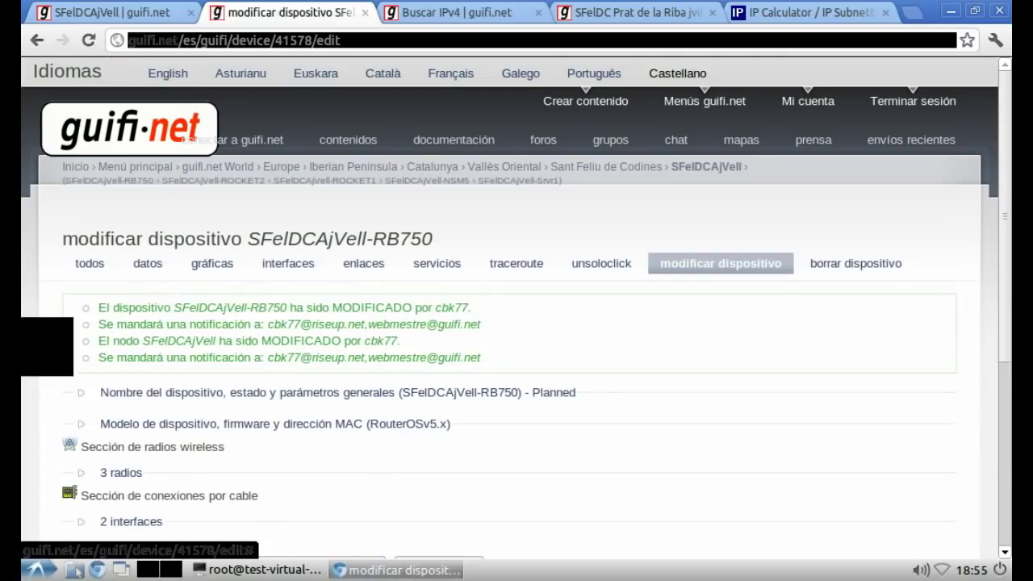
Step: Re-expand Radio #0's wds/p2p link to check the saved addresses
scroll(516, 322, "down", 3)
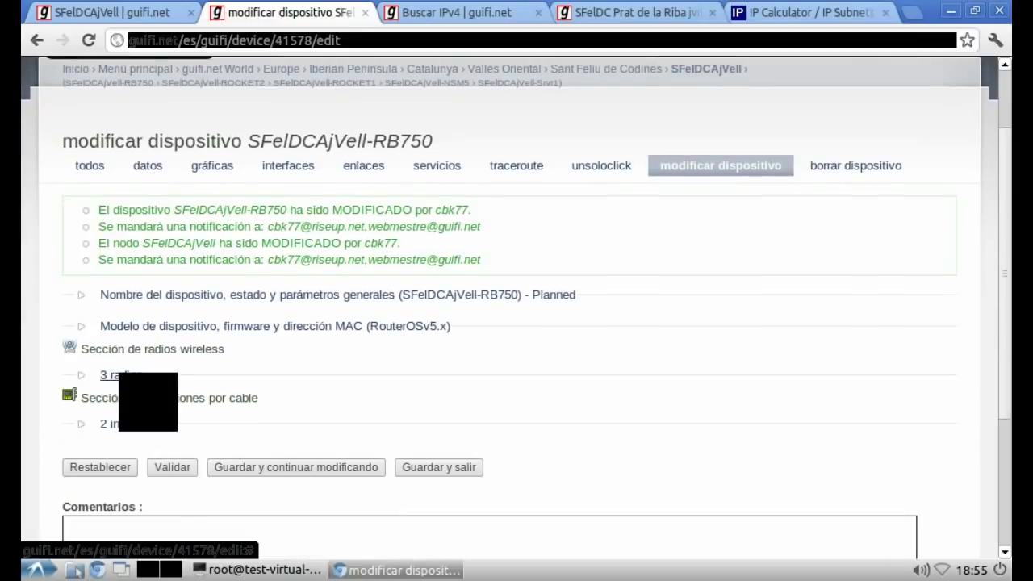
left_click(109, 375)
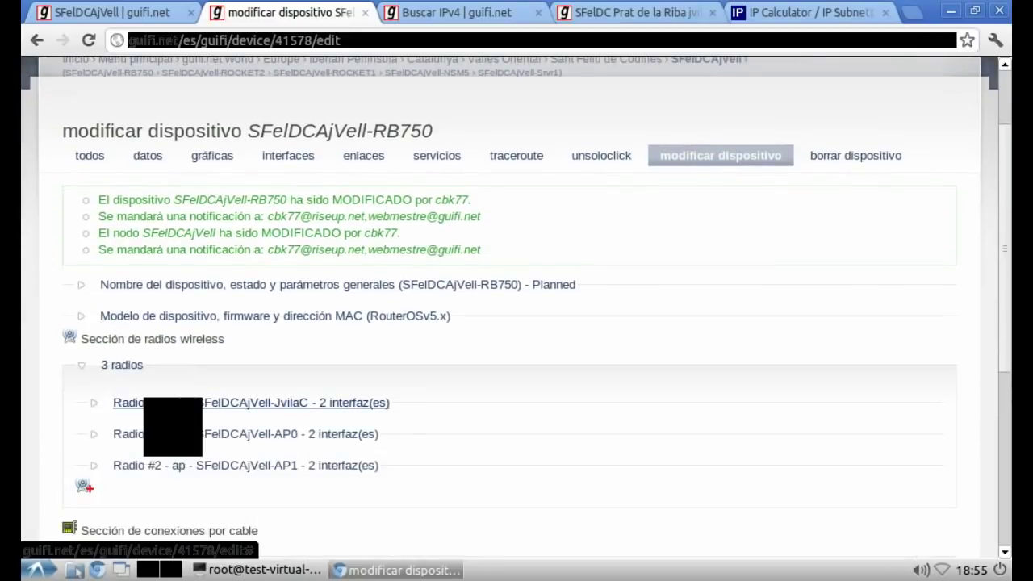
left_click(203, 403)
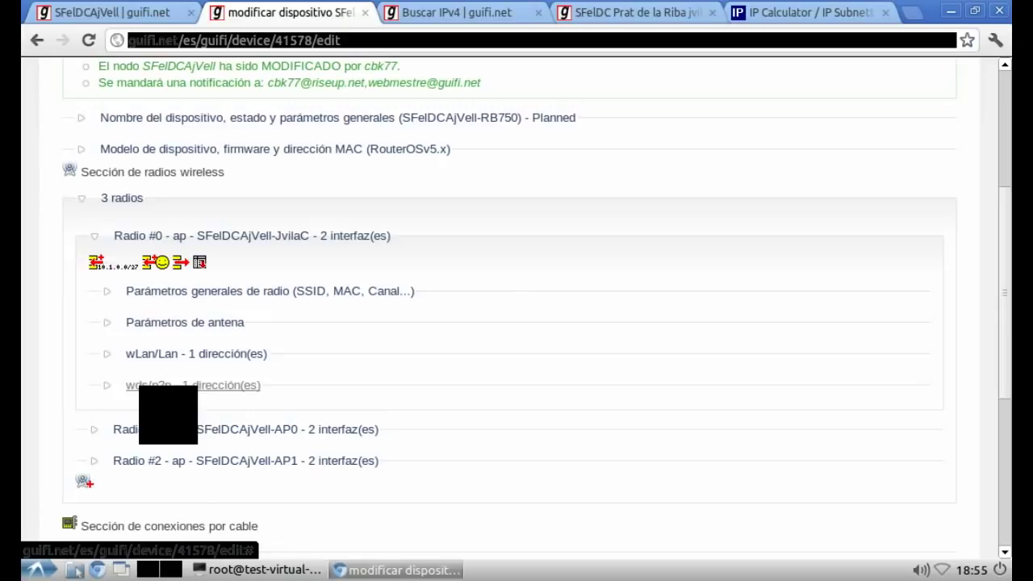
left_click(161, 386)
Step: Note in vim 'Biennn hemos encontrado un rango libre :P'
left_click(242, 466)
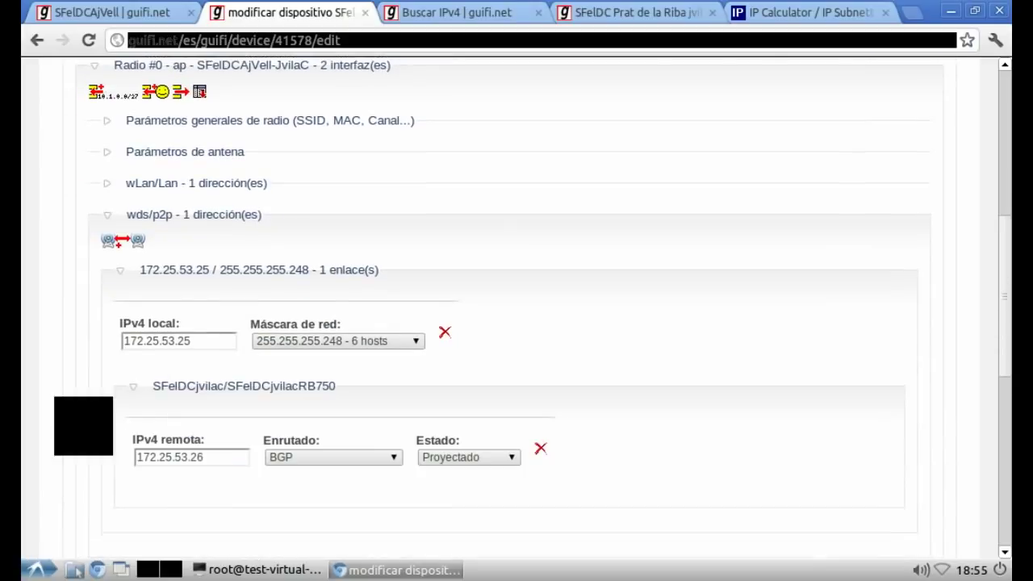
key("alt+Tab")
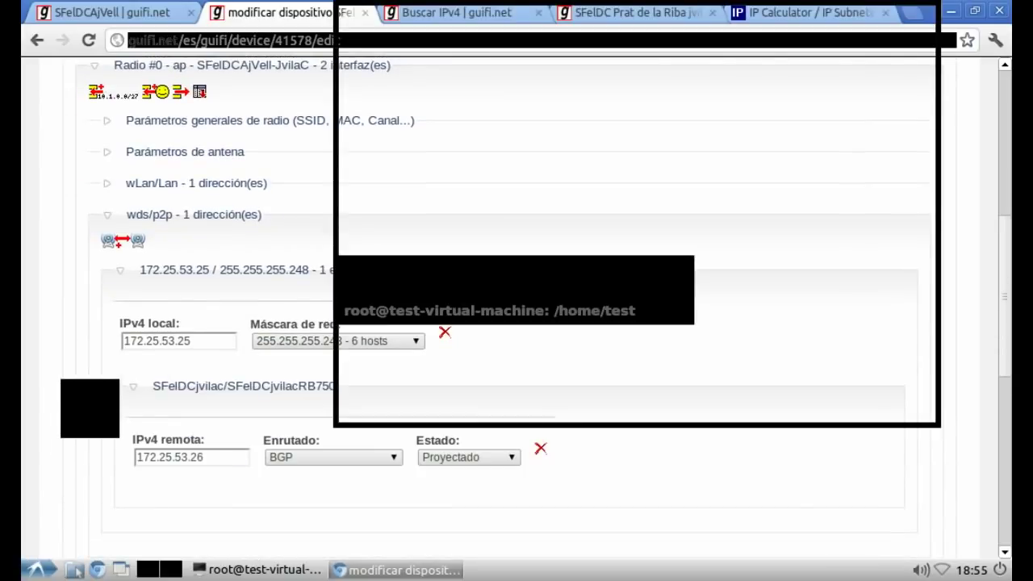
type("Biennn hemos encontrado ")
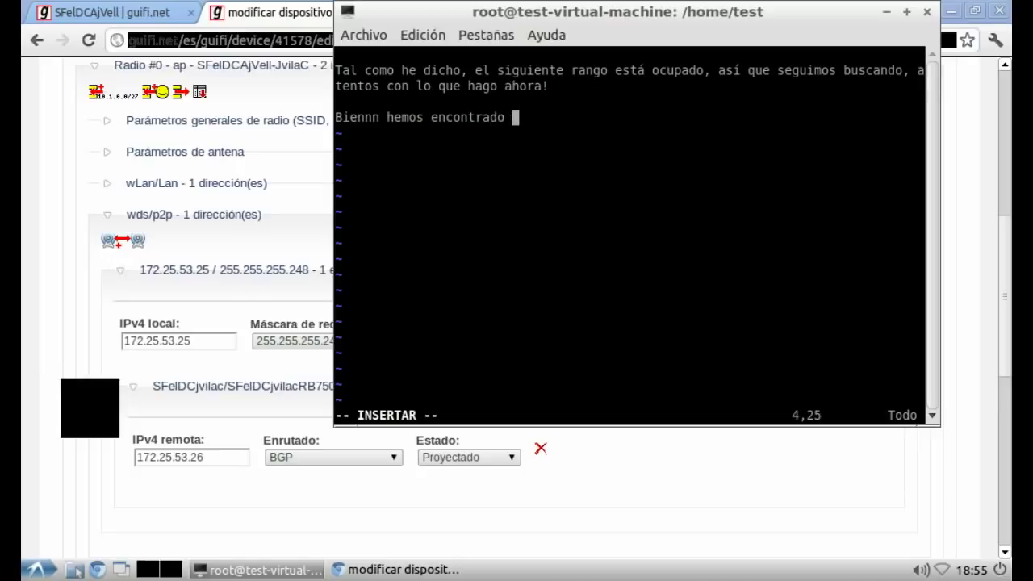
type("un rango libre :P")
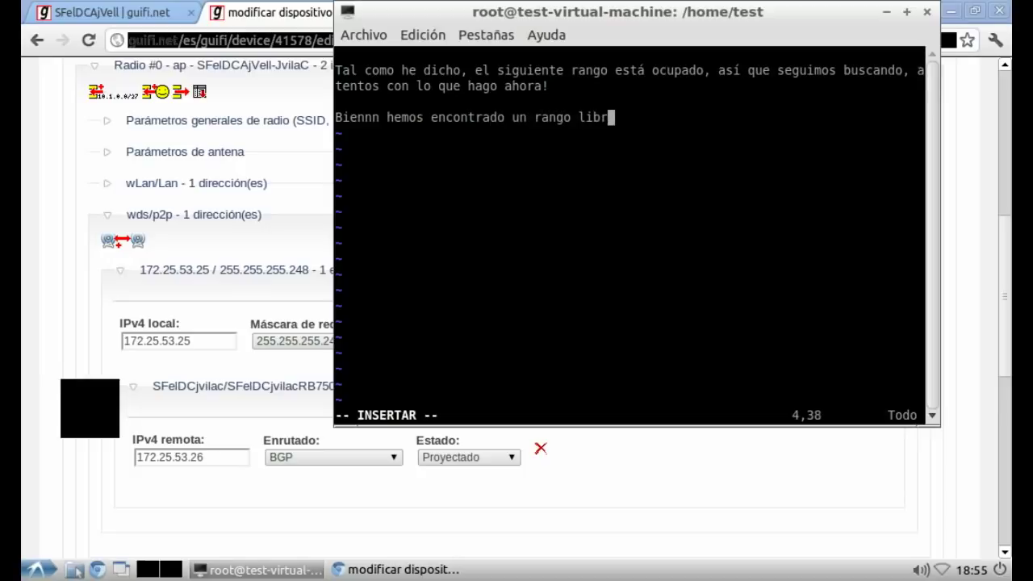
key("Return")
key("Return")
Step: Add that both supernodes are linked, and that supernode antennas always run in bridge mode
type("Ahora ya tenemos ambos supernodos enlazados con su rango y")
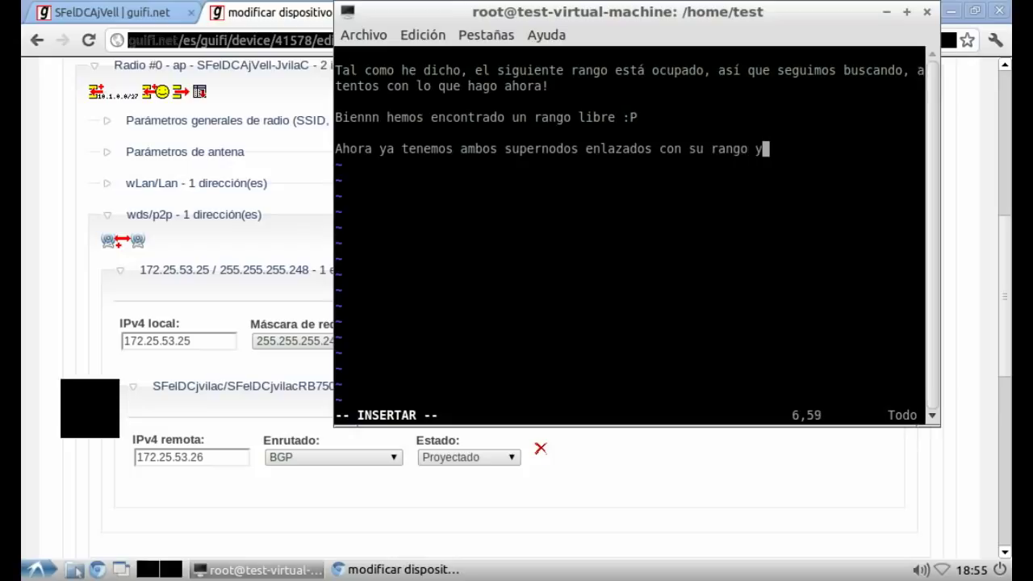
type(" con el sufic")
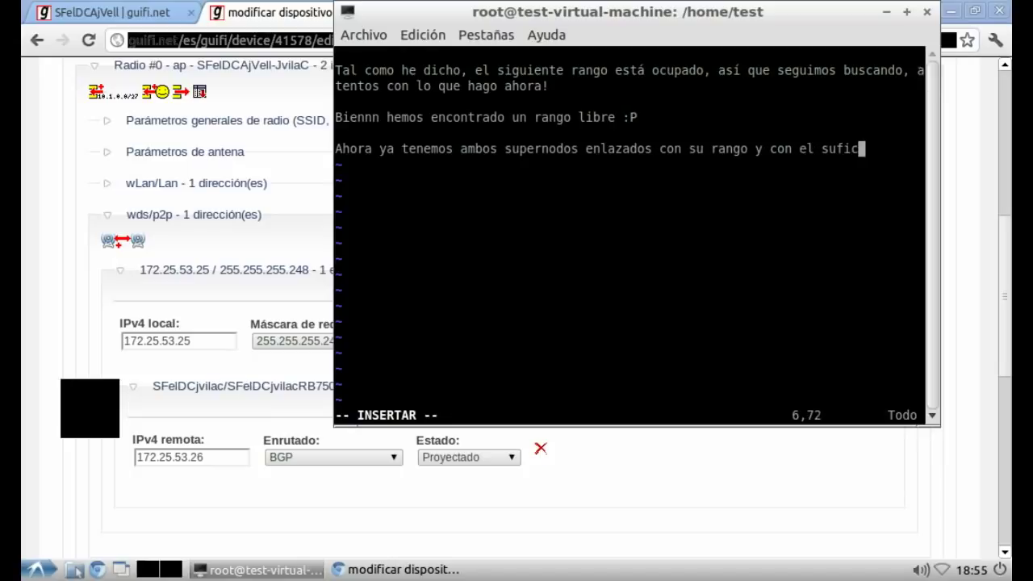
type("iente numero")
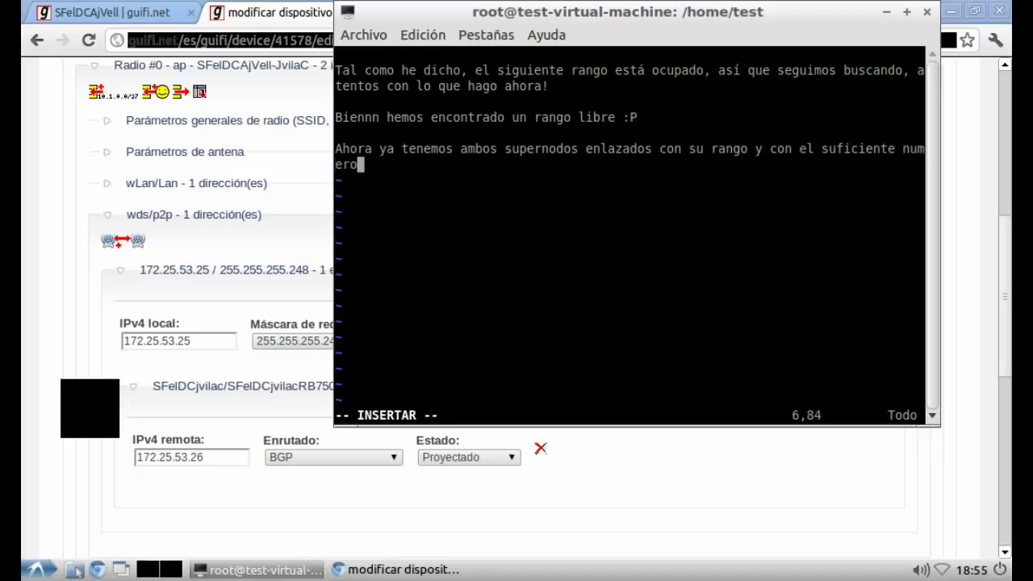
type(" de IPs pa")
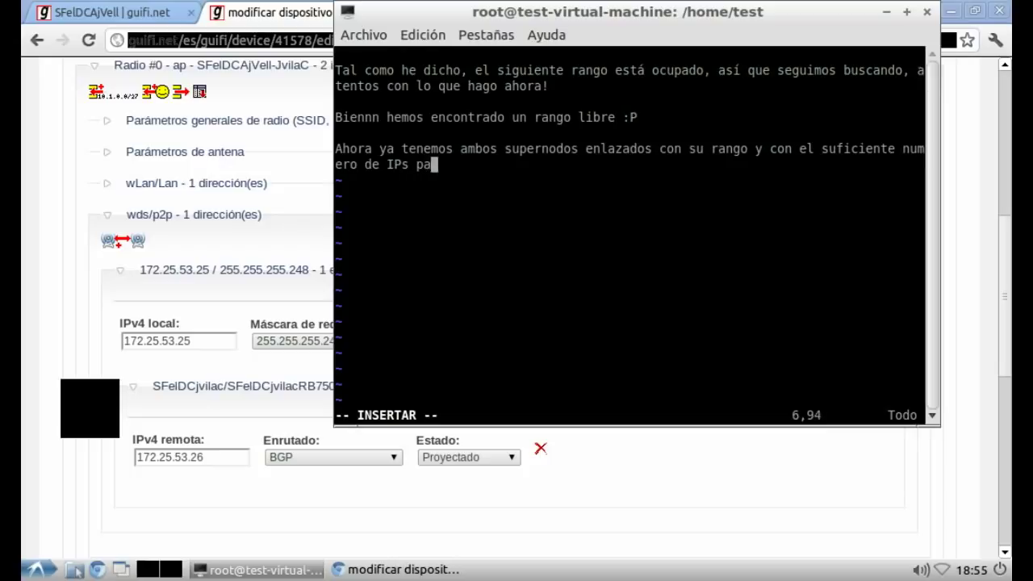
type("ra crear esta subred entre la")
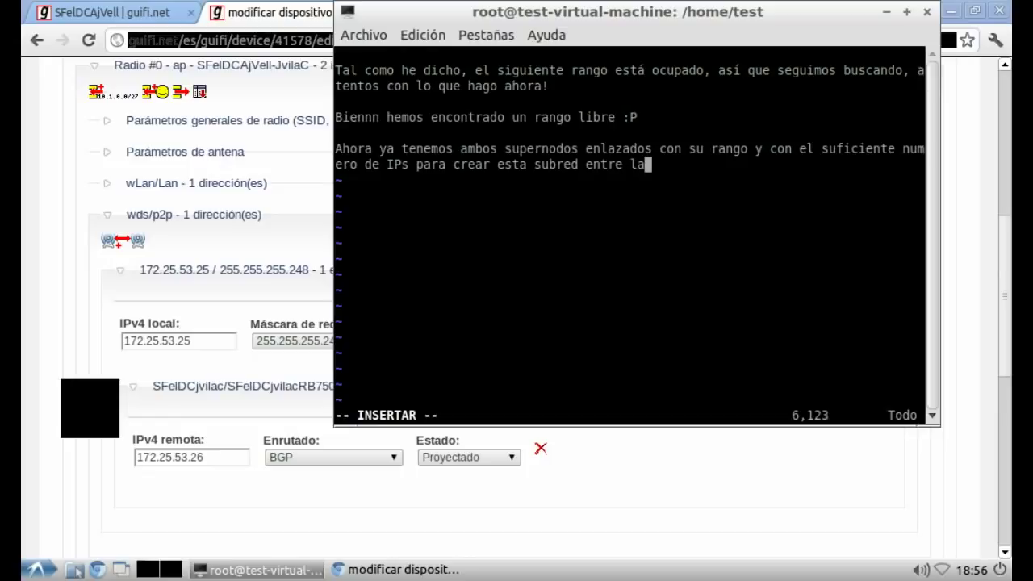
type("s 2 RB.")
key("Return")
key("Return")
type("Rec")
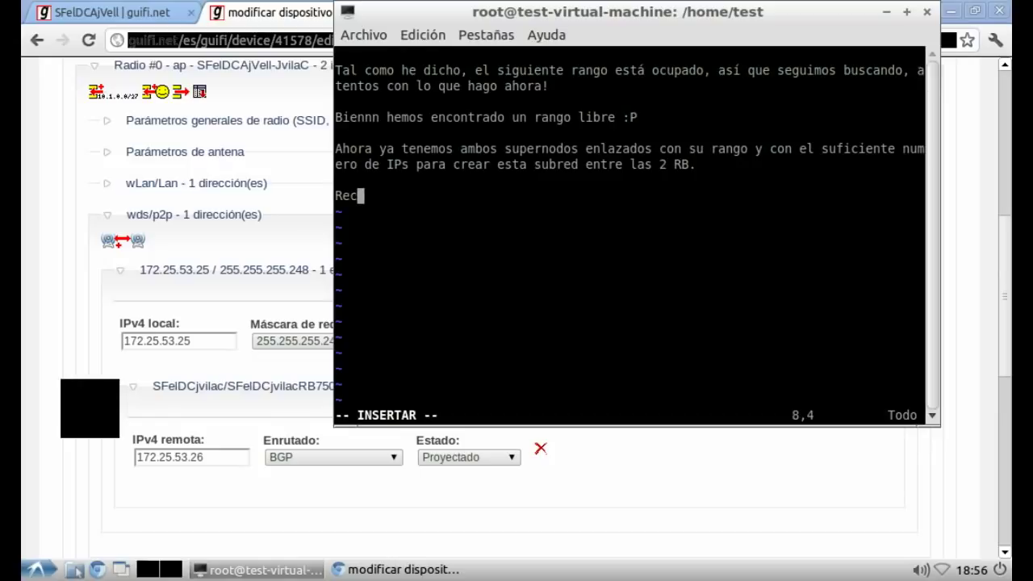
type("ordad que las ante")
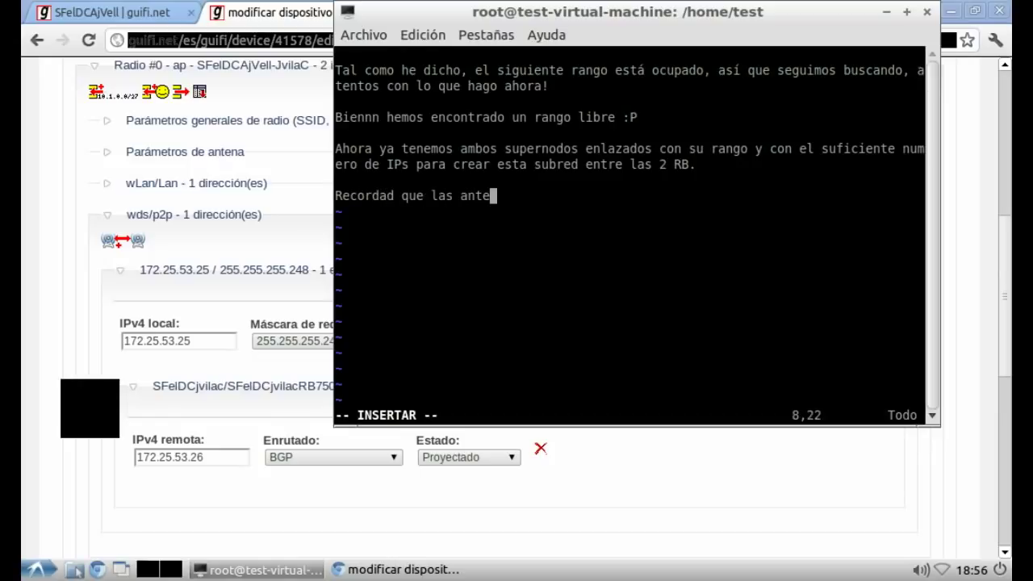
type("nas que colguemos")
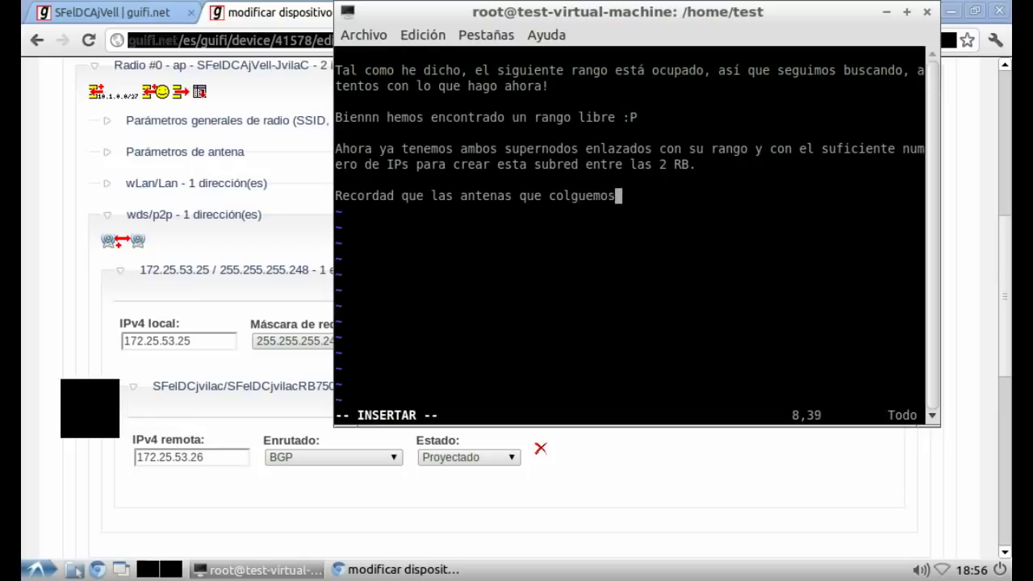
type(" en los supernodos ")
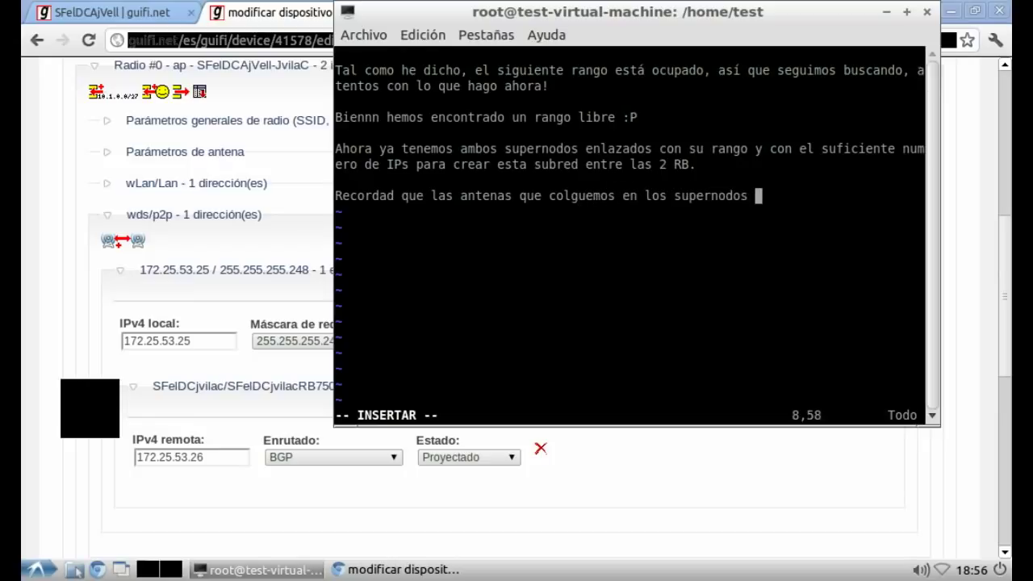
type("siempre van ")
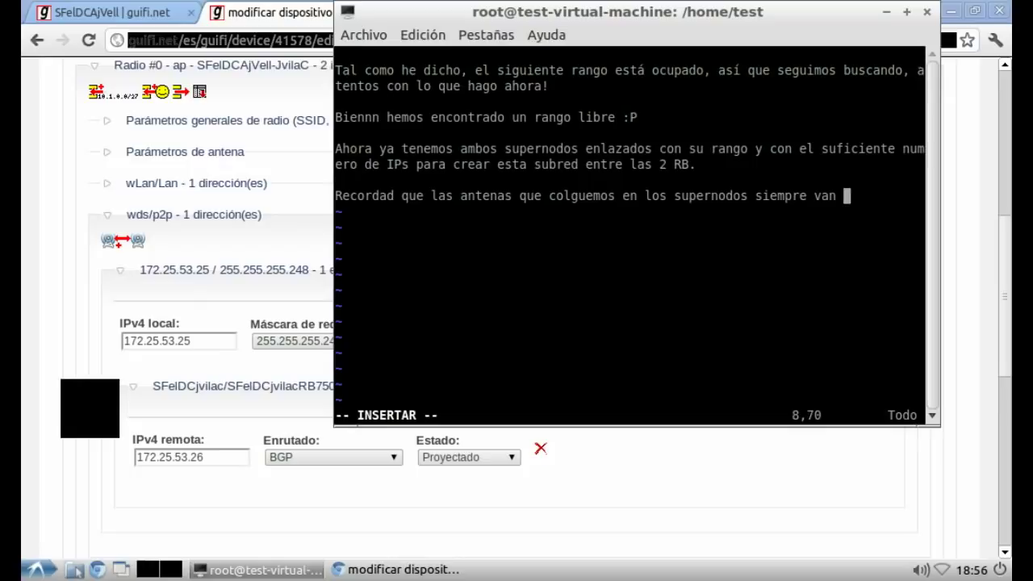
type("a estar en modo ")
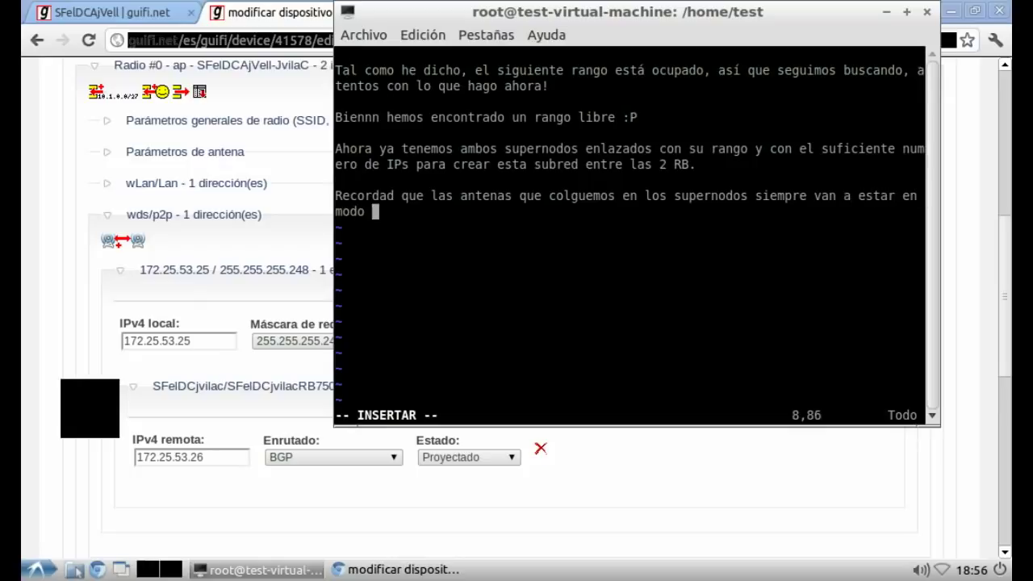
type("bridge, a")
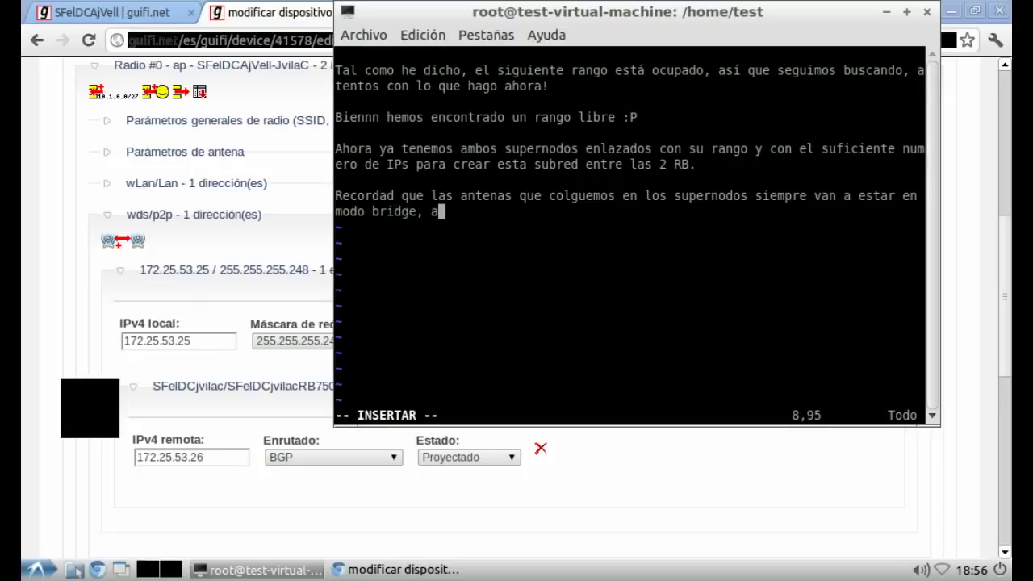
type(" diferencia")
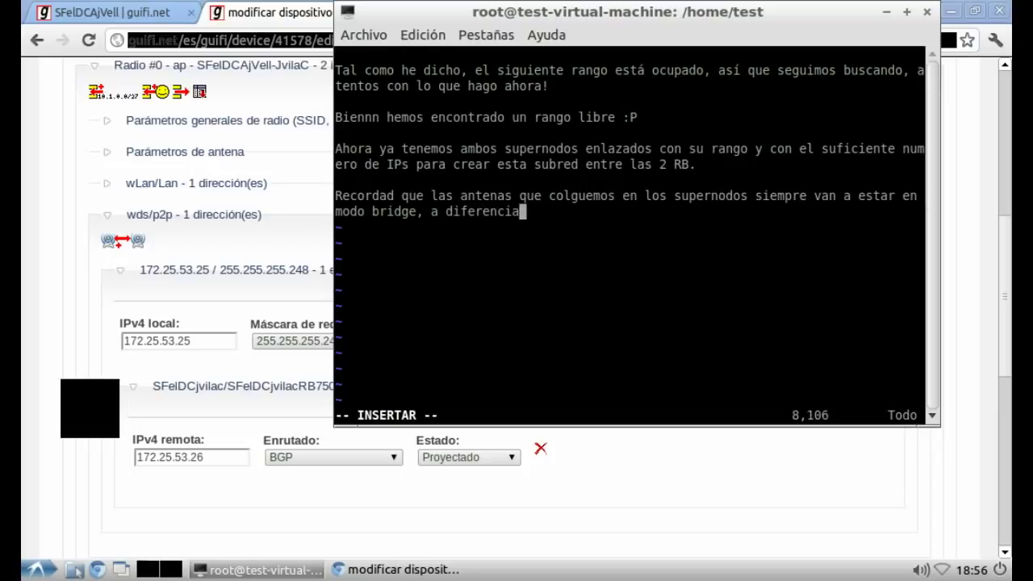
type(" de las antenas ")
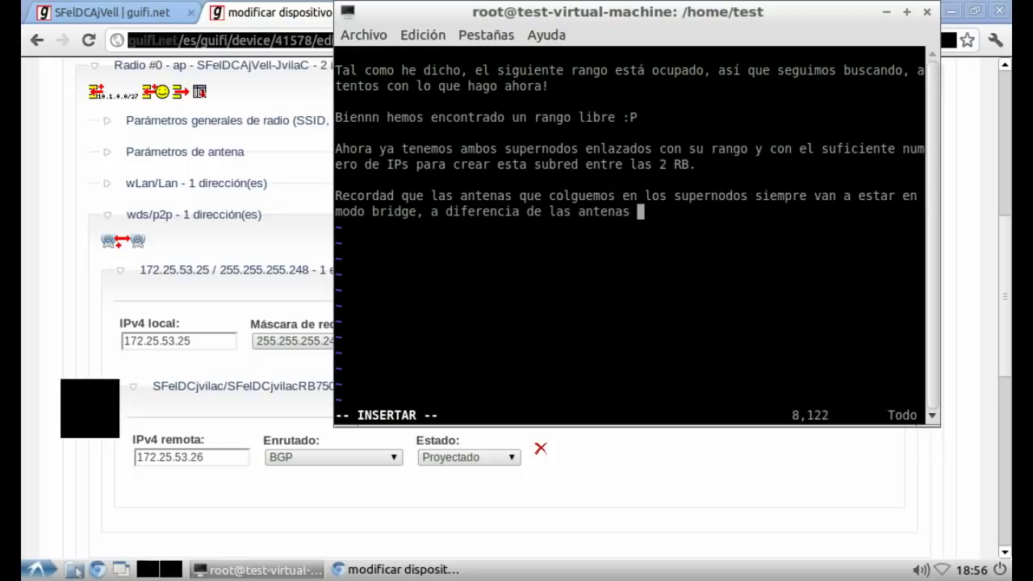
type("cliente (")
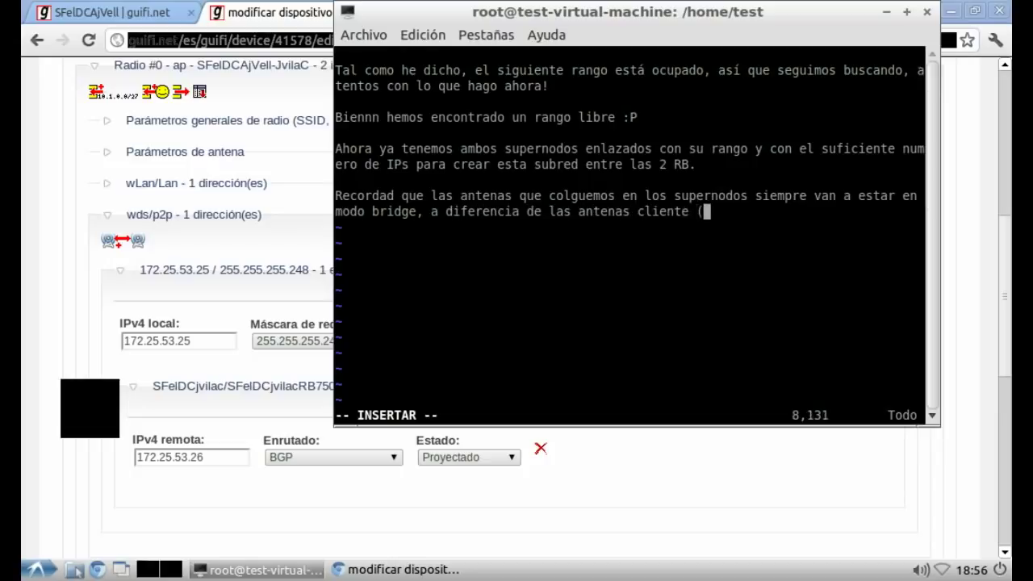
type("nodos) que va")
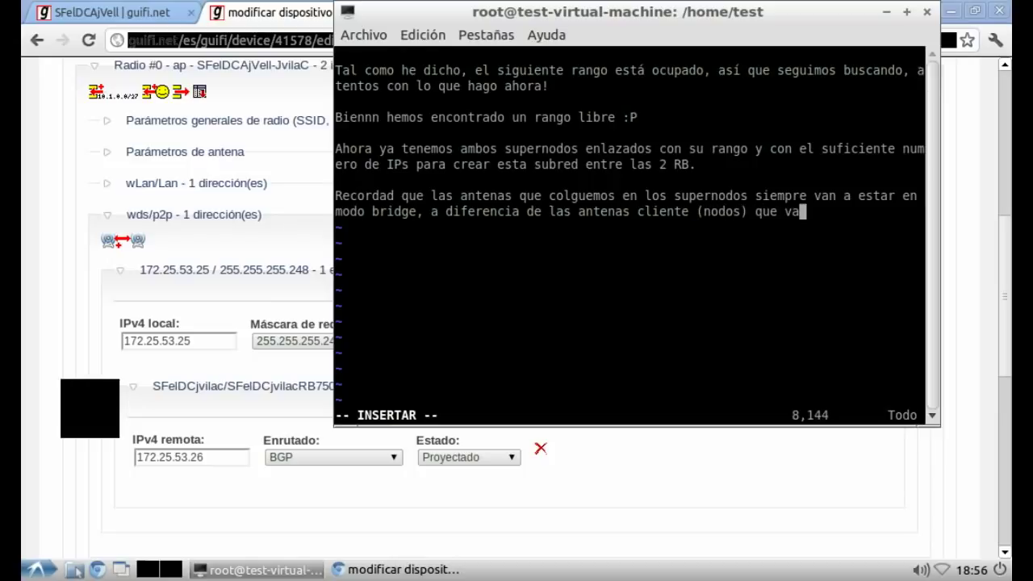
type("n a estar en modo ")
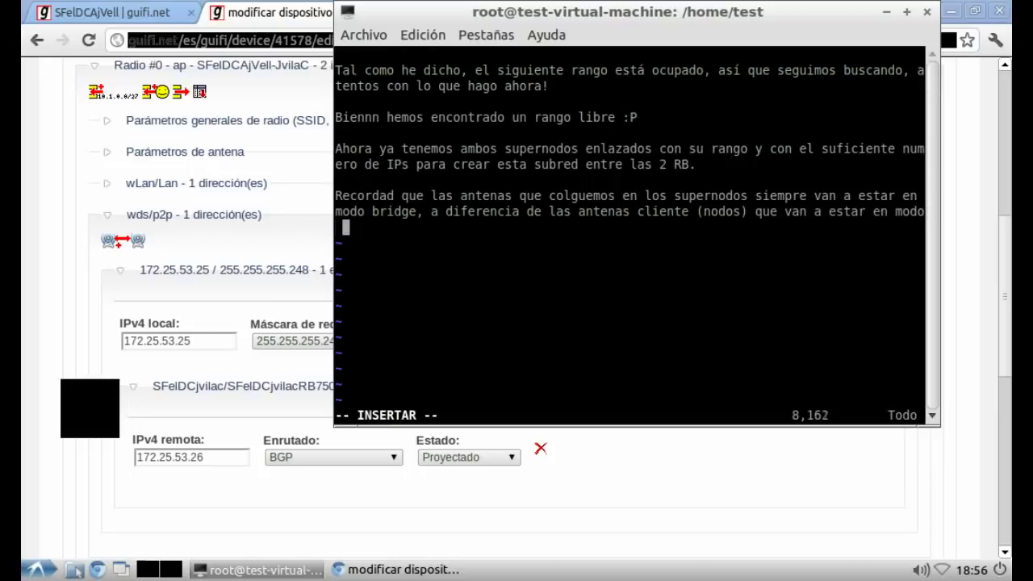
type("router.")
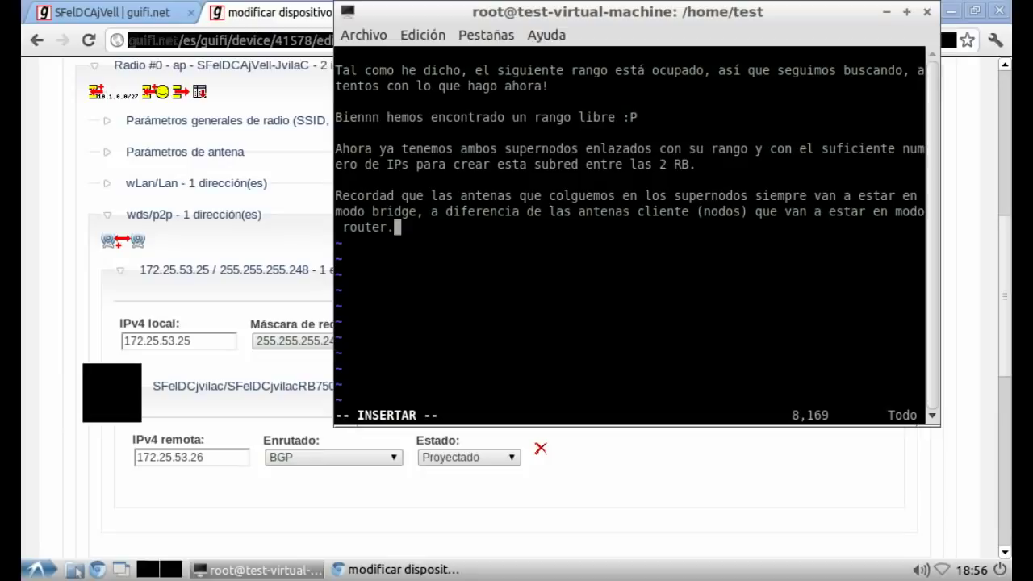
Step: Show the SFelDCAjVell node page and its devices in the browser, then return to vim
key("alt+Tab")
scroll(517, 307, "down", 5)
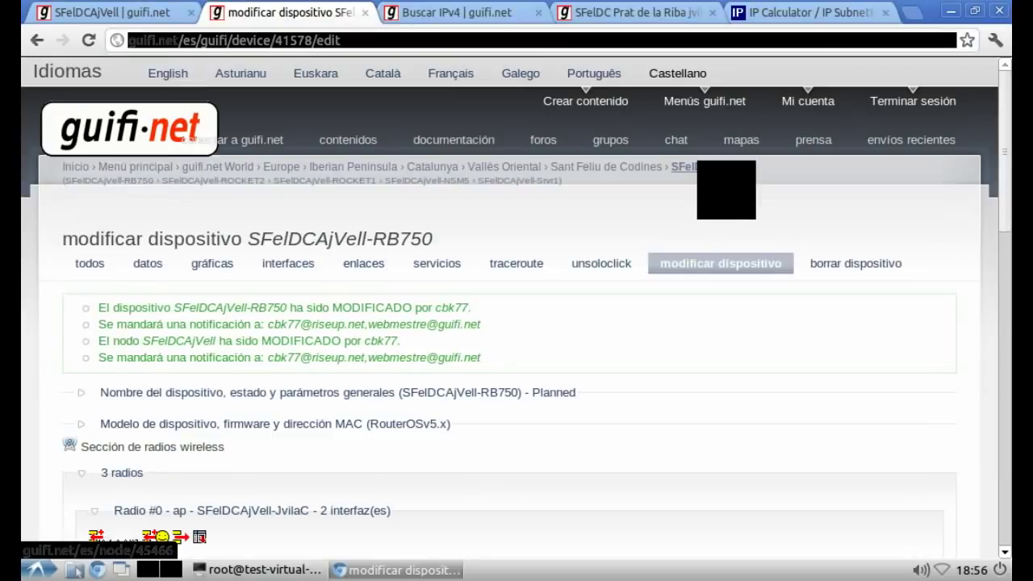
left_click(685, 167)
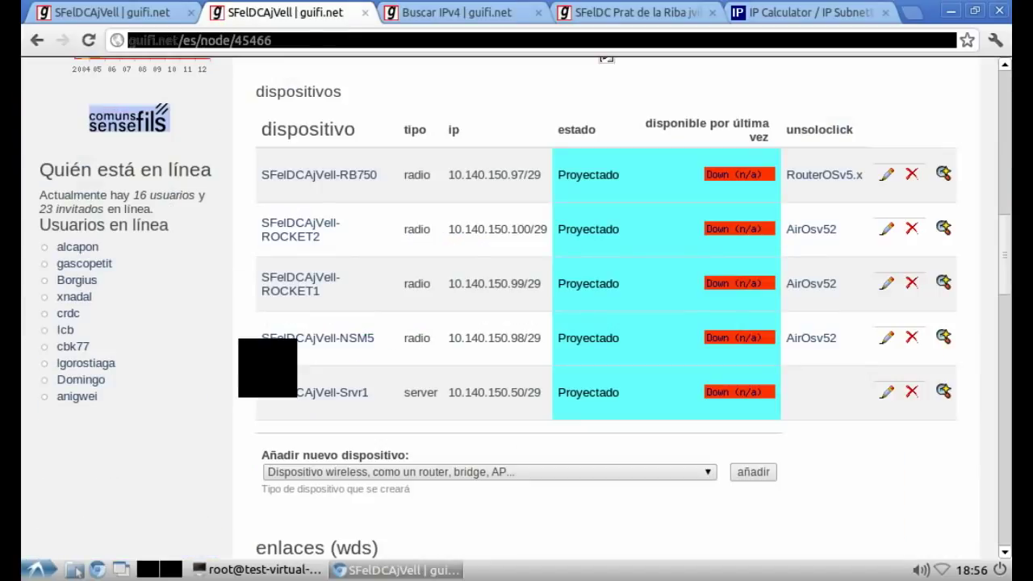
key("alt+Tab")
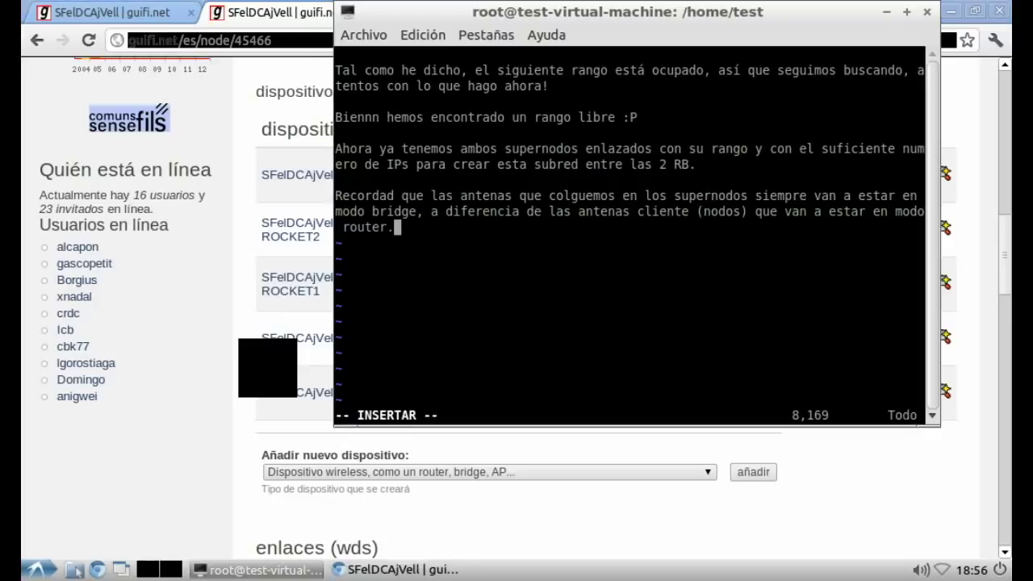
Step: Delete the old paragraphs from the vim notes and start a fresh line in insert mode
key("Up")
key("Up")
key("Up")
key("Up")
key("Up")
key("Up")
key("Up")
key("j")
key("d")
key("d")
key("d")
key("d")
key("k")
key("d")
key("d")
key("d")
key("d")
key("d")
key("d")
key("d")
key("d")
key("d")
key("d")
key("i")
key("Return")
key("Return")
Step: Write that antenna IPs must be reserved using a "nodo cliente fantasma"
type("Ahora")
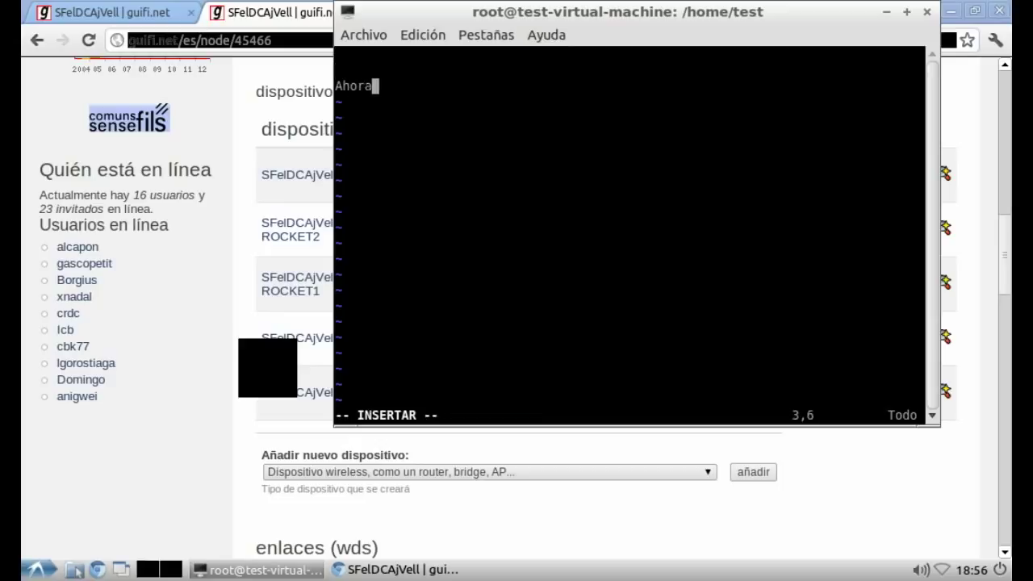
type(" ya sólo nos fa")
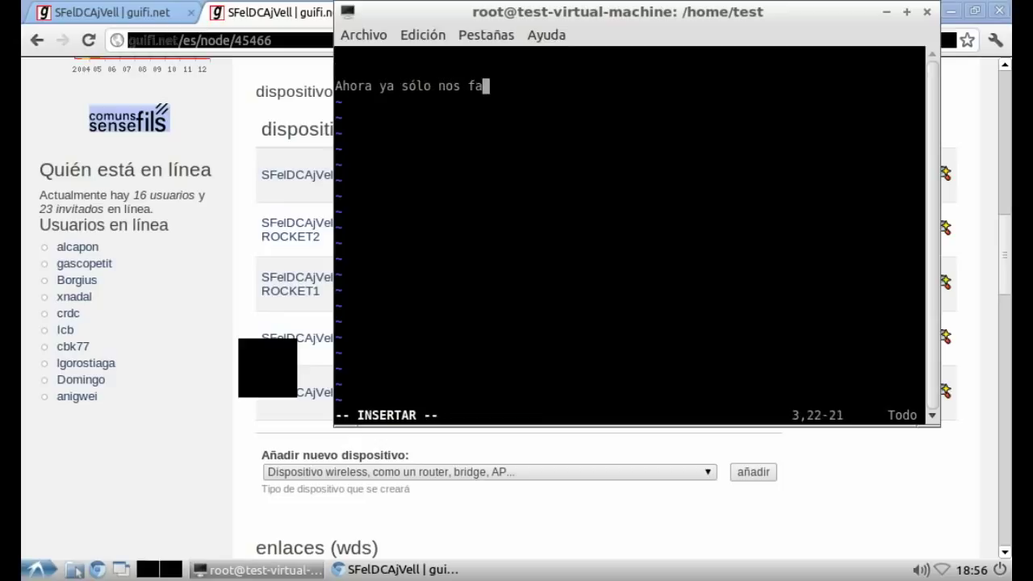
type("lta una peq")
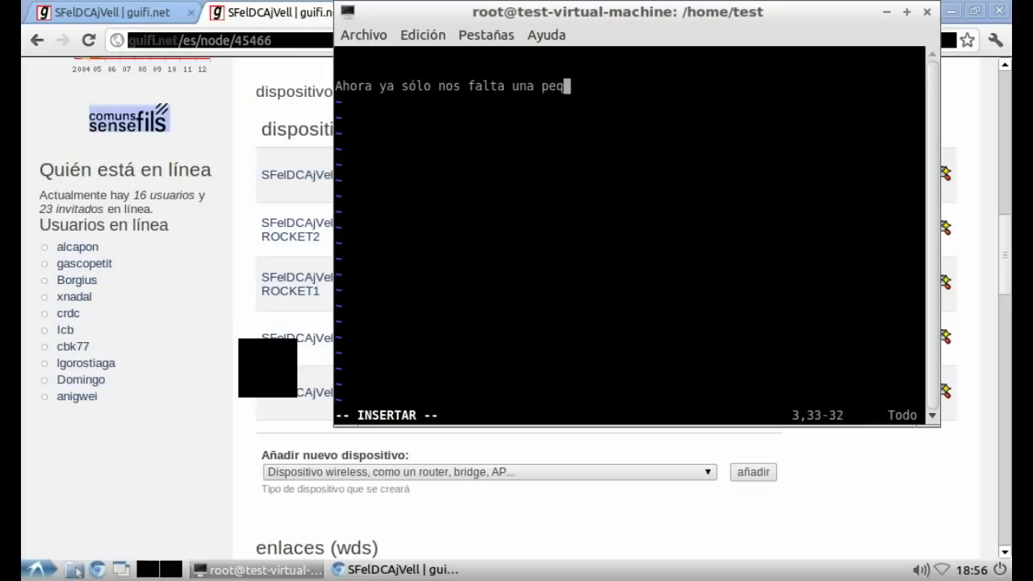
type("ueña cosa,")
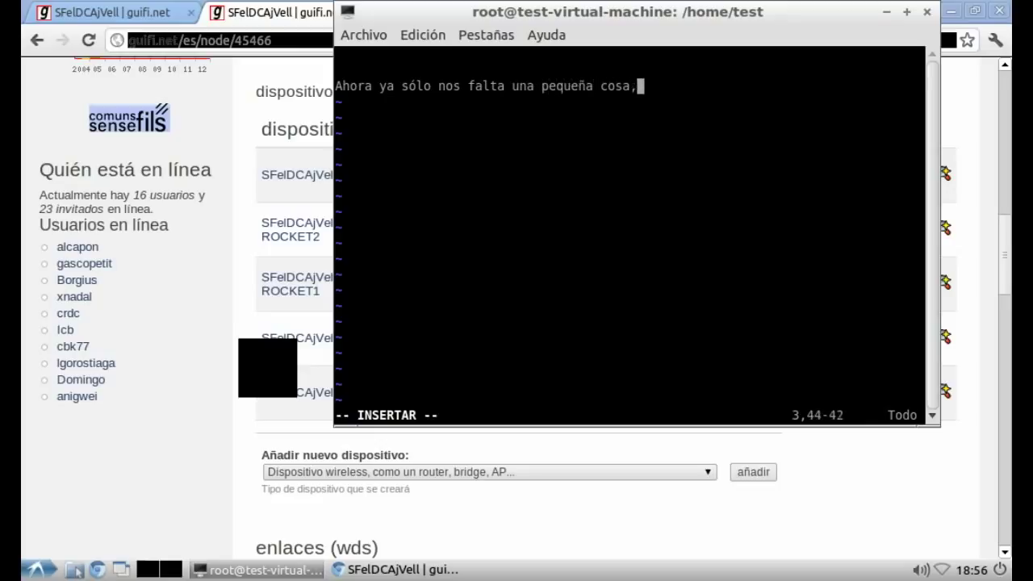
type(" que es rese")
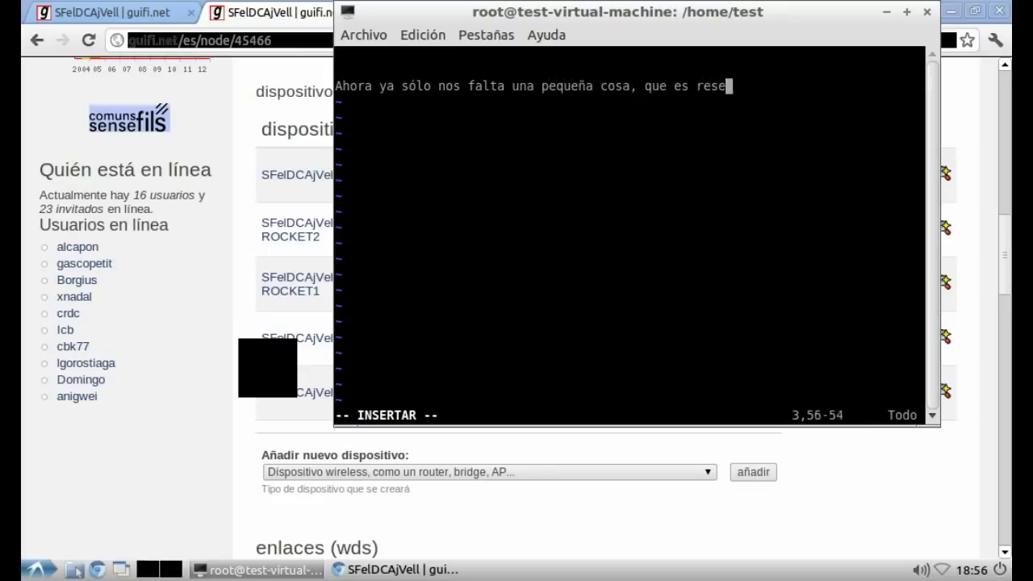
type("rvar IPs pa")
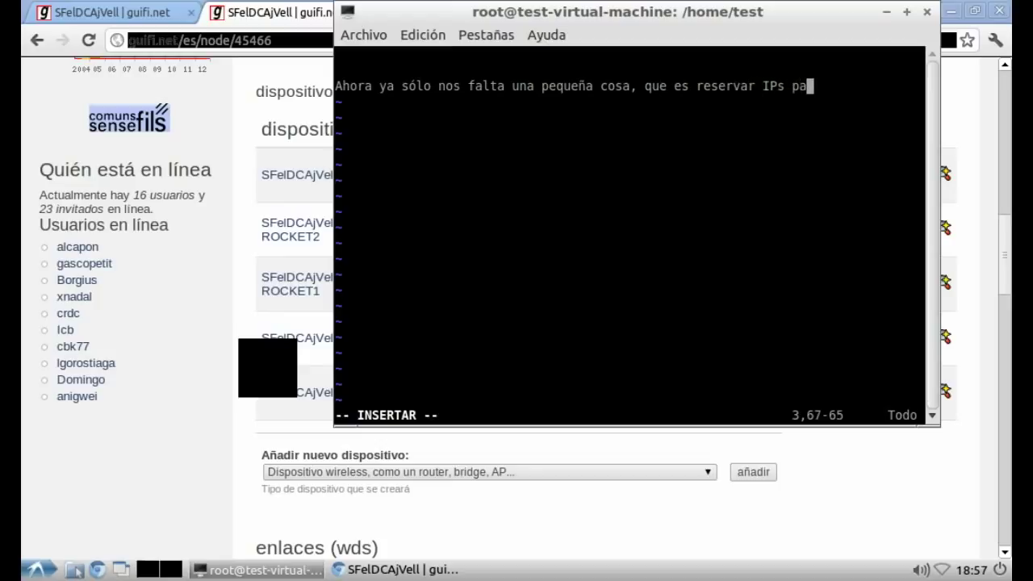
type("ra las antenas q")
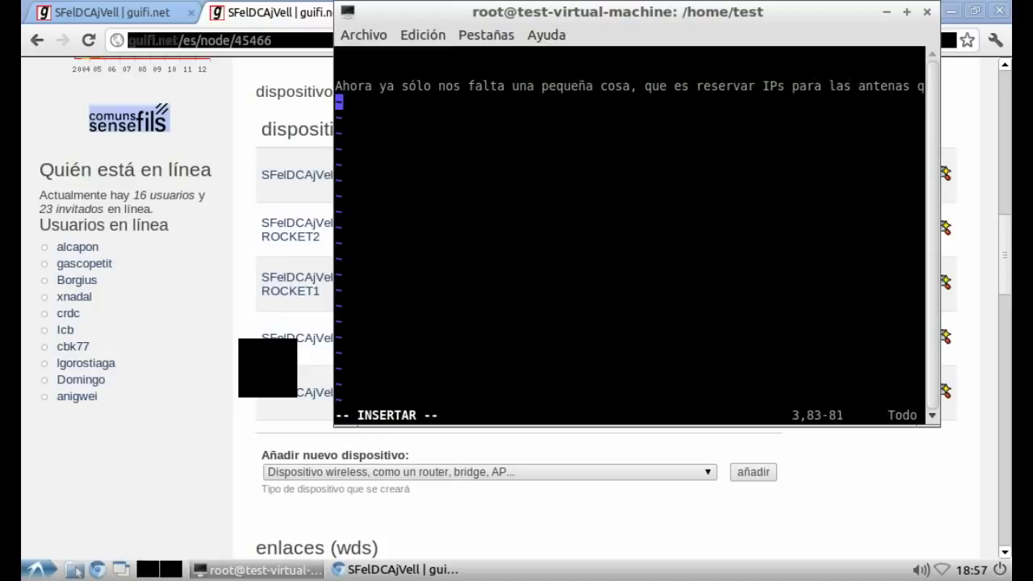
type("ue van a dar")
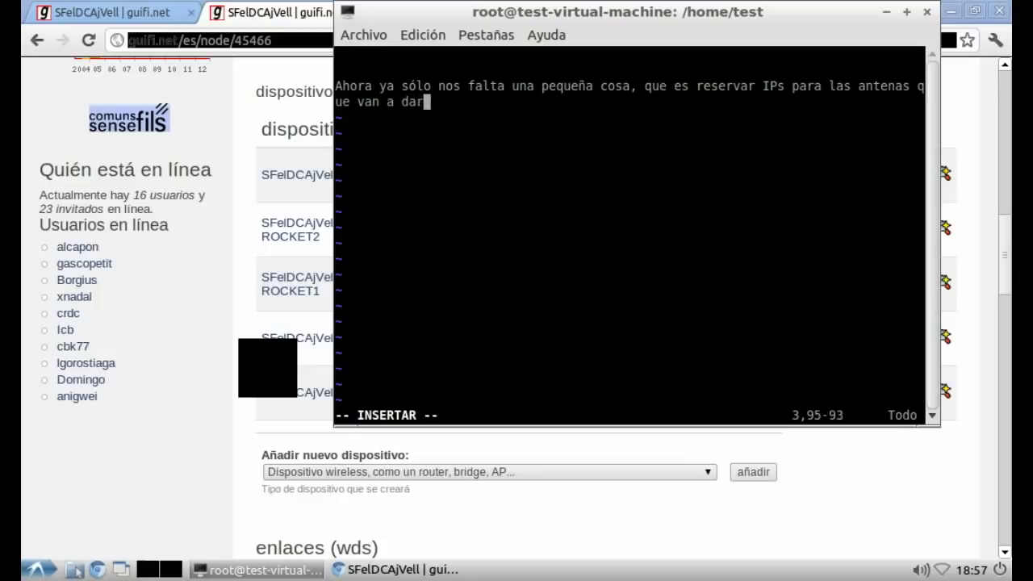
type(" cobertura a cl")
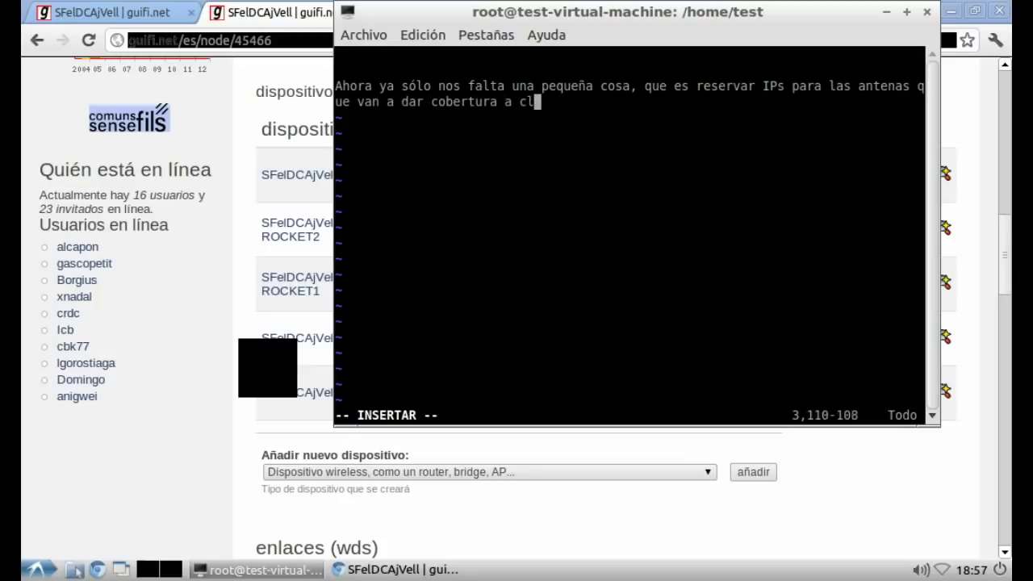
type("ientes.")
key("Return")
key("Return")
type("Pa")
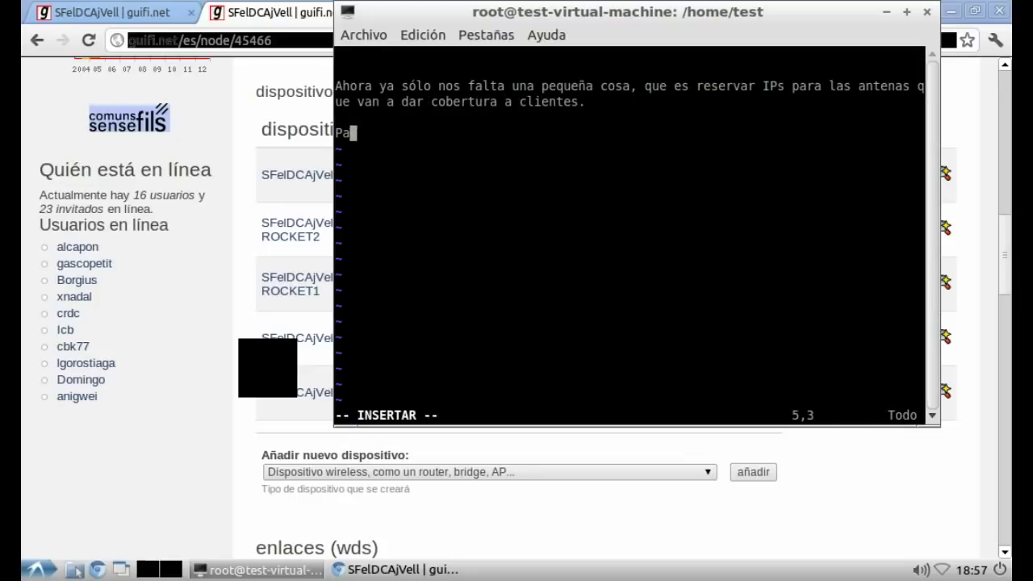
type("ra ello v")
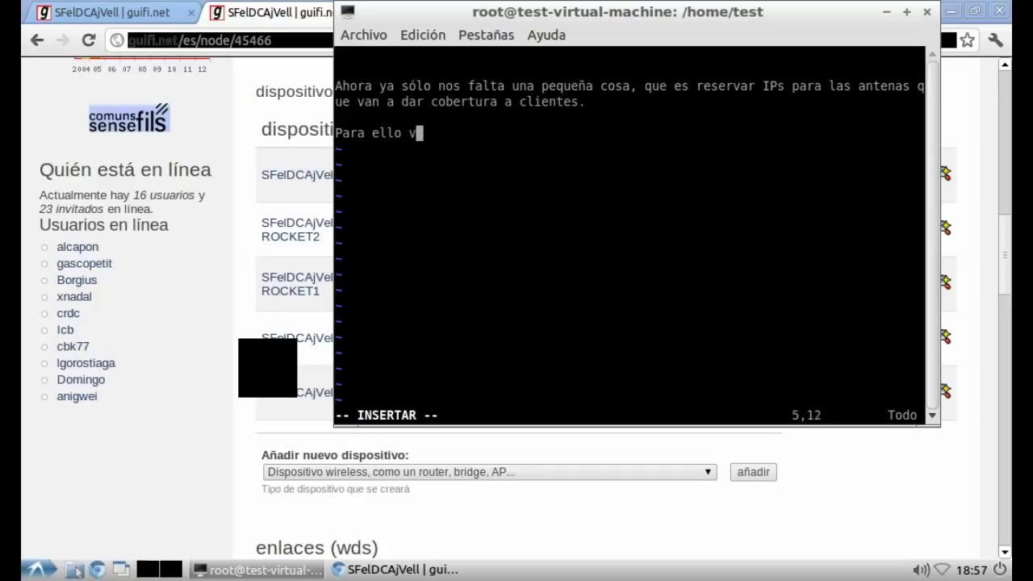
type("amos a crear u")
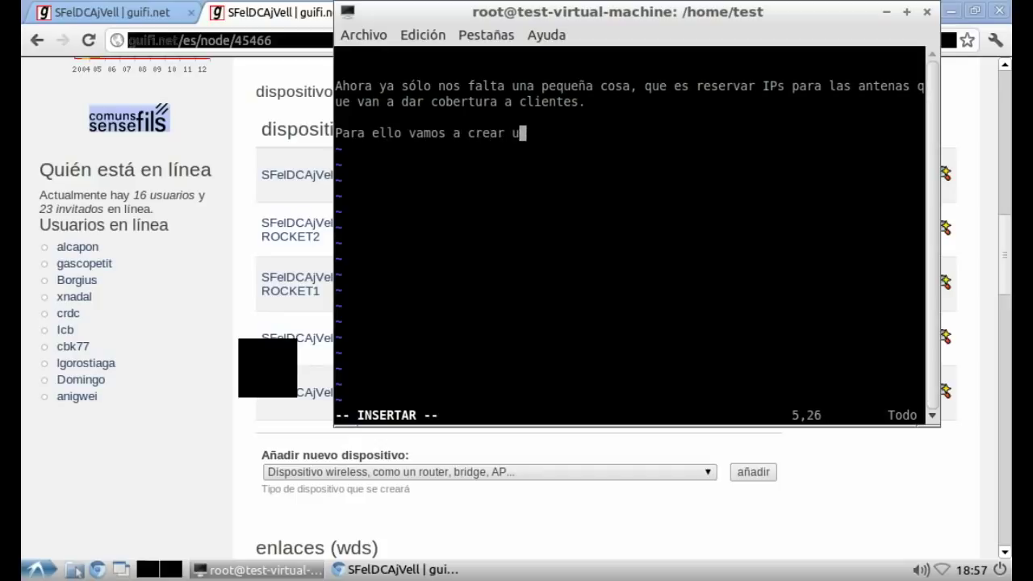
type("n \"nodo")
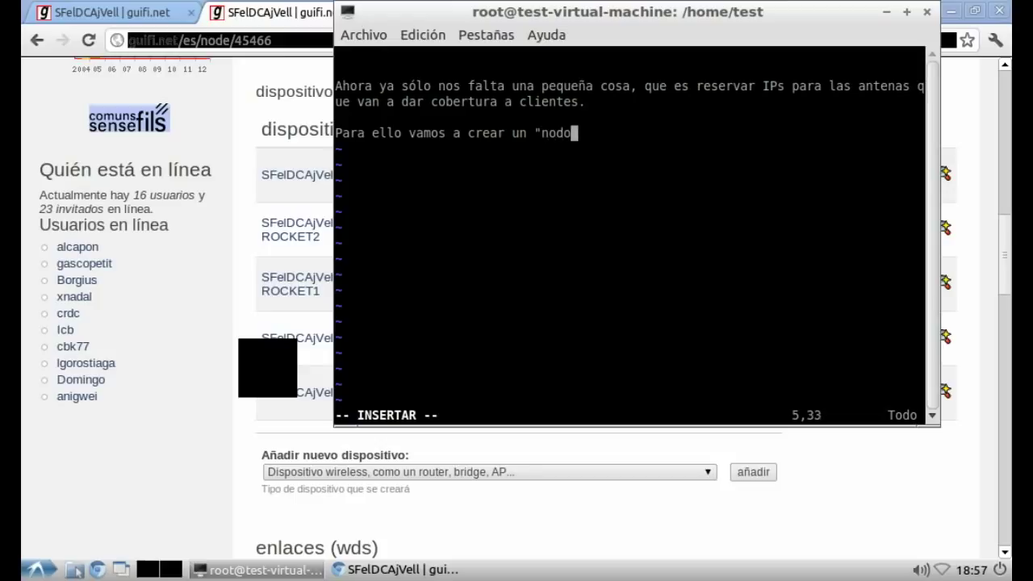
type(" fantasma\"")
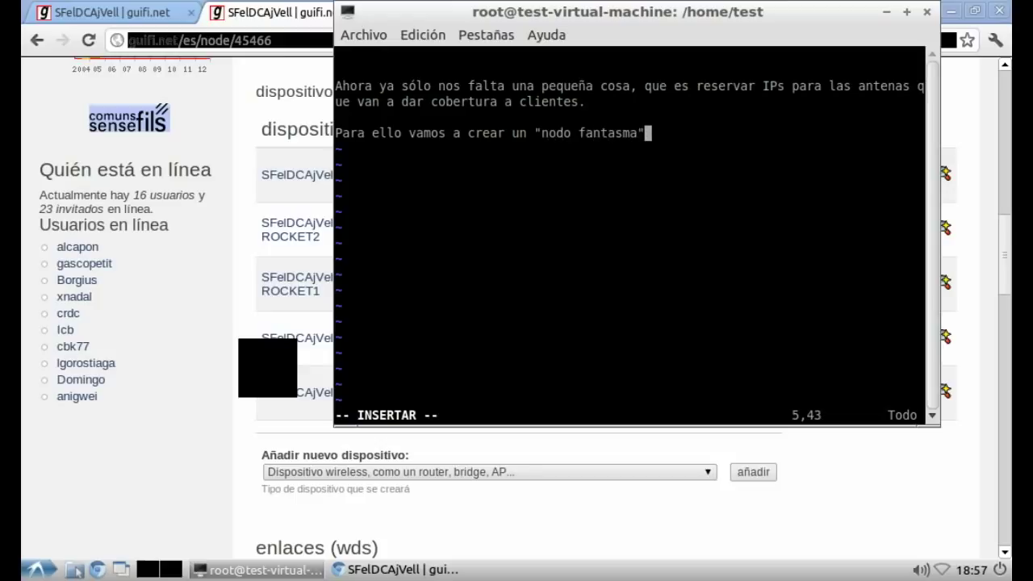
key("Left")
key("Left")
key("Left")
key("Left")
key("Left")
key("Left")
key("Left")
key("Left")
key("Left")
type("cliente")
key("End")
Step: Add that the phantom node takes the second client-range IP, so clients start from the third
type(",")
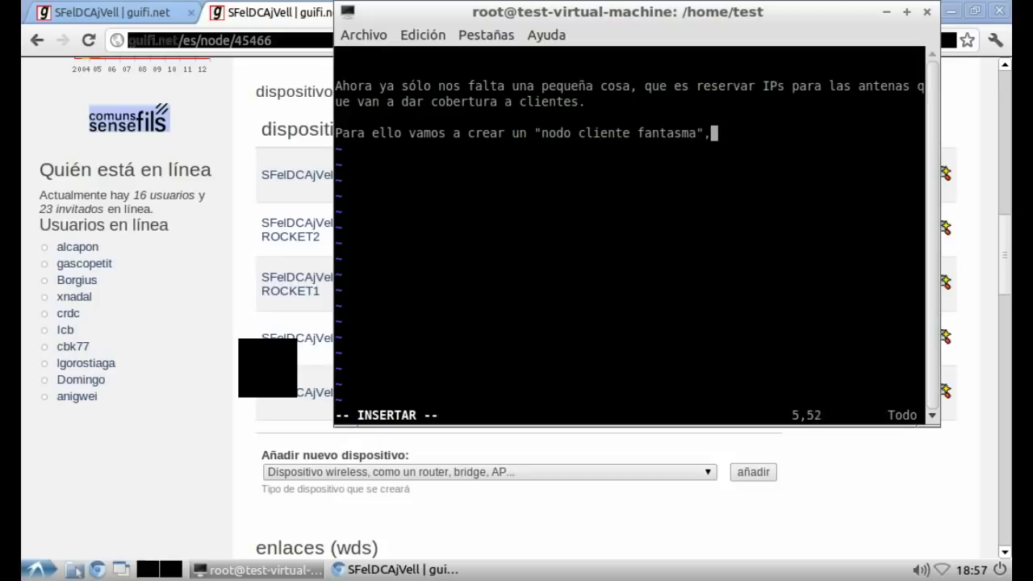
type(" para rese")
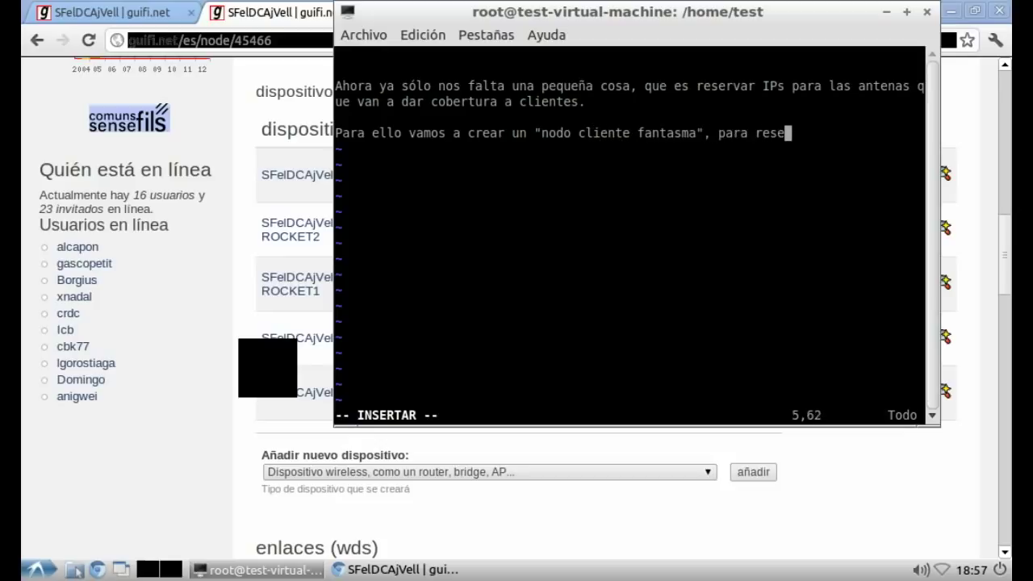
type("rvar la segunda IP")
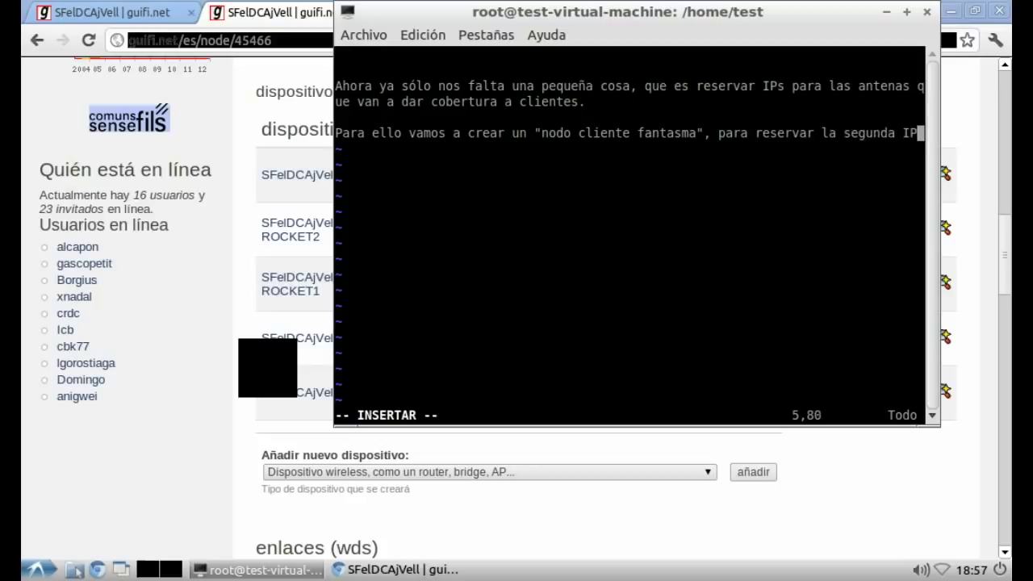
type(" del rango d")
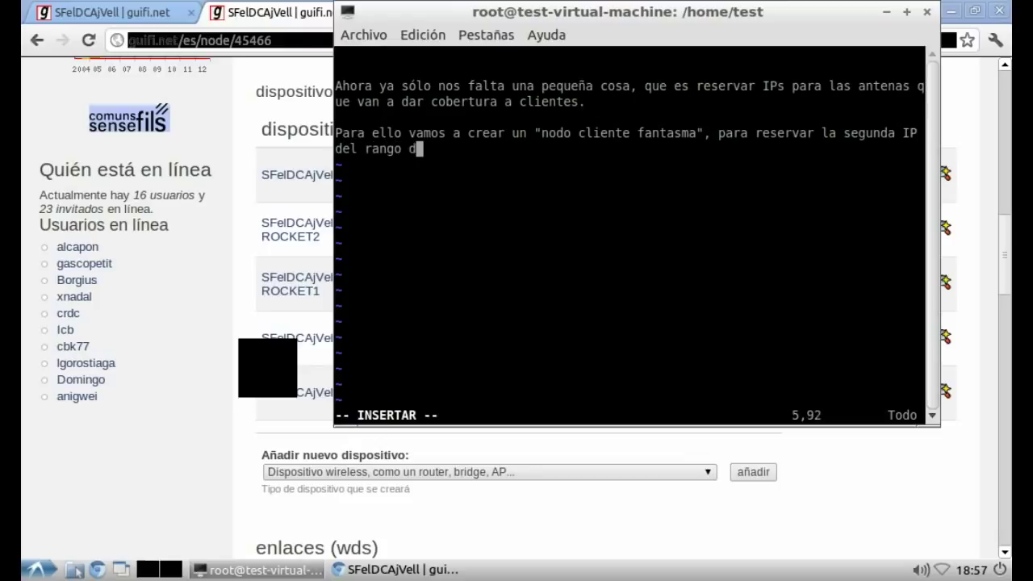
type("e clientes (la")
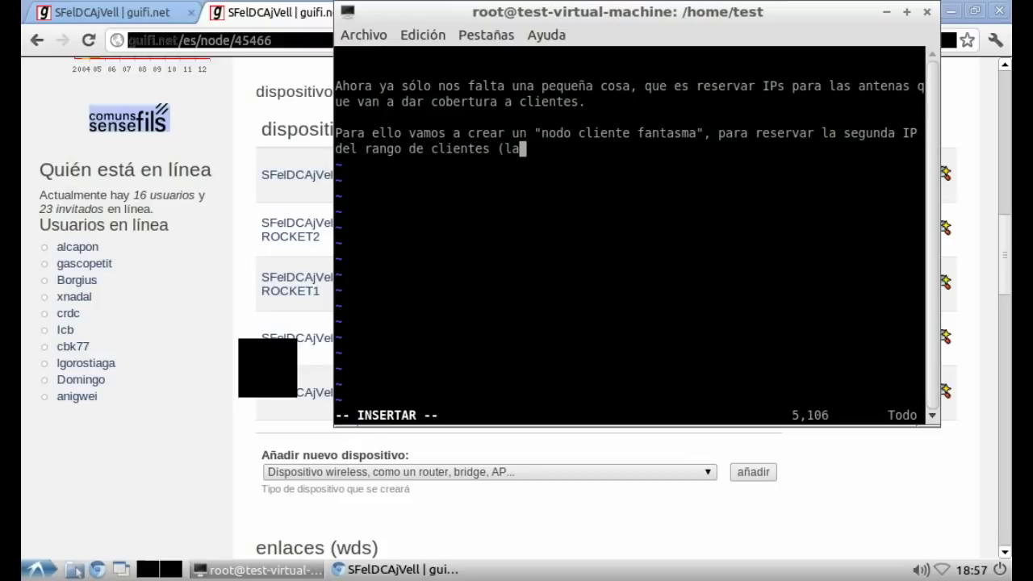
type(" primera IP d")
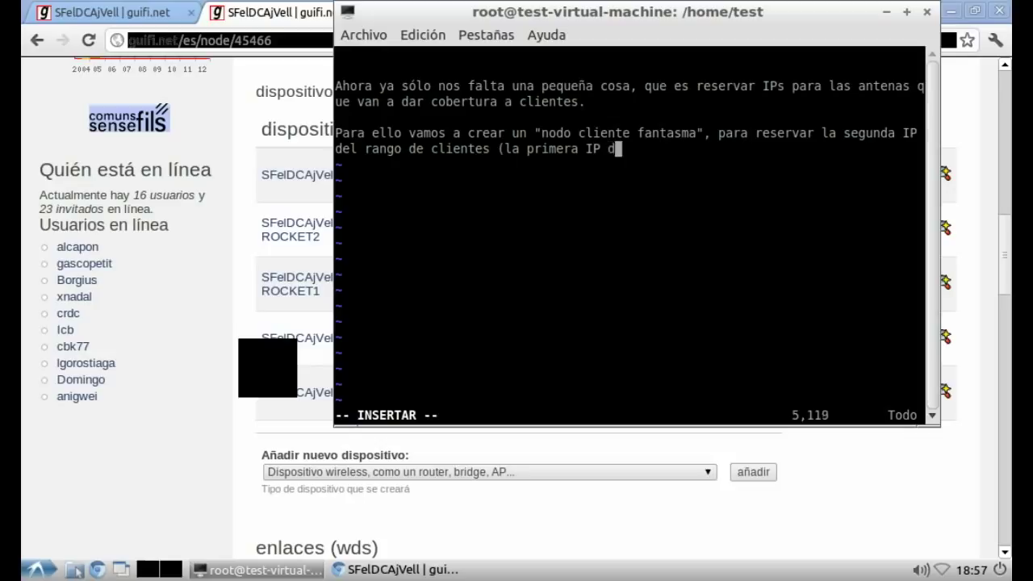
type("el rango de cli")
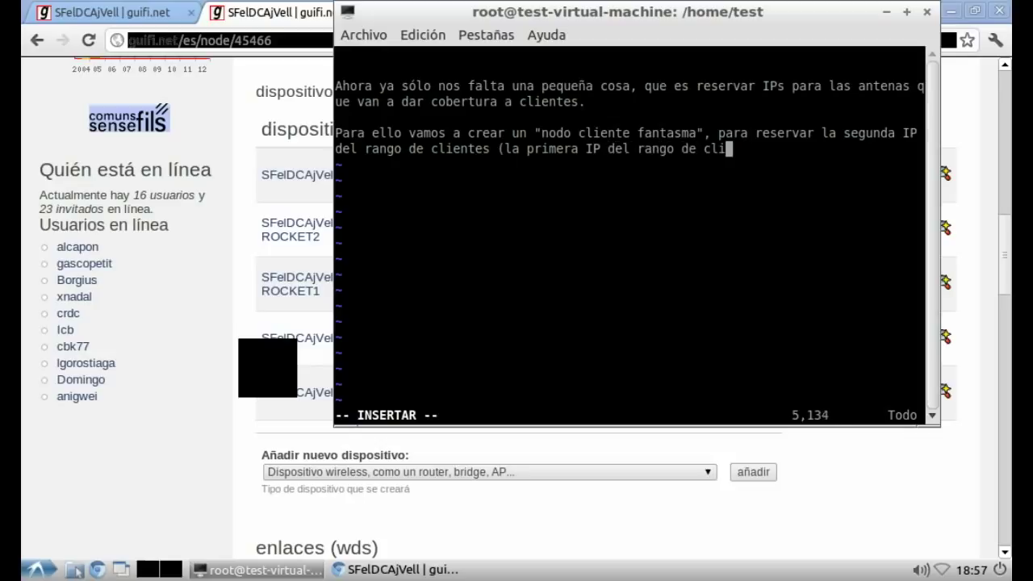
type("entes está")
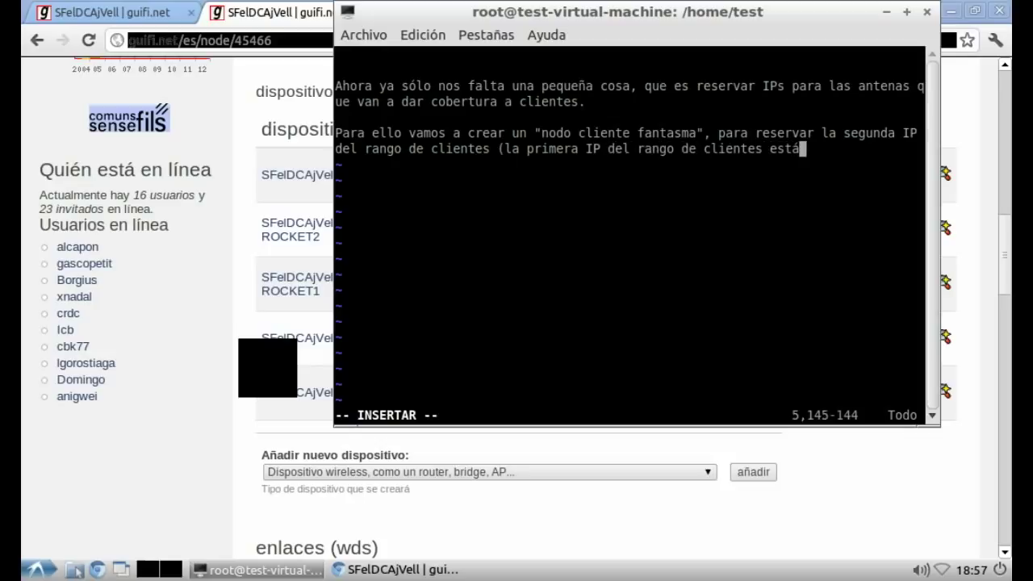
type(" destinada a la")
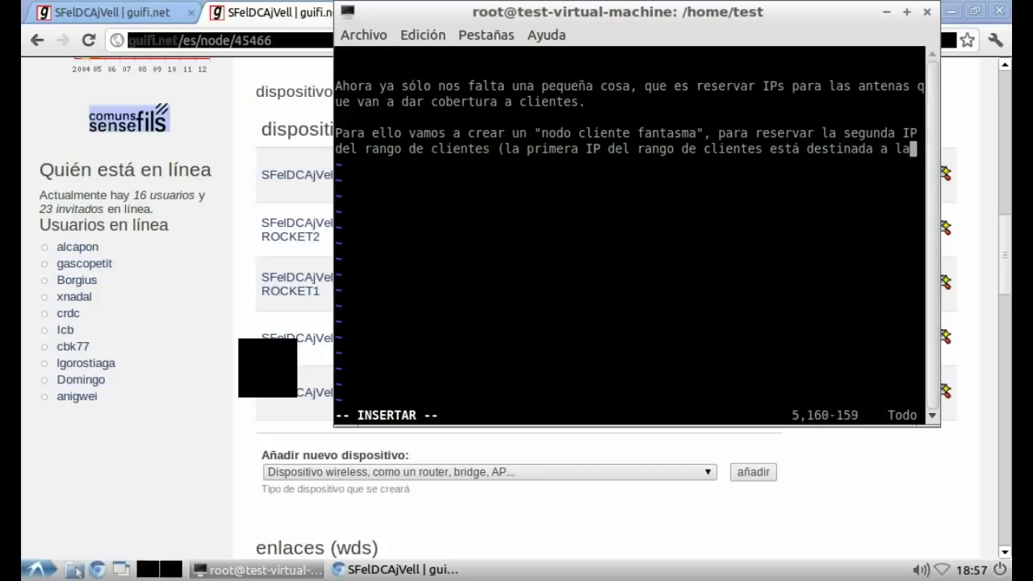
type(" boca de la RB")
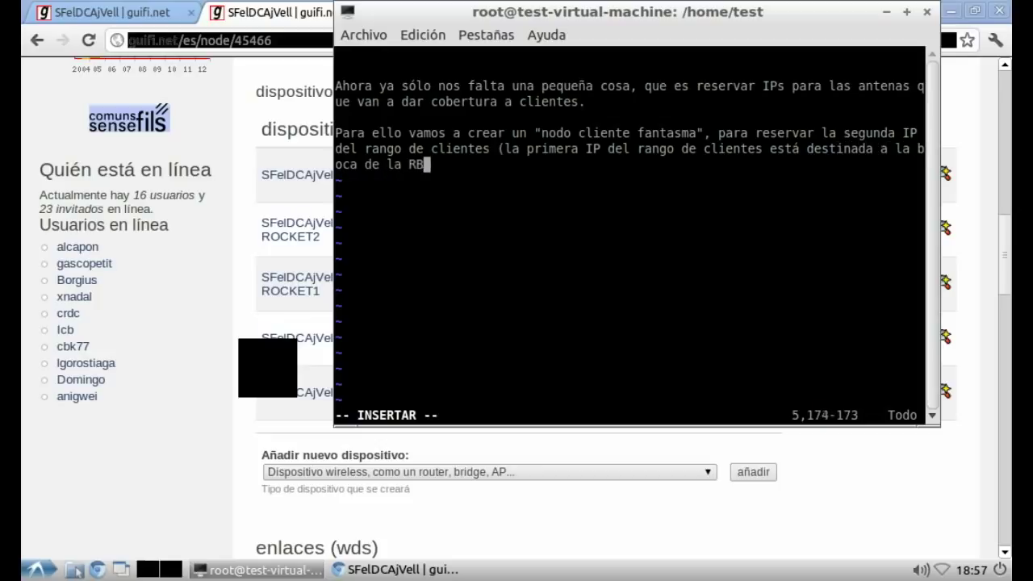
type(" donde vamos a con")
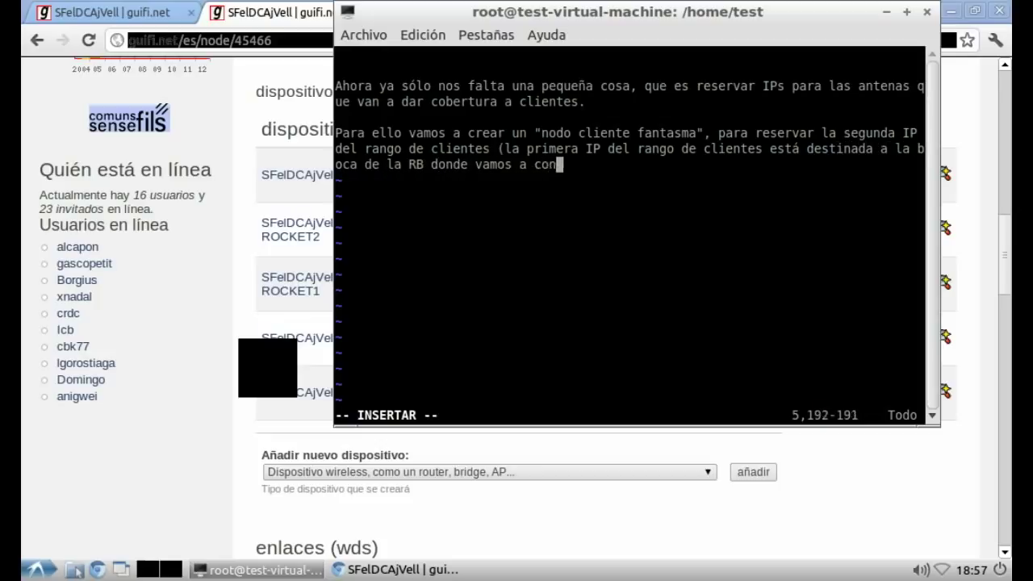
type("ectar las rocket).")
key("Return")
key("Return")
type("AQ")
key("BackSpace")
type("s")
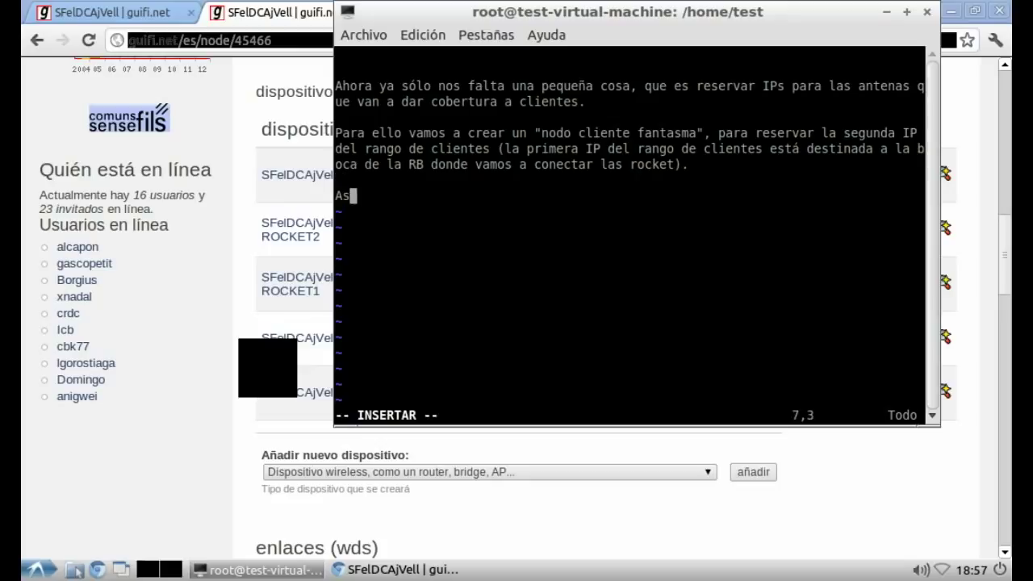
type("í las ")
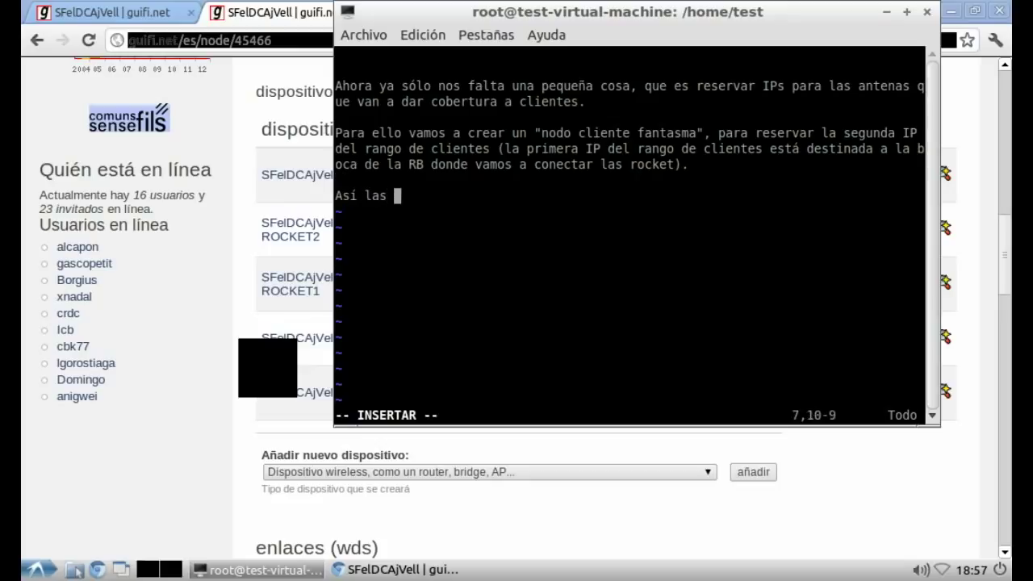
type("ips que v")
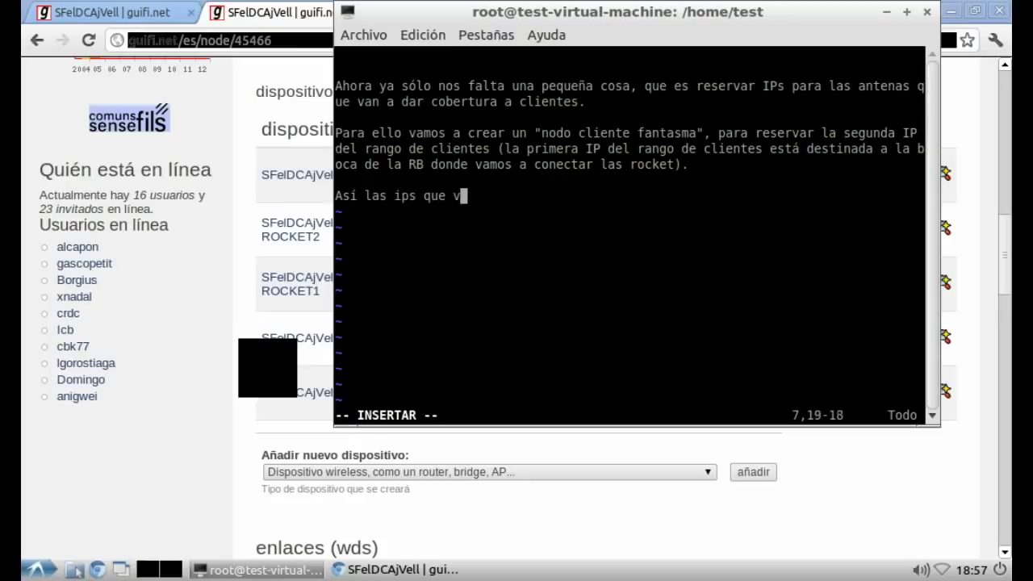
type("an a tener l")
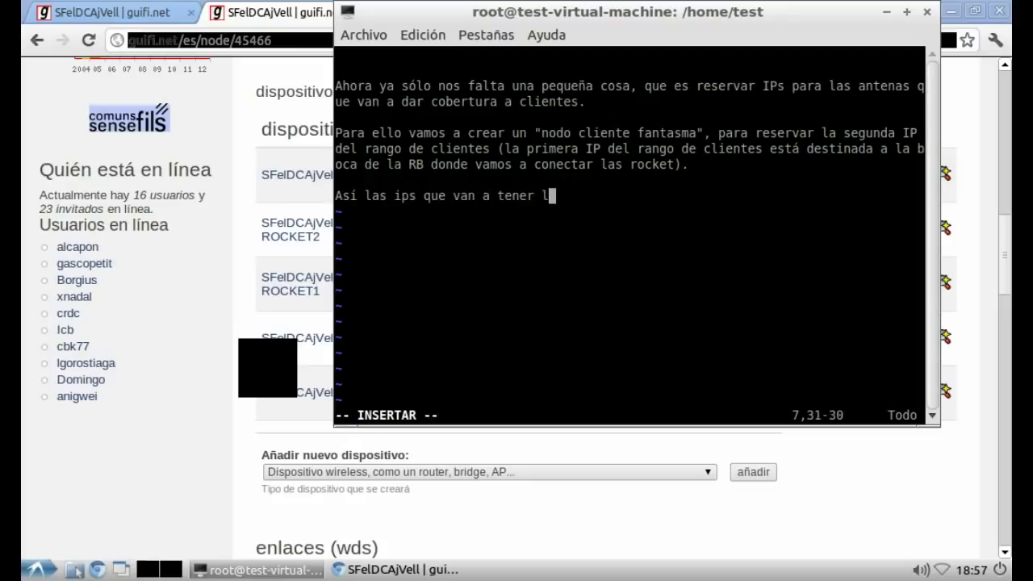
type("os nodos clientes")
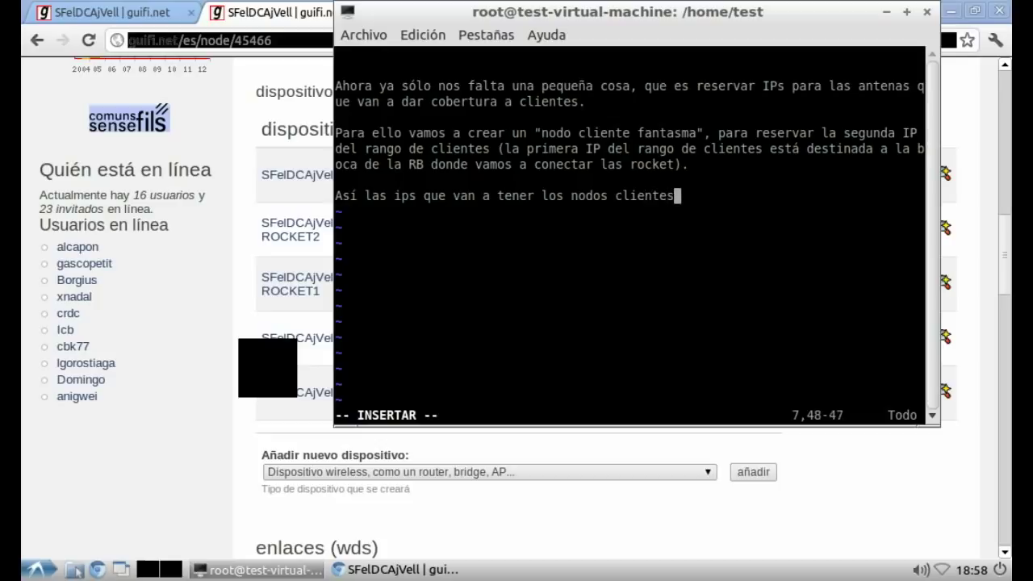
type(" van a ser a pa")
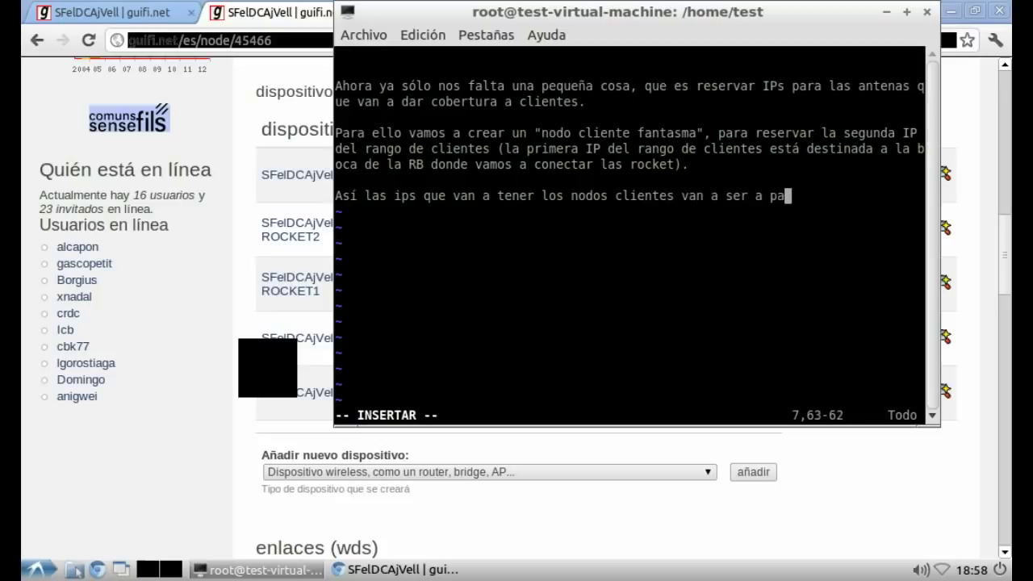
type("rtir de la 3a I")
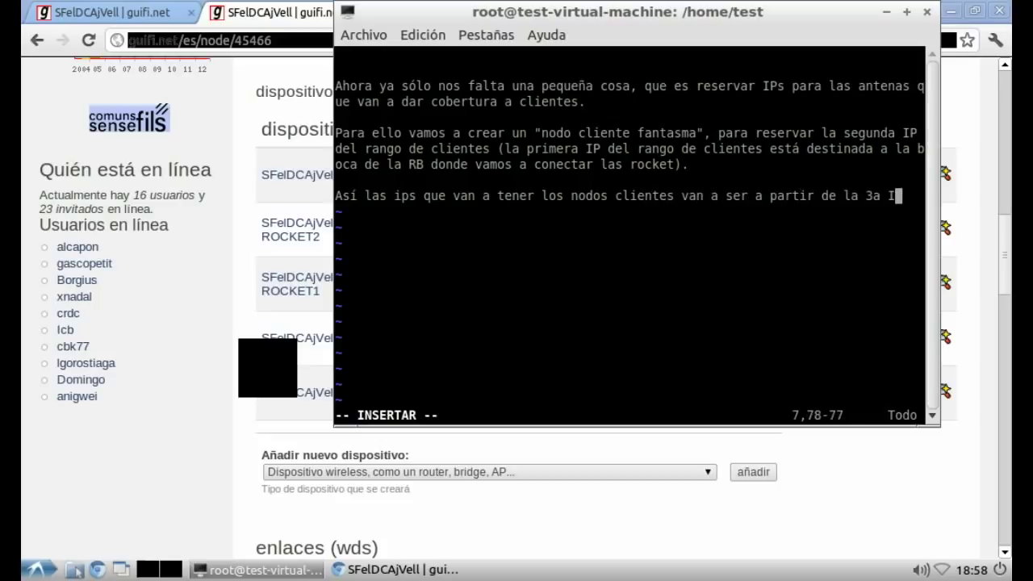
type("P del r")
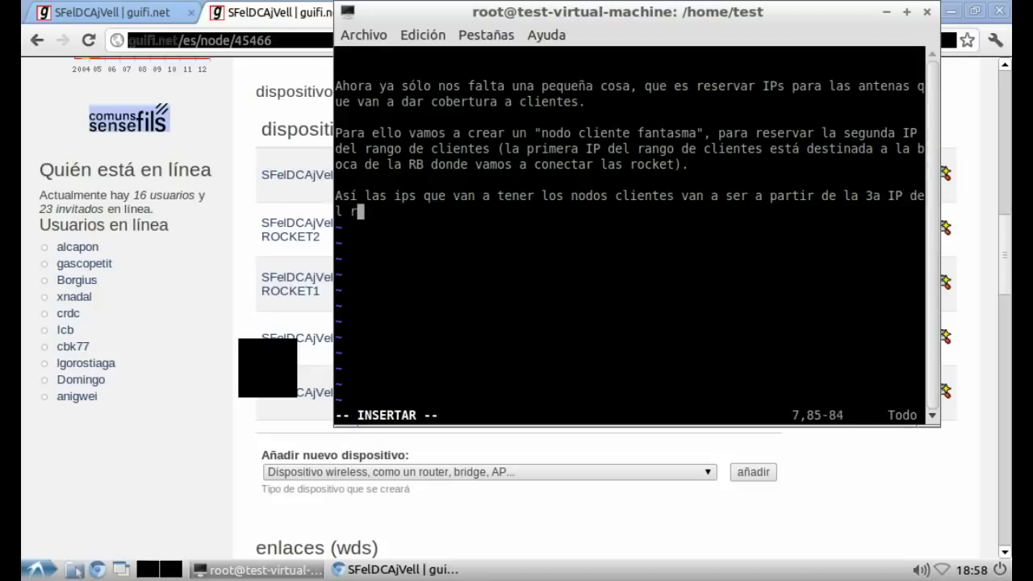
type("ango de clientes.")
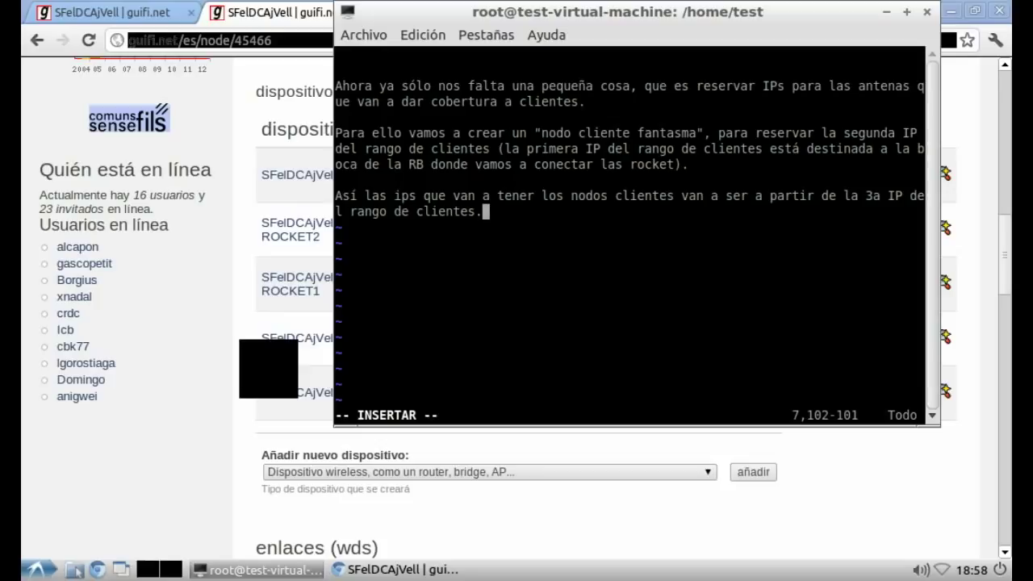
key("alt+Tab")
scroll(605, 307, "up", 2)
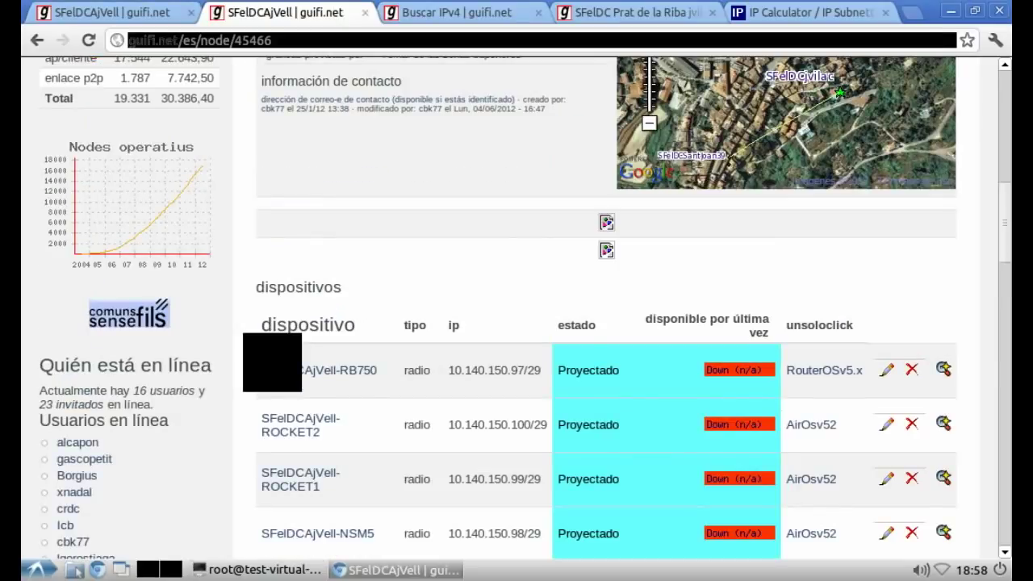
Step: Load guifi.net/maps in the Buscar IPv4 tab
left_click(457, 12)
type("gui")
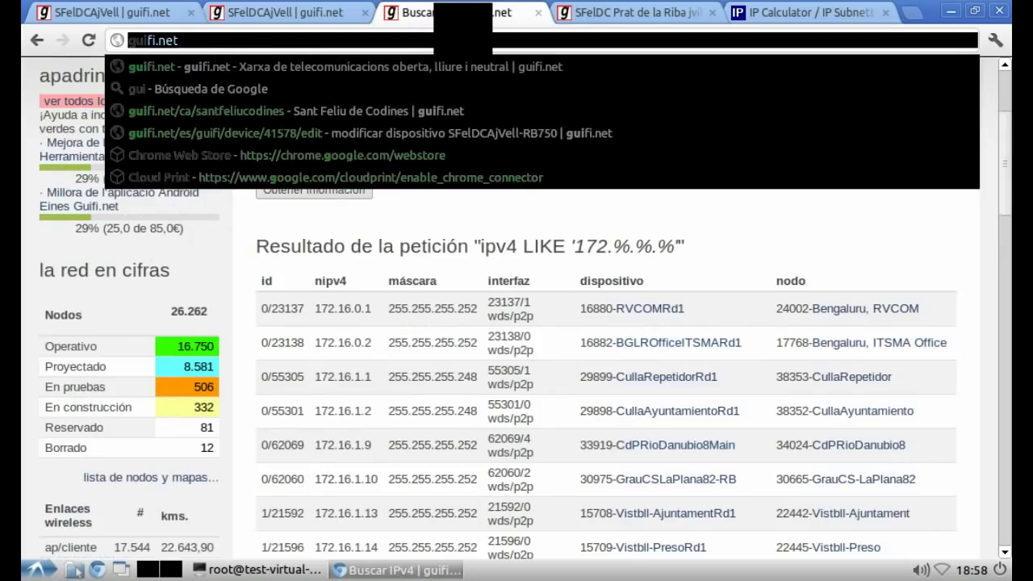
type("fi.net/maps")
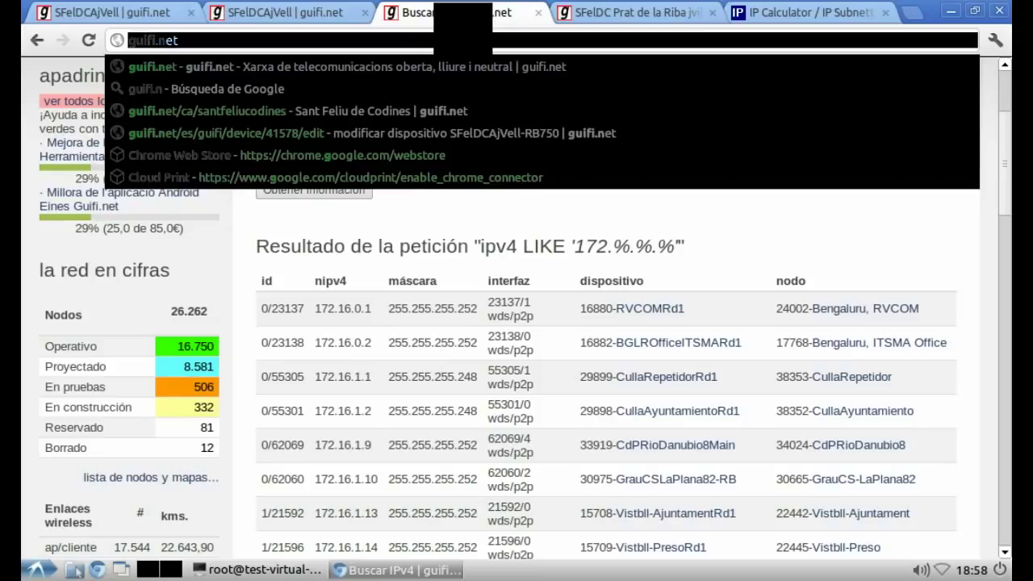
key("Return")
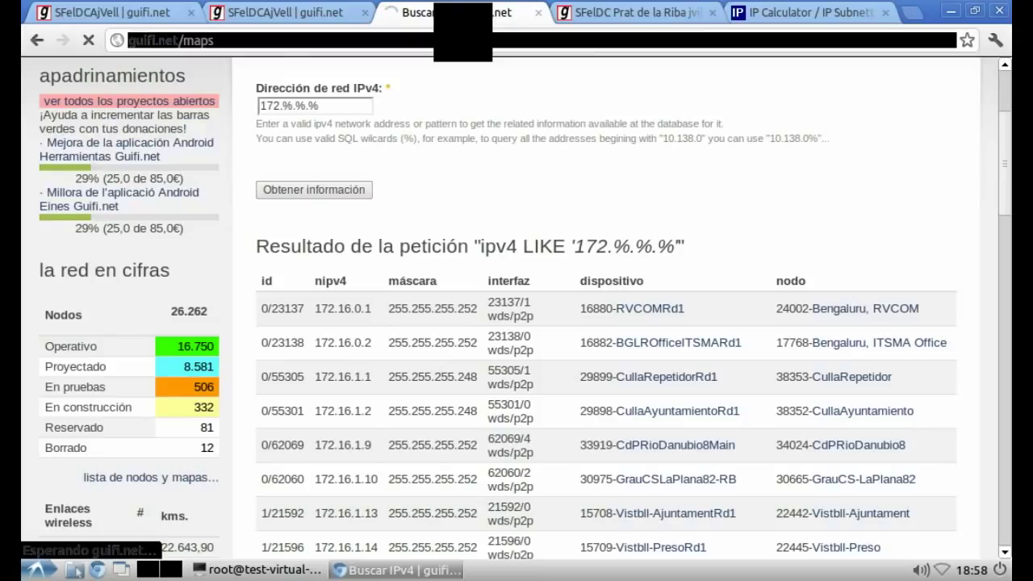
Step: Add the vim note "Creamos el nodo tal como lo creariamos toda la vida"
key("alt+Tab")
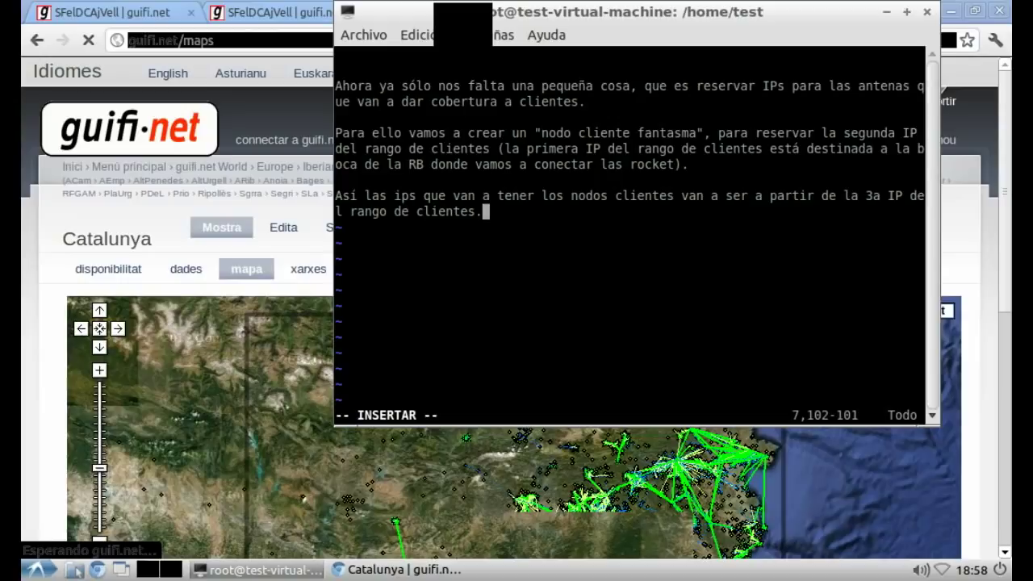
key("Return")
key("Return")
type("Creamos el nodo ")
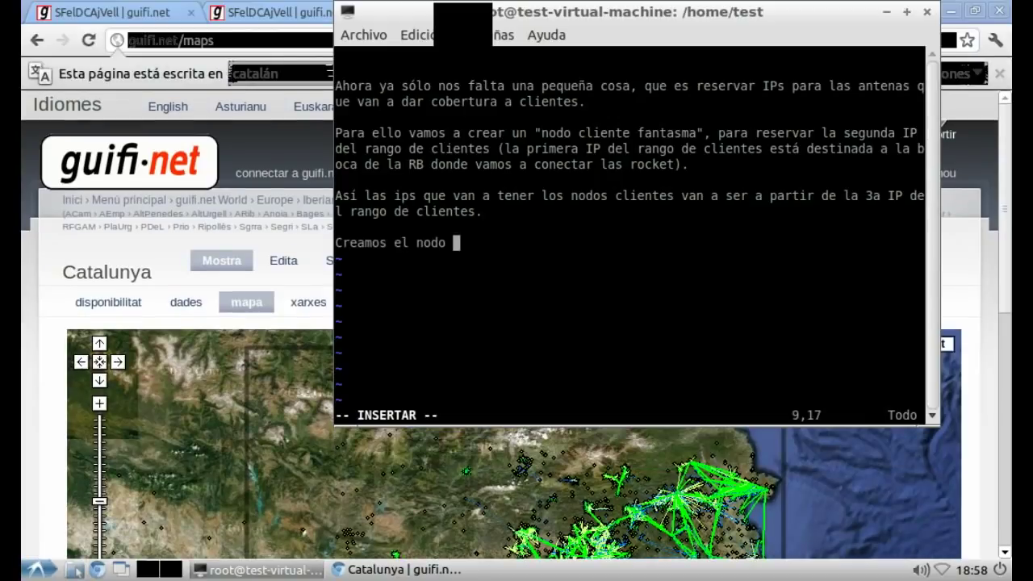
type("tal como lo crear")
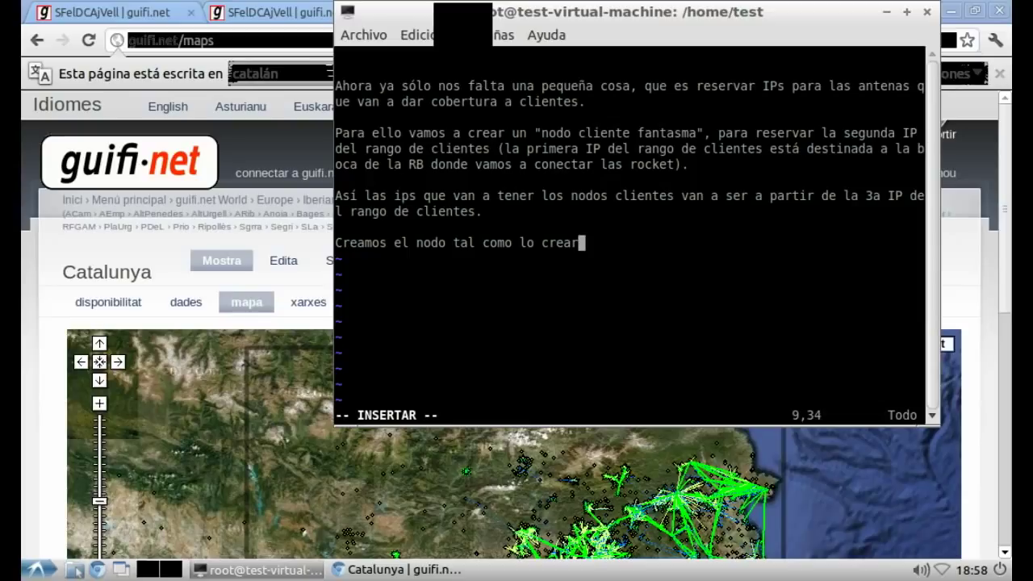
type("iamos toda la vida")
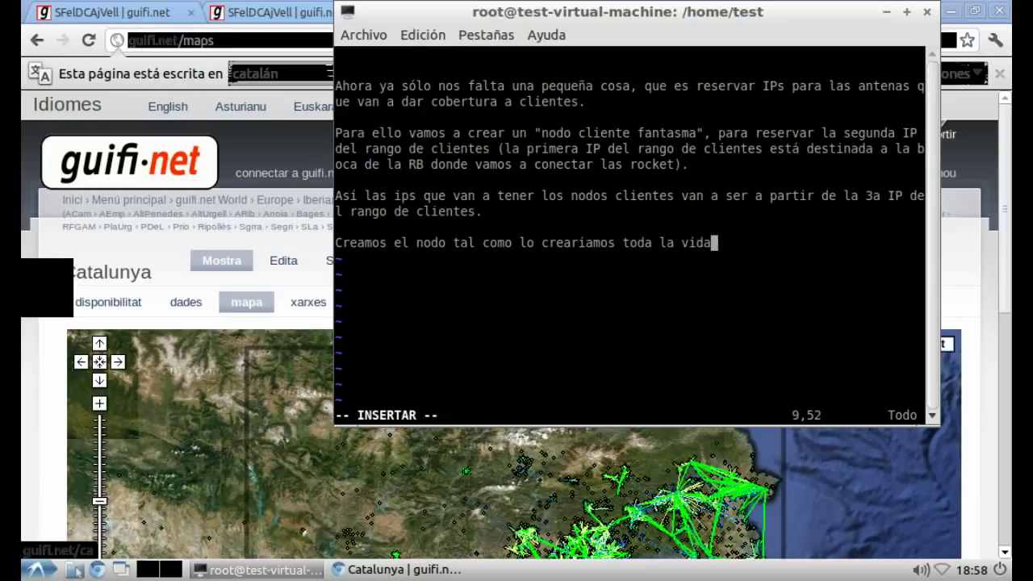
key("alt+Tab")
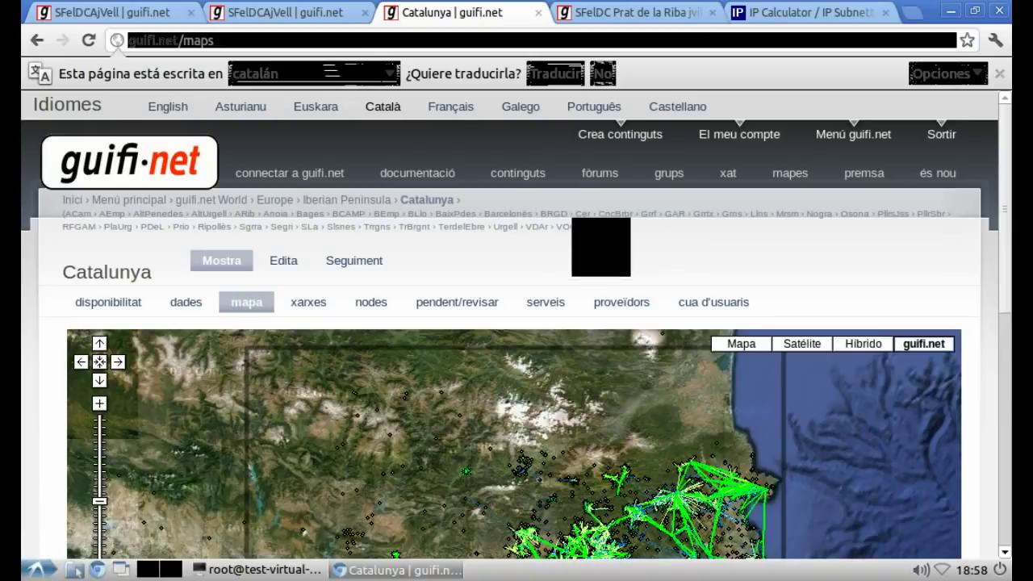
Step: Go from the Vallès Oriental map to the Sant Feliu de Codines map, zooming near SFelDCAjVell
left_click(601, 227)
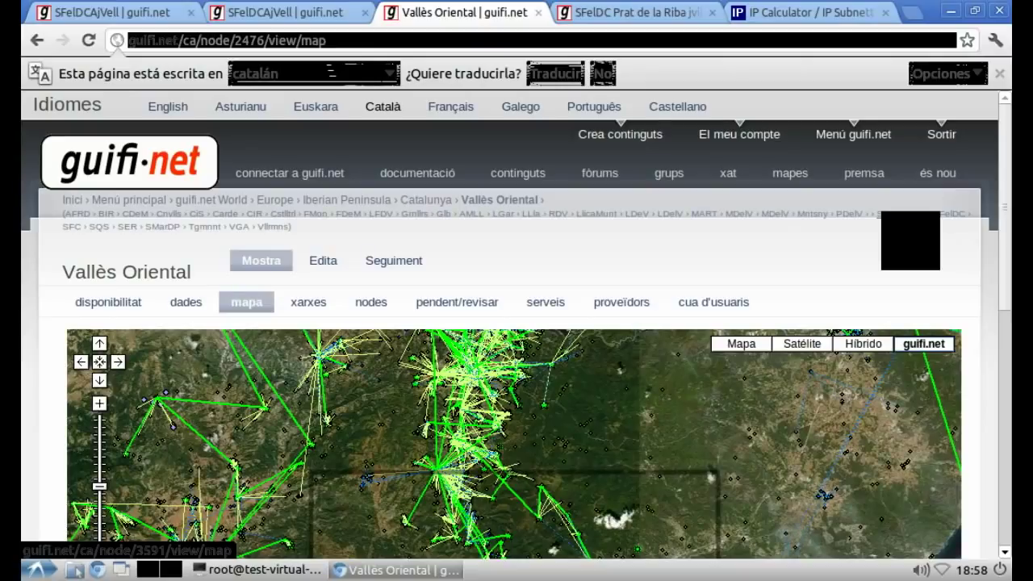
left_click(71, 227)
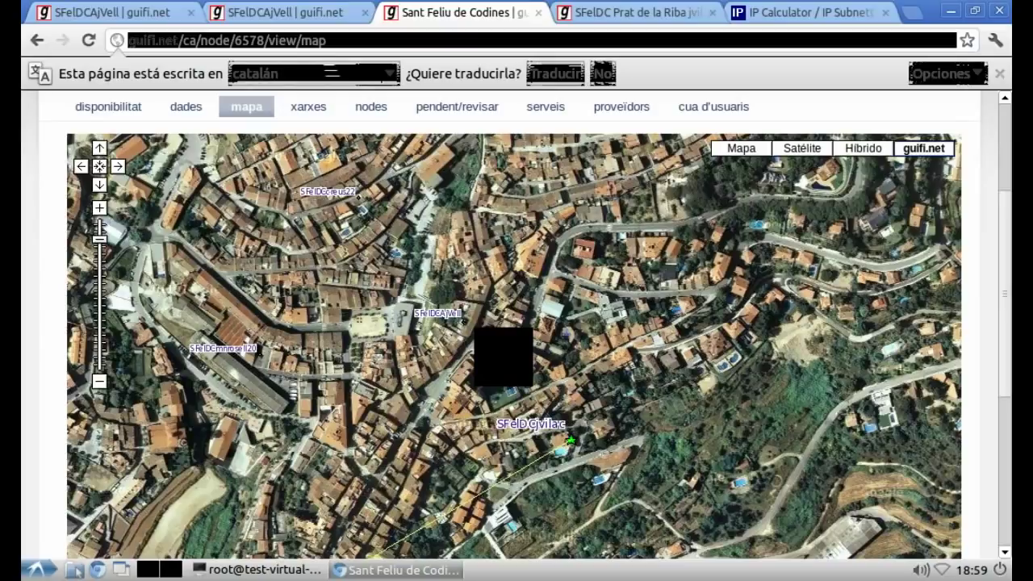
scroll(452, 323, "up", 2)
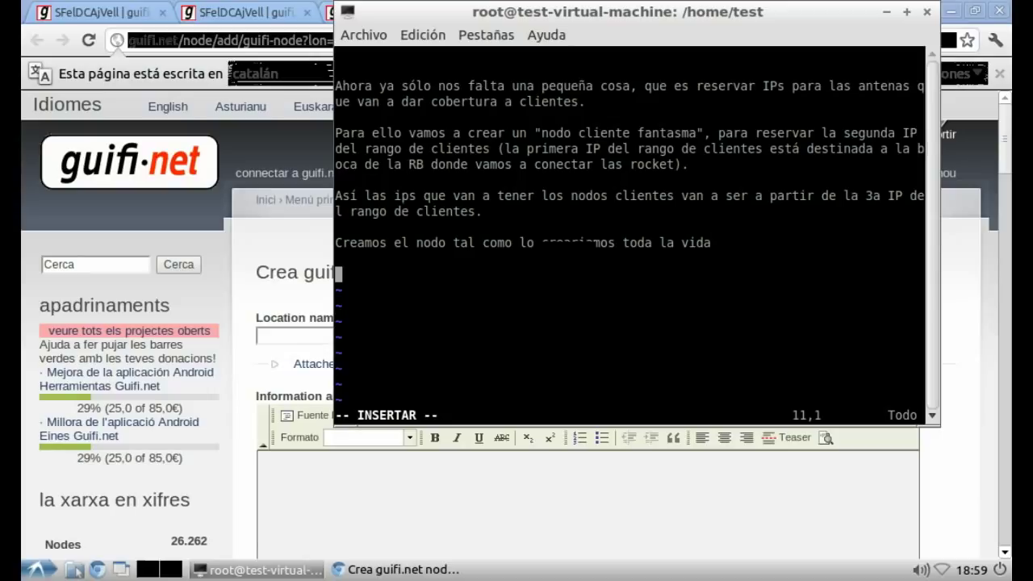
Step: Note that the "fantasma" node goes beside the other supernode, named the same plus "bis"
type("Creamos el nodo \"fa")
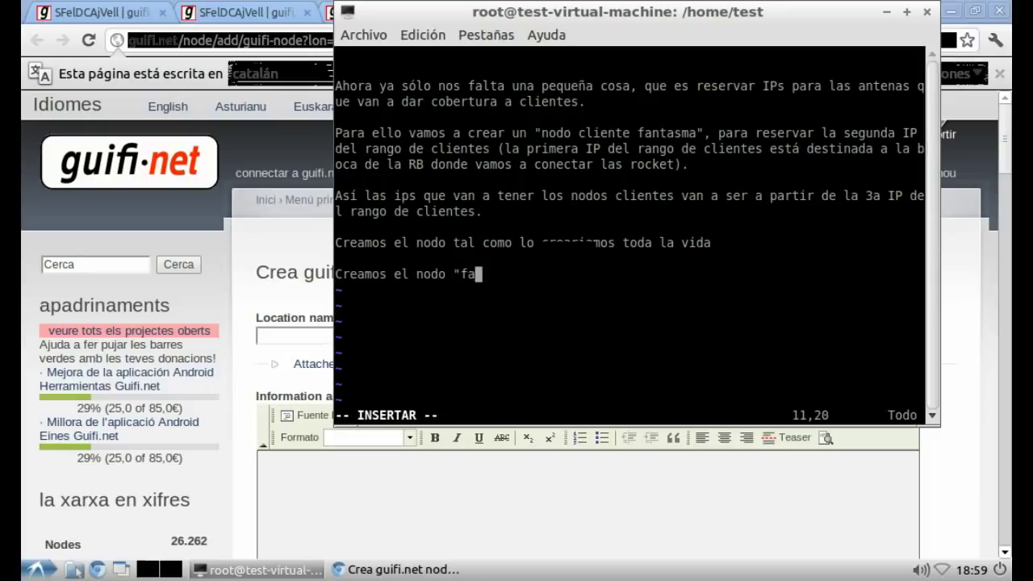
type("ntasma\" y le damlad")
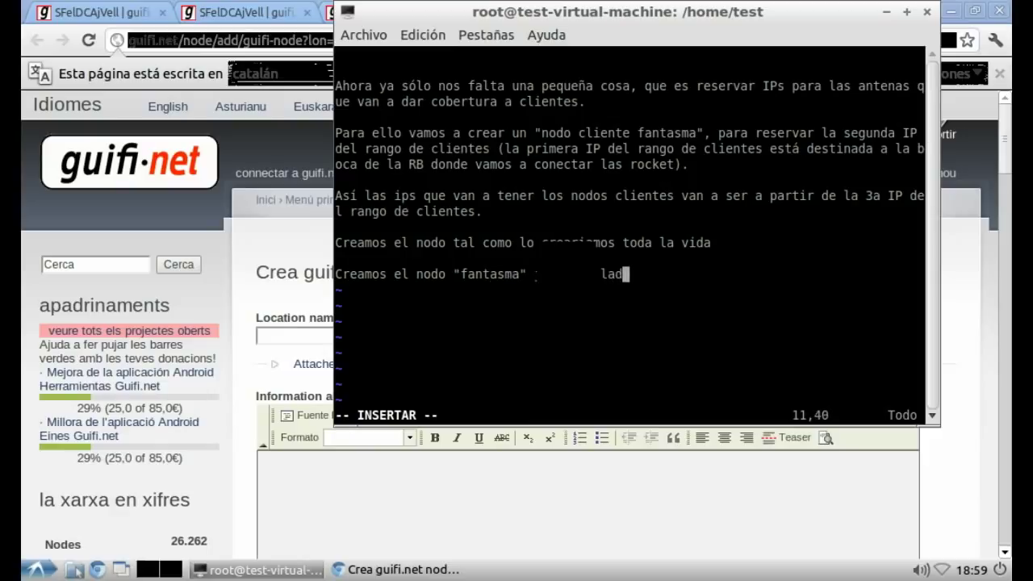
type("o del otro supernodo")
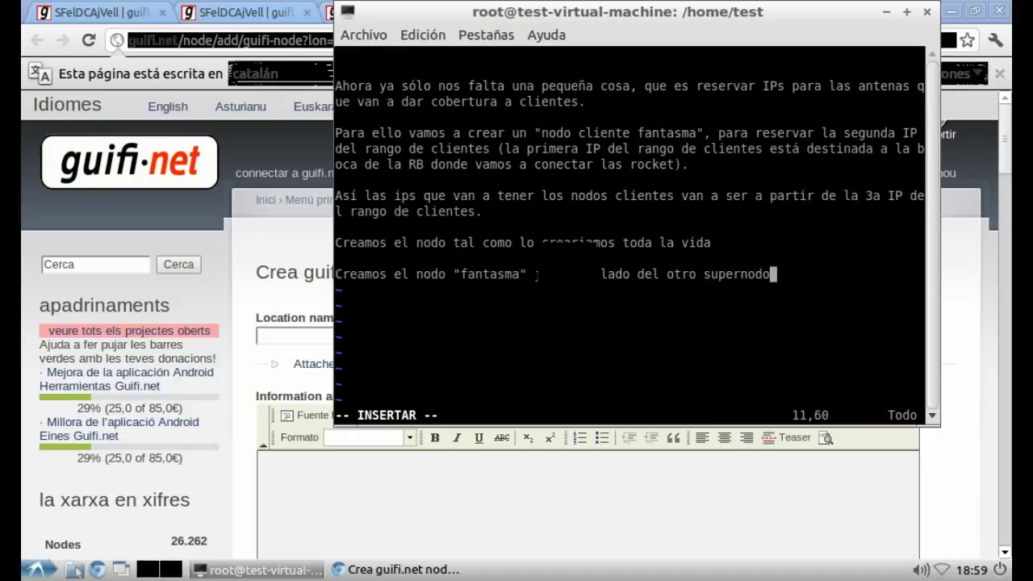
type(" y le ponemos el ")
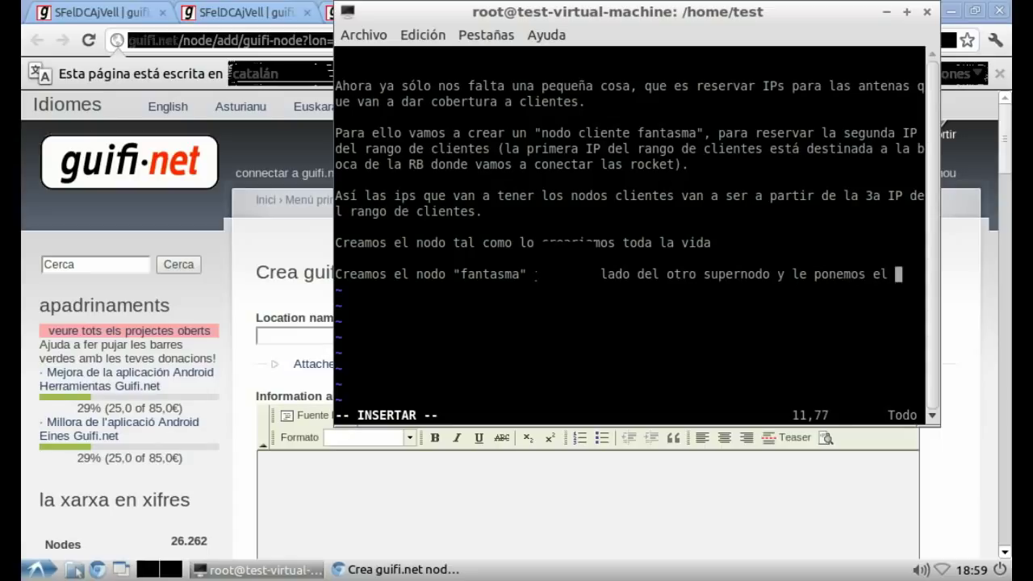
type("mismo nombre del supernodo ")
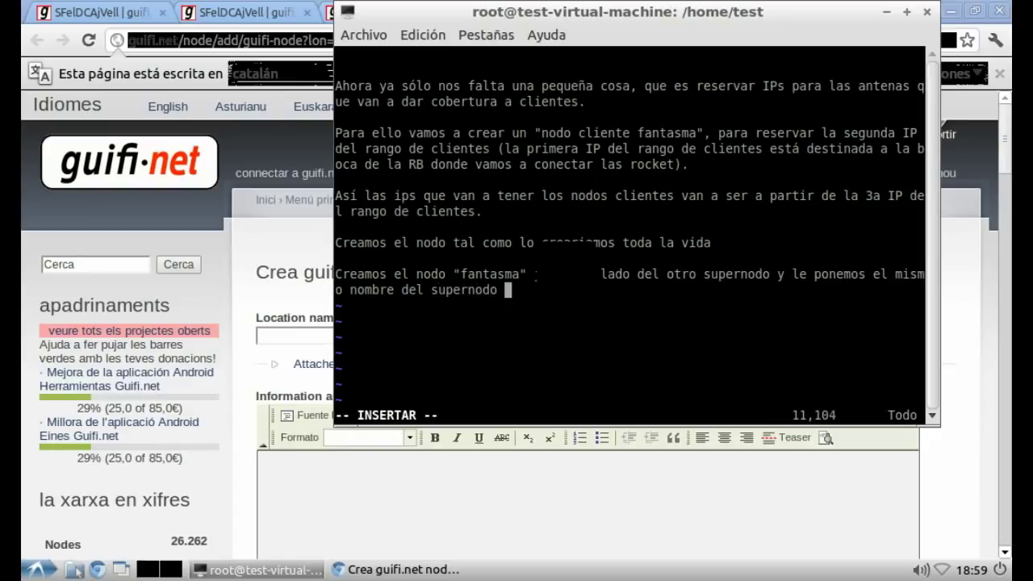
type("que estamos configurando y")
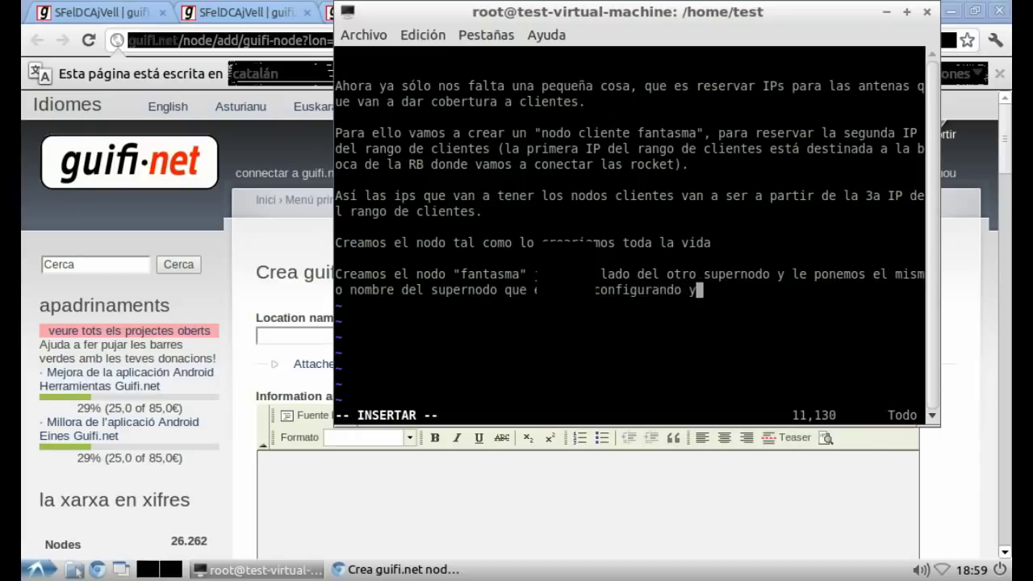
type(" para diferenci")
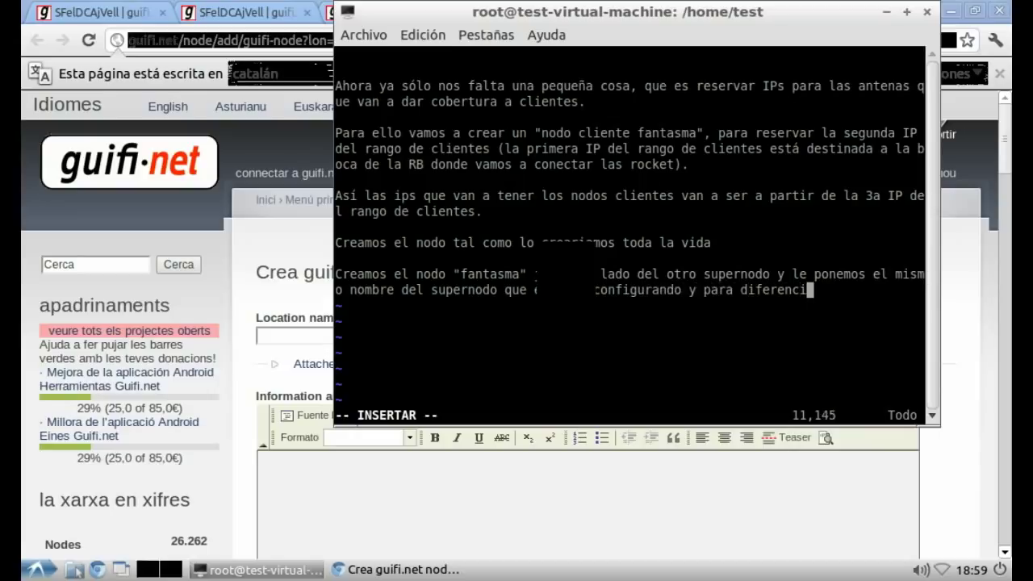
type("arlo le p")
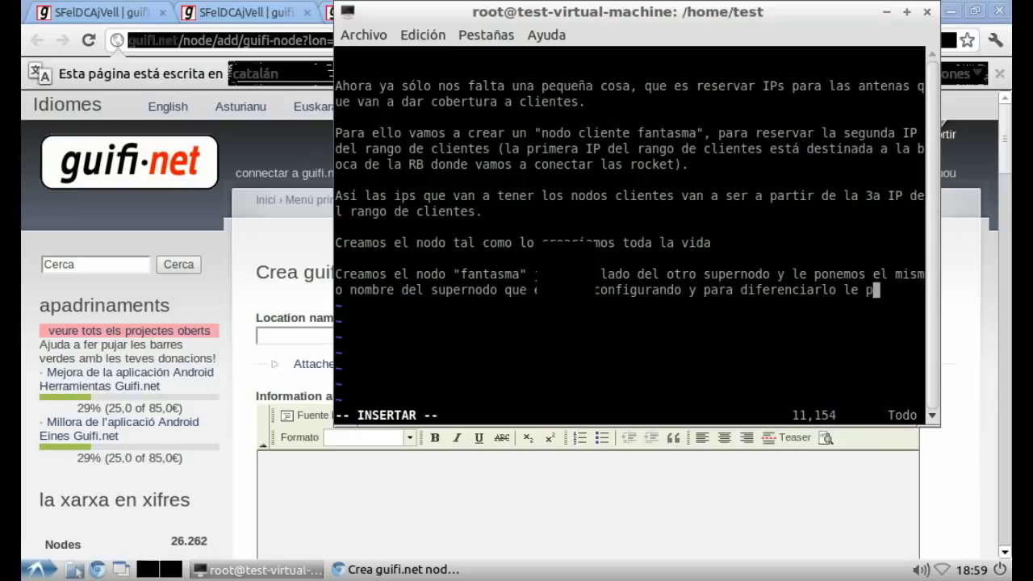
type("onemos un bis detrás")
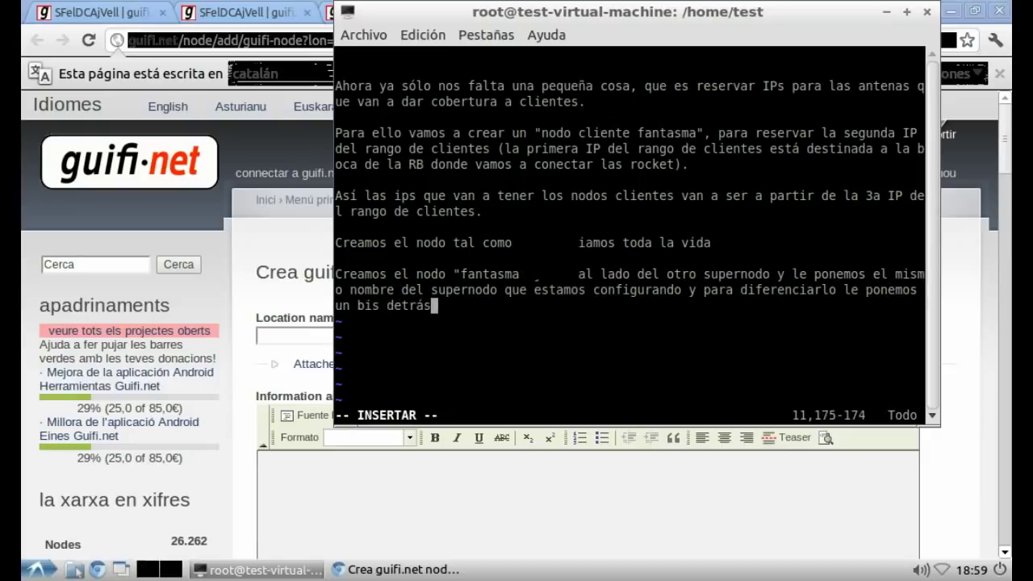
key("alt+Tab")
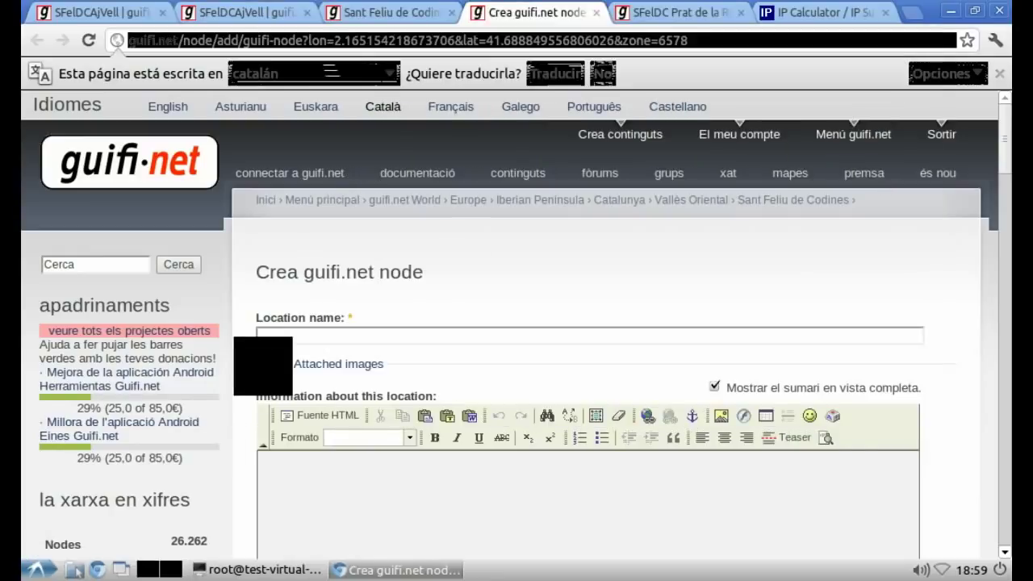
Step: Close the extra tabs and set the new node's location name to "SFelDCAjVell bis"
key("ctrl+2")
scroll(517, 307, "up", 5)
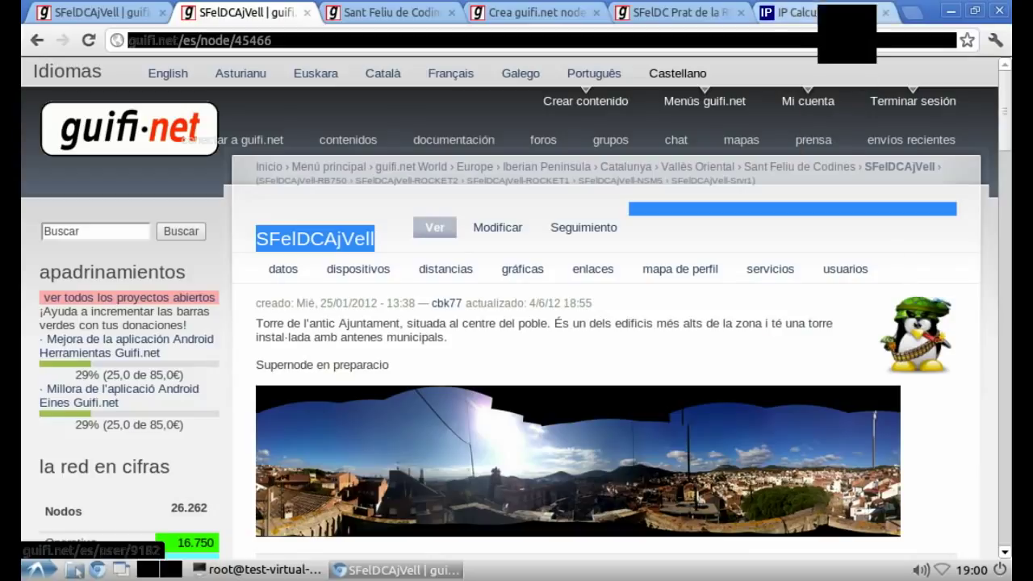
left_click(886, 12)
left_click(741, 12)
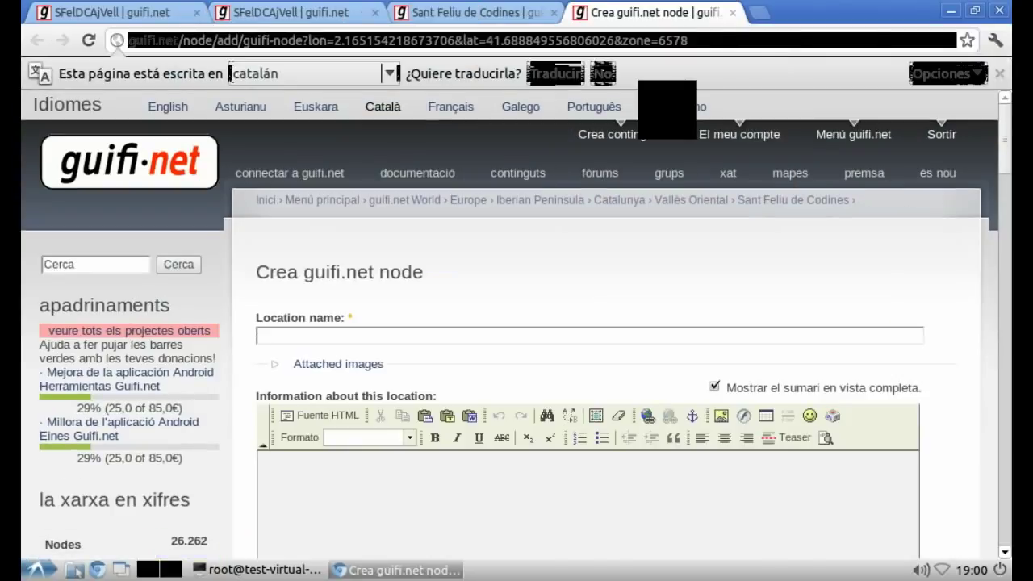
right_click(379, 337)
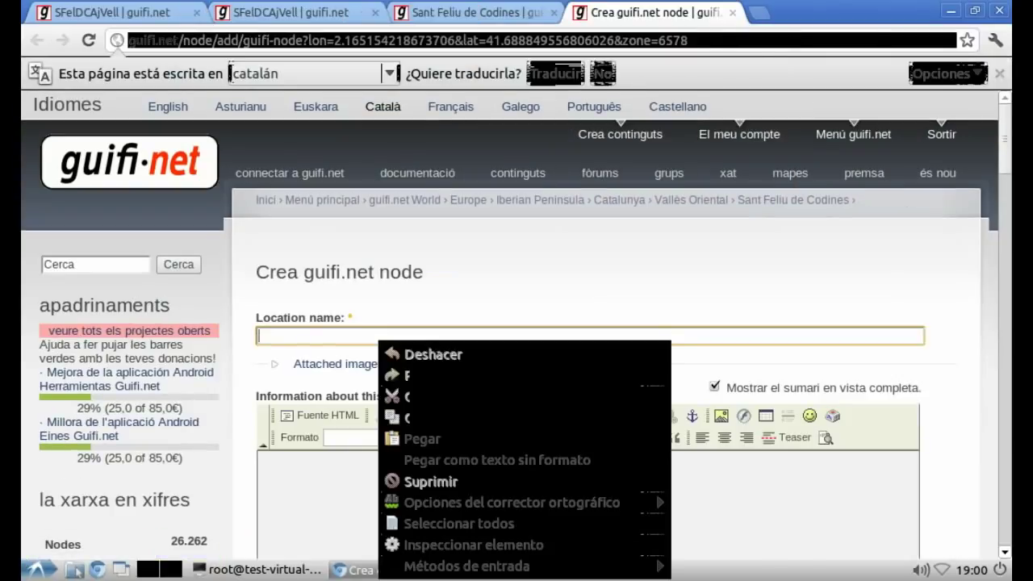
left_click(422, 438)
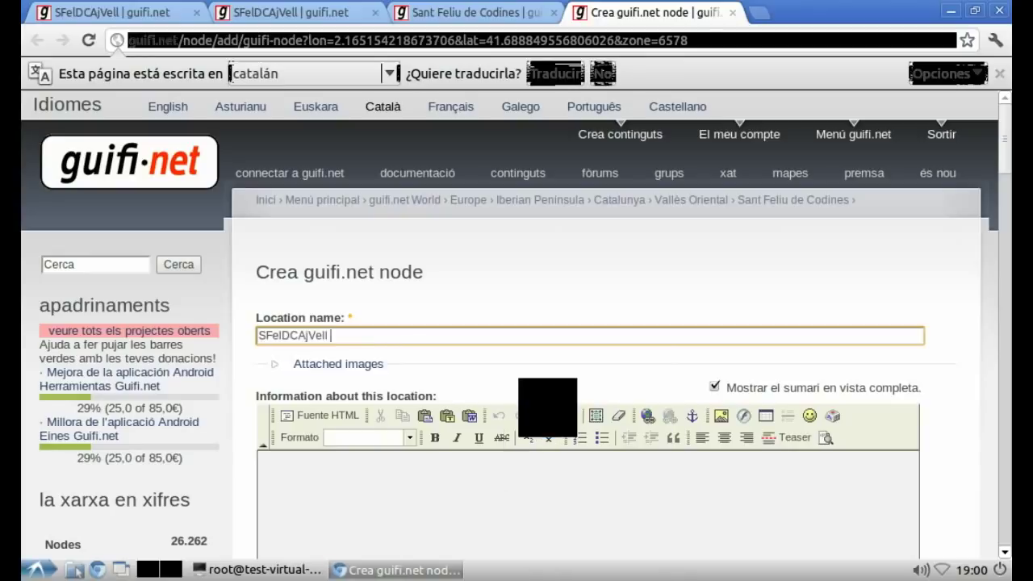
type("bis")
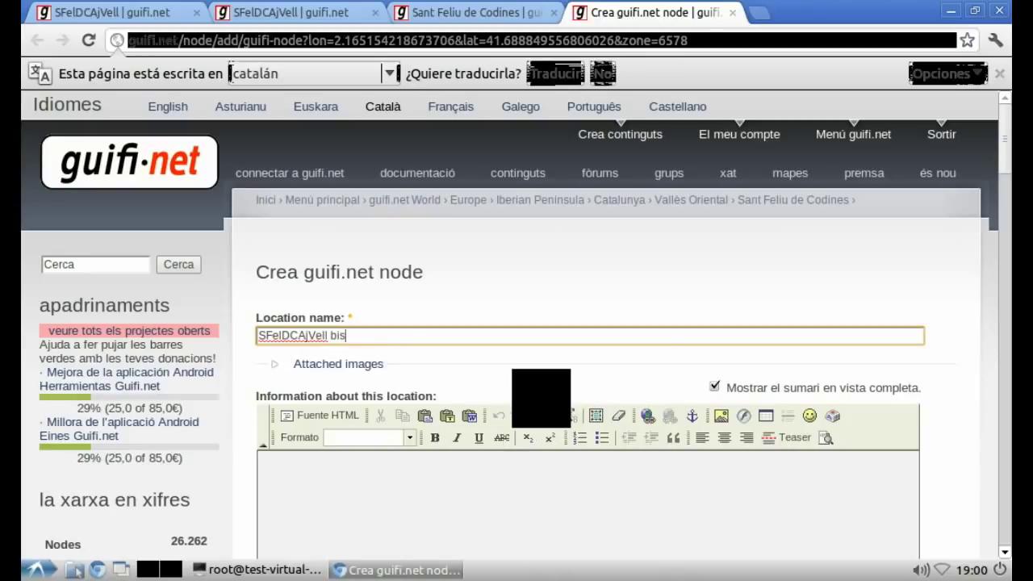
Step: Enter the short name SFelDCAjVellbis
scroll(261, 429, "down", 5)
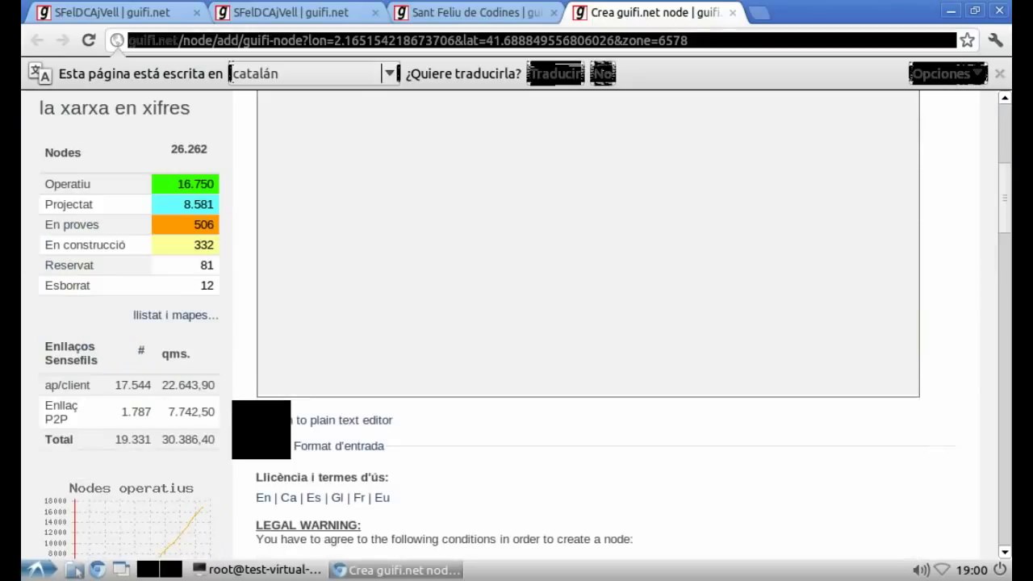
scroll(272, 441, "down", 9)
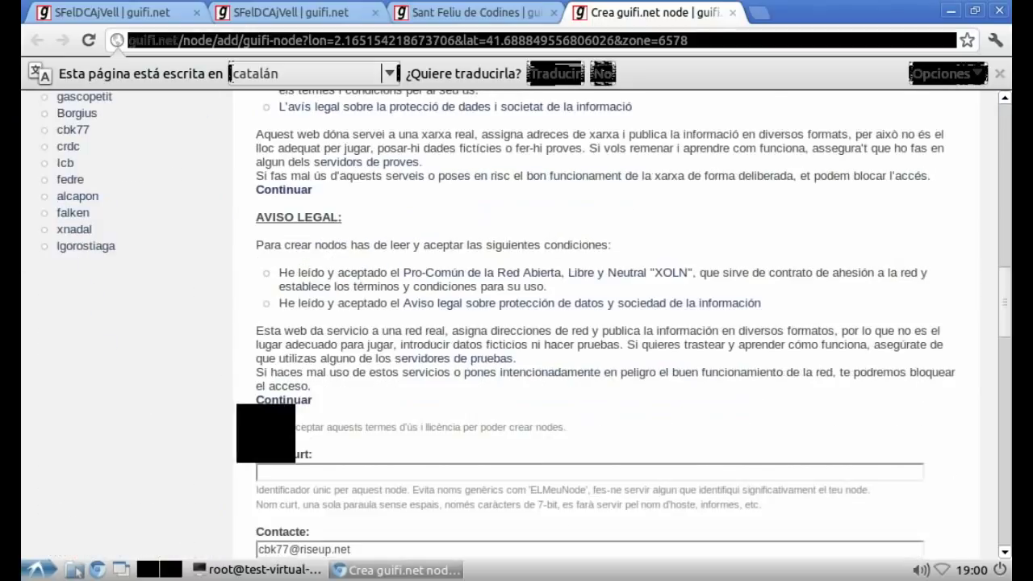
scroll(597, 323, "down", 1)
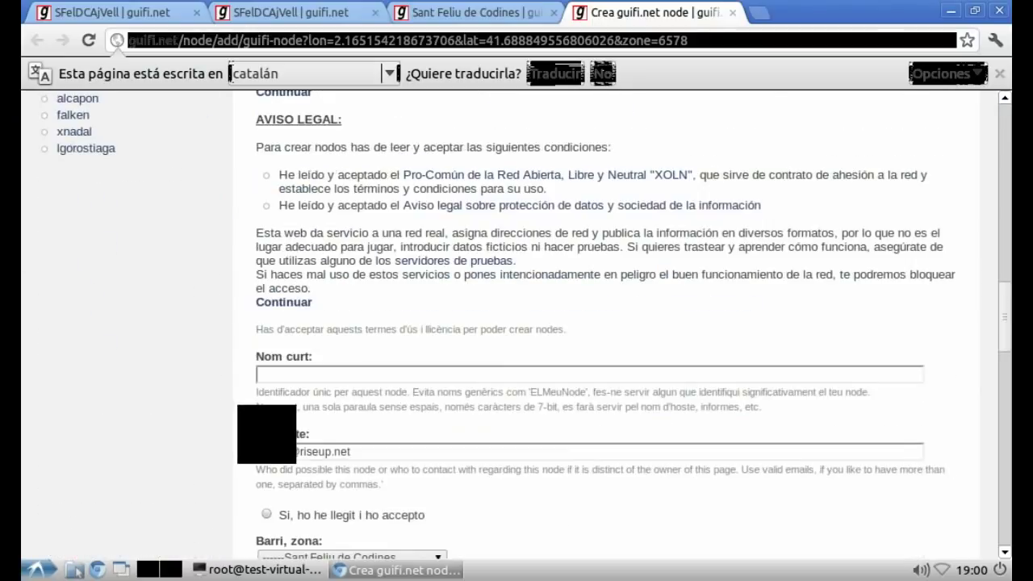
left_click(274, 374)
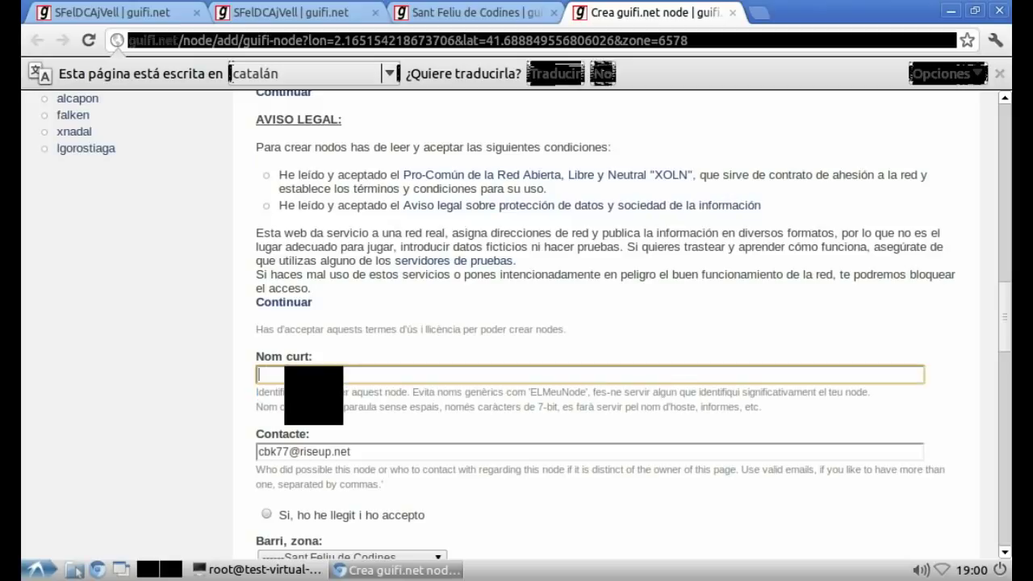
type("SFelDCAjVellbis")
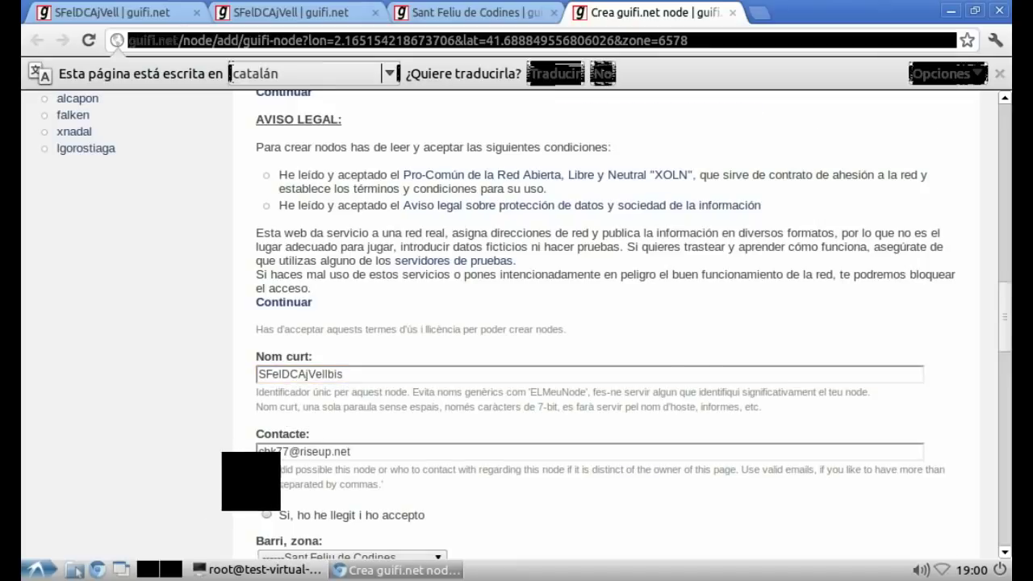
Step: Set the antenna height to 15 and save the node
scroll(593, 323, "down", 3)
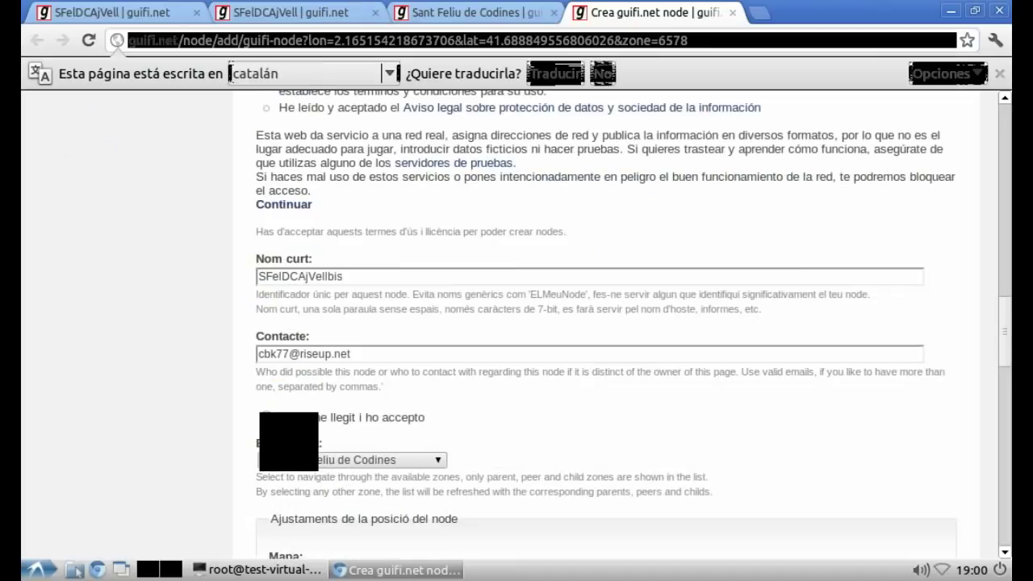
scroll(248, 440, "down", 10)
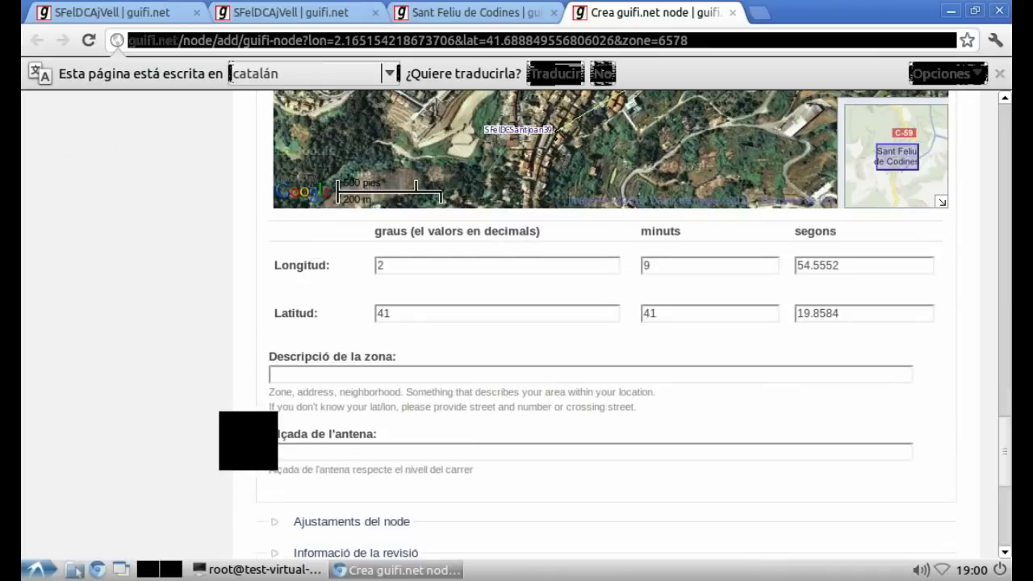
left_click(272, 452)
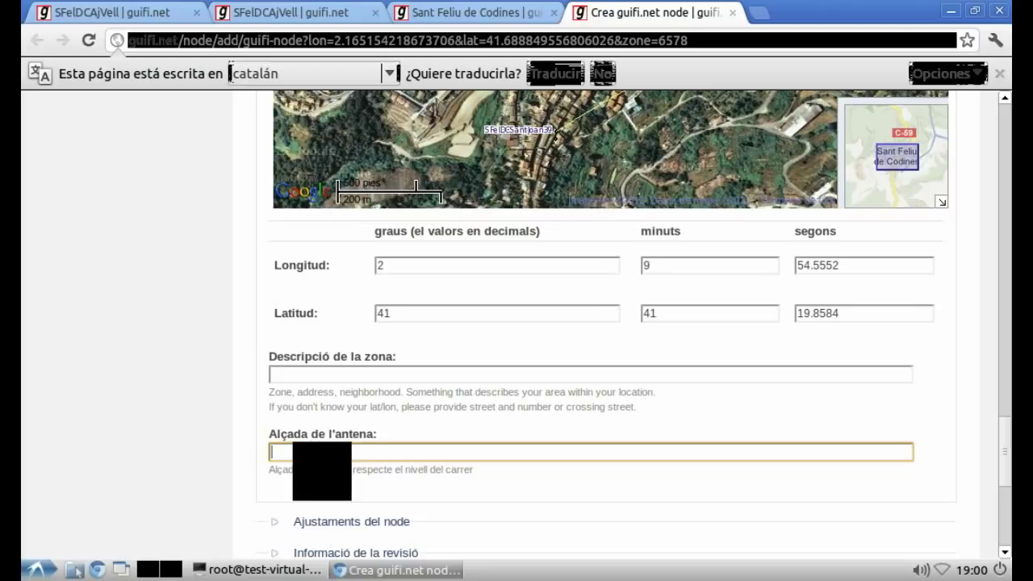
type("1")
type("5")
scroll(613, 323, "down", 5)
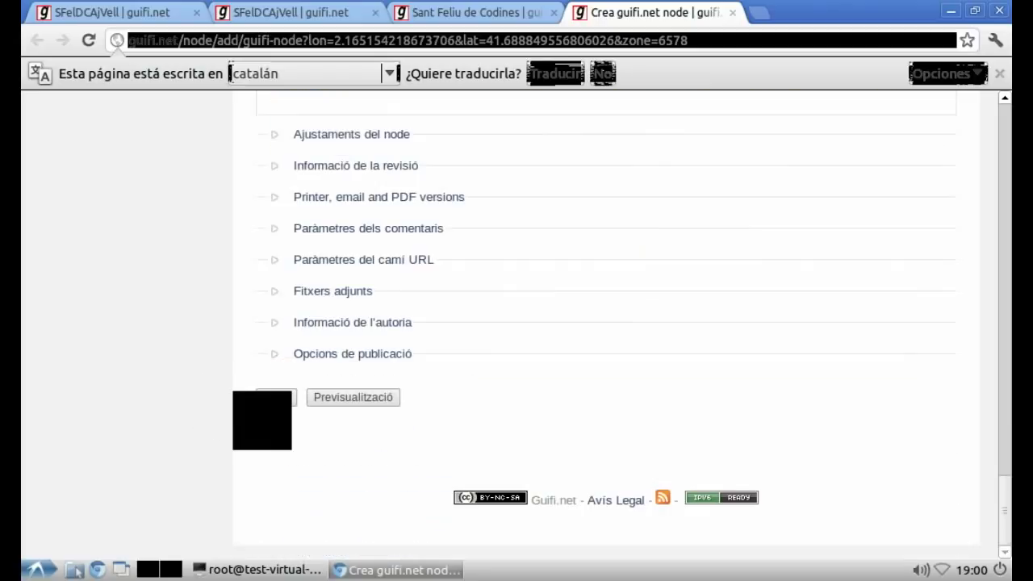
left_click(276, 397)
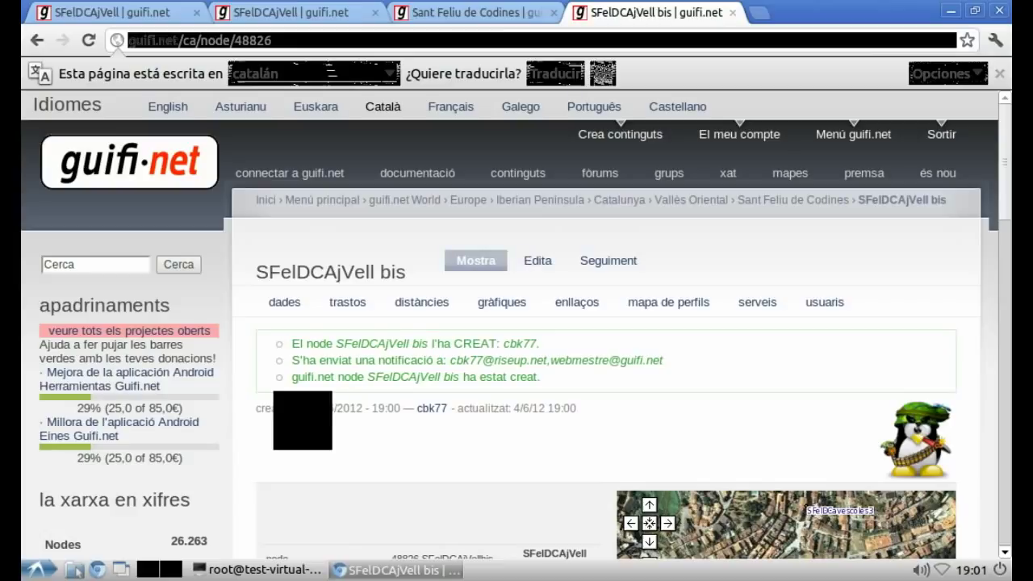
Step: Review the new SFelDCAjVell bis node page and reload it in Spanish (language code 'es')
scroll(517, 323, "down", 5)
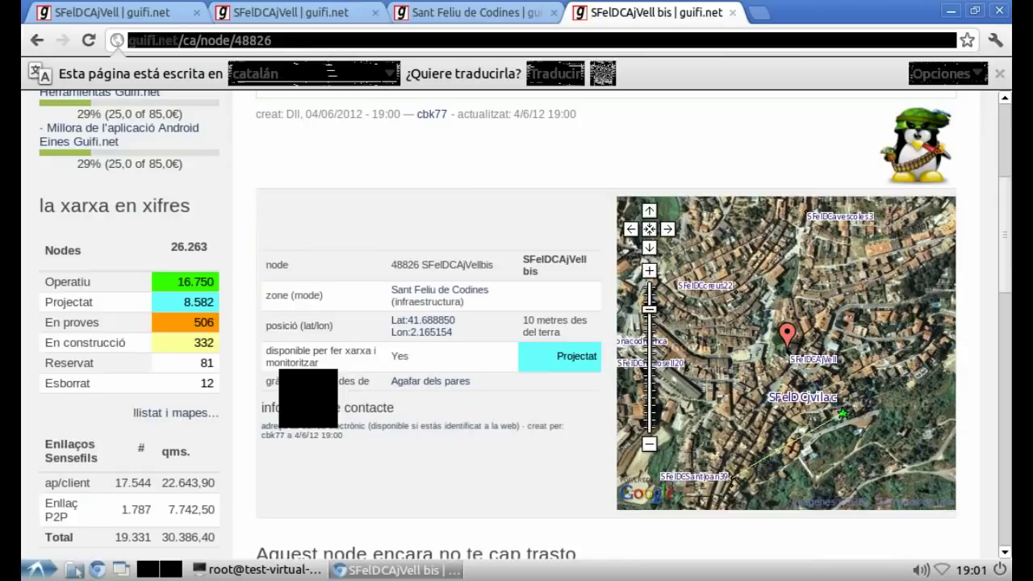
scroll(517, 323, "down", 3)
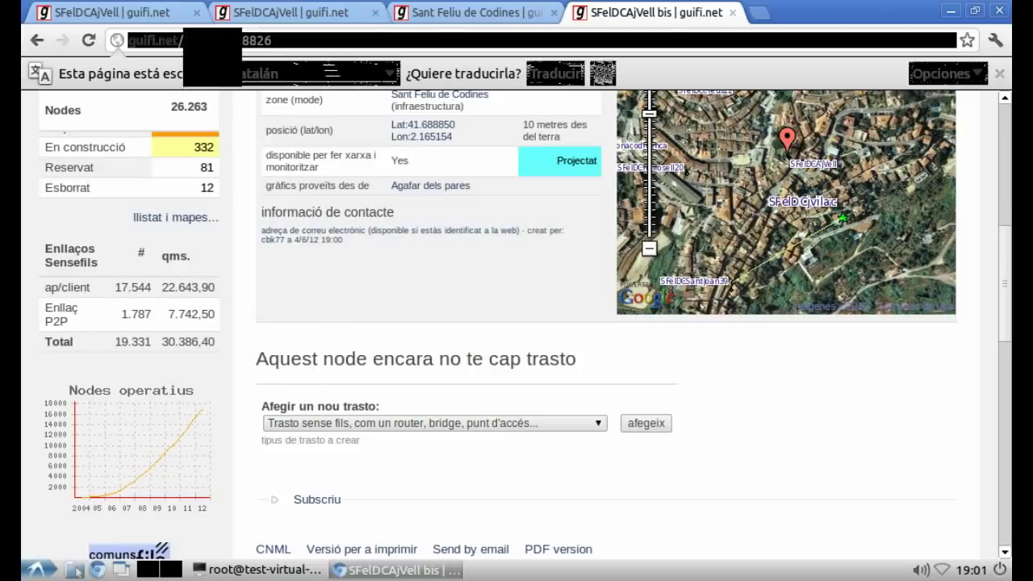
key("BackSpace")
key("BackSpace")
type("es")
key("Return")
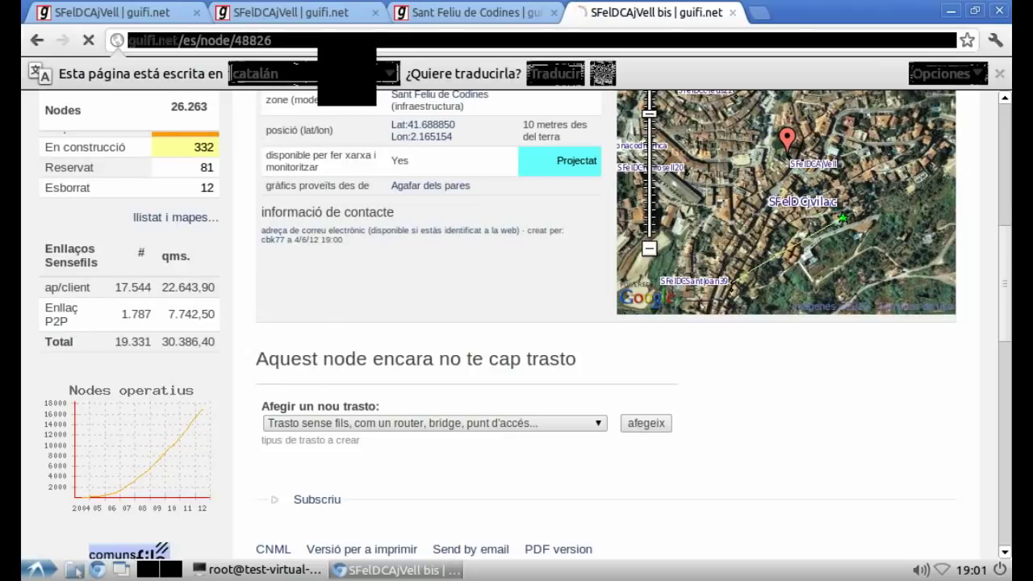
Step: Clear the vim notes and write that the device is created and linked to the supernode
key("alt+Tab")
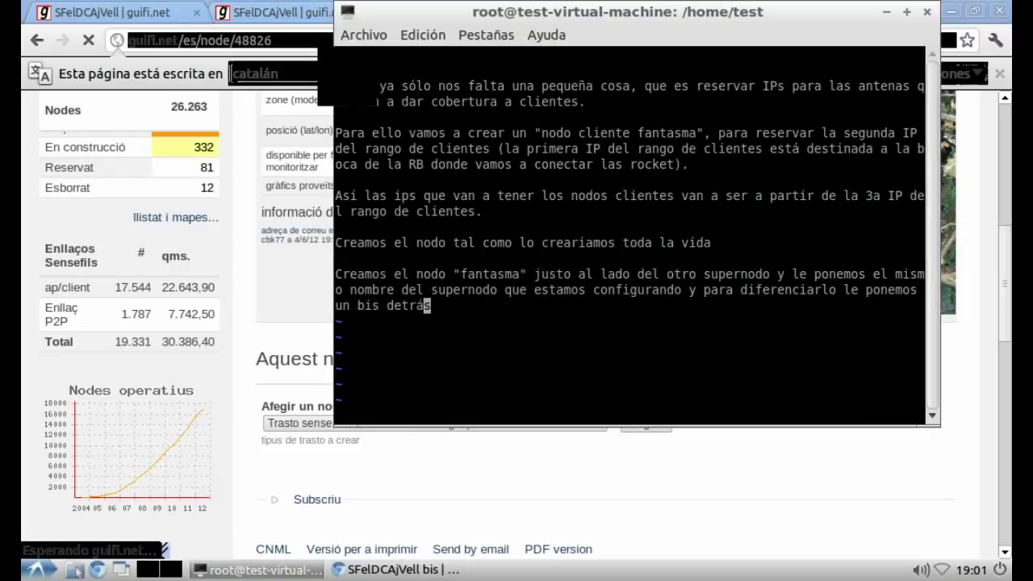
key("Up")
key("Up")
key("Up")
key("Up")
key("Up")
key("Up")
key("Up")
key("Up")
key("Up")
key("g")
key("g")
key("d")
key("G")
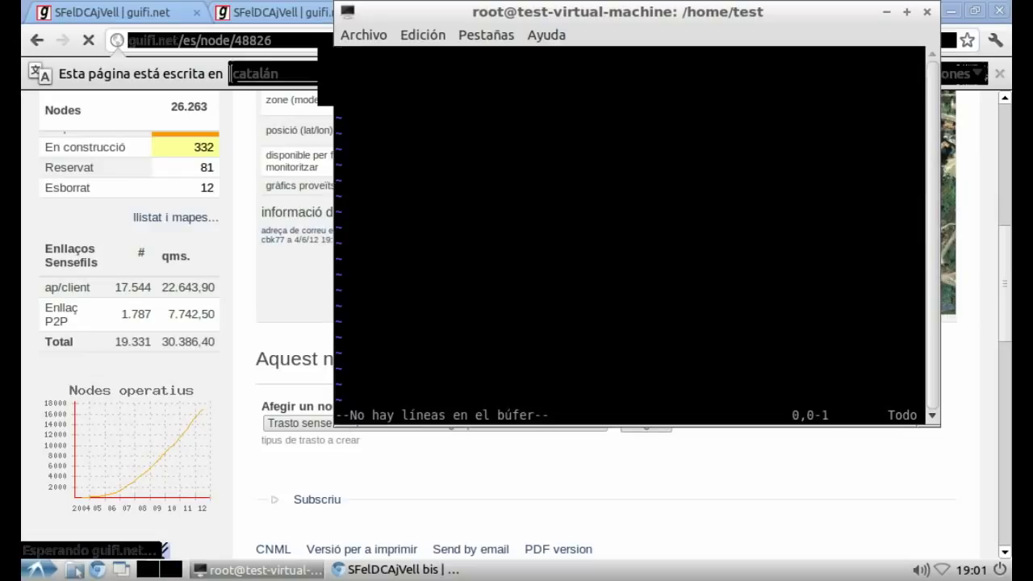
key("i")
key("Return")
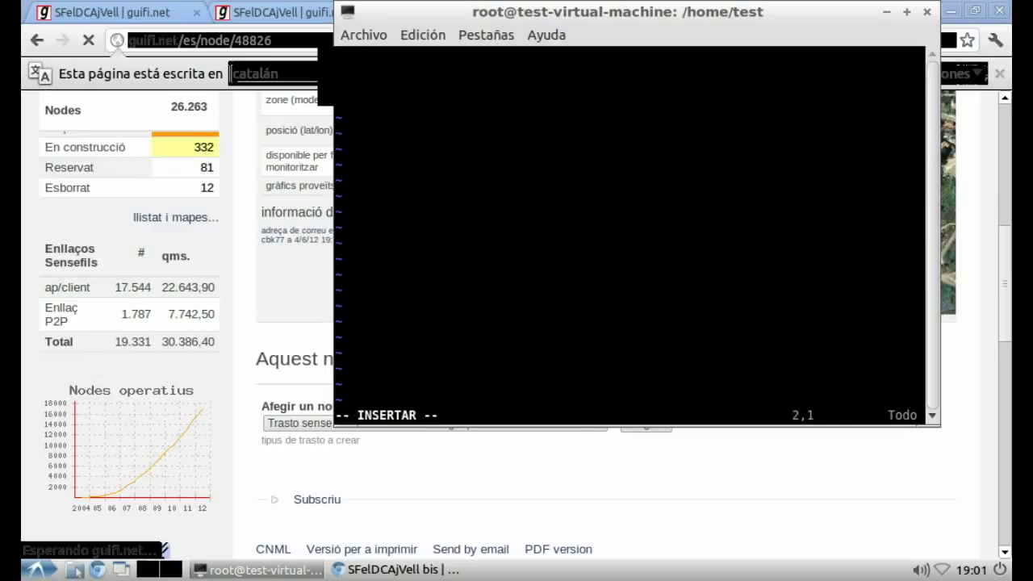
type("<html>")
type("s ")
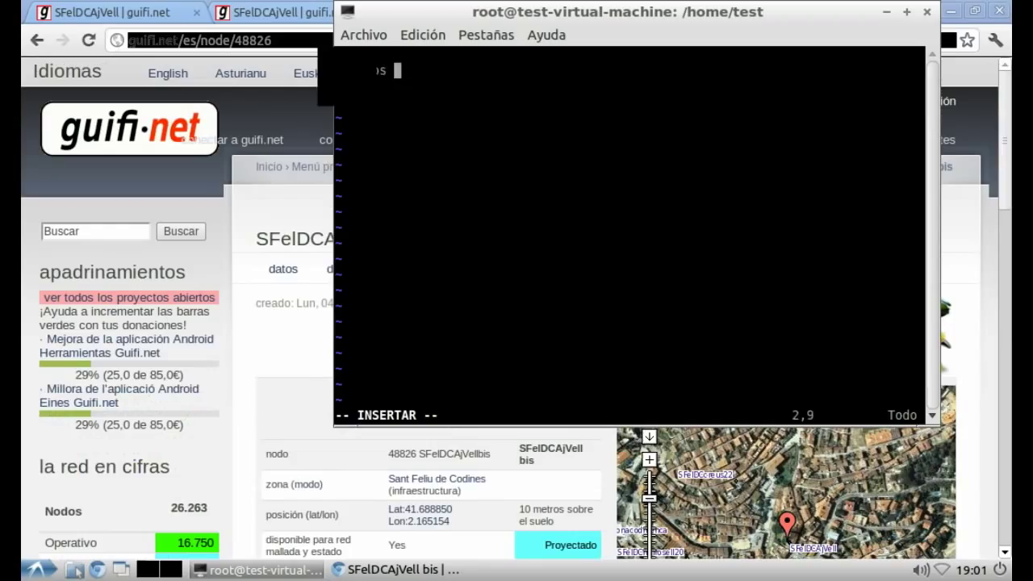
type("el dispositivo y ")
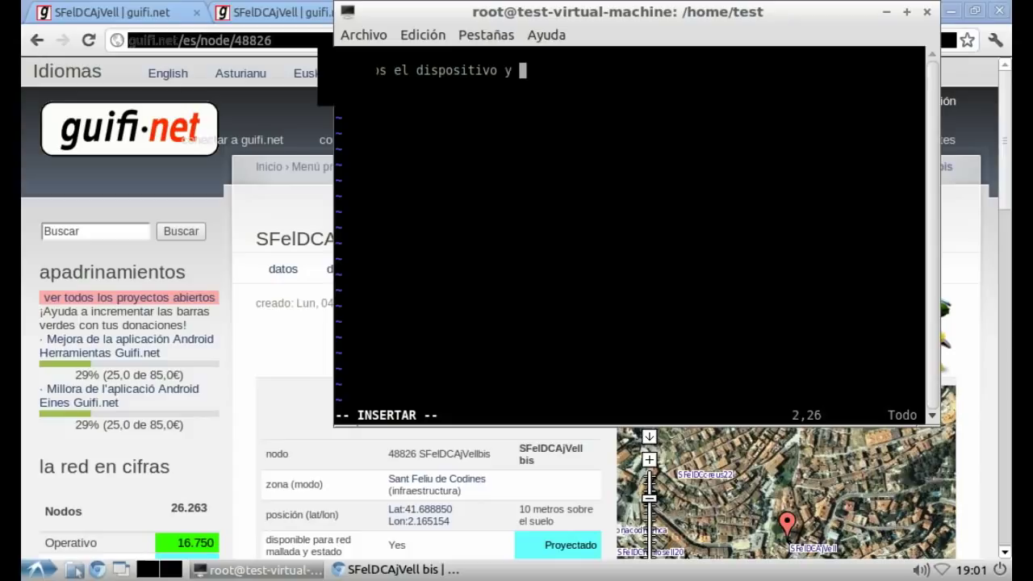
type("lo enlazam")
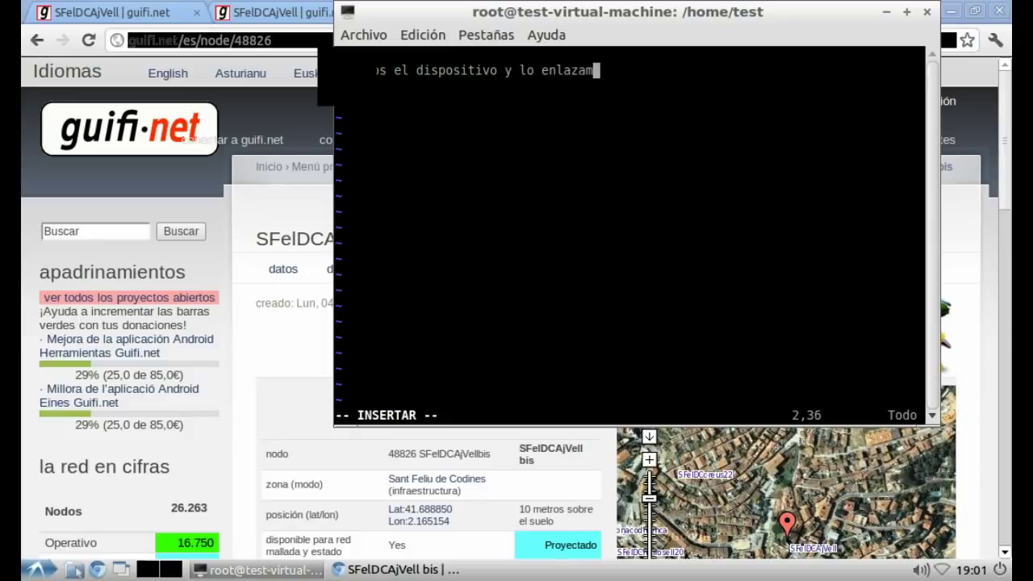
type("os con el supernodo.")
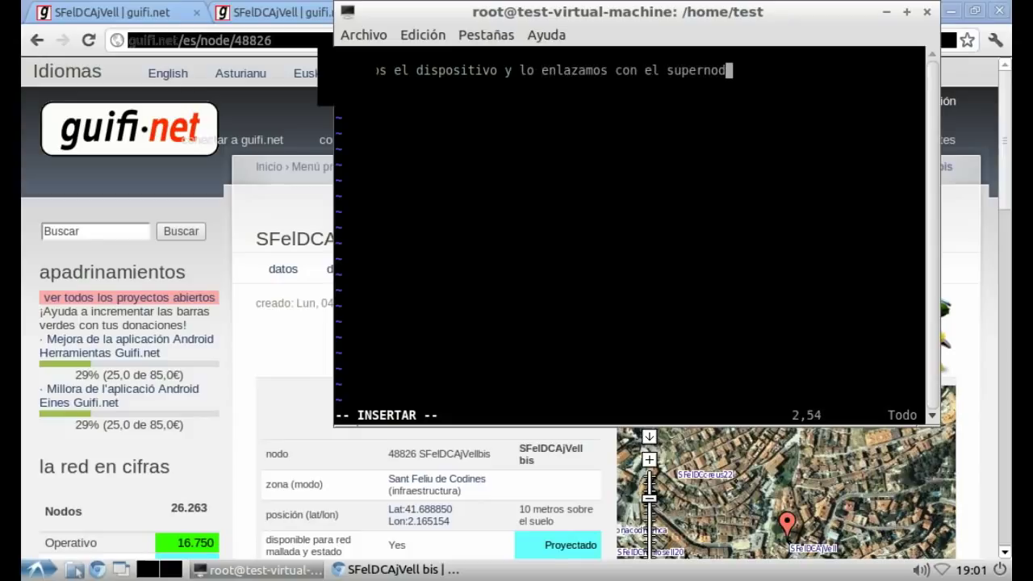
Step: Add that the step repeats twice for two client antennas, radios and devices set to "reservado"
key("Return")
key("Return")
type("Paso 2mos el pa")
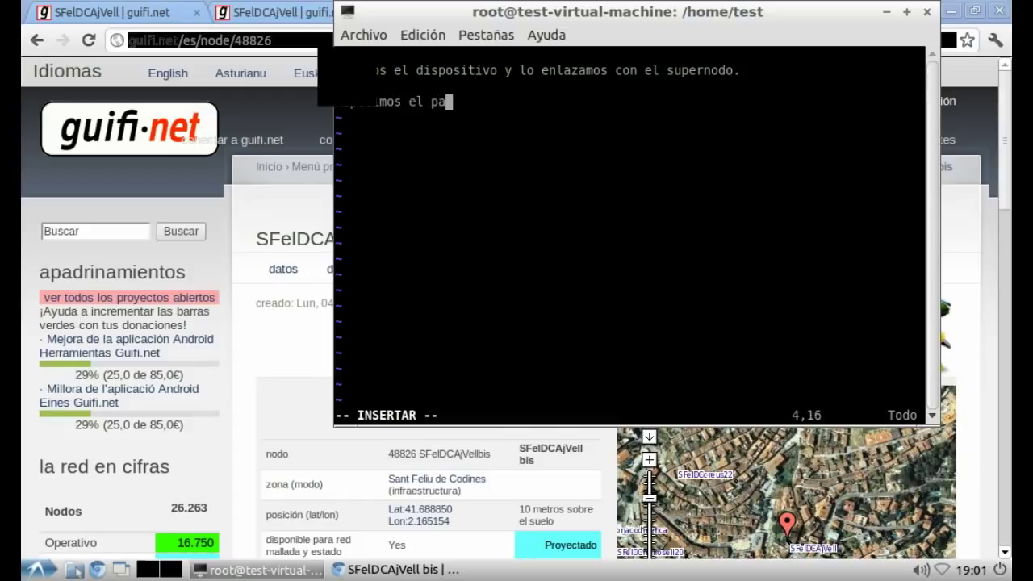
type("so 2 vec")
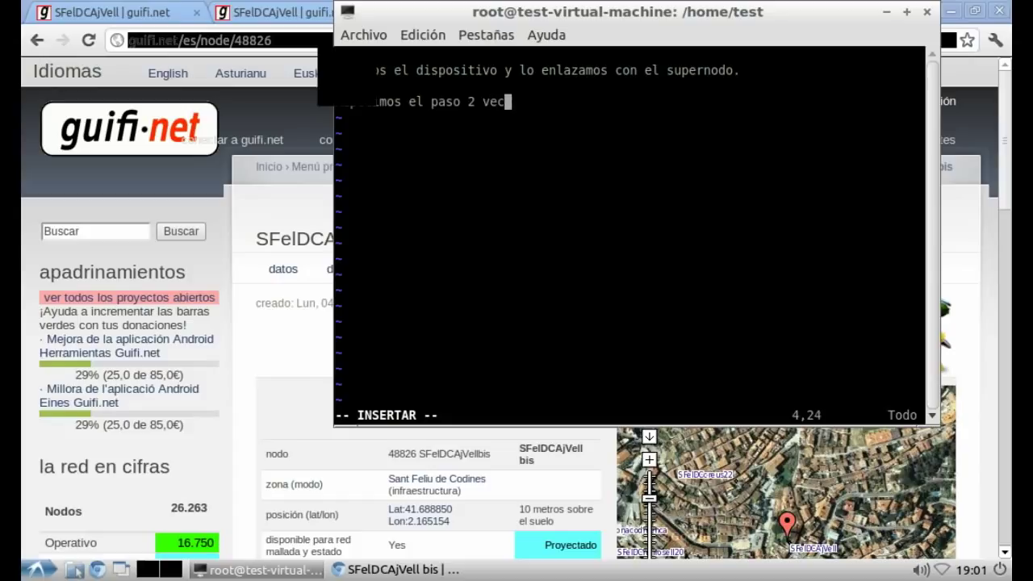
type("es en este ca")
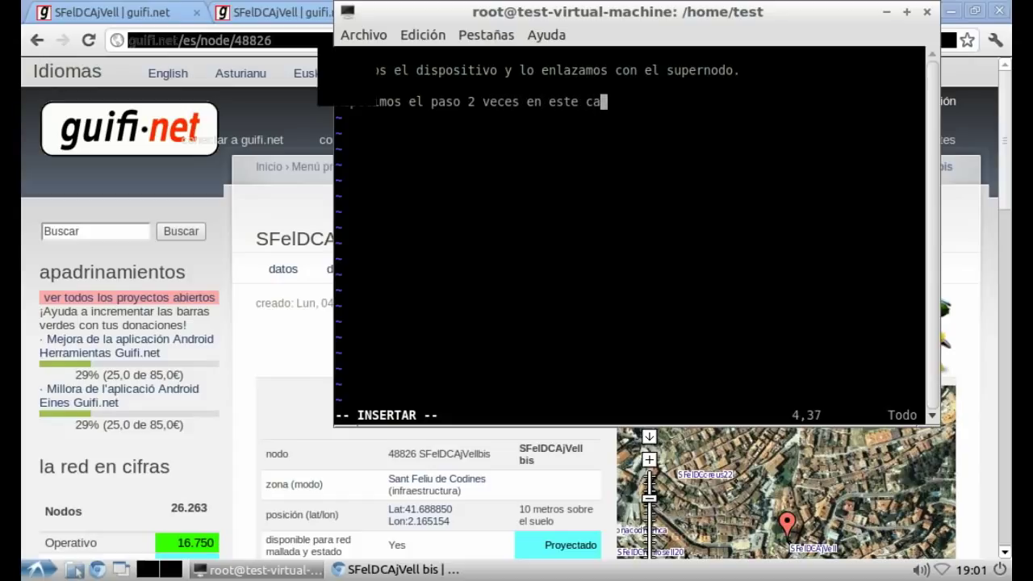
type("so porque tenemos 2")
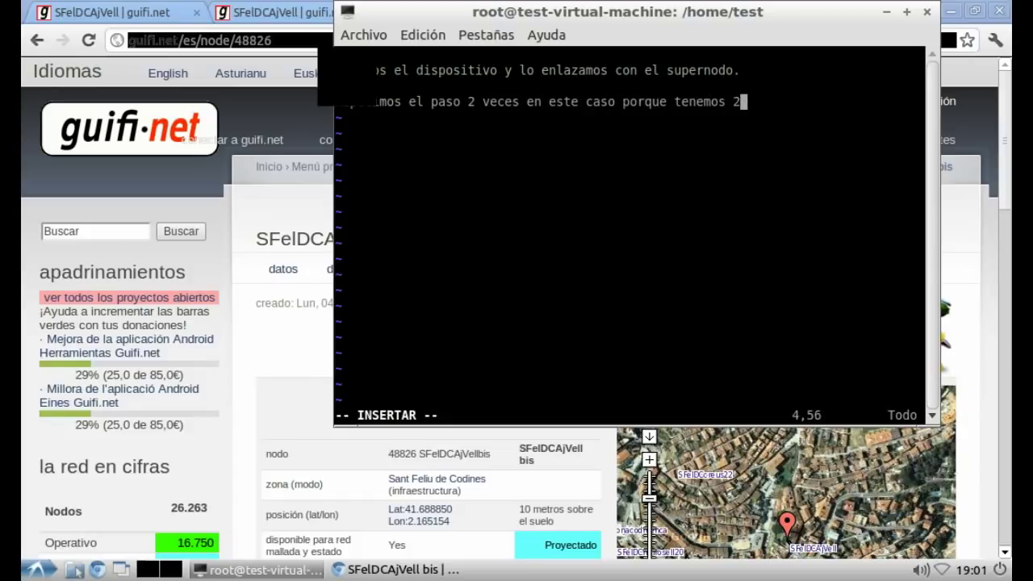
type(" antenas q")
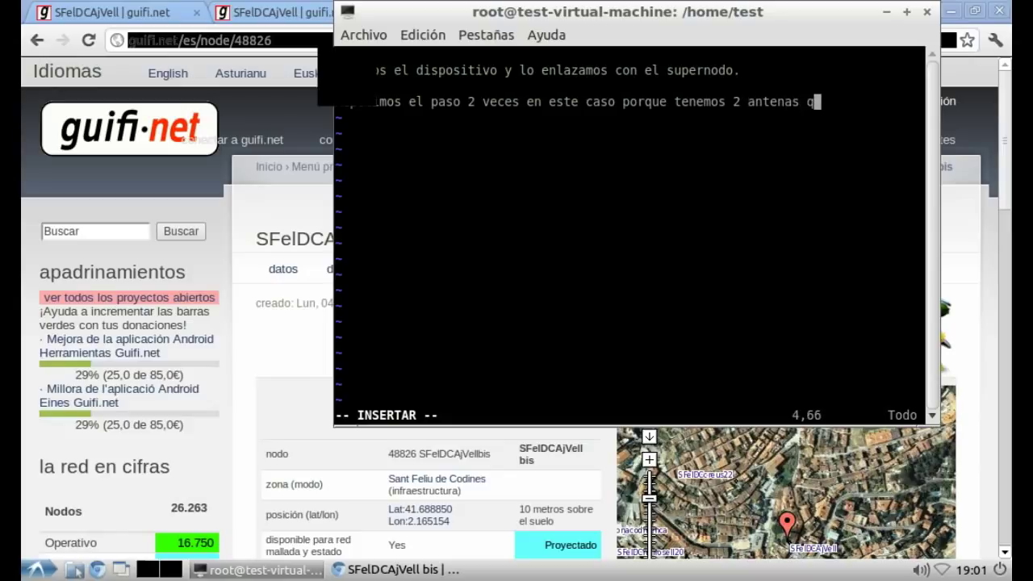
type("ue daran cob")
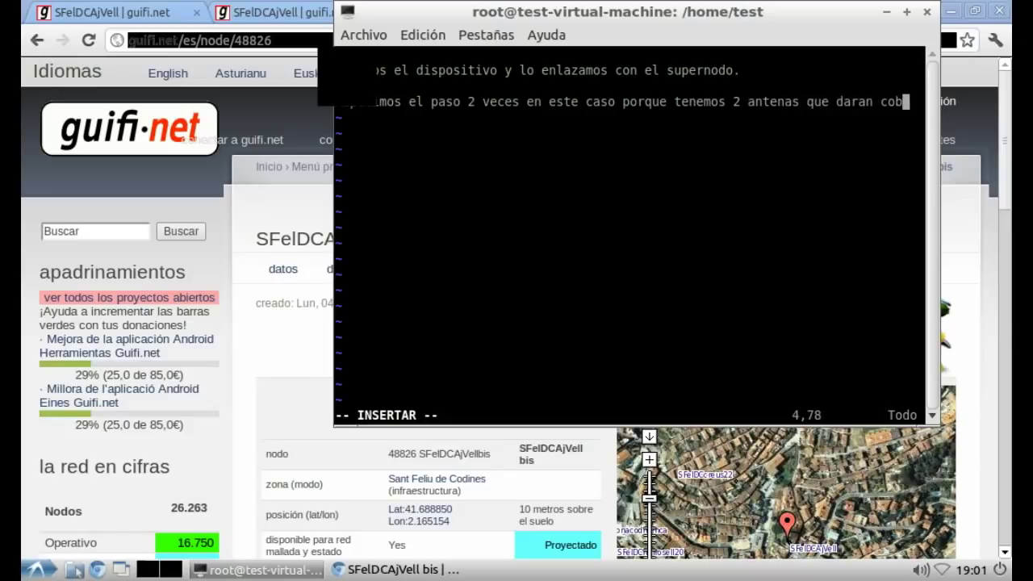
type("ertura a clientes.")
key("Return")
key("Return")
type("Po")
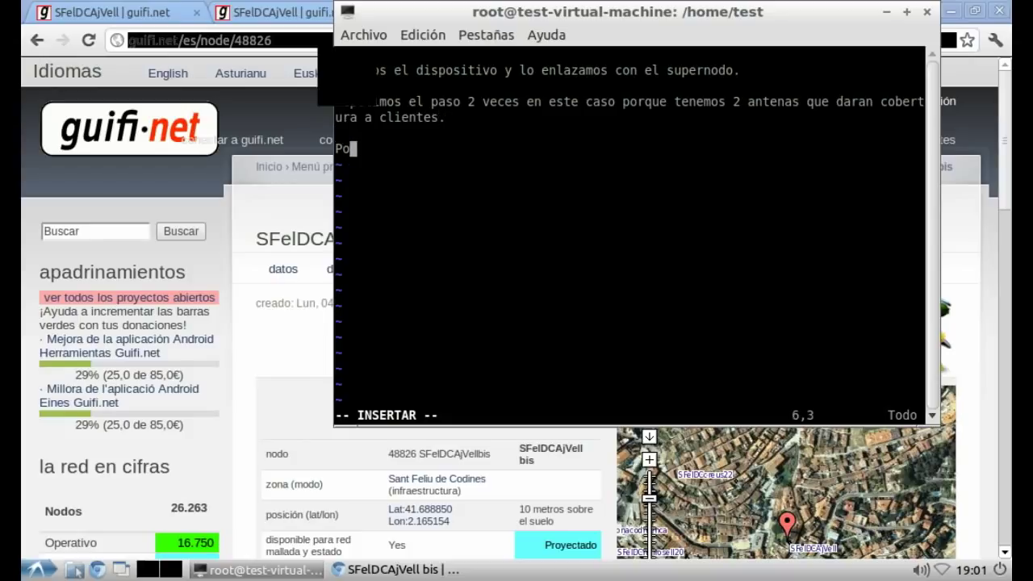
type("nemos el es")
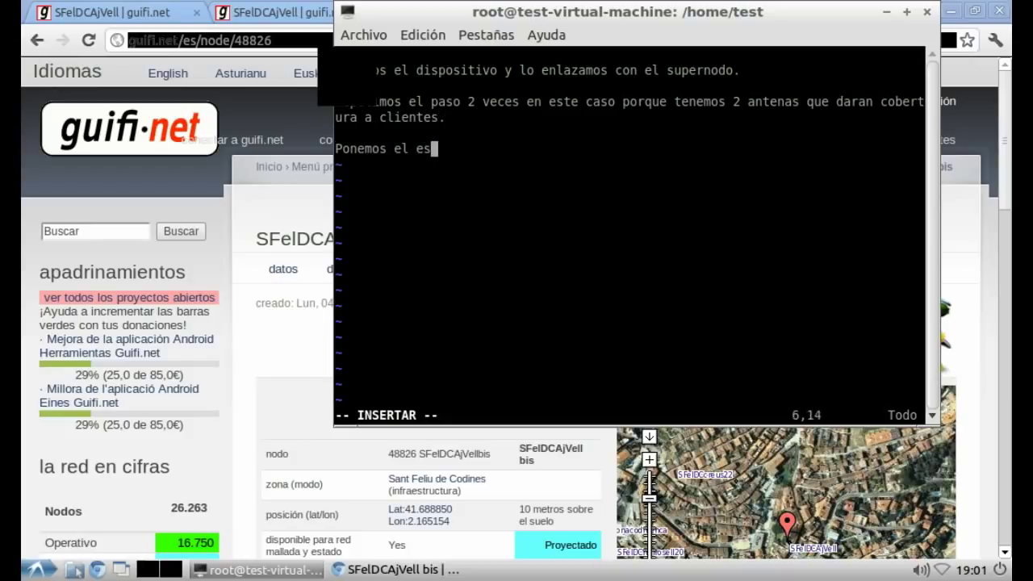
type("tado tanto de l")
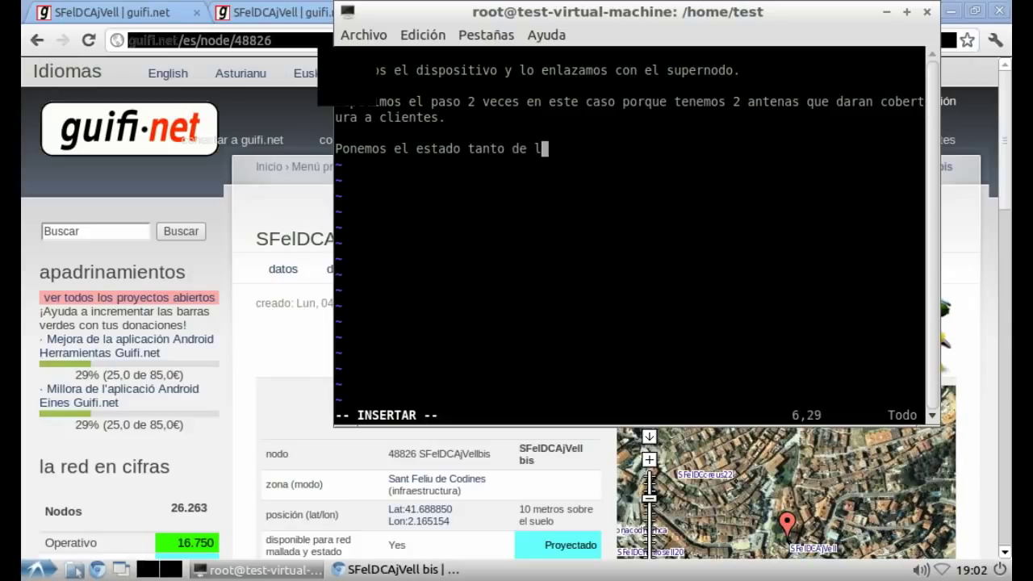
type("as radios c")
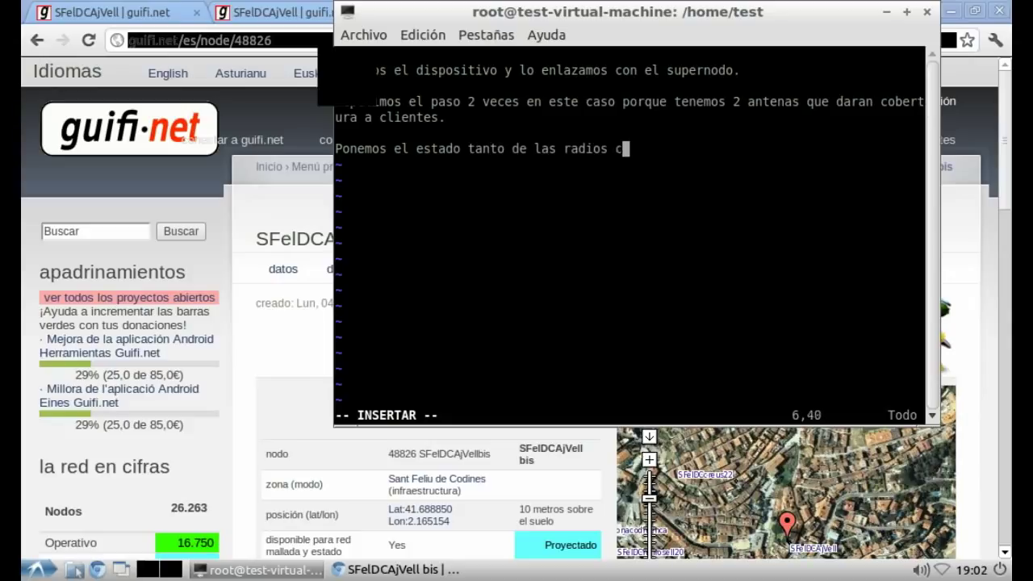
type("omo de los disp")
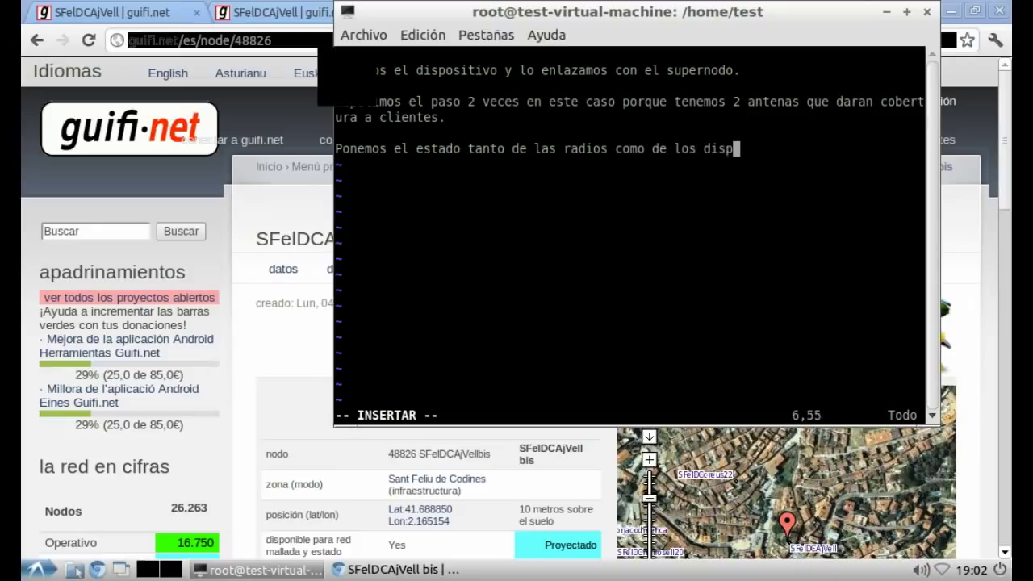
type("ositivos en")
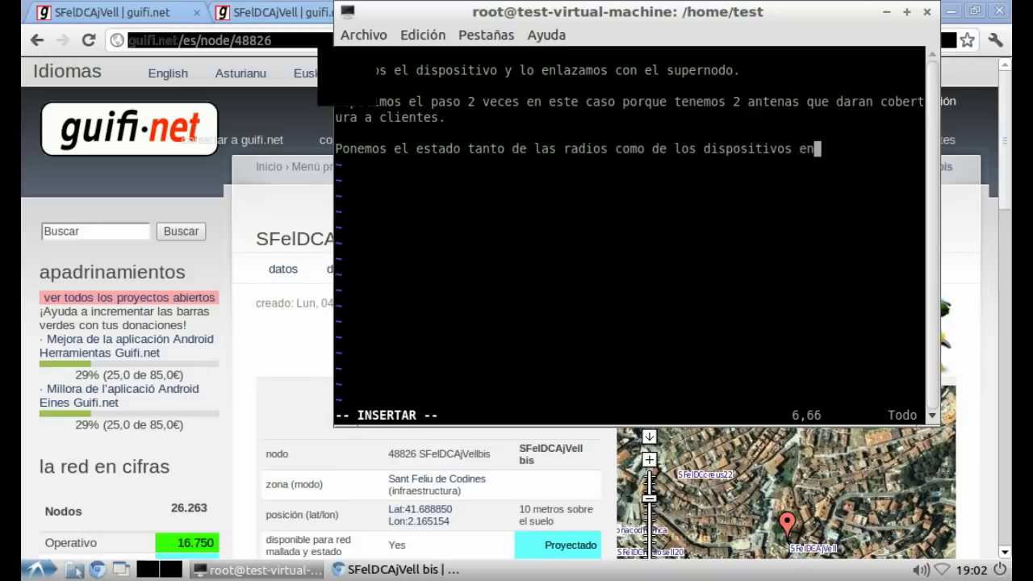
type(" \"reservado\"")
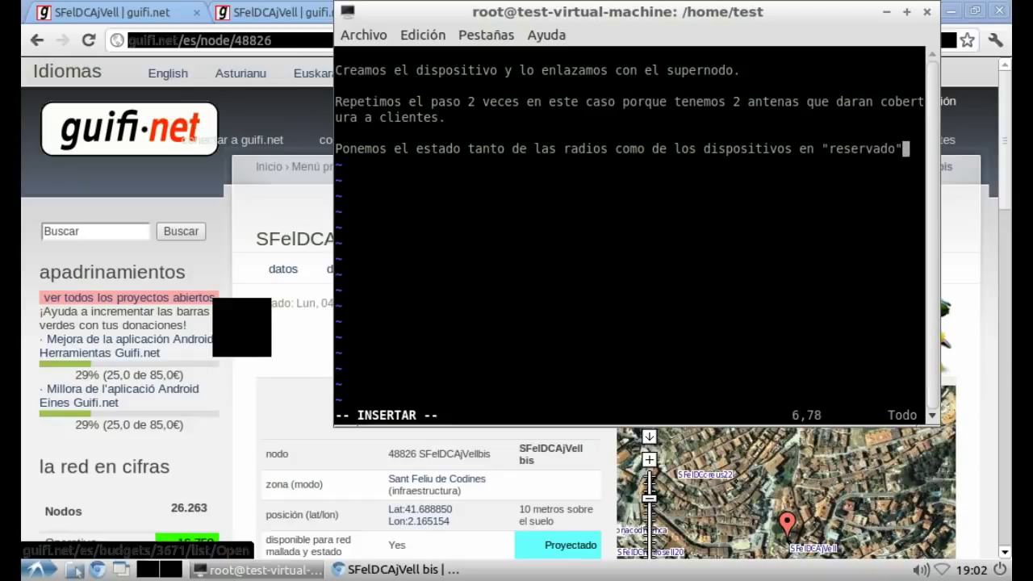
Step: Start a new SFelDCAjVellbis radio with model "Other, Other" and MAC 00:00:00:00:00:00
left_click(289, 351)
scroll(563, 369, "down", 5)
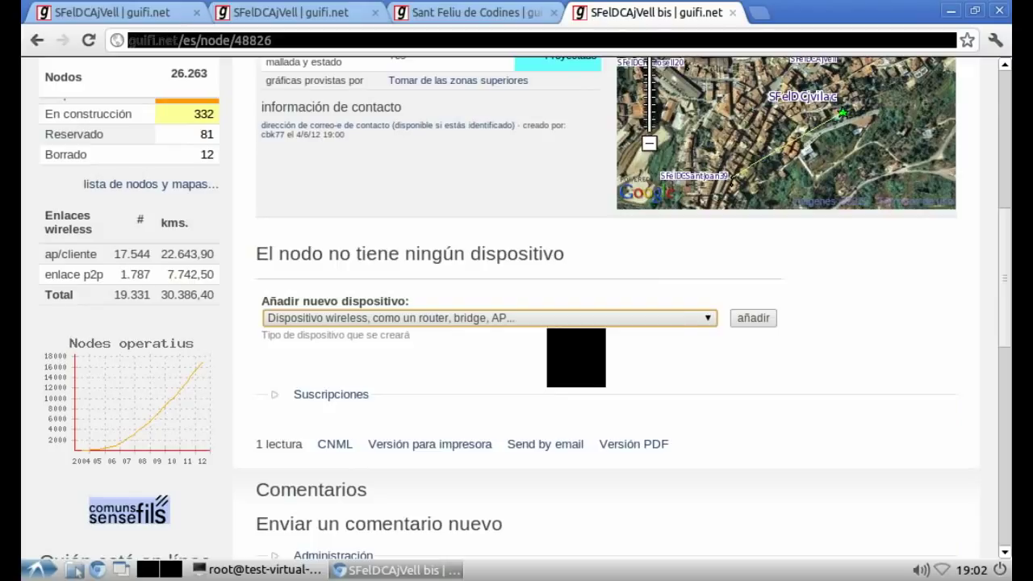
left_click(753, 317)
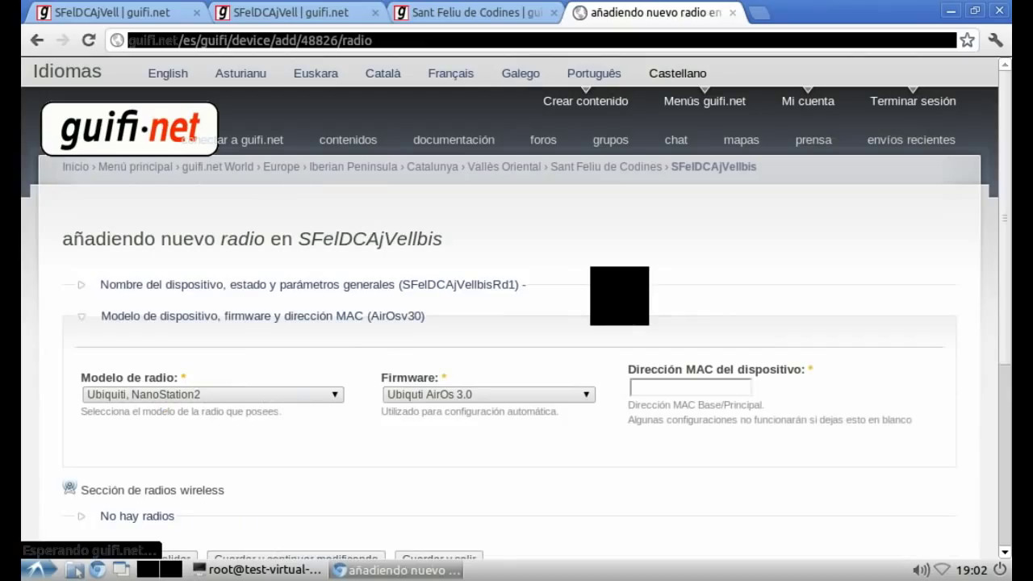
left_click(267, 395)
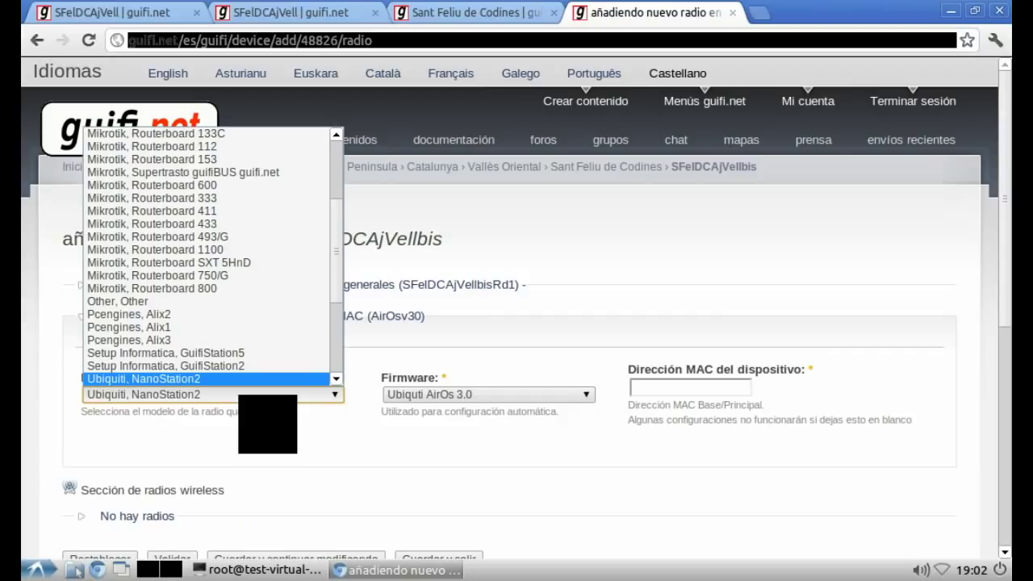
left_click(202, 301)
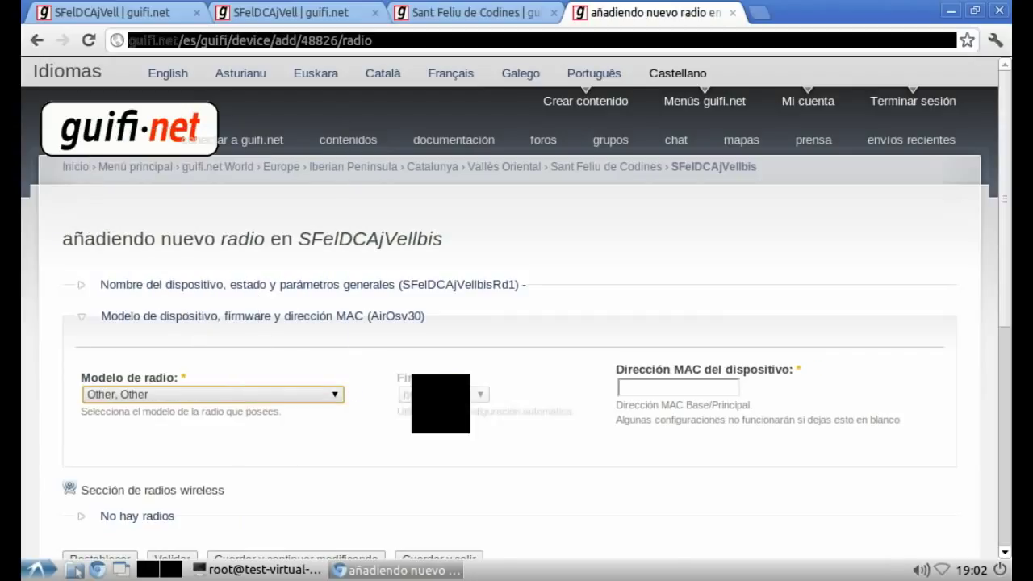
left_click(654, 389)
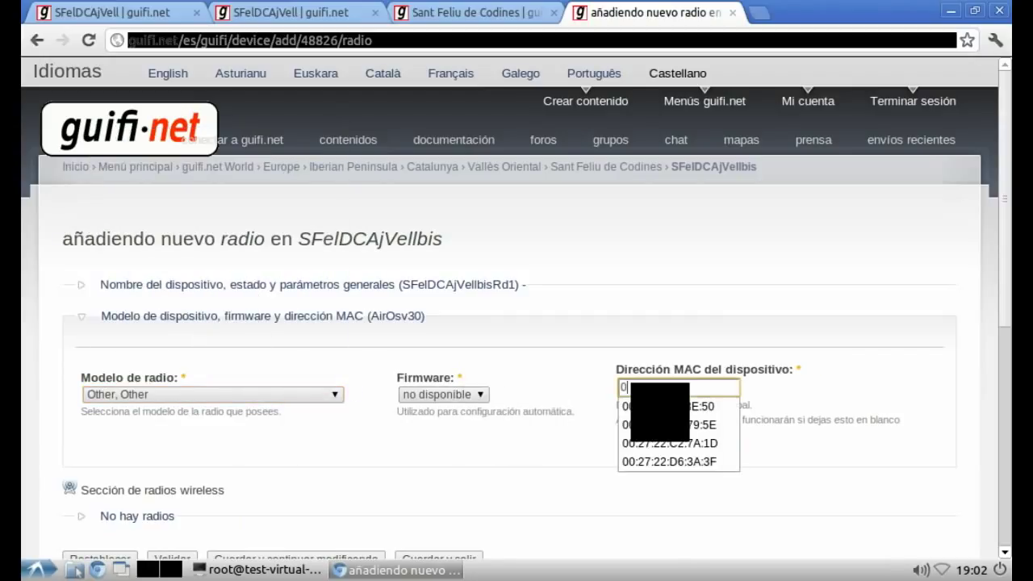
type("00")
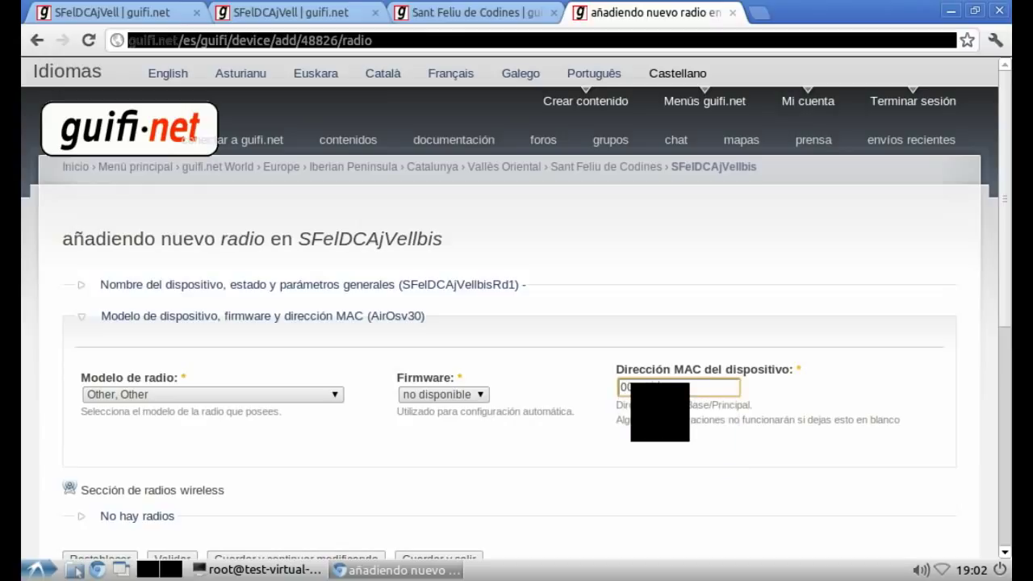
type(":00:00:00:00:00")
Step: Write that the Other model and 00:00:00:00:00:00 MAC are a stopgap, ending "que otra chapuzilla :P"
key("alt+Tab")
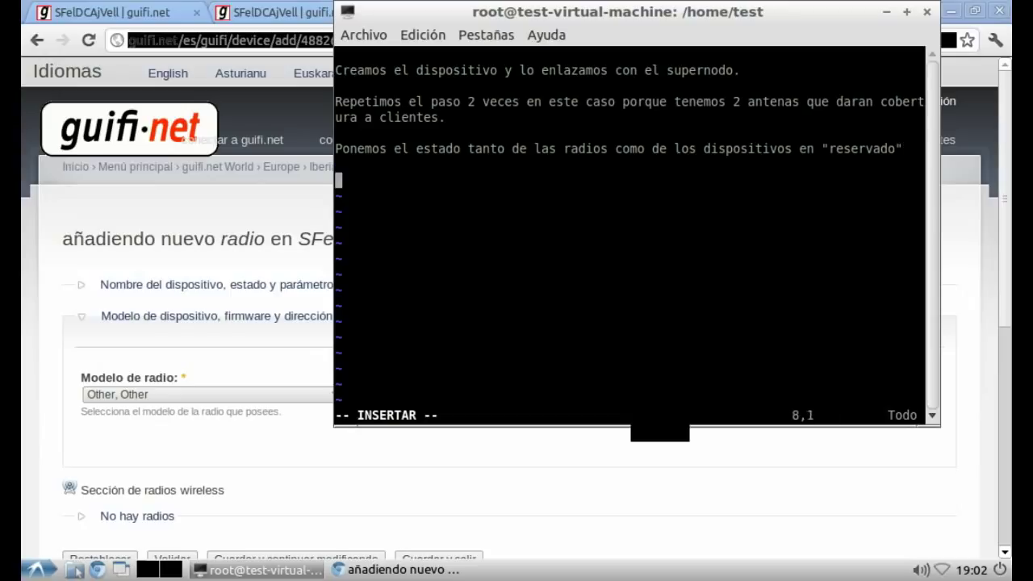
type("Como en realidad no ")
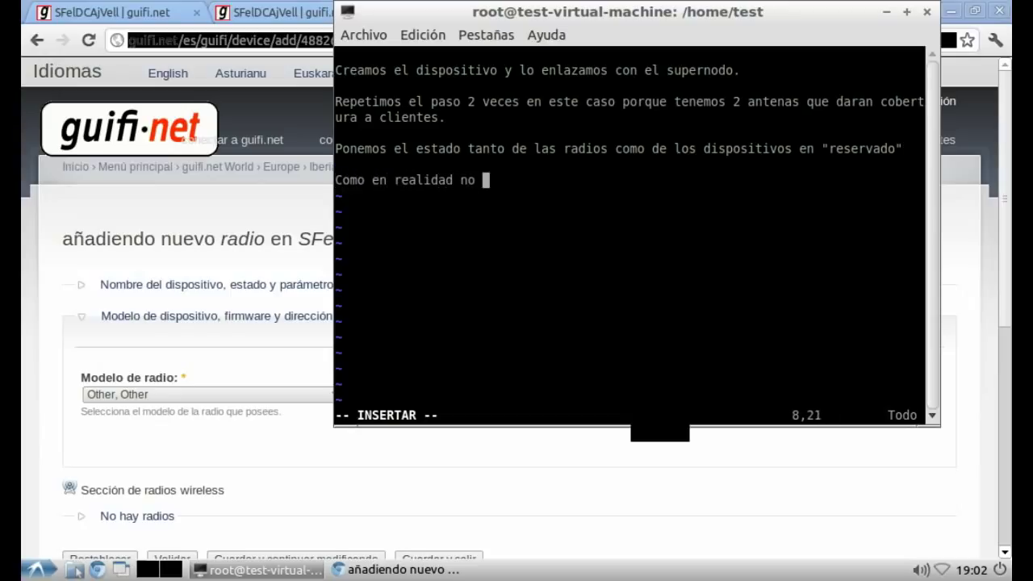
type("existe, mo")
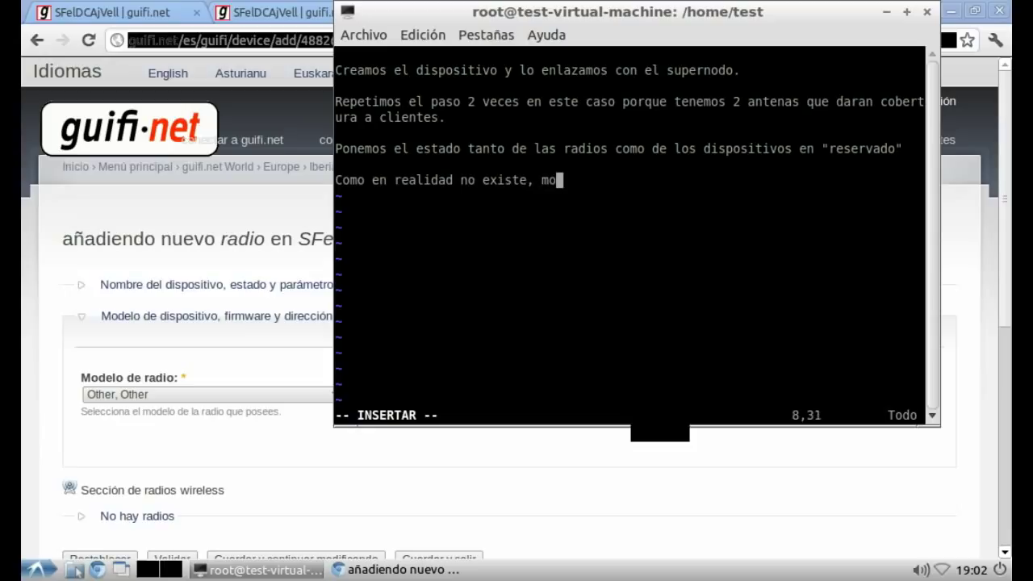
type("delo de la radio other y mac 00:00:00:00:00:00 esto e")
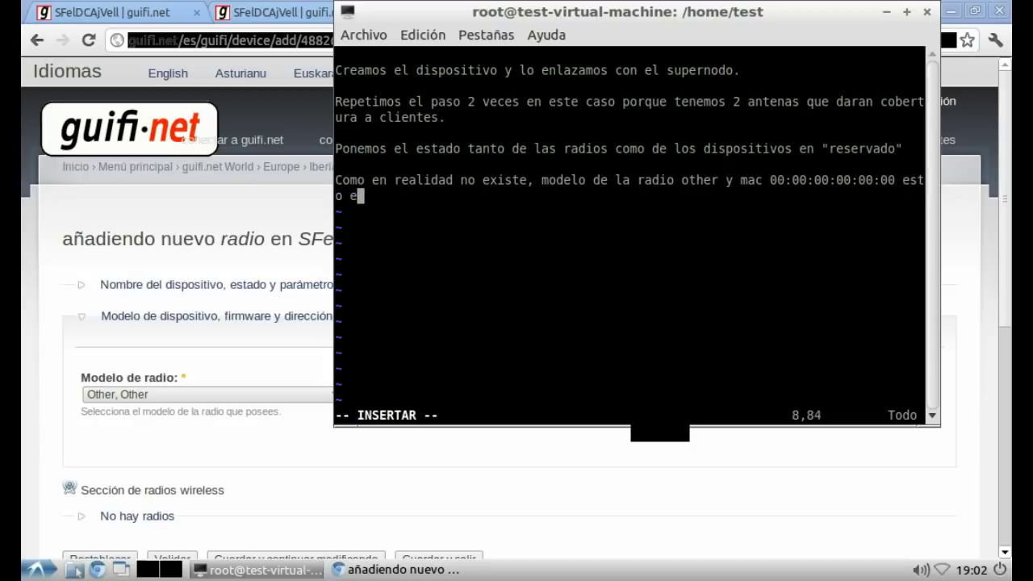
type("s una prop")
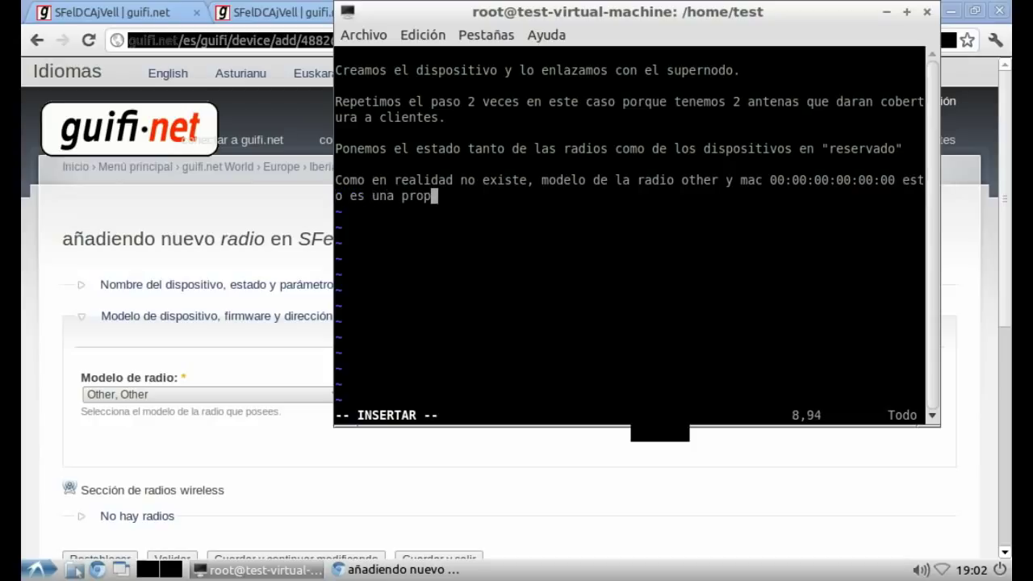
type("uesta de nom")
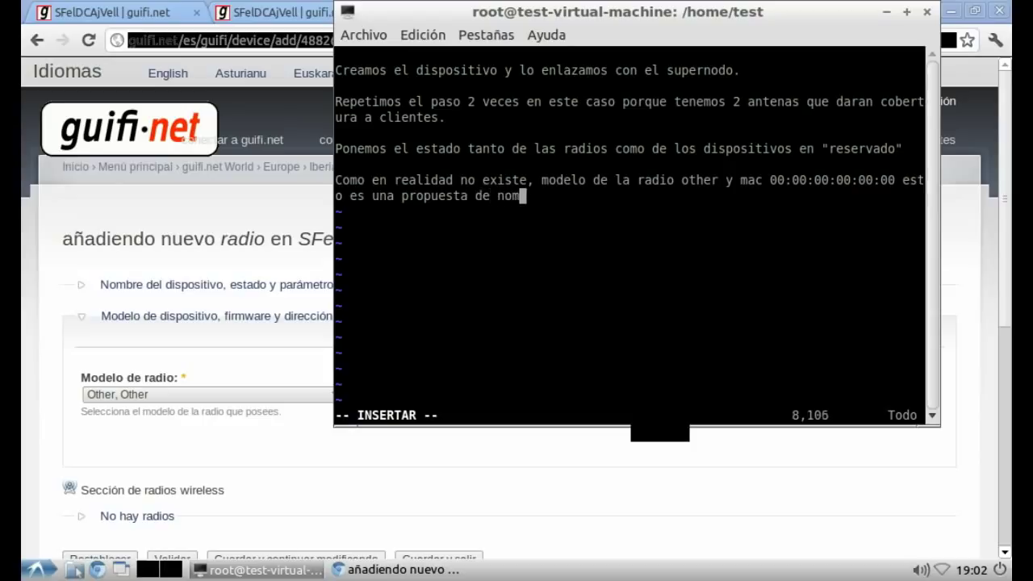
type("enclatura,")
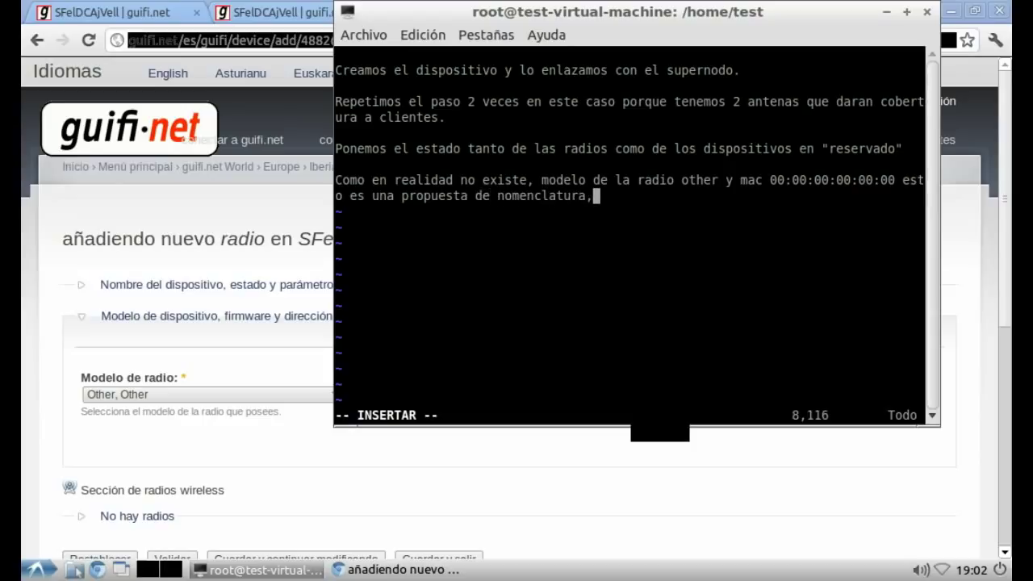
type(" todo esto que ")
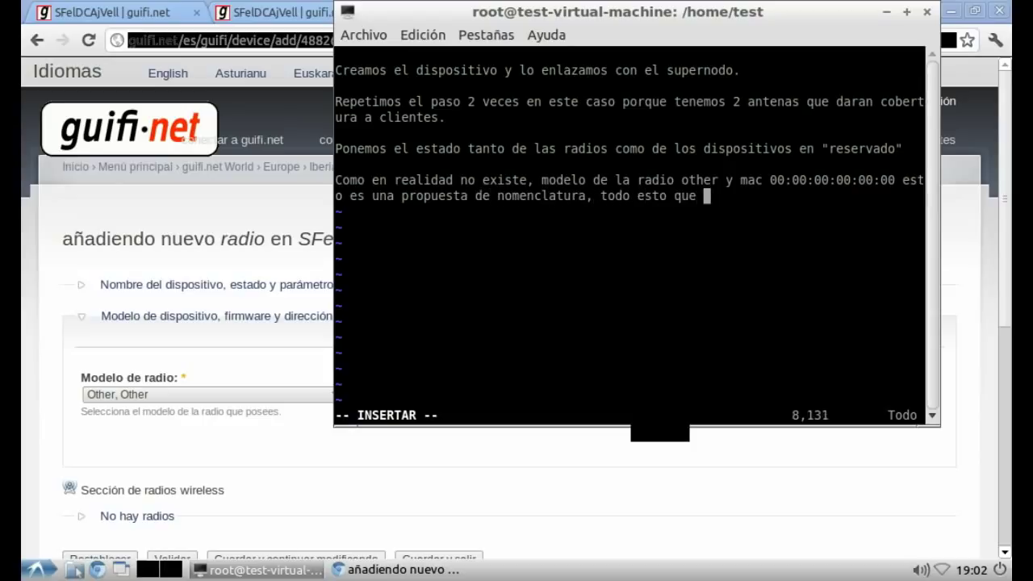
type("estamos haciendo ")
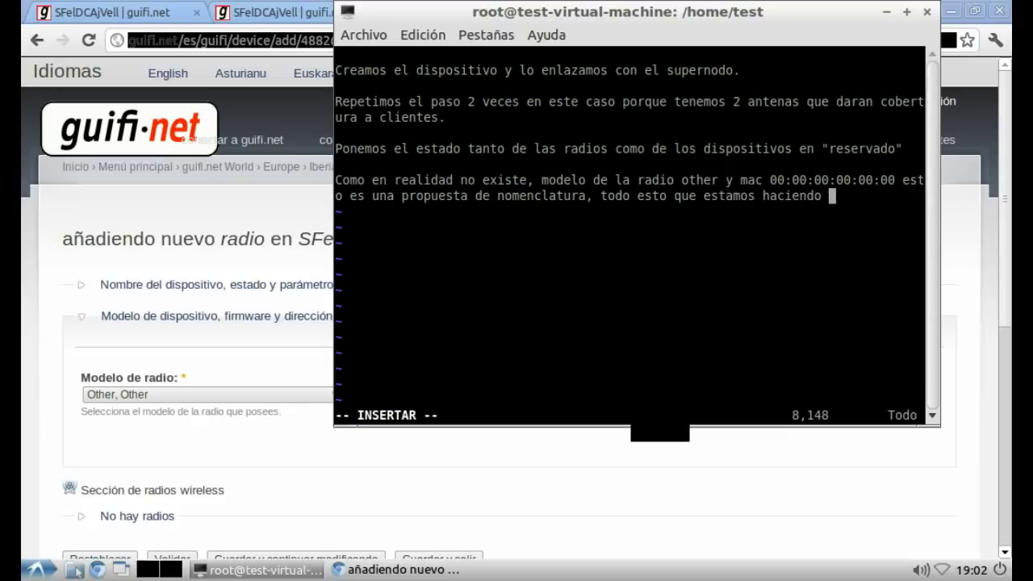
type("es temporal hast")
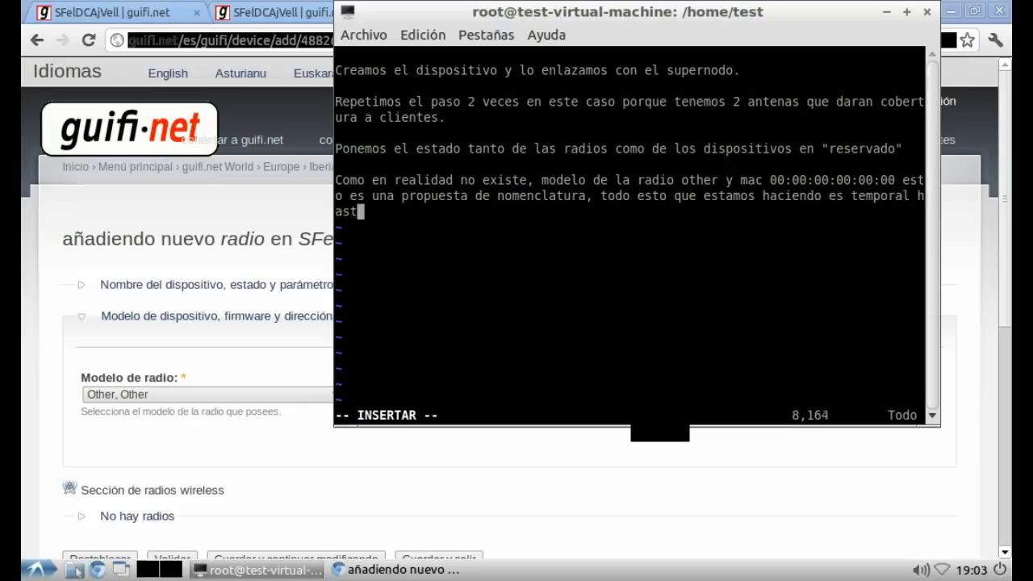
type("a que la w")
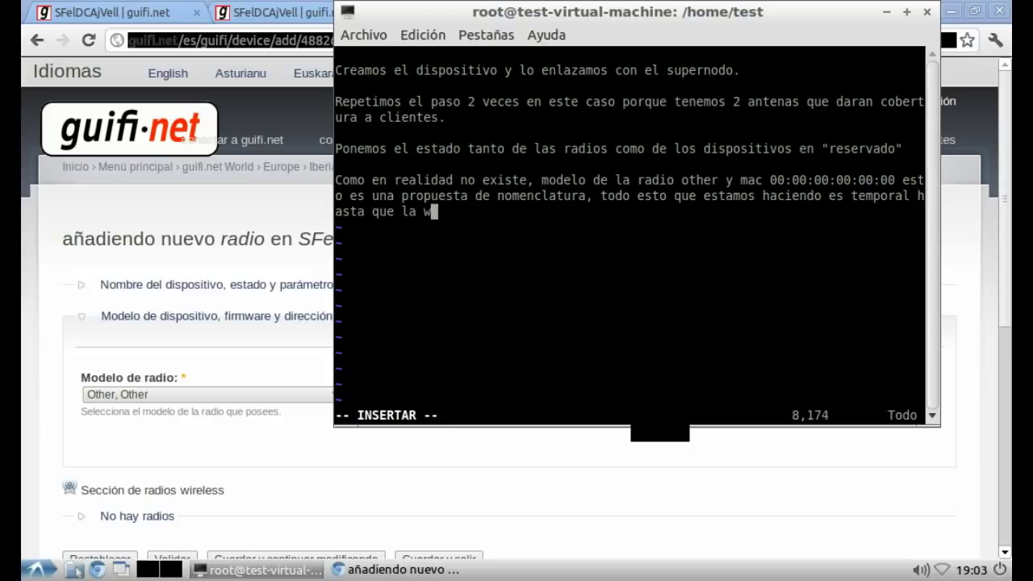
type("eb esté preparada para")
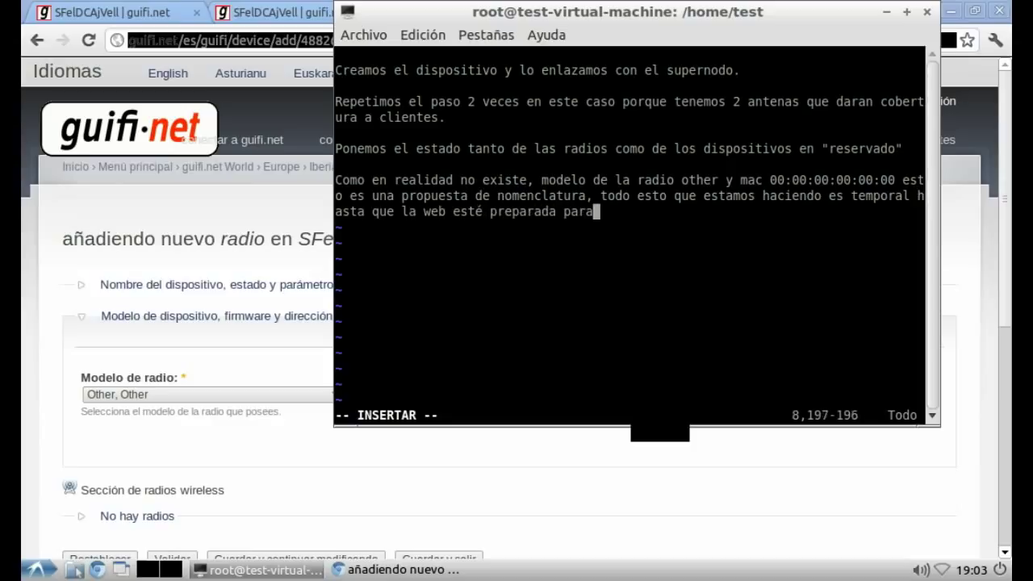
type(" los nodos hib")
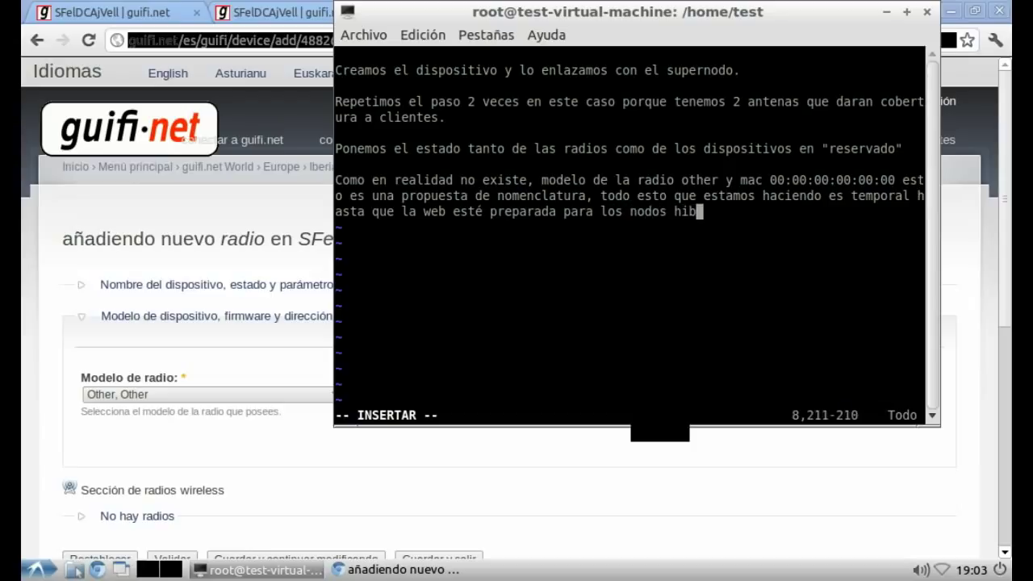
type("ridos, ahora t")
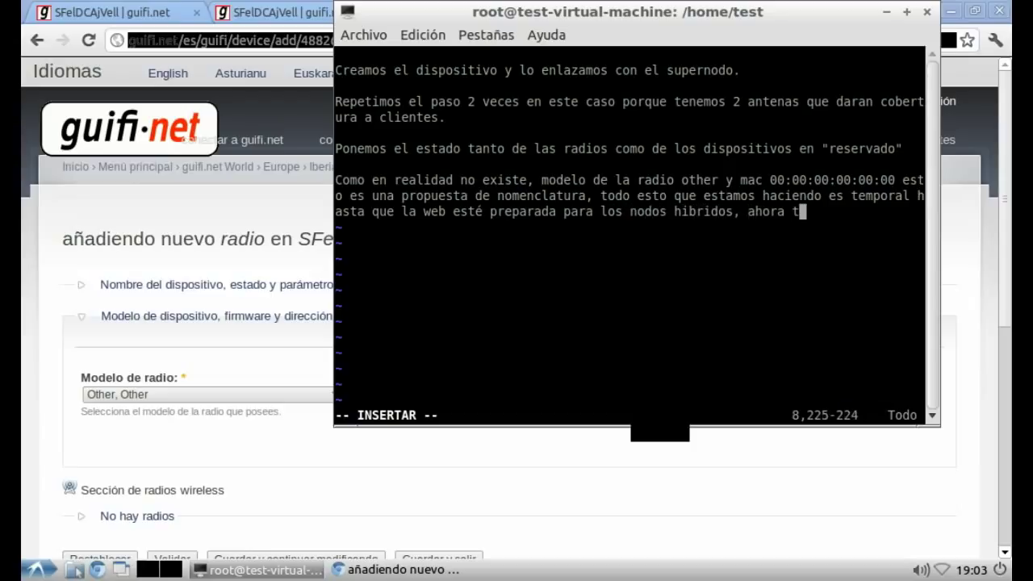
type("odo lo que estem")
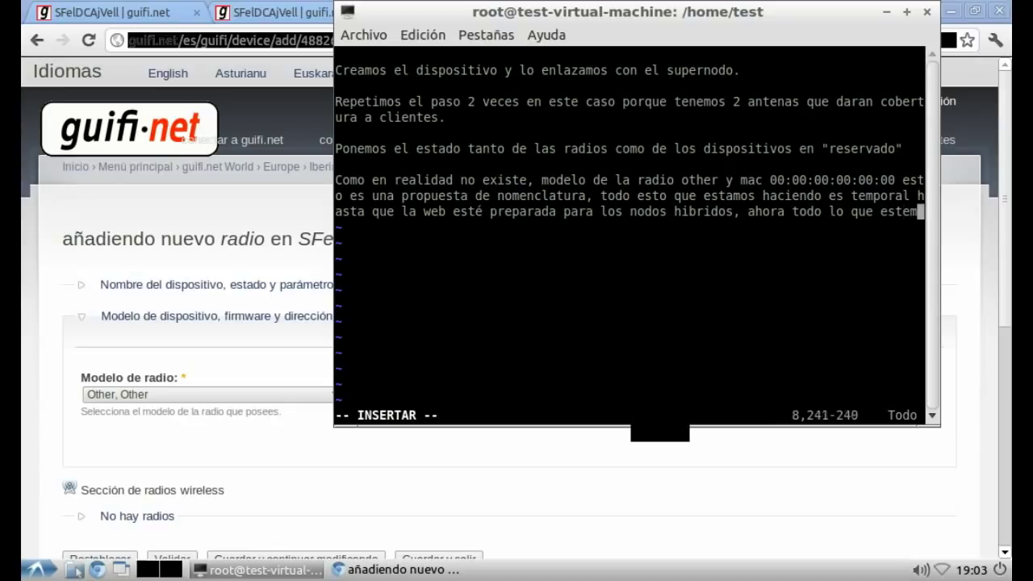
type("os haciendo es en")
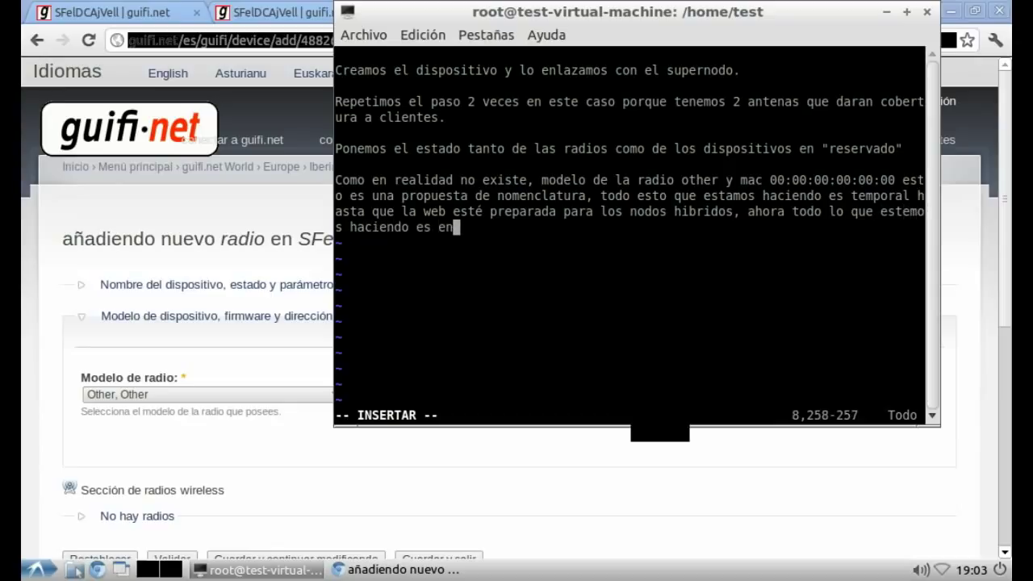
type("gañar a la we")
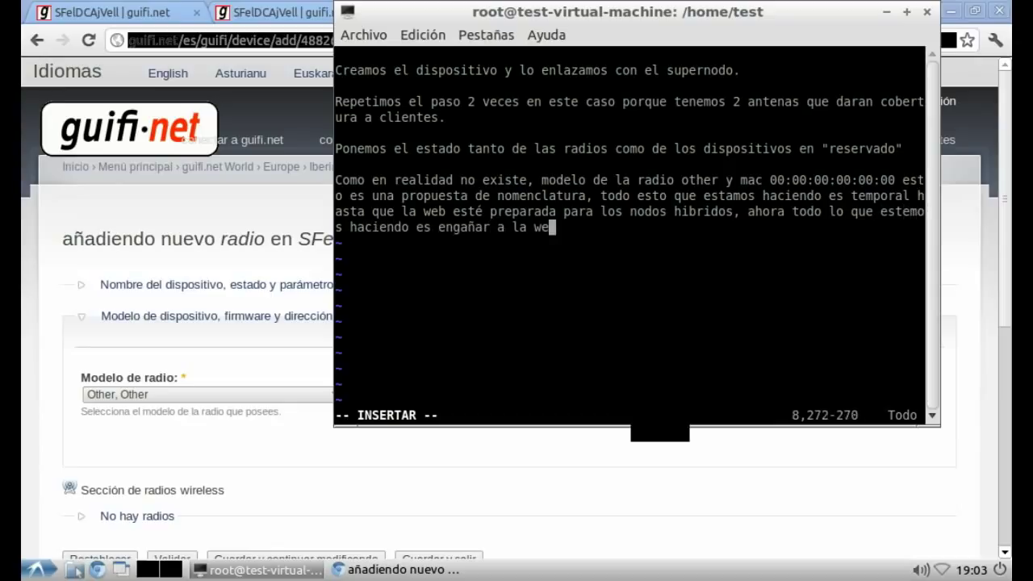
type("b y hacer a")
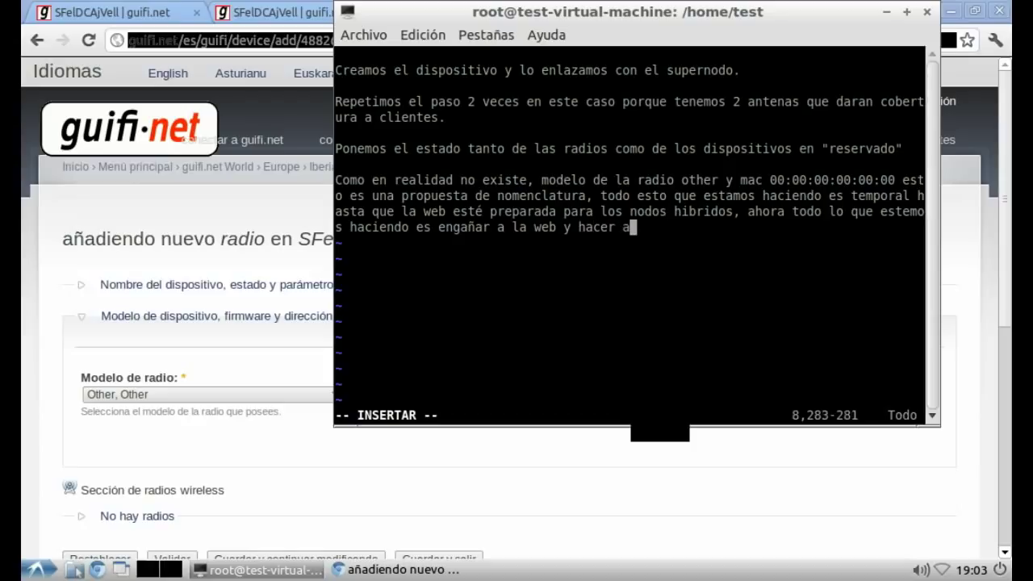
type("lguna")
type("que otra chapu")
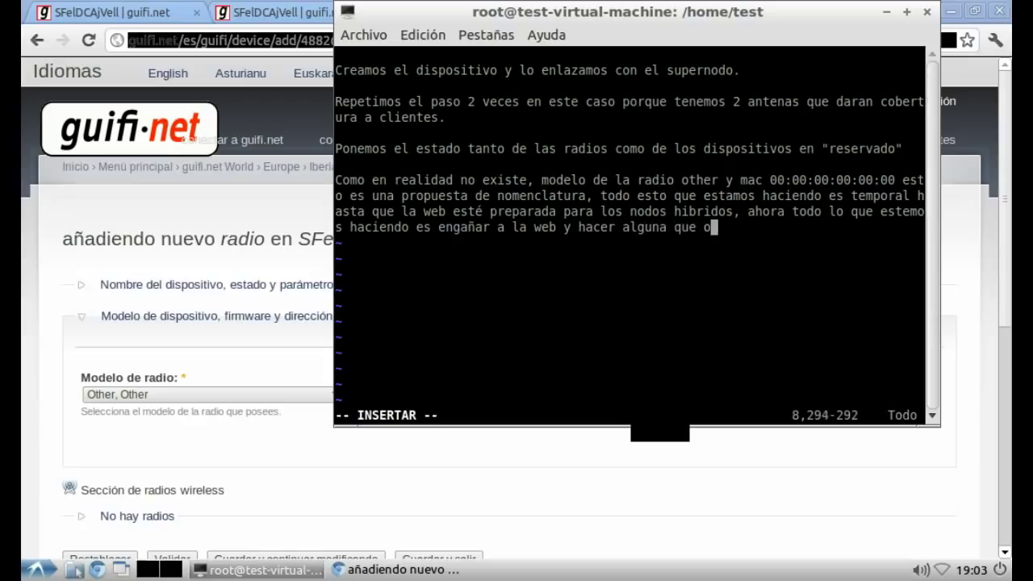
type("zilla :P")
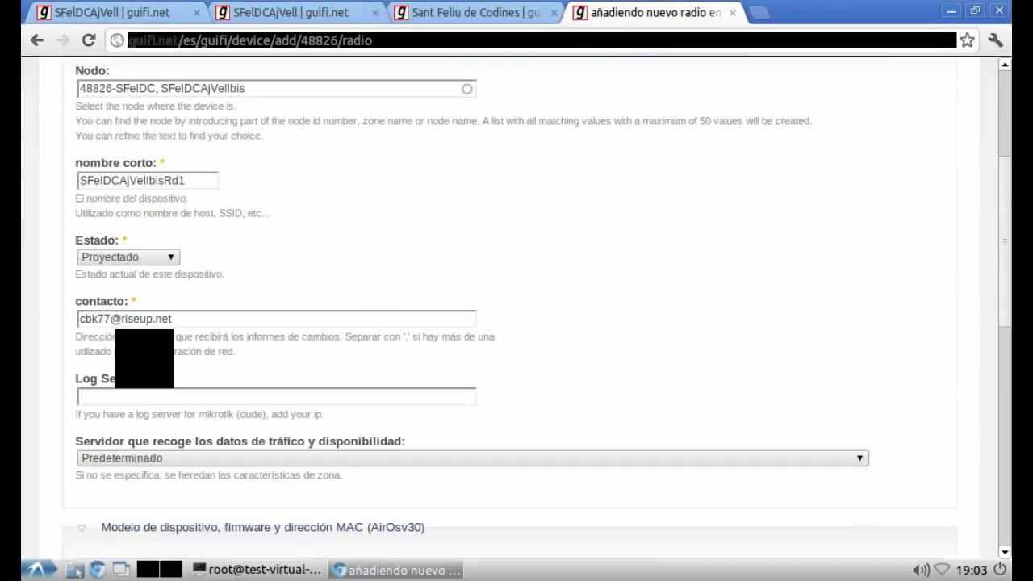
Step: Set the new device SFelDCAjVellbisRd1's status to Reservado and save it
left_click(128, 257)
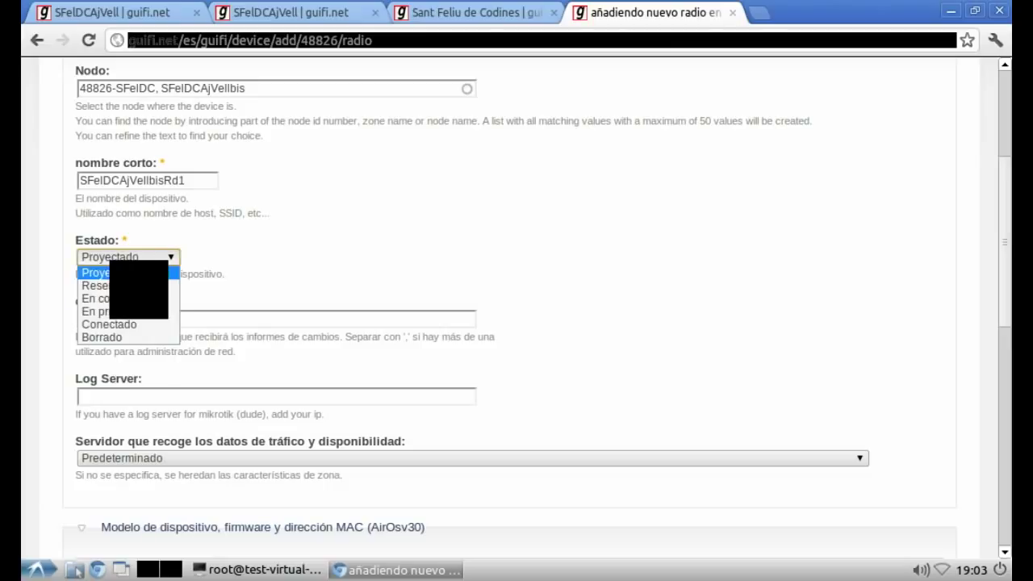
key("Down")
key("Down")
key("Down")
key("Up")
key("Up")
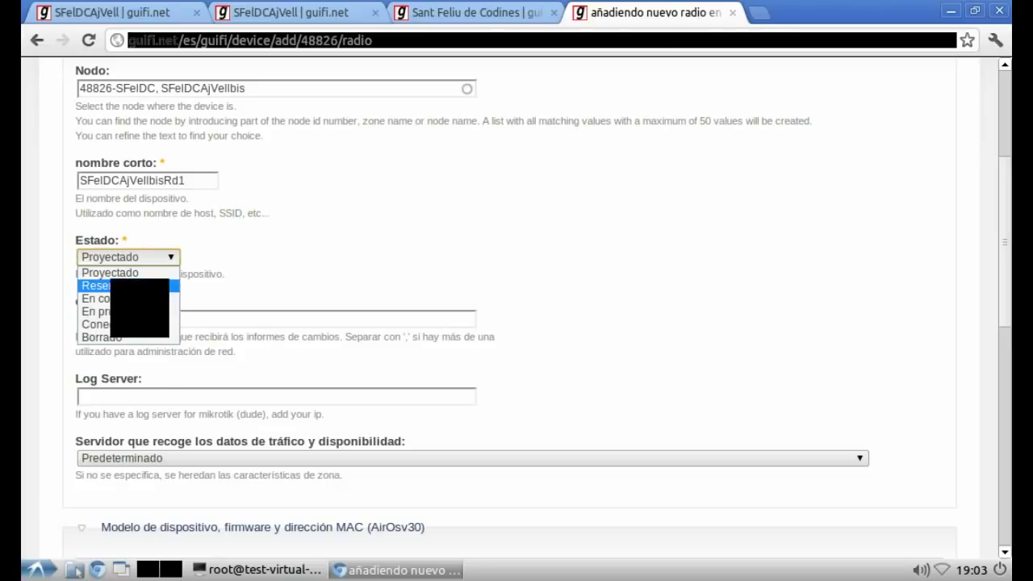
key("Return")
scroll(516, 323, "down", 5)
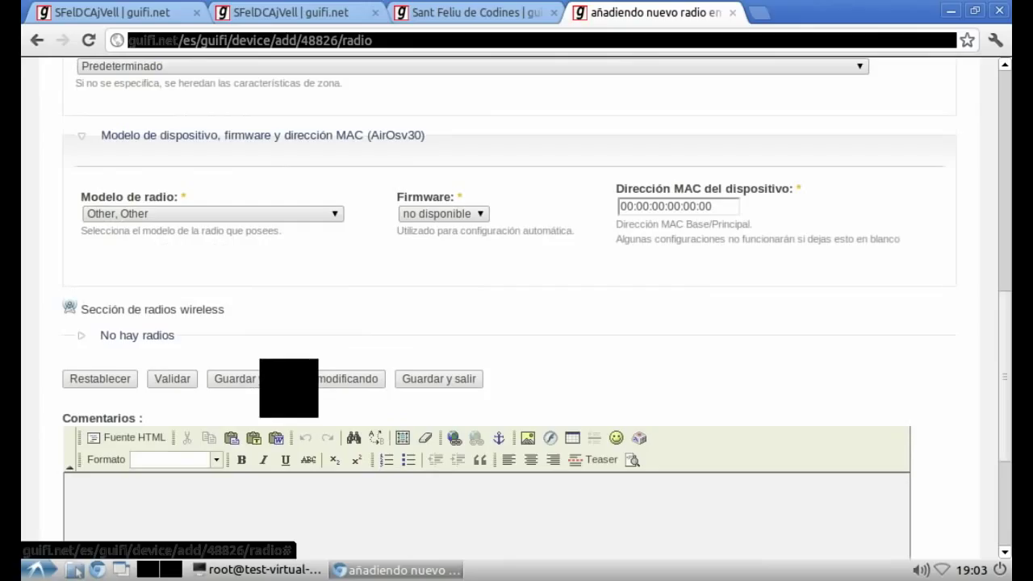
left_click(289, 379)
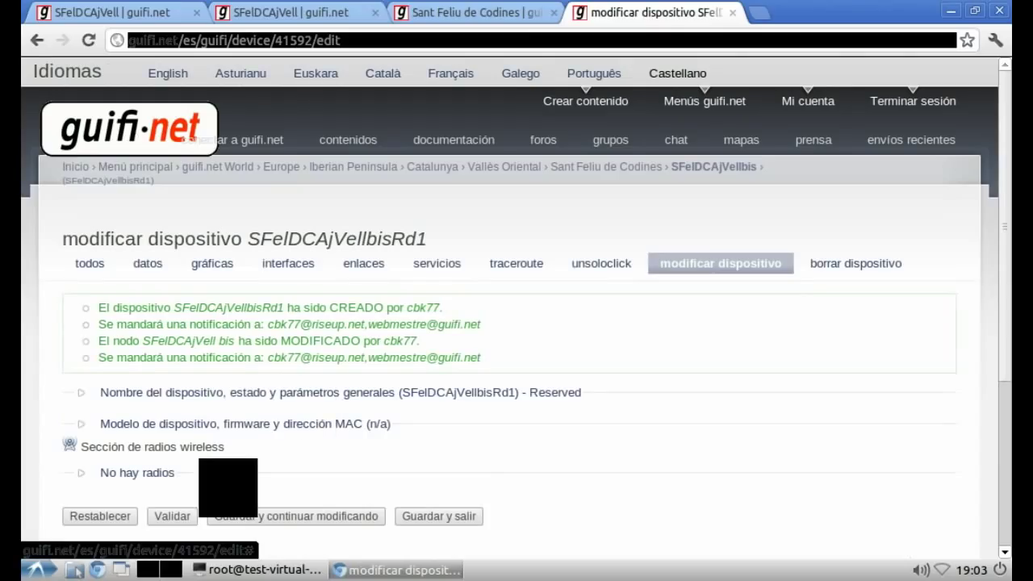
Step: Add a new radio in AP/cliente mode to the device and save it
left_click(138, 472)
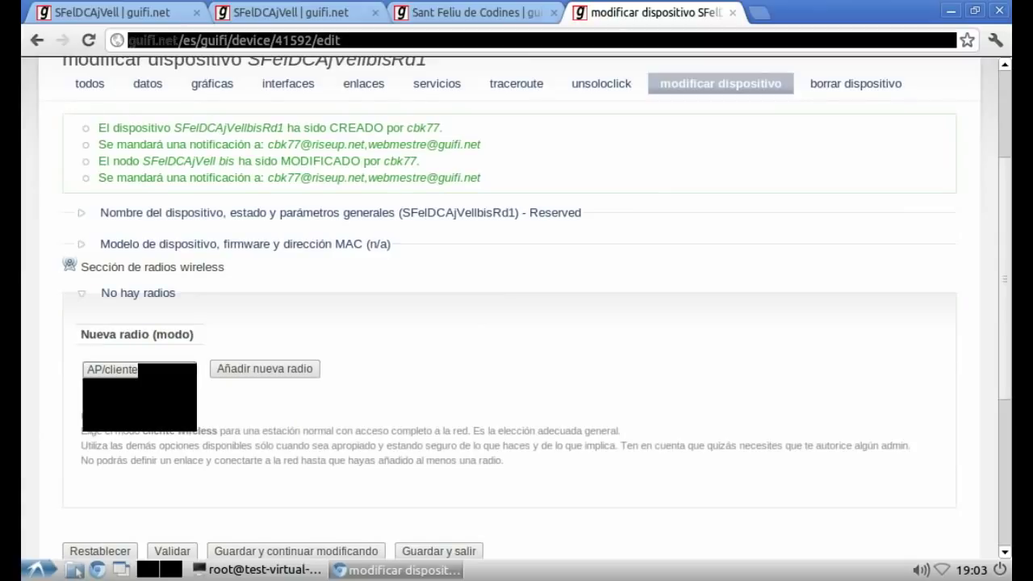
left_click(139, 368)
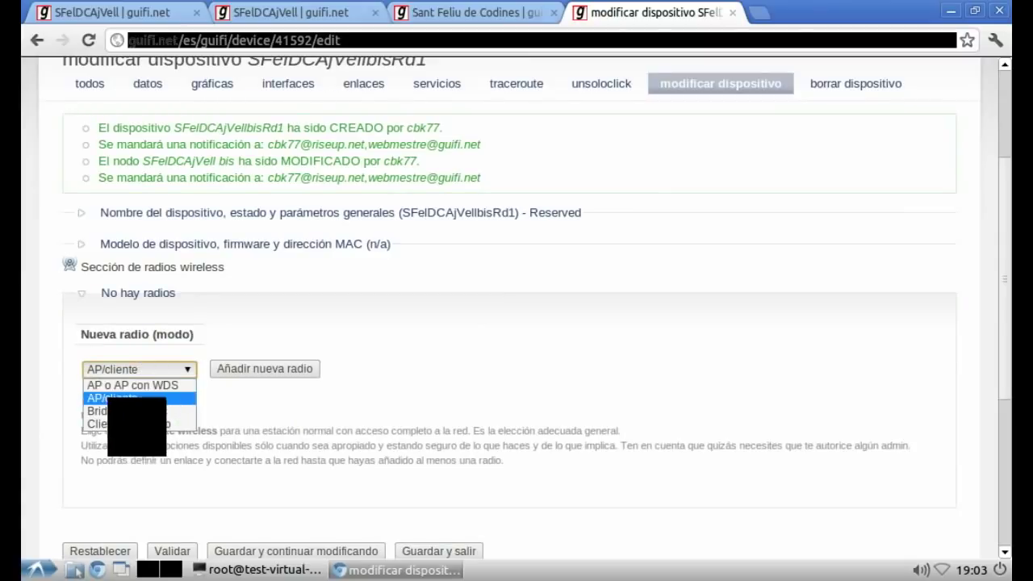
key("Return")
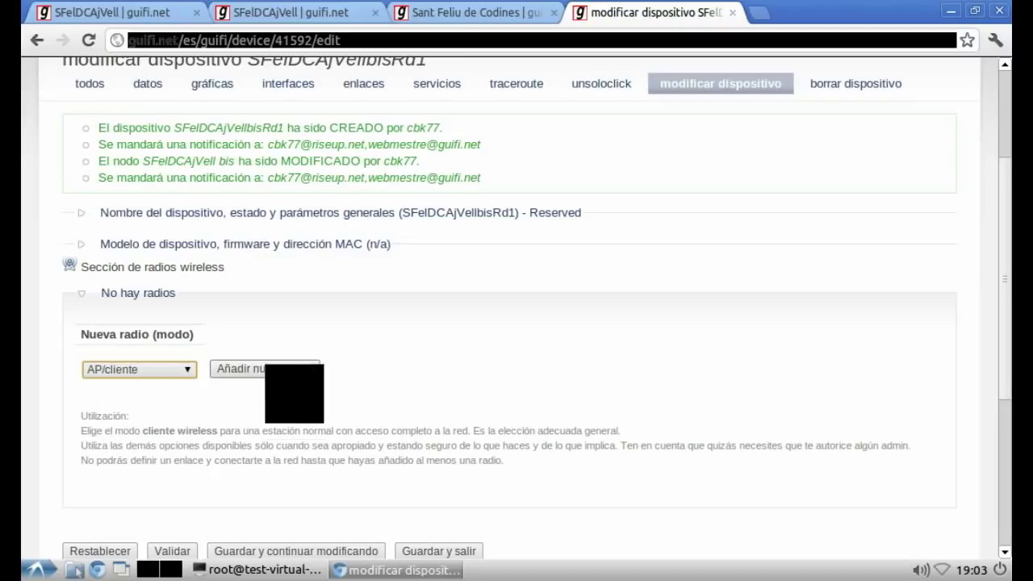
left_click(279, 369)
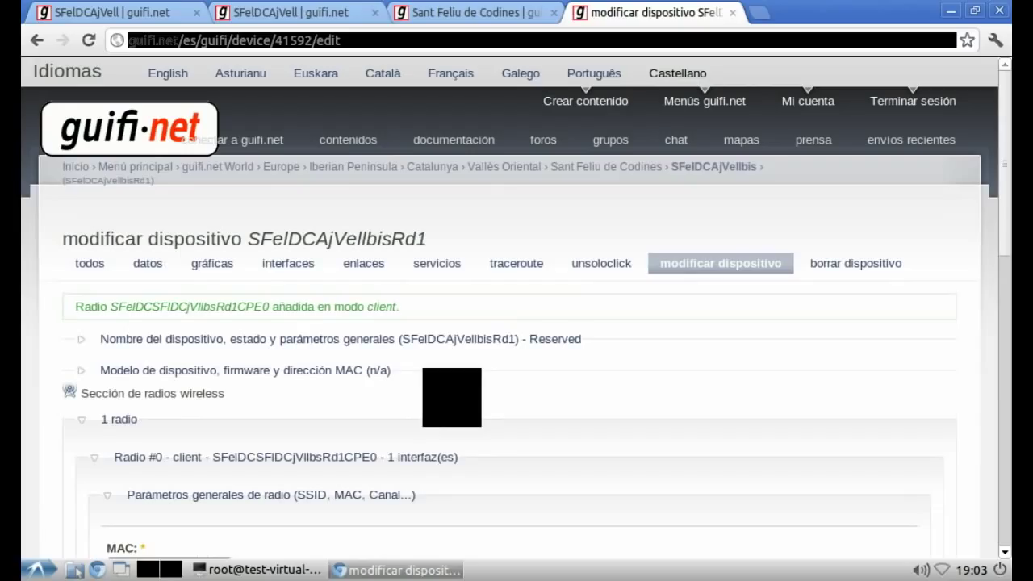
scroll(516, 306, "down", 5)
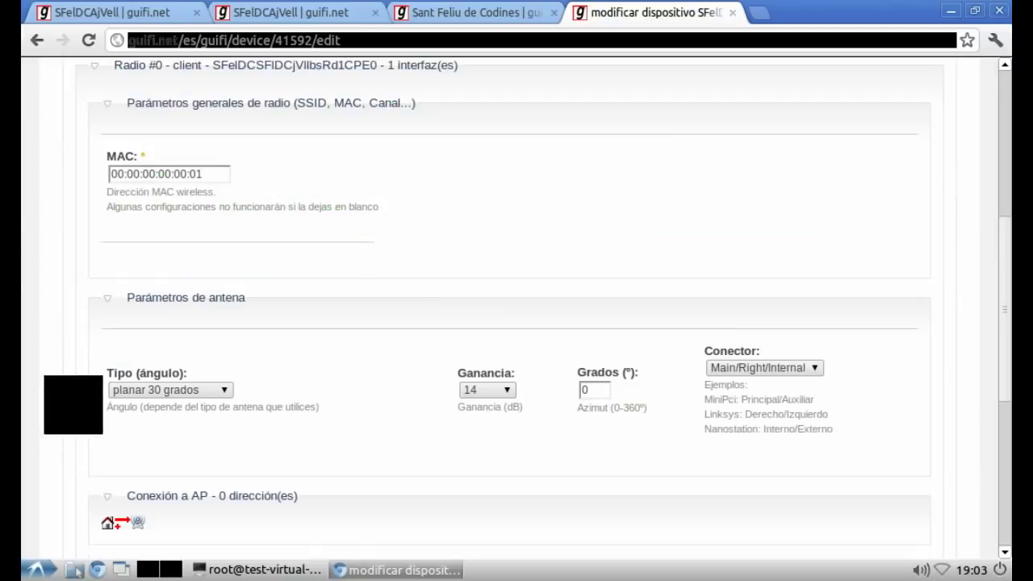
scroll(209, 300, "down", 3)
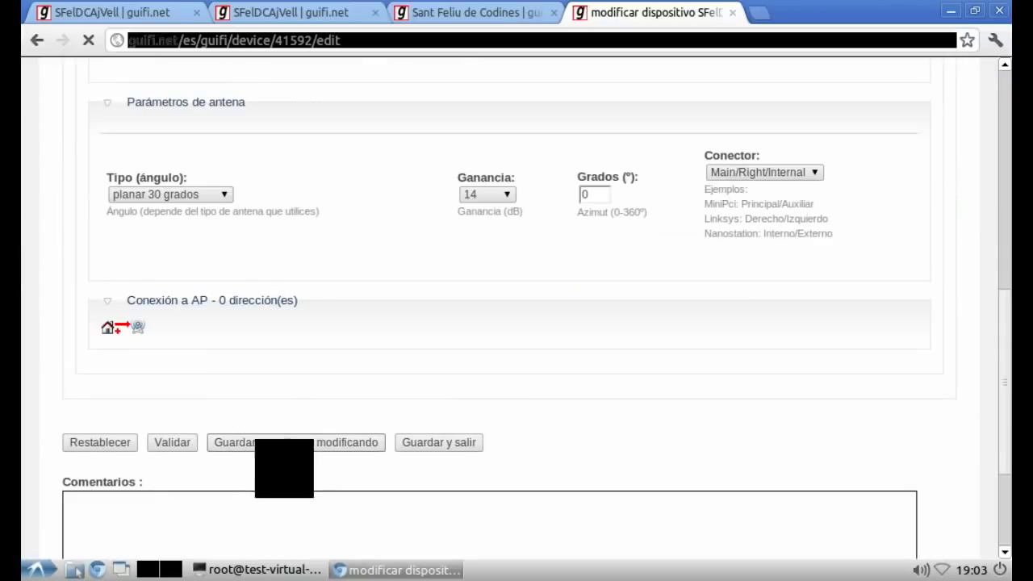
left_click(296, 442)
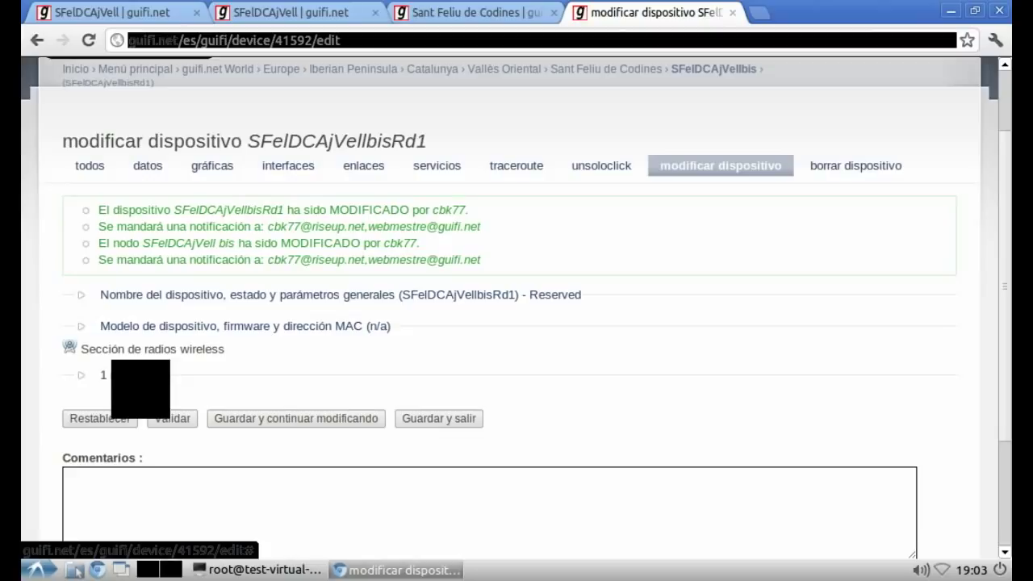
Step: From Radio #0's details, choose a nearby access point to link and return to the main form
left_click(119, 375)
left_click(121, 413)
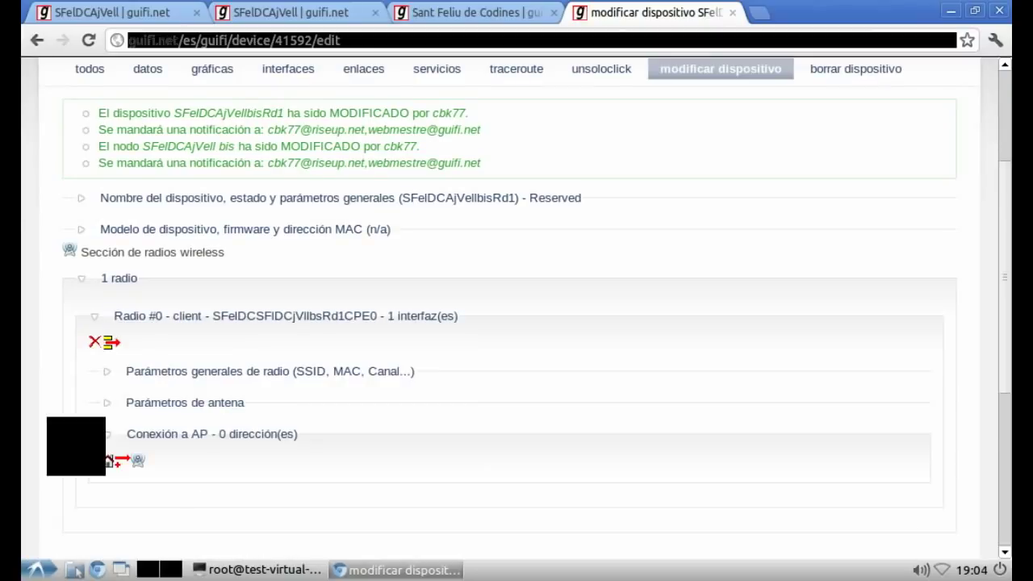
left_click(121, 460)
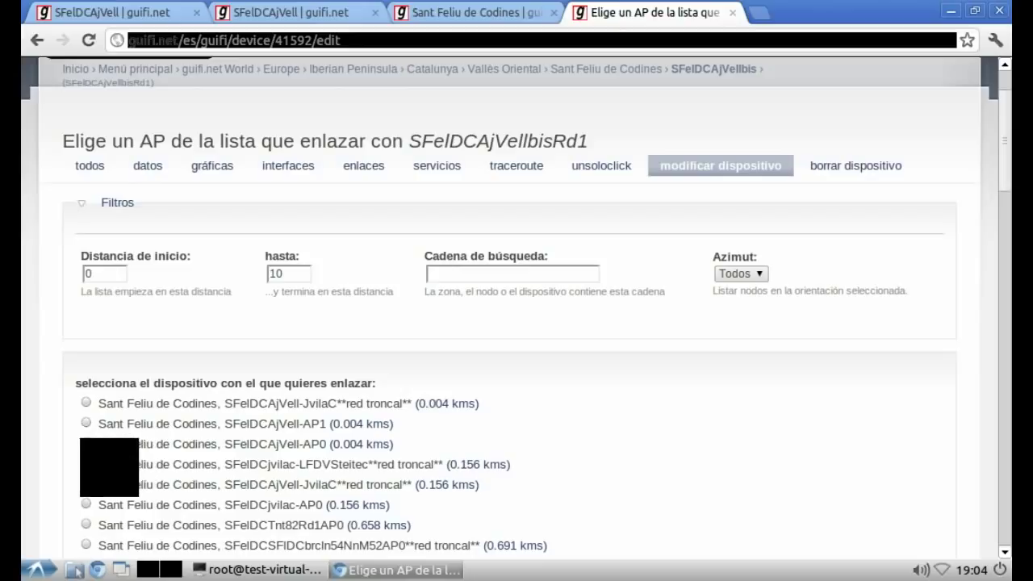
scroll(516, 307, "down", 15)
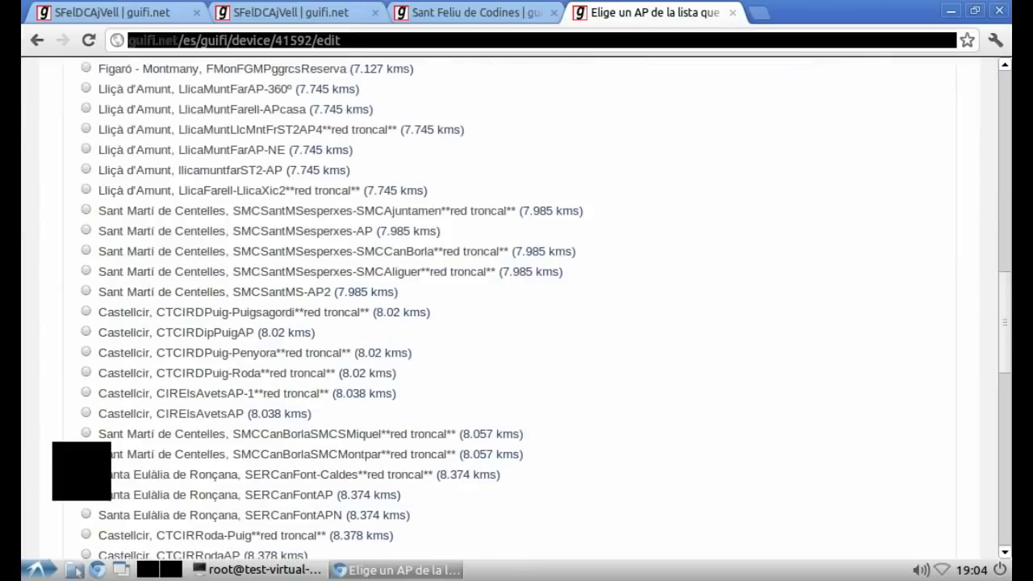
scroll(517, 307, "down", 10)
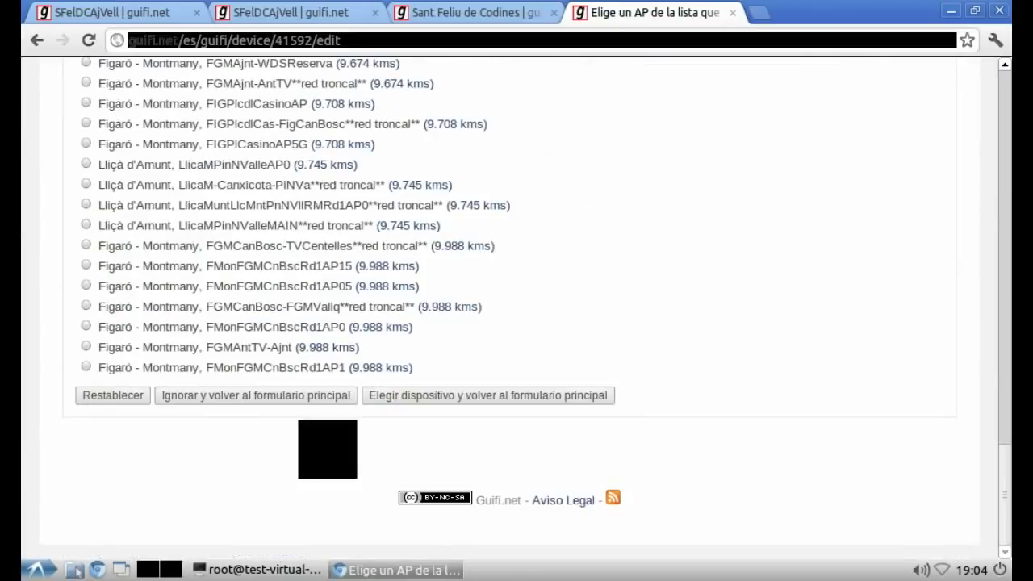
left_click(427, 395)
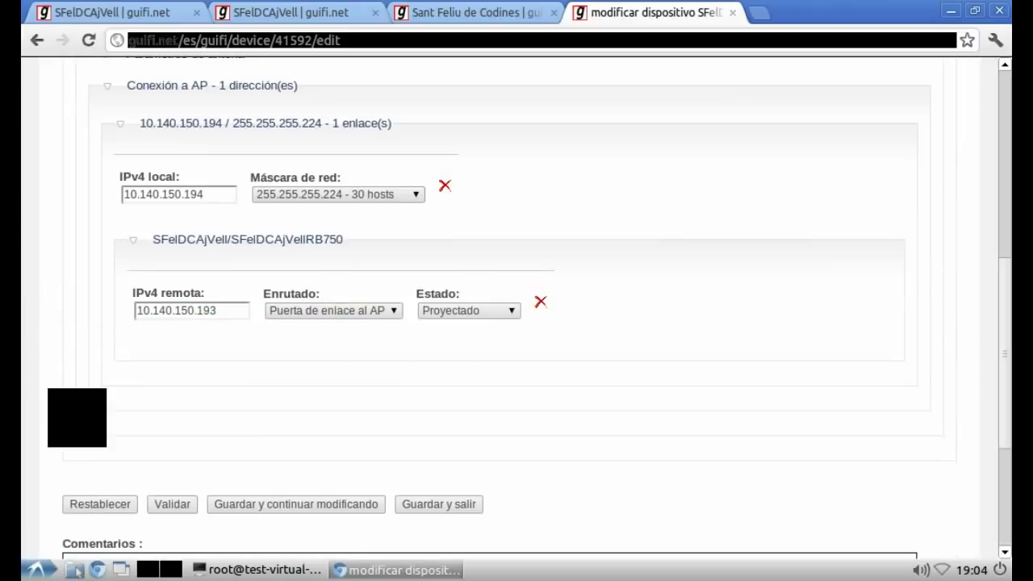
Step: Change the 10.140.150.194–10.140.150.193 link status from Proyectado to Reservado and save the device
left_click(493, 311)
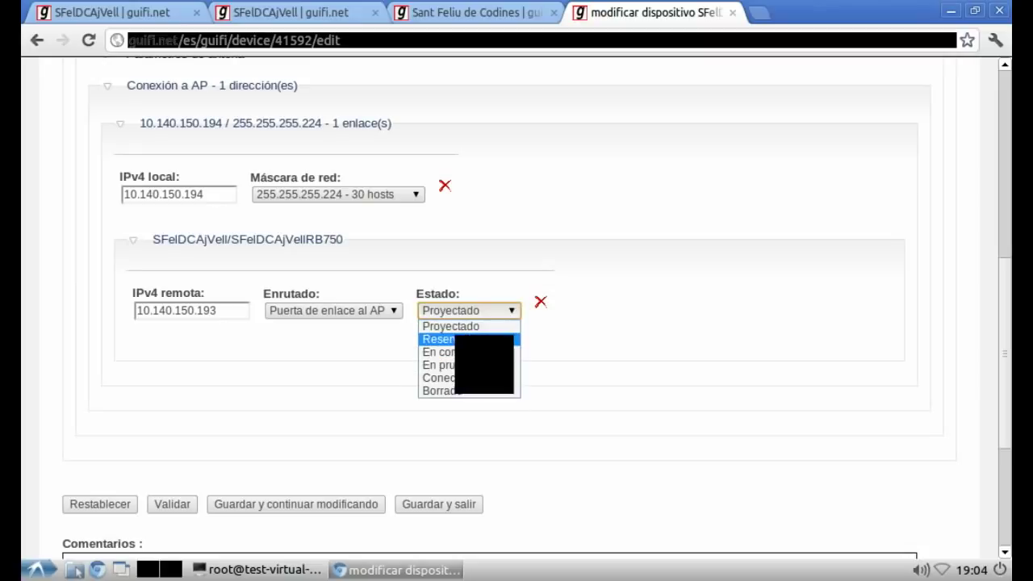
left_click(461, 339)
left_click(319, 389)
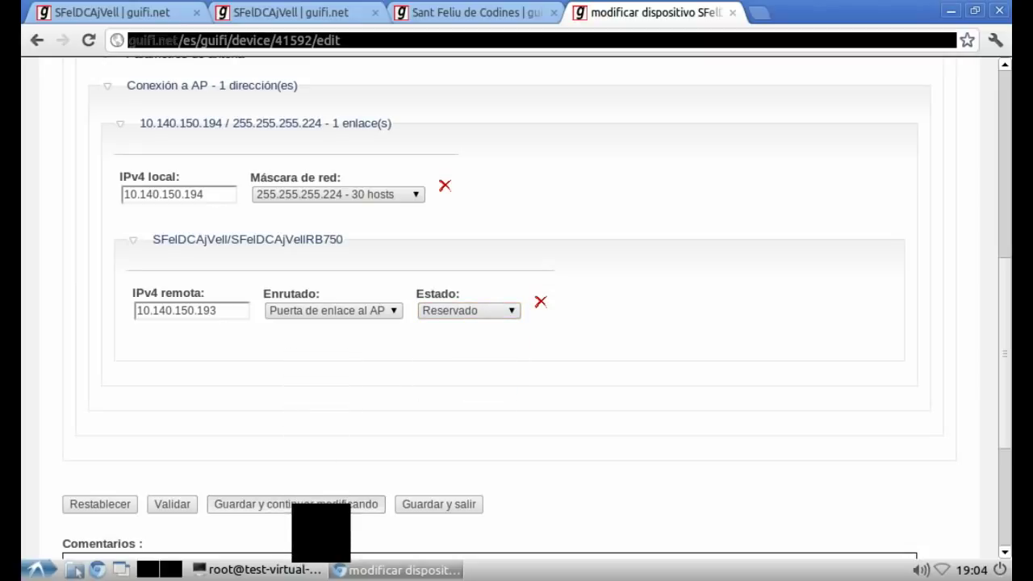
left_click(321, 505)
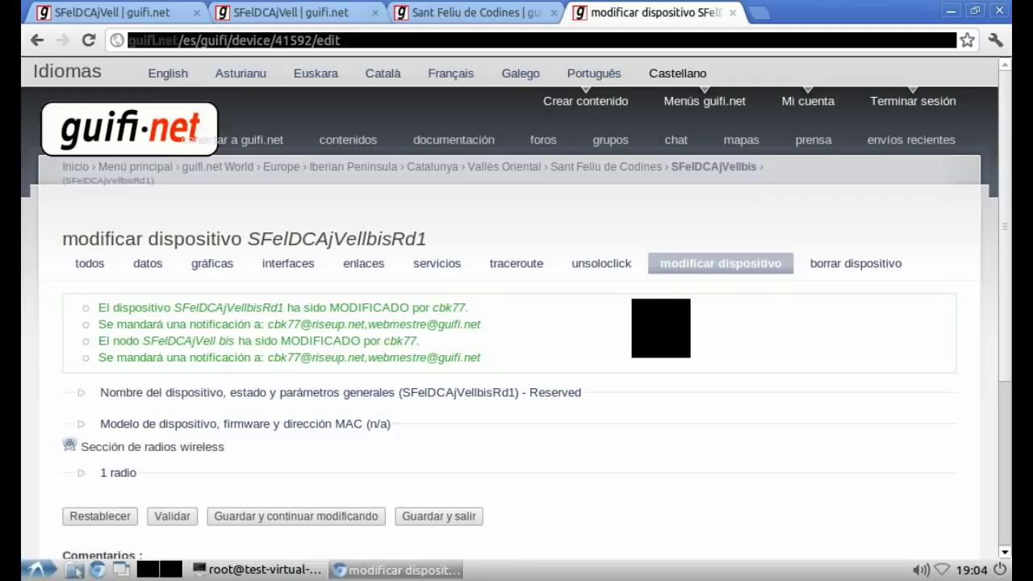
key("alt+Tab")
Step: Add the vim note line 'Una, vamos a la siguiente' and go back to the browser
key("Return")
key("Return")
type("U")
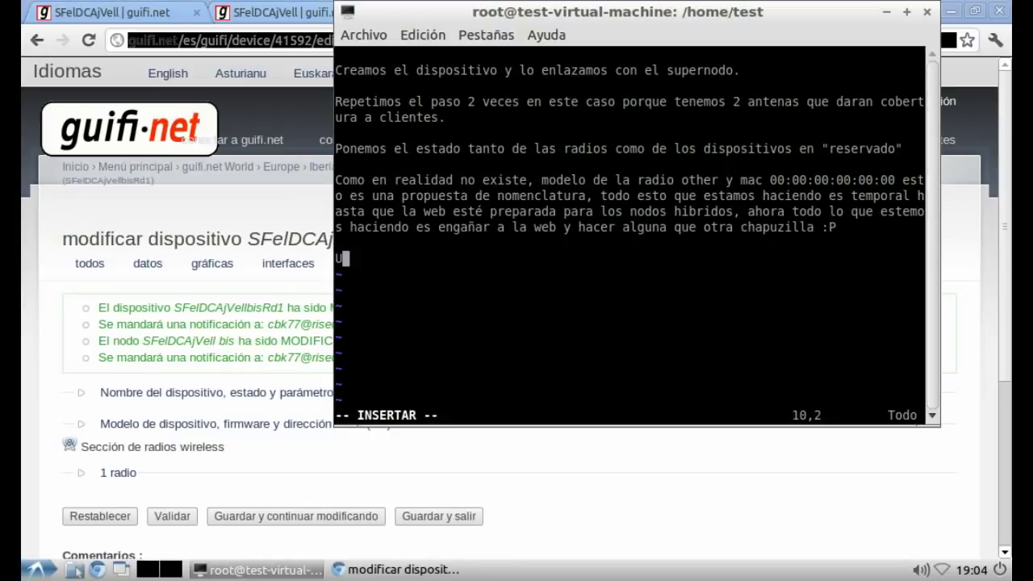
type("na, vamos a la siguiente")
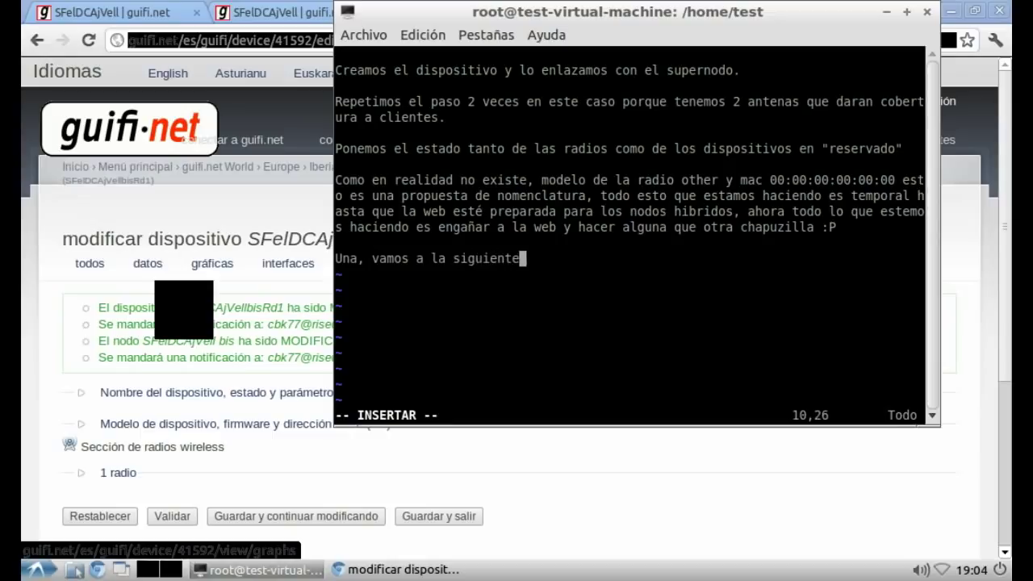
key("alt+Tab")
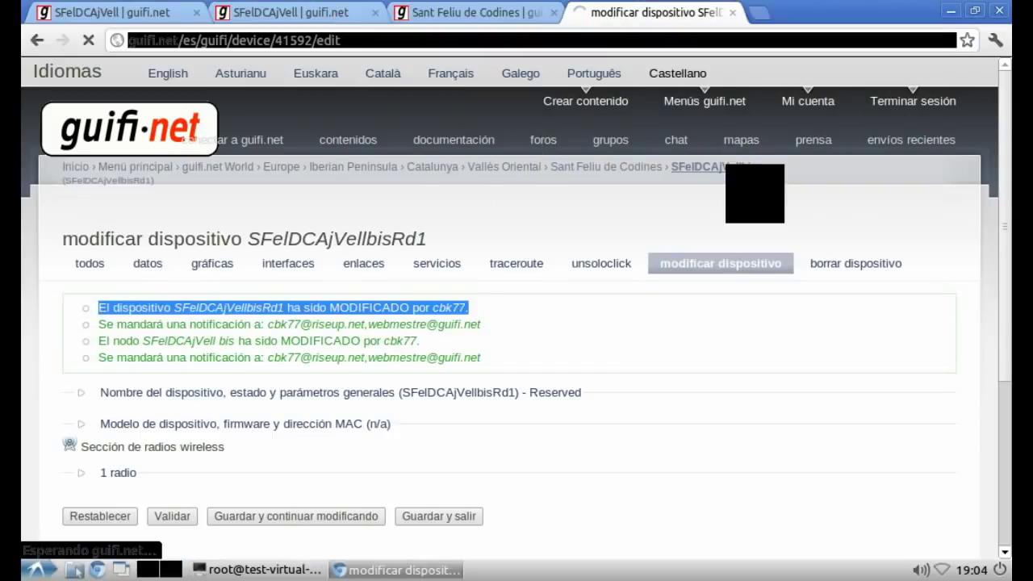
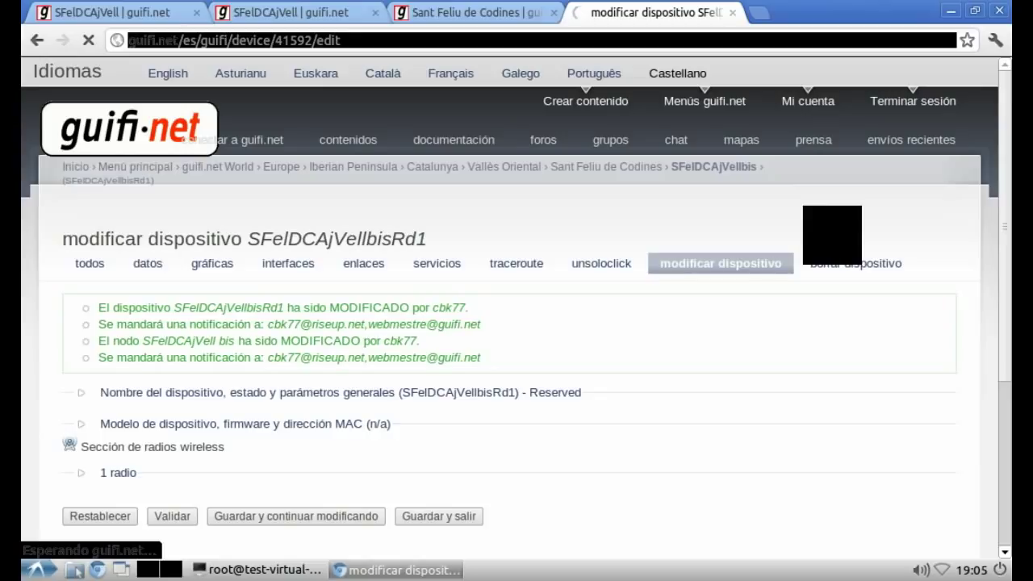
Step: In vim, note that the site is sometimes slow and the video is real-time, ad-free, with no YouTube revenue
key("alt+Tab")
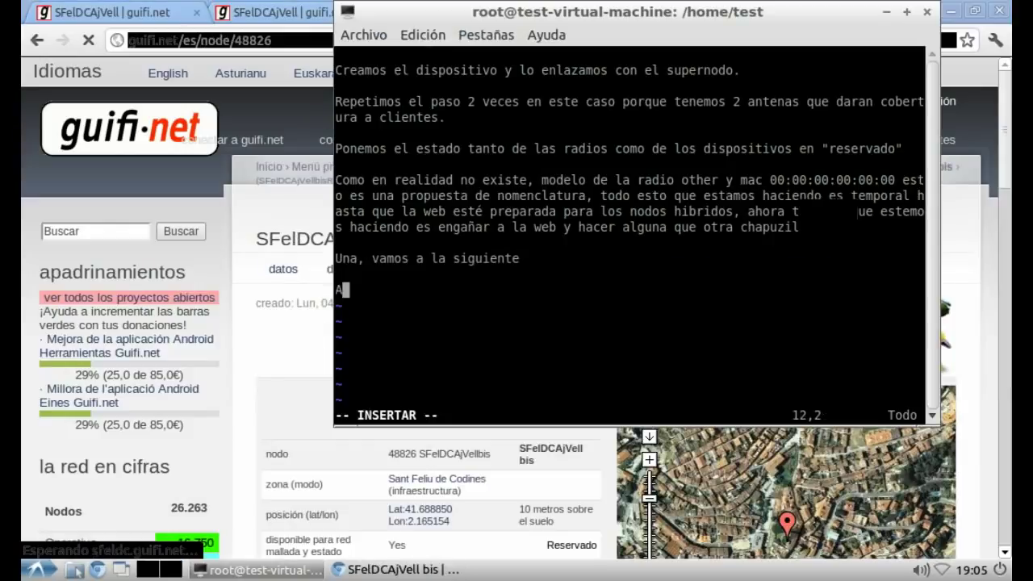
type("A veces la web")
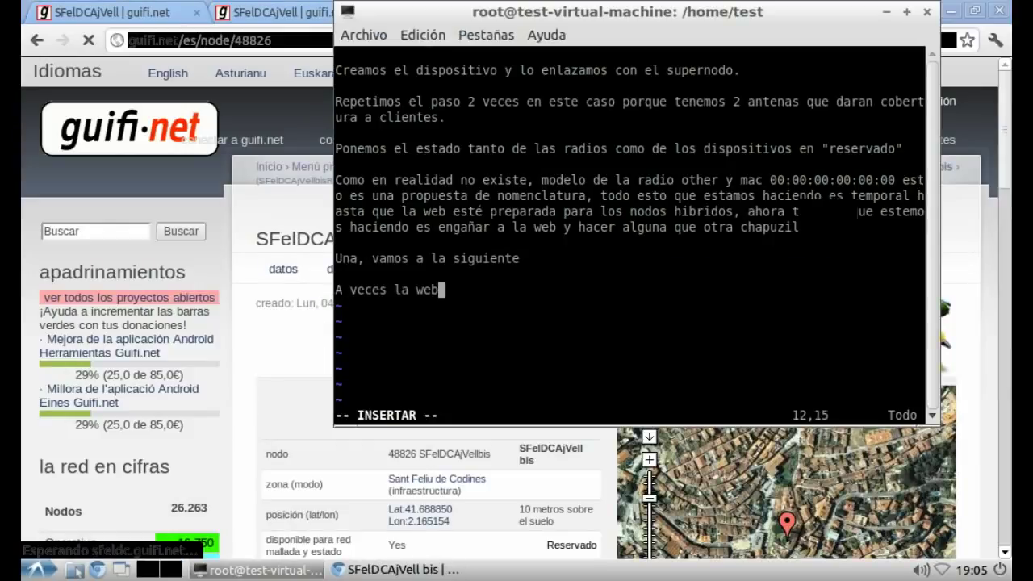
type(" va u")
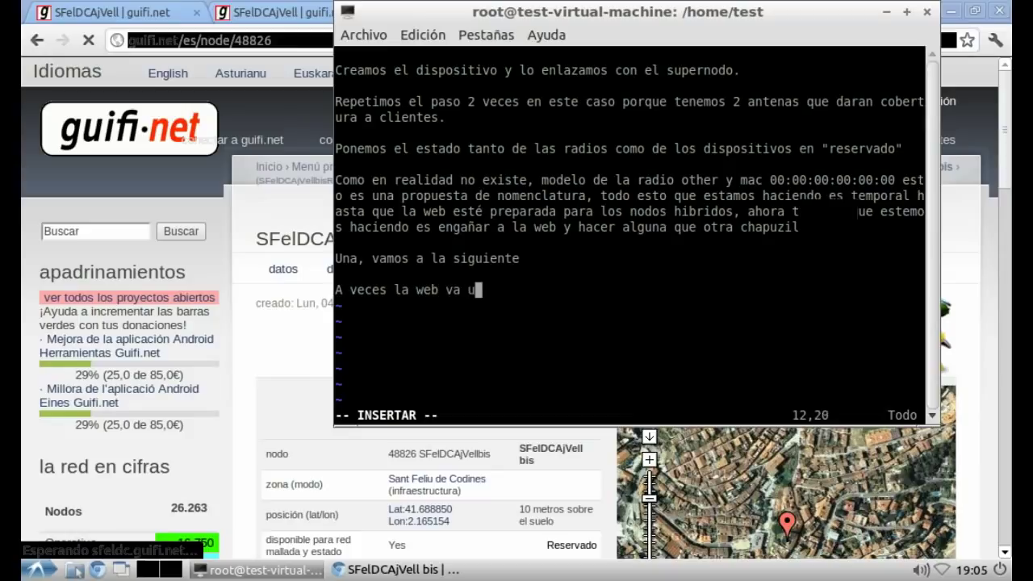
type("n poco con la ca")
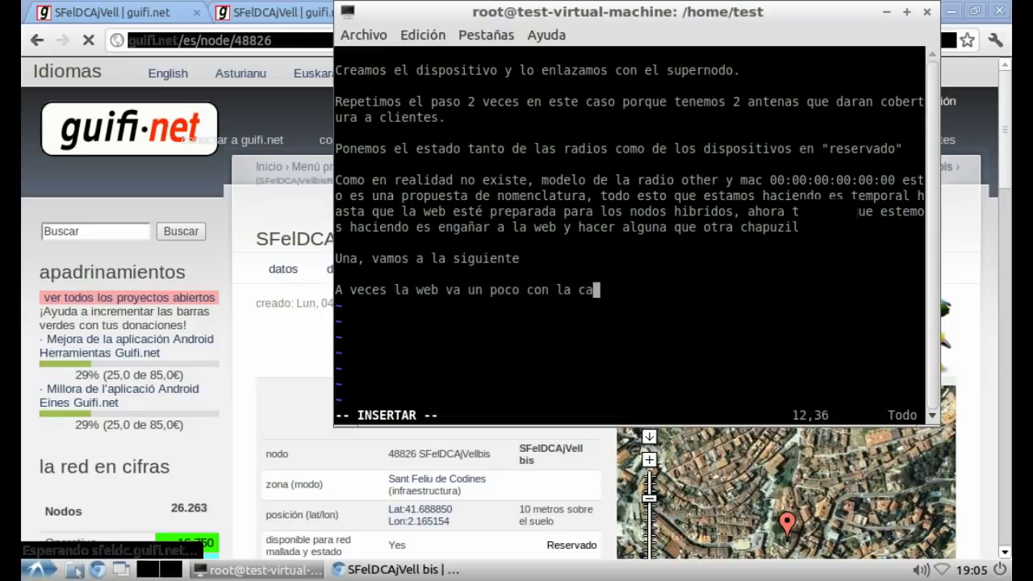
type("lma, o")
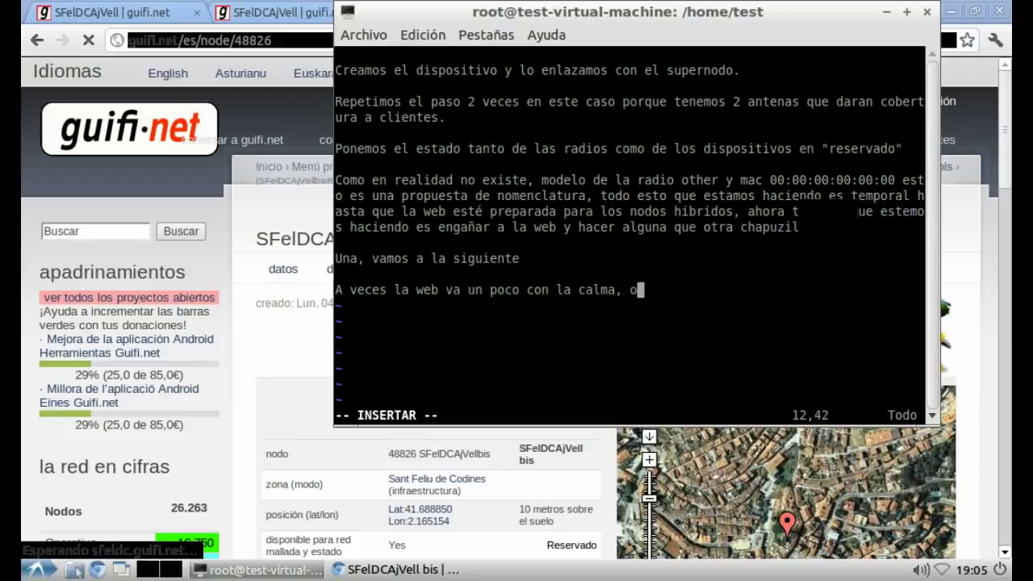
type("s recuerdo que e")
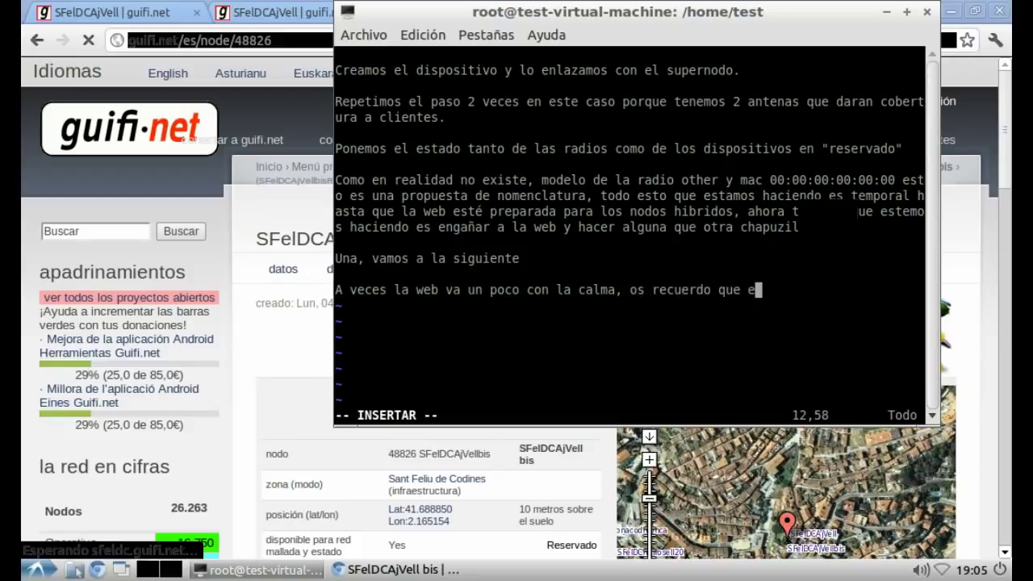
type("ste vídeo ")
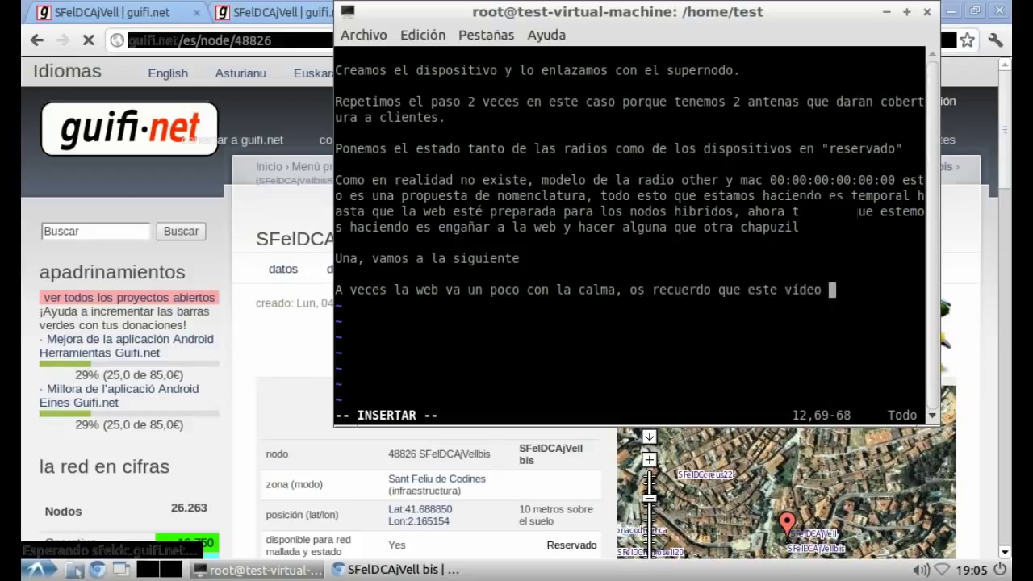
type("es en tiemp")
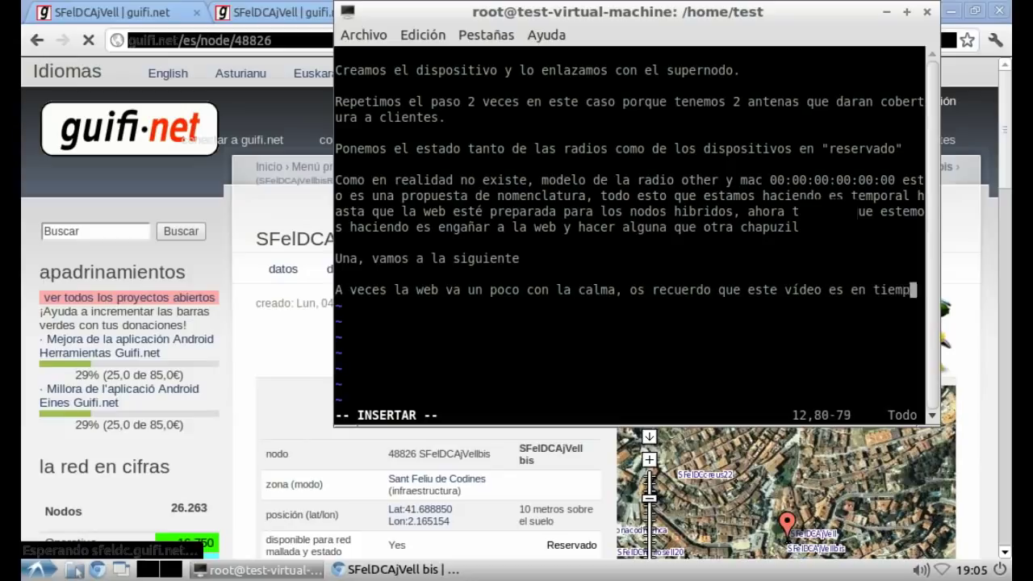
type("o real y si")
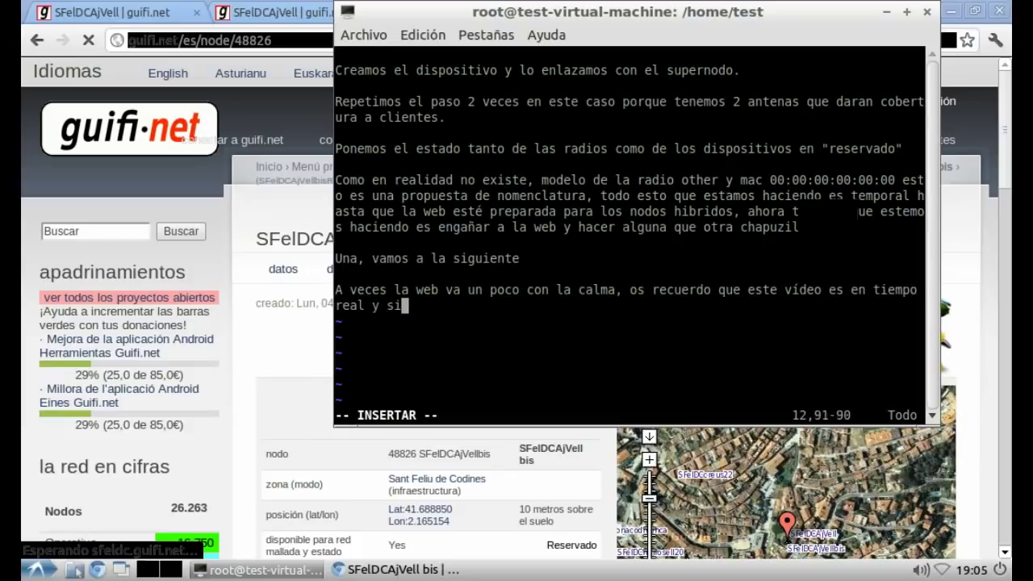
type("n publicidad! sól")
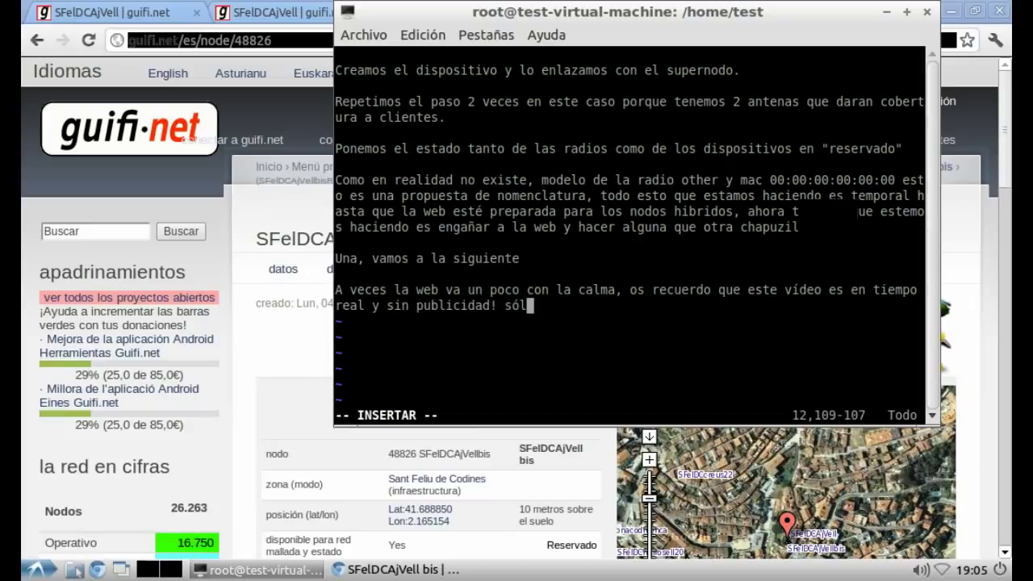
type("o la inicia")
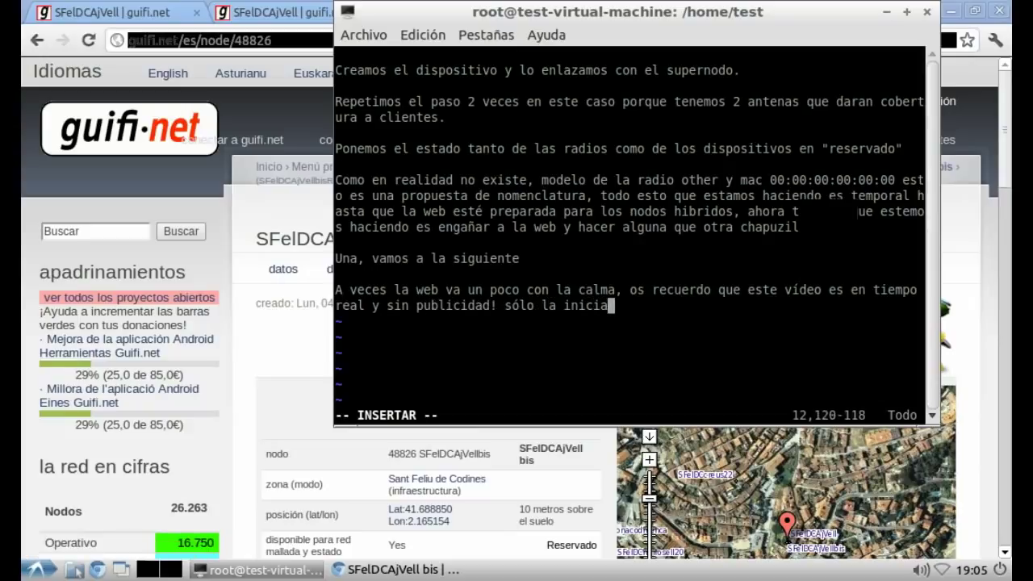
type("l que va a ")
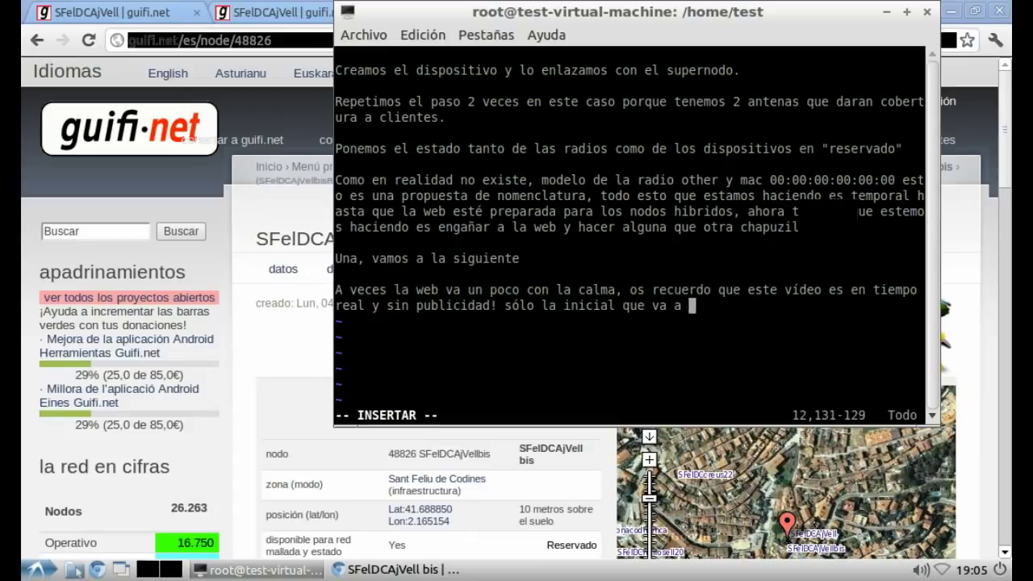
type("haber si este ")
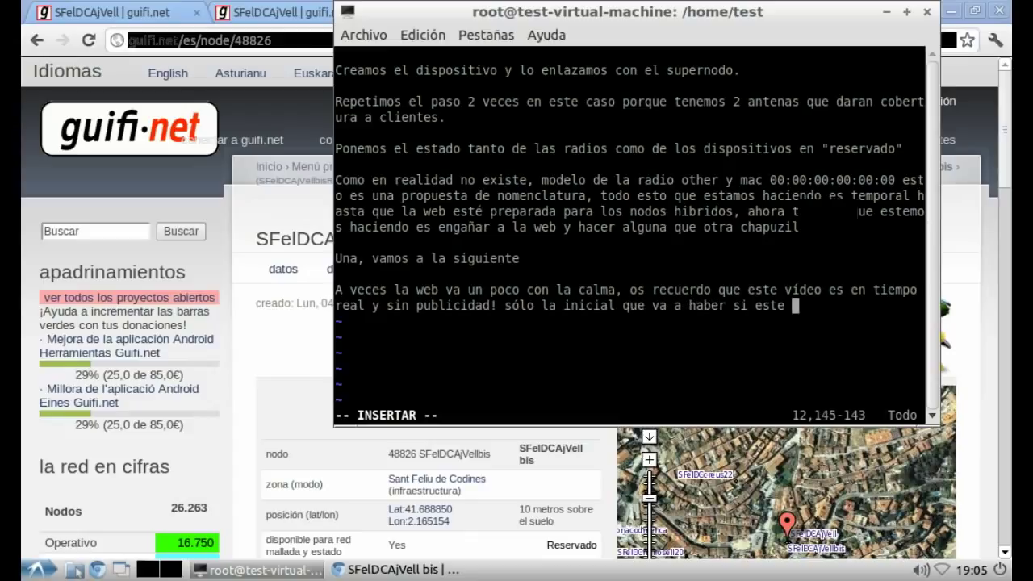
type("vídeo se ")
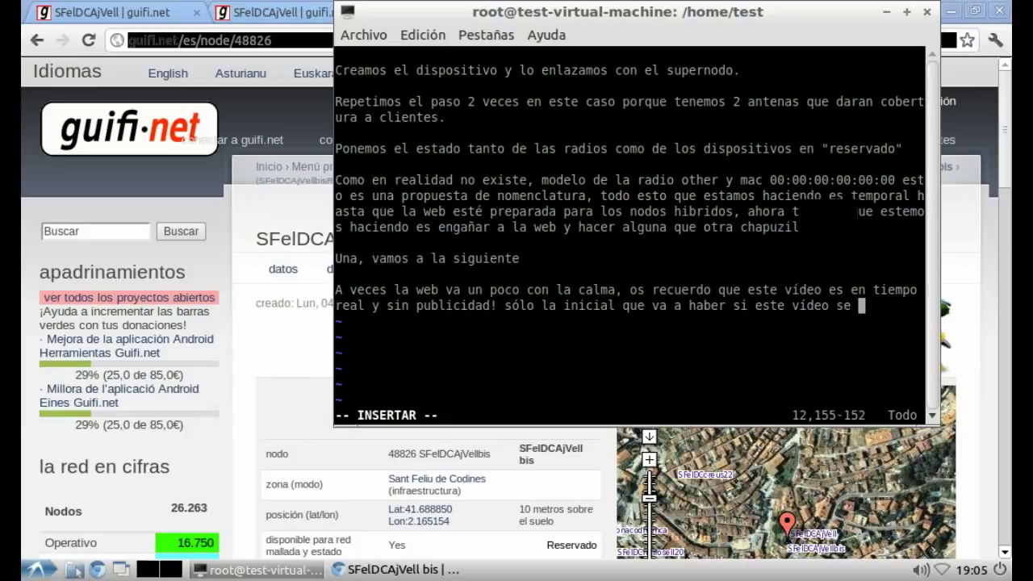
type("cuelga ")
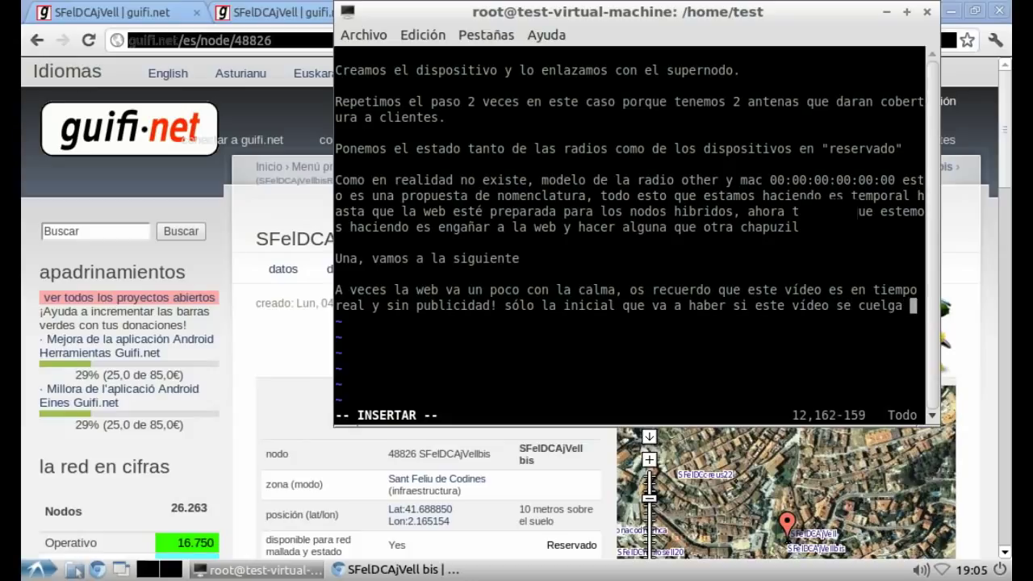
type("en youtb")
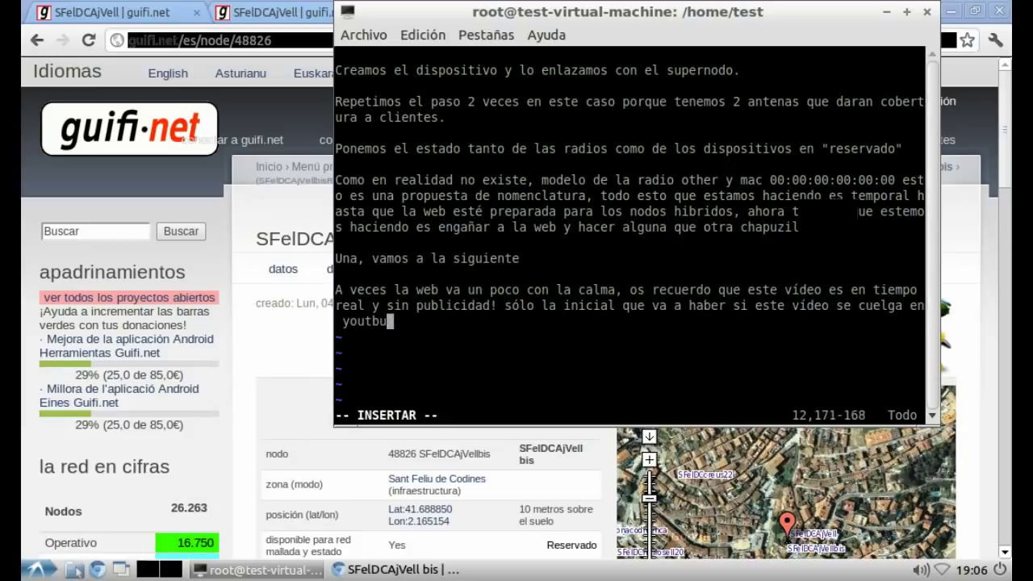
key("BackSpace")
type("ube y sim")
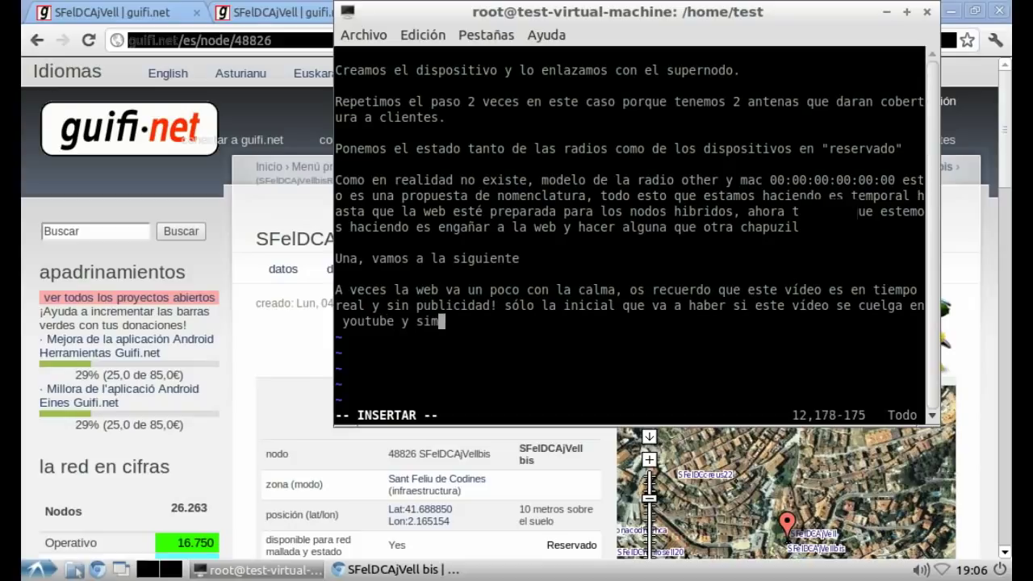
type("ilares, pero")
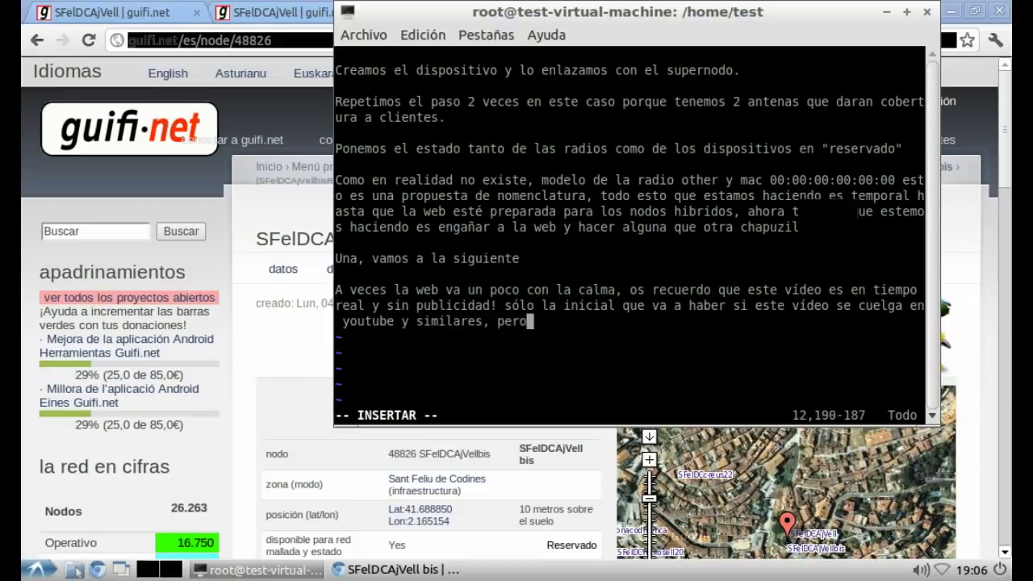
type(" esta gentooz")
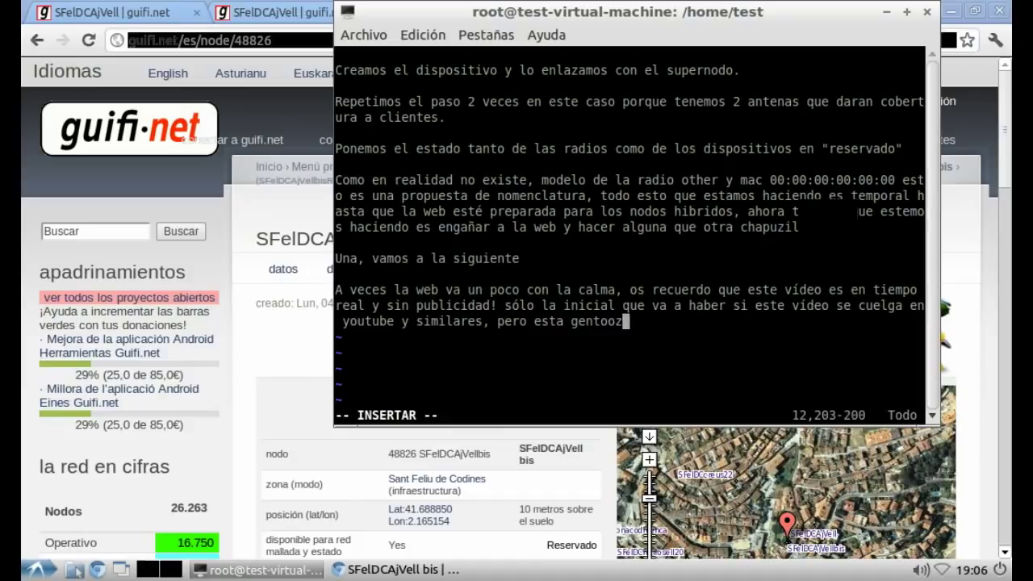
type("a no nos a")
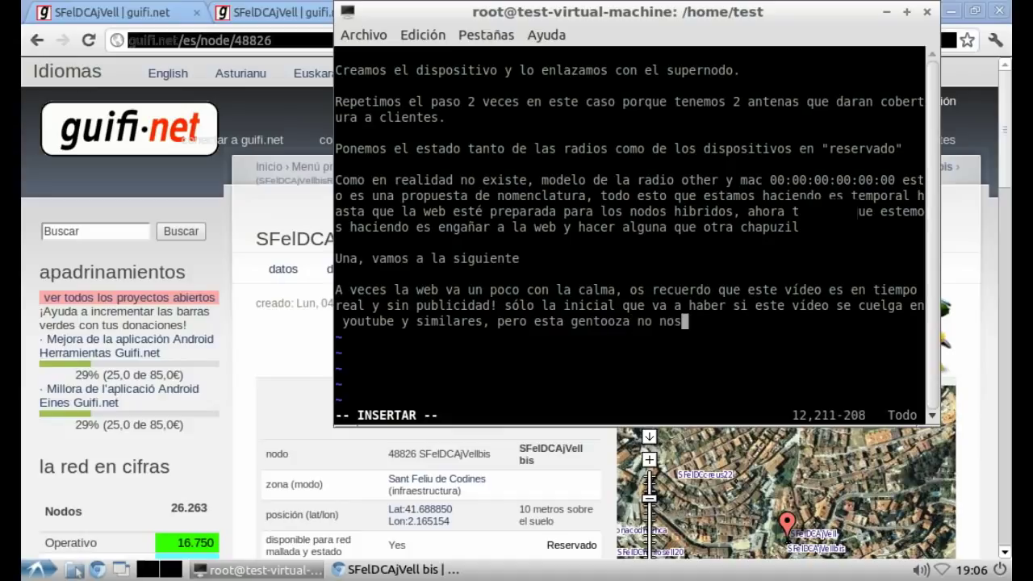
key("BackSpace")
type("da nada...")
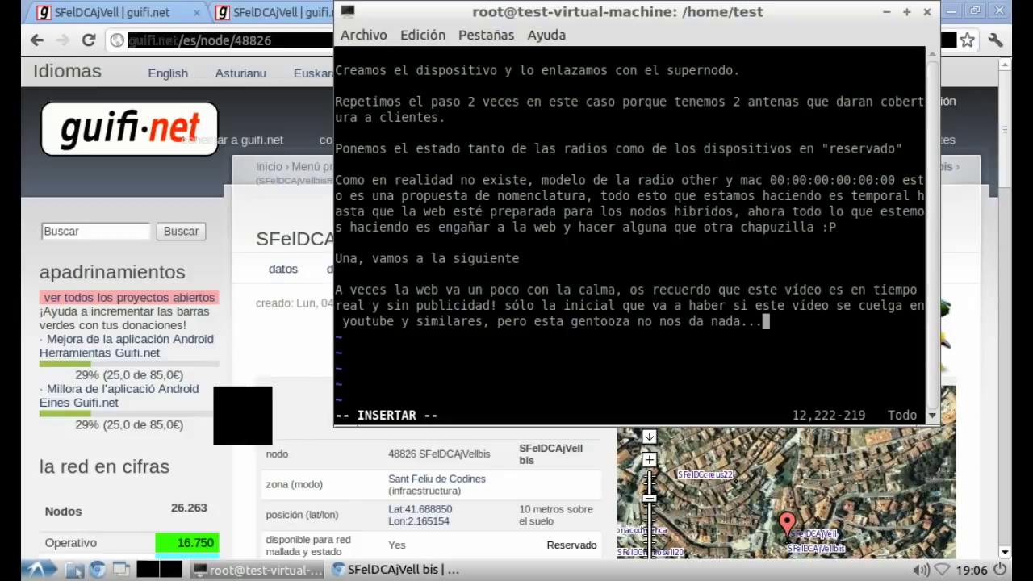
key("alt+Tab")
scroll(517, 307, "down", 10)
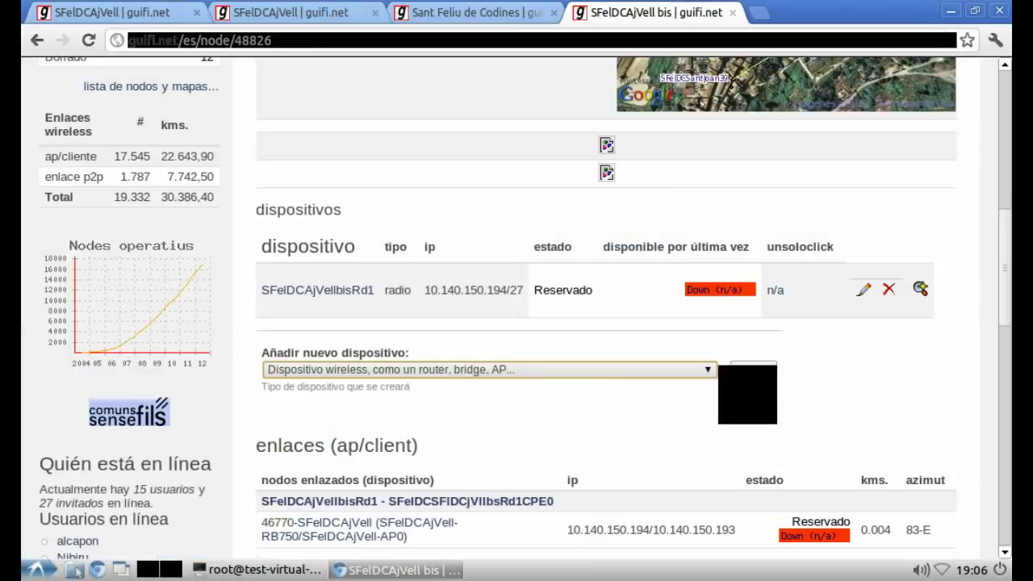
Step: Add a new wireless device to the node with status Reservado
left_click(751, 369)
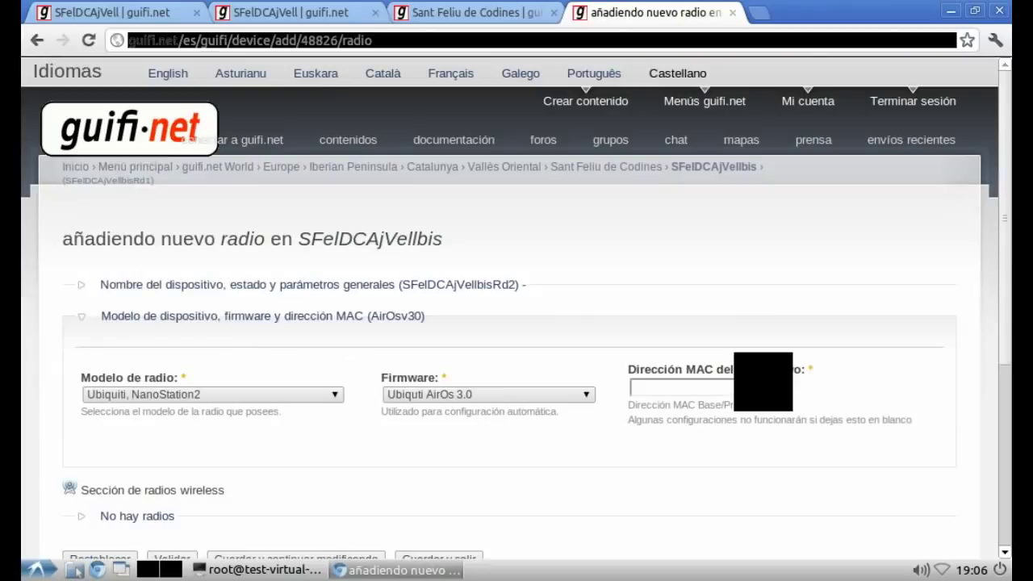
left_click(173, 284)
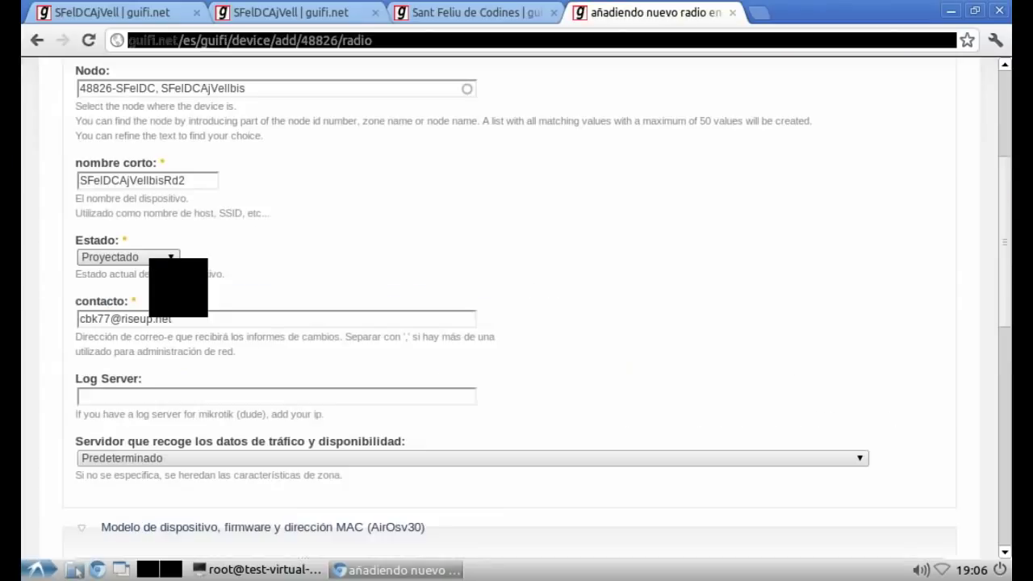
left_click(149, 256)
left_click(130, 284)
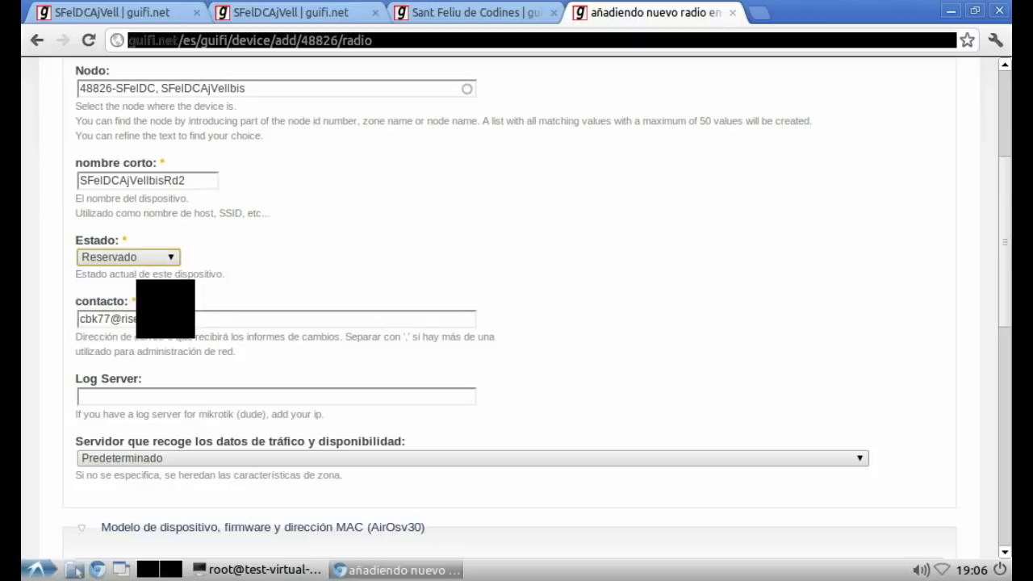
Step: Set the device's radio model to Other and MAC to 00:00:00:00:00:00, then save it
left_click(121, 527)
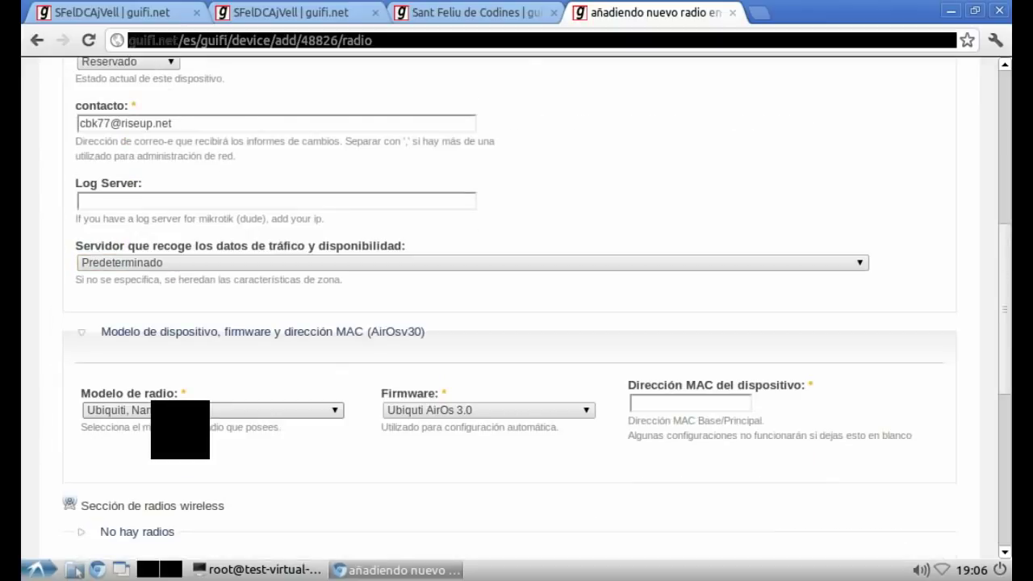
left_click(212, 410)
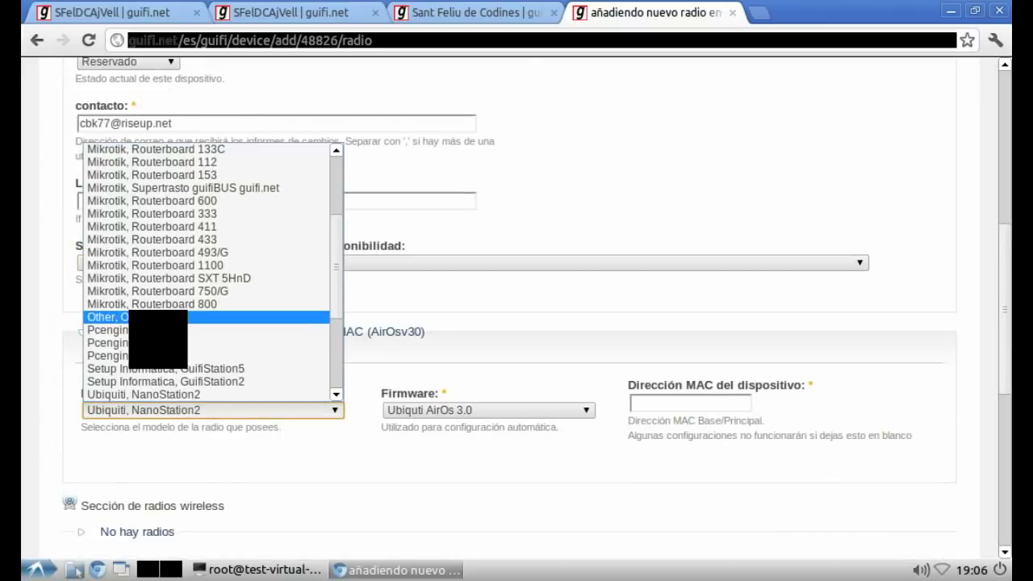
left_click(117, 317)
left_click(637, 403)
type("00:")
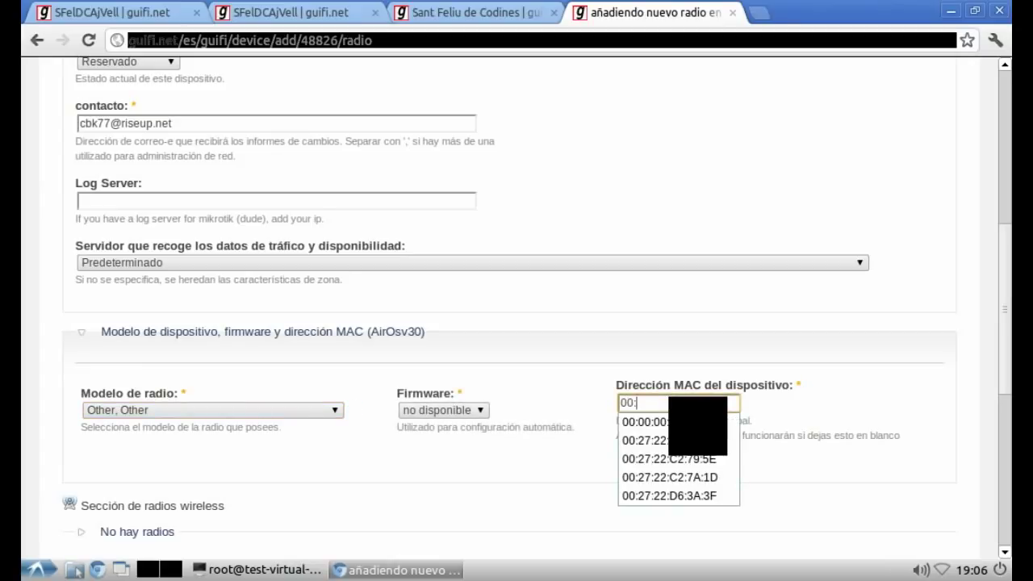
left_click(646, 422)
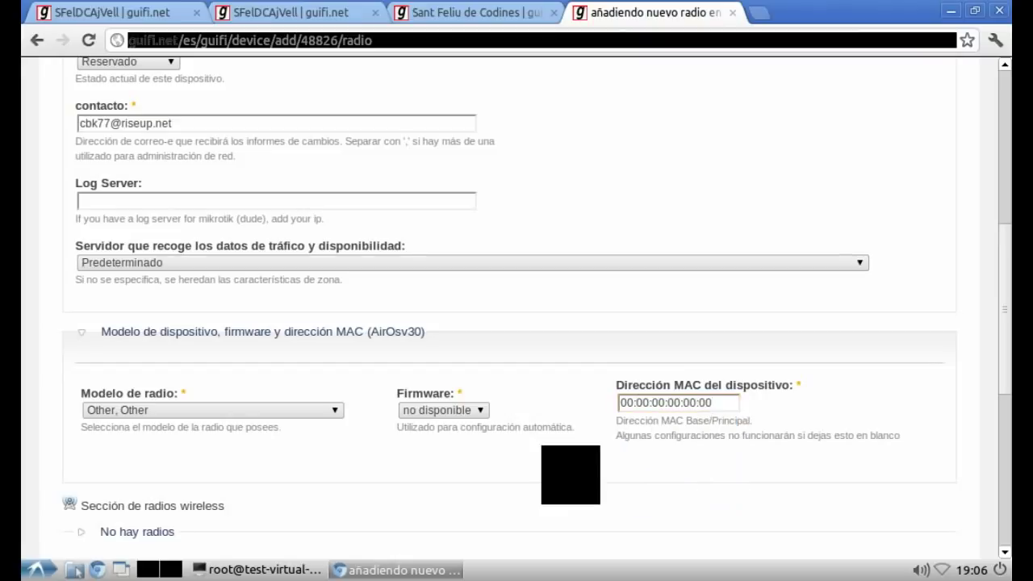
scroll(569, 474, "down", 5)
left_click(367, 379)
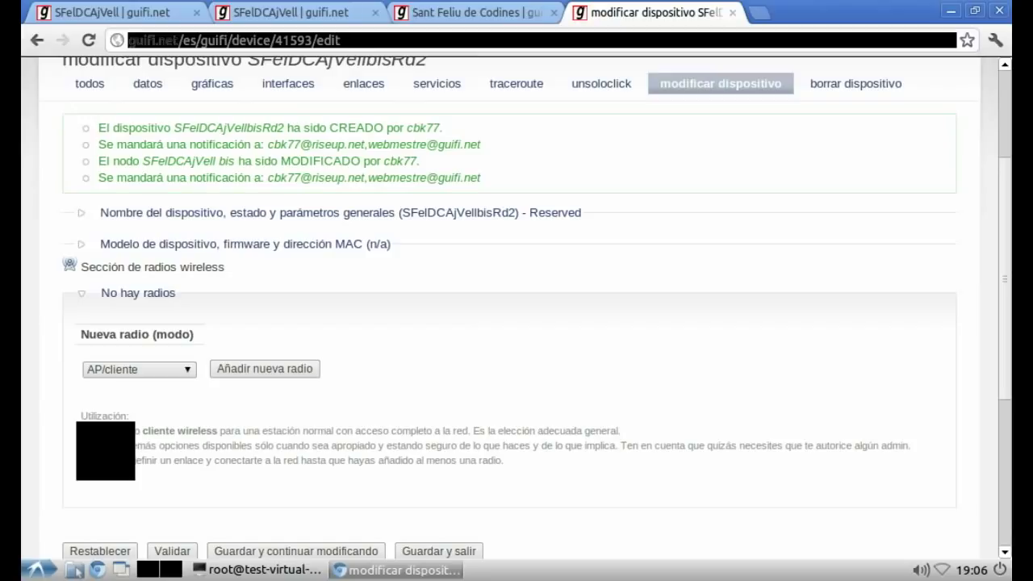
Step: Add an AP/cliente radio to SFelDCAjVellbisRd2 and save the device
left_click(161, 369)
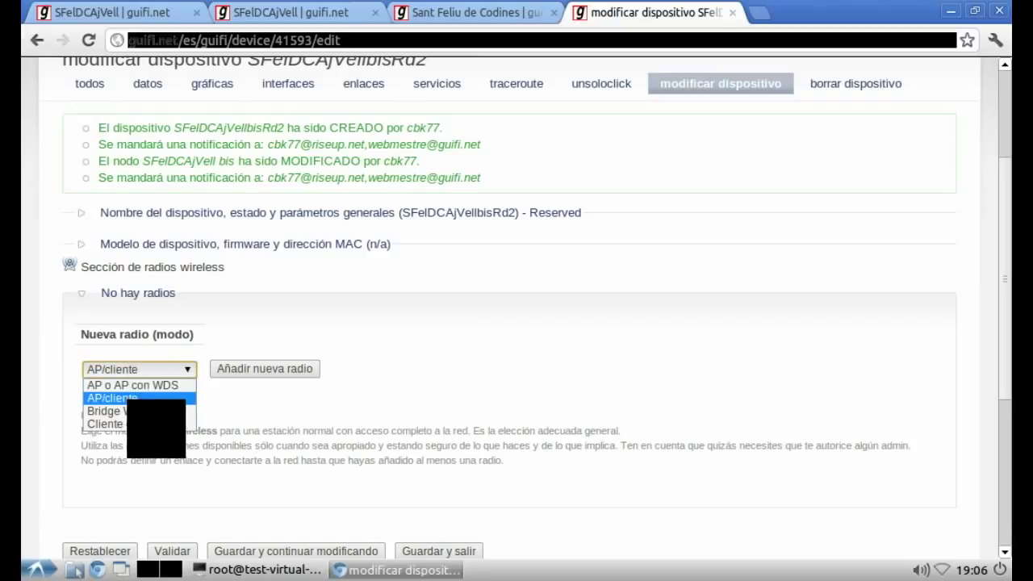
left_click(129, 399)
left_click(233, 370)
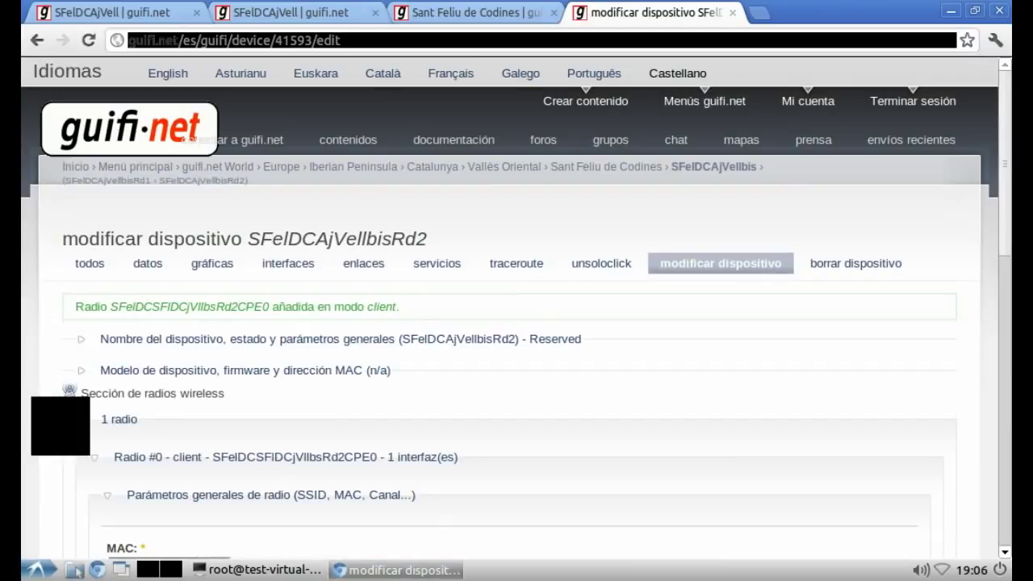
scroll(516, 323, "down", 5)
scroll(517, 322, "down", 3)
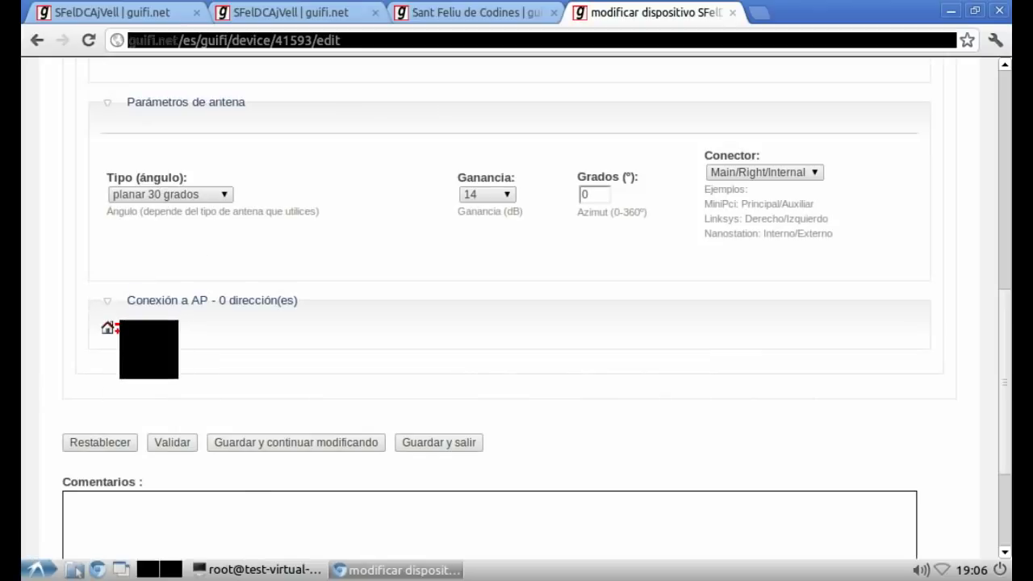
left_click(255, 442)
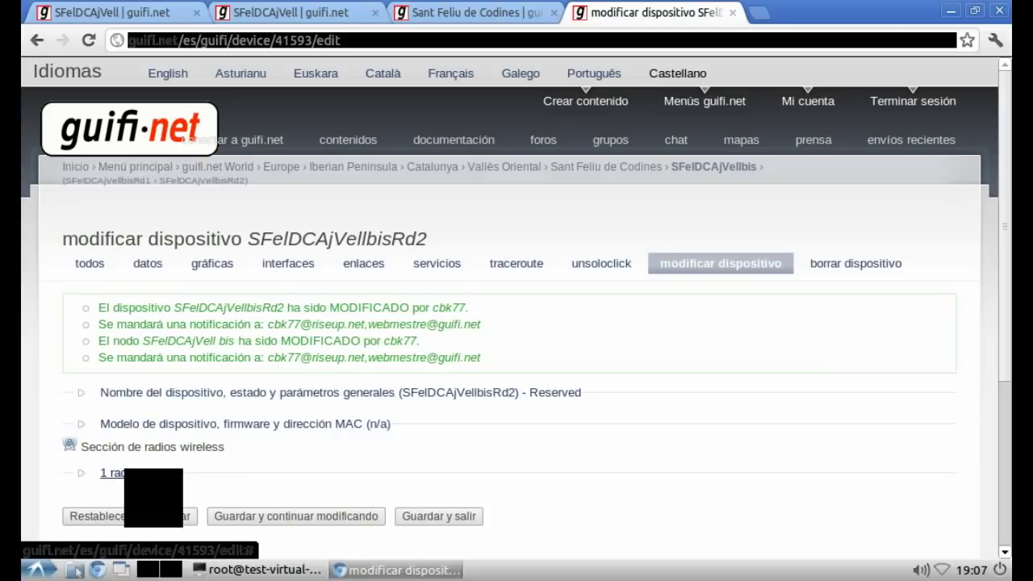
Step: Expand Radio #0 and bring up the access point list for linking it
left_click(113, 473)
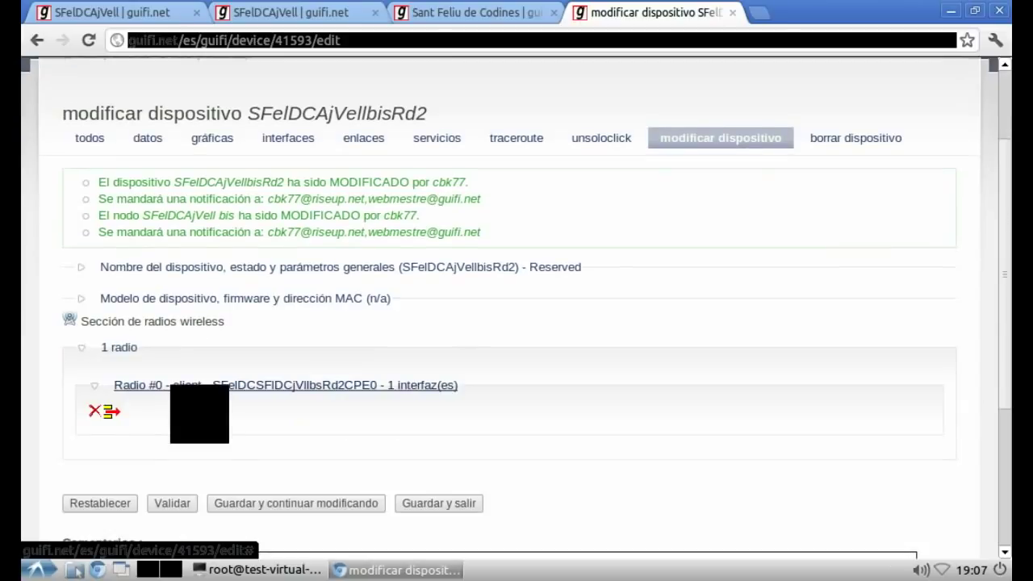
left_click(176, 385)
left_click(121, 461)
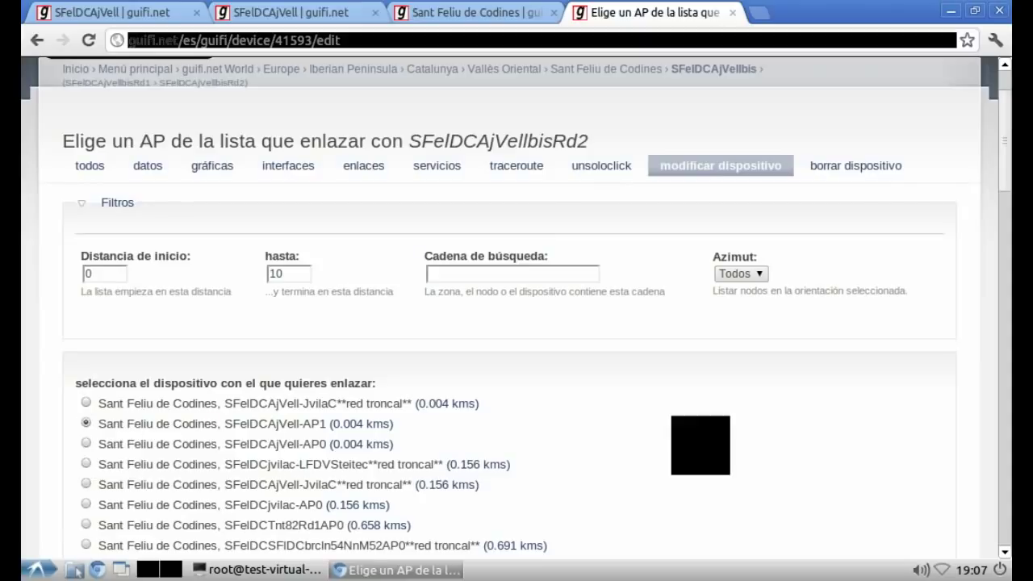
Step: Link Radio #0 to the SFelDCAjVellRB750 AP (local 10.140.150.226, remote 10.140.150.225) with status Reservado
key("End")
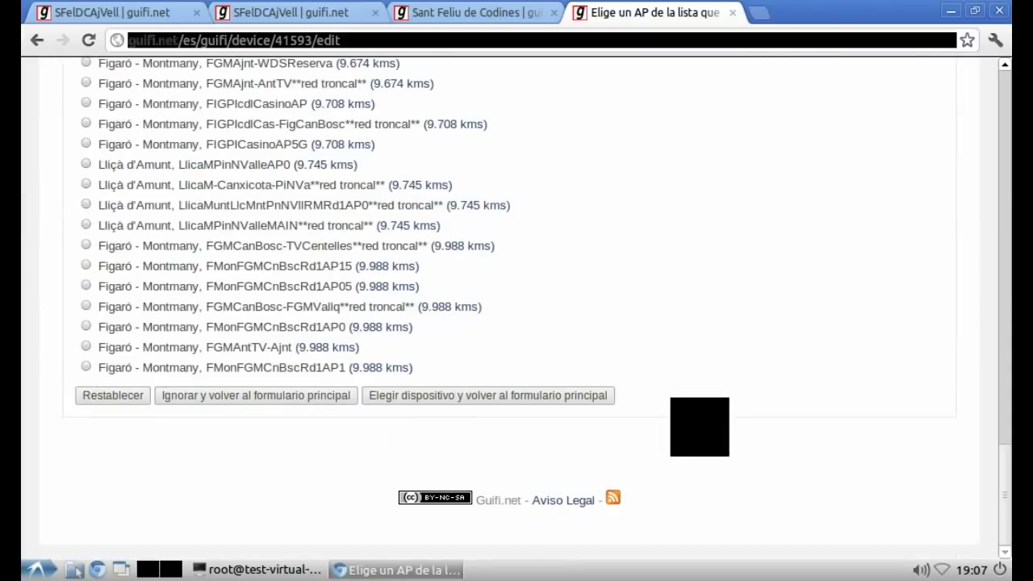
left_click(501, 395)
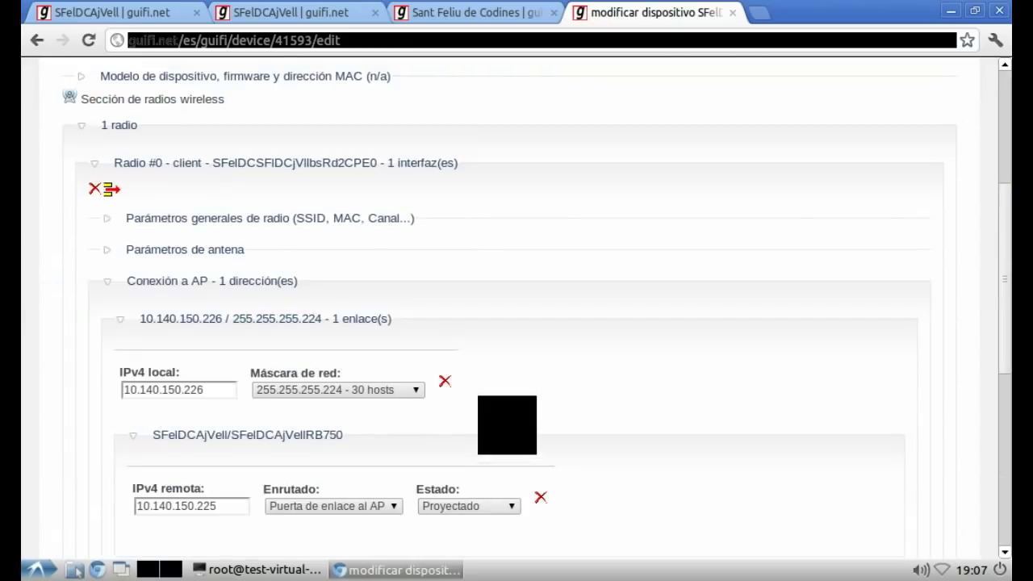
scroll(507, 425, "down", 5)
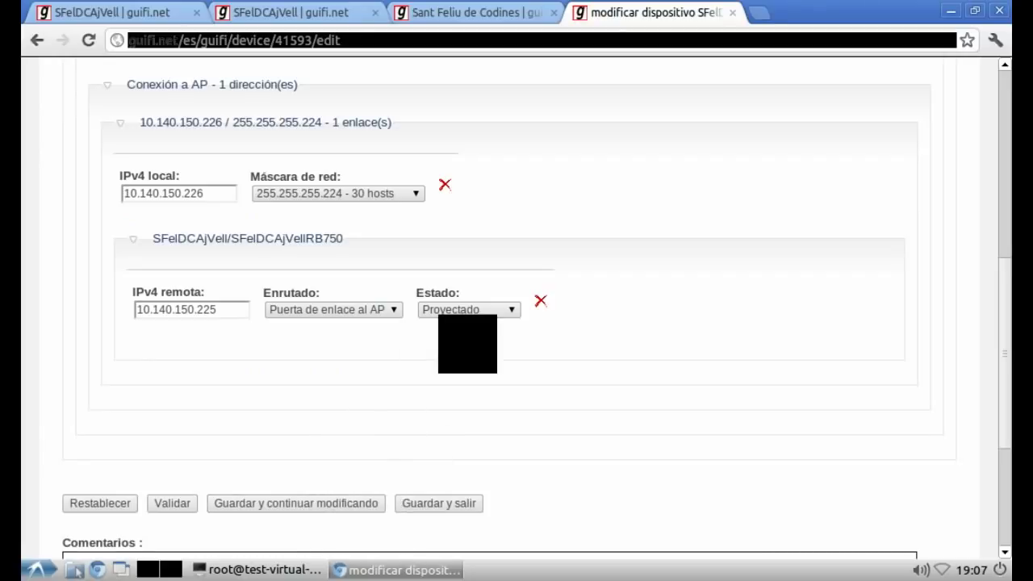
left_click(468, 309)
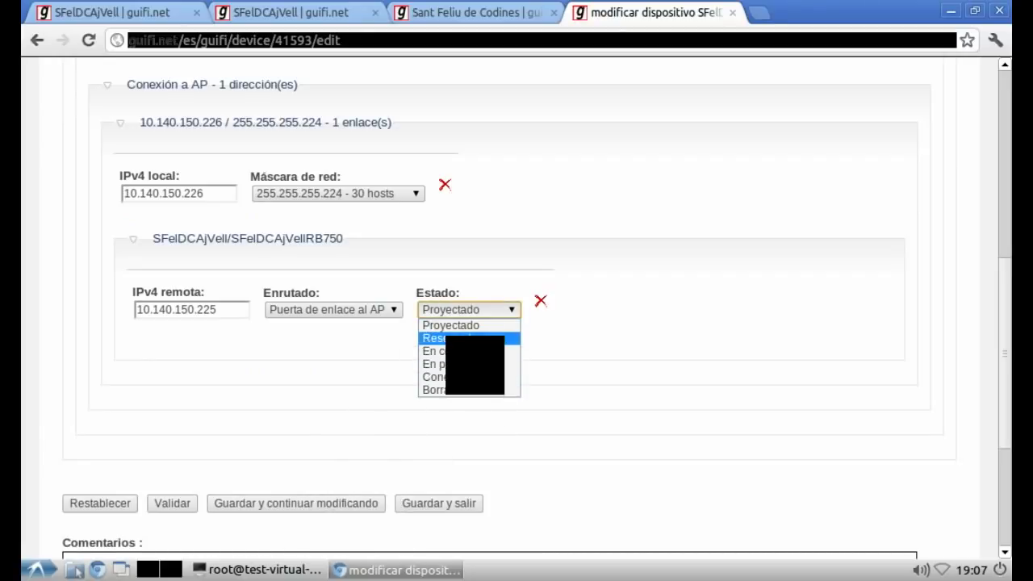
left_click(449, 338)
key("alt+Tab")
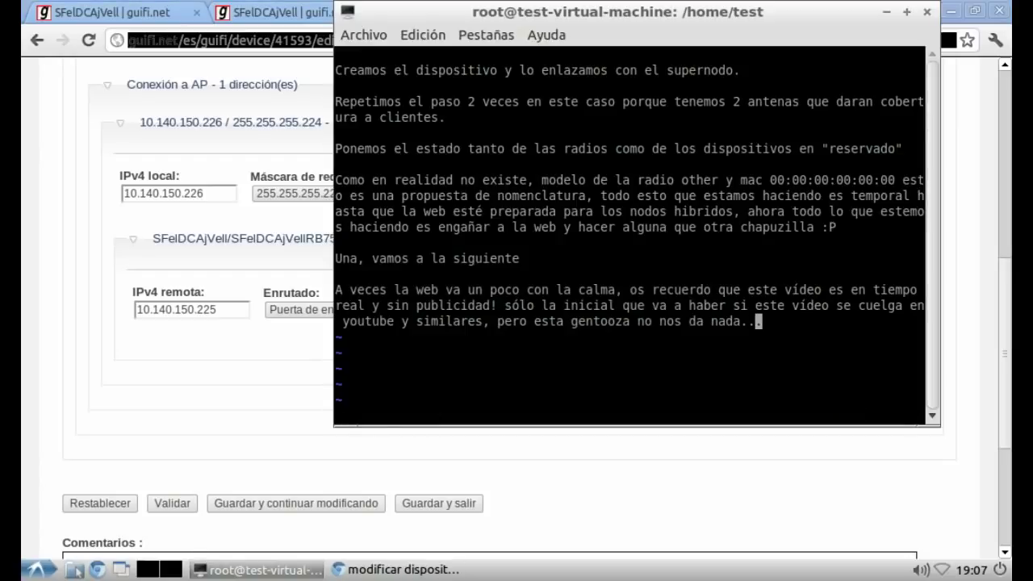
Step: Clear the old vim notes and write that rocket2, like rocket1, gets its IP defined here
key("Escape")
key("d")
key("d")
key("d")
key("d")
key("d")
key("d")
key("d")
key("d")
key("d")
key("d")
key("d")
key("d")
key("d")
key("d")
key("d")
key("d")
key("d")
key("d")
key("d")
key("d")
key("i")
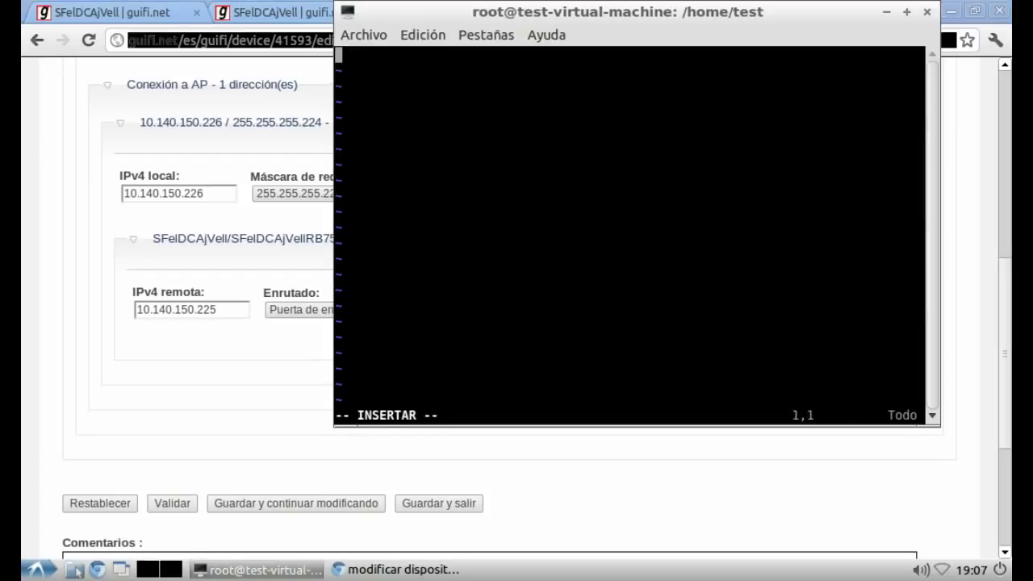
key("Return")
type("En e")
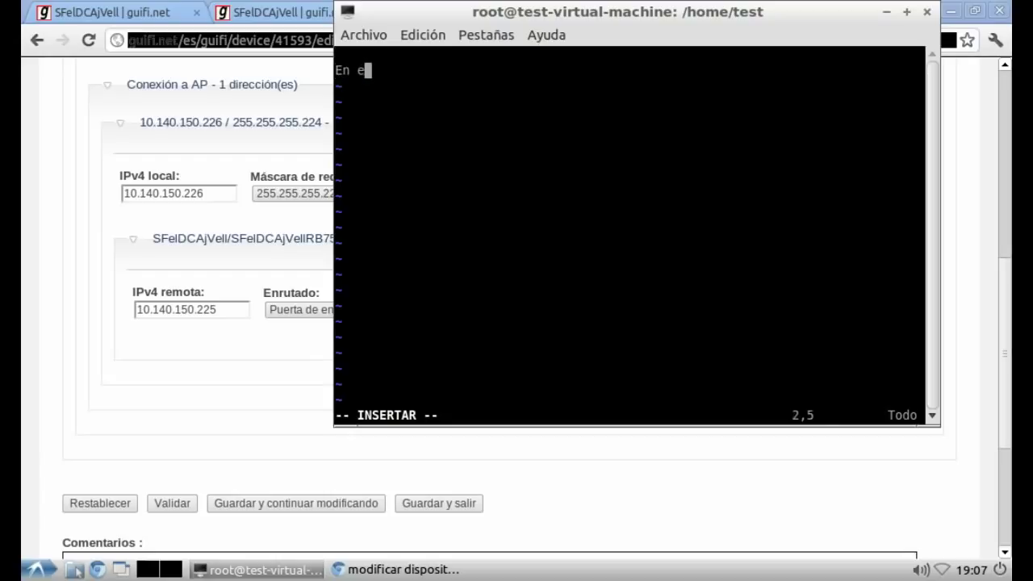
type("l caso de la r")
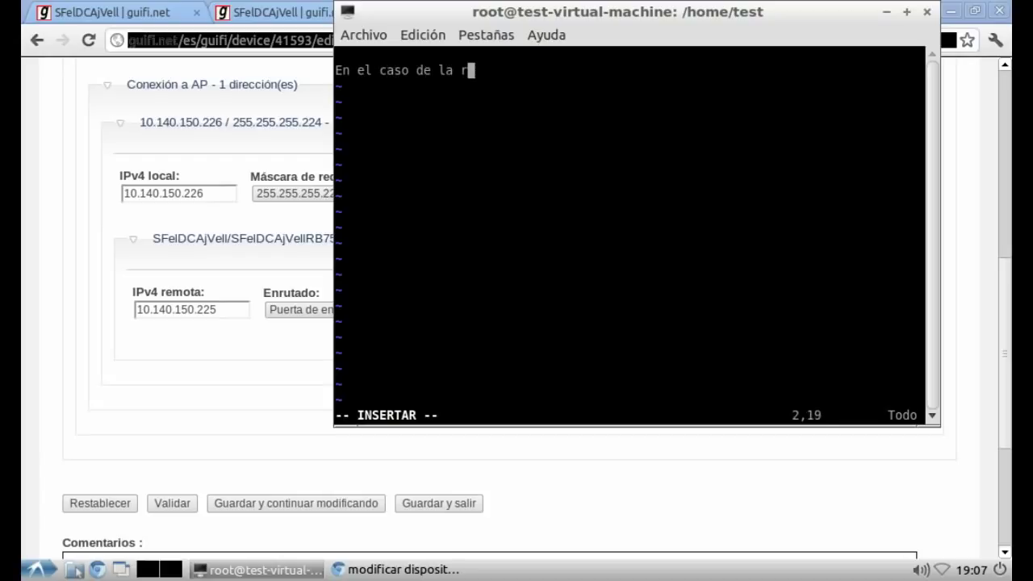
type("ocket2,")
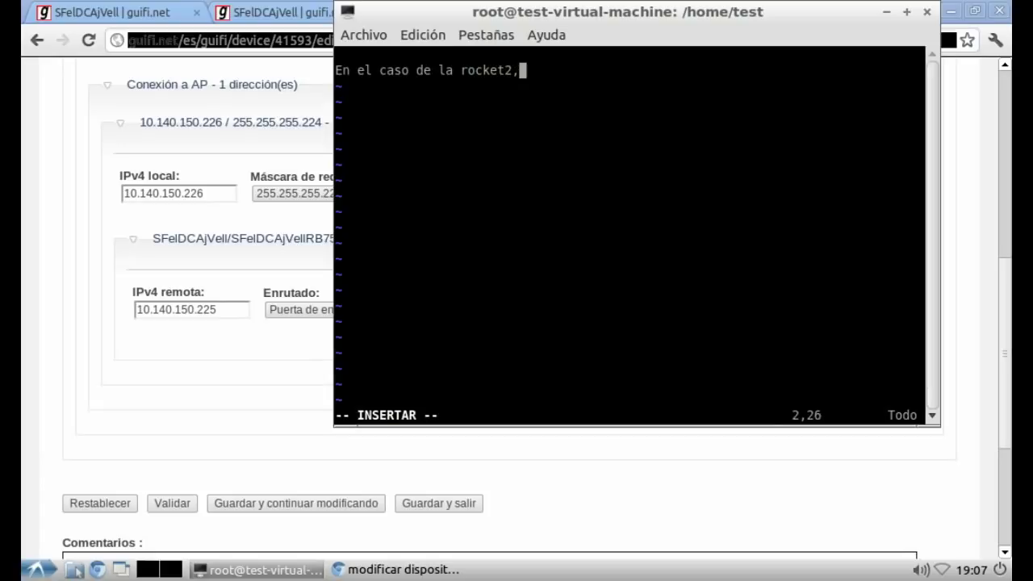
type(" al igual que ")
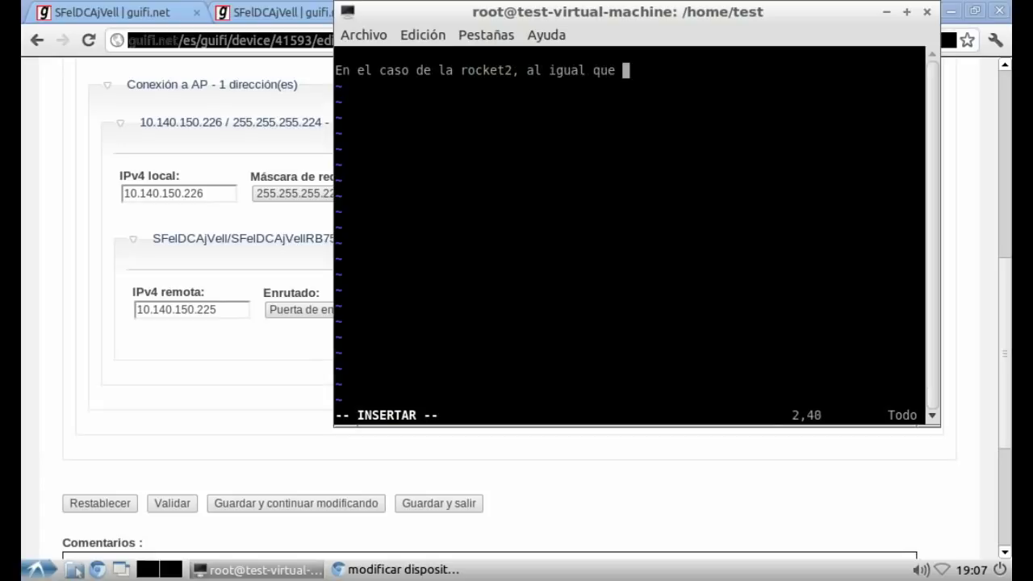
type("la rocket1")
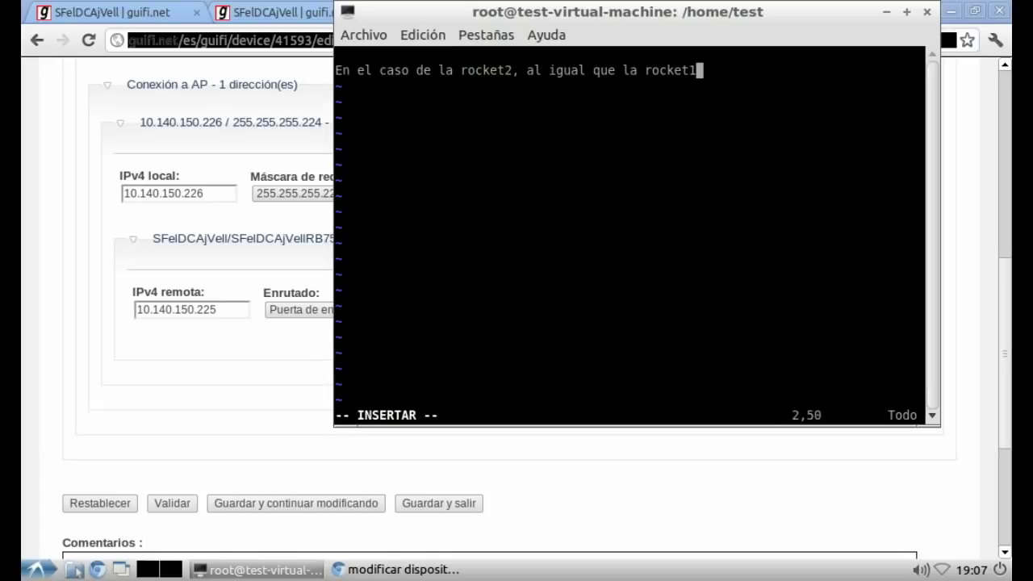
type(", aquí le estamos d")
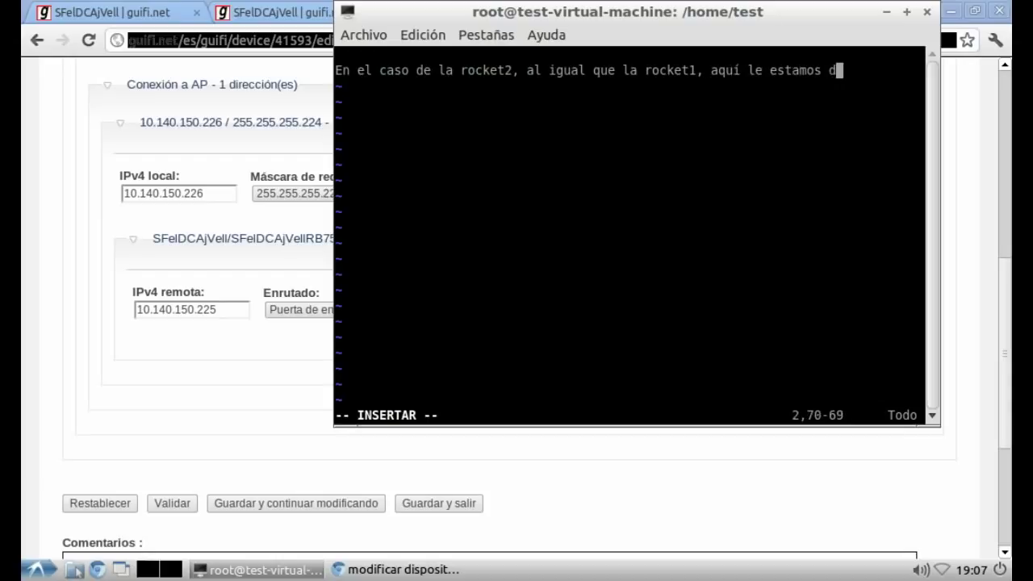
type("efiniendo la IP")
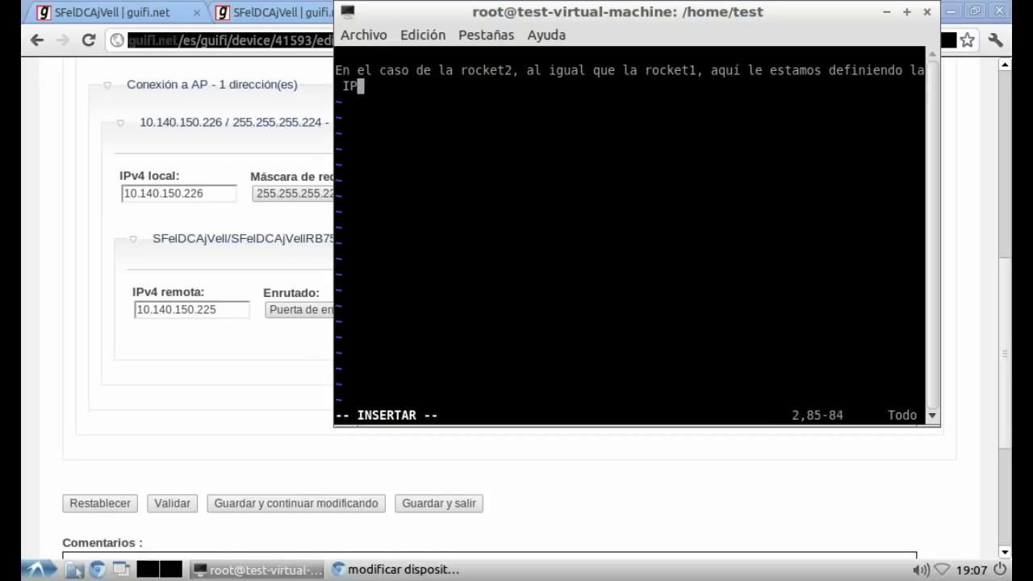
type(" definitiva que va a t")
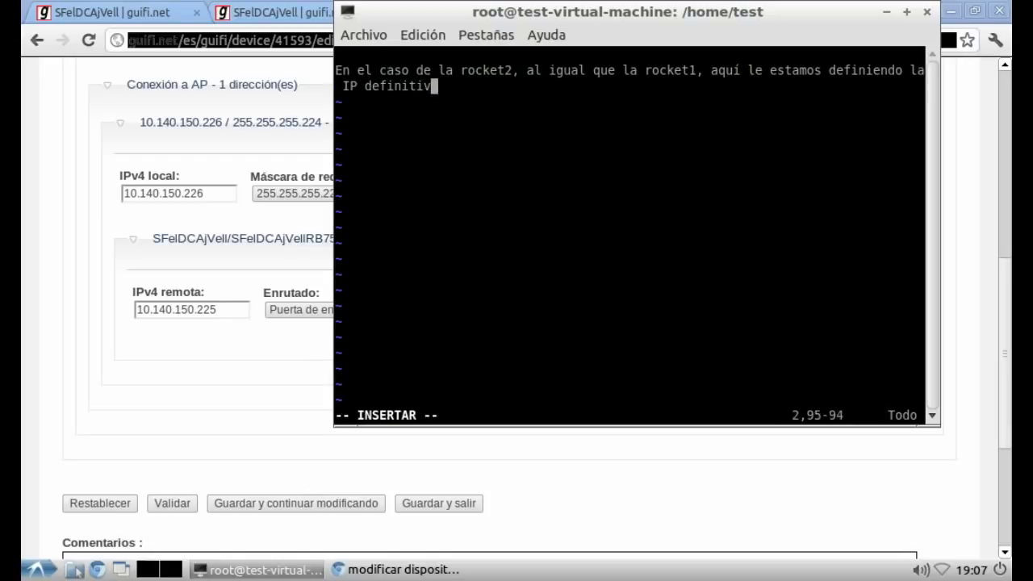
type("ener,")
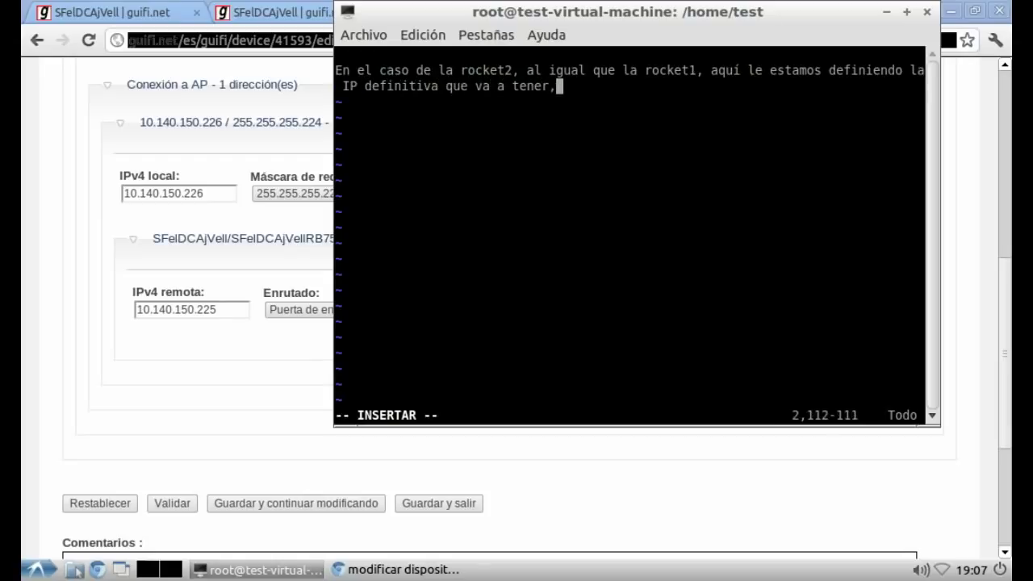
type(" es la IP q")
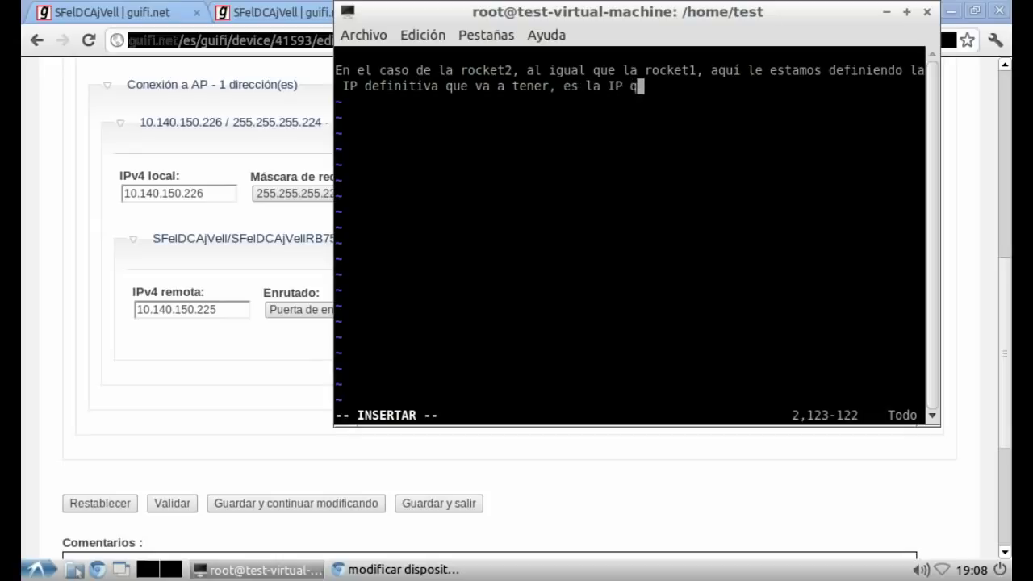
type("ue le vamos a t")
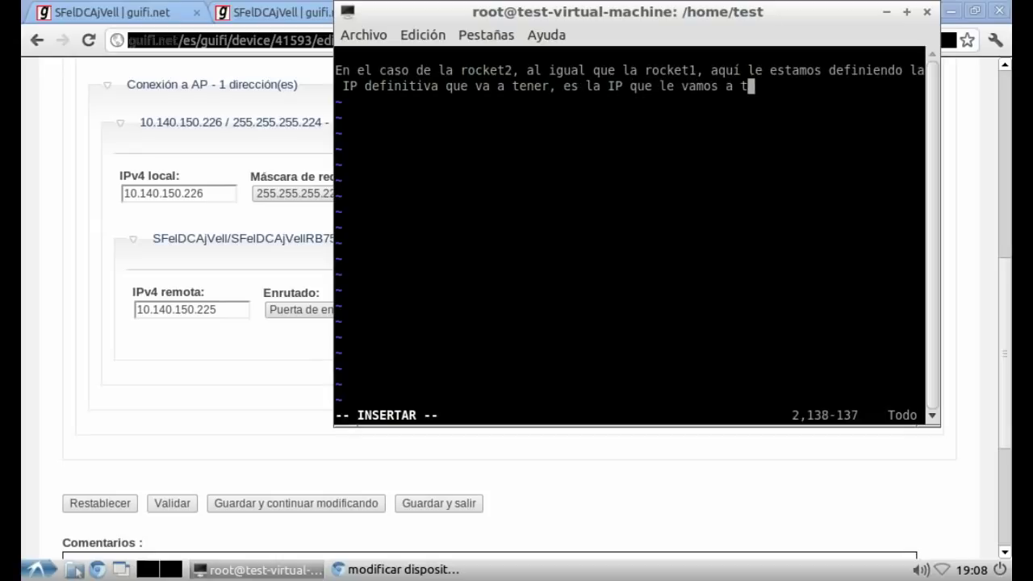
type("ener que definir")
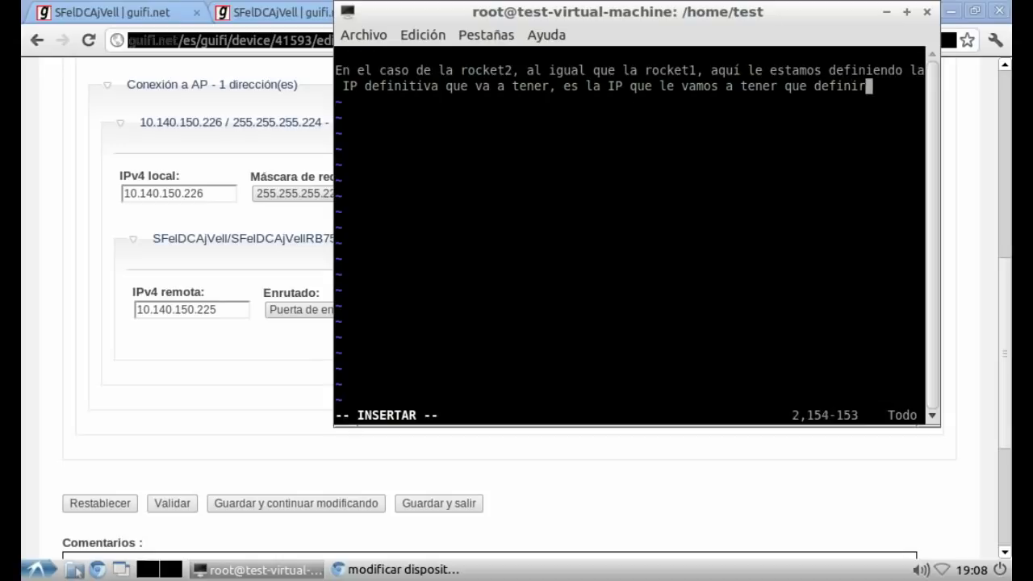
type(" en la pest")
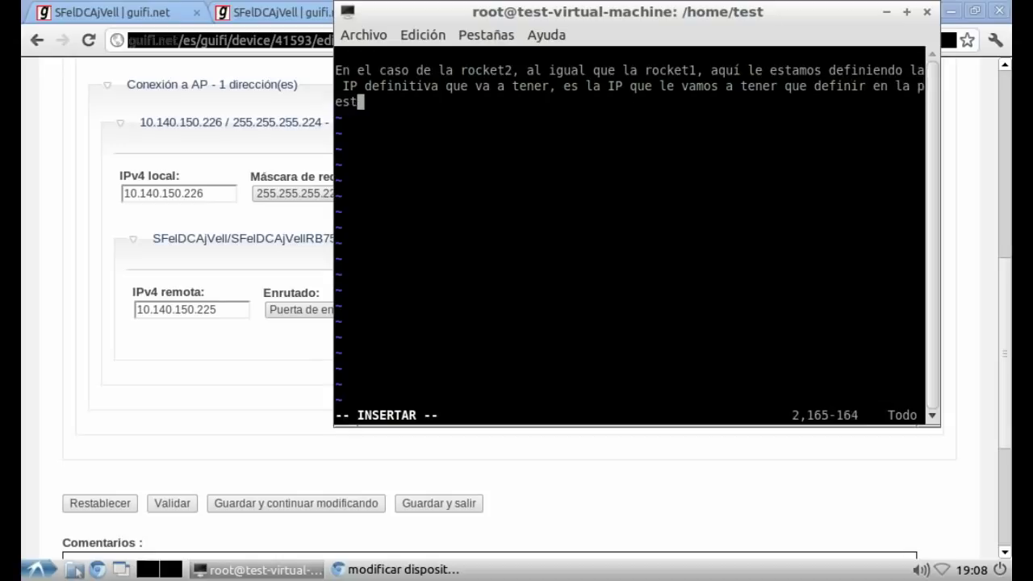
type("aña network ")
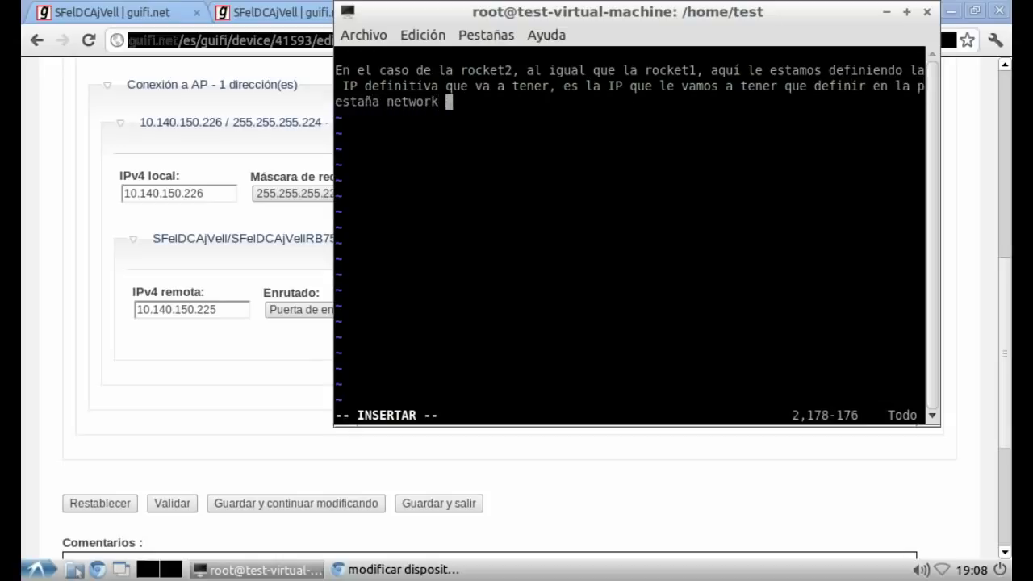
type("del ")
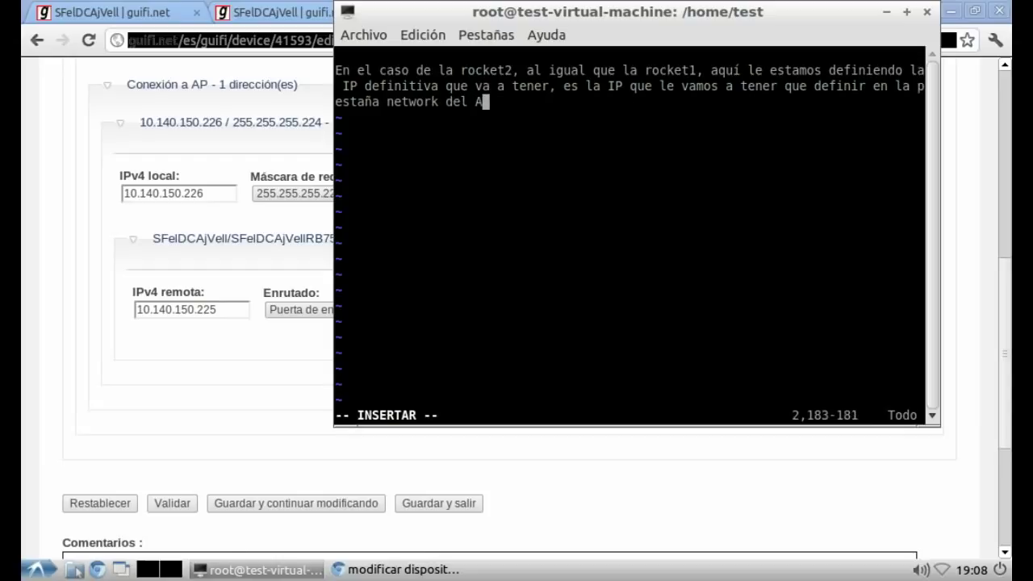
type("AirOS (la in")
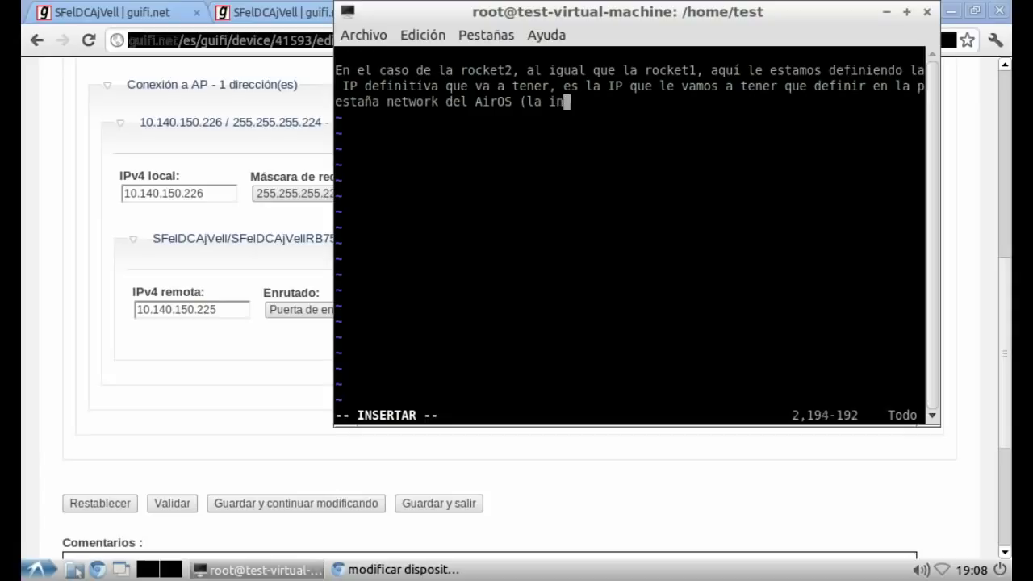
type("terfaz de a")
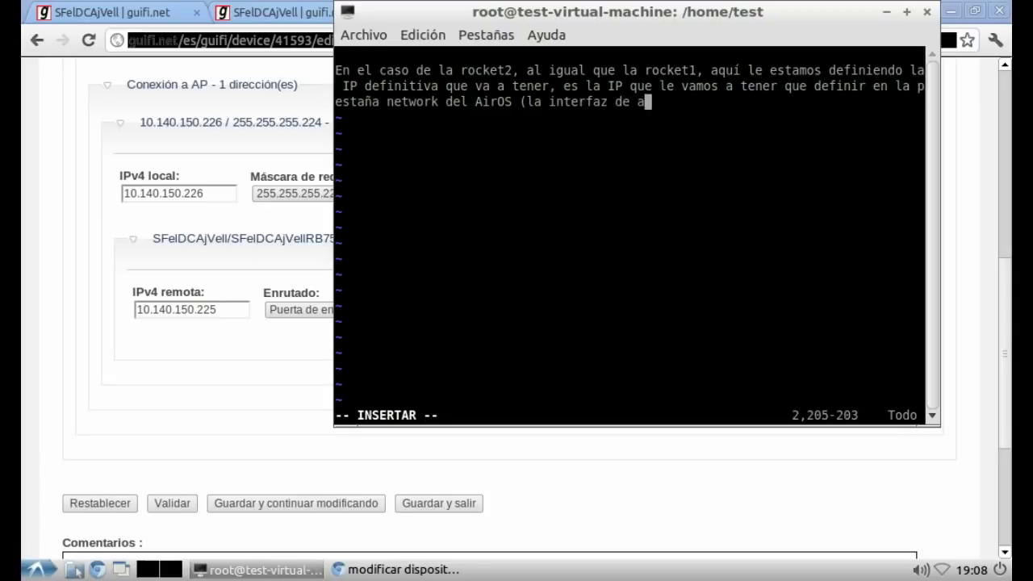
type("dministración d")
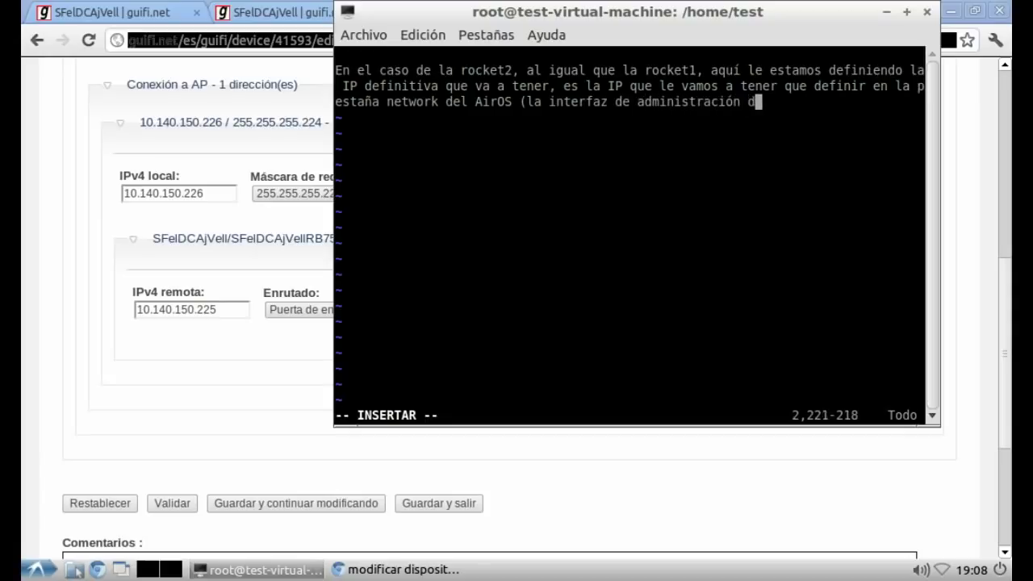
type("e la antena).")
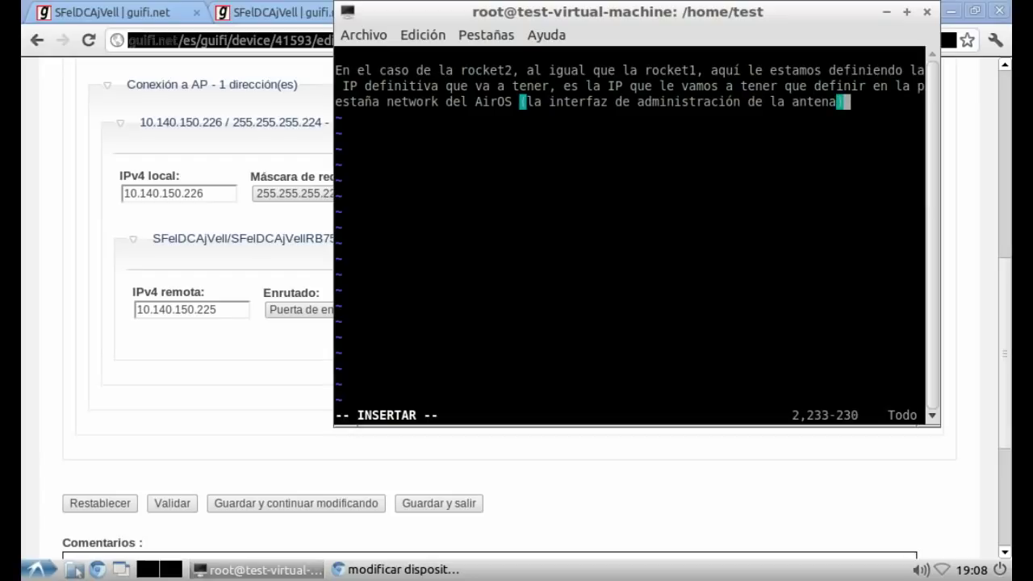
key("Return")
key("Return")
type("L")
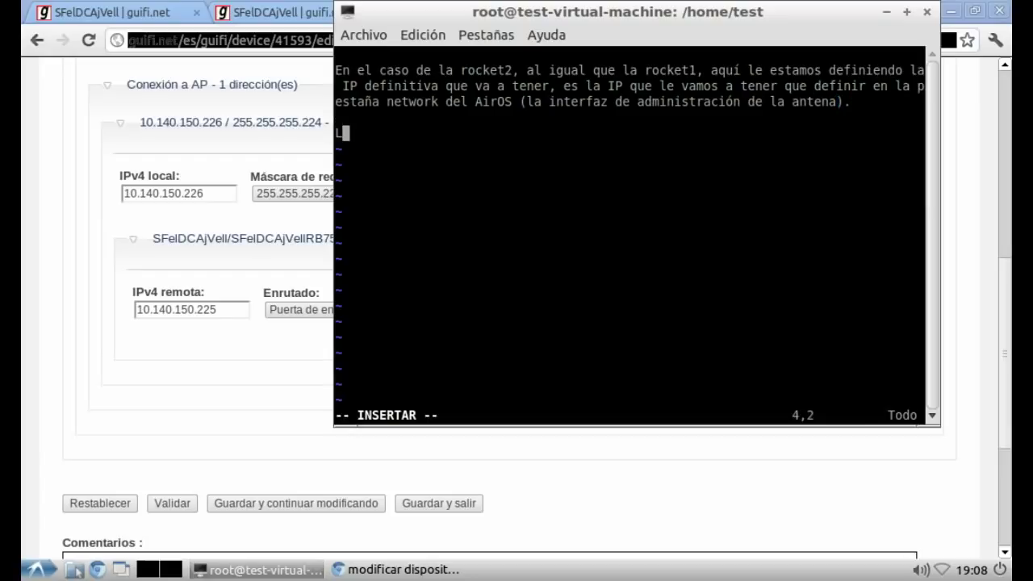
type("a ip que vemos aquí será:")
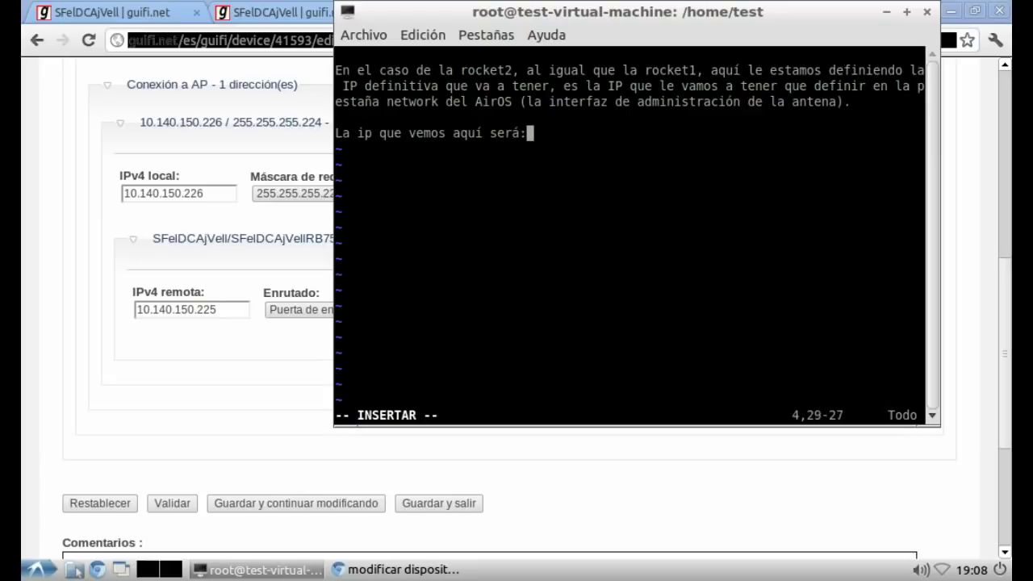
Step: Note rocket2's IP 10.140.150.226, mask 255.255.255.224, gateway 10.140.150.225, and begin the bridge-mode reminder
key("Return")
key("Return")
type("10.")
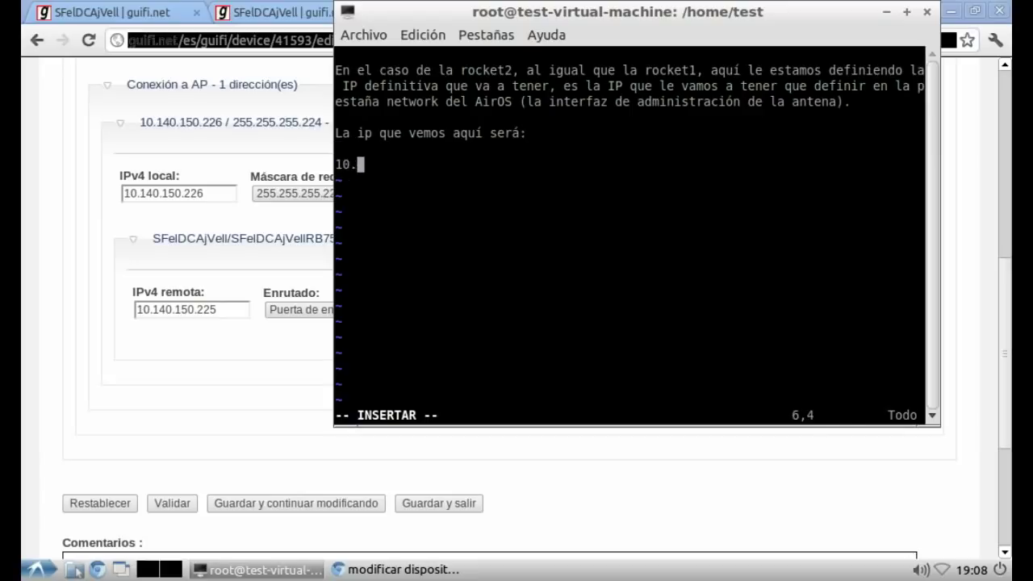
type("140.150.22")
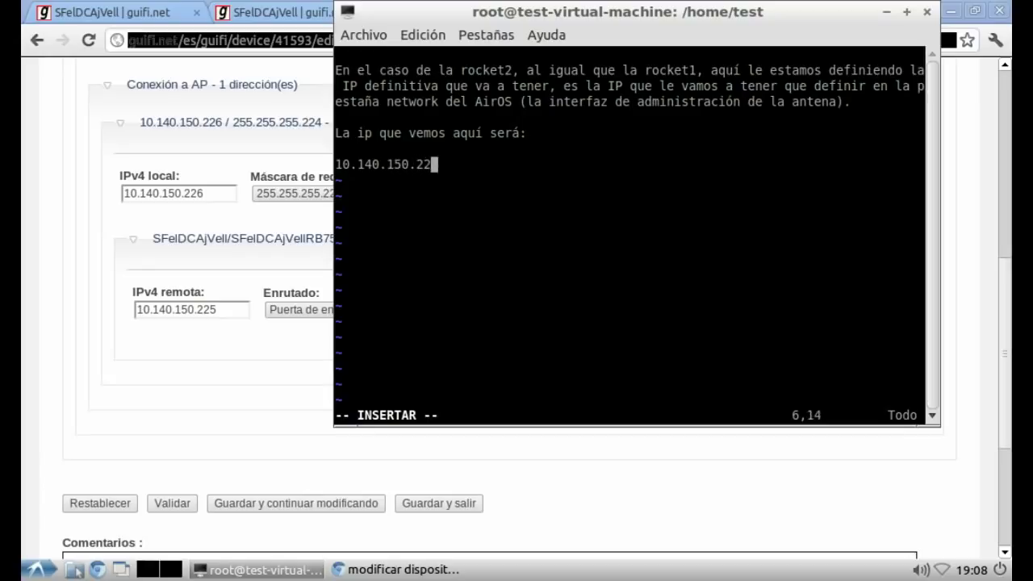
type("6 para ")
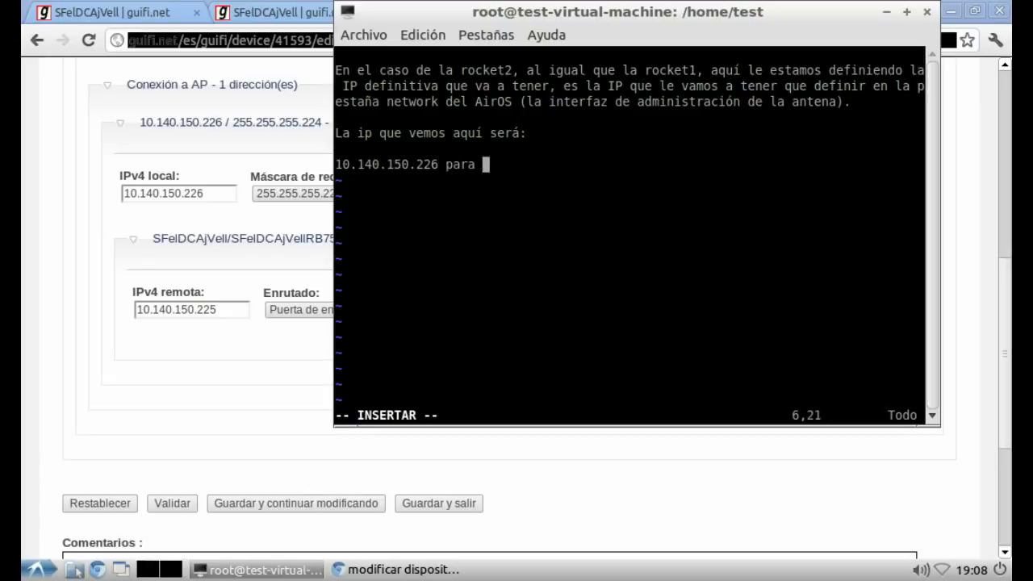
type("la ip de la rocket")
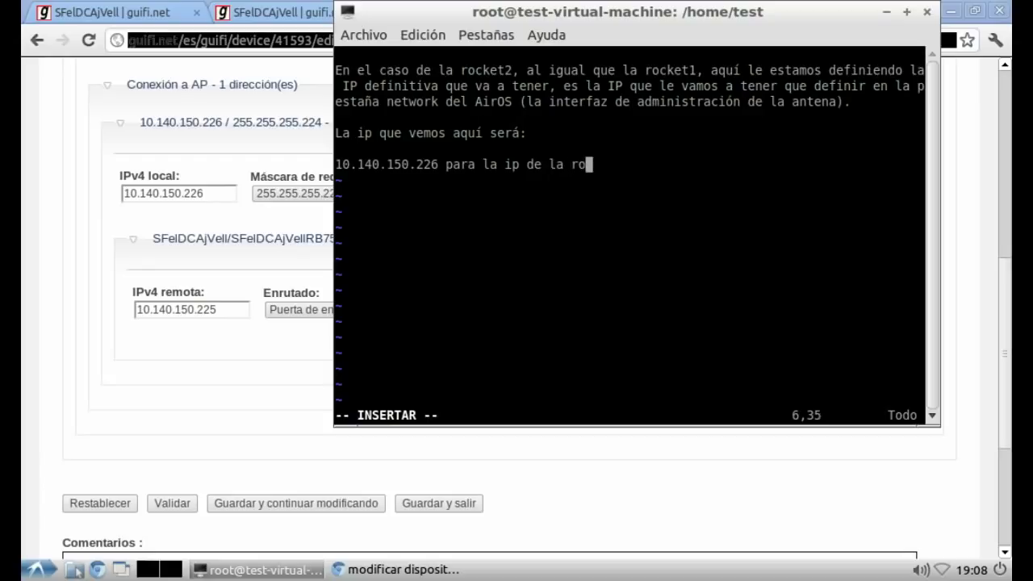
key("Return")
type("255.255.255.224 ")
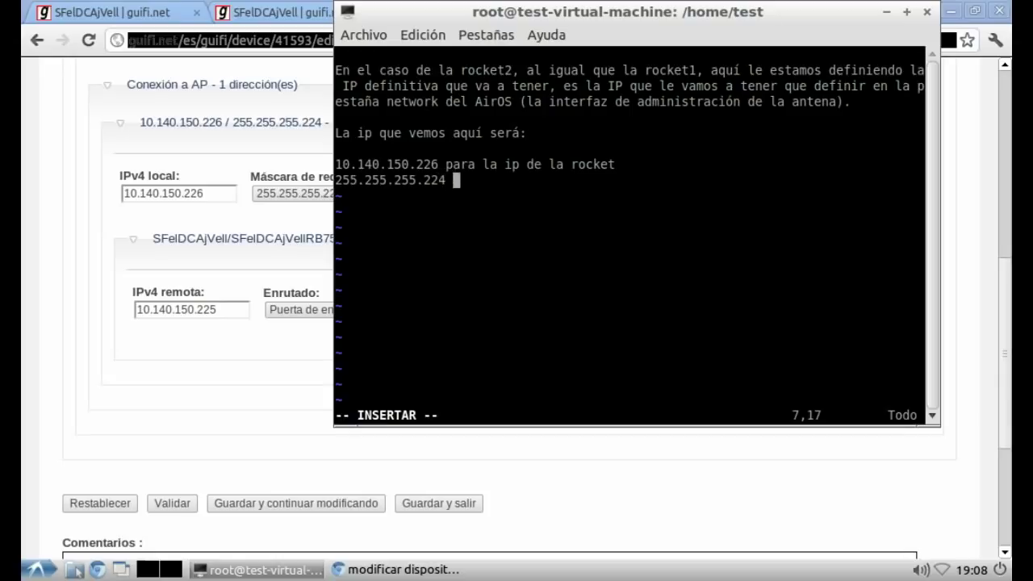
type("mascara de ")
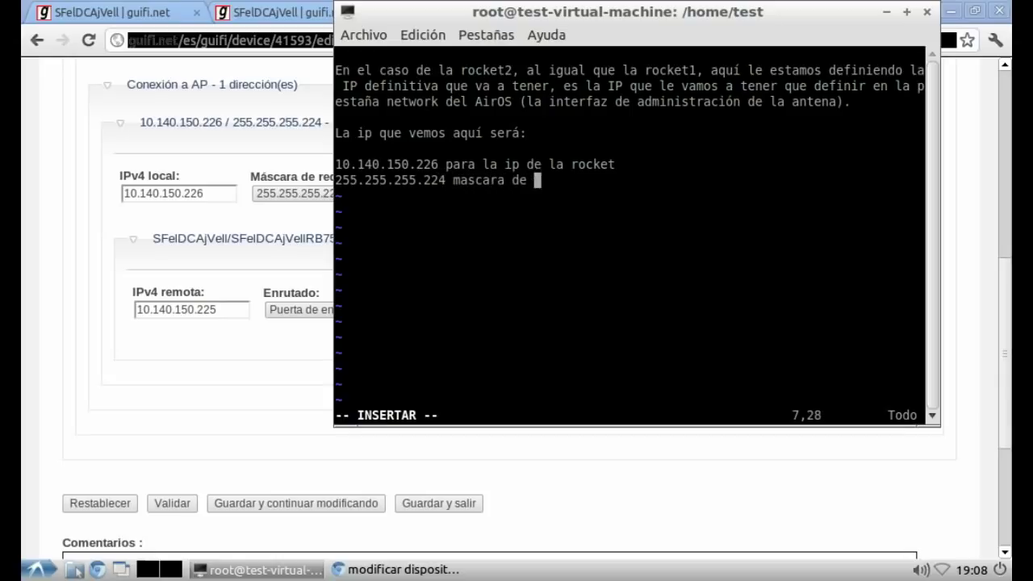
type("la rocket")
key("Return")
type("10.14")
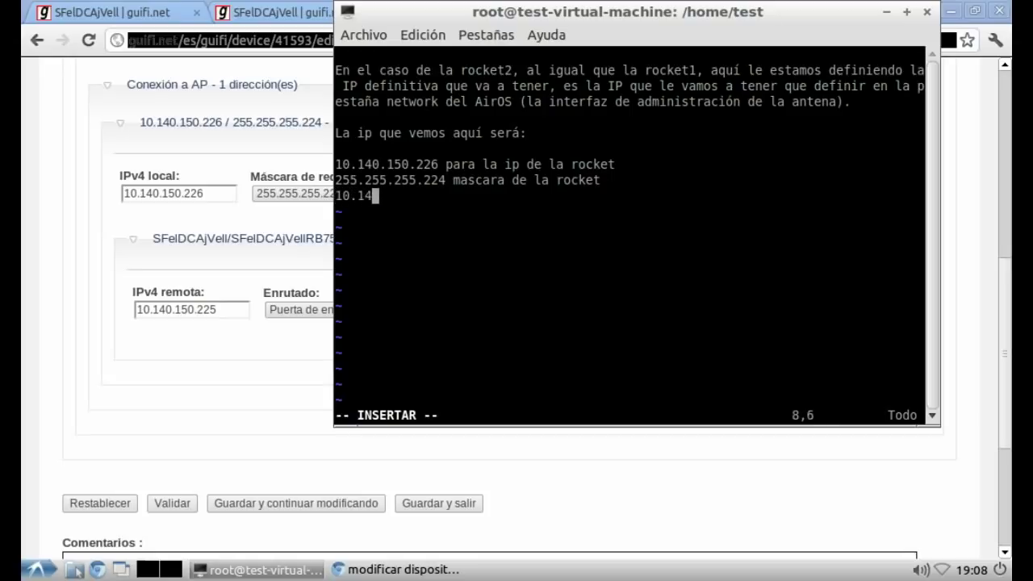
type("0.150.")
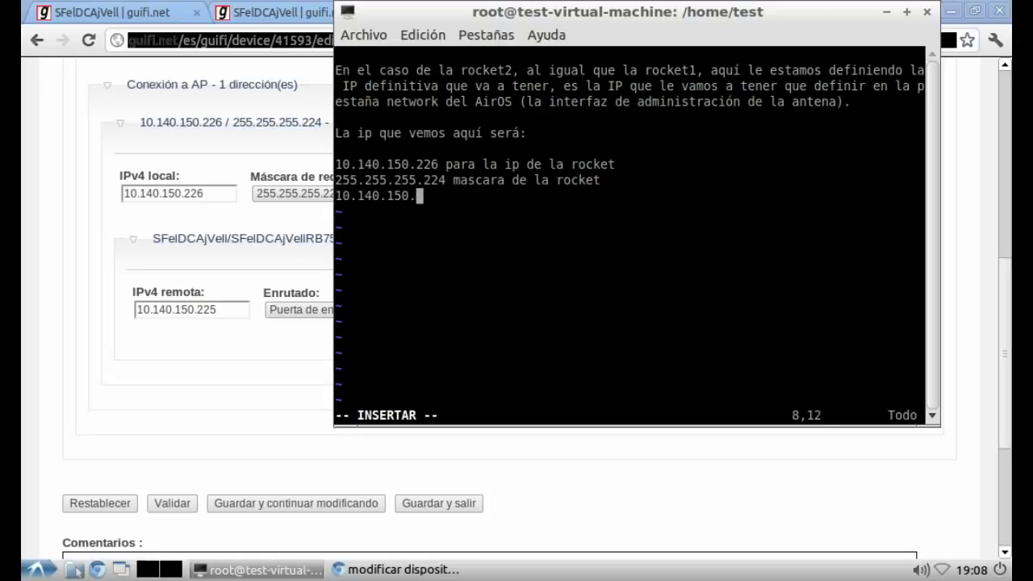
type("225 para la p")
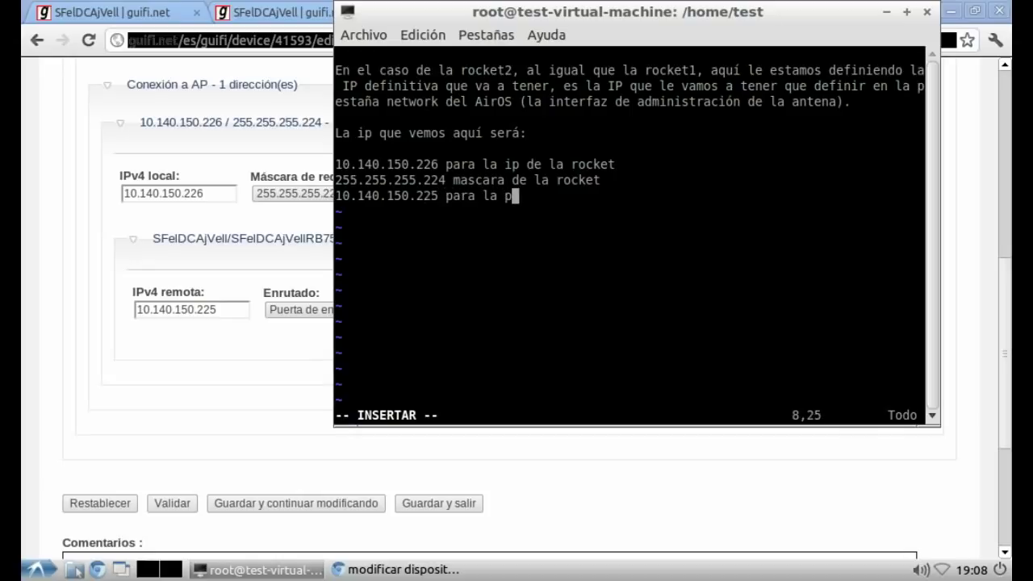
type("uerta de e")
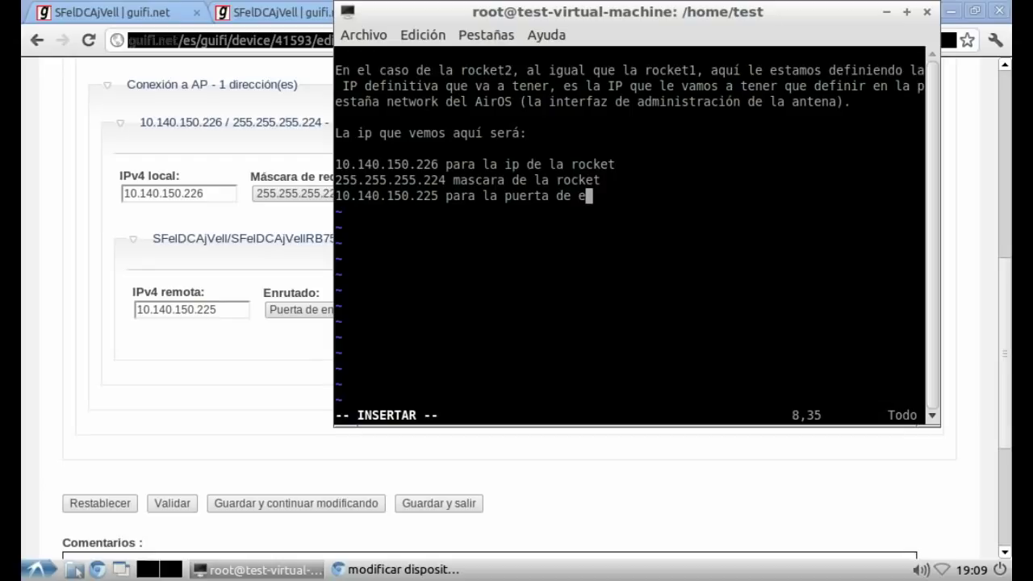
type("nlace de la rocket.")
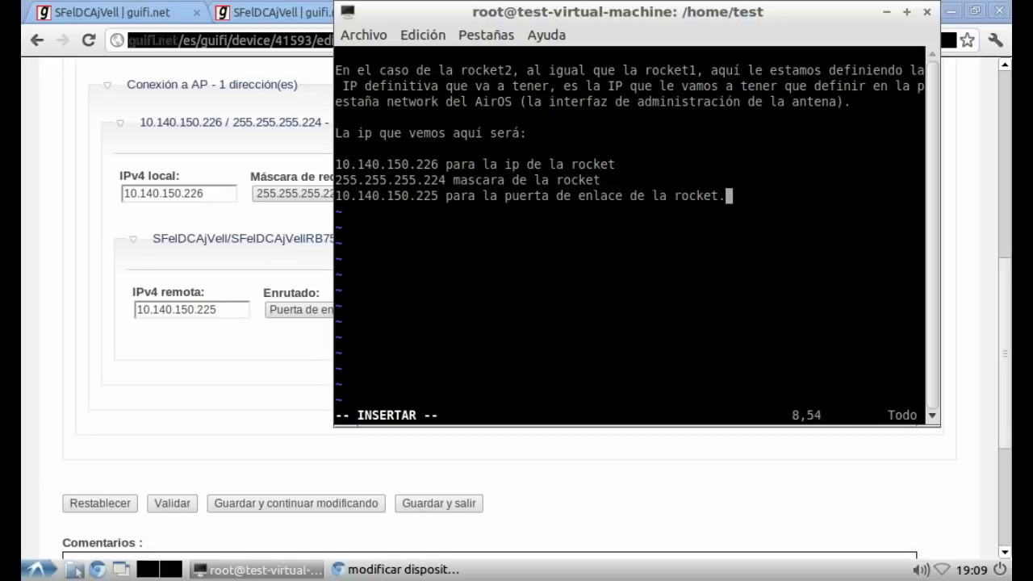
key("Return")
key("Return")
type("recordad que")
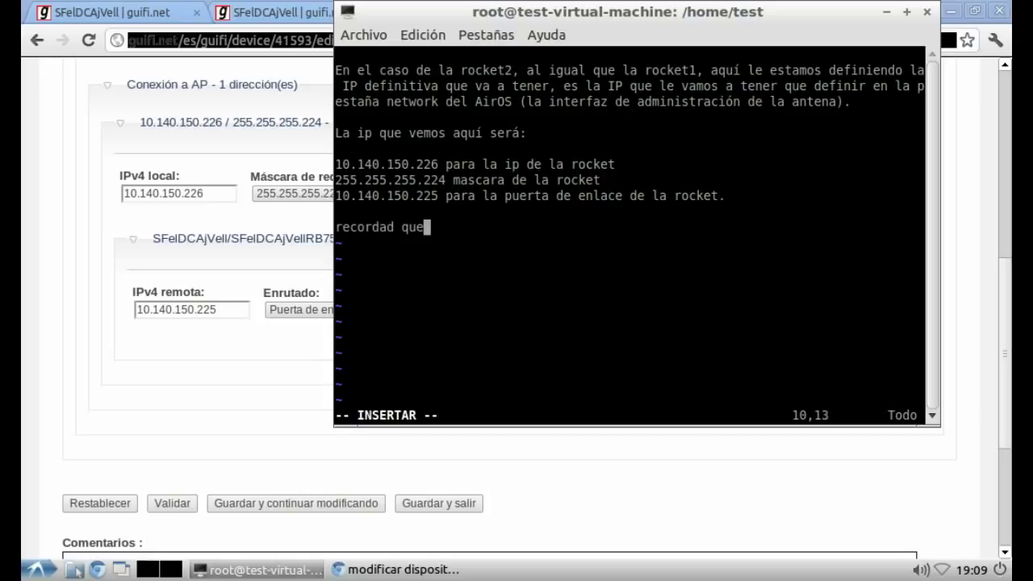
type(" la rocket al s")
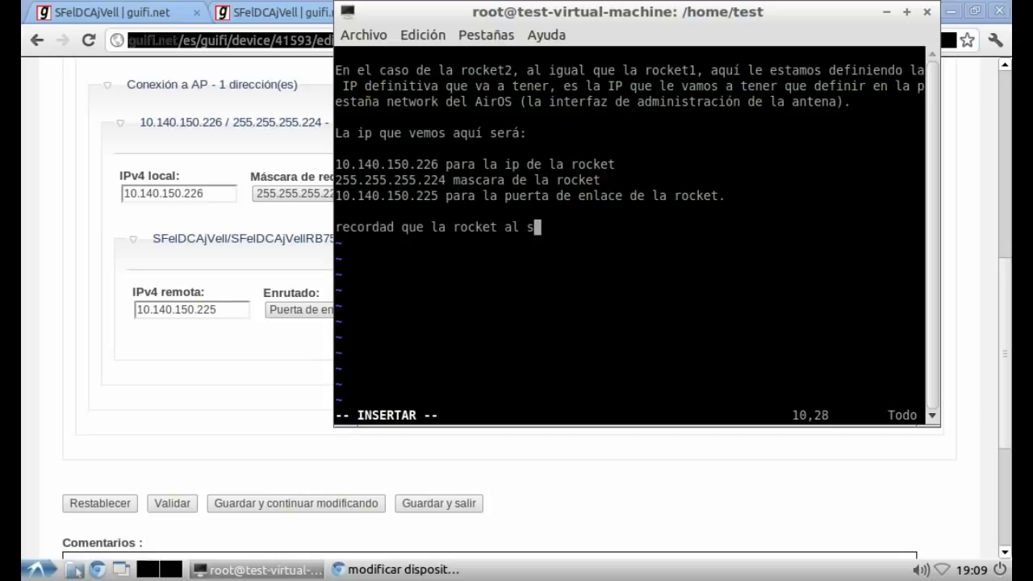
type("er una a")
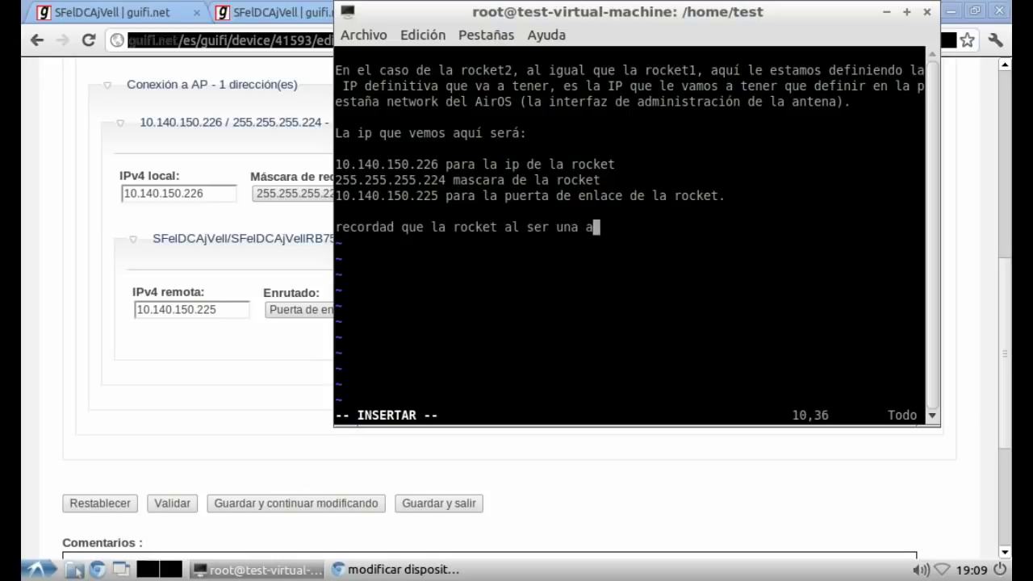
type("ntena que c")
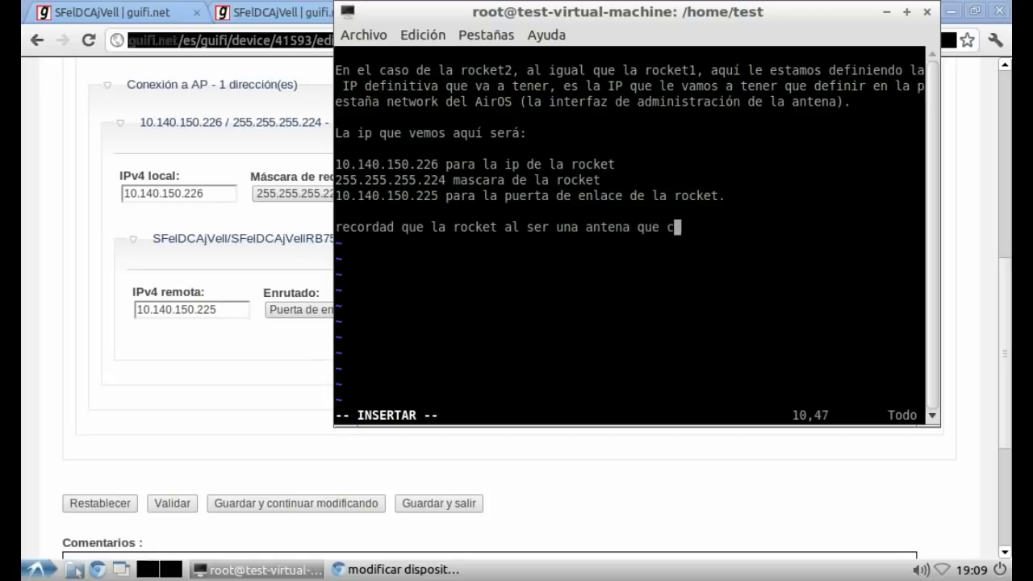
type("uelga de u")
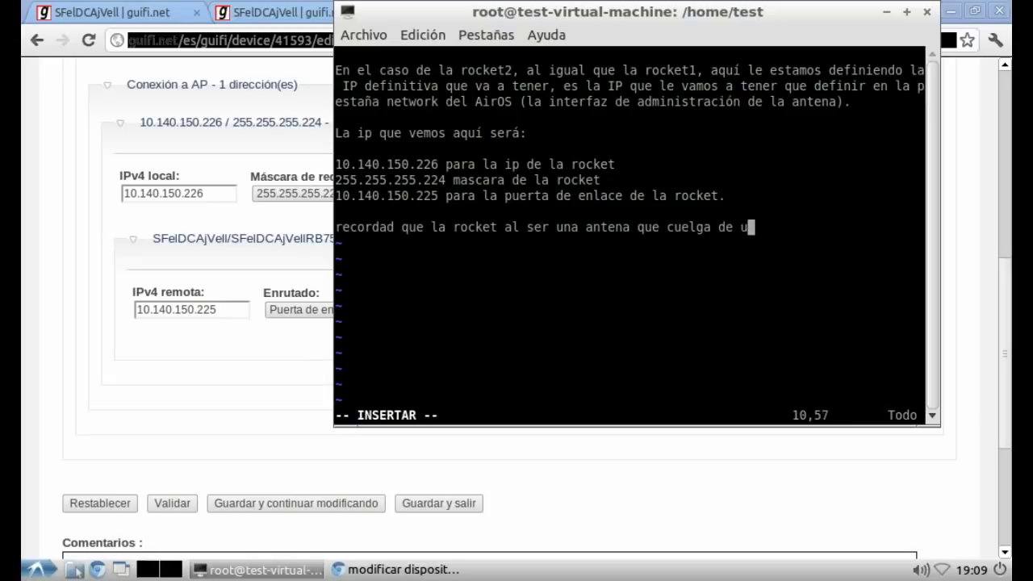
type("n supernodo va")
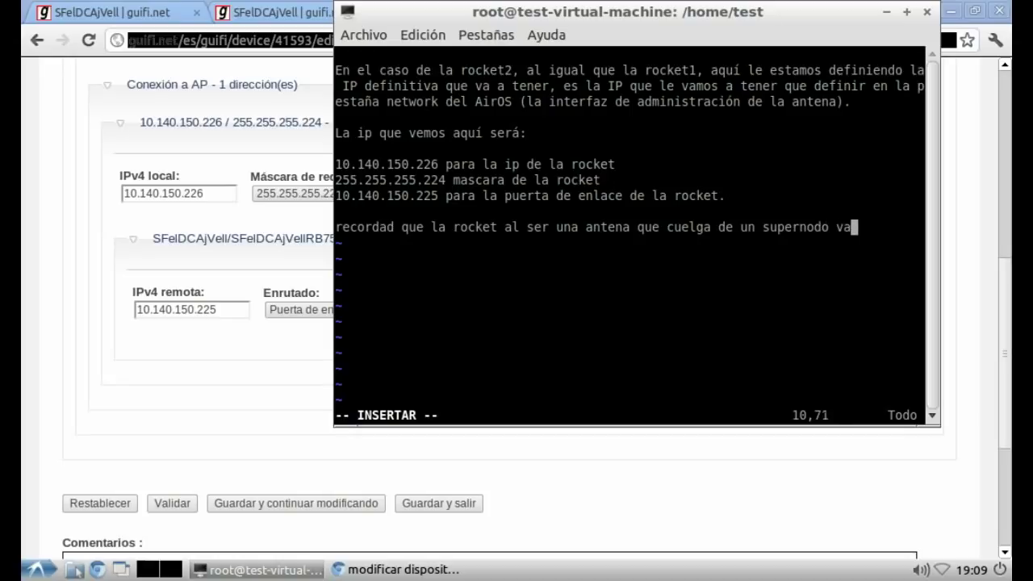
type(" a estar ")
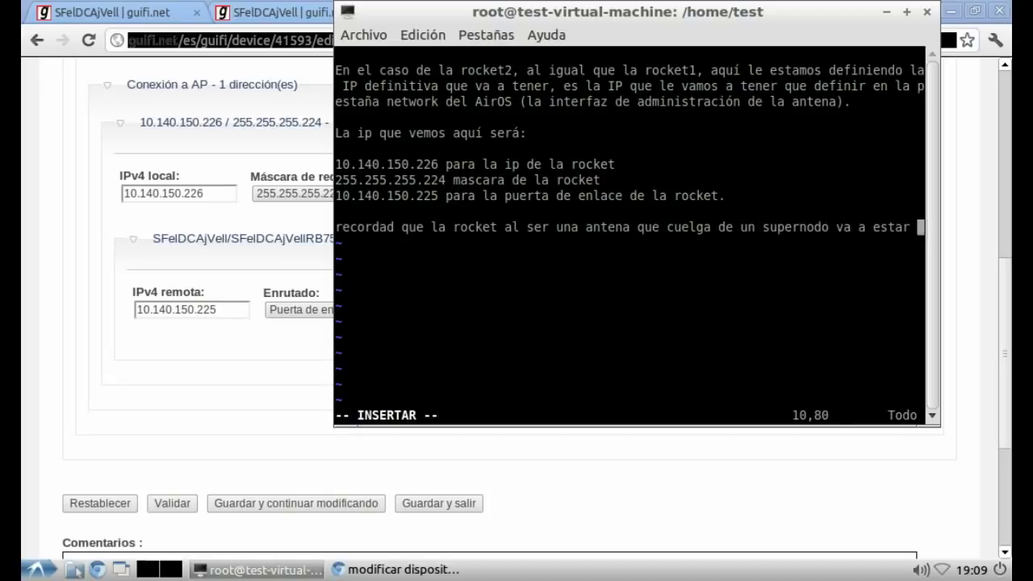
type("en modo bridge.")
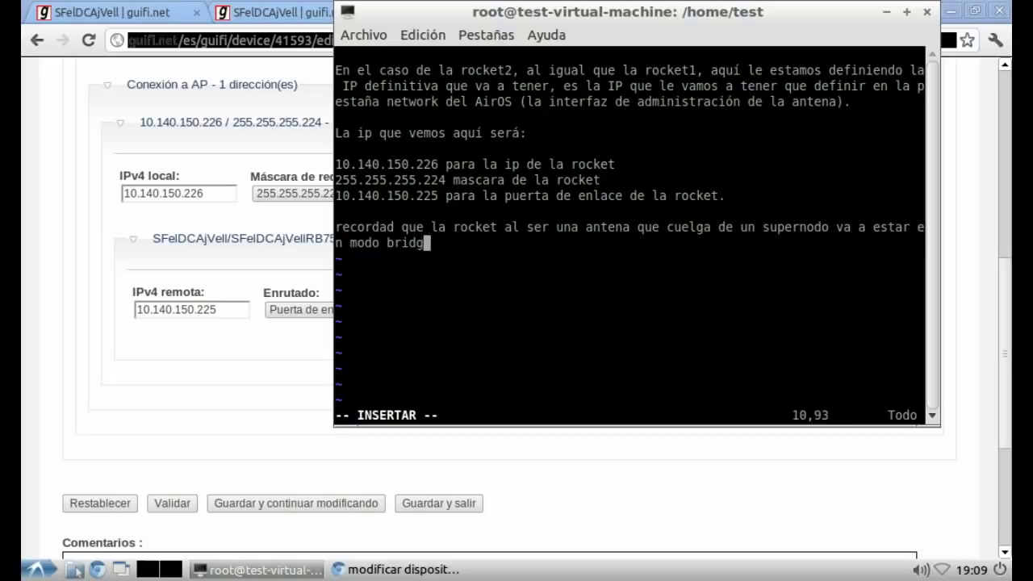
Step: Save SFelDCAjVellbisRd2 and go back to the SFelDCAjVell bis node's device list
left_click(295, 503)
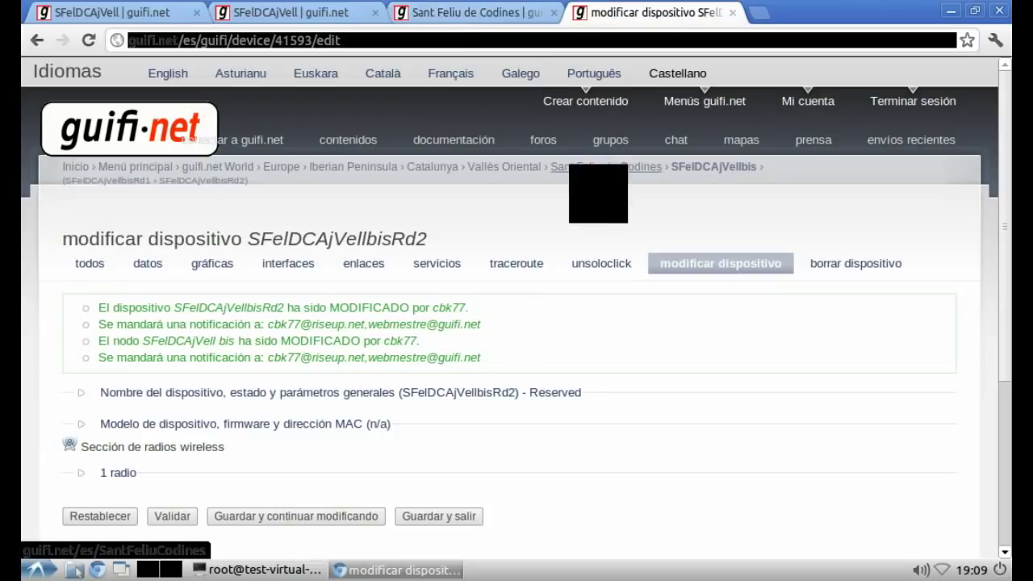
left_click(714, 167)
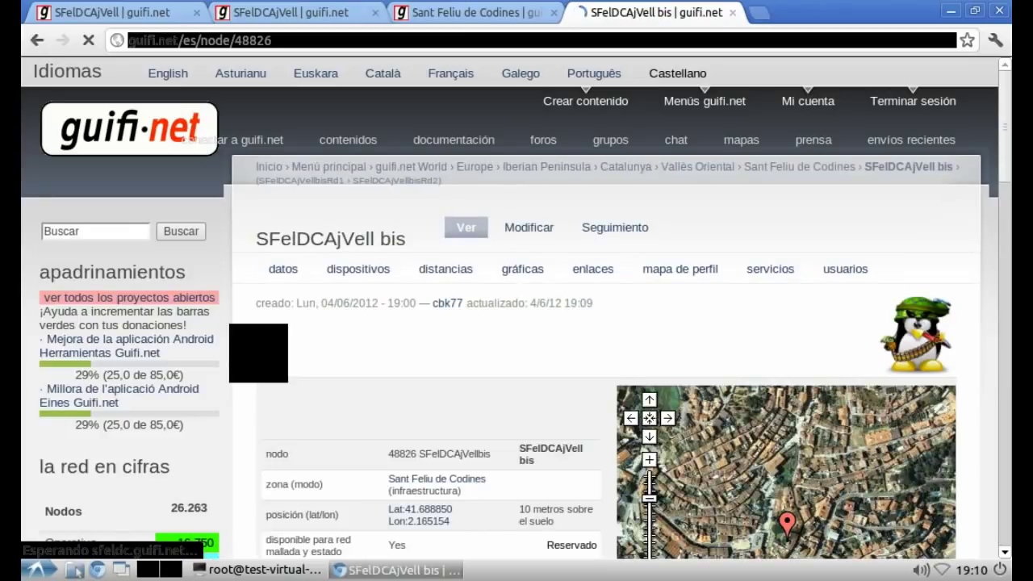
scroll(516, 323, "down", 10)
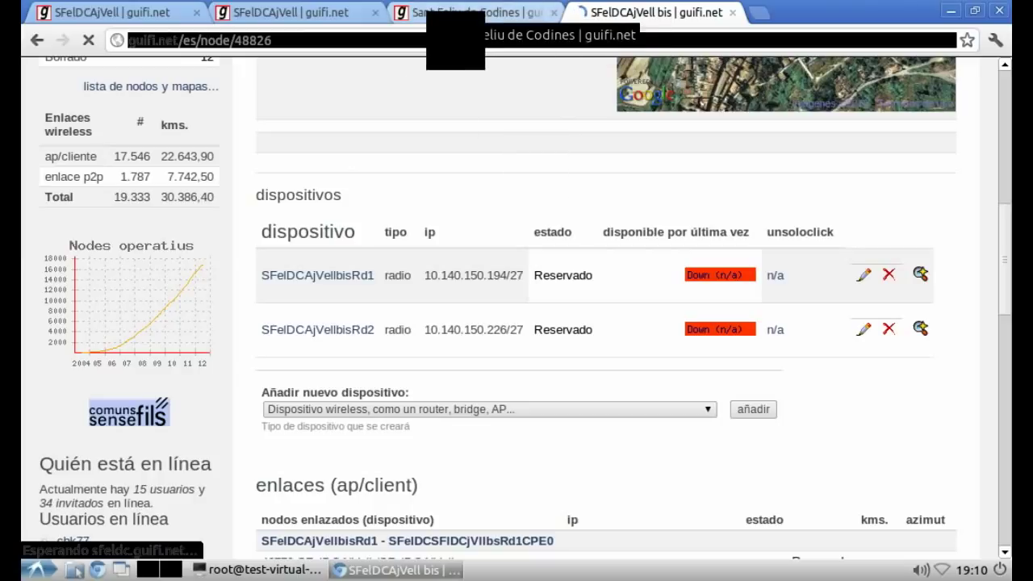
Step: Note in vim that we leave this node for the supernode to see where the IPs were added
key("alt+Tab")
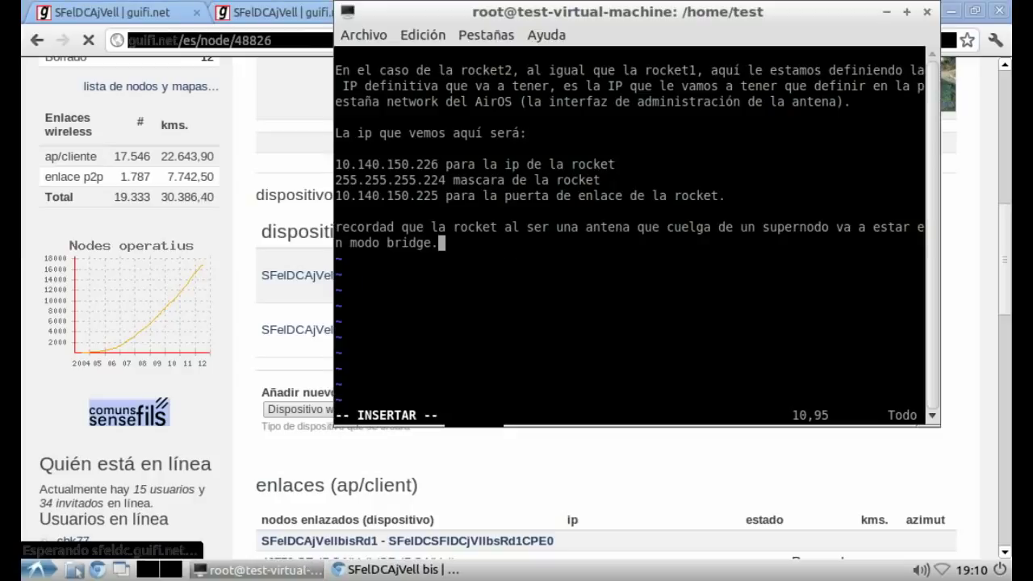
key("Return")
key("Return")
type("Sa")
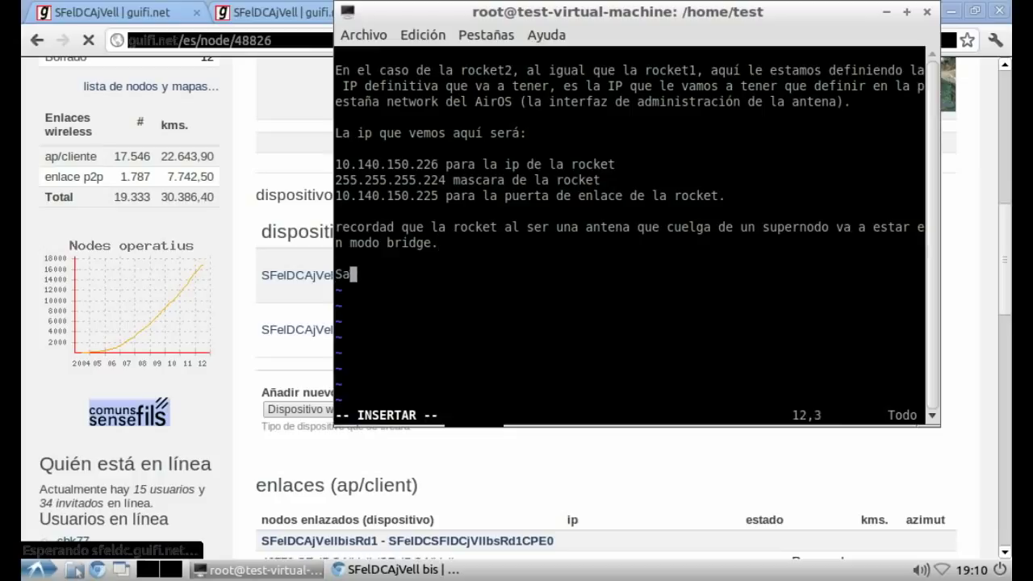
type("limos ya d")
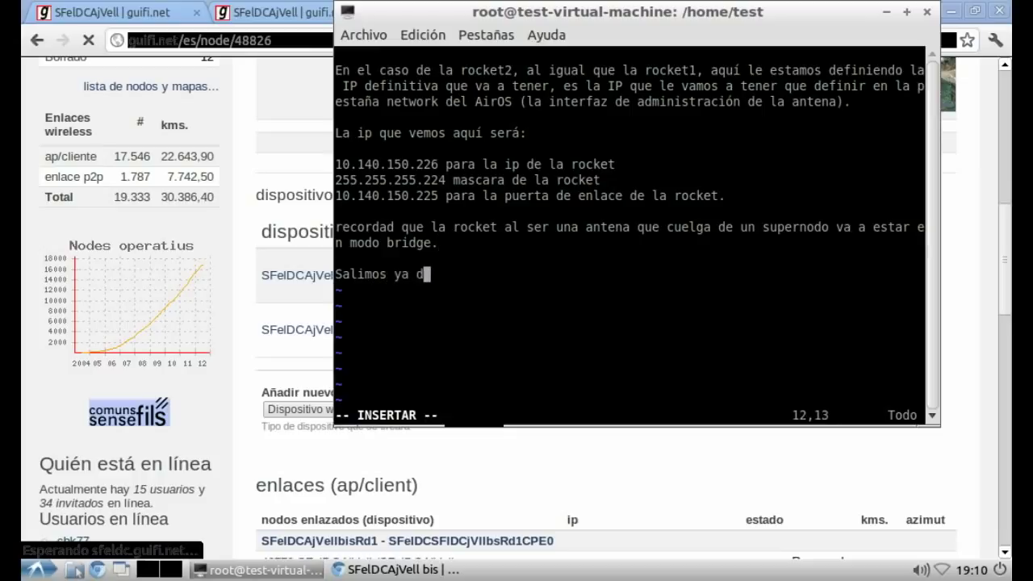
type("e este nodo f")
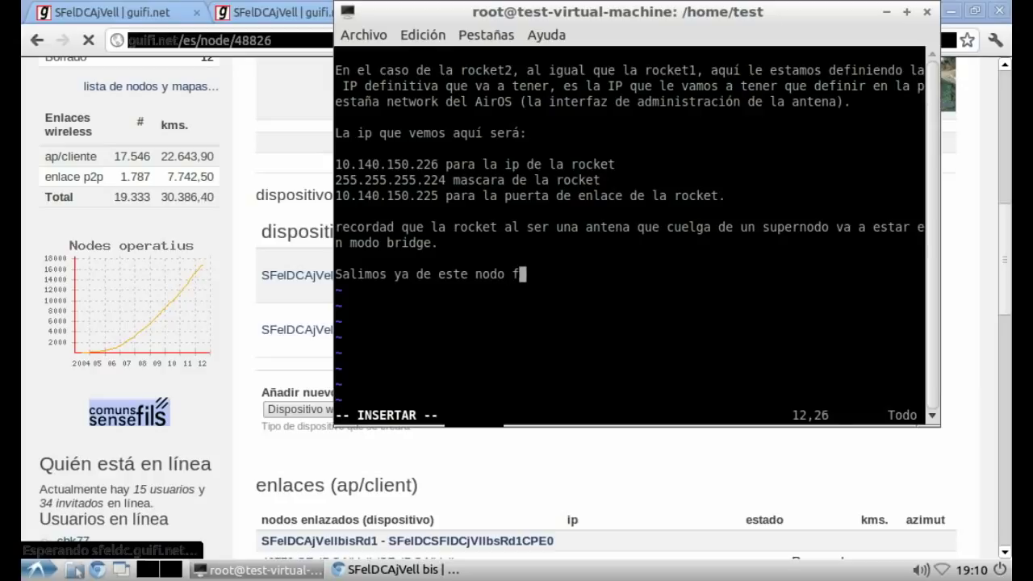
type("antasg")
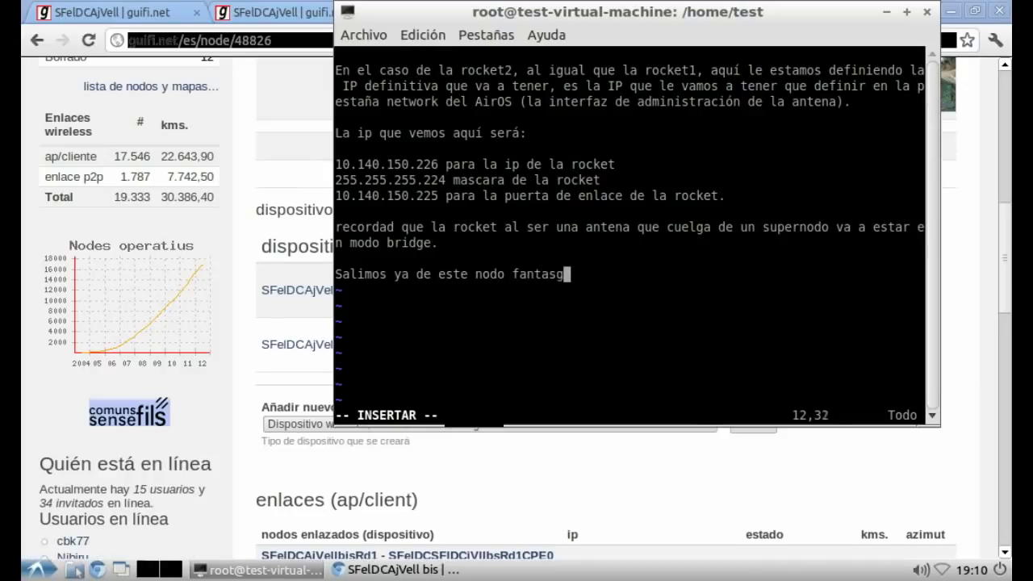
type("amórico :")
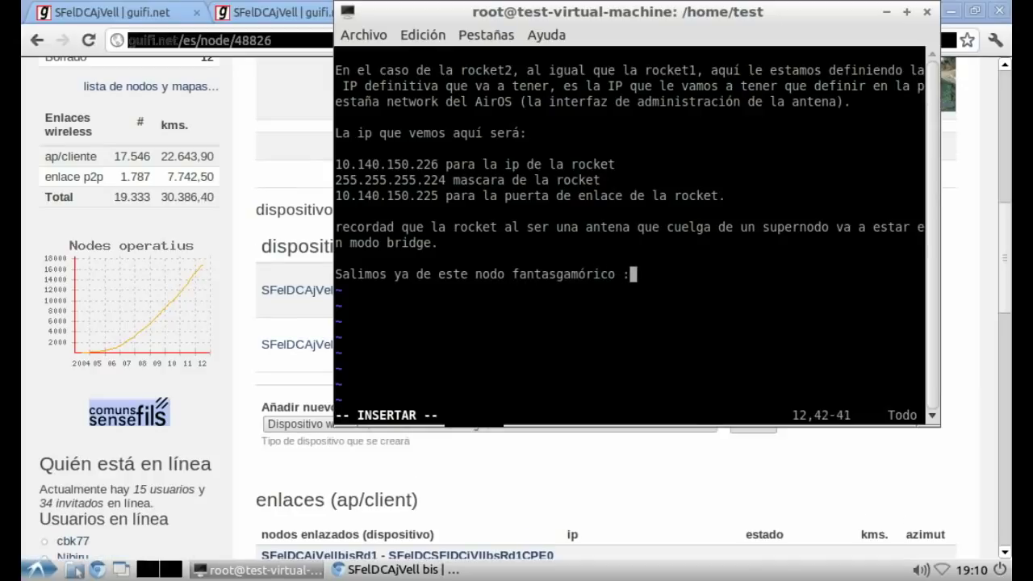
type("P y volvemos a nue")
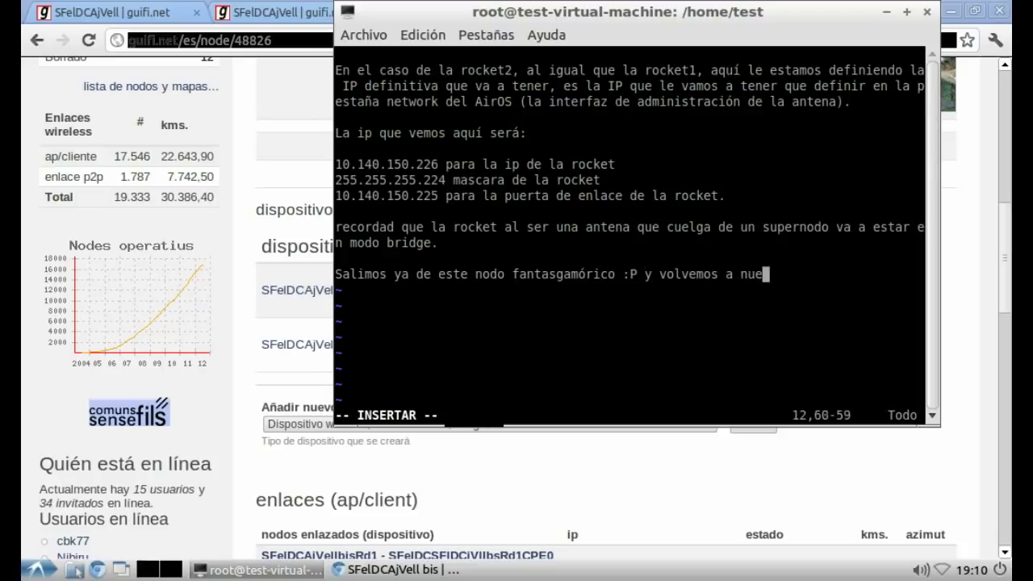
type("stro supernodo.")
key("Return")
key("Return")
type("Va")
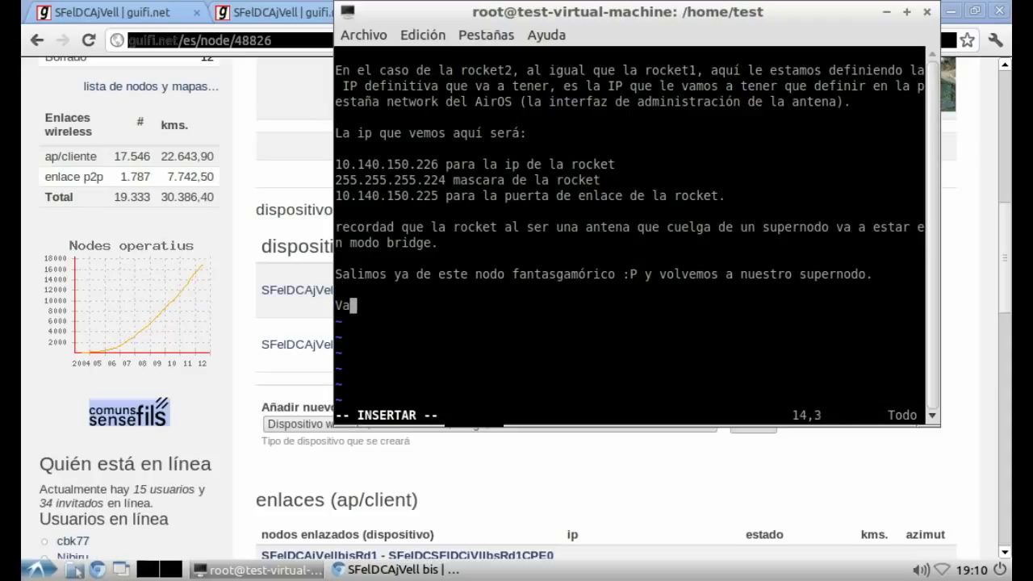
type("mos a ver donde")
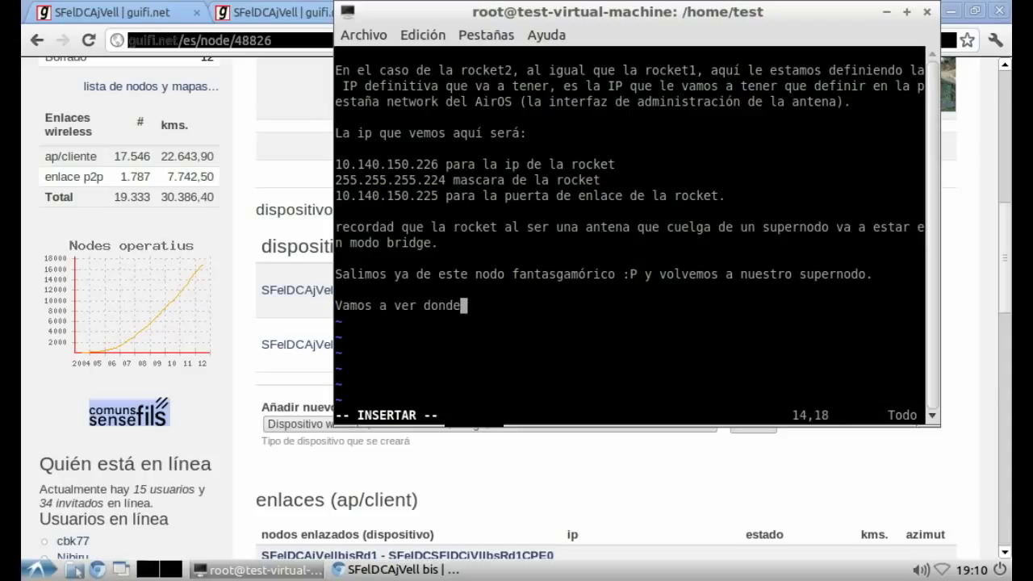
type(" se han añadid")
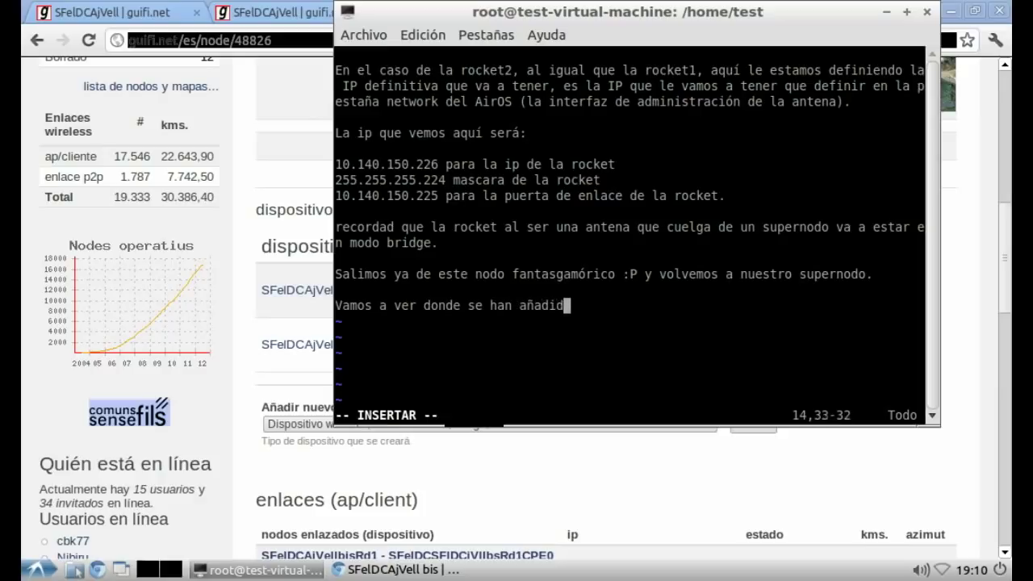
type("o estas IPs")
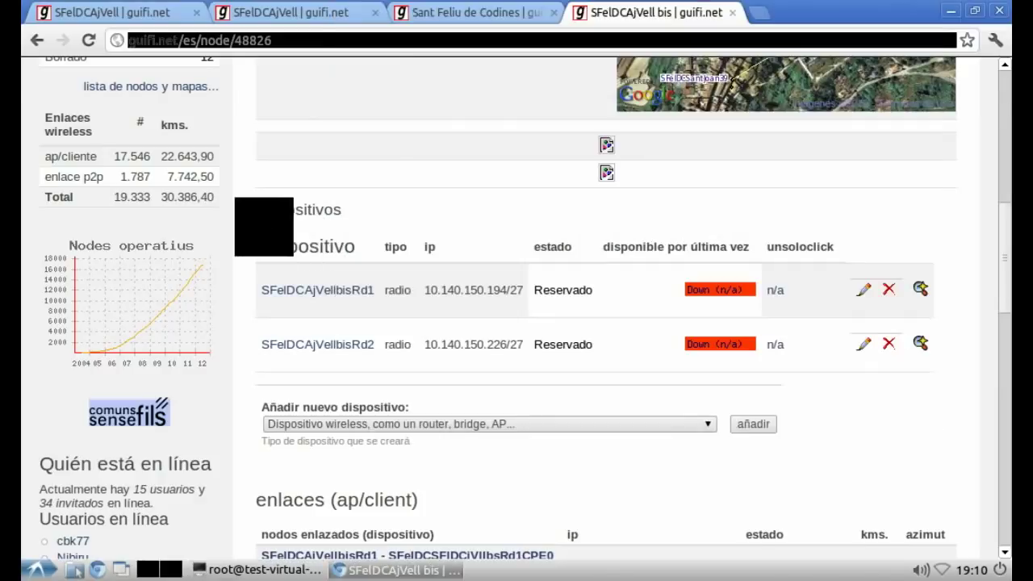
key("ctrl+w")
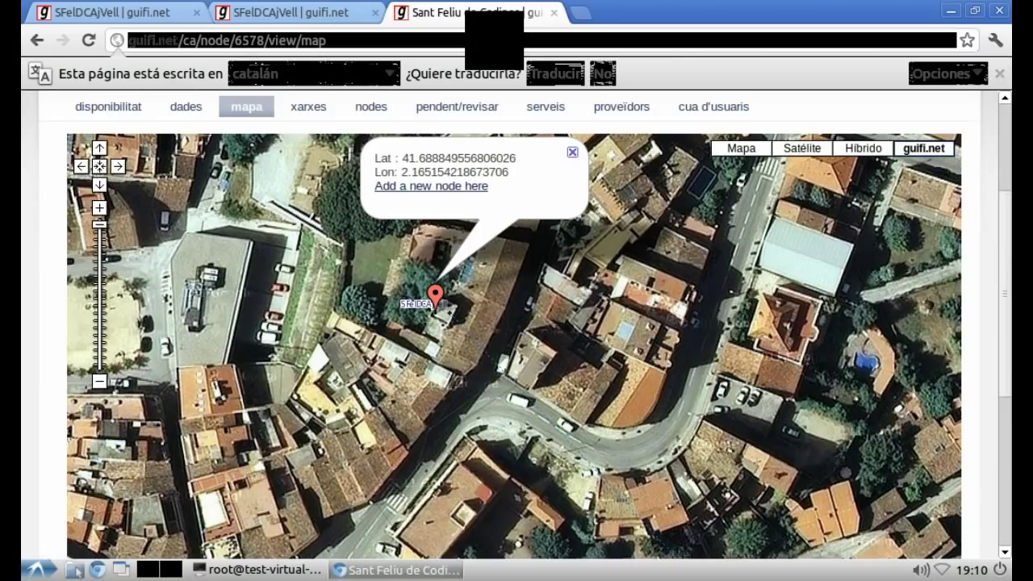
Step: Close the Sant Feliu de Codines map tab and open the RB750 device's edit page in a new tab
key("ctrl+w")
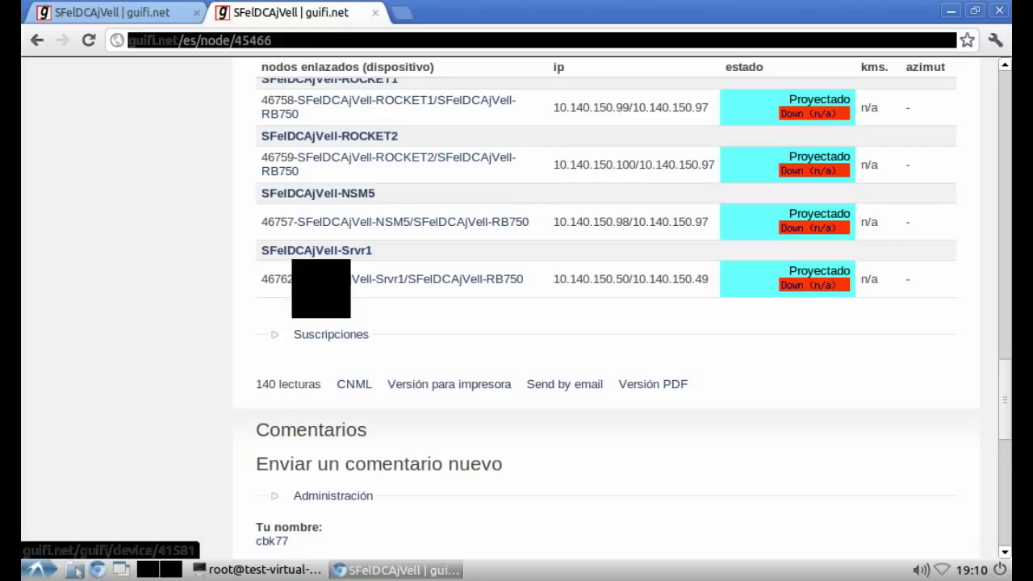
scroll(320, 289, "down", 3)
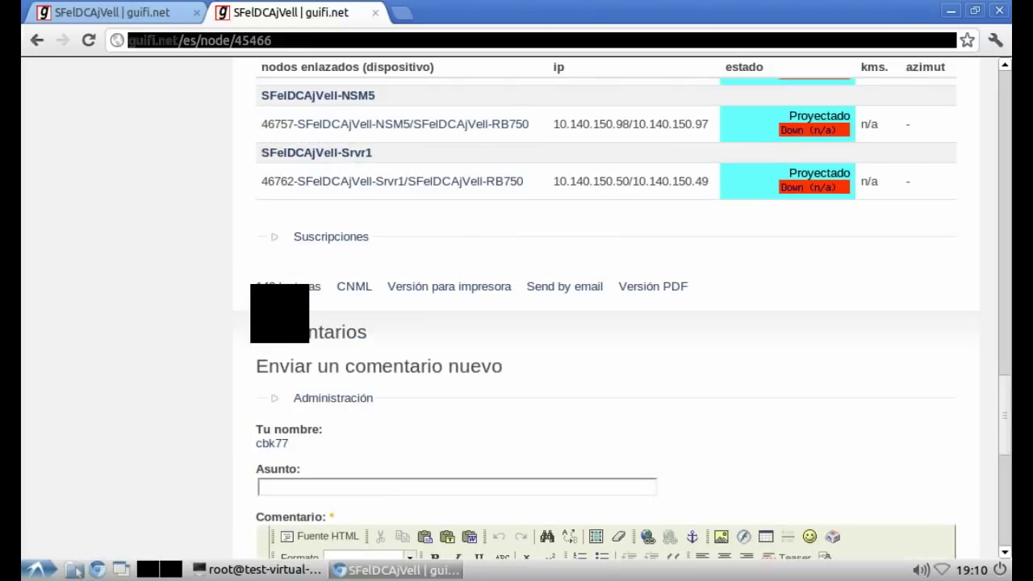
scroll(517, 307, "up", 10)
scroll(517, 307, "up", 6)
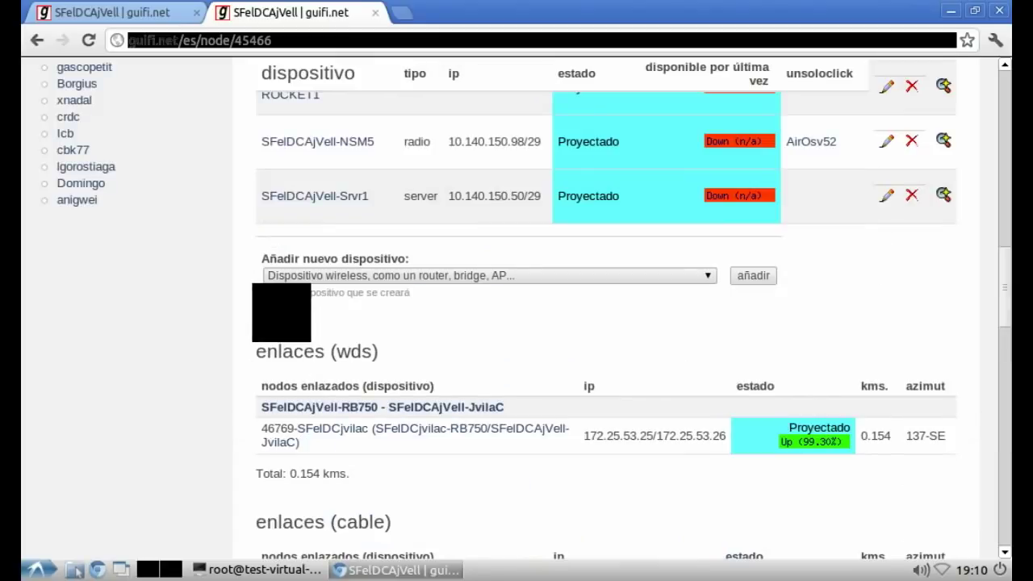
scroll(516, 307, "up", 3)
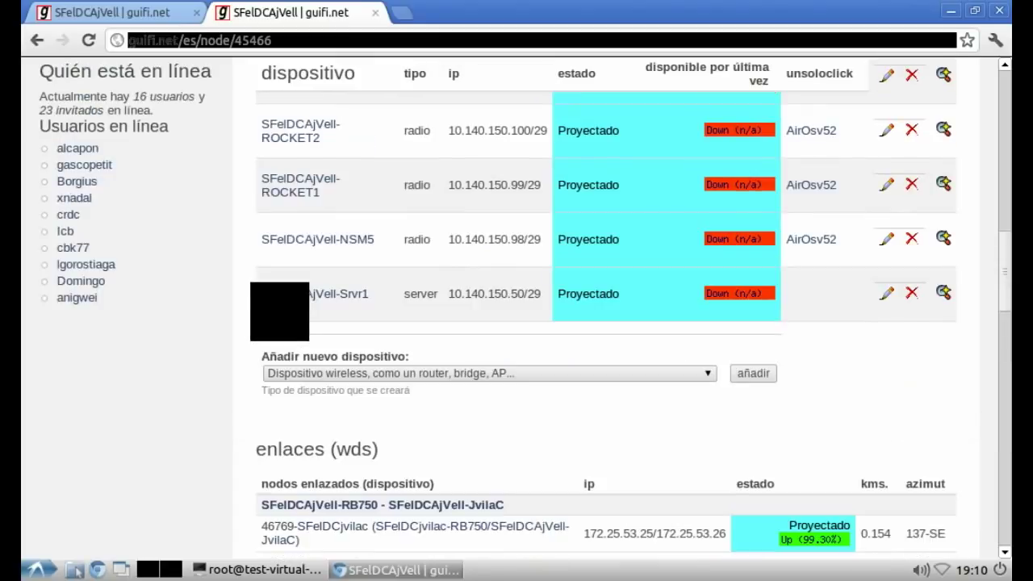
scroll(516, 307, "up", 9)
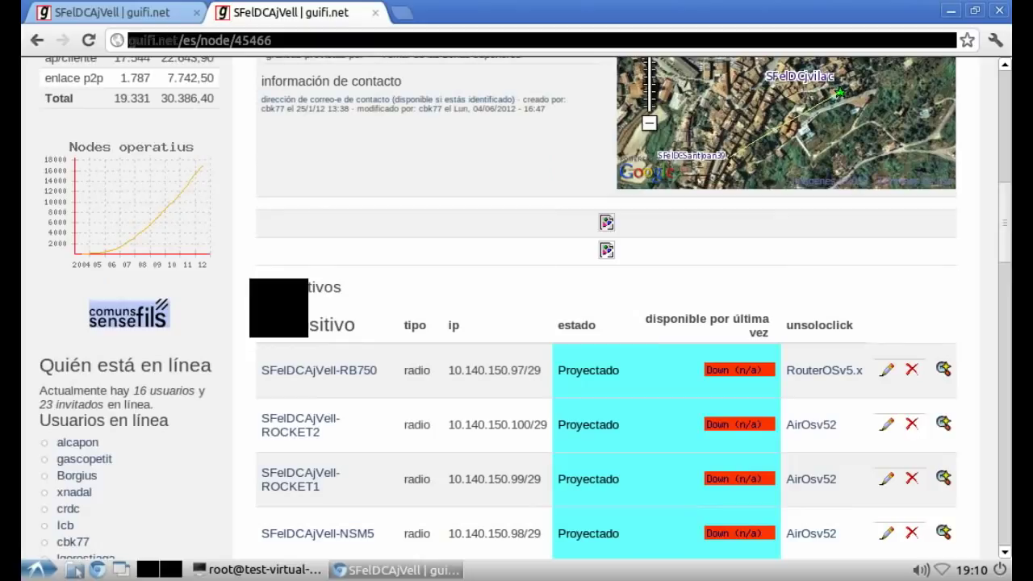
scroll(517, 307, "up", 12)
scroll(517, 307, "down", 12)
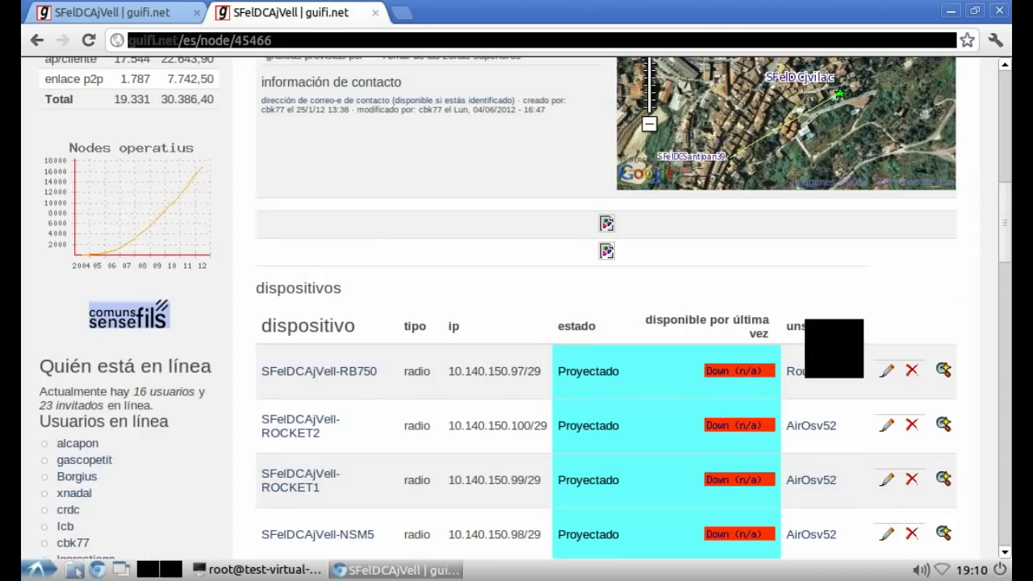
left_click(834, 348)
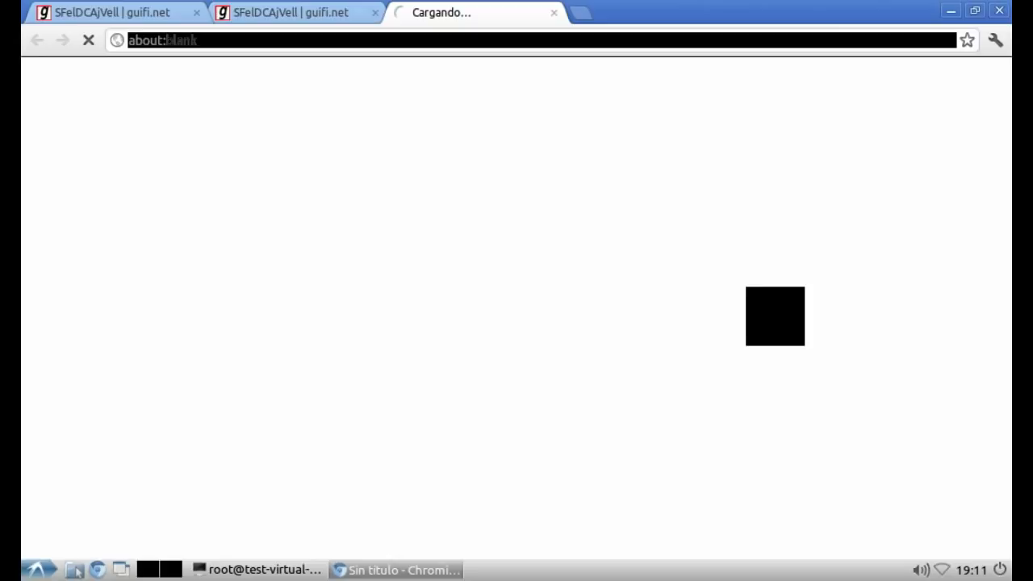
Step: Replace the vim notes with 'Modificamos de nuevo la RB de nuestro supernodo.'
key("alt+Tab")
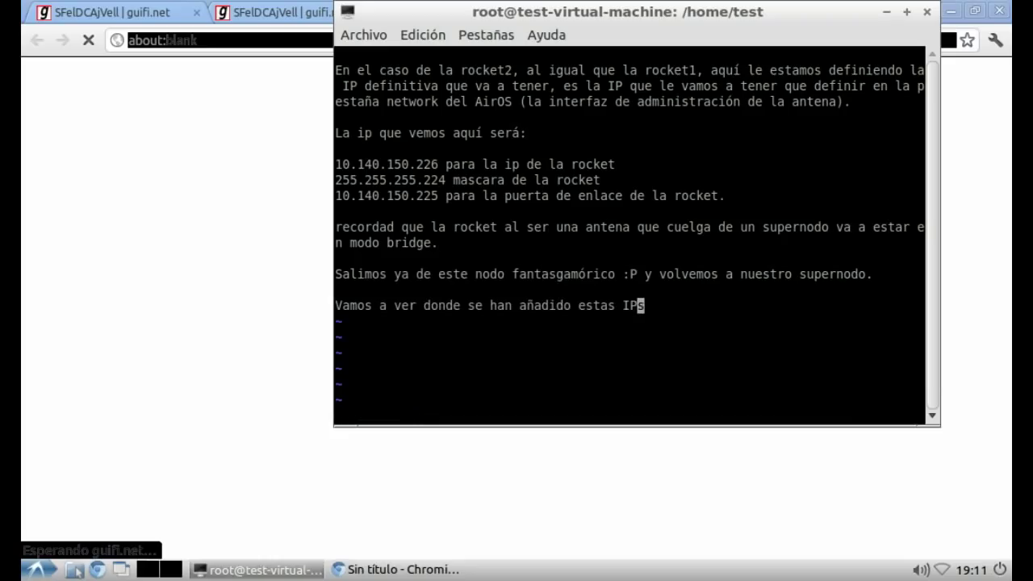
key("Escape")
key("d")
key("d")
key("d")
key("d")
key("d")
key("d")
key("d")
key("d")
key("d")
key("d")
key("d")
key("d")
key("d")
key("d")
key("d")
key("d")
key("d")
key("d")
key("d")
key("d")
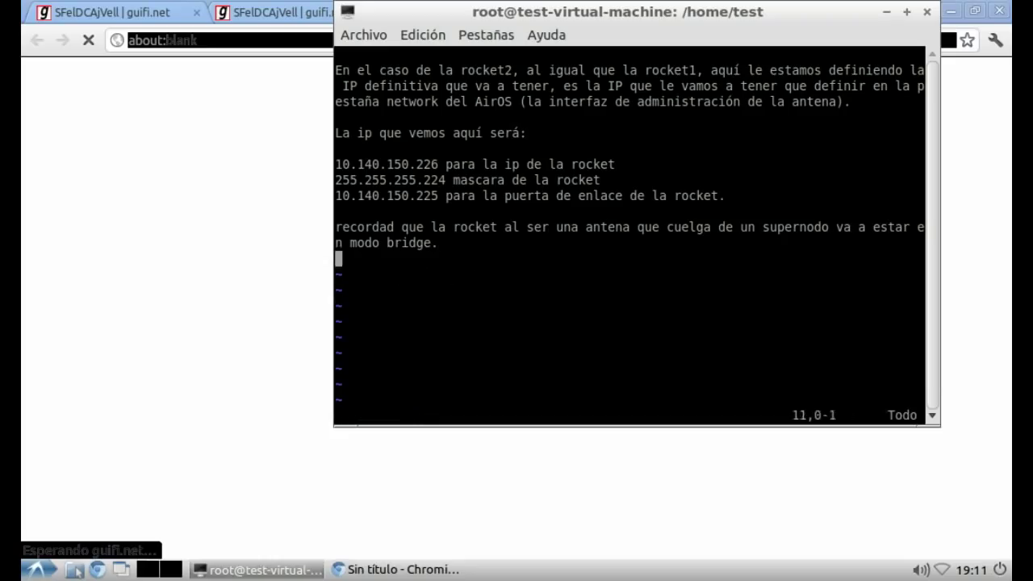
key("d")
key("d")
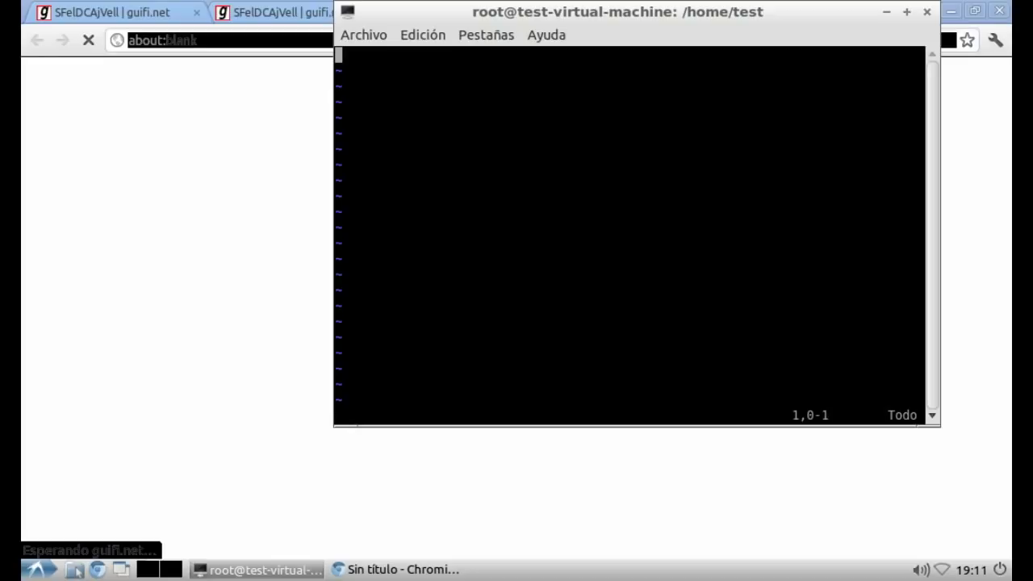
key("i")
key("Return")
type("Modificamos ")
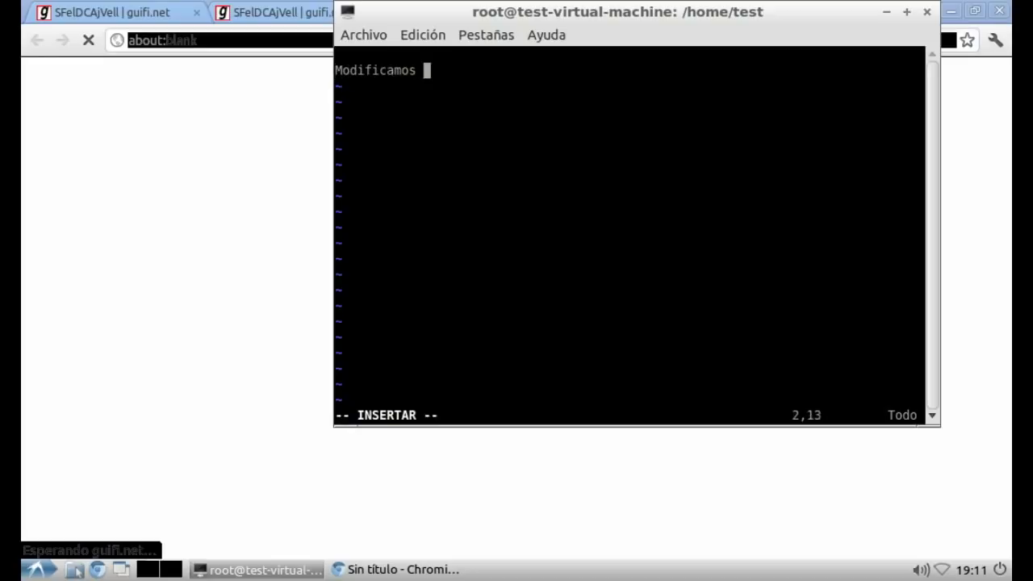
type("de nuevo la")
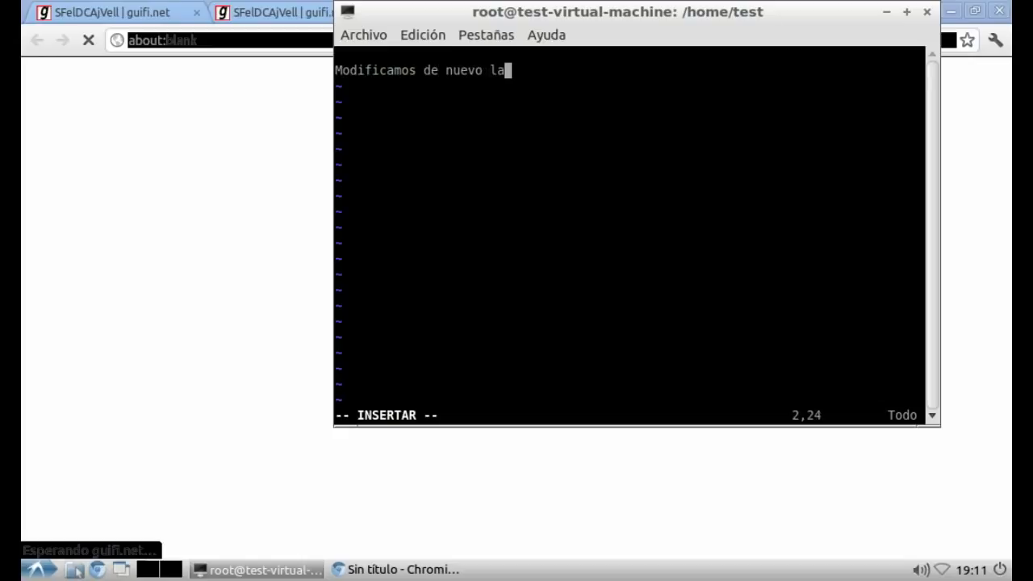
type(" RB de nuest")
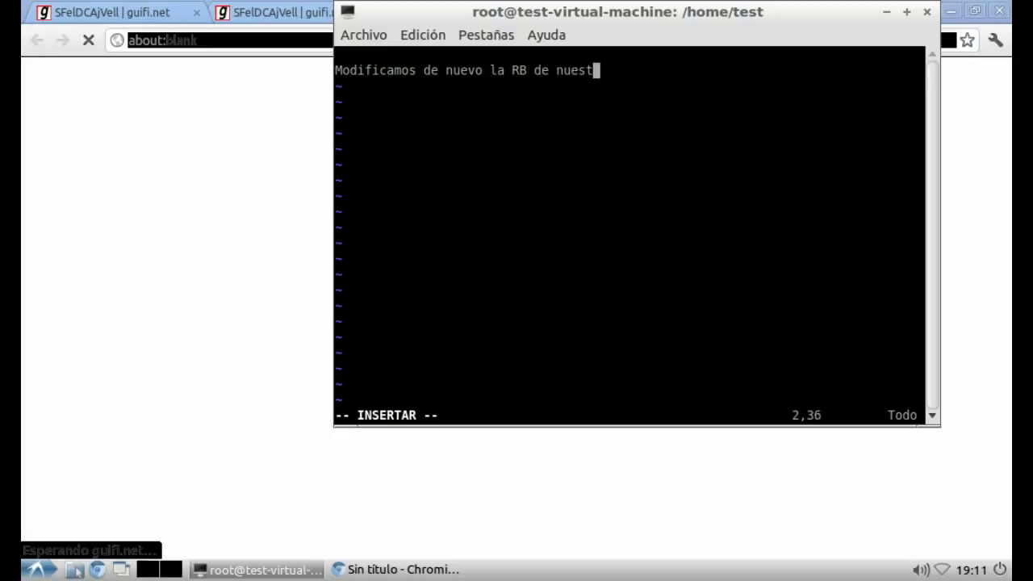
type("ro supernodo.")
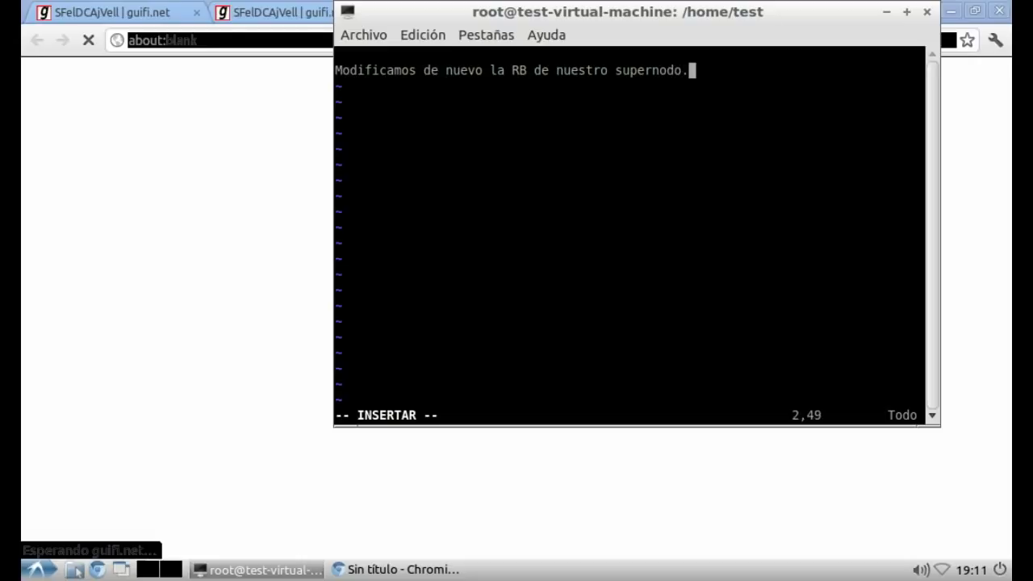
left_click(29, 329)
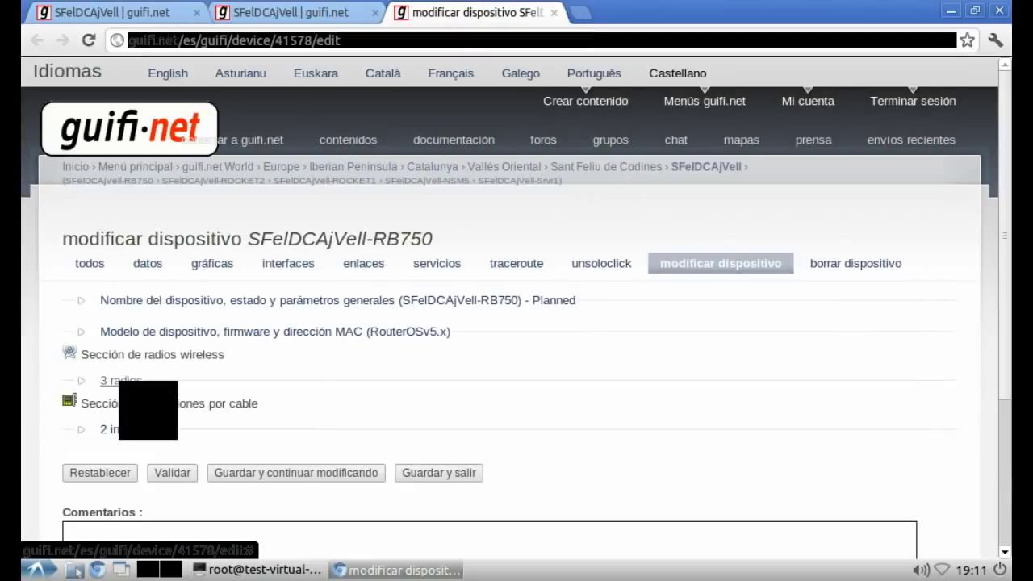
Step: Show Radio #1's wLan address 10.140.150.193 and its remote 10.140.150.194
left_click(125, 381)
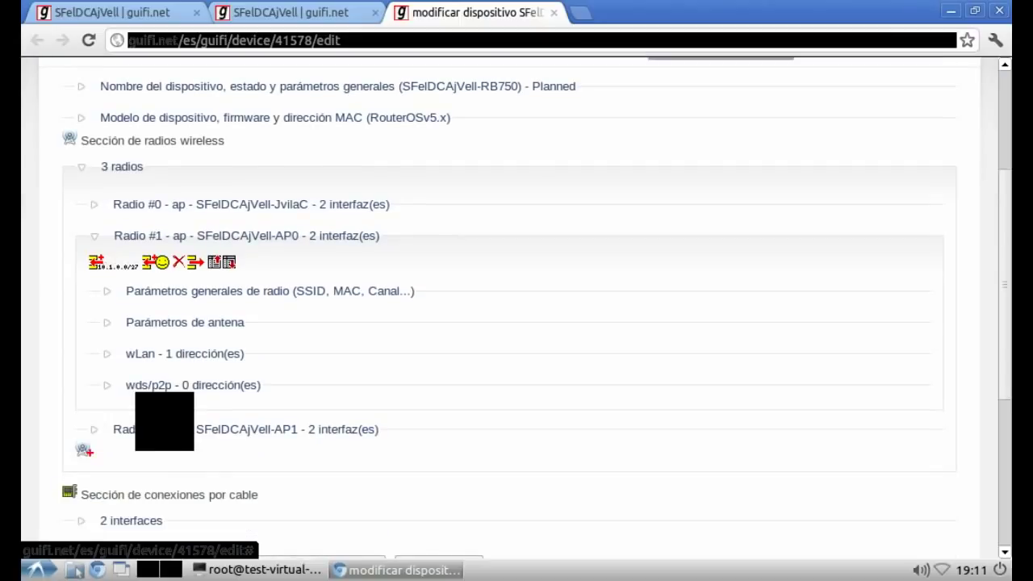
left_click(185, 354)
left_click(267, 409)
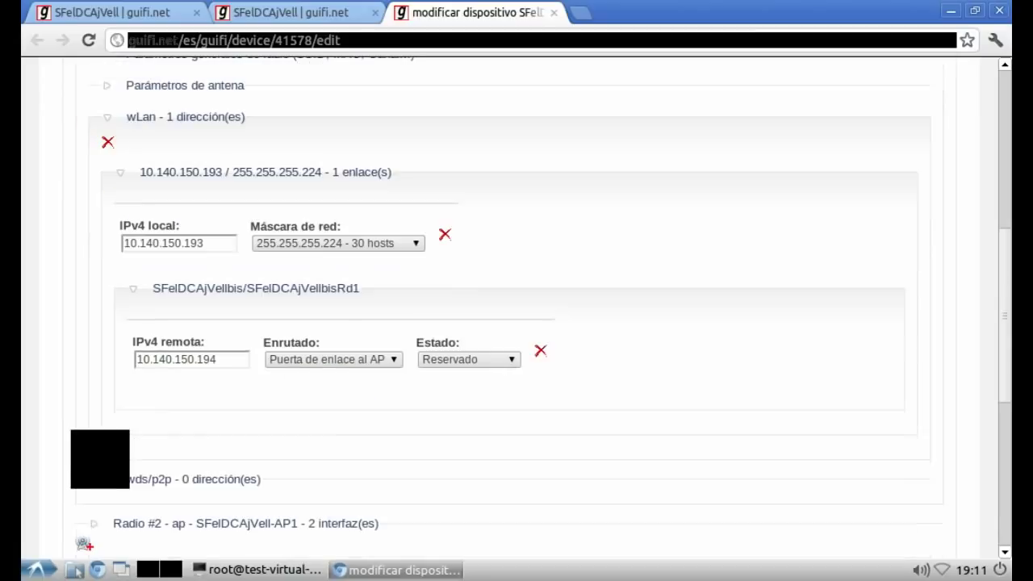
Step: Note in vim the RB's wlan1 client-range IP, the rocket's IP below it, and that radio2 shows the same
key("Return")
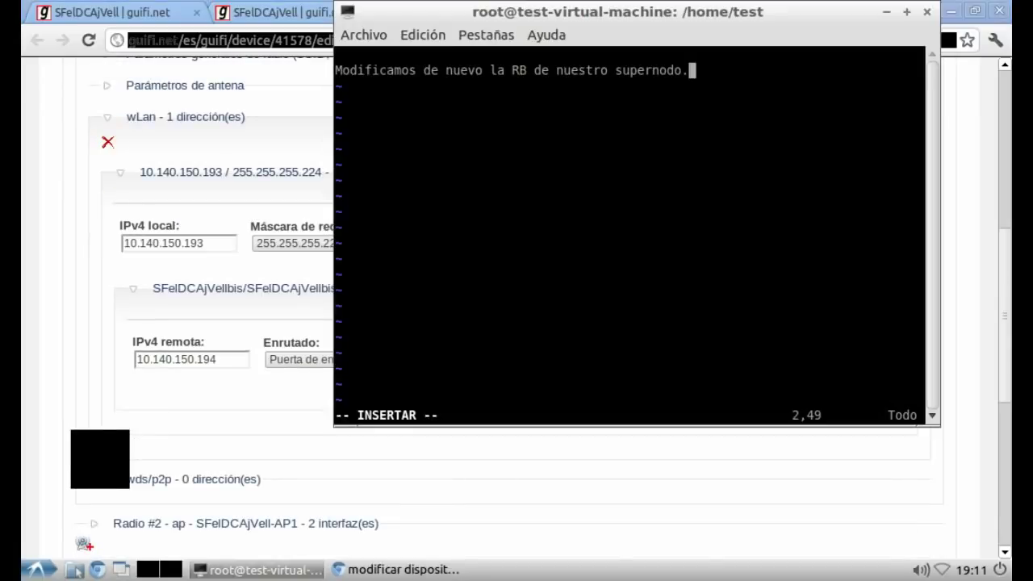
key("Return")
type("Aquí tenemos la IP de la rb en la boca wlan1 para e")
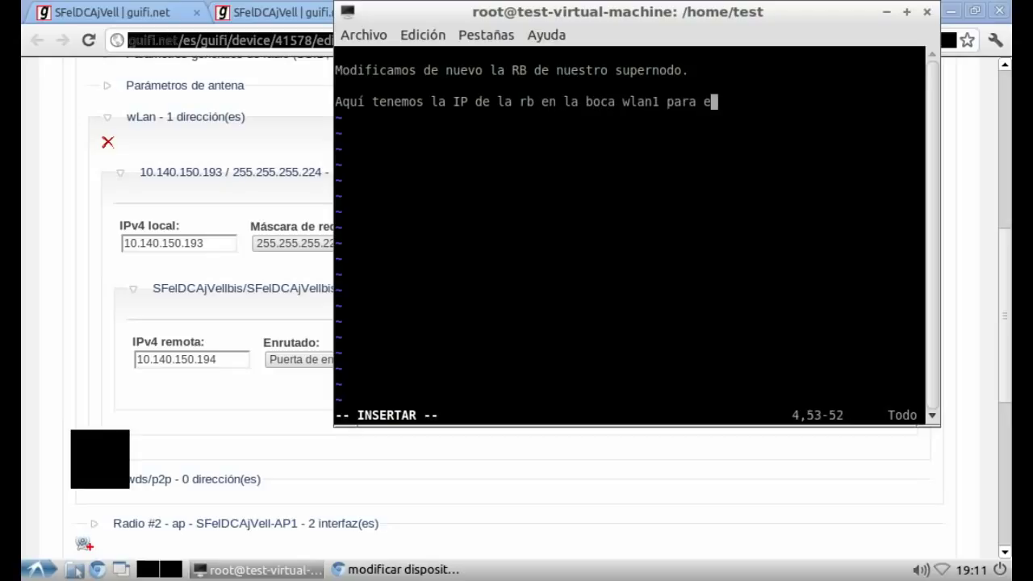
type("l rango de cli")
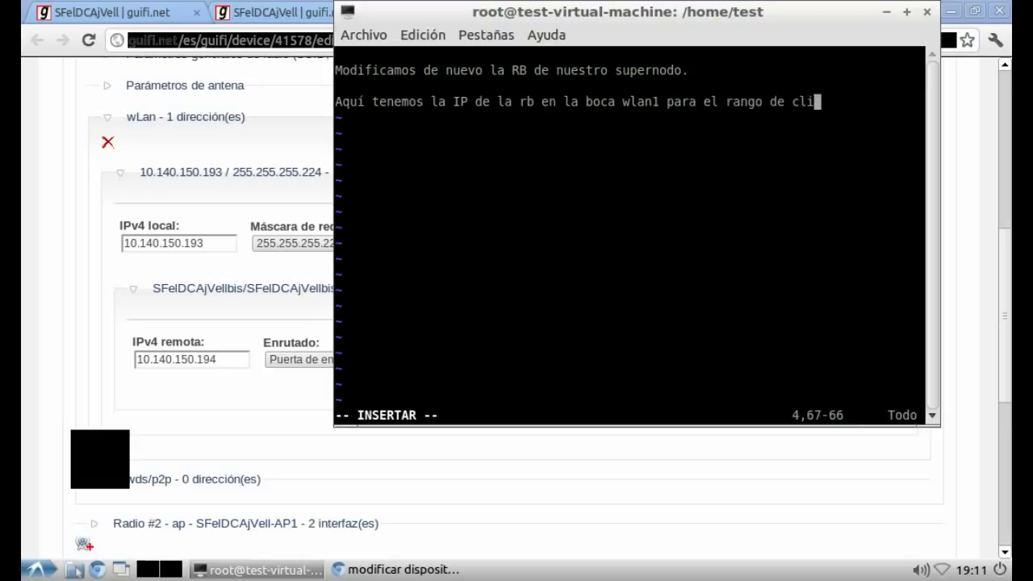
type("entes y de")
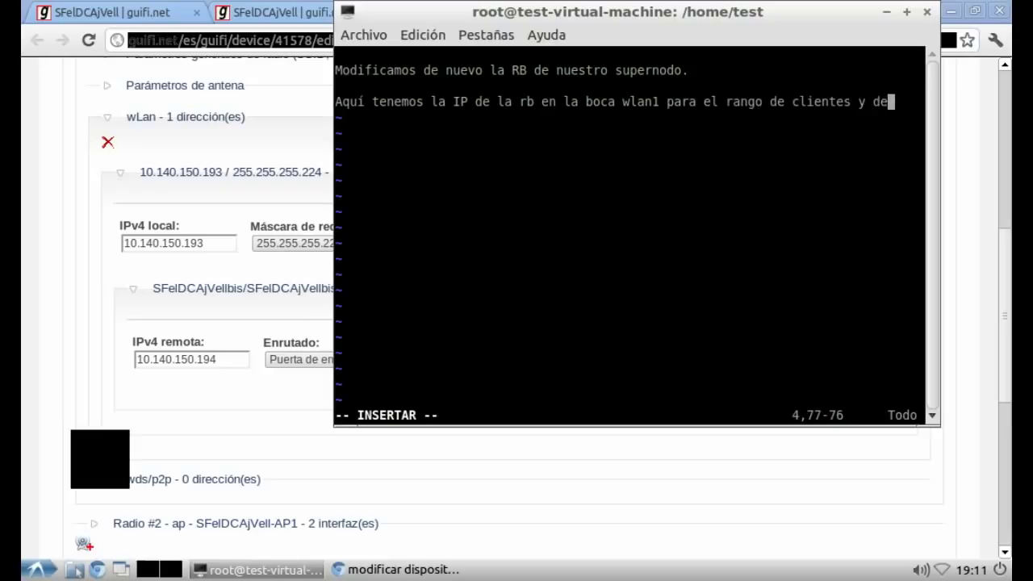
type("bajo l aIP")
key("BackSpace")
key("BackSpace")
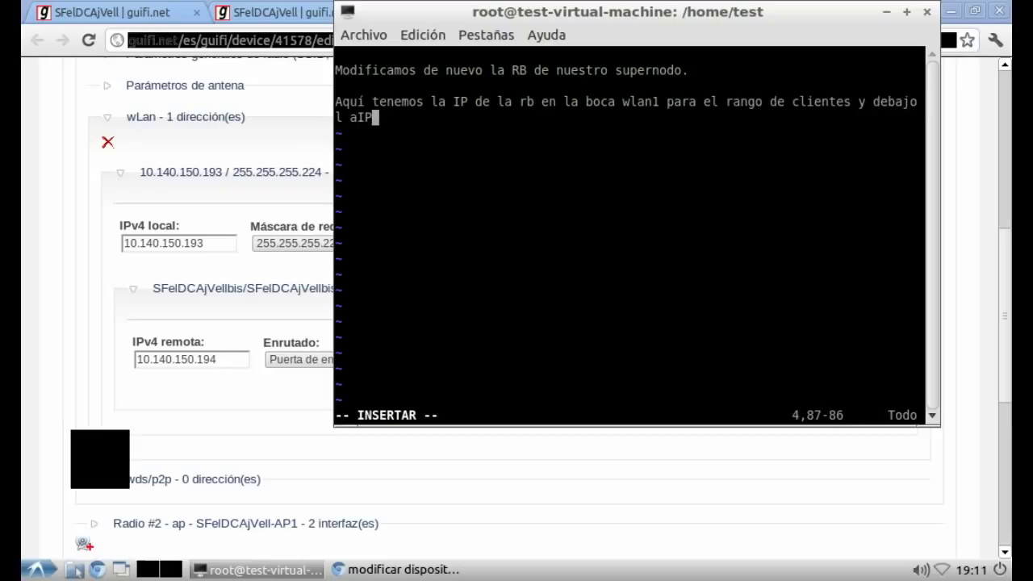
key("BackSpace")
key("BackSpace")
key("BackSpace")
type("a IP que va a tener la r")
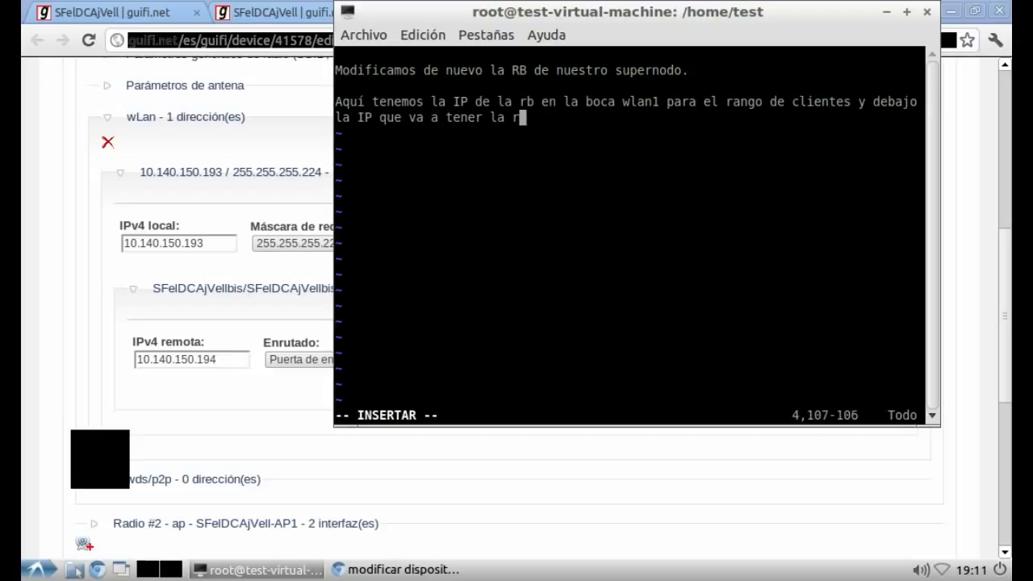
type("ocket, si vmo")
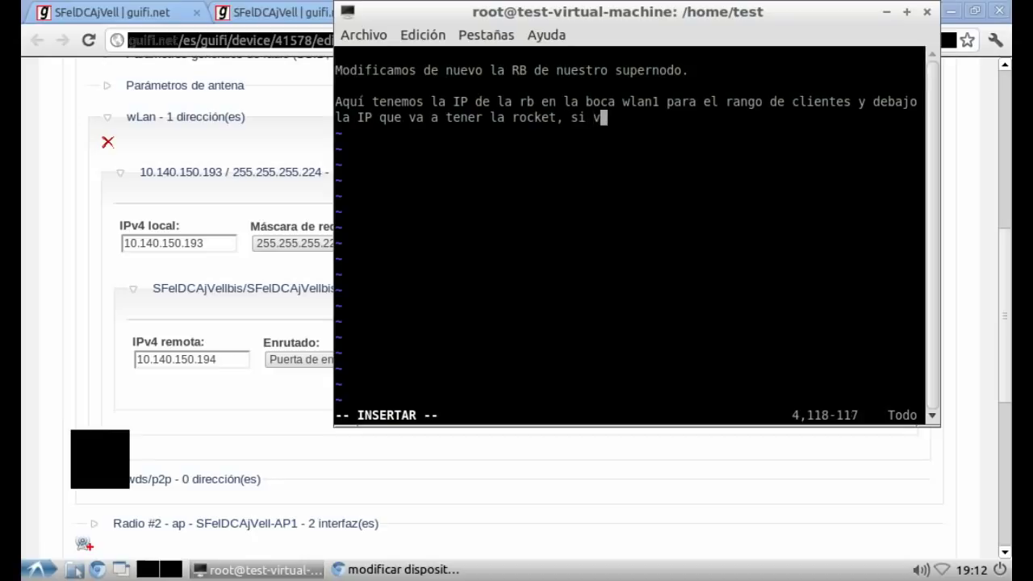
key("BackSpace")
key("BackSpace")
type("amos a la")
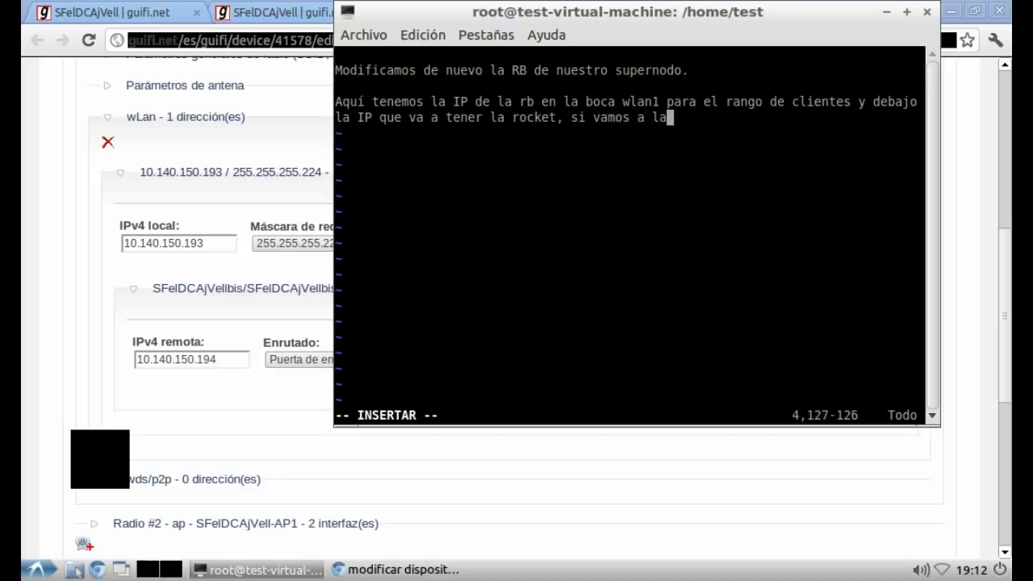
type(" radio2, v")
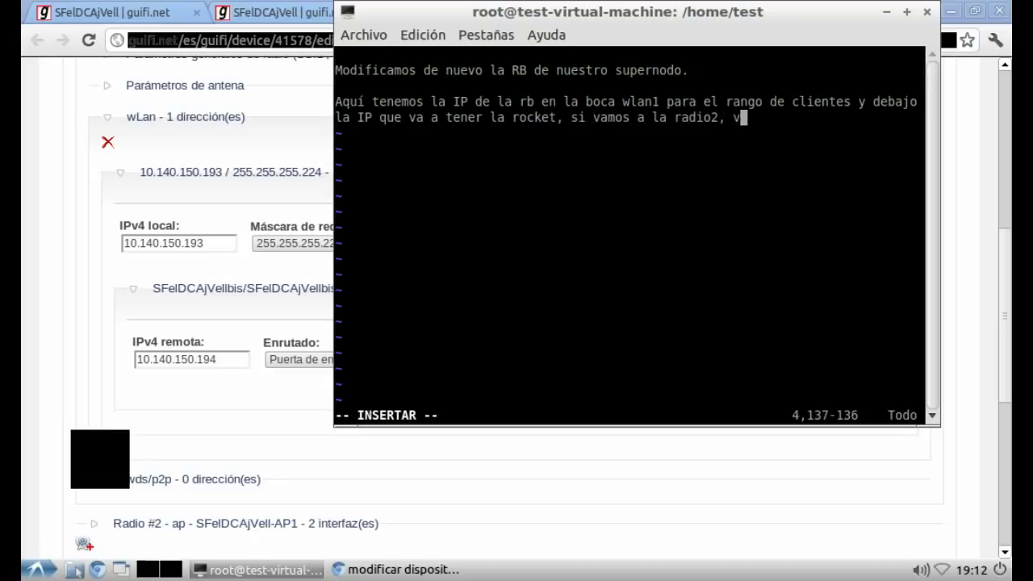
type("amos a ver lo mismo.")
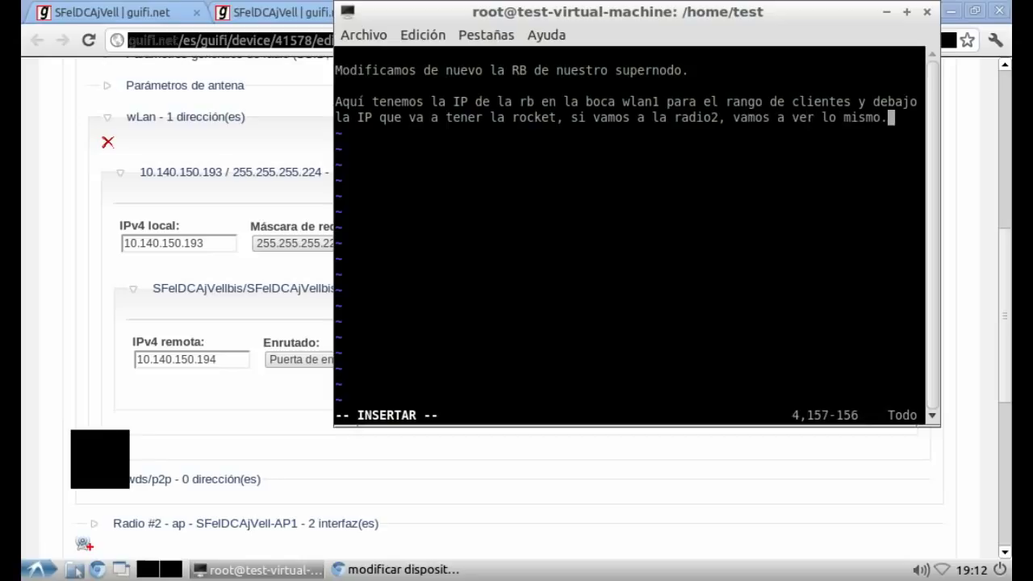
key("Return")
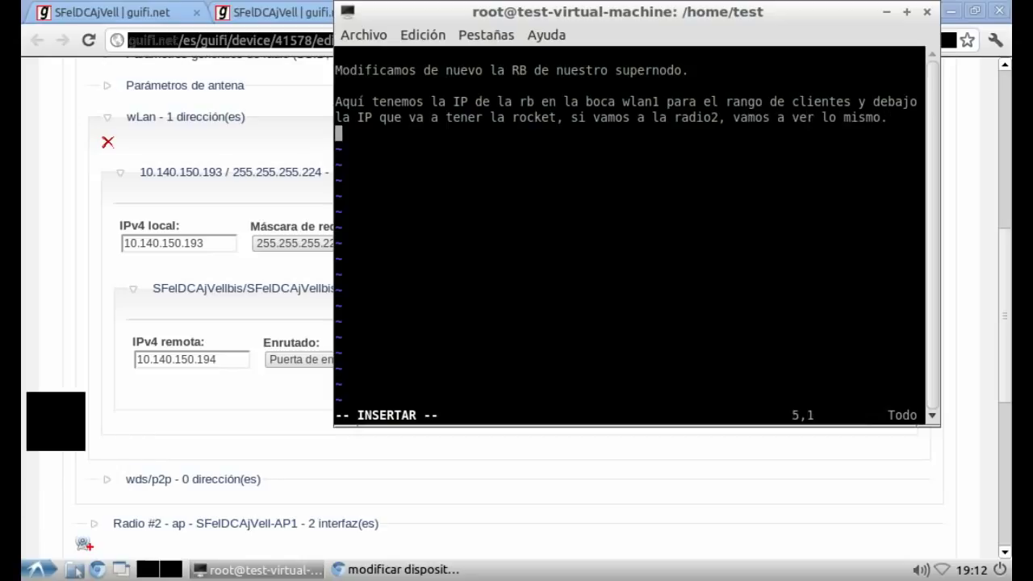
key("alt+Tab")
scroll(516, 307, "down", 4)
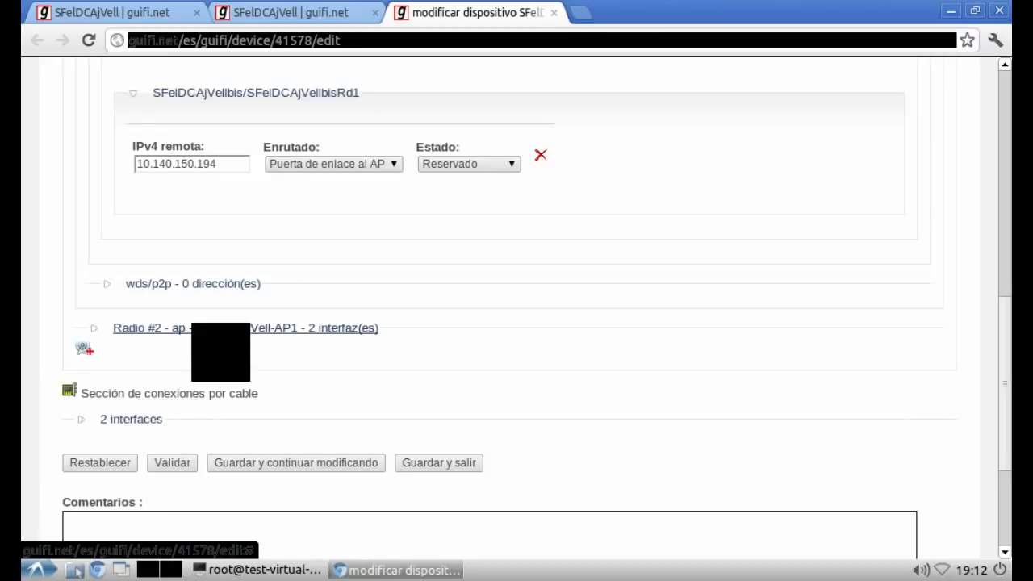
Step: Expand Radio #2's wLan address 10.140.150.225 and its link to SFelDCAjVellbis
left_click(198, 327)
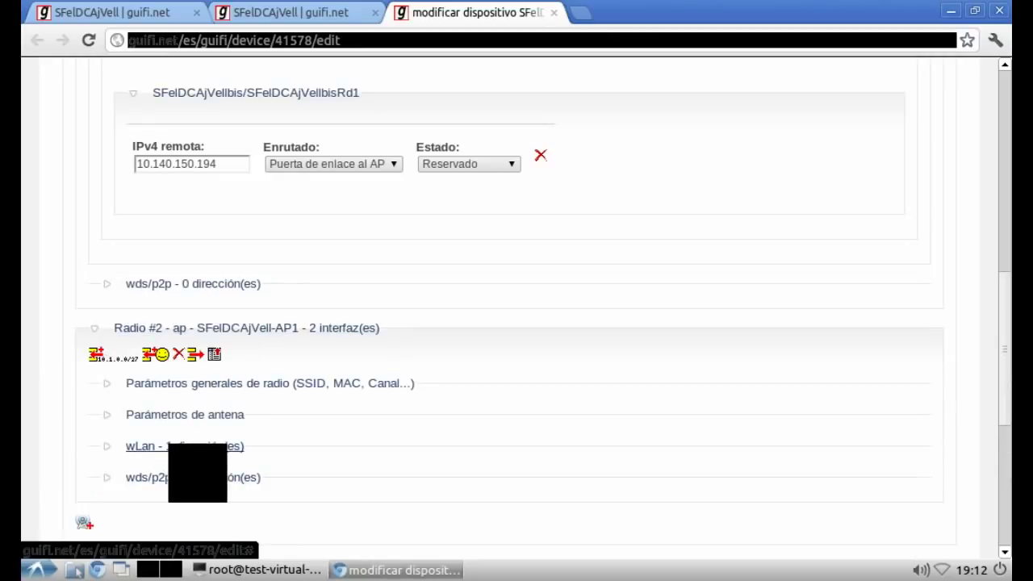
left_click(171, 445)
scroll(194, 403, "down", 3)
left_click(194, 385)
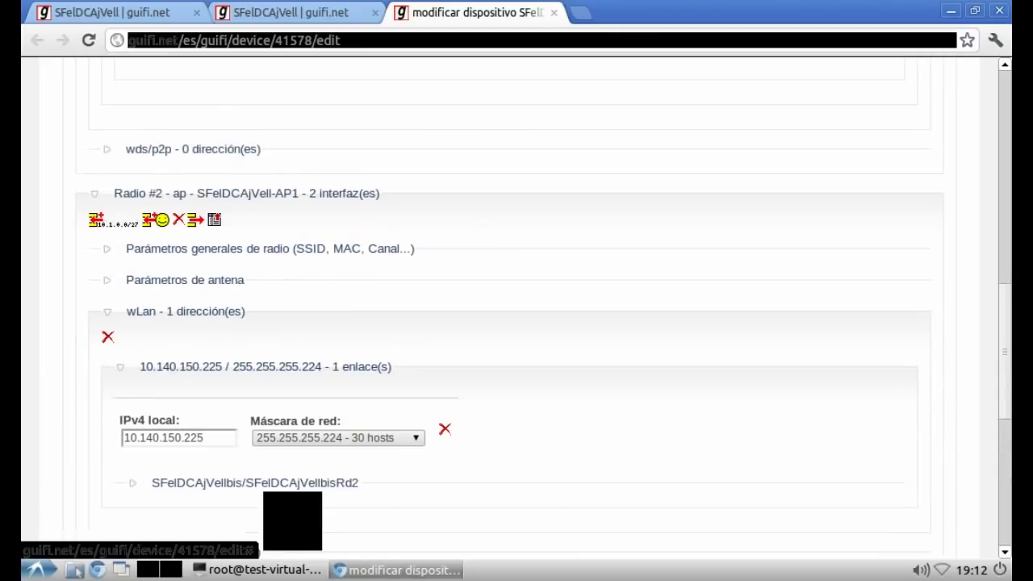
left_click(255, 482)
scroll(323, 403, "down", 3)
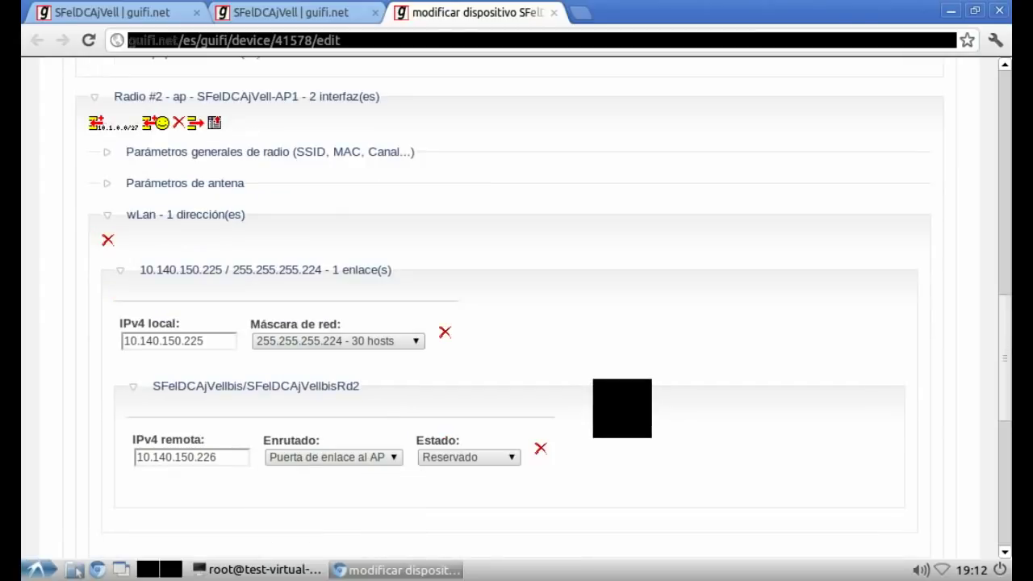
scroll(516, 323, "up", 20)
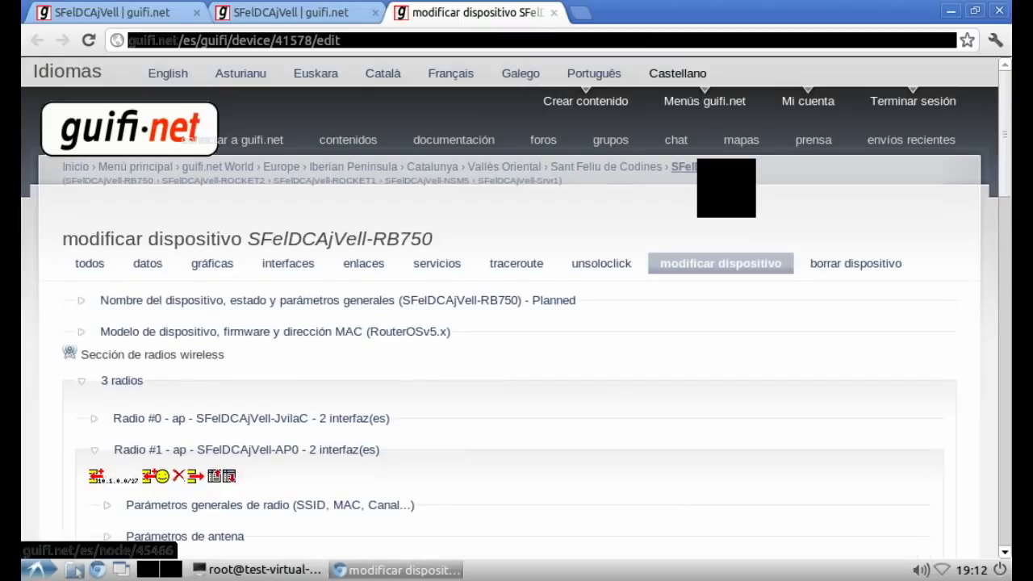
Step: Return to the SFelDCAjVell node's device list, then switch to the vim notes at the 'Aquí' line
left_click(710, 167)
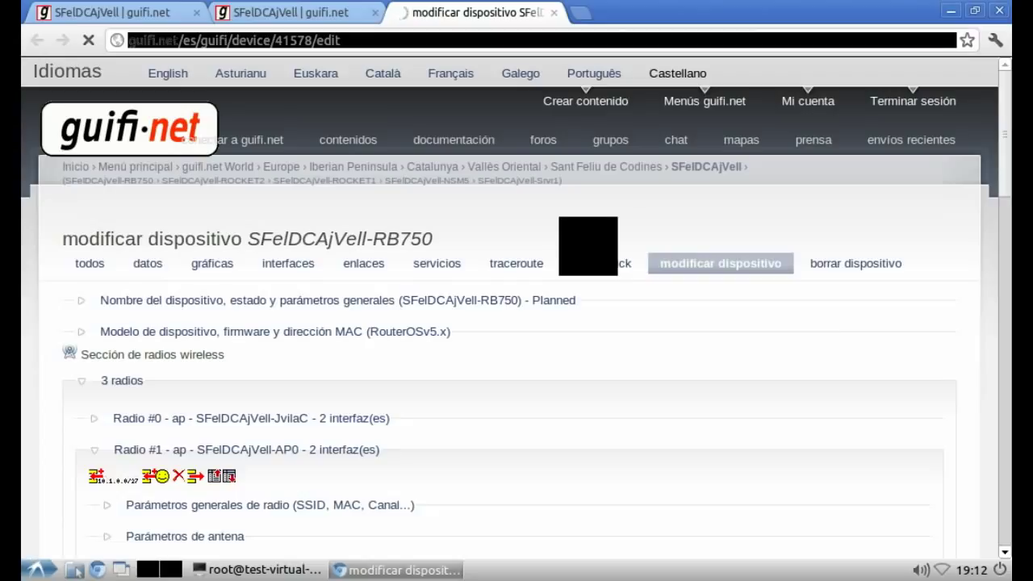
scroll(517, 323, "down", 6)
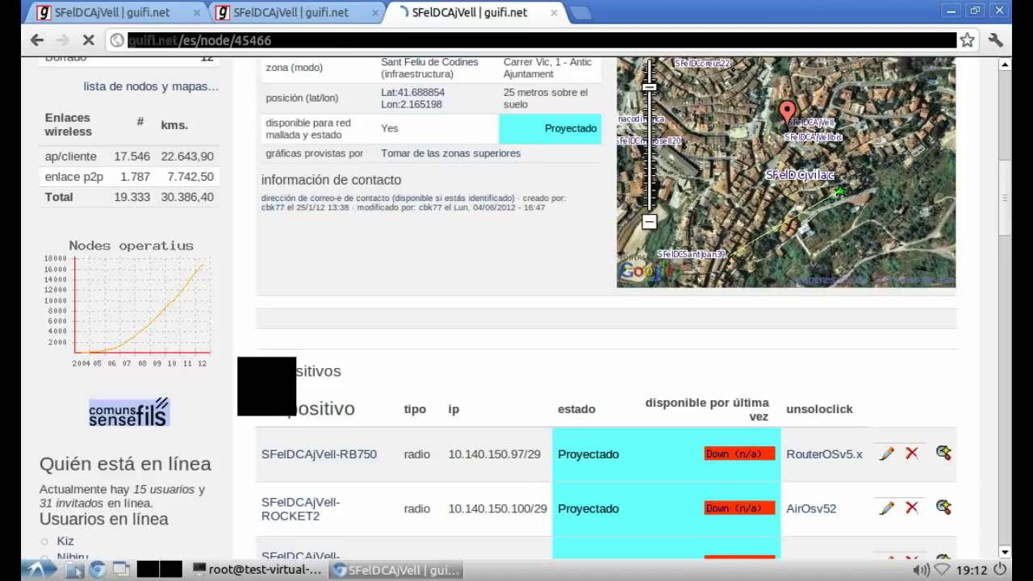
scroll(606, 323, "down", 3)
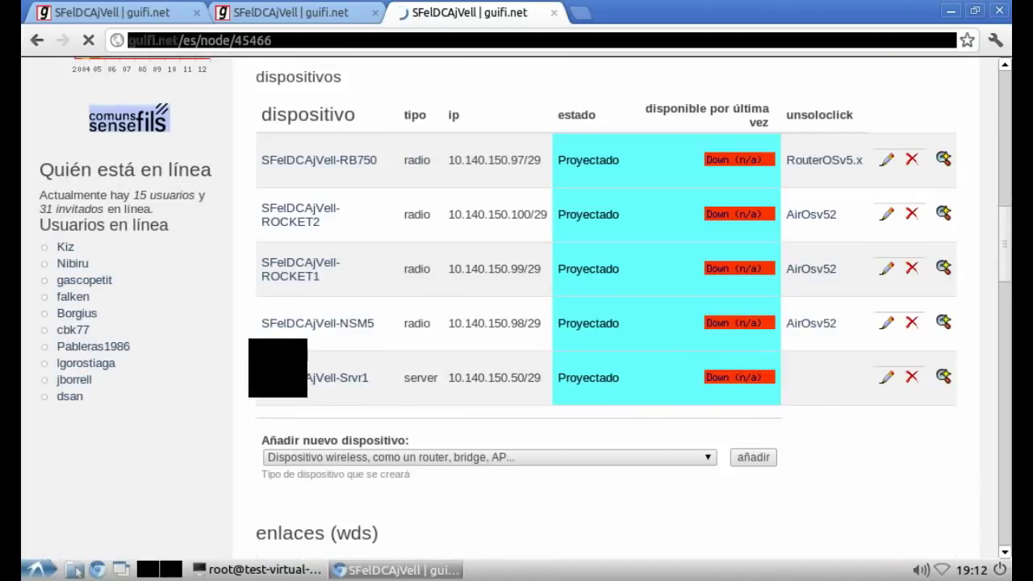
key("alt+Tab")
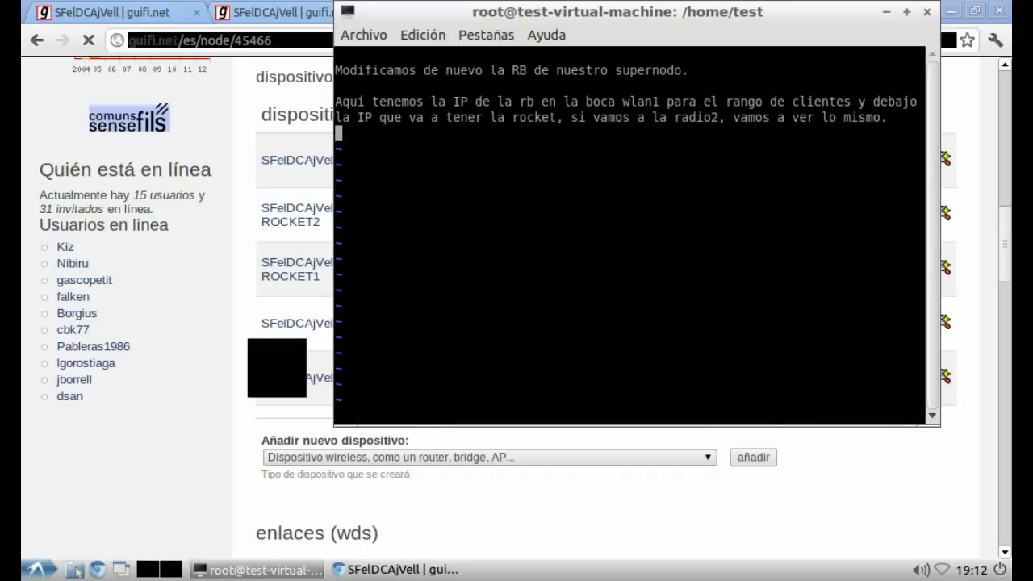
left_click(339, 102)
Step: Replace the old vim notes with 'Ahora ya sólo nos falta crear los servicios y vincularlos al servidor.'
key("g")
key("g")
key("d")
key("d")
key("d")
key("d")
key("d")
key("d")
key("d")
key("d")
key("d")
key("d")
key("i")
key("Return")
key("Return")
type("A")
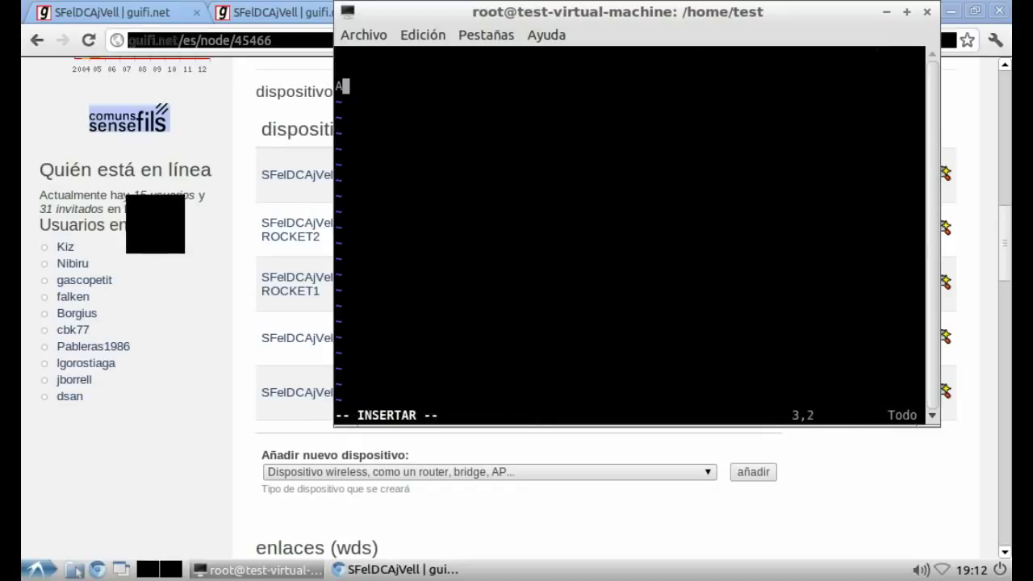
type("hora ya sól")
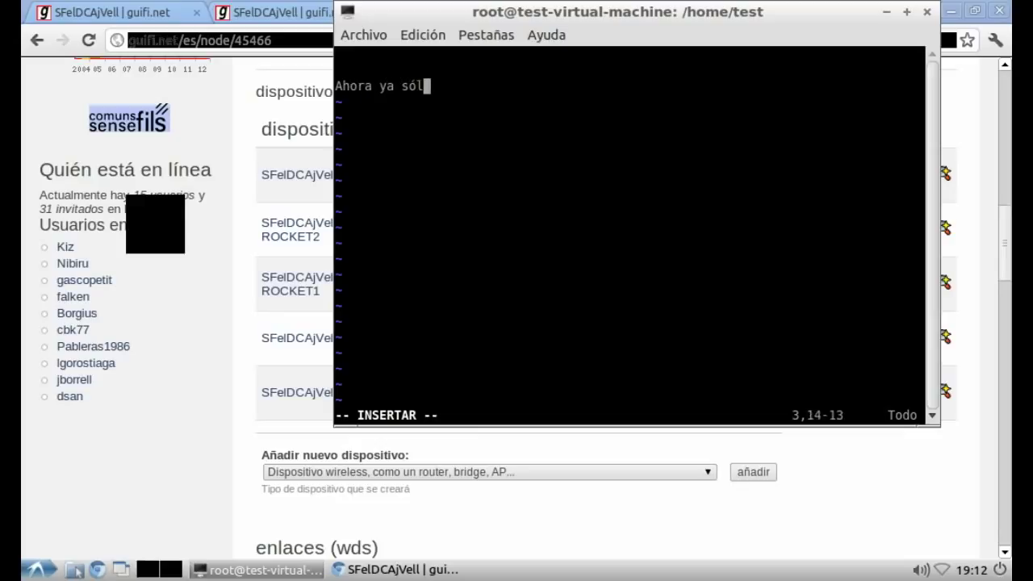
type("o nos falta cre")
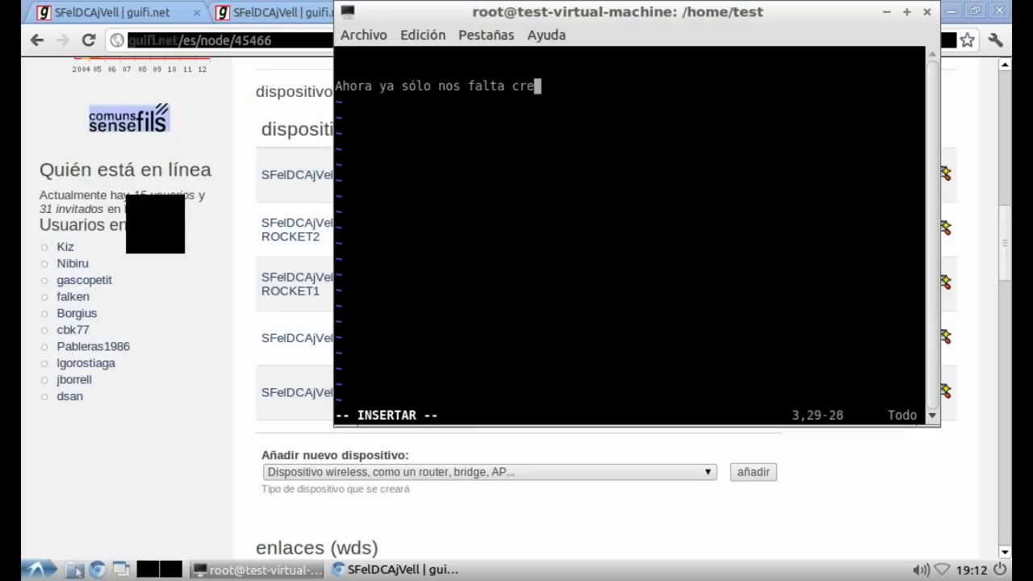
type("ar los servicios")
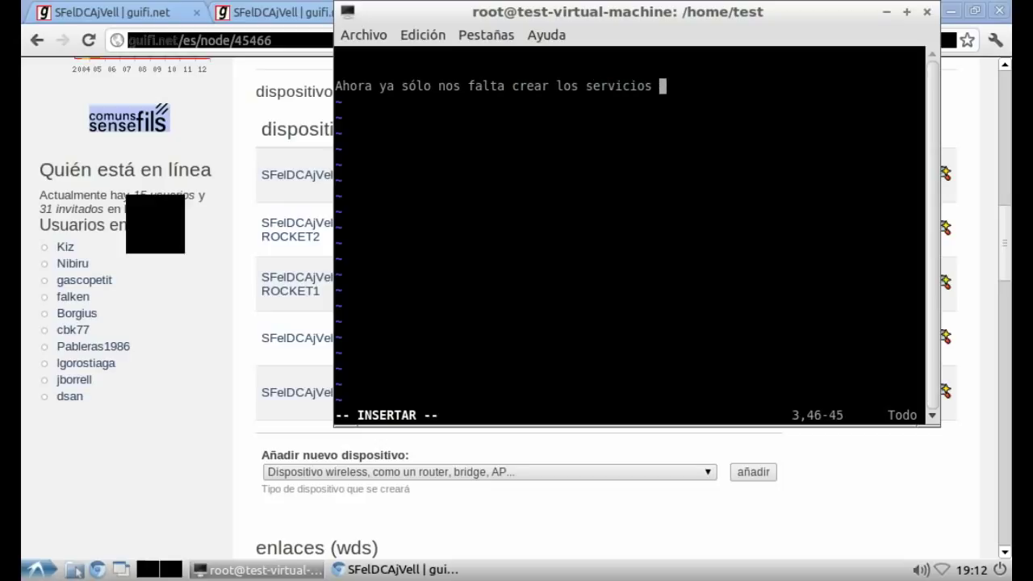
type("y vin")
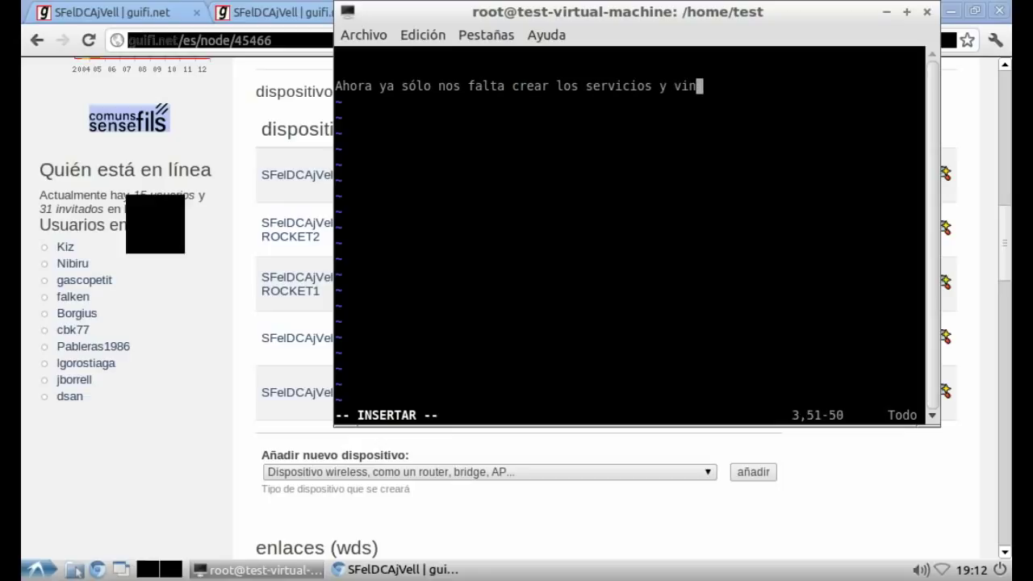
type("cularlos al servi")
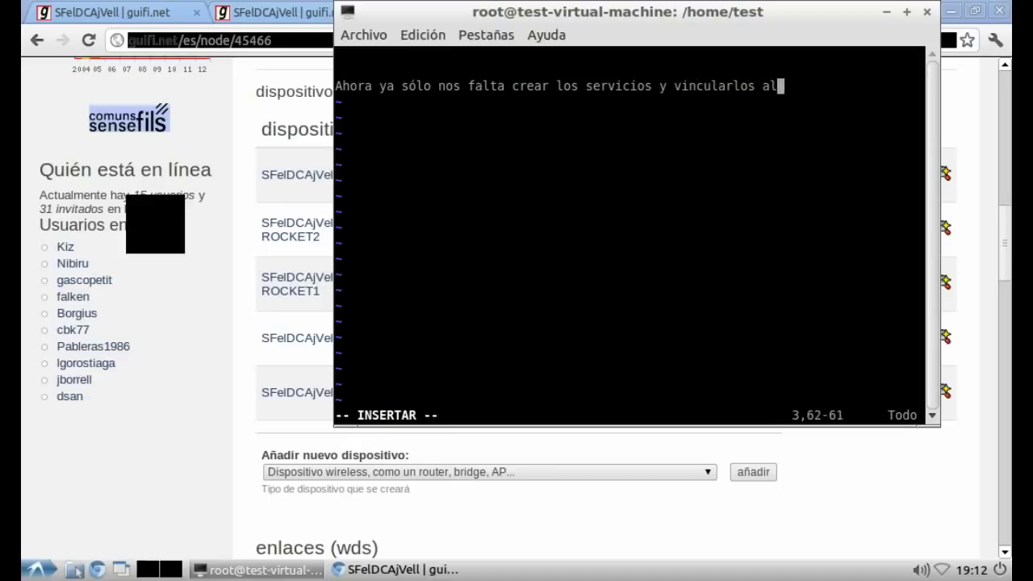
type("dor.")
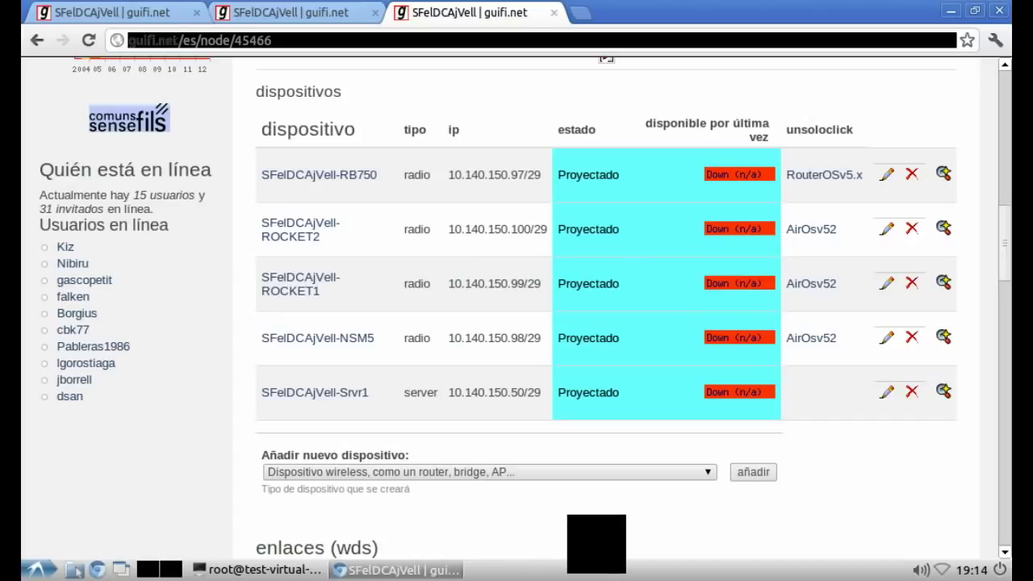
Step: Switch from Chromium back to the terminal running the vim notes
key("alt+Tab")
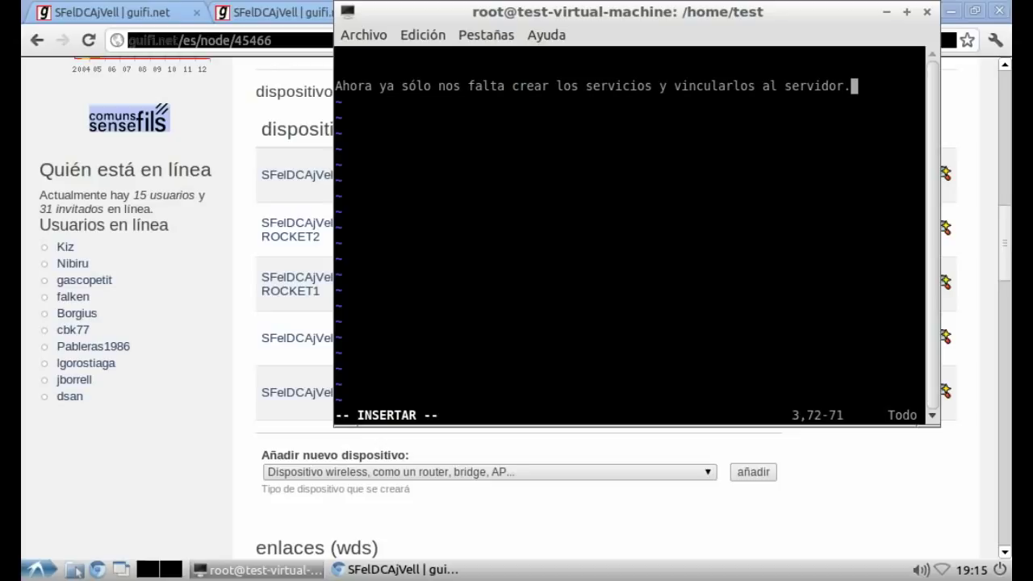
Step: Add a second note line: 'venga, después de la pausa seguimos :P que yo no le puedo dar a pausa hehe'
key("Return")
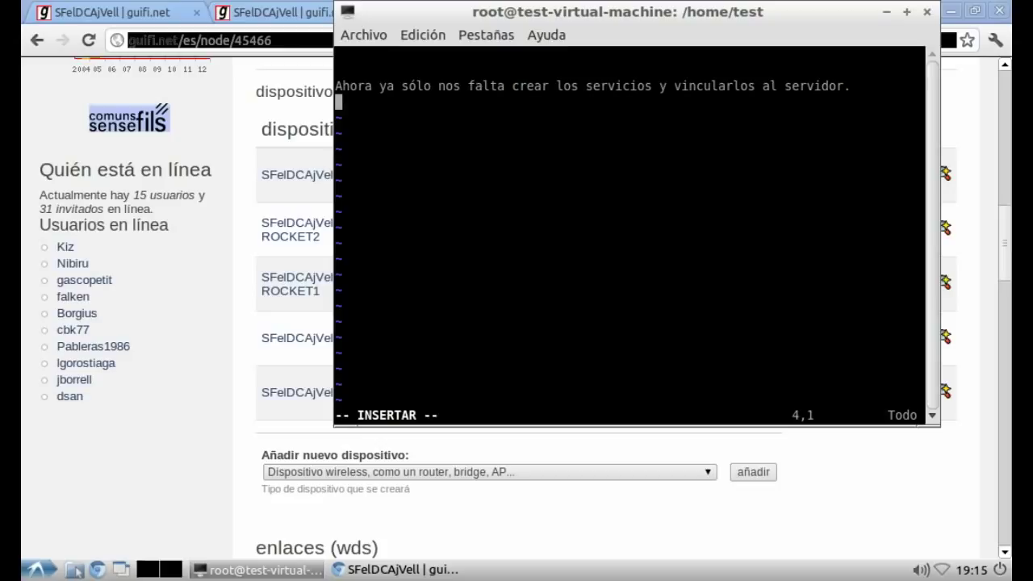
key("Return")
type("v")
type("enga, despué")
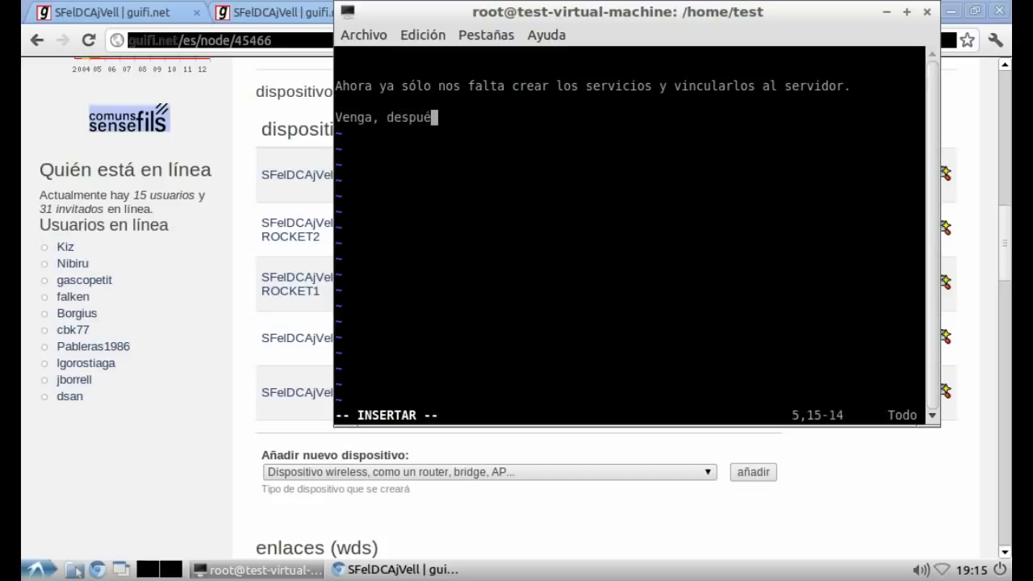
type("s de la pausa ")
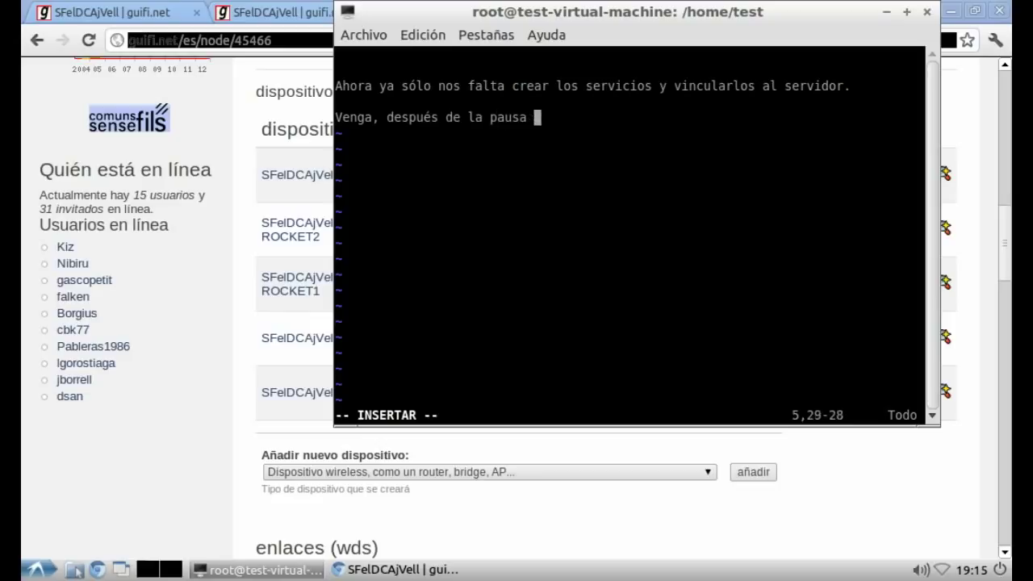
type("seguimos :P ")
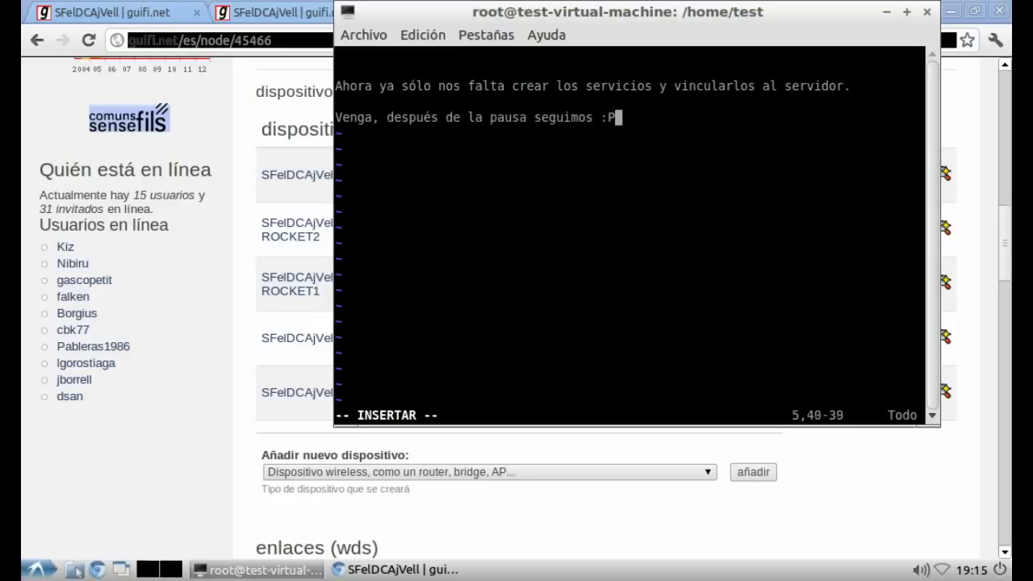
type("que yo no le pu")
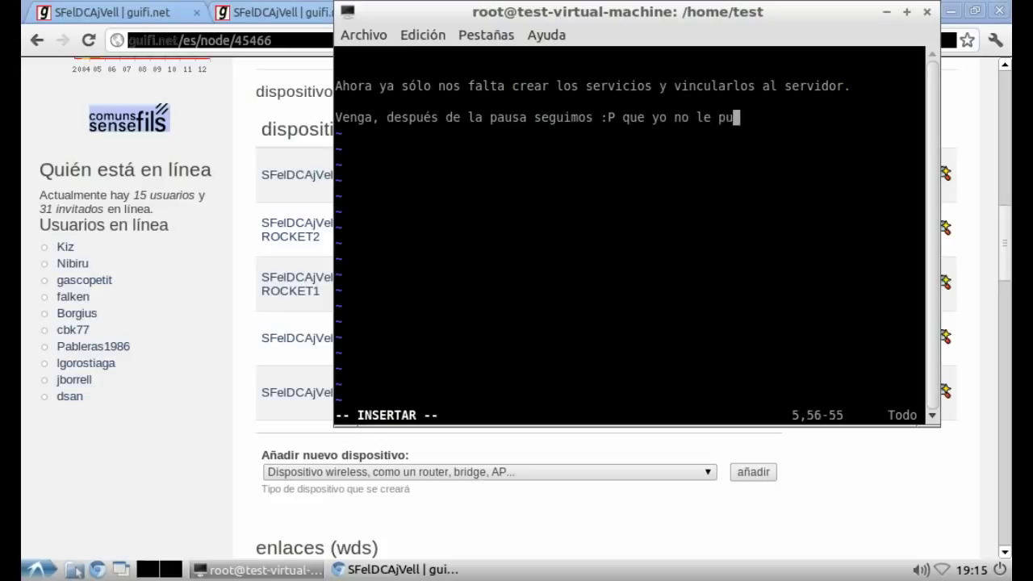
type("edo dar a pausa hehe")
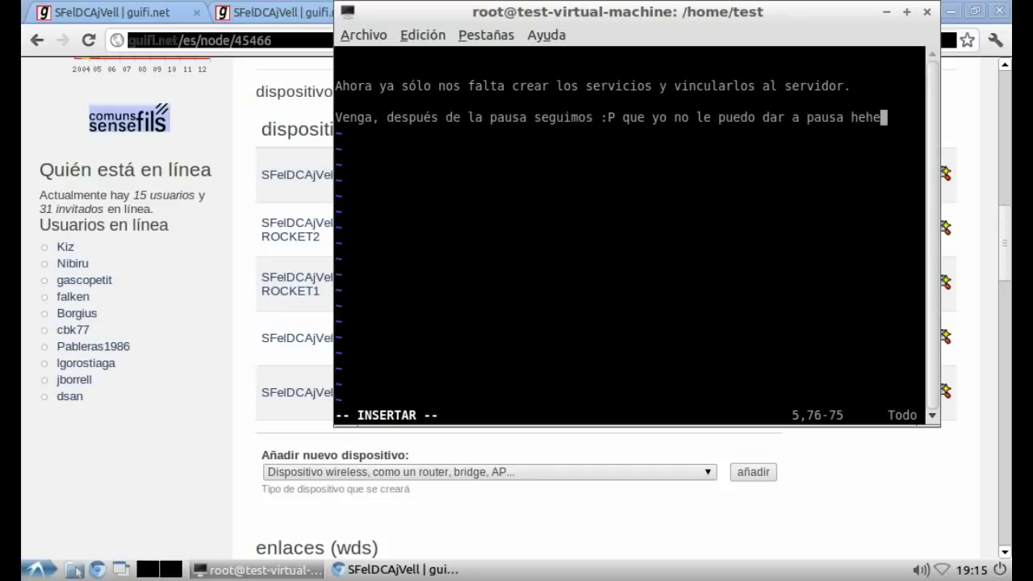
Step: Scroll to the top of the SFelDCAjVell page, then delete both vim note lines and resume inserting
key("alt+Tab")
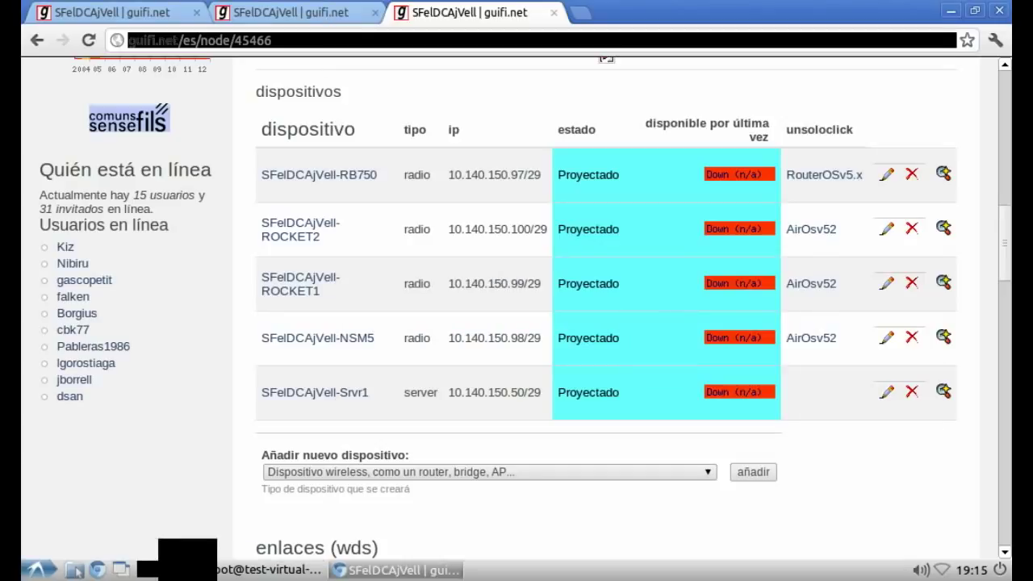
scroll(517, 307, "up", 10)
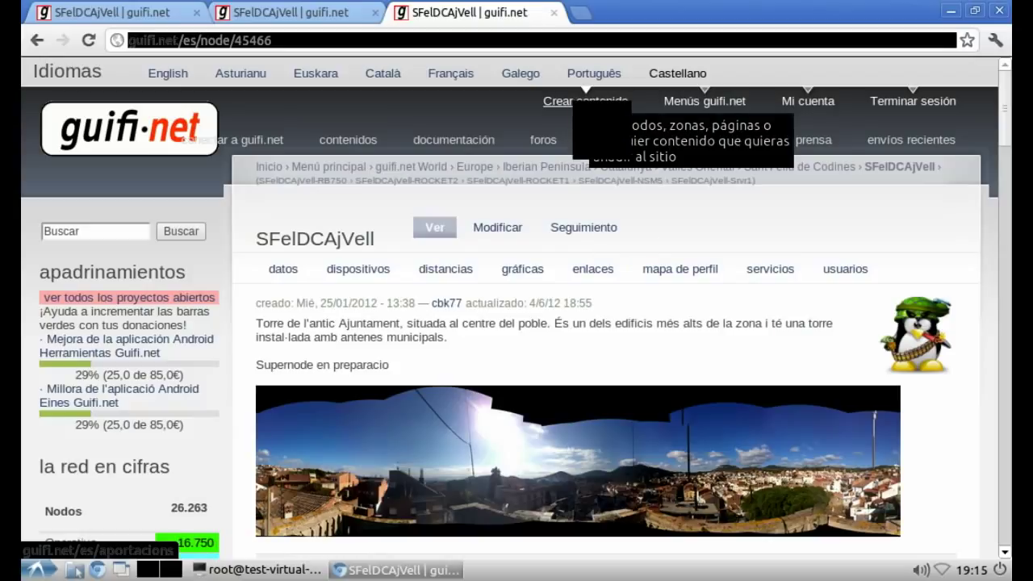
key("alt+Tab")
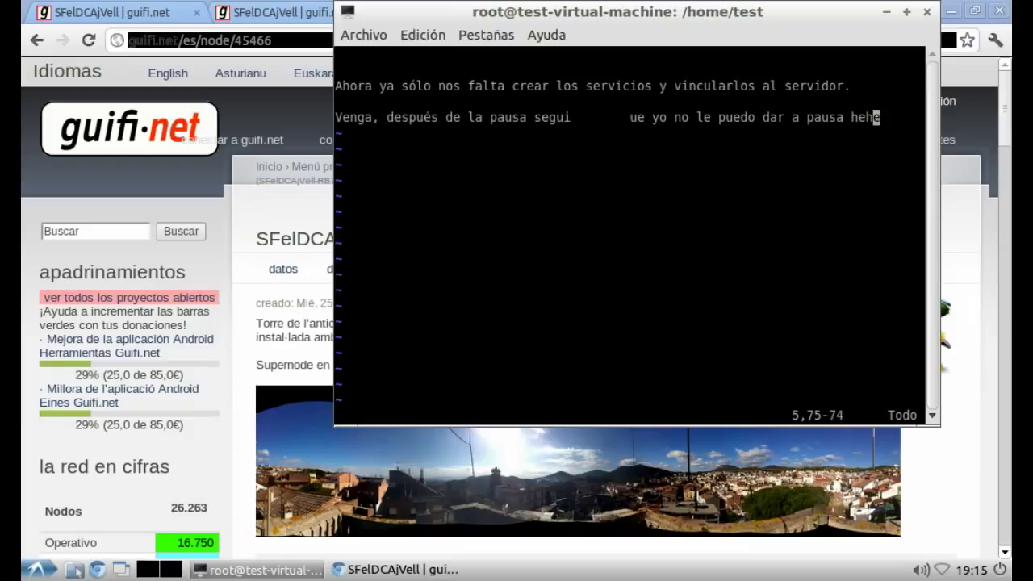
key("d")
key("d")
key("d")
key("d")
key("d")
key("d")
key("d")
key("d")
key("d")
key("d")
key("i")
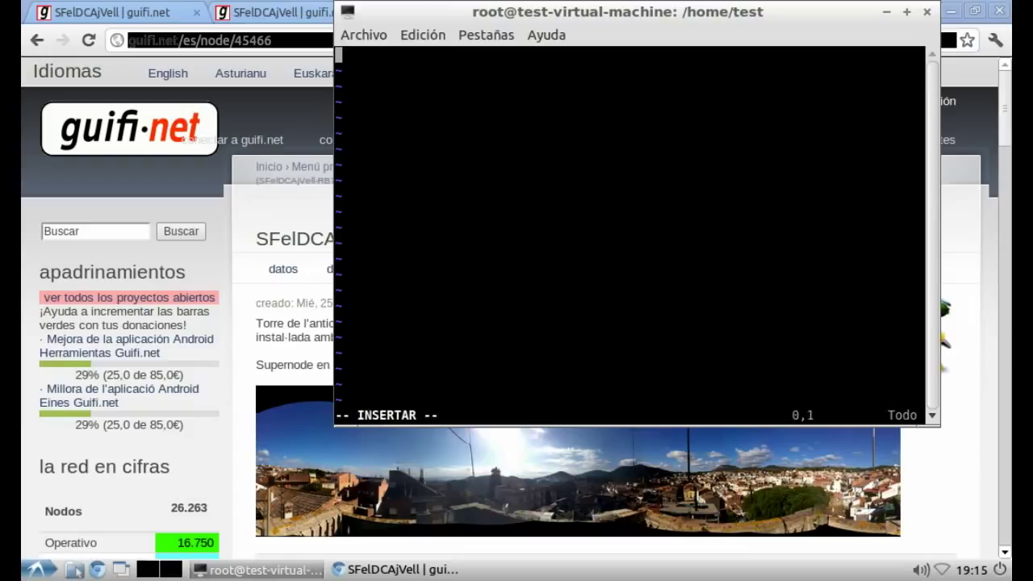
Step: Type the heading 'Los servicios básicos que vamos a añadir van a ser:' and the Gráficas server line
key("Return")
key("Return")
type("Los s")
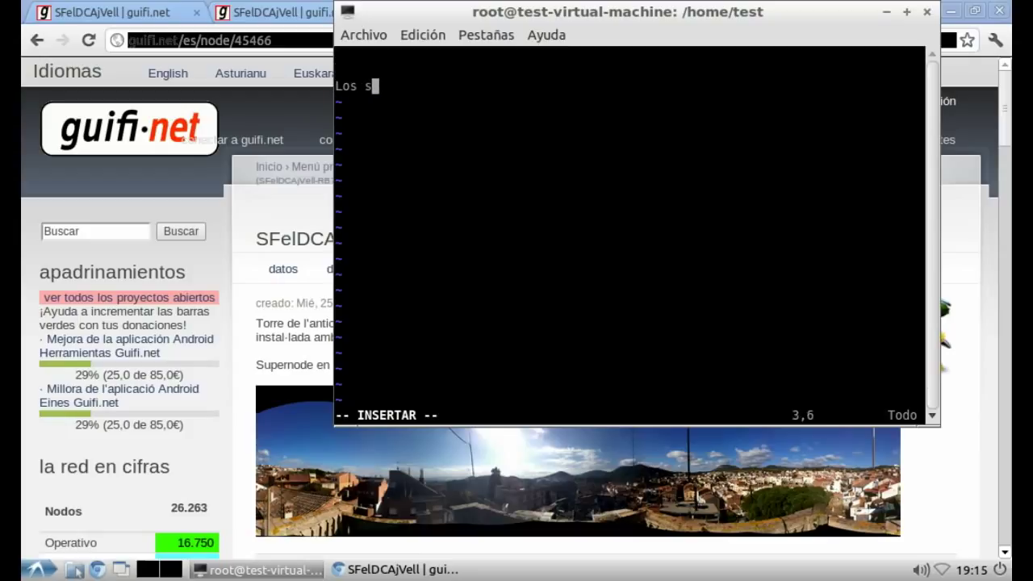
type("ervicios básic")
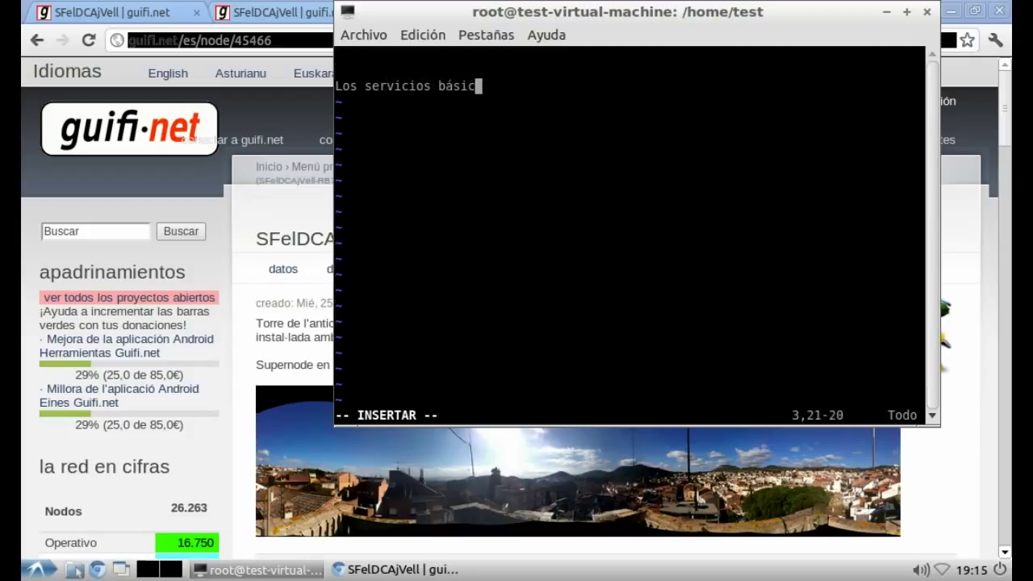
type("os que vamo")
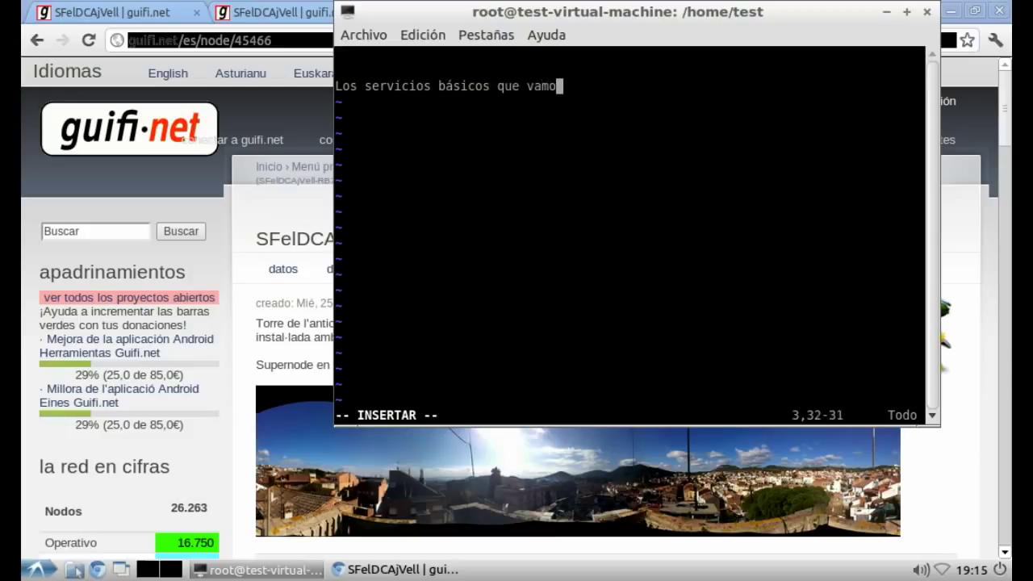
type("s a añadir v")
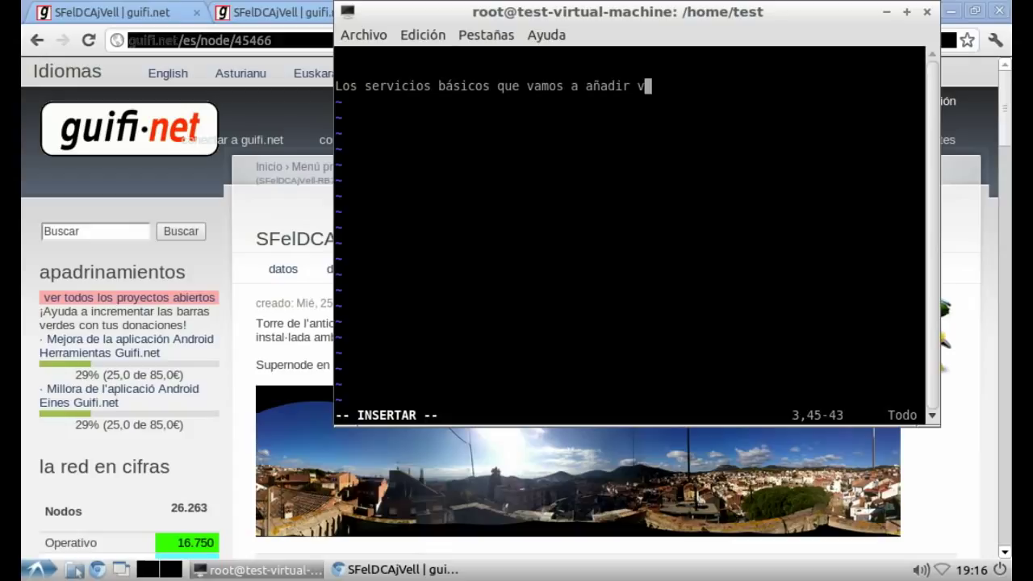
type("an a ser:")
key("Return")
key("Return")
type("Servidor de Gráficas: para g")
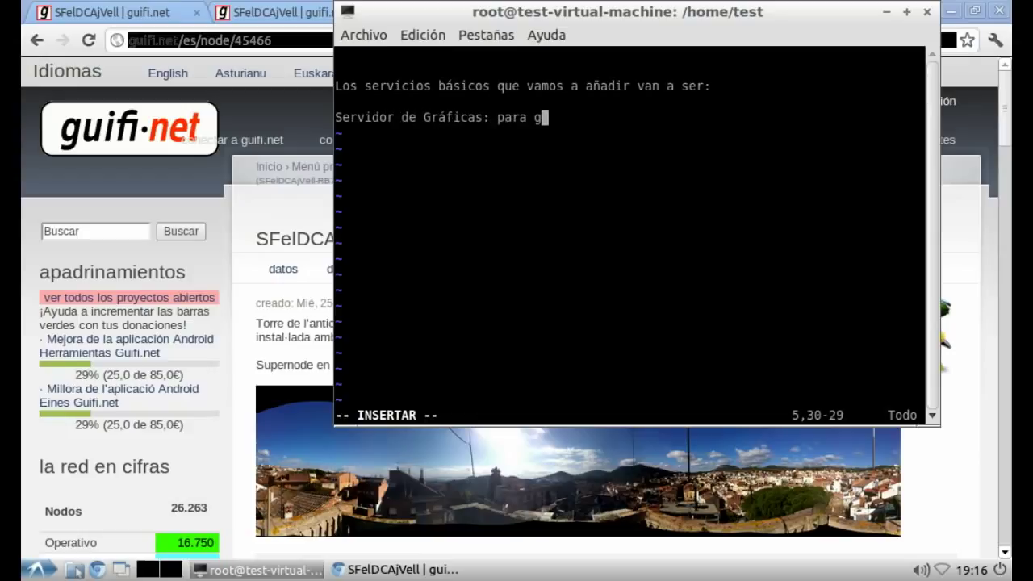
type("rafi        nodos y u")
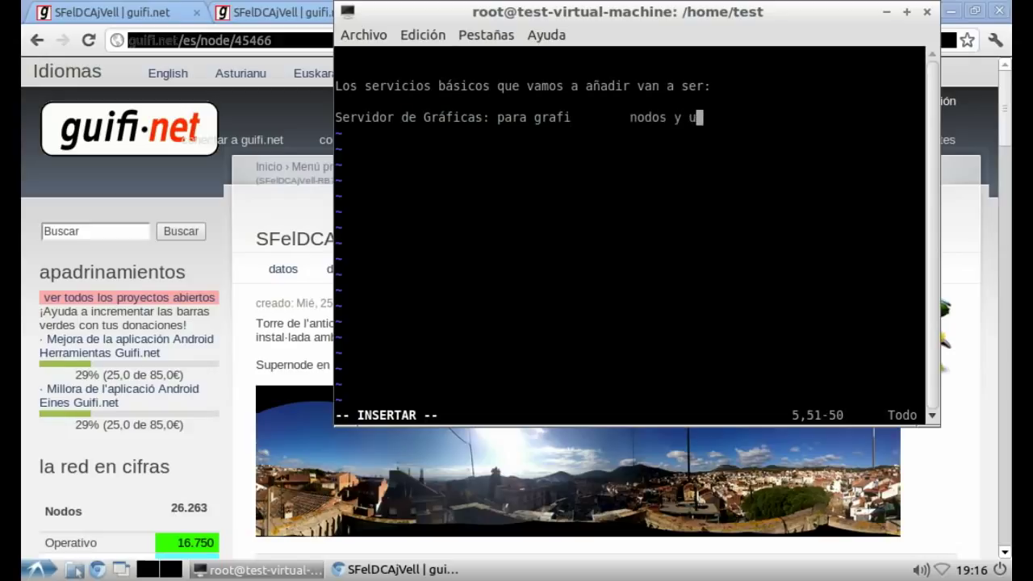
key("BackSpace")
type("supernodos d")
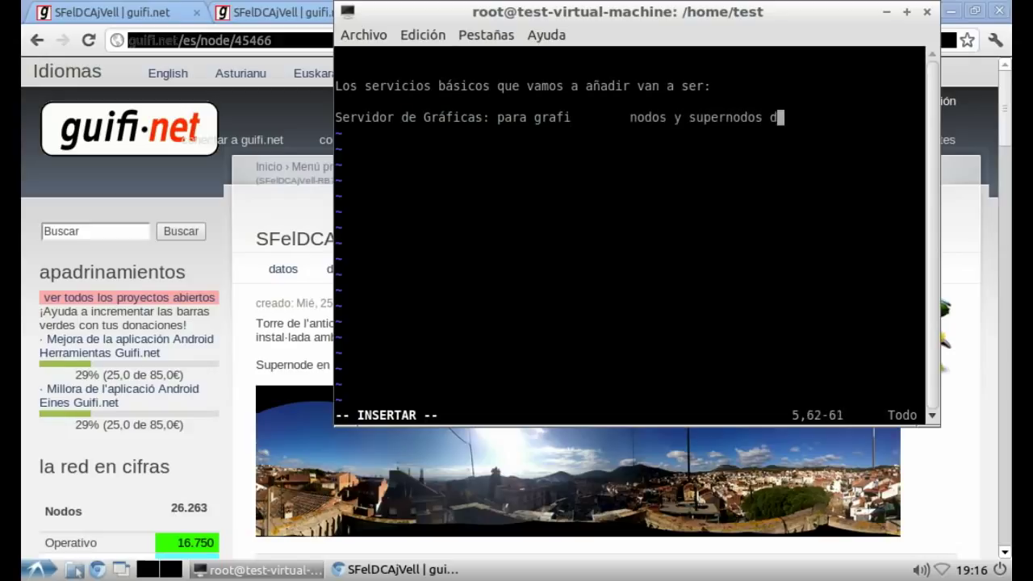
type("e la red")
Step: Add the NTP line for setting device time automatically and the DNS line for resolving addresses
key("Return")
type("S")
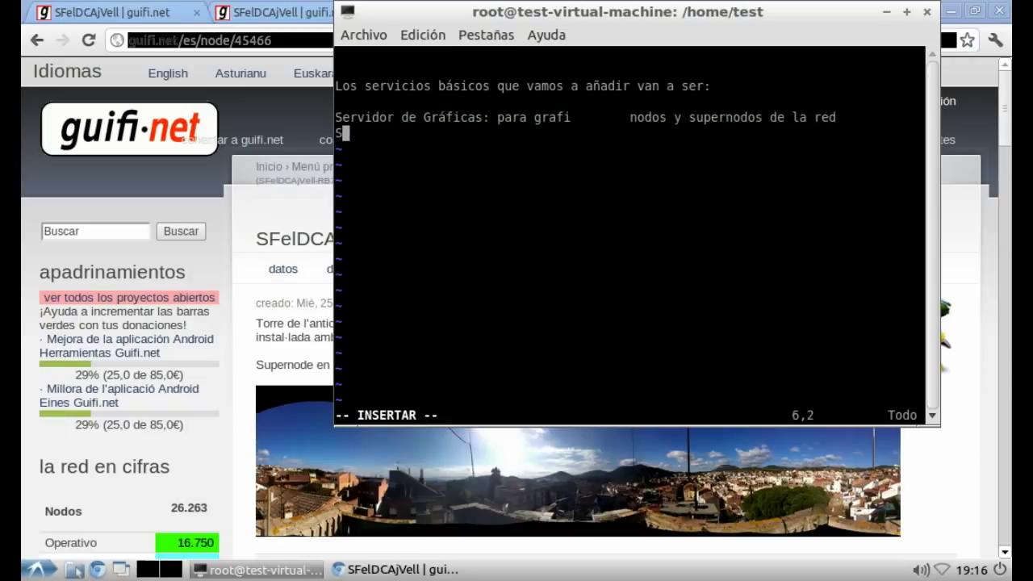
type("ervidor N")
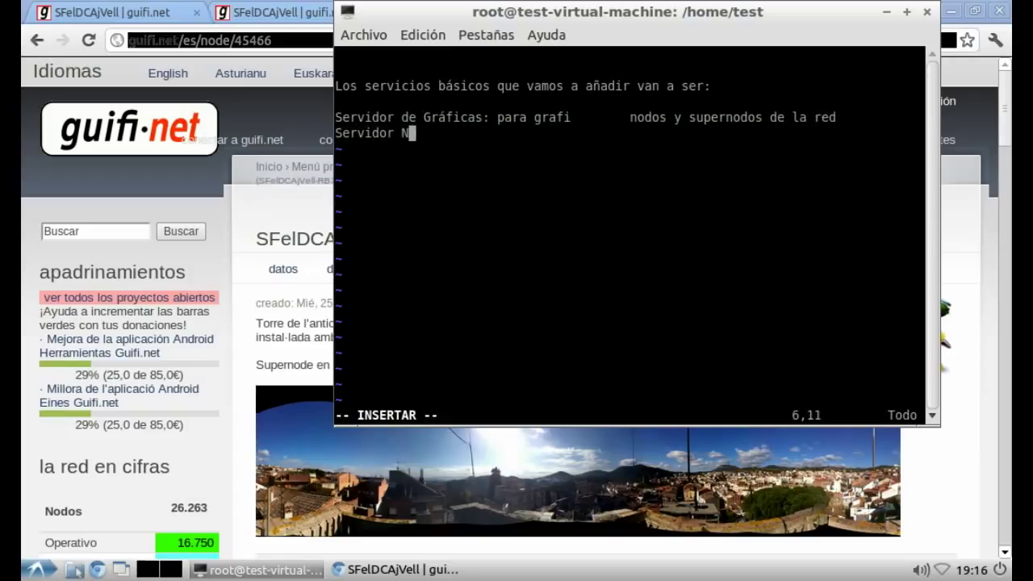
type("TP: para poner a")
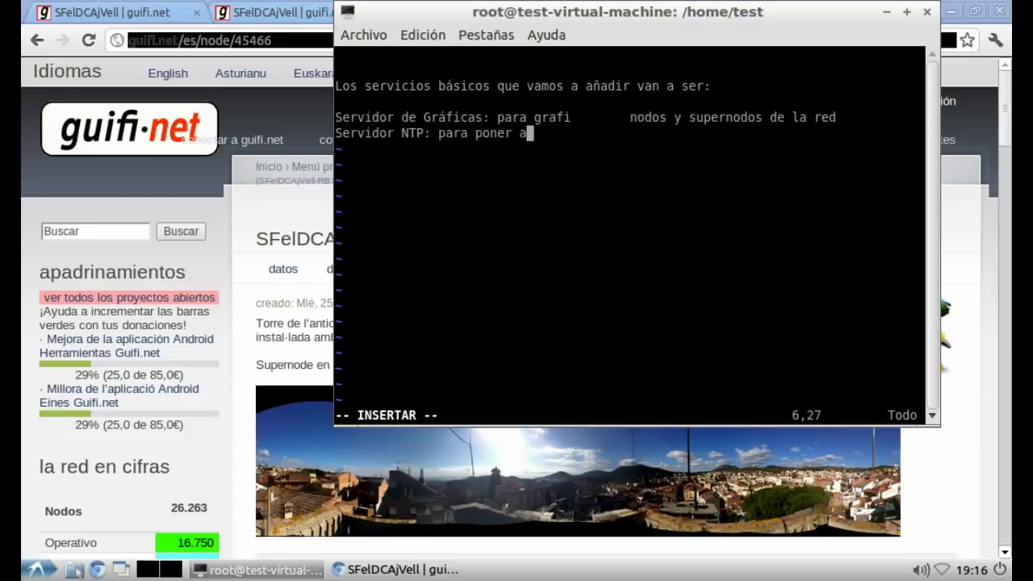
type("utomát")
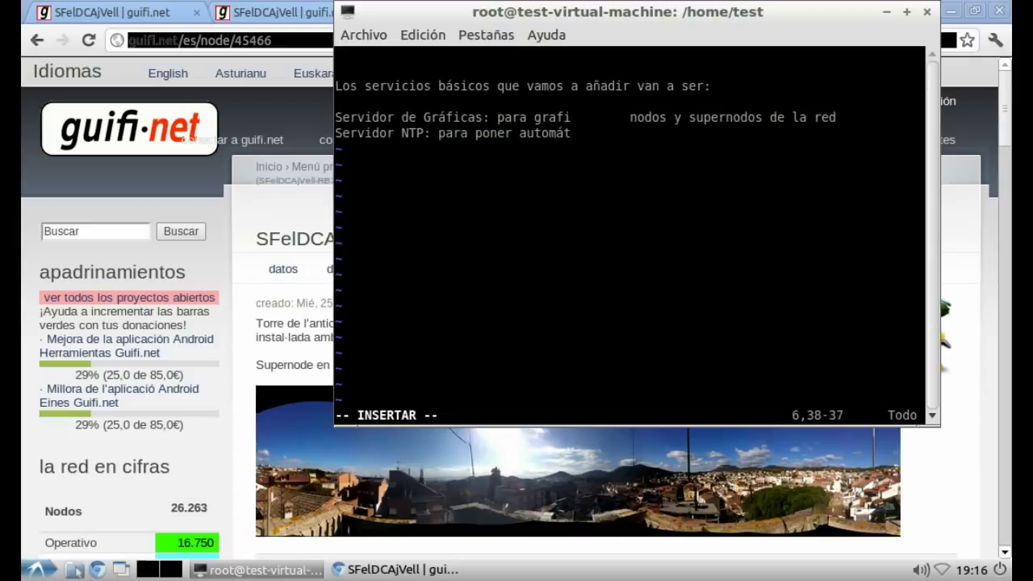
type("icamente en hora los ")
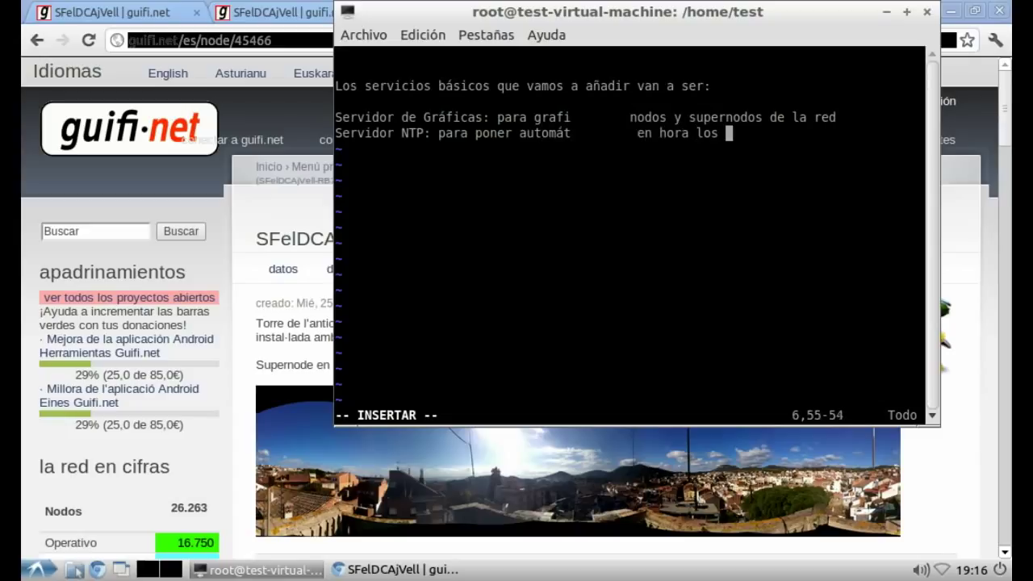
type("dispositiv")
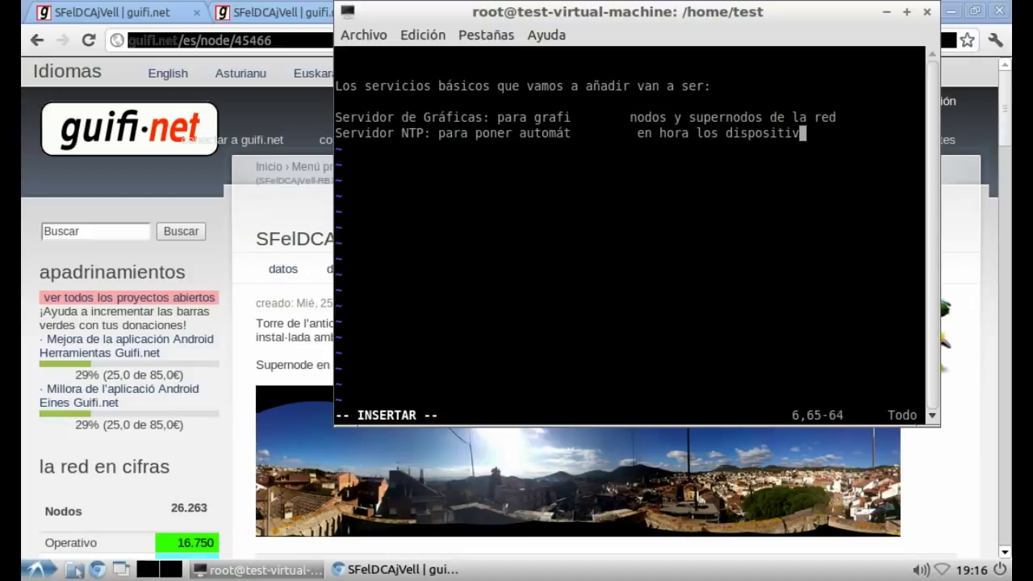
type("os de la red")
key("Return")
type("ser")
type("vid")
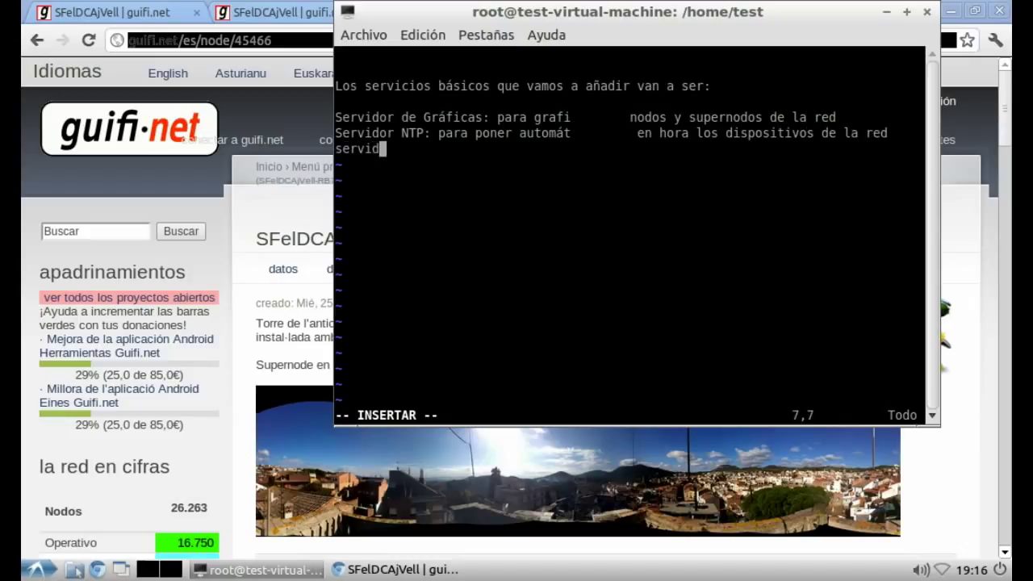
type("or DNS:")
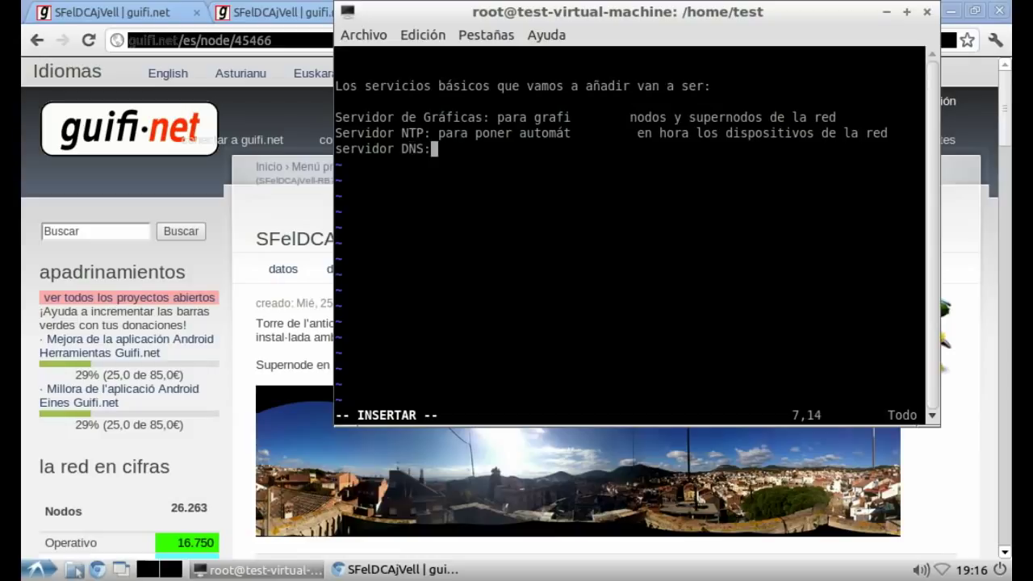
type(" para resolver l")
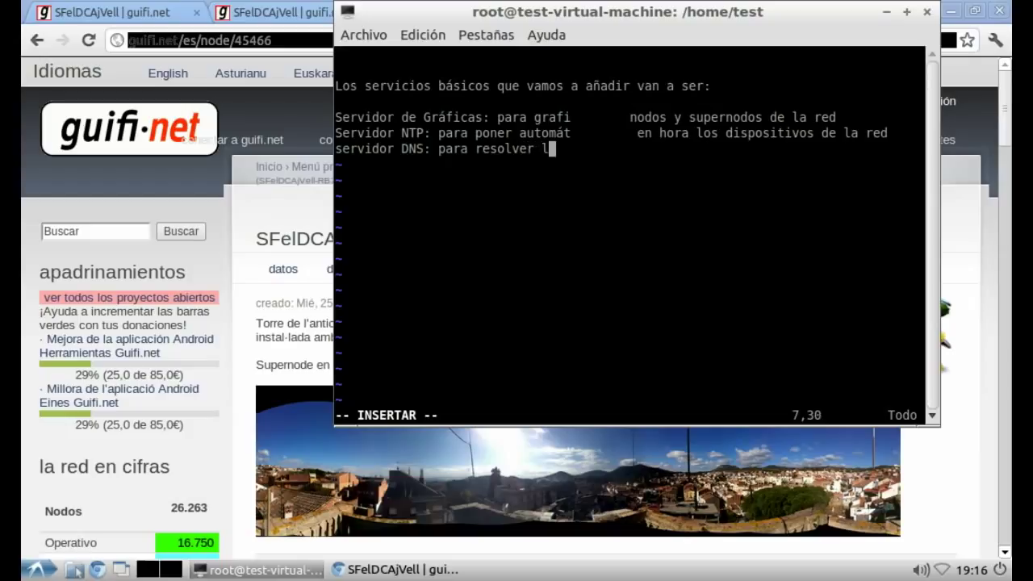
type("as direinternas")
key("Return")
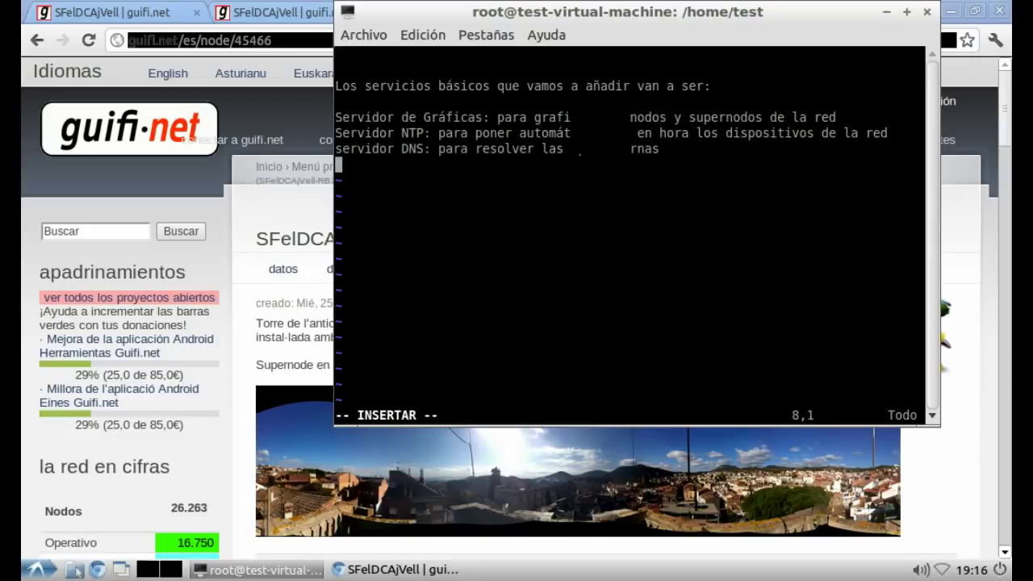
Step: Add the 'Servidor Proxy' note describing a third-party service that draws users to connect
key("Return")
type("Servidor Proxy: U")
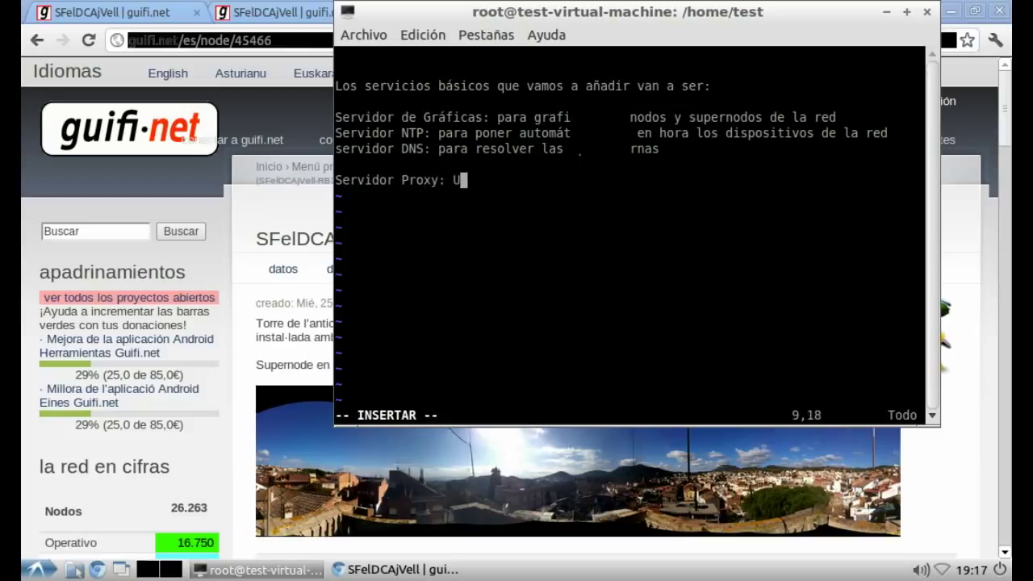
type("na de las f")
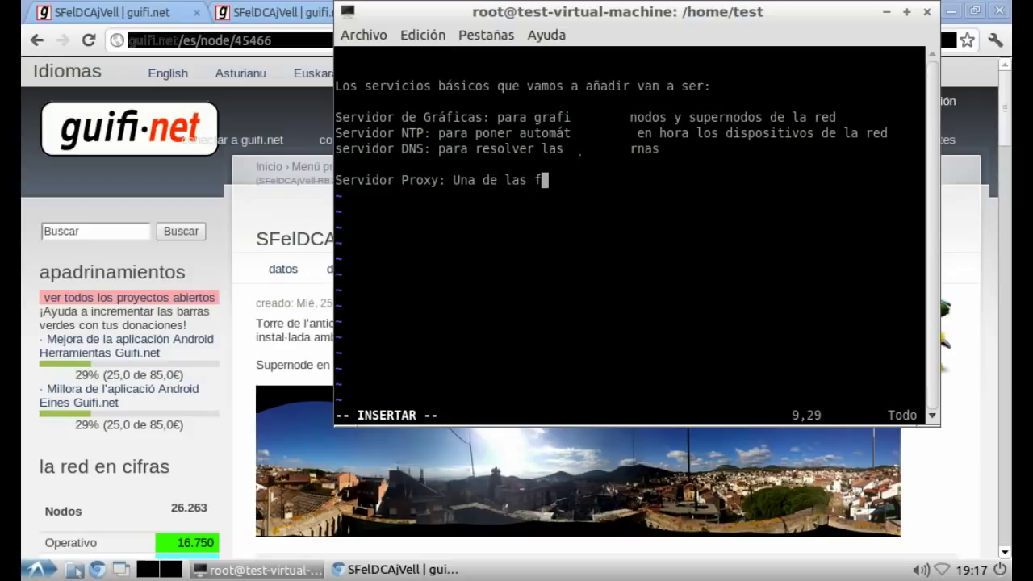
type("ormas p")
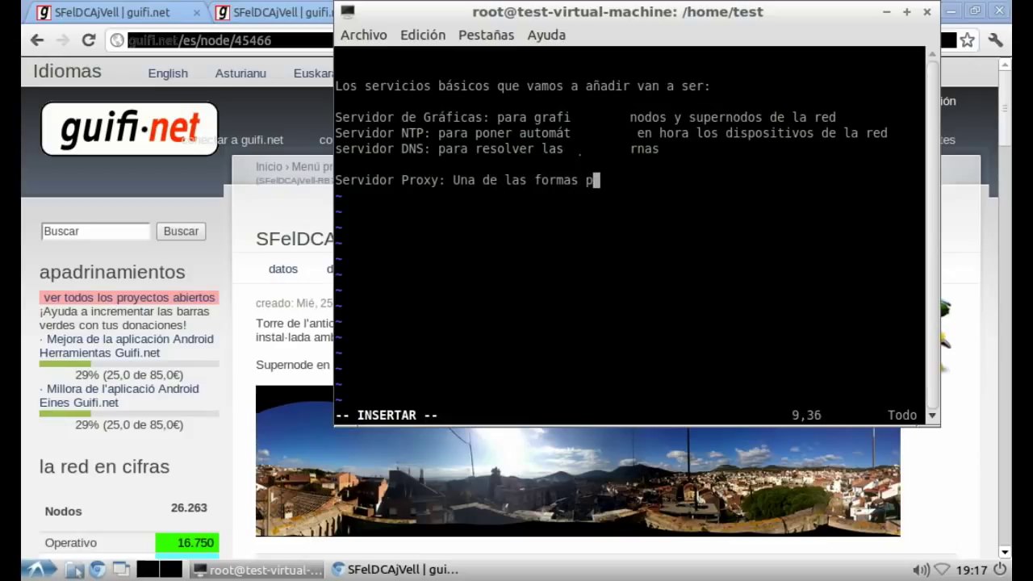
type("ara que lo")
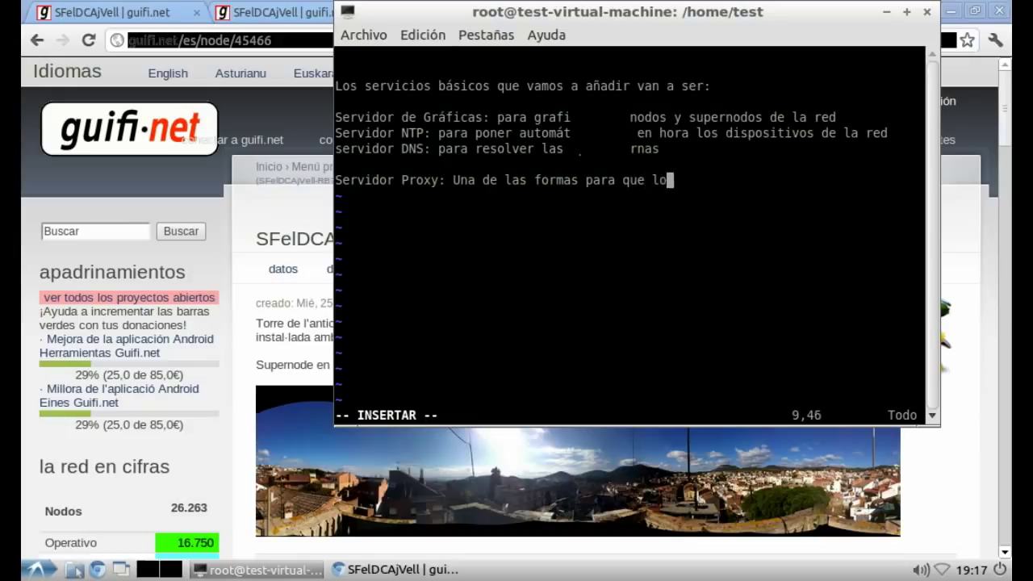
type("s usuarios ")
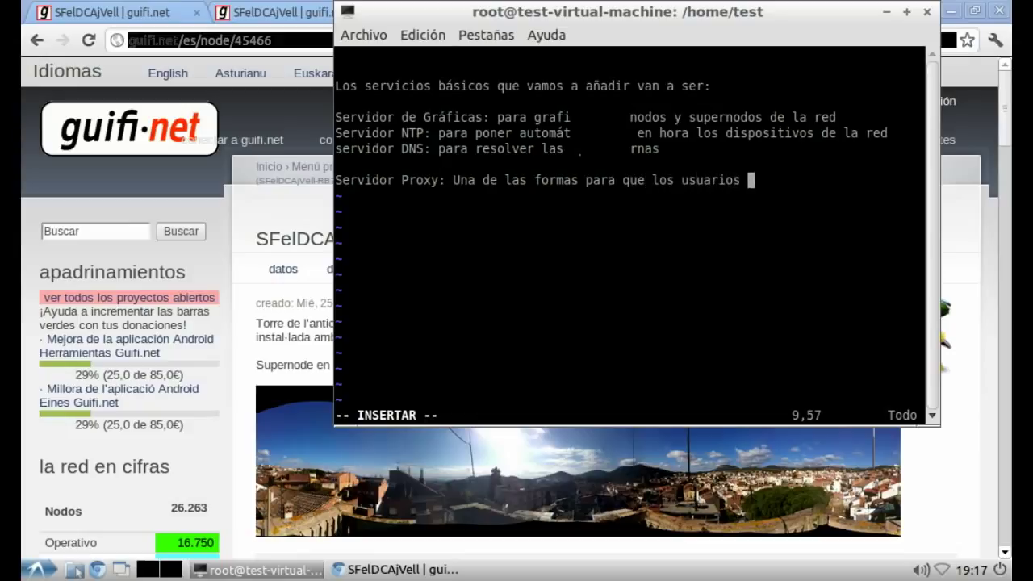
type("se interesen p")
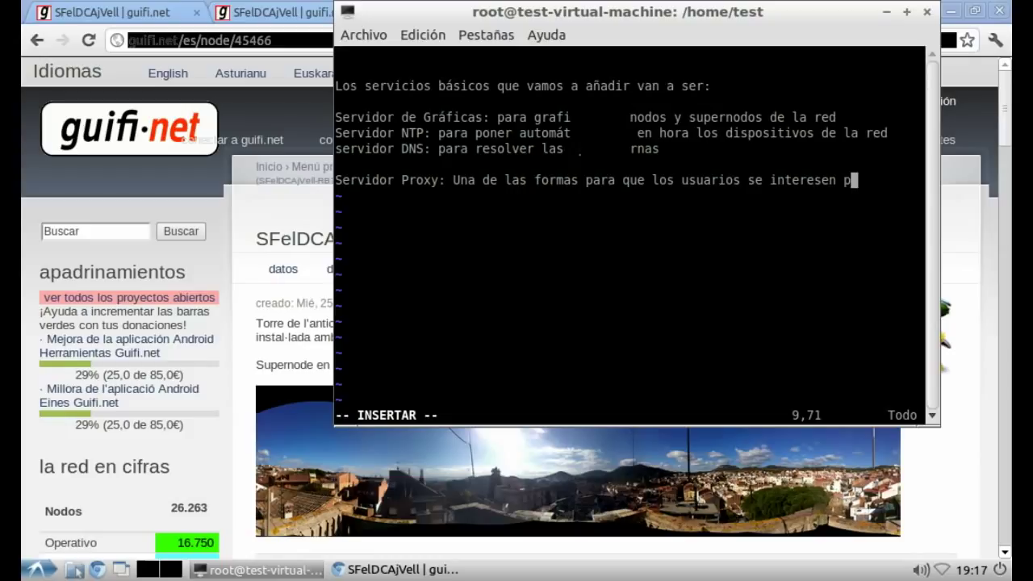
type("ara conect")
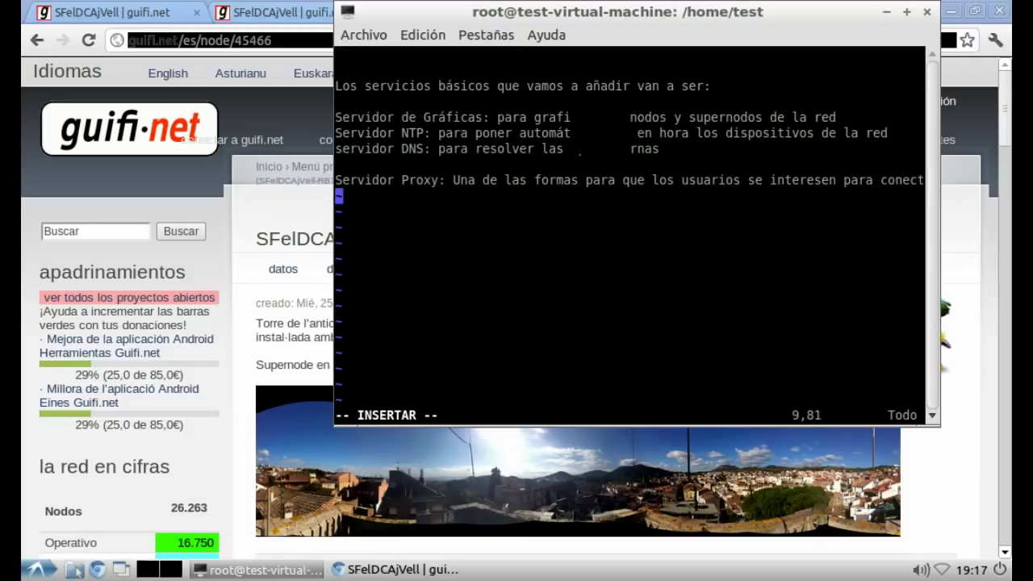
type("arse a la red,")
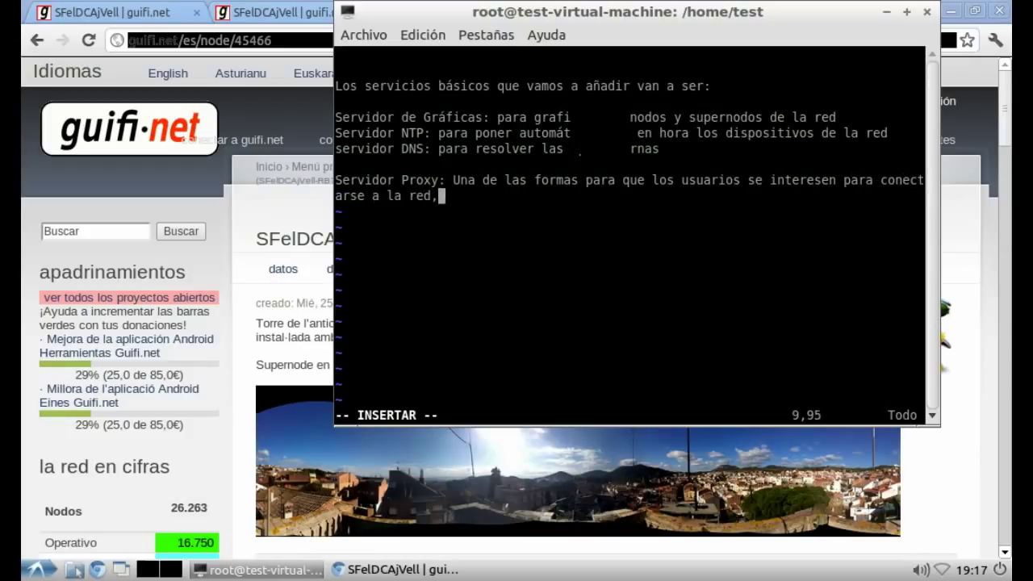
type(" este s")
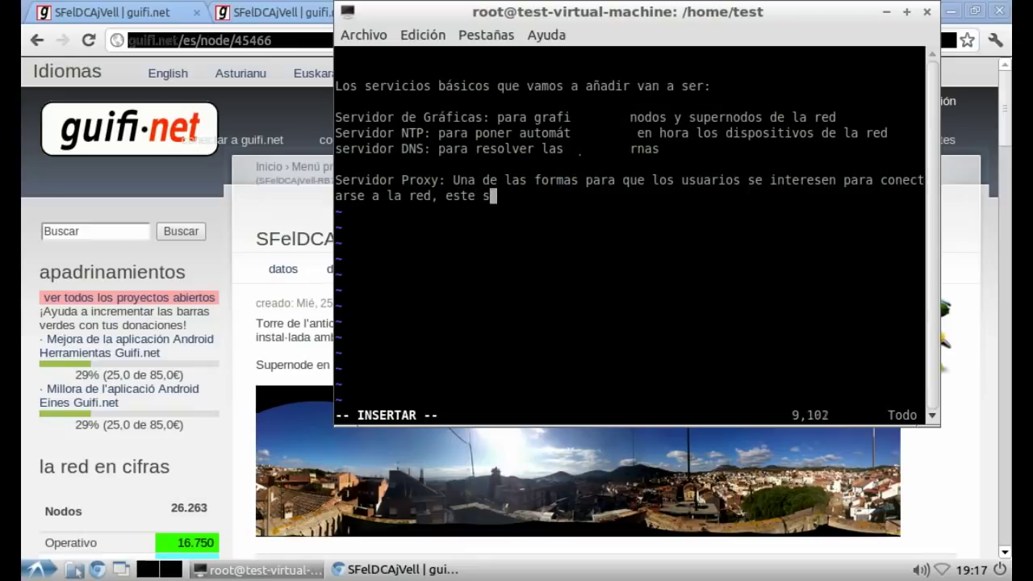
type("ervicio es u")
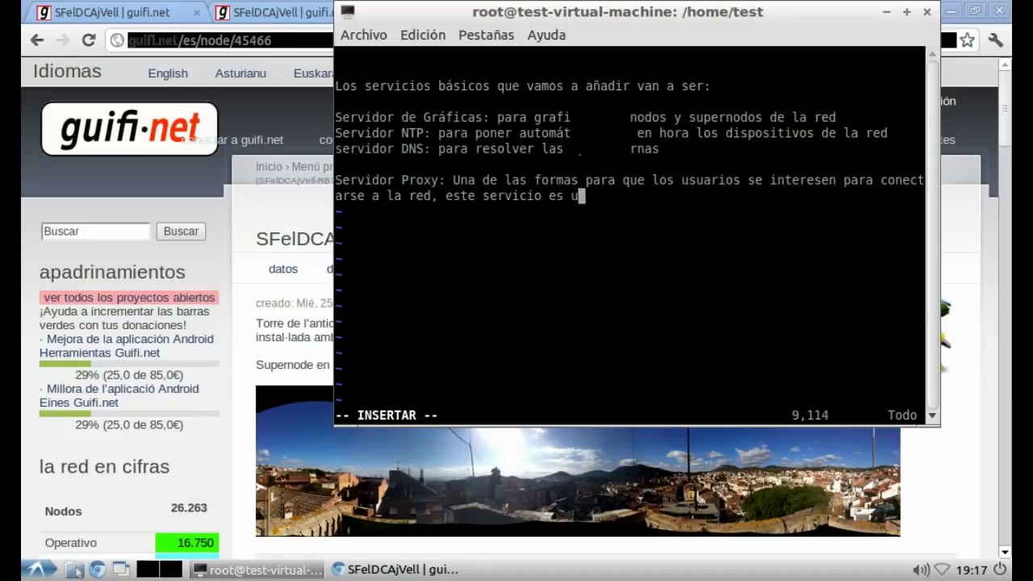
type("n servicio ofr")
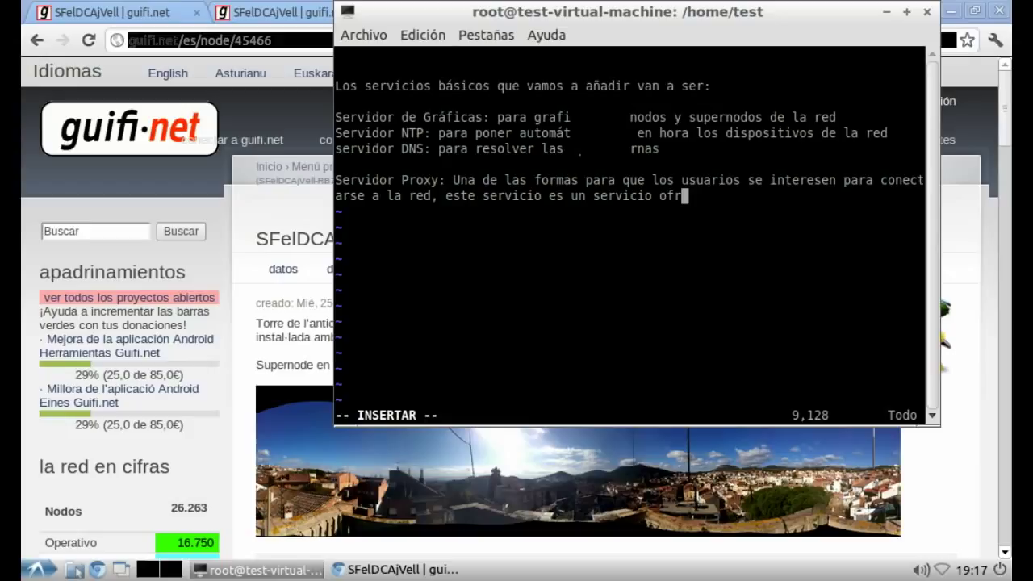
type("ecido para un")
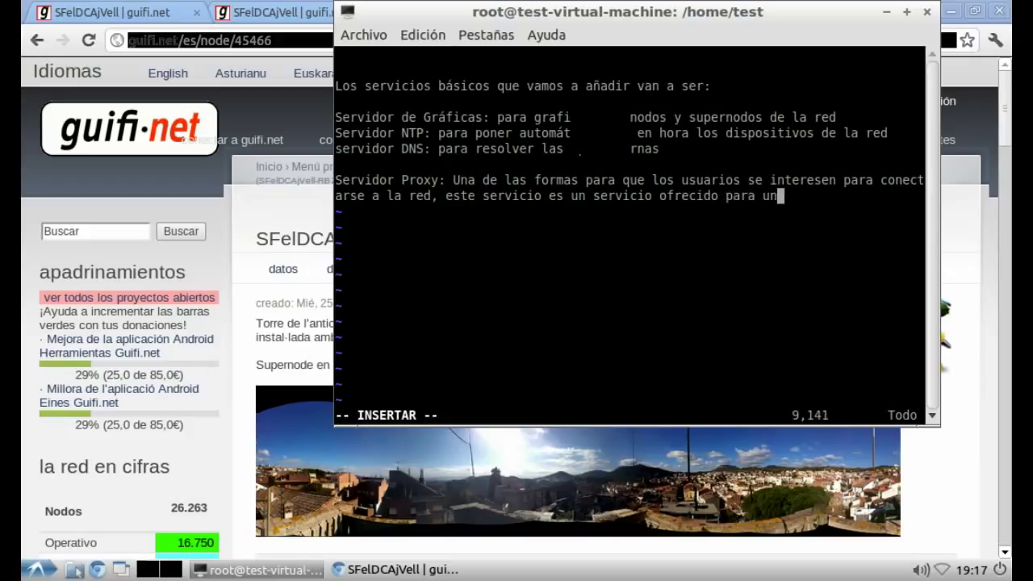
type(" tercero ")
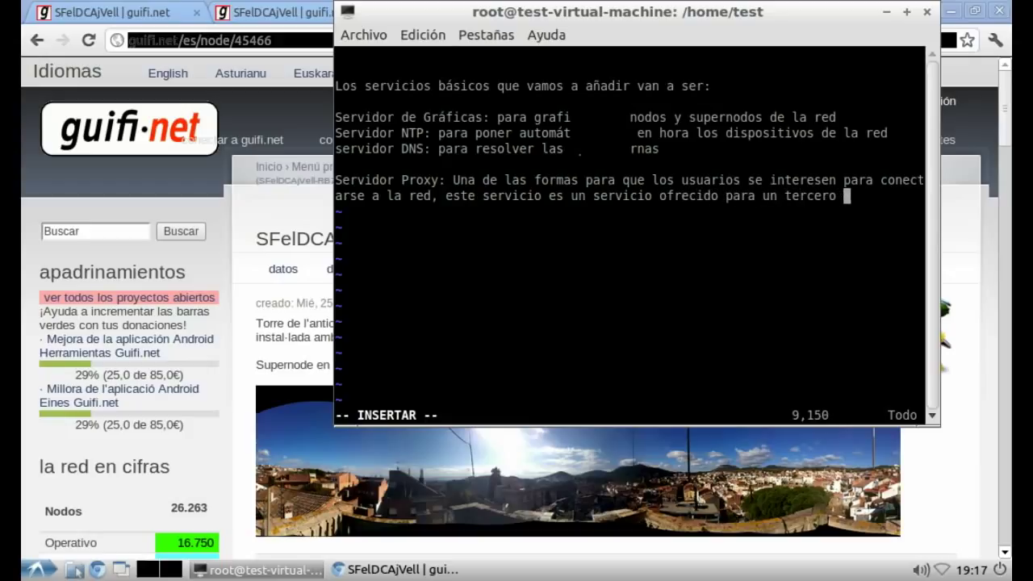
type("a la red de guifi.")
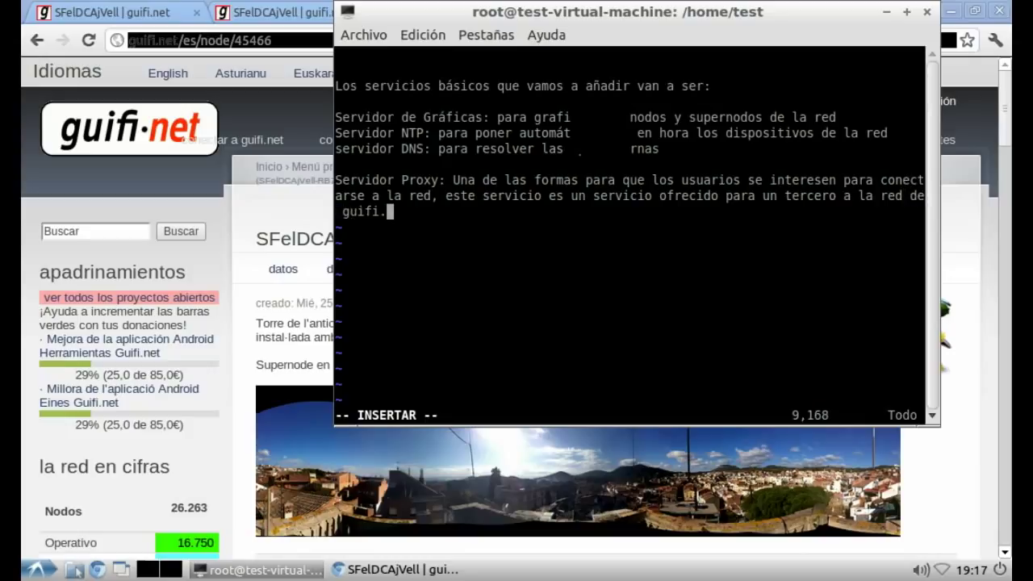
key("BackSpace")
Step: Add the FTP note ending 'porque compartir es bueno!' and start 'Para crear los servicios vamos a crear contenido'
key("Return")
key("Return")
type("Servidor FTP:")
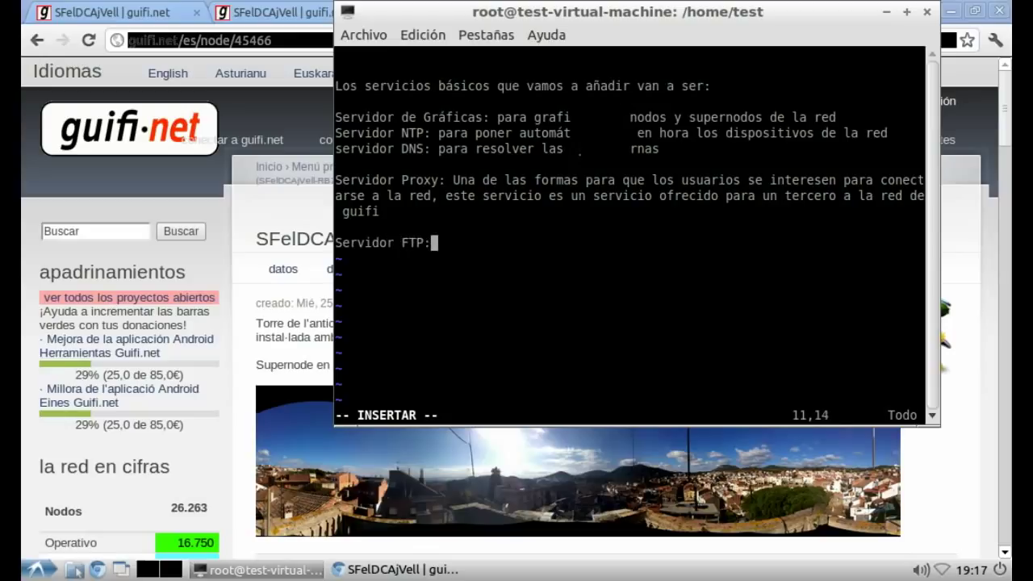
type(" Otro s")
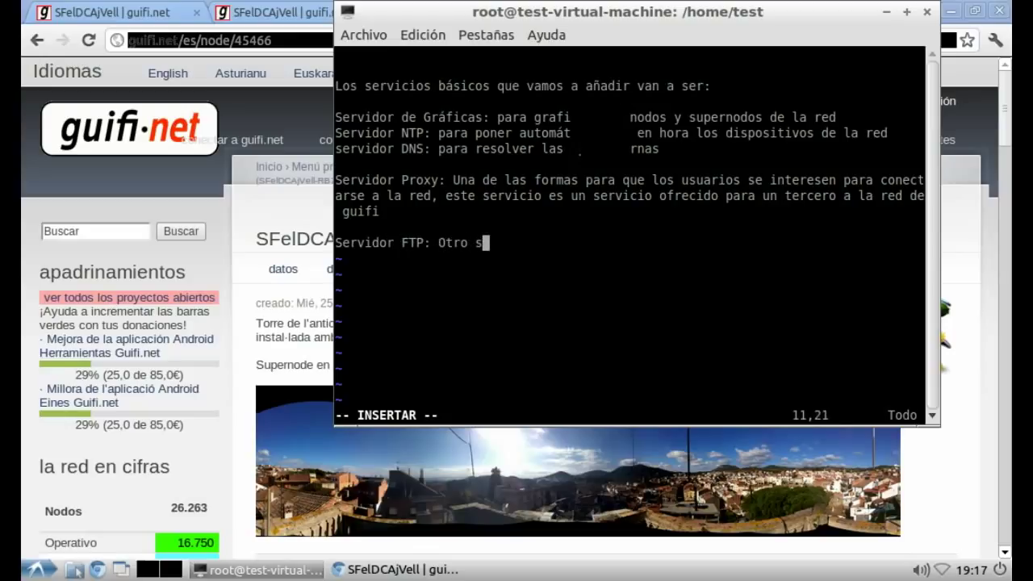
type("ervicio de")
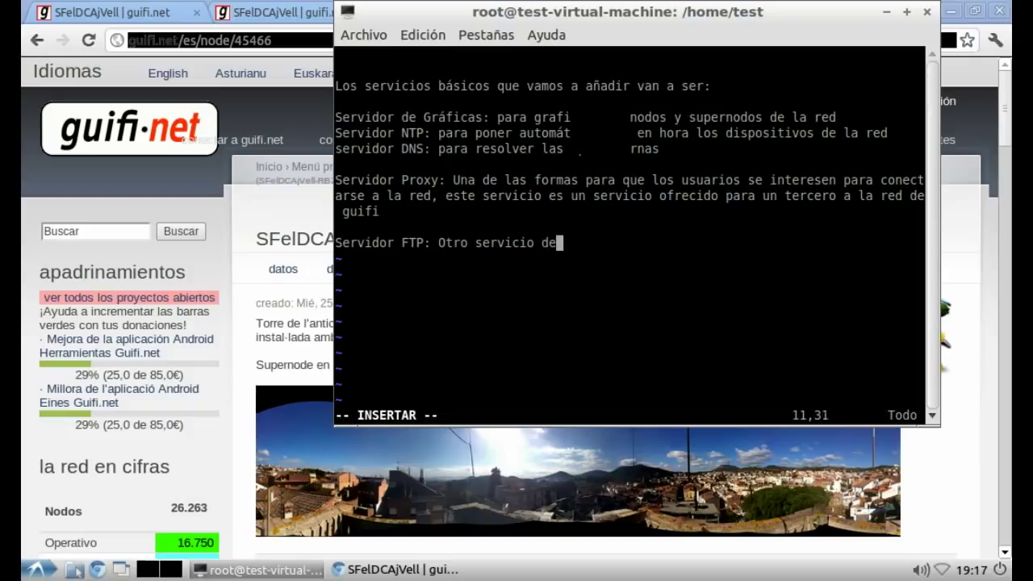
type(" terceros")
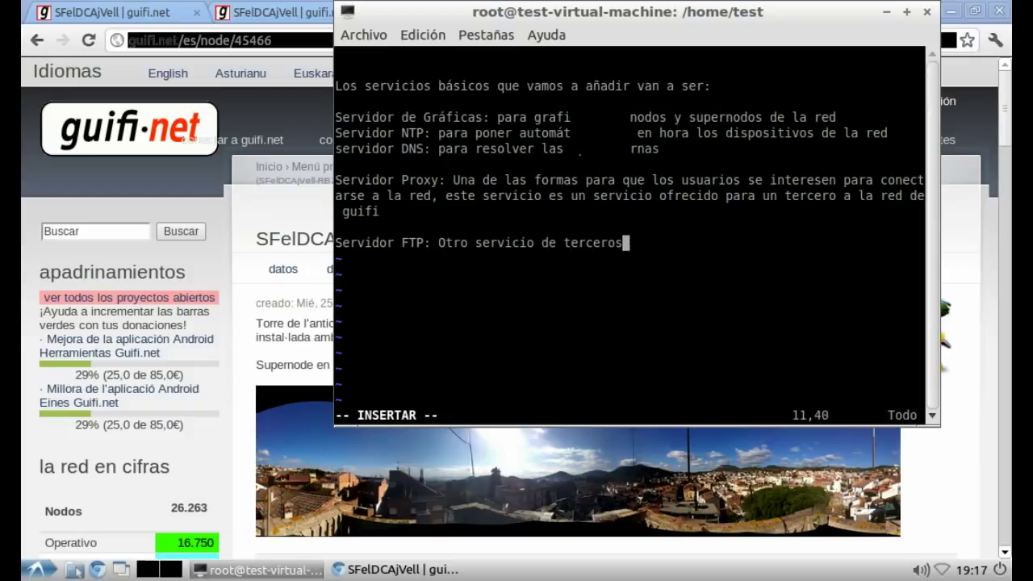
type(" interesant")
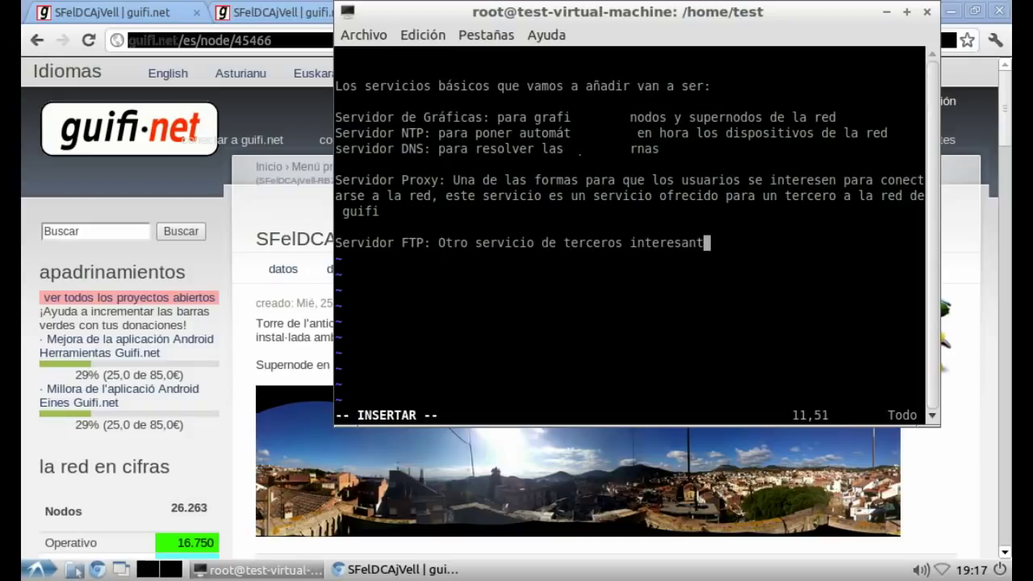
type("e a añ")
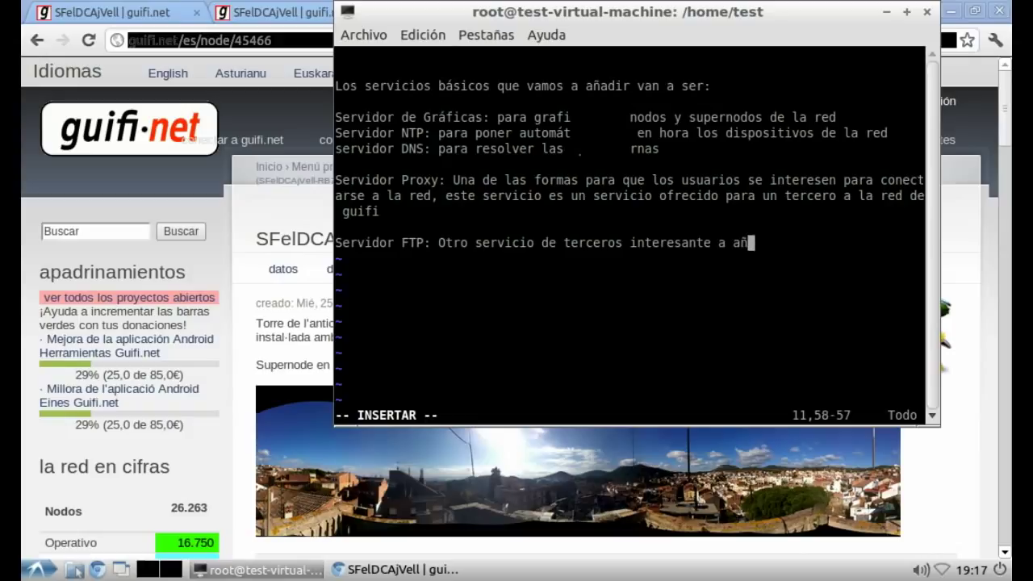
type("adir, porque compa")
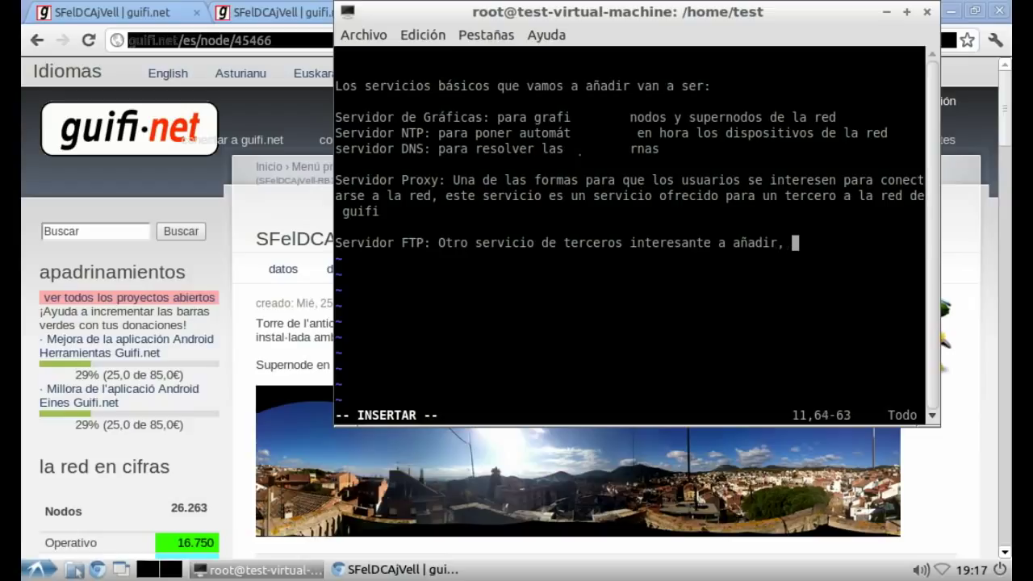
type("rtir")
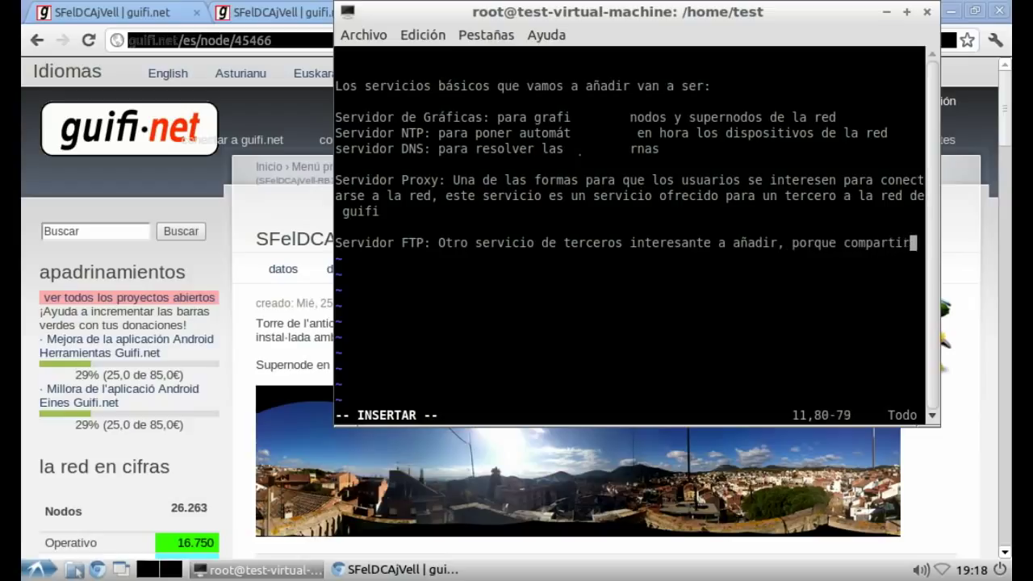
type(" es bueno!")
key("Return")
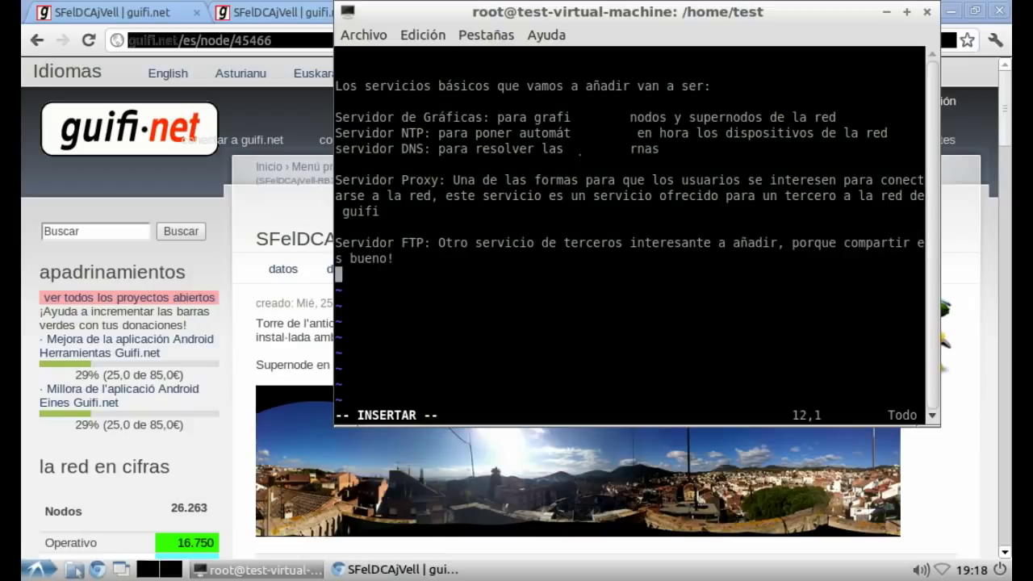
key("Return")
type("Para c")
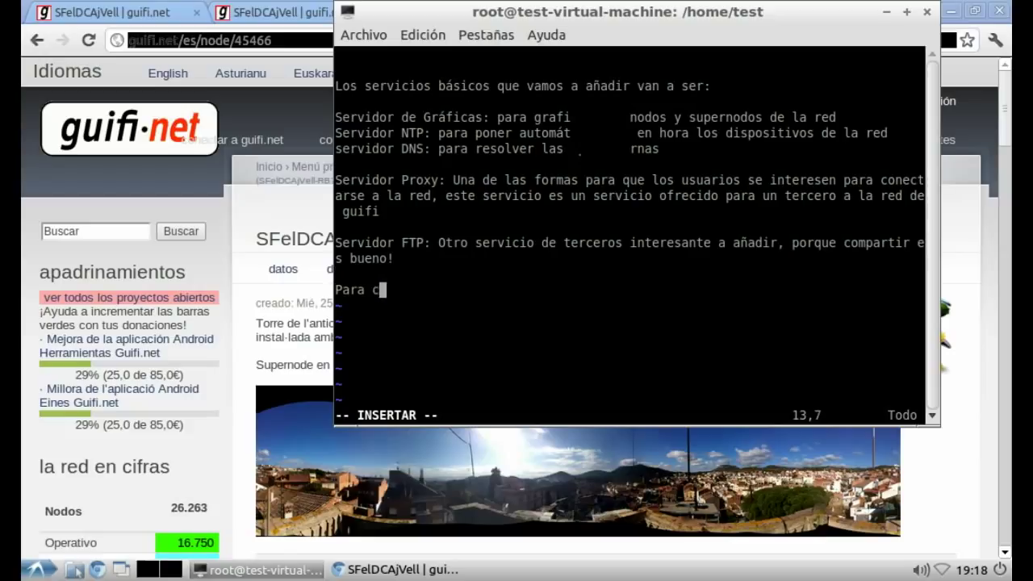
type("rear los s")
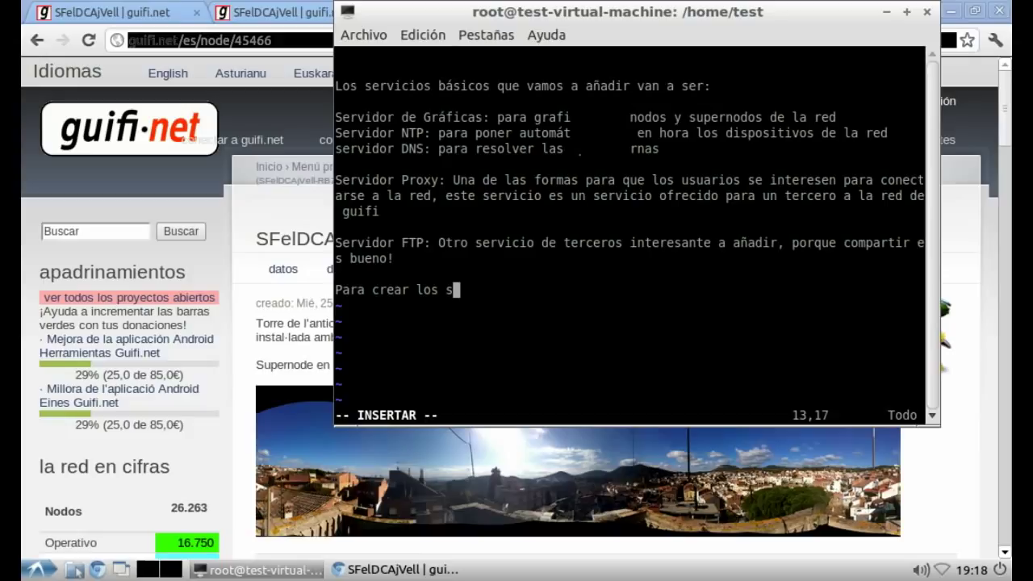
type("ervicios vamos a ")
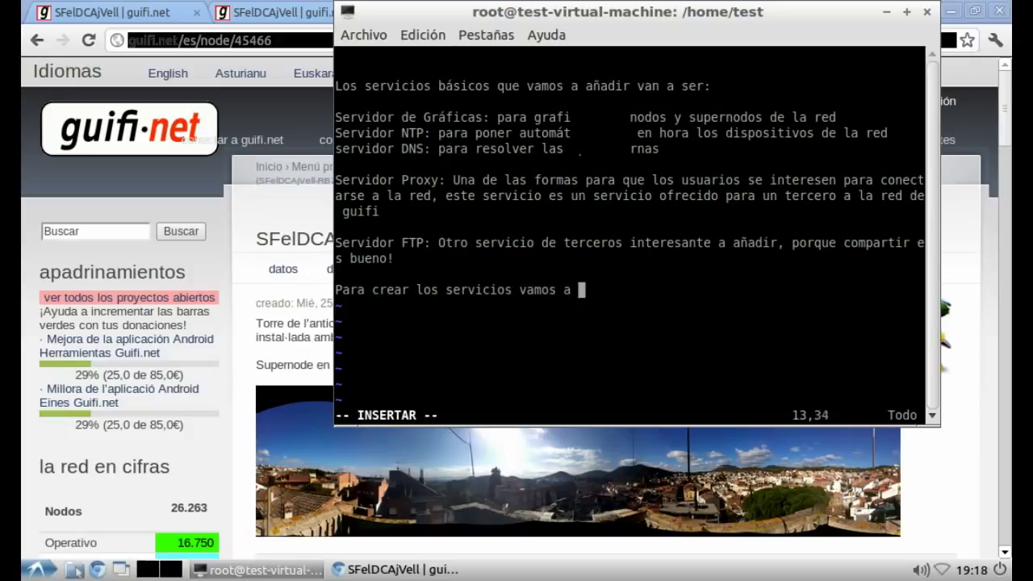
type("crear contenido")
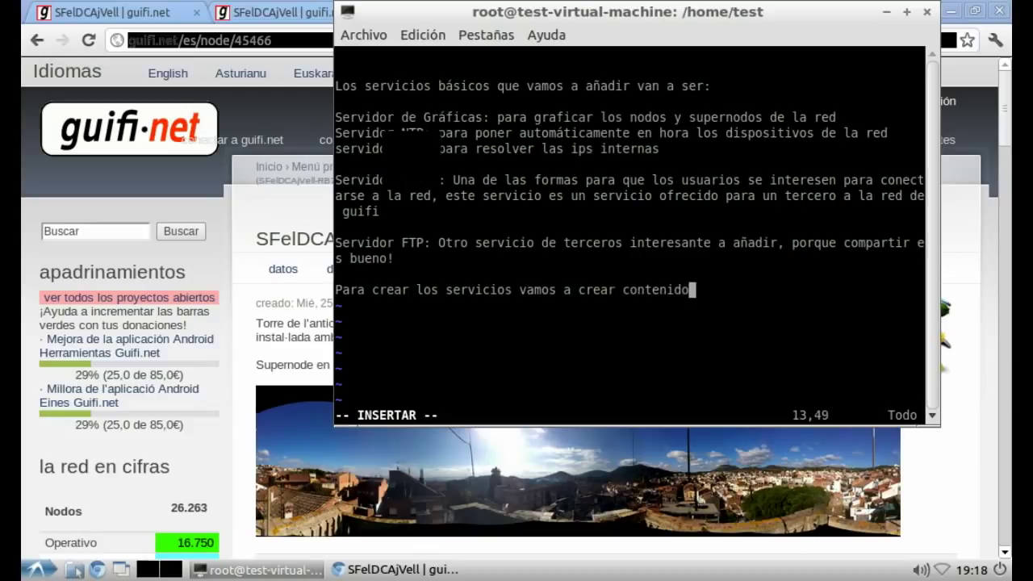
Step: From Crear contenido, choose the servicio guifi.net type to reach the new-service form
left_click(129, 339)
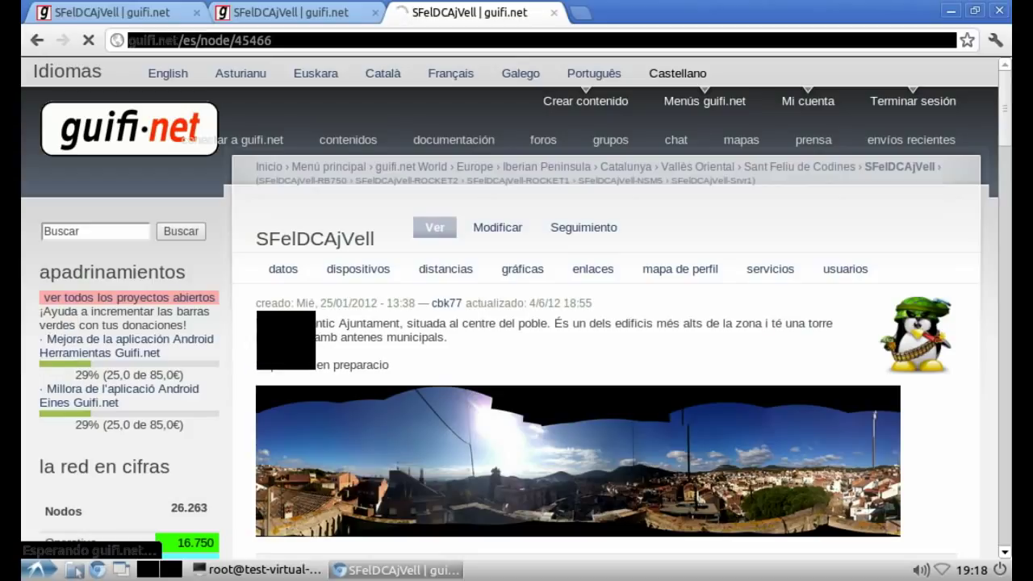
scroll(268, 427, "down", 3)
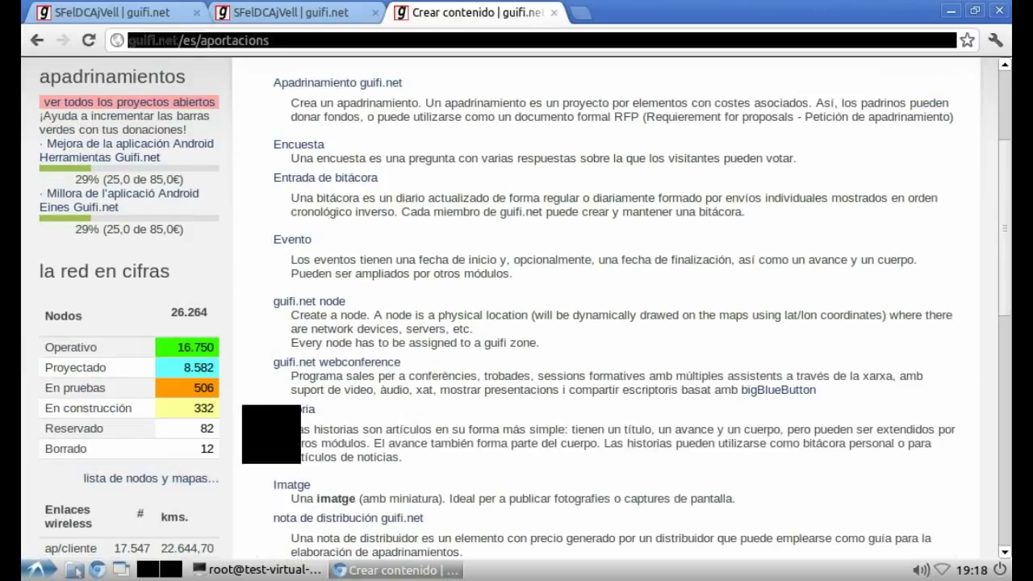
scroll(268, 427, "down", 3)
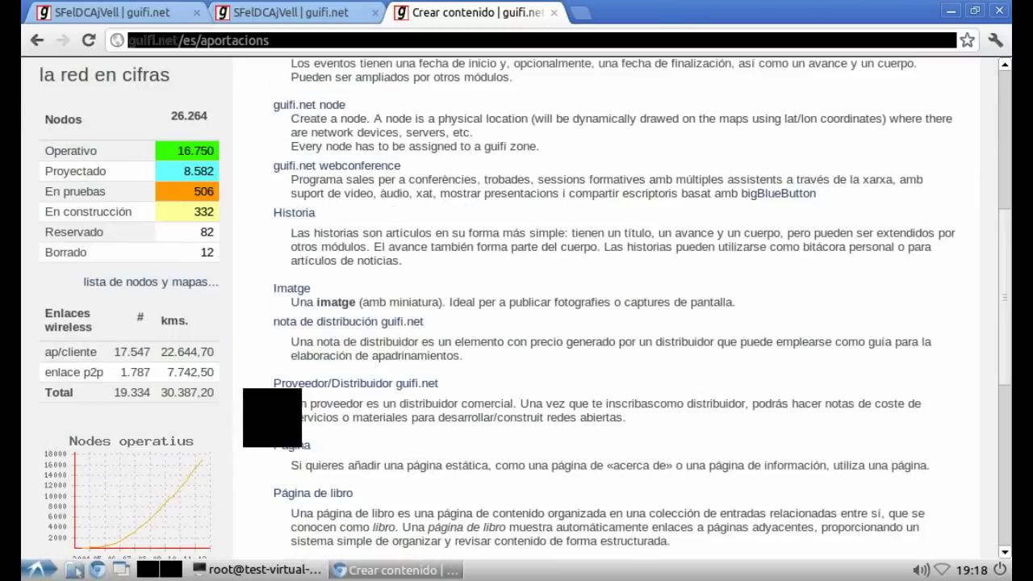
scroll(275, 404, "down", 3)
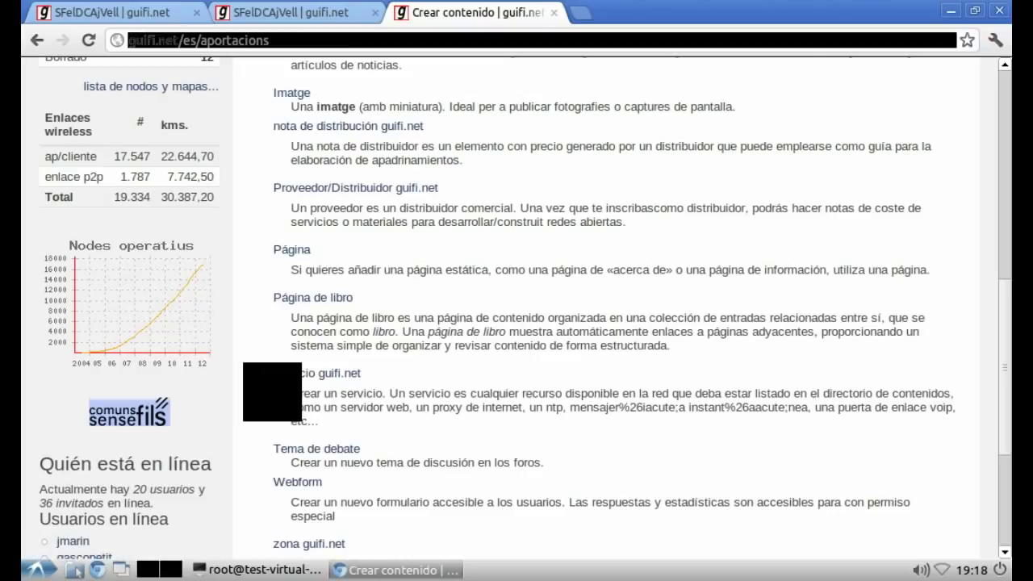
left_click(272, 393)
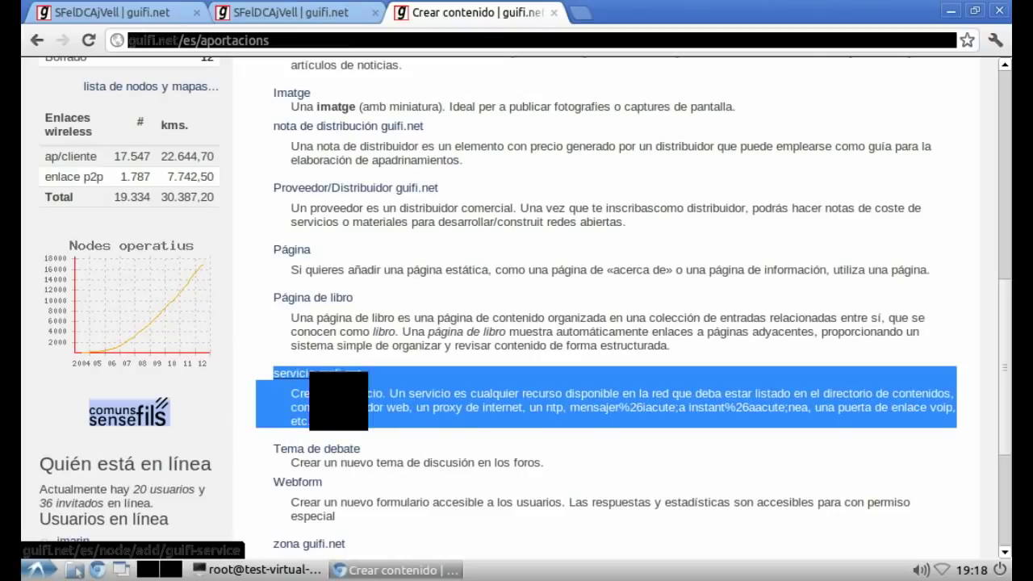
left_click(339, 373)
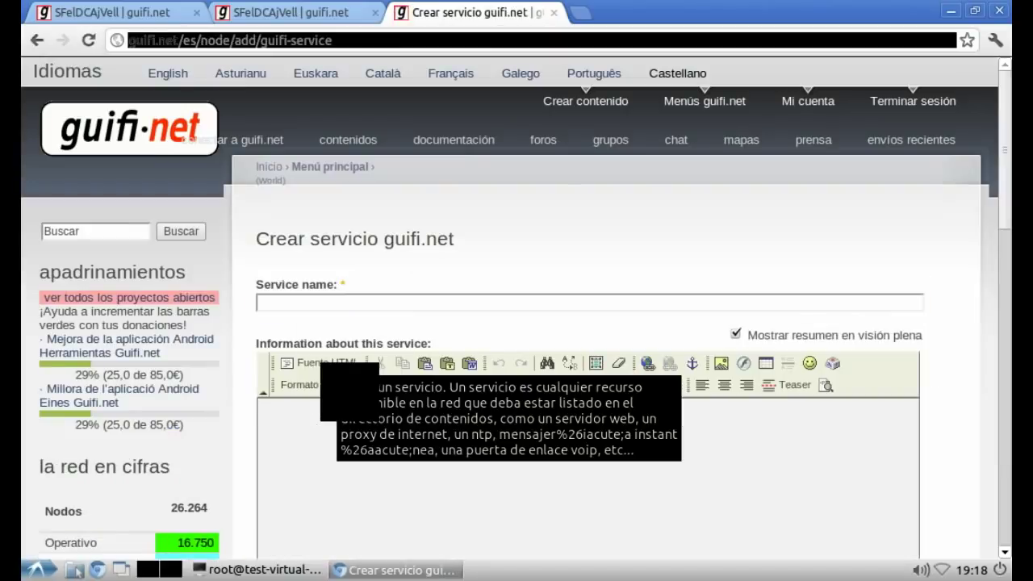
Step: Enter the service name 'Servidors SFeIDC Ajuntament Vell' in the new-service form
left_click(267, 303)
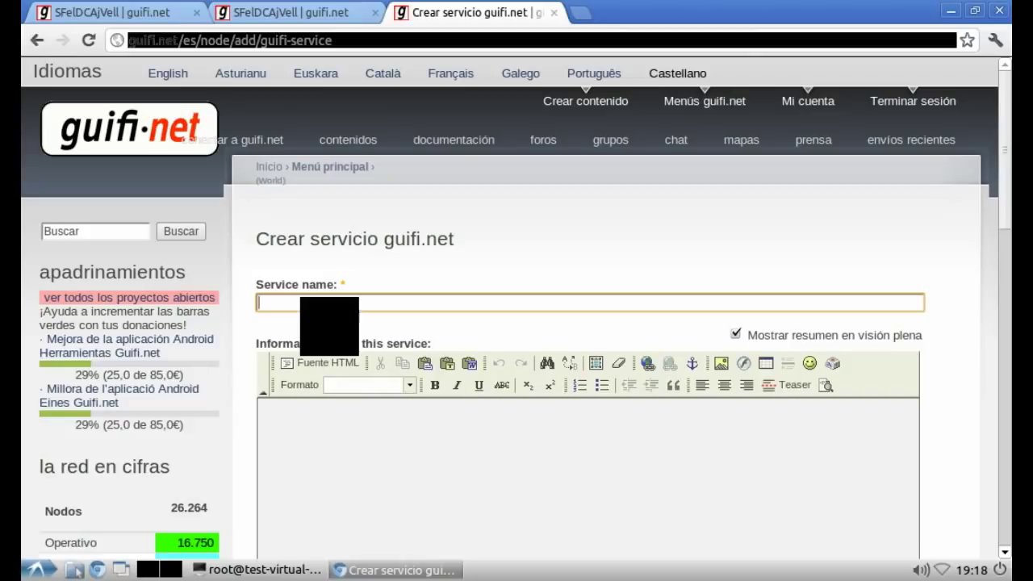
type("Servidor de Gráficas")
type("SFeIDC")
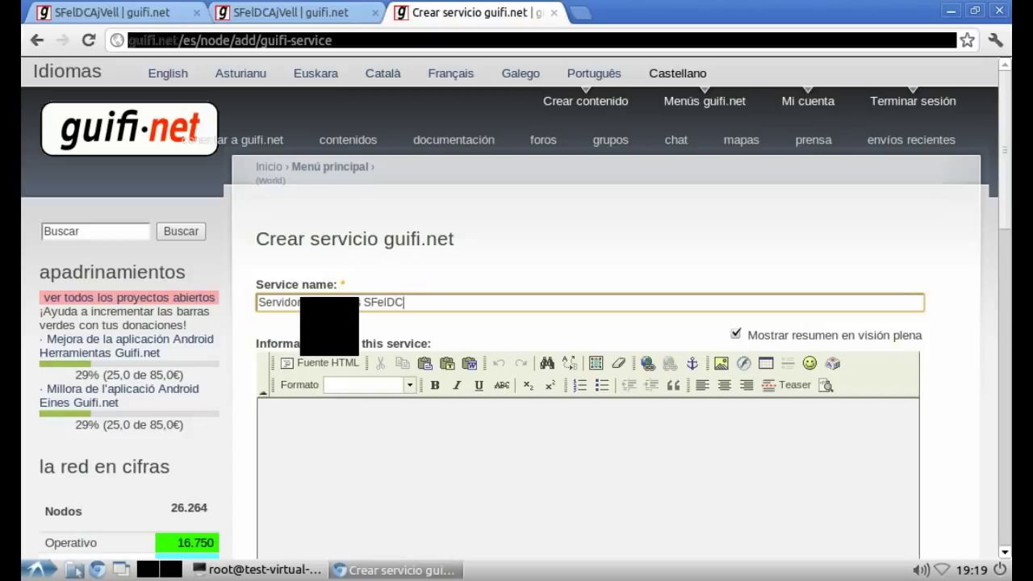
type(" Ajuntament Vell")
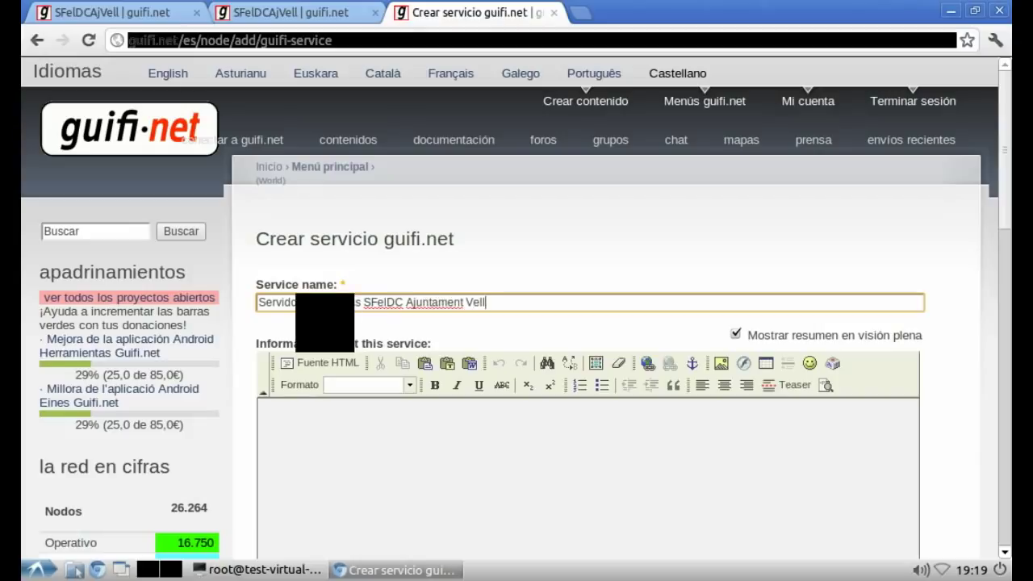
scroll(565, 323, "down", 5)
Step: Set the service's short name (Nombre corto) to SfelDCAjVell-GRAF
scroll(274, 379, "down", 5)
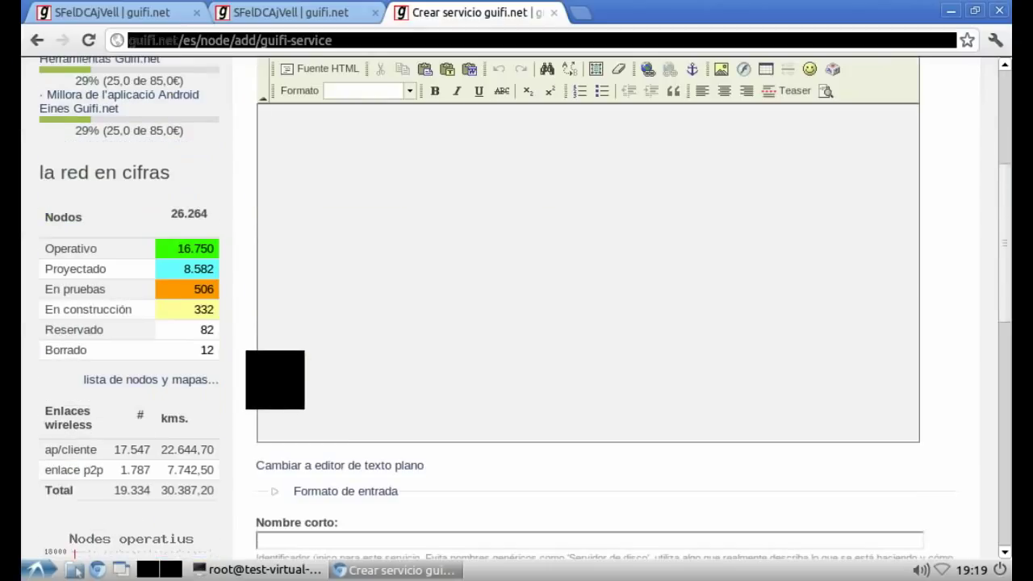
left_click(406, 442)
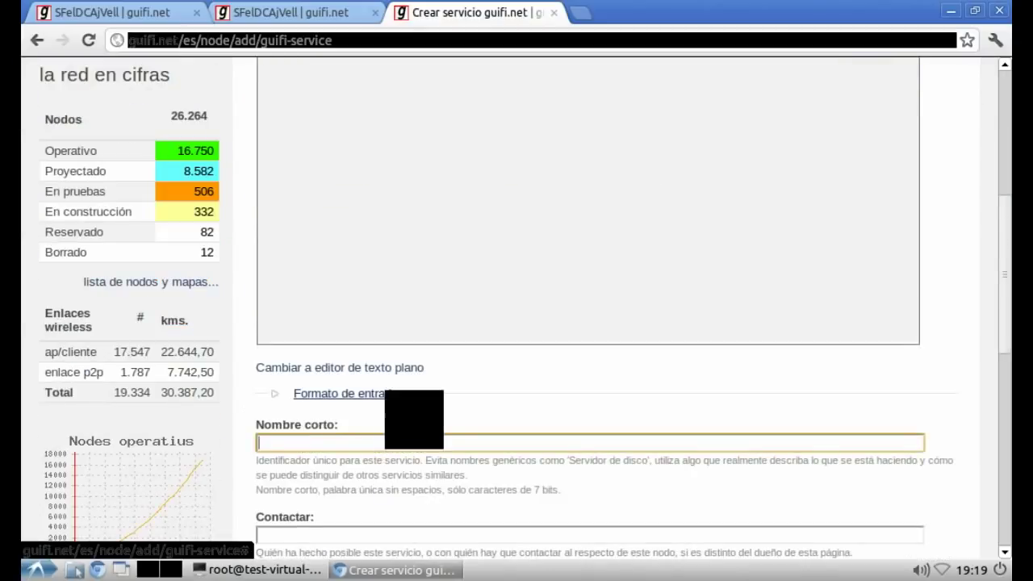
type("Sfel")
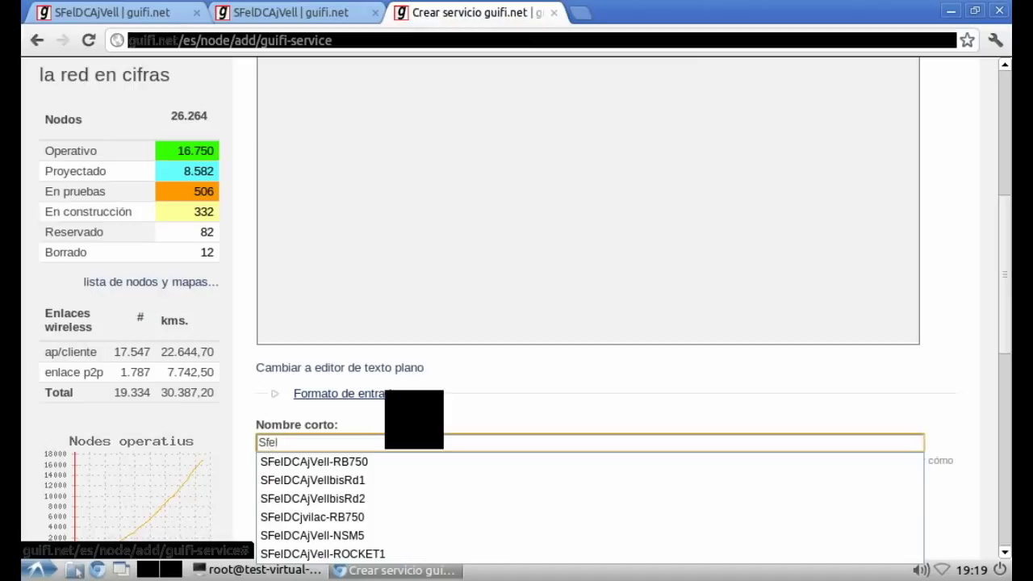
type("DCAjVell-")
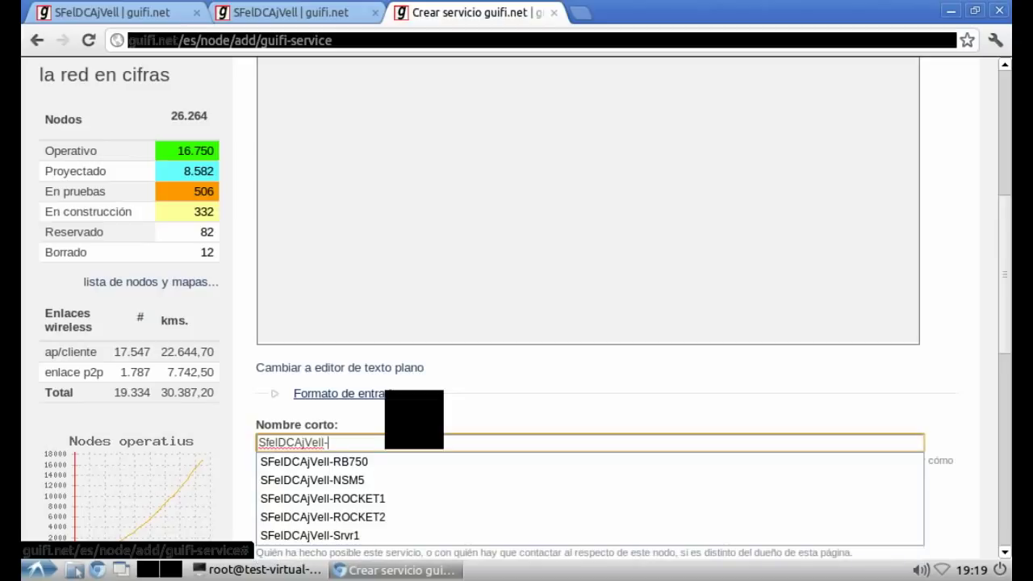
type("GRAF")
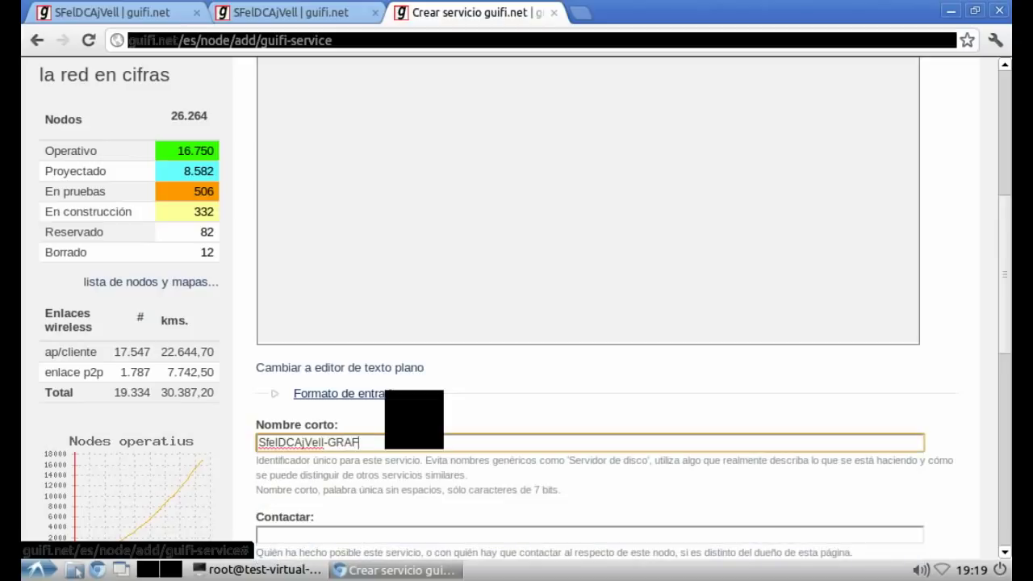
Step: Fill in the contact e-mail address in the Contactar field
scroll(278, 477, "down", 3)
left_click(266, 437)
Step: Search the Dispositivo field for devices matching 'Sfel'
key("Tab")
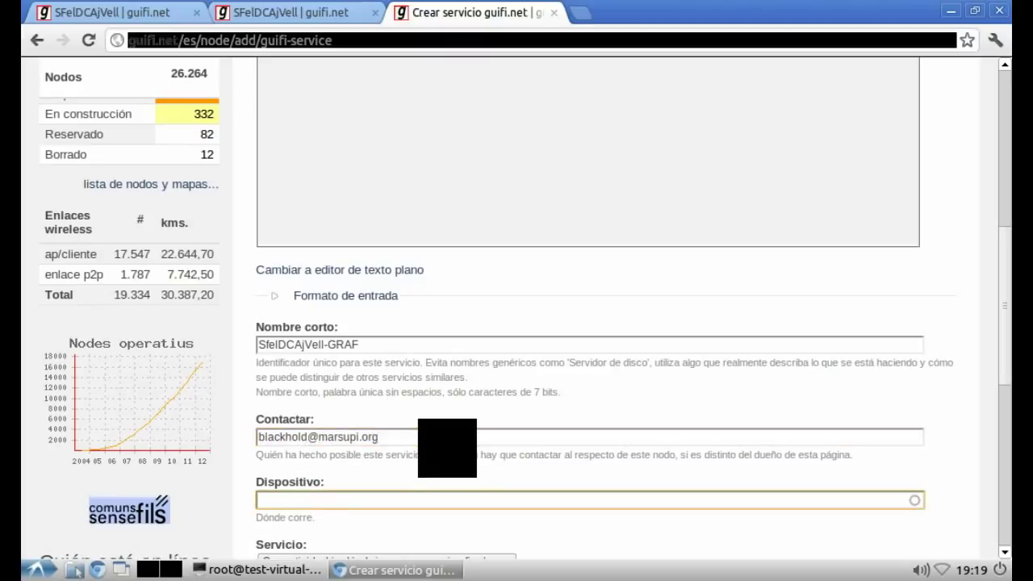
type("Sfel")
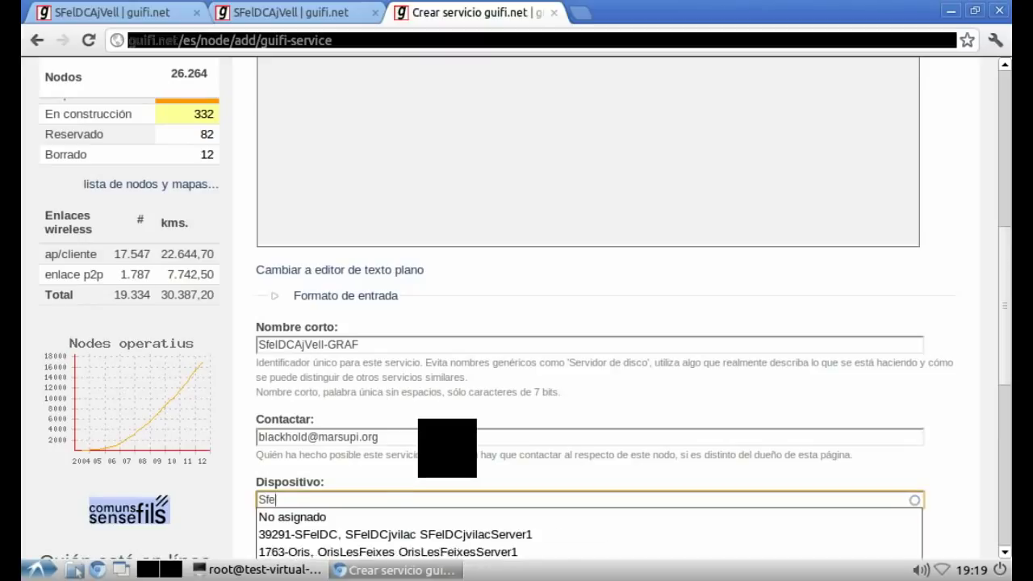
key("BackSpace")
key("BackSpace")
key("BackSpace")
type("fel")
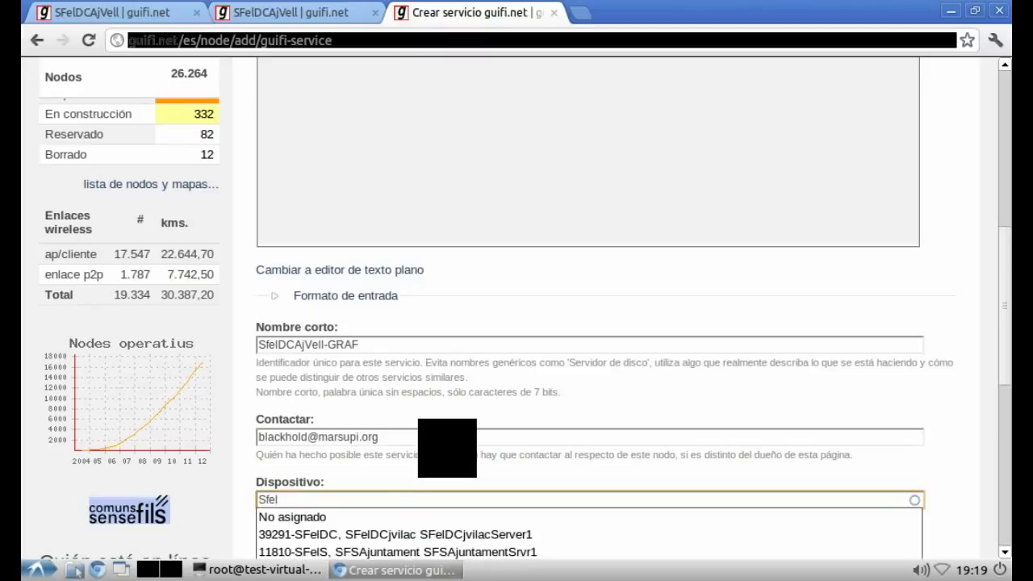
Step: Assign device 11810-SFelS SFSAjuntamentSrvr1, choose SNP graph server as type, and save with Guardar
scroll(259, 509, "down", 3)
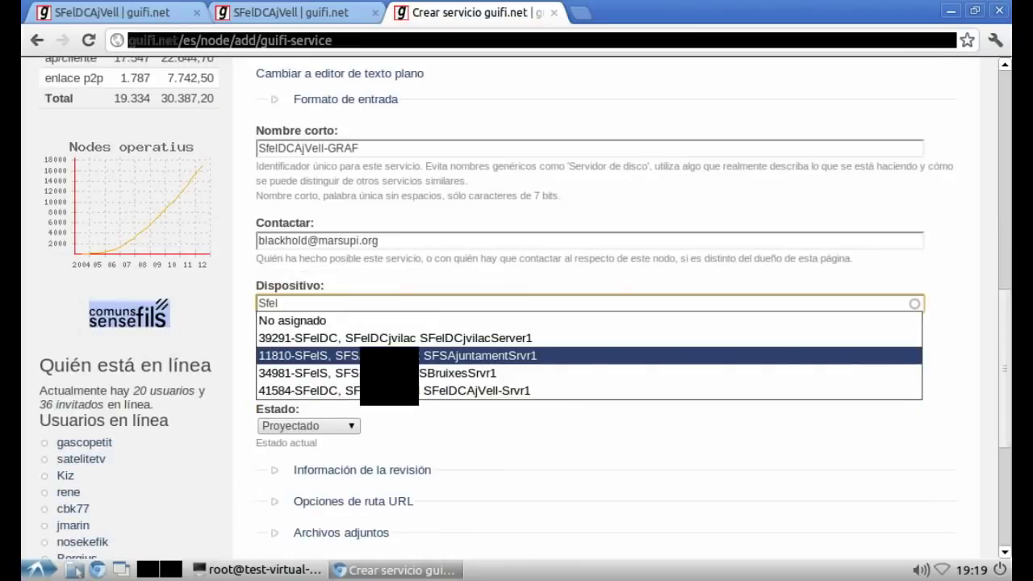
key("Return")
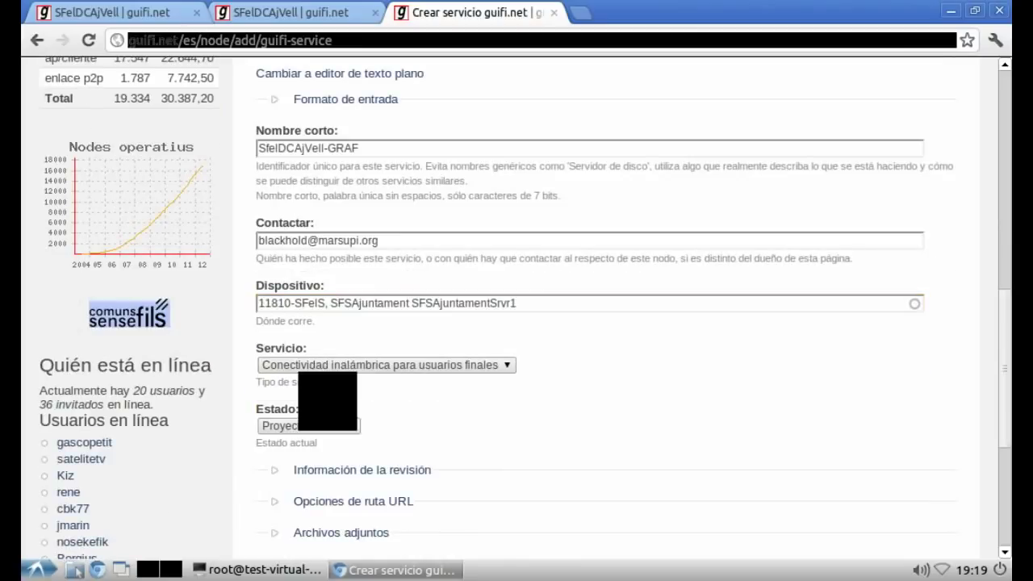
left_click(375, 365)
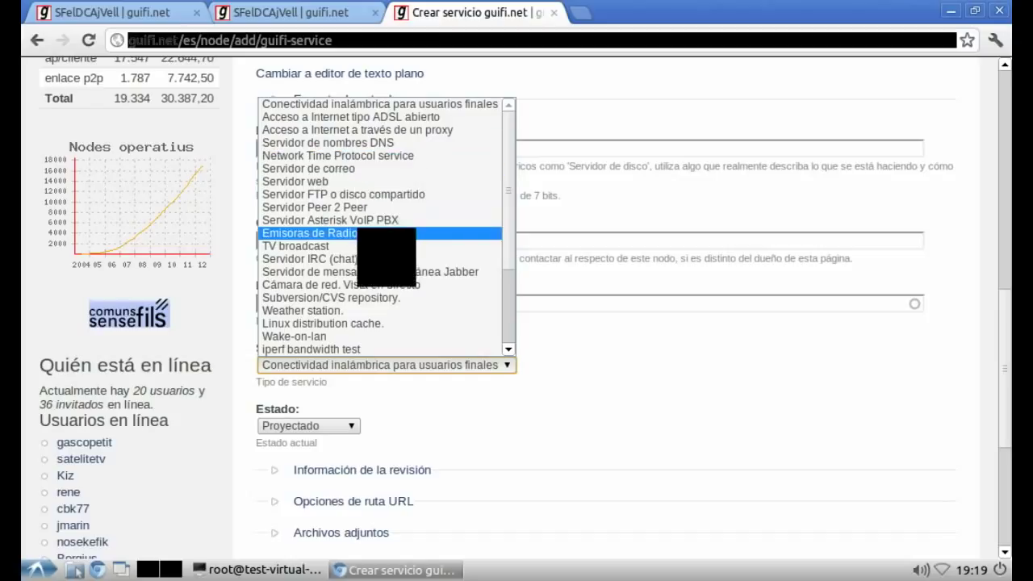
scroll(371, 242, "down", 3)
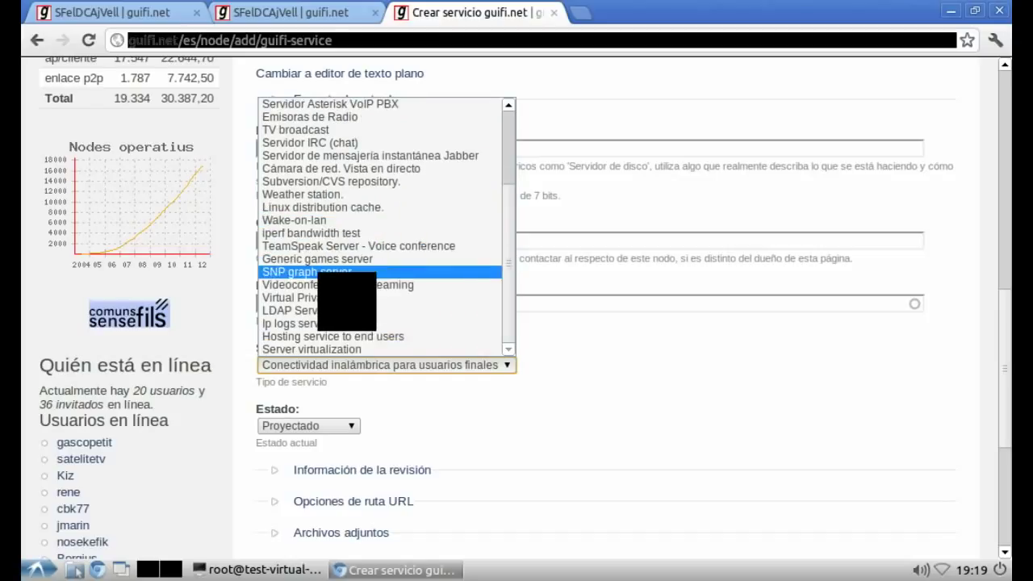
left_click(332, 271)
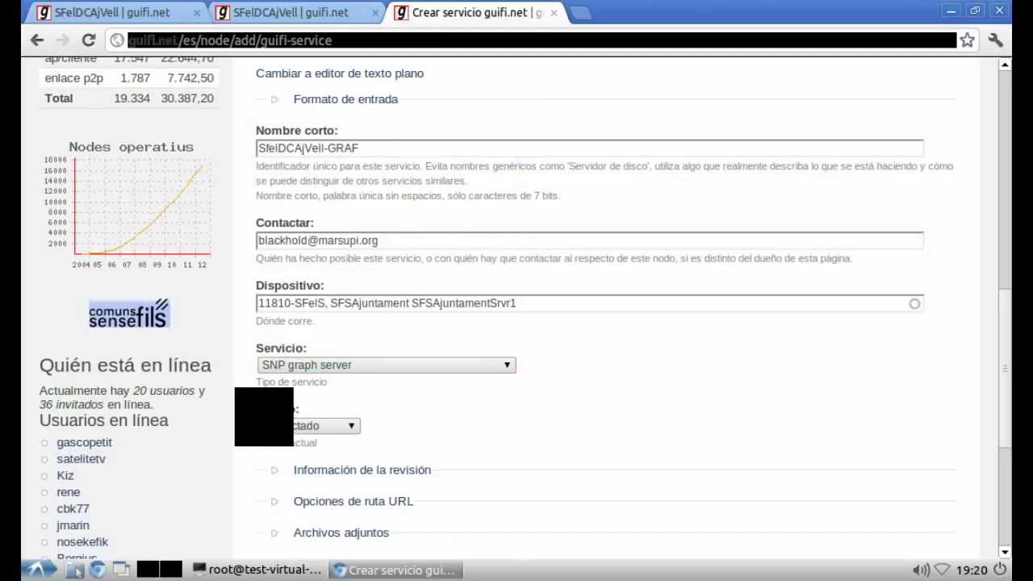
scroll(270, 422, "down", 4)
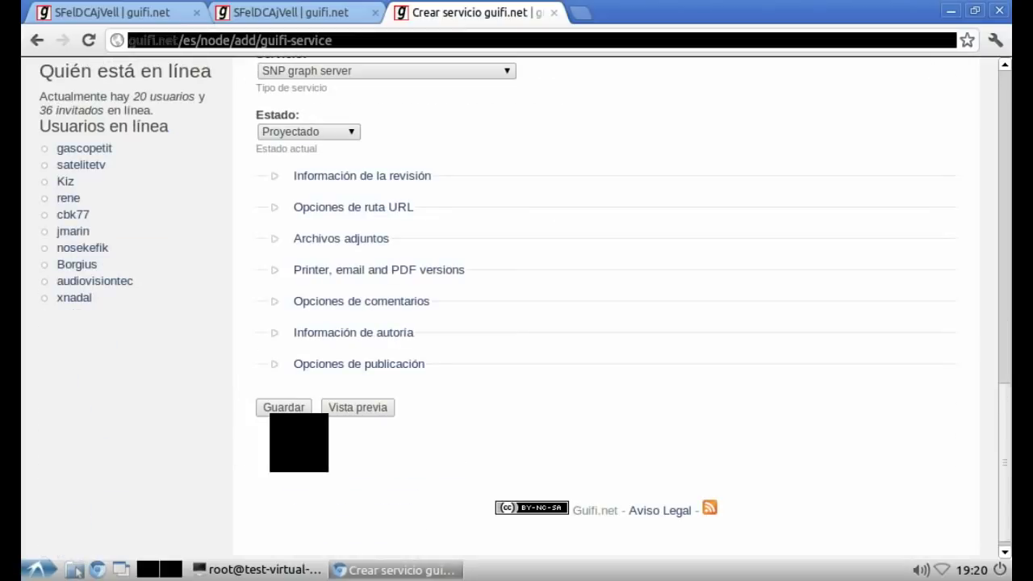
left_click(283, 407)
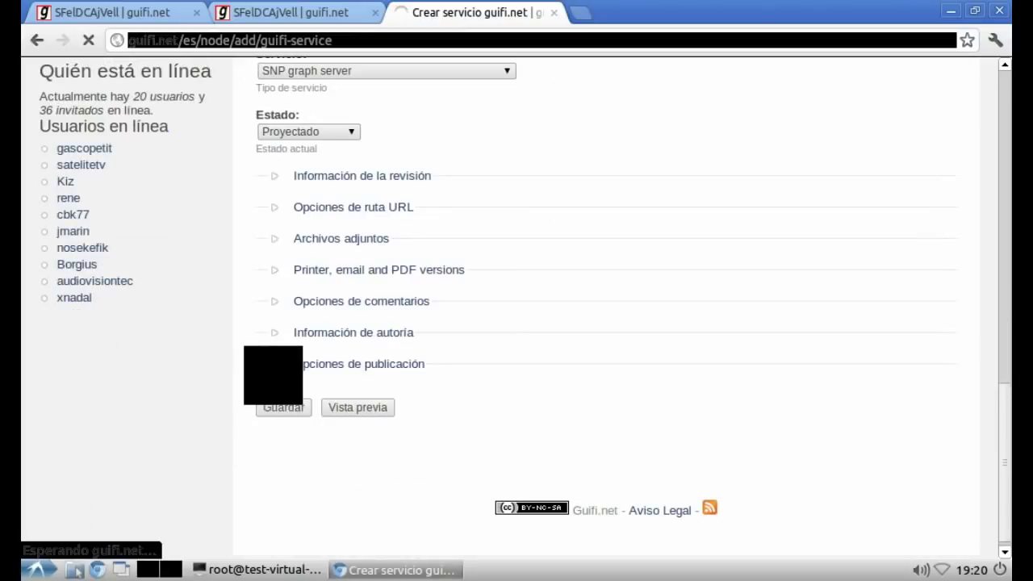
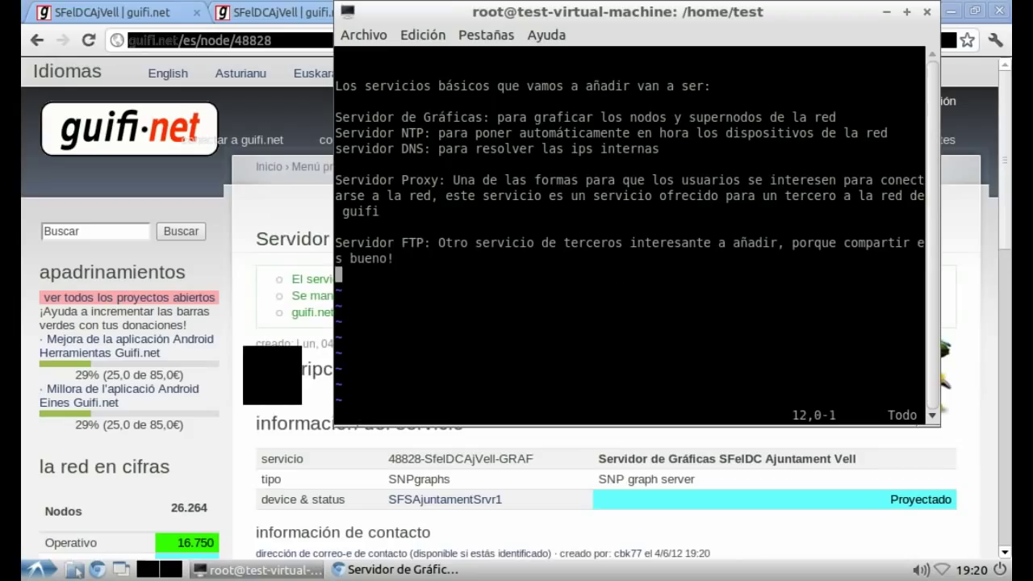
Step: Replace the service list in the notes with a paragraph on naming services like nodes
key("u")
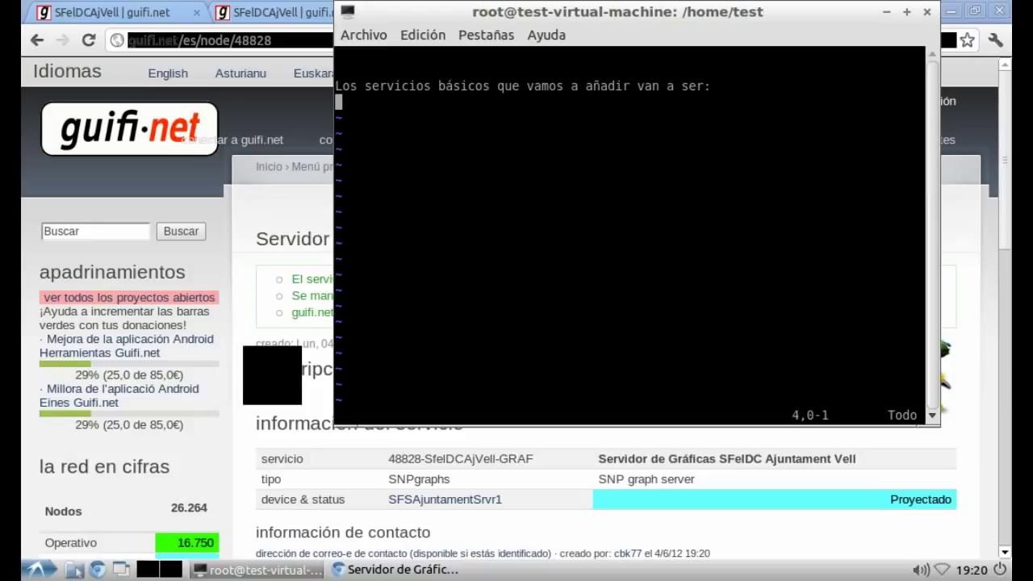
type("uiA")
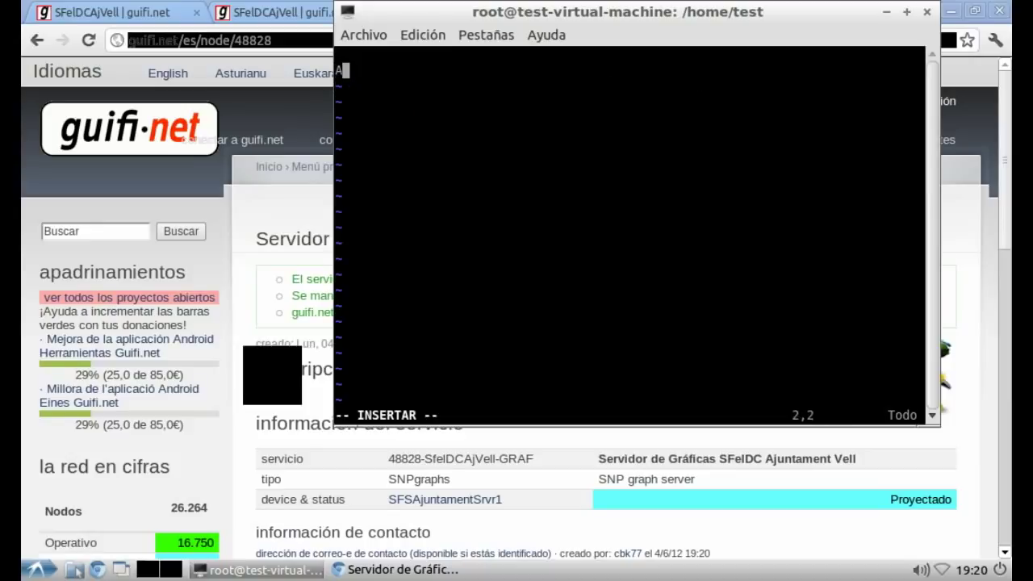
type("l crear")
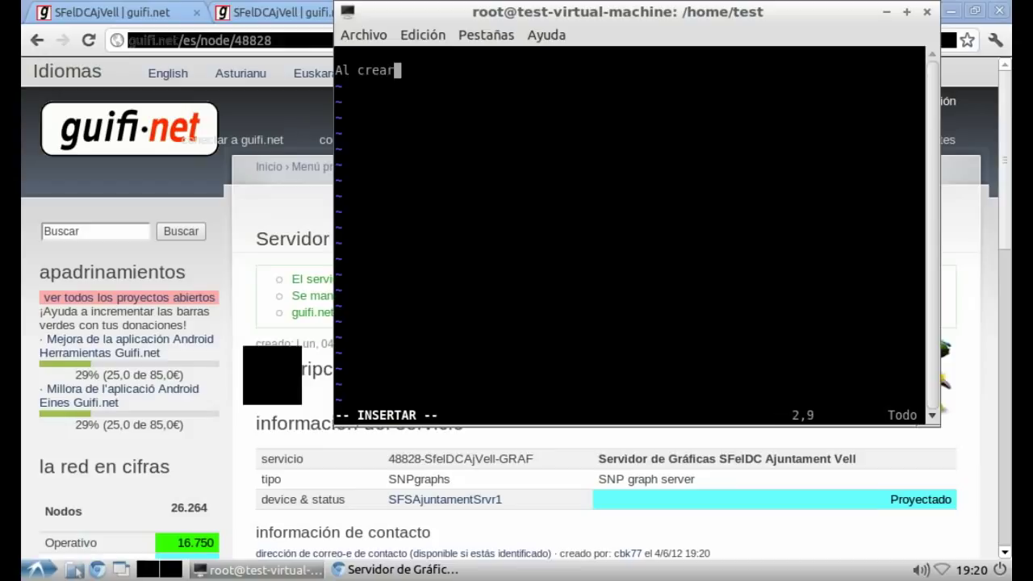
type(" los servicios")
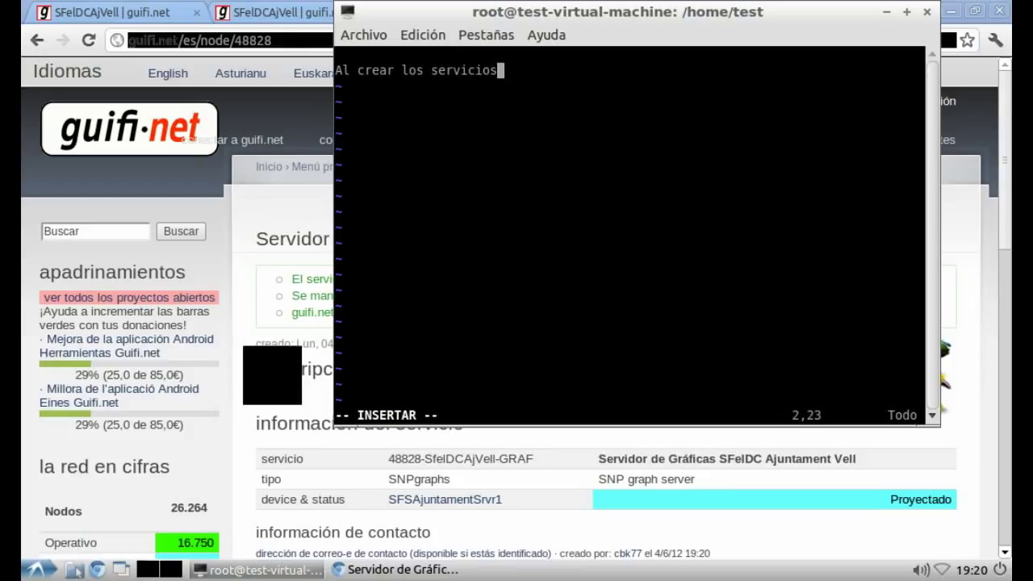
type(", al igual que")
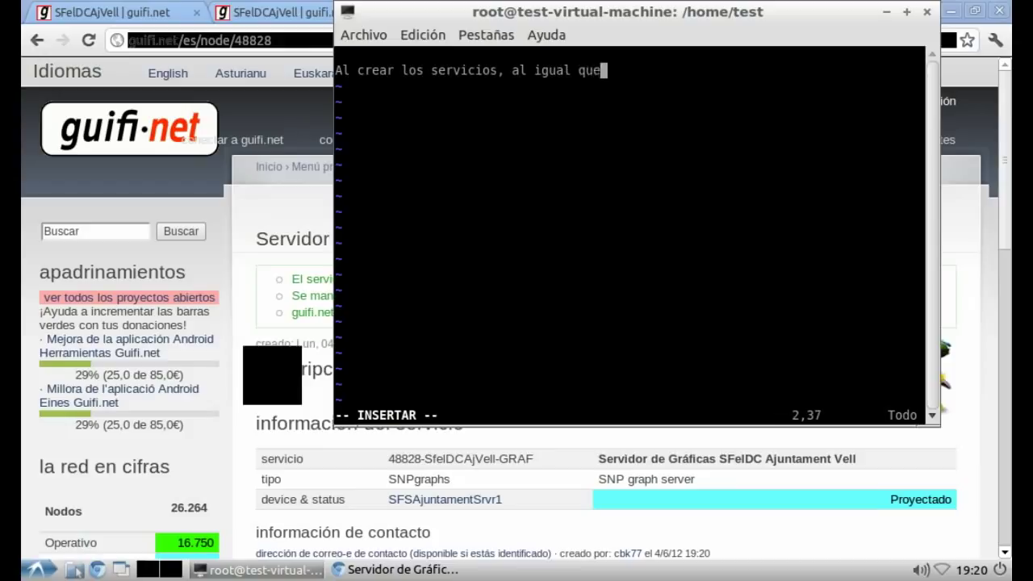
type(" la creación d")
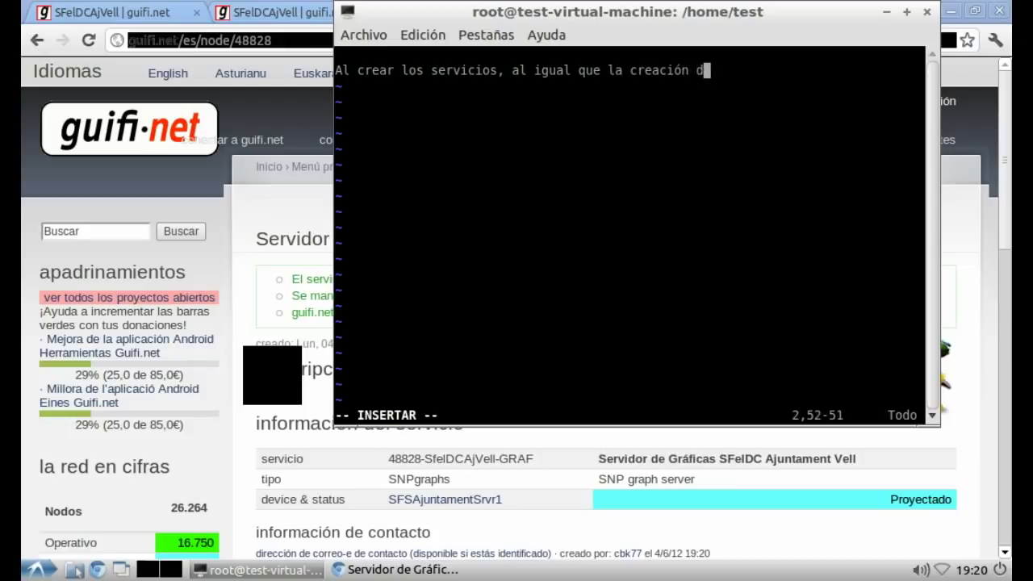
type("e los nodos, es")
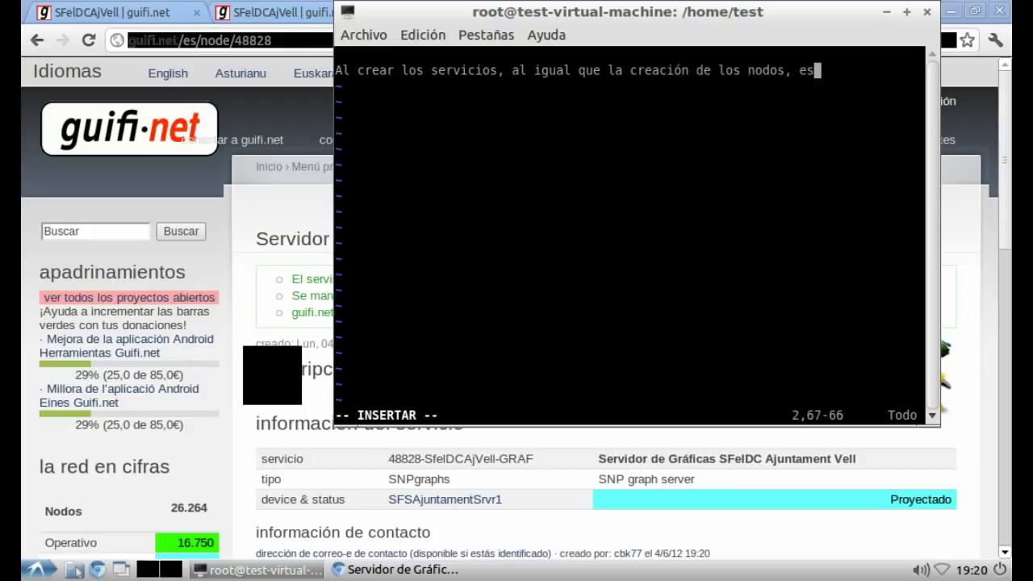
type(" importante de")
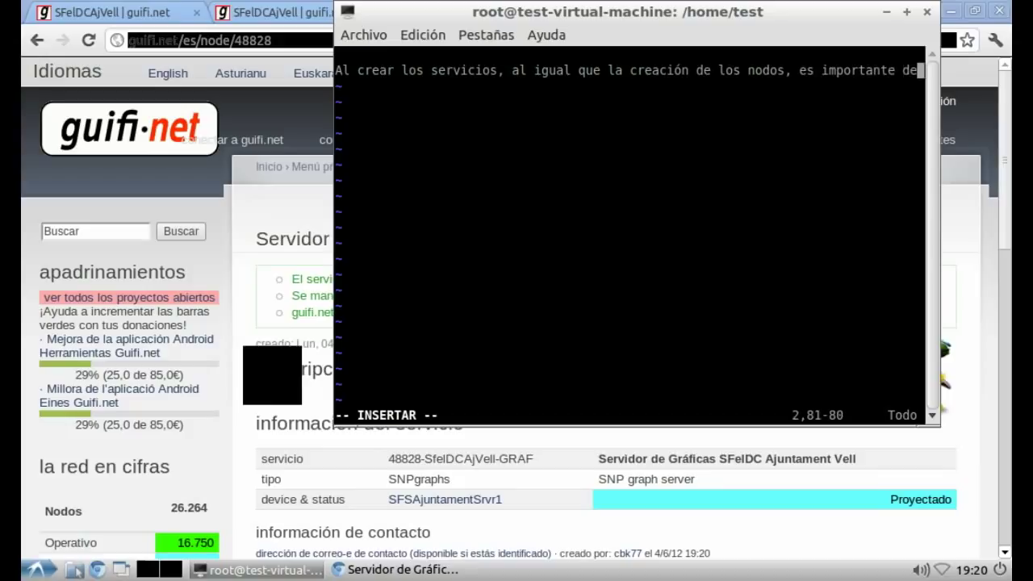
type("finir ciert")
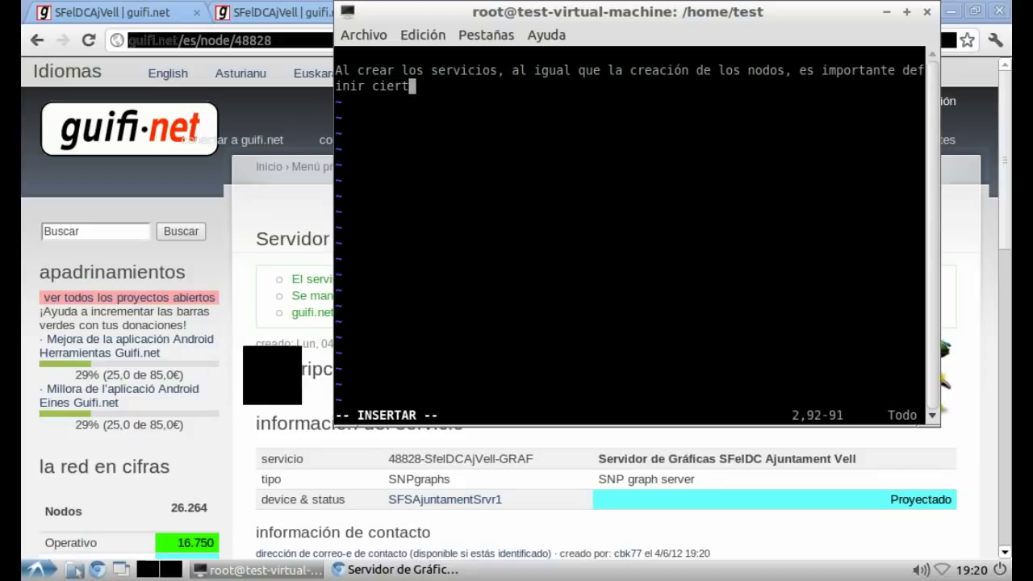
type("a nomenclatura ")
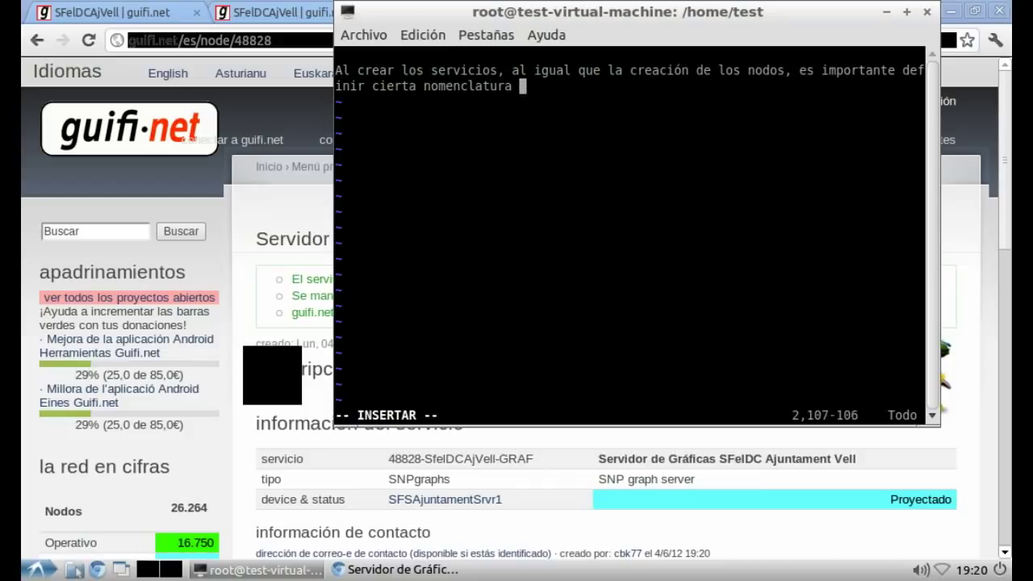
type("para que haya un poco de orden y sea fácil localizar cada uno de ellos.")
key("Return")
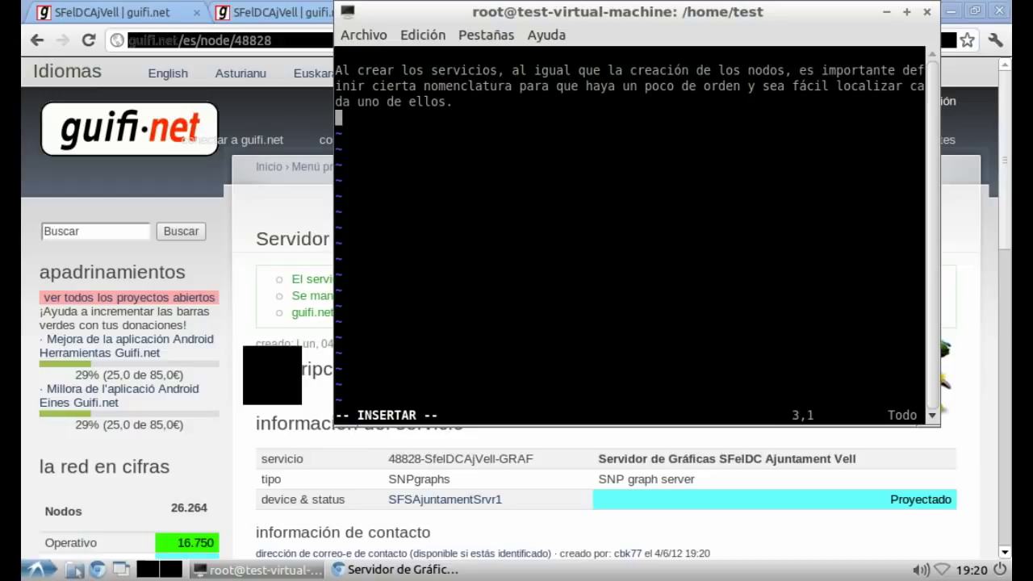
key("Return")
type("Para c")
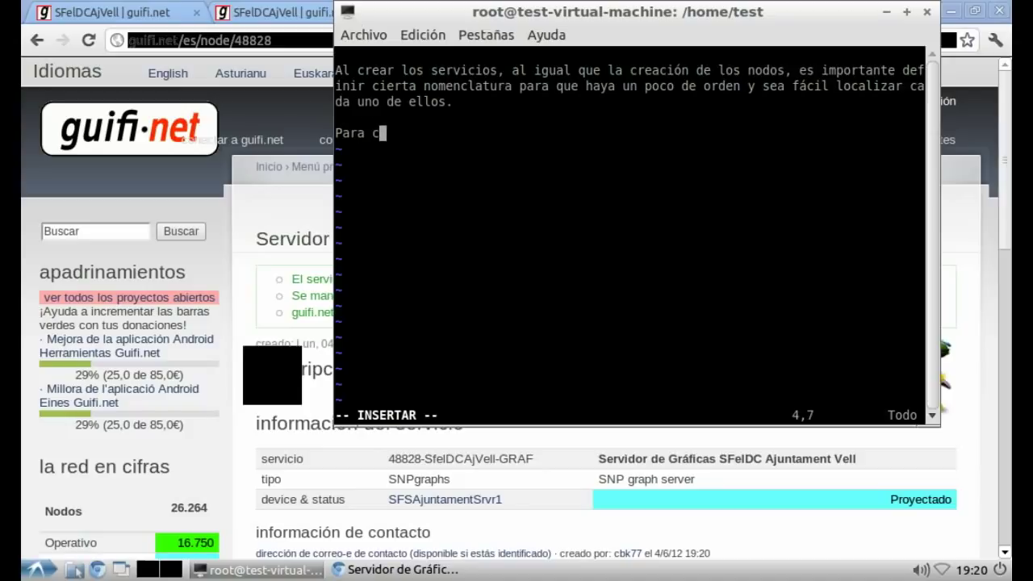
type("onfigurar e")
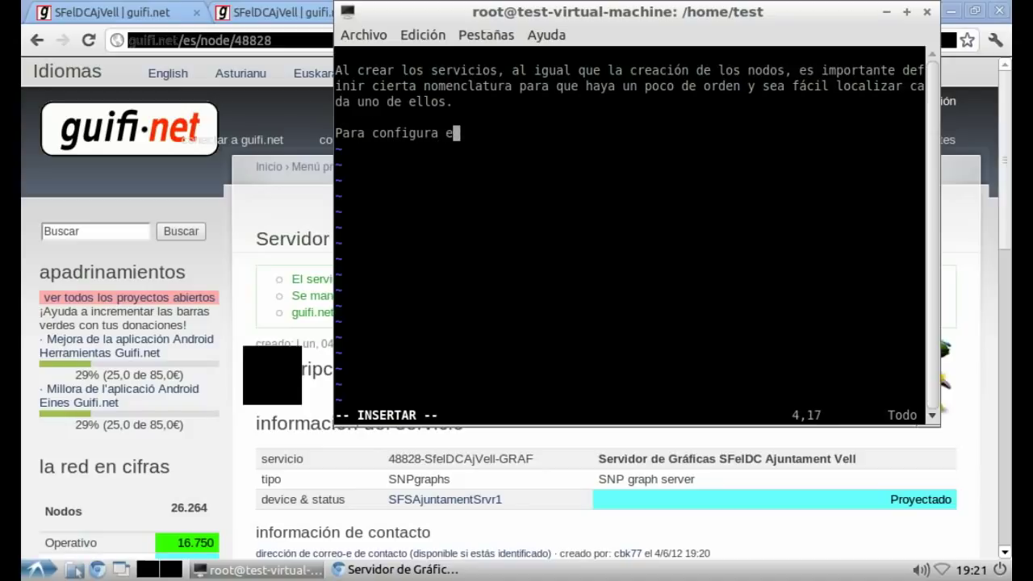
type("l servi")
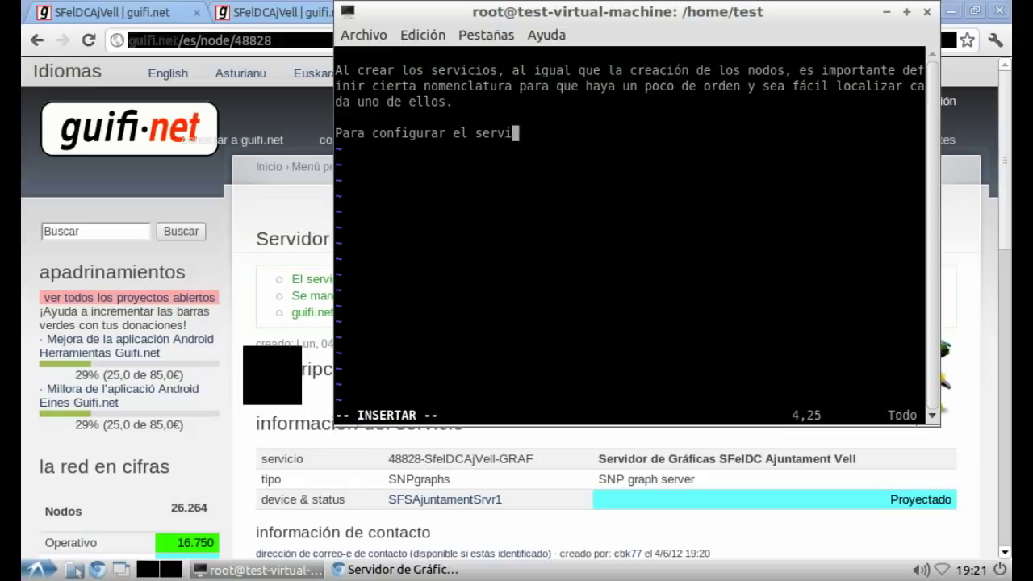
type("dor de grá")
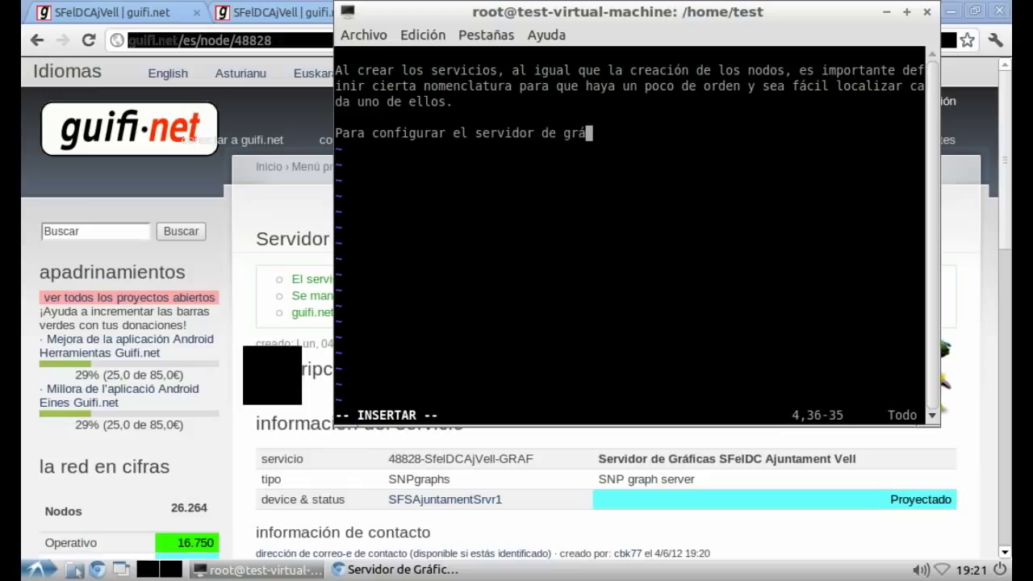
type("ficas os rec")
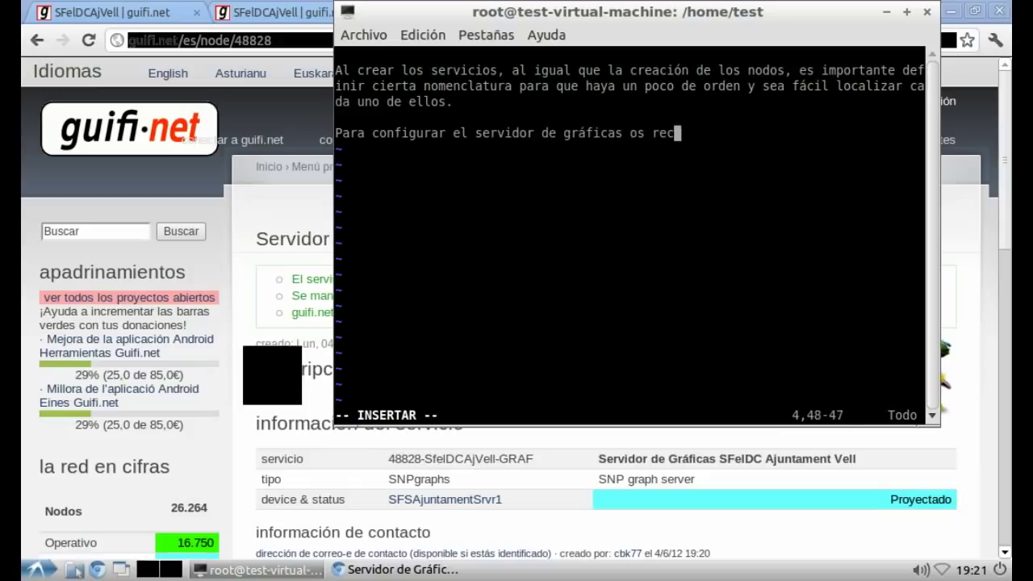
type("omiendo vis")
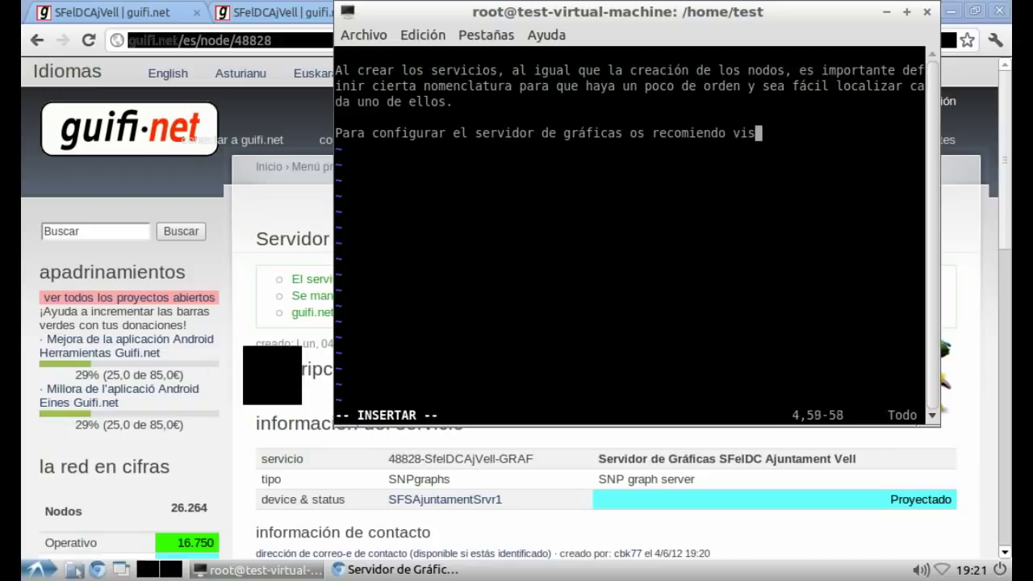
type("itar la wi")
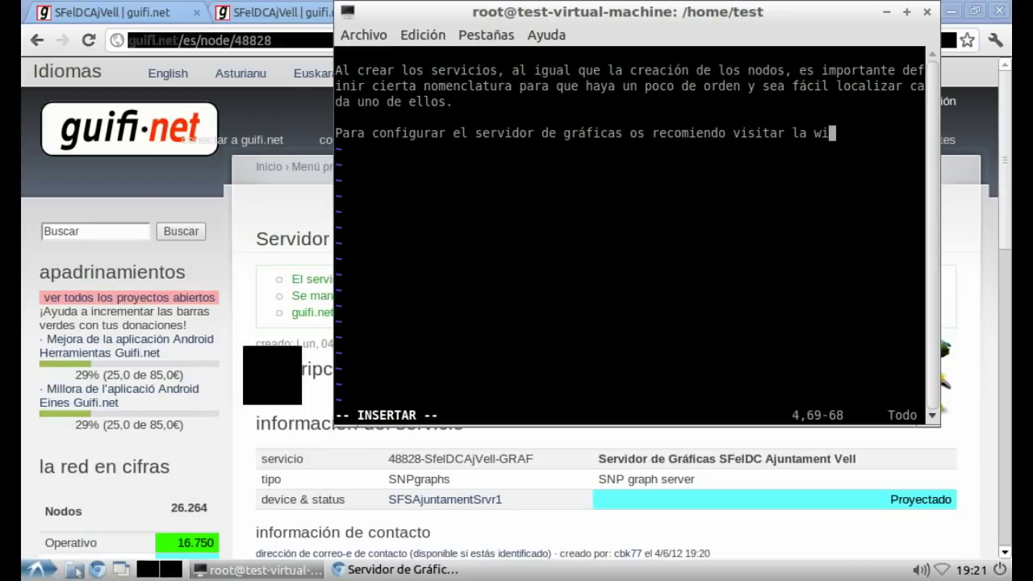
type("ki de guifi:")
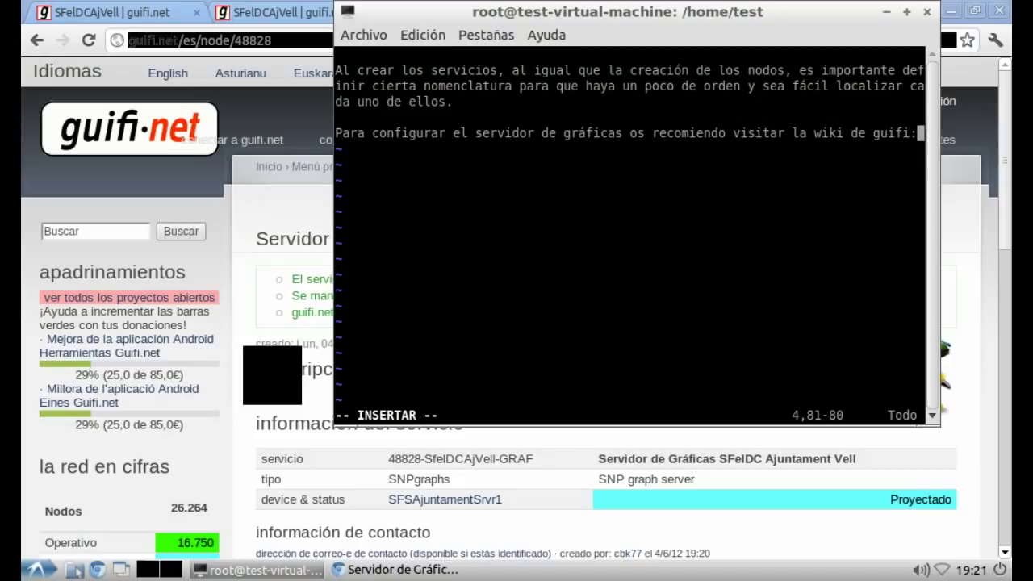
key("Return")
key("Return")
type("http:/")
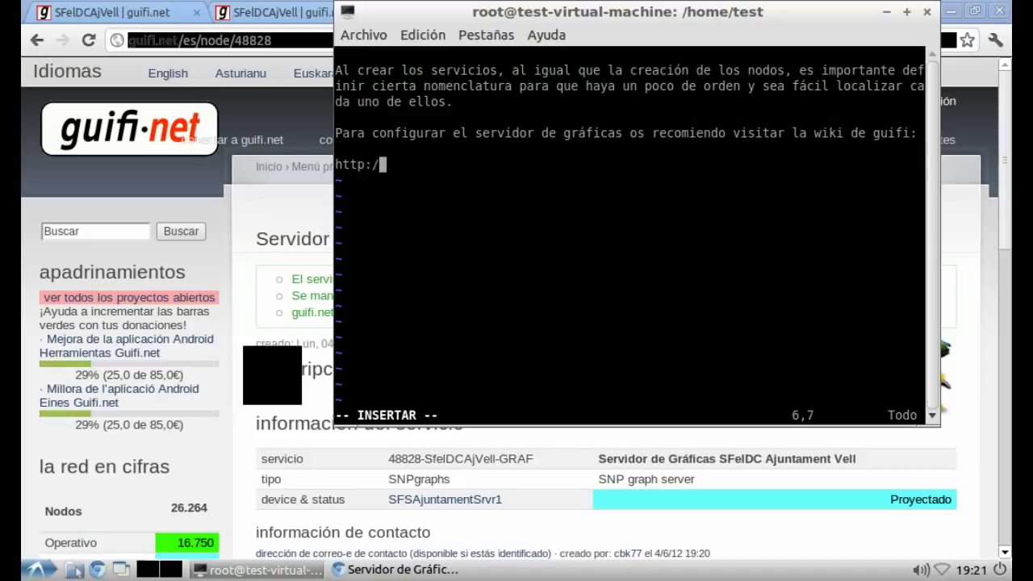
type("/wiki.guif")
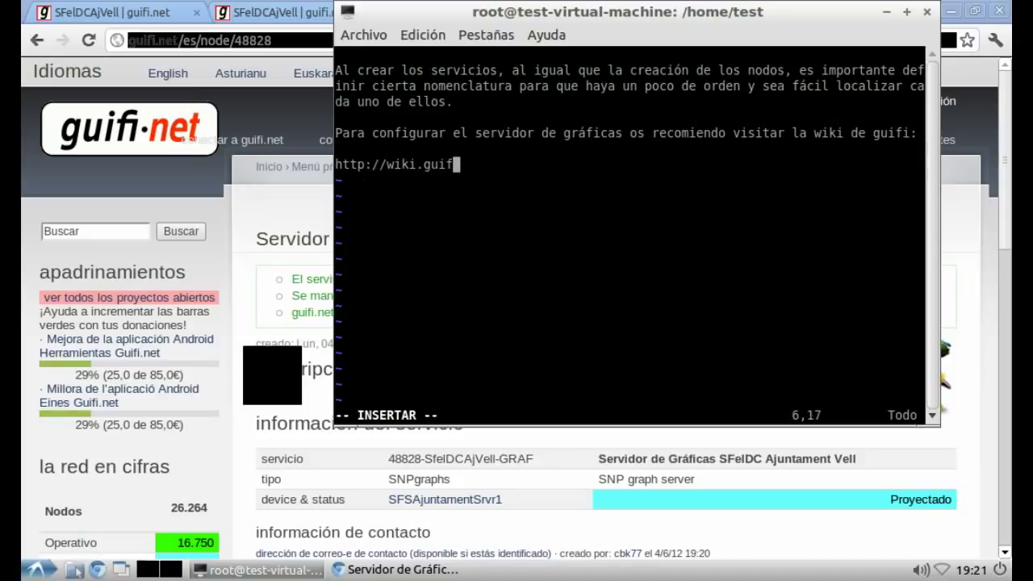
type("i.ne")
key("alt+Tab")
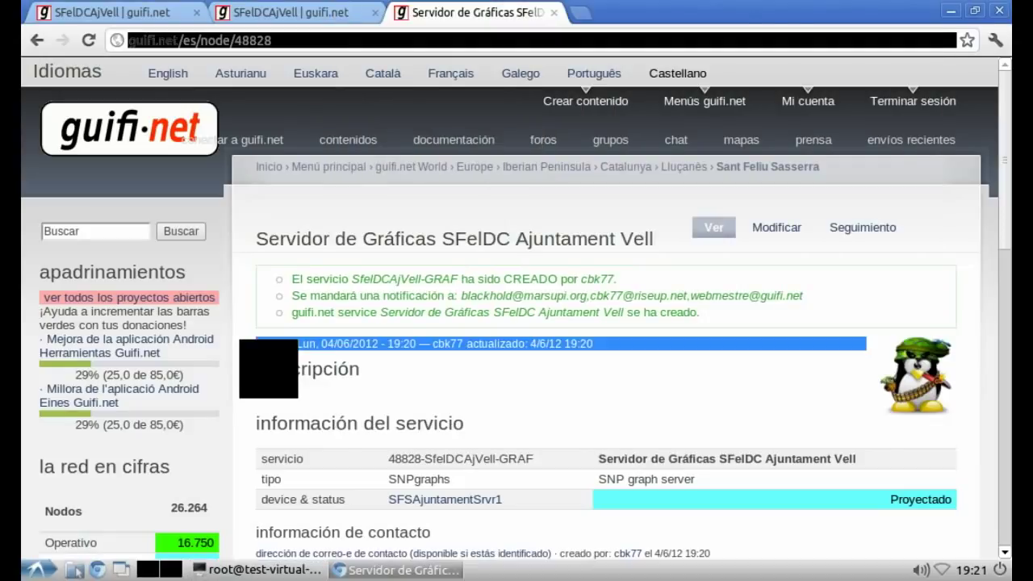
Step: Load the Spanish guifi wiki, es.wiki.guifi.net, in a new browser tab
key("ctrl+t")
type("wik")
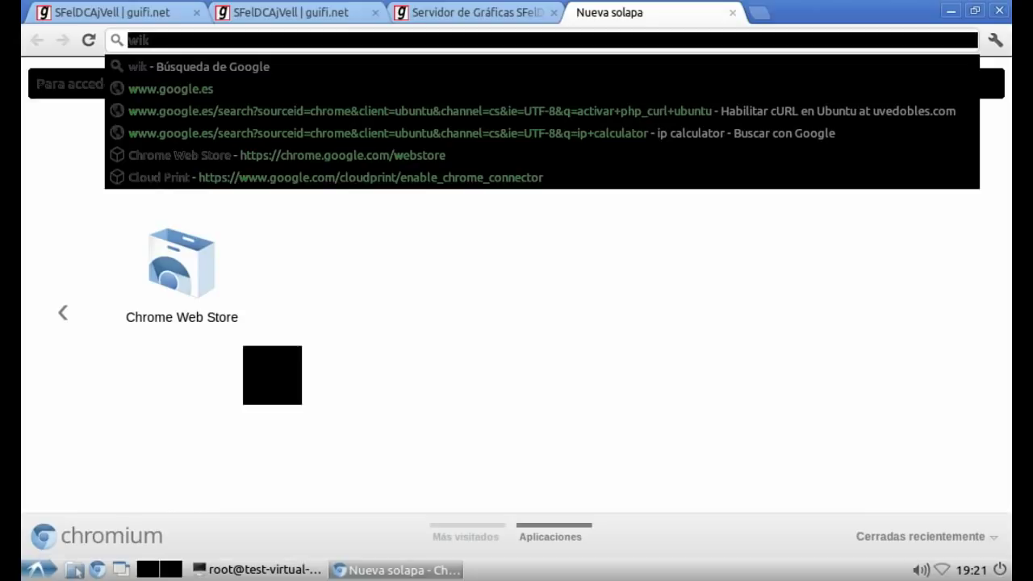
type("i.guifi.net")
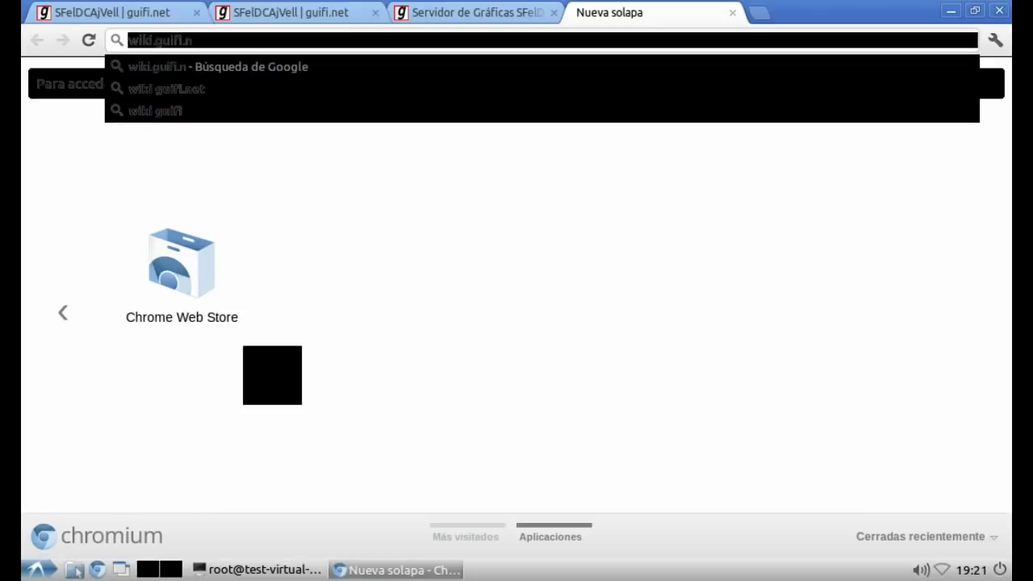
key("Home")
type("es.")
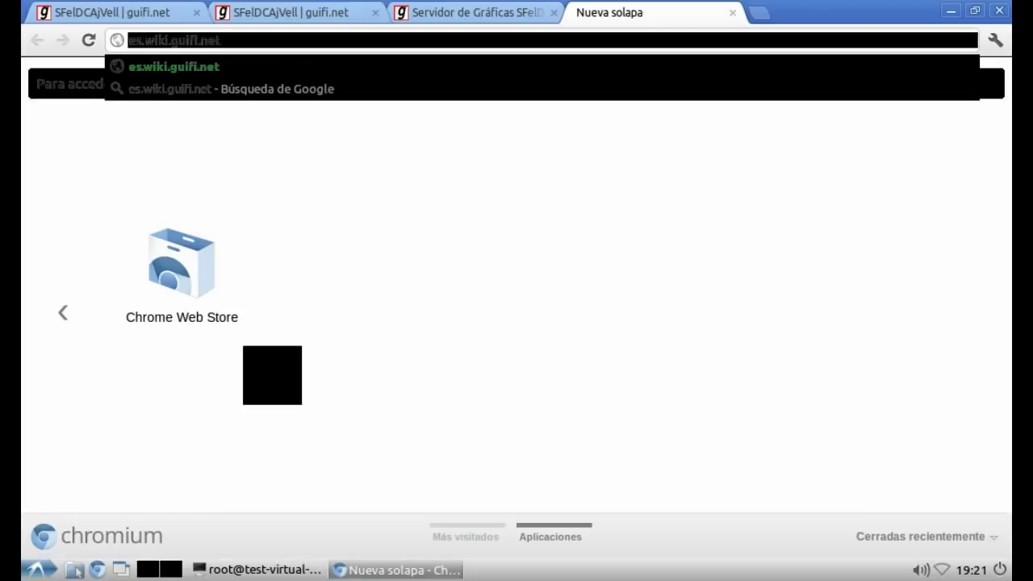
key("Return")
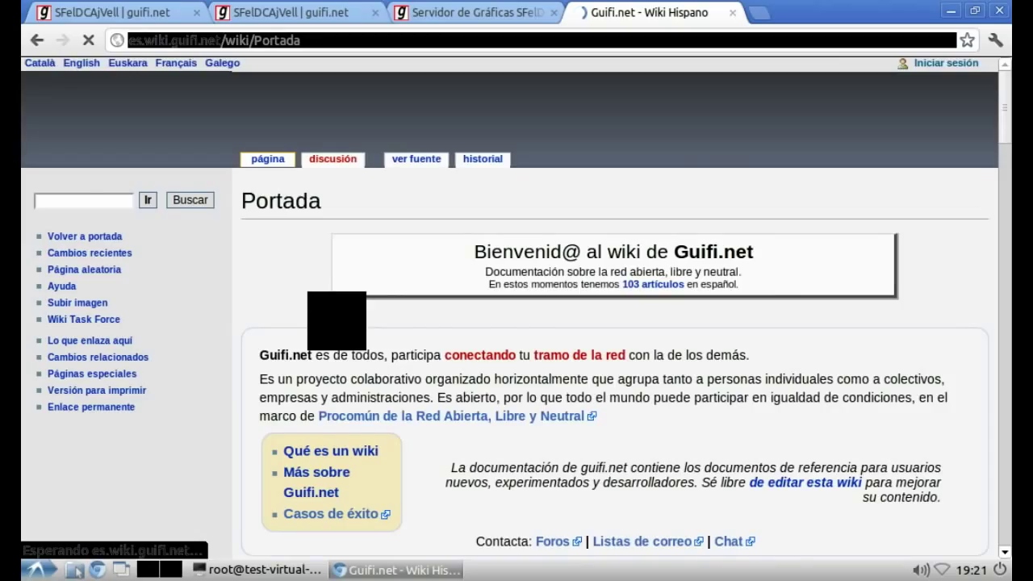
Step: Go from the island-from-scratch guide to the 'Servidor de gráficas 1' setup guide
scroll(694, 328, "down", 5)
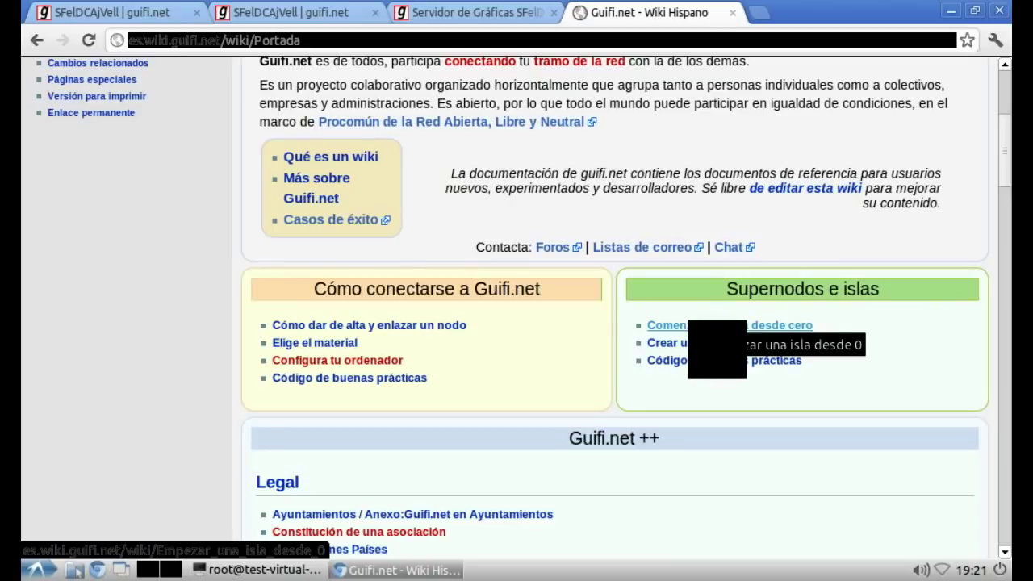
left_click(718, 326)
scroll(272, 359, "down", 5)
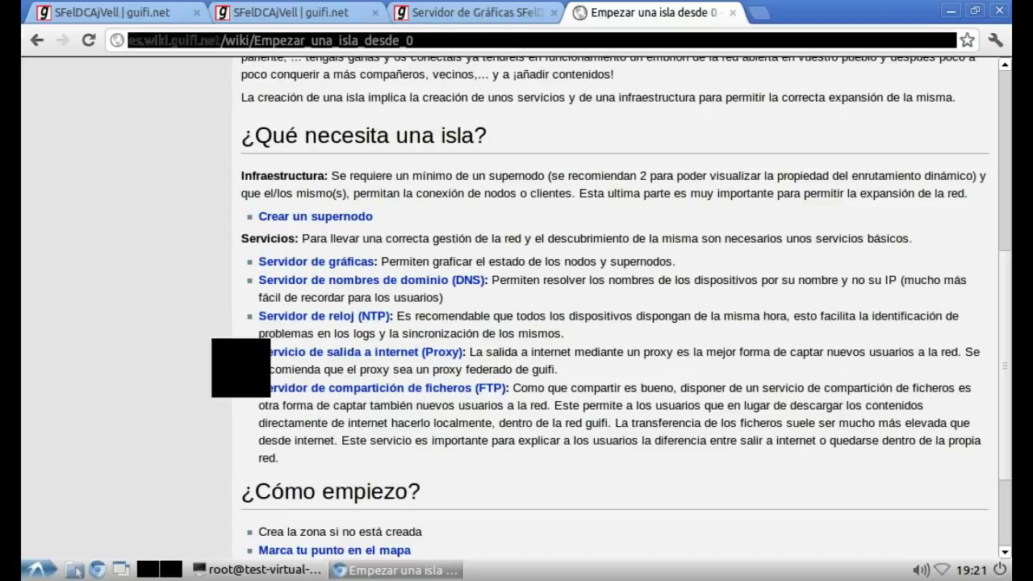
left_click(368, 262)
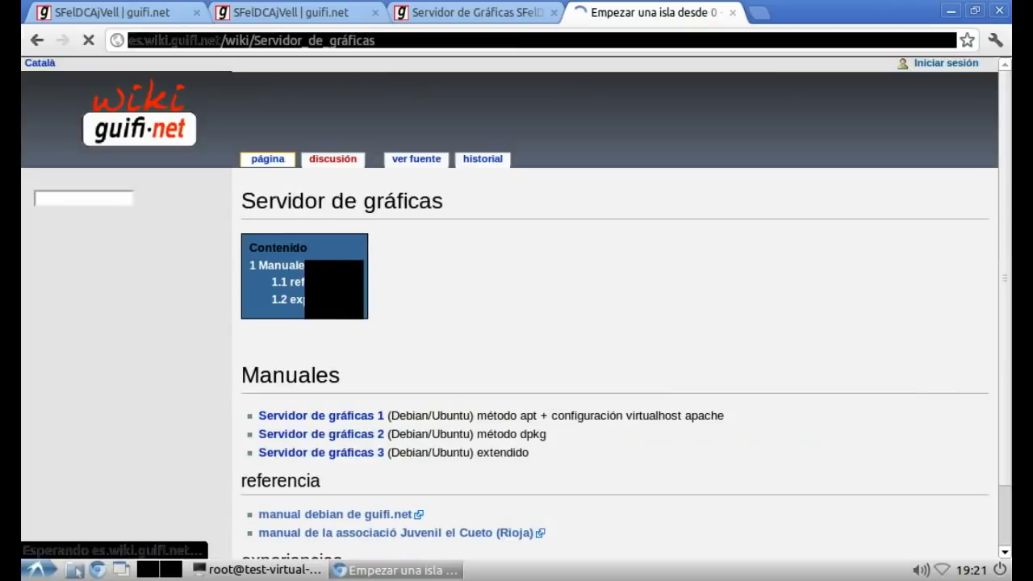
left_click(323, 416)
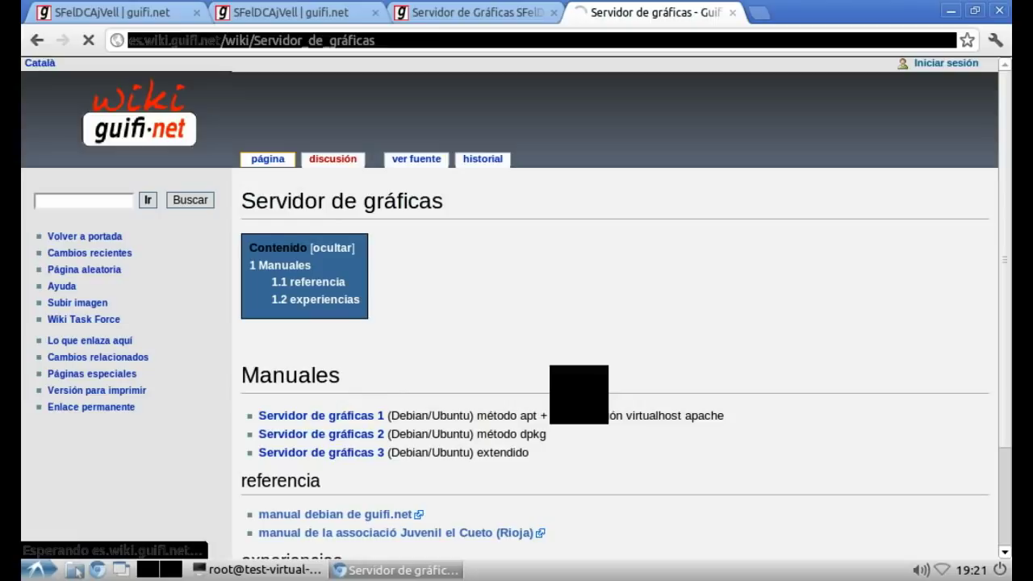
Step: Read through the graphs server guide, then return to the SFelDC Ajuntament Vell graph service page
scroll(517, 323, "down", 3)
scroll(517, 322, "down", 7)
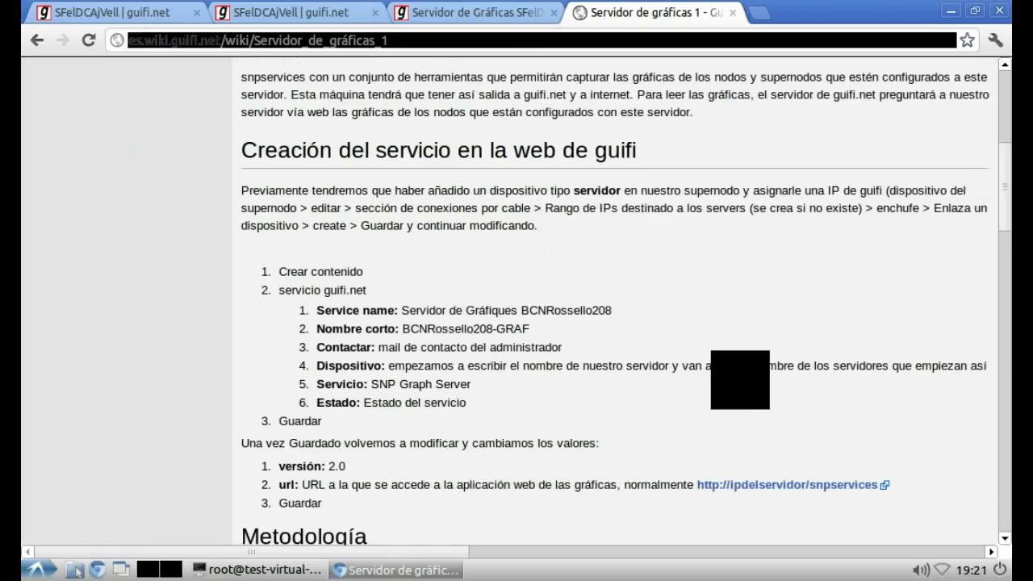
scroll(517, 323, "down", 5)
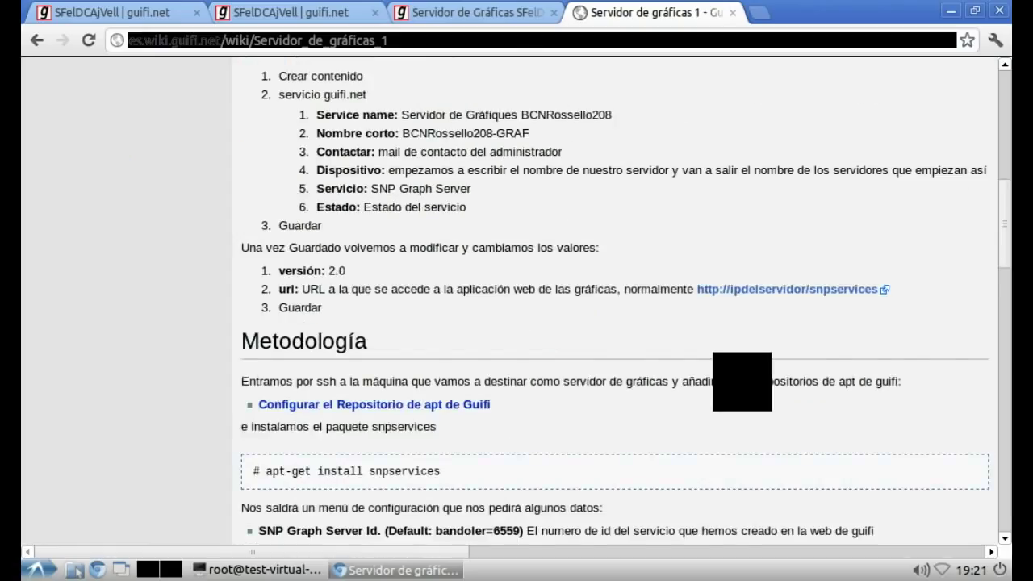
scroll(517, 323, "down", 3)
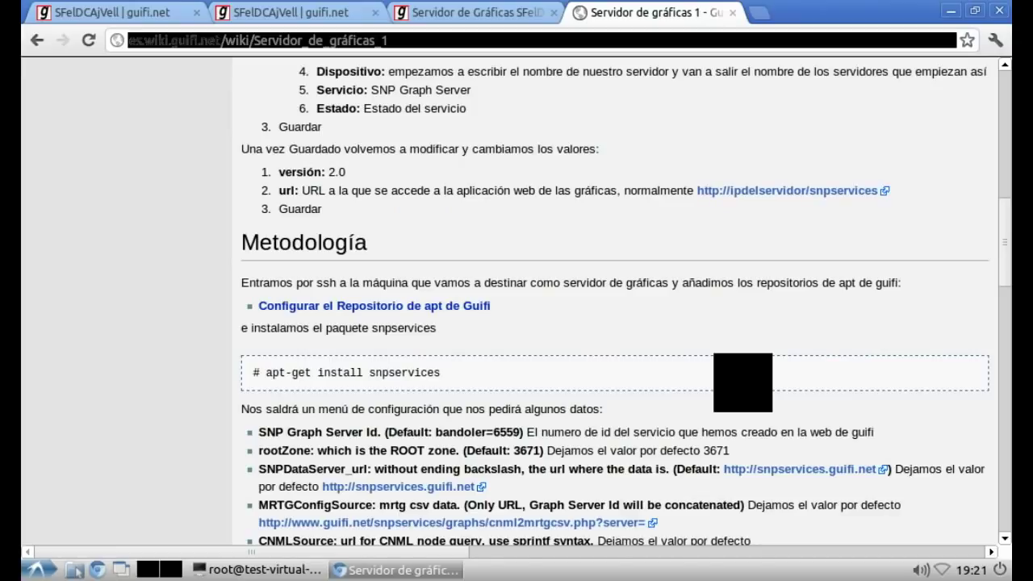
scroll(517, 323, "down", 3)
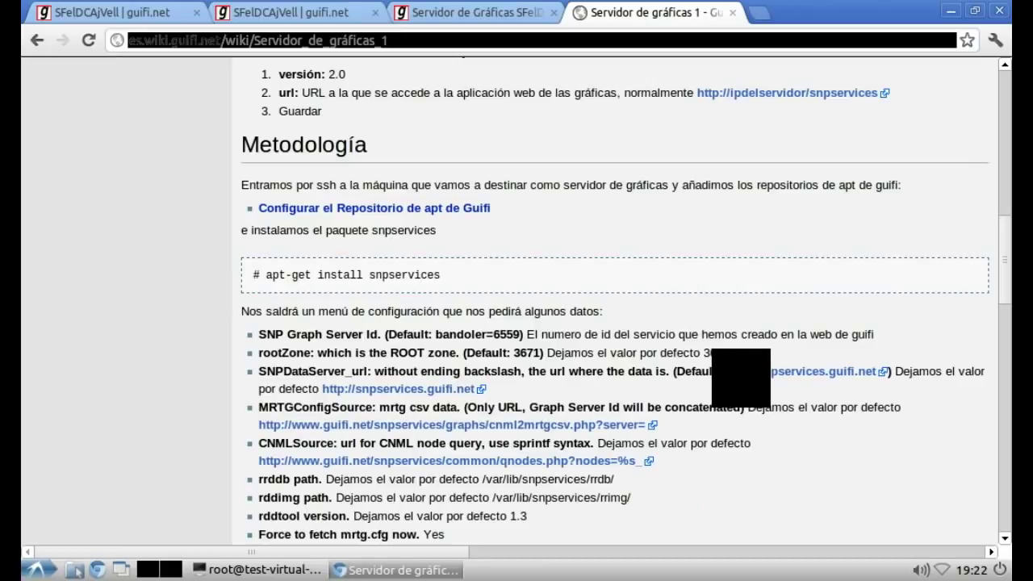
scroll(517, 322, "down", 9)
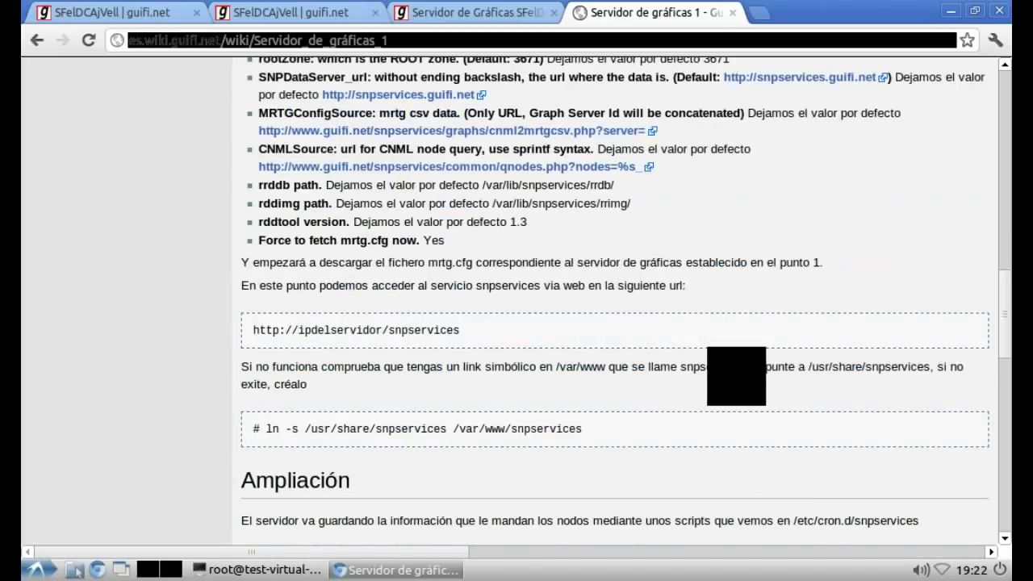
scroll(517, 323, "down", 3)
scroll(516, 323, "down", 3)
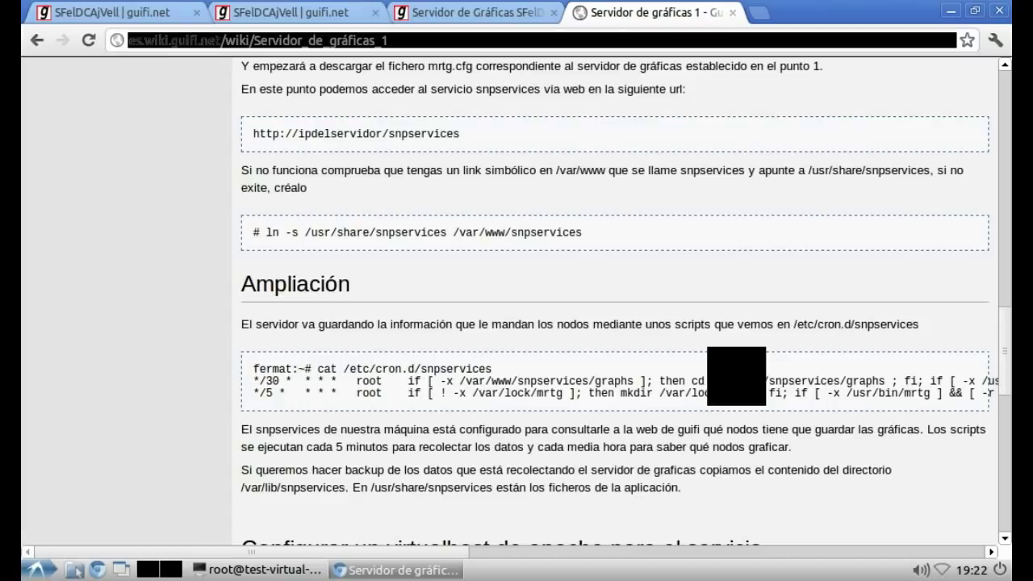
scroll(517, 323, "down", 6)
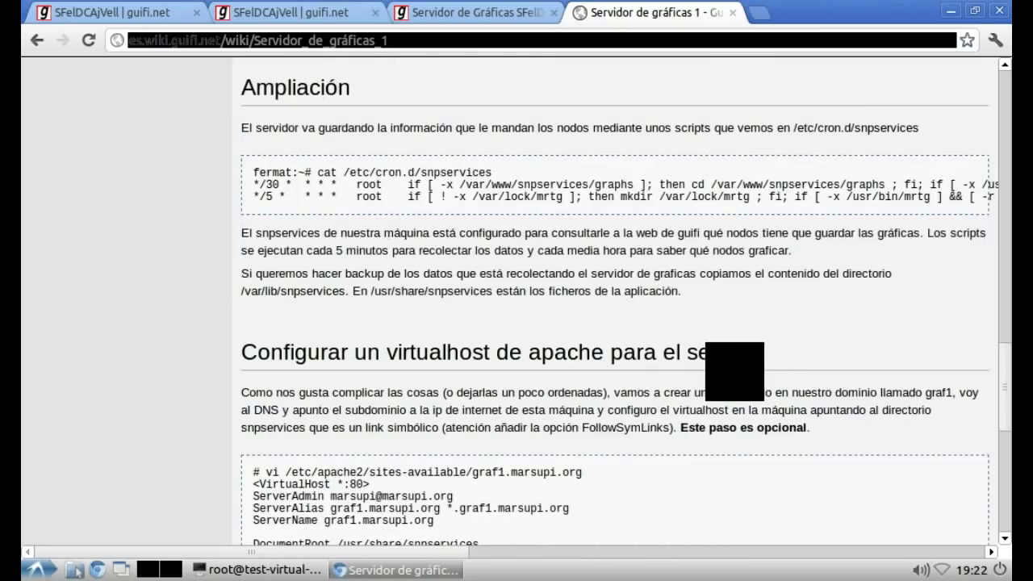
scroll(517, 323, "down", 9)
scroll(517, 323, "down", 7)
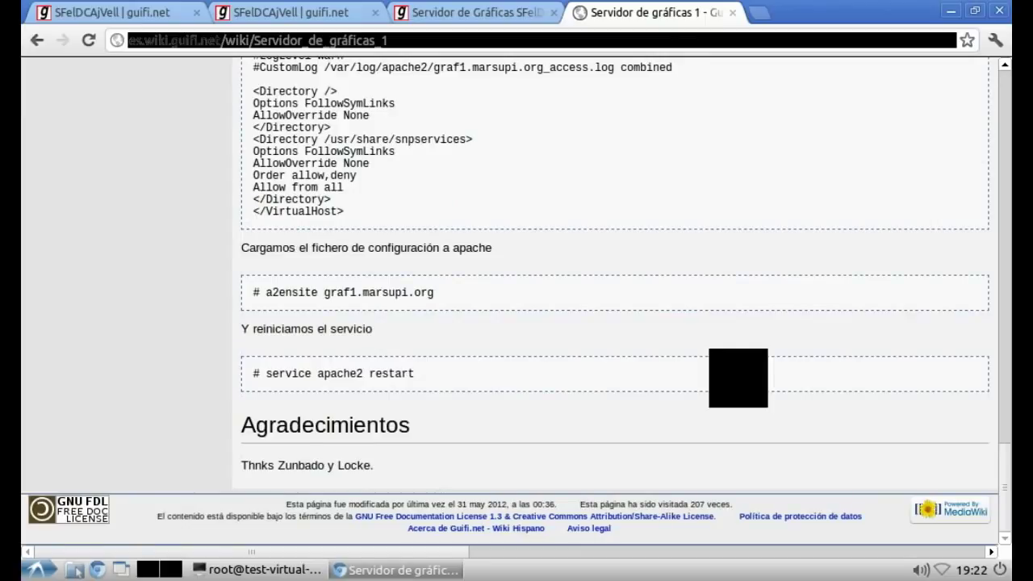
scroll(517, 323, "up", 6)
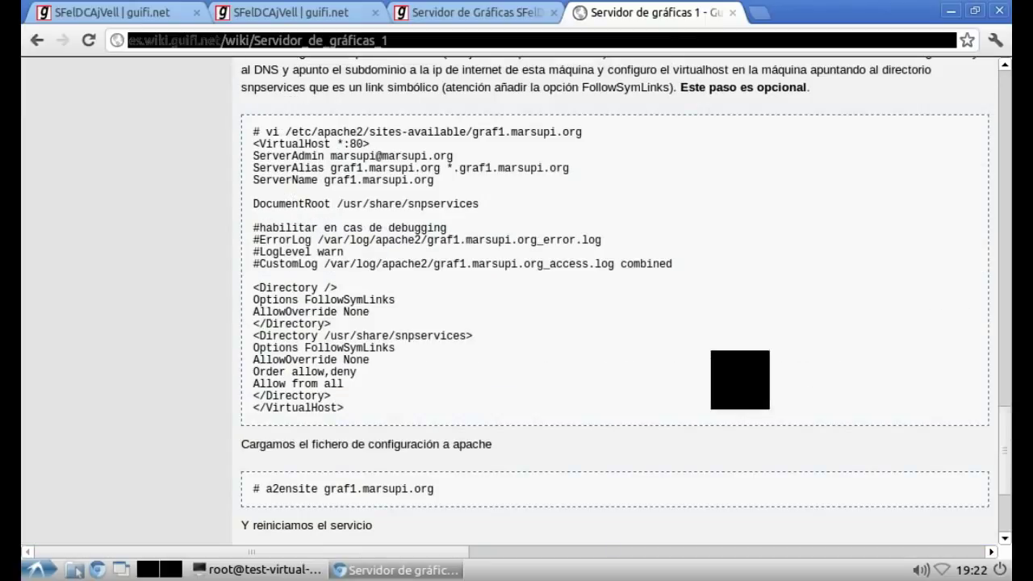
scroll(517, 322, "up", 15)
scroll(517, 323, "up", 10)
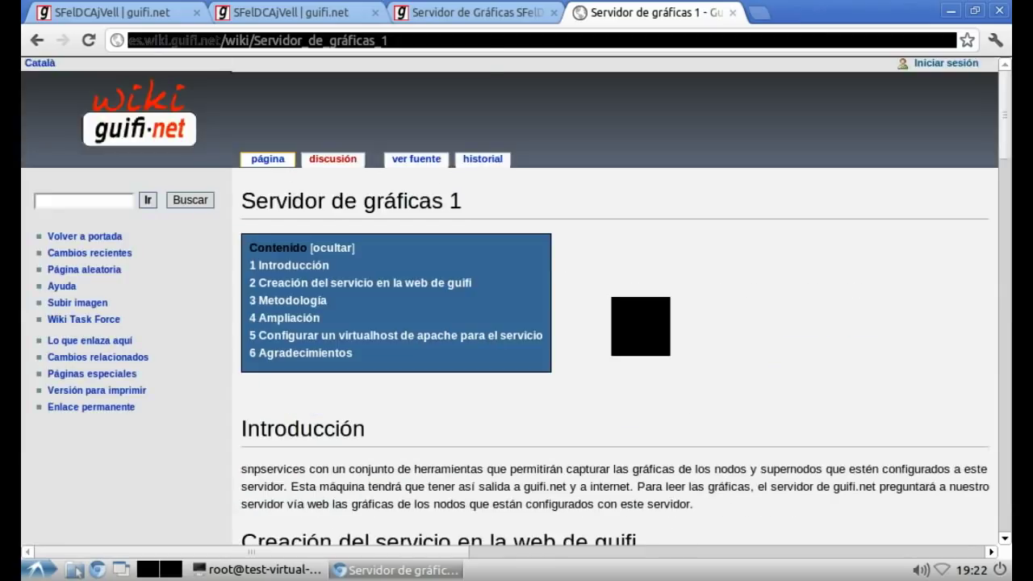
left_click(475, 13)
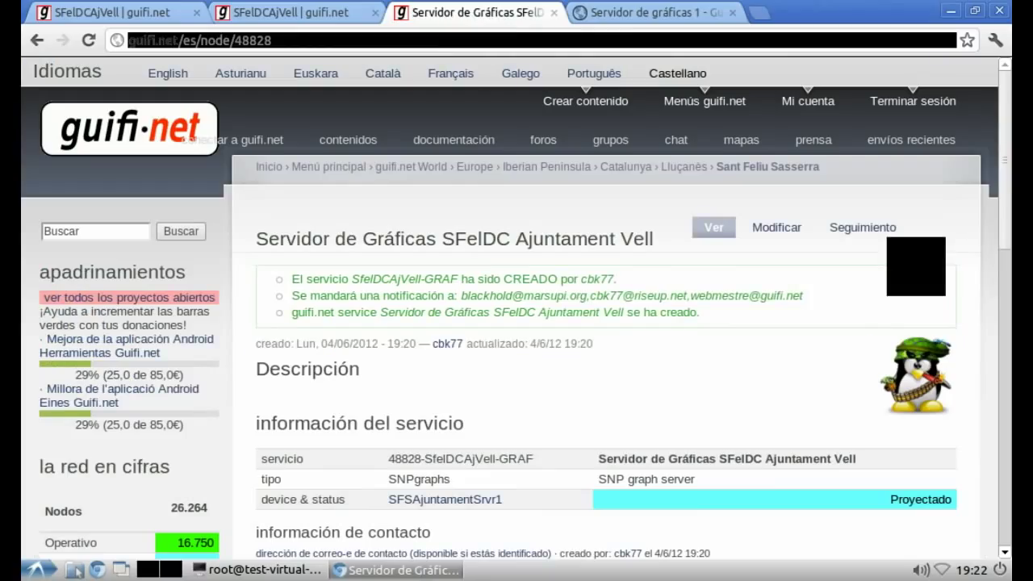
key("F5")
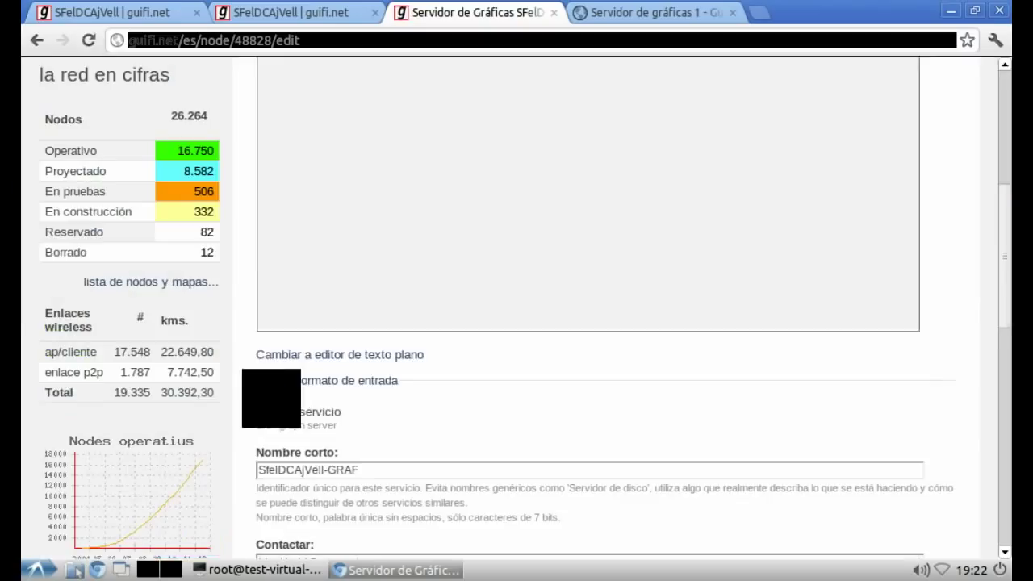
scroll(589, 307, "down", 5)
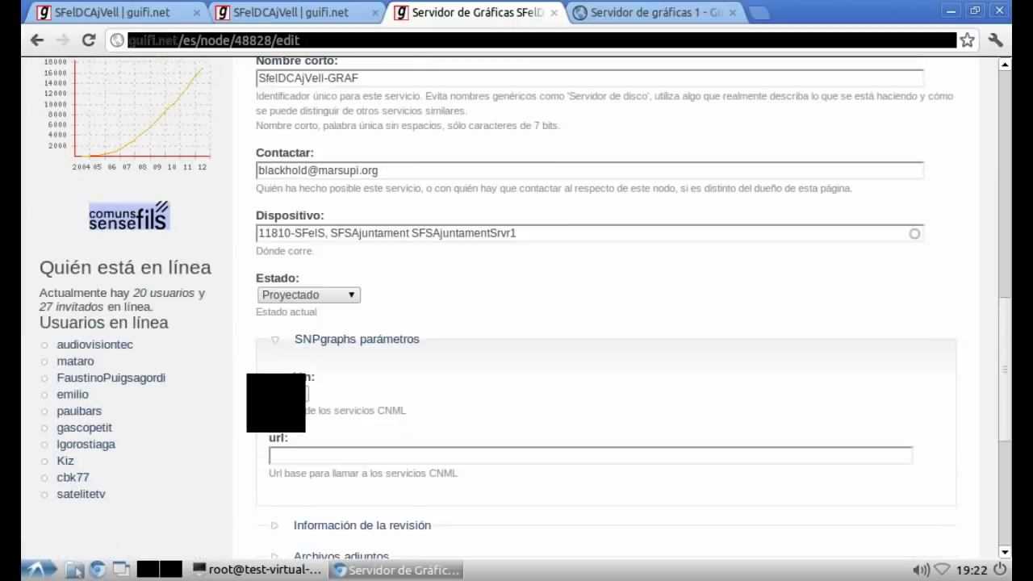
scroll(589, 307, "down", 1)
left_click(289, 295)
left_click(283, 323)
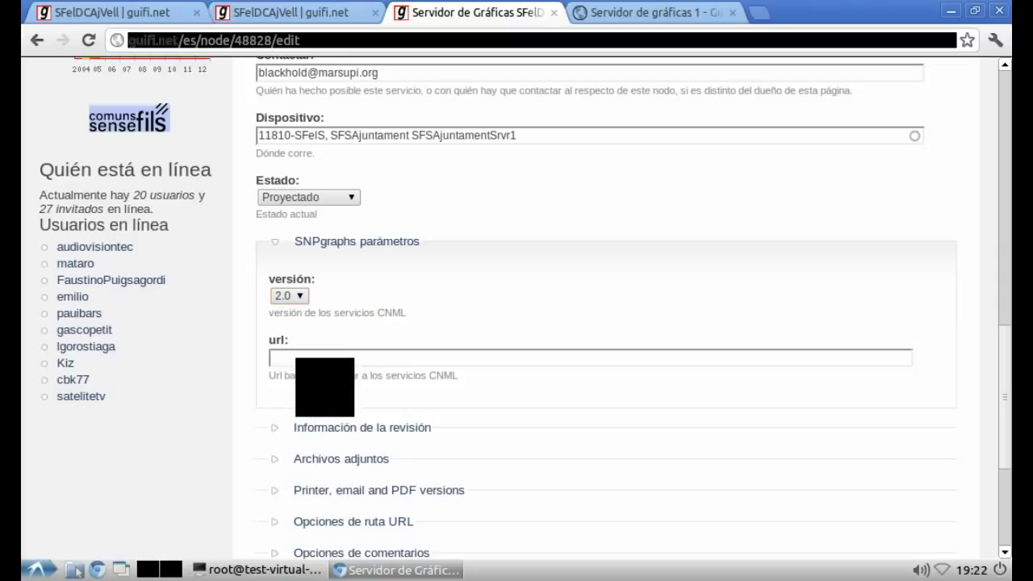
left_click(319, 359)
type("http://urlse")
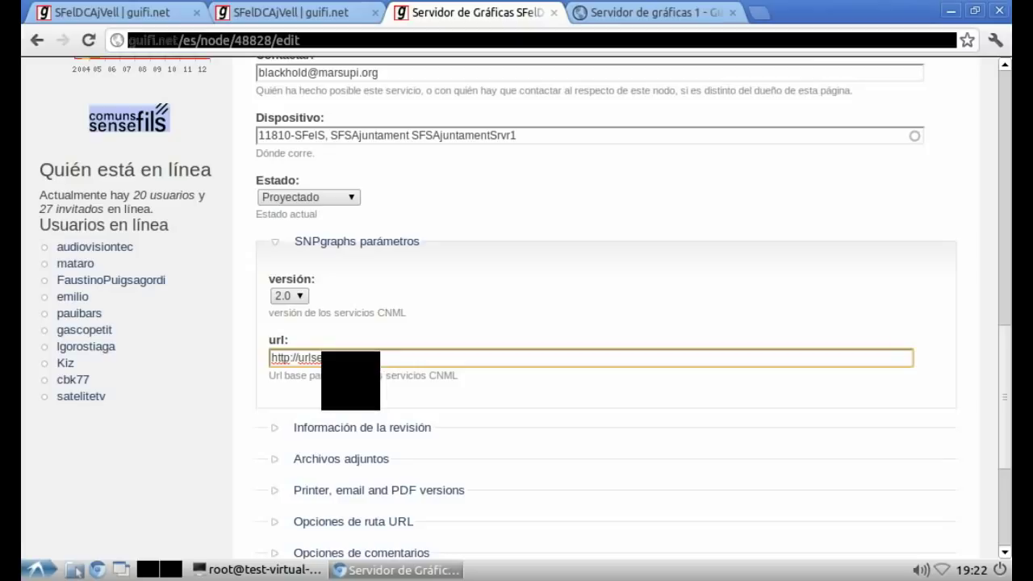
type("ervices")
key("Tab")
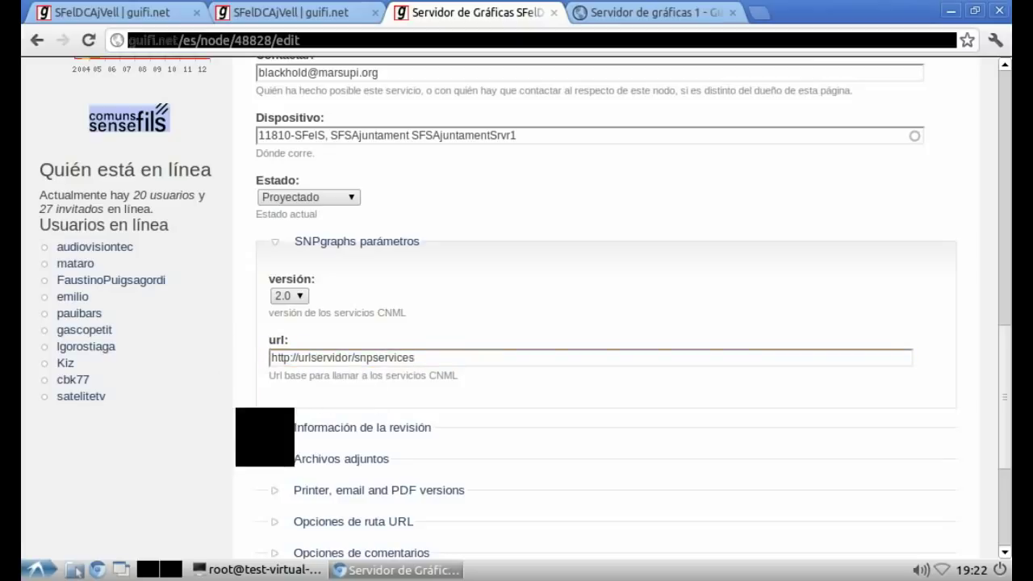
scroll(593, 307, "down", 5)
left_click(284, 463)
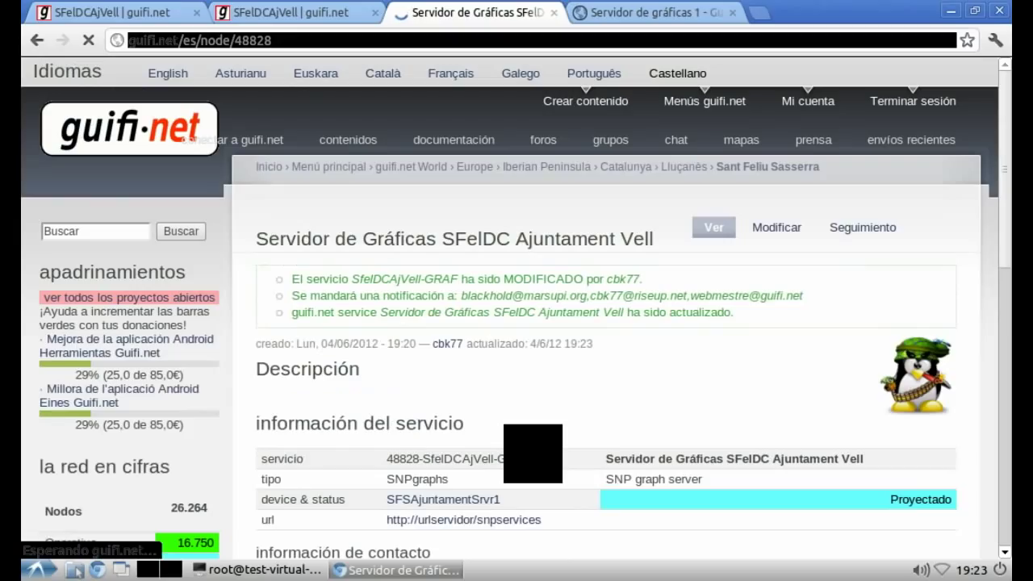
Step: Note in vim that the graphs server is defined and linked, with NTP next
key("alt+Tab")
type("Servidor de gráficas definido en la web y asociado")
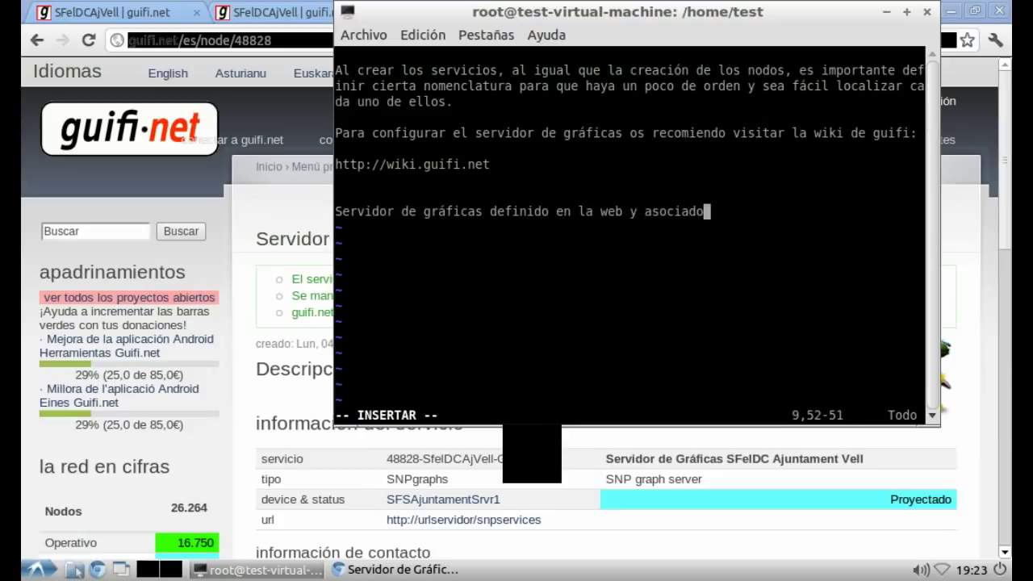
type("en el server, vamo")
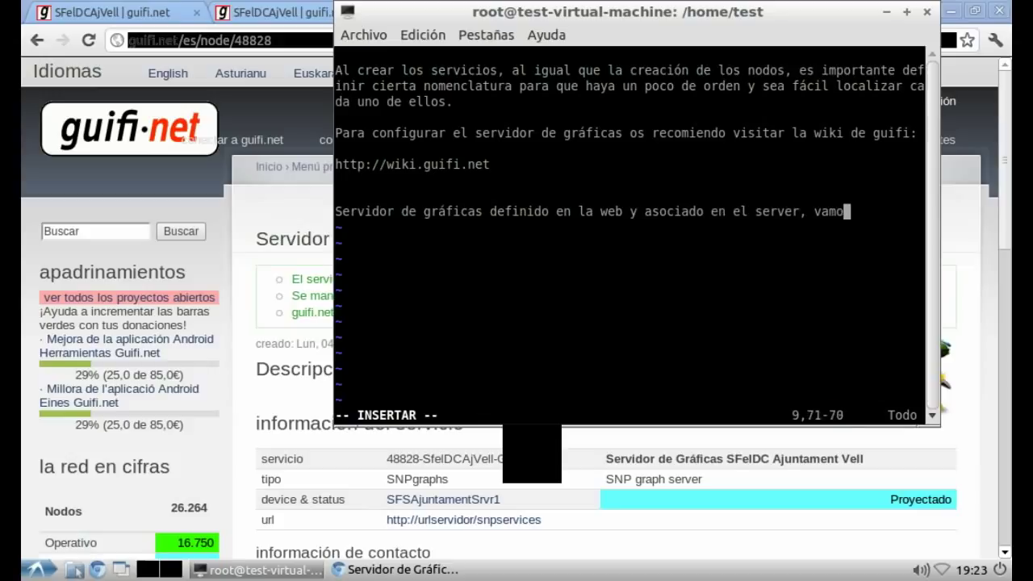
type("s a por el siguien")
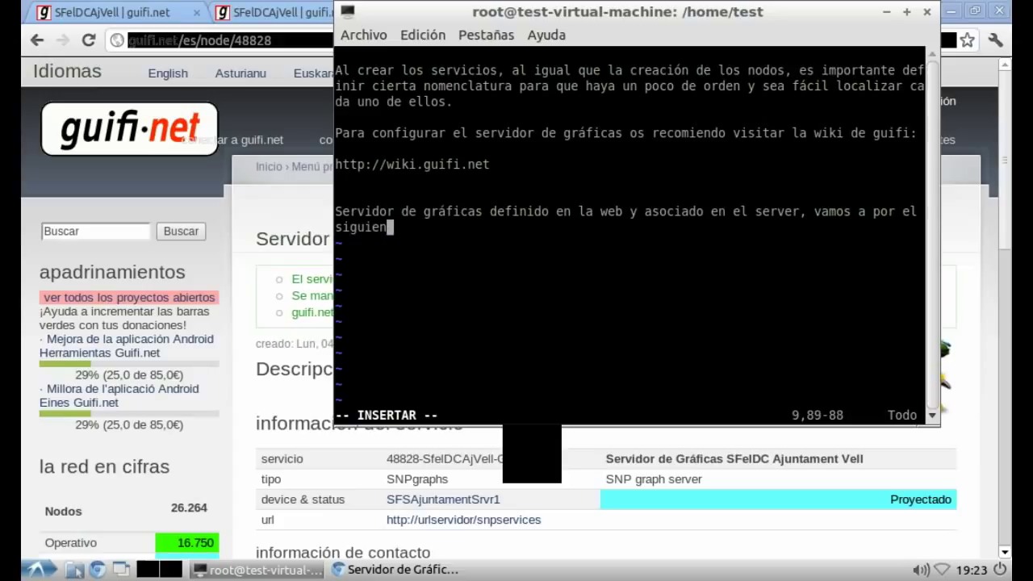
type("te NTP")
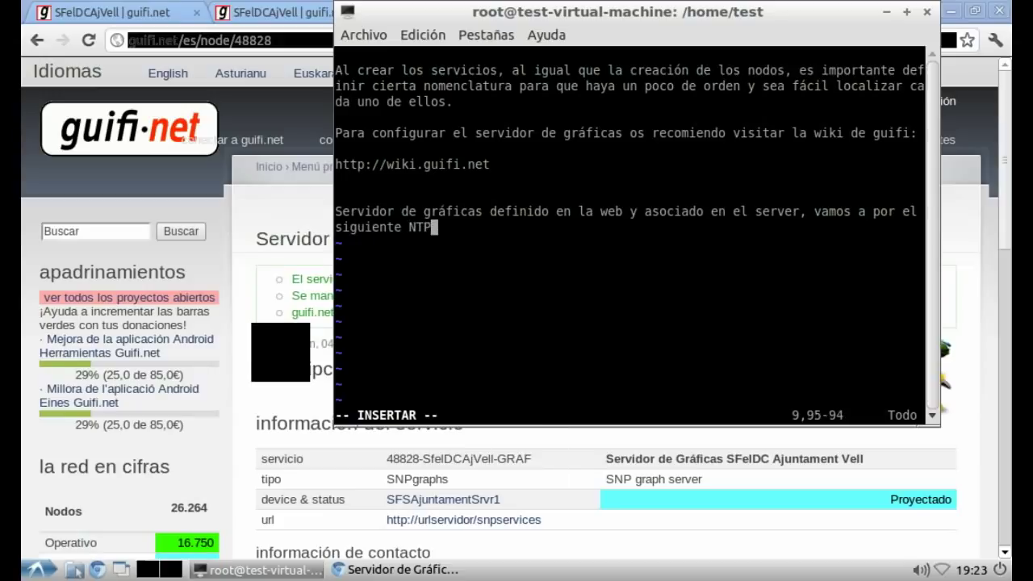
key("alt+Tab")
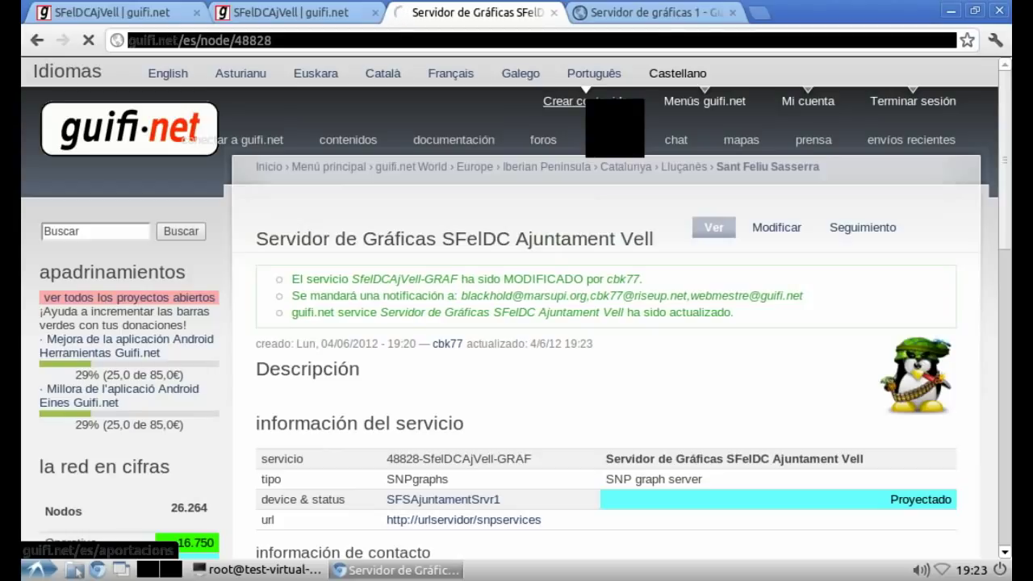
Step: Start a new 'servicio guifi.net' from the Crear contenido page
left_click(565, 100)
scroll(565, 242, "down", 3)
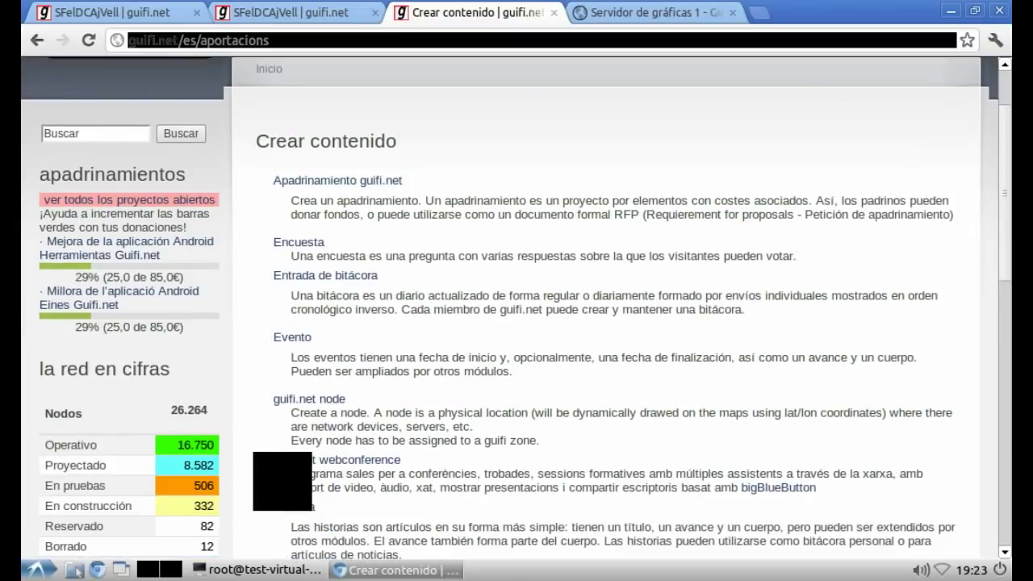
scroll(516, 307, "down", 10)
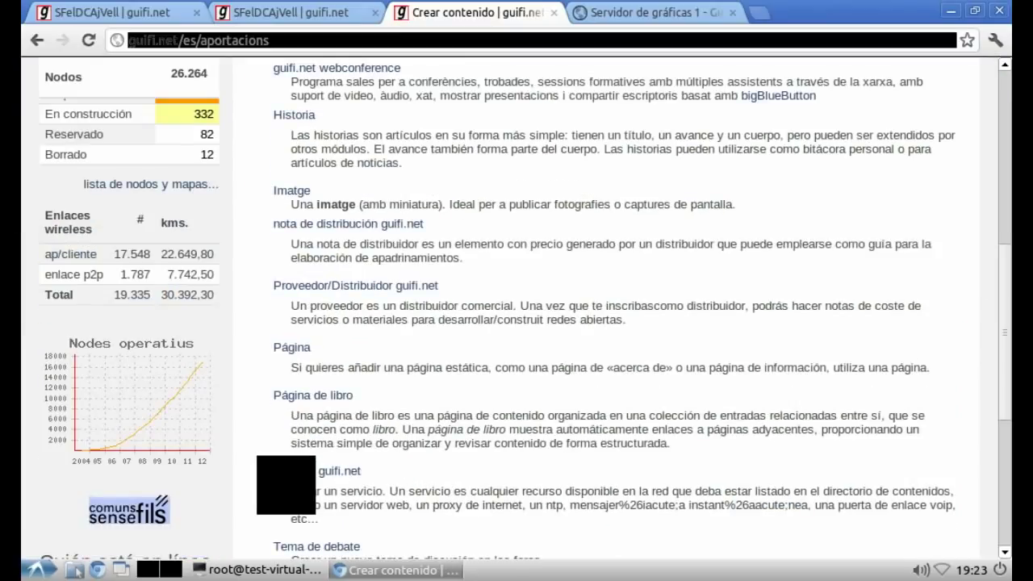
left_click(296, 471)
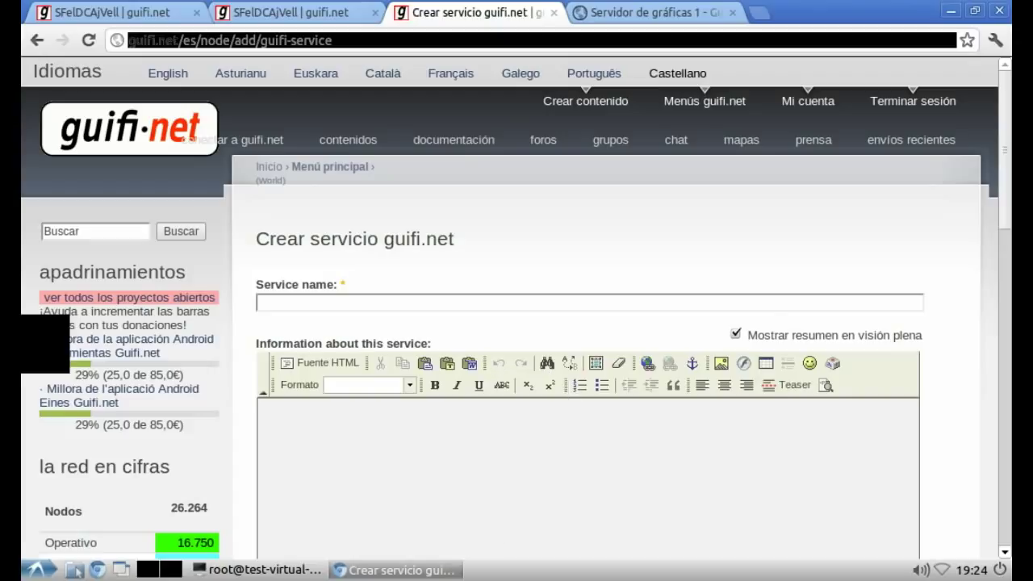
Step: Name the service by reusing the graphs server name with NTP replacing Gráficas
left_click(338, 303)
type("S")
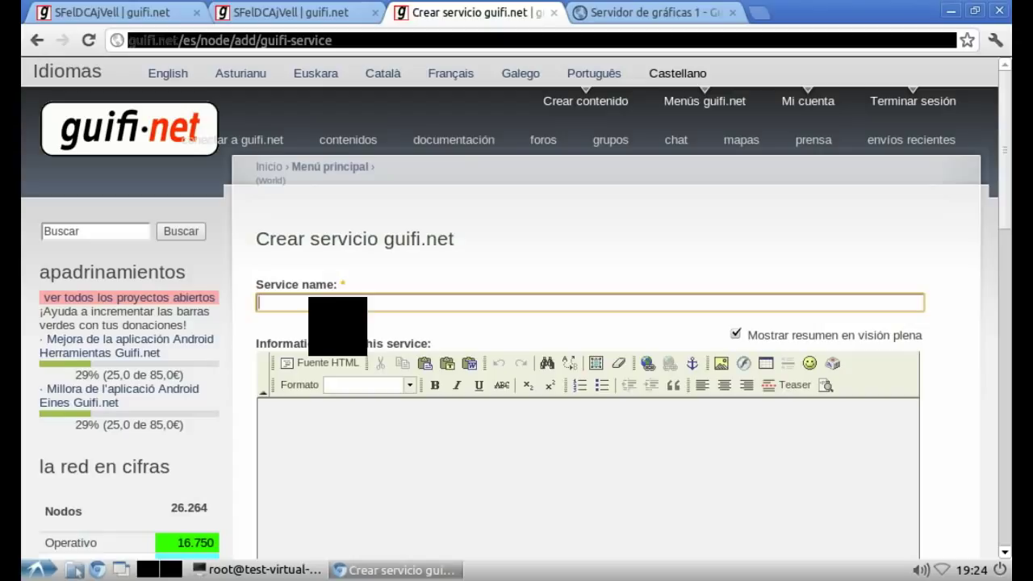
type("er")
key("Down")
key("Return")
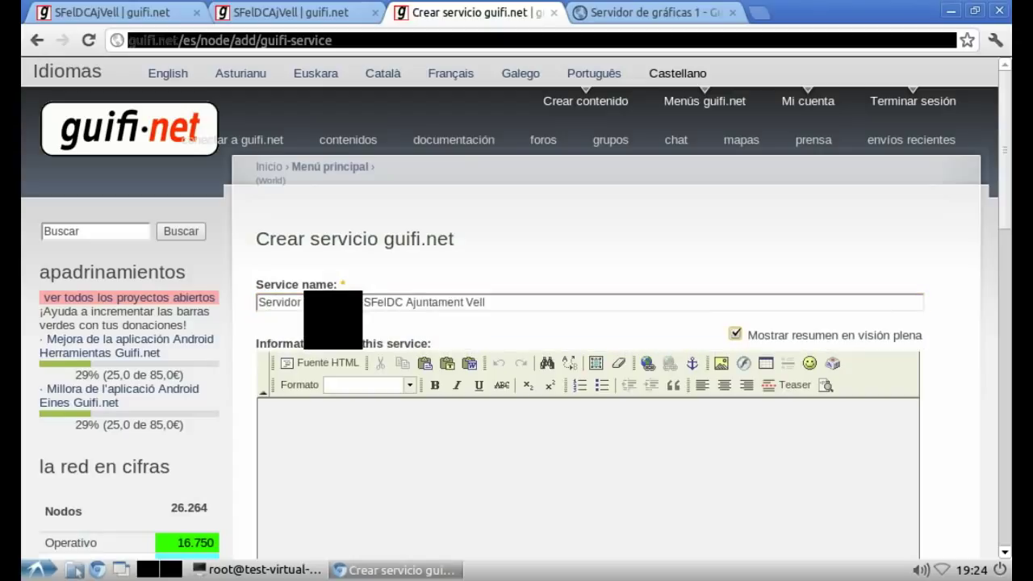
left_click_drag(327, 302, 361, 302)
key("BackSpace")
key("BackSpace")
type("NTP")
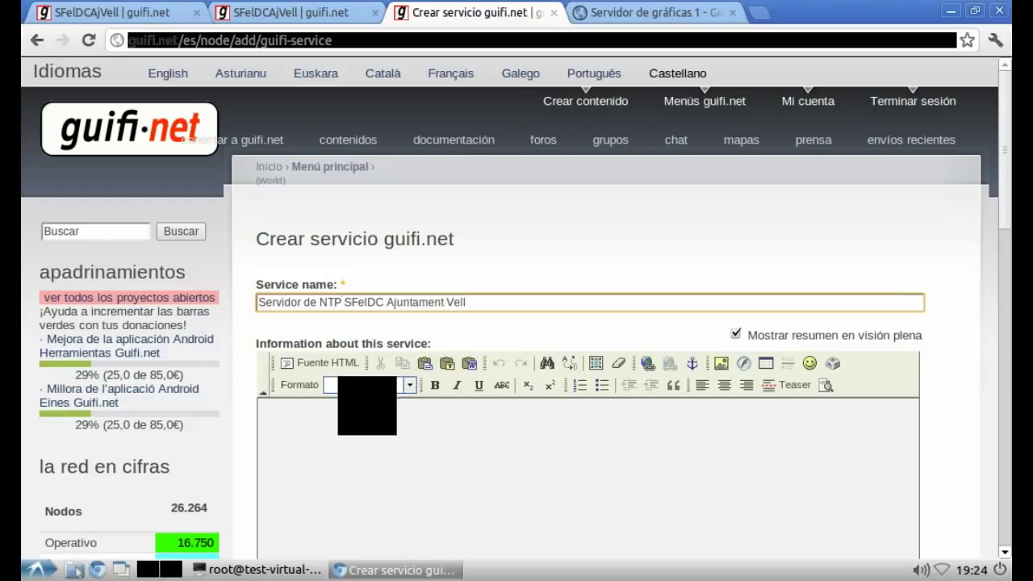
Step: Set the short name to SfeIDCAjVell-NTP, adapted from SfeIDCAjVell-GRAF
scroll(284, 462, "down", 5)
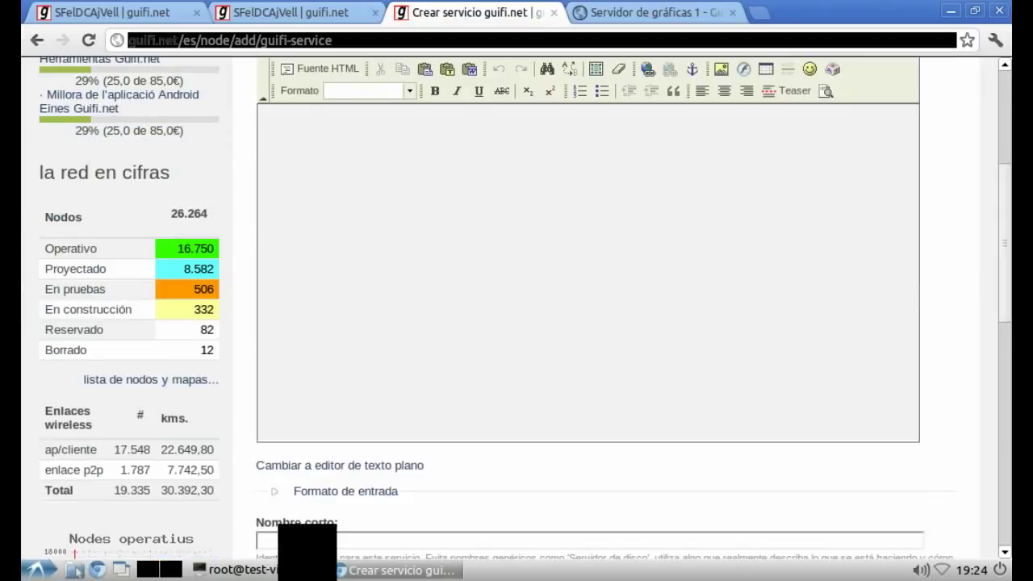
left_click(292, 539)
type("Sf")
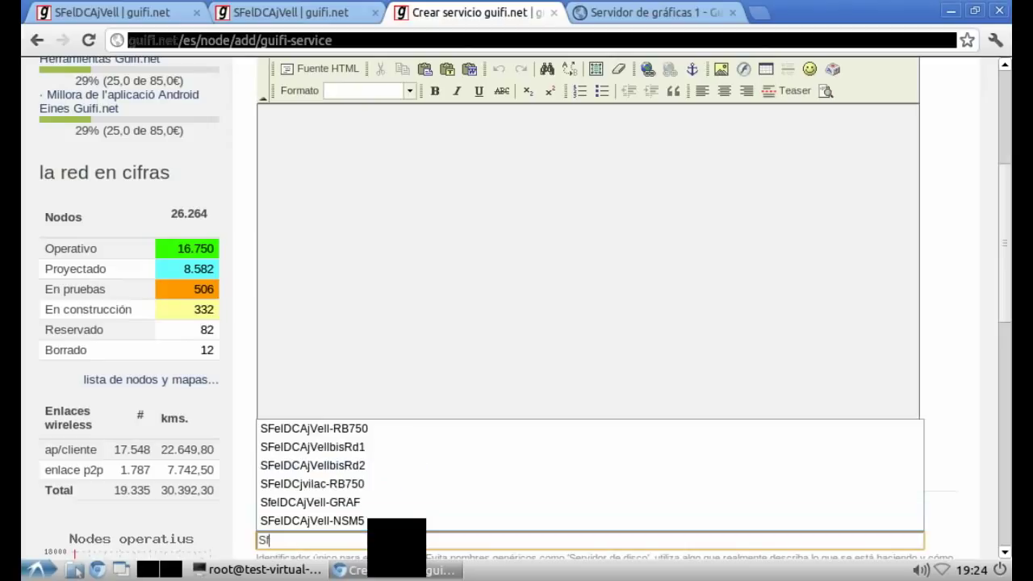
type("e")
key("Up")
key("Up")
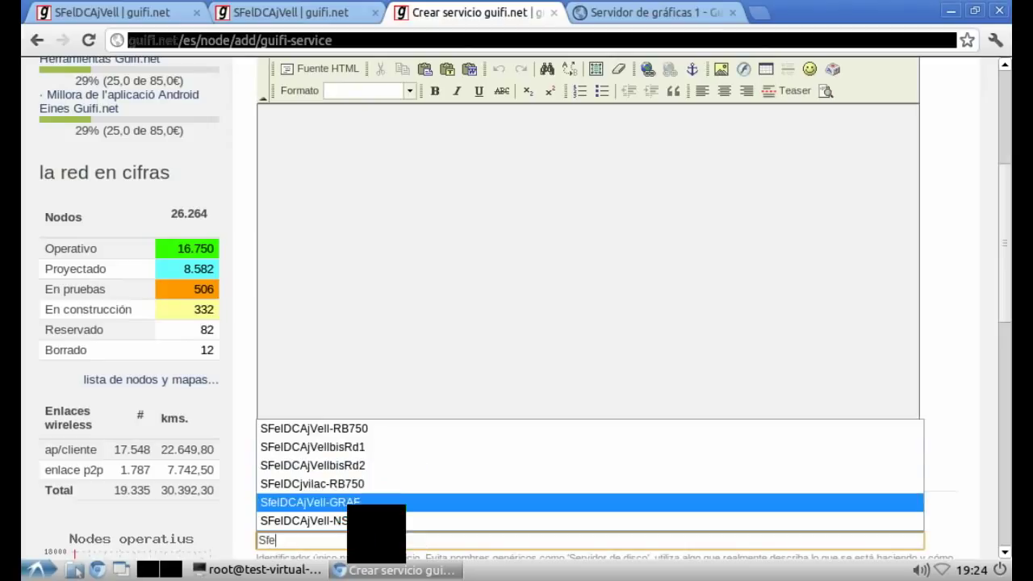
key("Return")
key("BackSpace")
key("BackSpace")
key("BackSpace")
key("BackSpace")
key("BackSpace")
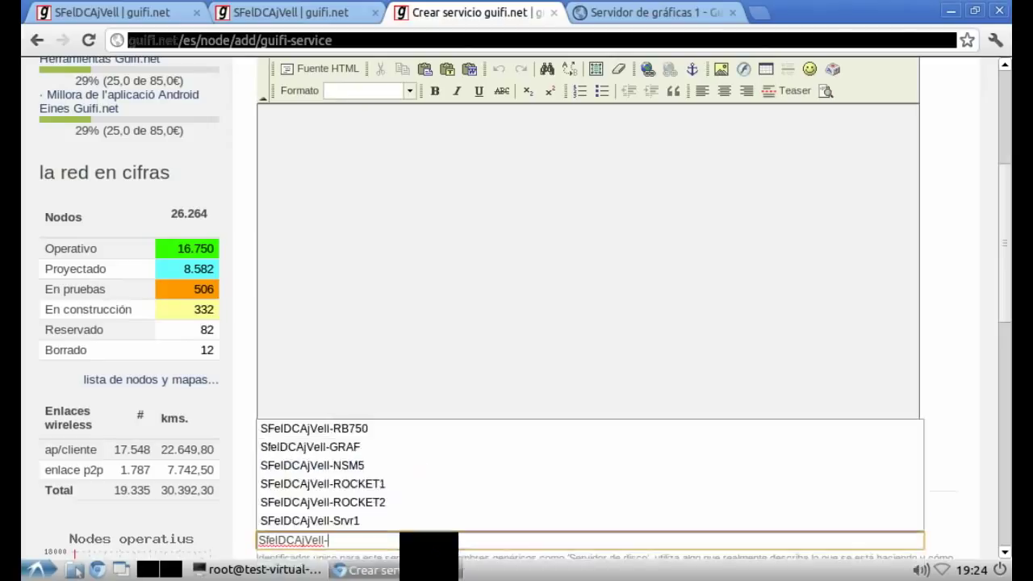
type("-NTP")
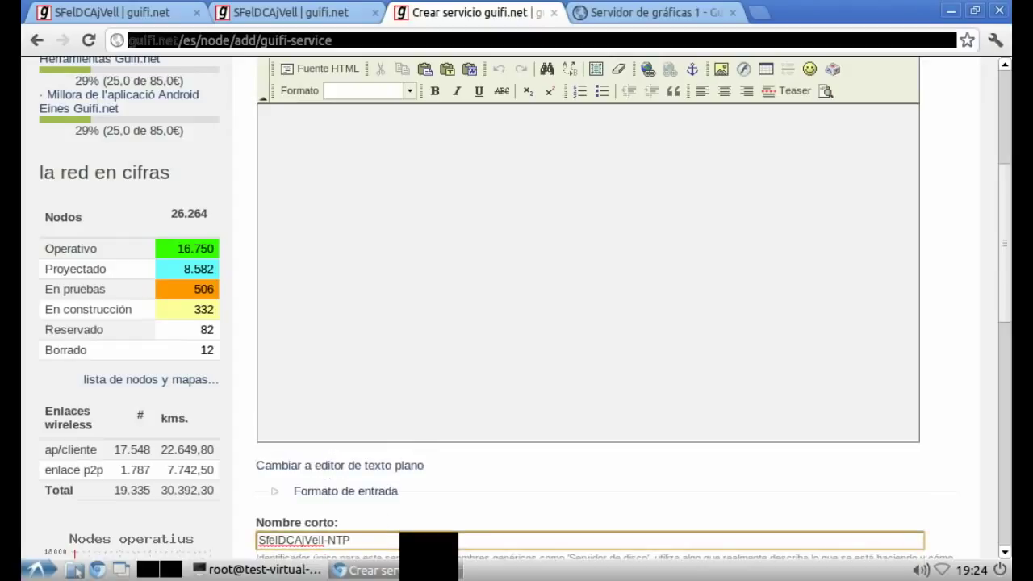
key("Tab")
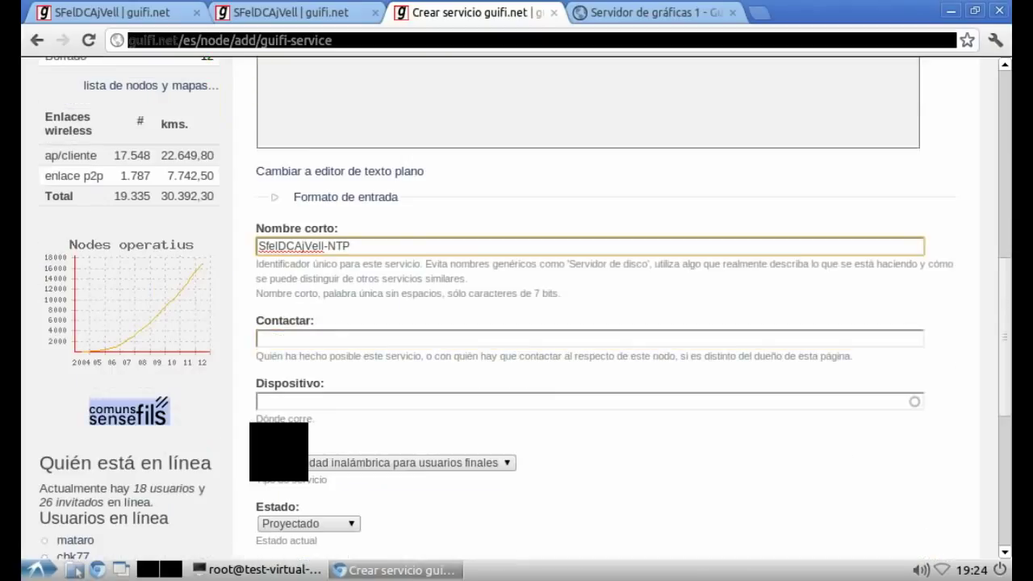
Step: Fill in the contact e-mail and set the device to SFSAjuntamentSrvr1
type("b")
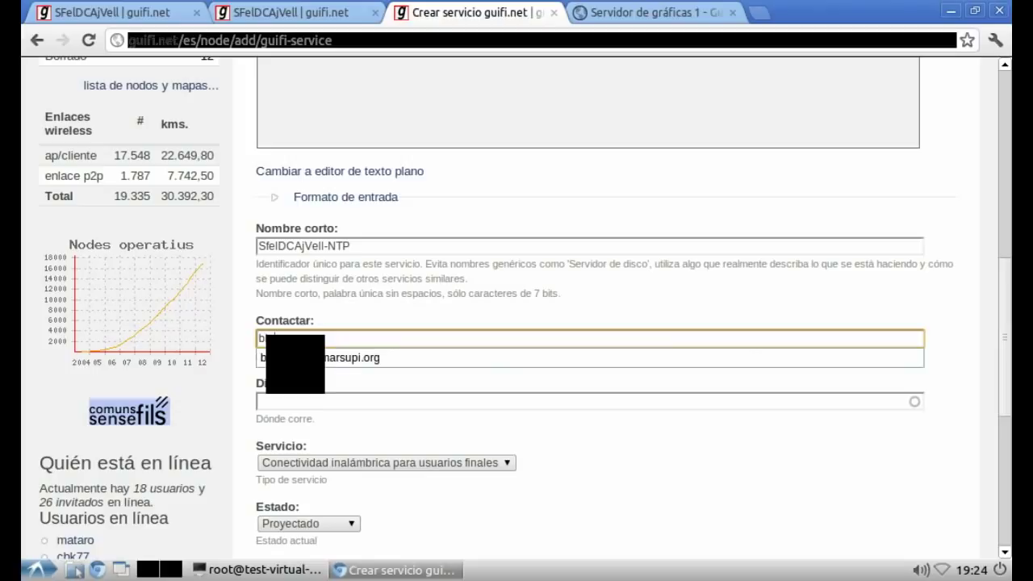
key("Down")
key("Tab")
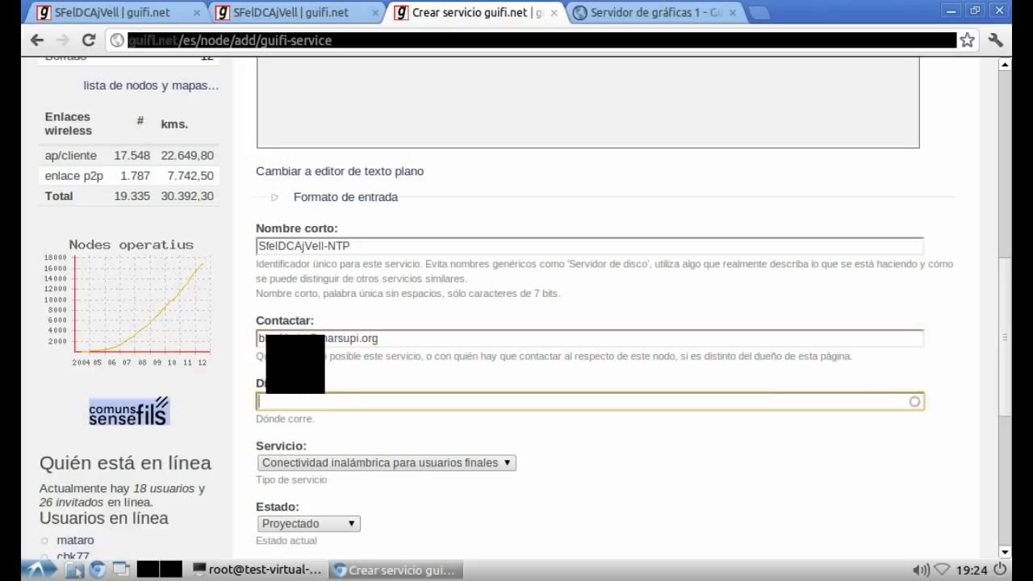
type("sfel")
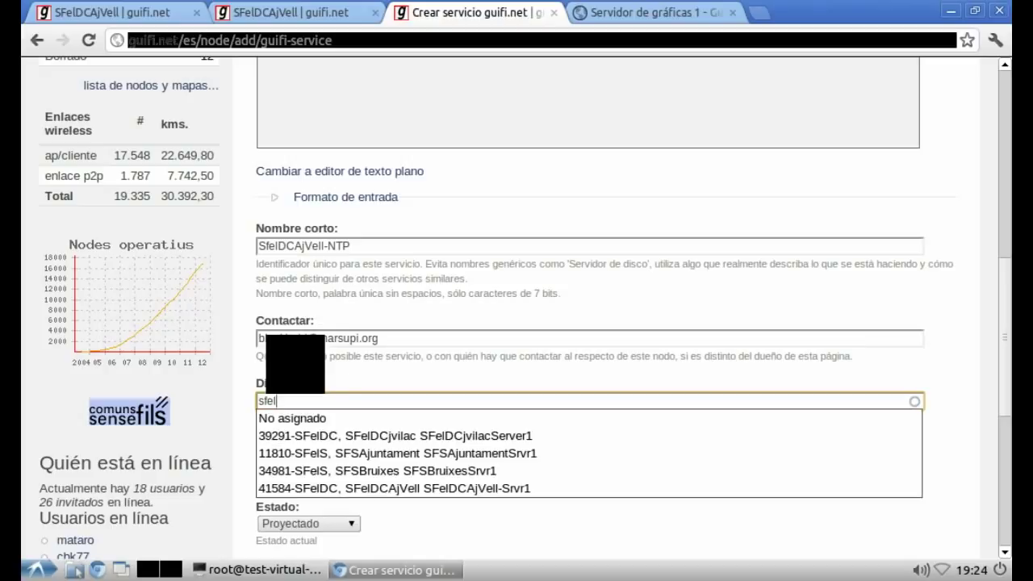
key("Down")
key("Down")
key("Down")
key("Return")
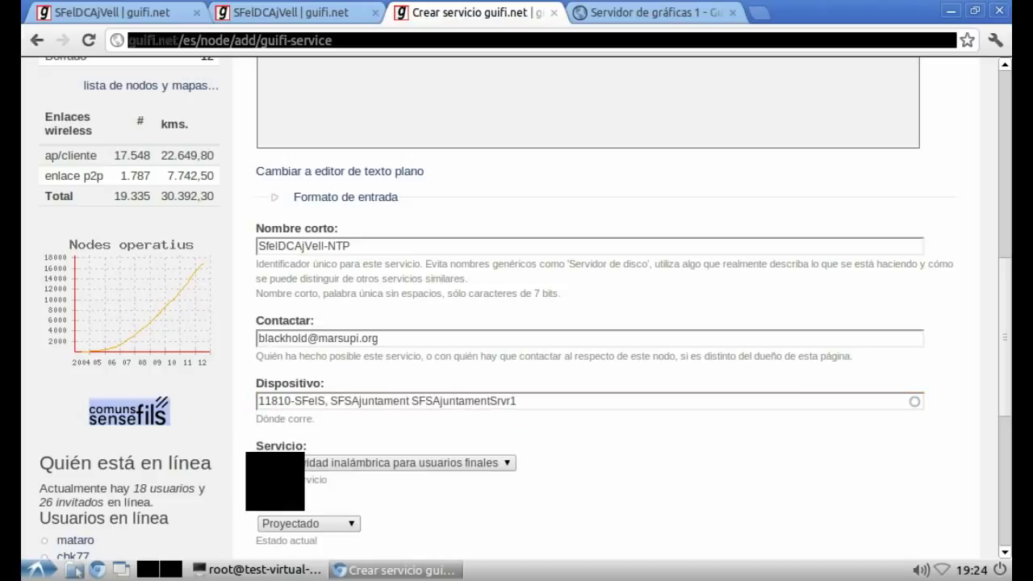
Step: Set the service type to Network Time Protocol service and save
left_click(313, 461)
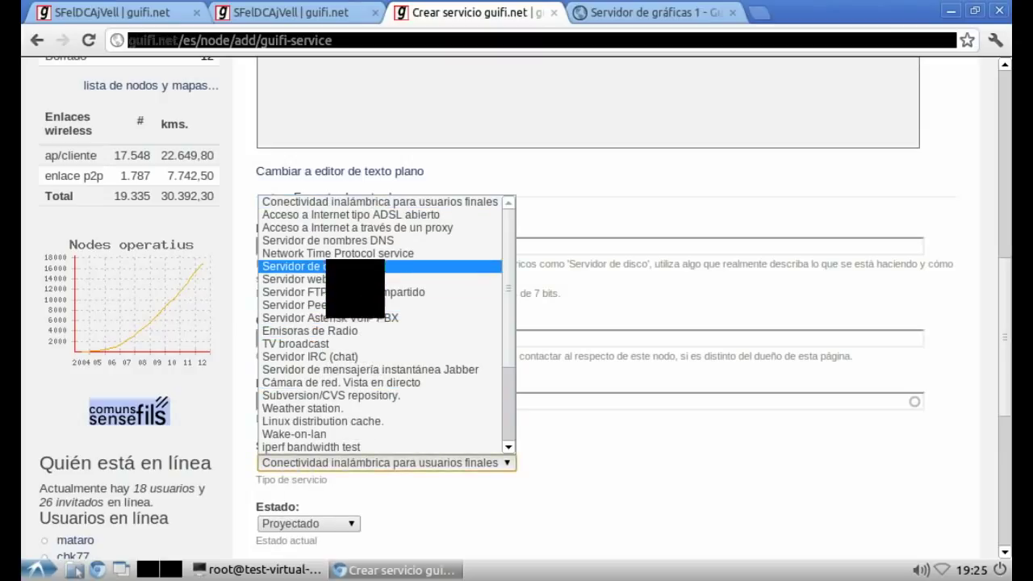
left_click(339, 252)
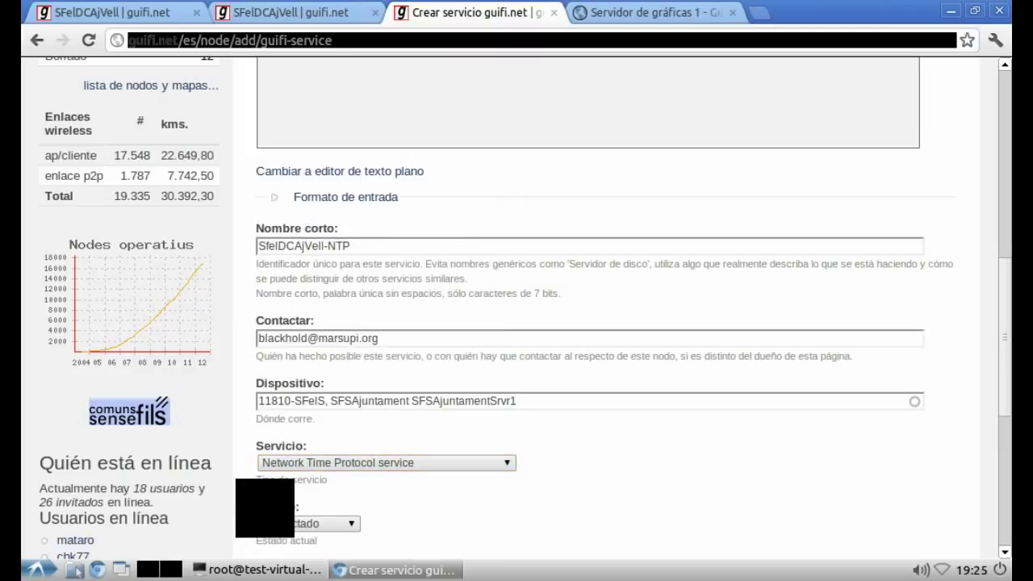
scroll(516, 307, "down", 5)
left_click(284, 397)
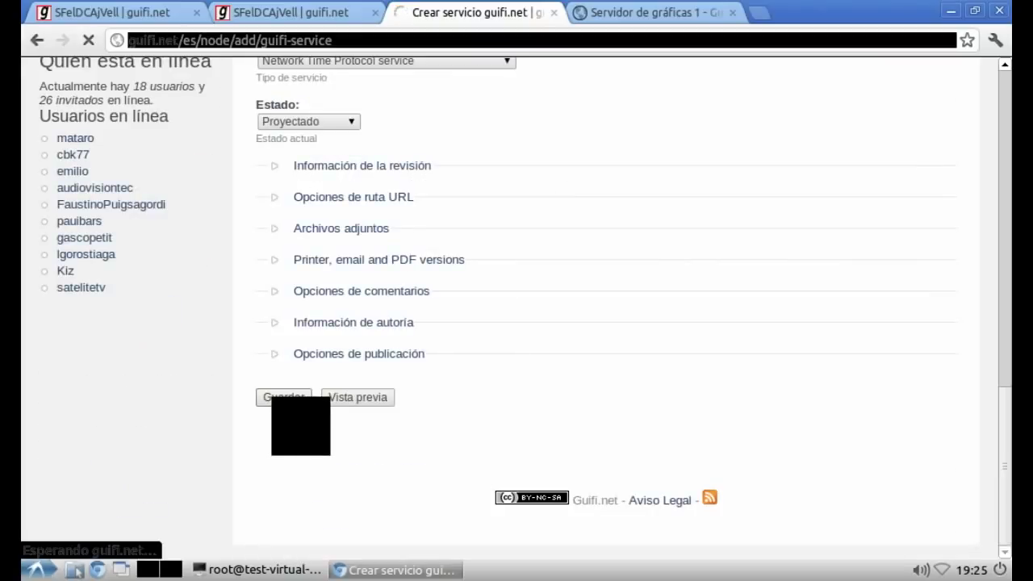
Step: Add the line 'Ahora para el servidor DNS' to the vim notes and return to the browser
key("alt+Tab")
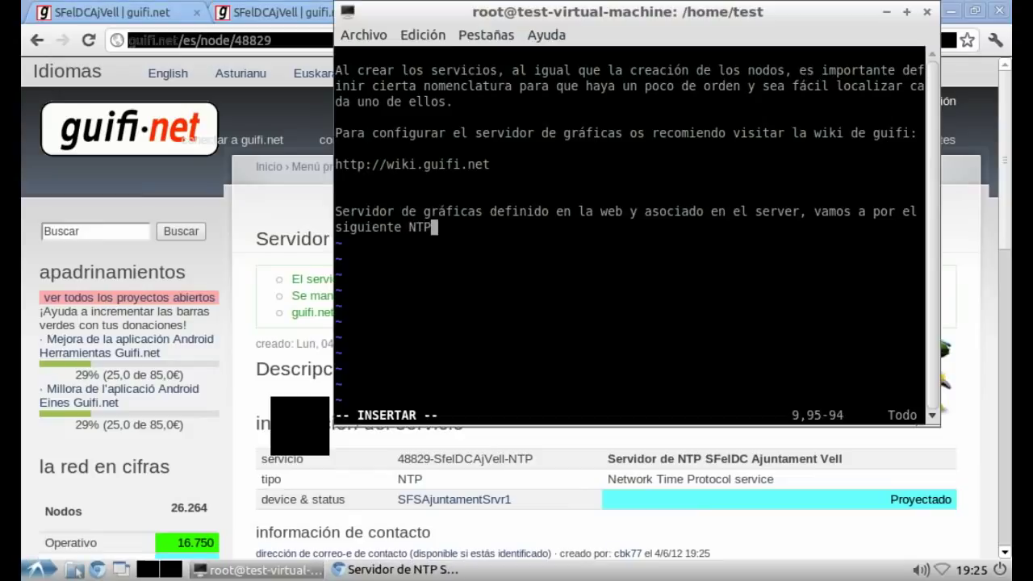
key("Return")
key("Return")
type("Ahora ")
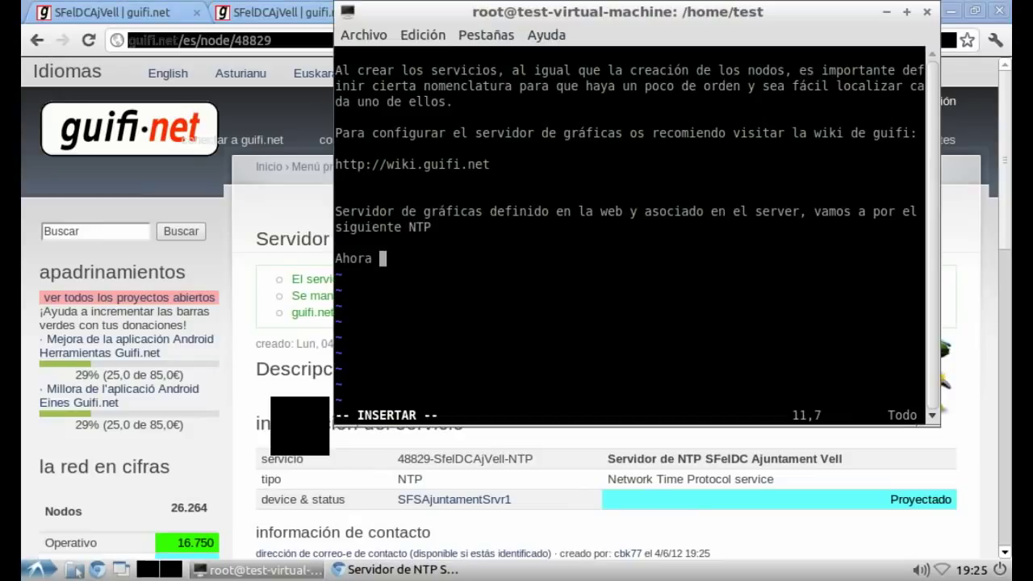
type("para el s")
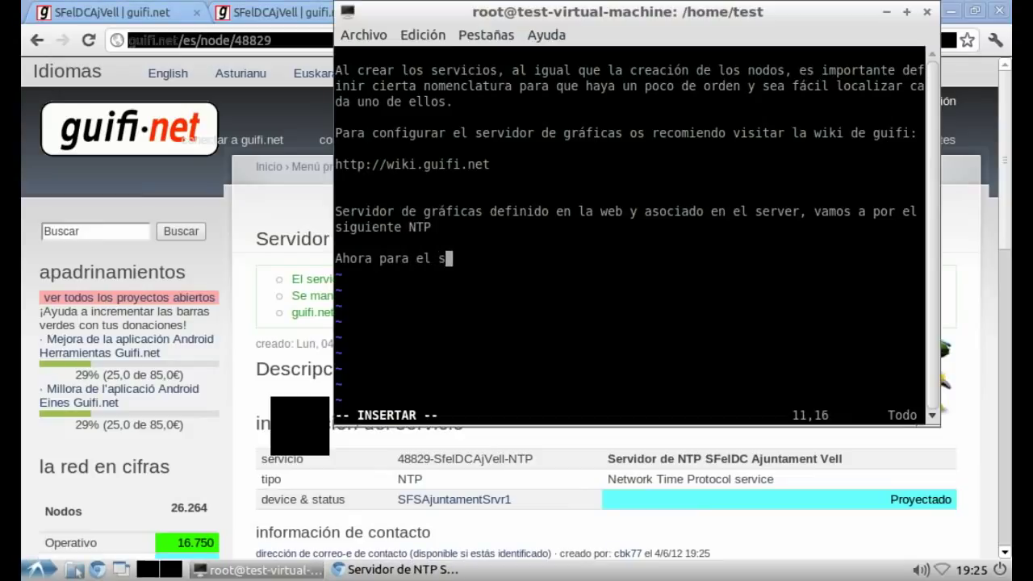
type("ervidor D")
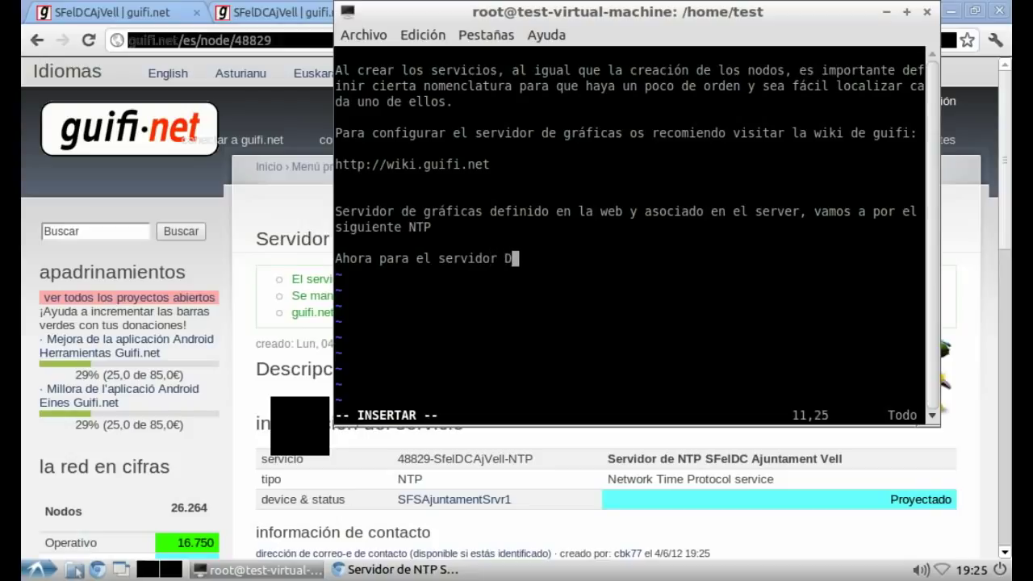
type("NS")
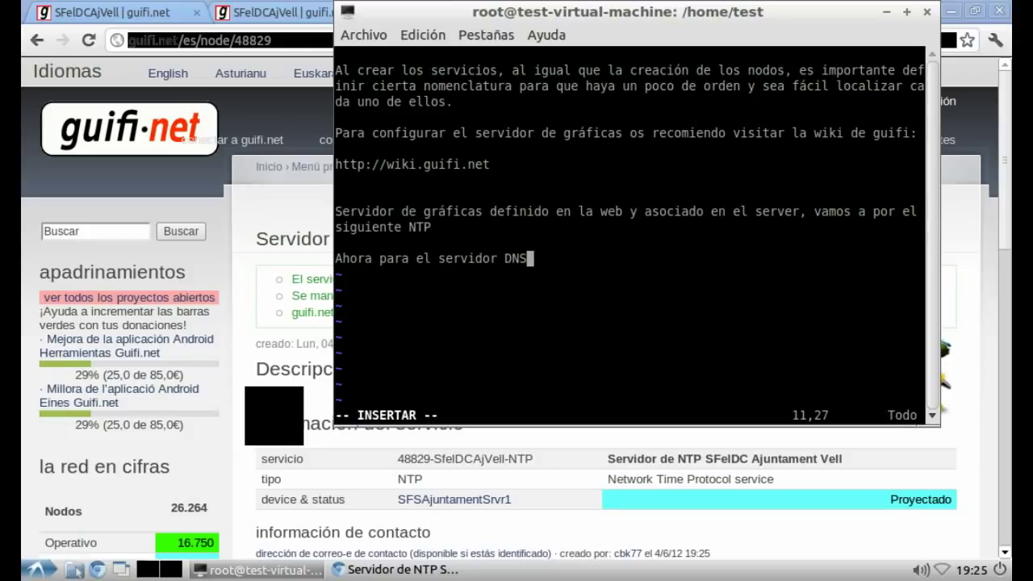
key("alt+Tab")
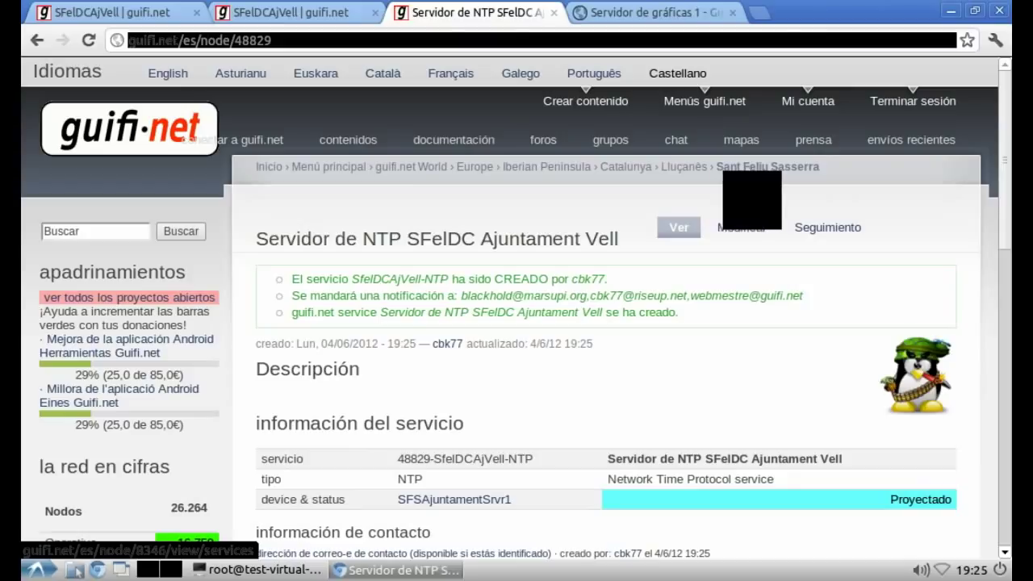
Step: Open the NTP service's edit form
left_click(585, 101)
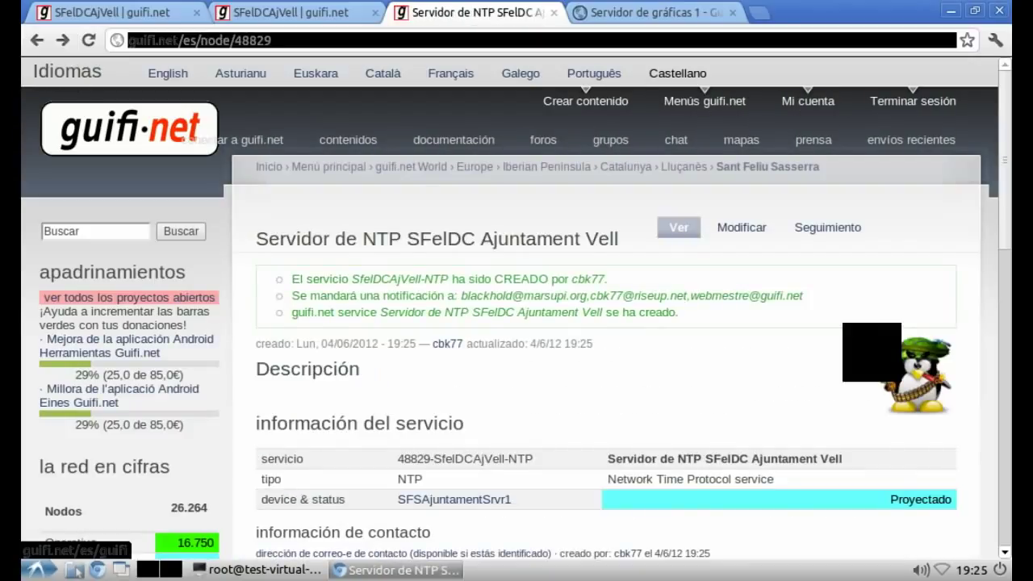
left_click(741, 228)
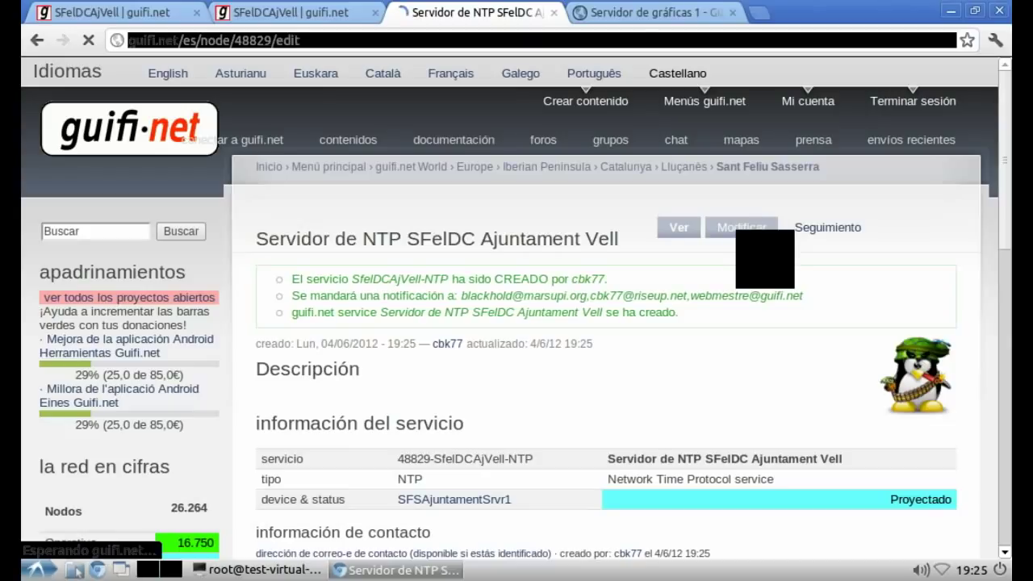
scroll(506, 381, "down", 5)
scroll(597, 307, "down", 3)
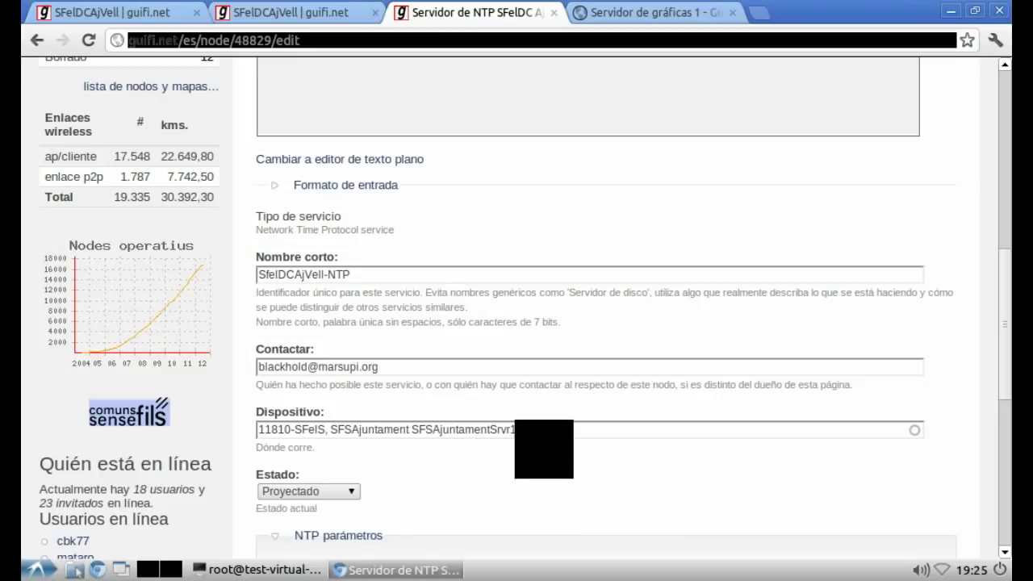
Step: Change the device to 41584-SFelDC, SFelDCAjVell SFelDCAjVell-Srvr1
left_click_drag(516, 430, 219, 439)
type("sfe")
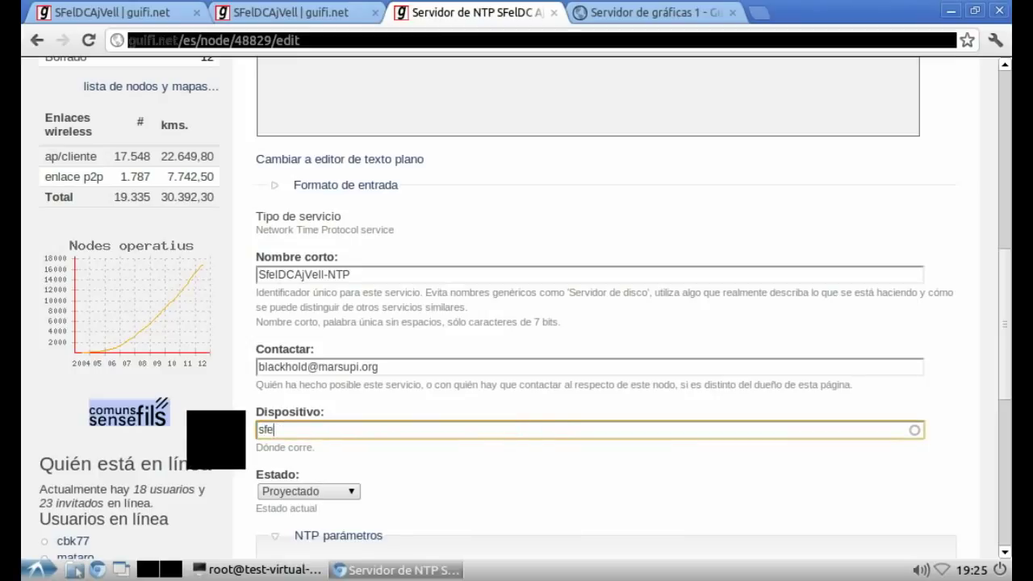
key("BackSpace")
key("BackSpace")
type("fel")
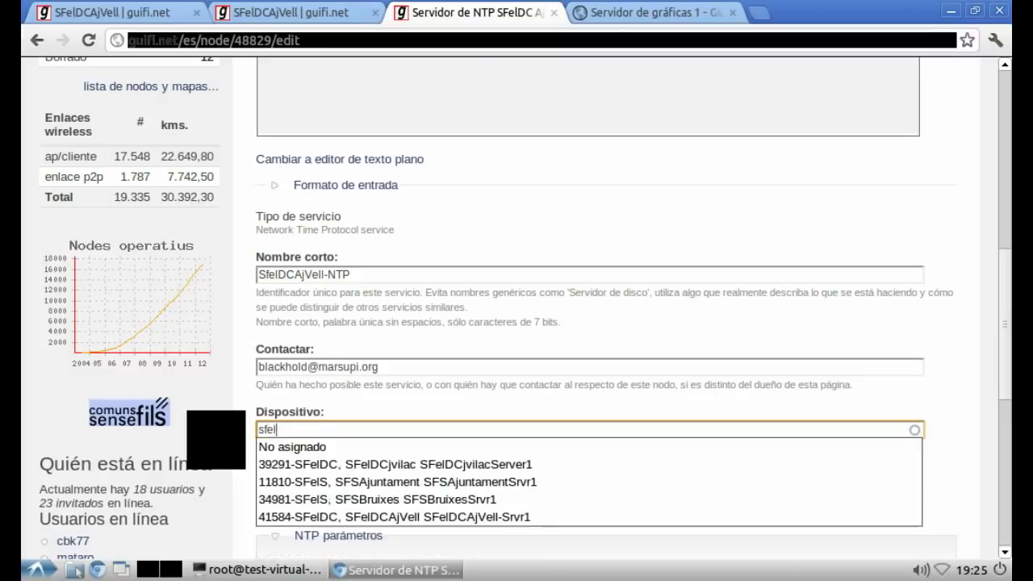
key("Down")
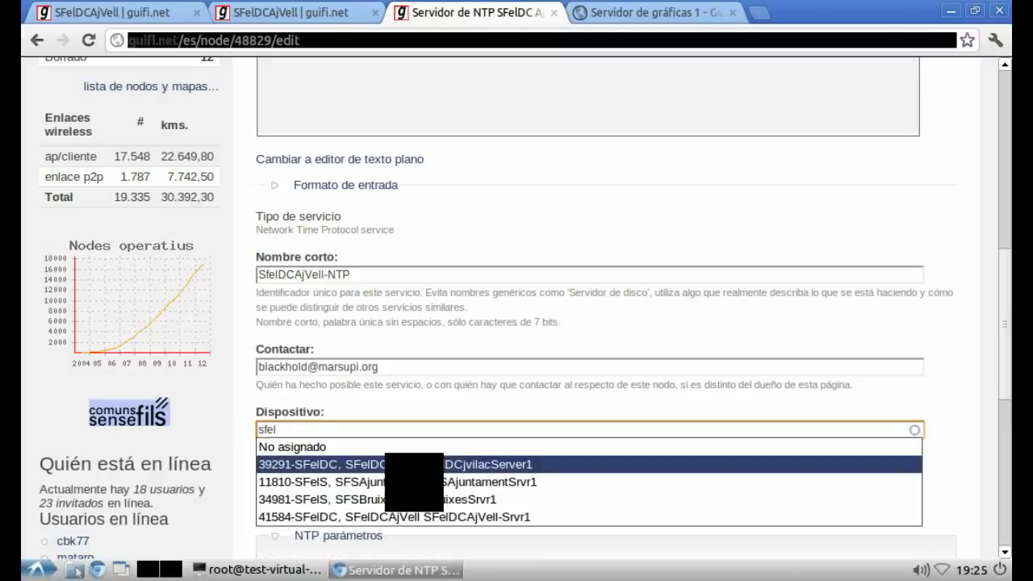
key("Return")
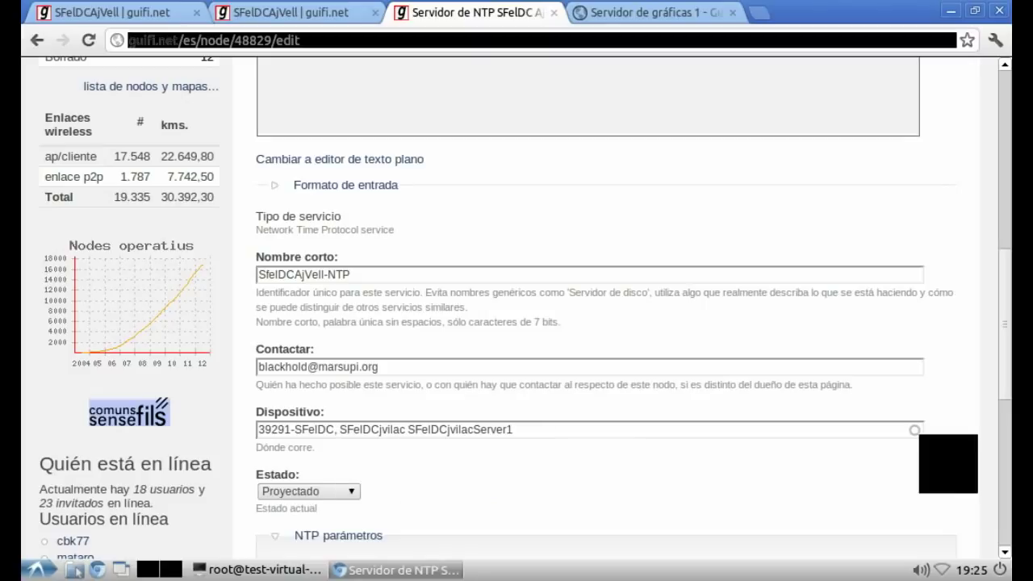
triple_click(654, 430)
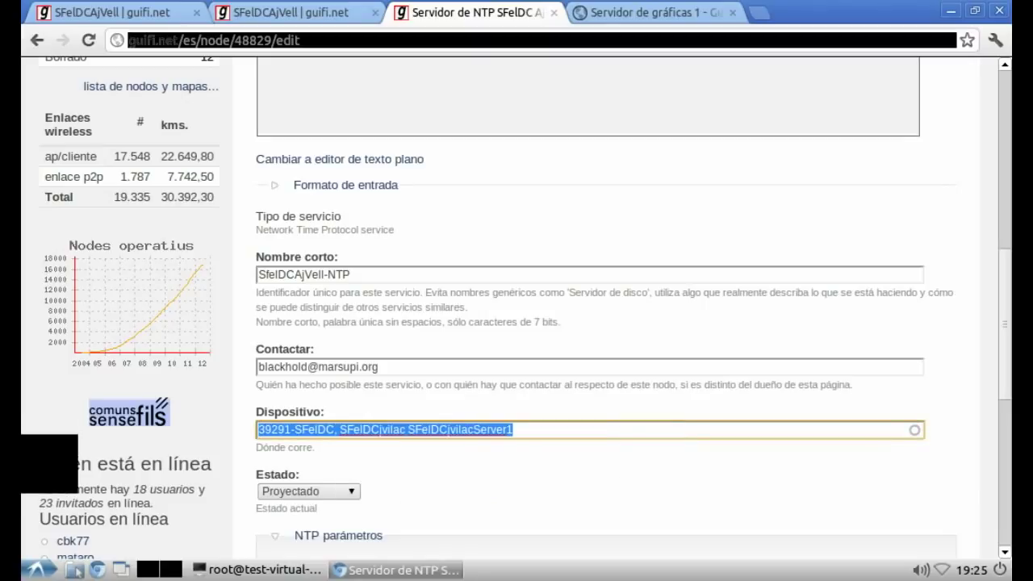
type("sfeldc")
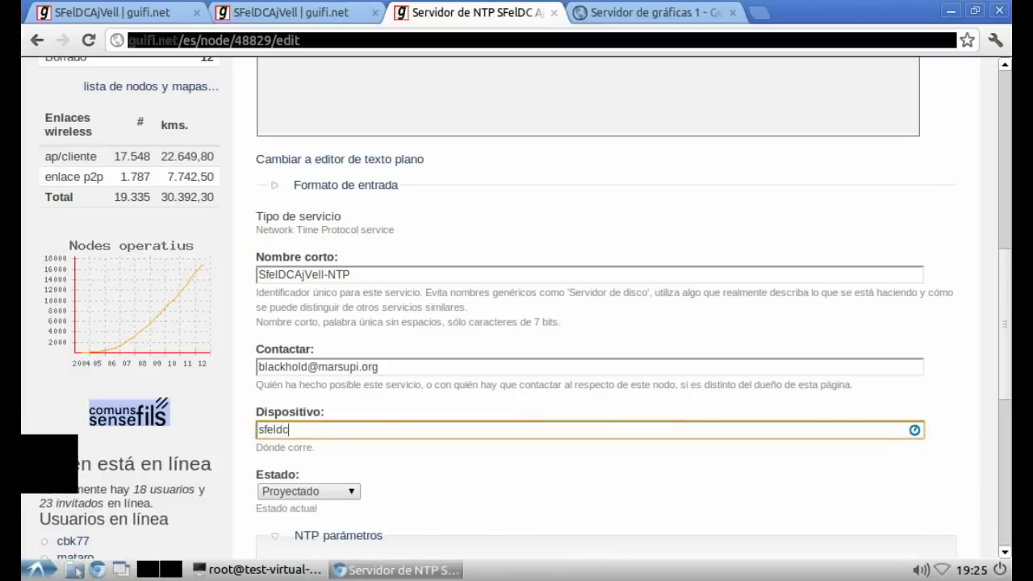
key("BackSpace")
key("BackSpace")
key("BackSpace")
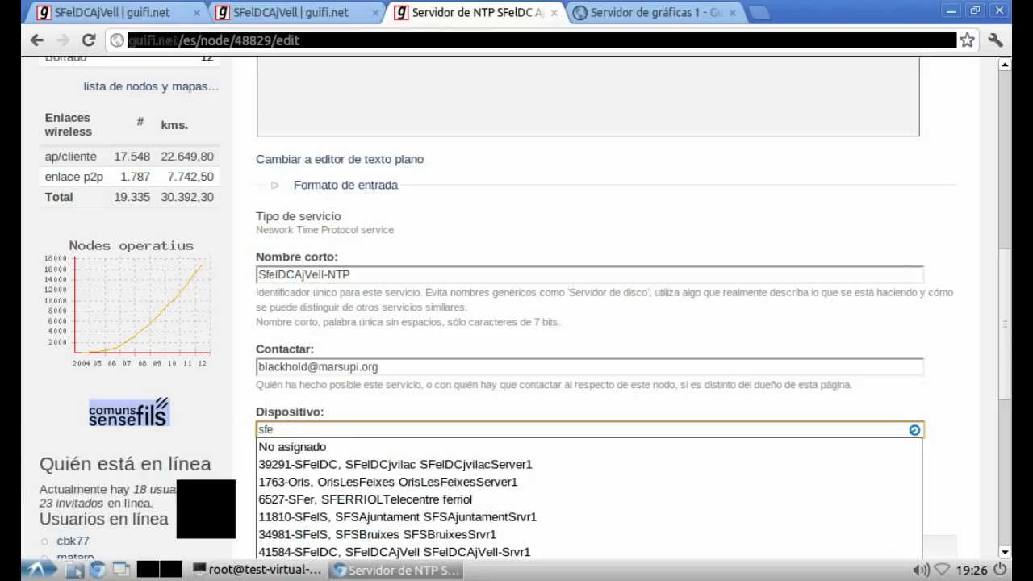
scroll(565, 323, "down", 3)
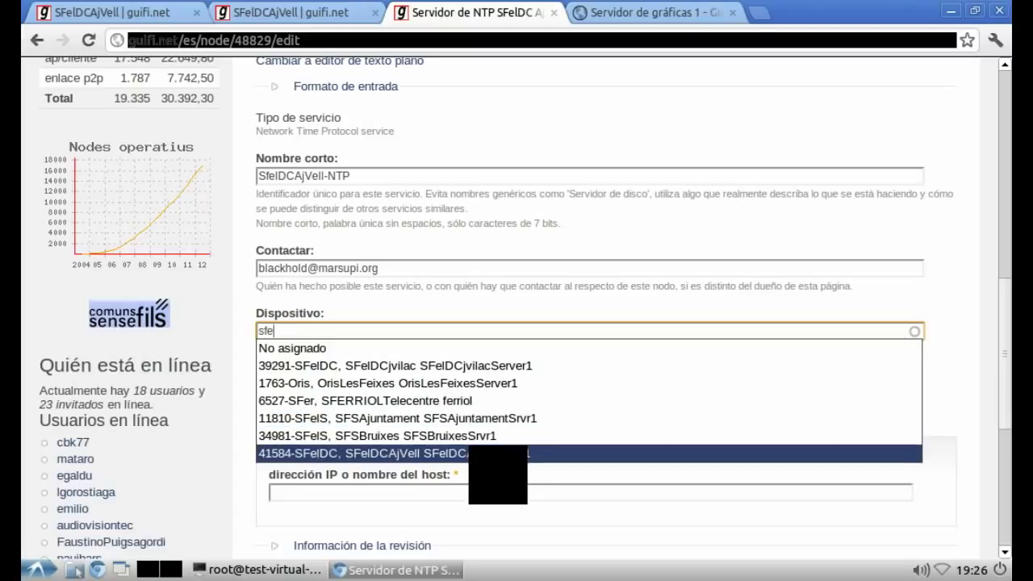
left_click(476, 453)
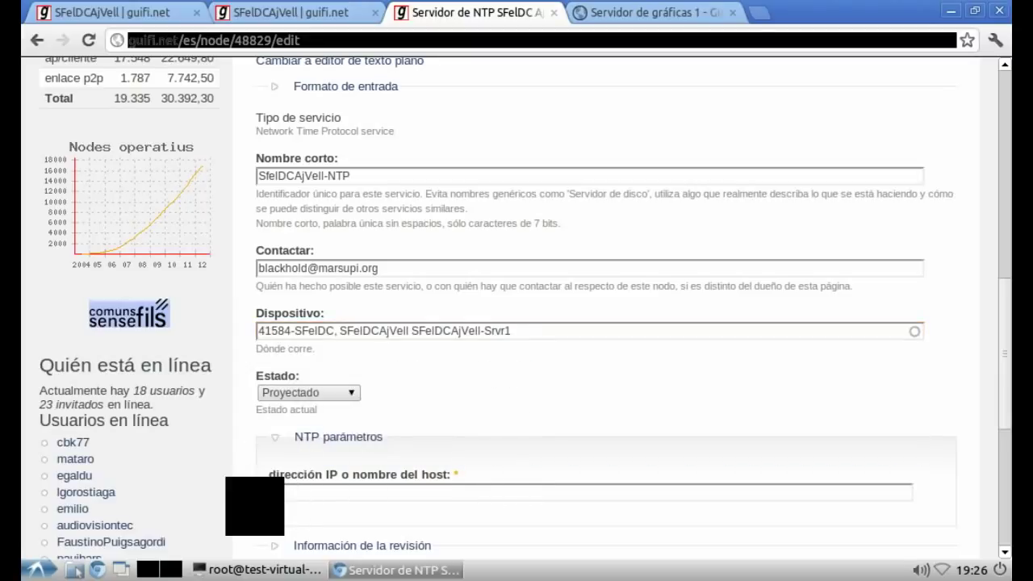
scroll(606, 323, "down", 5)
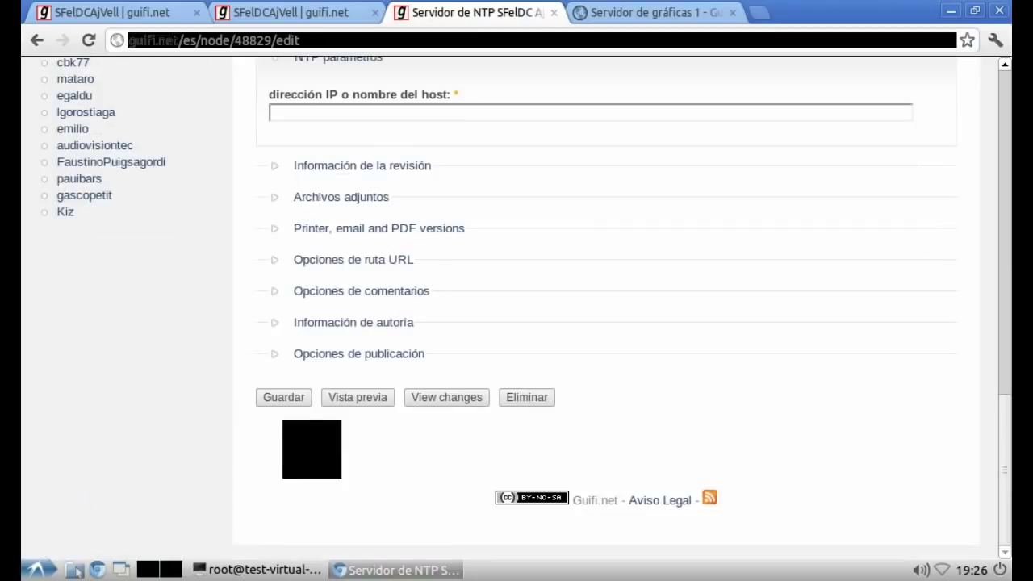
Step: Submit the NTP form, then copy Srvr1's IP 10.140.150.50 from the node's device list
left_click(283, 396)
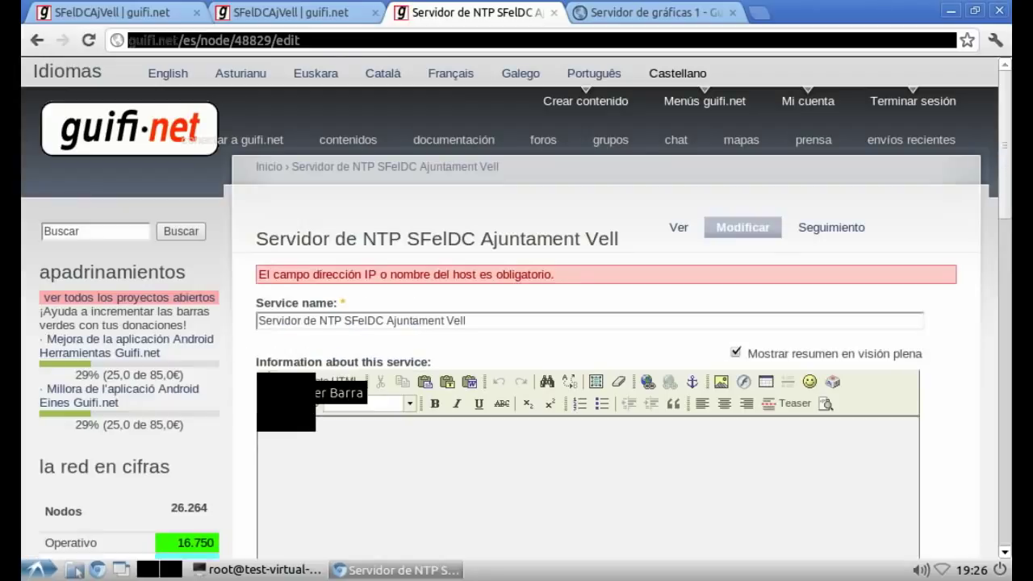
scroll(517, 307, "down", 5)
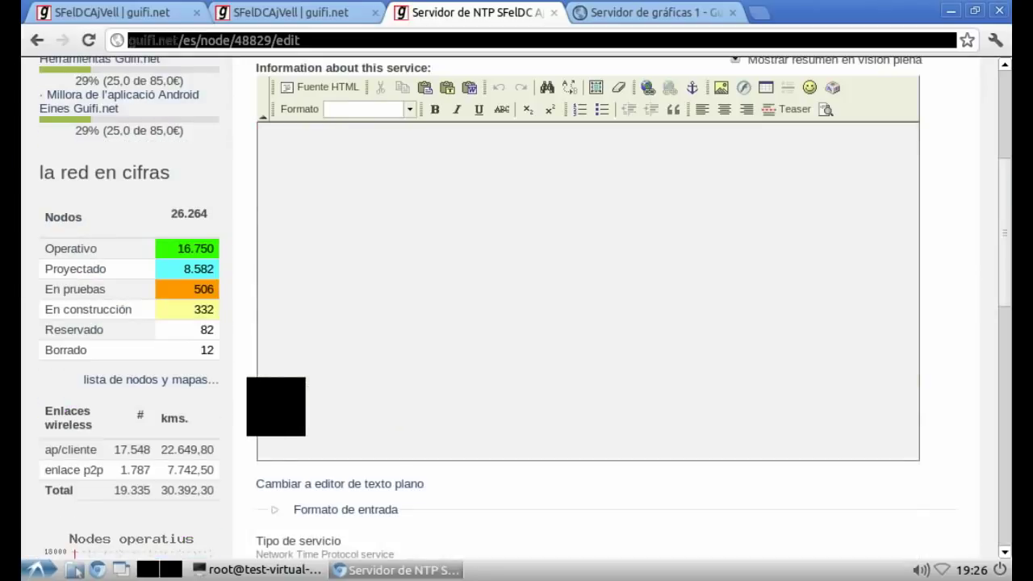
scroll(517, 307, "down", 8)
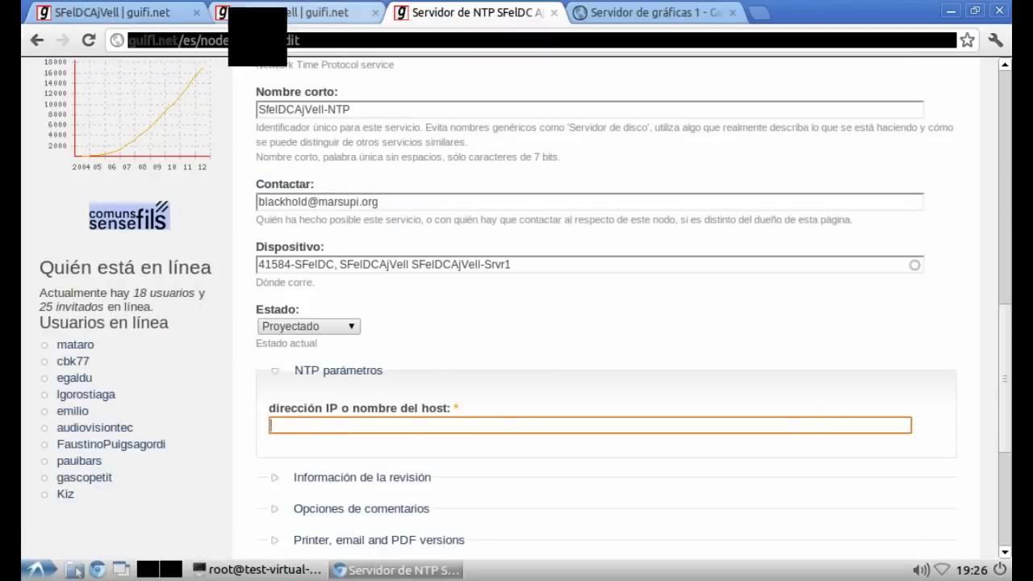
left_click(266, 12)
left_click_drag(449, 393, 524, 393)
right_click(524, 392)
left_click(525, 404)
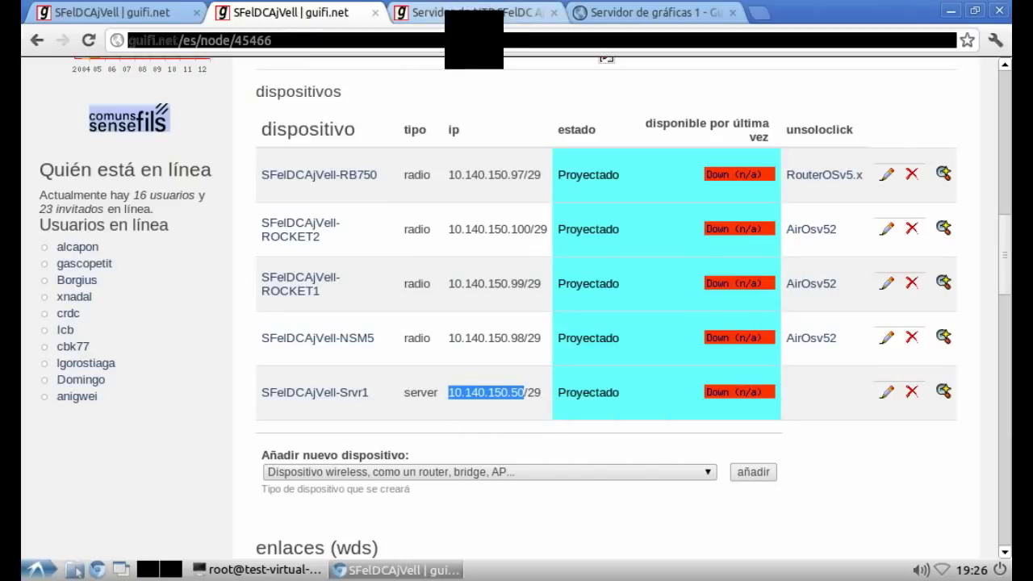
Step: Paste 10.140.150.50 into the NTP service's host field
left_click(476, 13)
right_click(323, 425)
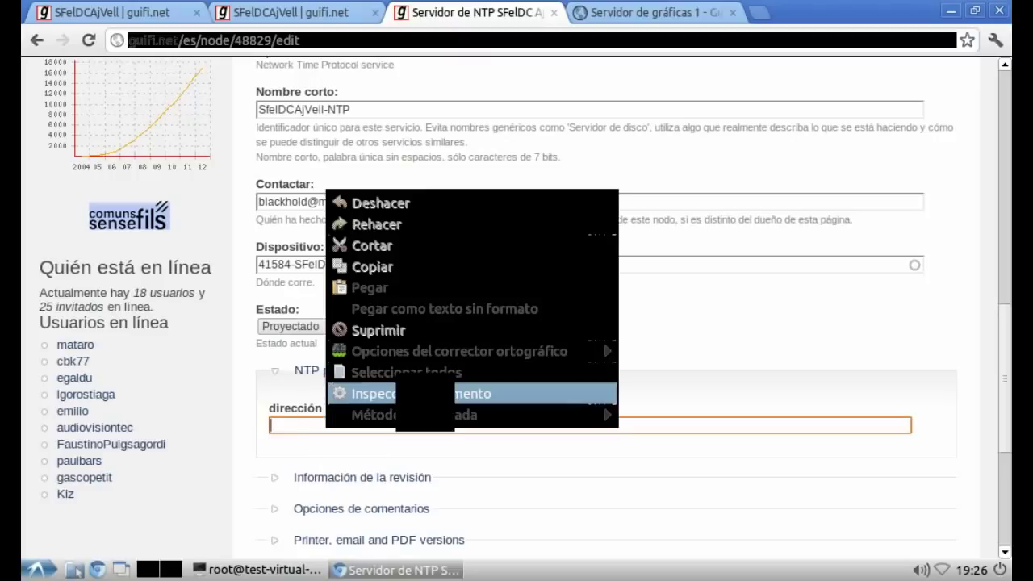
left_click(375, 288)
scroll(605, 306, "down", 4)
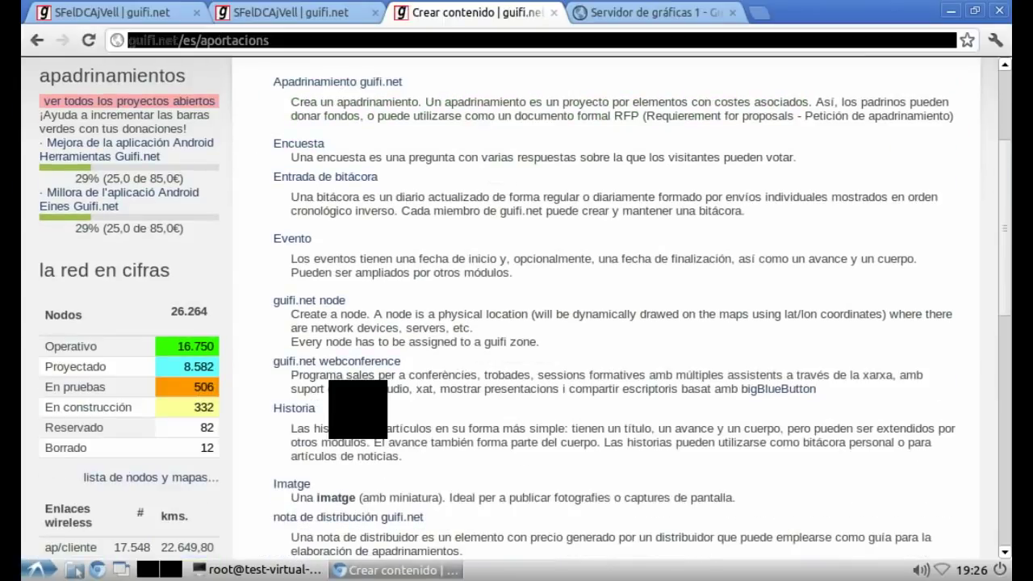
Step: Create a new service named Servidor de DNS SFeIDC Ajuntament Vell, adapted from the NTP name
scroll(315, 395, "down", 5)
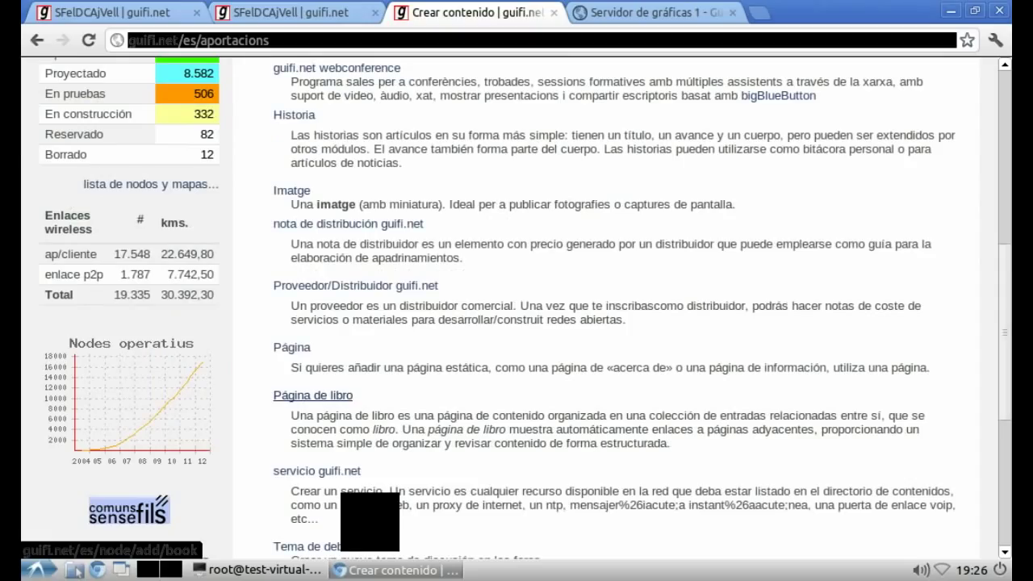
scroll(315, 396, "down", 2)
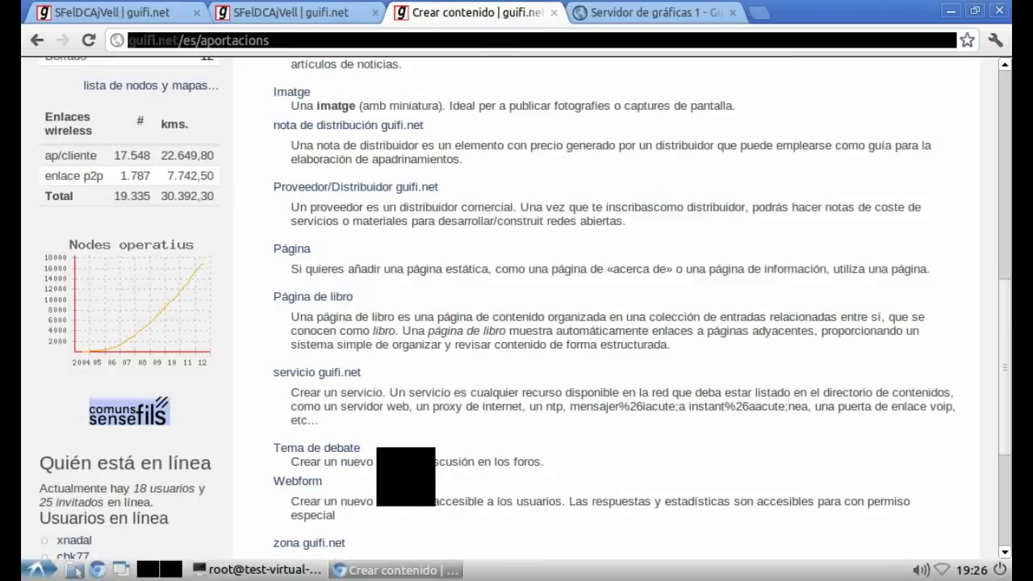
left_click(316, 372)
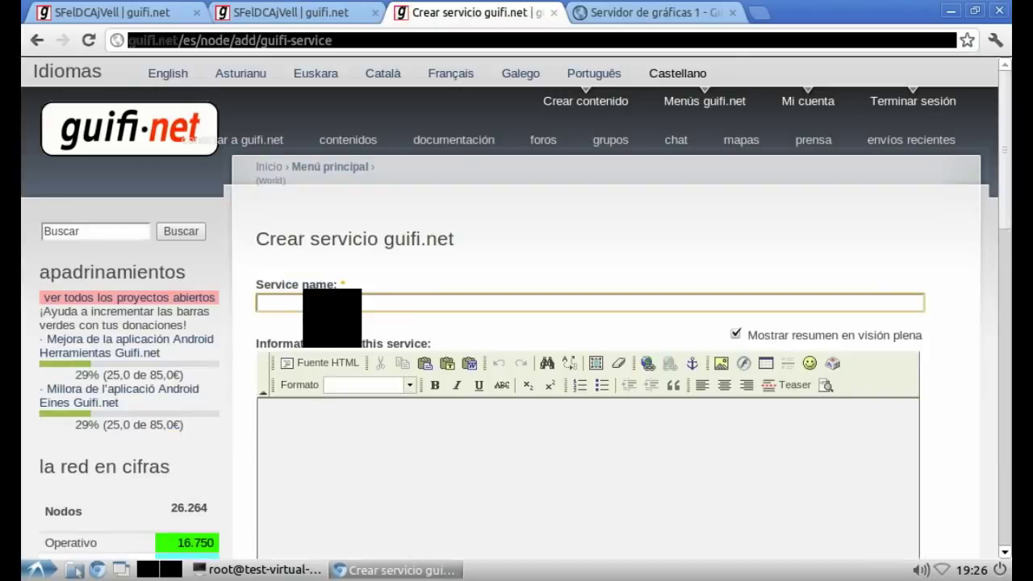
type("Ser")
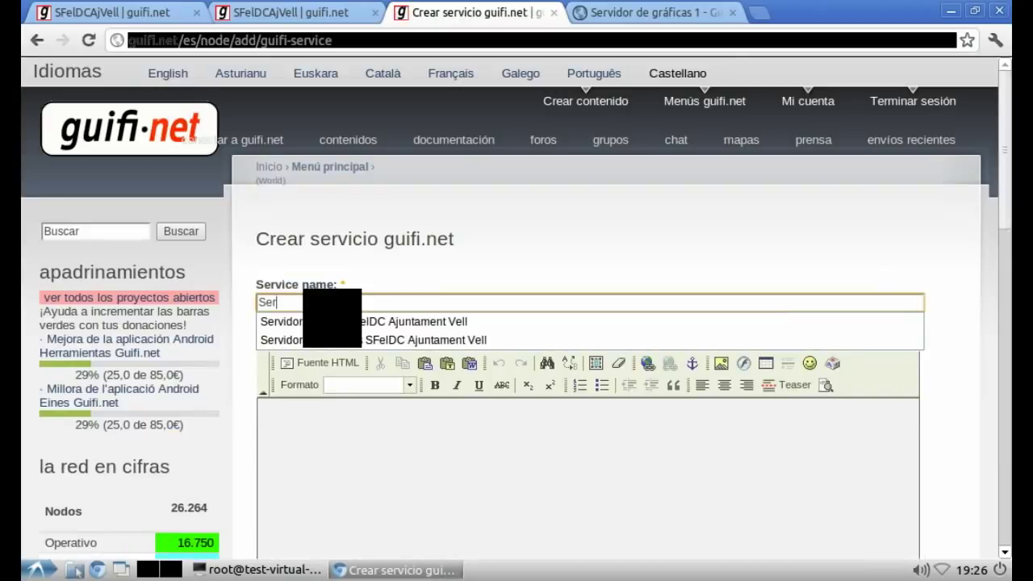
left_click(331, 322)
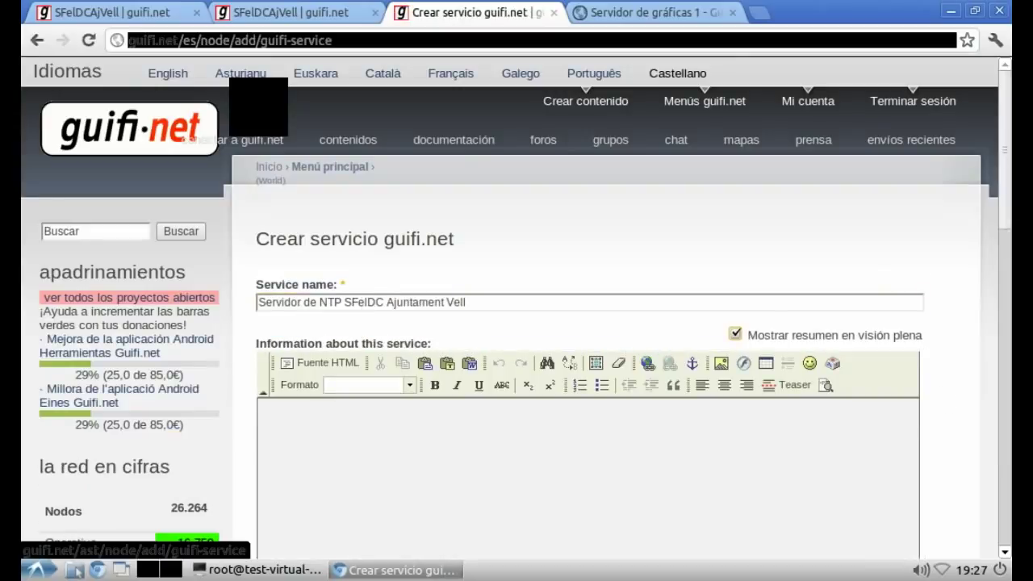
left_click(346, 302)
key("BackSpace")
key("BackSpace")
key("BackSpace")
key("BackSpace")
type("DNS")
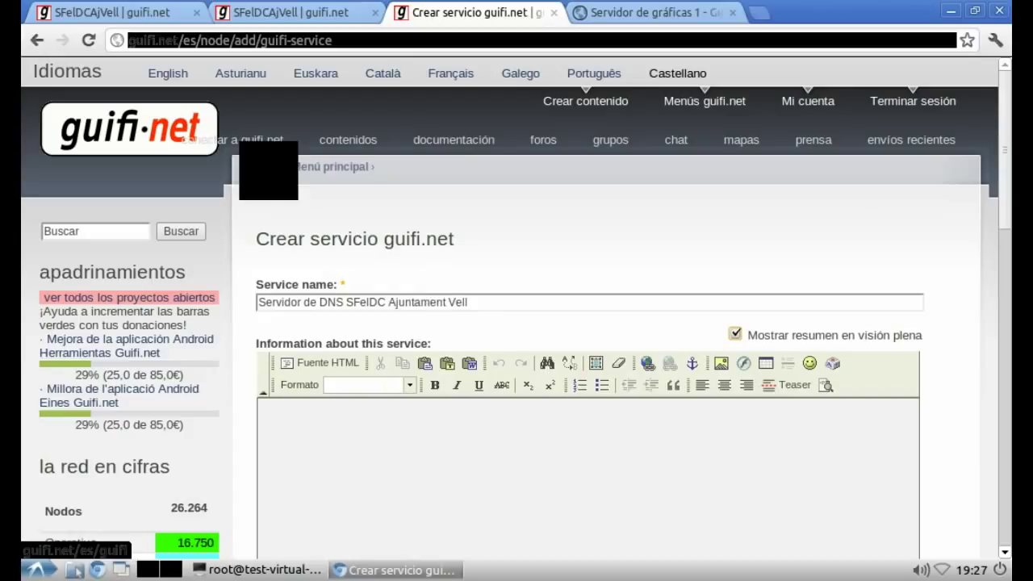
Step: Set the short name to SfelDCAjVell-DNS, adapted from SfelDCAjVell-NTP
scroll(254, 367, "down", 5)
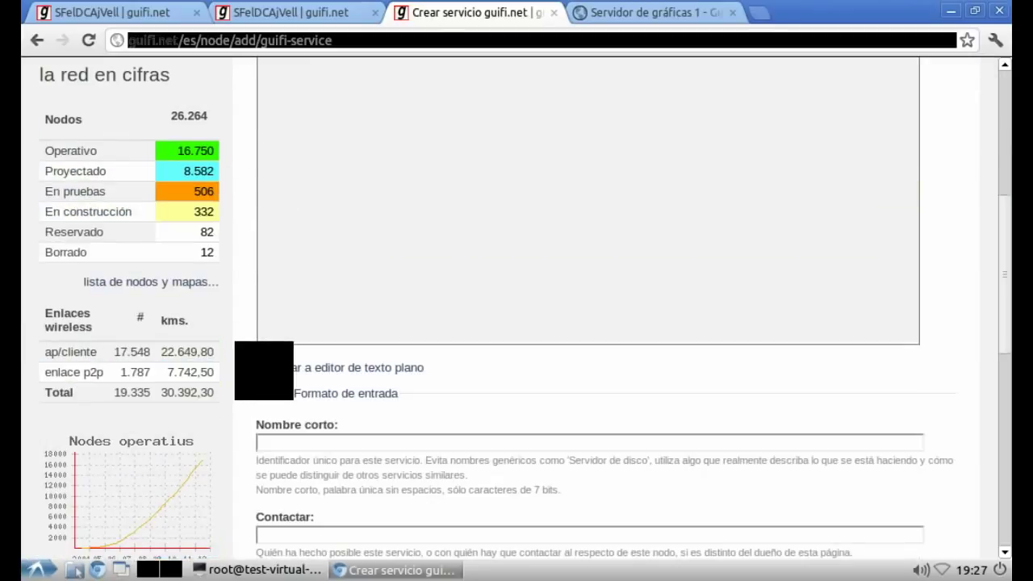
left_click(319, 442)
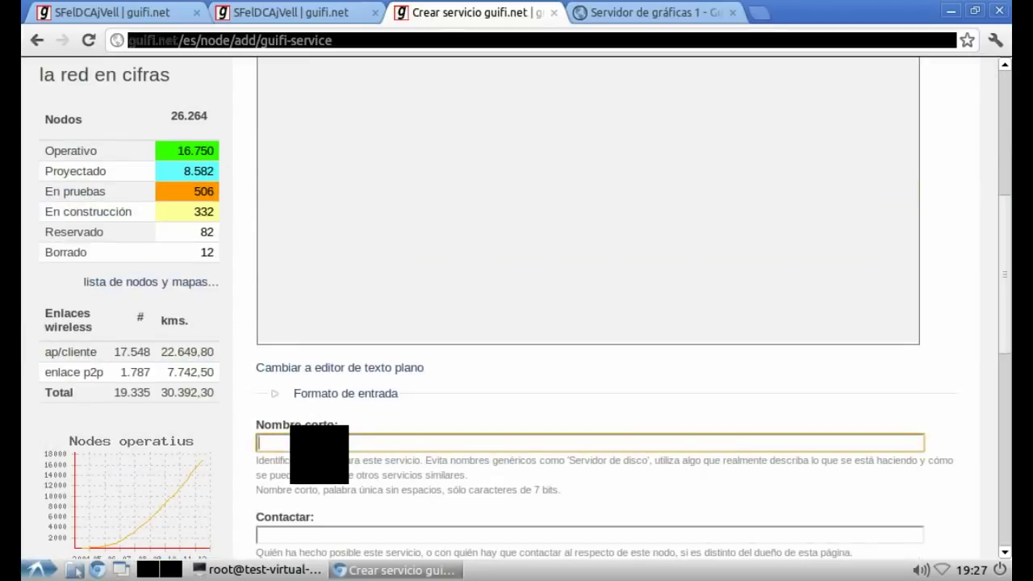
type("Sf")
key("Down")
key("Down")
key("Down")
key("Down")
key("Down")
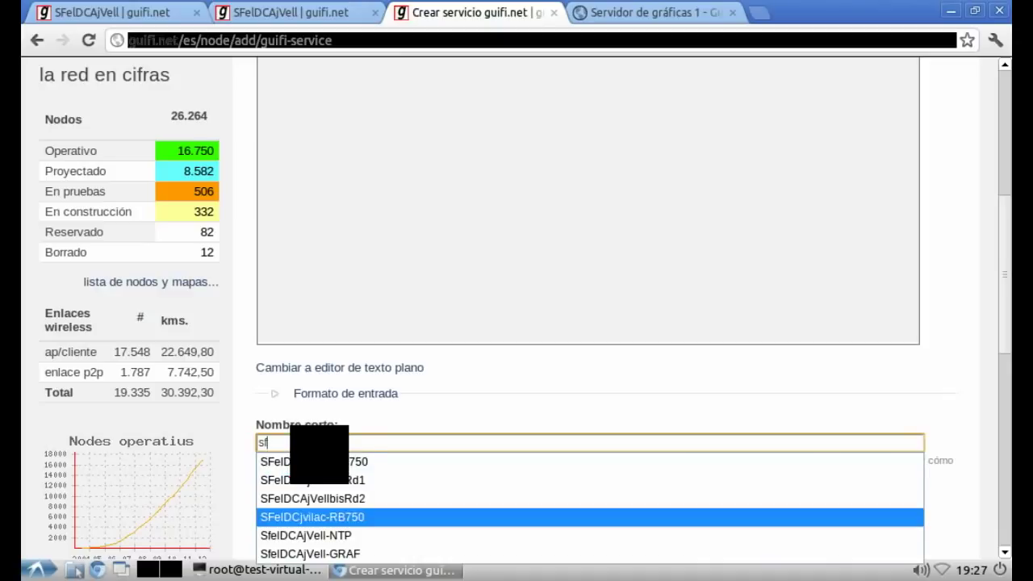
key("Tab")
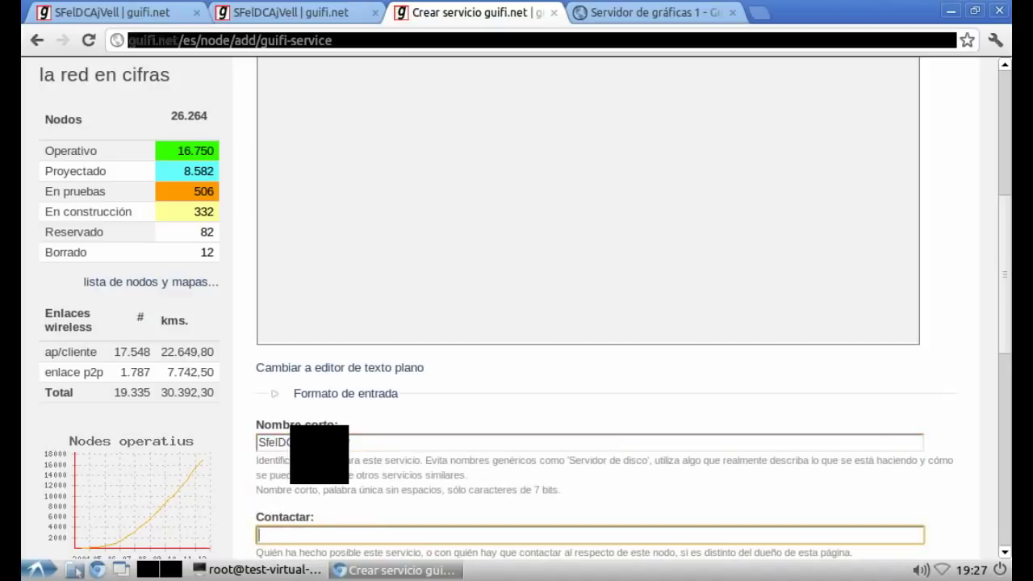
key("shift+Tab")
key("Down")
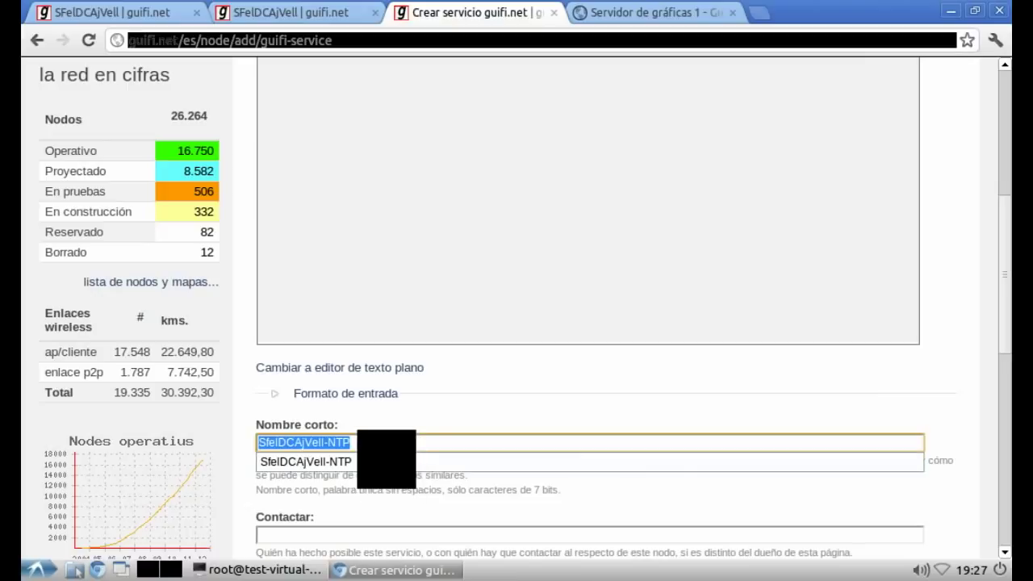
left_click(336, 442)
key("End")
key("BackSpace")
key("BackSpace")
key("BackSpace")
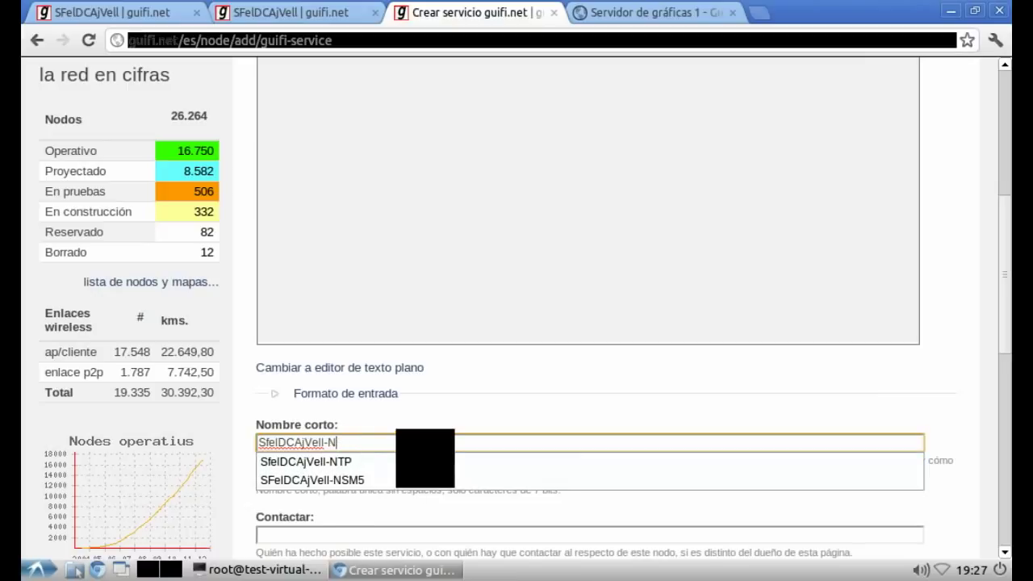
type("DNS")
Step: Fill in the contact e-mail and set the device to SFeIDCAjVell-Srvr1
key("Tab")
type("bl")
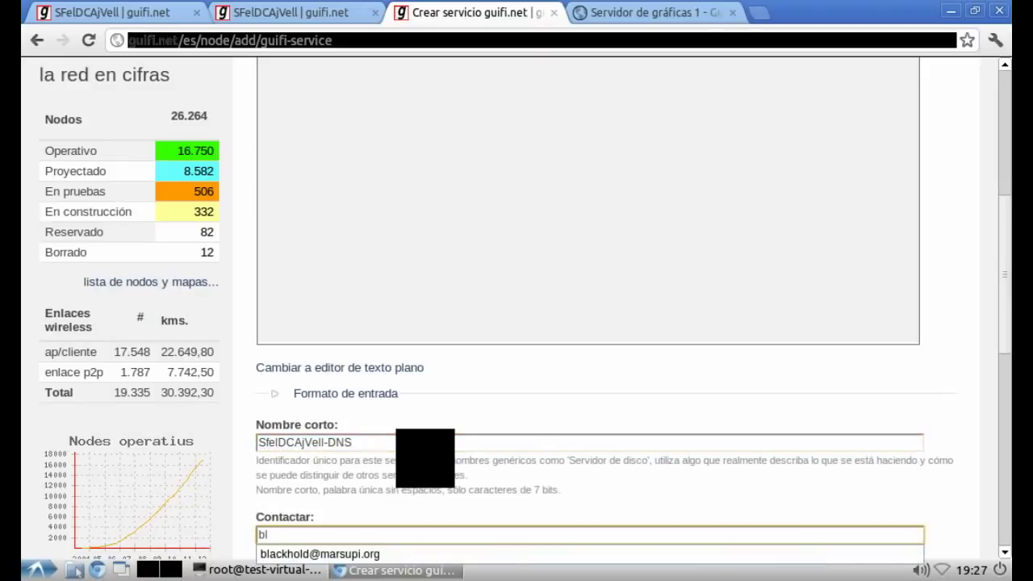
key("Down")
key("Return")
key("Tab")
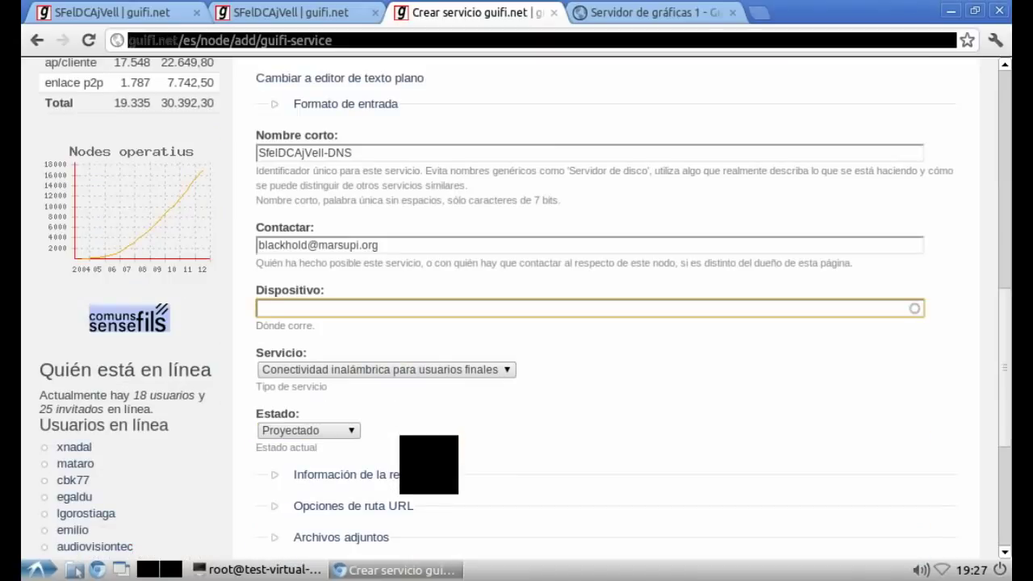
type("sfel")
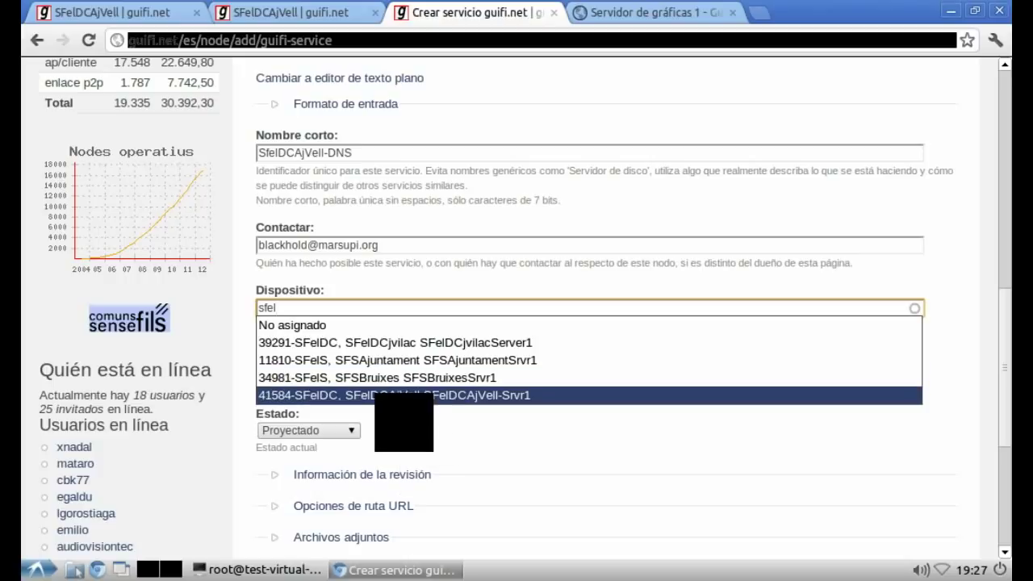
left_click(380, 395)
Step: Set the service type to Servidor de nombres DNS and save
left_click(287, 370)
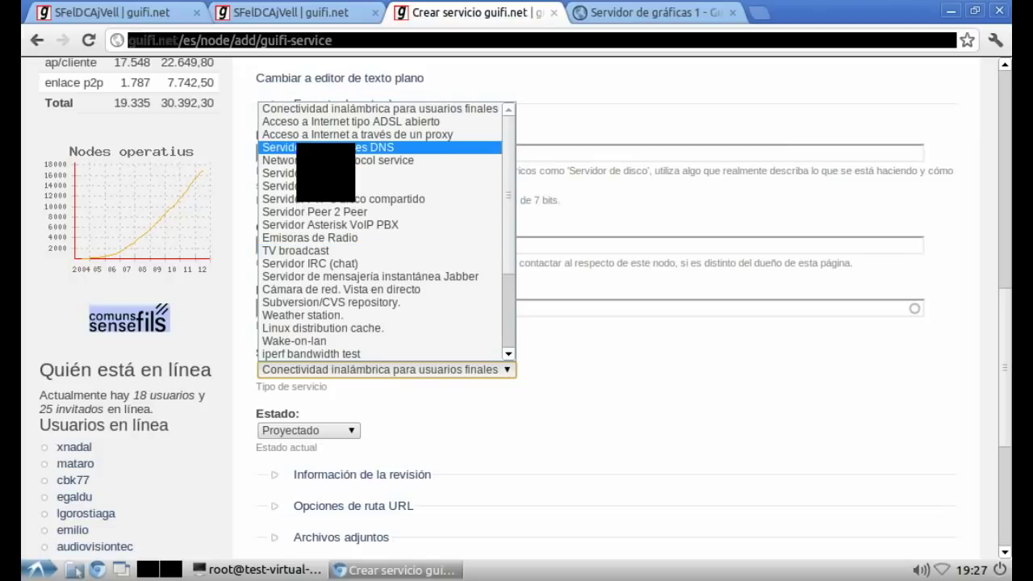
left_click(323, 147)
left_click(266, 472)
scroll(277, 463, "down", 5)
left_click(279, 413)
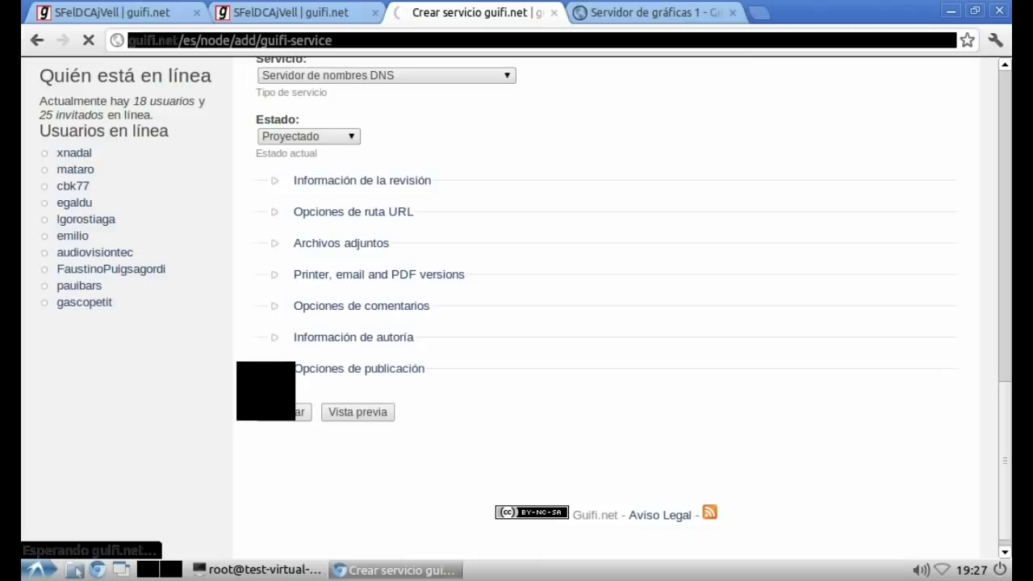
Step: Note 'Ahora para el proxy' on line 13 in vim and go to guifi.net's Crear contenido page
key("alt+Tab")
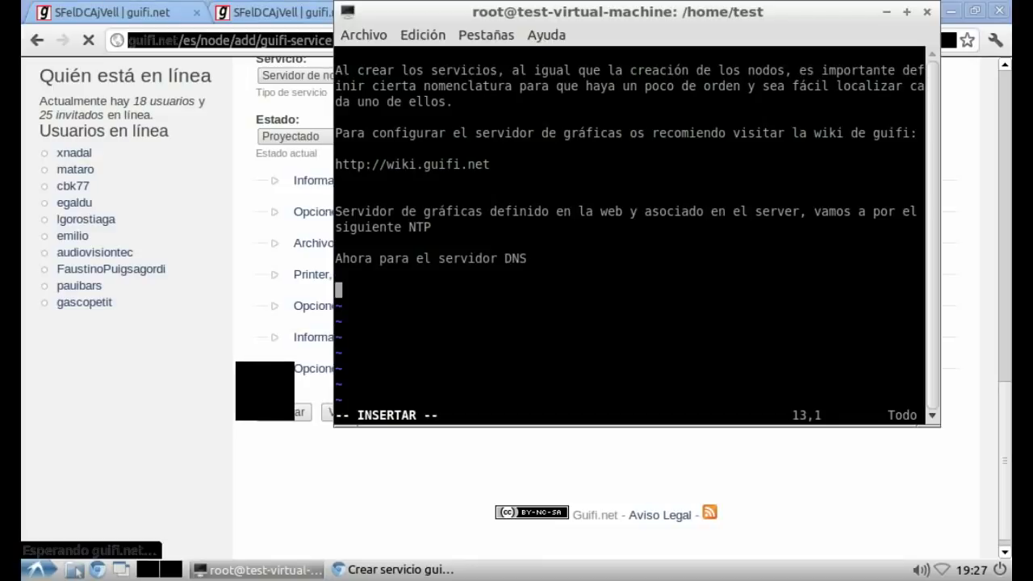
type("Ahora para el")
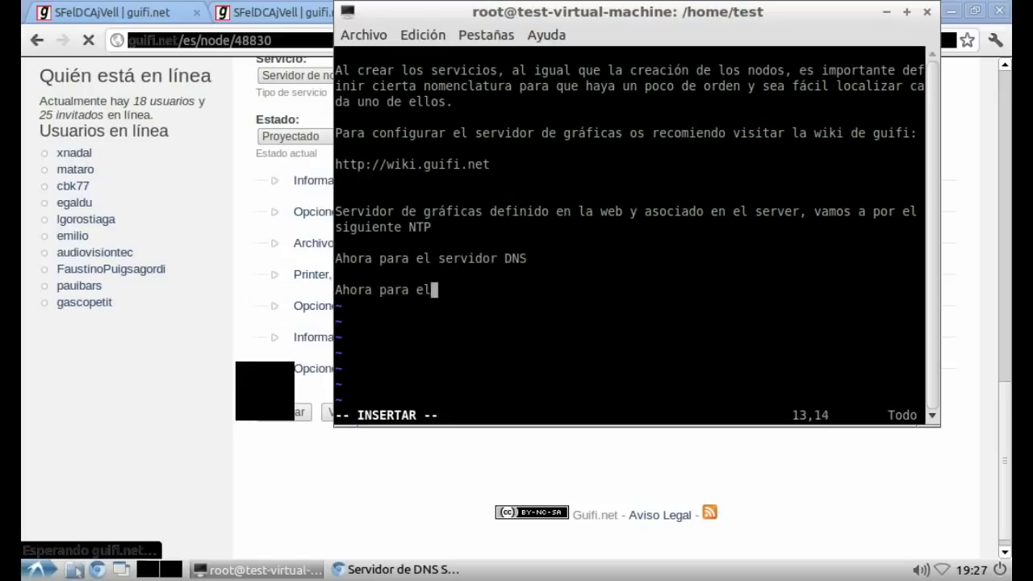
type(" proxy")
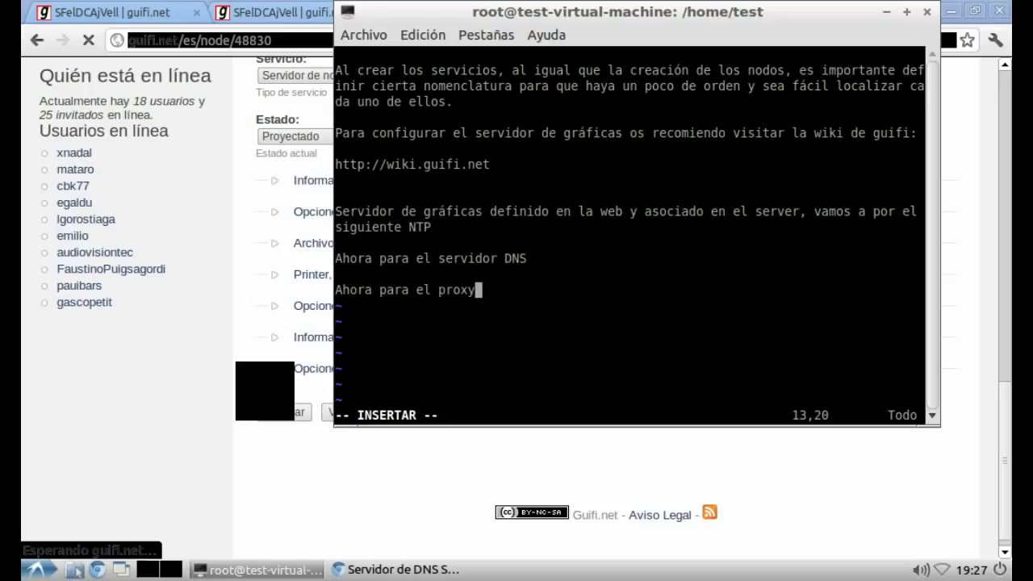
key("alt+Tab")
left_click(585, 101)
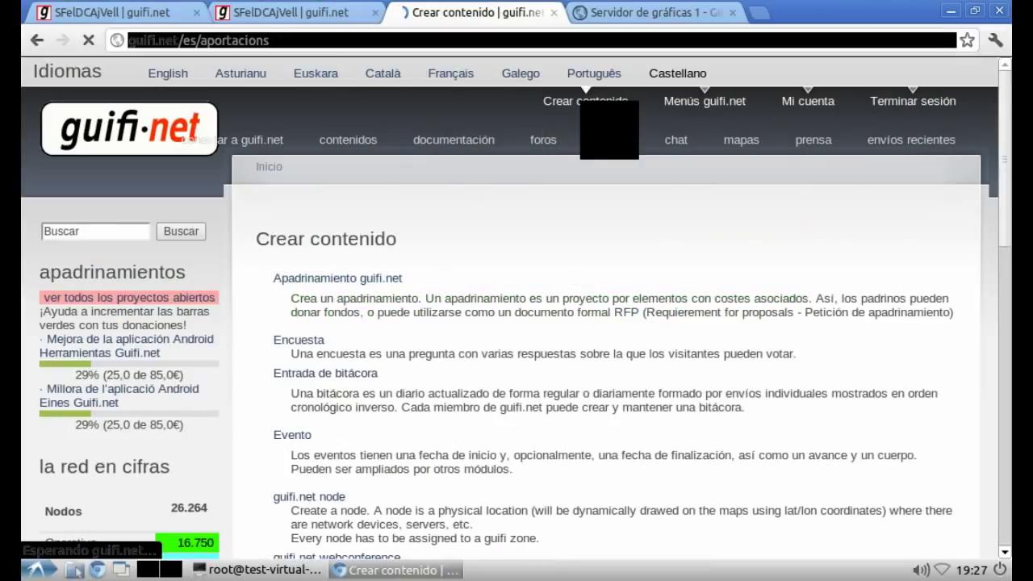
Step: Start a new guifi.net service named Servidor Proxy SFeIDC Ajuntament Vell
scroll(269, 461, "down", 10)
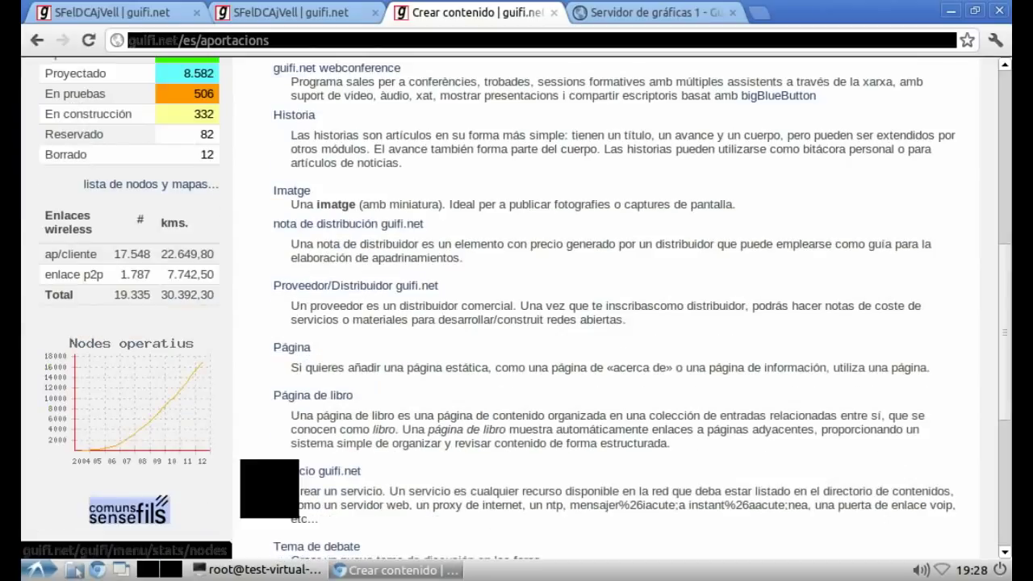
scroll(269, 461, "down", 6)
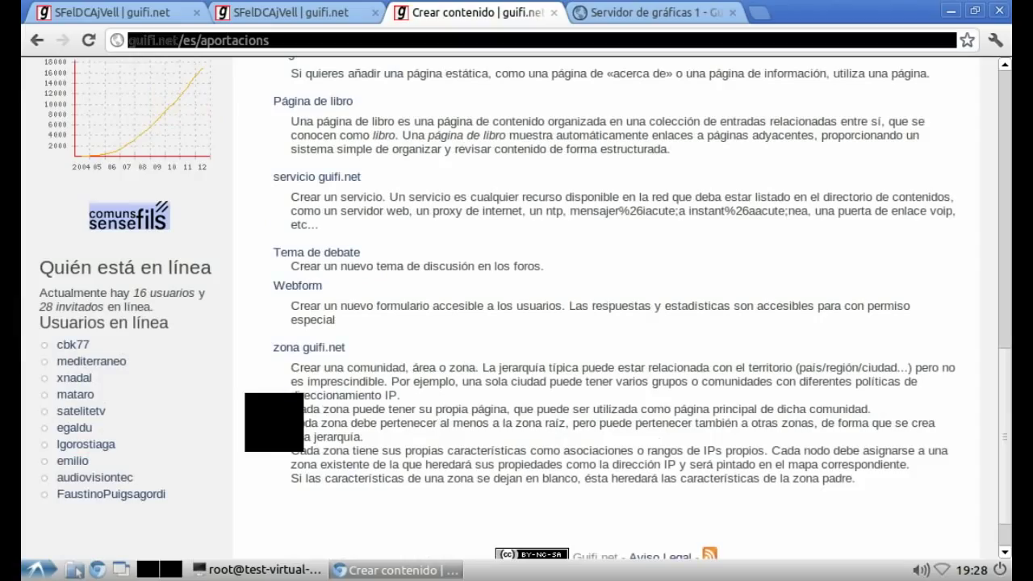
scroll(275, 423, "up", 2)
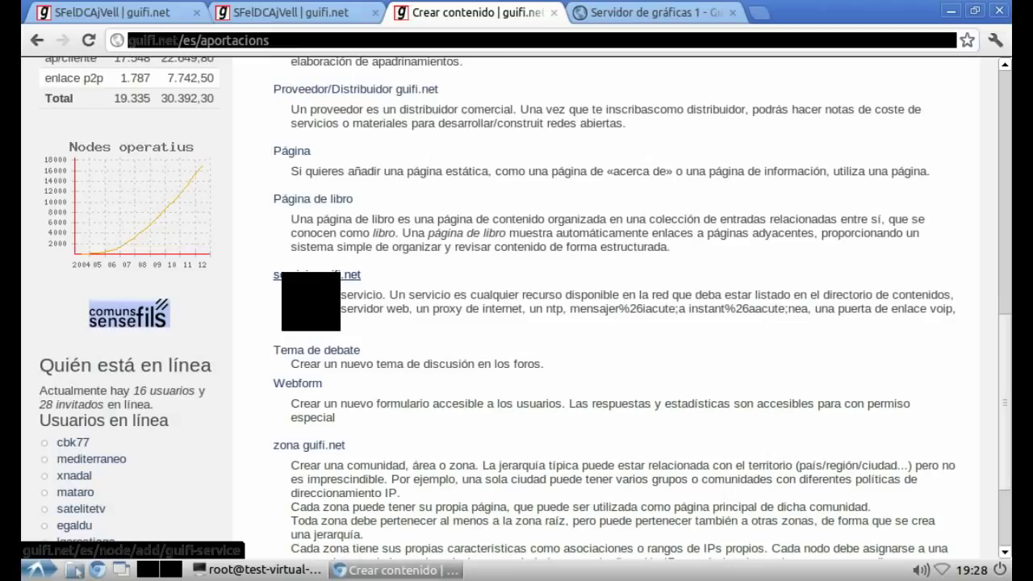
left_click(284, 275)
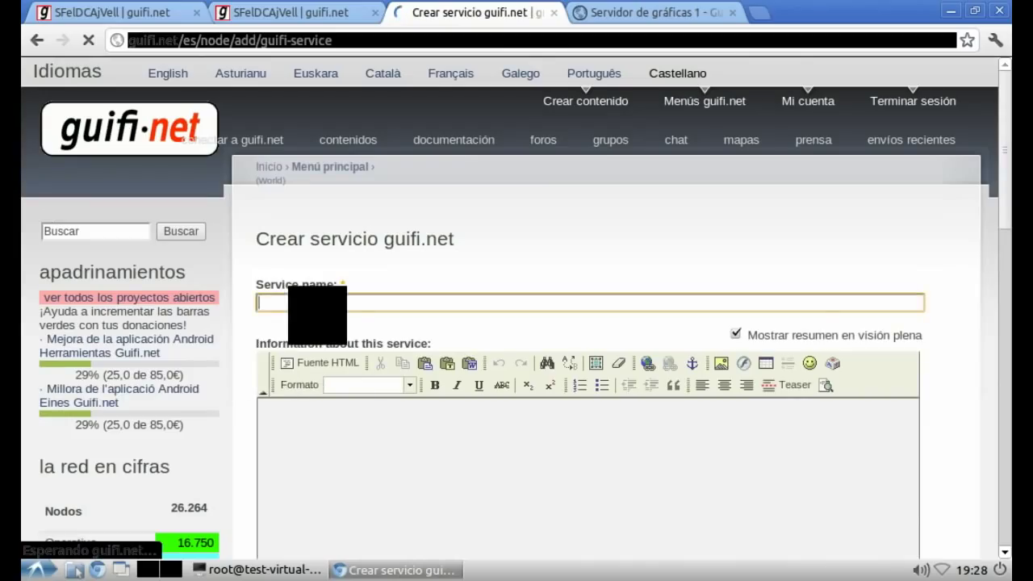
type("S")
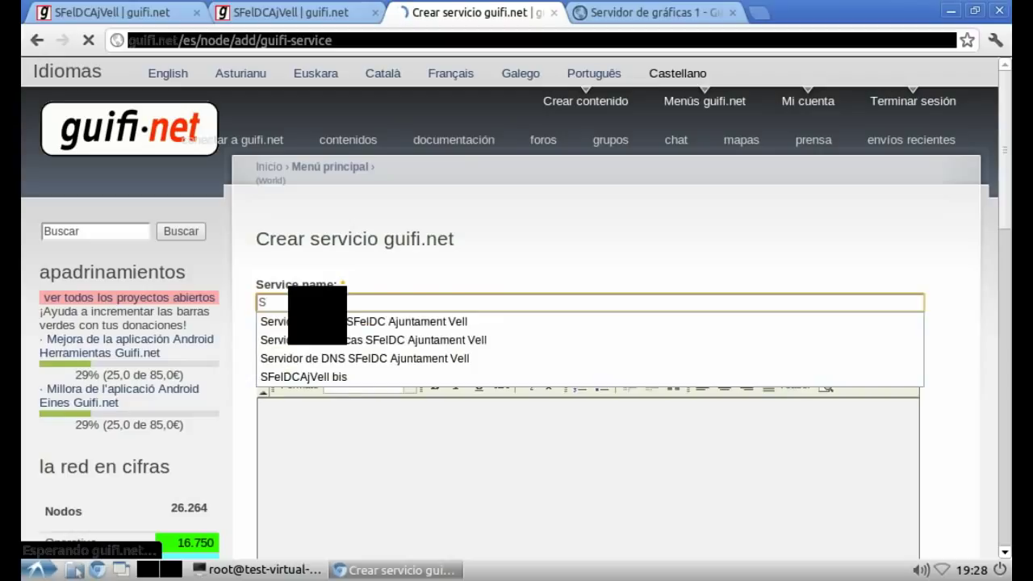
key("Down")
key("Return")
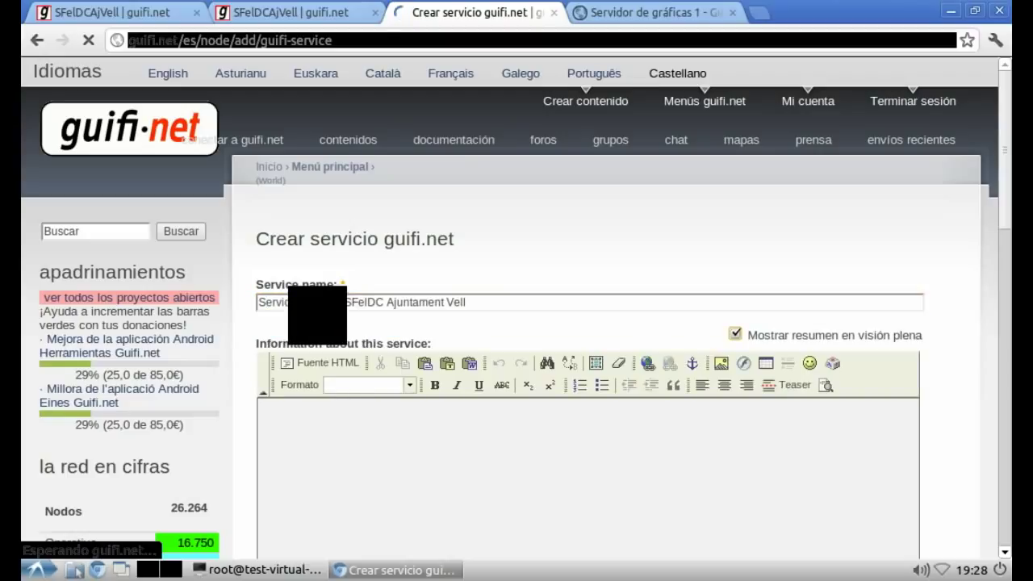
left_click(344, 302)
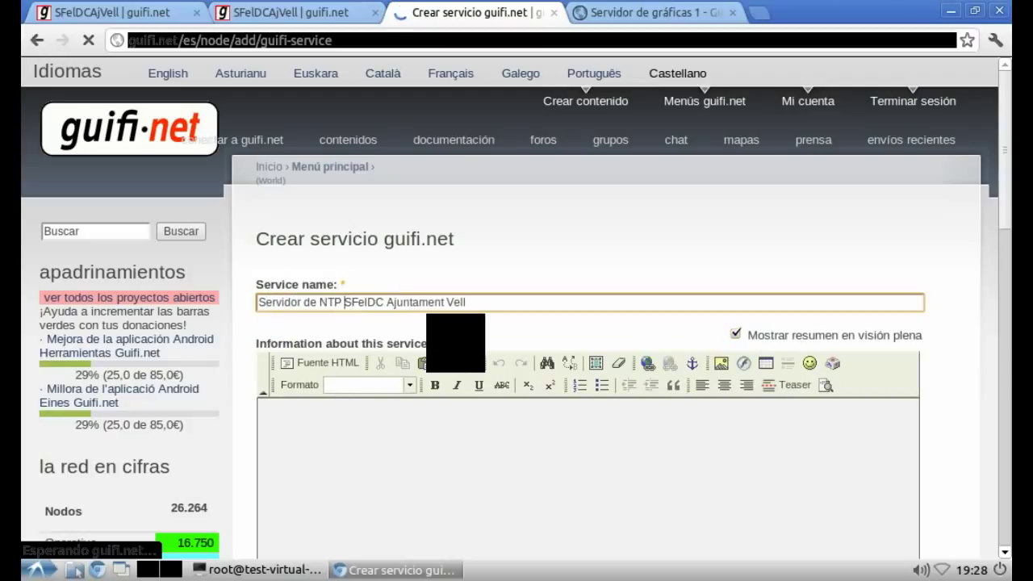
key("BackSpace")
key("BackSpace")
key("BackSpace")
key("BackSpace")
key("BackSpace")
key("BackSpace")
key("BackSpace")
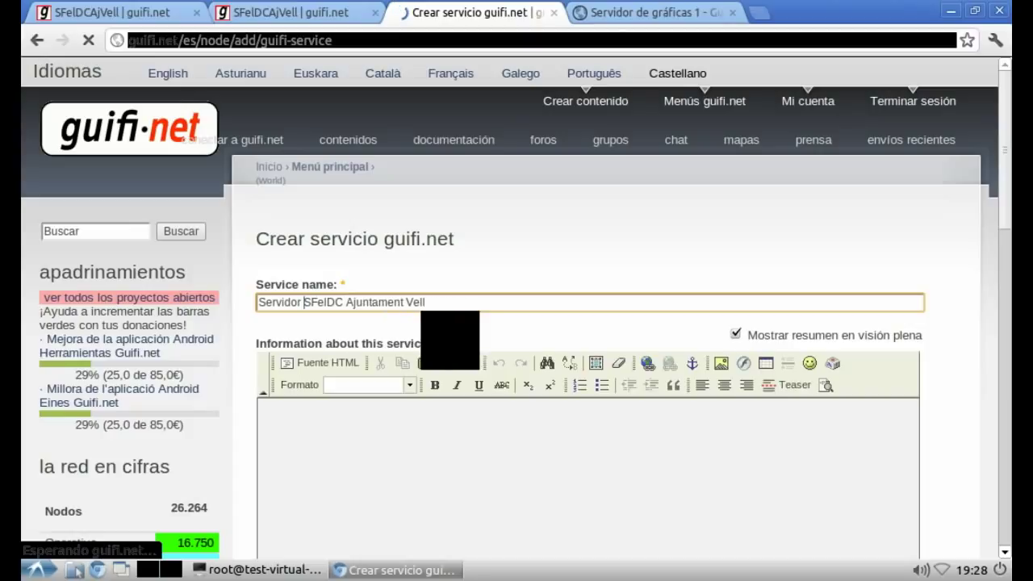
type("Proxy")
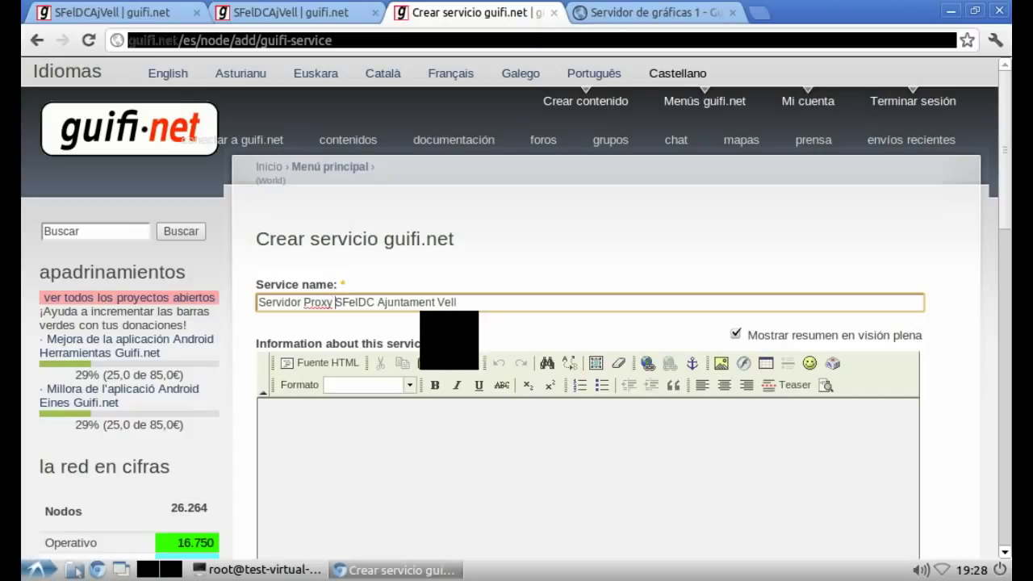
left_click(267, 438)
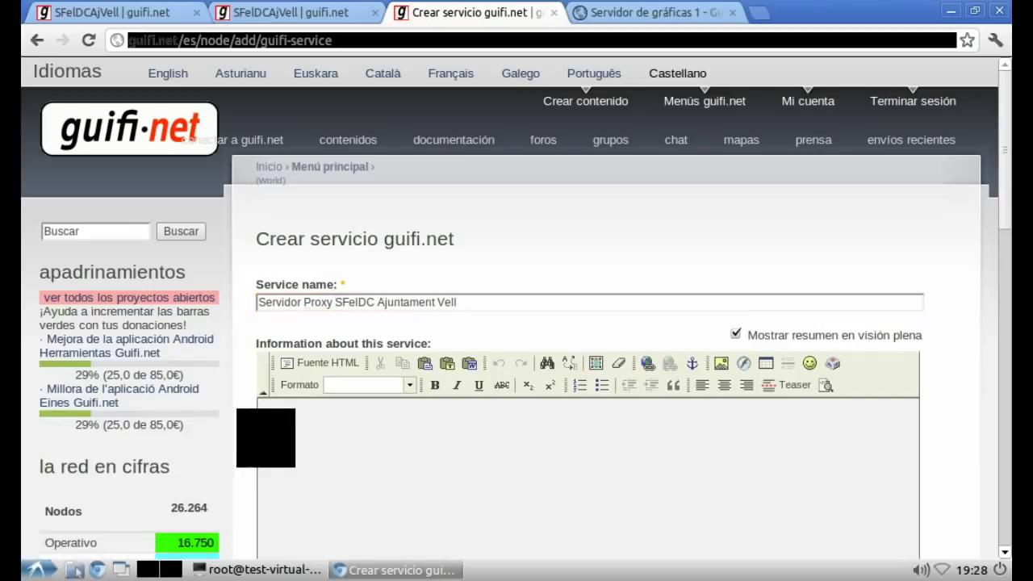
Step: Set the service's short name to SfeIDCAjVell-PROXY
scroll(267, 438, "down", 9)
left_click(294, 442)
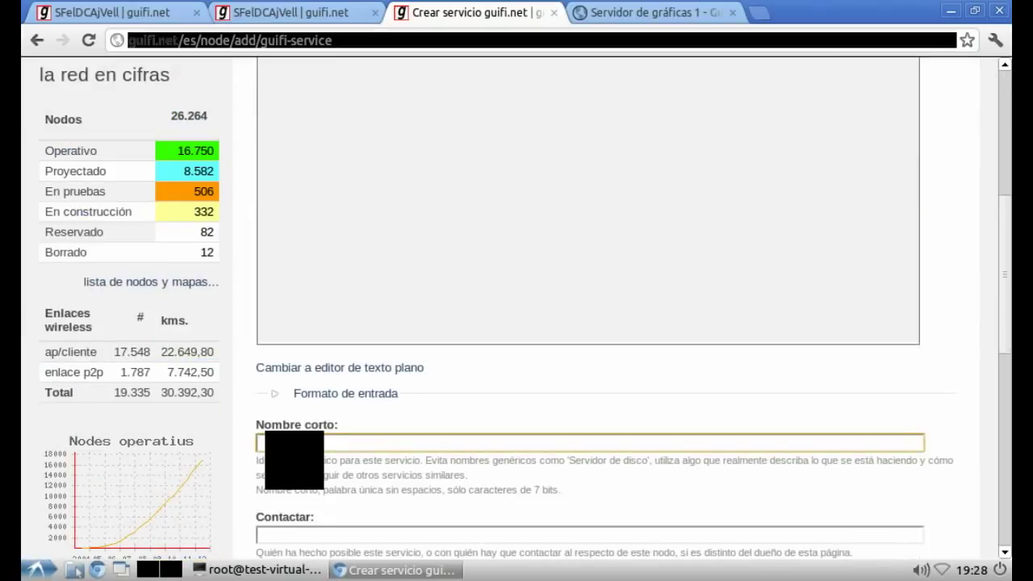
type("S")
key("Down")
key("Down")
key("Down")
key("Down")
key("Down")
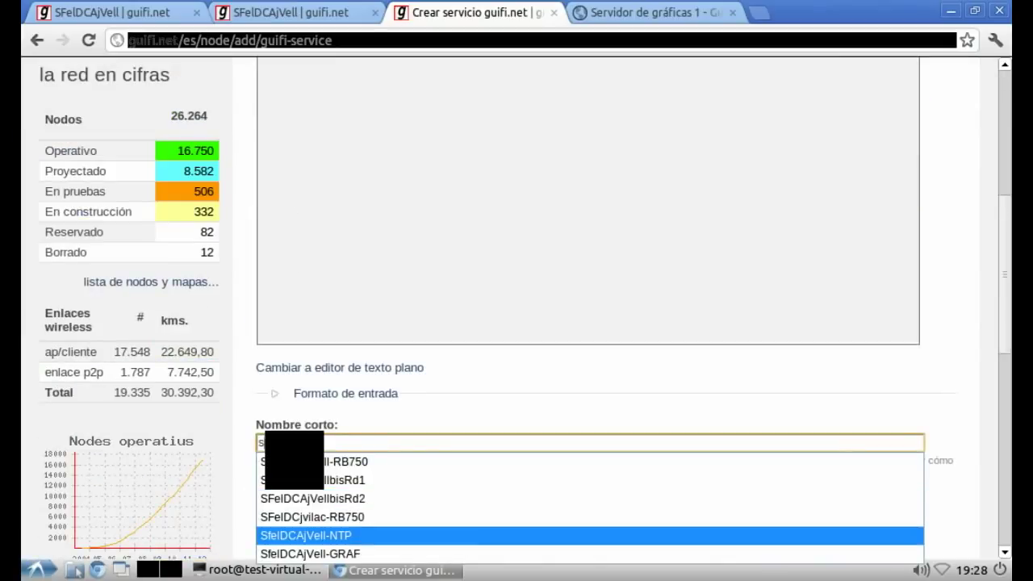
key("Tab")
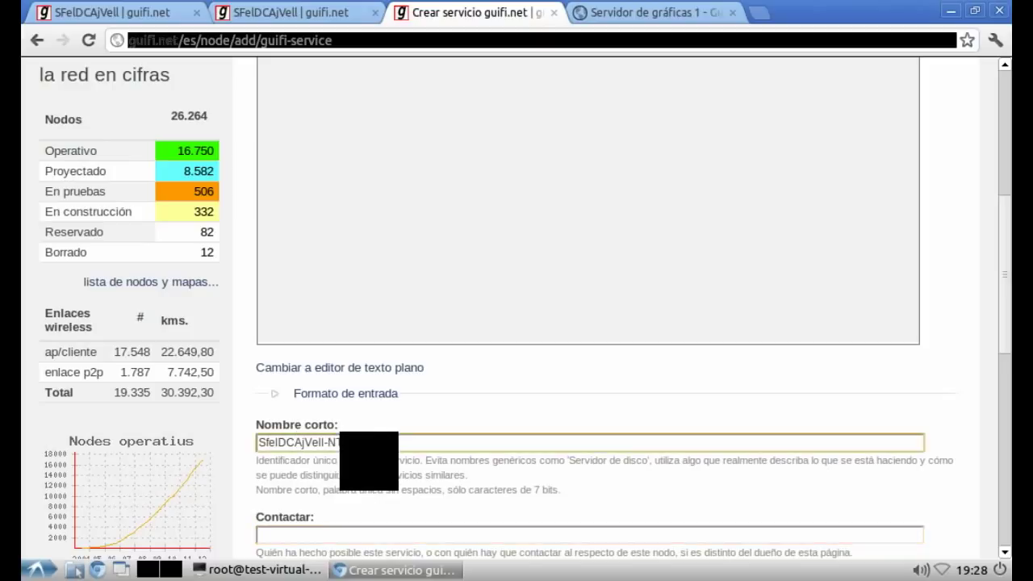
left_click(420, 442)
key("BackSpace")
key("BackSpace")
key("BackSpace")
type("PROXY")
left_click(267, 492)
Step: Fill in the suggested contact address and choose device SFeIDCAjVell-Srvr1
scroll(303, 372, "down", 5)
left_click(291, 340)
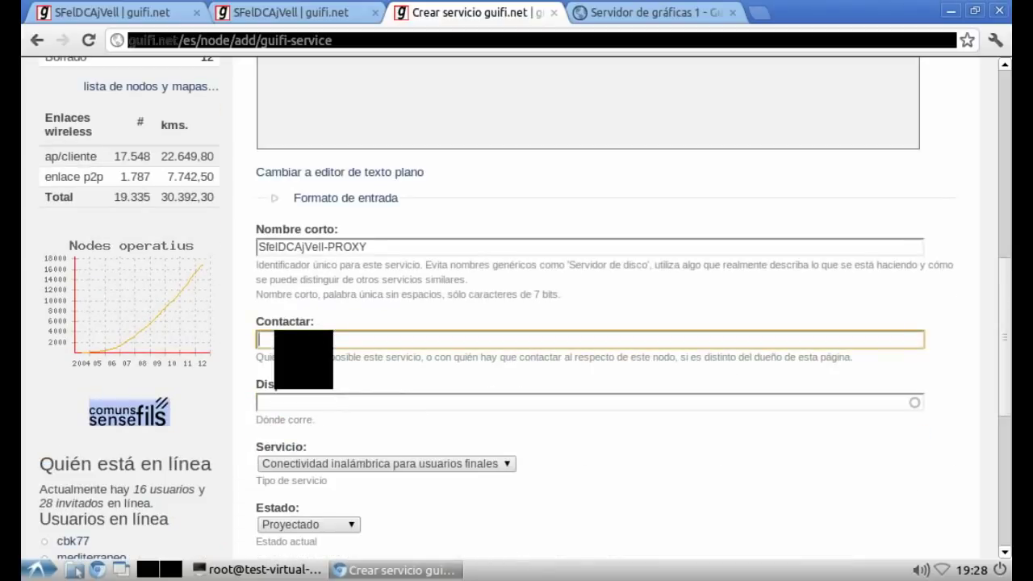
type("bl")
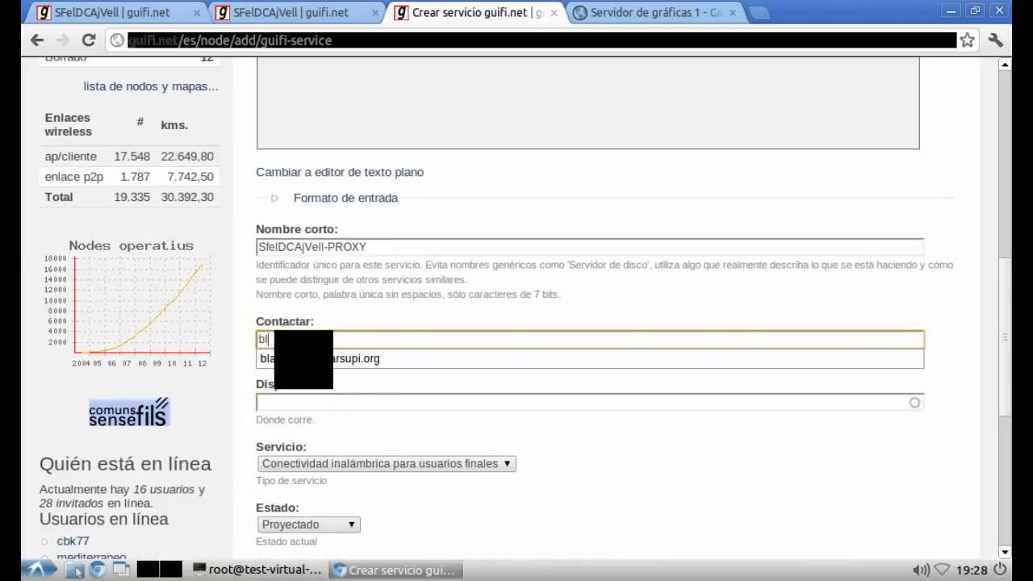
key("Down")
key("Tab")
type("sfel")
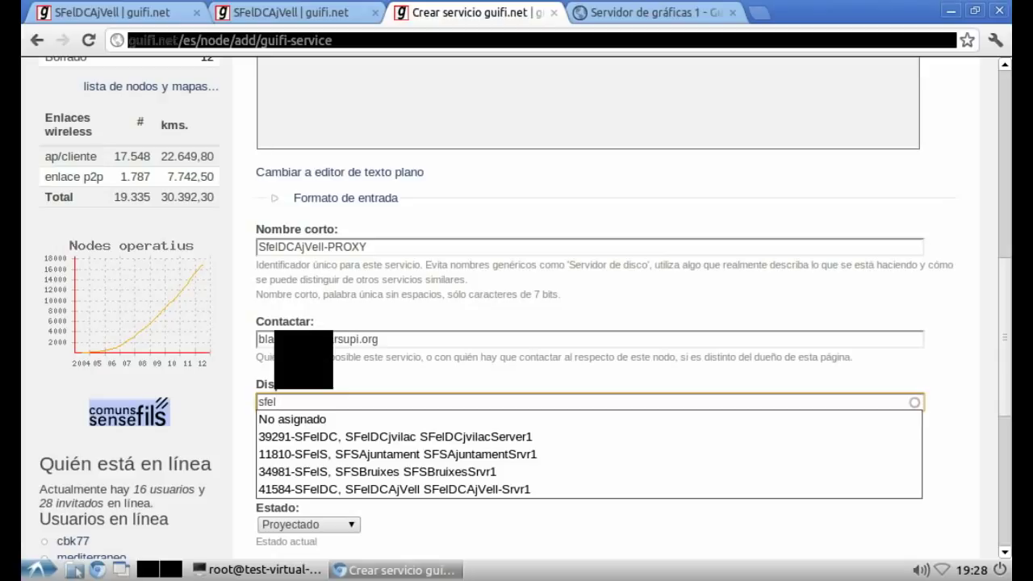
key("Down")
key("Down")
key("Down")
key("Down")
key("Down")
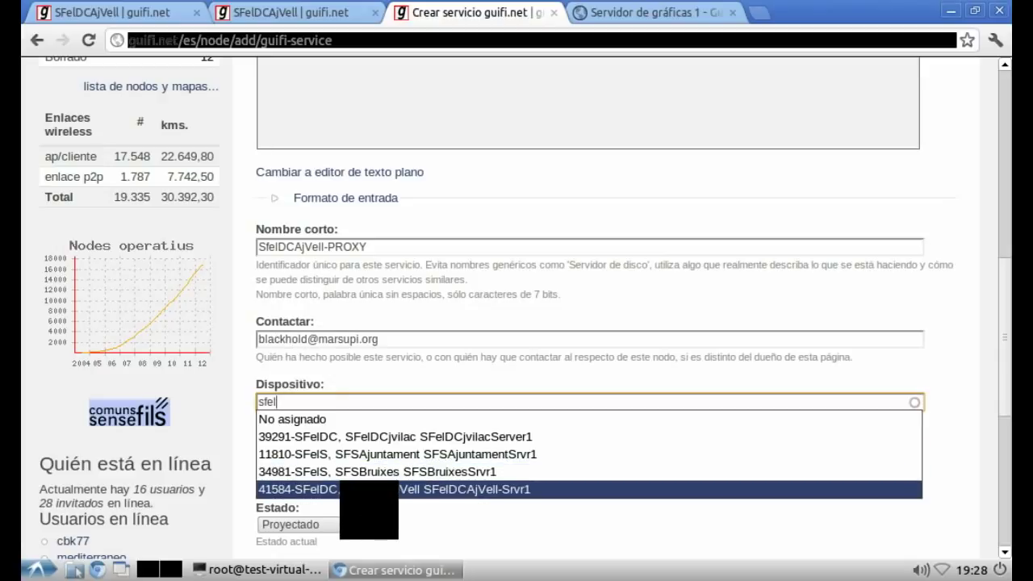
key("Return")
Step: Set the service type to 'Acceso a Internet a través de un proxy' and save it
left_click(332, 461)
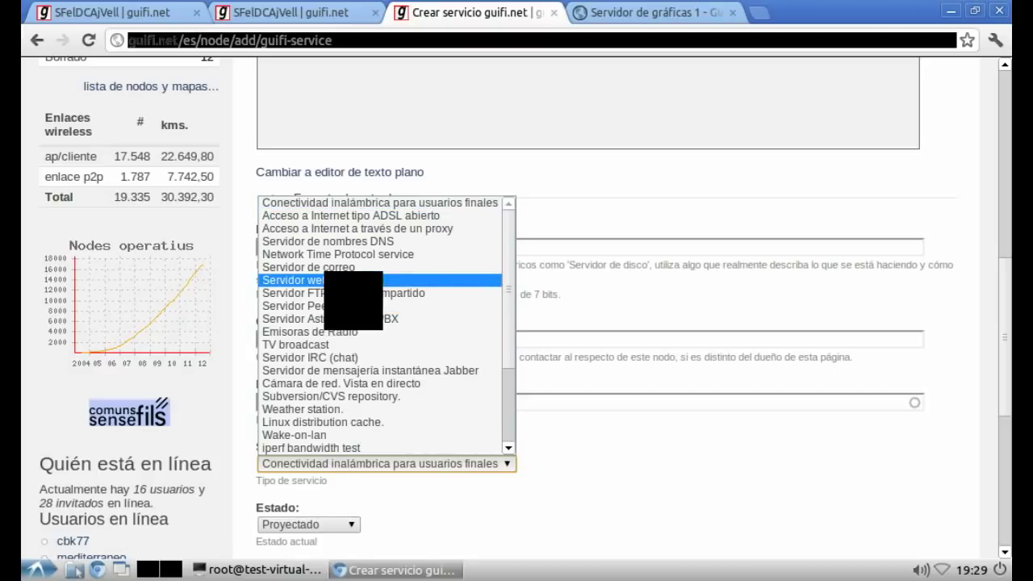
left_click(353, 229)
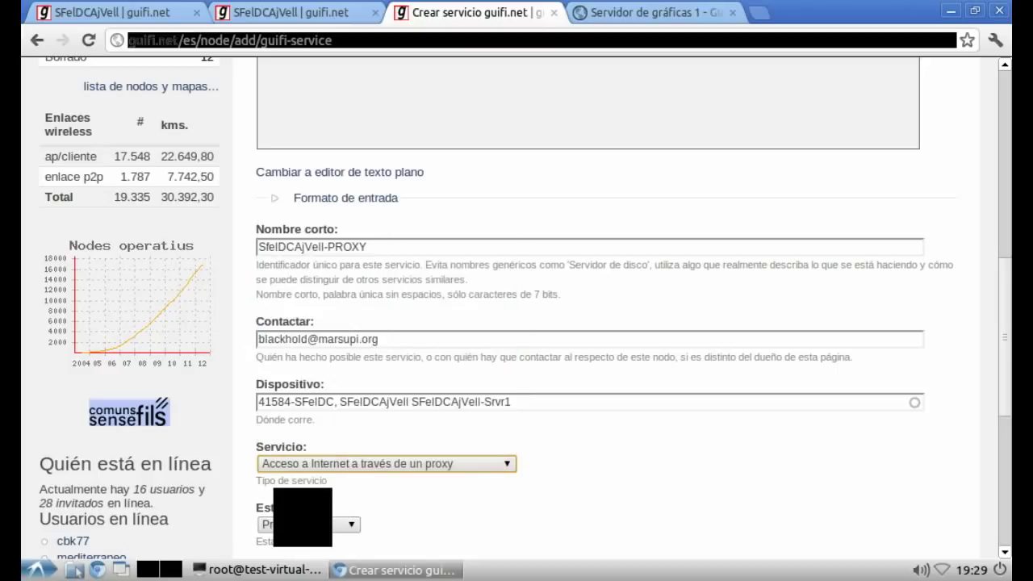
scroll(605, 306, "down", 5)
left_click(284, 397)
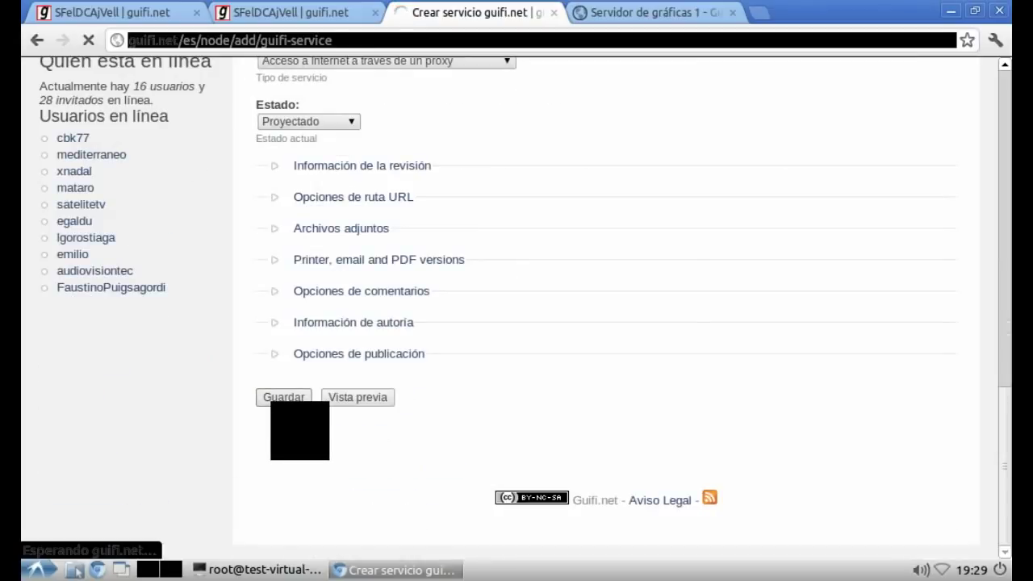
Step: Add the vim note that the proxy is re-edited to define user federation and server data
key("alt+Tab")
type(". E")
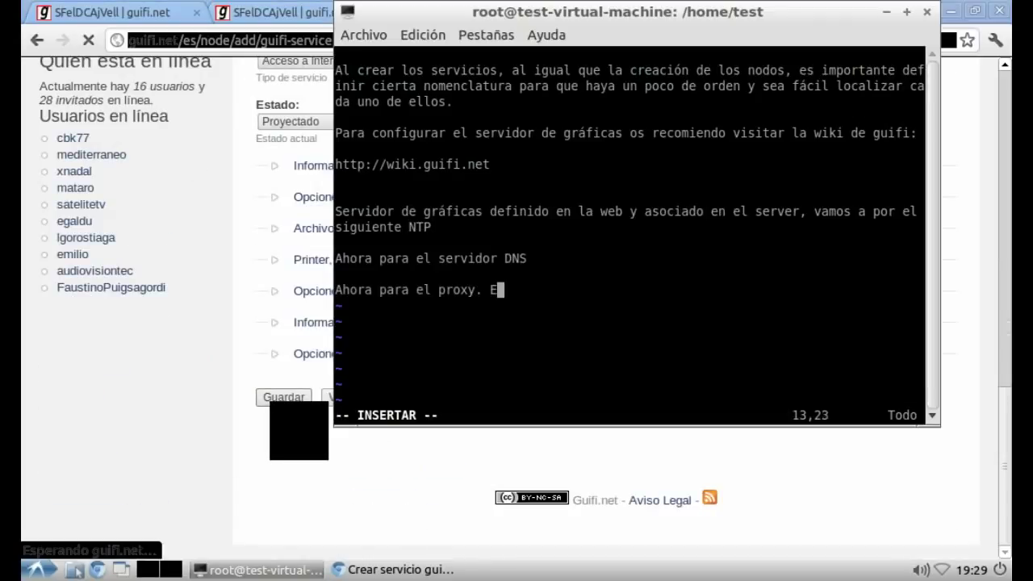
type("l proxy una ve")
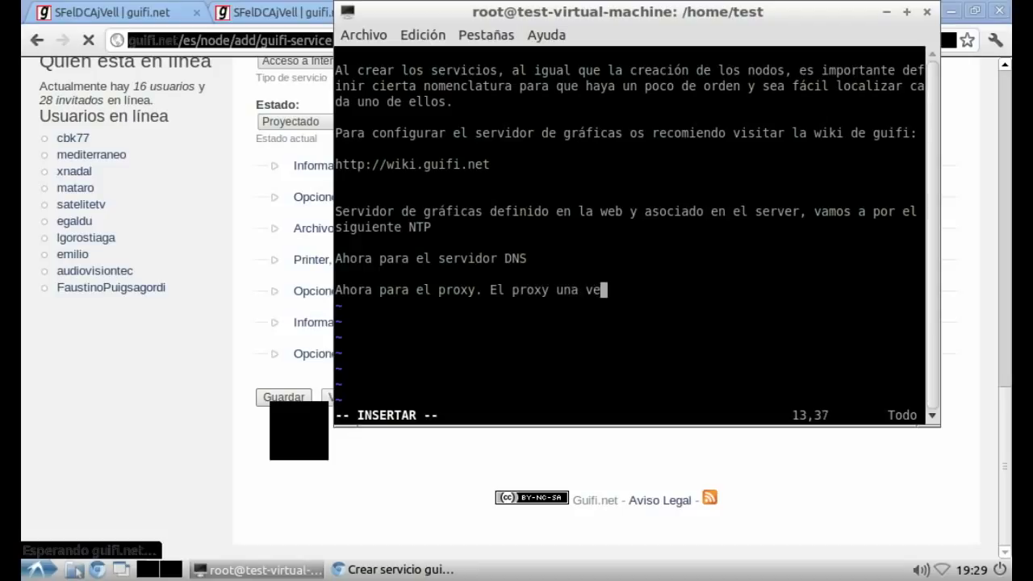
type("z creado lo")
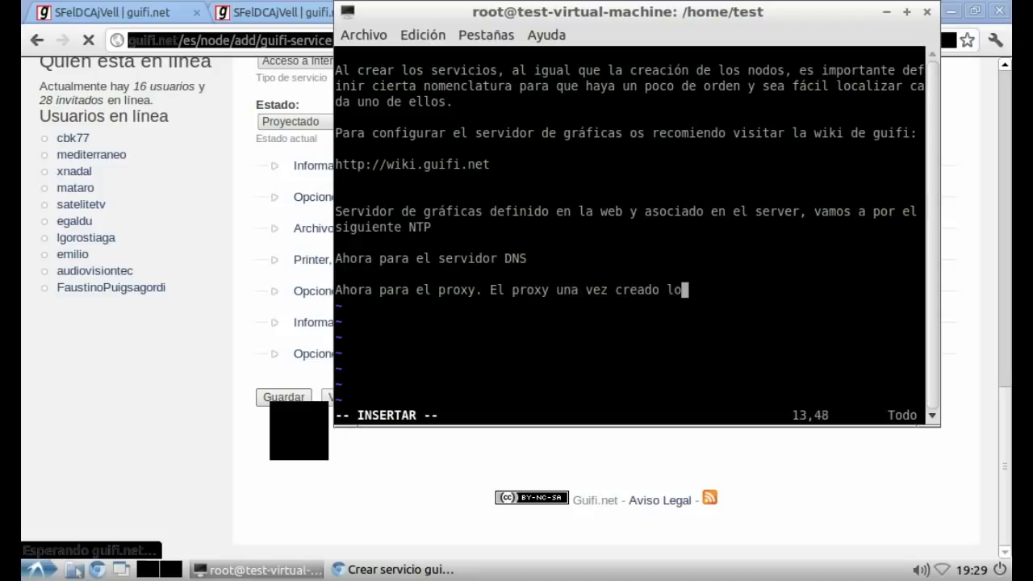
type(" volvemos a e")
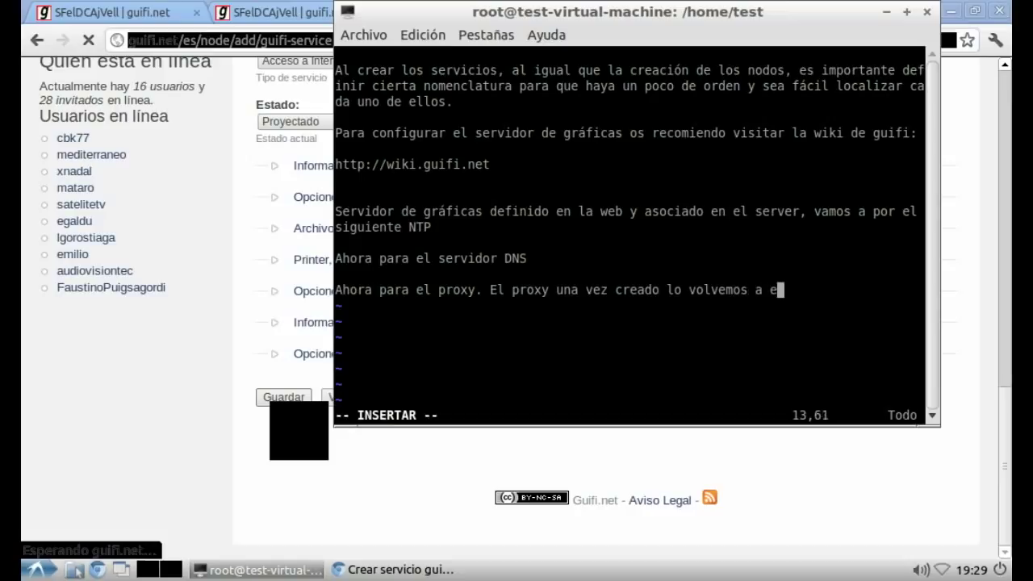
type("ditar para definir la d")
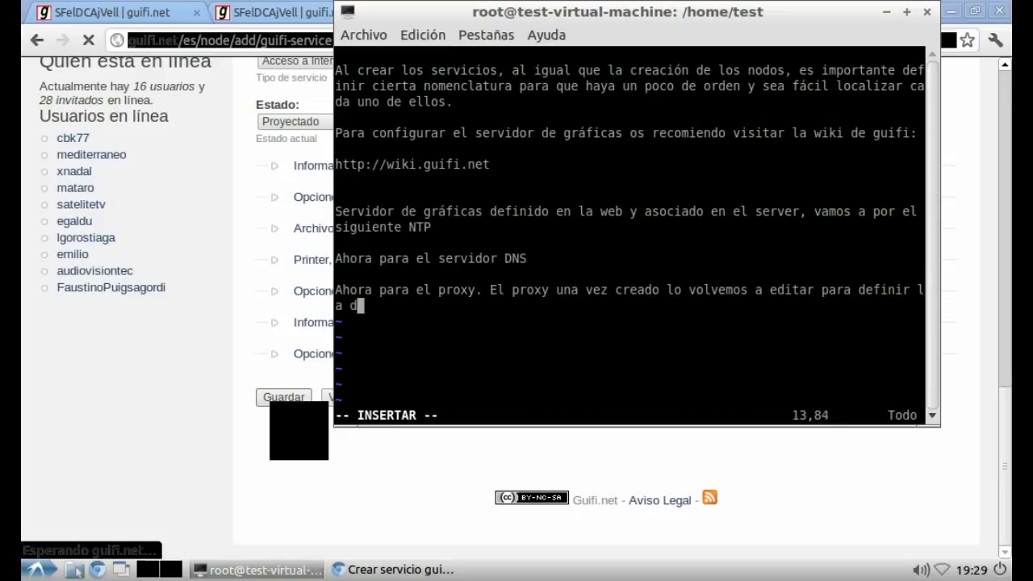
key("BackSpace")
type("federación e")
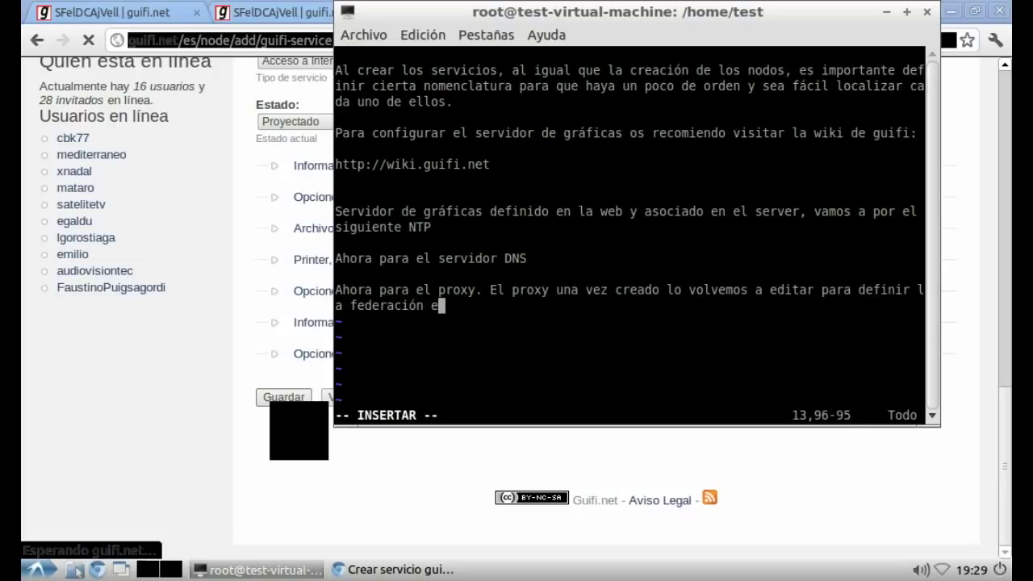
key("BackSpace")
type("de usuarios y ")
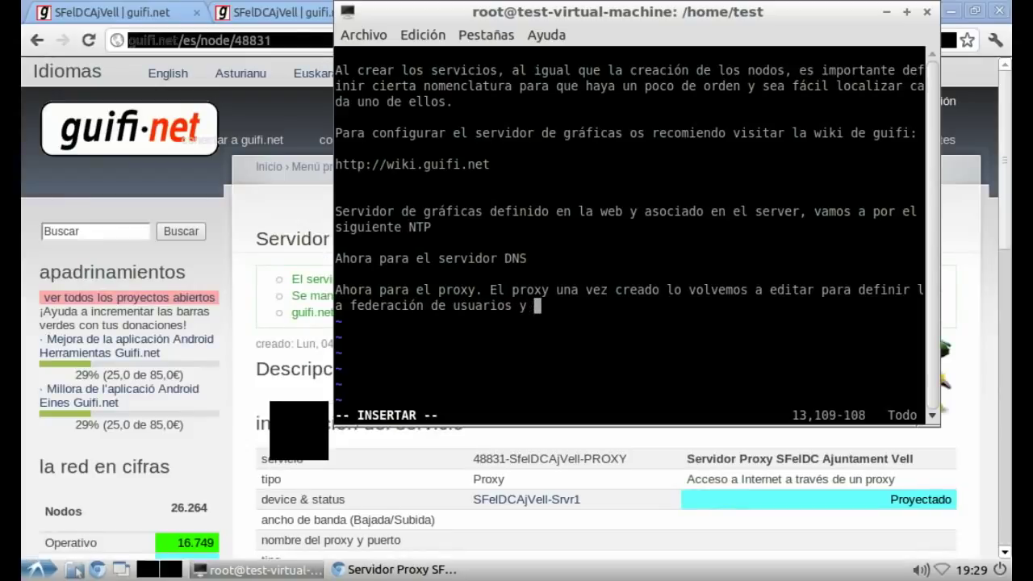
type("datos de")
key("BackSpace")
type("del servidor")
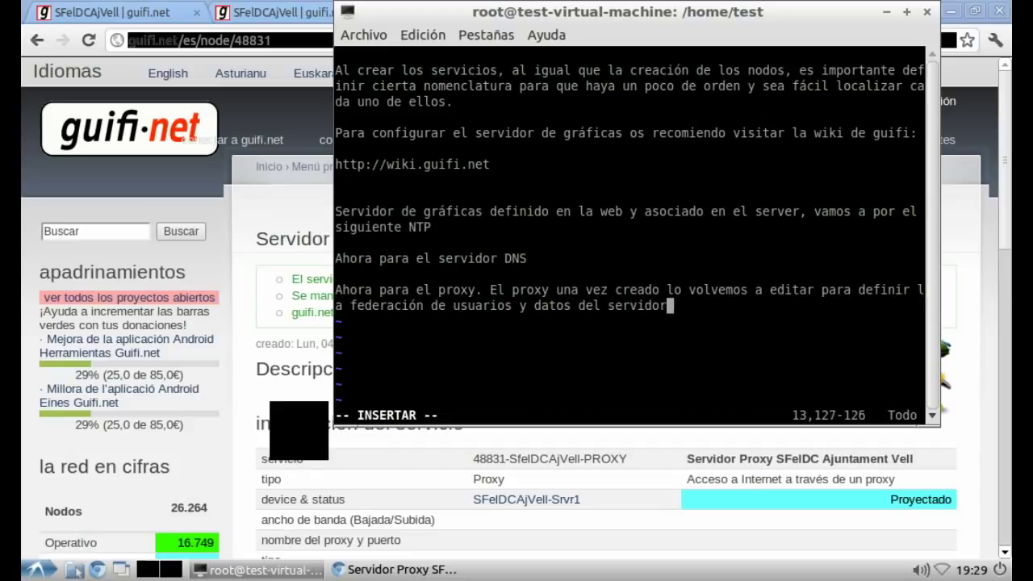
key("alt+Tab")
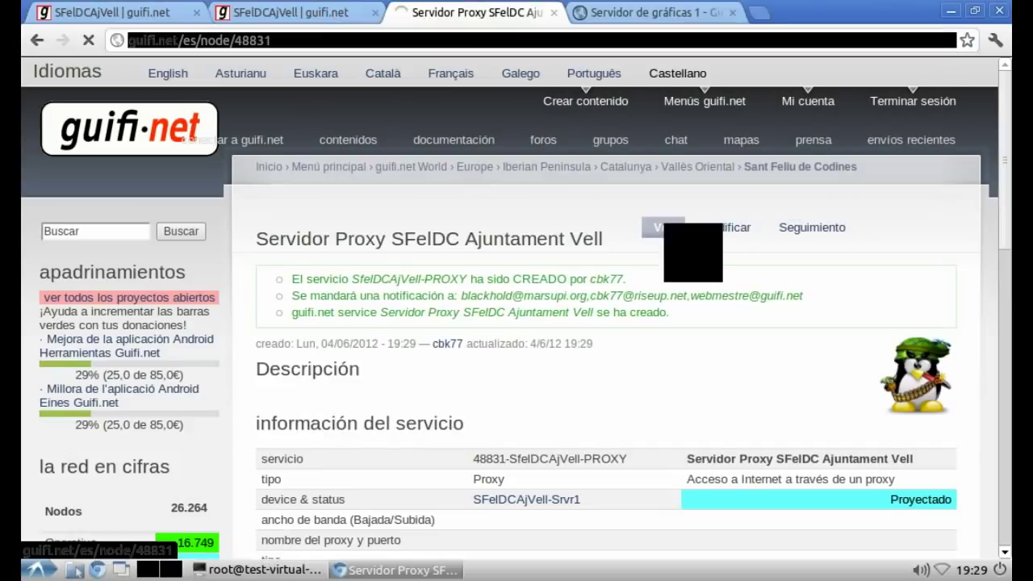
Step: Edit the proxy service with 4M download, 640k upload, and OUT federated users allowed
left_click(726, 228)
scroll(278, 424, "down", 10)
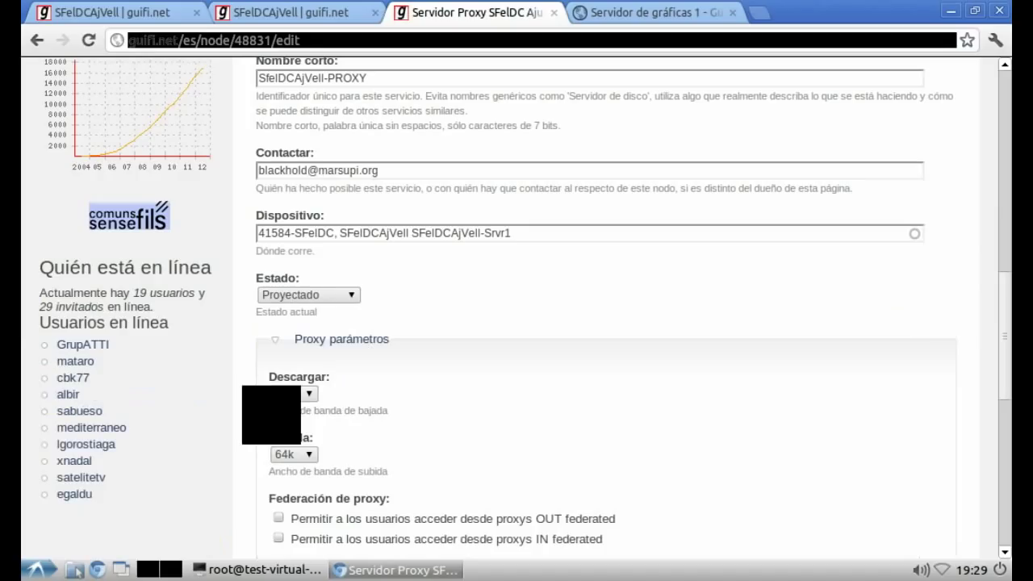
scroll(516, 323, "down", 3)
left_click(293, 295)
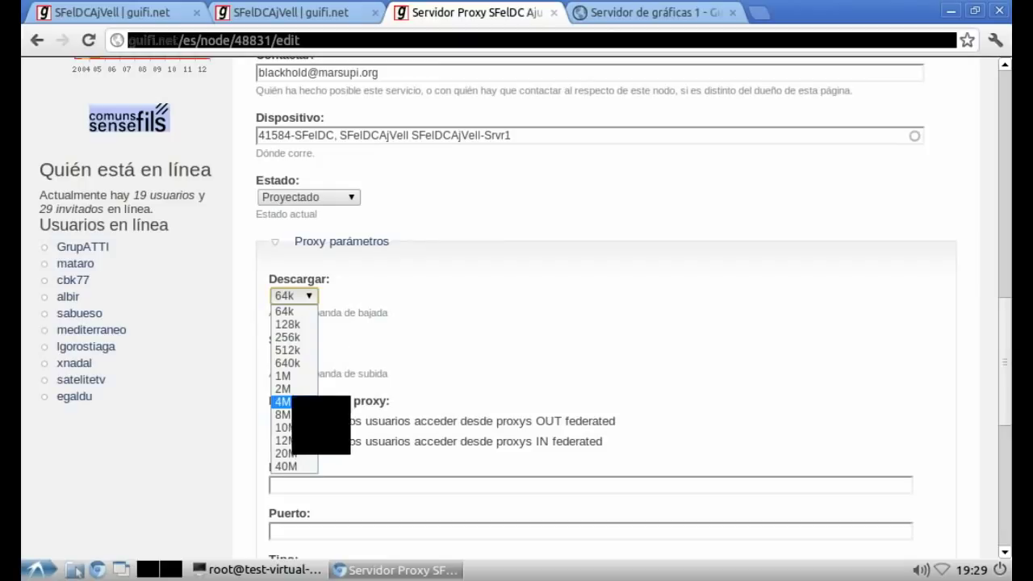
left_click(291, 401)
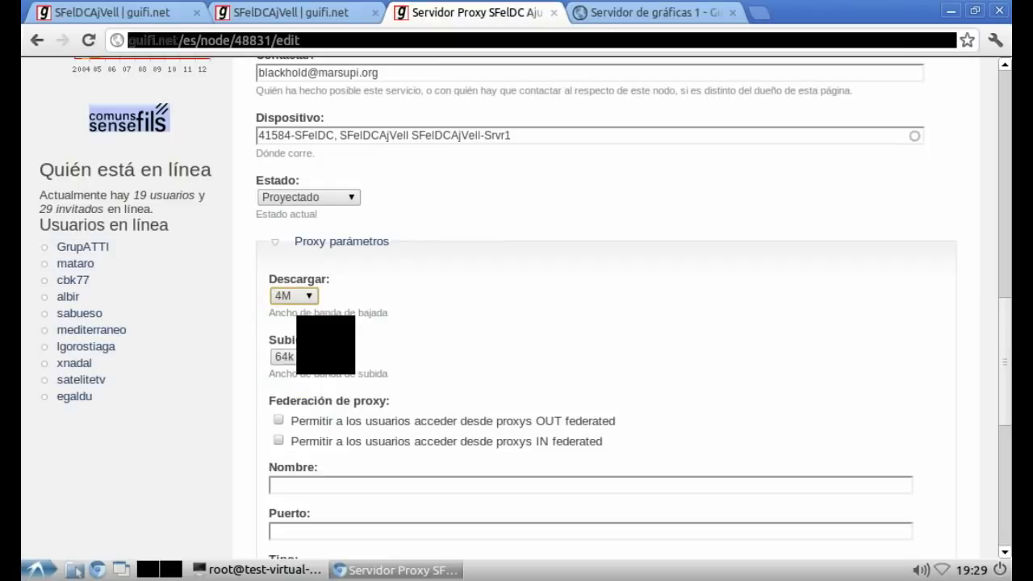
left_click(293, 356)
left_click(284, 423)
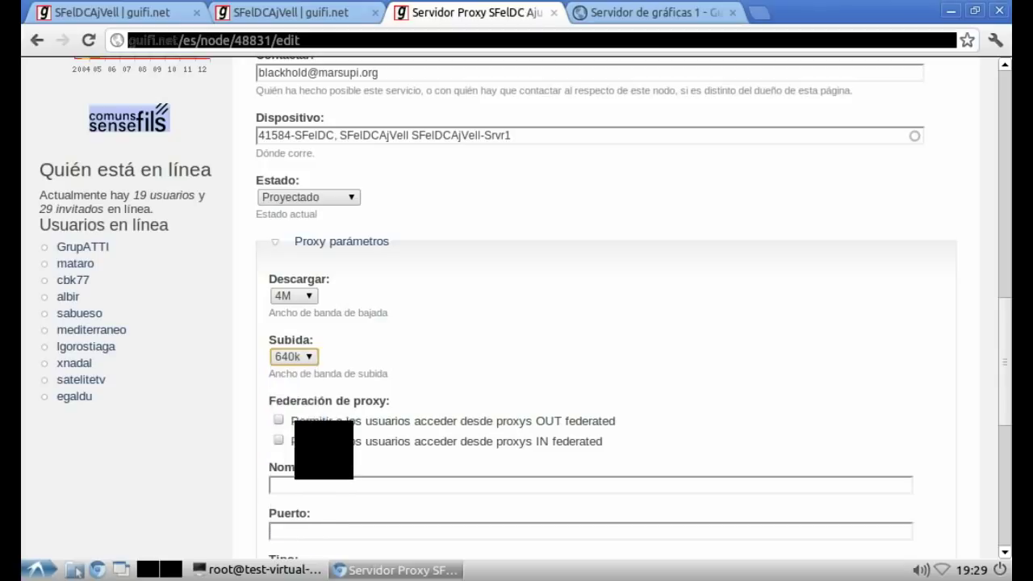
left_click(278, 419)
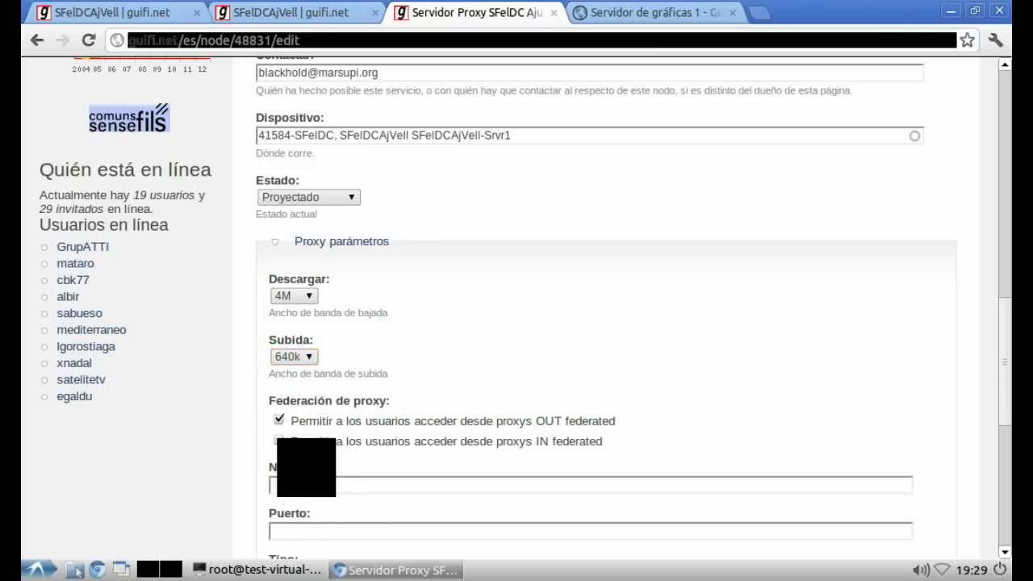
Step: Set proxy server 10.140.150.50, port 3128, type HTTP, allow IN federated users, and save
left_click(282, 484)
right_click(292, 487)
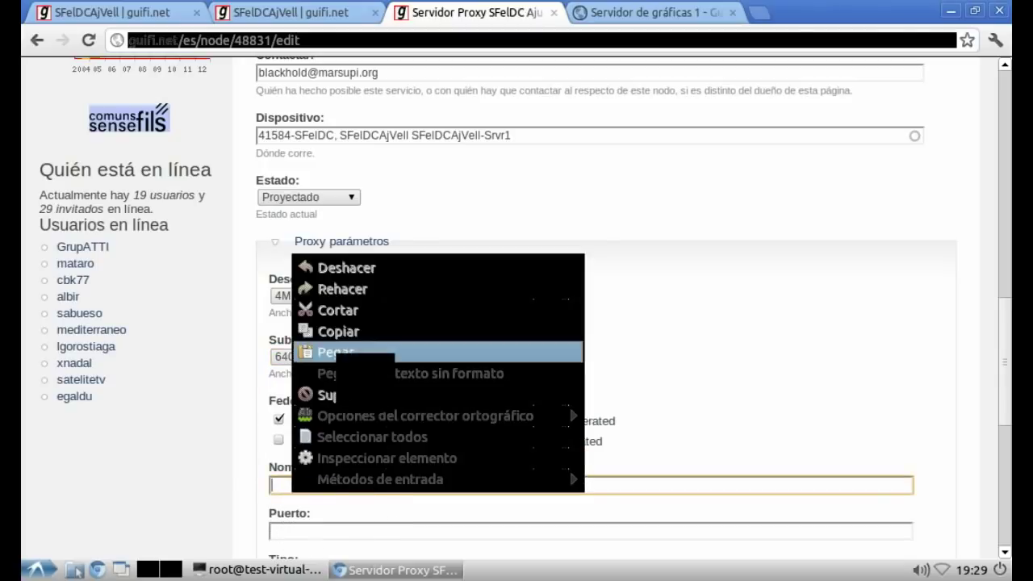
left_click(335, 352)
scroll(517, 323, "down", 3)
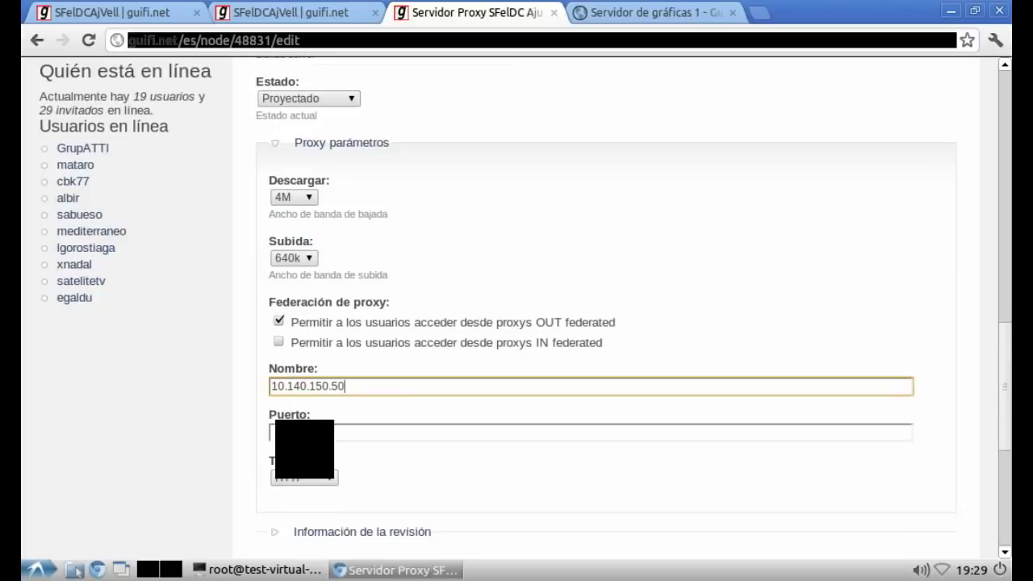
left_click(275, 433)
type("3128")
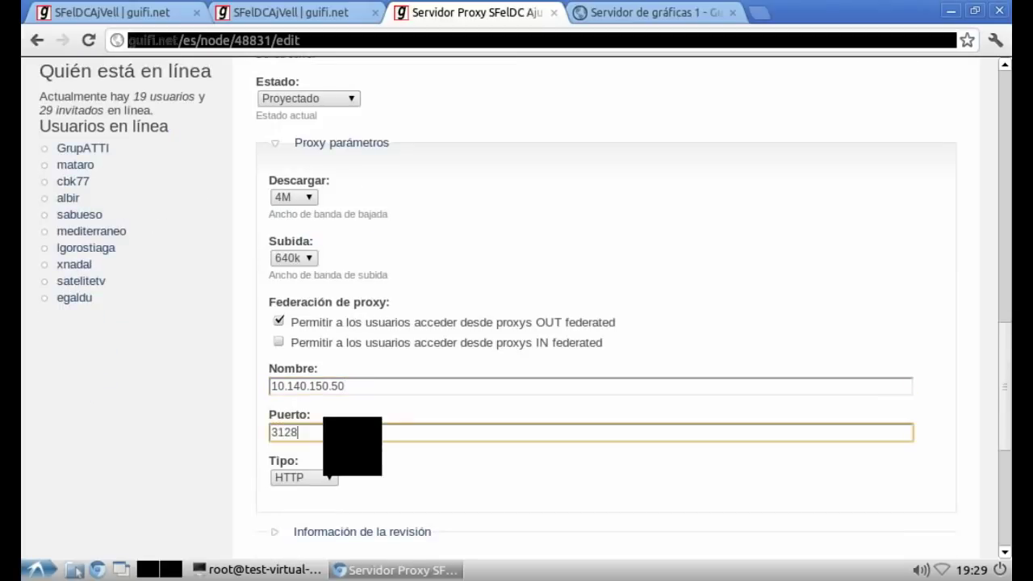
left_click(304, 477)
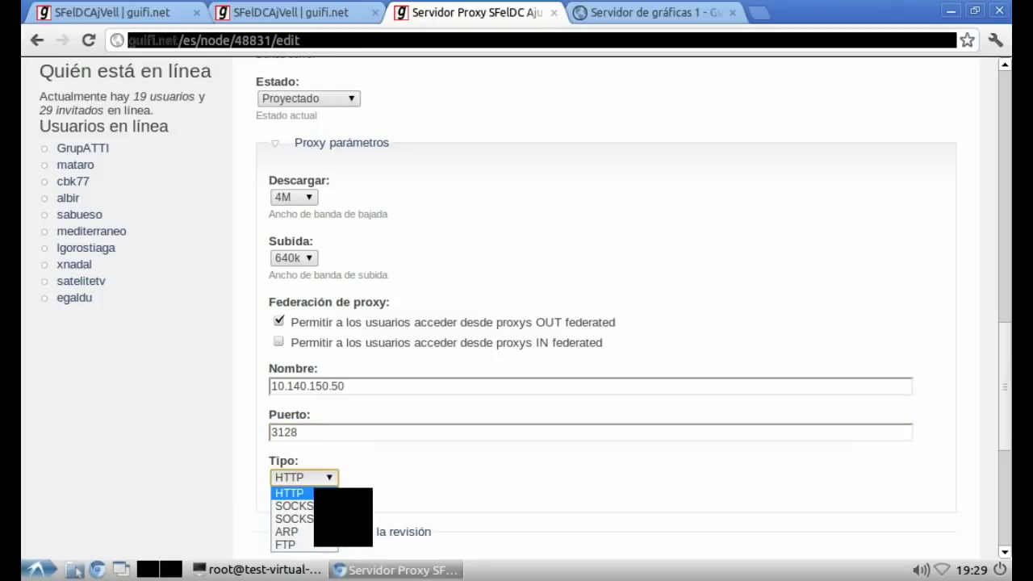
key("Return")
scroll(606, 323, "down", 6)
scroll(606, 323, "up", 2)
scroll(605, 323, "up", 2)
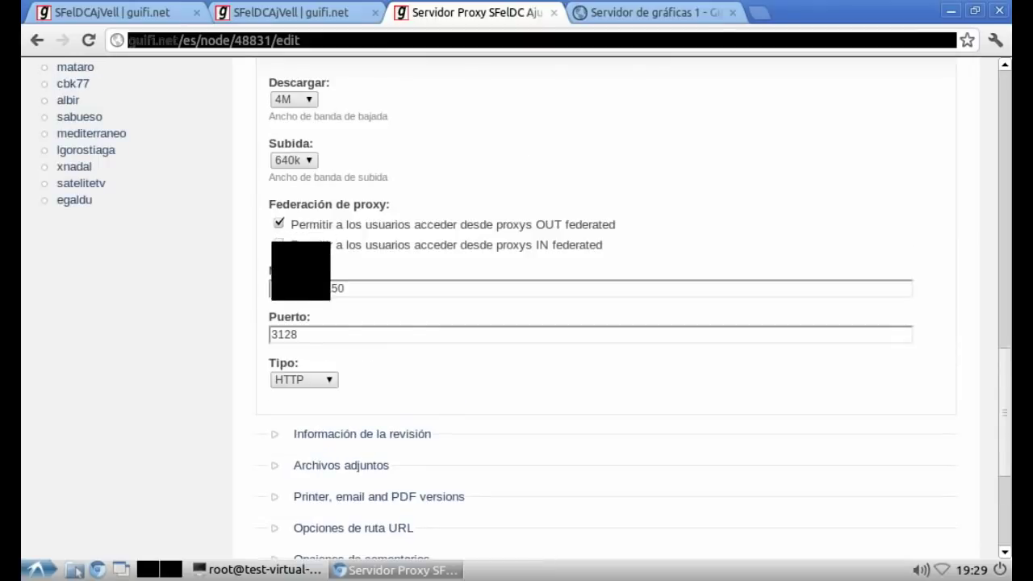
left_click(278, 244)
scroll(271, 452, "down", 4)
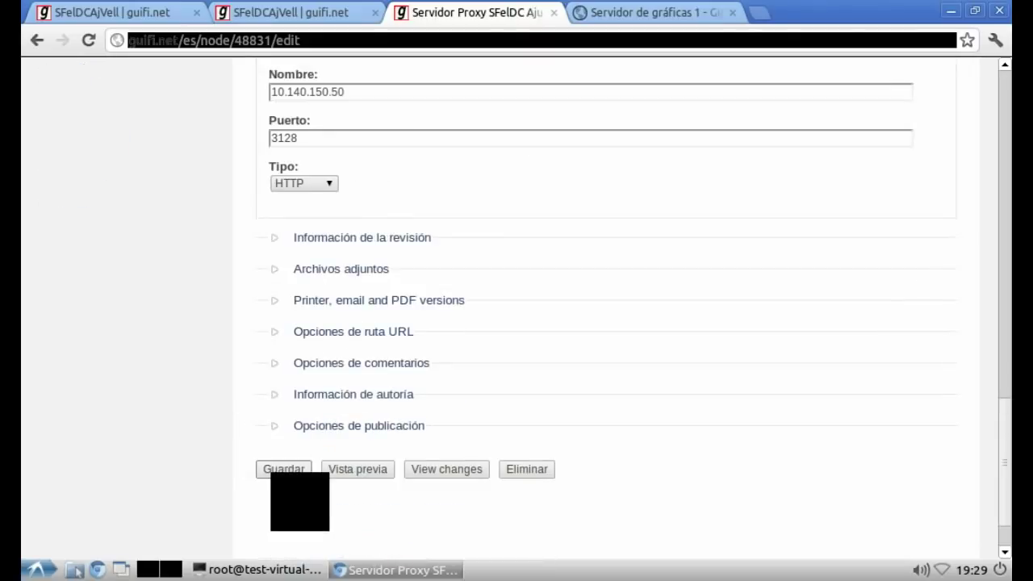
left_click(283, 469)
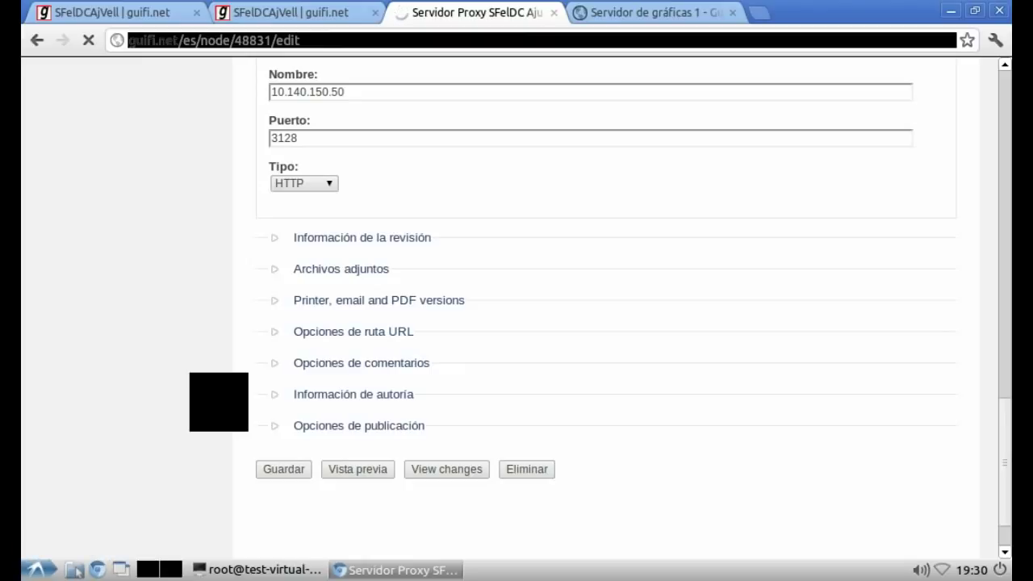
Step: Add a new vim note line 'Ahora el servidor FTP' below the proxy paragraph
key("alt+Tab")
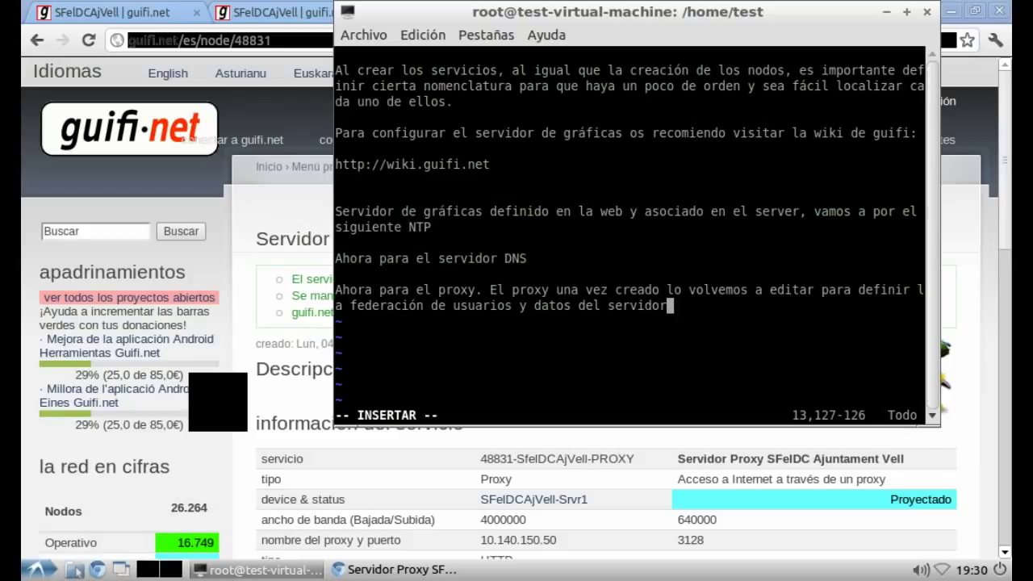
key("Return")
key("Return")
type("Ahor")
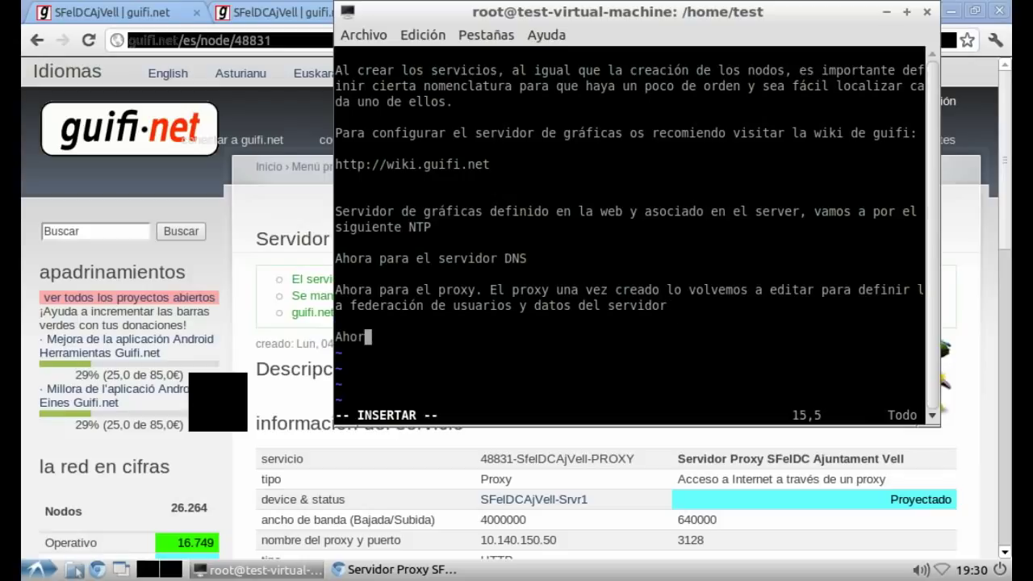
type("a el servidor ")
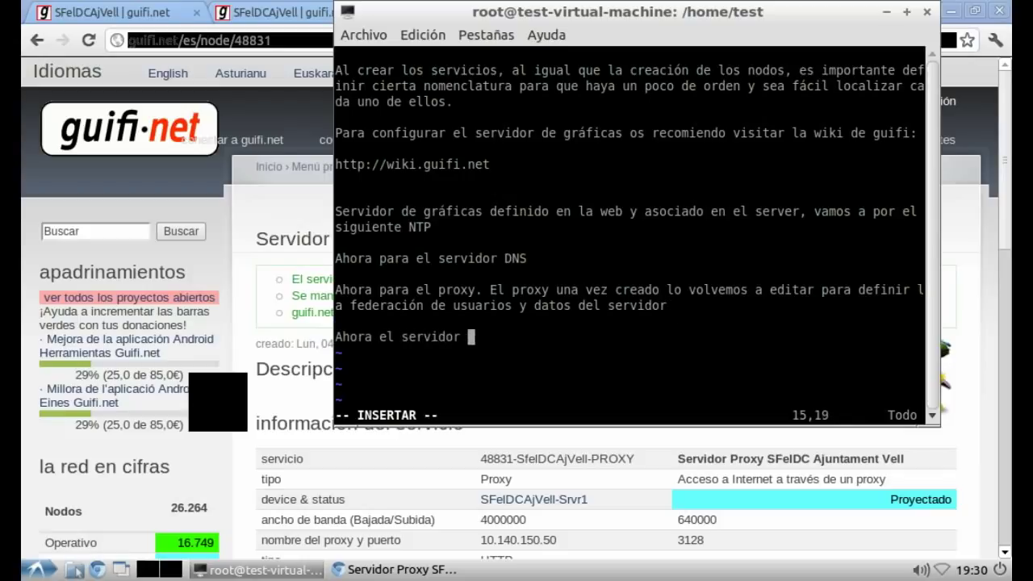
type("FTP")
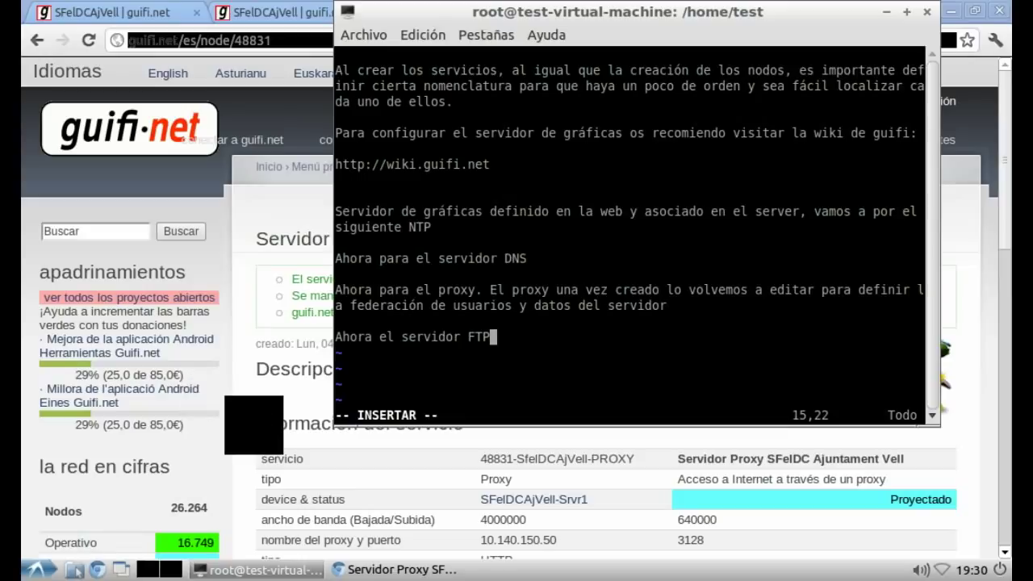
key("alt+Tab")
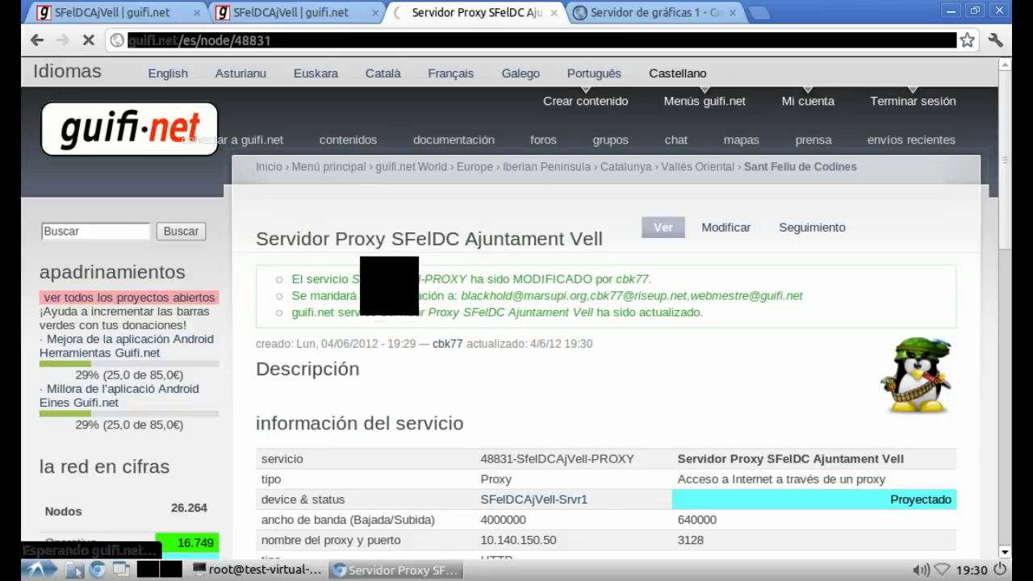
Step: Start a new guifi.net service named 'Servidor de FTP SFelDC Ajuntament Vell'
scroll(516, 307, "down", 4)
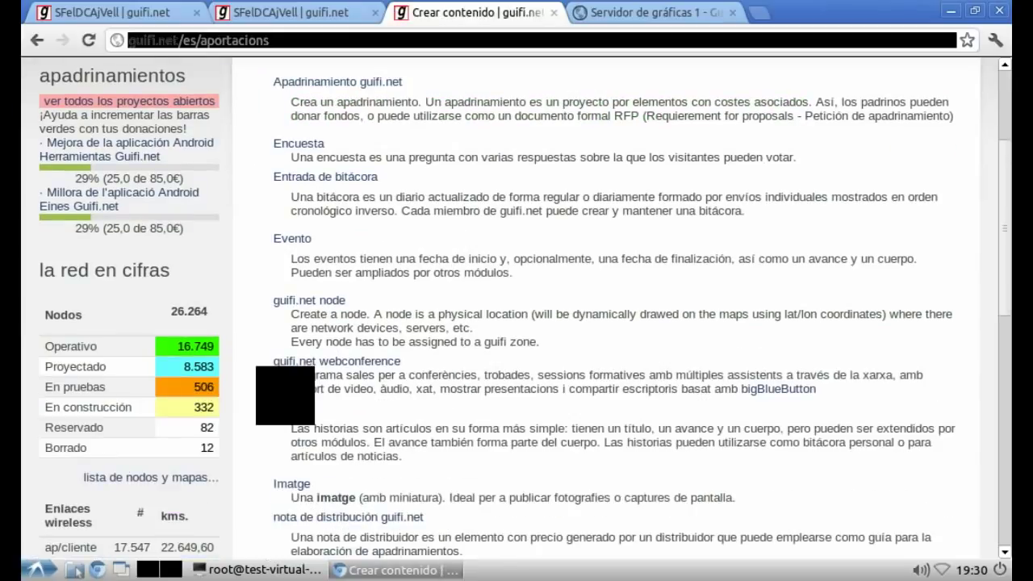
scroll(516, 306, "down", 10)
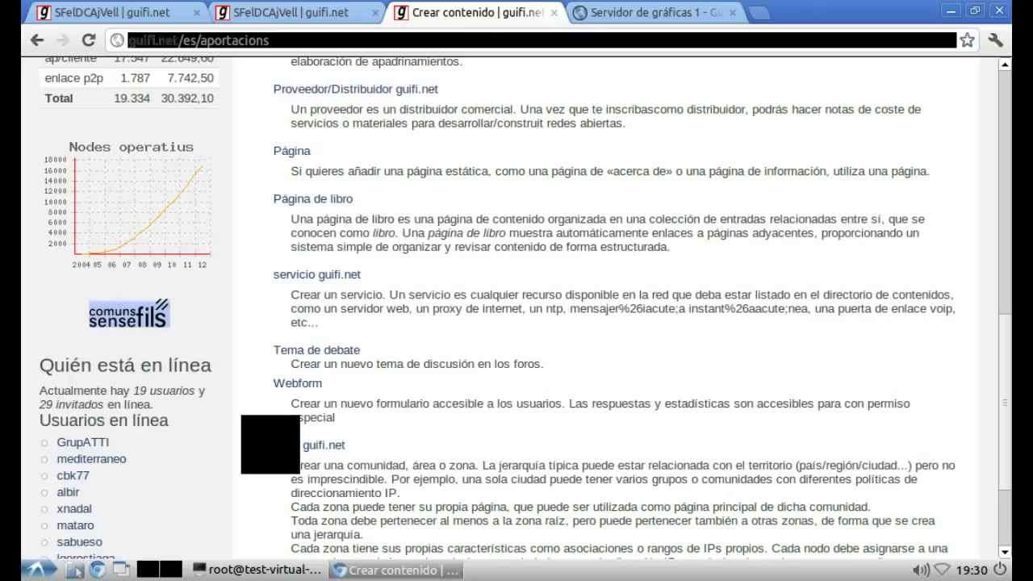
left_click(316, 275)
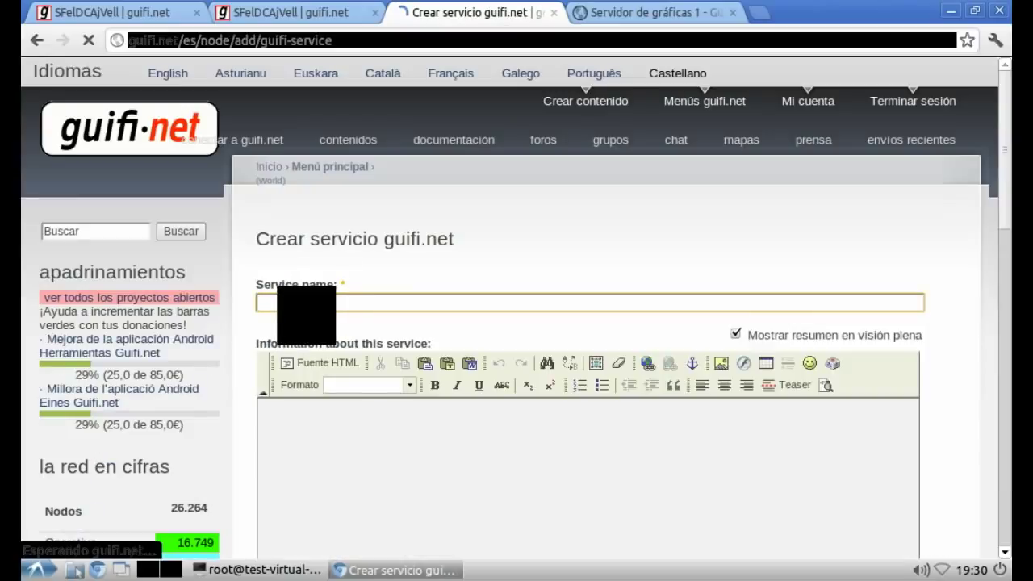
type("S")
key("Down")
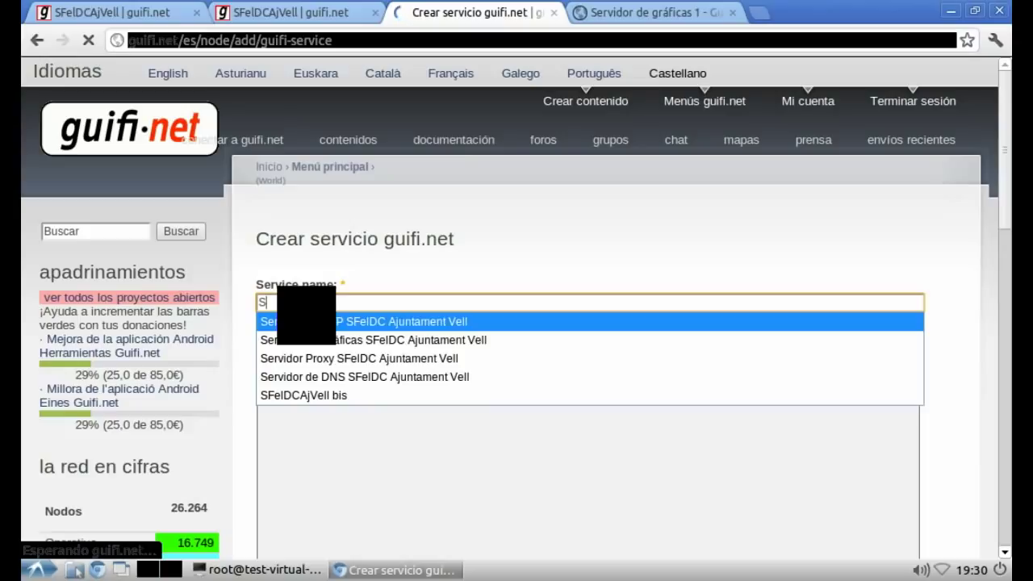
key("Return")
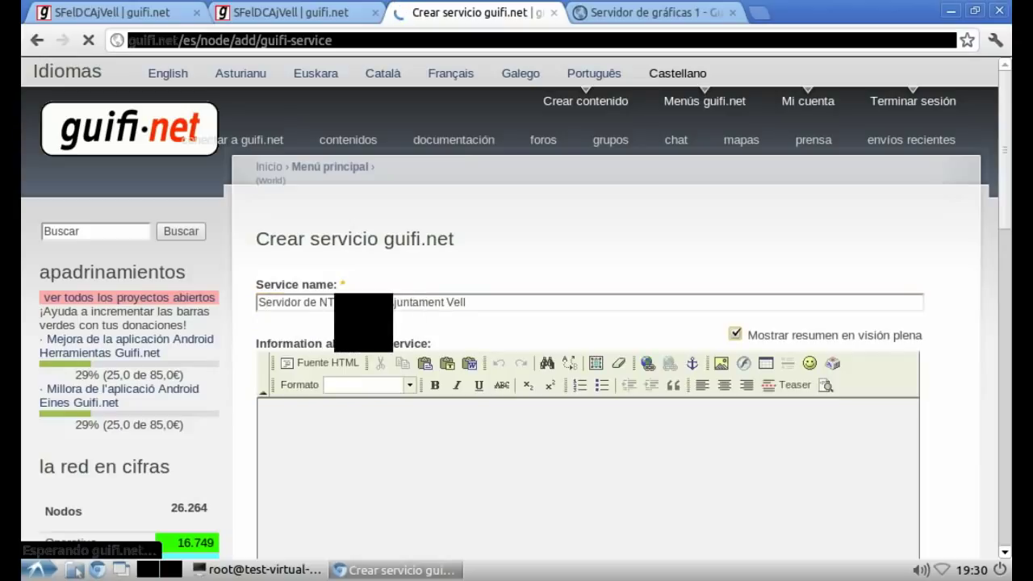
left_click(341, 302)
key("BackSpace")
key("BackSpace")
key("BackSpace")
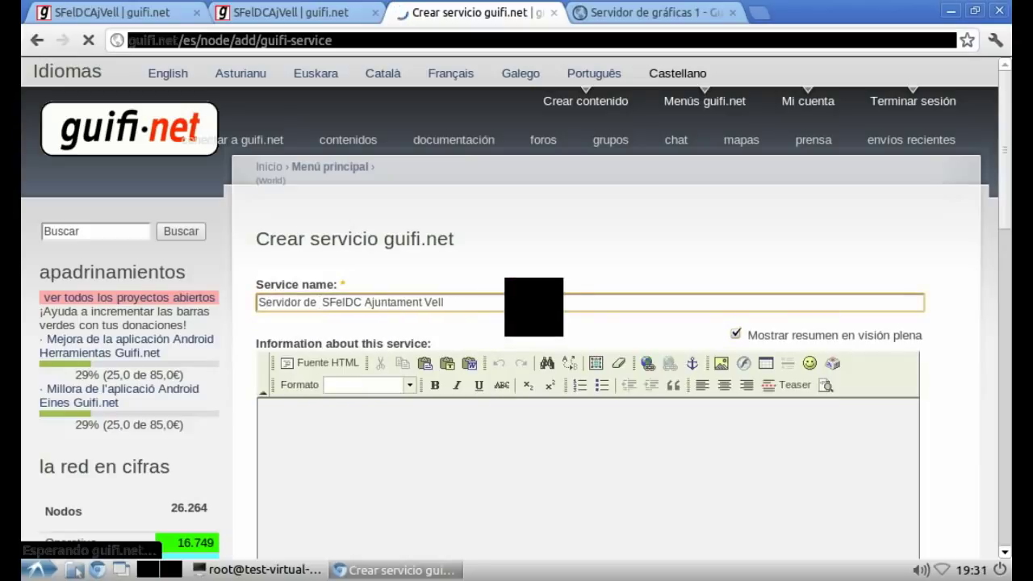
type("FTP")
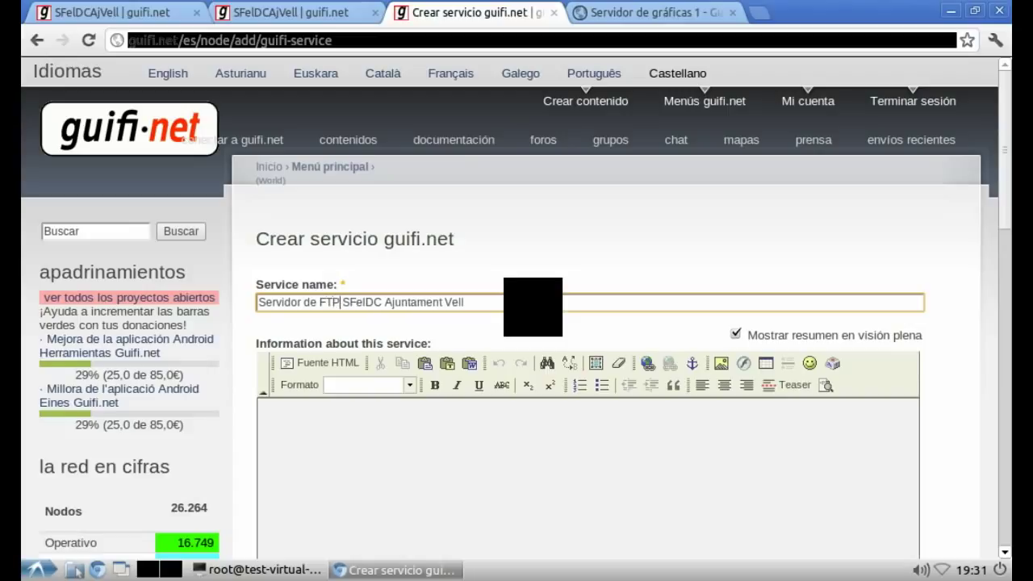
Step: Set the short name to SfelDCAjVell-FTP, based on the NTP suggestion
scroll(272, 367, "down", 3)
scroll(272, 367, "down", 8)
left_click(318, 344)
type("sfel")
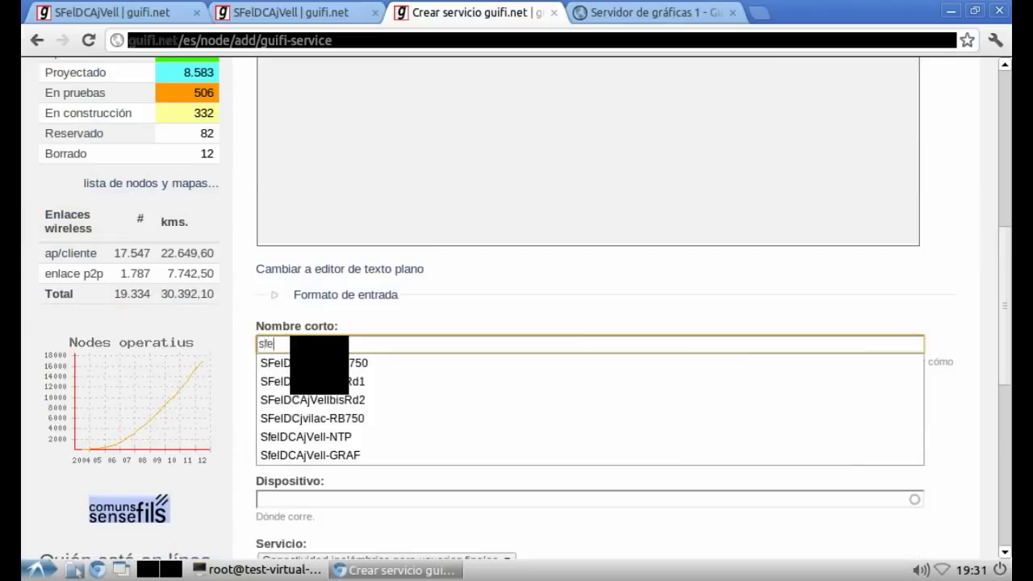
key("Down")
key("Down")
key("Down")
key("Down")
key("Down")
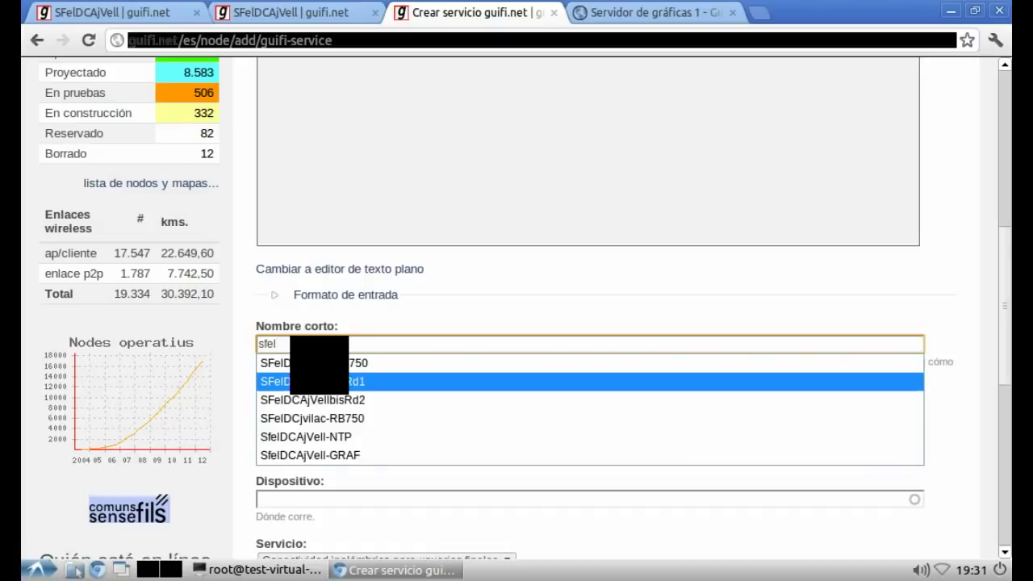
key("Tab")
key("shift+Tab")
key("End")
key("BackSpace")
key("BackSpace")
key("BackSpace")
key("Escape")
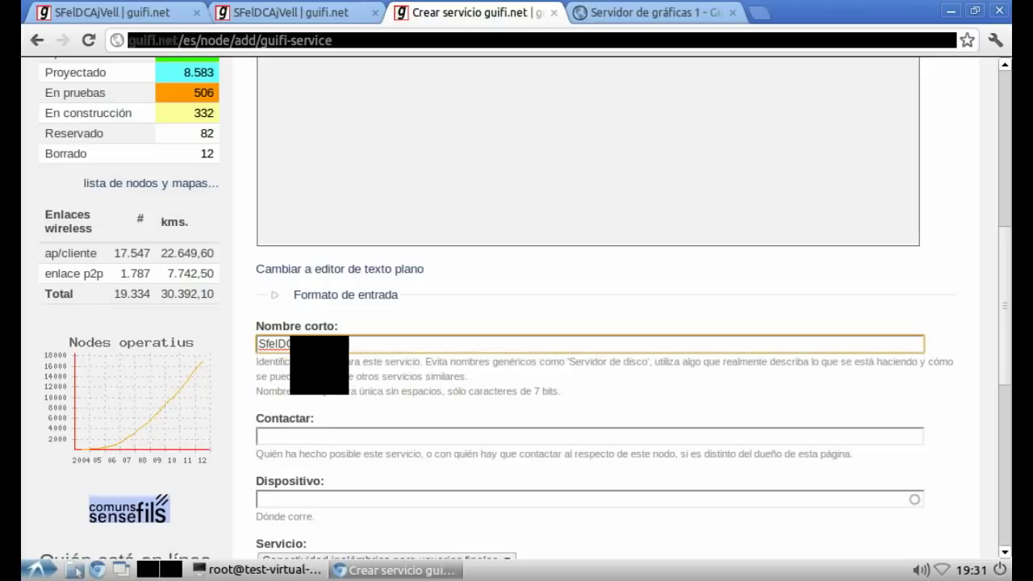
key("Tab")
Step: Pick the suggested contact and device SFelDCAjVell-Srvr1, set type 'Servidor FTP o disco compartido', and save
type("bl")
key("Down")
key("Tab")
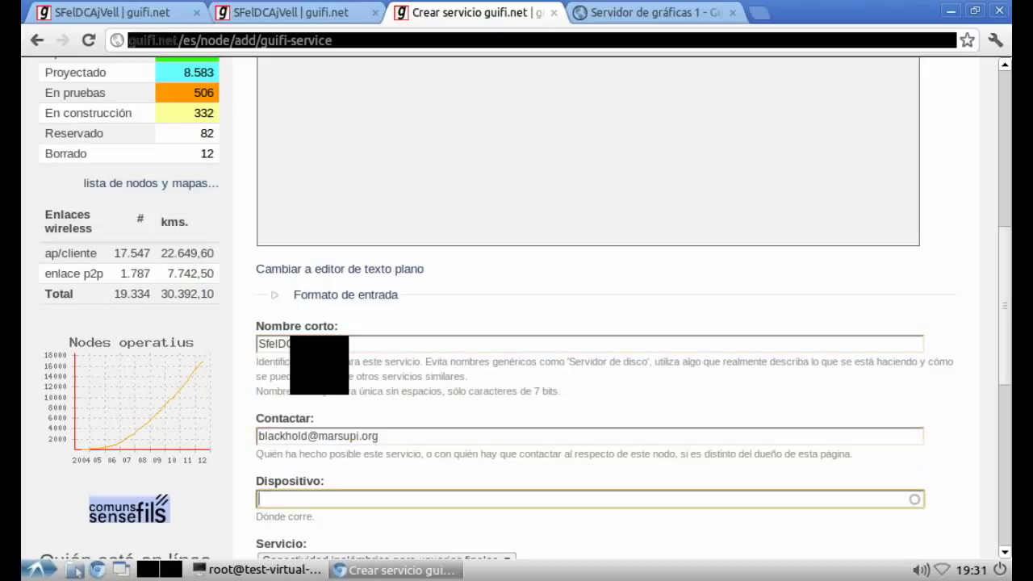
type("sfel")
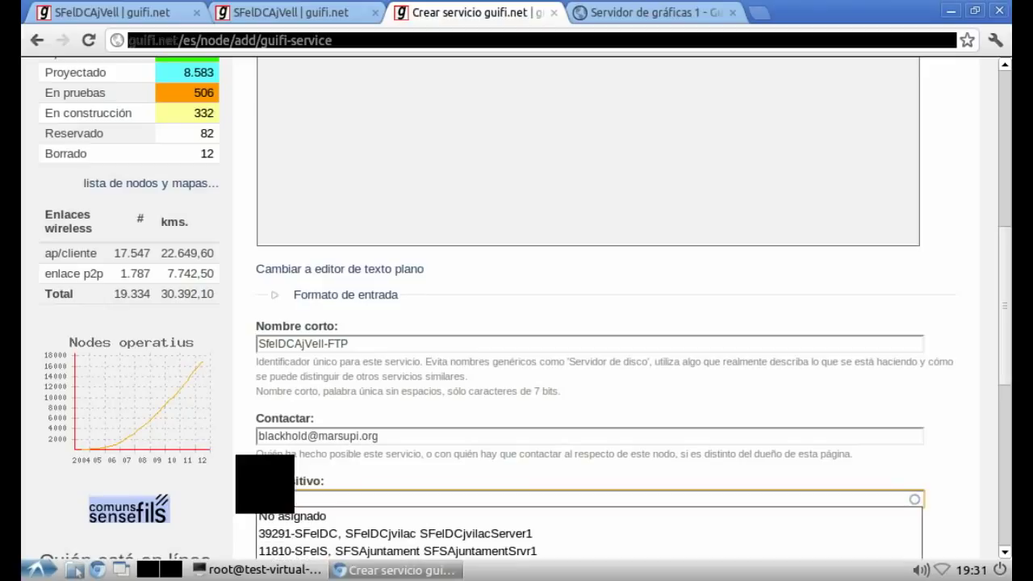
scroll(589, 323, "down", 3)
scroll(589, 322, "down", 5)
key("Return")
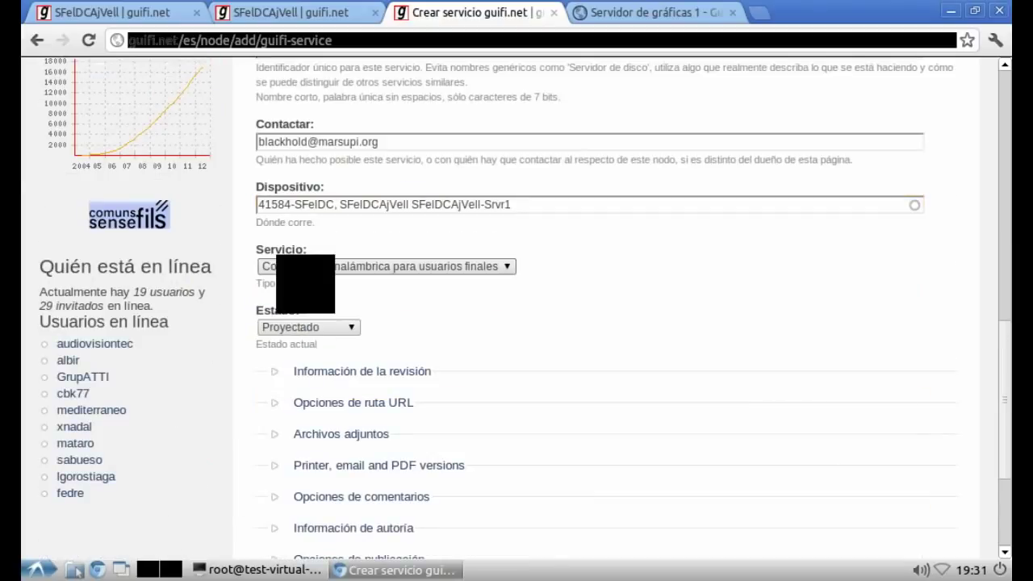
key("Tab")
key("space")
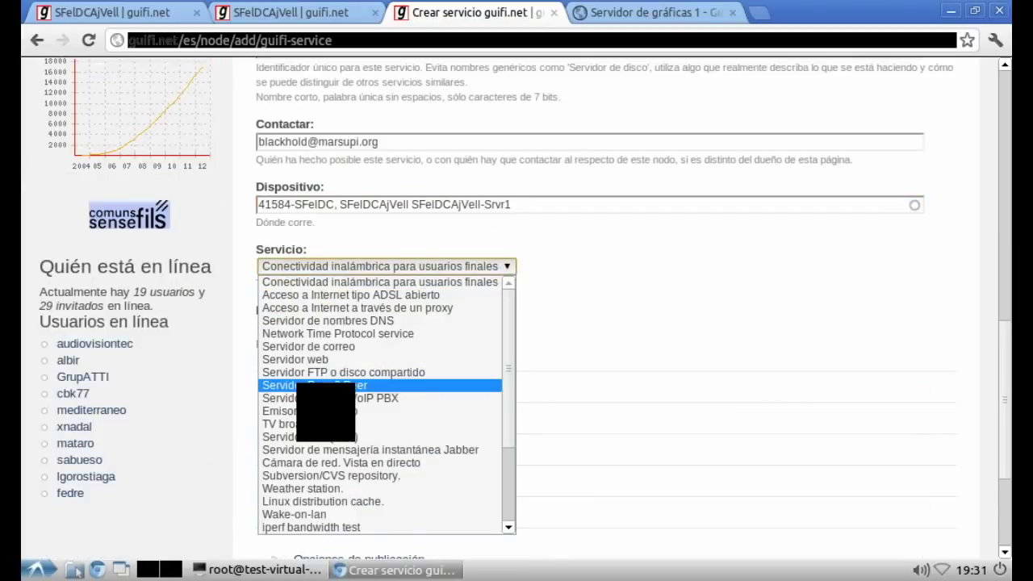
left_click(307, 372)
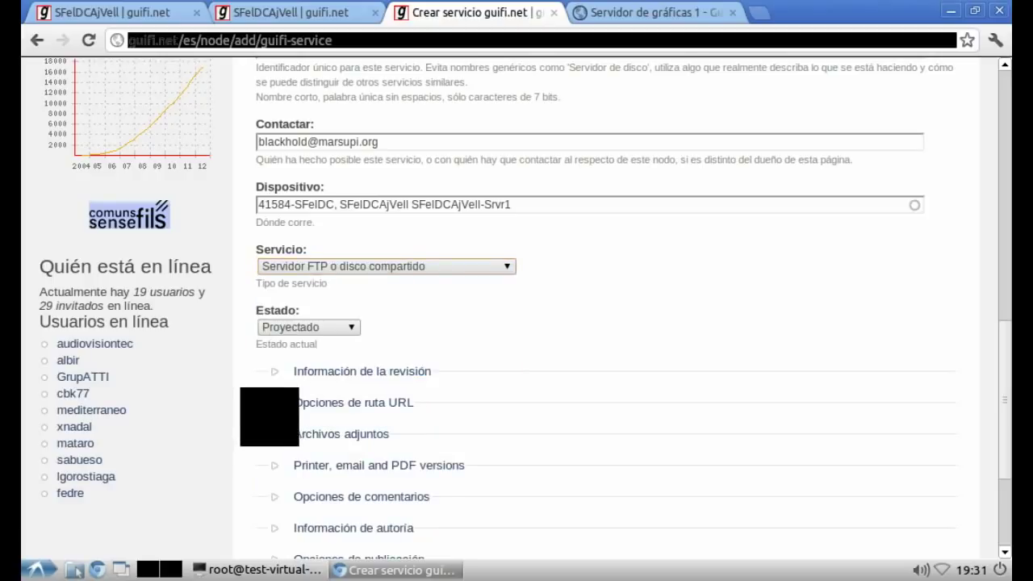
scroll(266, 428, "down", 5)
left_click(283, 407)
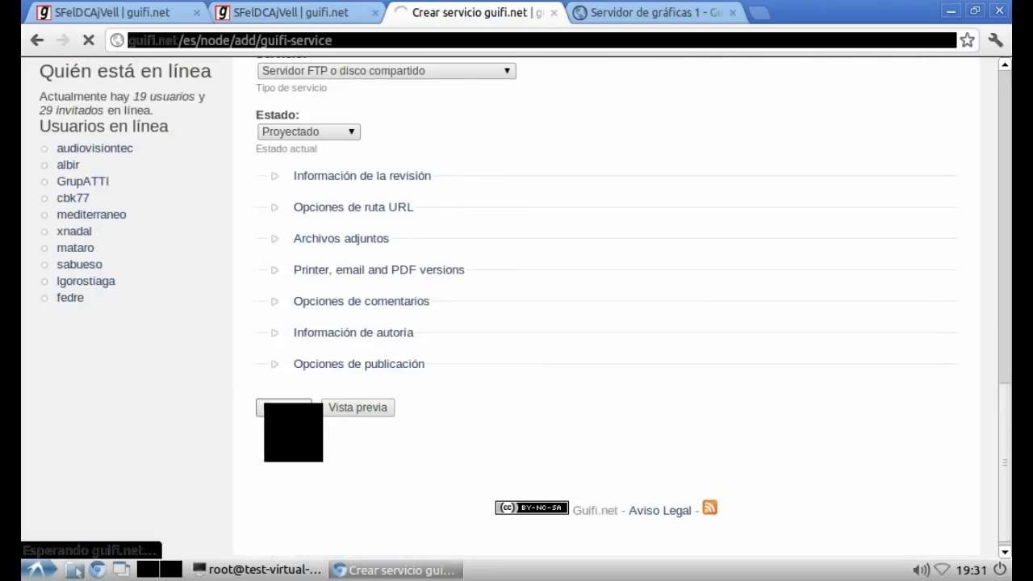
key("alt+Tab")
Step: Type 'Al igual que el proxy lo volvemos a modificar para definir algunos datos.' into the notes
type("Al igual que el proxy lo v")
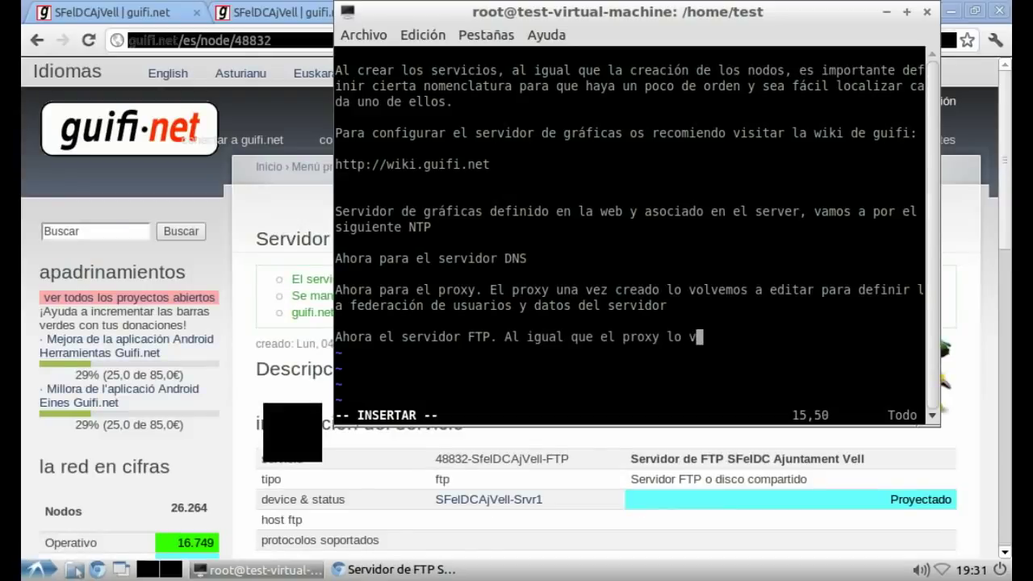
type("olvemos a mod")
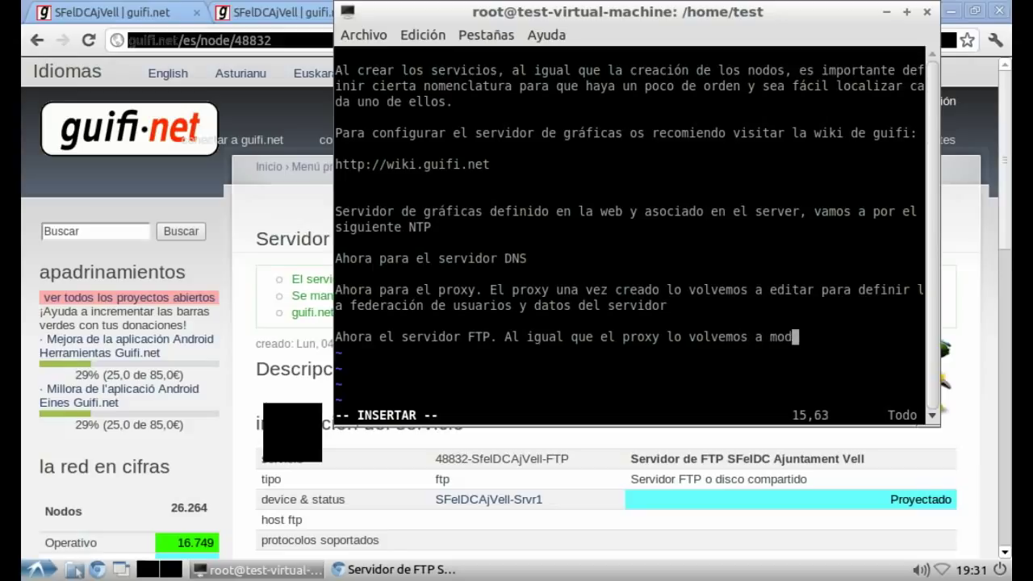
type("ificar para defi")
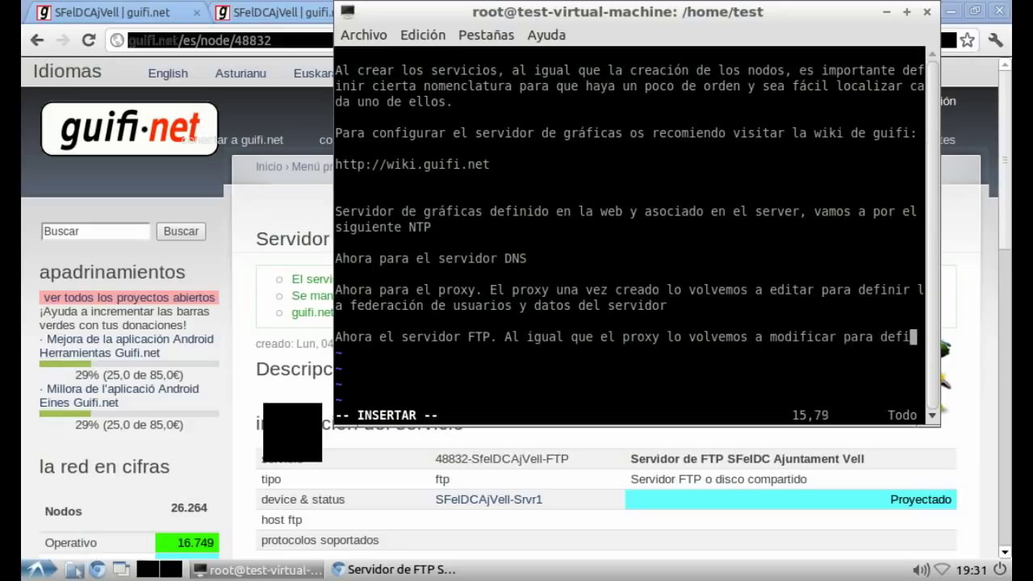
type("nir algunos datos.")
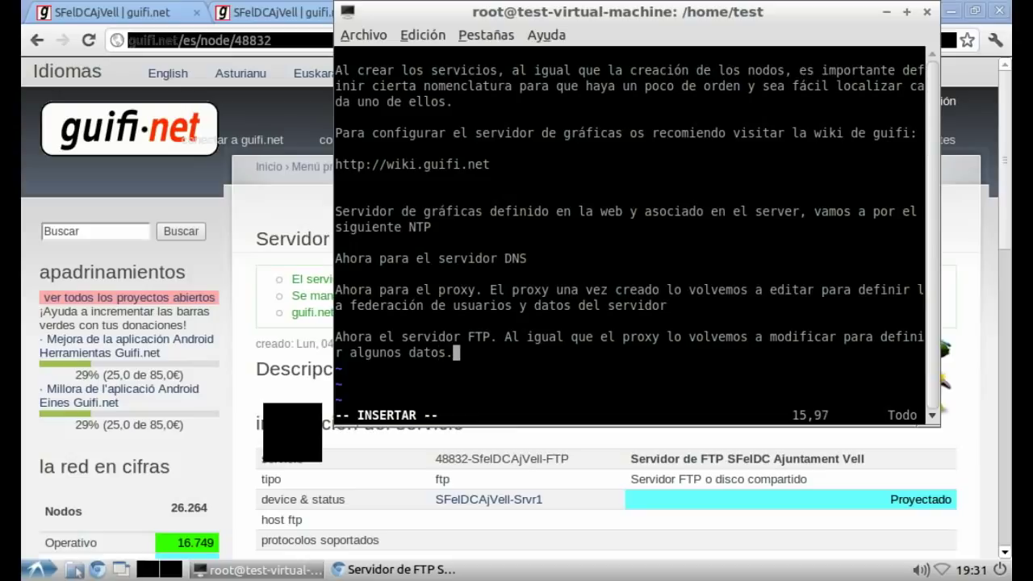
key("alt+Tab")
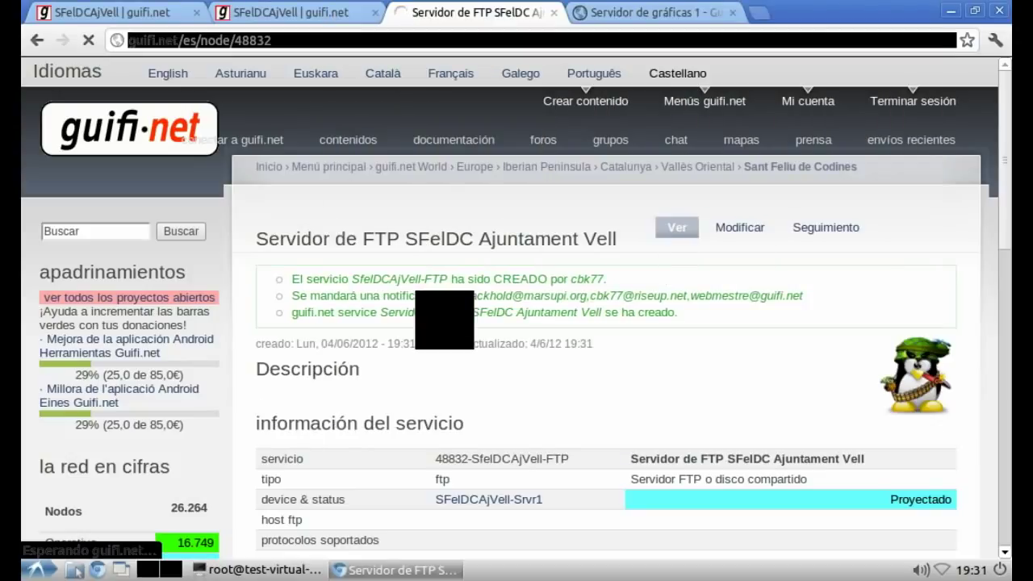
Step: Give the FTP service host 10.140.150.50, enable the FTP protocol, and save
scroll(516, 306, "down", 5)
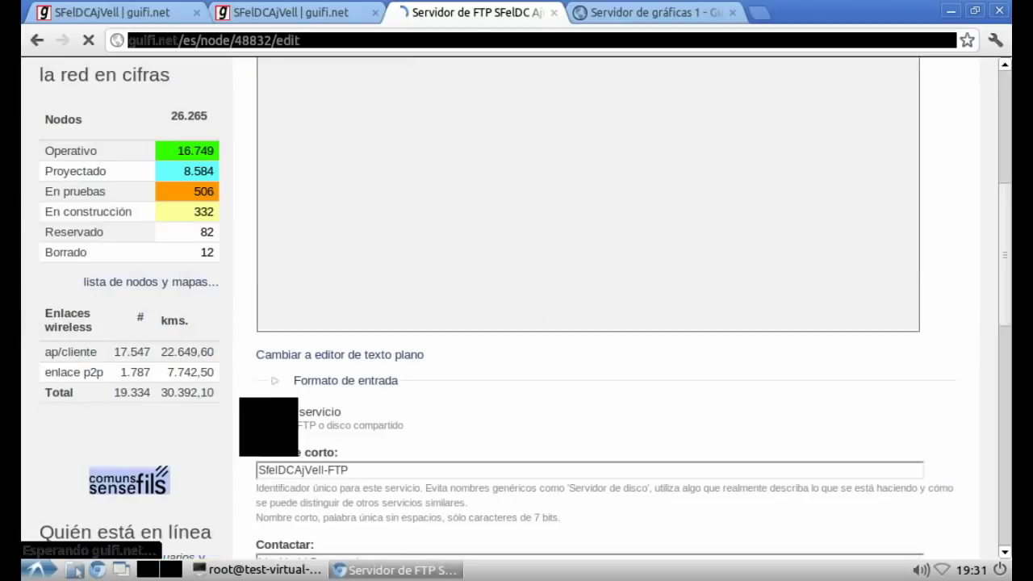
scroll(517, 306, "down", 6)
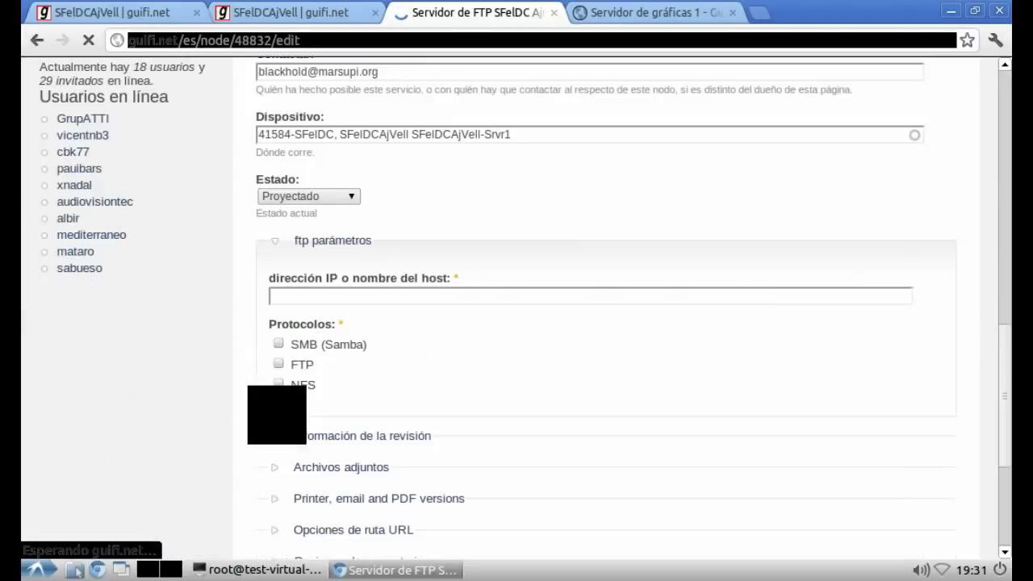
left_click(322, 296)
right_click(304, 296)
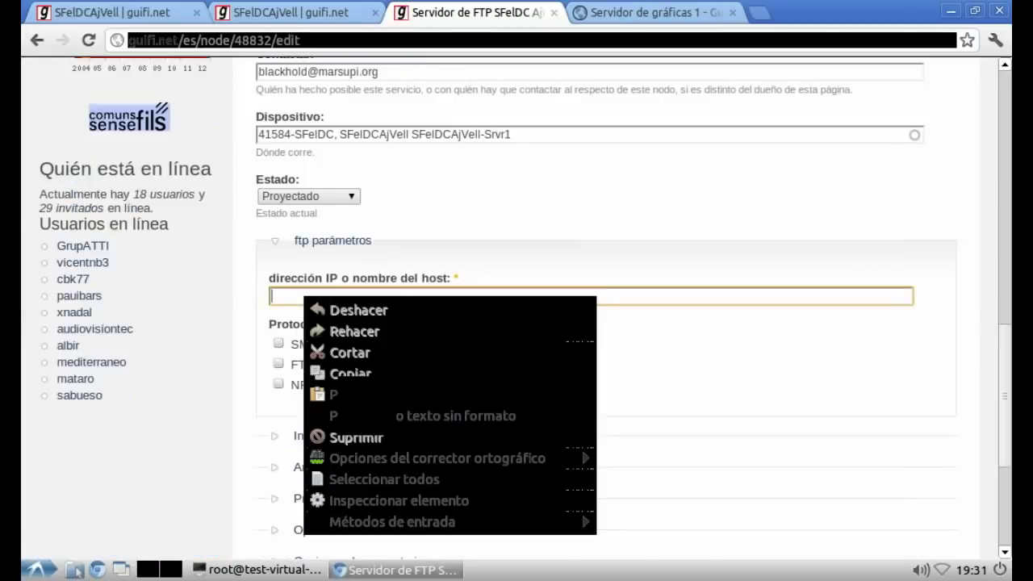
left_click(363, 395)
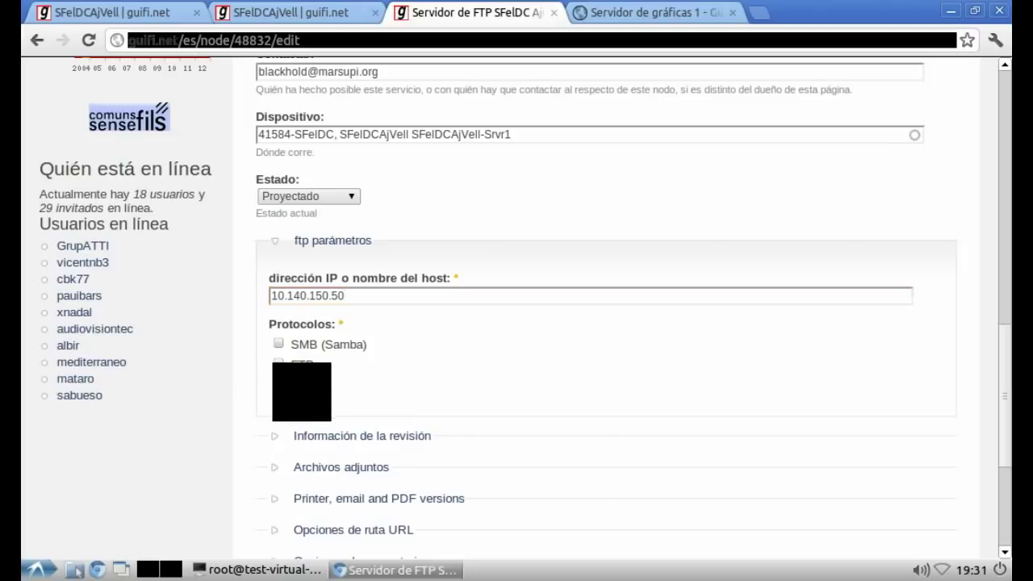
left_click(279, 364)
scroll(517, 307, "down", 5)
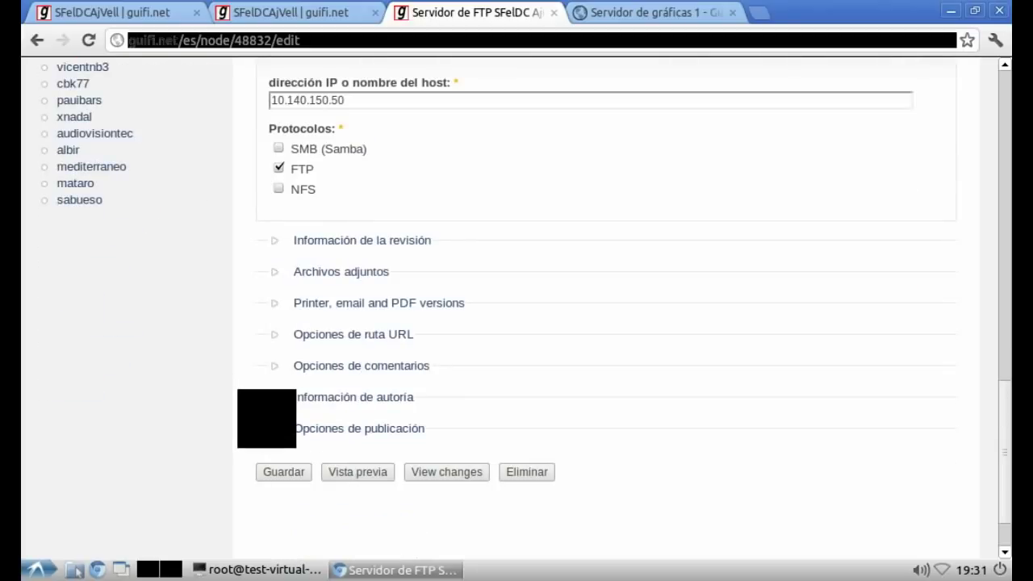
scroll(266, 418, "down", 2)
left_click(283, 397)
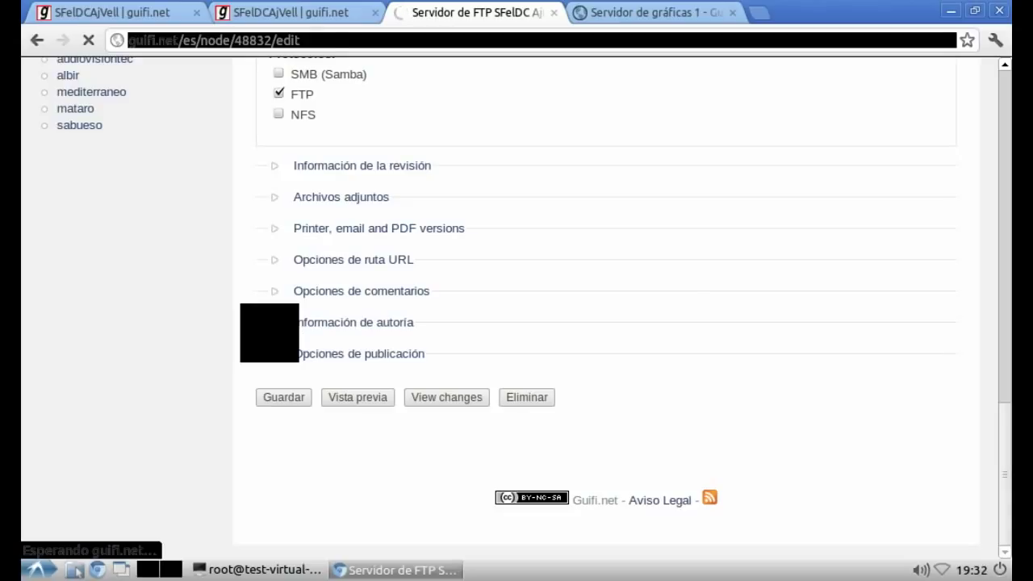
Step: Clear the vim notes and start a fresh insert with blank lines
key("alt+Tab")
key("Escape")
key("d")
key("d")
key("d")
key("d")
key("d")
key("d")
key("d")
key("d")
key("d")
key("d")
key("d")
key("d")
key("d")
key("d")
key("d")
key("d")
key("d")
key("d")
key("d")
key("d")
key("i")
key("Return")
key("Return")
Step: Type 'Ahora ya tenemos todos los servicios creados y vinculados al servidor…' pointing to the node's services tab
type("Ahora ya tenemos todos los servicios ")
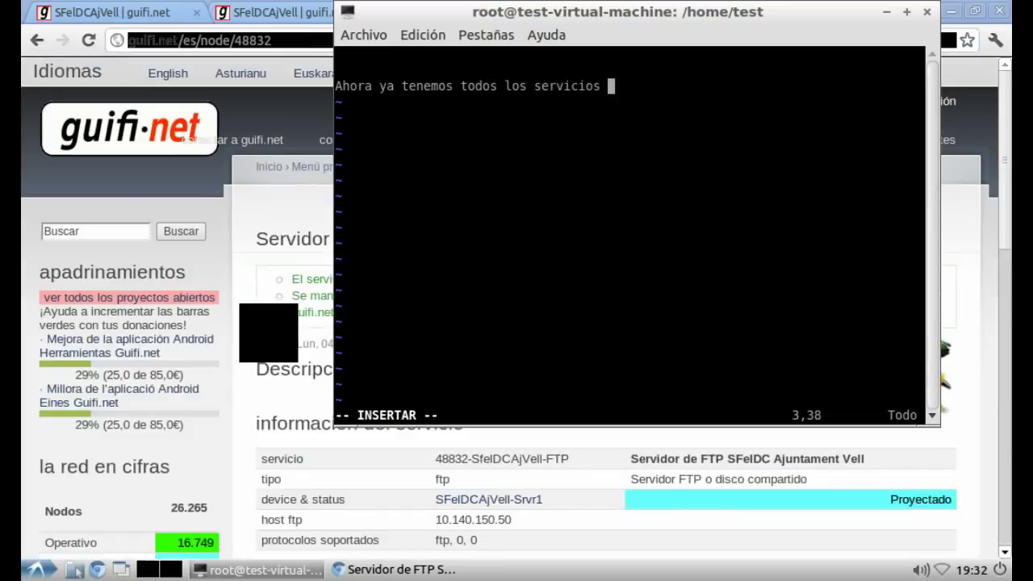
type("creados y vinculados al serv")
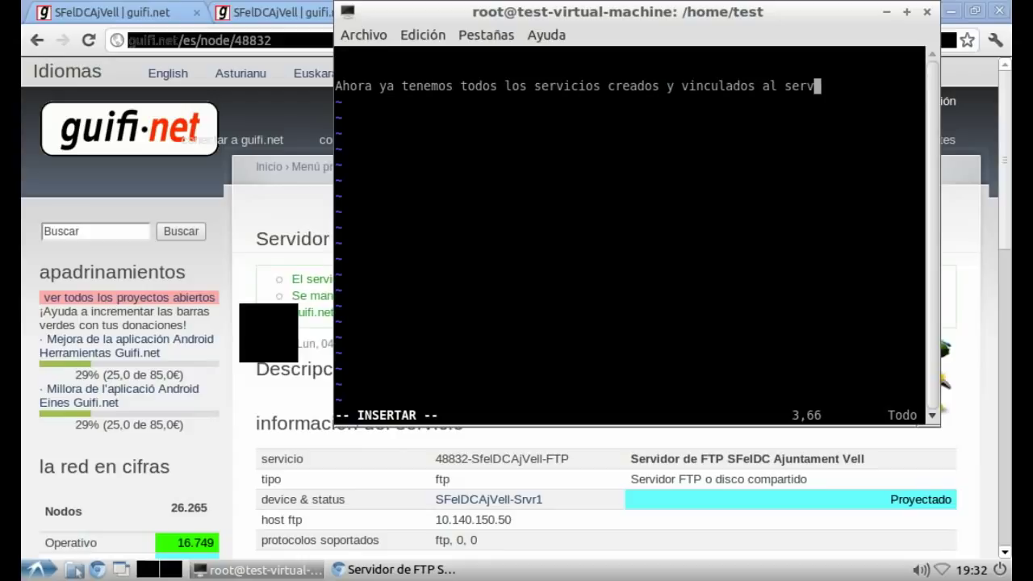
type("idor, si nos vamos a")
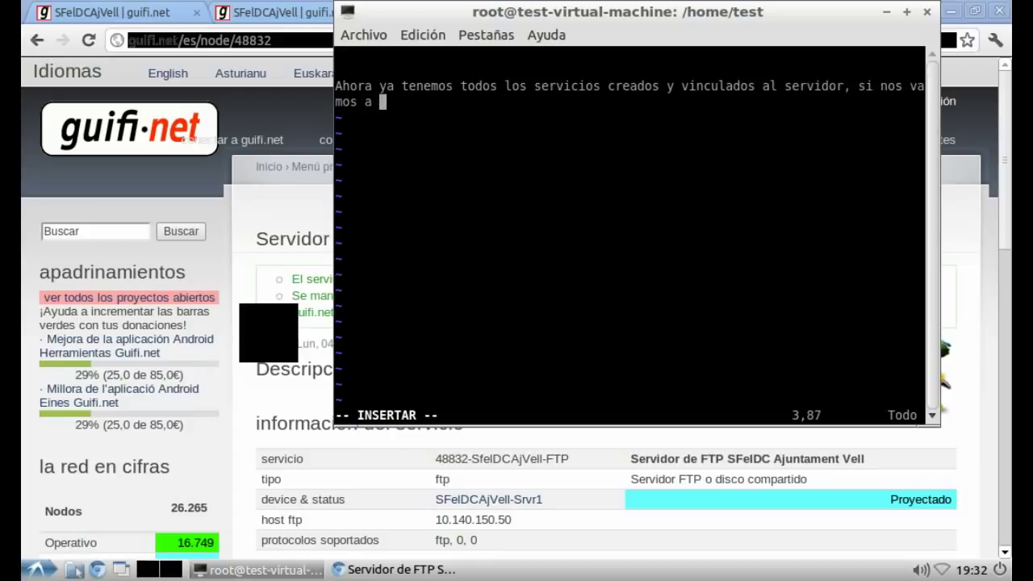
type(" la pes")
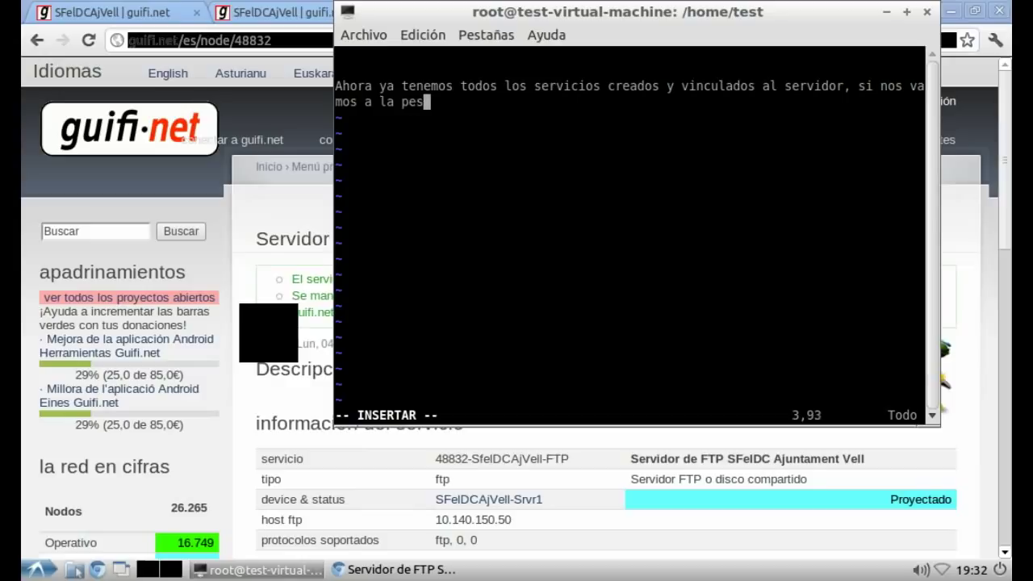
type("taña servi")
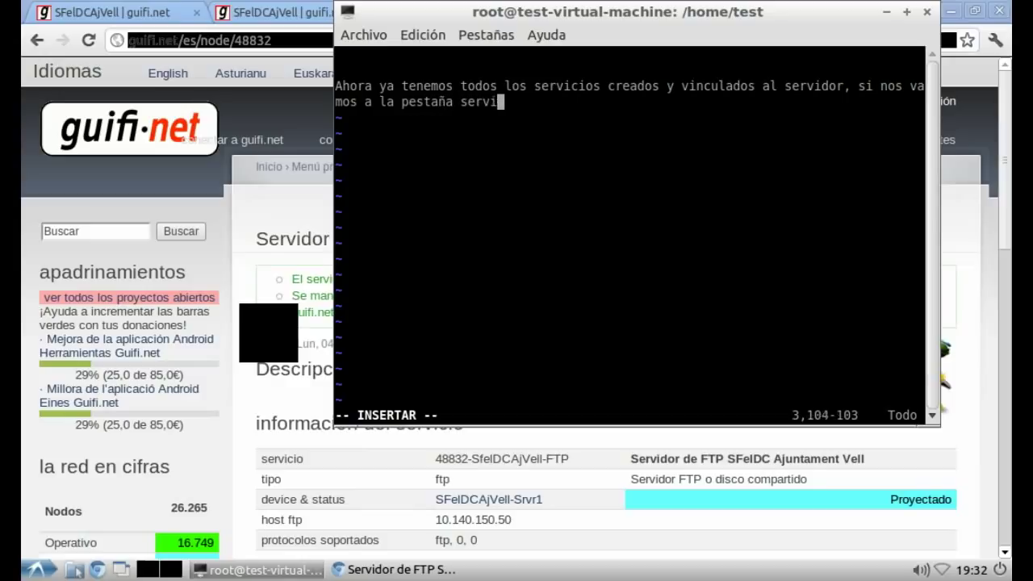
type("cios del no")
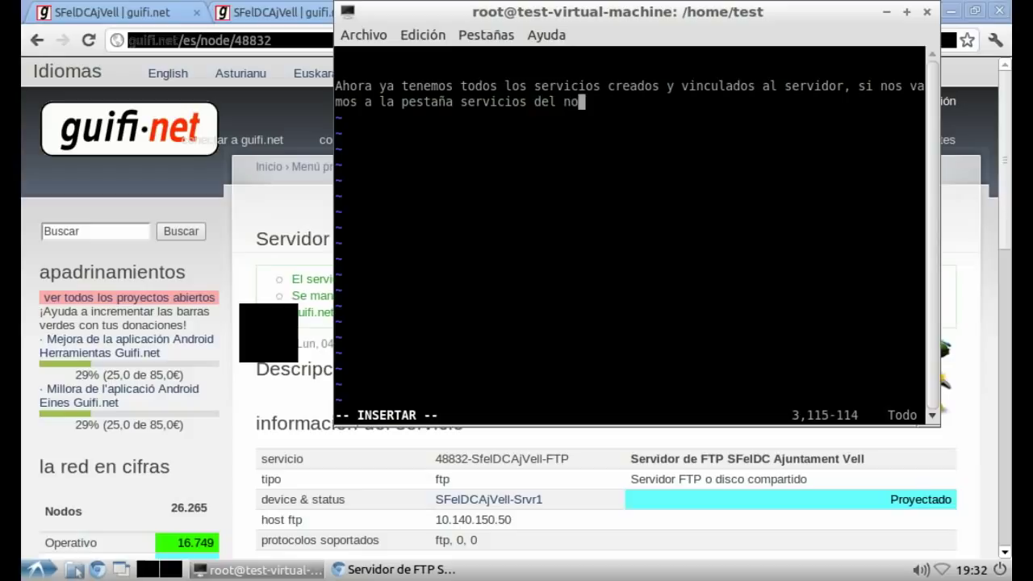
type("do y/o de la zona ")
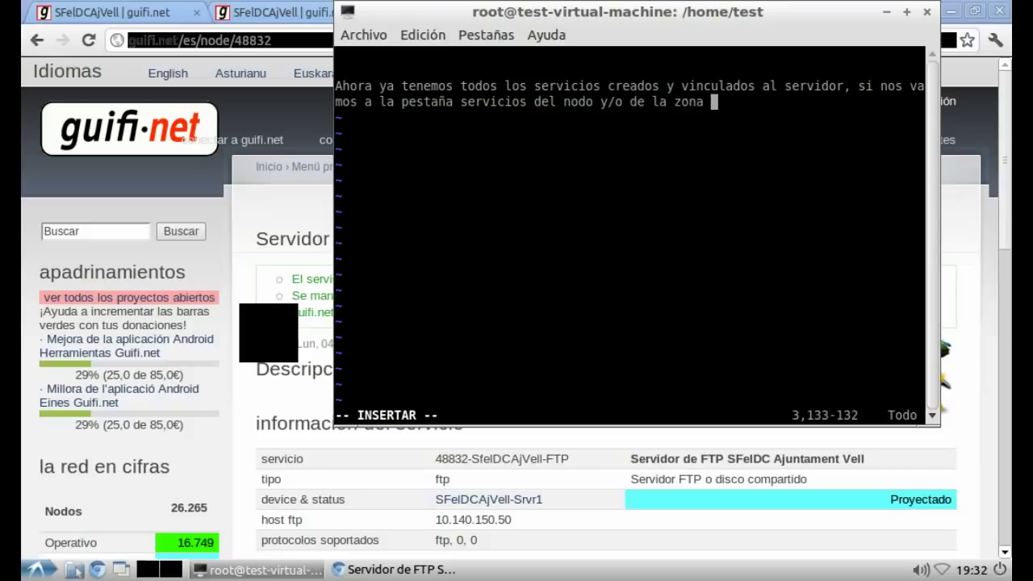
type("podremos ver")
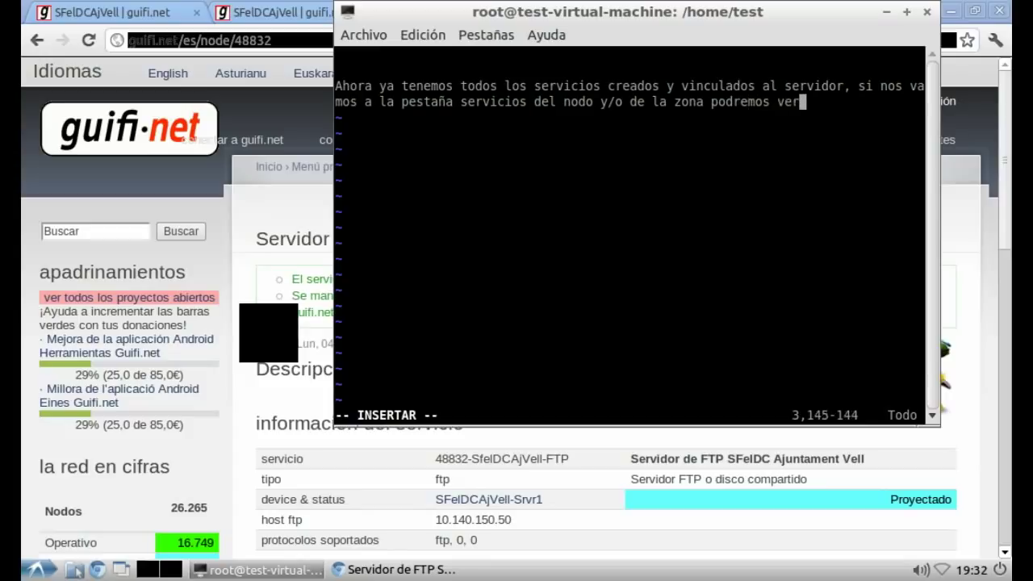
type("los definidos.")
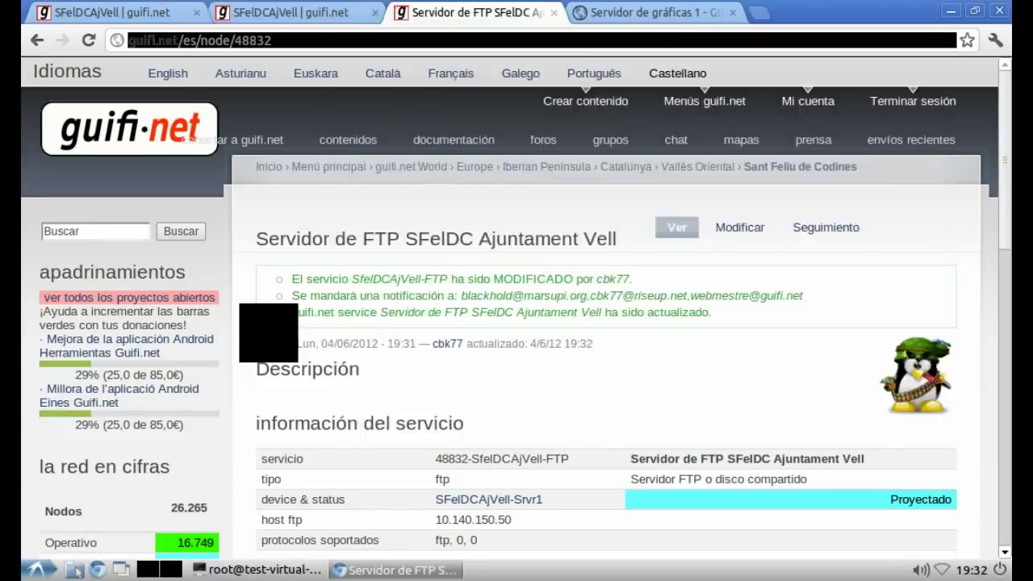
Step: Open the SFeIDCAjVell node's servicios tab listing DNS, FTP, NTP and proxy, then 'envíos recientes' in a new tab
key("ctrl+shift+Tab")
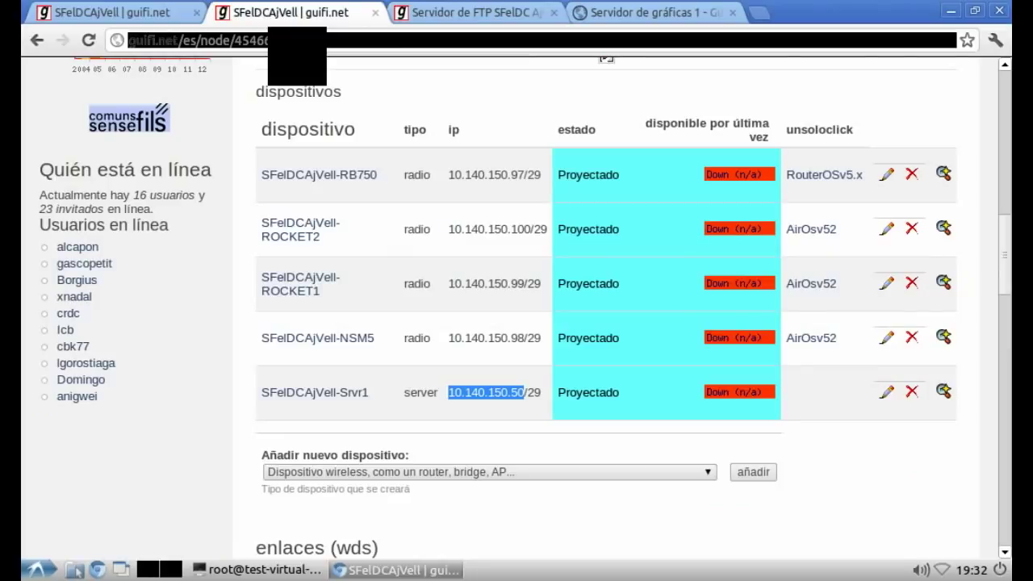
scroll(601, 307, "up", 3)
scroll(601, 307, "up", 5)
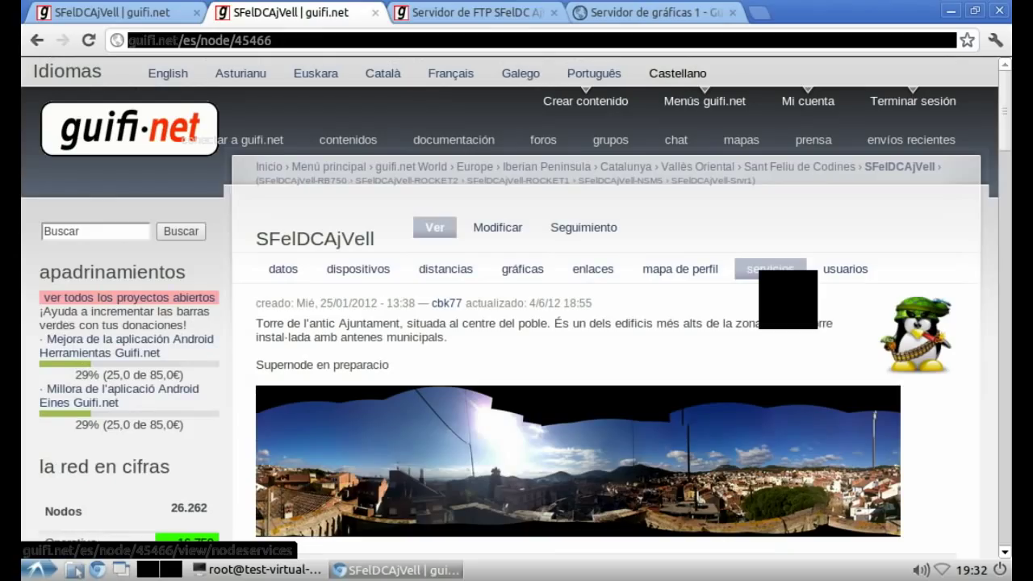
left_click(770, 268)
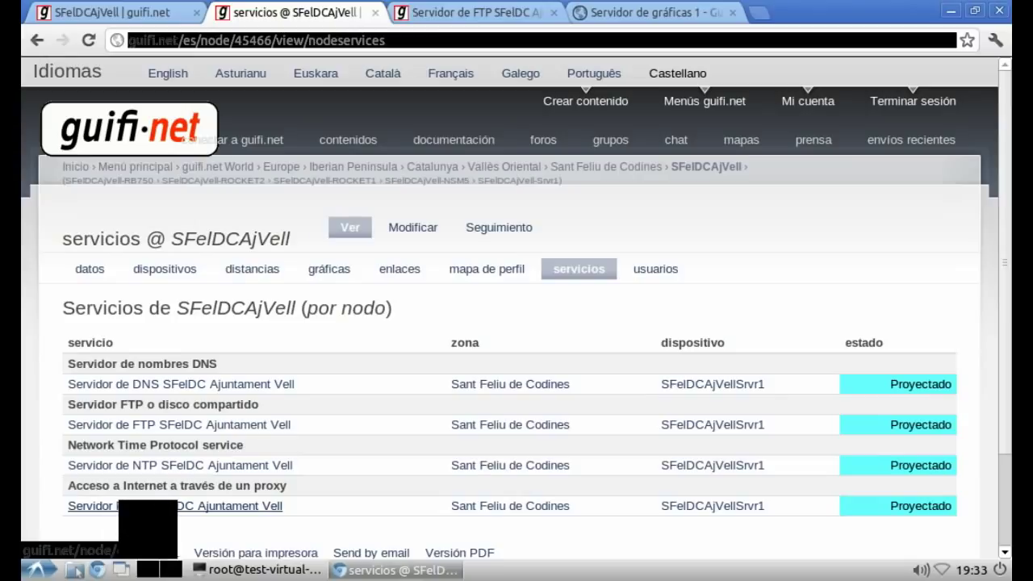
scroll(517, 323, "down", 3)
scroll(517, 323, "up", 3)
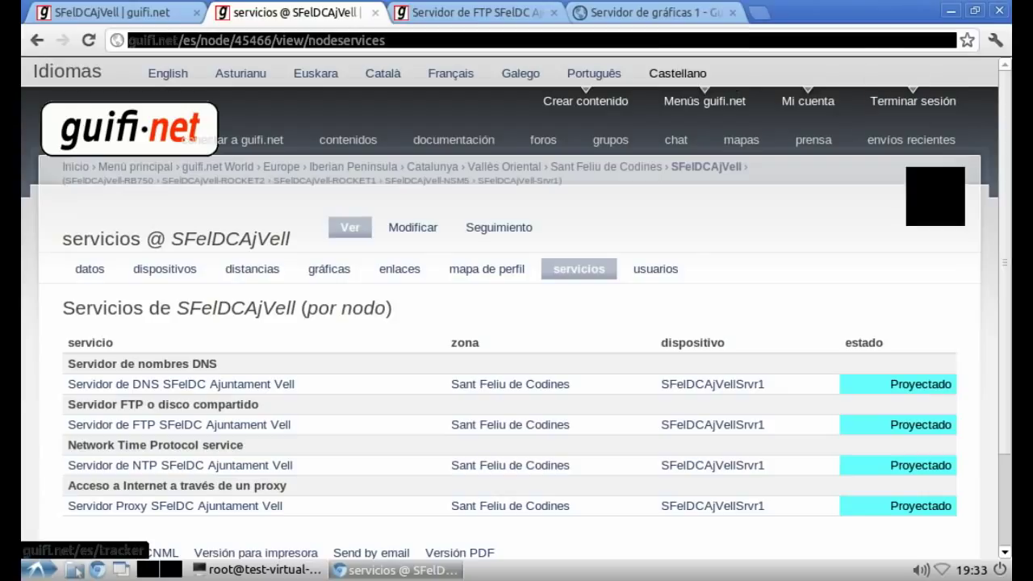
middle_click(908, 140)
key("ctrl+Tab")
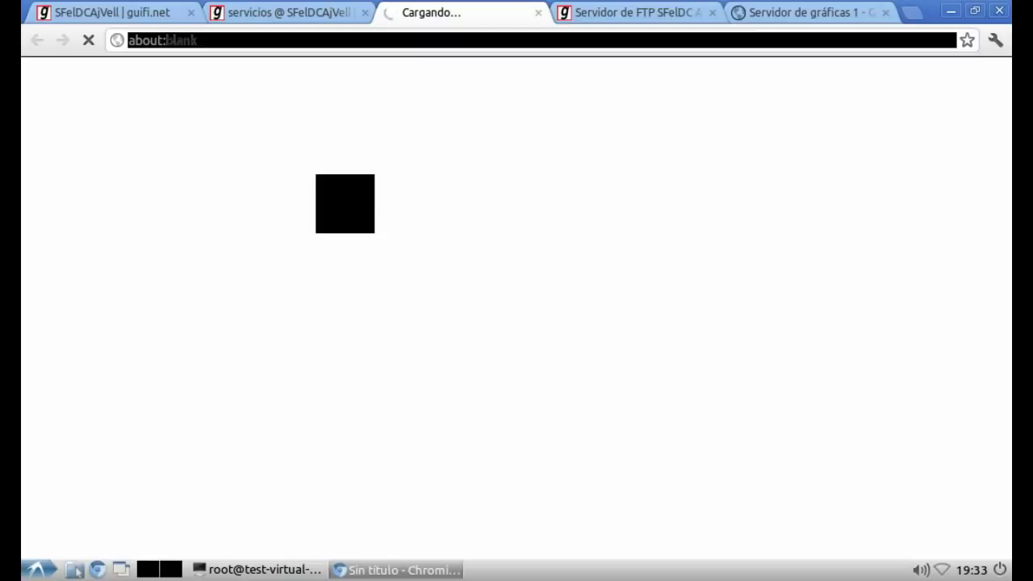
Step: Note in vim that the graphs server slipped onto a similar-looking server and needs fixing
key("alt+Tab")
key("Return")
key("Return")
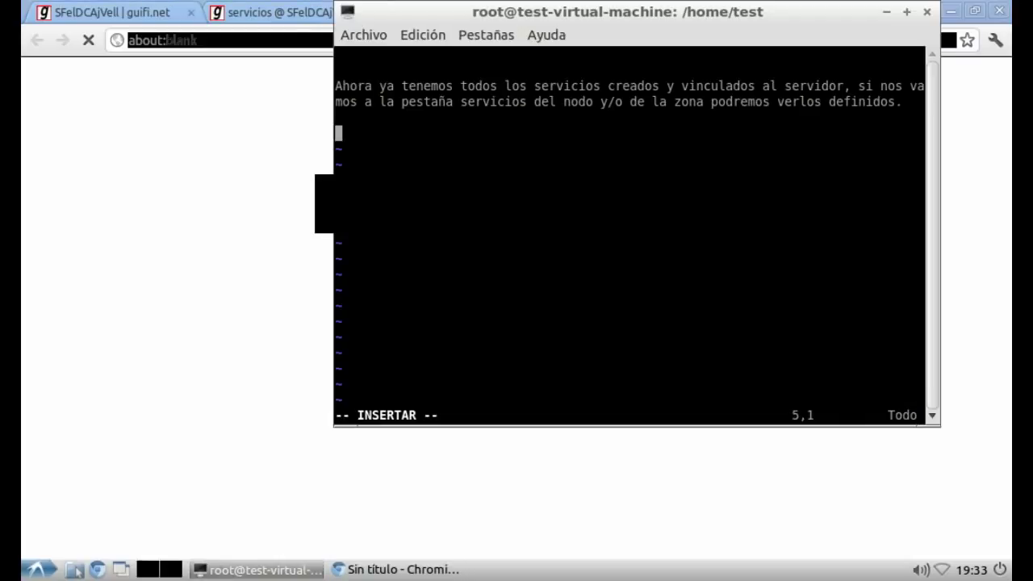
type("Uix el ser")
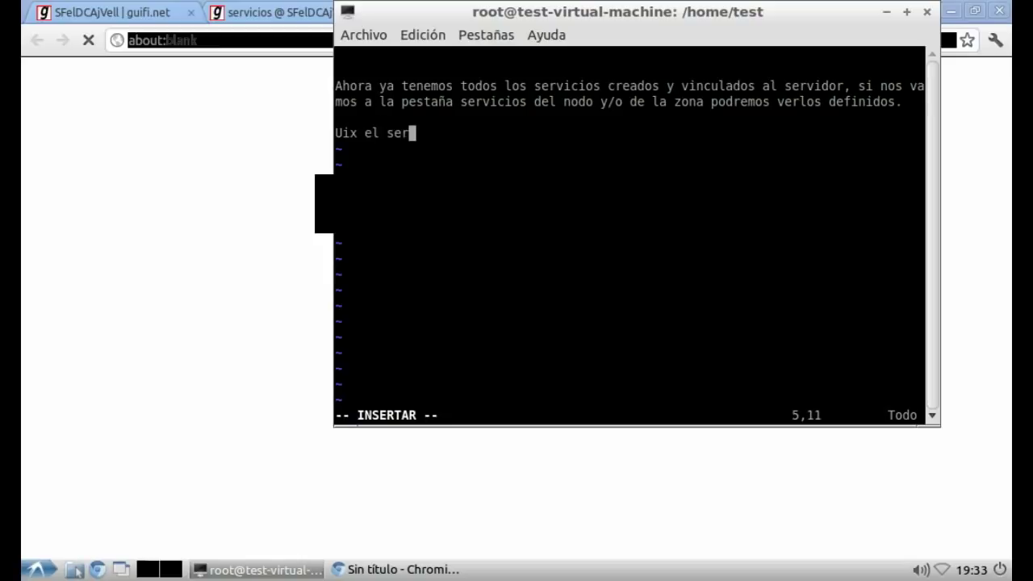
type("vidor de gra")
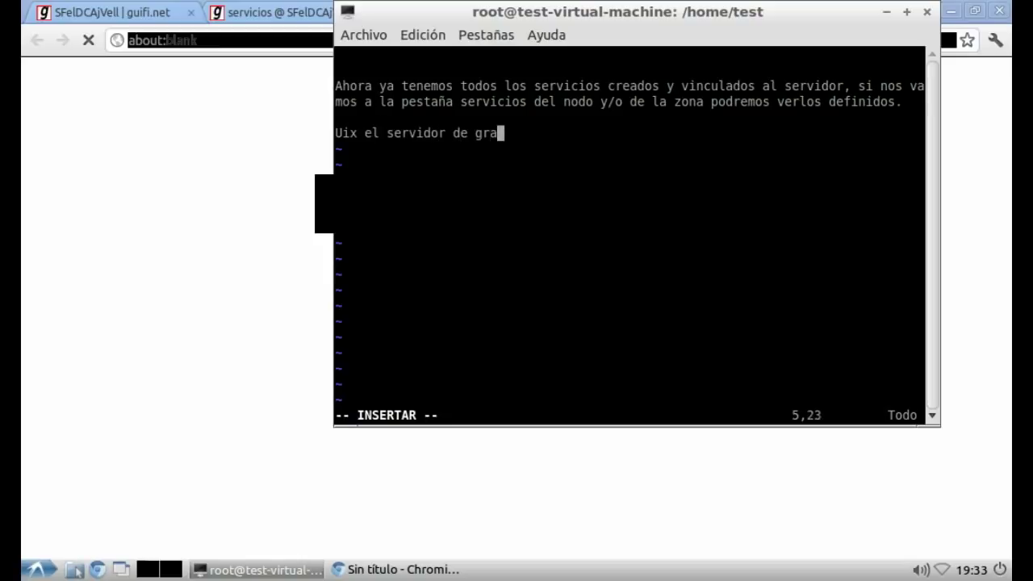
type("ficas se ha c")
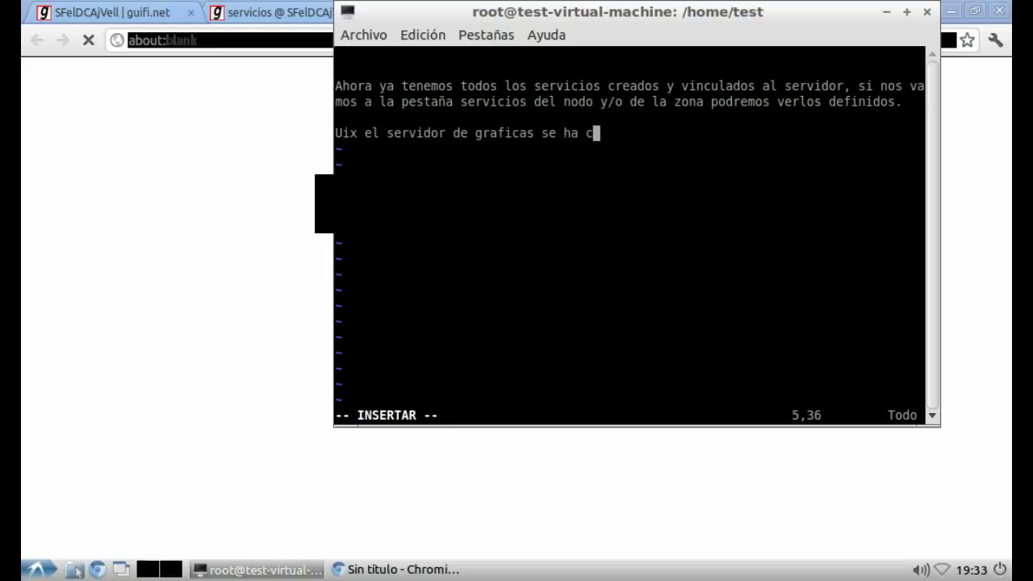
type("olado a otro server que se parece mucho, vamos a rescatarlo")
key("alt+Tab")
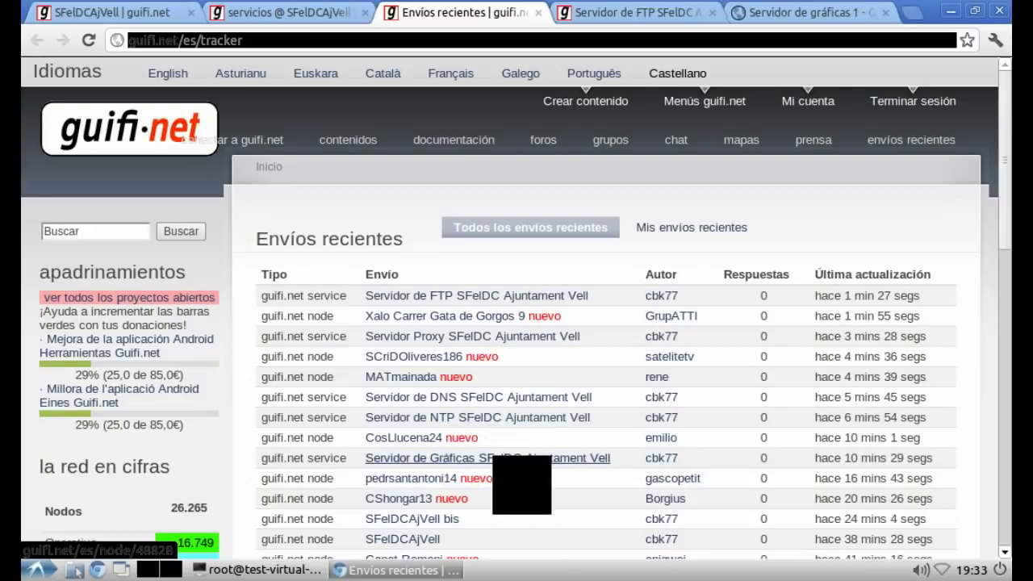
Step: Change the Servidor de Gráficas device to 41584-SFelDC… SFelDCAjVell-Srvr1 and save it
left_click(484, 457)
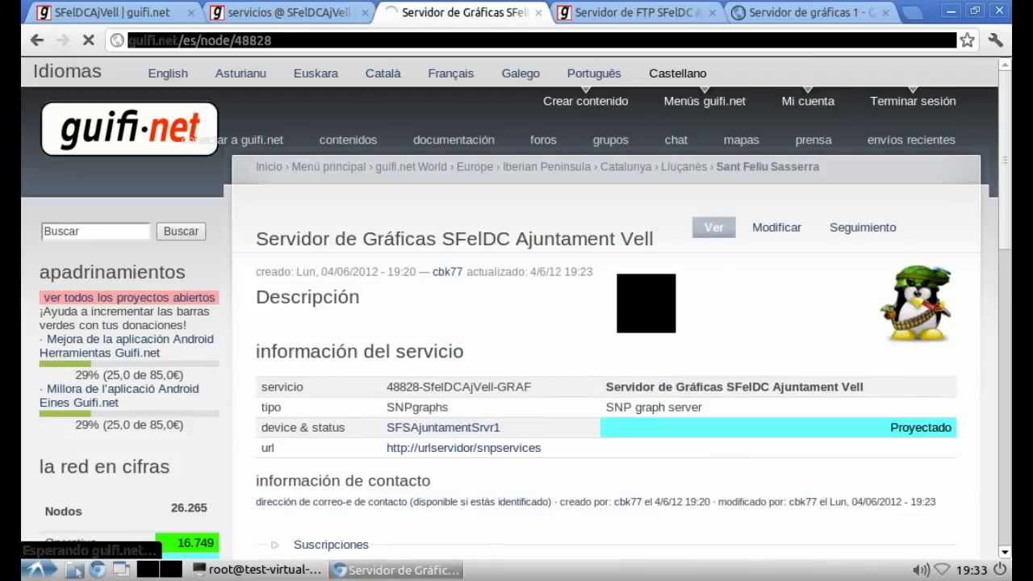
scroll(517, 307, "down", 12)
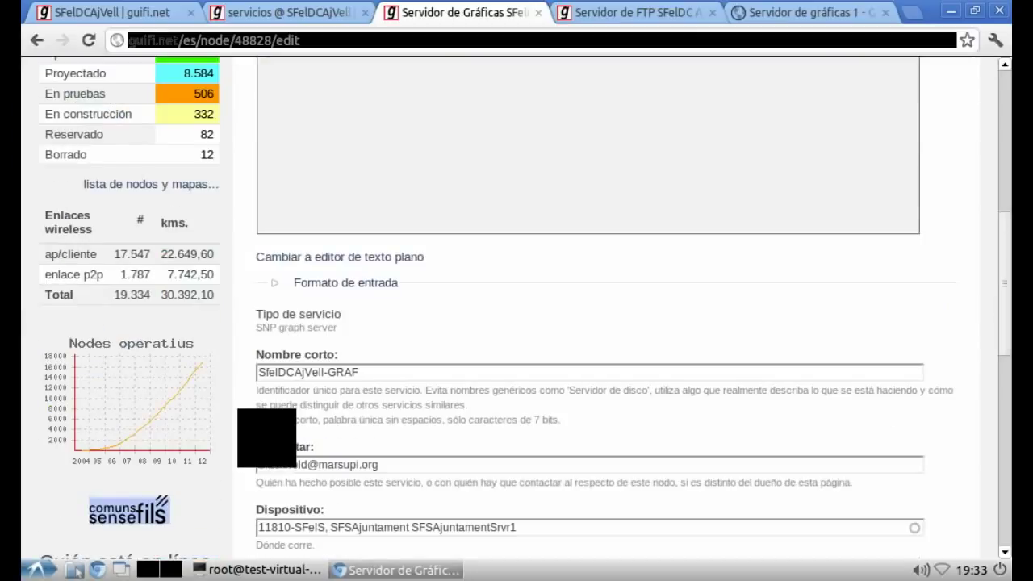
scroll(516, 307, "down", 3)
triple_click(488, 429)
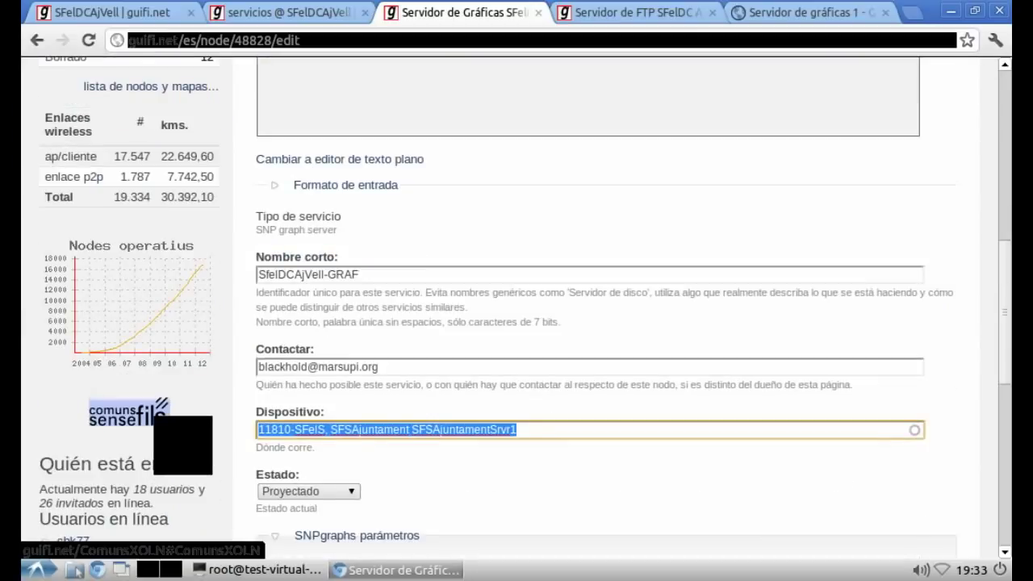
type("sfel")
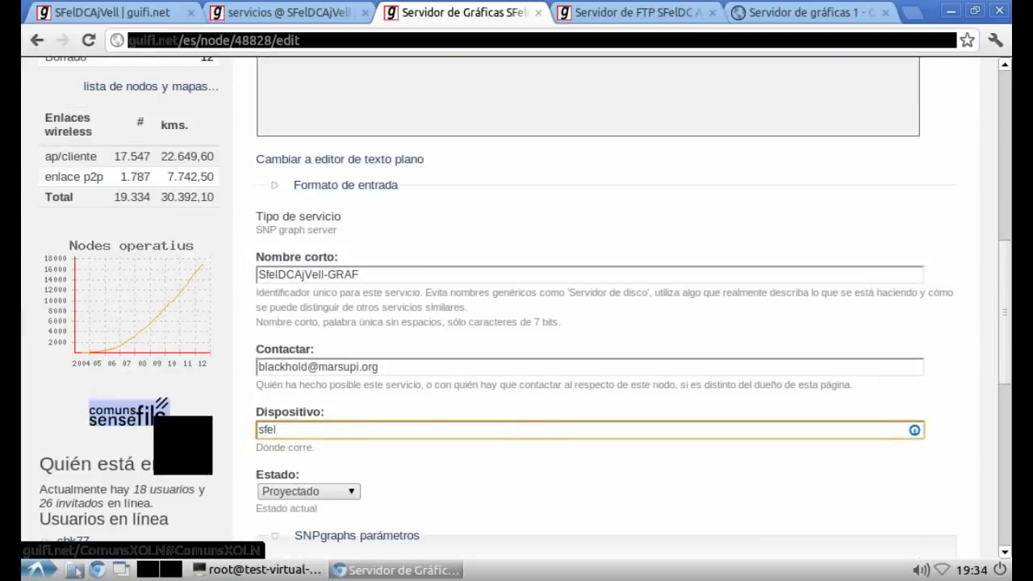
key("Down")
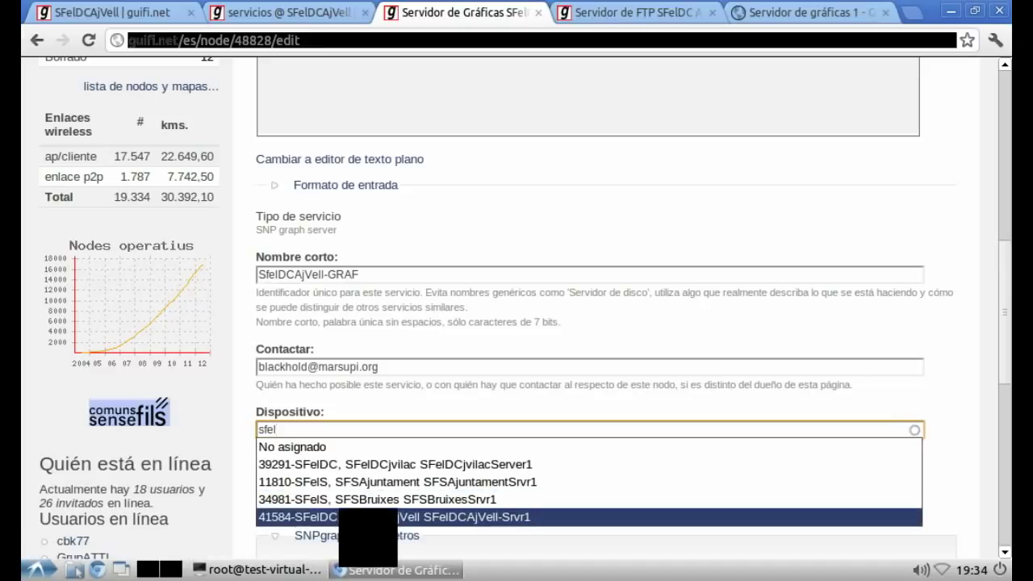
key("Return")
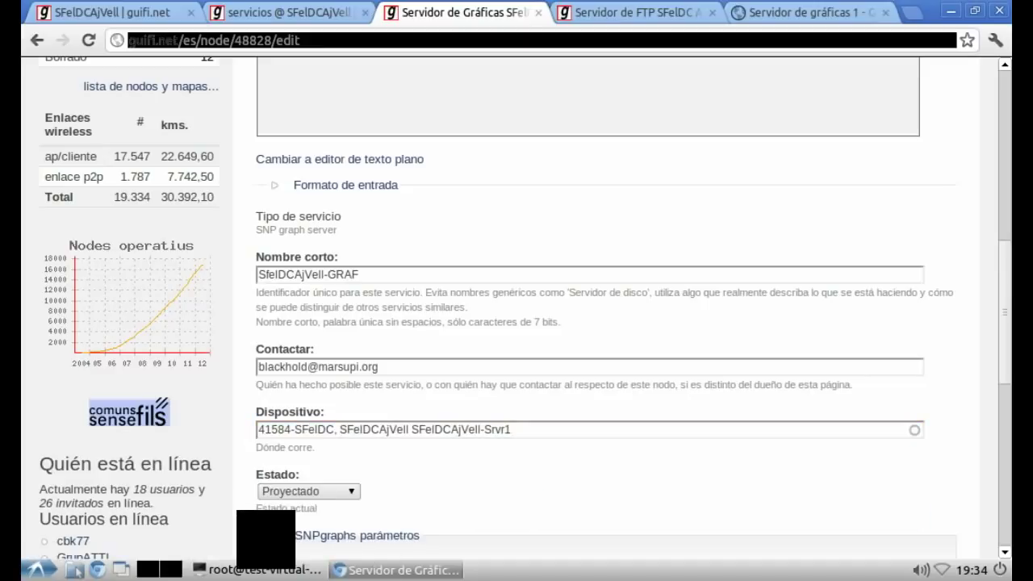
scroll(606, 323, "down", 10)
left_click(286, 463)
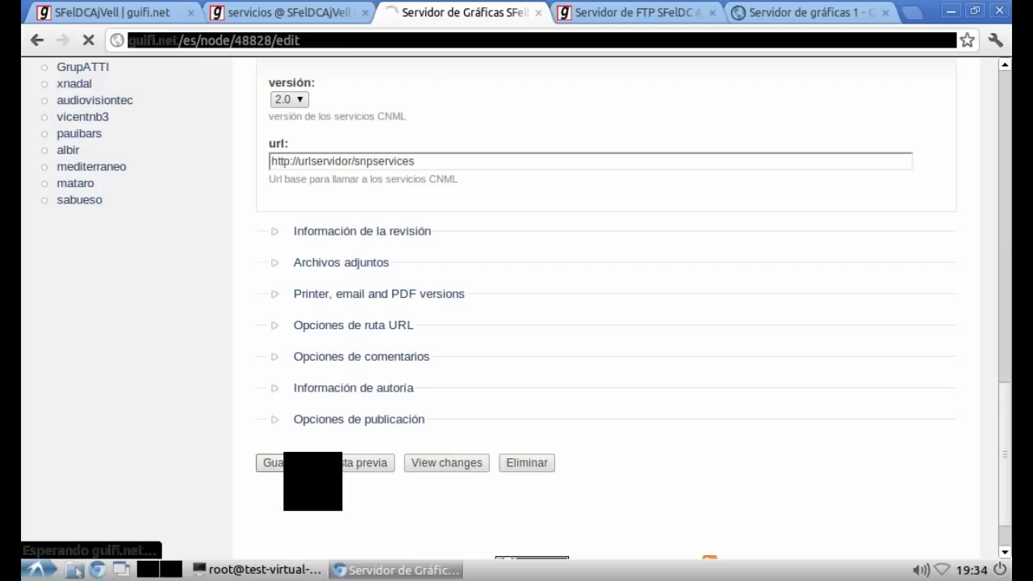
key("alt+Tab")
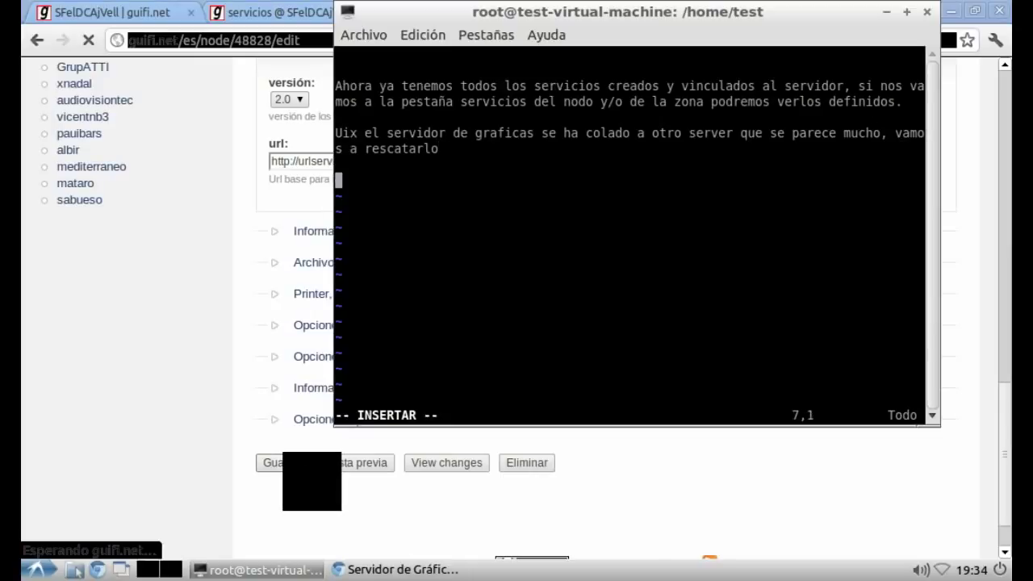
Step: Note why abbreviated town names must be defined correctly, then reload the node's services tab
type("Este es ")
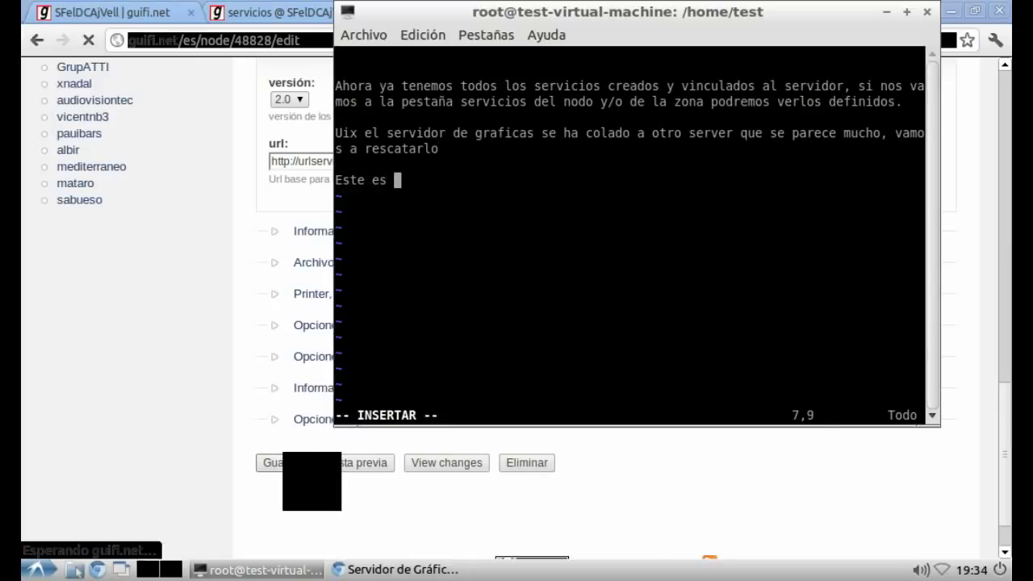
type("uno de los motivos porque es importantísimo de")
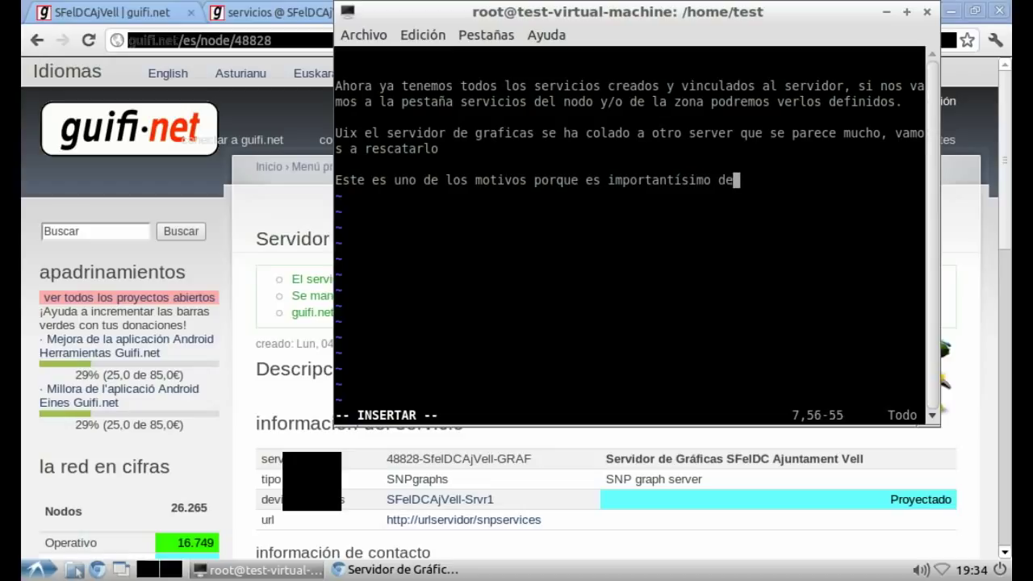
type("finir correct")
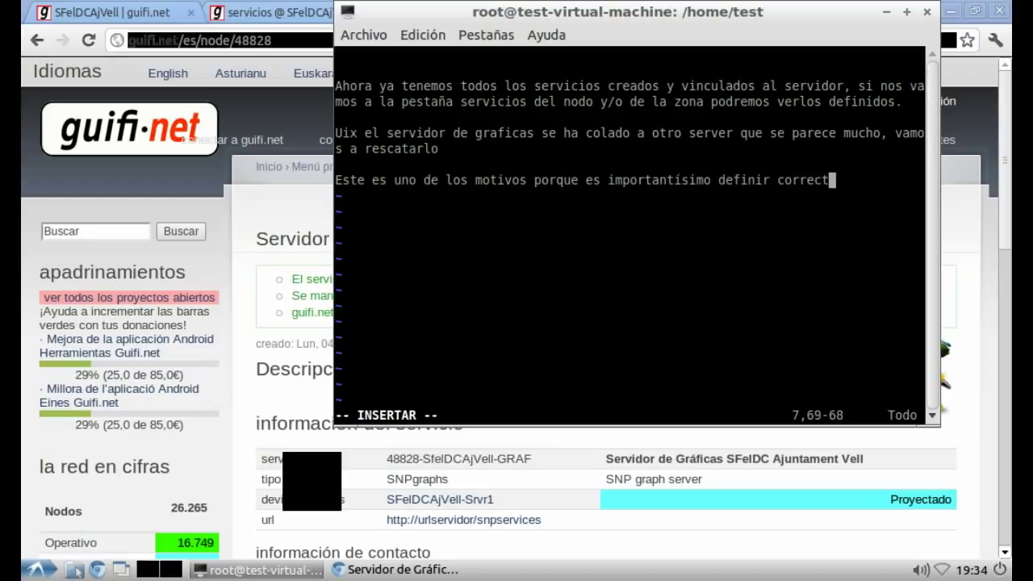
type("amente los n")
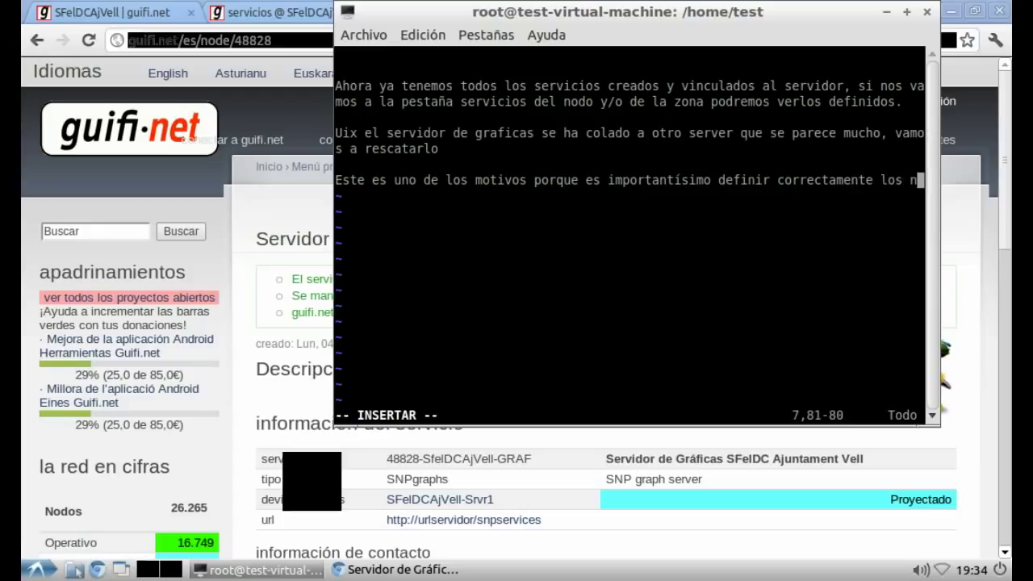
type("ombres abrevi")
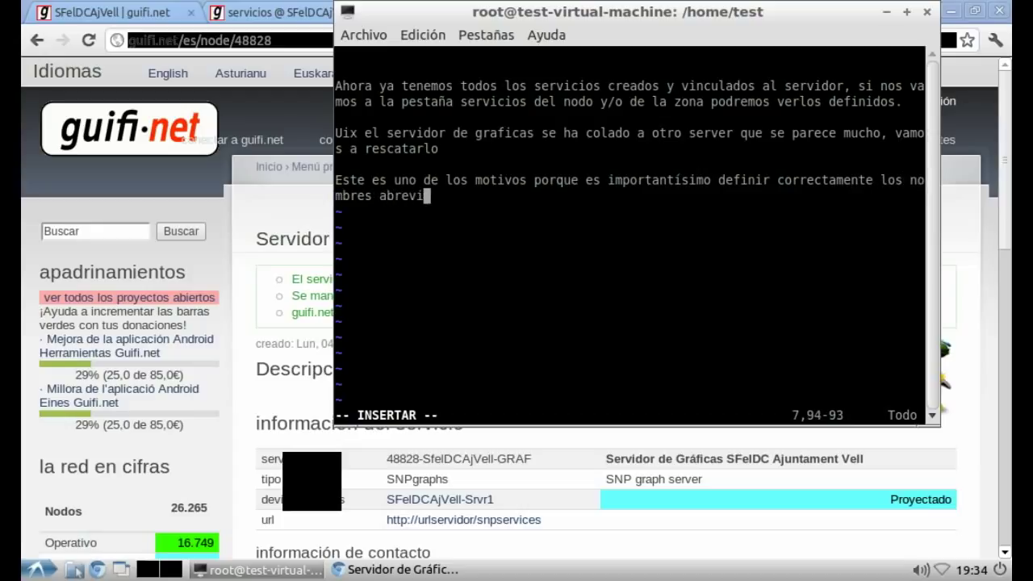
type("ados de las pob")
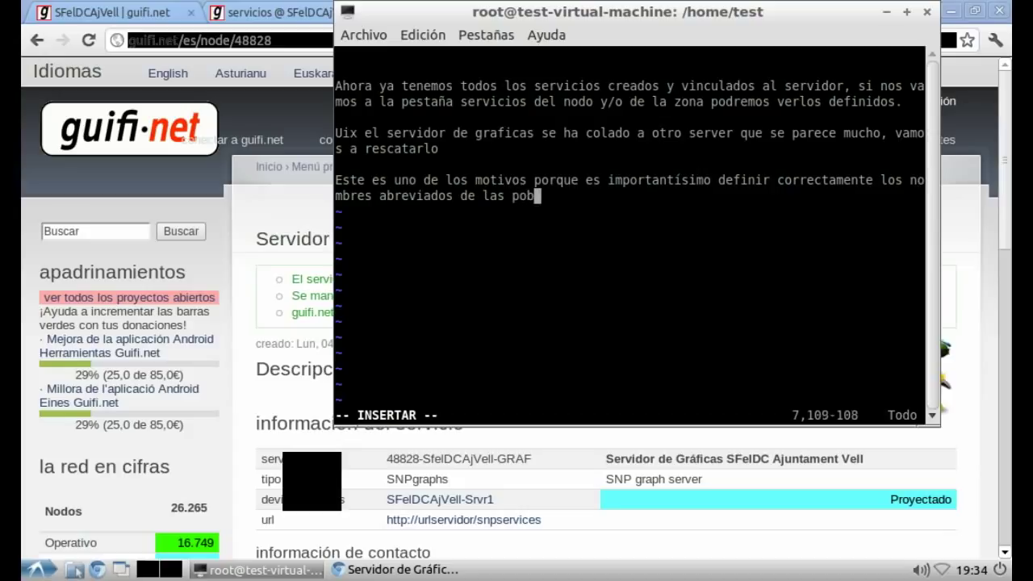
type("laciones,")
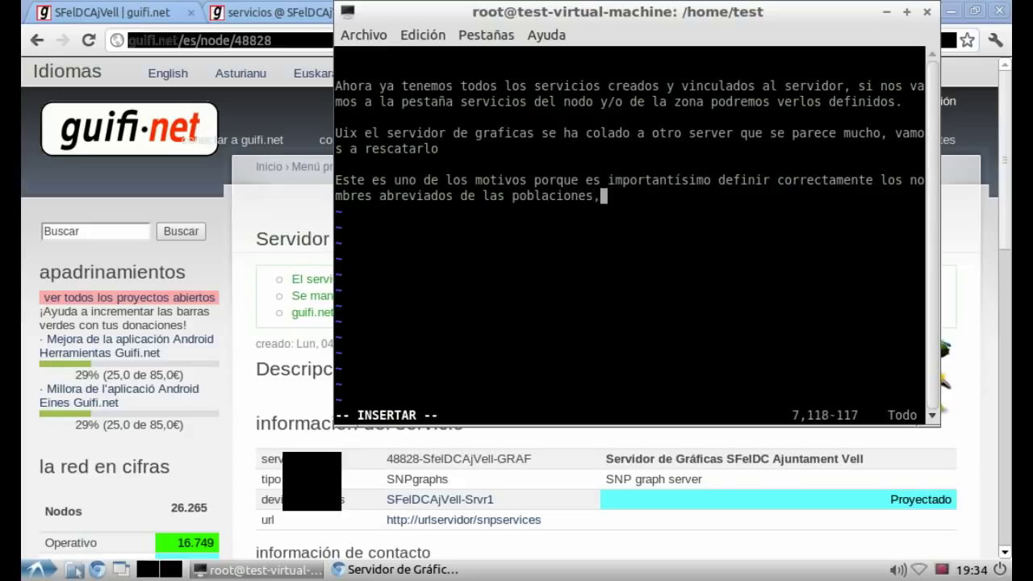
type(" sino pu")
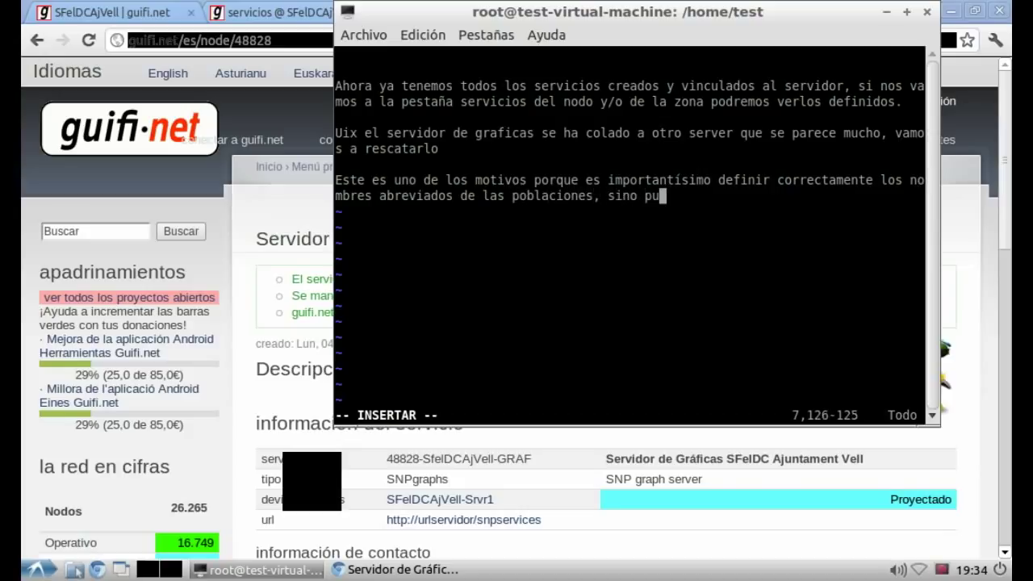
type("eden pasar co")
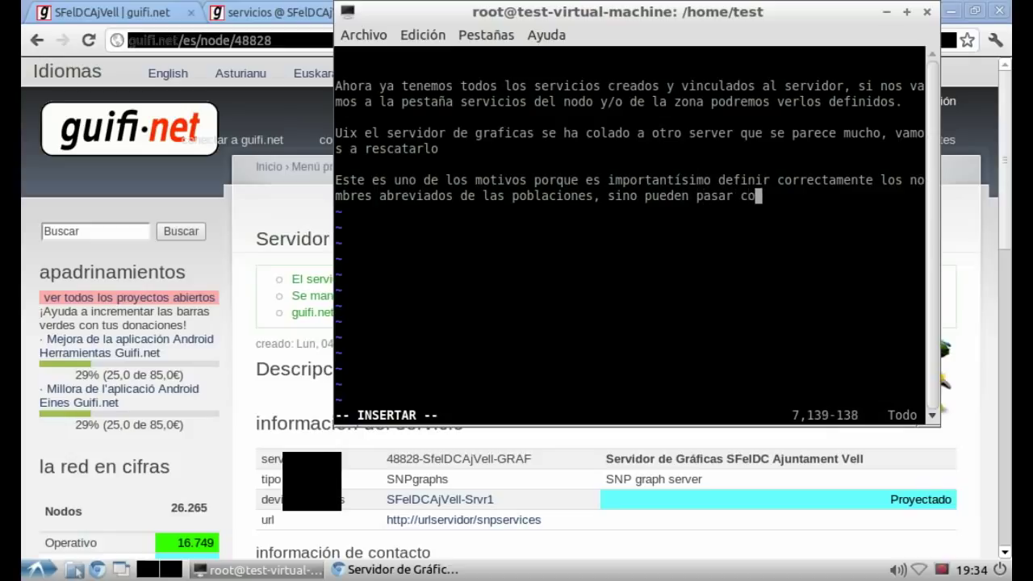
type("sas de estas :(")
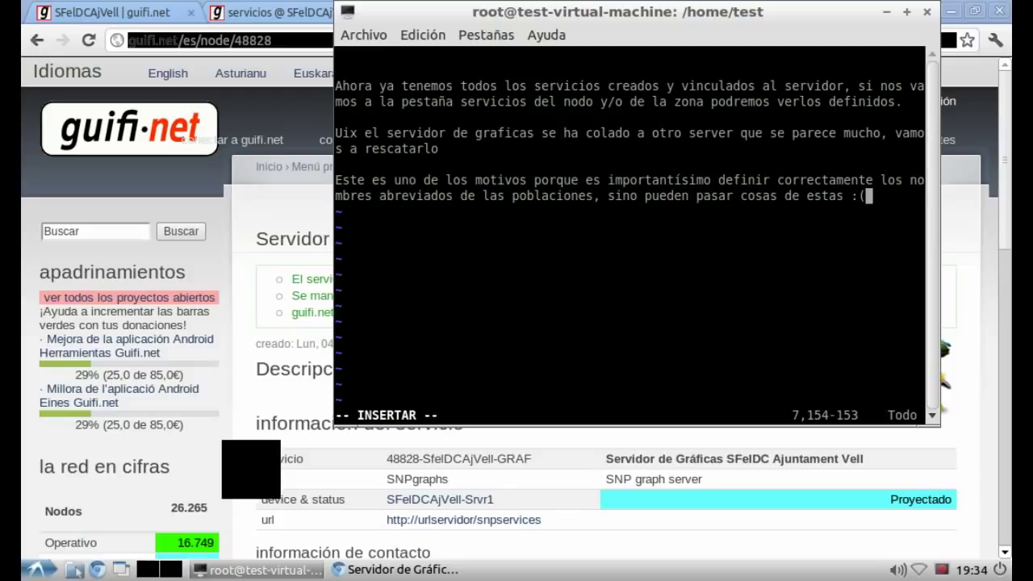
key("alt+Tab")
key("ctrl+Page_Up")
key("F5")
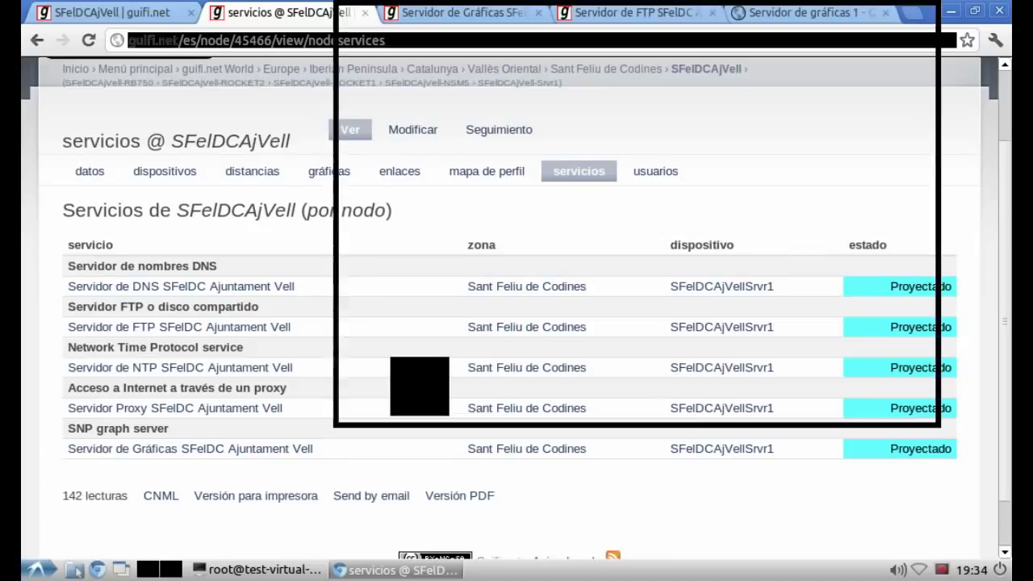
Step: Add vim lines 'Ahora si! :D ya lo tenemos todo :)' and about zone services, then open Sant Feliu de Codines
key("alt+Tab")
type("Aho")
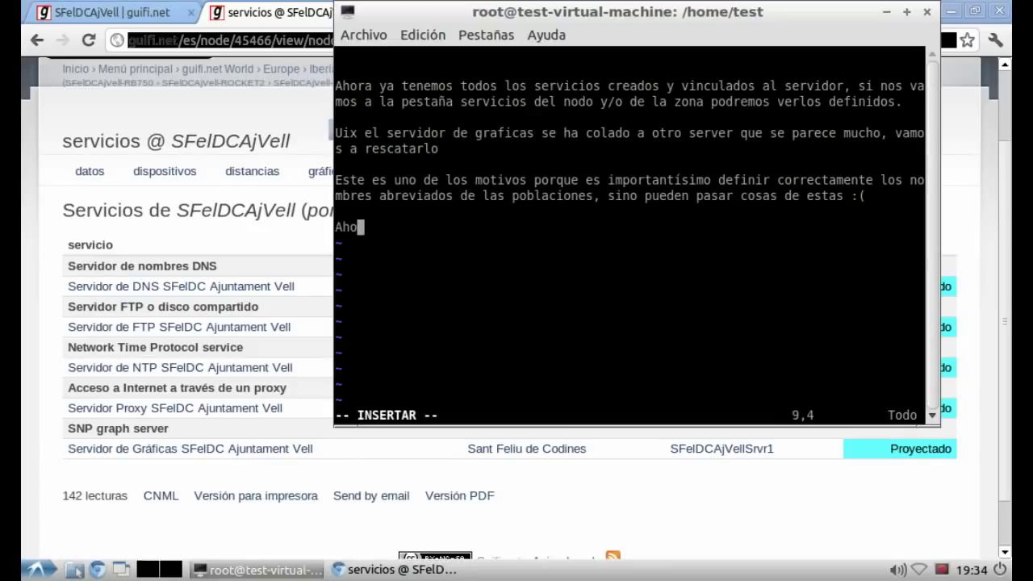
type("ra si! :D ya lo tenemos todo :)")
key("Return")
key("Return")
type("Vamos a ver qué se ve desde servicios d")
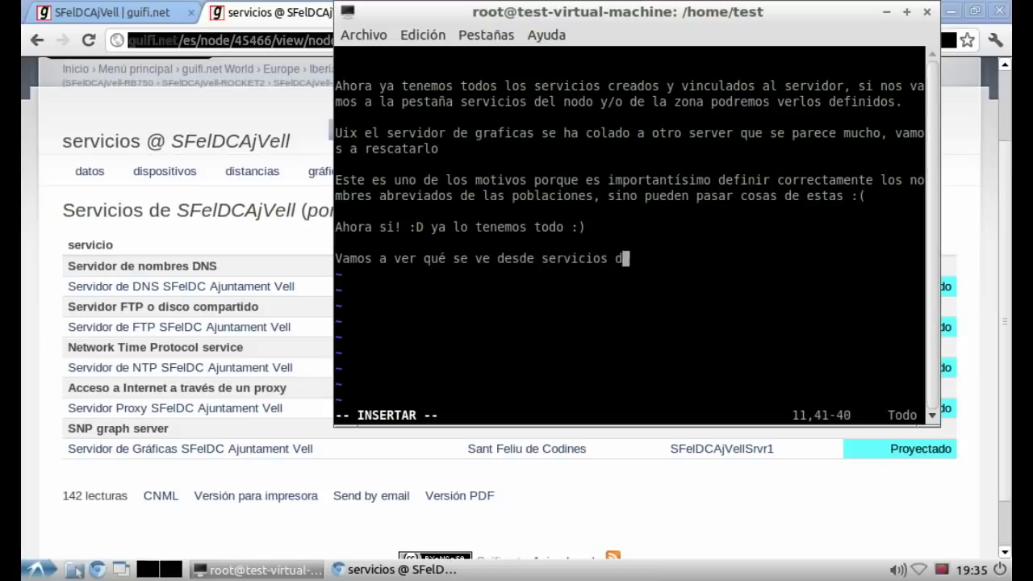
type("e la zona, cont")
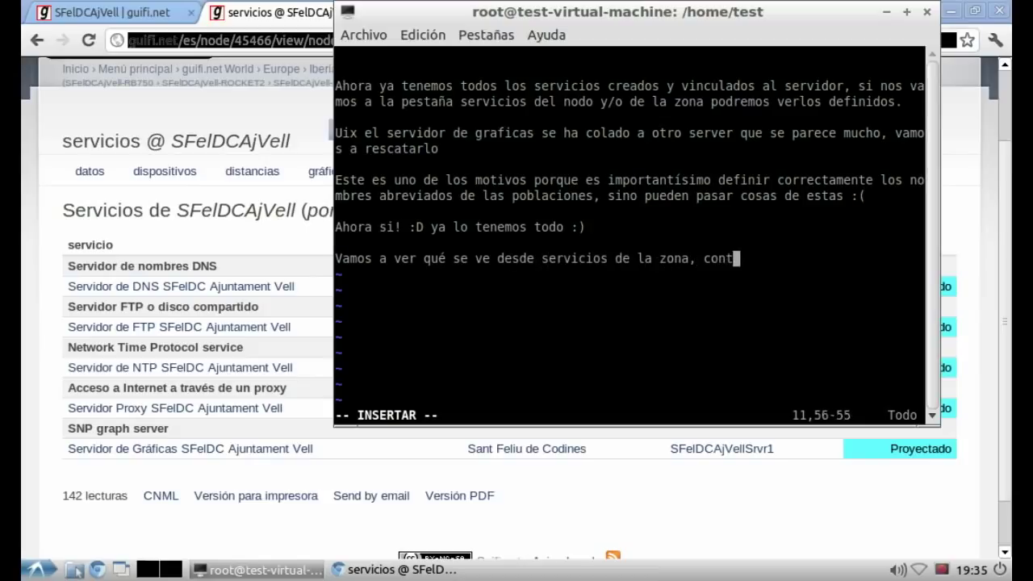
type("ad que esta y")
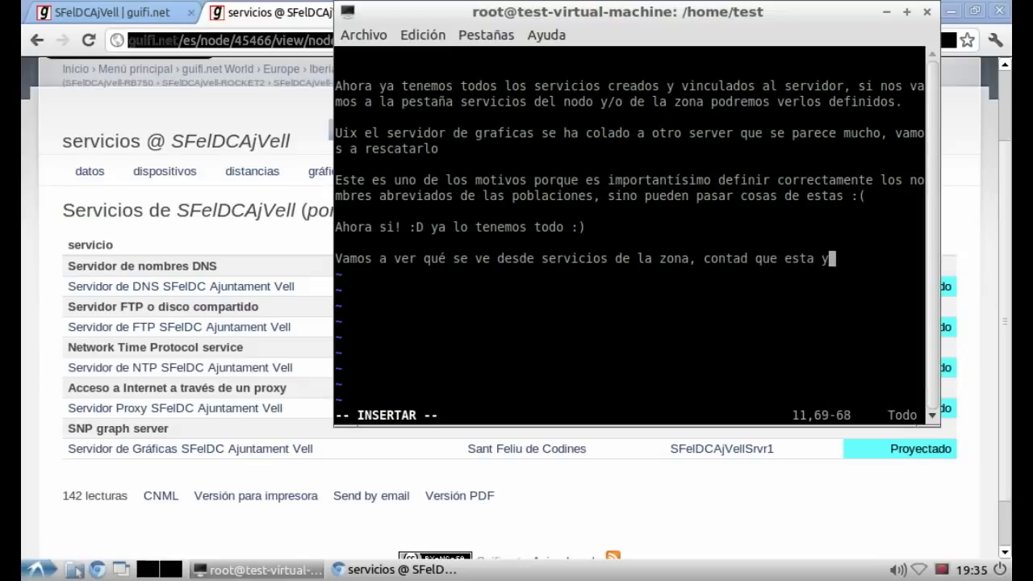
type("a es una zona ")
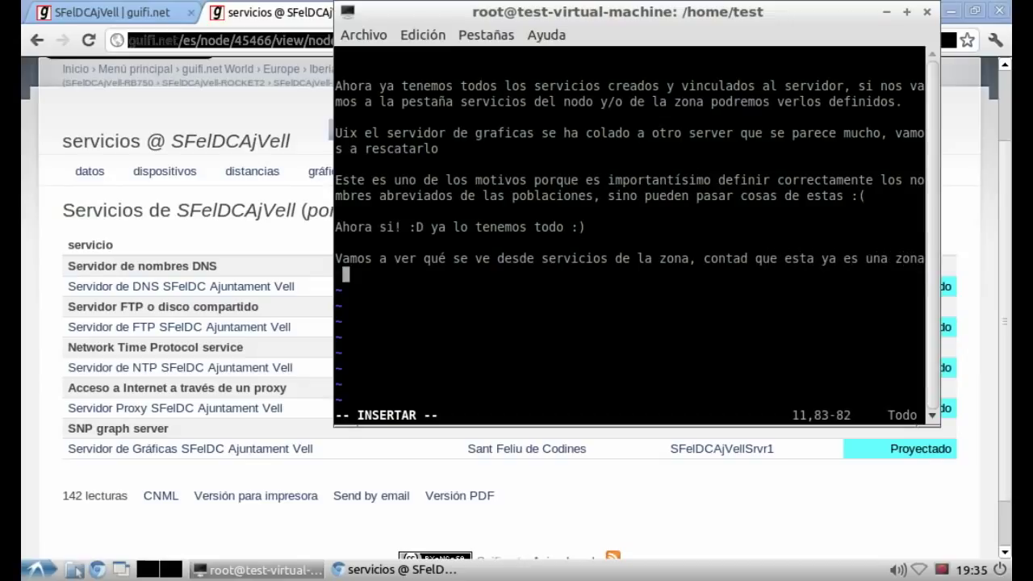
type("con servicio")
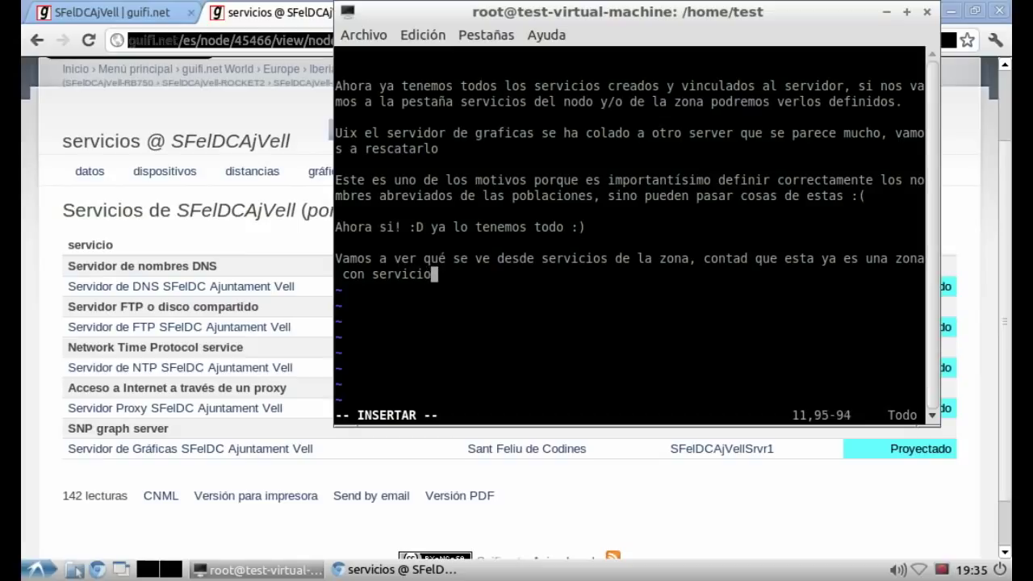
type("s previam")
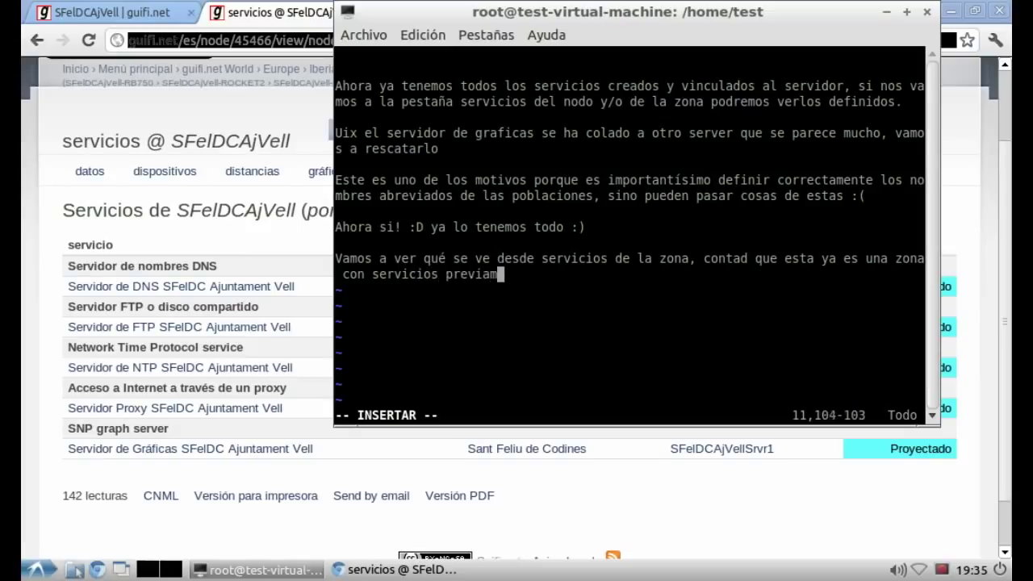
type("ente creados.")
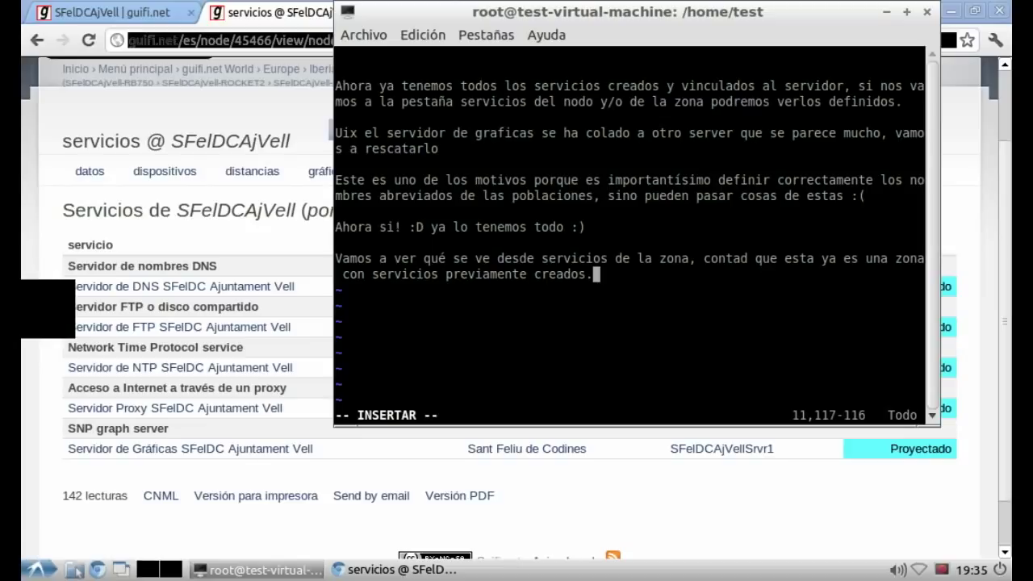
key("alt+Tab")
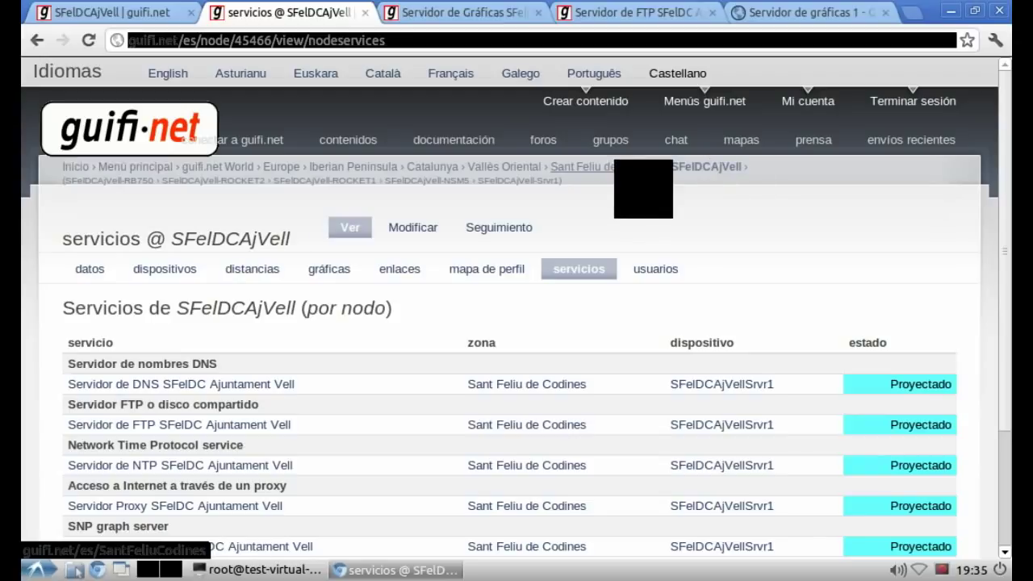
left_click(621, 166)
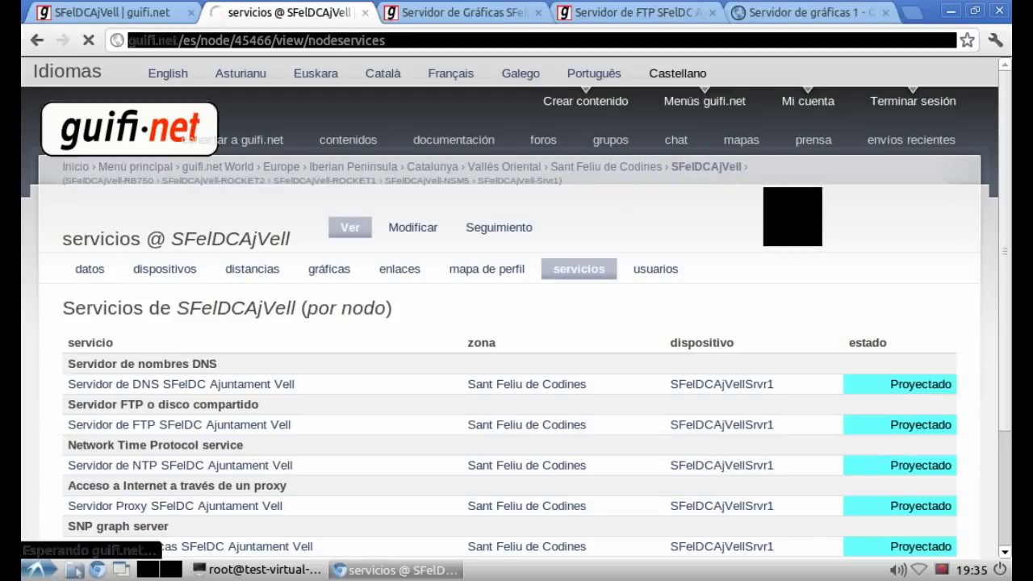
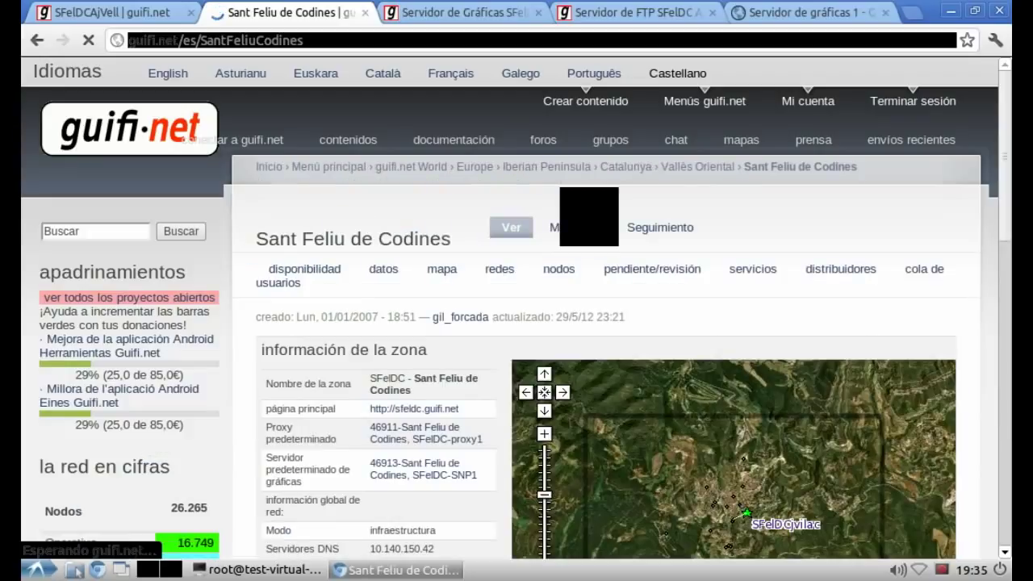
Step: Scroll through the zone's services table listing the Ajuntament Vell DNS, FTP, NTP, proxy and graph servers
scroll(517, 322, "down", 5)
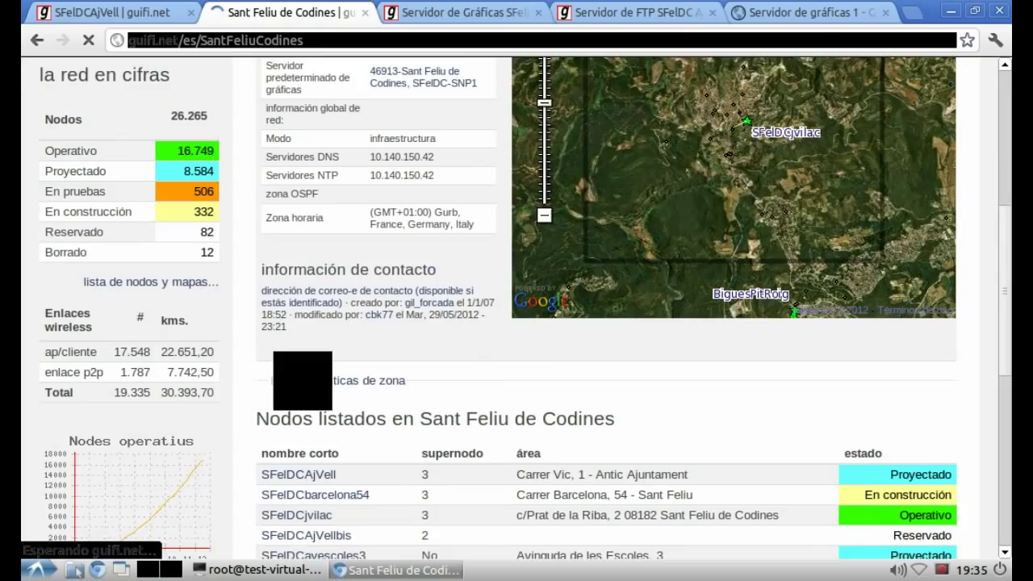
scroll(517, 323, "up", 3)
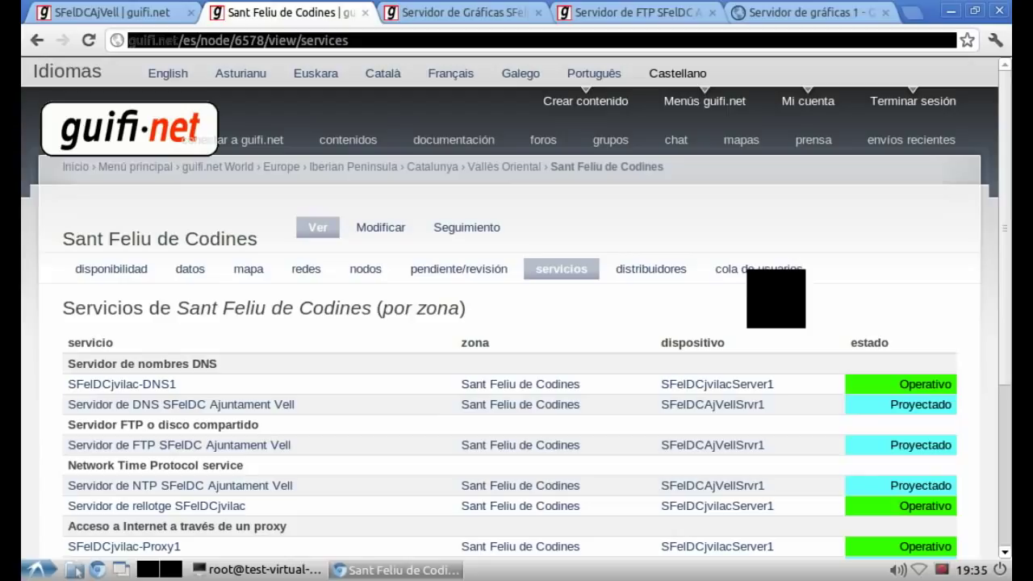
scroll(516, 323, "down", 2)
scroll(517, 323, "down", 2)
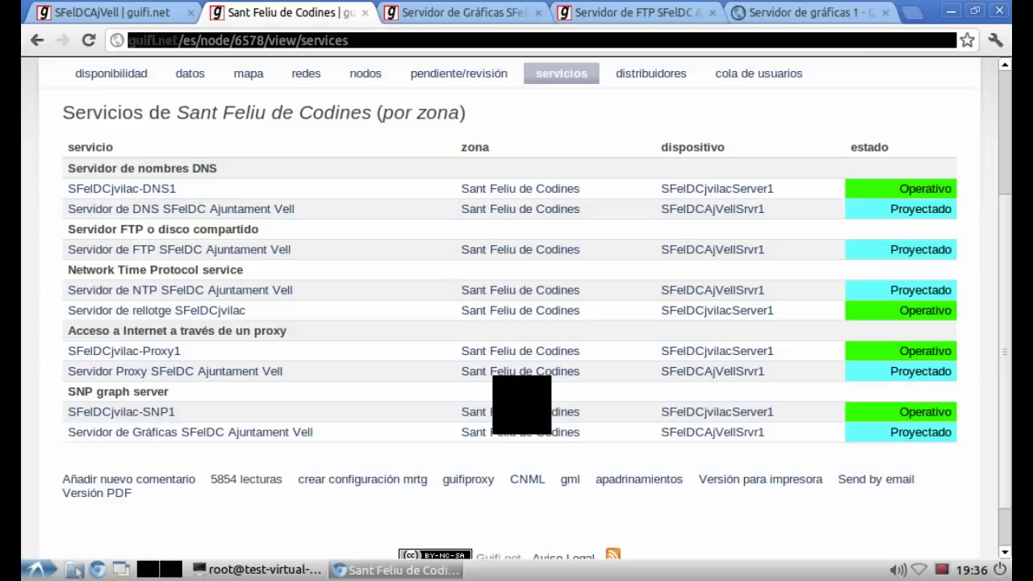
scroll(517, 323, "up", 3)
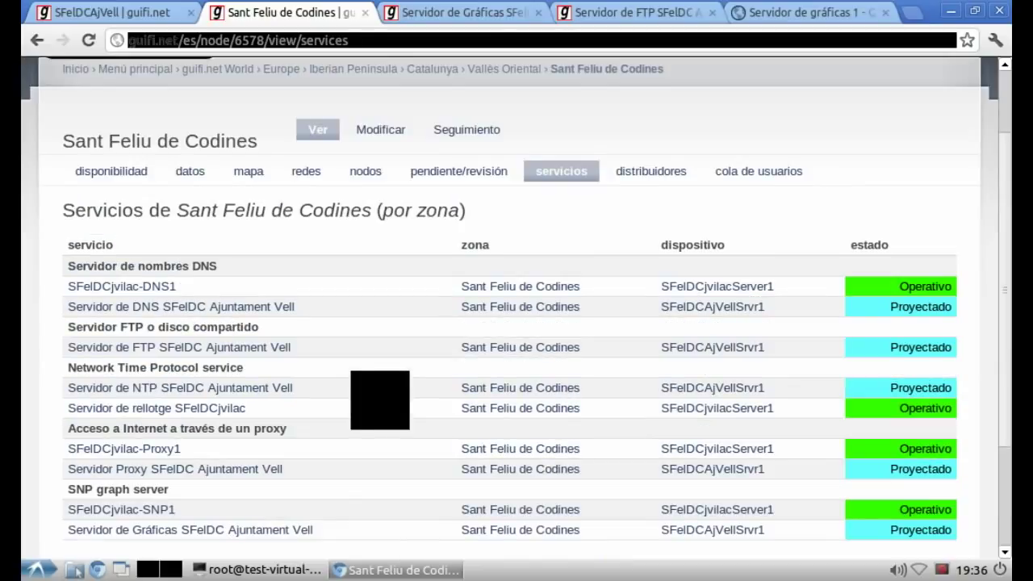
Step: Note in vim that a new zone needs its default services defined by modifying the zone (guifi-admin)
key("alt+Tab")
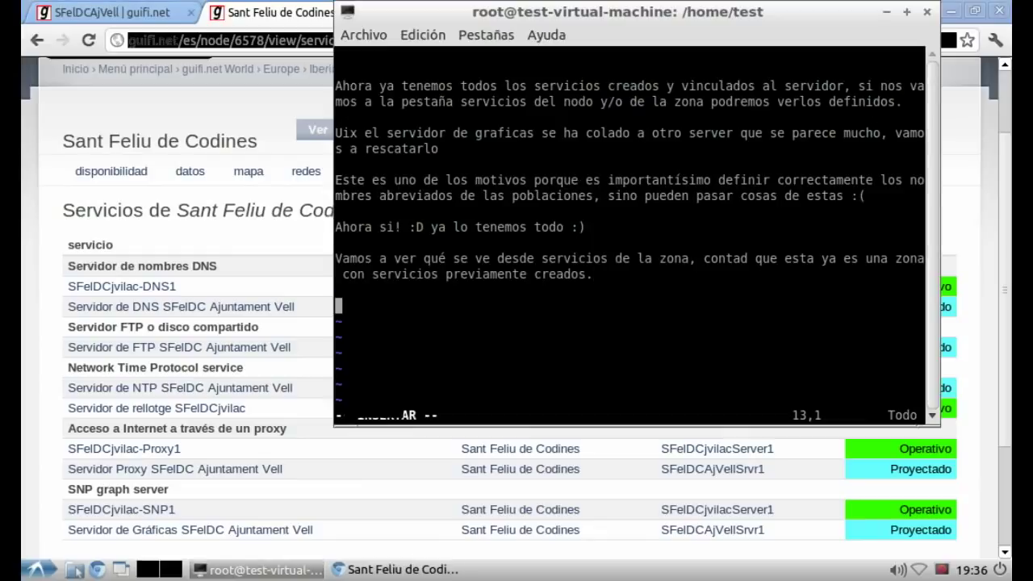
type("En el caso que e")
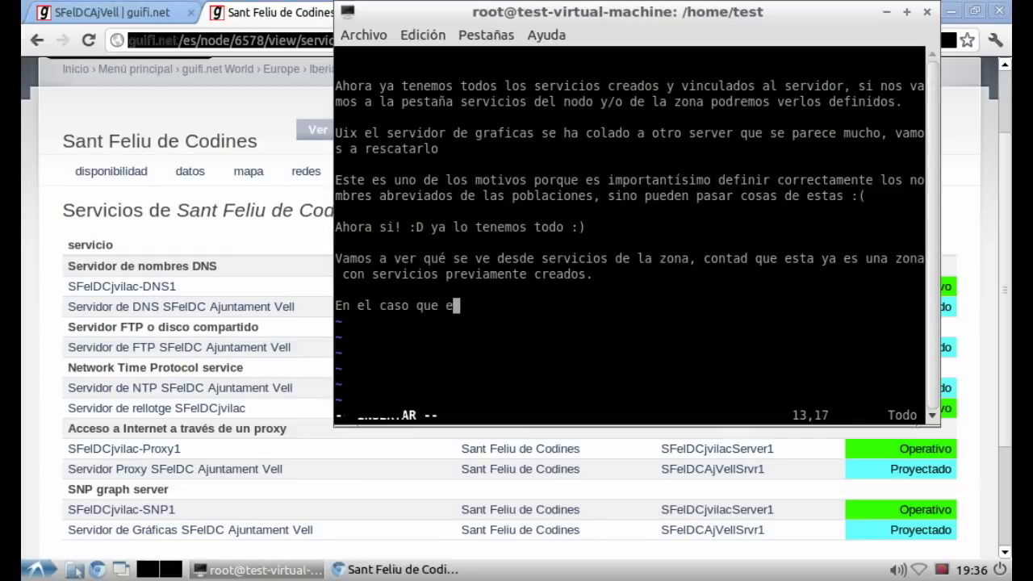
type("stemos definiend")
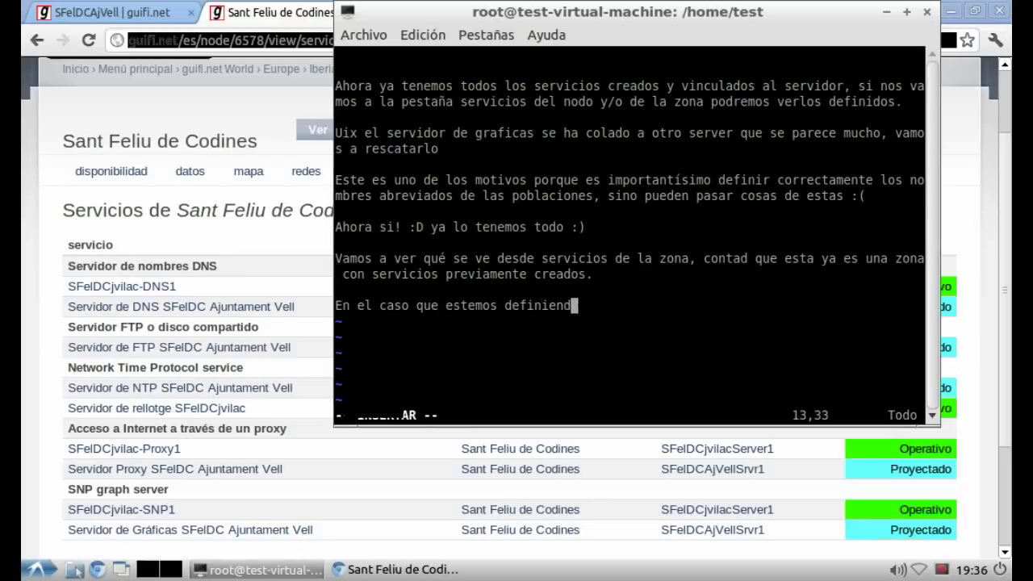
type("o una nue")
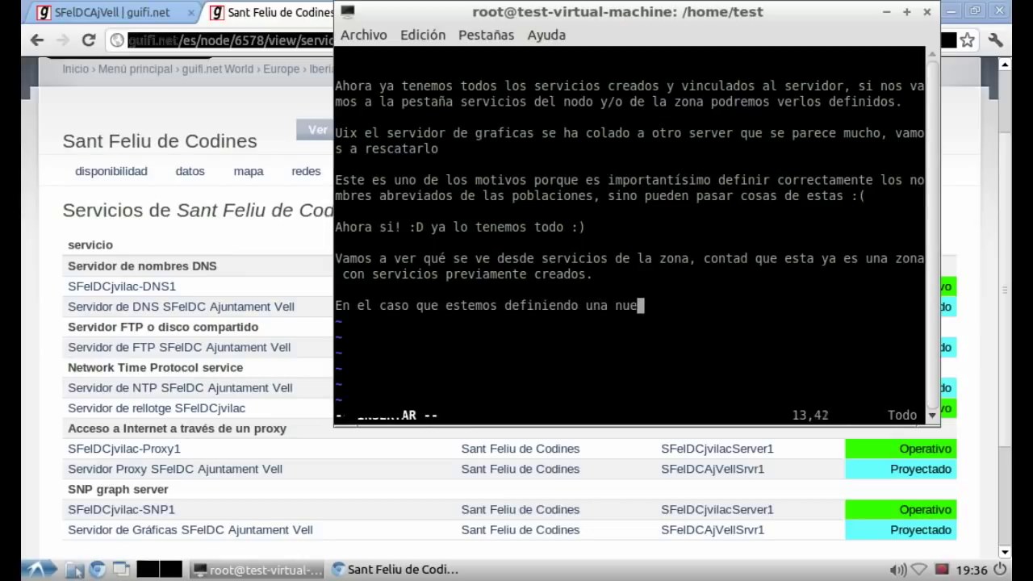
type("va zona, tend")
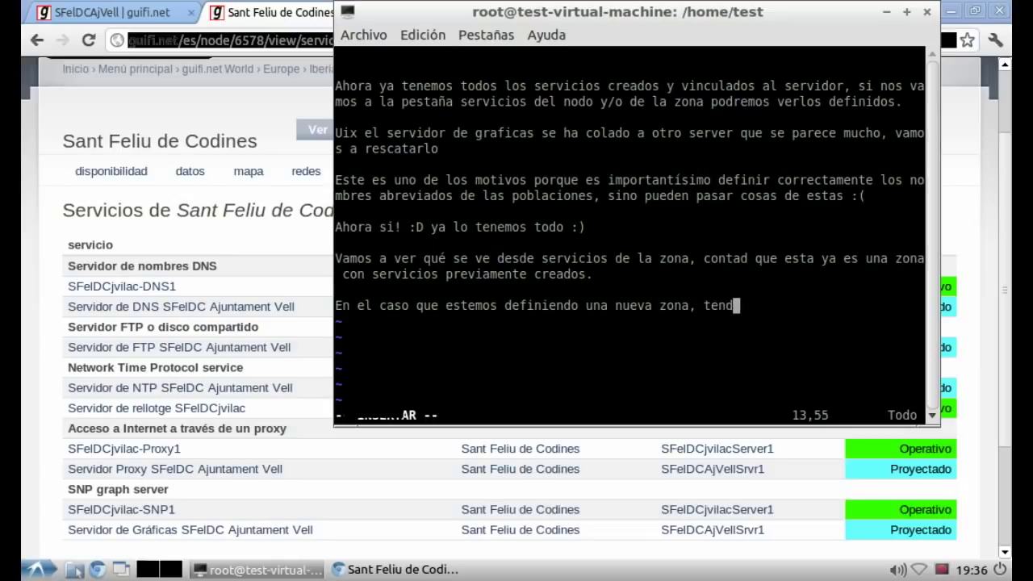
type("remos que definir l")
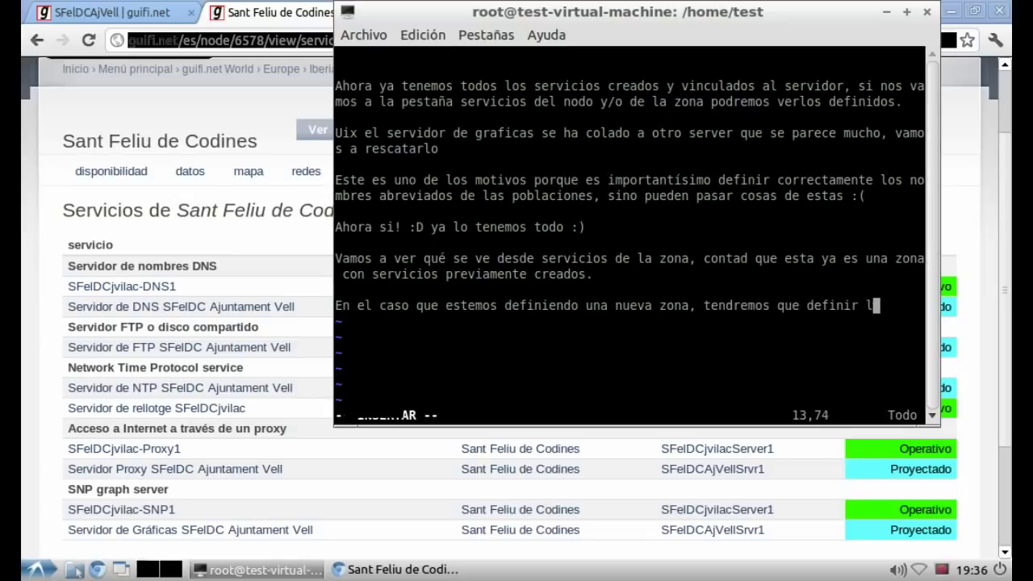
type("os servicios p")
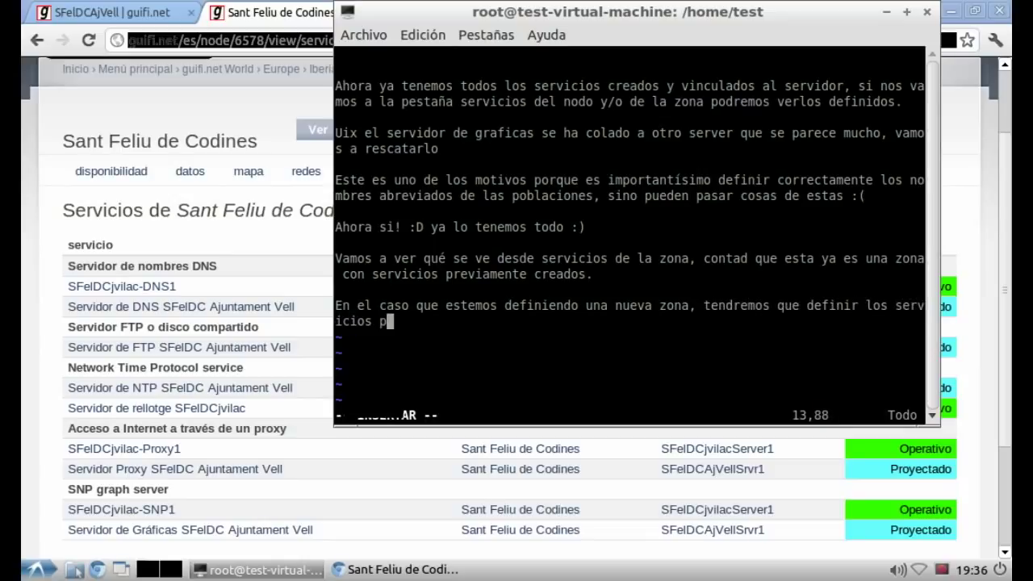
type("or def")
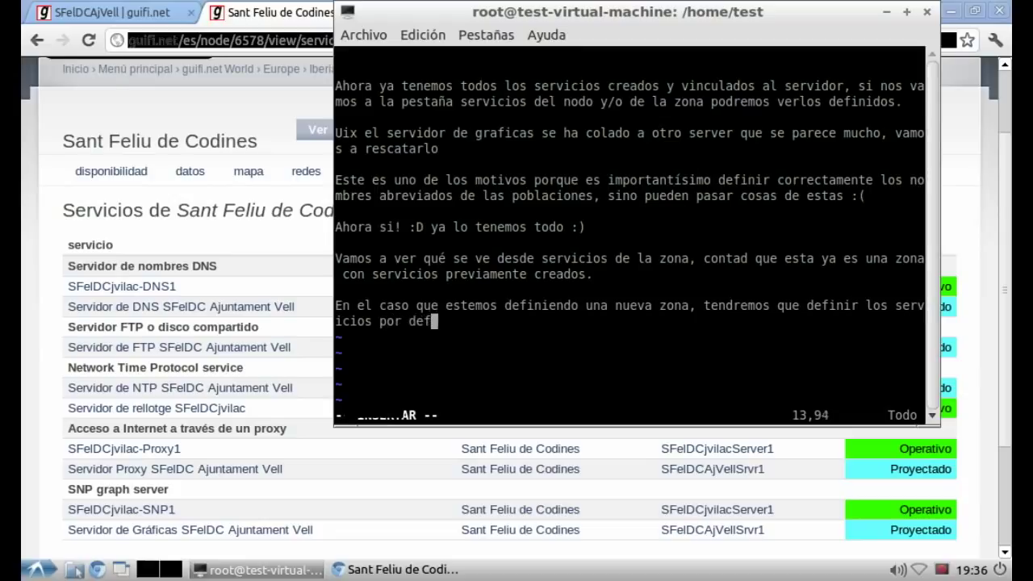
type("ecto de las zona")
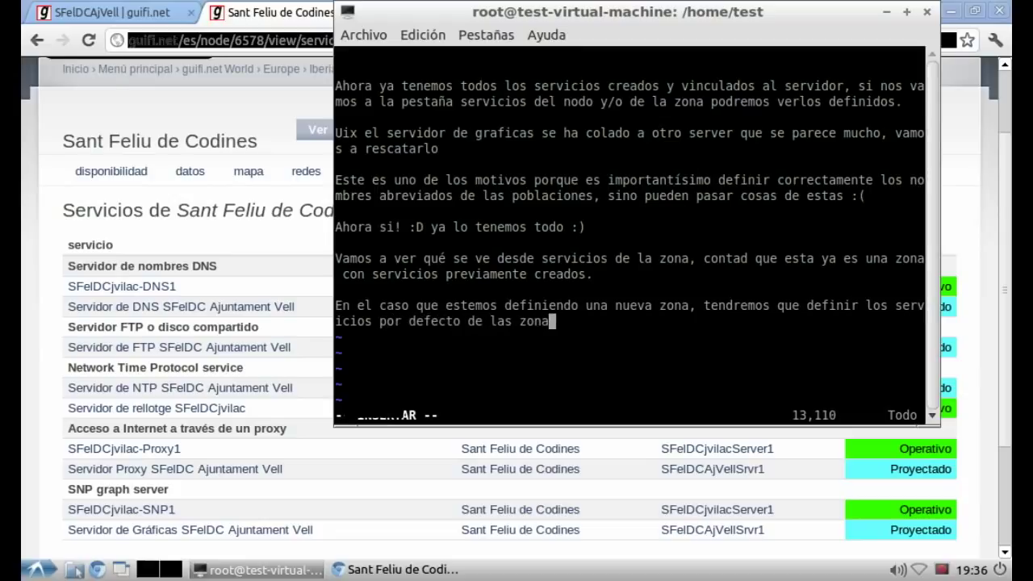
type("s. Para e")
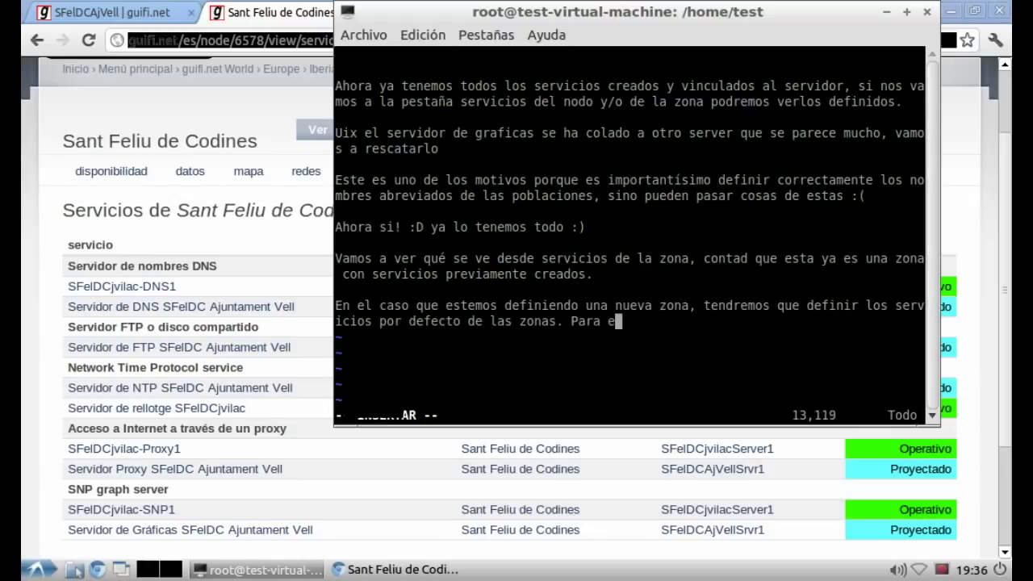
type("llo modificare")
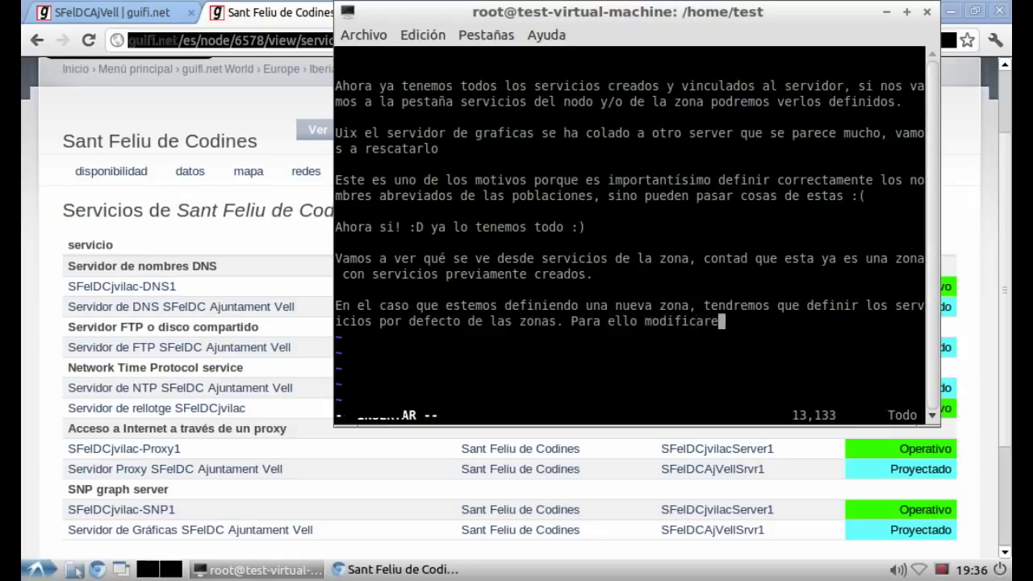
type("mos la zona (gu")
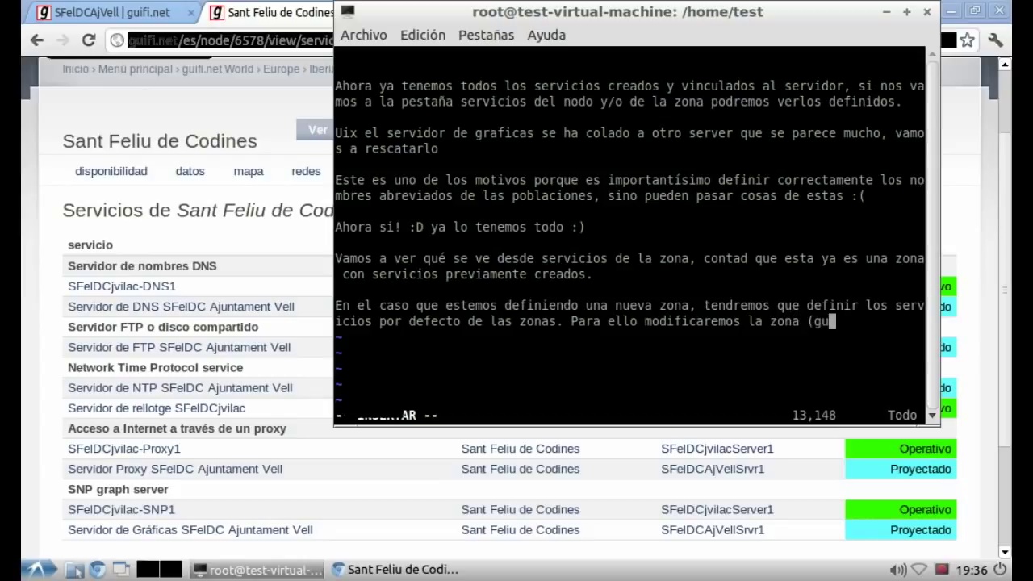
type("ifi-admin)")
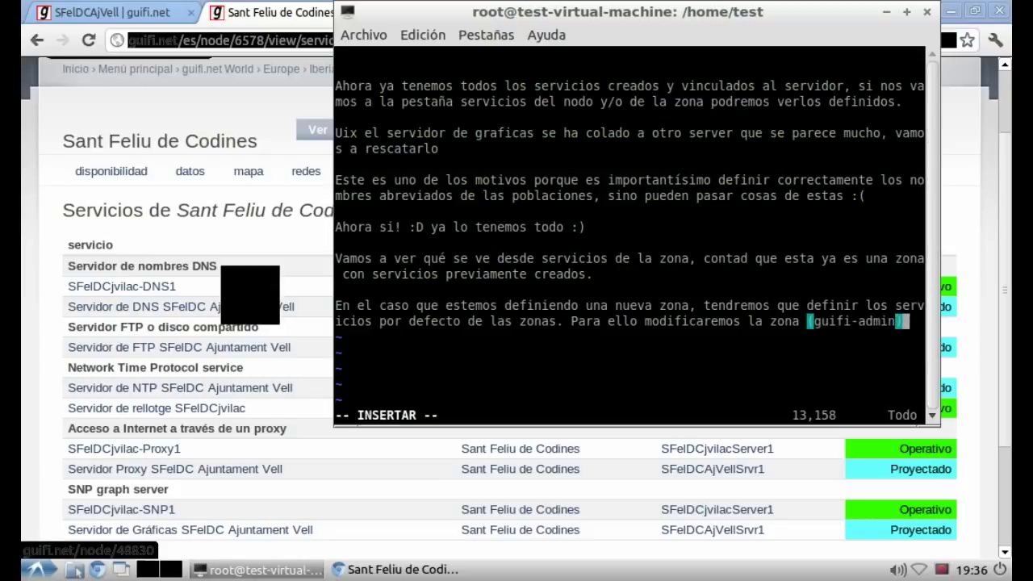
left_click(81, 266)
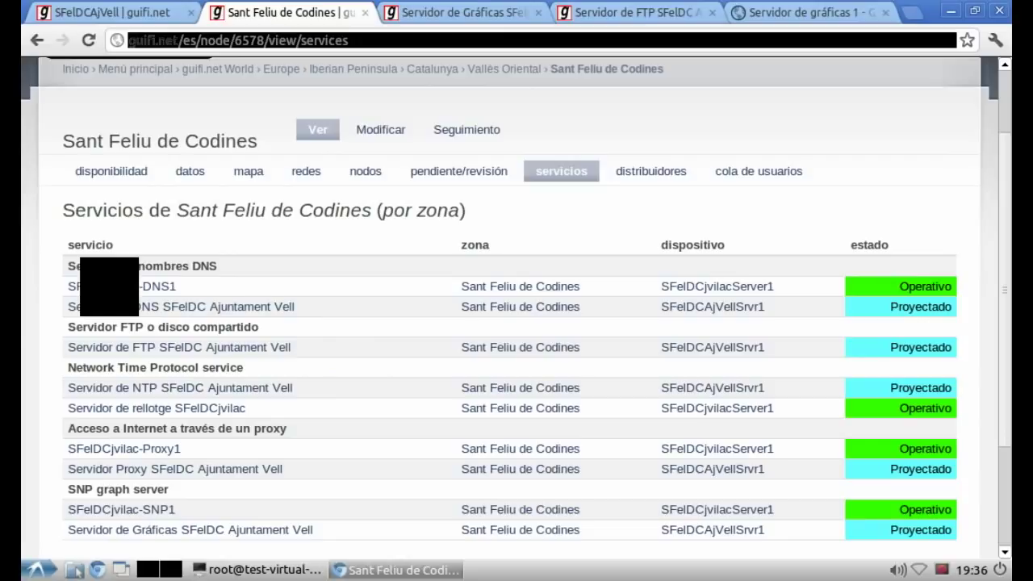
Step: Open the zone's edit form and highlight the default proxy SFelDC-proxy1 and graph server SFelDC-SNP1
scroll(81, 242, "up", 3)
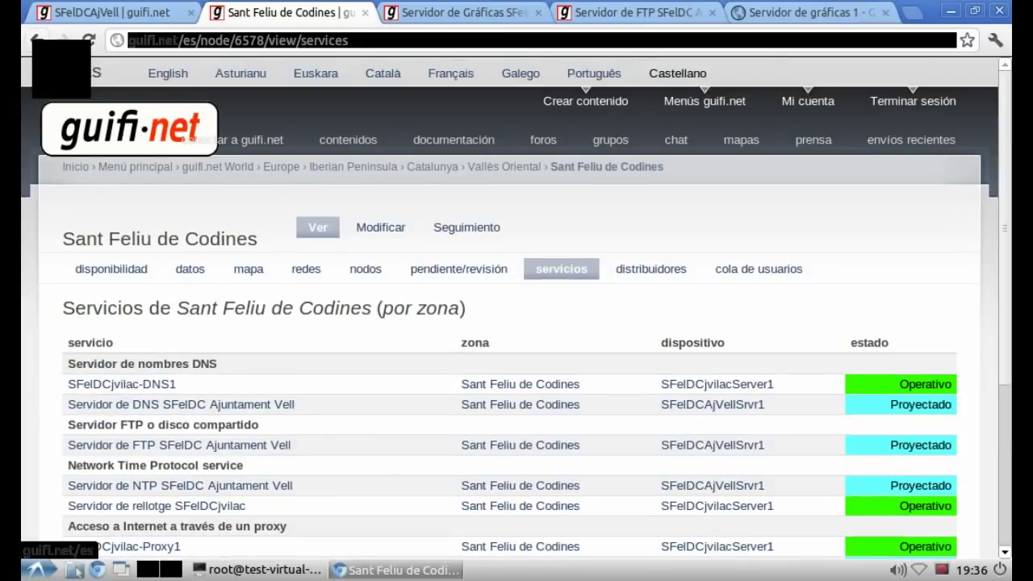
left_click(36, 40)
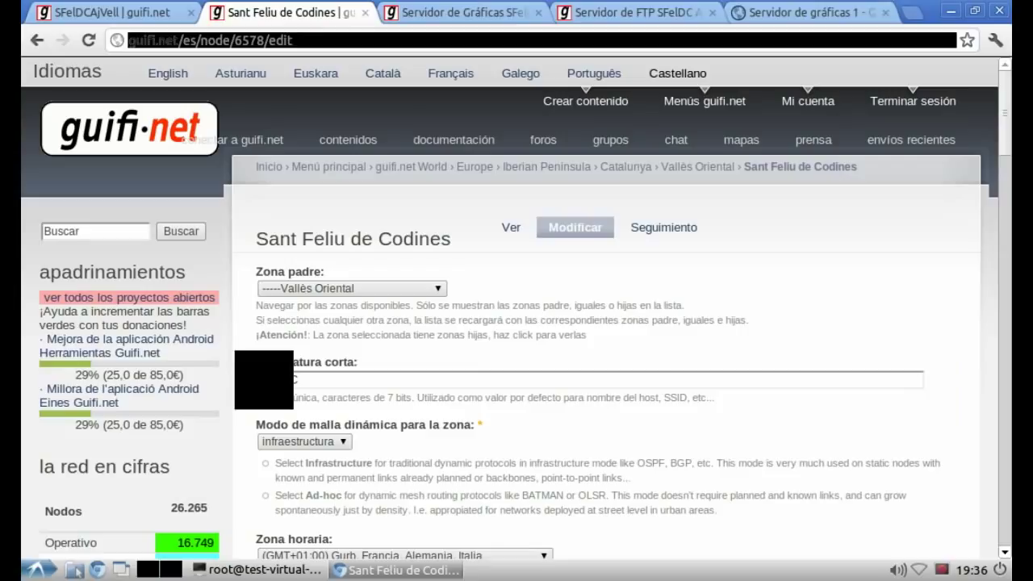
scroll(517, 307, "down", 5)
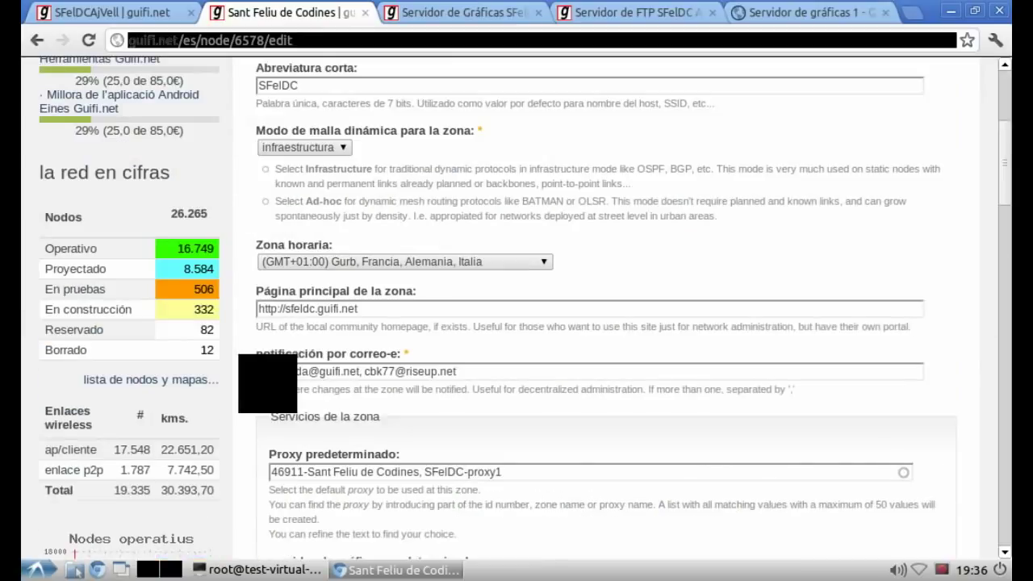
scroll(517, 307, "down", 2)
scroll(517, 307, "down", 2)
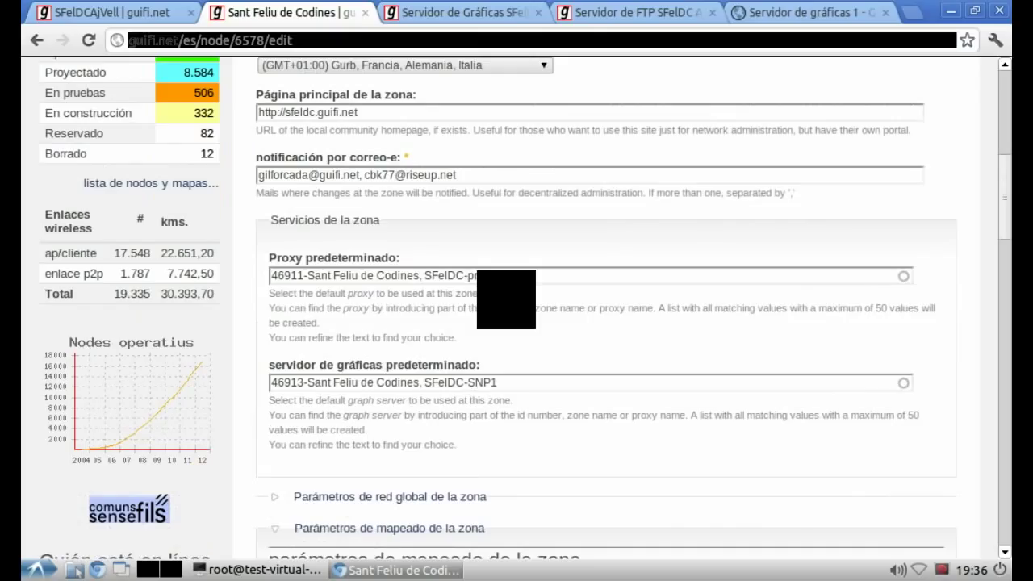
left_click_drag(399, 258, 271, 259)
left_click(272, 336)
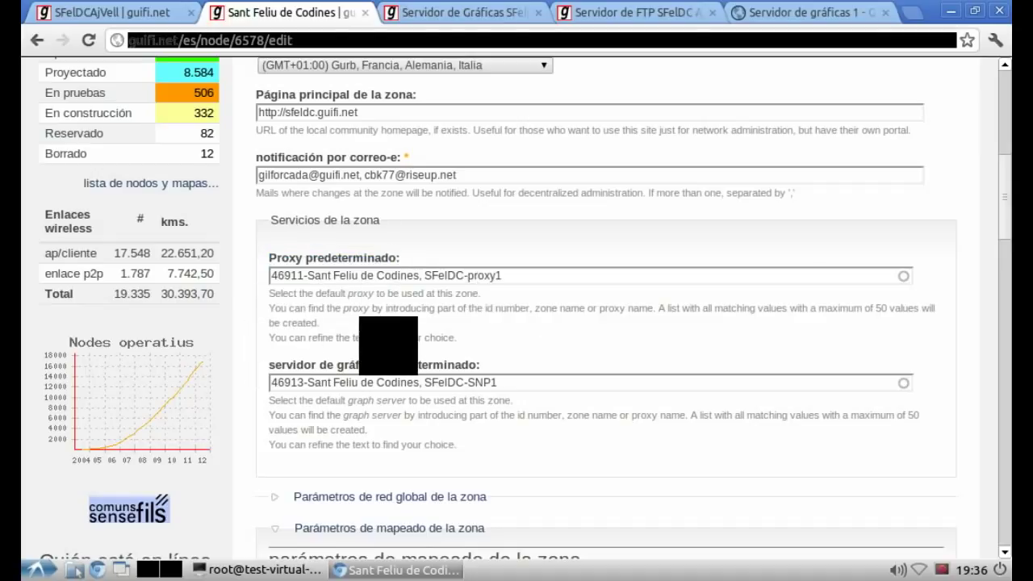
left_click_drag(482, 365, 374, 366)
left_click(271, 395)
triple_click(275, 365)
left_click(263, 398)
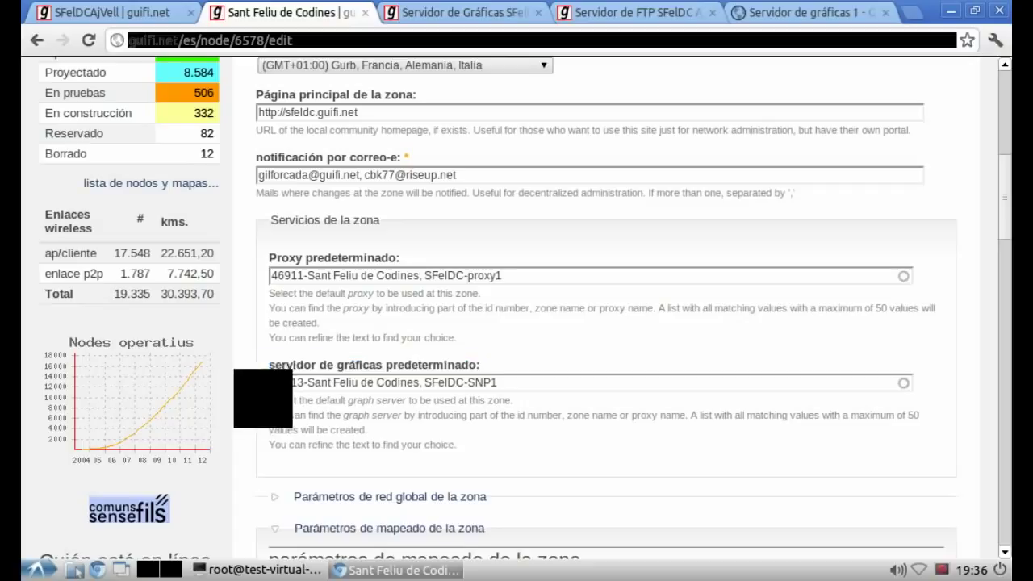
Step: Expand the zone's global network parameters and highlight the DNS and NTP servers 10.140.150.42
scroll(263, 398, "down", 5)
left_click(379, 301)
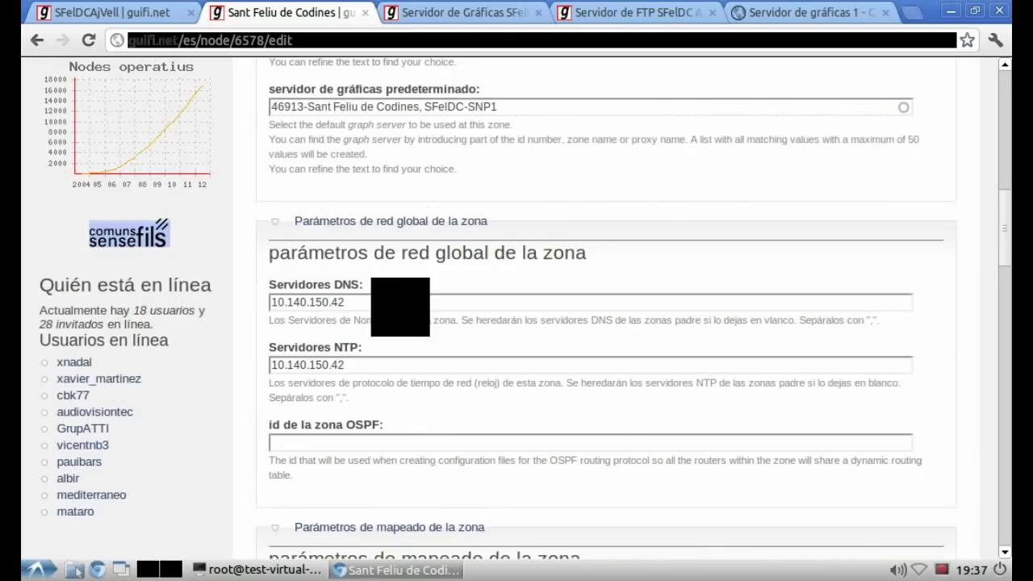
left_click_drag(372, 284, 271, 284)
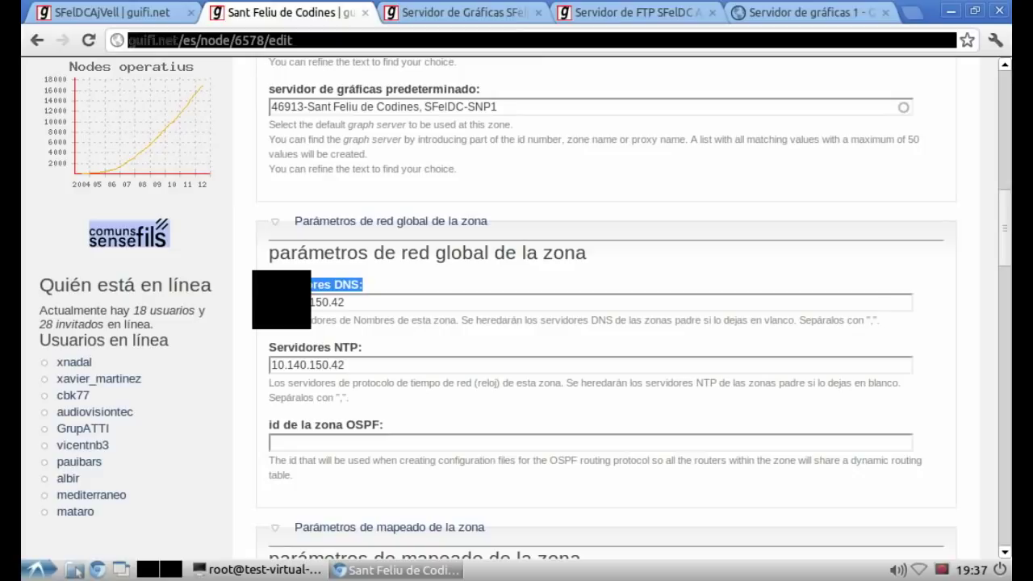
left_click_drag(379, 347, 272, 347)
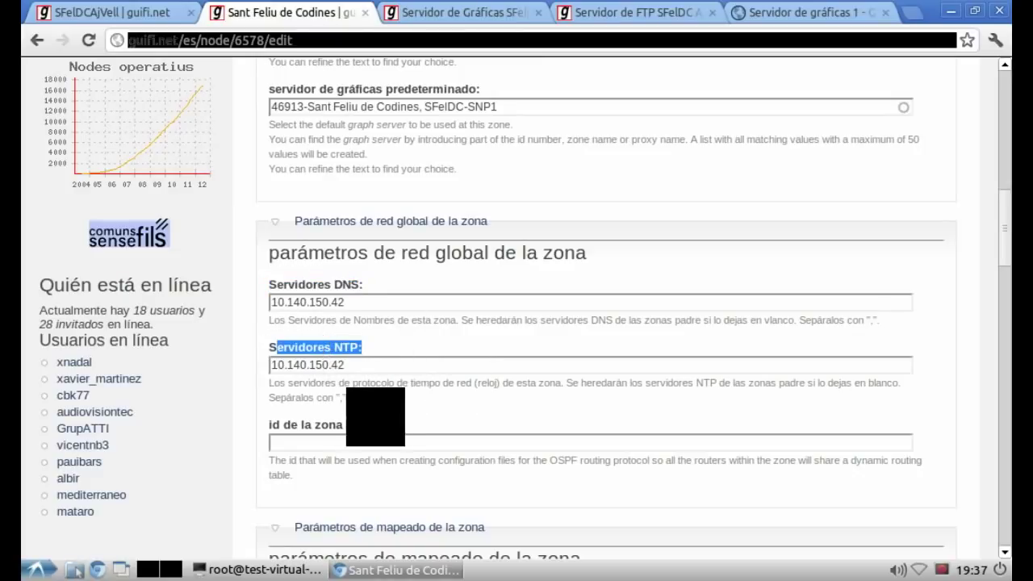
left_click(244, 389)
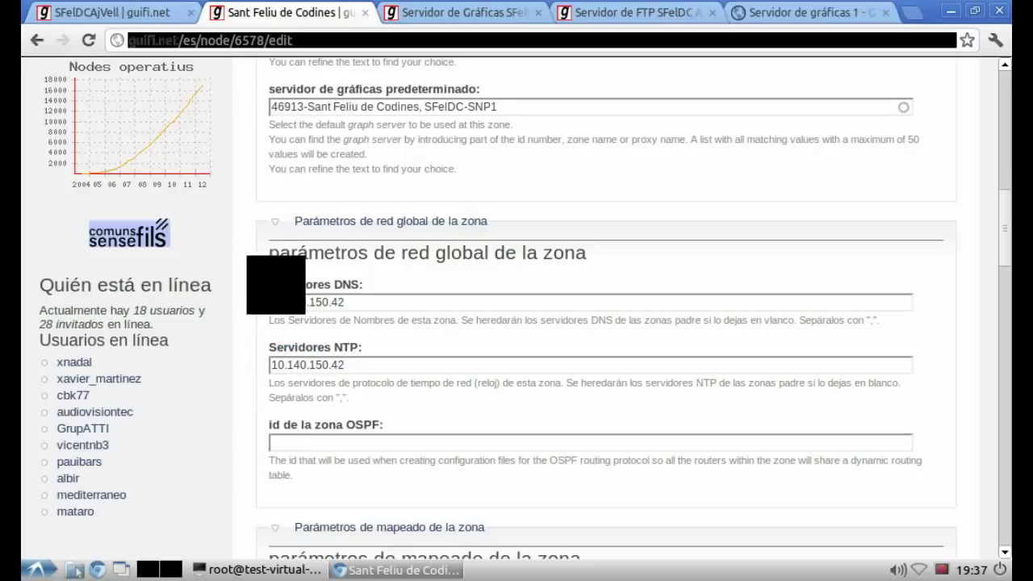
key("alt+Tab")
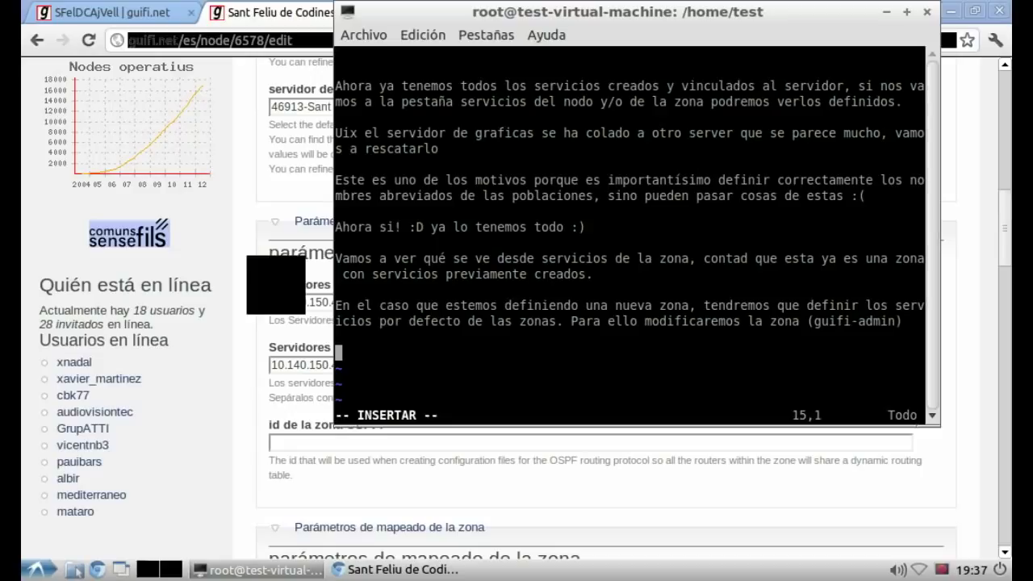
Step: Note that the new server goes in the DNS and NTP fields, while other services allow only one
type("Aquí")
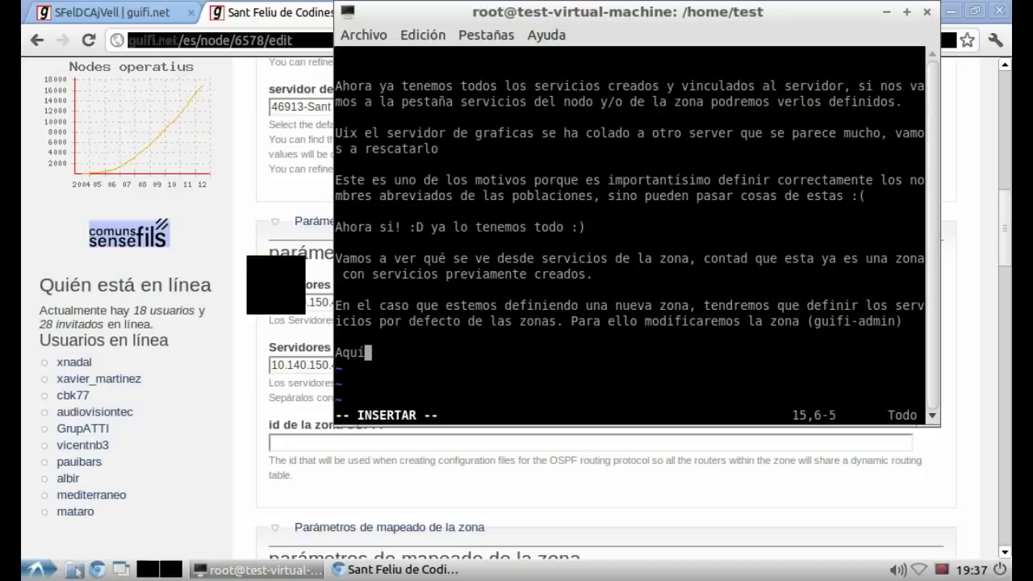
type(" añadiriamos e")
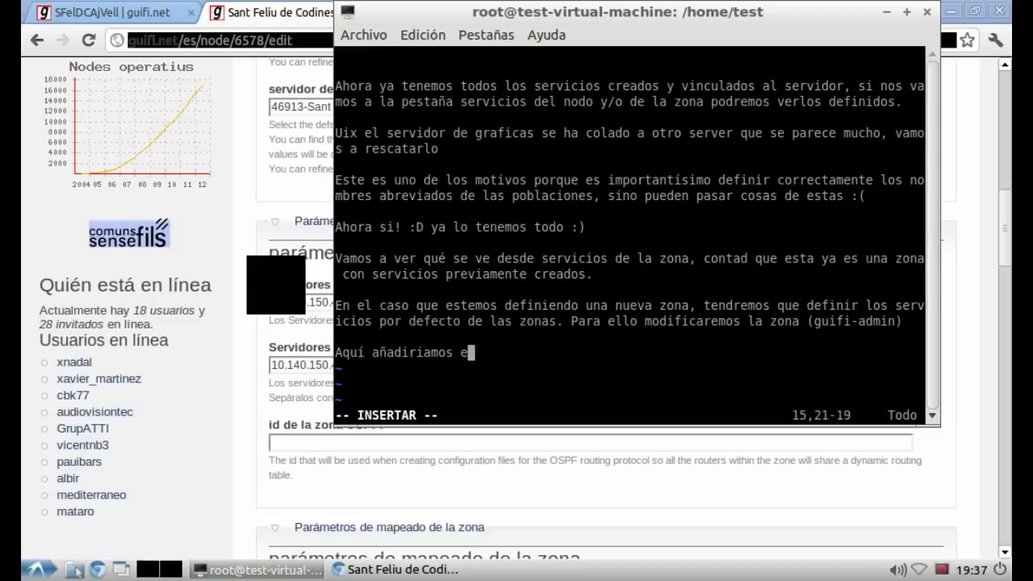
type("l nuevo server, para los DNS y las")
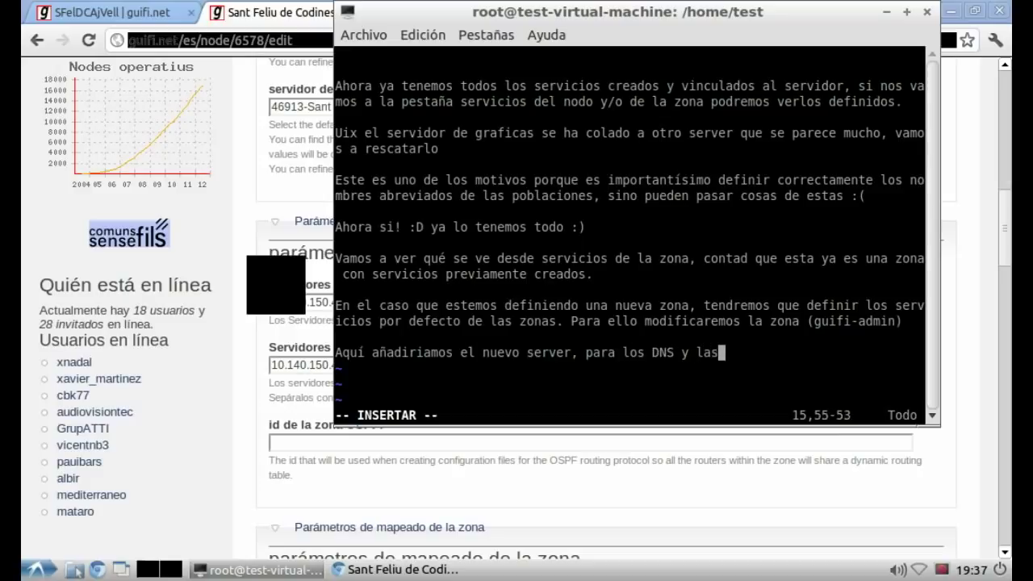
key("BackSpace")
key("BackSpace")
key("BackSpace")
type("el NTP, en l")
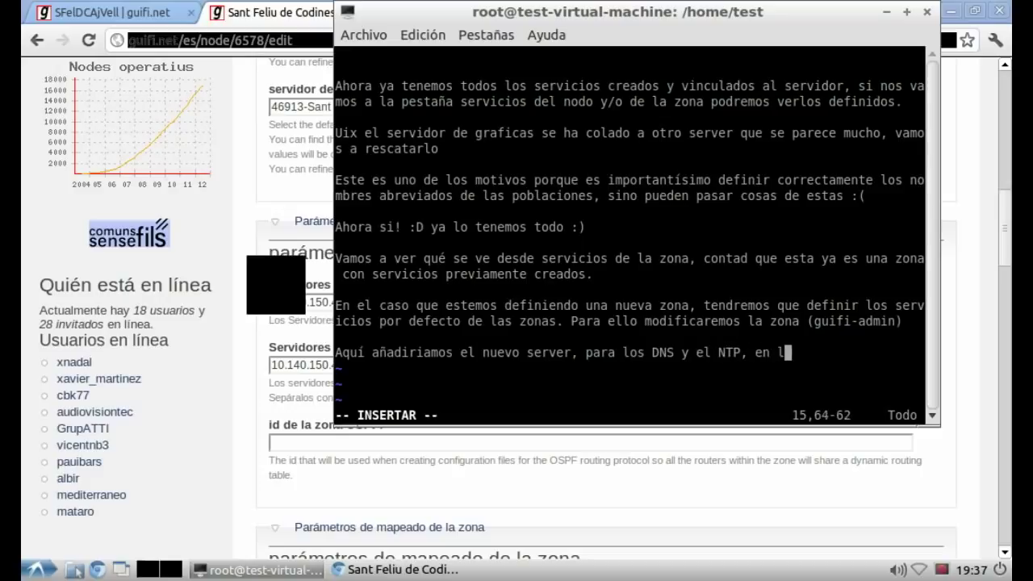
type("os otros s")
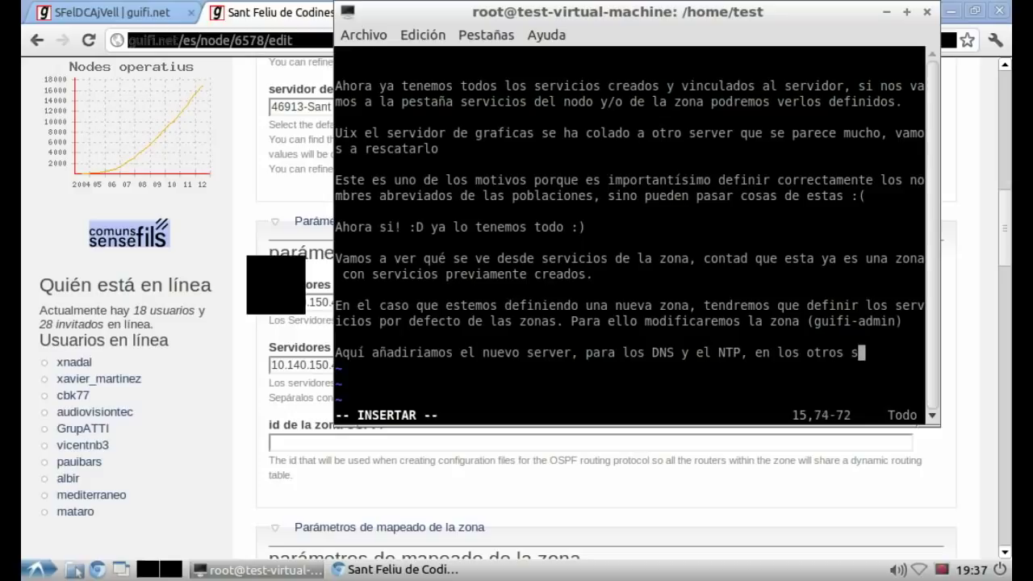
type("ervicios sólo ")
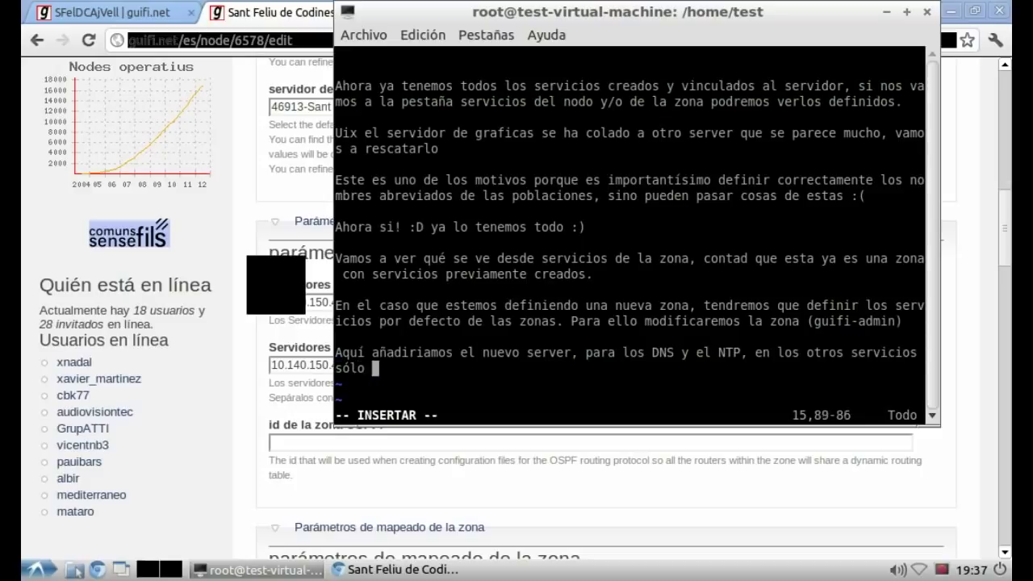
type("podemos defini")
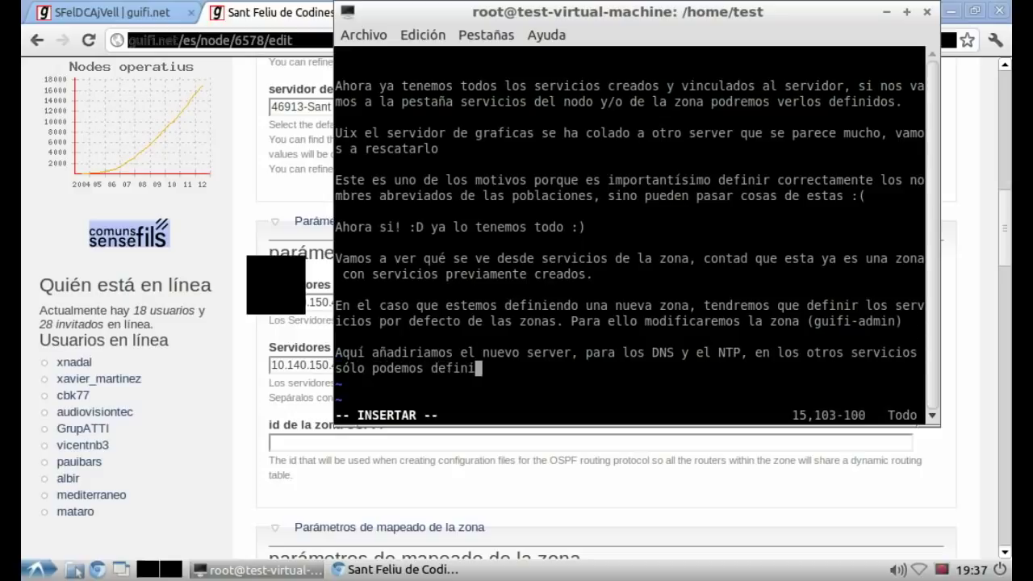
type("r un só")
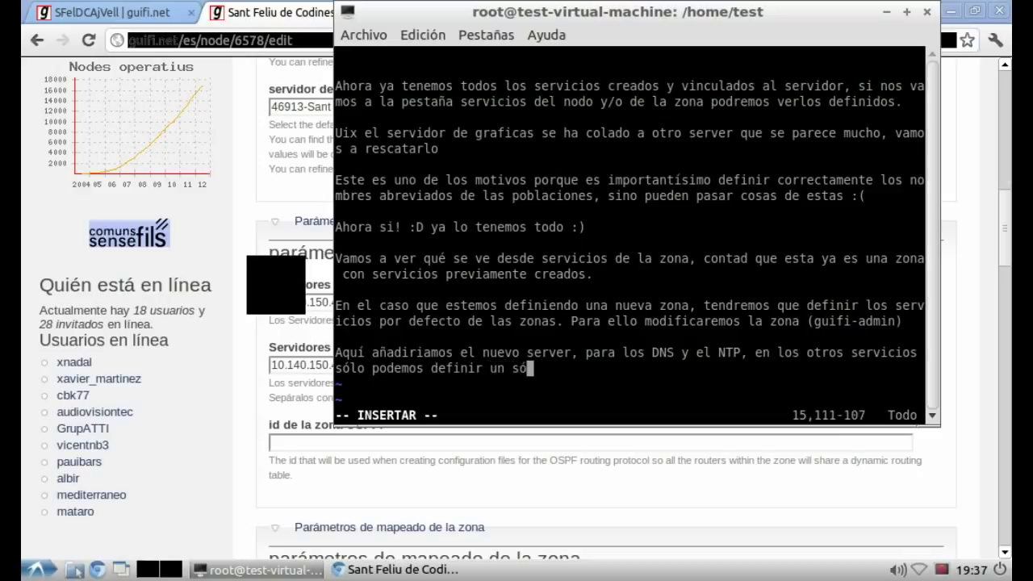
type("lo servicio.")
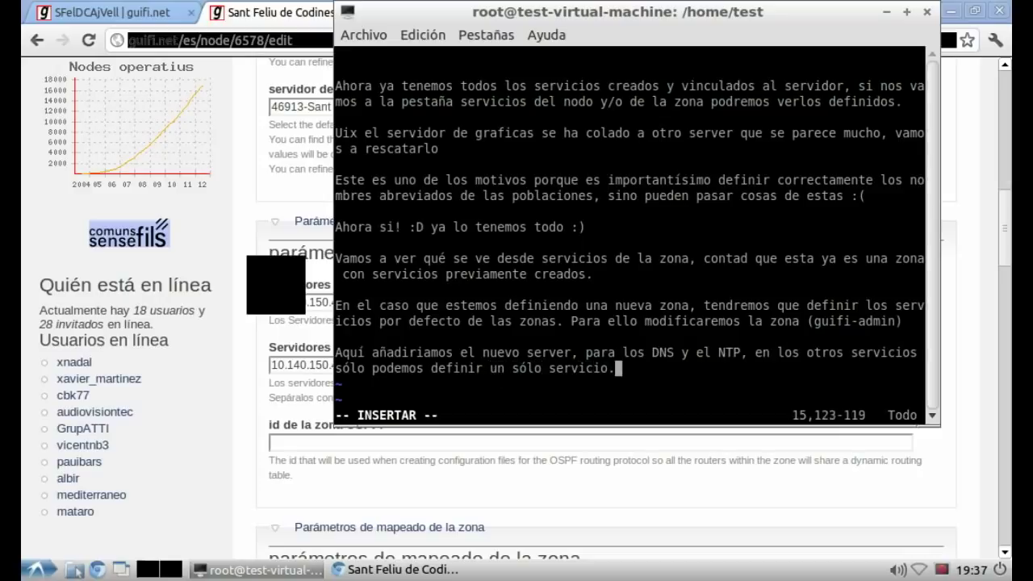
Step: Append 10.140.150.50 to the zone's DNS and NTP servers and save the zone
key("alt+Tab")
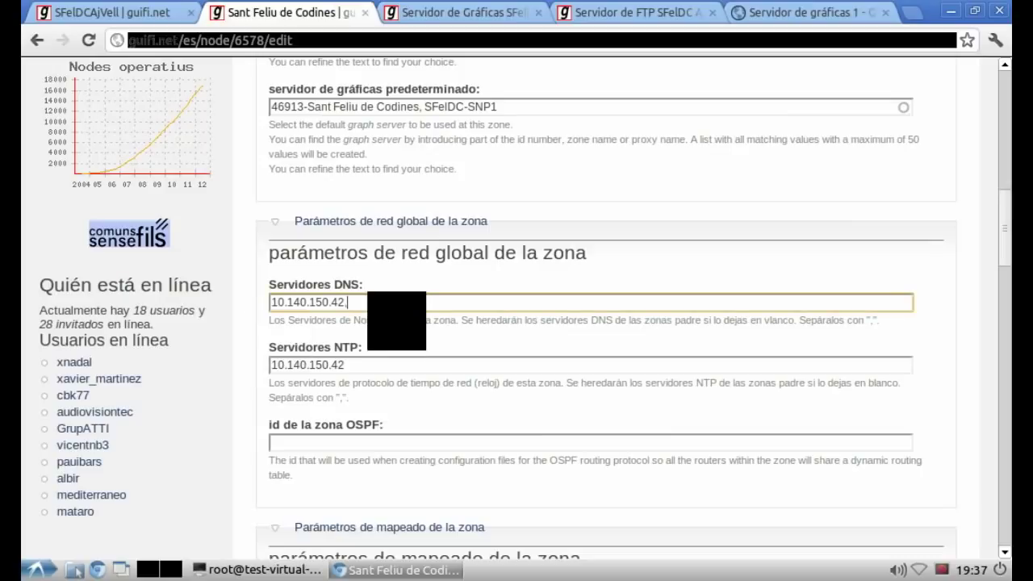
type("10.1")
key("Tab")
key("End")
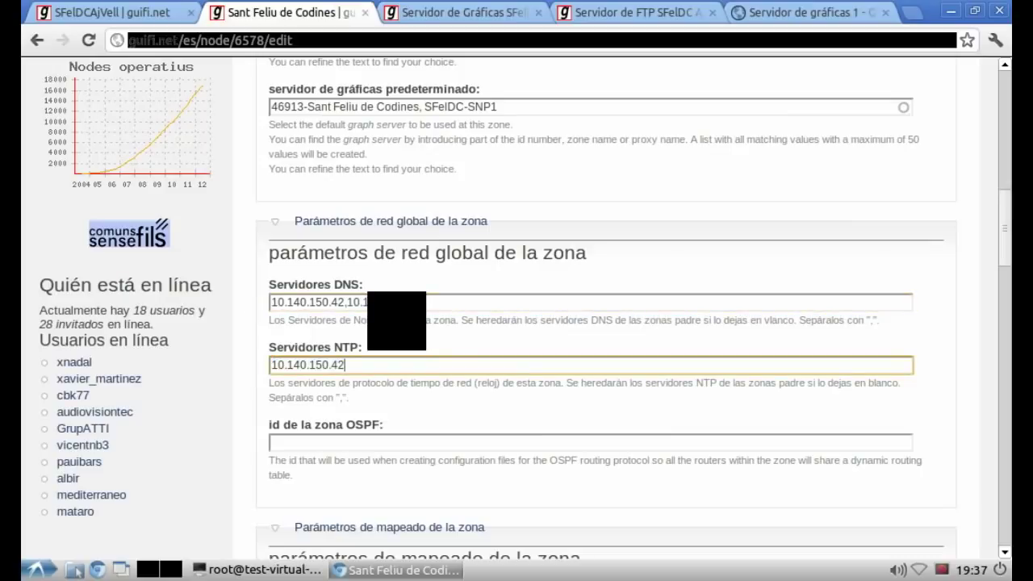
type(",")
type("10.140.150.50")
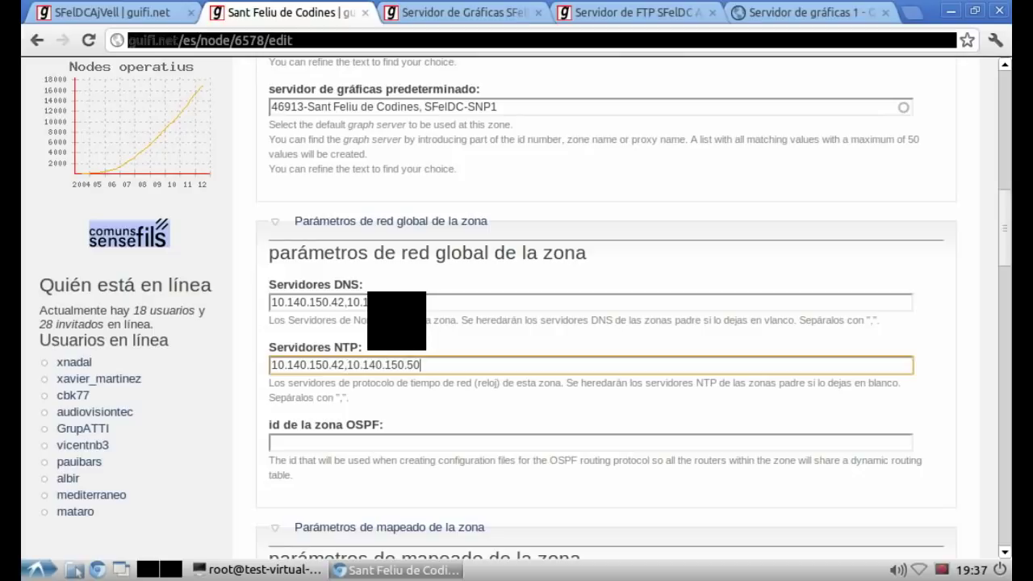
scroll(597, 323, "down", 10)
scroll(598, 323, "down", 6)
scroll(267, 362, "down", 7)
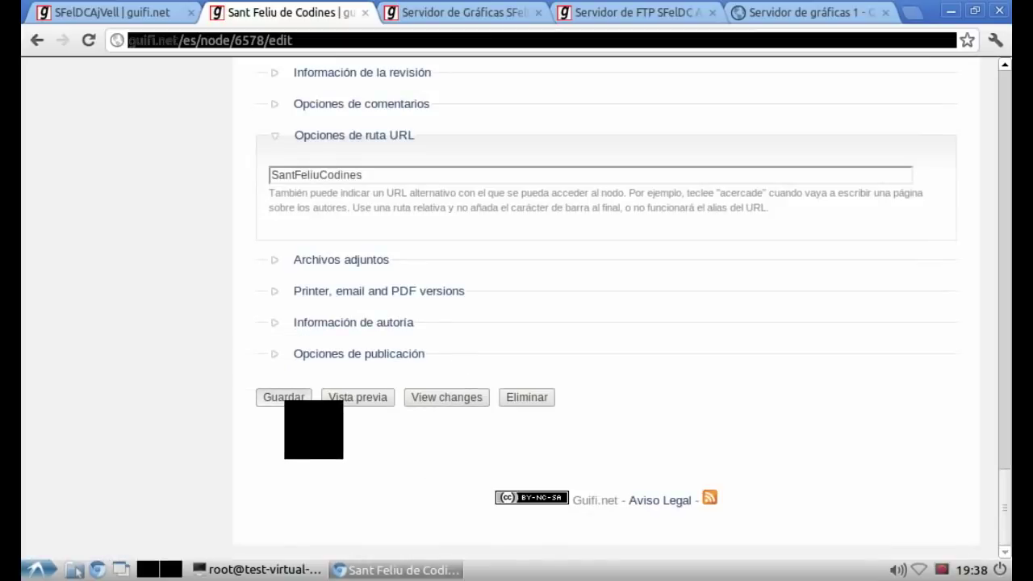
left_click(284, 397)
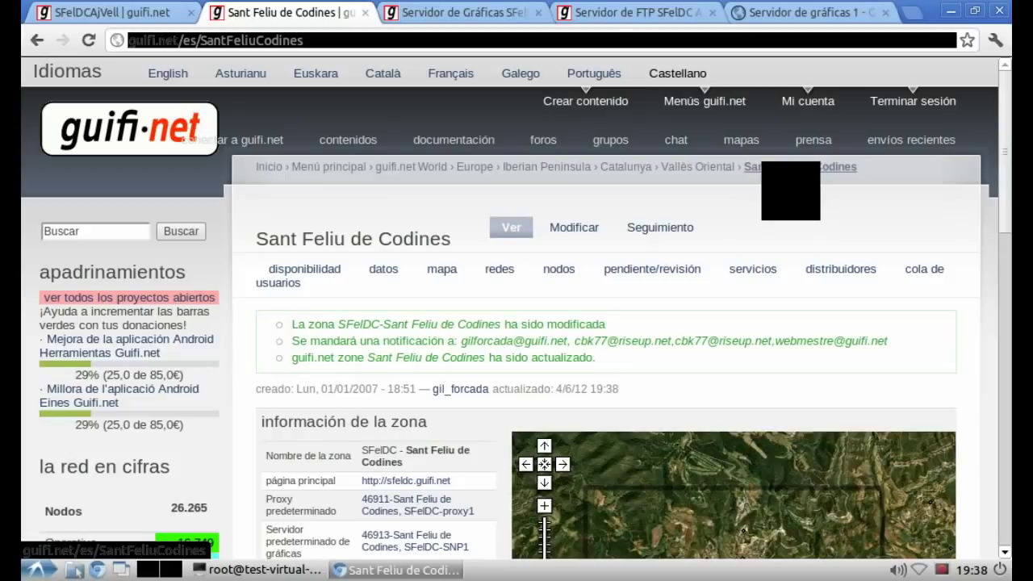
scroll(517, 306, "down", 5)
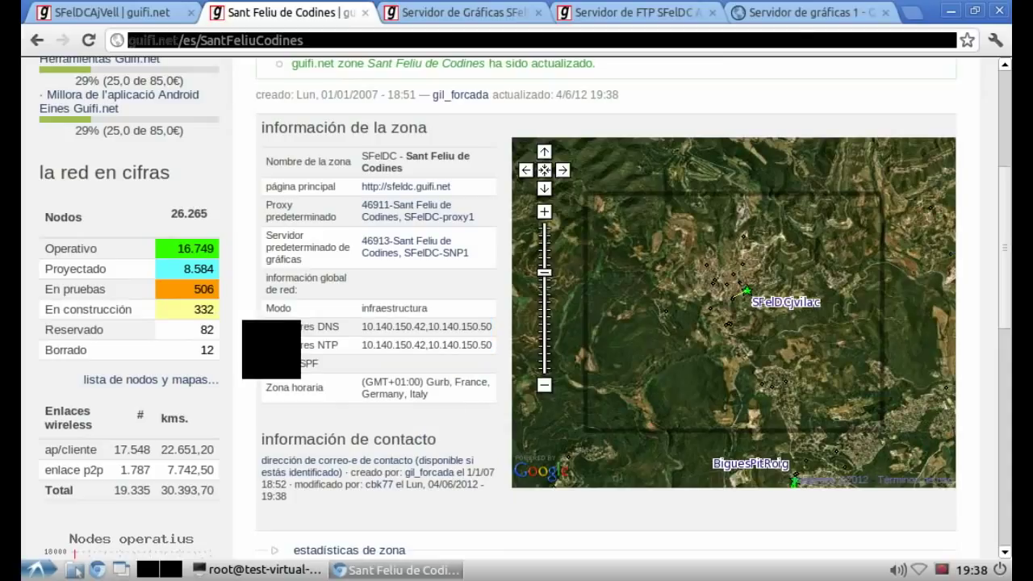
Step: Replace the old vim notes with a line saying the web setup is done and hardware comes next
key("alt+Tab")
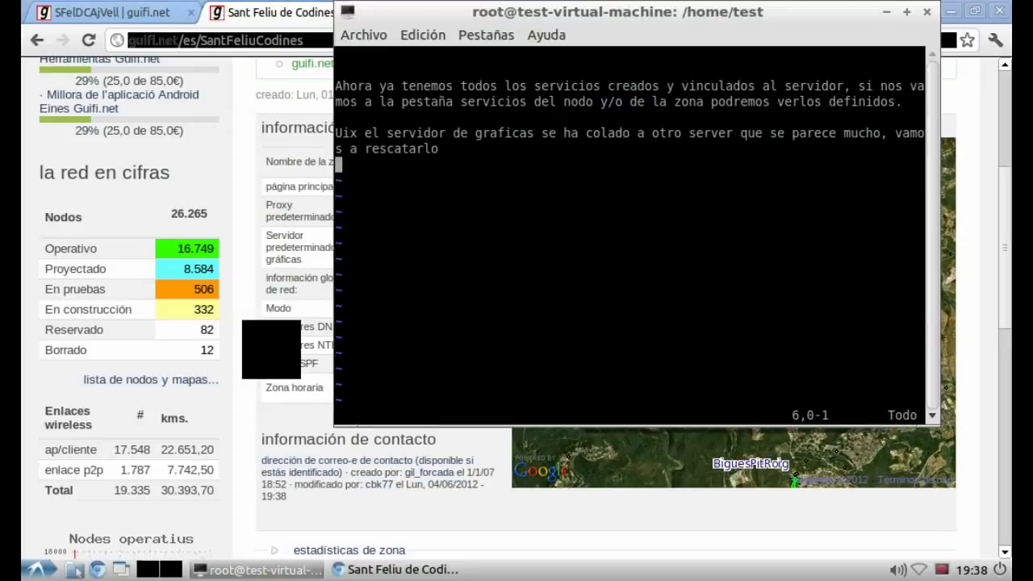
key("Up")
key("d")
key("d")
key("d")
key("d")
key("d")
key("d")
key("d")
key("d")
key("i")
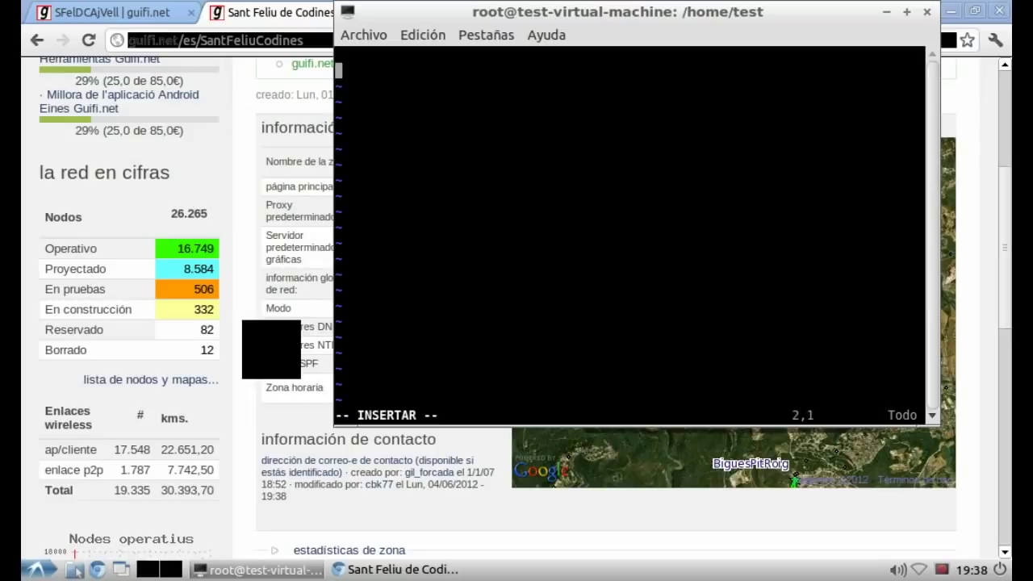
type("A partir de aquí t")
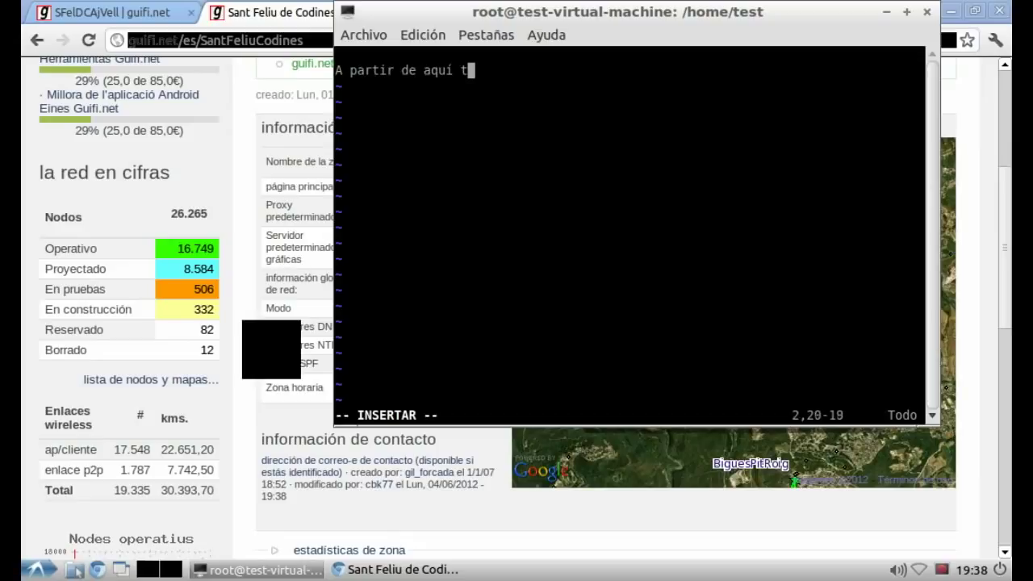
type("oda la confi")
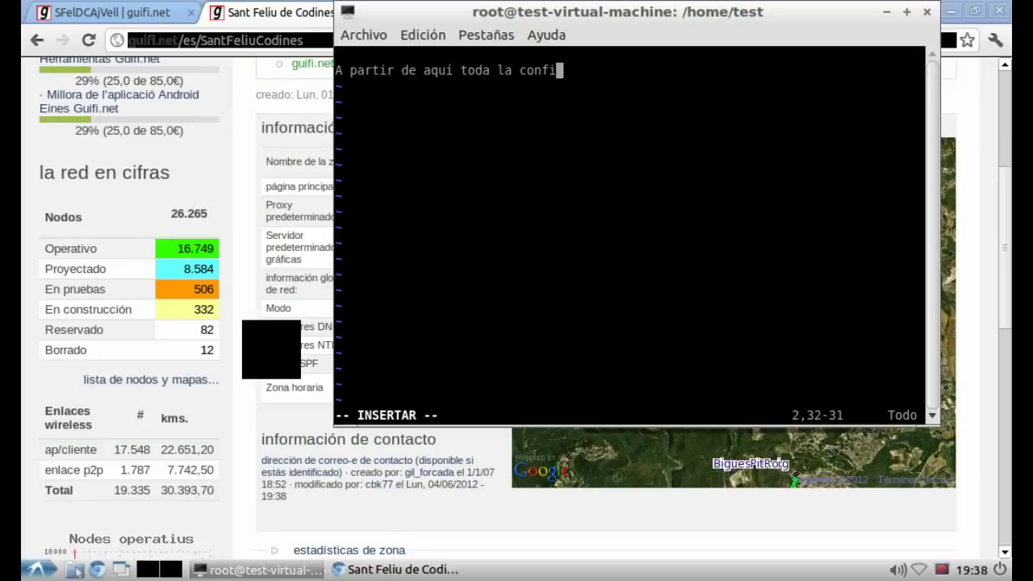
type("guración de la w")
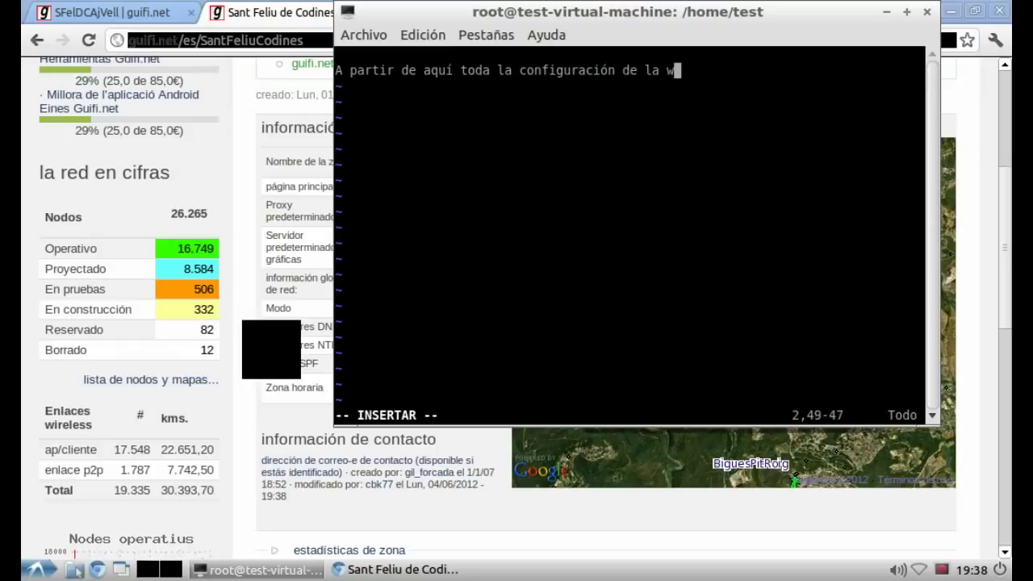
type("eb ya está lis")
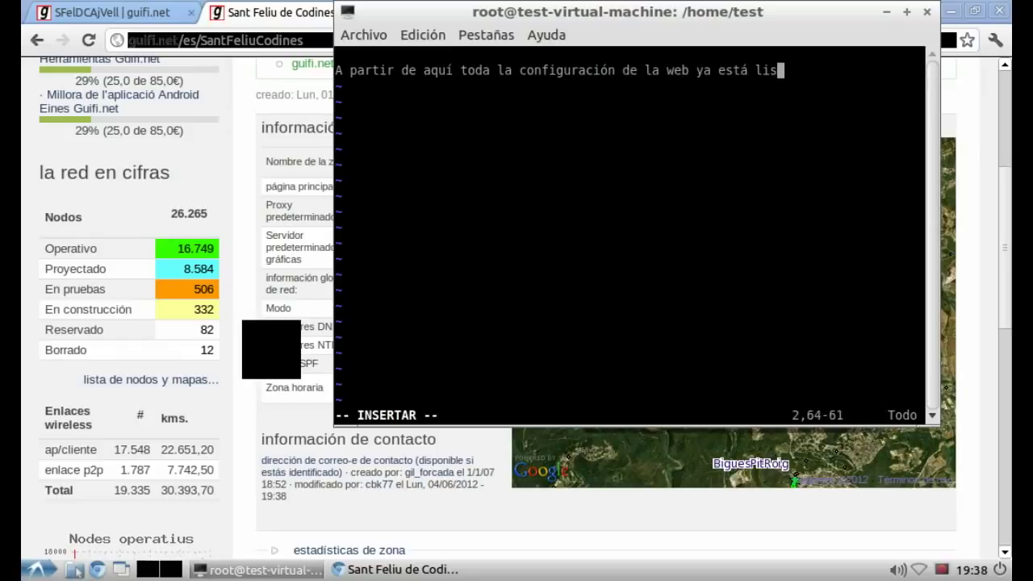
type("ta, lo siguient")
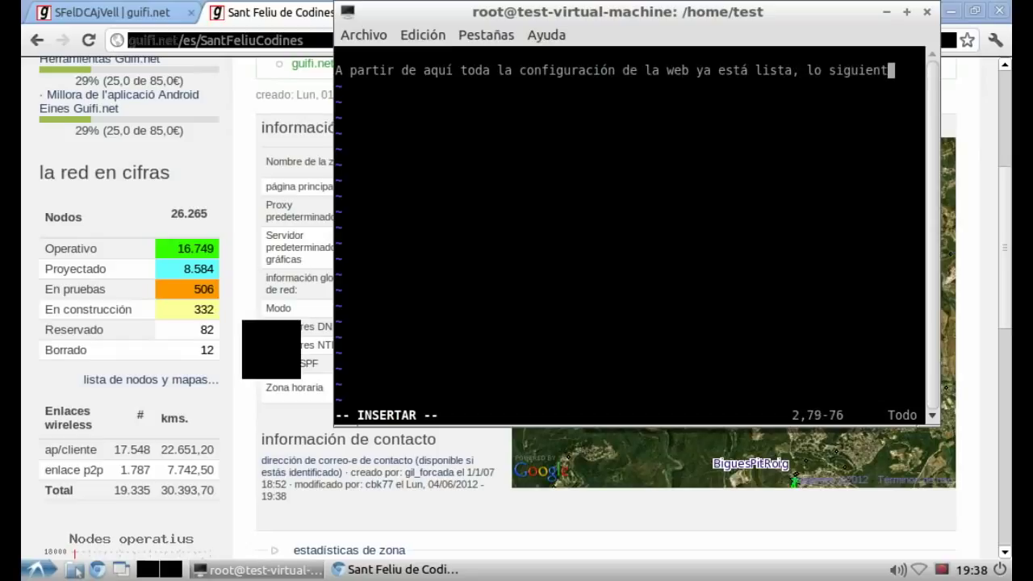
type("e es ir a")
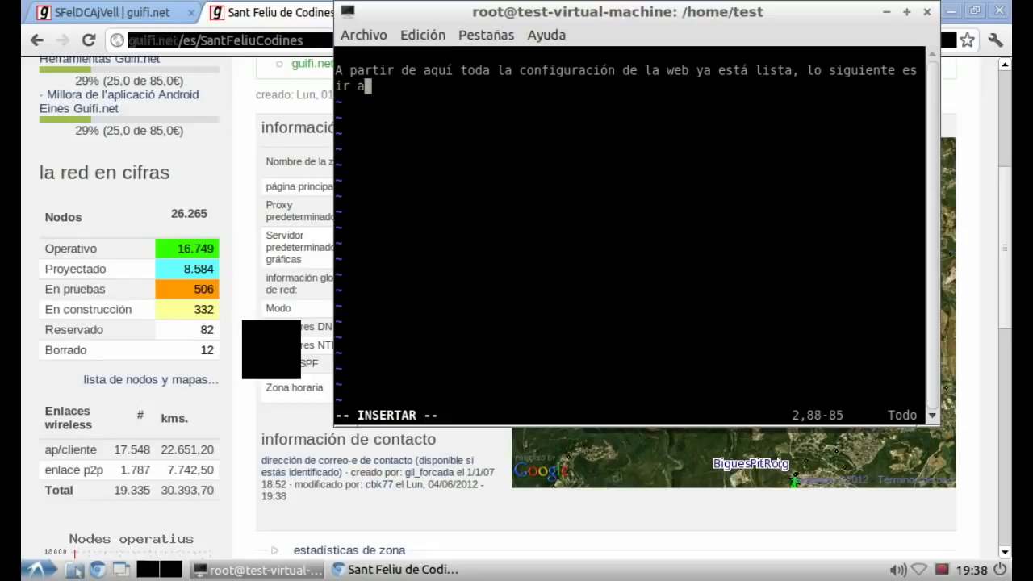
type(" tocar el ha")
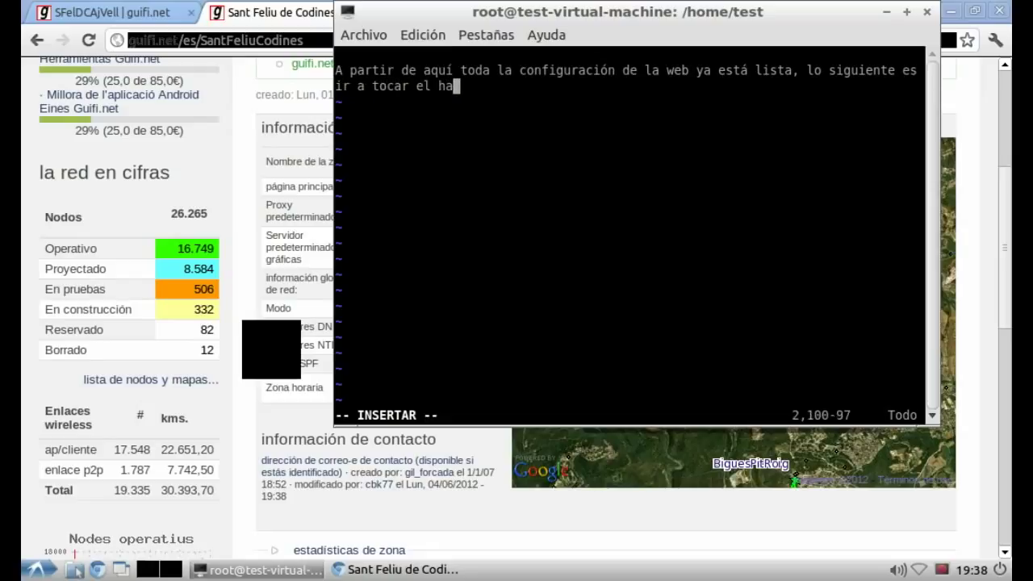
type("rdware y configurarlo.")
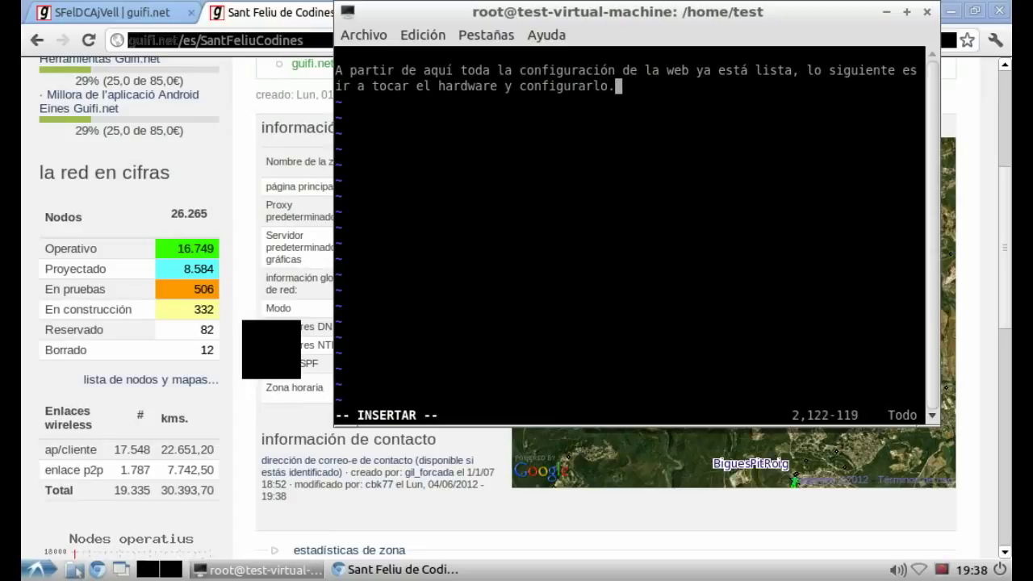
key("Return")
key("Return")
type("A")
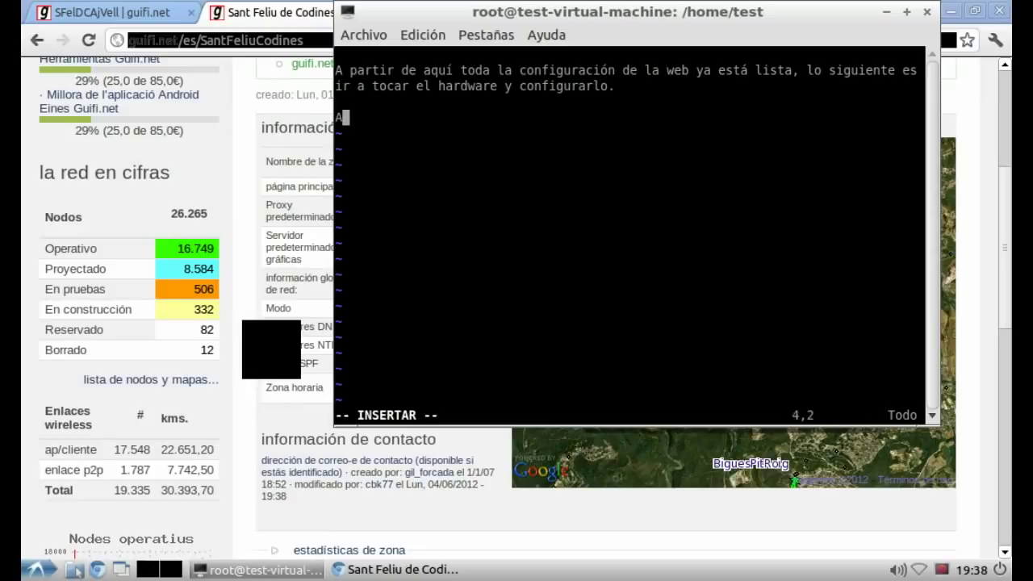
type("ntes de em")
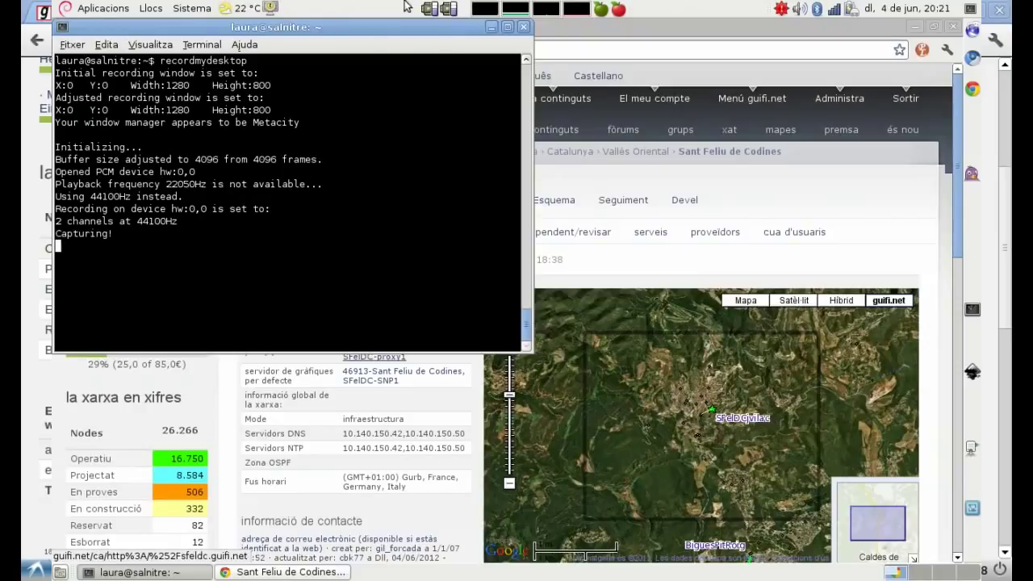
Step: Create a new vim notes file named guifi starting with 'Pues seguimos con el manual gráfico.'
left_click(491, 28)
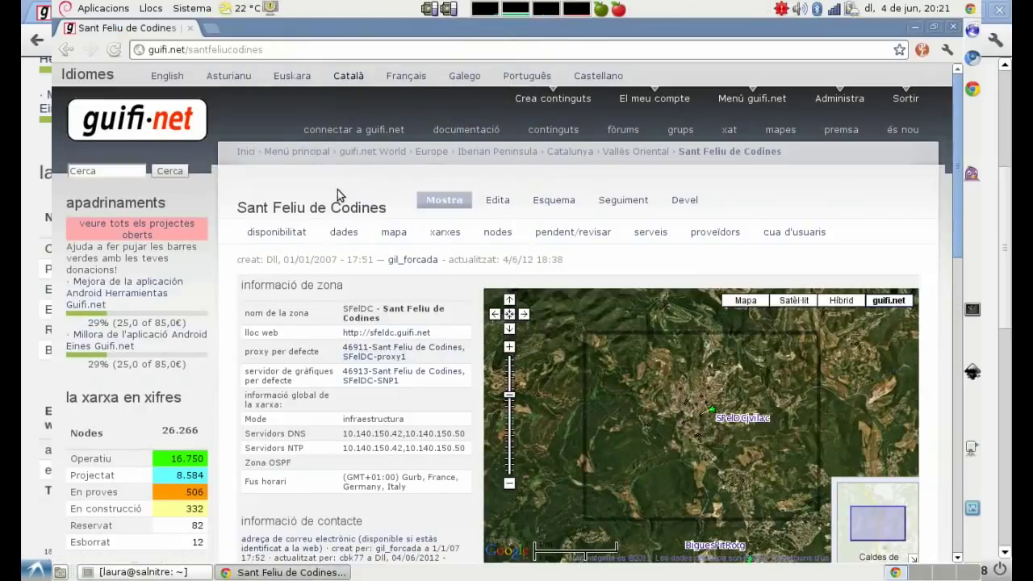
key("ctrl+alt+t")
type("vi")
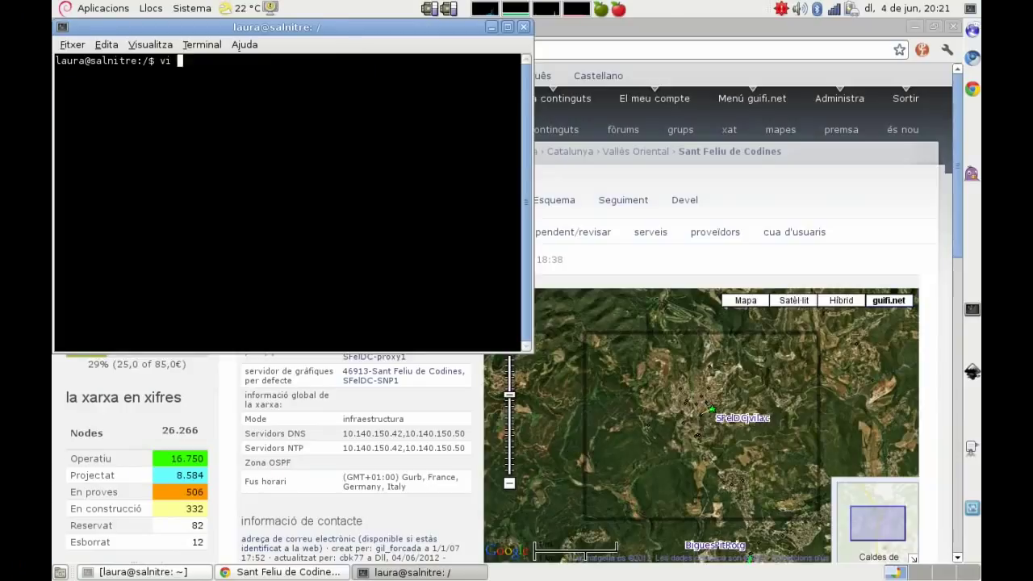
type(" guifi")
key("Return")
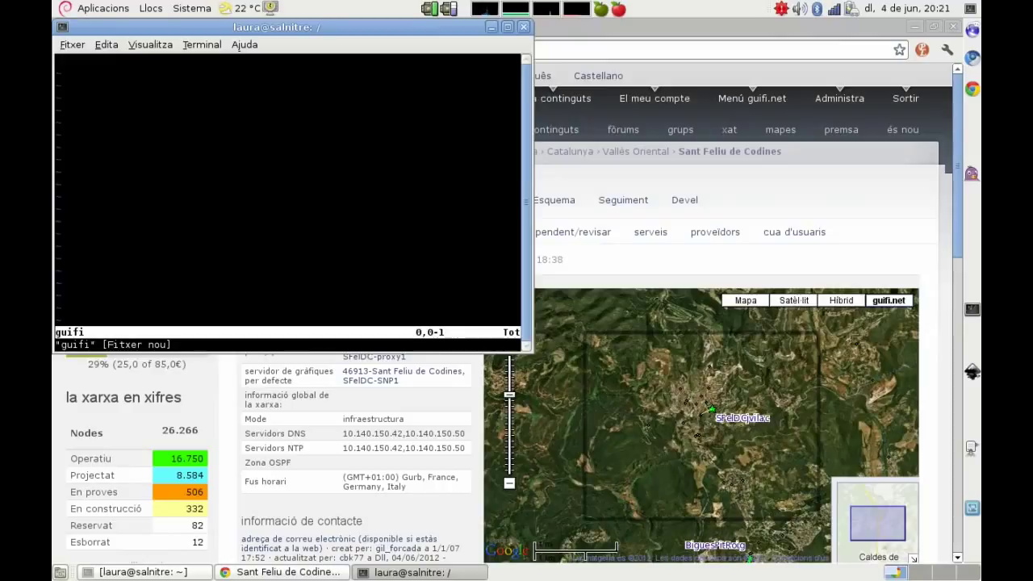
type("o")
type("Pues s")
type("egui")
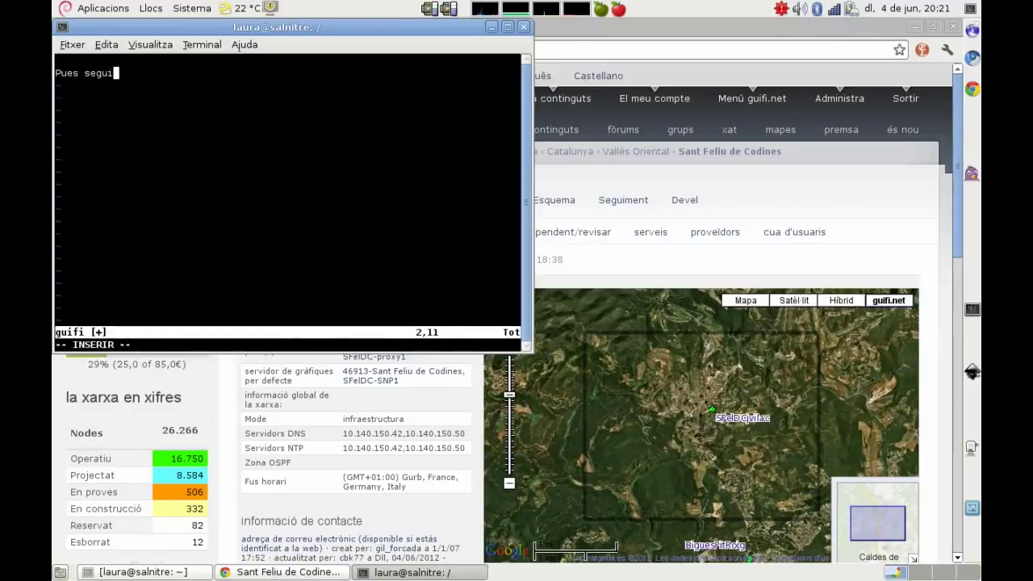
type("mos con el manual gráfico.")
key("Return")
key("Return")
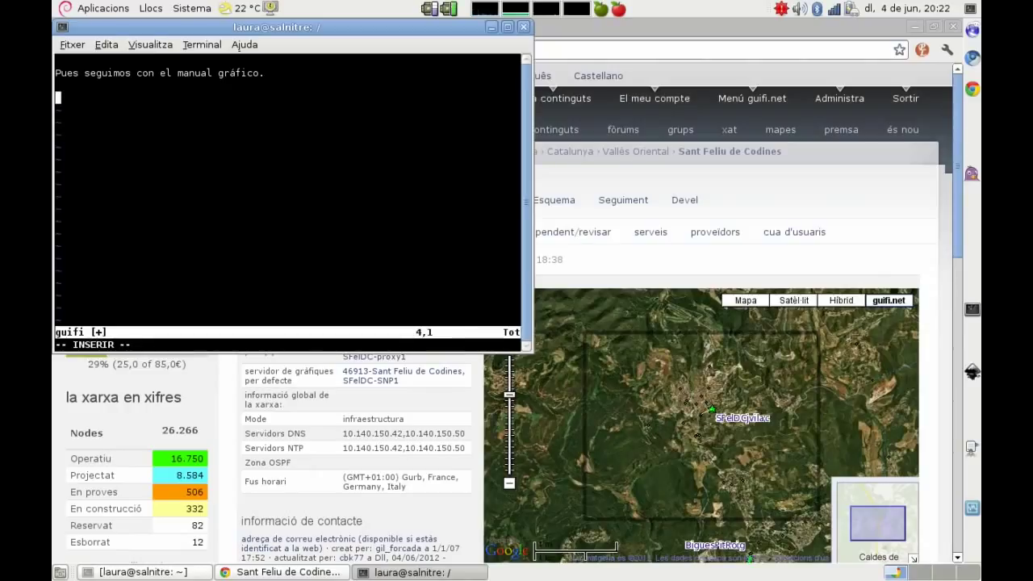
Step: Add paragraphs saying the devices come next and all needed node information gets opened in tabs
type("Ahora vamos a c")
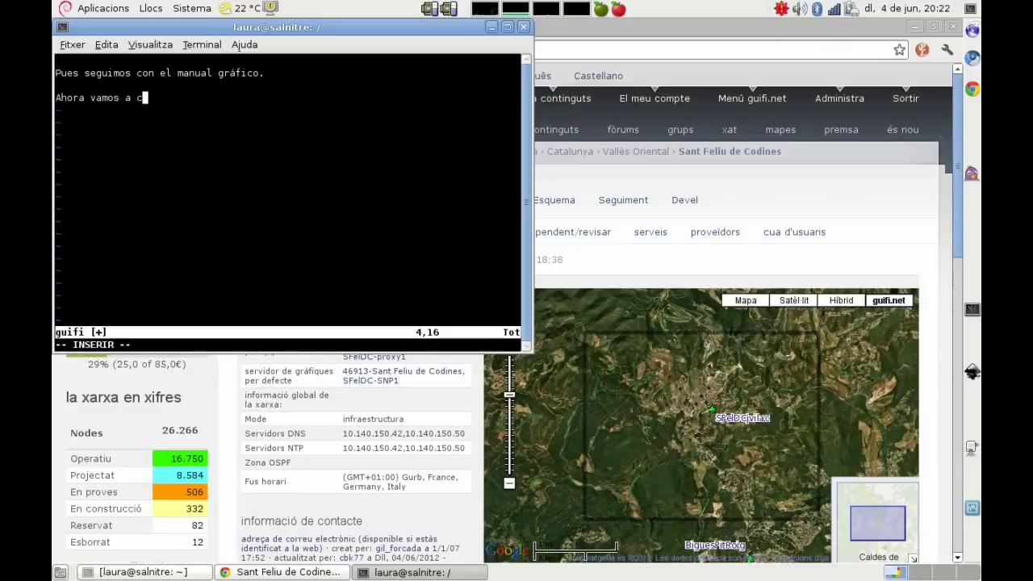
type("onfigurar ")
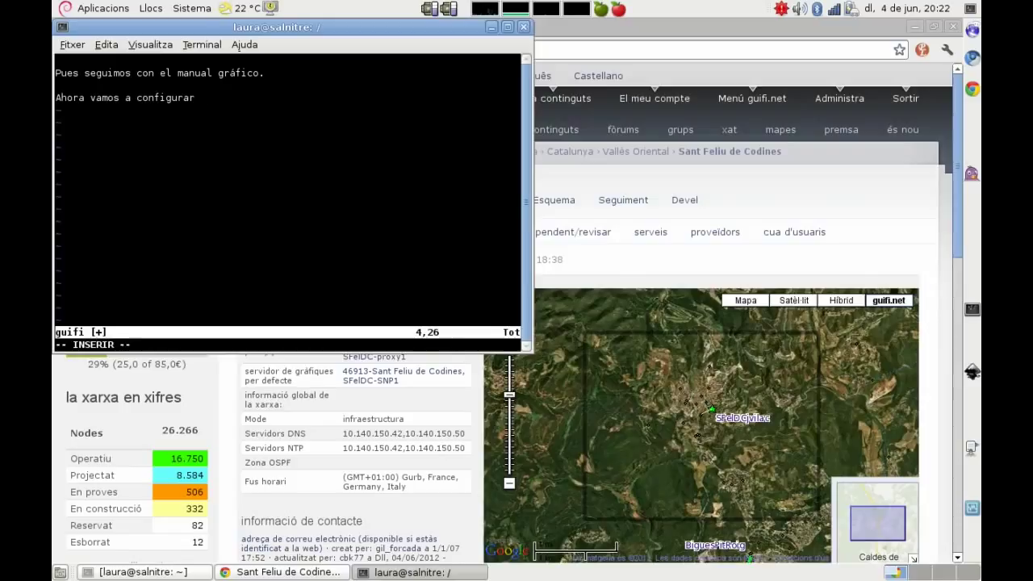
type("los ")
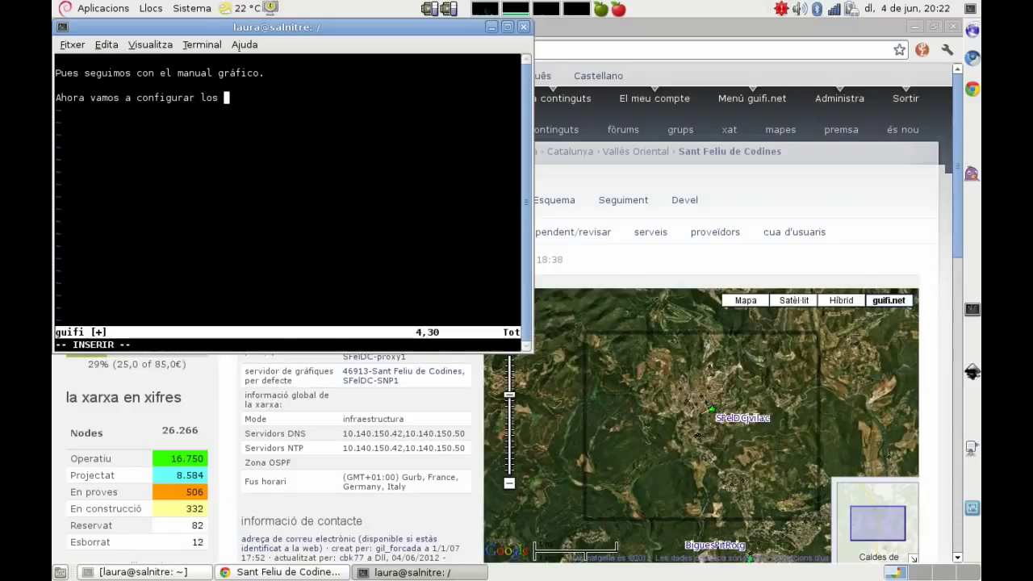
type("dispositivos, os recuer")
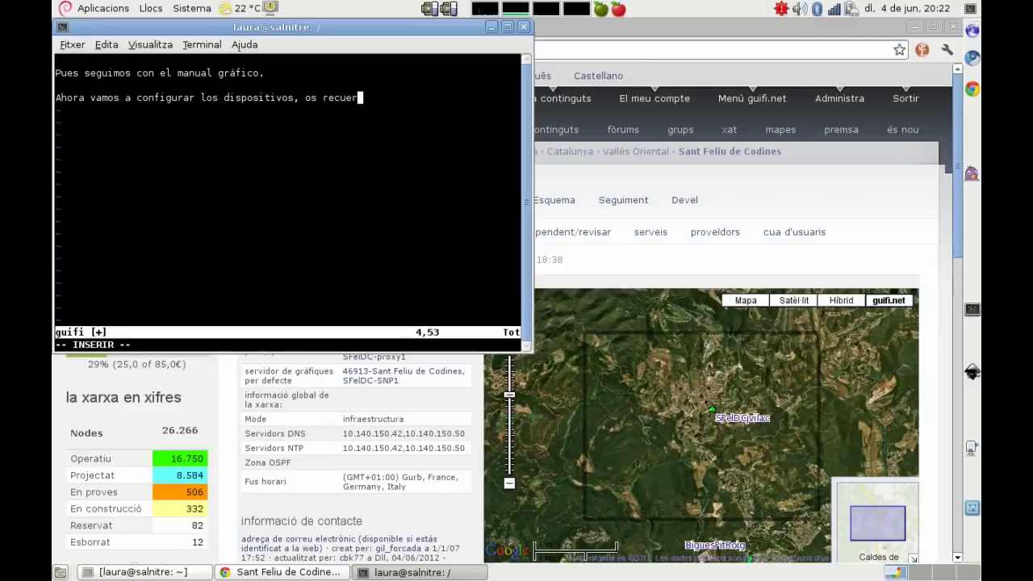
type("do que ne")
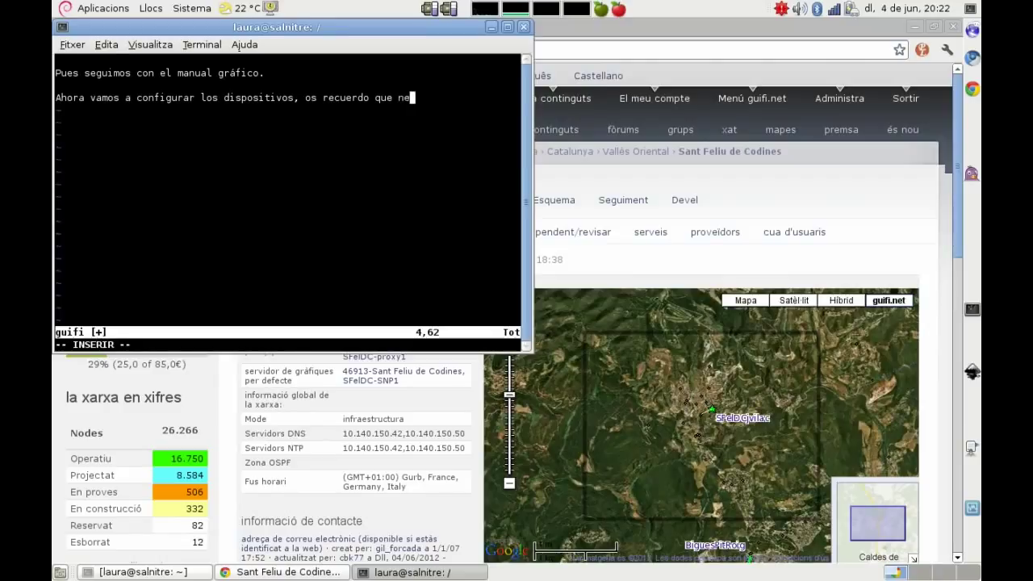
type("cesitamos algunas ")
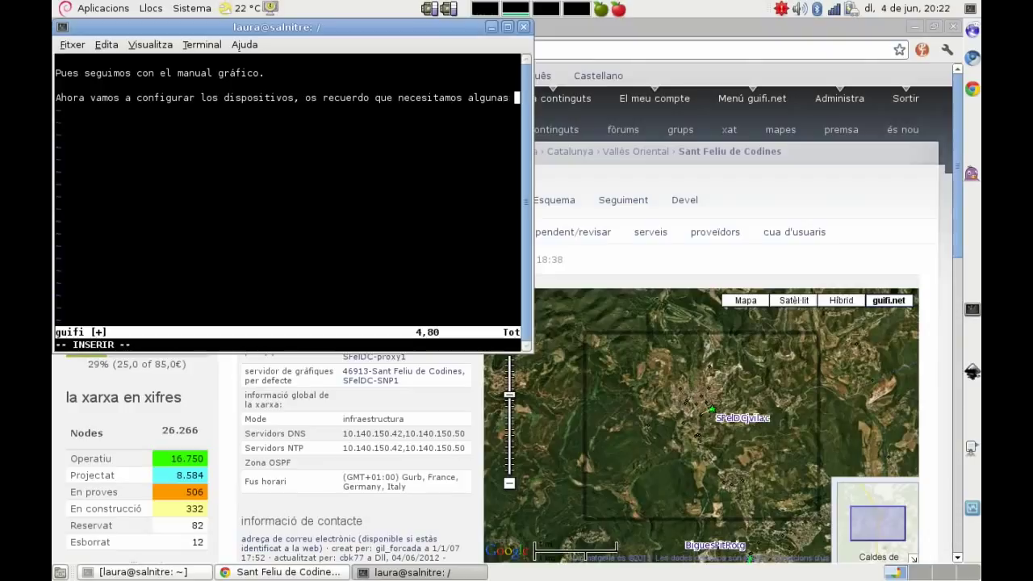
type("cosas ante")
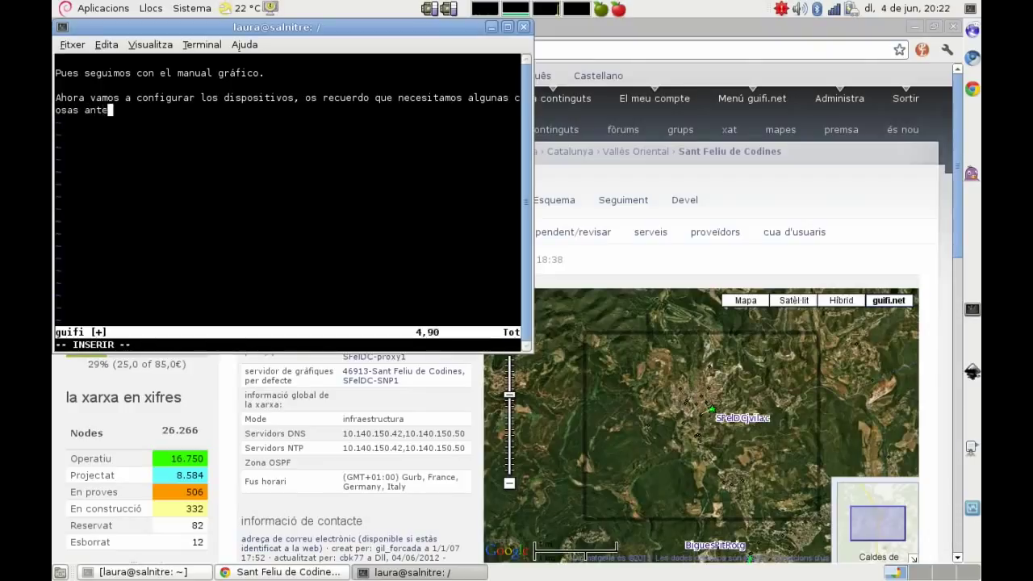
type("s de descon")
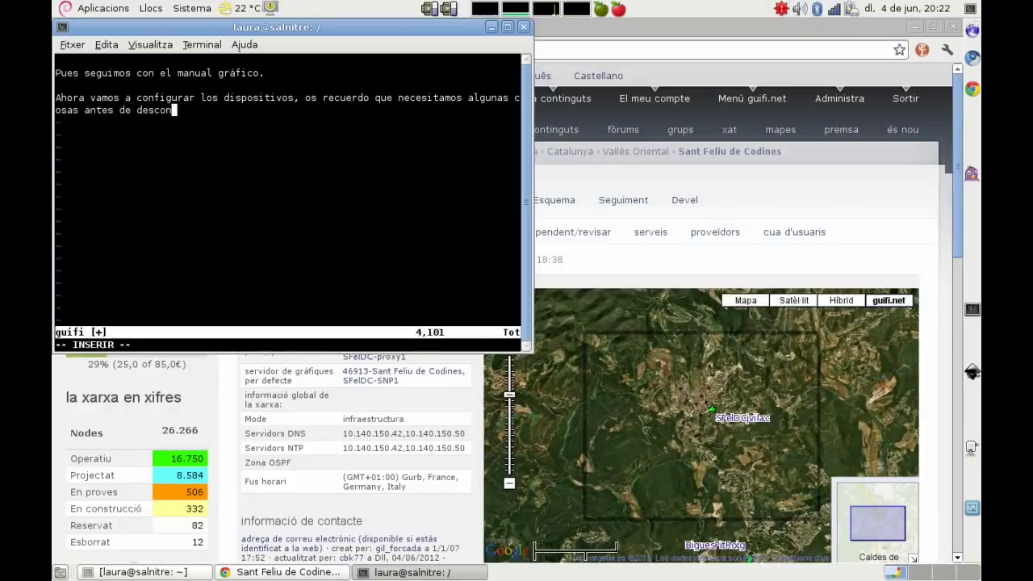
type("ectar de internet.")
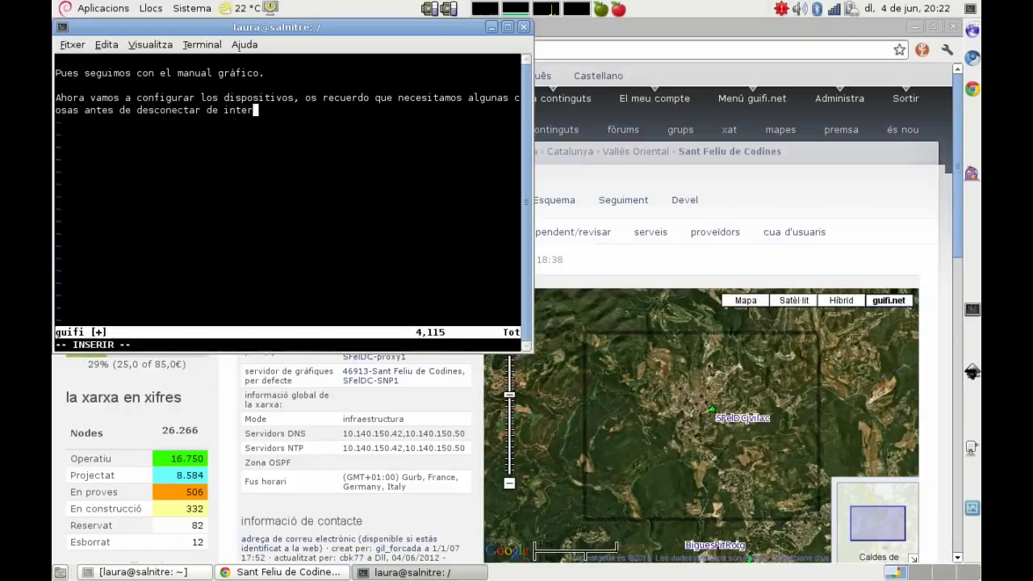
key("Return")
key("Return")
type("Así que ")
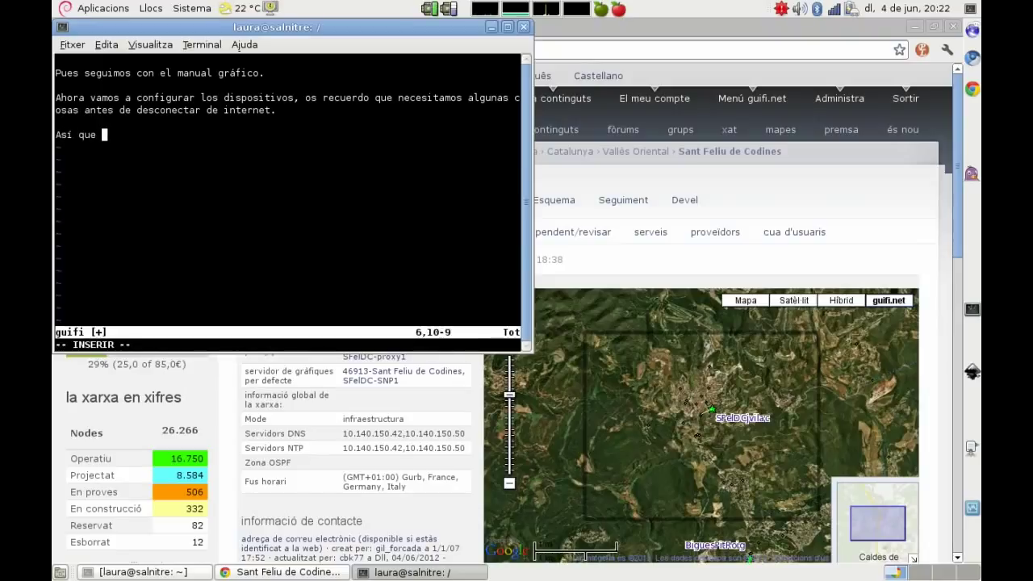
type("vamos al nod")
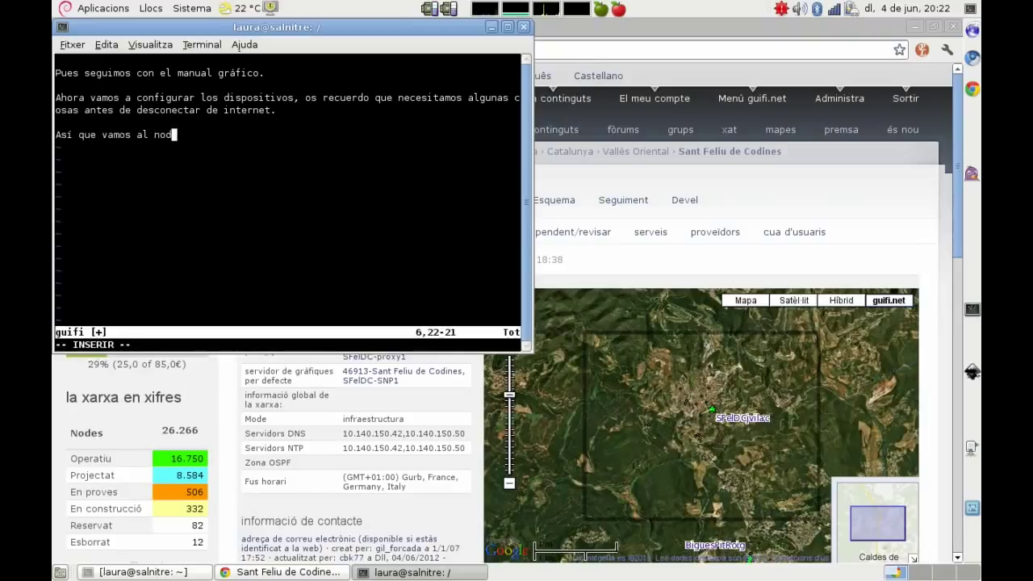
type("o y usamo")
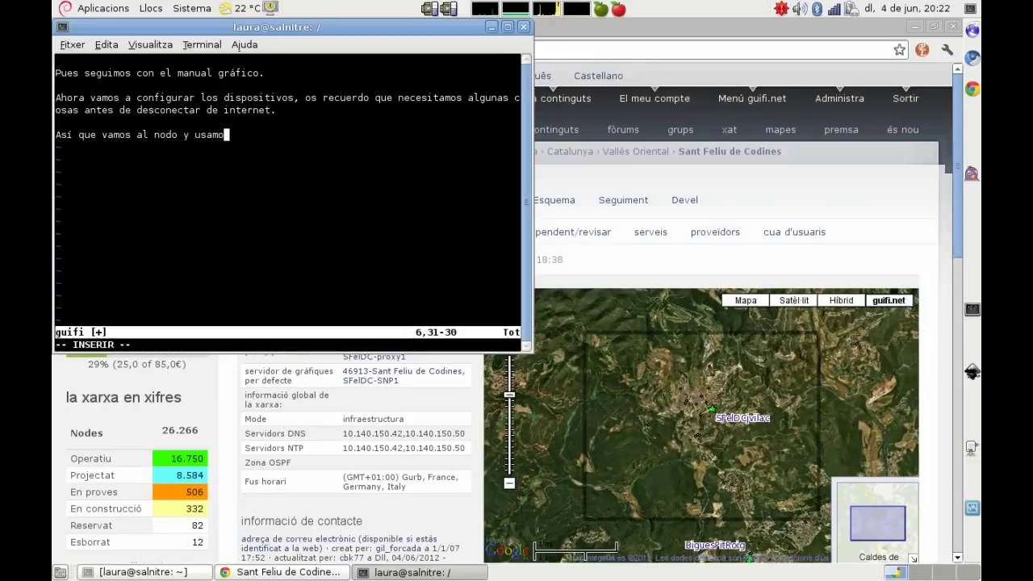
key("BackSpace")
key("BackSpace")
key("BackSpace")
key("BackSpace")
key("BackSpace")
key("BackSpace")
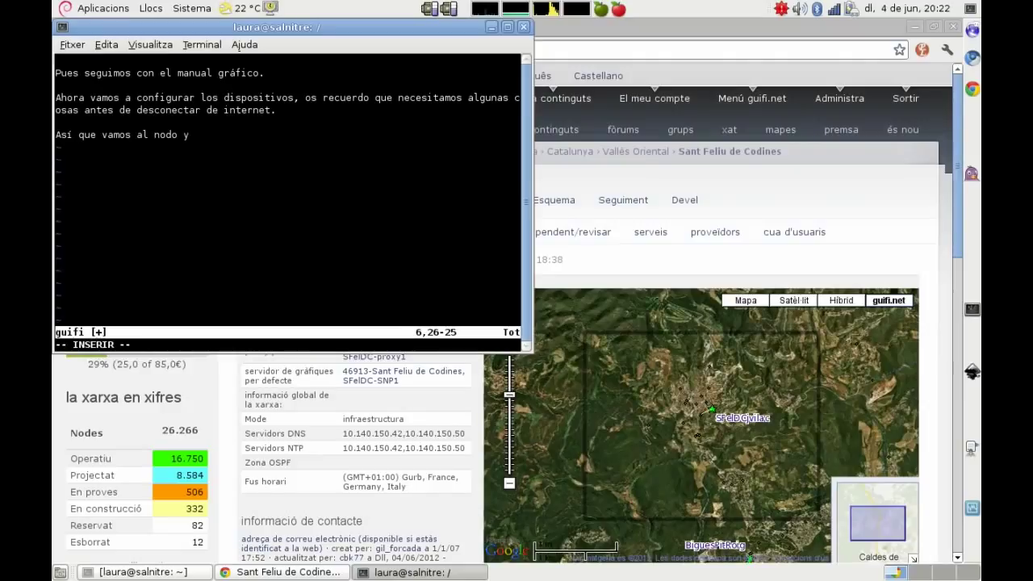
type("abrimo")
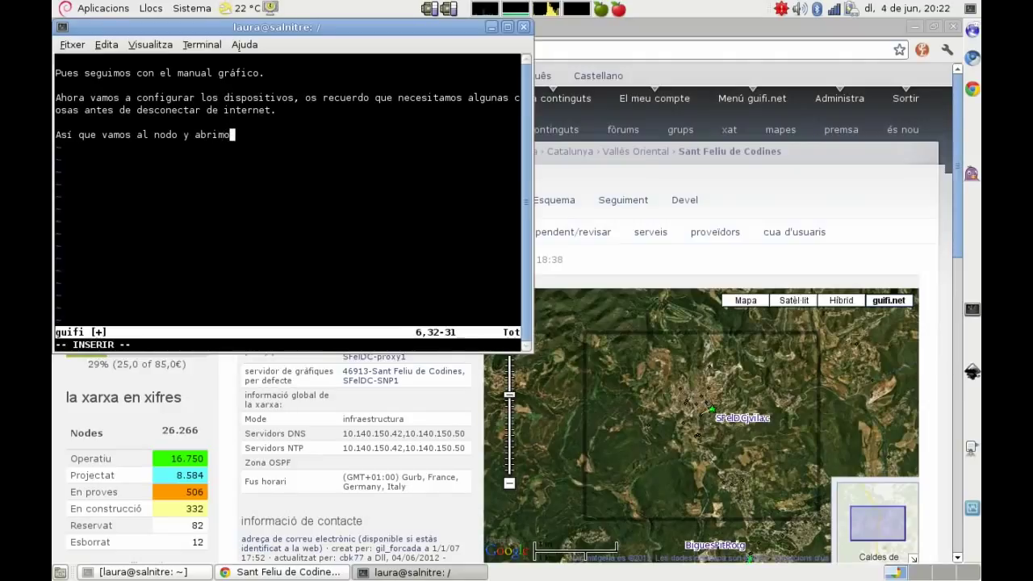
type("s en pestañas")
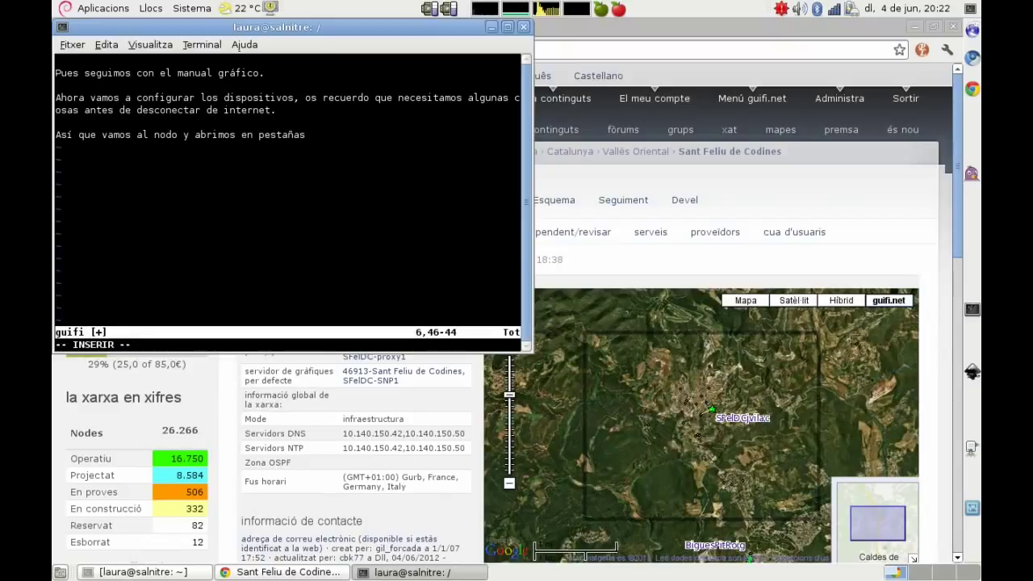
type("to")
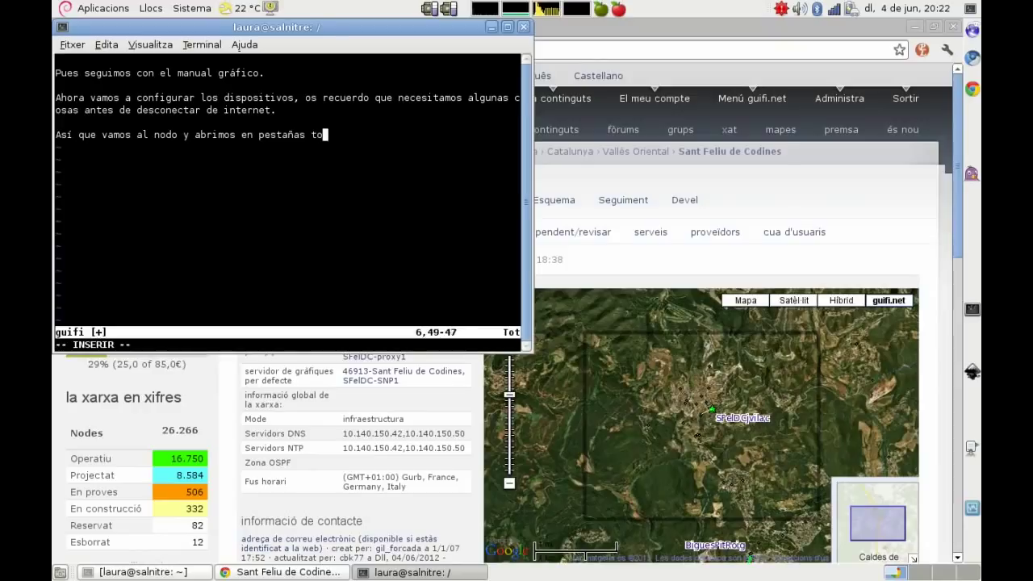
type("da la información necesaria")
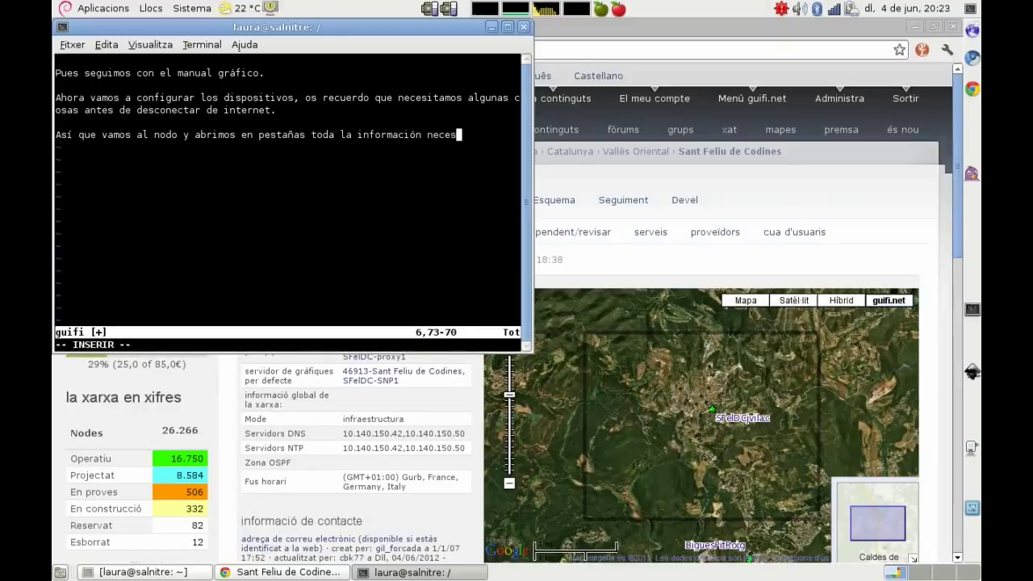
key("alt+Tab")
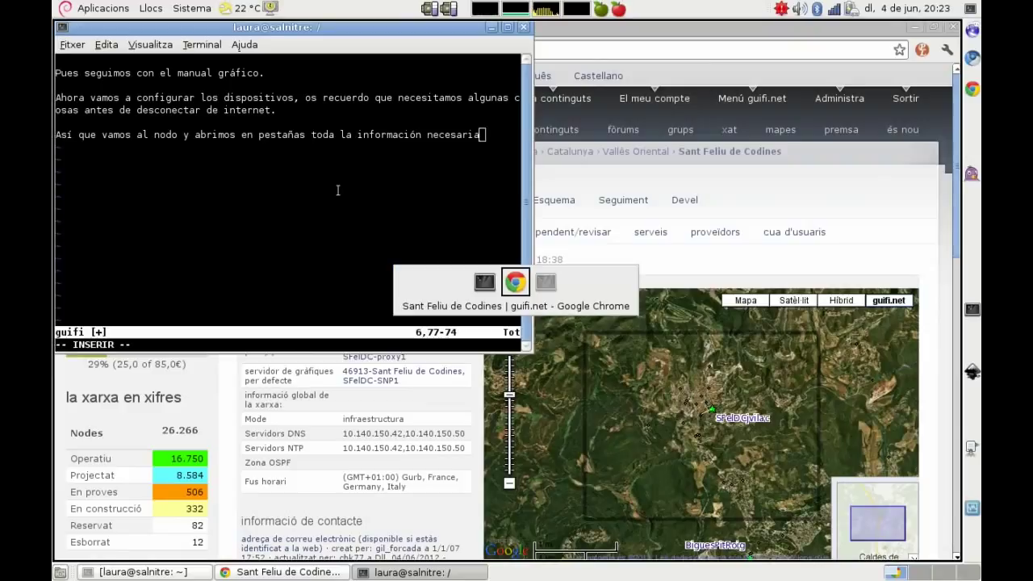
Step: Move the spare terminal to another workspace and open the SFelDCAjVell node page in Spanish
right_click(148, 572)
mouse_move(277, 534)
left_click(345, 539)
scroll(230, 322, "down", 10)
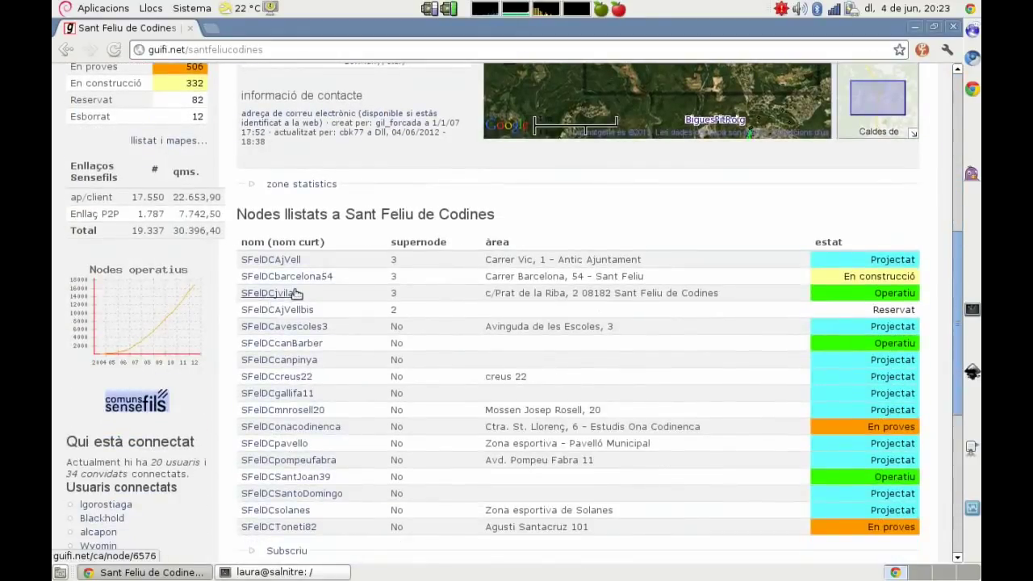
left_click(294, 259)
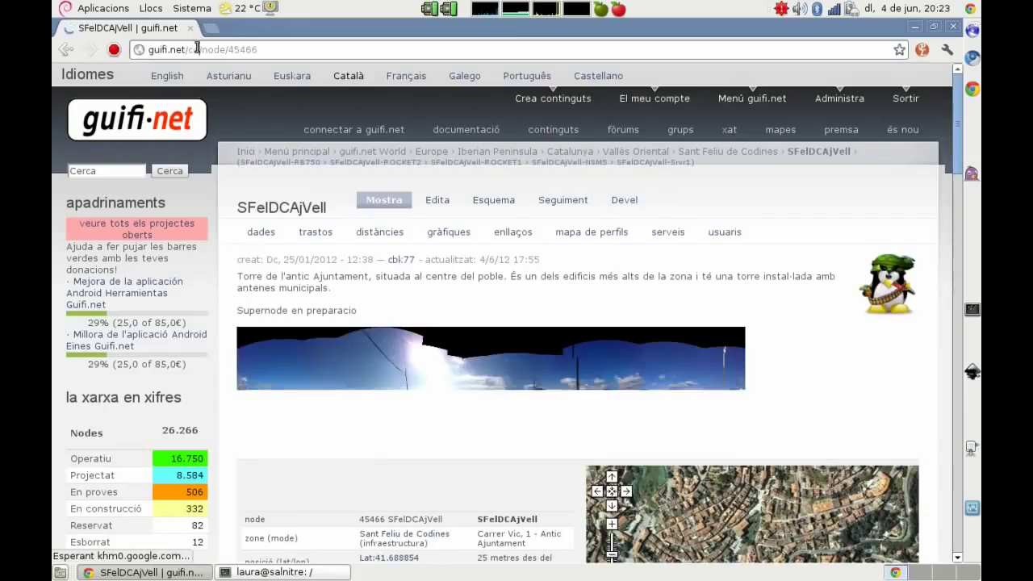
type("es")
key("Return")
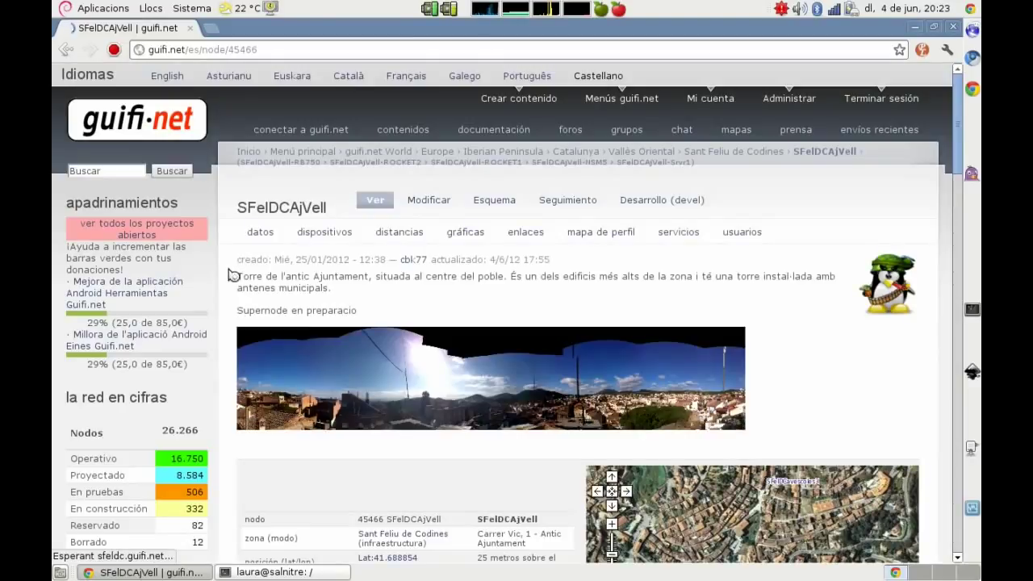
Step: Open the SFelDCAjVell-RB750's RouterOSv5.x configuration and edit pages in new tabs
scroll(223, 275, "down", 3)
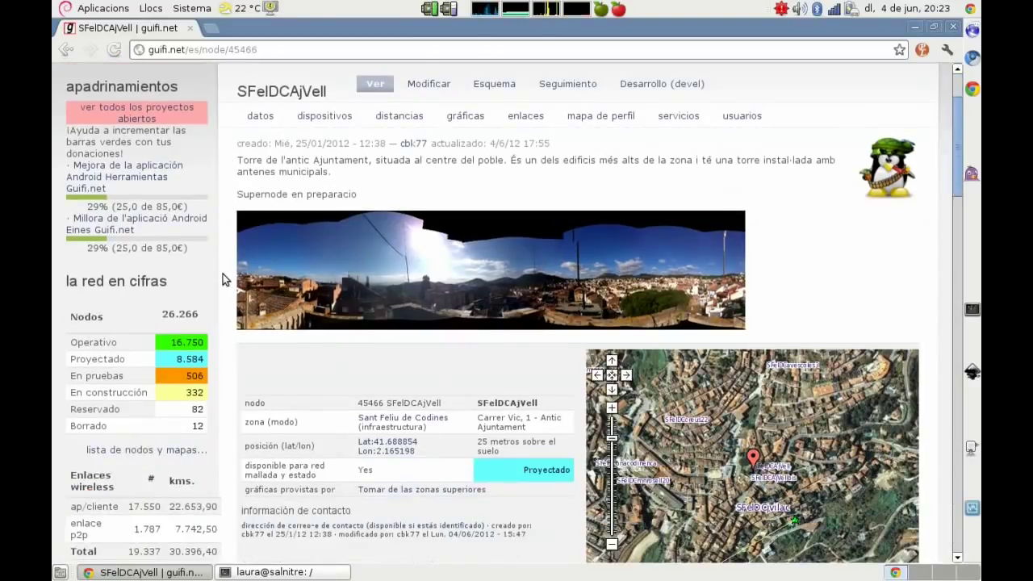
scroll(224, 276, "down", 12)
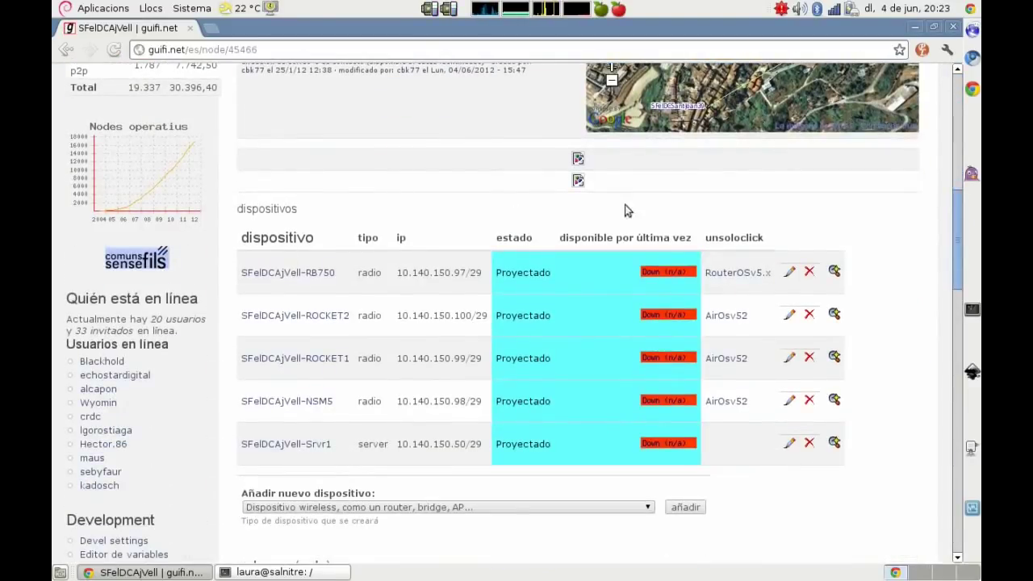
middle_click(722, 272)
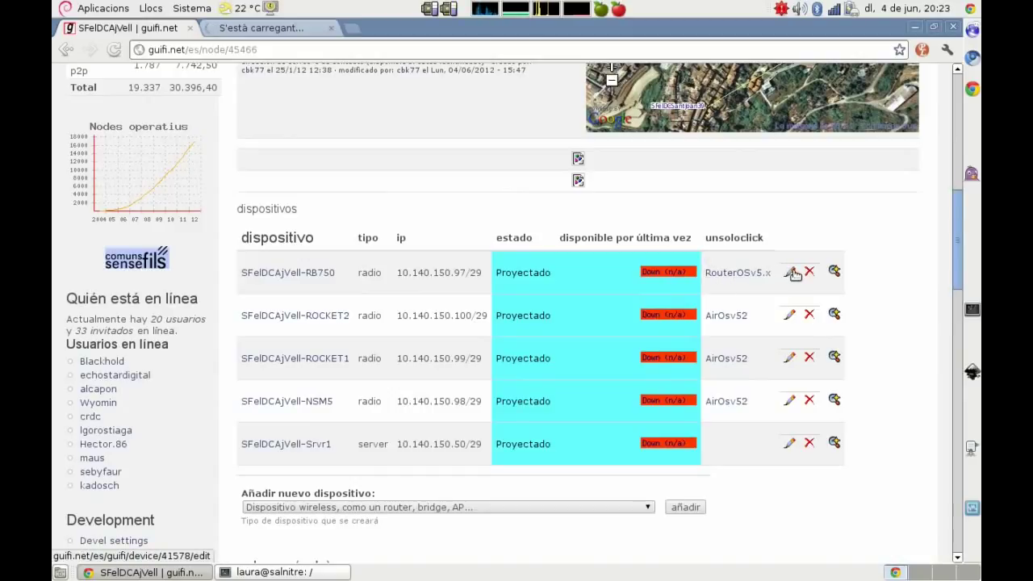
middle_click(793, 274)
key("ctrl+Tab")
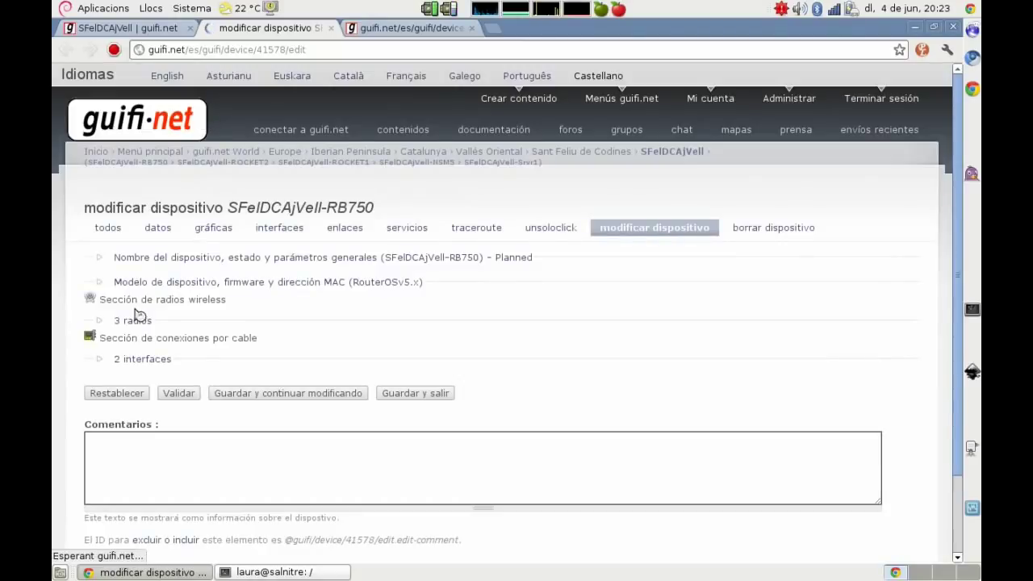
Step: Expand Radio #0's wLan/Lan address 10.140.150.97 with its NSM5, ROCKET1 and ROCKET2 links
left_click(133, 321)
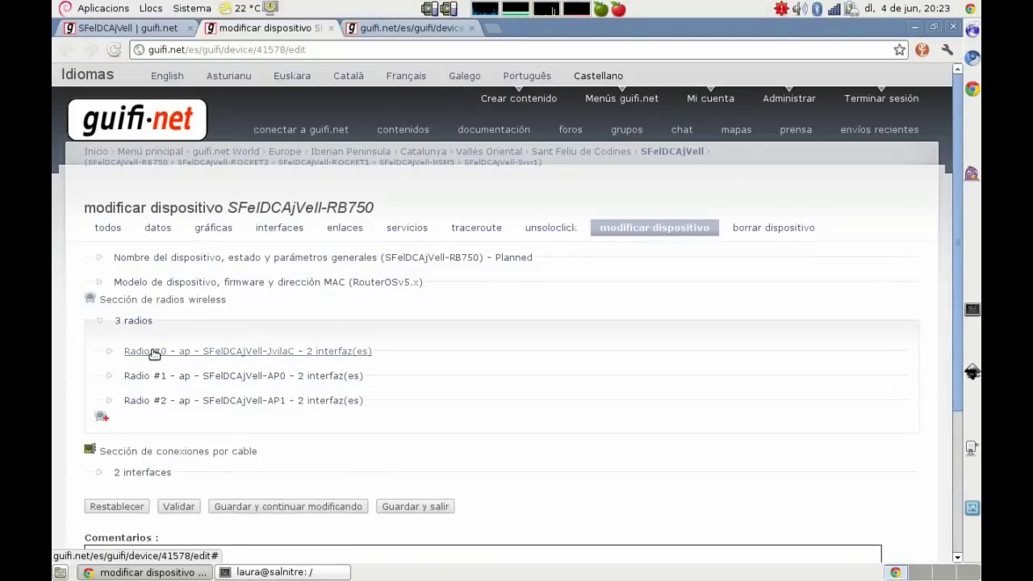
left_click(135, 351)
left_click(179, 446)
scroll(133, 436, "down", 2)
left_click(181, 397)
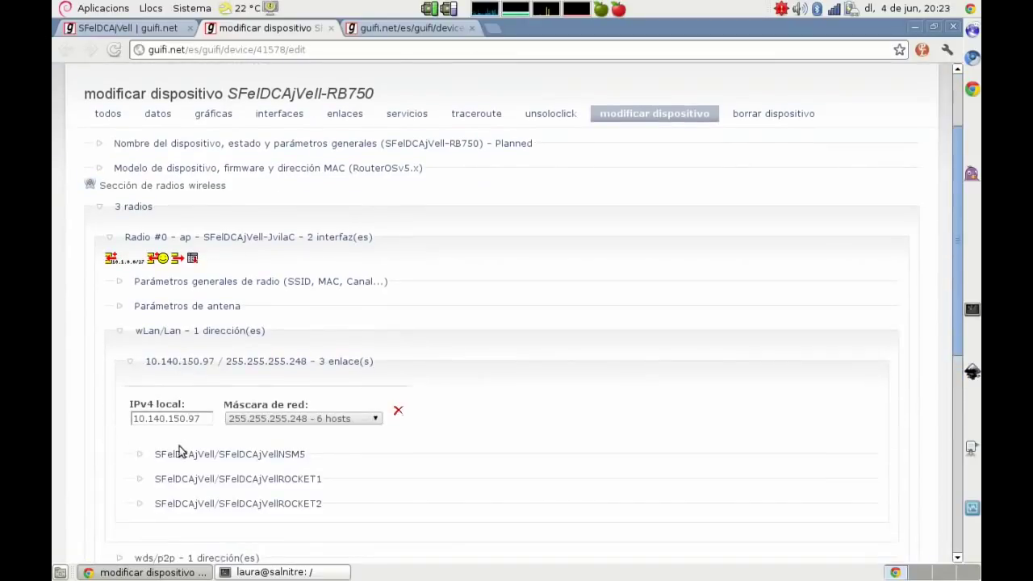
left_click(182, 456)
scroll(113, 500, "down", 4)
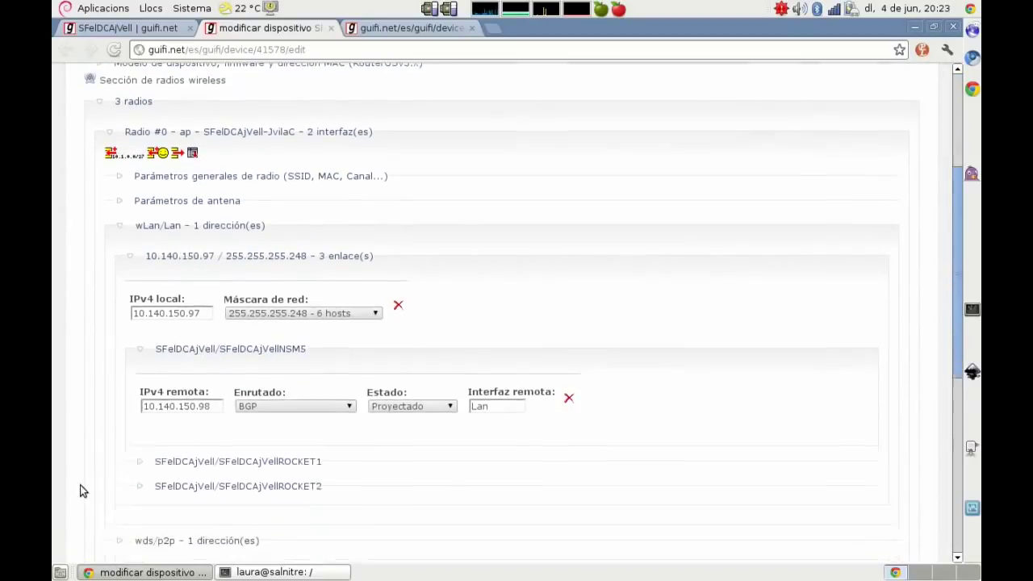
left_click(210, 424)
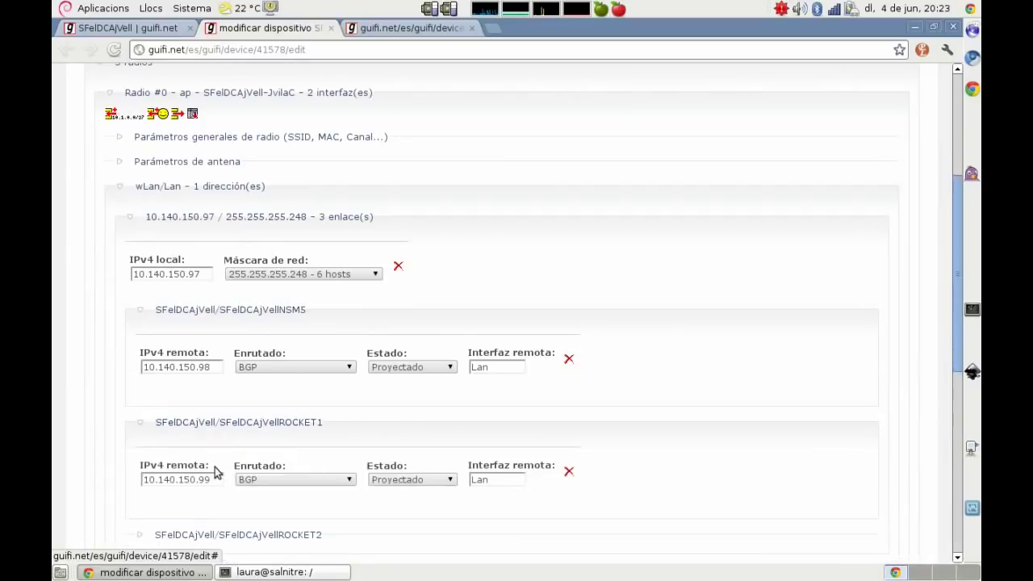
left_click(220, 535)
scroll(112, 436, "down", 3)
scroll(108, 414, "down", 4)
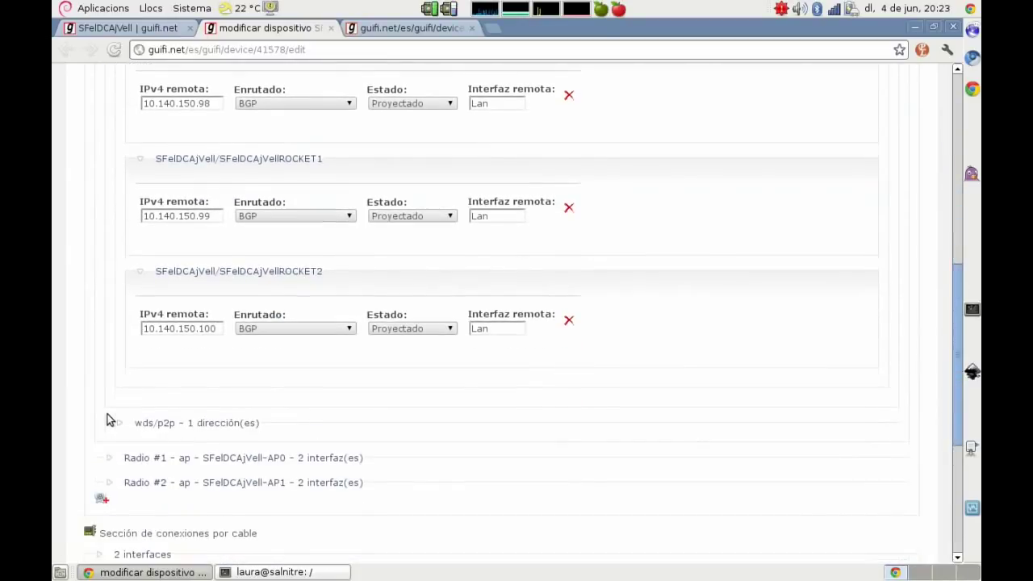
Step: Expand Radio #0's wds/p2p address 172.25.53.25 and its link to SFelDCjvilacRB750
left_click(172, 425)
left_click(200, 469)
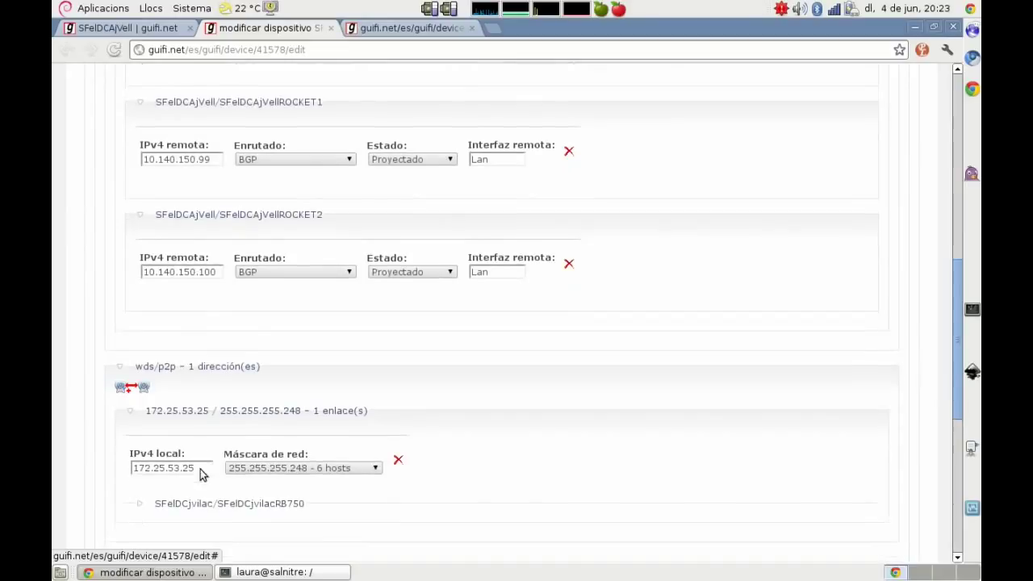
left_click(189, 502)
scroll(83, 420, "down", 5)
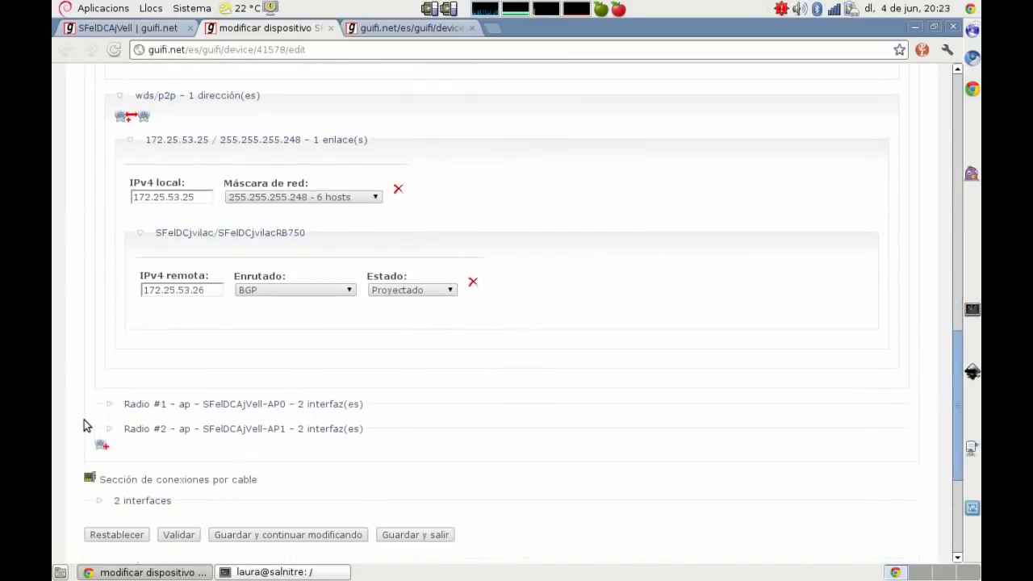
Step: Expand Radio #1's wLan address 10.140.150.193 and its SFelDCAjVellbis link
left_click(166, 406)
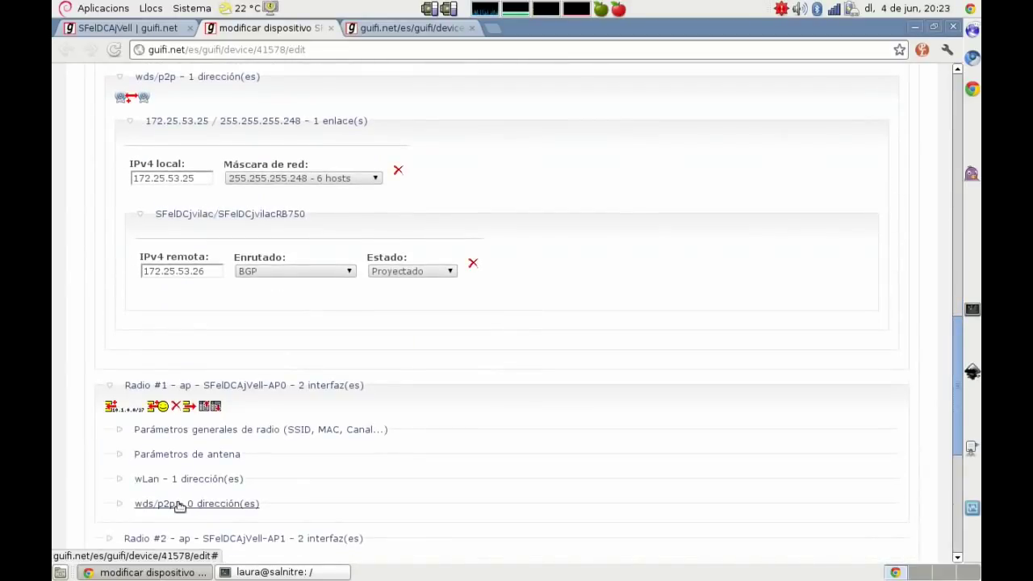
left_click(174, 479)
left_click(143, 502)
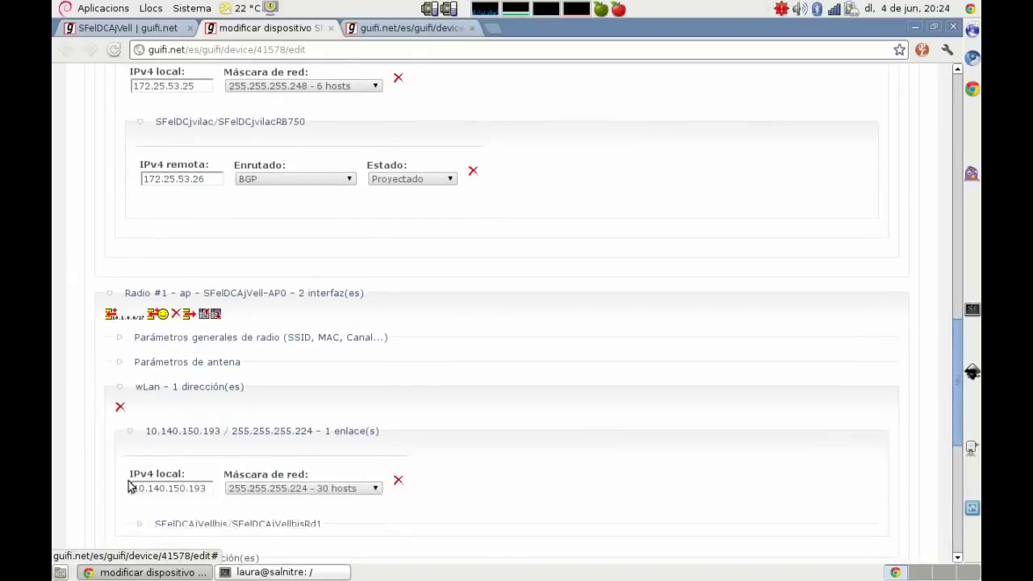
left_click(201, 504)
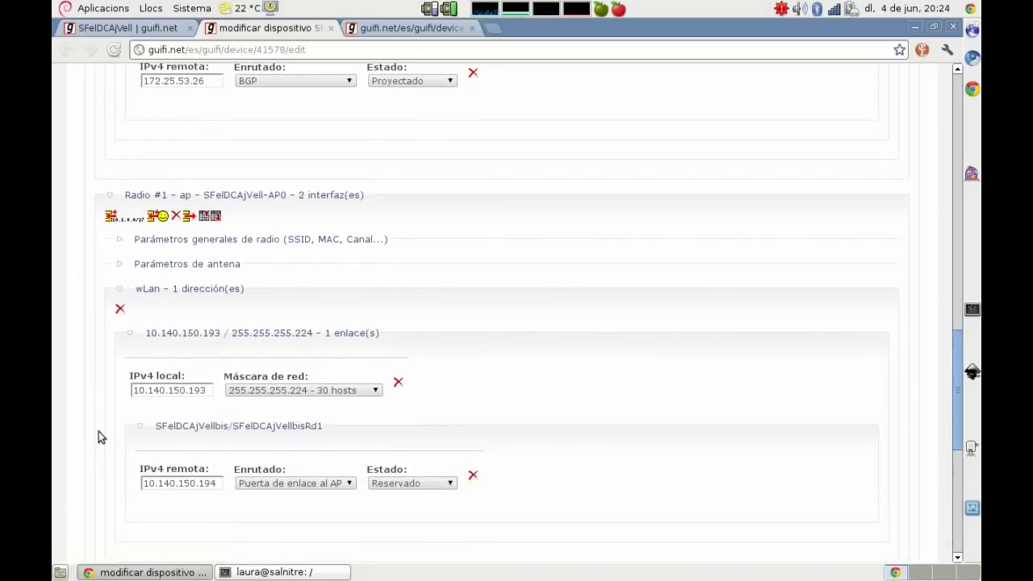
scroll(95, 430, "down", 5)
Step: Expand Radio #2's wLan address 10.140.150.225 and its SFelDCAjVellbisRd2 link
left_click(133, 420)
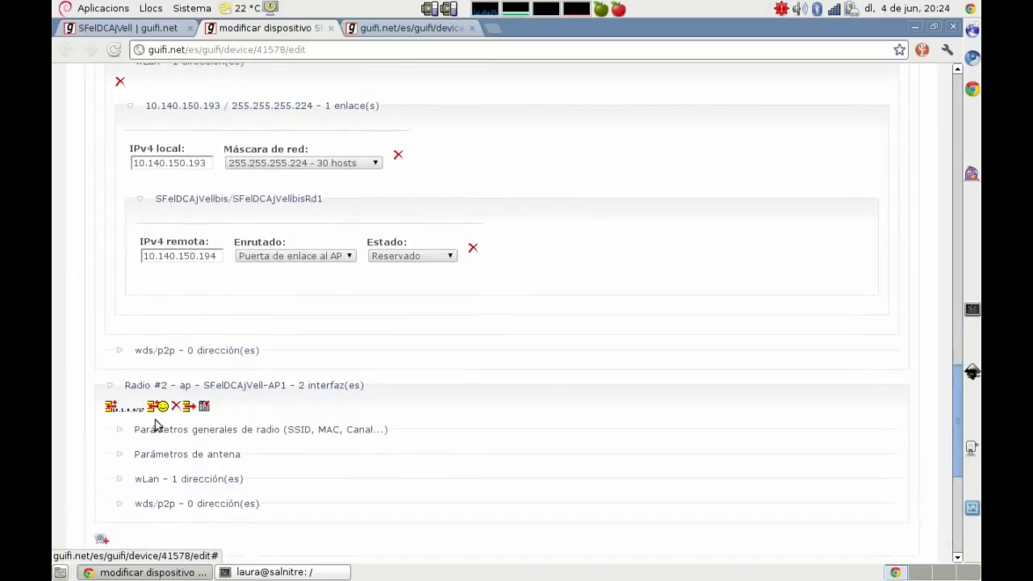
left_click(171, 479)
left_click(166, 500)
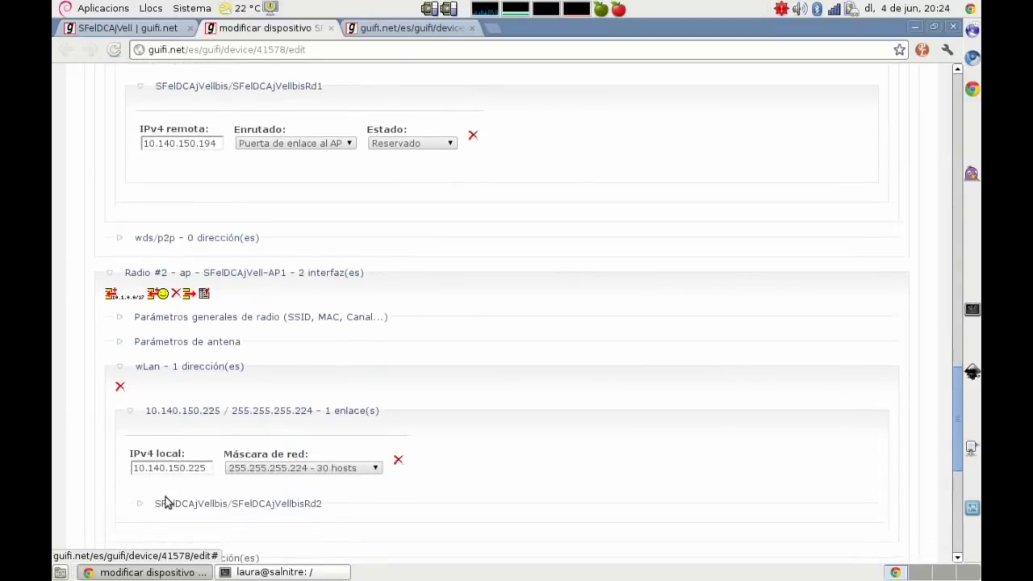
left_click(167, 503)
scroll(102, 457, "down", 5)
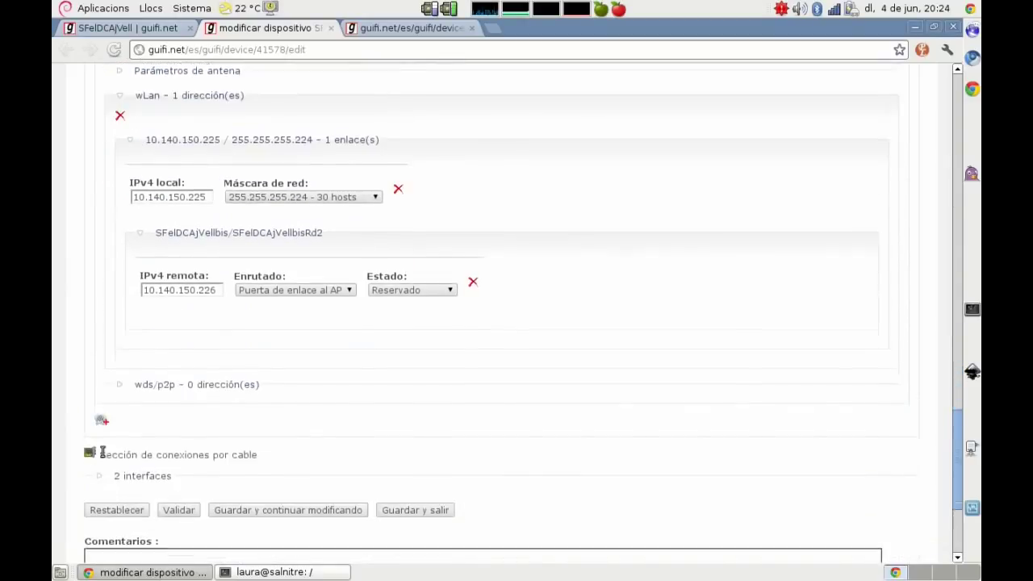
Step: Expand the Servers cable interface 10.140.150.49 and its SFelDCAjVellSrvr1 link
left_click(150, 400)
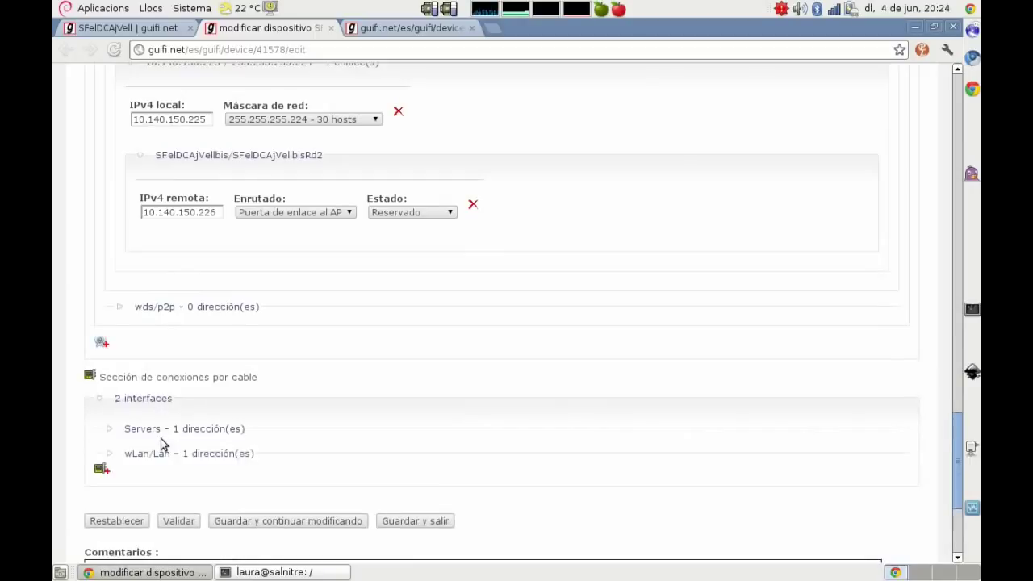
left_click(155, 429)
left_click(167, 502)
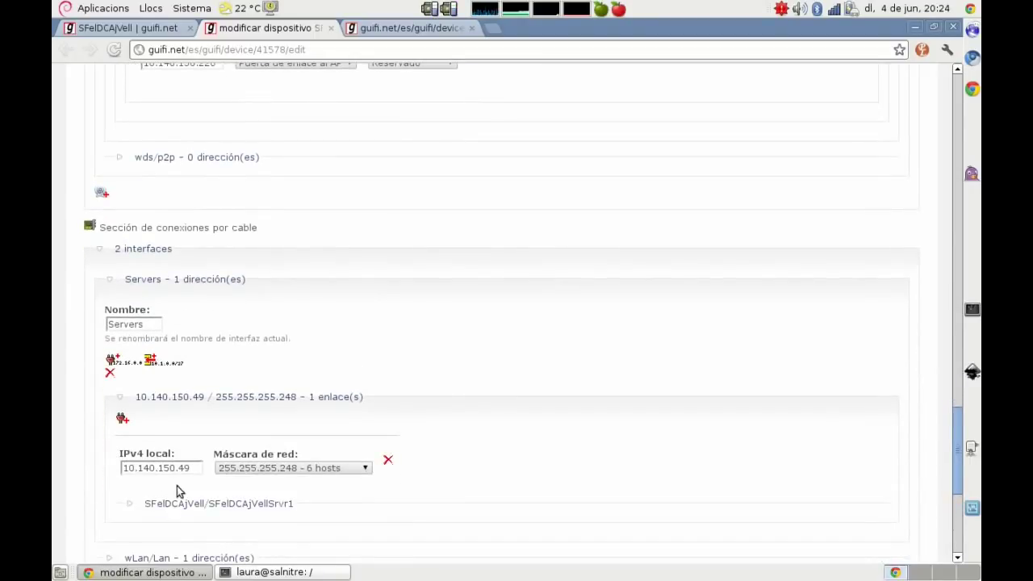
left_click(186, 504)
scroll(91, 347, "up", 10)
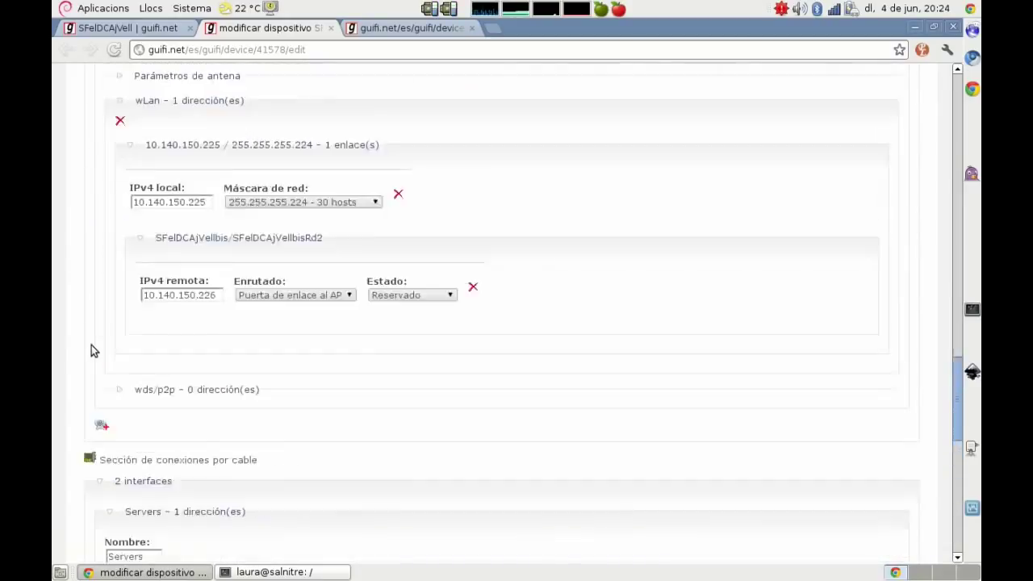
scroll(91, 345, "up", 10)
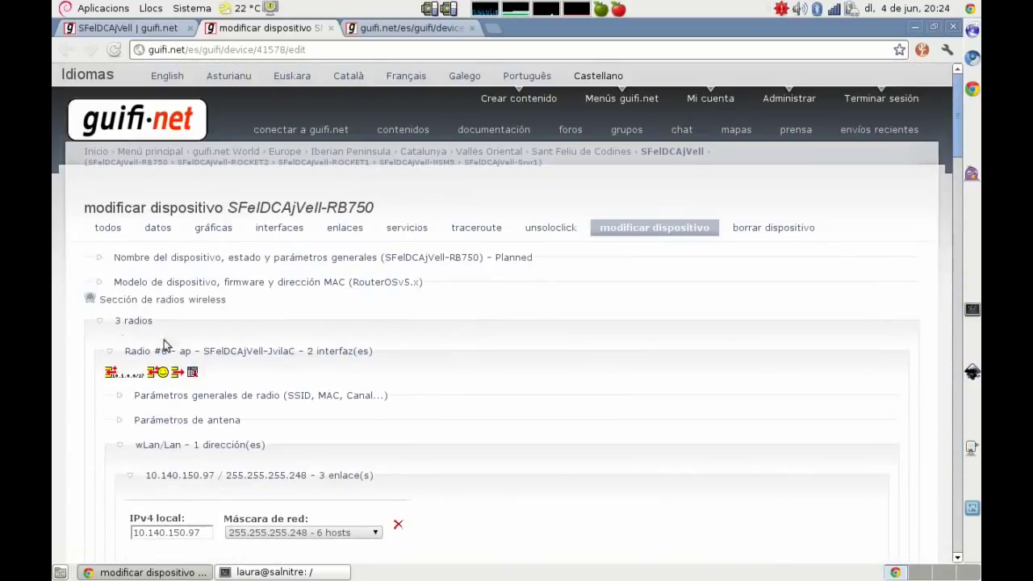
Step: Get a root shell with su in a new terminal and enter 'service network-manager stop'
key("ctrl+alt+t")
type("su")
key("Return")
key("Return")
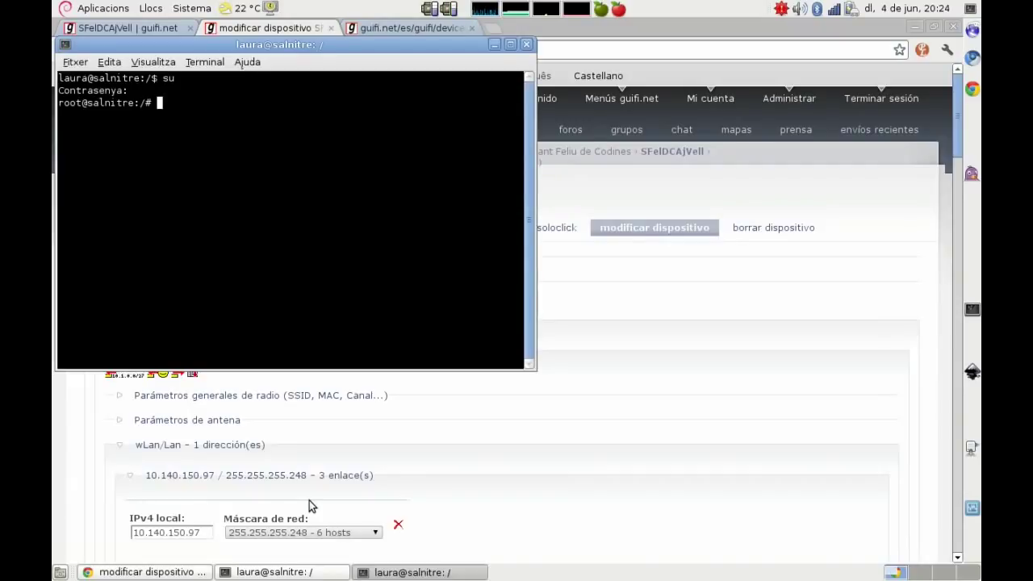
type("service network-ma")
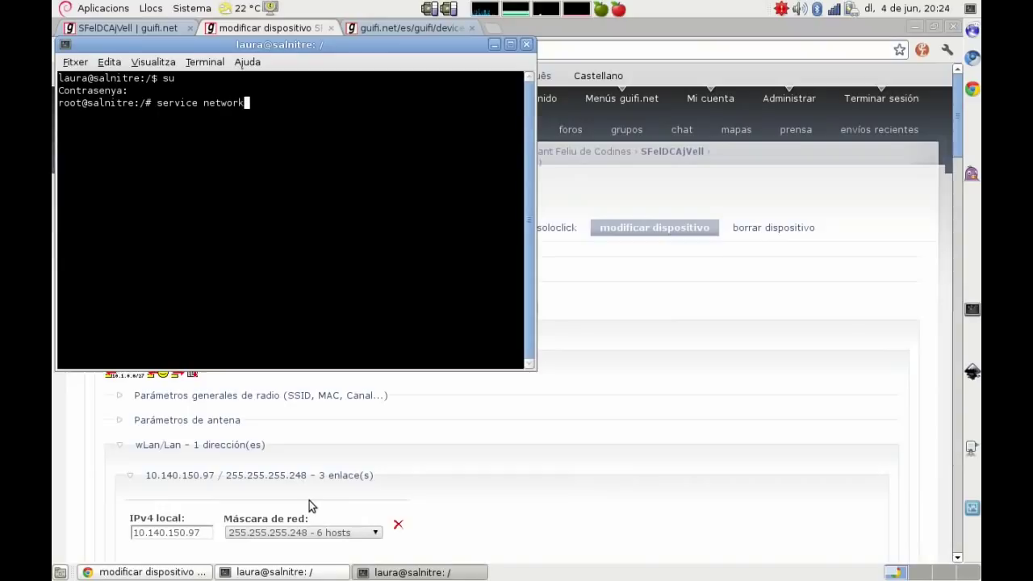
type("nager stop")
key("alt+Tab")
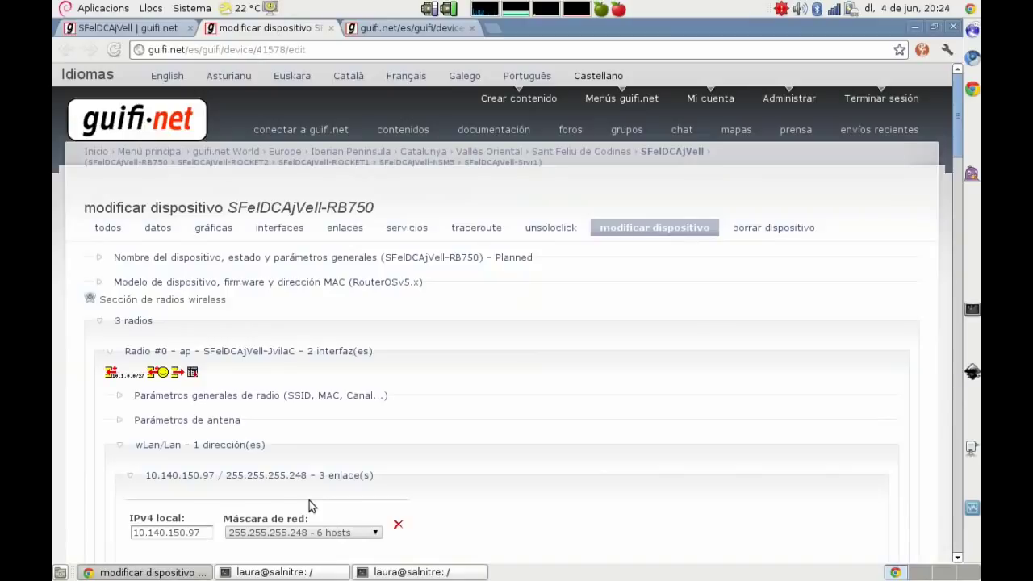
left_click(320, 571)
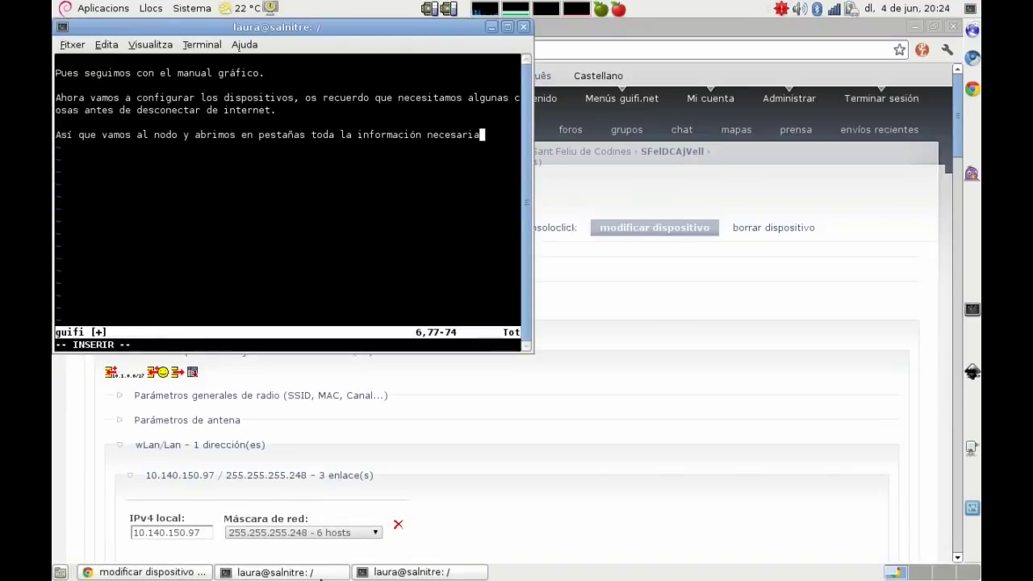
Step: Write the note 'Ya tenemos todos los datos…' about going offline and defining our own IP to reach the RB
key("Escape")
key("u")
key("u")
key("i")
key("Return")
type("Ya tenem")
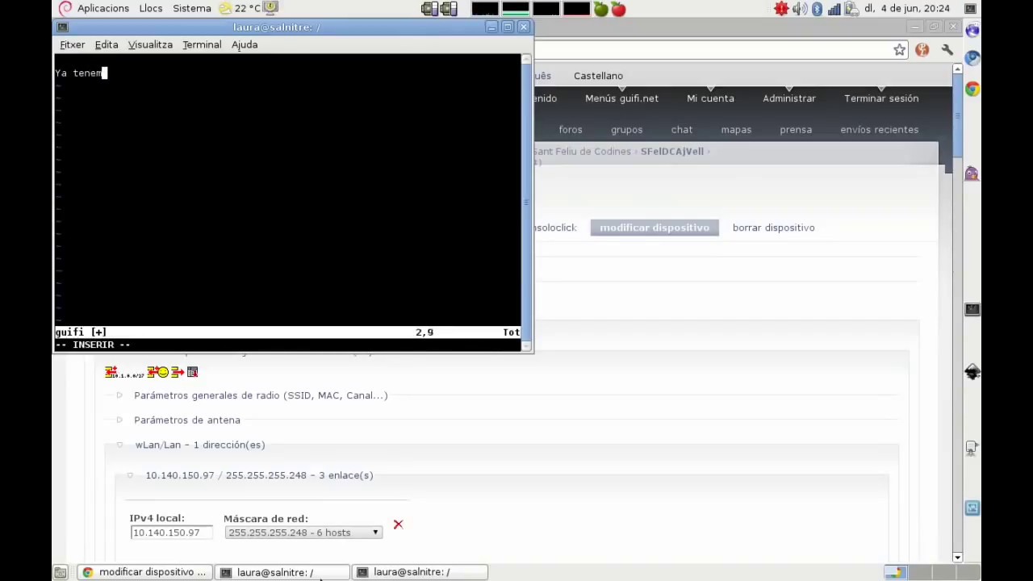
type("os todos los ")
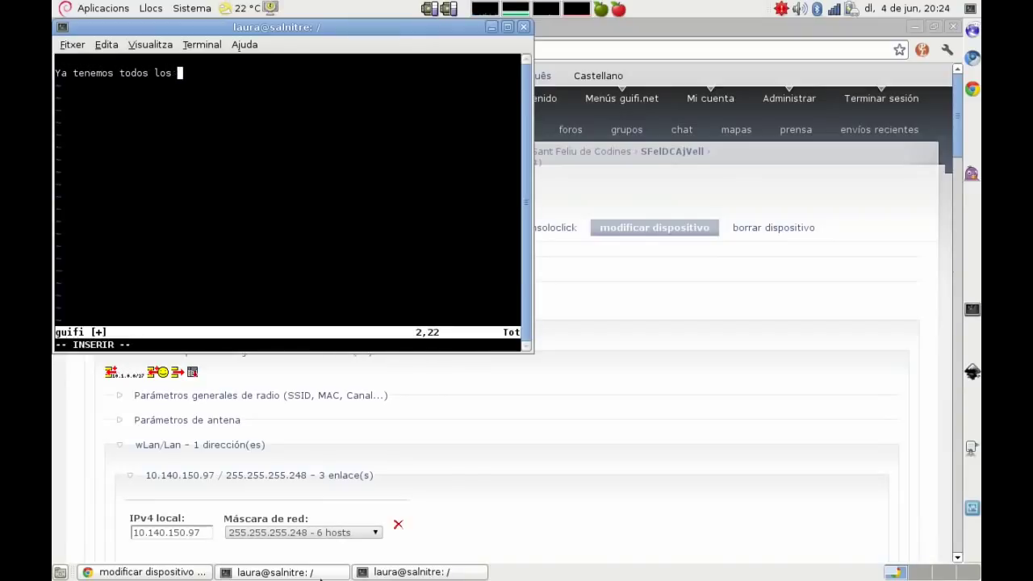
type("datos, así que nos")
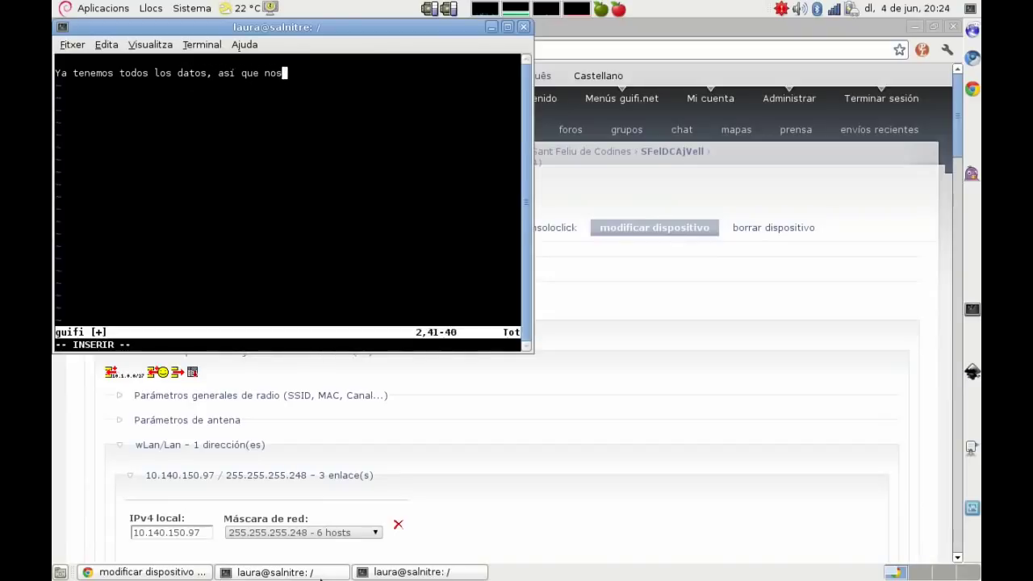
type(" vamos a desco")
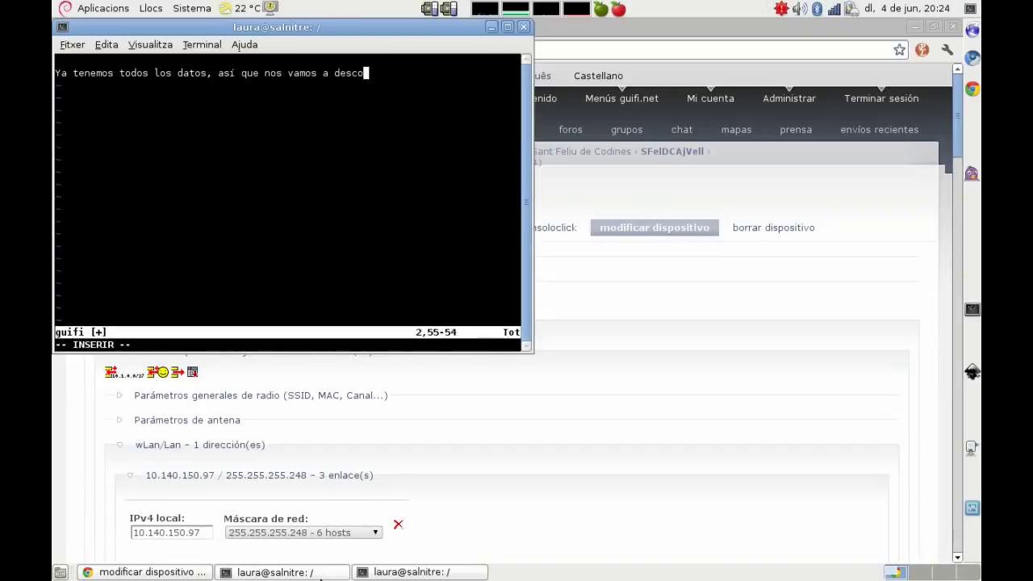
type("nectar de internet y nos defi")
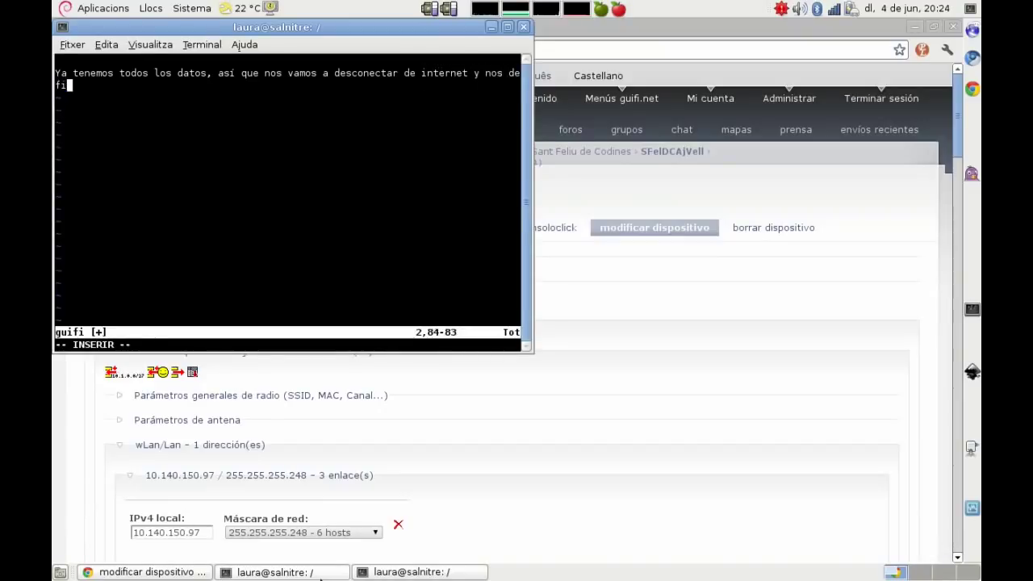
type("nimos la ip para ")
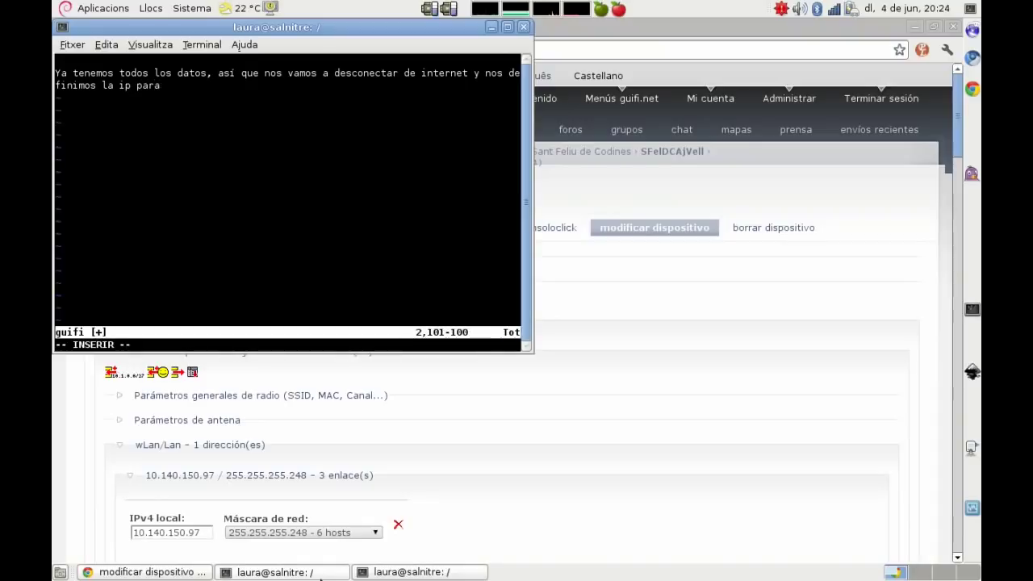
type("acceder a la RB")
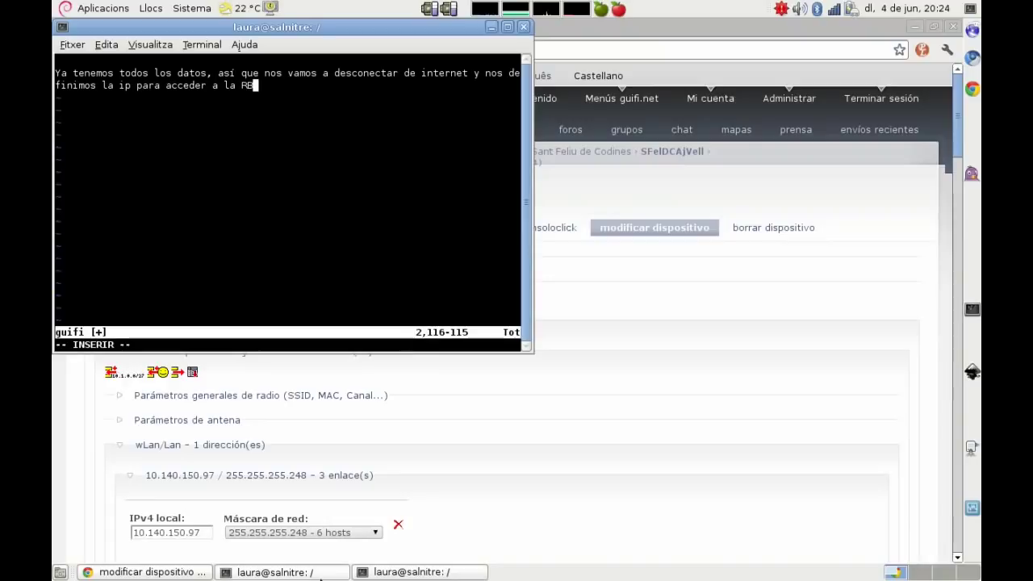
key("Return")
key("Return")
type("nos")
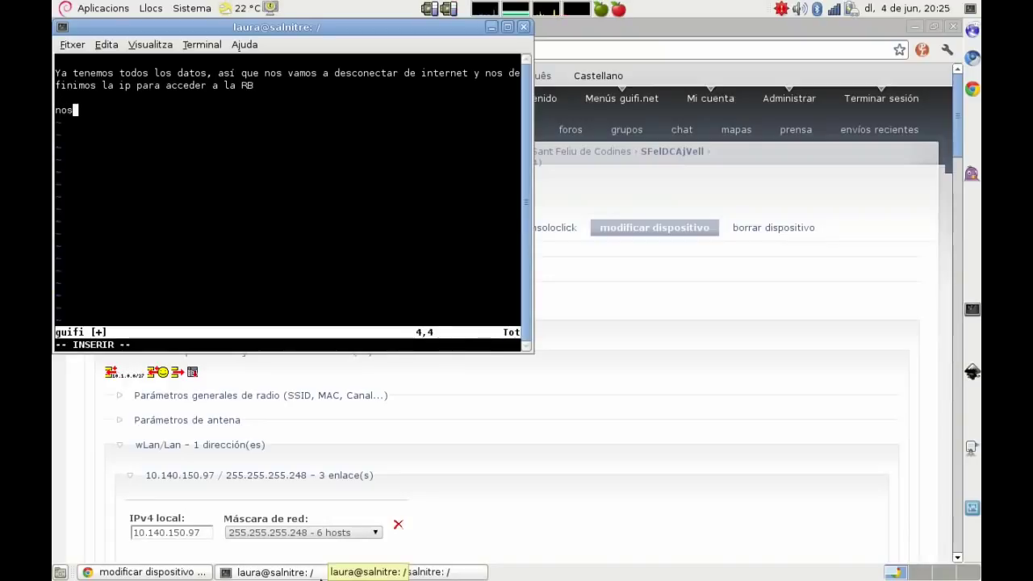
Step: Note the RB's default IP 192.168.88.1, cabling its port 2 to the PC, and giving the PC 192.168.88.2
key("BackSpace")
key("BackSpace")
key("BackSpace")
key("BackSpace")
type("la RB tiene")
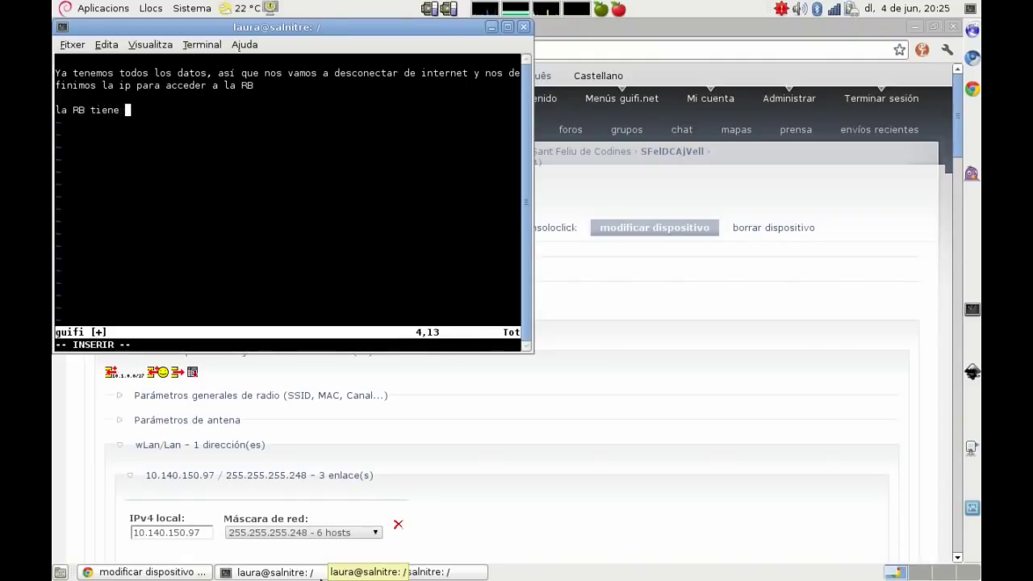
type(" por defecto la ip 1")
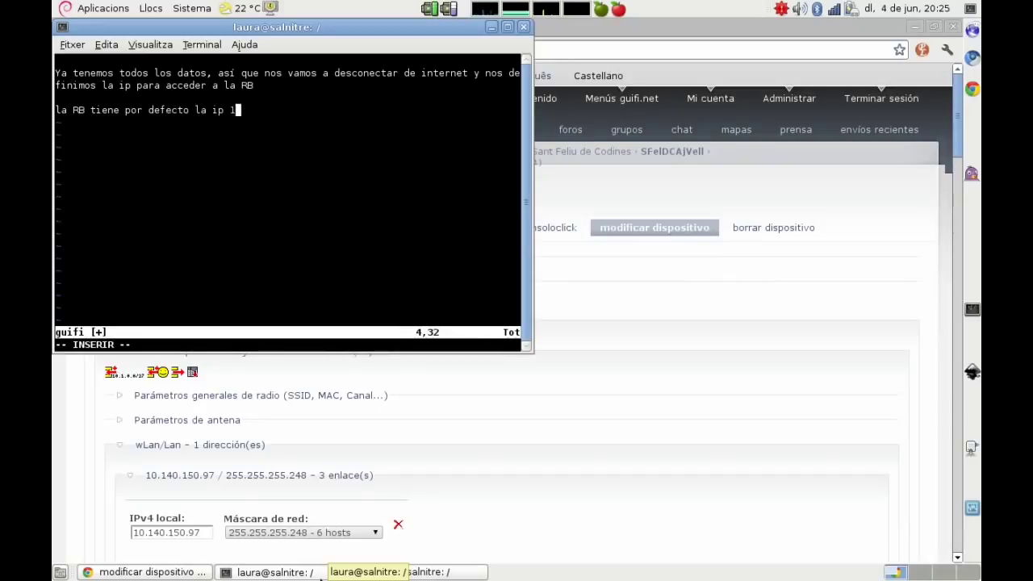
type("92.168.88.1 en el puerto ether2 a ether")
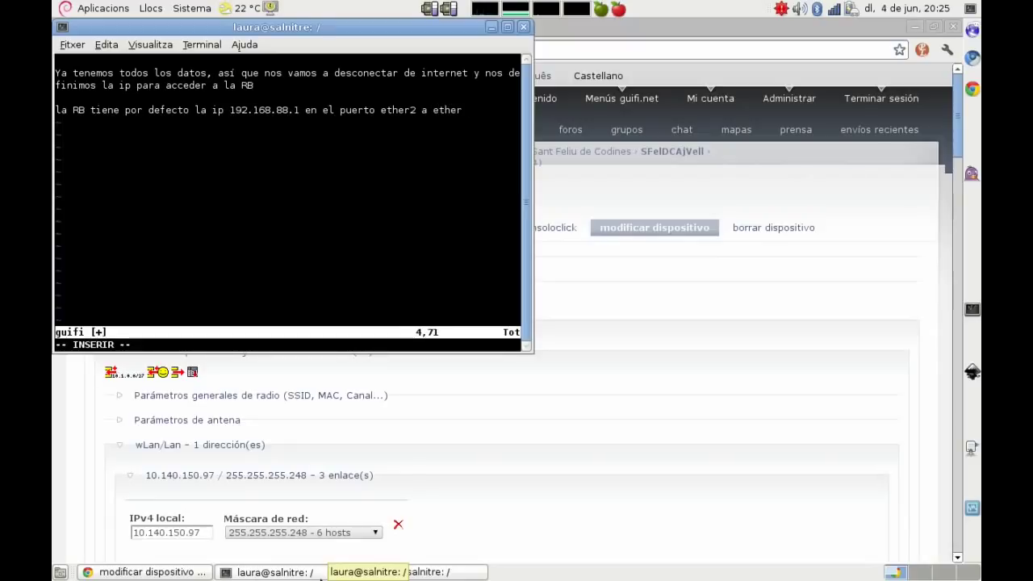
type("í que enchufaremos un cable ethernet a la boca 2 de la RB y")
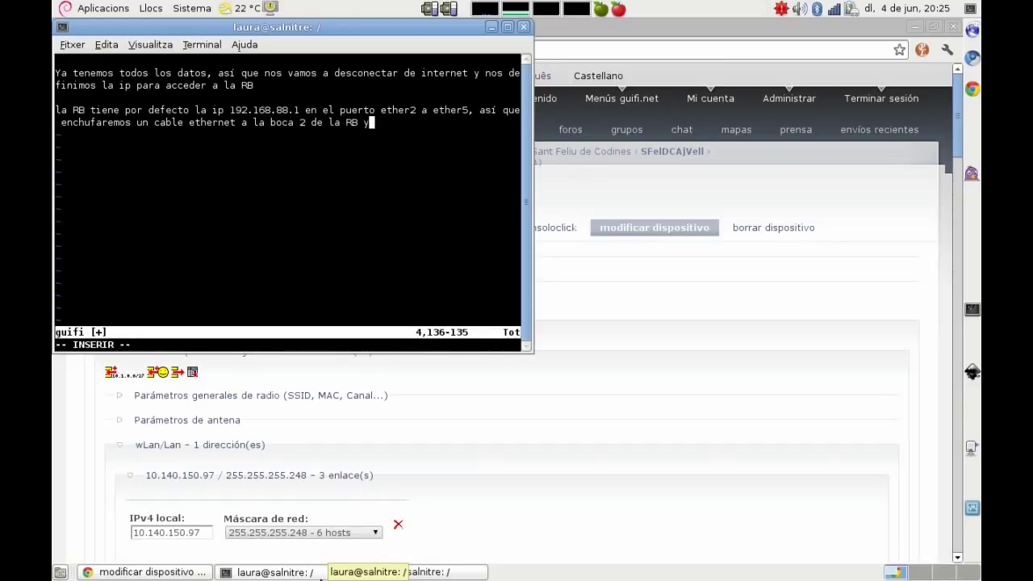
type(" la o")
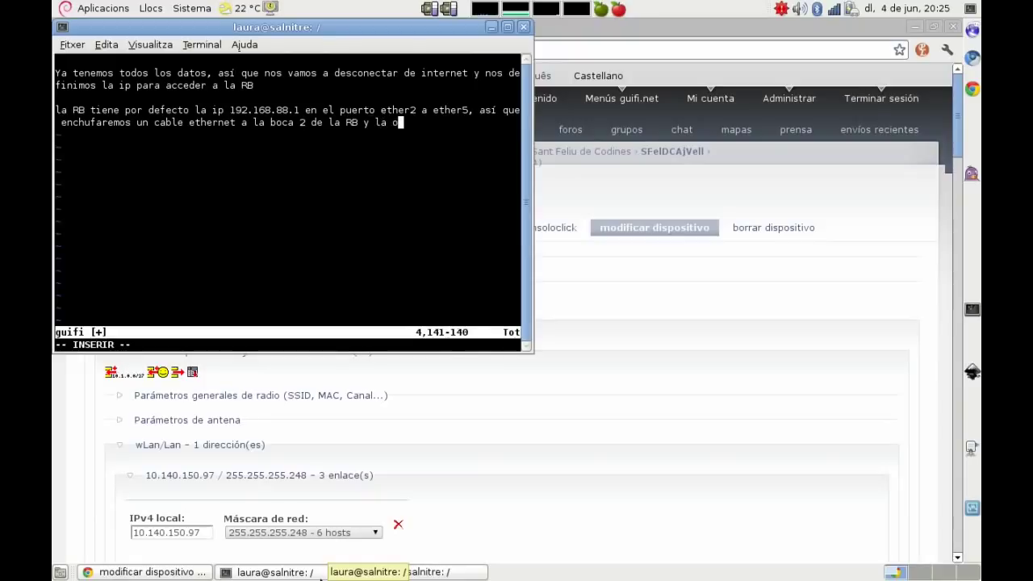
type("tra punta del ca")
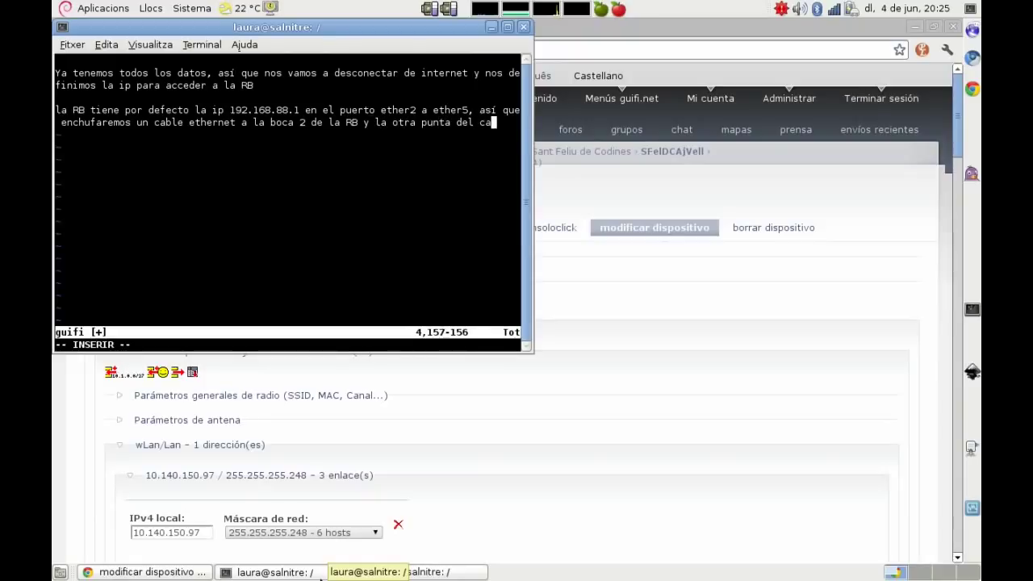
type("ble a nuestro")
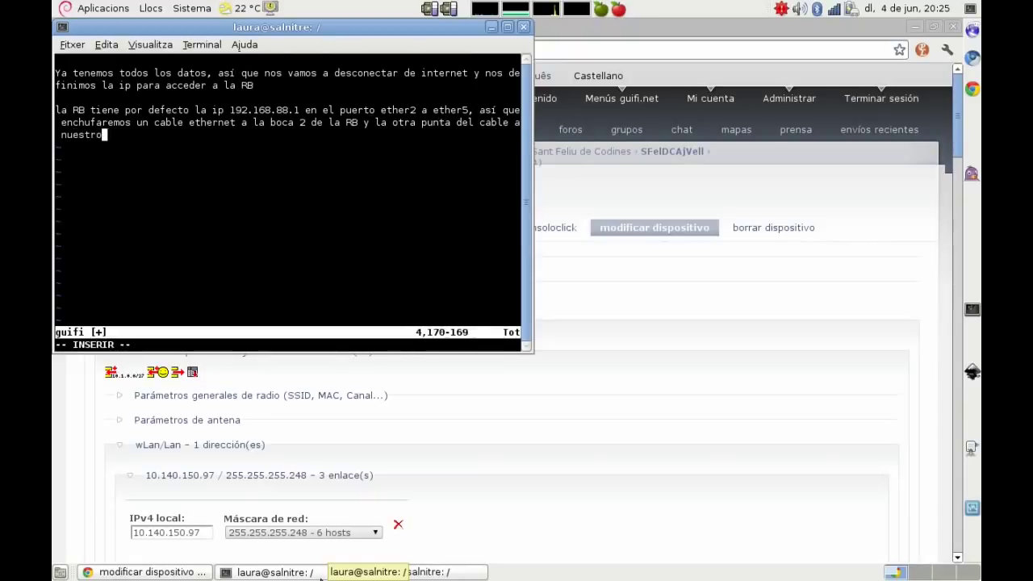
type(" ordenador.")
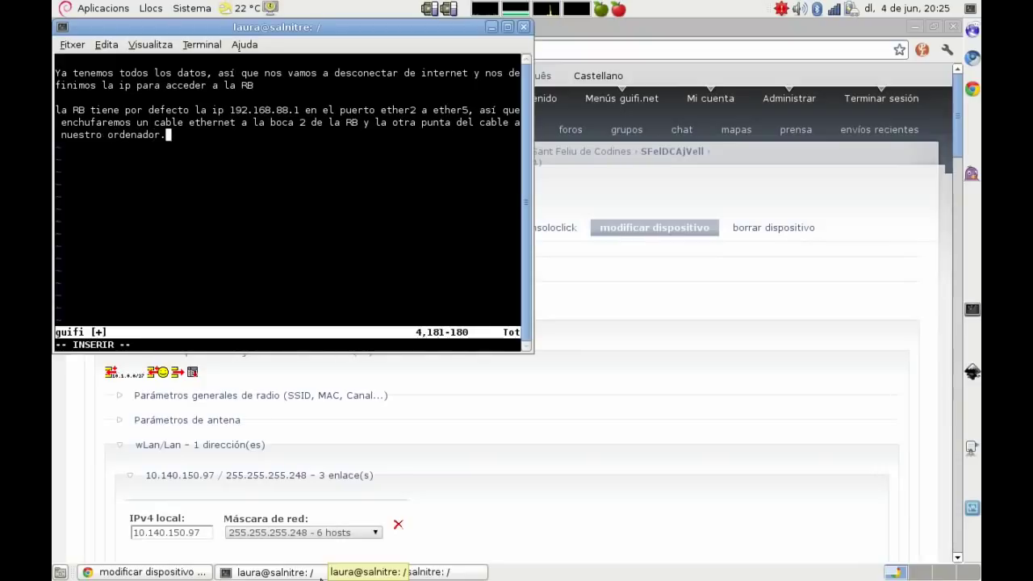
key("Return")
key("Return")
type("A nuestr")
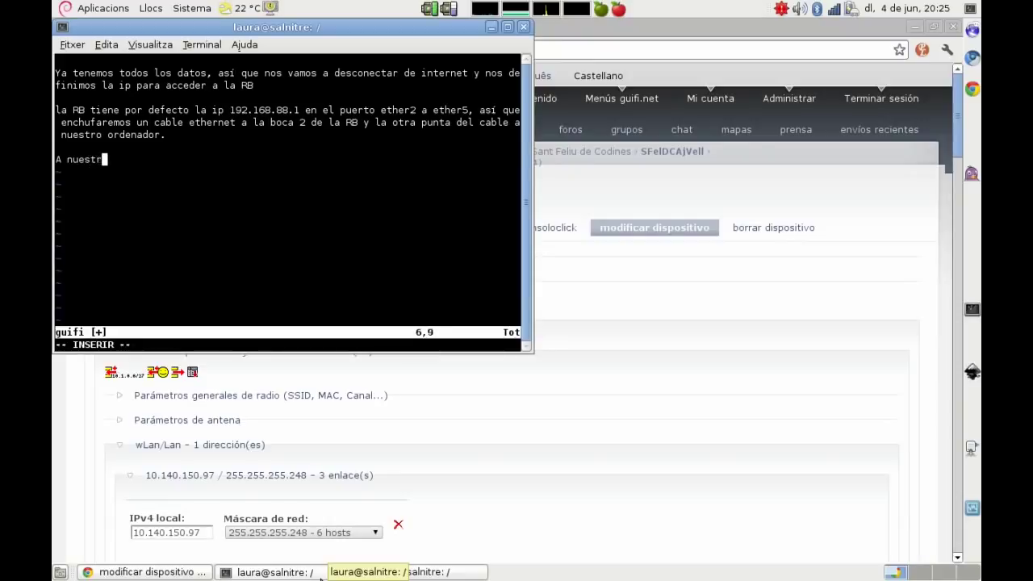
type("o ordenador definimos una ip")
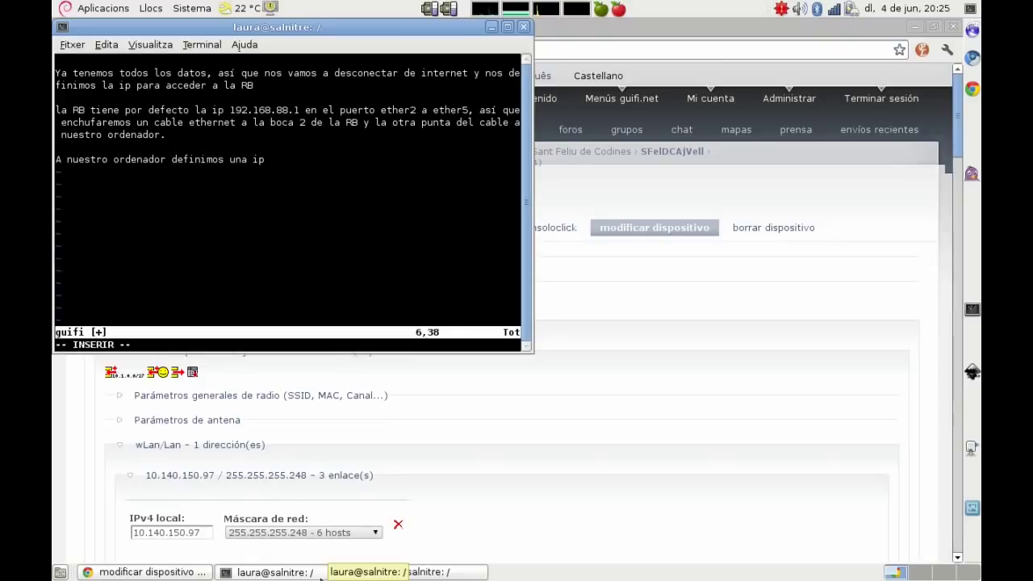
type(" de la subred de ")
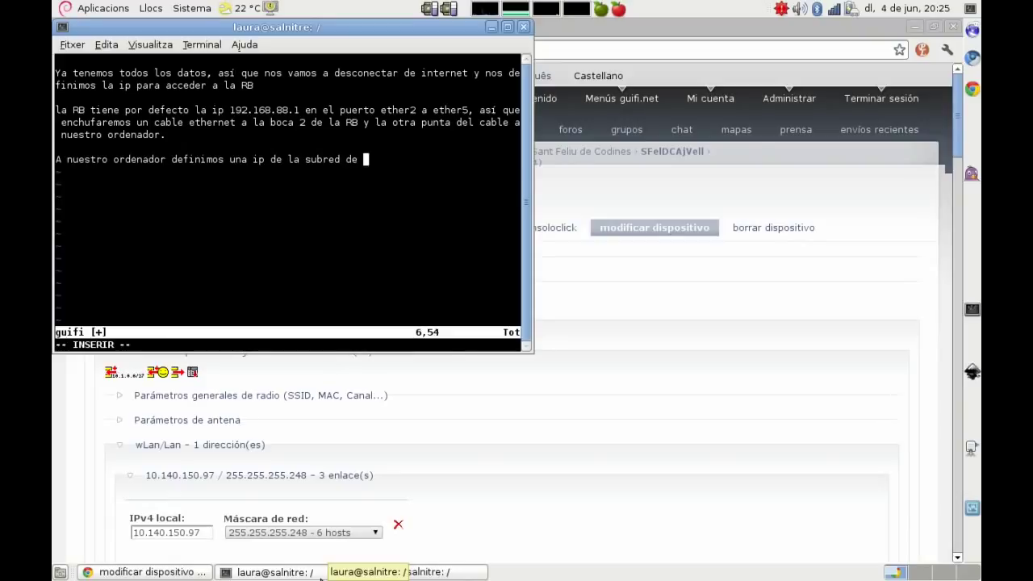
type("la RB, por ejemp")
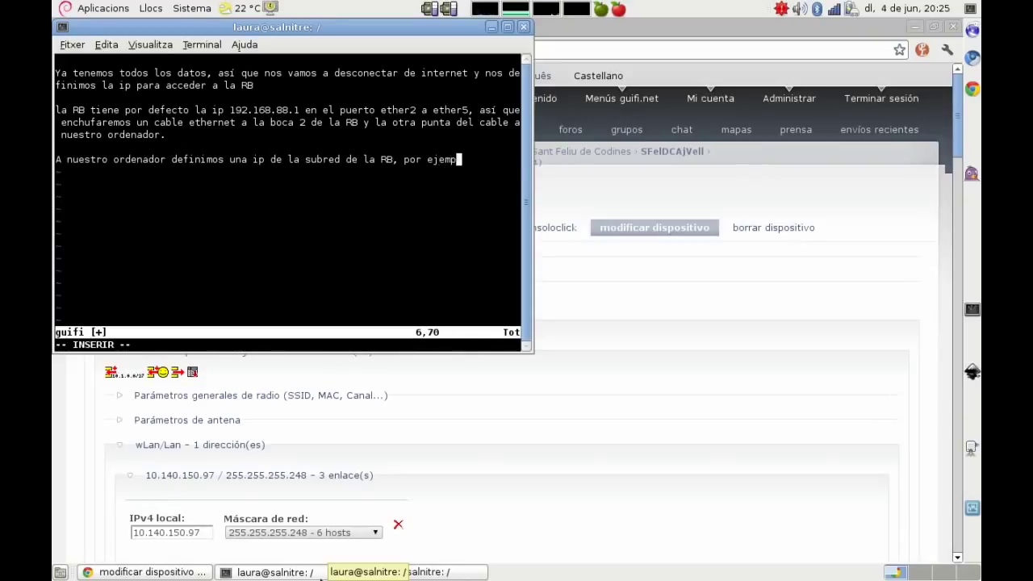
type("lo la 192.168.88.2")
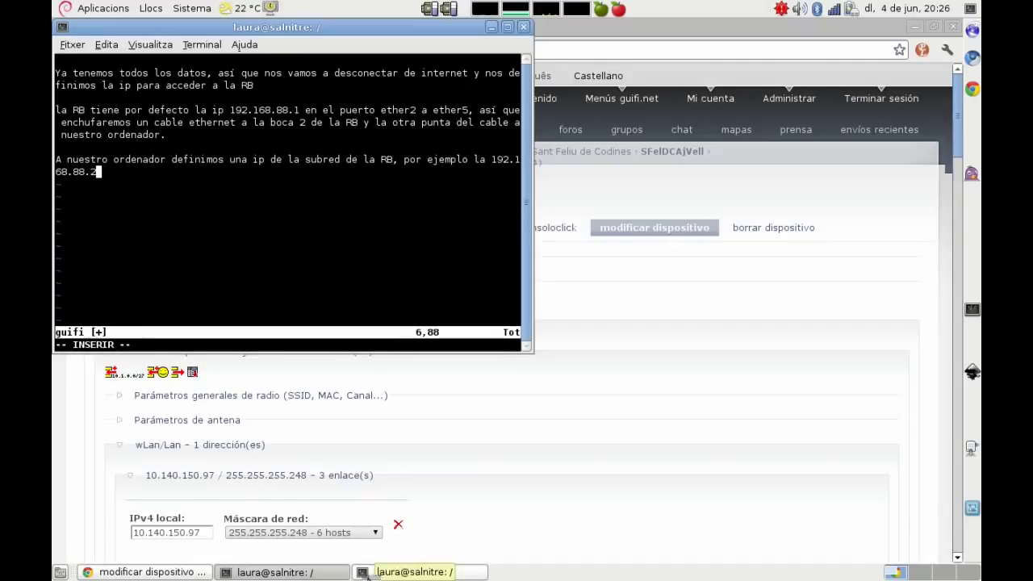
Step: Stop NetworkManager and give eth0 the address 192.168.88.2/24
left_click(368, 573)
key("Return")
type("ifconfig eth0 192.168.88.2/24")
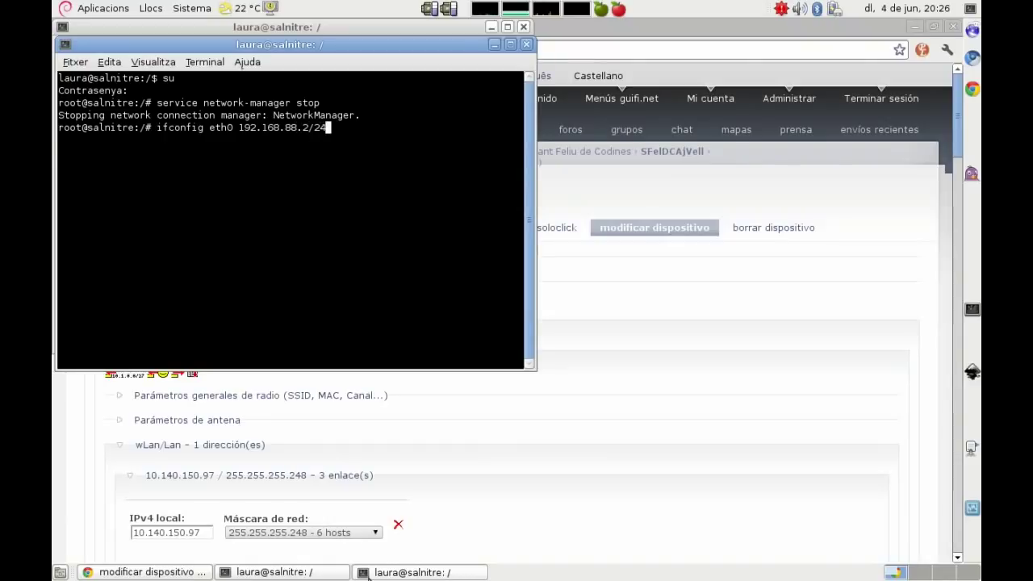
key("Return")
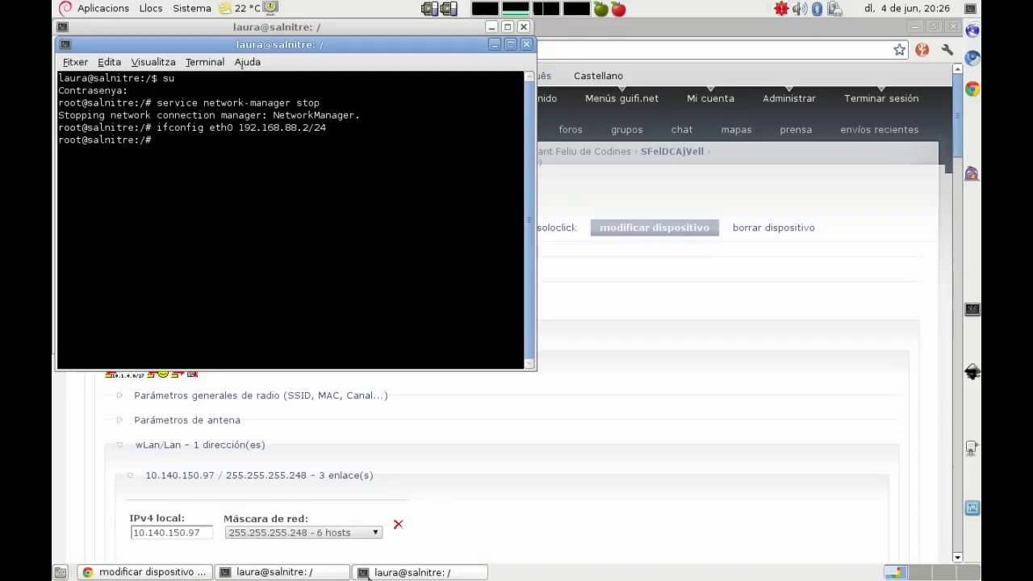
Step: Ping the RB at 192.168.88.1 to confirm it answers with 0% loss
type("ping 192.168.88.1")
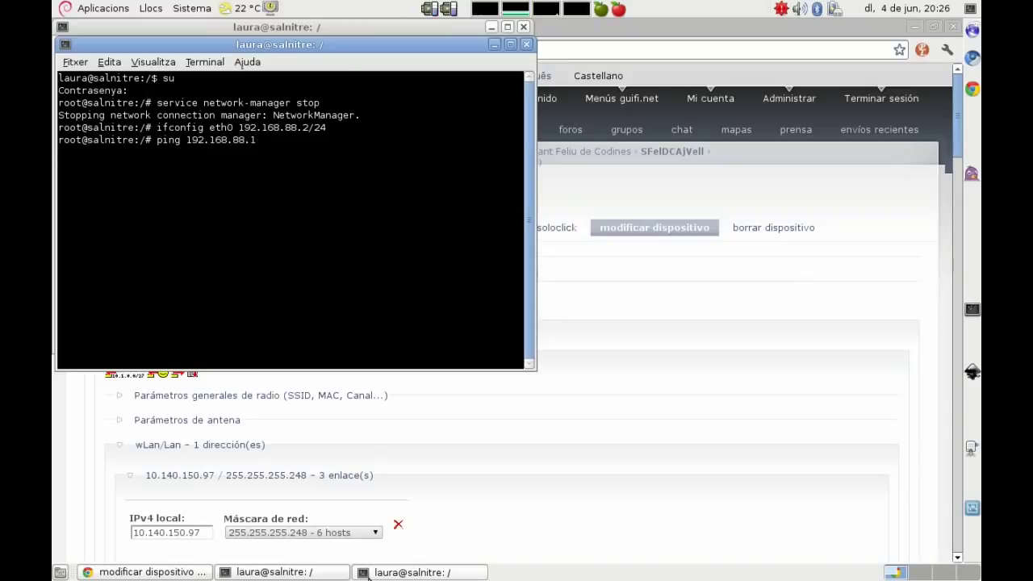
key("Return")
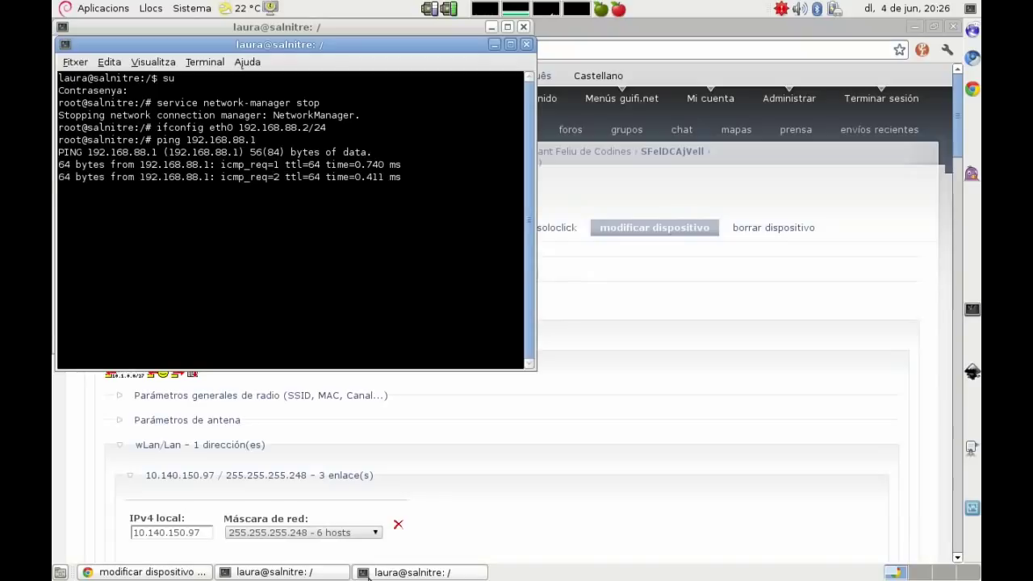
key("ctrl+c")
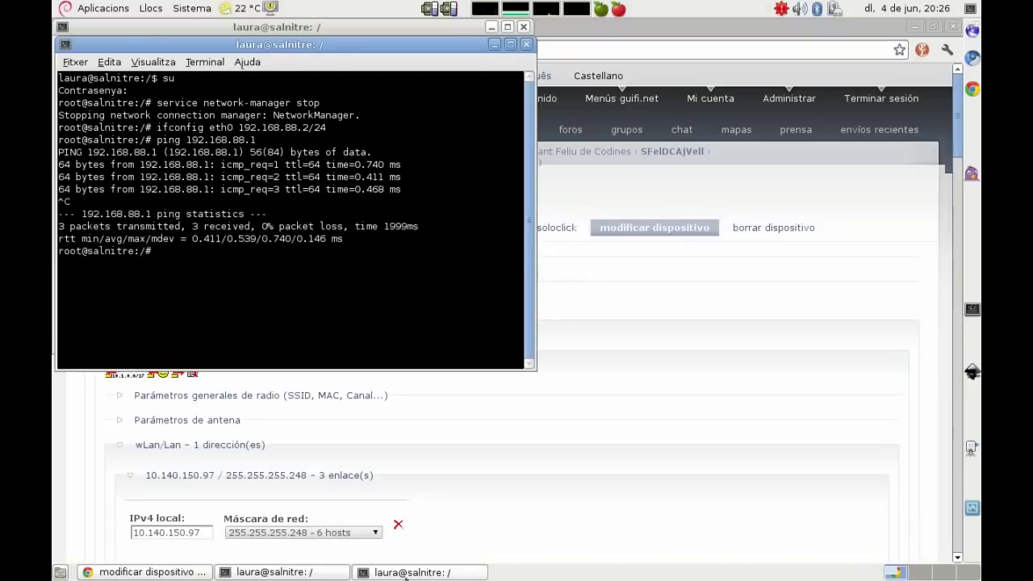
left_click(407, 572)
type("a")
type("ddddddddddd")
Step: Note that the RB is now reachable via web administration or winbox
key("Escape")
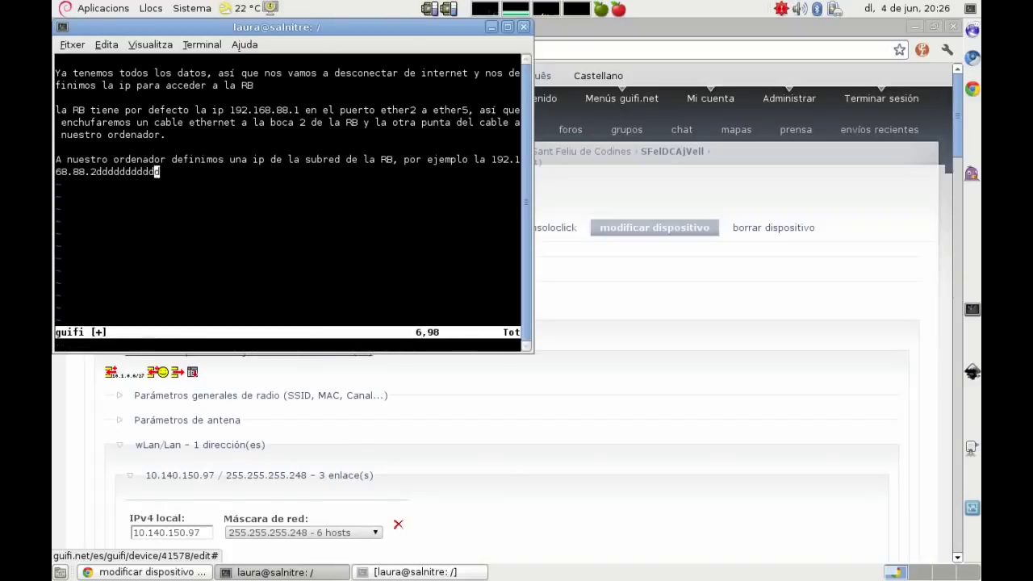
key("d")
key("d")
key("d")
key("d")
key("d")
key("d")
key("d")
key("d")
key("d")
key("d")
key("d")
key("d")
key("o")
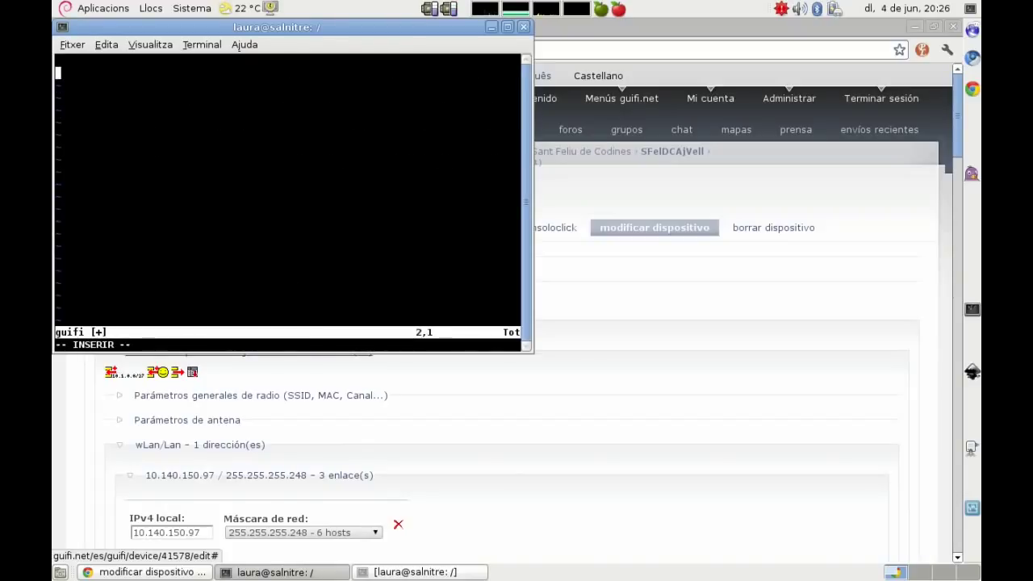
type("Ahora podemos acceder a")
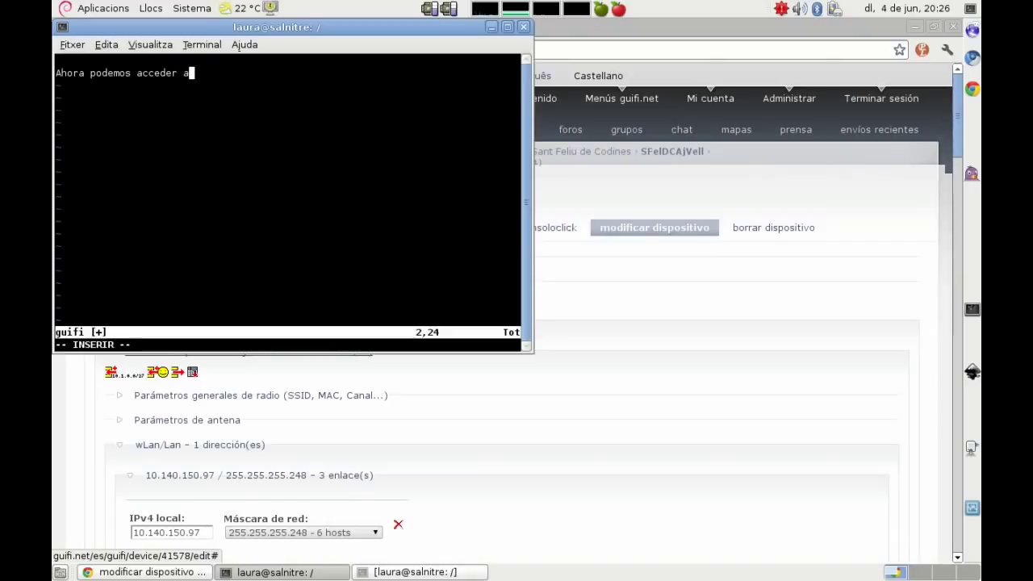
type(" la RB ")
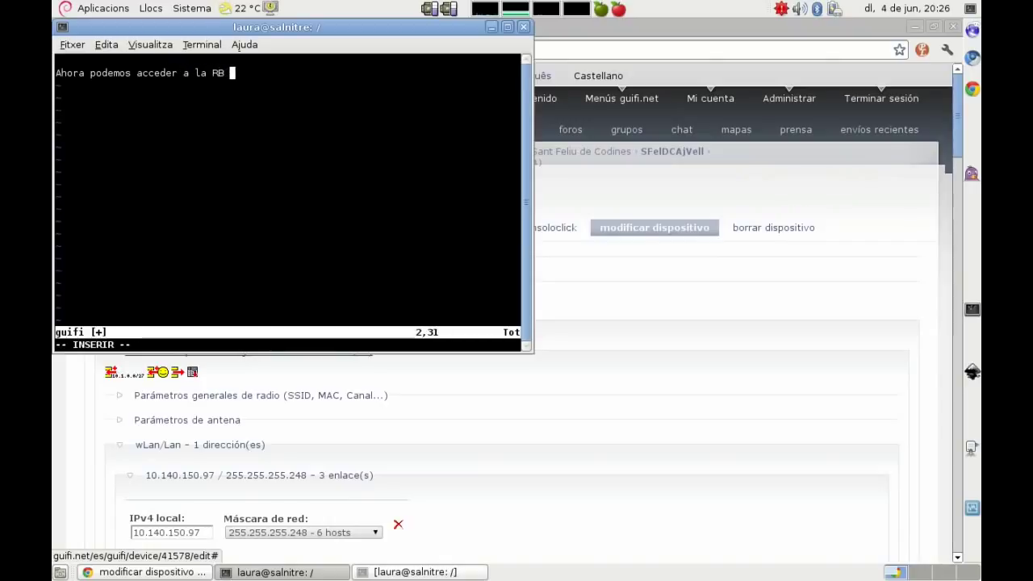
type("via la")
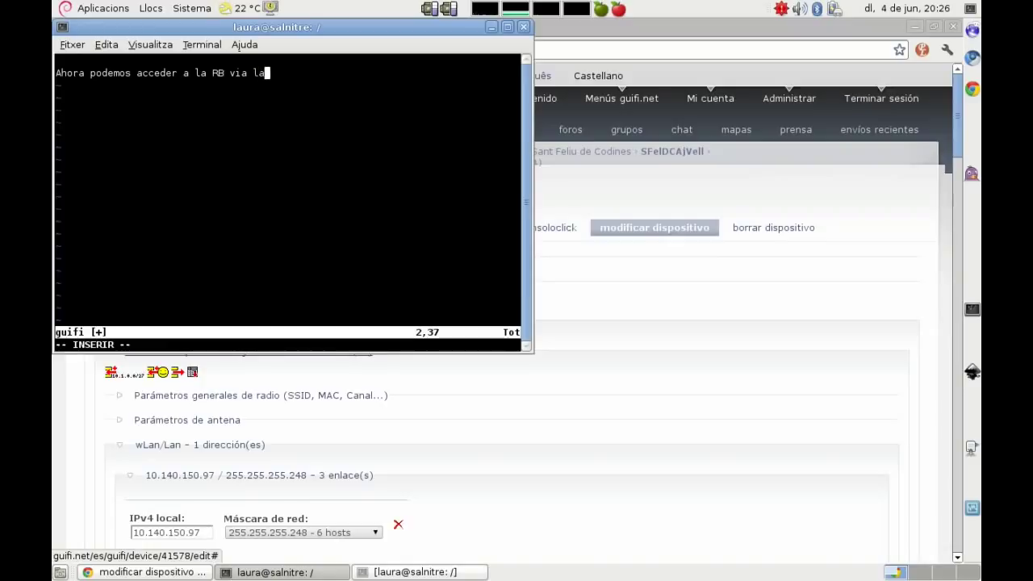
type(" administración web o ")
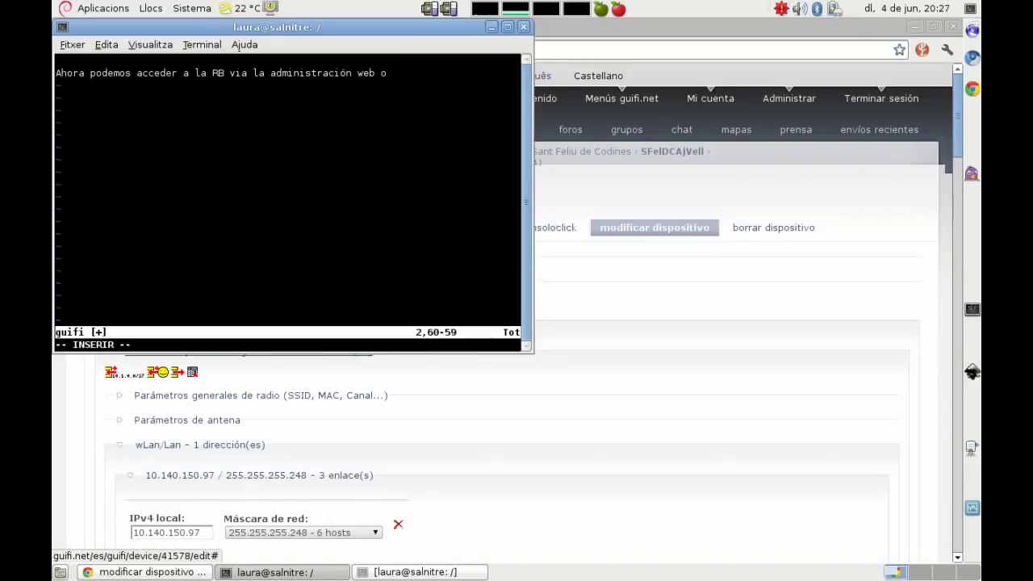
type("con el winbox.")
key("Return")
key("Return")
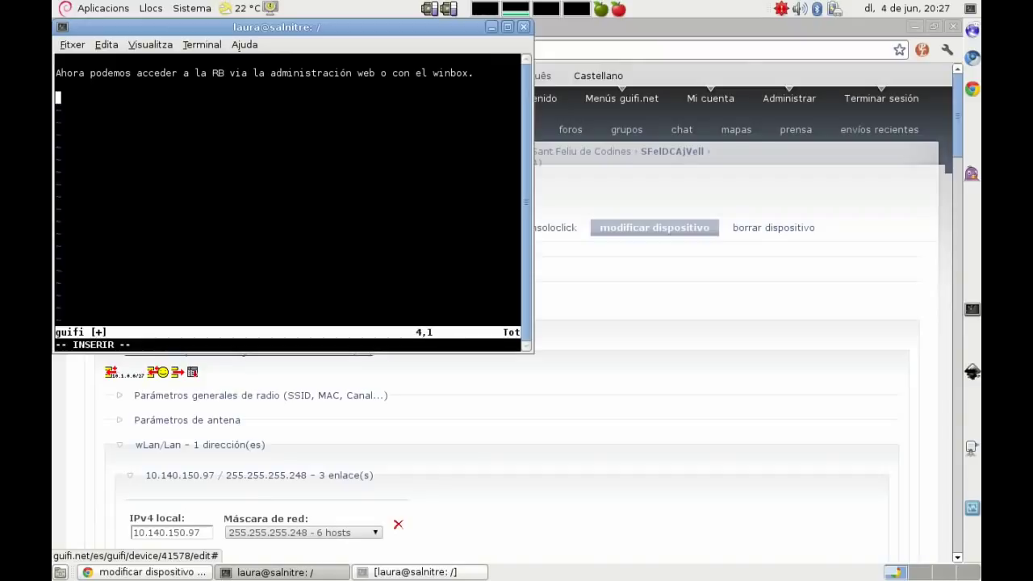
Step: Add that winbox will be used for convenience and GNU/Linux first needs wine installed
type("Para comodidad vam")
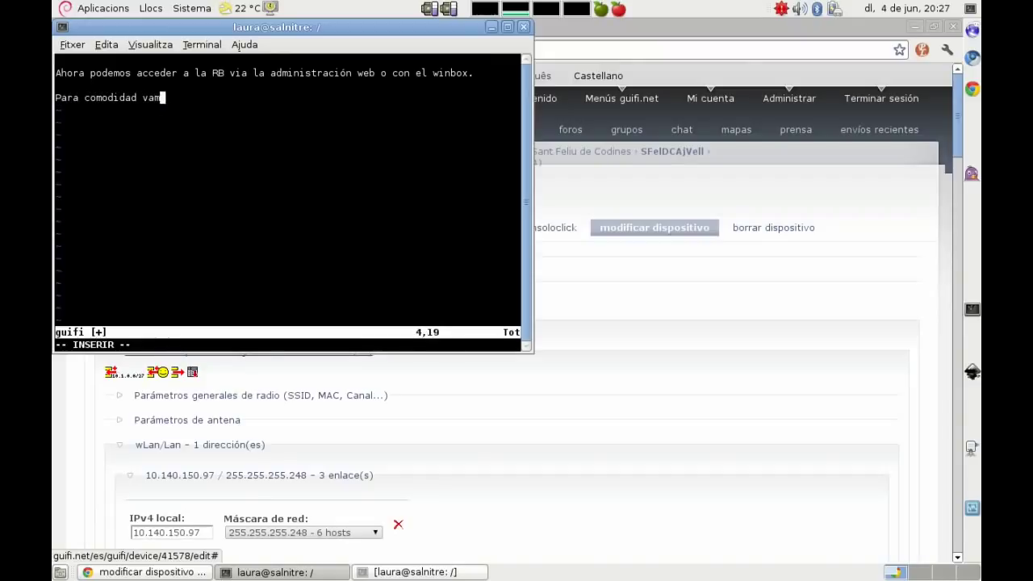
type("os a usar la")
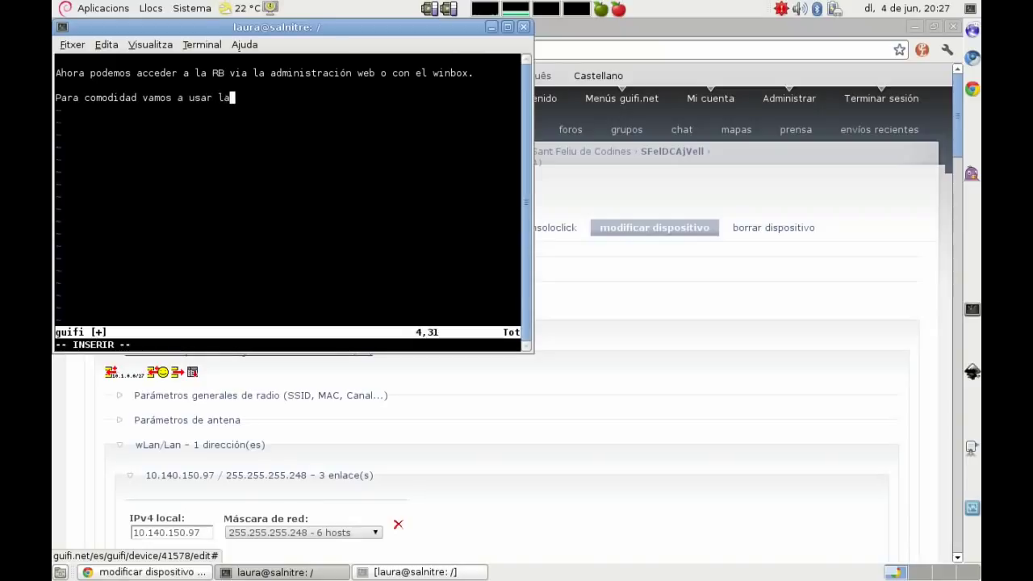
type(" winbox. En gi")
key("BackSpace")
key("BackSpace")
type("sis")
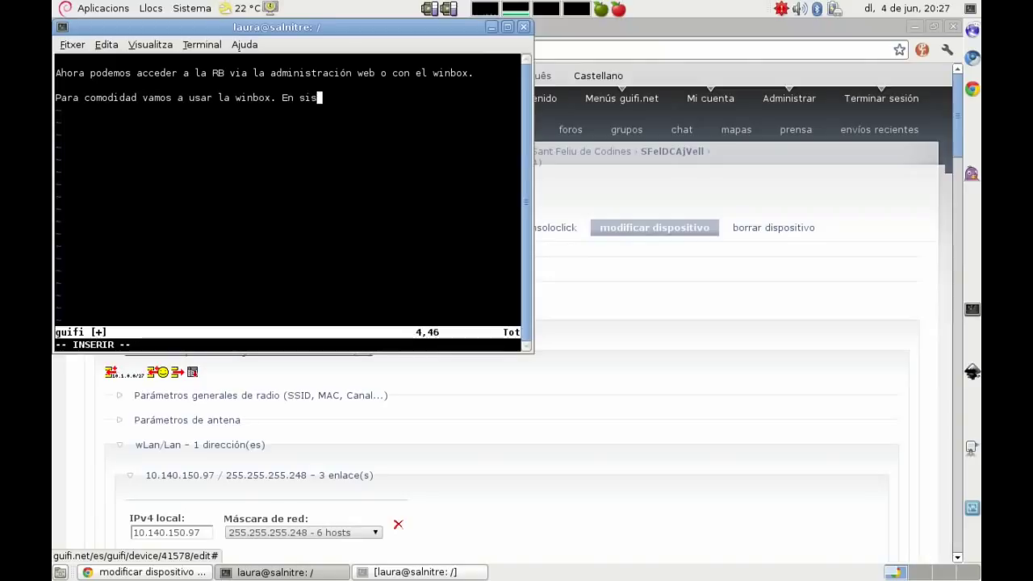
type("temas GNU/Li")
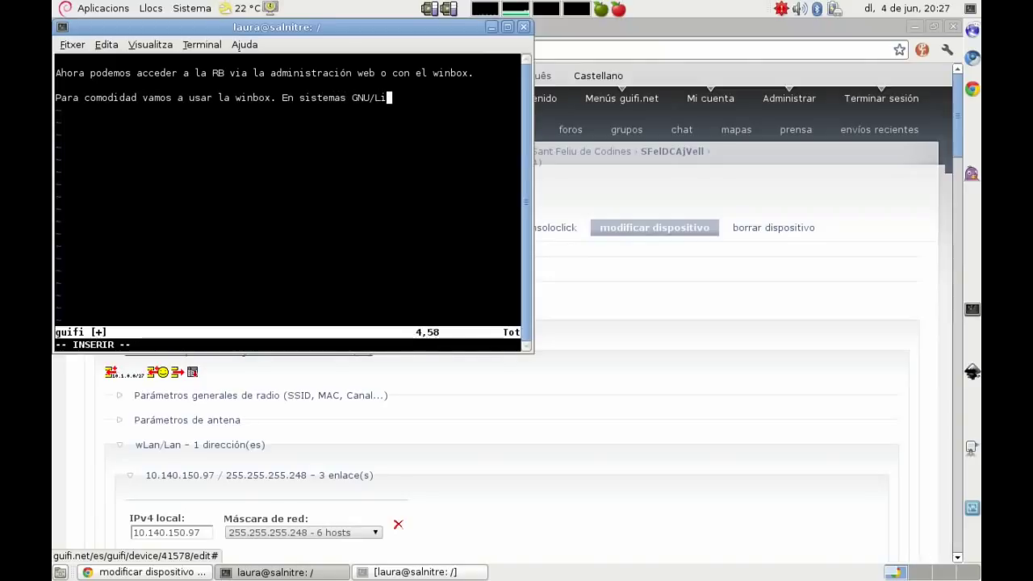
type("nux antes necesitamos ")
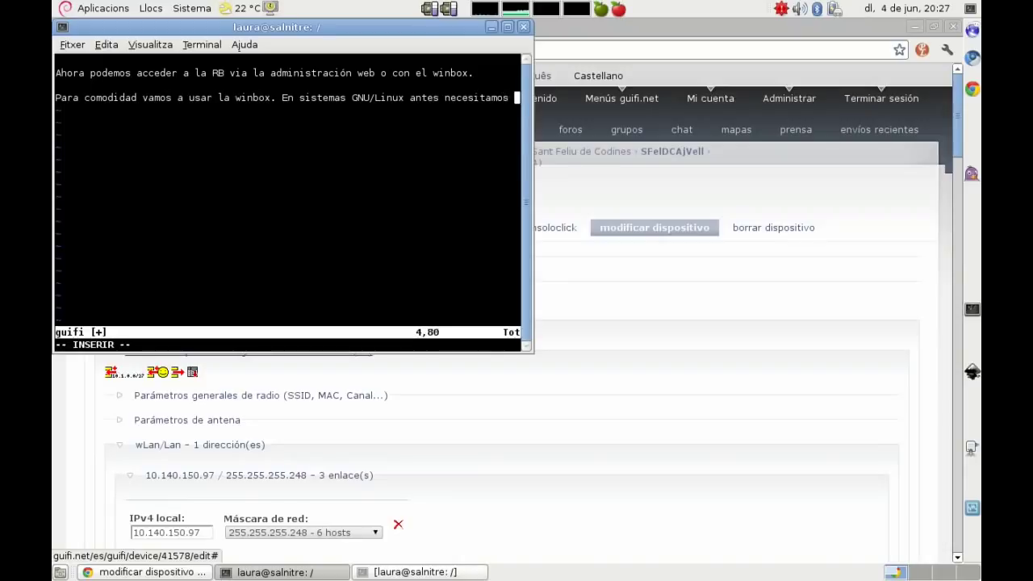
type("instalar win")
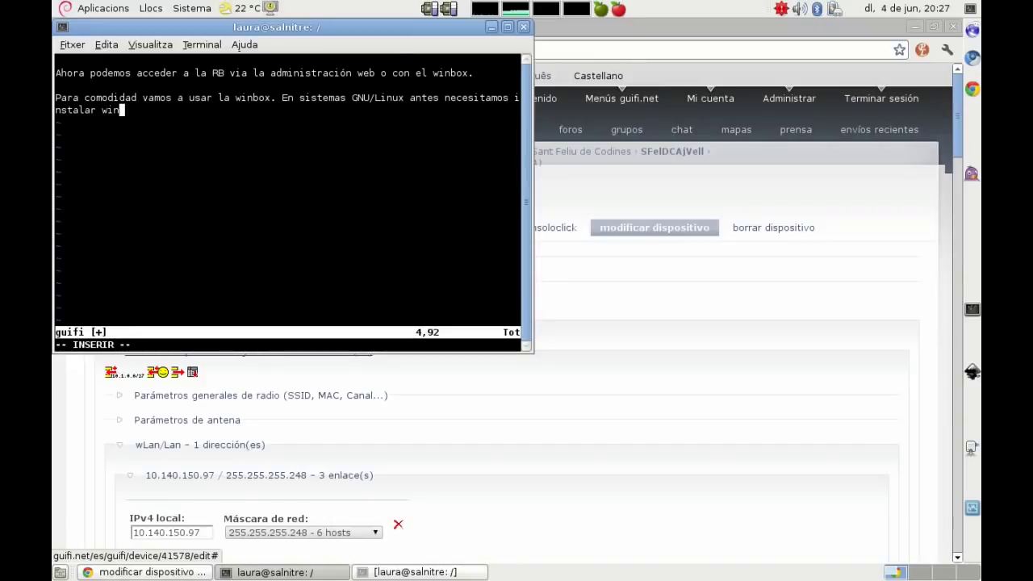
type("e.")
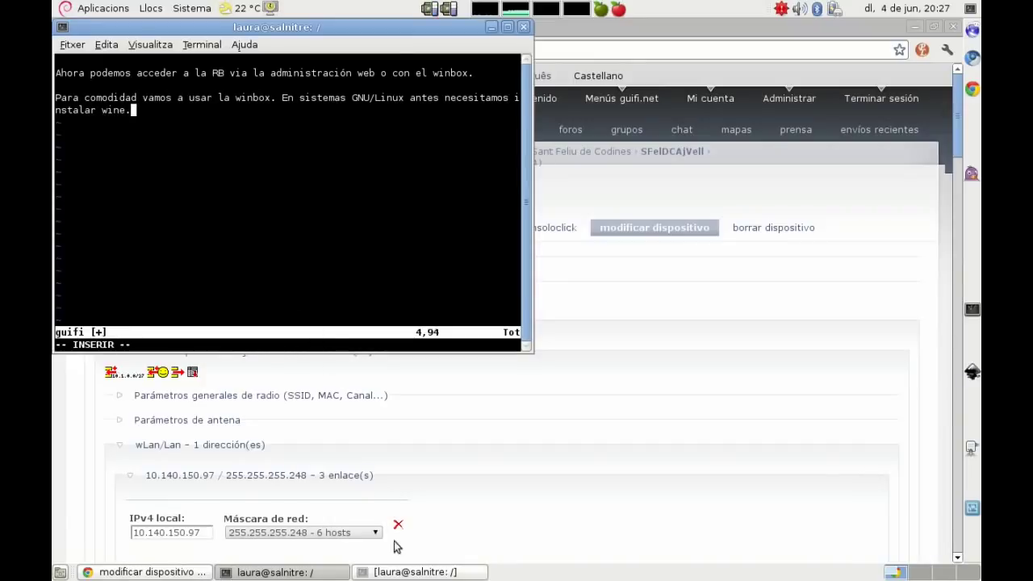
Step: Run 'dpkg -l |grep wine' to confirm wine 1.0.1-3.1 and its libraries are installed
left_click(403, 572)
type("dpkg -")
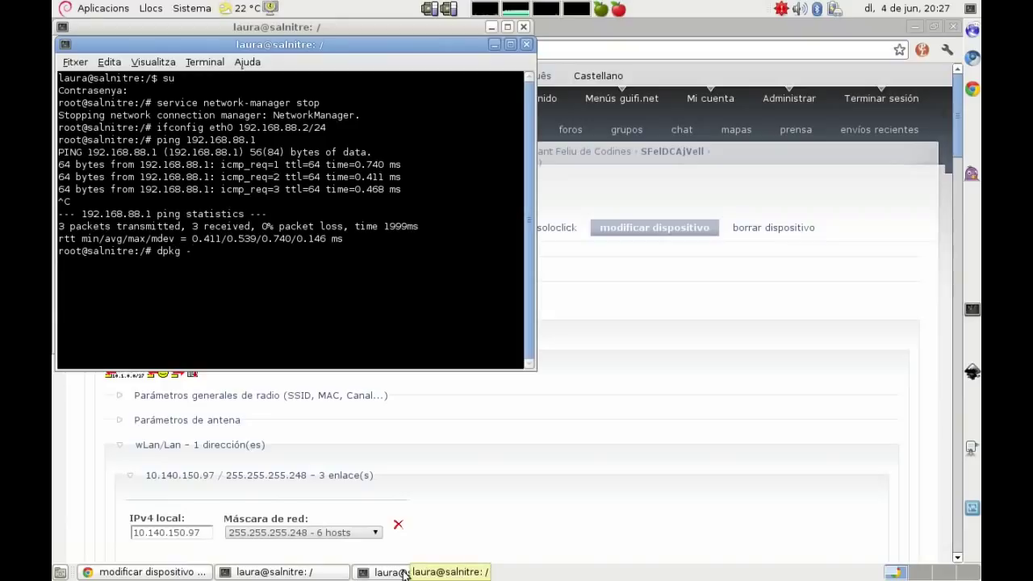
type("l |grep wine")
key("F11")
key("Return")
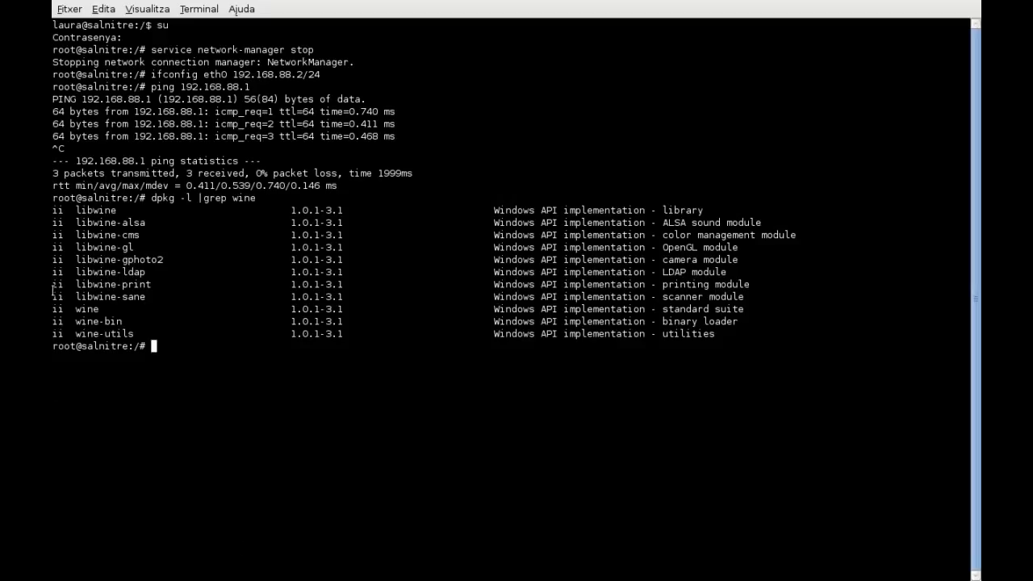
left_click_drag(54, 309, 776, 309)
key("F11")
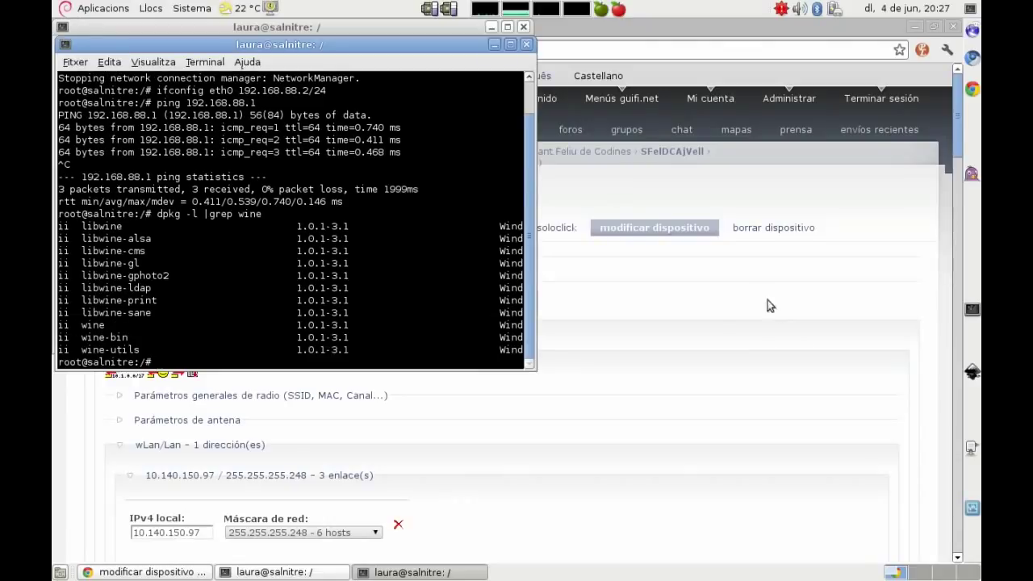
left_click(872, 195)
Step: Load WebFig at 192.168.88.1 in a new browser tab, then log out
key("ctrl+t")
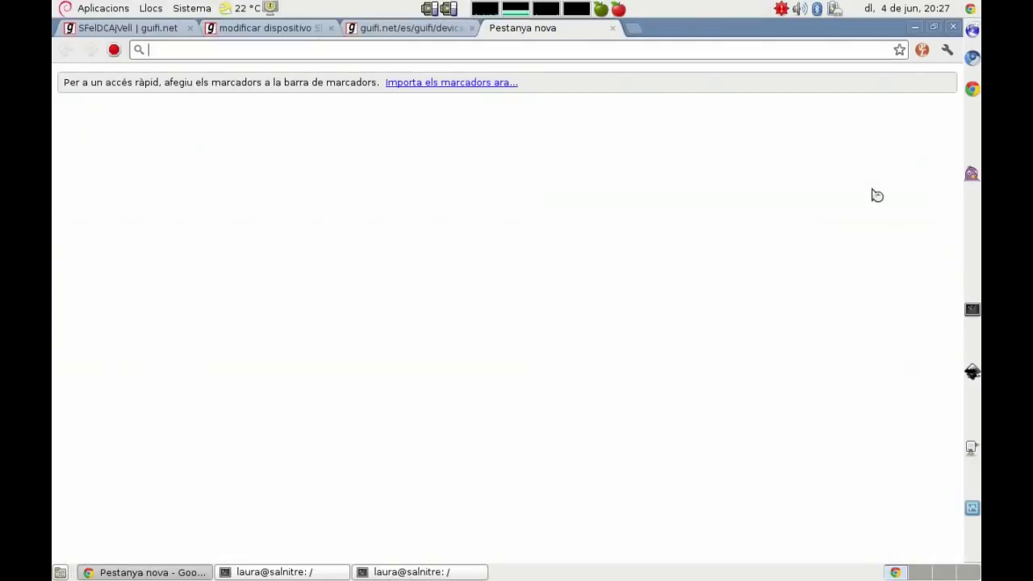
type("192.168.88.1")
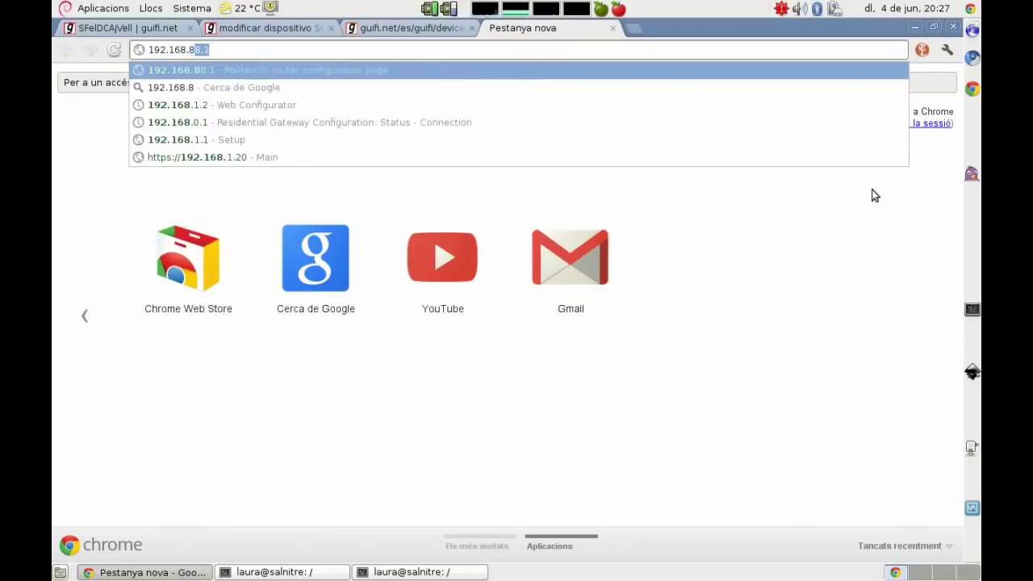
key("Return")
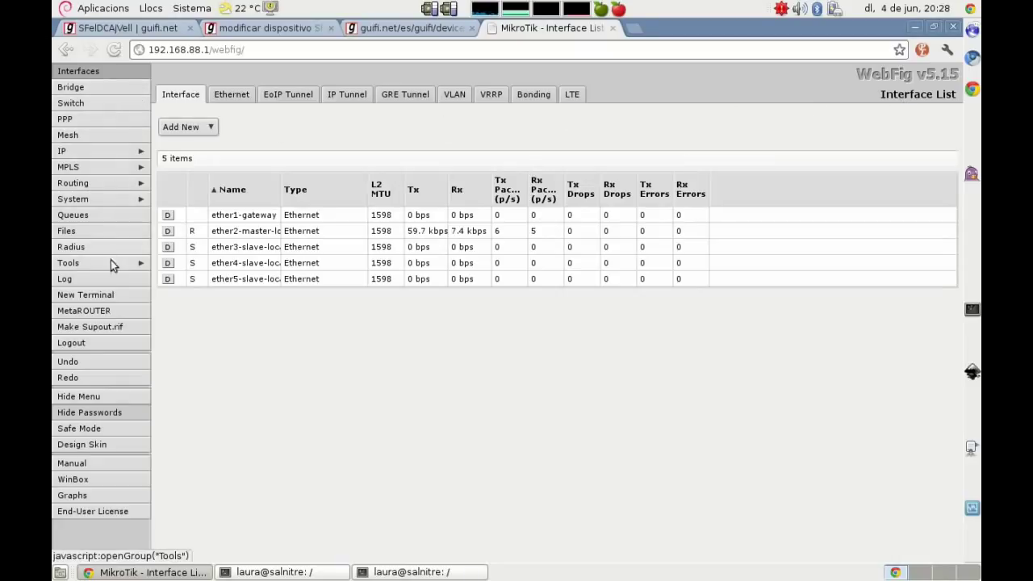
left_click(102, 345)
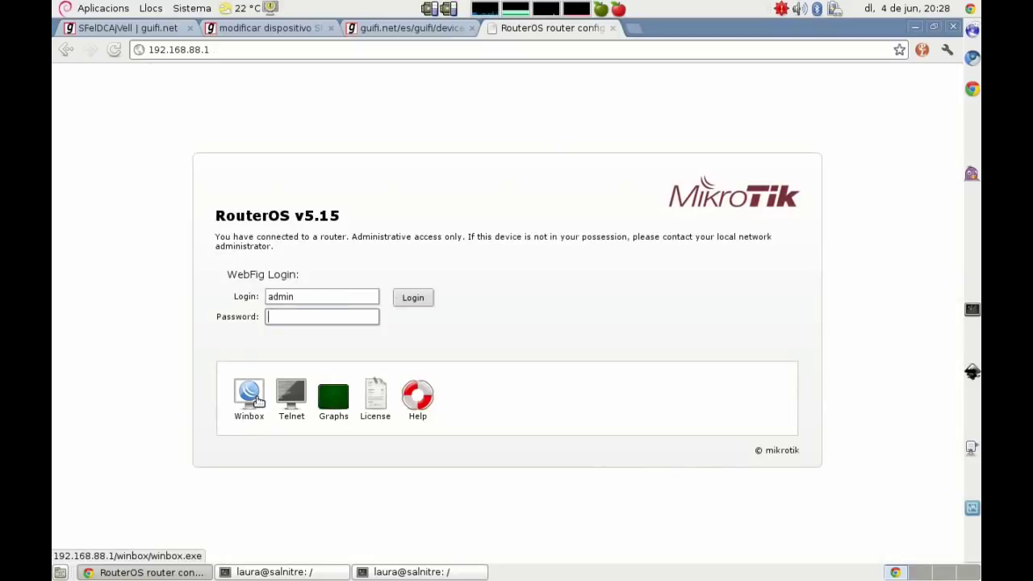
Step: Note that user admin with an empty password entered WebFig directly, and WinBox launches from an existing icon
left_click(436, 575)
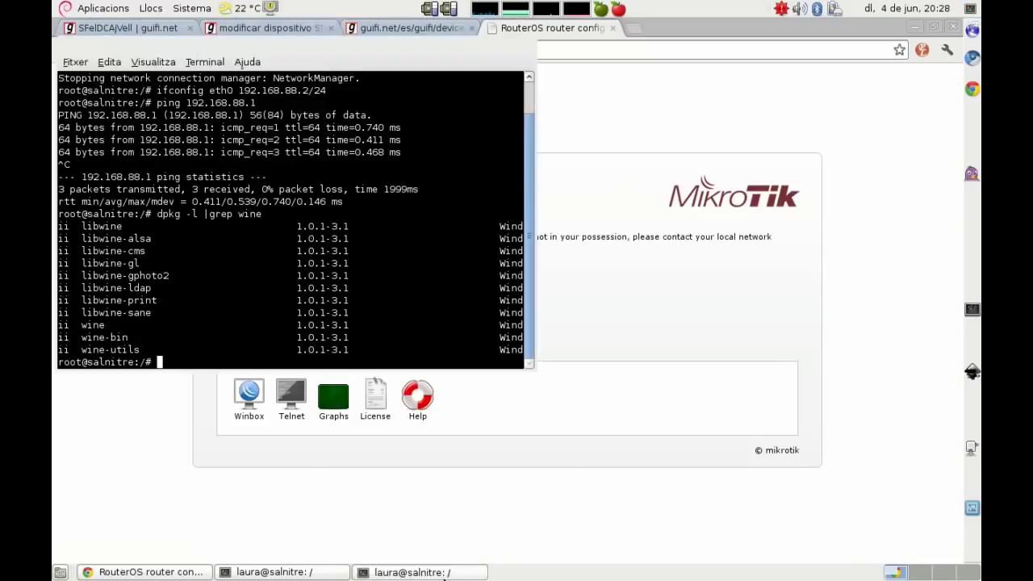
left_click(444, 574)
left_click(258, 572)
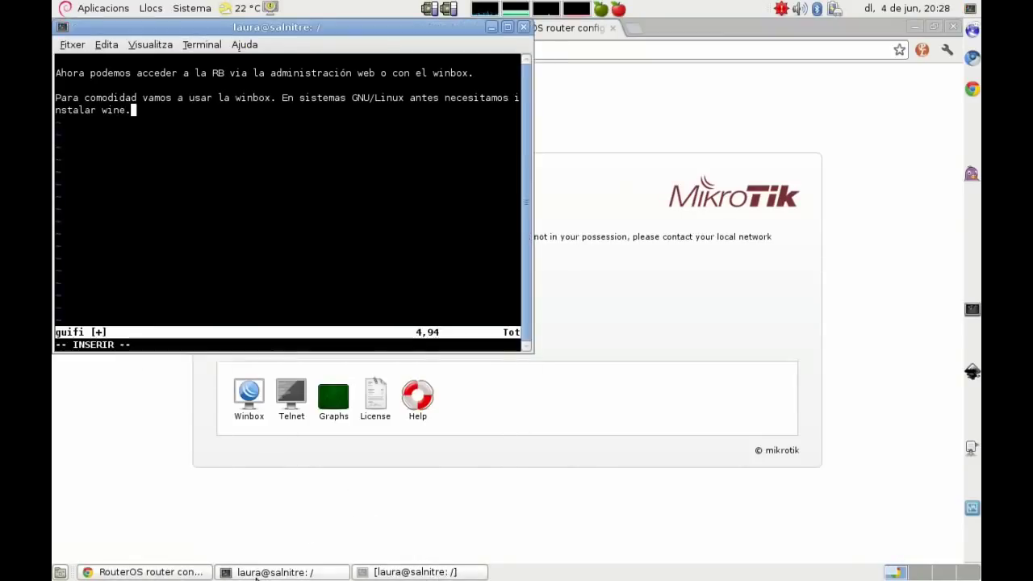
key("Return")
key("Return")
type("Ahora")
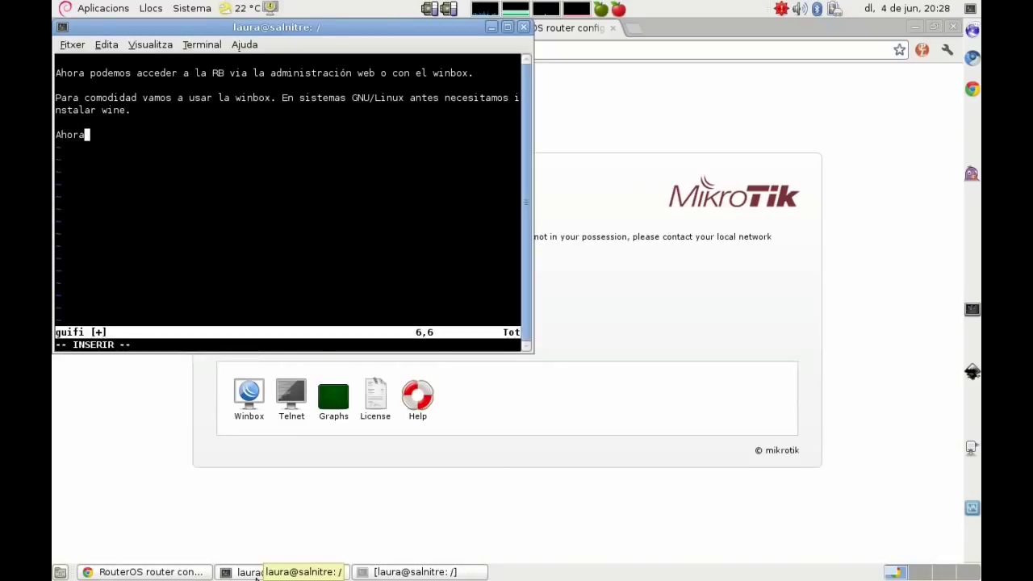
type(" nos ha entrado d")
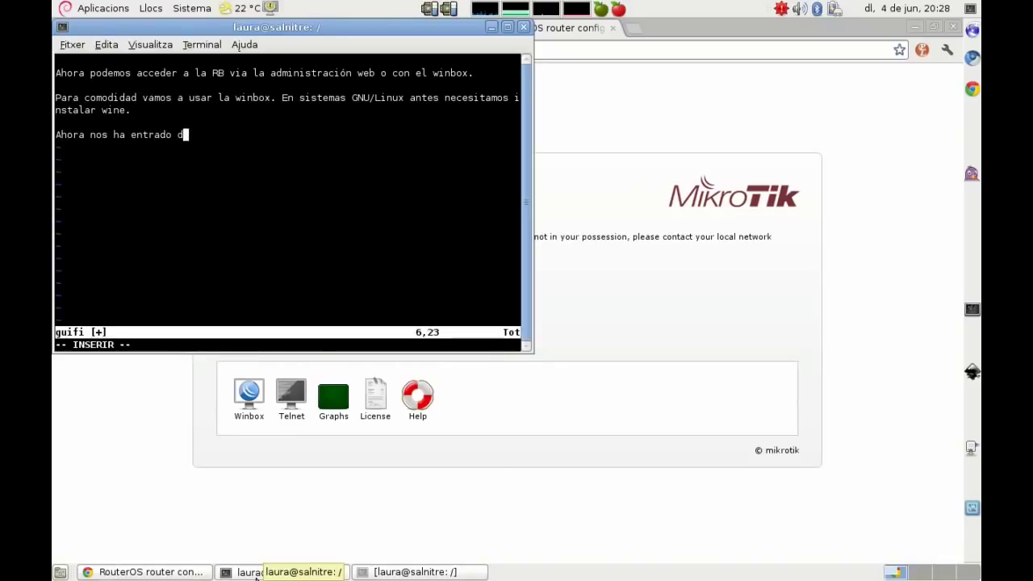
type("irectamente a ")
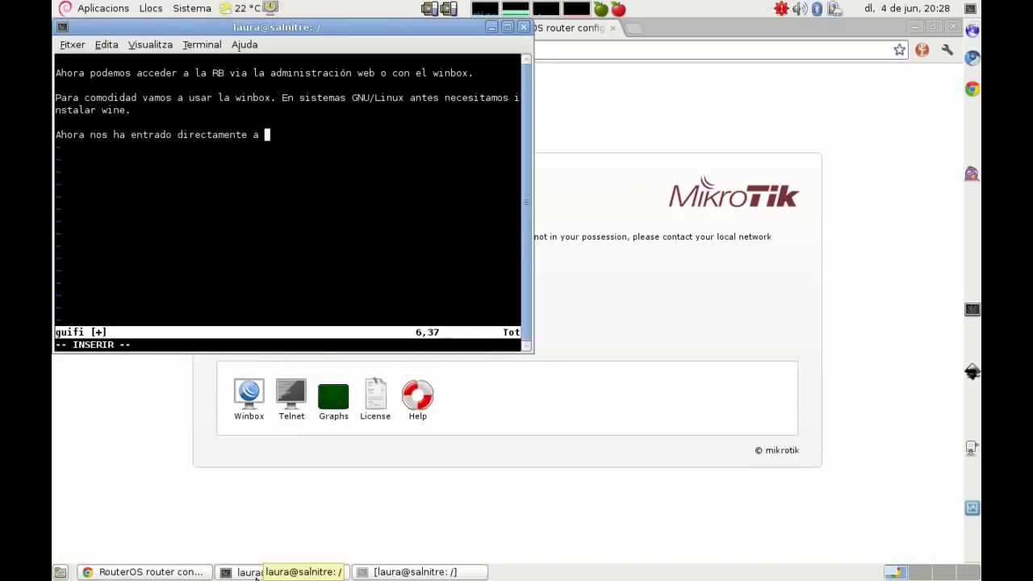
type("la interfaz ")
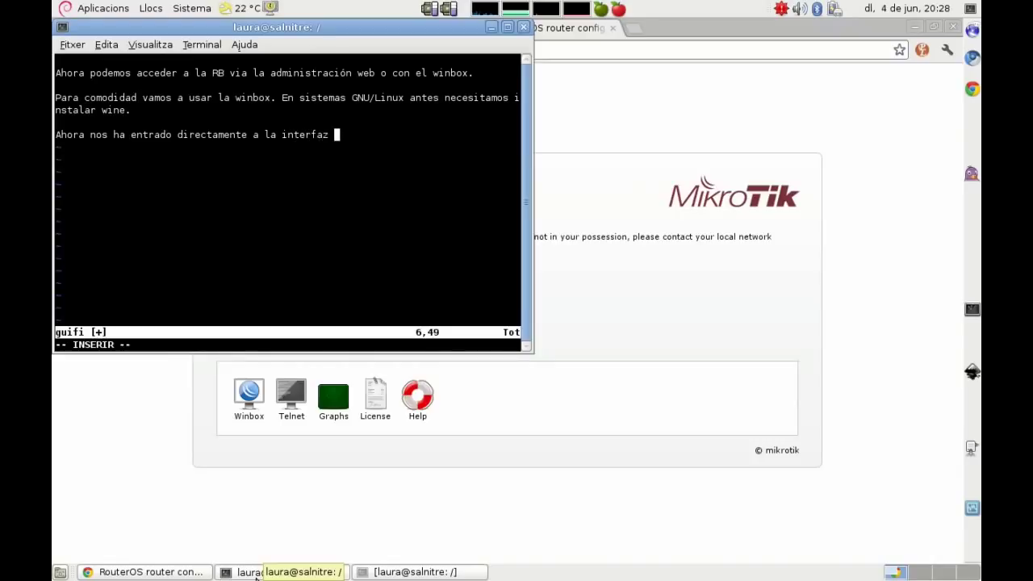
type("web, ya que el ")
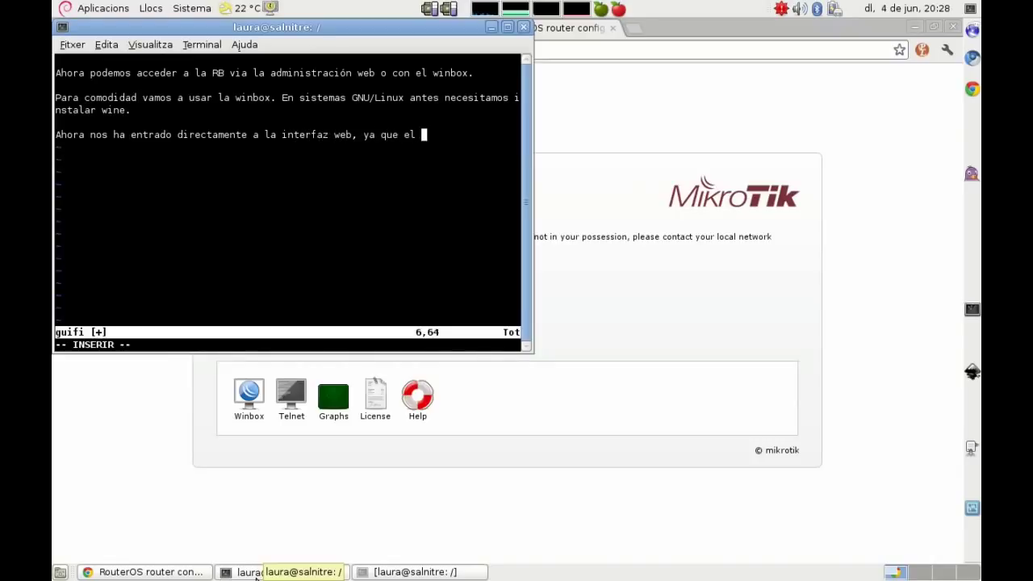
type("usuario es a")
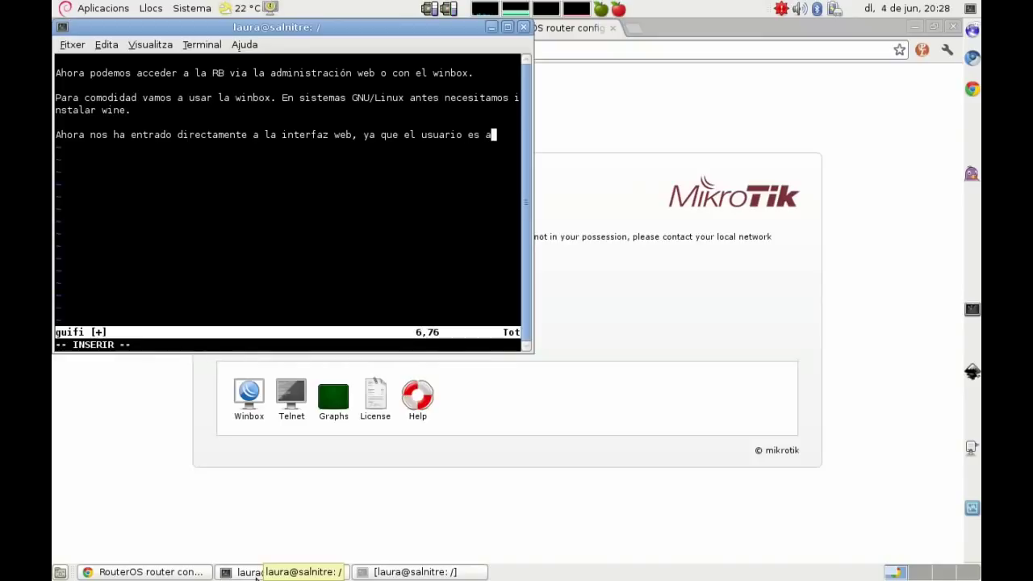
type("dmin y e")
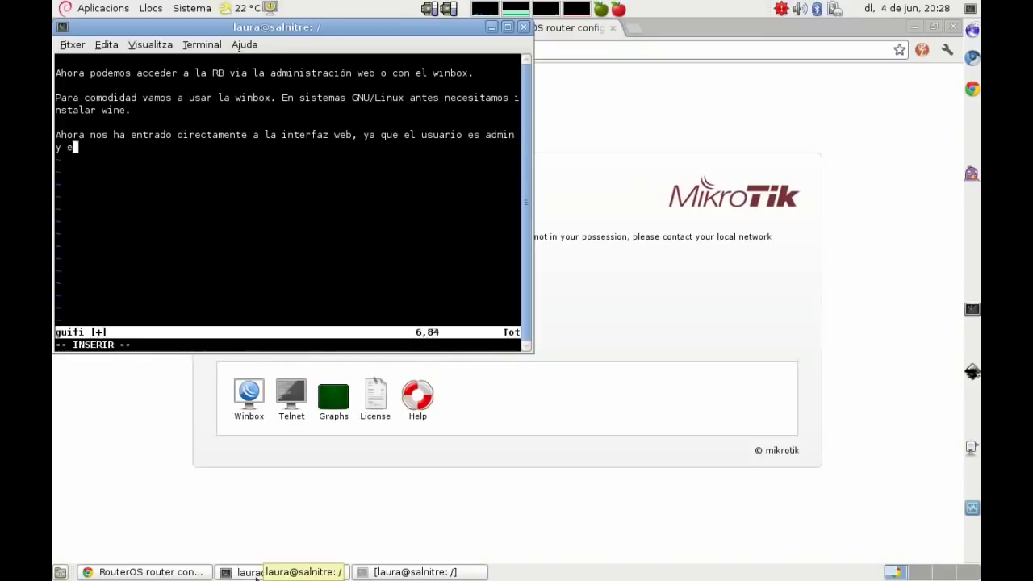
type("l password vacío, hac")
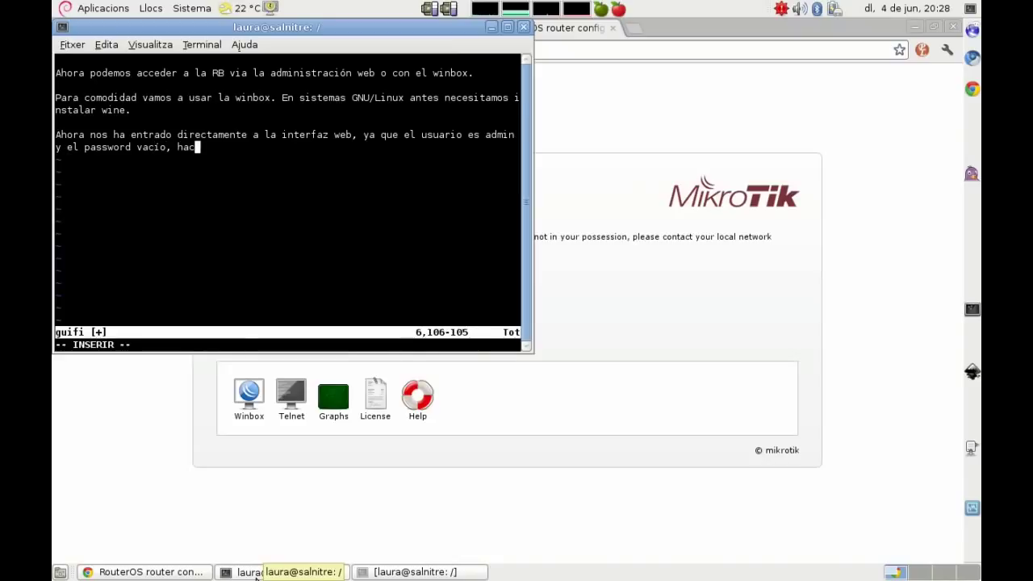
type("emos log")
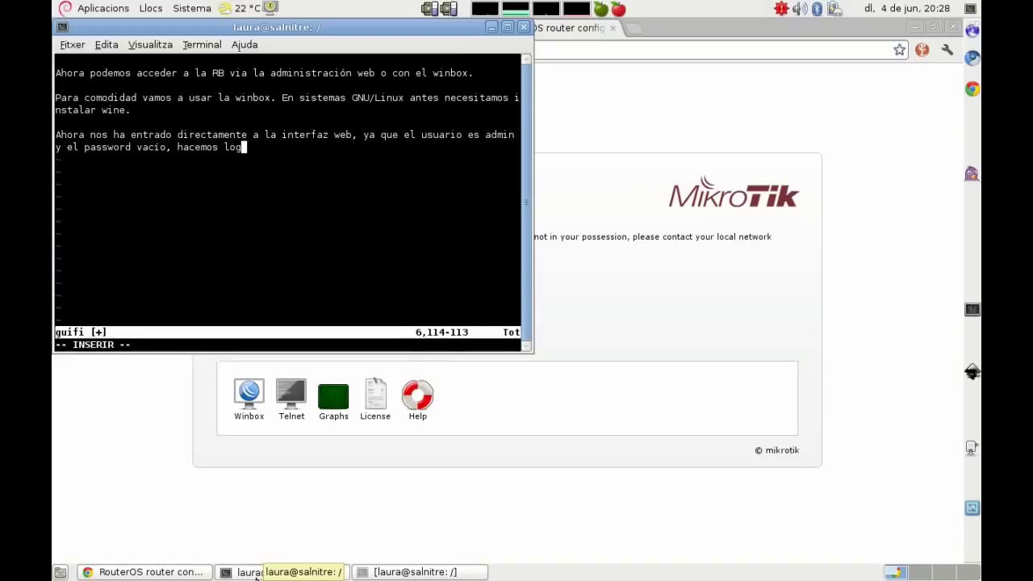
type("out para po")
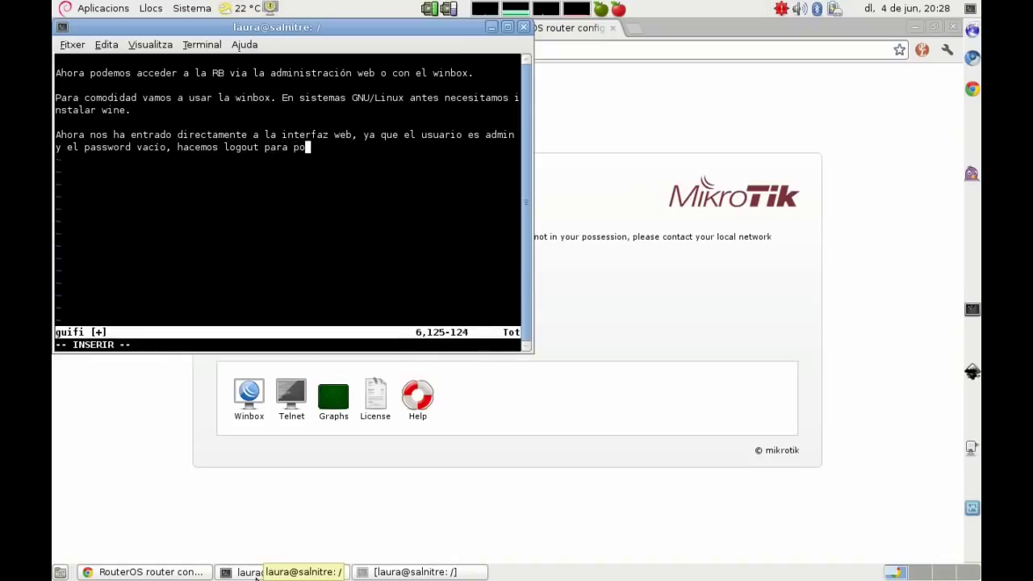
type("der descarga")
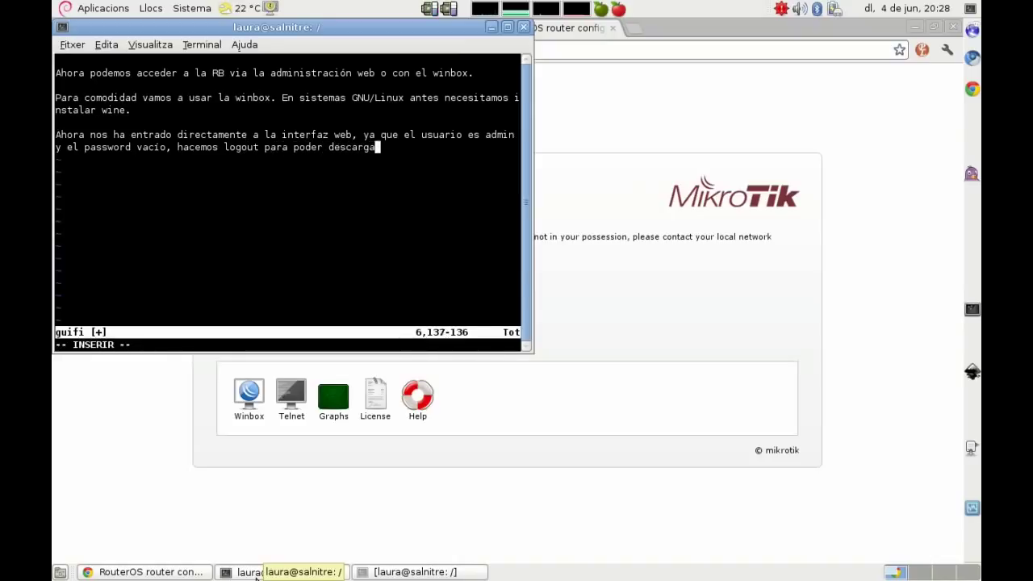
type("r el winbox.")
key("Return")
key("Return")
type("En mi")
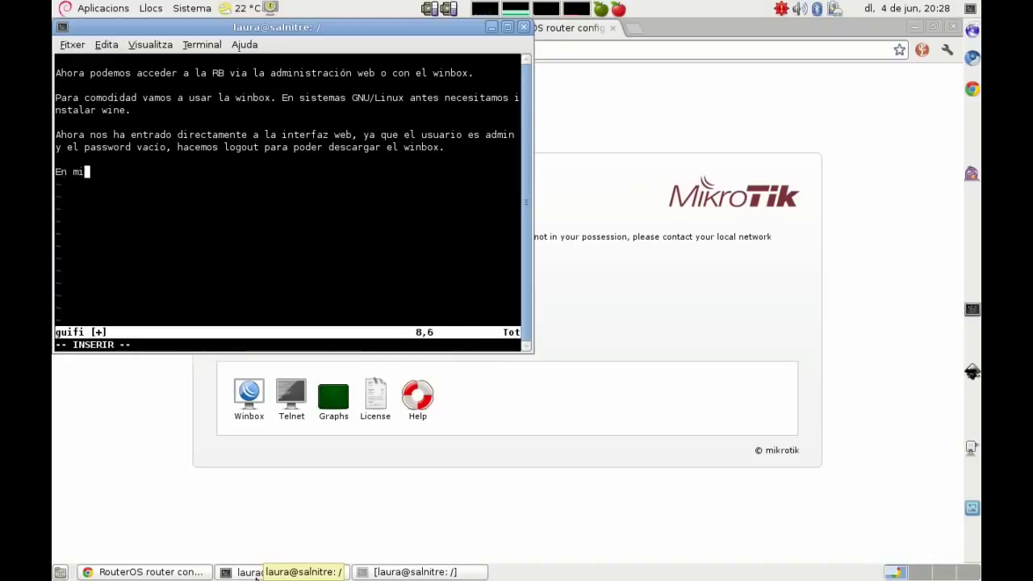
type(" sistema te")
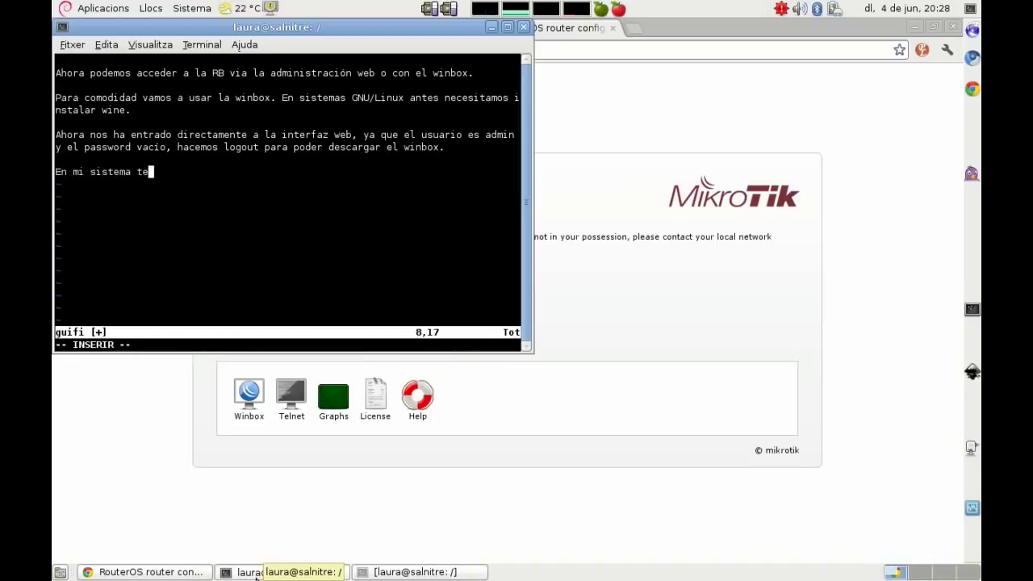
type("ngo ya un icon")
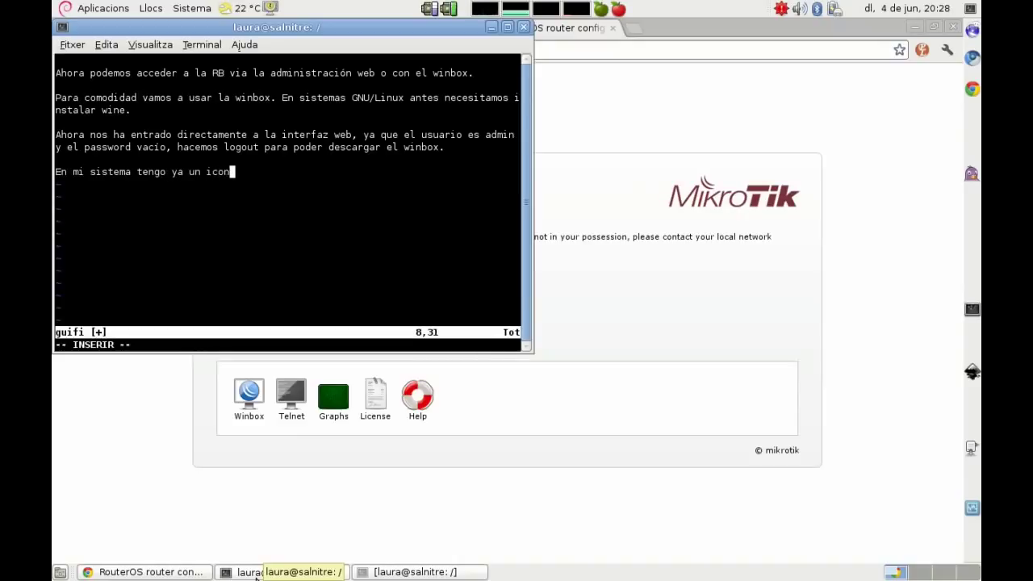
type("o que vincula con")
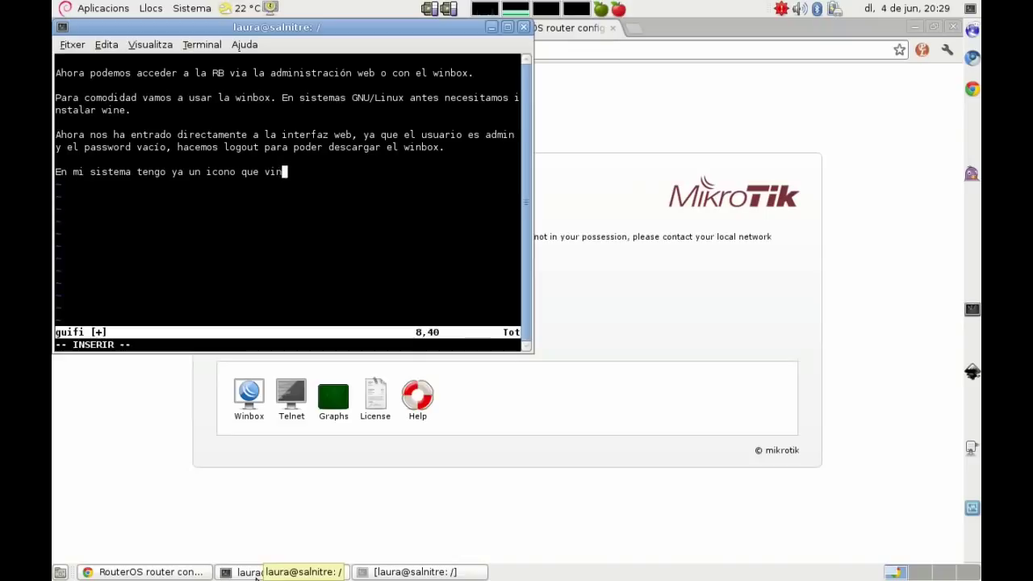
type(" el winbox")
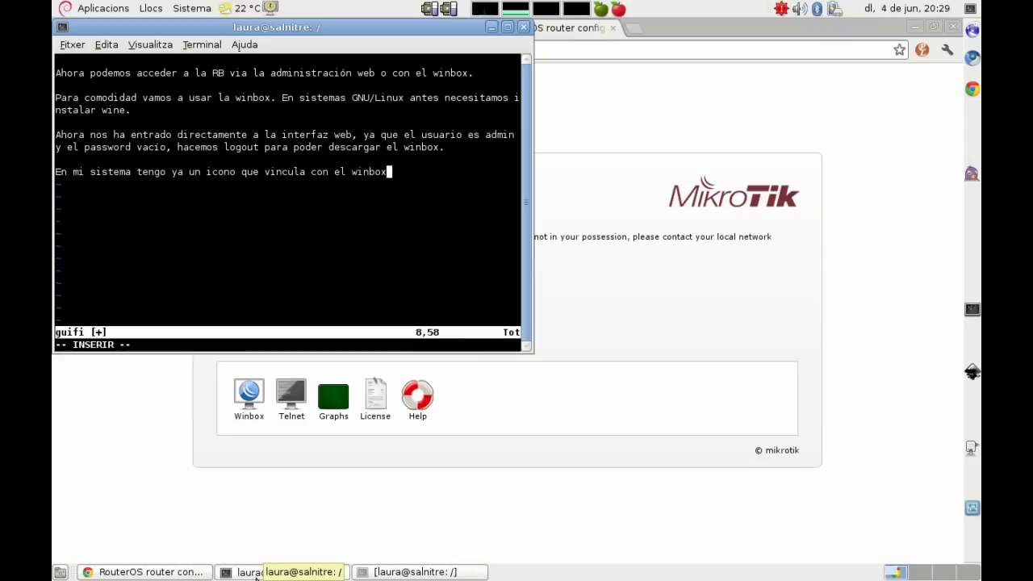
type(", así que lo pulso y entro por la administración con el winbox.")
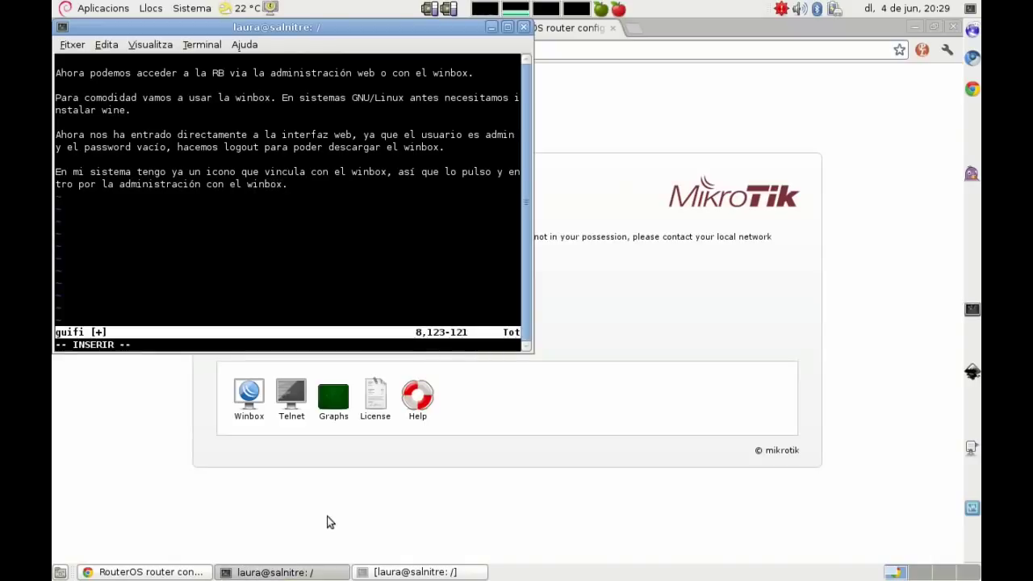
Step: Launch WinBox and connect to the router at 192.168.88.1
left_click(600, 10)
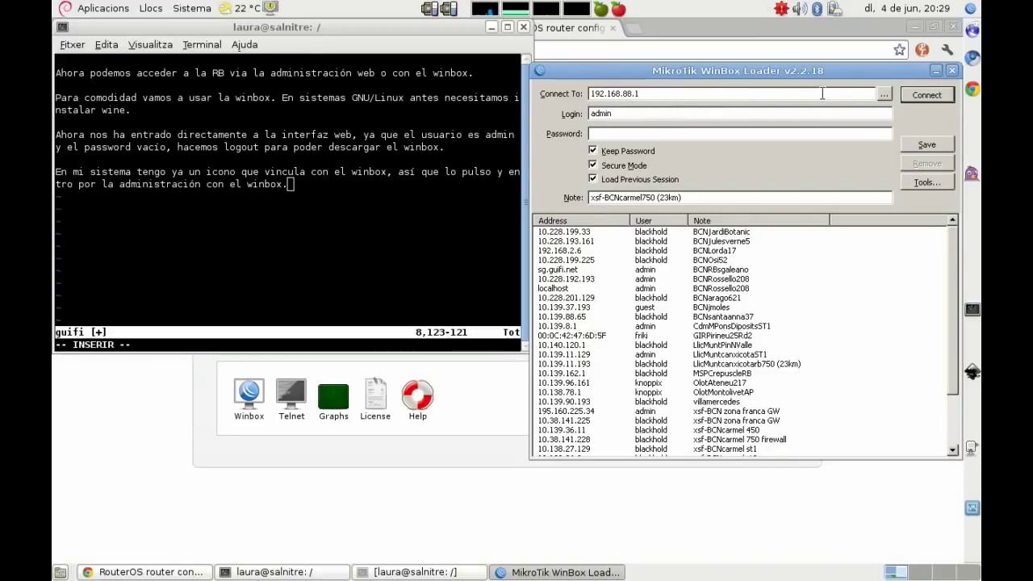
left_click(916, 98)
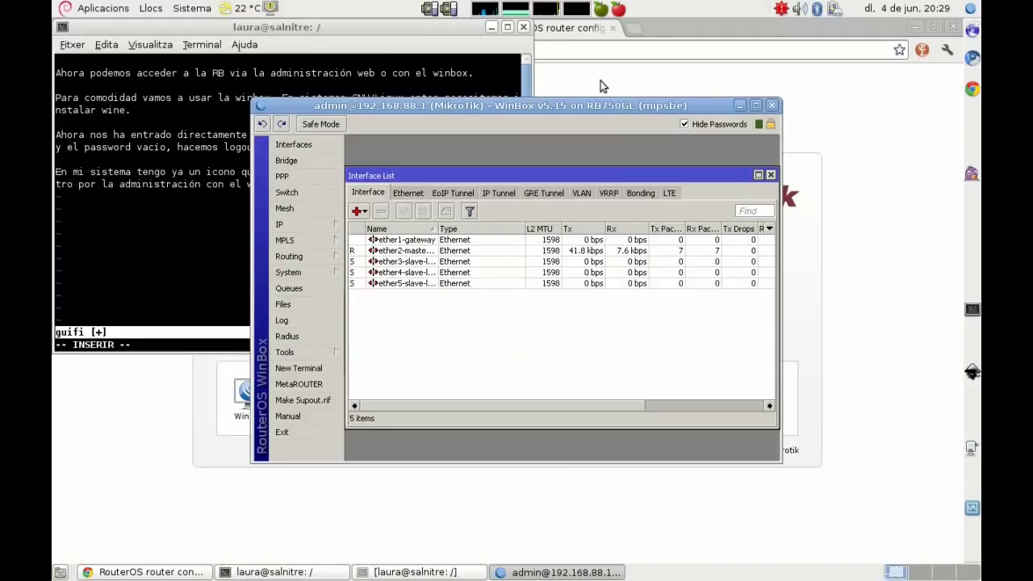
left_click(182, 187)
Step: Add 'Y ya tenemos aquí la interfaz gráfica de administración de las routerboard' and a note on preparing the RB for the 1solclick file
key("Return")
key("Return")
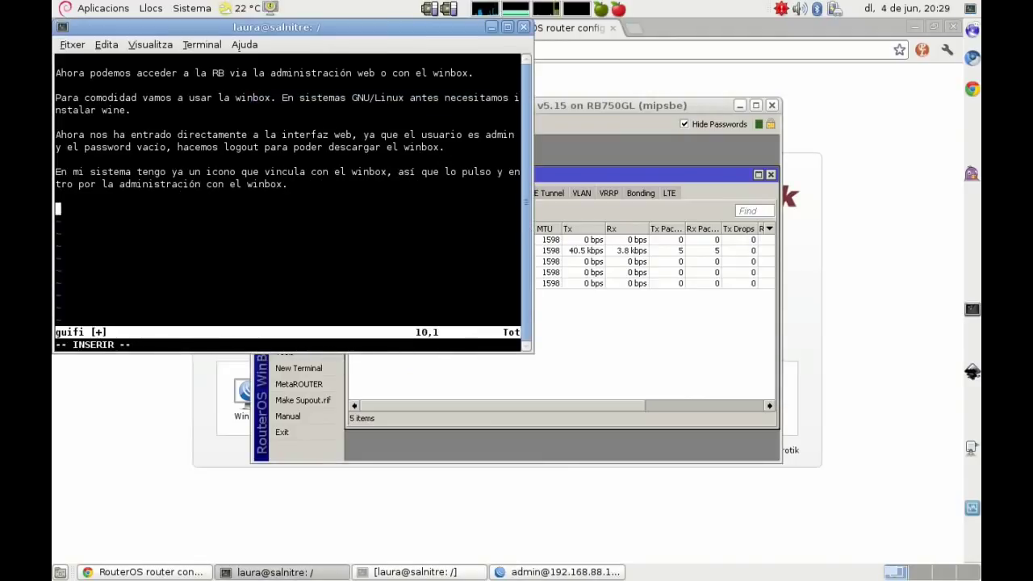
type("Y ya te")
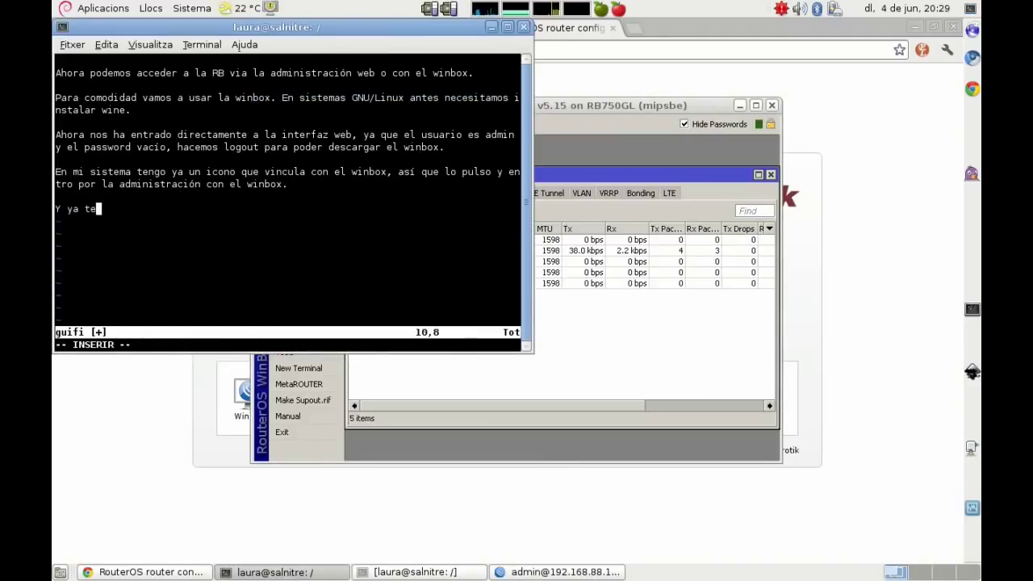
type("nemos aquí")
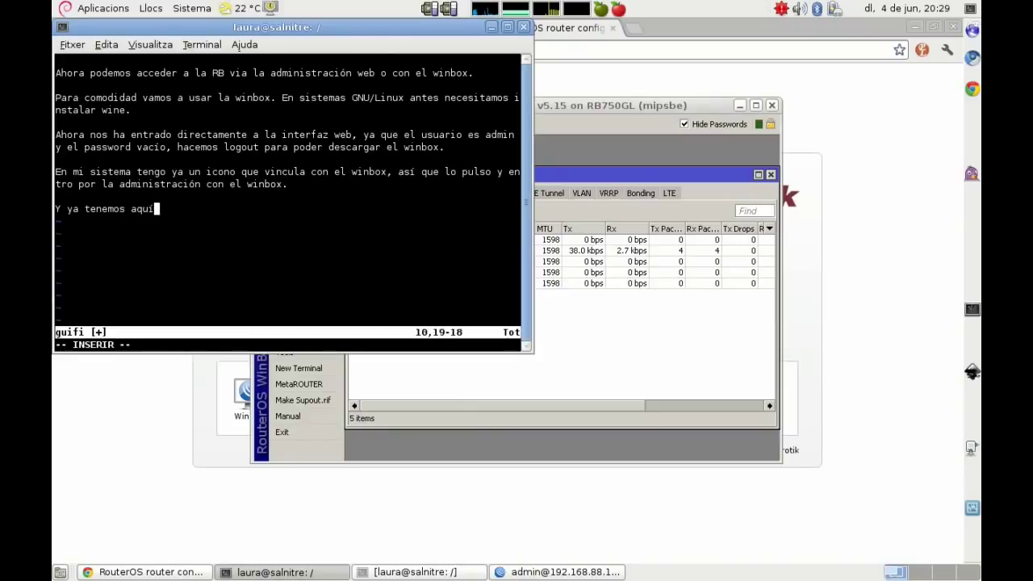
type(" la interfaz ")
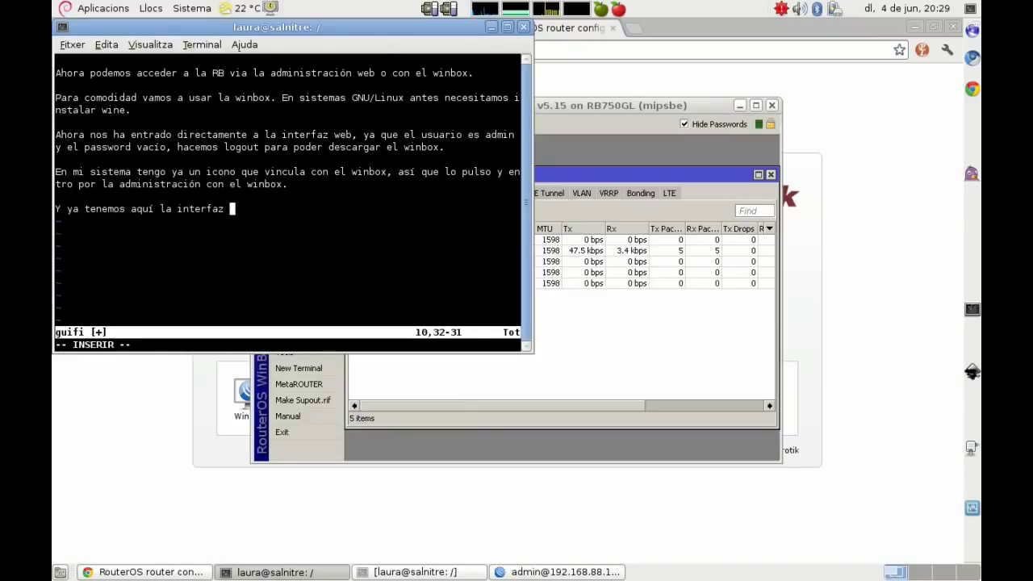
type("gráfi")
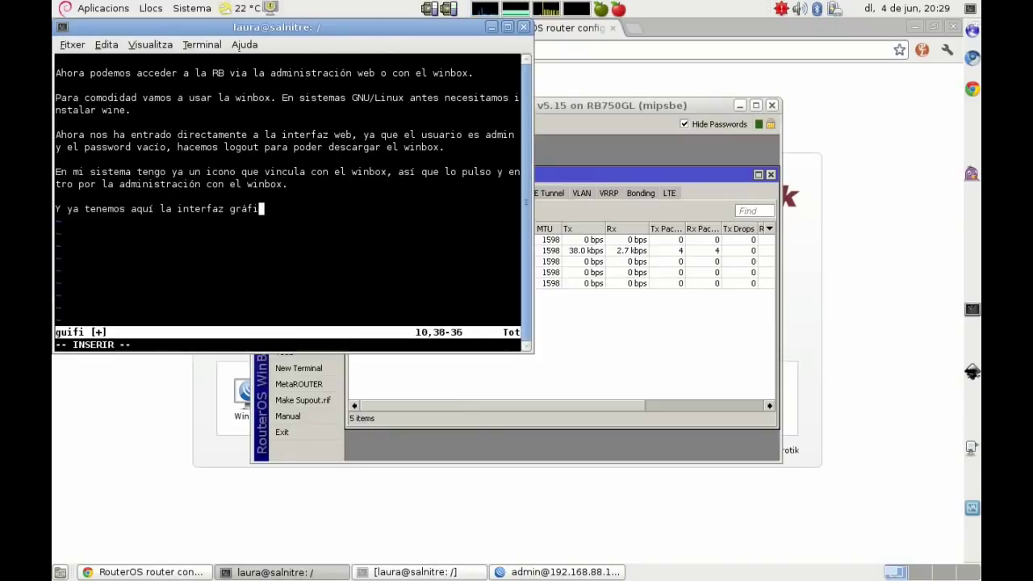
type("ca de administración de ")
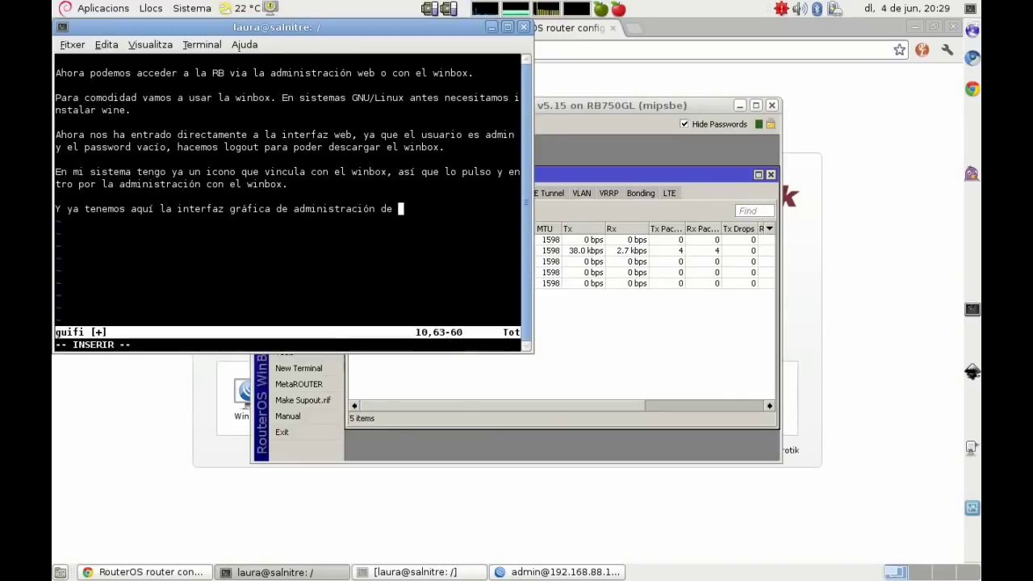
type("las routerboard!")
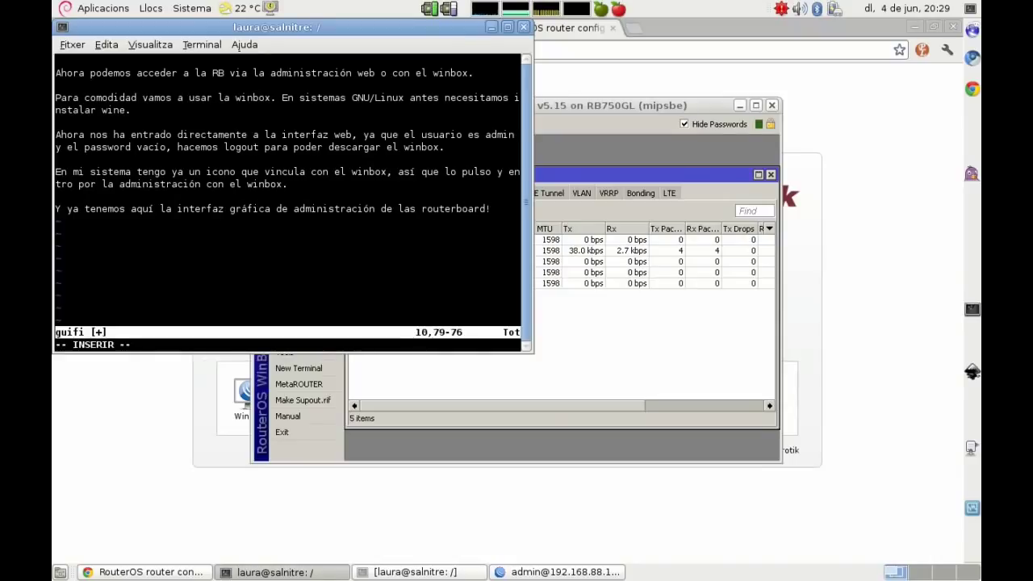
key("Return")
key("Return")
type("A")
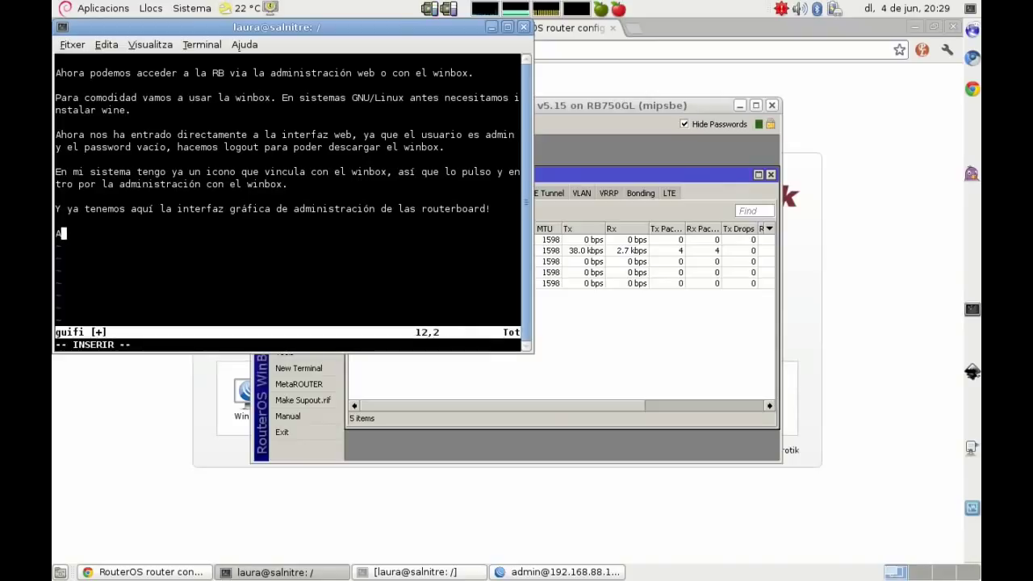
type("hora tendremos q")
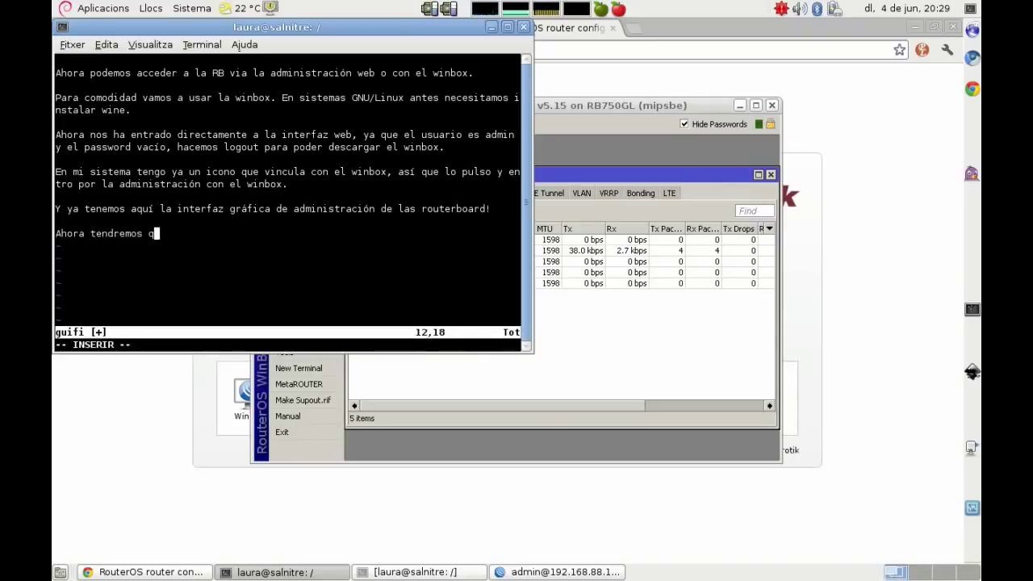
type("ue preparar la ")
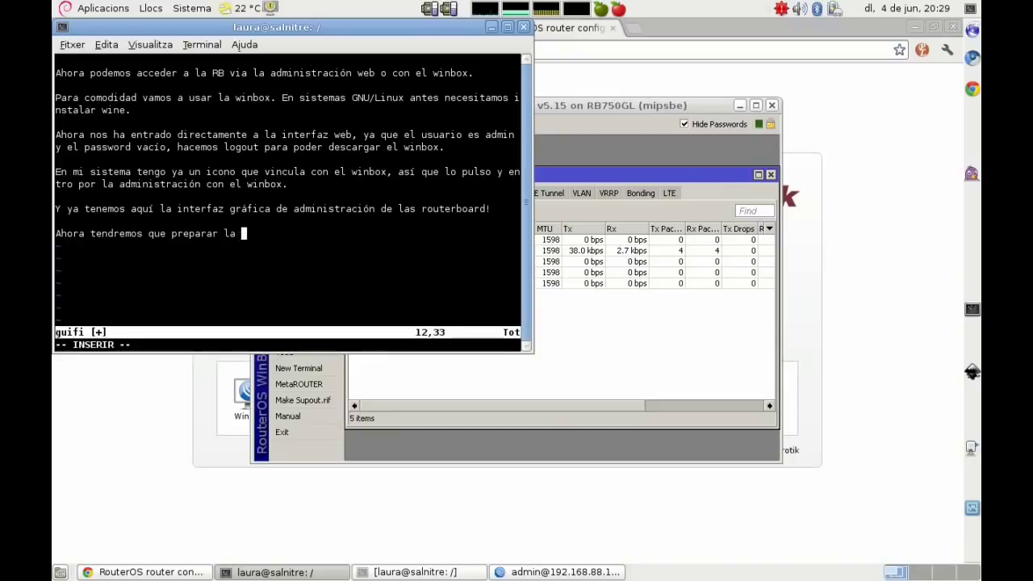
type("RB para pode")
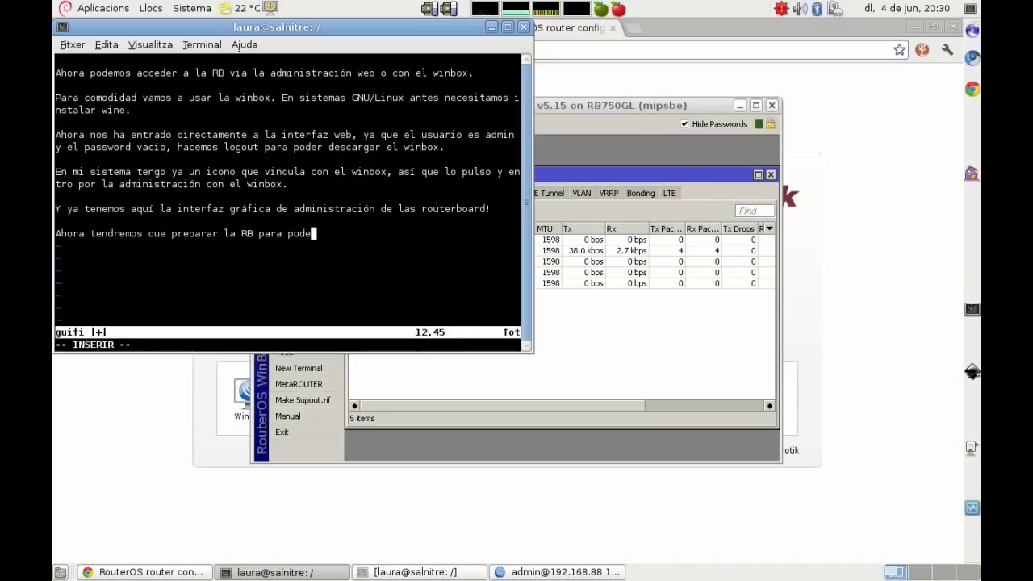
type("r aplicarle el fichero de configuración 1solclick")
Step: Maximize the WinBox window and shift the Interface List to the right
left_click_drag(654, 105, 747, 91)
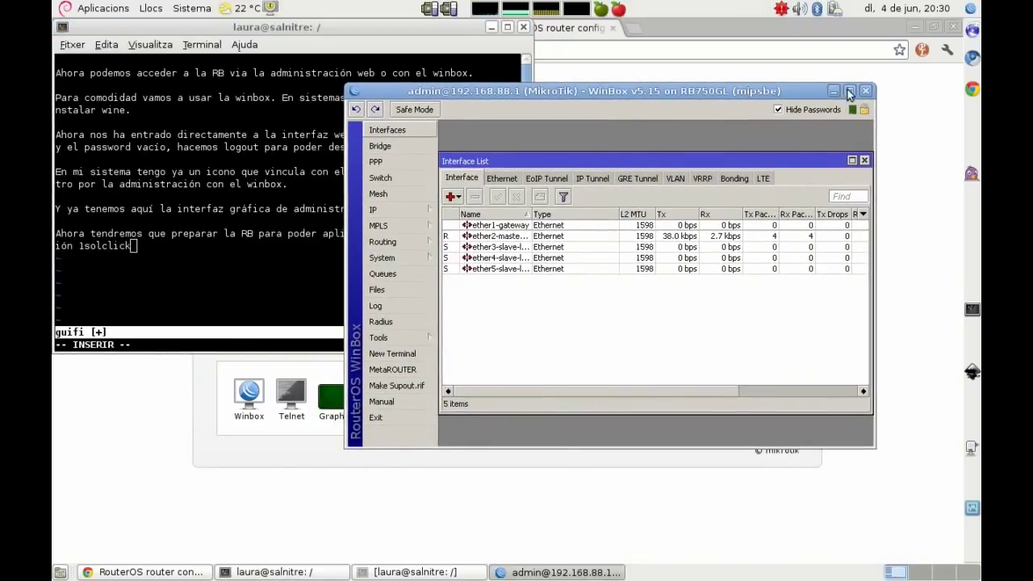
left_click(848, 91)
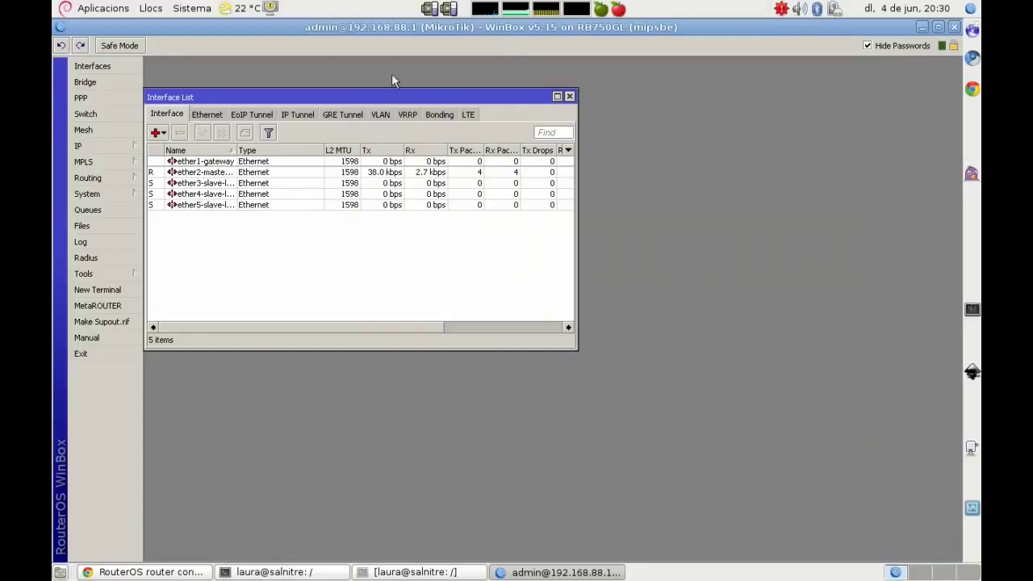
left_click_drag(369, 91, 477, 78)
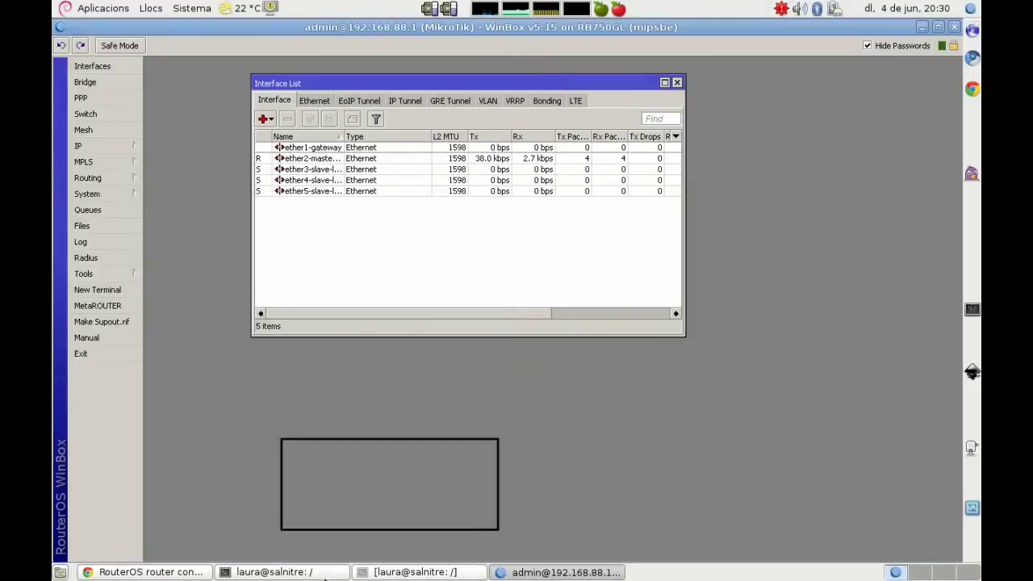
left_click(281, 572)
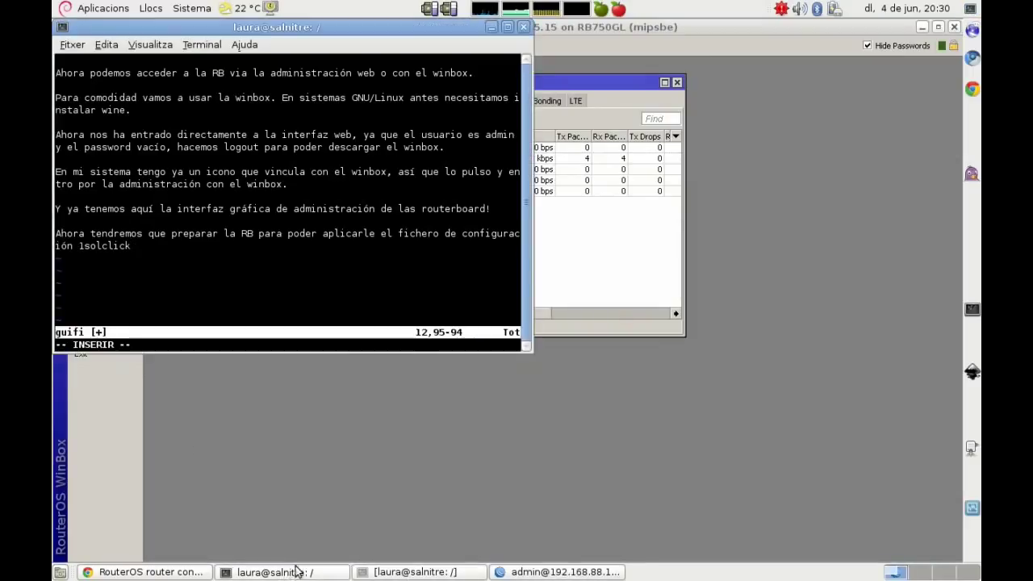
Step: Delete the earlier note lines in vim's guifi notes
key("Escape")
key("d")
key("d")
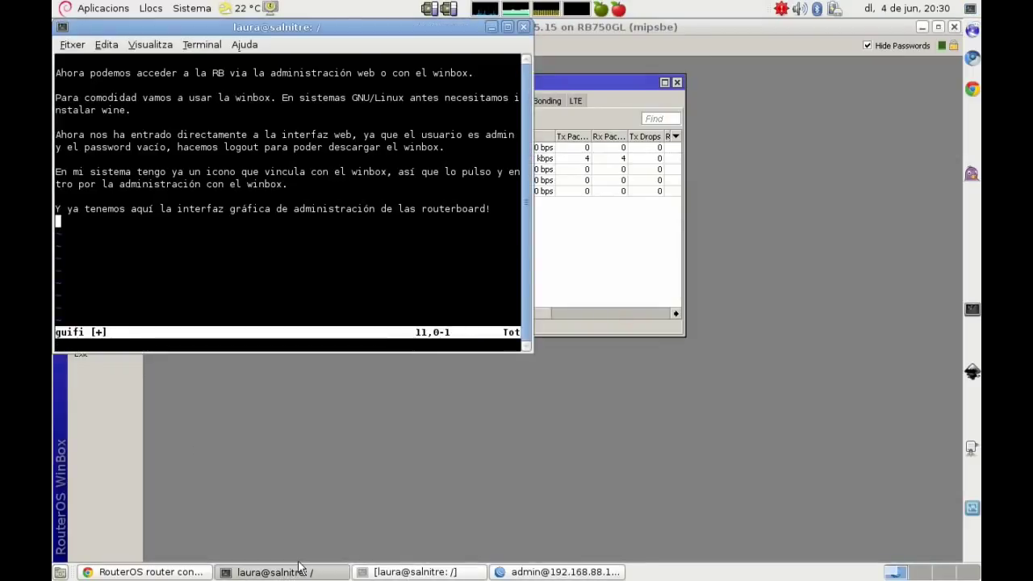
key("d")
key("d")
key("d")
key("d")
key("d")
key("d")
key("d")
key("d")
key("d")
key("d")
key("d")
key("d")
key("d")
key("d")
key("d")
key("d")
key("d")
key("d")
key("d")
key("d")
Step: Write a note: first define an IP in ip > adresses for ether1 access, not using 192.168.88.1
key("i")
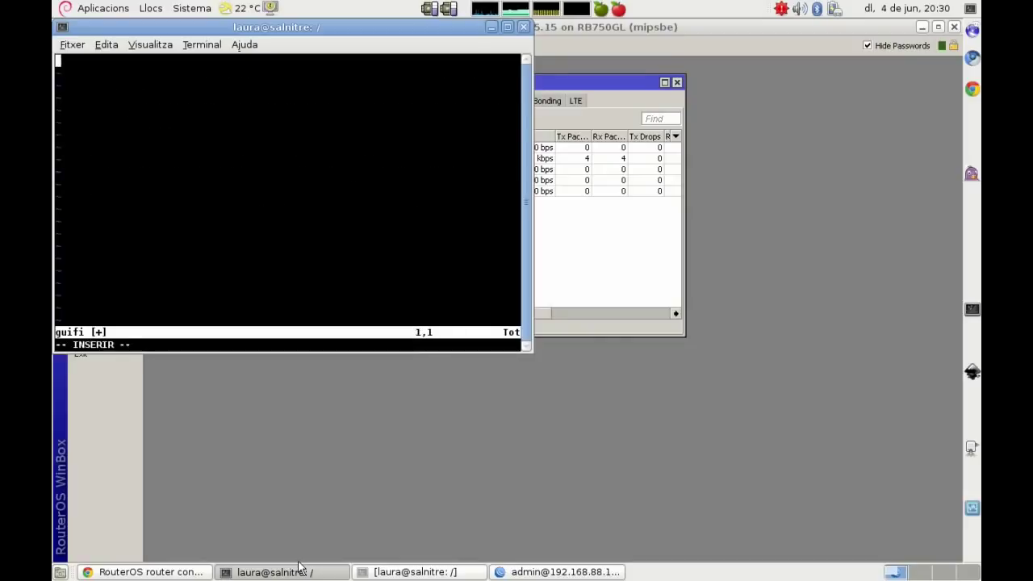
key("Return")
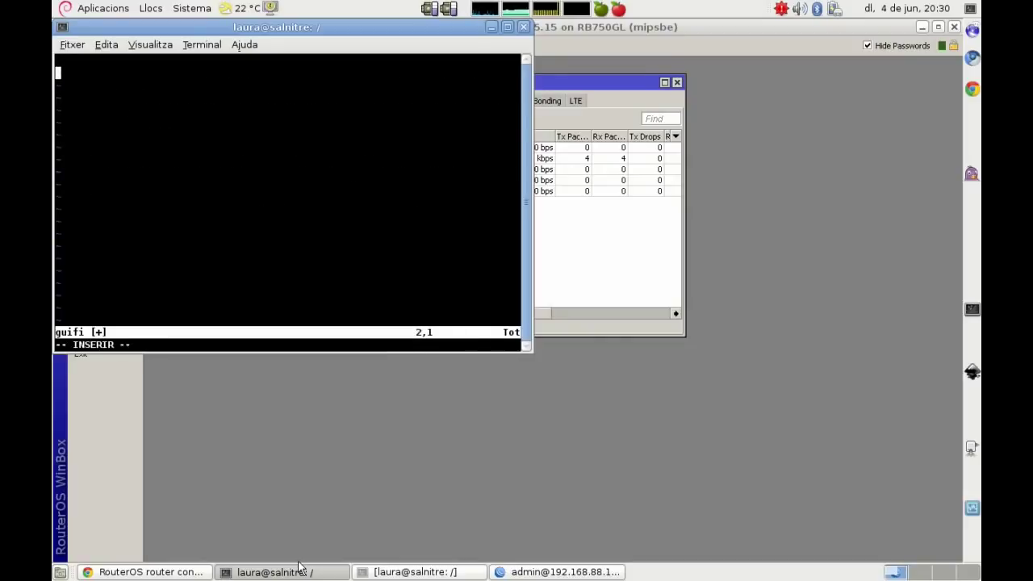
type("Primero de todo ")
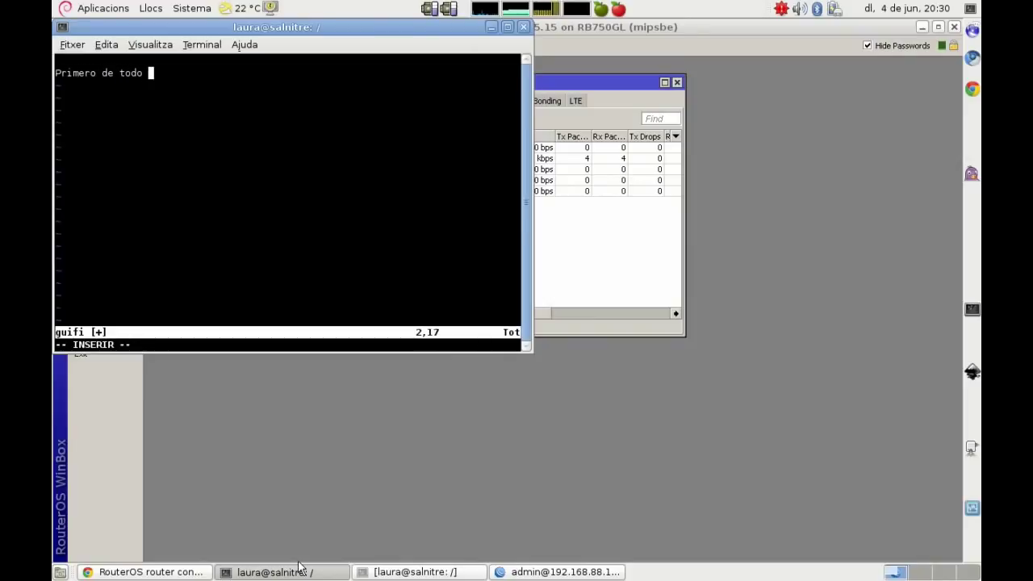
type("ndefinire")
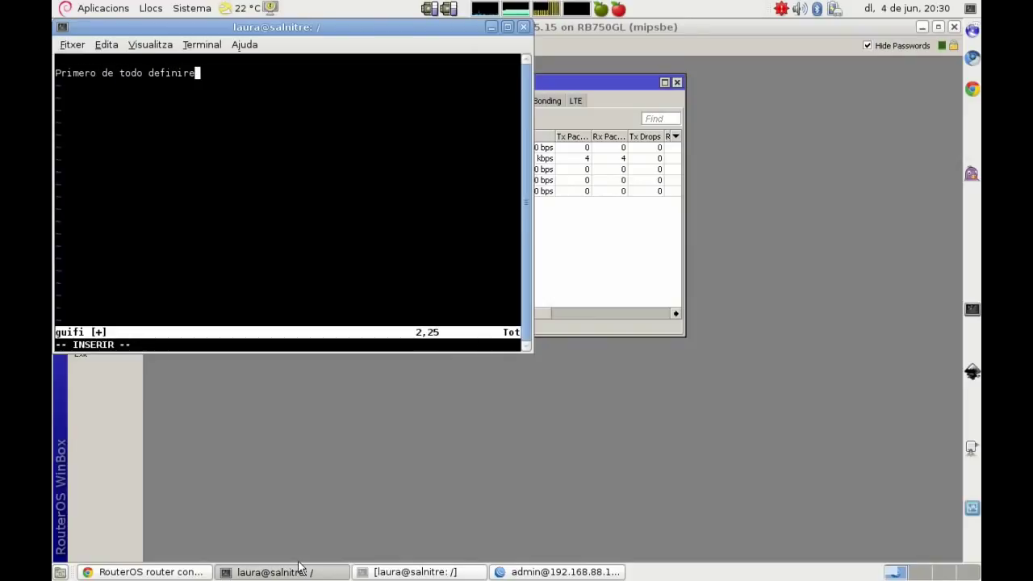
type("mos una ip en ip > adresses")
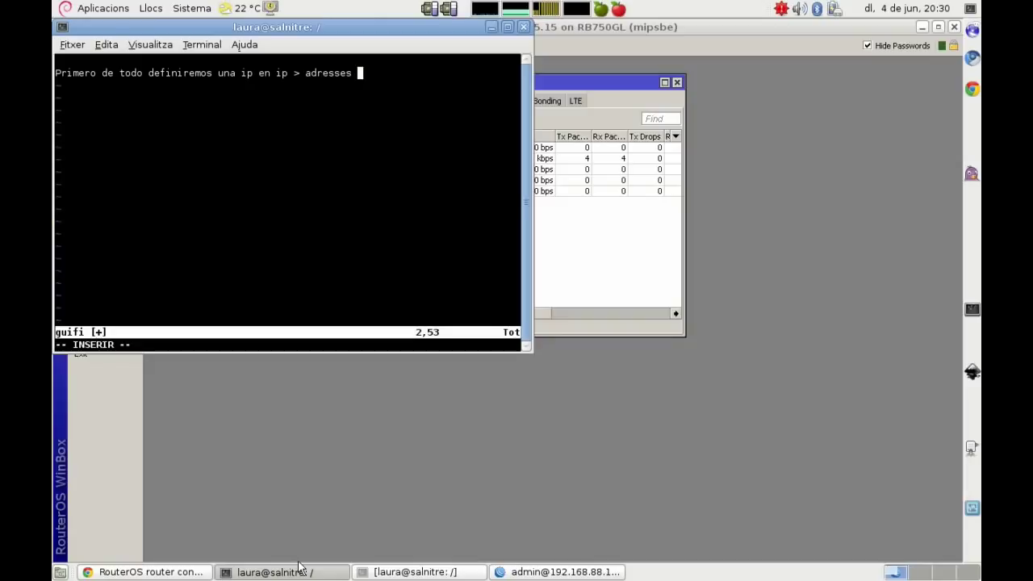
type(" para poder acceder")
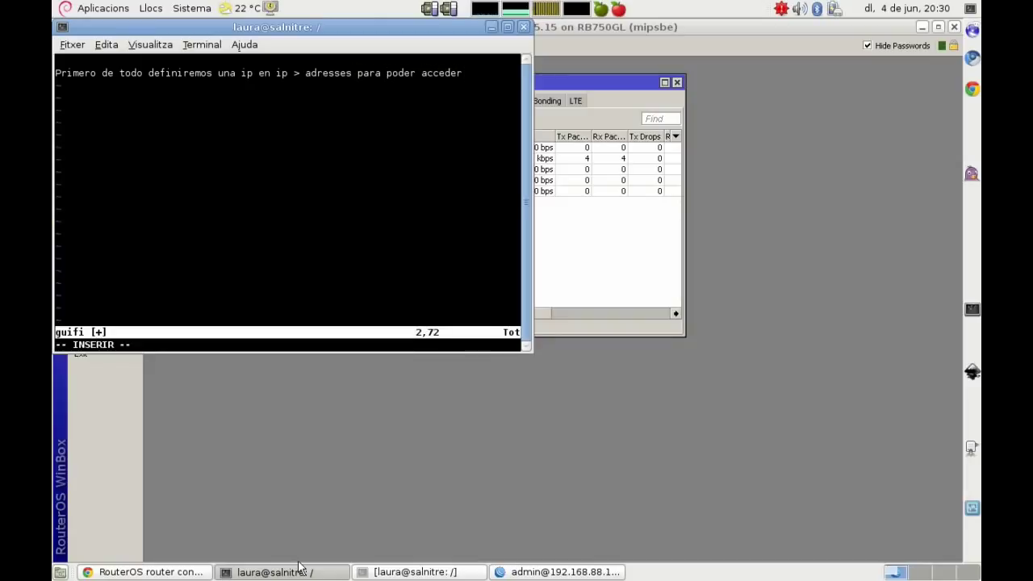
type(" desde la ether1, ya que la 192.168.9")
key("BackSpace")
type("88.1")
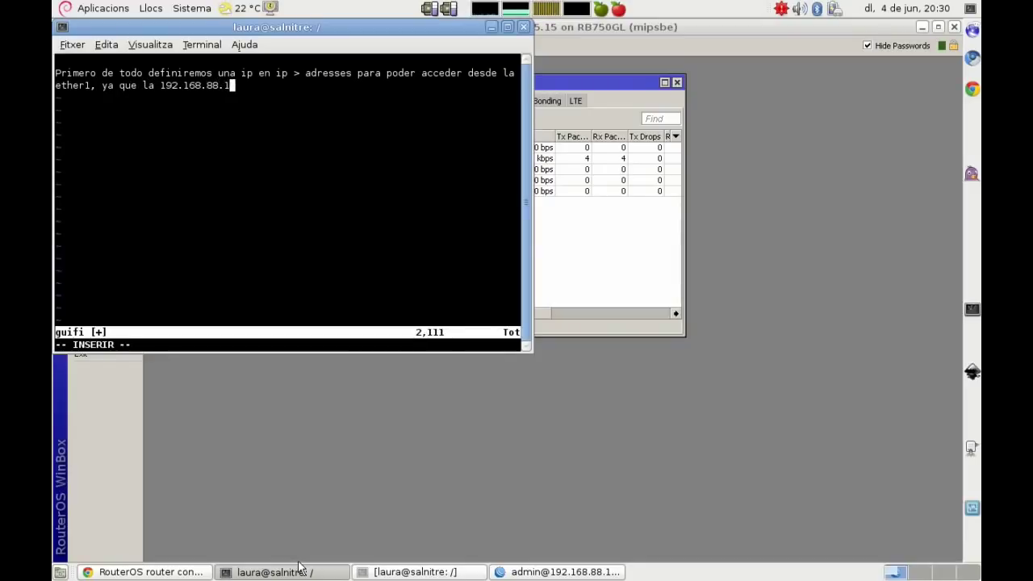
type(" no la usaremos.")
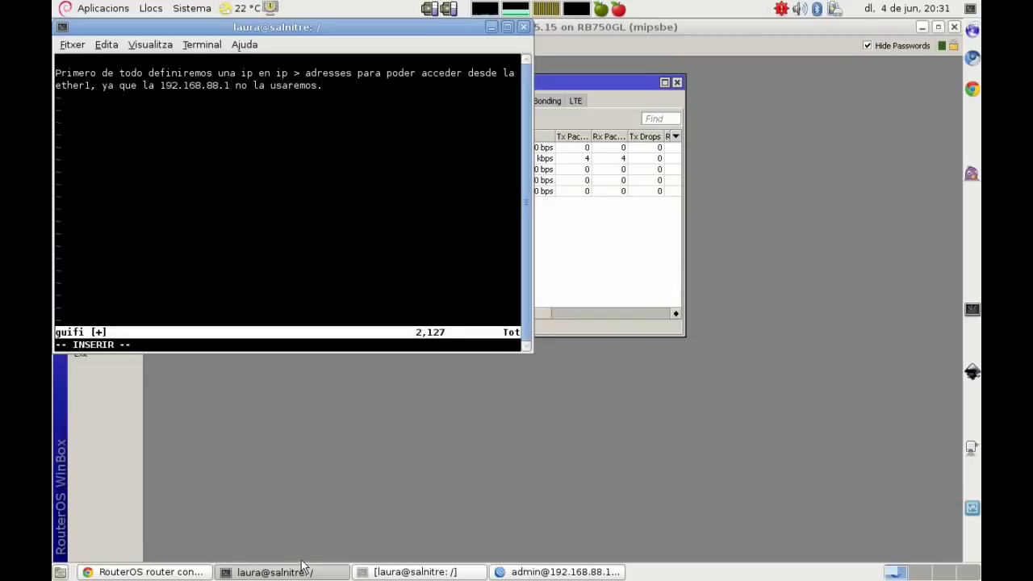
Step: In WinBox's IP > Addresses list, start a new address 192.168.1.19/24
left_click(593, 428)
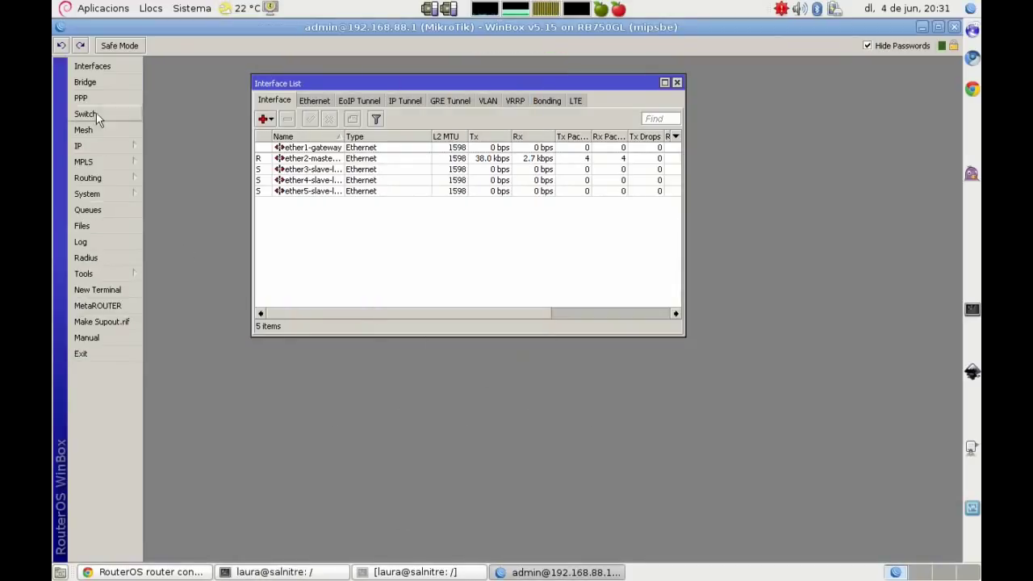
left_click(97, 142)
left_click(192, 179)
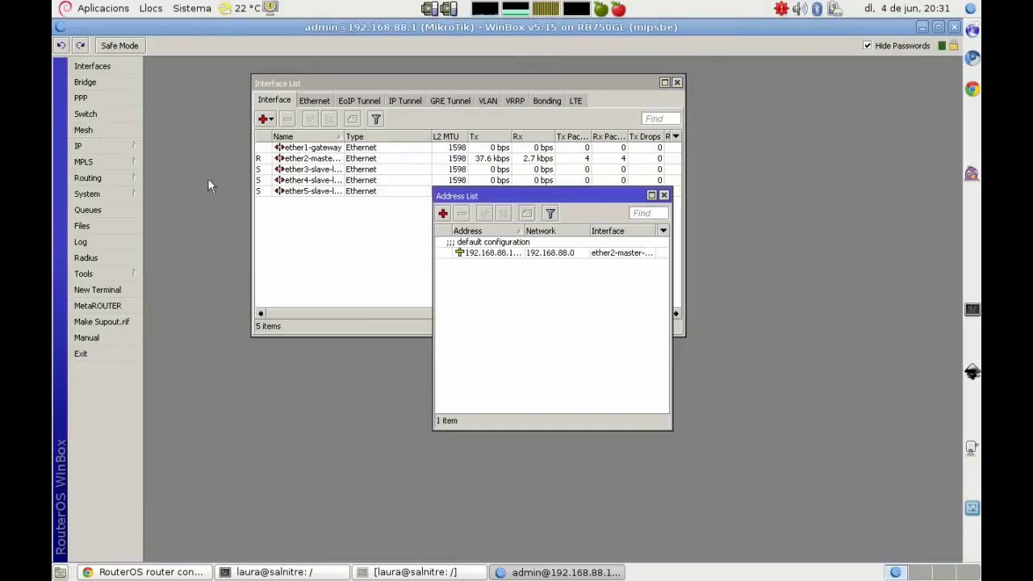
left_click(442, 213)
type("192.168.1.19/24")
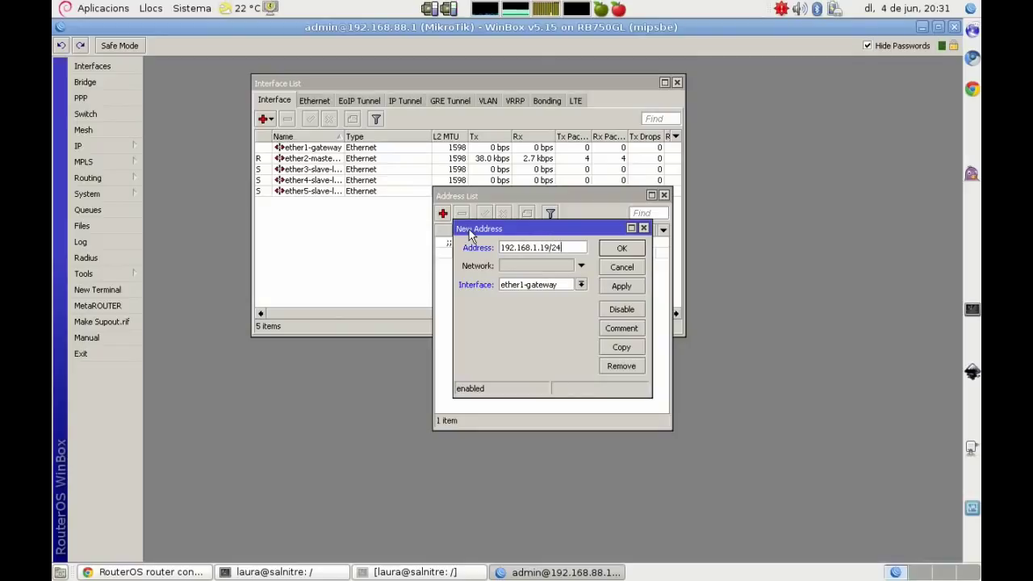
Step: Assign the new address to ether1-gateway and apply it, leaving the comment empty
left_click(580, 285)
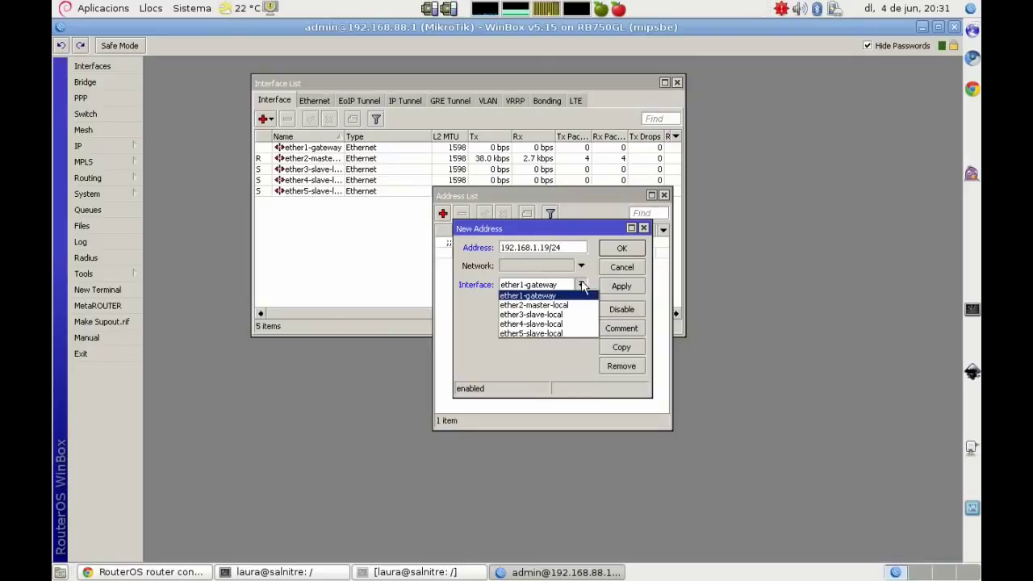
left_click(528, 296)
left_click(622, 286)
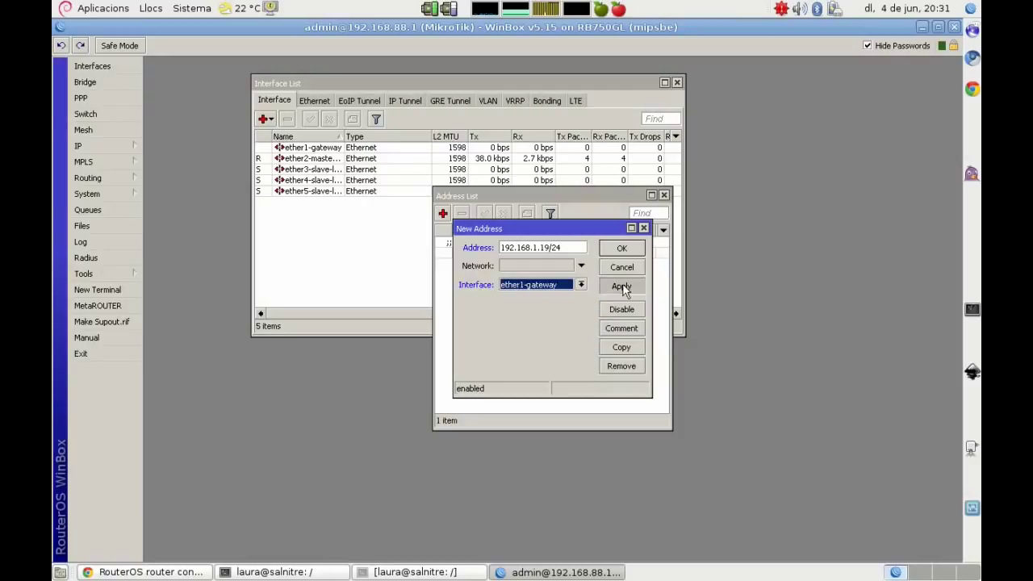
left_click(623, 328)
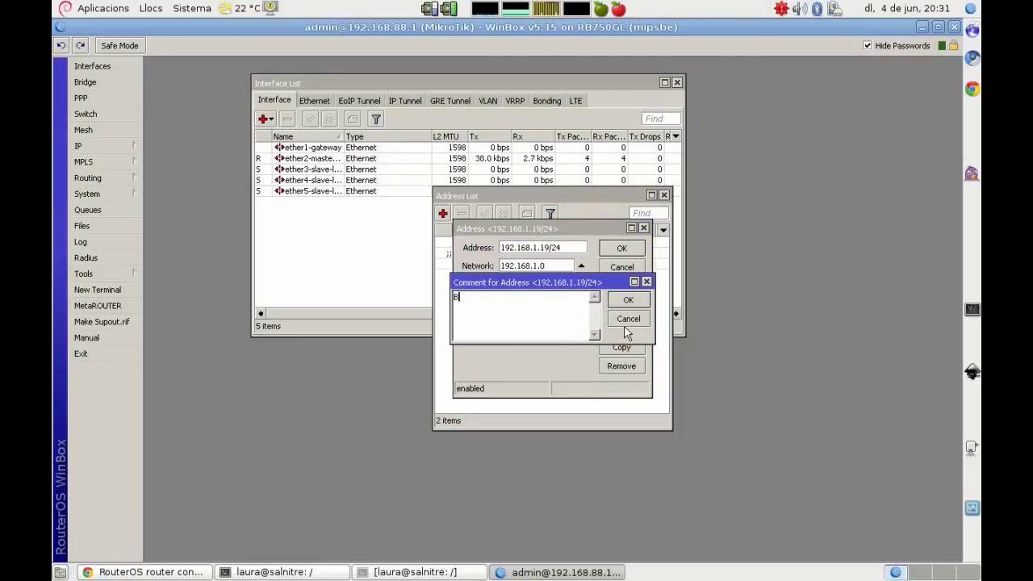
left_click(624, 325)
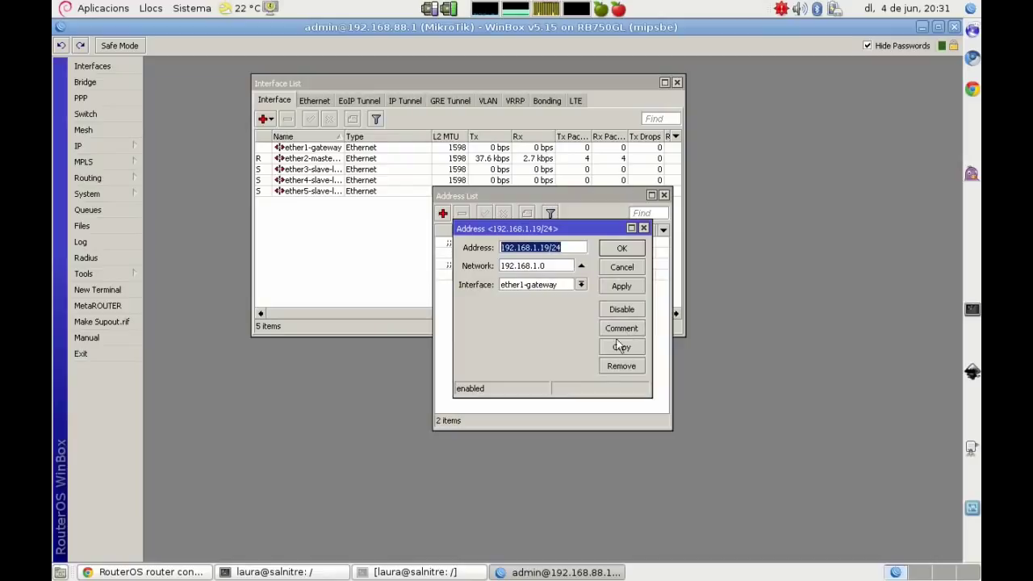
left_click(307, 573)
Step: Note in vim that supernodes always get 192.168.1.19/24 on ether1, then list WinBox Loader neighbours
key("Return")
key("Return")
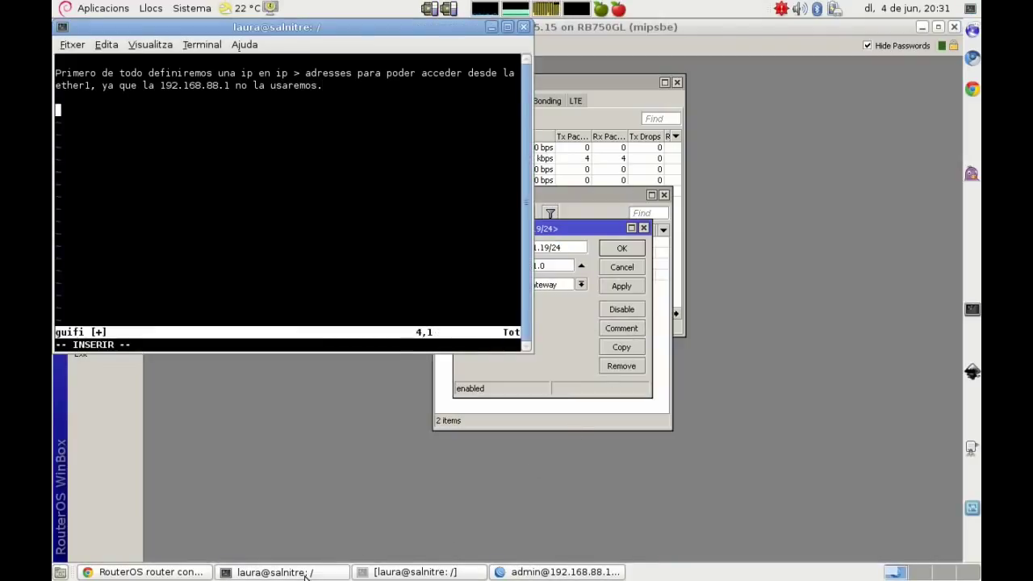
type("En los supernodos que")
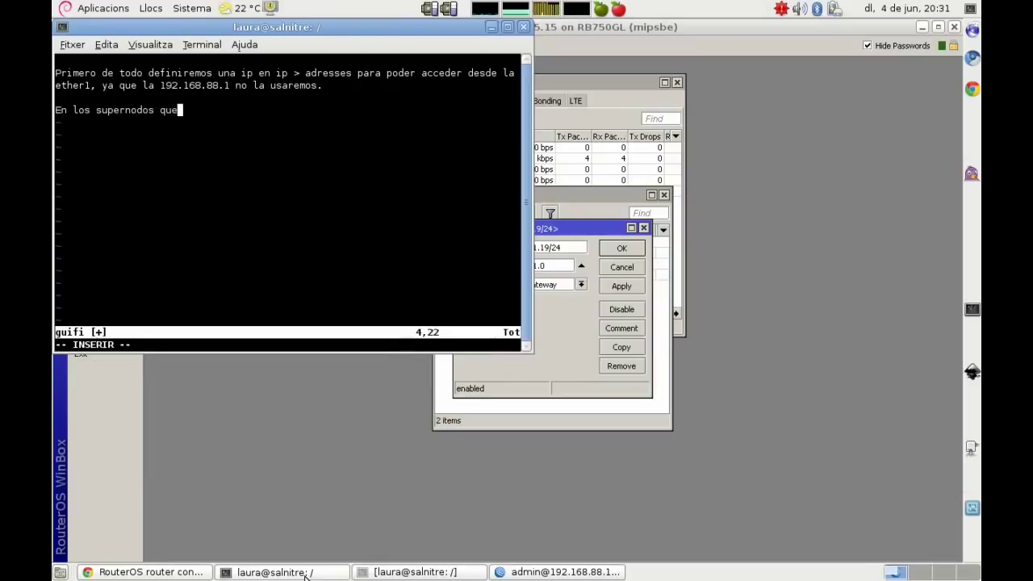
type(" configuro siemp")
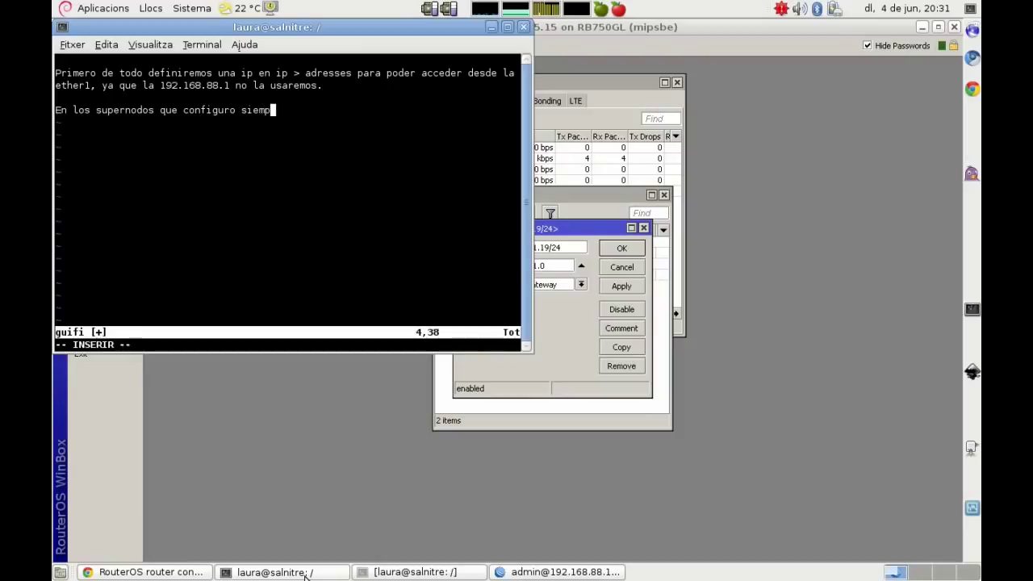
type("re defi")
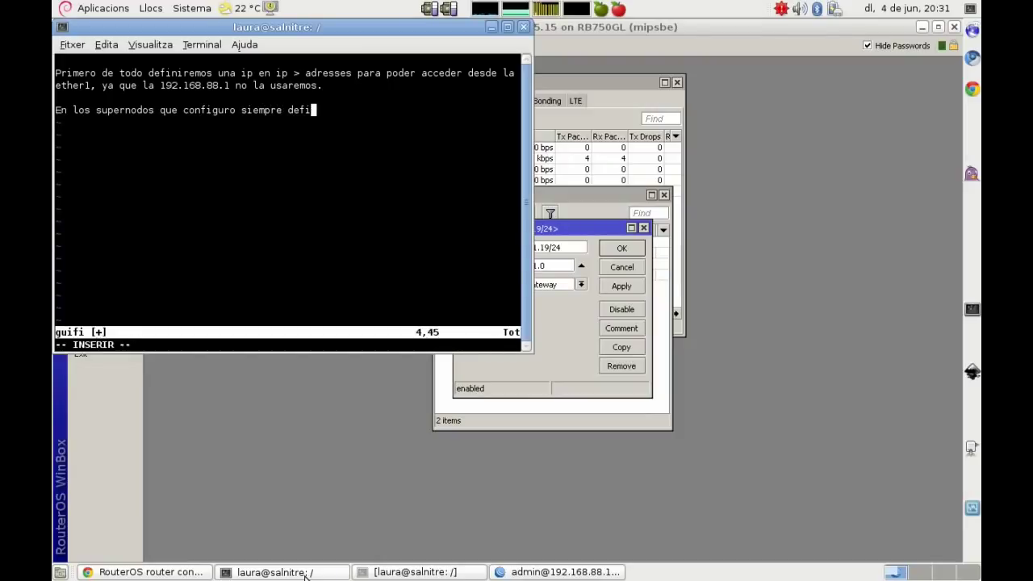
type("no la 19")
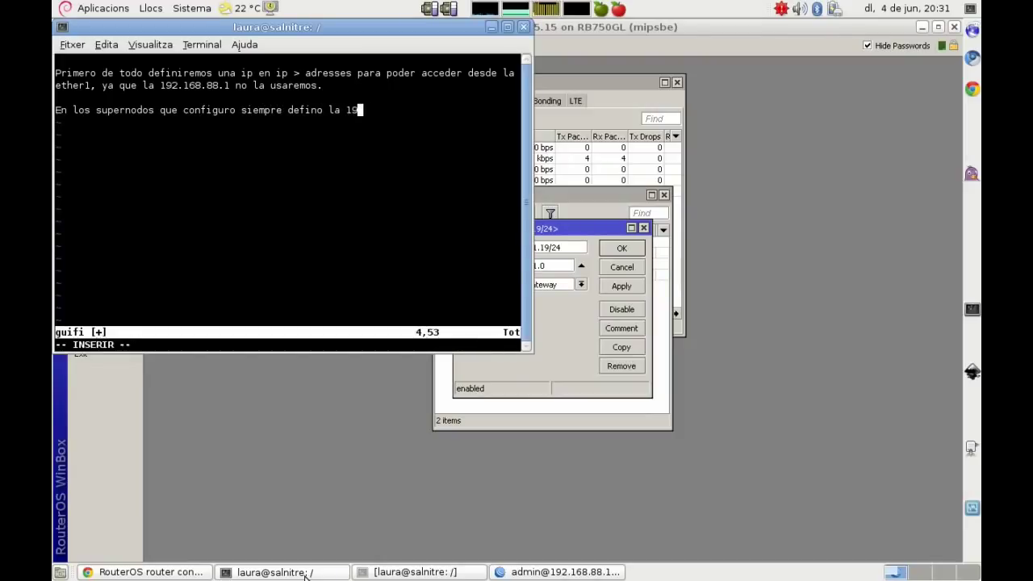
type("2.168.1.19")
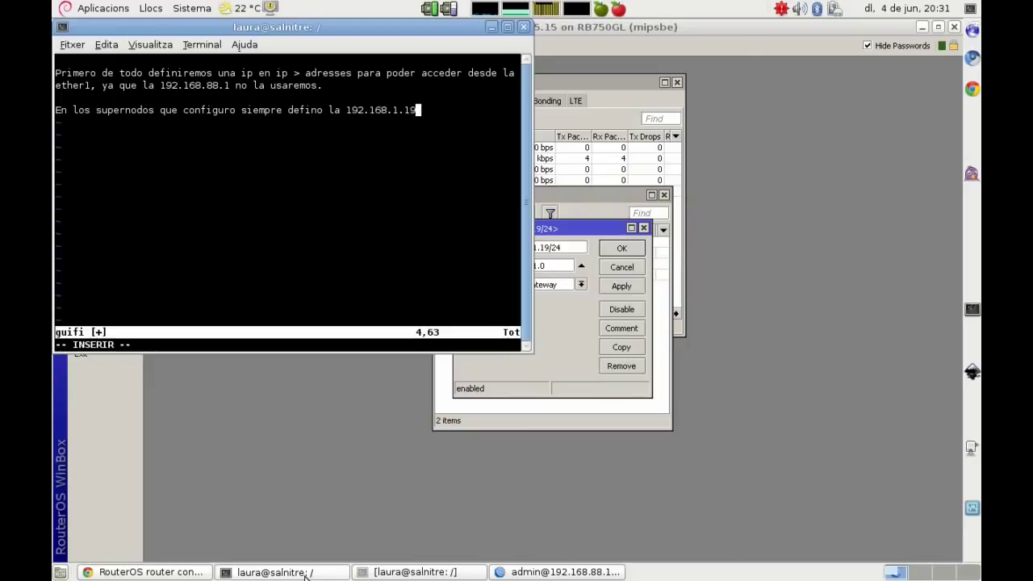
type("/24 en ether1, de es")
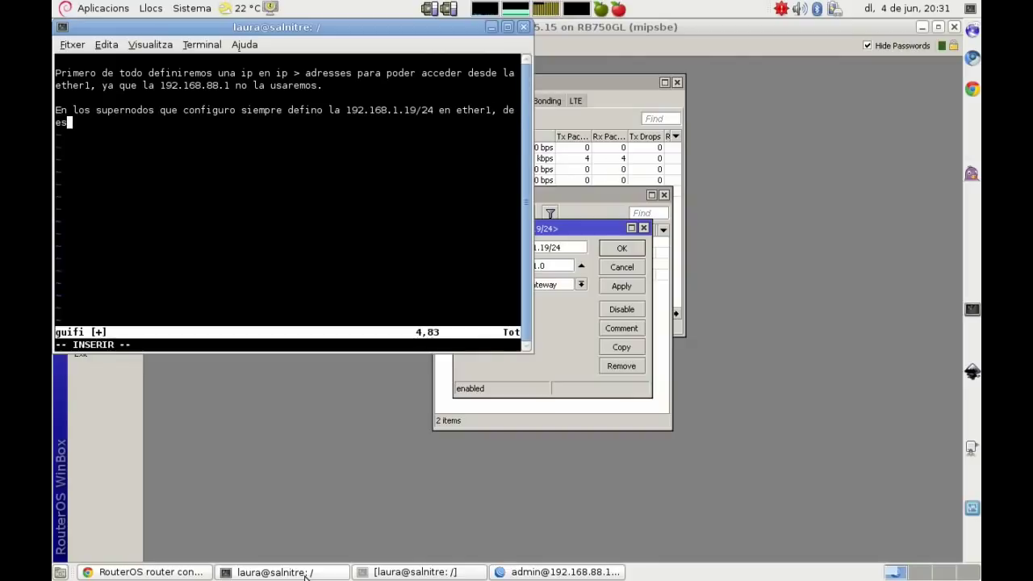
type("ta forma cualquier dispositivo")
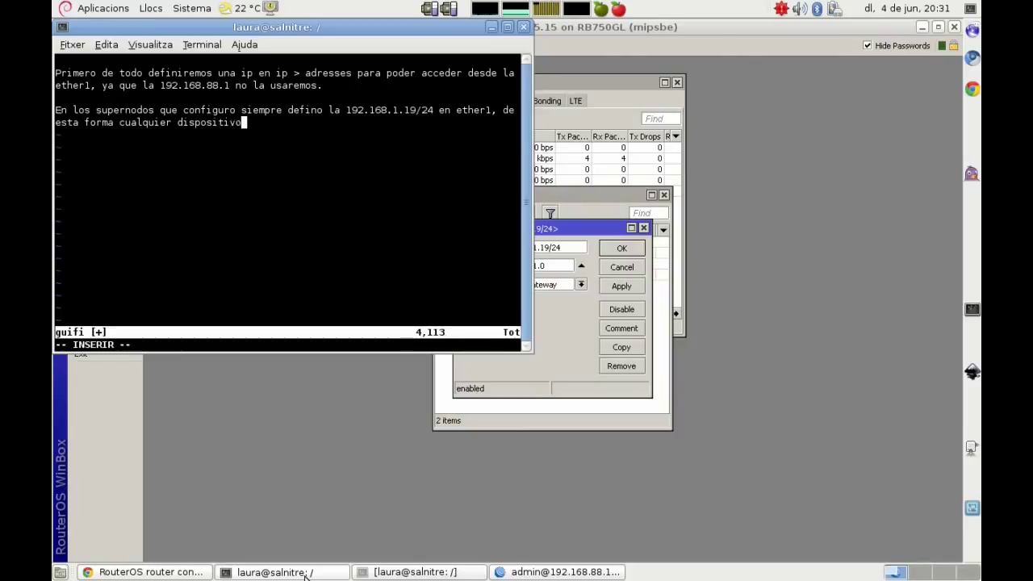
type(" que haya configu")
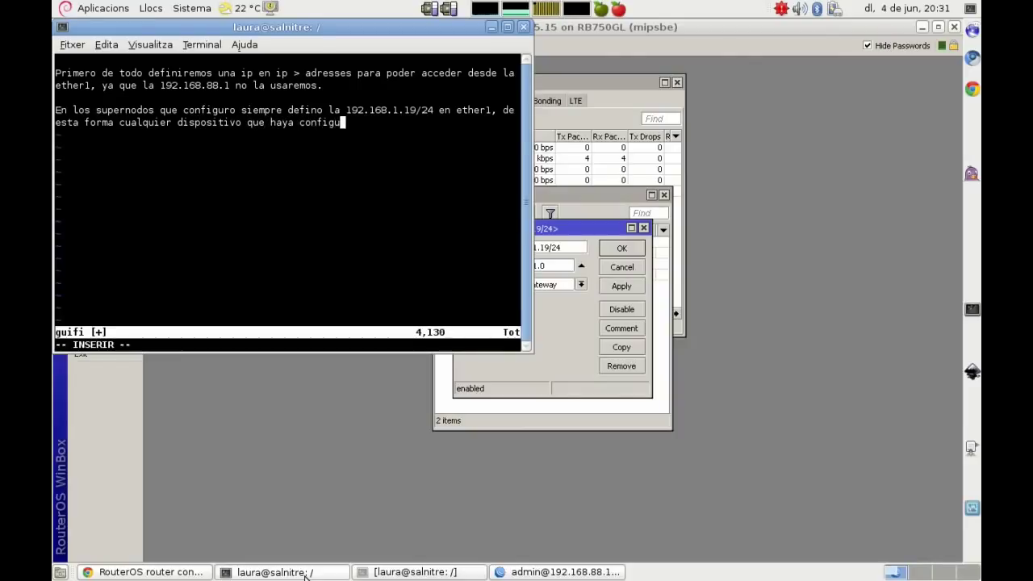
type("rado, sea cual sea la IP")
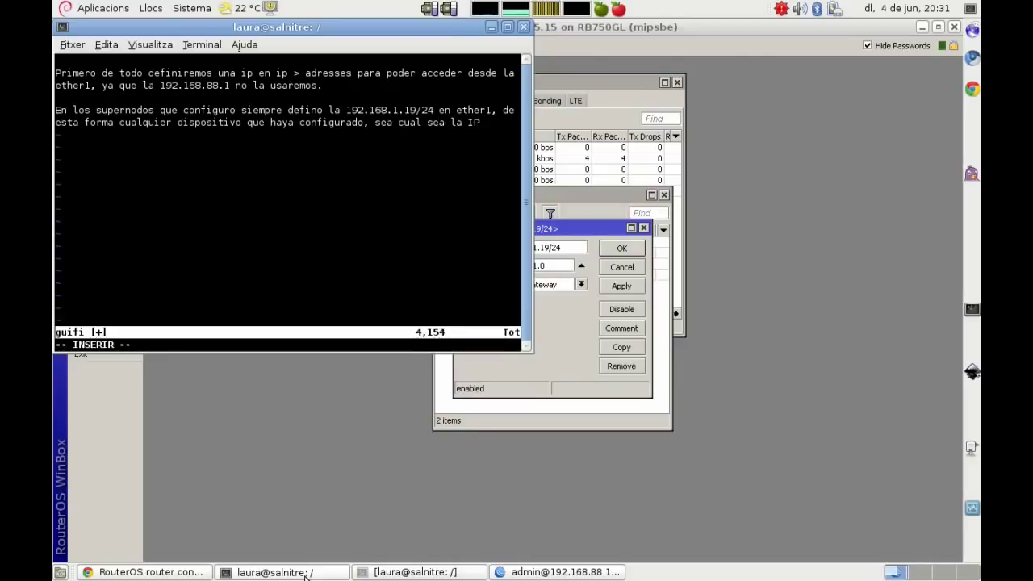
type(" o configuración")
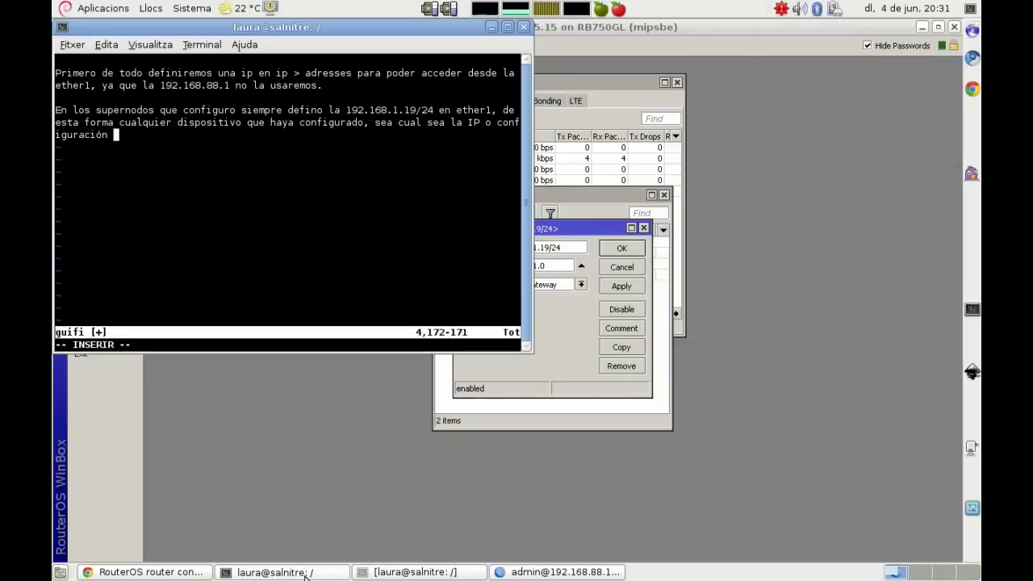
type(" voy a poder accede")
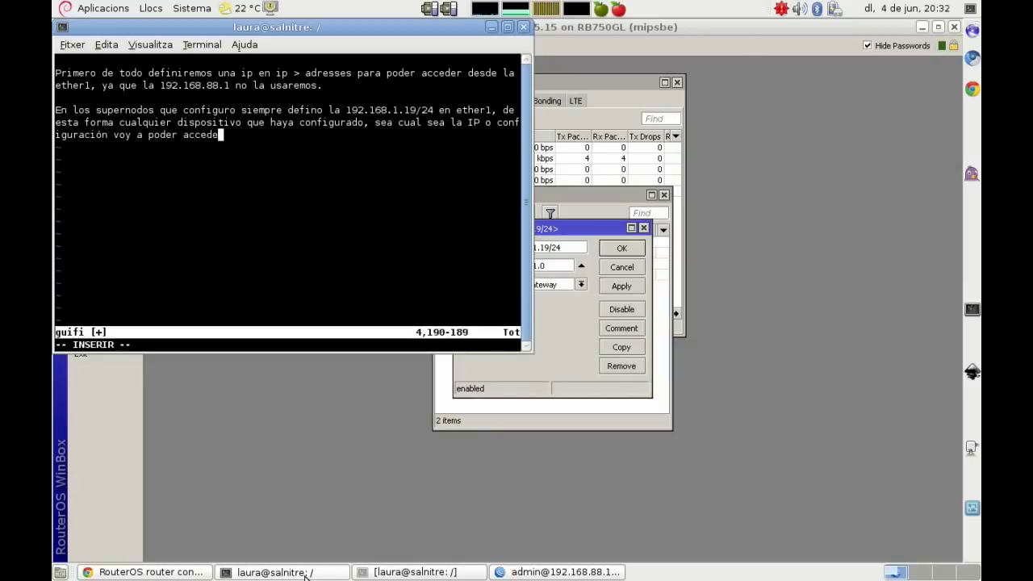
type("r a ella por esta IP, es")
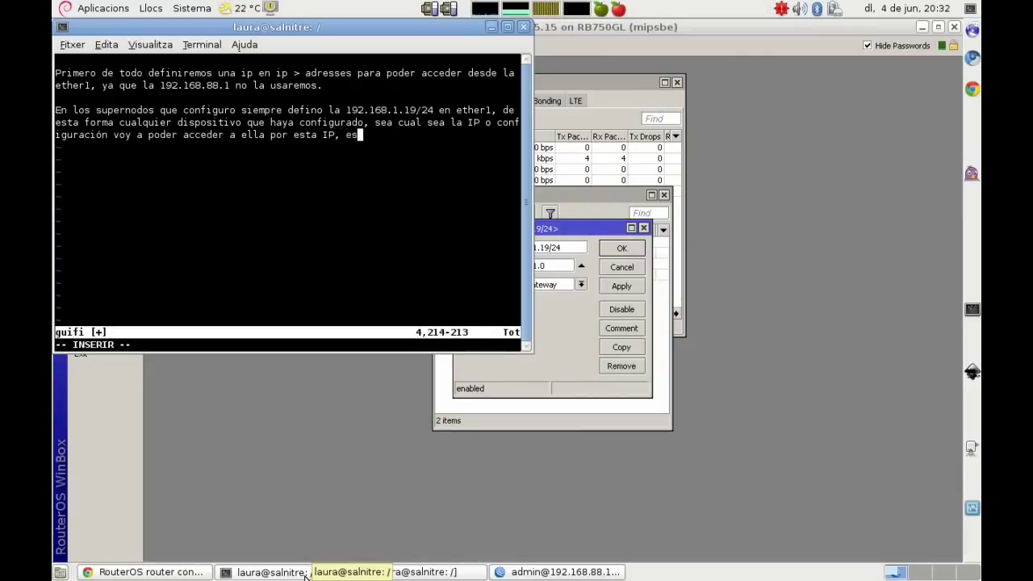
type("to lo hago po")
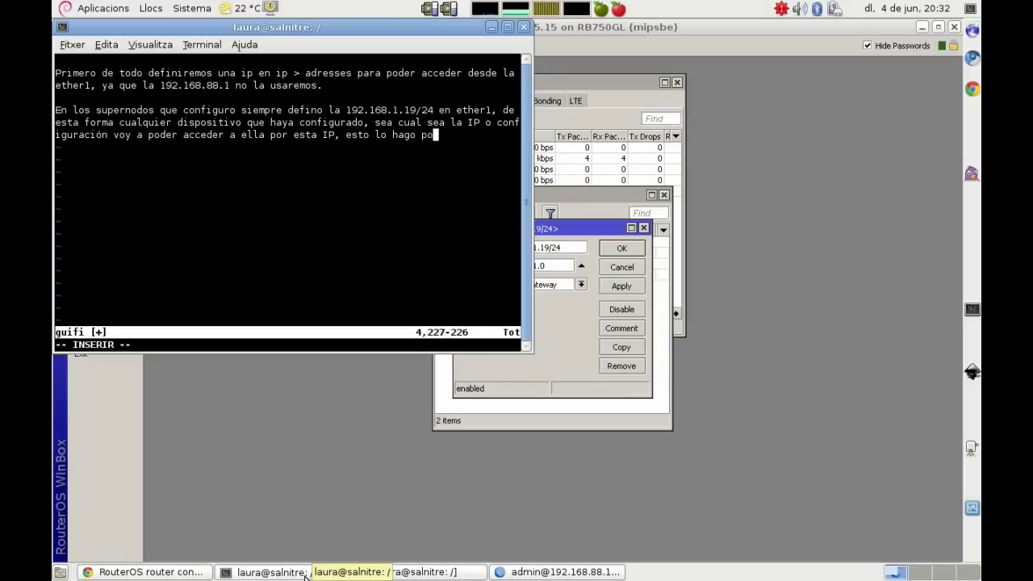
type("rque el ")
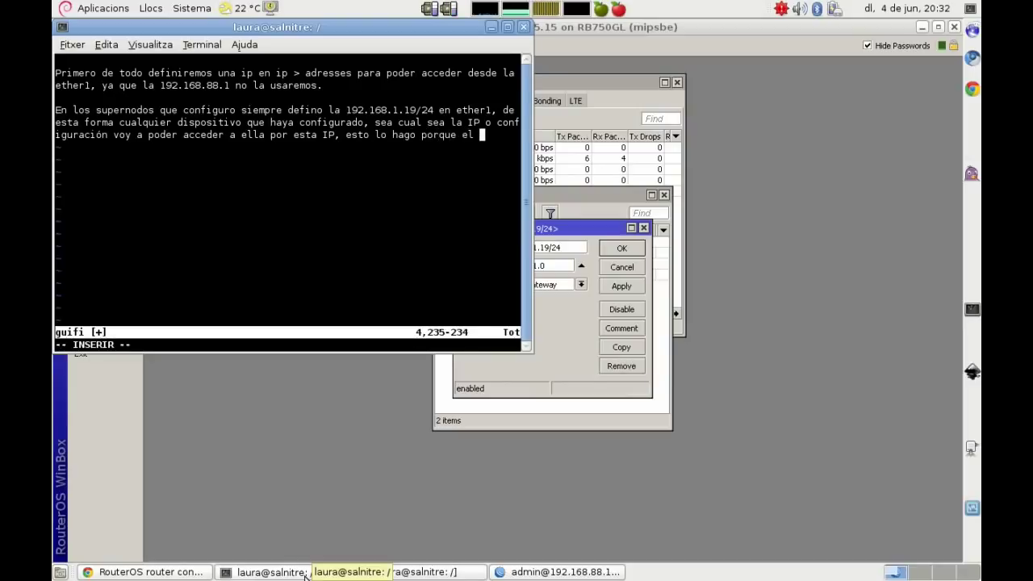
type("wine no permite toda")
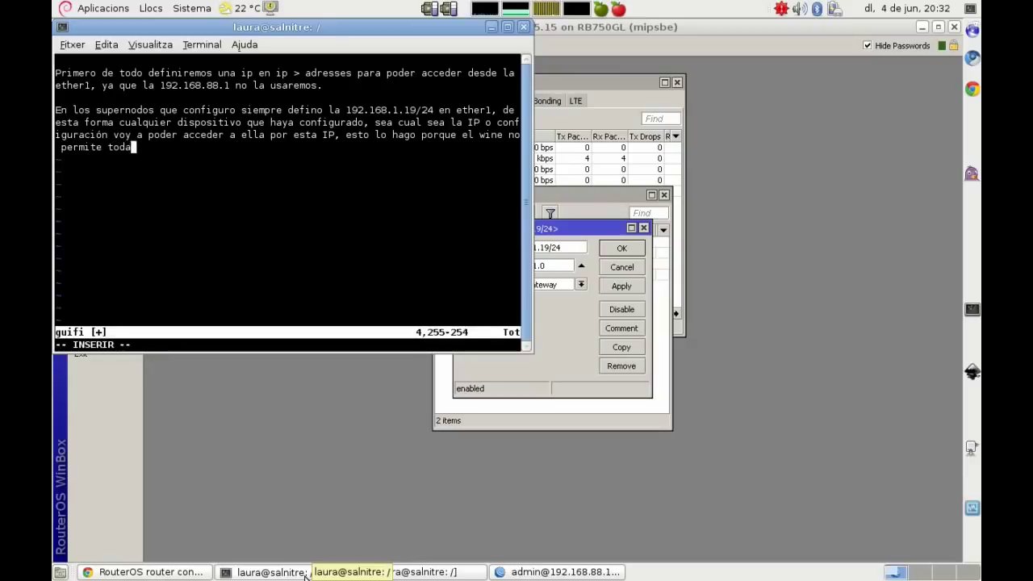
type("s las funcionalidades que tie")
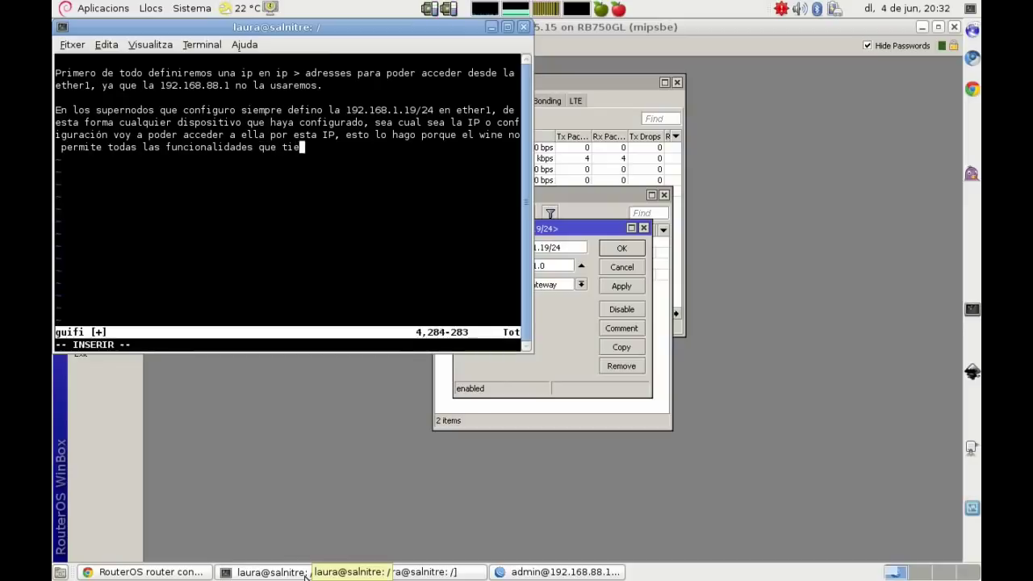
type("ne winbox")
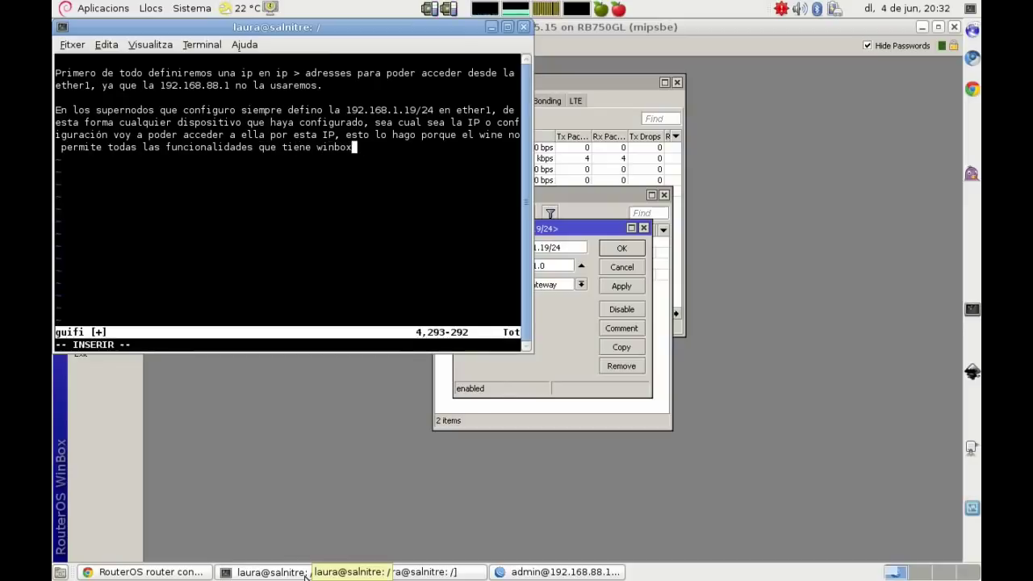
type(", como accede")
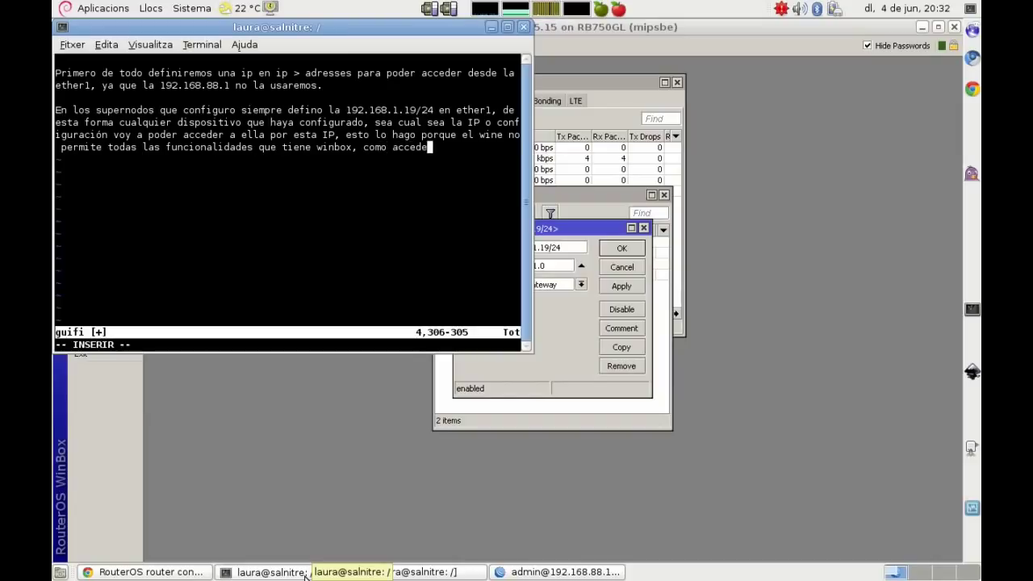
type("r por MAC ")
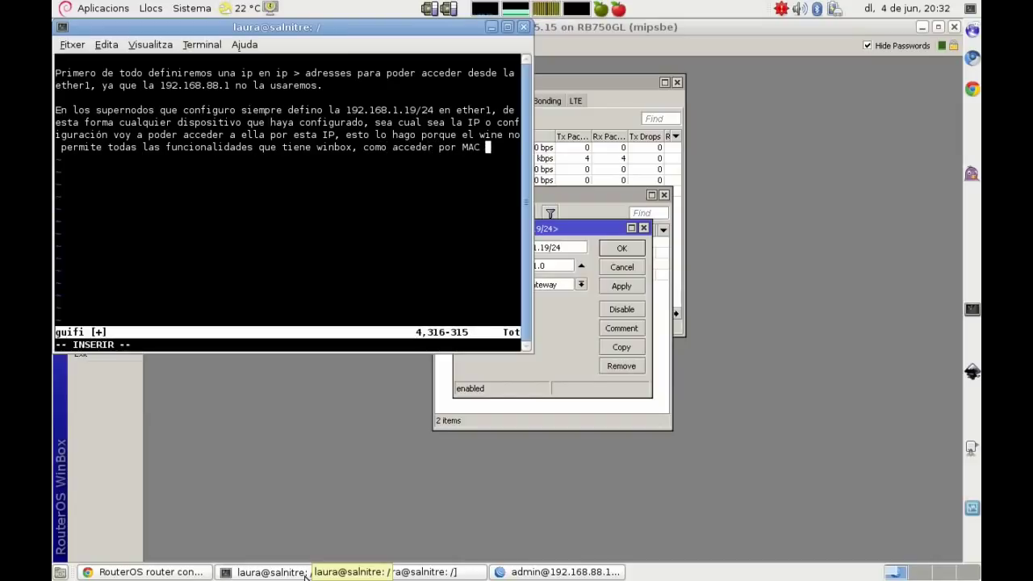
type("al dispos")
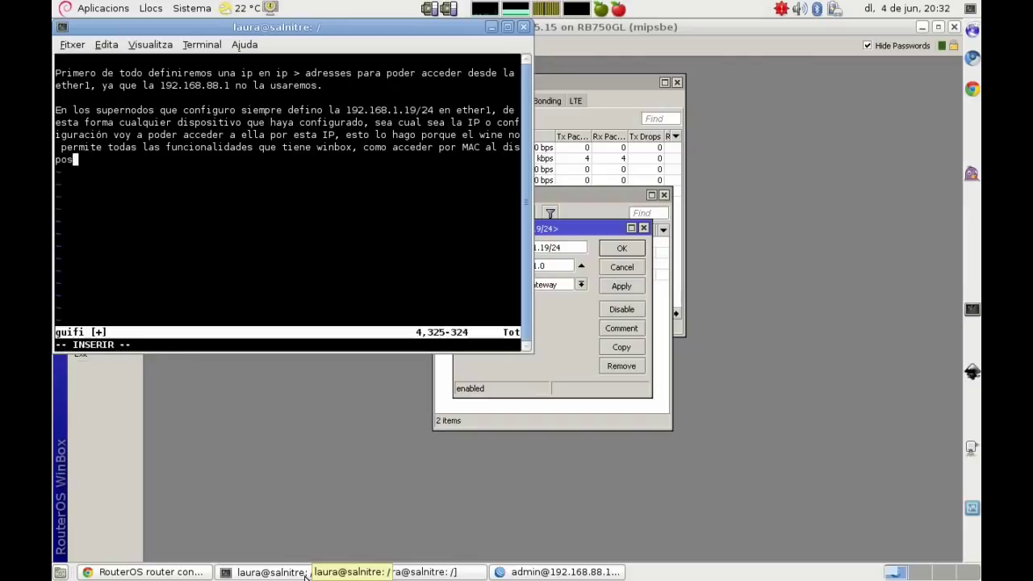
type("itivo")
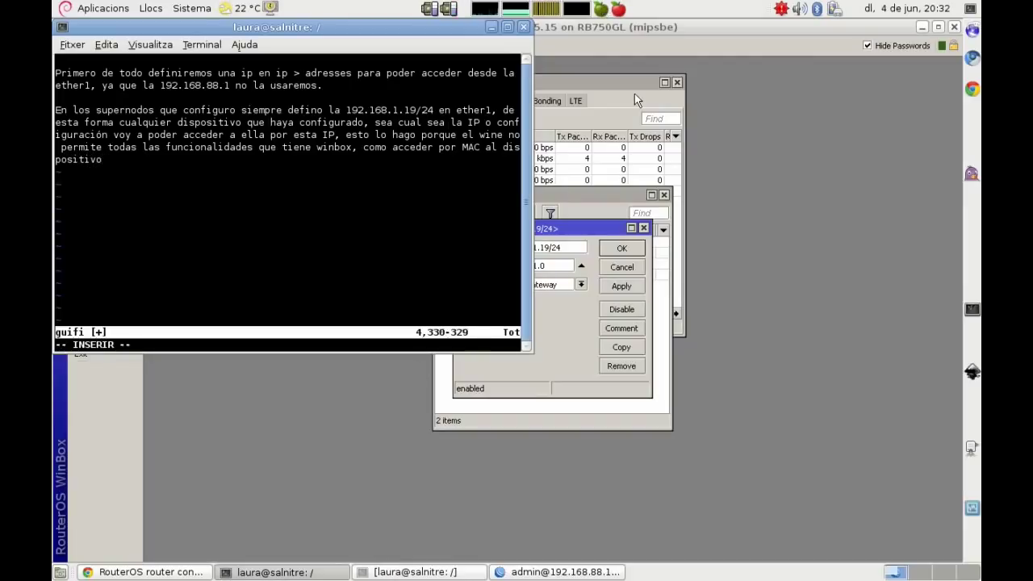
left_click(885, 95)
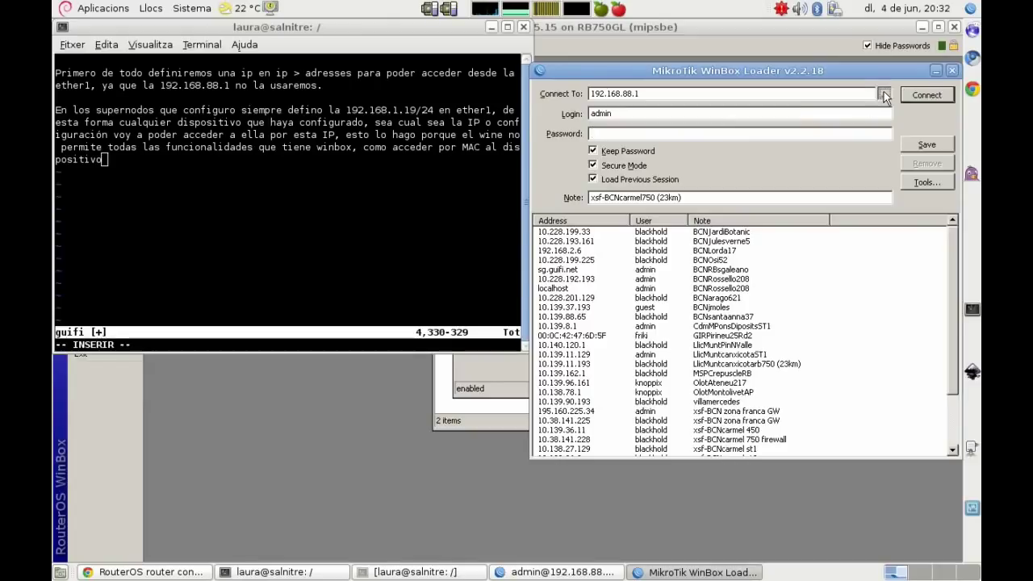
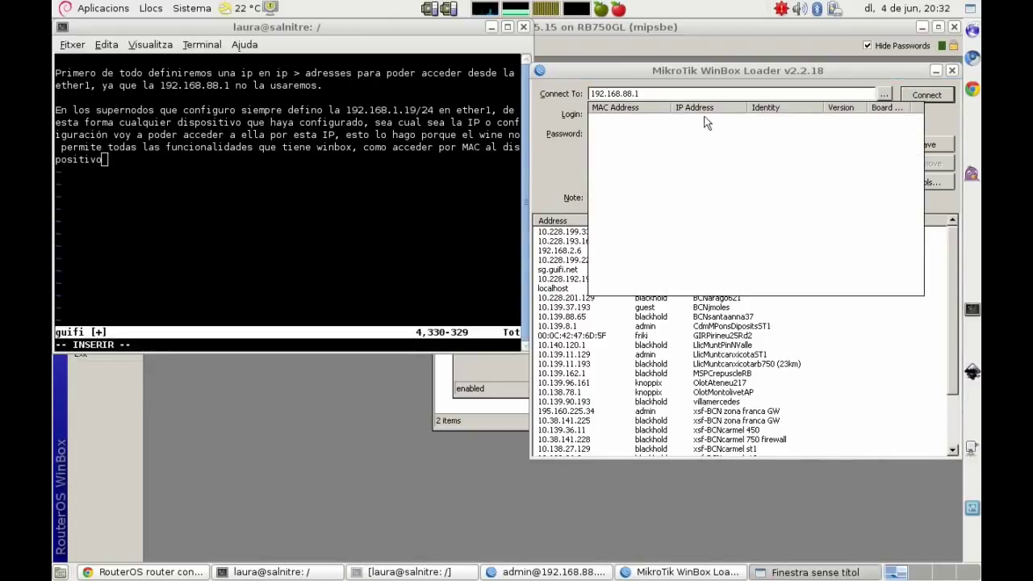
Step: Close the WinBox Loader, note the expected device MAC in vim, and confirm 192.168.1.19/24
left_click(941, 121)
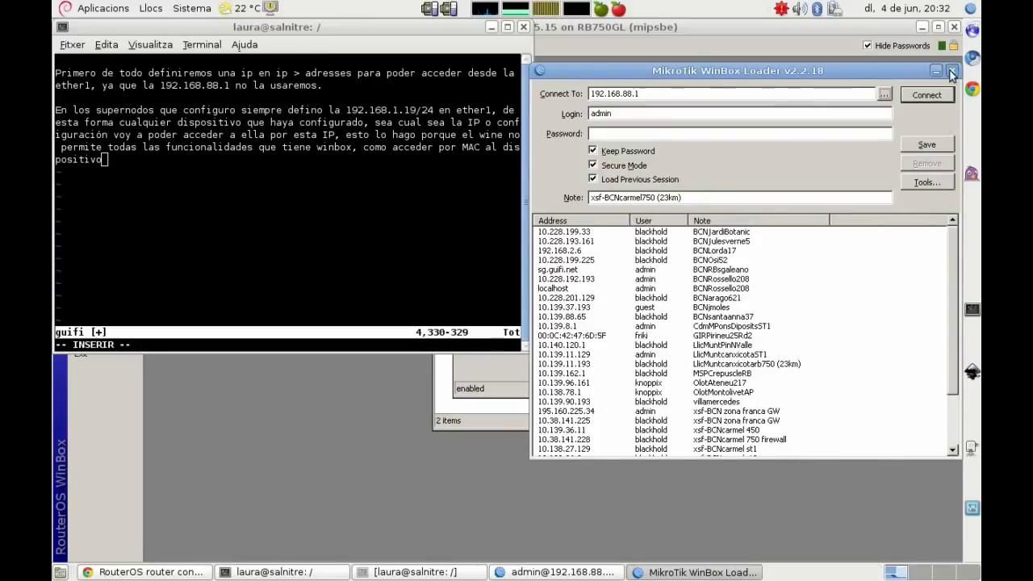
left_click(952, 70)
key("Return")
key("Return")
type("Si fu")
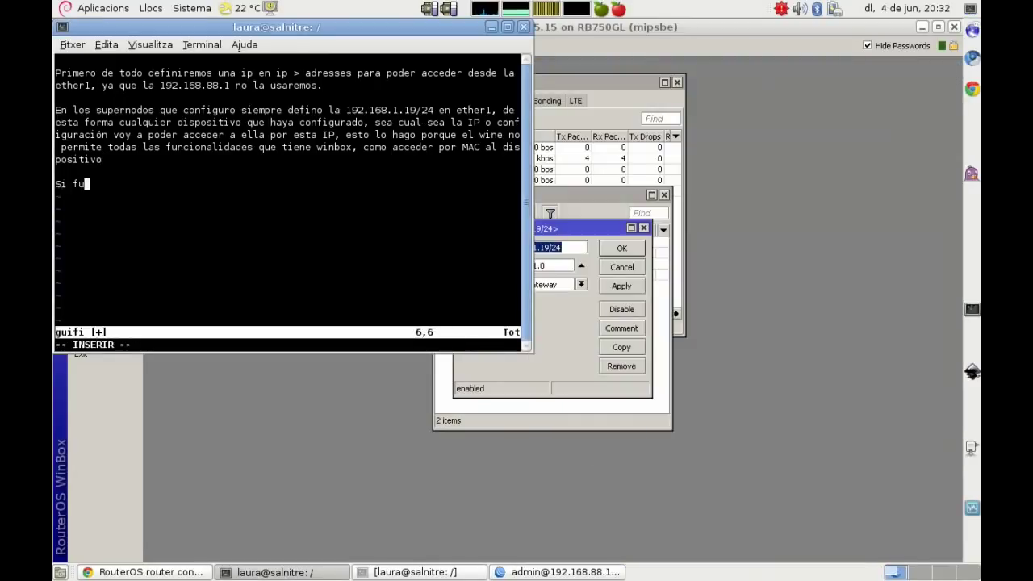
type("ncionase, a")
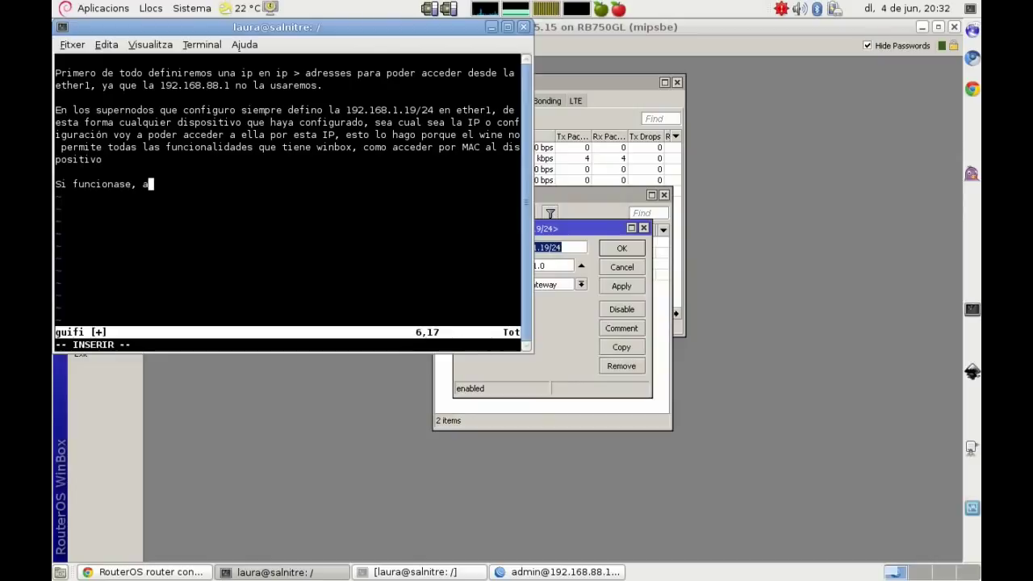
type("quí tendría q")
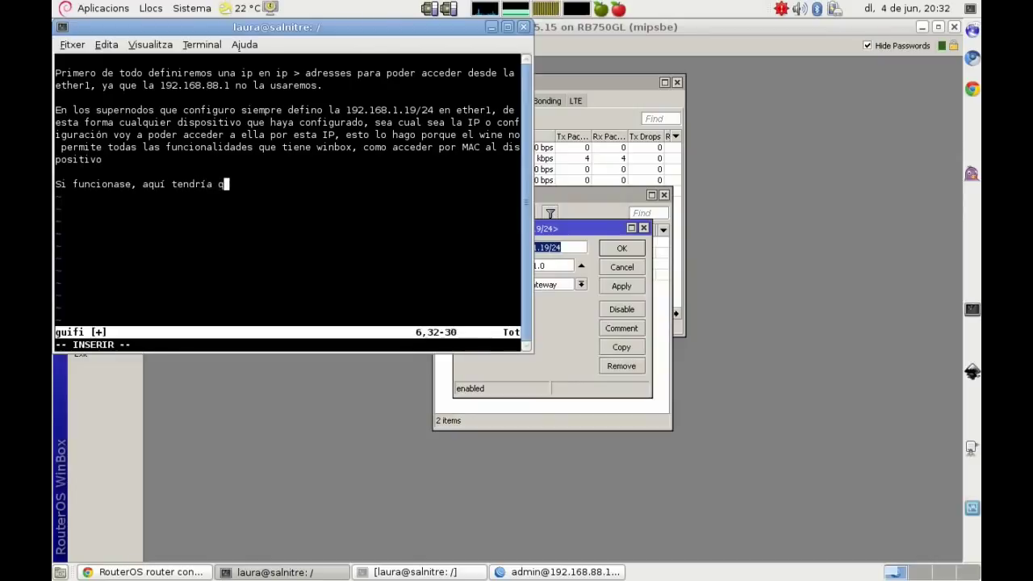
type("ue haber apare")
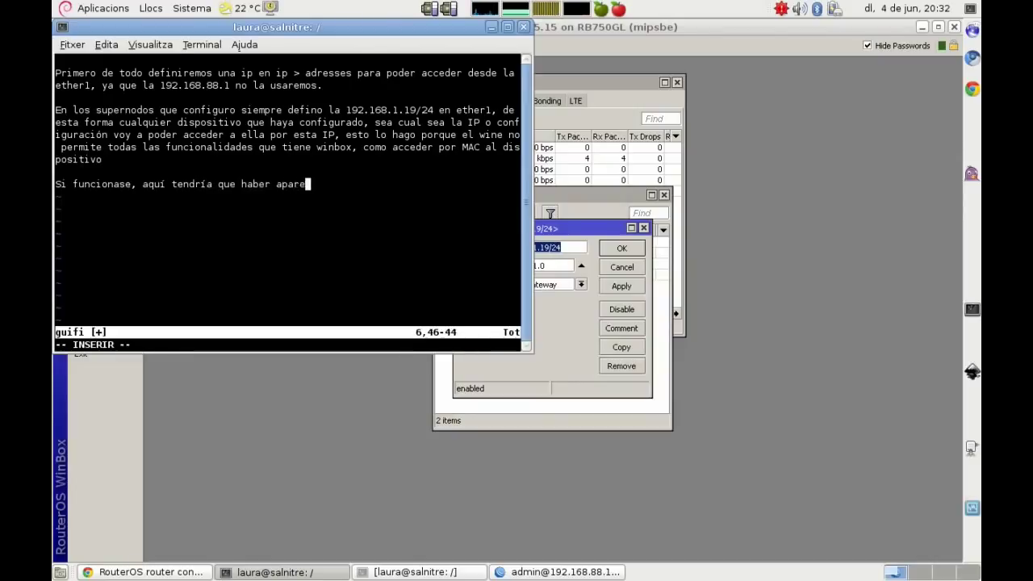
type("cido la ")
type("MAC del di")
type("spositivo que ten")
type("go conec")
type("do a")
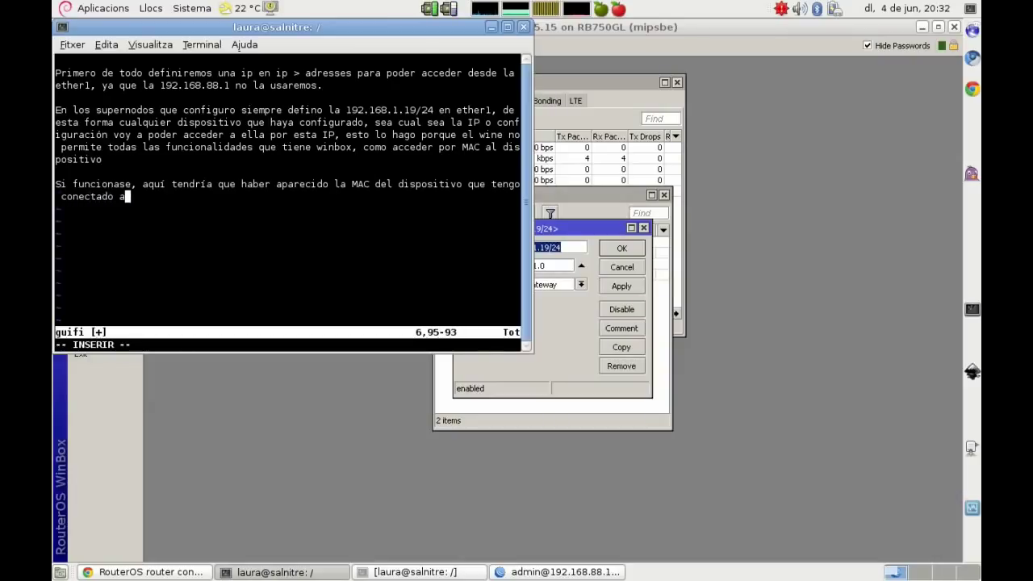
type(" mi ordenador")
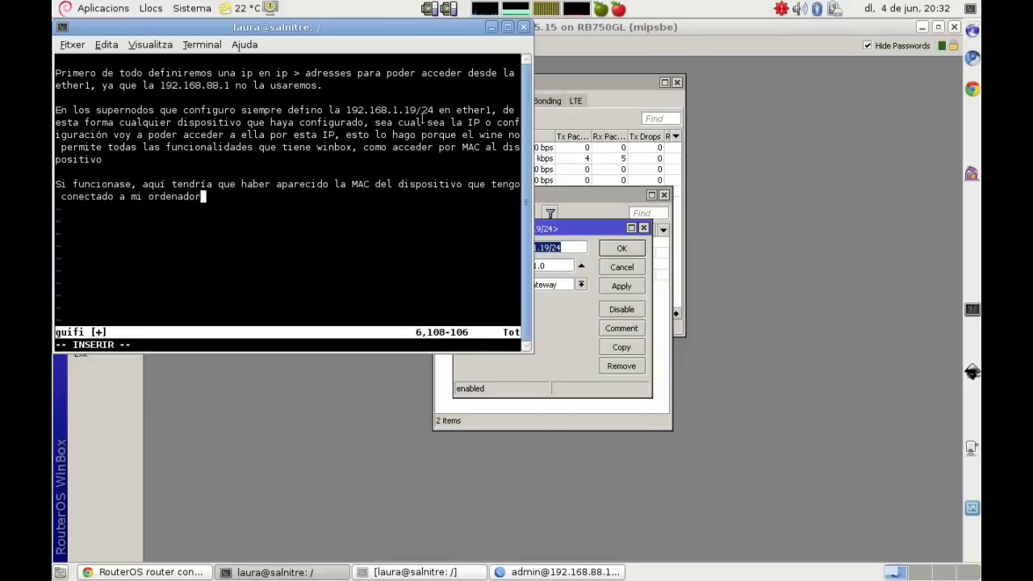
left_click(616, 250)
left_click(619, 249)
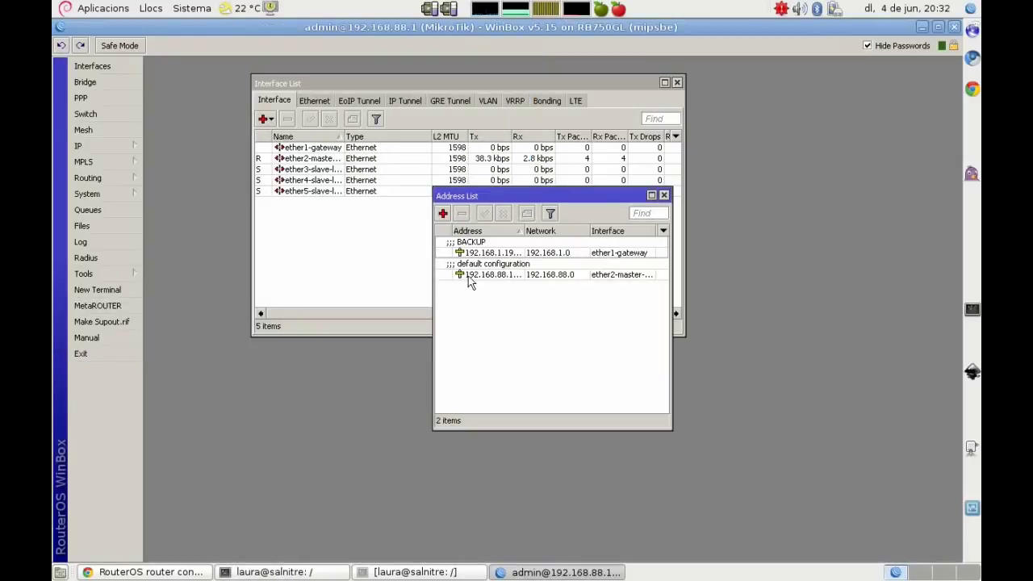
Step: Swap the old vim notes for a line about renaming the RB interfaces for 1solclick
key("alt+Tab")
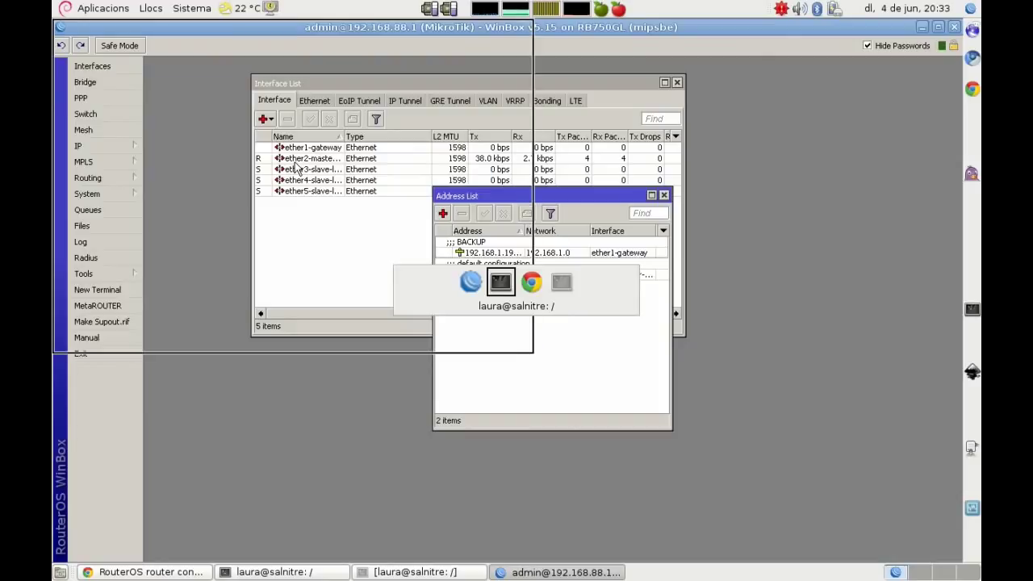
key("Escape")
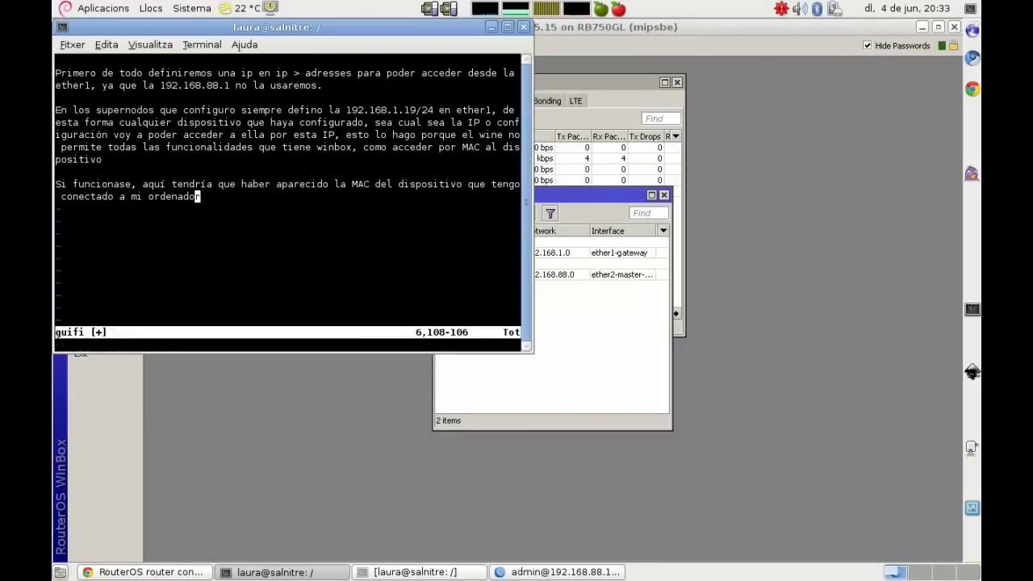
key("u")
key("u")
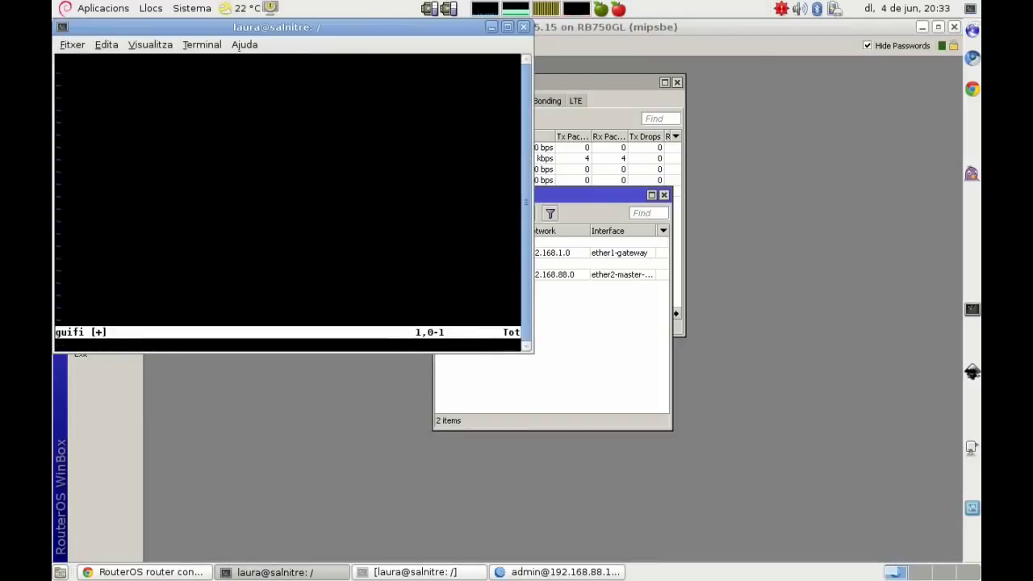
type("o")
type("Ahora el ")
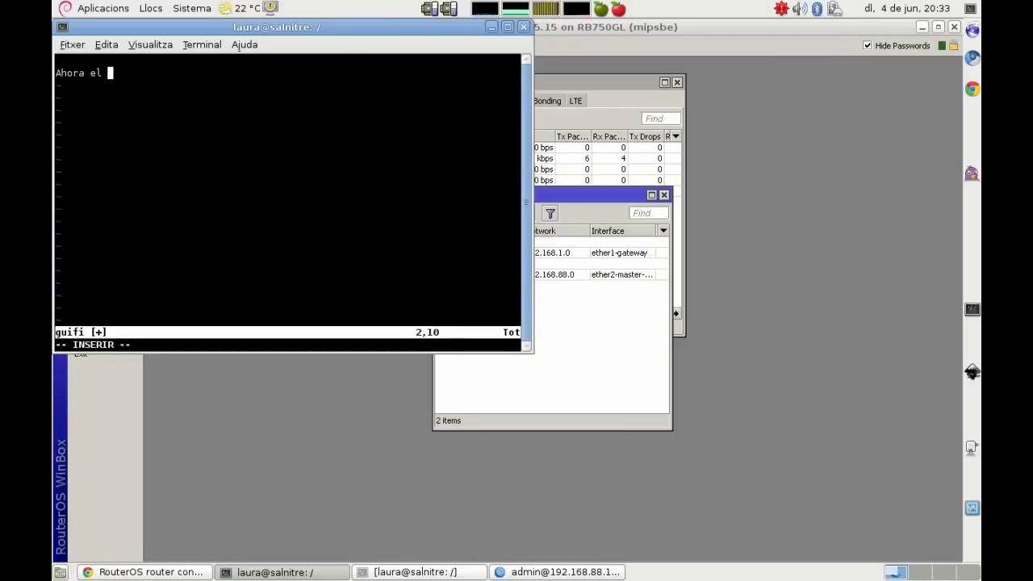
type("siguiente paso es ")
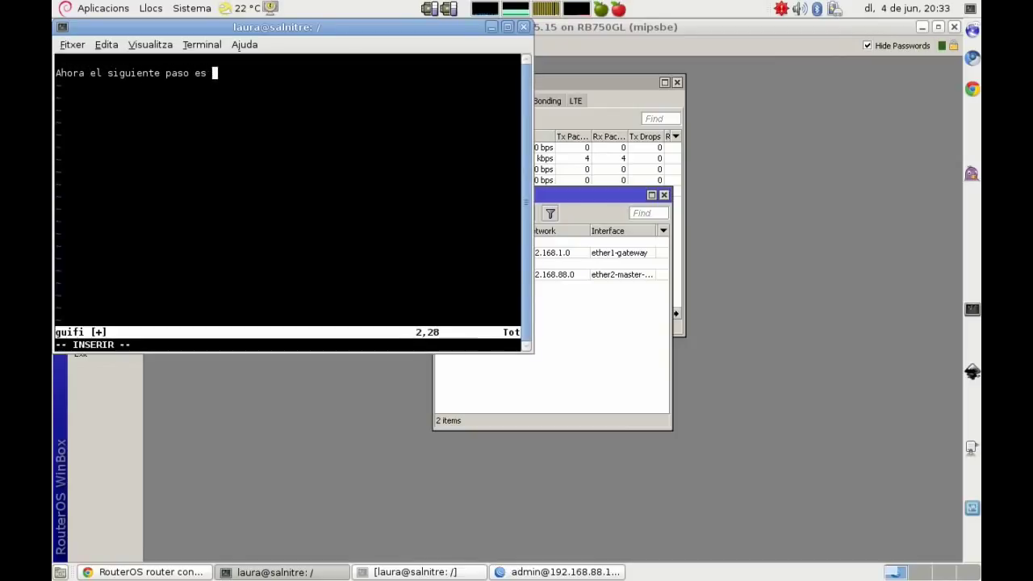
type("re")
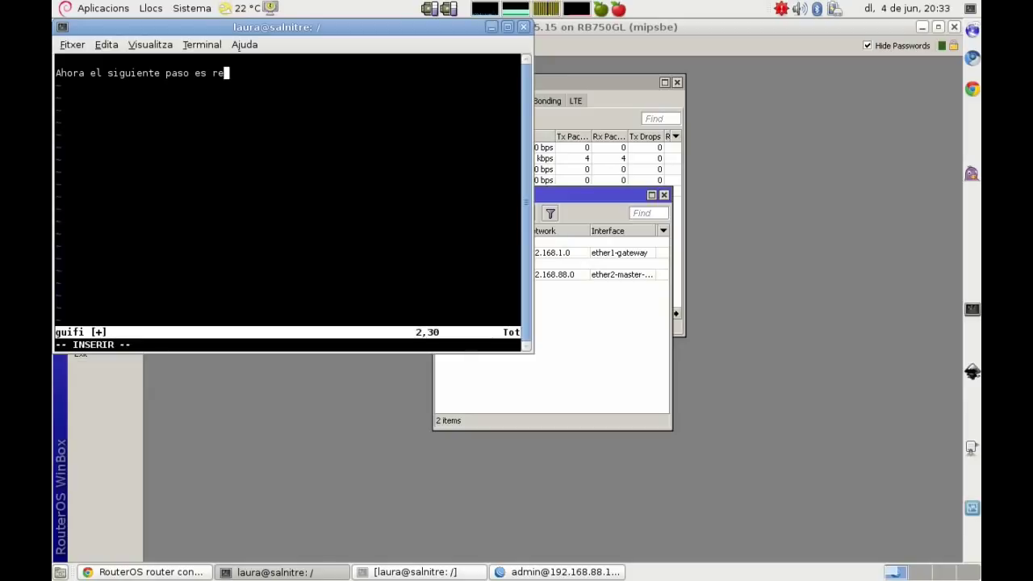
type("nombrar l")
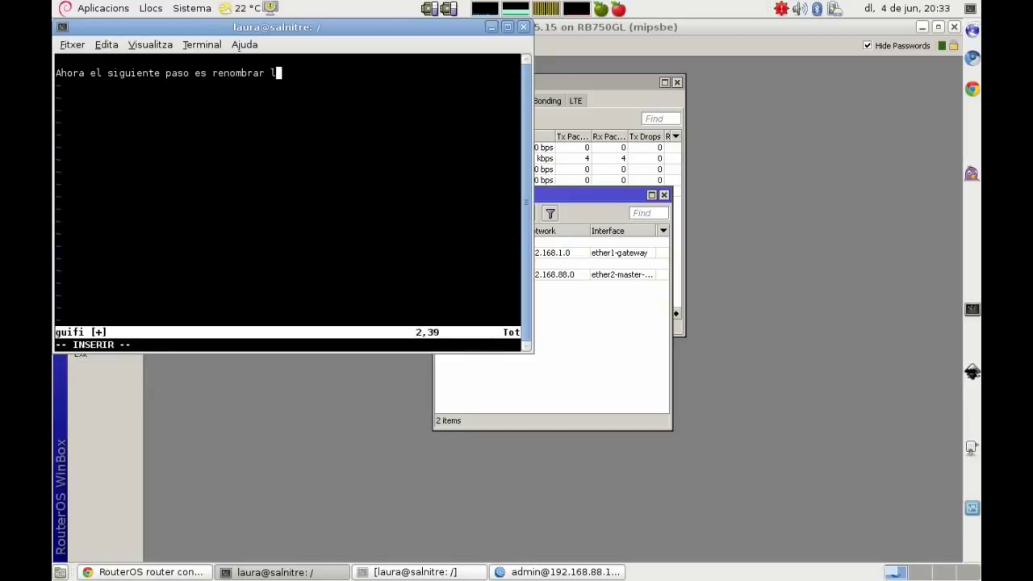
type("as interficies de ")
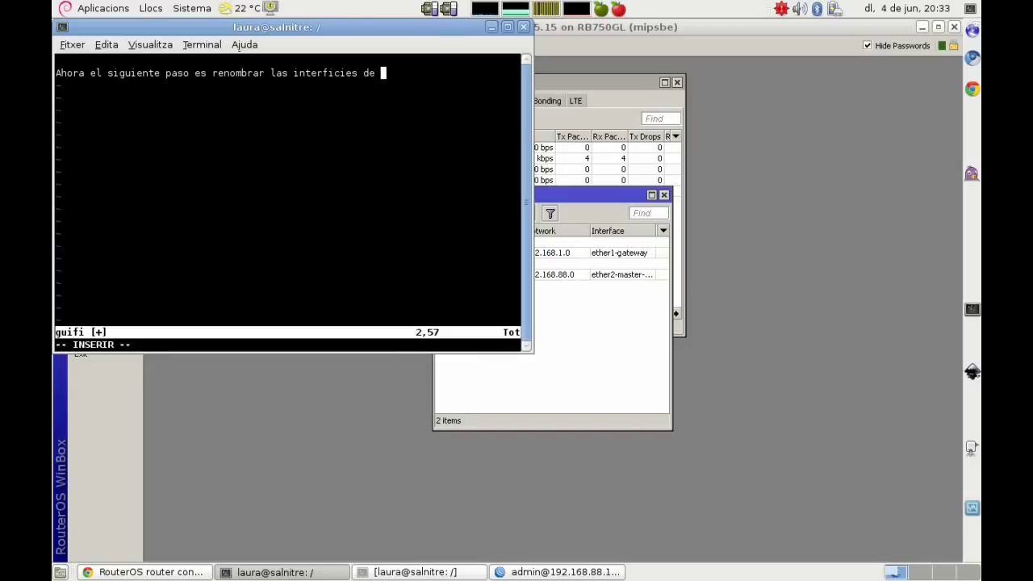
type("la RB, para que al aplicar el ")
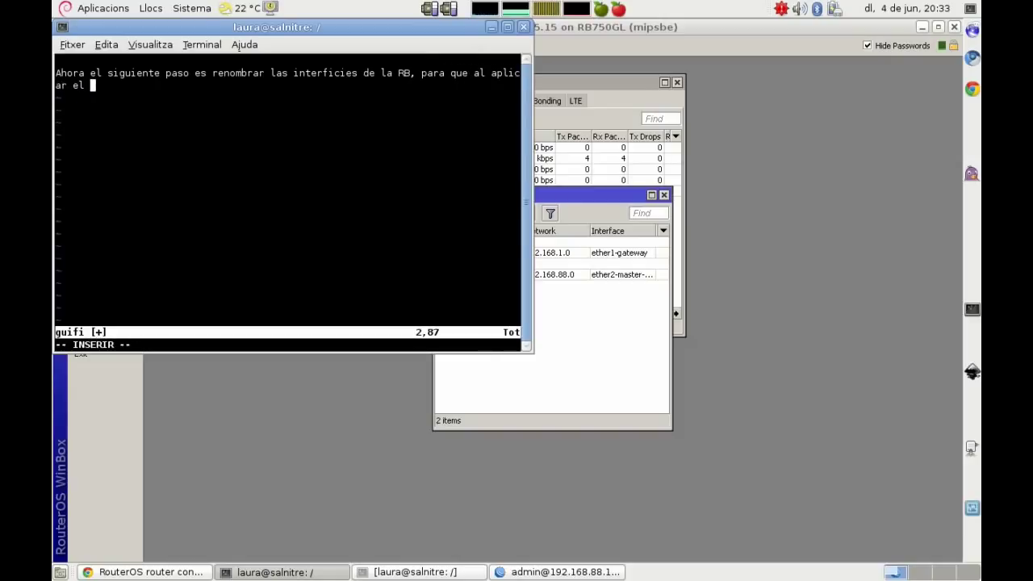
type("1solclick ")
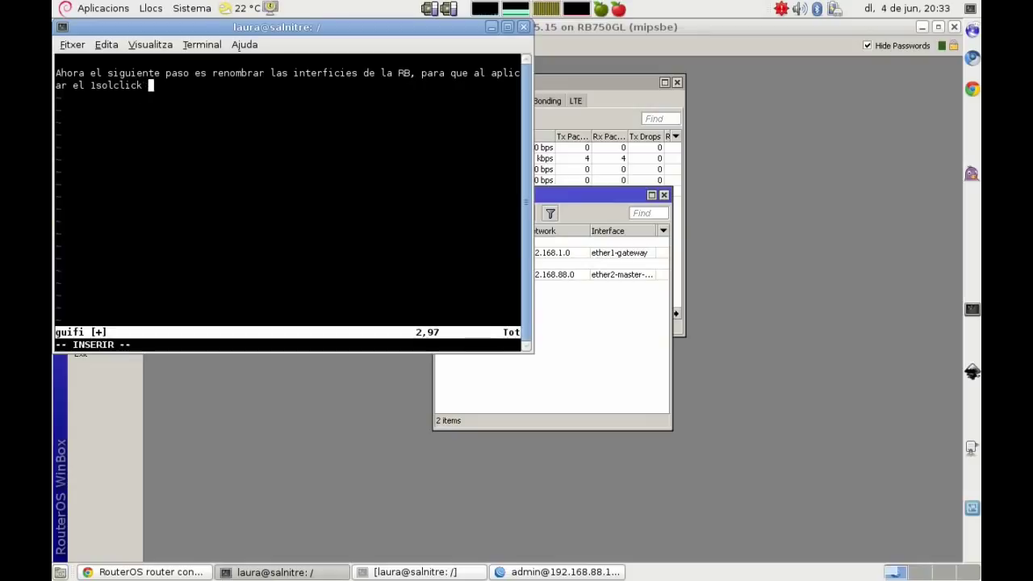
type("las c")
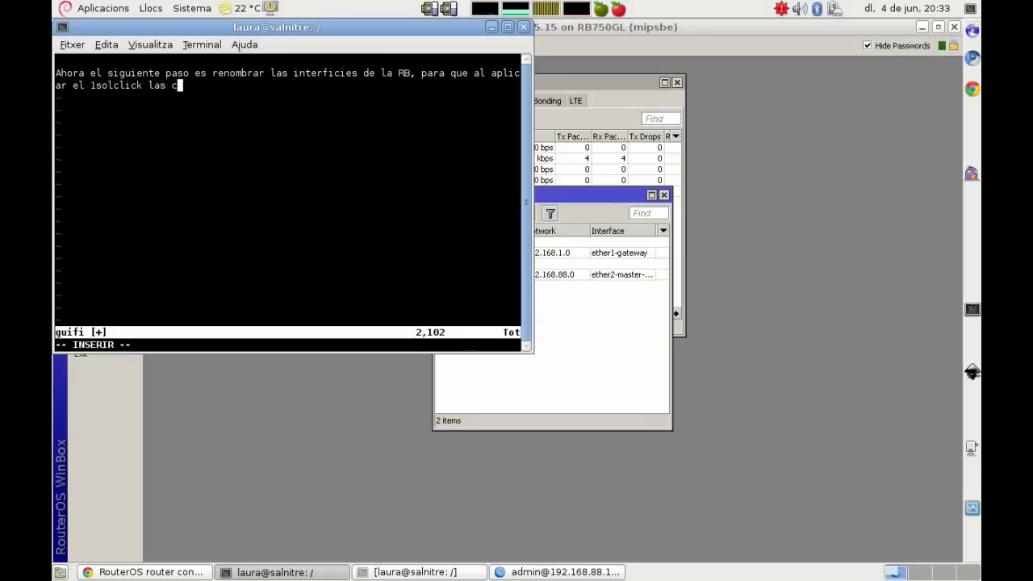
type("onf")
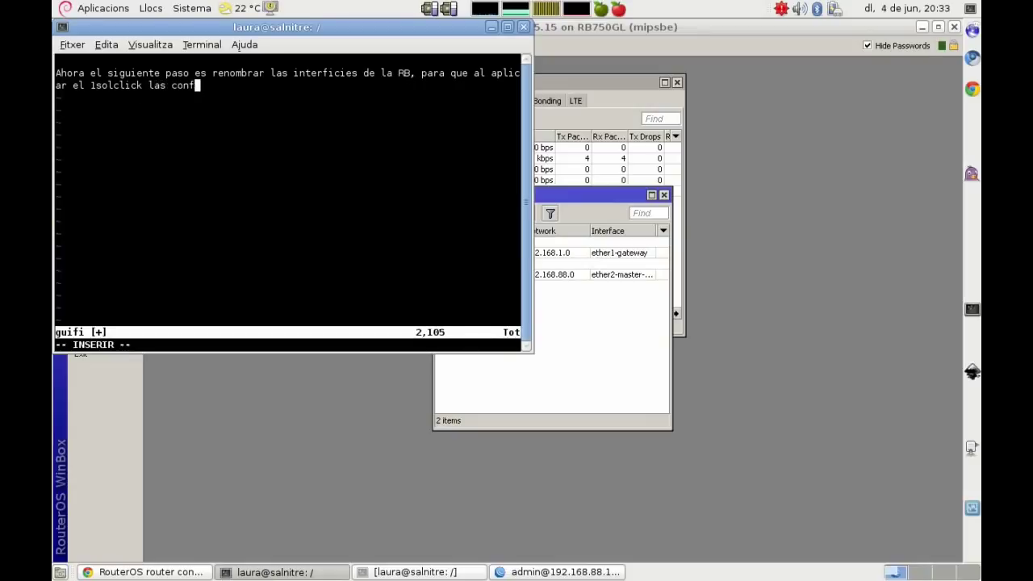
type("igure (o")
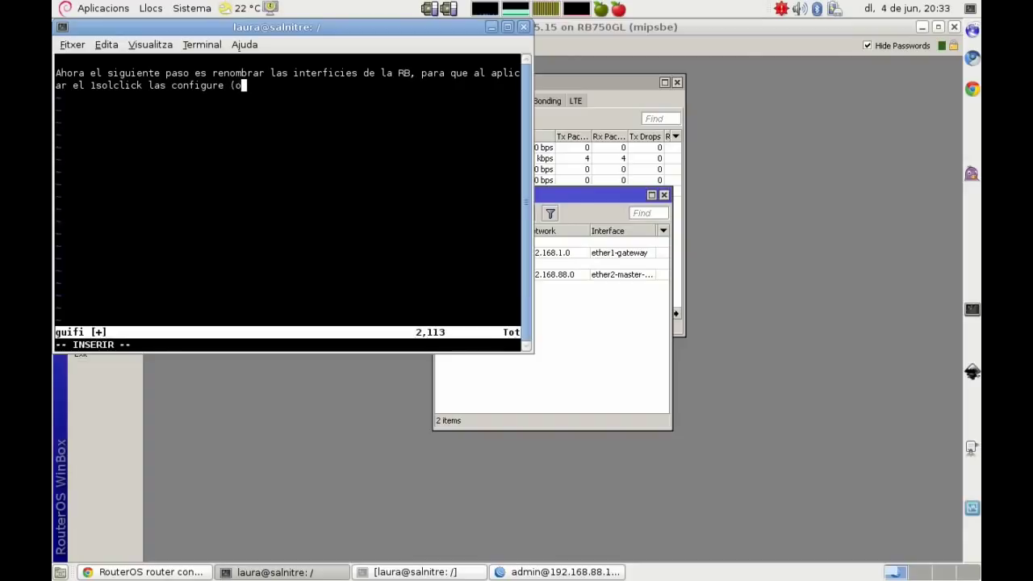
type(" hag")
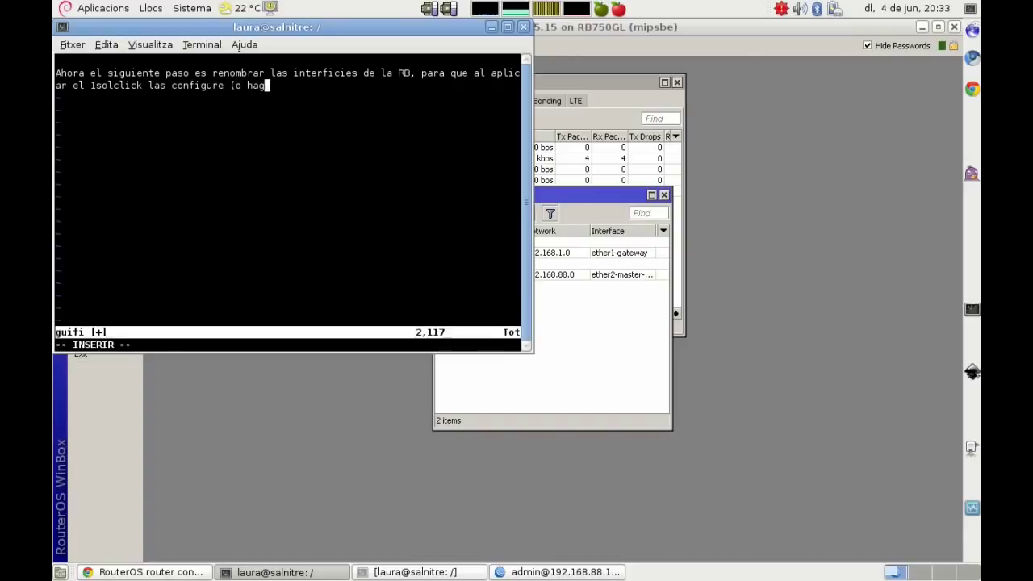
type("a lo que pueda ")
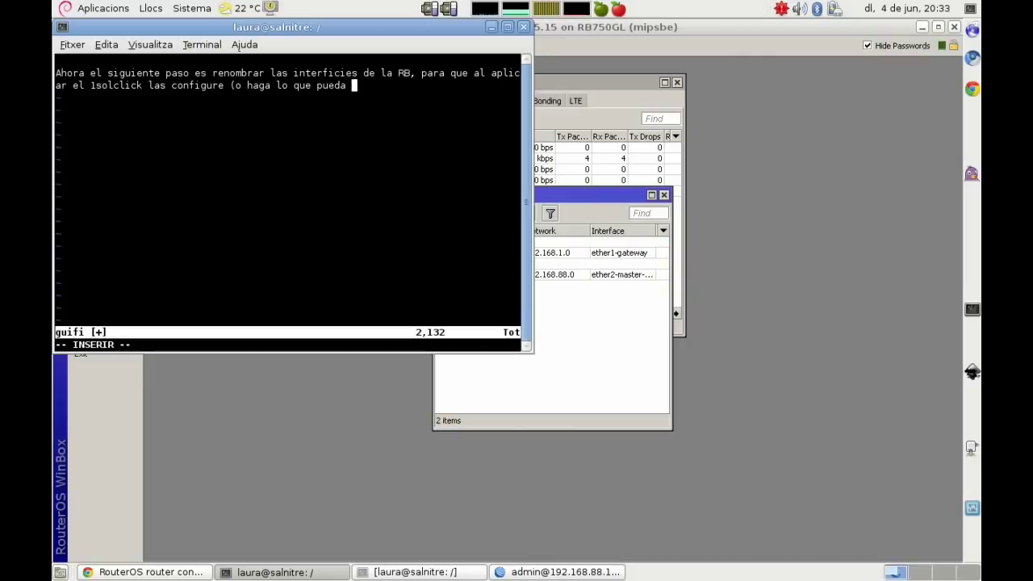
type("hehe).")
key("Return")
key("Return")
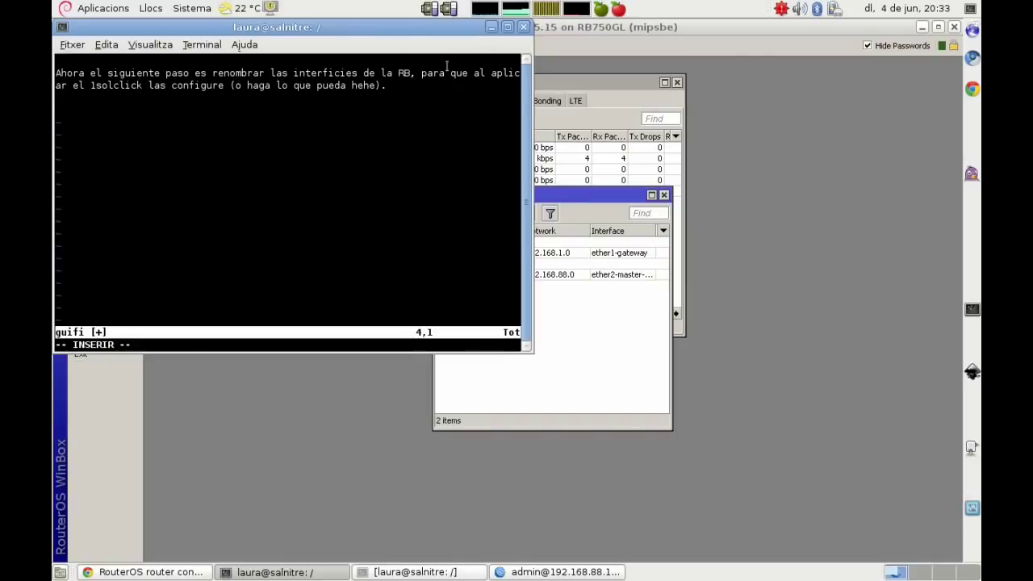
left_click_drag(324, 28, 668, 98)
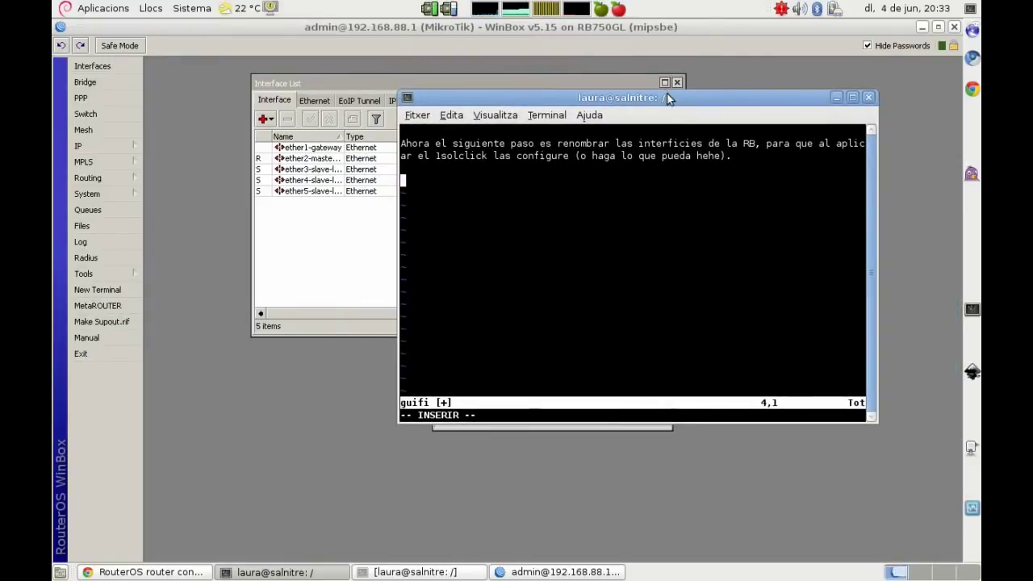
Step: Write that ether3–ether5 are ether2 slaves to unlink and rename, with ether2 left for last
type("Si nos fijamos, e")
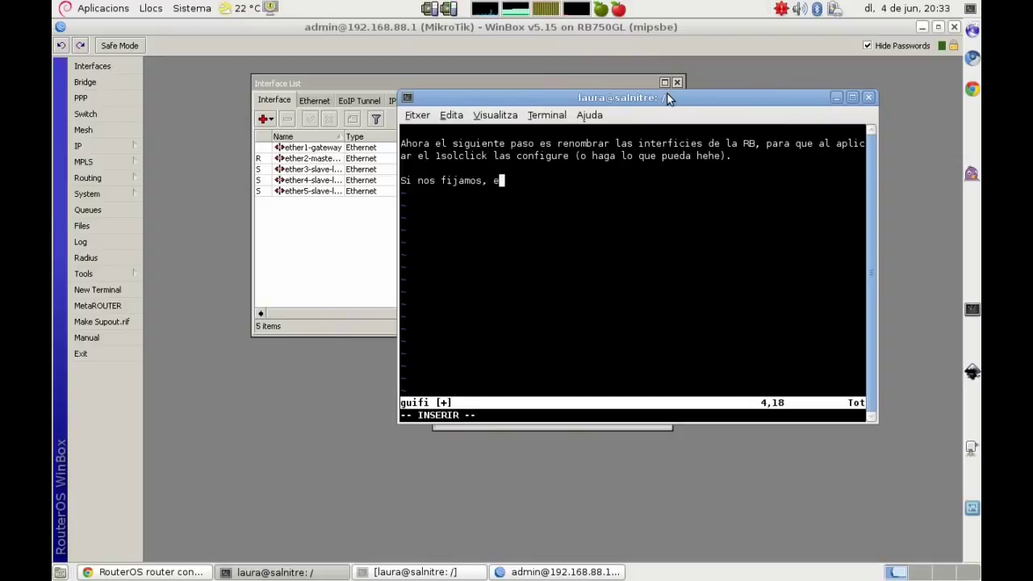
type("ther3, ether")
type("4 y ether")
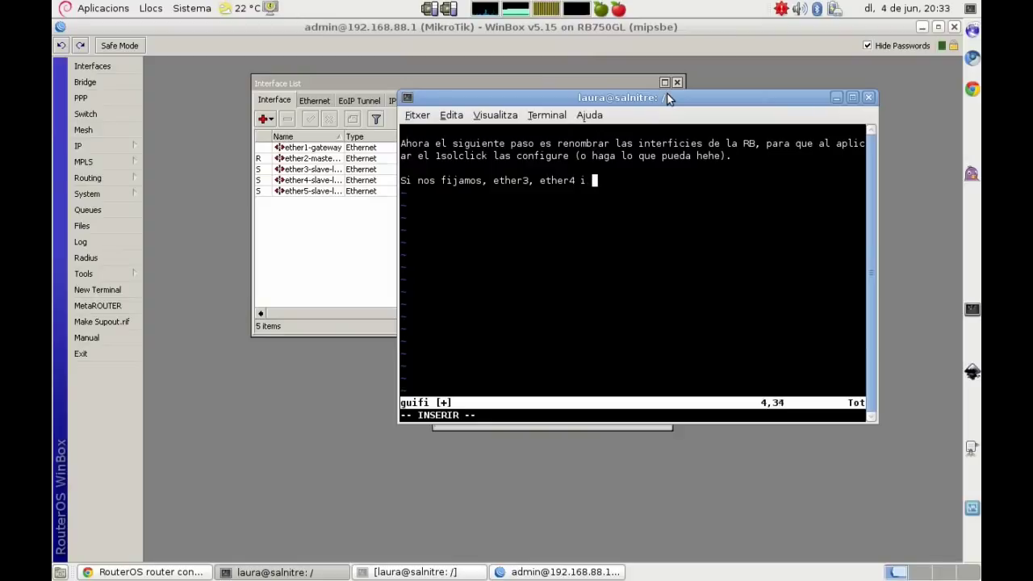
type("5, llevan una")
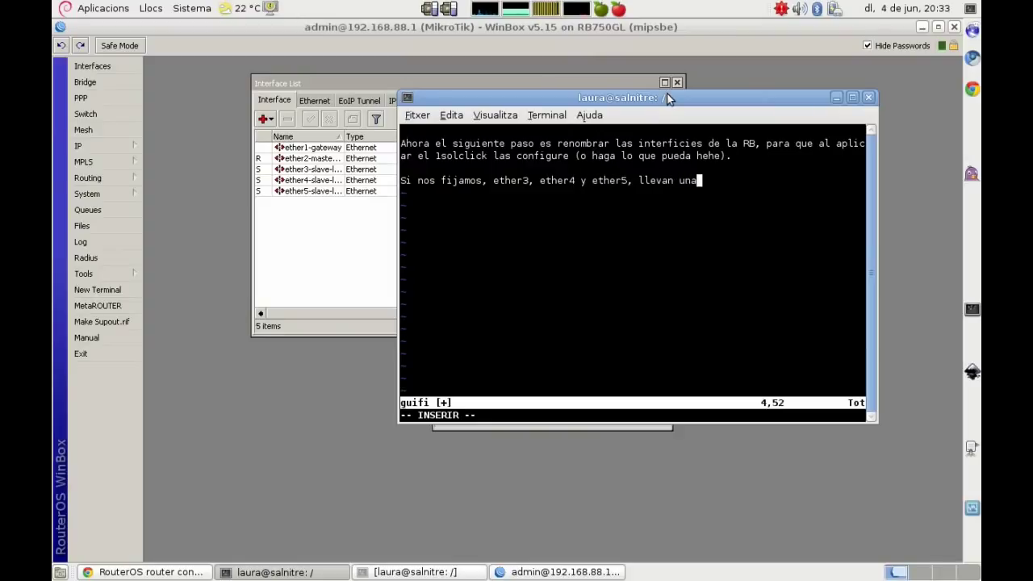
type(" S delante")
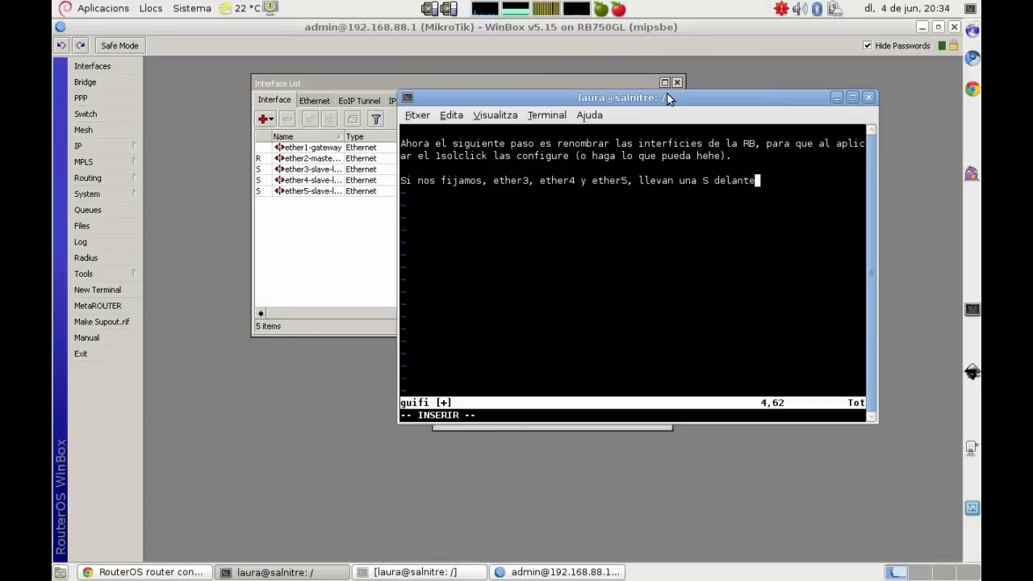
type(", esto quiere decir")
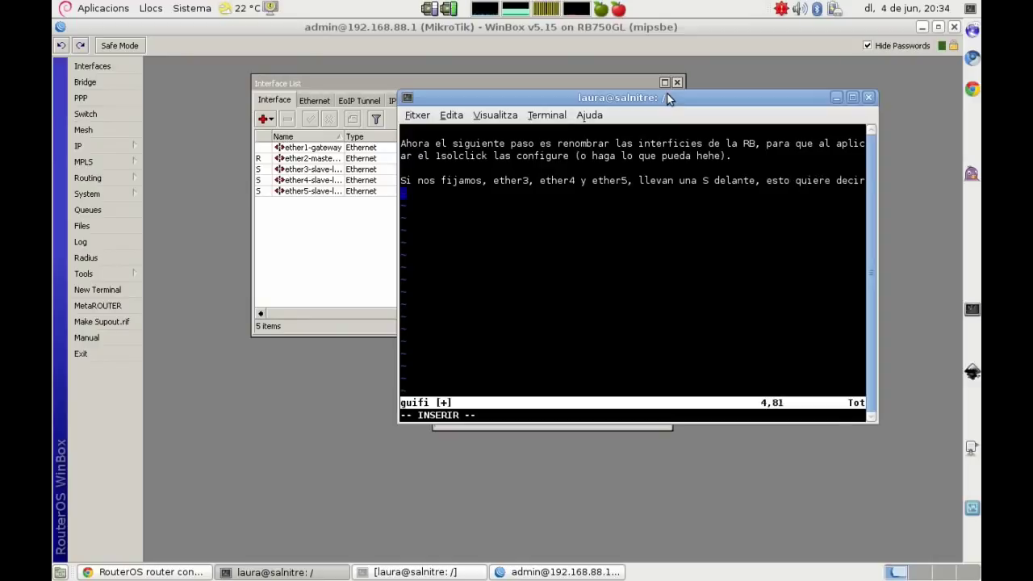
type(" que estan ")
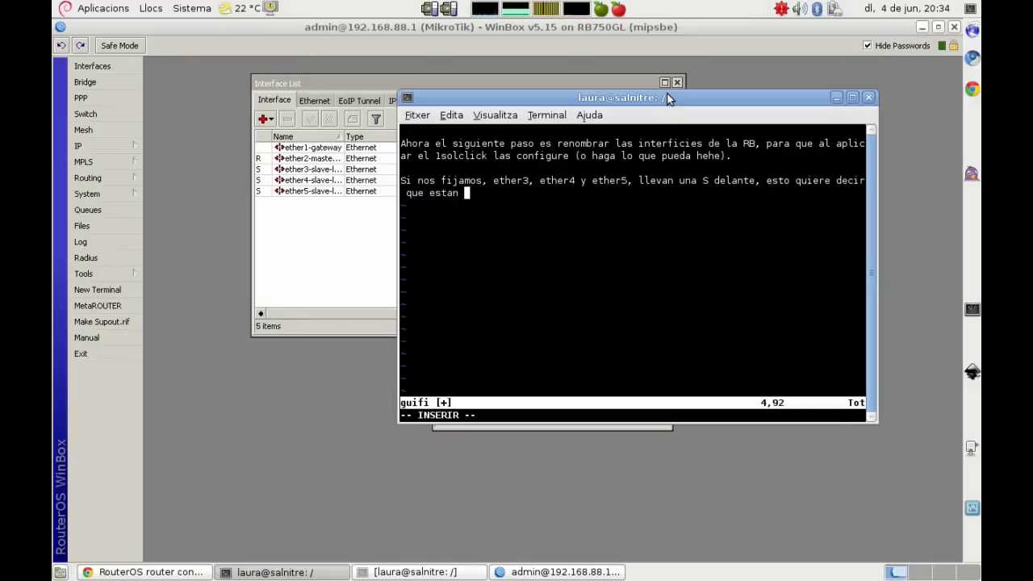
type("configuradas como")
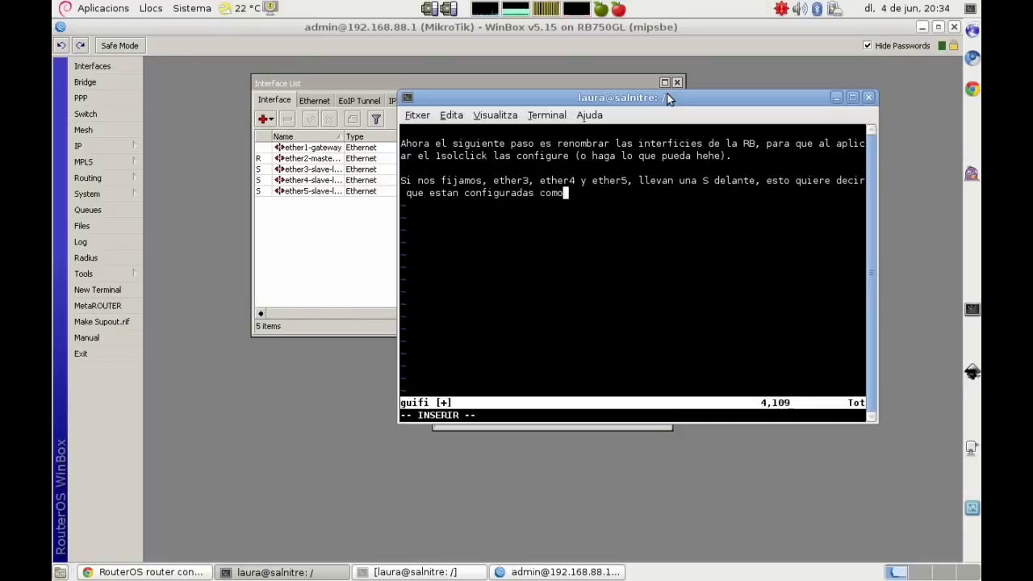
type(" si colgasen de la ether2")
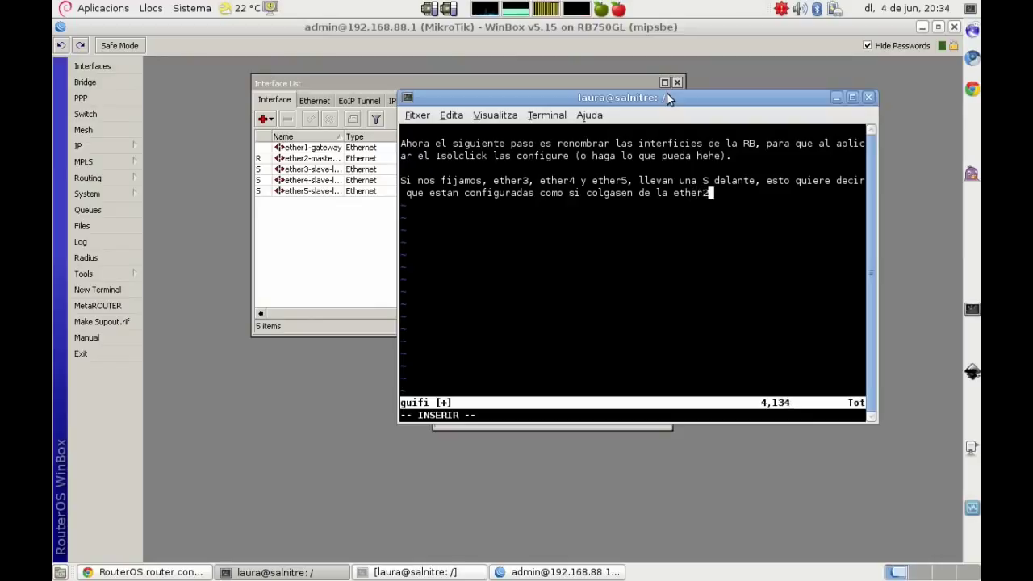
type(". ")
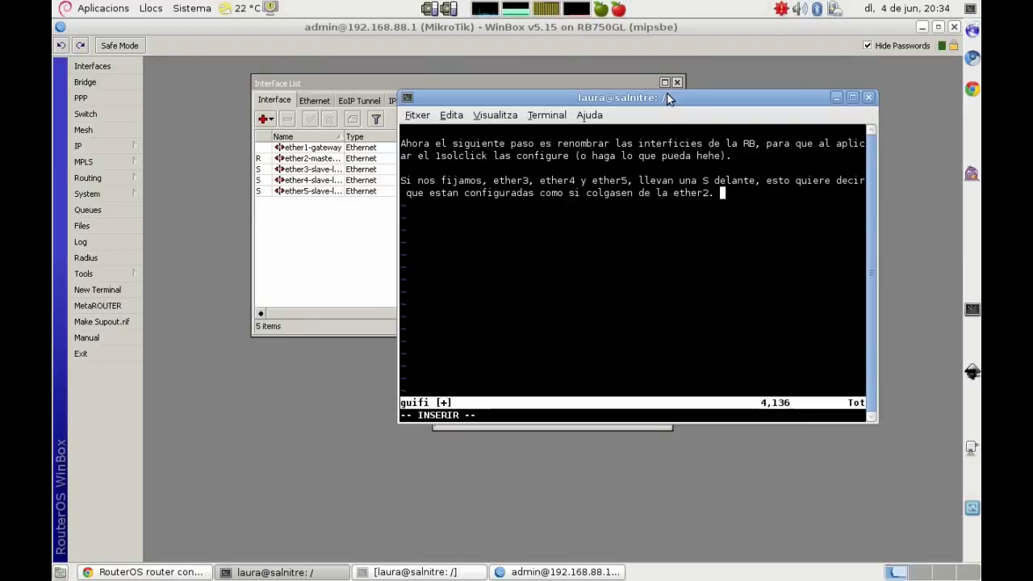
type("Lo primero ")
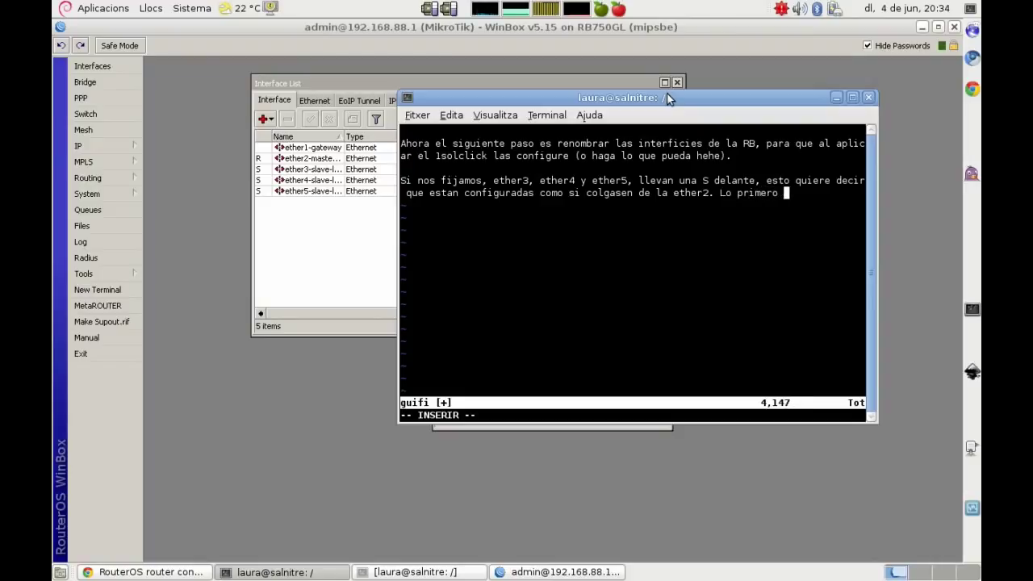
type("será desvincularlas ")
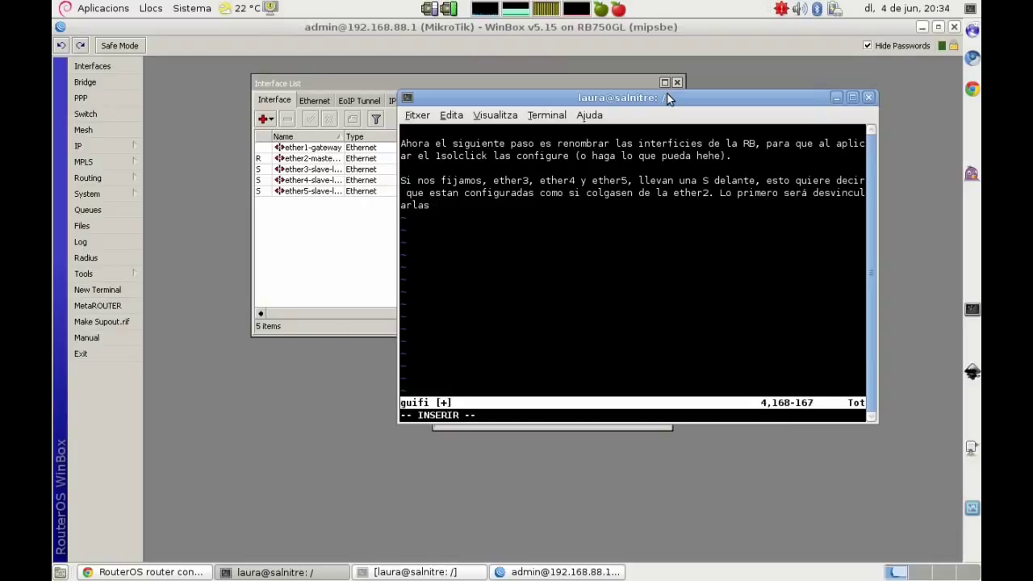
type("y ya de paso las va")
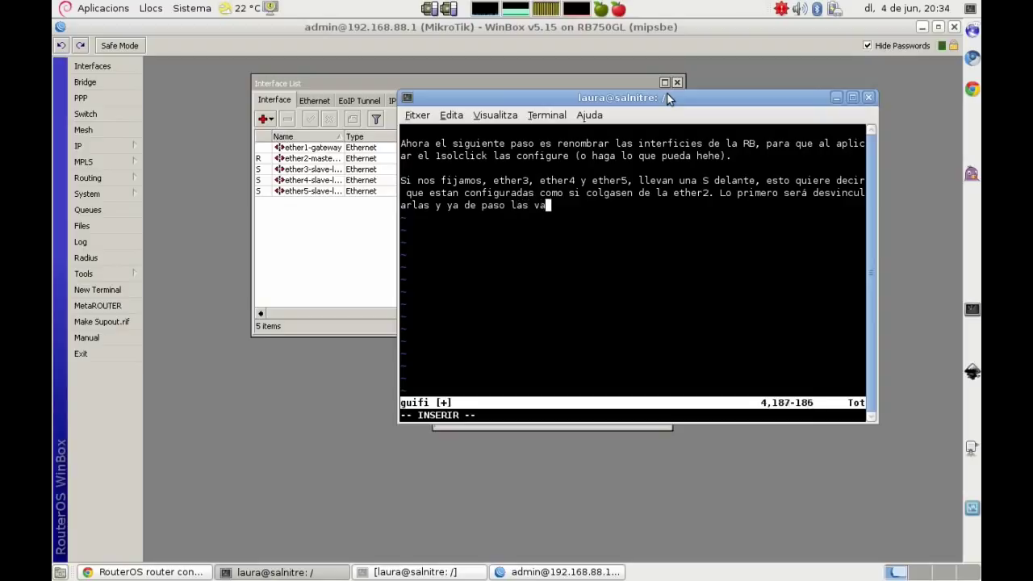
type("mos renombrando.")
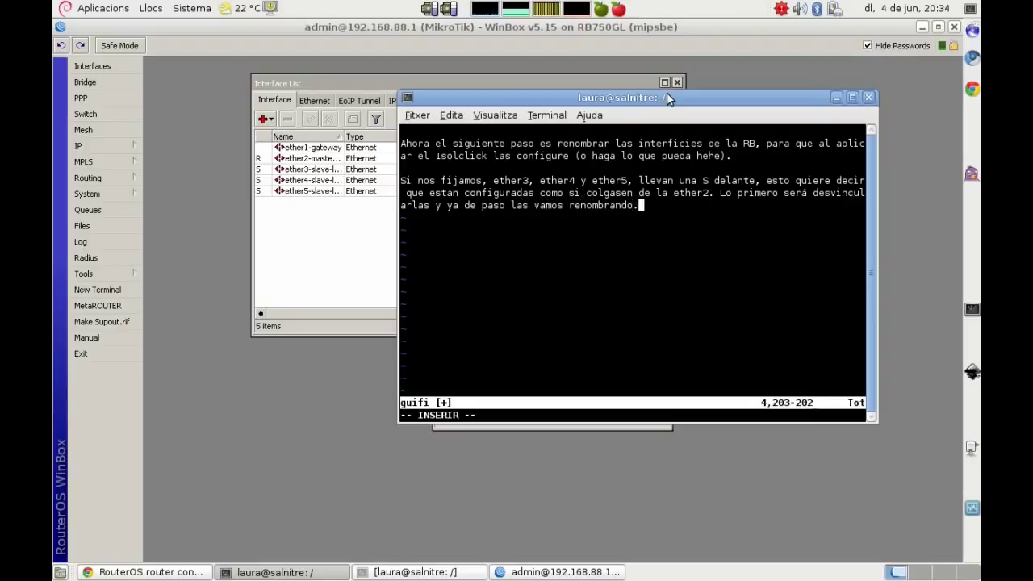
key("Return")
key("Return")
type("Dejar")
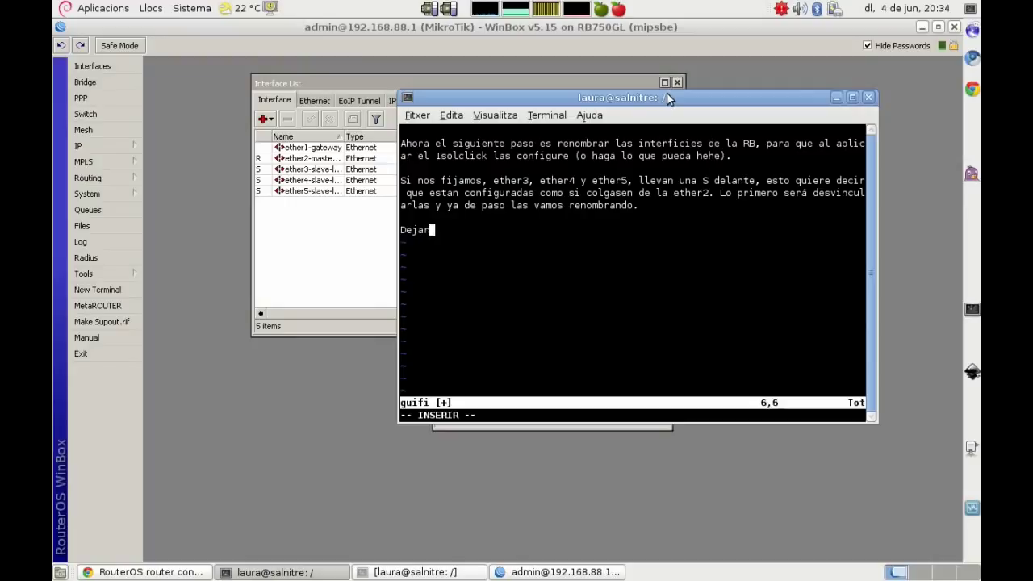
type("emos la ether2, que")
type(" es la")
key("BackSpace")
key("BackSpace")
key("BackSpace")
type("en la que estamos conectados (R)")
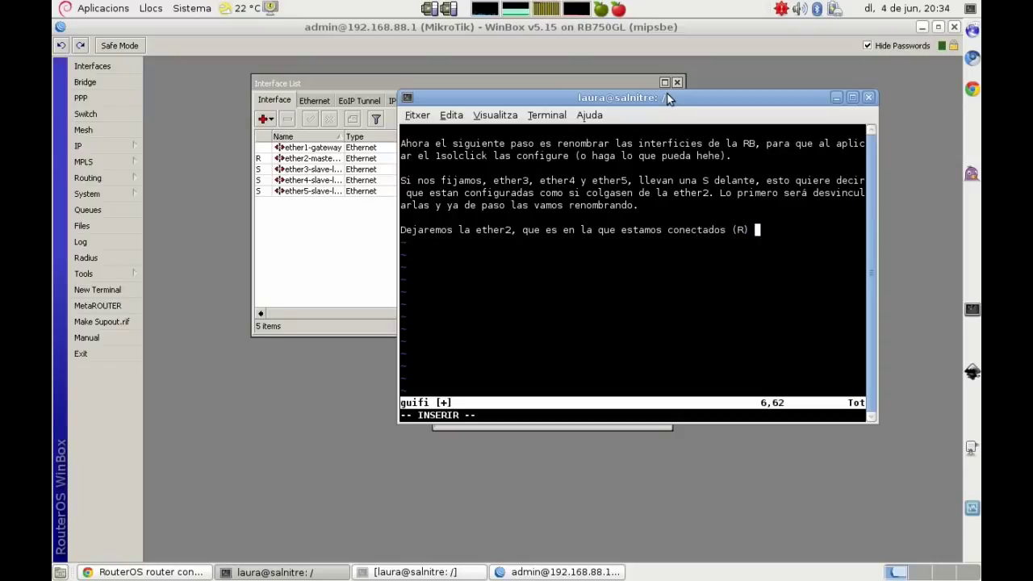
type("para el último paso de esta ")
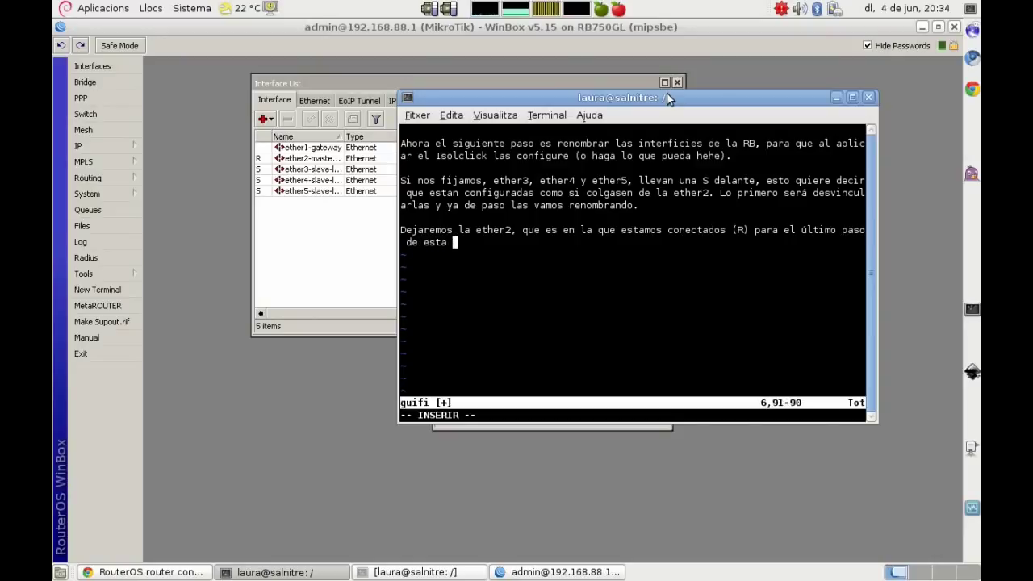
type("pre-preparación.")
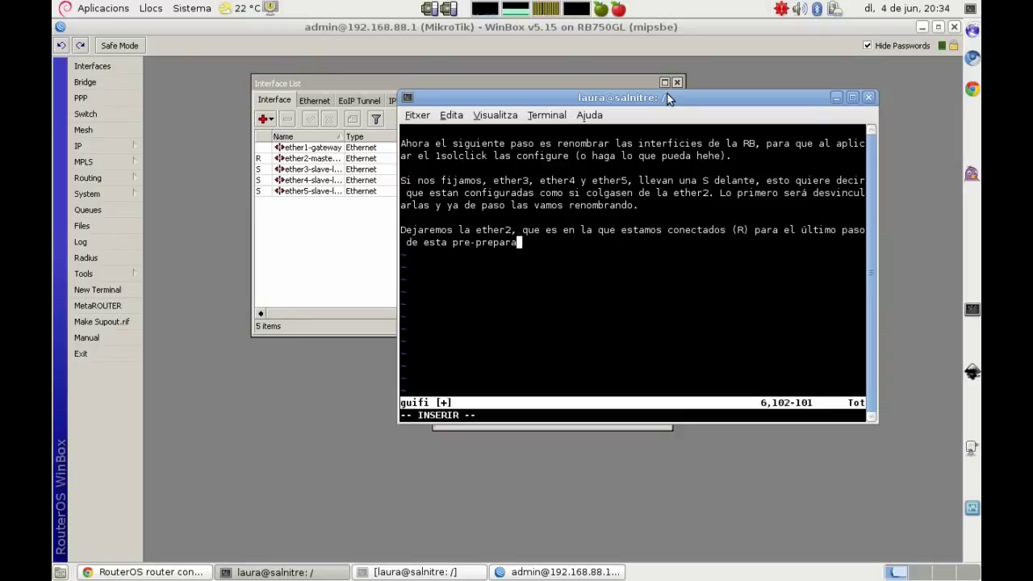
Step: Rename the ether1-gateway interface to ether1
double_click(289, 152)
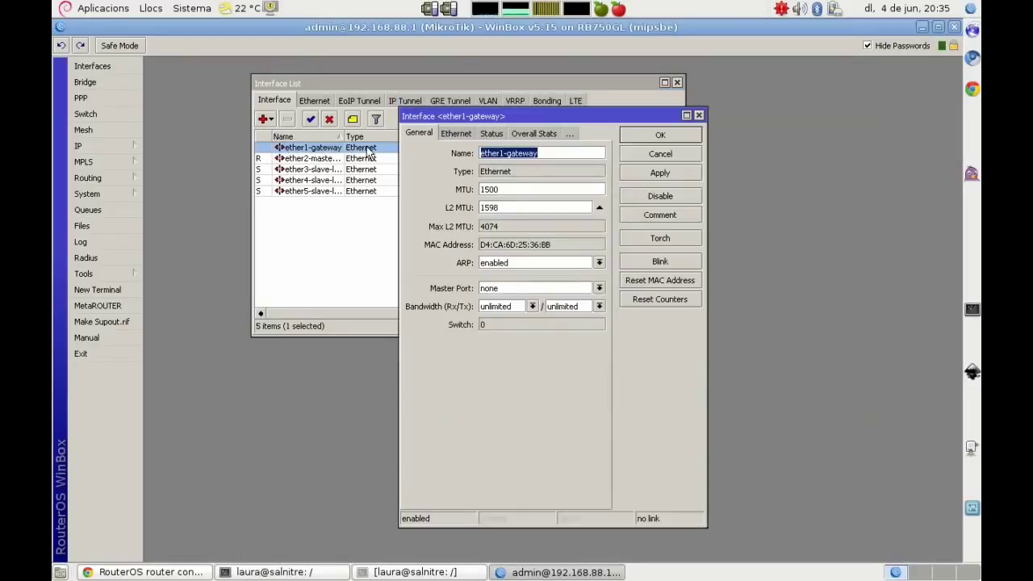
type("ether1")
left_click(456, 133)
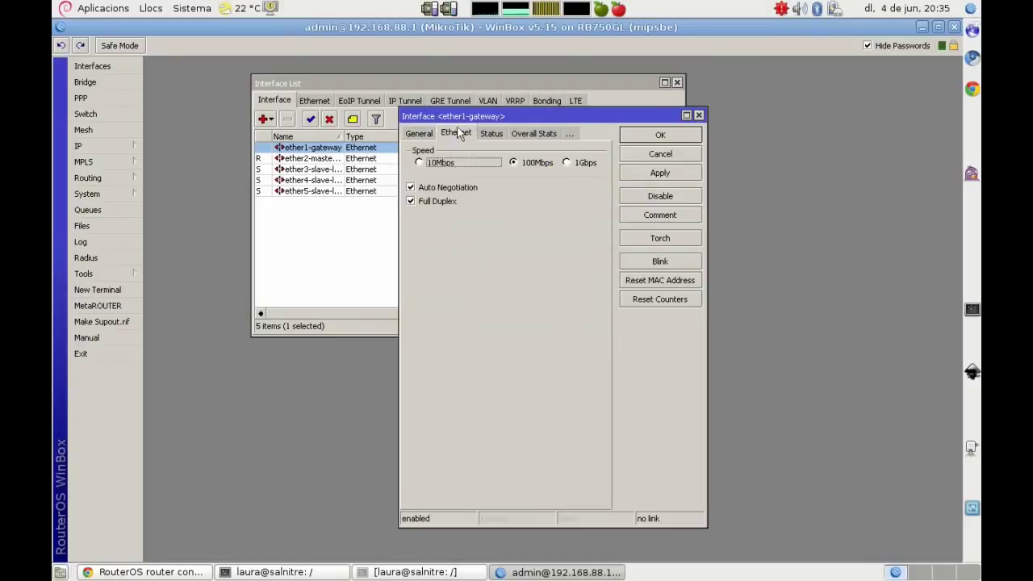
left_click(489, 134)
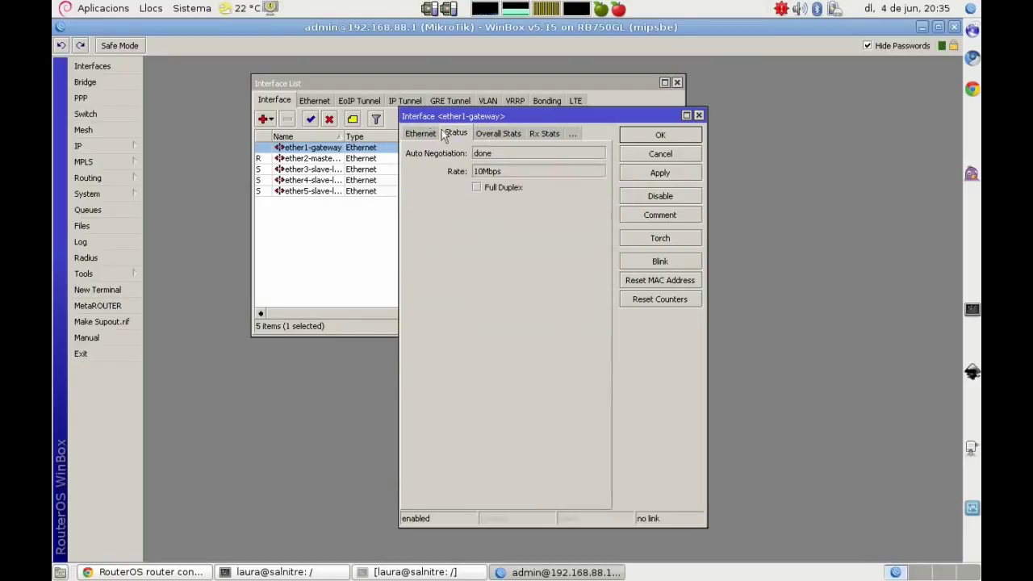
left_click(660, 136)
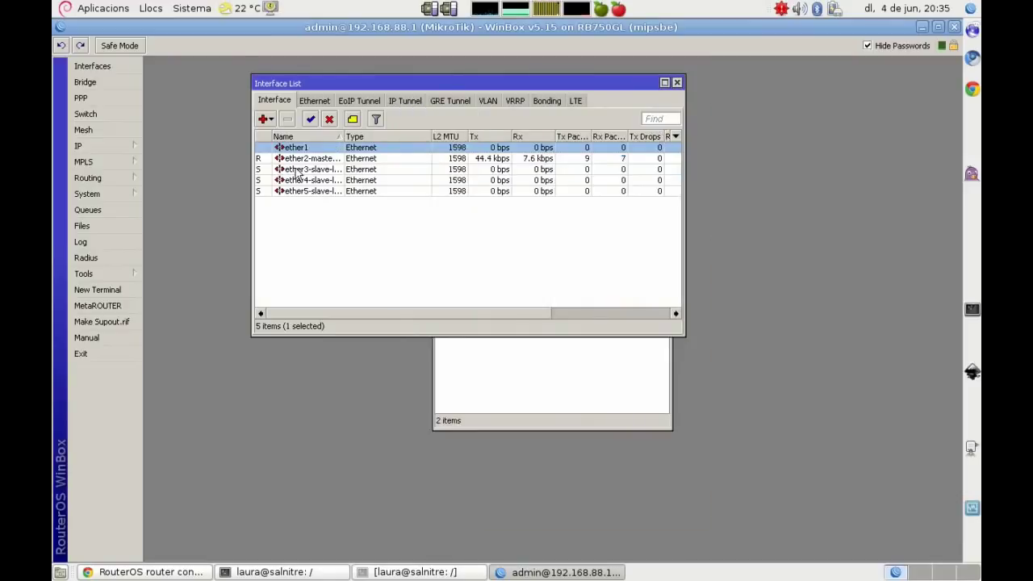
Step: Set ether3's master port to none and rename it wlan2
double_click(299, 170)
left_click(419, 134)
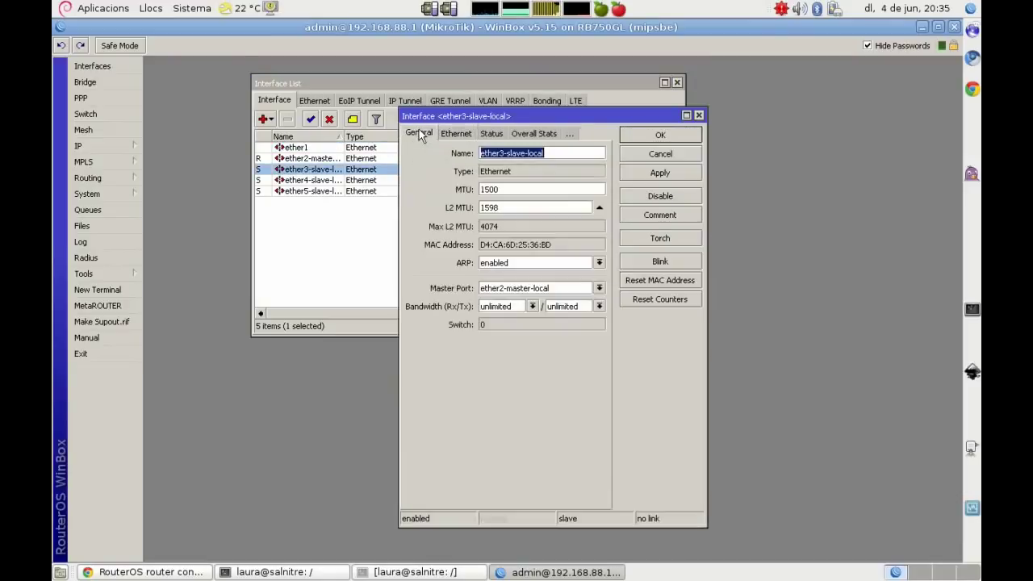
left_click(600, 289)
left_click(499, 344)
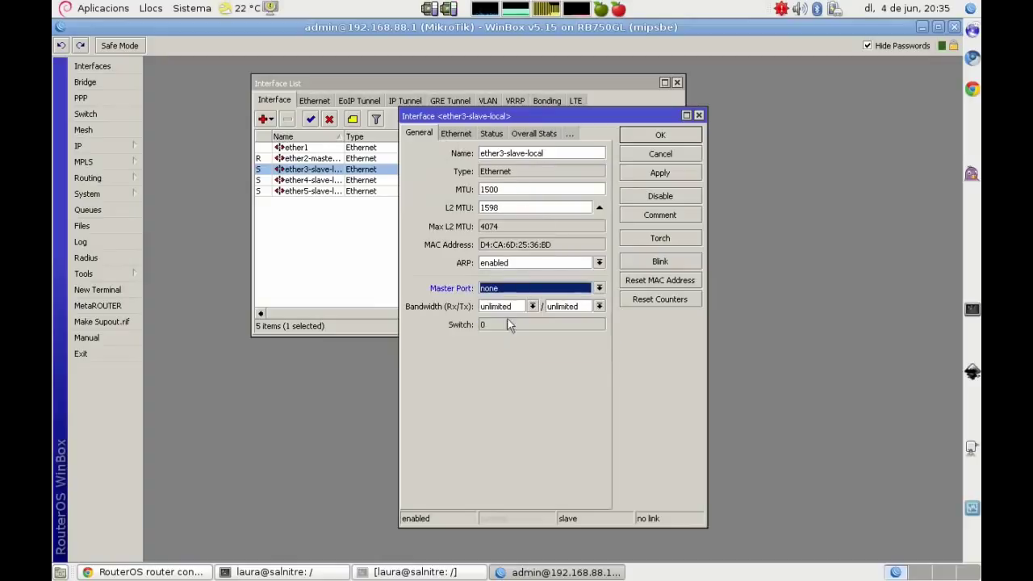
left_click(556, 153)
left_click_drag(556, 153, 450, 152)
type("wlan2")
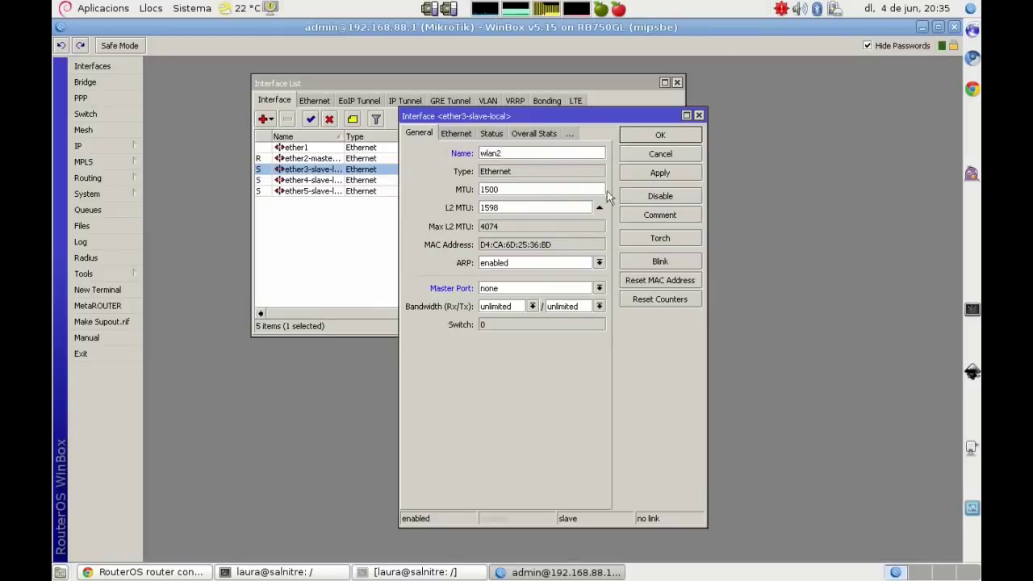
Step: Comment ether3 'ether3 ;; wds_JvilaC', set its speed to 1Gbps, and save
left_click(650, 216)
type("ether3 ;; wds_")
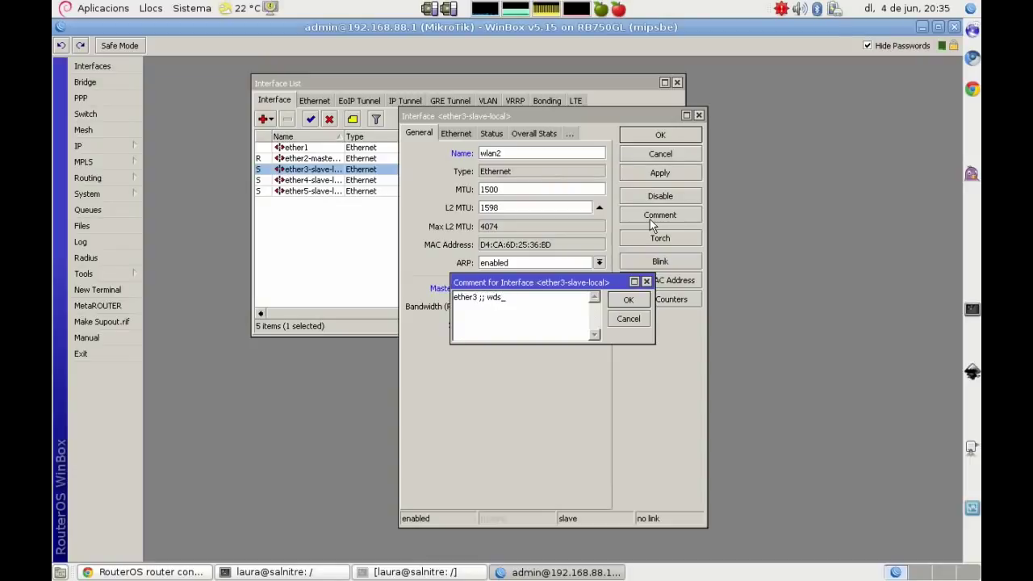
type("JvilaX")
key("BackSpace")
type("C")
left_click(628, 300)
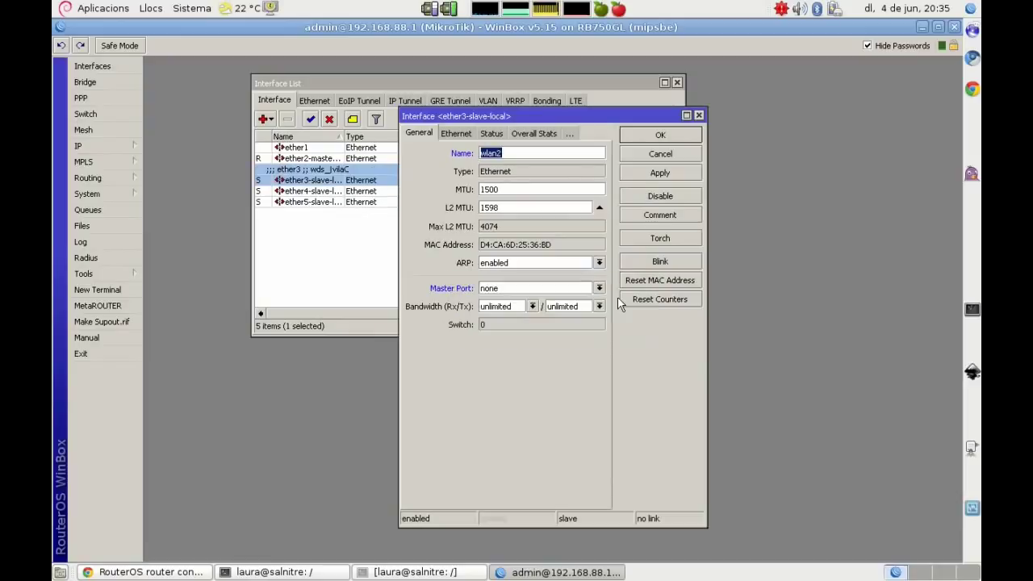
left_click(456, 133)
left_click(567, 163)
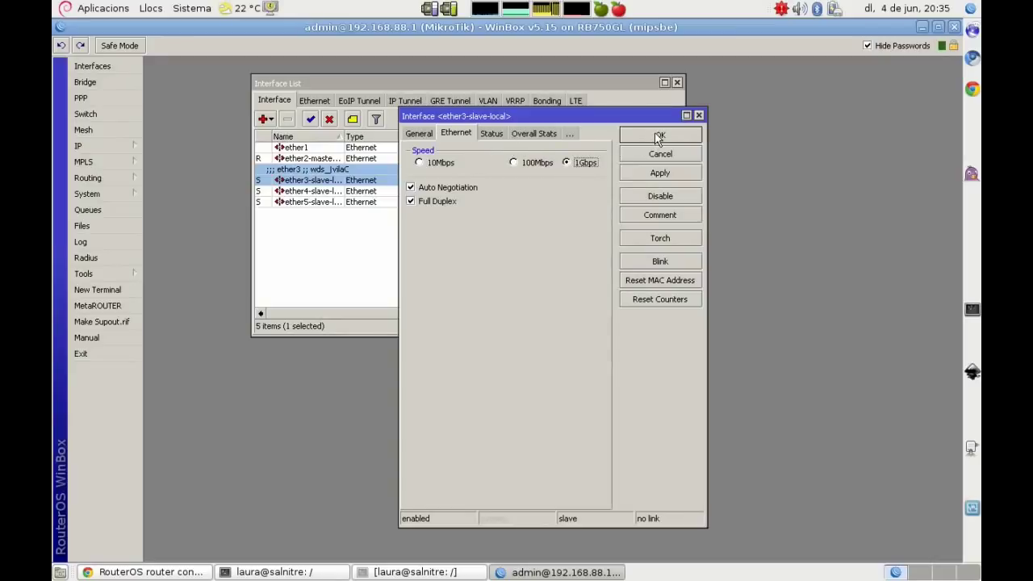
left_click(658, 136)
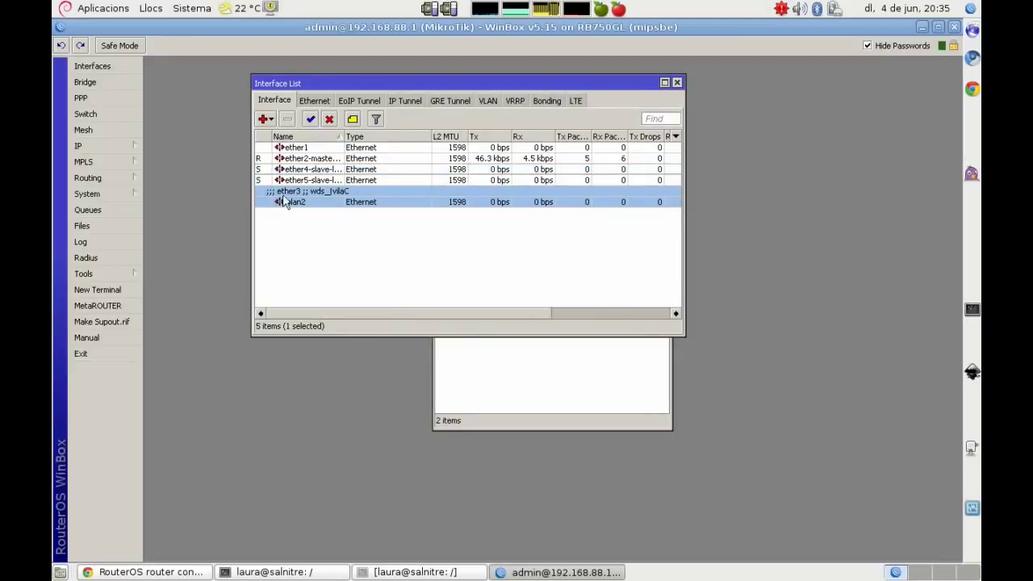
Step: Set ether4-slave-local's master port to none and rename it wlan3
left_click(296, 170)
double_click(296, 170)
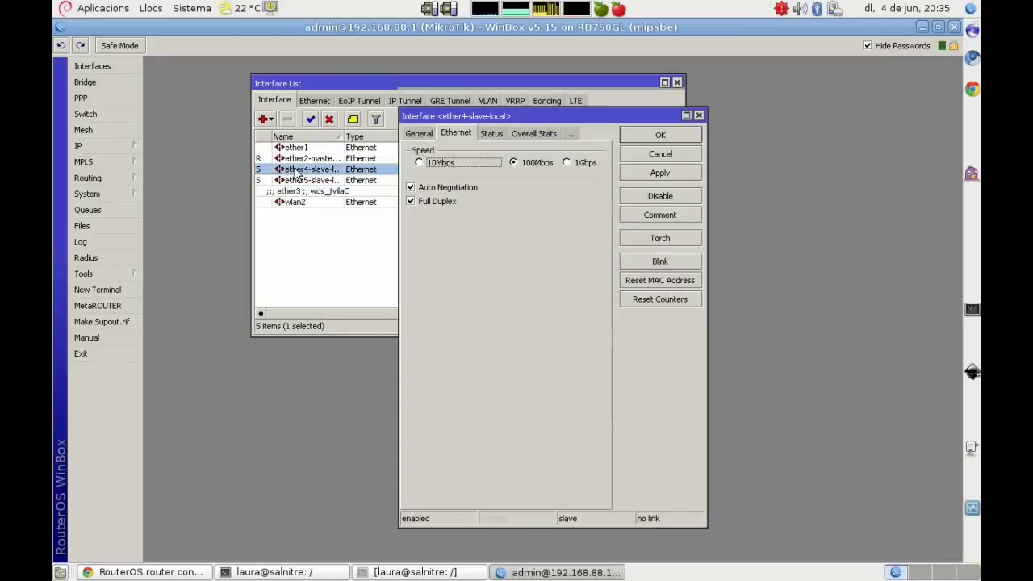
left_click(419, 133)
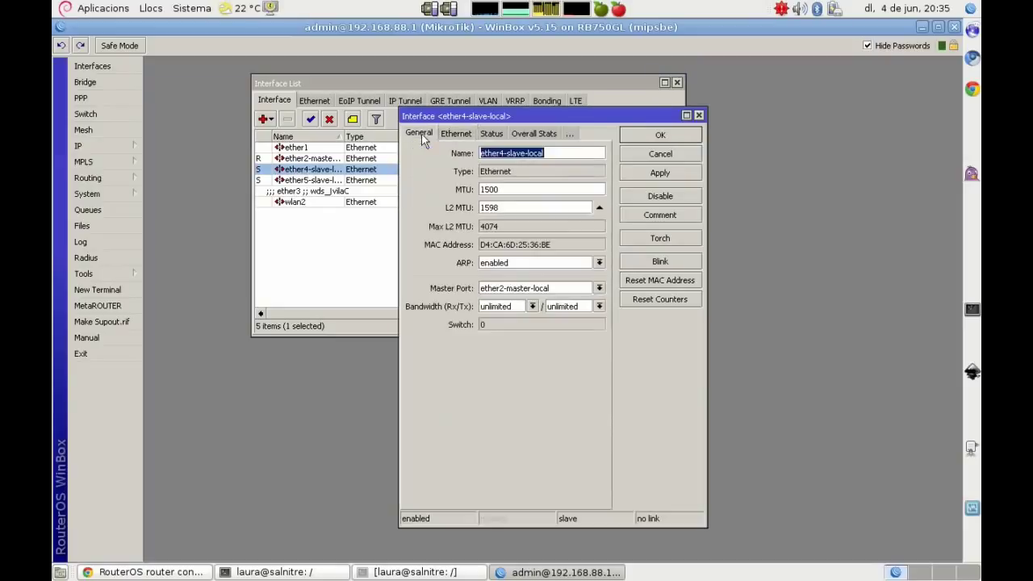
left_click(529, 294)
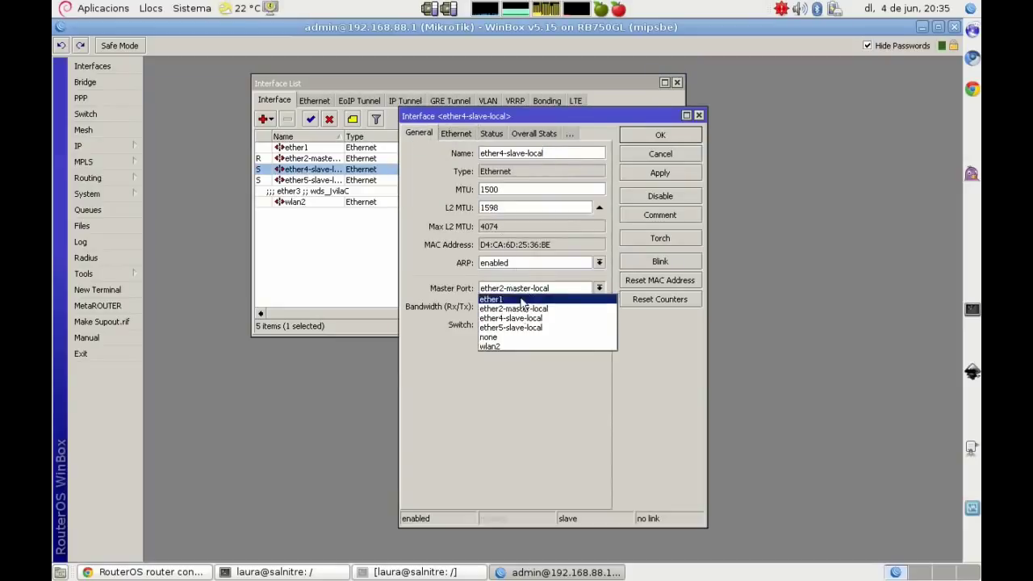
left_click(508, 337)
left_click_drag(553, 152, 488, 152)
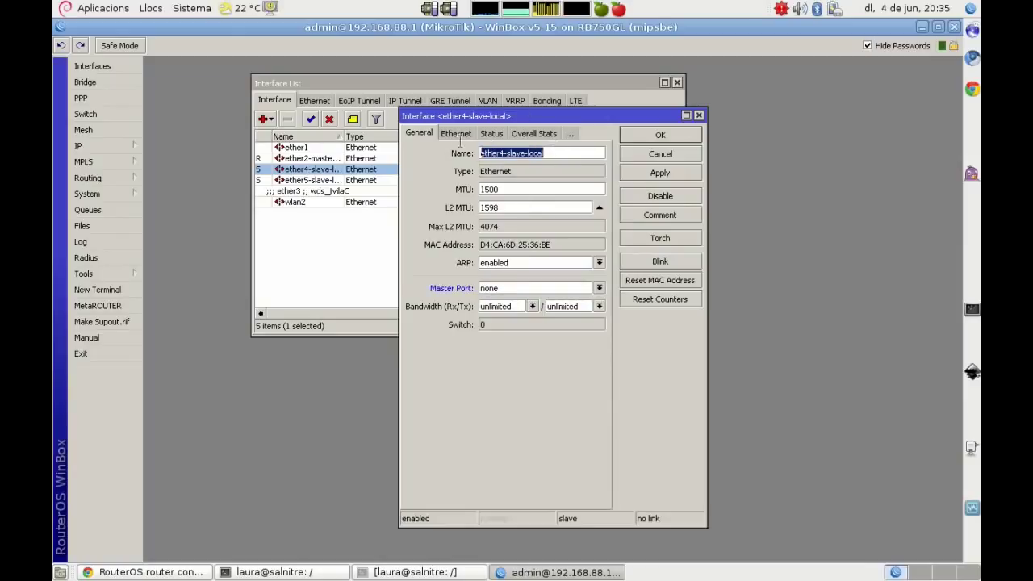
type("wlan3")
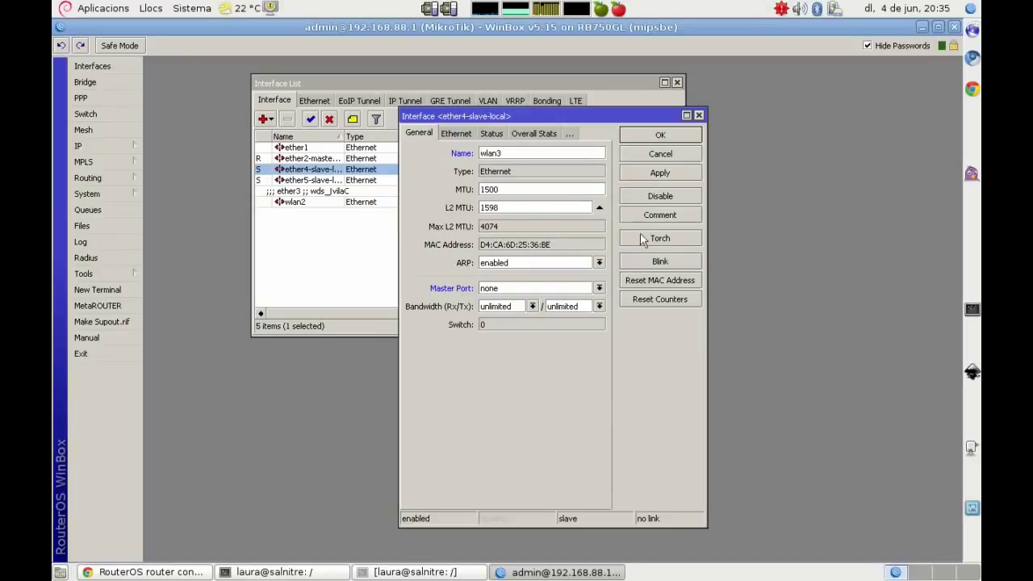
Step: Comment ether4 'ether4 ;; ROCKET1 - CLIENTS' and save the interface
left_click(665, 217)
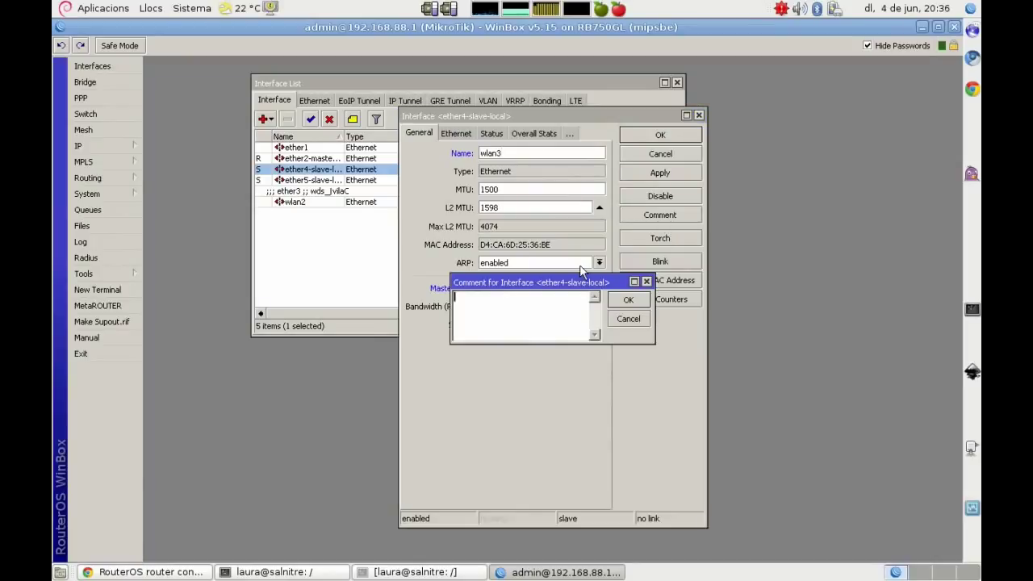
type("ether4 ;; CLIENTS")
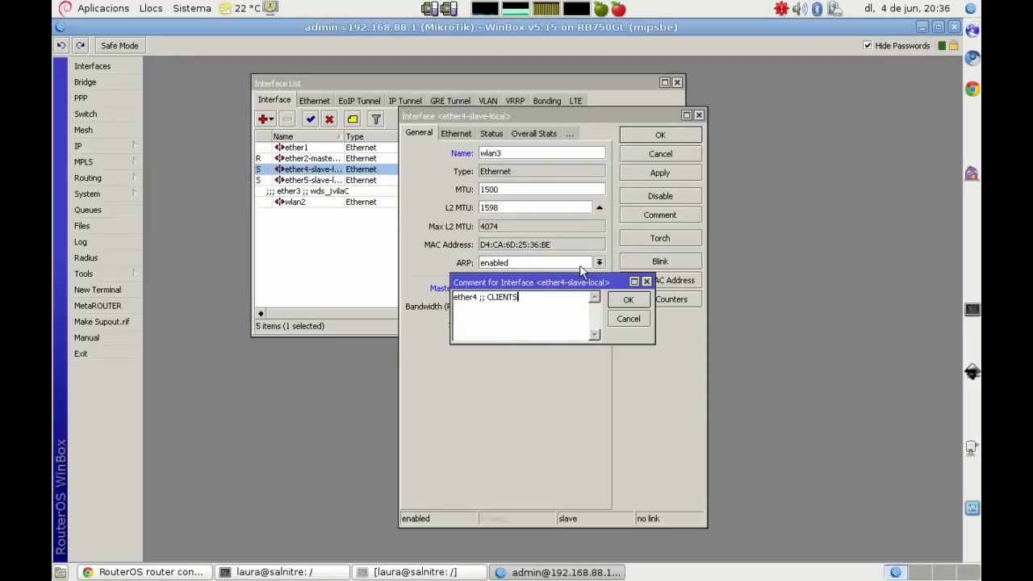
key("BackSpace")
key("BackSpace")
key("BackSpace")
key("BackSpace")
key("BackSpace")
key("BackSpace")
key("BackSpace")
type("ROCKET1 - CLIENT")
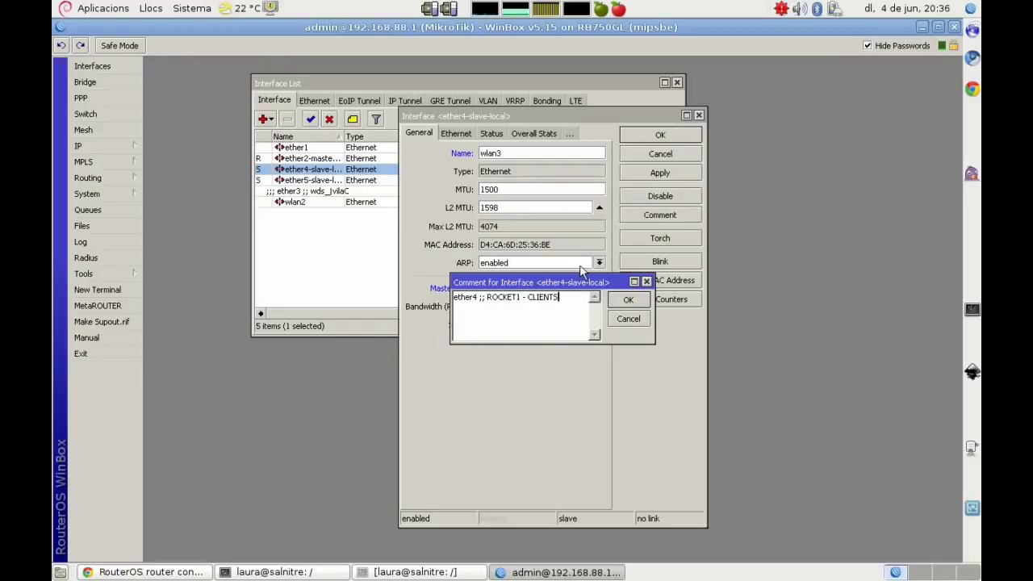
key("Return")
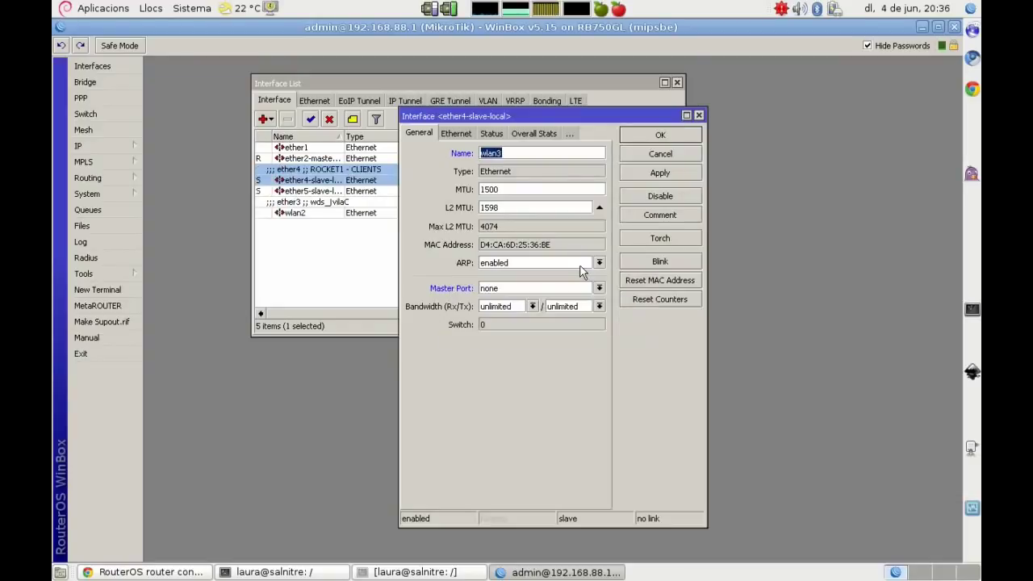
left_click(652, 134)
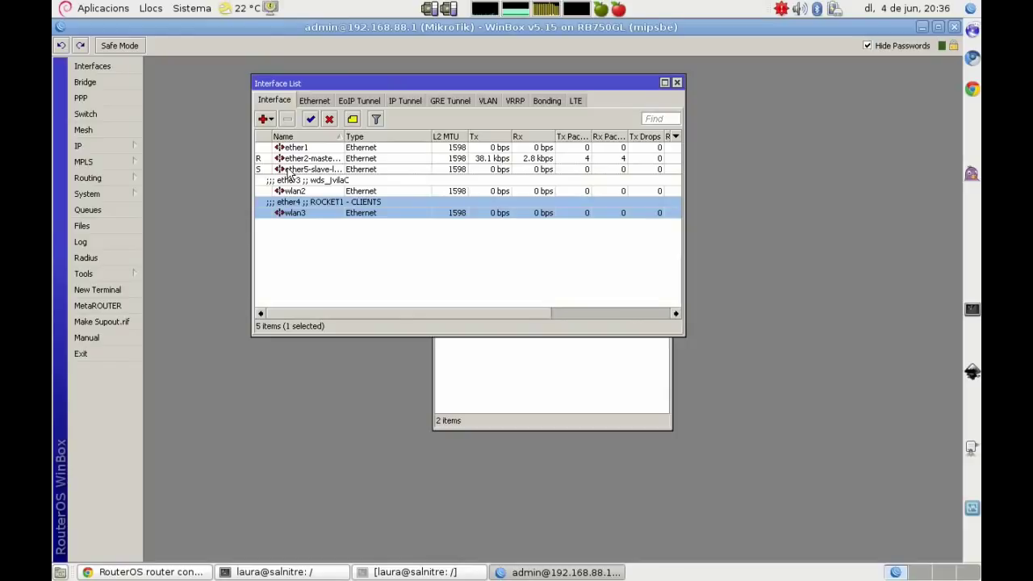
Step: Change wlan2's comment to 'ether3 ;; ROCKET1 - CLIENTS'
double_click(293, 190)
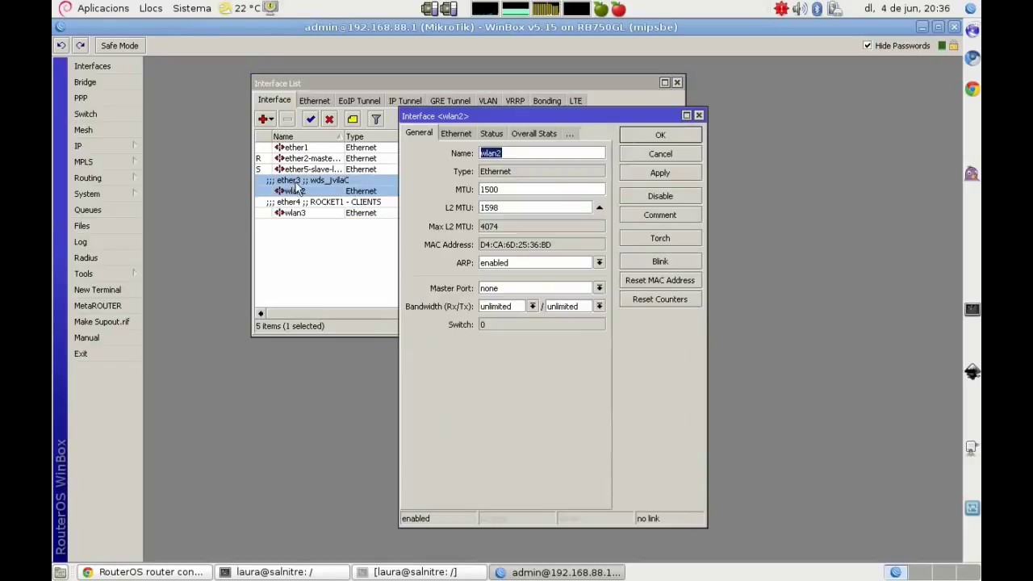
left_click(658, 215)
left_click(484, 298)
left_click_drag(487, 299, 521, 306)
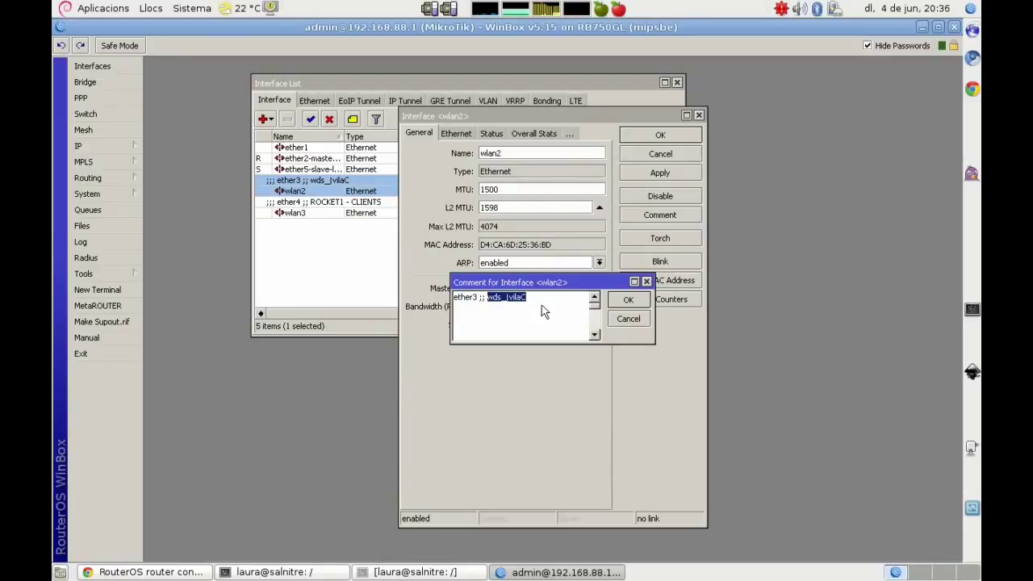
type("ROCKET1 - CLIENTS")
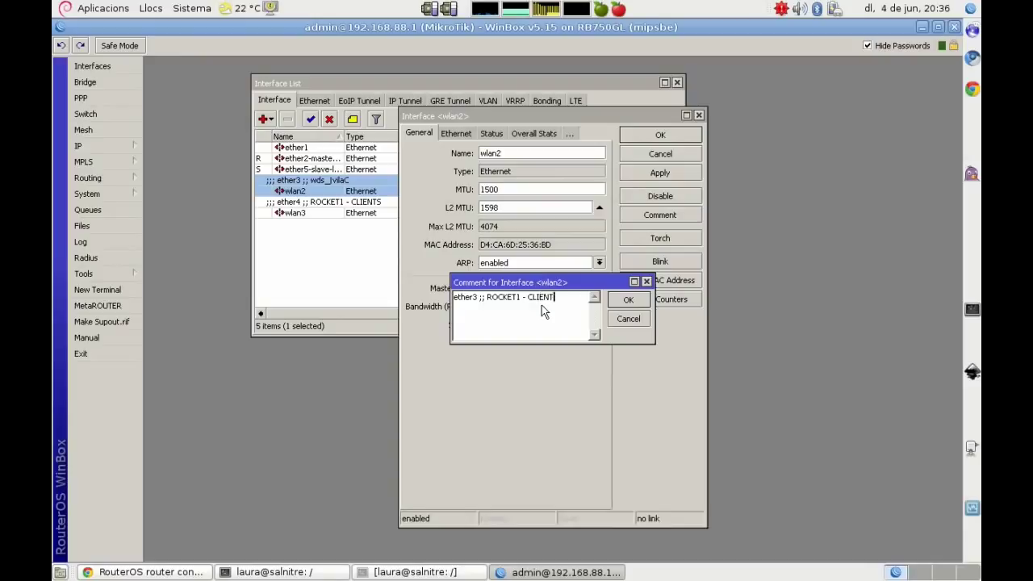
key("Return")
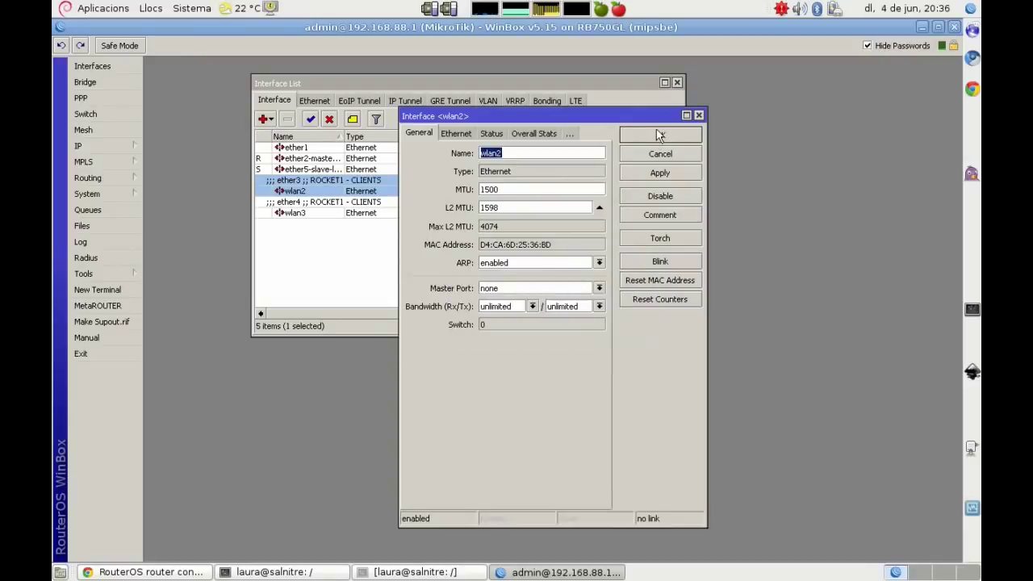
left_click(659, 137)
Step: Change wlan3's comment to 'ether4 ;; ROCKET2 - CLIENTS'
double_click(321, 208)
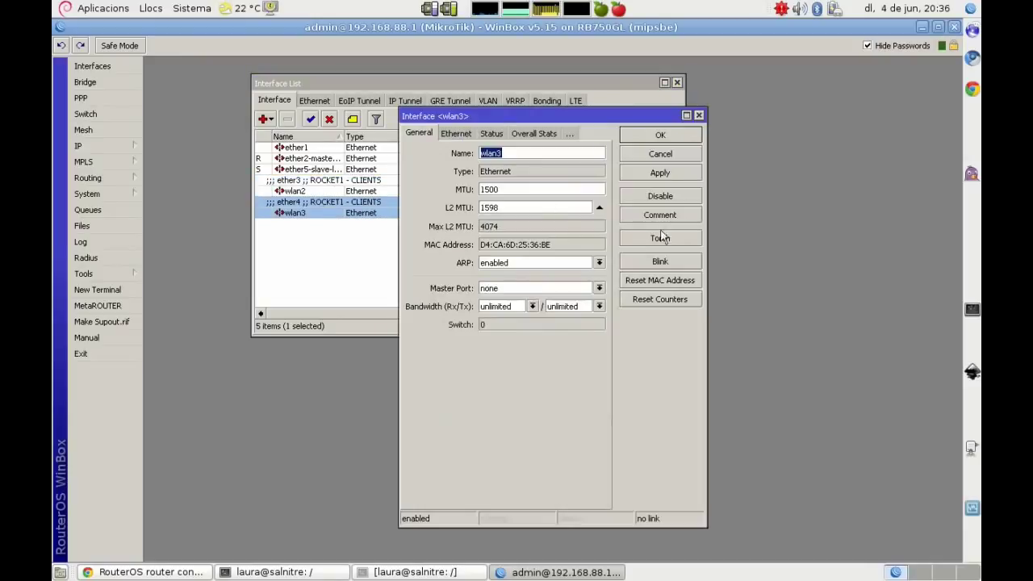
left_click(675, 219)
left_click(523, 298)
key("BackSpace")
type("2 - CLIENTS")
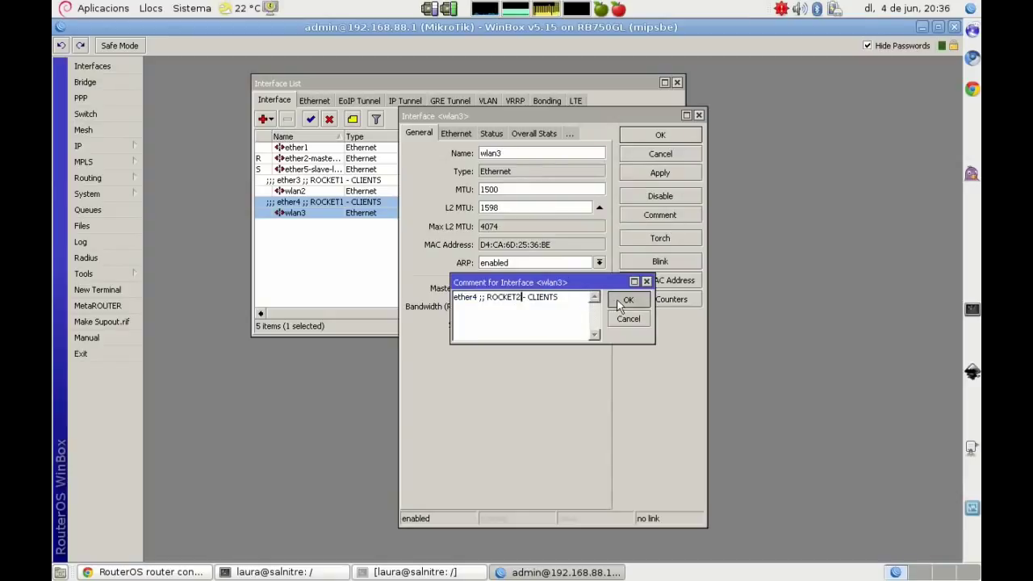
left_click(628, 300)
left_click(670, 135)
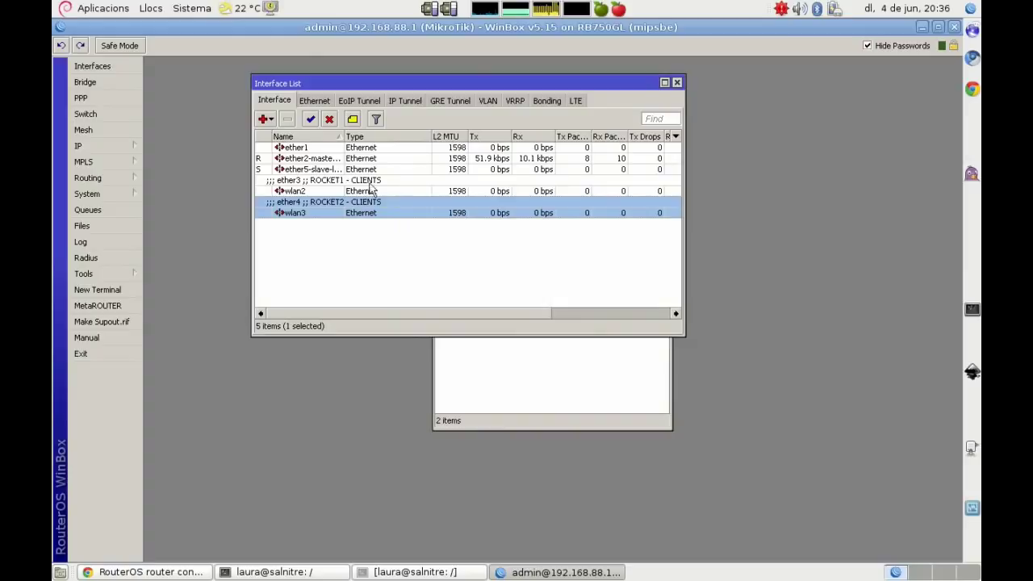
Step: Reopen wlan2 to check its ethernet speed settings
double_click(335, 192)
left_click(453, 134)
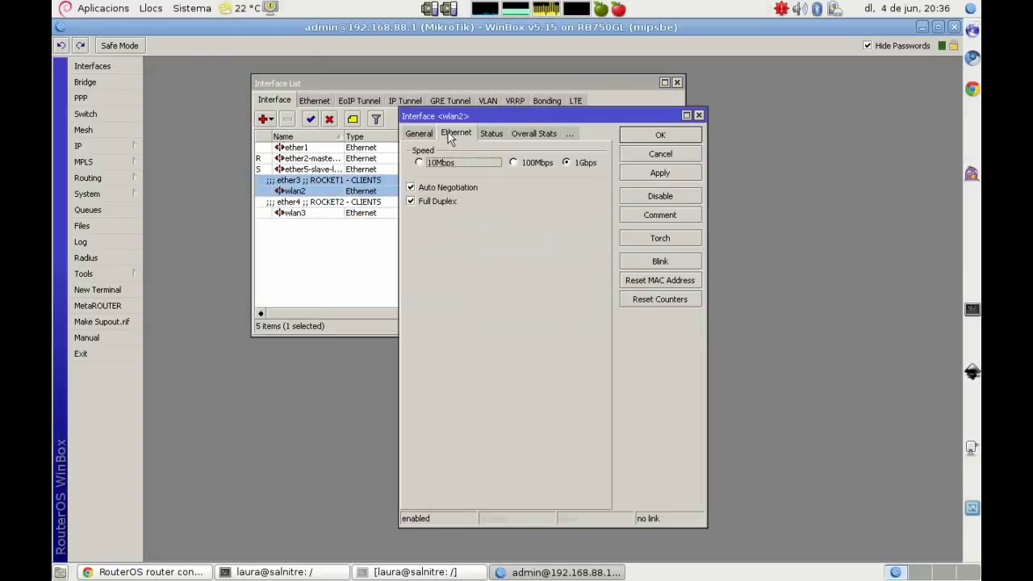
left_click(679, 135)
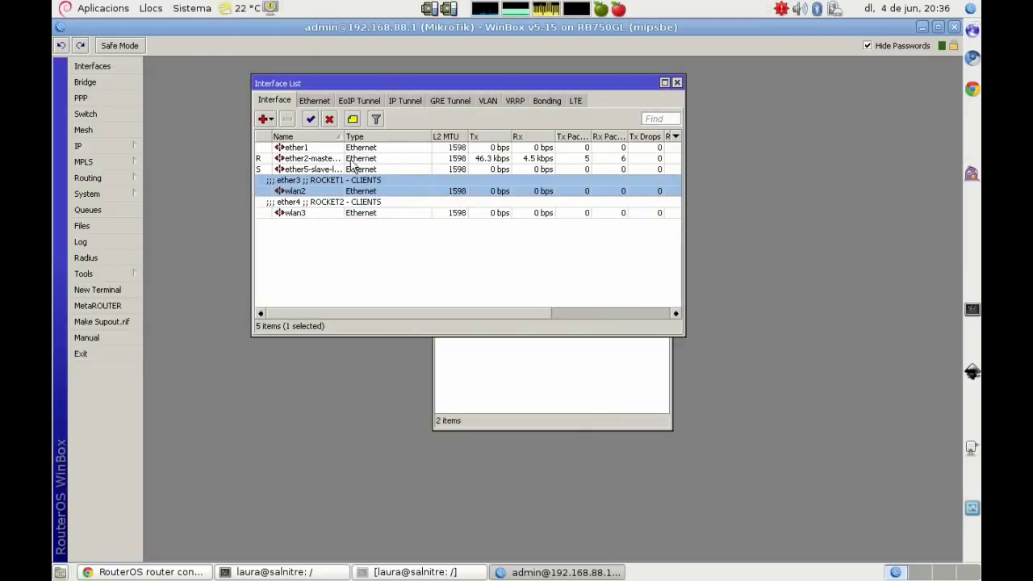
Step: Name ether5-slave-local wlan4 and comment it 'ether5 ;; LLIURE'
double_click(311, 170)
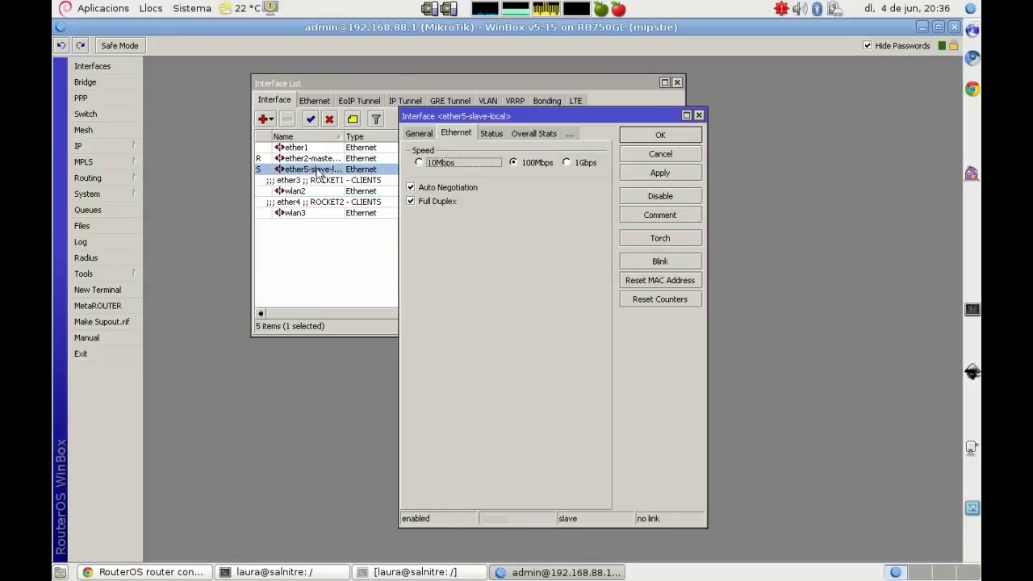
left_click(574, 163)
left_click(421, 131)
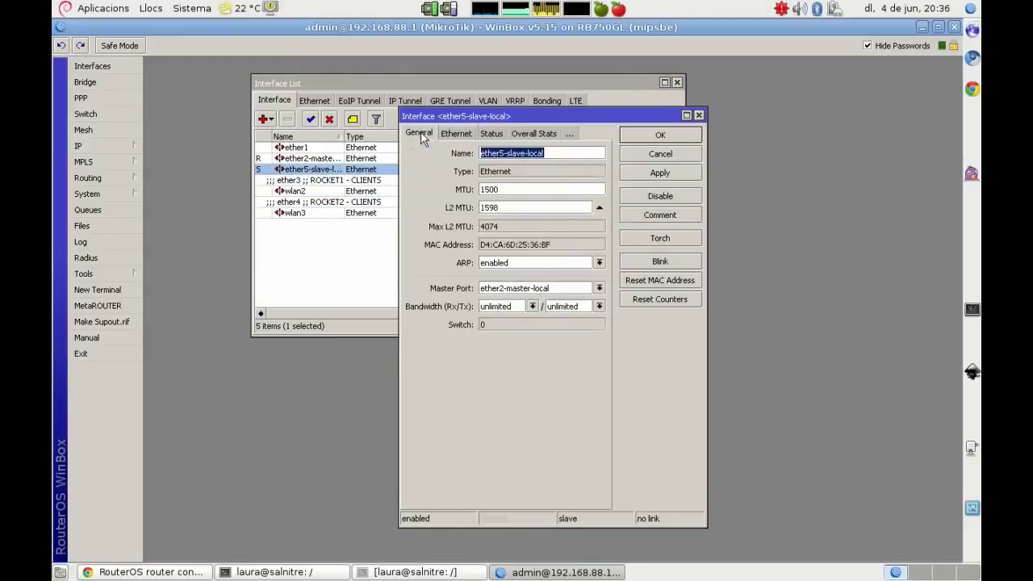
type("WLAN")
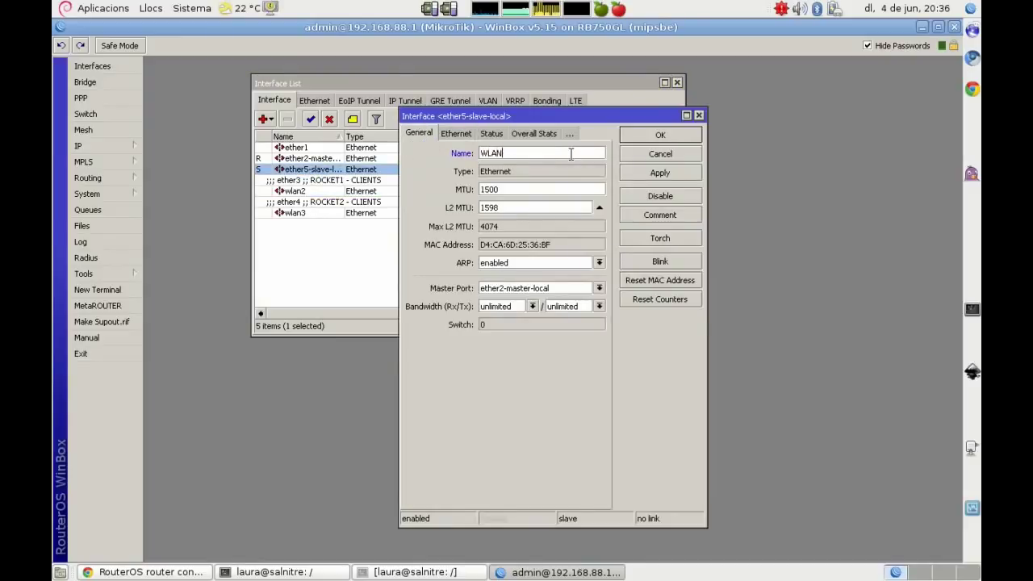
key("BackSpace")
key("BackSpace")
key("BackSpace")
left_click(662, 218)
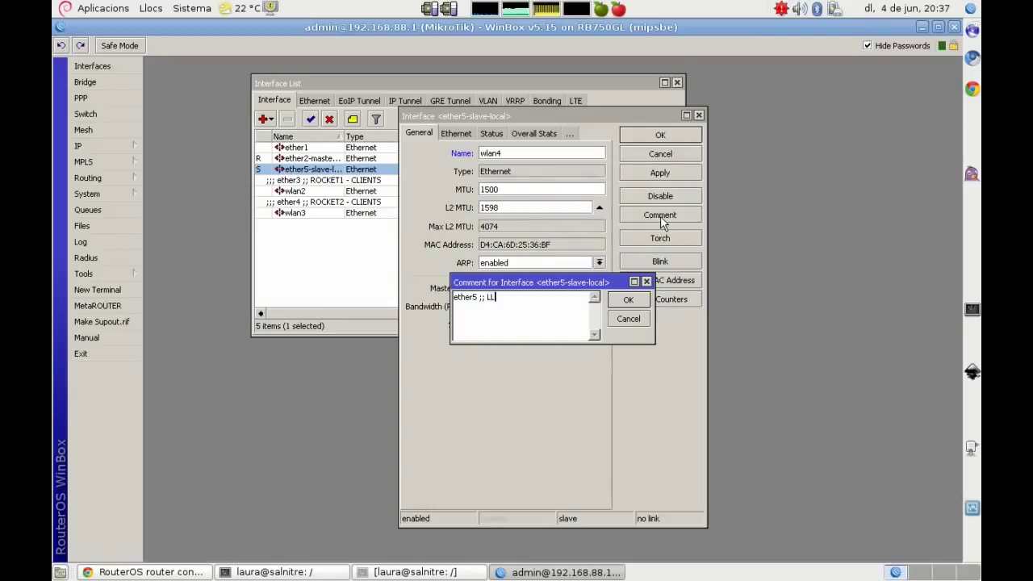
key("Return")
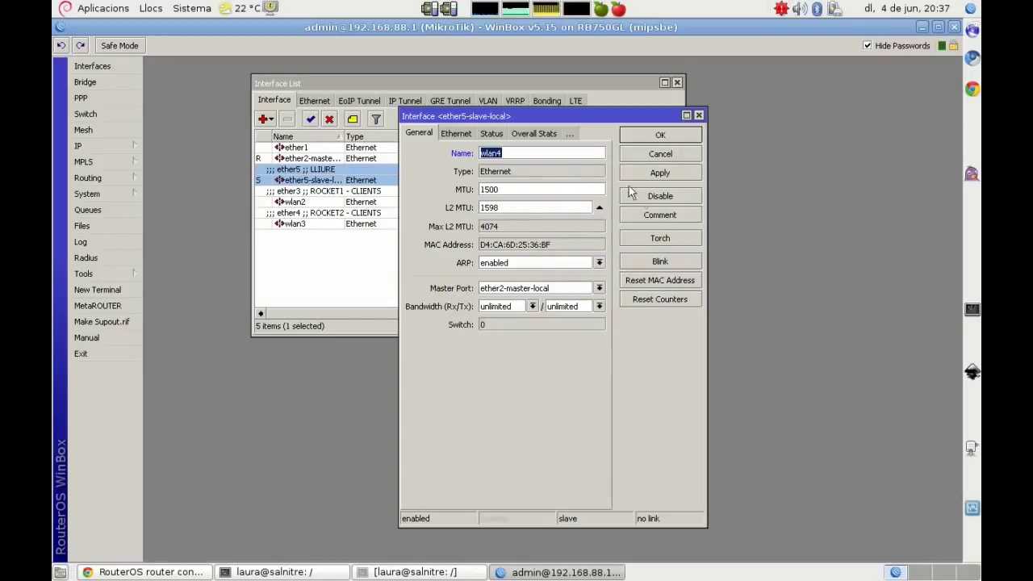
Step: Detach wlan4 from the ether2 master by setting its master port to none
left_click(498, 289)
left_click(494, 327)
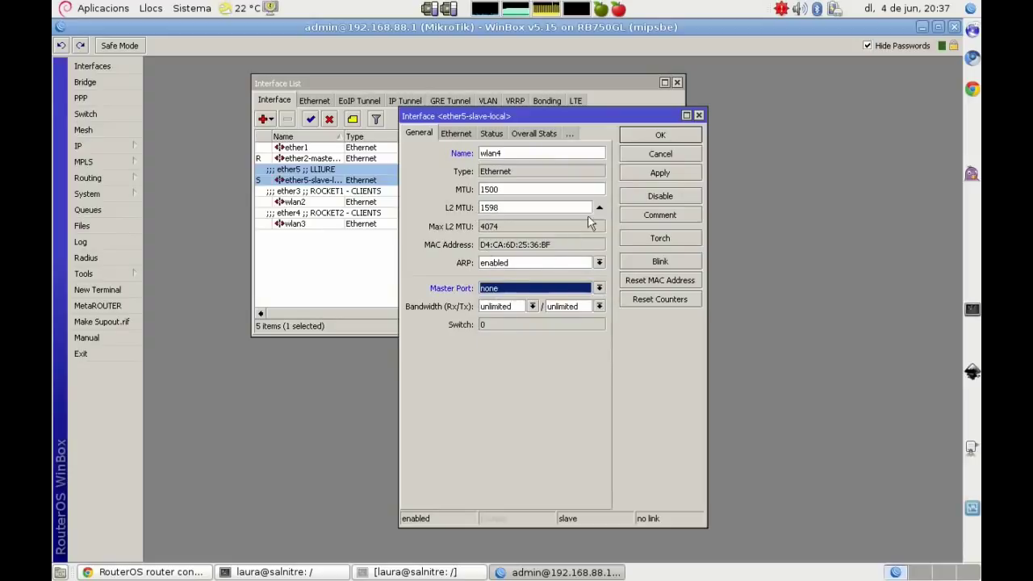
left_click(638, 175)
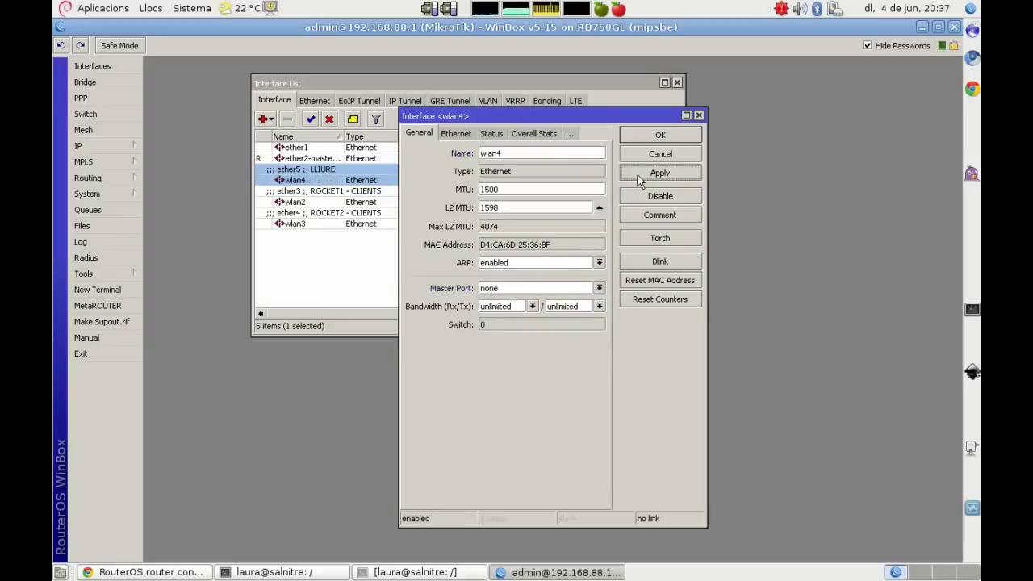
left_click(661, 134)
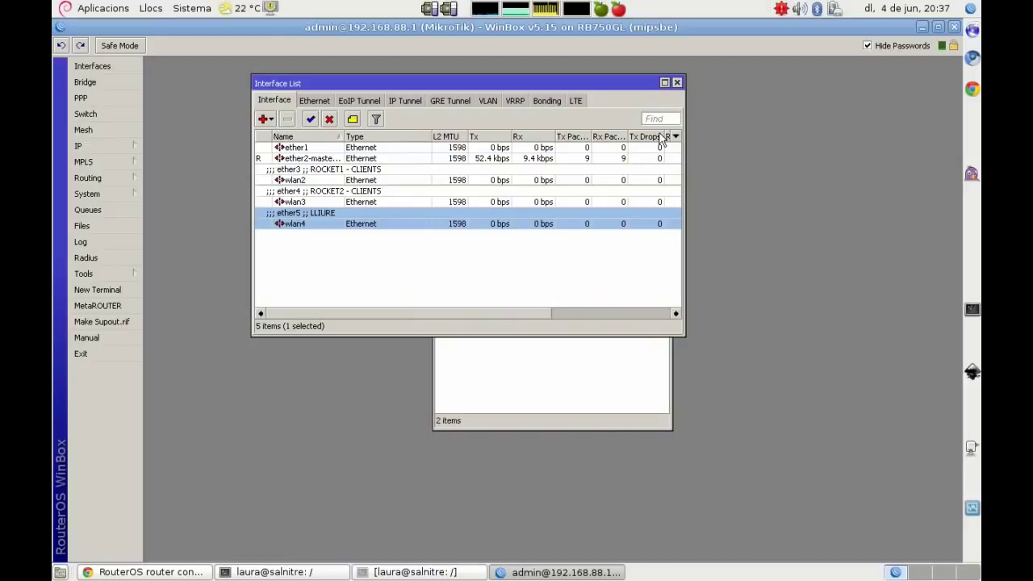
left_click(297, 159)
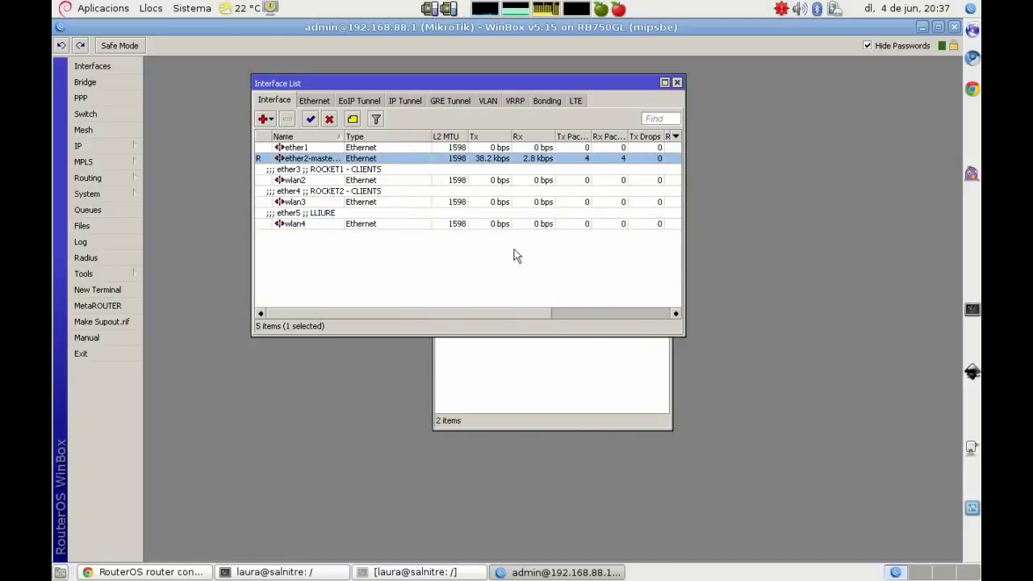
Step: Place the address list beside the interface list and clear the old vim notes
left_click(544, 369)
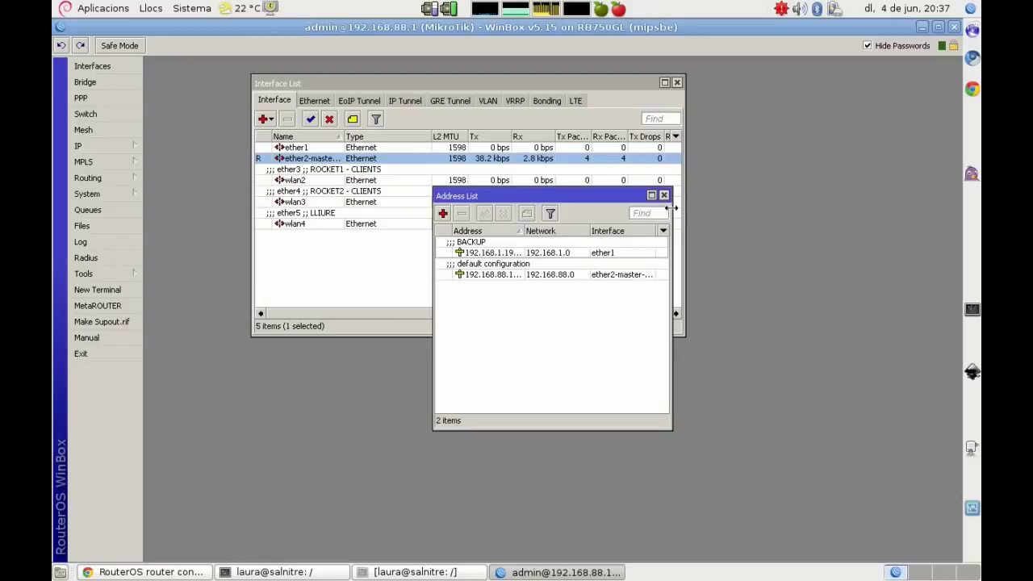
left_click_drag(616, 195, 894, 311)
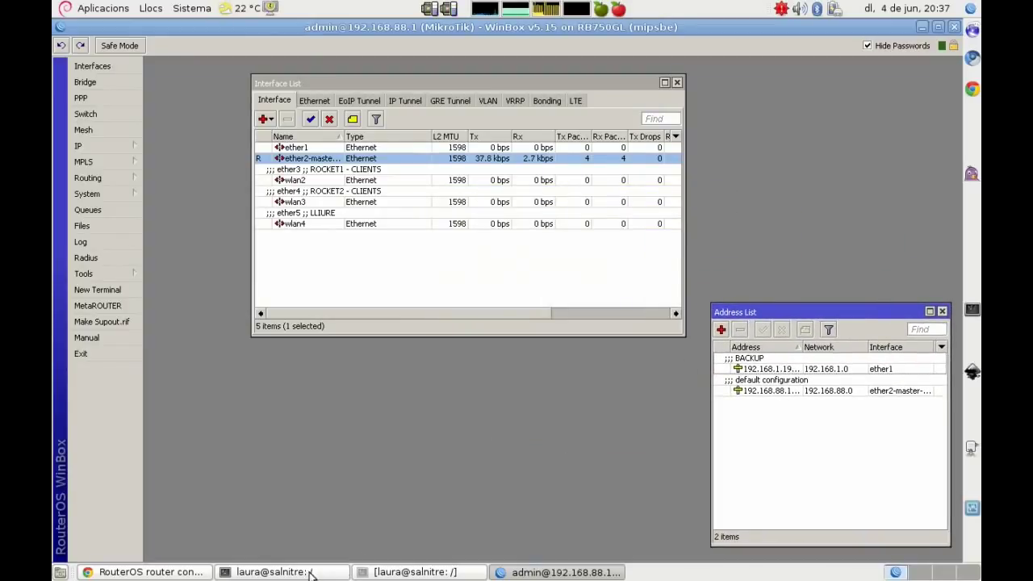
left_click(275, 572)
key("Escape")
key("x")
key("x")
key("x")
key("x")
key("x")
key("x")
key("x")
key("x")
key("x")
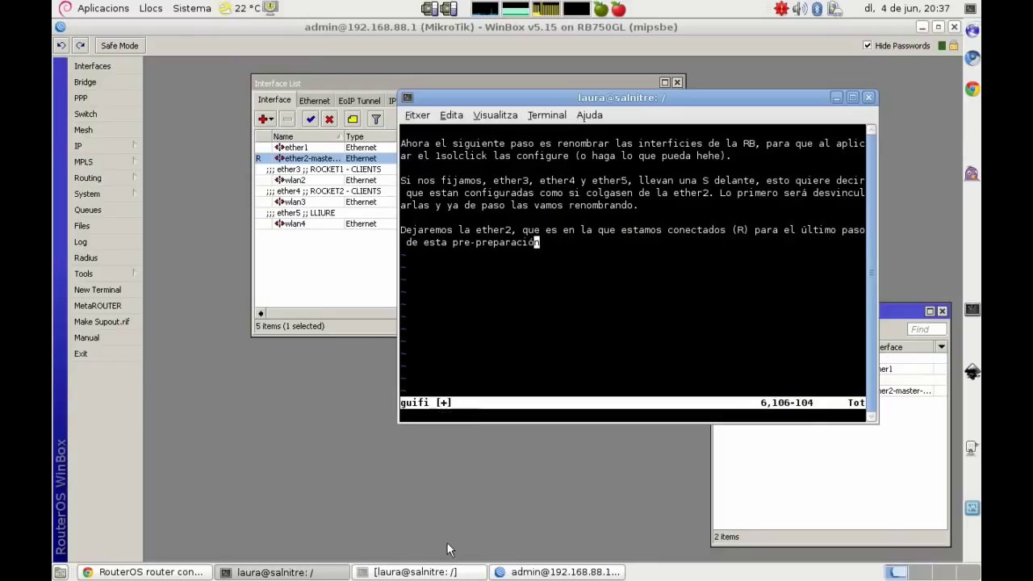
key("x")
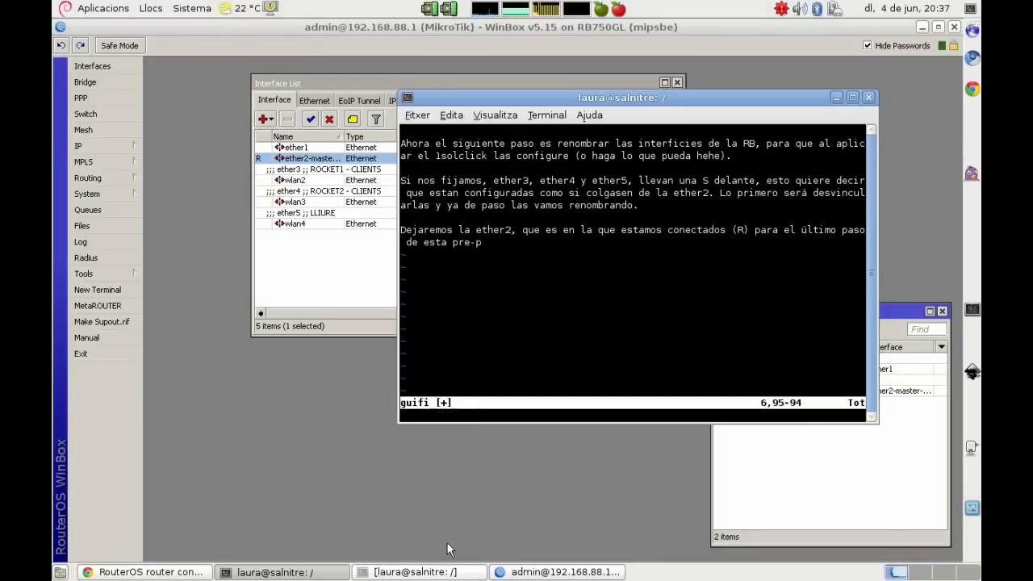
key("d")
key("d")
key("d")
key("d")
key("d")
key("d")
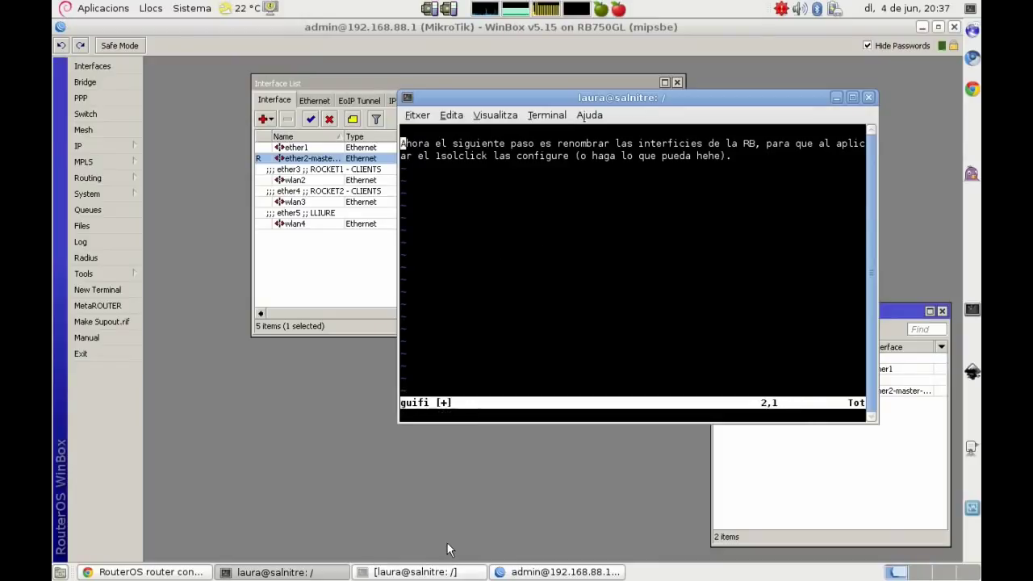
key("d")
key("d")
key("d")
key("d")
key("i")
Step: Note that ether2 waits for later and everything under ip > firewall gets deleted
key("Return")
type("Dejamos la ether2 para")
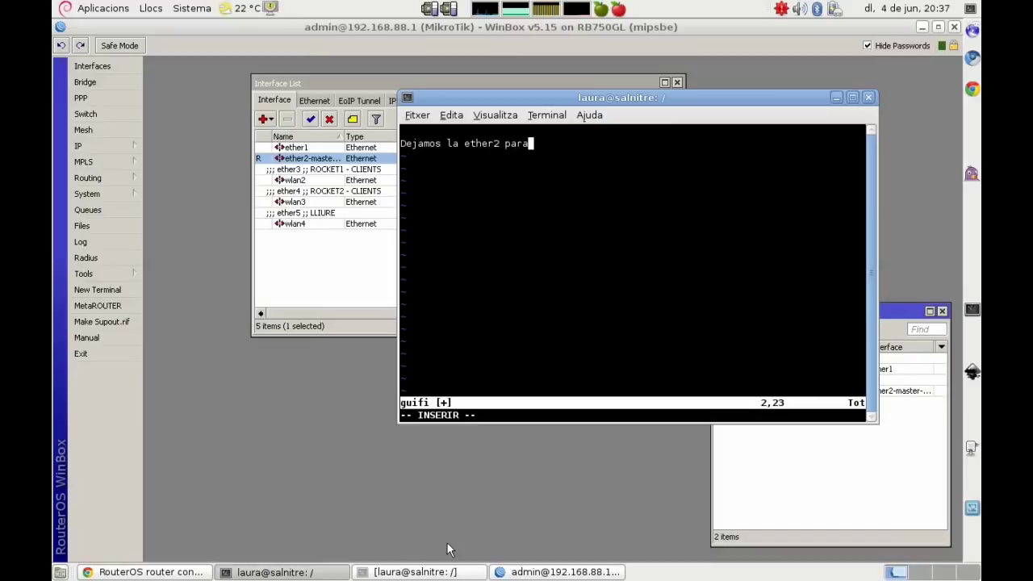
type(" después :P")
key("Return")
key("Return")
type("Ahora ")
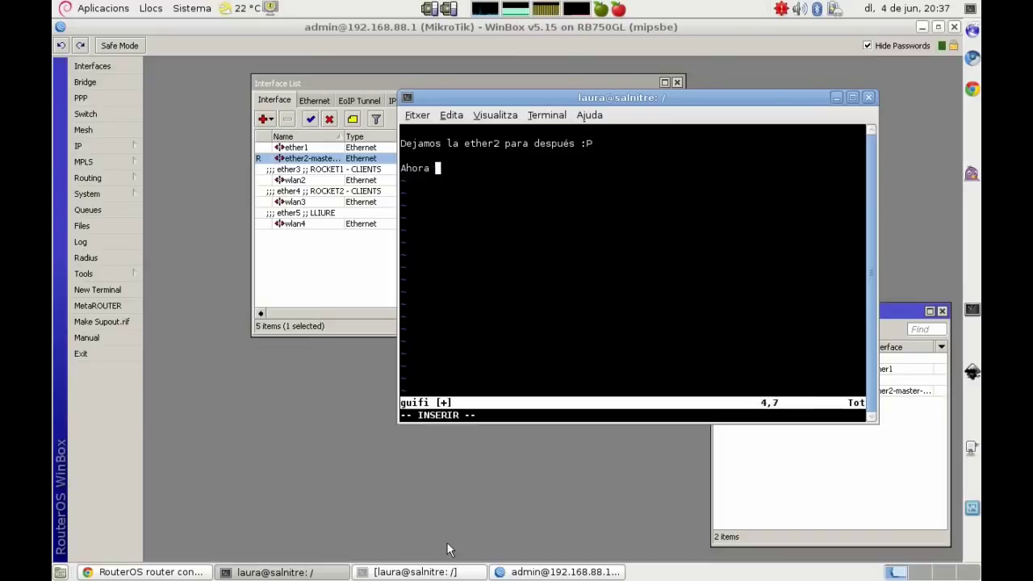
type("vamos a elimit")
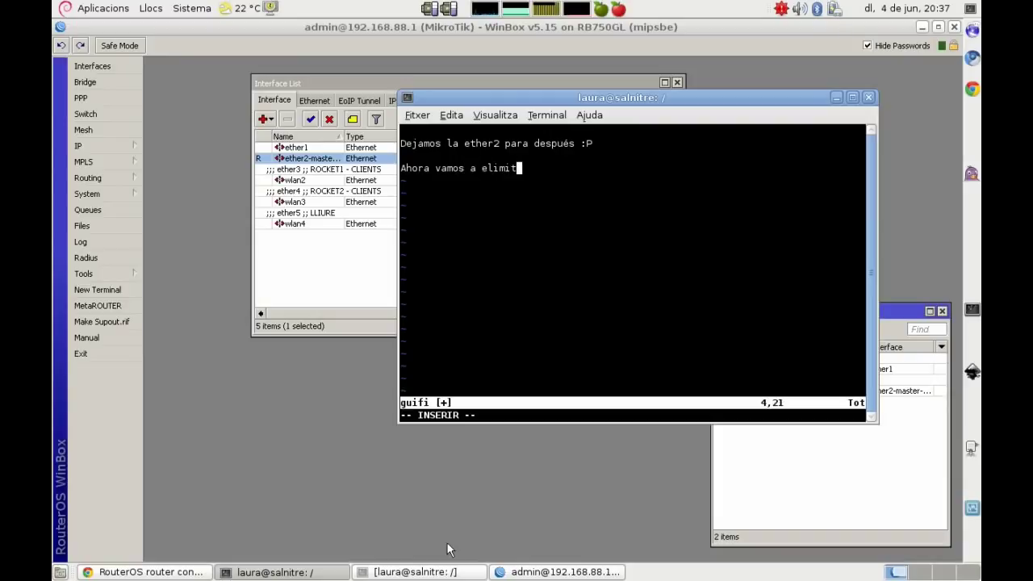
key("BackSpace")
type("nar todas las conf")
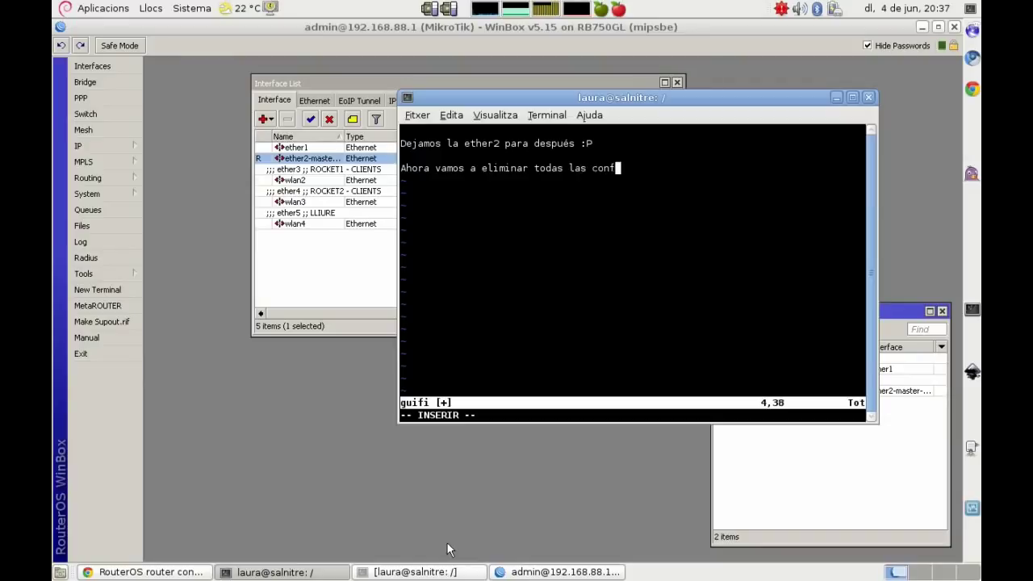
type("iguraciones del firewall")
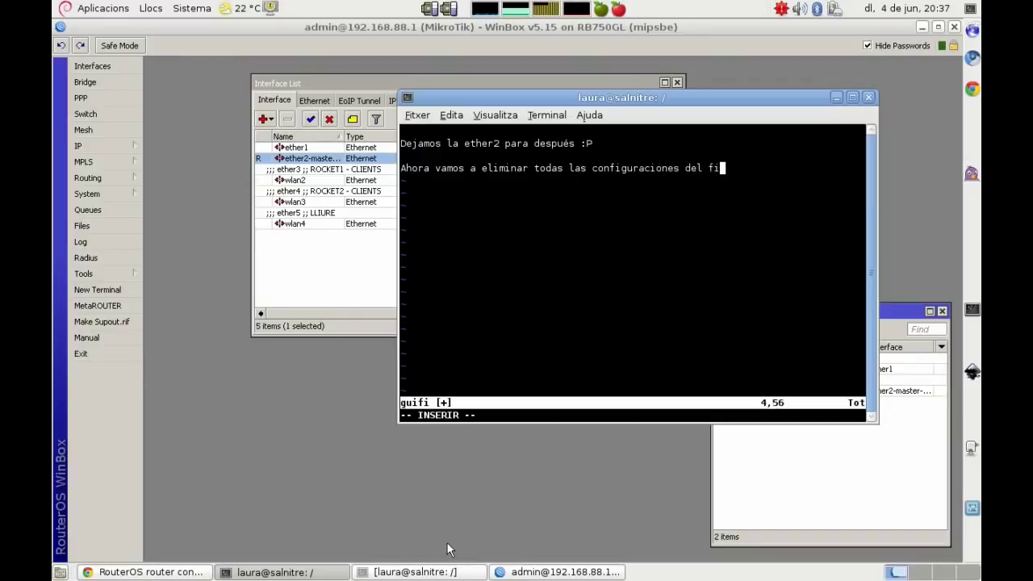
key("Return")
key("Return")
type("ip > firewall")
key("Return")
key("Return")
type("y lo borramos todo")
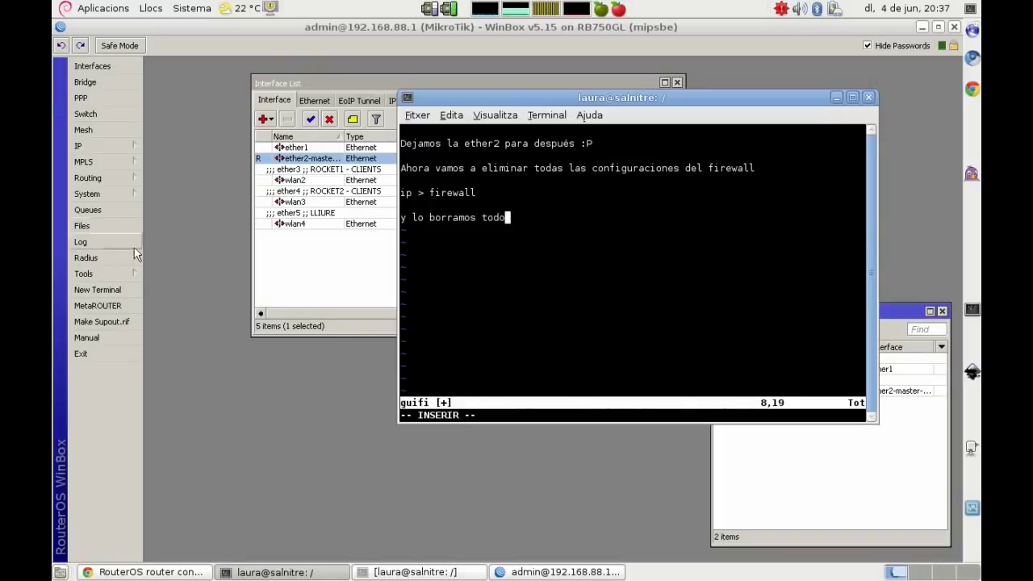
Step: Remove all four default firewall filter rules
left_click(96, 146)
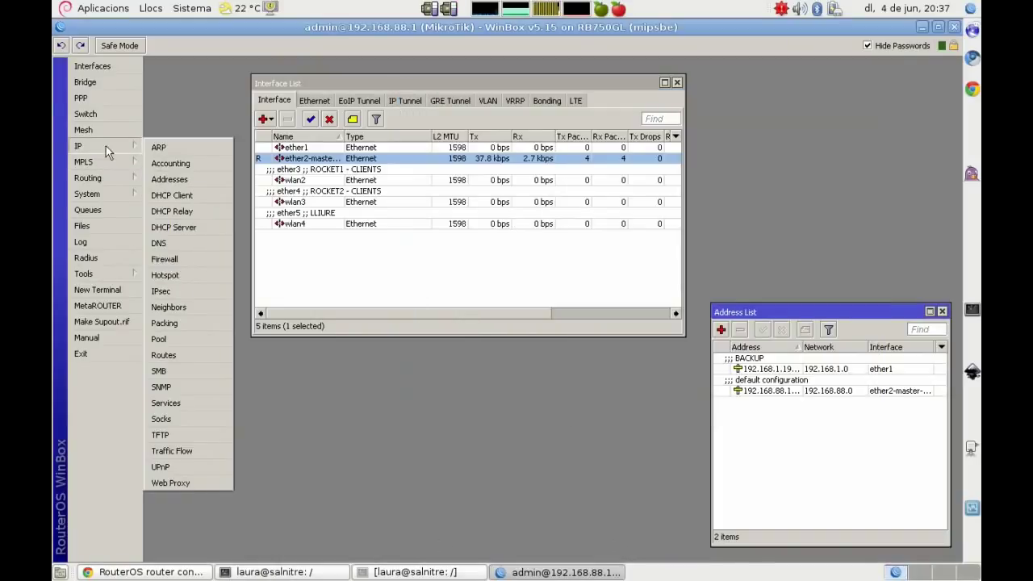
left_click(185, 258)
left_click(334, 262)
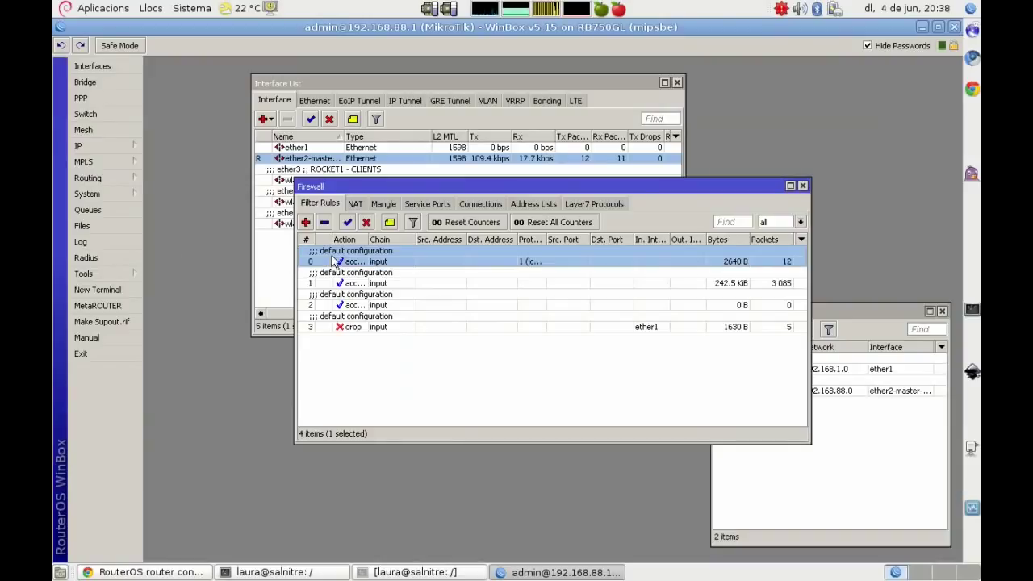
left_click(337, 324, "shift")
right_click(333, 291)
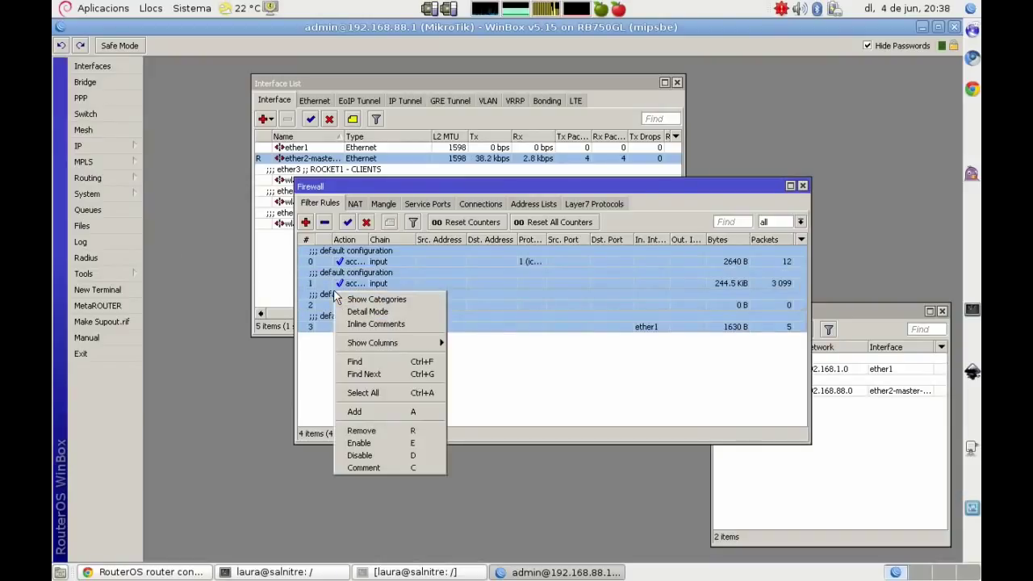
left_click(365, 430)
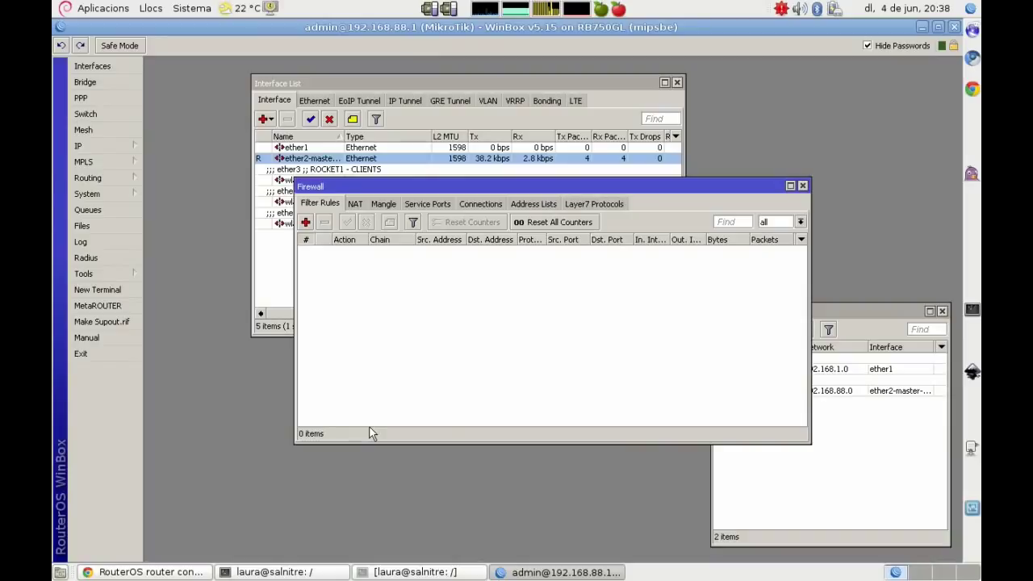
Step: Remove the default NAT rule and review the remaining firewall tabs, keeping service ports
left_click(355, 204)
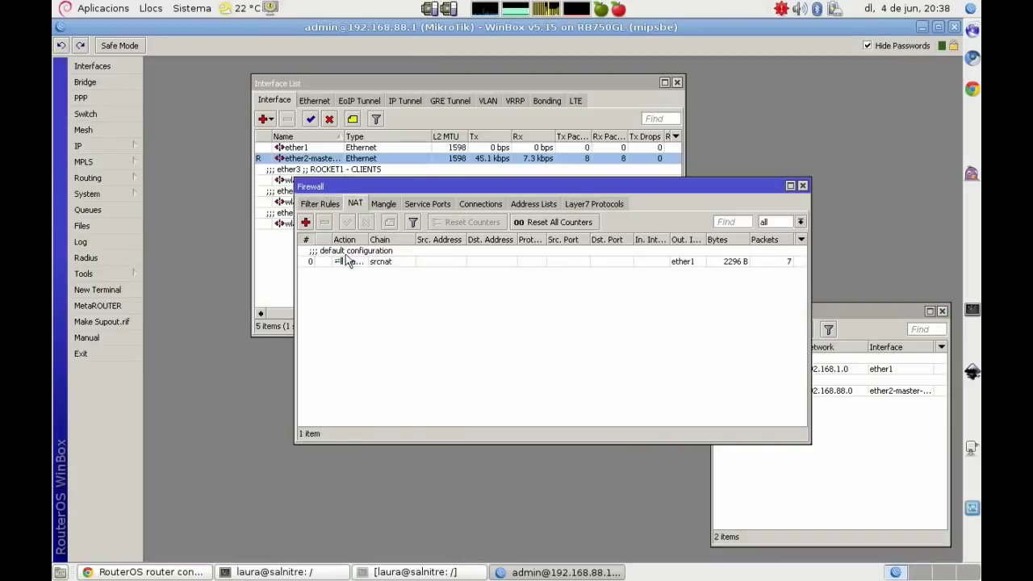
right_click(346, 260)
left_click(373, 393)
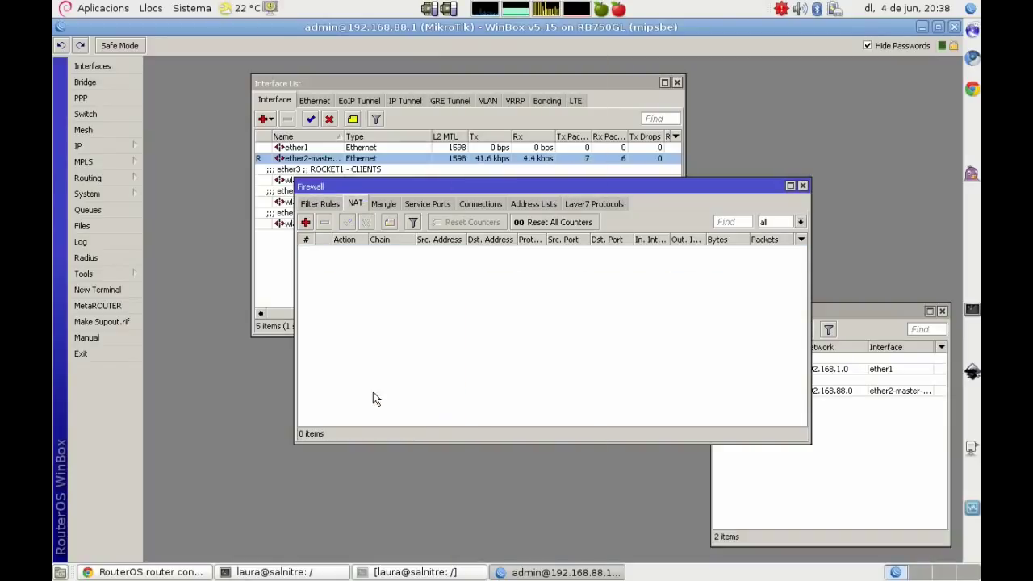
left_click(432, 204)
left_click(479, 204)
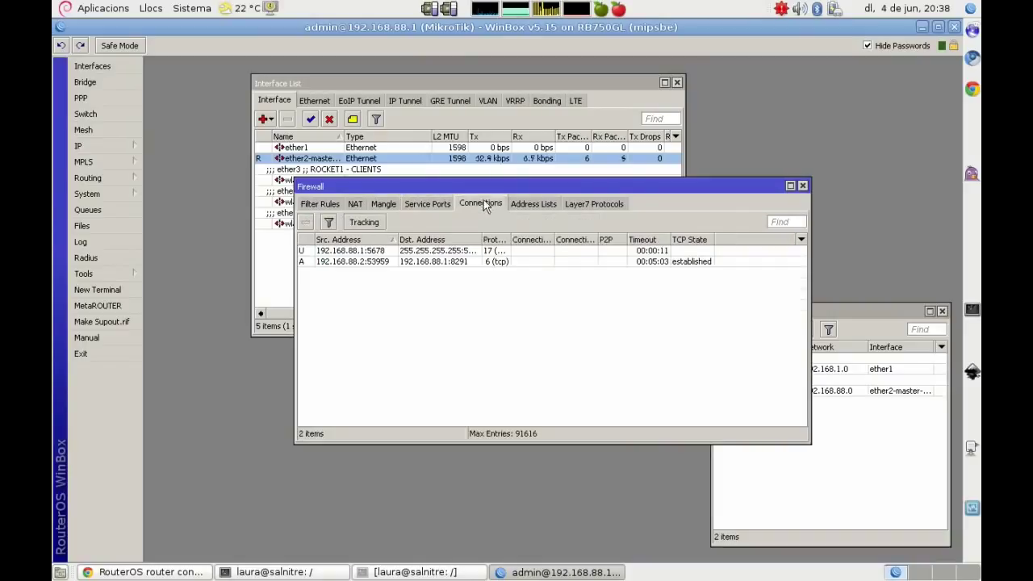
left_click(534, 203)
left_click(590, 204)
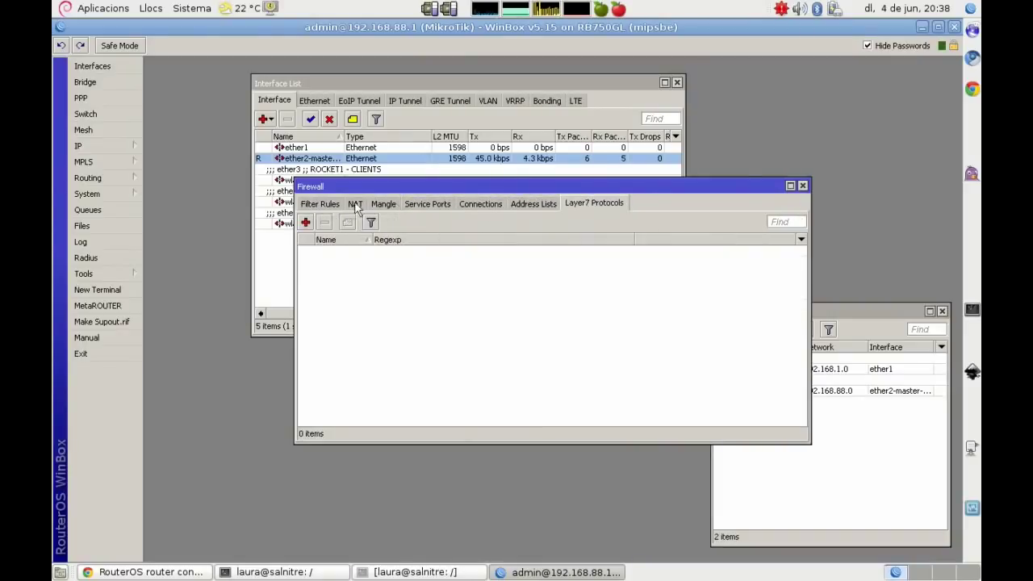
left_click(381, 204)
left_click(421, 204)
Step: Append ', excepto service ports!' and note that DHCP server, client and pool go too
key("alt+Tab")
type(", exce")
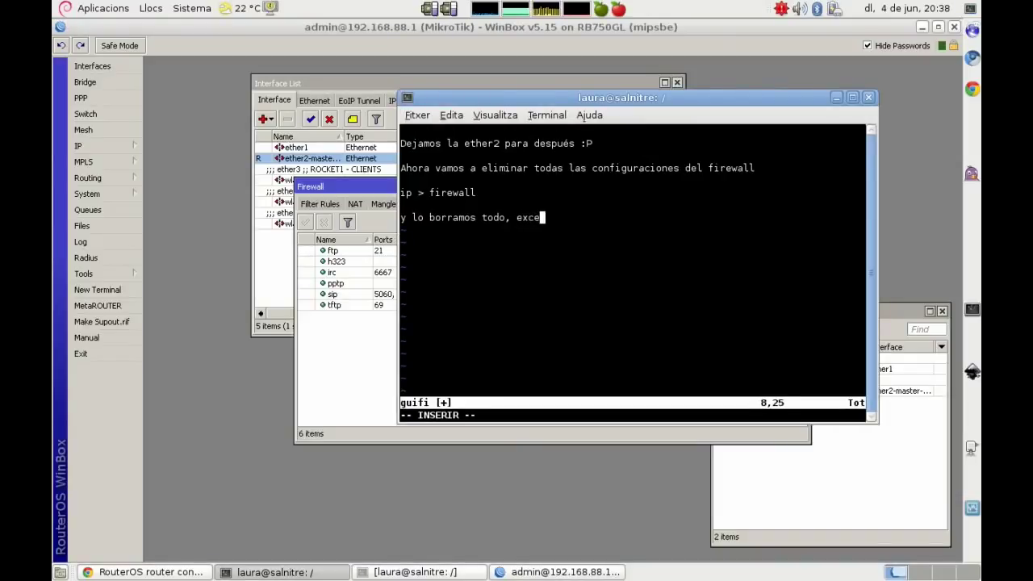
type("pto service ports!")
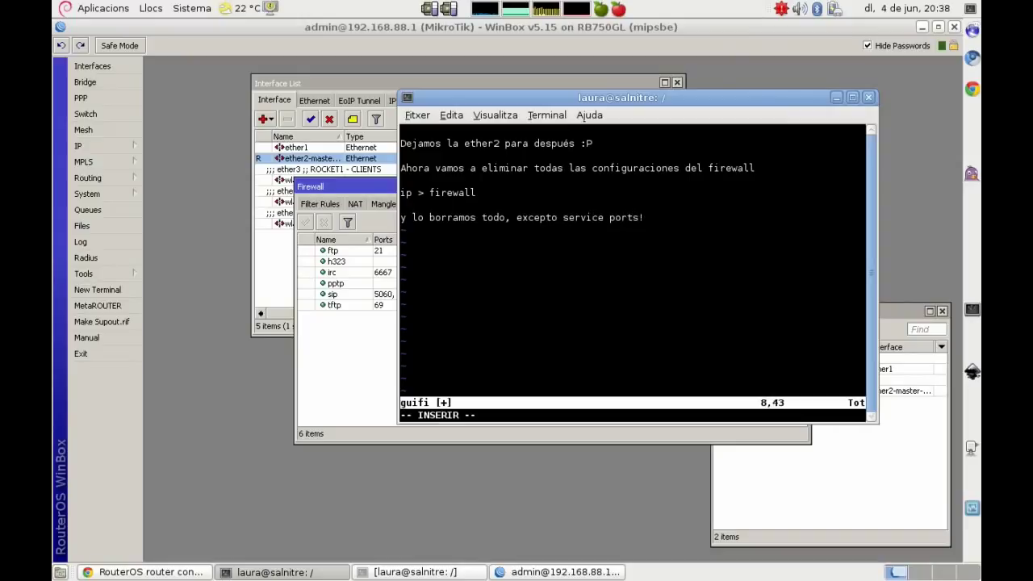
key("Return")
key("Return")
type("Borramos tambi")
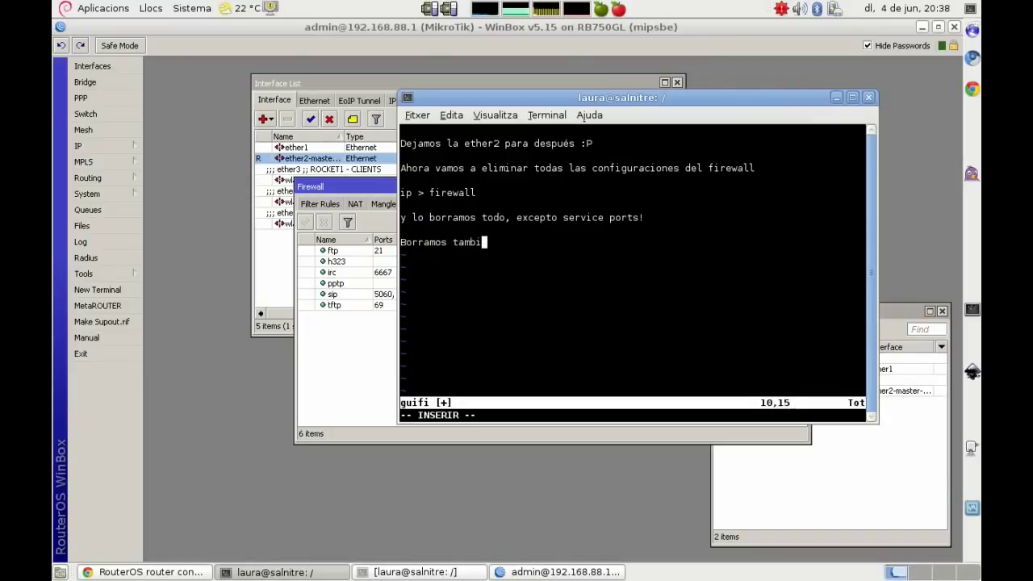
type("én toda la configu")
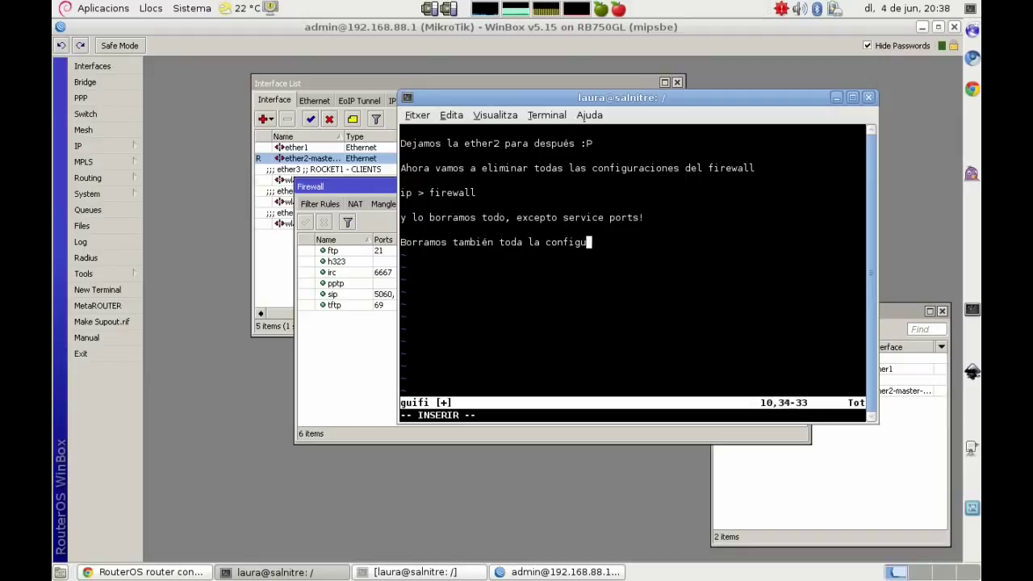
type("ración del ")
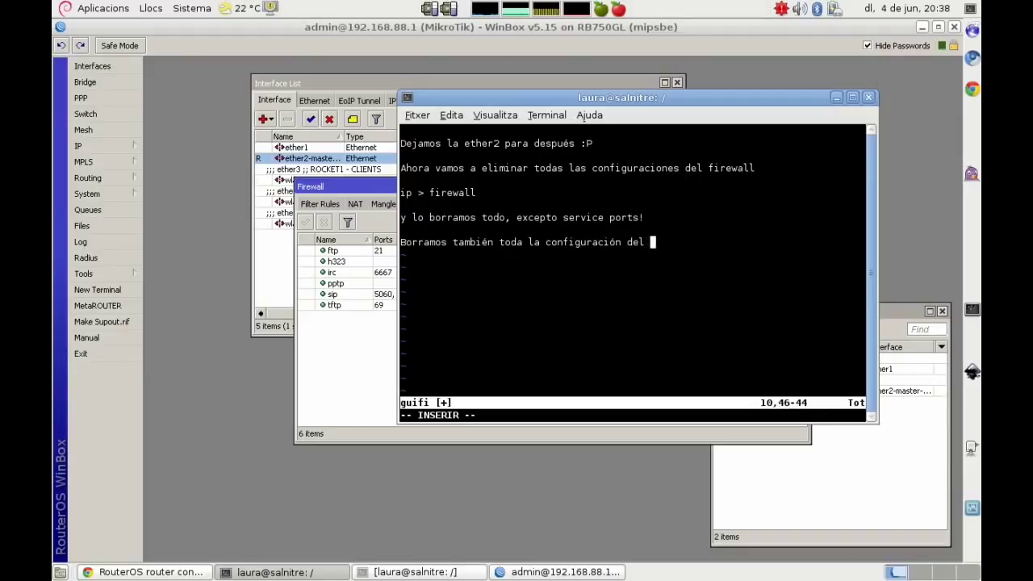
type("DHCP server y el DHCP client, también el pool de IPs del DHCP")
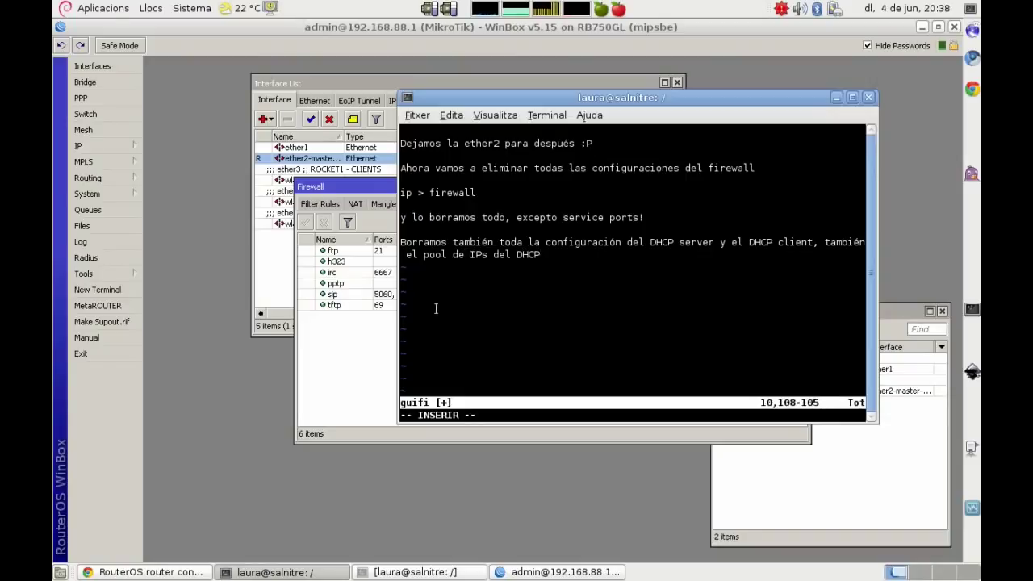
Step: Close the leftover firewall, address and interface windows in WinBox
left_click(316, 345)
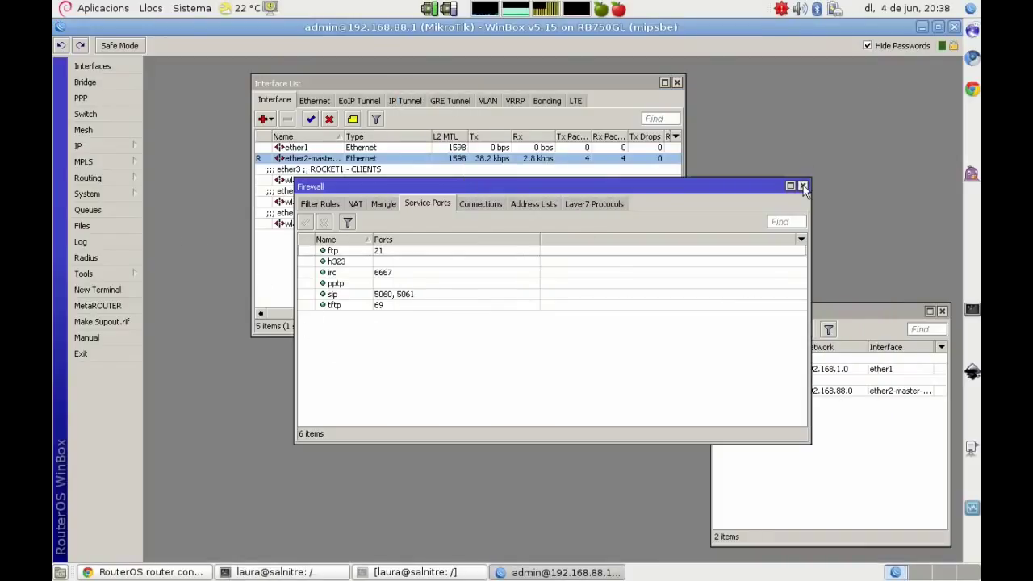
left_click(804, 186)
left_click(942, 312)
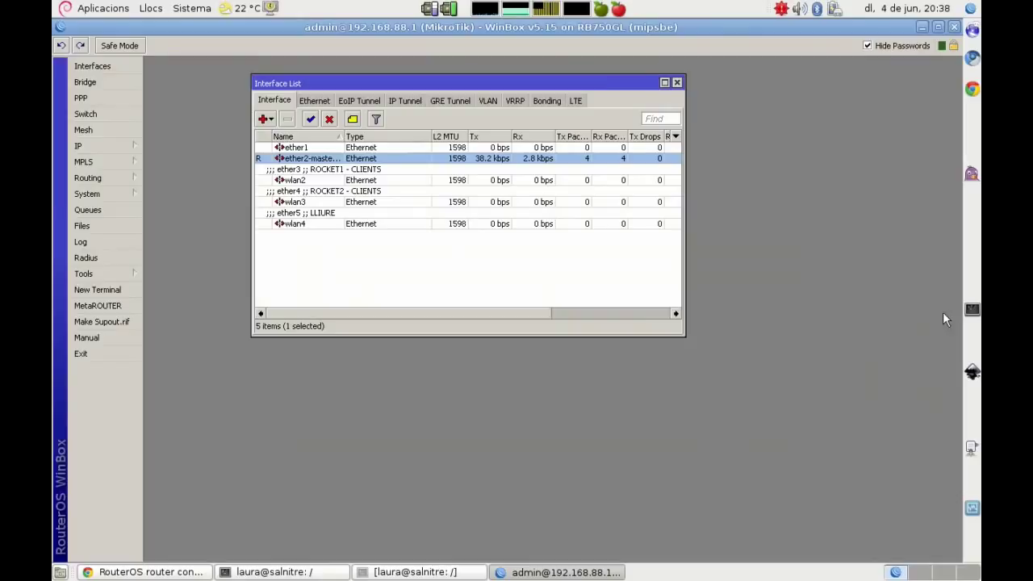
left_click(677, 83)
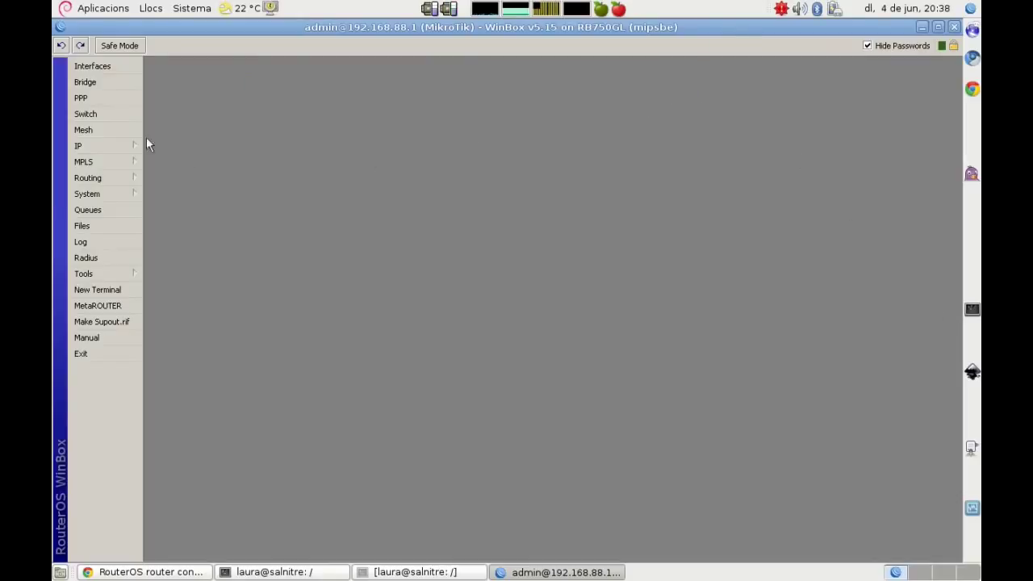
Step: Remove the ether1 DHCP client and close the DHCP Client list
left_click(100, 150)
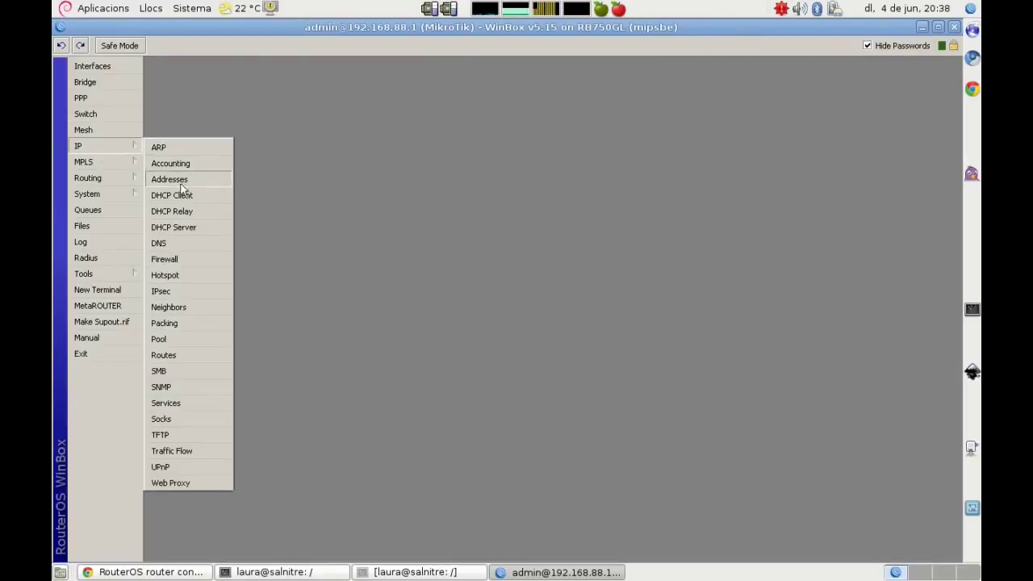
left_click(179, 198)
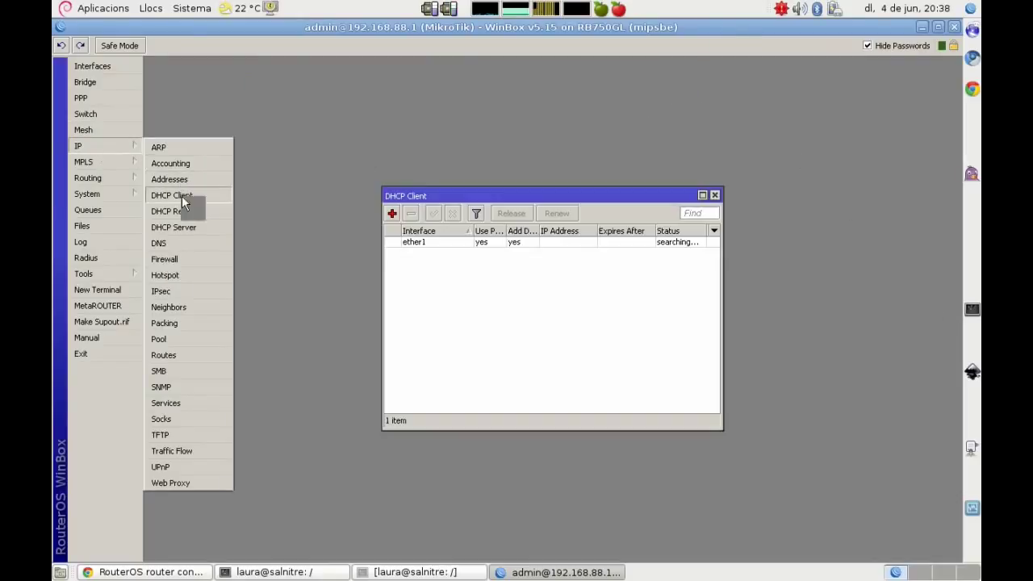
right_click(413, 250)
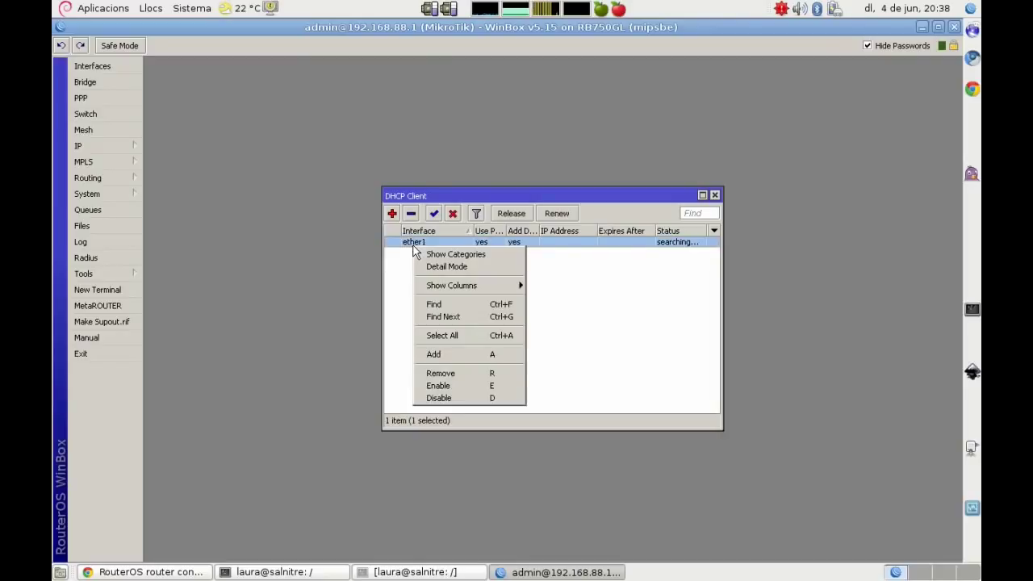
left_click(453, 373)
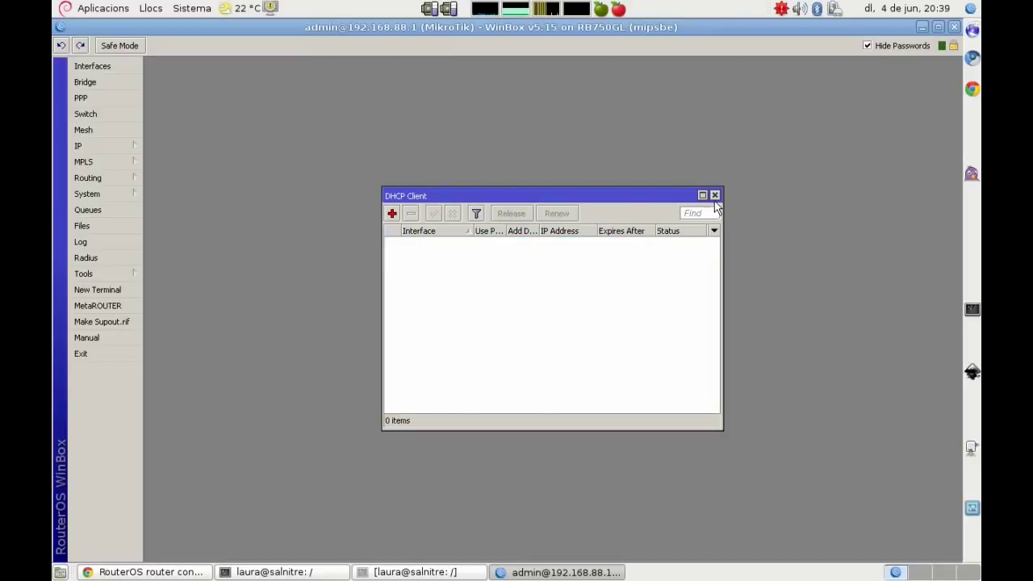
left_click(714, 195)
Step: Remove the default DHCP server and its 192.168.88.0/24 DHCP network
left_click(103, 146)
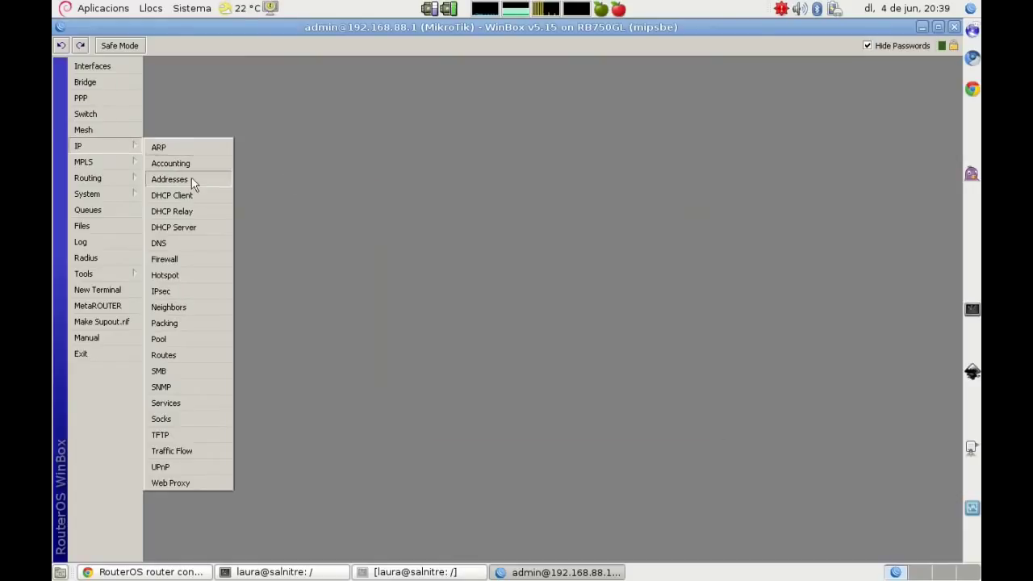
left_click(194, 225)
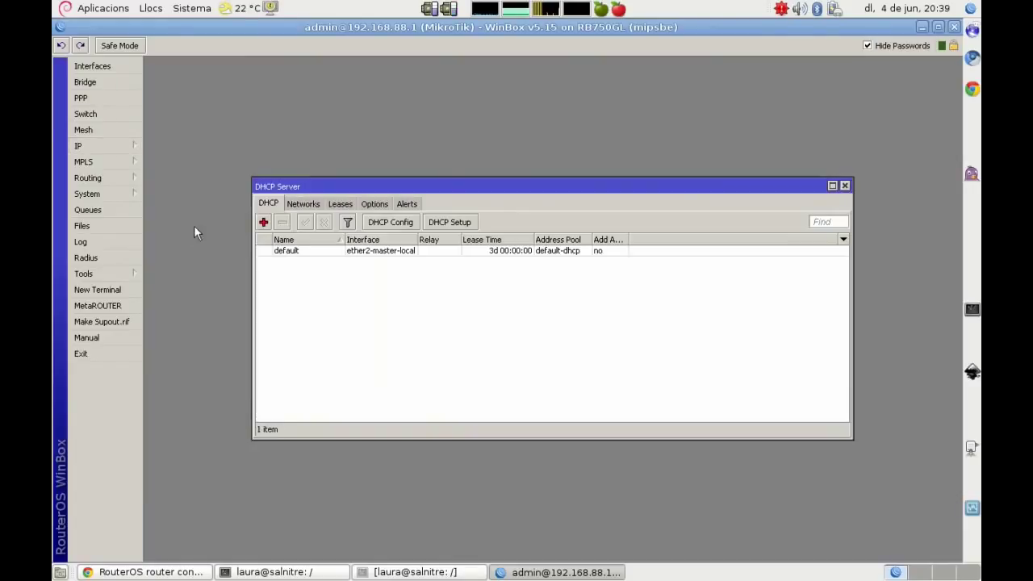
left_click(284, 250)
right_click(288, 253)
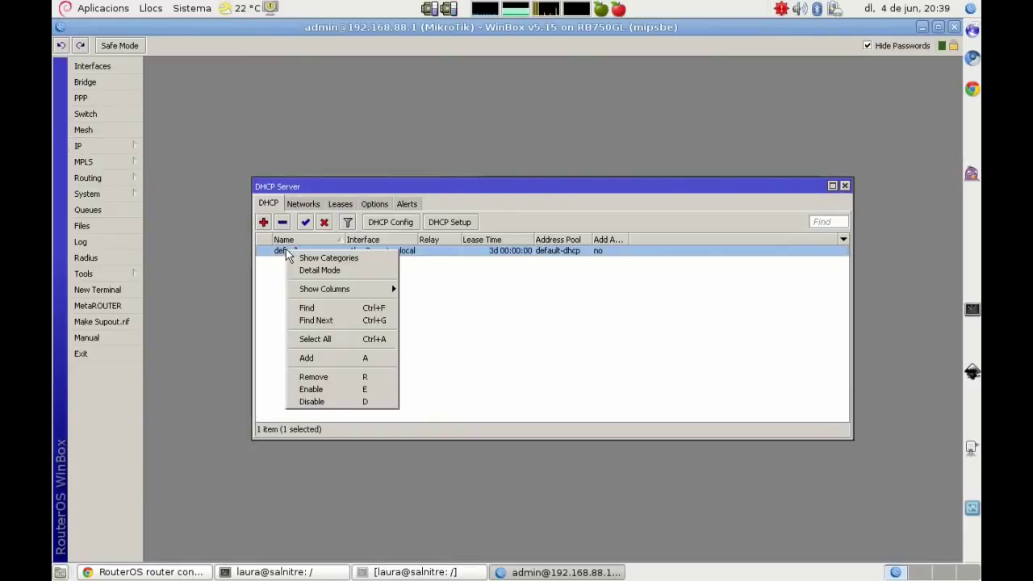
left_click(339, 378)
left_click(306, 203)
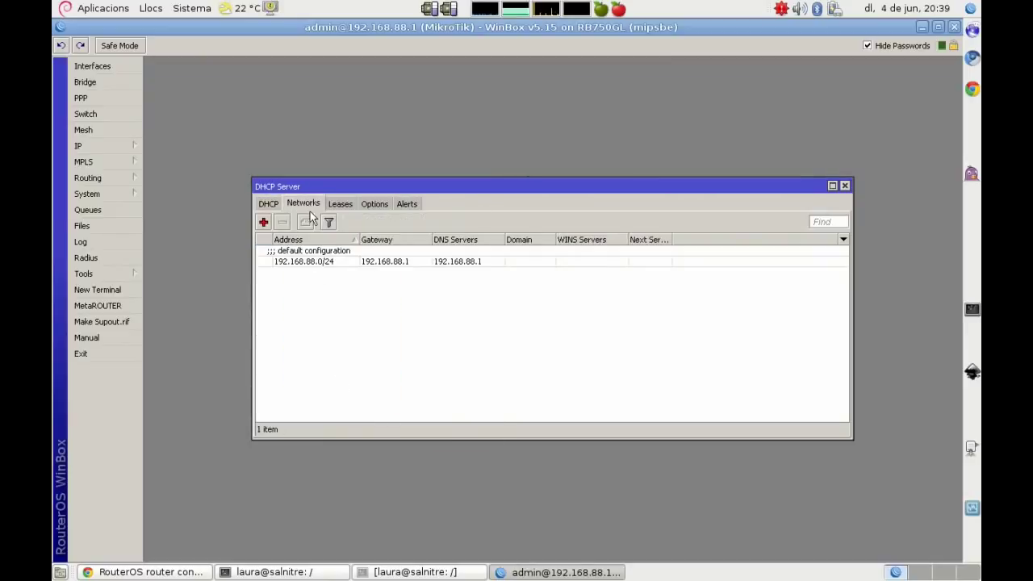
left_click(315, 261)
right_click(313, 254)
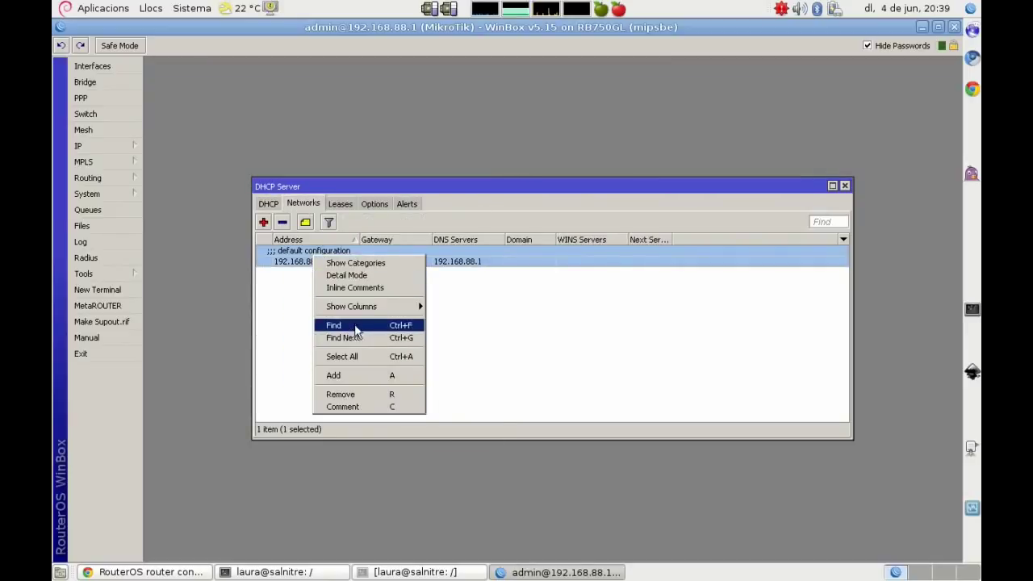
left_click(340, 394)
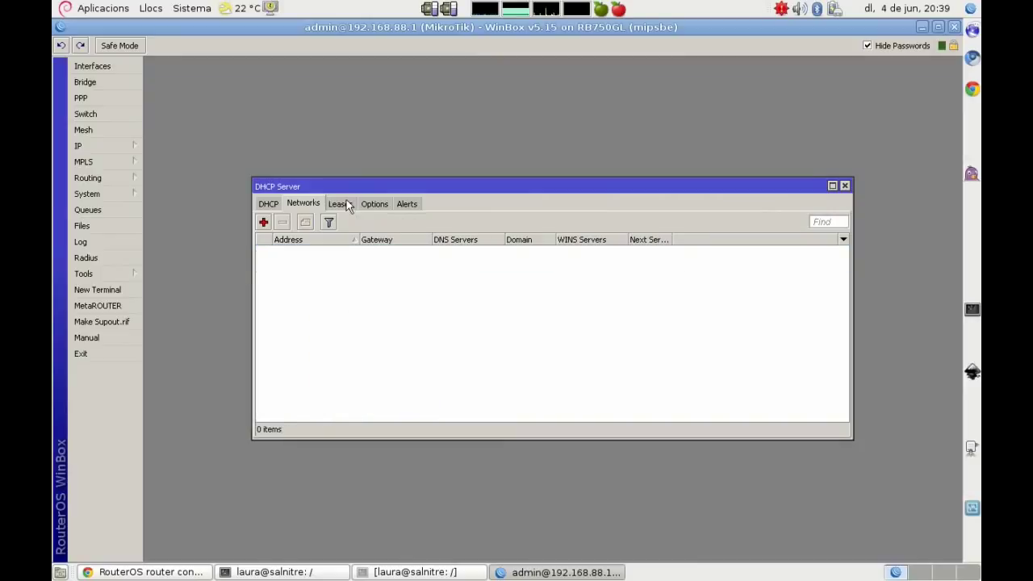
Step: Review the DHCP leases, options and alerts, then close DHCP Server
left_click(346, 203)
left_click(379, 204)
left_click(407, 203)
left_click(845, 186)
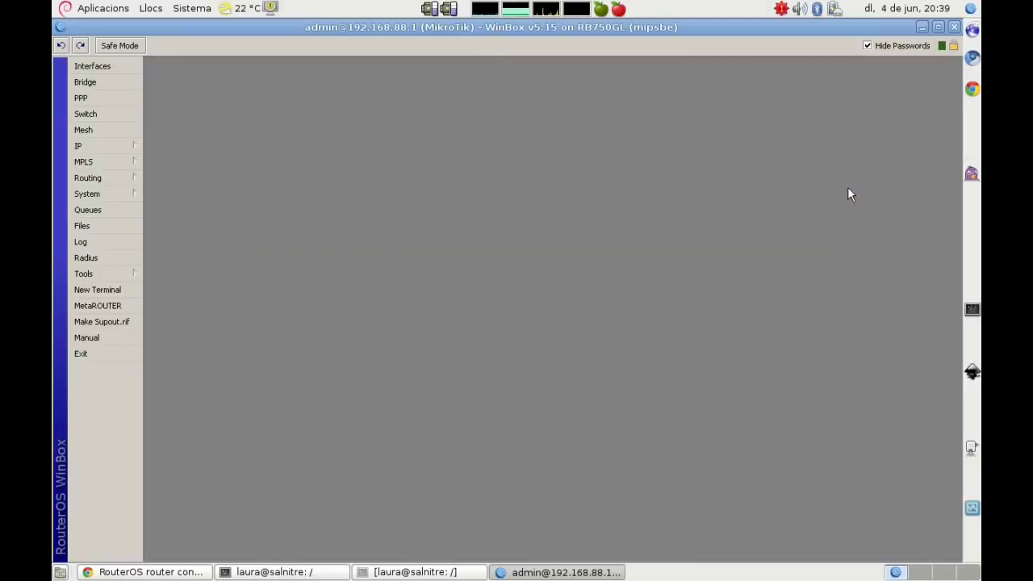
Step: Remove the default-dhcp address pool from IP > Pool and close the list
left_click(100, 142)
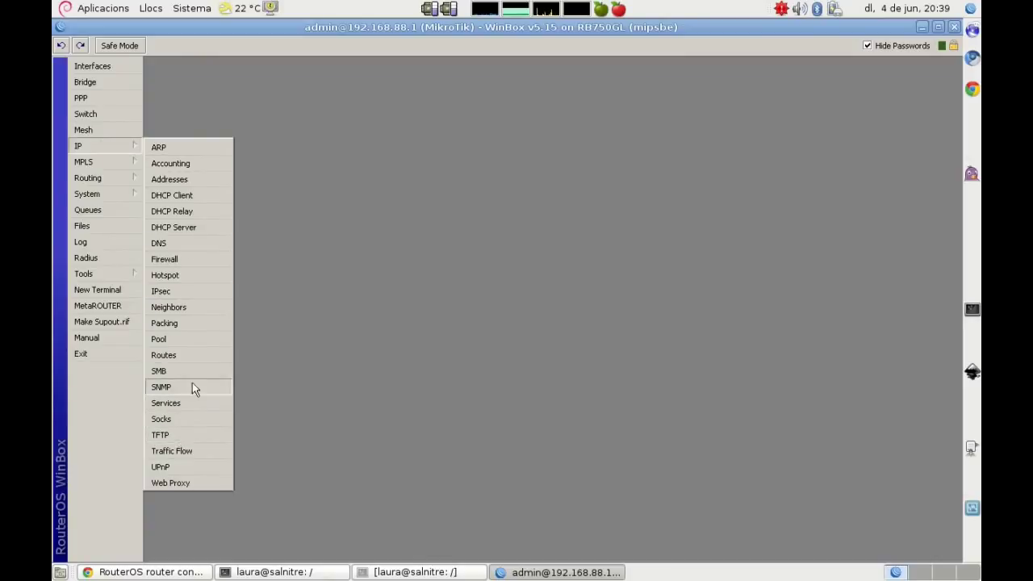
left_click(215, 337)
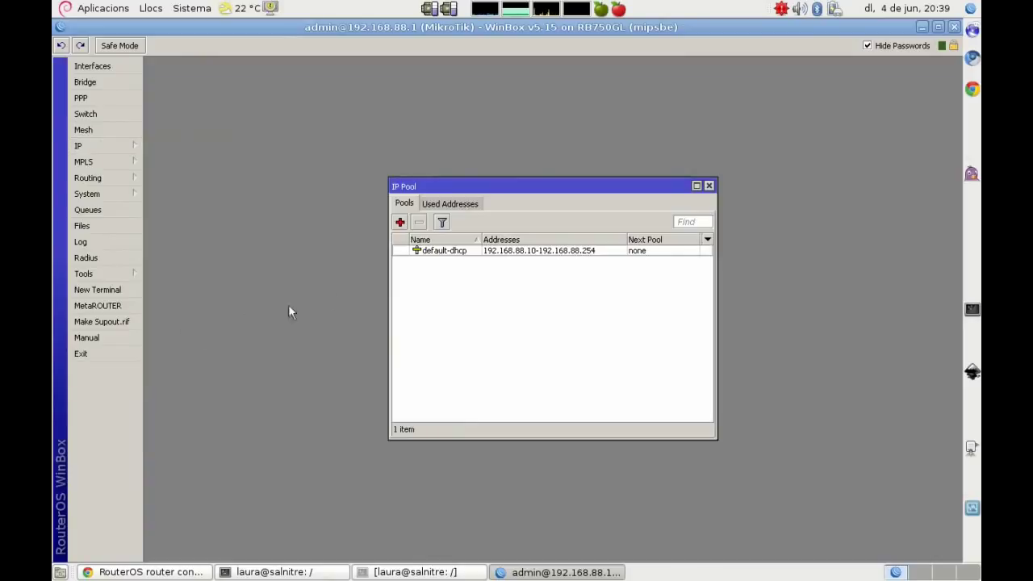
right_click(444, 252)
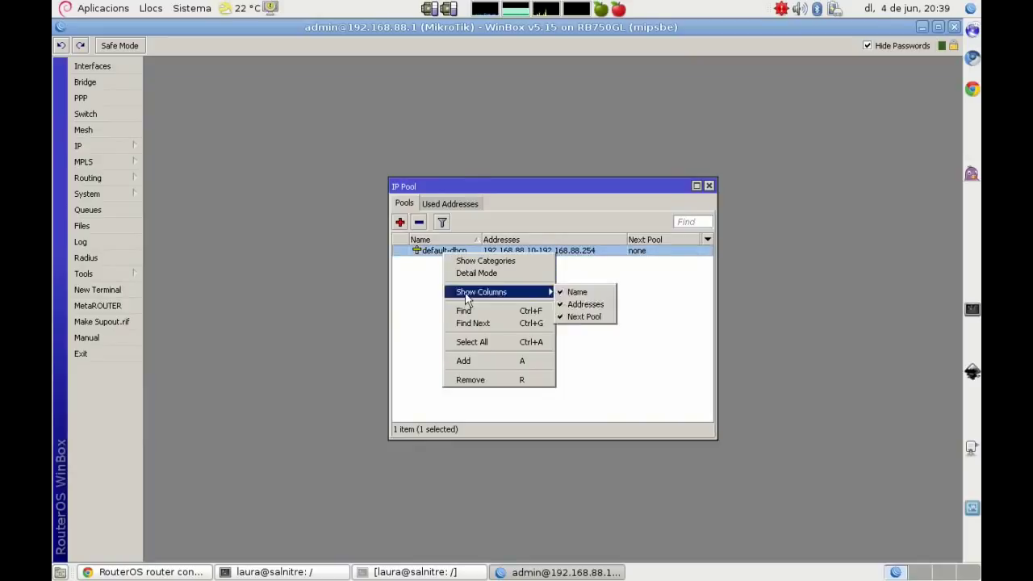
left_click(509, 380)
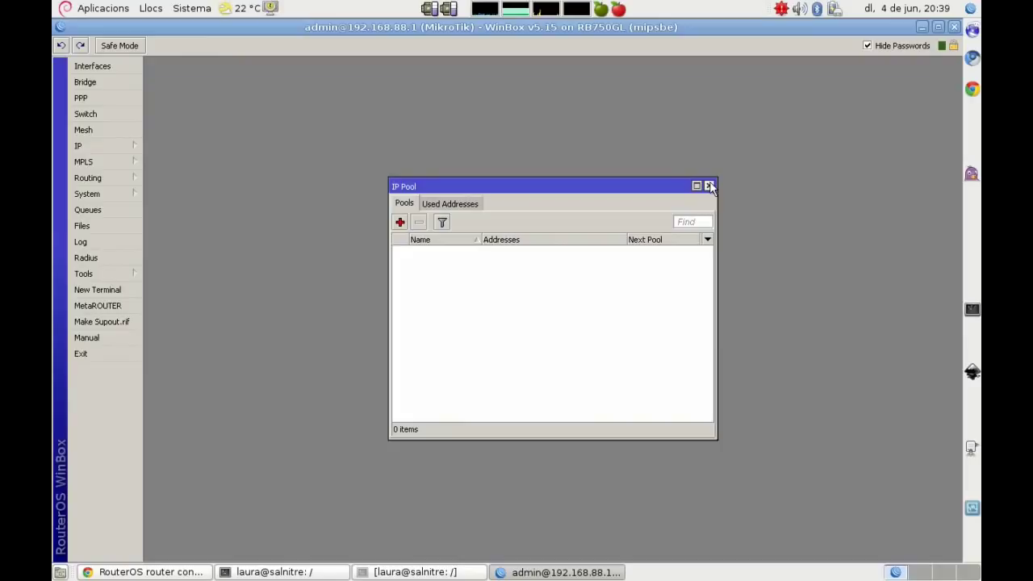
left_click(710, 186)
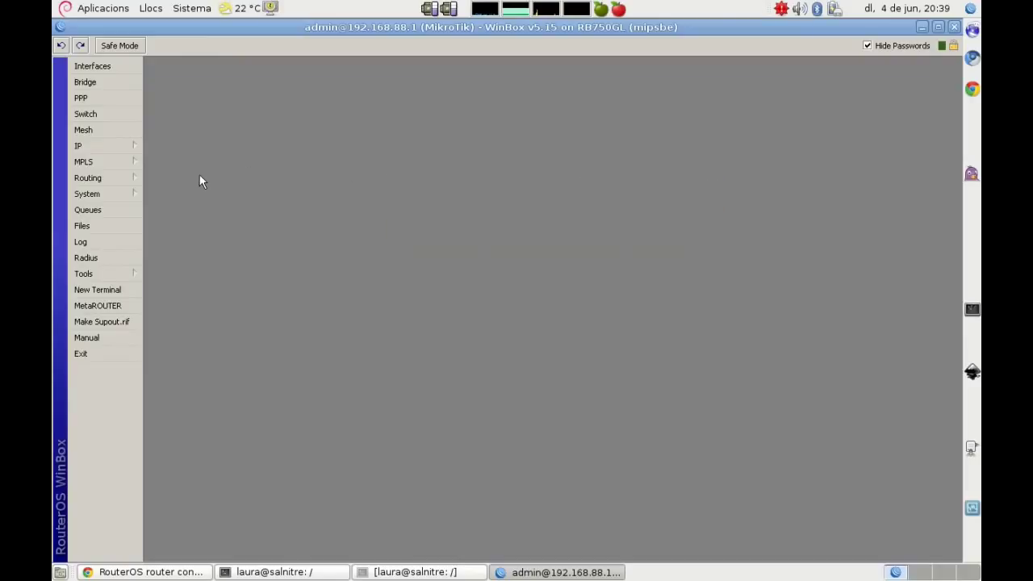
Step: In vim, add 'LISTO!' and delete the finished firewall notes block
key("alt+Tab")
key("Escape")
key("i")
key("Return")
key("Return")
type("LISTO!")
key("Escape")
key("d")
key("d")
key("d")
key("d")
key("d")
key("d")
key("d")
key("d")
key("d")
key("d")
key("d")
key("d")
key("d")
key("d")
key("d")
key("d")
key("d")
key("d")
key("d")
key("d")
key("d")
key("d")
key("d")
key("d")
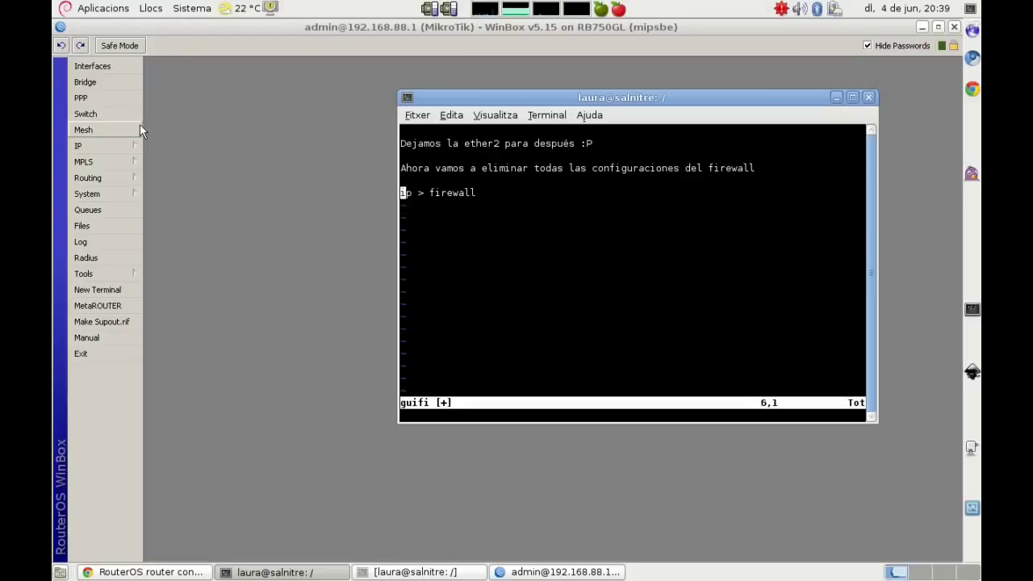
Step: Write the note that configuring ether2 may disconnect, so the cable moves to ether1 at 192.168.1.19
type("oAhora vamos ya a configurar la ether2, ")
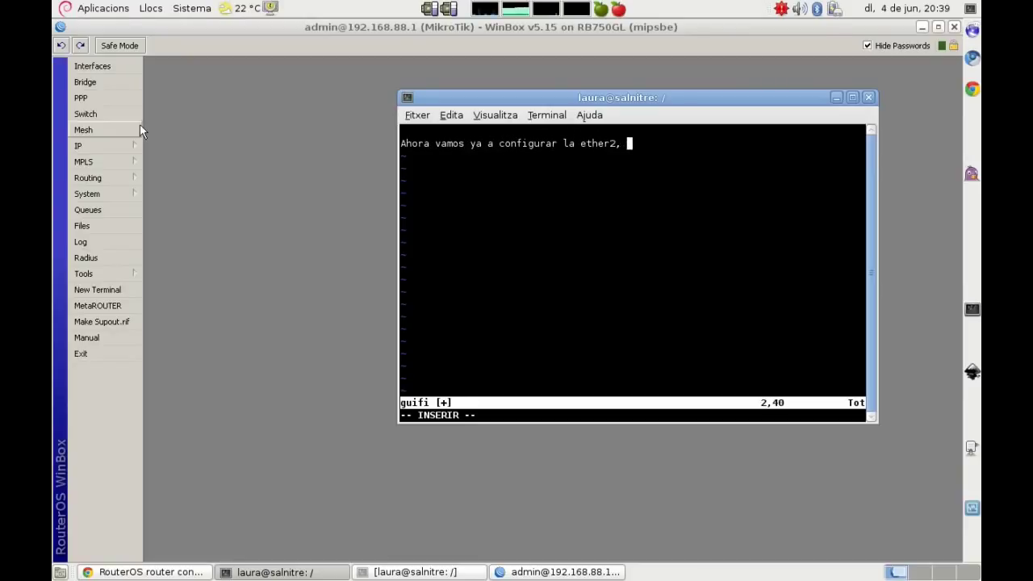
type("posiblemente nos vaya a")
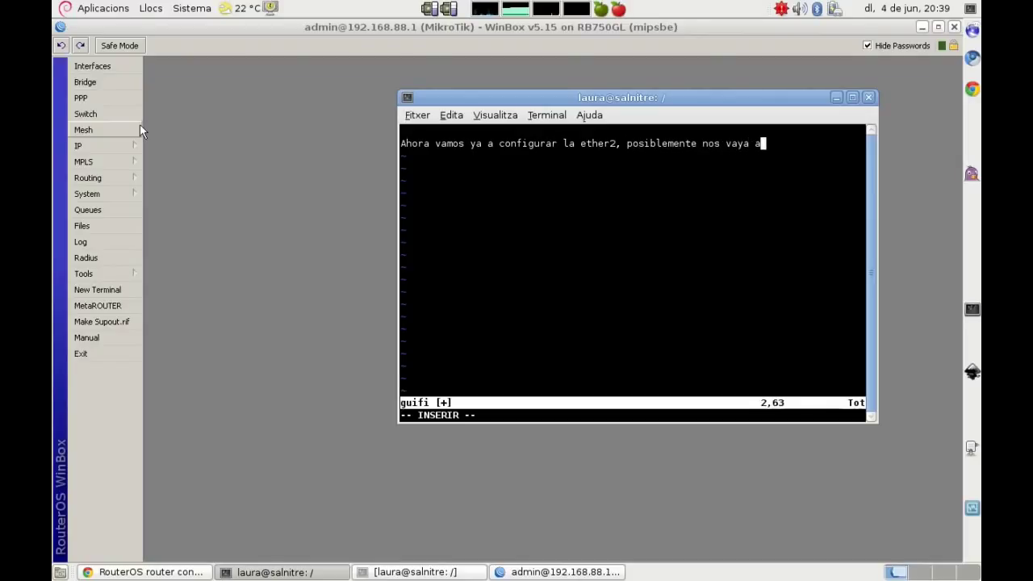
type(" desconectar")
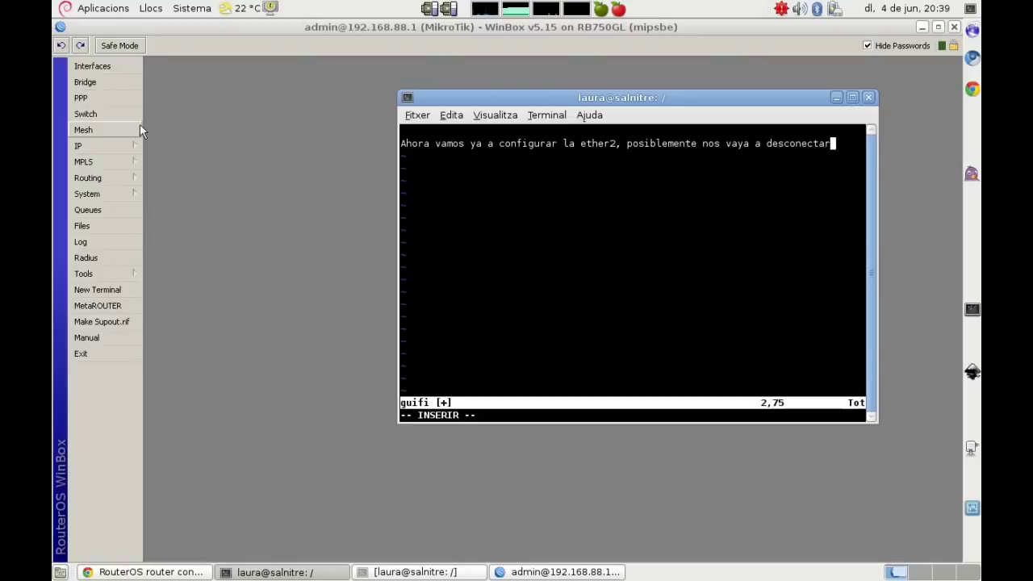
type(", si lo hace, entra")
key("BackSpace")
key("BackSpace")
key("BackSpace")
key("BackSpace")
type("cambiaremos el cable de red de la F")
key("BackSpace")
type("RB que lo tenemos enchufado en la ether2 y lo enchu")
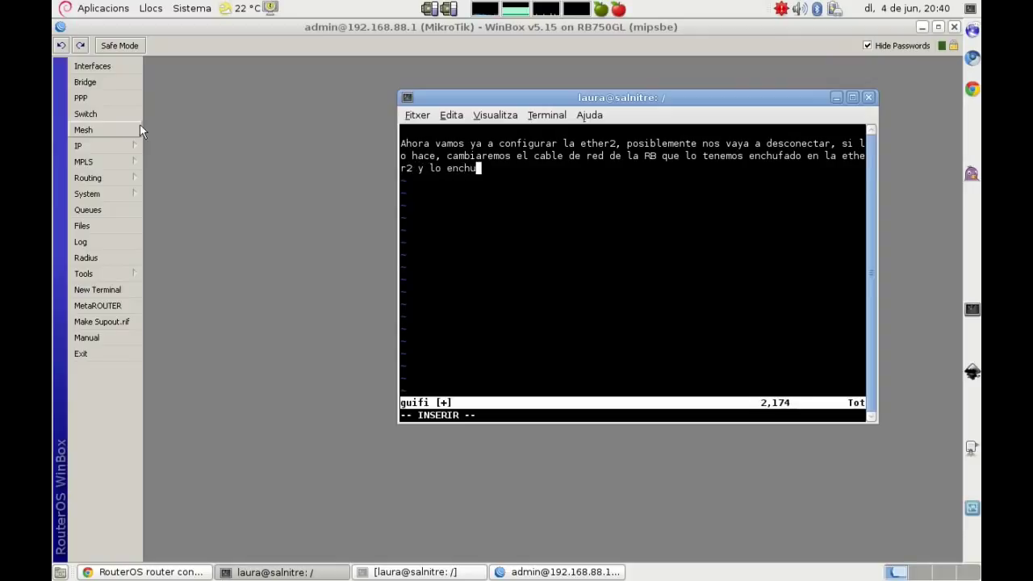
type("faremos a la eth")
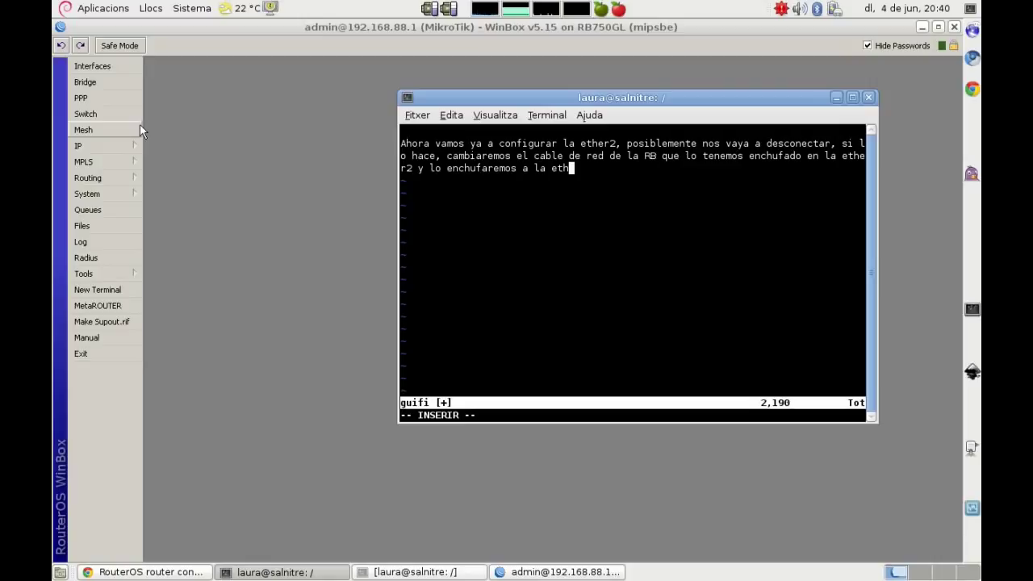
type("er1 con la IP 192.168.1.19")
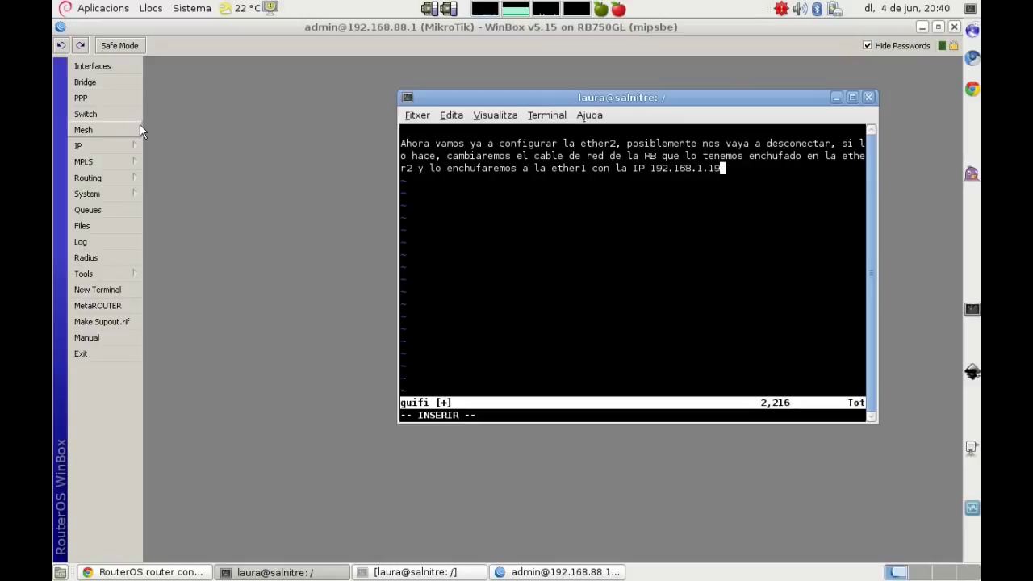
Step: Rename ether2-master-local to wlan1, add the 'ether2 ;; wds' comment, and set 1Gbps link speed
left_click(222, 227)
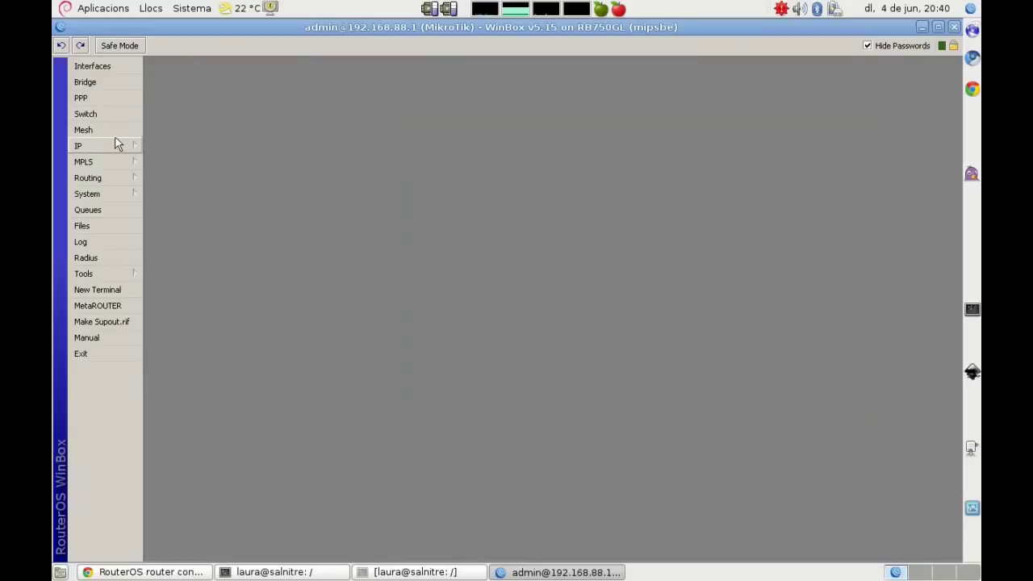
left_click(97, 66)
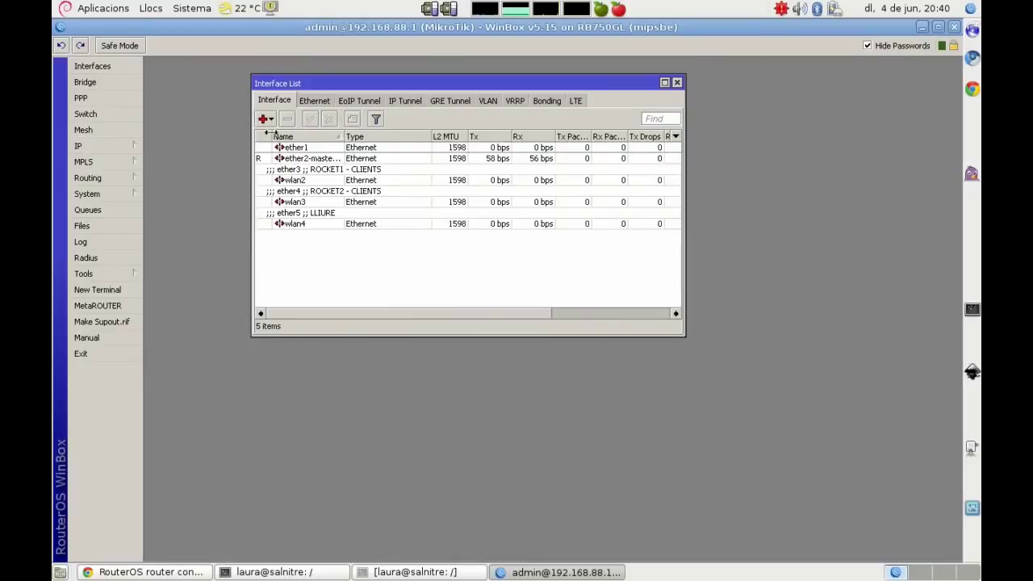
double_click(326, 158)
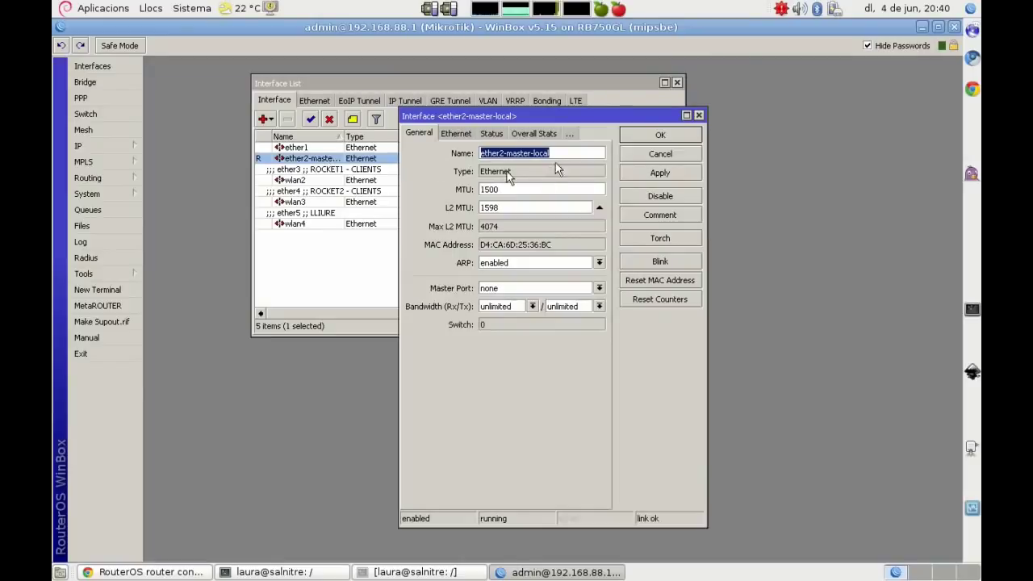
type("wla")
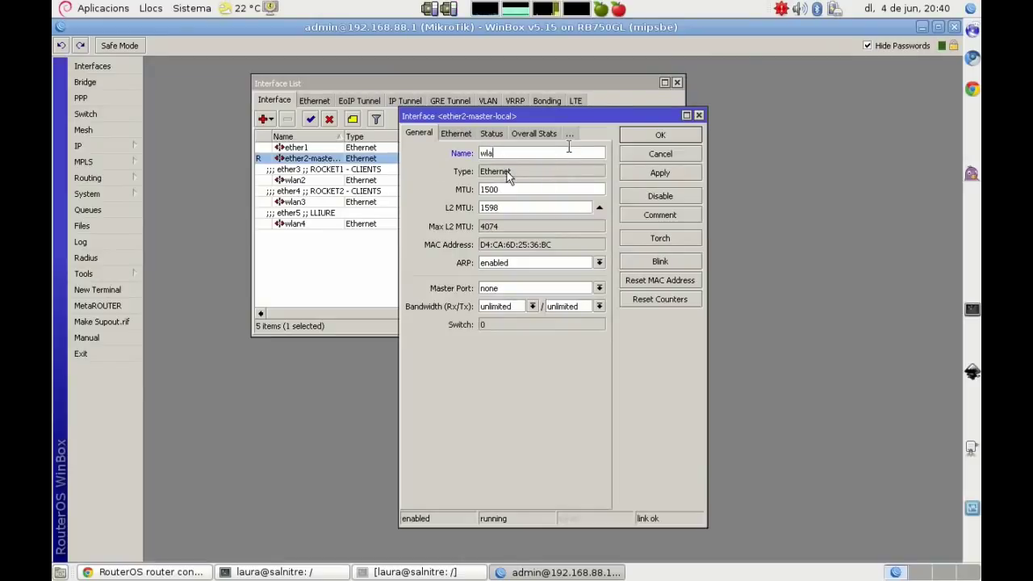
type("n1")
left_click(659, 215)
type("ether2 ;; wds_jvilaC")
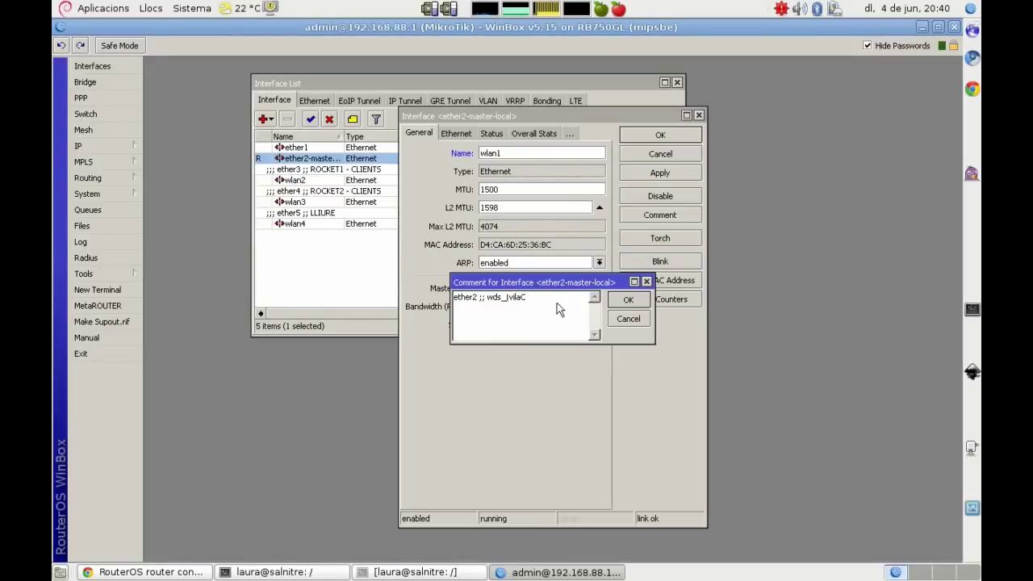
left_click(628, 299)
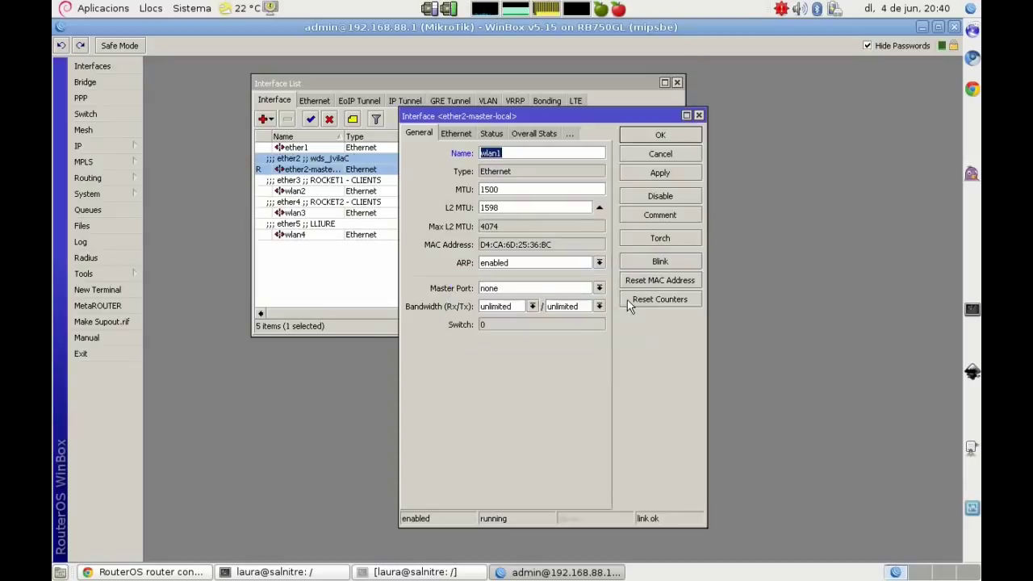
left_click(456, 133)
left_click(568, 162)
left_click(650, 174)
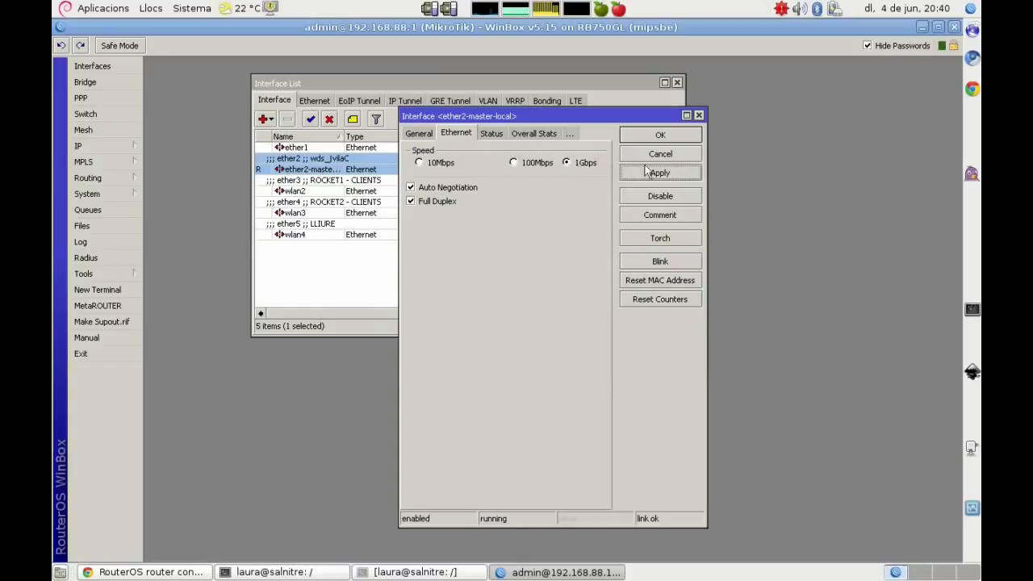
left_click(650, 136)
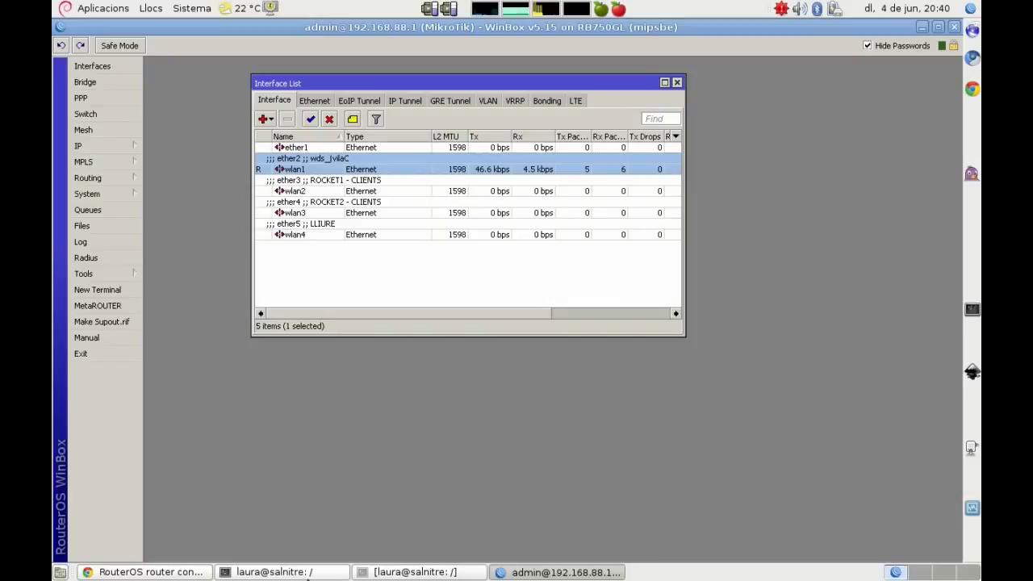
Step: Note in vim that WinBox stayed connected but will be closed to set a 192.168.1 IP
left_click(298, 575)
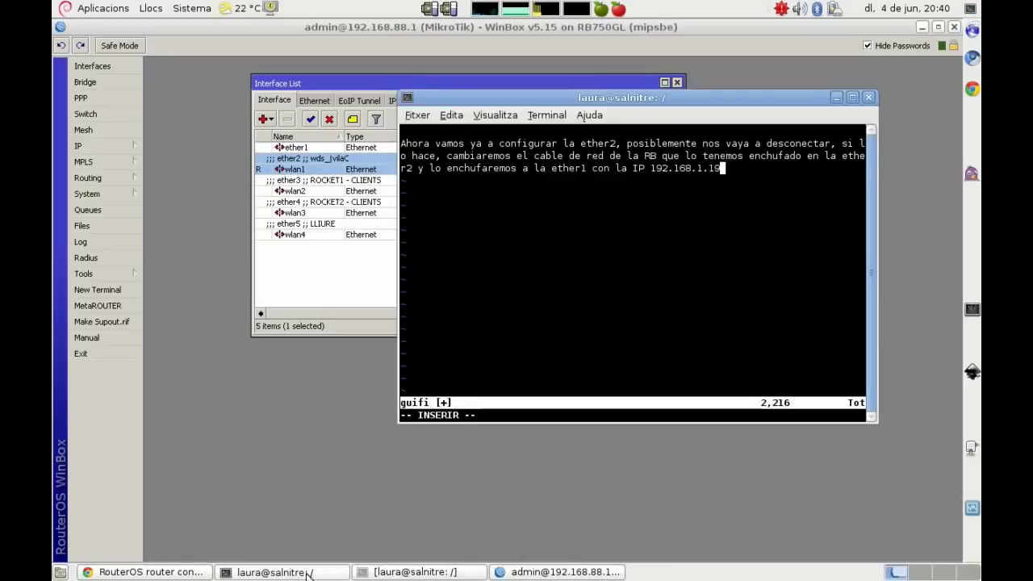
key("Return")
key("Return")
type("Esta vez ")
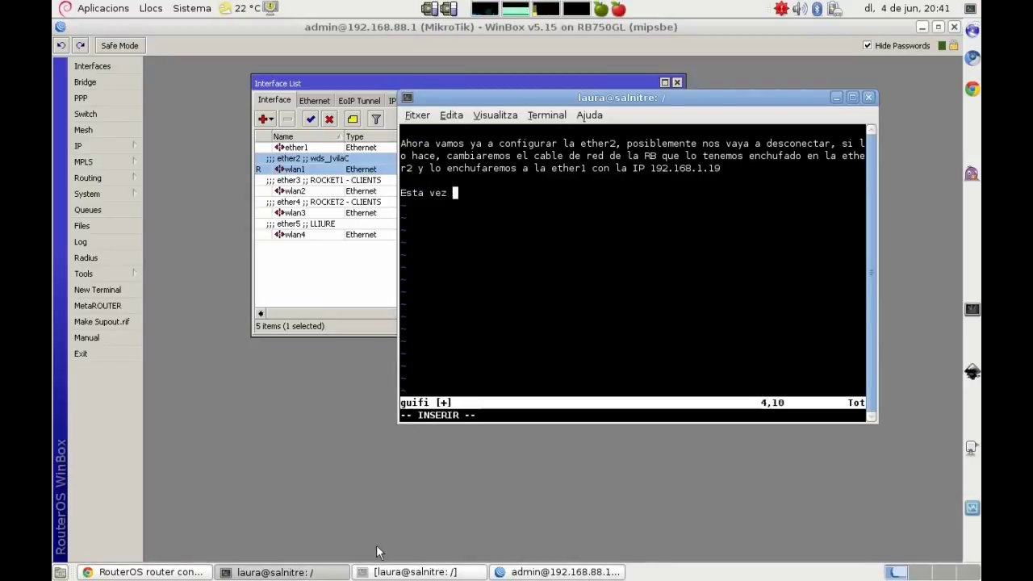
type("no nos ha desconectado, igualmente cerramo")
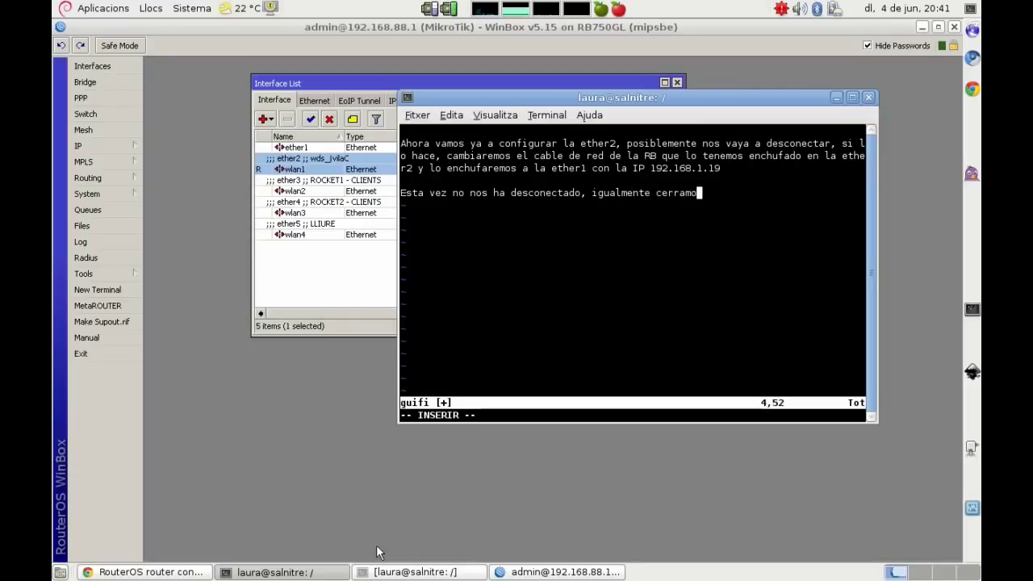
type("s el winbox ")
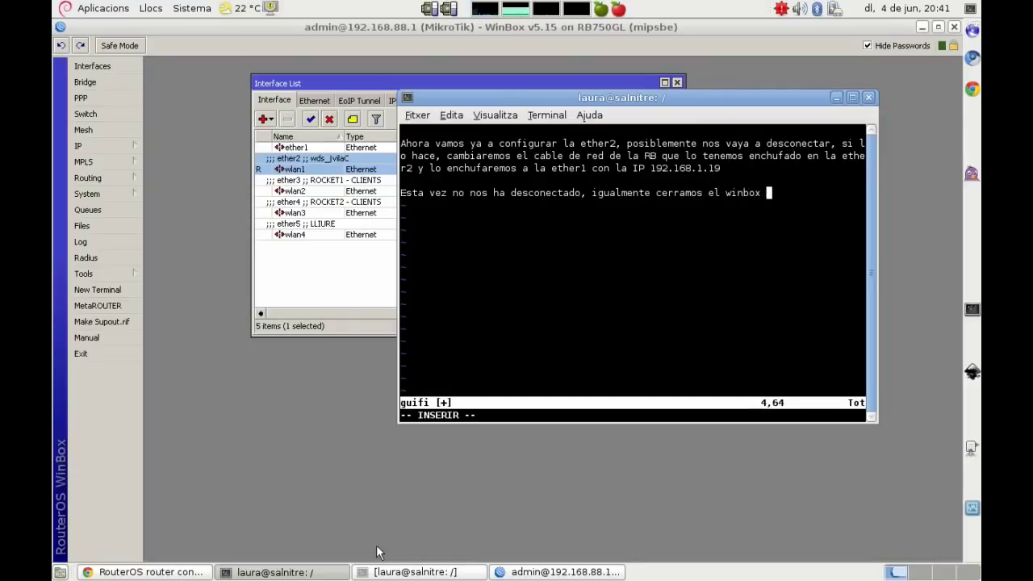
type("y nos definimos una")
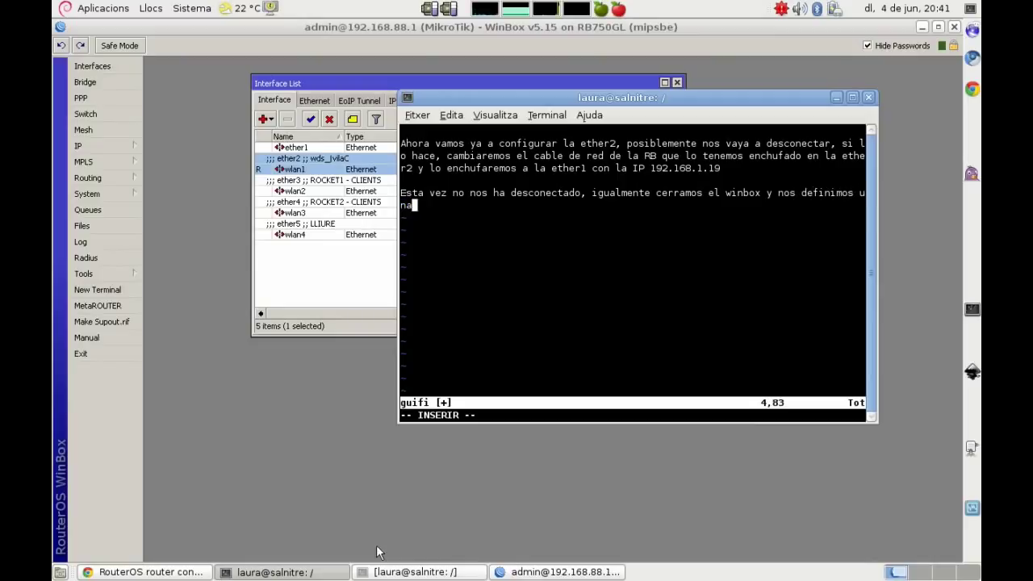
type(" IP del rango 192")
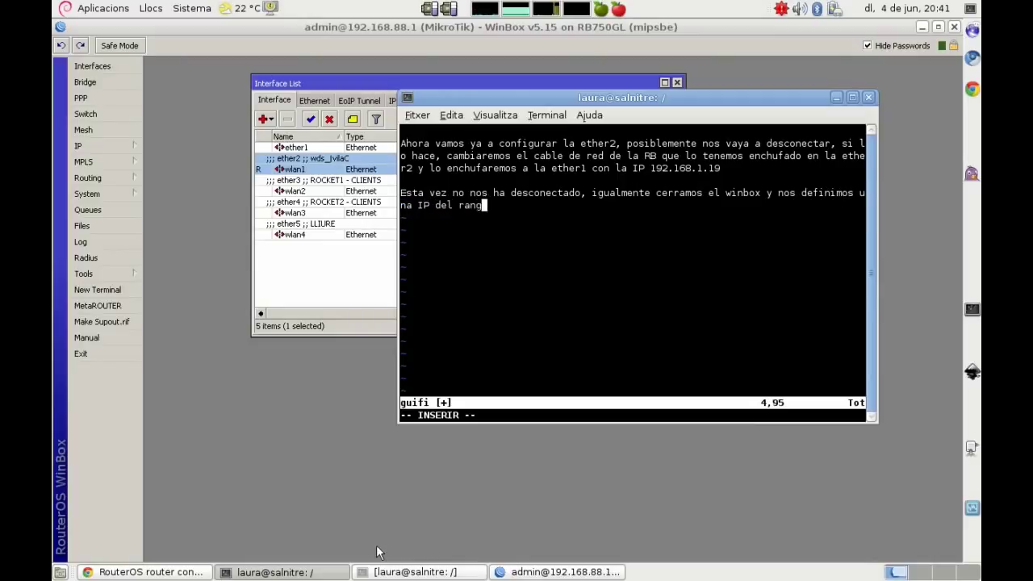
type(".168.1")
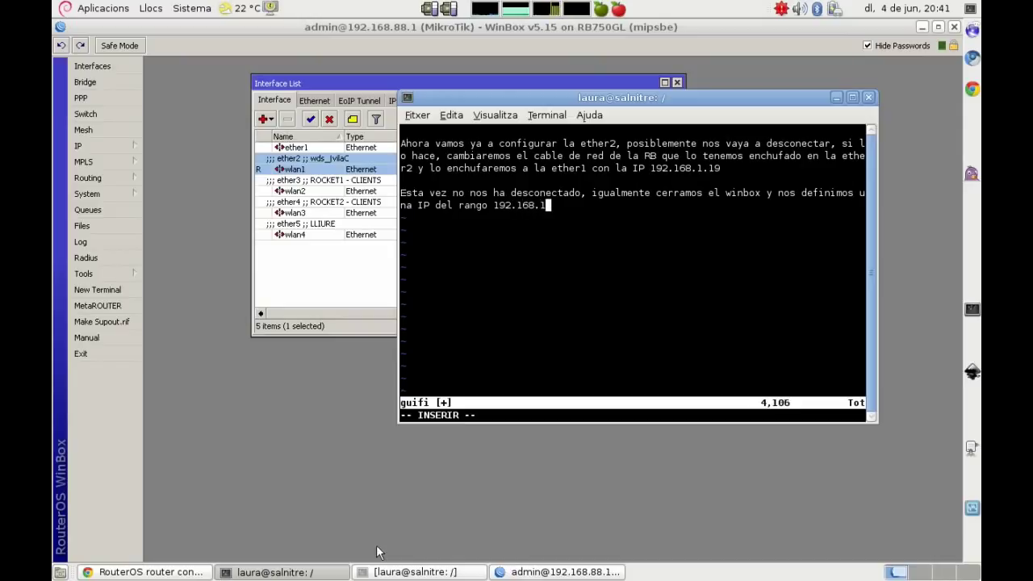
type(".0/24")
left_click(343, 499)
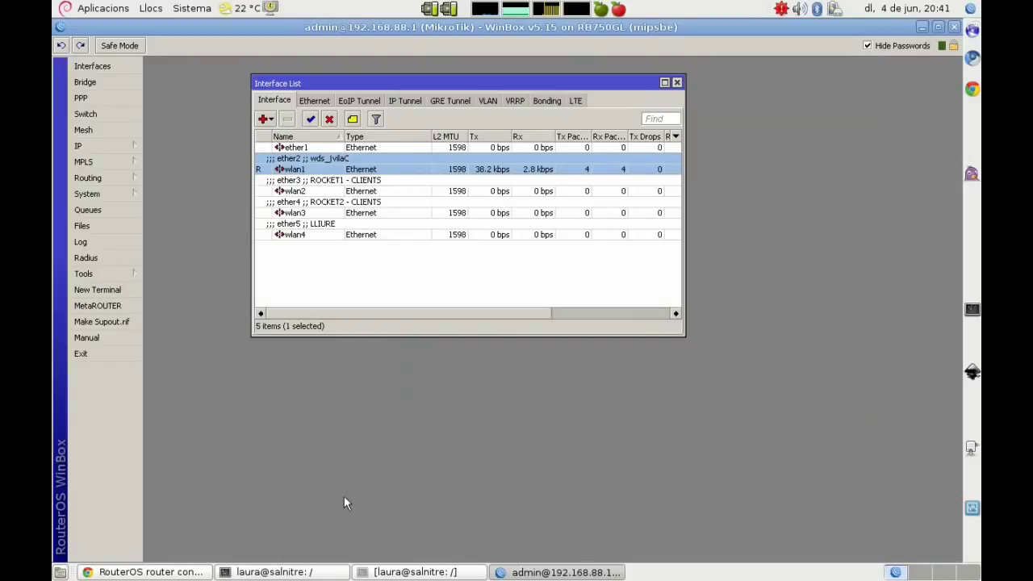
Step: Close WinBox and the RouterOS WebFig browser tab, bringing the terminal forward
left_click(954, 27)
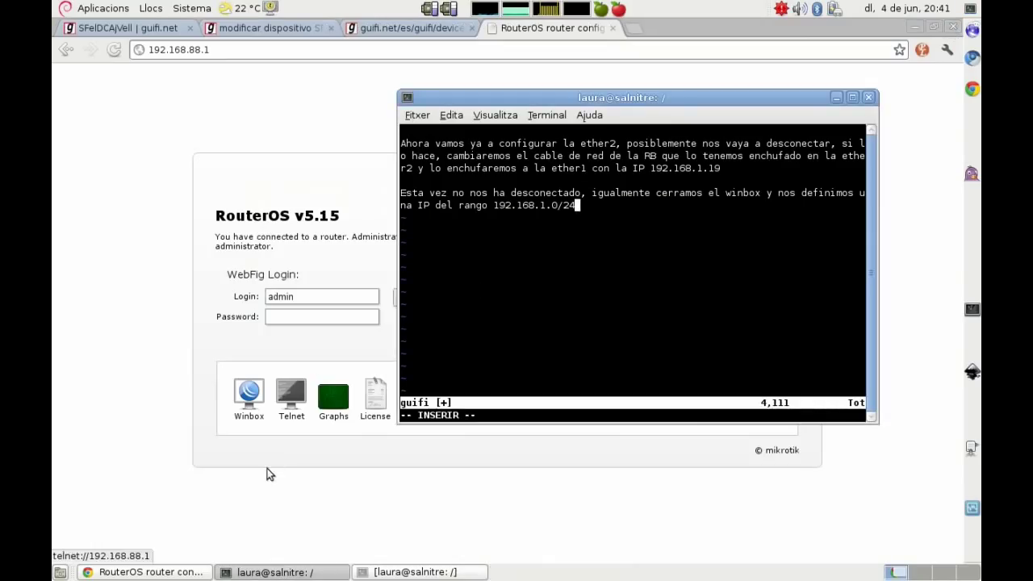
left_click(90, 334)
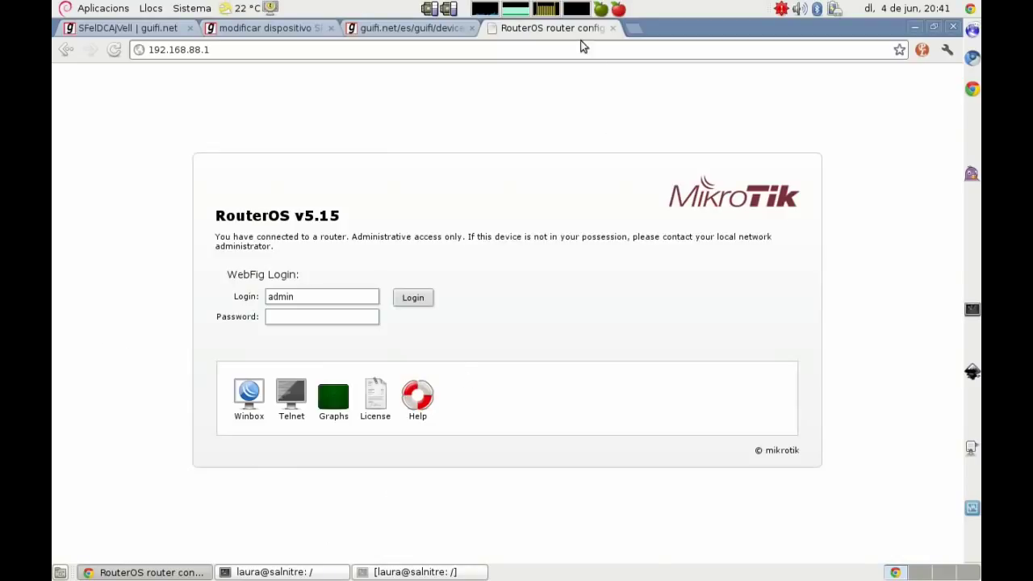
left_click(613, 28)
left_click(345, 571)
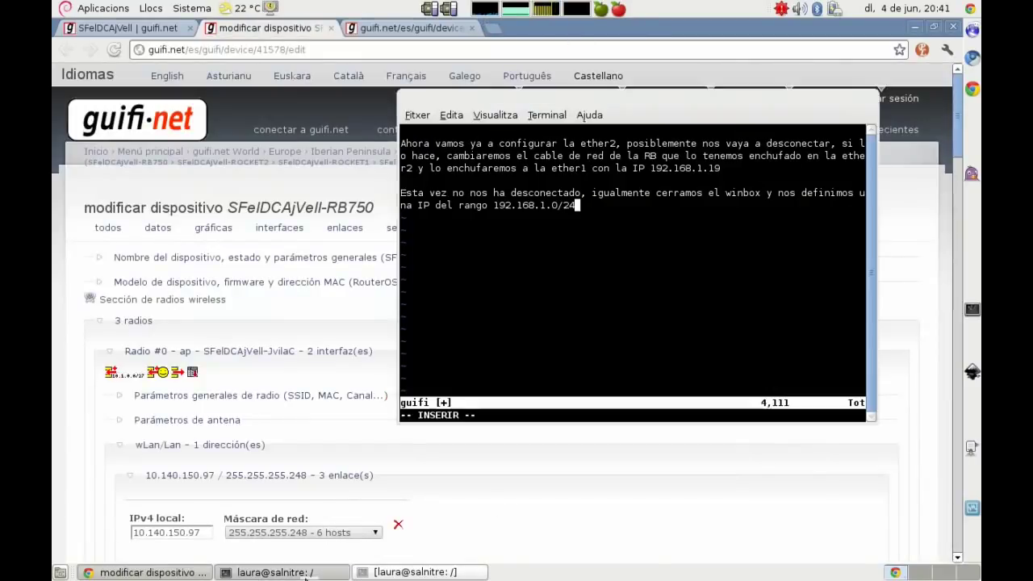
left_click(410, 573)
Step: Reset the terminal and assign 192.168.1.5/24 to eth0
type("ifconfig")
key("BackSpace")
key("BackSpace")
key("BackSpace")
key("BackSpace")
key("BackSpace")
key("BackSpace")
key("BackSpace")
key("BackSpace")
type("reset")
key("Return")
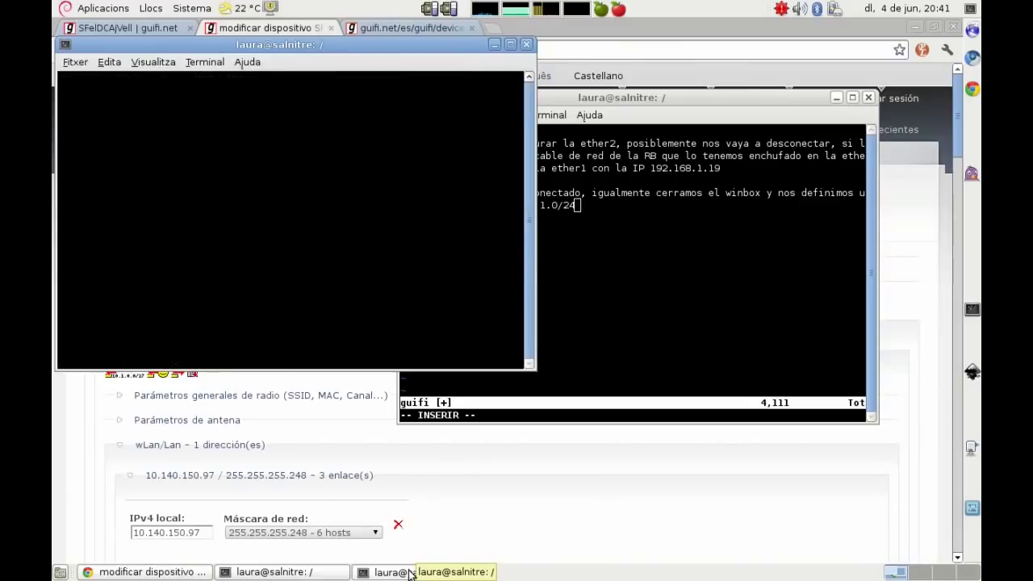
type("ifconfig eth0 192.168.1.5/24")
key("Return")
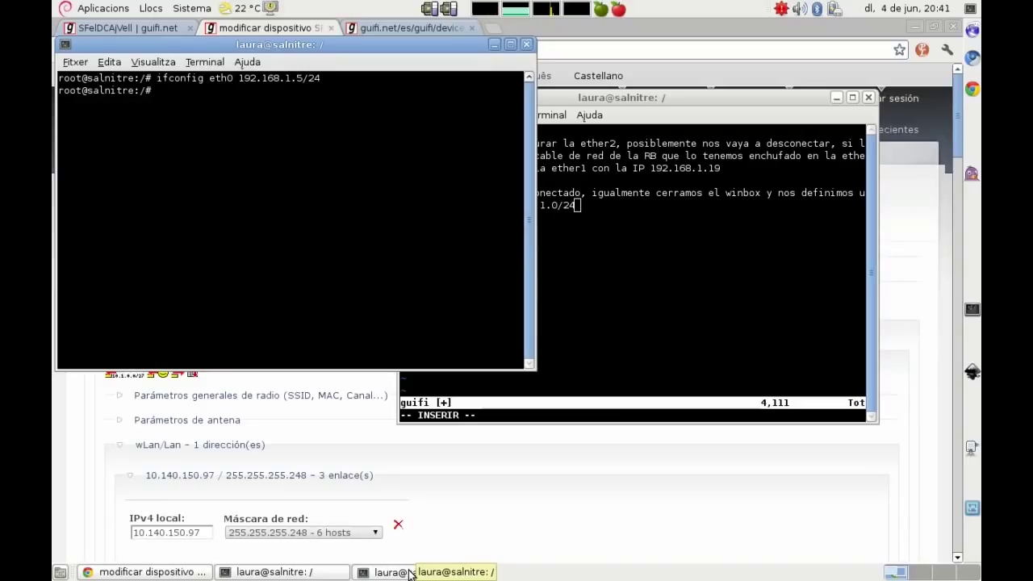
Step: Ping the router at 192.168.1.19 and confirm 0% packet loss
type("ping 192.168.1.19")
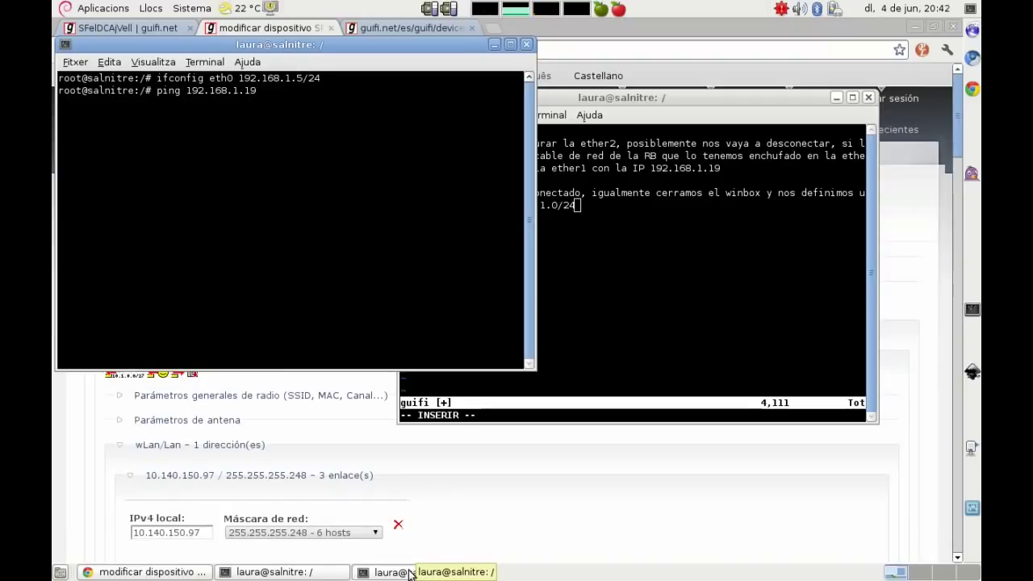
key("Return")
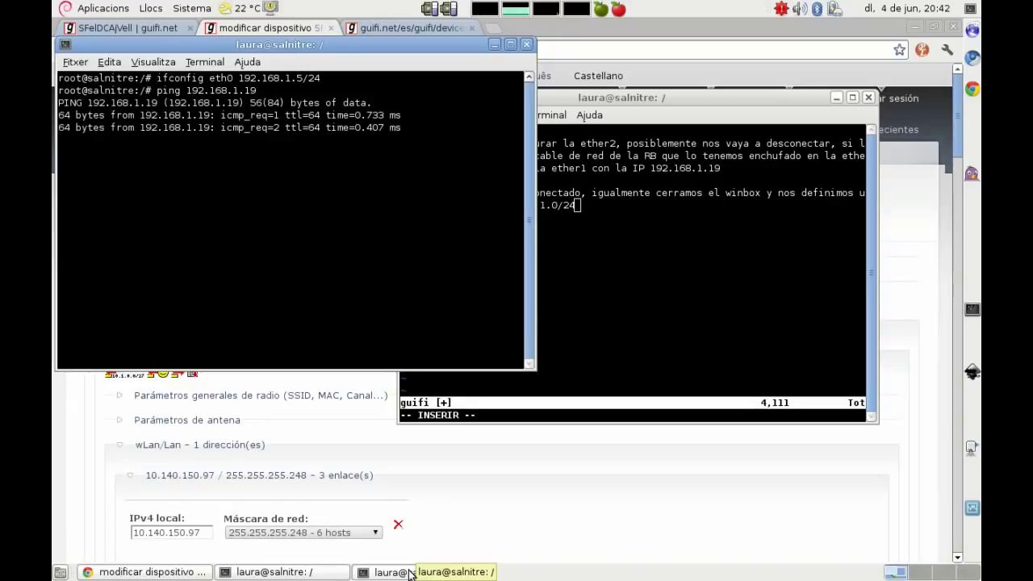
key("ctrl+c")
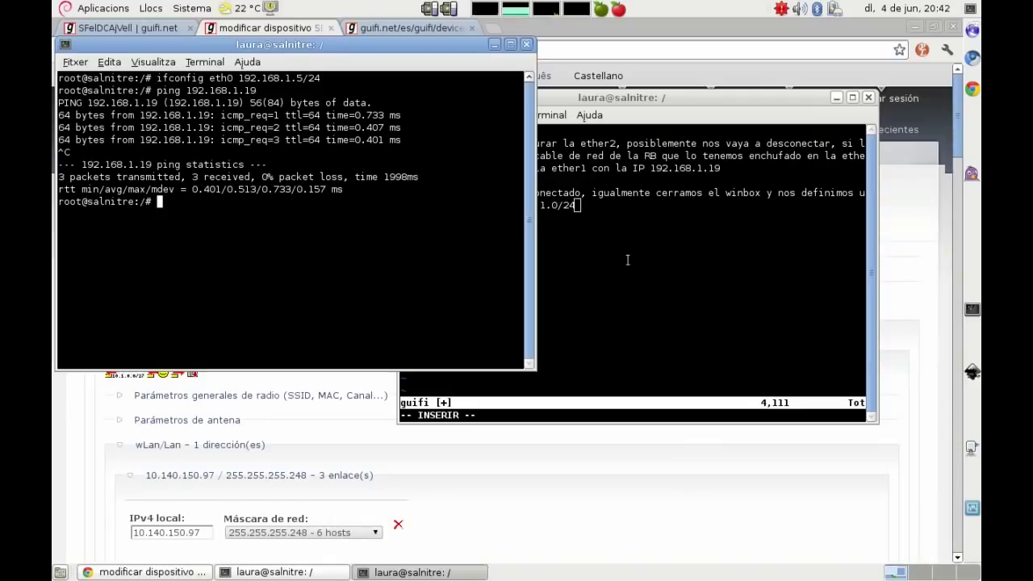
Step: Add the vim note 'abrimos otra vez el winbox y ponemos la nueva IP'
left_click(627, 259)
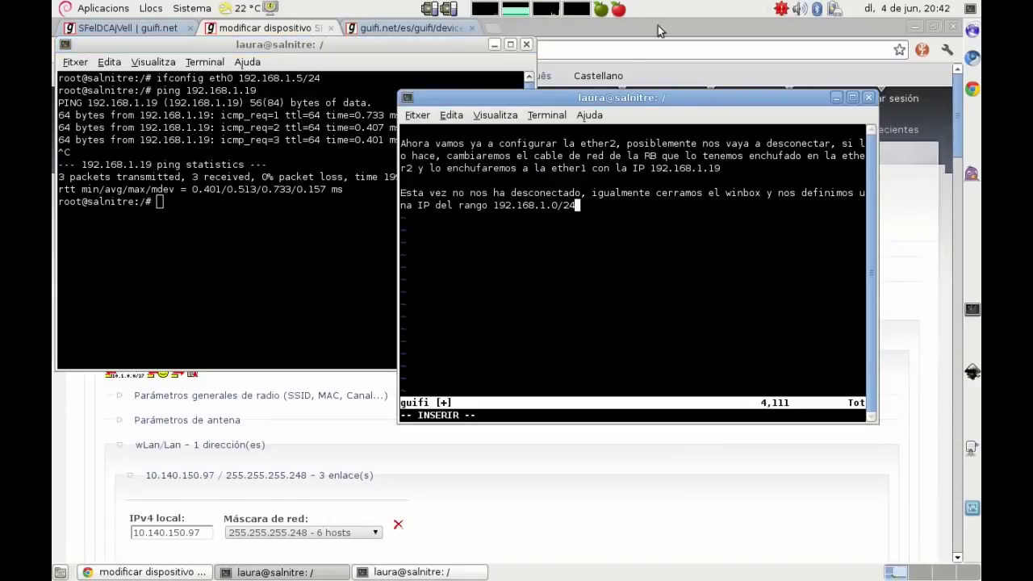
key("Return")
key("Return")
type("abrimos otra vez el winbox")
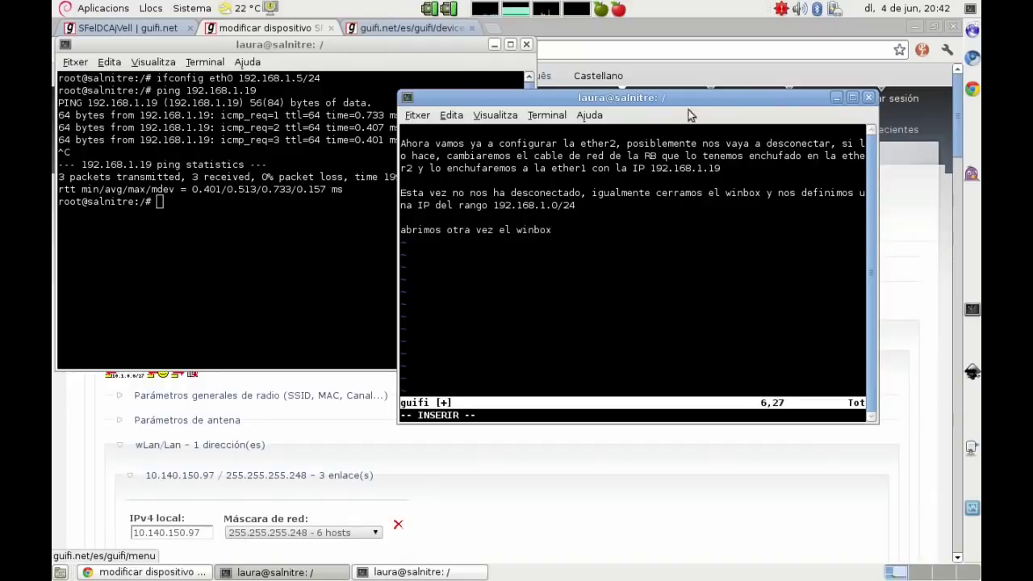
type(" y ponemos")
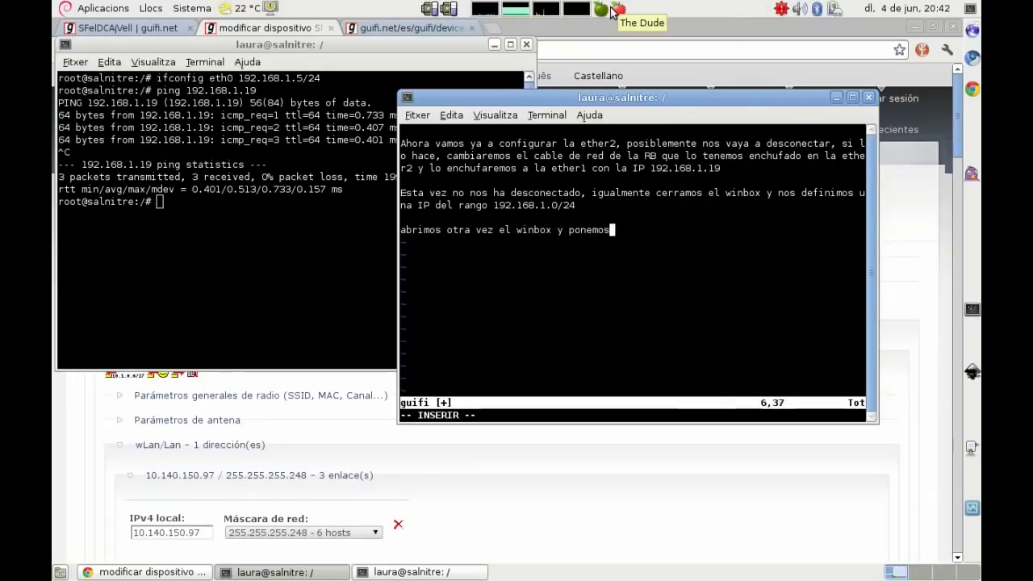
type(" la nueva IP")
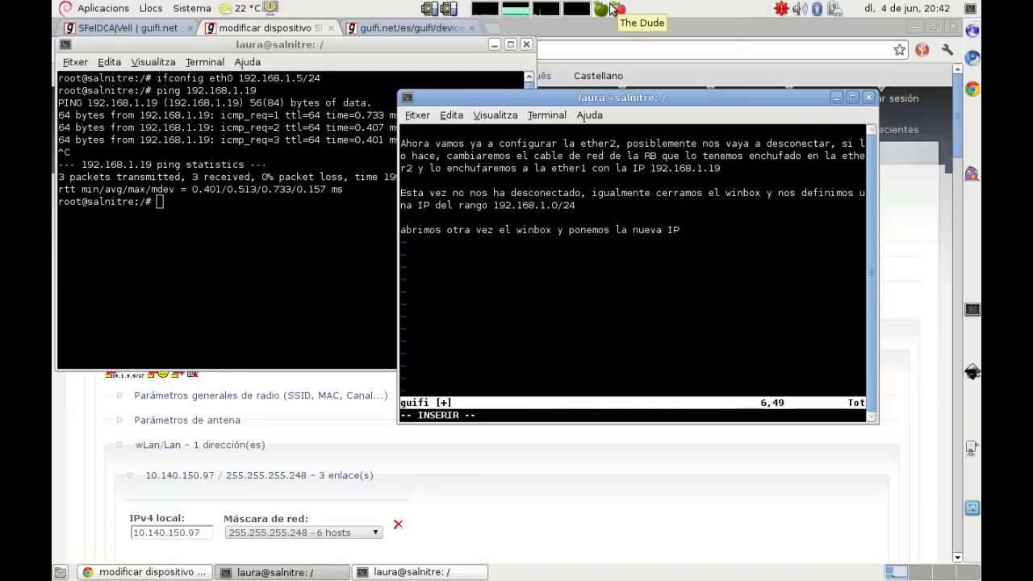
Step: Launch WinBox Loader and connect to 192.168.1.19 instead of 192.168.88.1
left_click(601, 10)
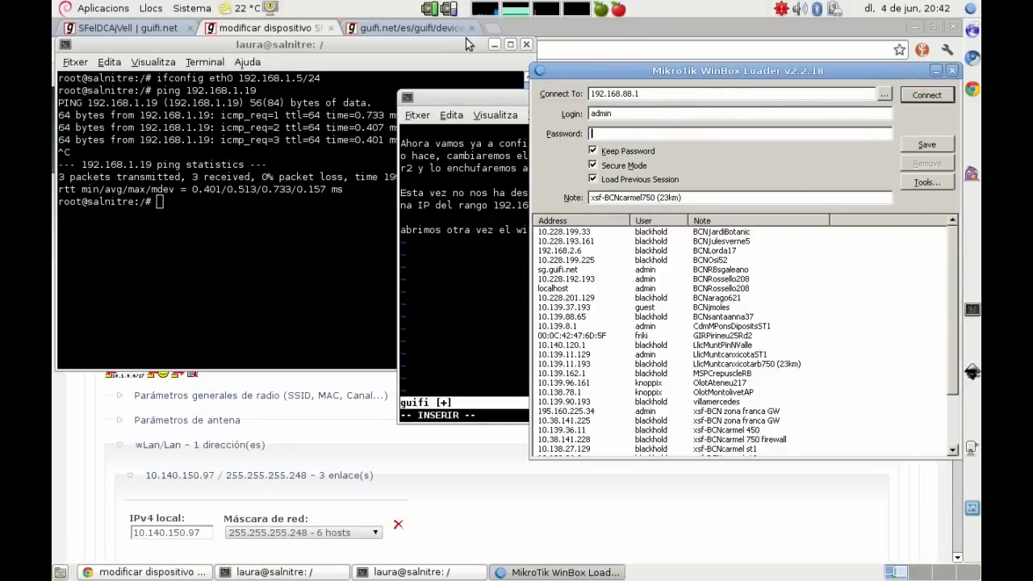
left_click_drag(643, 94, 577, 93)
type("192.168.1.1")
left_click(925, 96)
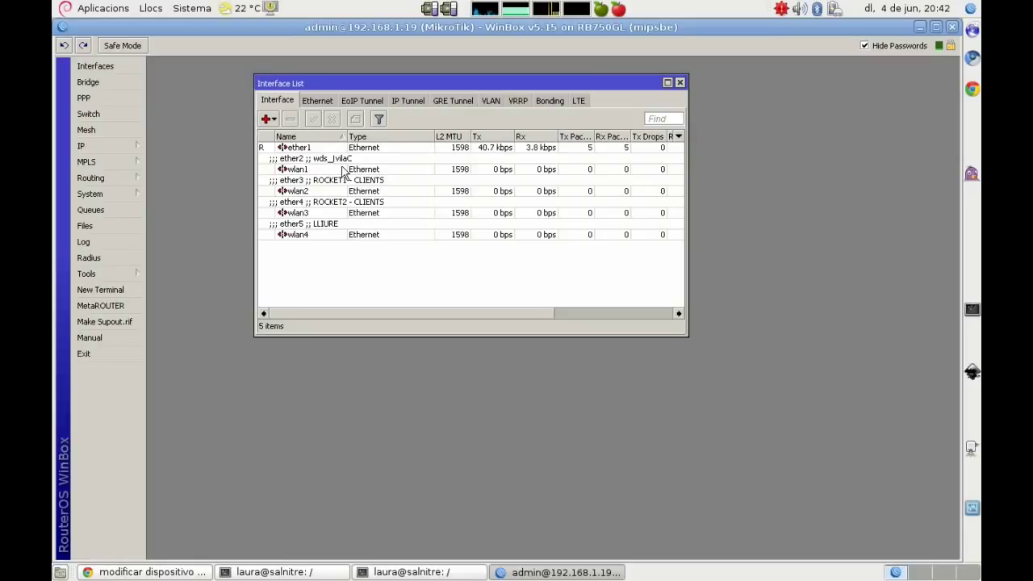
Step: Clear the vim notes and write 'y aquí estamos otra vez!' plus the 1solclick-to-New-Terminal note
left_click(407, 573)
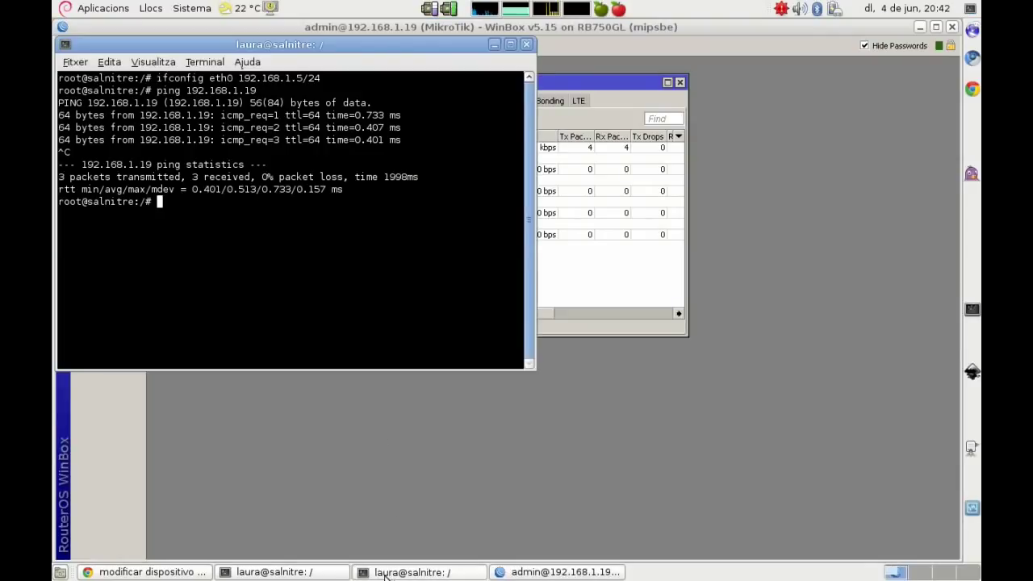
left_click(314, 573)
key("Escape")
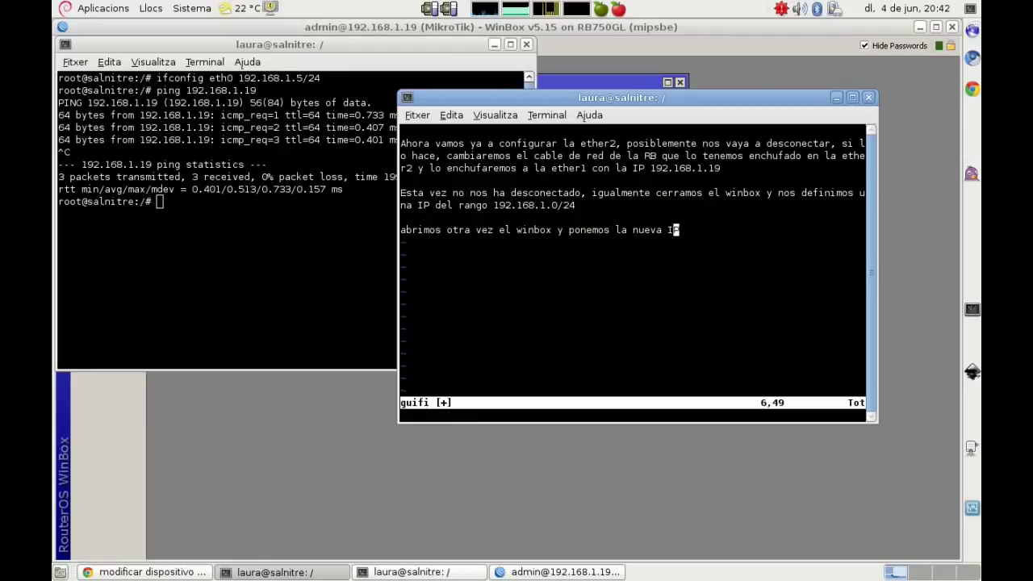
key("d")
key("d")
key("d")
key("d")
key("d")
key("d")
key("d")
key("d")
key("d")
key("d")
key("d")
key("d")
key("i")
key("Return")
key("Return")
type("y aquí e")
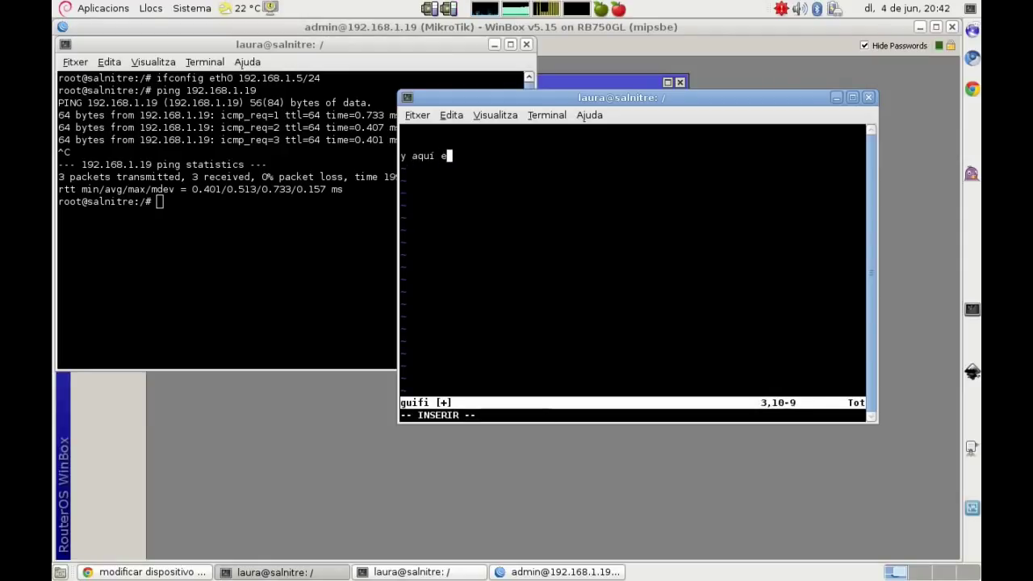
type("stamos otra vez!")
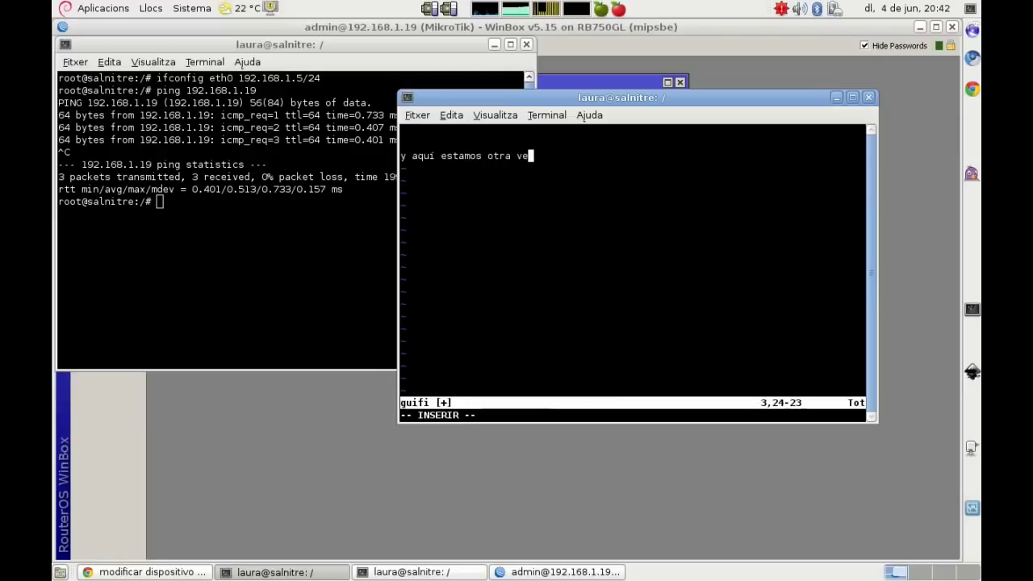
key("Return")
key("Return")
type("a ")
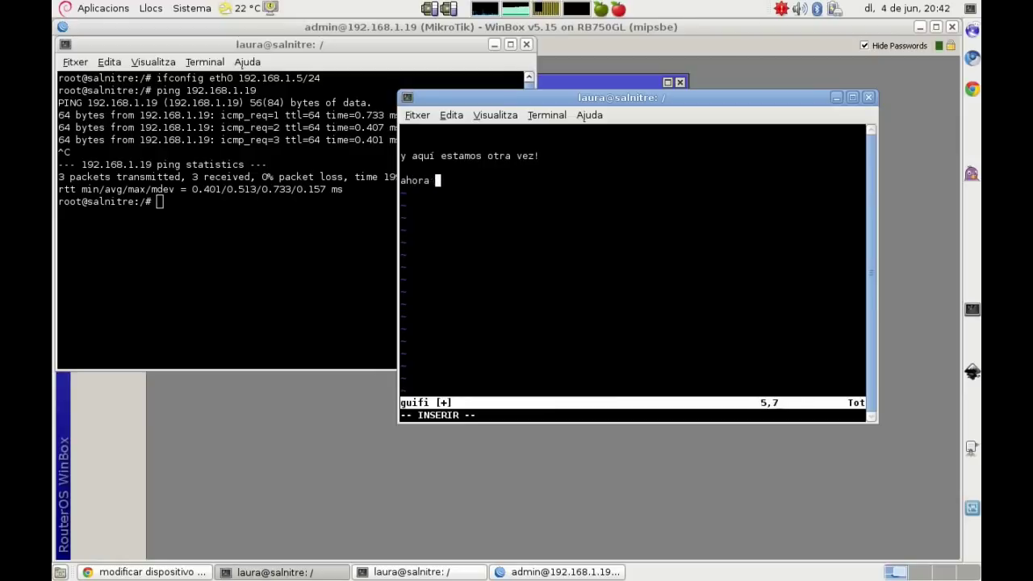
type("vamos a co")
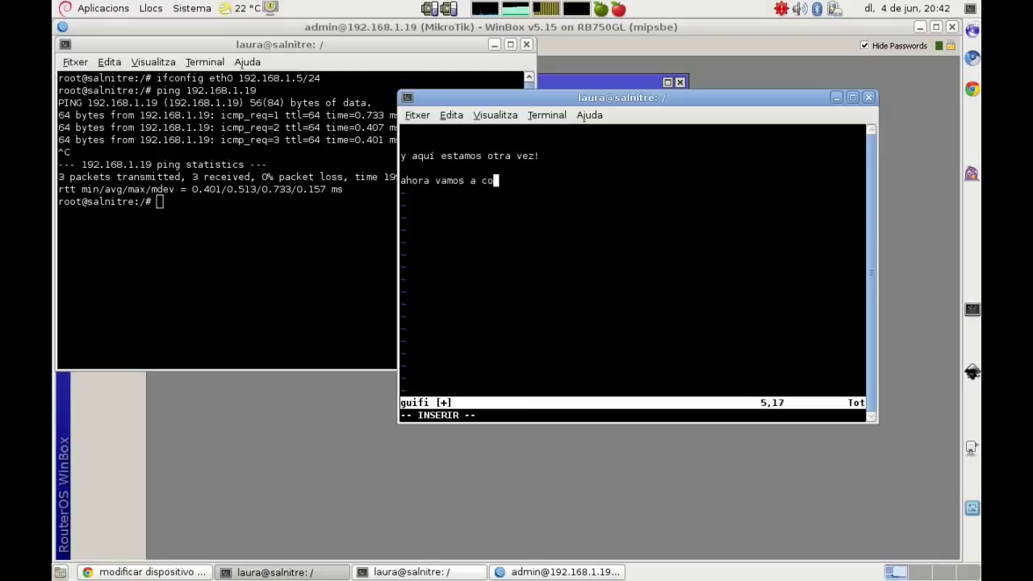
type("piar el fichero de")
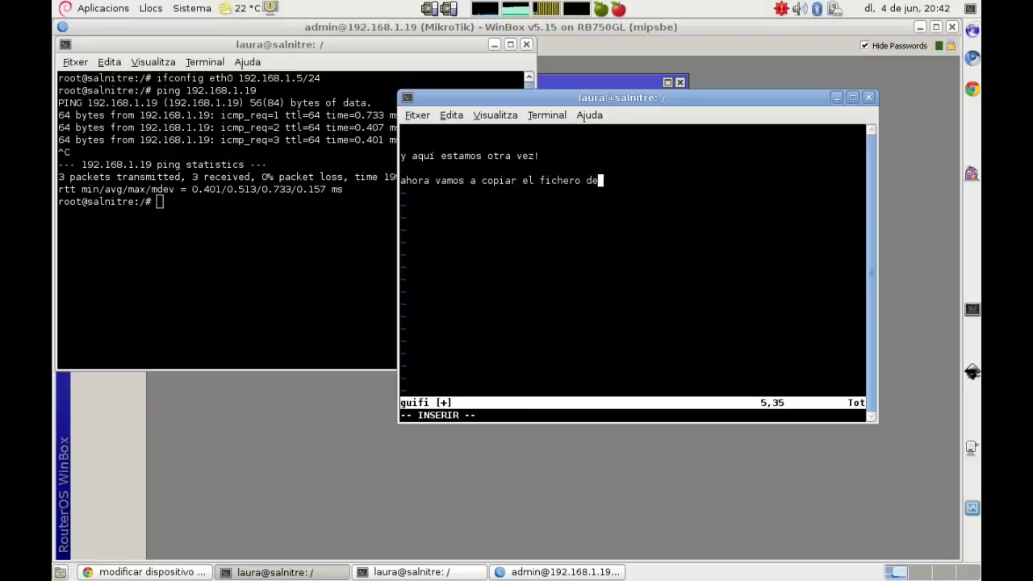
type(" configuración 1")
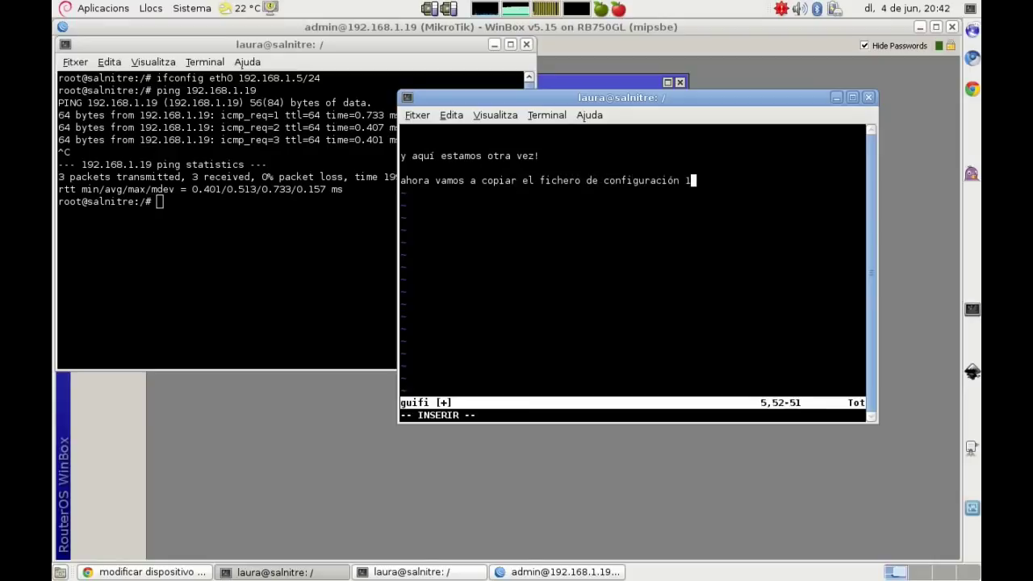
type("solclick y ")
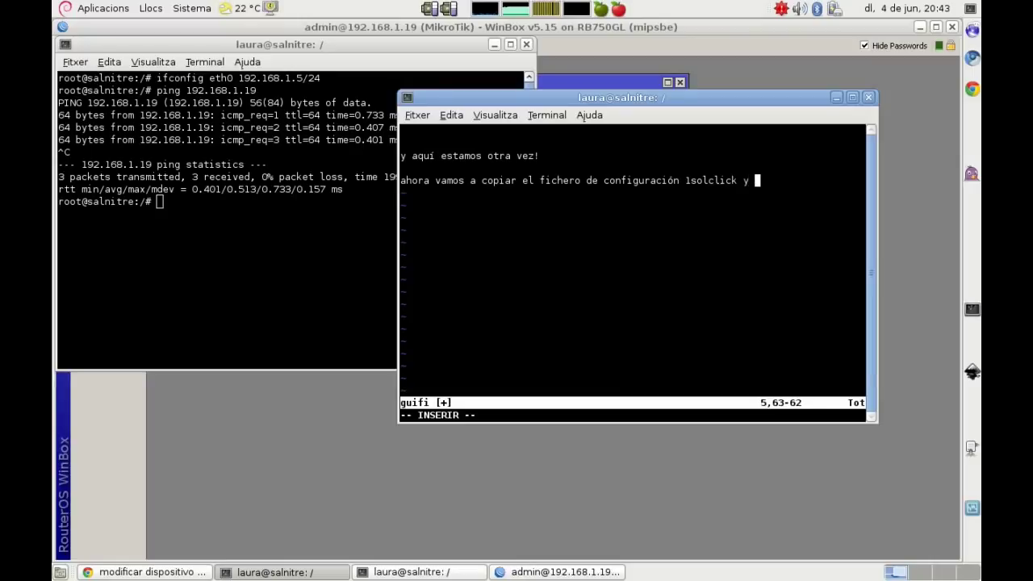
type("lo copiarem")
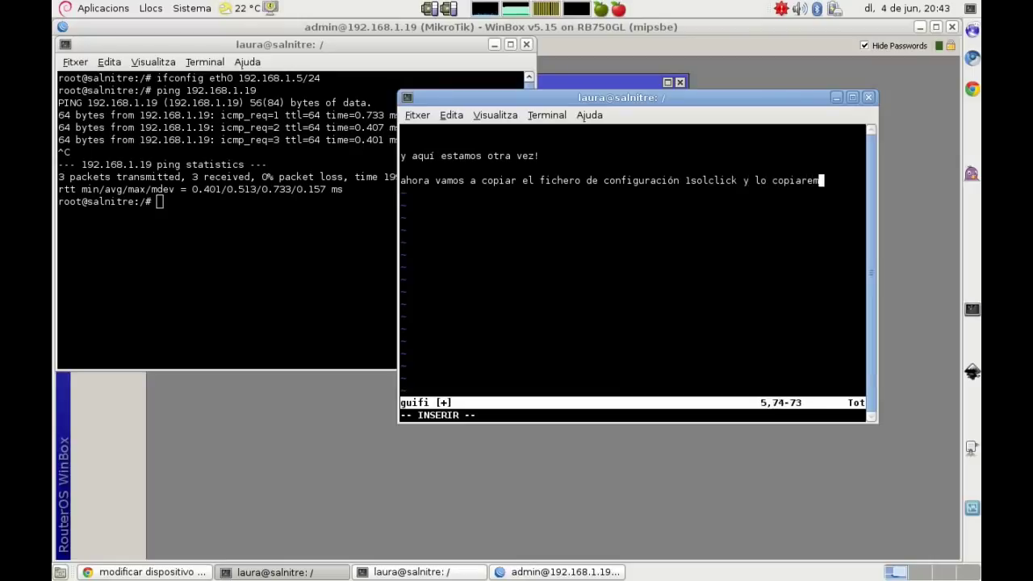
type("os a New ")
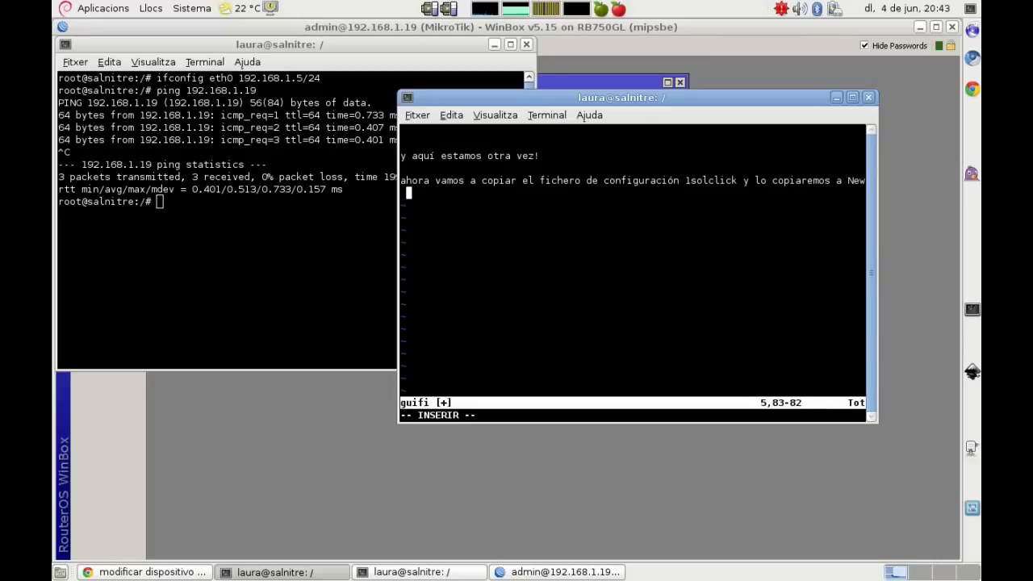
type("Terminal")
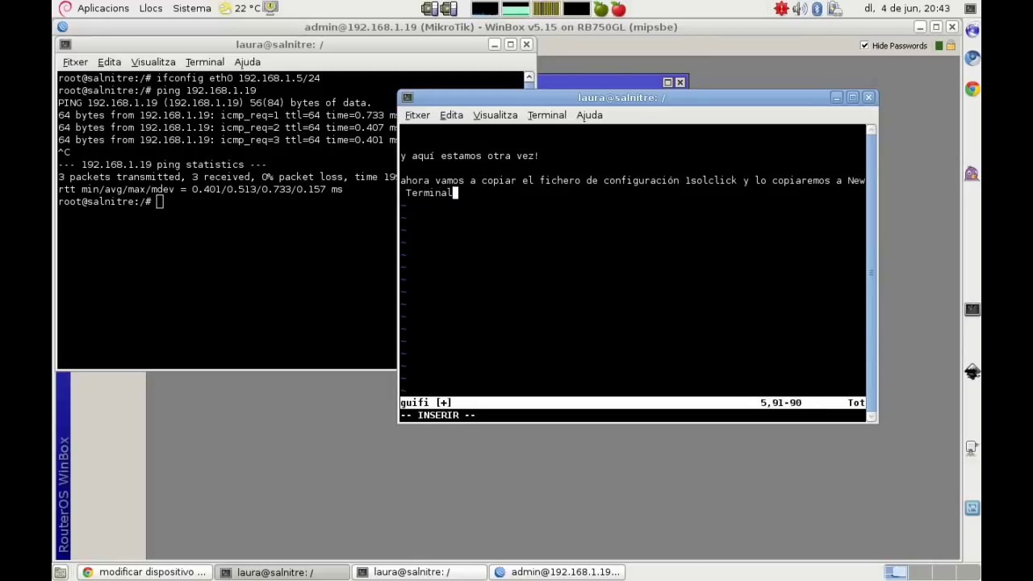
Step: Open a New Terminal session in WinBox
left_click(494, 44)
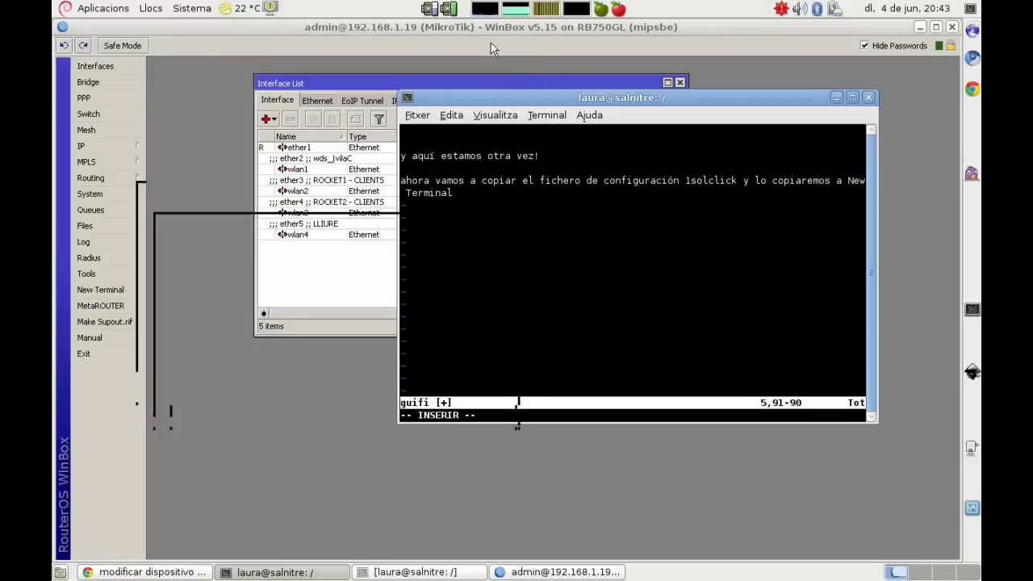
left_click(186, 242)
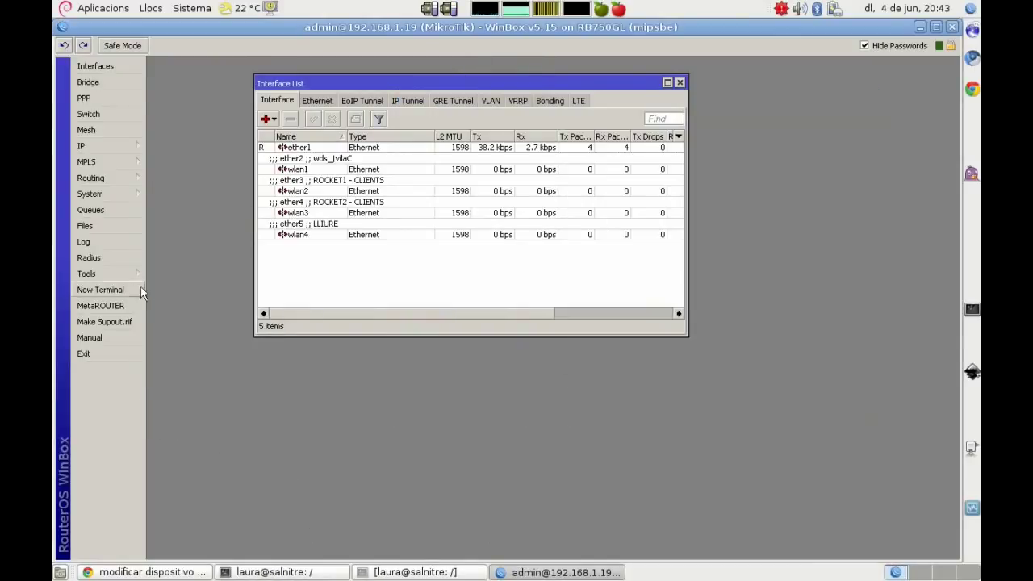
left_click(100, 289)
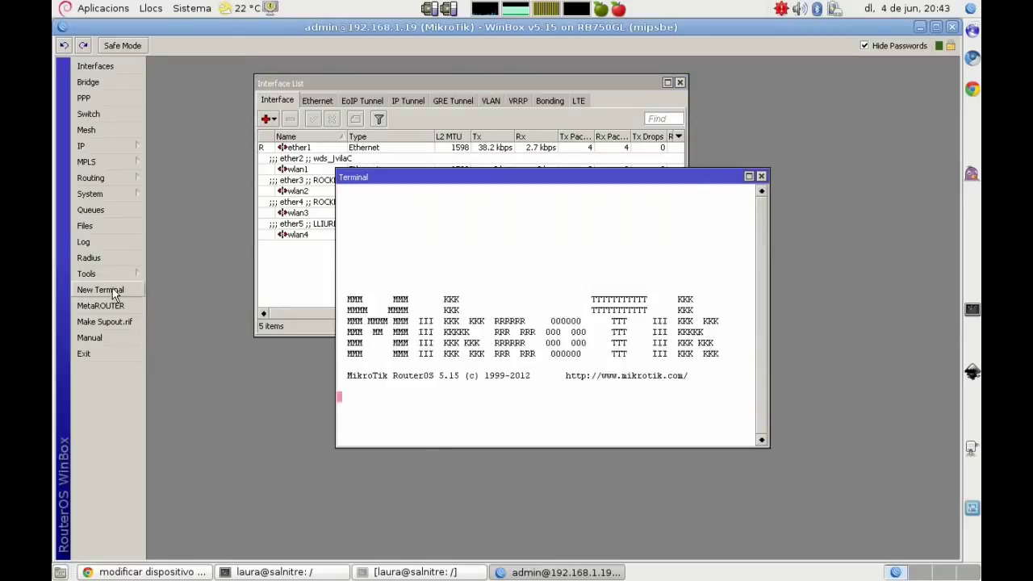
Step: Copy the whole unsolclic script from the guifi.net page in Chrome
left_click(177, 572)
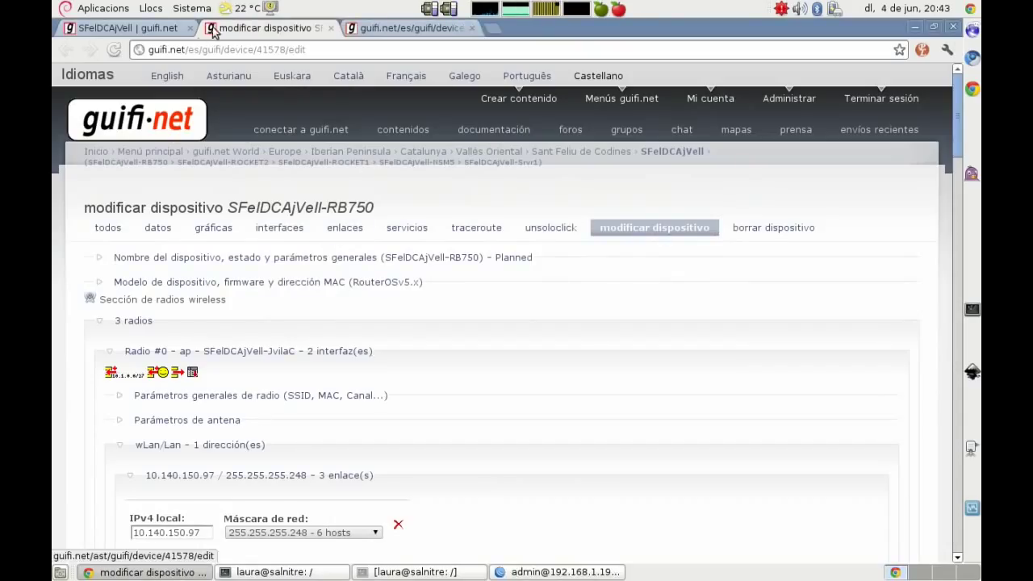
left_click(404, 28)
key("ctrl+a")
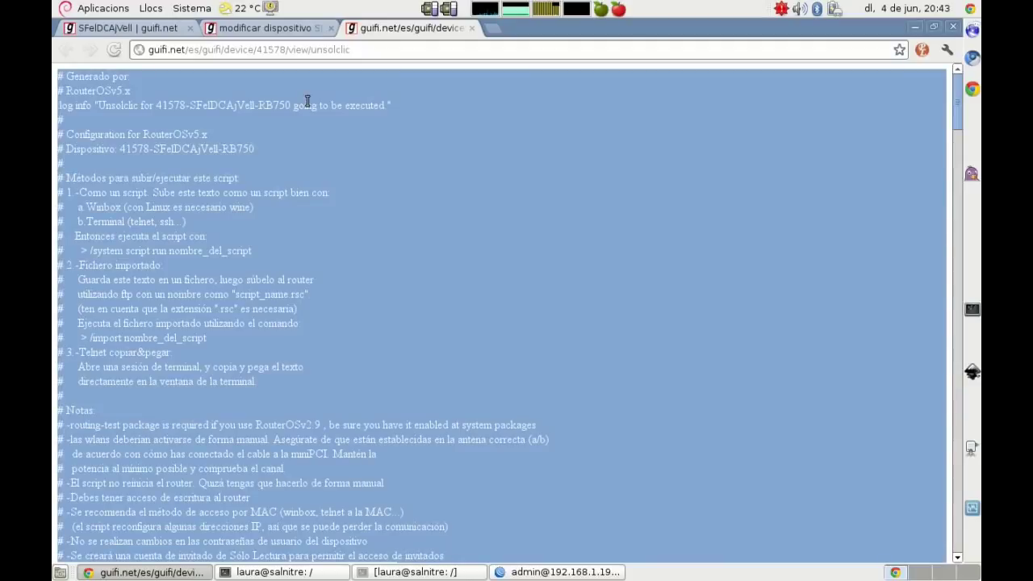
right_click(212, 125)
left_click(228, 132)
left_click(557, 571)
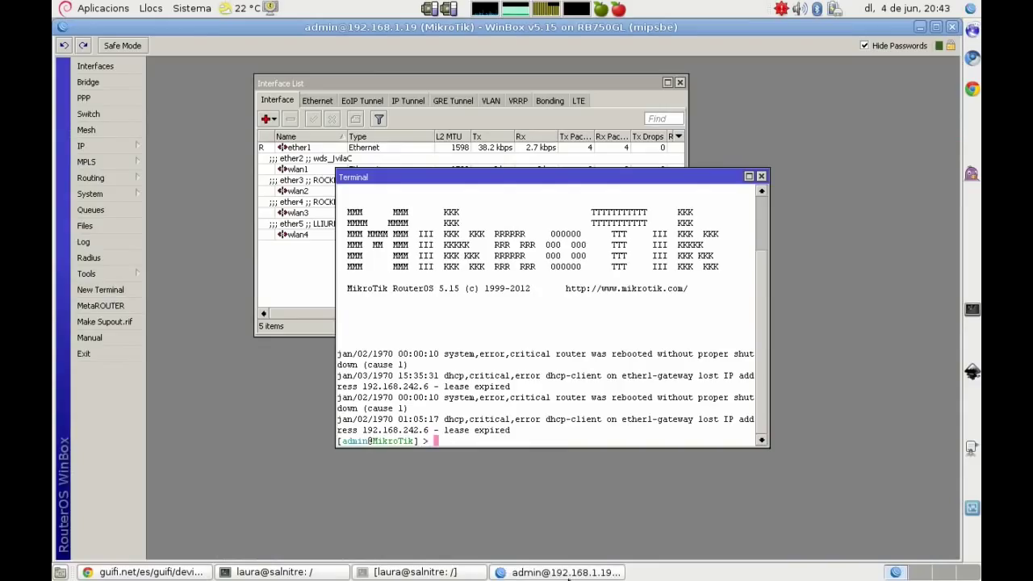
Step: Paste the unsolclic script into the RouterOS terminal so it runs
right_click(476, 439)
left_click(500, 489)
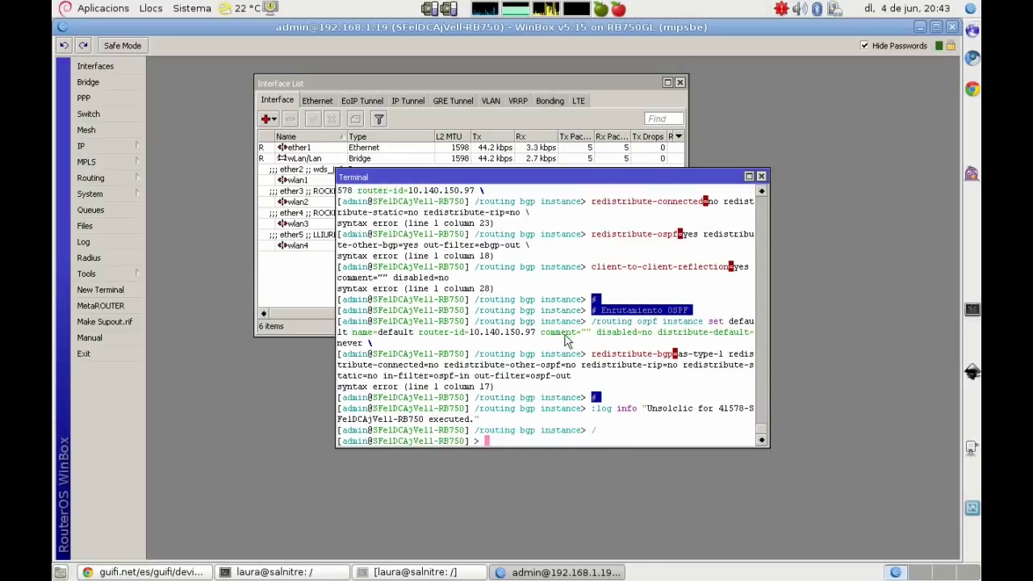
left_click(412, 573)
Step: Note in vim that 1solclick was inserted and its IPs and supernode links will be verified
left_click(411, 572)
left_click(256, 573)
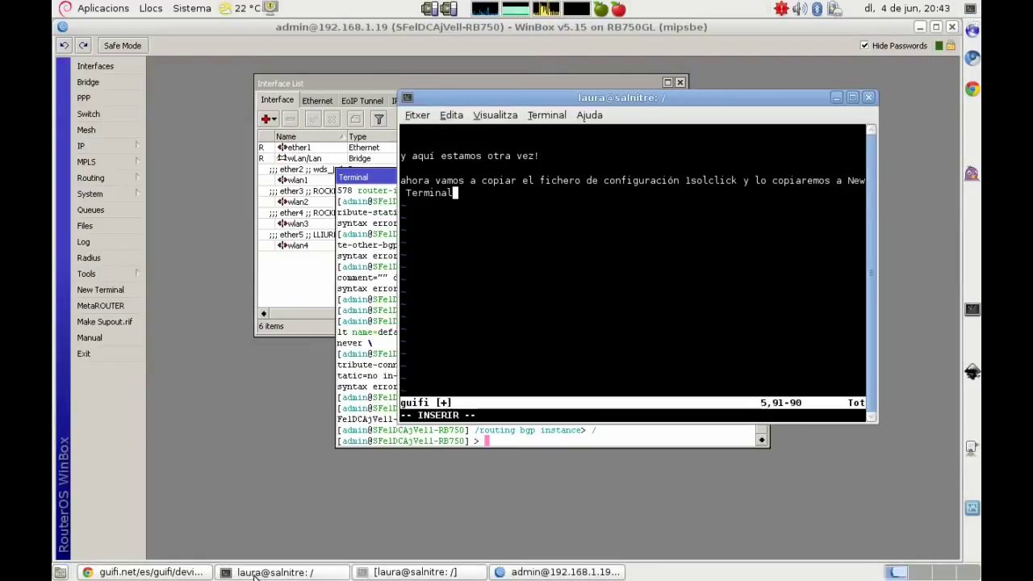
key("Return")
key("Return")
type("Fichero 1")
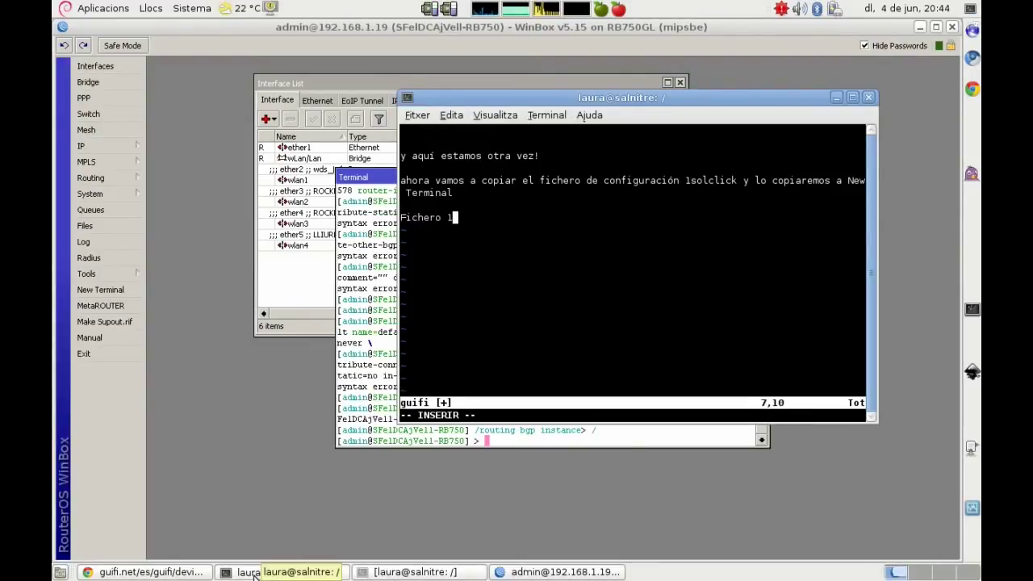
type("solclic")
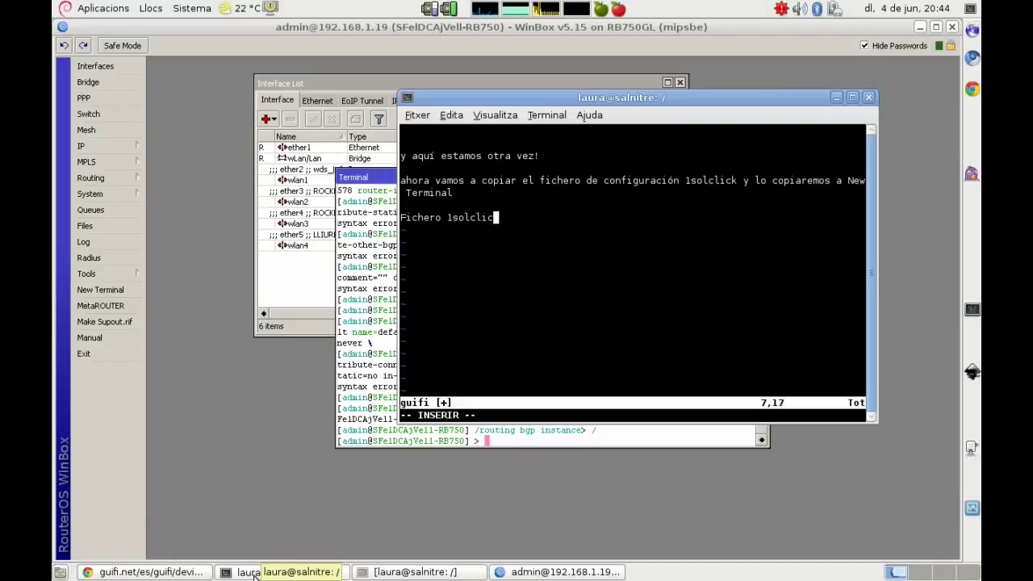
type("k inser")
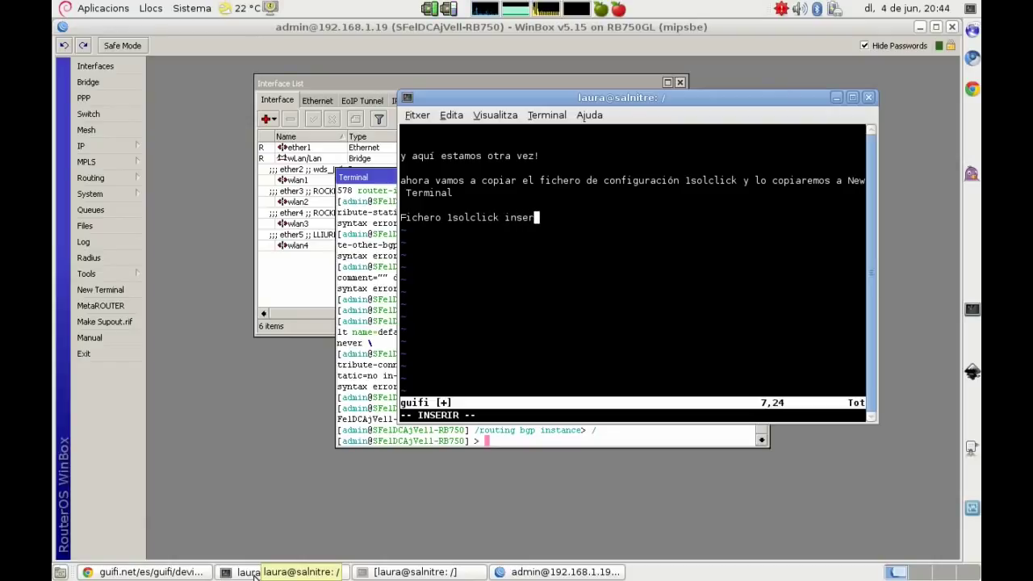
type("tado, ")
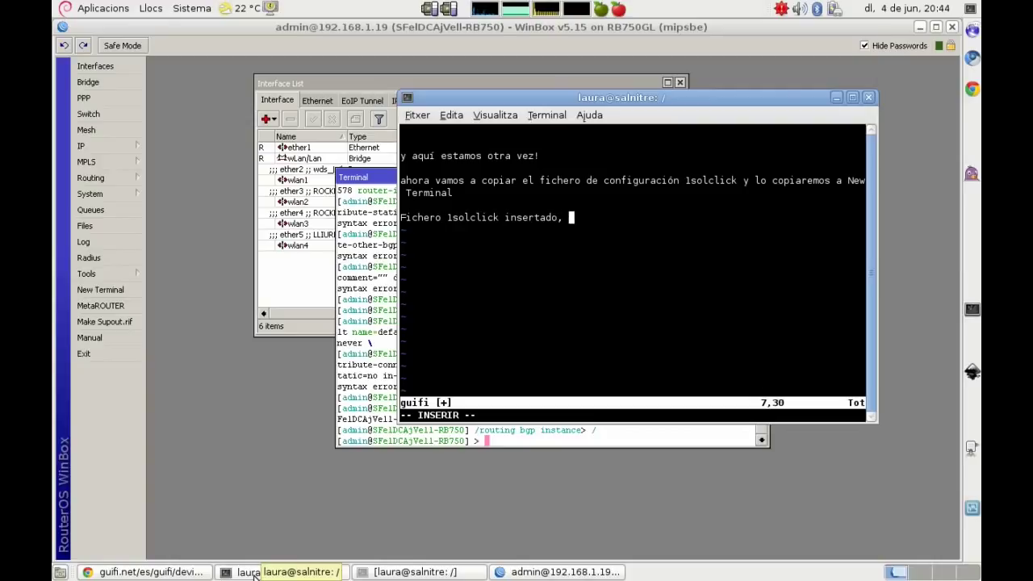
type("ahora vamos a verif")
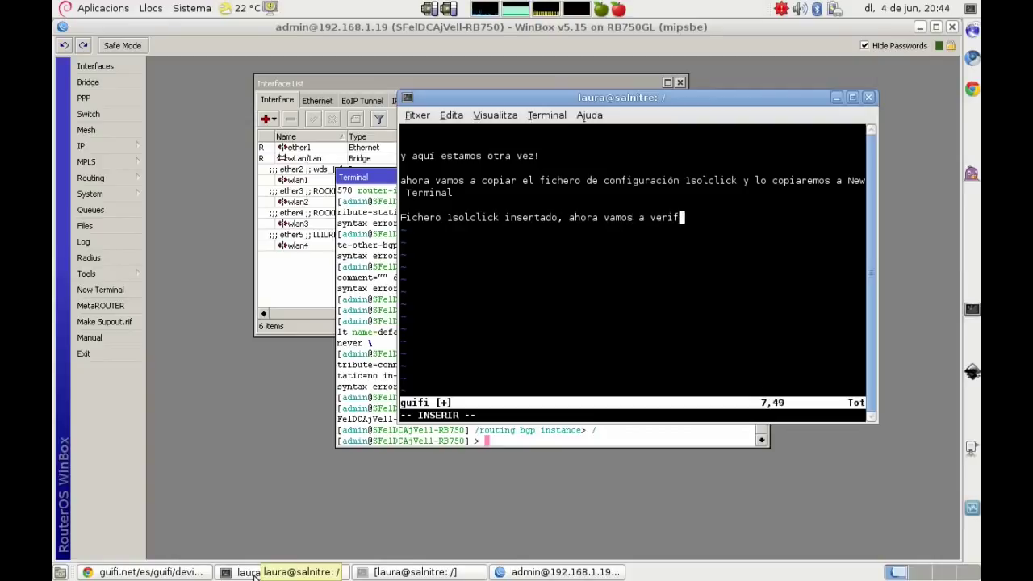
type("icar que haya ")
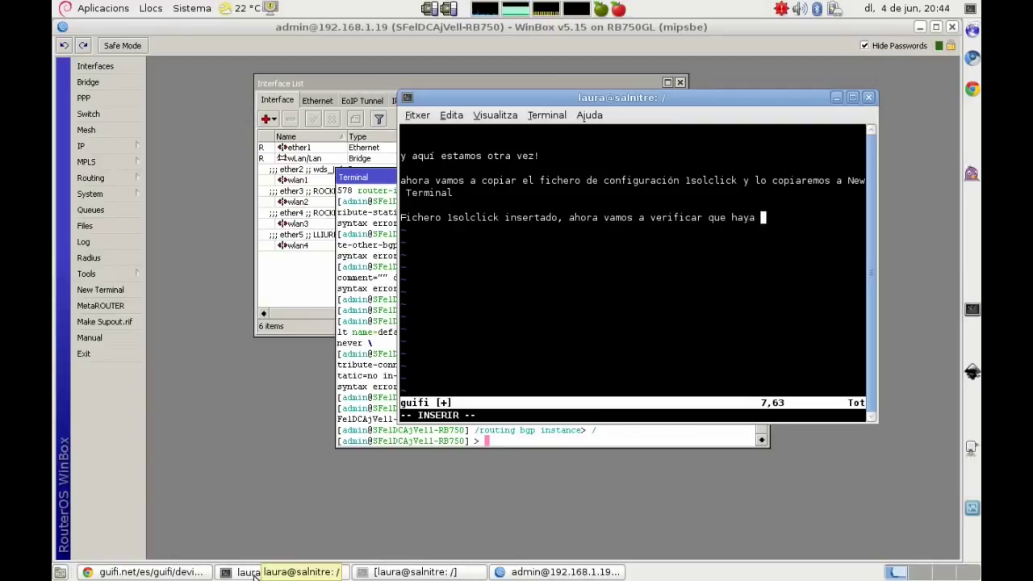
type("creado todas las IPs y co")
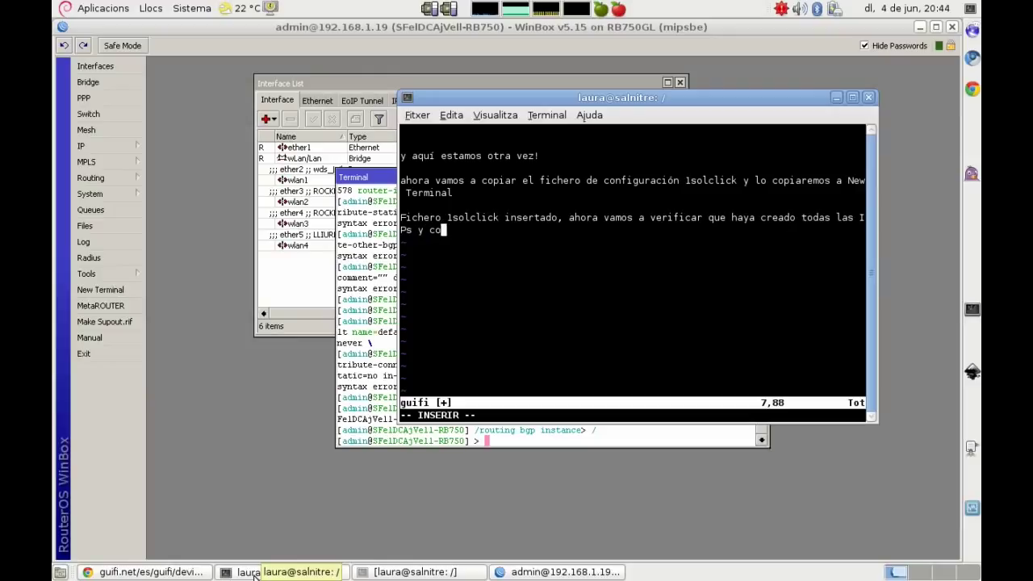
type("nfiguracione")
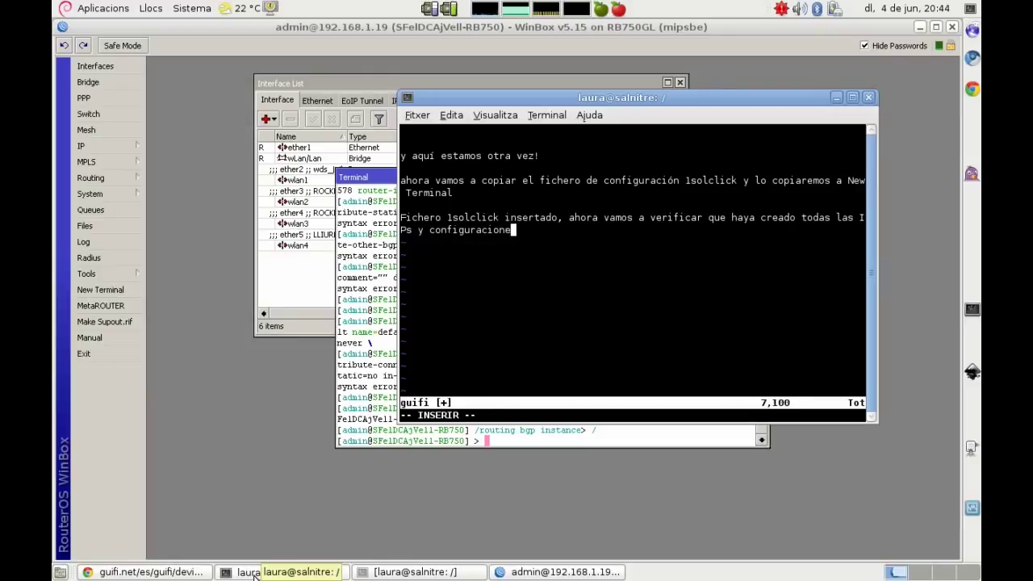
type("s para poder conectar los")
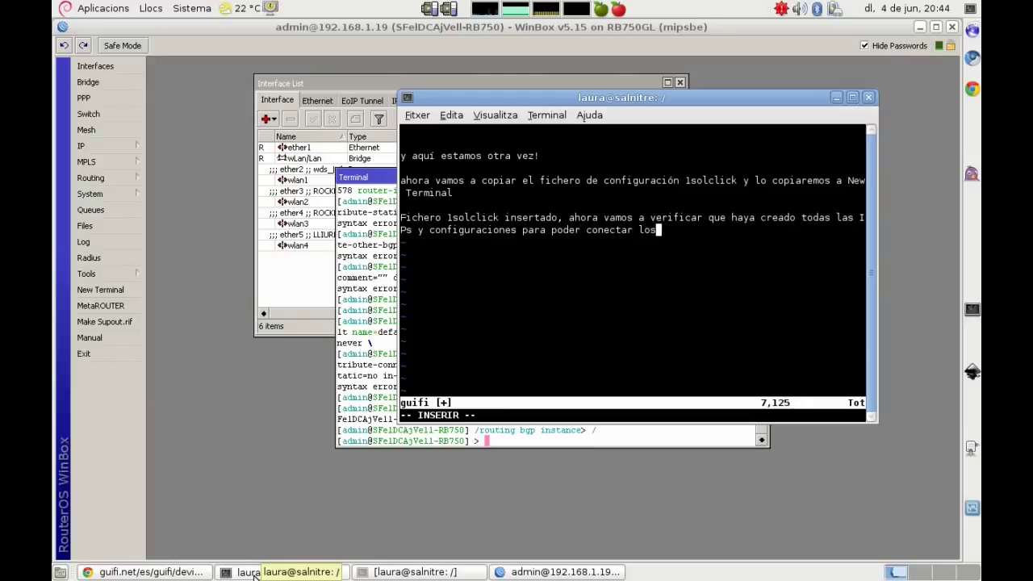
type(" cliente")
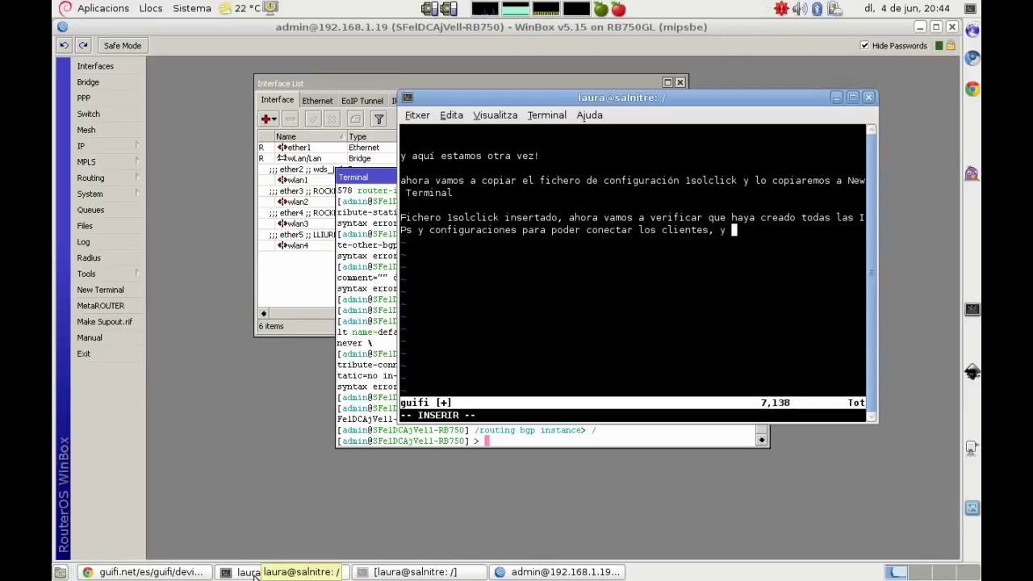
type("s, y")
key("BackSpace")
key("BackSpace")
key("BackSpace")
key("BackSpace")
type("y conectar con otr")
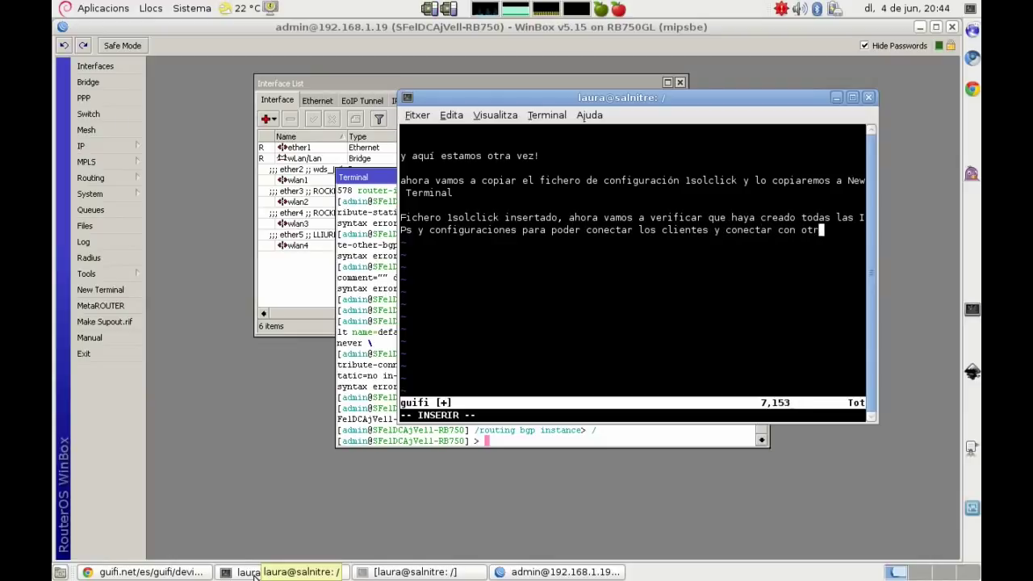
type("os supernodos.")
key("Return")
key("Return")
Step: Add a vim note that 1solclick also configures DHCP, recommending disabling it so only client nodes connect
type("El fichero 1solcl")
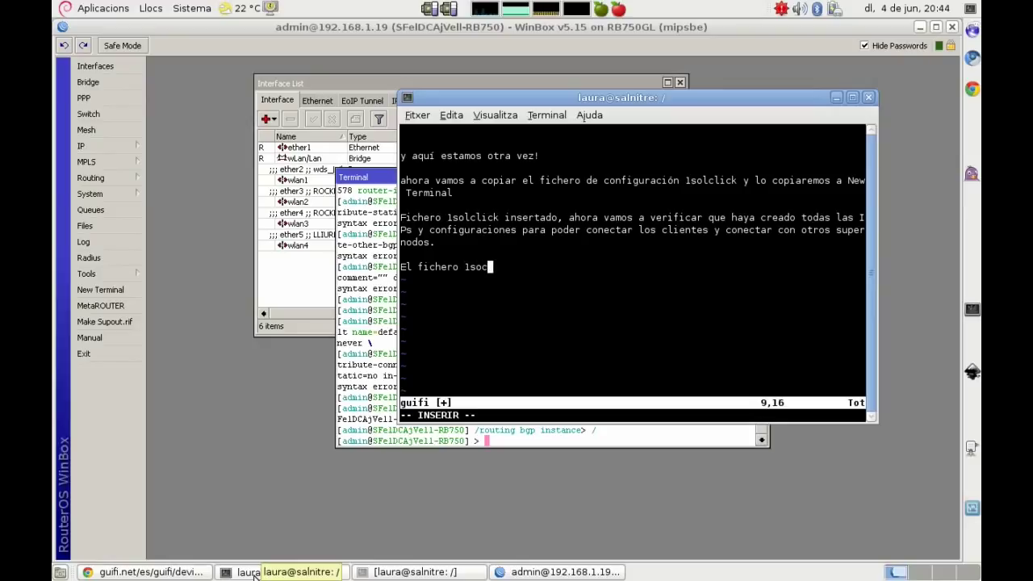
type("ick también nos")
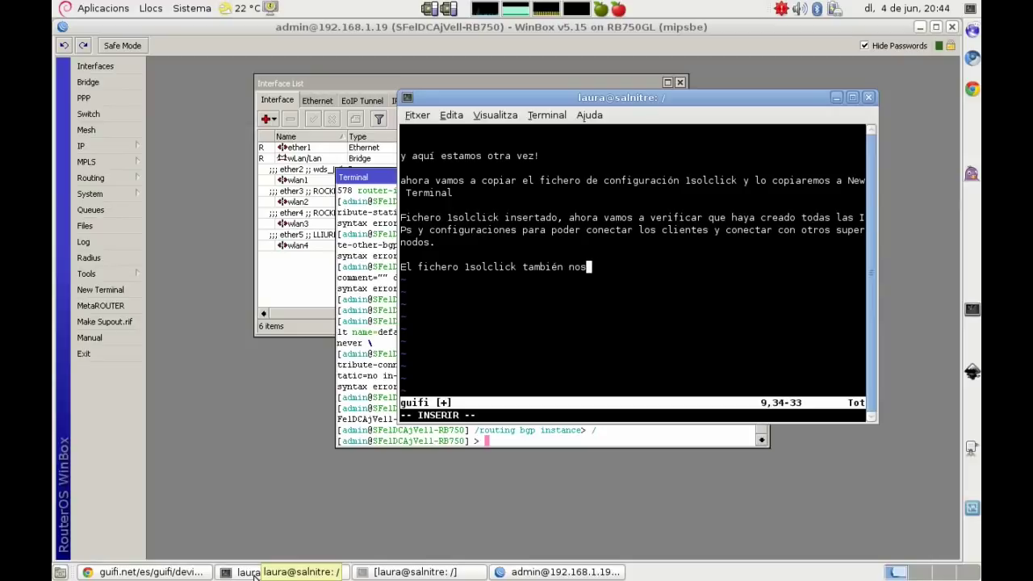
type(" configura el ")
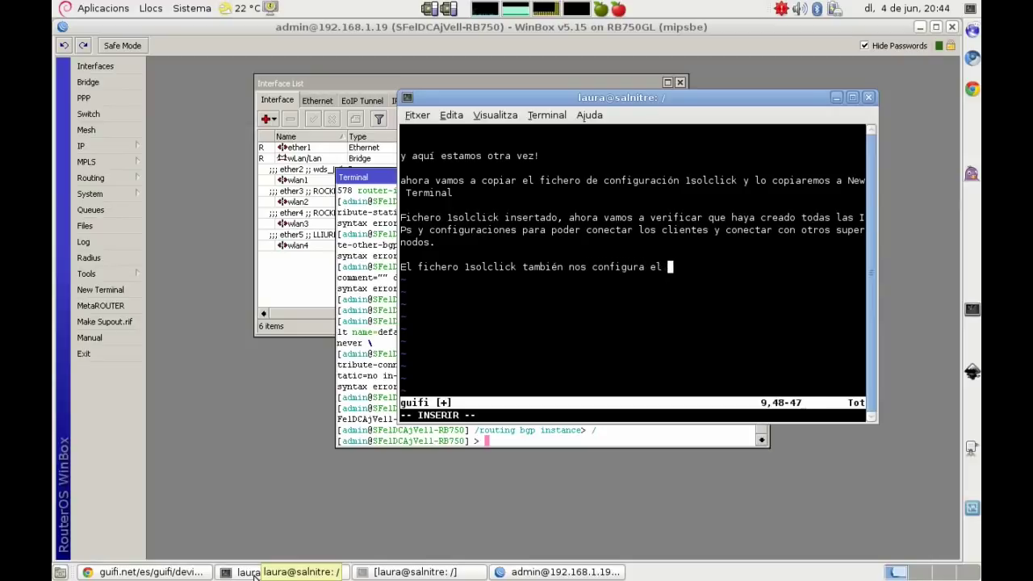
type("DHCP, pero ")
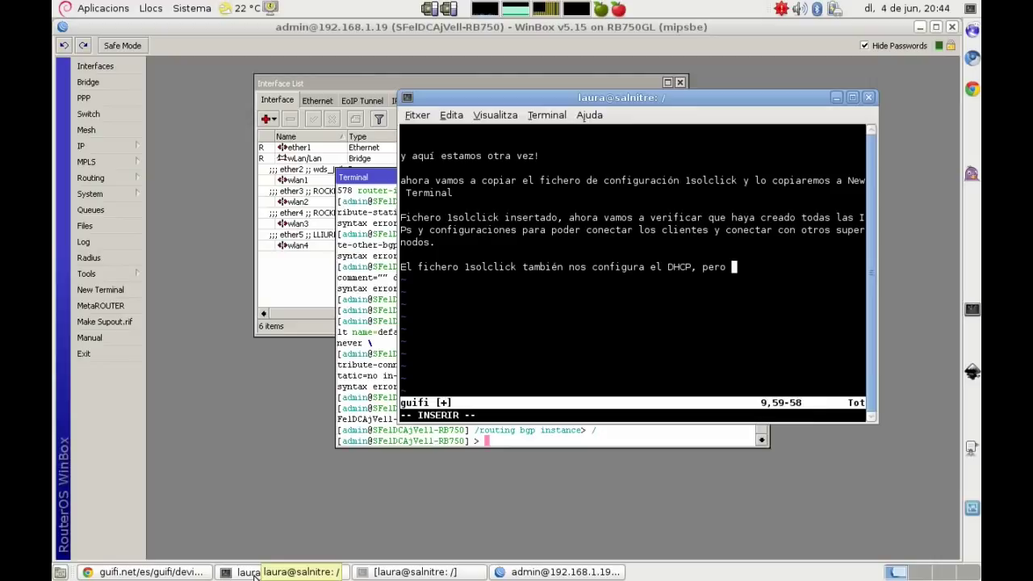
type("rec")
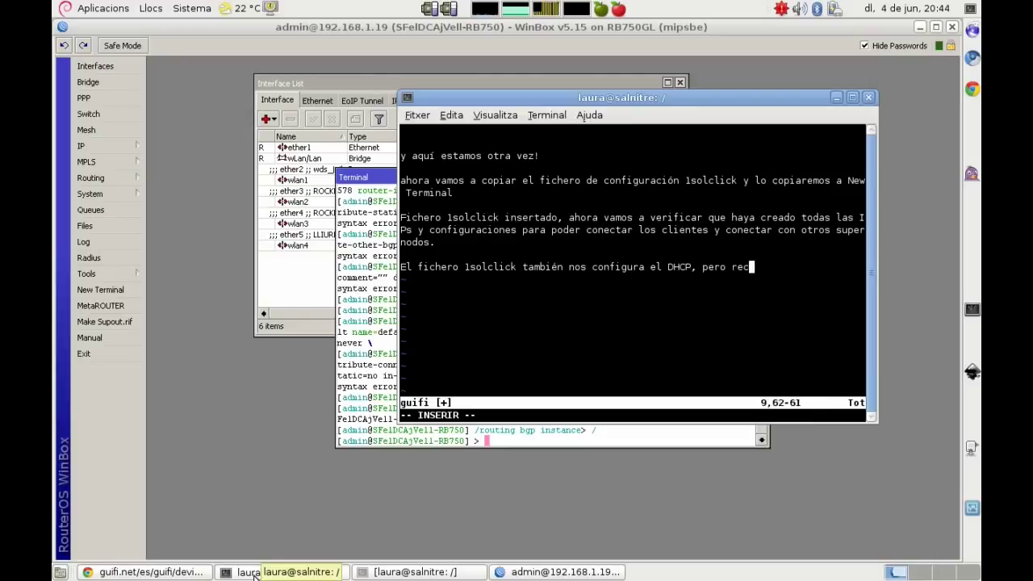
type("omiendo deshabilitarlo, esto al gusto d")
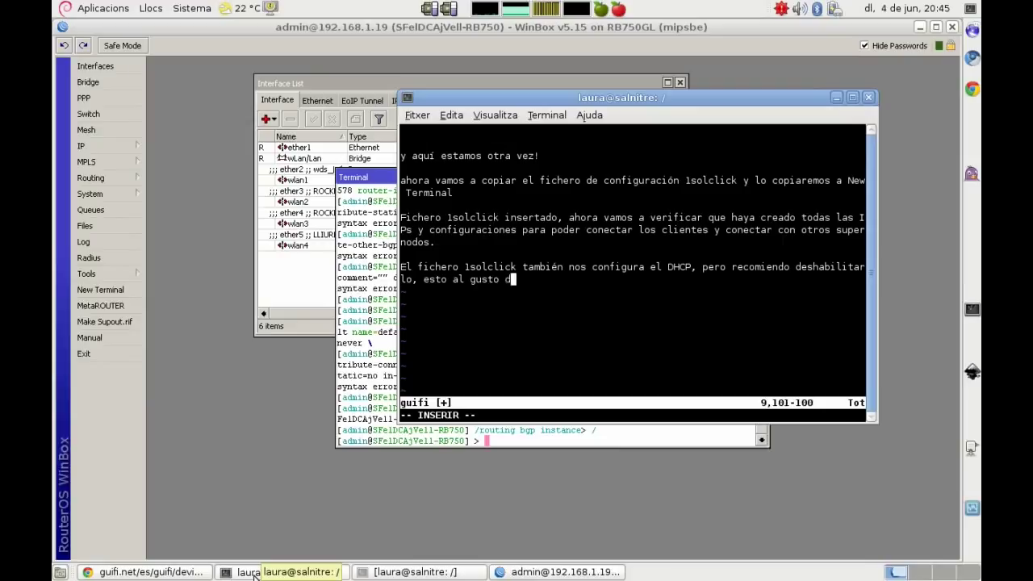
type("el consumidor.")
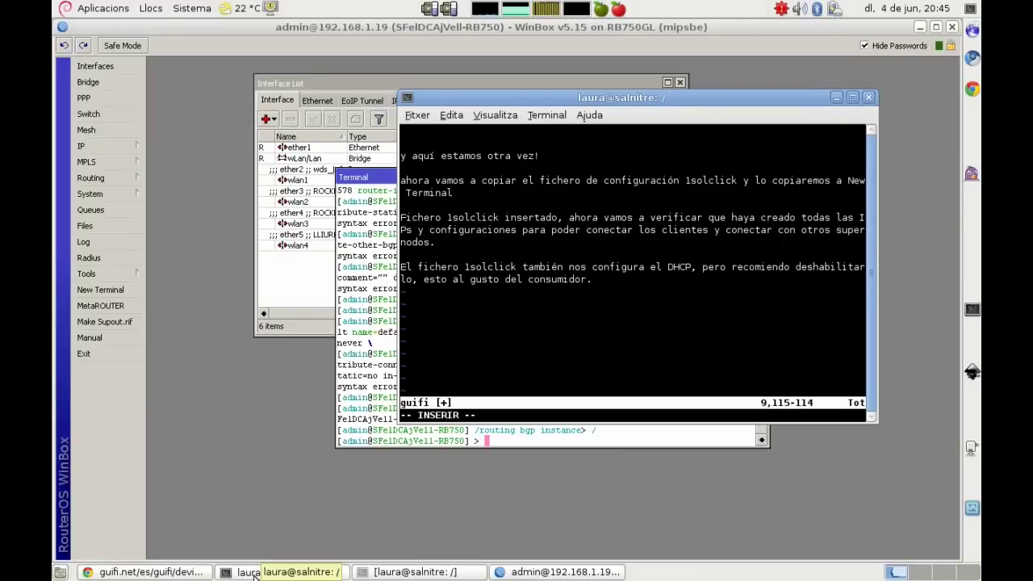
type(" Y")
key("BackSpace")
type("Prefiero hacerlo así porque sólo se van a poder conectar los nodos clientes ")
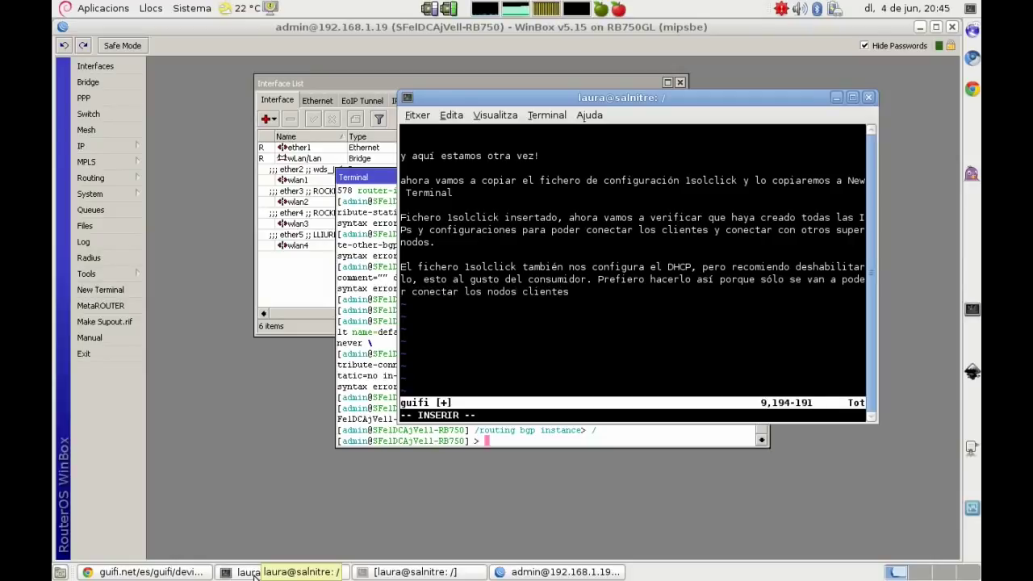
type("los cuales han configurado su nodo desde la página web.")
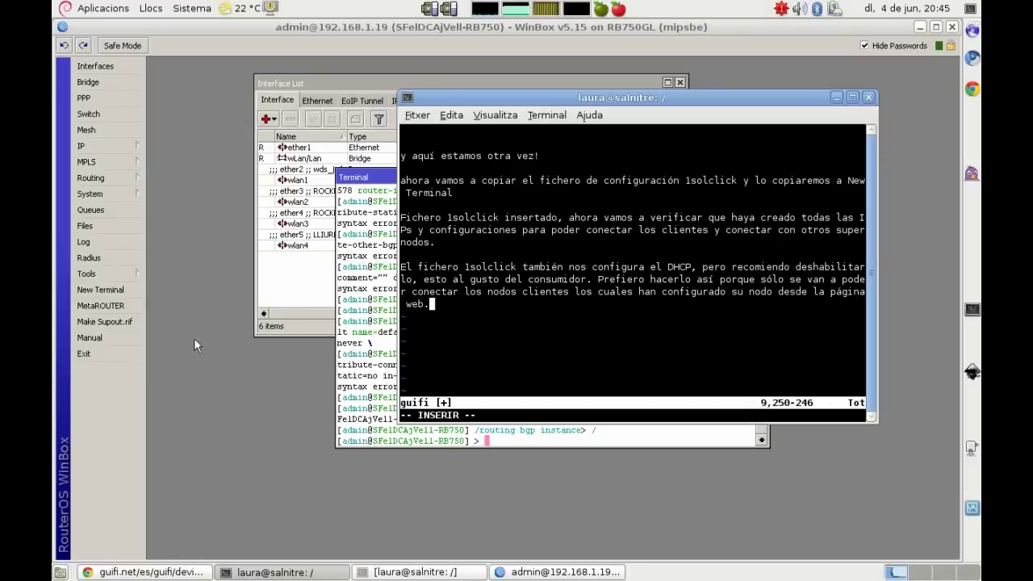
key("alt+Tab")
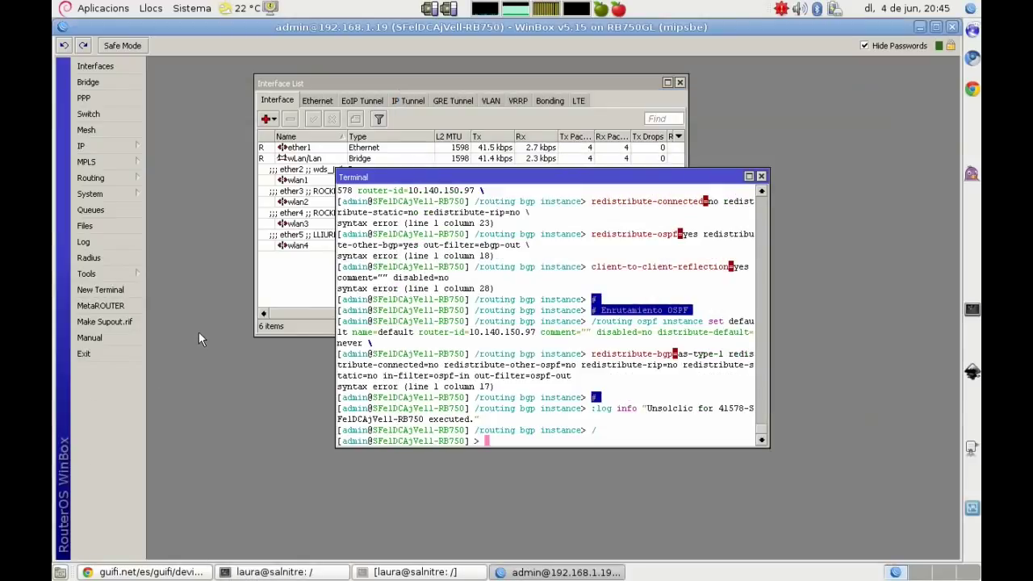
Step: Check the empty DHCP client list, then delete all three DHCP servers
left_click(120, 146)
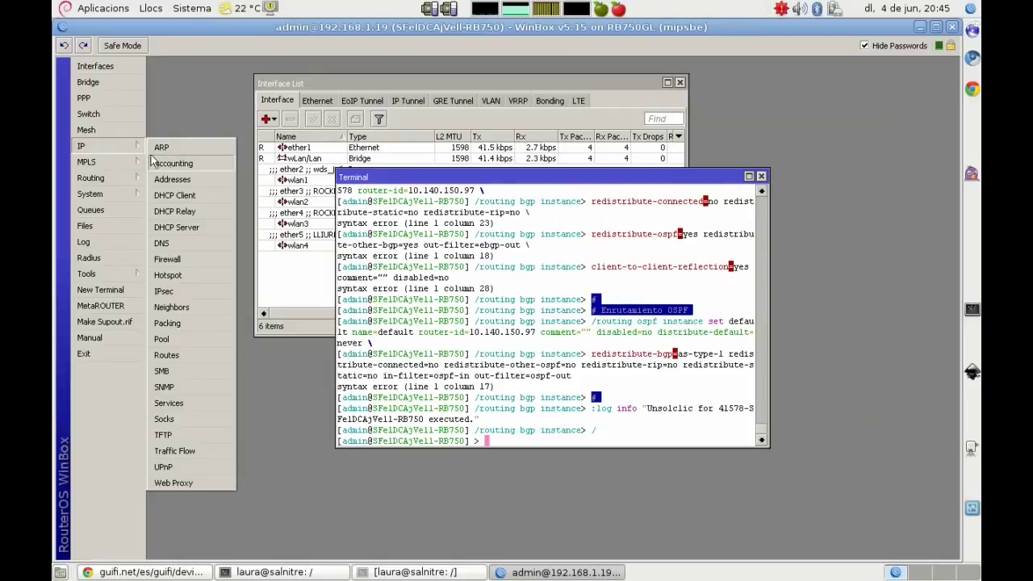
left_click(185, 196)
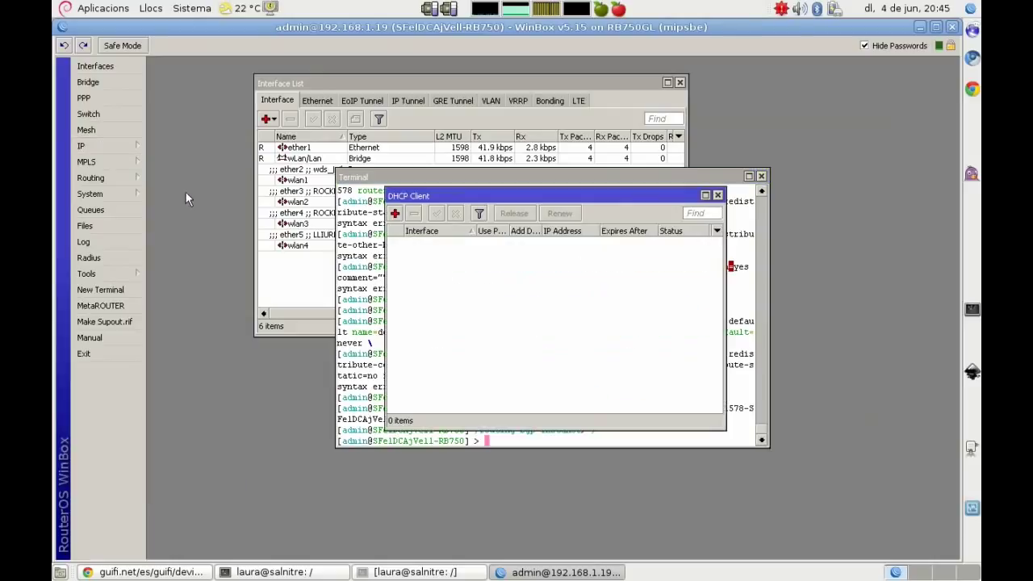
left_click(718, 195)
left_click(121, 143)
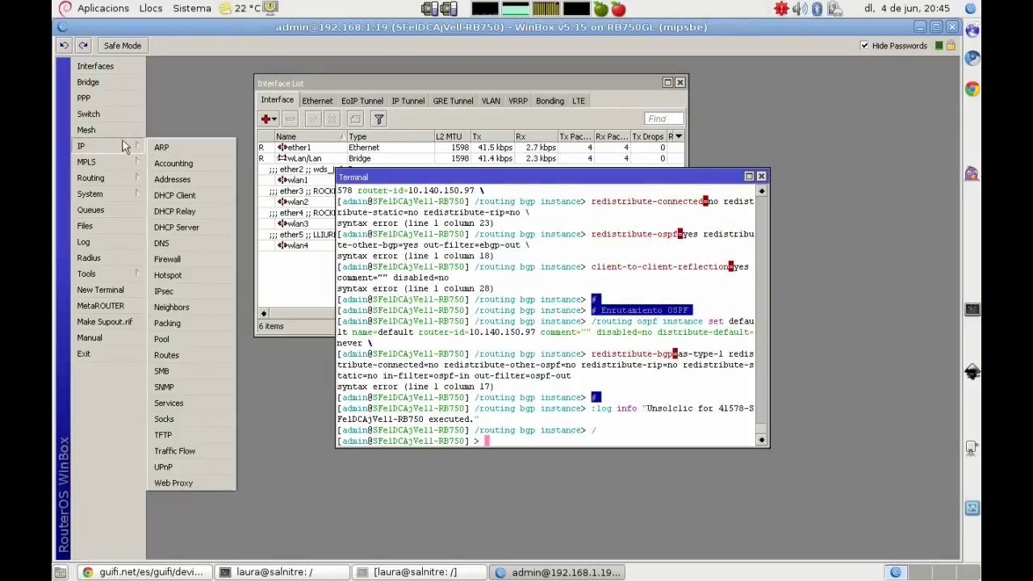
left_click(191, 227)
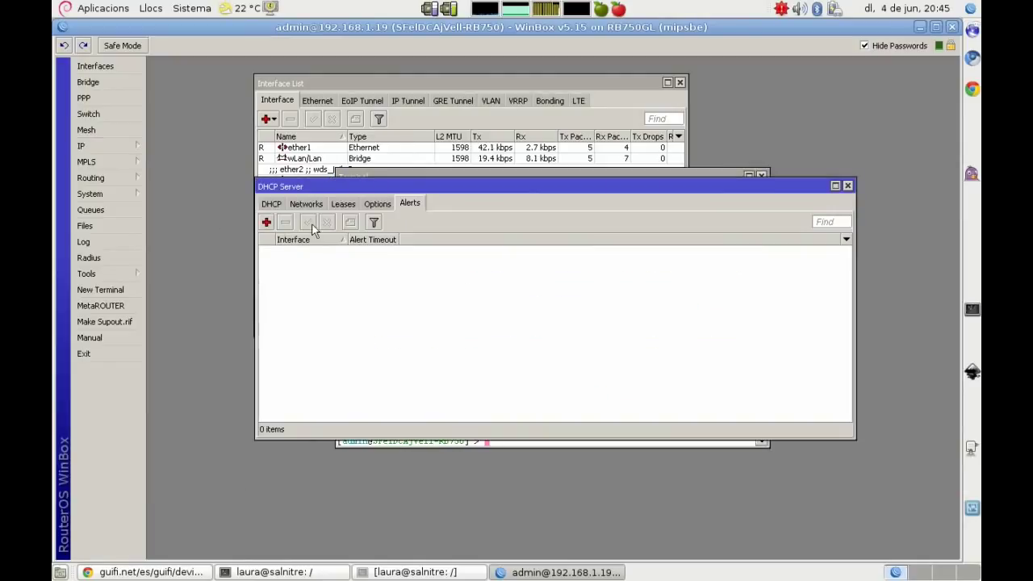
left_click(271, 204)
left_click(310, 251)
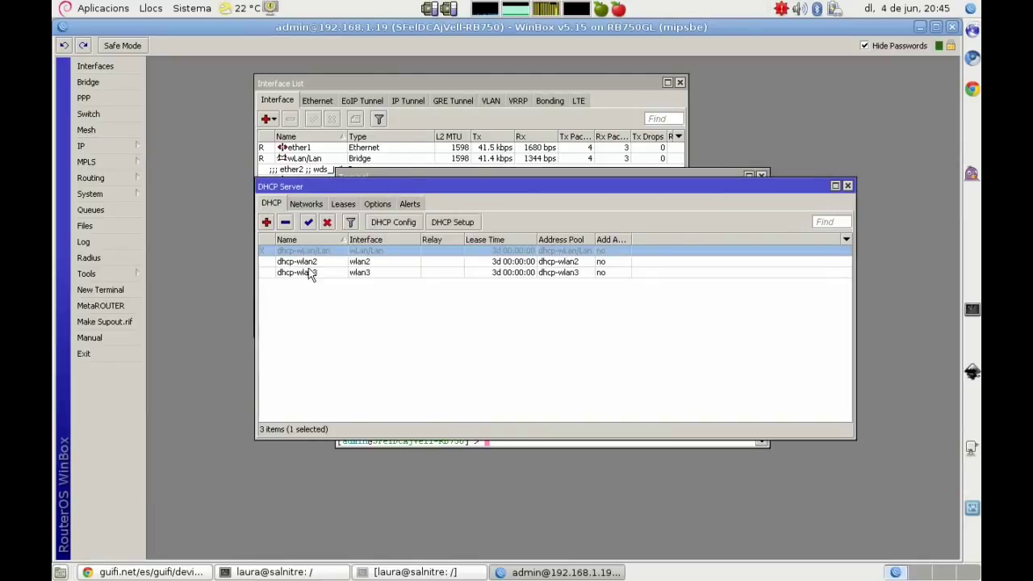
left_click(311, 273, "shift")
right_click(309, 271)
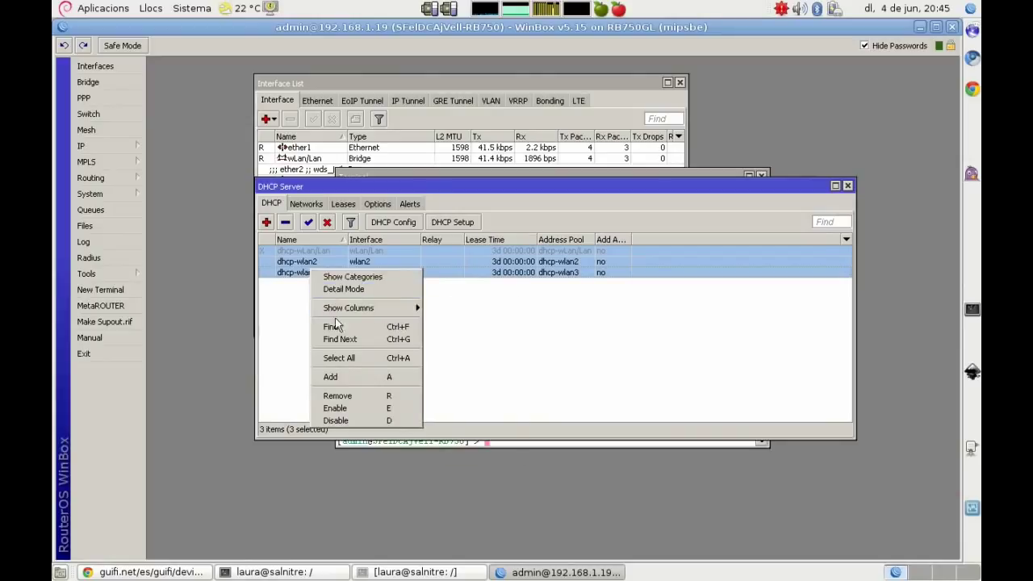
left_click(361, 397)
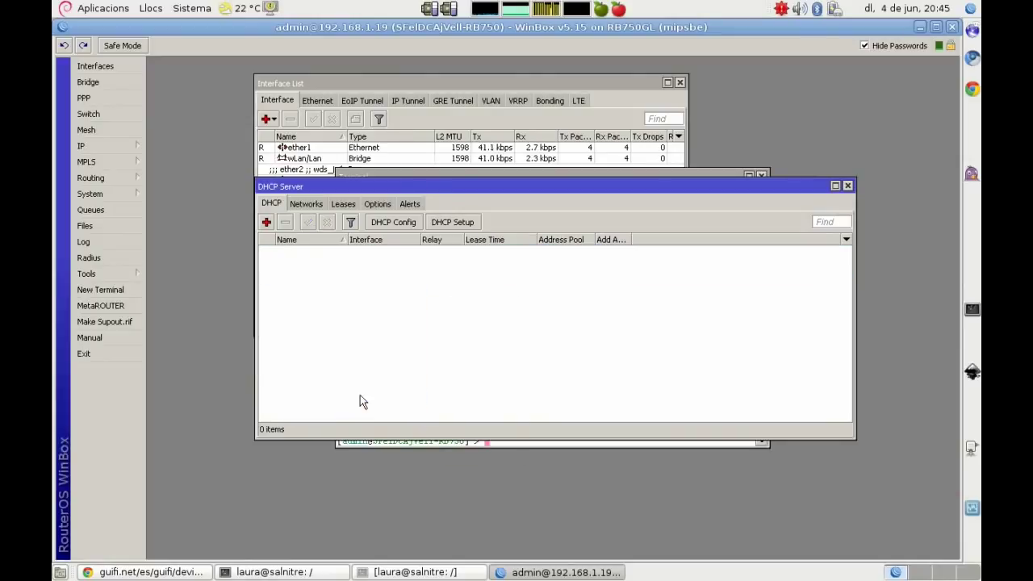
Step: Delete all three DHCP networks
left_click(306, 204)
left_click(315, 257)
left_click(327, 306, "shift")
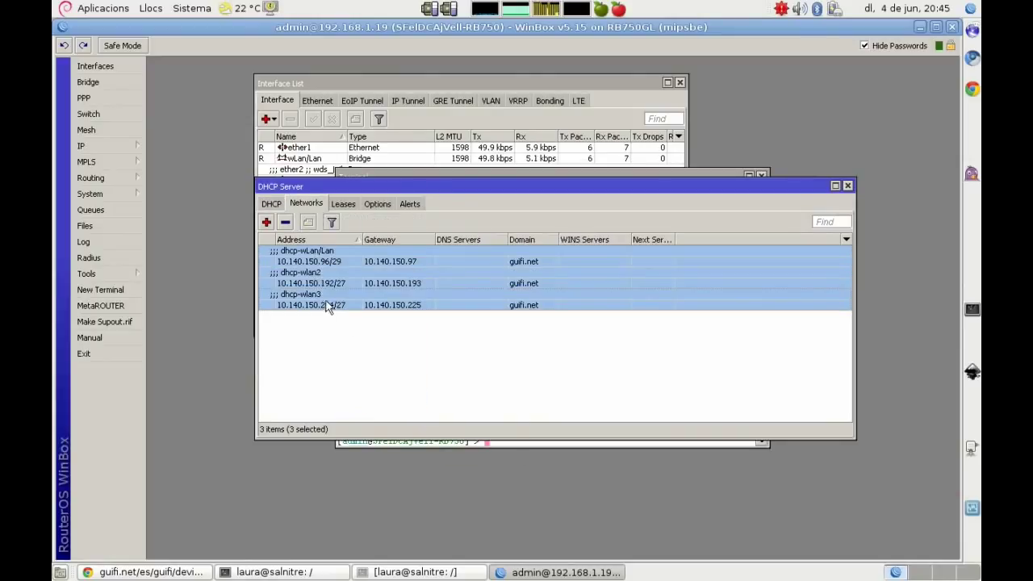
right_click(333, 281)
left_click(386, 398)
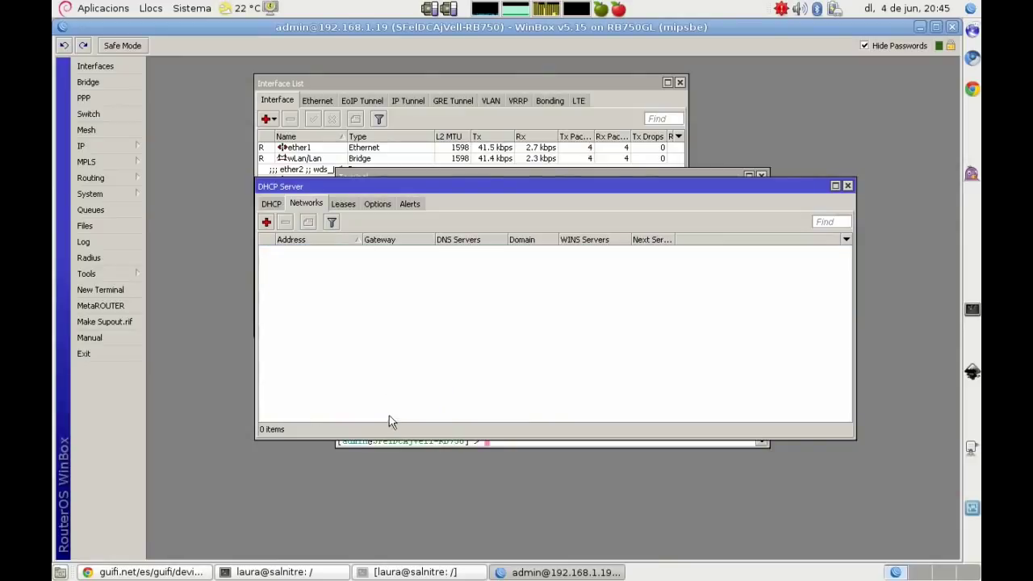
Step: Remove all five DHCP leases and close the DHCP Server window
left_click(343, 205)
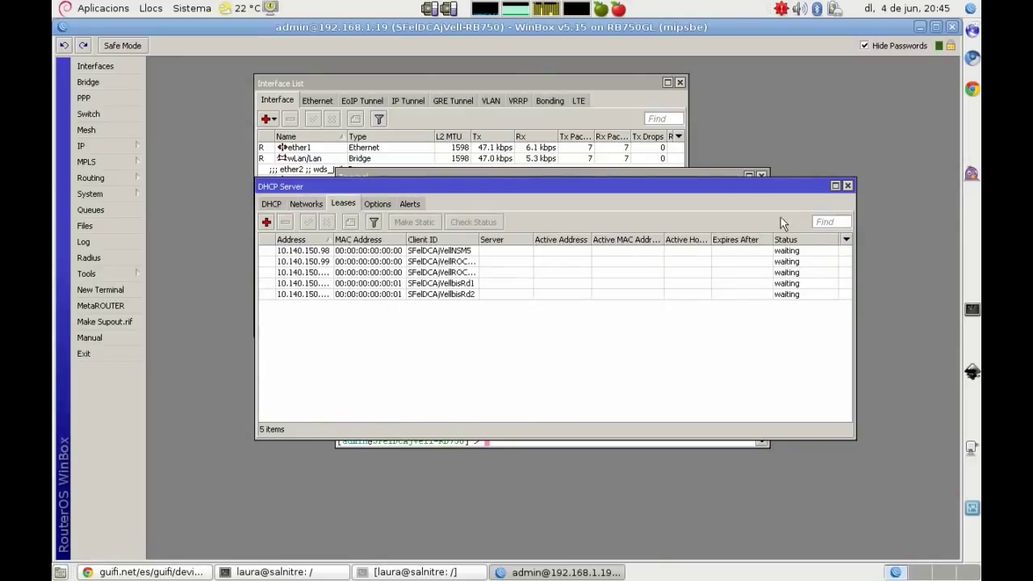
left_click(321, 251)
left_click(323, 294, "shift")
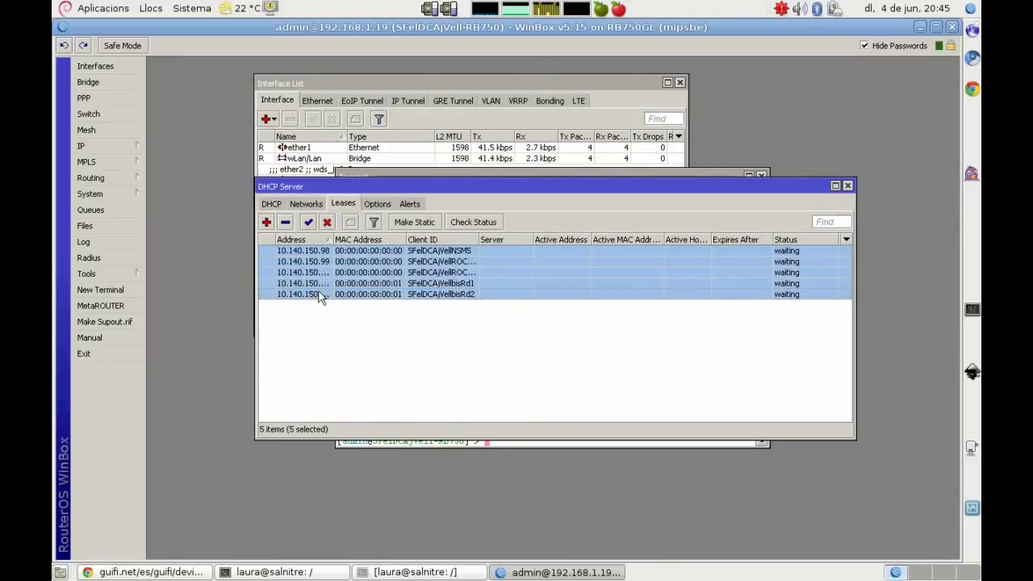
right_click(319, 263)
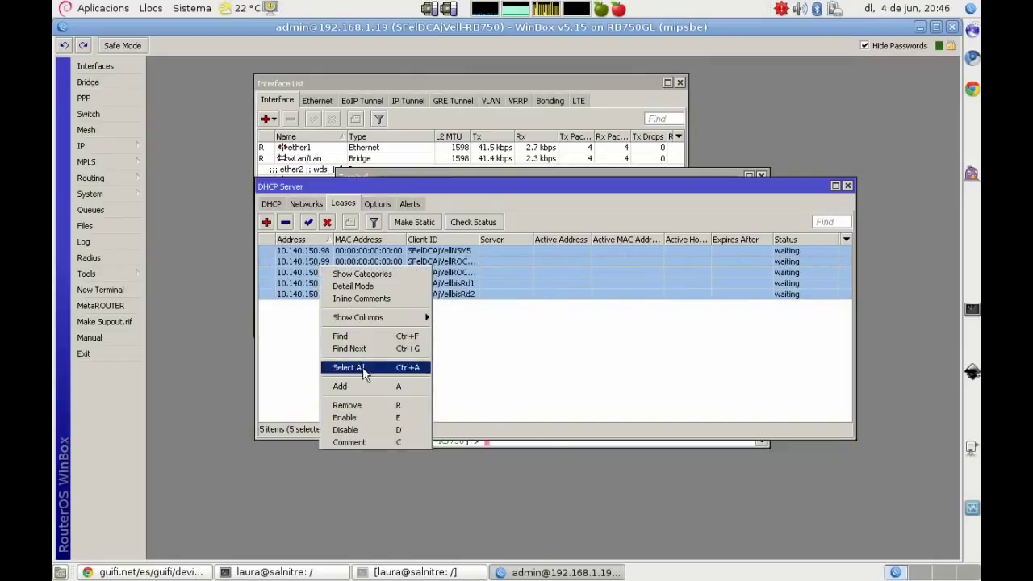
left_click(369, 405)
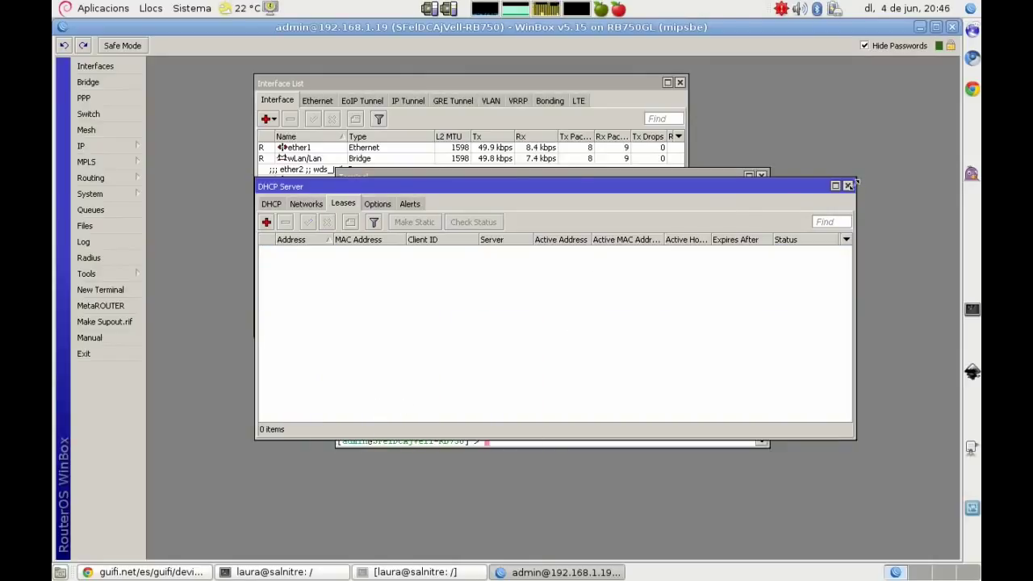
left_click(849, 185)
Step: Delete the dhcp-wLan/Lan, dhcp-wlan2 and dhcp-wlan3 pools, then close the Pool, Terminal and Interface windows
left_click(121, 146)
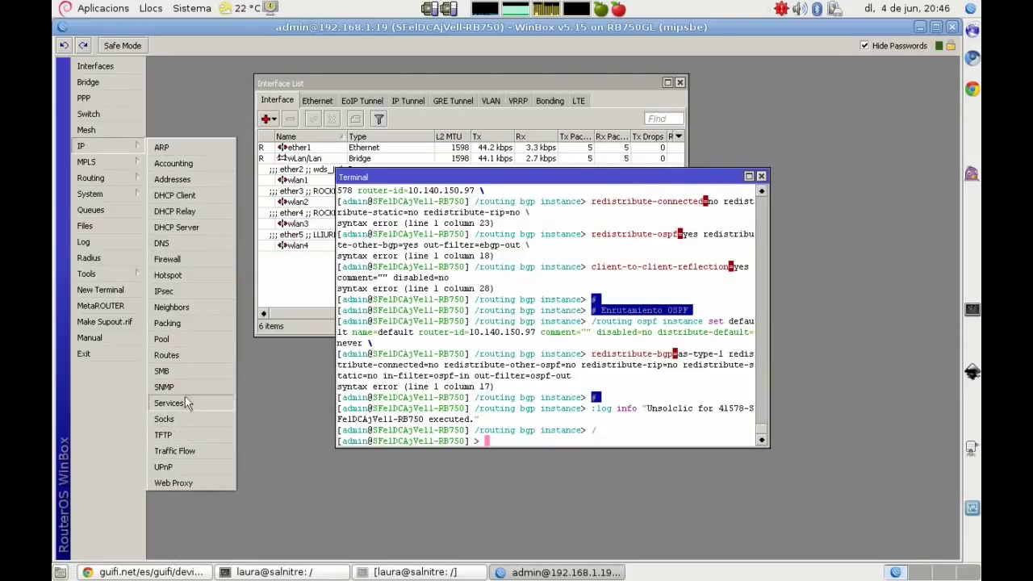
left_click(192, 339)
left_click(452, 251)
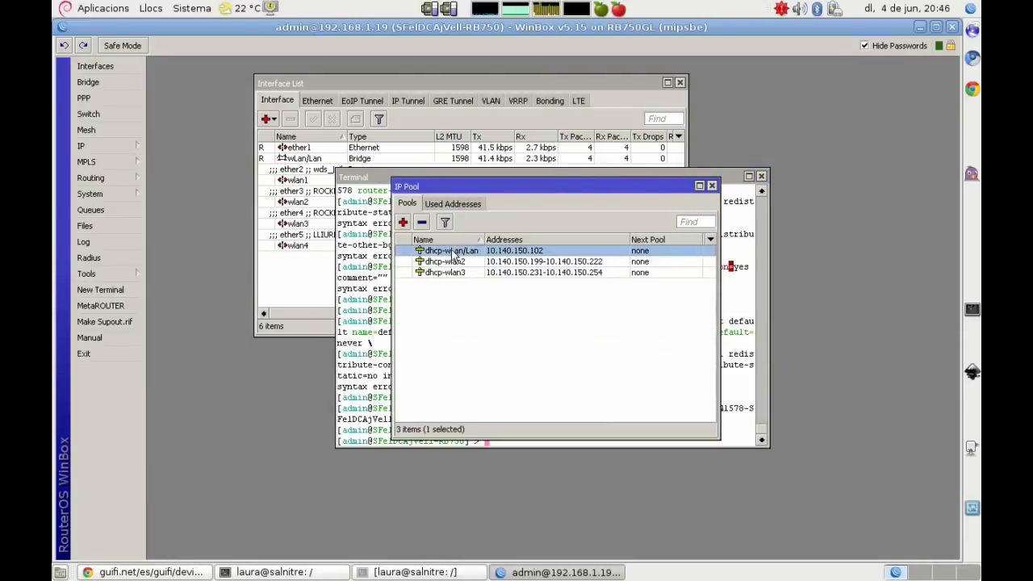
left_click(446, 273, "shift")
right_click(445, 272)
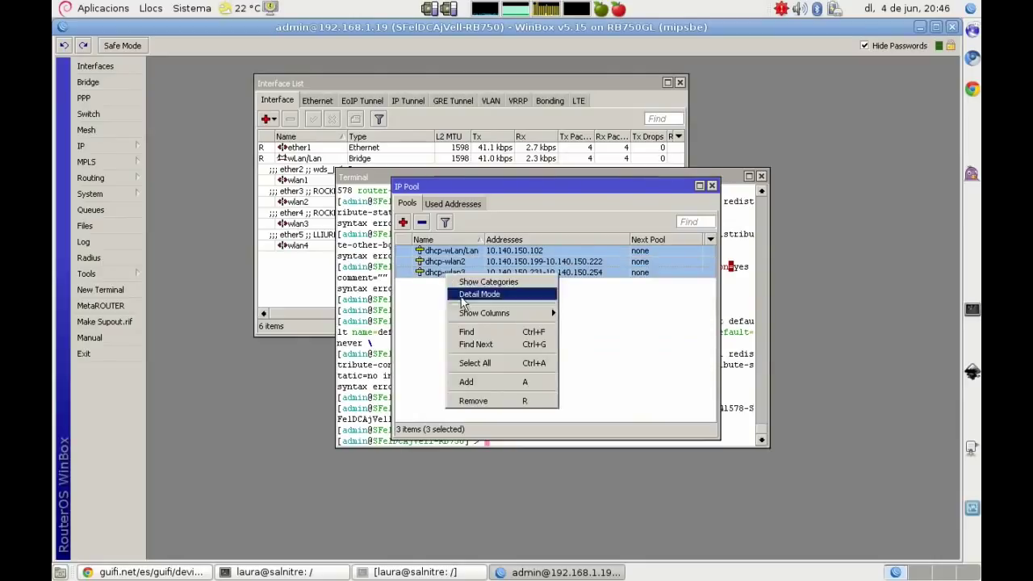
left_click(502, 401)
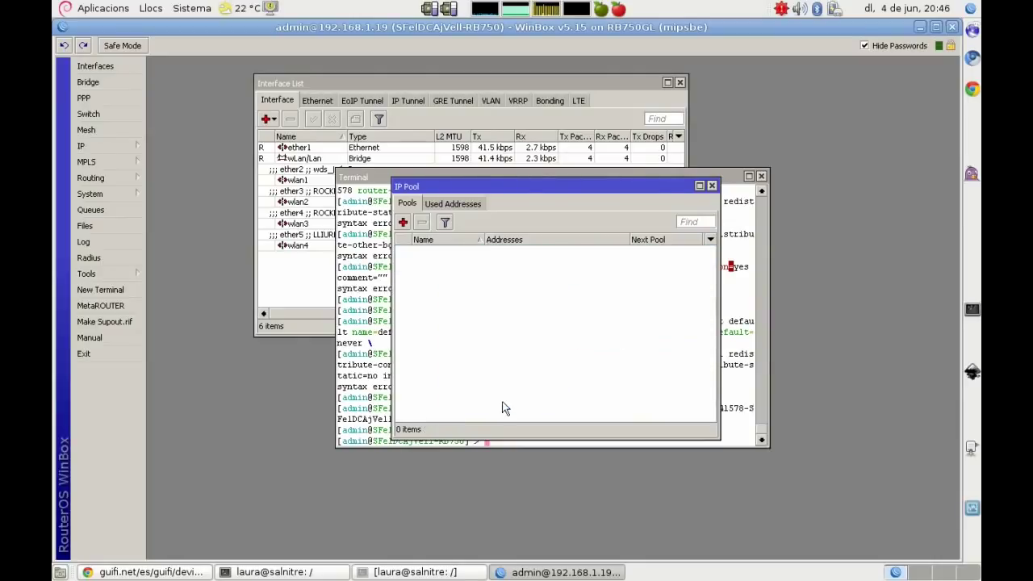
left_click(712, 186)
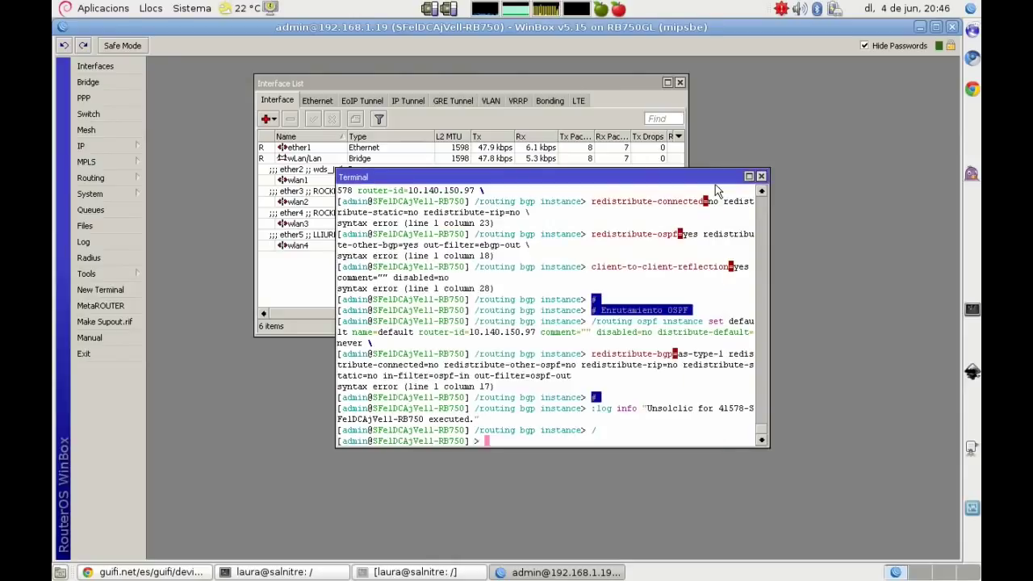
left_click(761, 176)
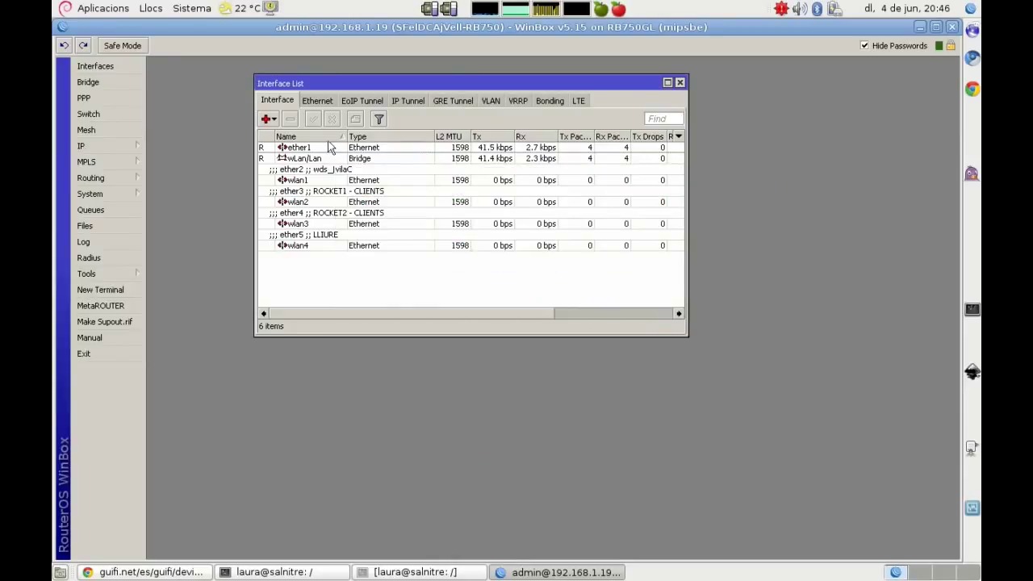
left_click(680, 83)
left_click(112, 145)
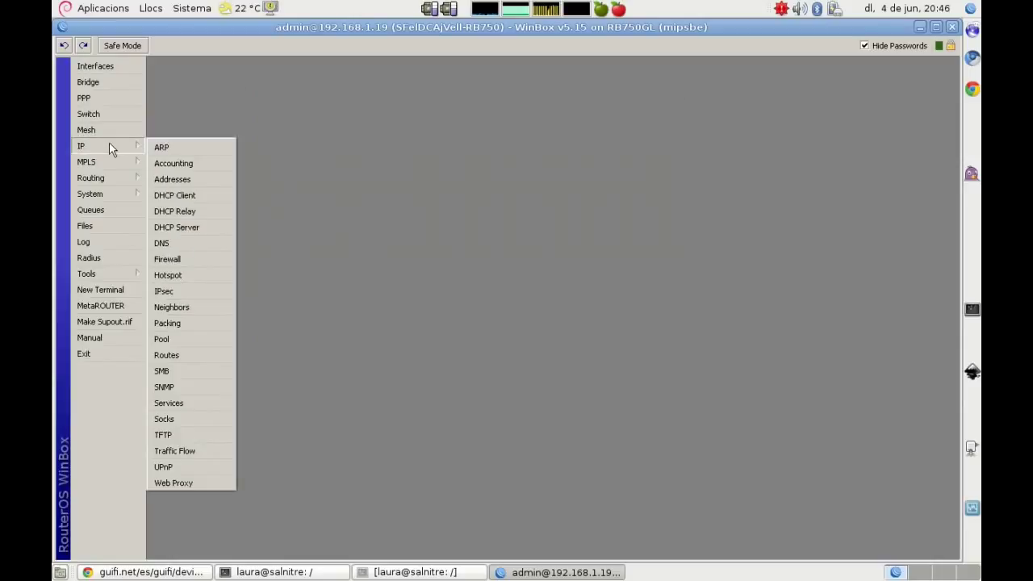
Step: In the widened Address List, comment the 10.140.150.97/29 address as MAIN
left_click(185, 184)
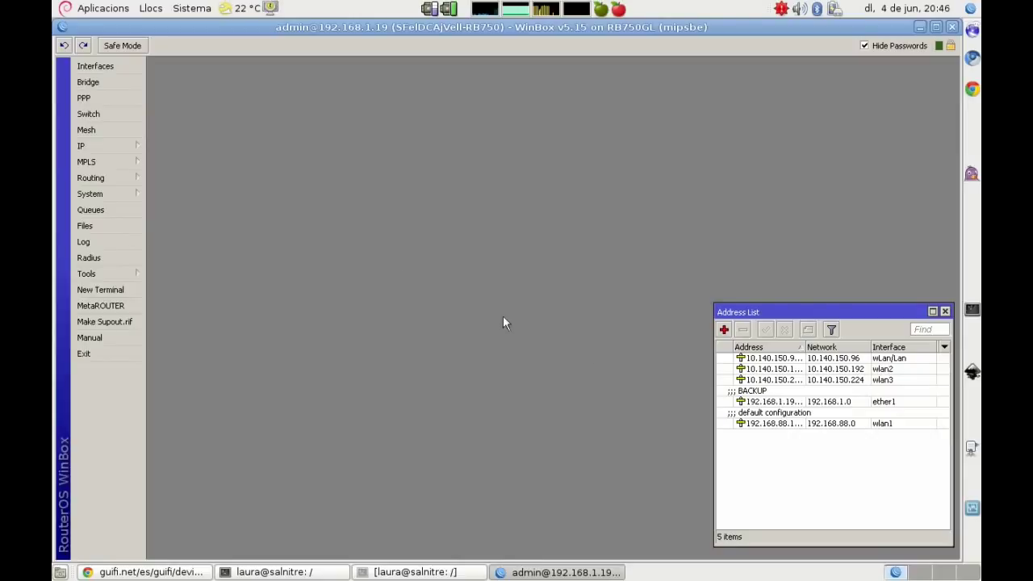
left_click_drag(711, 316, 578, 297)
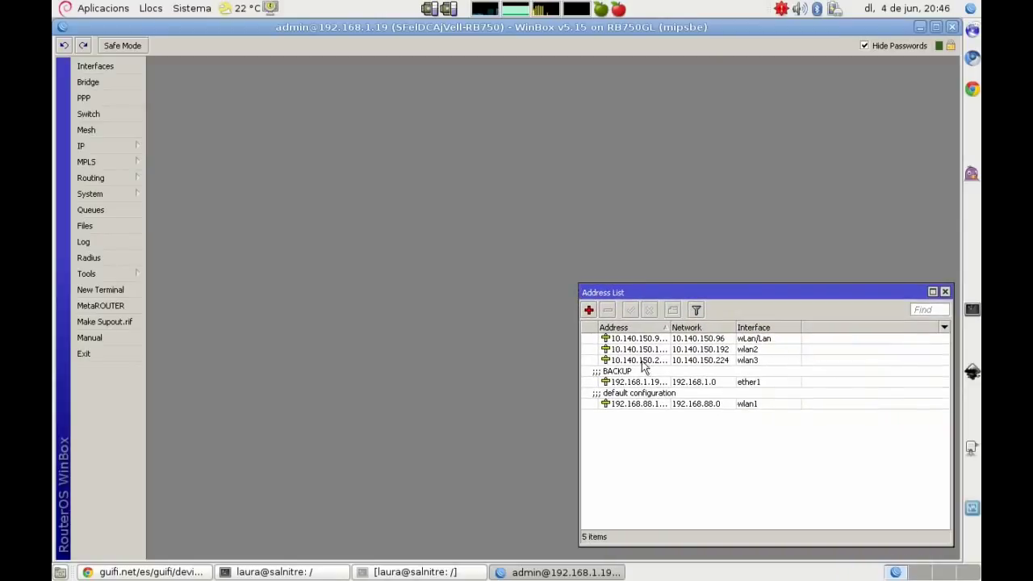
double_click(633, 339)
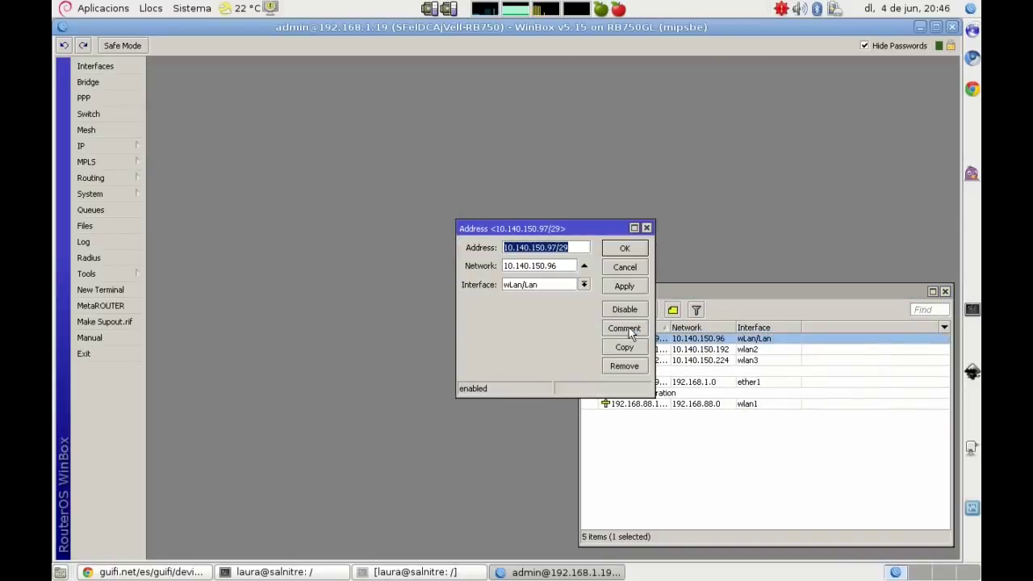
left_click(624, 329)
type("MA")
key("Return")
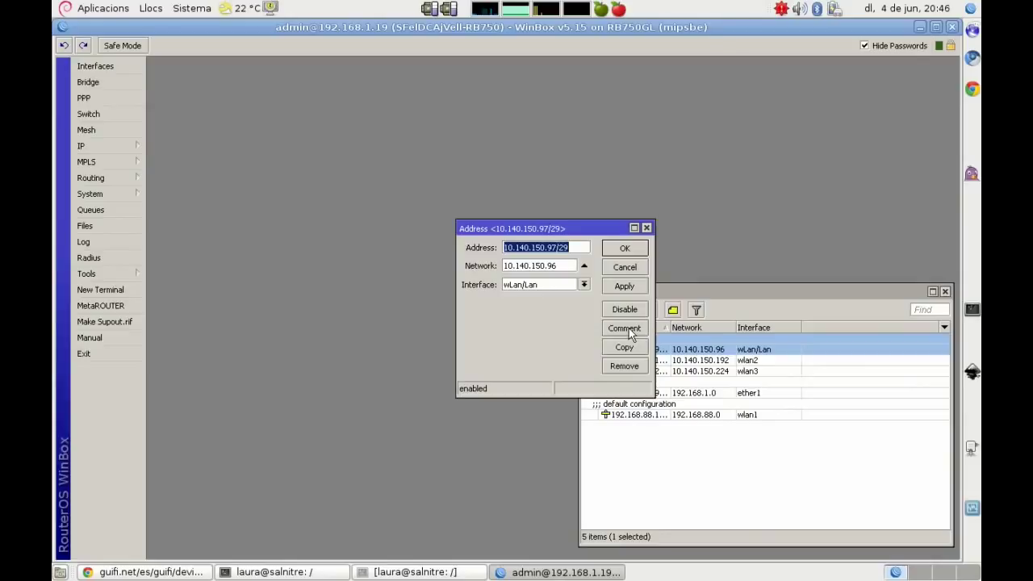
left_click(627, 250)
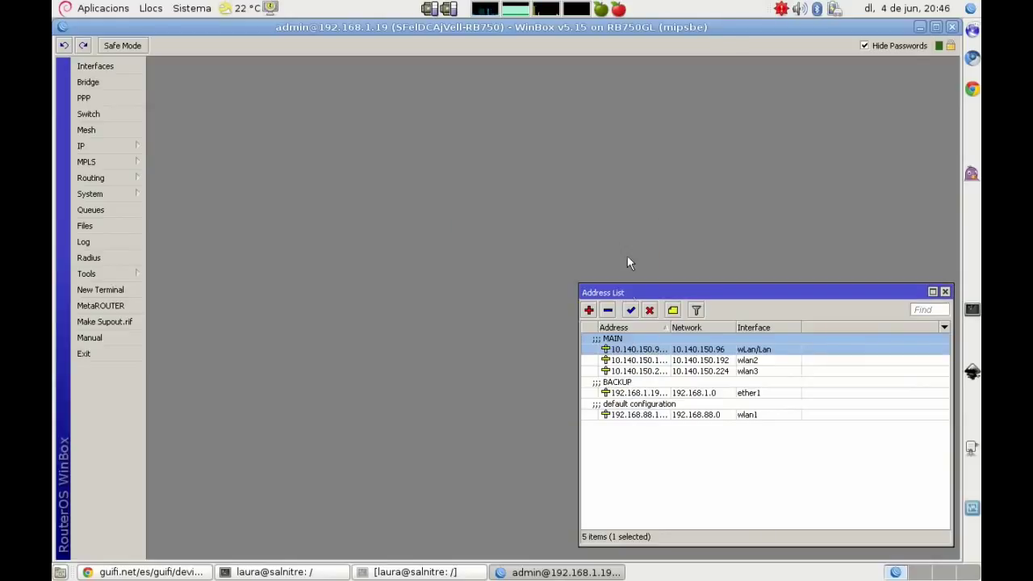
Step: Comment the wlan2 address 10.140.150.193/27 as 'ROCKET1 - CLIENTS'
double_click(630, 360)
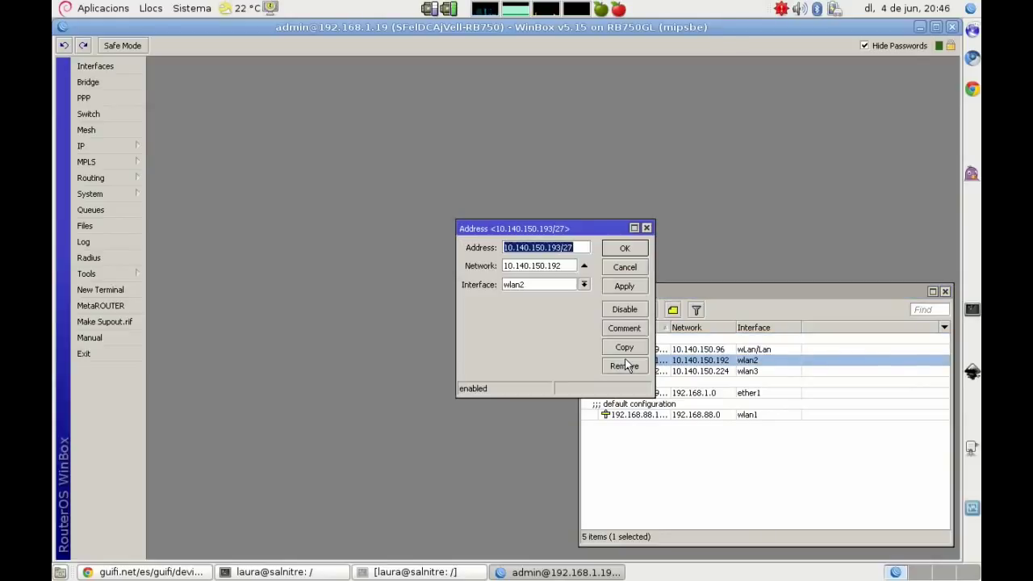
left_click(622, 328)
type("ROCKET1 - CLIEN")
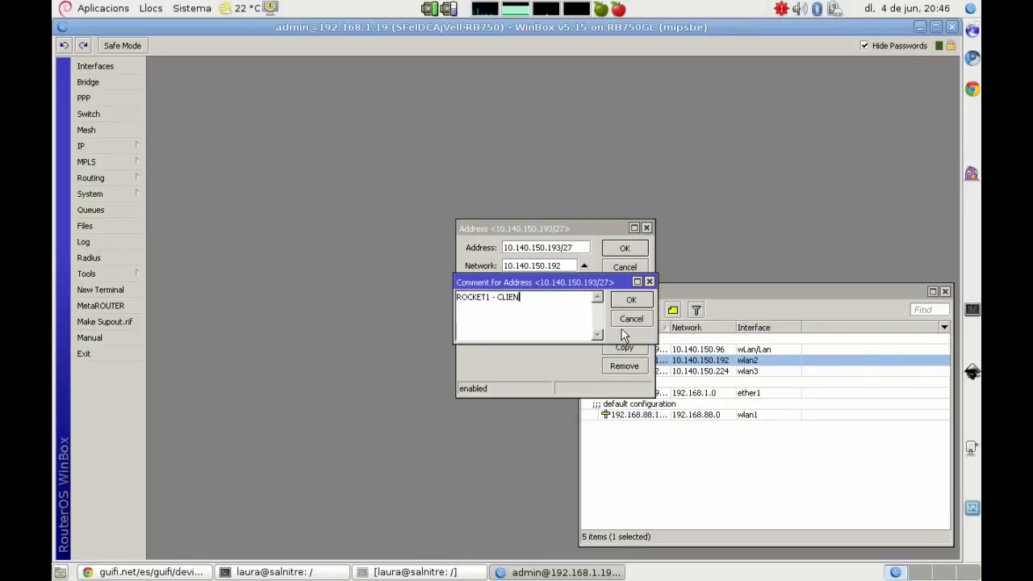
type("TS")
key("Return")
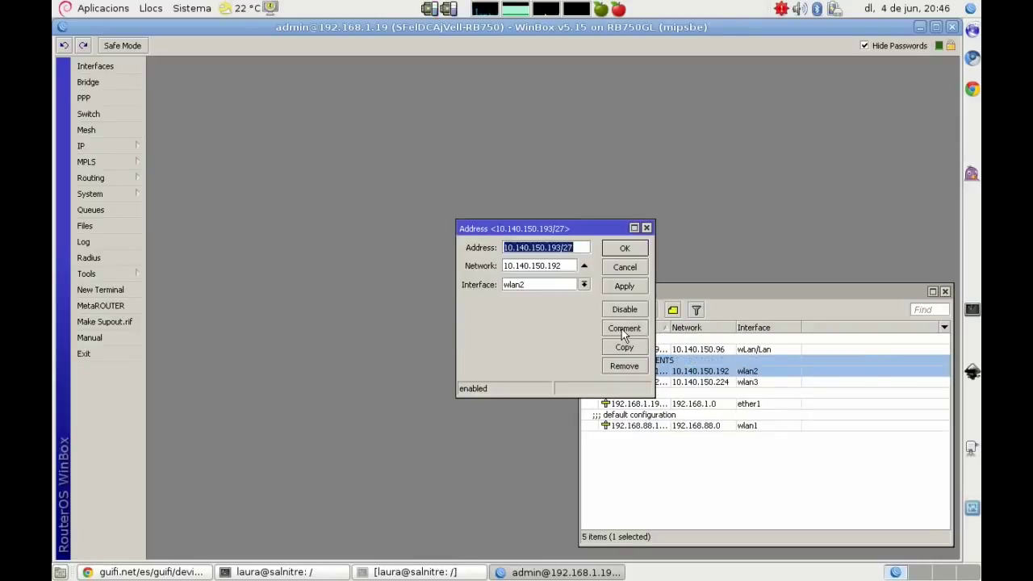
left_click(622, 249)
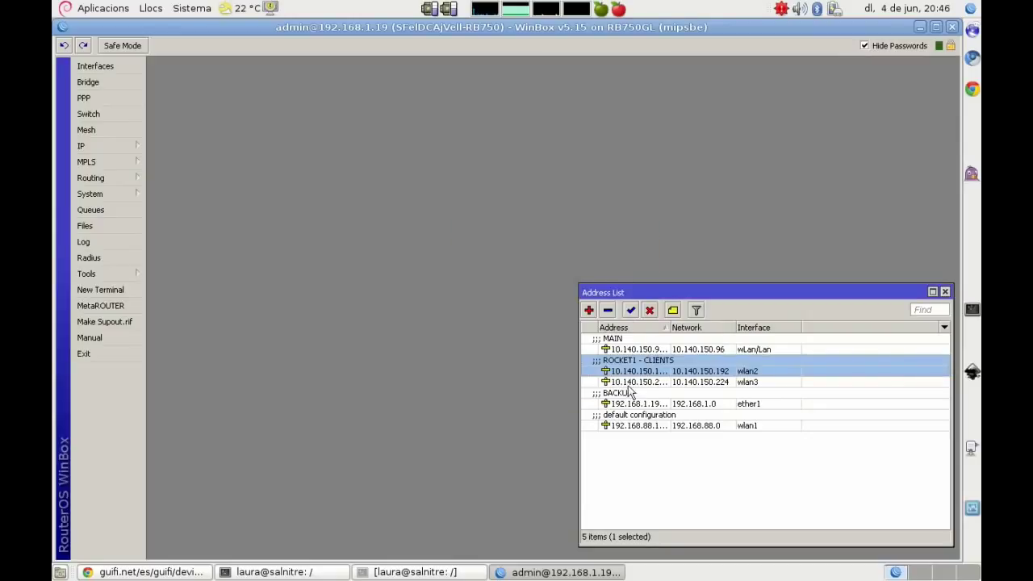
Step: Comment the wlan3 address 10.140.150.225/27 as 'ROCKET2 - CLIENTS'
double_click(629, 383)
left_click(620, 326)
type("ROCKET2 - CLIENTS")
key("Return")
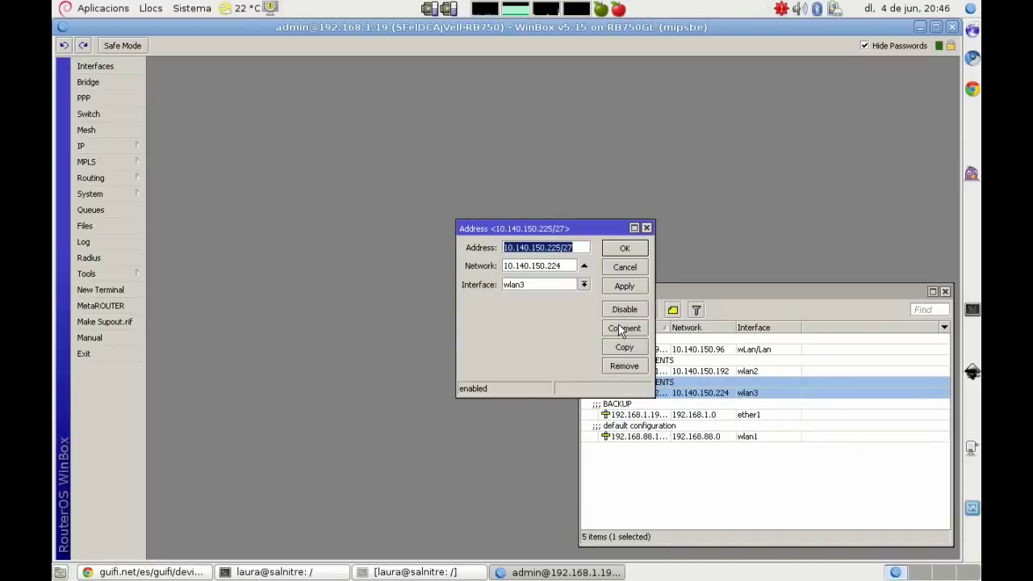
left_click(633, 250)
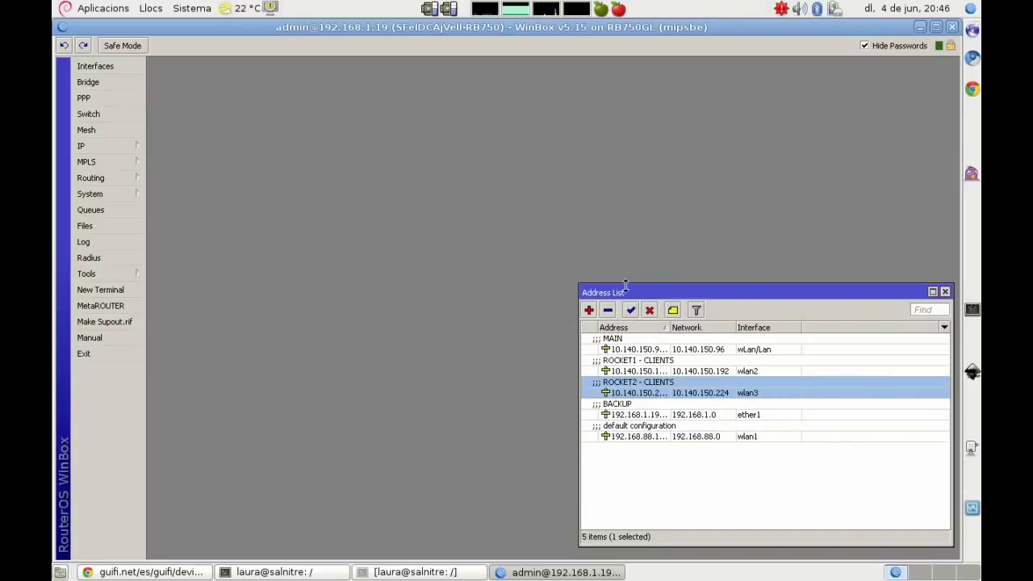
left_click(274, 573)
Step: Replace the old vim note lines with 'Borramos la ip 192.168.88.1, ya no la necesitamos'
key("Down")
key("Down")
key("Escape")
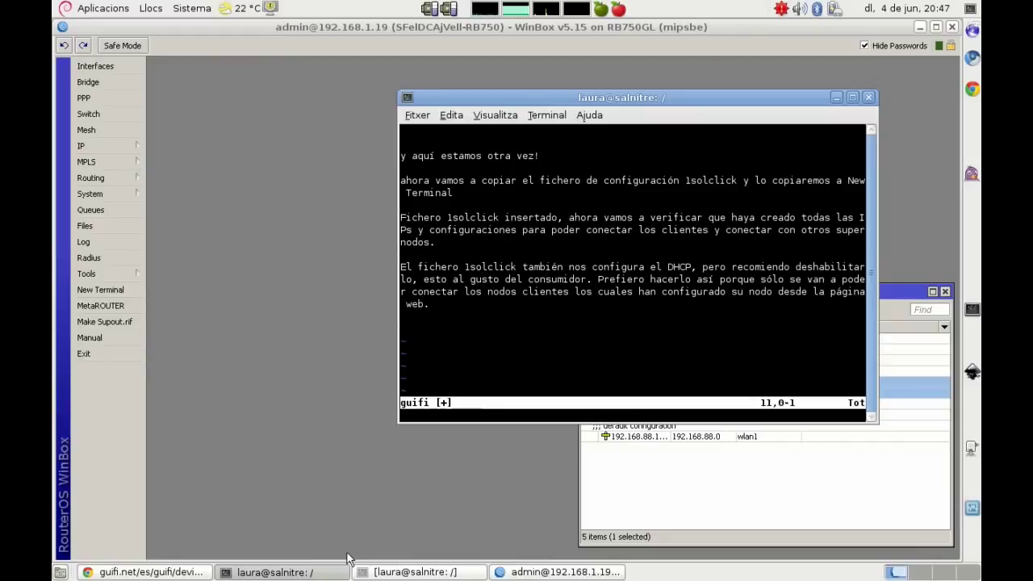
key("d")
key("d")
key("d")
key("d")
key("d")
key("d")
key("d")
key("d")
key("d")
key("d")
key("d")
key("d")
key("d")
key("d")
key("d")
key("d")
key("d")
key("d")
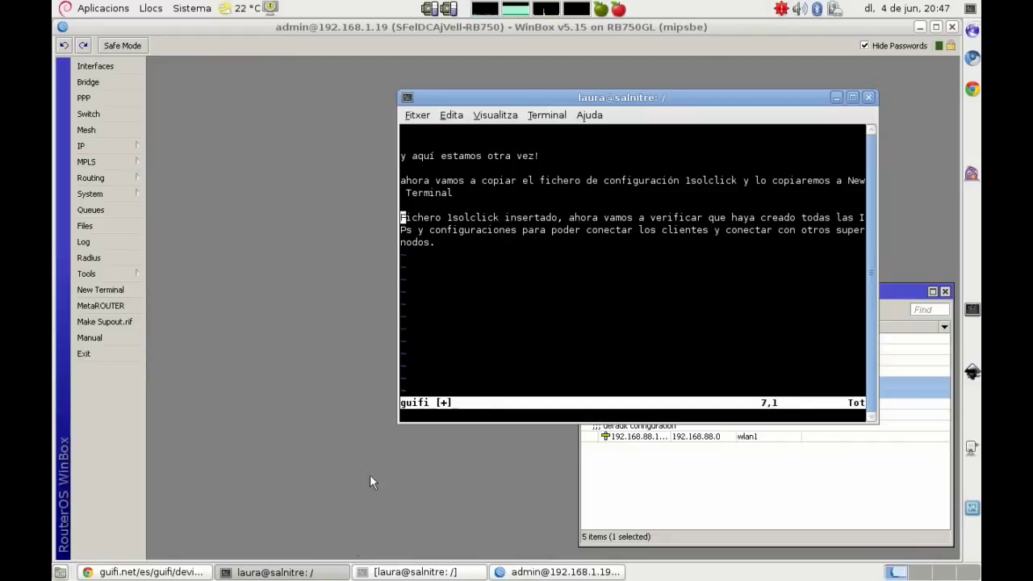
type("iBorra")
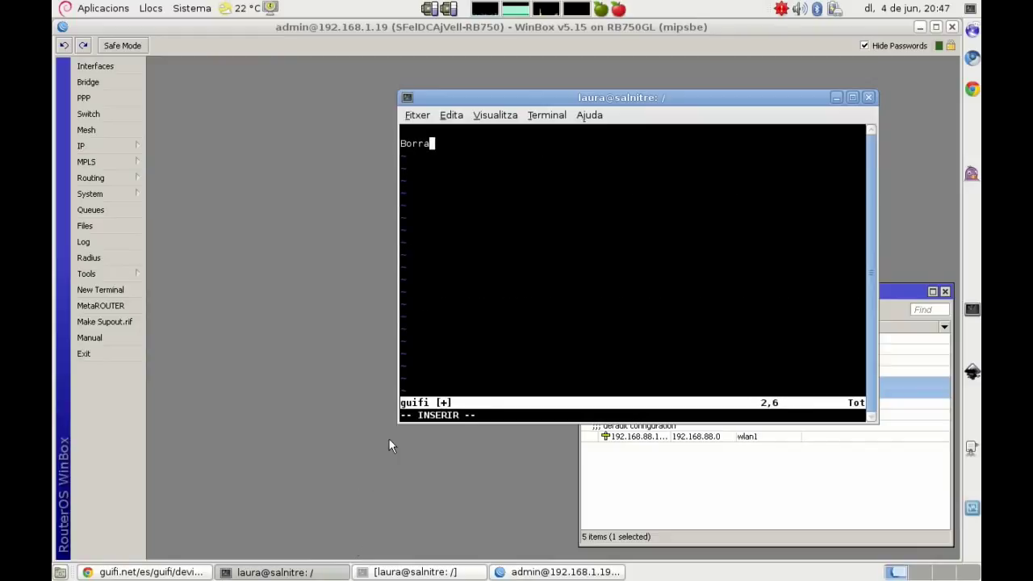
type("mos la ip 192.168.88")
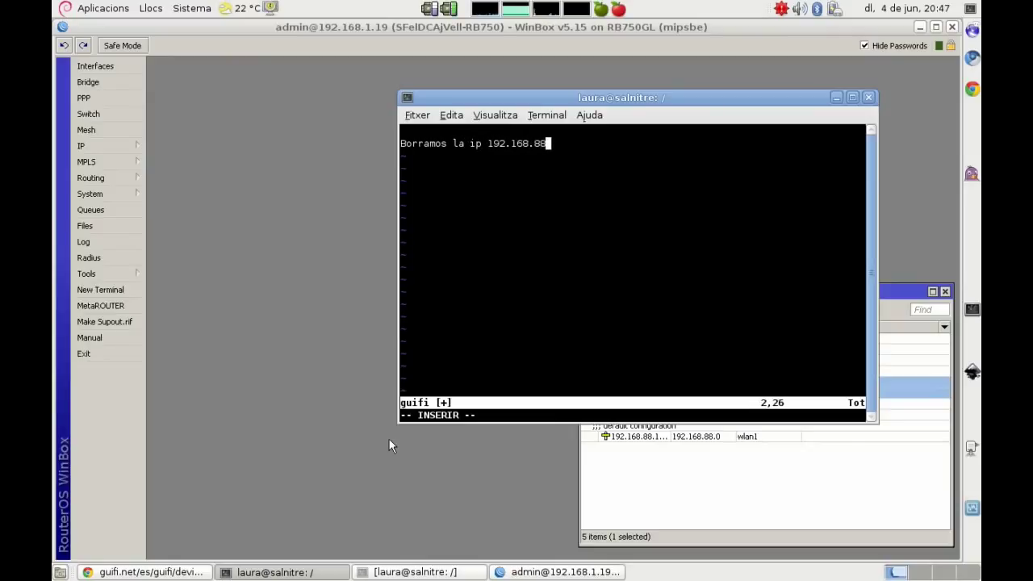
type(".1, ya no la necesitamos")
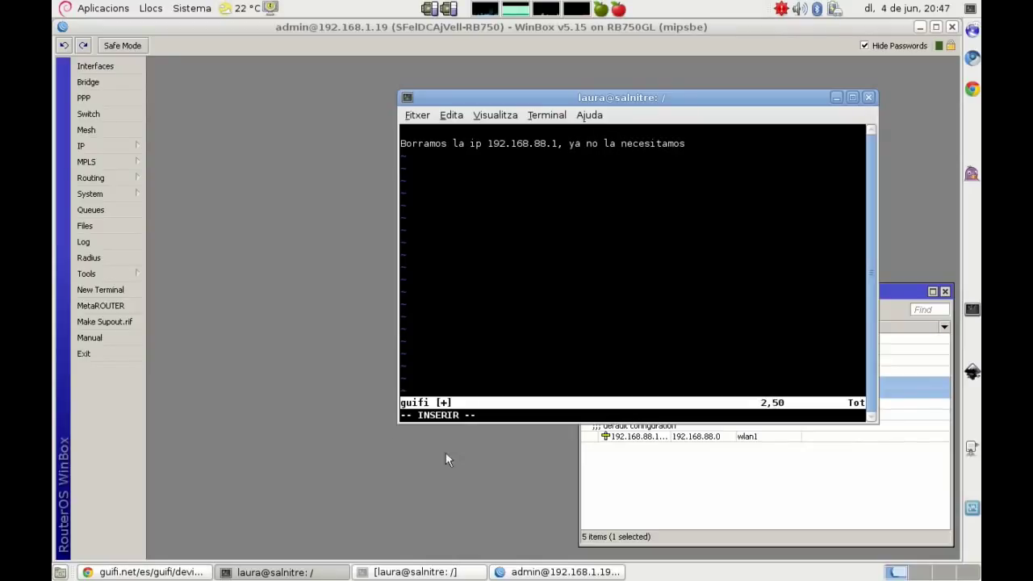
Step: Remove the 192.168.88.1 default address from the Address List
left_click(639, 437)
right_click(639, 437)
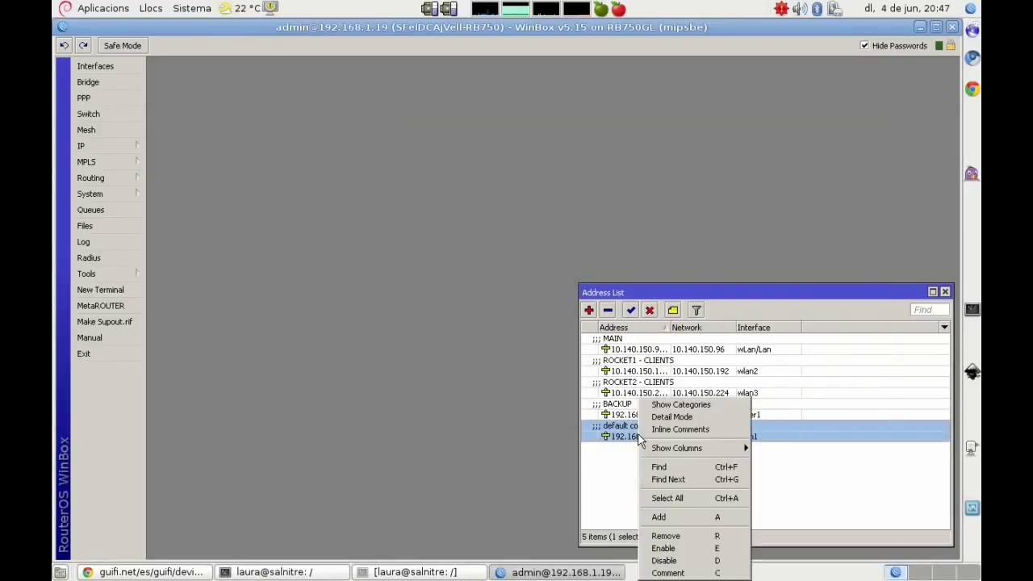
left_click(665, 536)
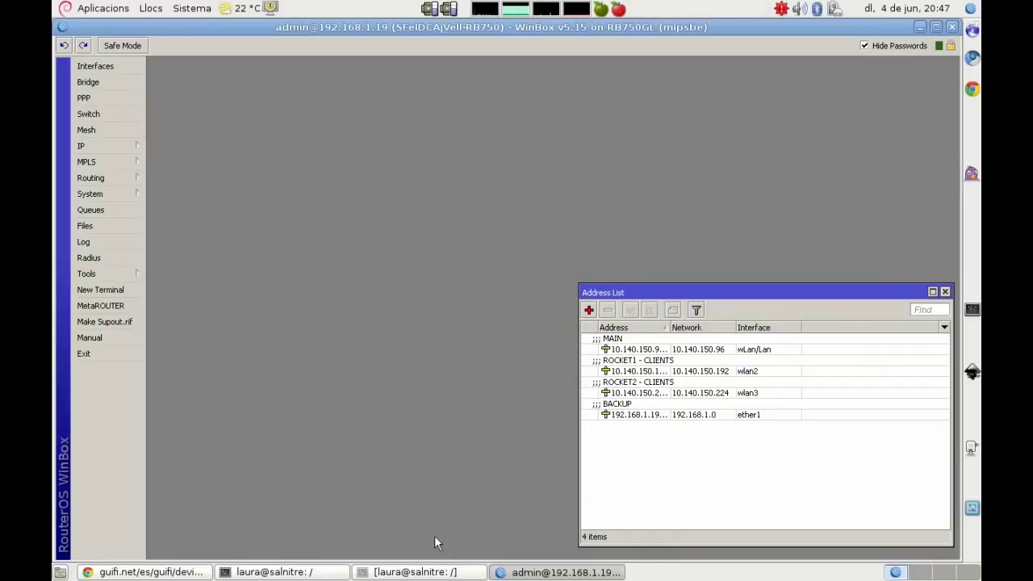
Step: Delete the old comment line in the Vim notes and move the window aside
left_click(321, 574)
key("Escape")
key("d")
key("d")
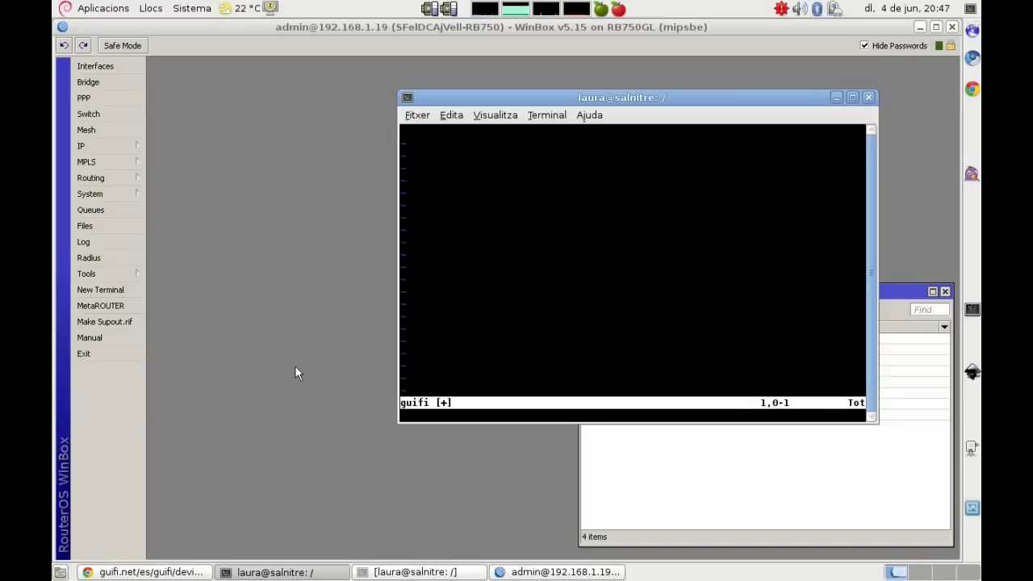
left_click_drag(572, 97, 261, 75)
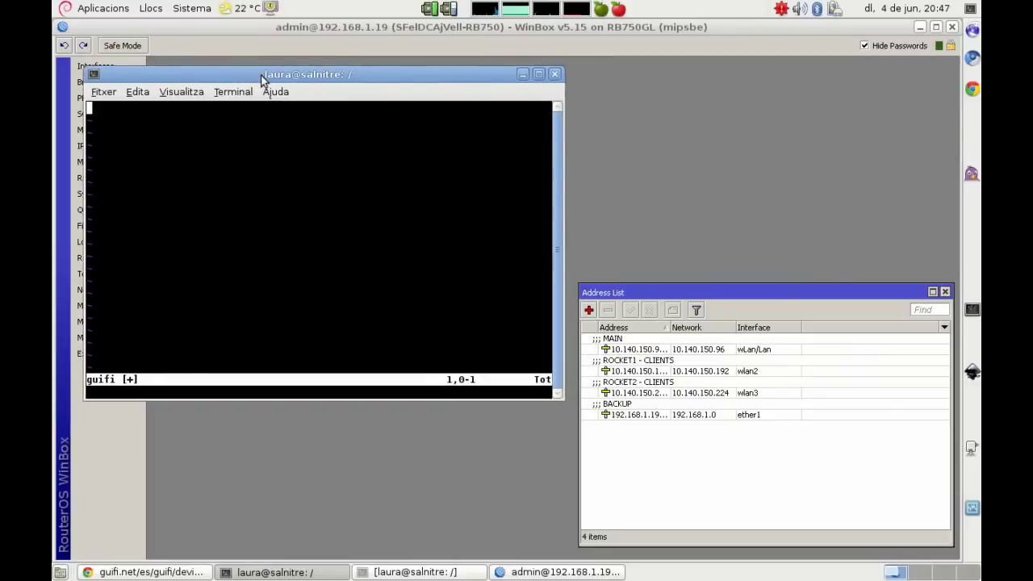
Step: Note the current IPs: MAIN is the supernode IP on bridge wLan/Lan, to become lan/lan
type("o")
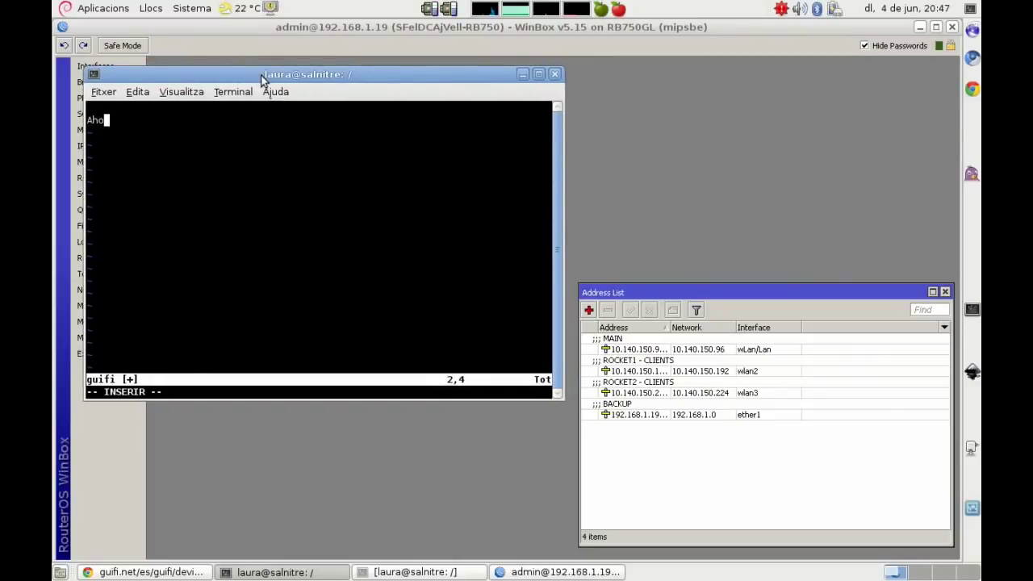
type("Ahora mismo las IPs que tenemos son:")
key("Return")
key("Return")
type("MAIN: ip ")
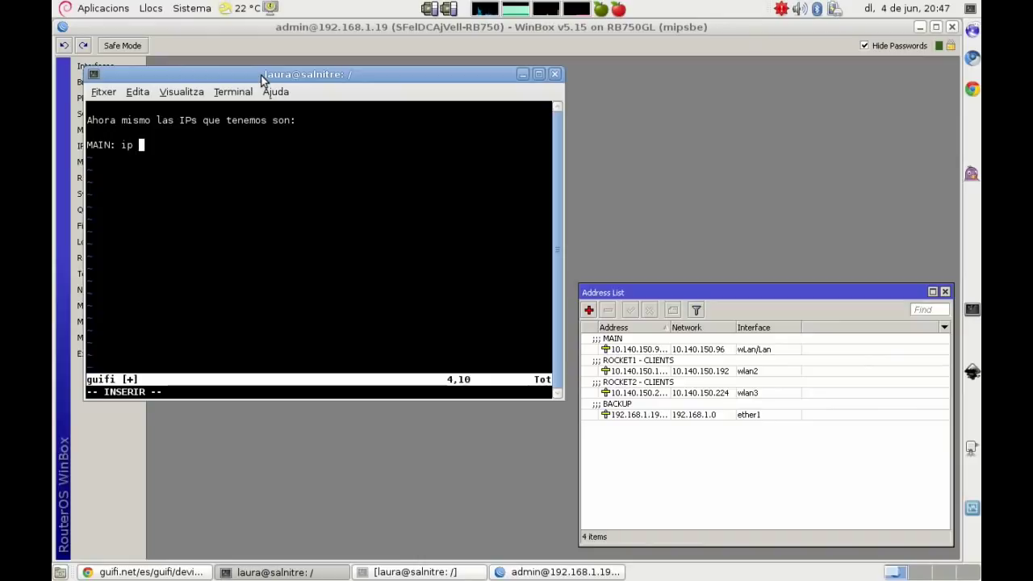
type("general del supernod")
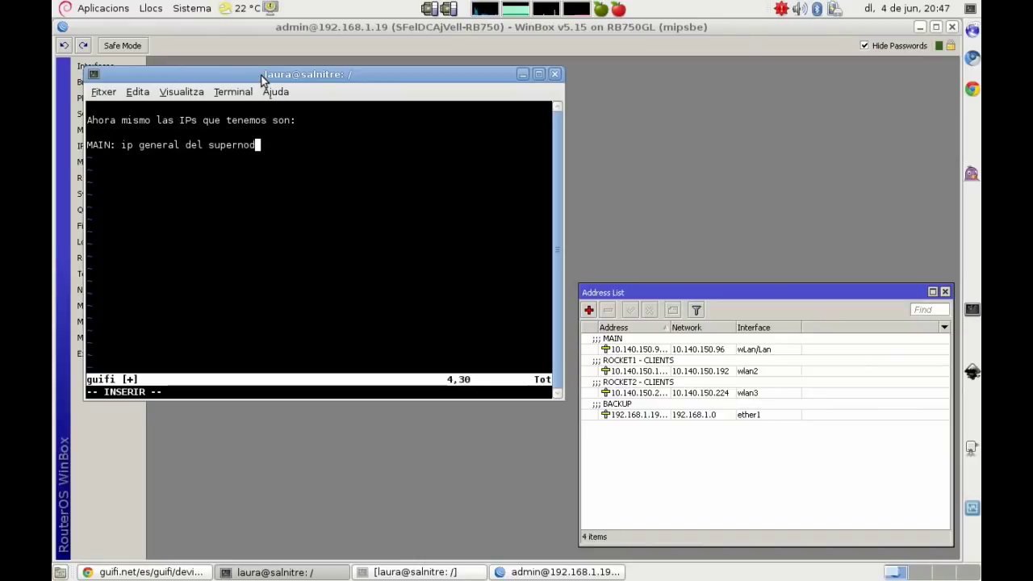
type("o - vinculado al b")
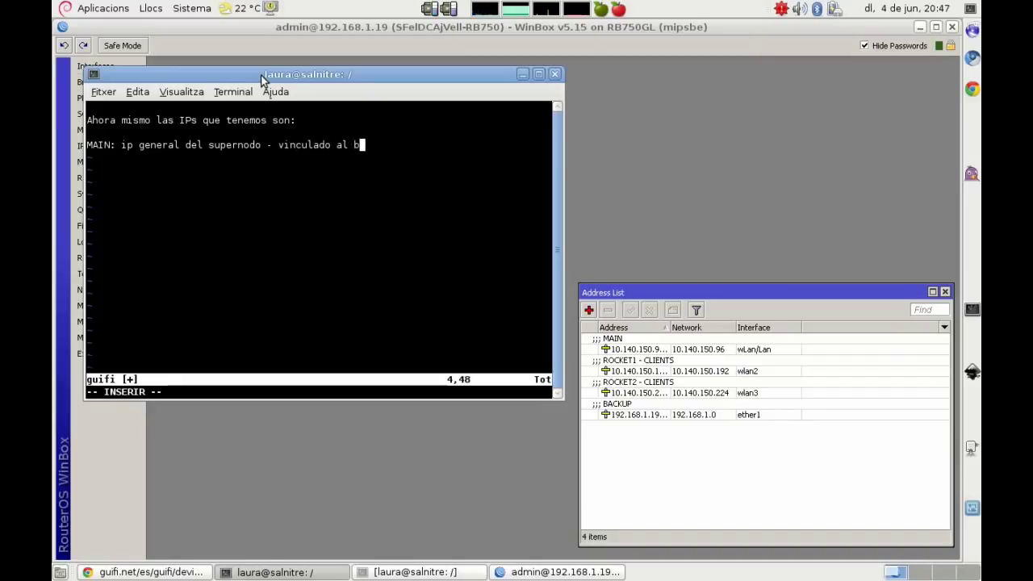
type("ridge wLan/Lan (t")
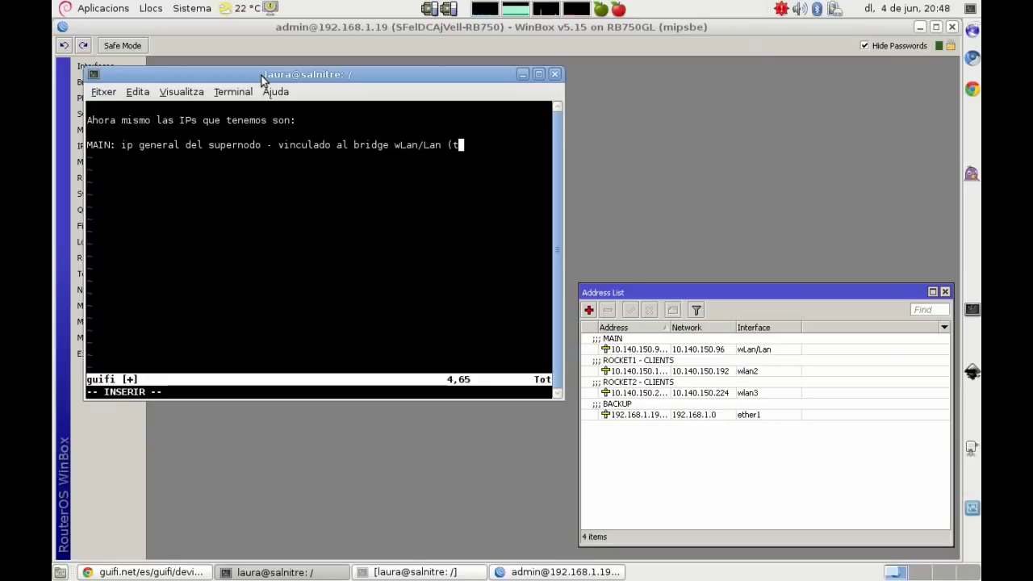
type("endremos que definirlo al b")
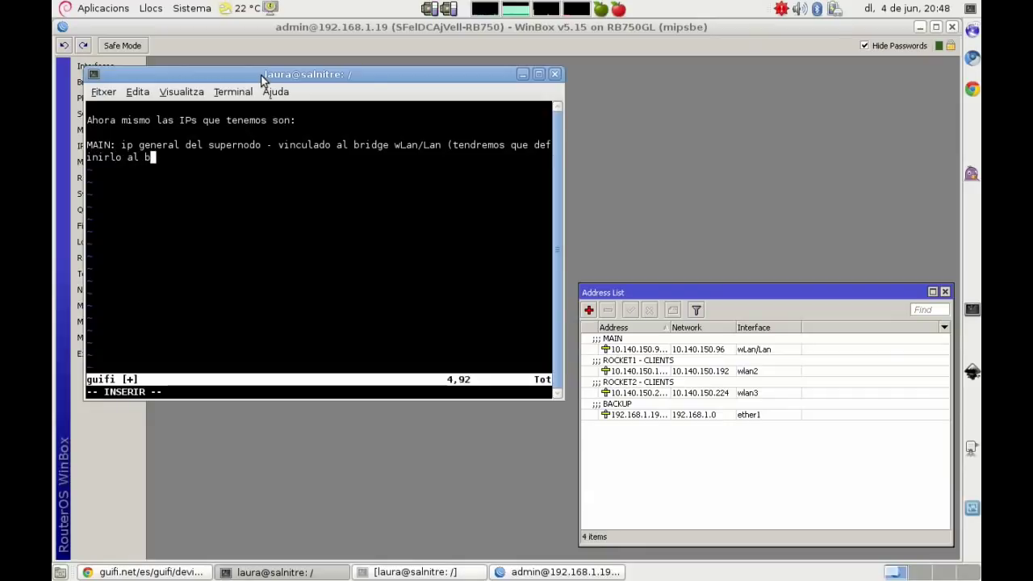
type("ridge lan/lan=")
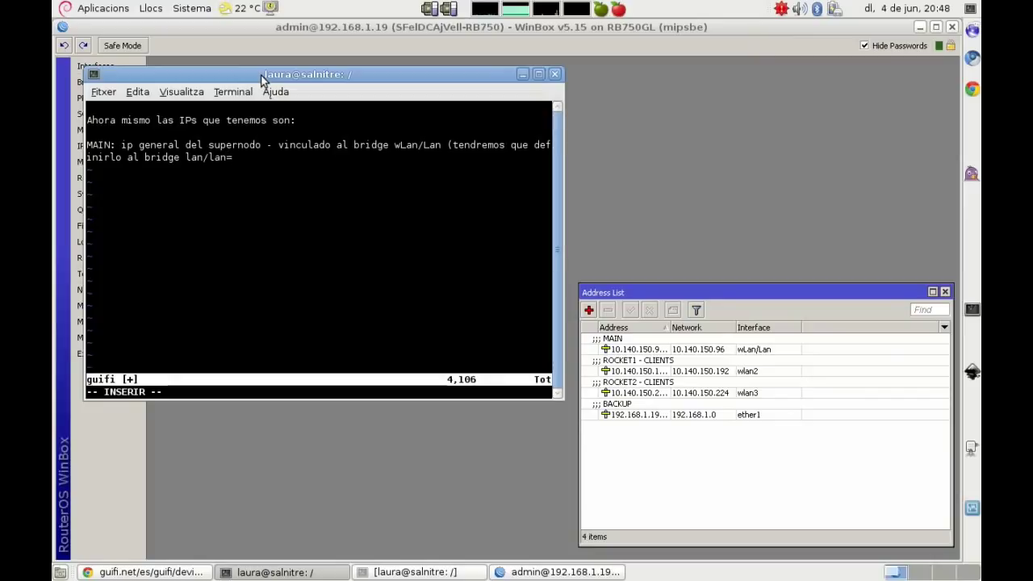
key("BackSpace")
Step: Finish the note's parenthesis, then rename the wLan/Lan bridge to lan/lan in WinBox
type(")")
left_click(641, 196)
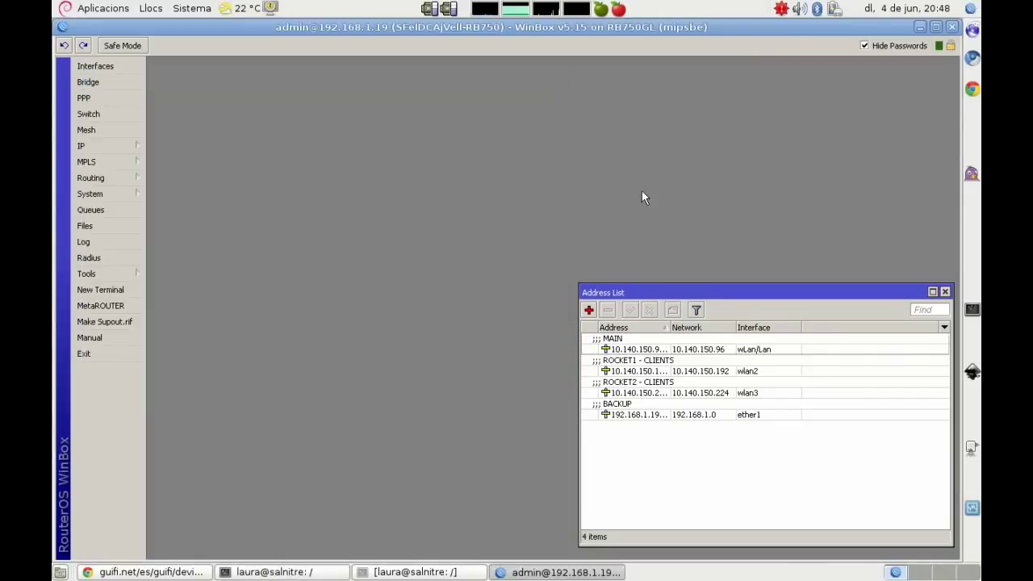
left_click(89, 82)
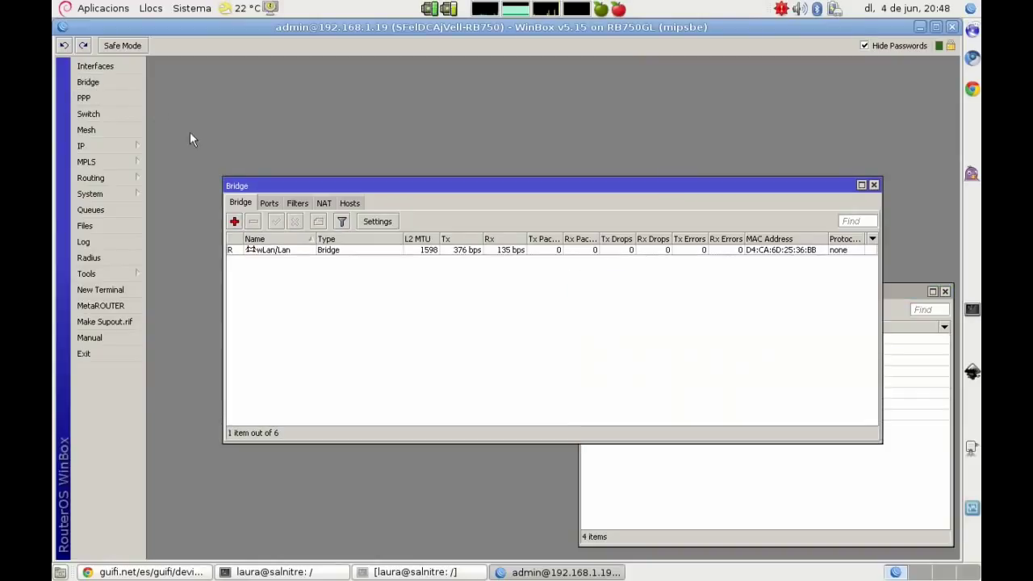
left_click(266, 252)
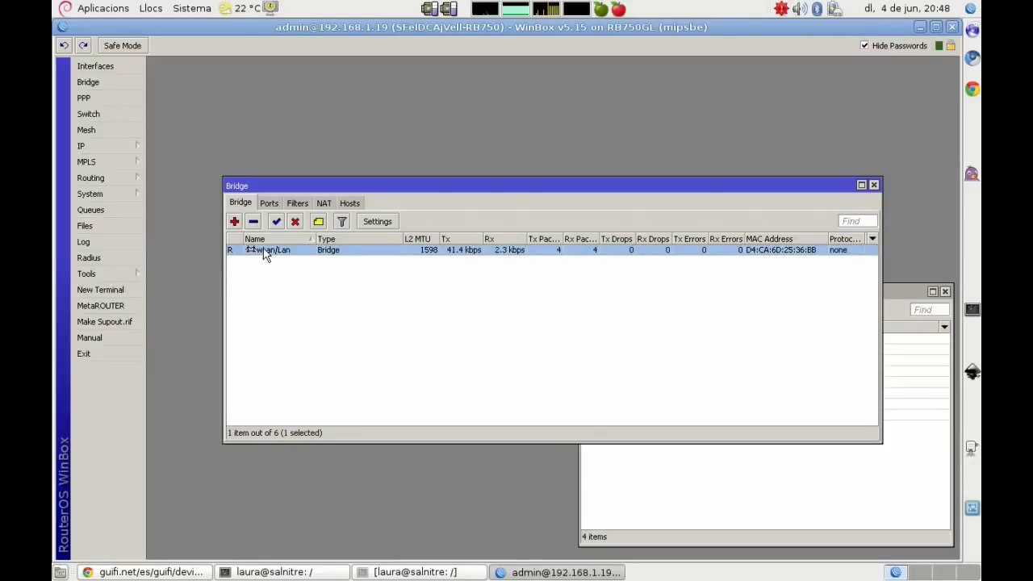
double_click(265, 252)
type("lan/lan")
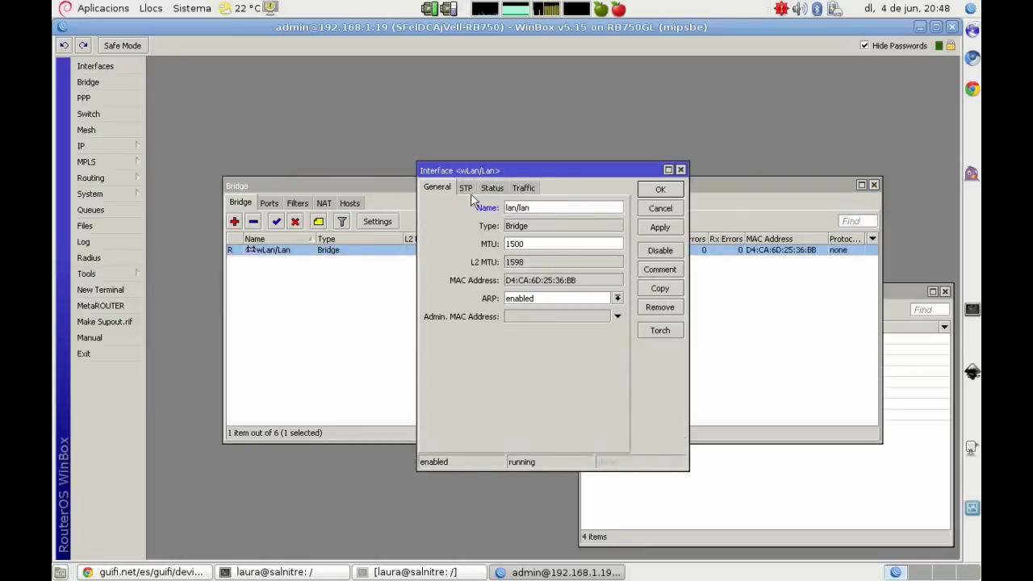
left_click(660, 189)
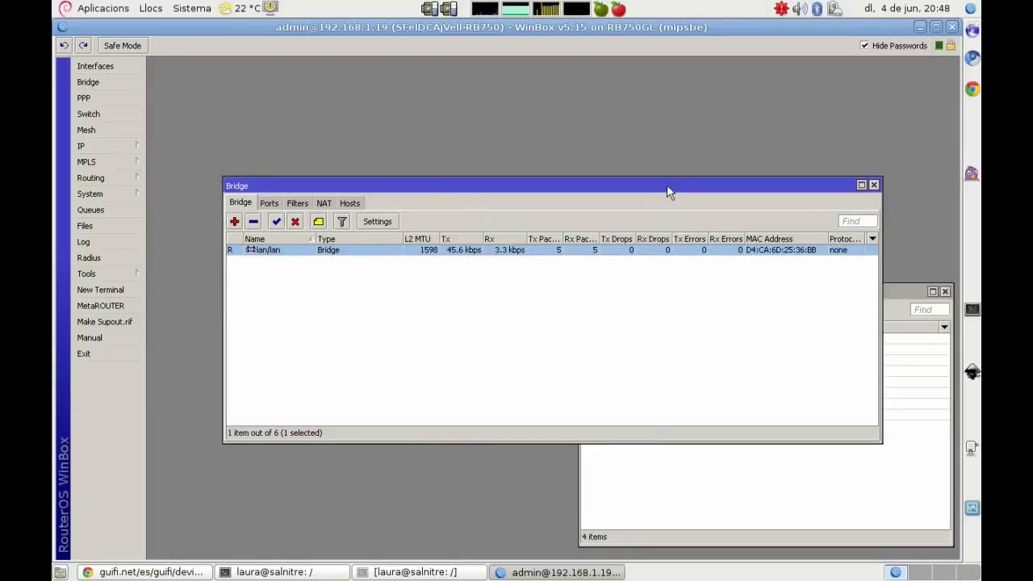
left_click(376, 573)
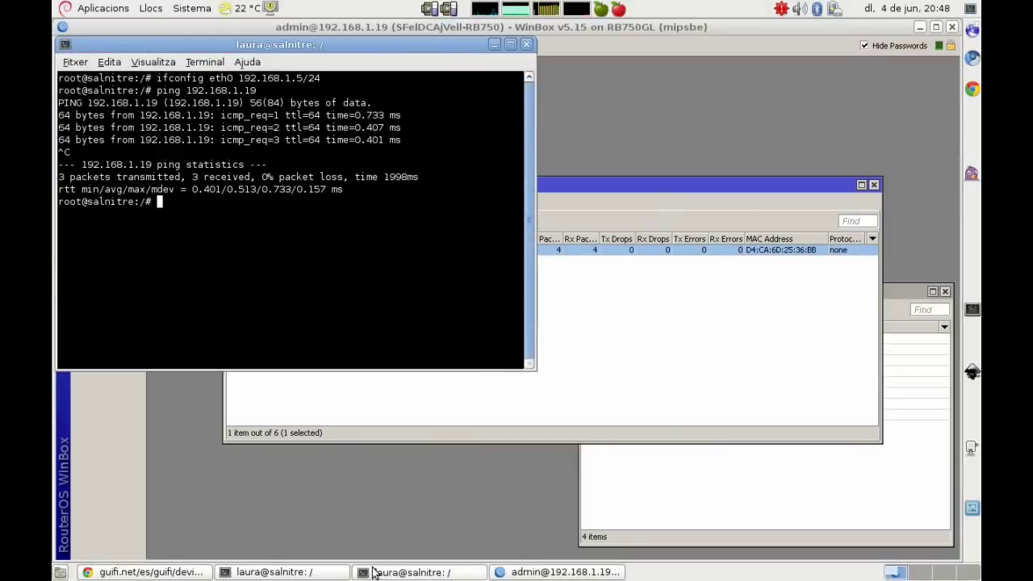
Step: Append '- en este bridge, nos vamos a ports y lo borramos todo' to the MAIN note
left_click(331, 574)
type("- en este bridge, nos vam")
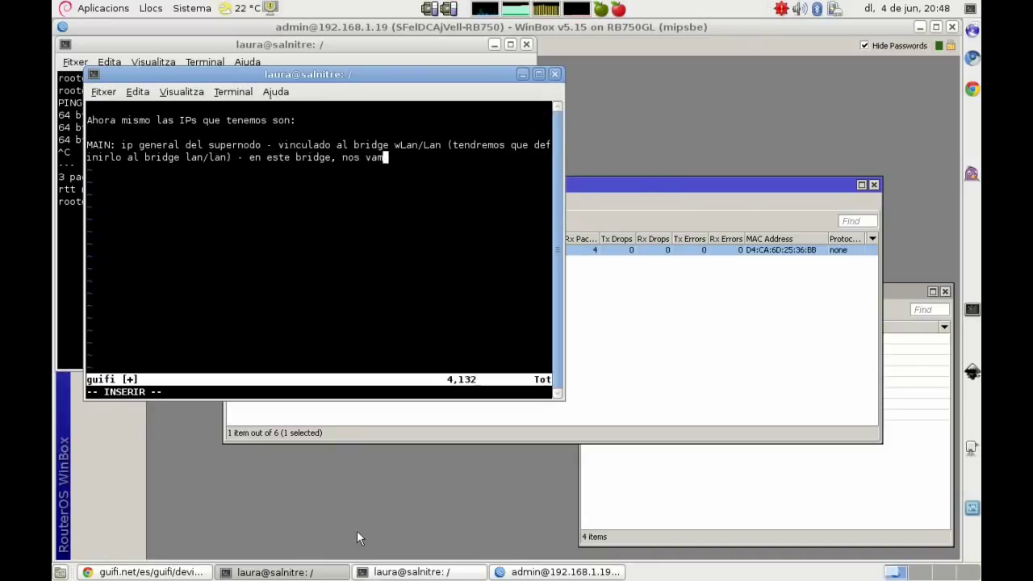
type("os a ports y lo bo")
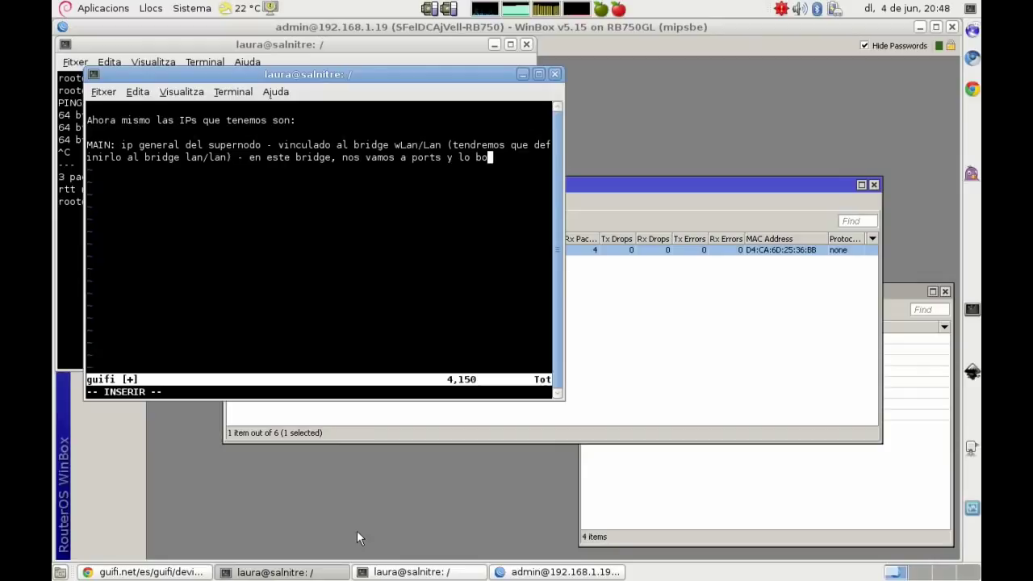
type("rramos todo")
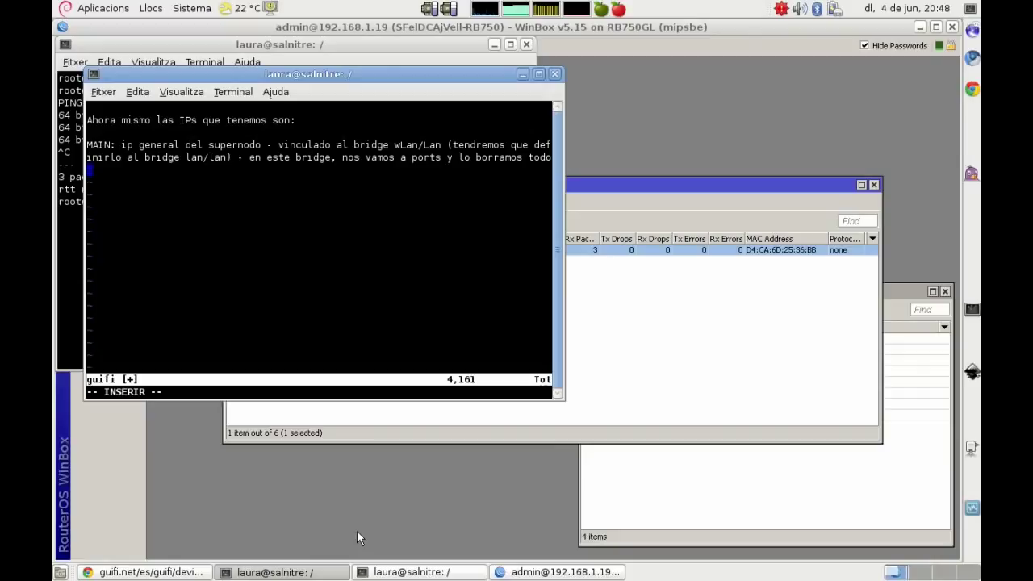
Step: Remove the ether1 and wlan1 ports from the lan/lan bridge
left_click(620, 342)
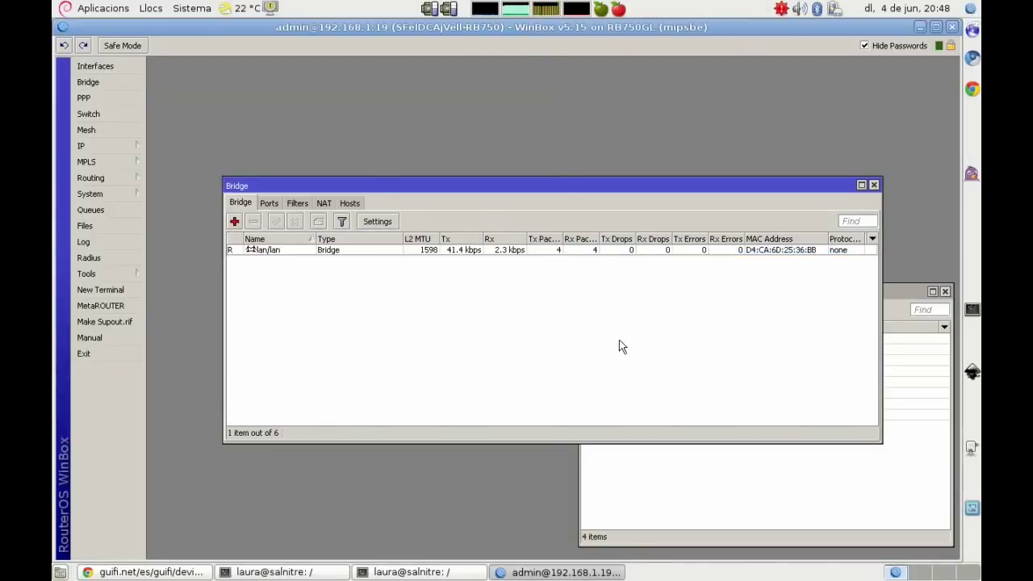
left_click(269, 202)
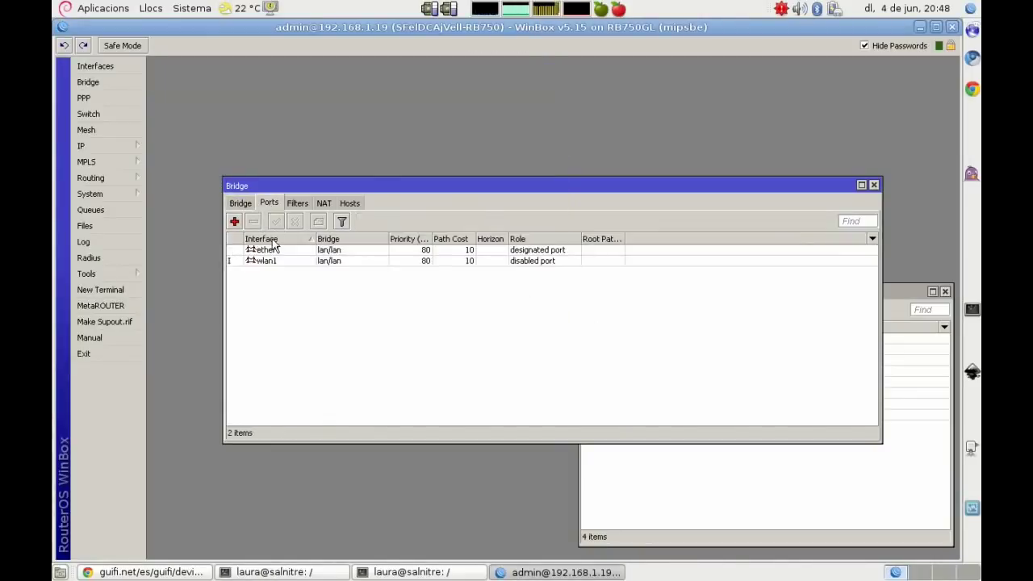
left_click(270, 252)
left_click(269, 267, "shift")
right_click(268, 256)
left_click(298, 394)
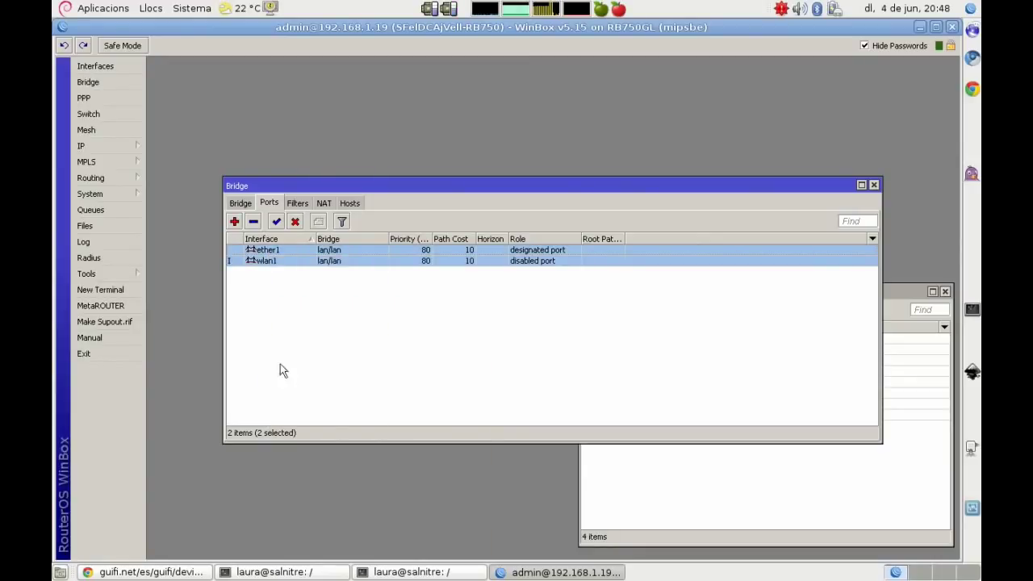
Step: Review the bridge's Filters, NAT and Hosts lists, then close the bridge window
left_click(297, 203)
left_click(324, 203)
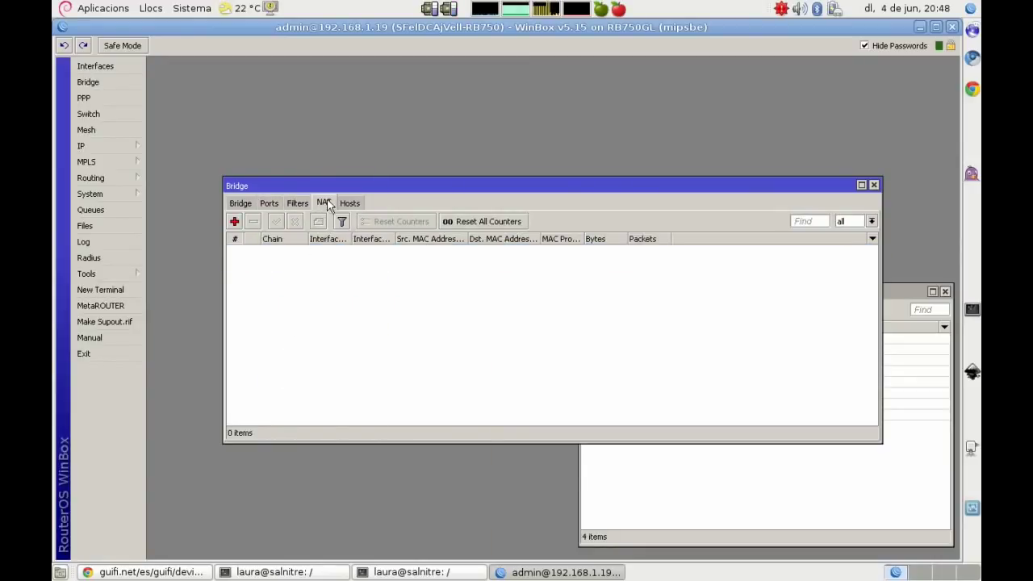
left_click(356, 201)
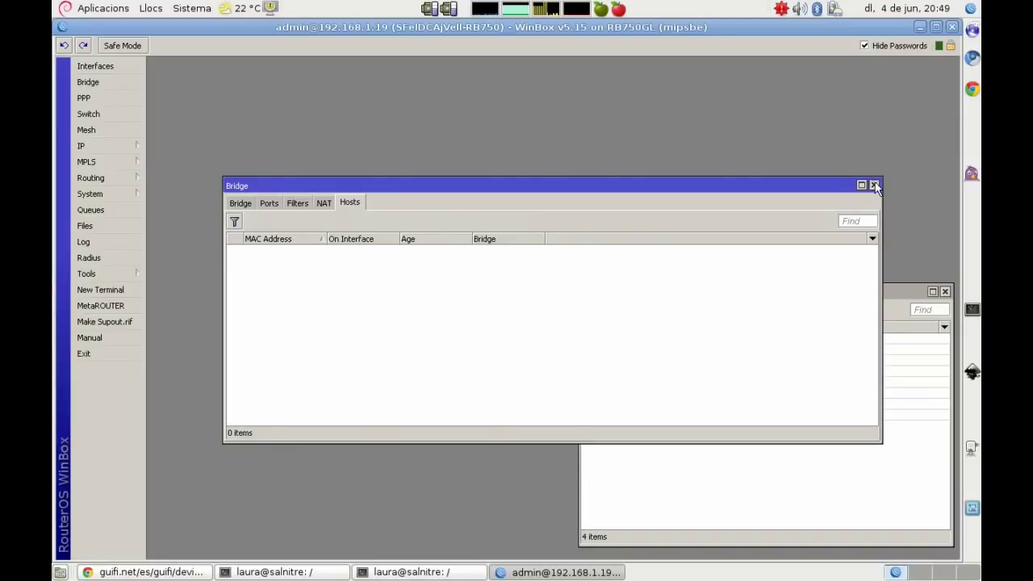
left_click(873, 185)
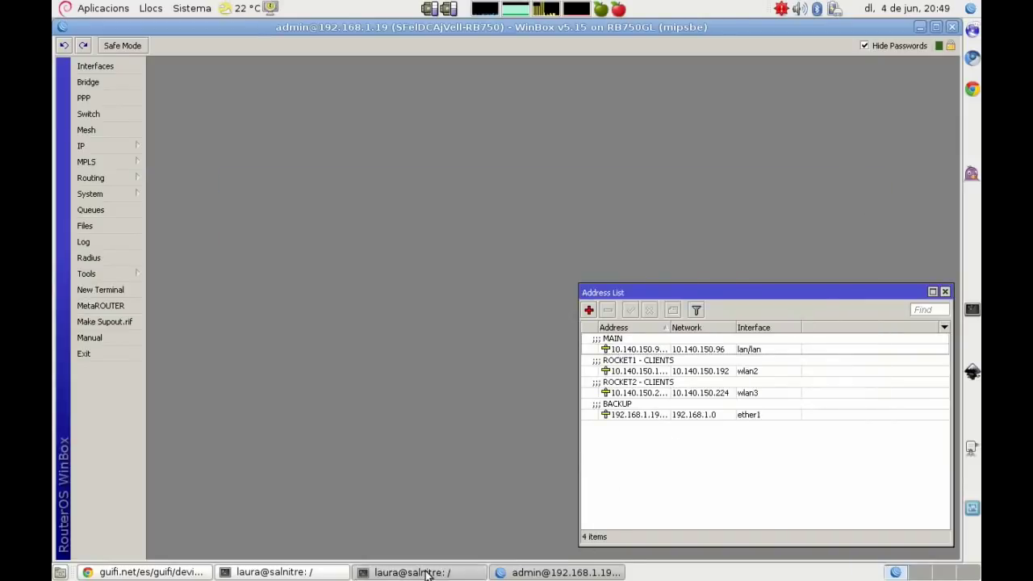
left_click(415, 572)
Step: Add ROCKET1 (client range on wlan2, ether3) and ROCKET2 (clients of AP1) notes
left_click(425, 573)
left_click(305, 573)
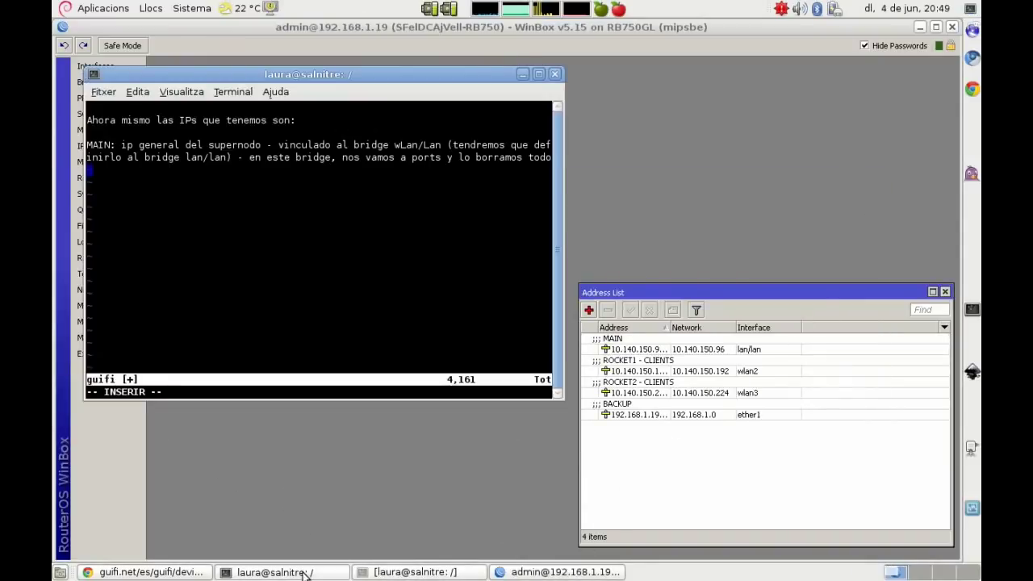
key("Return")
key("Return")
type("ROCKET1 - CLIENTS: rango")
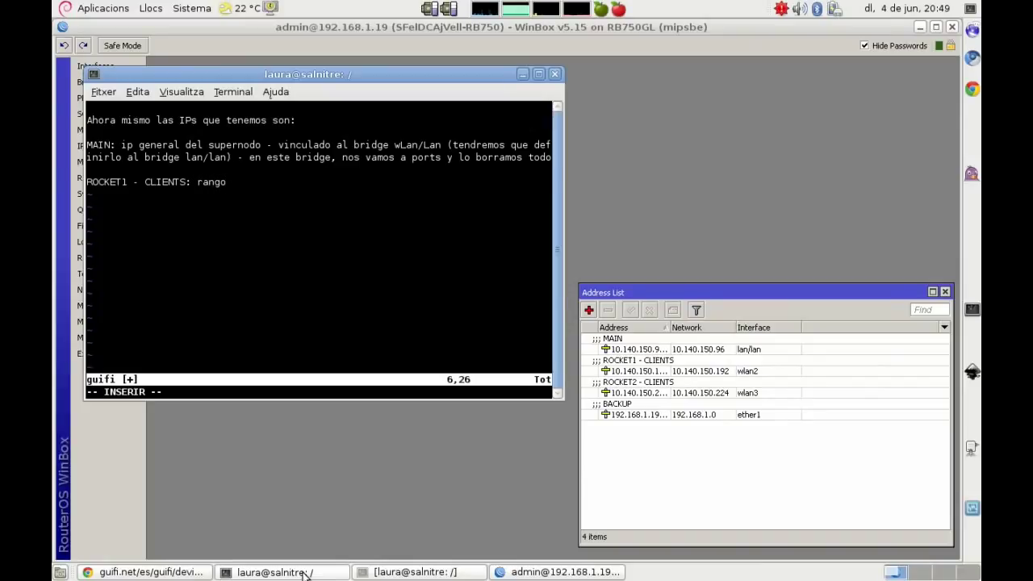
type("IP para los clientes, al ")
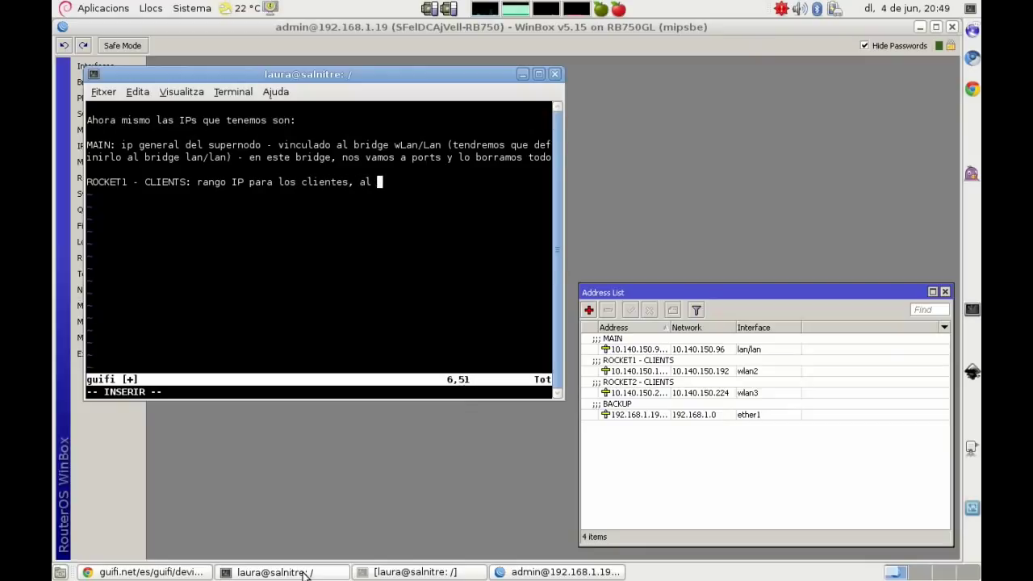
type("wlan2 (ether3)")
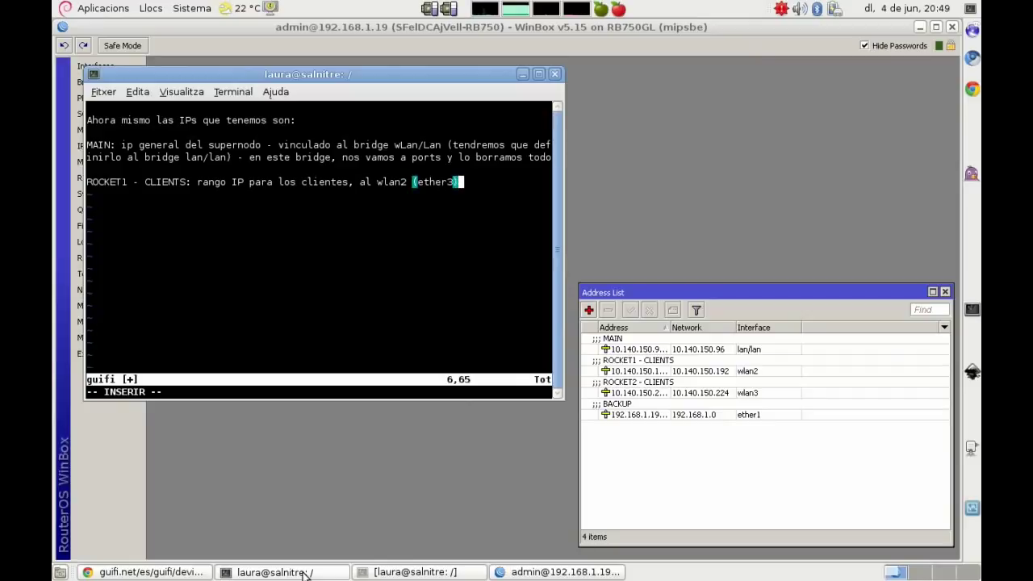
key("Return")
key("Return")
type("ROCKET2 - CL")
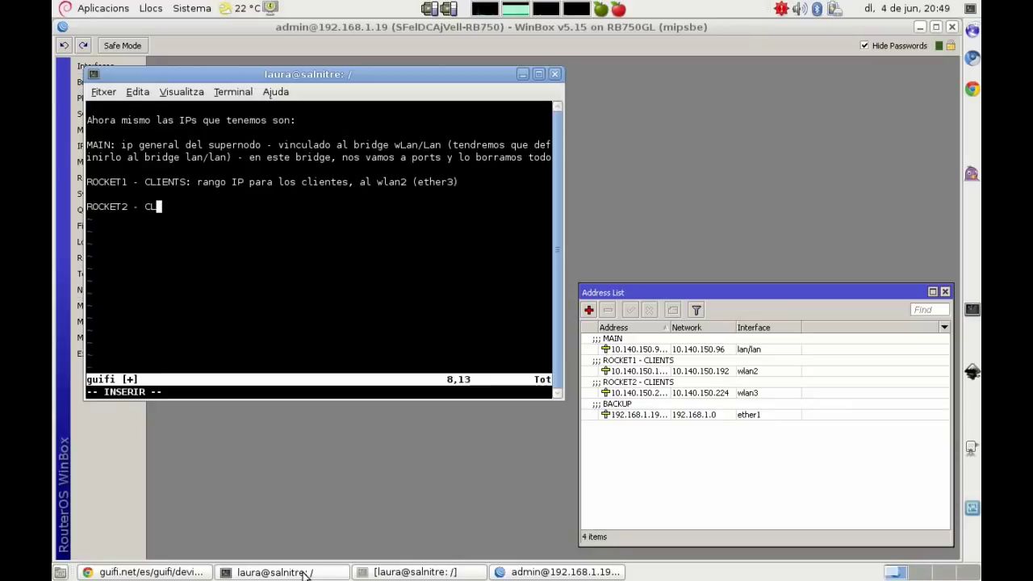
type("IENTS: rango IP")
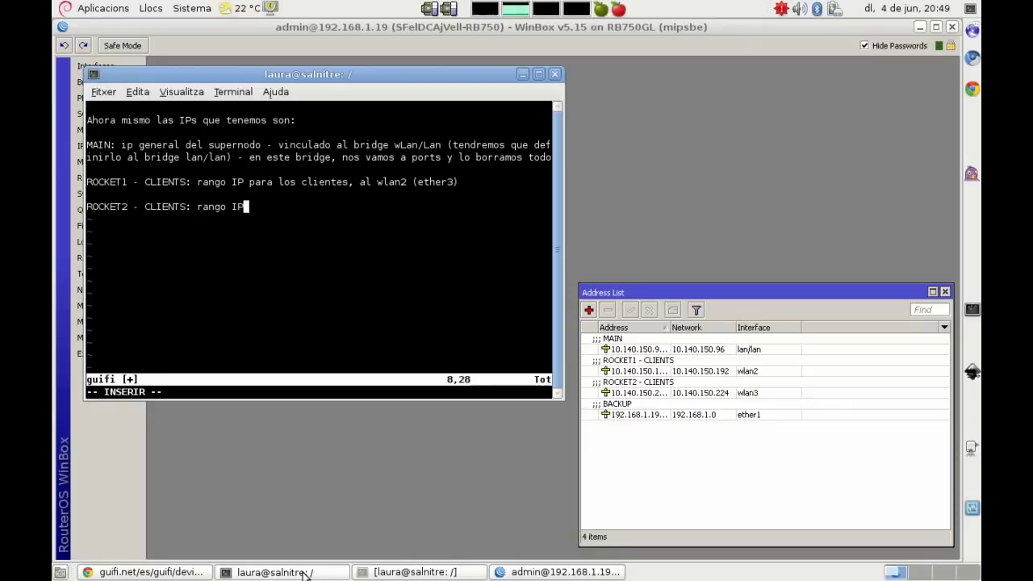
type("para los clientes de AP1")
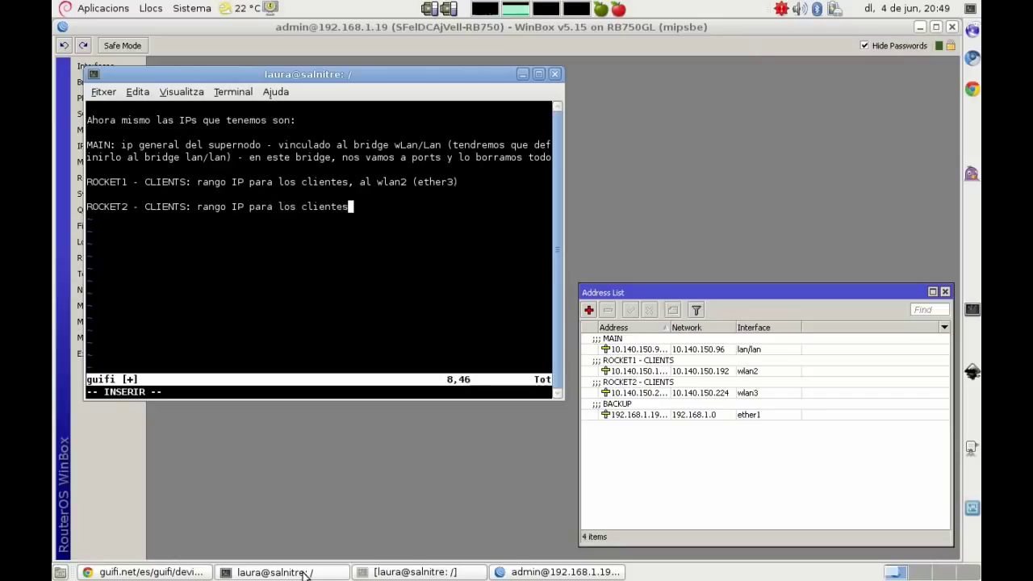
Step: Amend ROCKET1 with 'de AP0' and end ROCKET2 with ', al wlan3 (ether4)'
key("Up")
key("Up")
key("Left")
key("Left")
key("Left")
key("Left")
key("Left")
key("Left")
type("d")
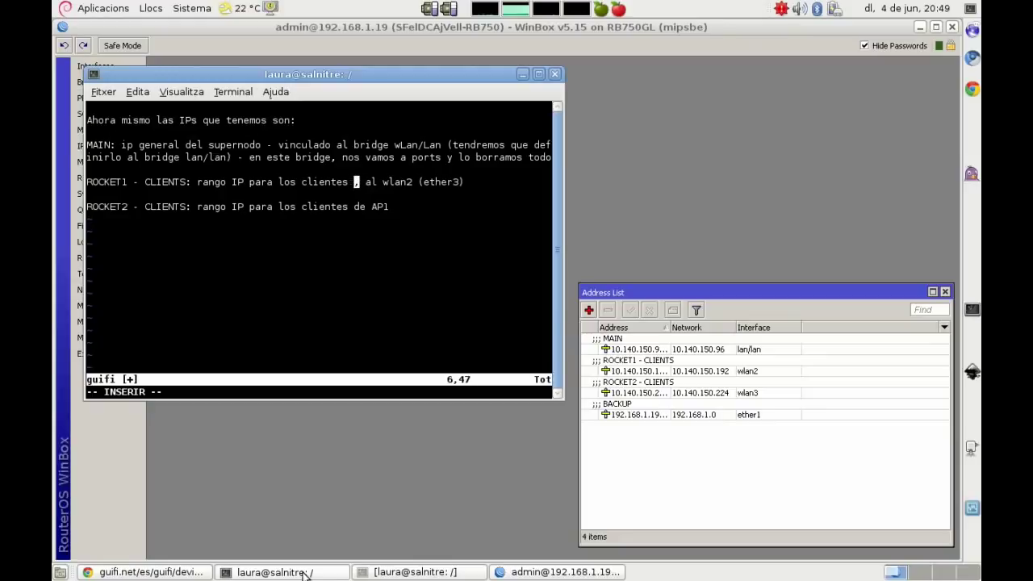
type("e AP0")
key("Down")
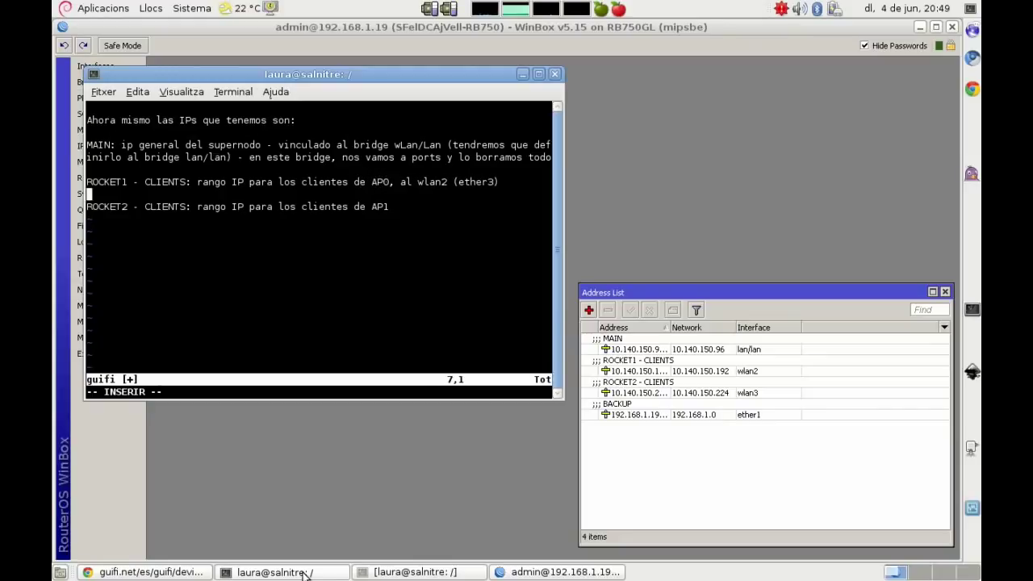
key("Down")
type(", al wlan3 (et")
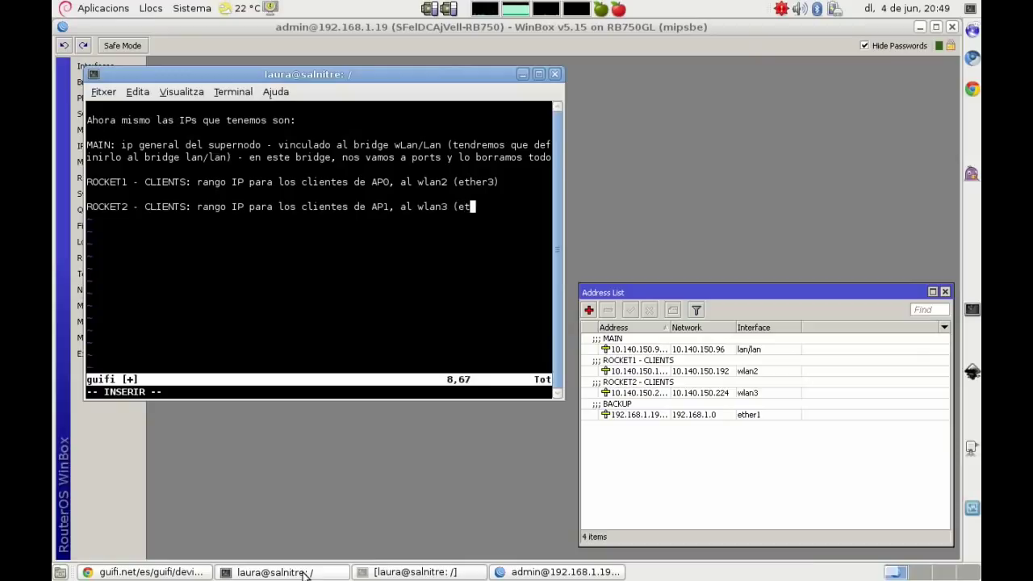
type("her4)")
Step: Add the BACKUP ether1 note and start the missing-IP list with the 172 supernode link IP
key("Return")
key("Return")
type("BACK")
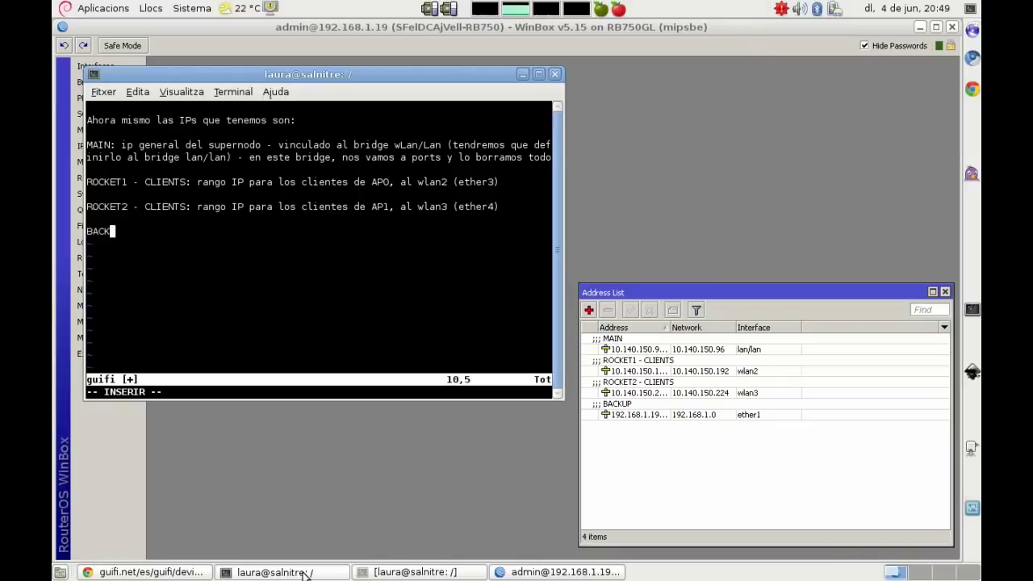
type("UP: la ip que he comentado antes, ")
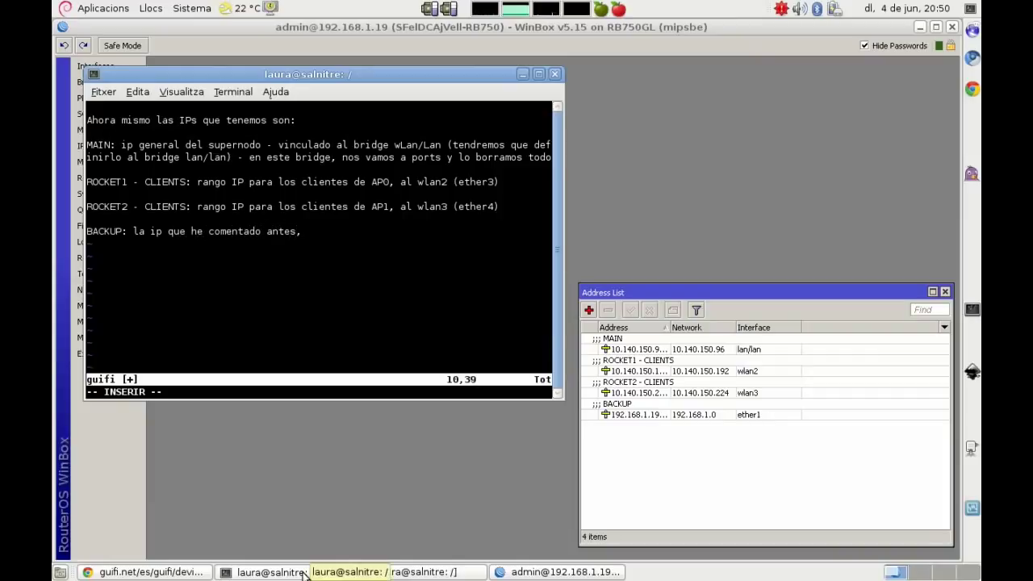
type("vin")
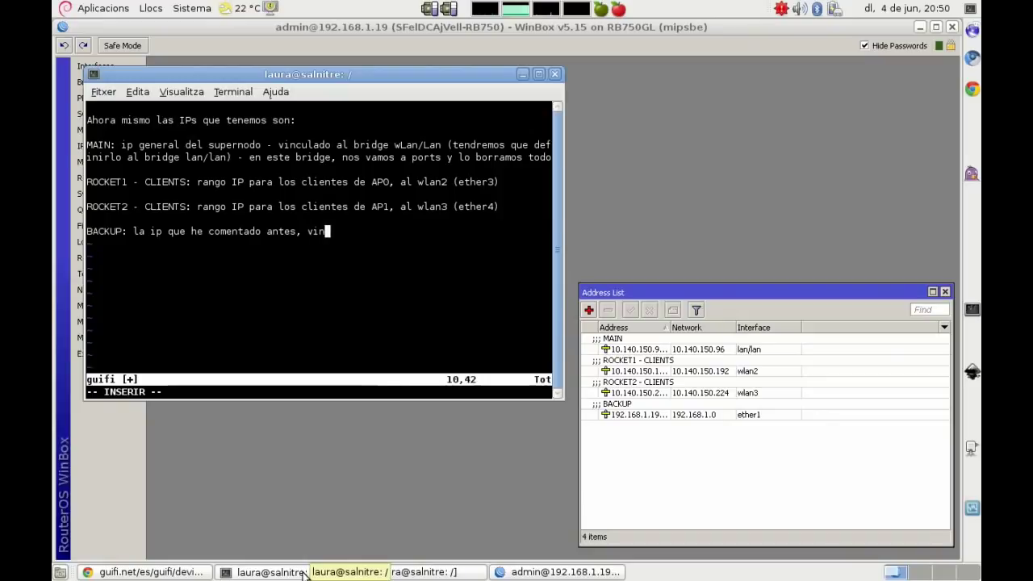
type("culado al ether")
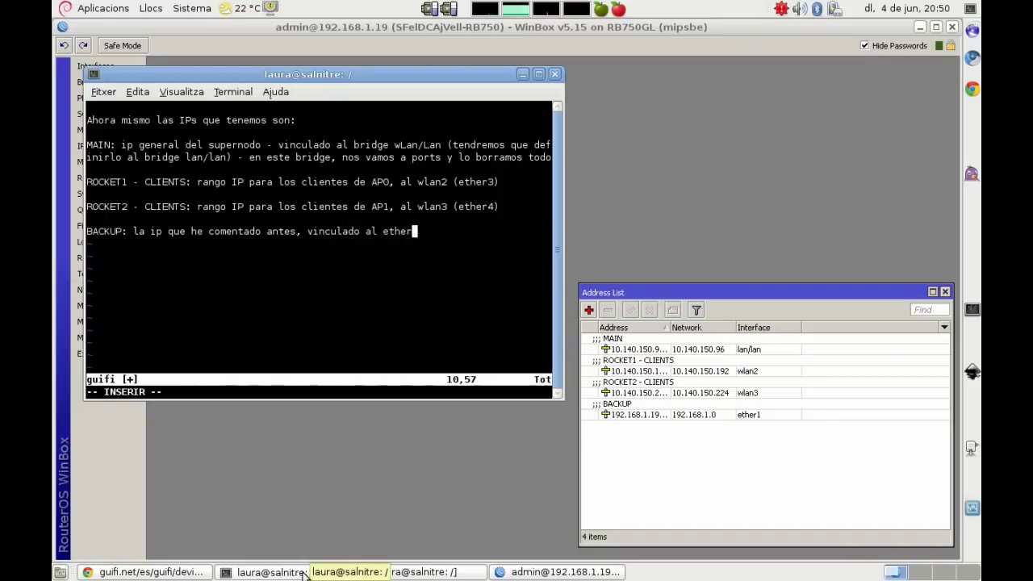
type("1, es desde donde me estoy conec")
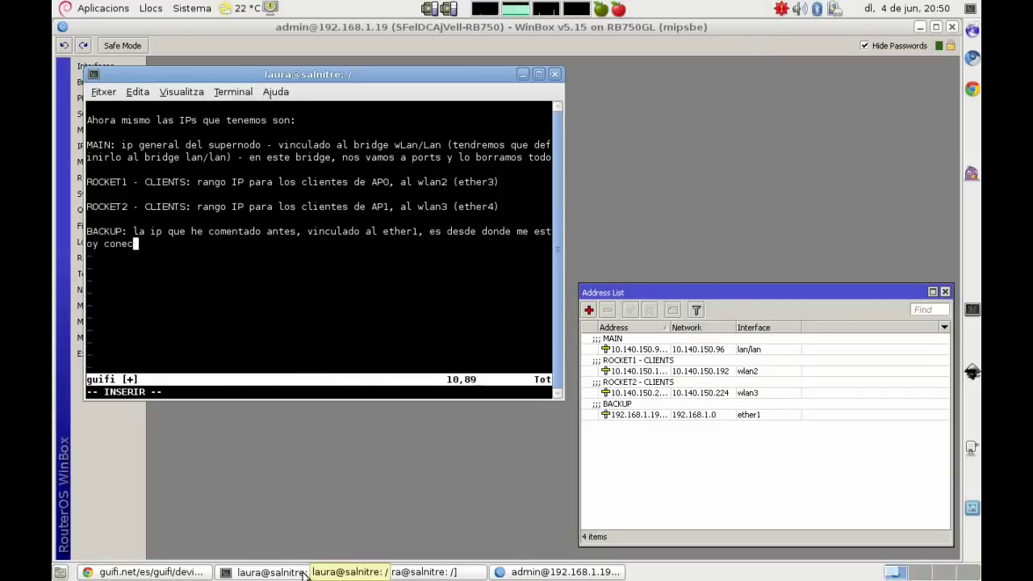
type("tando ahora.")
key("Return")
key("Return")
type("Así que")
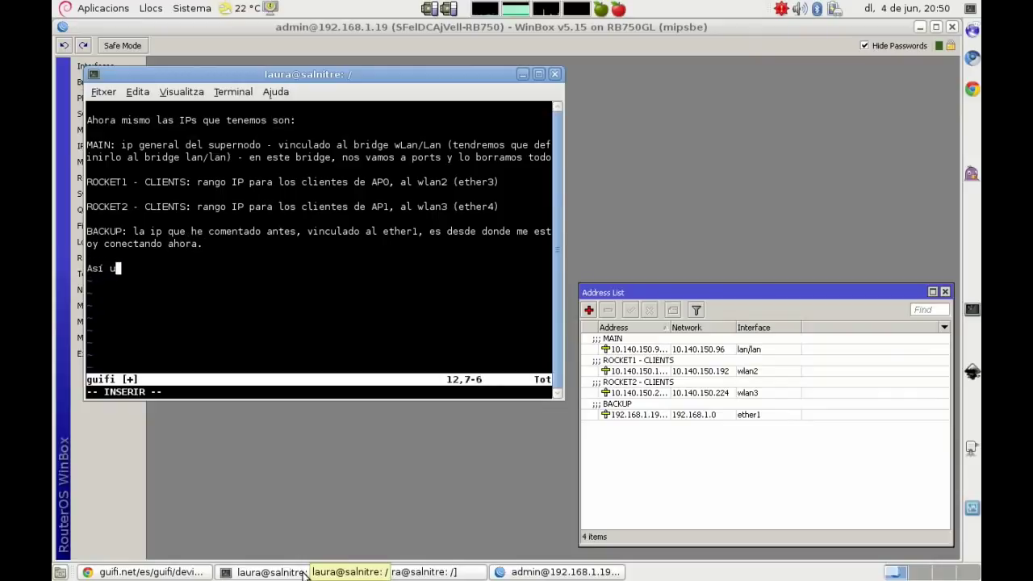
type(" aho")
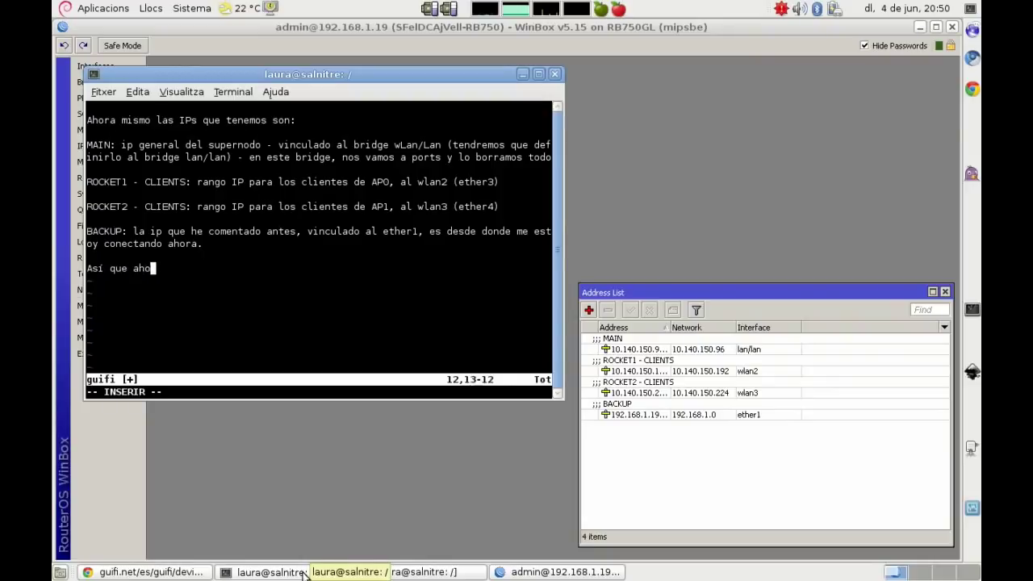
type("ra nos faltan algunas ips:")
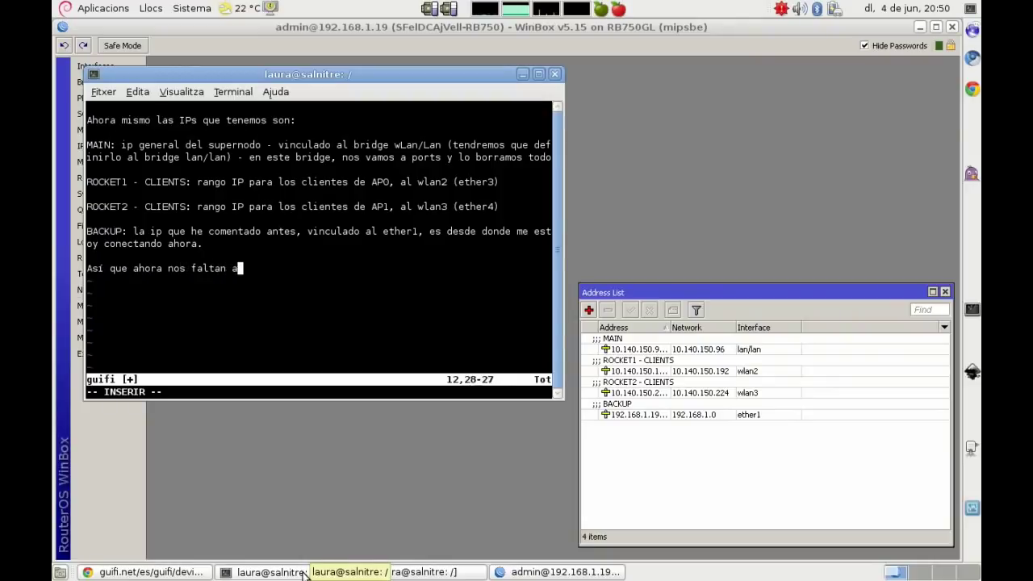
key("Return")
key("Return")
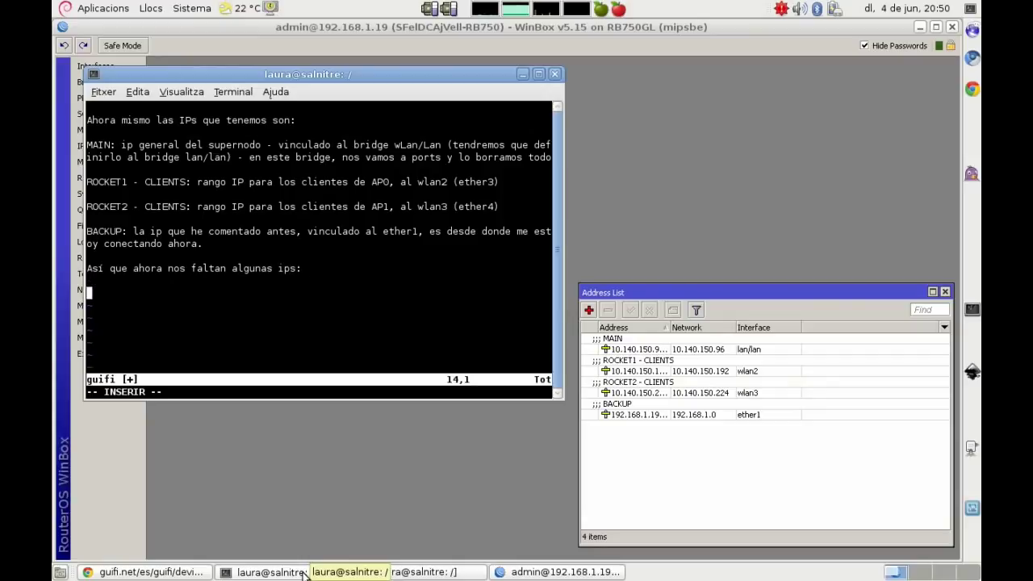
type("- IP 172 de la RB para co")
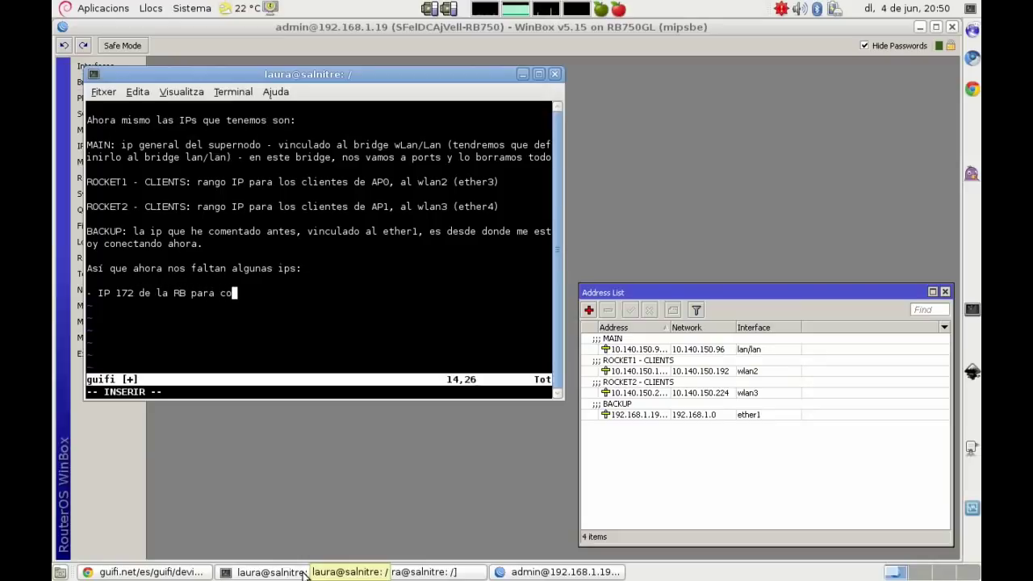
type("nectar con el otro supernodo")
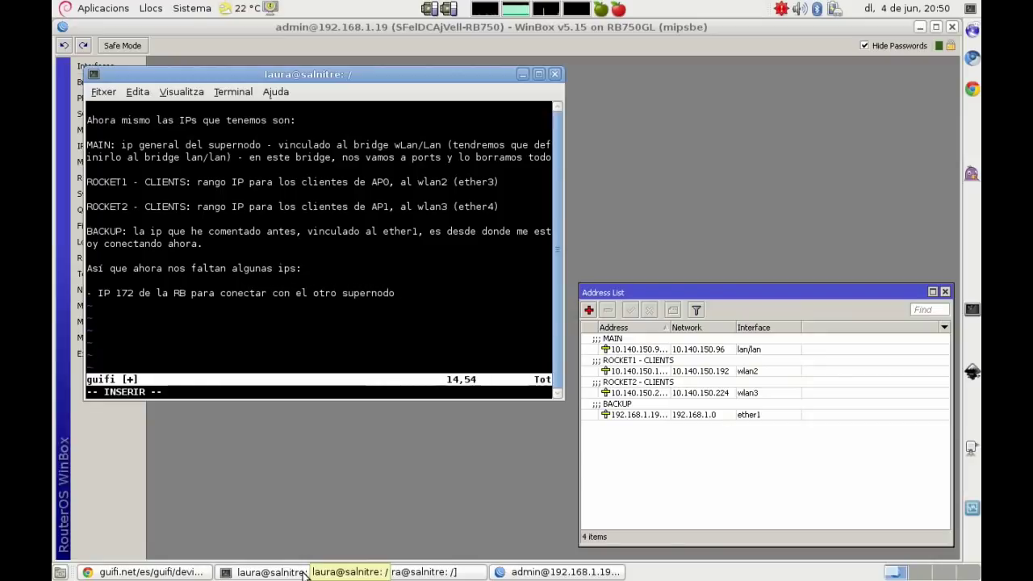
type(", vamos a mirar a la web a radio0 el ")
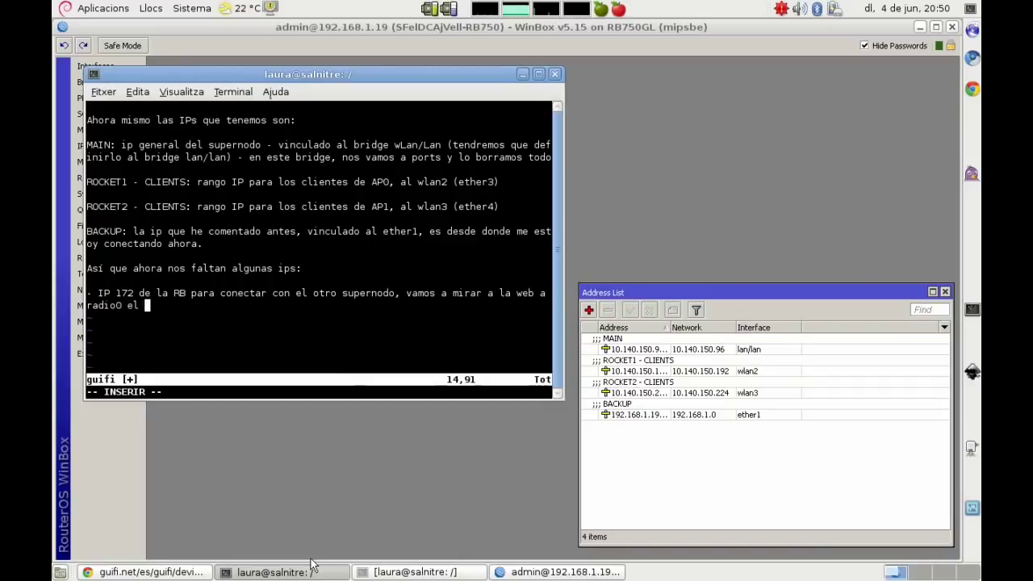
type("enlace wds")
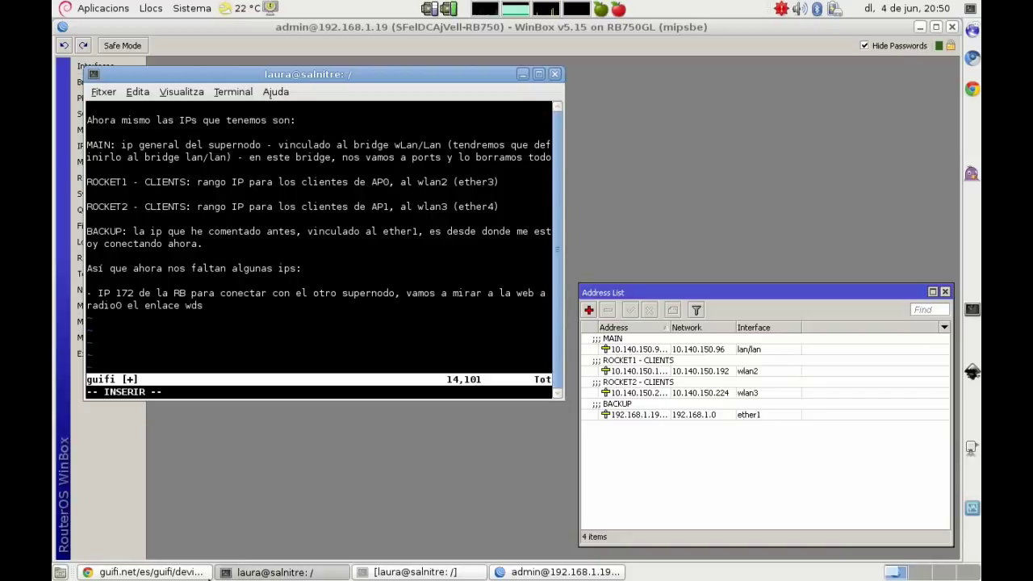
left_click(182, 573)
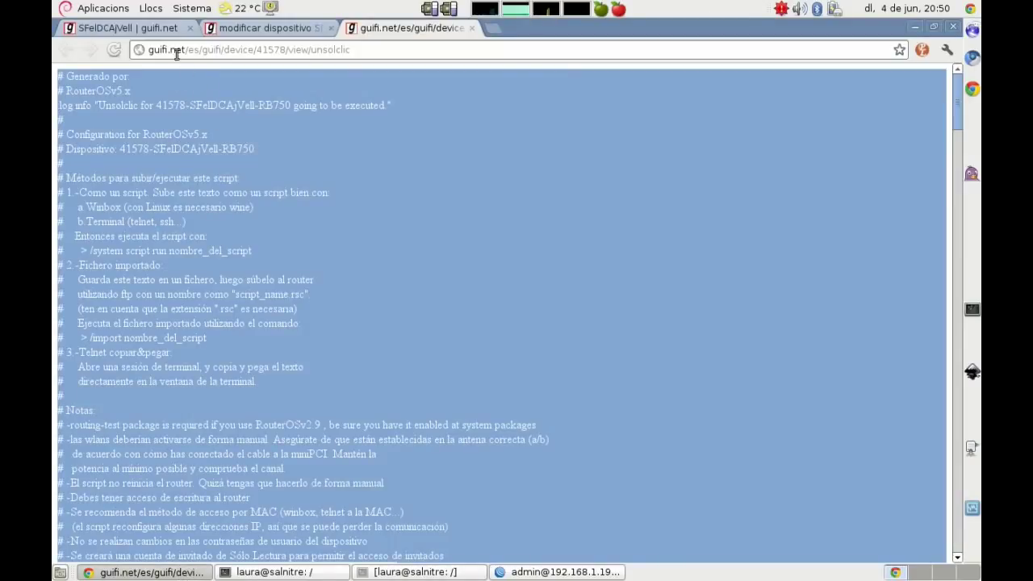
Step: Open the RB750's 'modificar dispositivo' edit page on guifi.net and find the Radio #0 section
left_click(150, 28)
left_click(257, 29)
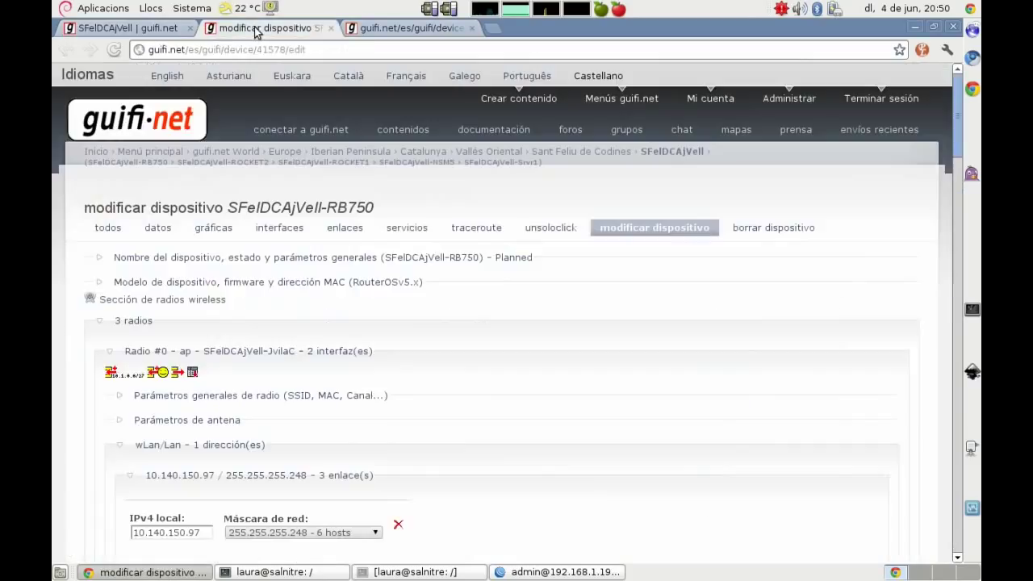
scroll(67, 310, "down", 5)
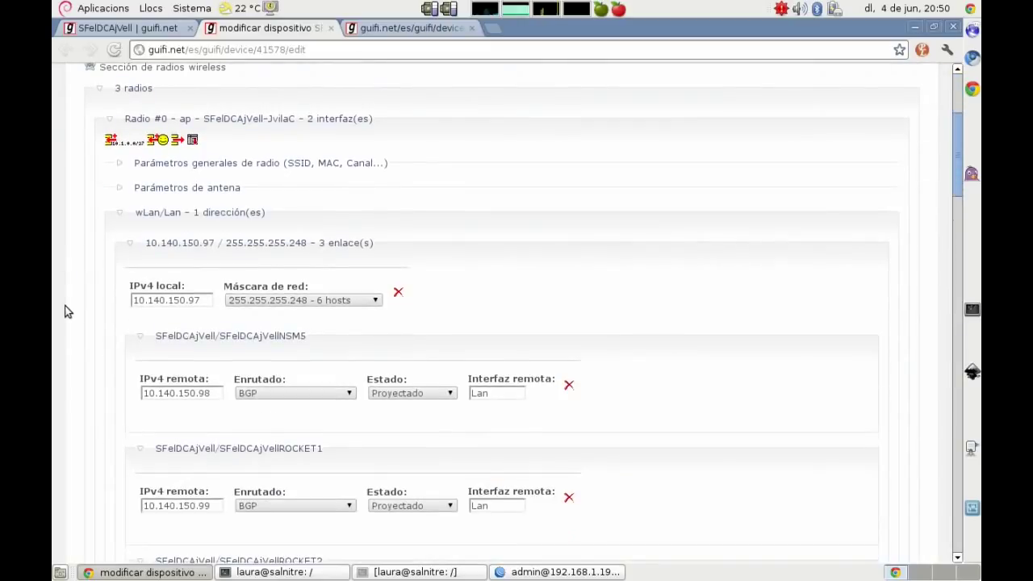
left_click_drag(133, 119, 162, 137)
triple_click(133, 121)
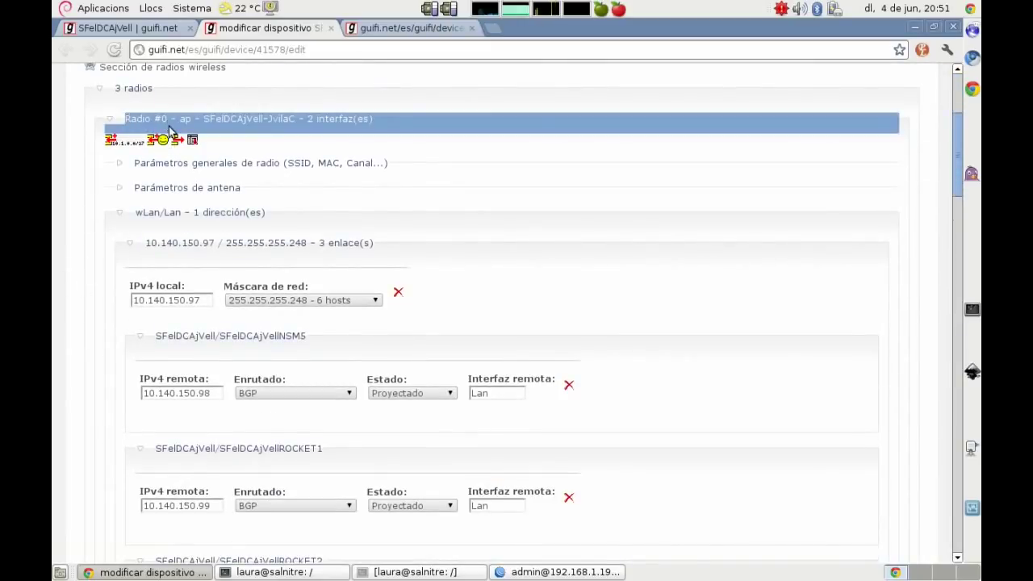
Step: Copy the wds/p2p link's local IPv4 address 172.25.53.25
scroll(99, 359, "down", 4)
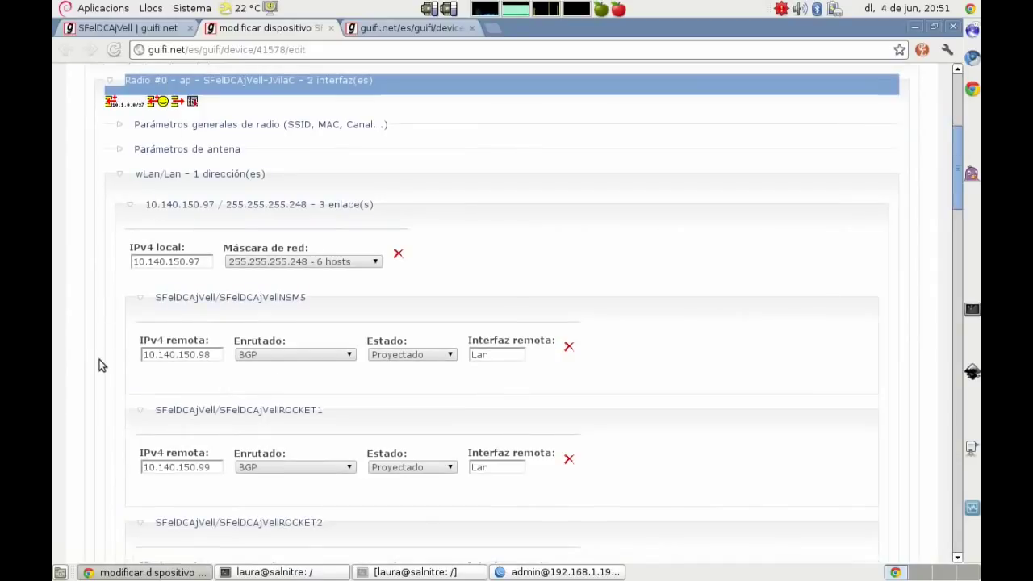
scroll(99, 359, "down", 5)
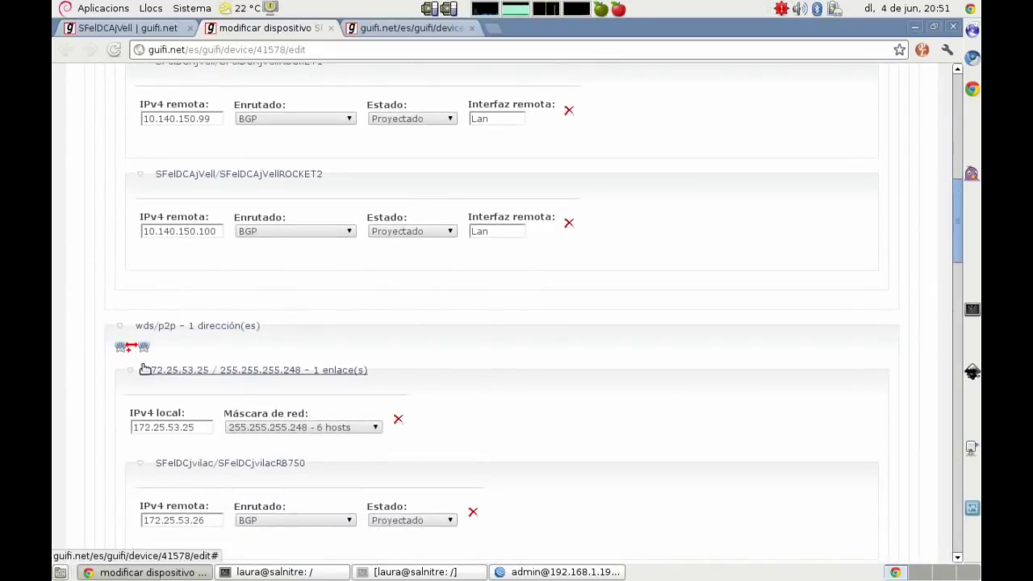
left_click(194, 427)
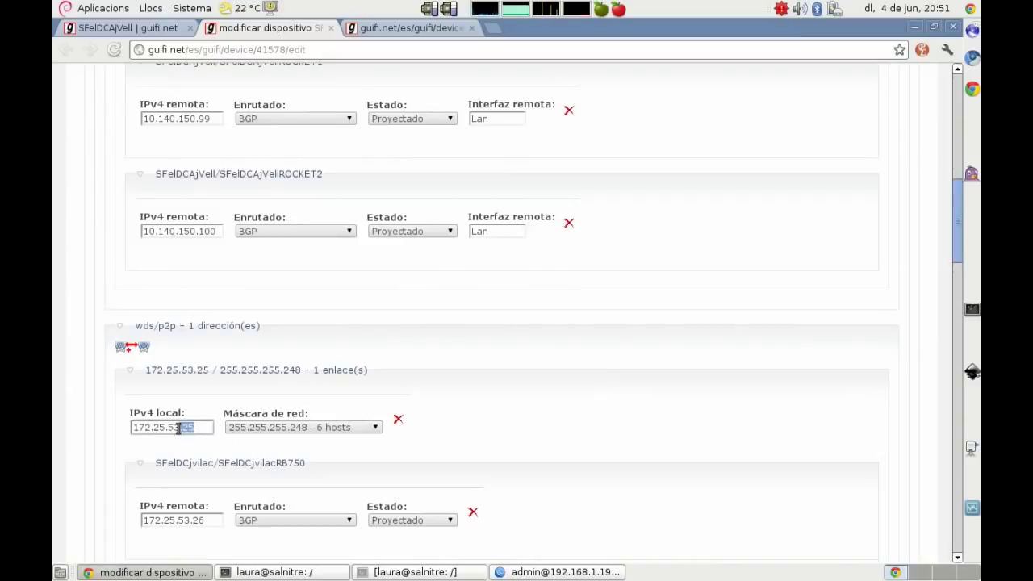
key("ctrl+a")
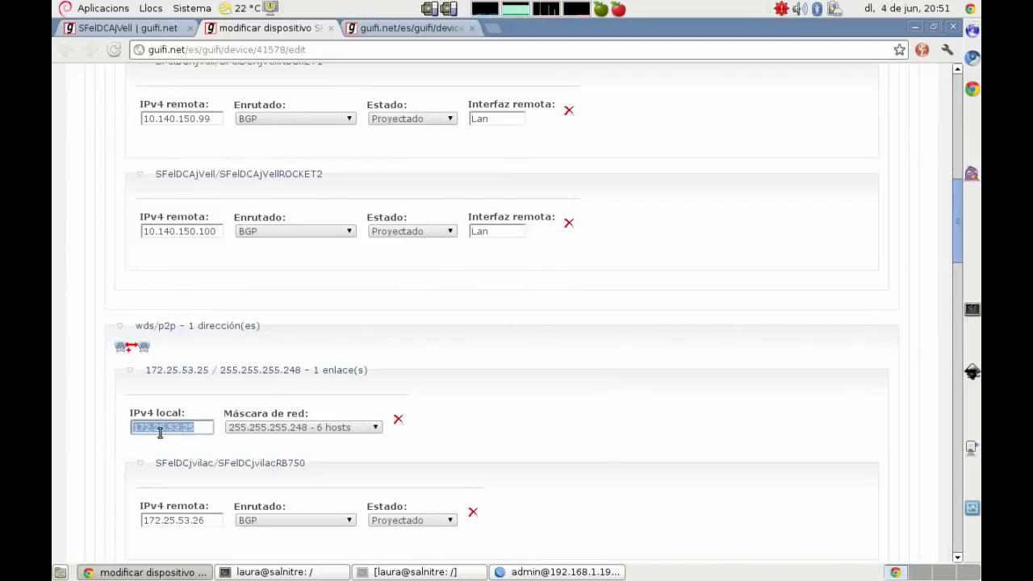
right_click(159, 432)
left_click(181, 275)
Step: Fill in a new WinBox address 172.25.53.25/29 on interface wlan1, without applying it yet
left_click(553, 573)
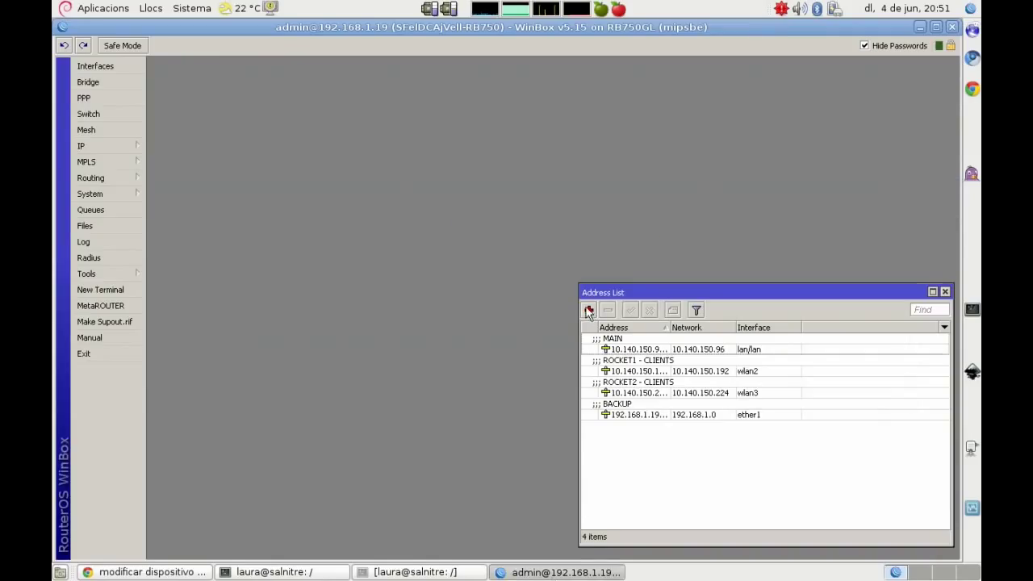
left_click(589, 311)
key("ctrl+v")
type("/")
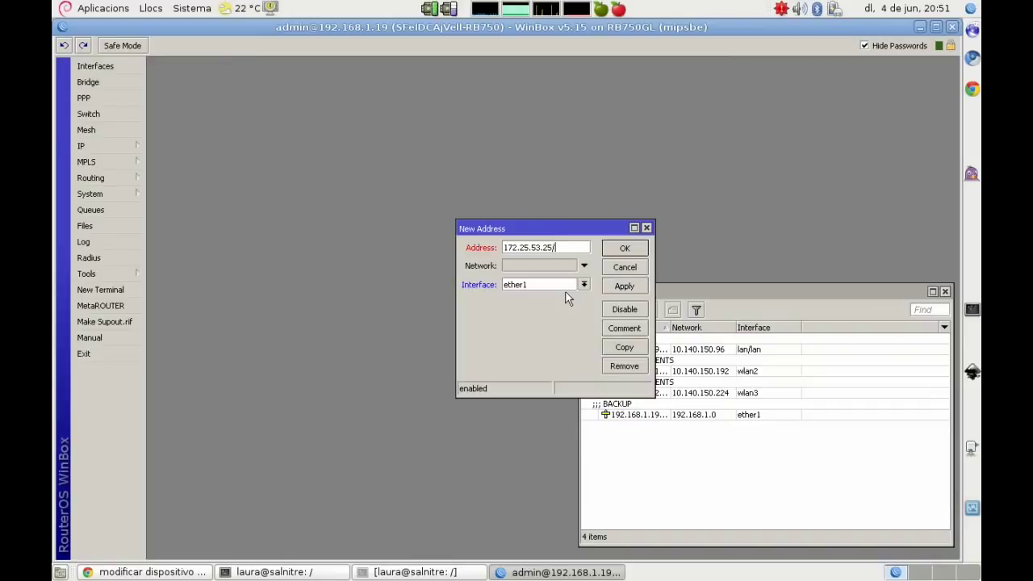
type("29")
left_click(584, 284)
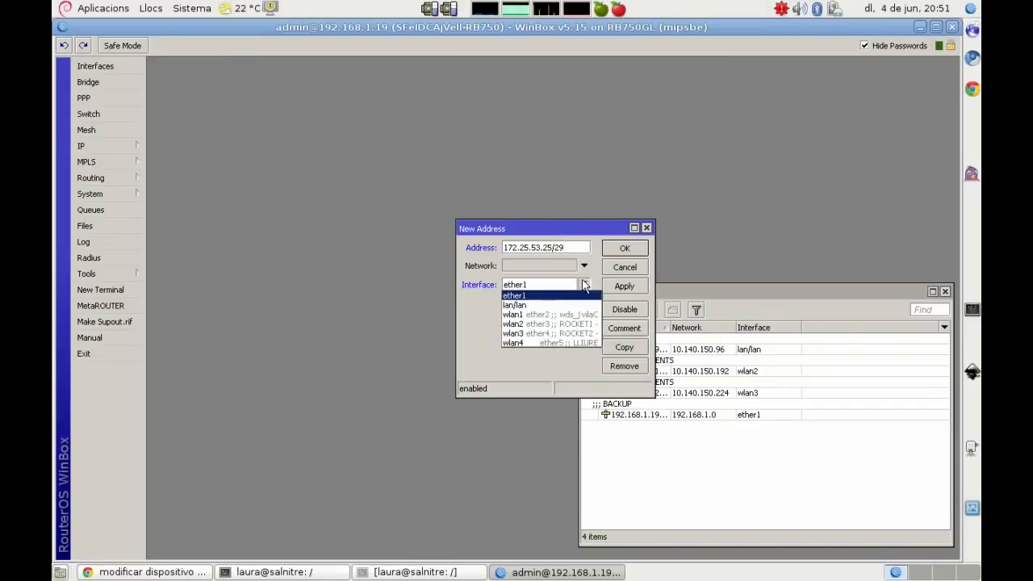
left_click(550, 314)
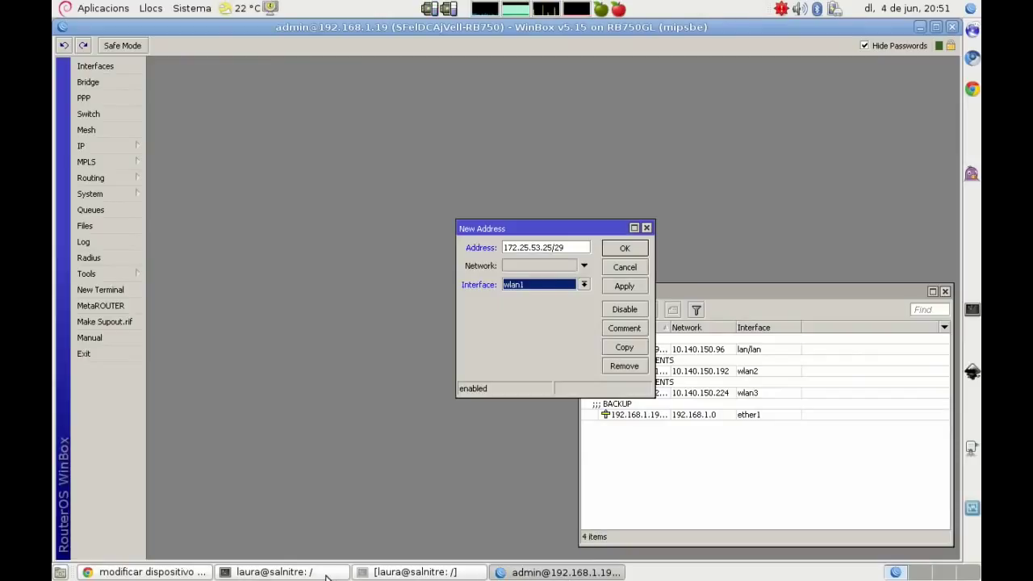
left_click(365, 573)
left_click(376, 573)
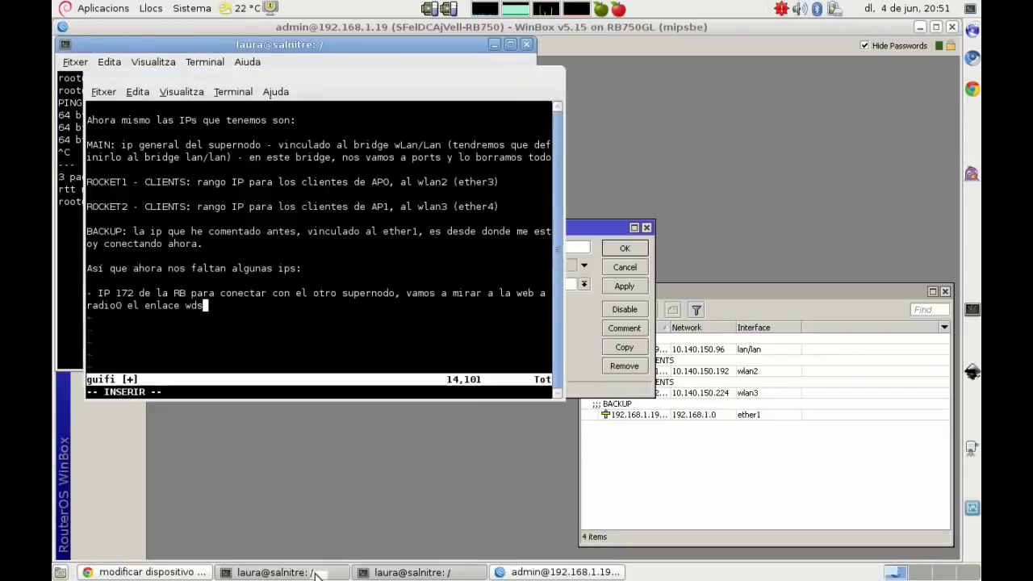
Step: Note that 172.25.53.25/29 was added, stressing the /29 mask and the wlan1 (ether2) Nanobridge link
type("- ")
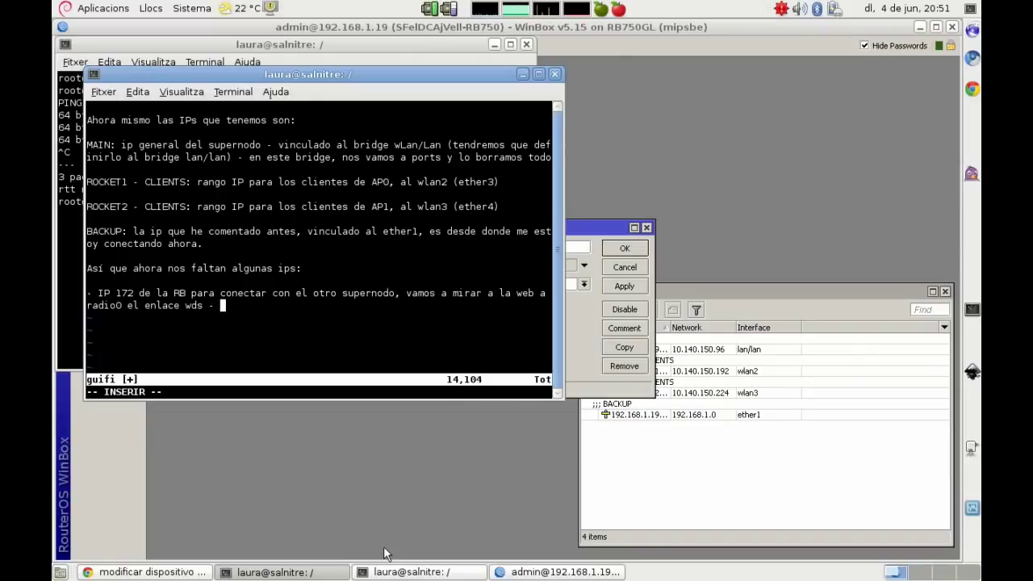
type("La añadimos, 172.25.53.25")
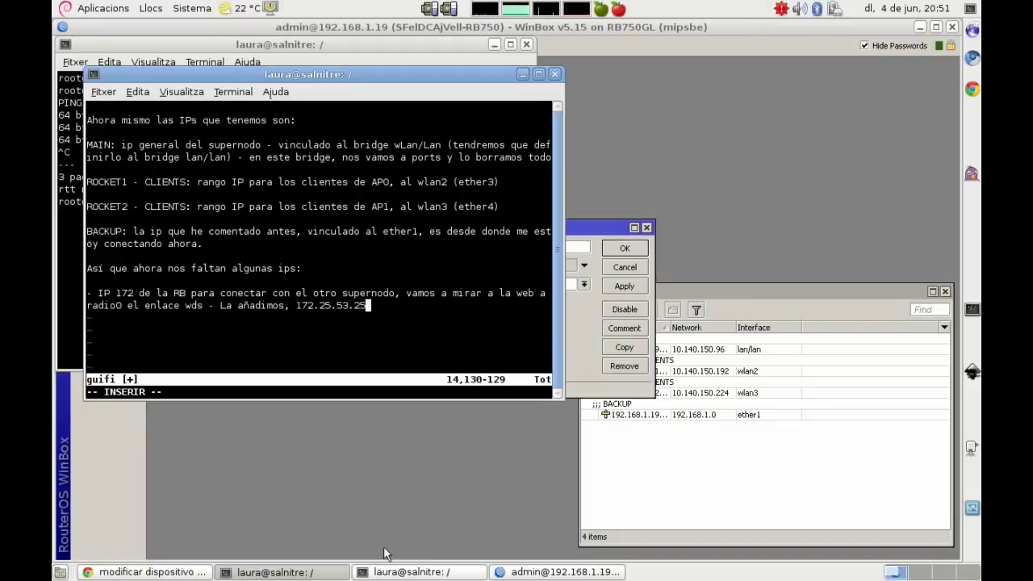
type("/29 (es importan")
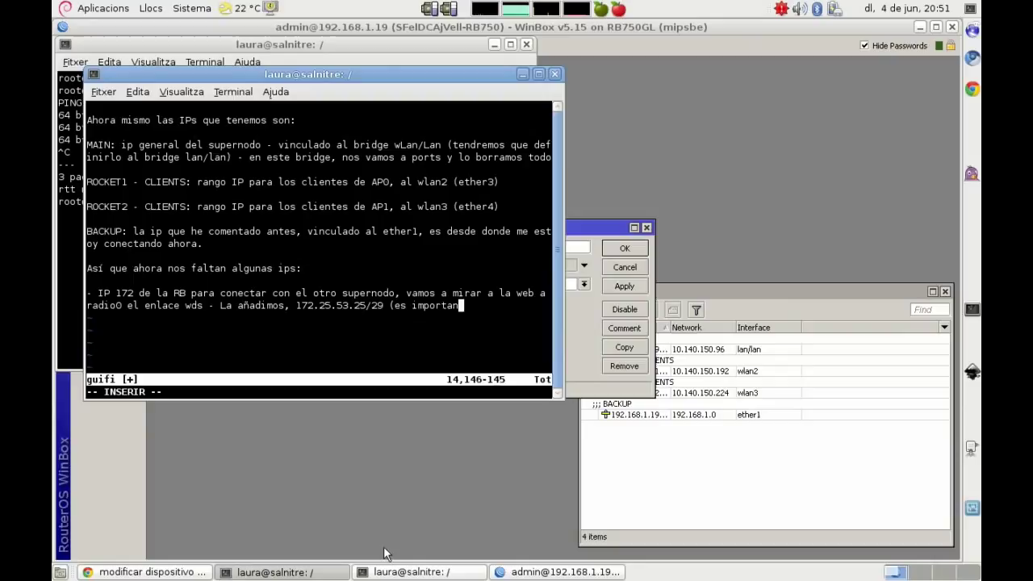
type("te defi")
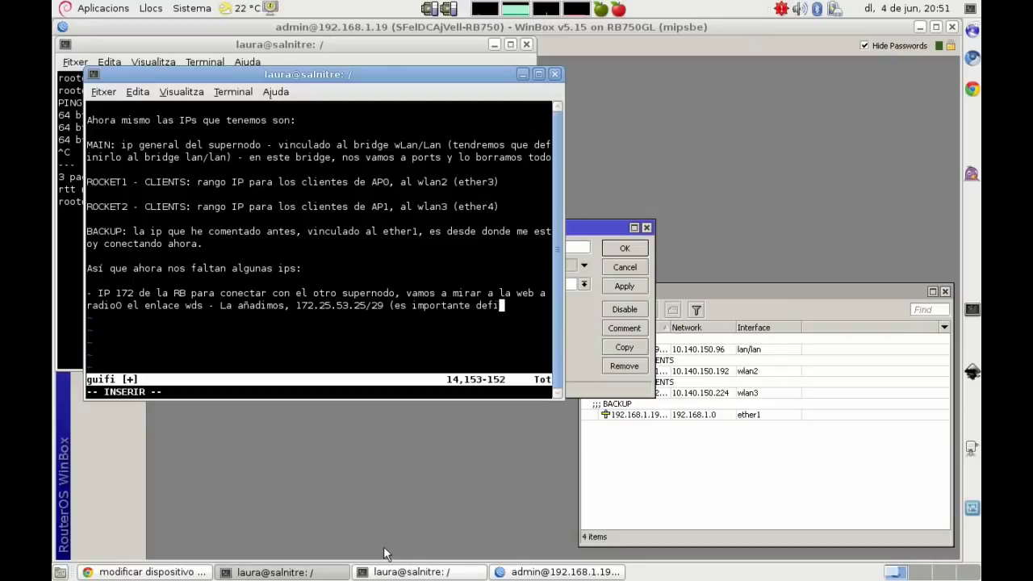
type("nir en este a")
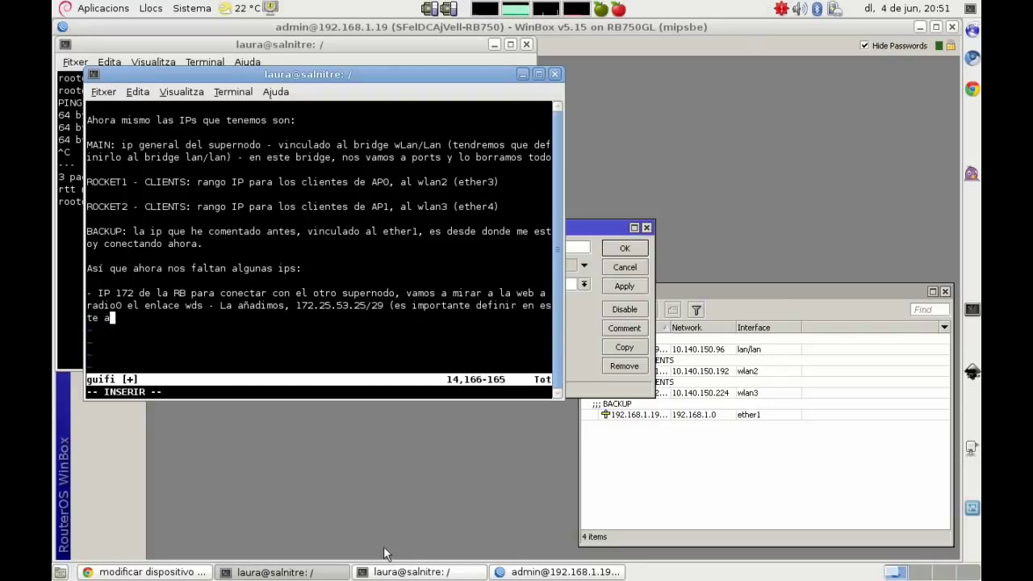
type("partado los /29, ya que estamos definiendo las mascara) y l")
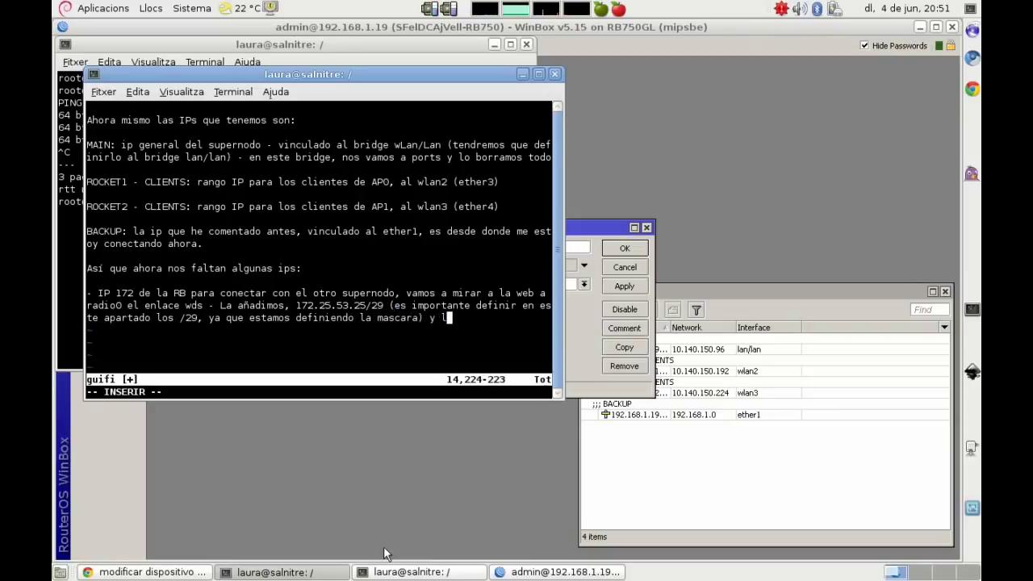
type("o vinculamo")
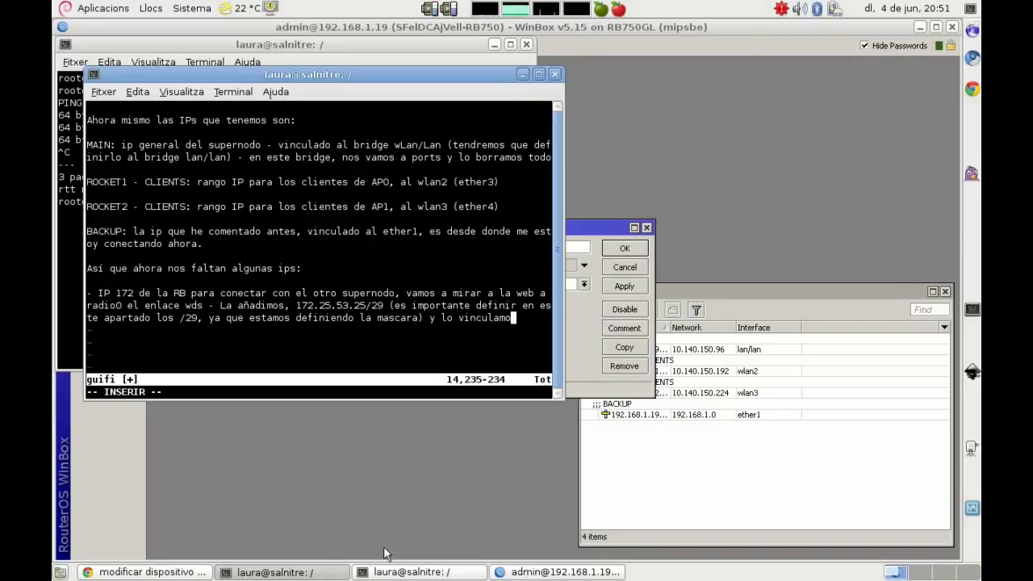
type("s a wlan1 (ether2)")
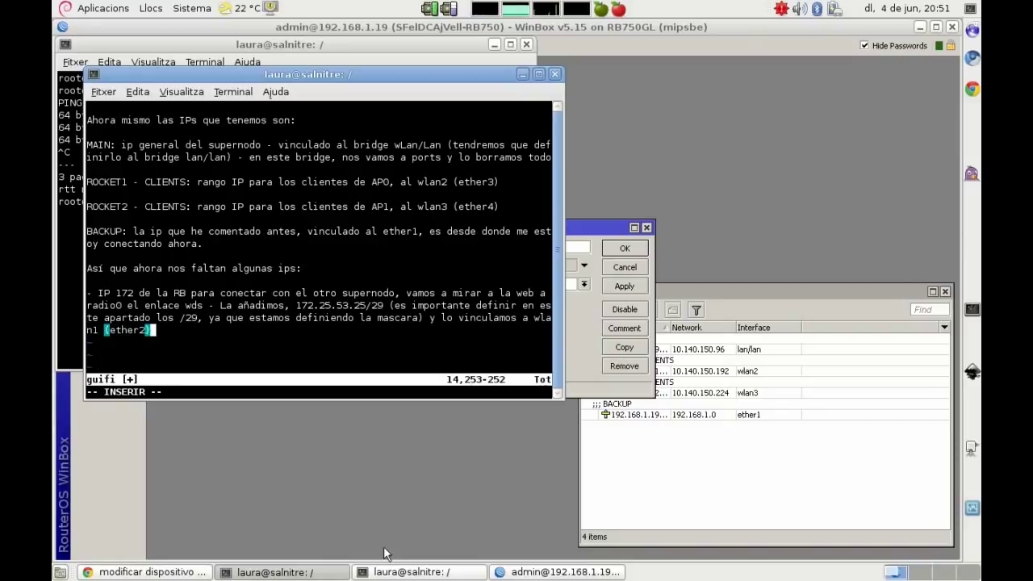
type(", que e")
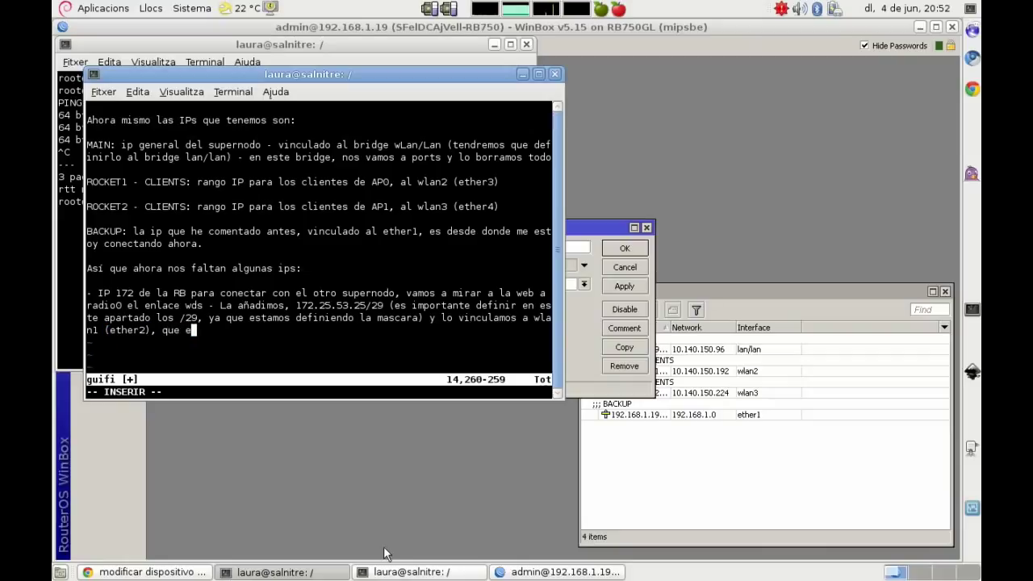
type("s donde irá ")
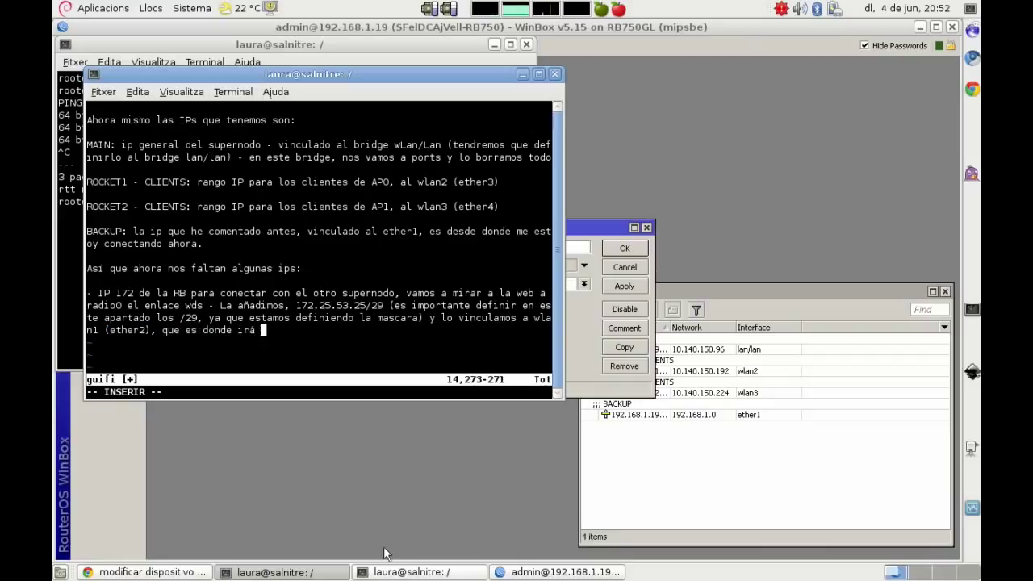
type("conectada la N")
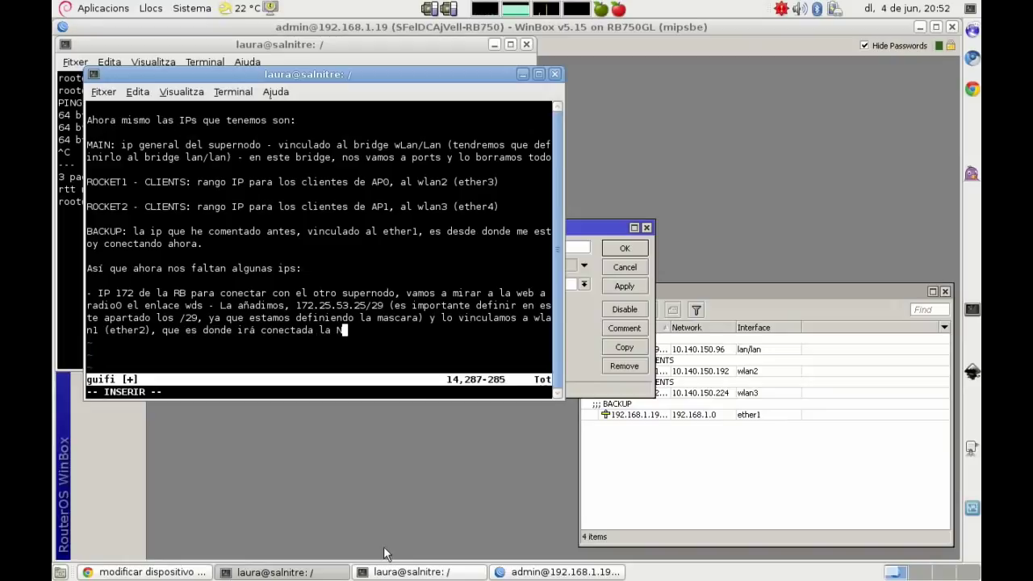
type("anobridge")
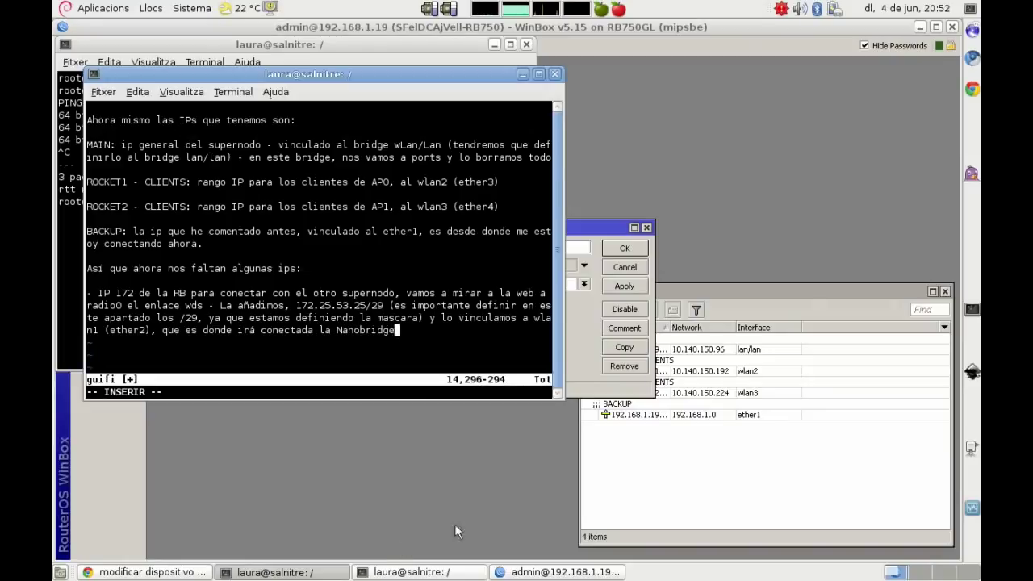
type(".")
Step: Apply 172.25.53.25/29 on wlan1 with the comment wds_JvilaC and close the entry
left_click(583, 306)
left_click(626, 289)
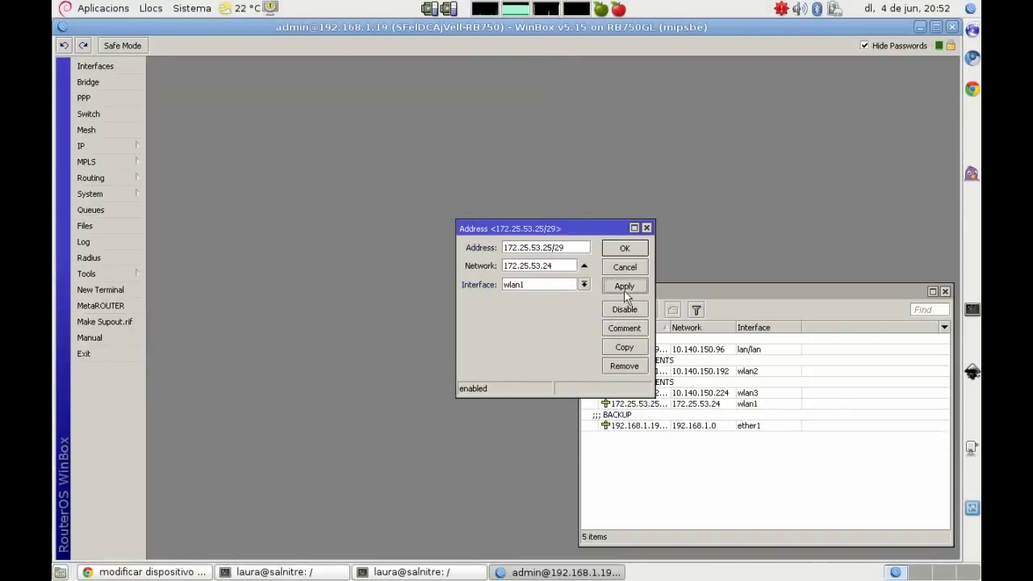
left_click(620, 331)
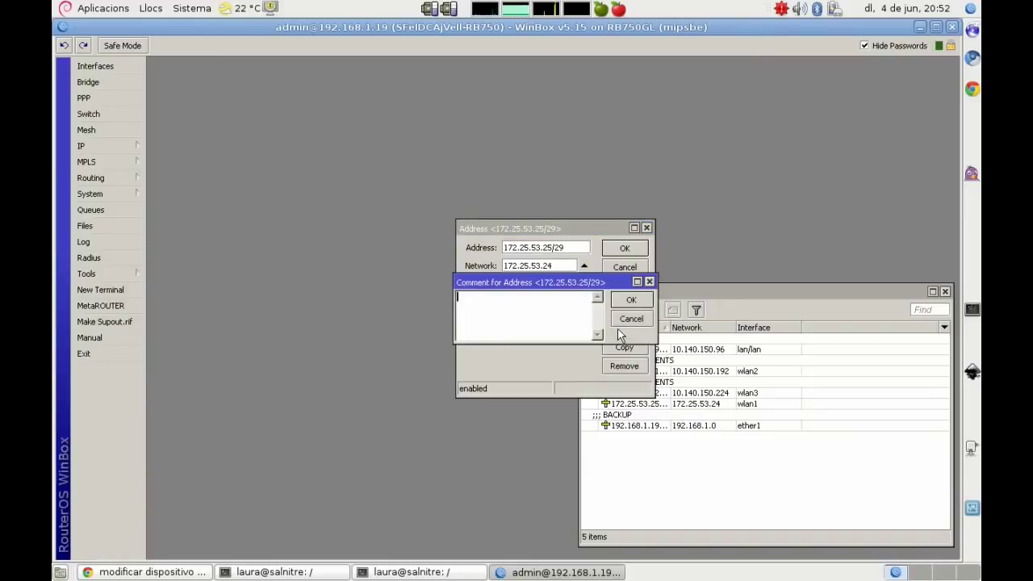
type("wds_l")
left_click(627, 301)
left_click(622, 249)
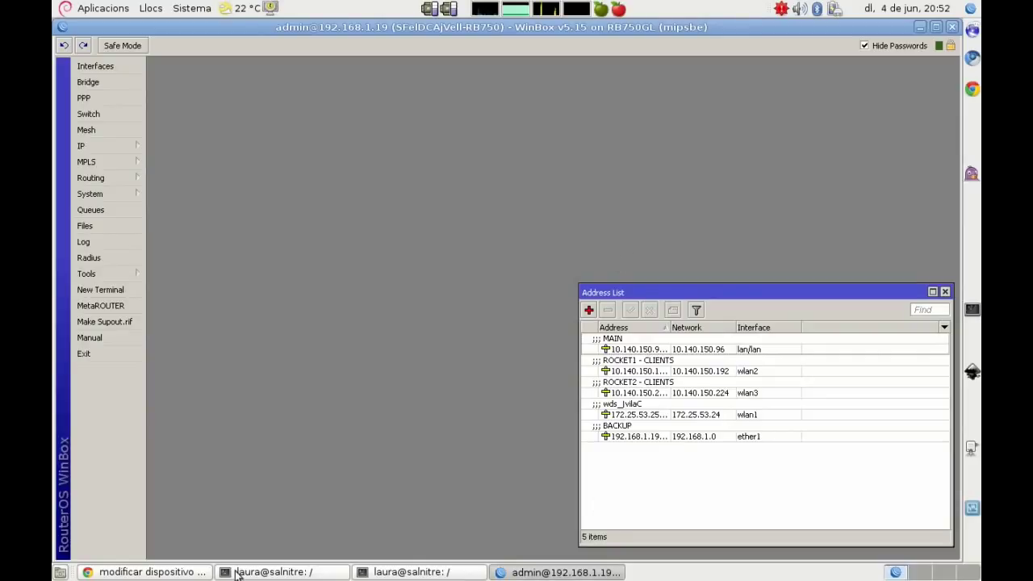
Step: Add the note '- IP del rango de servidores, vamos al apartado de sección de conexiones por cable'
left_click(291, 573)
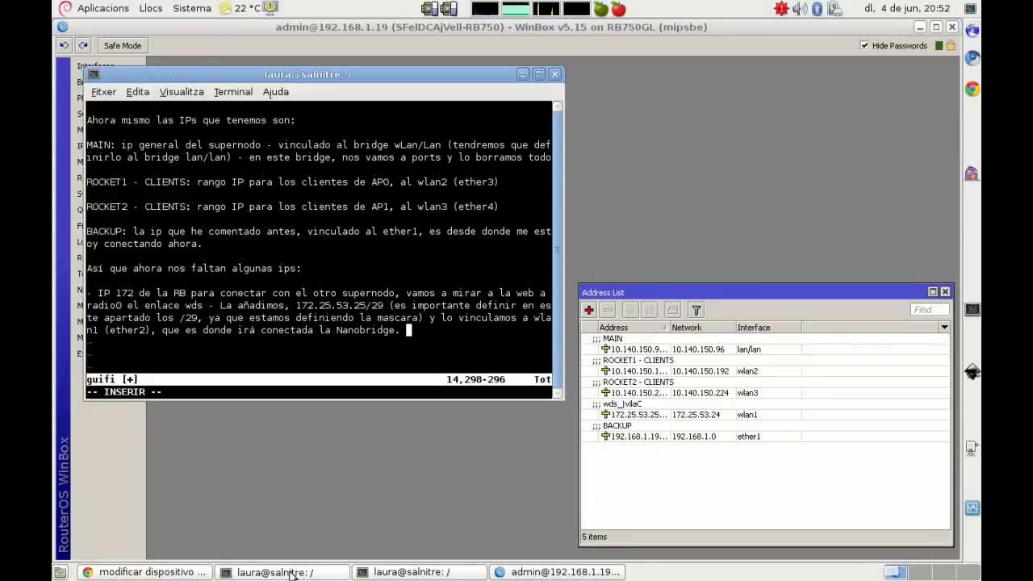
key("Return")
key("Return")
type("- ")
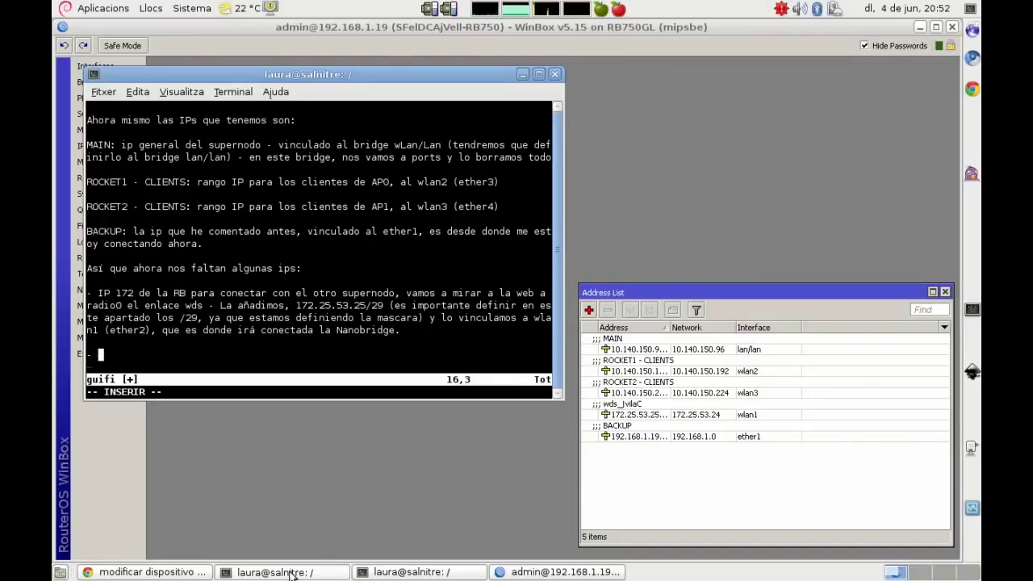
type("IP del rango de se")
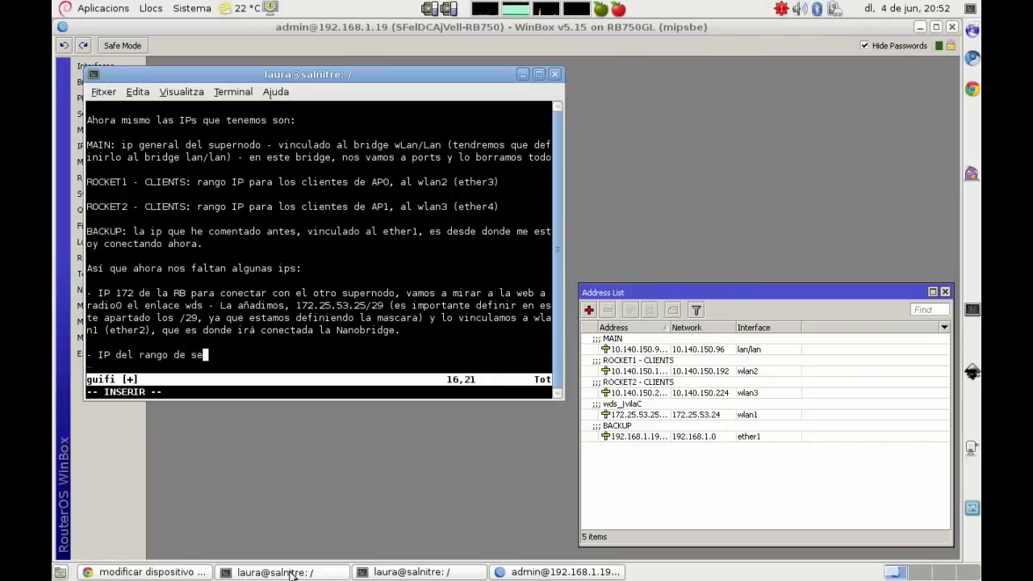
type("rvidores,")
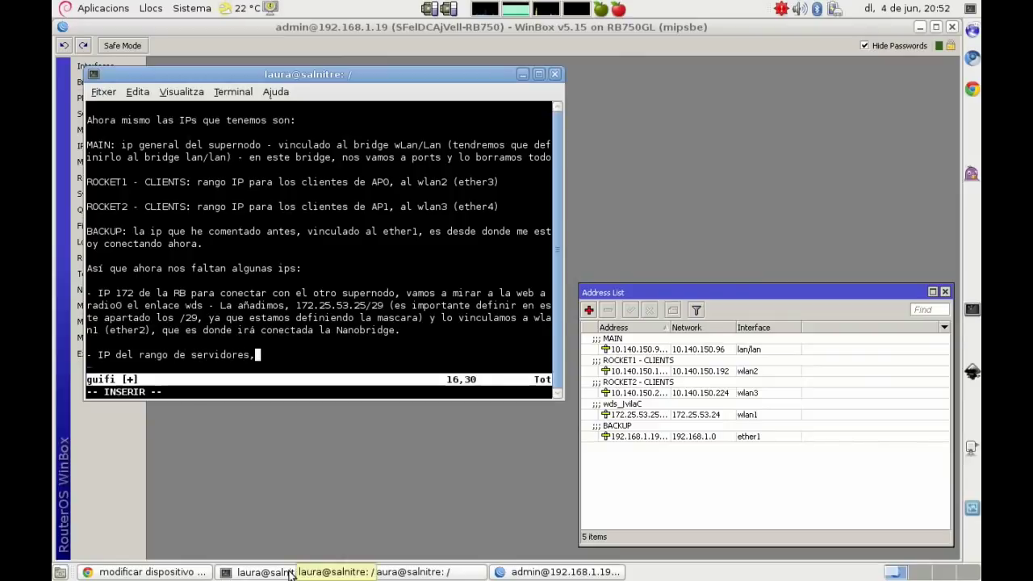
type(" vamos al apartado")
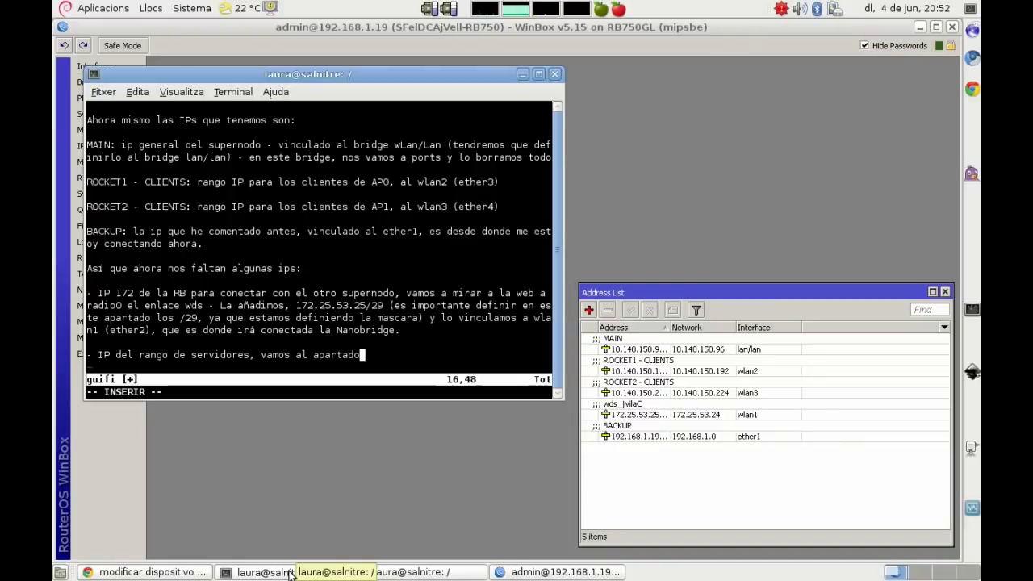
type(" de conex")
key("BackSpace")
key("BackSpace")
key("BackSpace")
key("BackSpace")
key("BackSpace")
type("sección ")
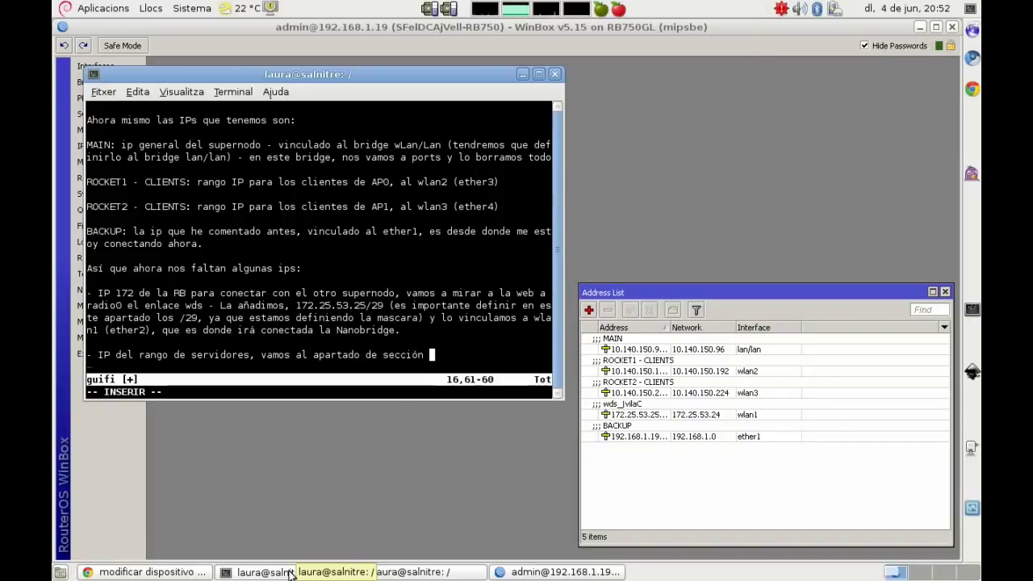
type("de conexiones por cable")
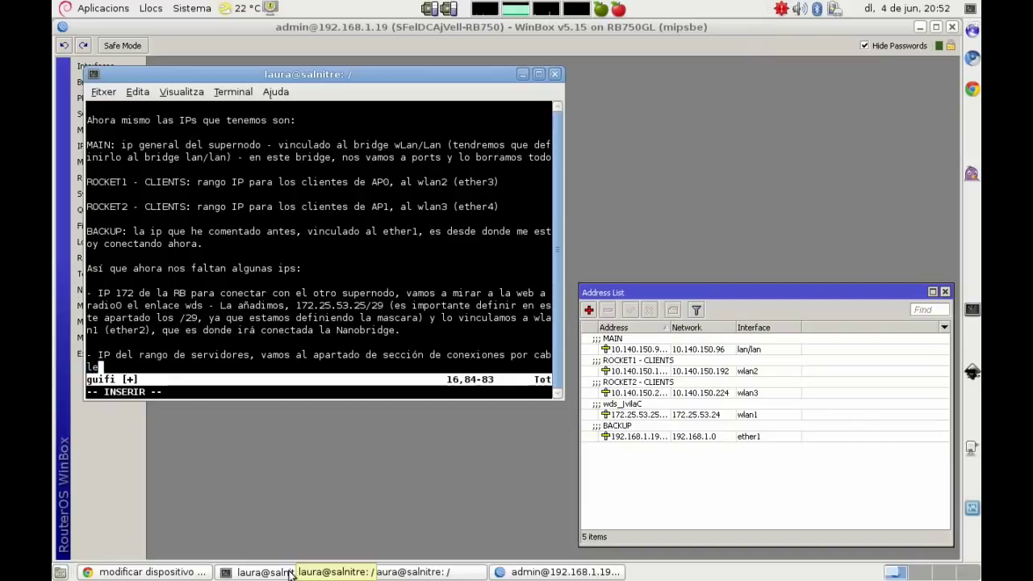
Step: On guifi.net's device page, find Sección de conexiones por cable and copy the Servers local IP 10.140.150.49
left_click(181, 573)
scroll(77, 316, "down", 15)
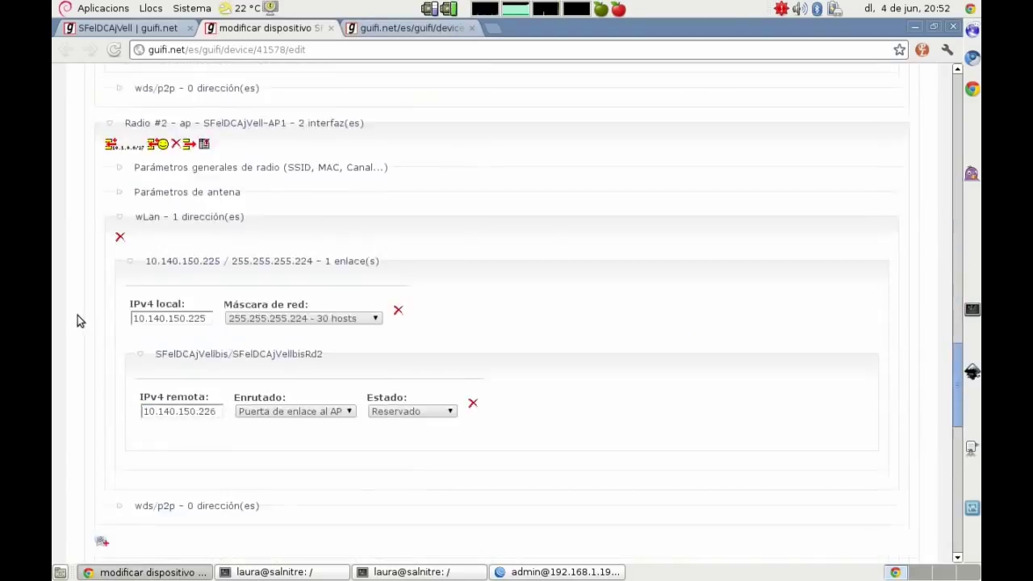
scroll(78, 316, "up", 10)
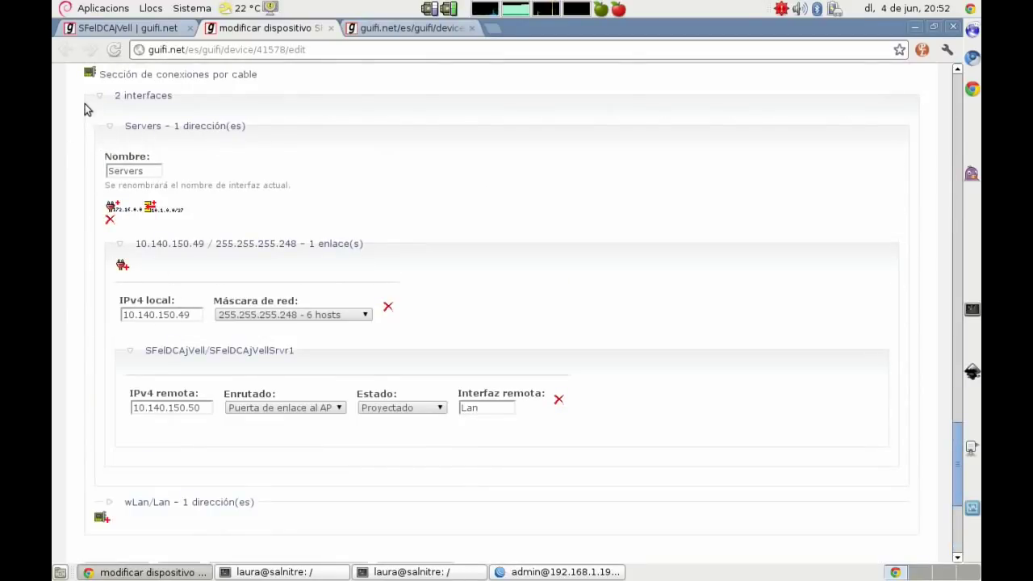
scroll(85, 104, "up", 1)
left_click_drag(266, 112, 79, 108)
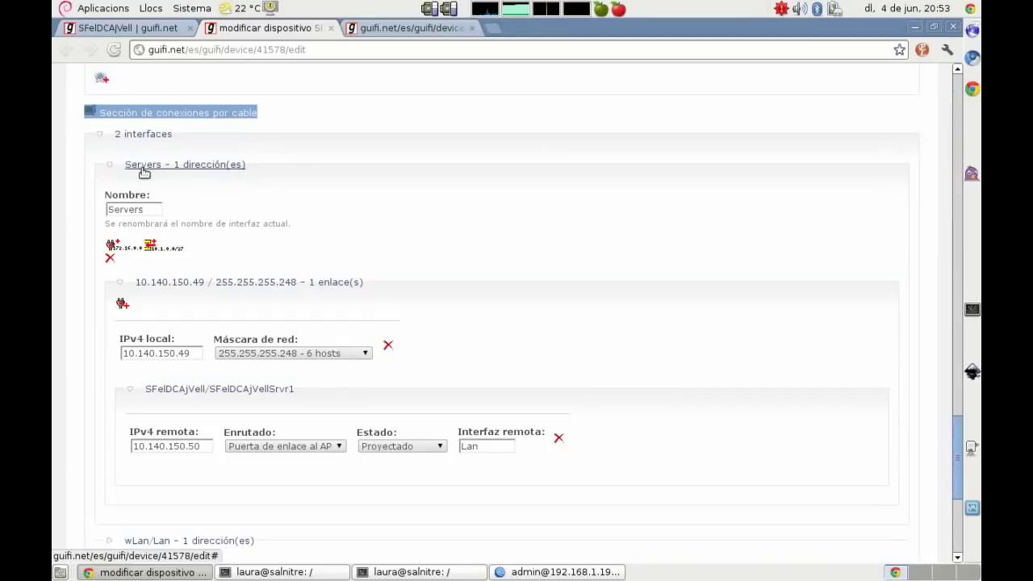
left_click(151, 210)
key("ctrl+a")
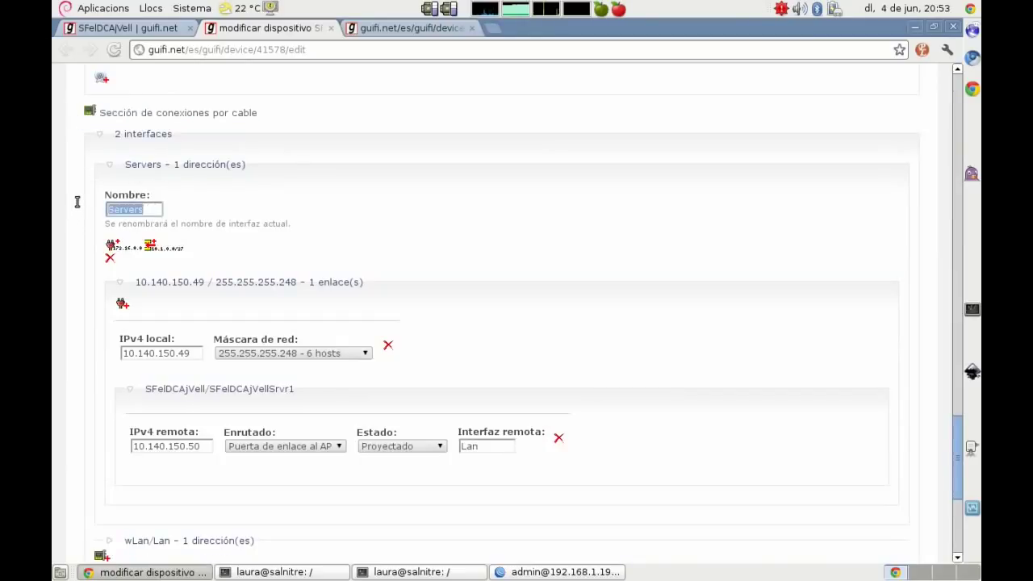
left_click_drag(194, 354, 109, 357)
right_click(148, 359)
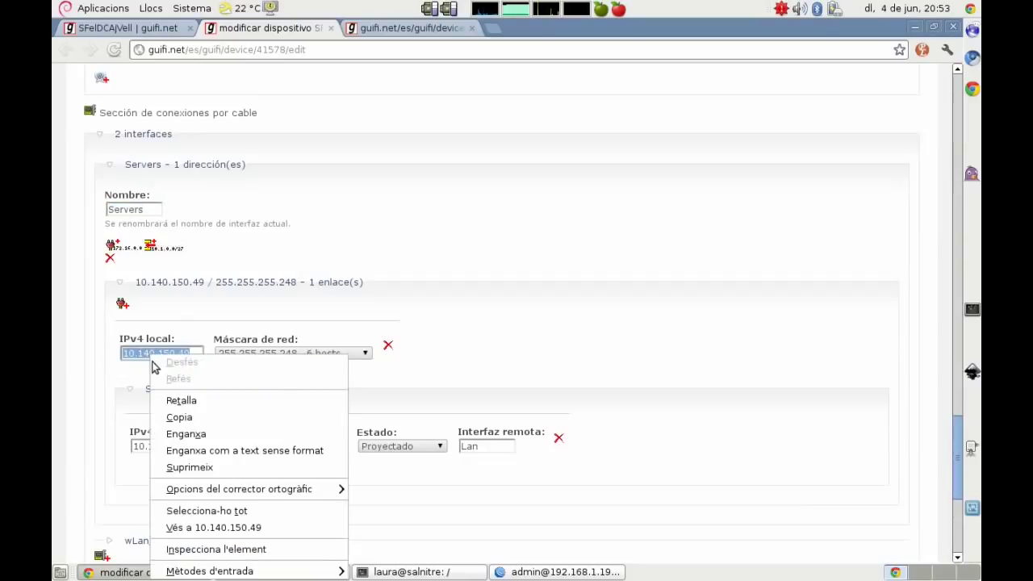
left_click(175, 416)
Step: Add the address 10.140.150.49/29 on ether1 in WinBox, commented RANG SERVERS
left_click(559, 572)
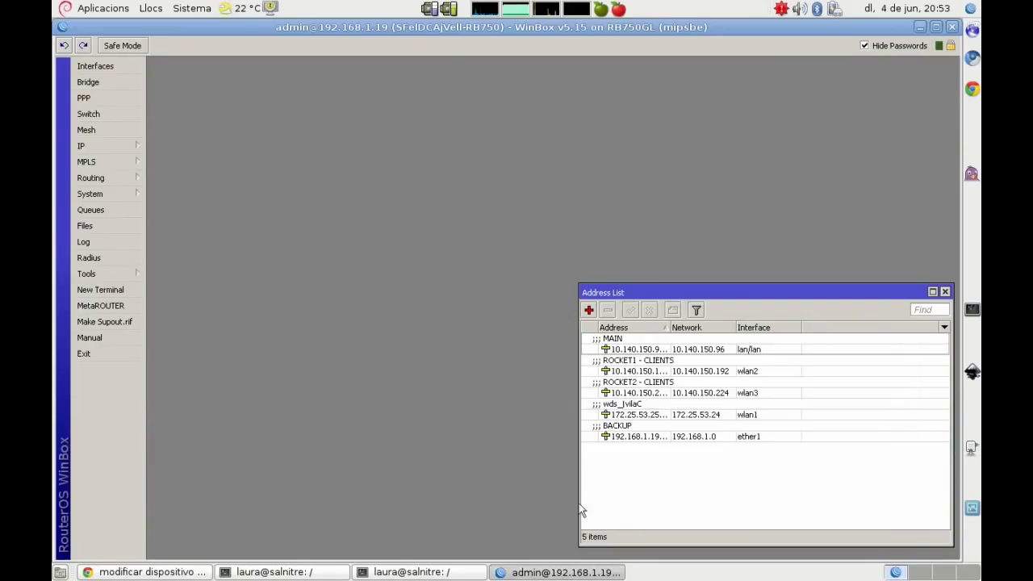
left_click(589, 309)
key("ctrl+v")
type("/29")
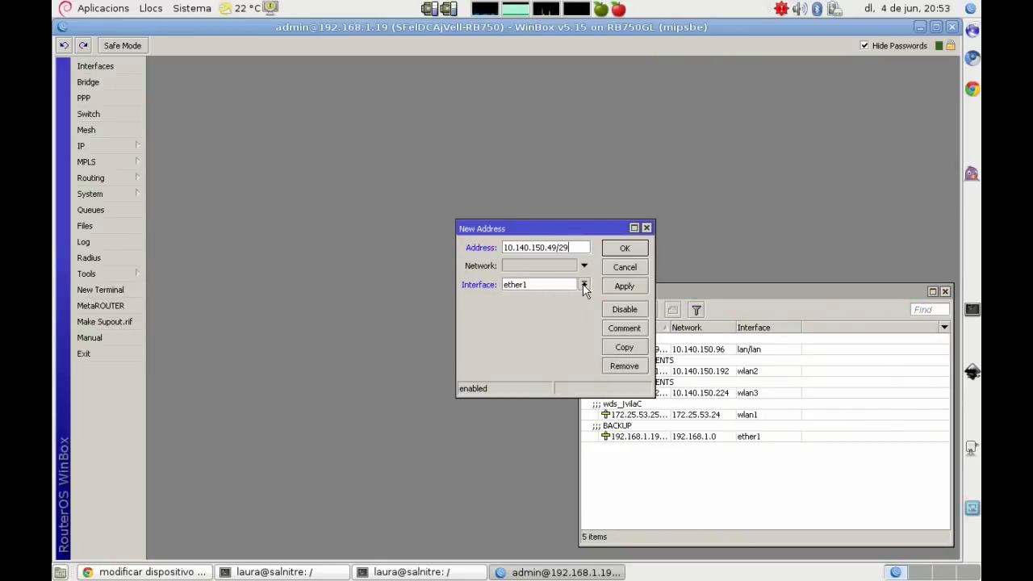
left_click(616, 288)
left_click(625, 328)
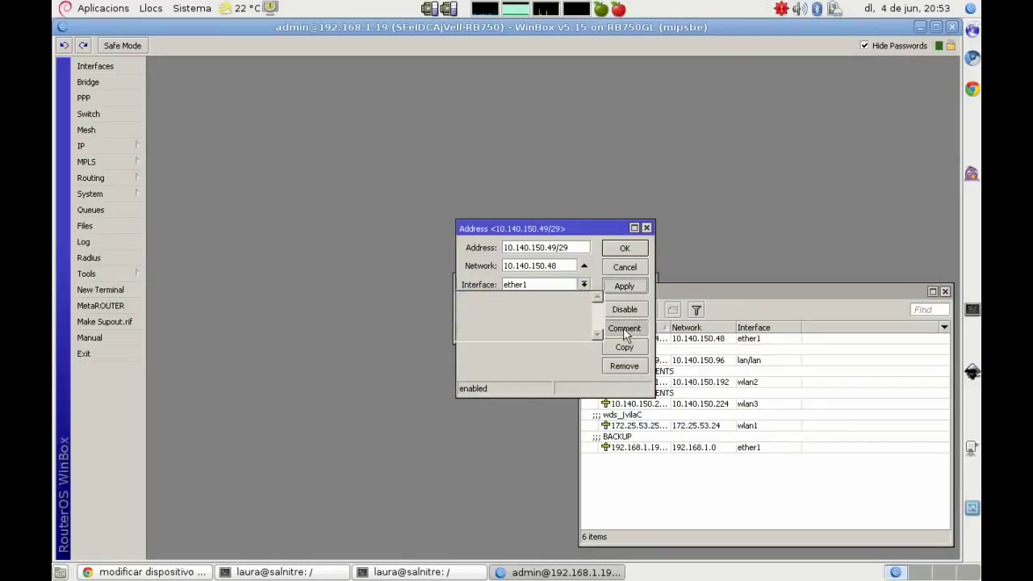
type("RANG SERVERS")
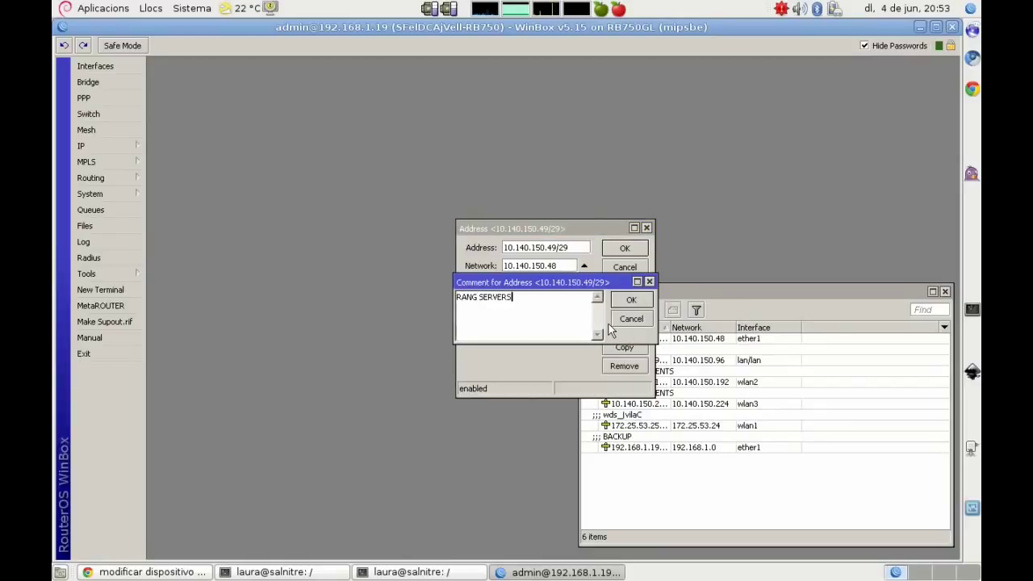
key("Return")
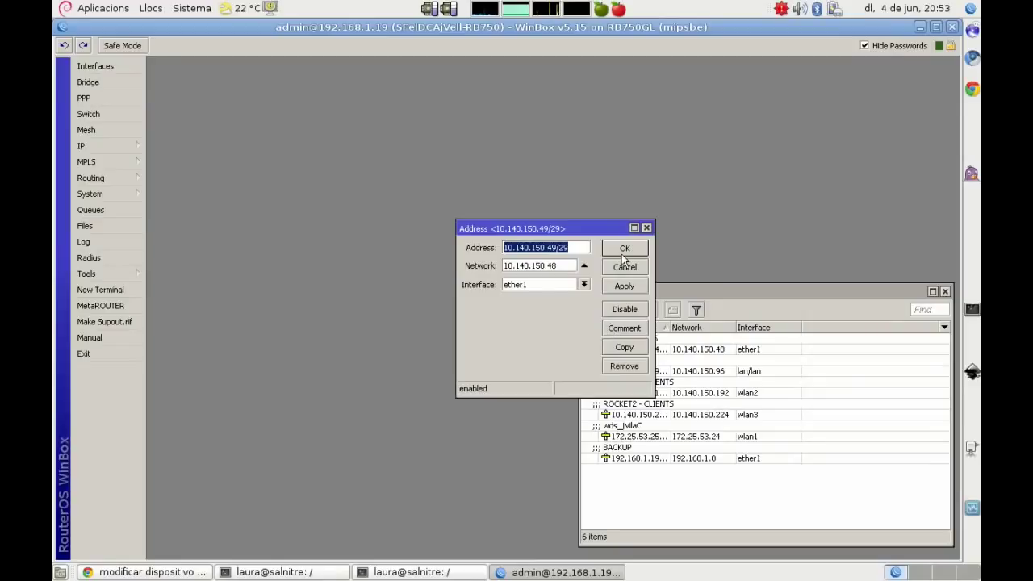
left_click(623, 251)
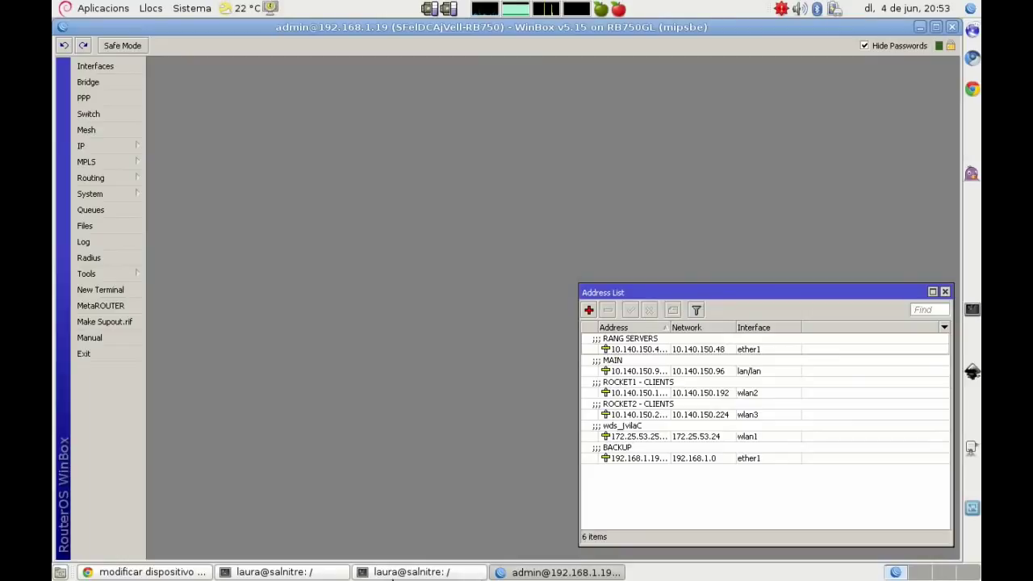
left_click(172, 573)
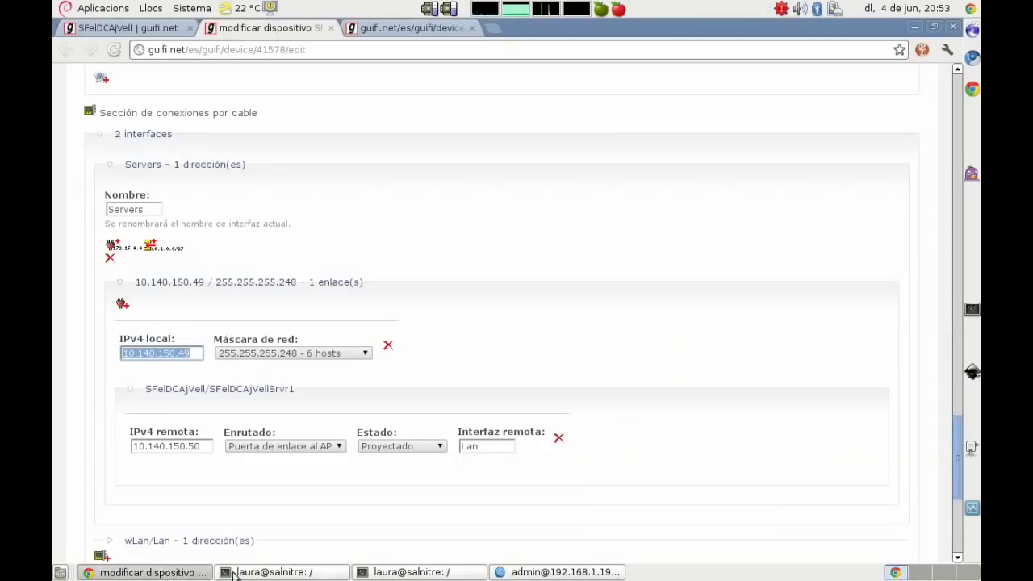
Step: Type the vim paragraph 'Ahora ya tenemos todas las IPs definidas…' on adding P2P links and ranges, then delete old lines
left_click(246, 573)
type("e")
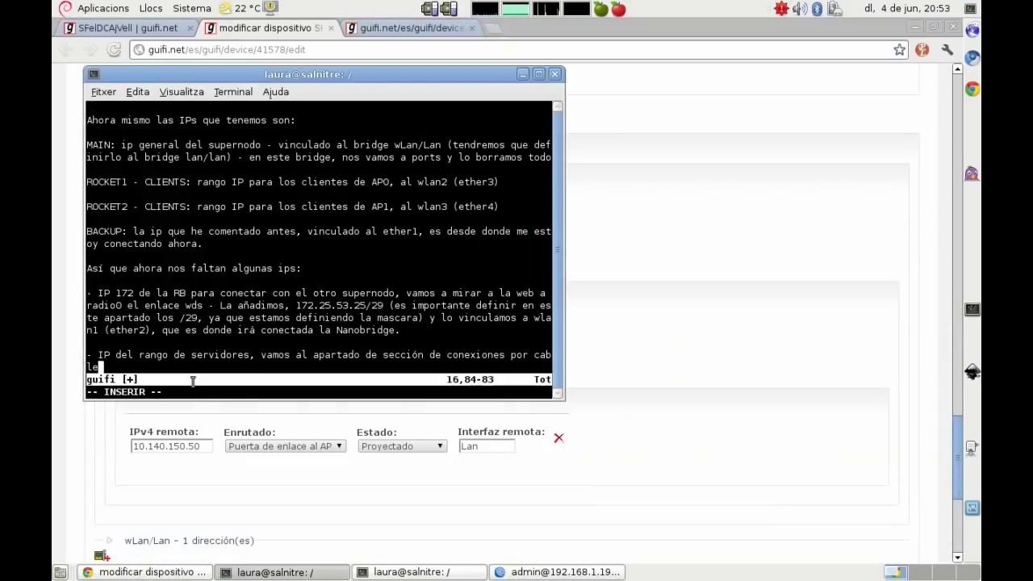
key("Return")
key("Return")
key("Return")
key("Return")
key("Return")
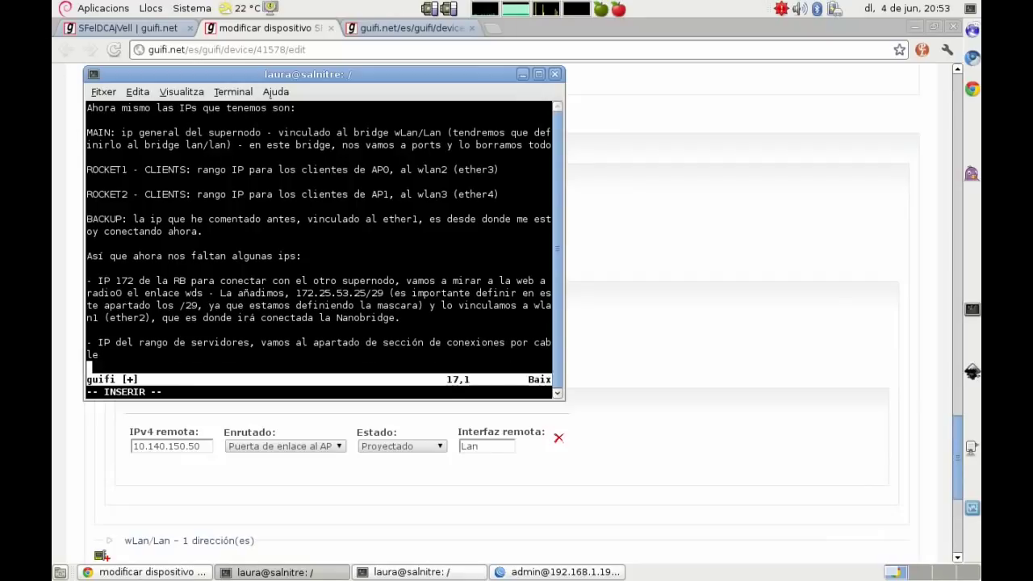
key("Up")
key("Up")
type("Ahor")
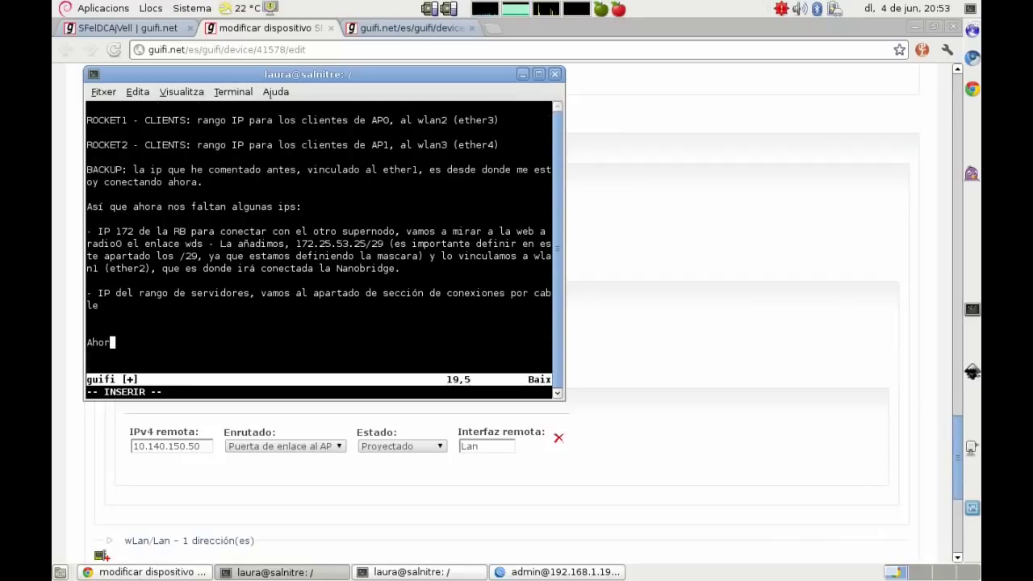
type("a ya tenemos ")
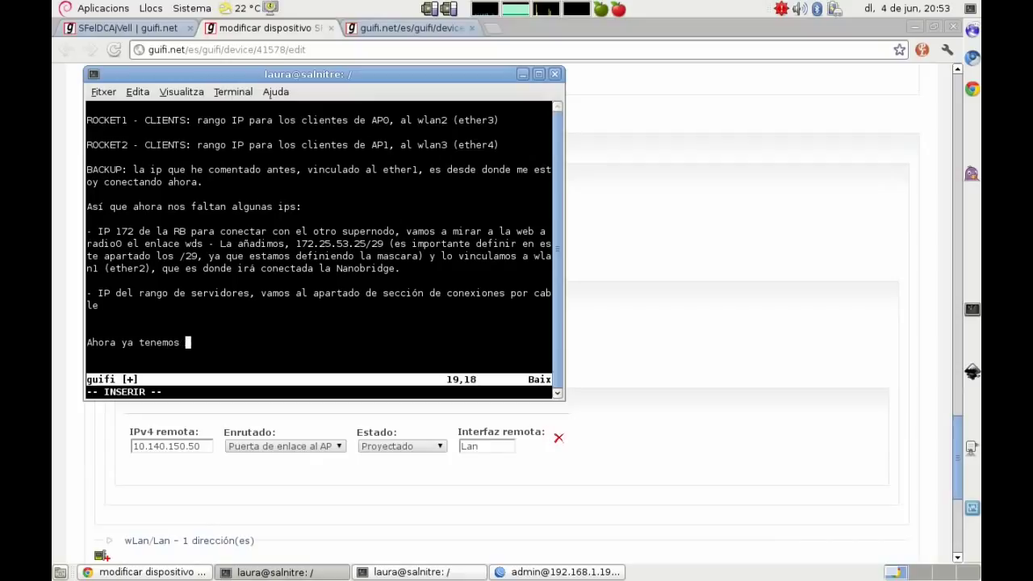
type("todas las IPs ")
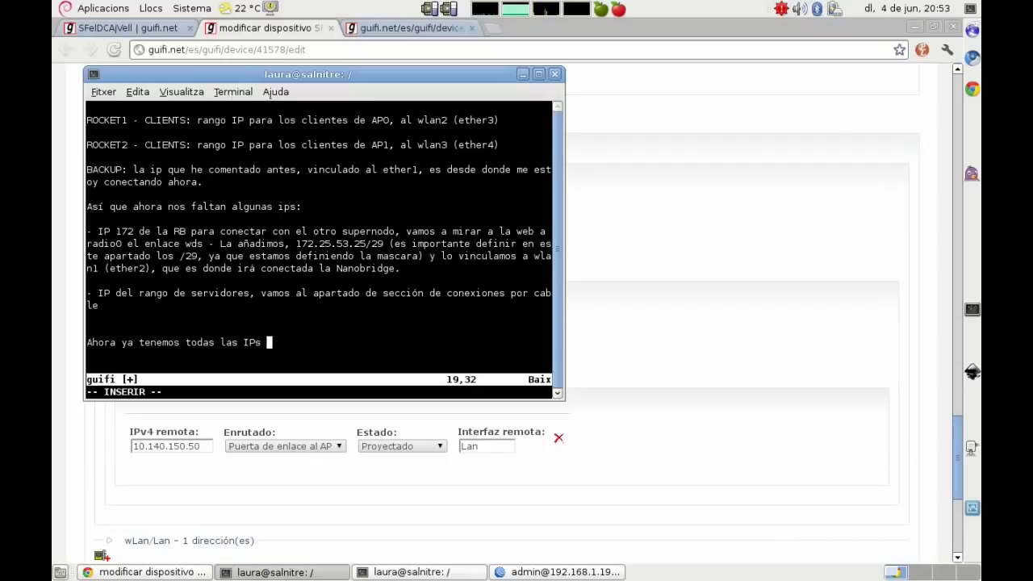
type("definidas, si tenemos va")
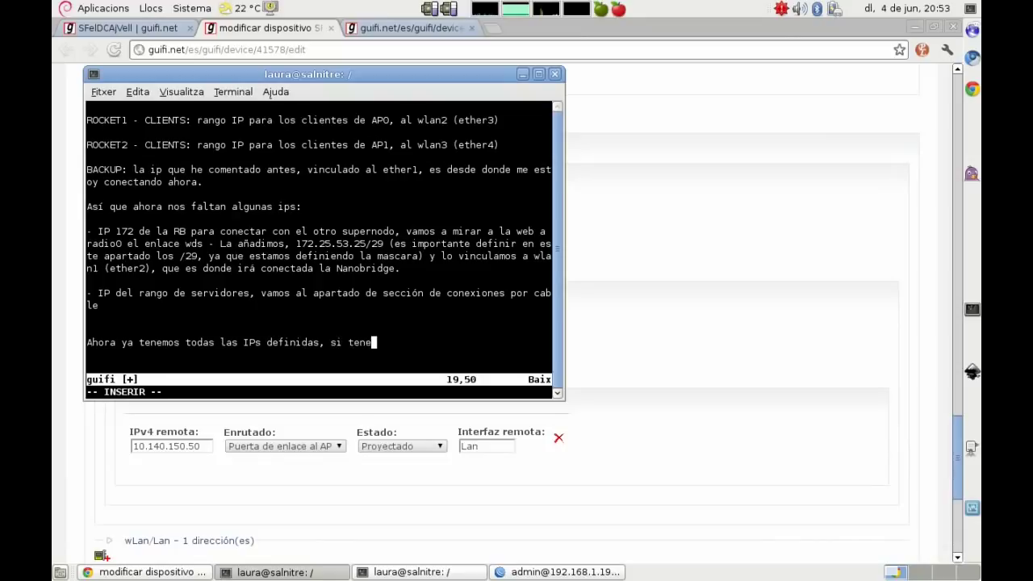
key("BackSpace")
key("BackSpace")
type("otro enlace P2p")
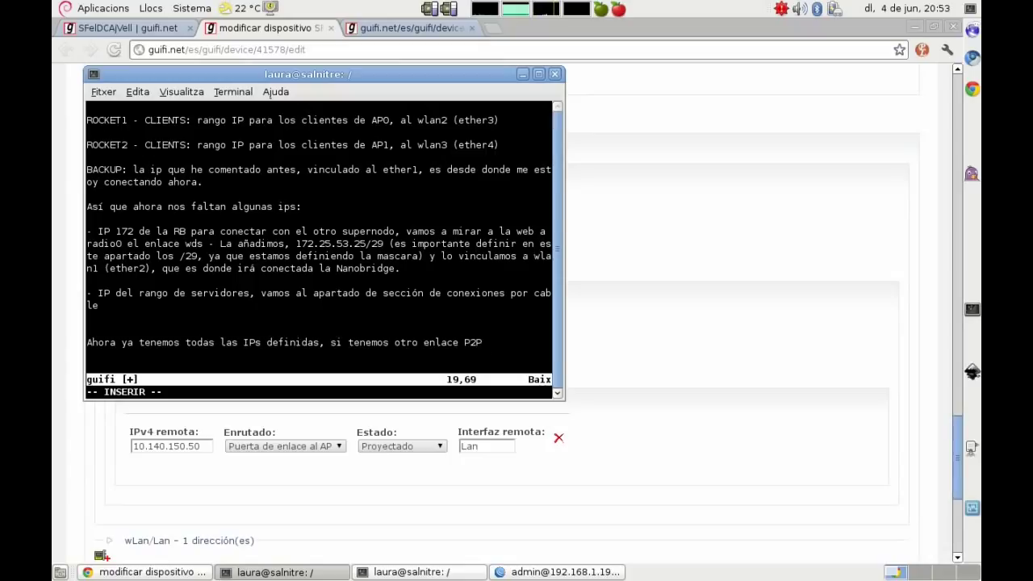
type(" lo añadiriamos a su b")
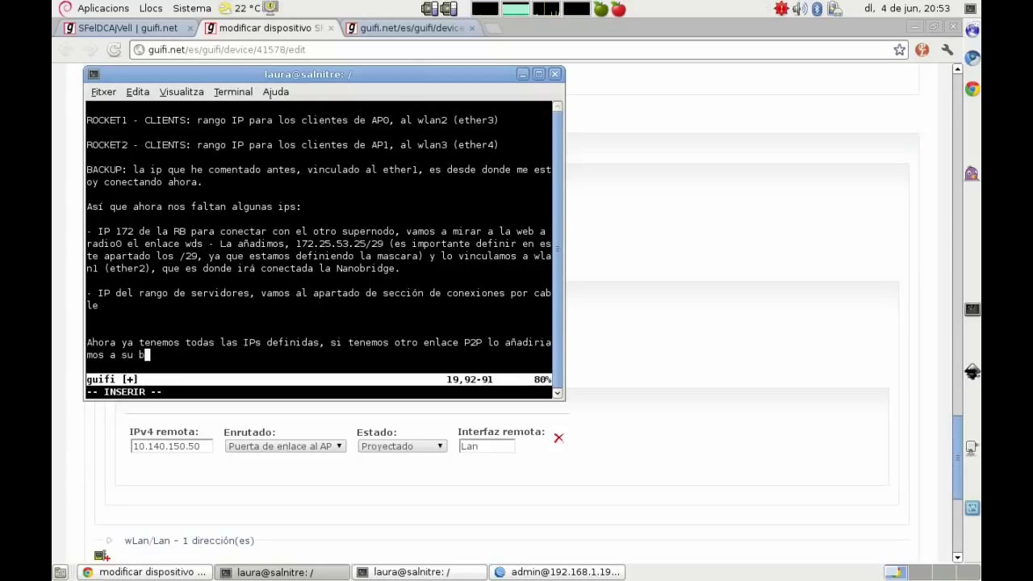
type("oca correspondiente y si añadimos un nuevo rango de servi")
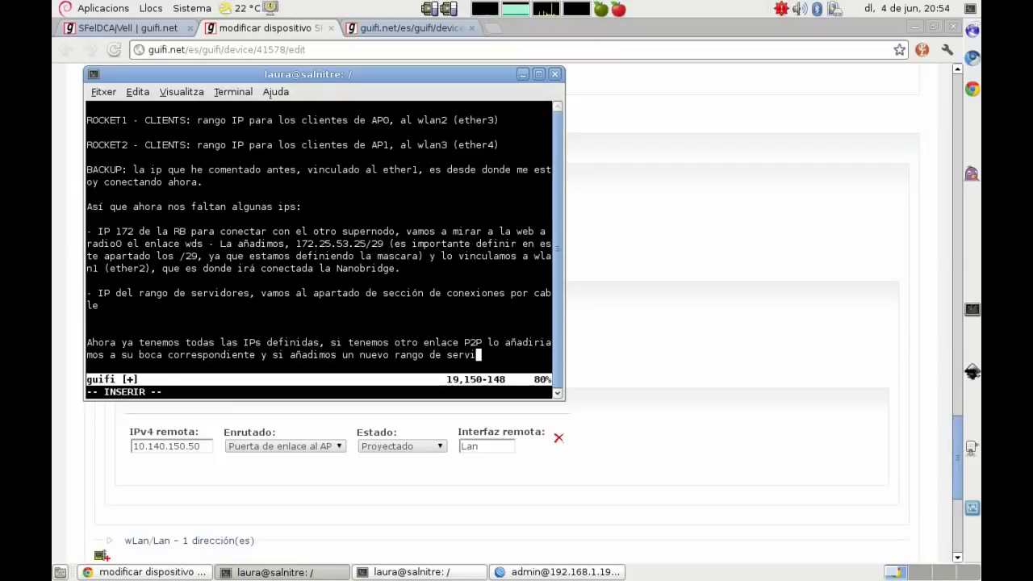
type("dores a la e")
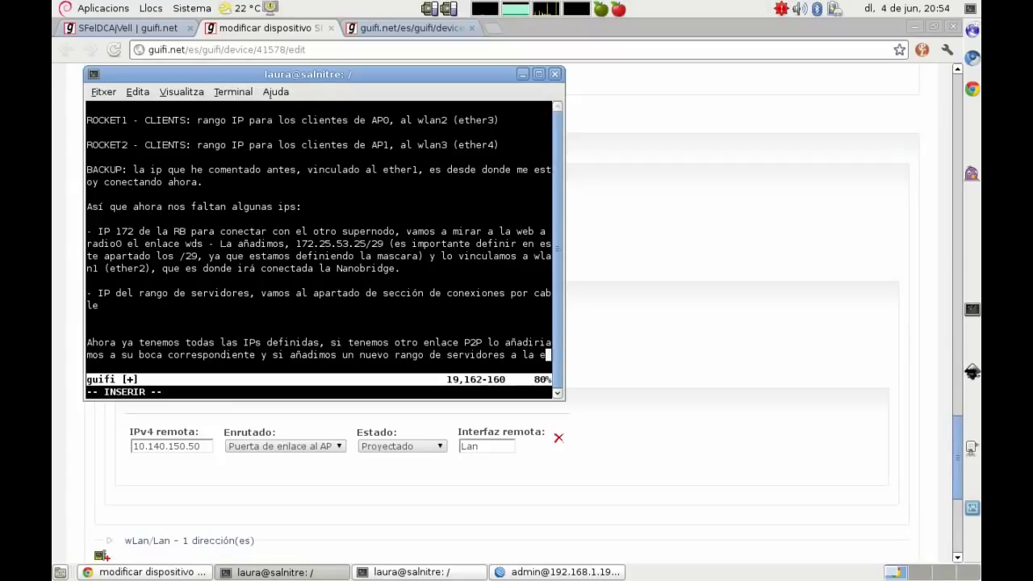
type("ther1, que")
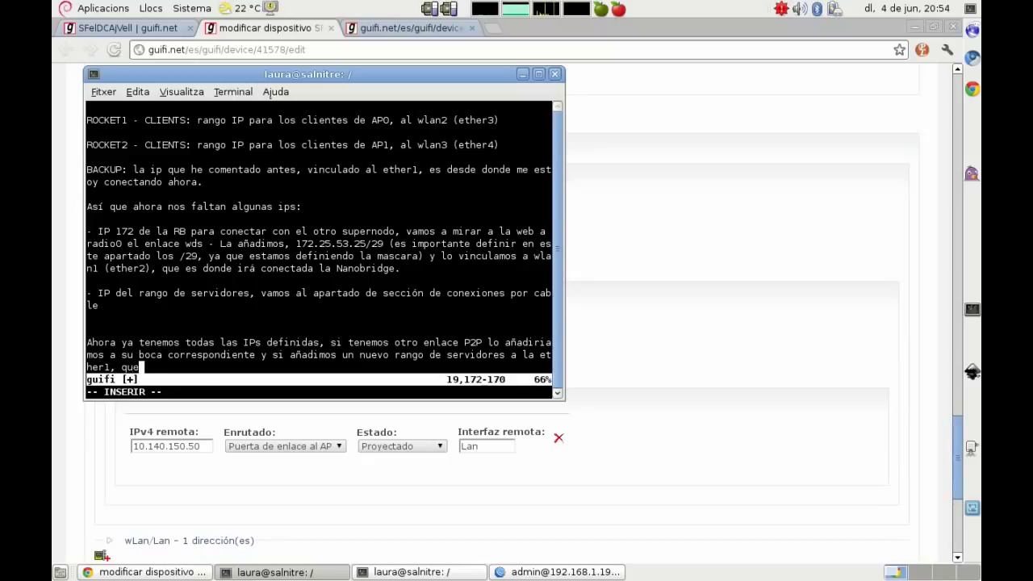
type(" es donde ir")
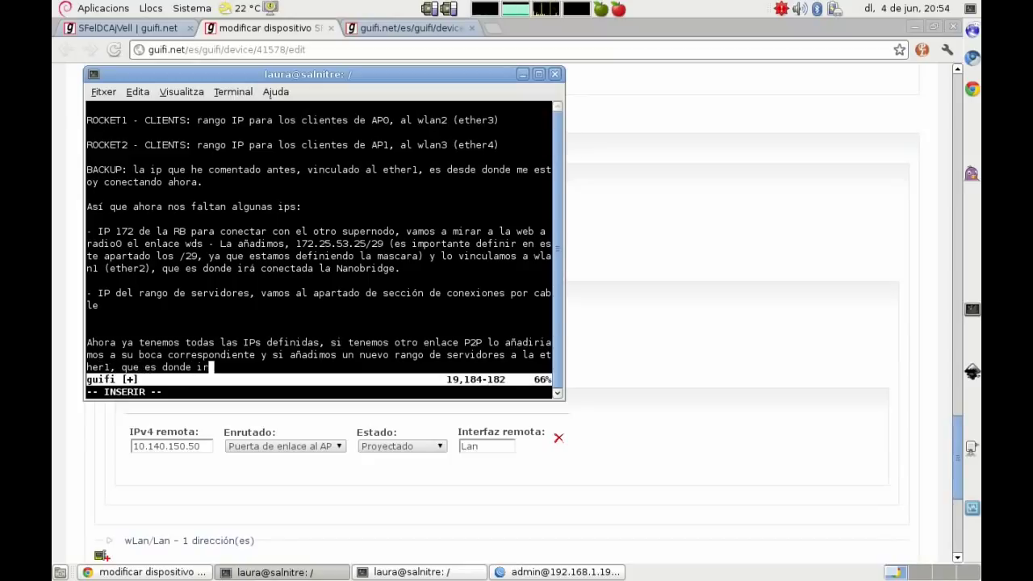
type("á el switch ")
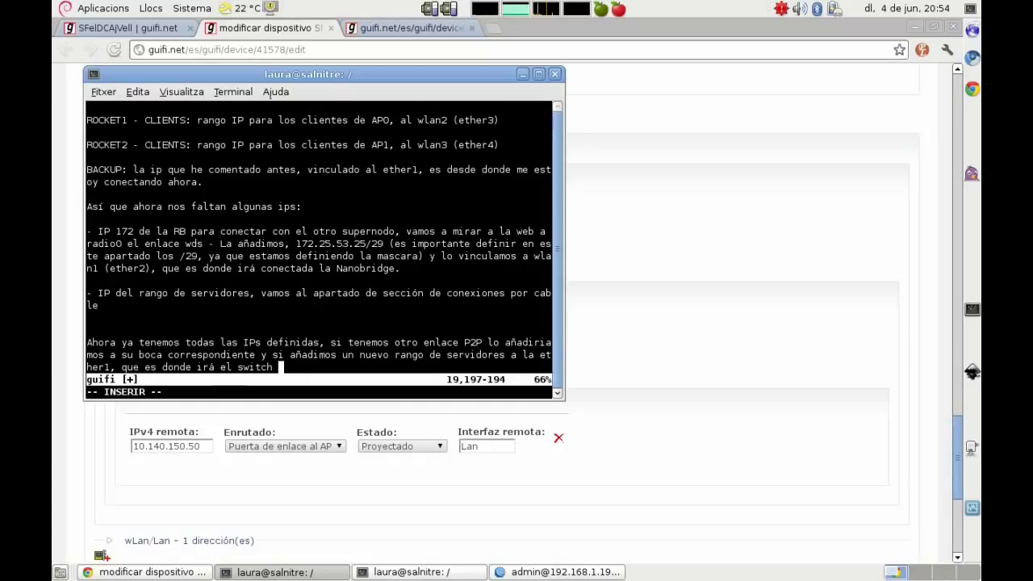
type("a la red local")
key("Return")
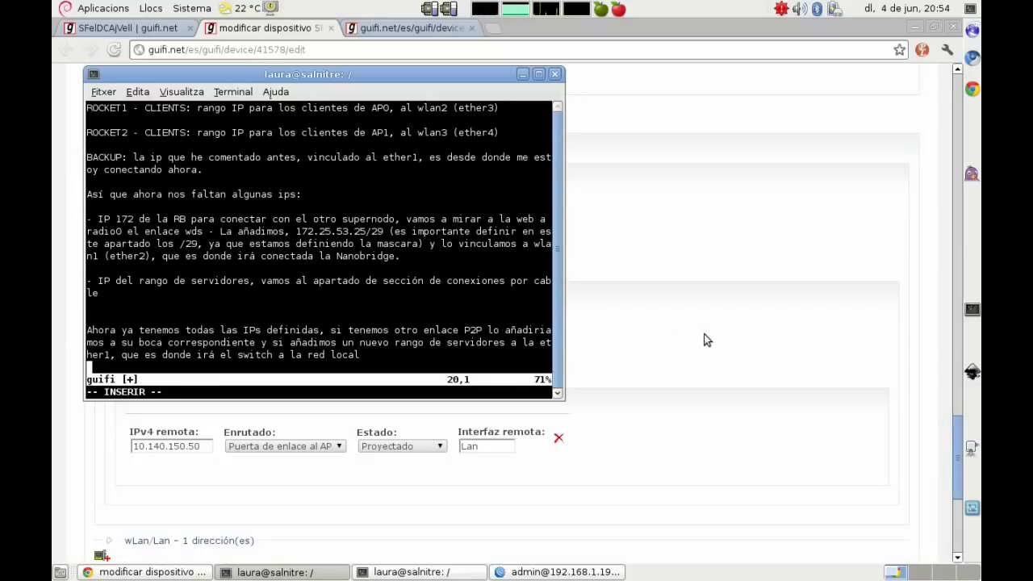
key("Escape")
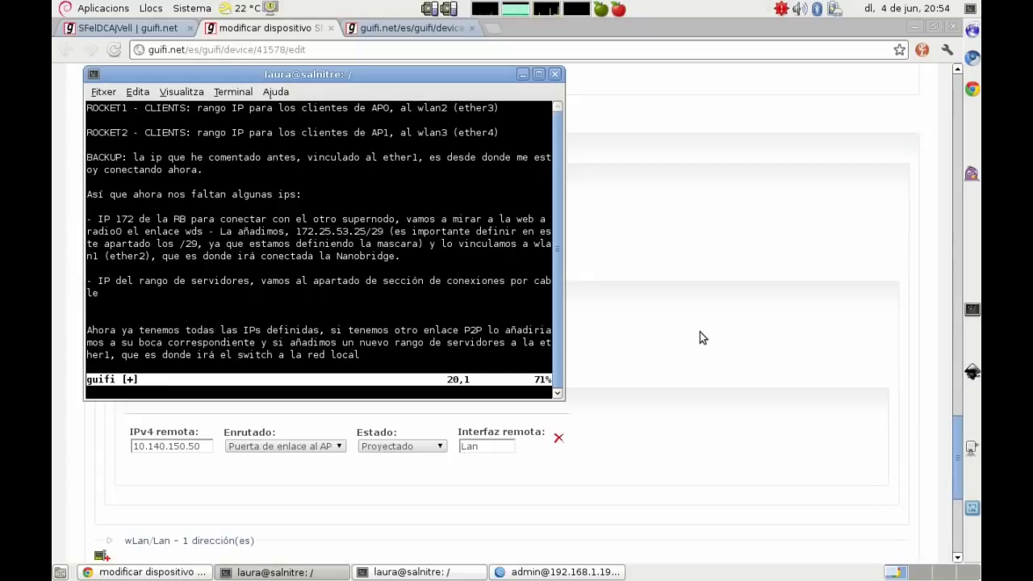
key("d")
key("d")
key("d")
key("d")
key("d")
key("d")
key("d")
key("d")
key("d")
key("d")
key("d")
key("d")
key("d")
key("d")
key("d")
key("d")
key("d")
key("d")
key("d")
key("d")
key("d")
key("d")
key("d")
key("d")
key("d")
key("d")
key("d")
key("d")
key("d")
key("d")
key("d")
key("d")
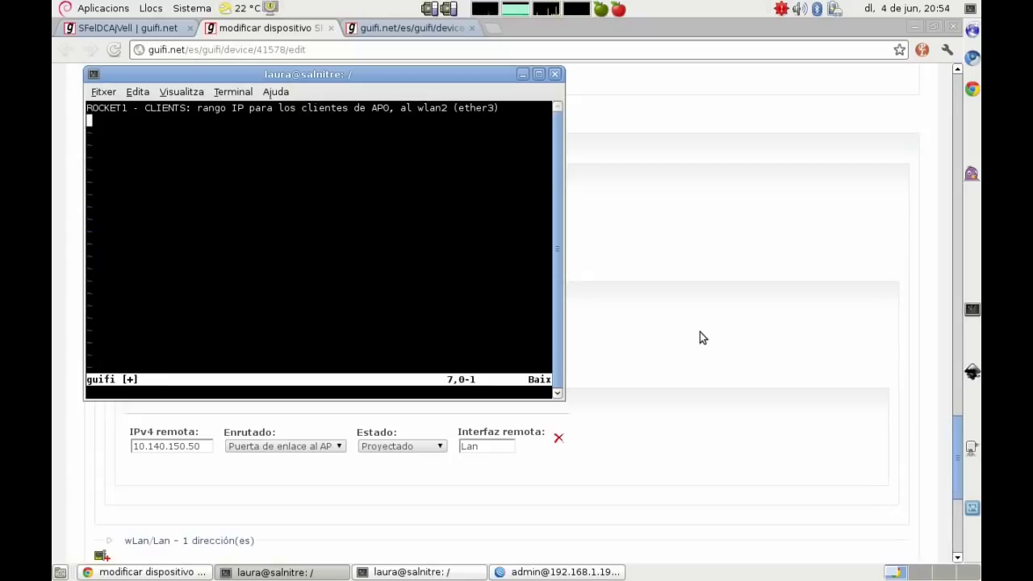
Step: Close WinBox's Address List window and return to the vim notes
key("o")
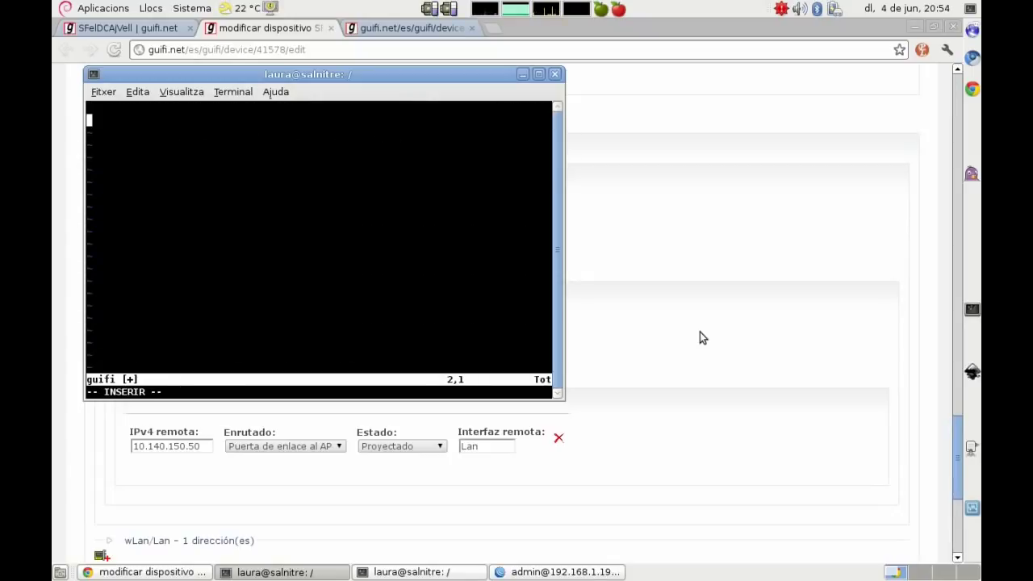
left_click(516, 574)
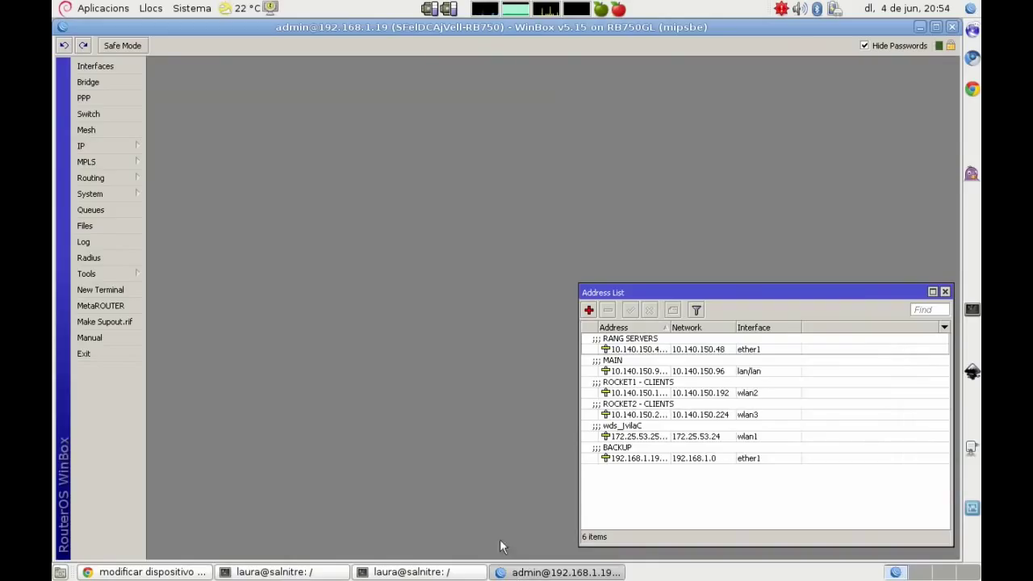
left_click(945, 293)
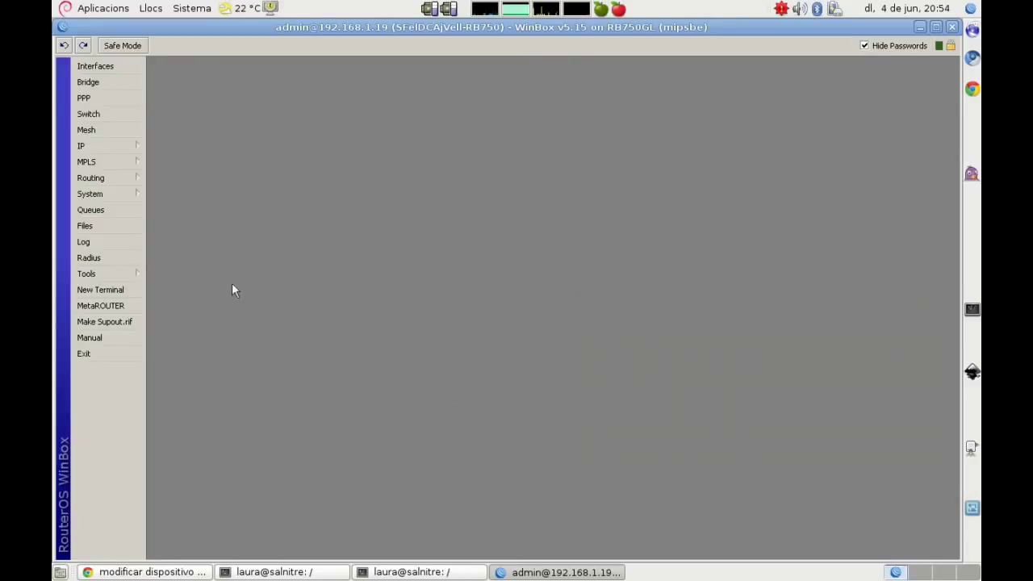
left_click(419, 573)
left_click(419, 573)
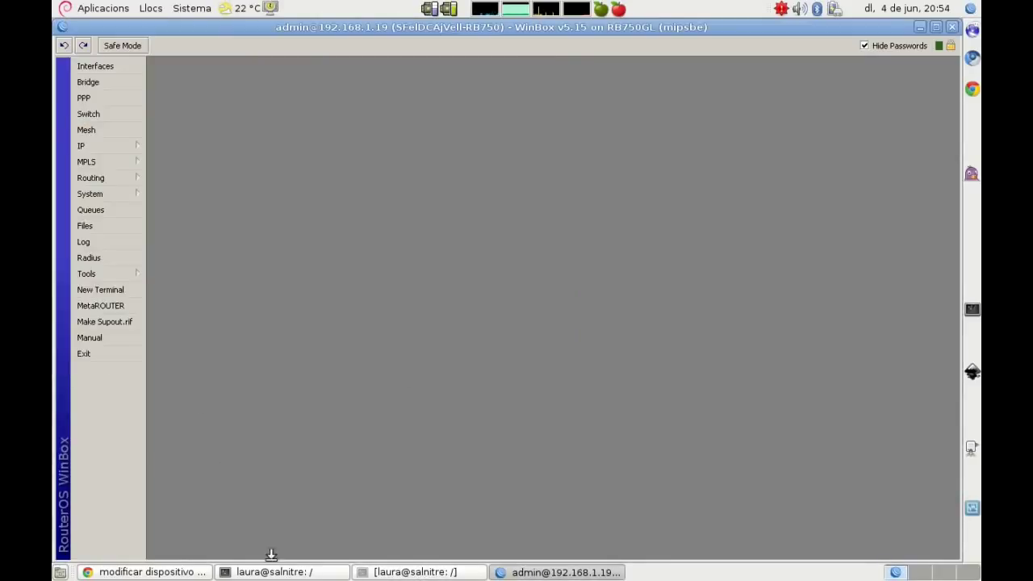
left_click(271, 573)
Step: Note in vim that BGP will be checked and only the peers to other supernodes kept
type("Ahora ")
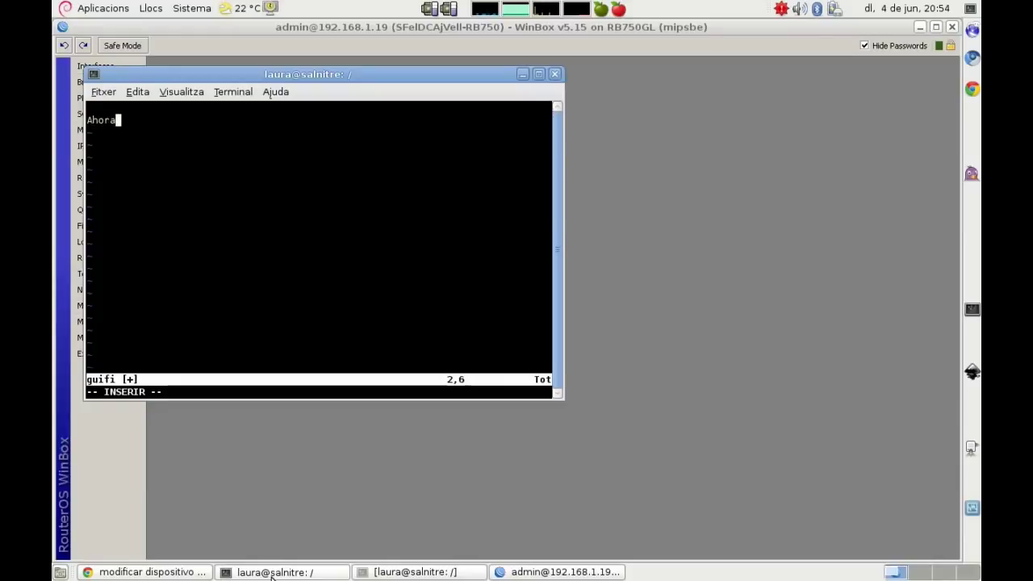
type("vamos a ve")
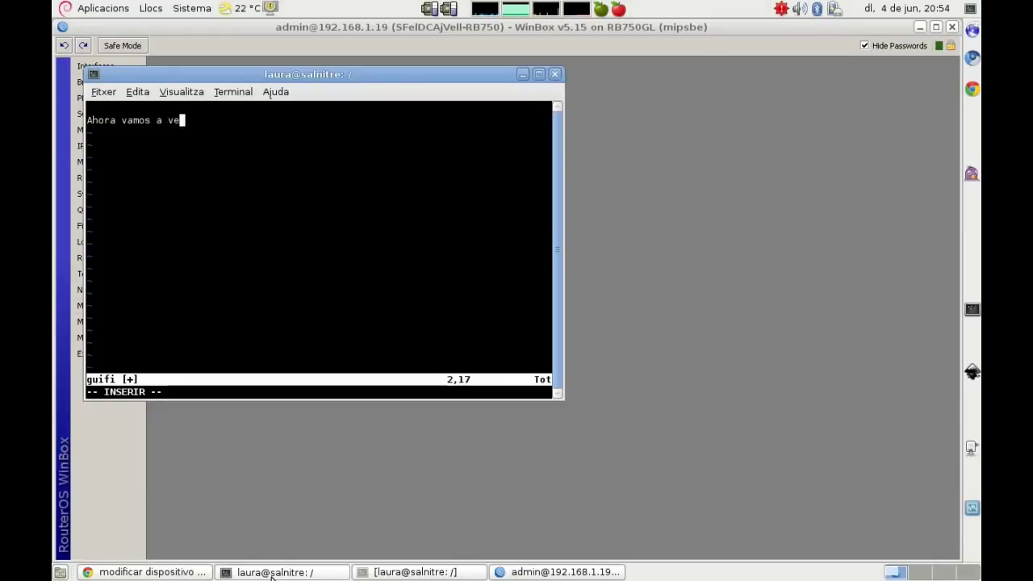
type("rificar la configuración")
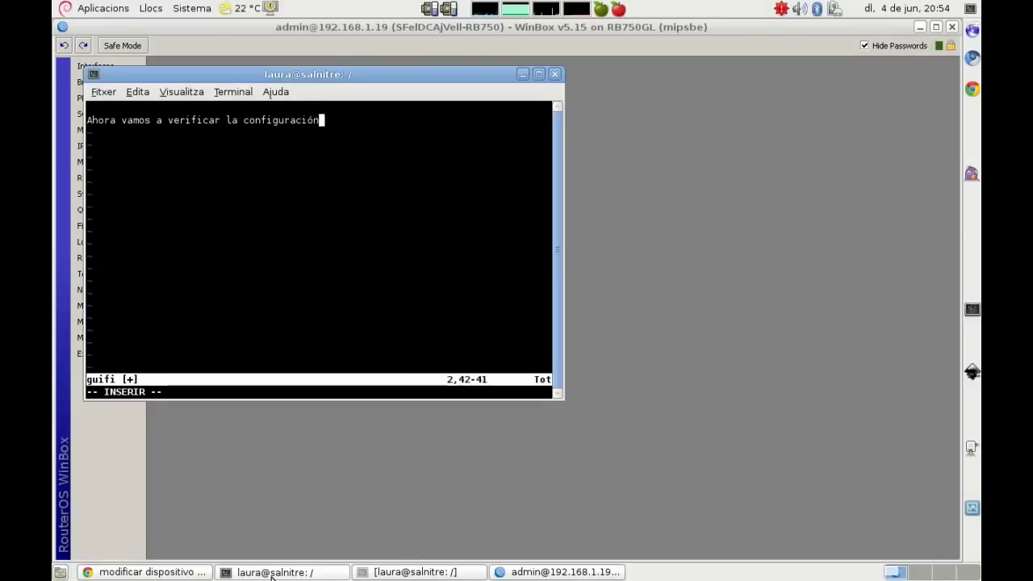
type(" BGP.")
key("Return")
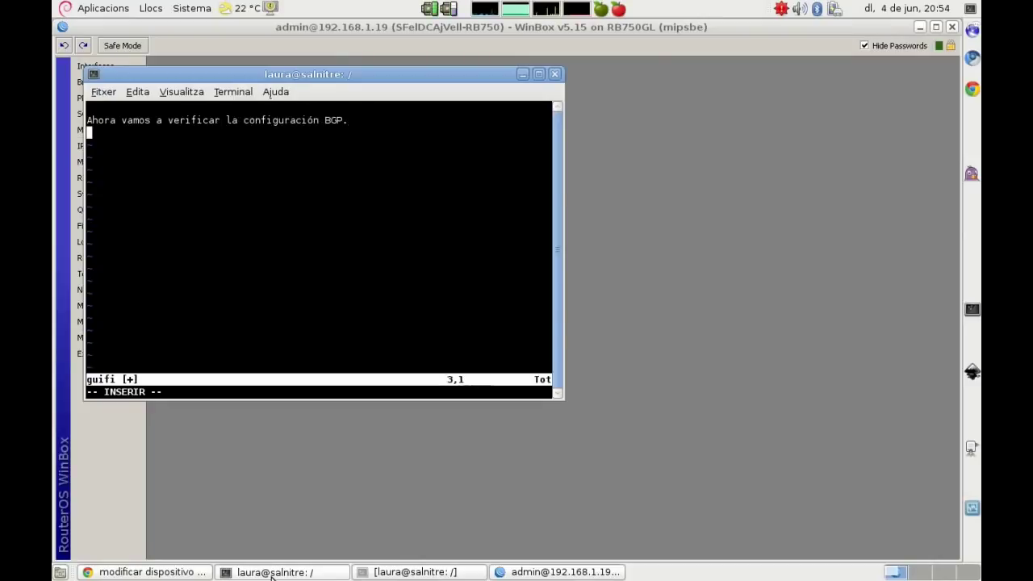
key("Return")
type("E")
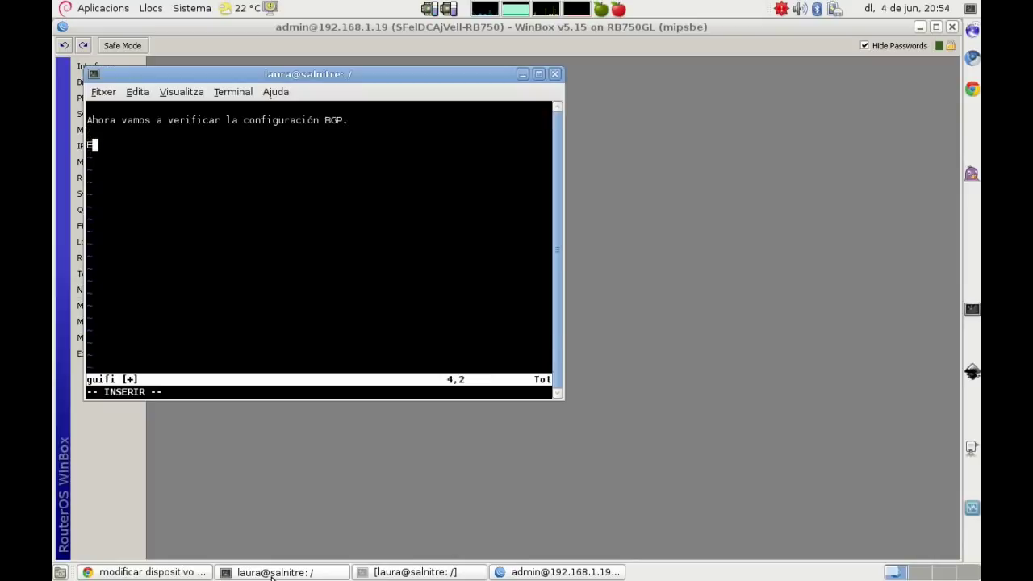
type("l fichero unsolclick nos crea algunos peer no ")
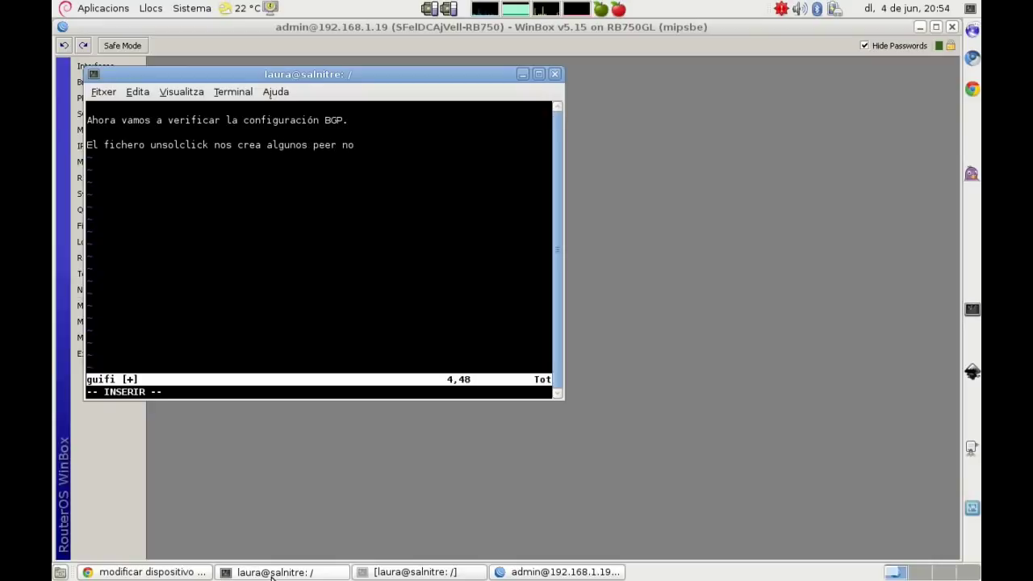
type("necesarios,")
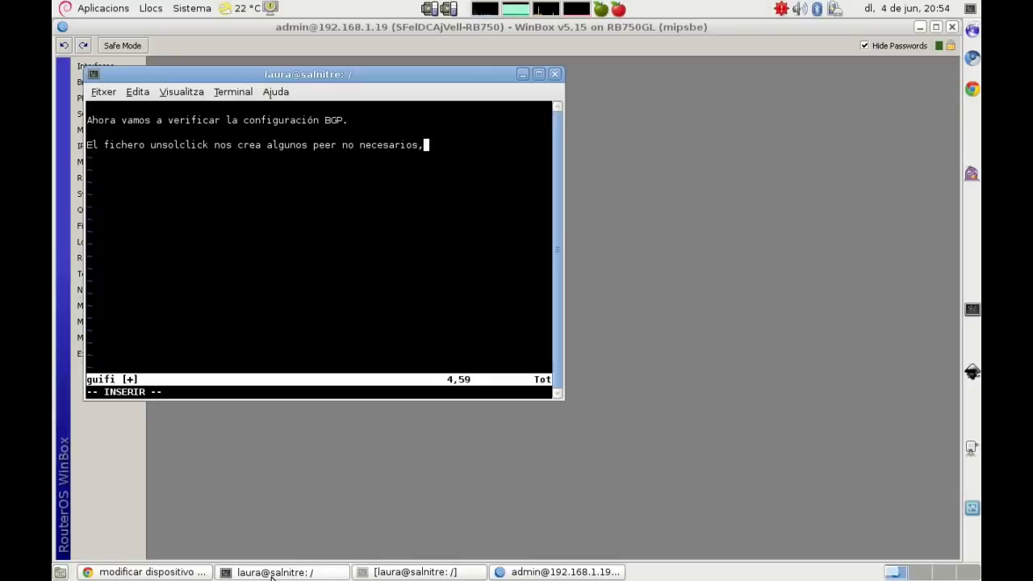
type(" así que só")
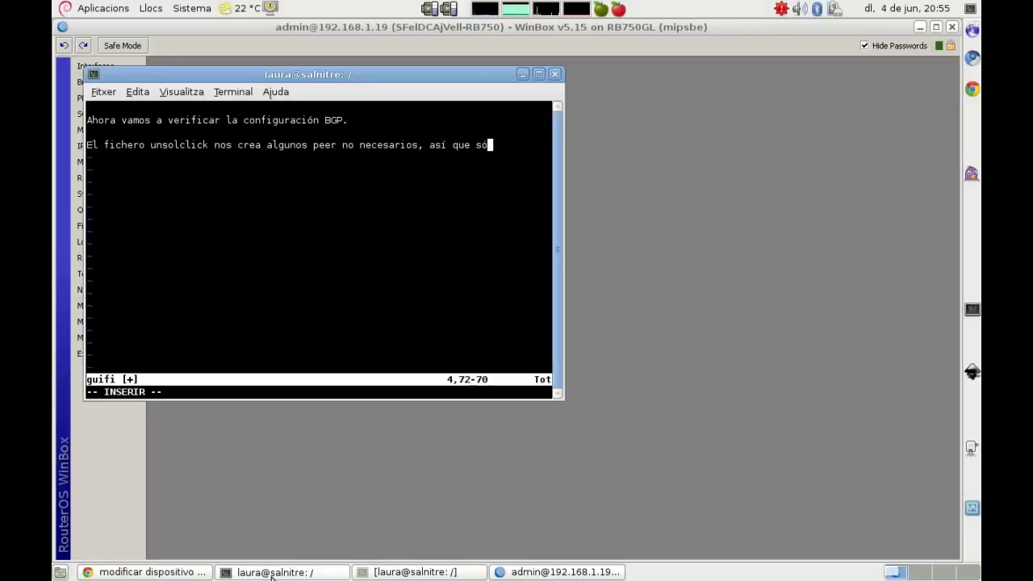
type("lo dejare")
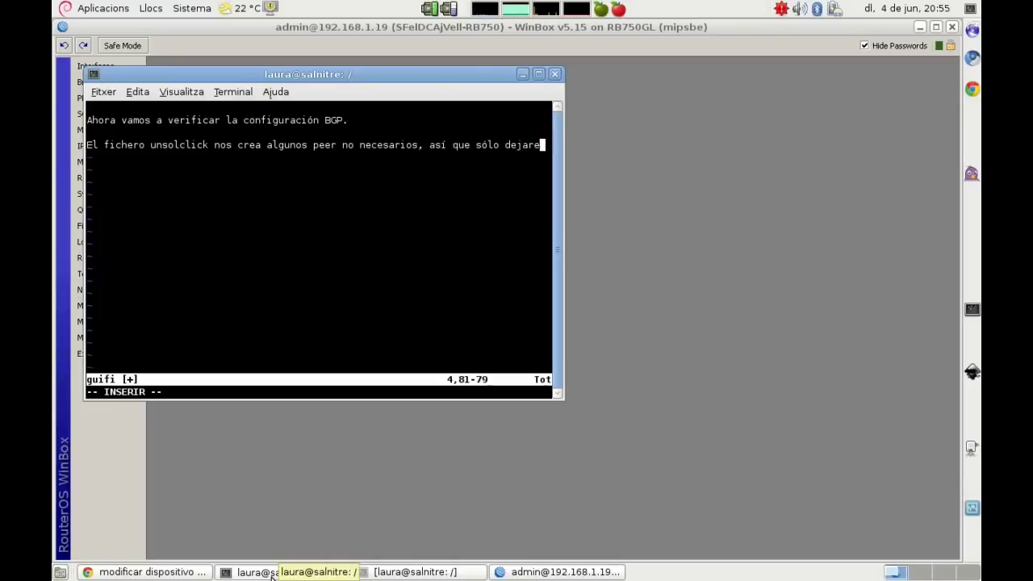
type("mos el p")
key("BackSpace")
key("BackSpace")
key("BackSpace")
key("BackSpace")
type("los")
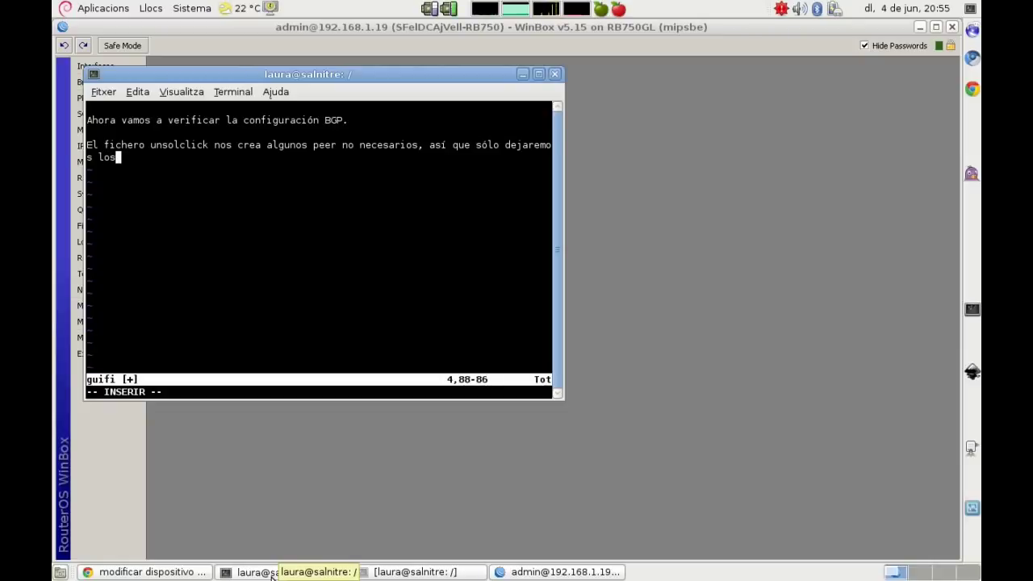
type(" peers ")
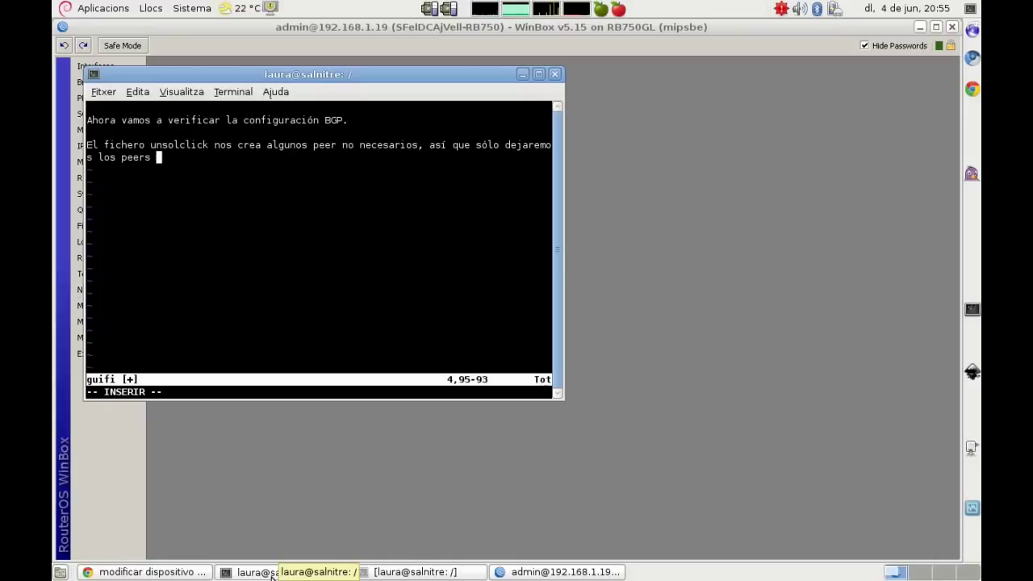
type("para conectar c")
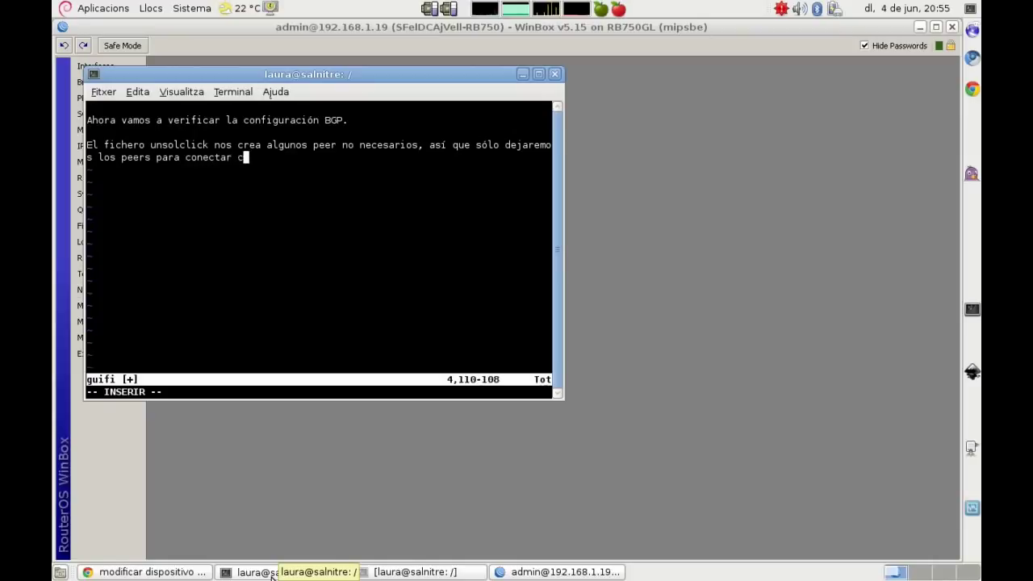
type("on otros supernodos.")
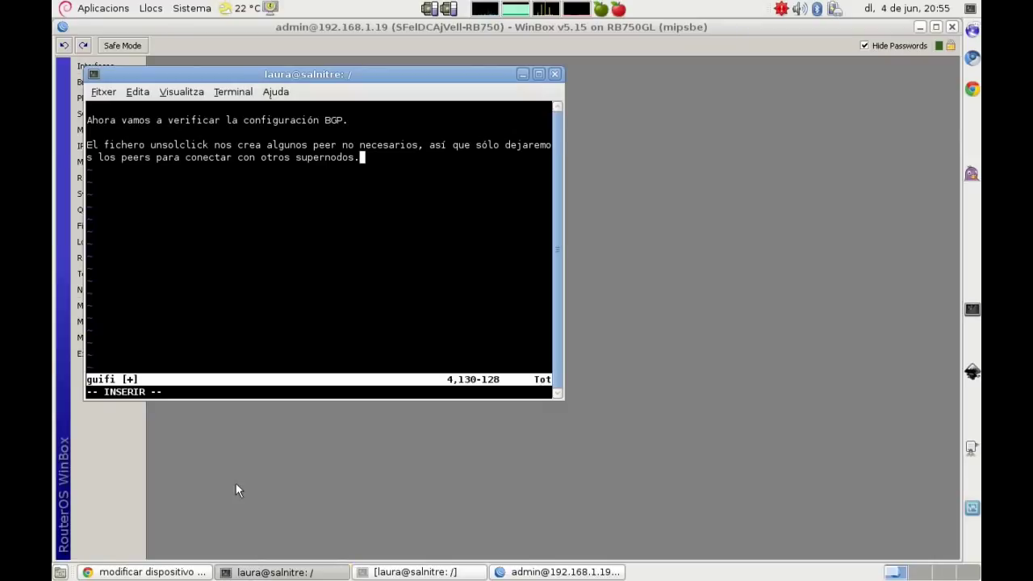
left_click(661, 270)
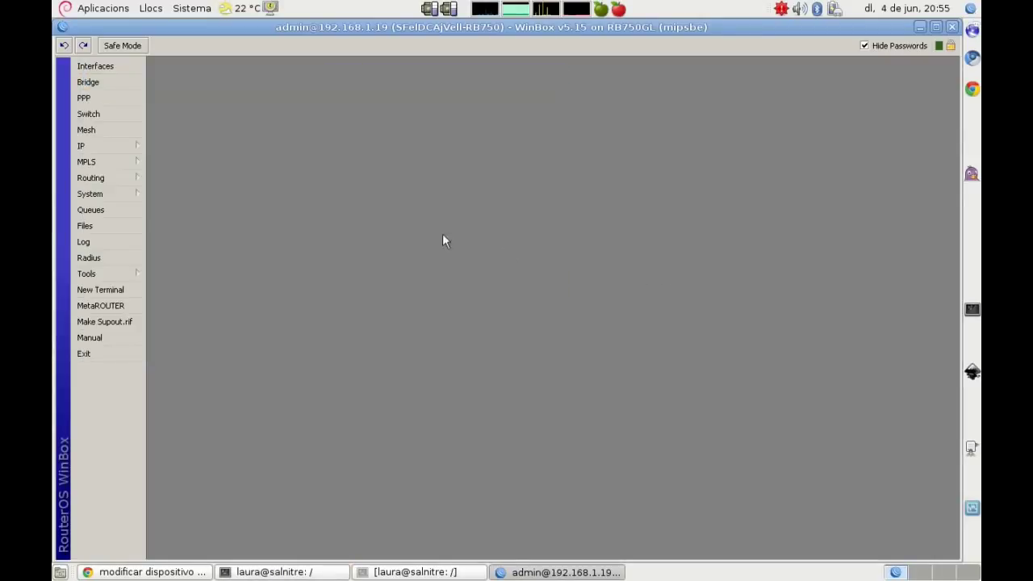
left_click(113, 177)
Step: Remove the 10.140.150.50 peer from WinBox's BGP Peers list
left_click(170, 197)
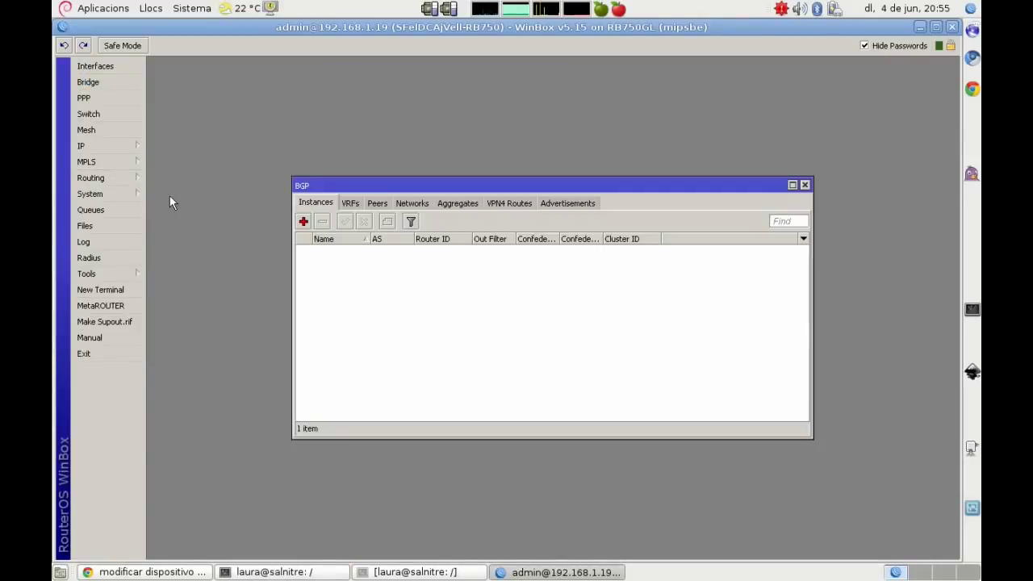
left_click(377, 203)
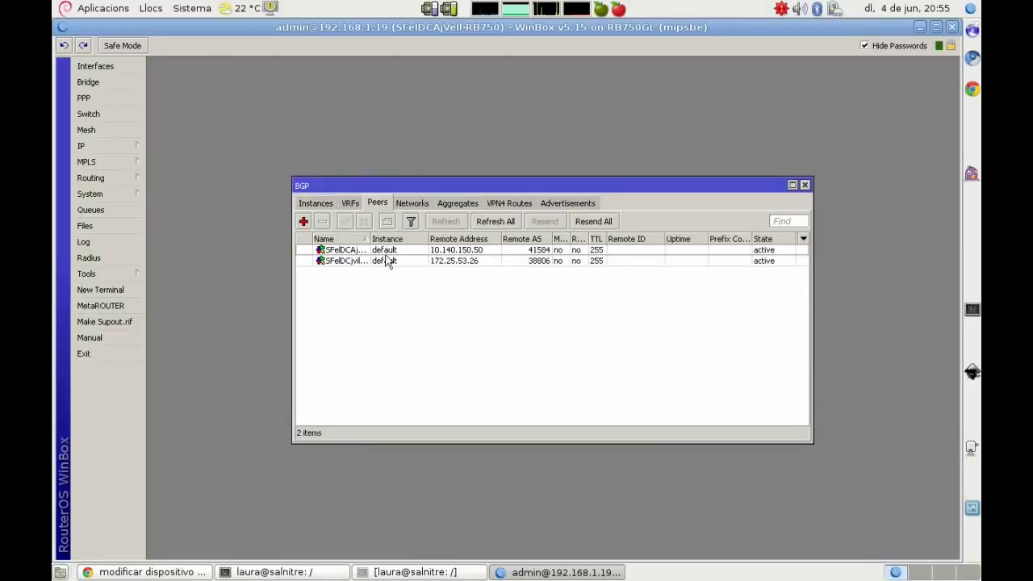
left_click_drag(365, 238, 430, 239)
left_click(356, 251)
right_click(356, 252)
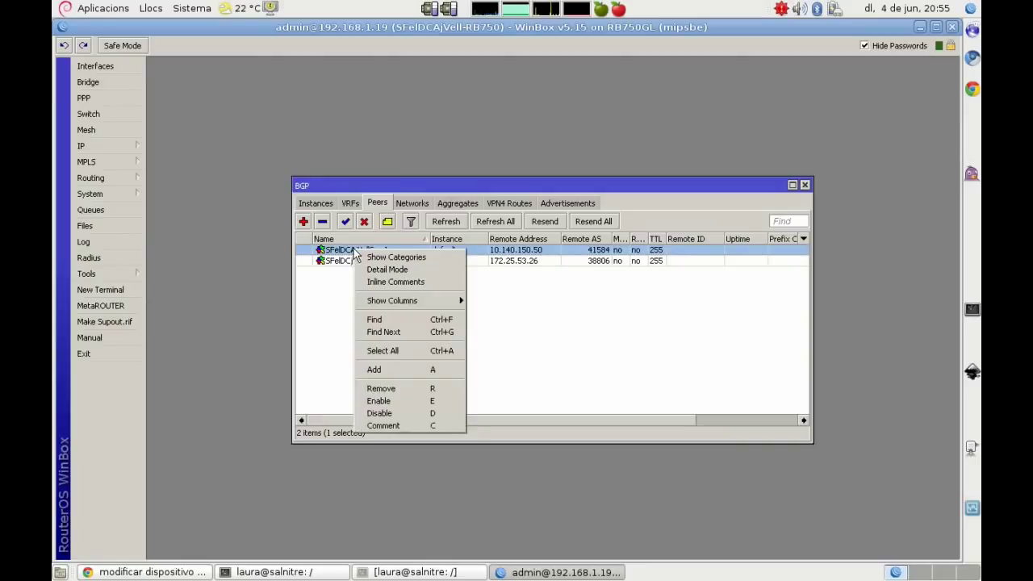
left_click(404, 388)
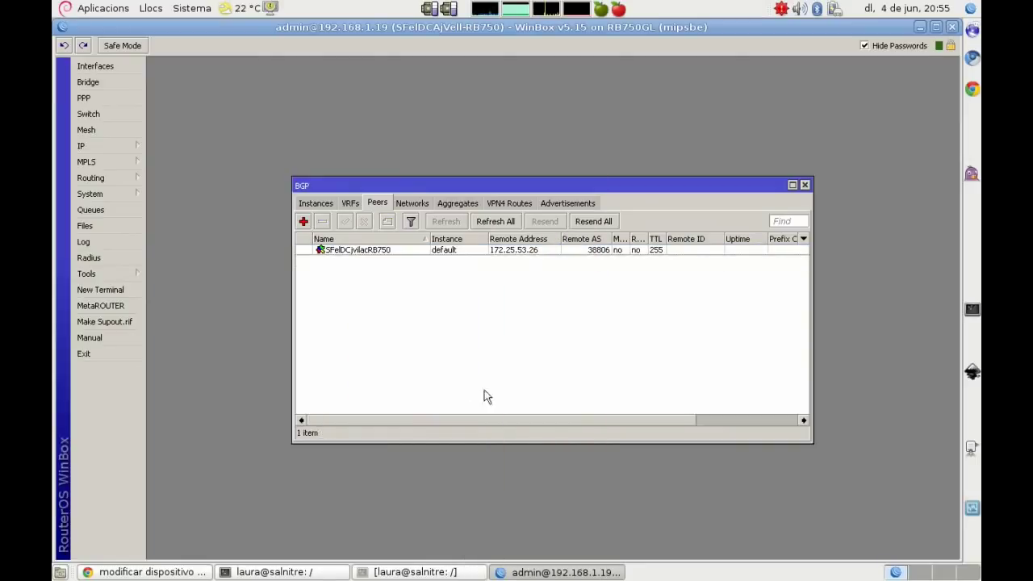
Step: Add the vim note 'En el BGP peer modificaremos algunas cosas'
left_click(468, 572)
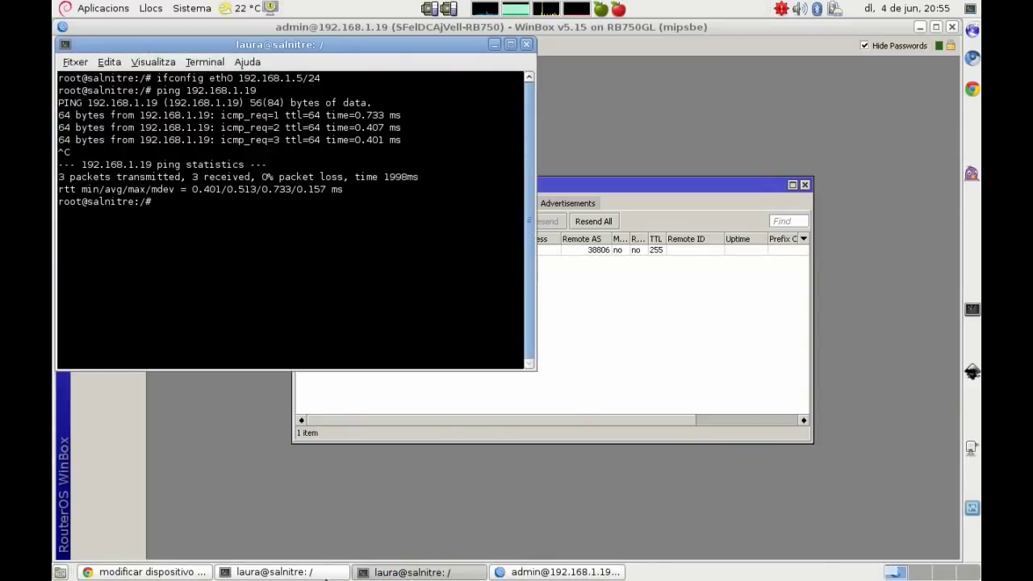
left_click(339, 573)
key("Return")
key("Return")
type("En el BGP peer modificaremos algunas cosas")
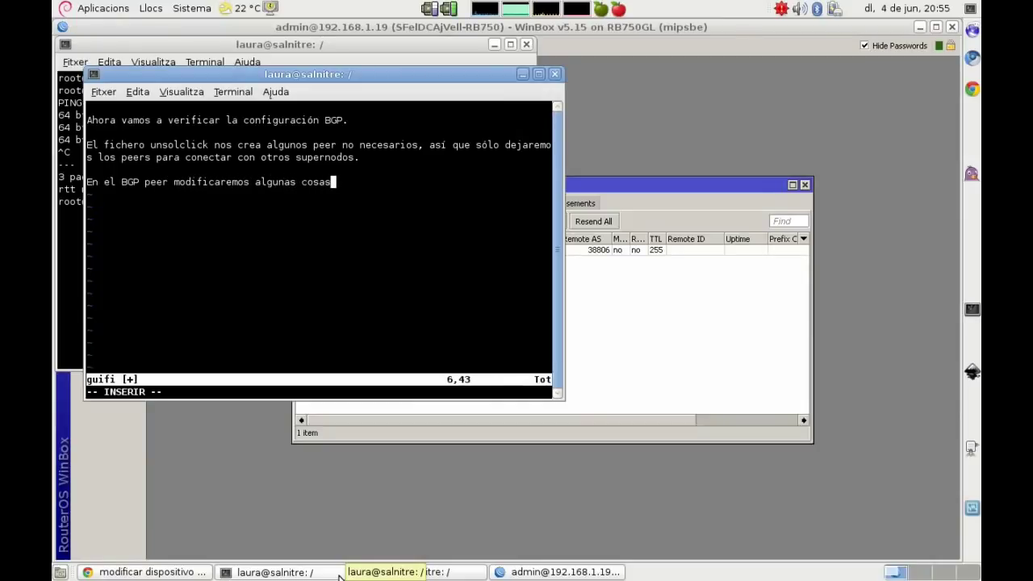
left_click_drag(339, 575, 358, 555)
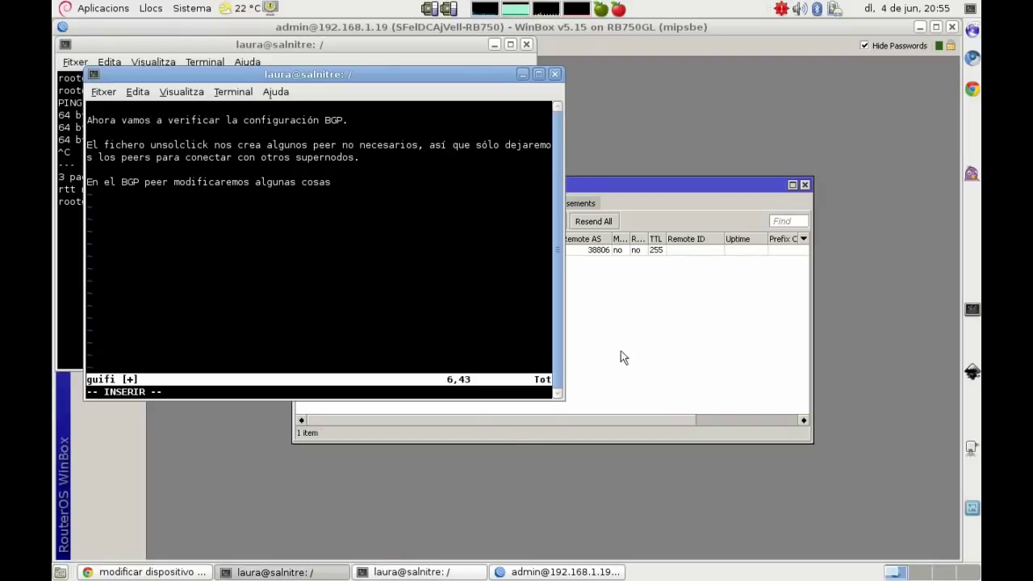
left_click(620, 356)
Step: Set the 172.25.53.26 peer's TTL to 1, In Filter ebgp-in and Out Filter ebgp-out, and save
double_click(376, 250)
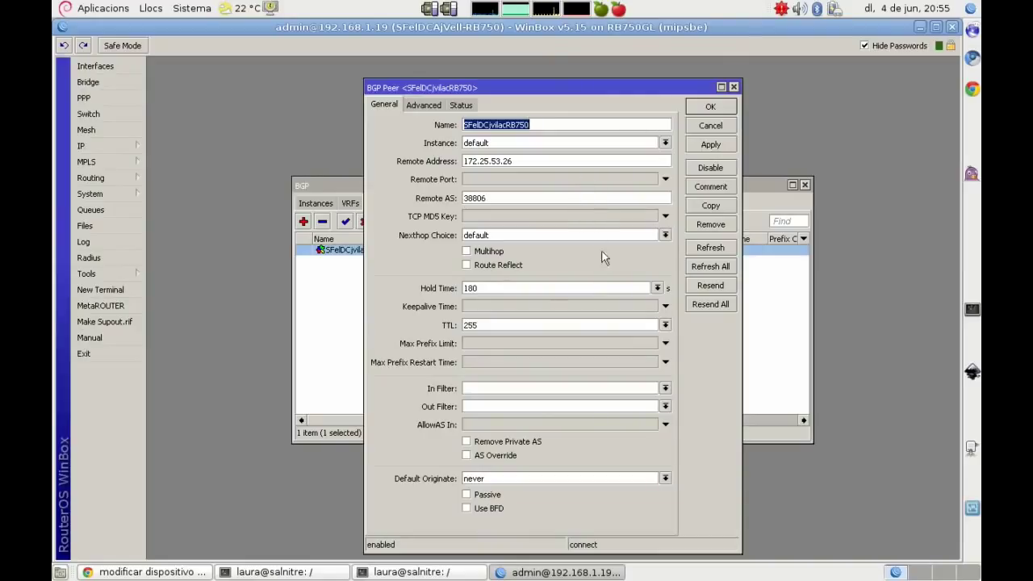
double_click(498, 323)
type("1")
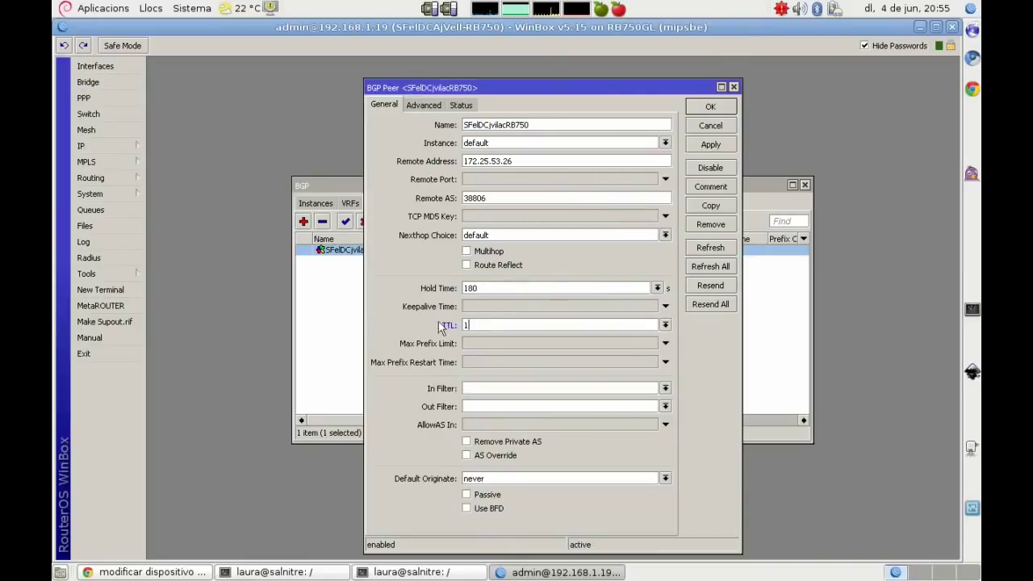
left_click(666, 390)
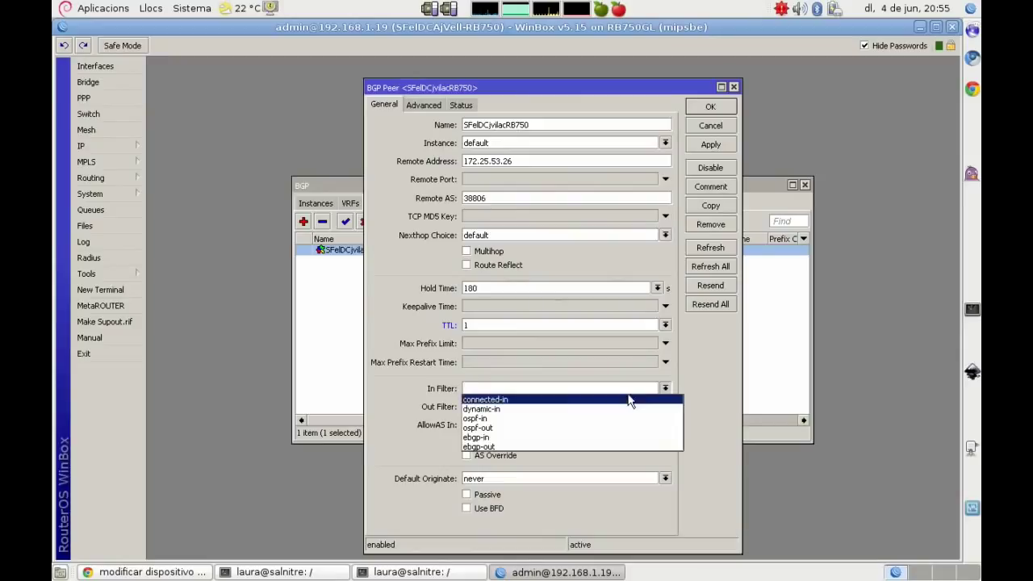
left_click(555, 419)
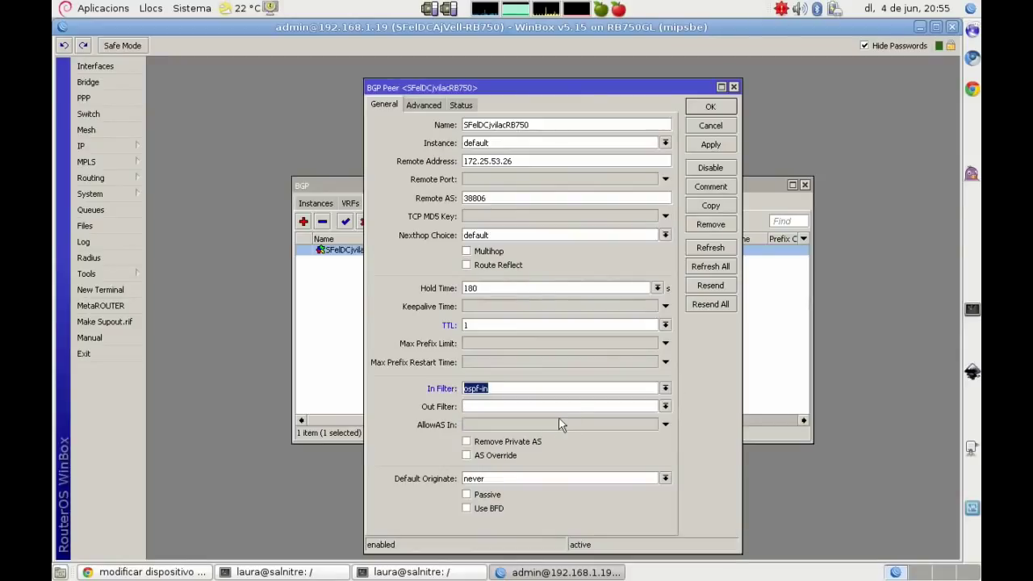
left_click(665, 389)
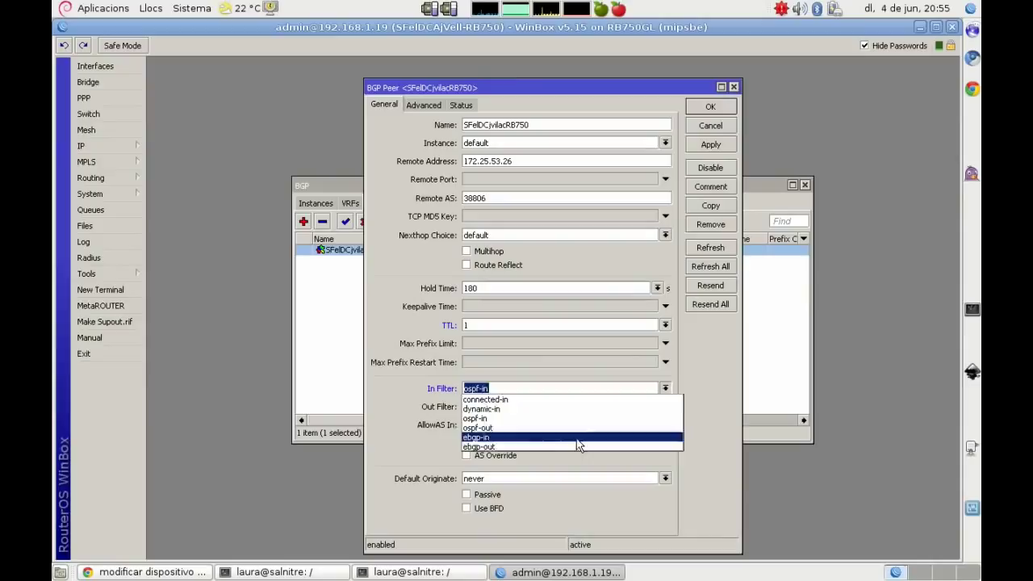
left_click(577, 441)
left_click(665, 407)
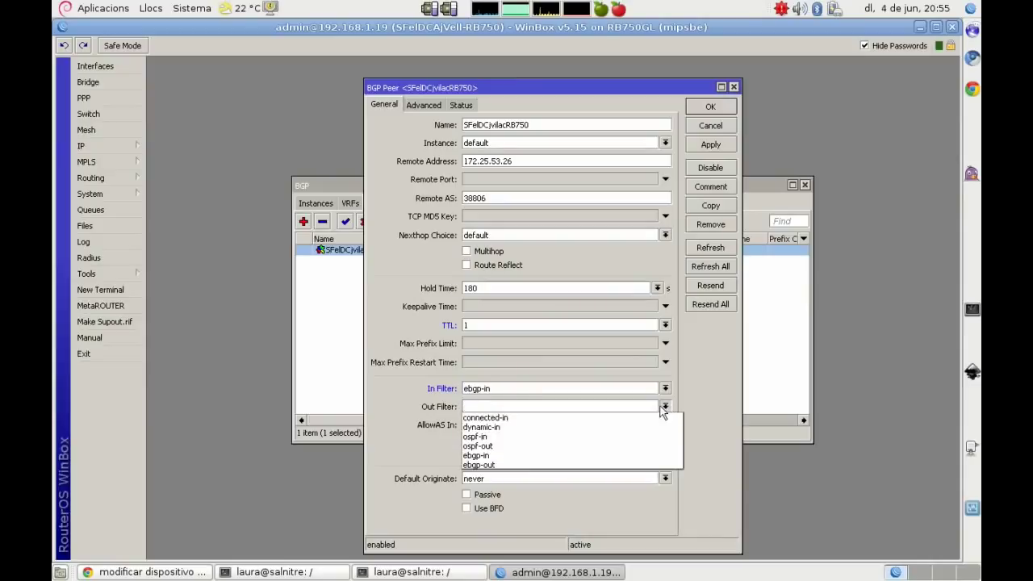
left_click(509, 465)
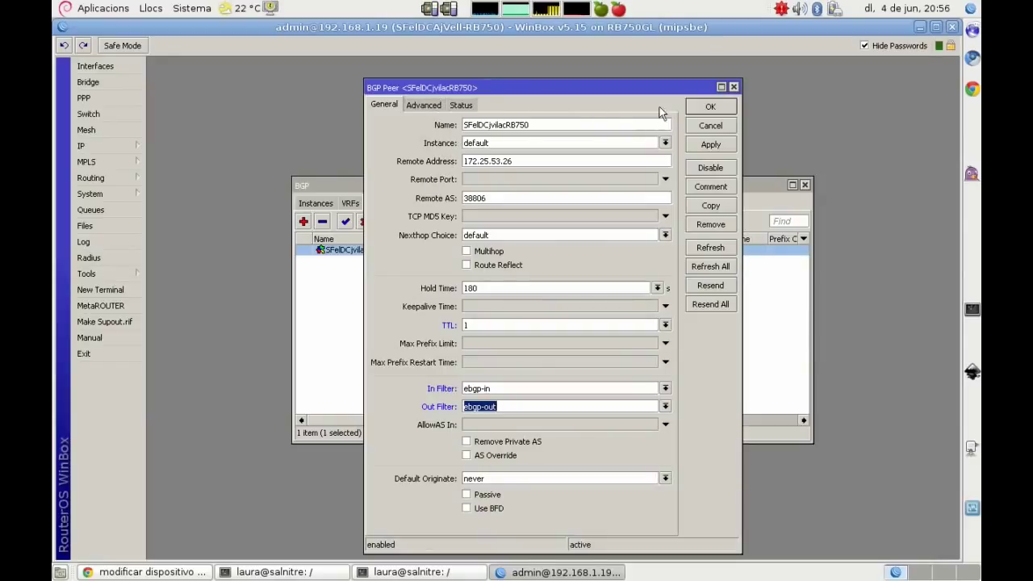
left_click(711, 108)
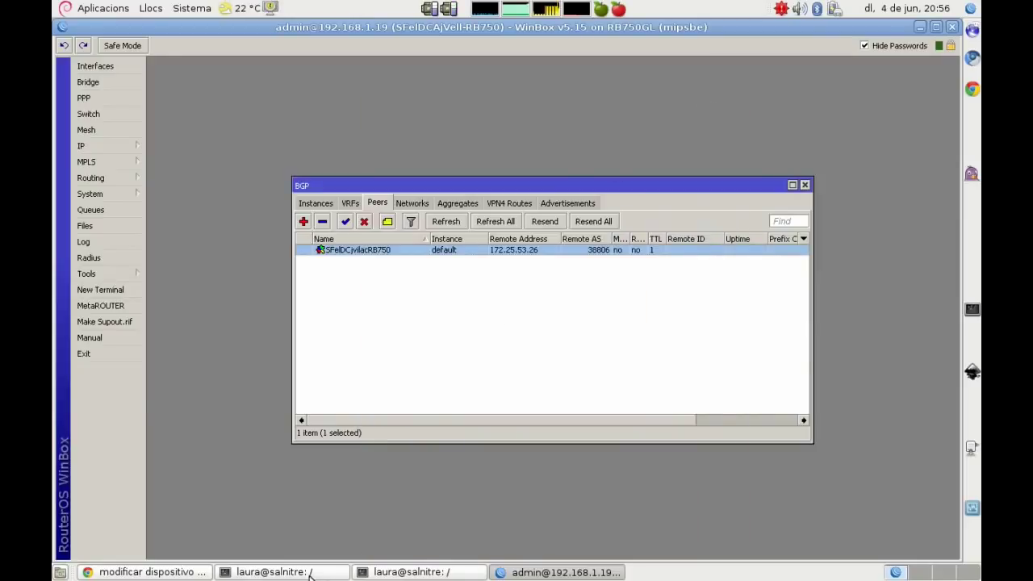
Step: Note in vim that the BGP instance will also be modified
left_click(310, 574)
key("Return")
key("Return")
type("T")
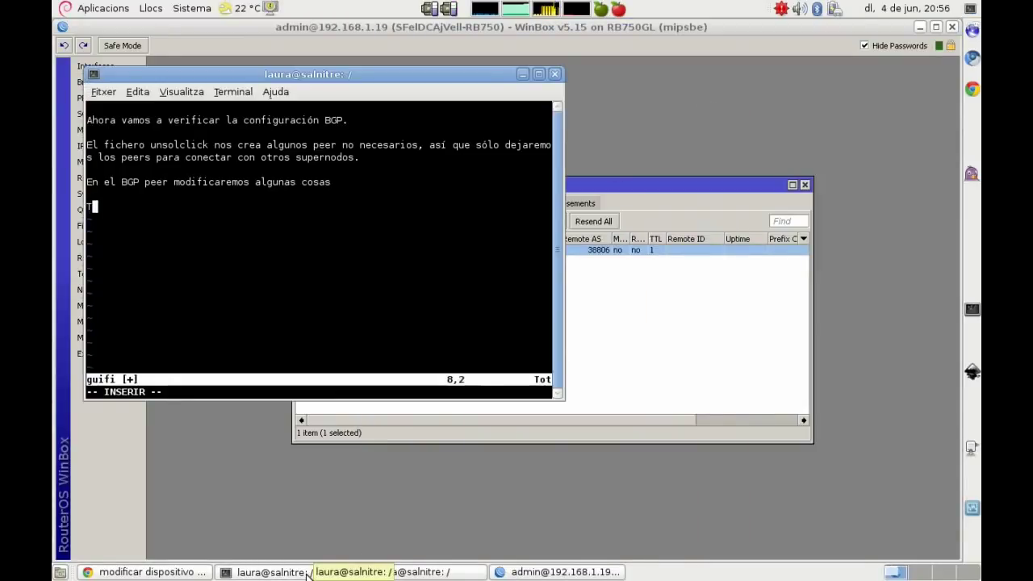
type("ambién mo")
type("dificaremos al")
type("gunas co")
type("la i")
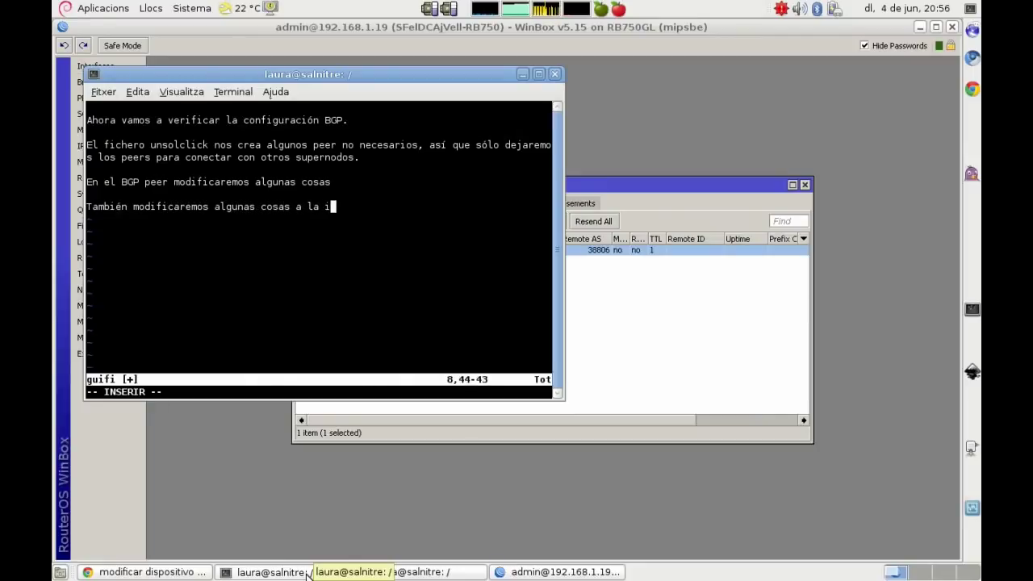
type("nstancia BGP")
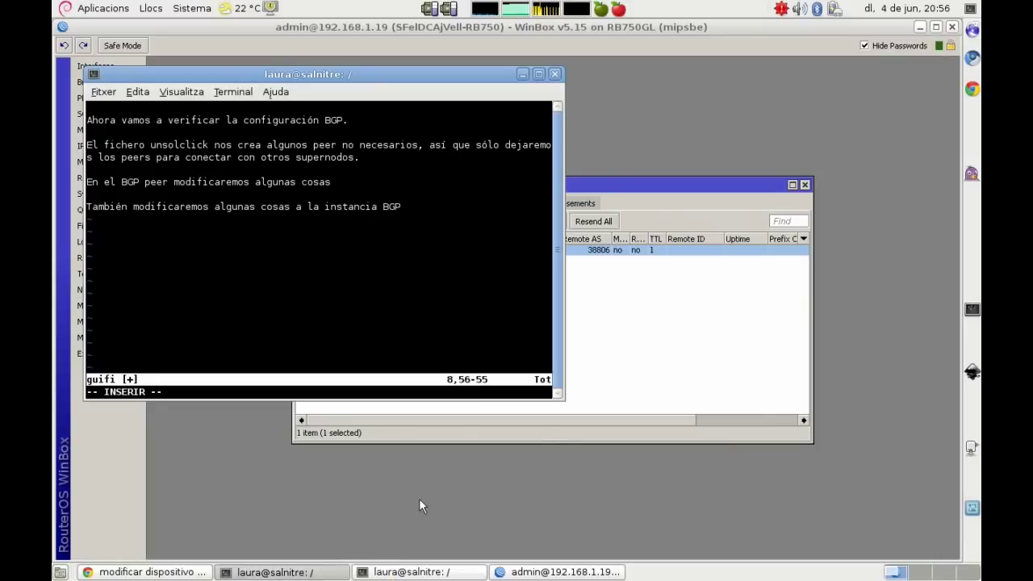
left_click(639, 370)
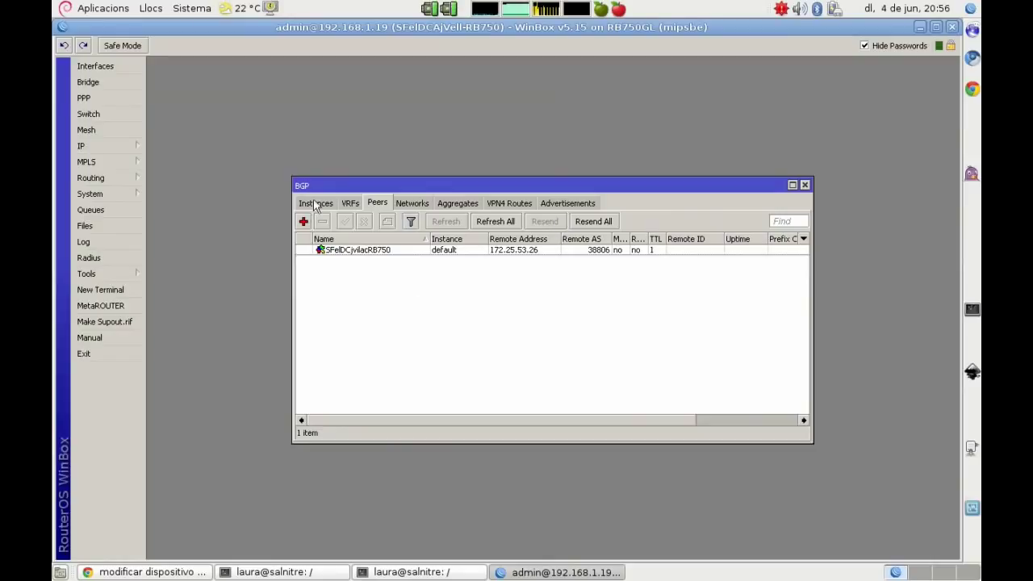
Step: Make the default instance redistribute connected and other-BGP routes with Out Filter ospf-out, then close BGP
left_click(315, 202)
double_click(332, 250)
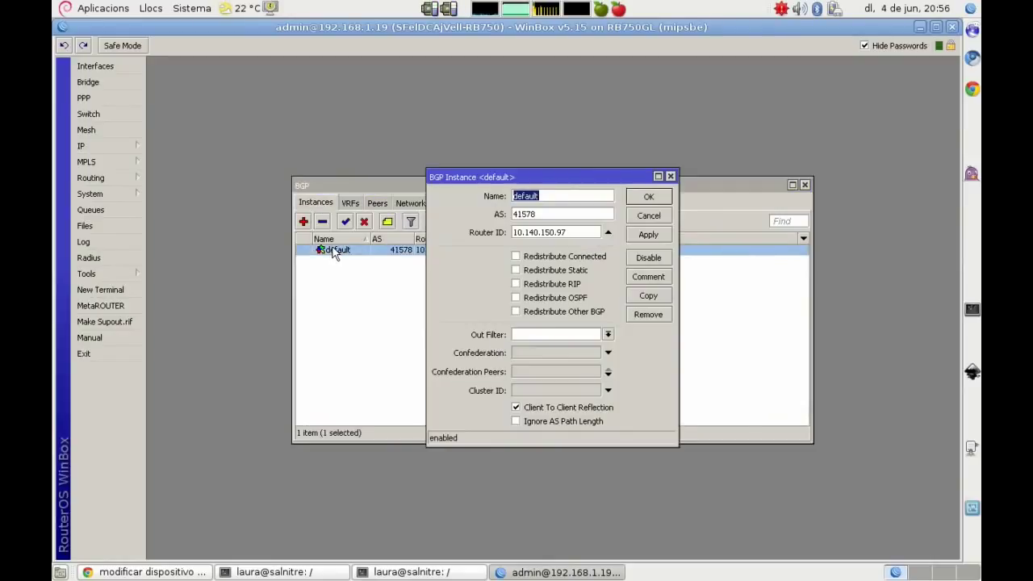
left_click(516, 256)
left_click(516, 312)
left_click(608, 335)
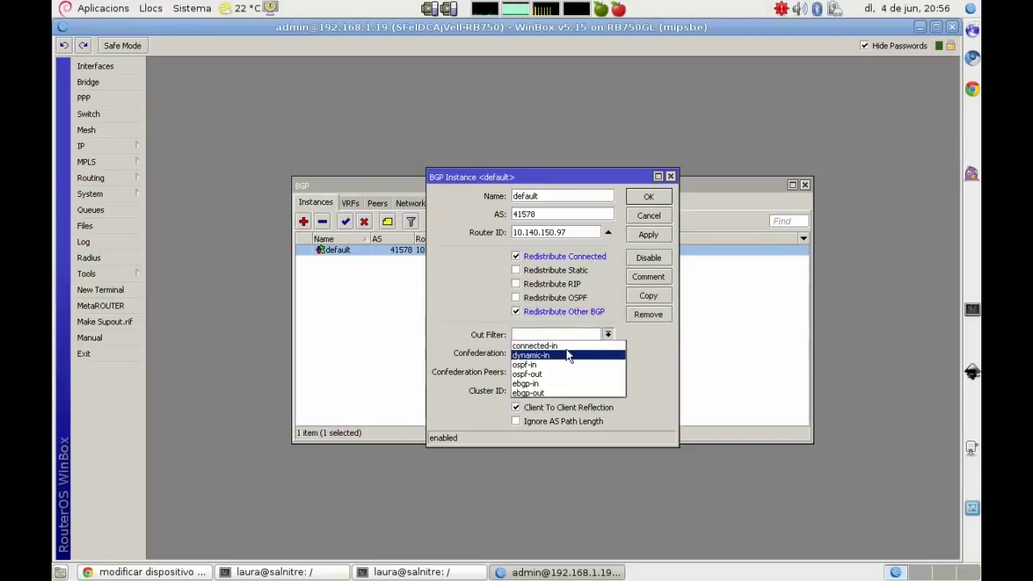
left_click(557, 374)
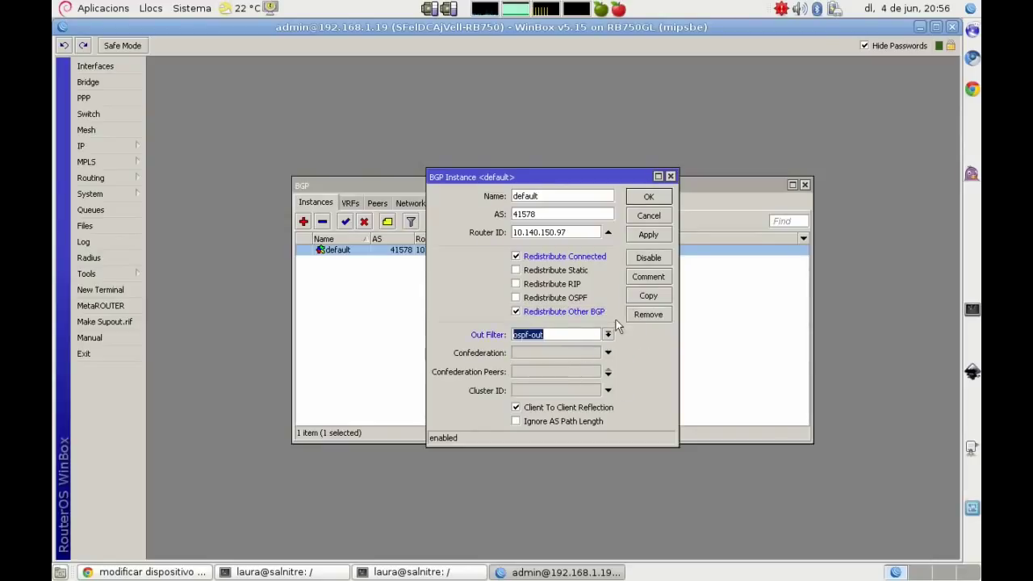
left_click(649, 197)
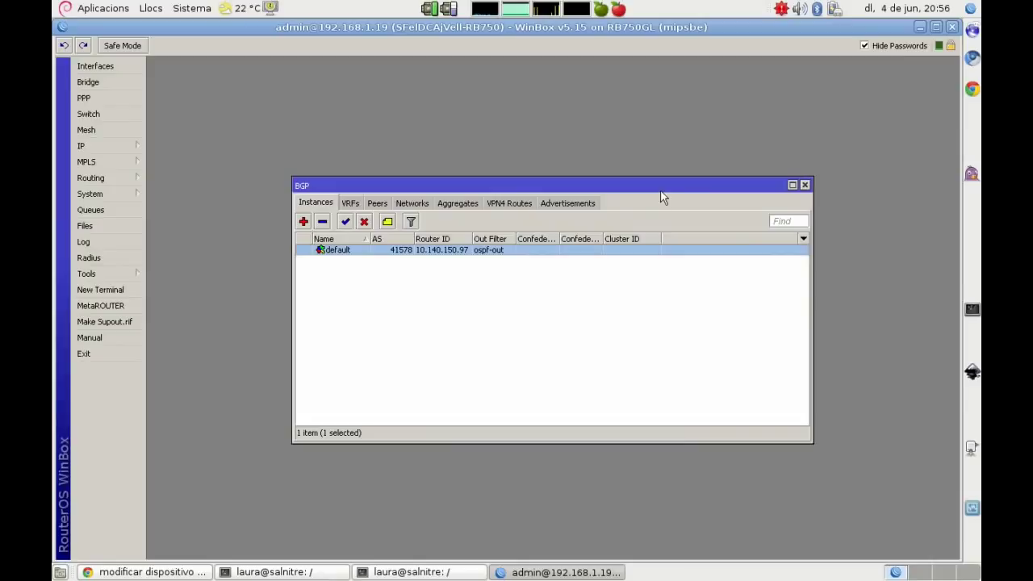
left_click(805, 186)
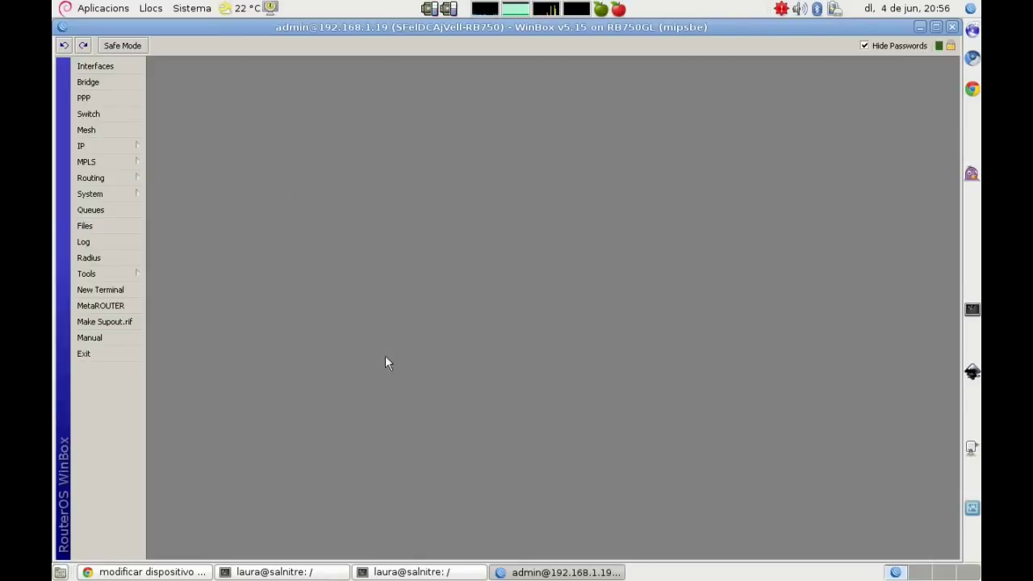
Step: Add a vim note that BGP must publish all the supernode's 10.x.x.x subnets, then return to WinBox
left_click(279, 572)
key("Return")
key("Return")
type("Para")
key("BackSpace")
key("BackSpace")
key("BackSpace")
key("BackSpace")
key("BackSpace")
type("En")
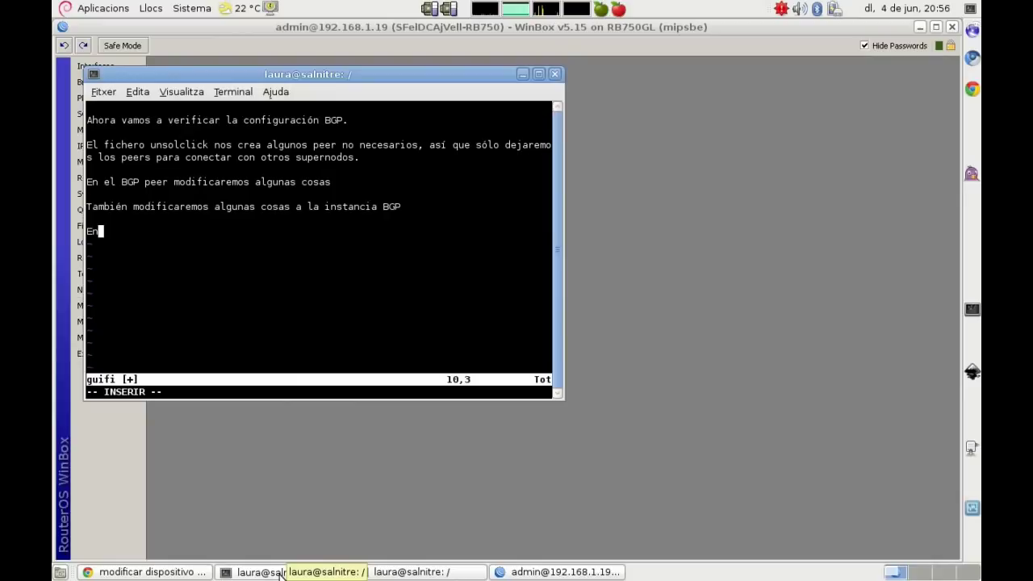
type(" BGP miraremos tam")
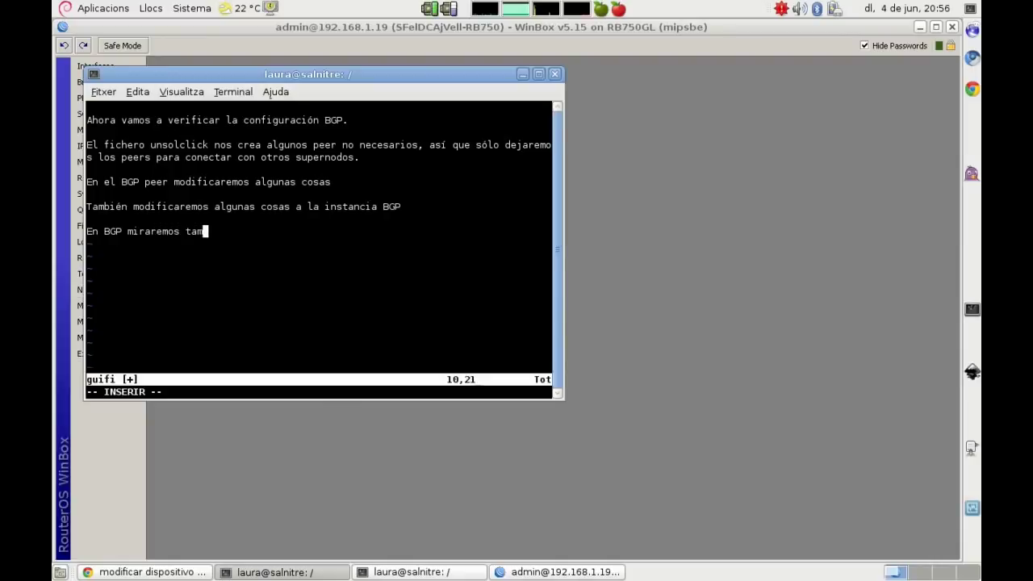
type("bién que estén")
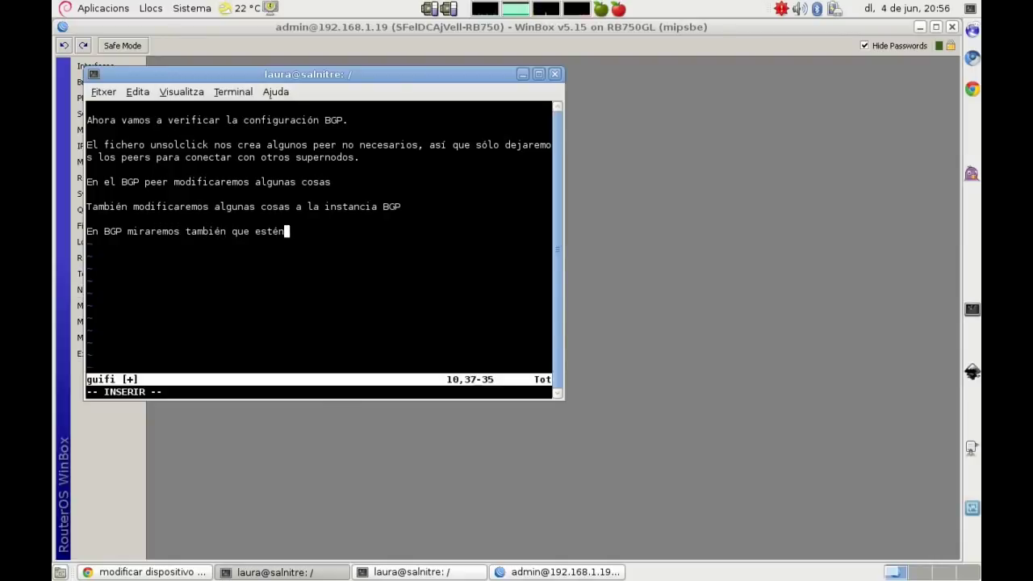
type(" publicadas ")
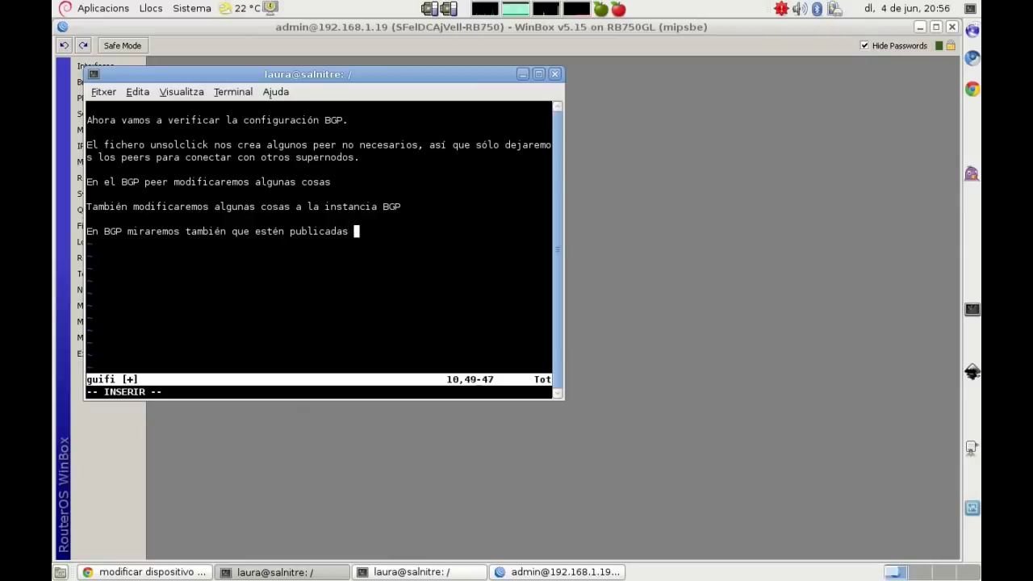
type("todas las ")
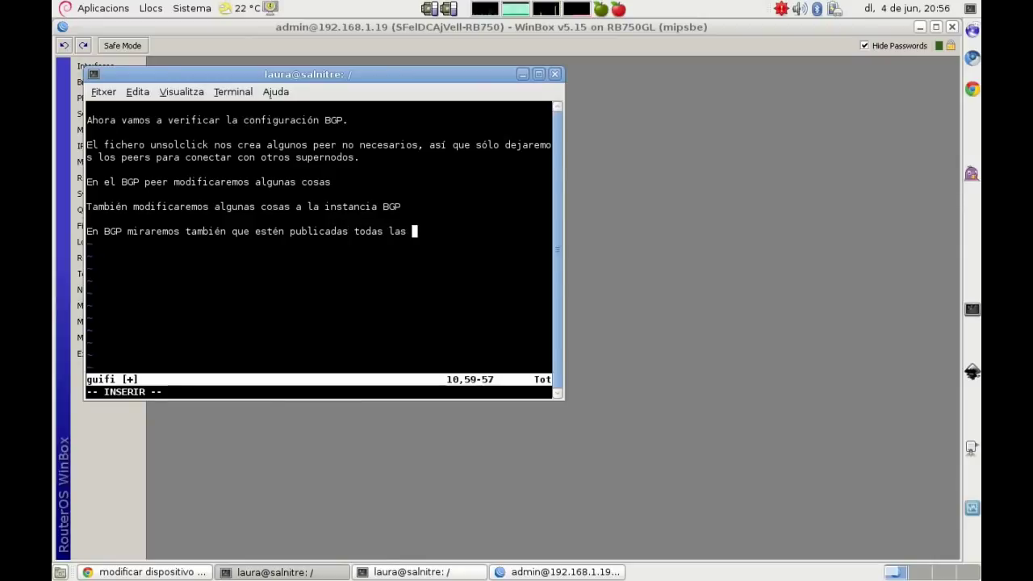
type("subredes 10.x.x.x ")
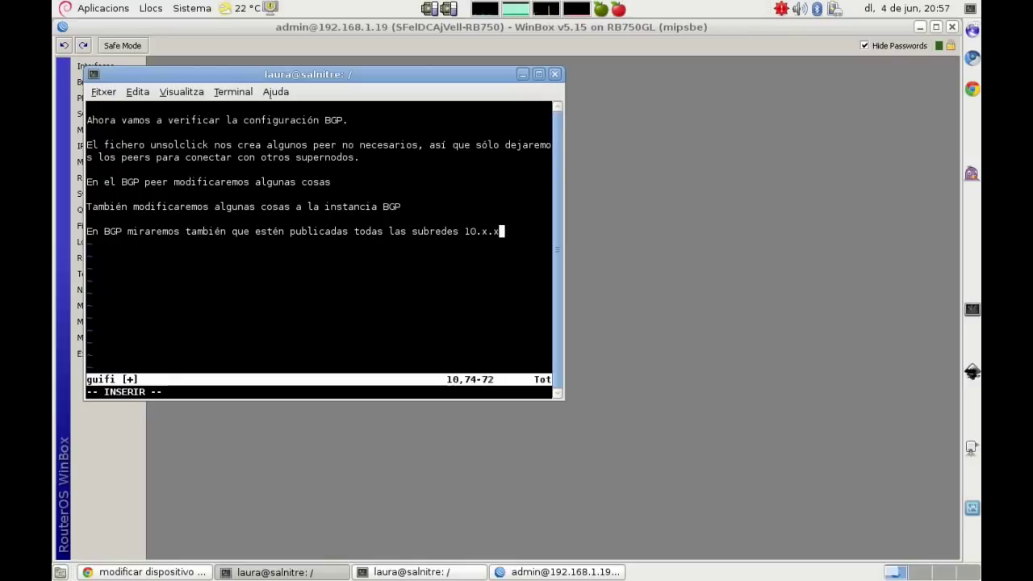
type("de nuestro supernodo")
left_click(666, 219)
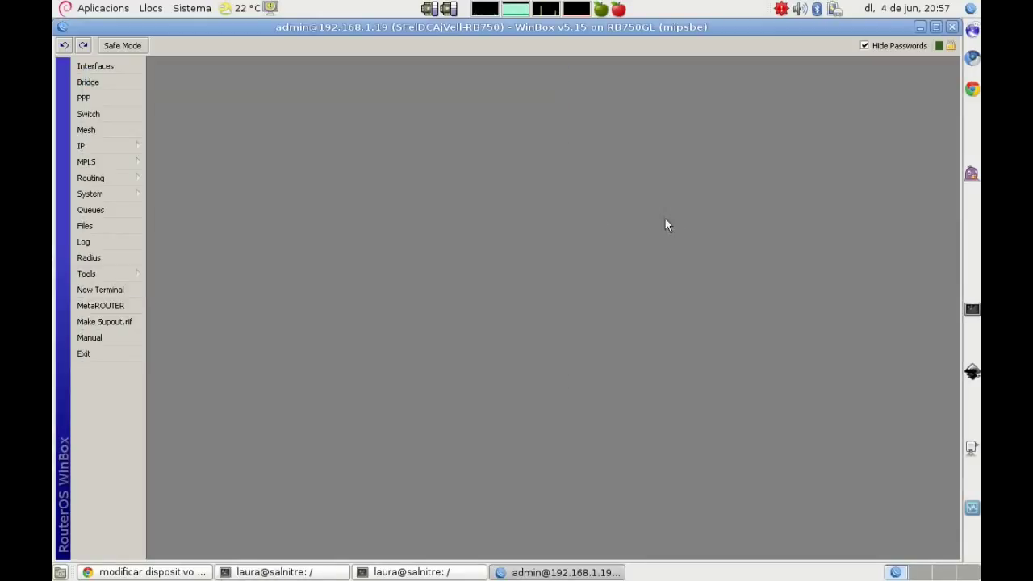
Step: View BGP Networks (10.140.150.96/29, .192/27, .224/27) and note 'Nos falta la de servidores!' in vim
left_click(115, 179)
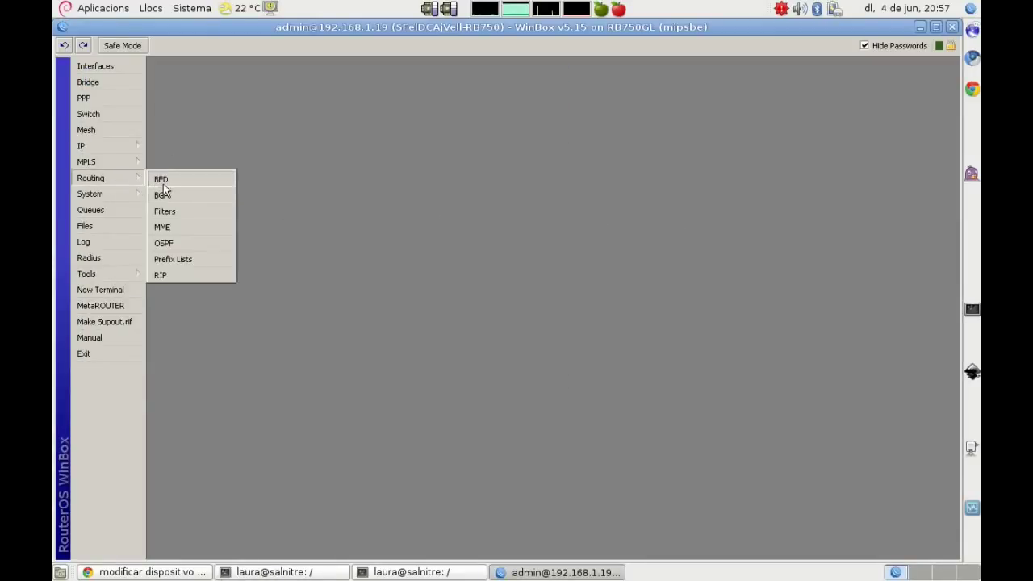
left_click(169, 196)
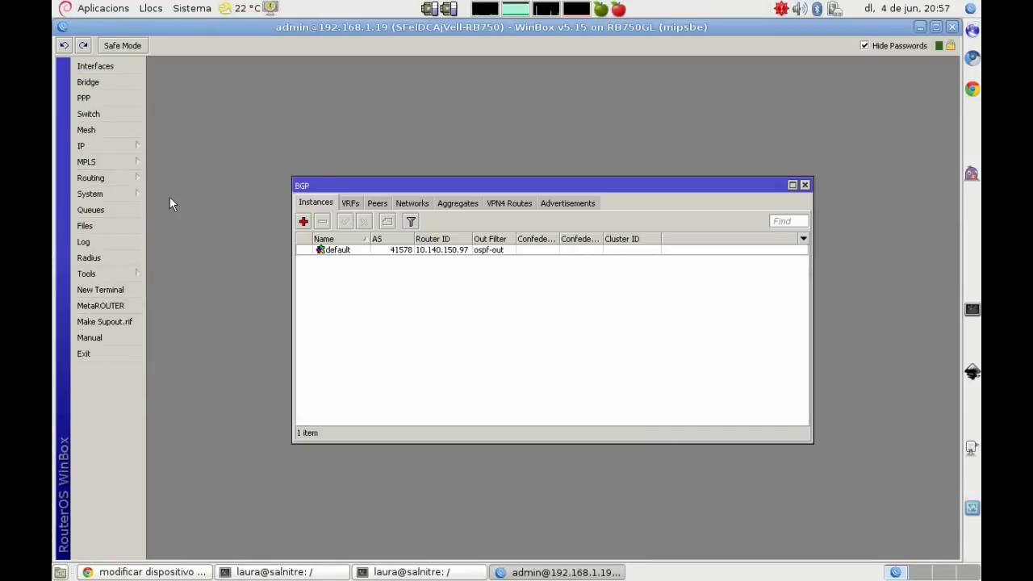
left_click(414, 204)
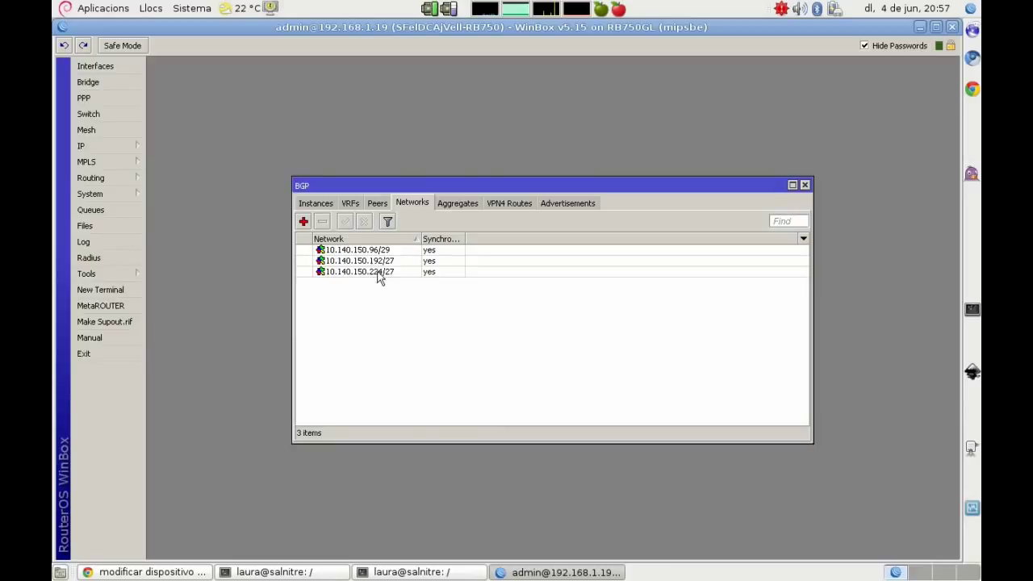
key("alt+Tab")
type(". N")
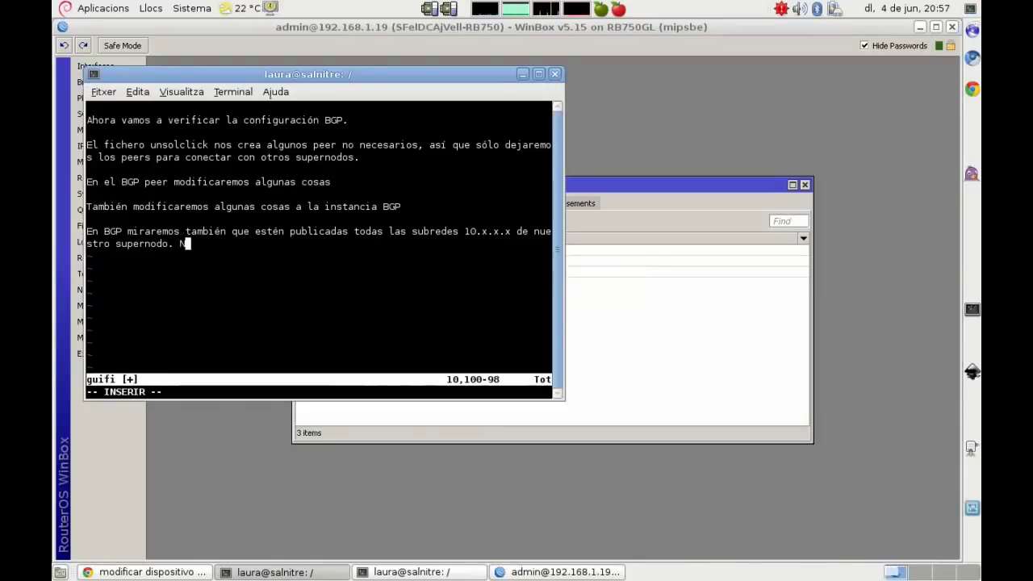
type("os falta la ")
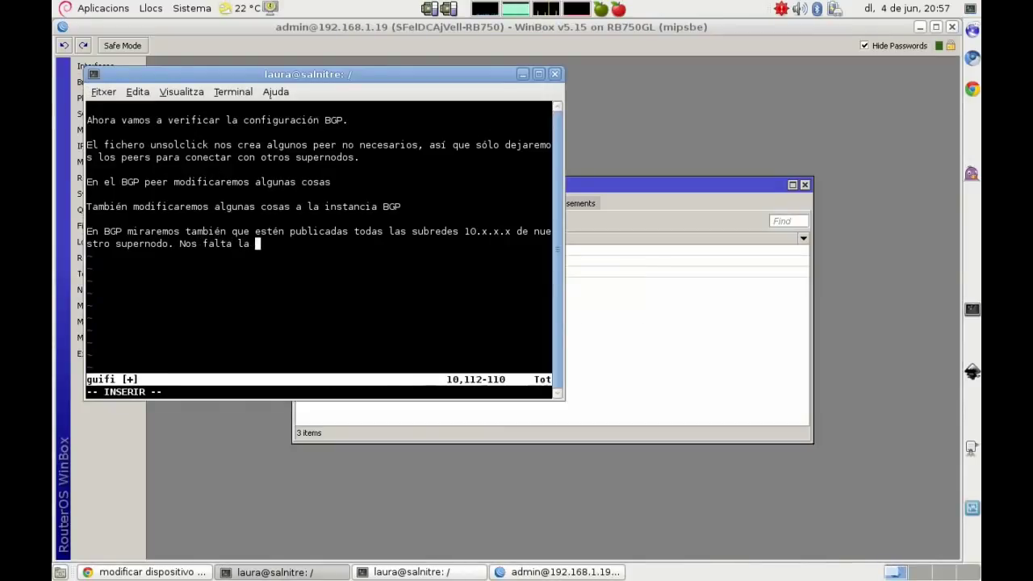
type("de servidores!")
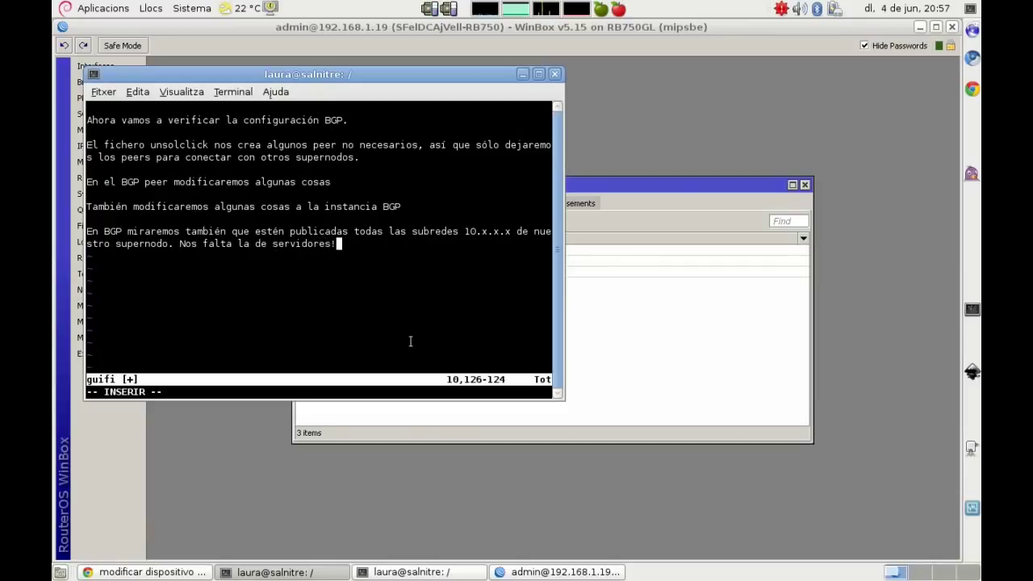
left_click(629, 358)
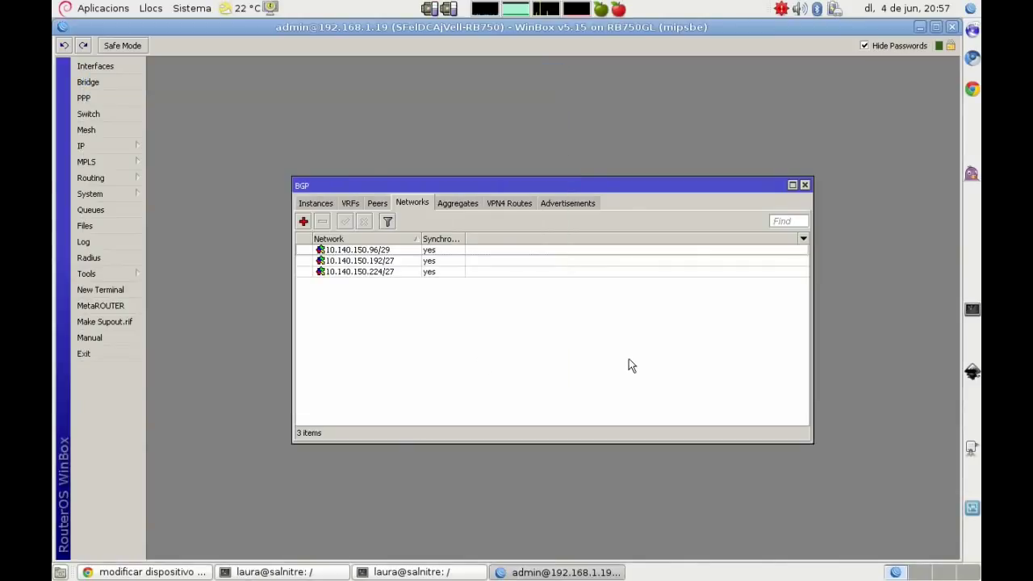
Step: Copy the network value 10.140.150.48 from the RANG SERVERS address entry
left_click(132, 150)
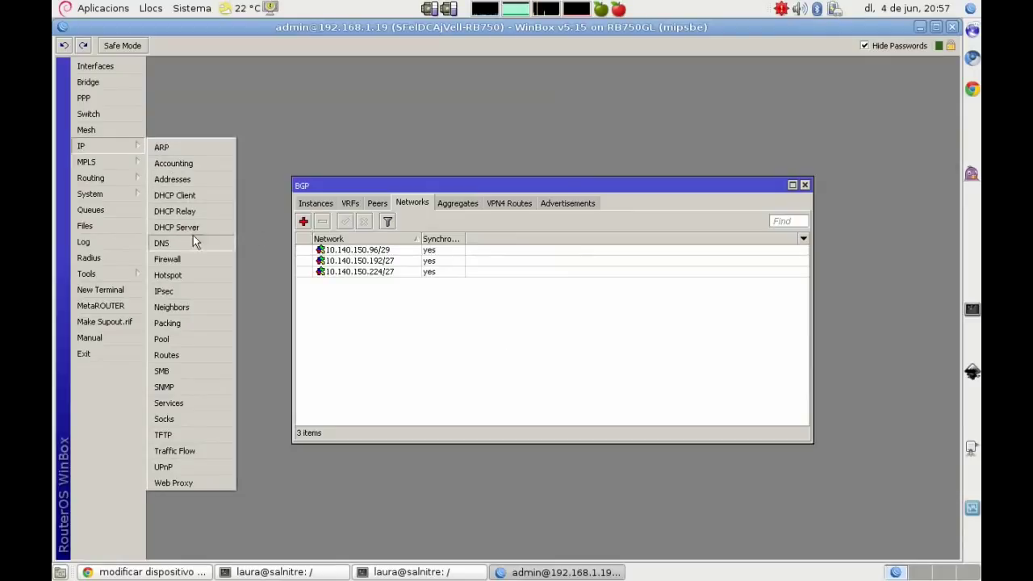
left_click(179, 179)
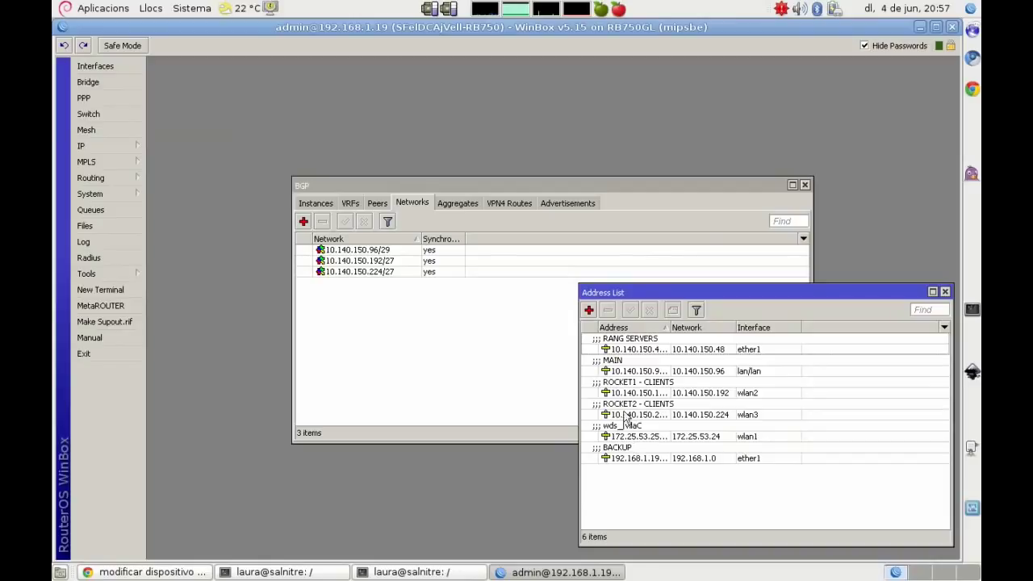
double_click(621, 353)
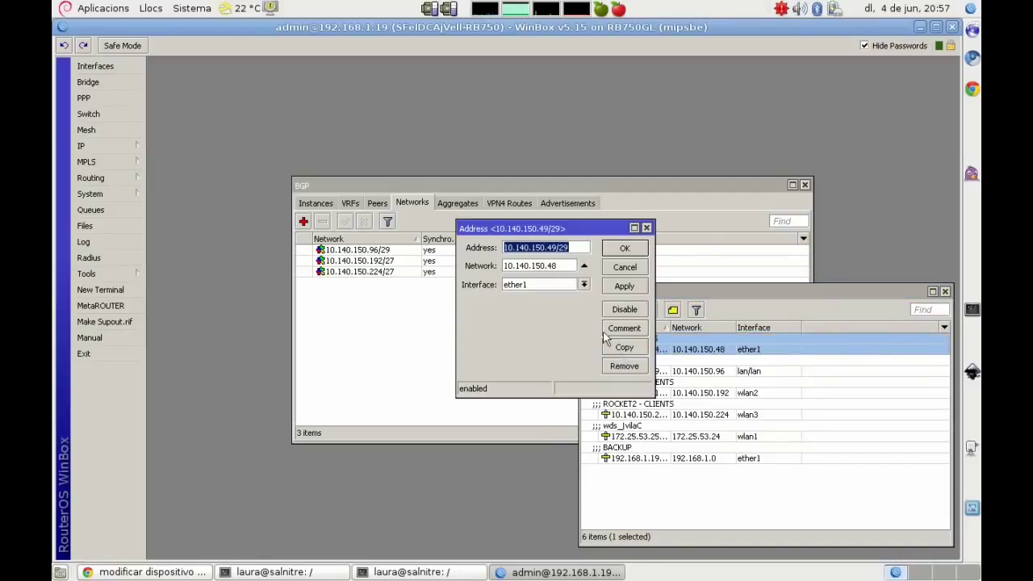
left_click_drag(573, 267, 482, 265)
key("ctrl+c")
right_click(528, 269)
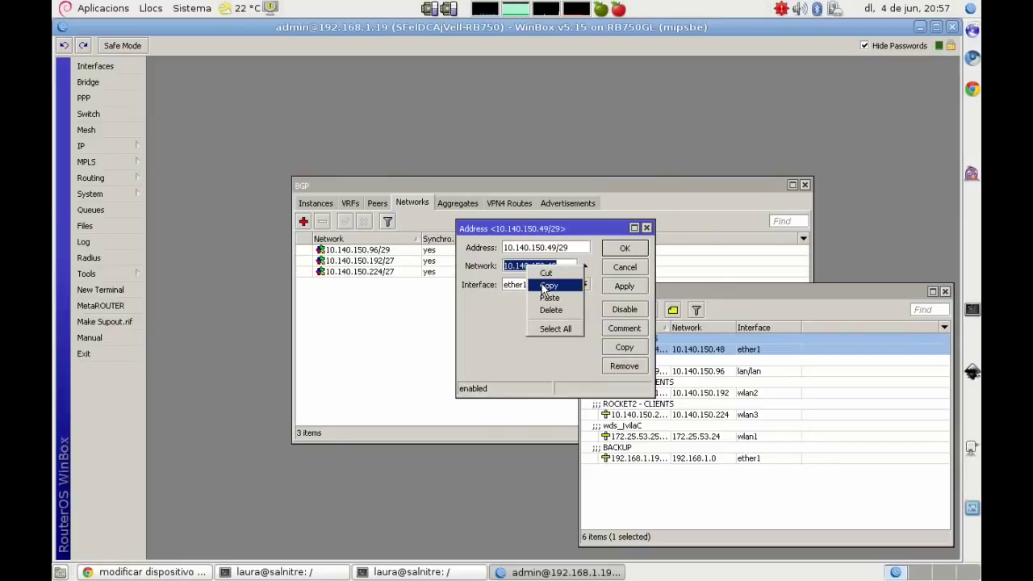
left_click(541, 287)
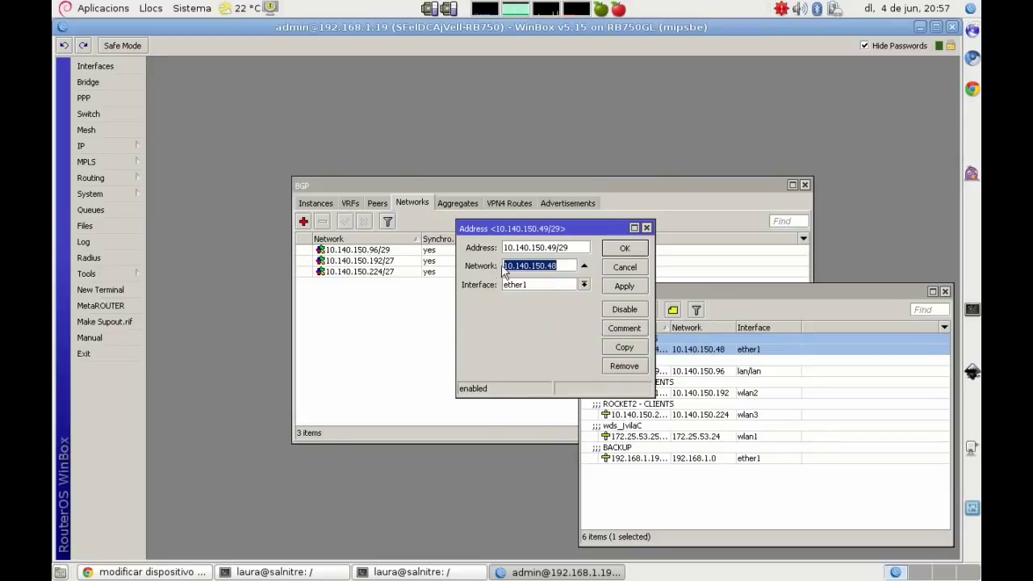
left_click(624, 249)
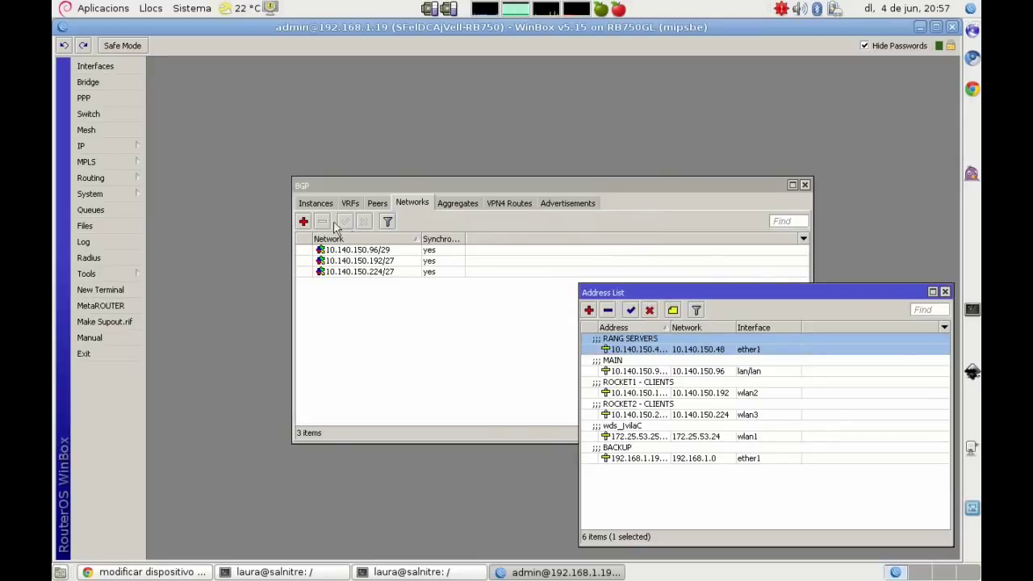
Step: Add 10.140.150.48/29 as a synchronized BGP network
left_click(303, 221)
key("ctrl+v")
type("/29")
left_click(489, 274)
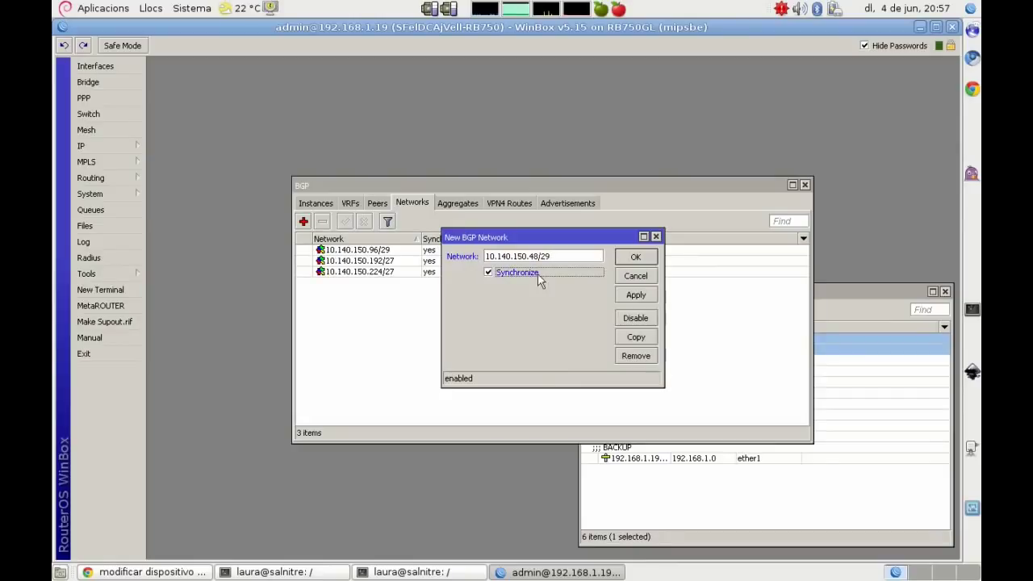
left_click(636, 256)
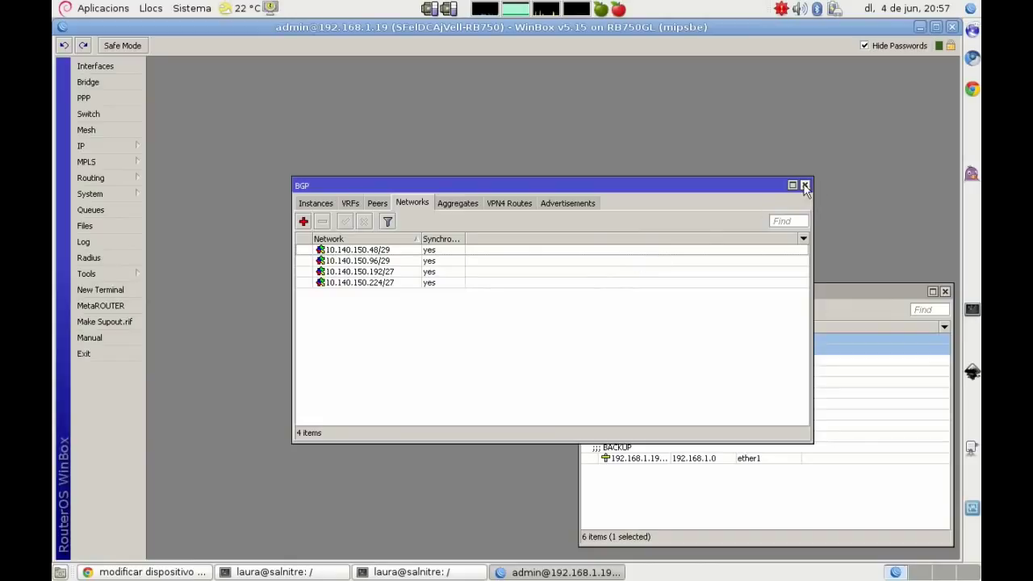
Step: In vim, add the lines 'Ahora si, parte BGP configurada.' and 'Vamos a la parte de firewall', then return to WinBox
left_click(290, 573)
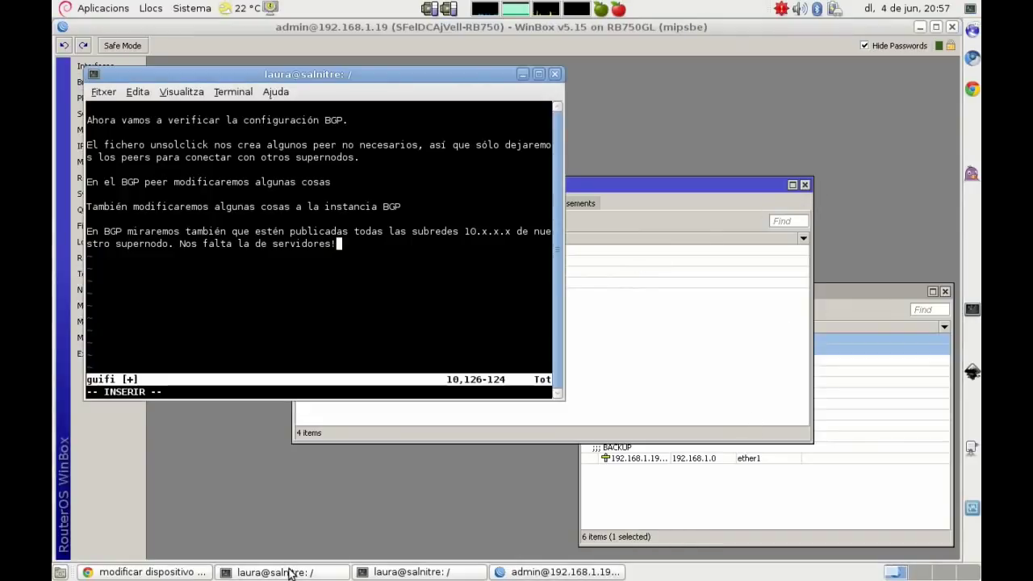
key("Return")
key("Return")
type("Ahora si, p")
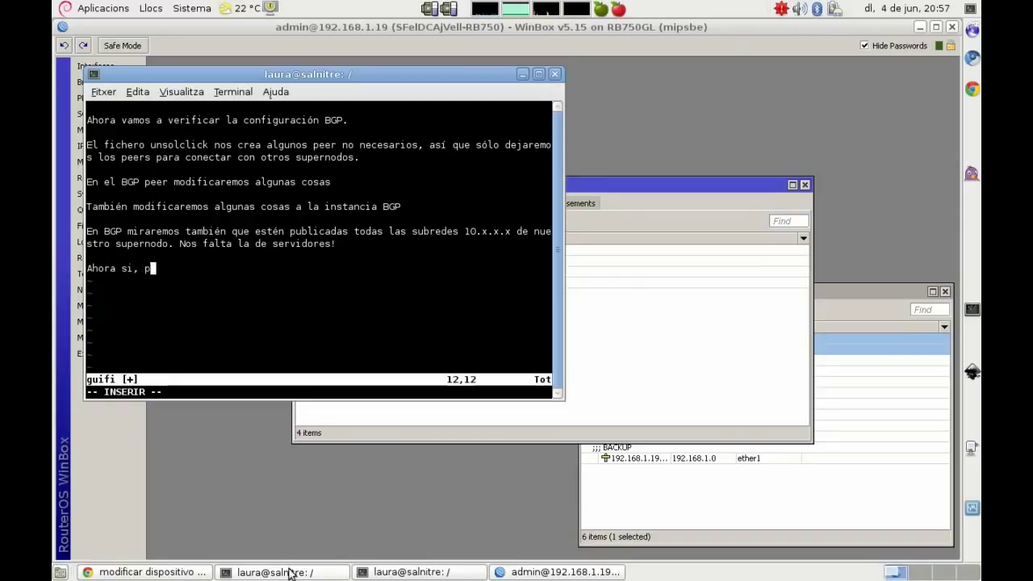
type("arte BGP con")
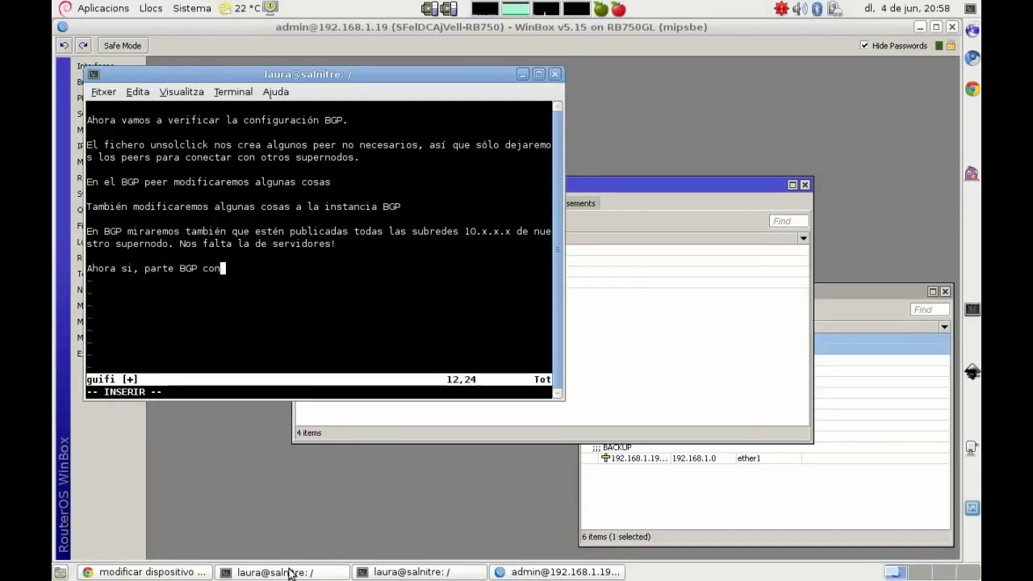
type("figurada.")
key("Return")
key("Return")
type("Vamos a la par")
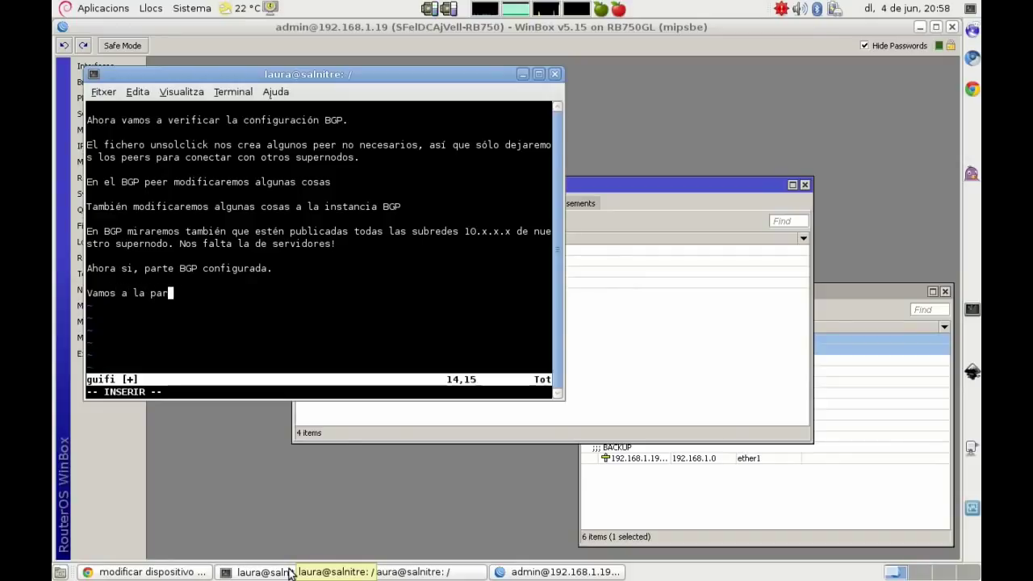
type("te de firewall")
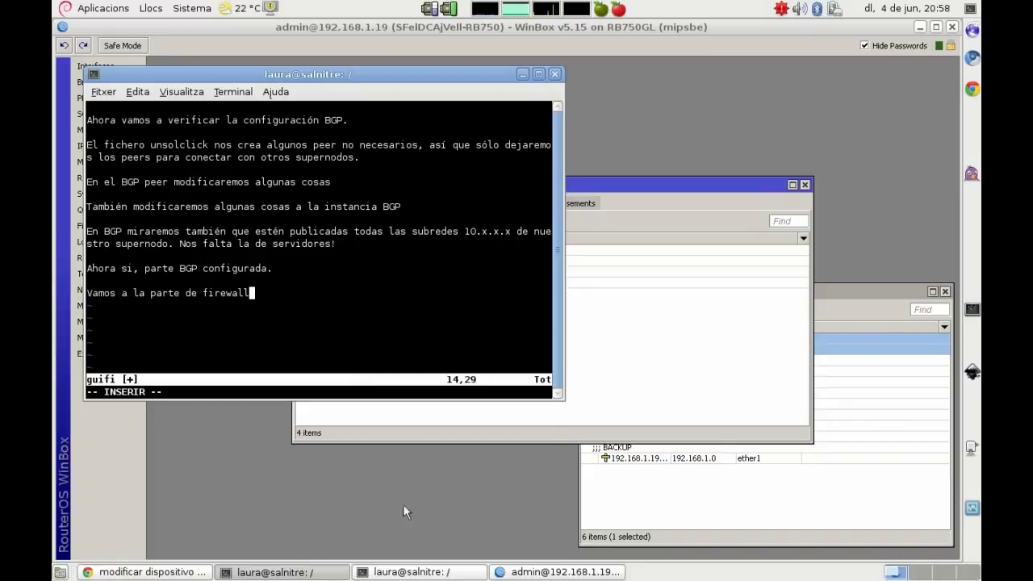
left_click(629, 402)
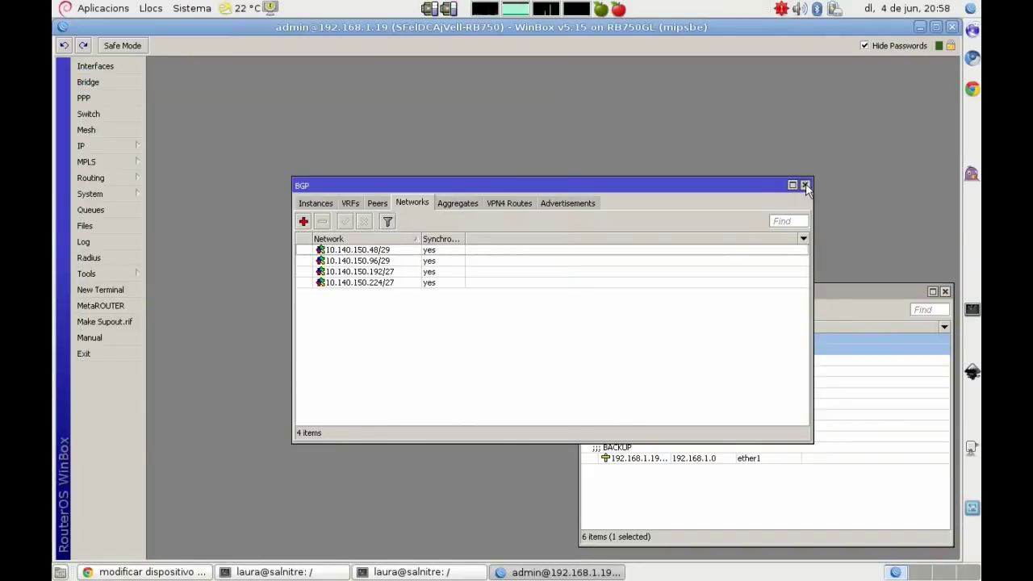
Step: Close the BGP and Address List windows and show the IP > Firewall NAT rules
left_click(805, 185)
left_click(945, 292)
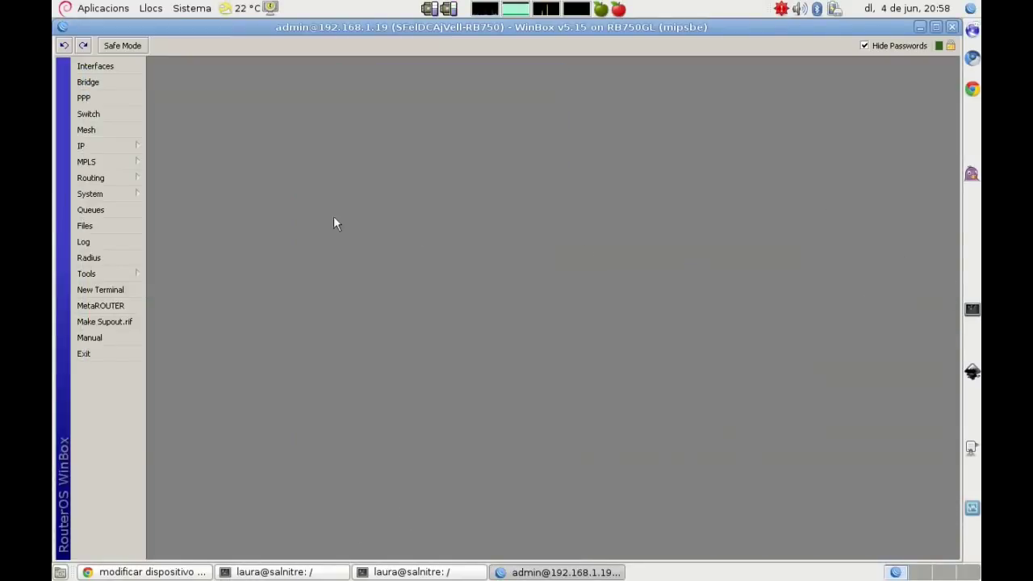
left_click(83, 145)
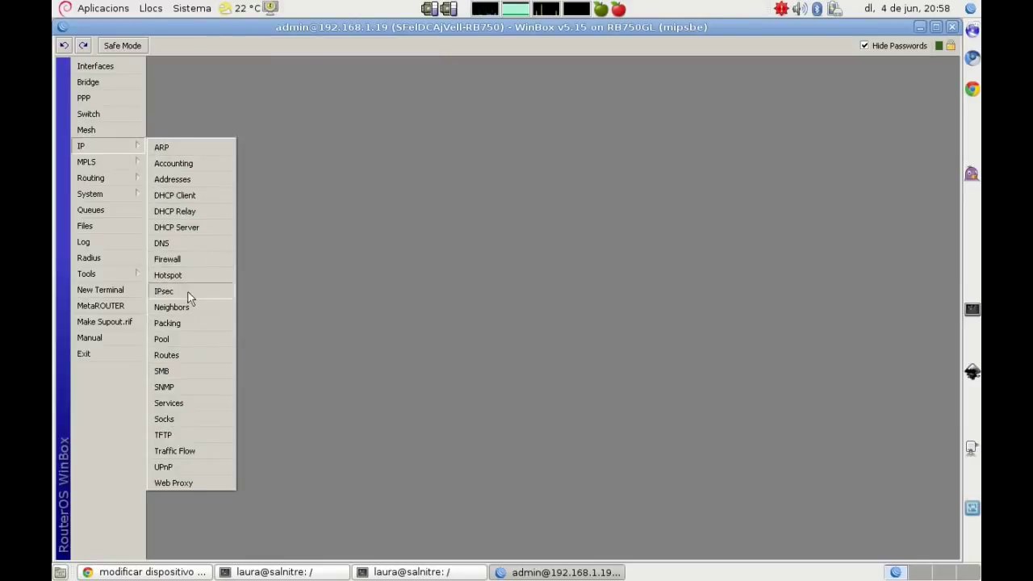
left_click(187, 260)
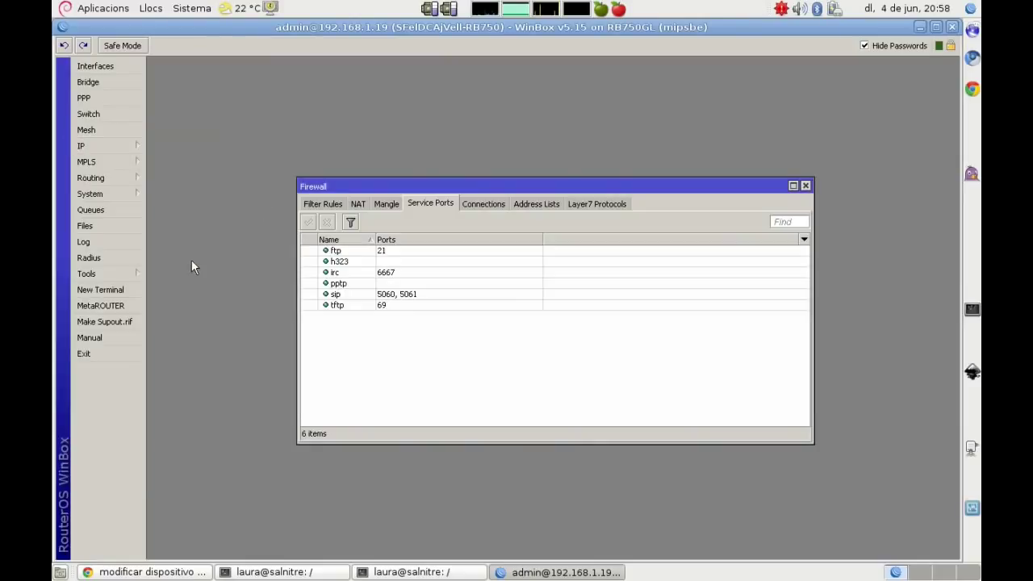
left_click(357, 203)
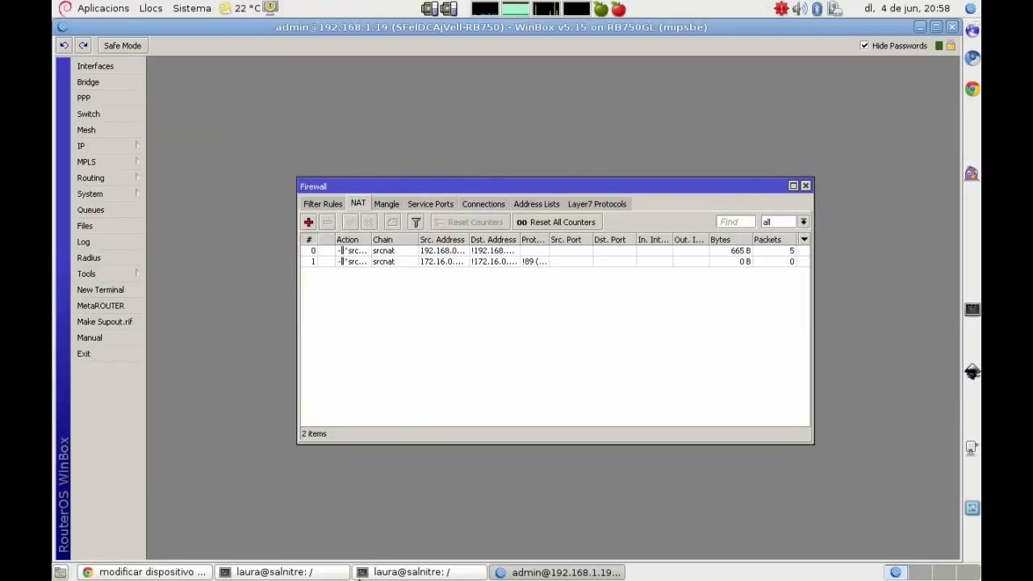
left_click(359, 575)
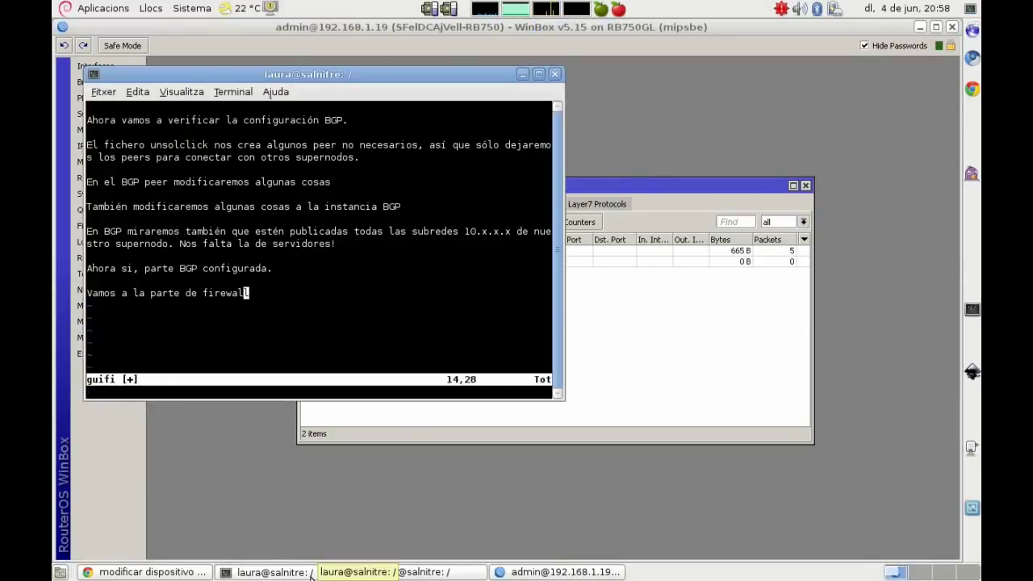
Step: Delete the old BGP note and write that IP > Firewall > NAT will define each antenna's administrative IPs
key("d")
key("d")
key("d")
key("d")
key("d")
key("d")
key("d")
key("d")
key("d")
key("d")
key("d")
key("d")
key("d")
key("d")
key("d")
key("d")
key("d")
key("d")
key("d")
key("d")
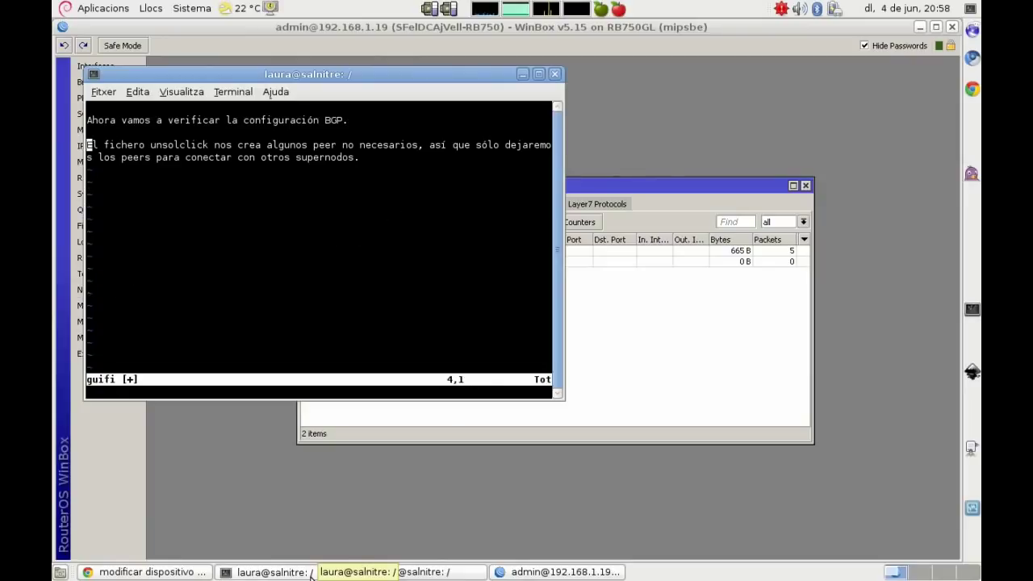
key("d")
key("d")
type("o")
type("En ip > fr")
type("re")
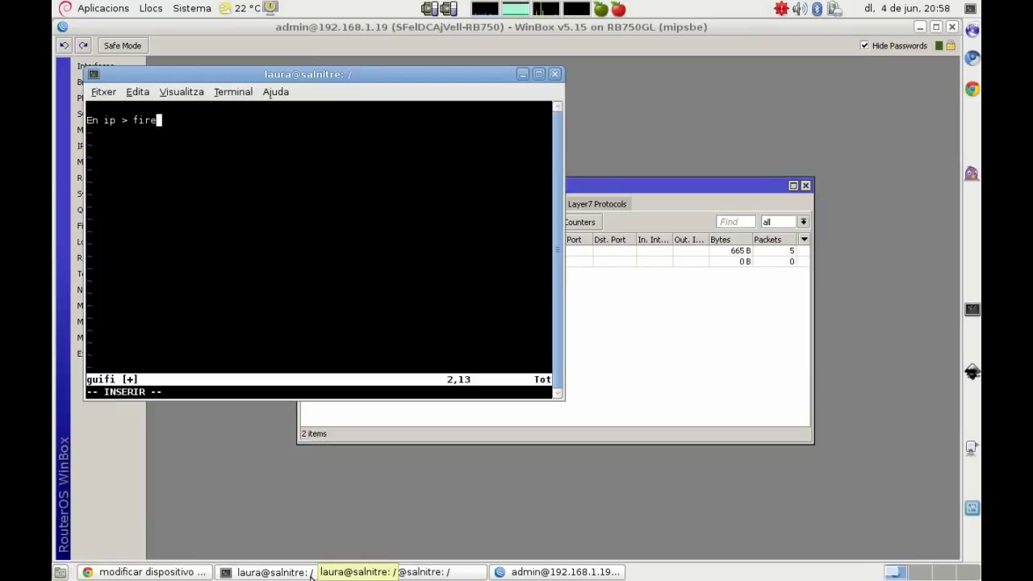
type("wall > nat, vamos a ")
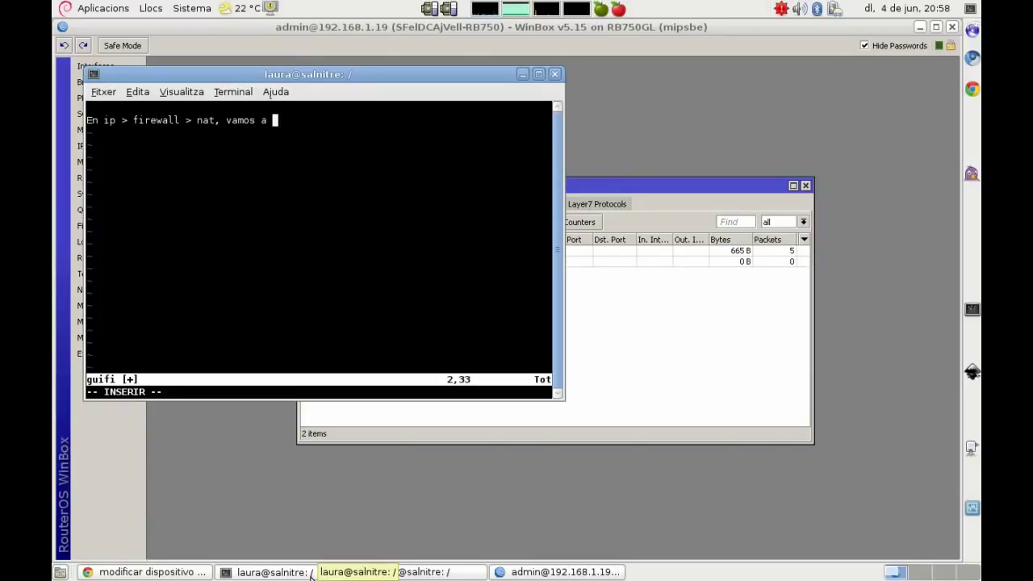
type("definir las IPs admini")
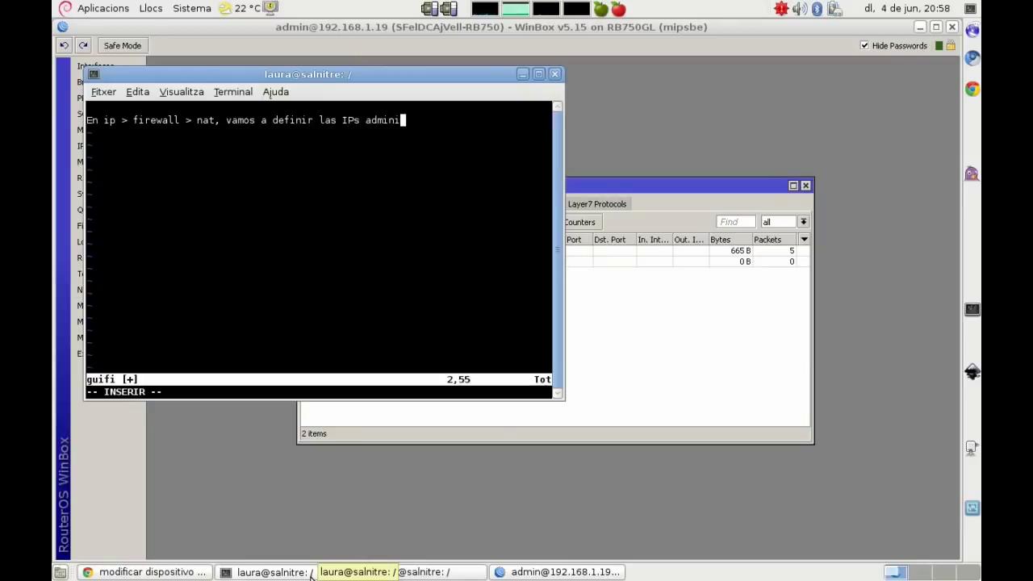
type("strativas de cada una de las")
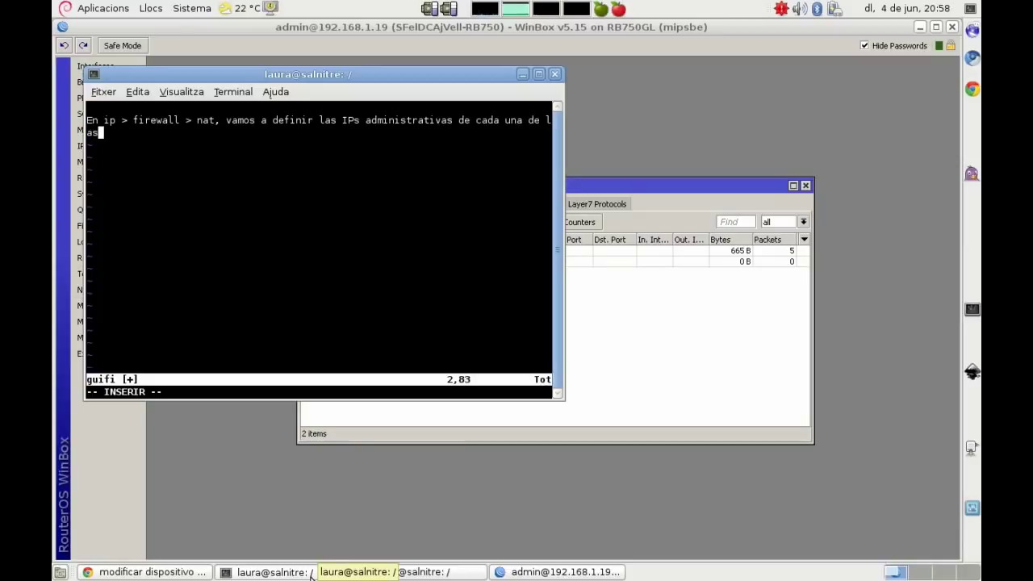
type(" antenas.")
key("Return")
key("Return")
Step: Explain the supernode IP range and the redirects to 172.x.x.x supernode links and 10.x.x.x client antennas
type("El ")
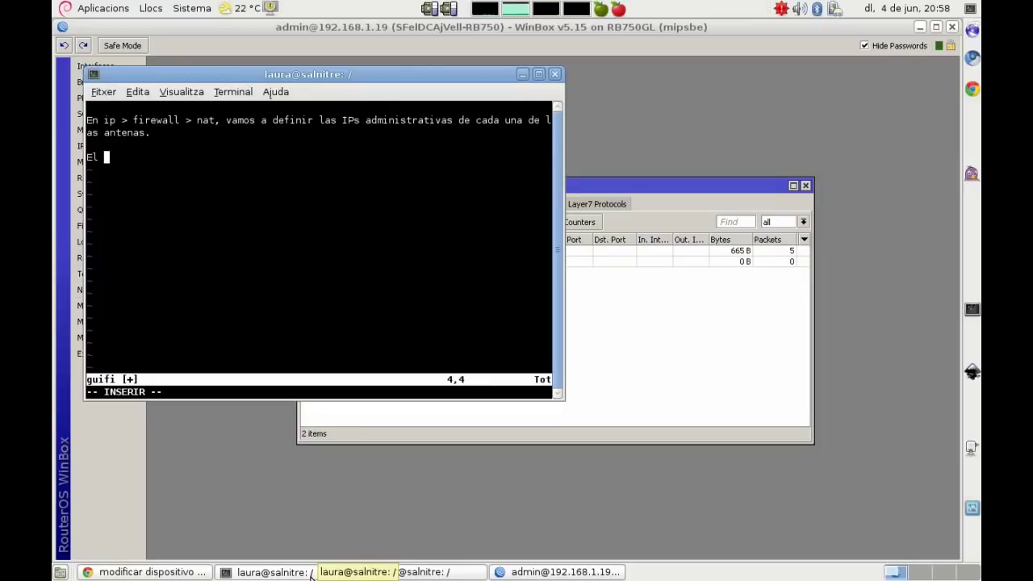
type("rango de IP")
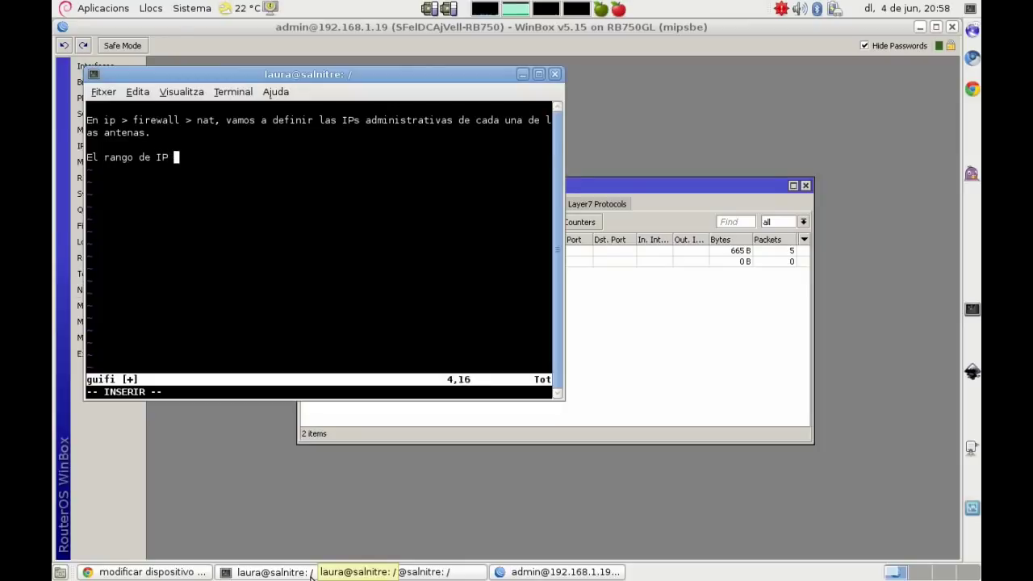
type("s del supernodo e")
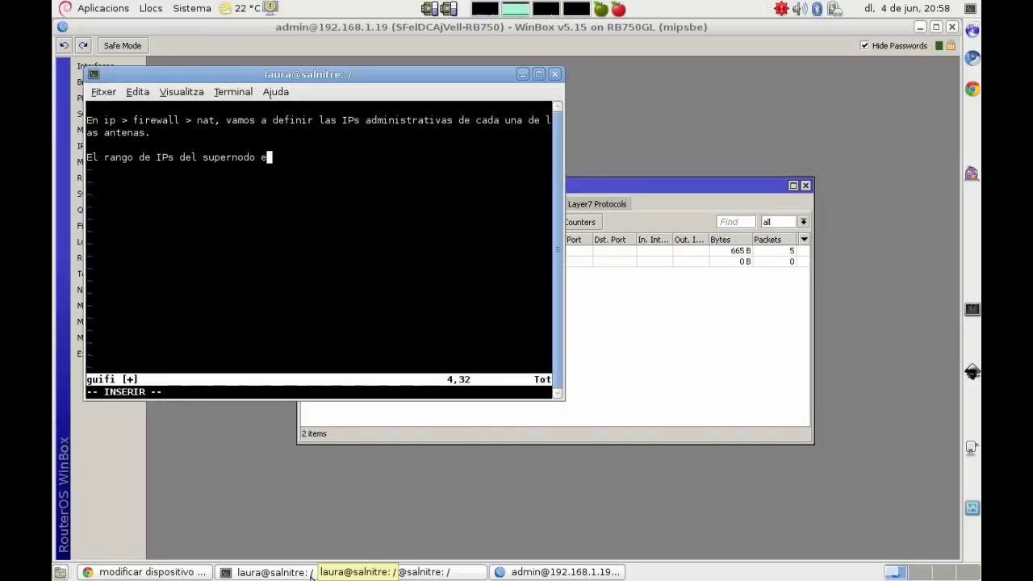
type("stán en el supernodo y vamos a defi")
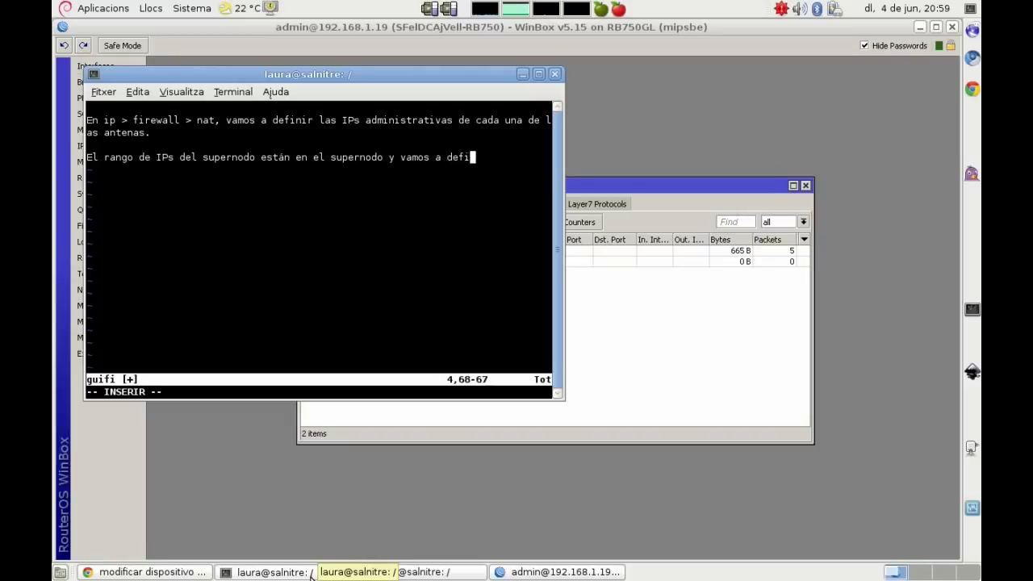
type("nir unos redire")
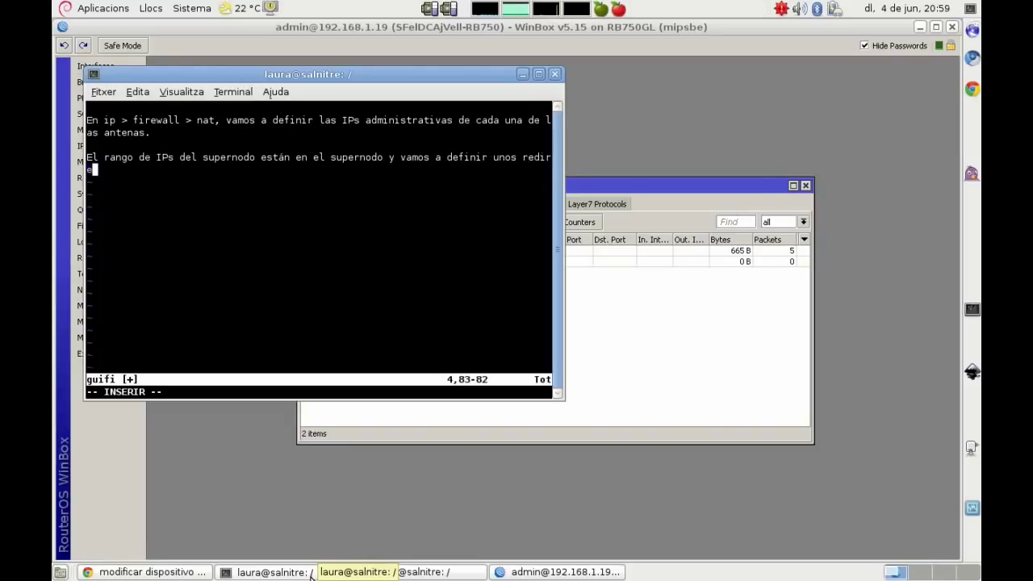
type("cts a las")
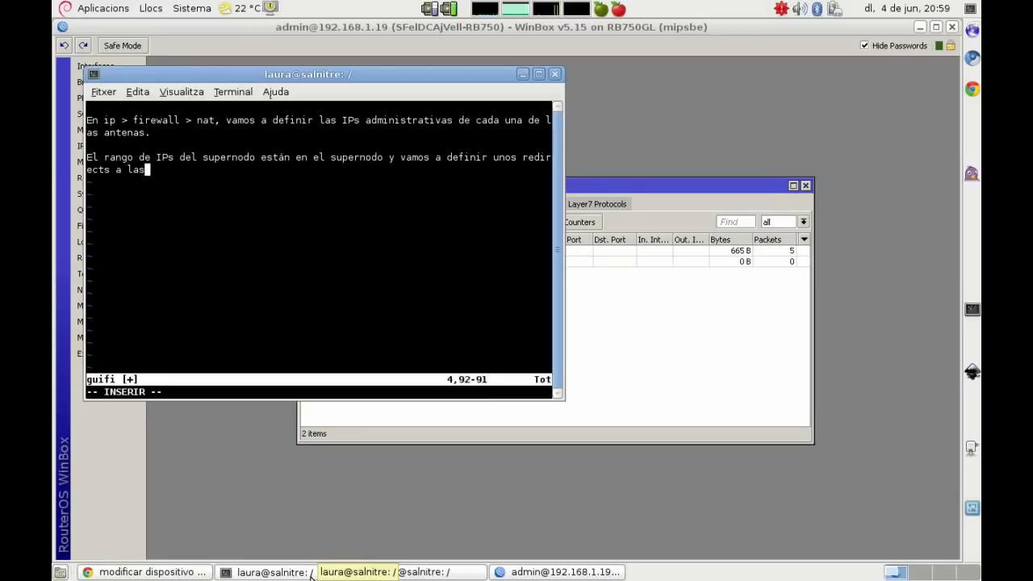
type(" IPs que van a ")
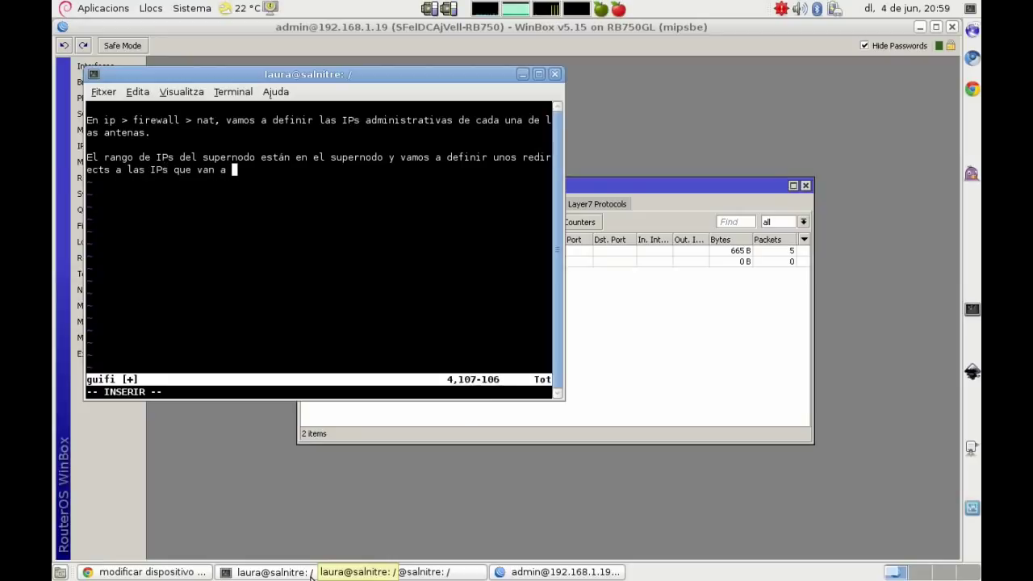
type("tener cad")
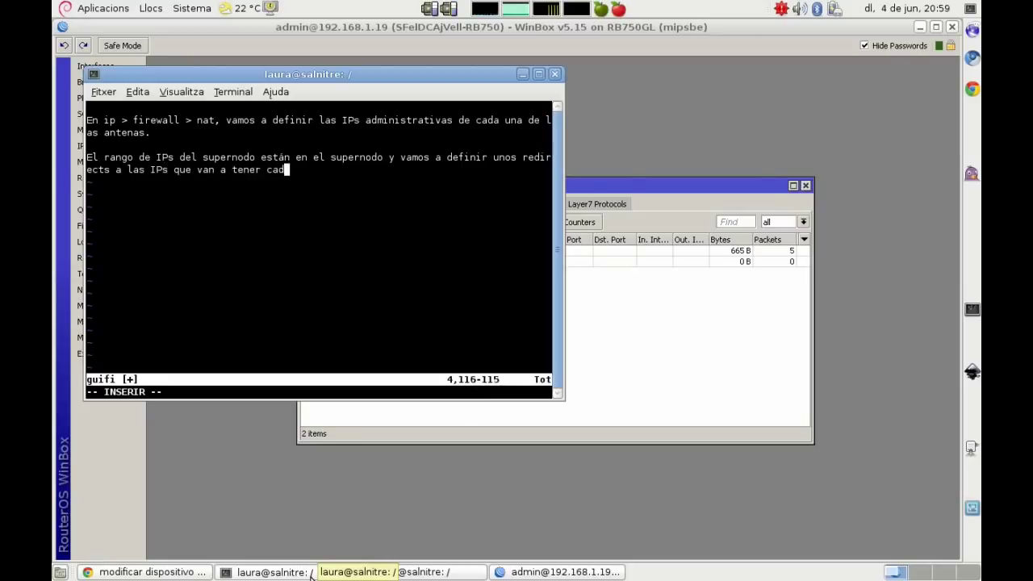
type("a uno de los d")
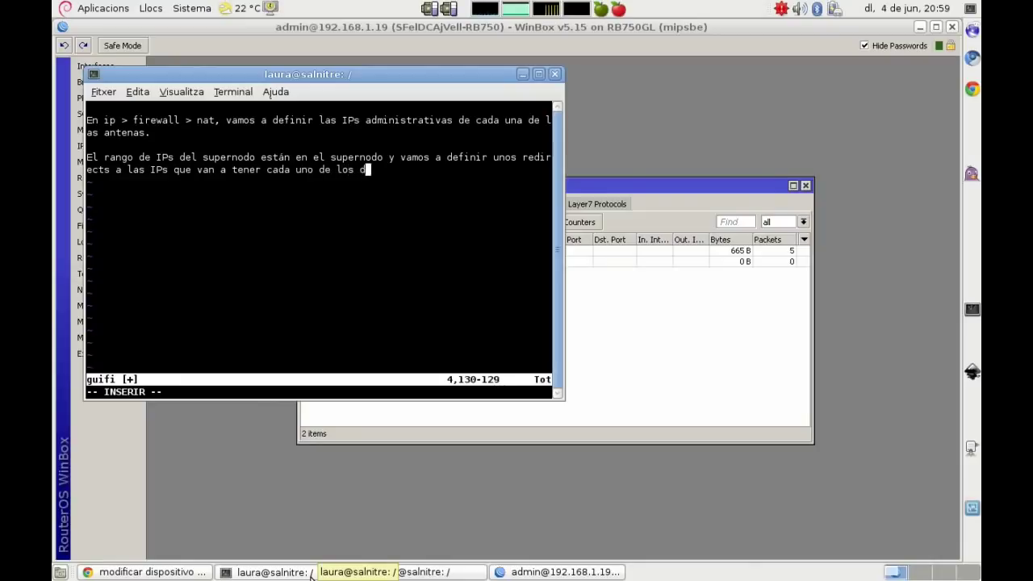
type("ispositivos. Una 172.x.x.x en el caso de ")
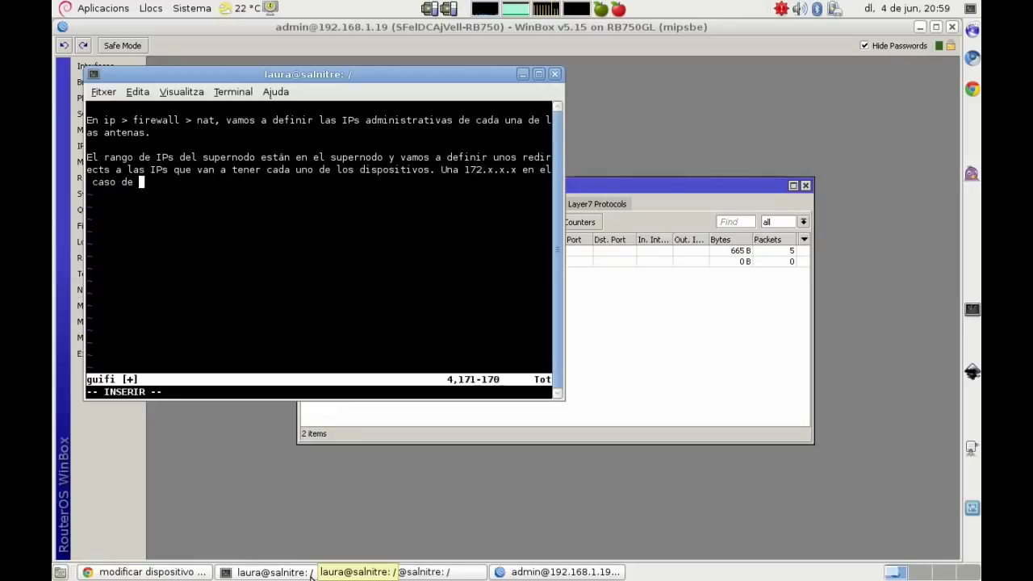
type("las antenas para c")
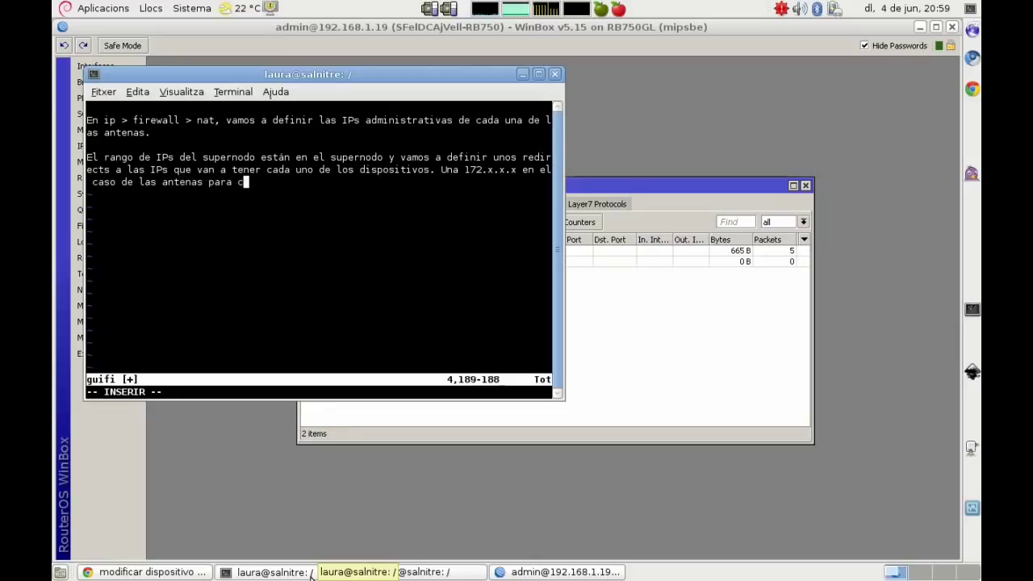
type("onectar con ")
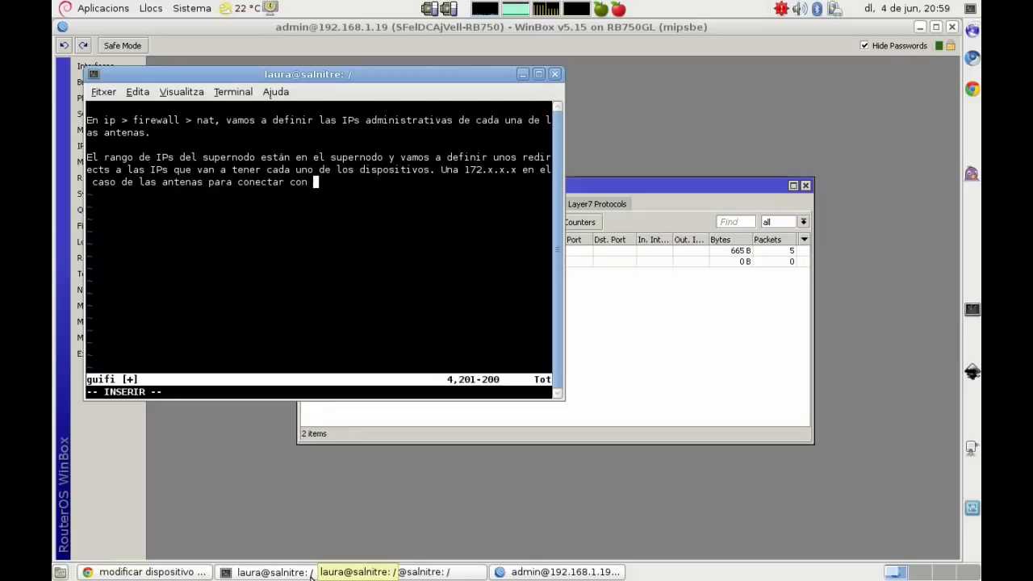
type("otros supern")
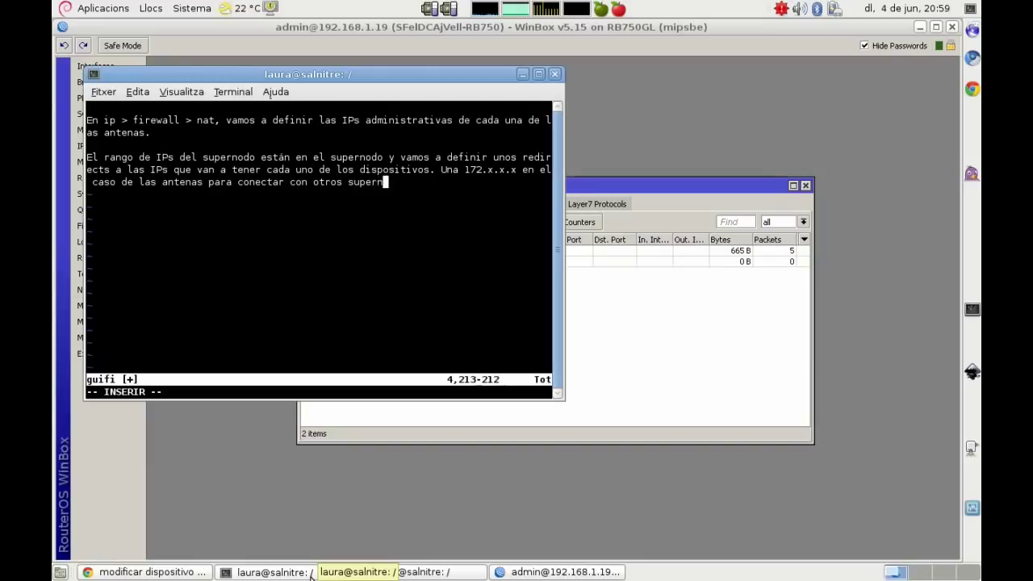
type("odos y una ")
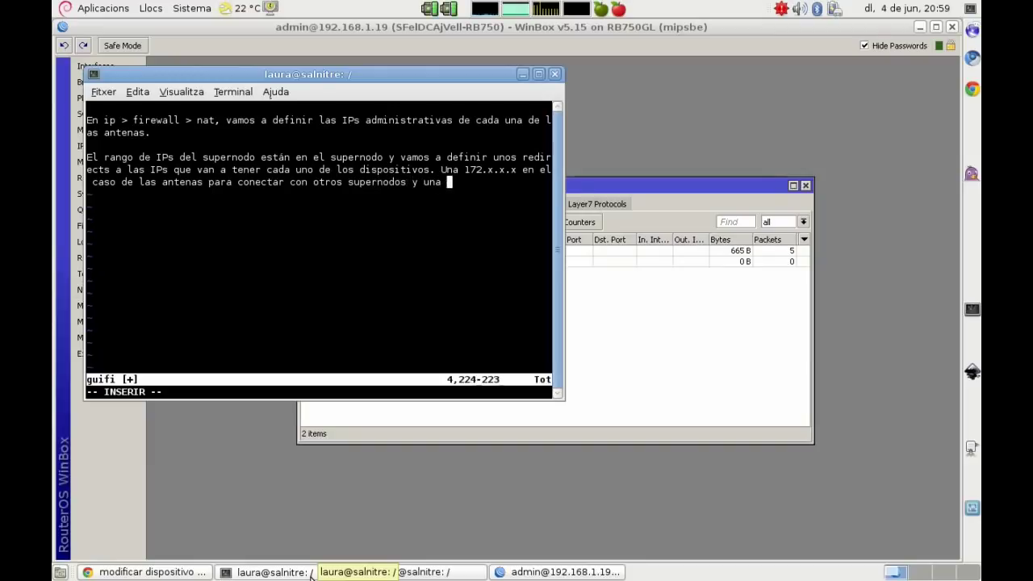
type("10.x.x.x ")
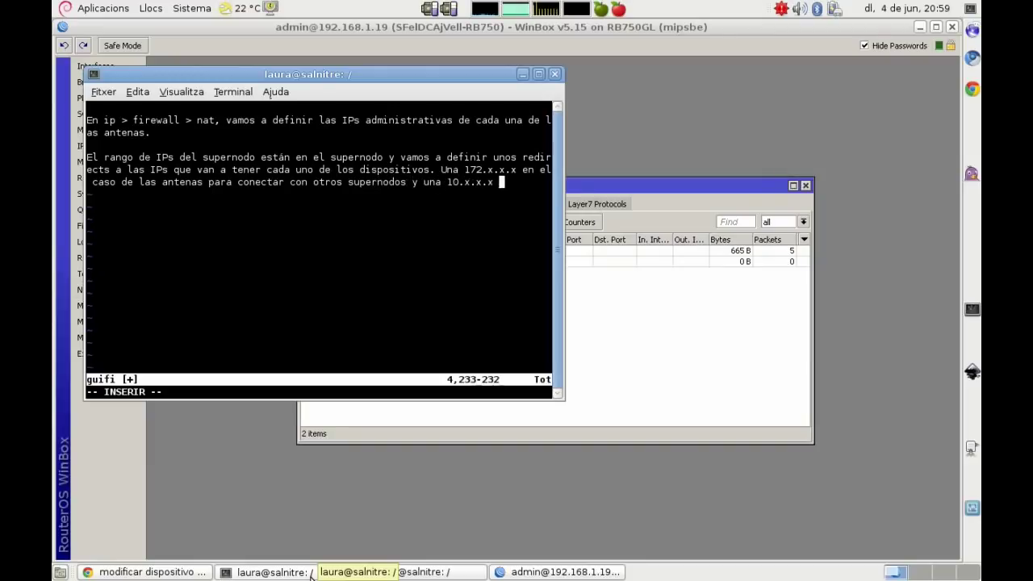
type("en el caso de las a")
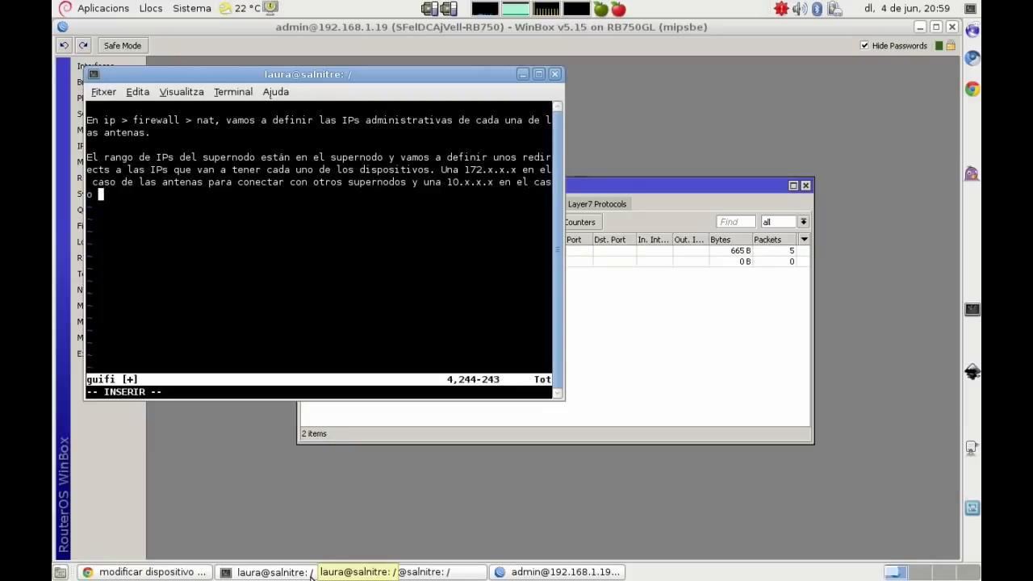
type("ntenas que vay")
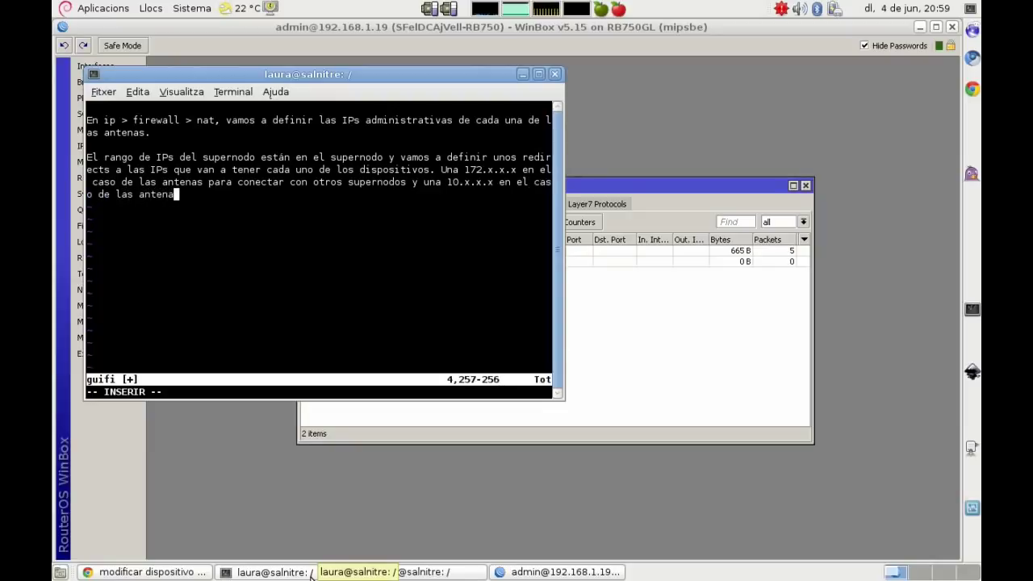
type("a da")
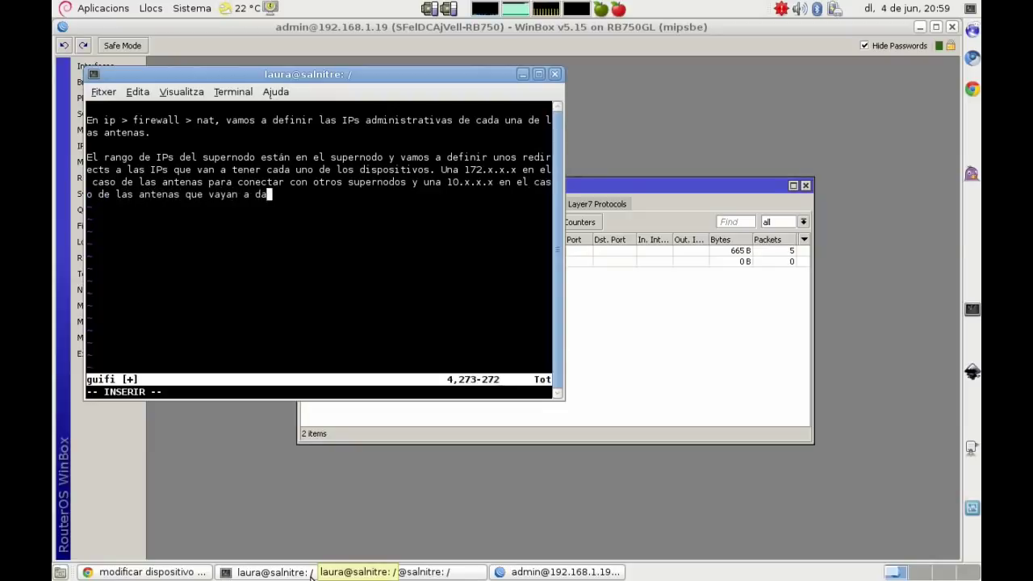
type("r cobertura a clit")
key("BackSpace")
type("entes (¿os acordá")
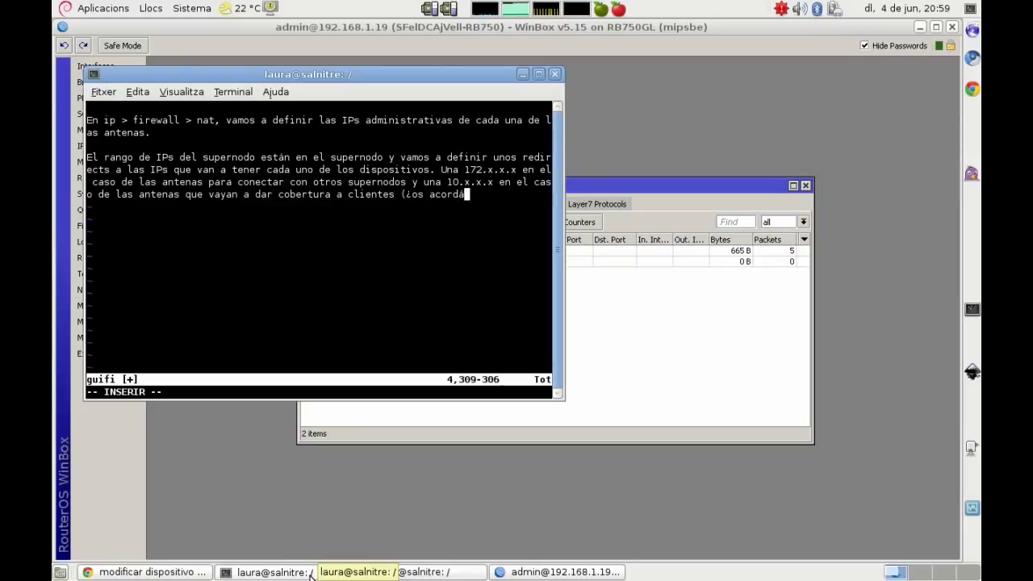
type("is del nodo fantasma?)")
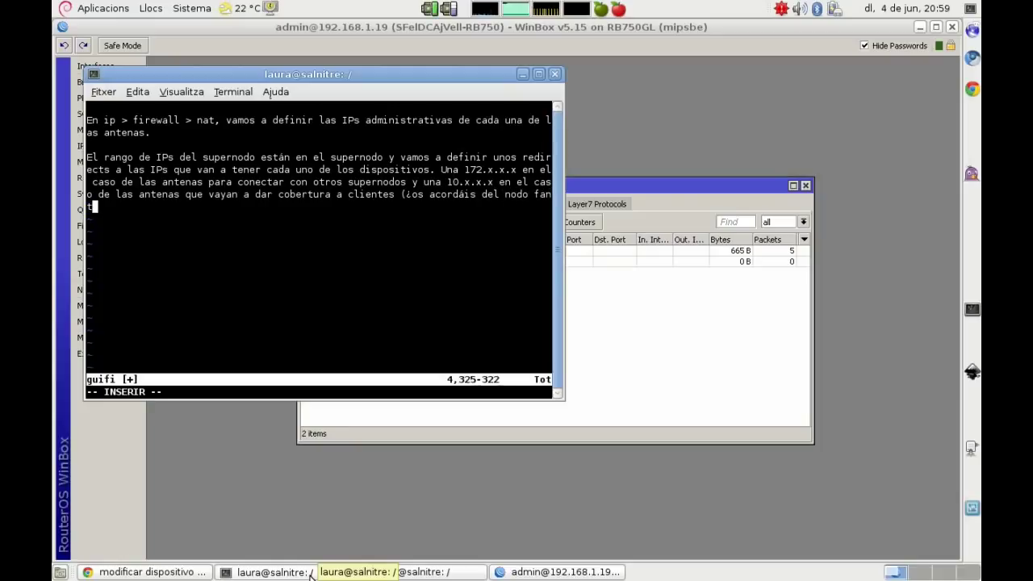
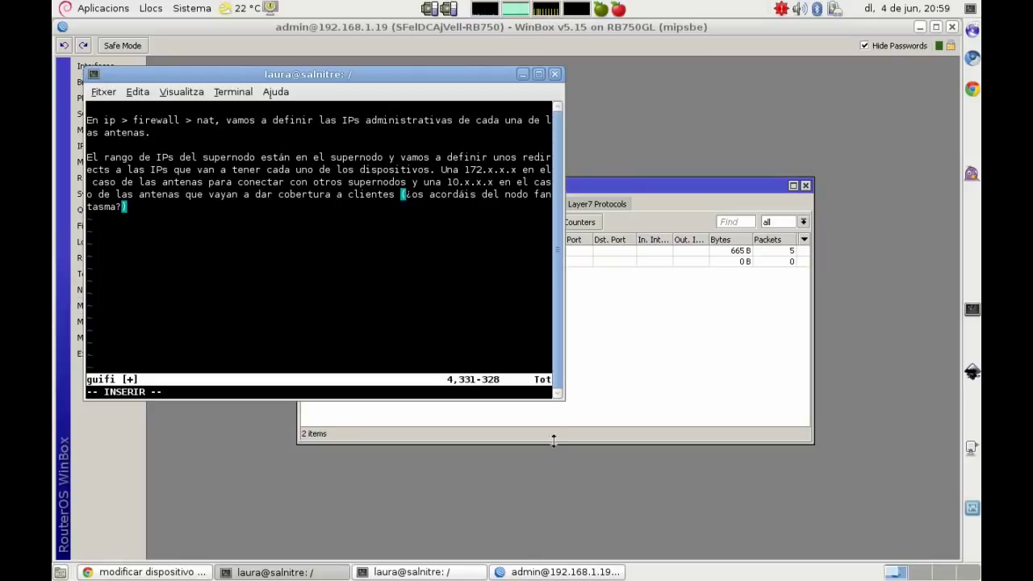
Step: Start a new NAT rule in the dstnat chain
left_click(638, 350)
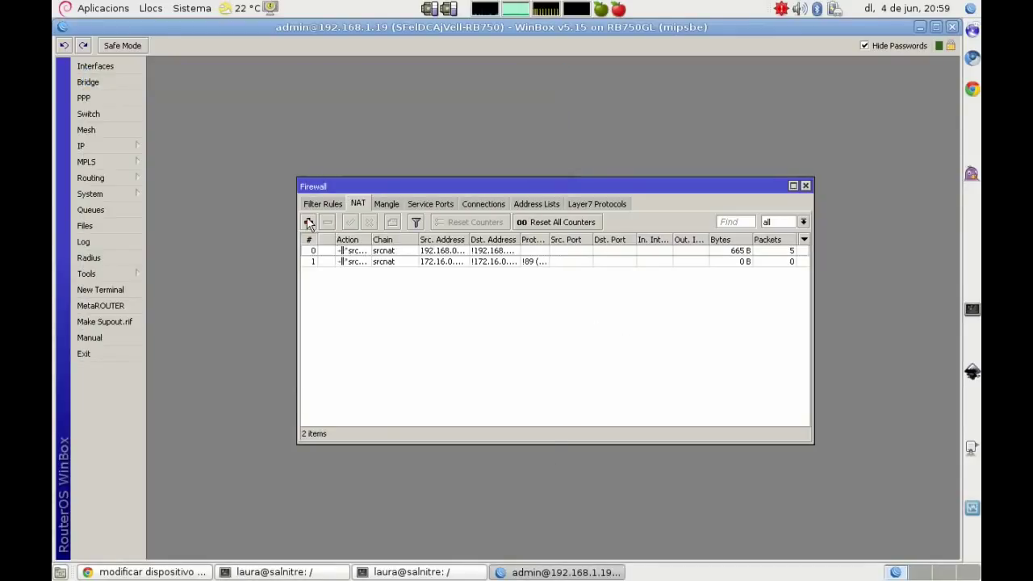
left_click(309, 222)
left_click(673, 139)
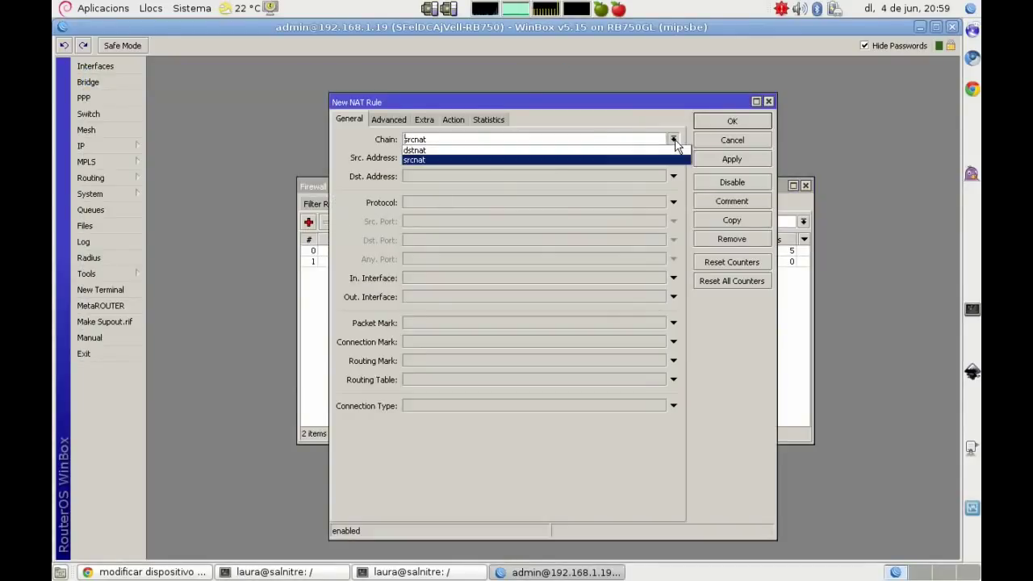
left_click(607, 153)
left_click(488, 176)
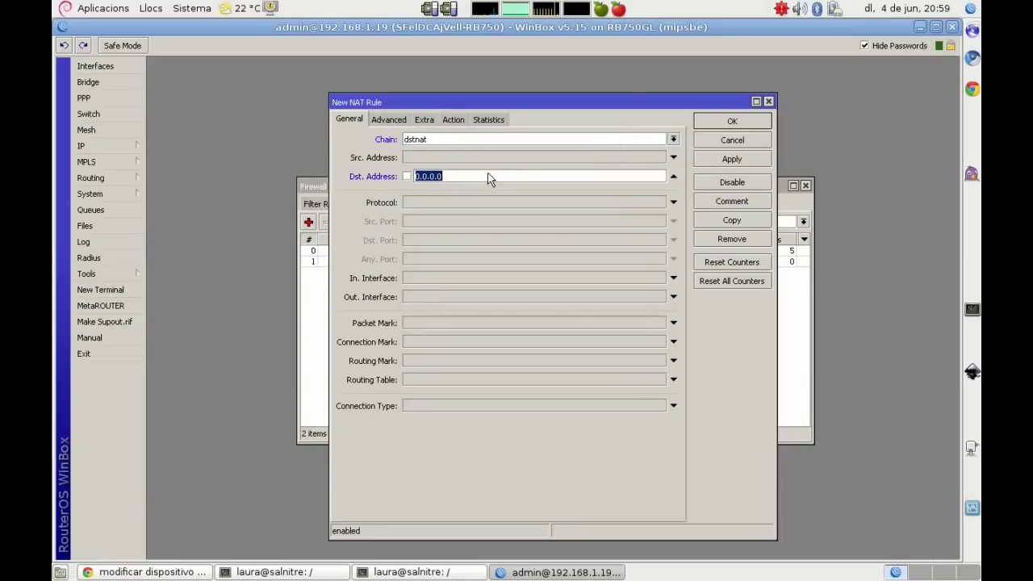
Step: Look up the MAIN network address in the router's IP address list
left_click(119, 145)
left_click(175, 177)
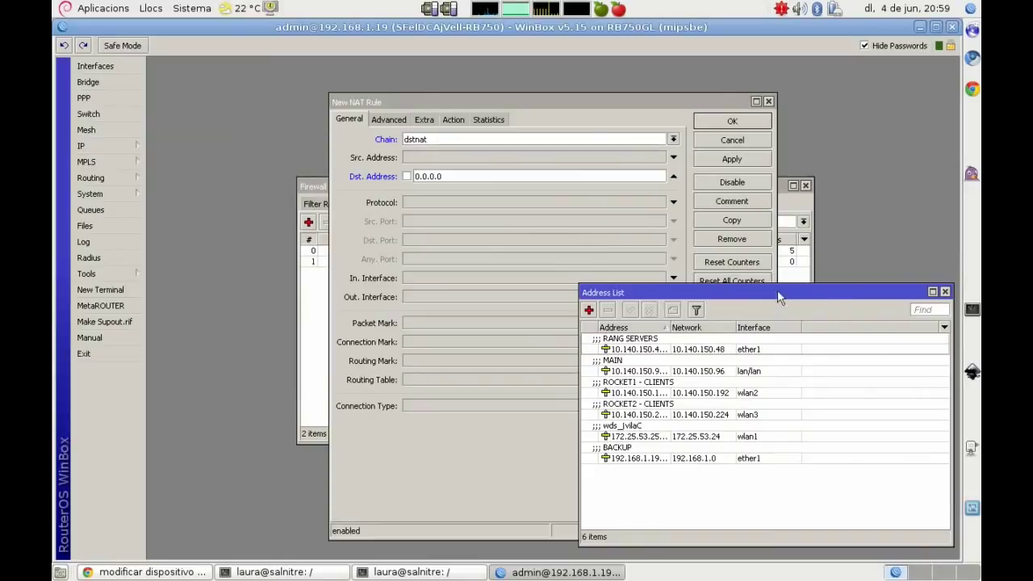
left_click_drag(832, 291, 400, 272)
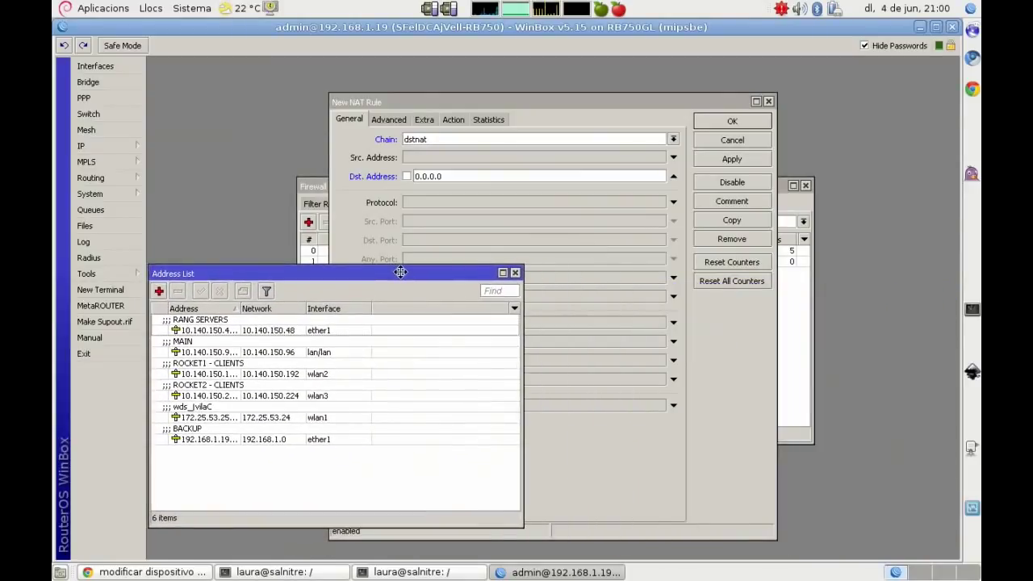
left_click(216, 353)
left_click_drag(238, 304, 262, 306)
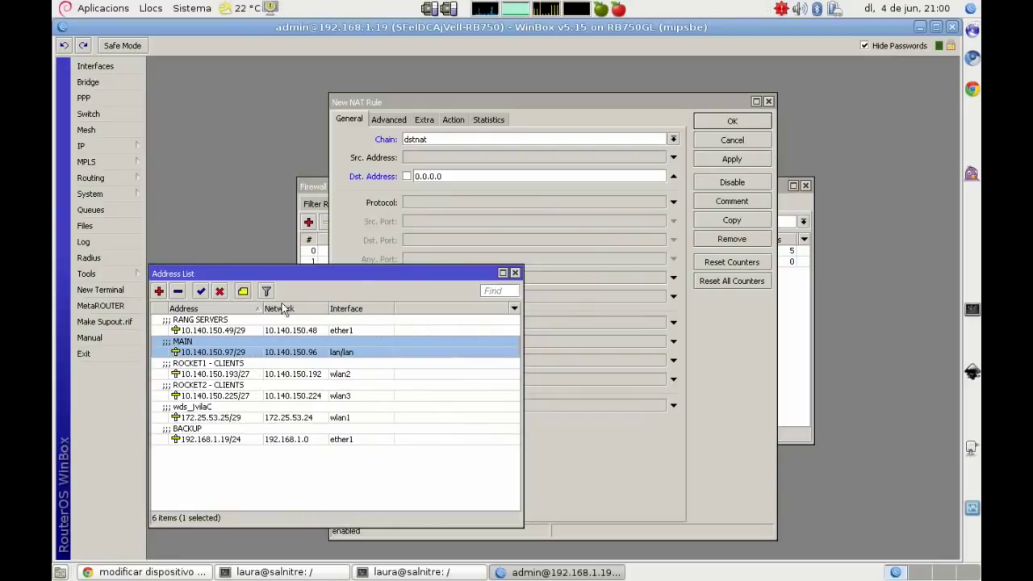
Step: Set the rule's Dst. Address to 10.140.150.98 and its action to dst-nat
left_click_drag(449, 176, 397, 166)
type("10.140.1")
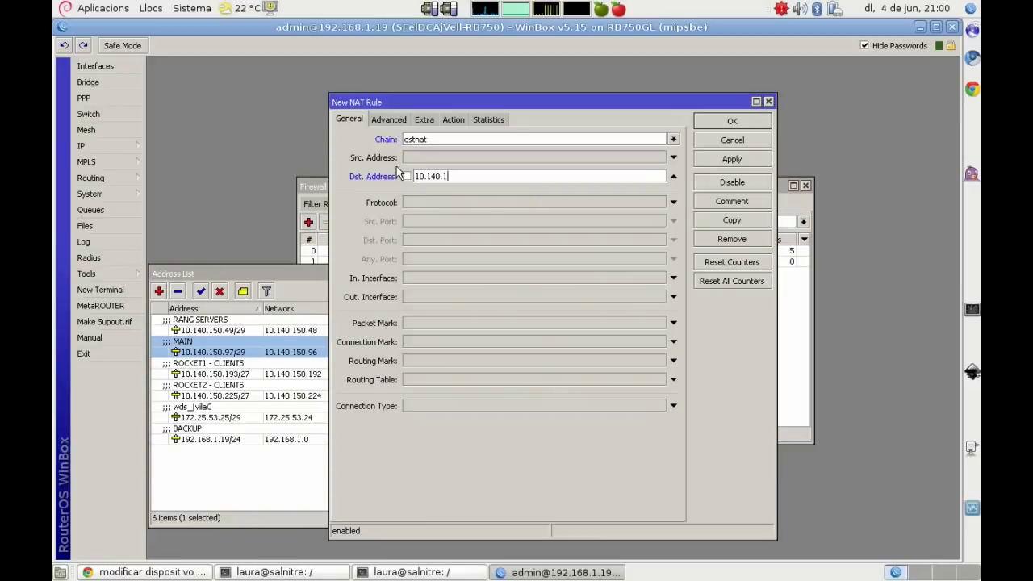
type("50.98")
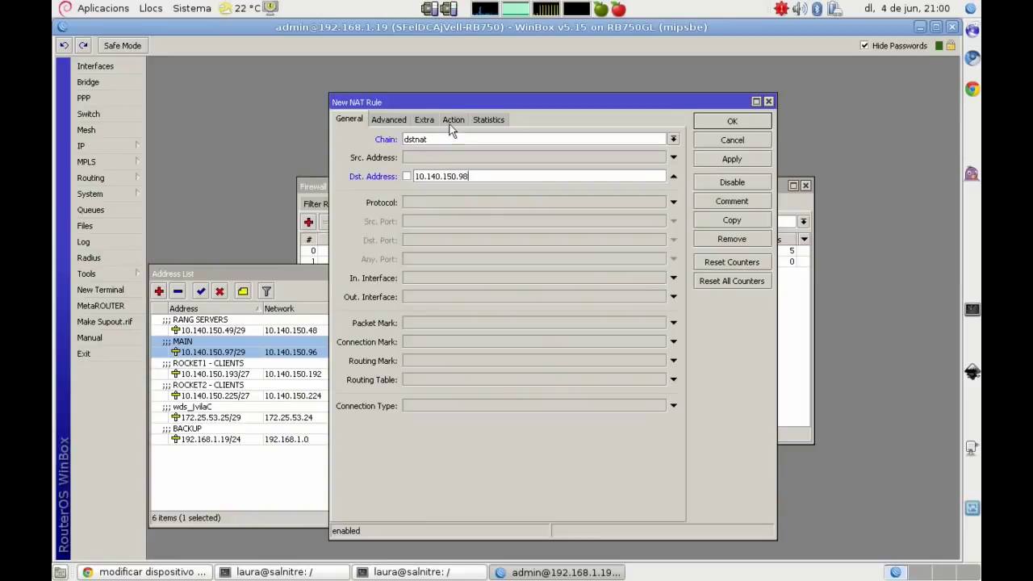
left_click(453, 120)
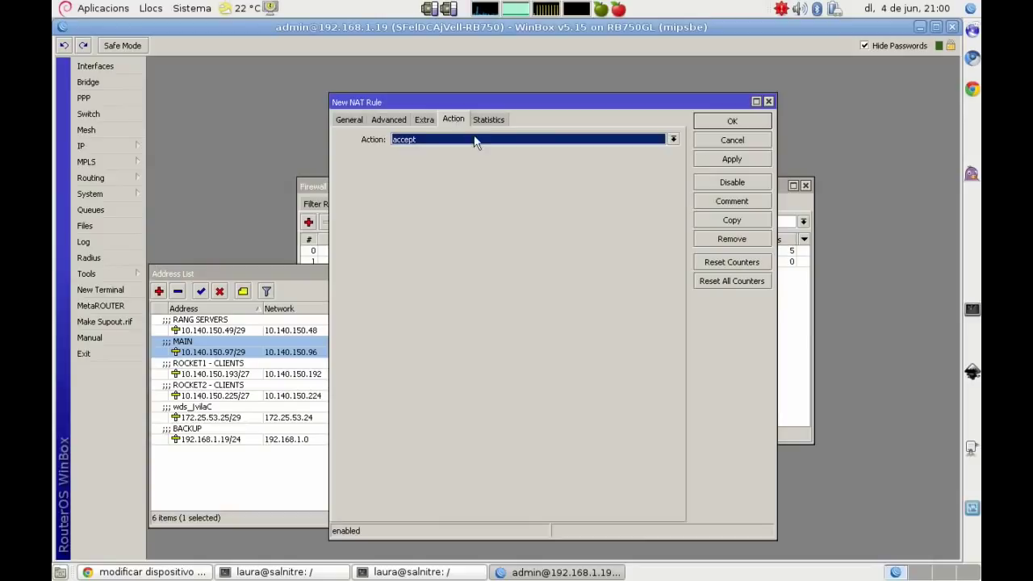
left_click(474, 141)
left_click(438, 177)
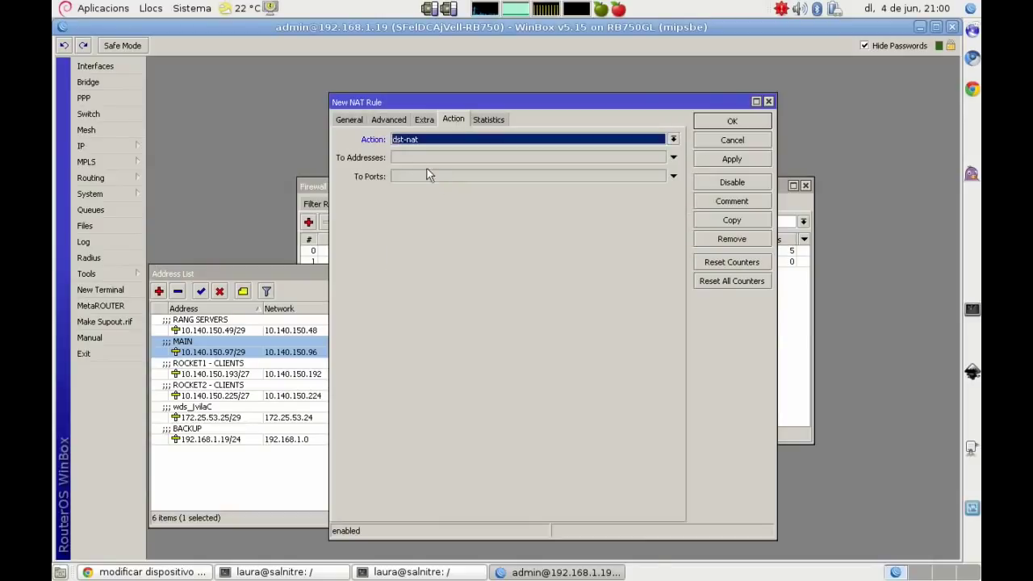
left_click(404, 155)
left_click(208, 571)
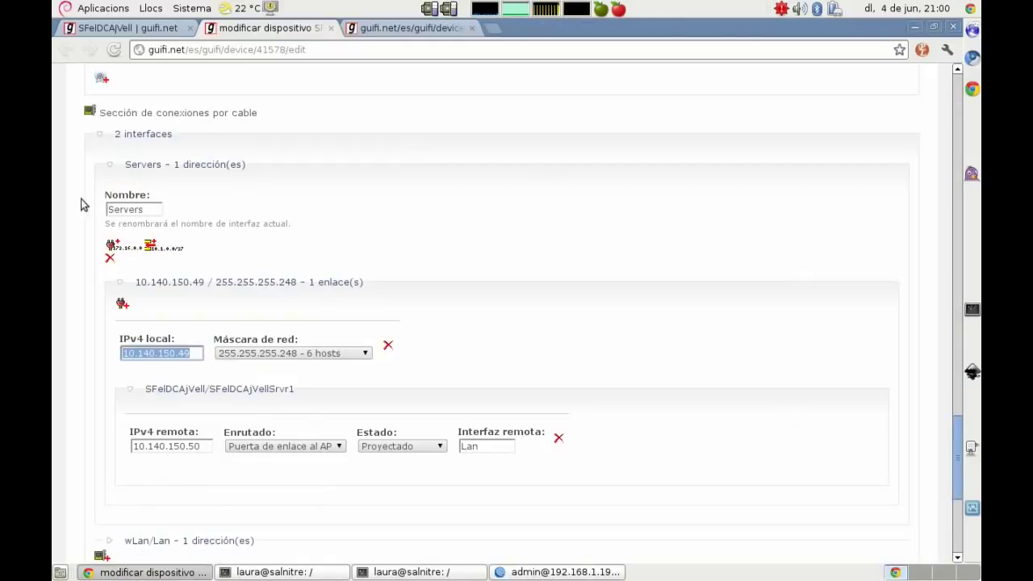
Step: Find the wds/p2p link with local IPv4 172.25.53.25 and remote 172.25.53.26 on the device page
scroll(72, 208, "up", 15)
scroll(72, 210, "up", 10)
scroll(72, 210, "down", 3)
scroll(71, 210, "down", 10)
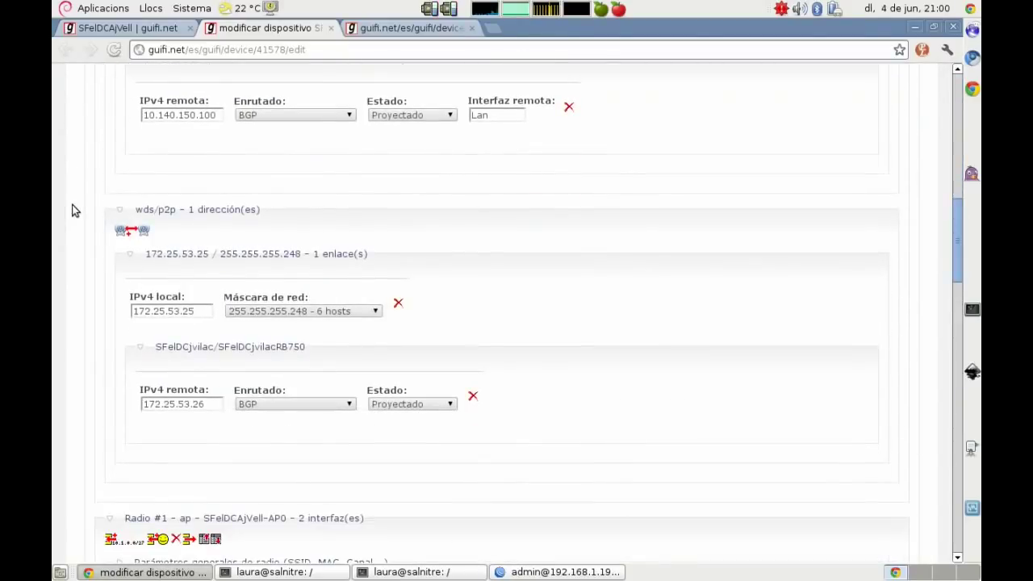
left_click(202, 314)
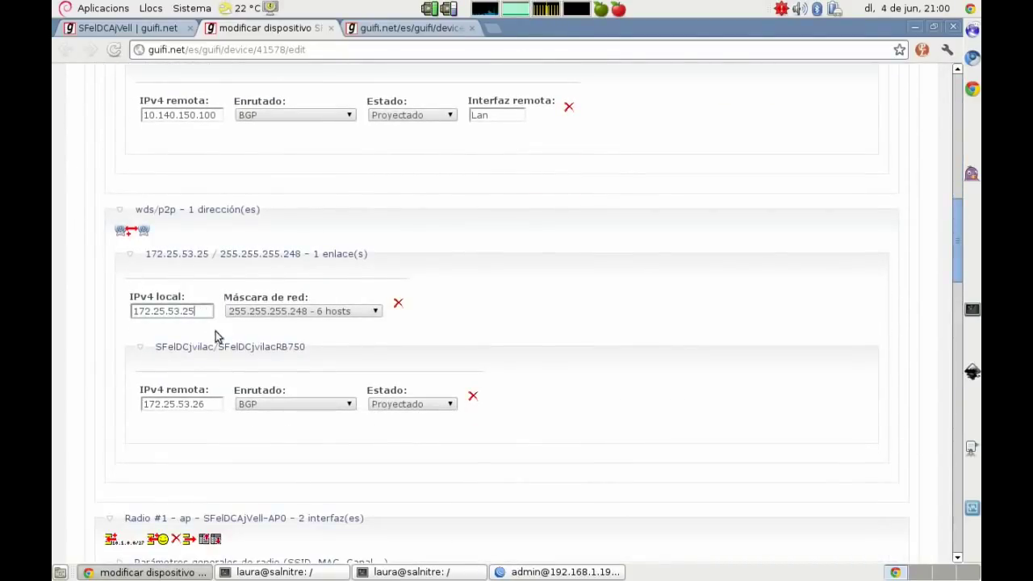
left_click(391, 573)
left_click(392, 573)
left_click(313, 573)
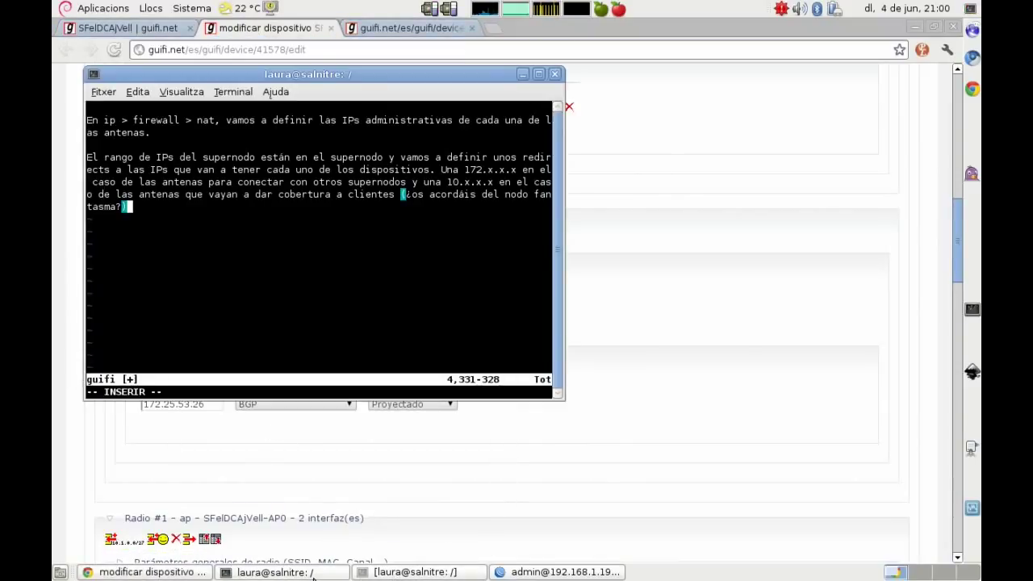
Step: Add the note 'La página web no contempla...' explaining two more IPs must be invented within the range
left_click_drag(320, 74, 611, 68)
key("Return")
key("Return")
key("Return")
type("La página web no ")
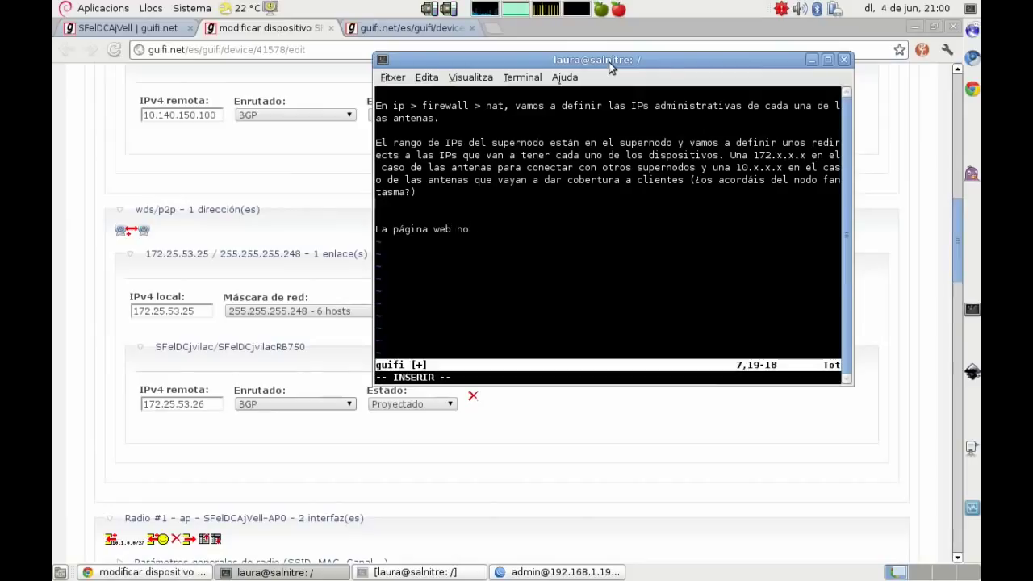
type("contempla que para ")
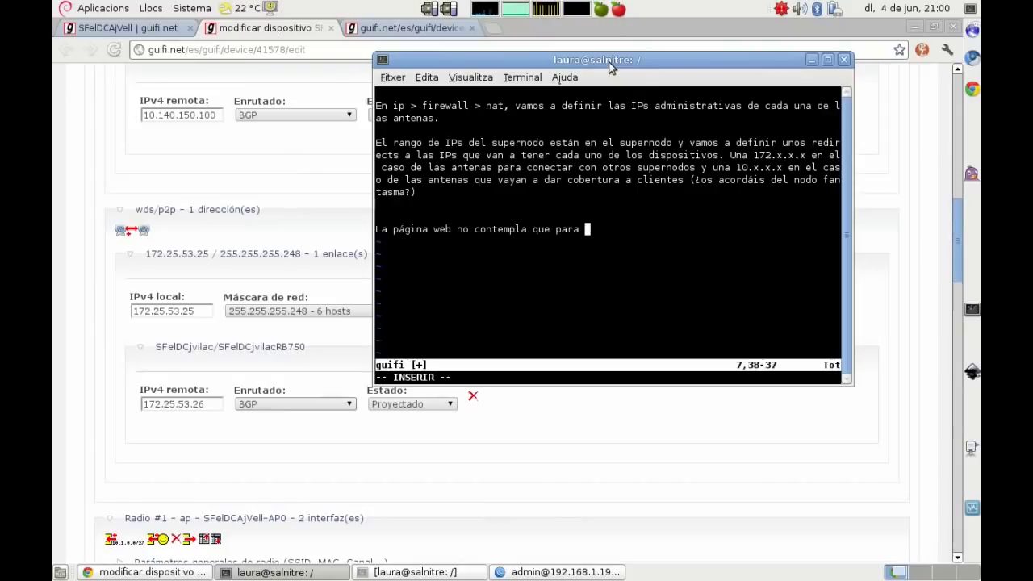
type("conectar 2 supernod")
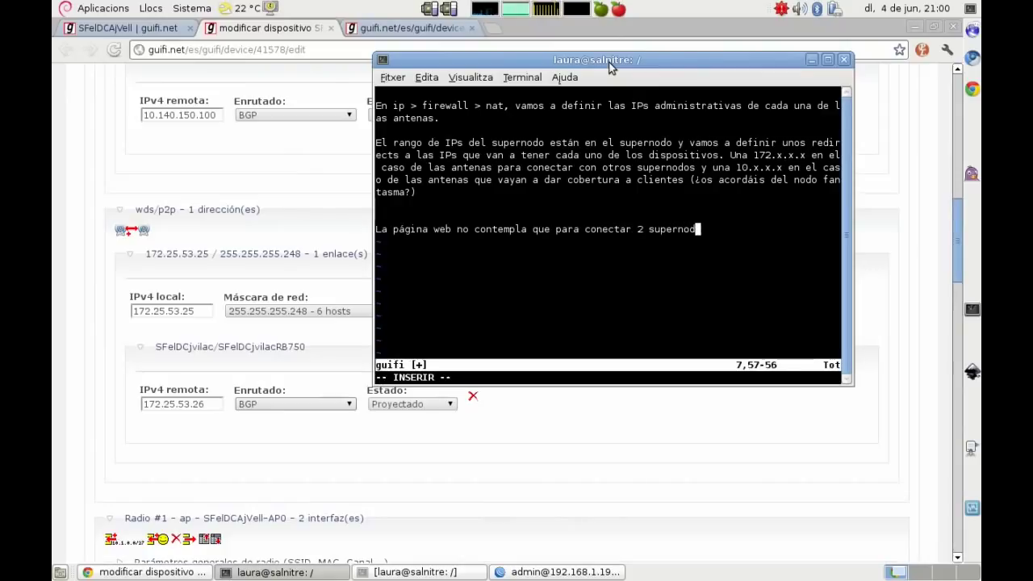
type("os tengamos mas de 2 IP, así")
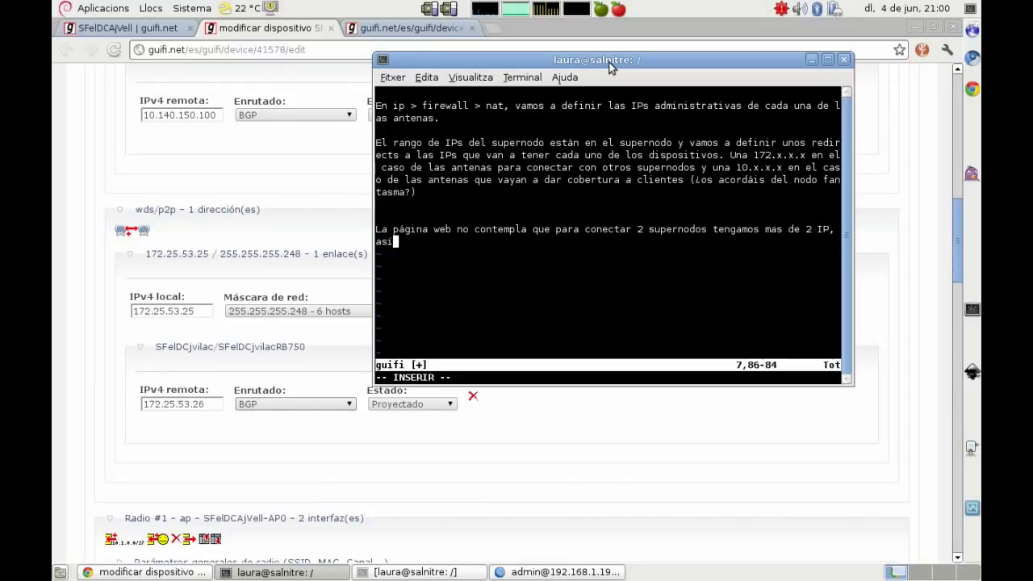
type(" que sólo nos d")
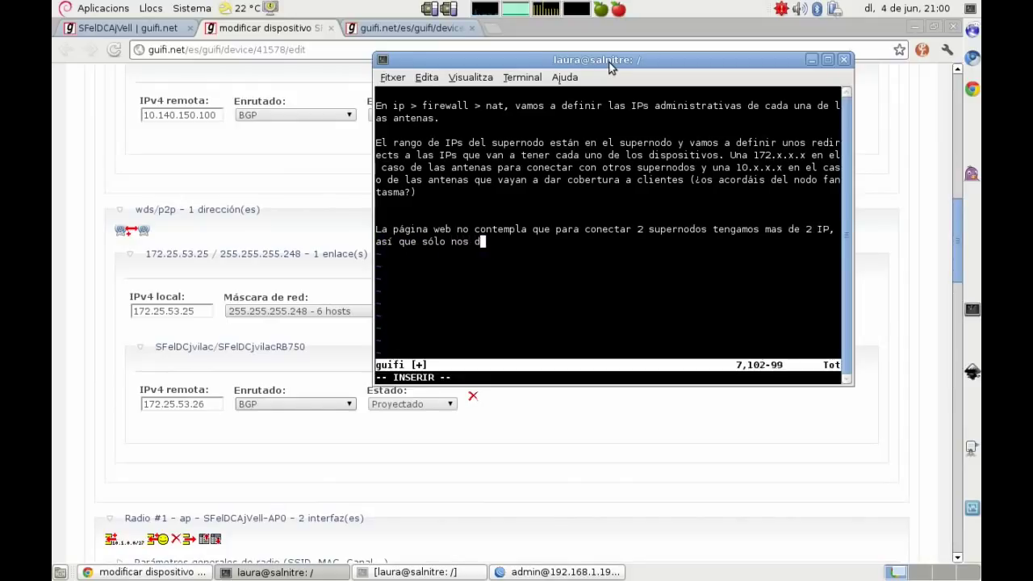
type("a las 2 IPs de los supernodos (RB),")
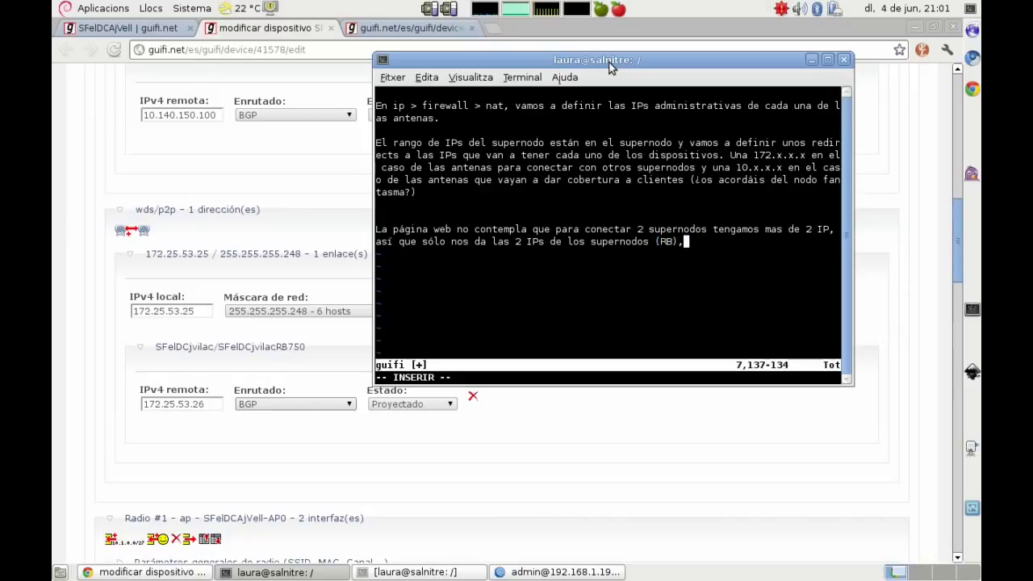
type(" para ")
type("ello nos ")
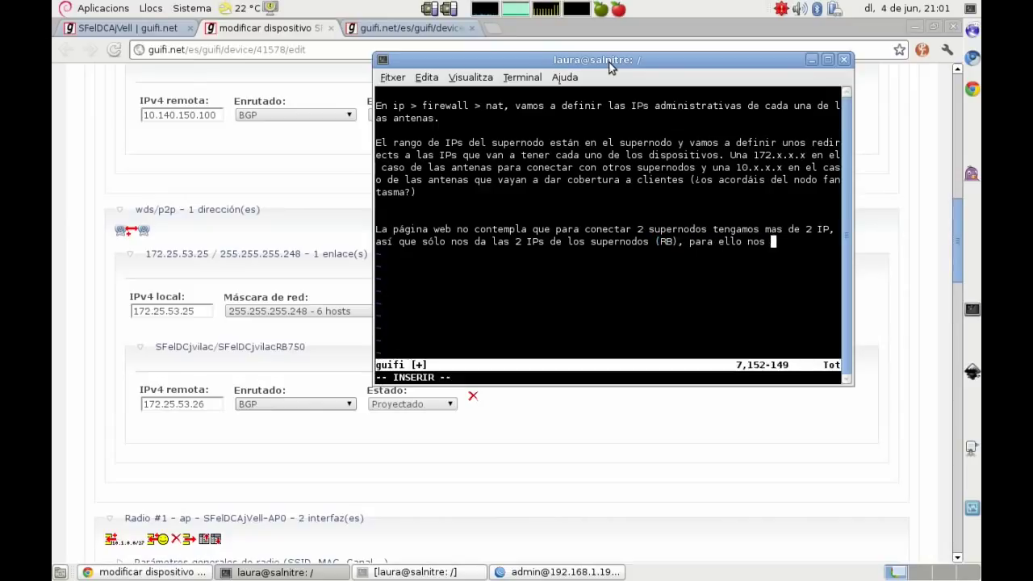
type("tenemos que \"i")
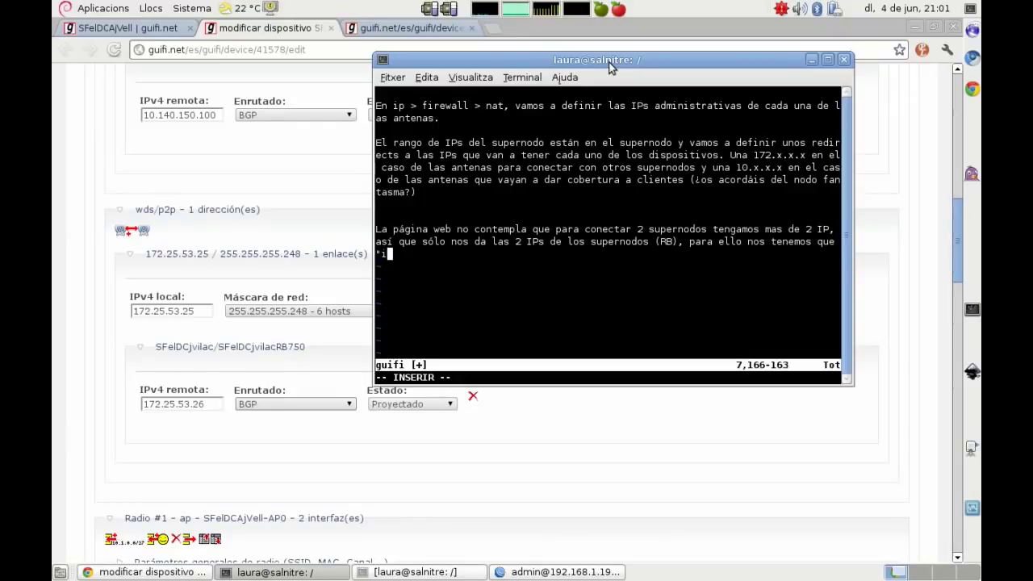
type("nventar 2 IPs\", ")
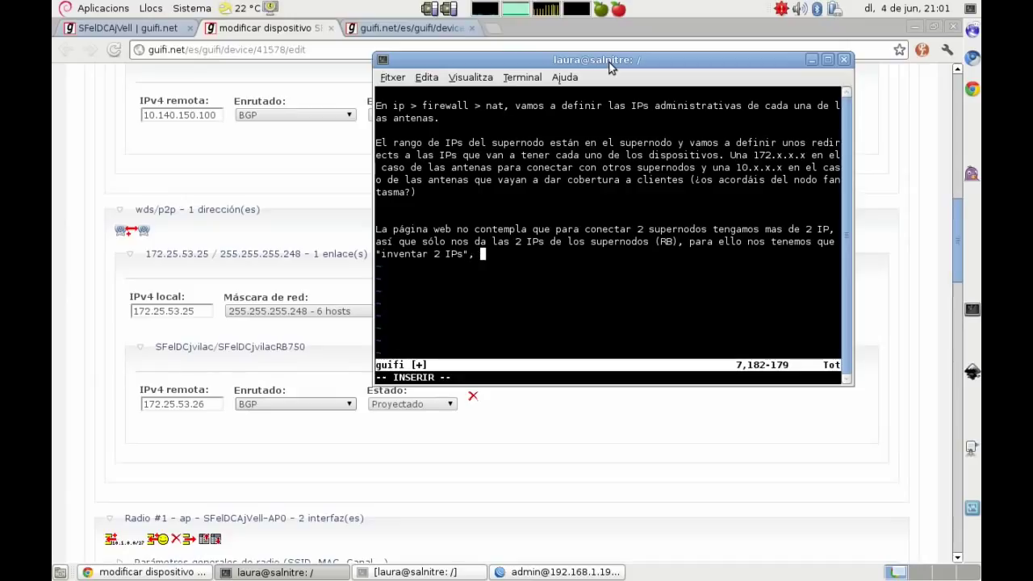
type("claro está,")
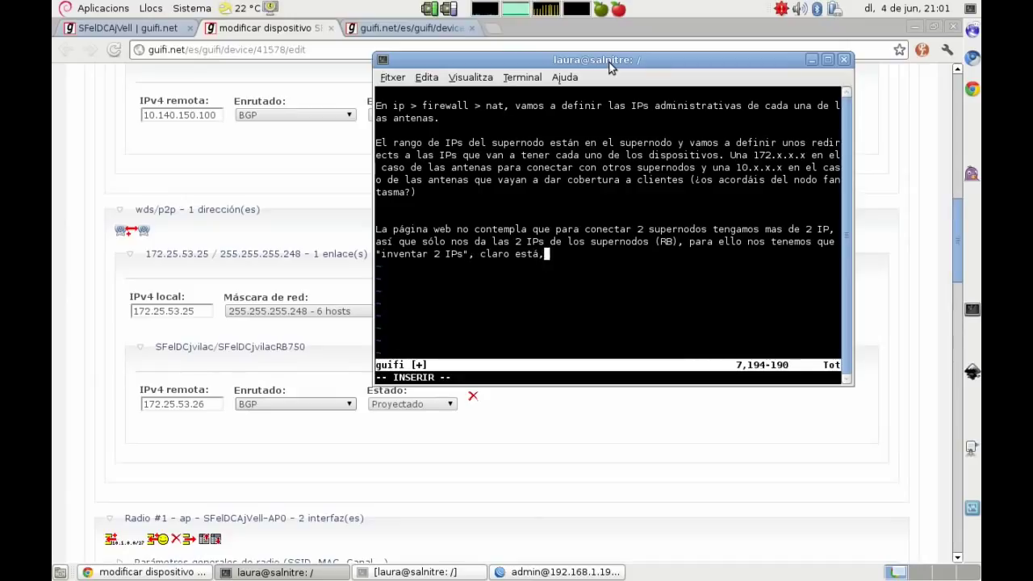
type(" dentro del ra")
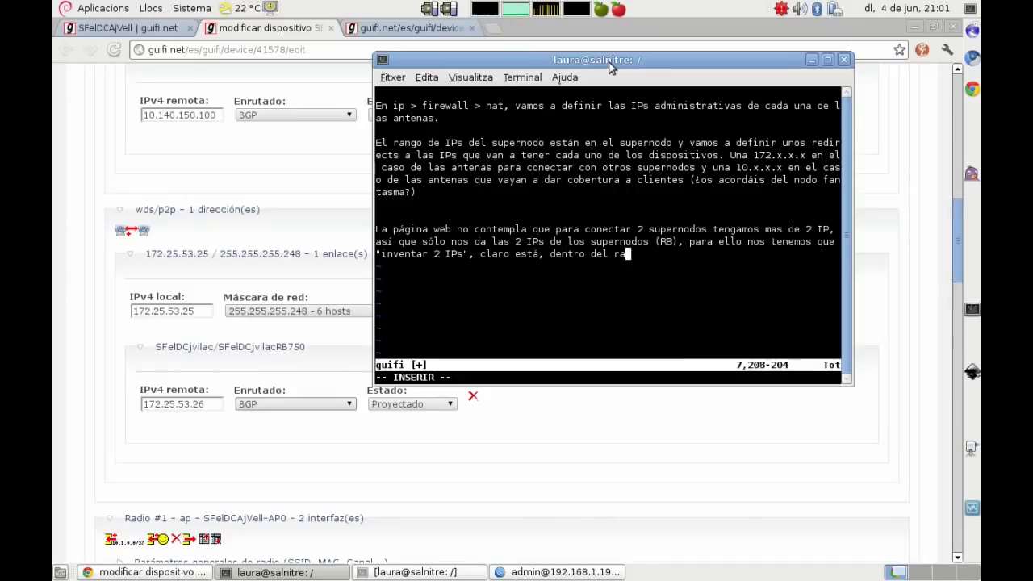
type("ngo definido.")
Step: Note that supernode IP +2 gives nanobridge 172.25.53.27, then copy that address
key("Return")
key("Return")
type("Para")
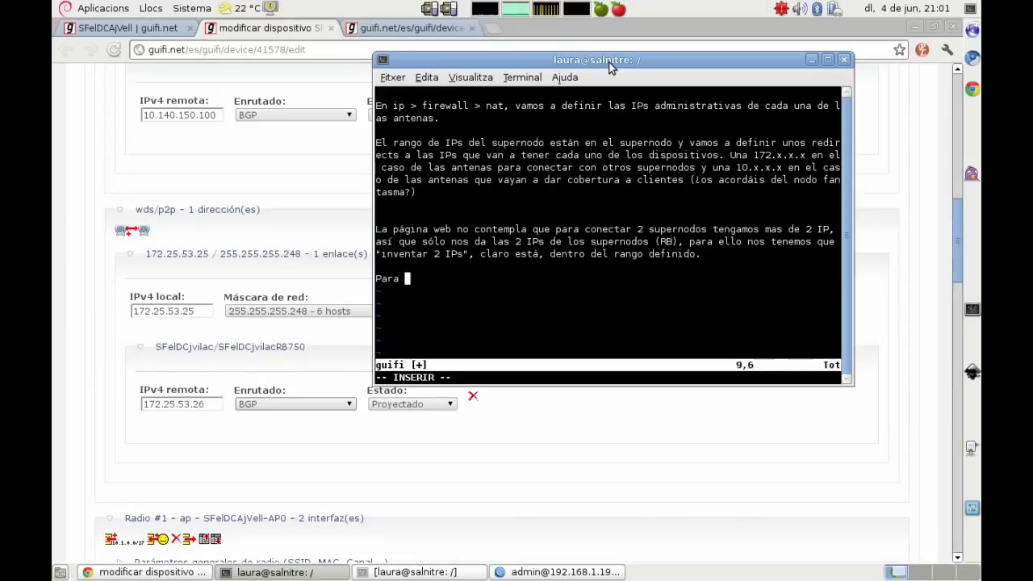
type(" que")
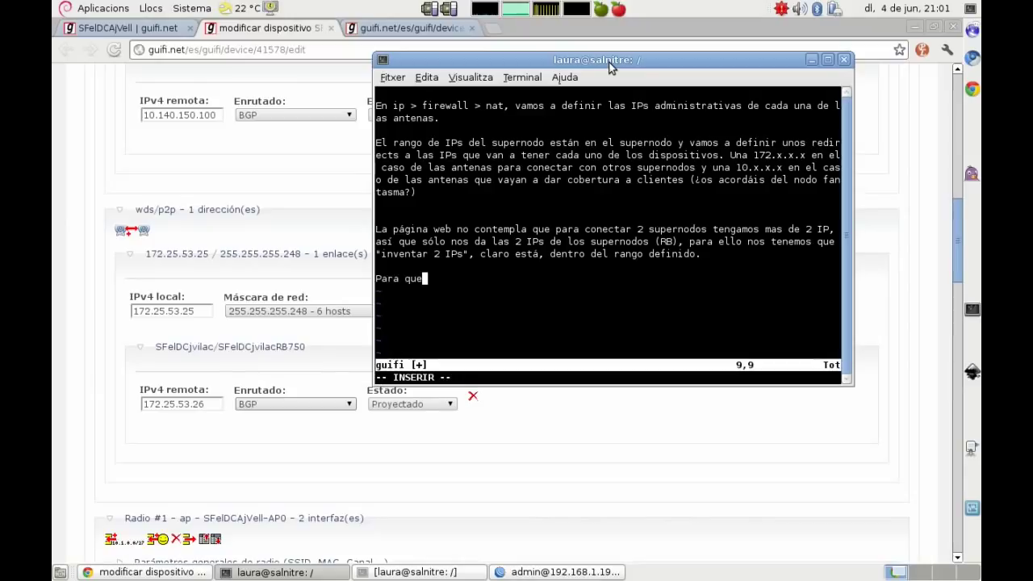
type(" sea entendi")
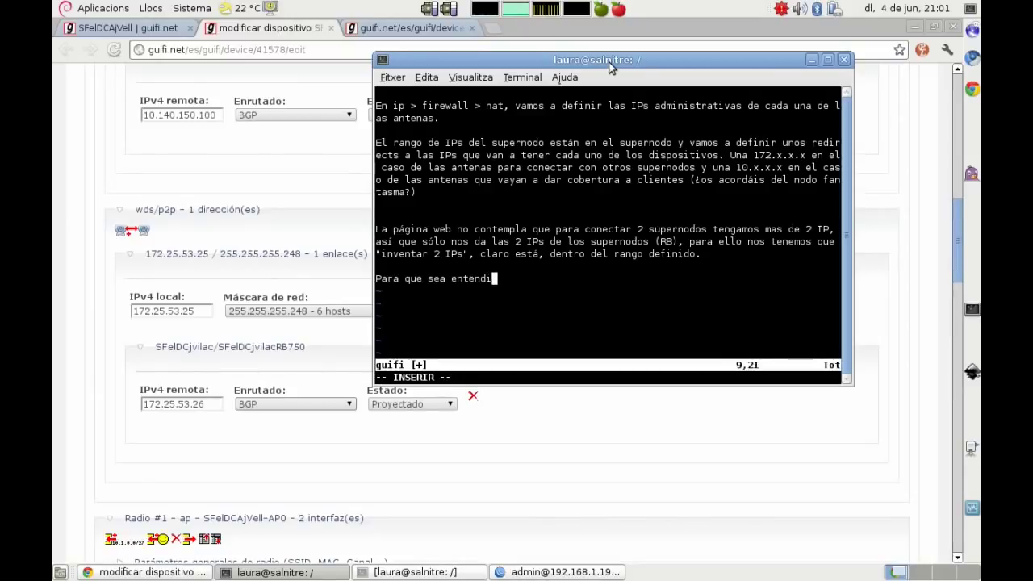
type("ble, vamos a")
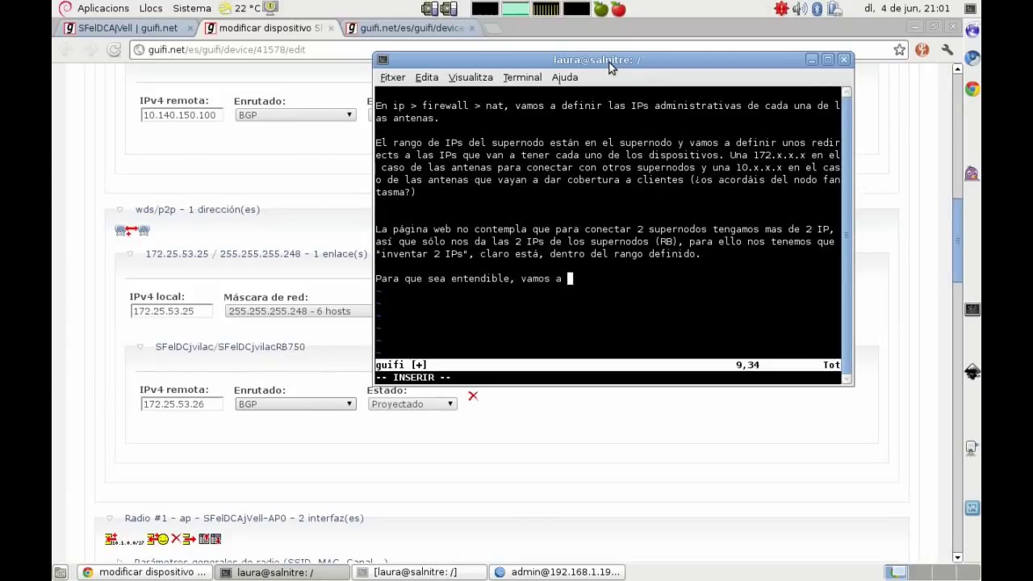
type(" suma")
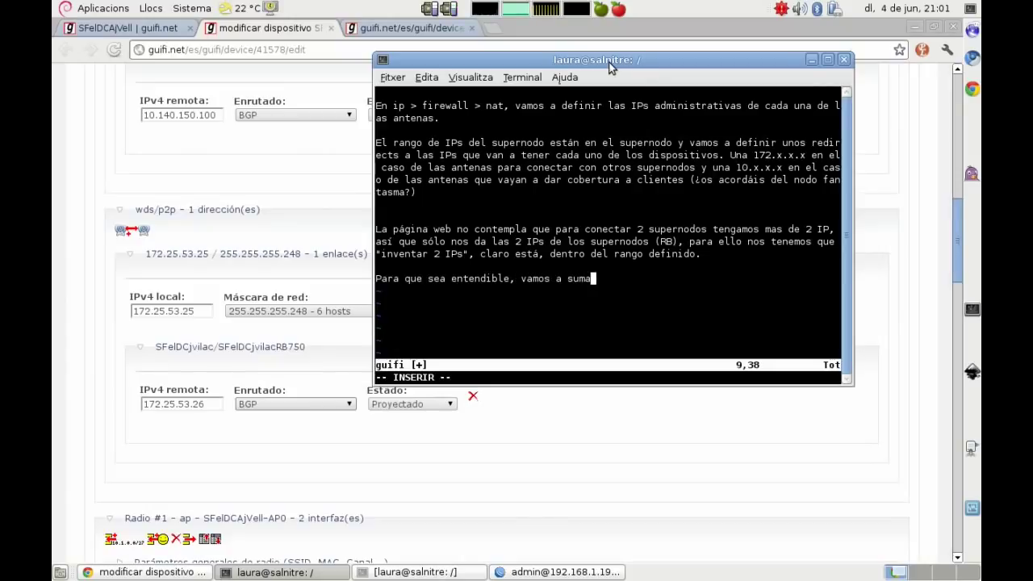
type("r +2 a la ip de nuestro supernod")
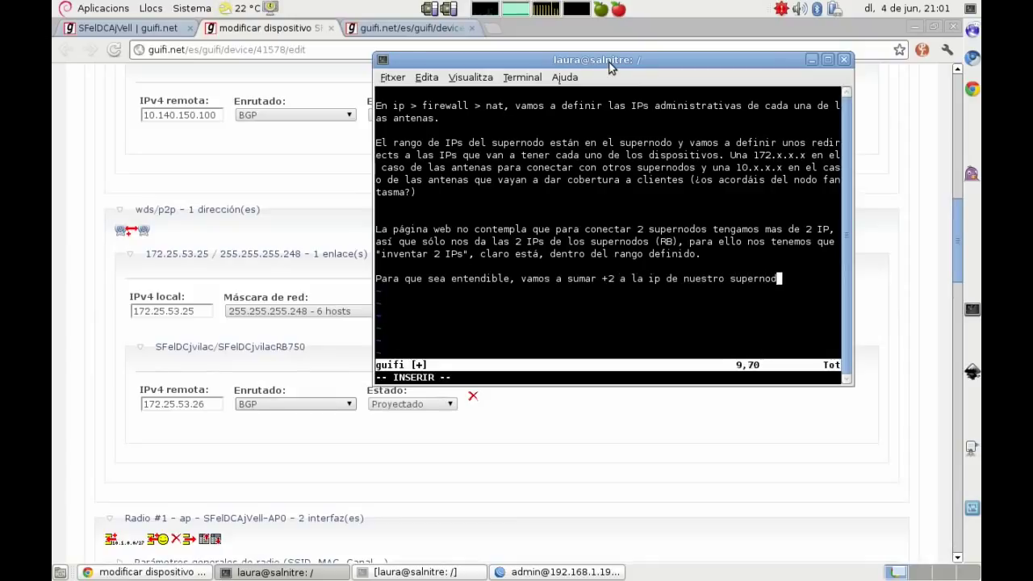
type("o, en el caso de la ")
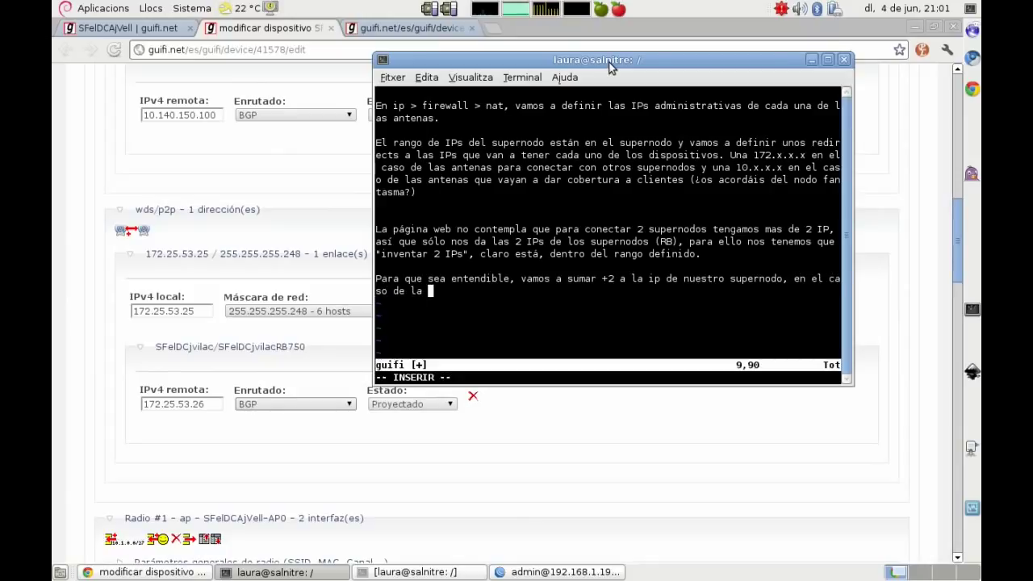
type("nanobridge que ")
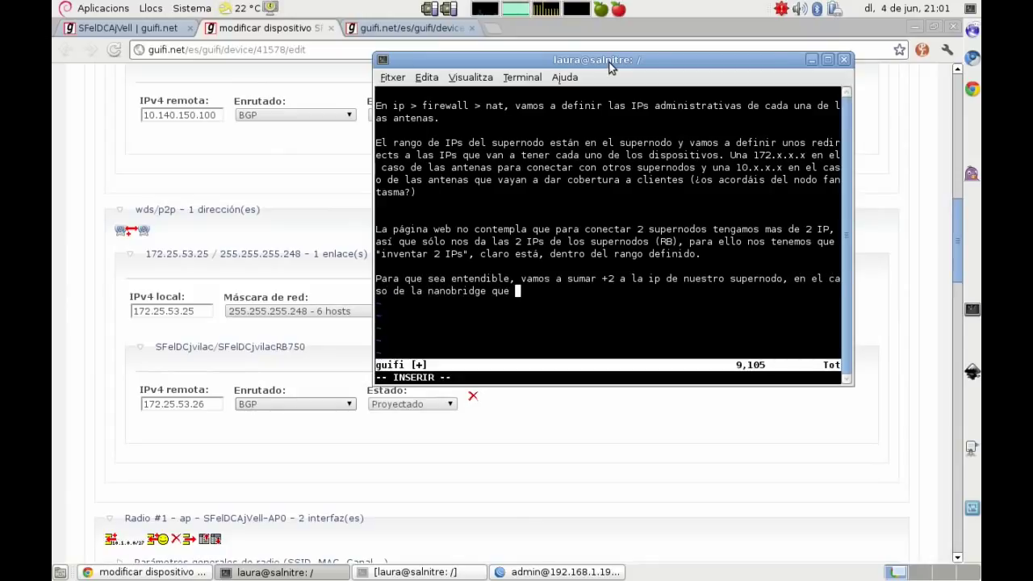
type("va a conectar a ")
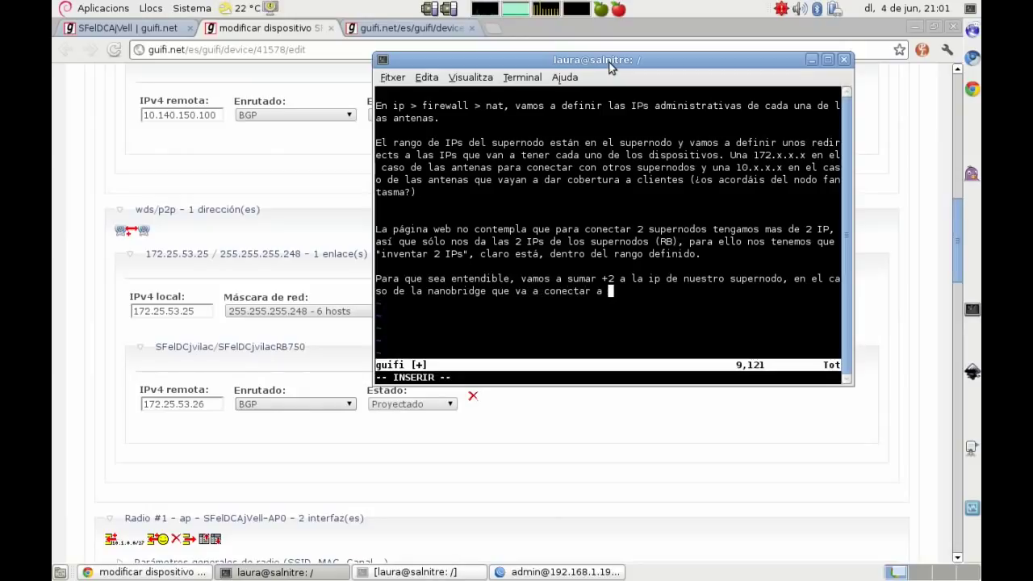
type("JvilaC, 172.25")
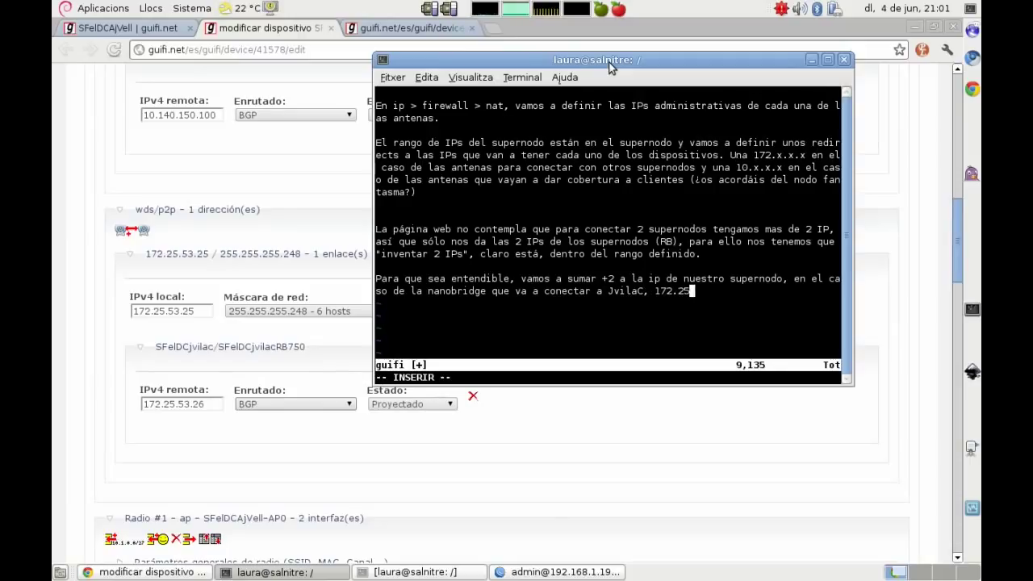
type(".53.27")
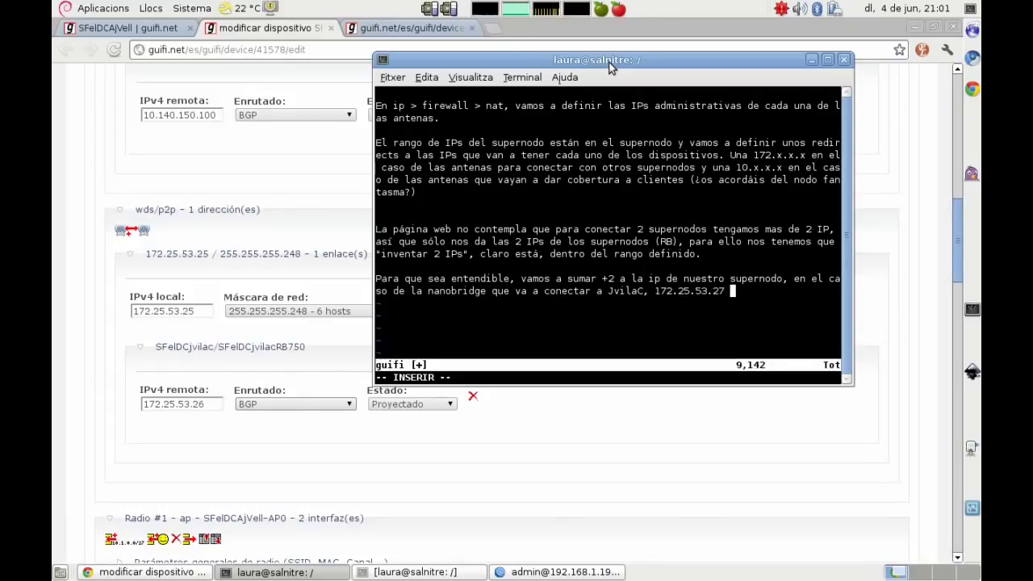
type(" (siendo 25 ")
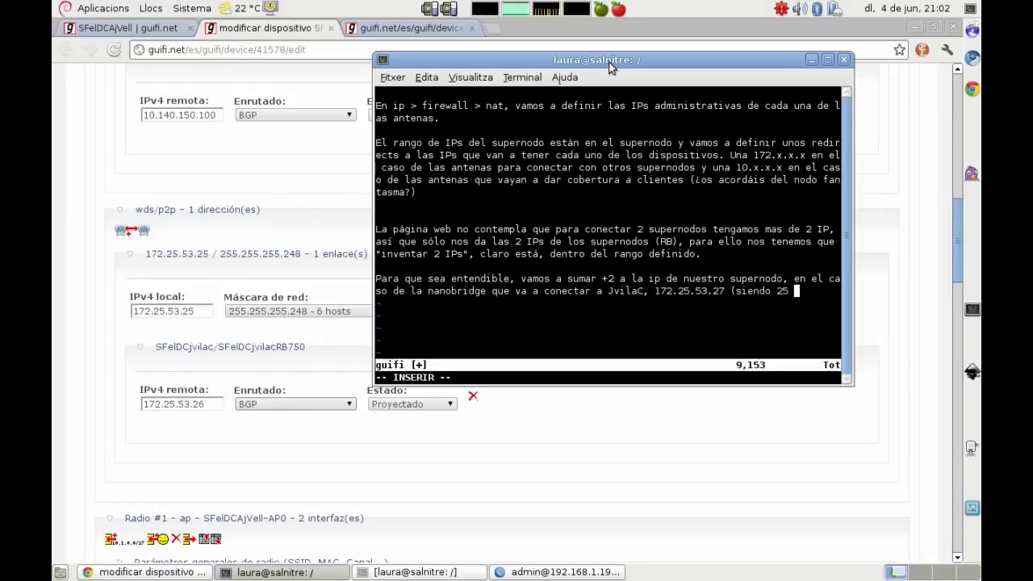
type("la del supernodo, 25+2")
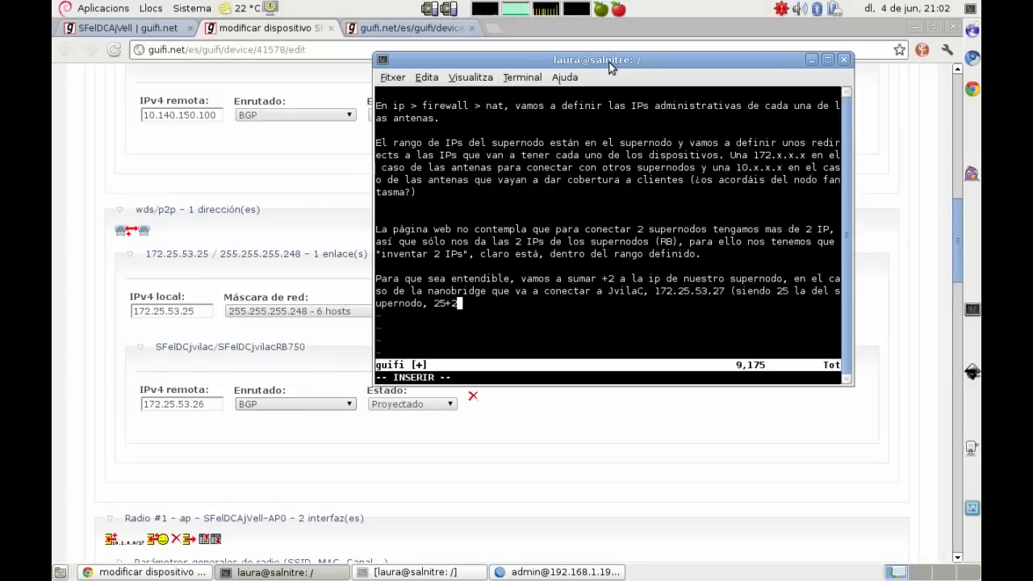
type(" = 2")
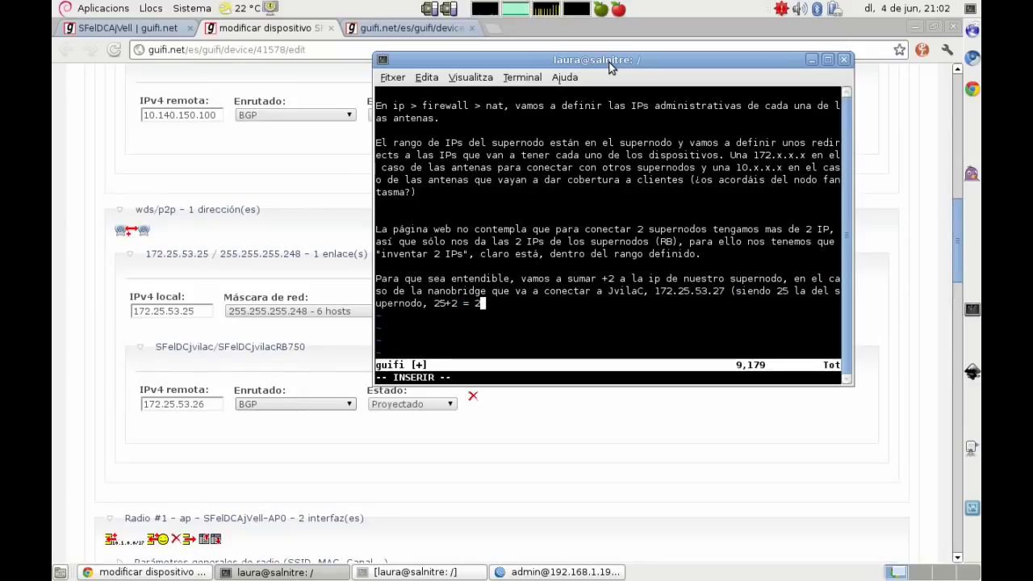
type("7).")
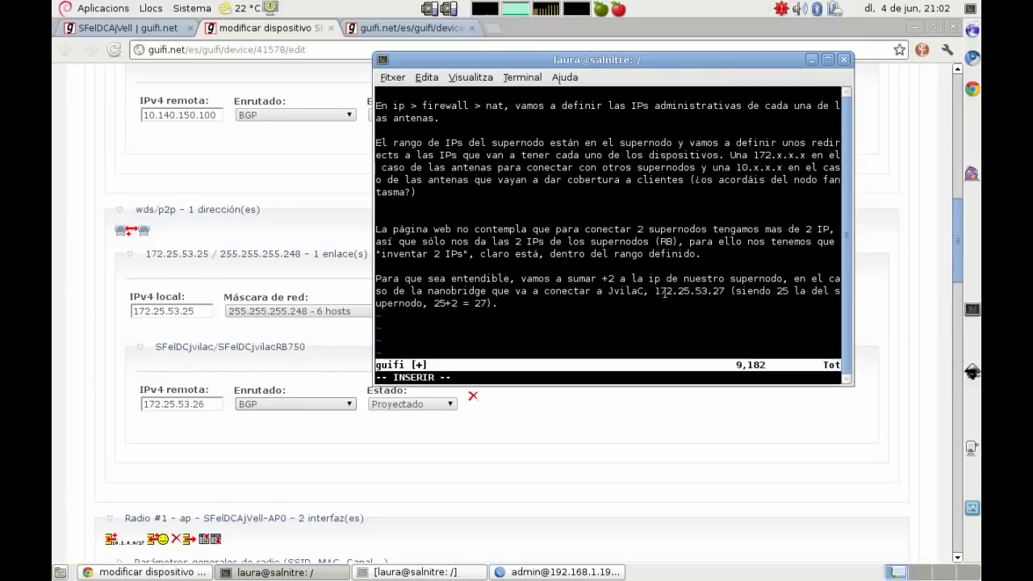
left_click_drag(655, 290, 724, 292)
right_click(707, 295)
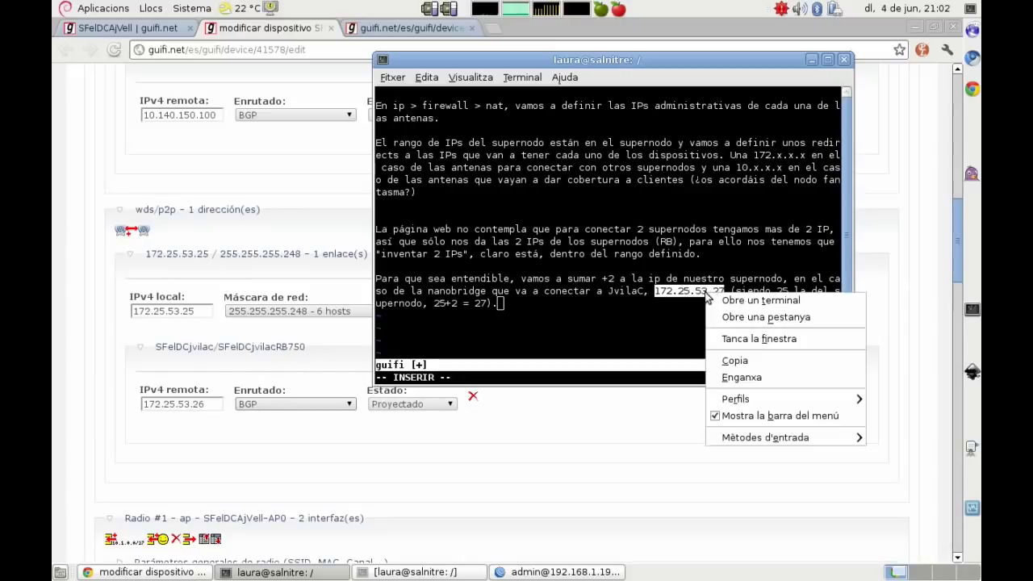
left_click(730, 361)
left_click(526, 576)
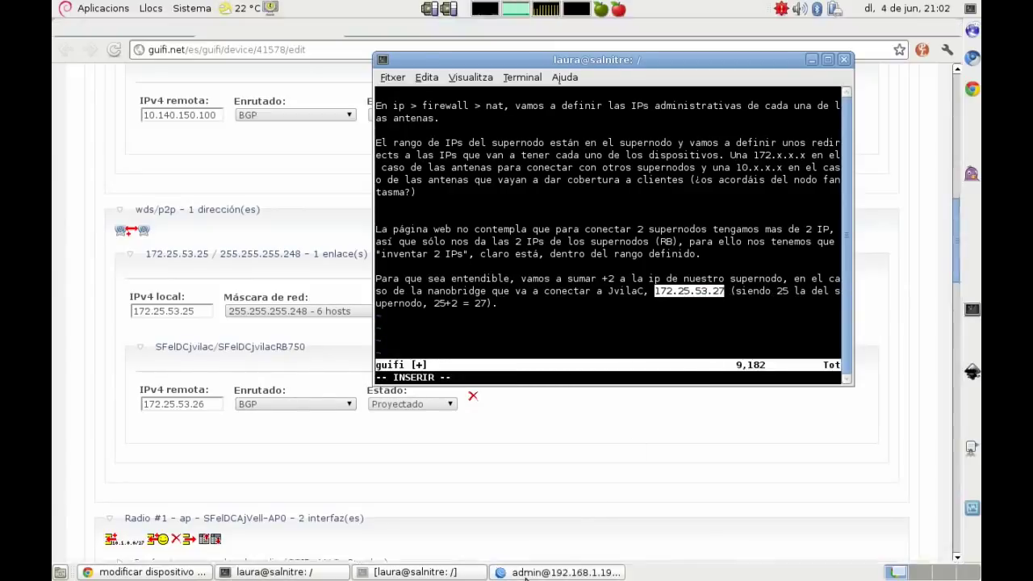
Step: Paste 172.25.53.27 as the rule's To Addresses and apply the rule
left_click_drag(435, 159, 364, 157)
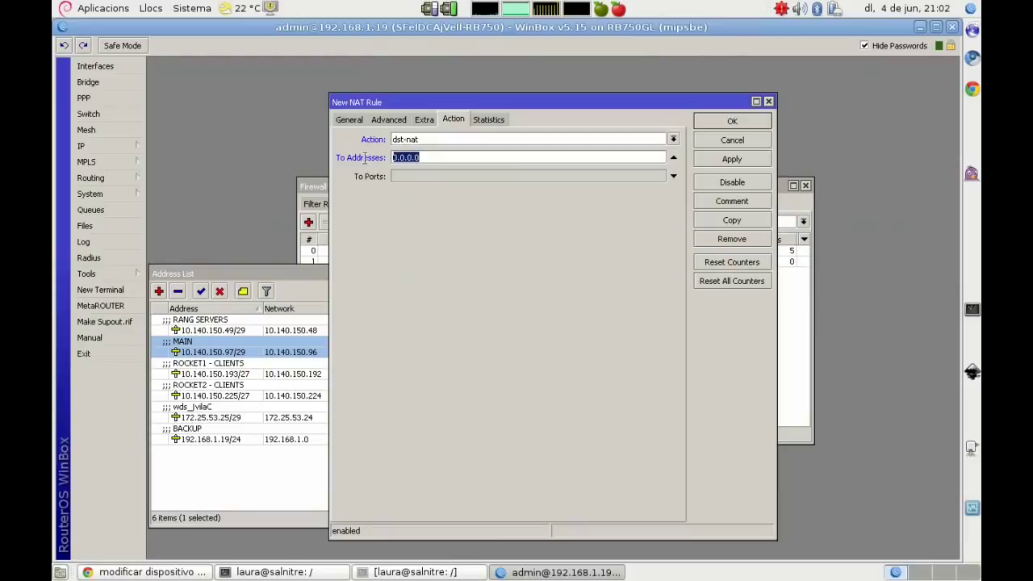
right_click(412, 157)
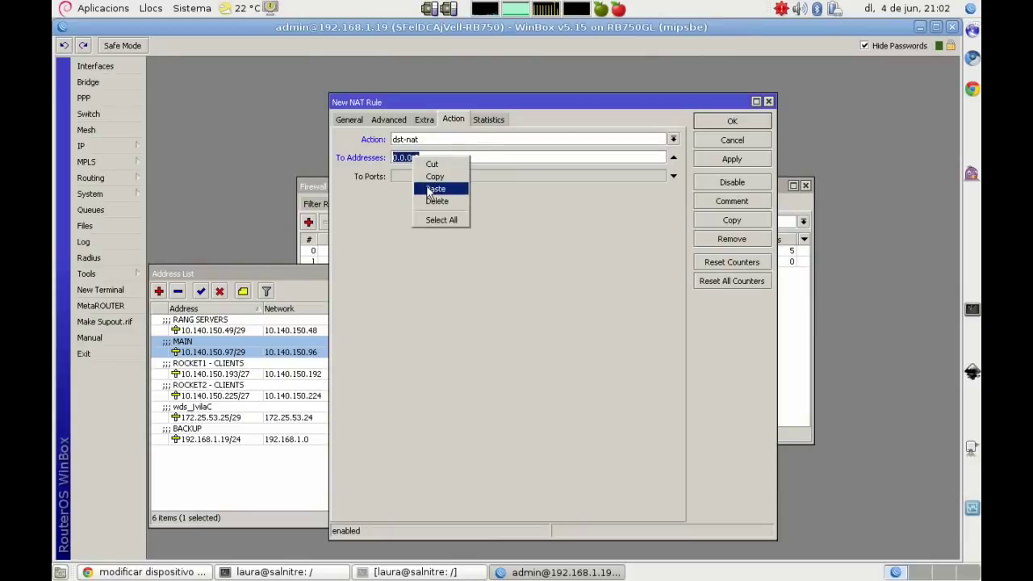
left_click(429, 190)
left_click(746, 160)
Step: Comment the rule 'nanobridge jvilac'
left_click(731, 202)
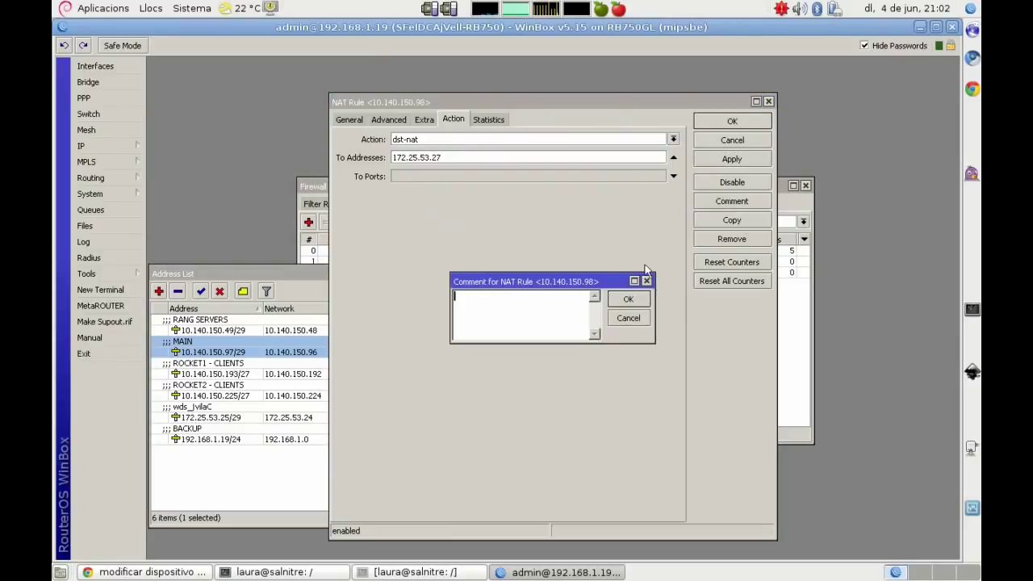
type("nanobridge jvilac")
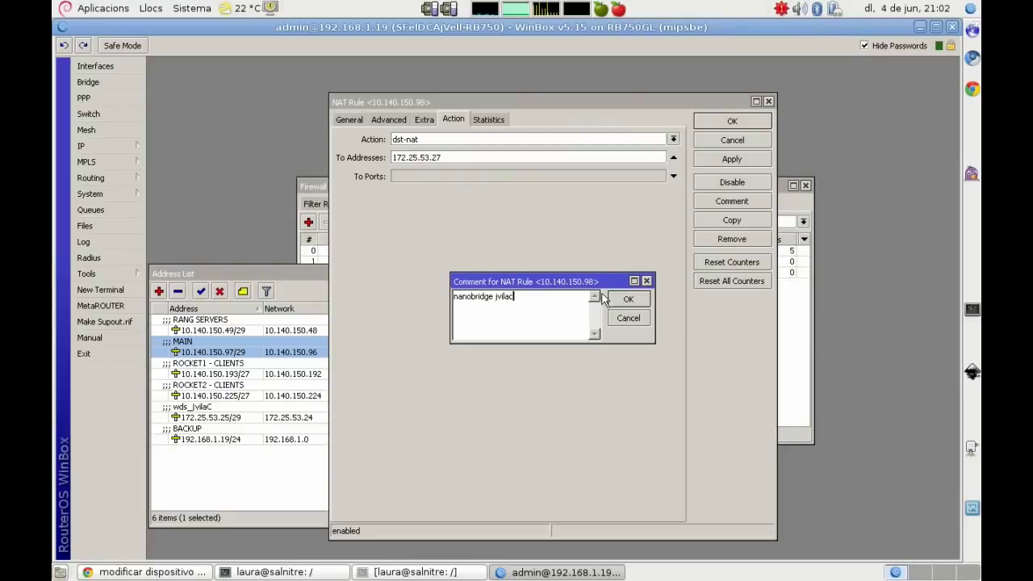
left_click(623, 300)
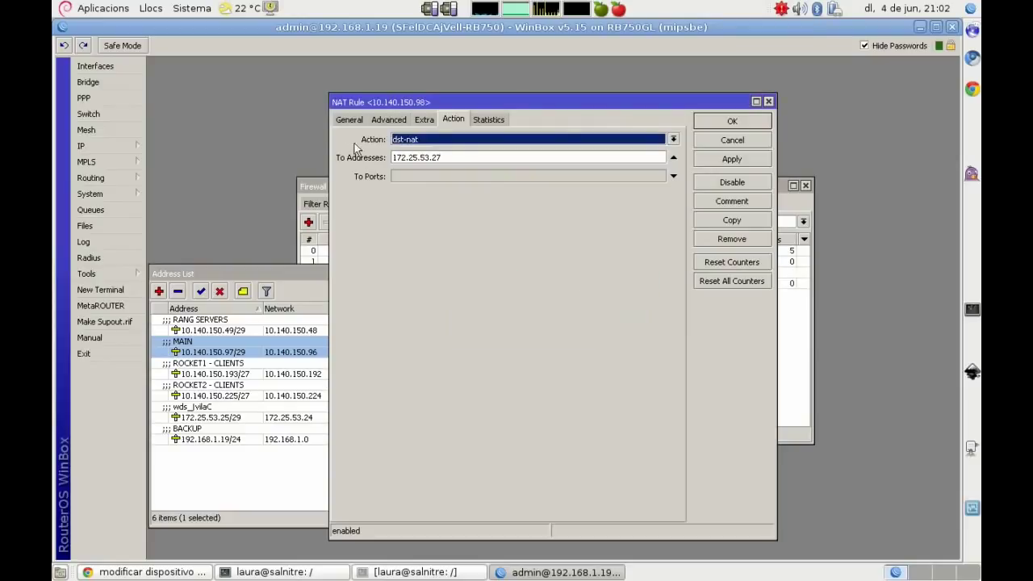
left_click(340, 117)
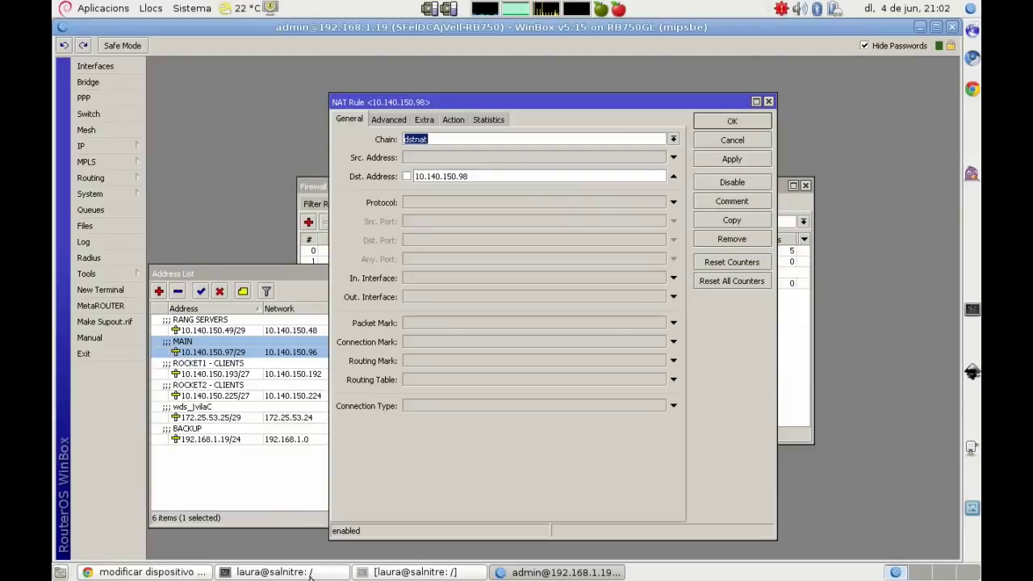
left_click(310, 574)
Step: Write 'Hablando en claro, cuando alguien haga una petición a 10.140.150.98, en realidad llevalo a 172.25.53.27.'
key("Return")
key("Return")
type("Hablando en claro,")
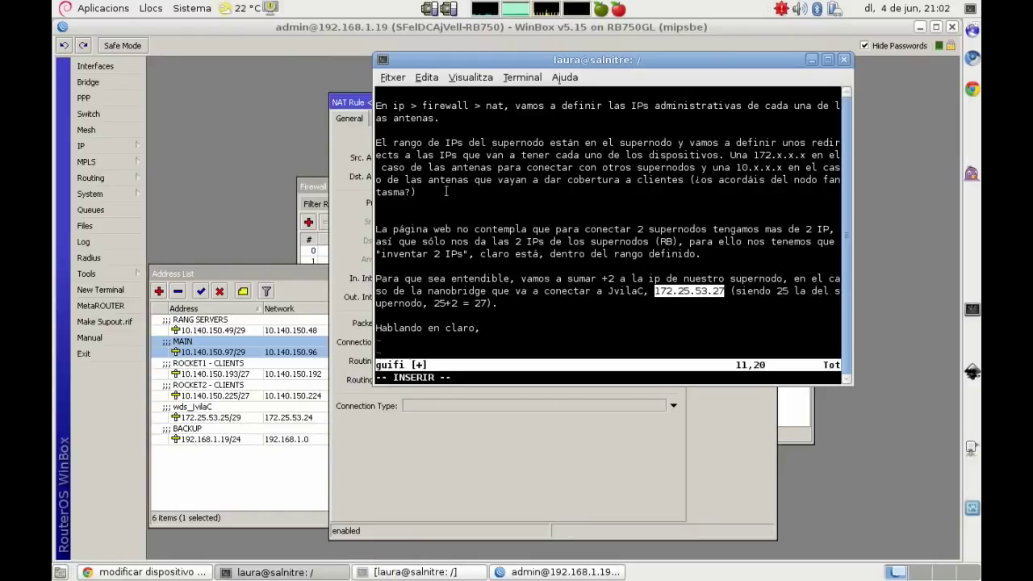
left_click_drag(546, 58, 774, 95)
type("cuan")
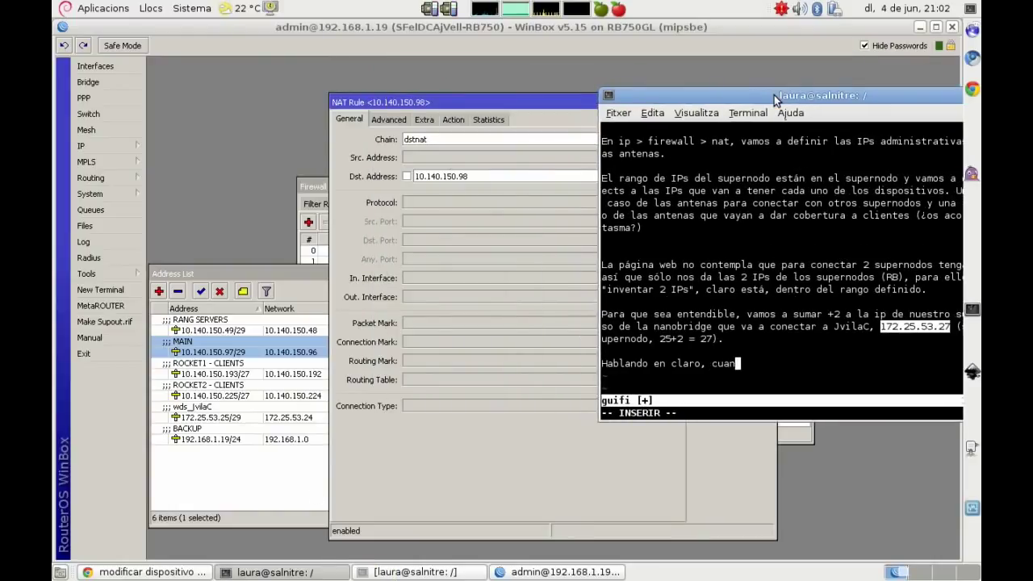
type("do alguien haga una p")
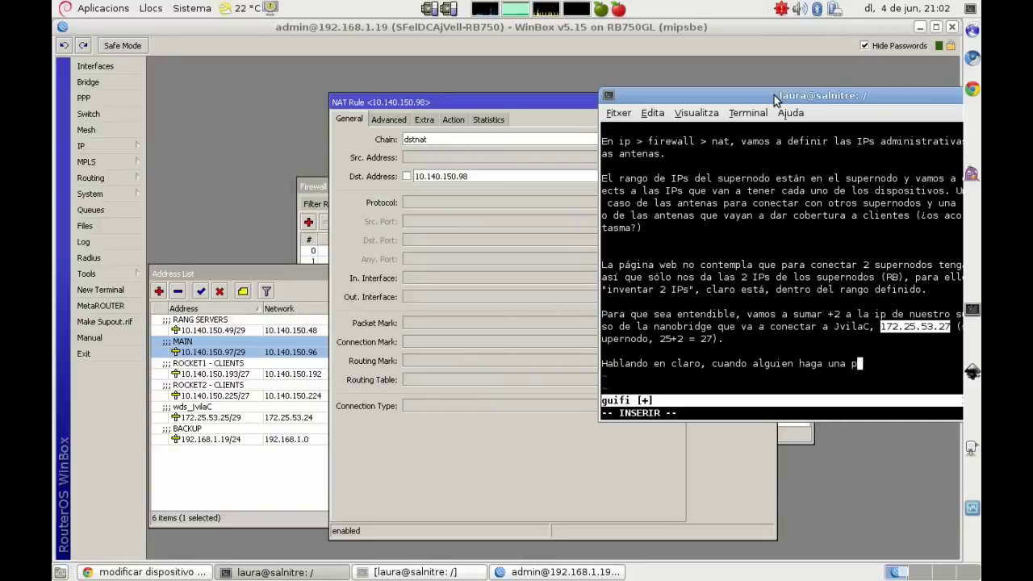
type("etición a")
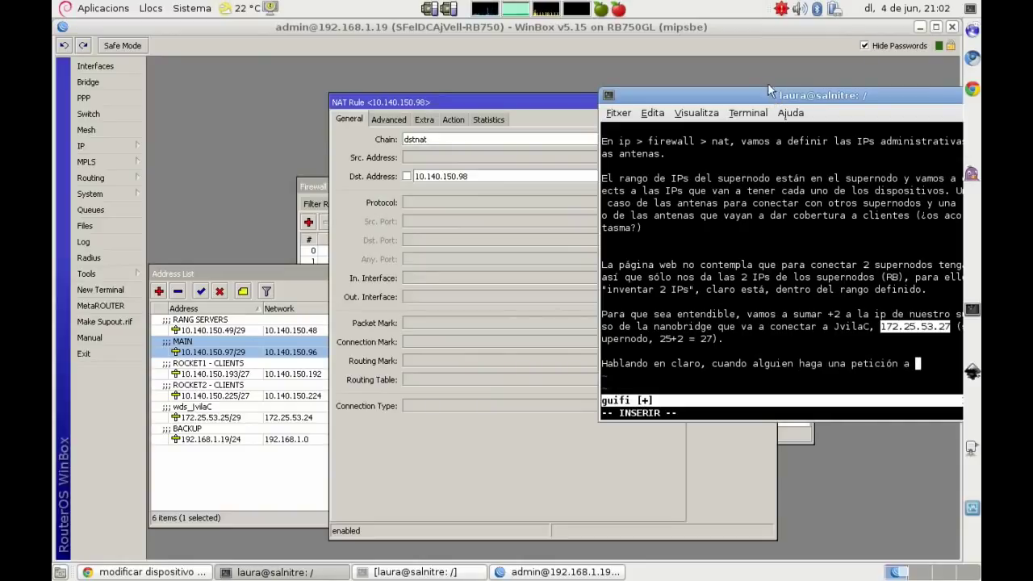
left_click_drag(751, 98, 460, 193)
type("10.140.150.")
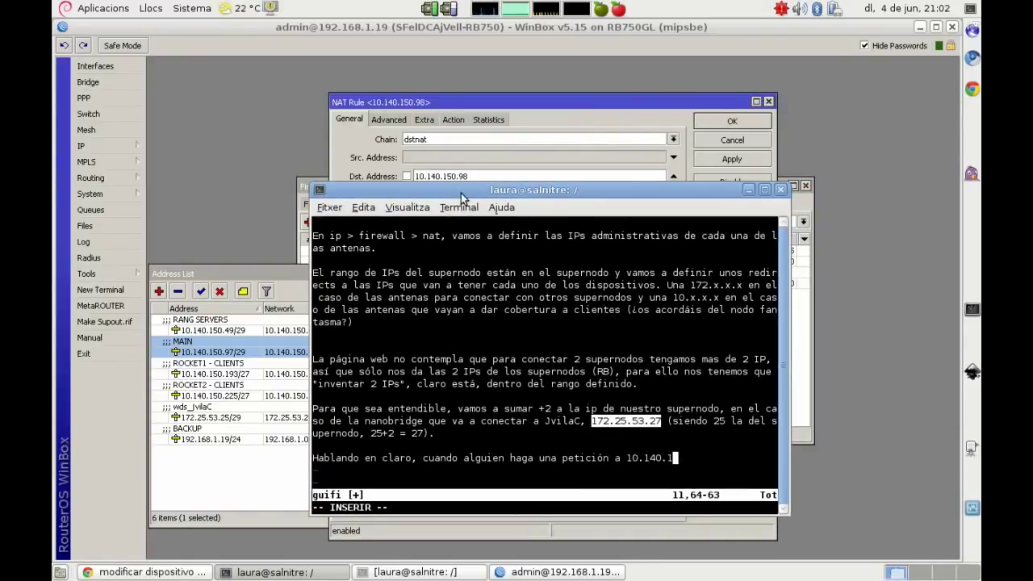
type("98, en realidad llevalo a")
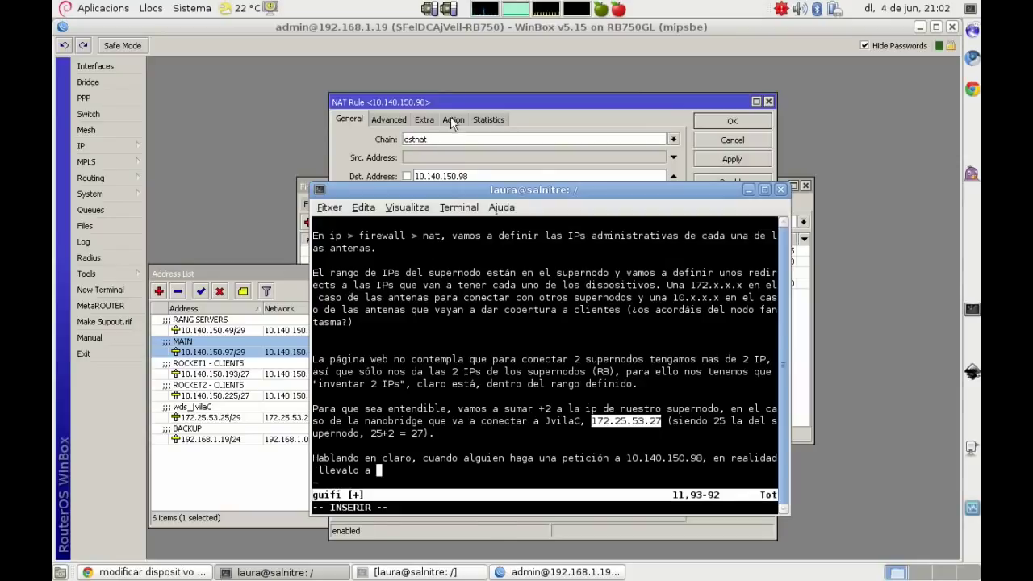
left_click(452, 120)
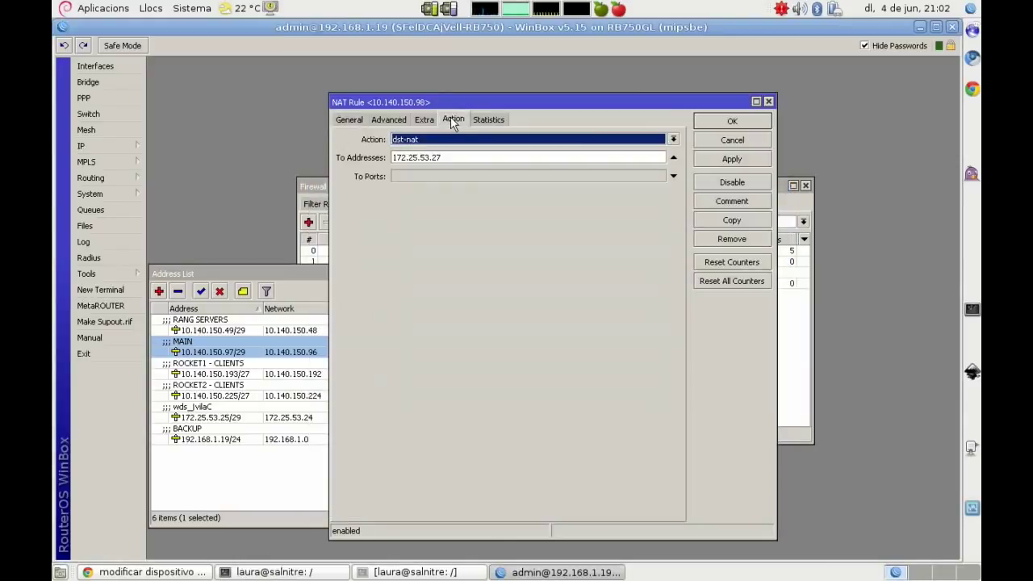
key("alt+Tab")
type("a ")
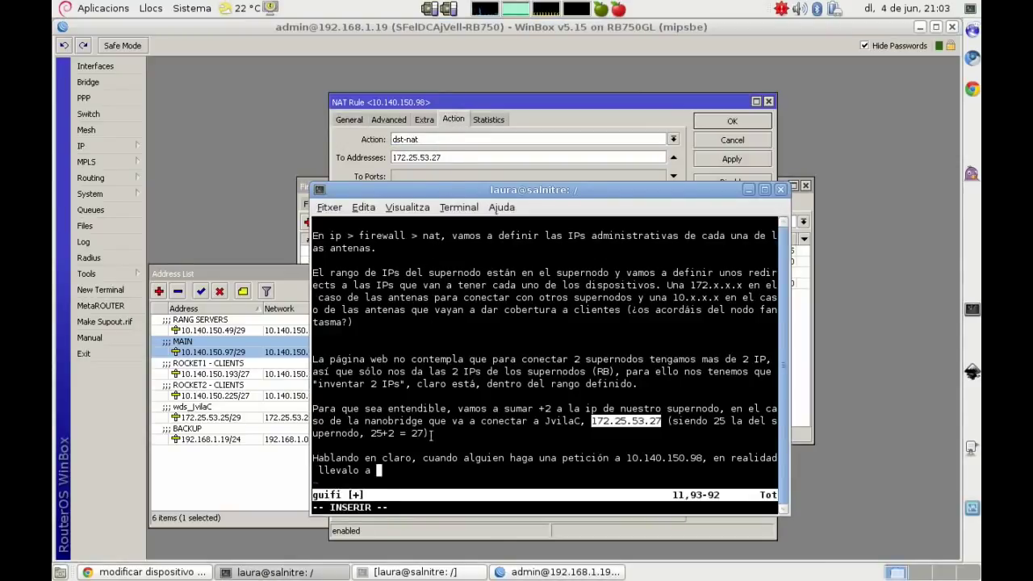
type("172.25.")
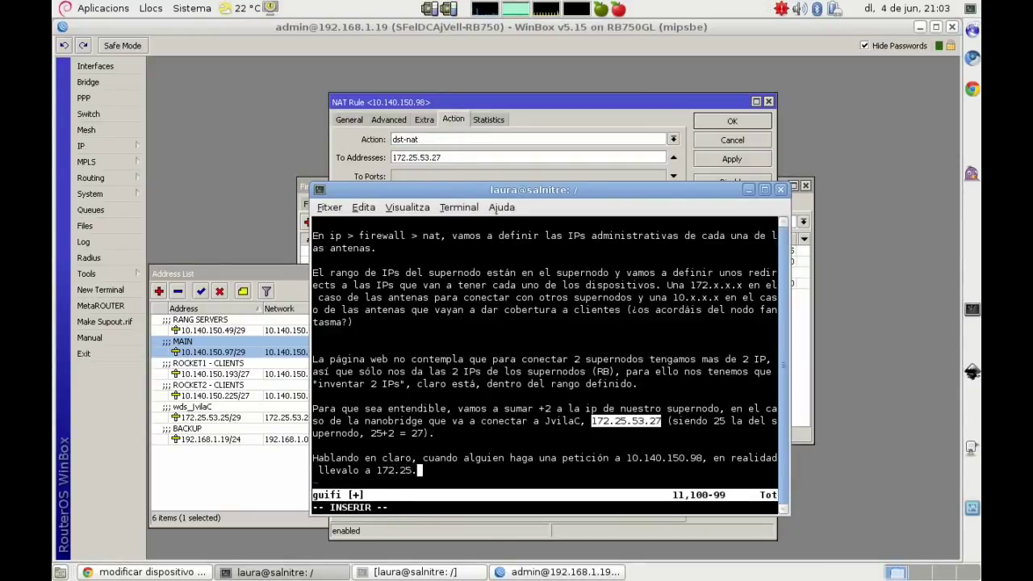
type("53.27")
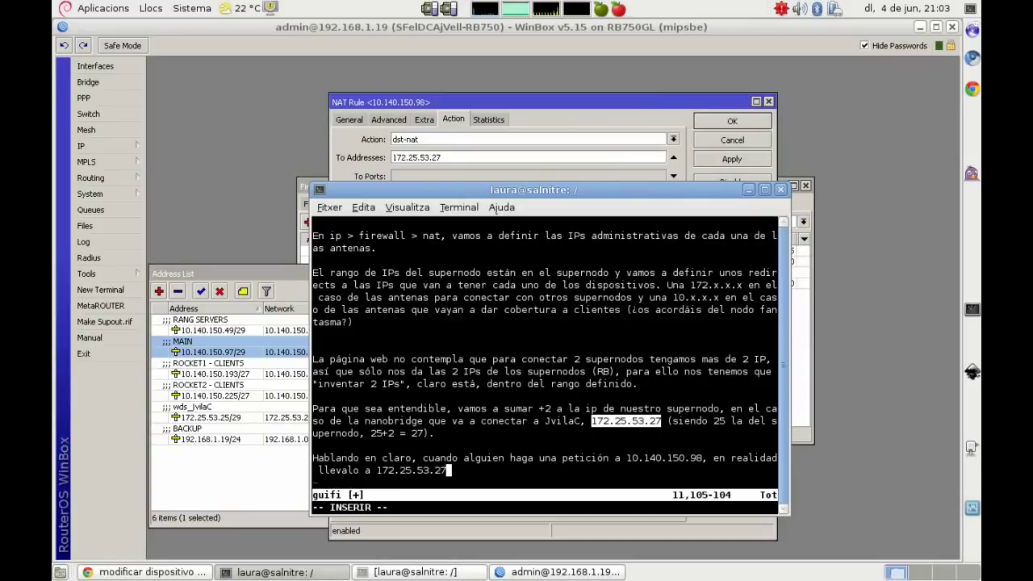
type(".")
Step: Add the line 'Vamos a hacer lo mismo para las Rocket (que dan cobertura a clientes)'
key("Return")
key("Return")
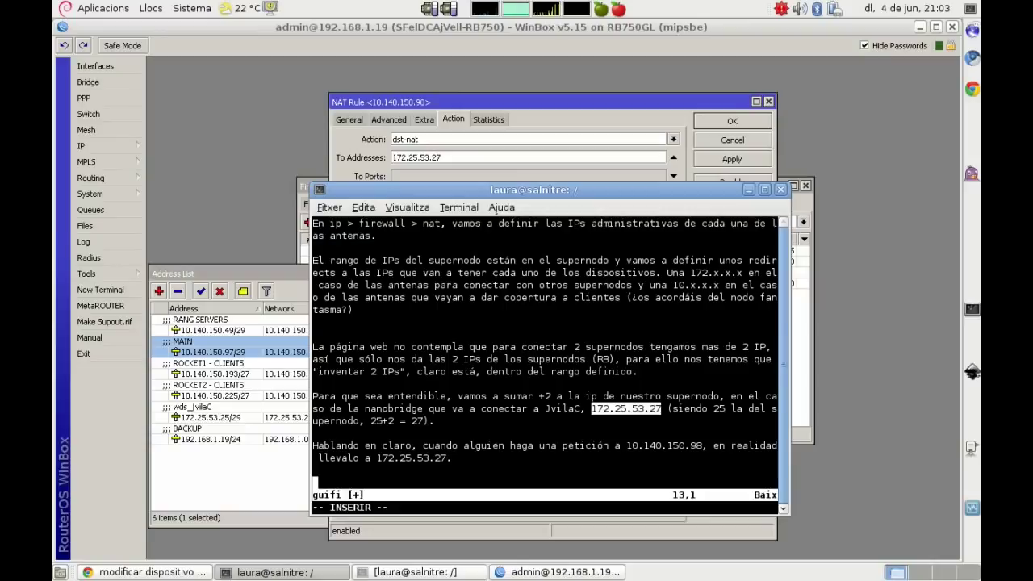
key("Return")
key("BackSpace")
type("Vamos a hacerl")
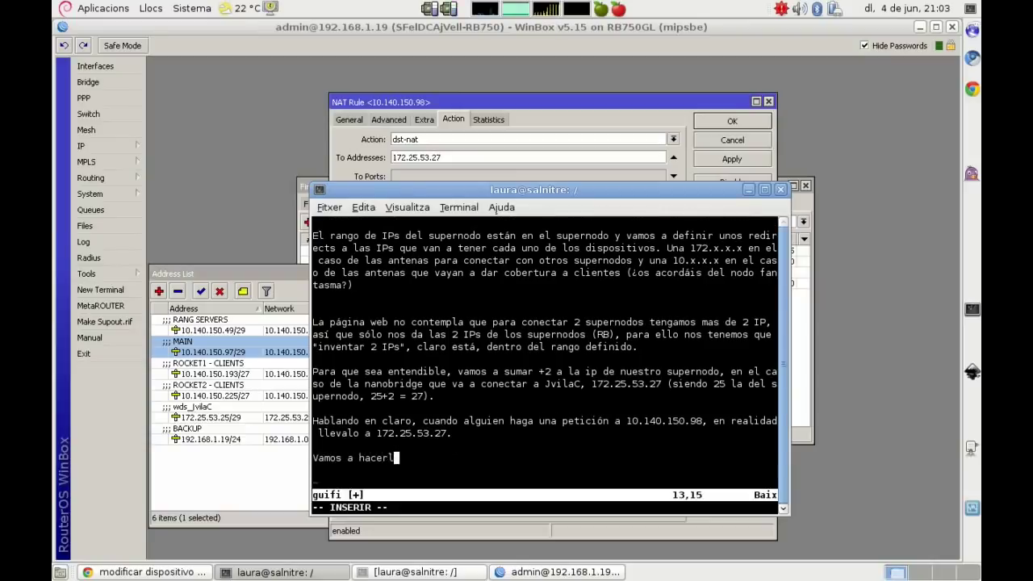
key("BackSpace")
type("lo mismo para ")
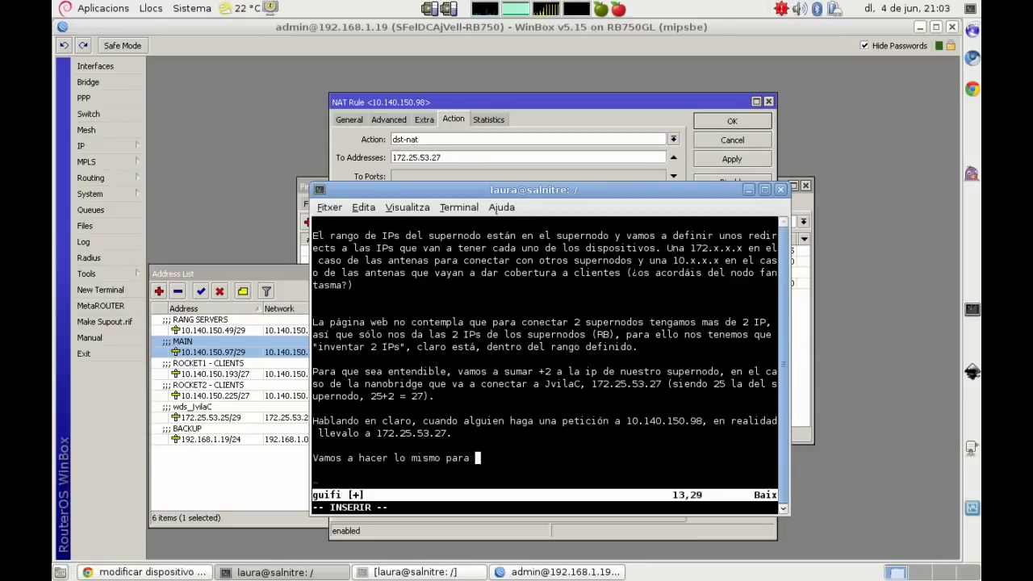
type("las Rocket (")
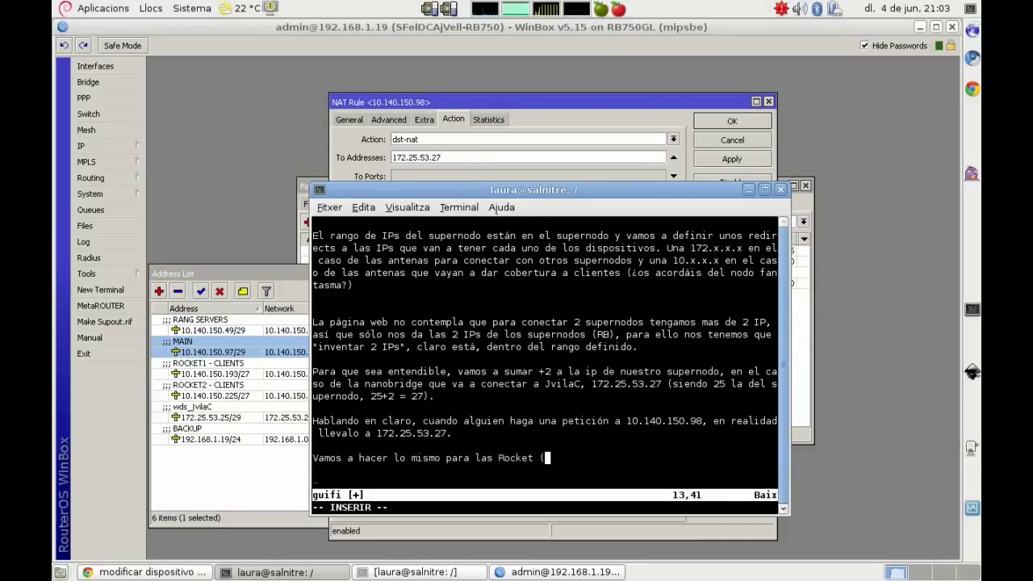
type("que")
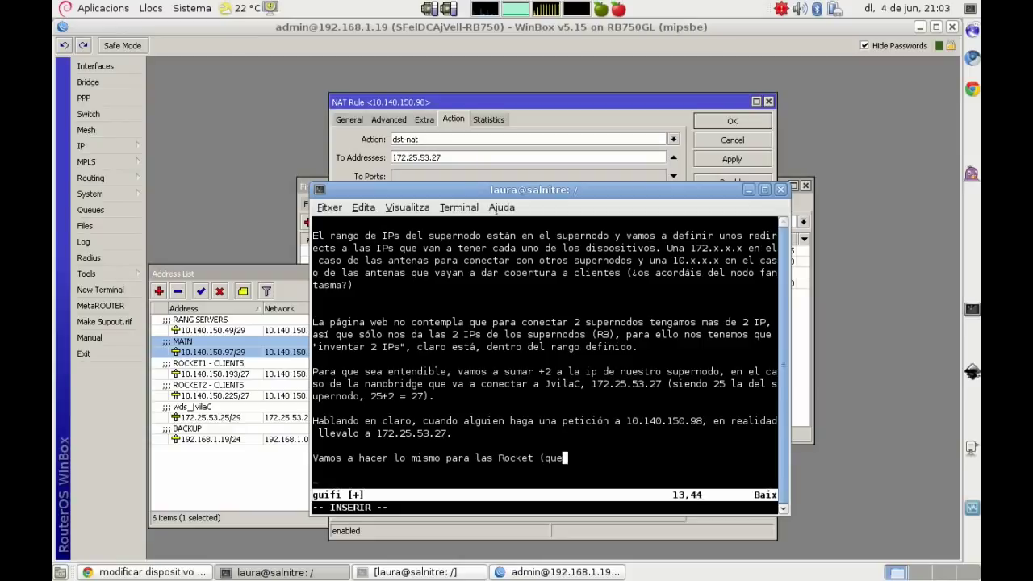
type(" dan cobertur")
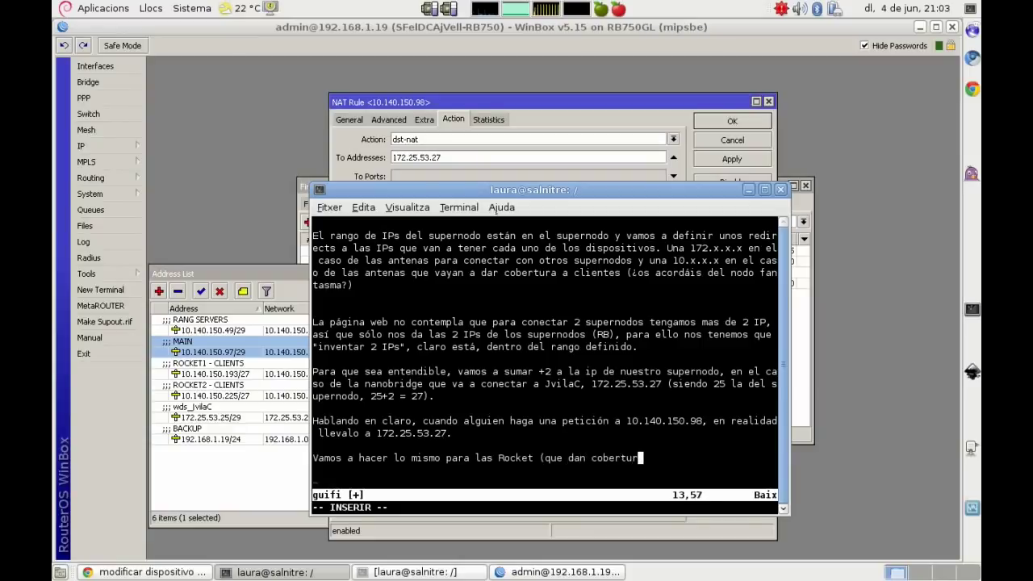
type("a a clientes)")
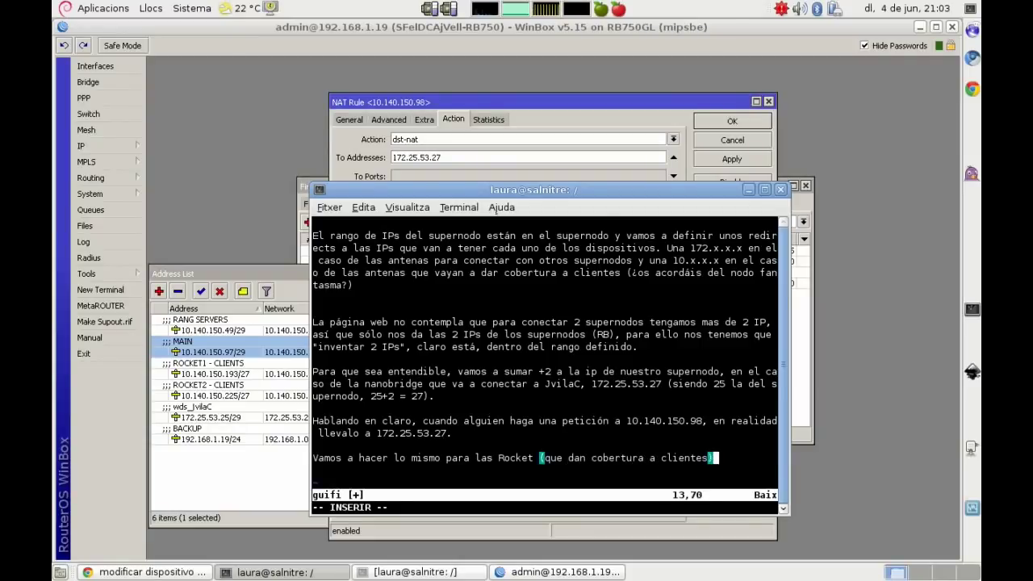
left_click(857, 261)
Step: Save the nanobridge rule, reopen it, and note 'Vamos a copiar la regla :P' in vim
left_click(731, 121)
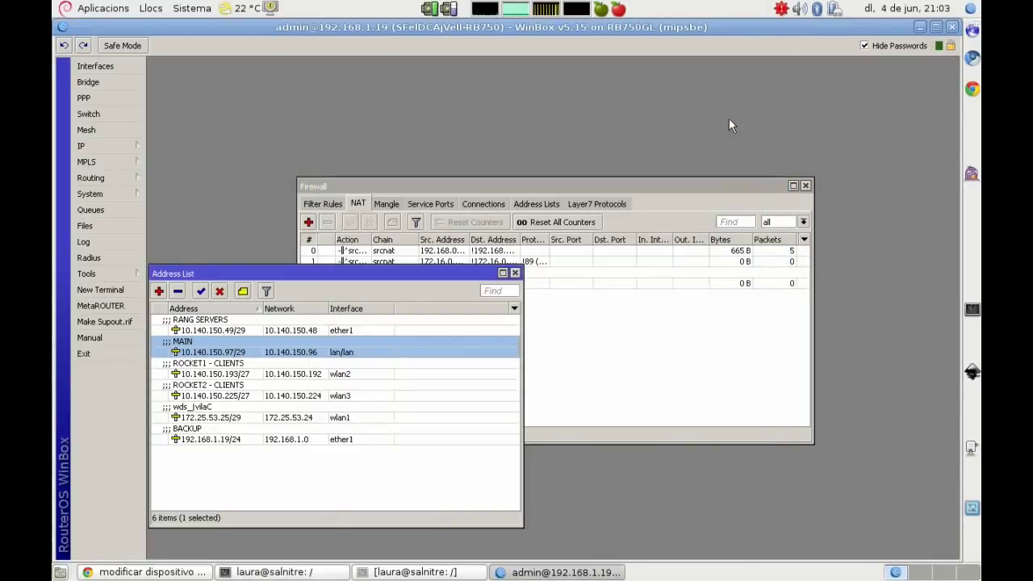
left_click(559, 346)
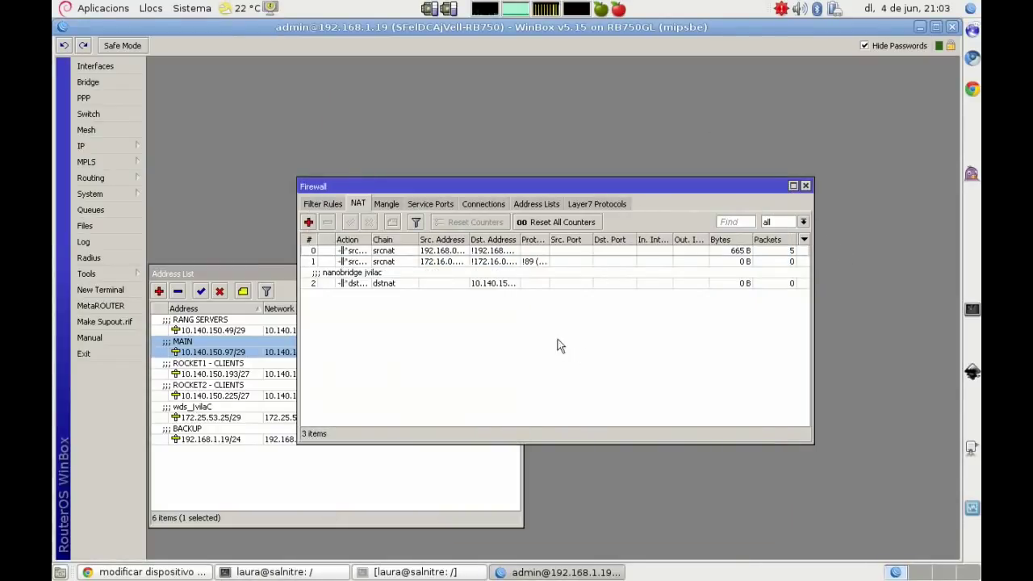
left_click(368, 283)
double_click(368, 283)
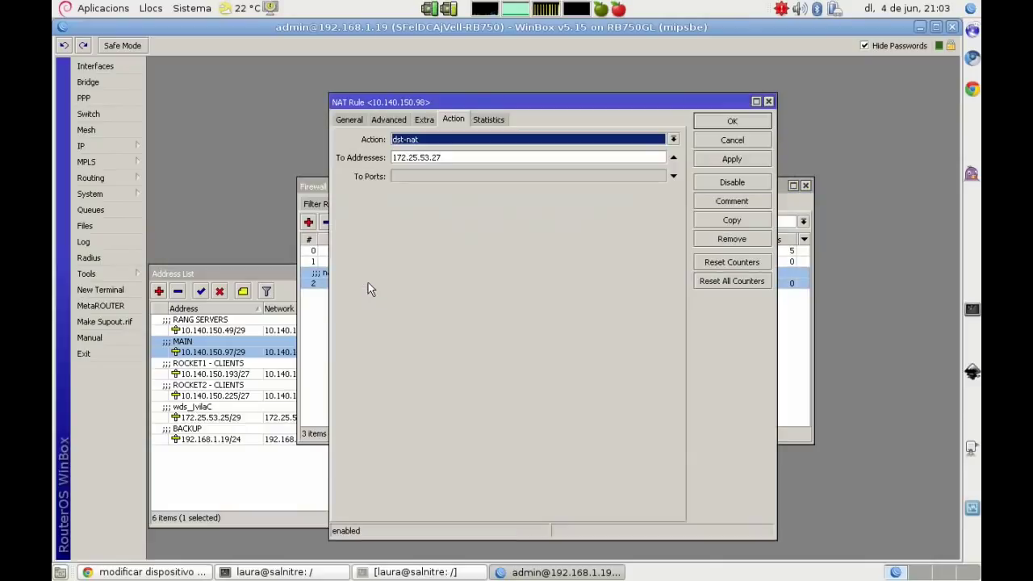
left_click(350, 119)
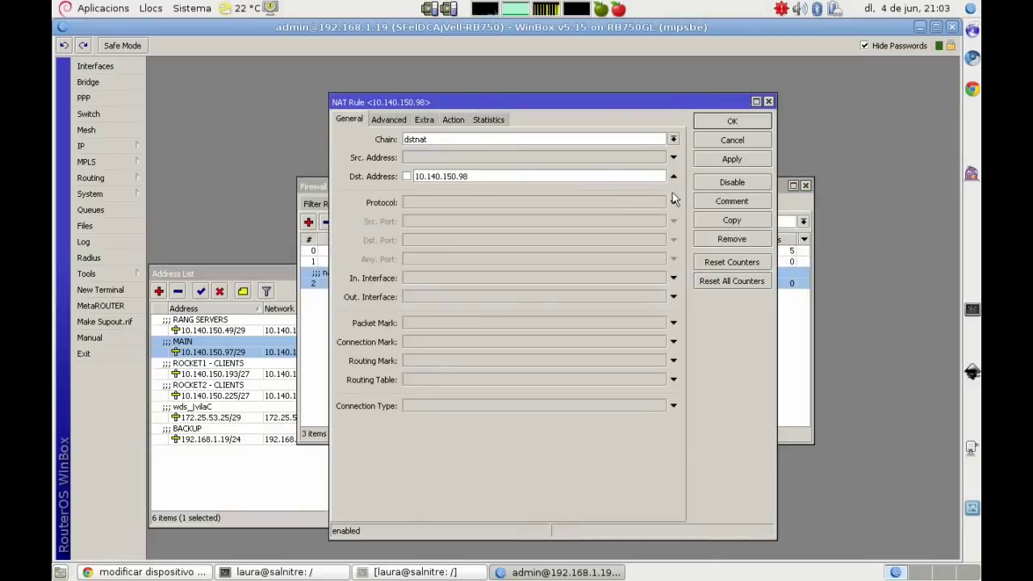
key("alt+Tab")
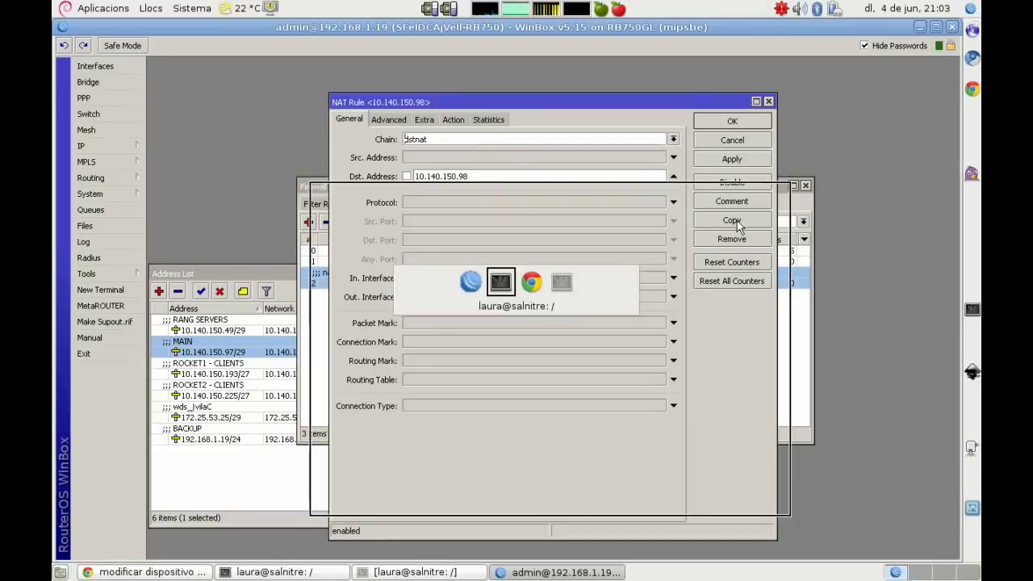
type("Vamo")
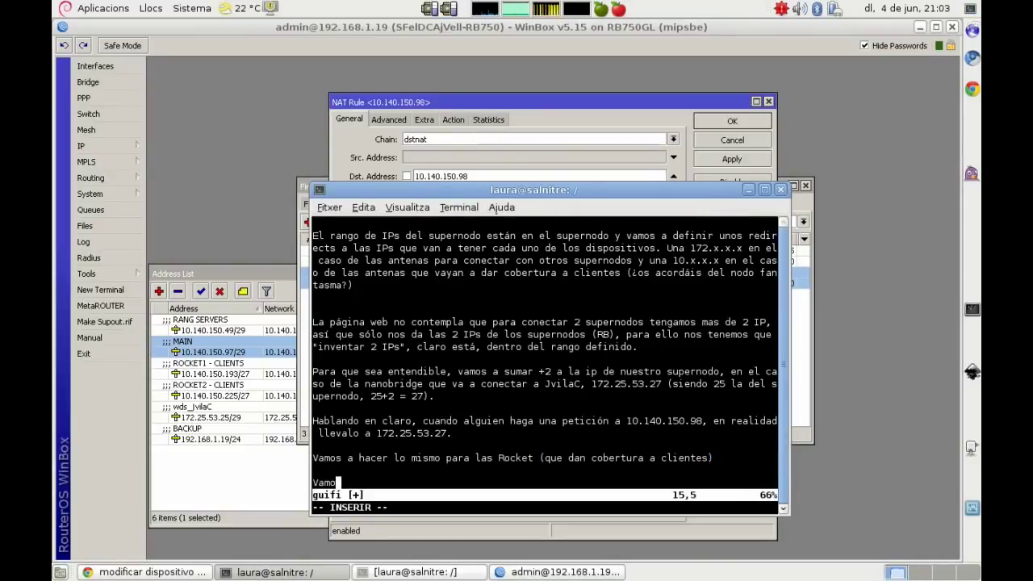
type("s a copiar la ")
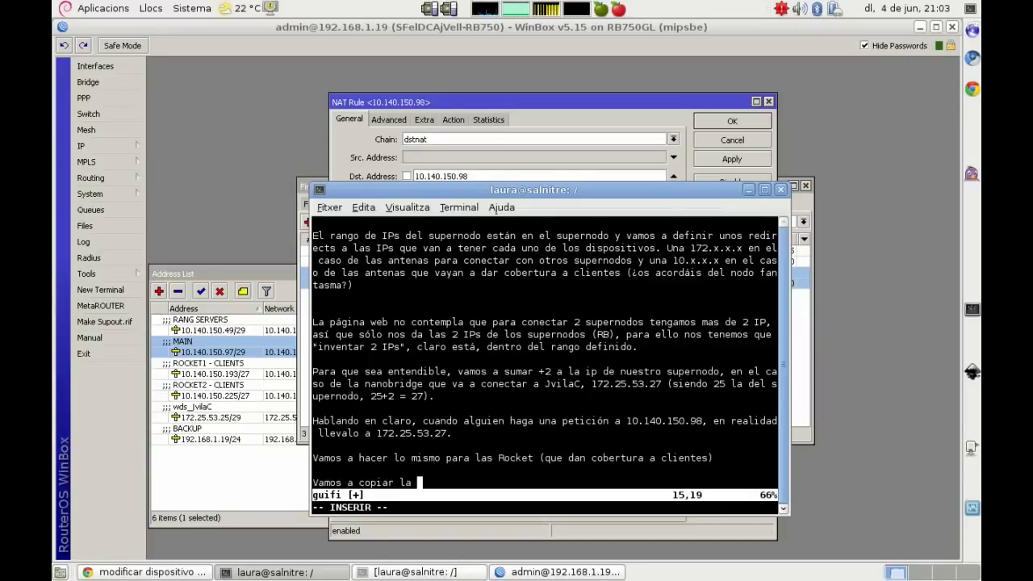
type("regla :P")
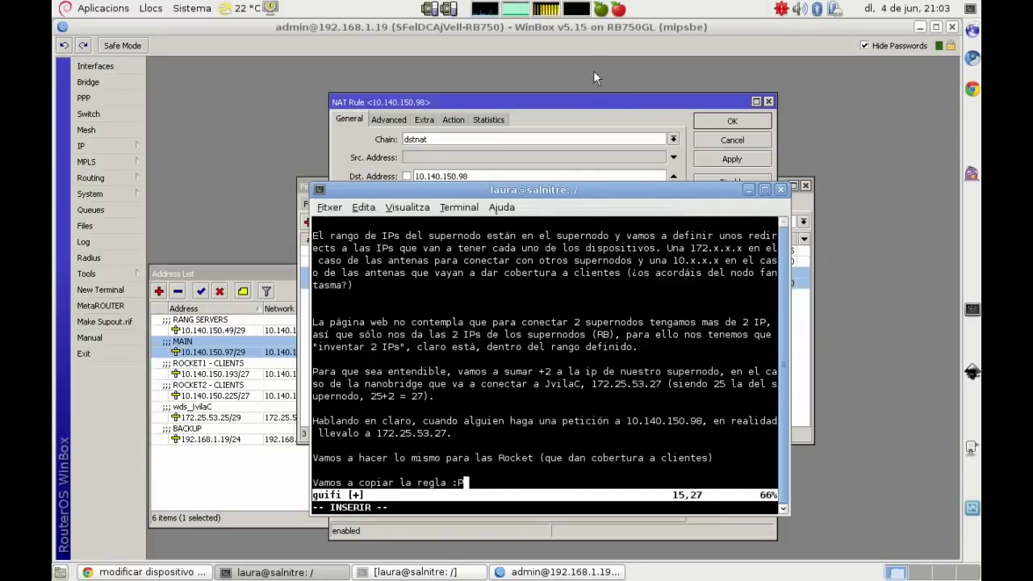
Step: Copy the nanobridge rule and change the copy's Dst. Address to 10.140.150.99
left_click(599, 114)
left_click_drag(557, 98, 569, 72)
left_click(747, 202)
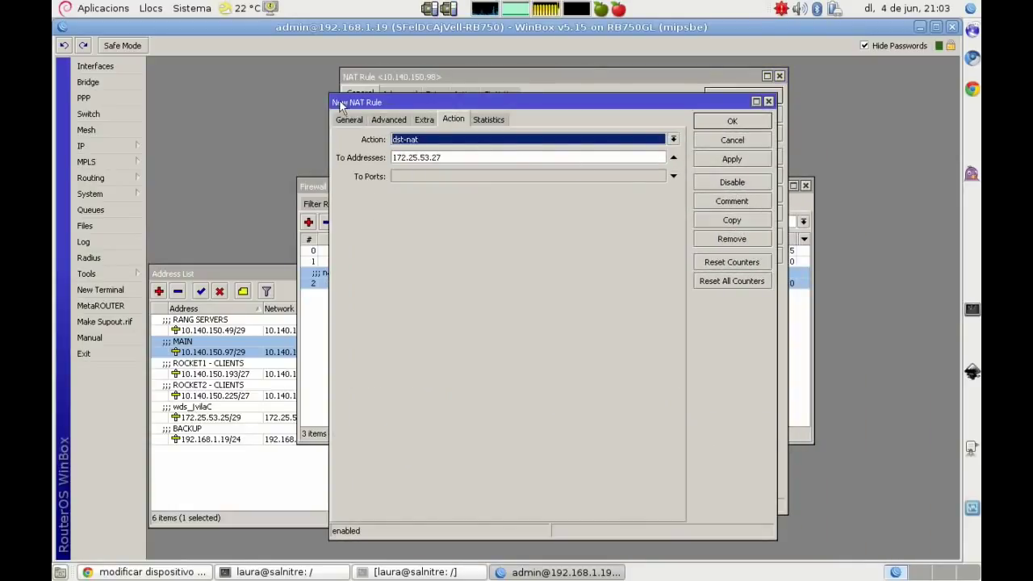
left_click(348, 119)
left_click(501, 176)
key("BackSpace")
type("99")
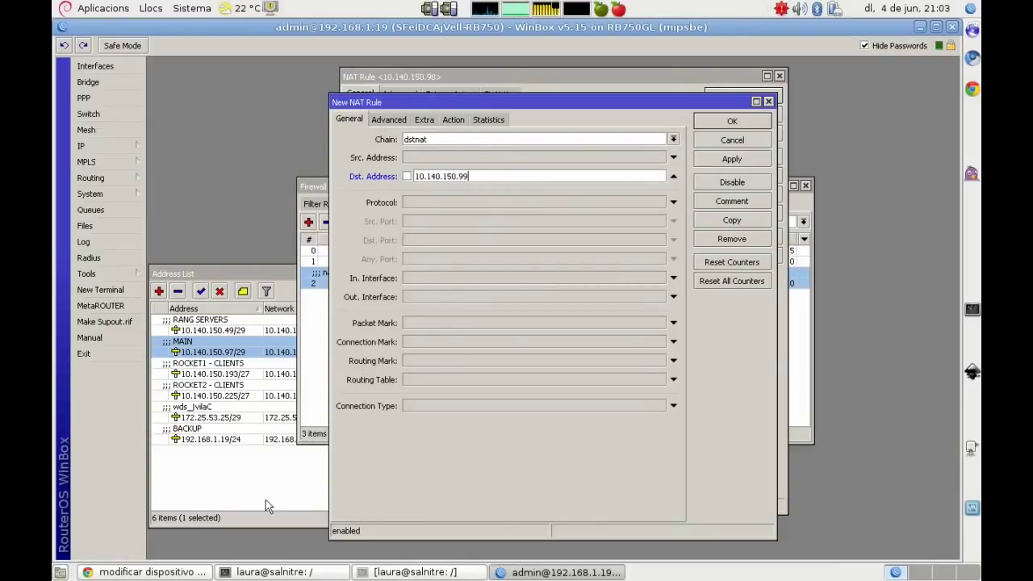
left_click(84, 573)
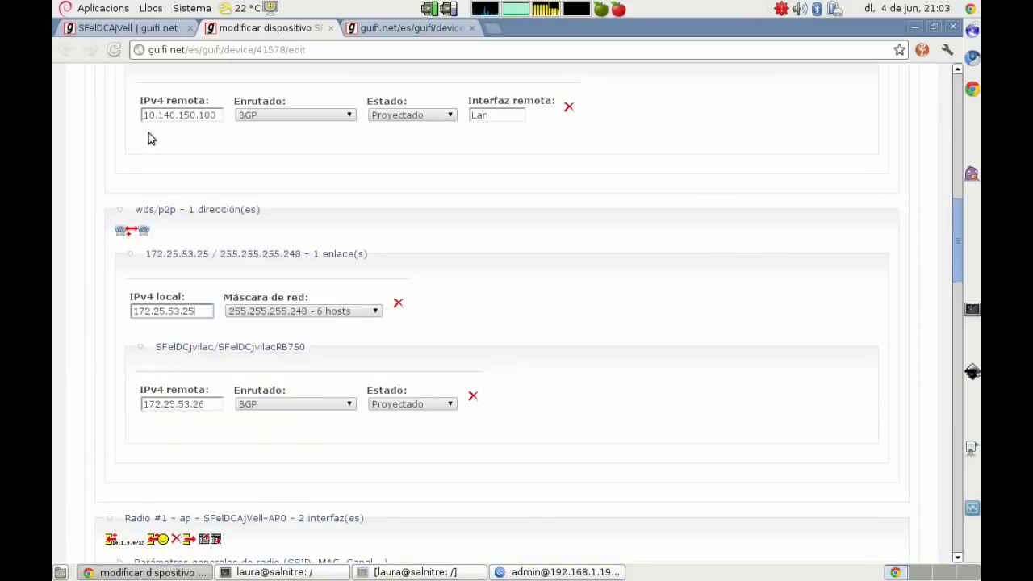
Step: Collapse the 10.140.150.97 and 172.25.53.25 links and copy Radio #1's remote IPv4 10.140.150.194
scroll(88, 213, "up", 1)
scroll(87, 219, "up", 12)
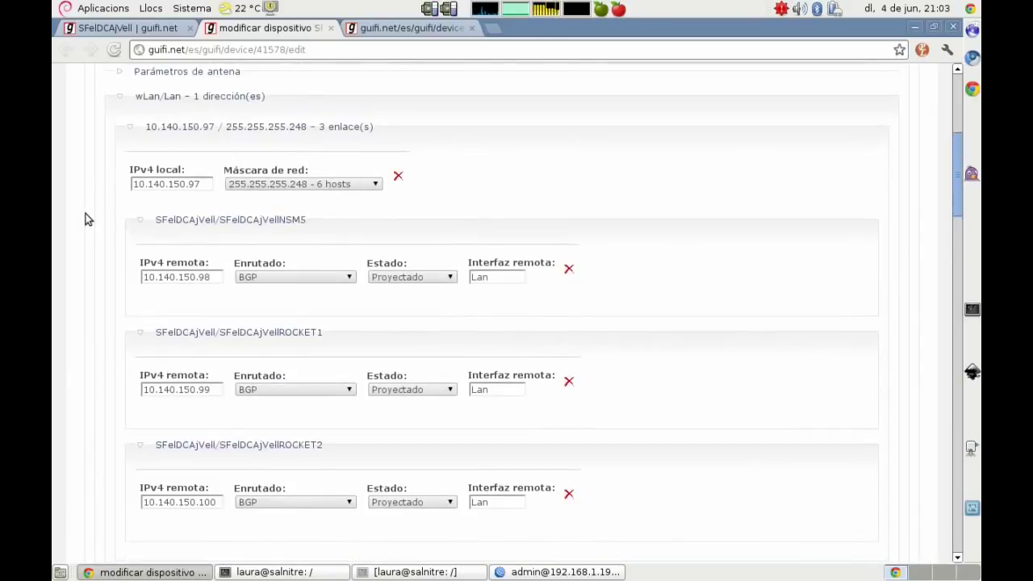
left_click(172, 243)
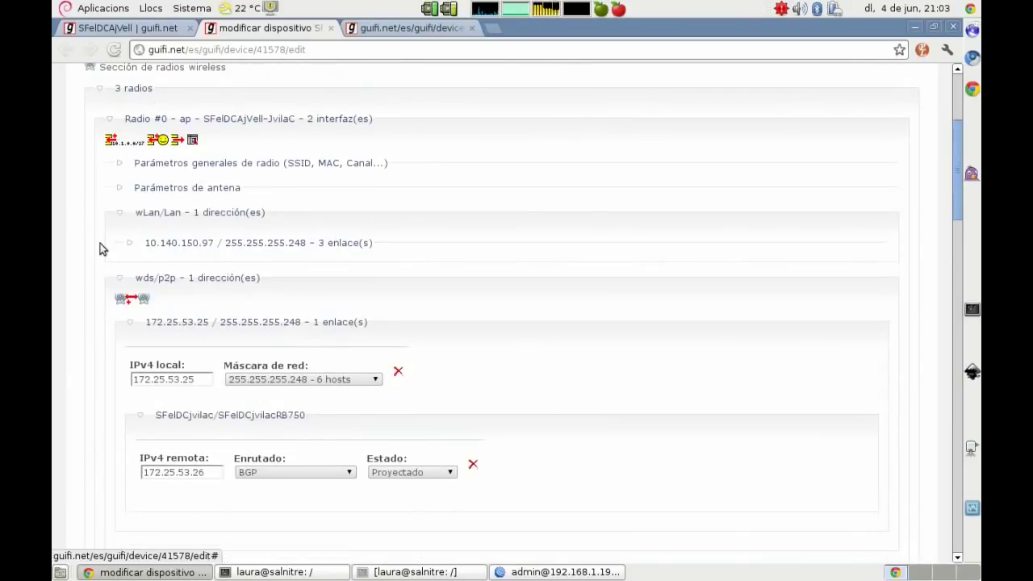
scroll(103, 248, "down", 1)
left_click(177, 283)
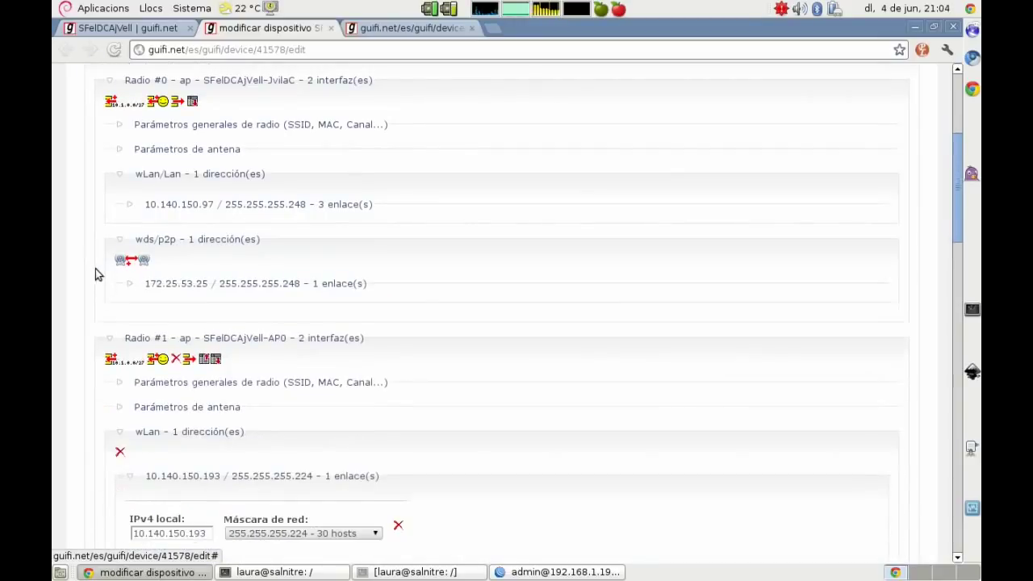
scroll(95, 272, "down", 6)
left_click_drag(219, 394, 137, 393)
right_click(175, 394)
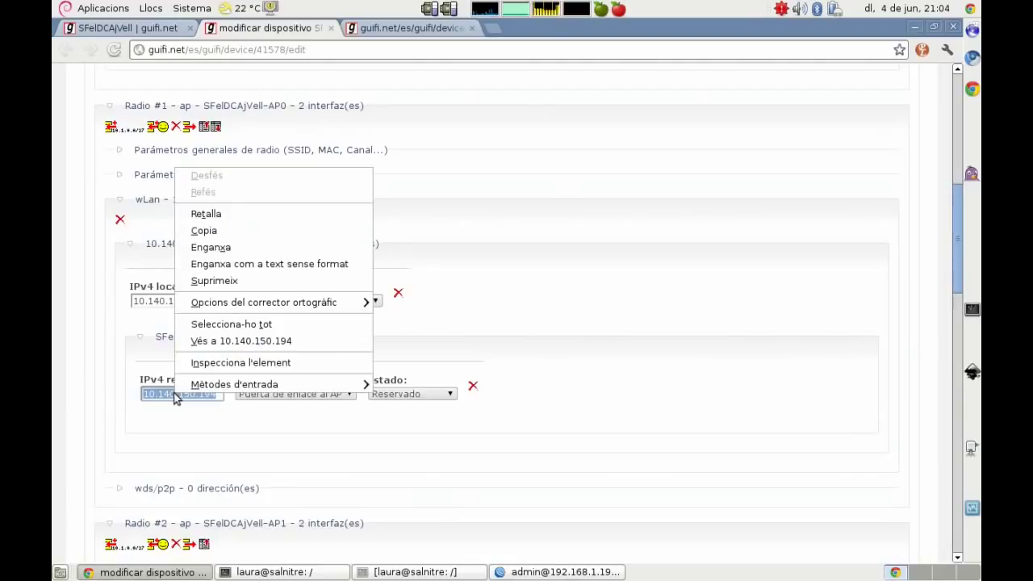
left_click(203, 234)
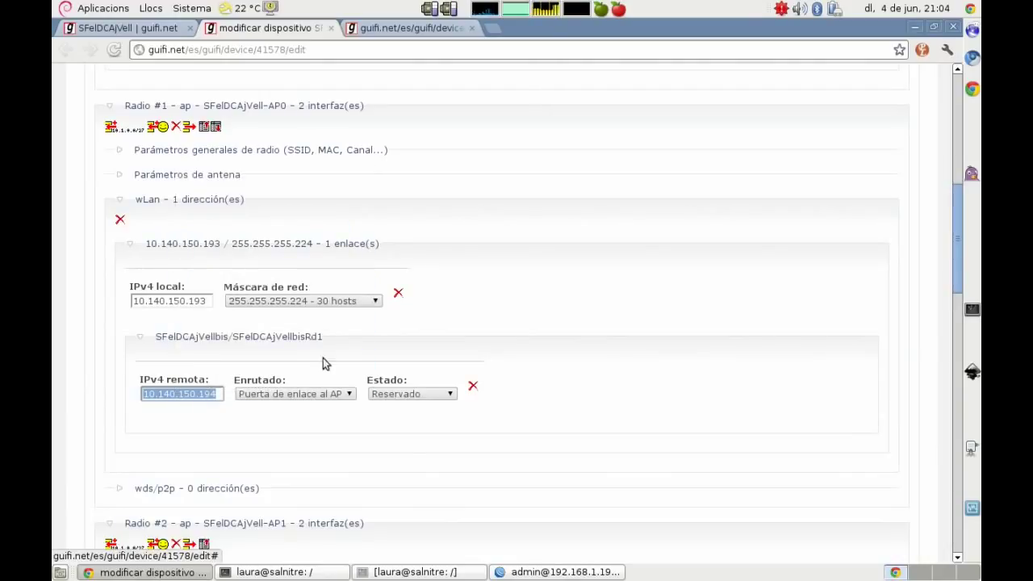
left_click(532, 571)
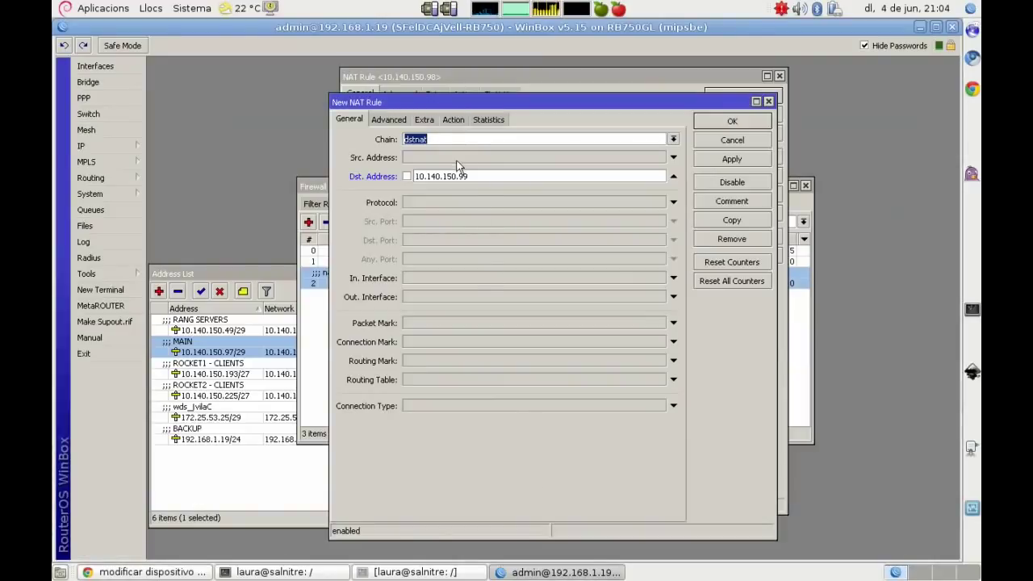
Step: Replace the rule's To Addresses with 10.140.150.194 and apply it
left_click(453, 119)
left_click_drag(467, 157, 337, 161)
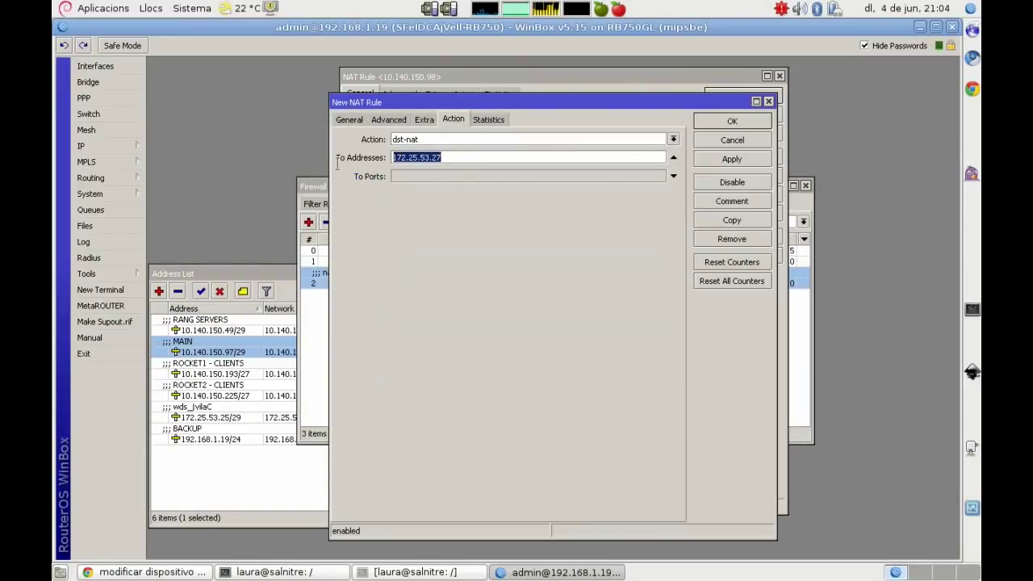
right_click(451, 158)
left_click(479, 193)
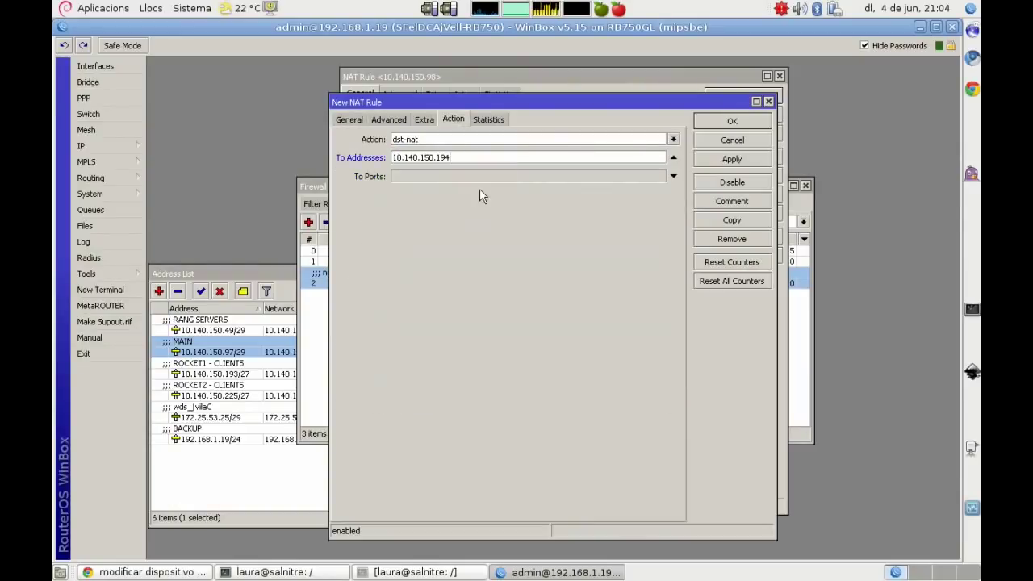
left_click(726, 160)
Step: Comment the rule ROCKET1, close both rule windows, and duplicate the ROCKET1 rule
left_click(732, 201)
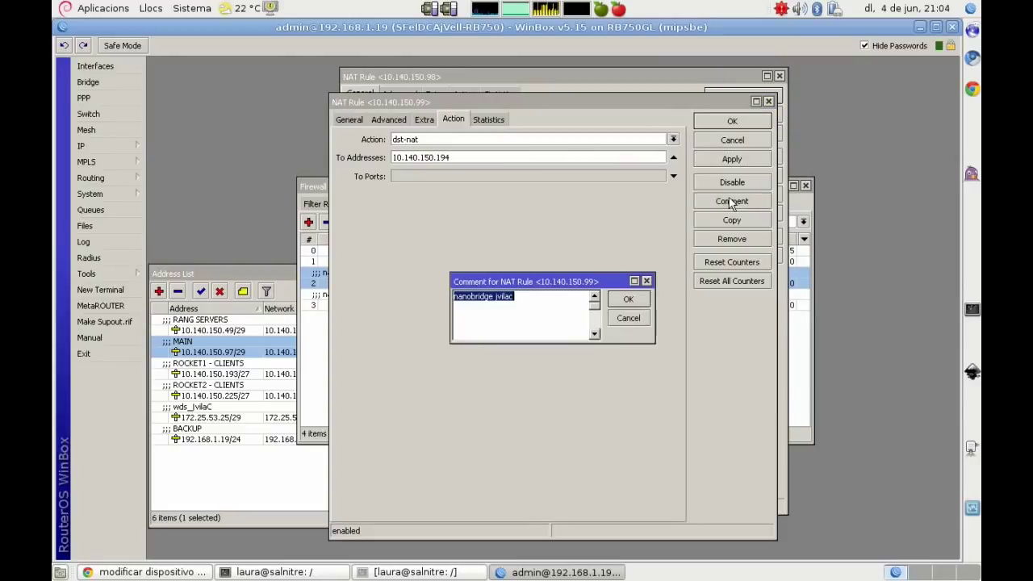
type("ROCKET1")
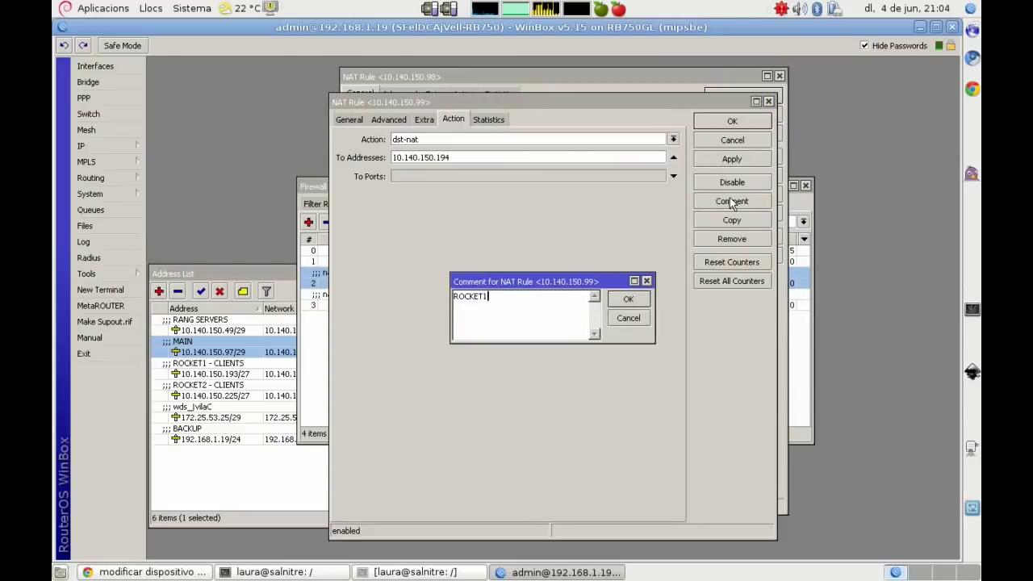
key("Return")
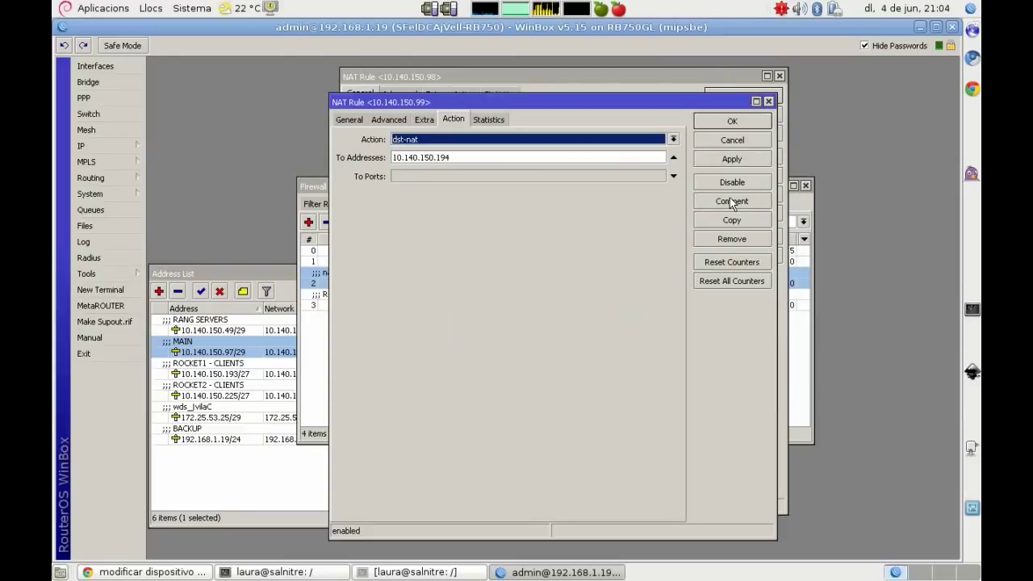
left_click(731, 123)
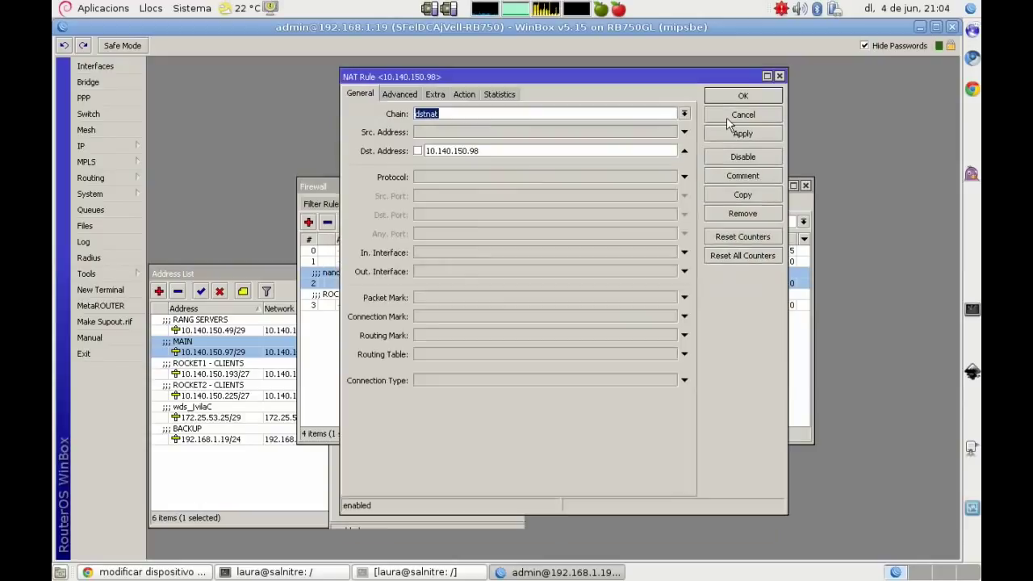
left_click(731, 98)
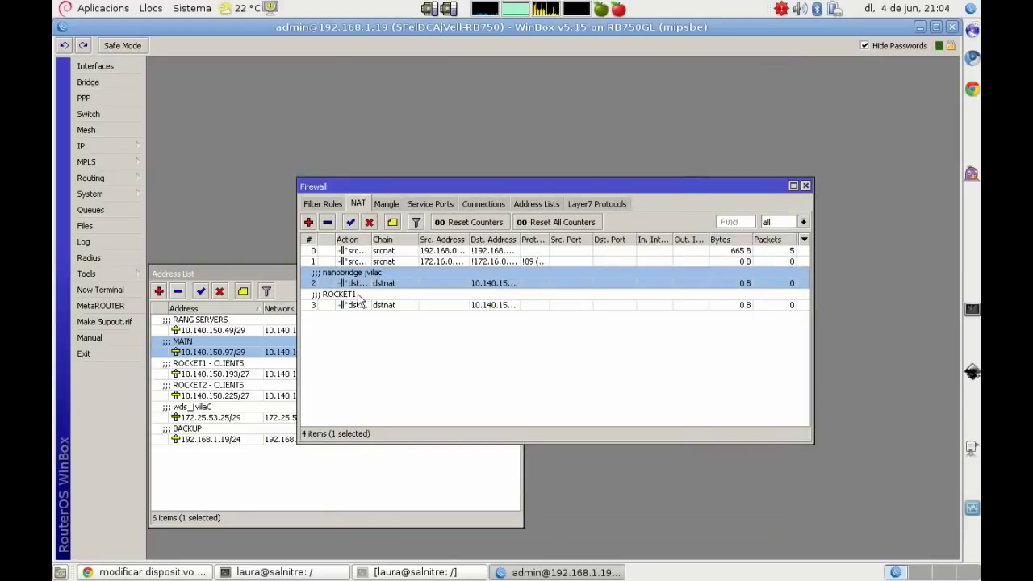
double_click(360, 304)
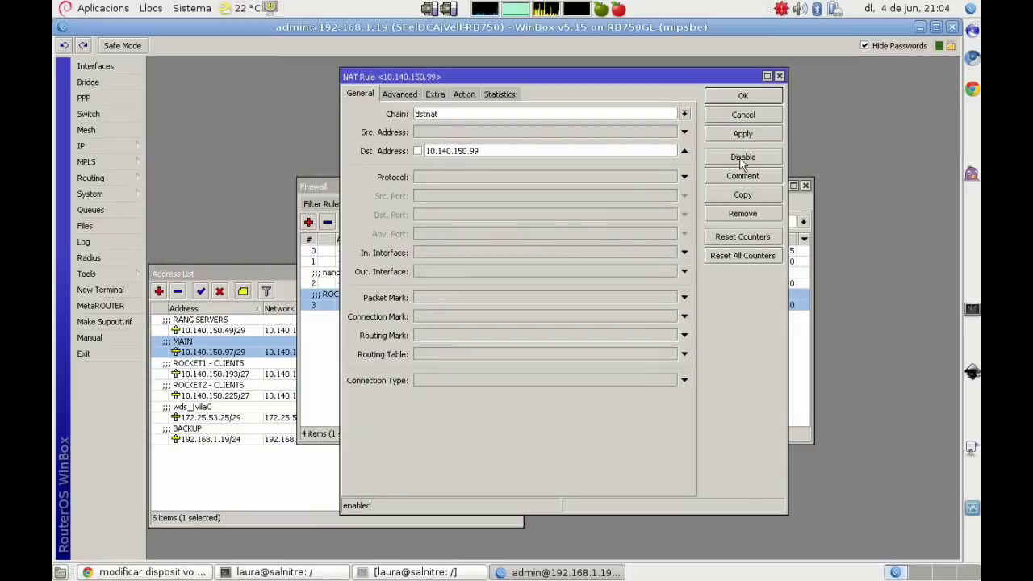
left_click(742, 197)
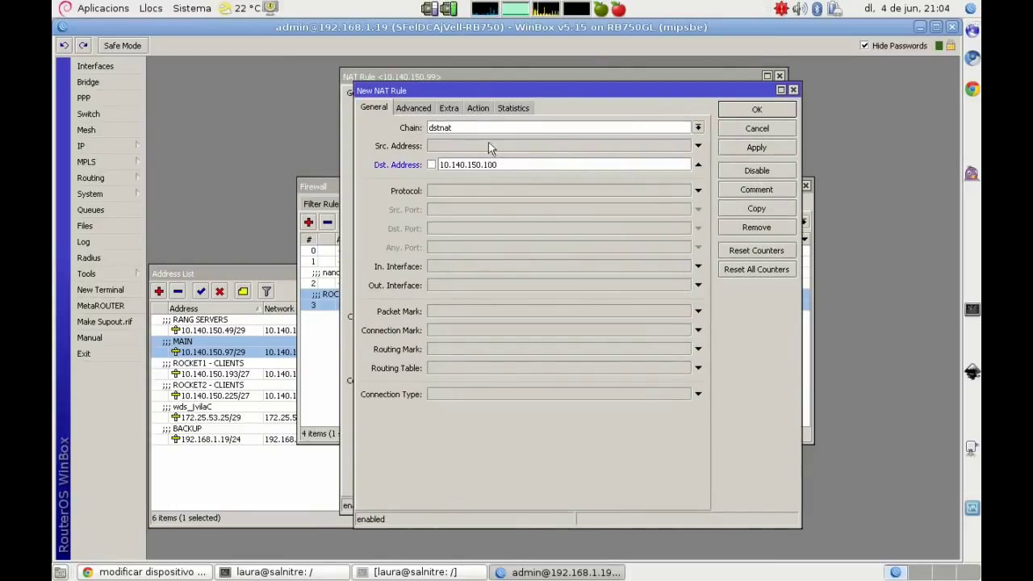
Step: Copy the remote IPv4 address 10.140.150.226 from the guifi.net device page
left_click(478, 107)
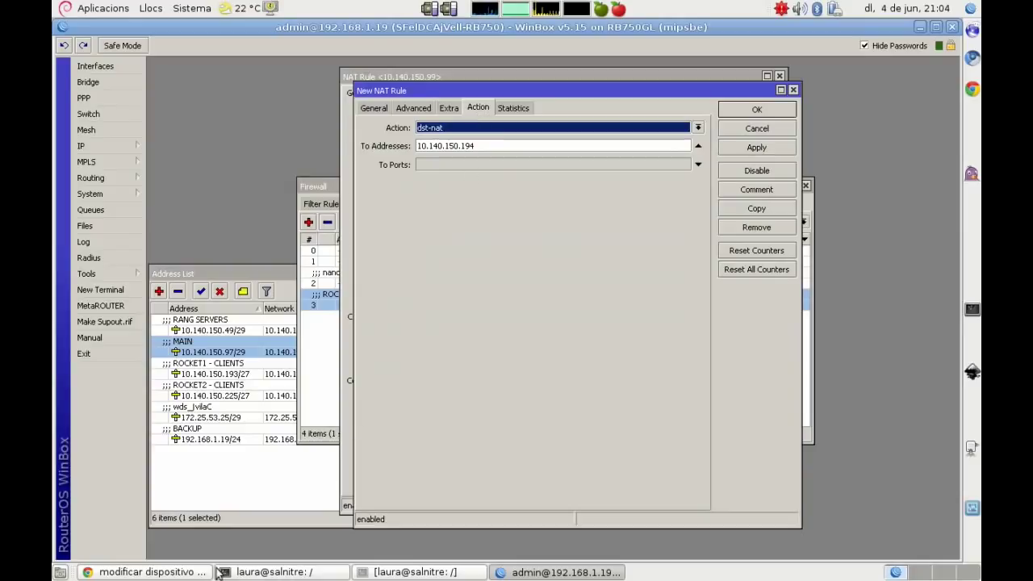
left_click(211, 572)
scroll(90, 320, "down", 5)
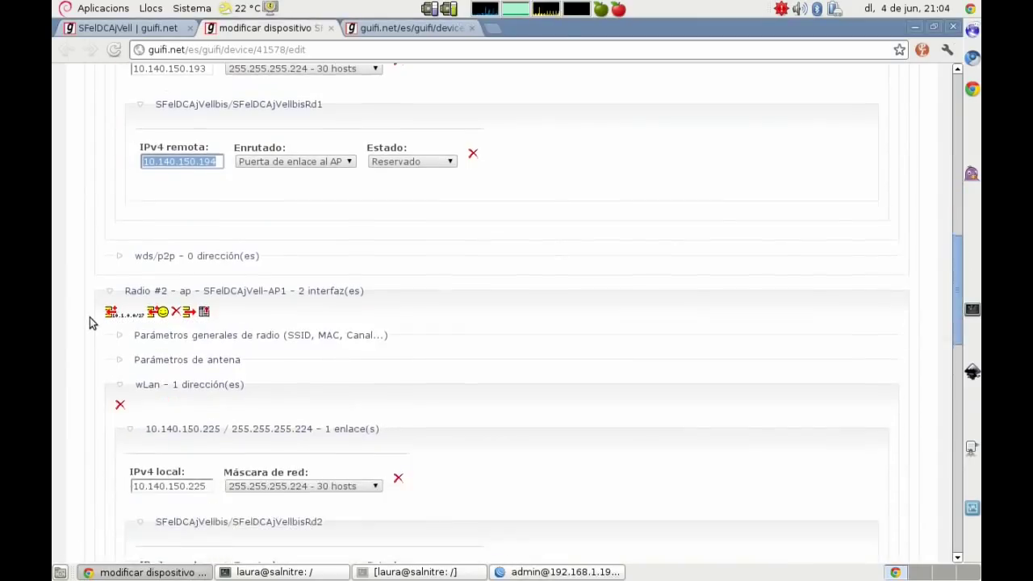
scroll(89, 319, "down", 4)
left_click_drag(218, 385, 133, 388)
key("ctrl+c")
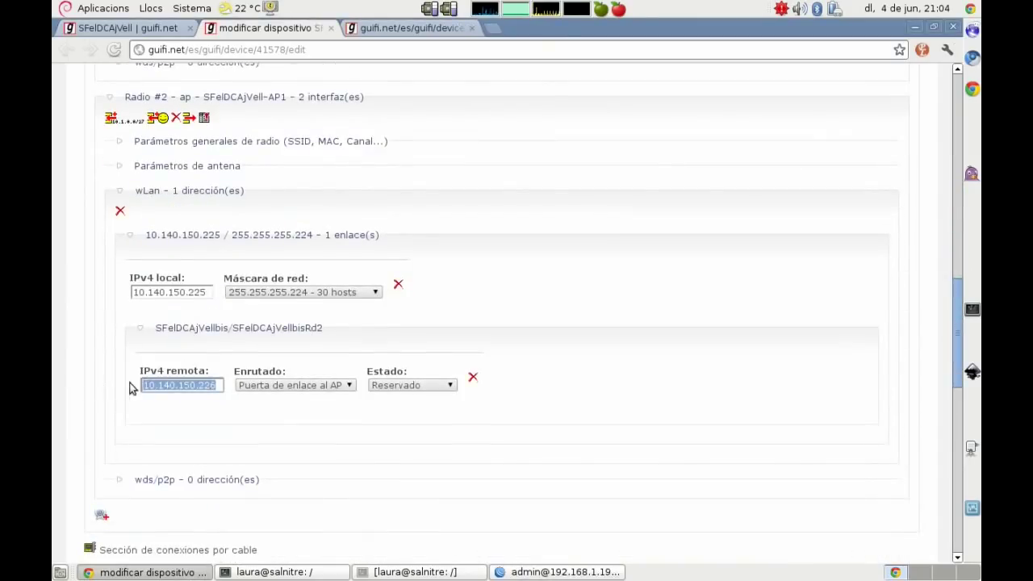
right_click(174, 385)
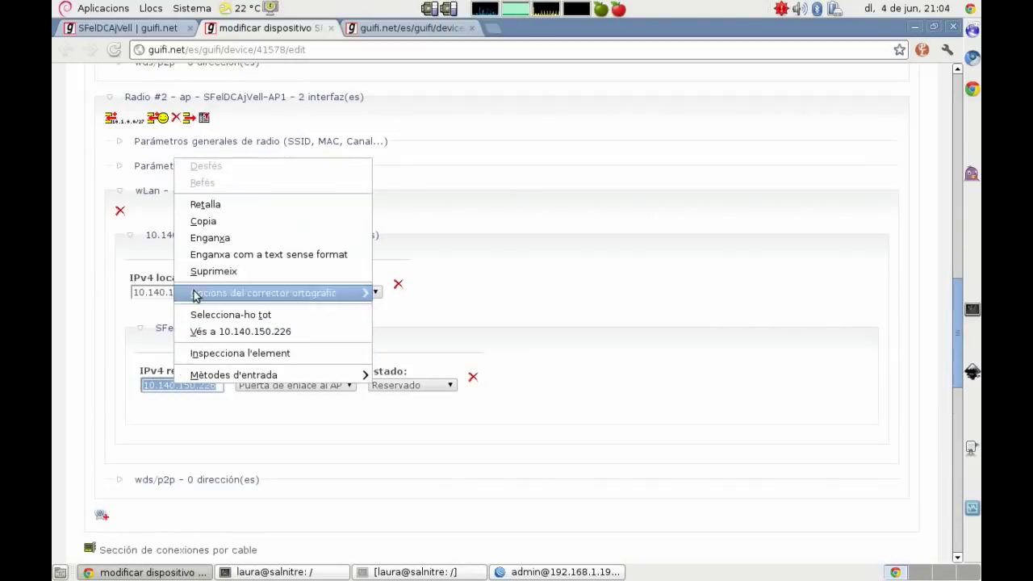
left_click(208, 223)
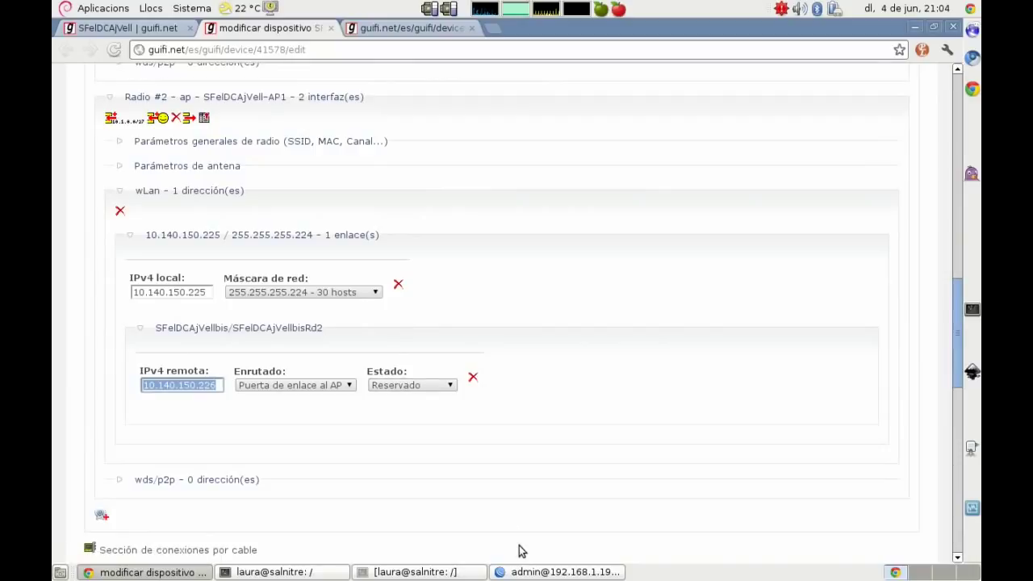
left_click(535, 572)
Step: Replace the new rule's To Addresses with 10.140.150.226 and apply it
left_click_drag(471, 144, 392, 146)
right_click(442, 146)
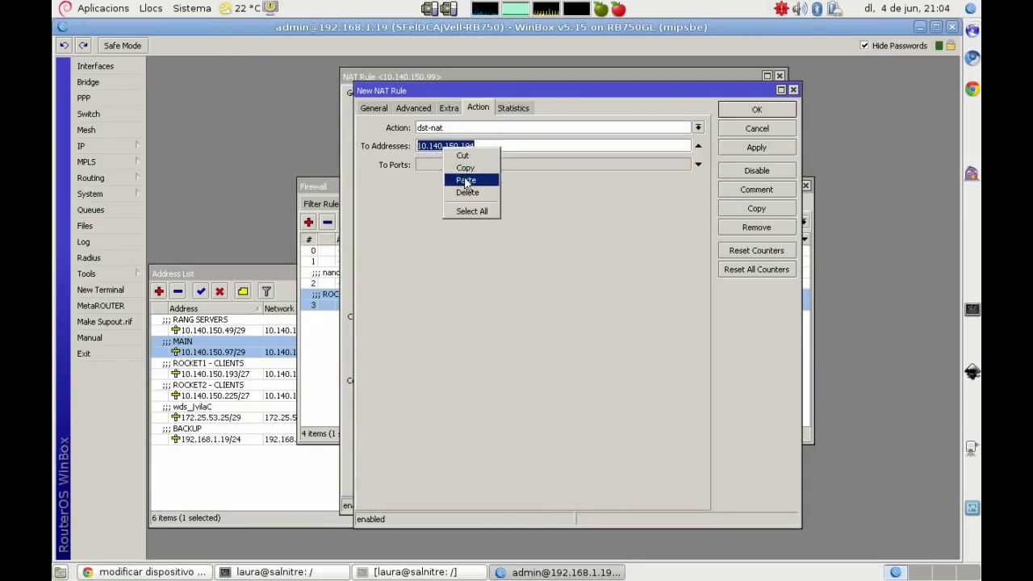
left_click(466, 180)
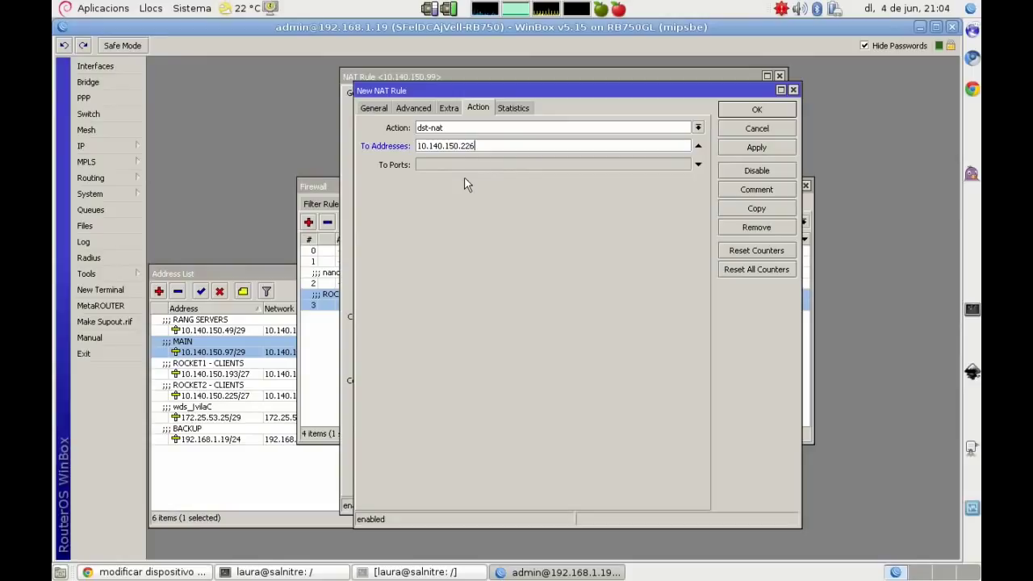
left_click(755, 148)
Step: Change the copied comment to ROCKET2 and close both rule windows
left_click(757, 190)
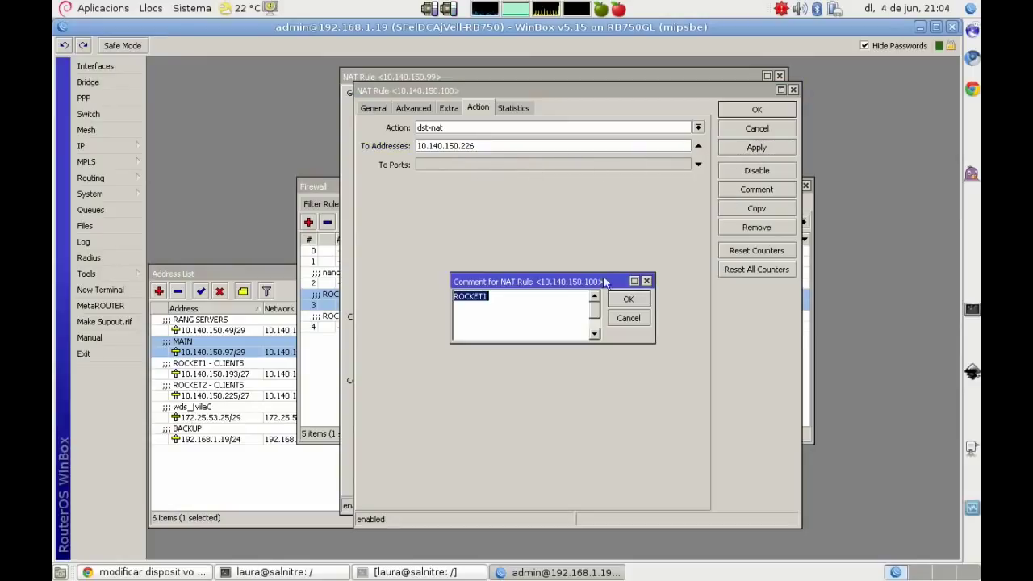
left_click(531, 298)
key("BackSpace")
type("2")
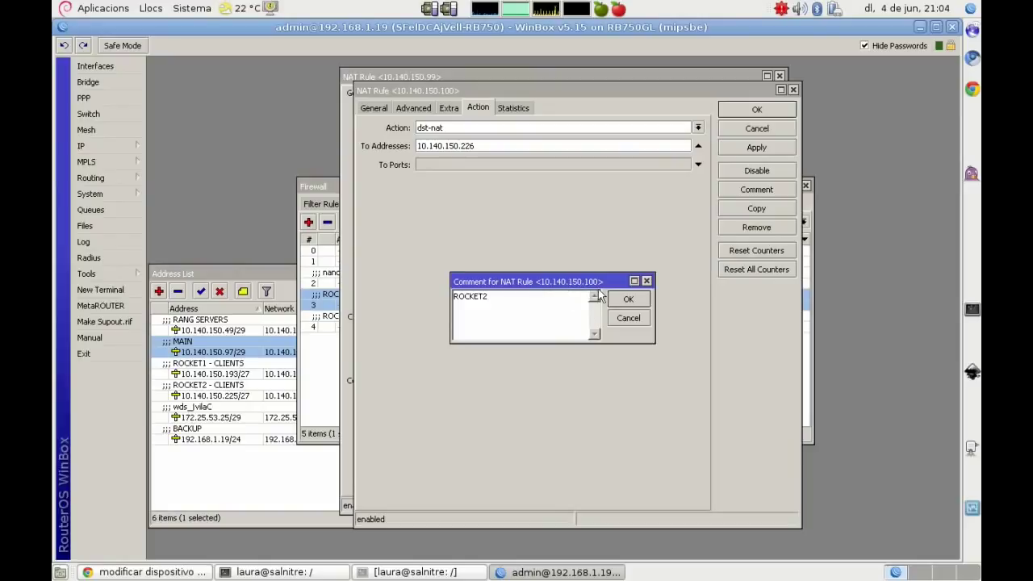
left_click(622, 299)
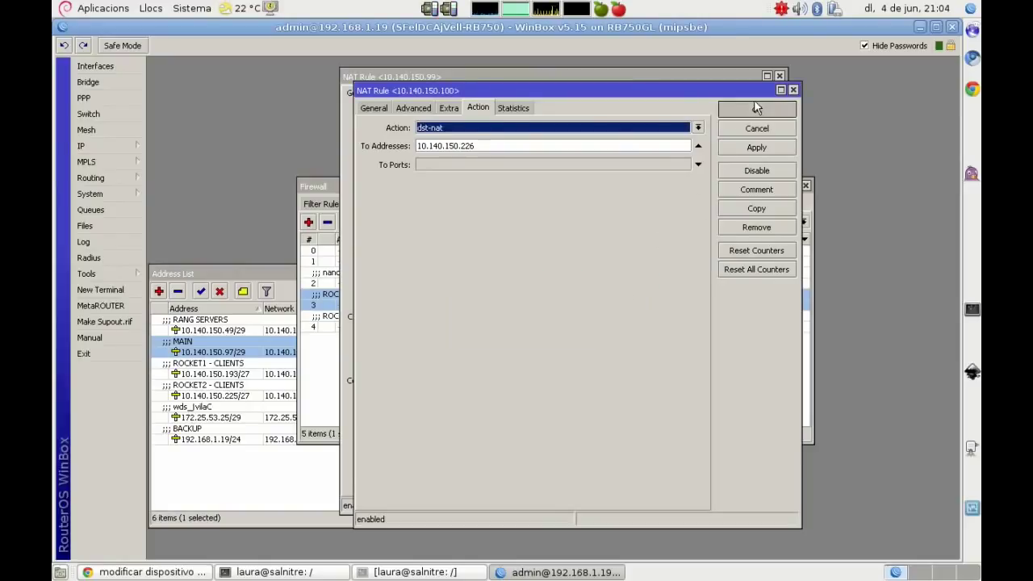
left_click(754, 103)
left_click(743, 96)
left_click(385, 362)
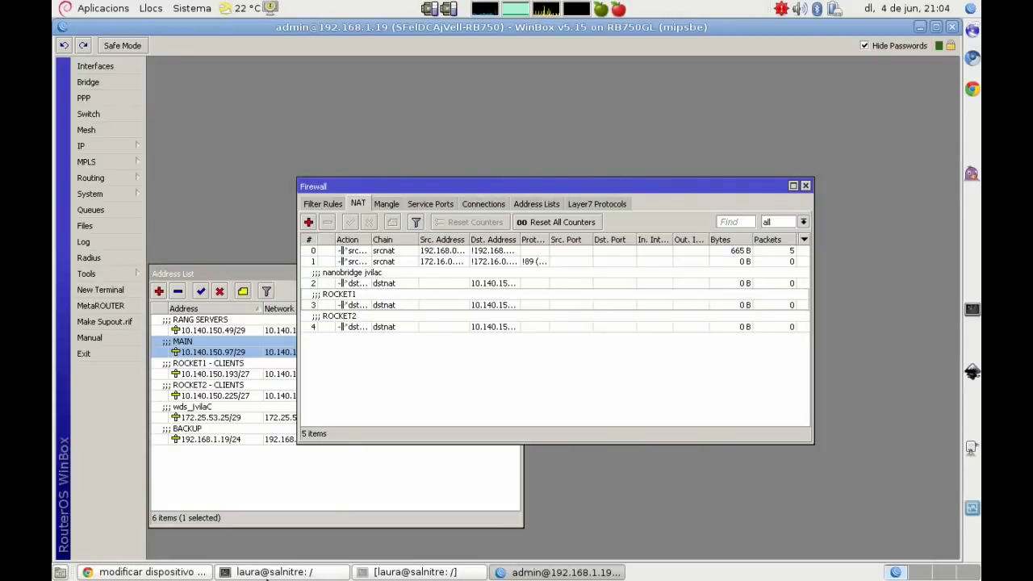
left_click(246, 573)
Step: Clear the vim notes, then write that the RB setup is done, antennas next, and 'Un segundo que preparo el escaparate :)'
key("Escape")
key("x")
key("x")
key("x")
key("x")
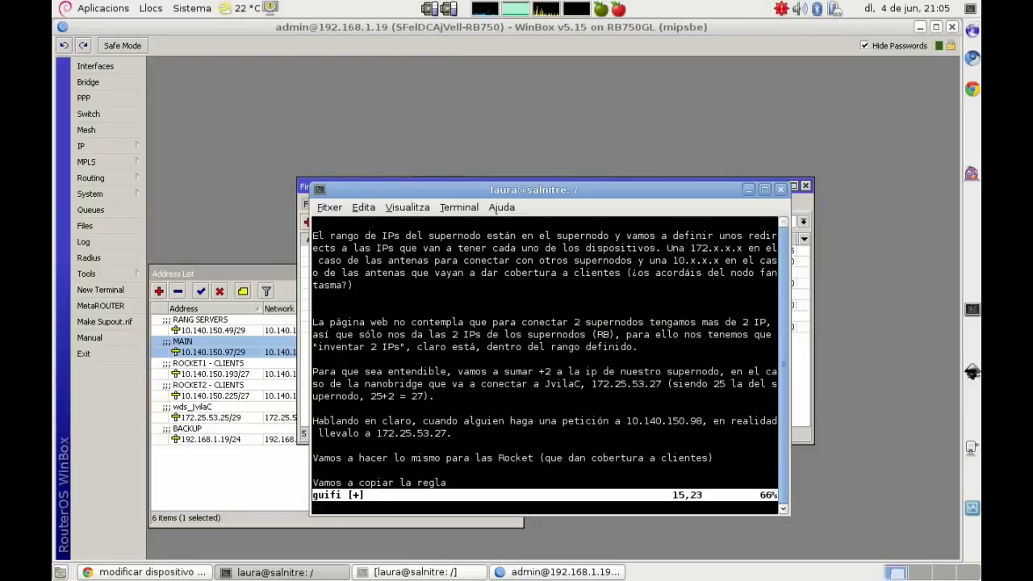
key("d")
key("d")
key("d")
key("d")
key("d")
key("d")
key("d")
key("d")
key("d")
key("d")
key("d")
key("d")
key("d")
key("d")
key("d")
key("d")
key("d")
key("d")
key("d")
key("d")
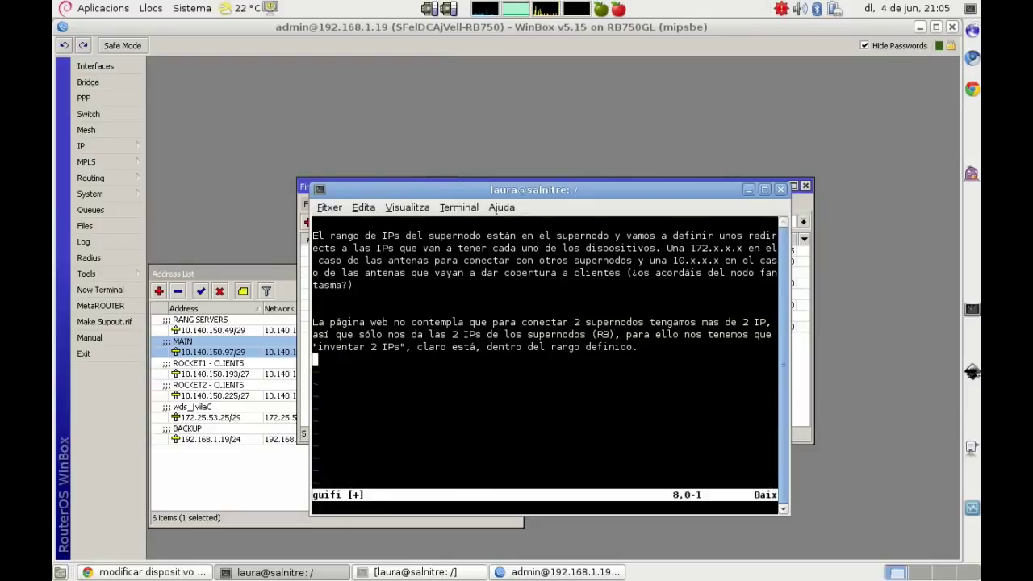
key("i")
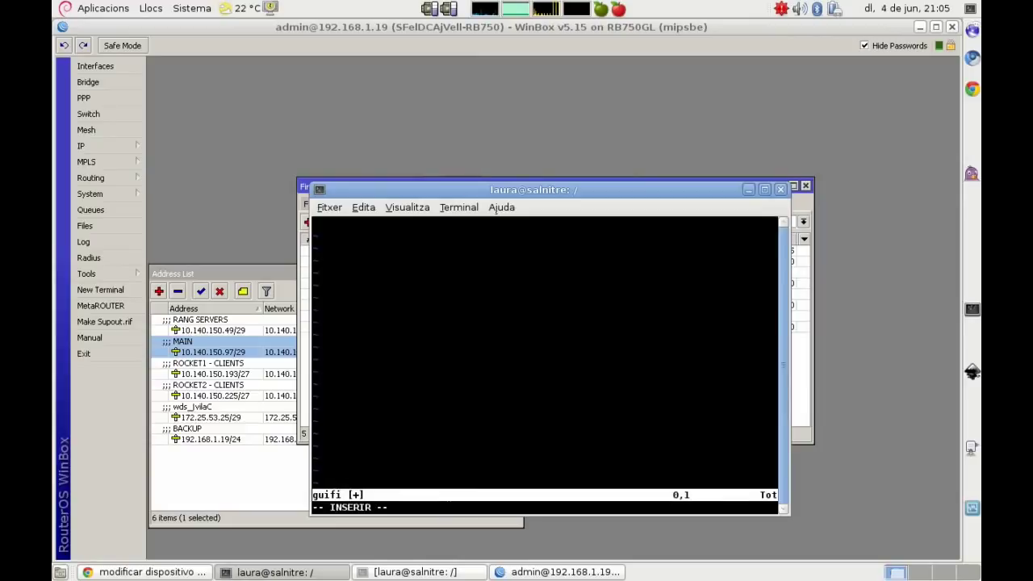
key("Return")
type("Y hasta aqu")
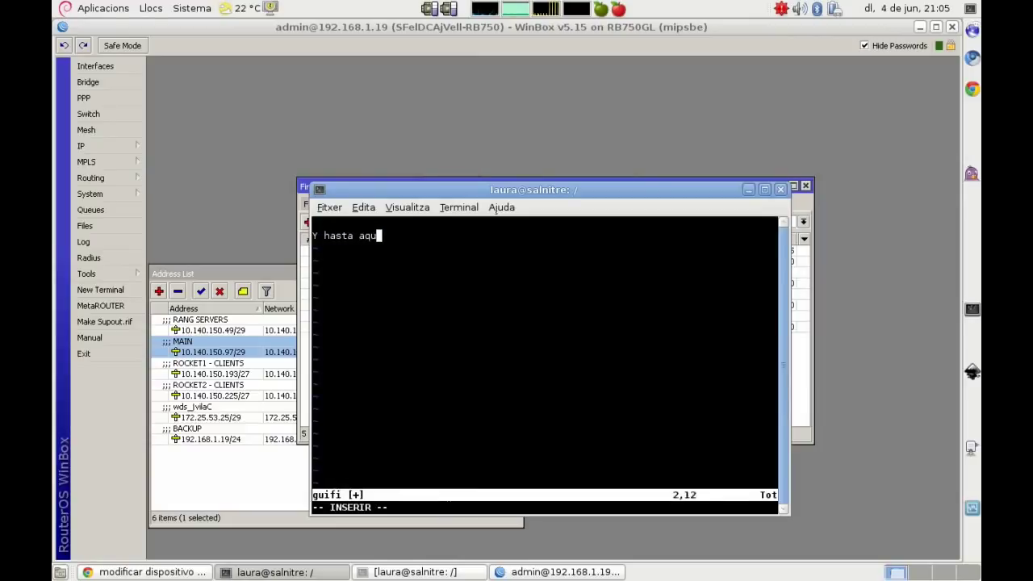
type("í la configuraci")
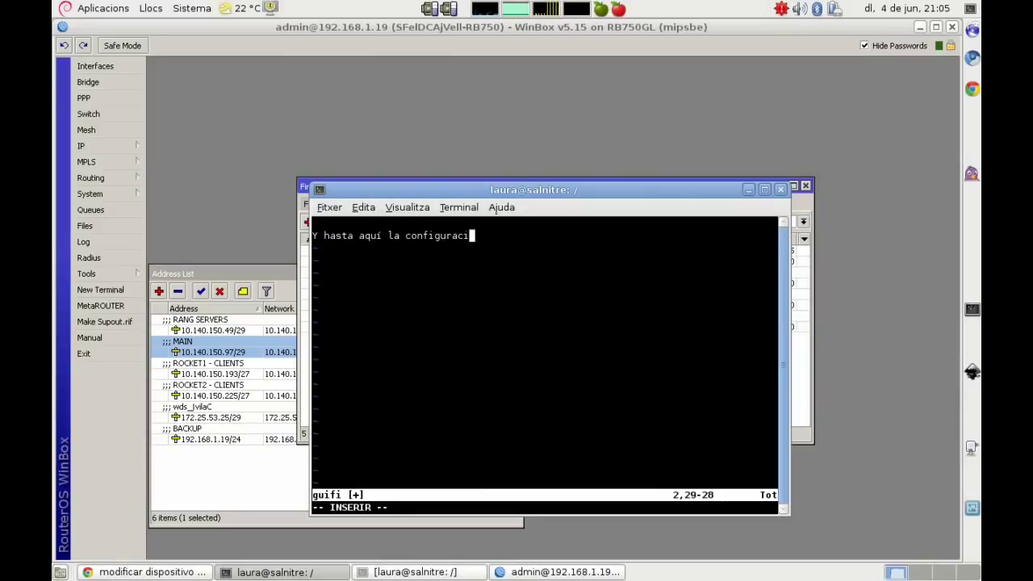
type("ón de la RB, a")
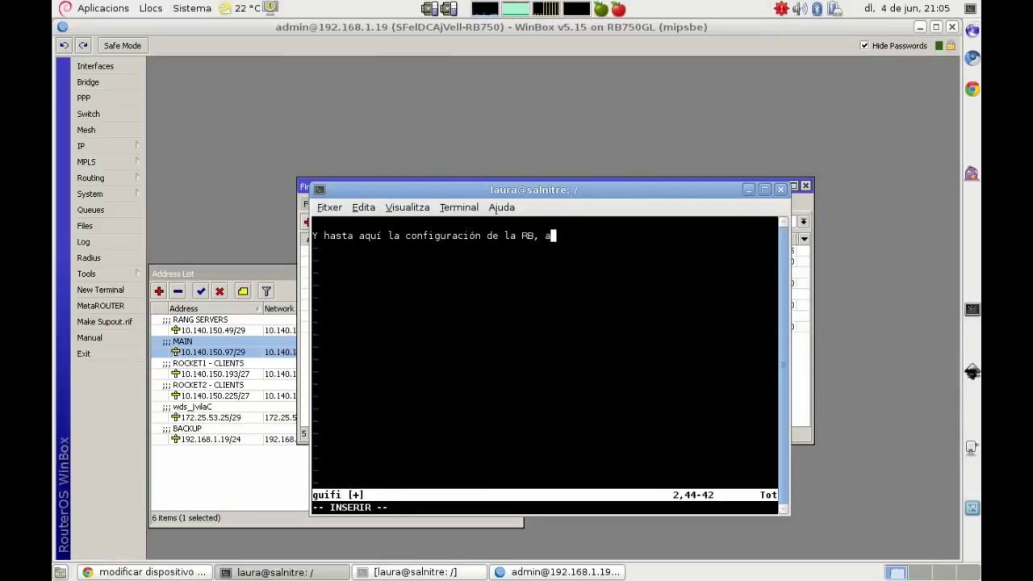
type("hora vamos ")
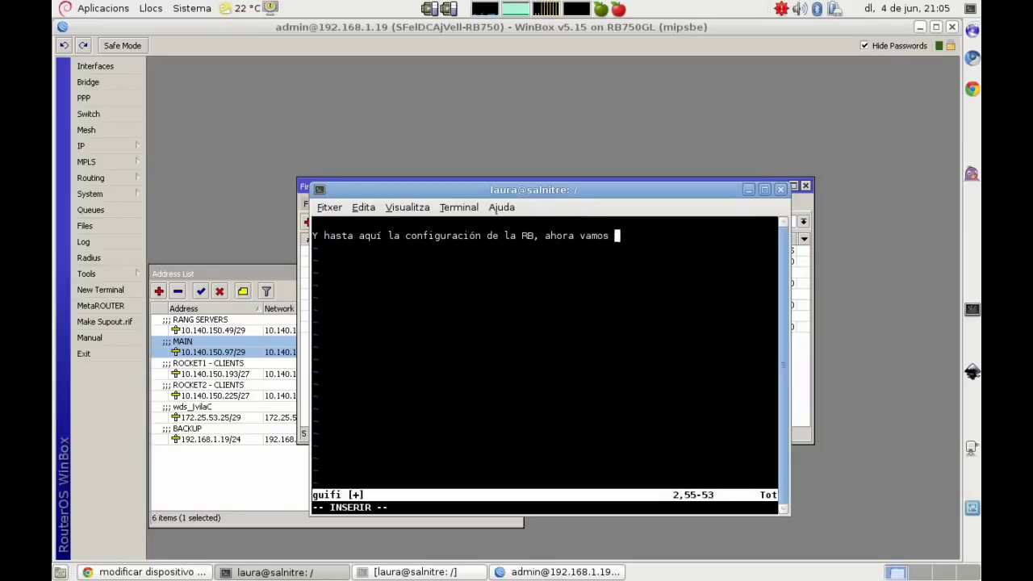
type("a configurar las ")
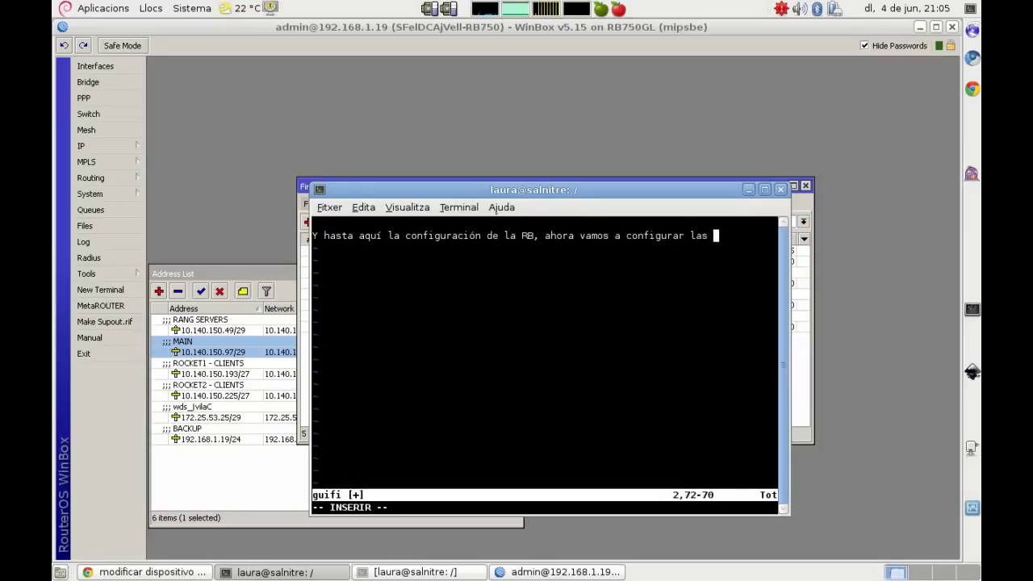
type("antenas.")
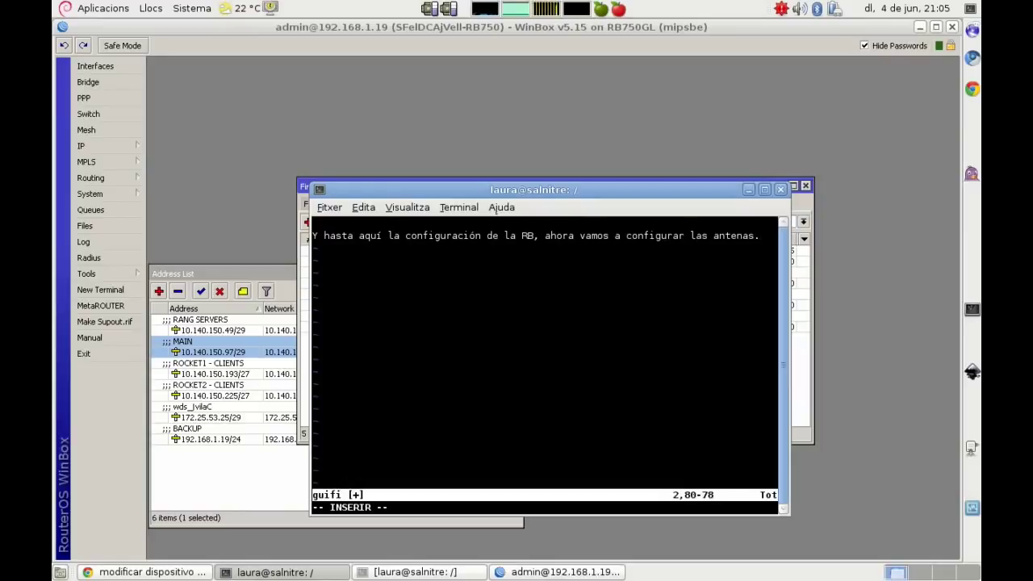
key("Return")
key("Return")
type("Un segu")
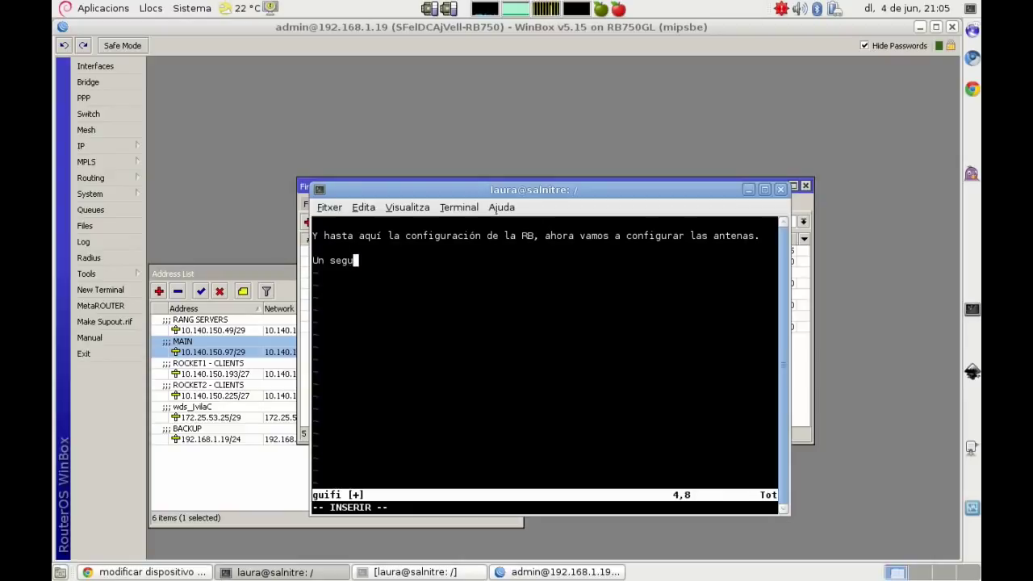
type("ndo que pre")
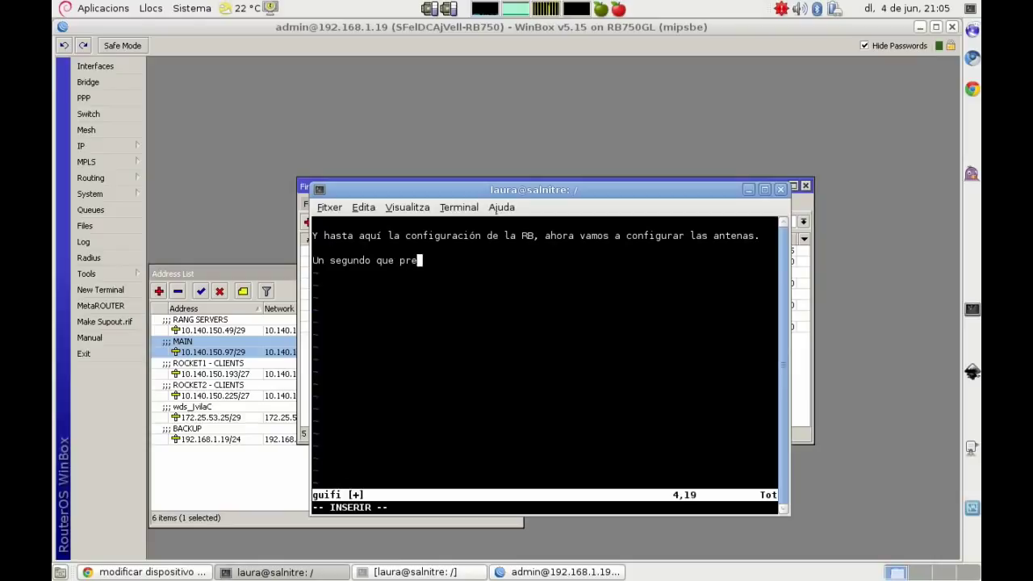
type("paro el")
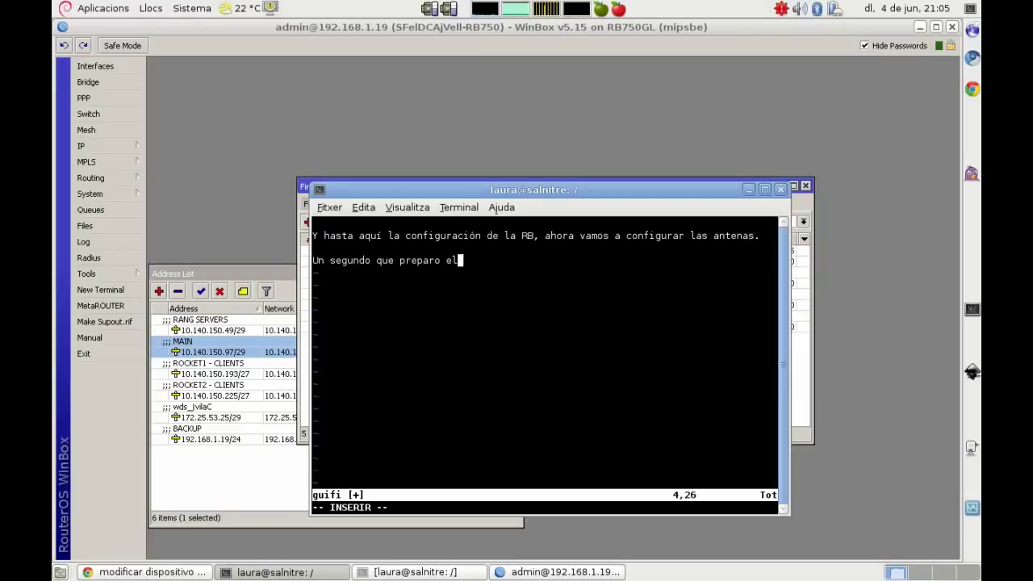
type(" escaparate :)")
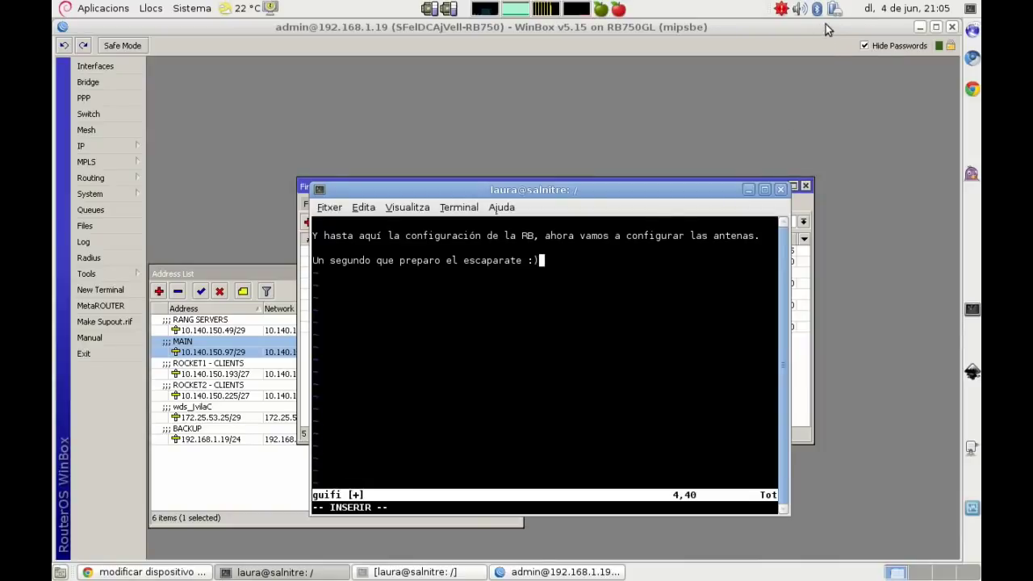
Step: Close the WinBox window, leaving the vim notes over the guifi.net page
left_click(952, 26)
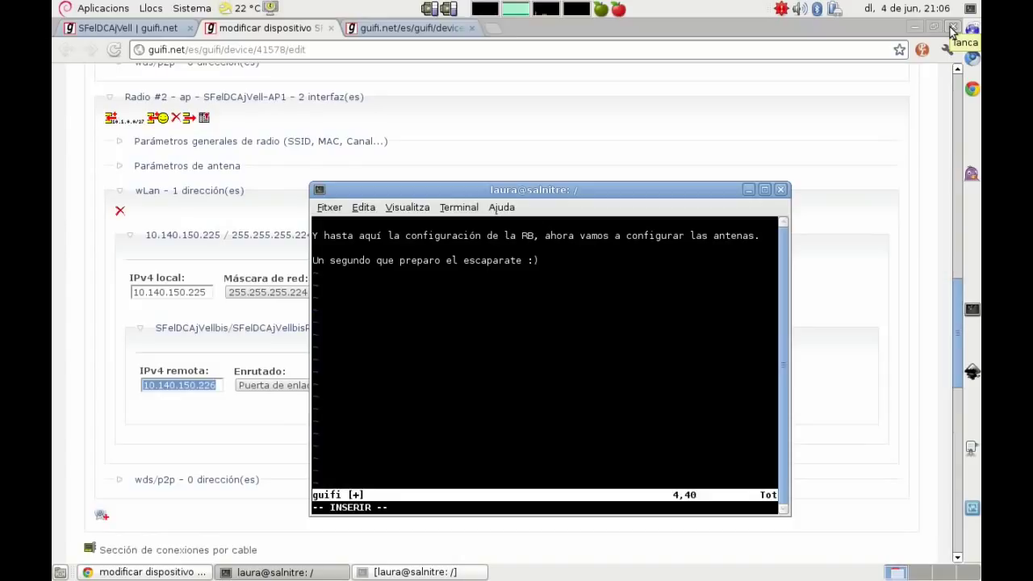
Step: Replace the notes with the Ubiquiti defaults: IP 192.168.1.20 plus the default user and password
key("Escape")
key("d")
key("k")
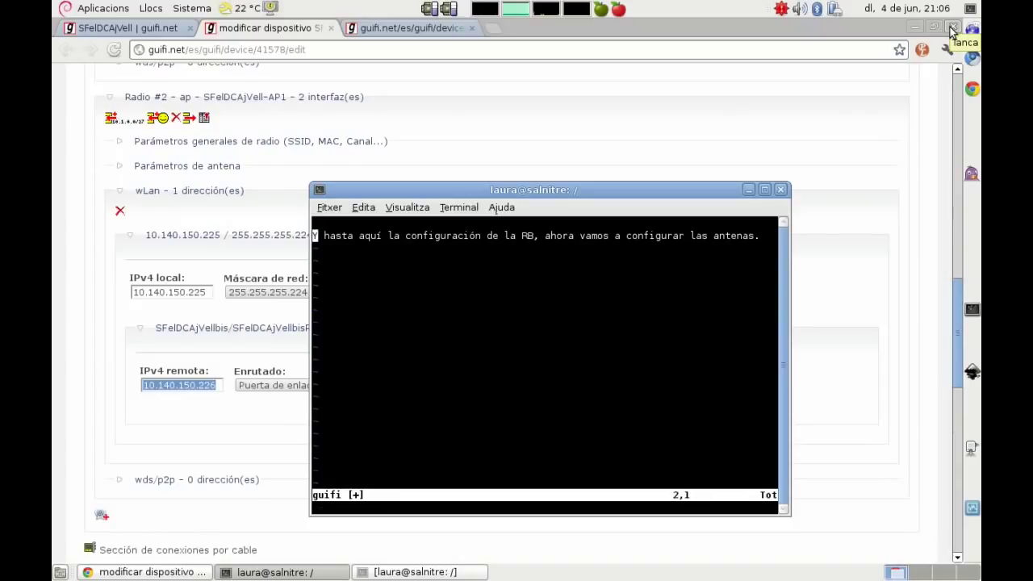
key("c")
key("c")
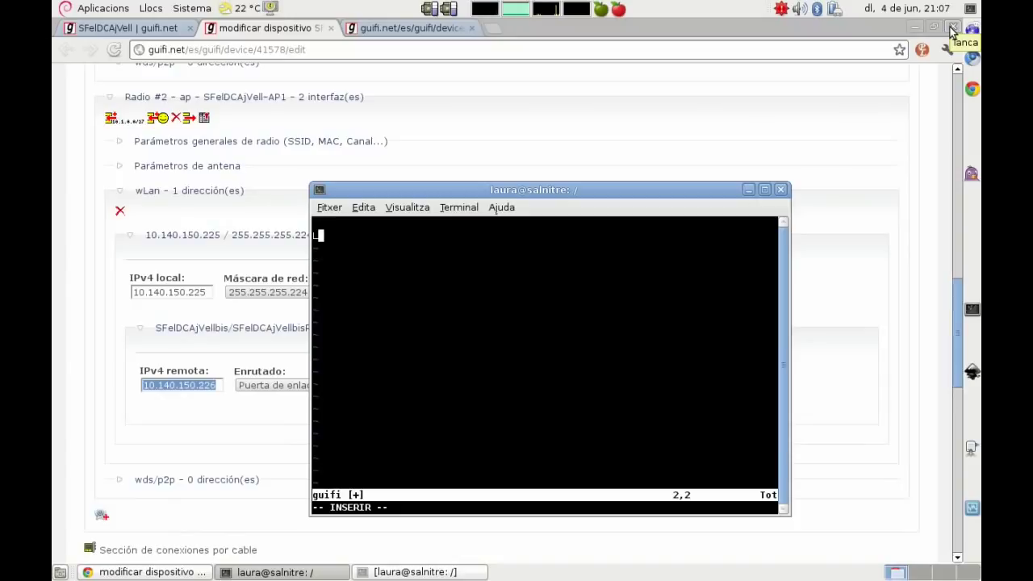
type("Las ubiquiti por defe")
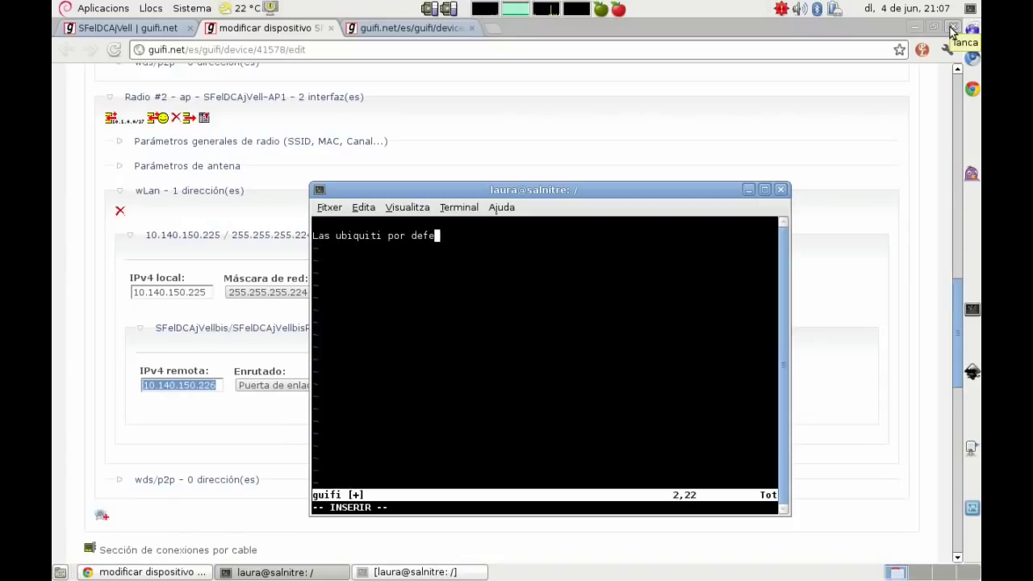
type("cto tienen la ip 192.1")
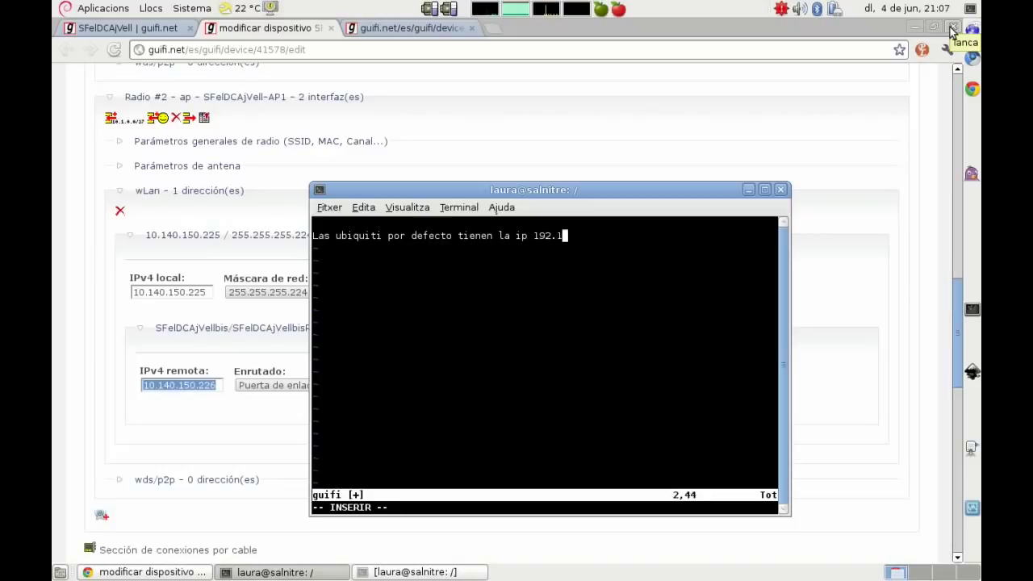
type("68.1.20 usuario ubnt y pass ubnt")
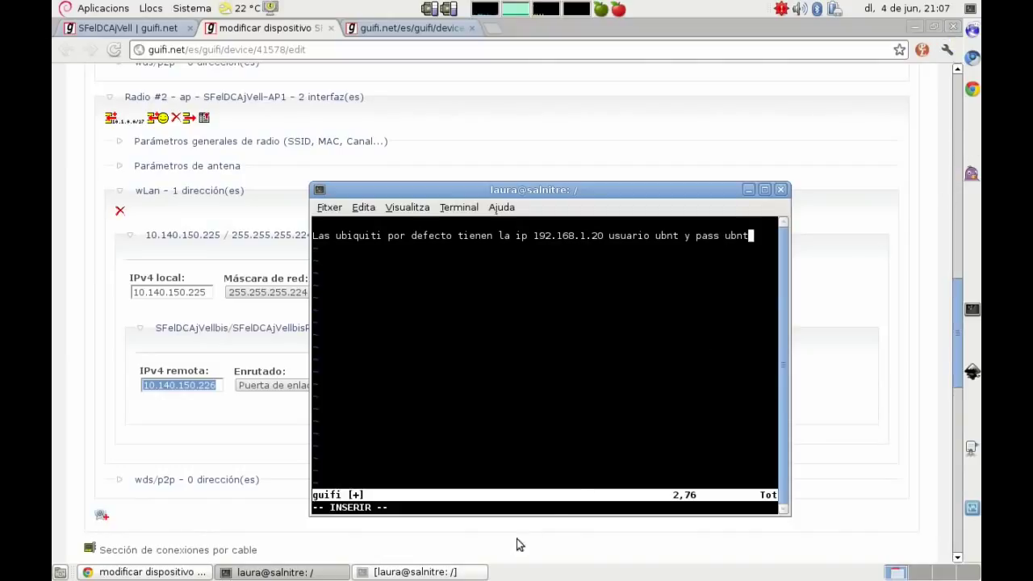
left_click(442, 578)
Step: Assign eth0 the address 192.168.1.5/24 and confirm the antenna at 192.168.1.20 answers pings
type("ifconfi")
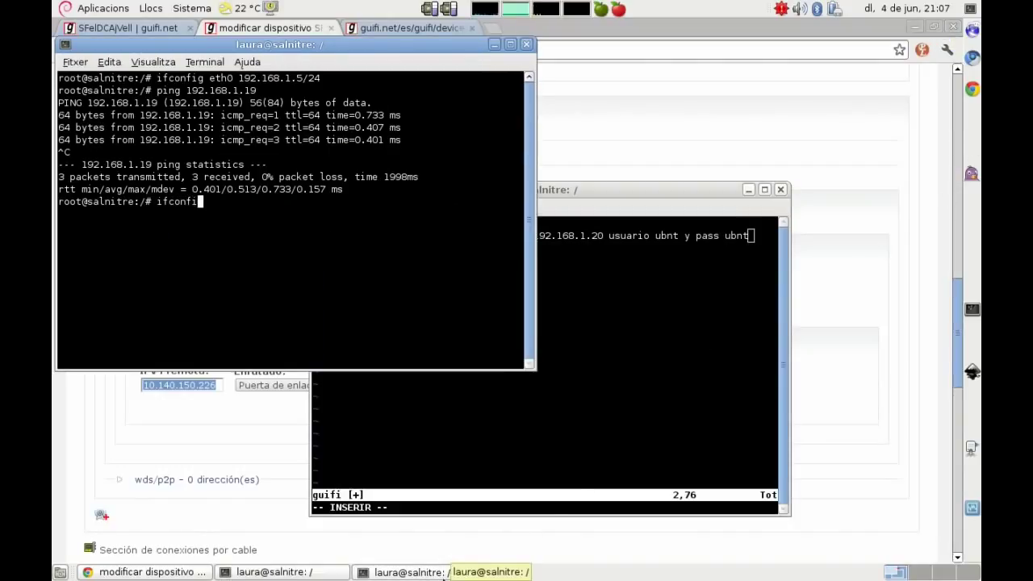
type("g eth0 192.168.")
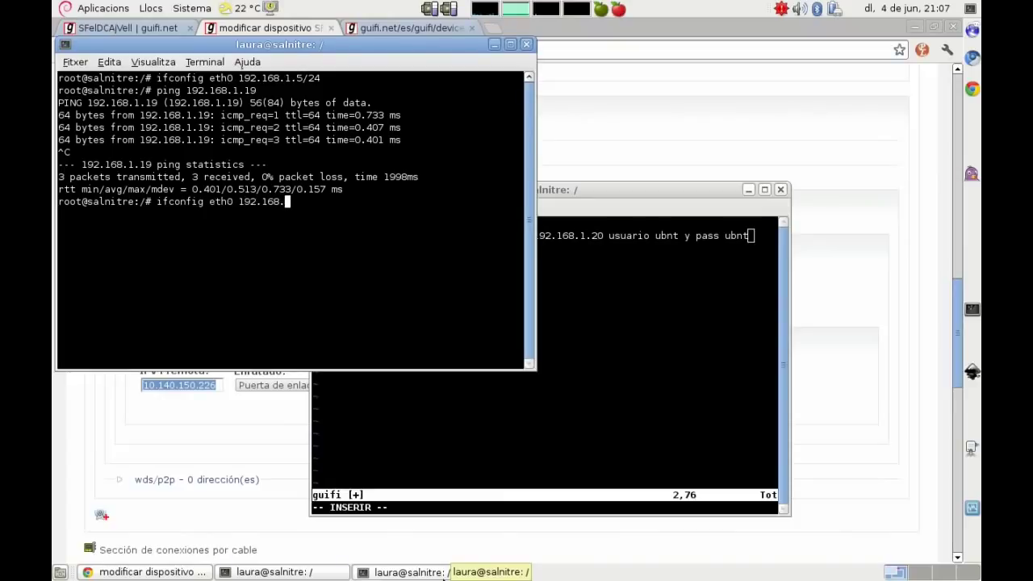
type("1.5/24")
key("Return")
type("pin")
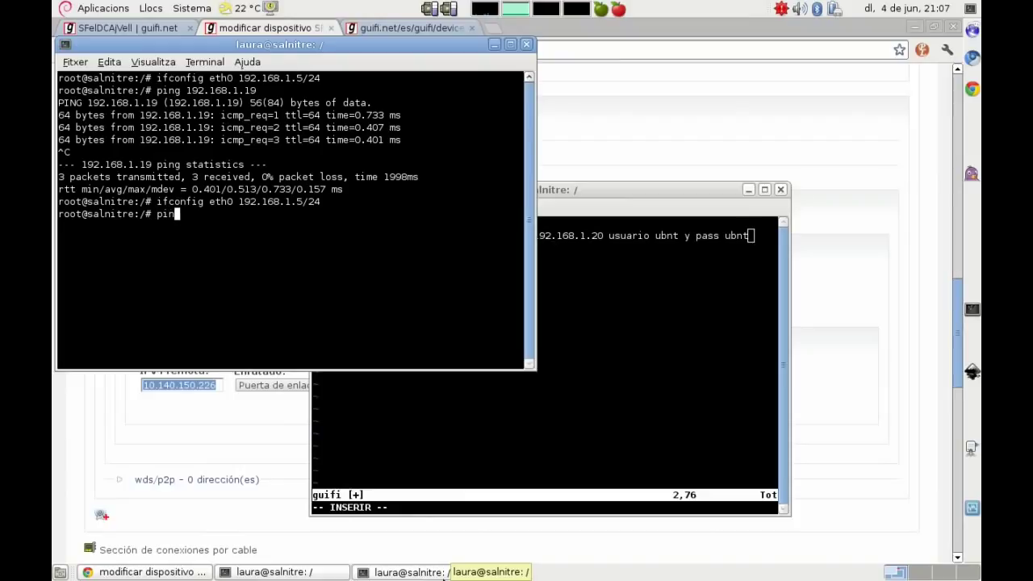
type("g 192.168.1.20")
key("Return")
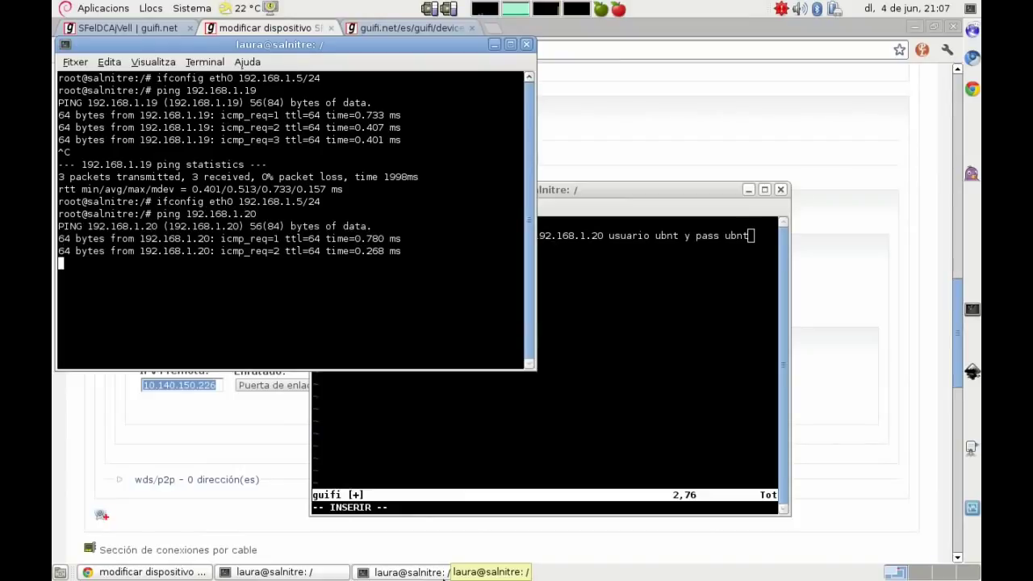
key("ctrl+c")
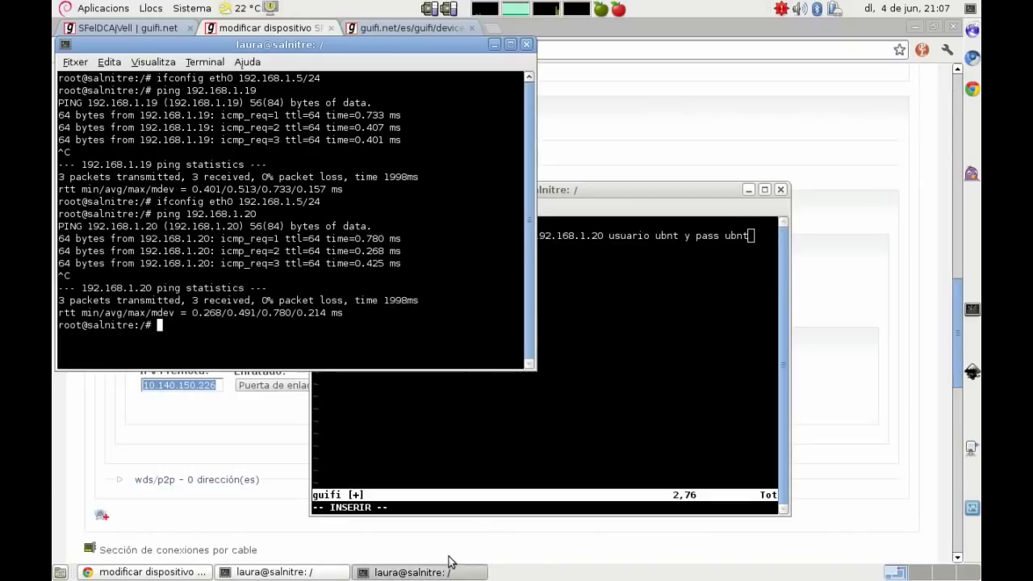
left_click(495, 44)
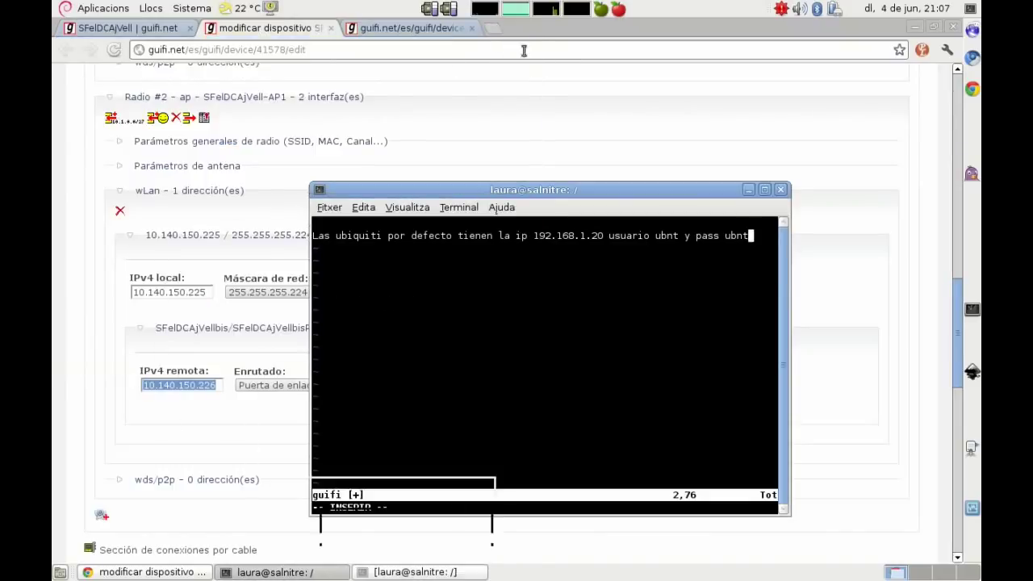
Step: Open 192.168.1.20 in a new browser tab and log in to airOS with the default credentials
left_click(594, 77)
key("ctrl+t")
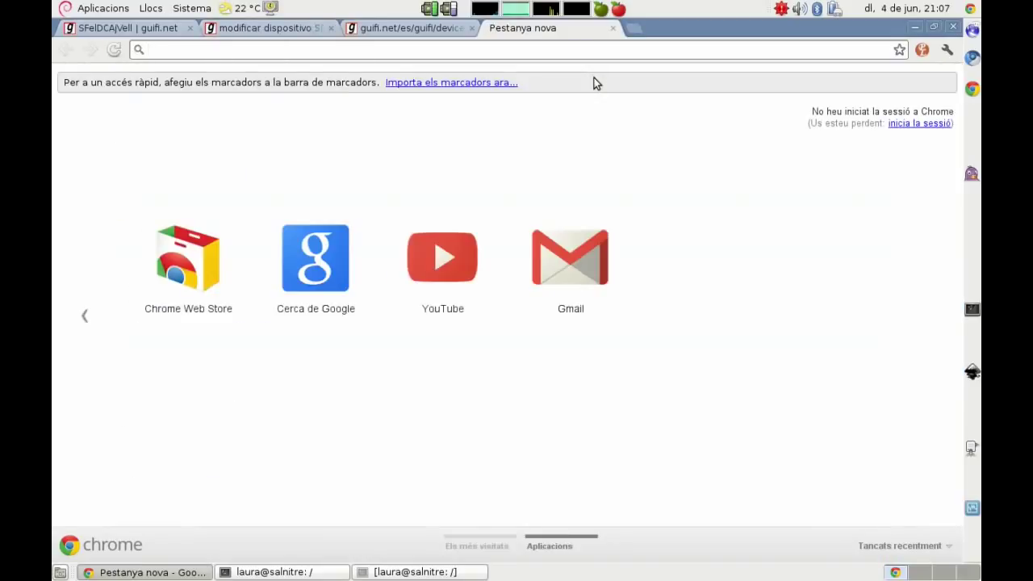
type("192.168.1.20")
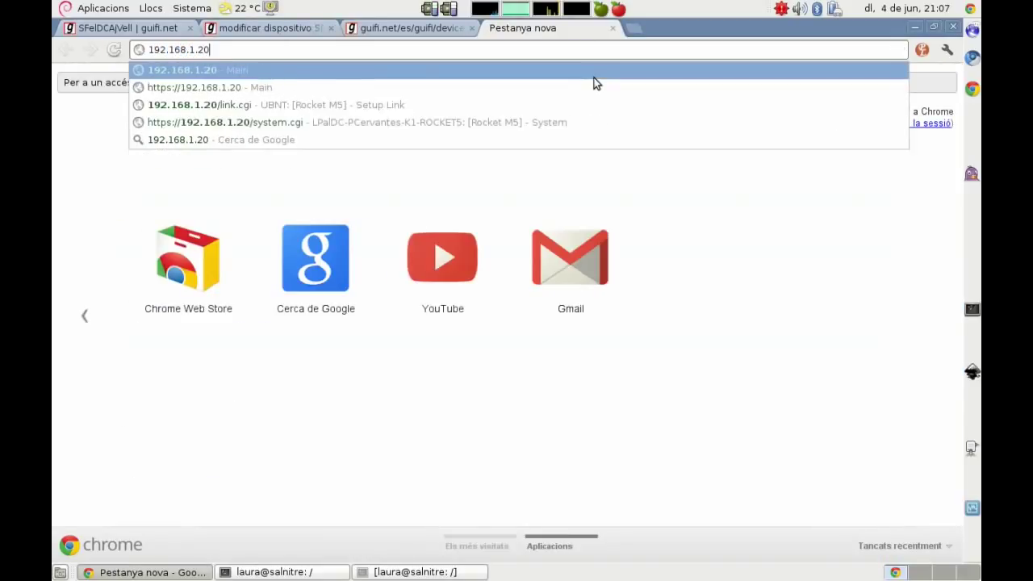
key("Return")
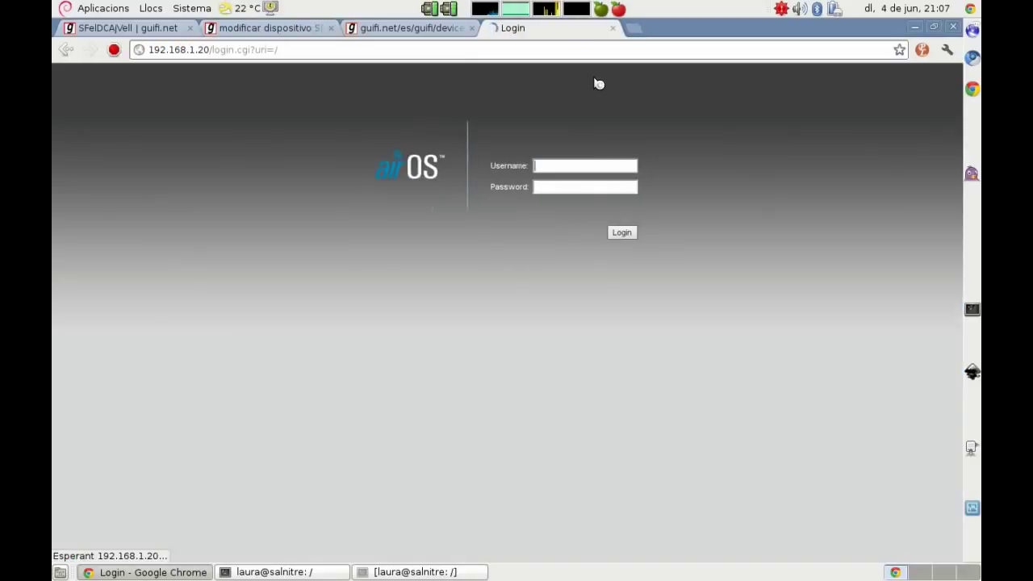
type("ubnt")
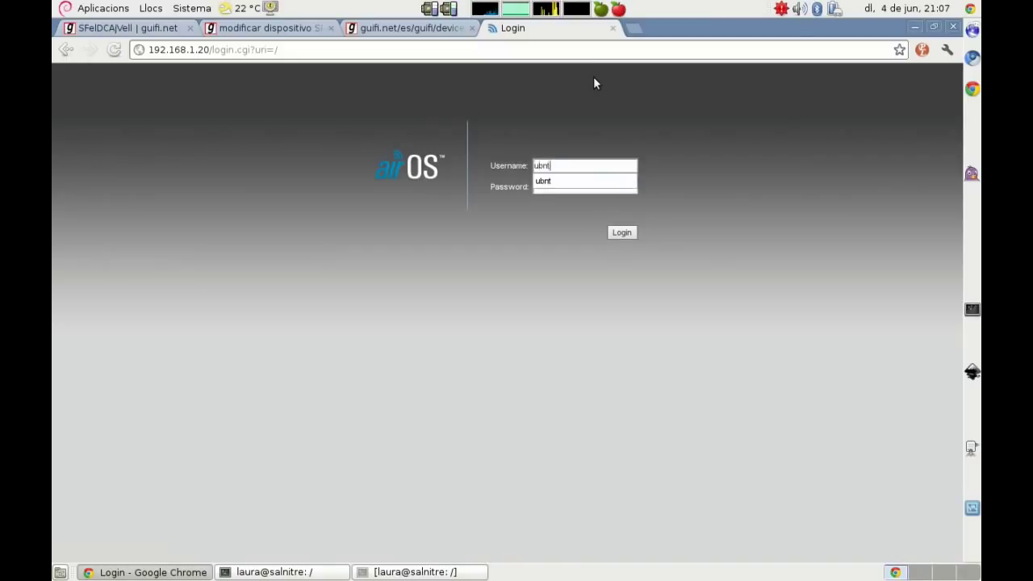
key("Tab")
type("ubnt")
key("Return")
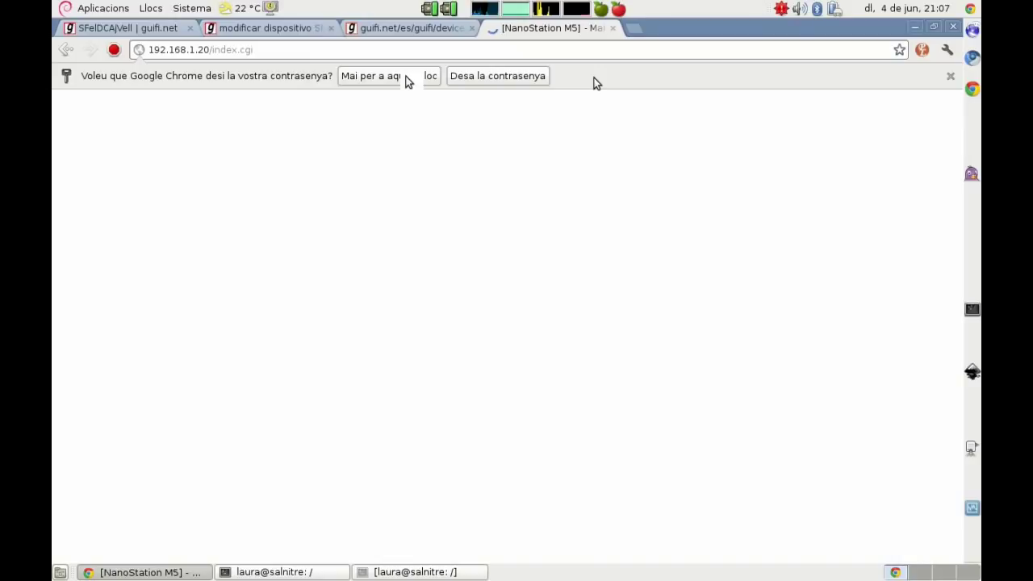
left_click(405, 76)
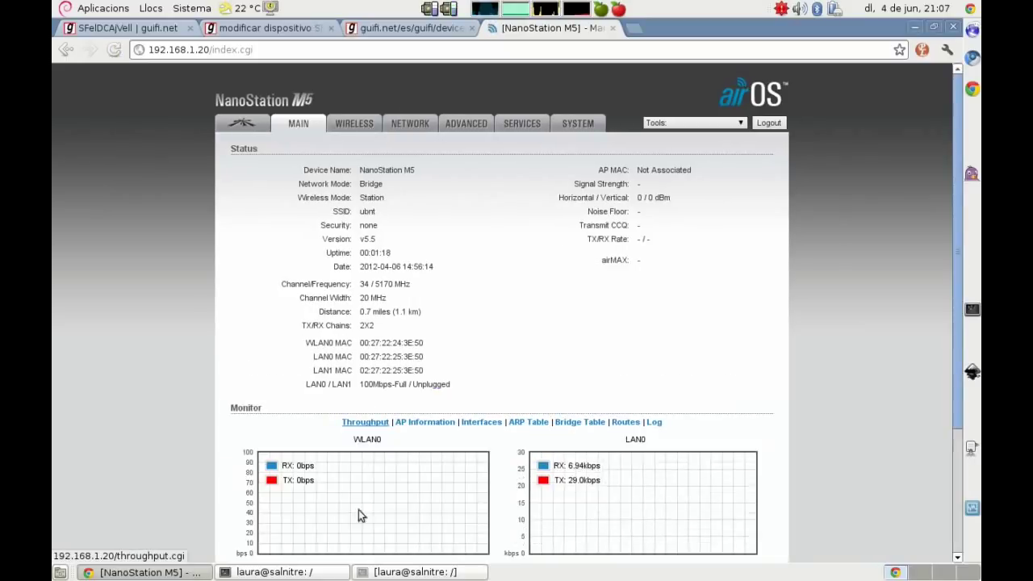
Step: Add a note that the needed configuration is in the open tabs, ending 'siempre puedes ir atrás :D'
left_click(323, 573)
key("Return")
key("Return")
type("Toda la")
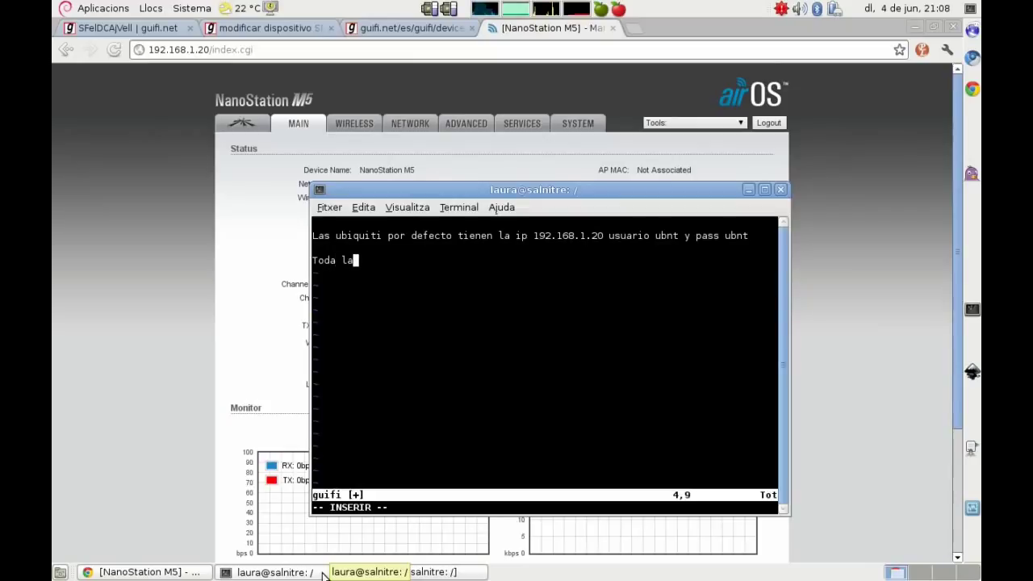
type(" configuración qu")
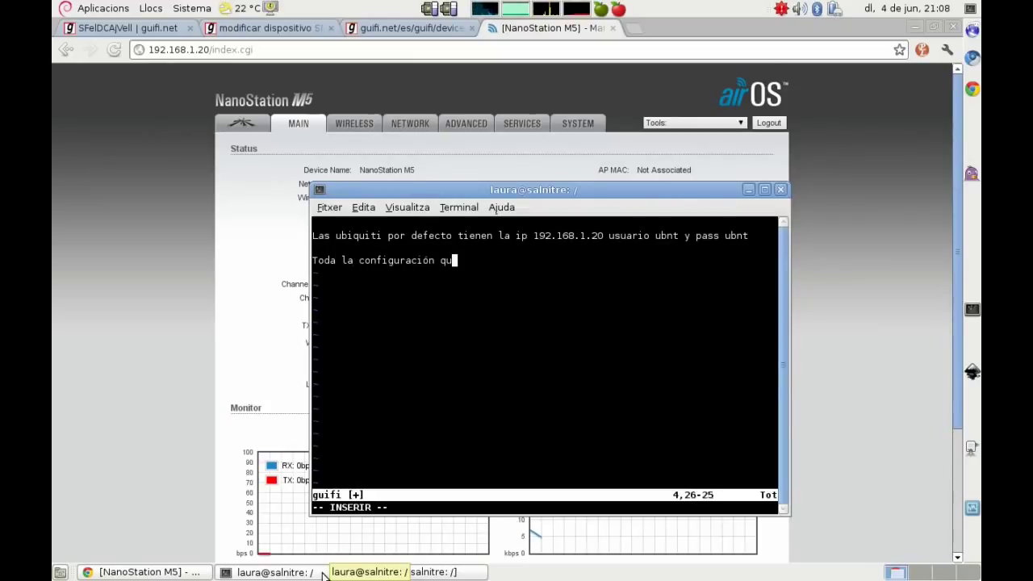
type("e necesitamos ")
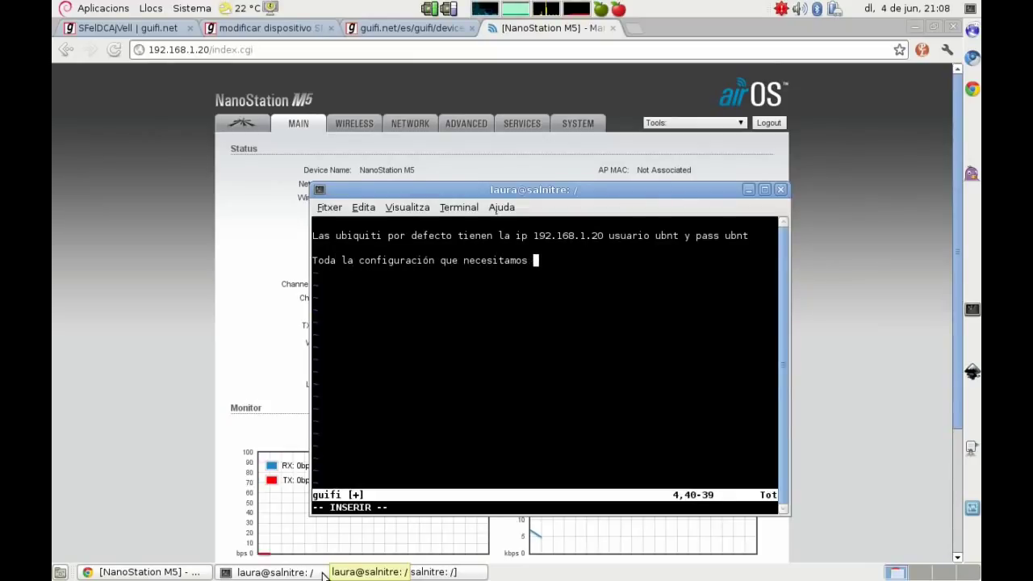
type("está en")
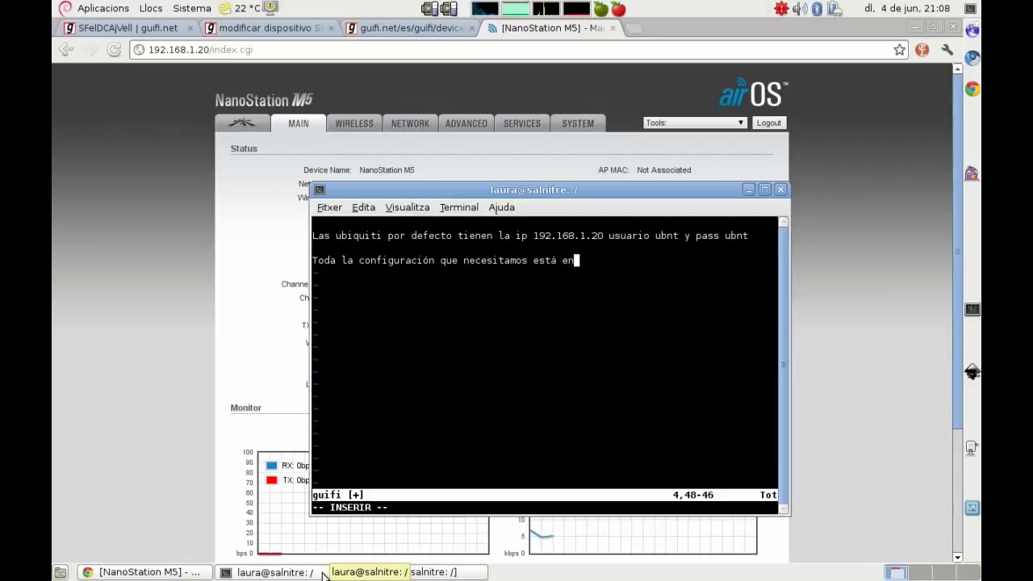
type(" las pestañas que")
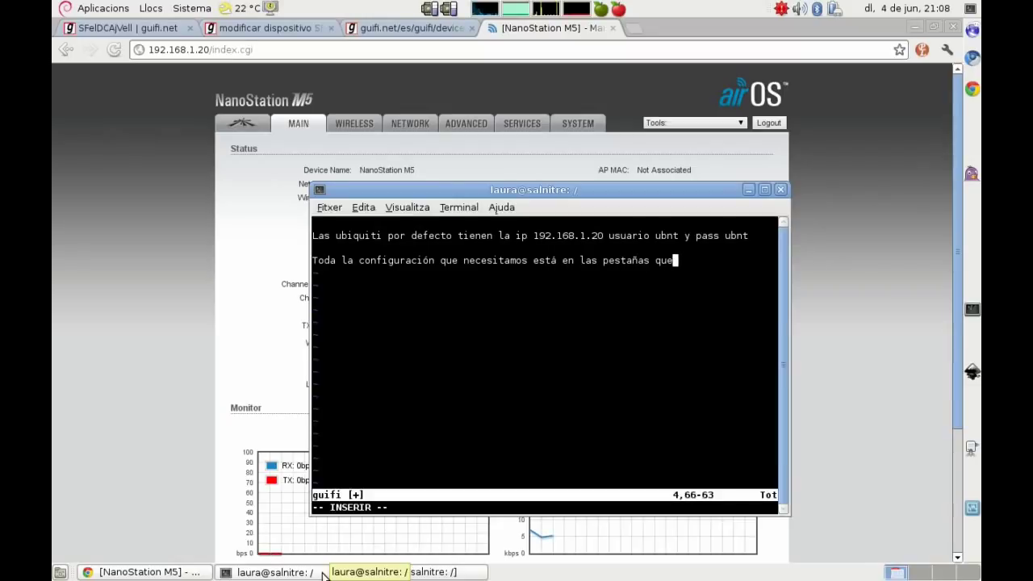
type(" tenemos abierta")
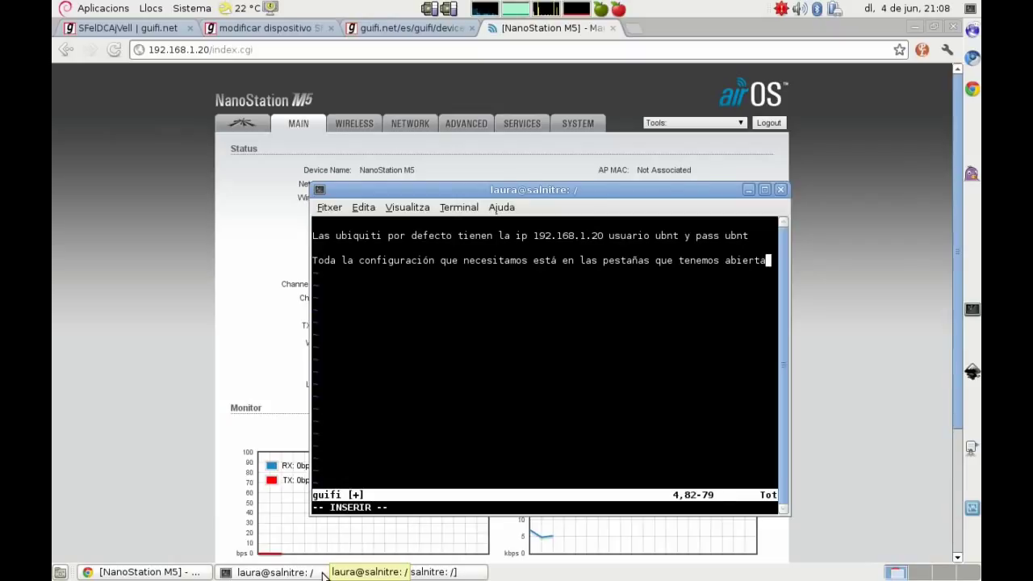
type("s, la primera")
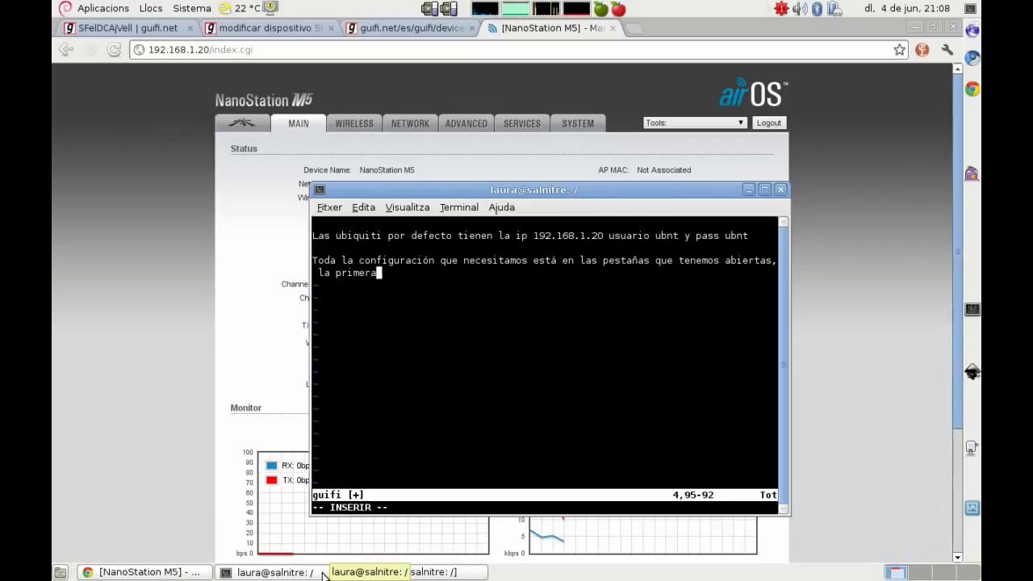
type(" vez va a se")
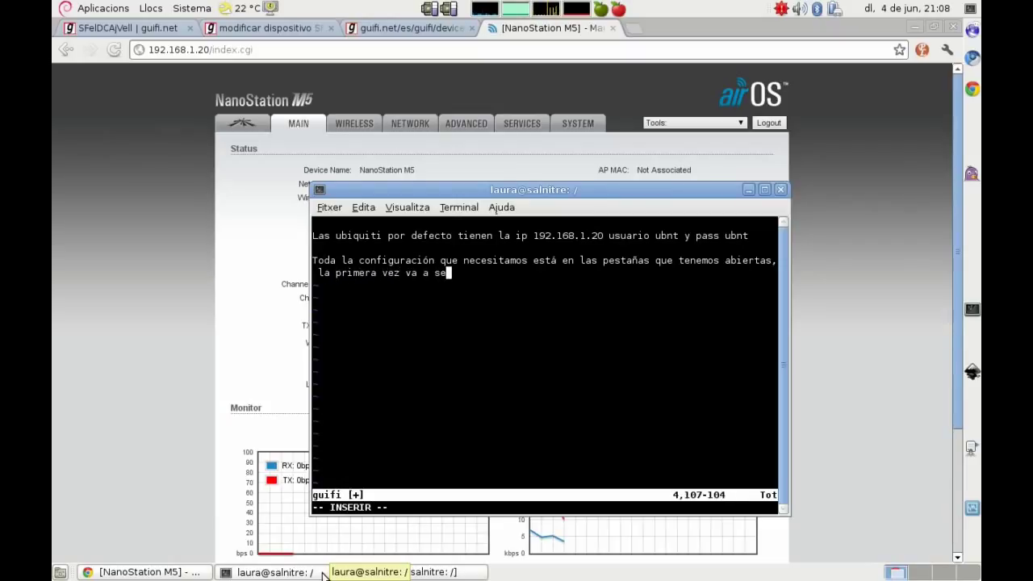
type("r un poco co")
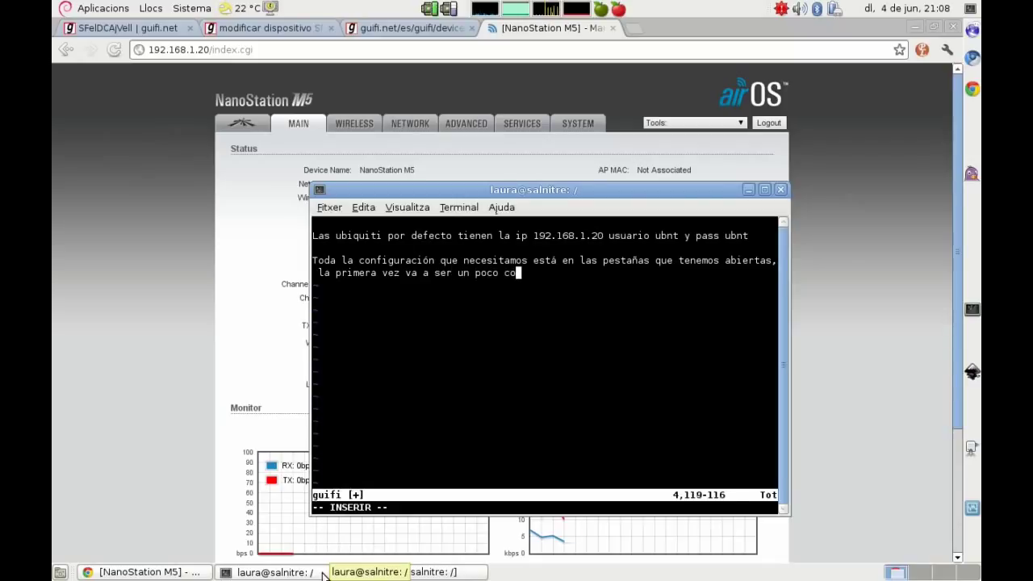
type("mplicado l")
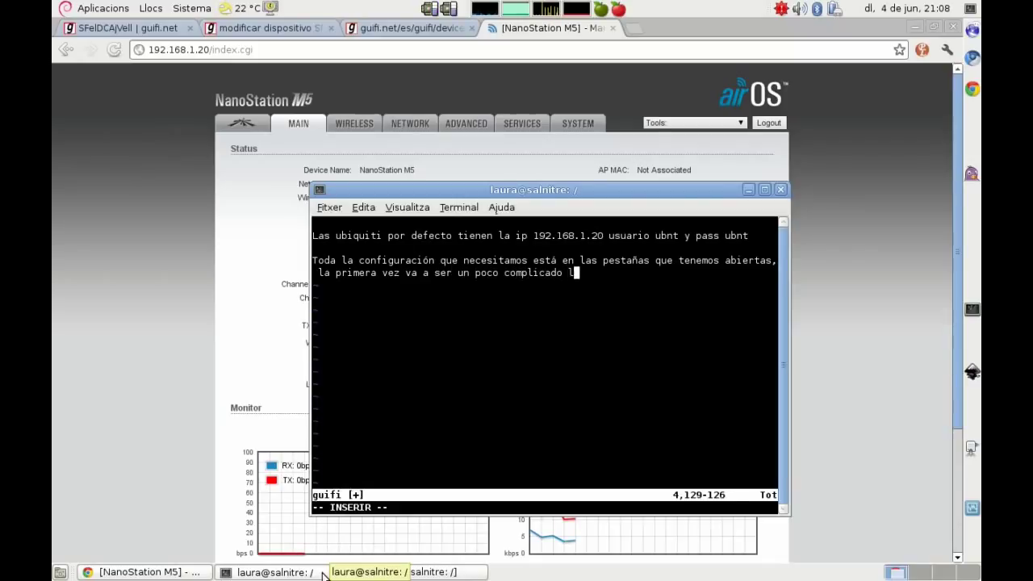
type("ocalizar la infor")
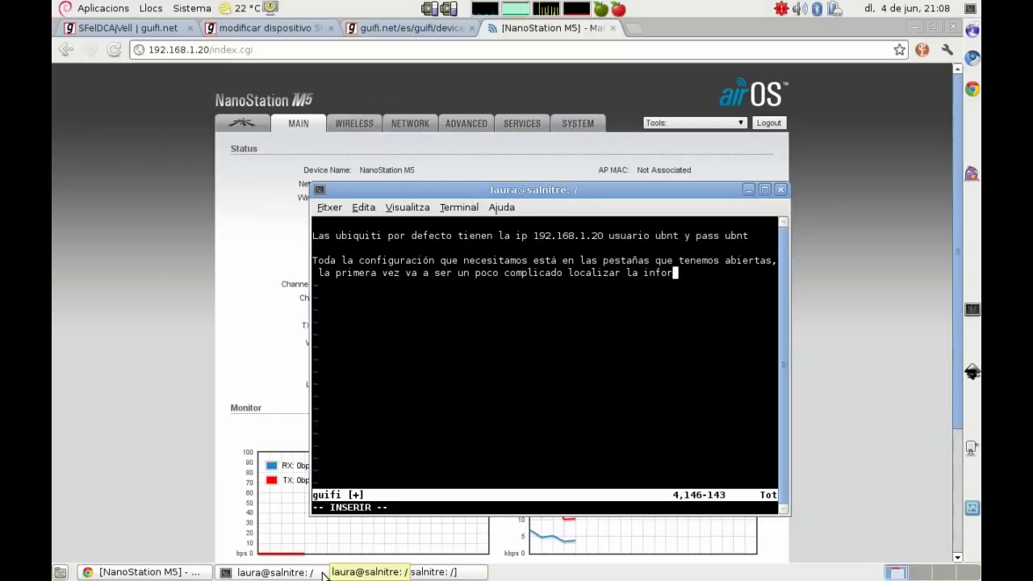
type("mación, pero est")
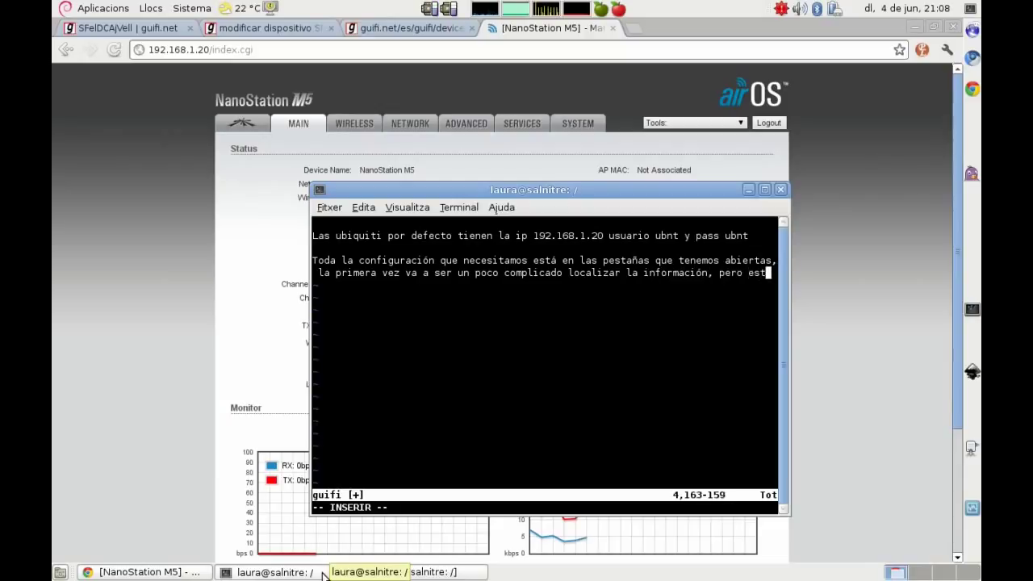
type("o del montaje")
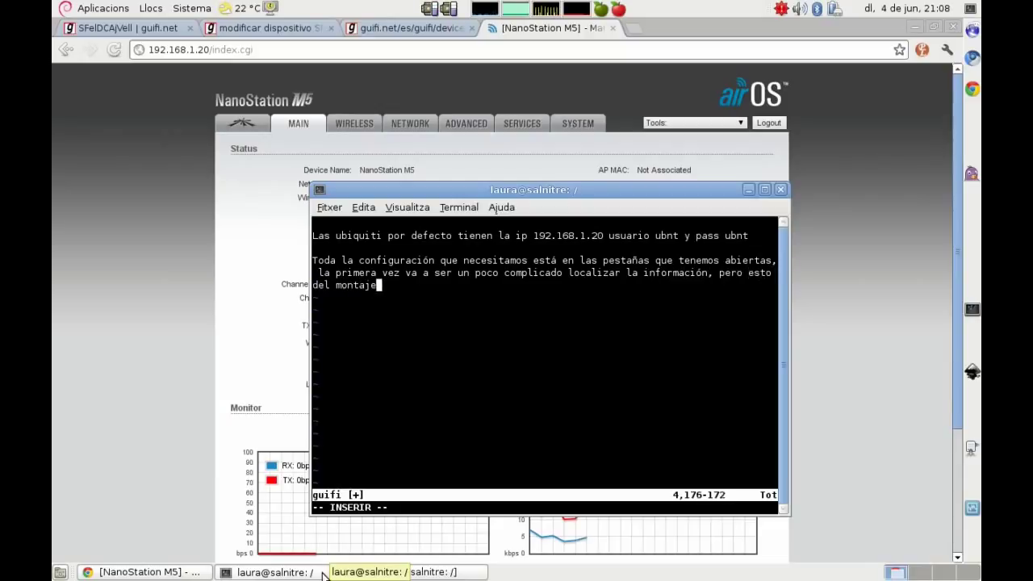
type(" de nodos ")
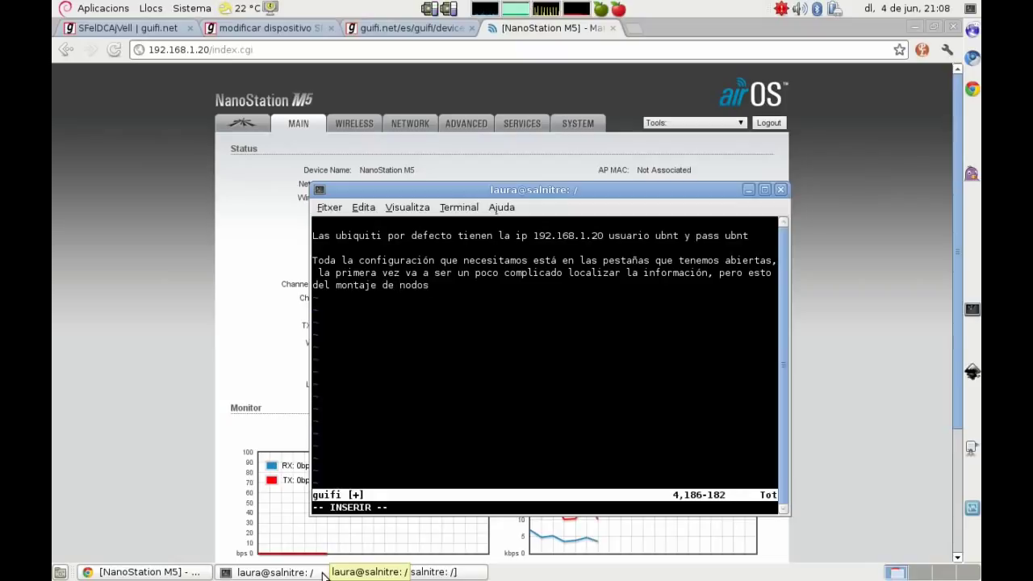
type("es co")
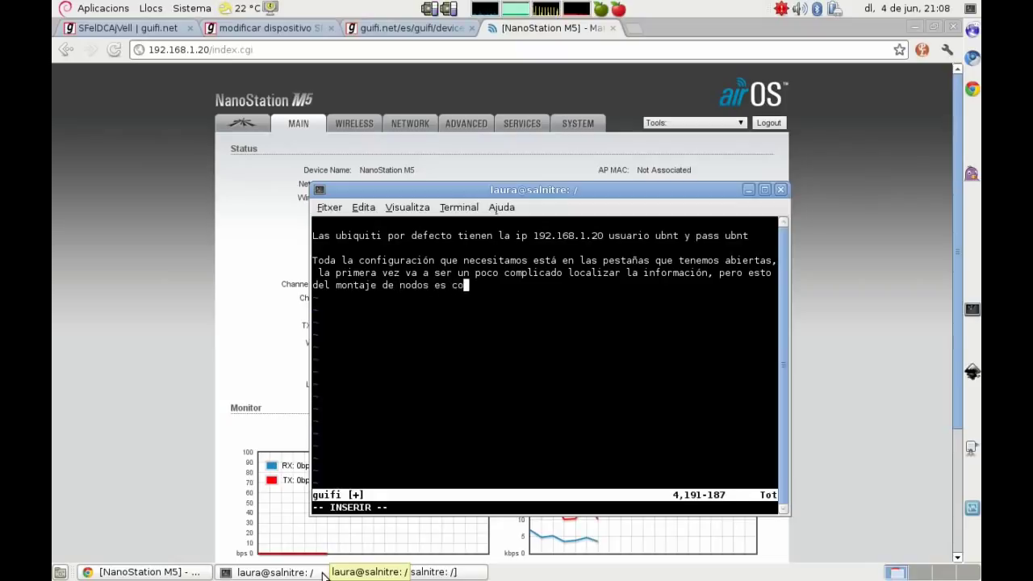
type("mo todo, ")
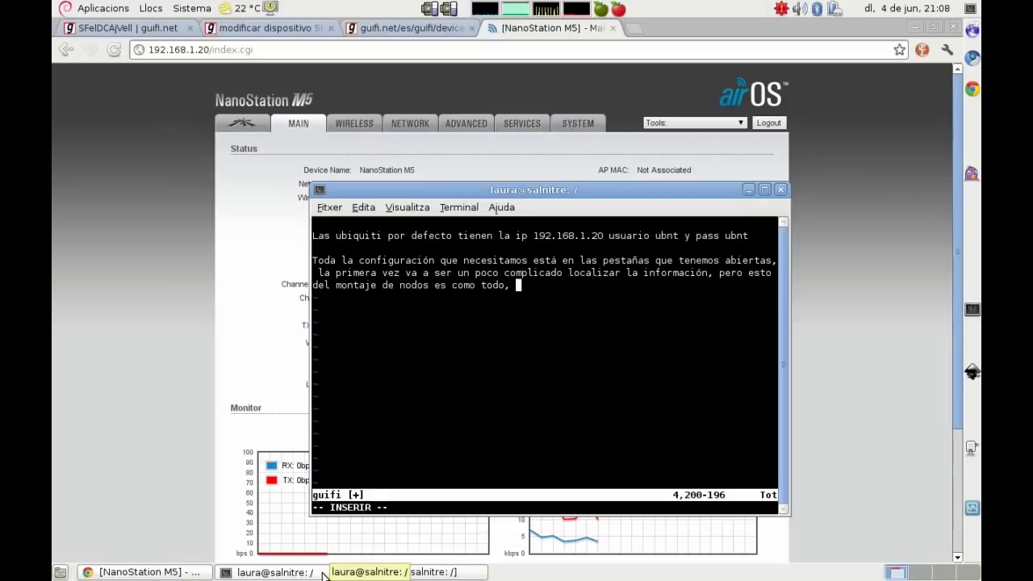
type("práctica :)")
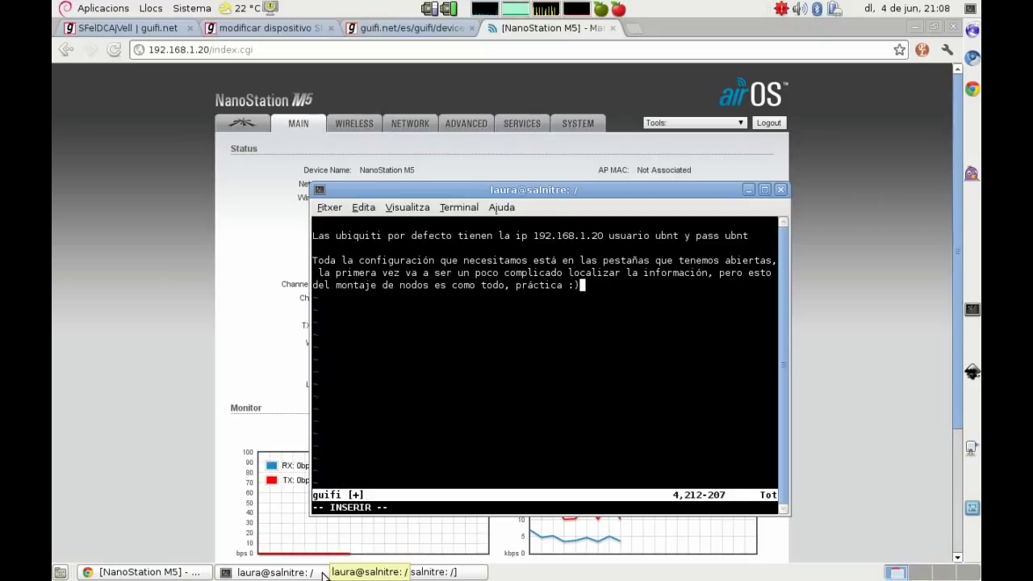
type("sto es un vídeo, si no queda claro, siempre puedes ir atrás :D")
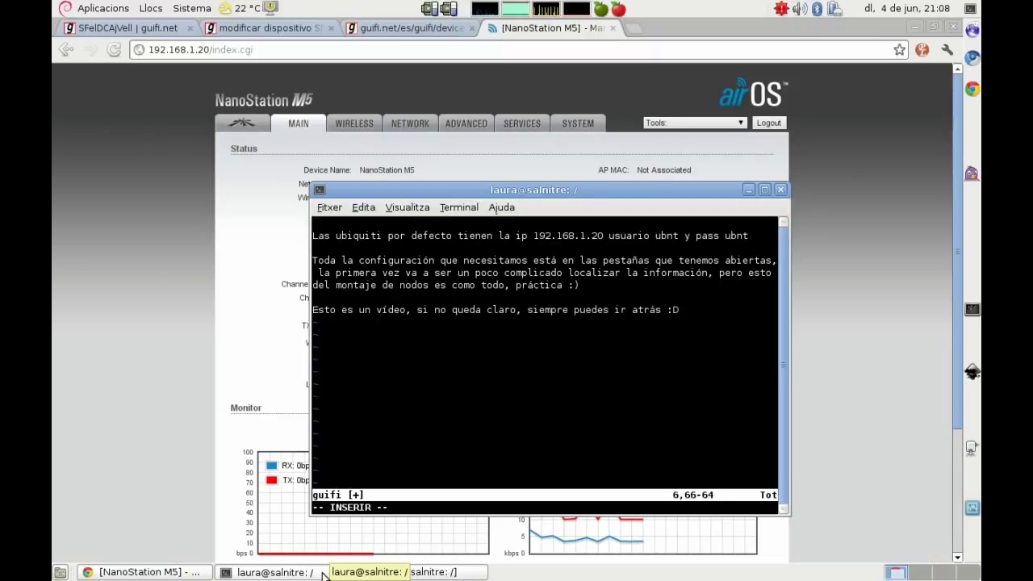
left_click(165, 389)
Step: Switch the NanoStation's Wireless Mode to AP-Repeater so the WDS Peers fields appear
left_click(354, 125)
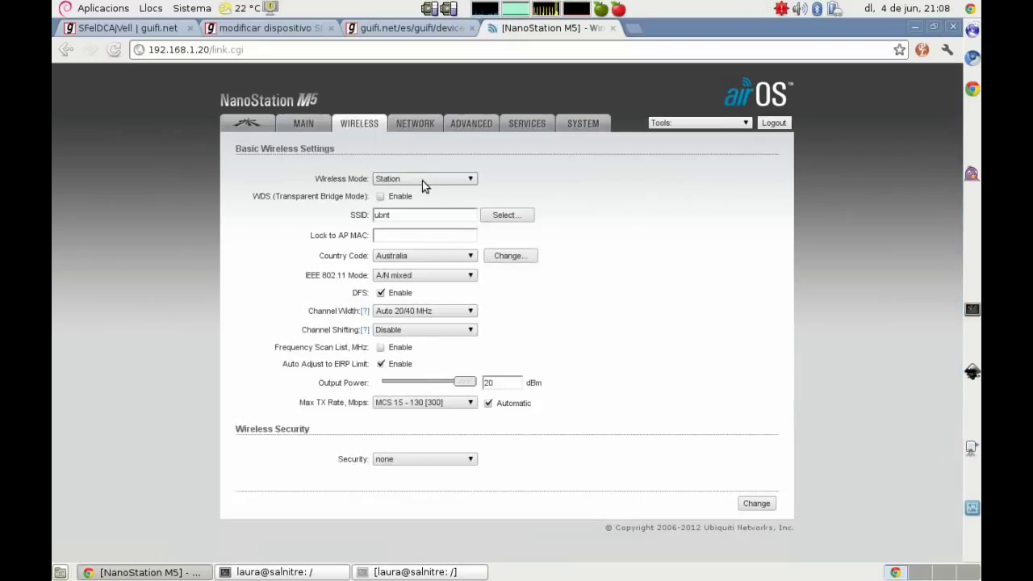
left_click(421, 180)
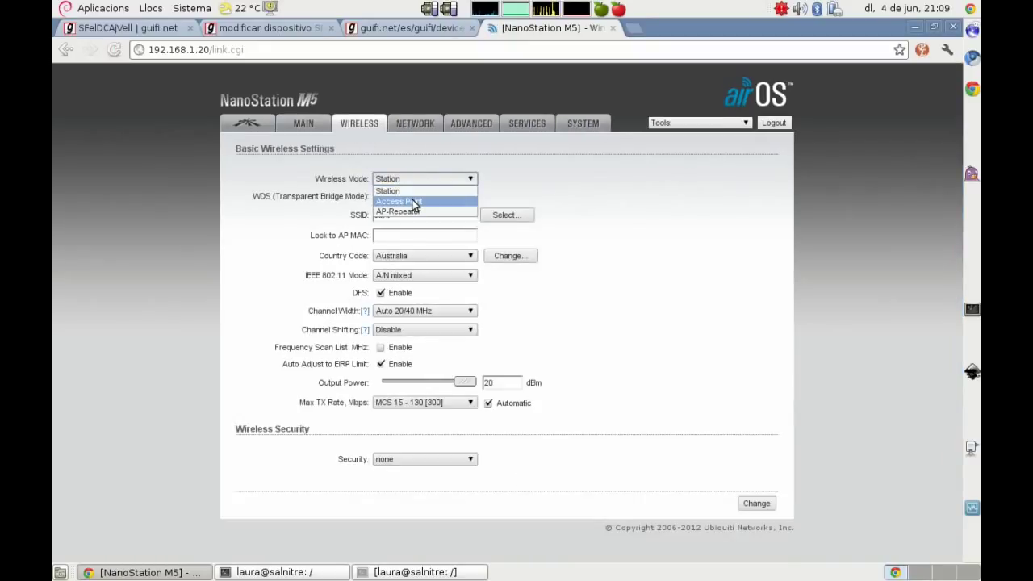
left_click(413, 202)
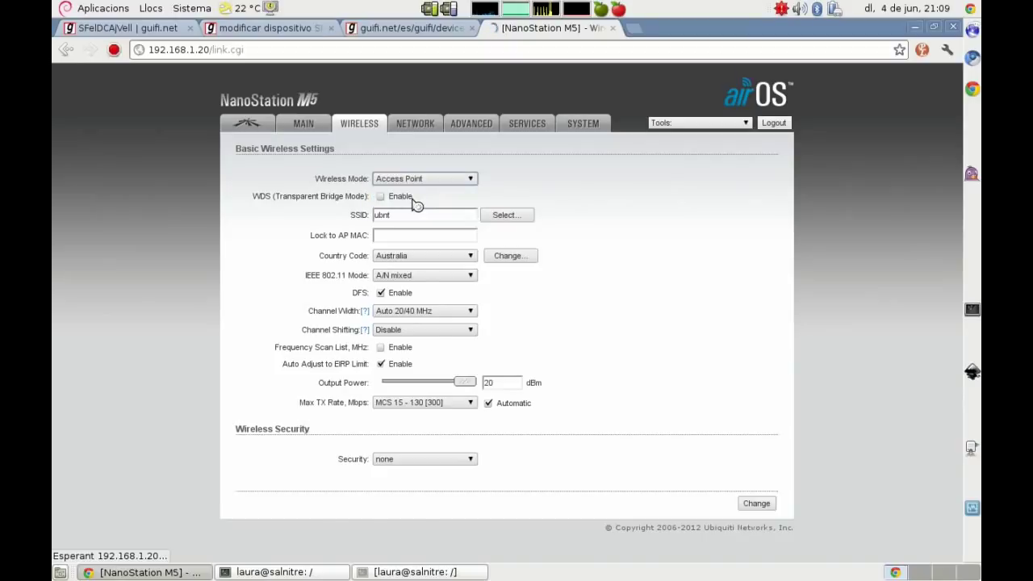
left_click(402, 178)
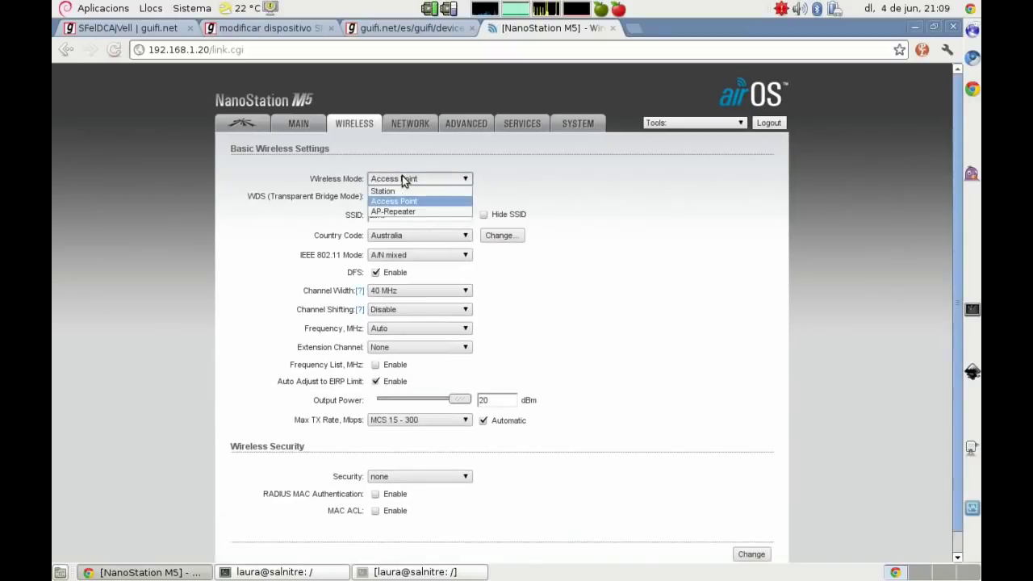
left_click(400, 209)
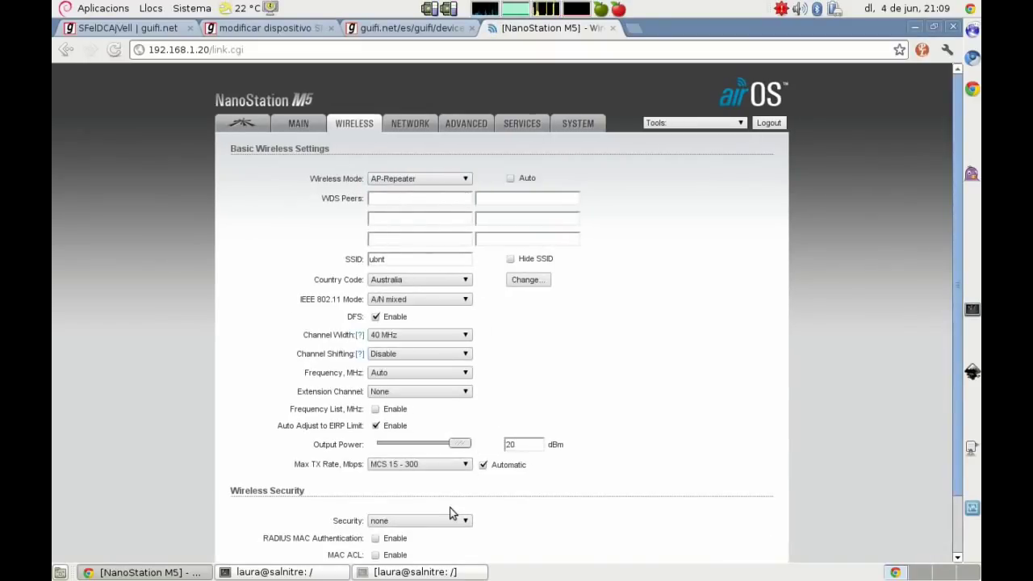
left_click(416, 572)
left_click(416, 572)
left_click(303, 574)
Step: Rewrite the notes to recommend AP-WDS or AP-Repeater between supernodes for a more synchronous link than AP-Cliente
key("Escape")
key("d")
key("d")
key("Up")
key("Up")
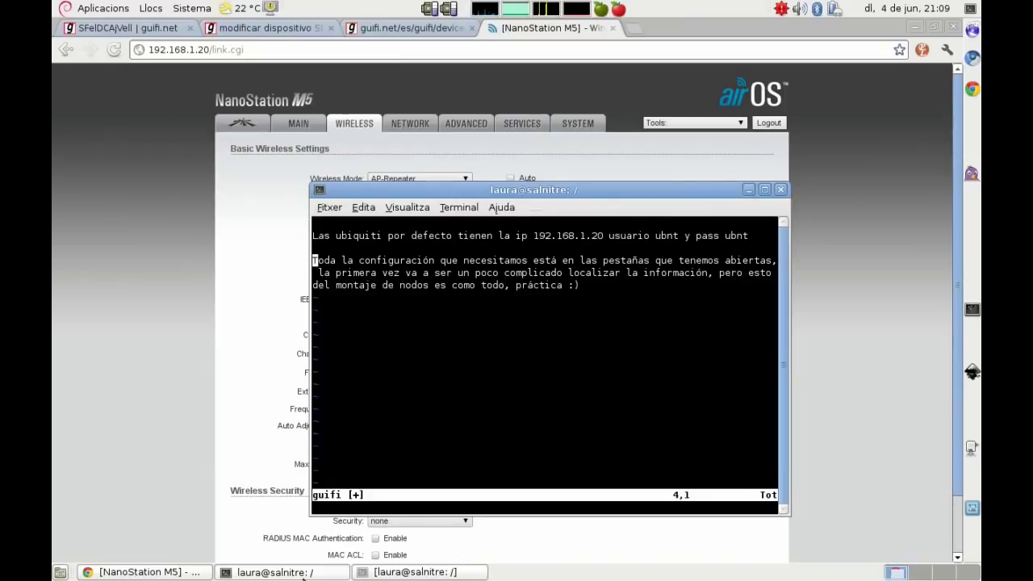
key("d")
key("d")
key("d")
key("d")
key("d")
key("d")
key("d")
key("d")
key("d")
key("d")
key("i")
key("Return")
type("Las anten")
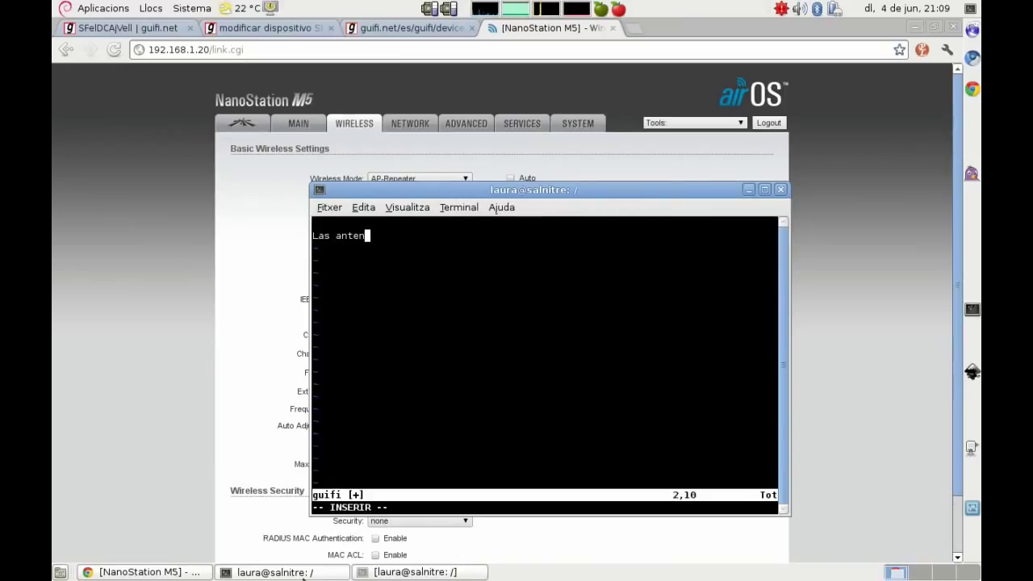
type("as para conectar ")
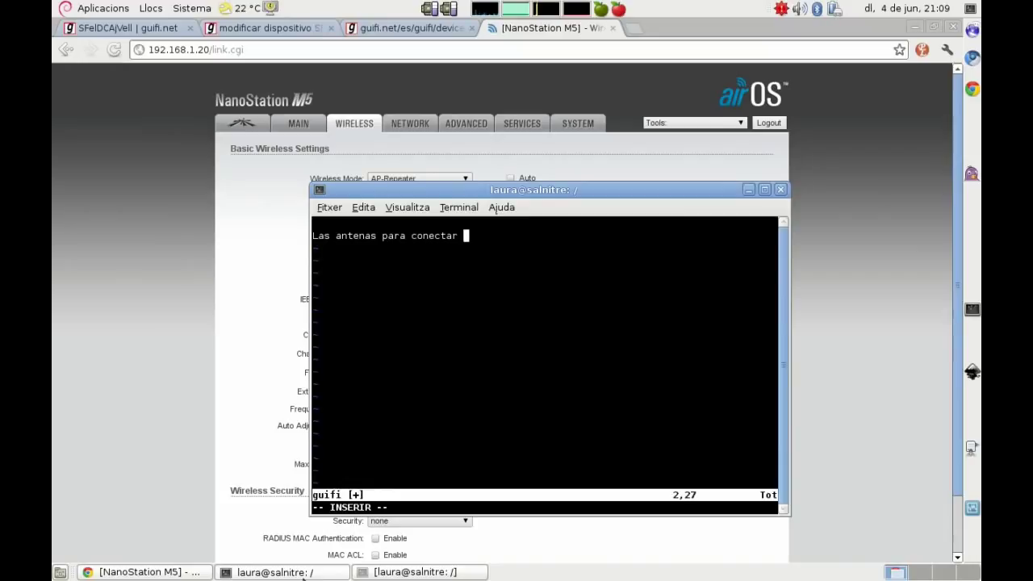
type("entre supernodo")
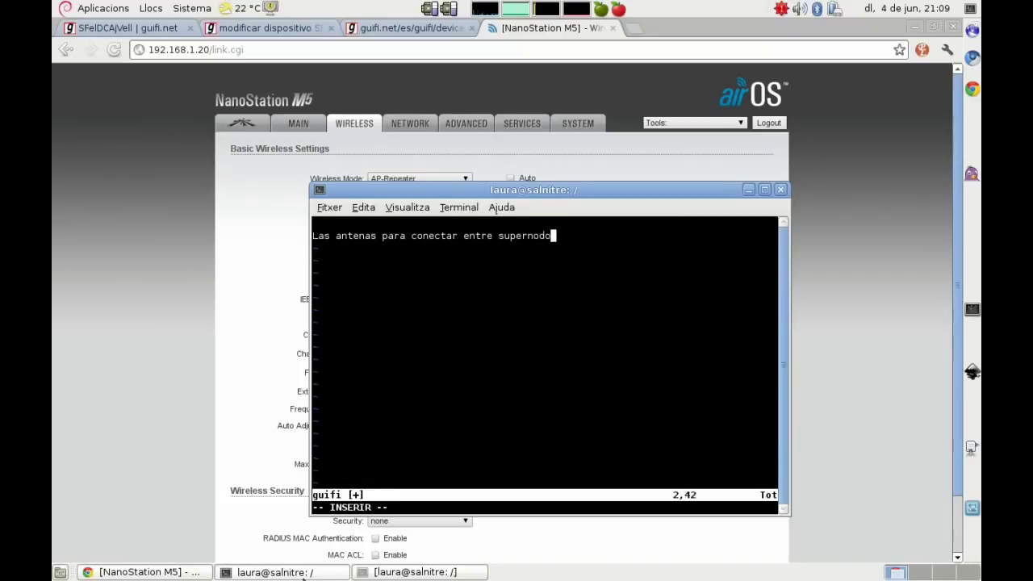
type("s se recomienda")
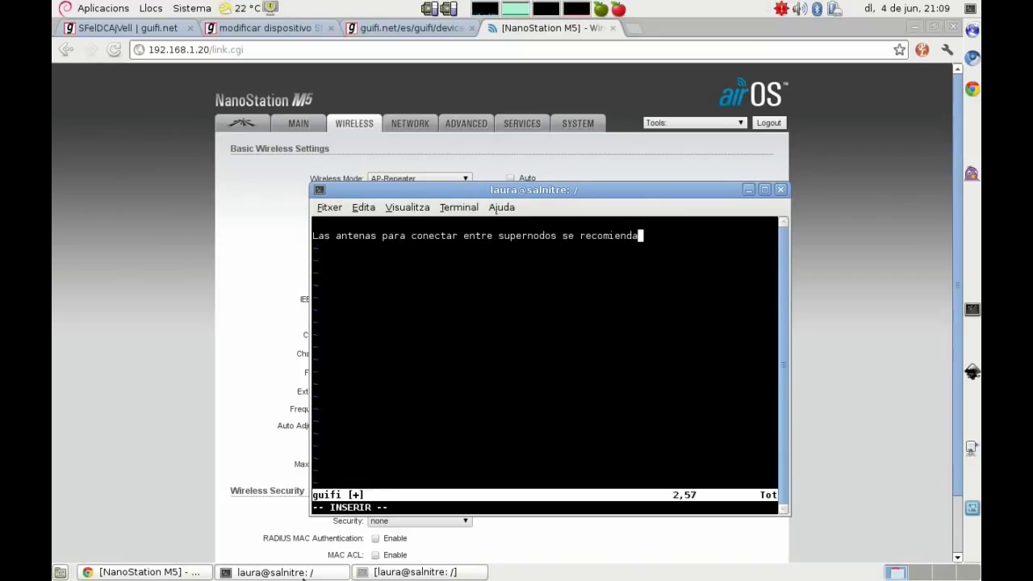
type(" que se pongan ")
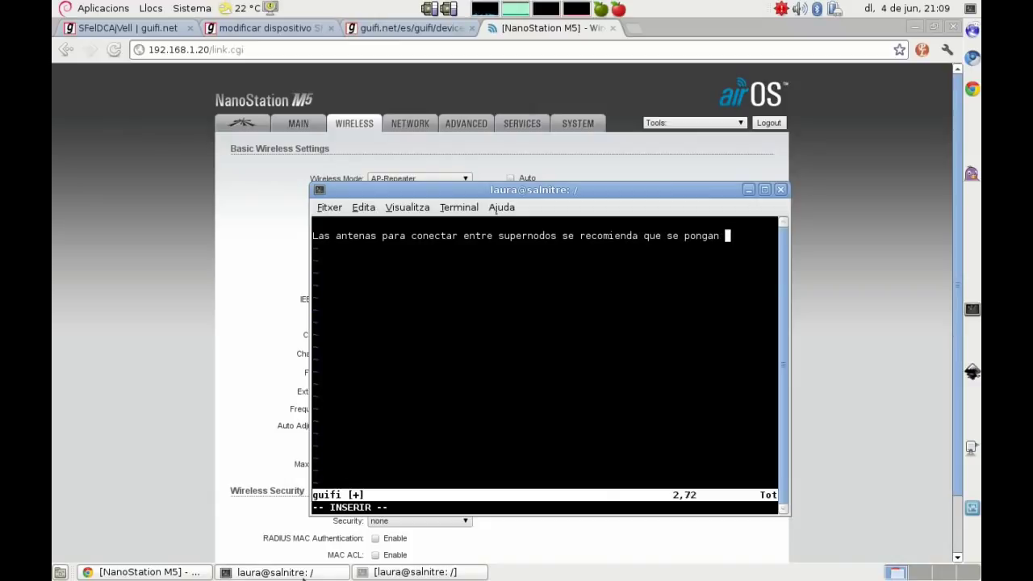
type("en modo AP-")
type("WDS ")
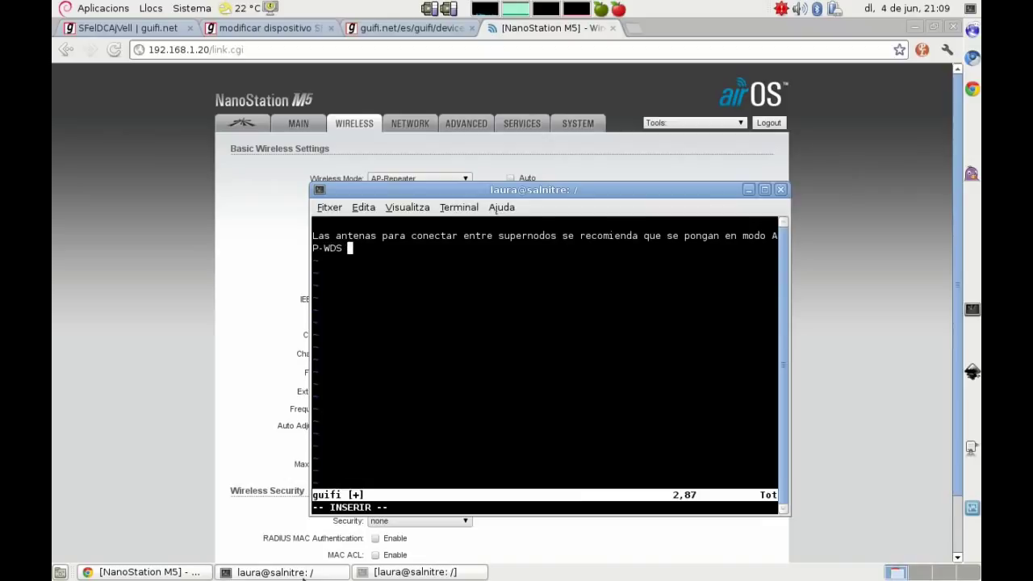
type("o AP-Repeater")
key("BackSpace")
type(", es")
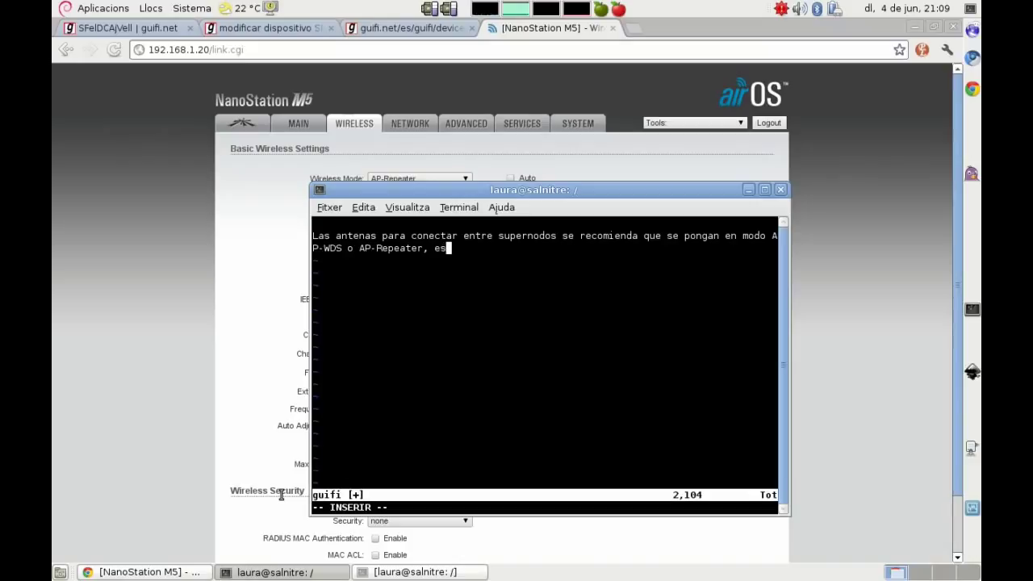
type("to permite que el")
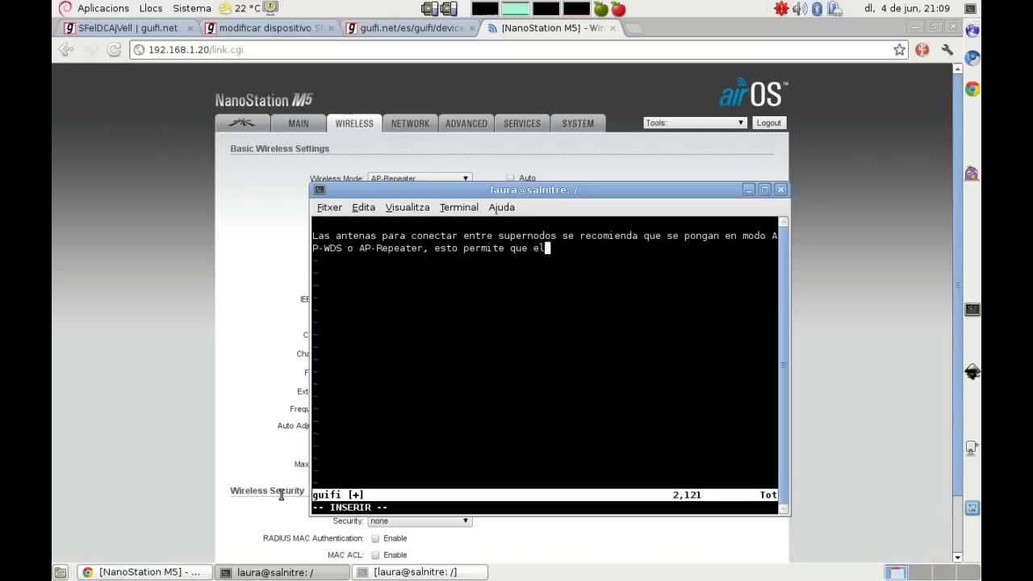
type(" enlace sea mu")
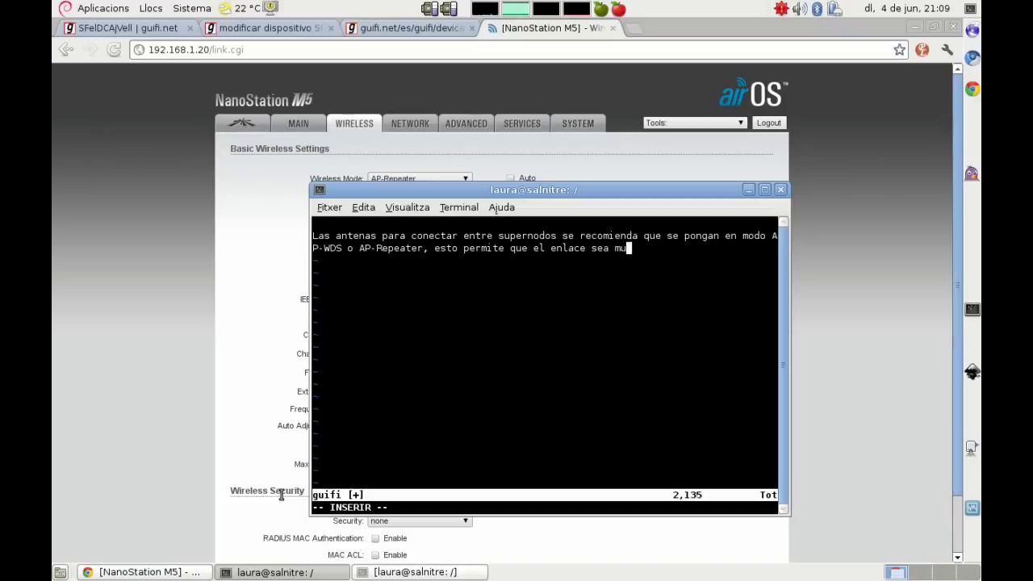
type("cho más sín")
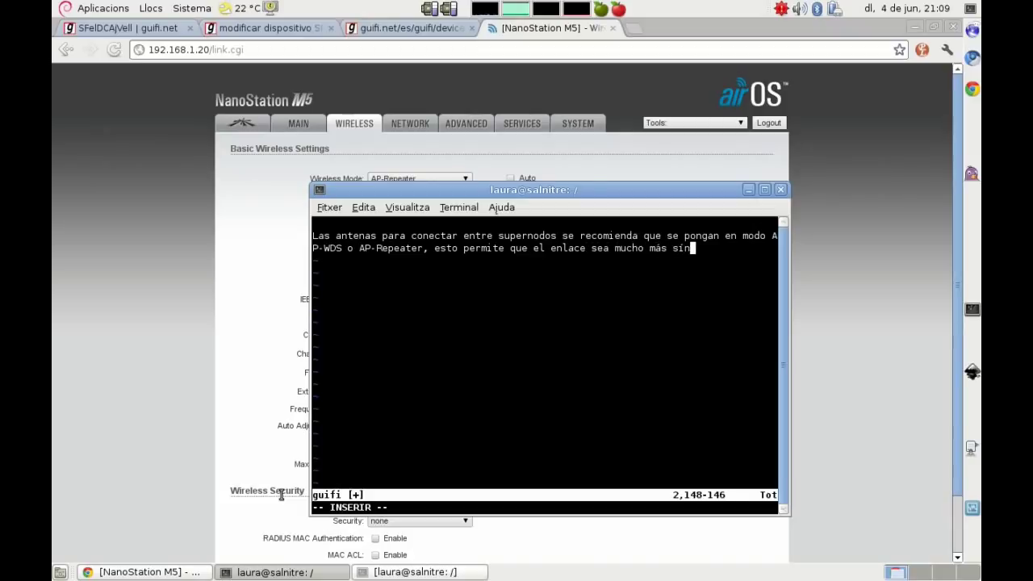
type("crono que en modo AP-")
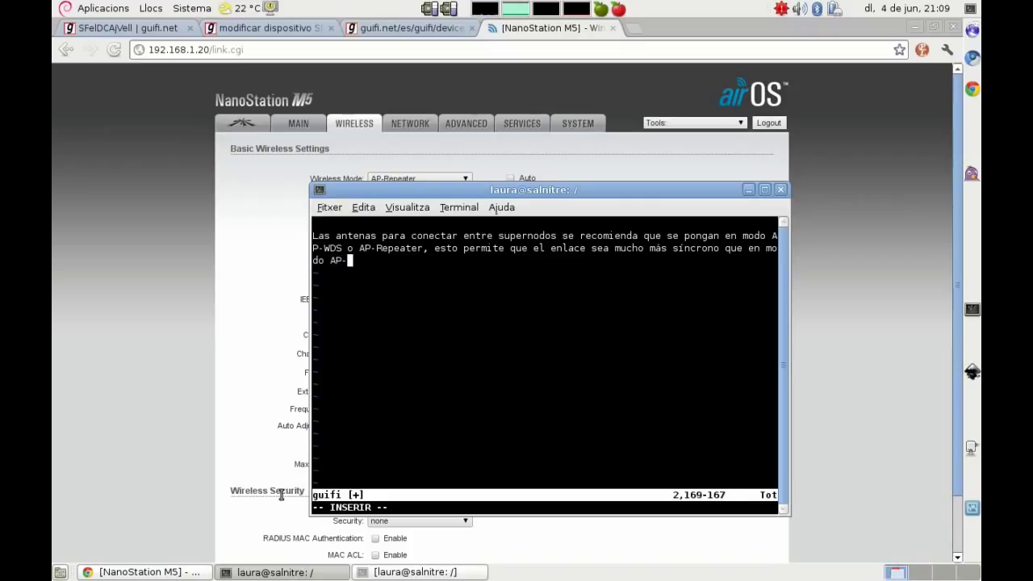
type("Cliente")
left_click(154, 403)
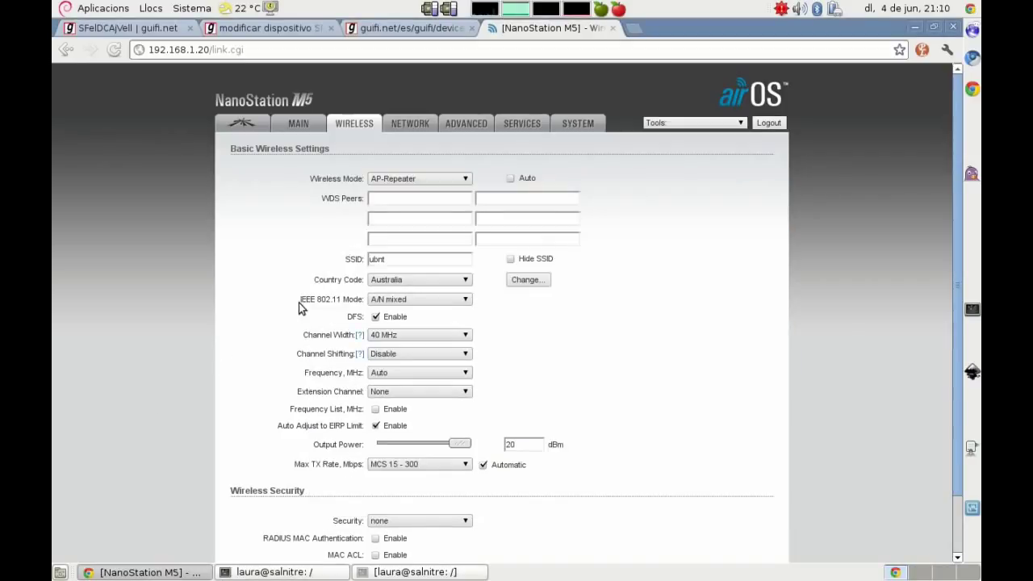
Step: Note that WDS peers needs the other antenna's MAC and the ESSID comes from the 1swlclick file
key("alt+Tab")
key("Return")
key("Return")
type("En w")
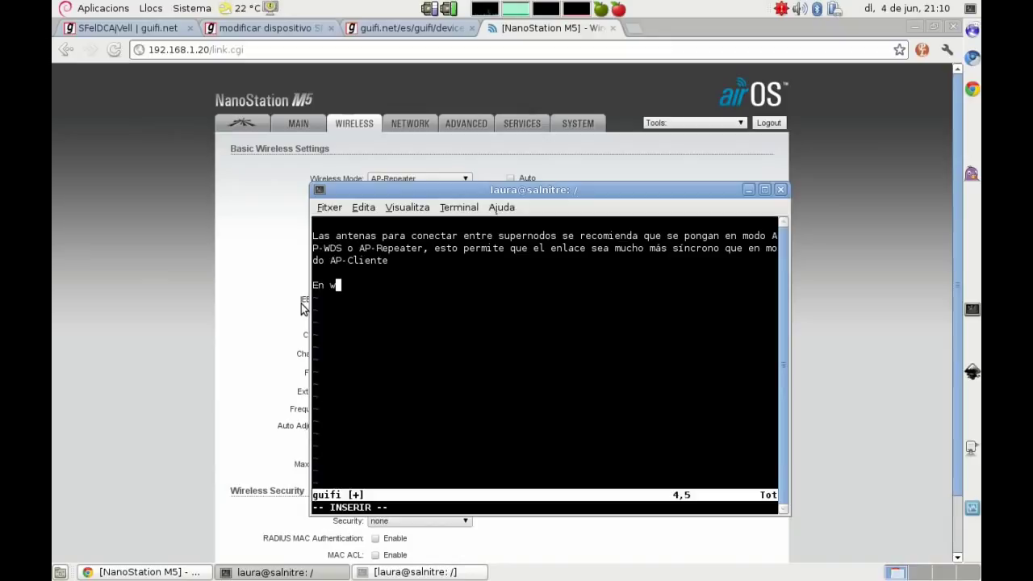
type("ds peers, te")
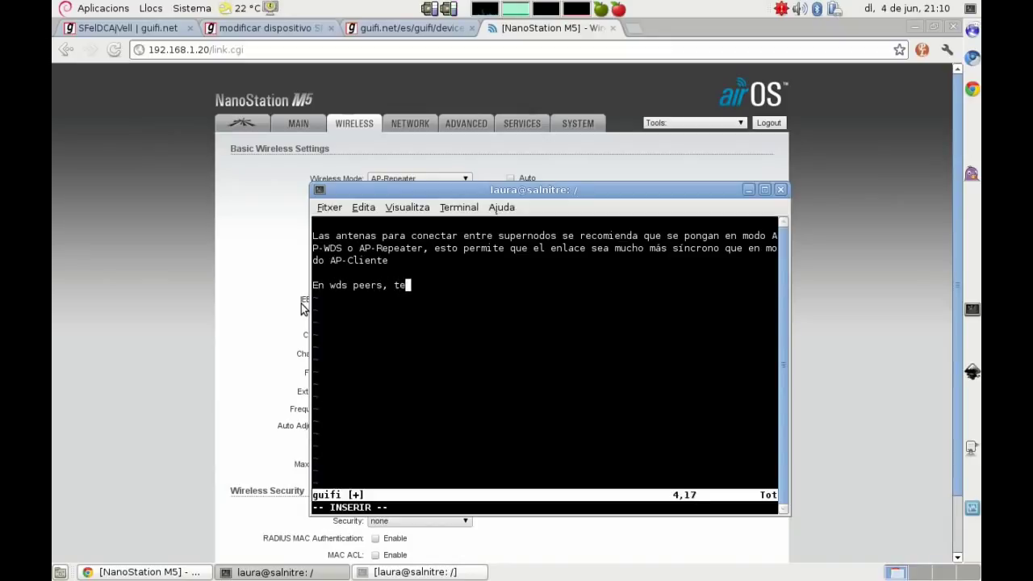
type("ndremos que poner la MAC de la ot")
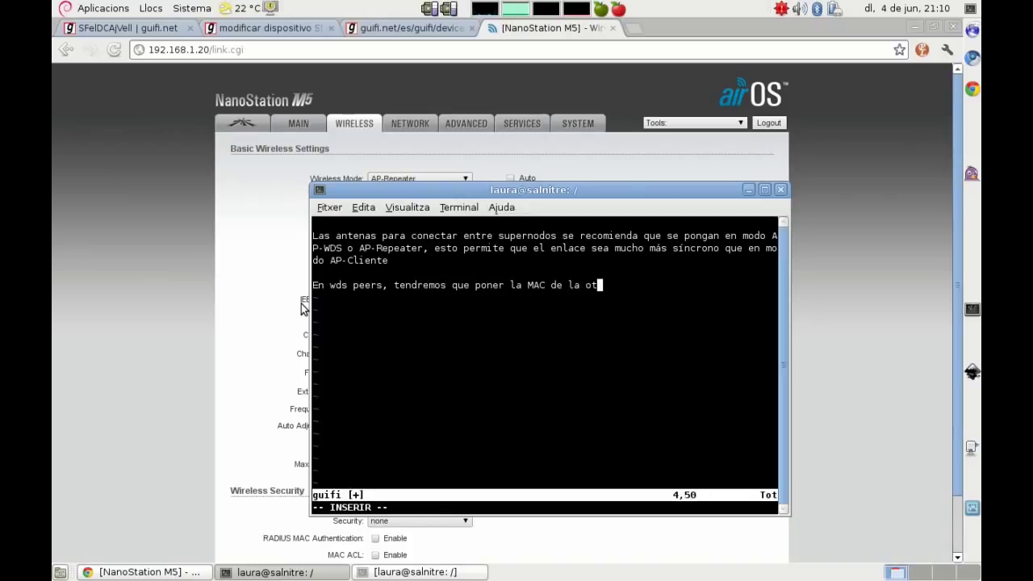
type("ra antena.")
key("Return")
type("En es")
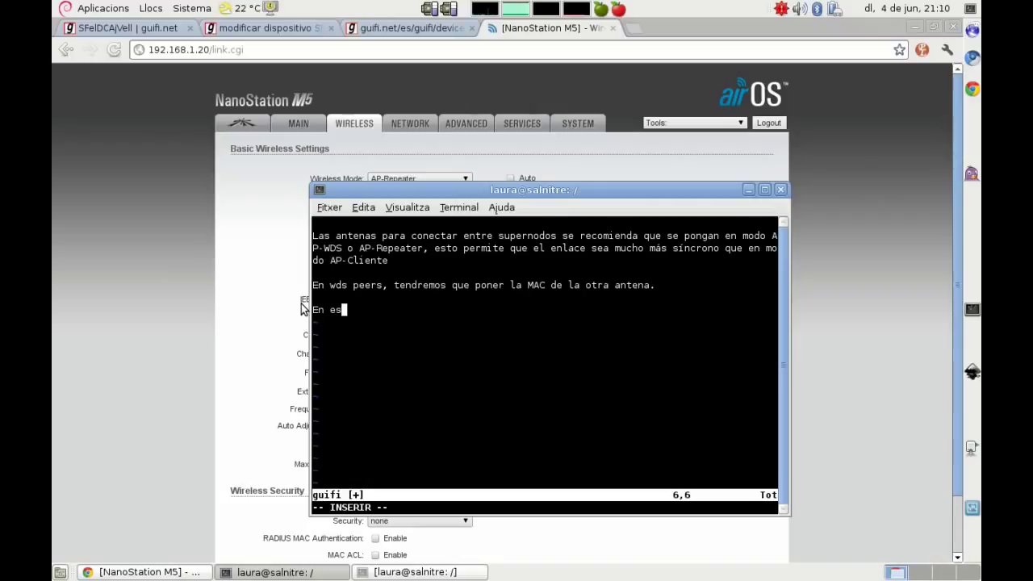
type("sid el essid que nos marca el fichero d")
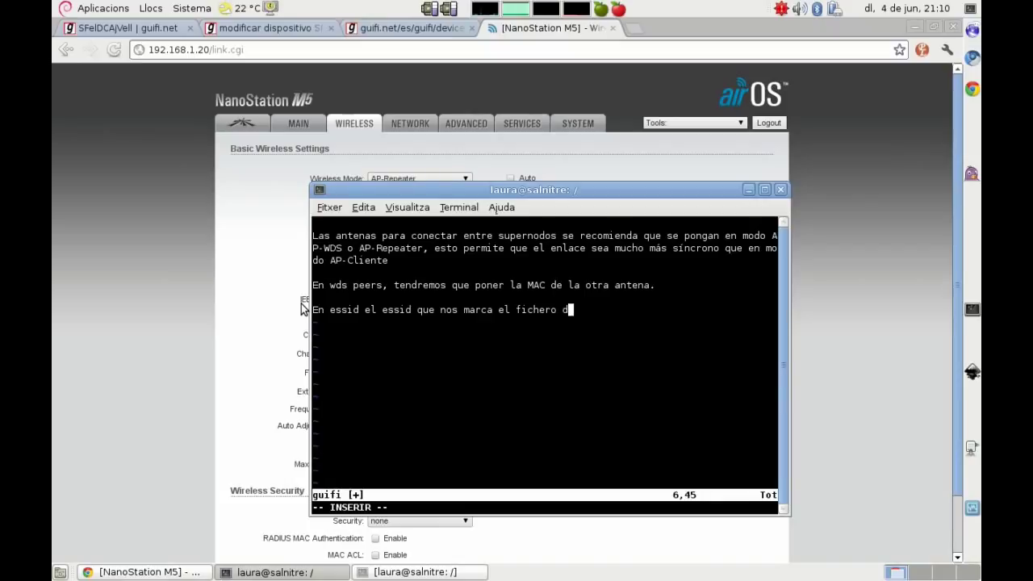
type("e configuración 1sw")
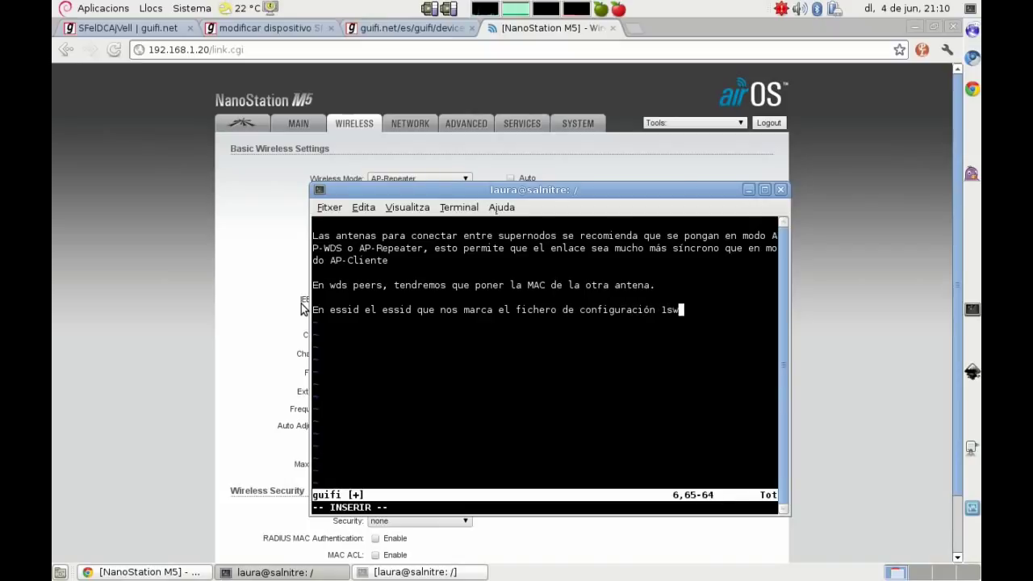
type("lclick")
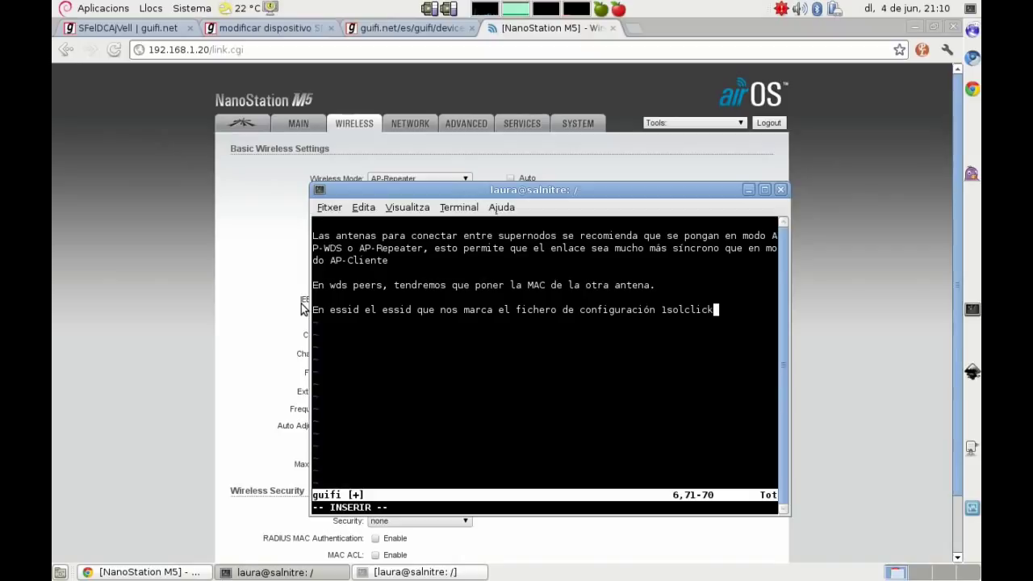
Step: Add a note: 'Country code: el que corresponda a nuestro país'
left_click_drag(409, 190, 619, 128)
key("Return")
key("Return")
type("P")
key("BackSpace")
key("BackSpace")
key("Return")
type("Country code: el que")
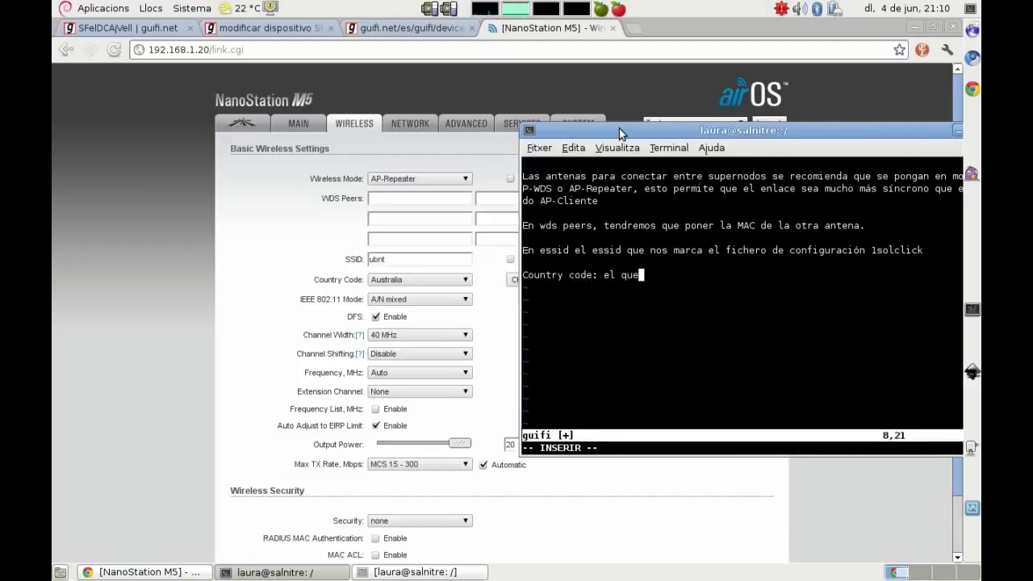
type(" correspon")
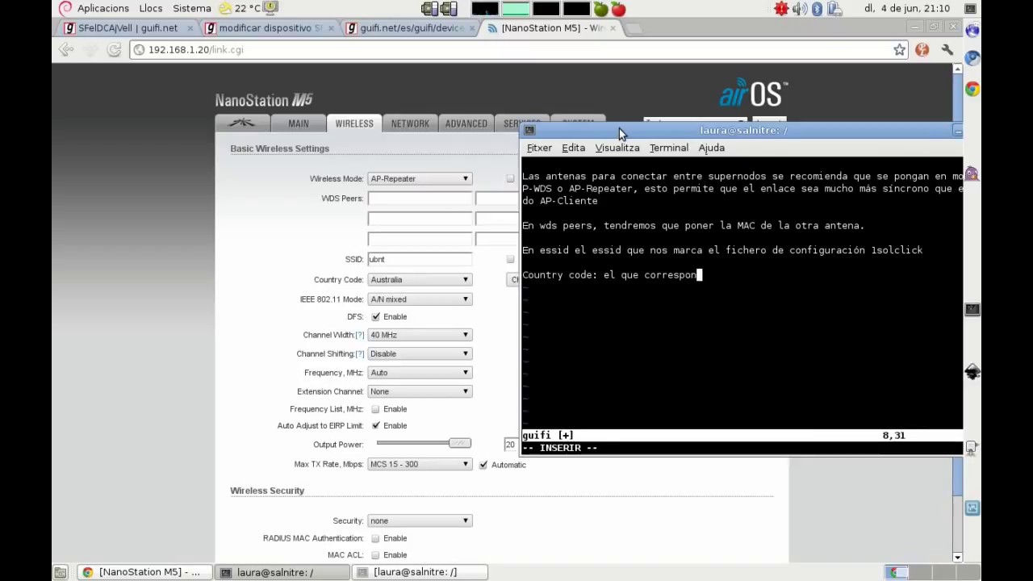
type("da a nu")
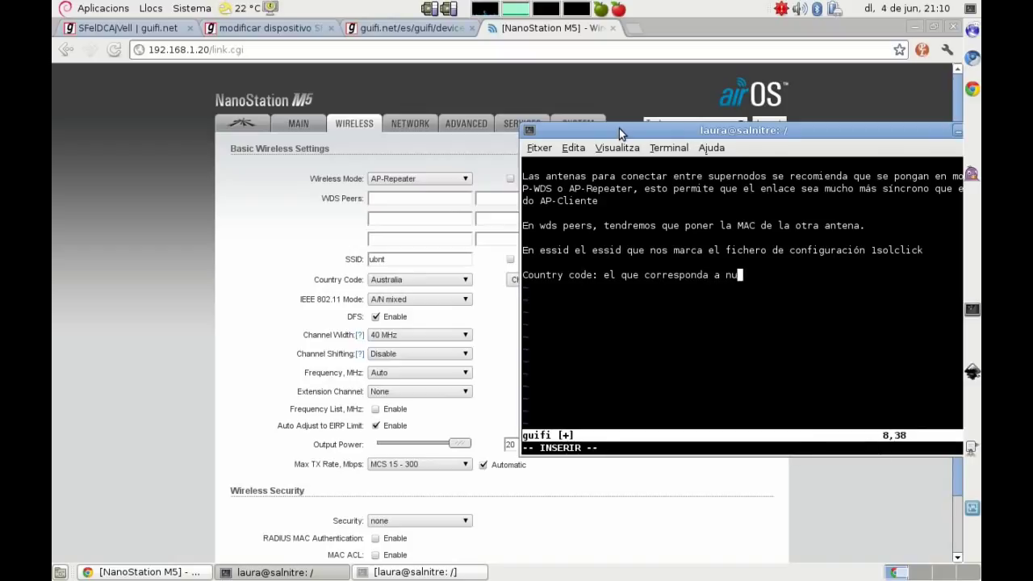
type("estro país")
Step: Add a DFS note explaining radar detection and recommending it near maritime or aerial radars
key("Return")
key("Return")
type("DF")
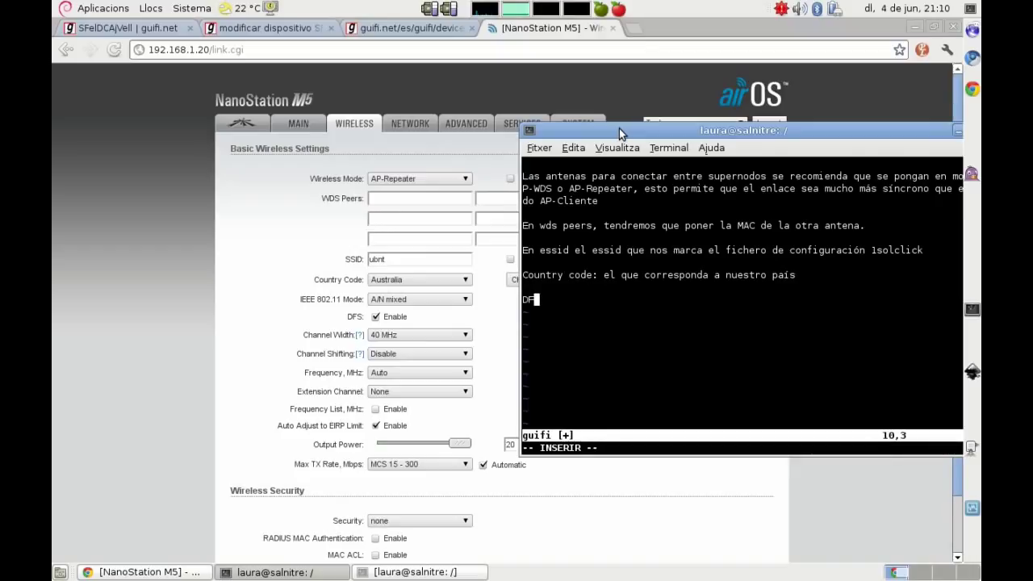
type("S: esto ")
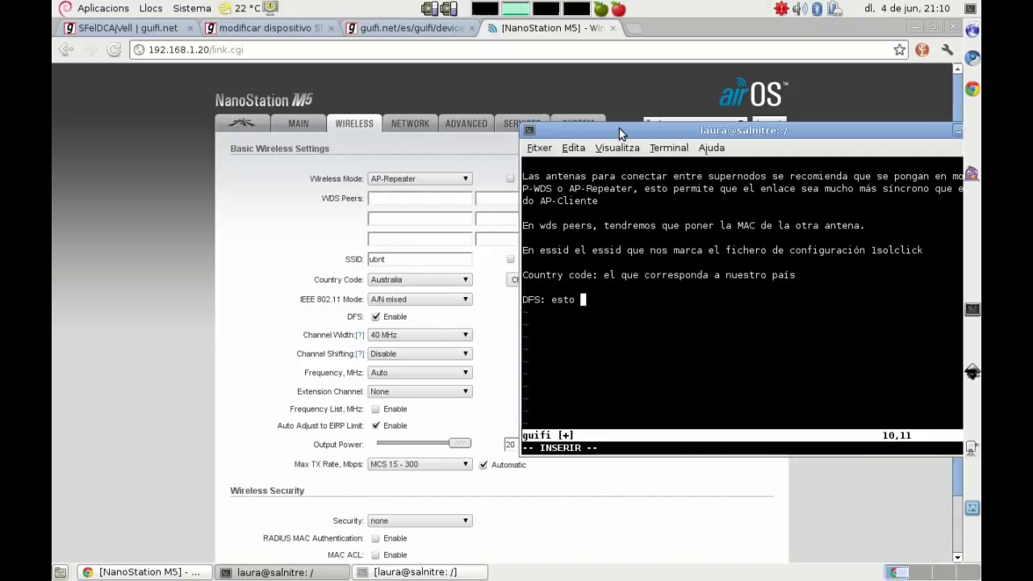
type("sirve para la detección de radares")
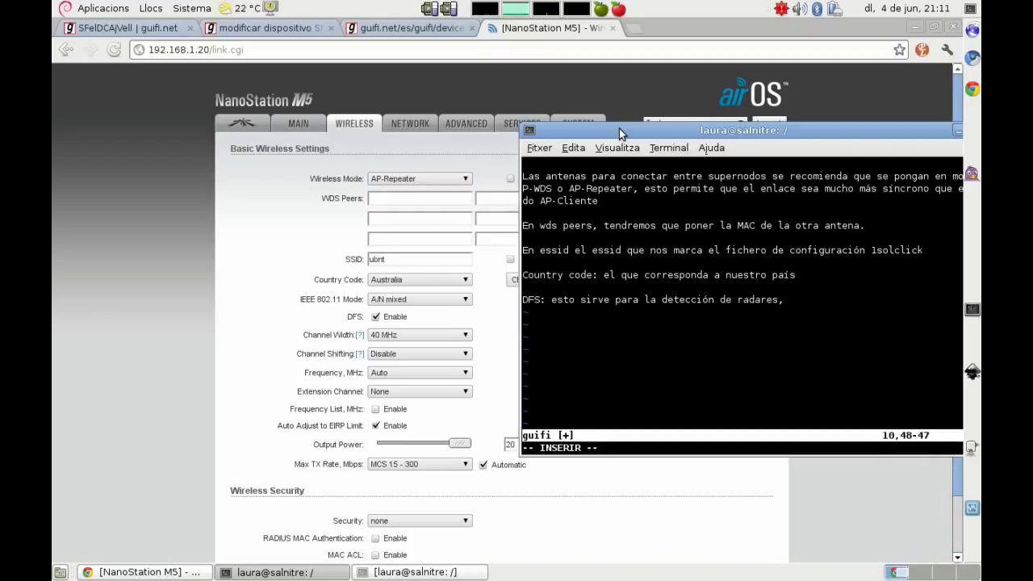
type(", da prip")
key("BackSpace")
type("oridad a l")
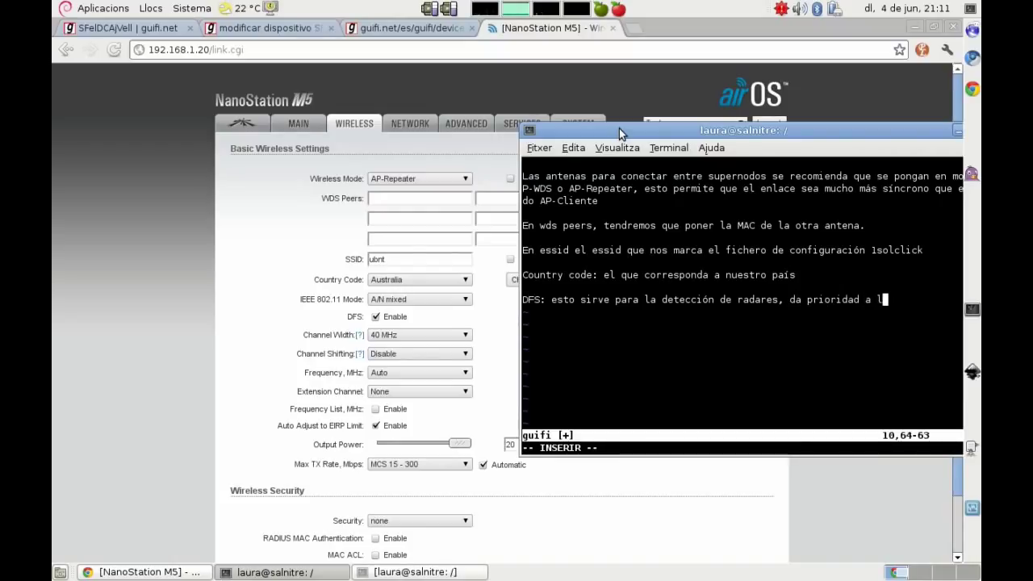
type("os radares,")
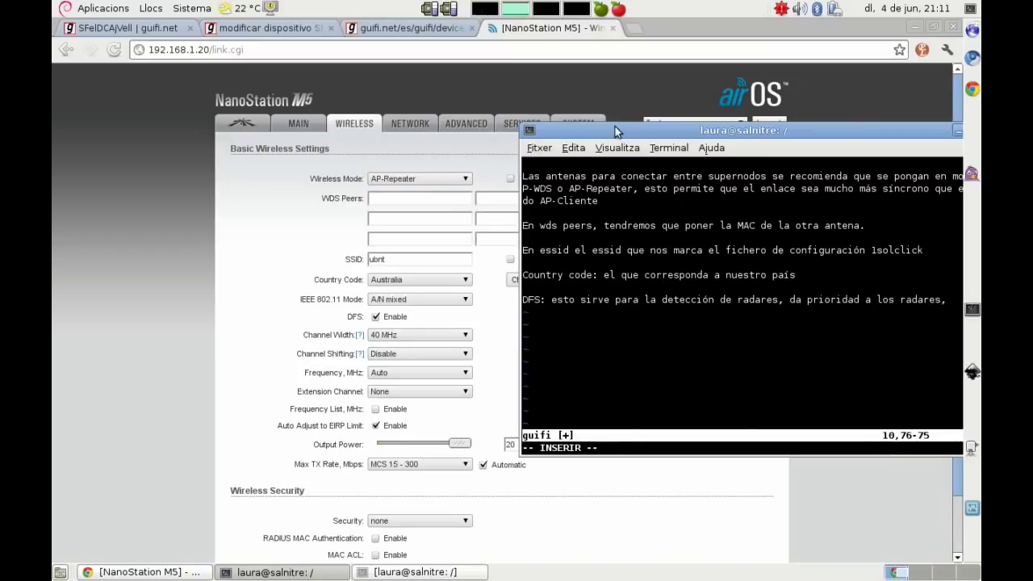
left_click_drag(636, 126, 579, 131)
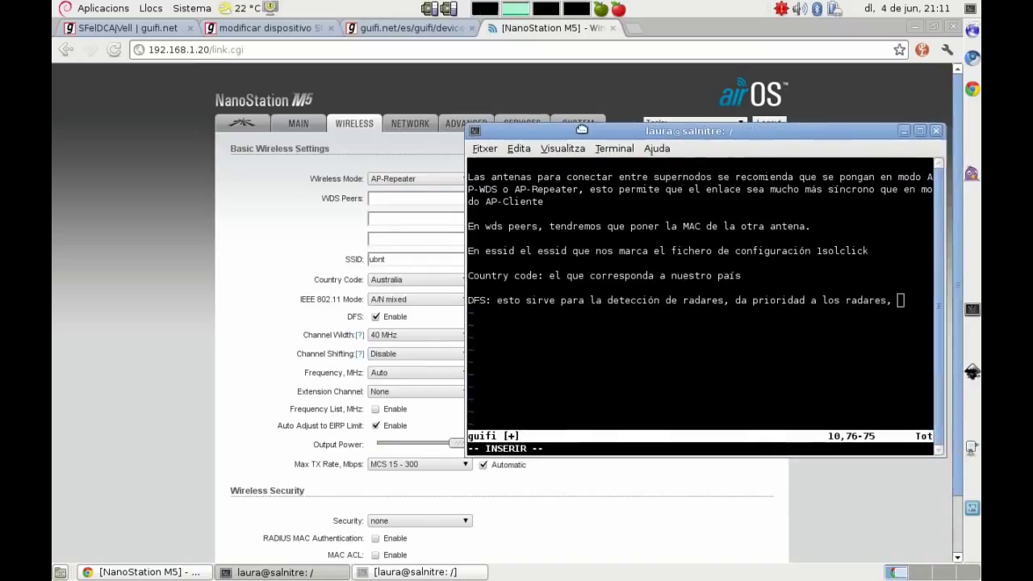
type("esta opci")
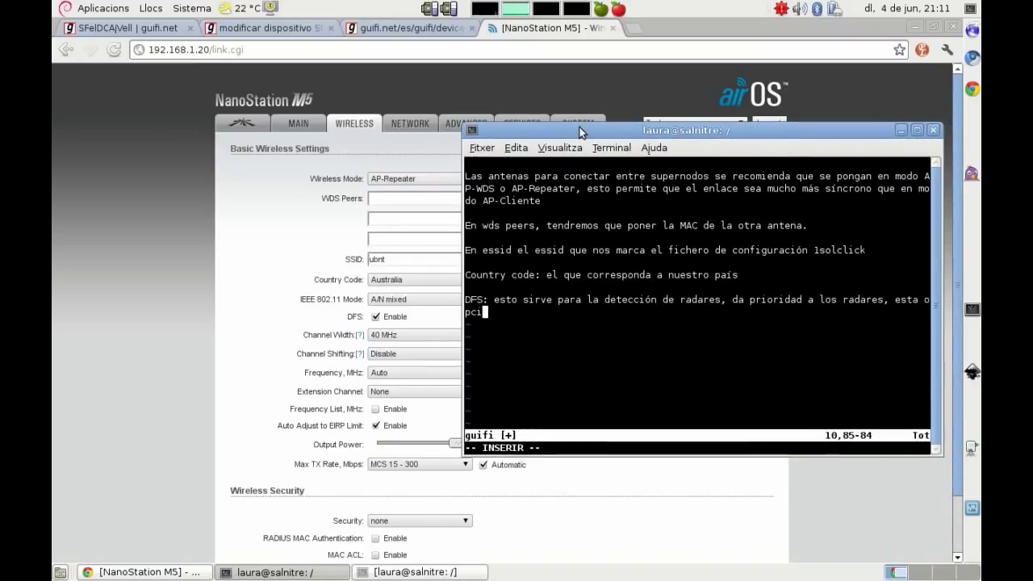
type("ón se deb")
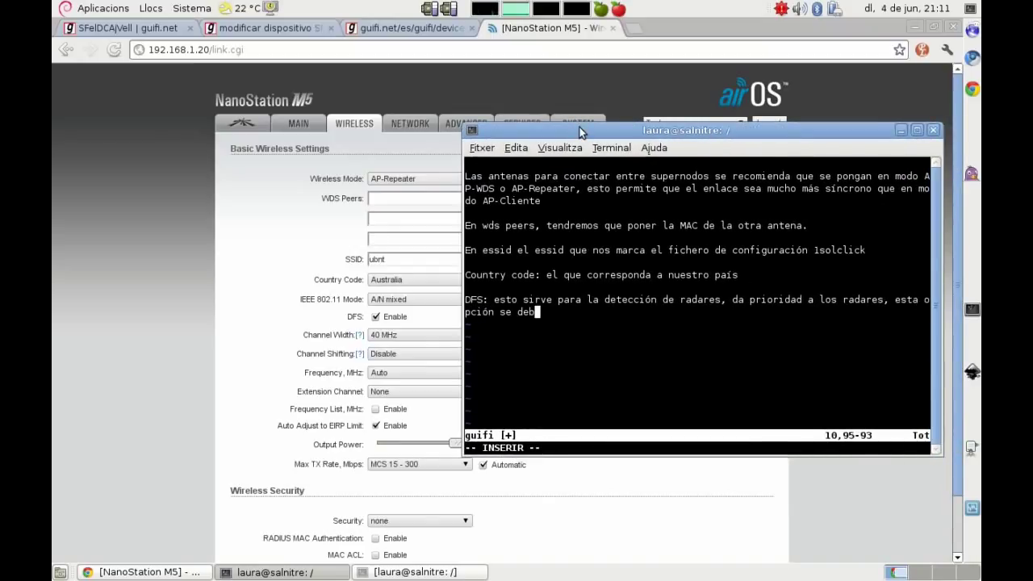
type("ería tener a")
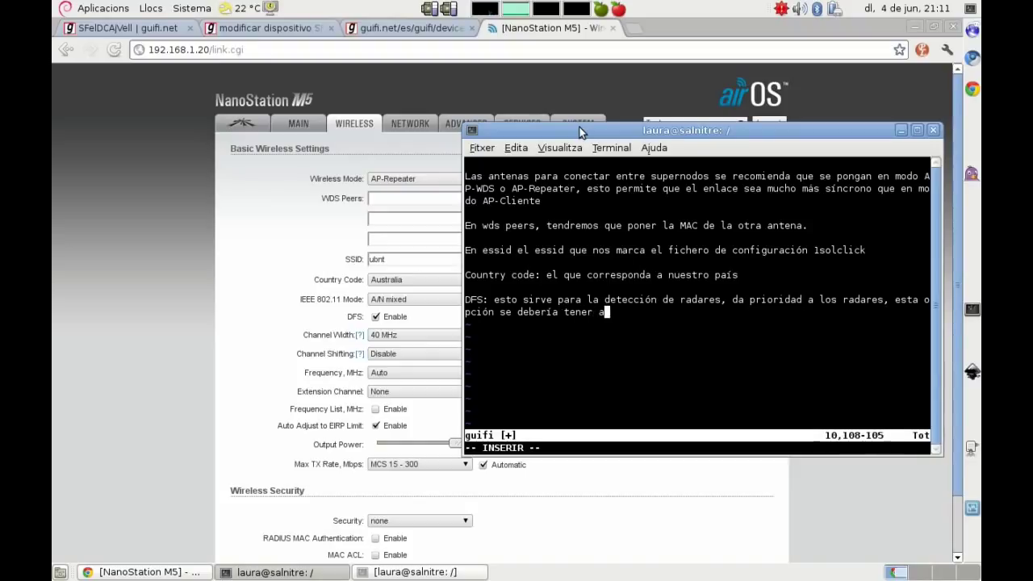
type("ctivada, sobretodo en zonas suceptible")
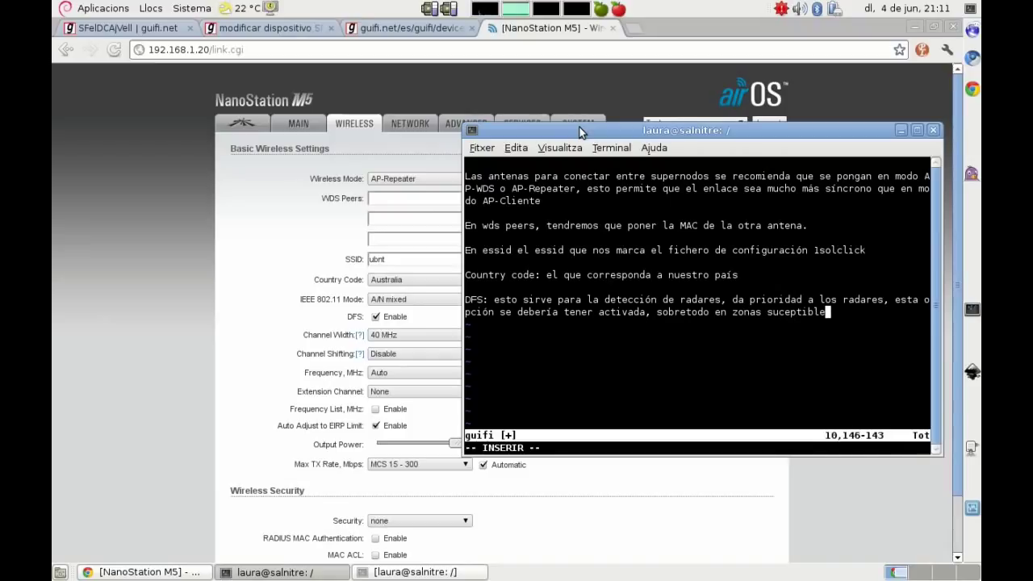
type("s de haber rada")
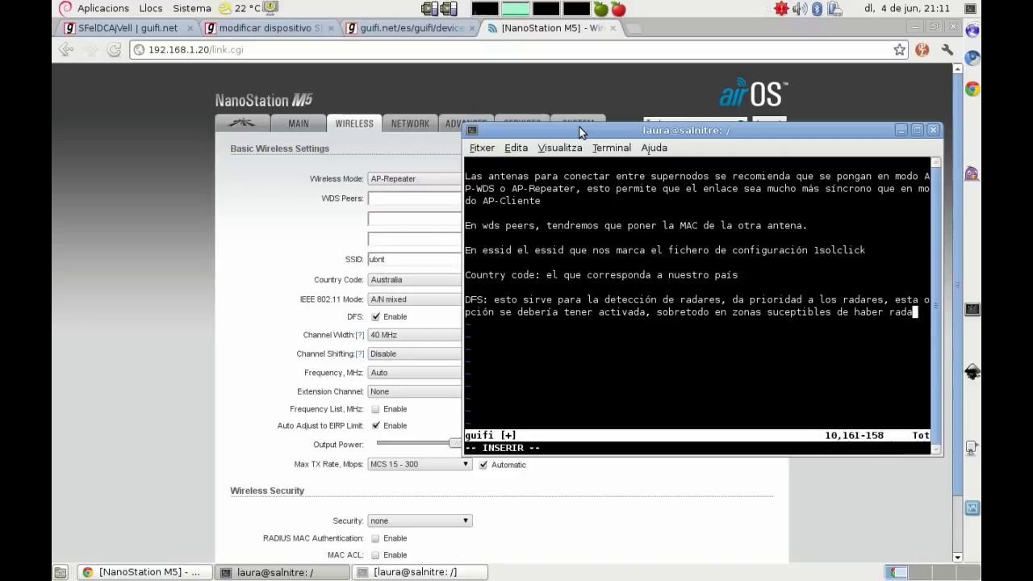
type("res marítimos")
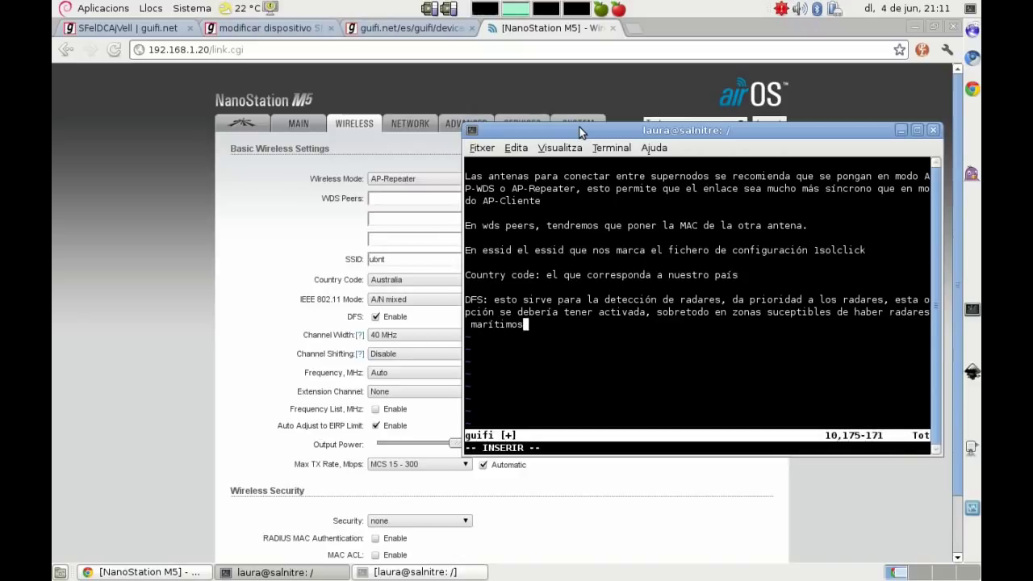
type(" o aér")
type("os.")
key("BackSpace")
key("BackSpace")
key("BackSpace")
type("os.")
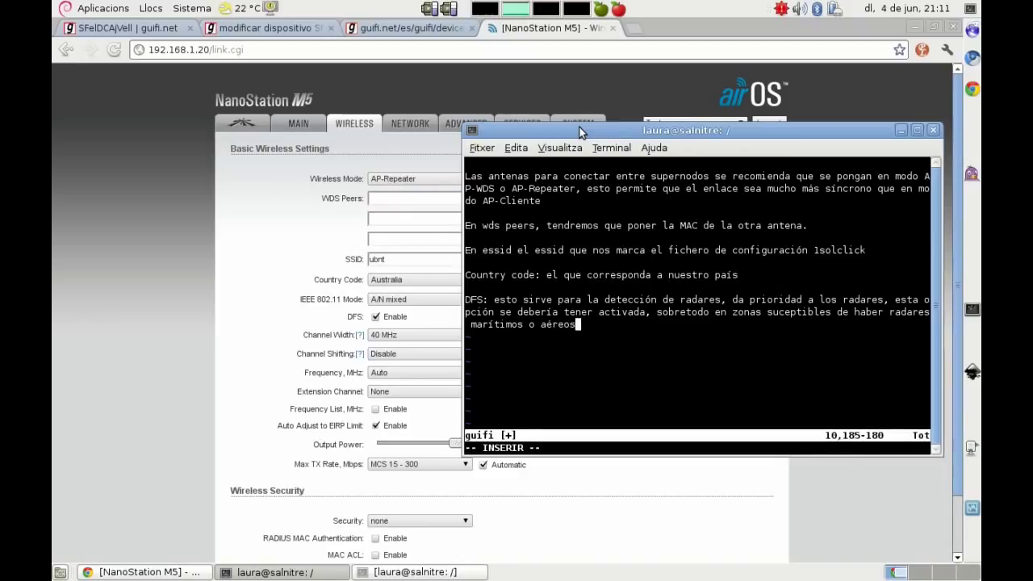
type(".")
Step: Add the note 'Channel width: 40MHz' on a new paragraph in the vim notes
key("Return")
key("Return")
type("Cha")
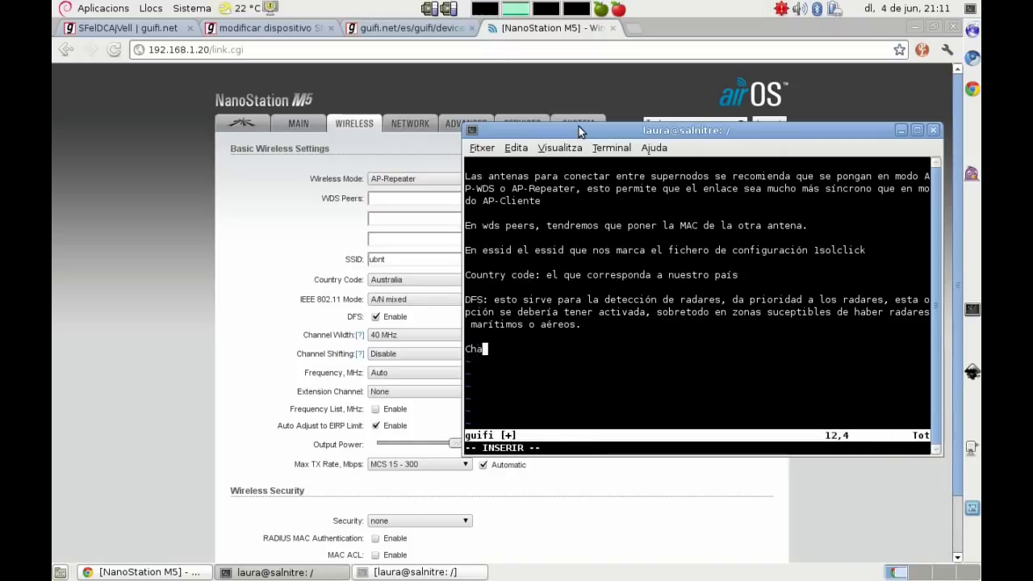
type("nnel width: 40M")
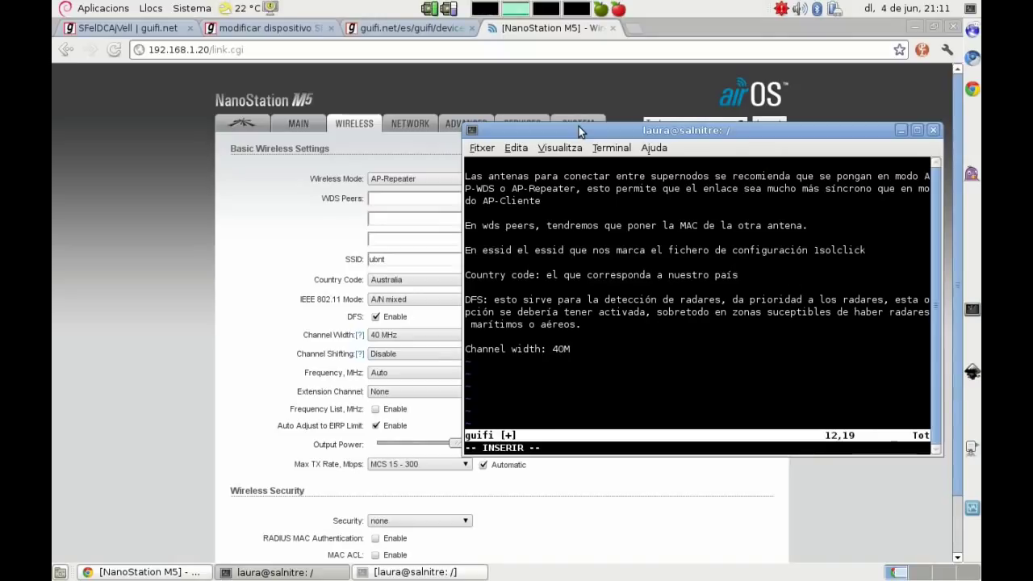
type("Hz")
Step: Note that Channel shifting is a proprietary option left disabled, and frequency comes from the 1solclick file
key("Return")
key("Return")
type("Chan")
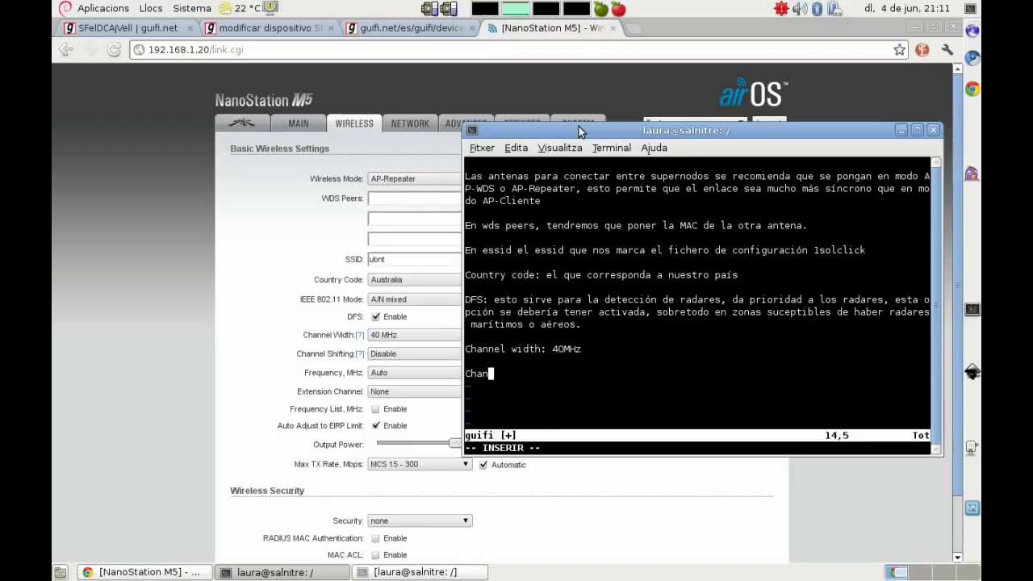
type("nel shifting: es ")
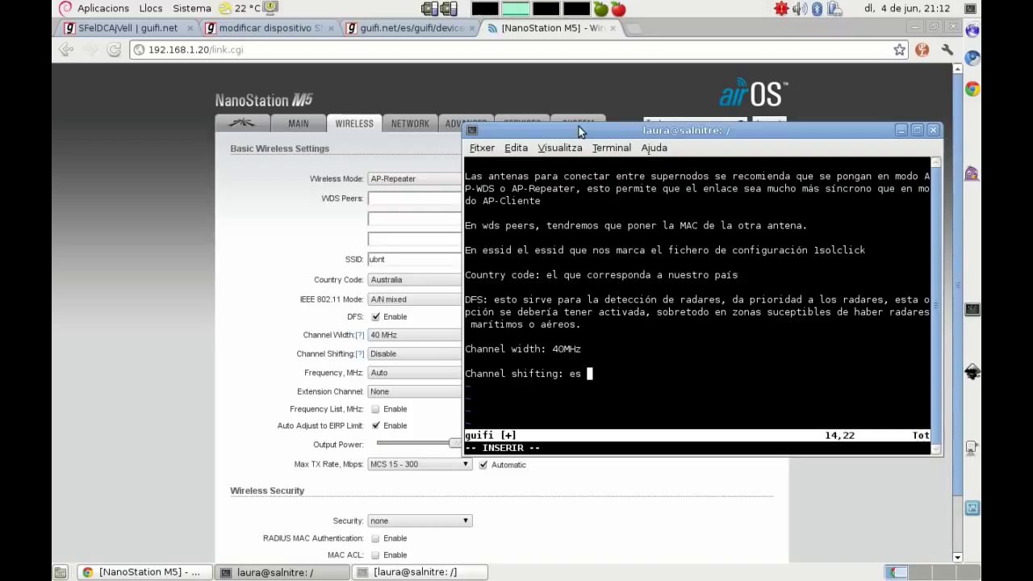
type("un valor prop")
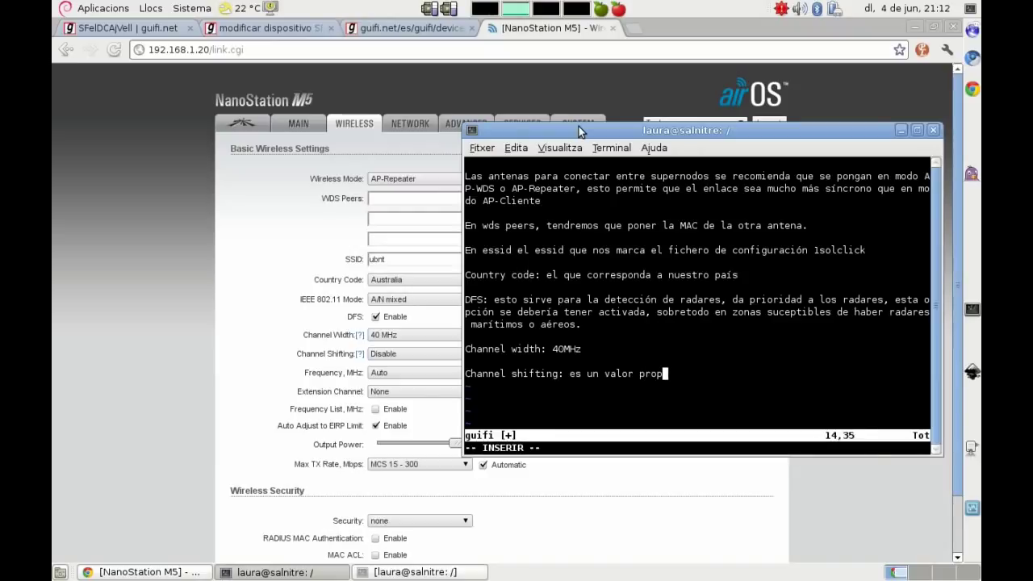
type("ietario de es")
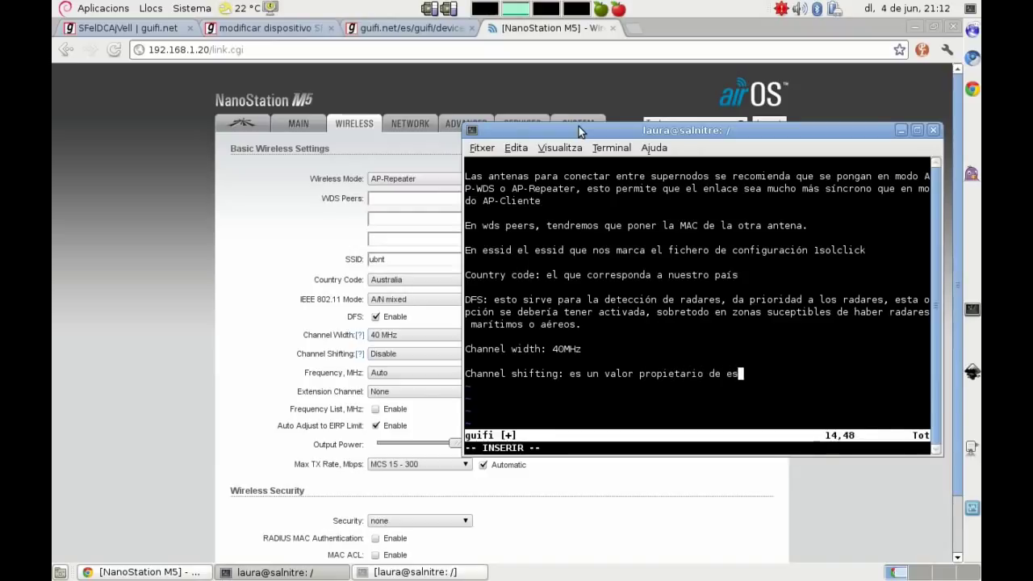
type("te software, ")
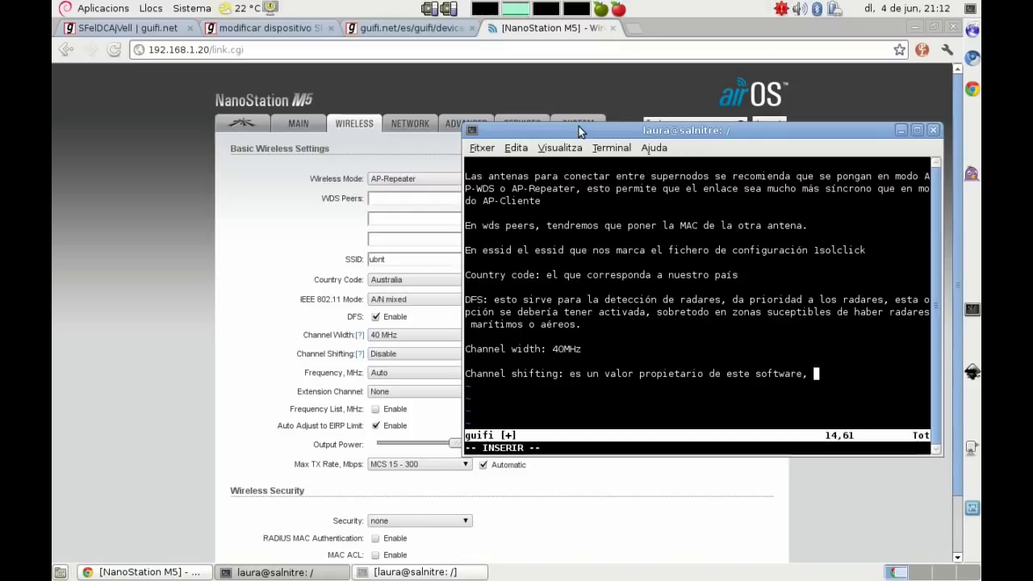
type("te permite ")
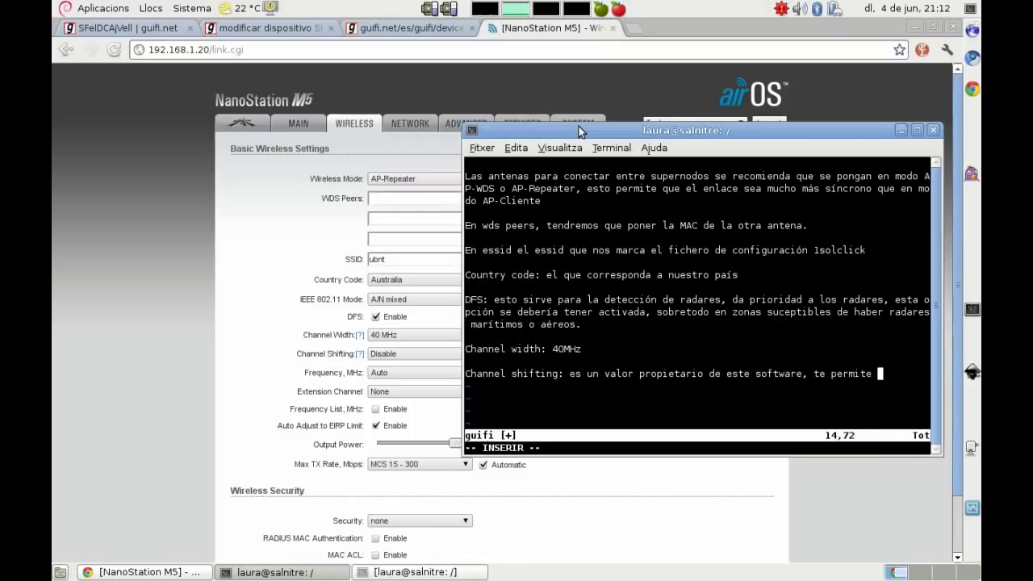
type("trabajar entre fr")
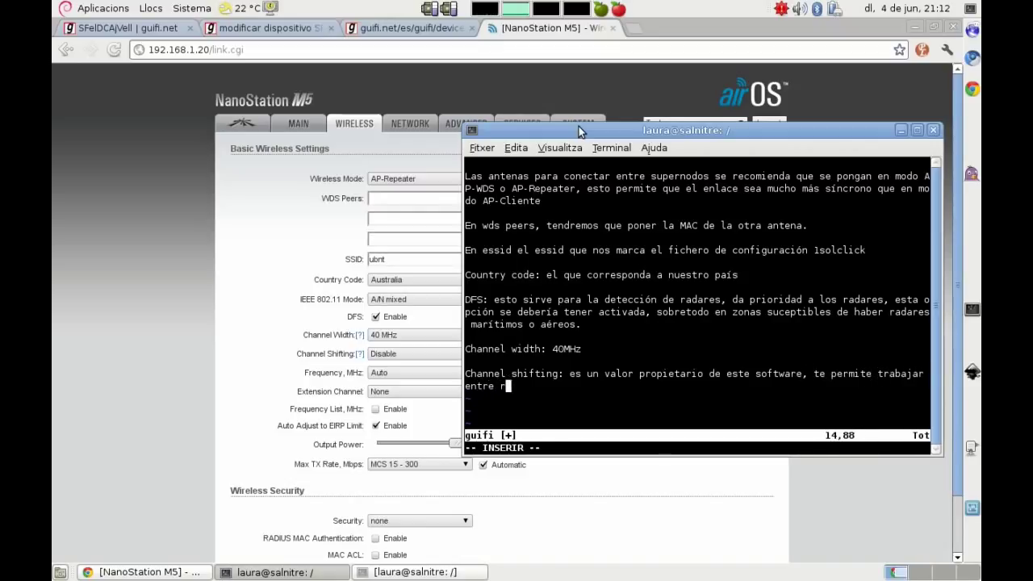
type("ecuencias")
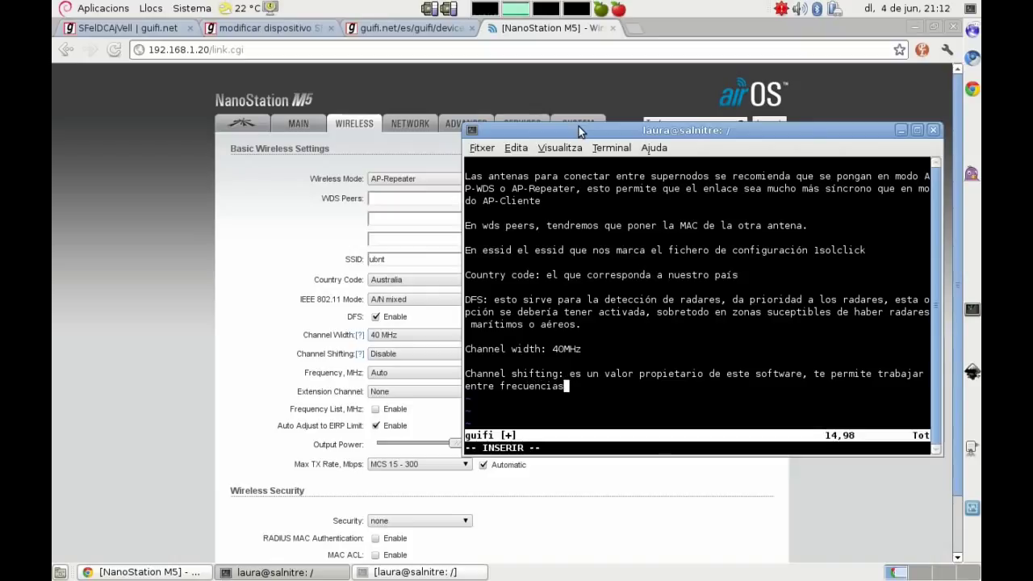
type(", lo dejaremo")
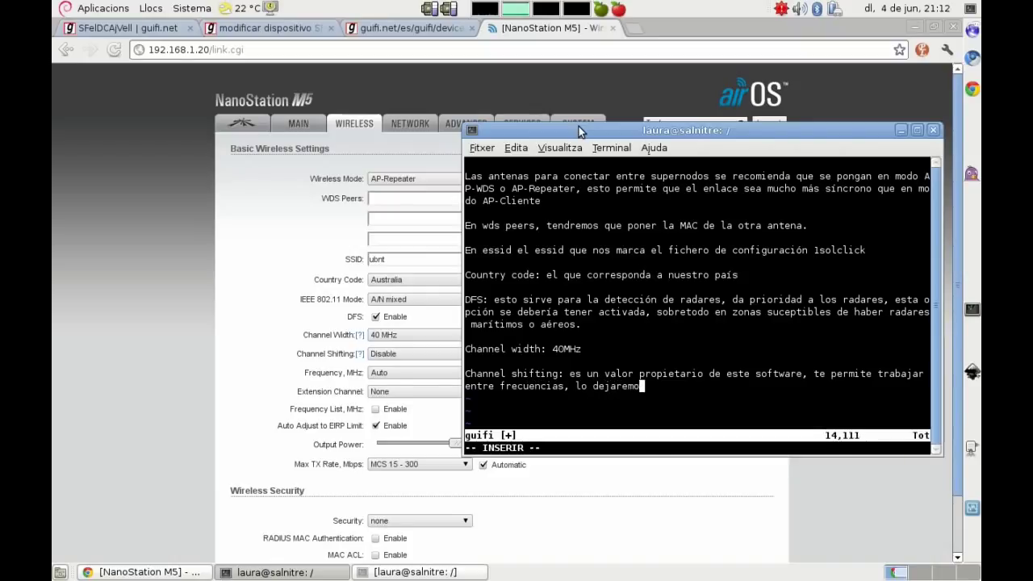
type("s desactivado  ")
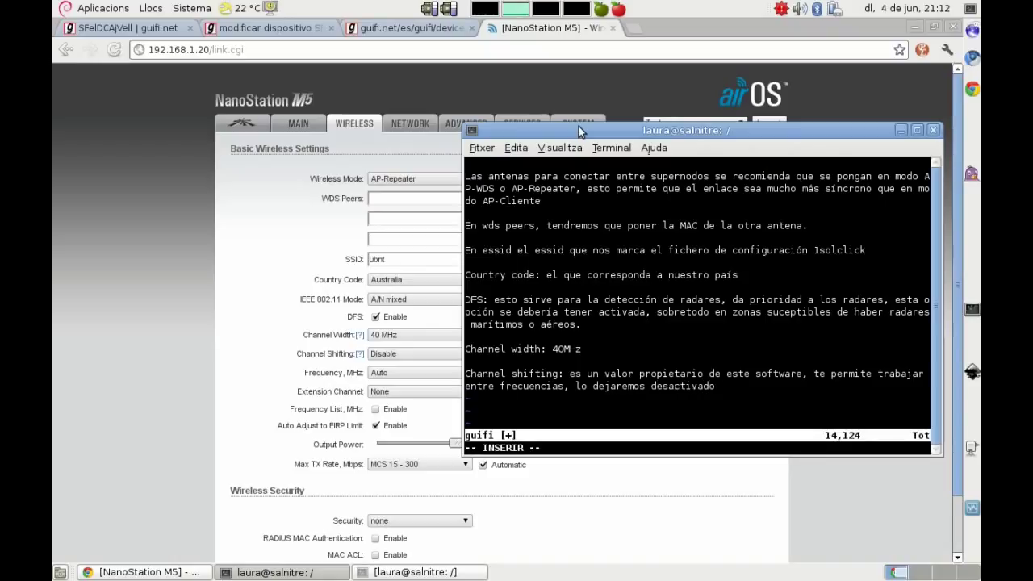
type("Frecuencia: lo m")
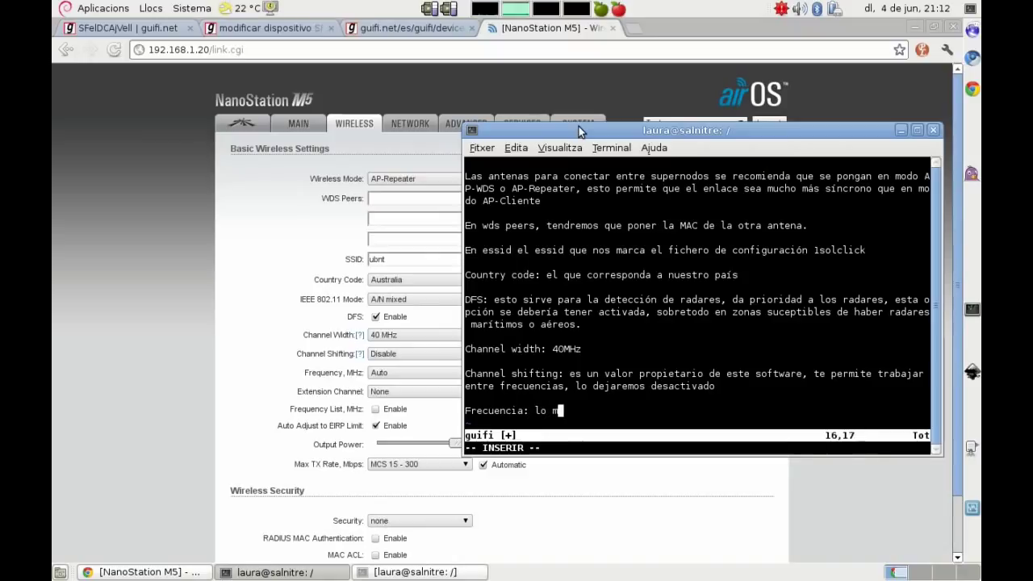
type("ismo que ")
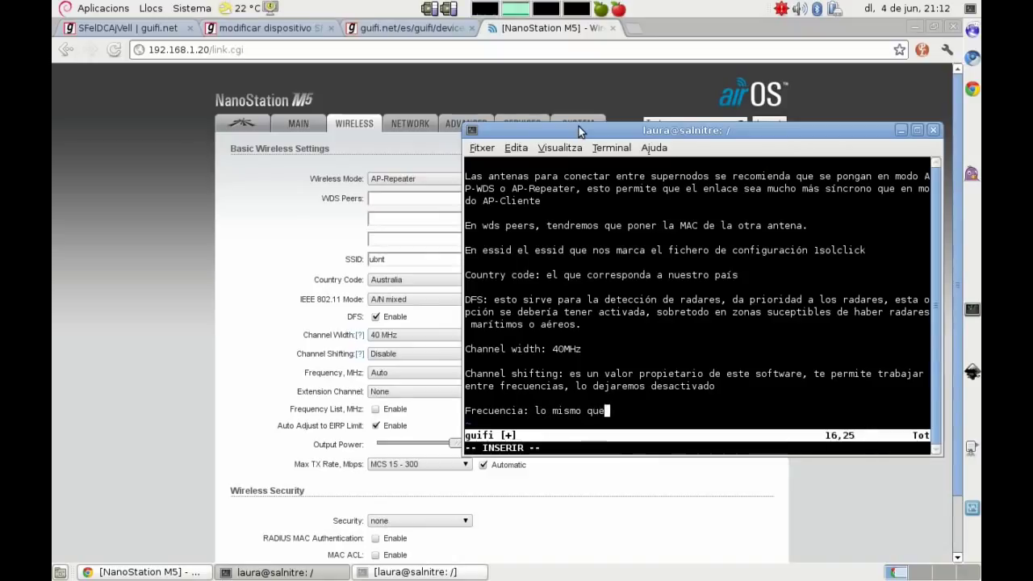
type("el essi")
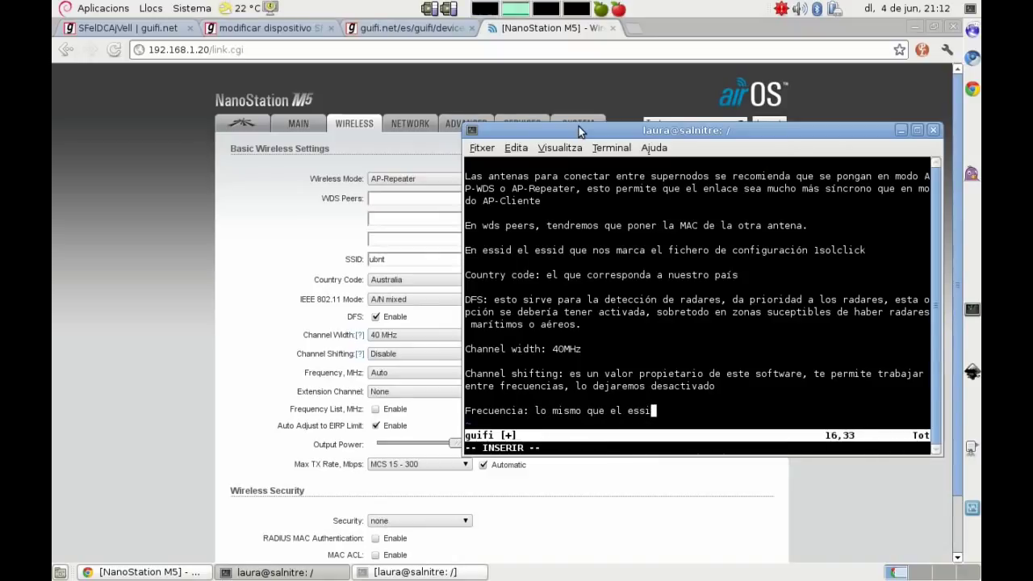
type("d, vamos a mirar ")
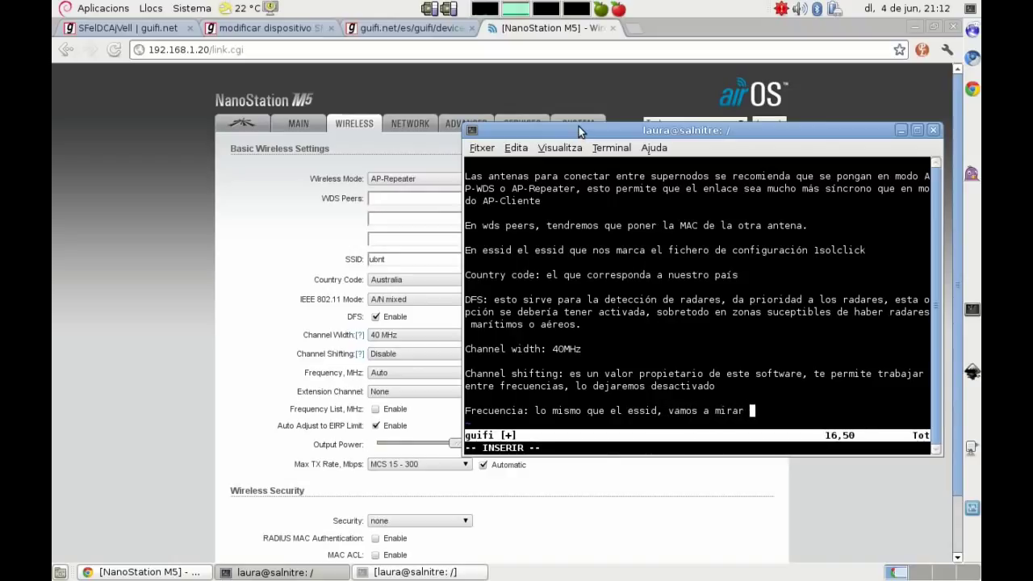
type("el fichero")
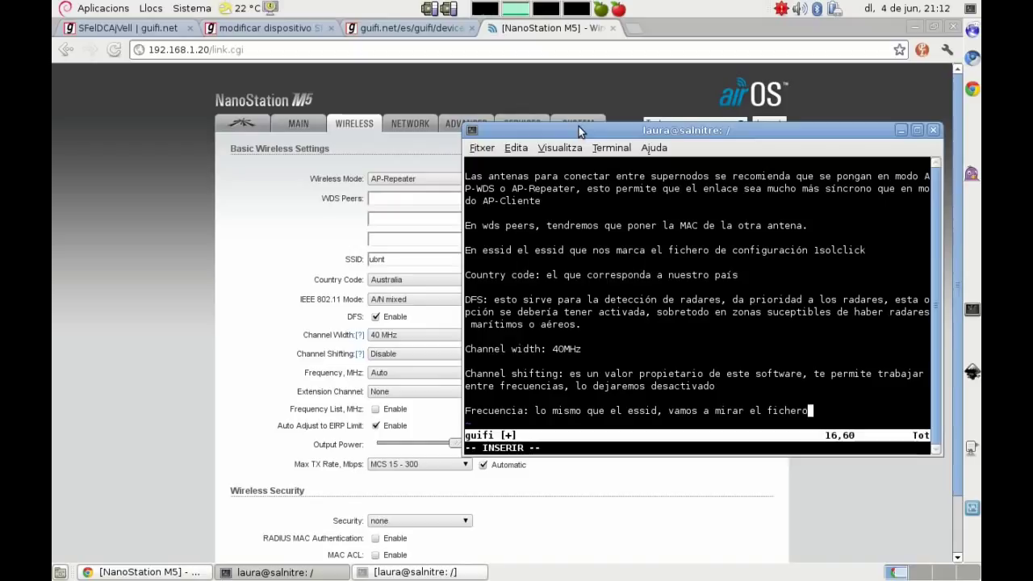
type(" de configuraci")
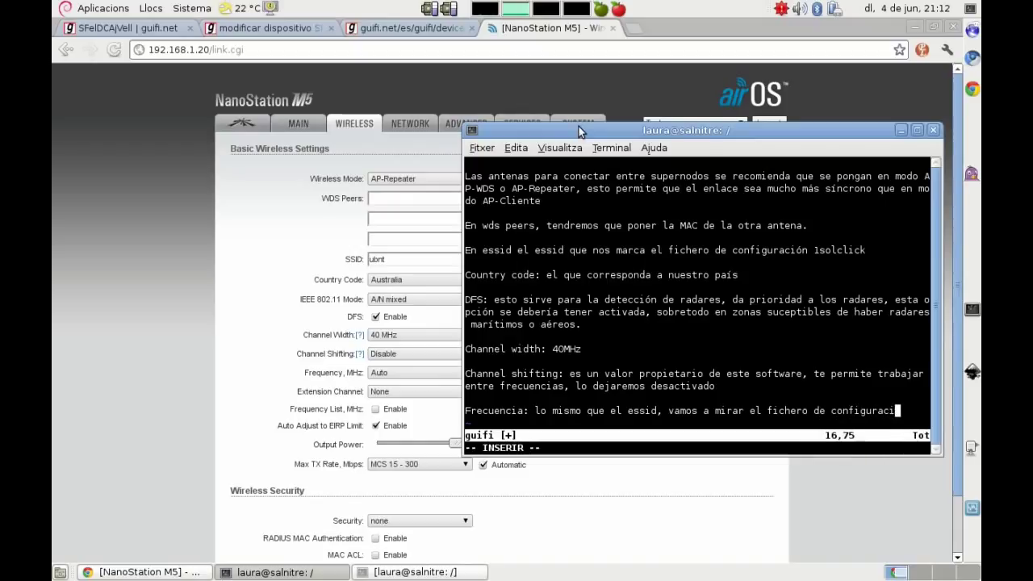
type("ón 1solclick")
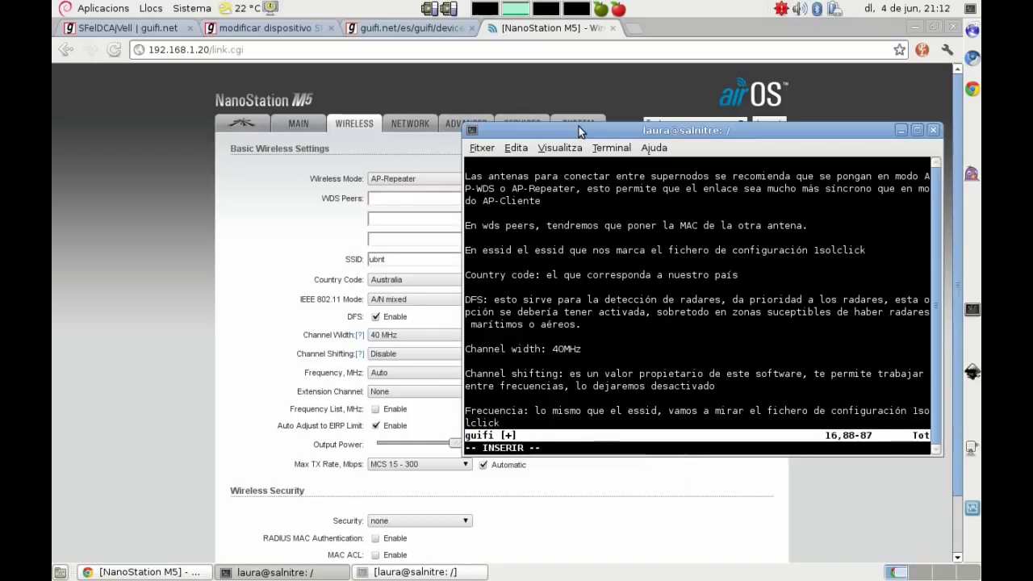
key("Return")
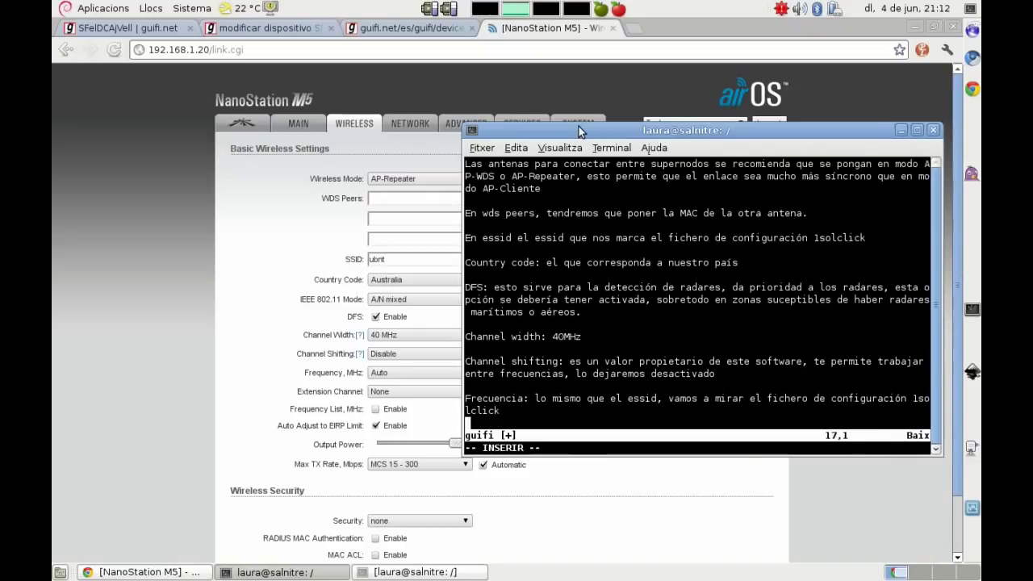
Step: Add a note explaining Auto adjust to EIRP Limit as the antennas' power limit
key("Return")
type("El resto")
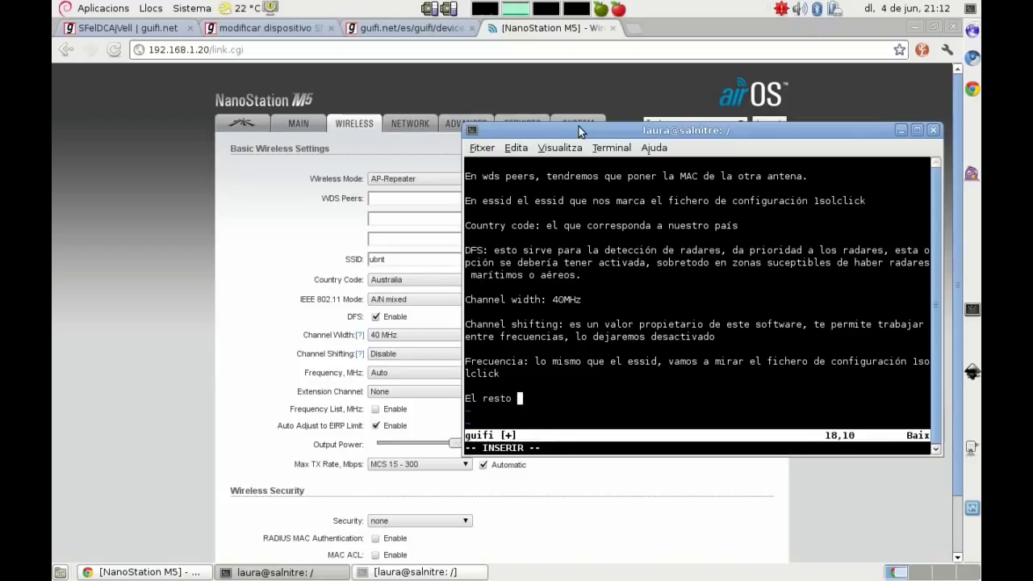
key("BackSpace")
key("BackSpace")
key("BackSpace")
key("BackSpace")
key("BackSpace")
key("BackSpace")
key("BackSpace")
key("BackSpace")
key("BackSpace")
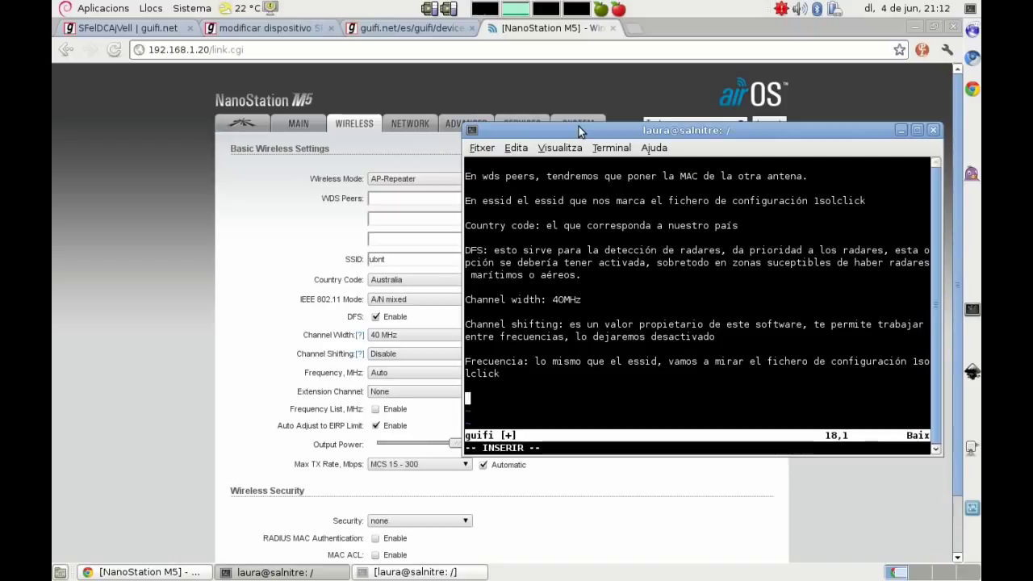
type("Auto adjust to EIRP Limi")
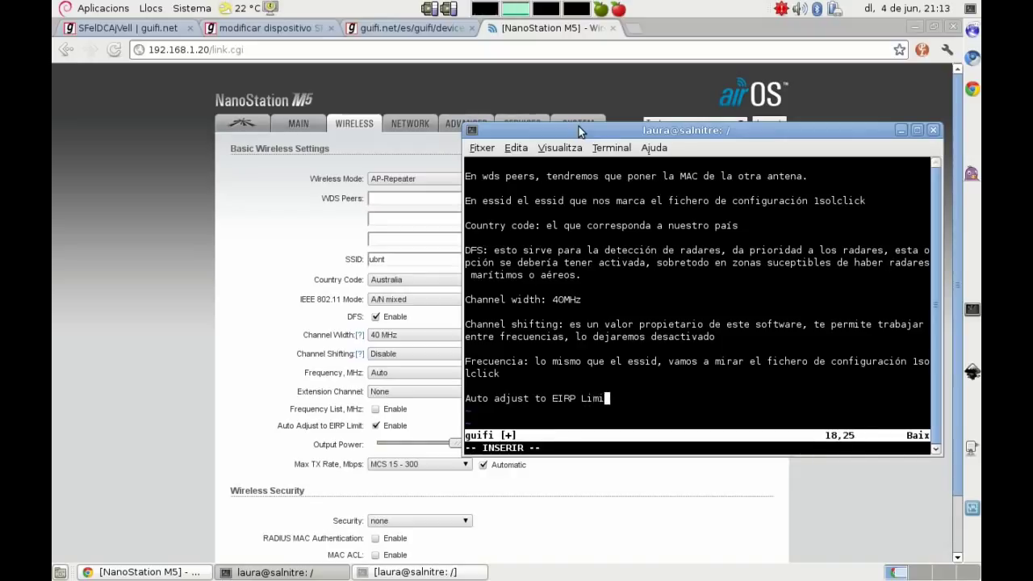
type("t: esto es el limite de")
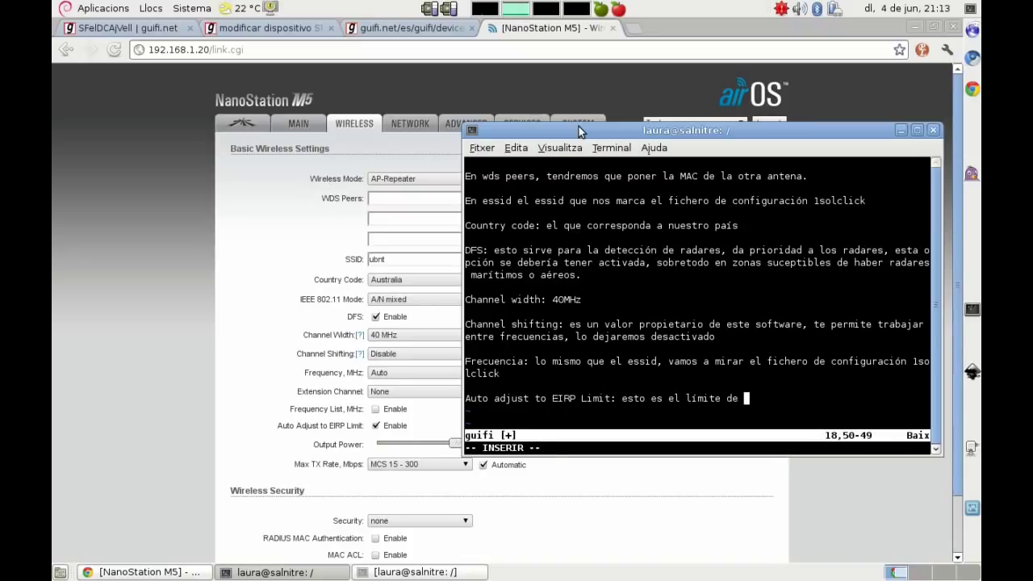
type("potencia ")
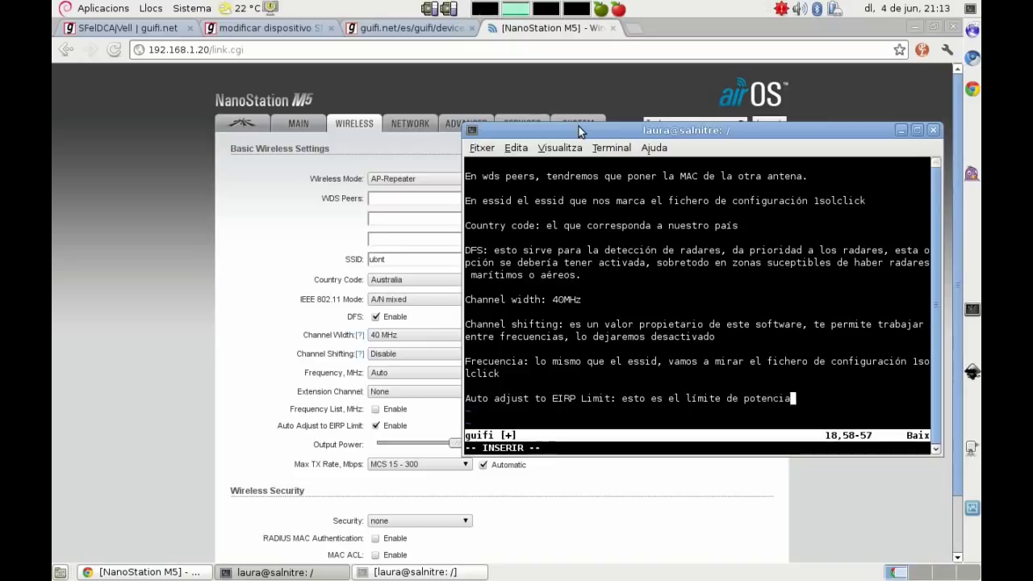
type("de las ante")
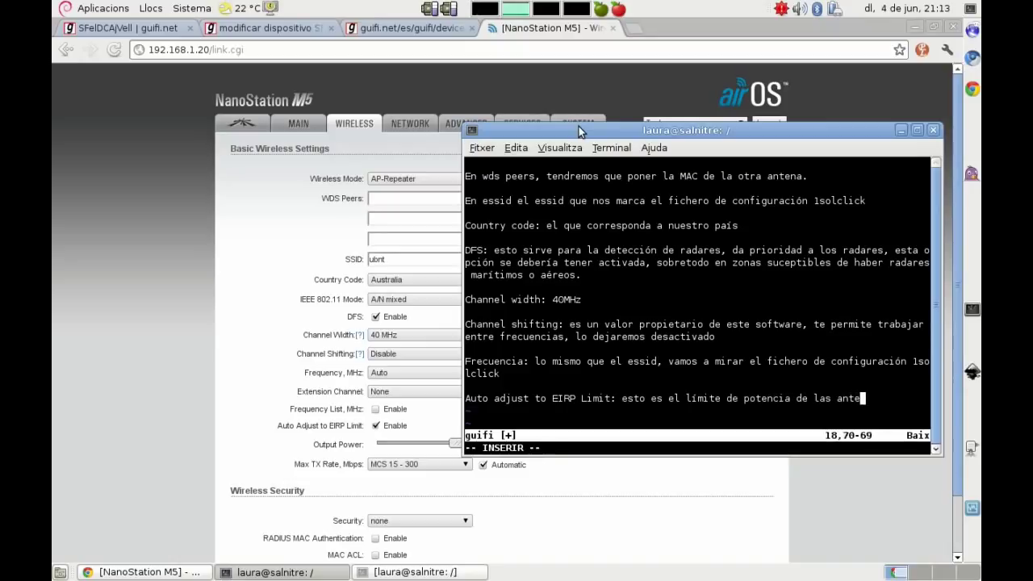
type("nas,")
key("BackSpace")
key("BackSpace")
type(".")
Step: Note Output power as the antenna's emission power, then add 'Pues vamos a configurarlo!'
key("Return")
key("Return")
type("O")
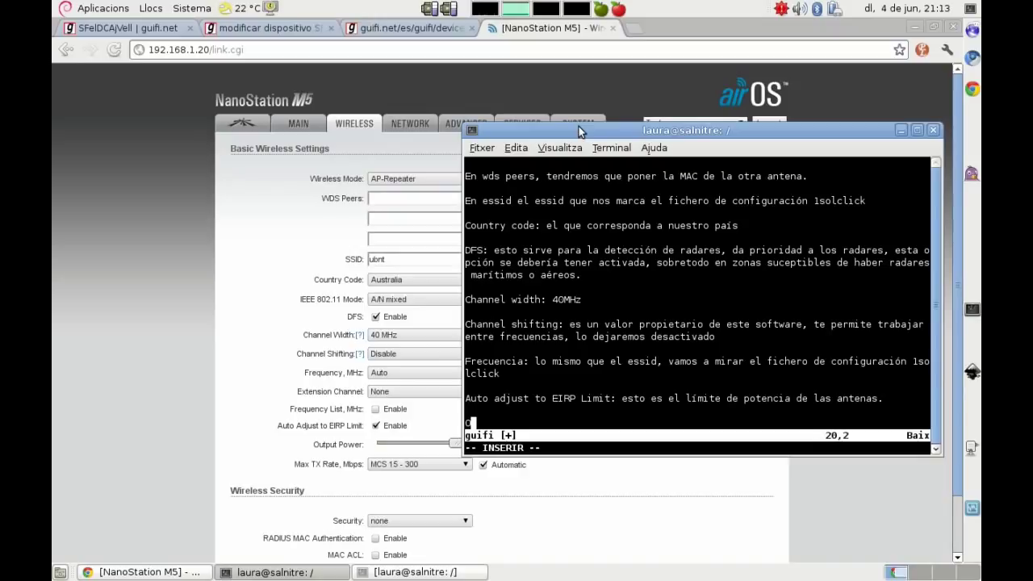
type("utput power: la poten")
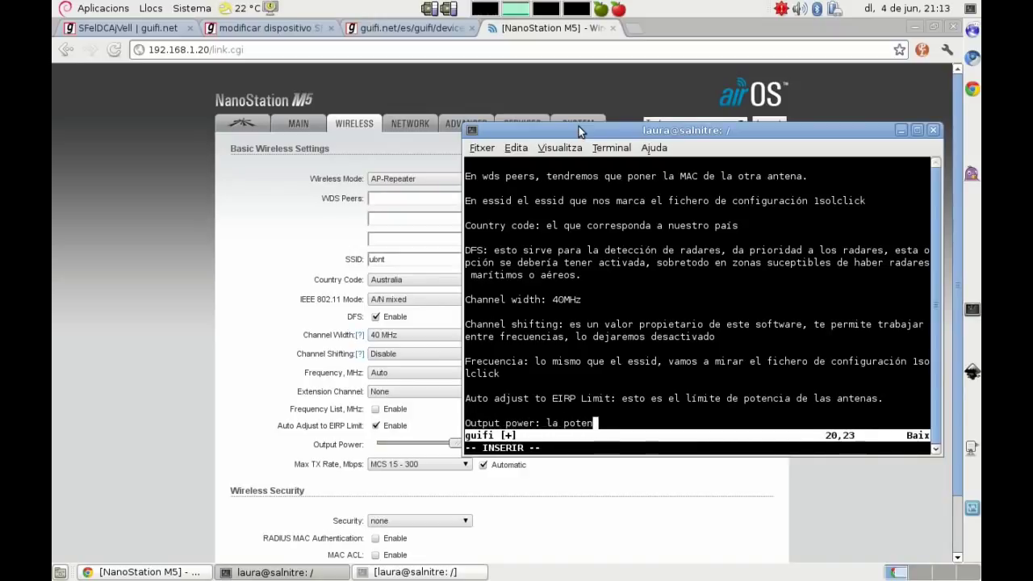
type("cia de e")
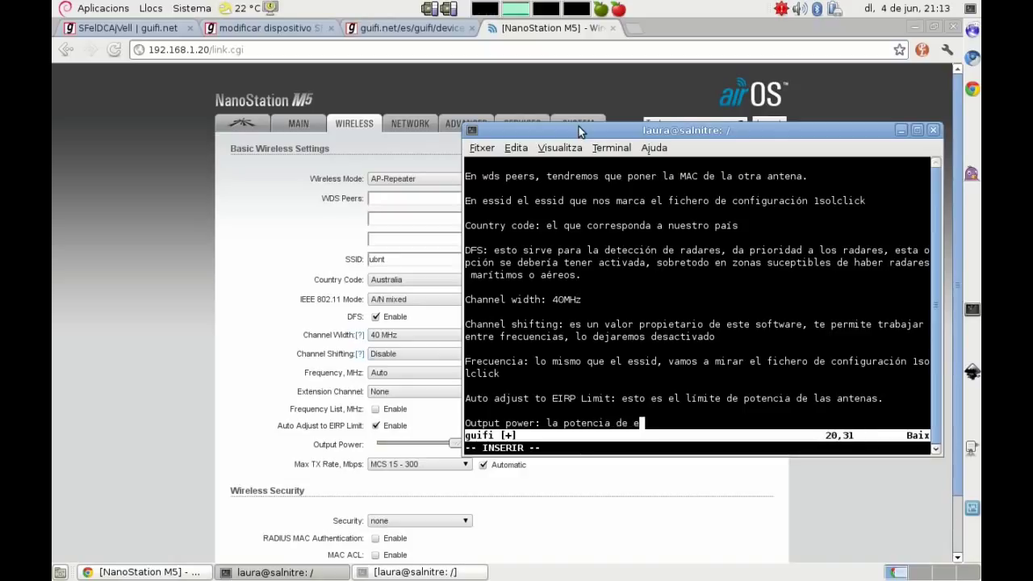
type("misión de la an")
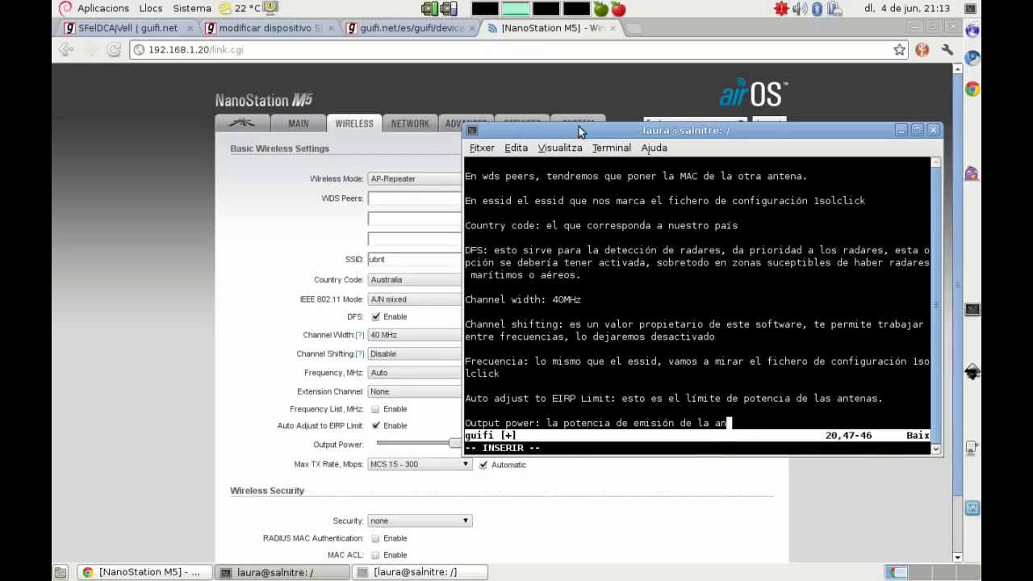
type("tena.")
key("Return")
key("Return")
type("Pues vamos a configurarlo!")
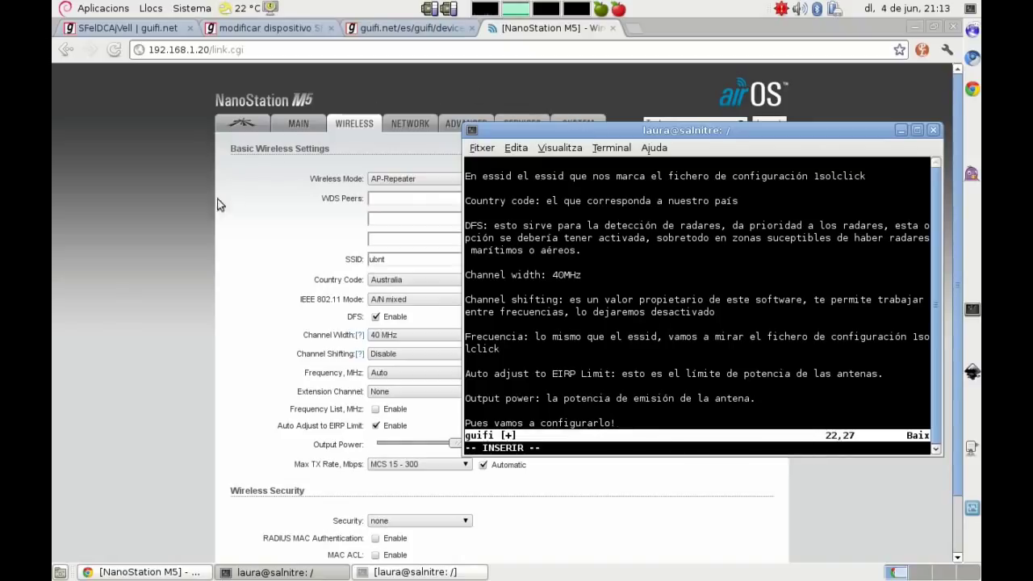
Step: Return to the airOS wireless settings page and select the first WDS Peers field
left_click(198, 238)
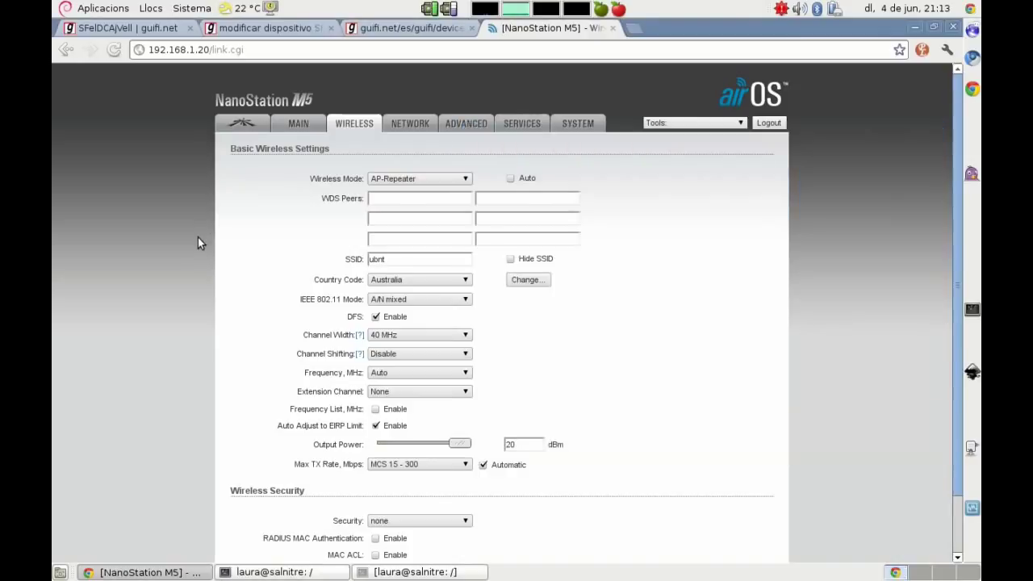
left_click(398, 198)
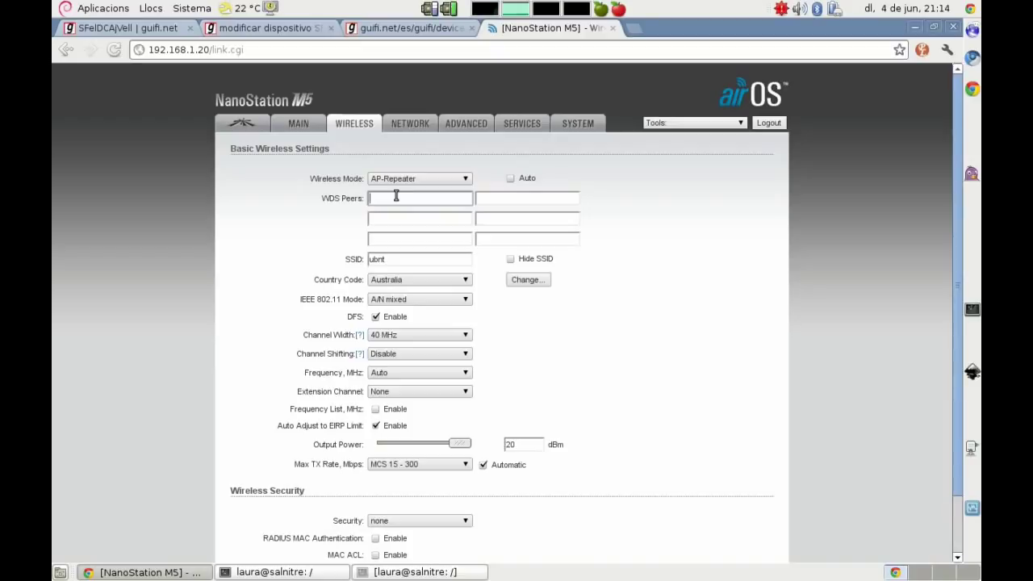
Step: Enter 00:27:22:D6:3A:3F in the first WDS Peers field, fixing the mistyped part
left_click(395, 198)
type("00")
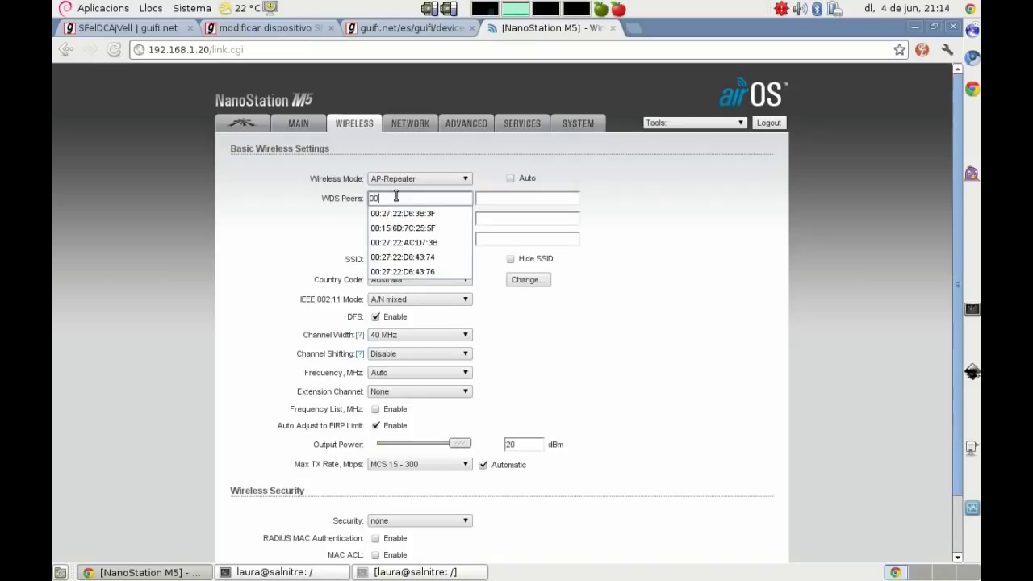
type(":27")
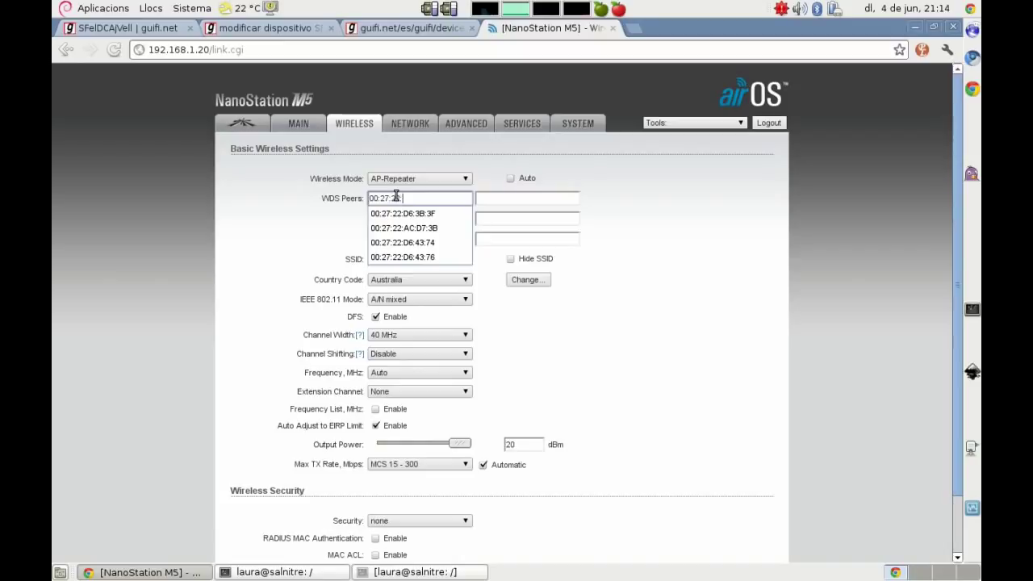
type(":22:D6:A")
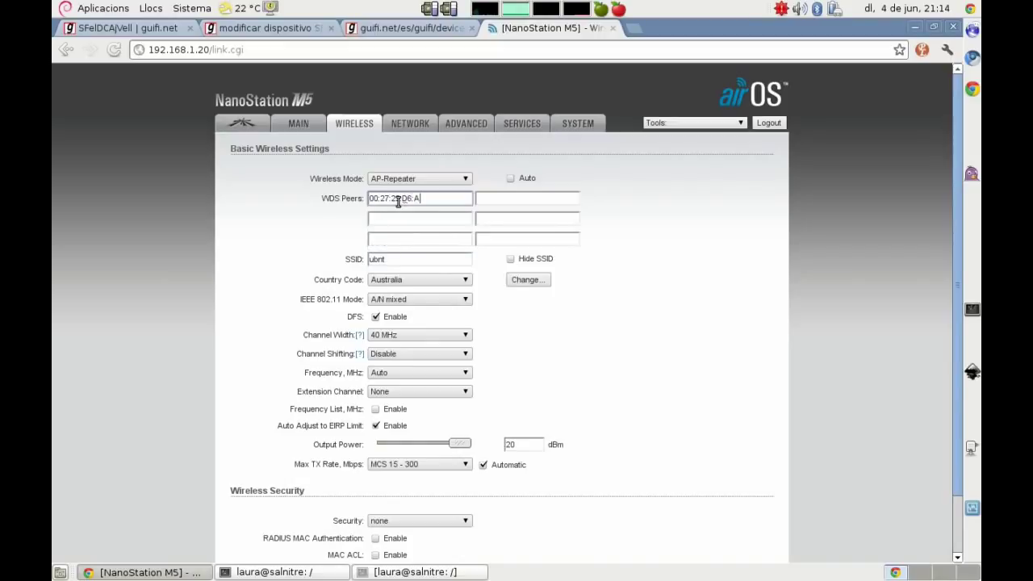
key("BackSpace")
type("3A:3F")
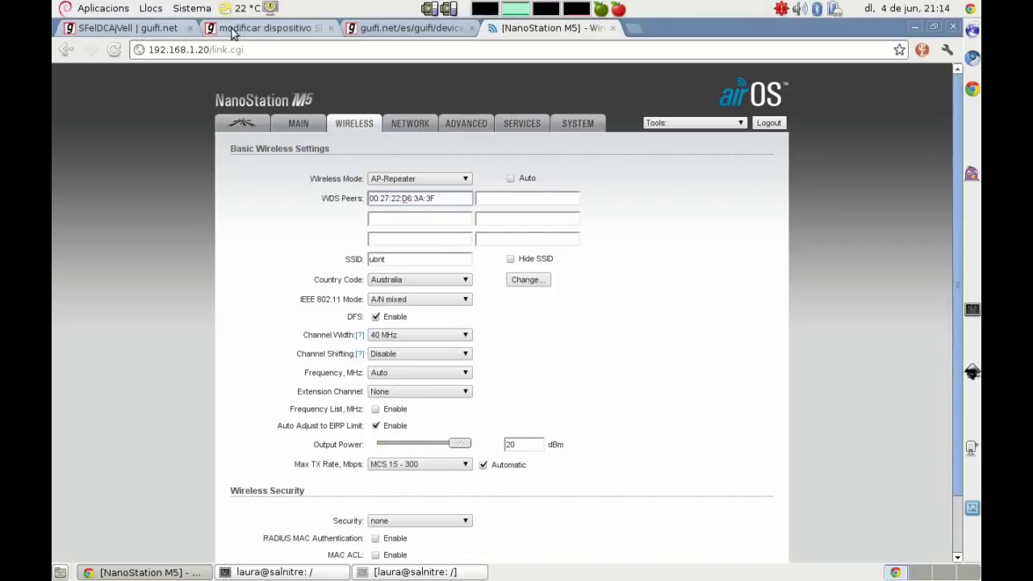
Step: Copy guifi.net-SFelDCAjVell-JvilaC from the unsolclic script and paste it over the ubnt SSID
left_click(258, 29)
left_click(374, 32)
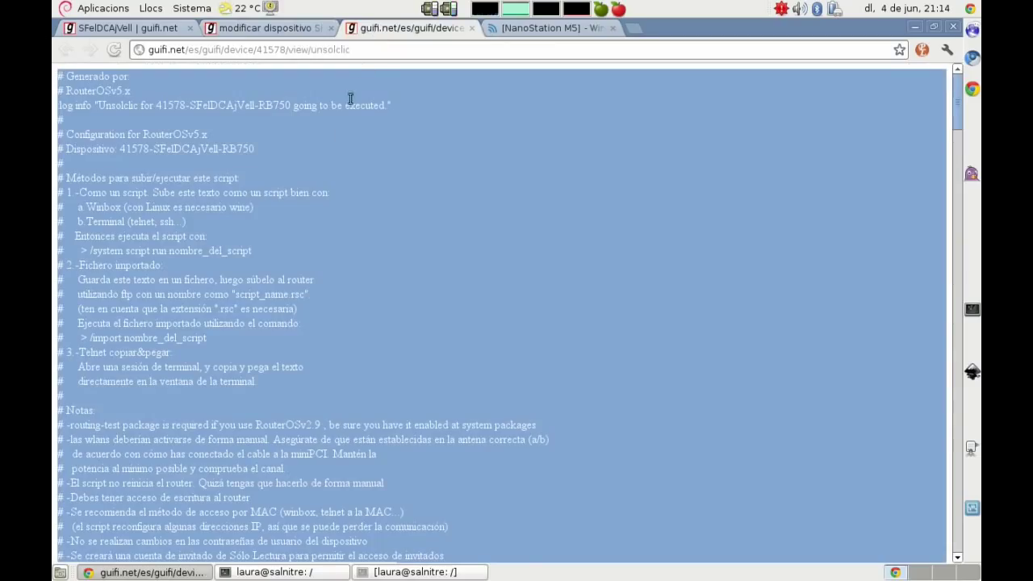
left_click(335, 147)
key("ctrl+f")
type("guifi.")
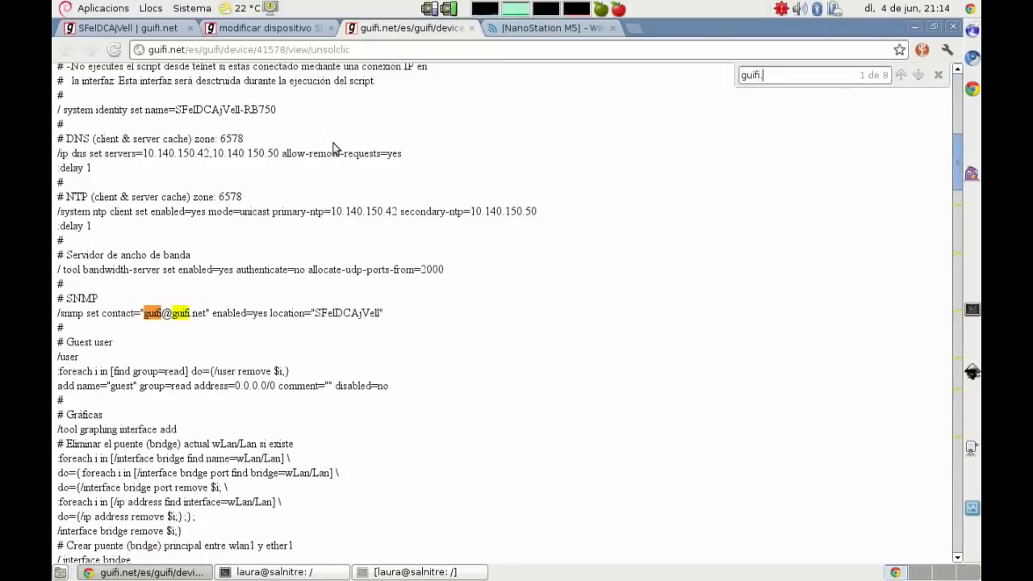
type("net-")
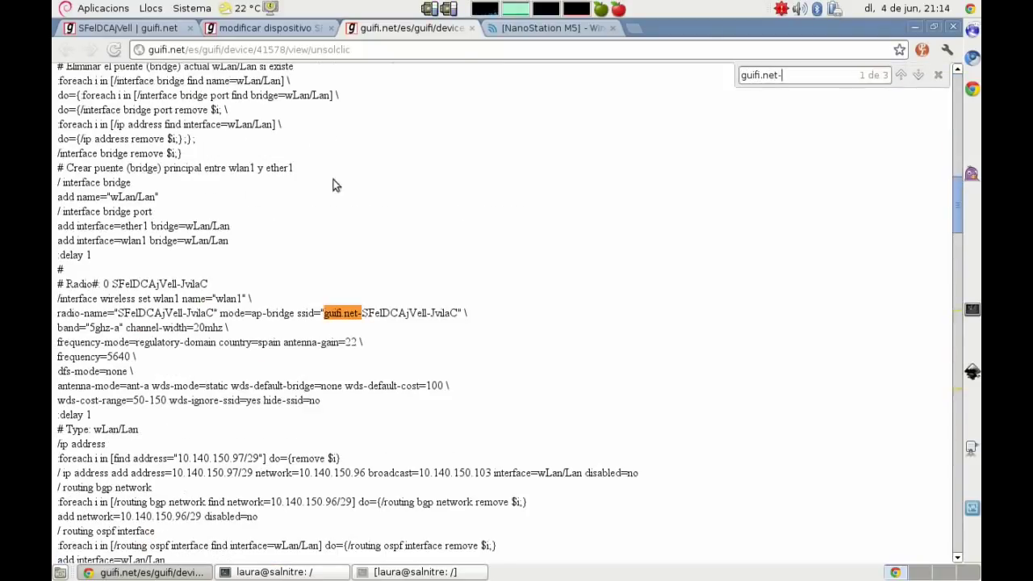
left_click_drag(323, 313, 454, 315)
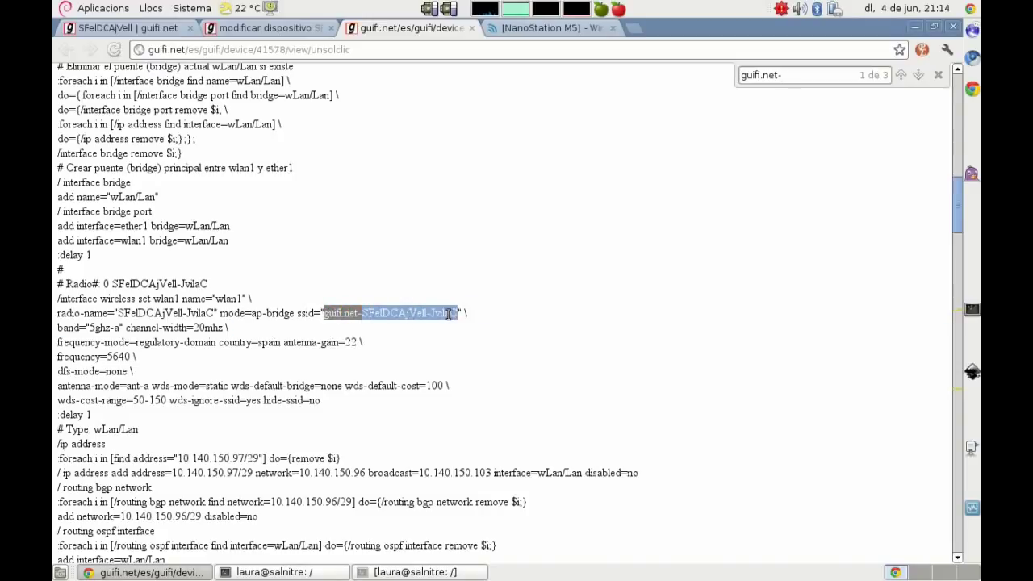
right_click(448, 315)
left_click(477, 323)
left_click(544, 29)
double_click(403, 259)
key("ctrl+v")
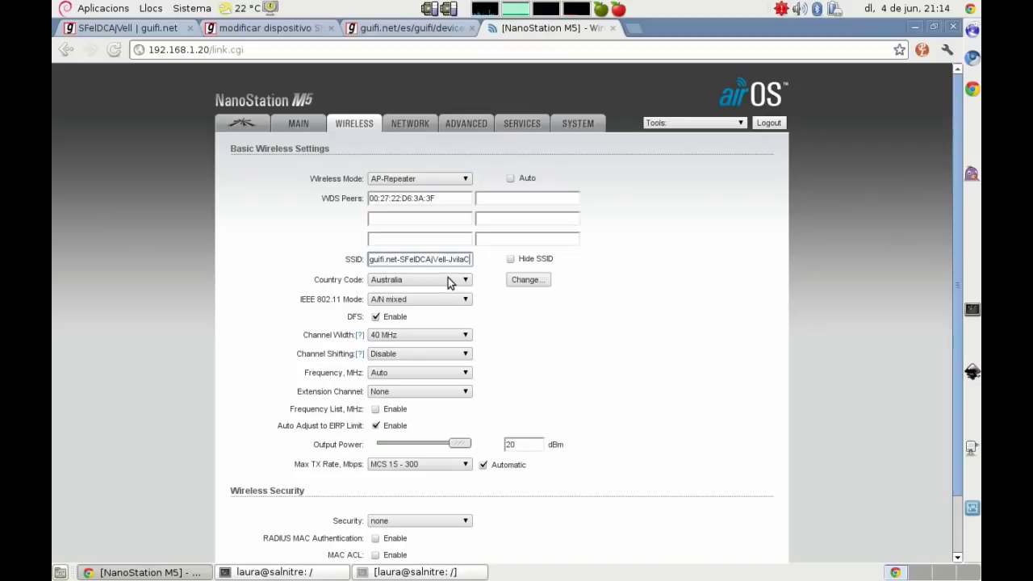
Step: Keep 40 MHz channel width, disable DFS, and save and apply the wireless settings
left_click(481, 311)
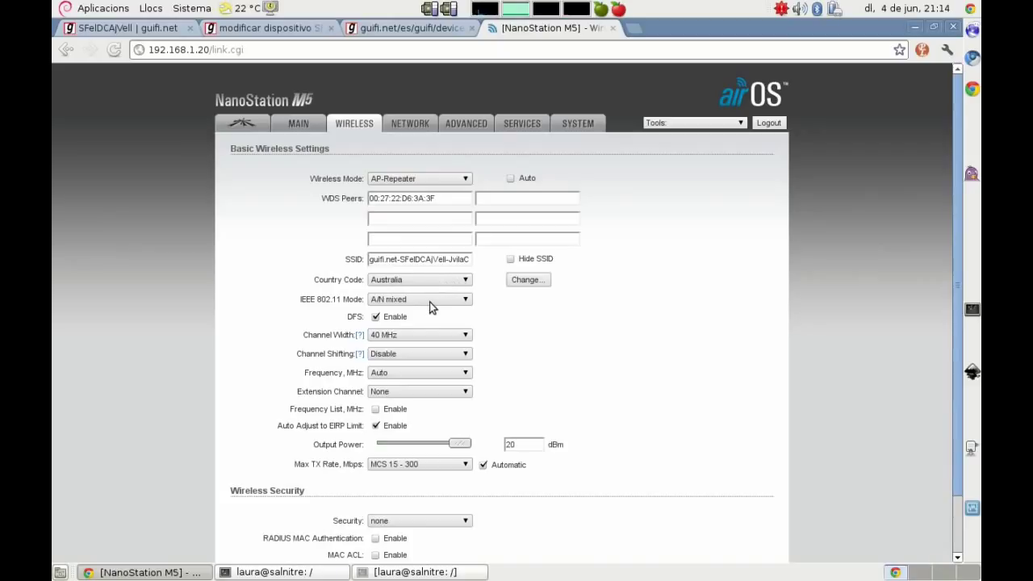
left_click(422, 329)
left_click(418, 336)
left_click(378, 318)
scroll(310, 268, "down", 2)
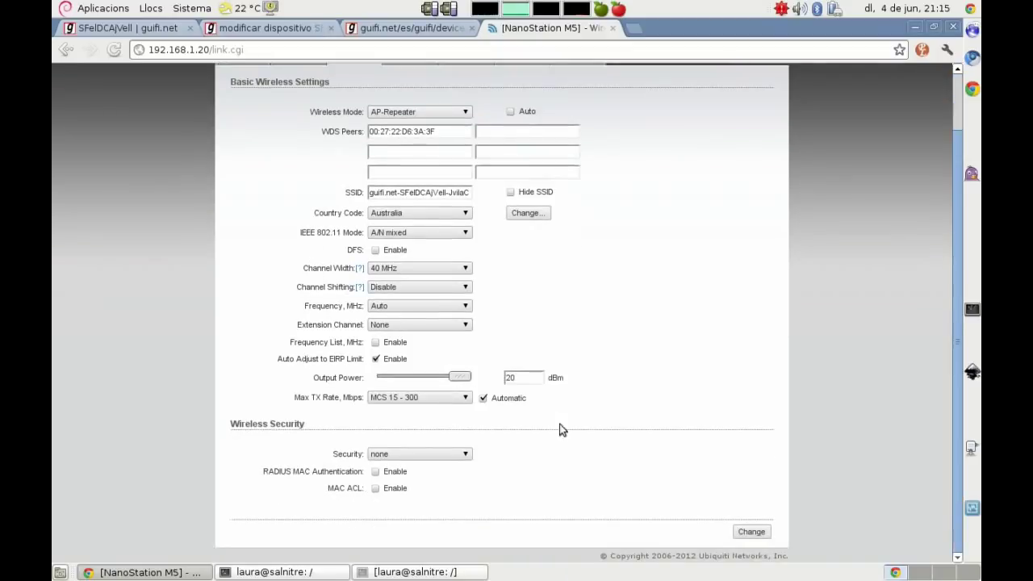
left_click(743, 535)
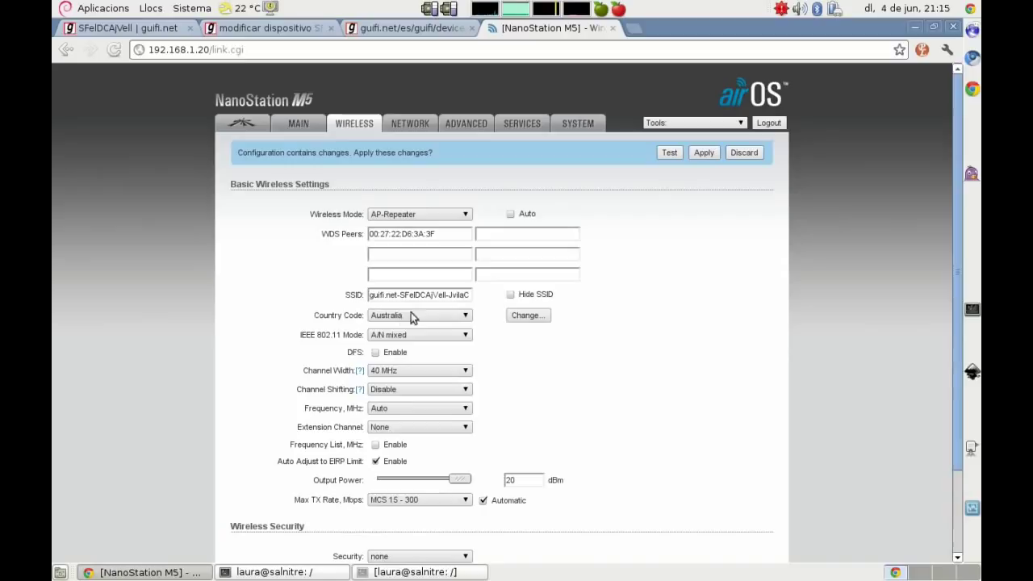
left_click(704, 154)
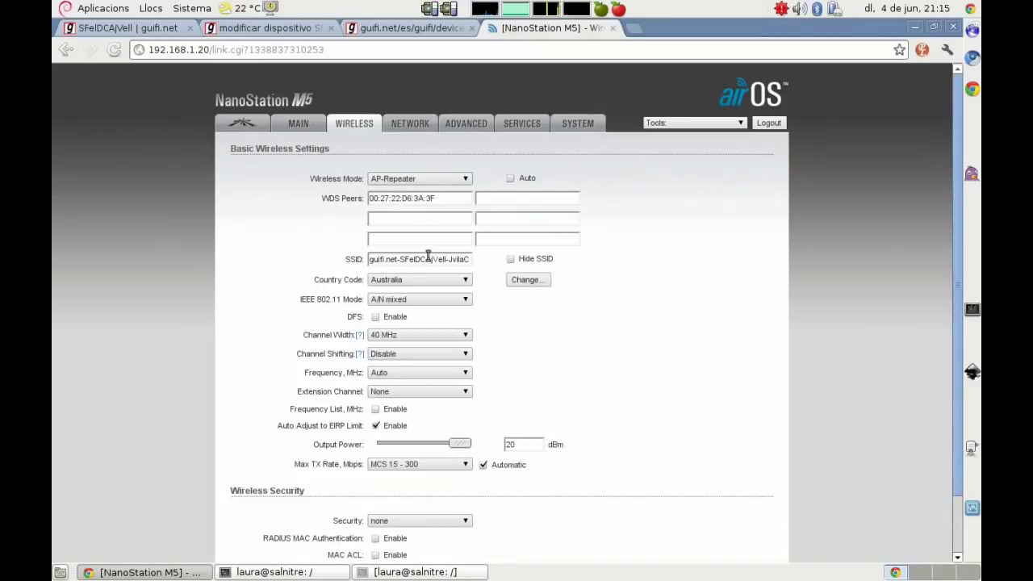
Step: Change the country code to Spain, agreeing to the terms of use, and accept
left_click(525, 280)
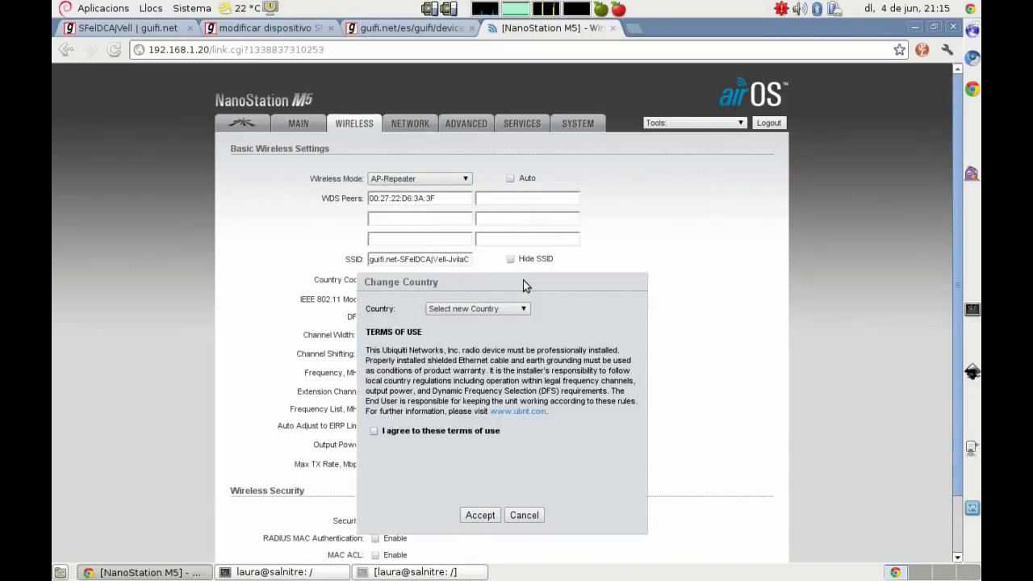
left_click(485, 309)
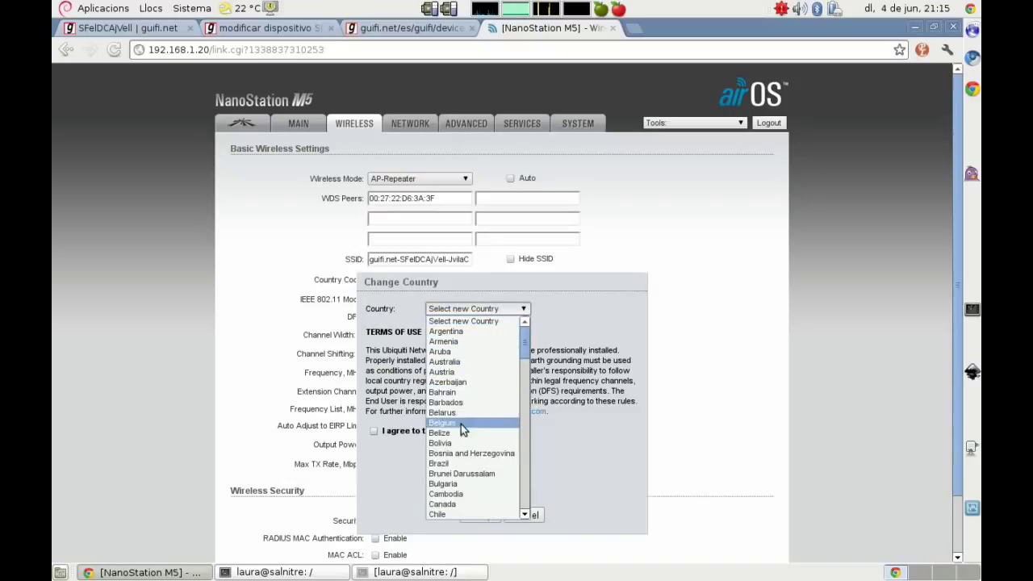
scroll(466, 460, "down", 5)
scroll(466, 460, "down", 15)
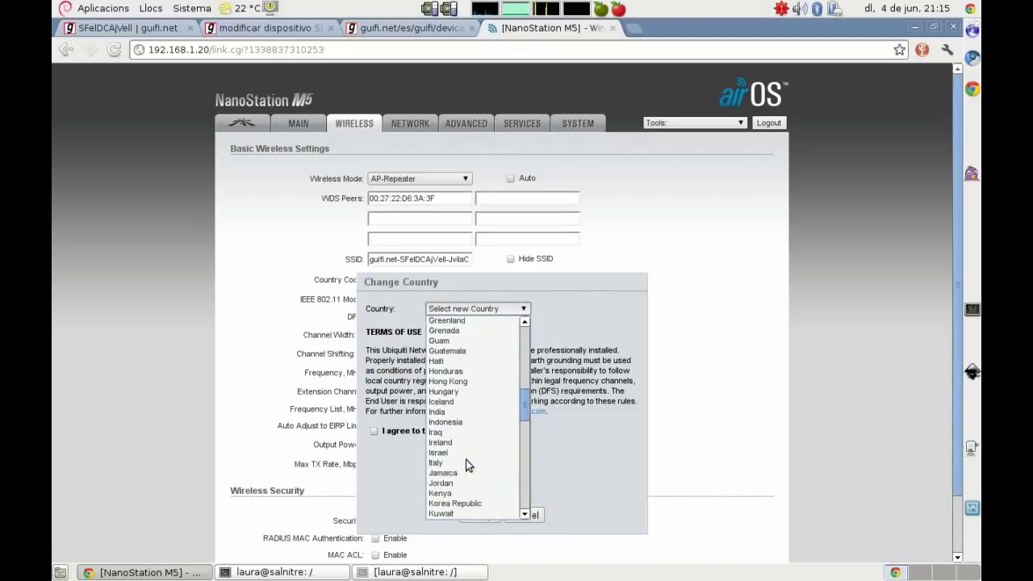
scroll(466, 459, "down", 1)
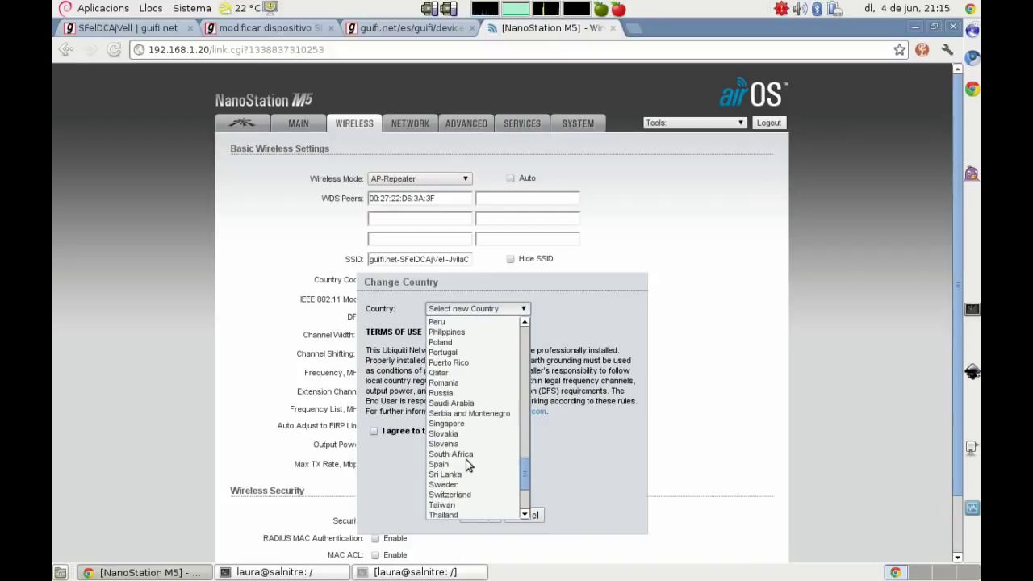
left_click(453, 464)
left_click(374, 433)
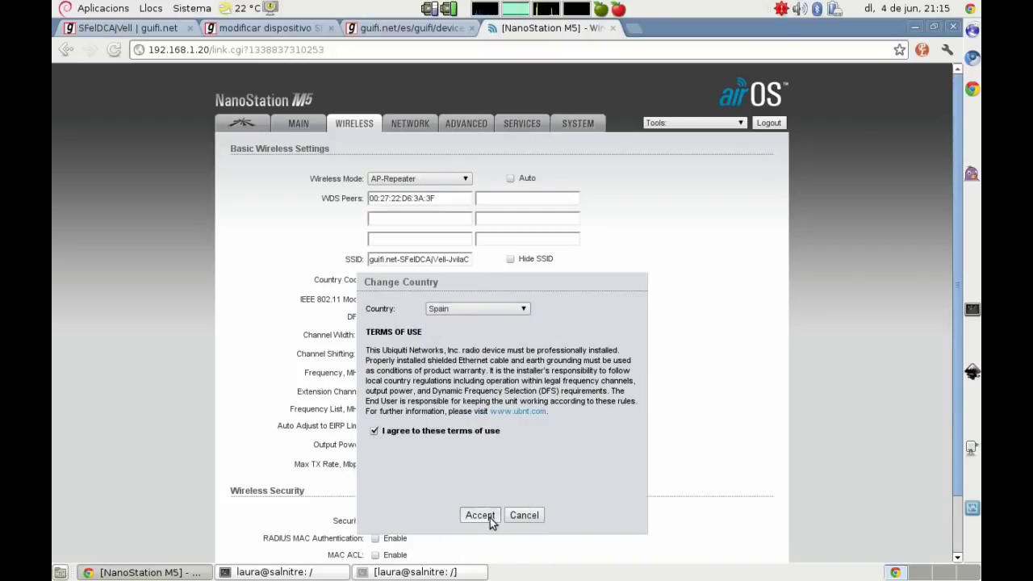
left_click(490, 518)
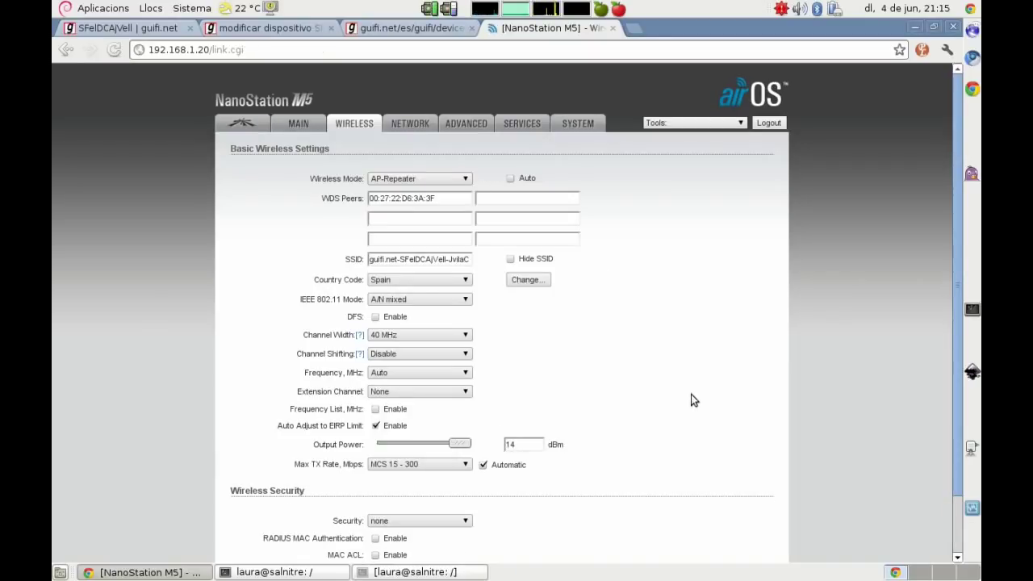
Step: Check the 5640 value in the unsolclic script, set Frequency to 5640 MHz, and save and apply
scroll(690, 400, "down", 2)
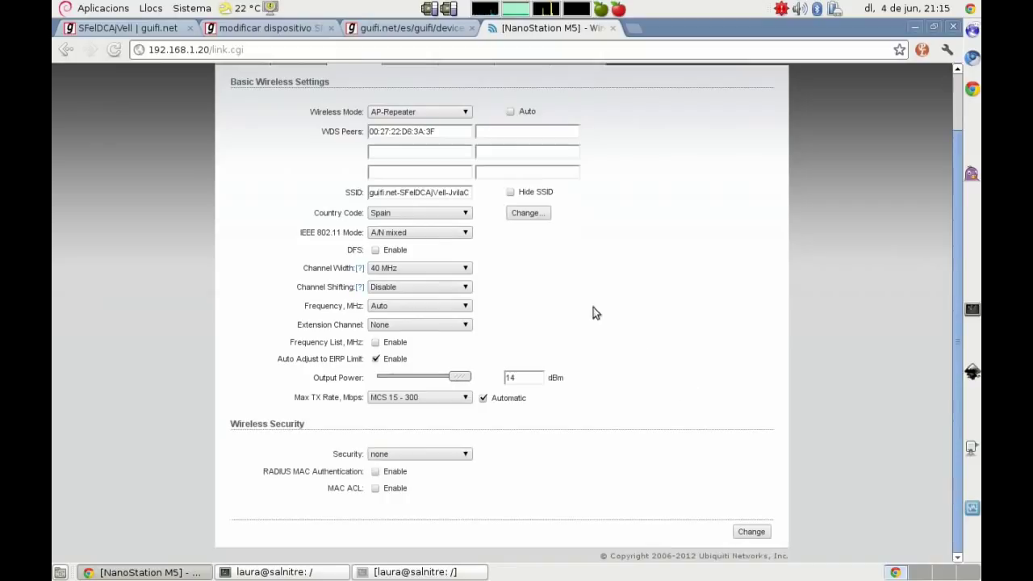
left_click(378, 31)
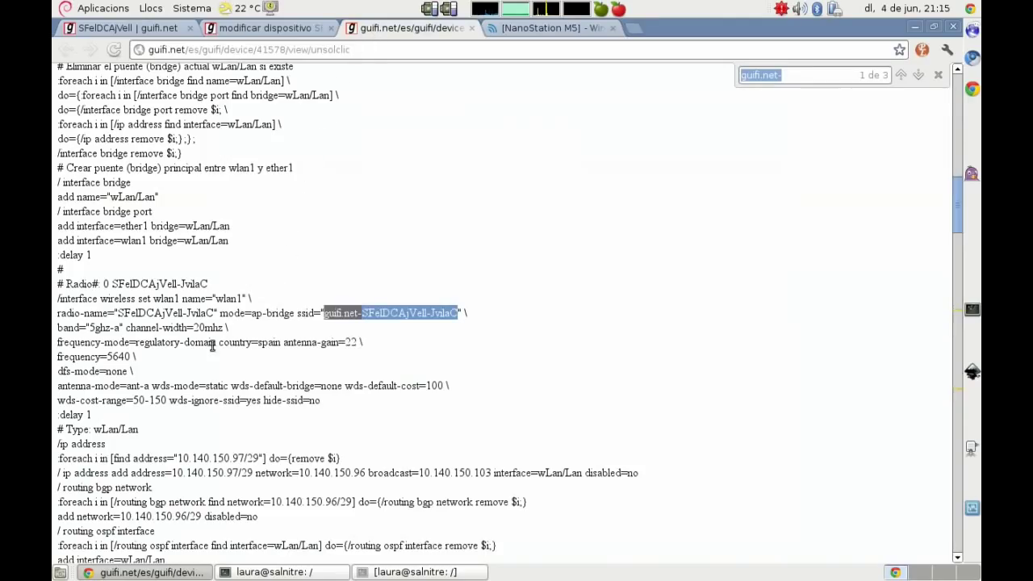
left_click(111, 356)
left_click_drag(114, 356, 130, 357)
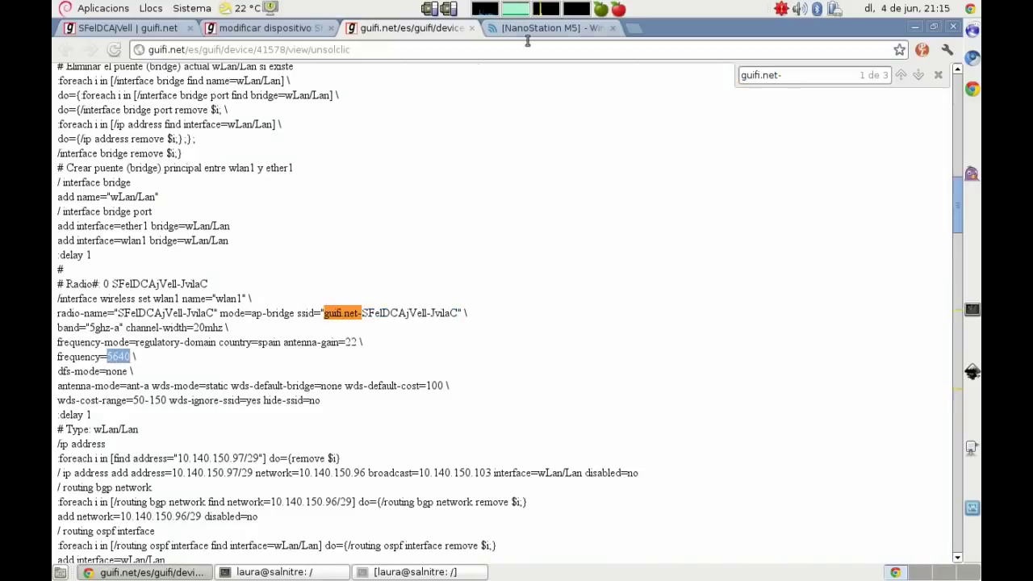
left_click(549, 31)
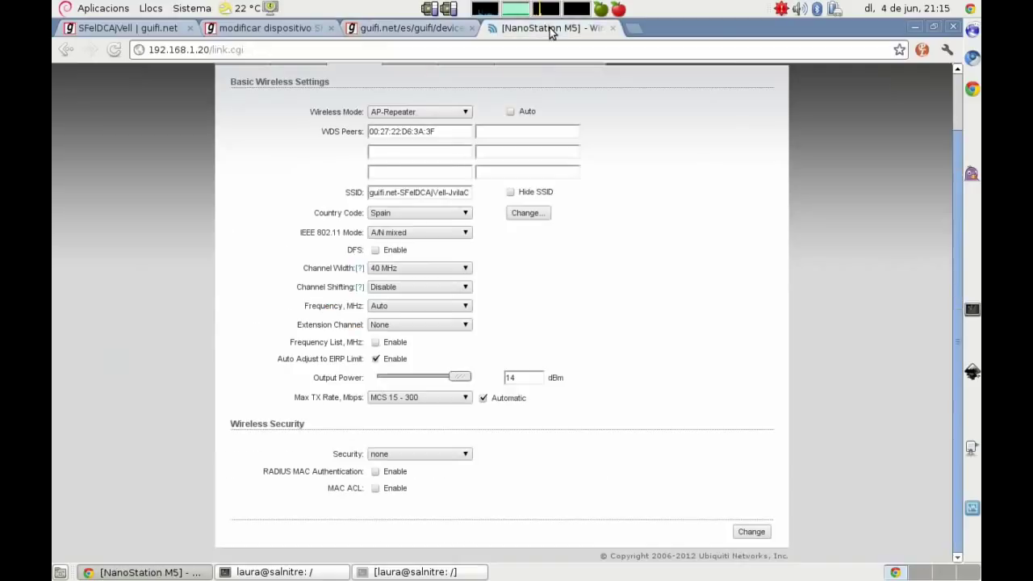
left_click(408, 305)
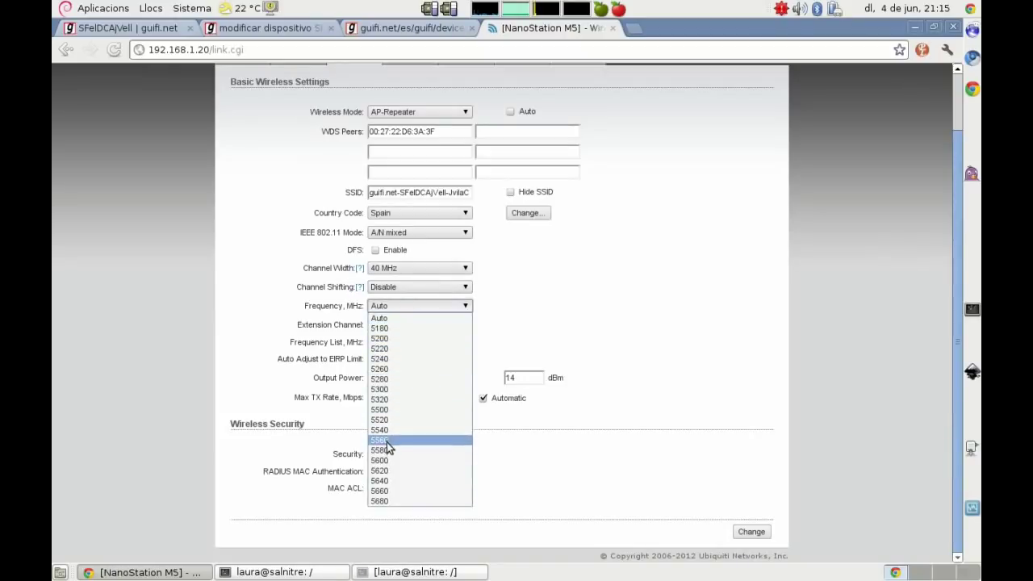
left_click(392, 480)
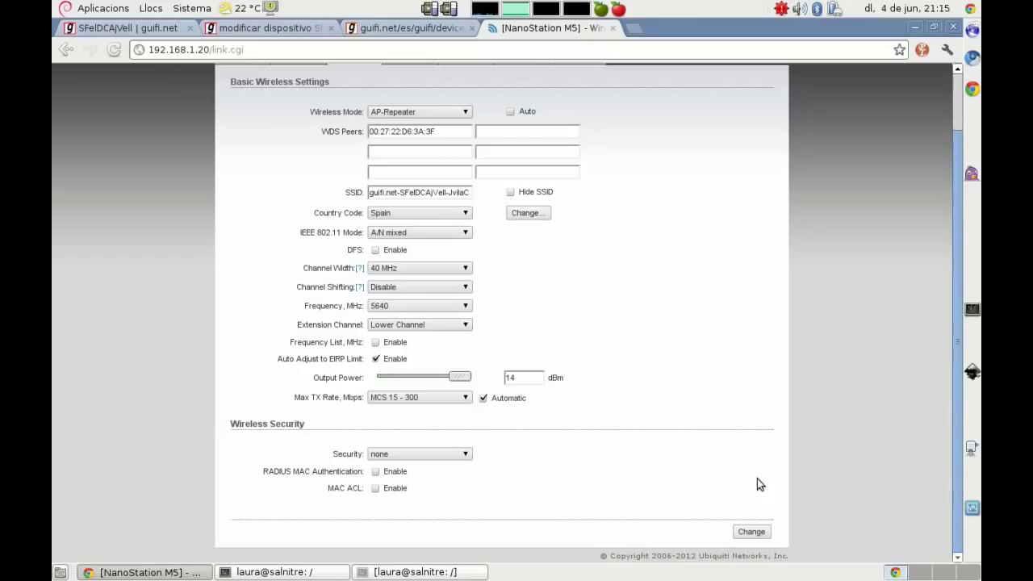
left_click(751, 532)
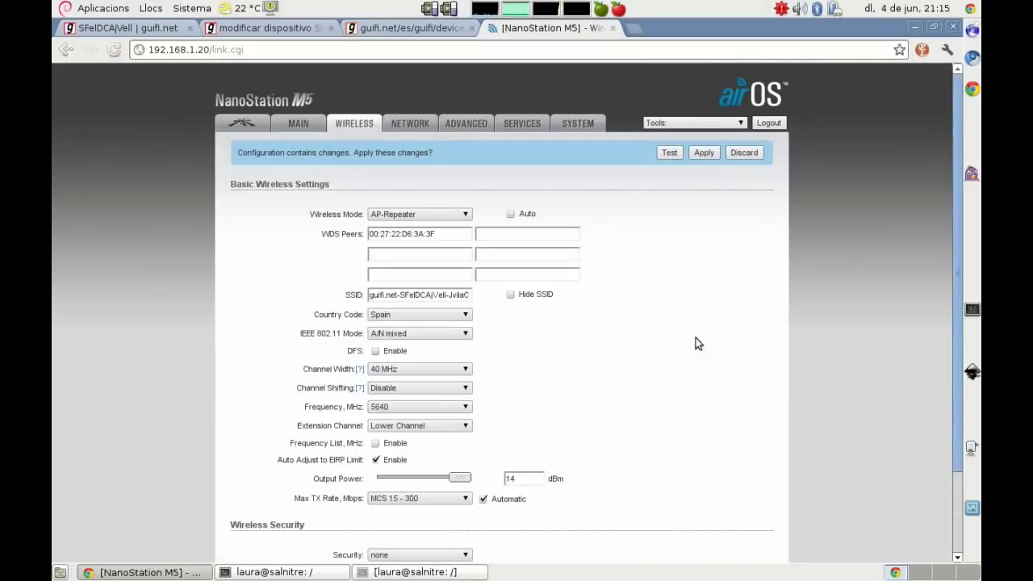
left_click(704, 153)
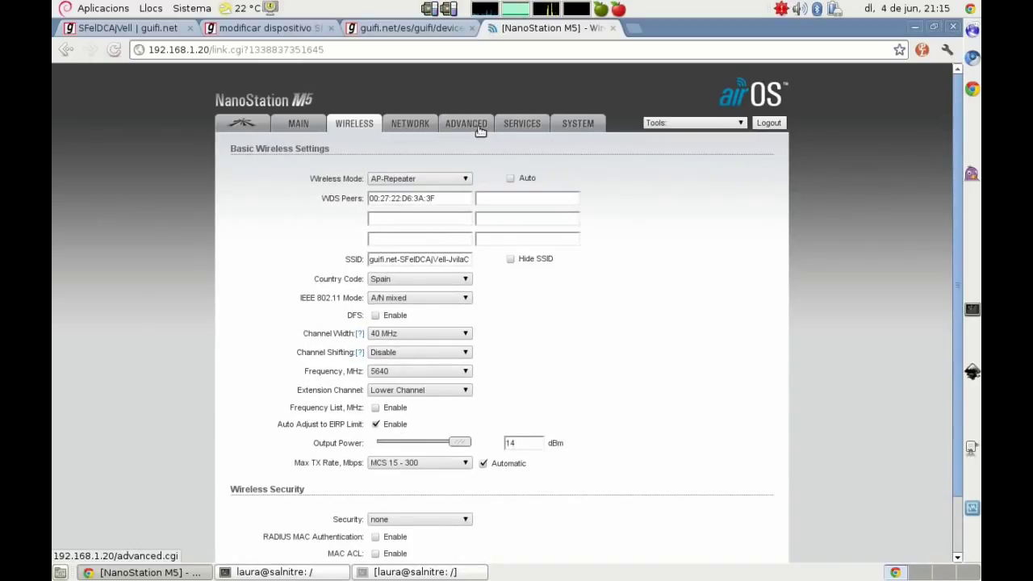
Step: Undo recent vim edits and write 'Ahora vamos a Services' and 'Configuramos el SNMP:'
key("alt+Tab")
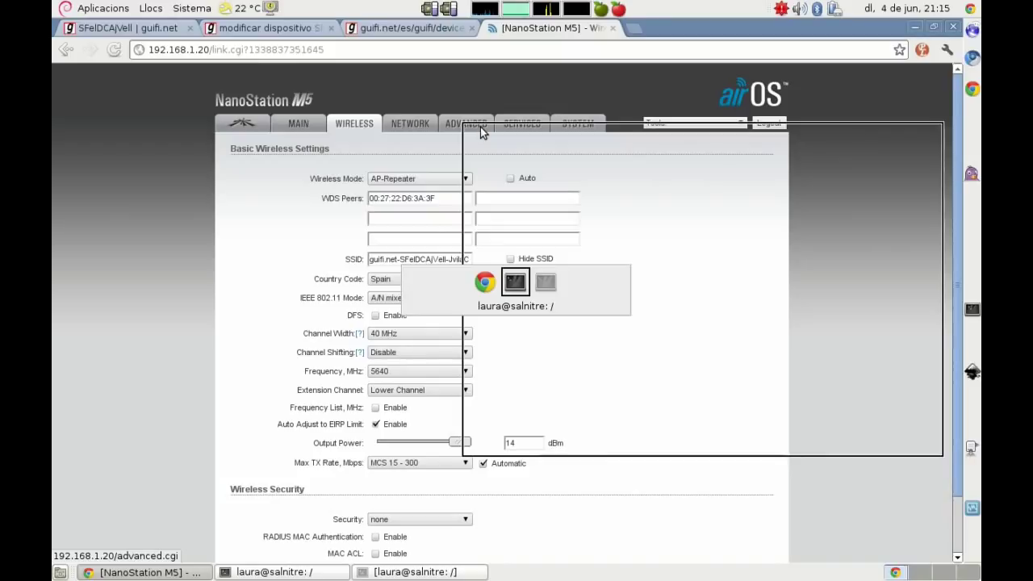
key("Escape")
key("u")
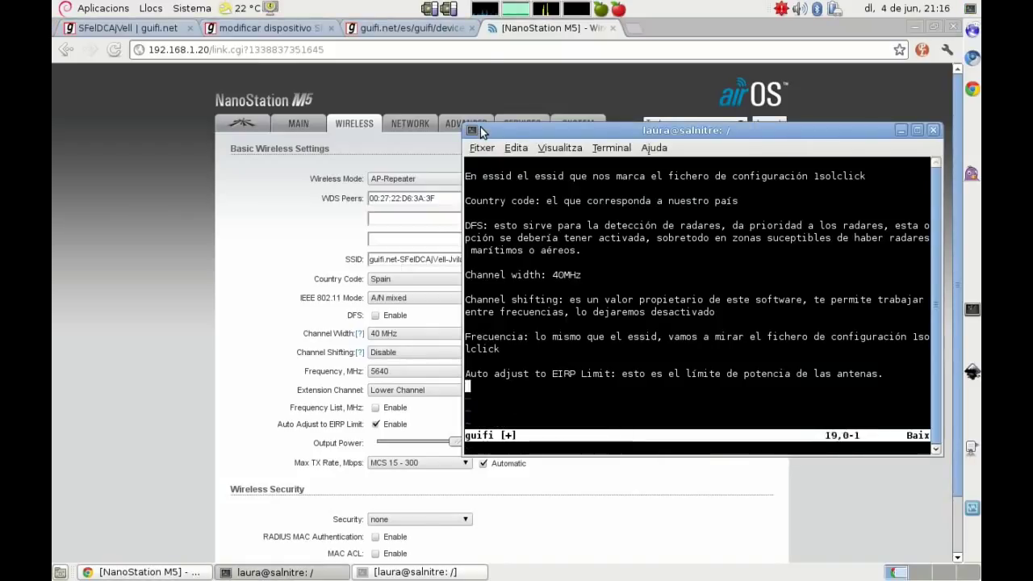
key("u")
key("u")
key("u")
key("u")
key("u")
key("u")
key("u")
key("u")
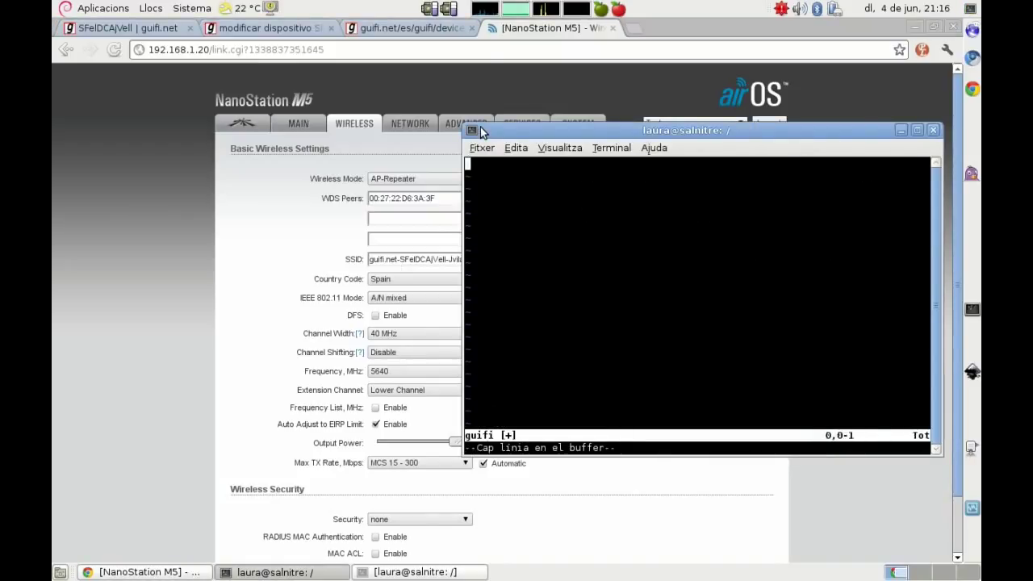
key("o")
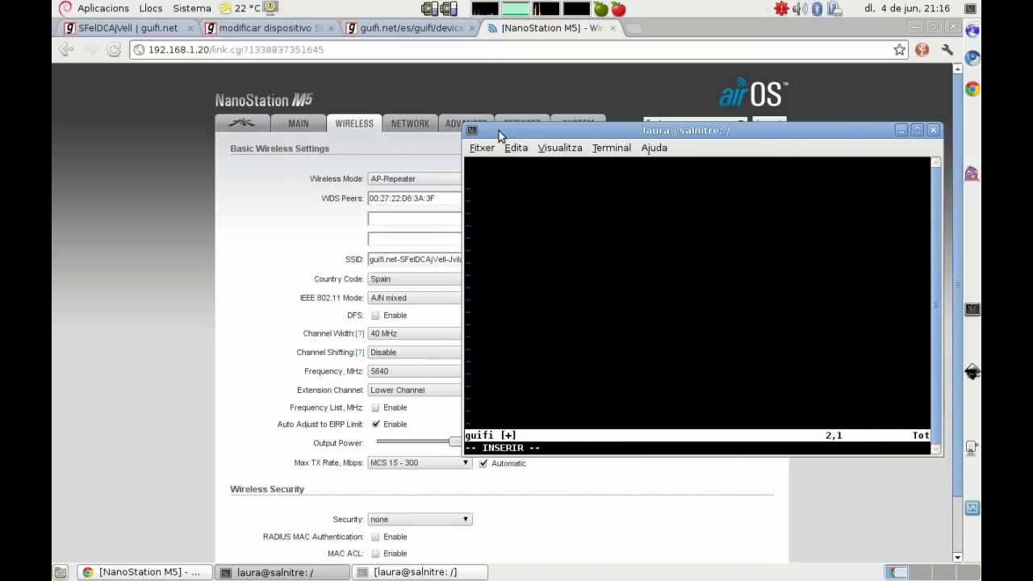
left_click_drag(535, 131, 501, 166)
type("Aho")
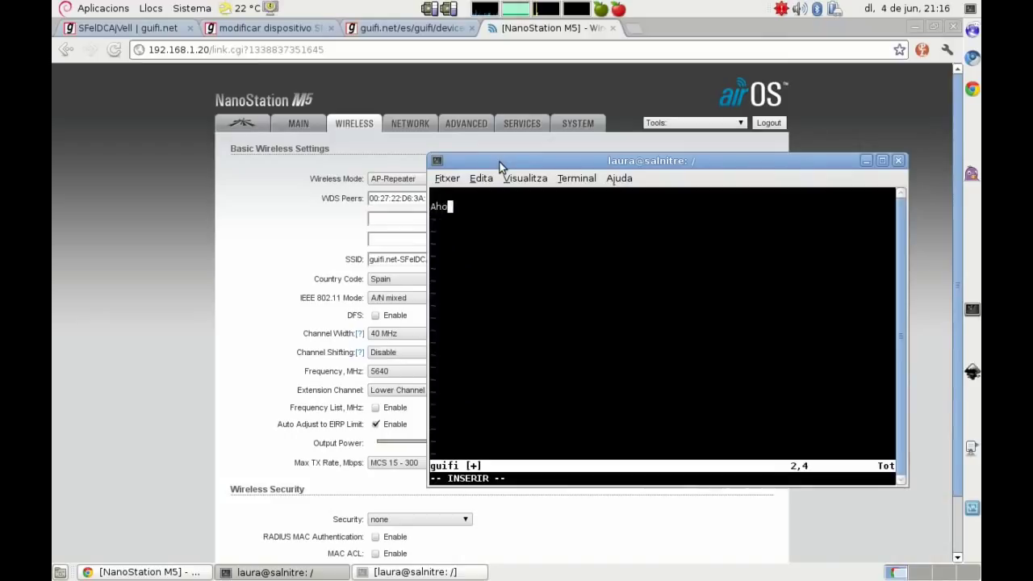
type("ra vamos a Ser")
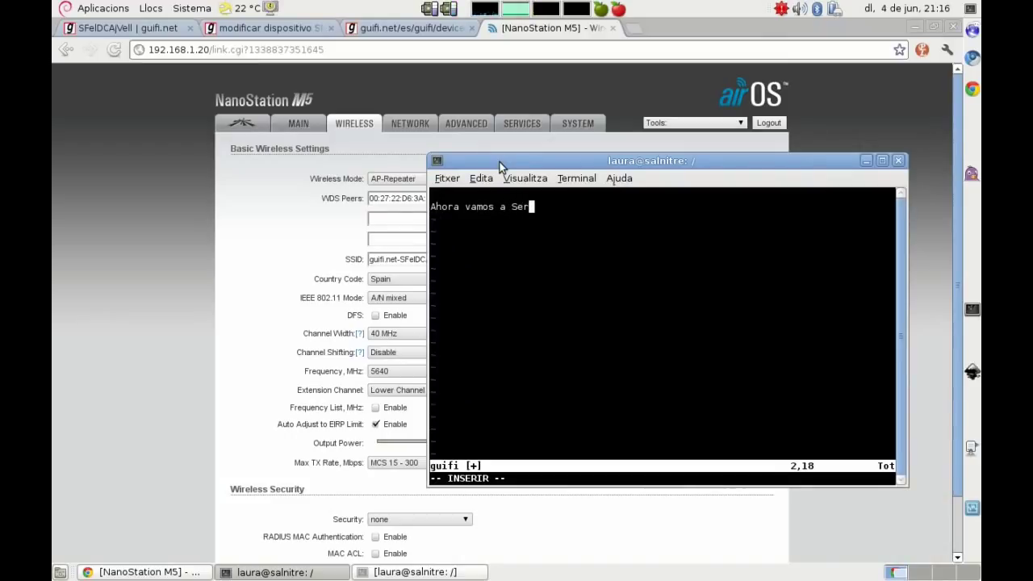
type("vices")
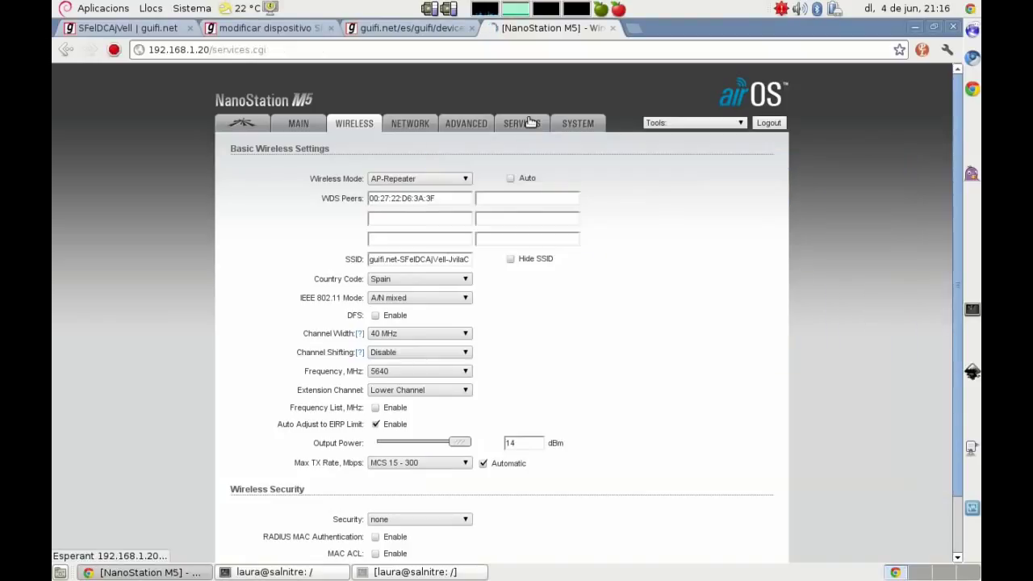
key("alt+Tab")
key("Return")
key("Return")
type("Conf")
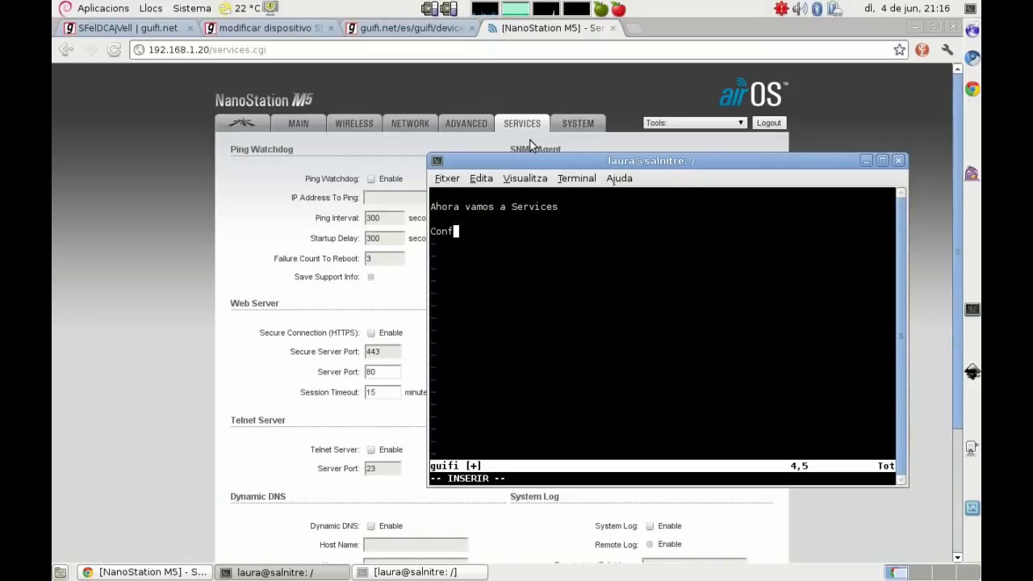
type("iguramos el SNMP:")
key("Return")
key("Return")
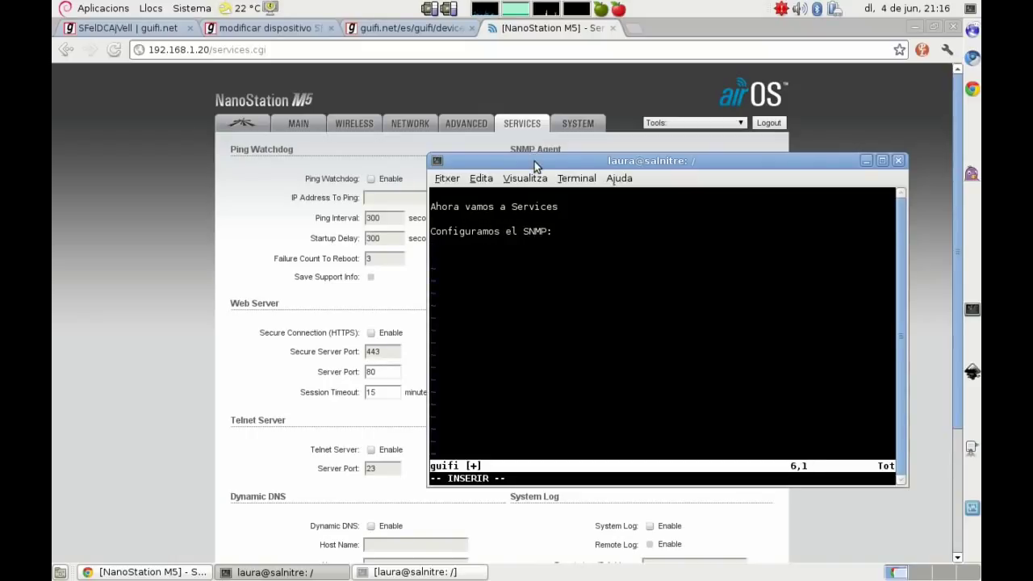
left_click_drag(535, 162, 449, 220)
type("SNMP Community")
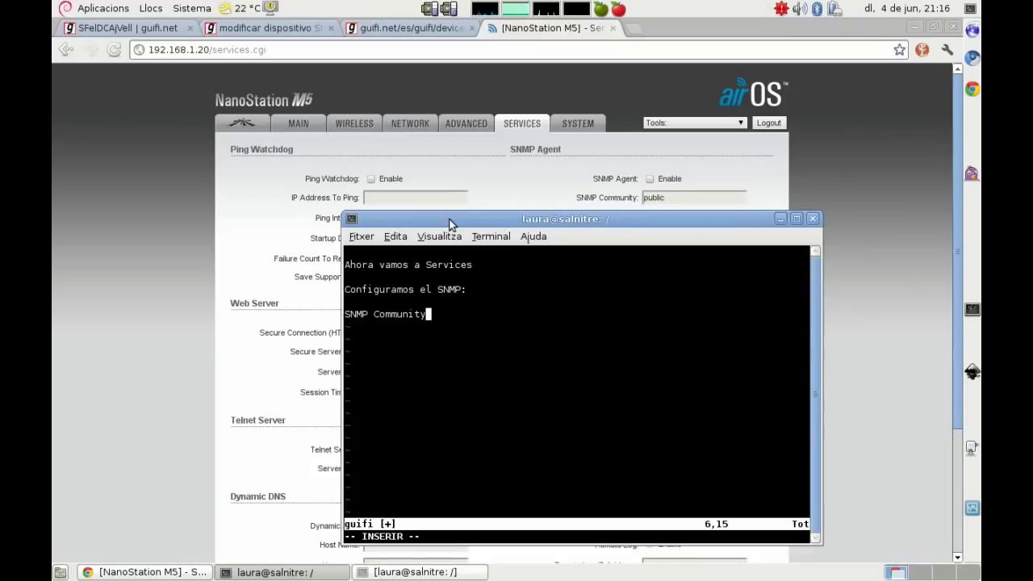
type(": publi")
type("c")
key("Return")
type("con")
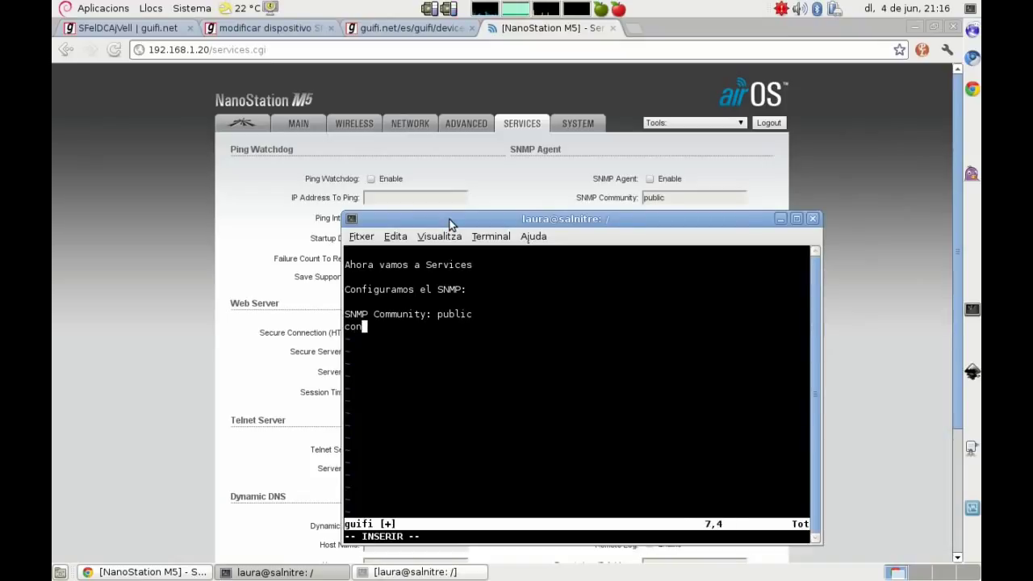
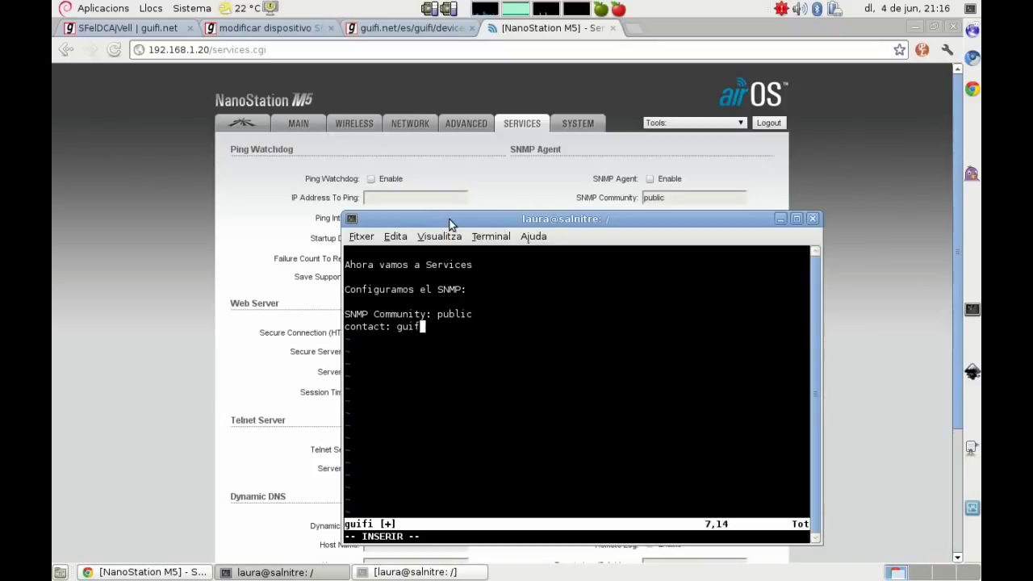
key("Return")
type("location: nombrecord")
type("o")
key("BackSpace")
key("BackSpace")
type("todelsupernodo")
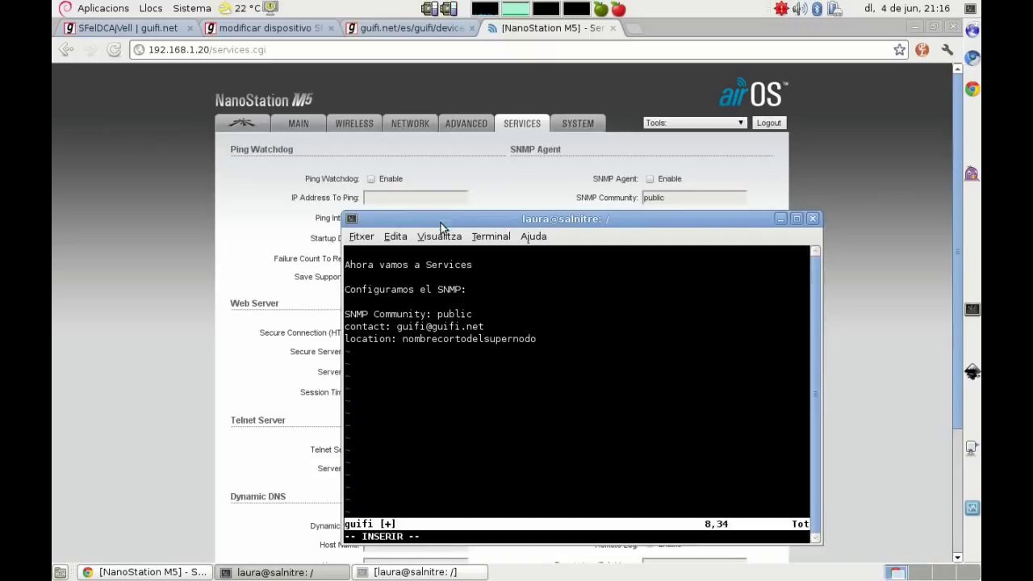
left_click(81, 242)
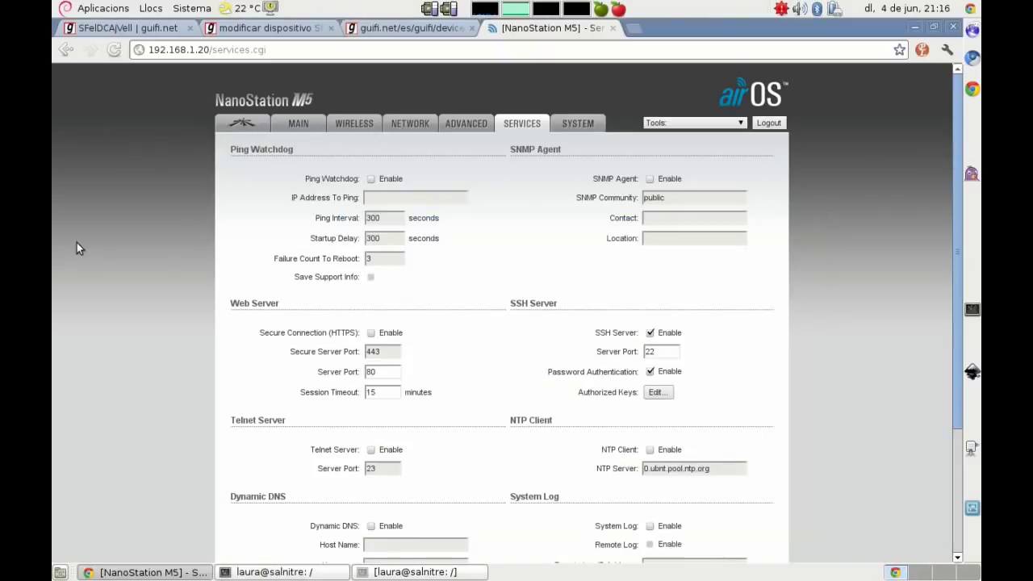
Step: Enable the SNMP agent and fill the Contact field with the suggested guifi e-mail
left_click(650, 178)
left_click(660, 218)
type("guifi")
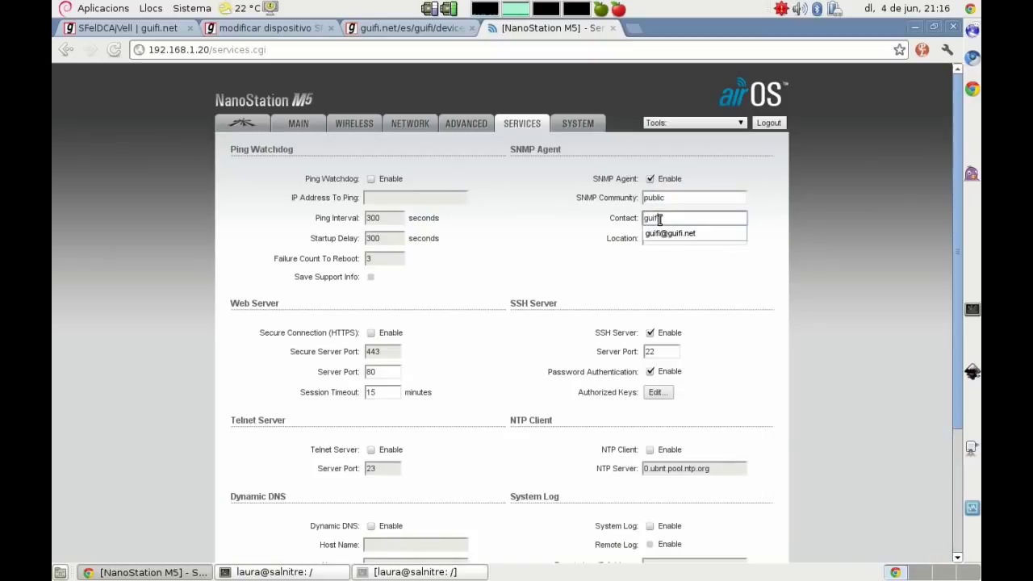
left_click(670, 234)
left_click(664, 238)
Step: Copy the node name SFelDCAjVell from the guifi.net page and paste it as SNMP Location
left_click(125, 28)
scroll(267, 296, "up", 7)
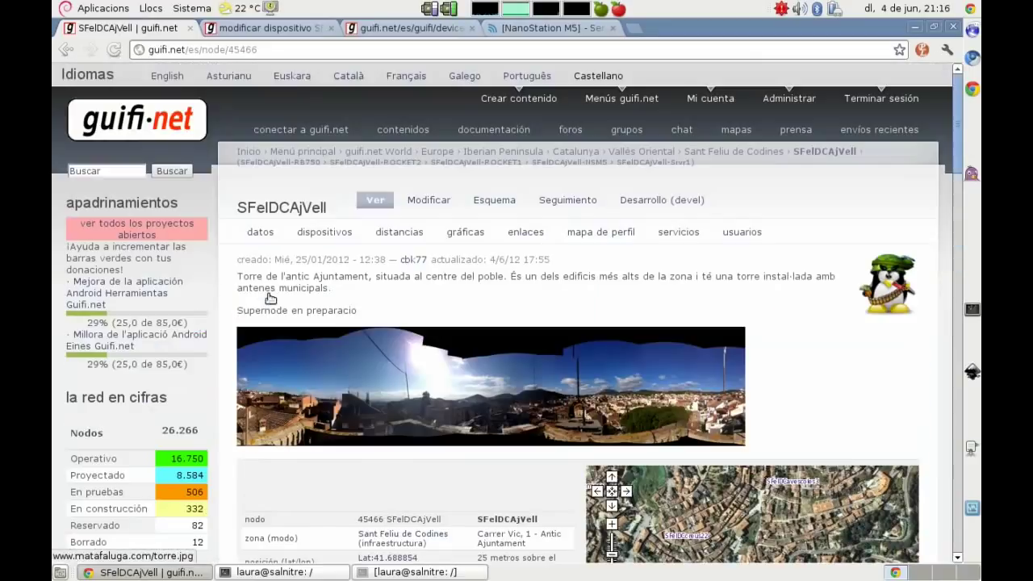
scroll(221, 399, "down", 4)
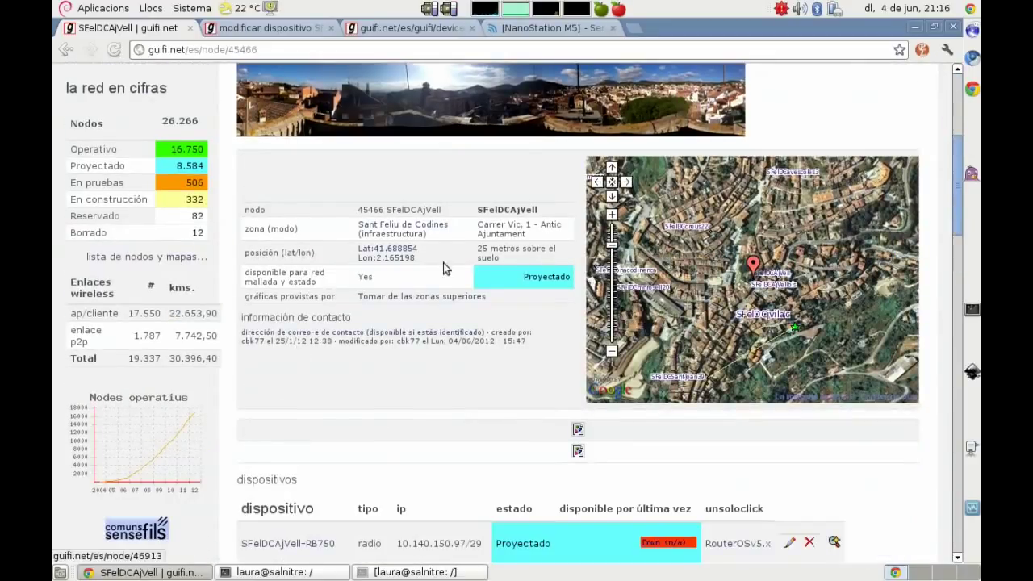
left_click_drag(478, 210, 537, 210)
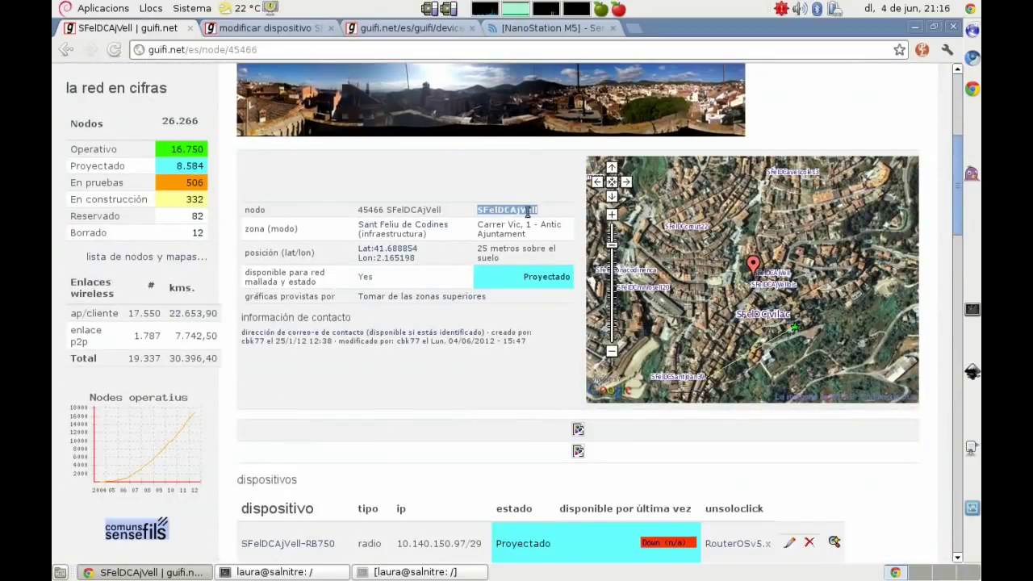
right_click(525, 210)
left_click(540, 217)
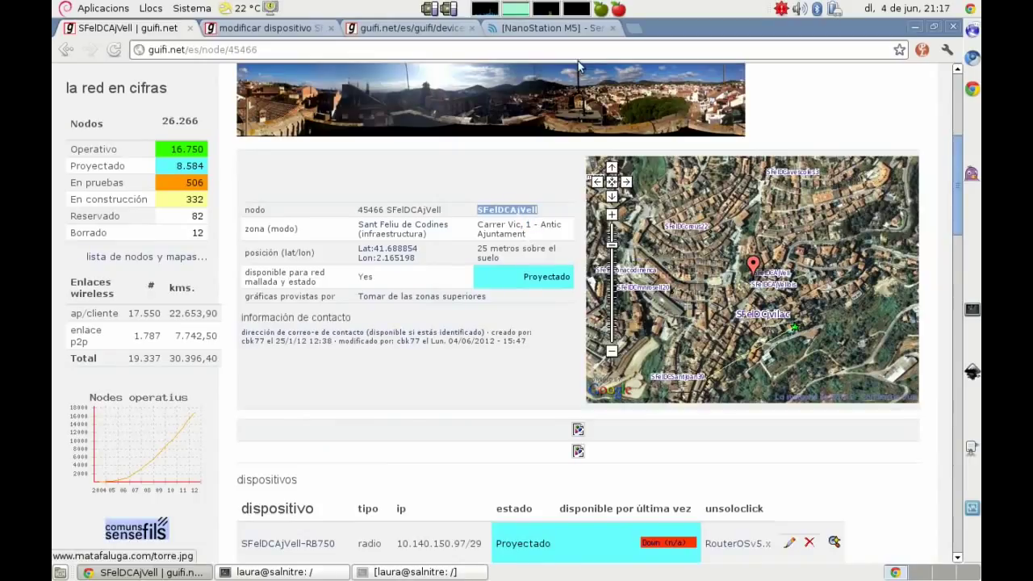
left_click(575, 25)
right_click(676, 239)
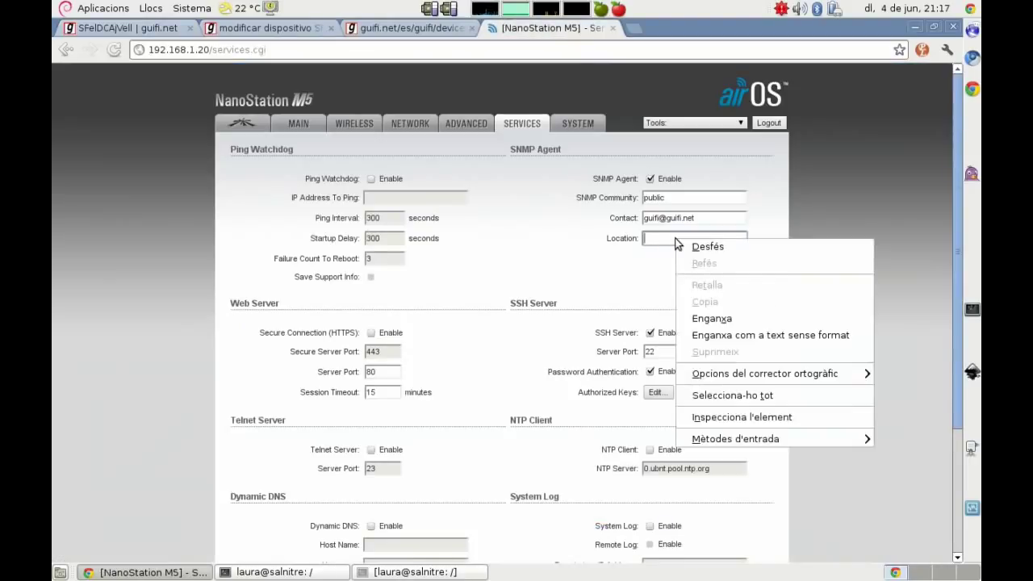
left_click(712, 318)
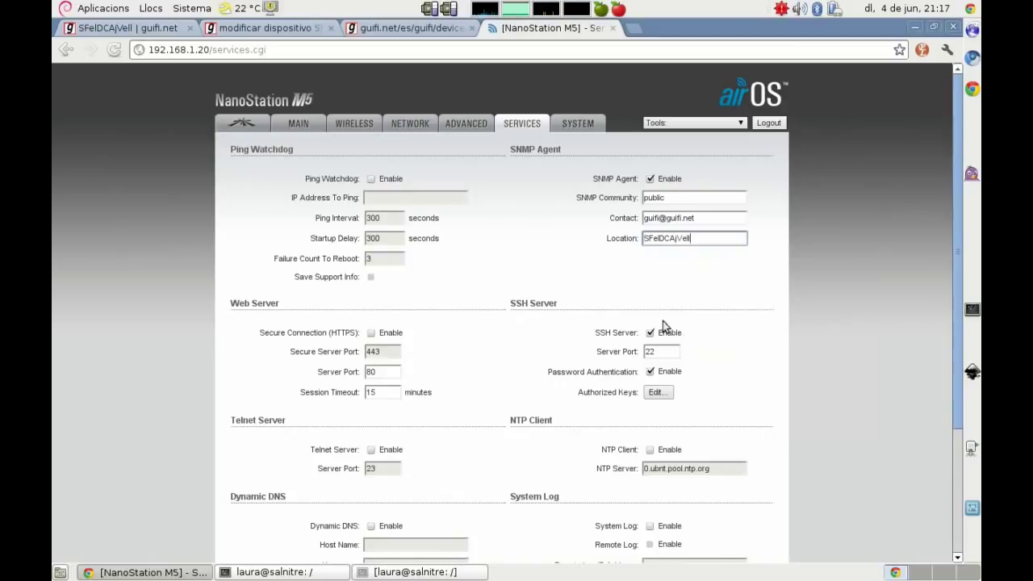
left_click(187, 332)
left_click(373, 575)
left_click(373, 575)
left_click(327, 573)
Step: Note HTTPS web access in vim, then enable HTTPS and the NTP client in airOS
key("Return")
key("Return")
key("Return")
type("Config")
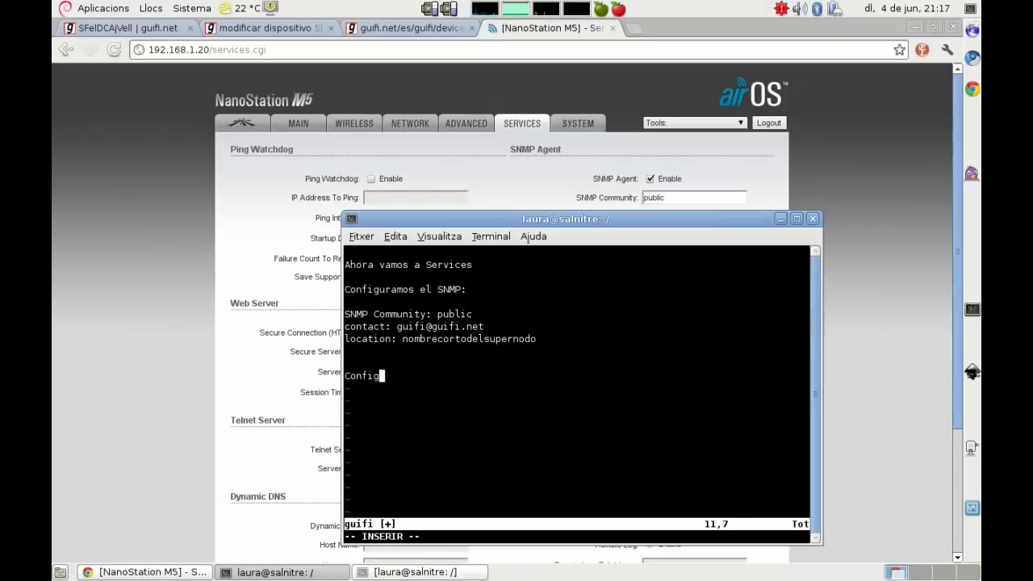
type("uramos acce")
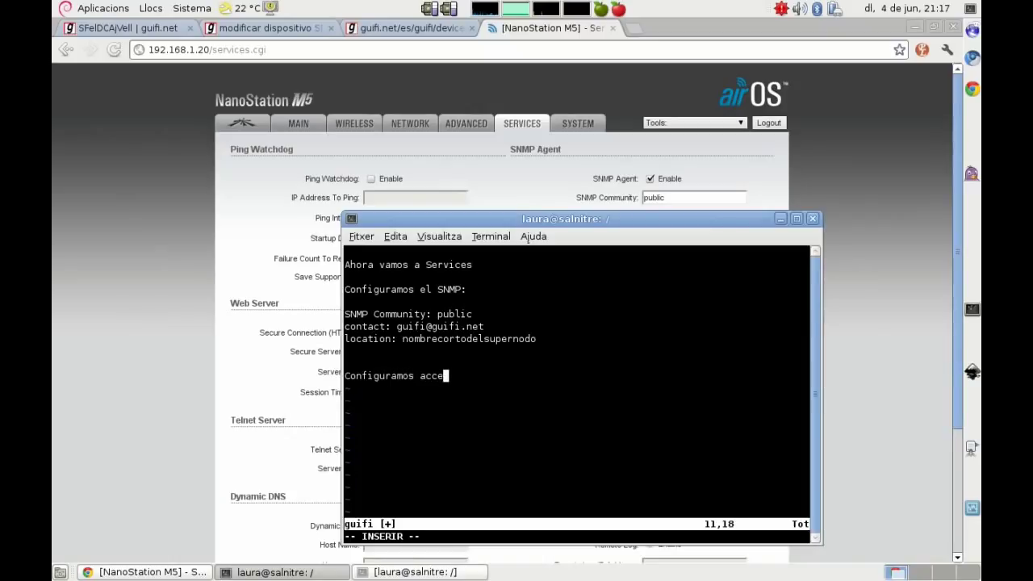
type("so por https ")
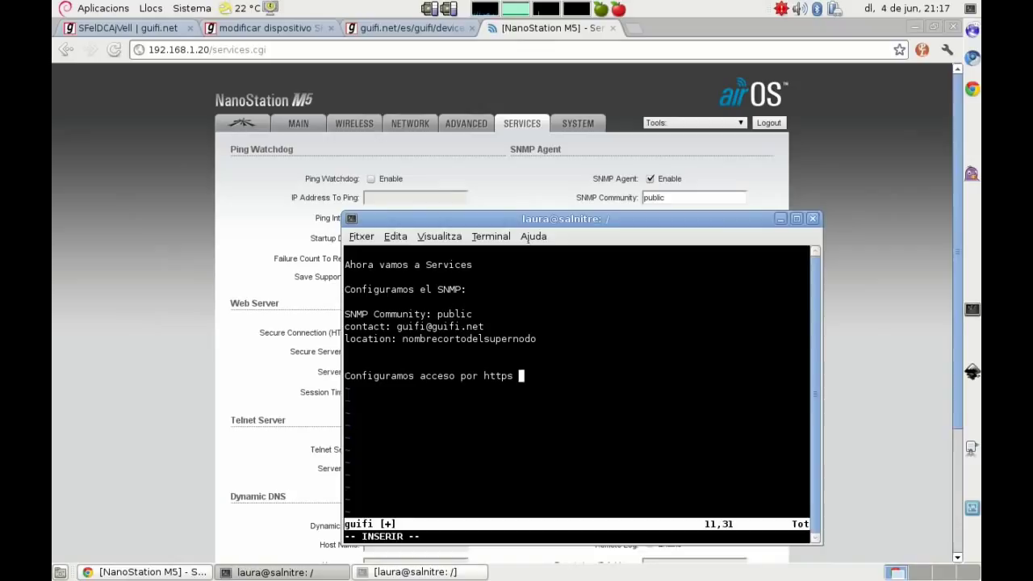
type("al servidor web de la antena")
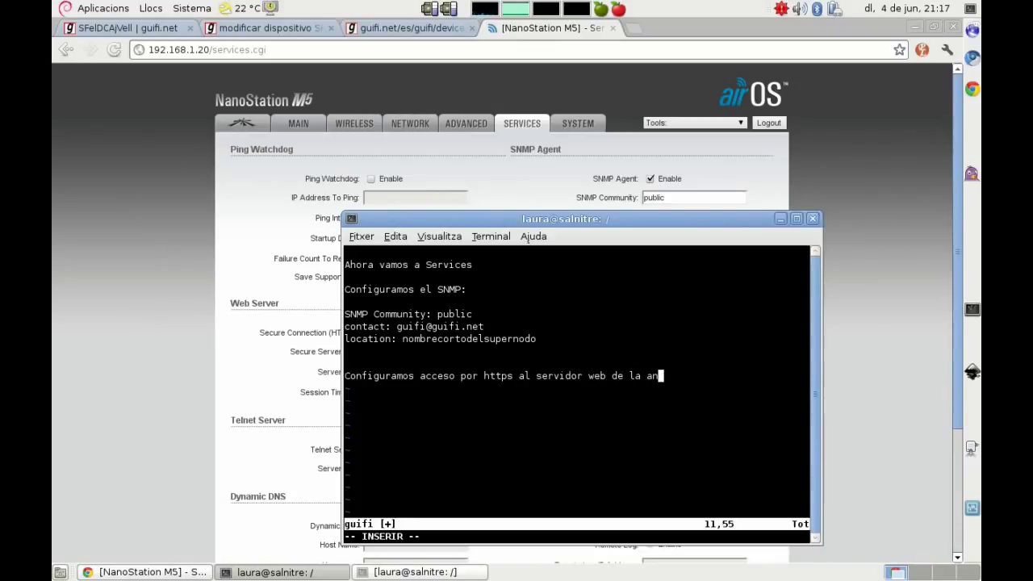
left_click(185, 391)
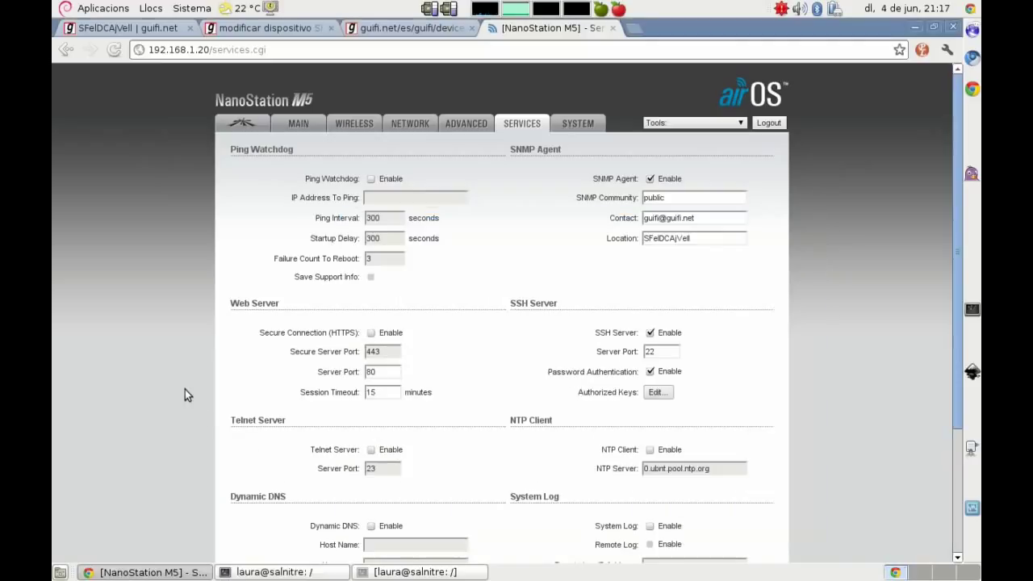
left_click(373, 334)
left_click(647, 451)
Step: Add the note 'NTP: la ip del servidor NTP de la zona' in vim
key("alt+Tab")
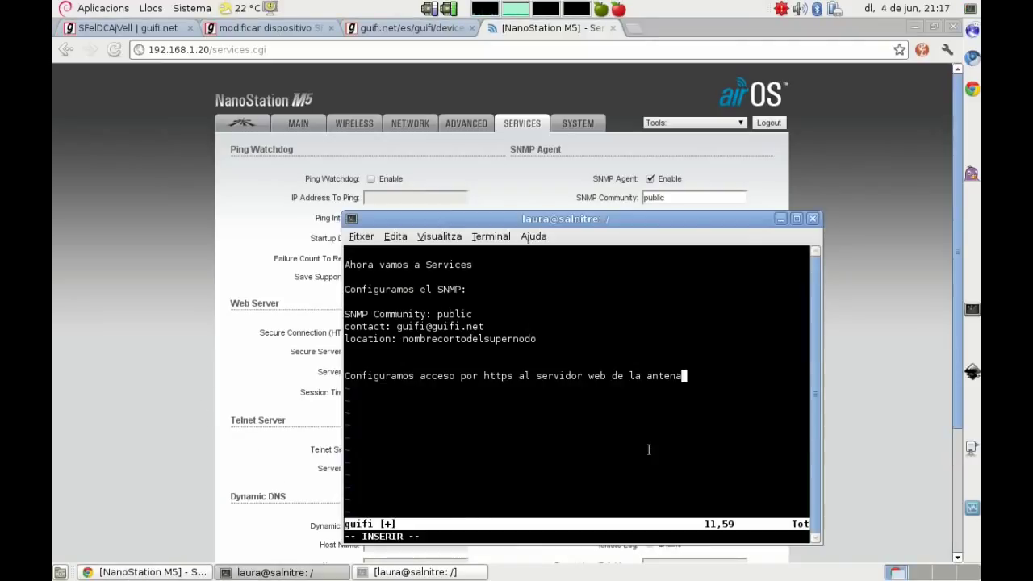
key("Return")
key("Return")
type("NTP: ")
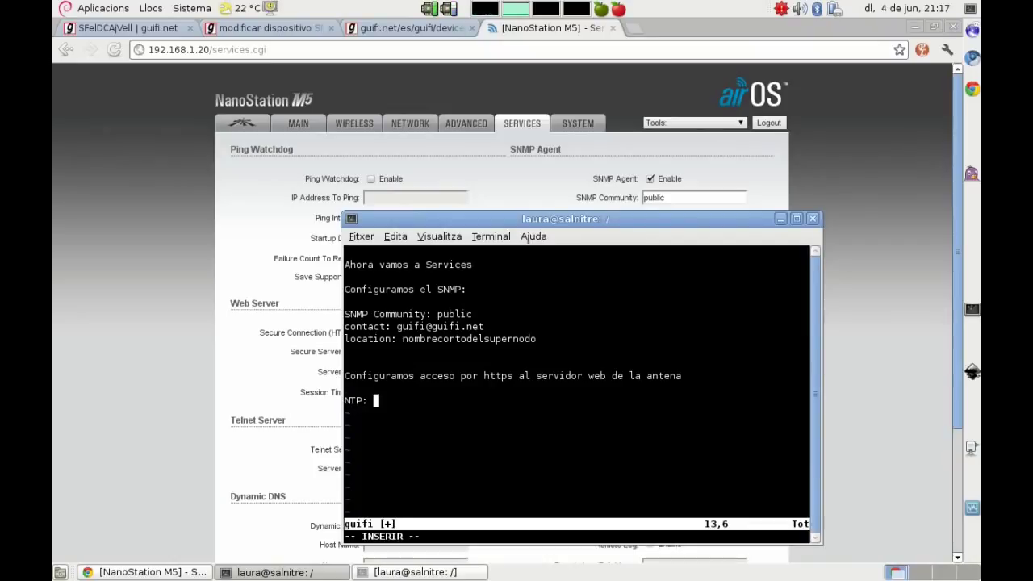
type("la ip del servidor NT")
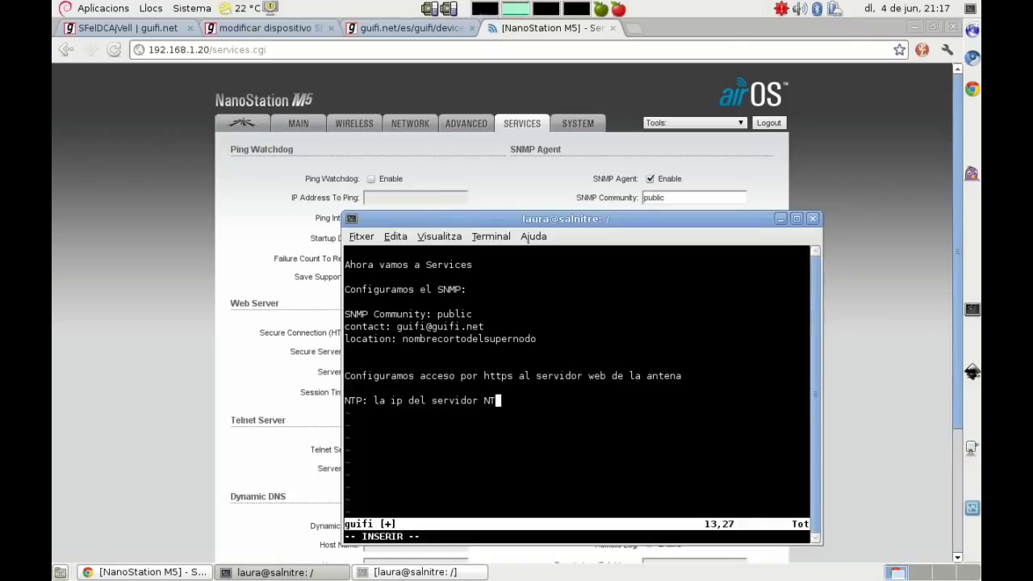
type("P de la zona")
key("alt+Tab")
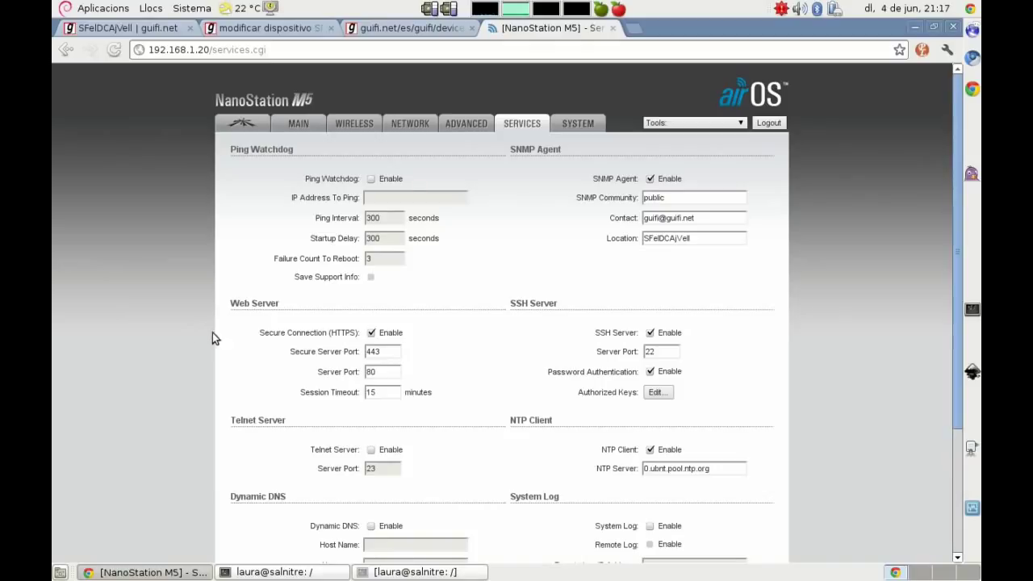
Step: Replace the default NTP server address with 10.140.150.42
left_click_drag(722, 470, 585, 467)
type("10.140.")
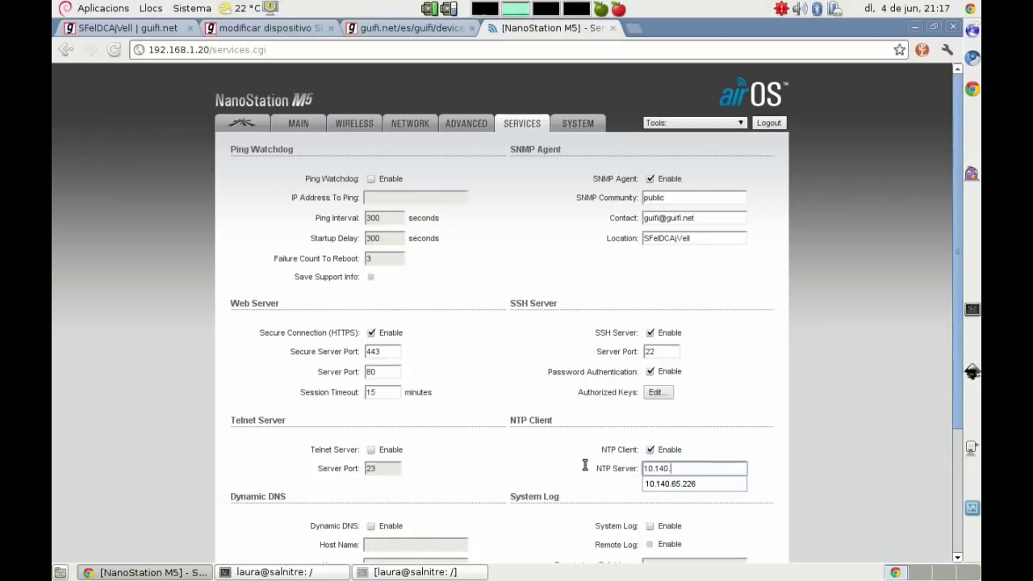
type("150.42")
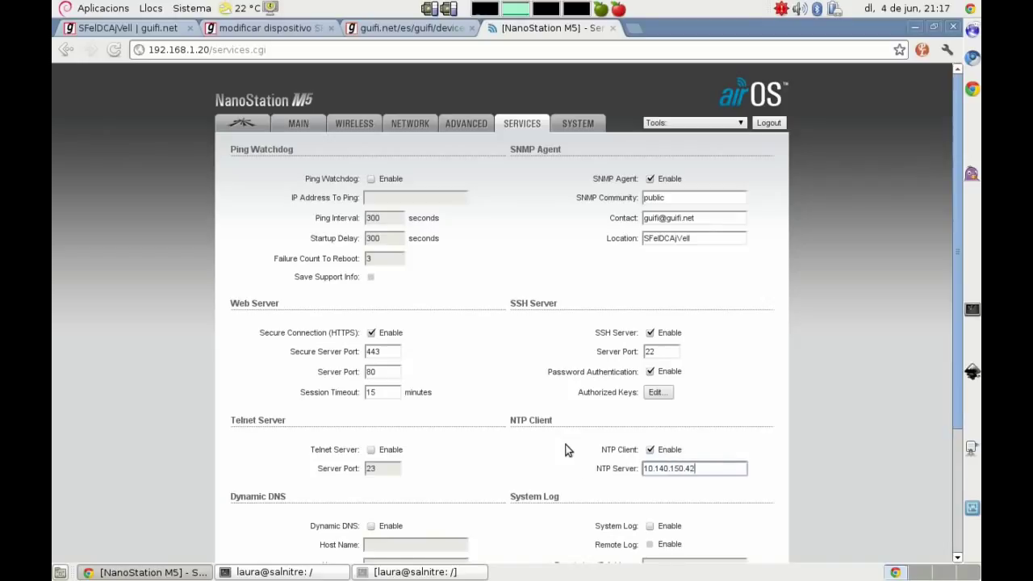
scroll(125, 419, "down", 4)
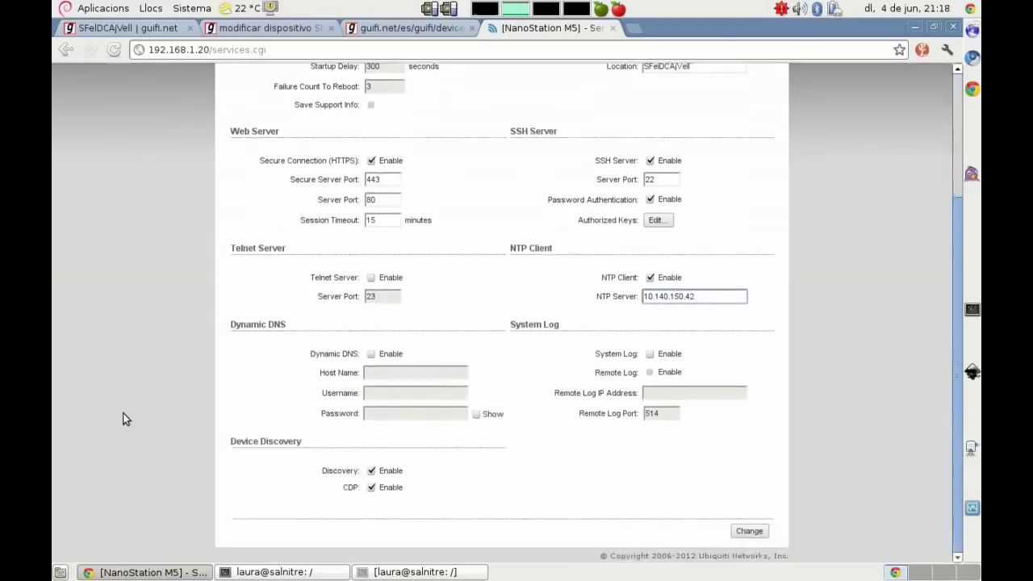
left_click(748, 532)
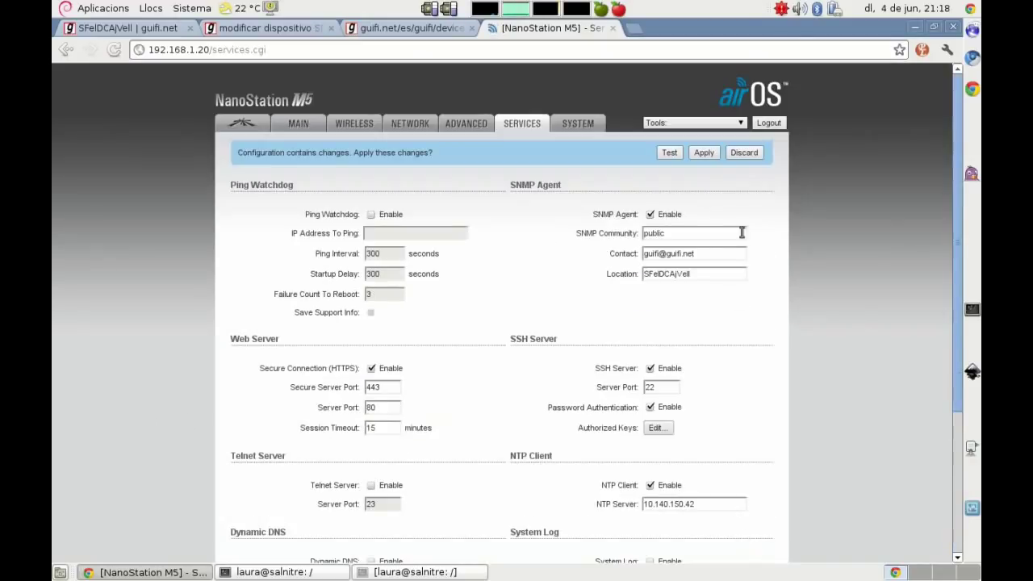
left_click(705, 153)
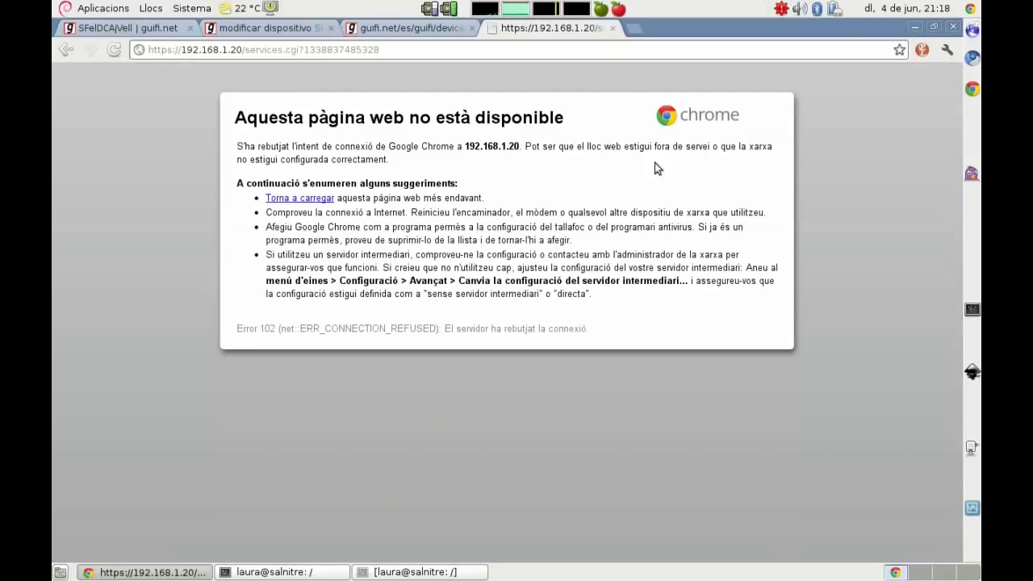
left_click_drag(241, 49, 431, 53)
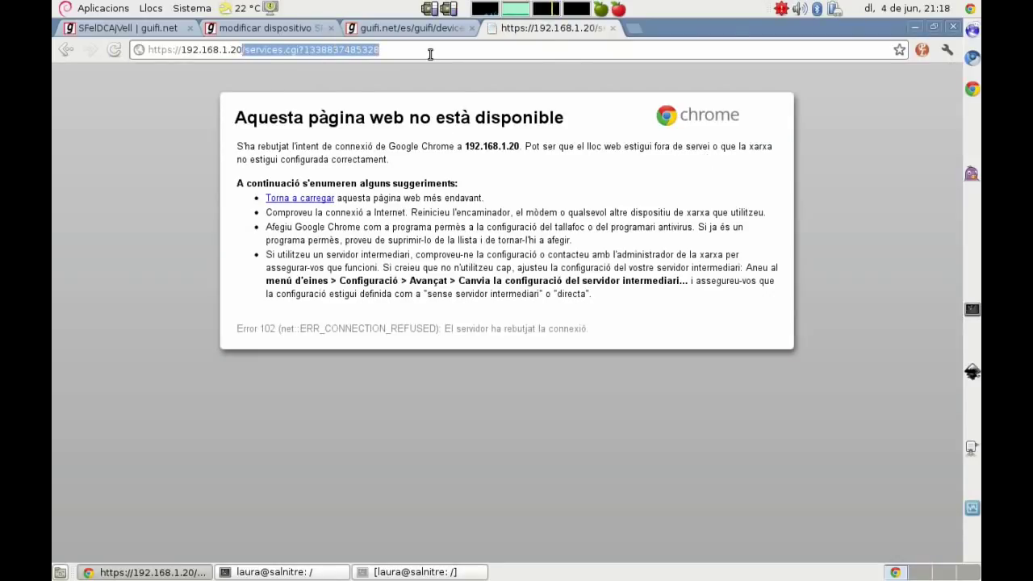
key("BackSpace")
key("Return")
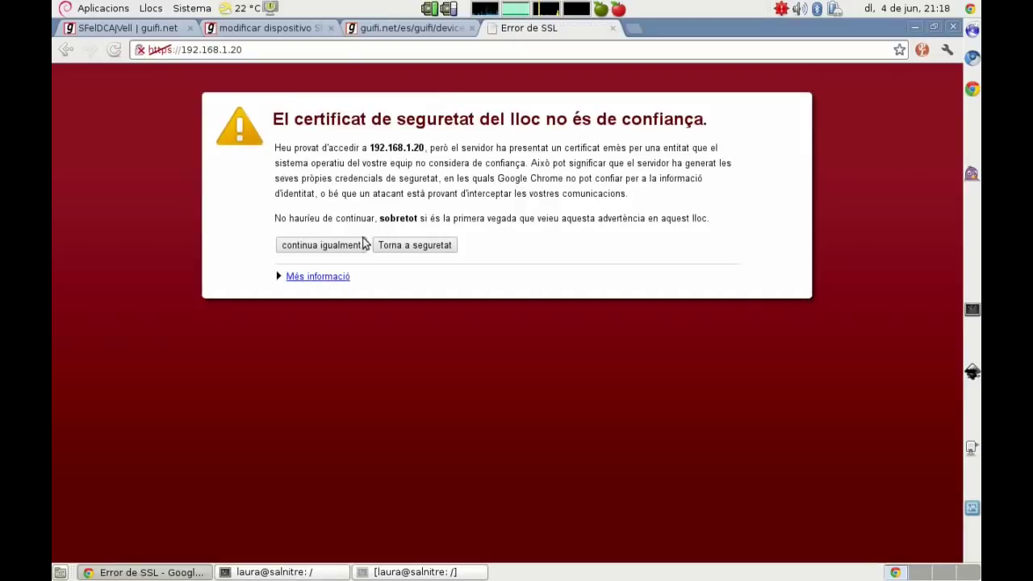
left_click(355, 244)
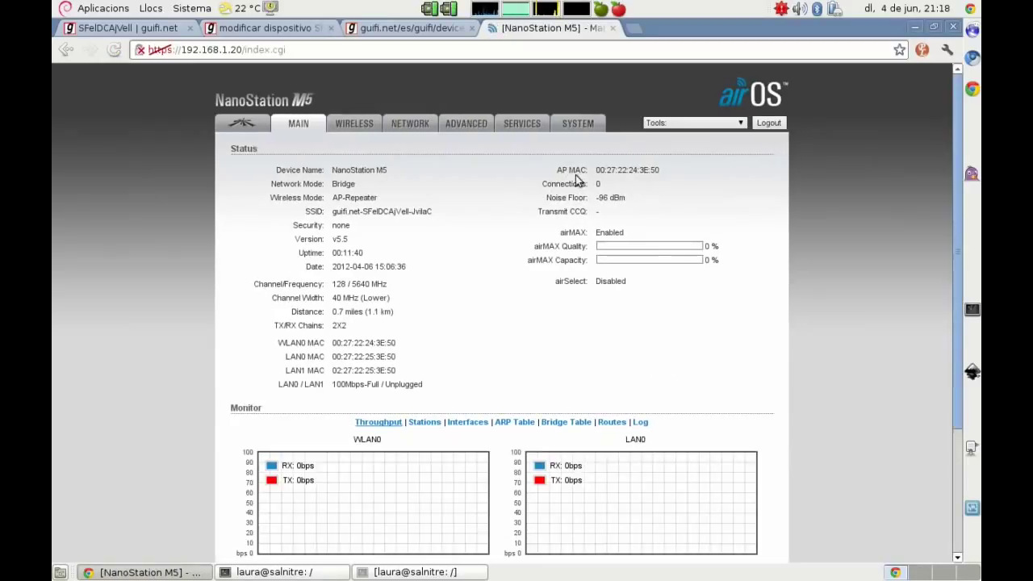
left_click(578, 124)
Step: Leave insert mode in vim and start deleting the old NTP note lines
key("alt+Tab")
key("Escape")
key("d")
key("d")
key("d")
key("d")
key("d")
key("d")
key("d")
key("d")
key("d")
key("d")
key("d")
key("d")
key("d")
key("d")
key("d")
key("d")
key("d")
key("d")
key("d")
key("d")
key("d")
key("d")
key("d")
key("d")
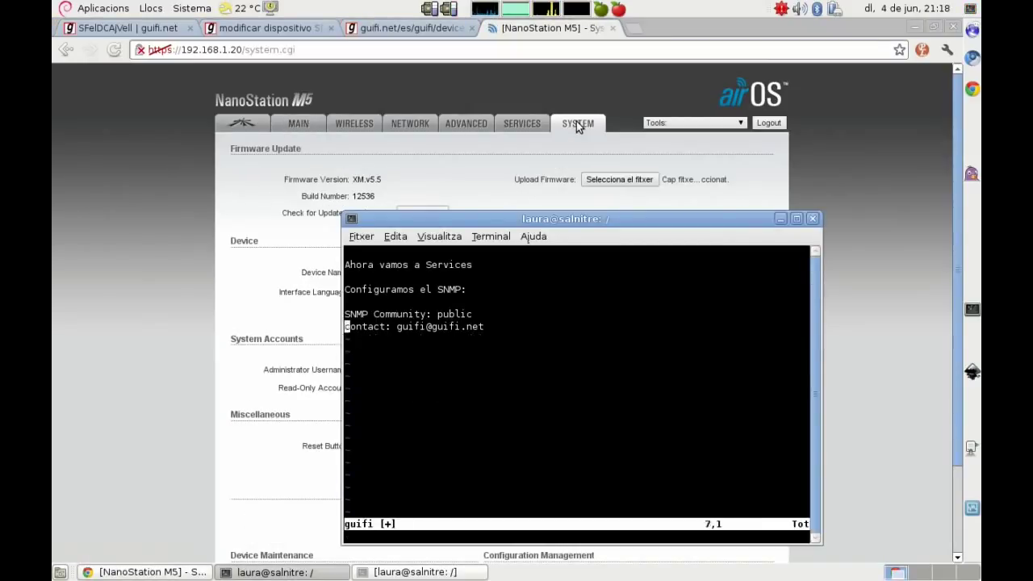
Step: Start a new 'Pestaña System' heading in the vim notes
key("i")
key("Return")
type("Pestaña System")
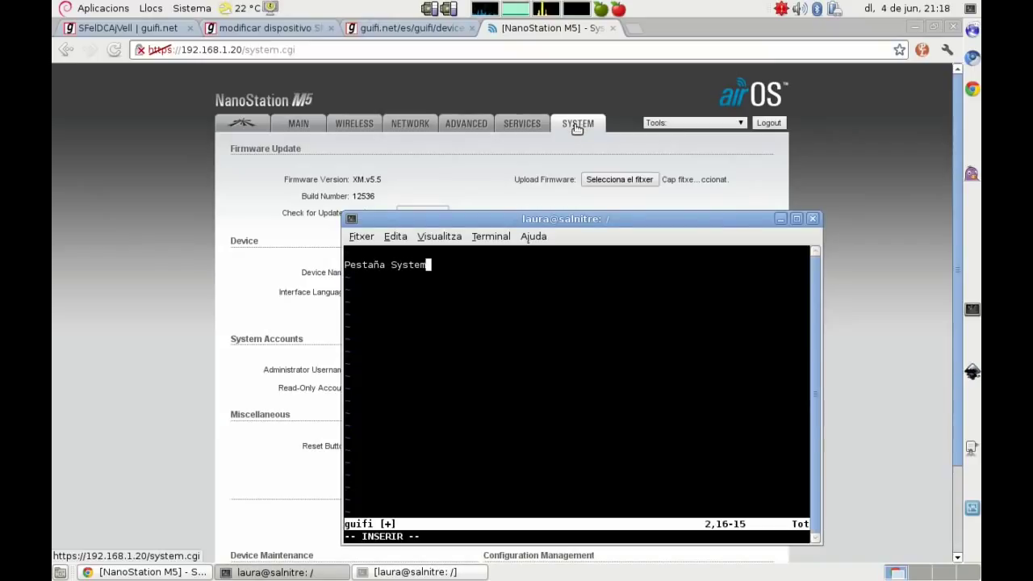
left_click_drag(556, 219, 693, 144)
Step: Add the note 'Definimos el Device Name, que es el nombre del dispositivo'
key("Return")
key("Return")
type("Definimos el Devide")
key("BackSpace")
key("BackSpace")
key("BackSpace")
key("BackSpace")
type("ice Name, que es el nombre del dispositivo")
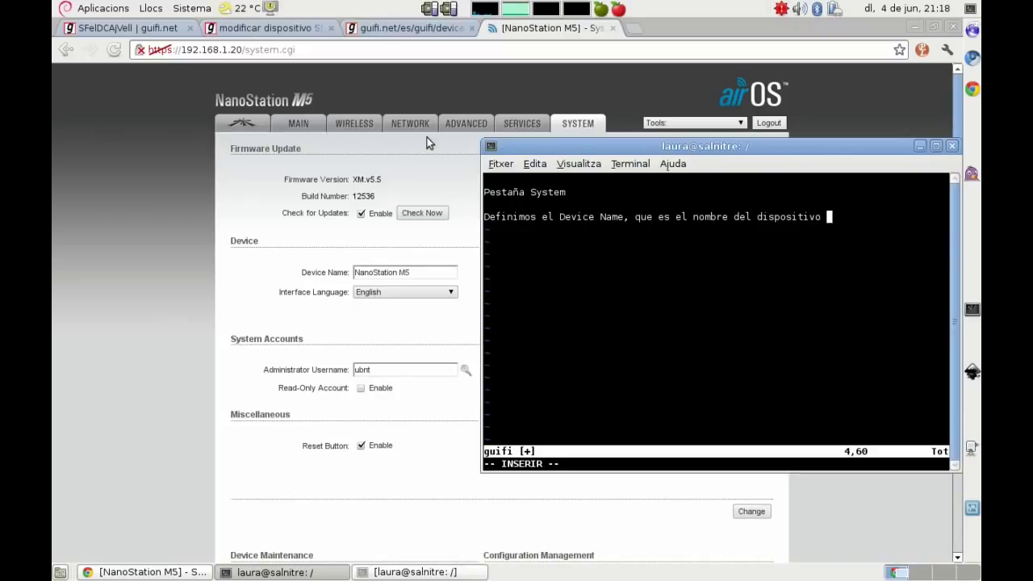
left_click(157, 200)
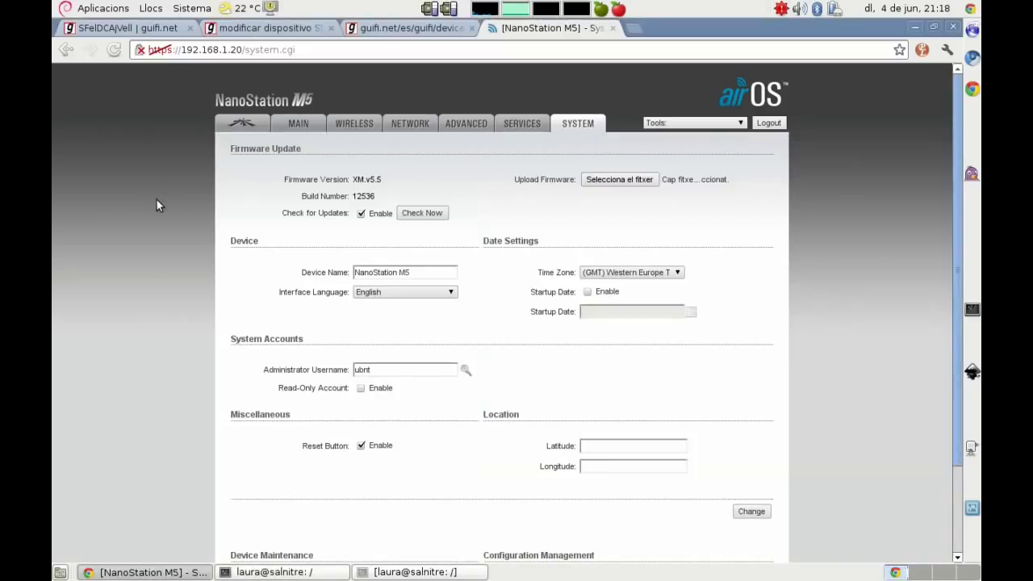
Step: Copy the device name SFelDCAjVell-NSM5 from the guifi.net node page
left_click(104, 31)
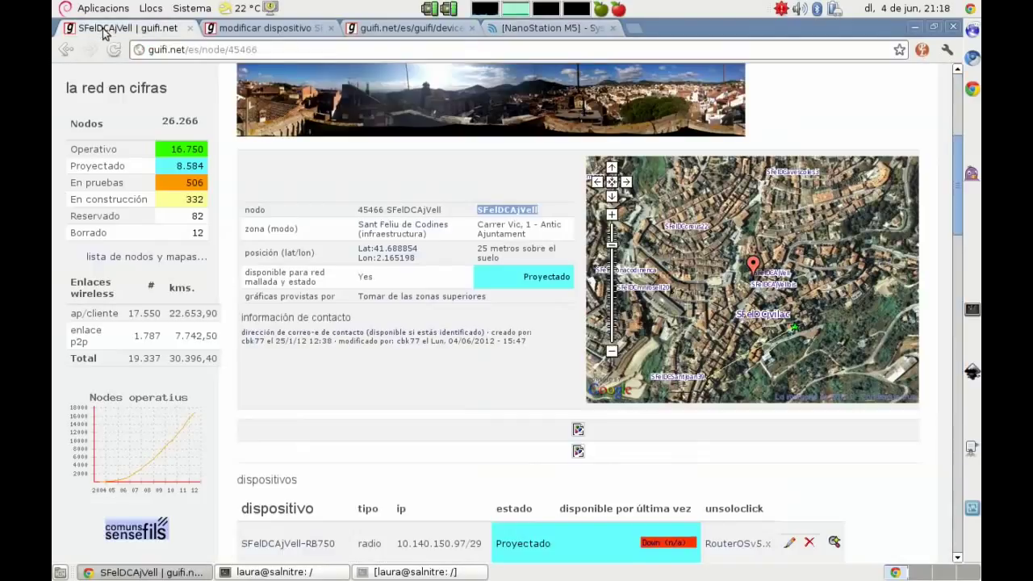
scroll(252, 314, "down", 5)
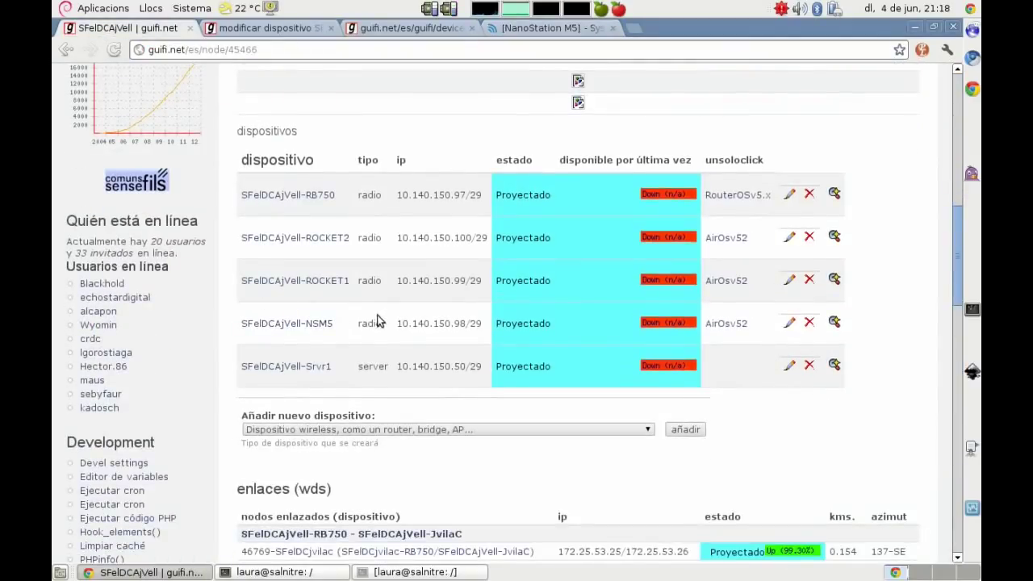
left_click_drag(331, 323, 242, 322)
key("ctrl+c")
right_click(266, 327)
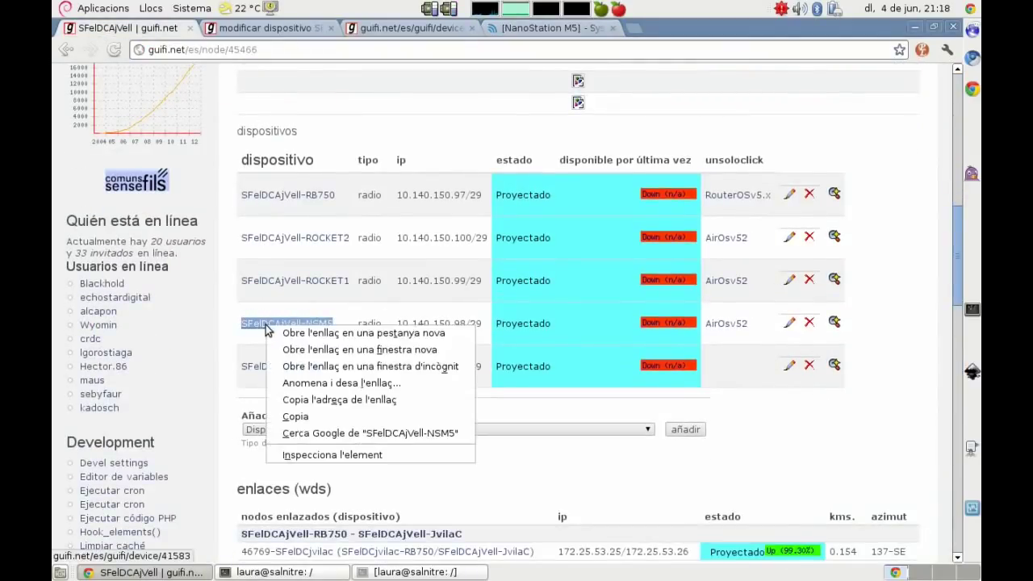
left_click(289, 416)
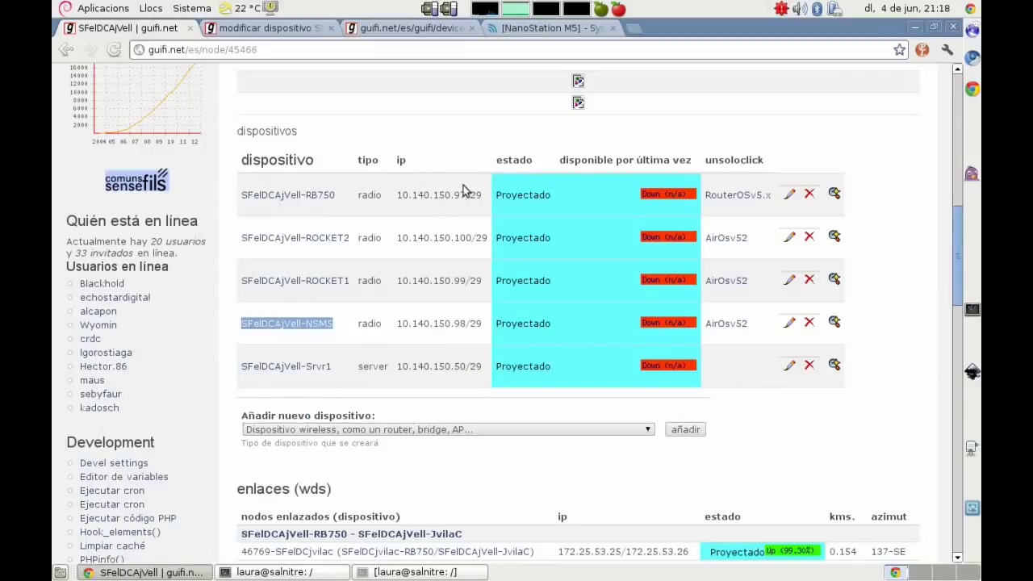
Step: Paste SFelDCAjVell-NSM5 into the airOS Device Name field
left_click(541, 28)
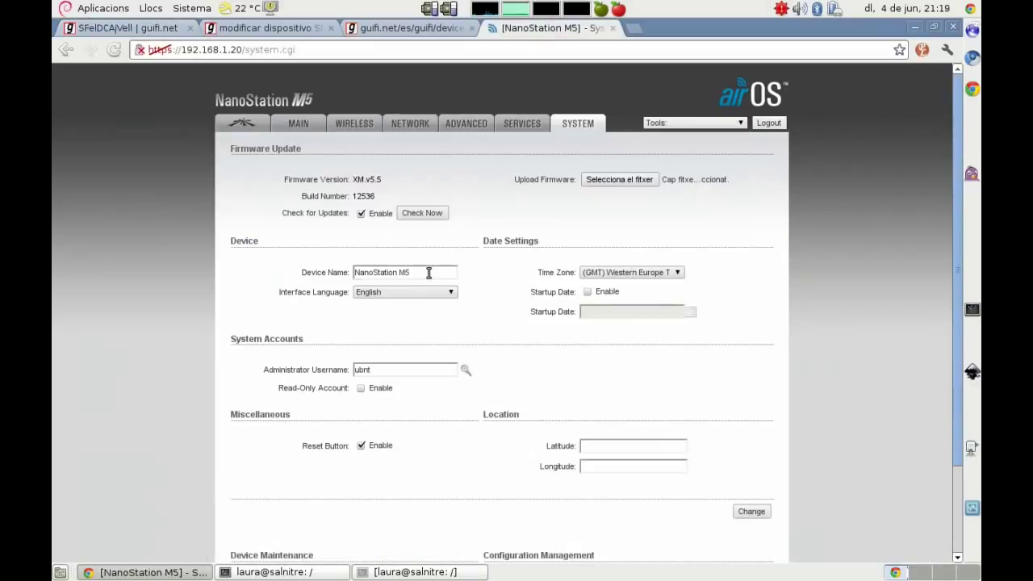
left_click_drag(428, 273, 278, 271)
right_click(384, 278)
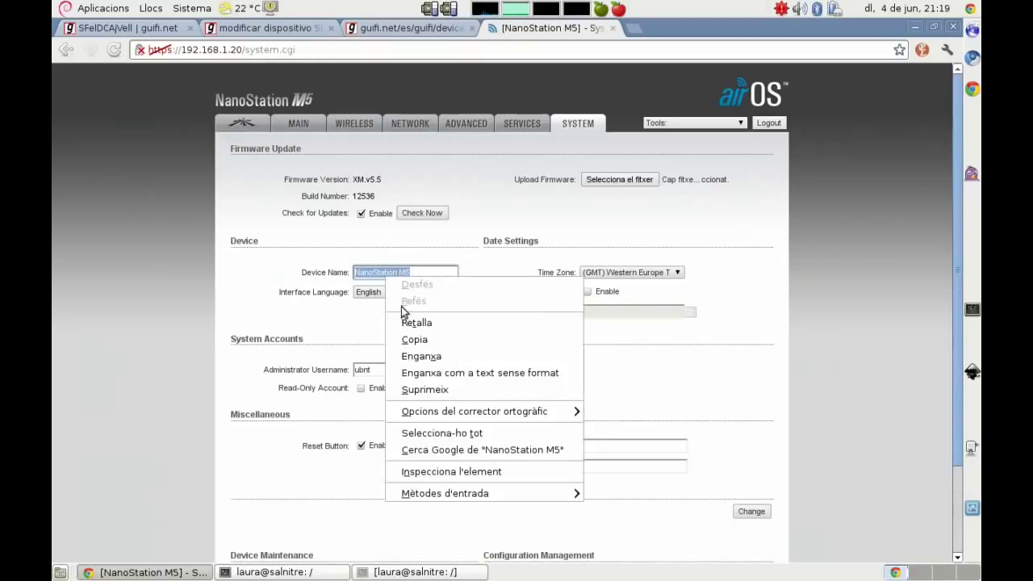
left_click(394, 349)
left_click(204, 282)
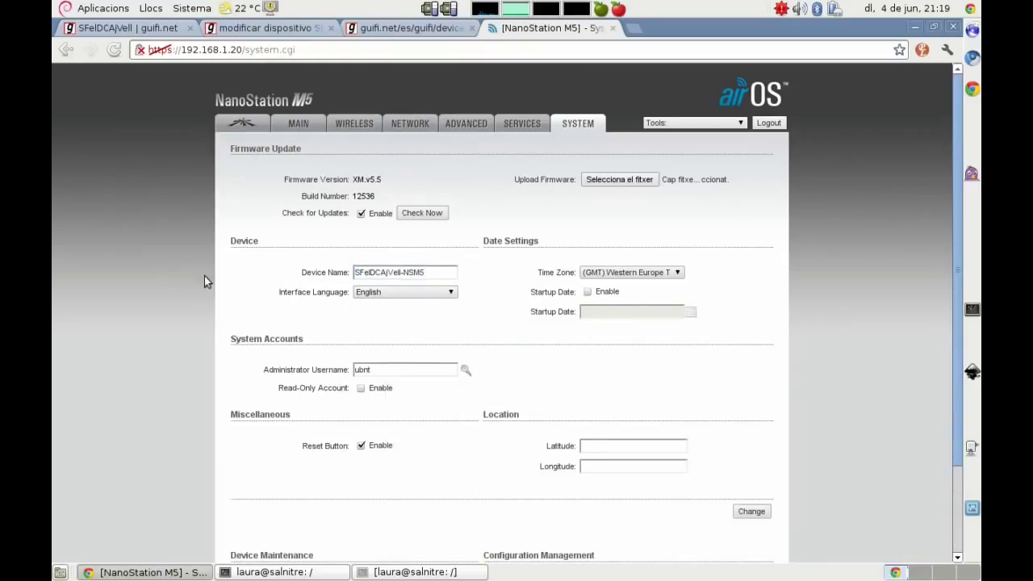
key("alt+Tab")
key("Return")
key("Return")
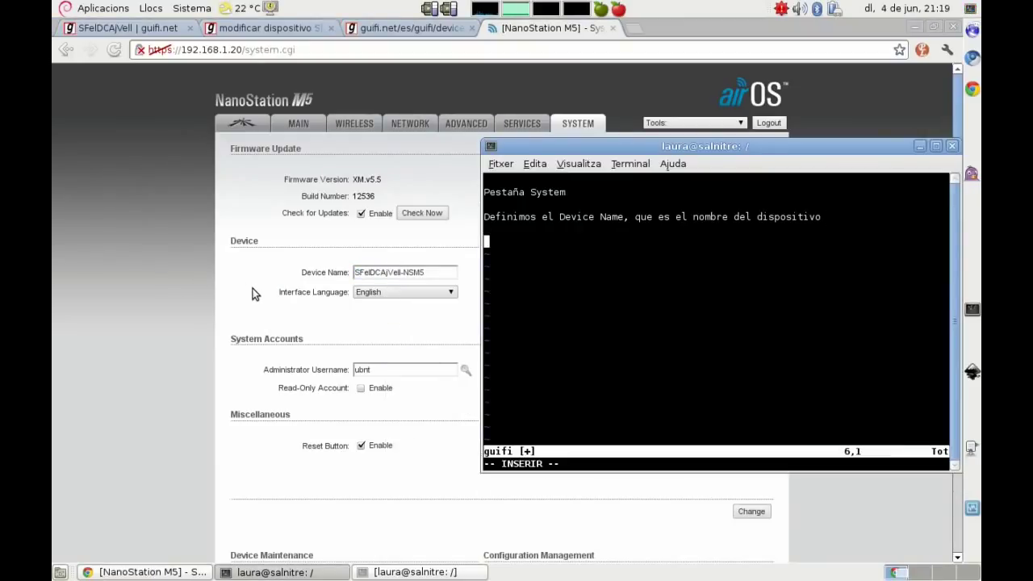
Step: Note that the default username is root, plus a guest user without password
type("Definimos")
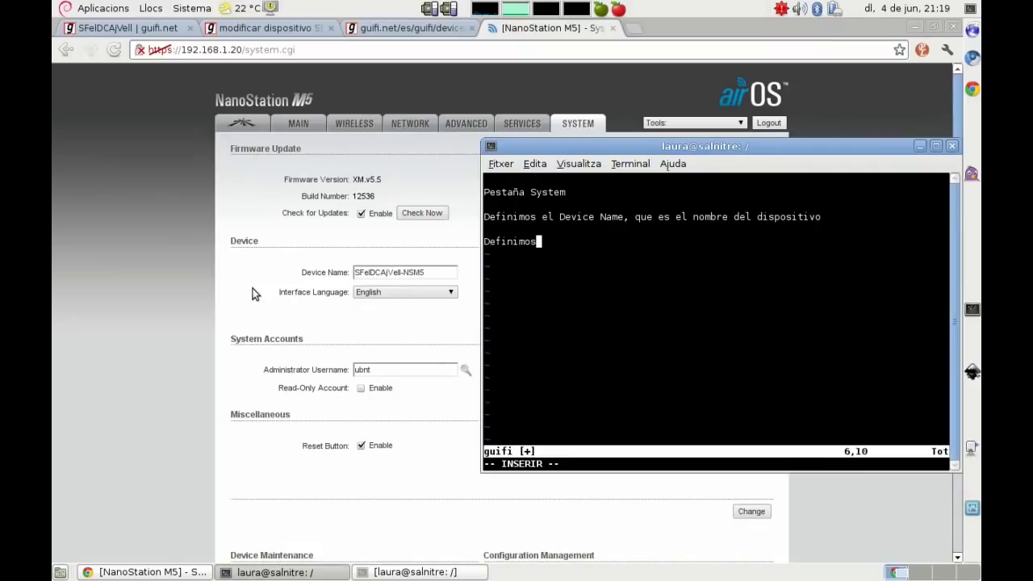
type(" el nombre de")
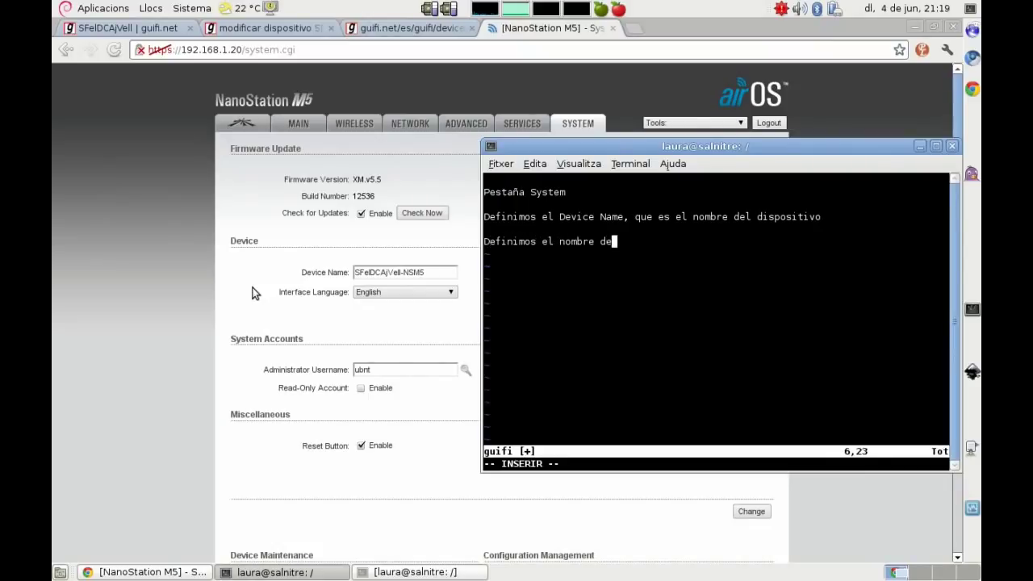
type(" usuario y contr")
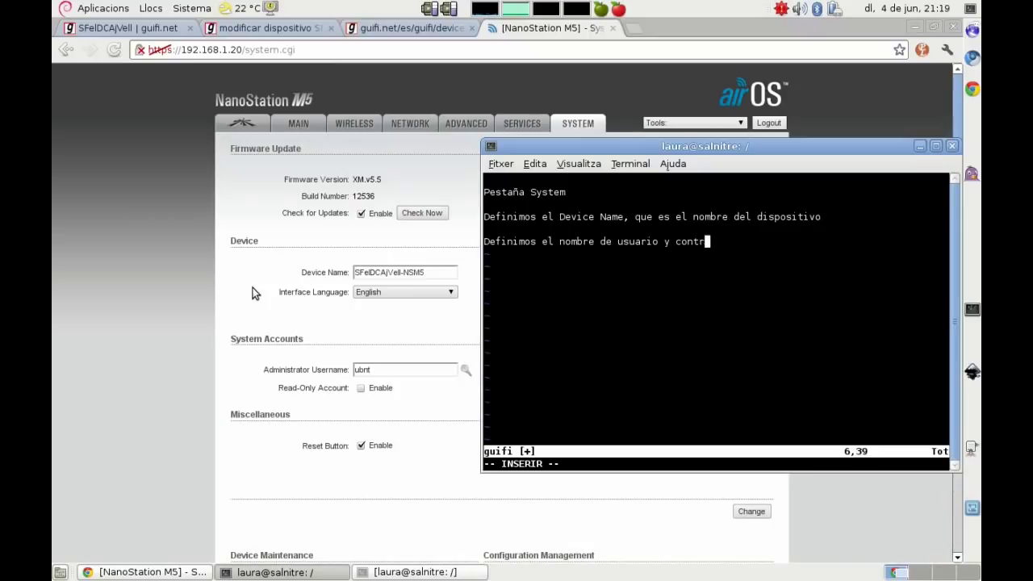
type("aseña, por defec")
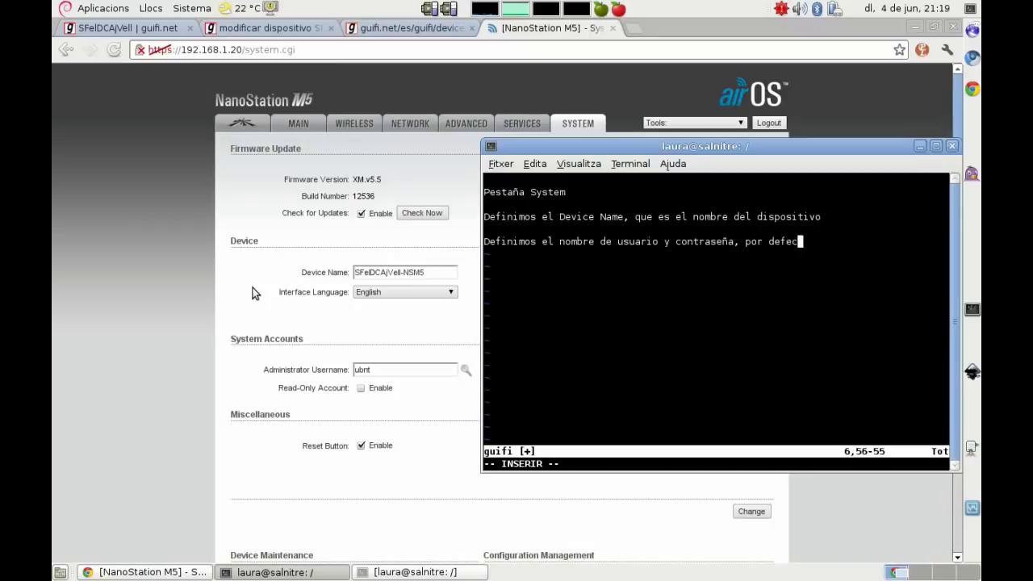
type("to definiremos ro")
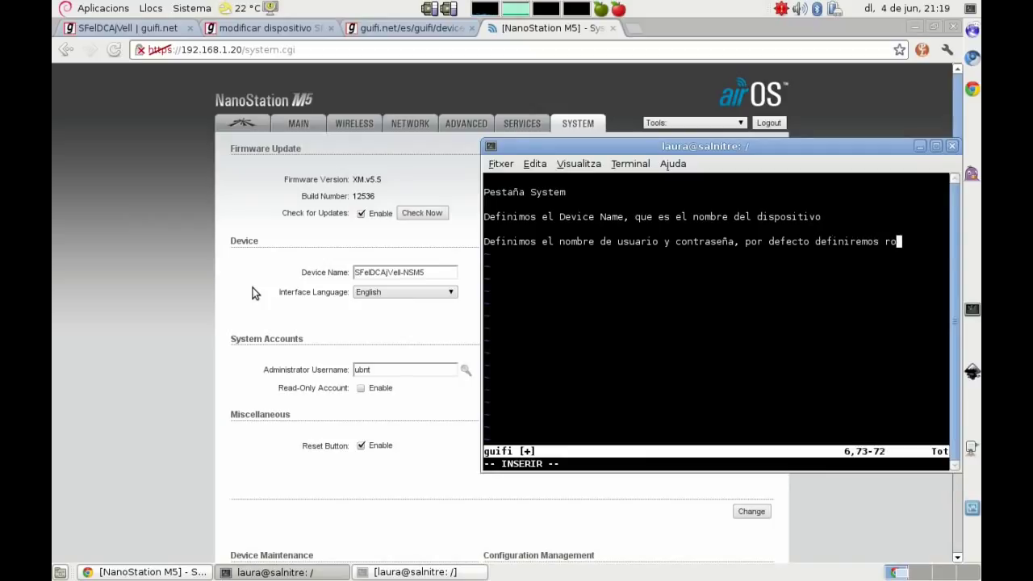
type("ot y como password guifi, habili")
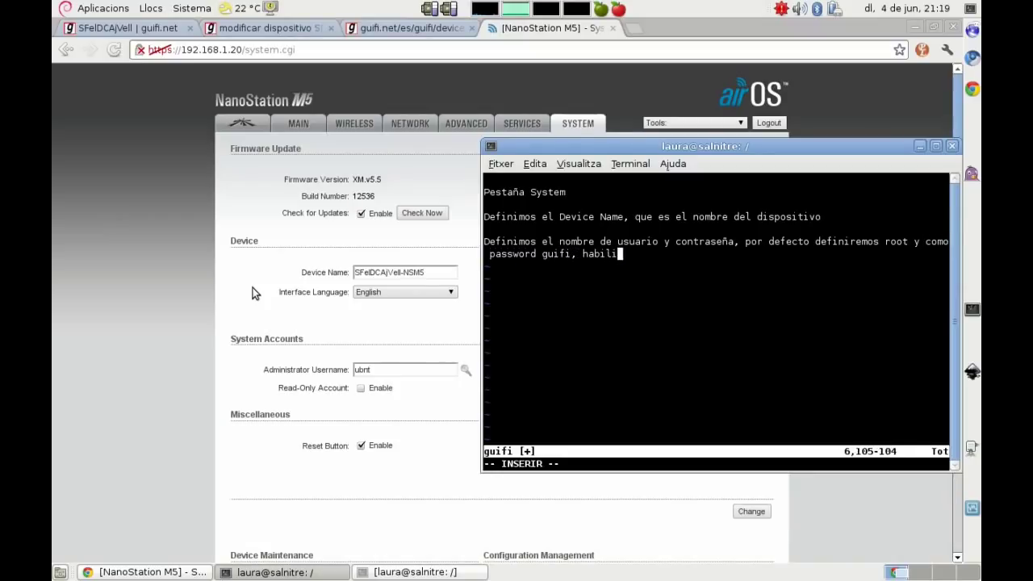
type("taremos tam")
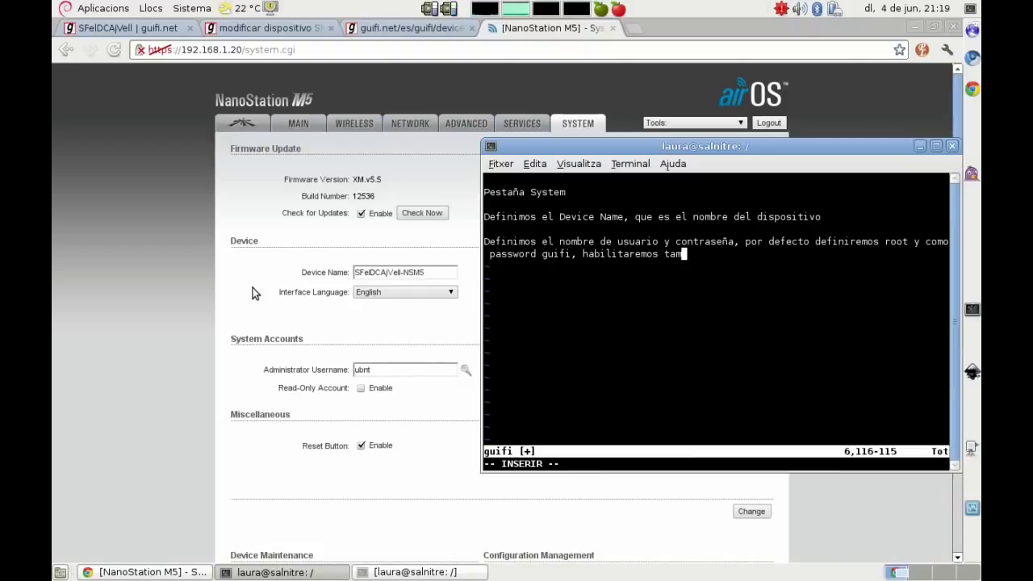
type("bién el usuario de sólo")
type(" lectu")
type("gues")
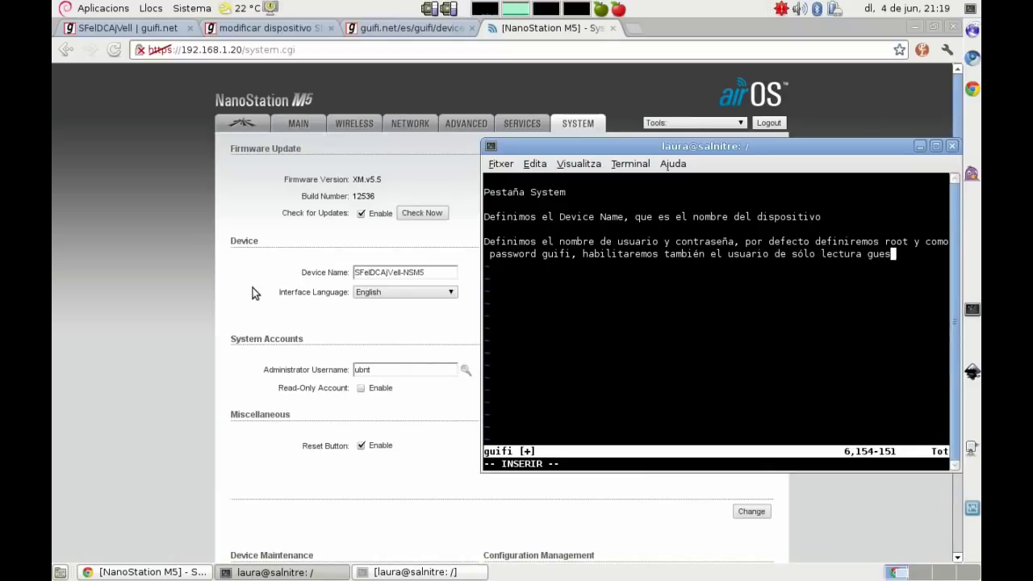
type("t y sin password.")
key("Return")
key("Return")
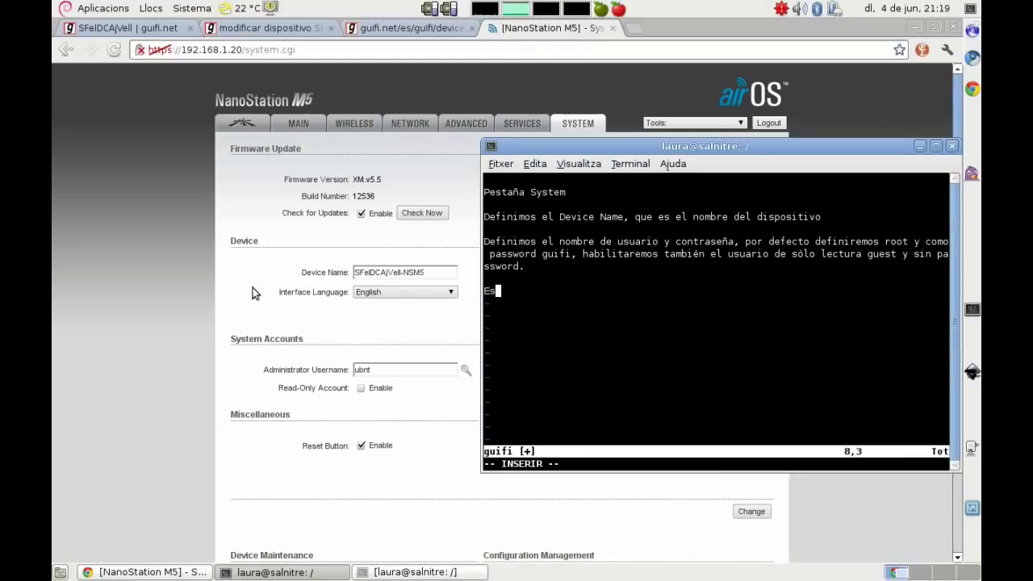
Step: Add a recommendation to change the supernode devices' default passwords
type("Es recomendab")
type("le que")
key("BackSpace")
key("BackSpace")
key("BackSpace")
key("BackSpace")
type("camb")
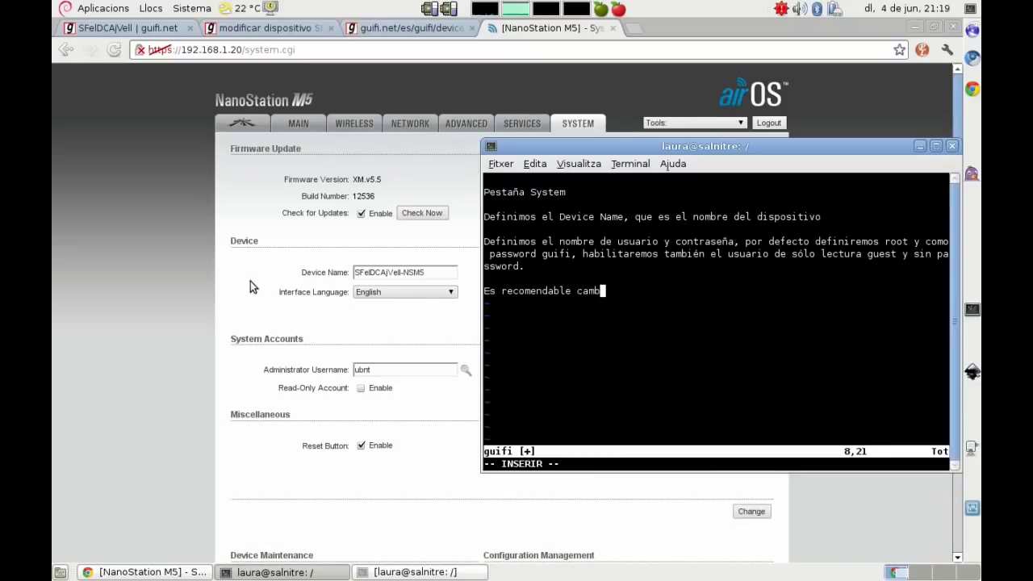
type("iar el passwor")
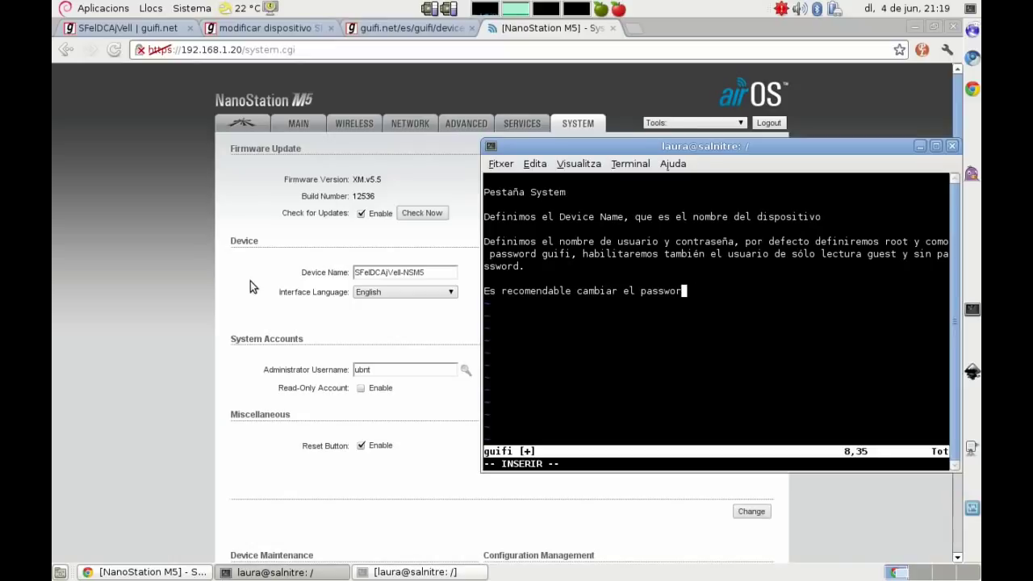
type("d de los supernodos")
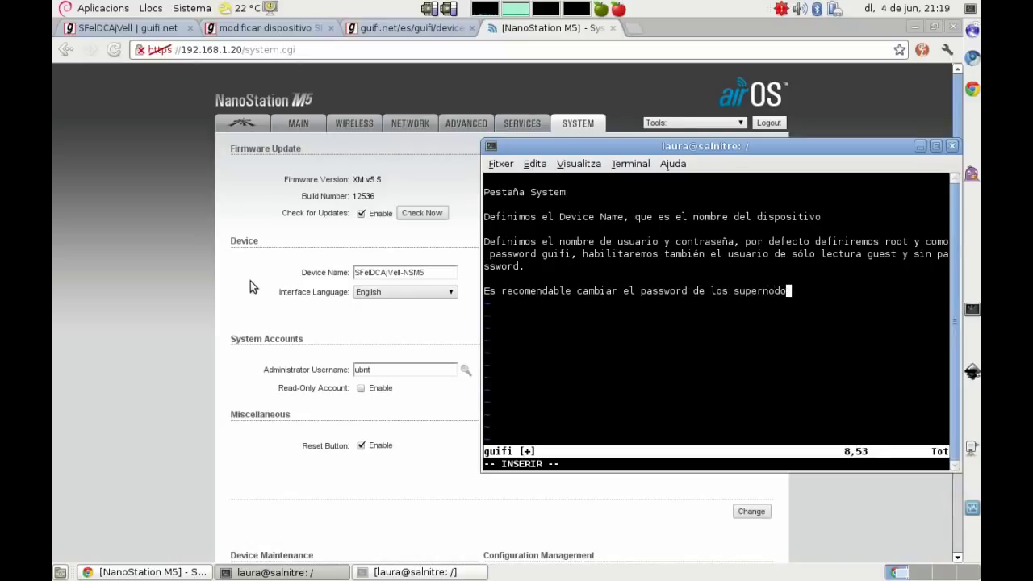
key("BackSpace")
key("BackSpace")
key("BackSpace")
key("BackSpace")
key("BackSpace")
key("BackSpace")
key("BackSpace")
key("BackSpace")
key("BackSpace")
key("BackSpace")
key("BackSpace")
key("BackSpace")
key("BackSpace")
key("BackSpace")
type("por d")
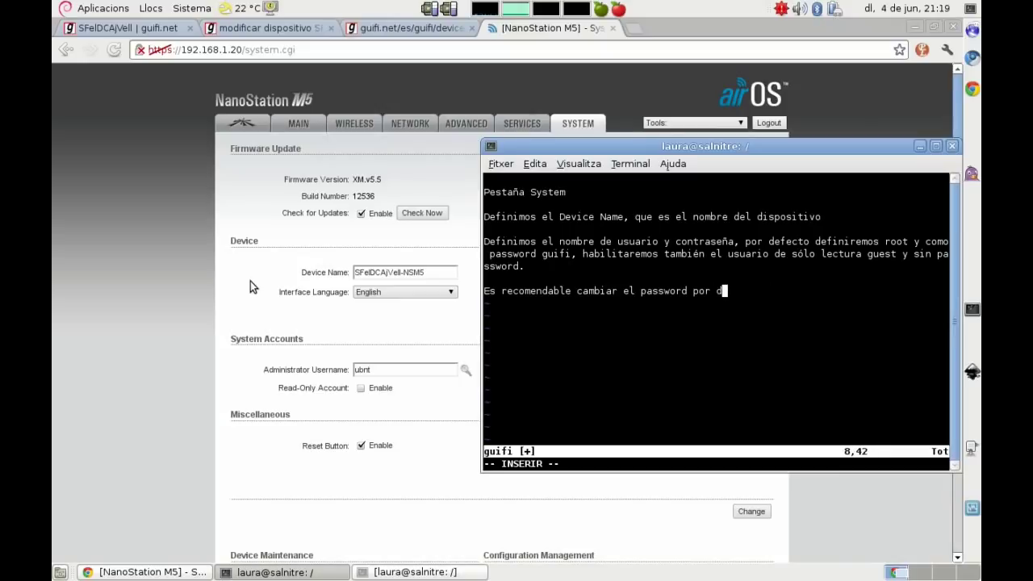
type("efecto de lo")
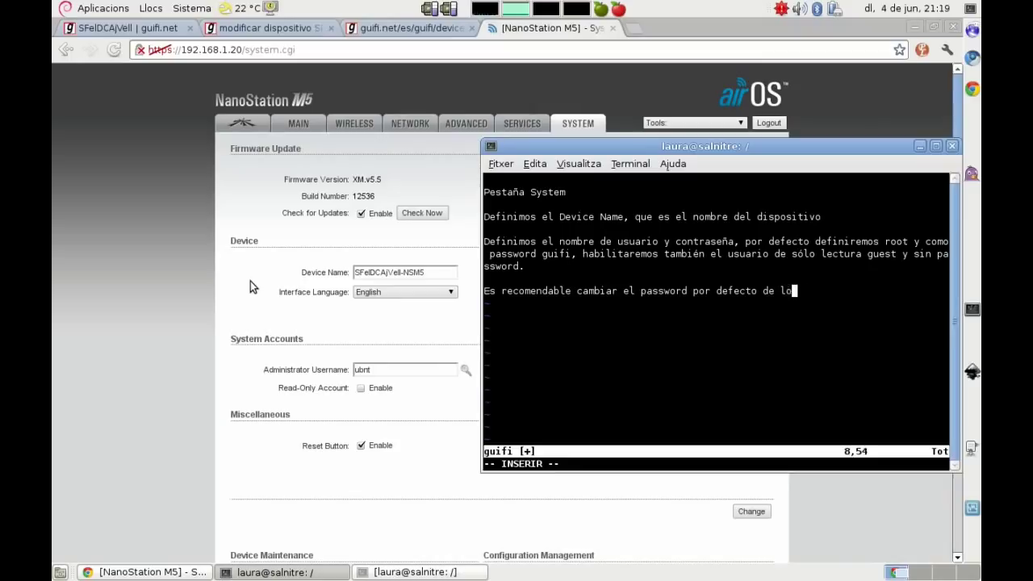
type("s dispositivo")
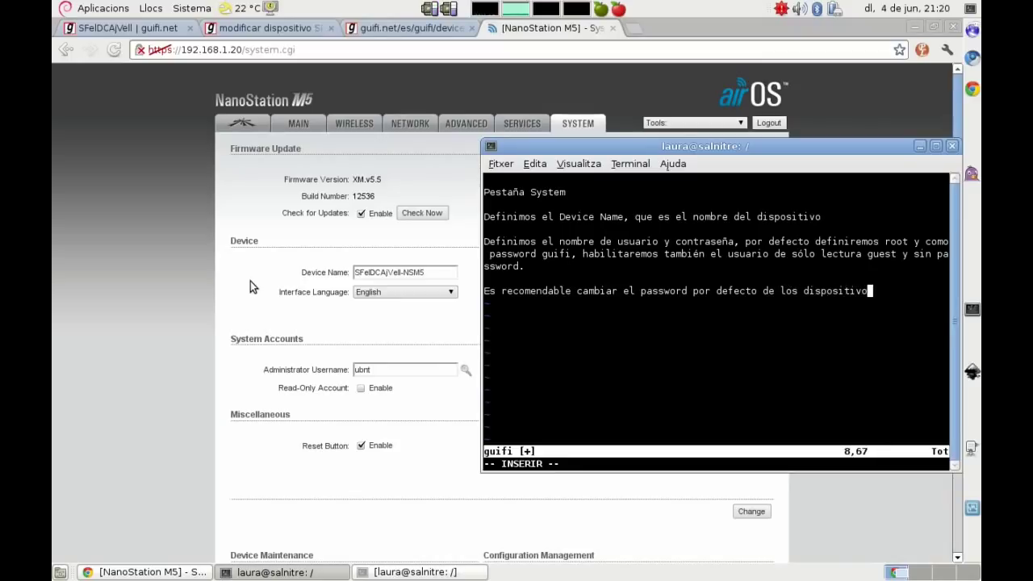
type("s de los supernod")
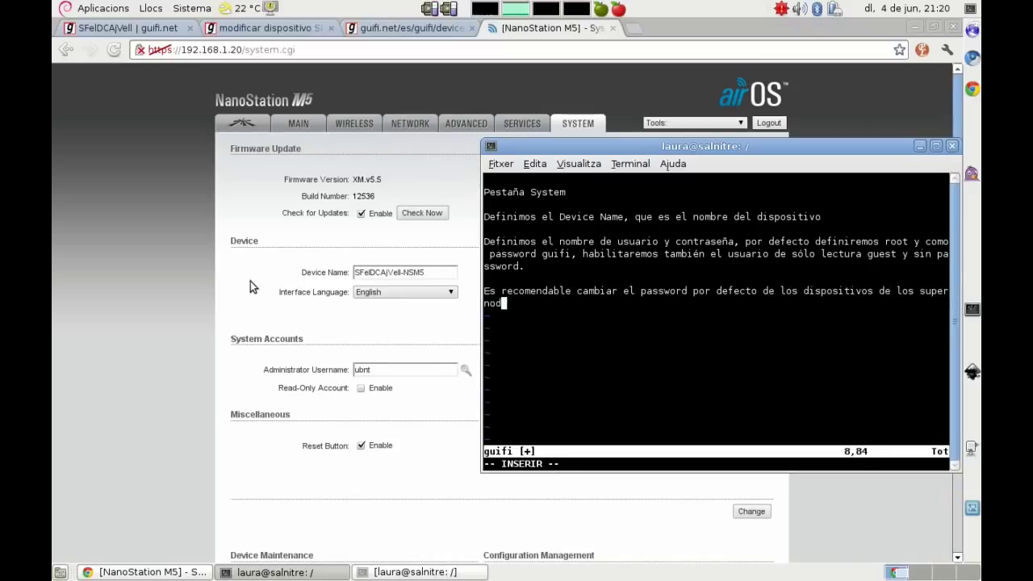
type("os, para que no ")
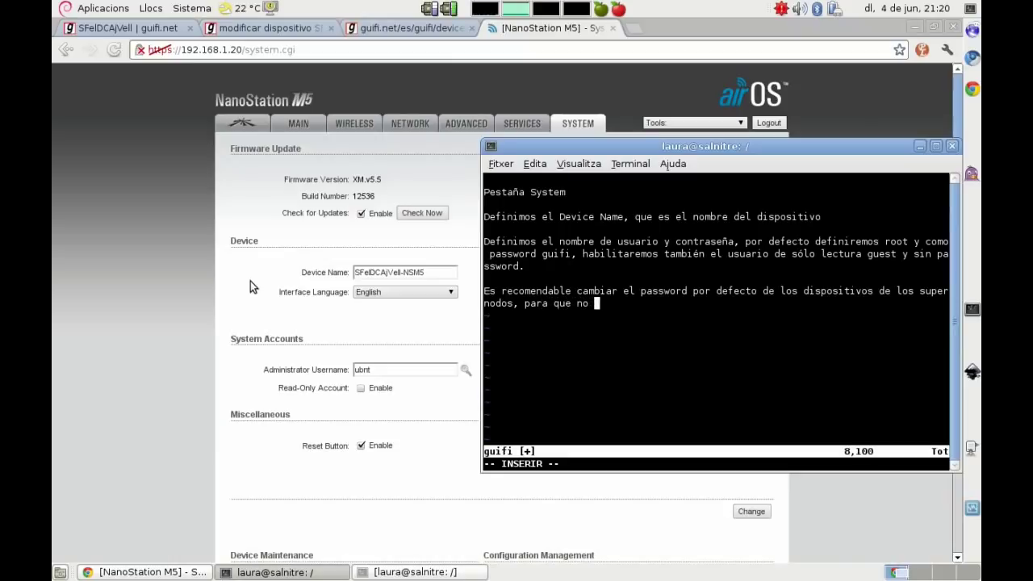
type("venga alguien y se ")
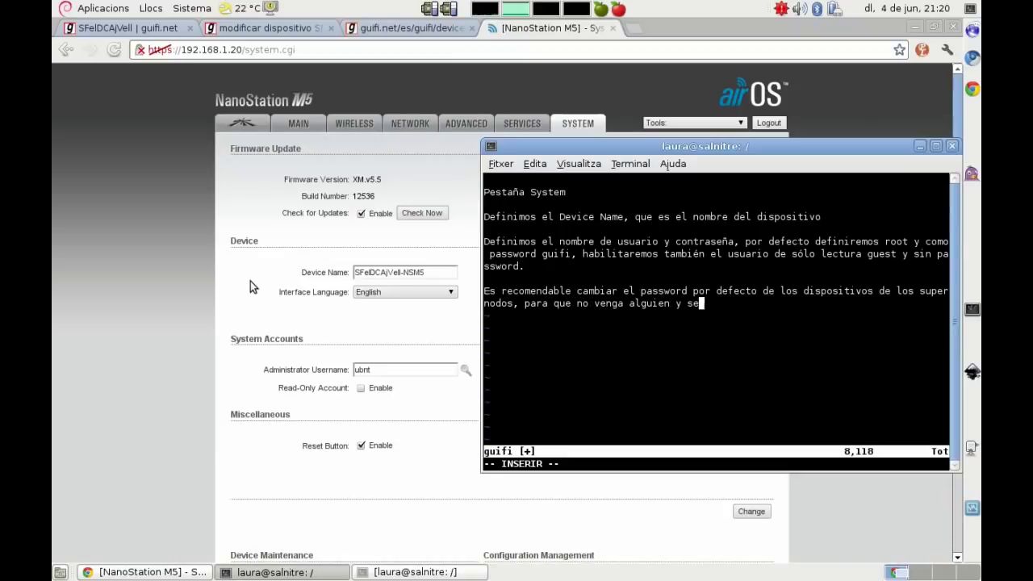
type("dedique a t")
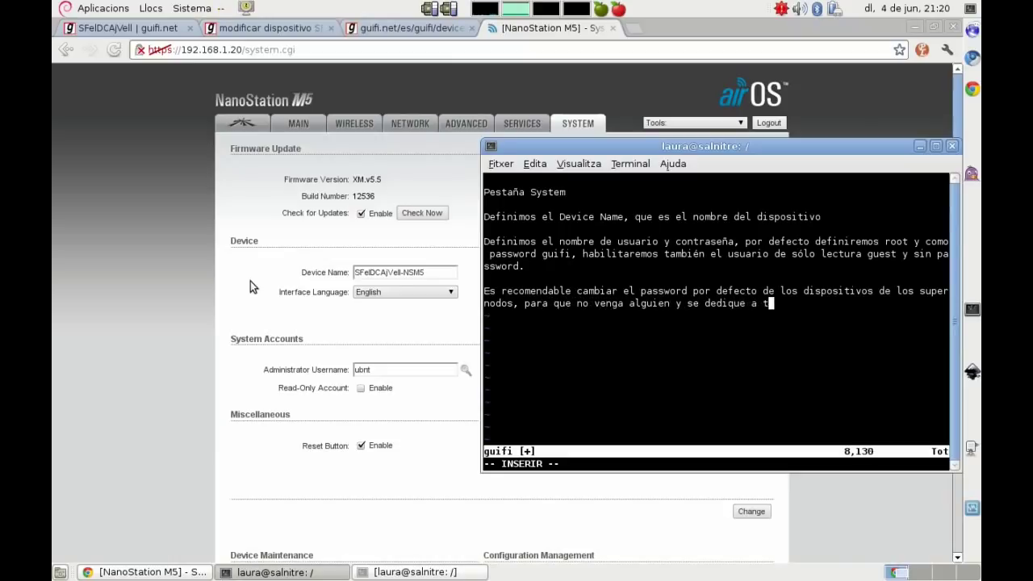
type("oquetear sin conocimiento alguno y dej")
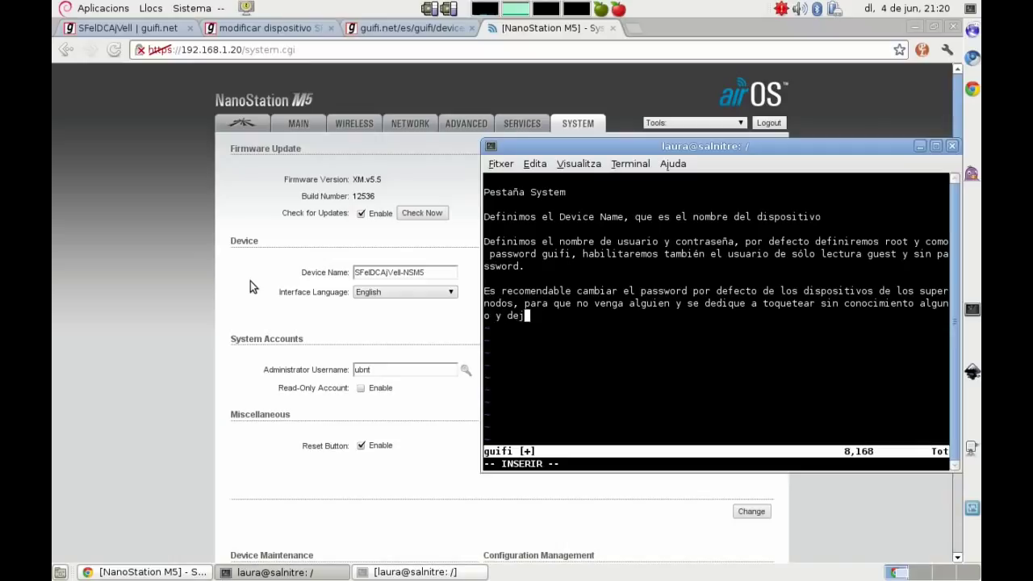
type("e colgado a los")
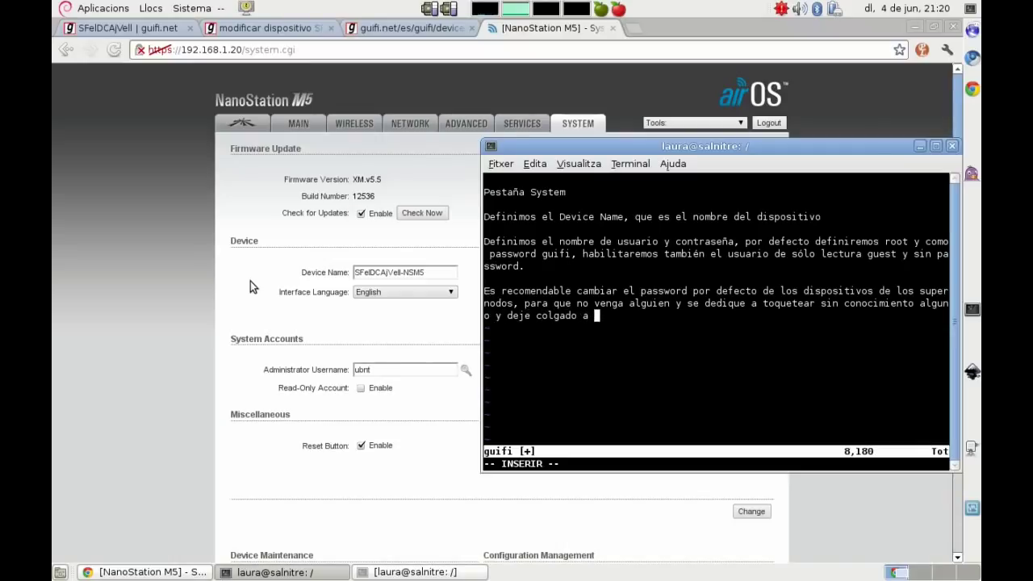
key("BackSpace")
key("BackSpace")
key("BackSpace")
key("BackSpace")
type("todos los usuarios que dependen")
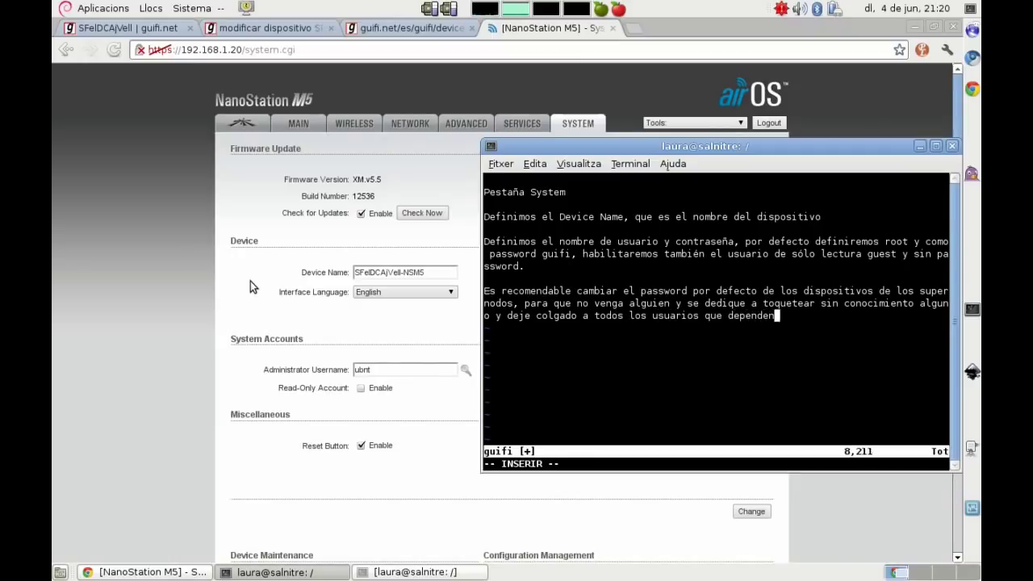
type(" de aquel s")
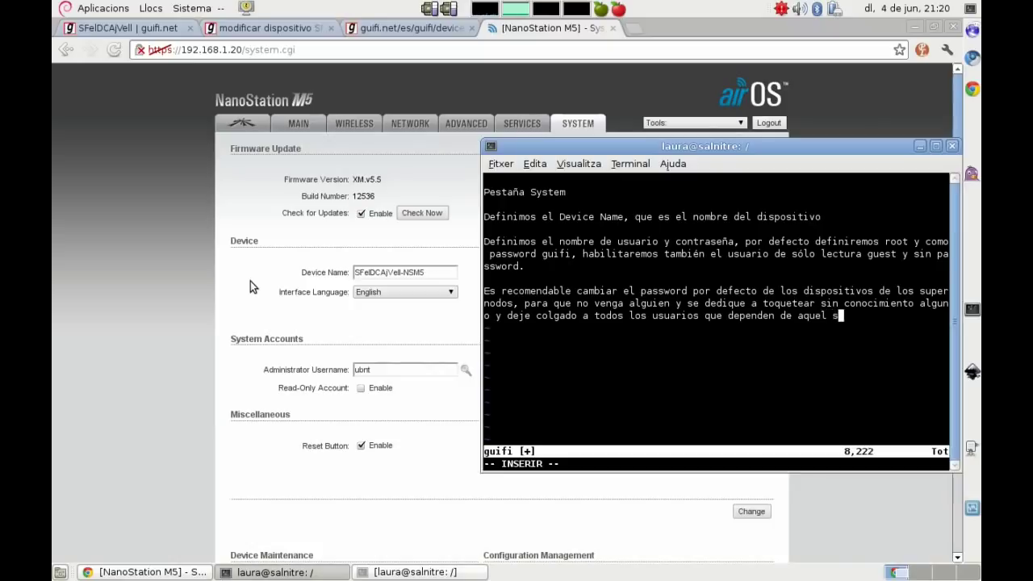
type("upernodo, si algu")
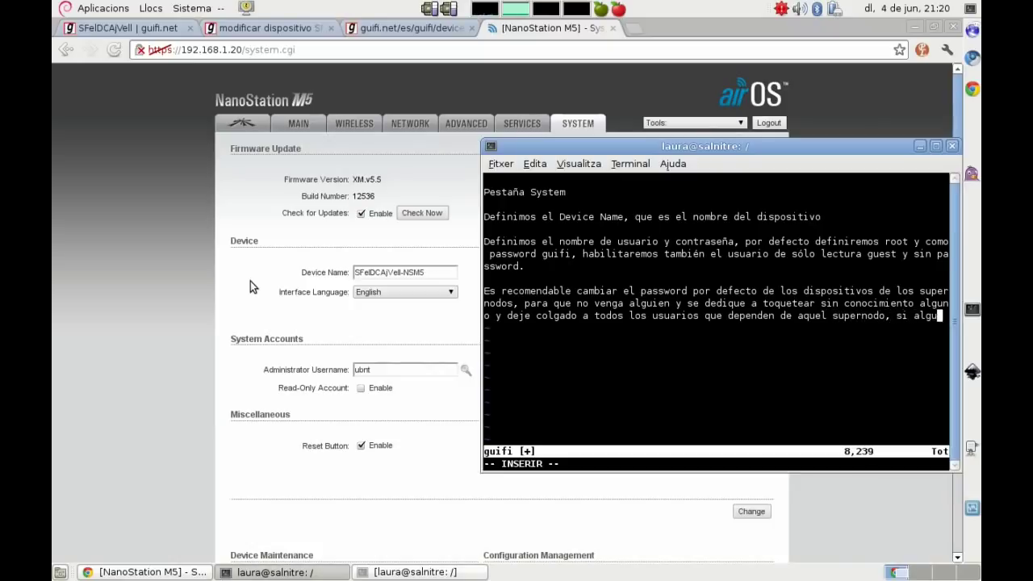
type("ien quiere mirar, siempre estar")
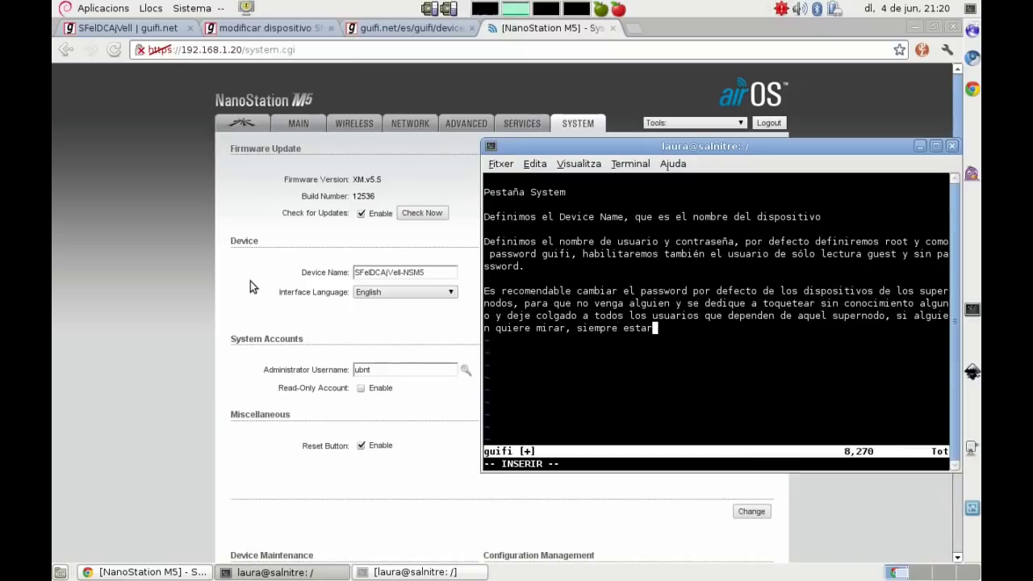
type("á habilitado el")
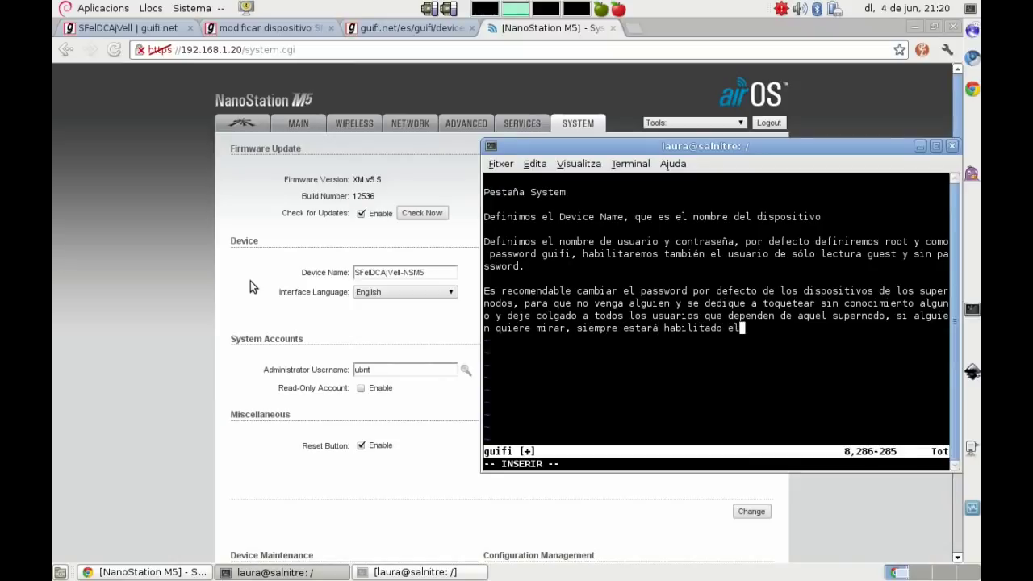
type(" usuario guest ")
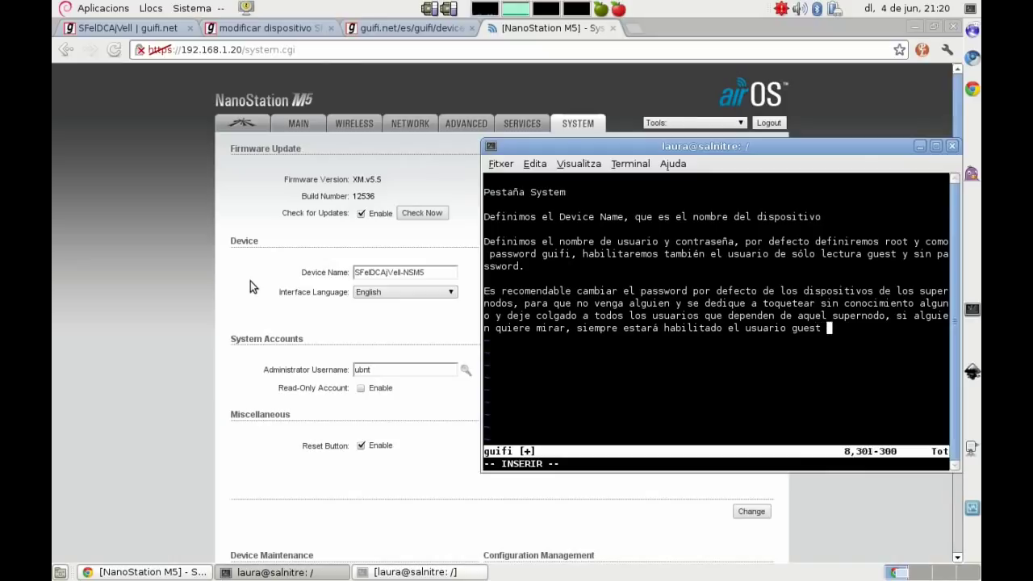
type("y sin password")
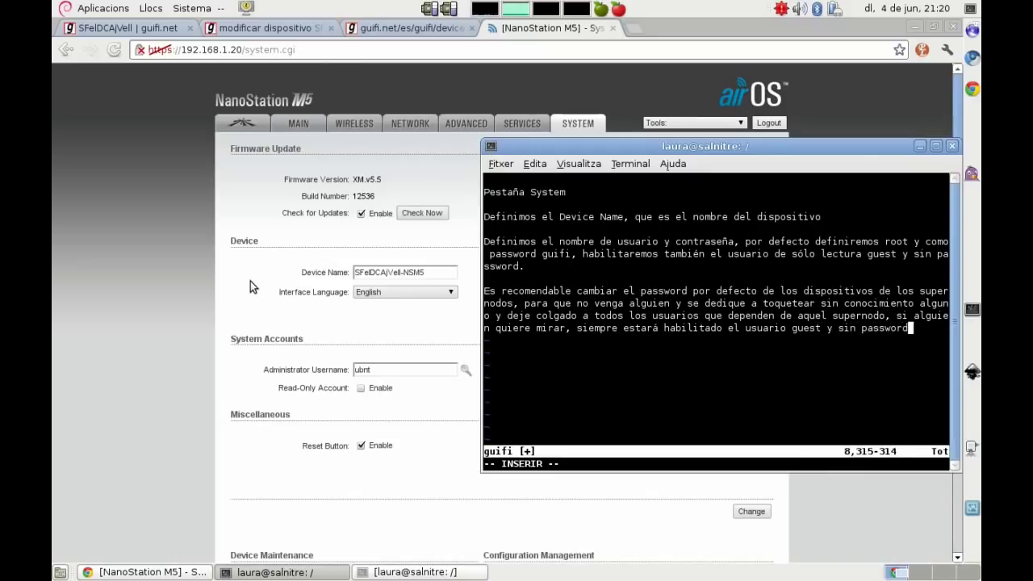
type(" con solo lectura, al supe")
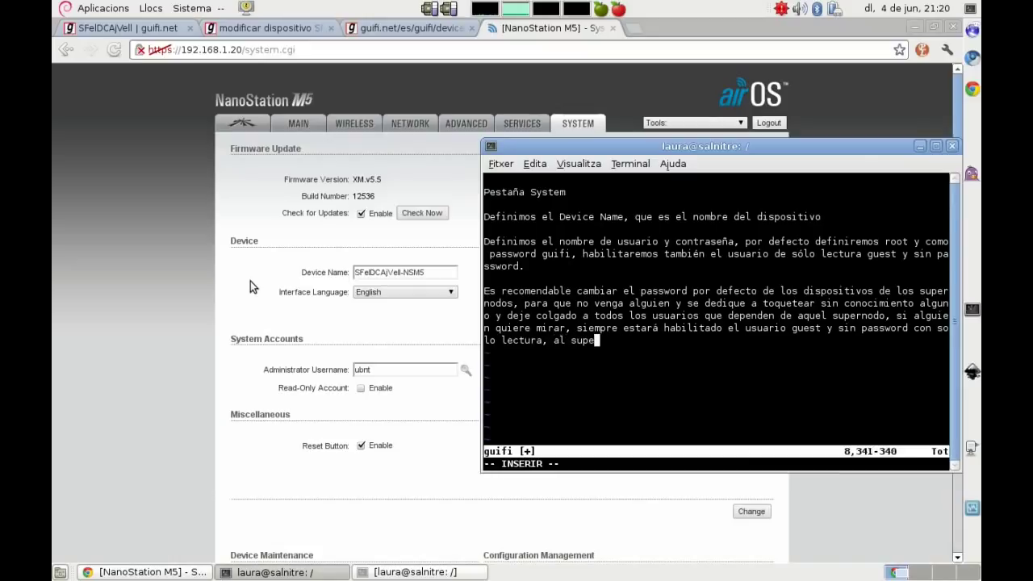
type("rnodo sólo deberían ")
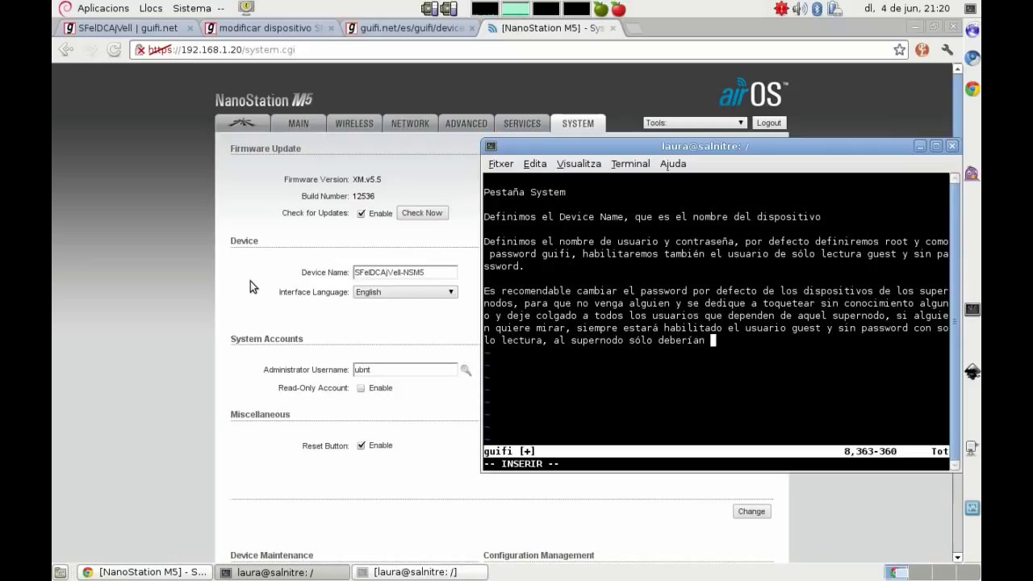
type("acceder las per")
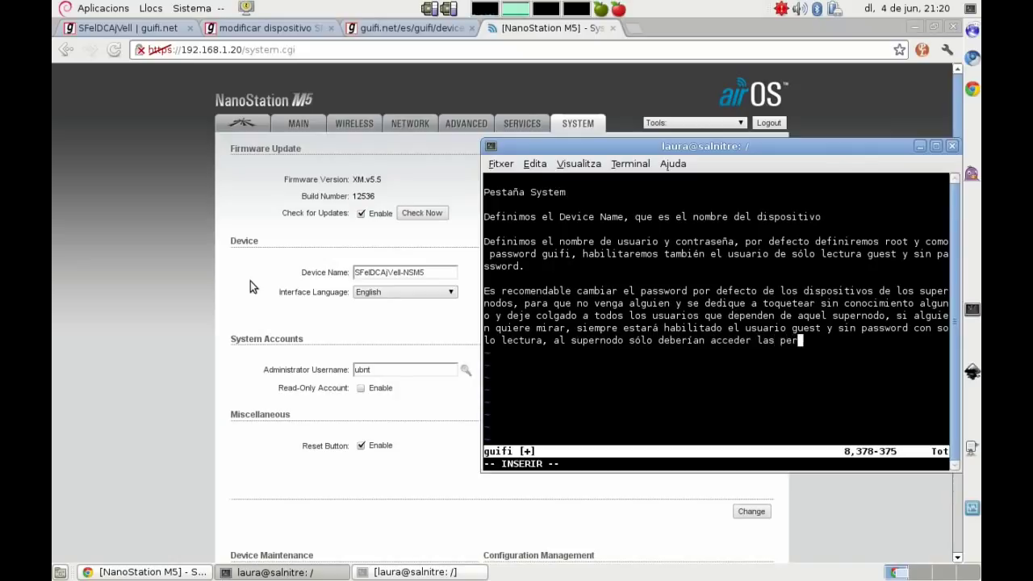
type("sonas con autori")
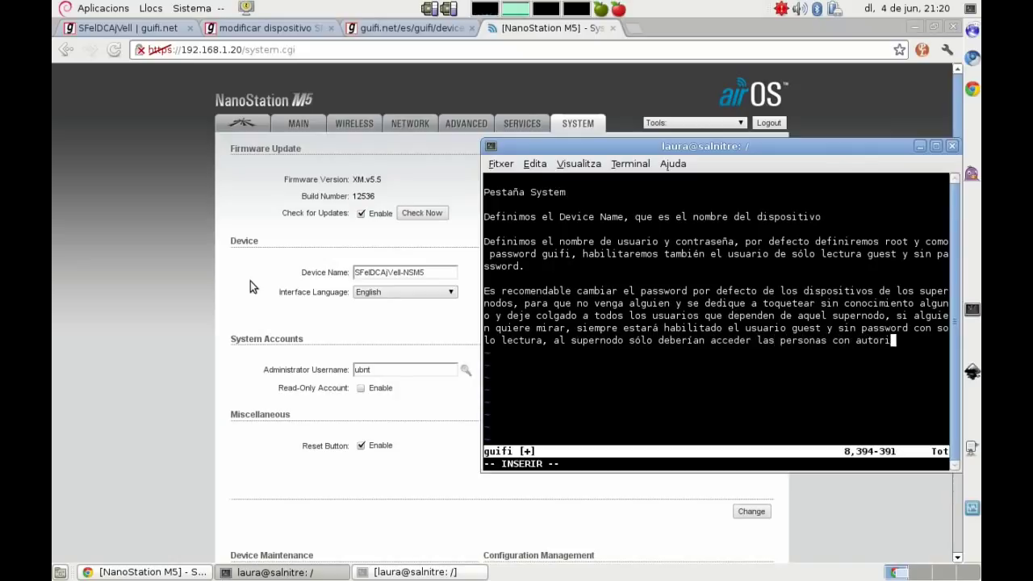
type("zación.")
Step: Explain that an open network isn't freely modifiable, and guest is always enabled
key("Return")
type("Que sea")
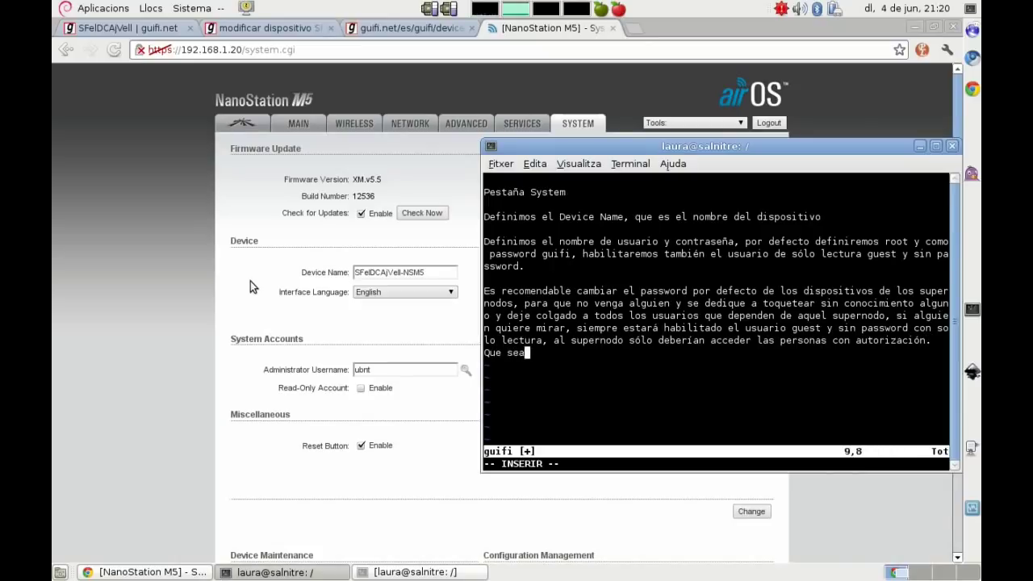
type(" una red abier")
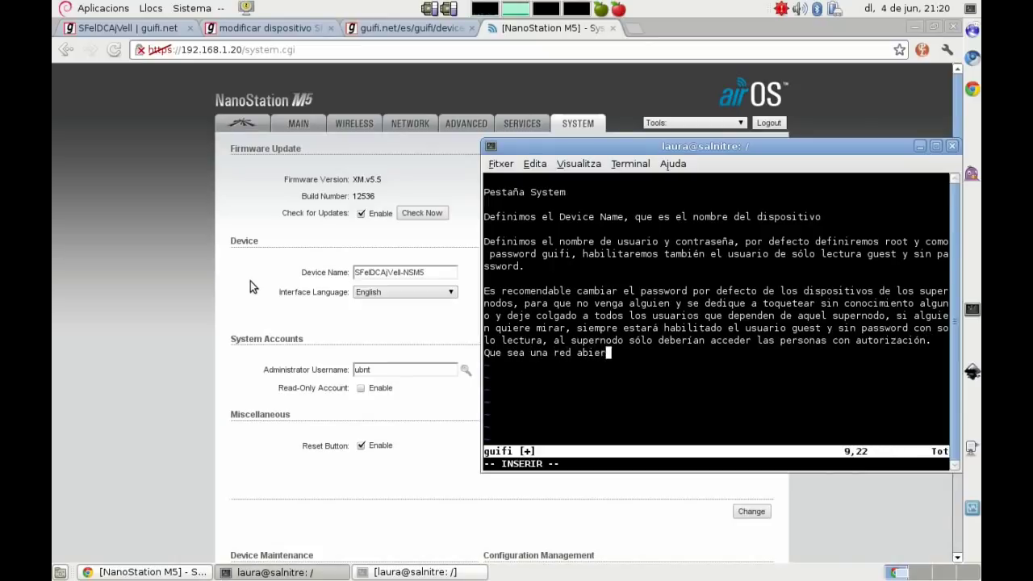
type("ta no quiere d")
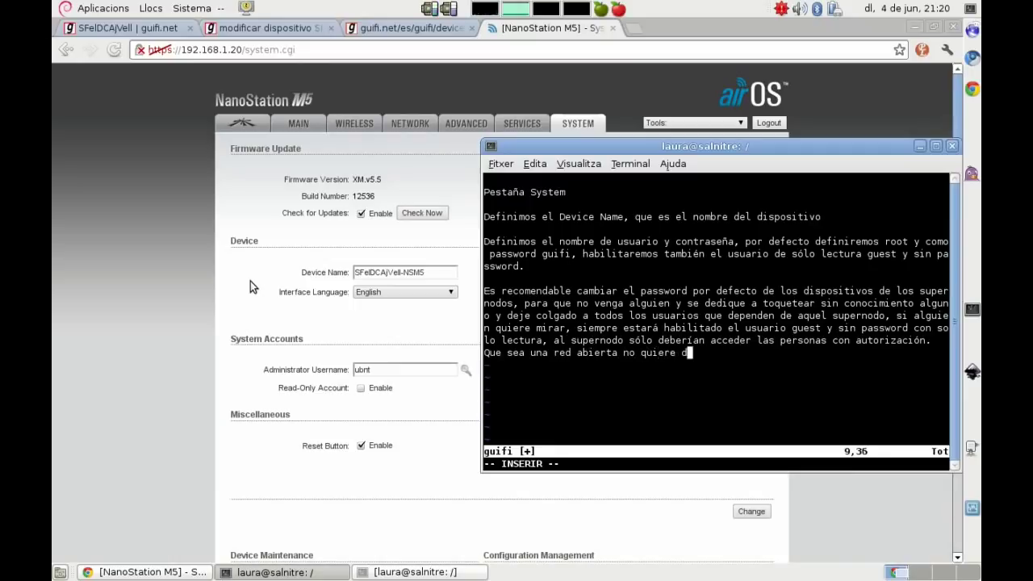
type("ecer que cualquie")
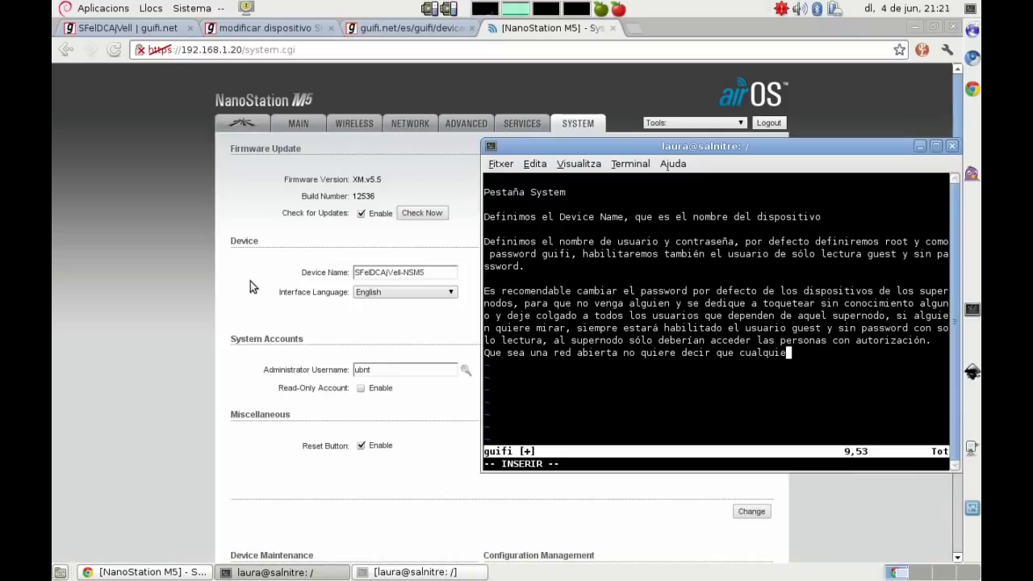
type("ra pueda modificar los disposit")
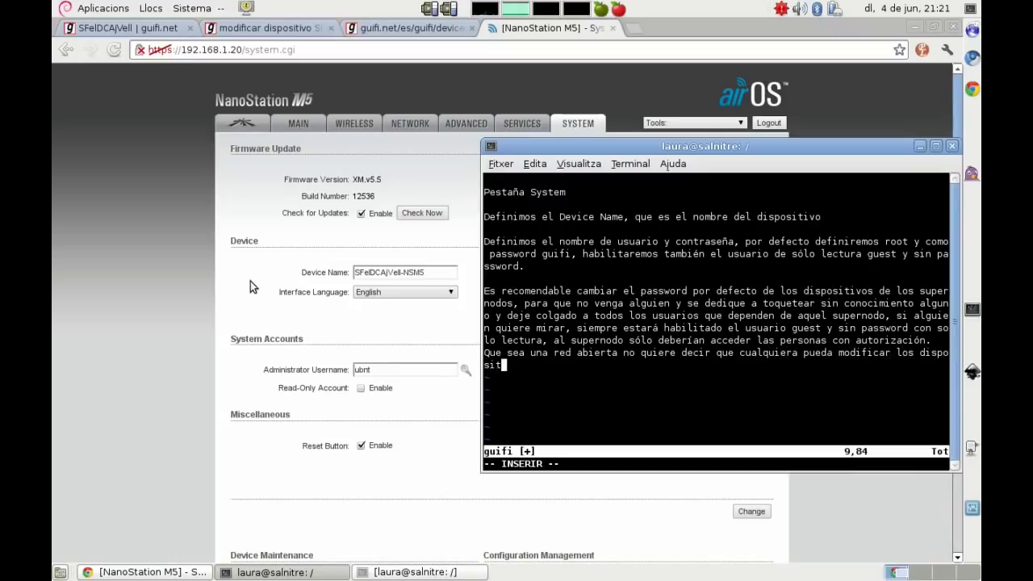
type("ivos de otros, sería un pito")
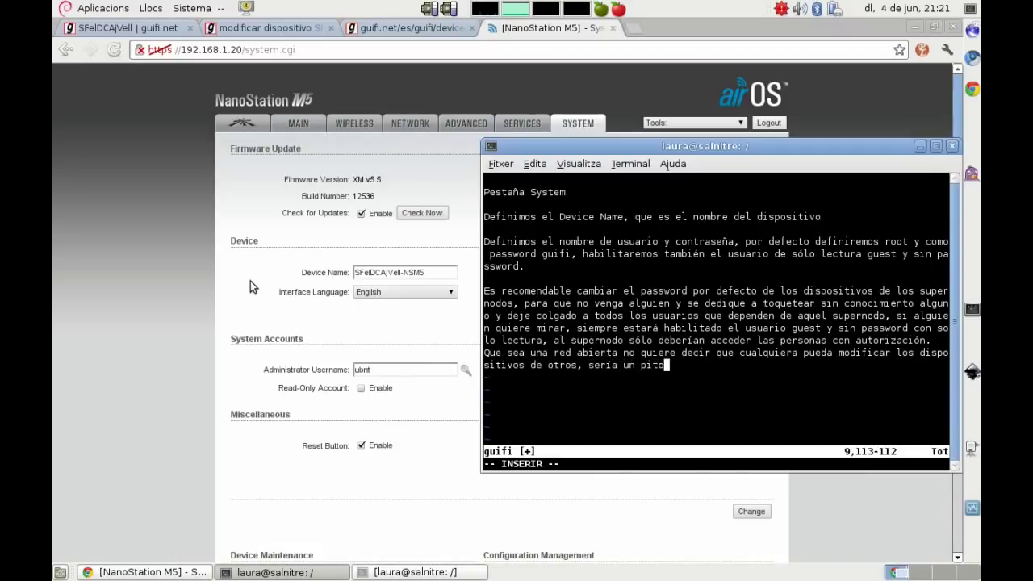
type("te! pero para cuestión eduf")
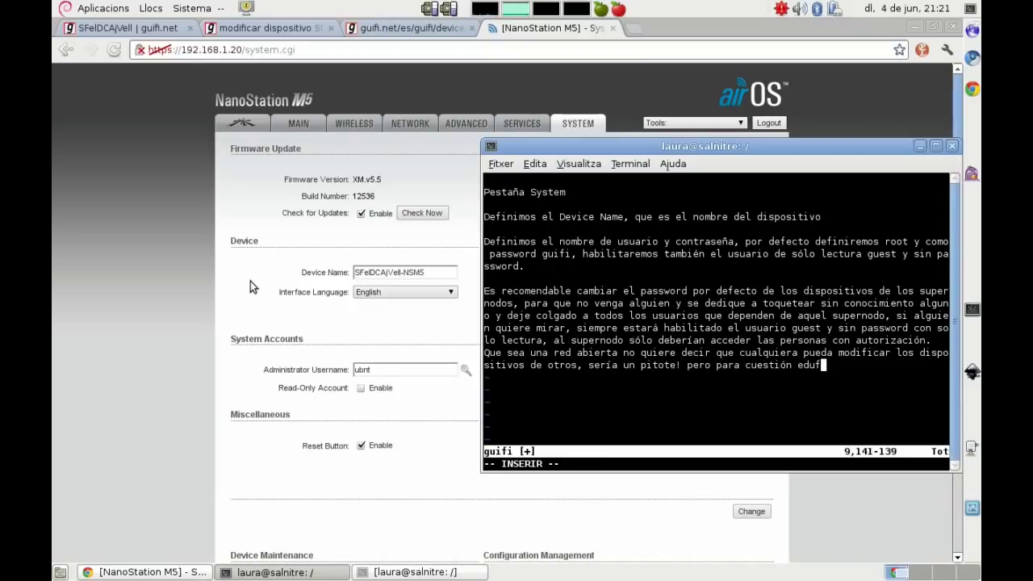
key("BackSpace")
type("cativa se habilita SIEMPRE el usu")
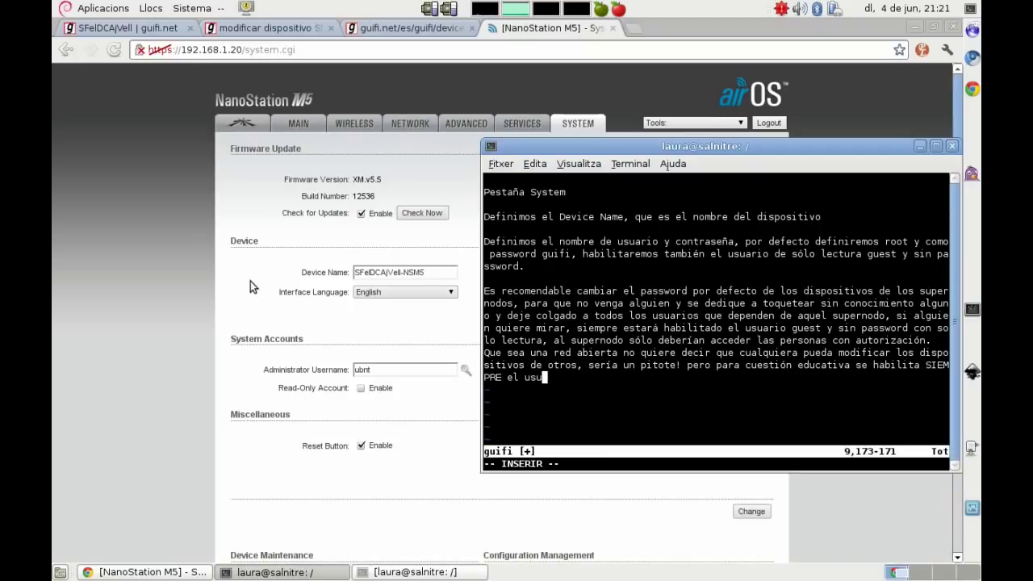
type("ario guest.")
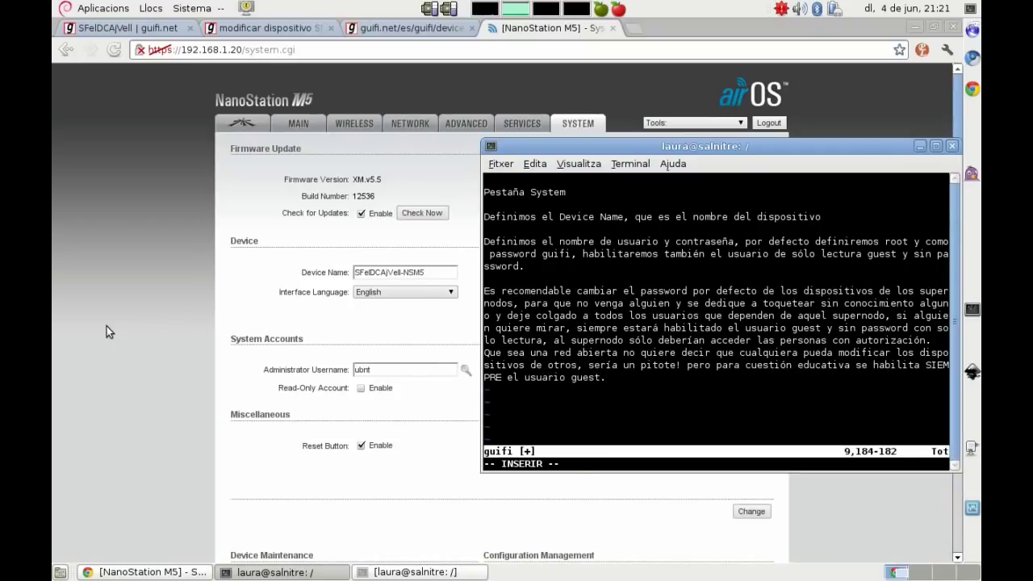
key("alt+Tab")
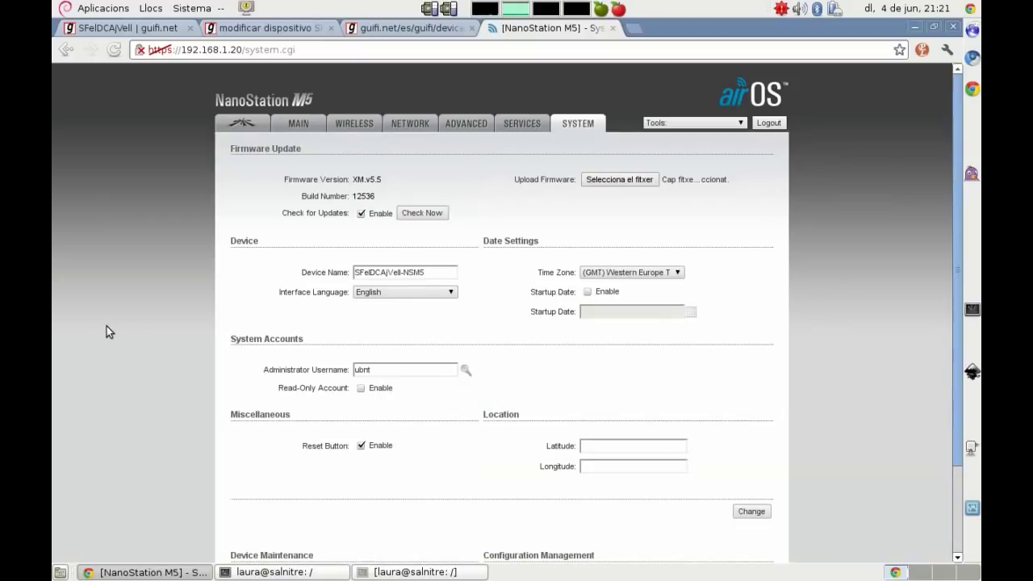
Step: Set the administrator username to root and enter the current and new passwords
left_click(465, 370)
double_click(414, 369)
type("root")
key("Tab")
type("ubnt")
key("Tab")
type("ubnt")
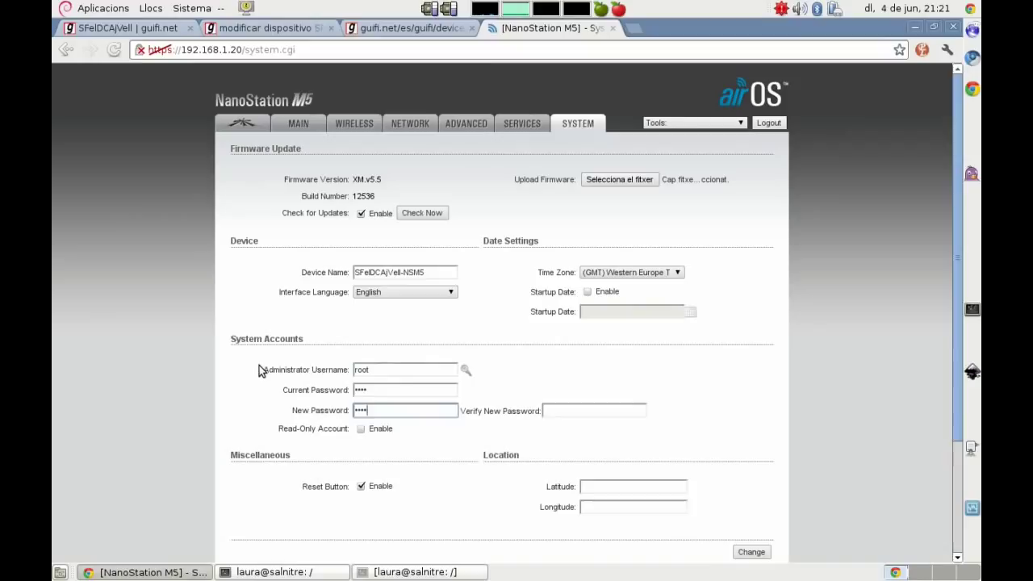
key("Tab")
type("guifi")
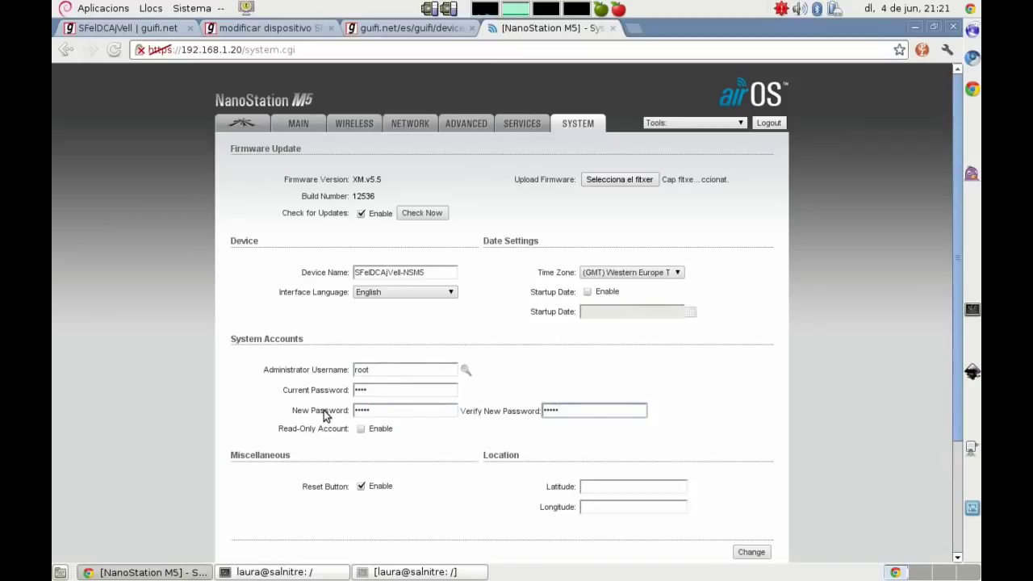
Step: Enable a read-only account named guest and apply the System changes
left_click(361, 429)
left_click(376, 447)
type("guest")
left_click(92, 385)
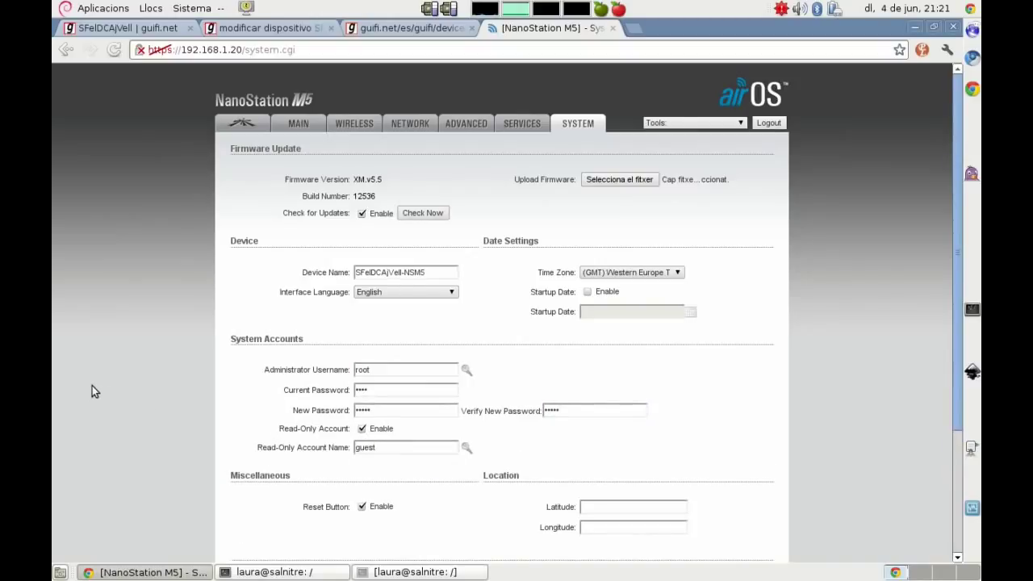
scroll(104, 385, "down", 3)
scroll(104, 388, "down", 2)
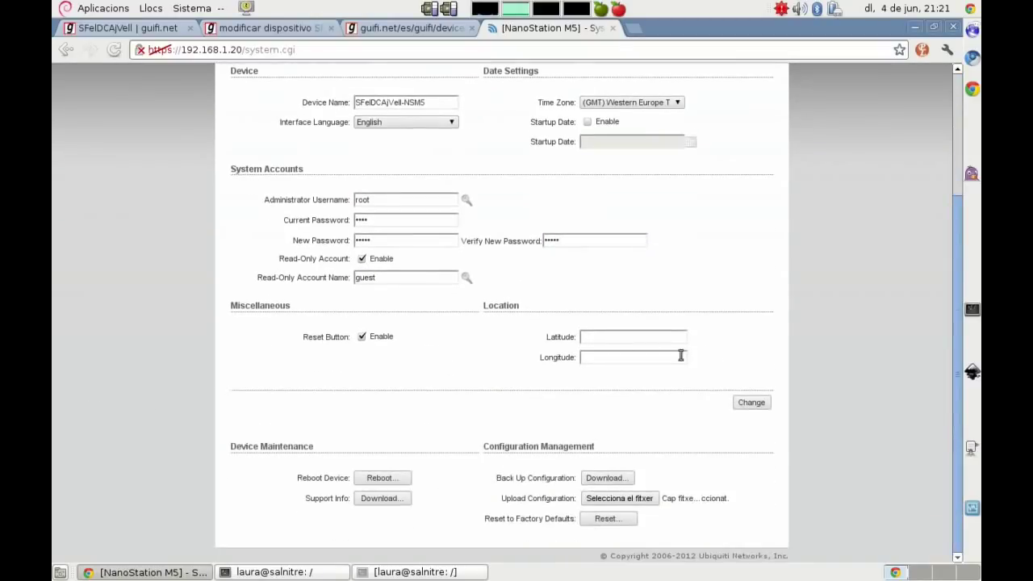
left_click(753, 403)
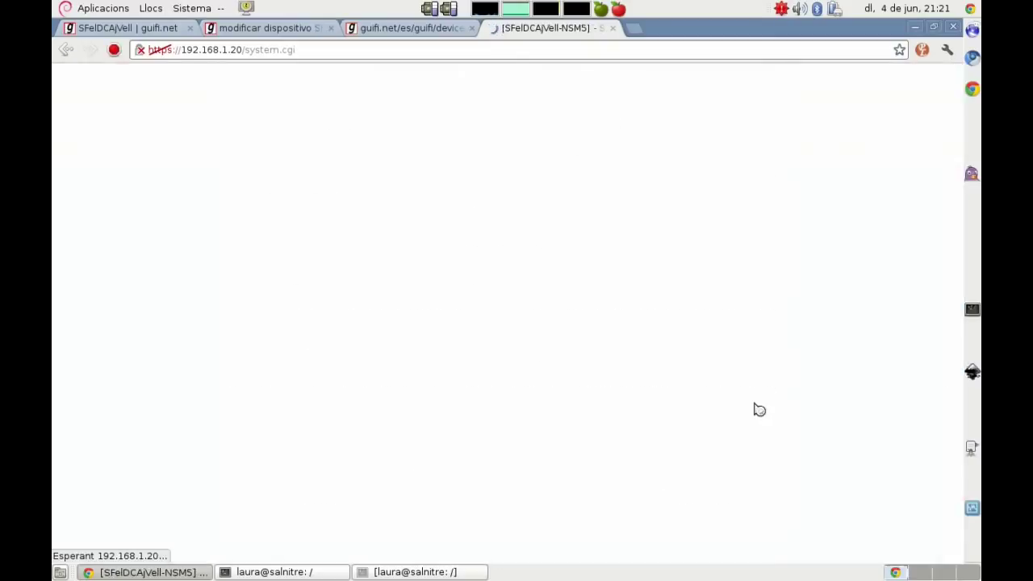
left_click(703, 154)
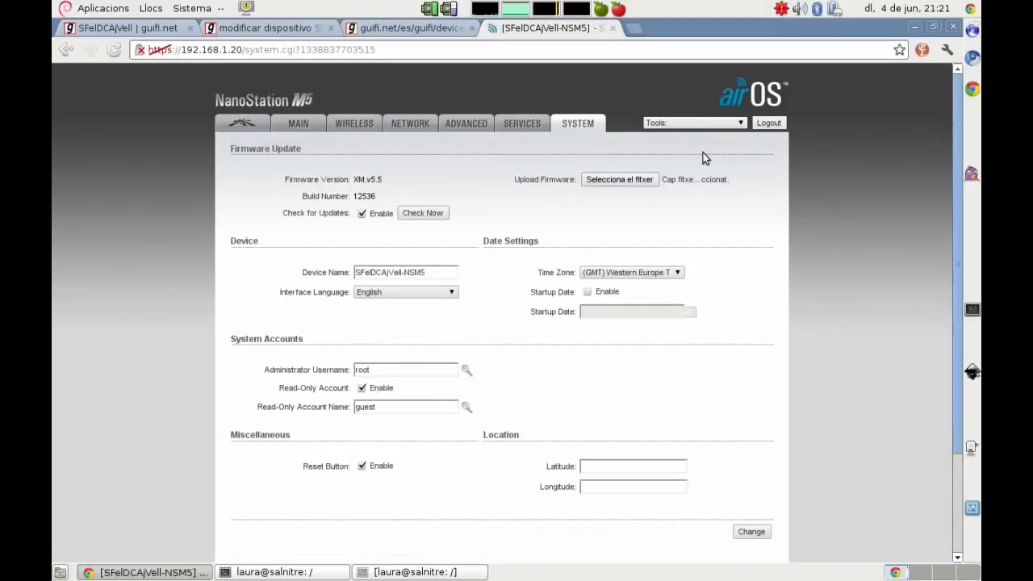
key("alt+Tab")
Step: Note that firmware updates are done lower on this page using manufacturers' files
type("En esta ")
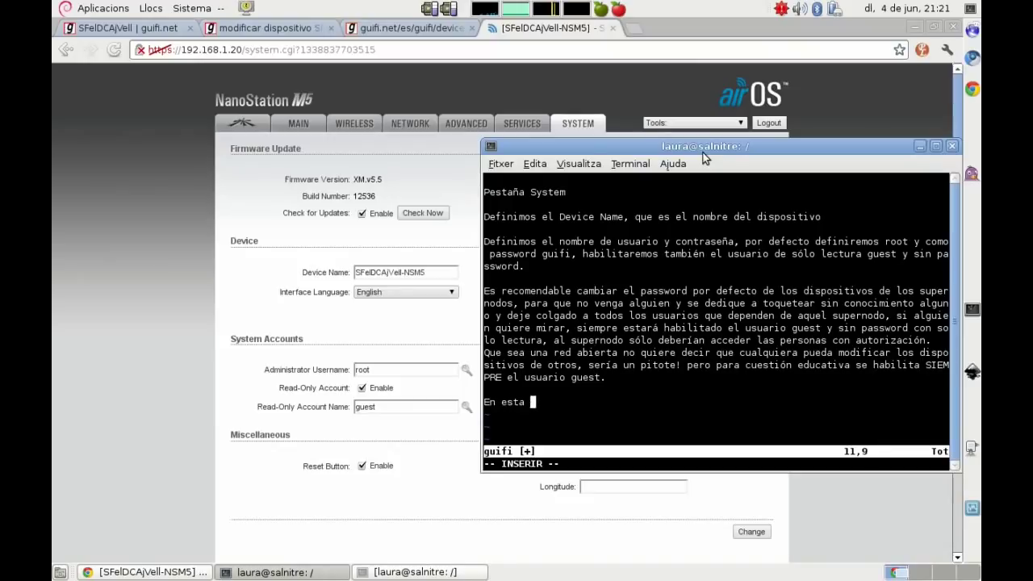
type("misma pág")
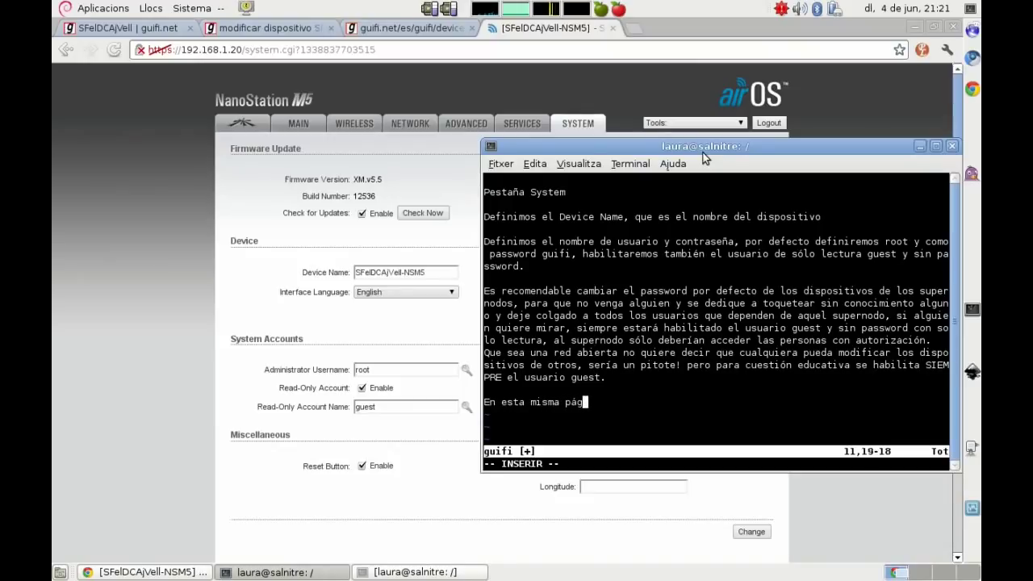
type("ina a la part")
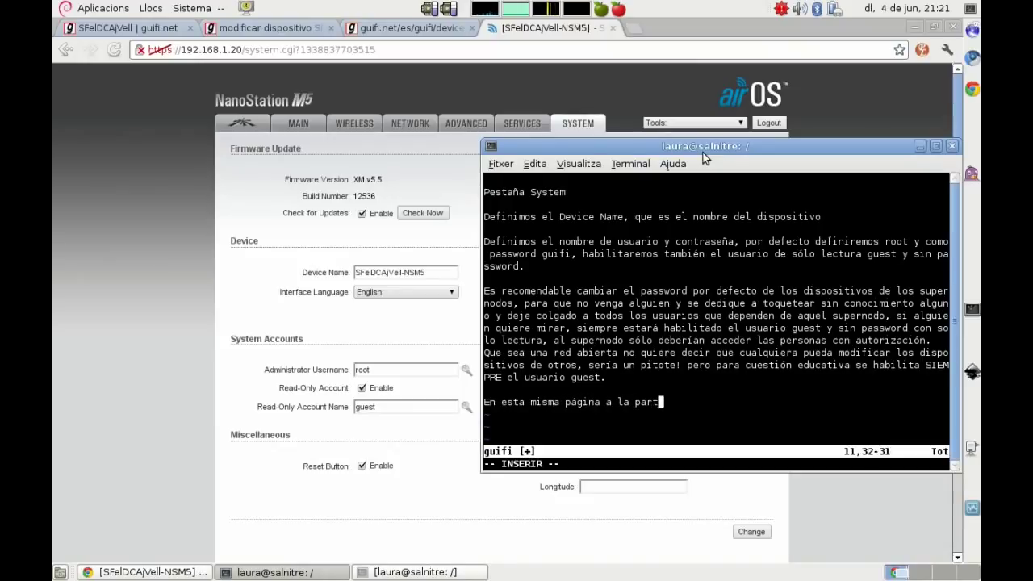
type("e de abajo po")
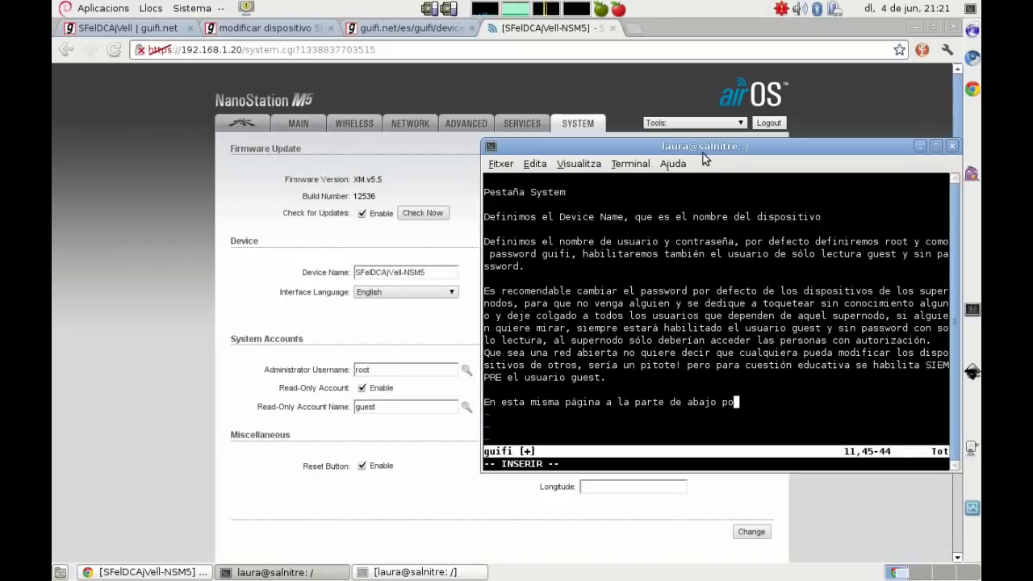
type("demos actu")
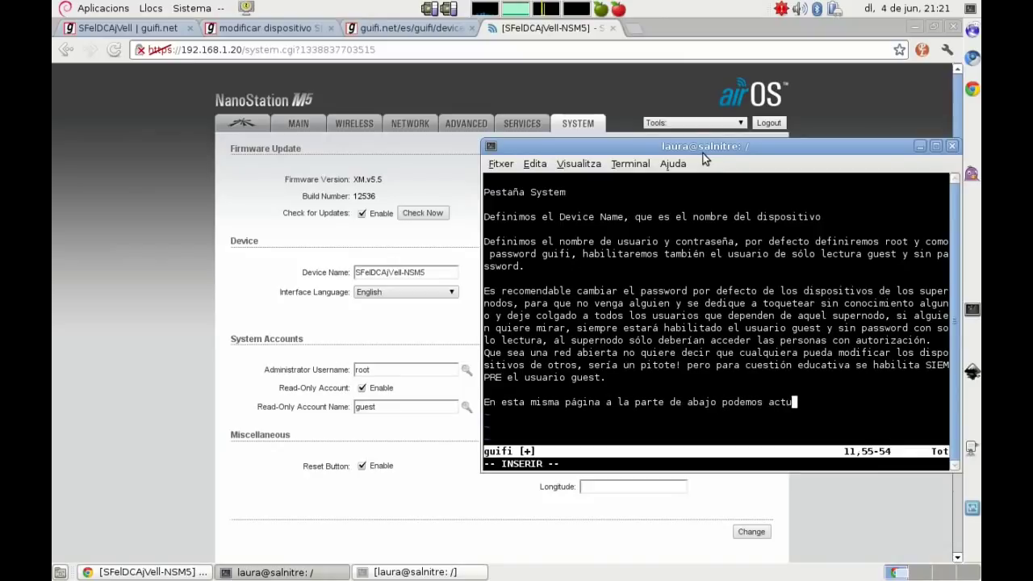
type("alizar ")
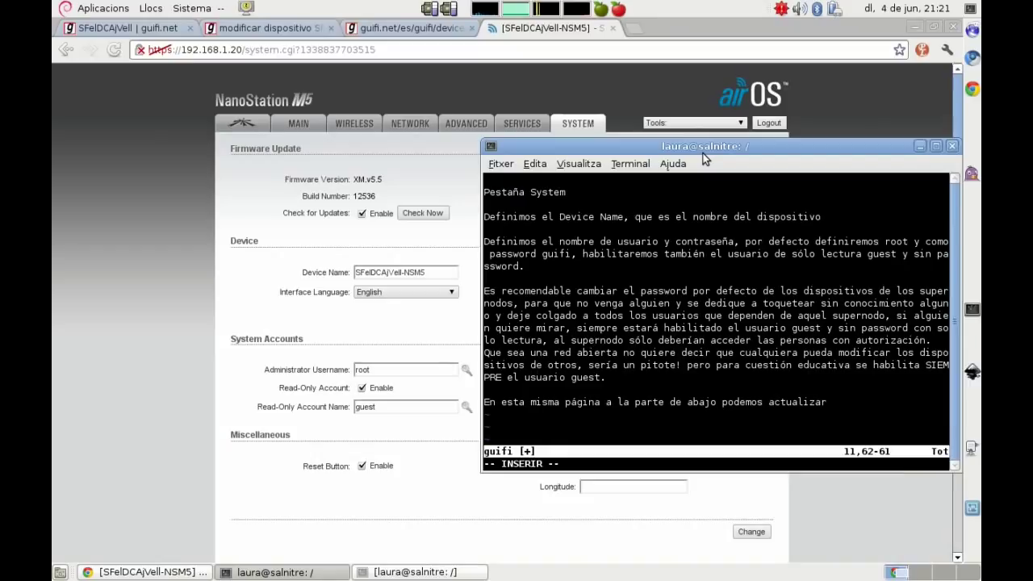
type("el dispositivo.")
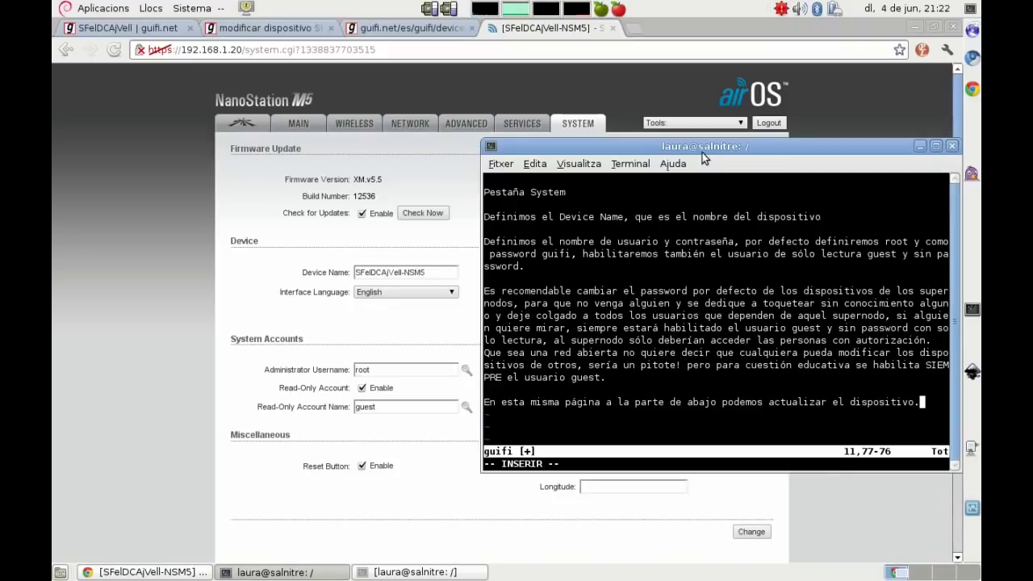
type(" Los ficheros de actualización los encontraremos en las webs de las r")
key("BackSpace")
key("BackSpace")
key("BackSpace")
type("os respectivos fabricante")
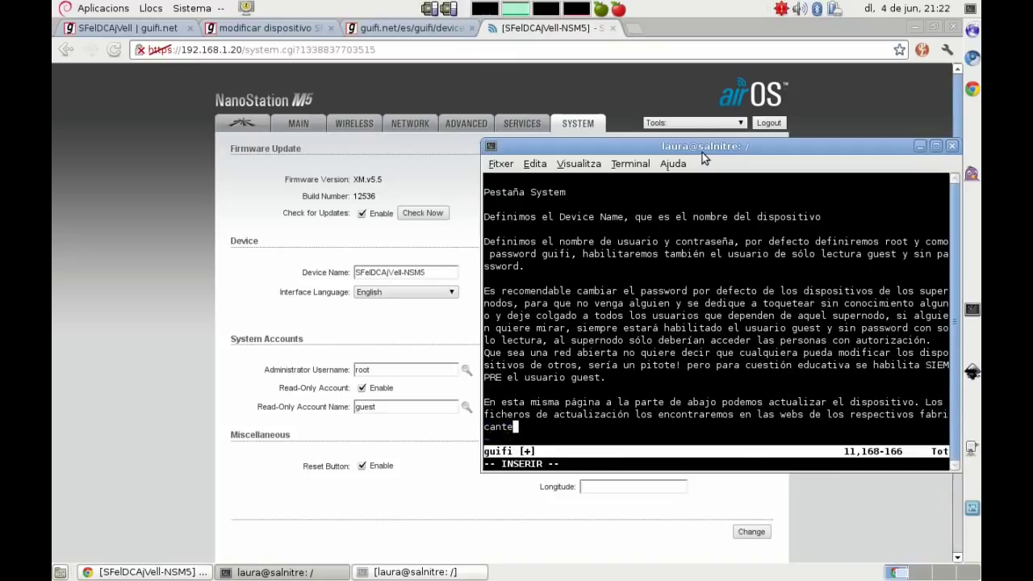
key("Escape")
Step: Replace the vim notes with a new 'Pestaña Network' heading
key("d")
key("d")
key("d")
key("d")
key("d")
key("d")
key("d")
key("d")
key("d")
key("d")
key("d")
key("d")
key("d")
key("d")
key("d")
key("d")
key("d")
key("d")
key("d")
key("d")
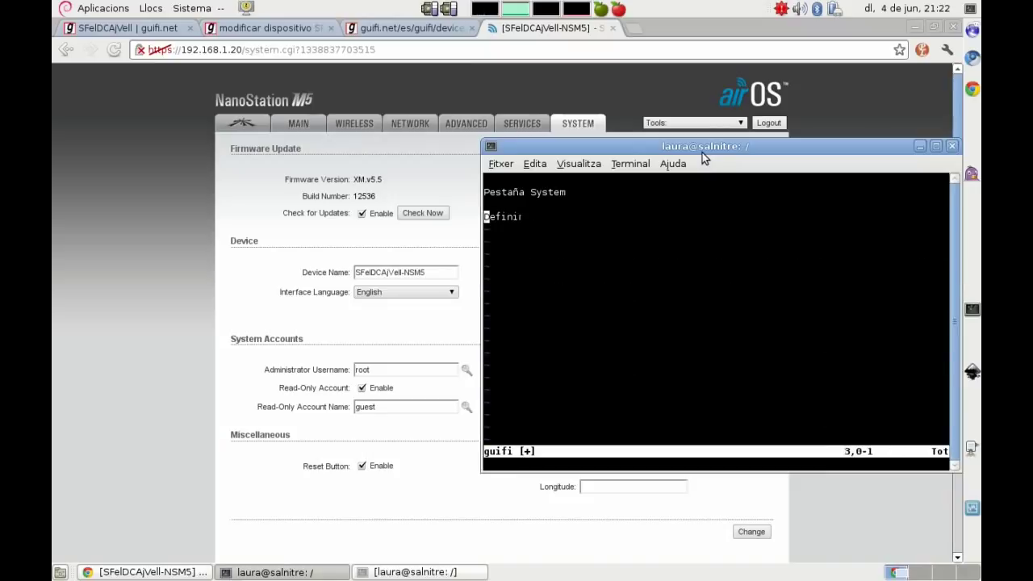
key("quotedbl")
key("plus")
key("p")
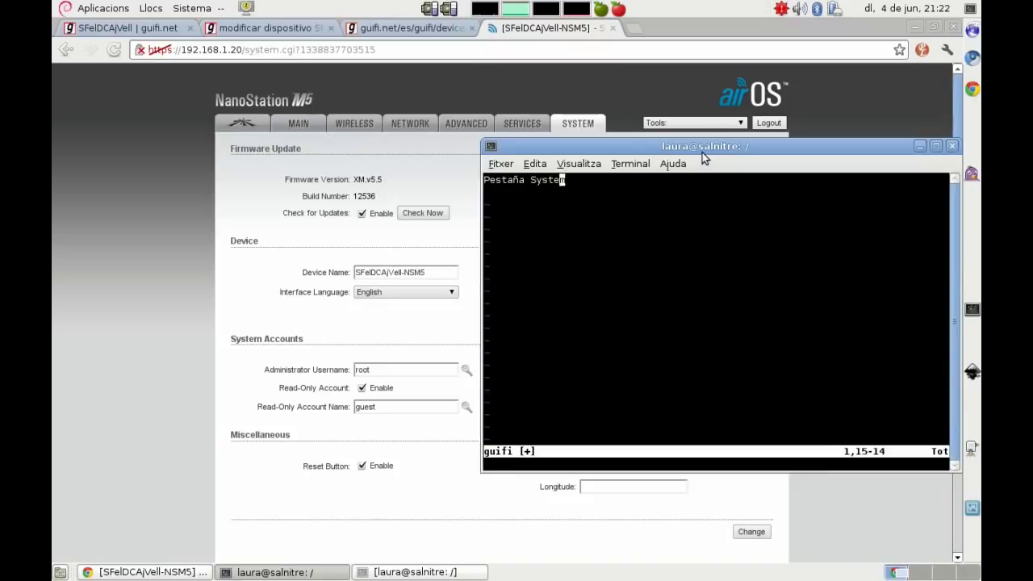
key("c")
key("c")
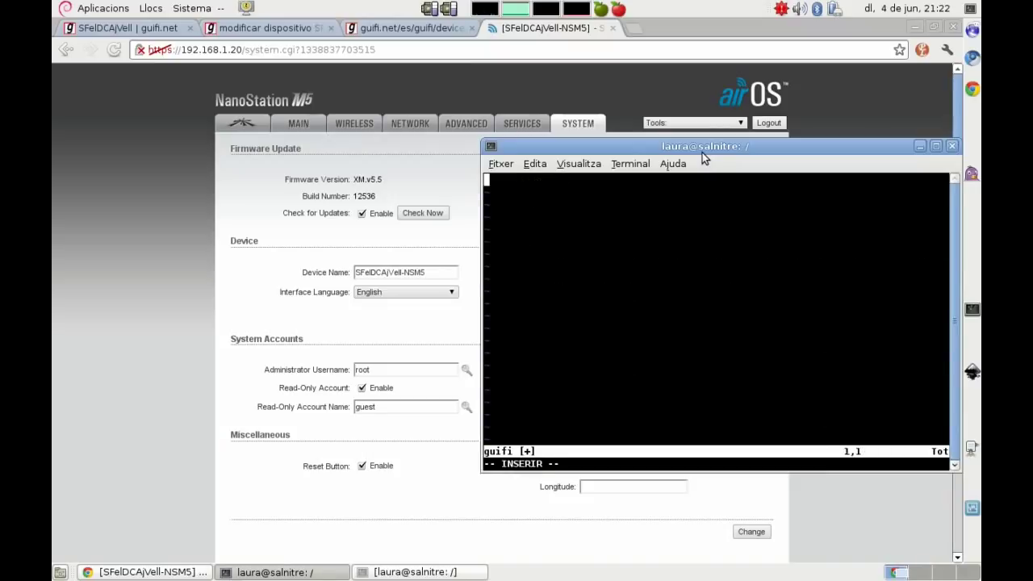
type("Pestaña Network")
key("Return")
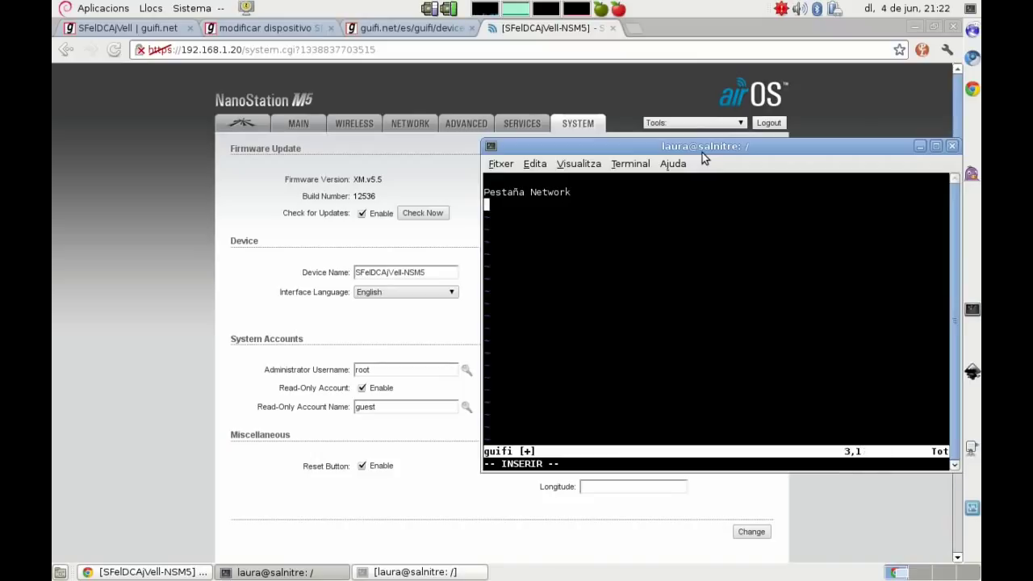
Step: Note that supernode antennas always run in bridge mode, keeping airOS Network Mode on Bridge
left_click(411, 128)
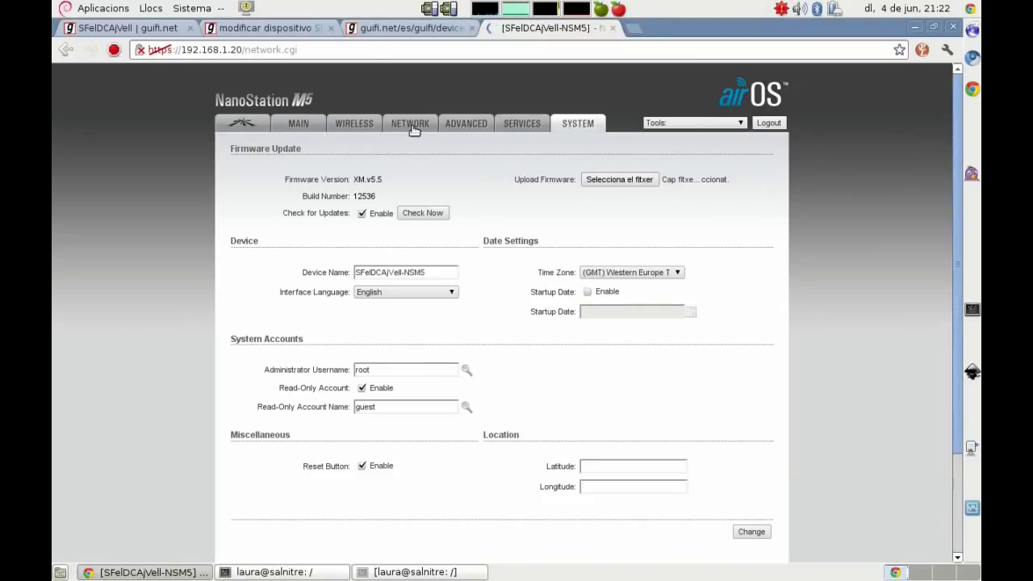
key("alt+Tab")
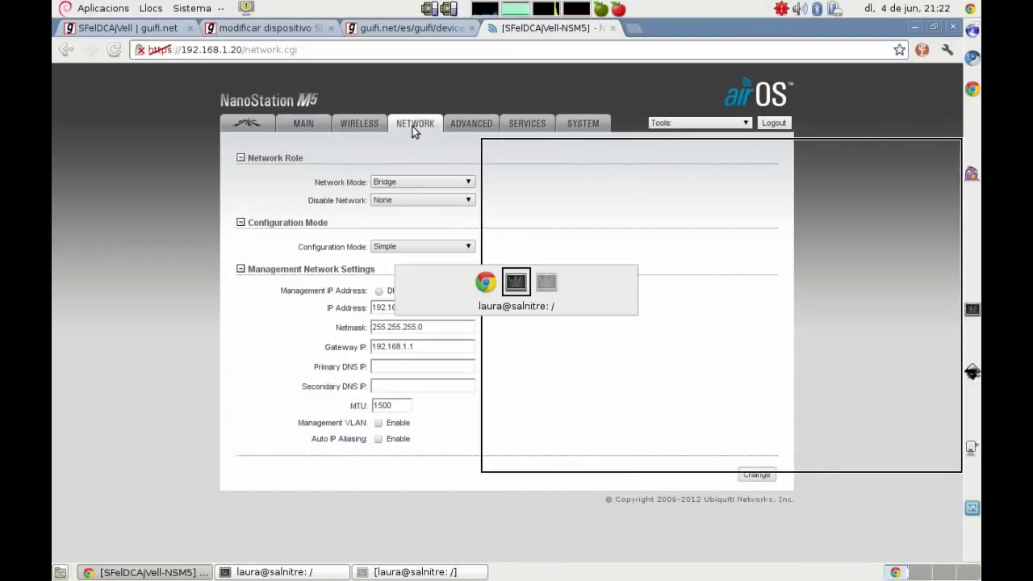
key("Return")
type("Tal como he comentado en la primera parte del manual, lo")
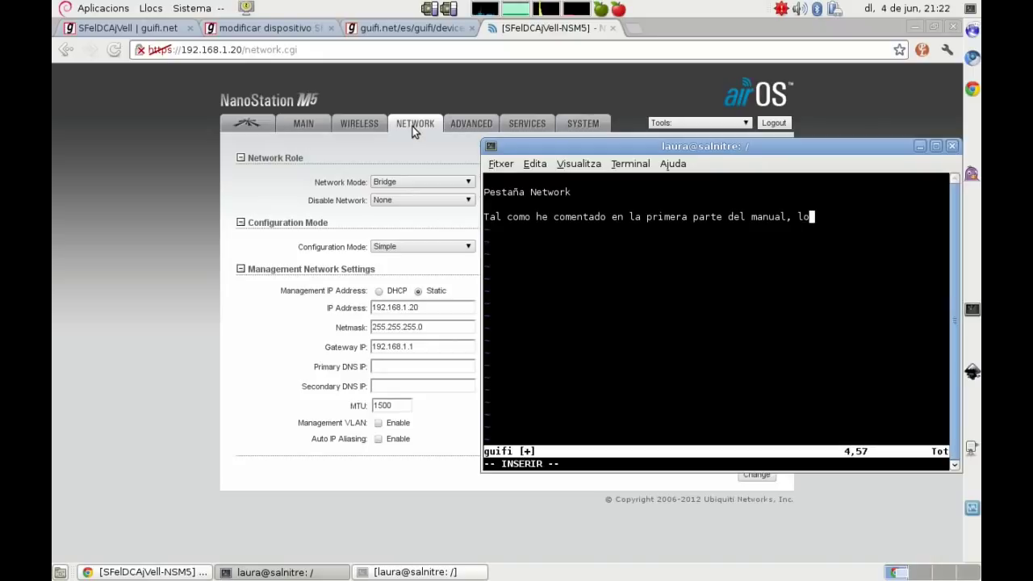
type("s")
key("BackSpace")
key("BackSpace")
type("as antennas de superno")
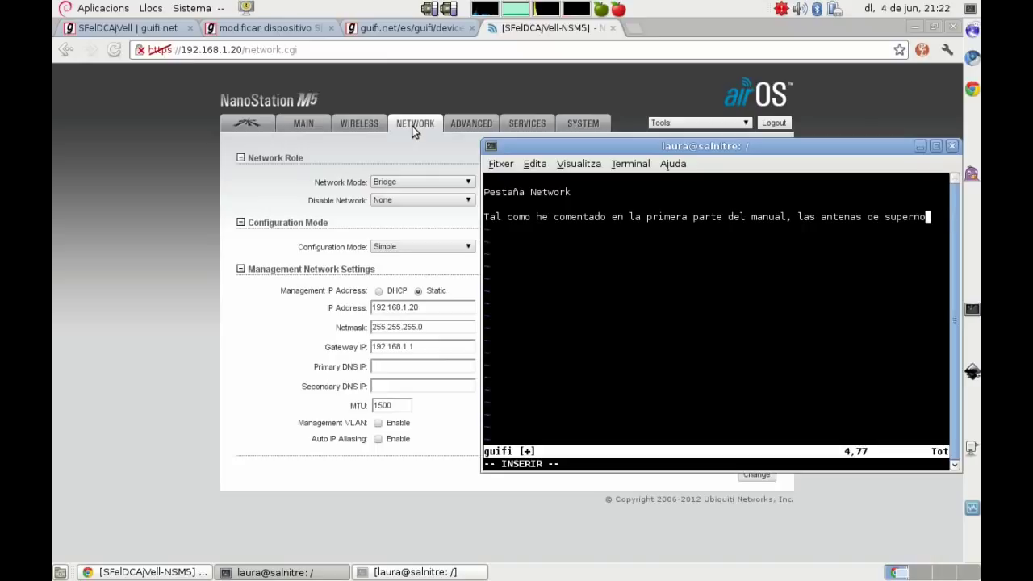
type("dosvan")
type("sie")
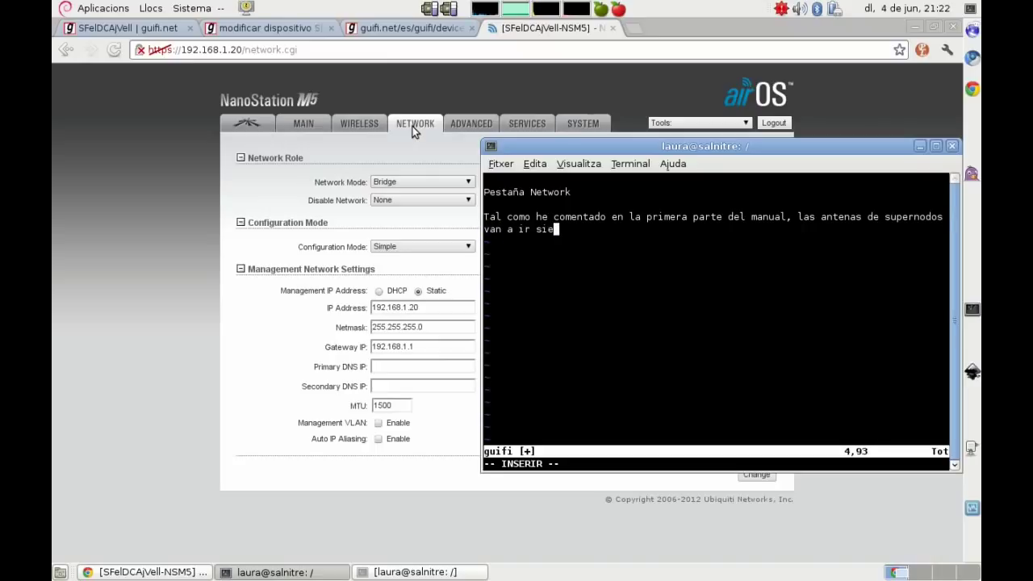
type("mpre en modo bridge")
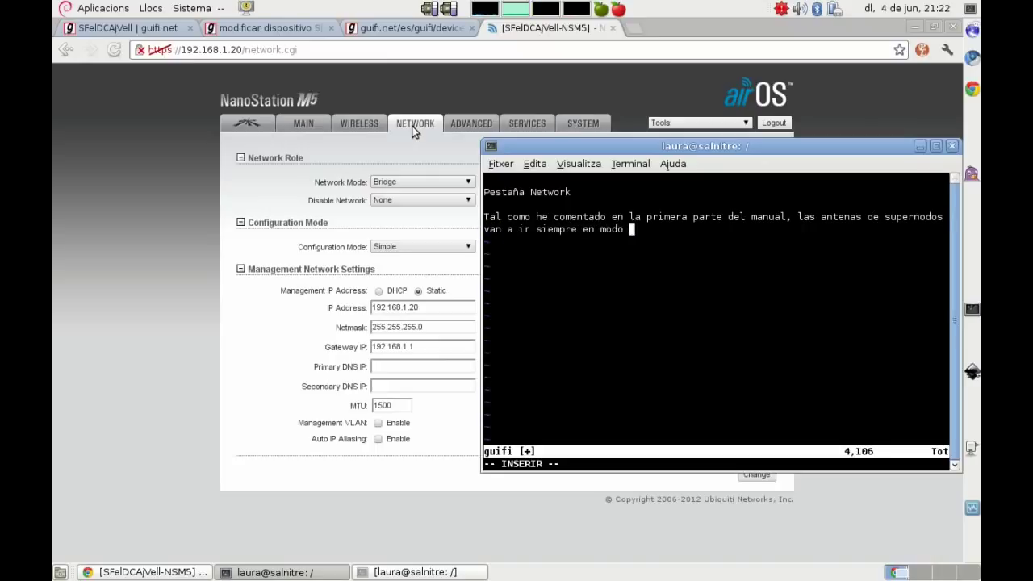
left_click(155, 221)
left_click(397, 183)
left_click(397, 183)
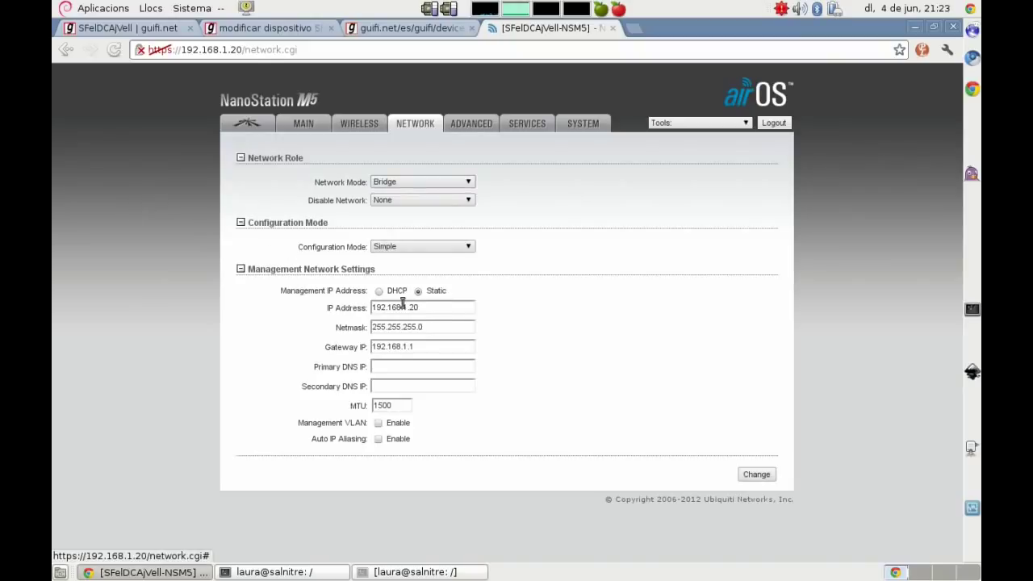
Step: Note setting the invented IP, /29 mask and the RB's gateway where this antenna connects
key("alt+Tab")
key("Return")
type("Aquí vamos a definir la ip que")
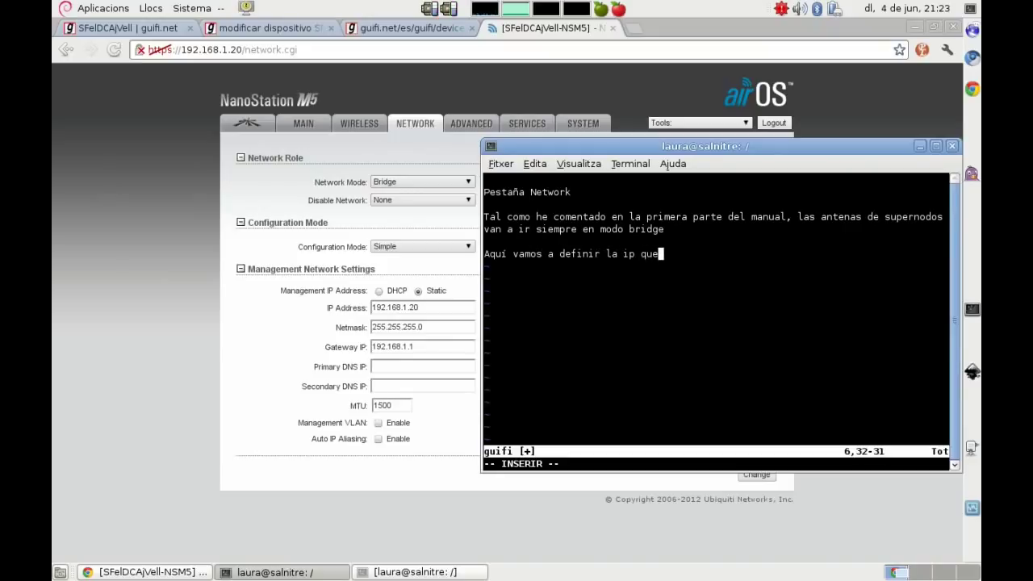
type(" \"nos hemos invent")
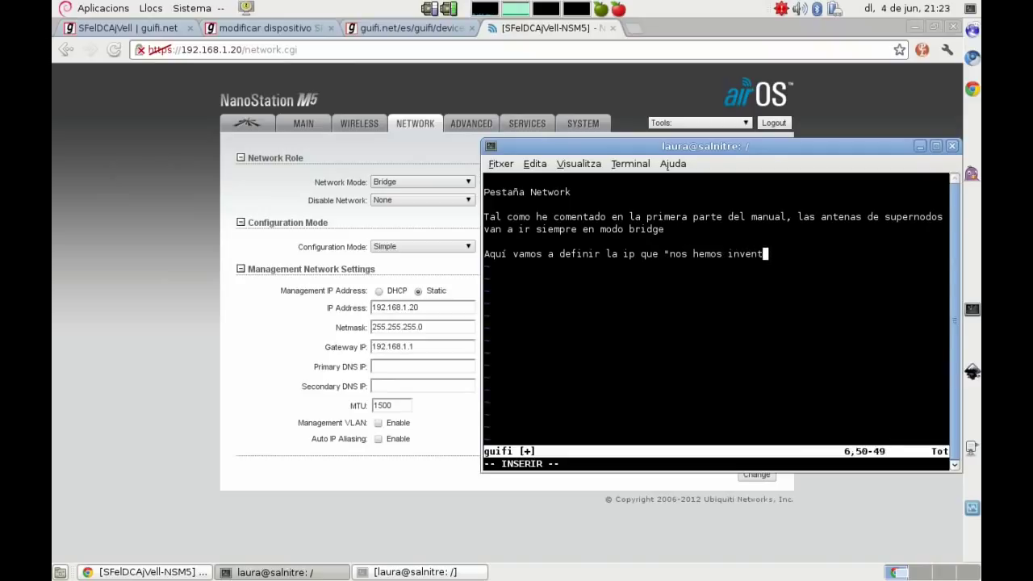
type("ado\", masca")
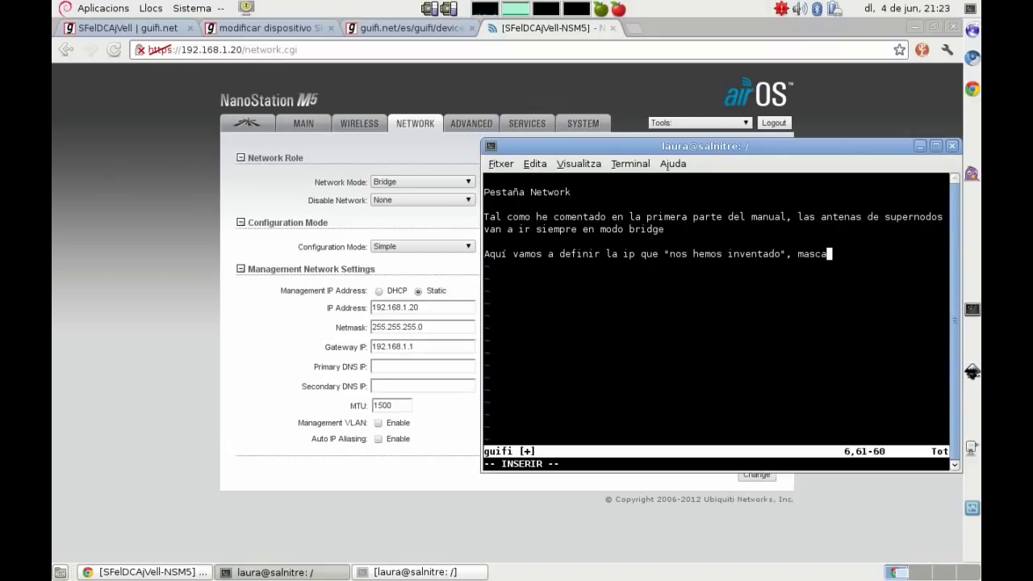
type("ra la del /29 y pue")
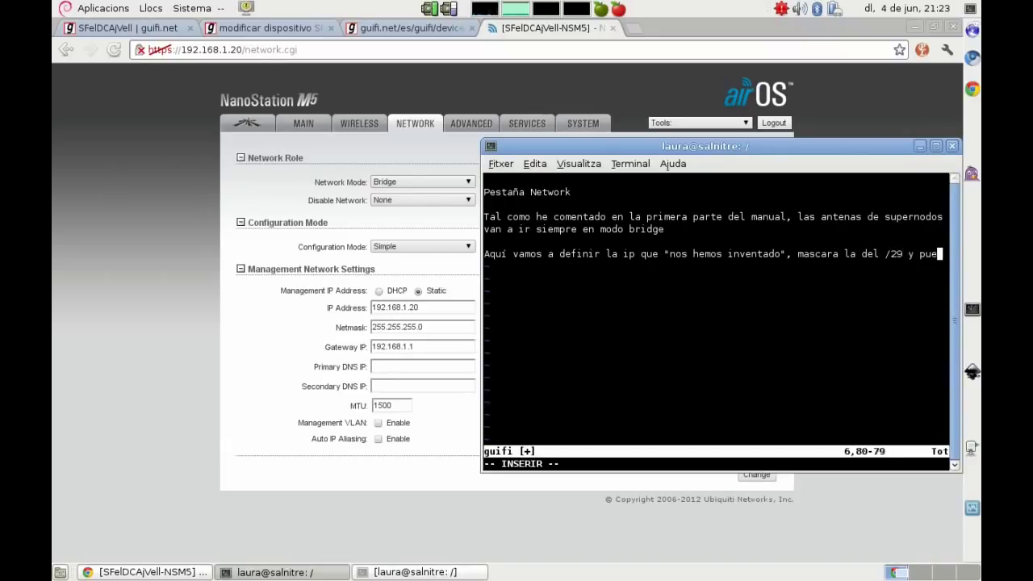
type("rta de enlace la IP 172 ")
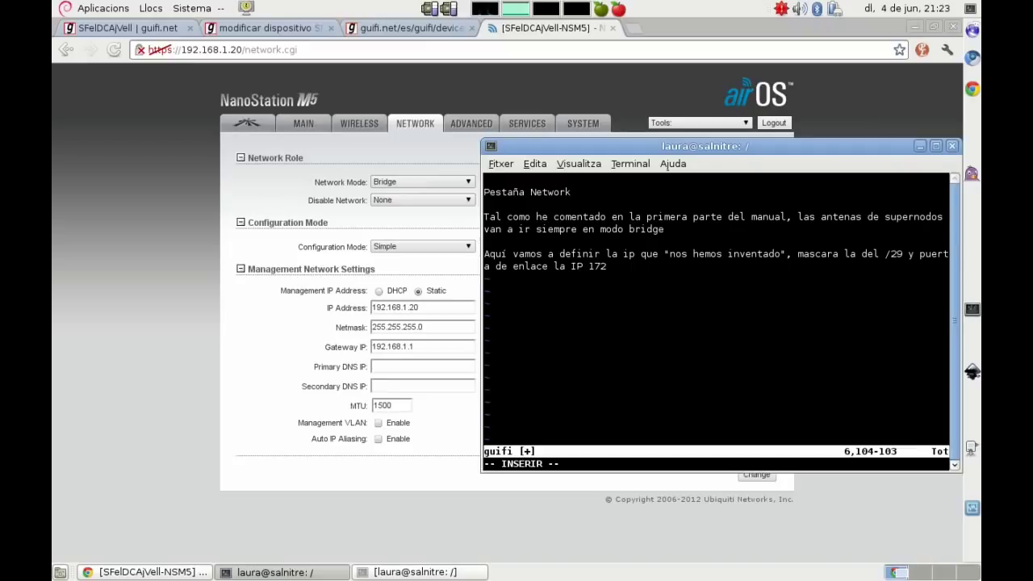
type("de")
key("BackSpace")
type("que tiene la RB a la boca ")
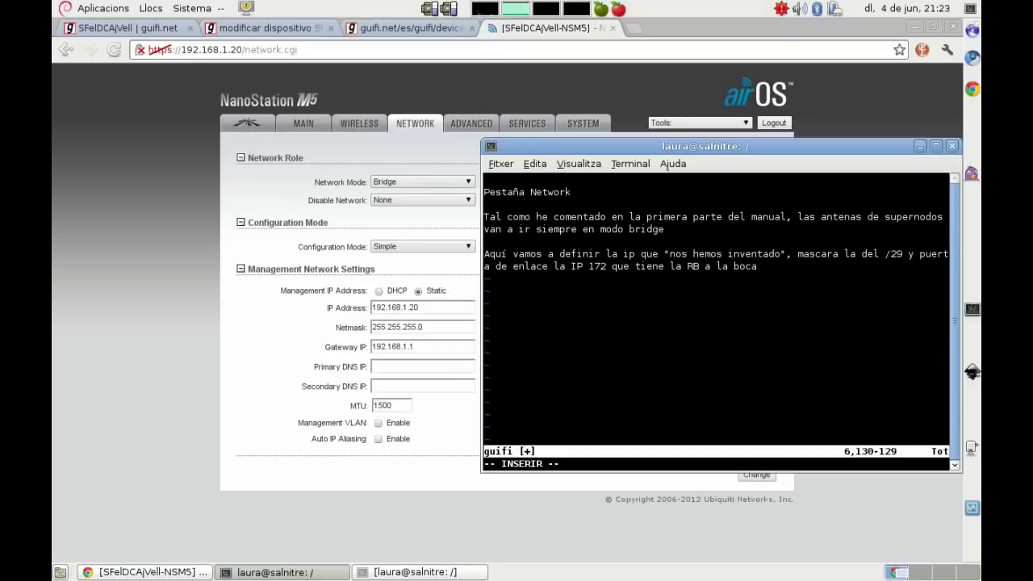
type("donde conte")
key("BackSpace")
key("BackSpace")
key("BackSpace")
type("nec")
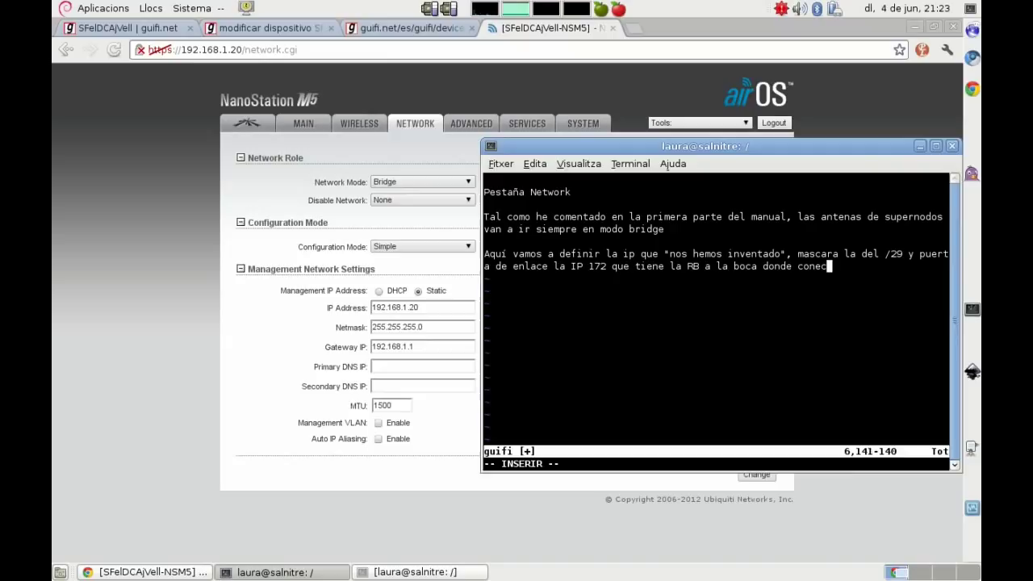
type("taremos esta antena.")
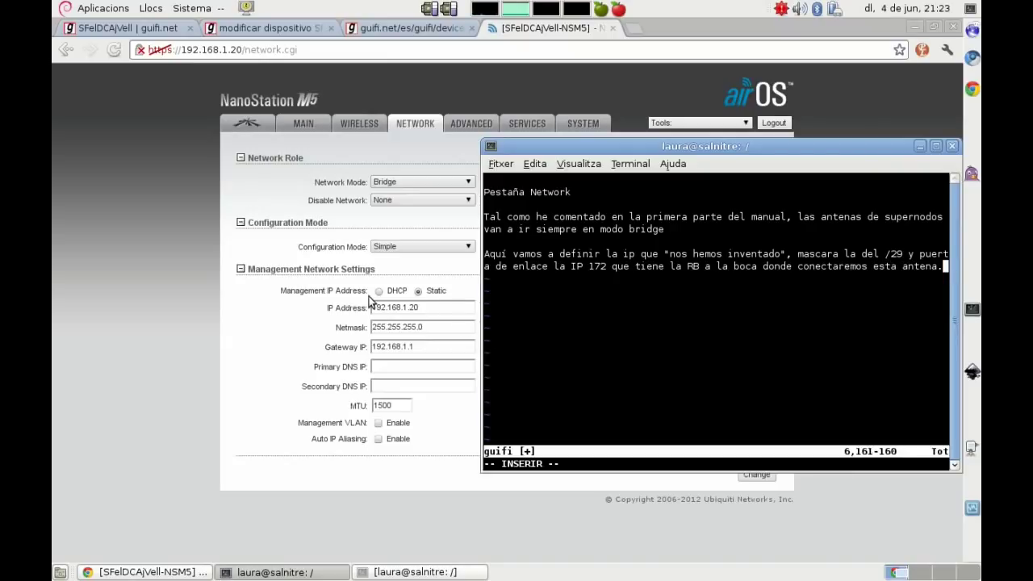
left_click(185, 162)
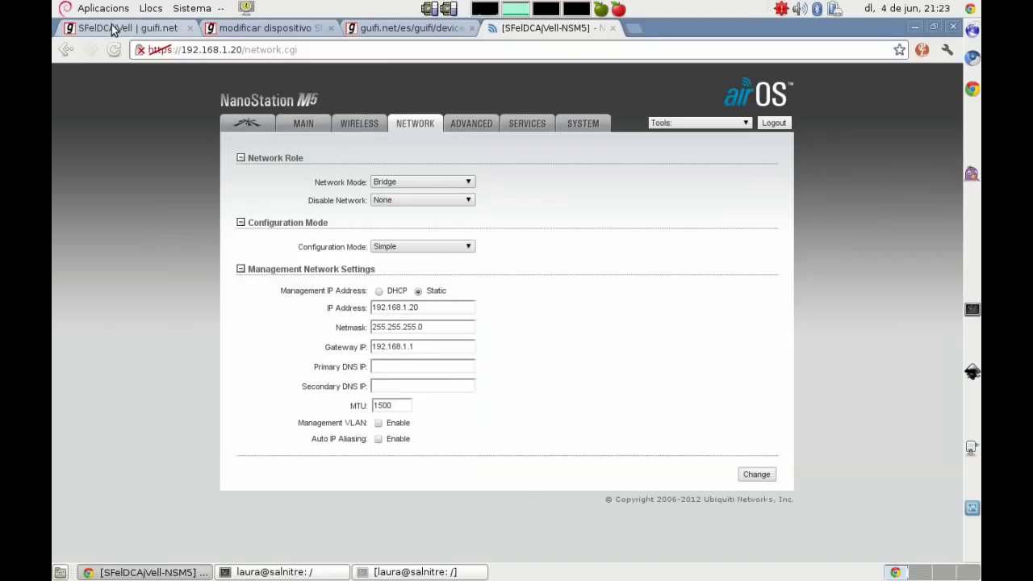
Step: Copy the local wds/p2p address 172.25.53.25 from the guifi.net device edit form
left_click(113, 29)
left_click(359, 28)
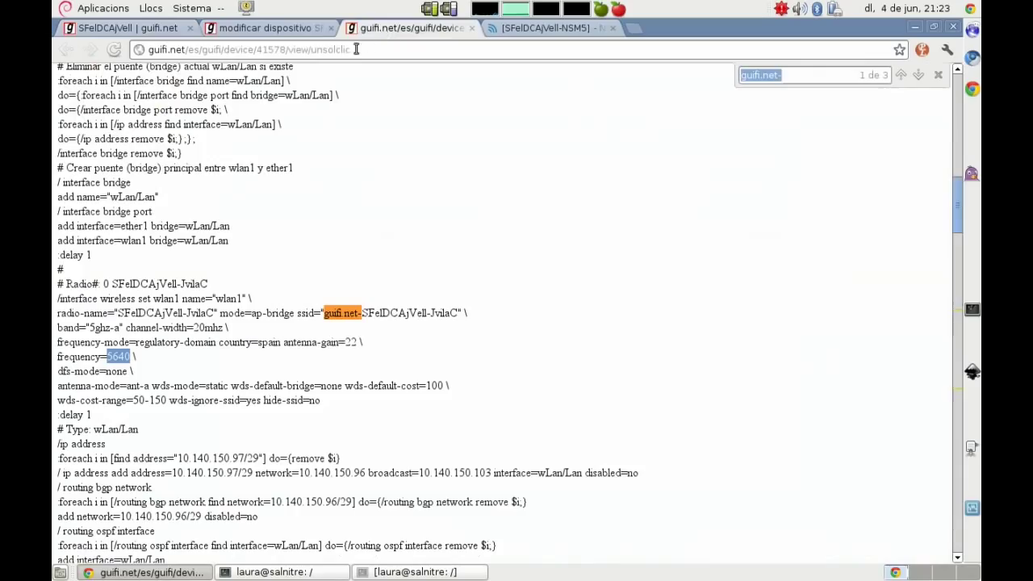
left_click(286, 33)
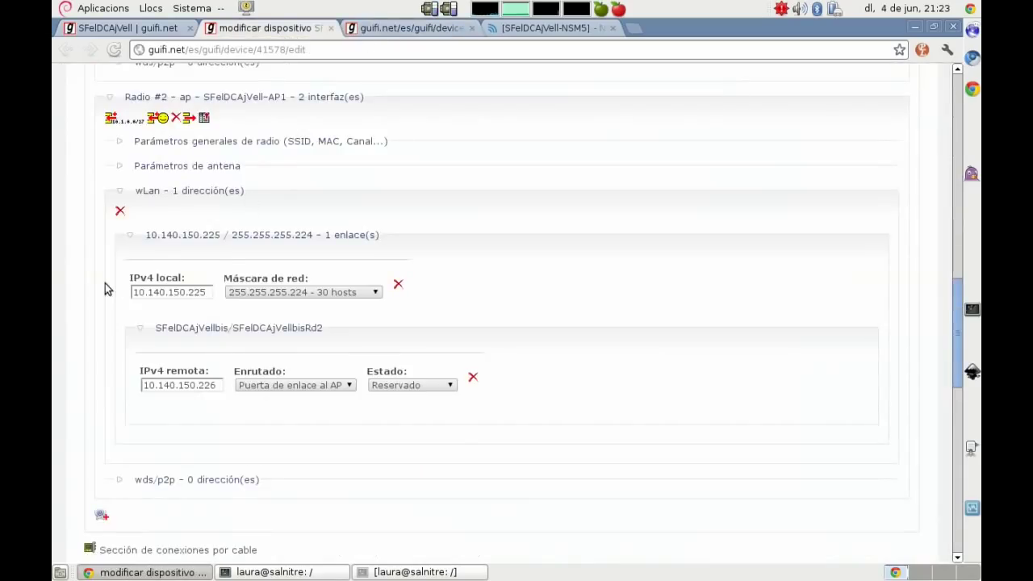
scroll(105, 289, "up", 10)
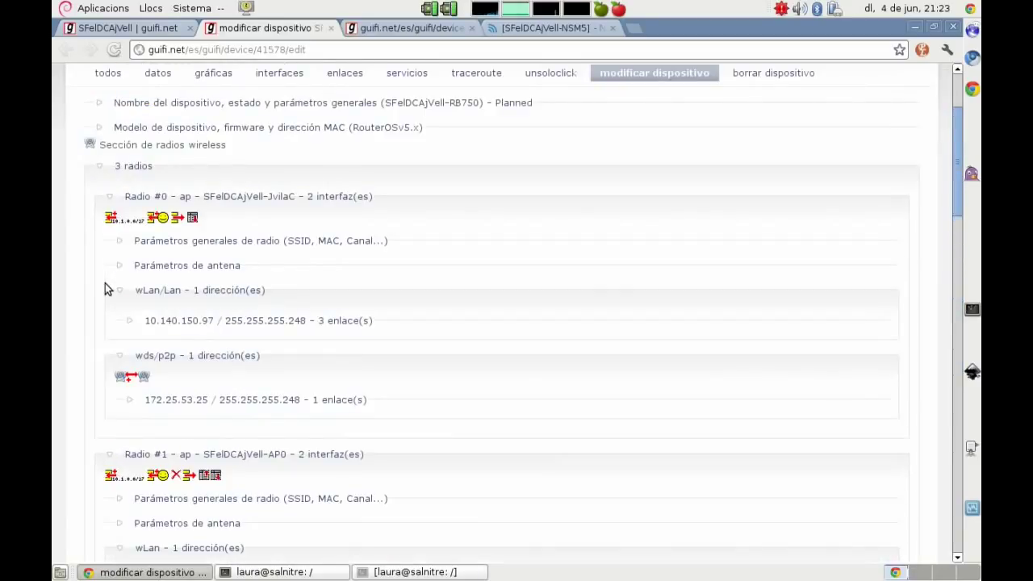
left_click(202, 401)
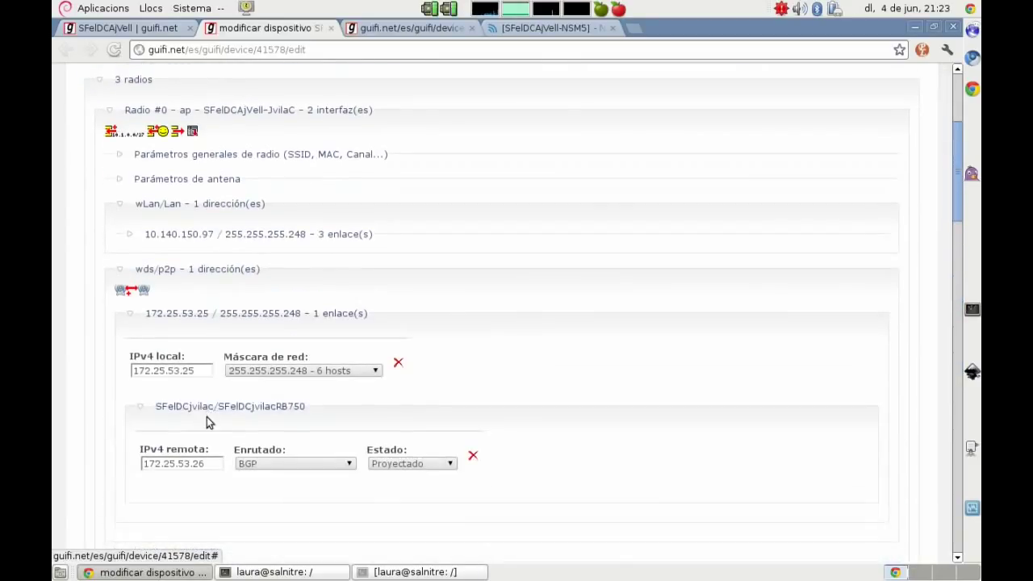
left_click_drag(193, 370, 90, 358)
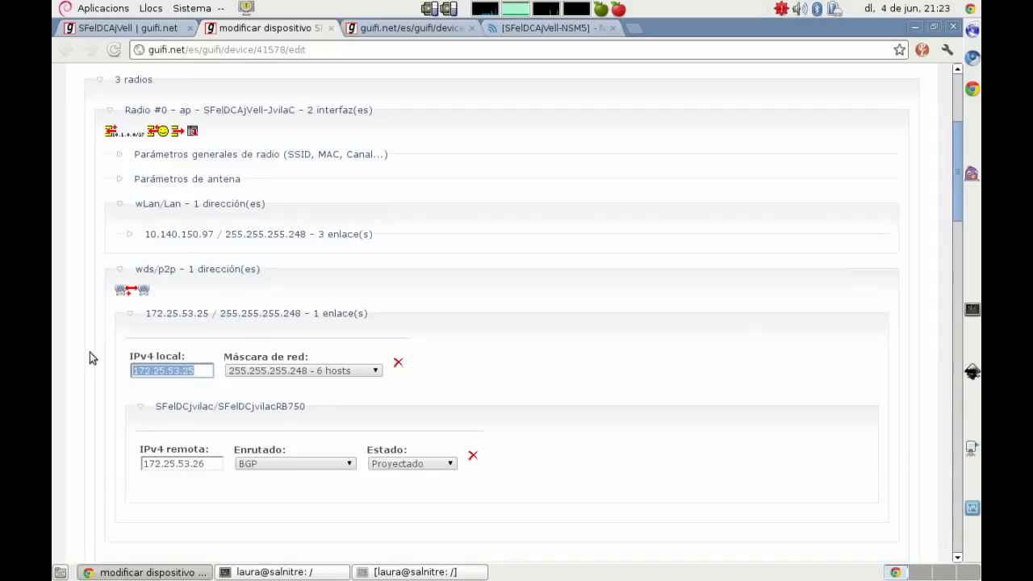
right_click(161, 371)
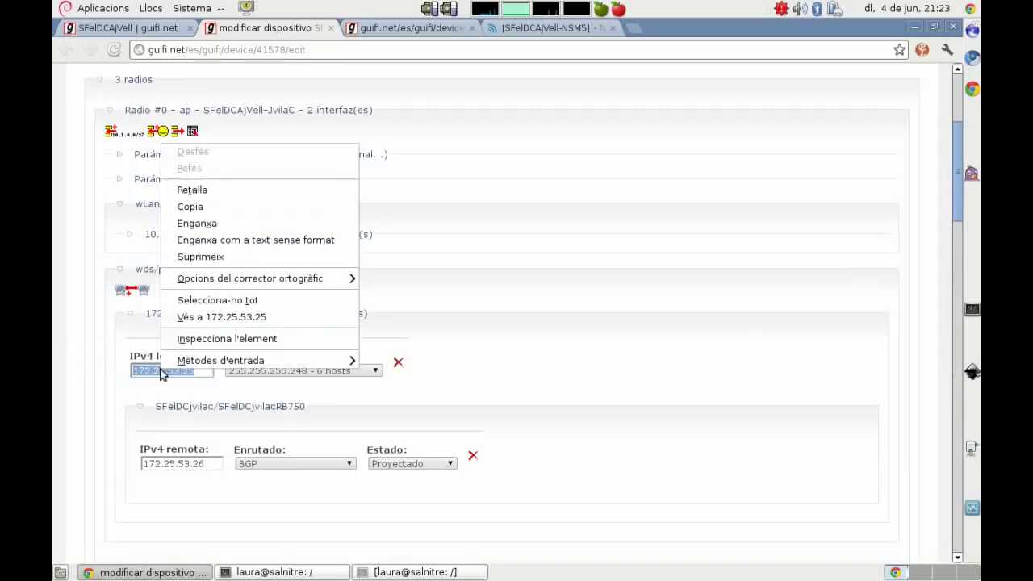
left_click(191, 212)
key("alt+Tab")
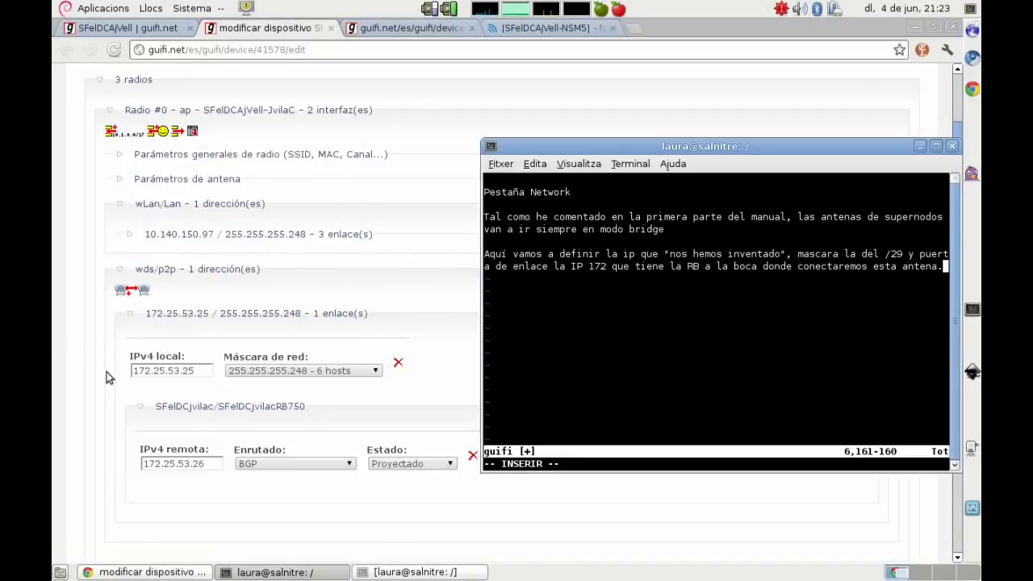
left_click(570, 29)
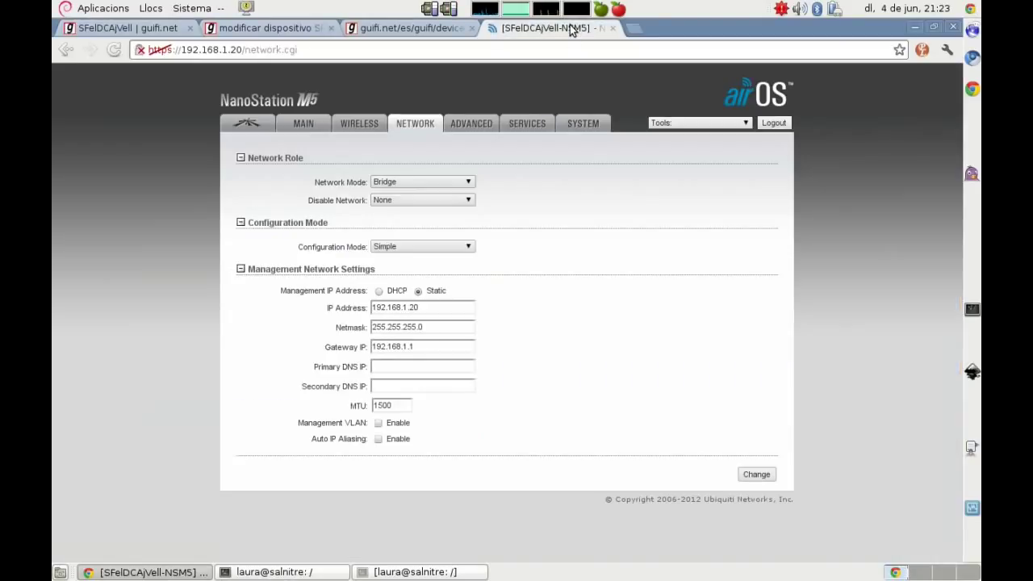
Step: Set gateway 172.25.53.25, netmask 255.255.255.248 and IP 172.25.53.27 on the Network tab
left_click_drag(423, 348, 323, 347)
key("ctrl+v")
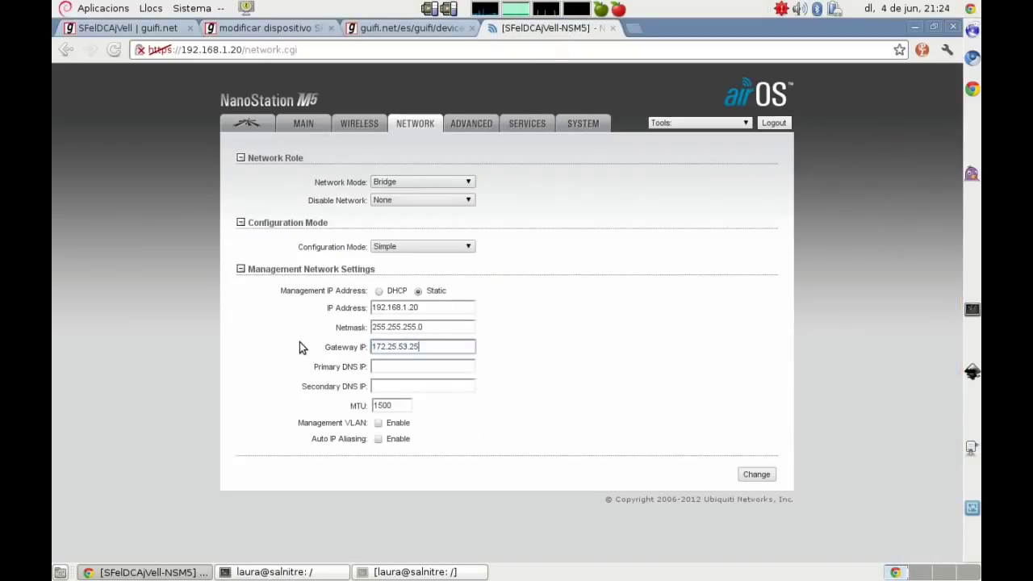
left_click(441, 323)
key("BackSpace")
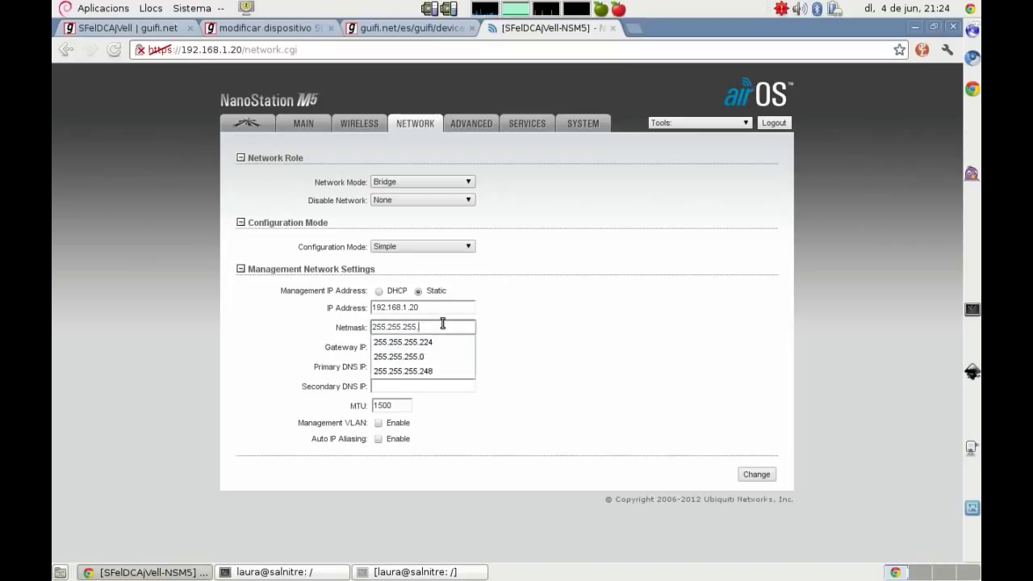
type("248")
left_click(443, 307)
key("Down")
key("Down")
key("Return")
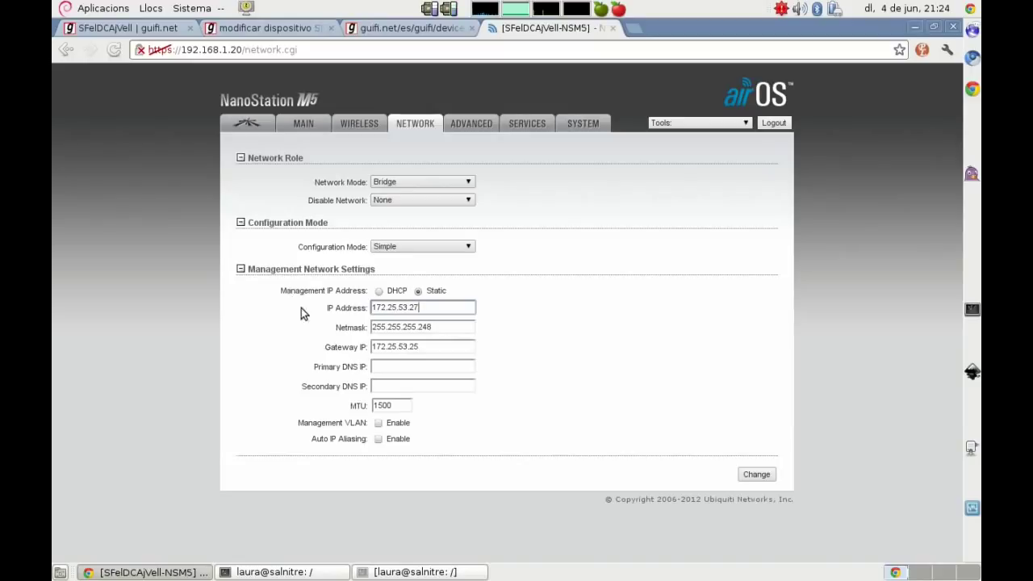
Step: Set primary DNS 10.140.150.42 and apply the new network settings
left_click(383, 366)
type("10")
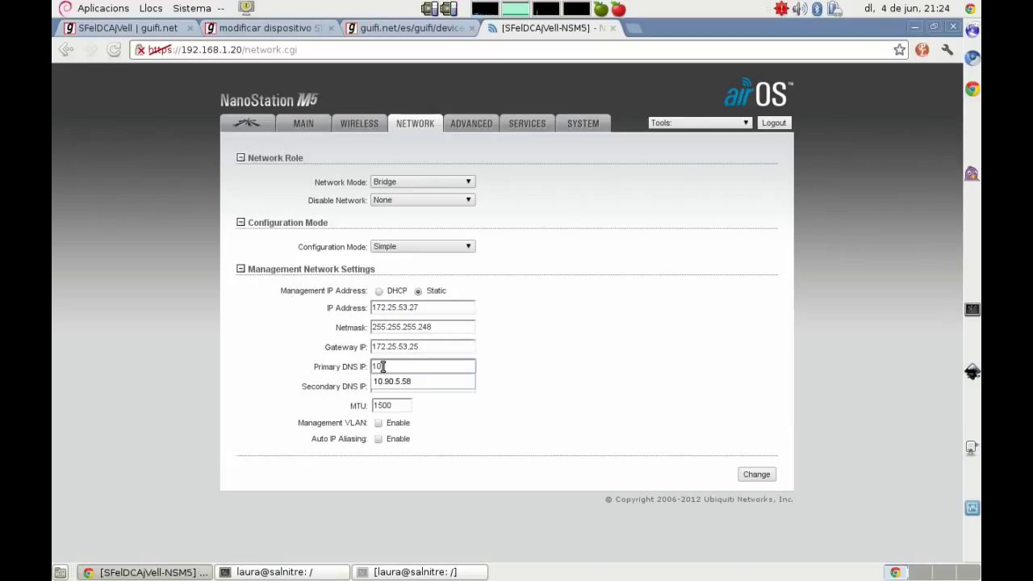
type(".140.150.42")
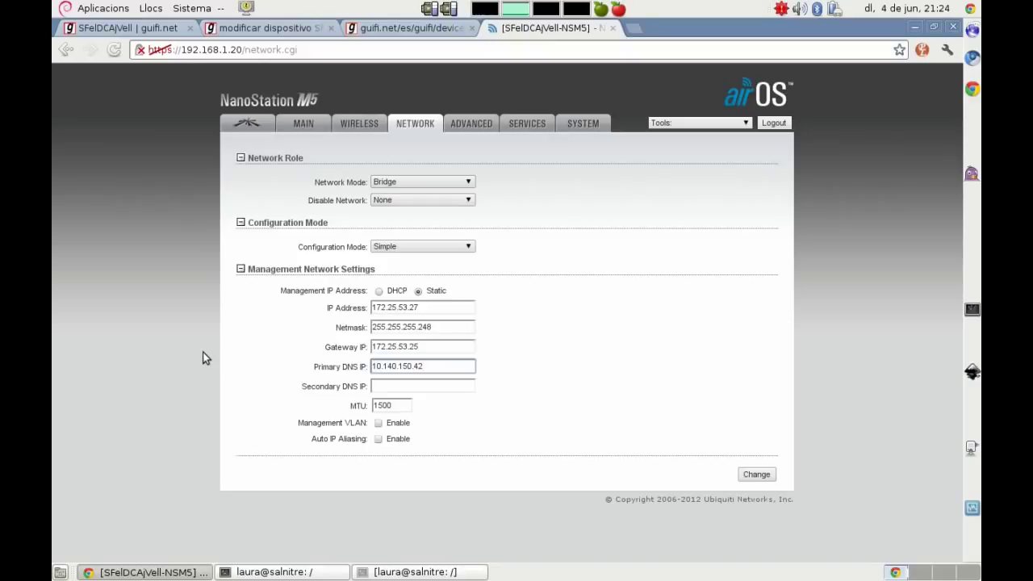
left_click(242, 360)
left_click(758, 476)
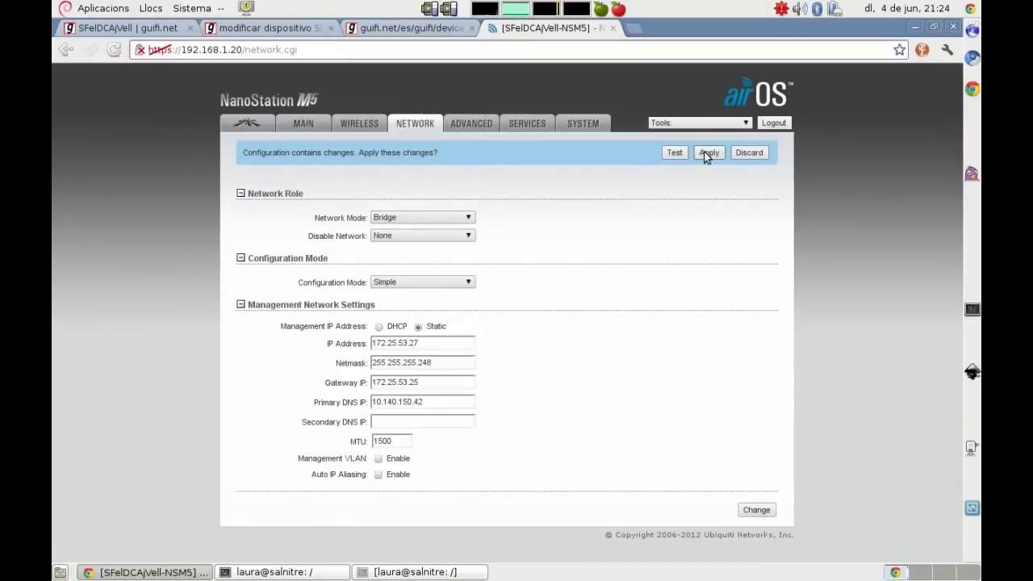
left_click(707, 153)
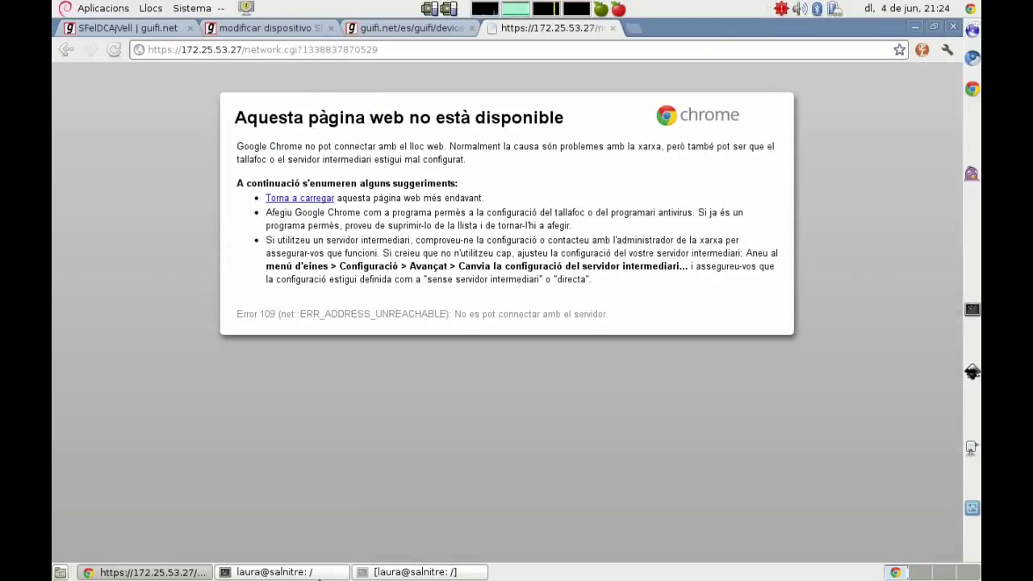
left_click(319, 572)
key("Return")
key("Return")
Step: Note the antenna is now out of range, connects to the RB's ether2, and gets verified later
type("Ahora mismo")
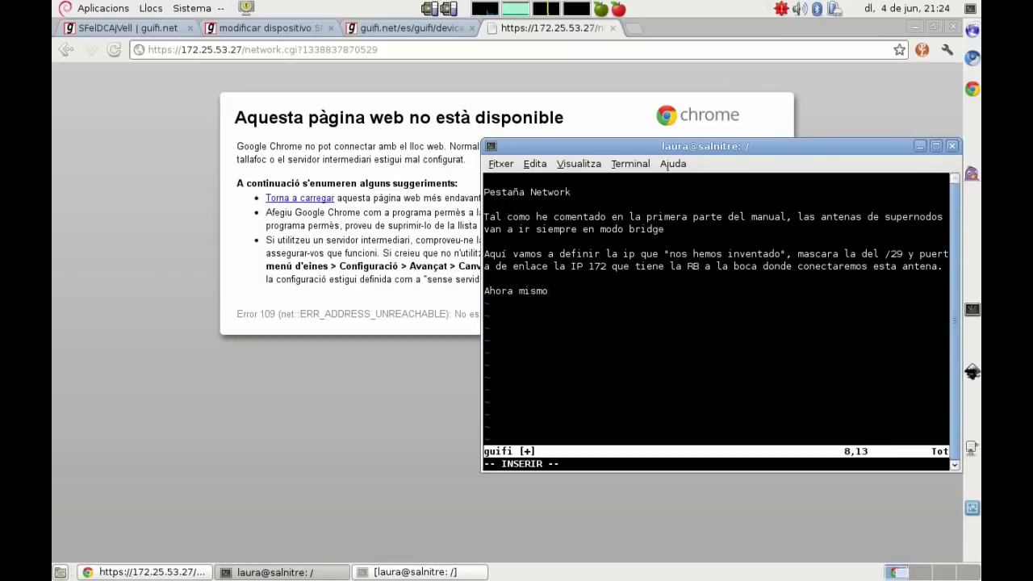
type(" hemos perdido la antena porque ya no está en nuestro rango de r")
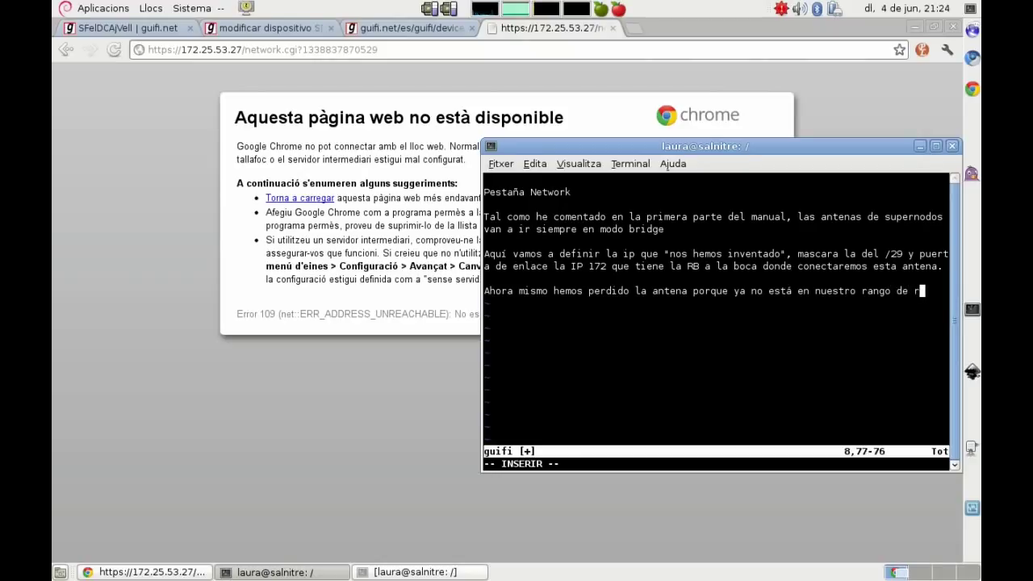
type("ed, pero si en el ")
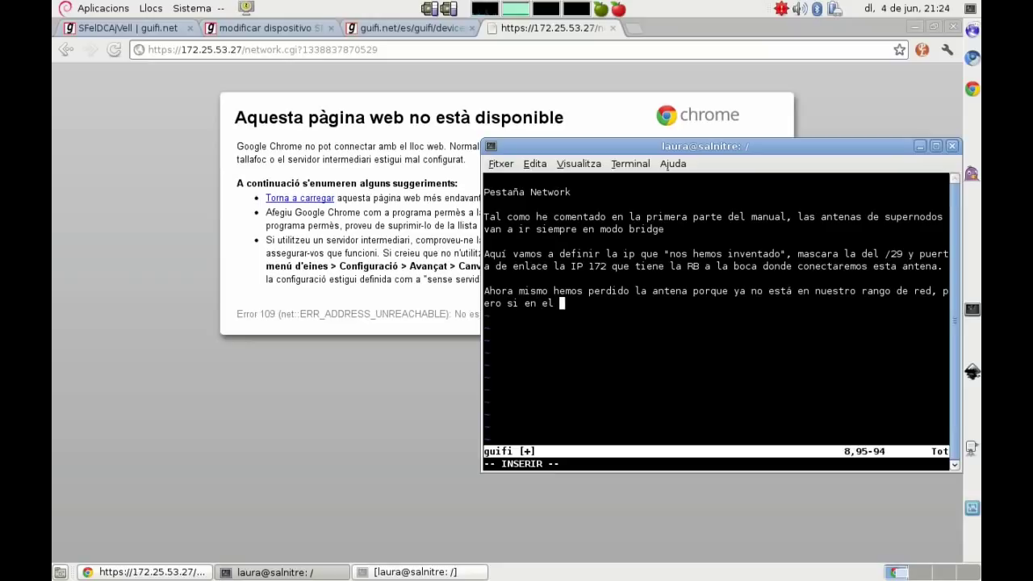
type("rango del super")
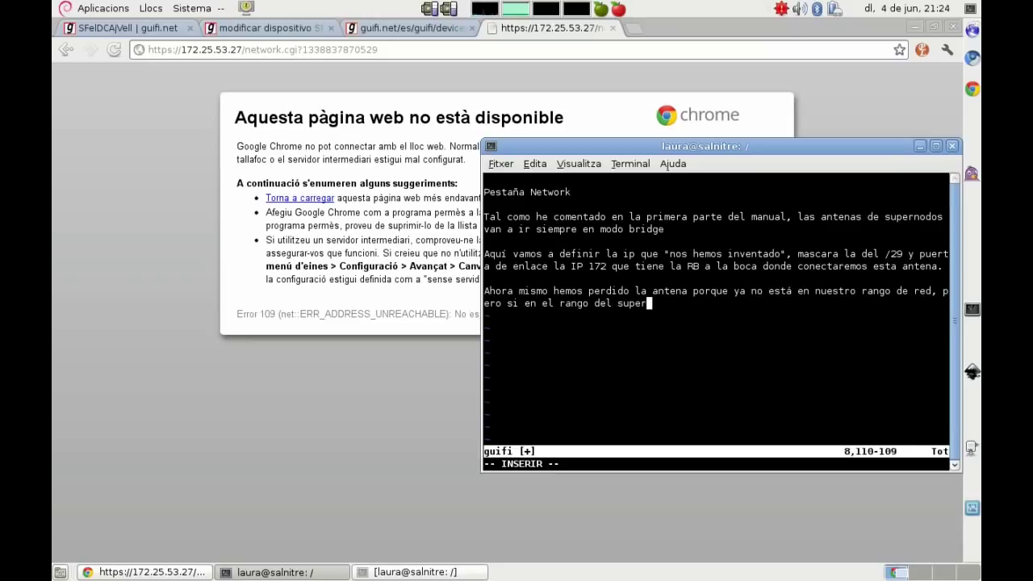
type("nodo, así que ")
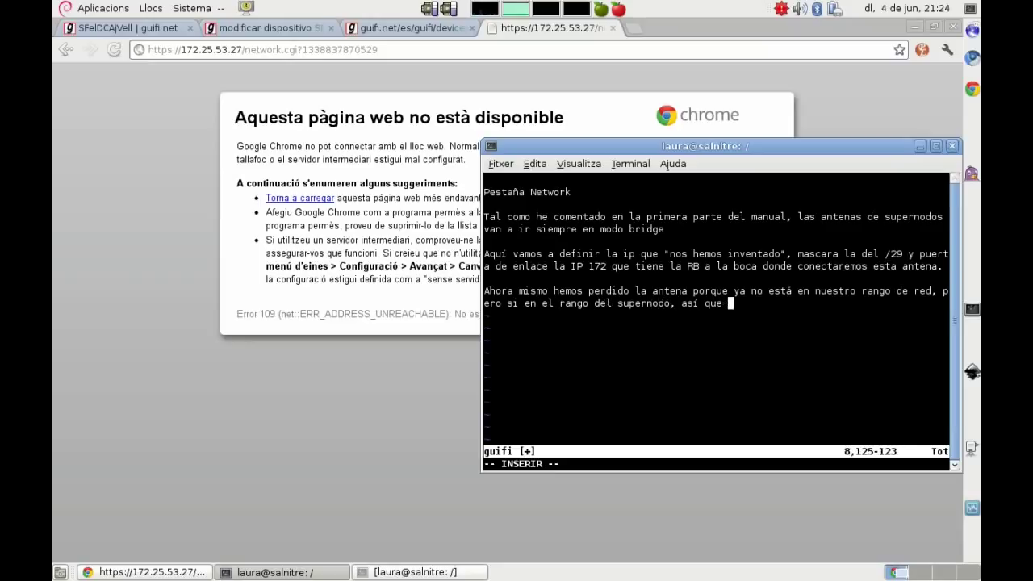
type("ya podemos conectar ")
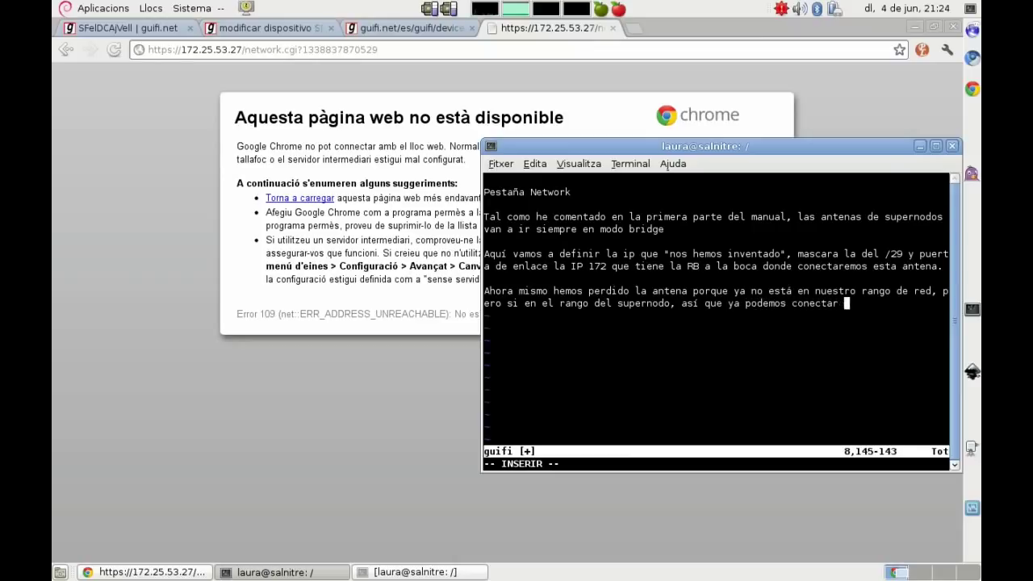
type("la antena a ")
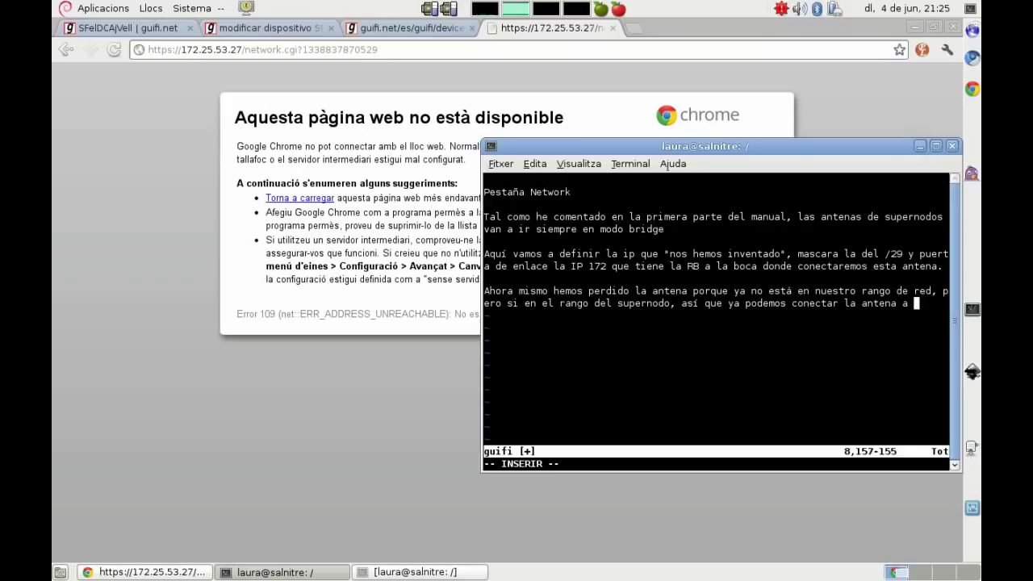
type("la RB al puerto ether2")
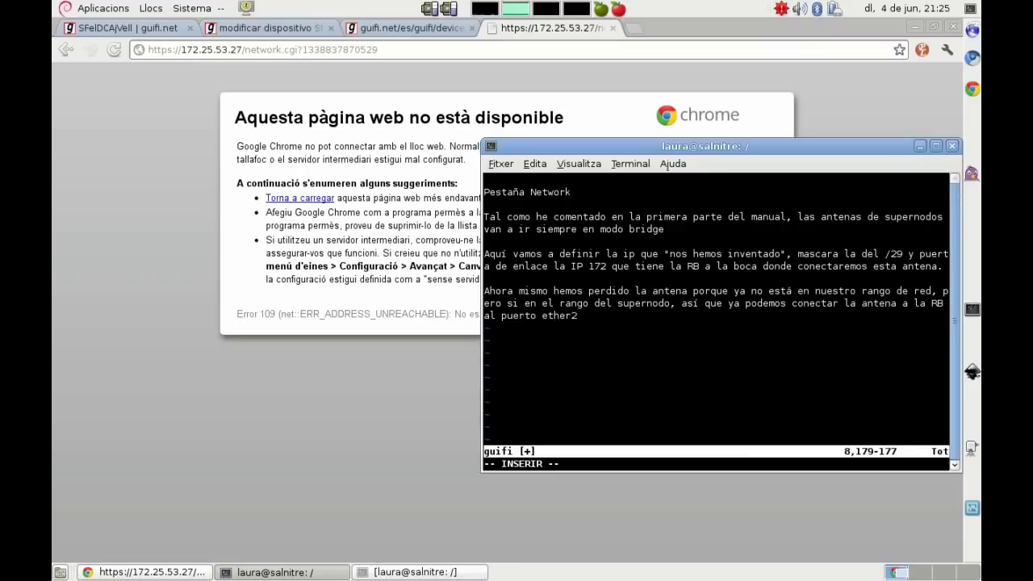
type(" y seguimos con el resto de antenas.")
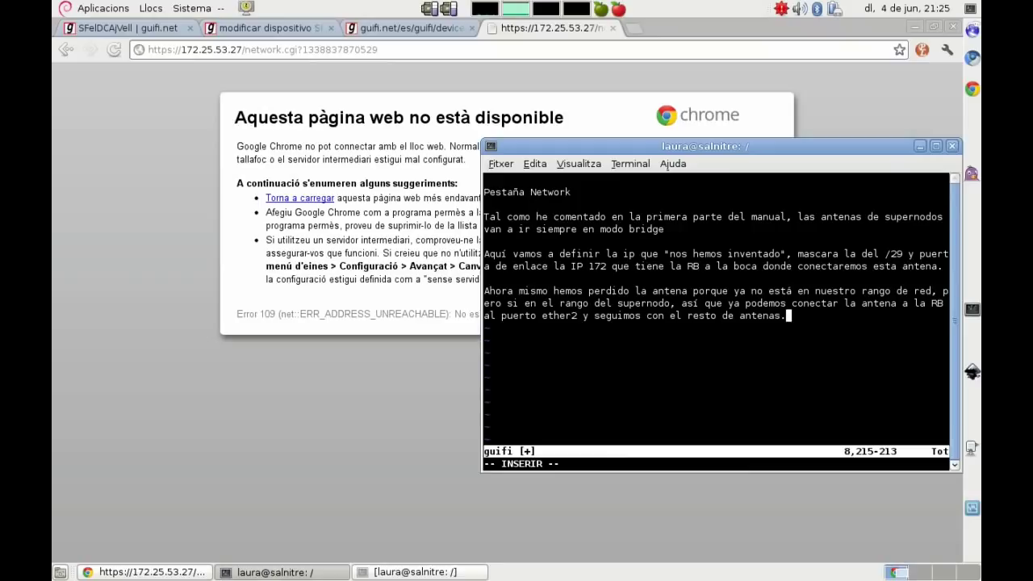
key("Return")
key("Return")
type("Al ter")
type("minar de configu")
type("rar las e")
type("nten")
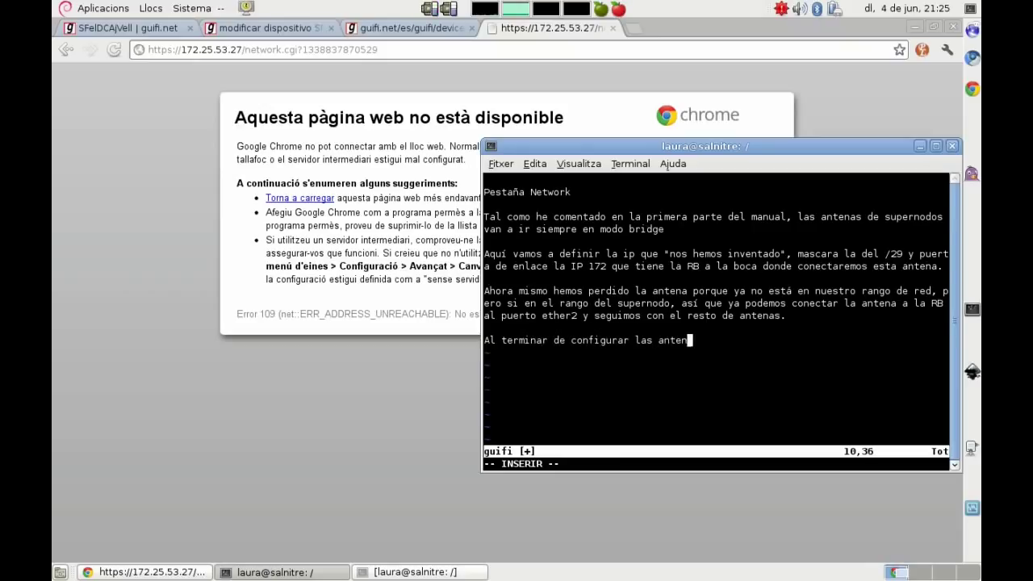
type("as ya haremos la verificació")
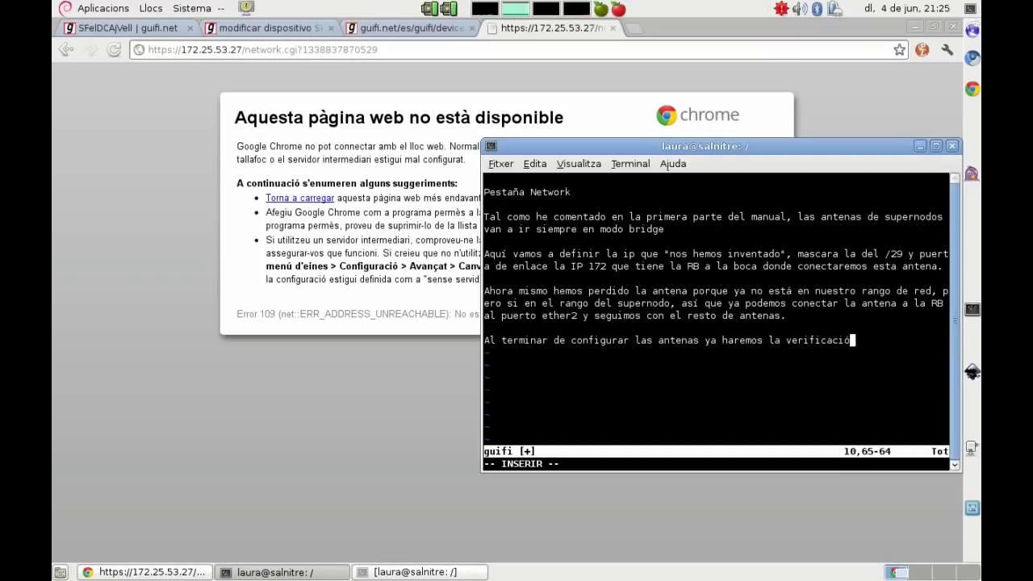
type("n de que todo funciona :)")
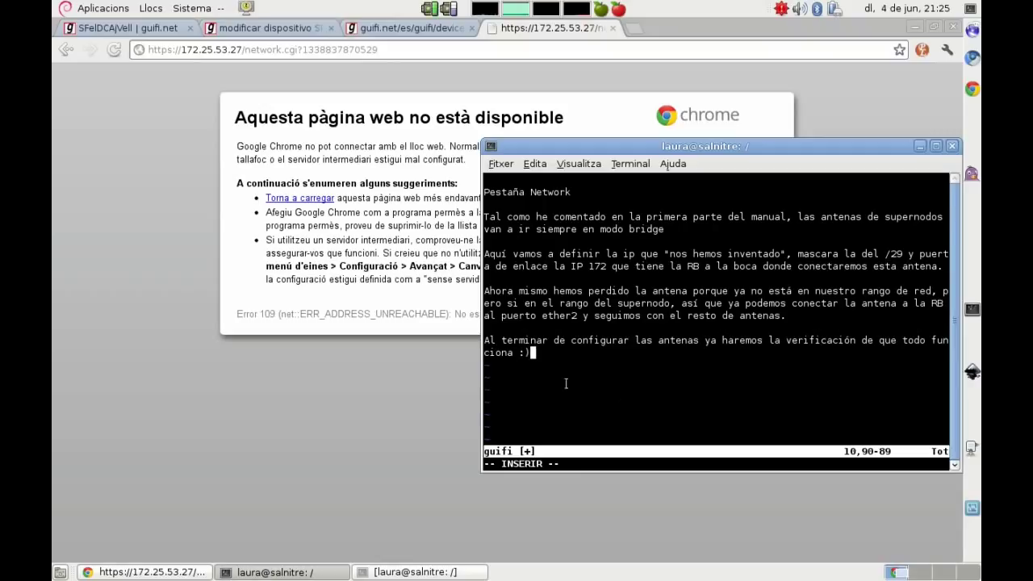
left_click(305, 353)
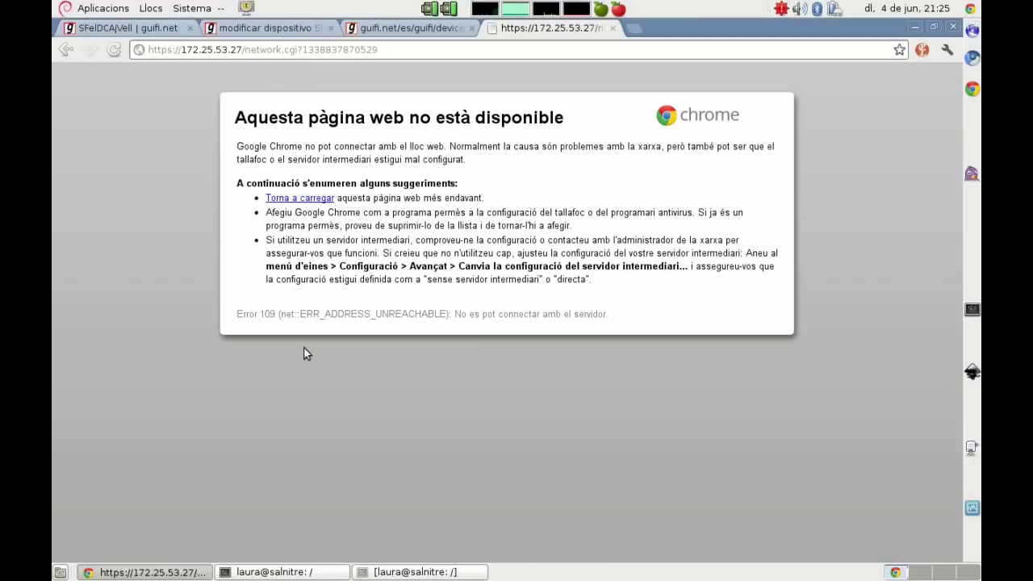
left_click(383, 32)
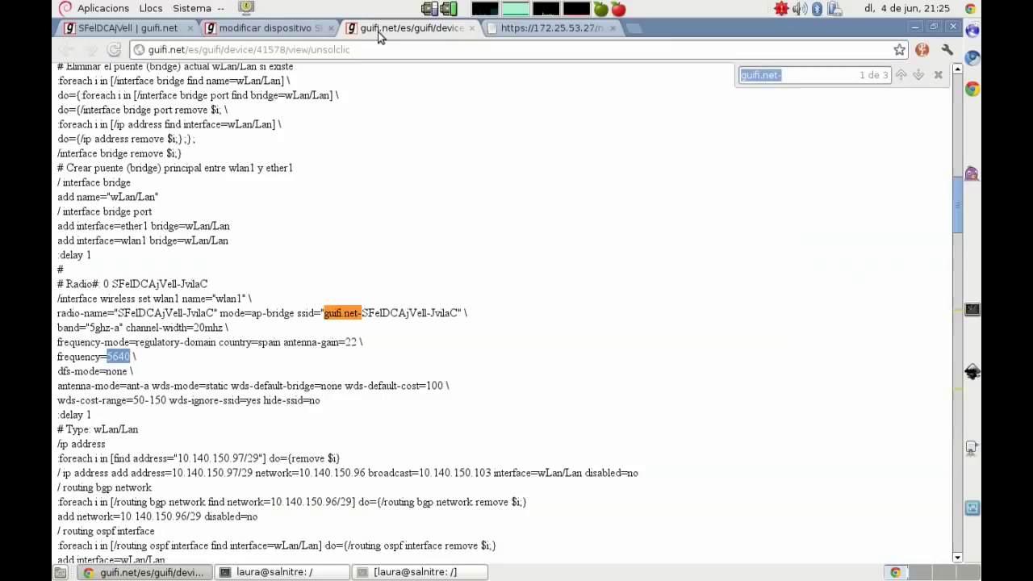
left_click(266, 29)
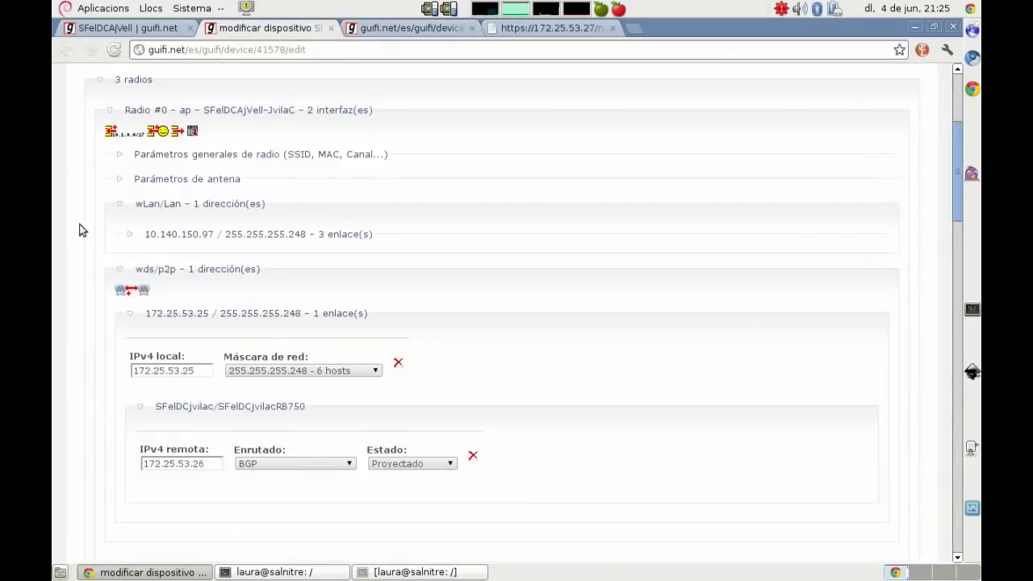
scroll(87, 232, "down", 1)
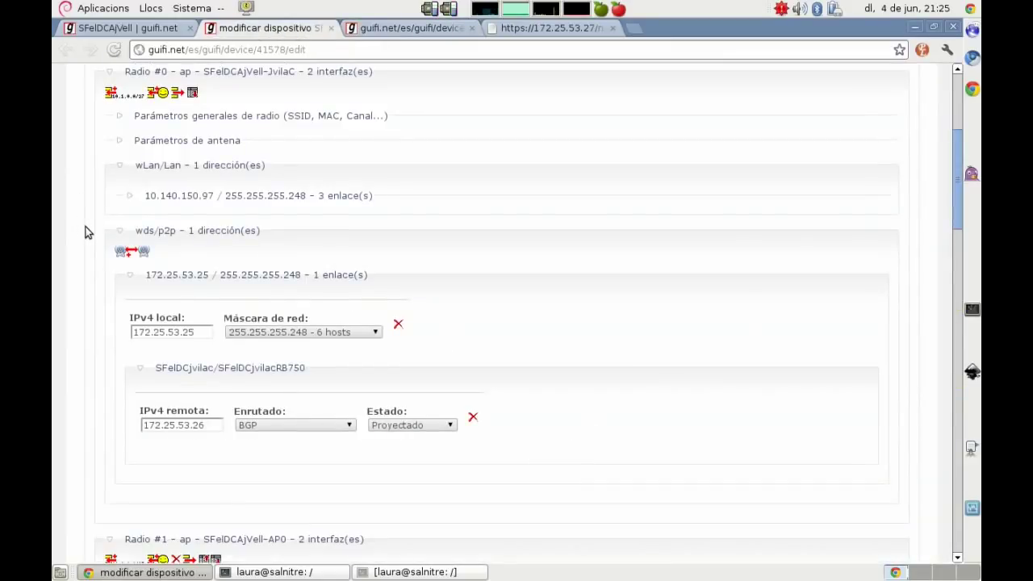
scroll(87, 232, "down", 18)
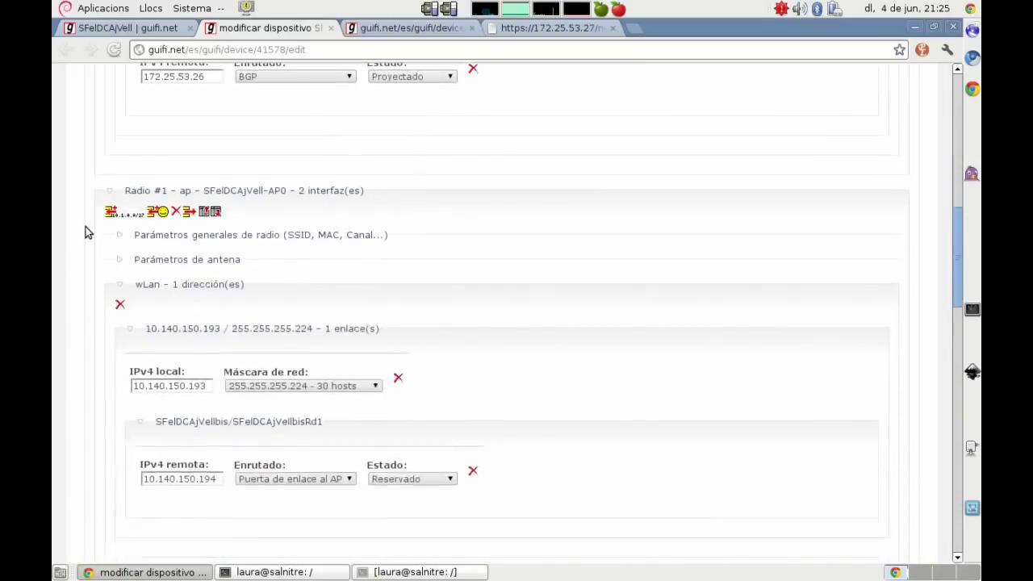
scroll(87, 232, "up", 9)
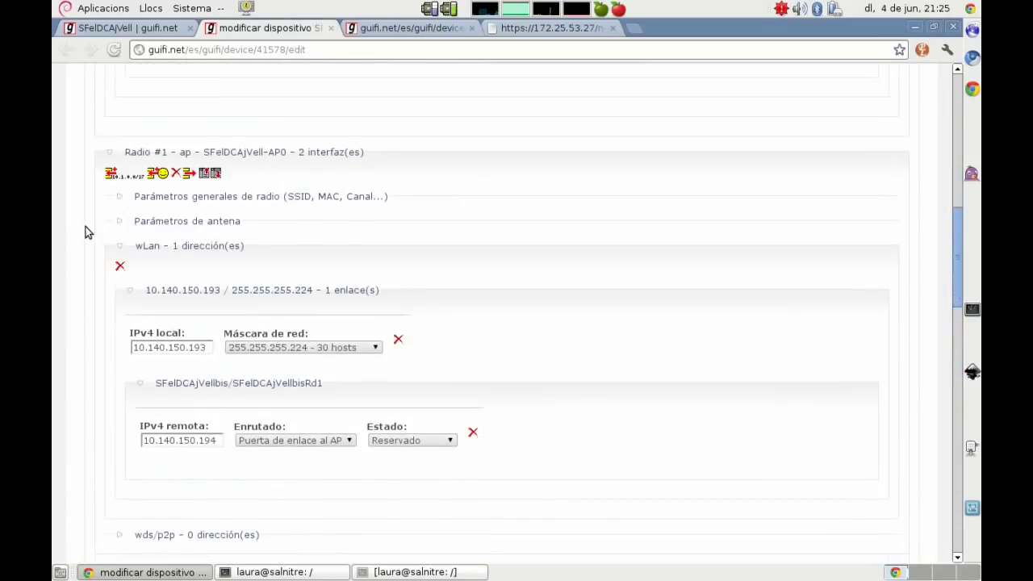
left_click(166, 196)
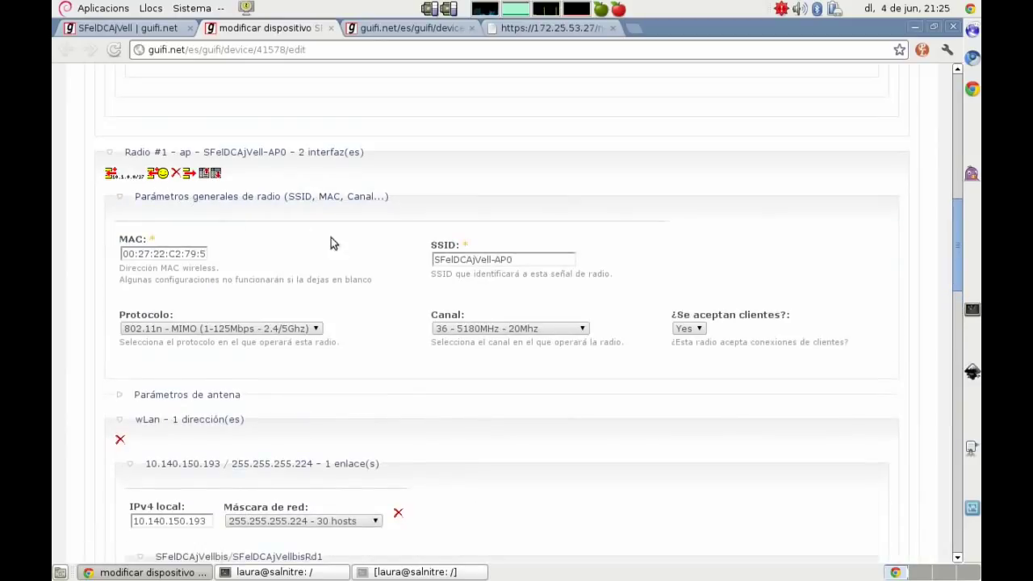
left_click(170, 395)
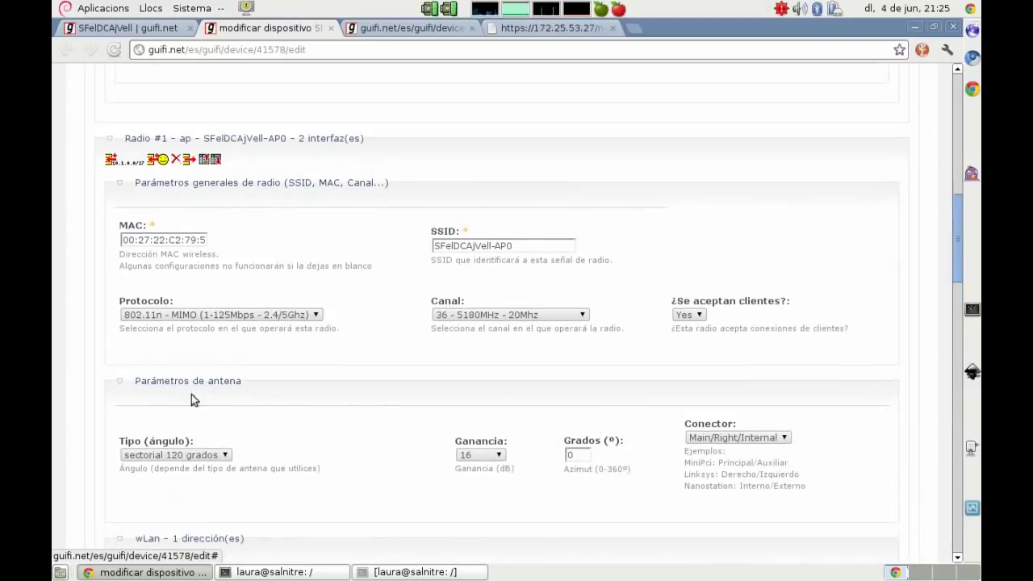
left_click_drag(187, 239, 228, 239)
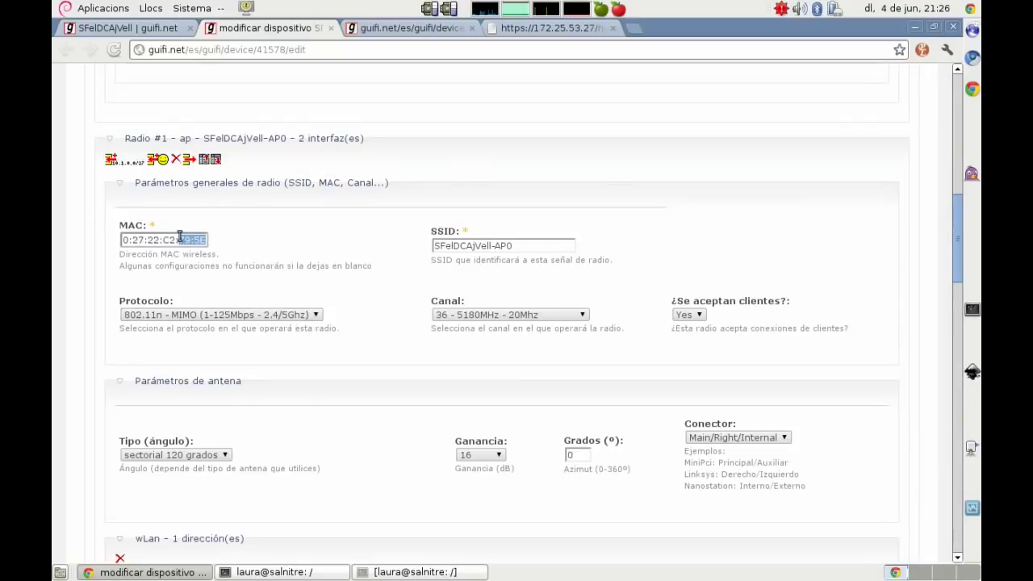
left_click(71, 238)
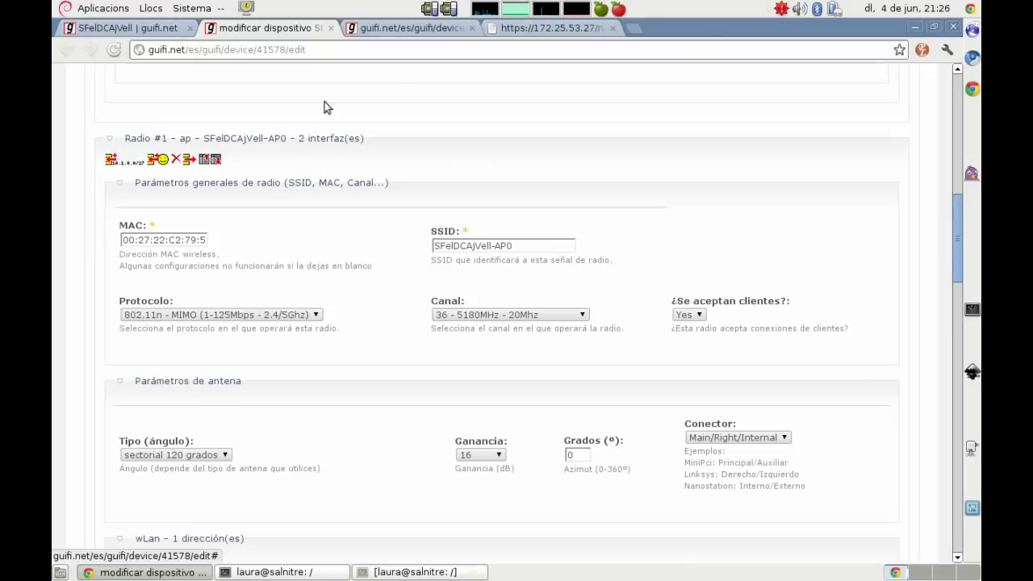
left_click(532, 28)
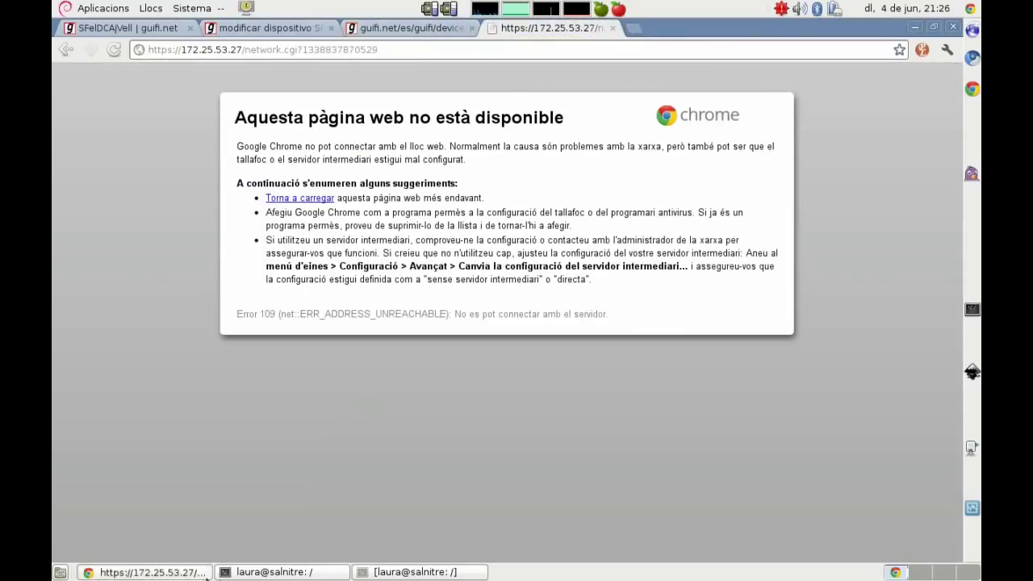
Step: Replace the vim Network notes with a line on Ubiquiti's default IP 192.168.1.20 and default login
left_click(315, 573)
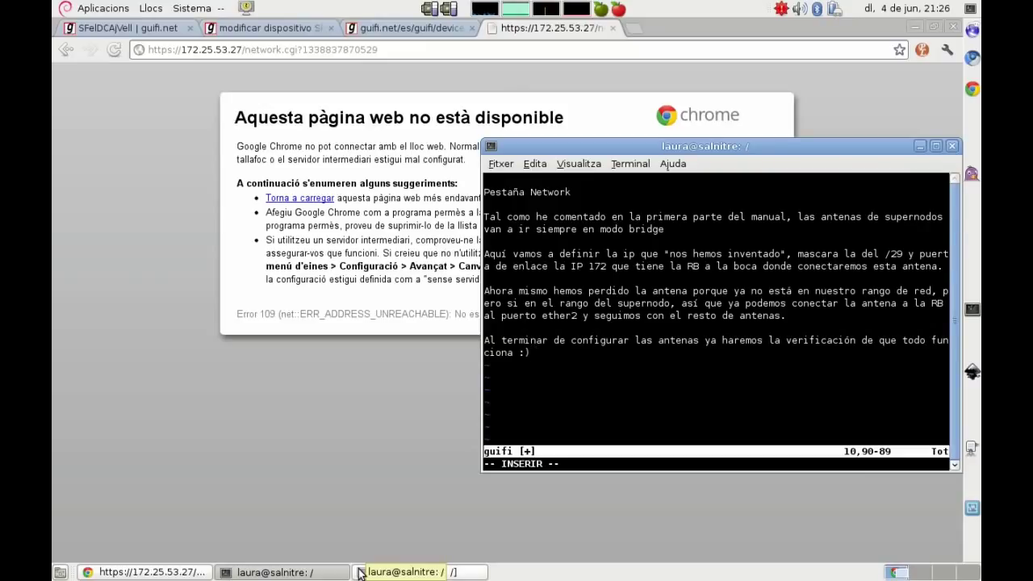
key("Escape")
key("d")
key("d")
key("d")
key("d")
key("d")
key("d")
key("d")
key("d")
key("d")
key("d")
key("d")
key("d")
key("d")
key("d")
key("d")
key("d")
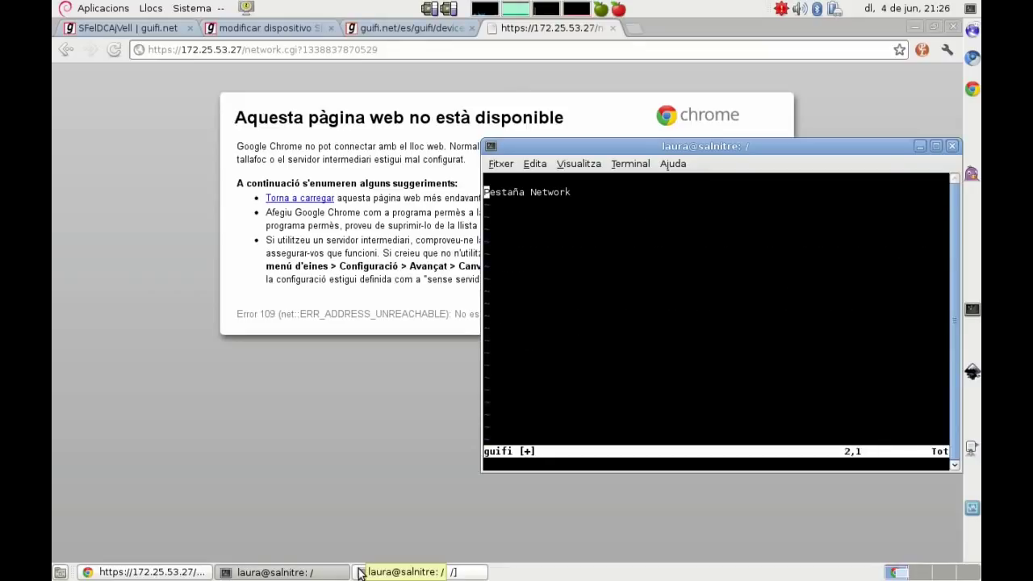
key("d")
key("d")
key("i")
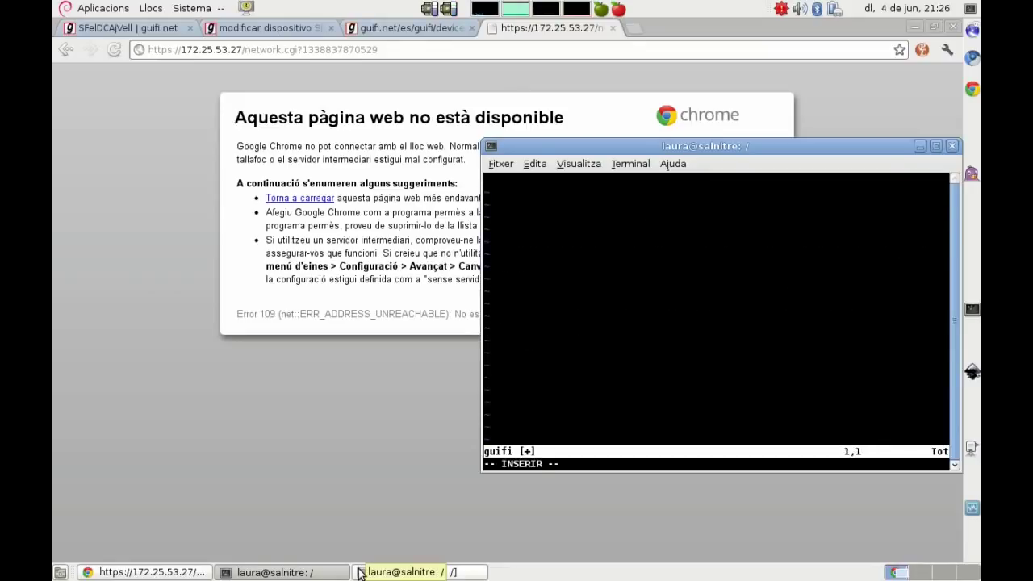
type("Tal como he comentado, dispositivos ubiquiti, ip por defecto 192.168.1.20 un")
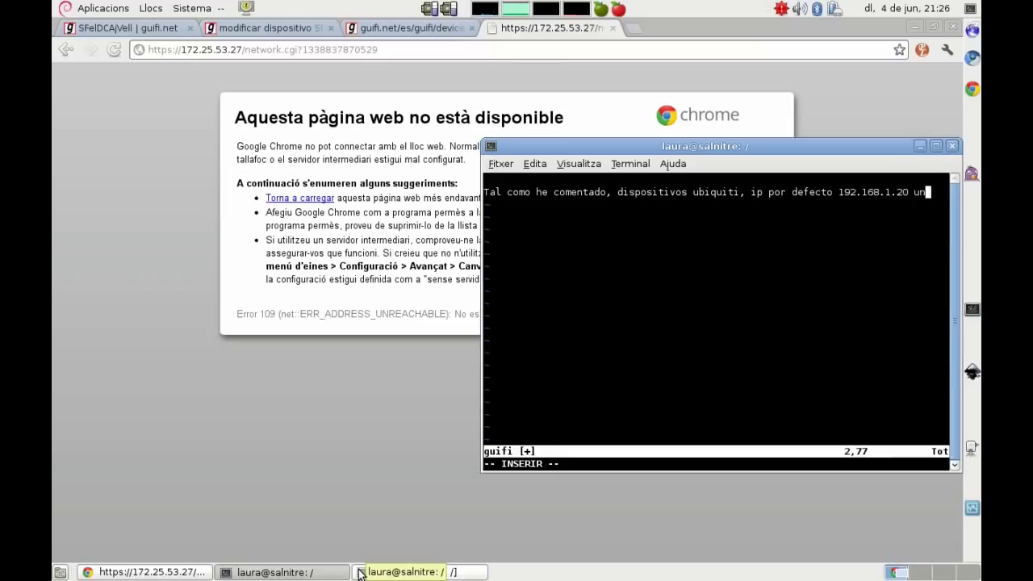
key("BackSpace")
type("bnt/ubnt")
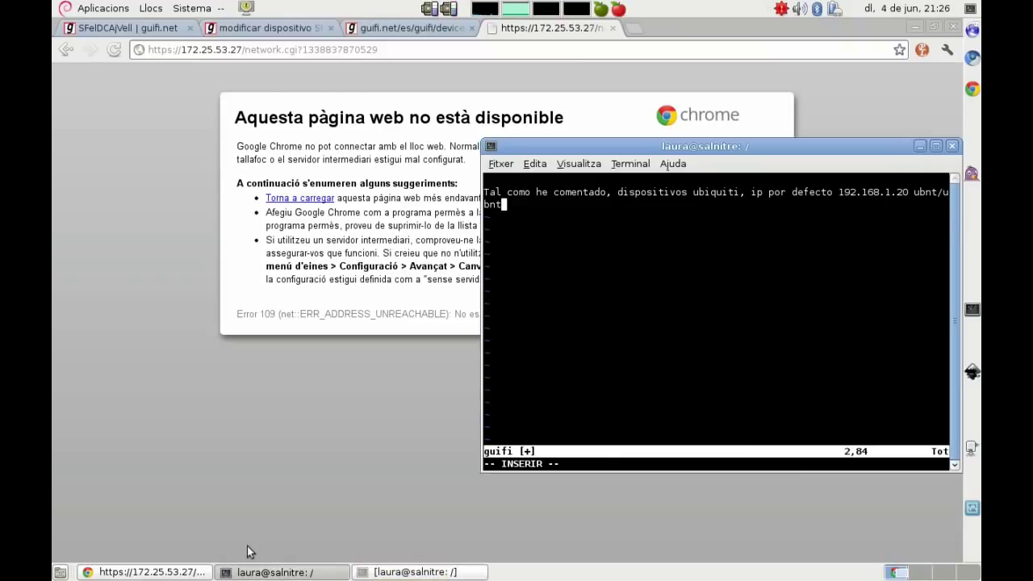
Step: Reapply eth0 address 192.168.1.5/24 and confirm 192.168.1.20 answers pings
left_click(416, 571)
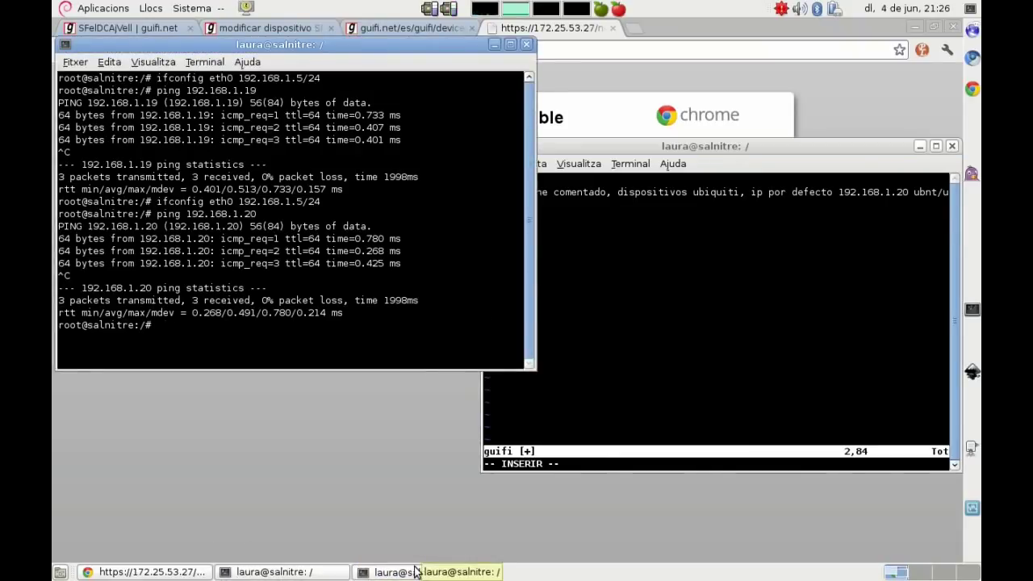
key("Up")
key("Return")
key("Up")
key("Up")
key("Return")
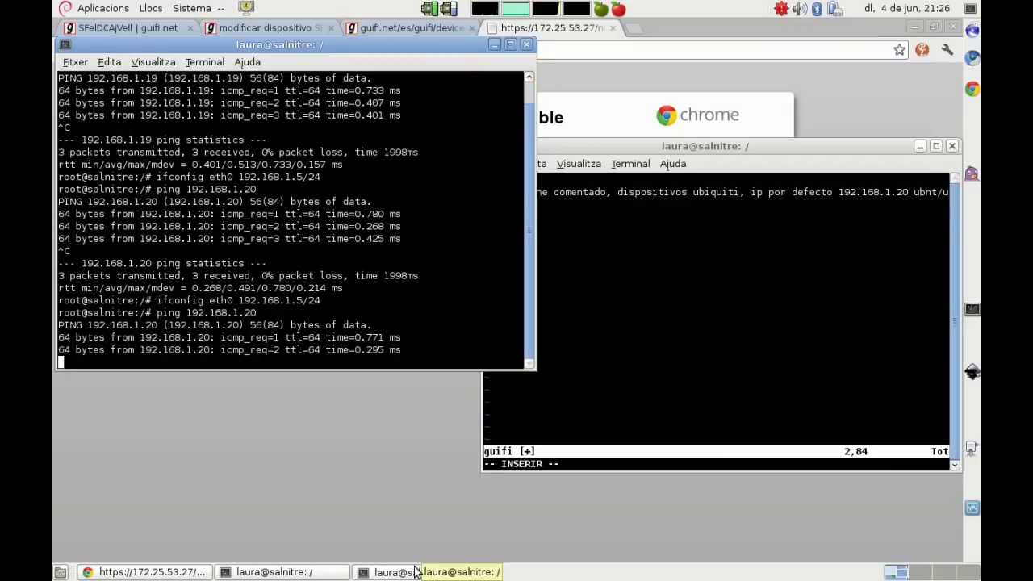
key("ctrl+c")
key("alt+Tab")
key("ctrl+l")
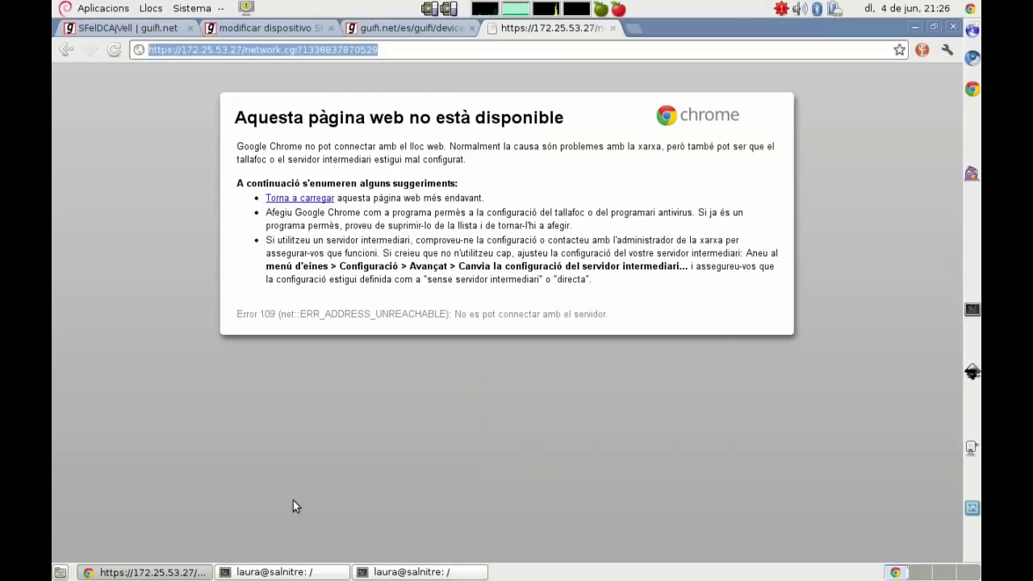
Step: Load the device page at 192.168.1.20 in Chrome
type("2")
key("BackSpace")
key("BackSpace")
type("192.1681")
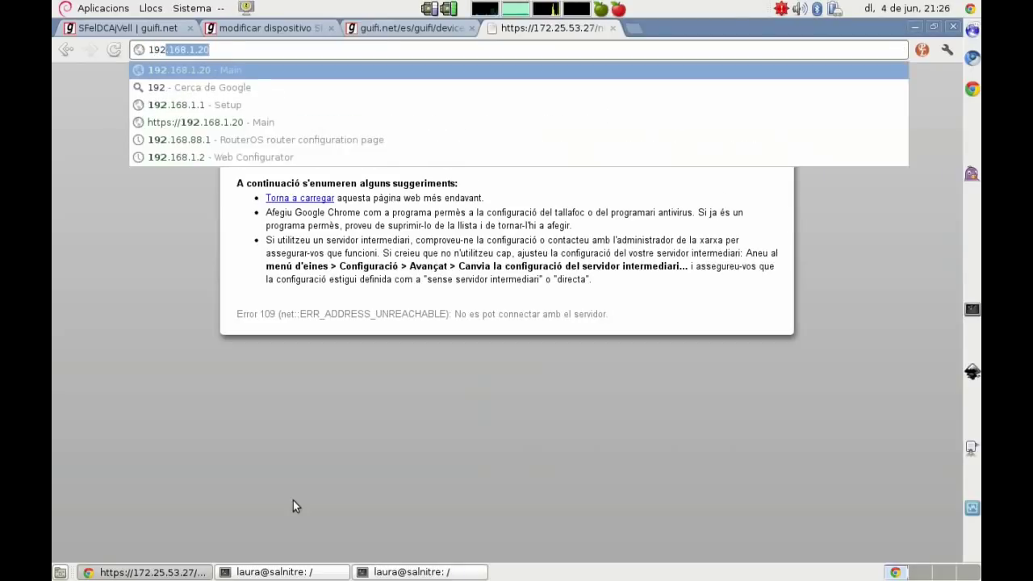
key("BackSpace")
type(".1.2")
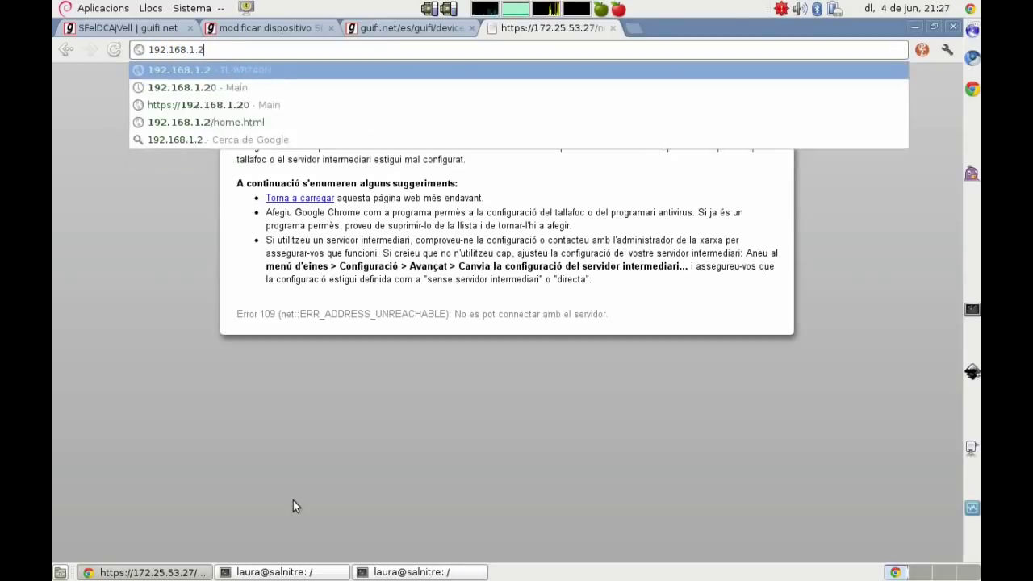
key("Return")
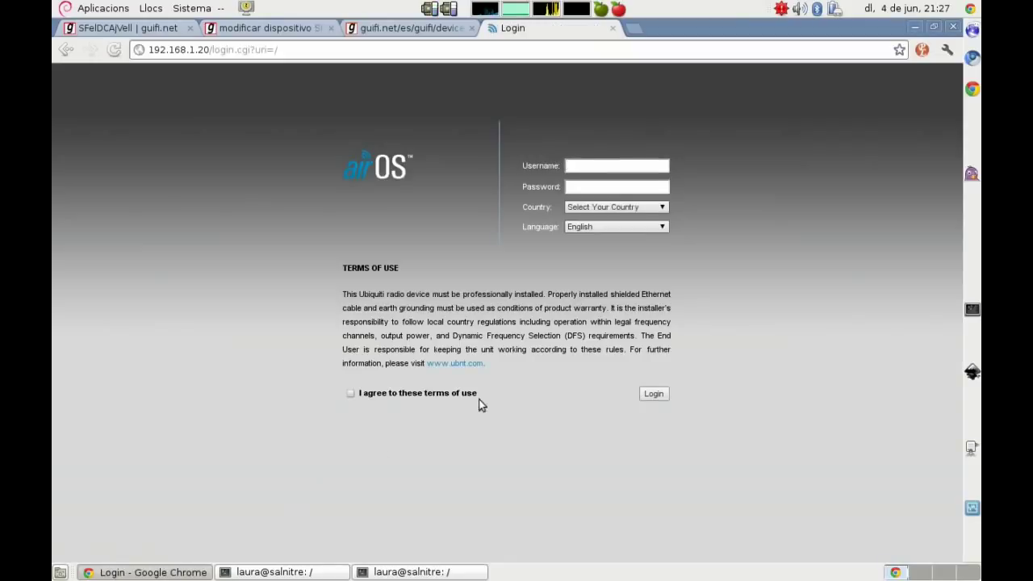
Step: Log in with the default username and password, country Spain, accepting the terms of use
type("ubnt")
key("Tab")
type("ubnt")
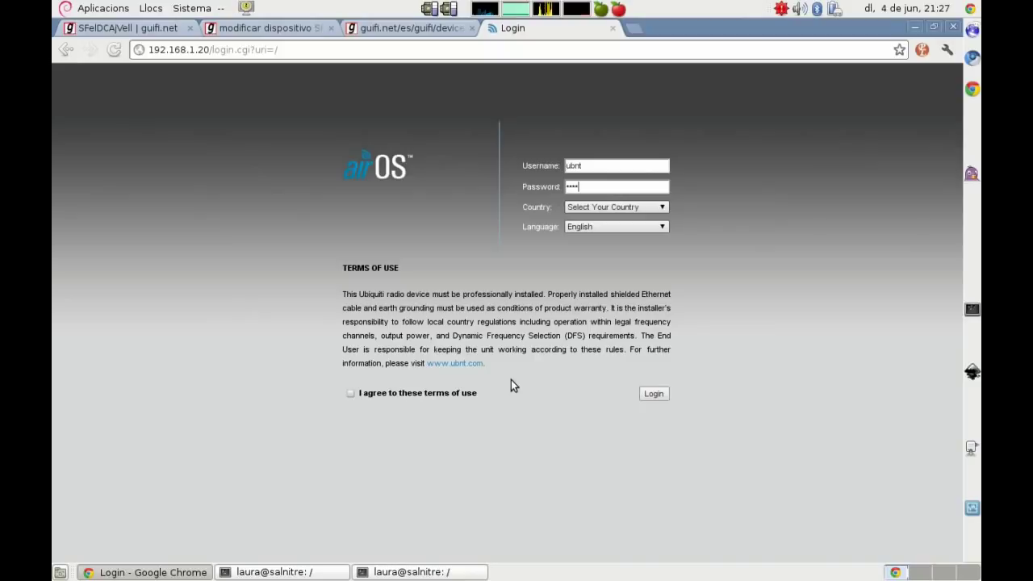
left_click(612, 206)
type("sp")
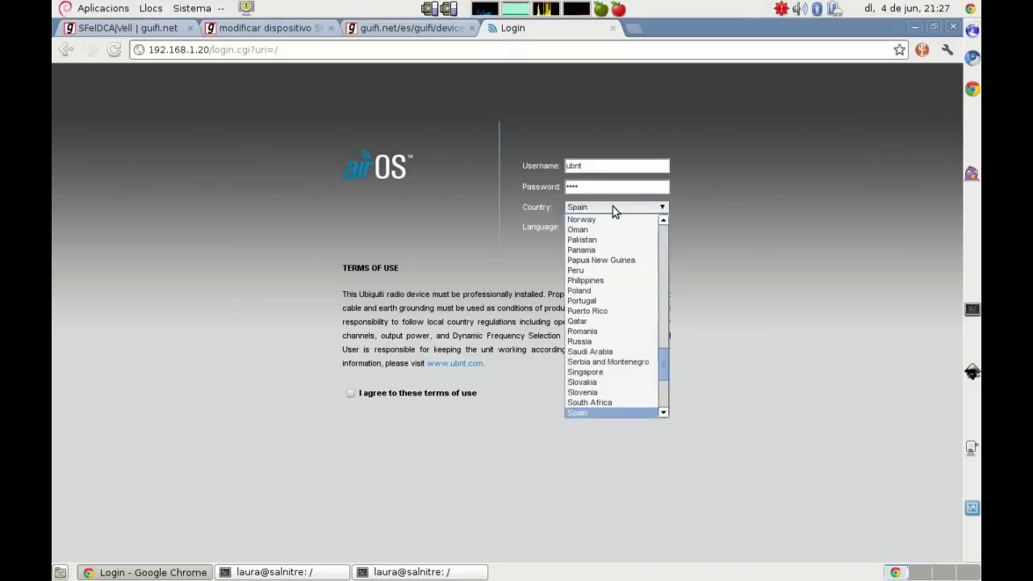
left_click(590, 410)
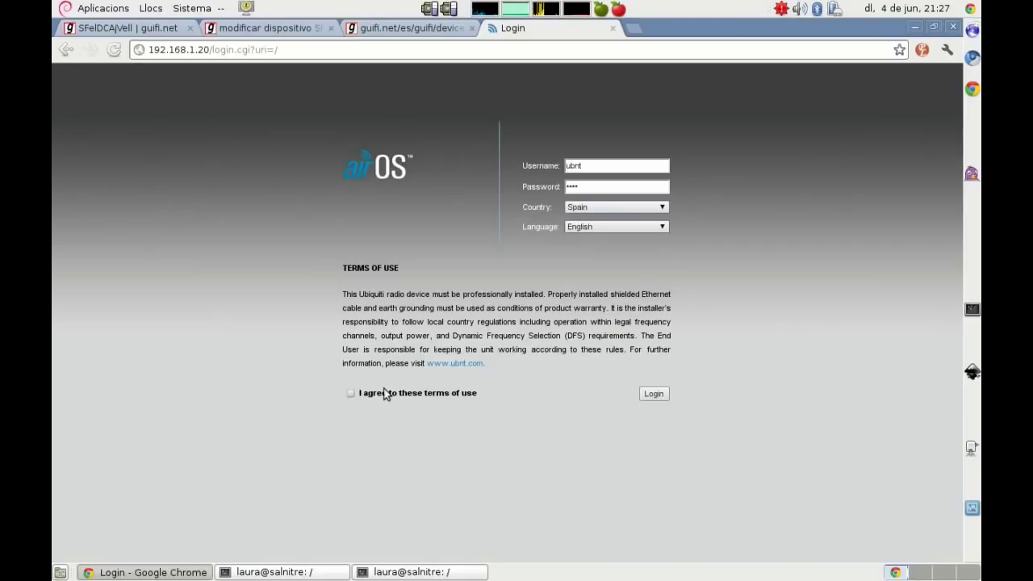
left_click(352, 394)
left_click(661, 393)
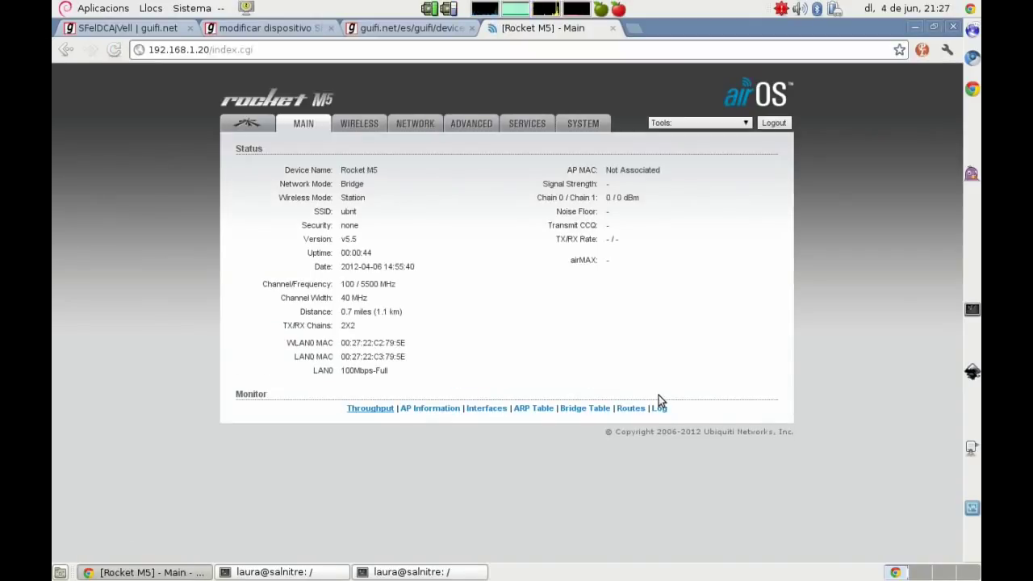
Step: Switch the Wireless Mode on the WIRELESS page from Station to Access Point
left_click(364, 127)
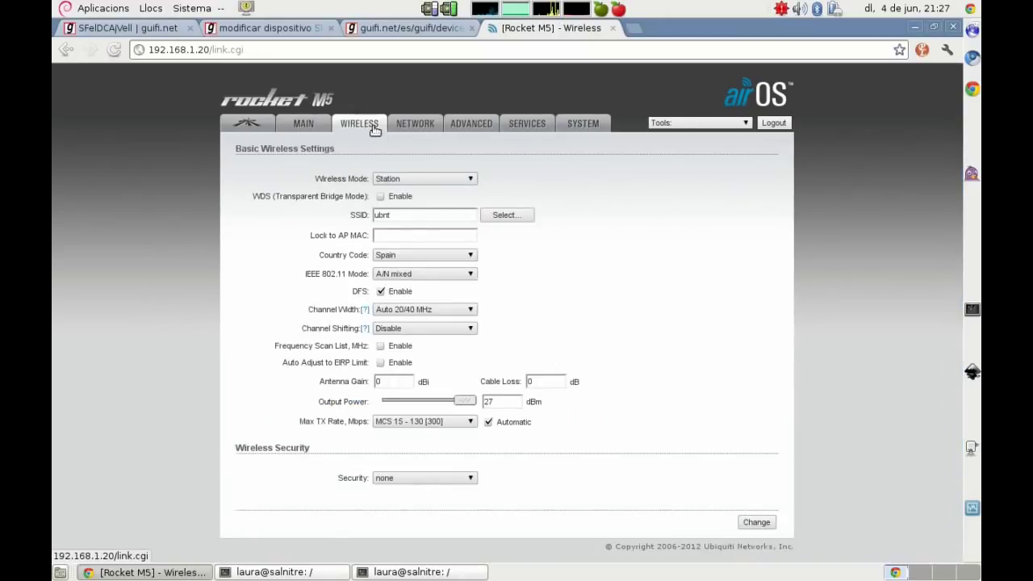
left_click(408, 179)
left_click(410, 201)
left_click(367, 572)
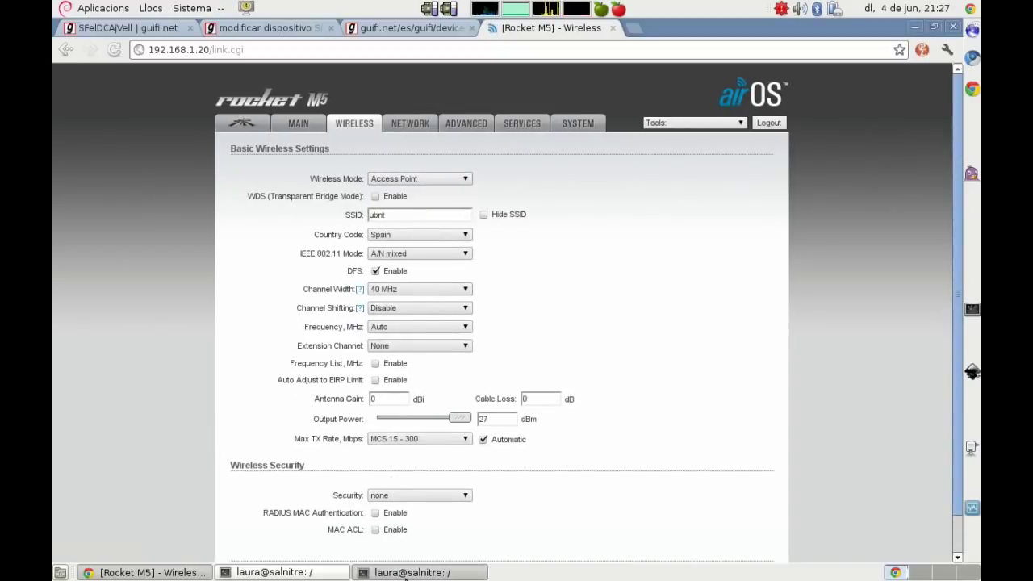
left_click(365, 574)
left_click(305, 573)
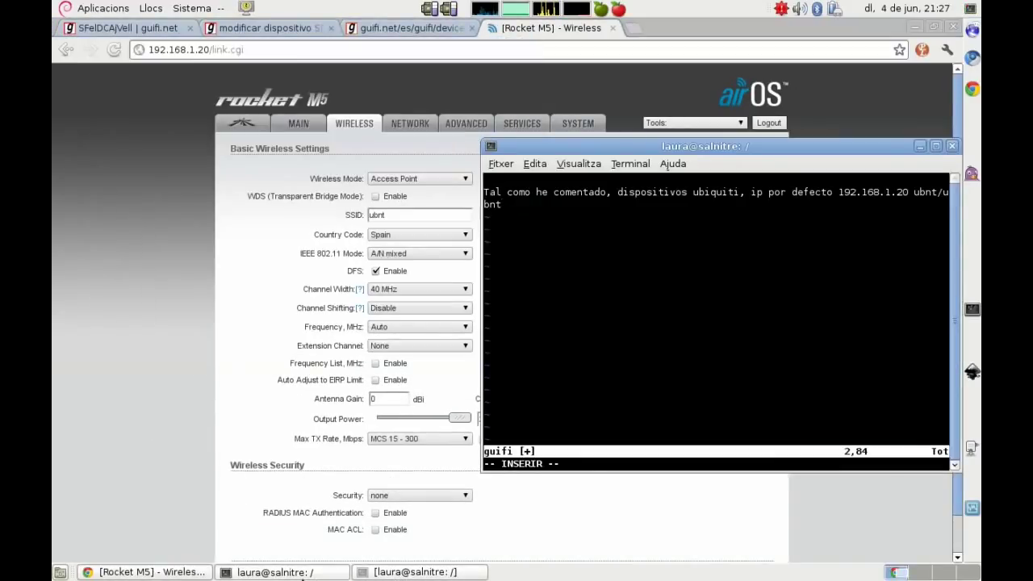
Step: Note in vim that the client-coverage antenna is simply set to Access Point mode
key("Return")
key("Return")
type("La")
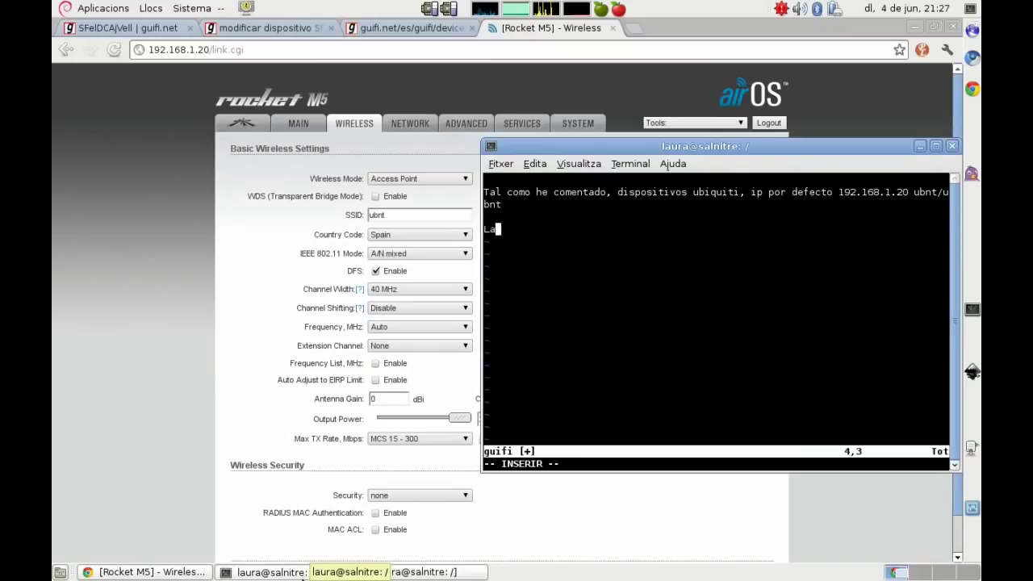
type(" antena que da c")
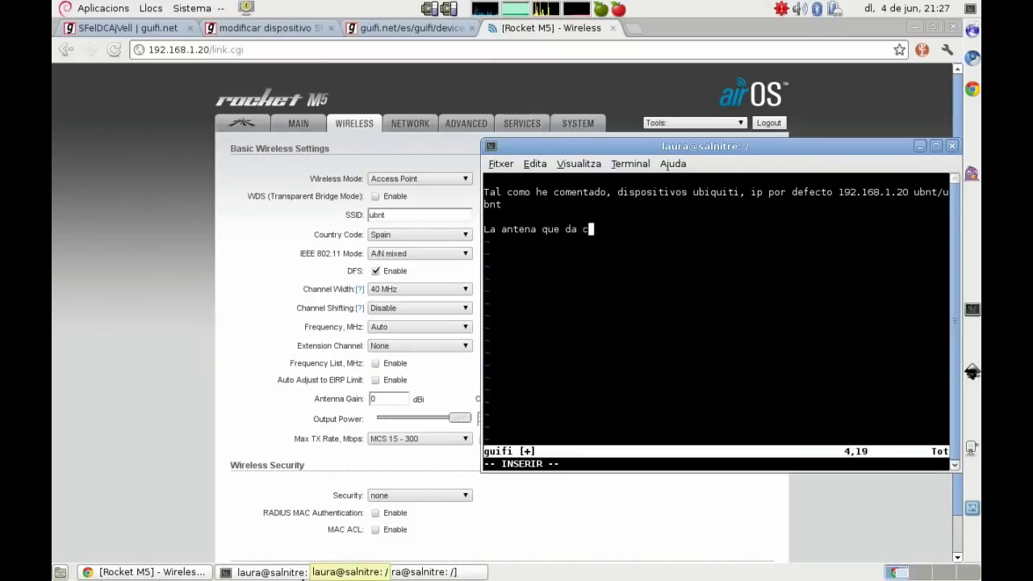
type("obertura a cliente")
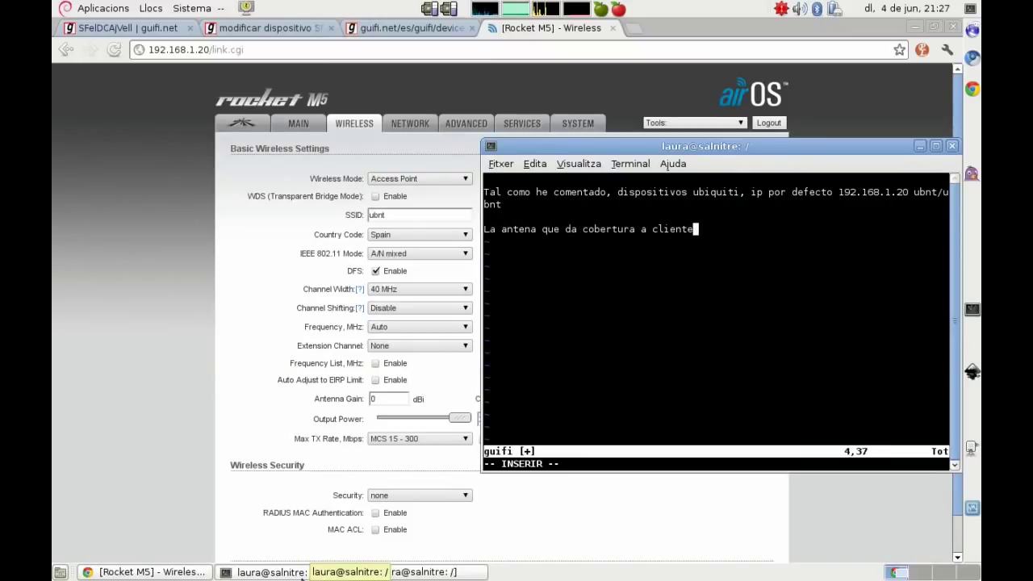
type("s la ponemos")
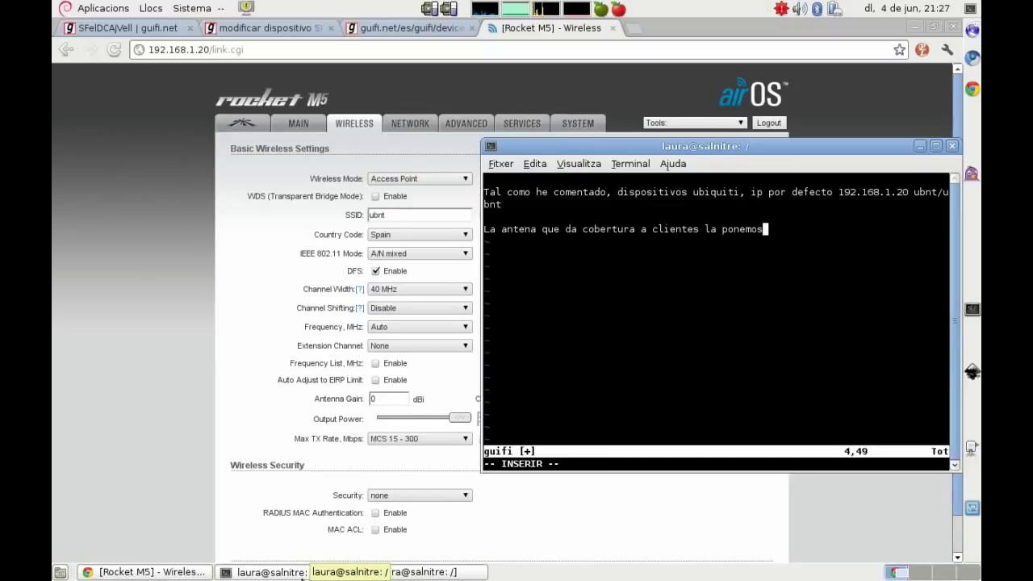
type(" simpleme")
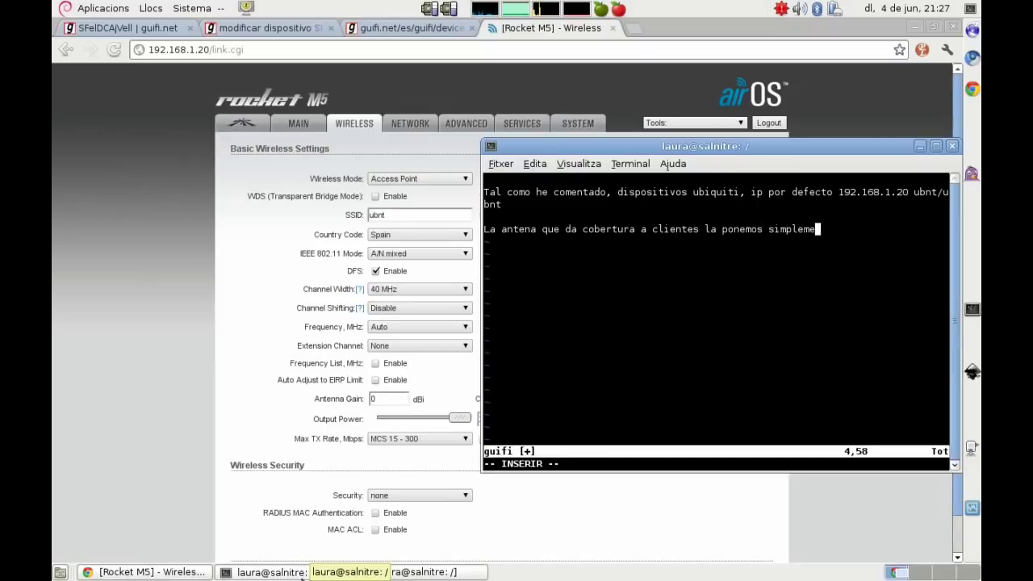
type("nte en modo ")
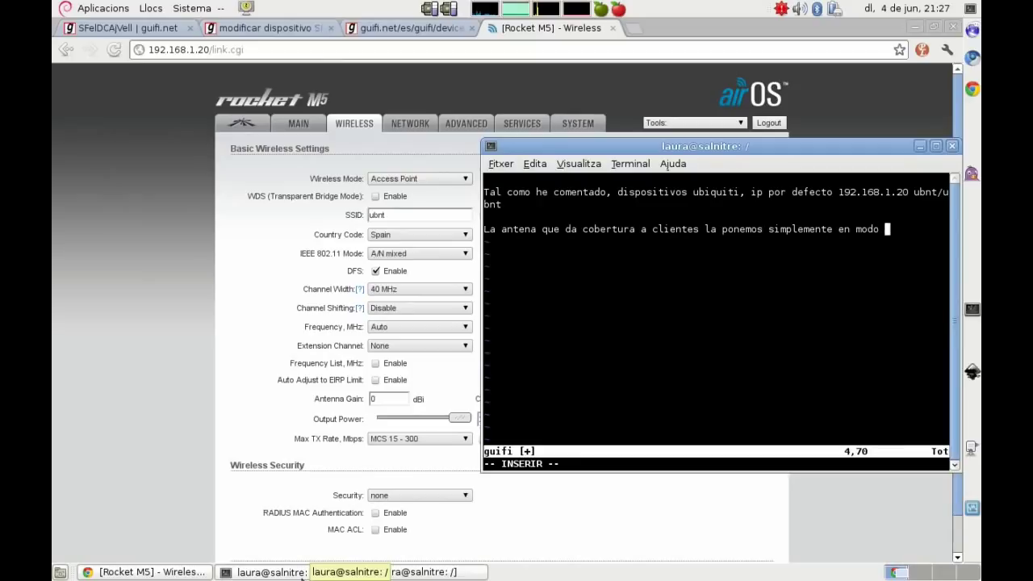
type("Access Point")
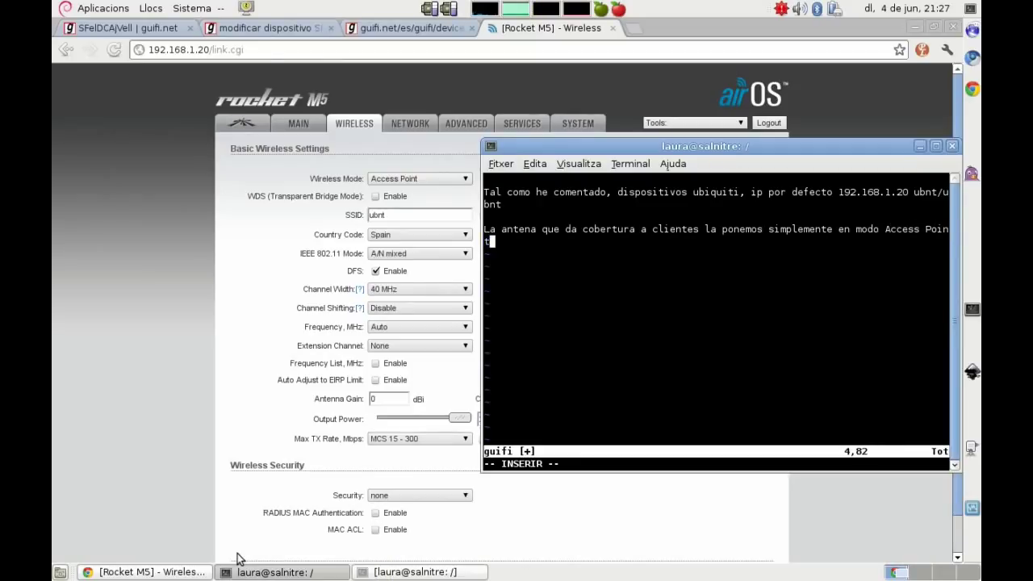
left_click(120, 364)
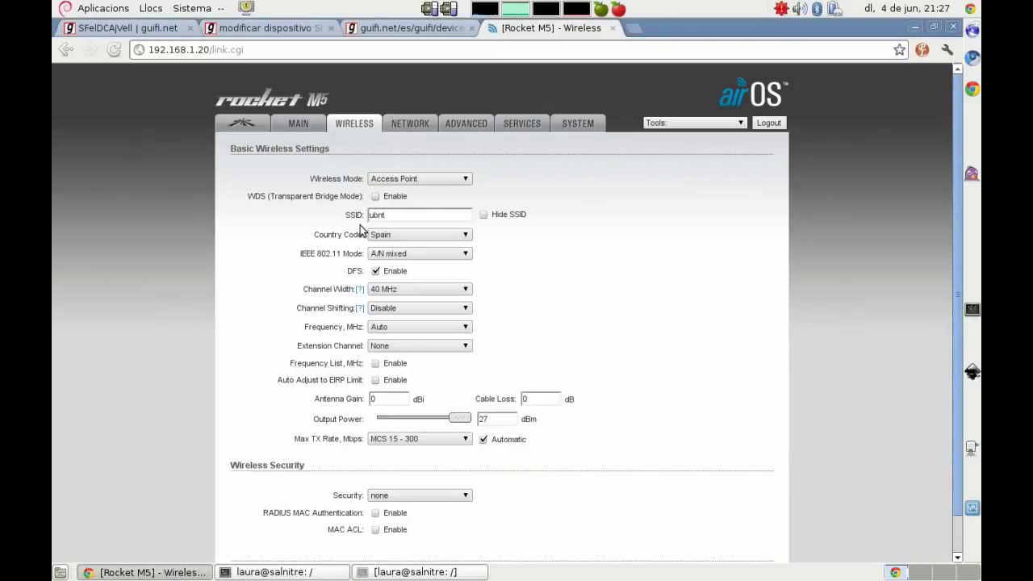
left_click(409, 30)
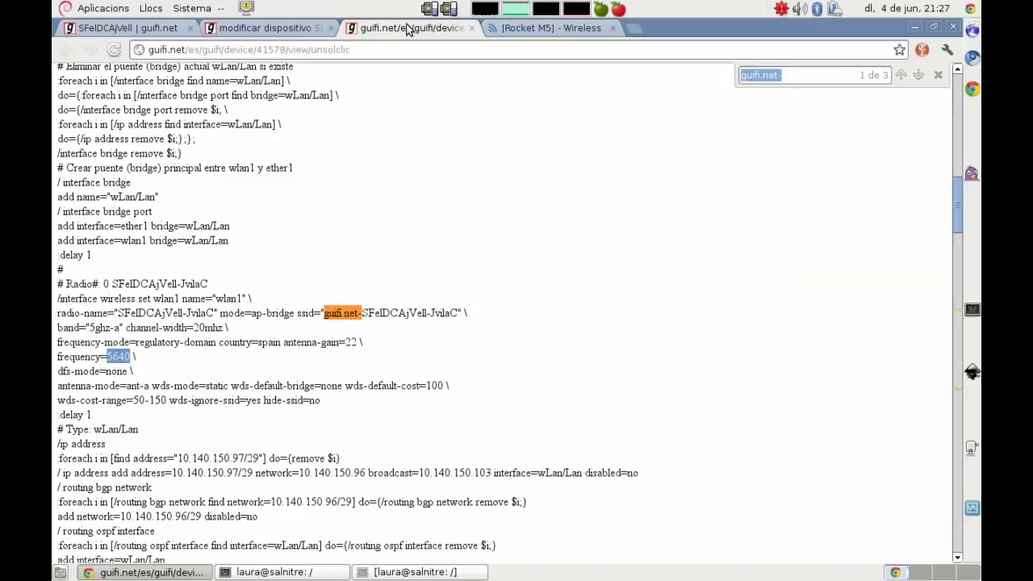
Step: Find the next guifi.net- match and copy the SSID guifi.net-SFelDCAjVell-AP0
left_click(816, 78)
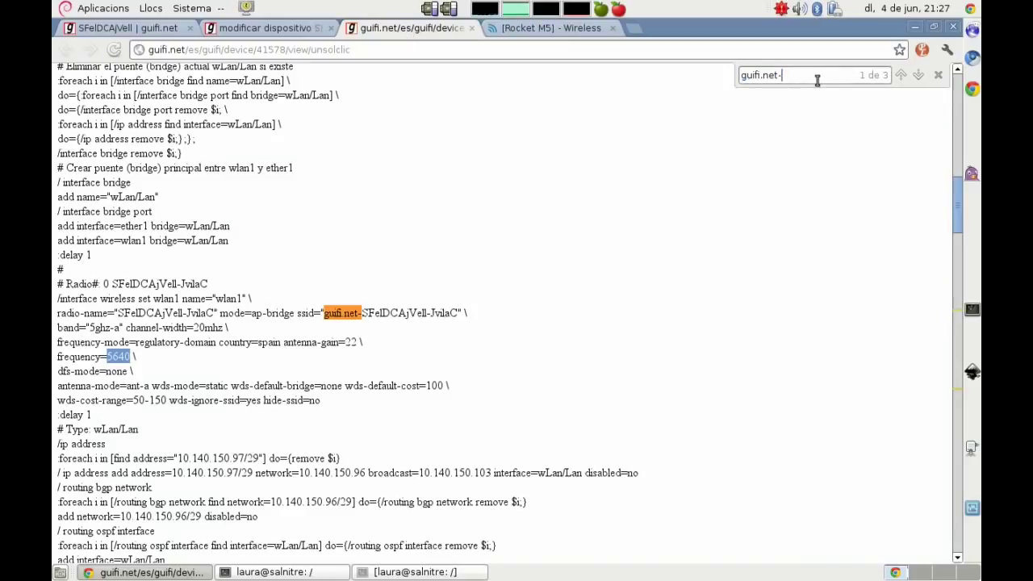
key("Return")
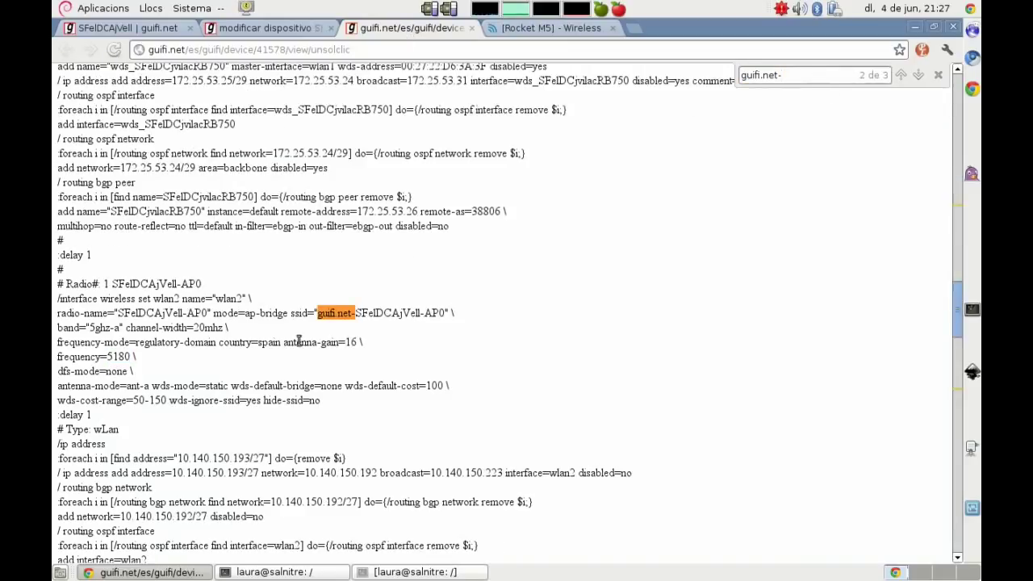
left_click_drag(317, 316, 437, 316)
right_click(423, 320)
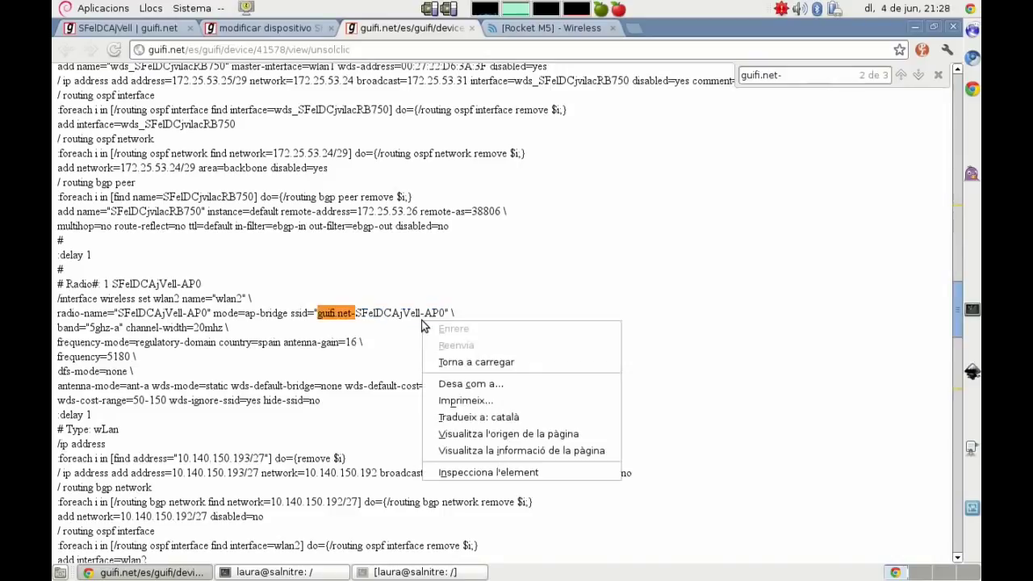
left_click(328, 314)
left_click_drag(317, 314, 427, 314)
right_click(427, 314)
left_click(448, 320)
Step: Paste it over the ubnt SSID in airOS and turn DFS off
left_click(502, 30)
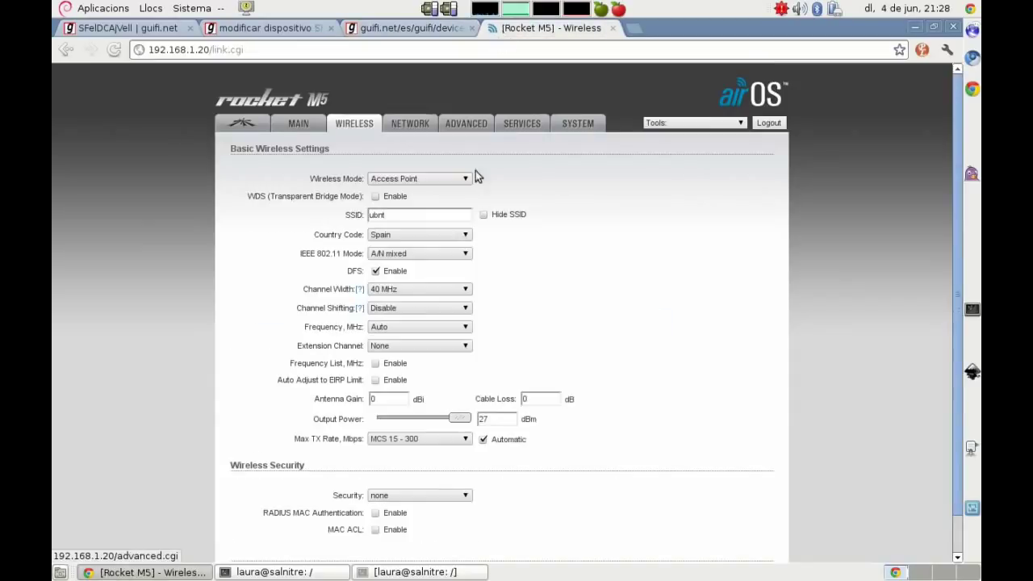
double_click(378, 214)
key("ctrl+v")
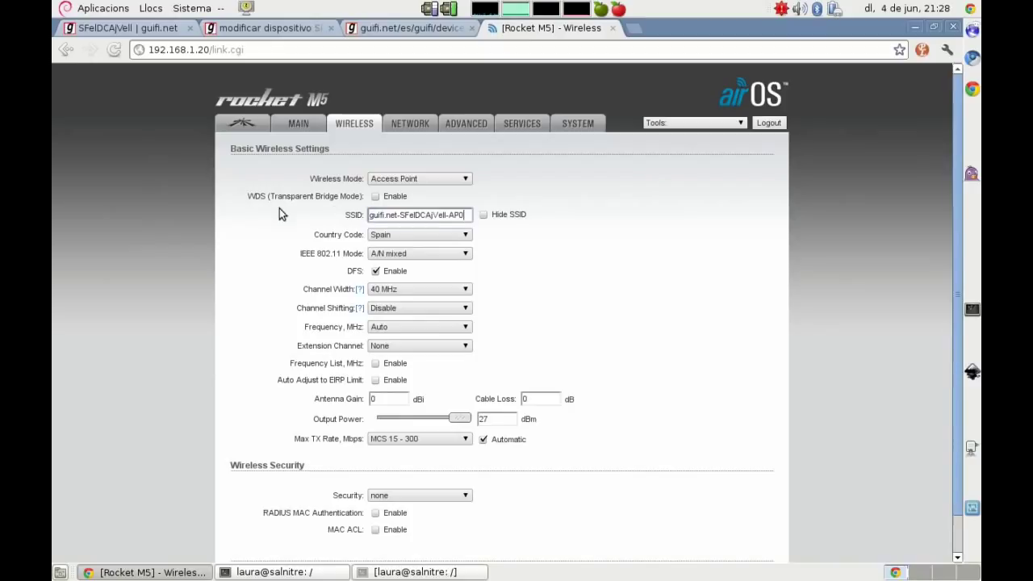
left_click(375, 271)
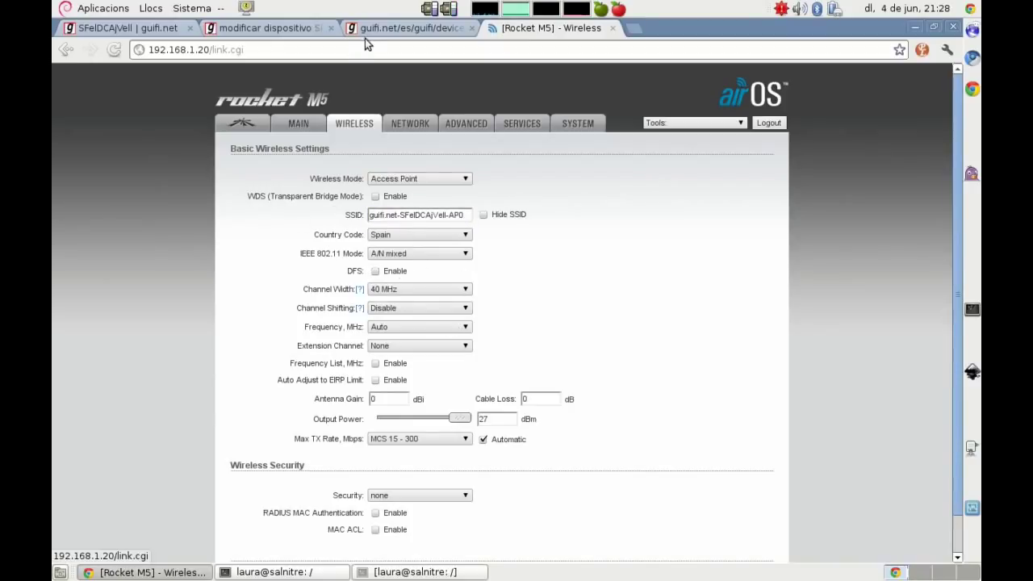
left_click(404, 28)
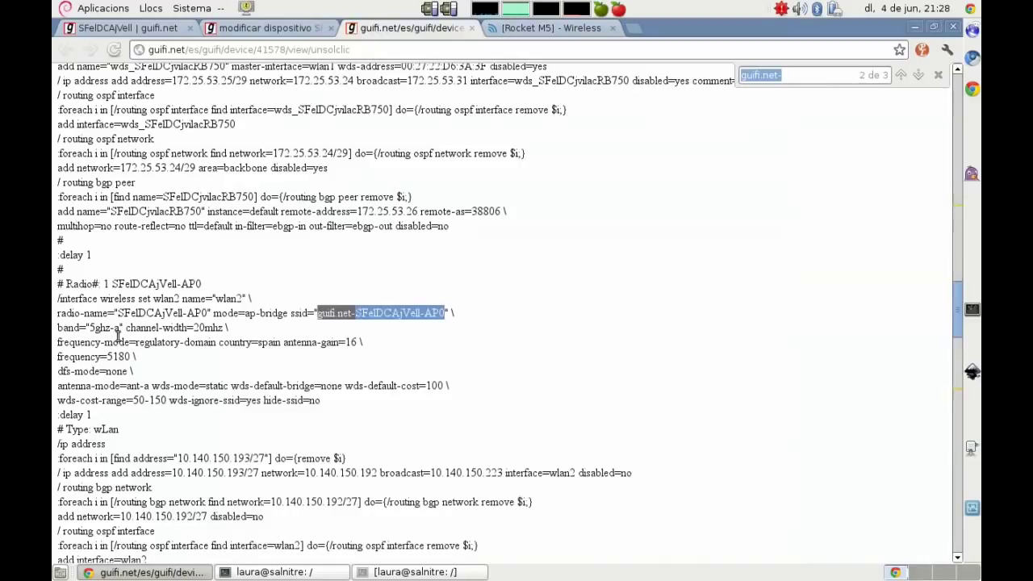
left_click(514, 29)
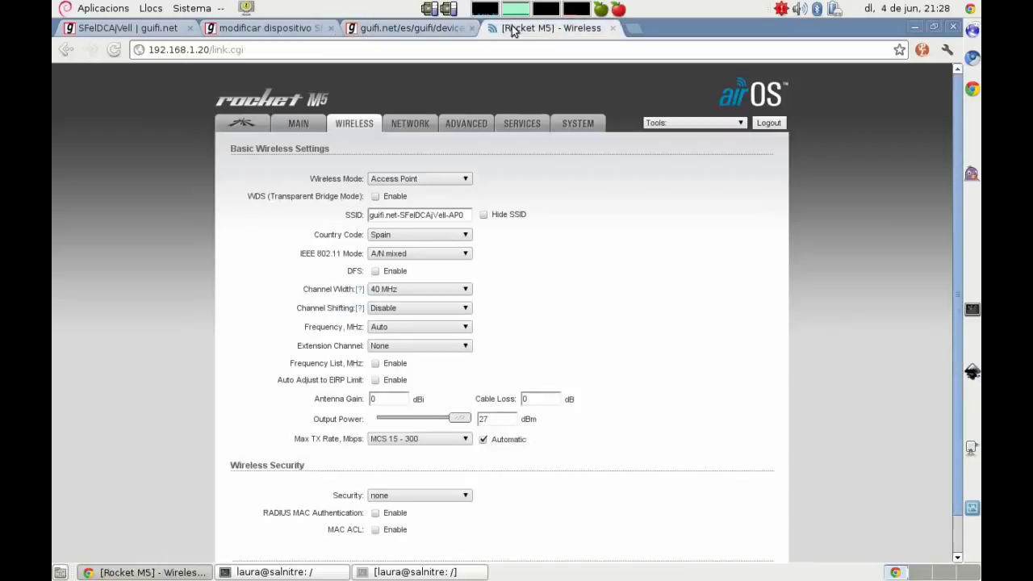
Step: Choose 5180 MHz as the frequency, then Change and Apply the wireless settings
left_click(403, 327)
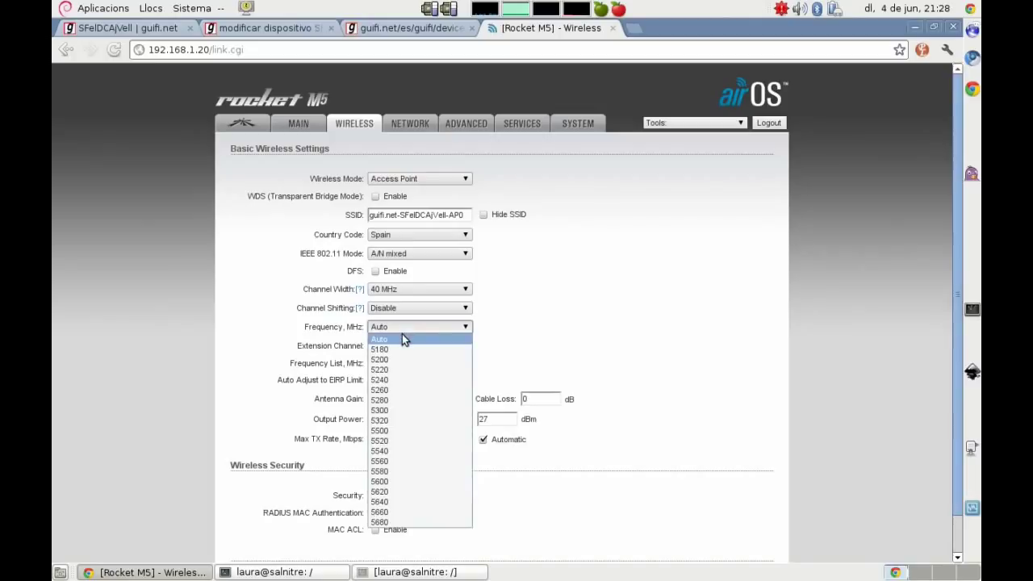
left_click(400, 350)
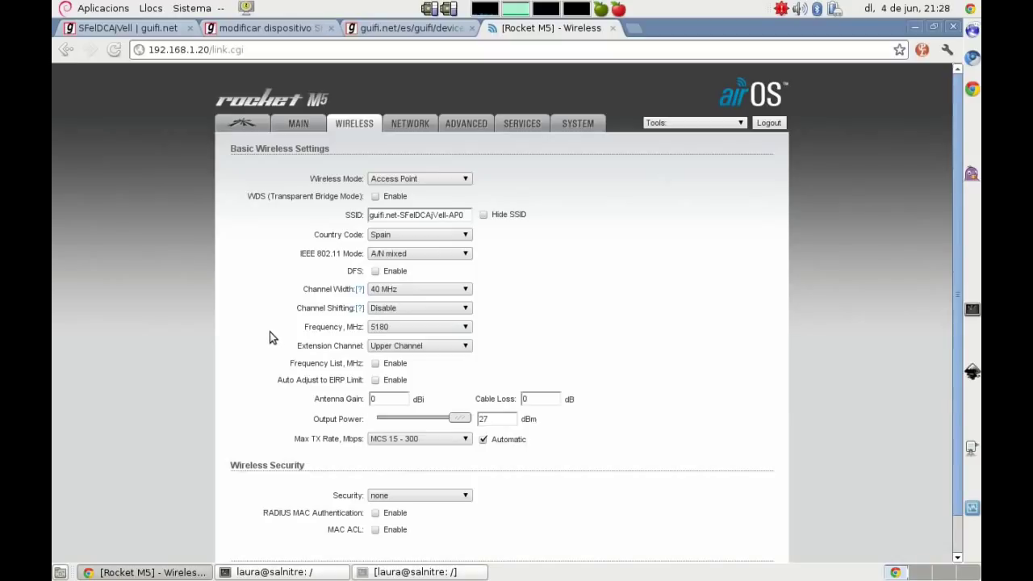
scroll(272, 336, "down", 1)
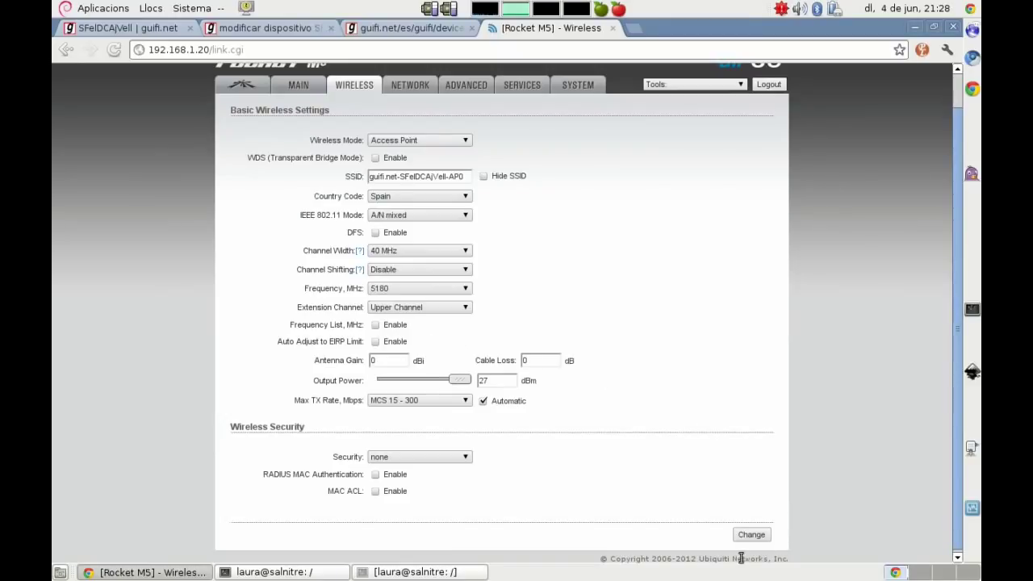
left_click(762, 536)
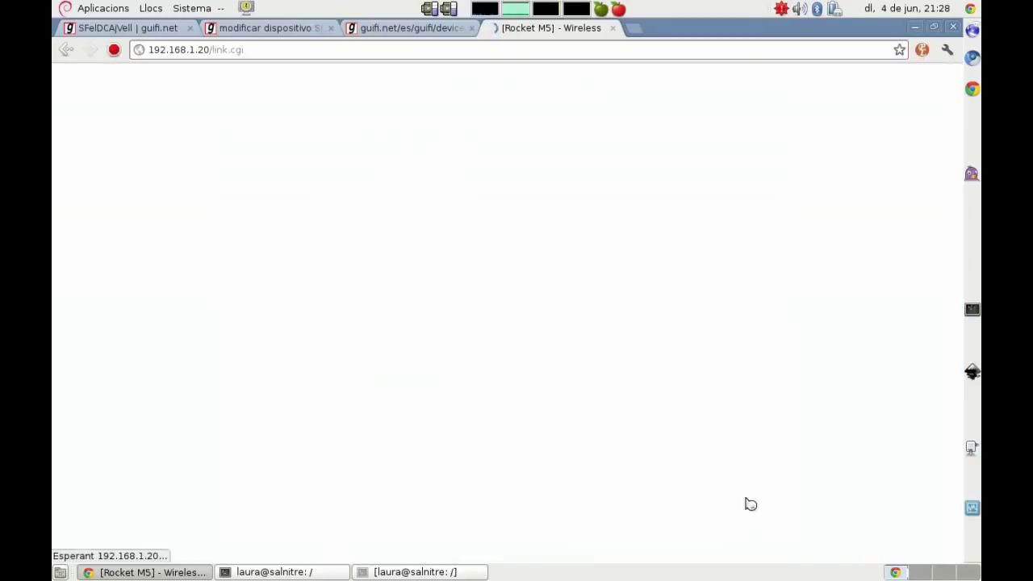
left_click(703, 153)
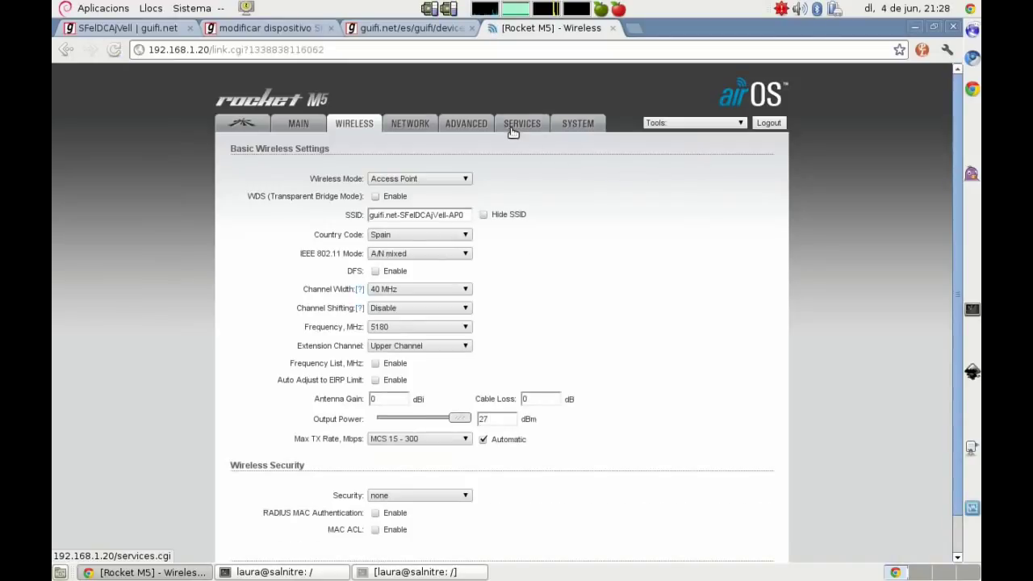
Step: Open the Services page and add a 'Pestaña services...' line to the vim notes
left_click(517, 128)
key("alt+Tab")
key("Return")
key("Return")
type("Pe")
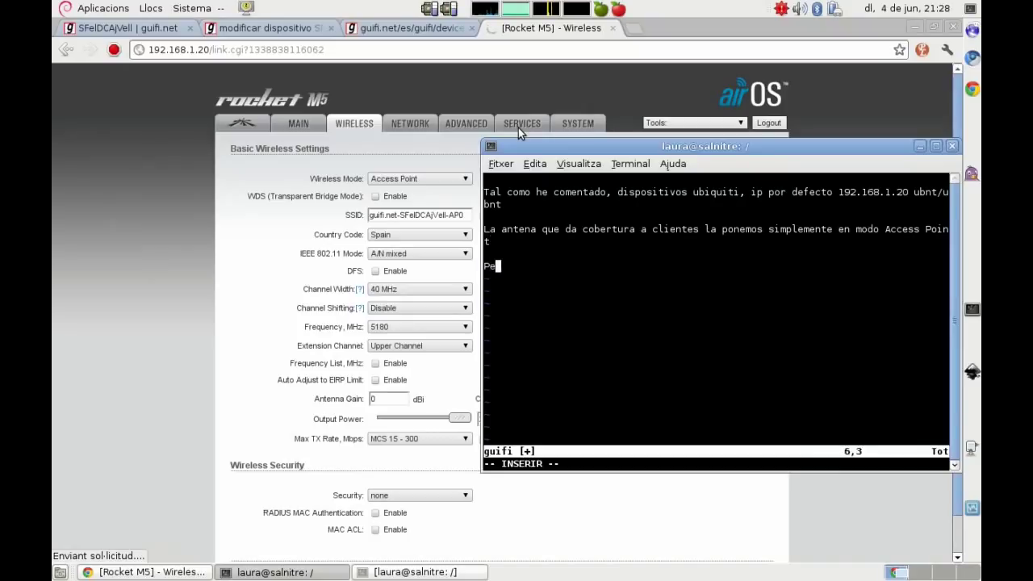
type("staña services")
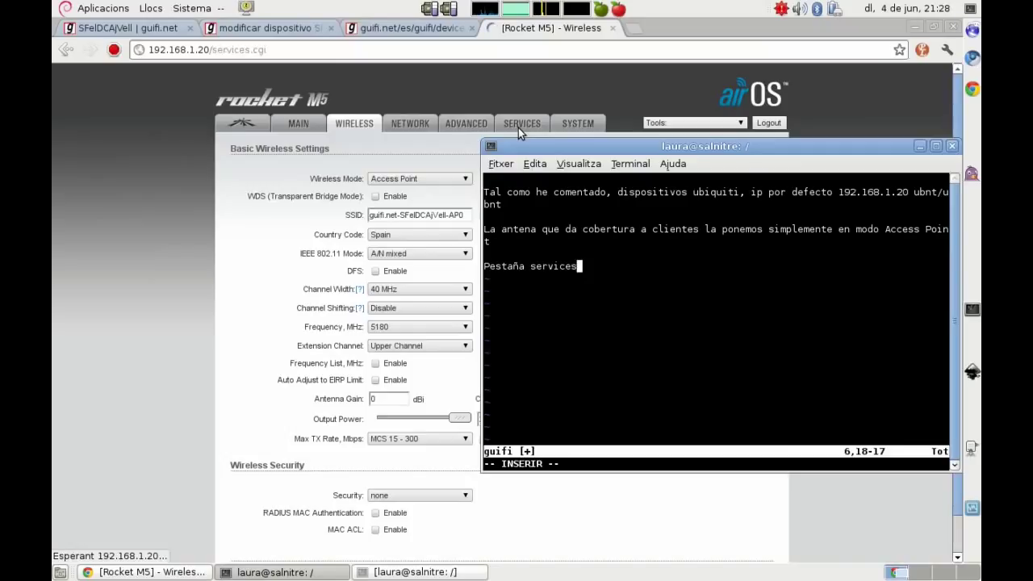
type("...")
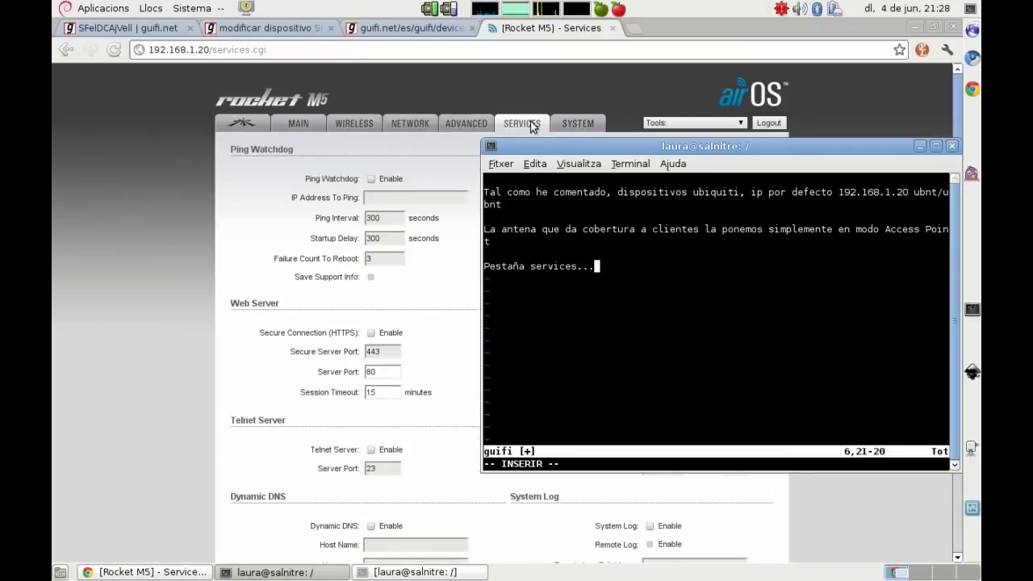
Step: Enable the SNMP agent and fill in the SNMP contact e-mail from the suggestions
left_click(210, 246)
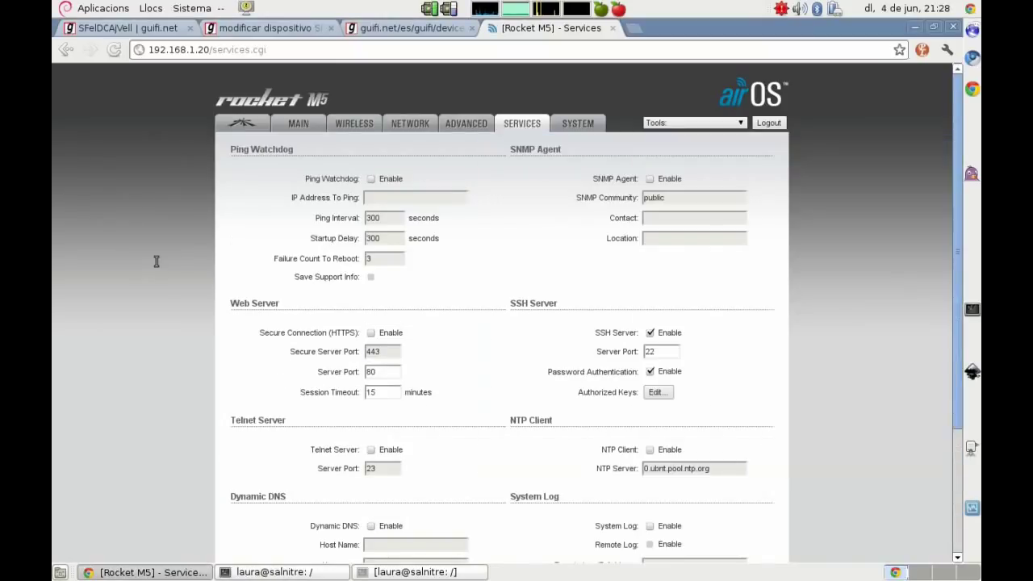
left_click(651, 179)
left_click(664, 218)
type("gui")
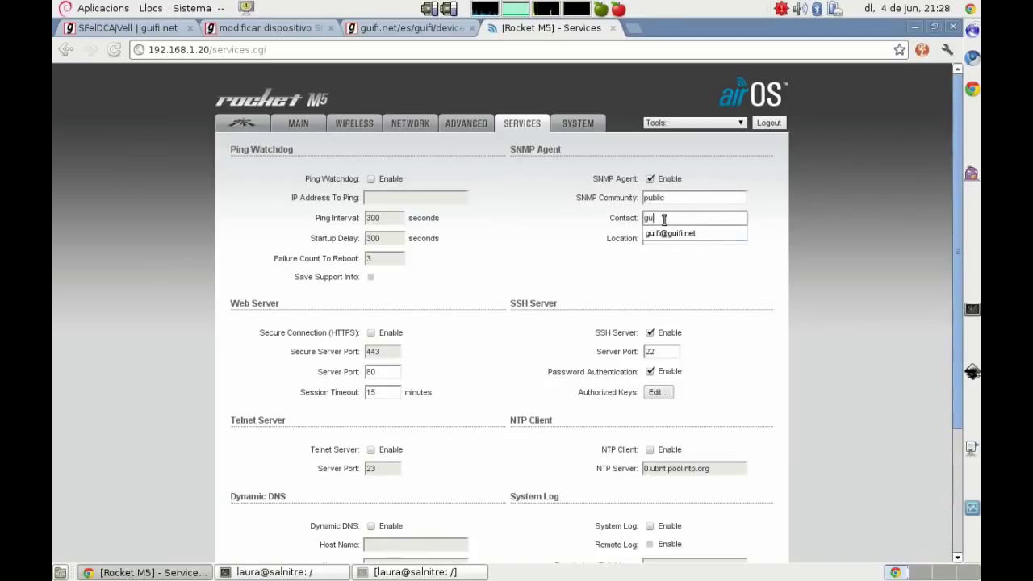
left_click(664, 233)
left_click(652, 237)
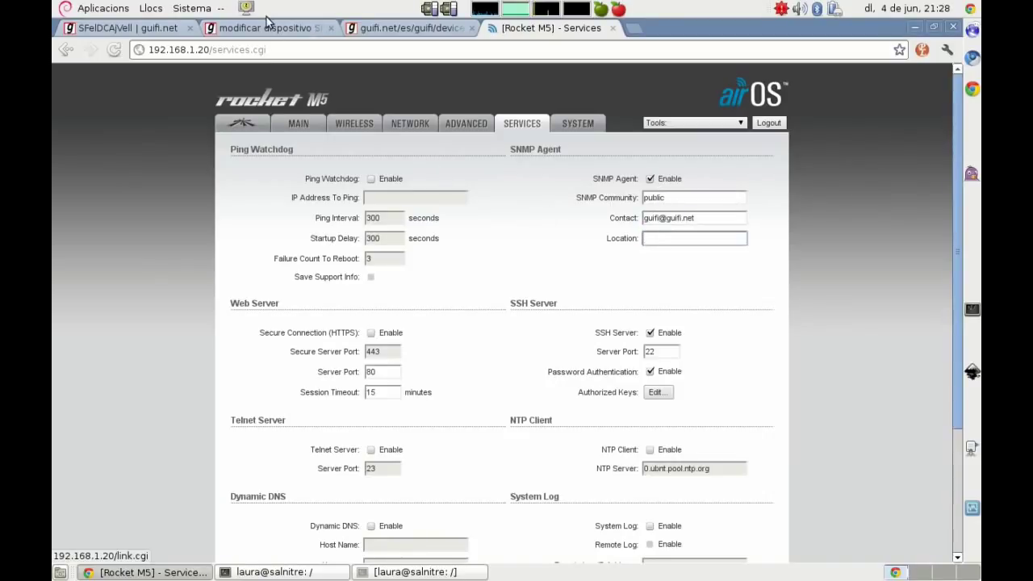
Step: Copy the node name SFelDCAjVell from guifi.net and paste it as the SNMP Location
left_click(271, 28)
left_click(145, 29)
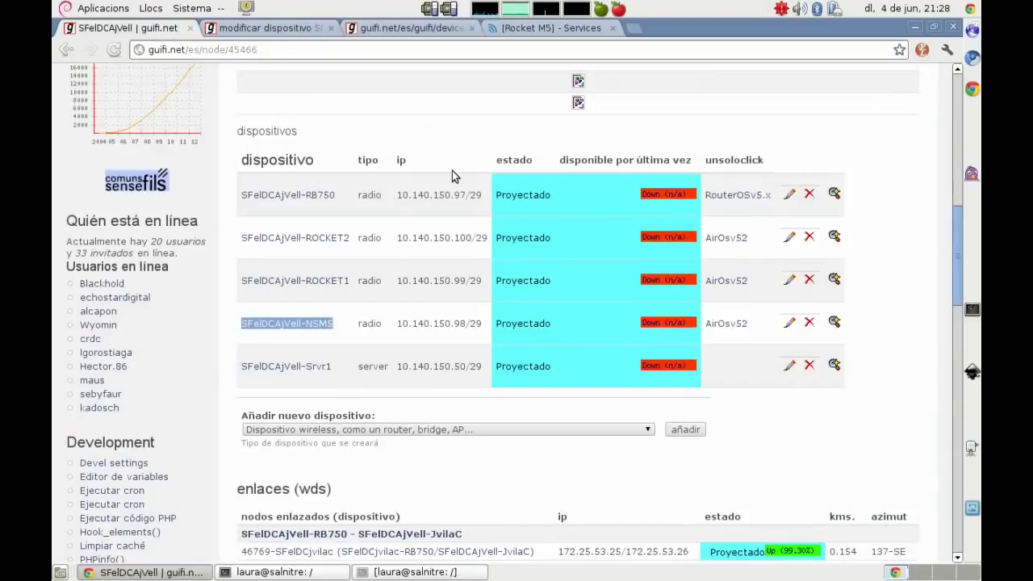
scroll(455, 175, "up", 10)
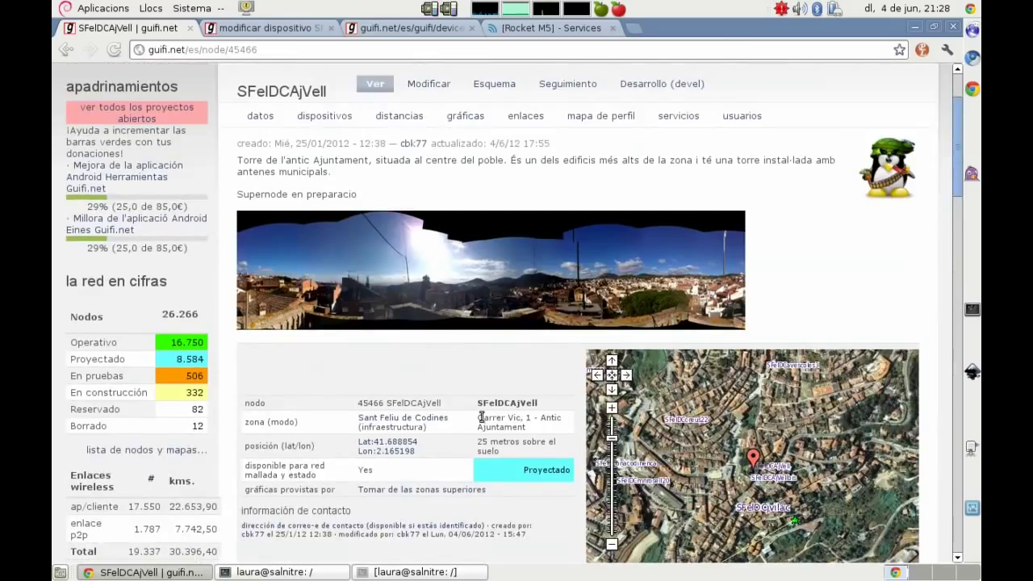
left_click_drag(477, 403, 540, 402)
key("ctrl+c")
right_click(523, 402)
left_click(542, 413)
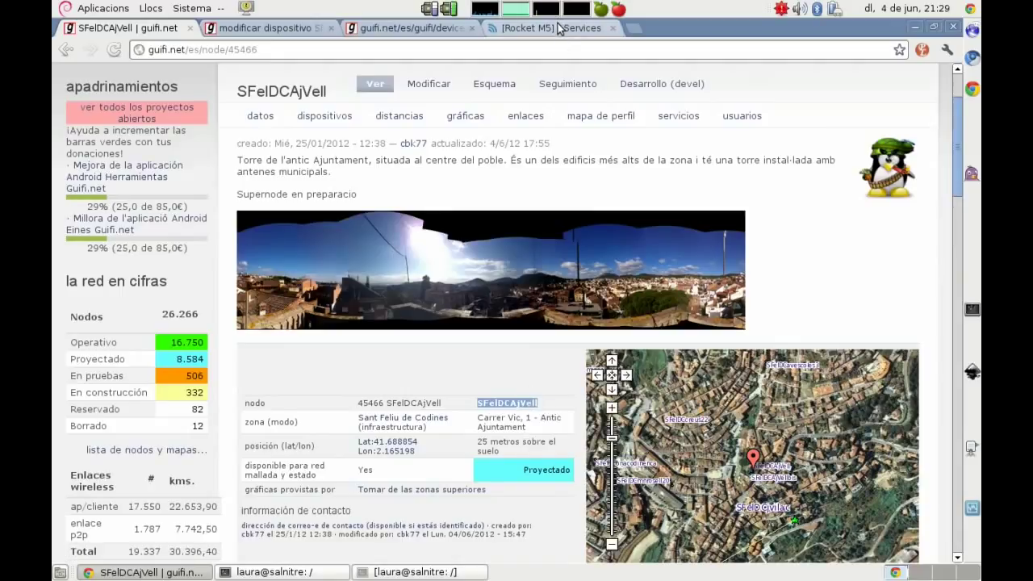
left_click(559, 29)
left_click(688, 238)
key("ctrl+v")
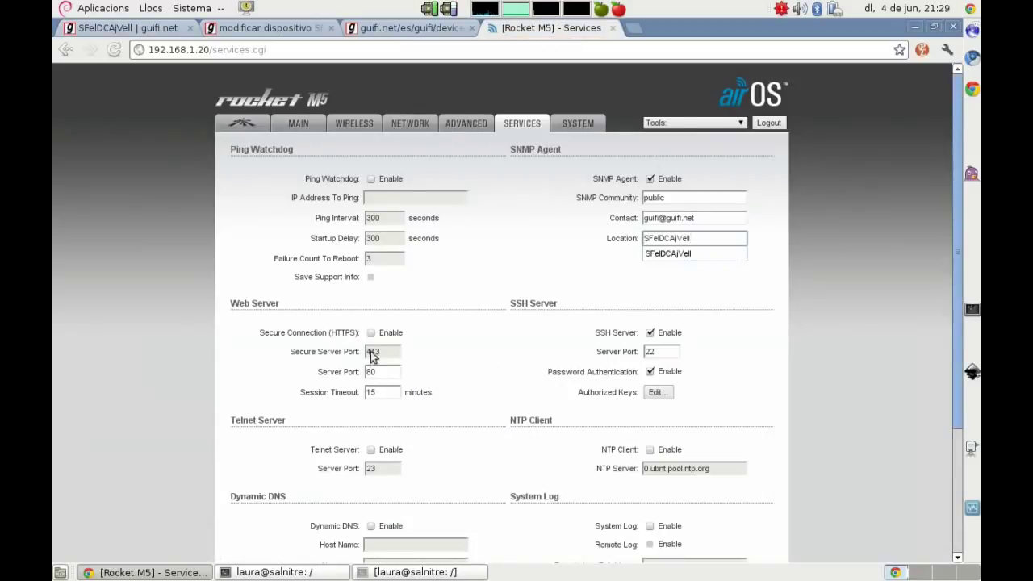
Step: Enable HTTPS and the NTP client with server 10.140.150.42, then Change and Apply
left_click(370, 332)
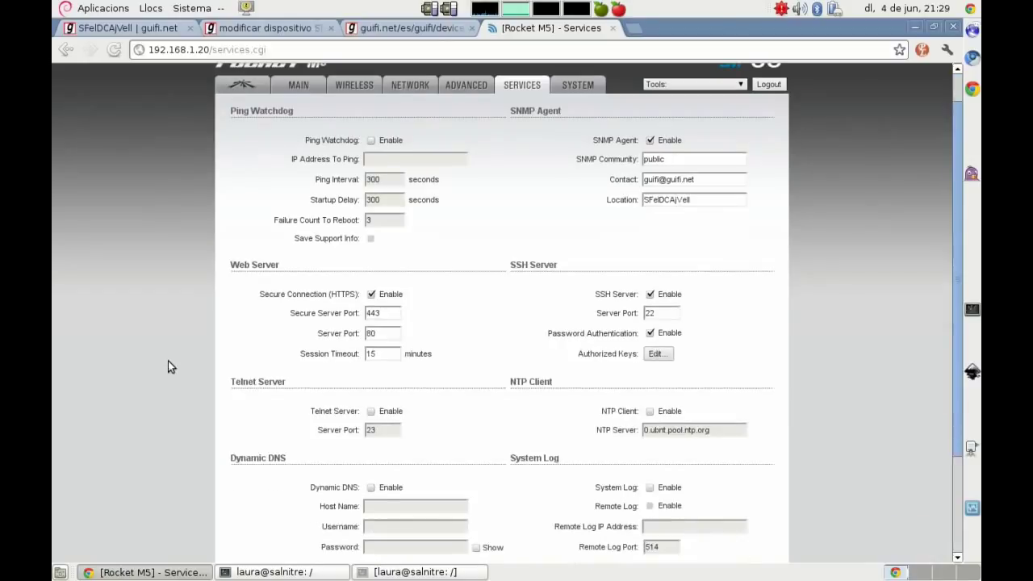
scroll(168, 361, "down", 2)
left_click(660, 376)
triple_click(711, 390)
type("10.")
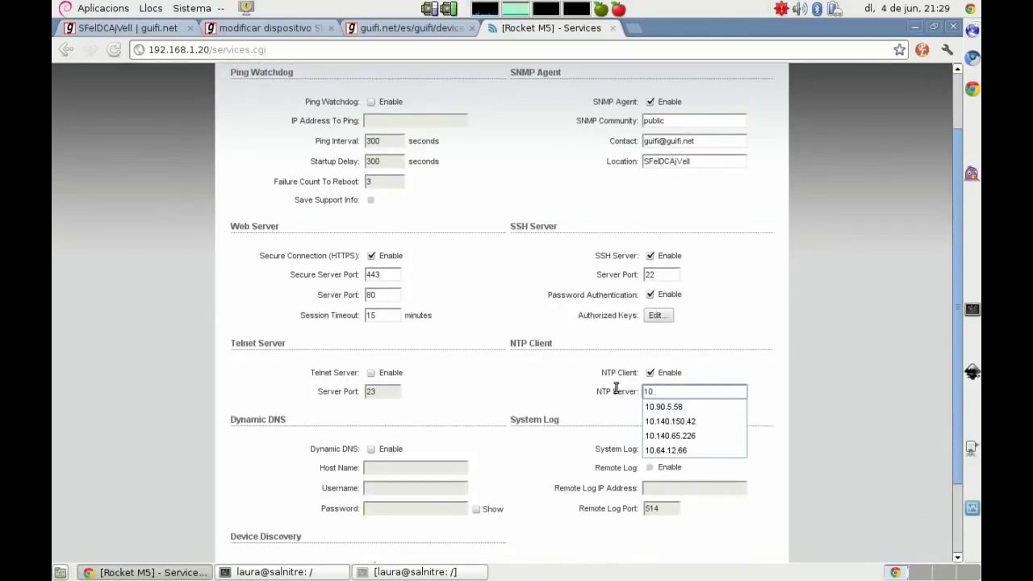
left_click(707, 420)
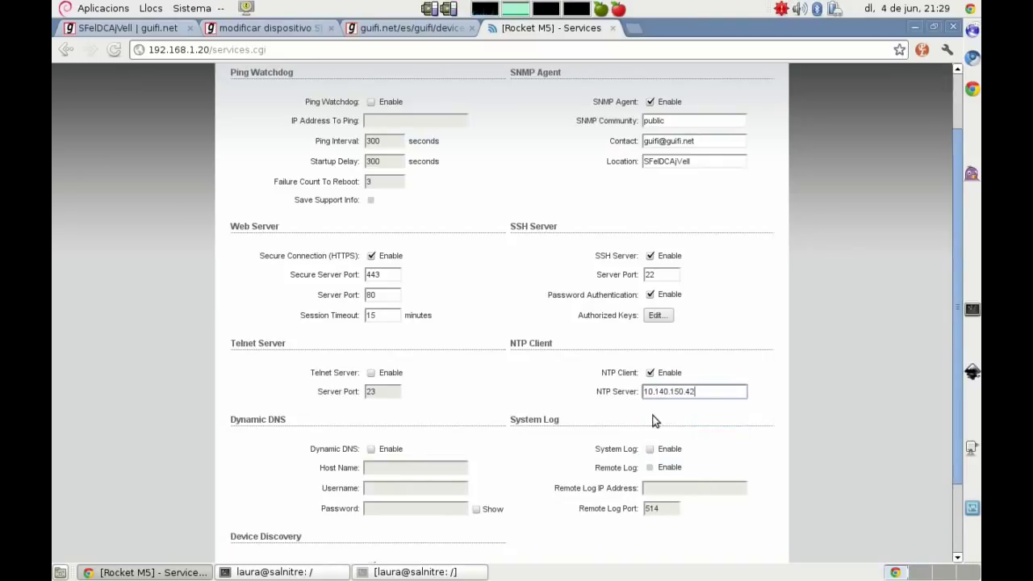
scroll(161, 370, "down", 3)
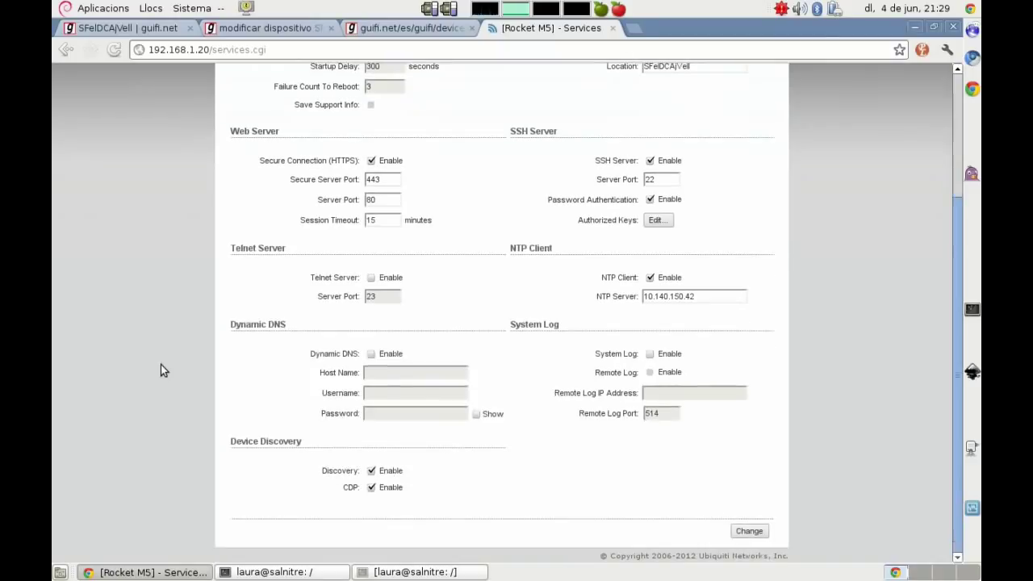
left_click(749, 531)
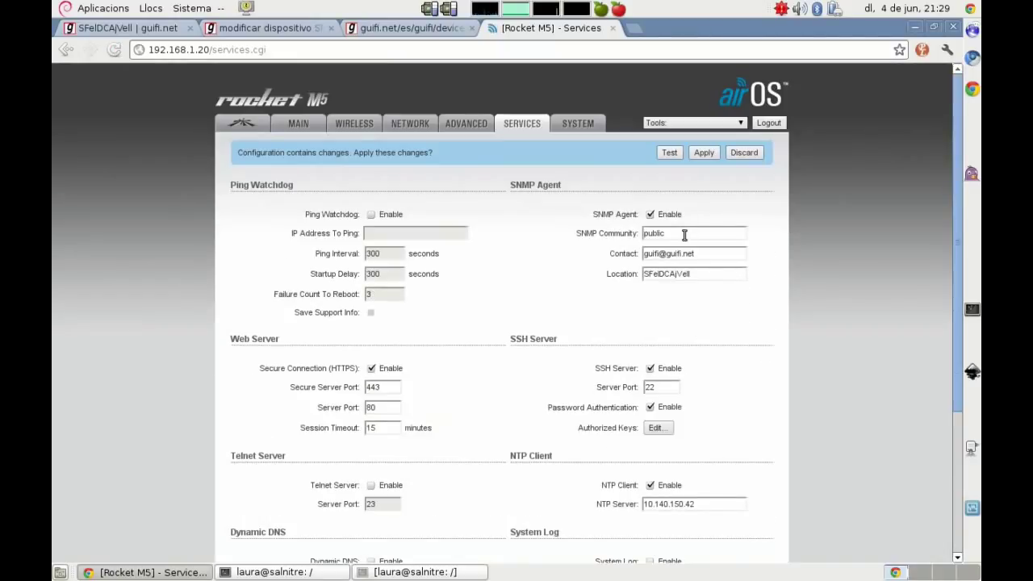
left_click(699, 152)
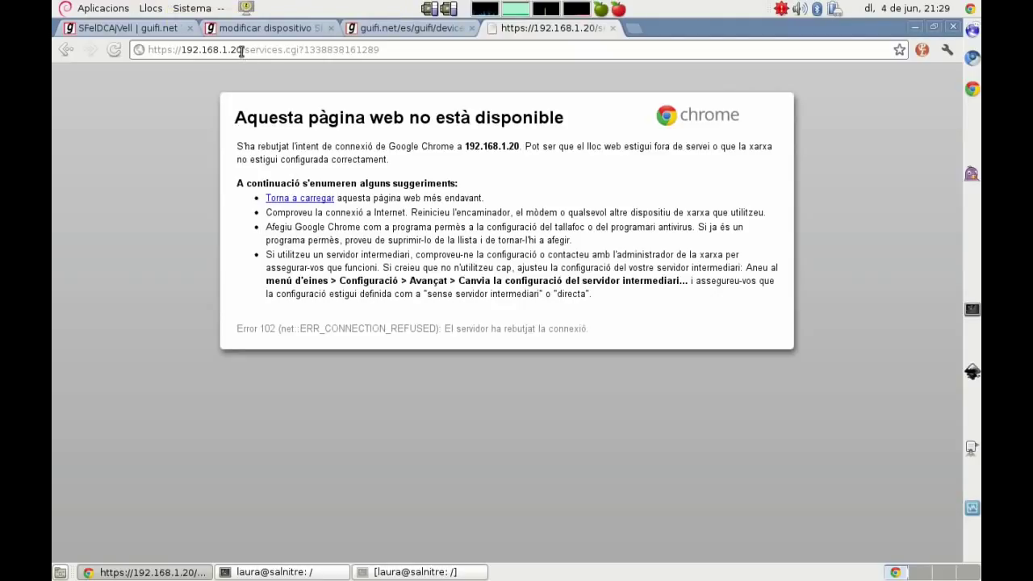
left_click_drag(242, 49, 376, 50)
key("BackSpace")
key("Return")
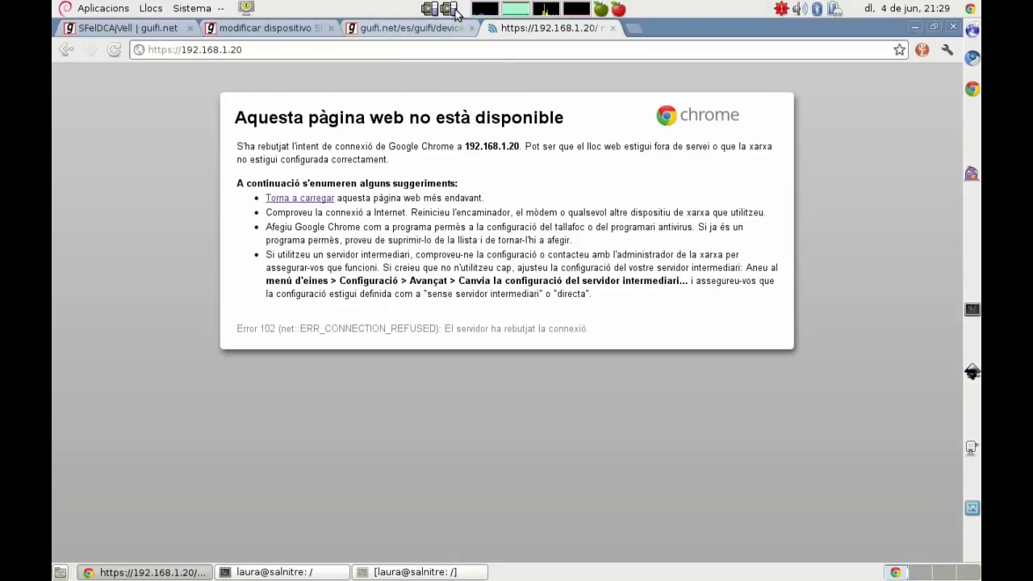
left_click(293, 51)
key("Return")
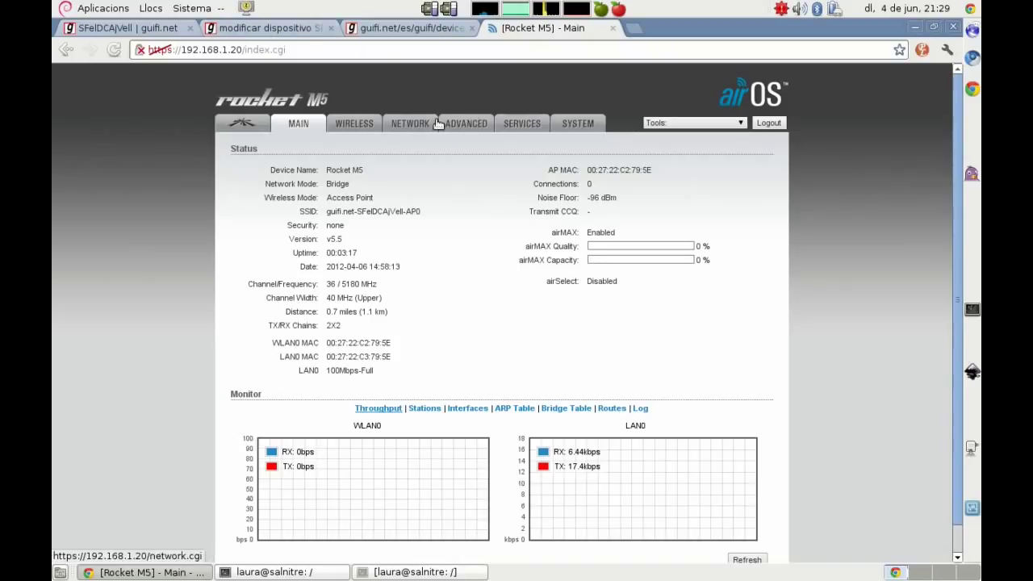
Step: Set the Device Name to SFelDCAjVell-ROCKET1, copied from the guifi.net node page
left_click(526, 123)
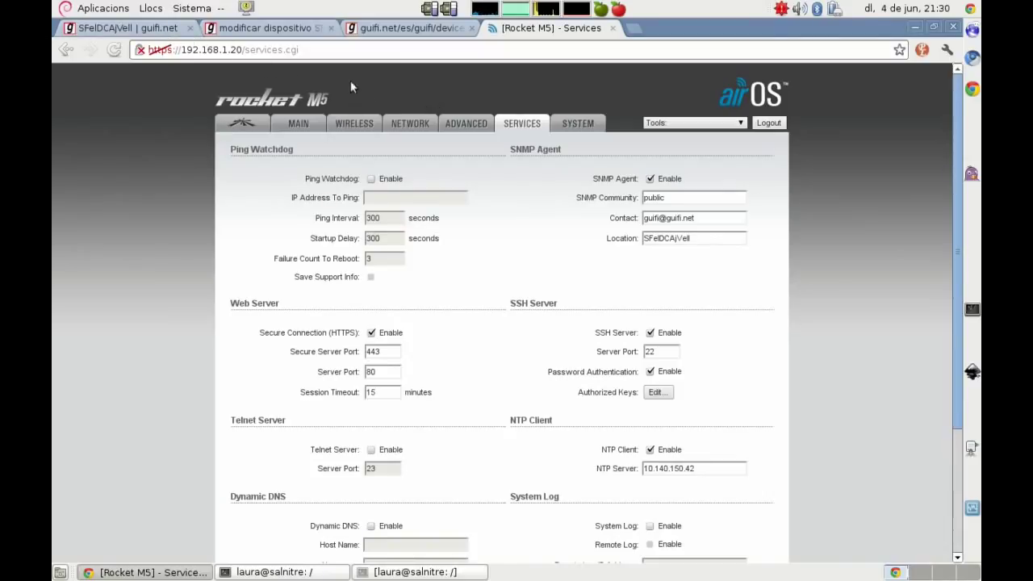
scroll(492, 308, "down", 3)
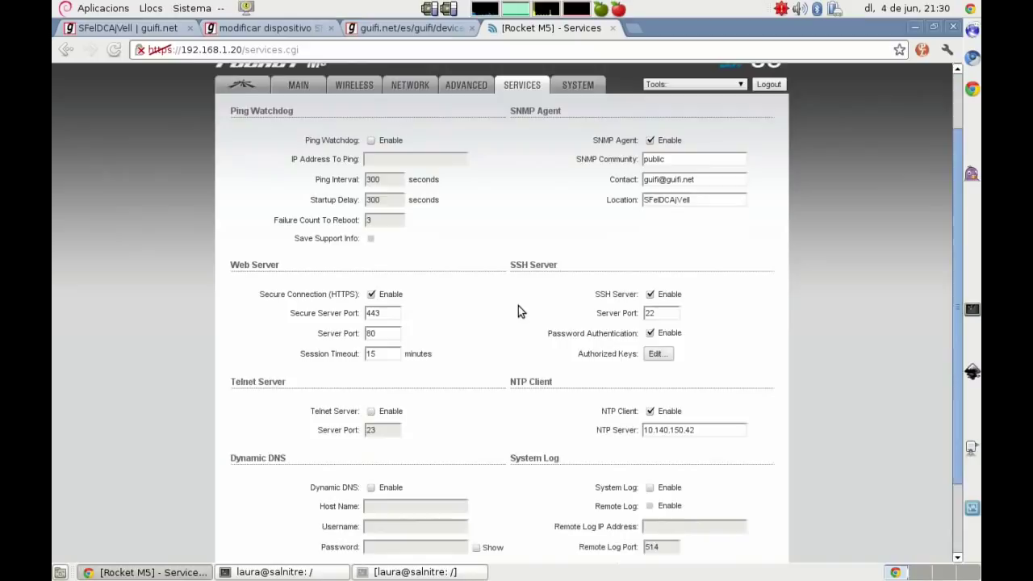
scroll(565, 251, "up", 3)
left_click(578, 123)
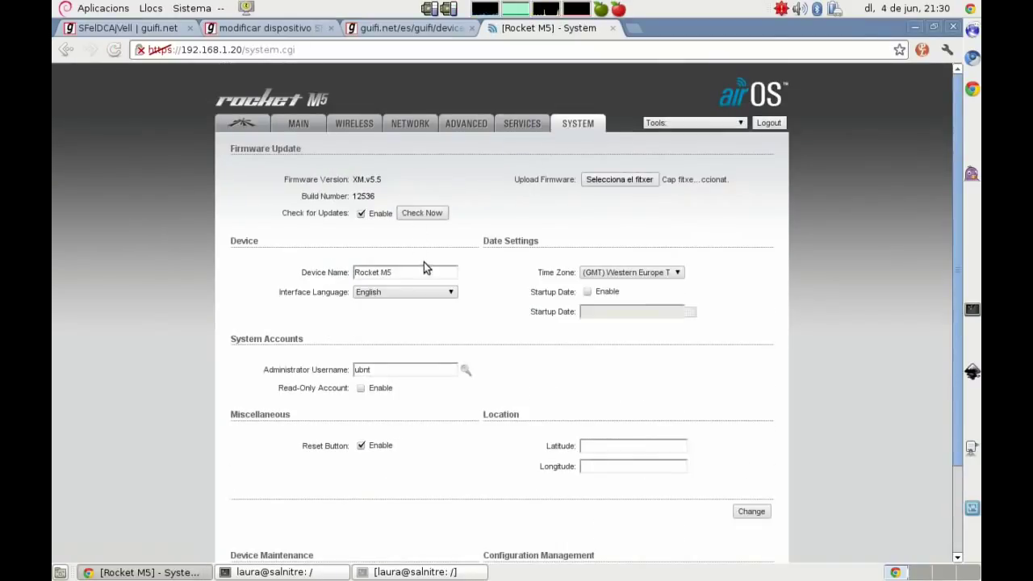
left_click(232, 30)
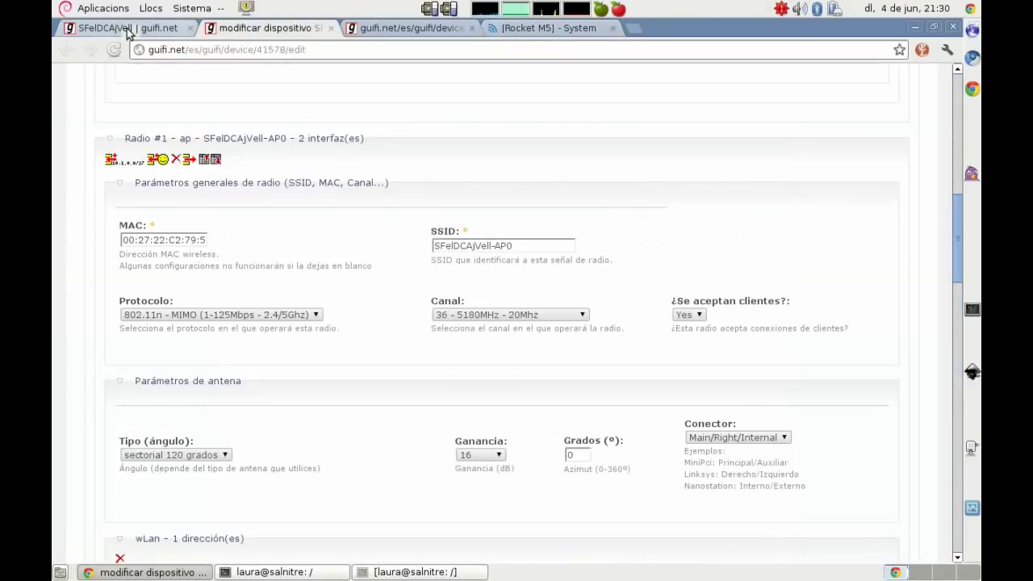
left_click(126, 30)
scroll(210, 378, "down", 10)
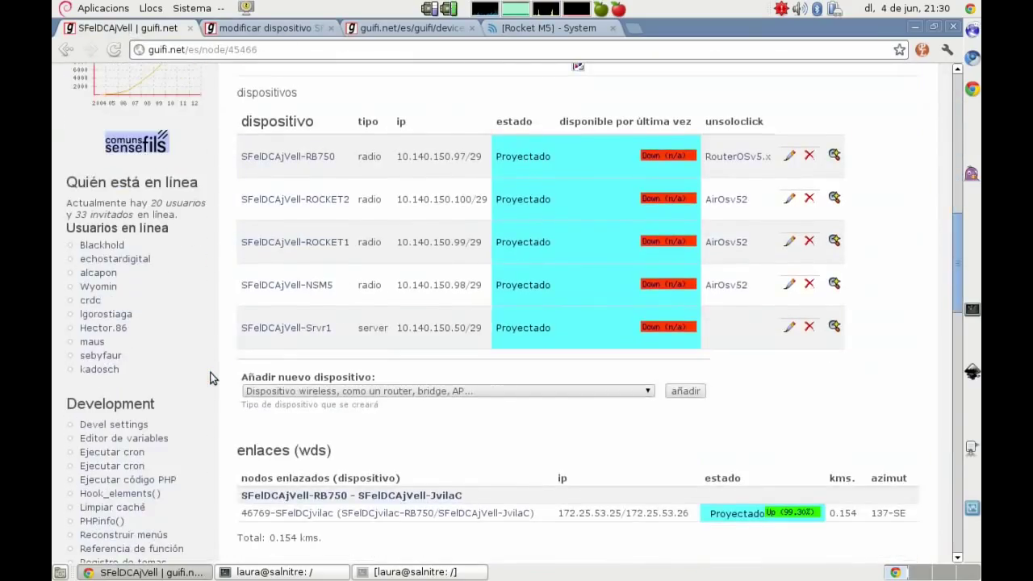
left_click_drag(352, 241, 244, 241)
key("ctrl+c")
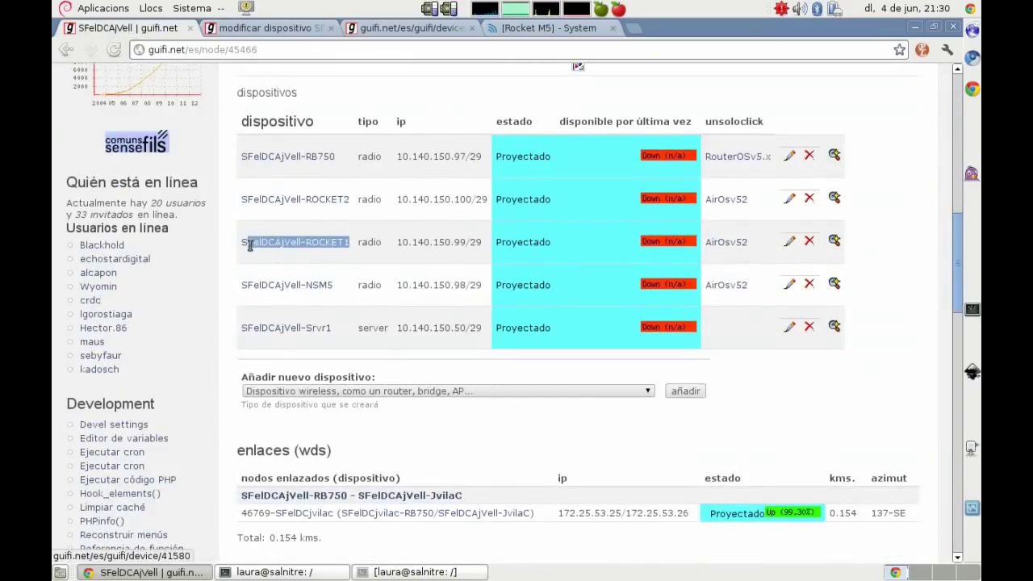
left_click(539, 28)
left_click_drag(406, 270, 240, 250)
key("ctrl+v")
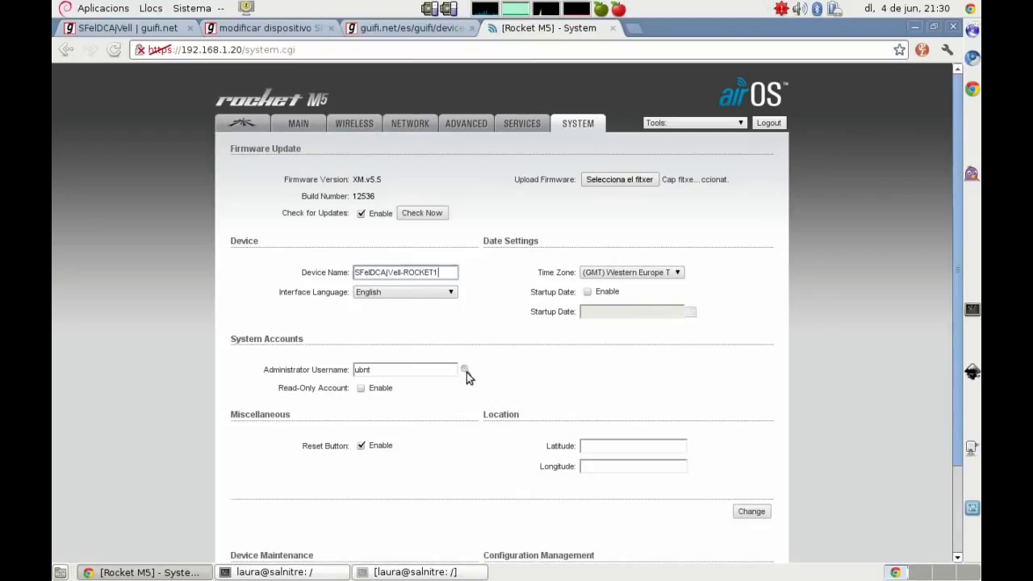
Step: Rename the administrator account to root and give it a new password
left_click(466, 369)
left_click(357, 370)
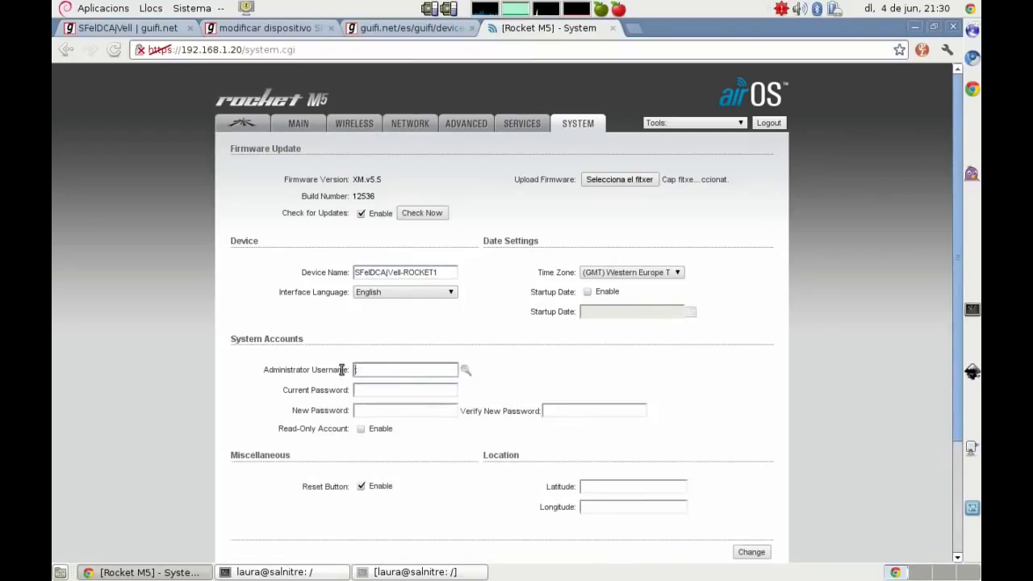
type("root")
key("Tab")
type("ubnt")
key("Tab")
type("*****")
key("Tab")
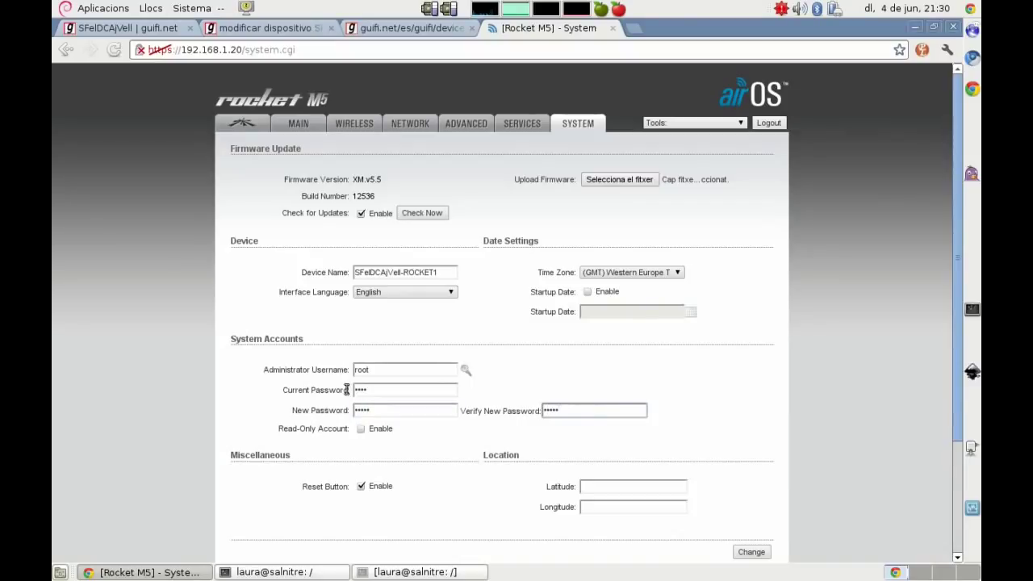
Step: Enable the read-only account guest, then Change and Apply the system settings
left_click(361, 428)
left_click(400, 448)
type("gu")
left_click(162, 409)
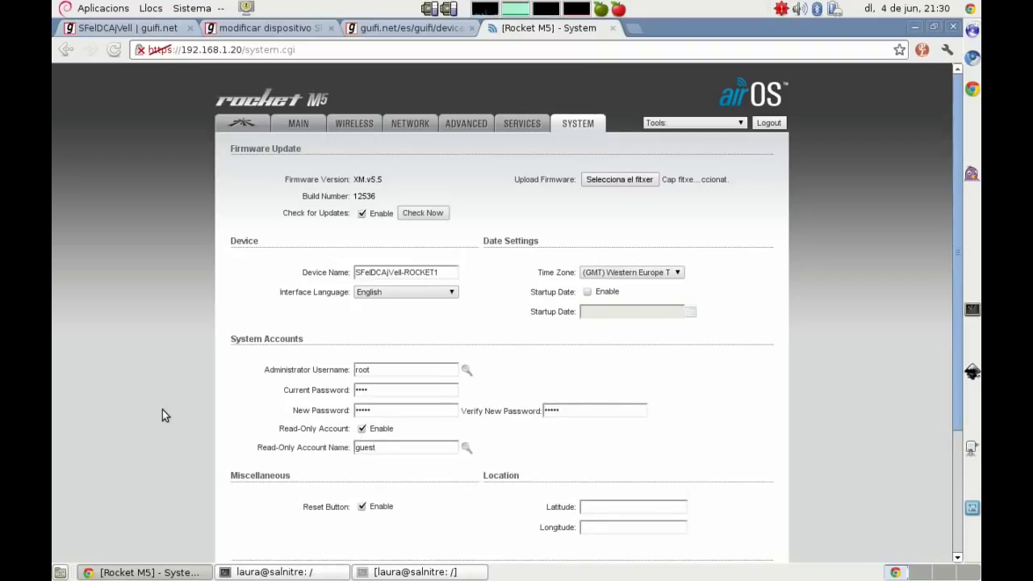
scroll(161, 409, "down", 1)
scroll(162, 415, "down", 1)
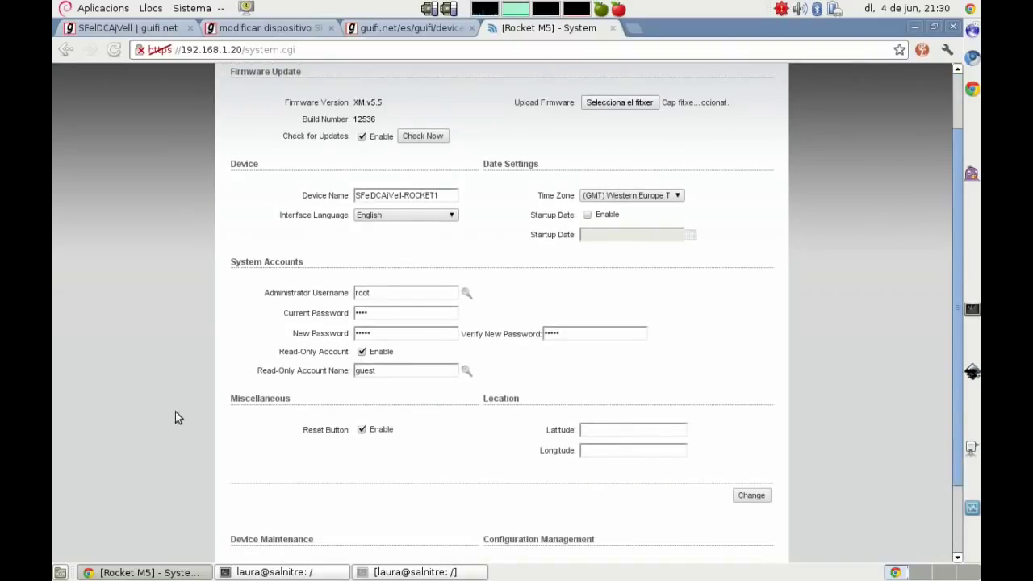
left_click(749, 497)
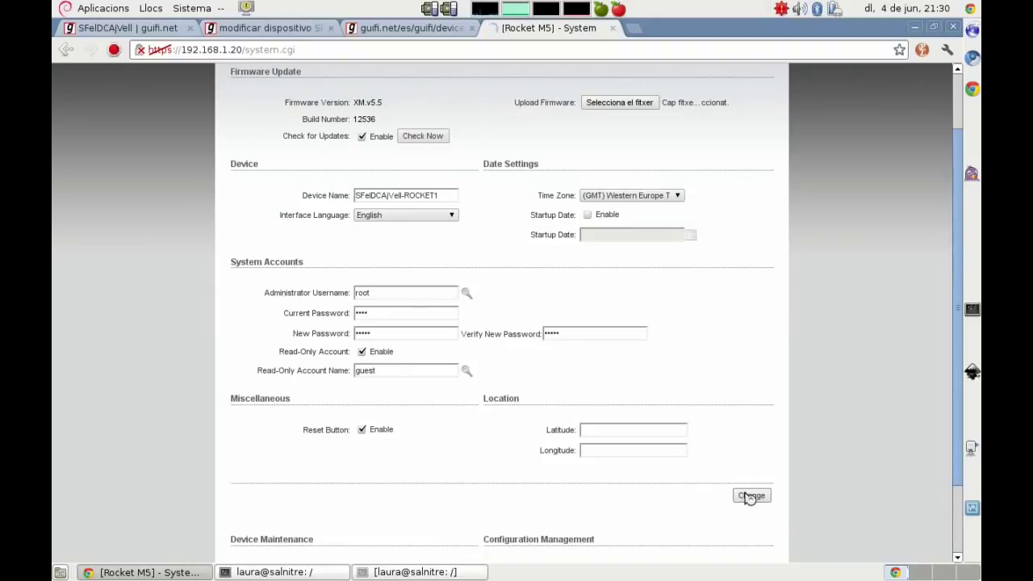
left_click(704, 154)
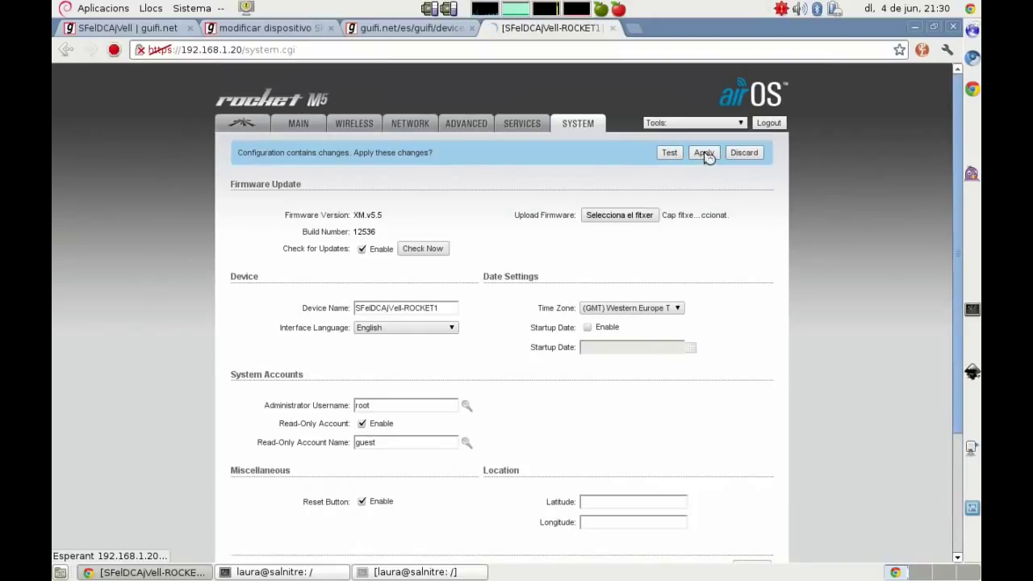
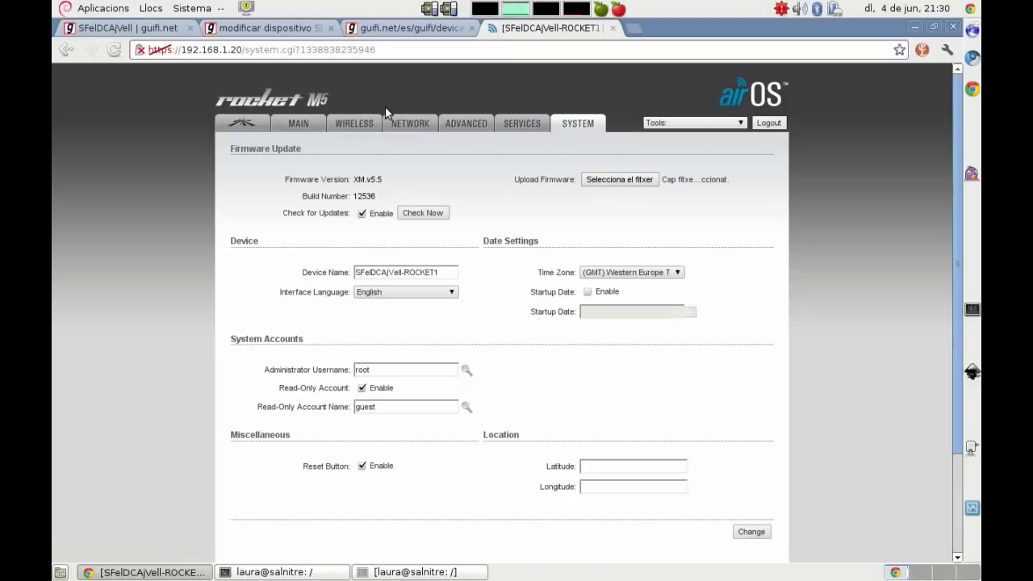
Step: Show the airOS Network page with management IP 192.168.1.20, then raise the vim notes
left_click(410, 124)
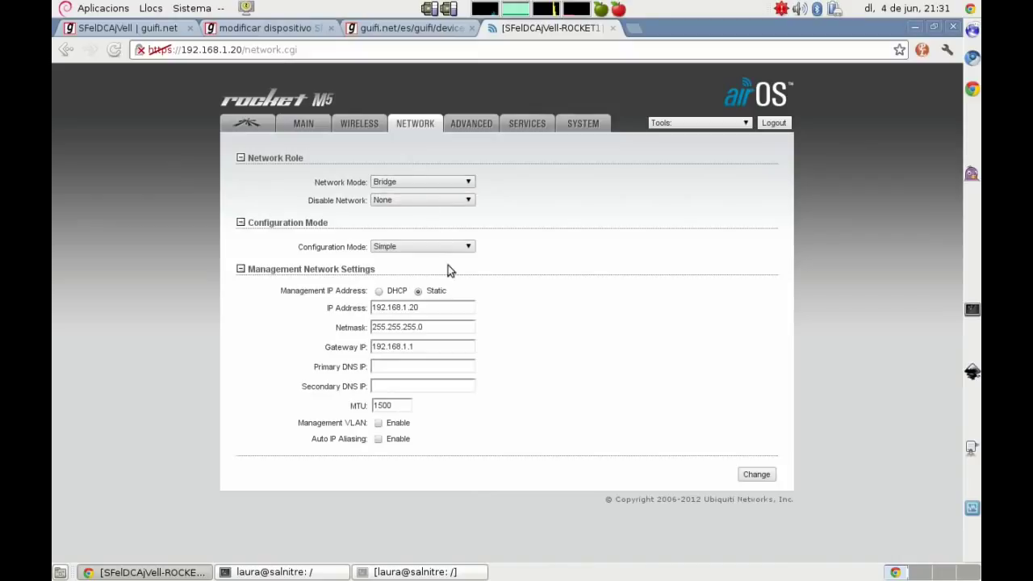
left_click(333, 573)
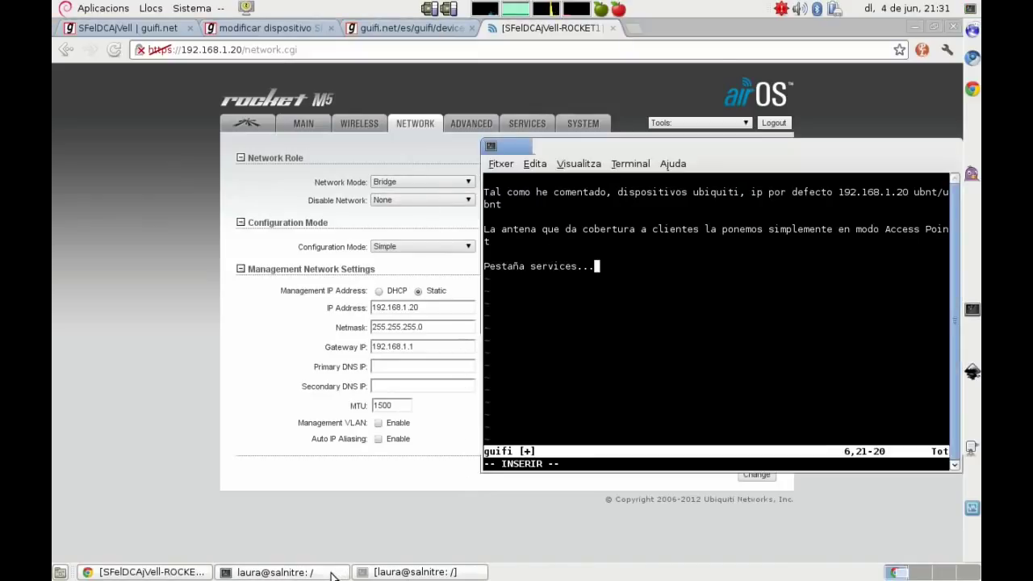
Step: Add a 'Network' paragraph on entering the ghost-node IP, /27 mask and RB gateway
key("Return")
key("Return")
type("Network")
key("Return")
key("Return")
type("Ahora aquí tenemos que añadir la IP que le hemos pe")
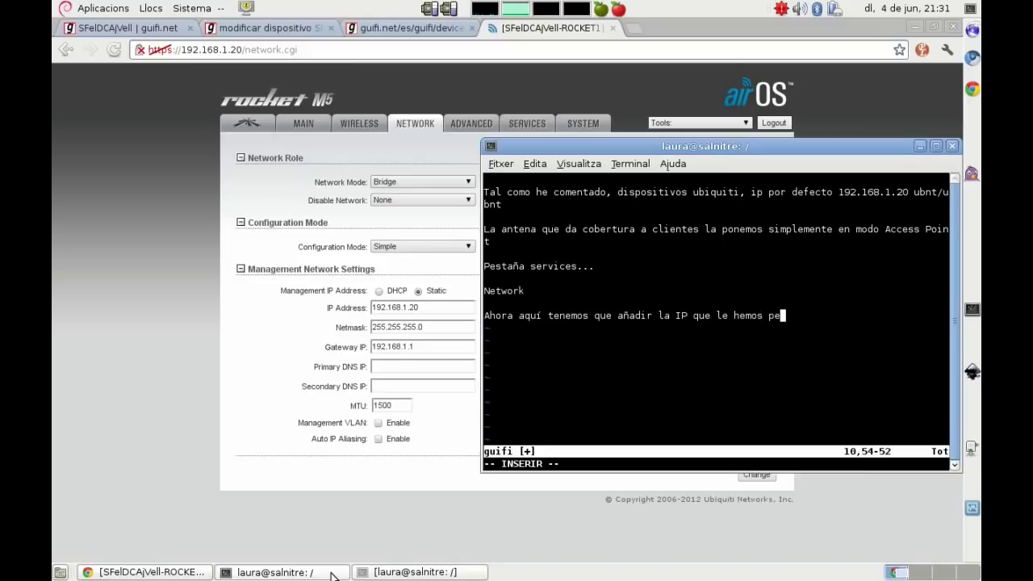
type("dido desde el n")
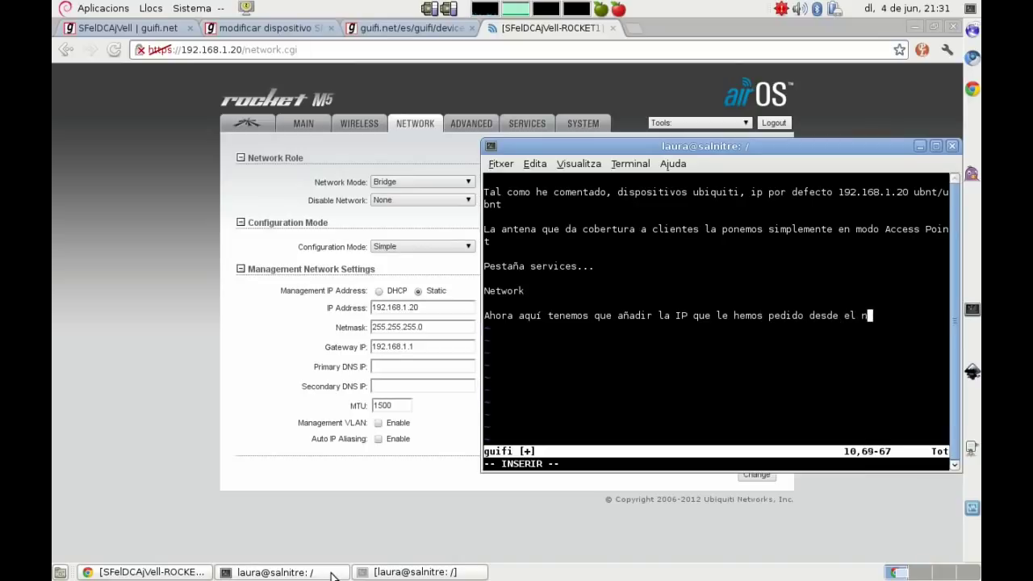
type("odo fantasma,")
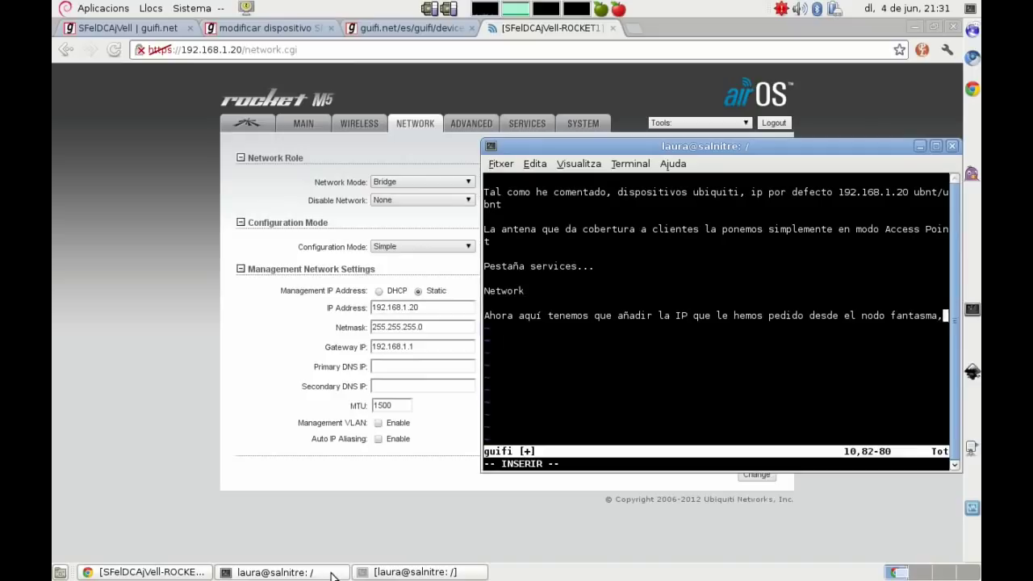
type(" mascara la")
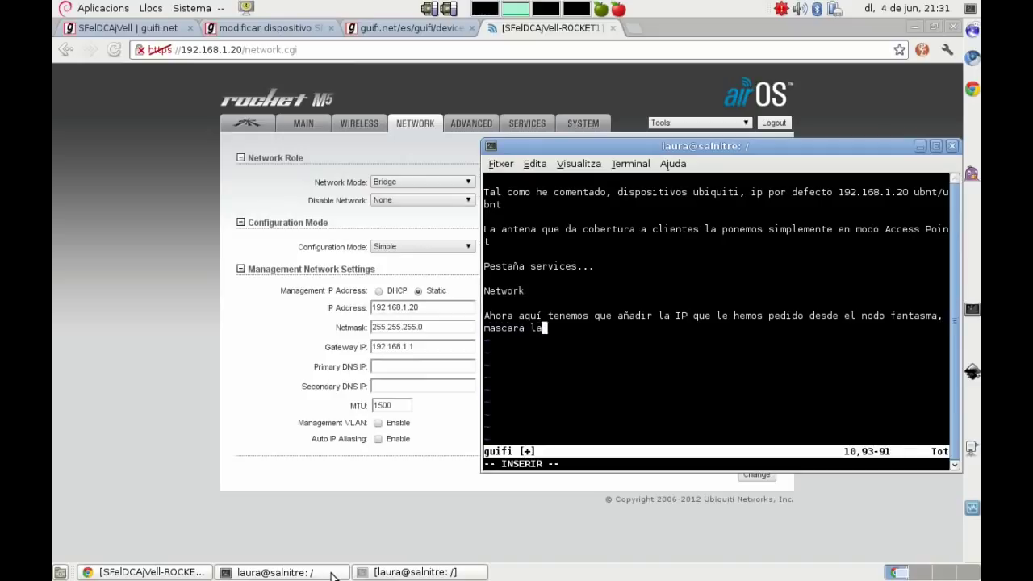
type(" del /27 y ")
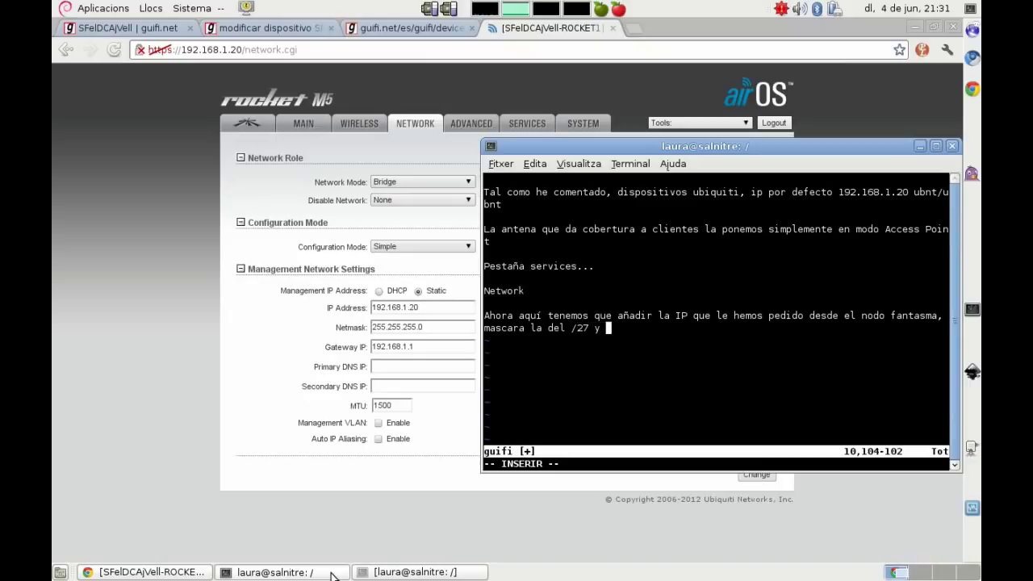
type("puerta de en")
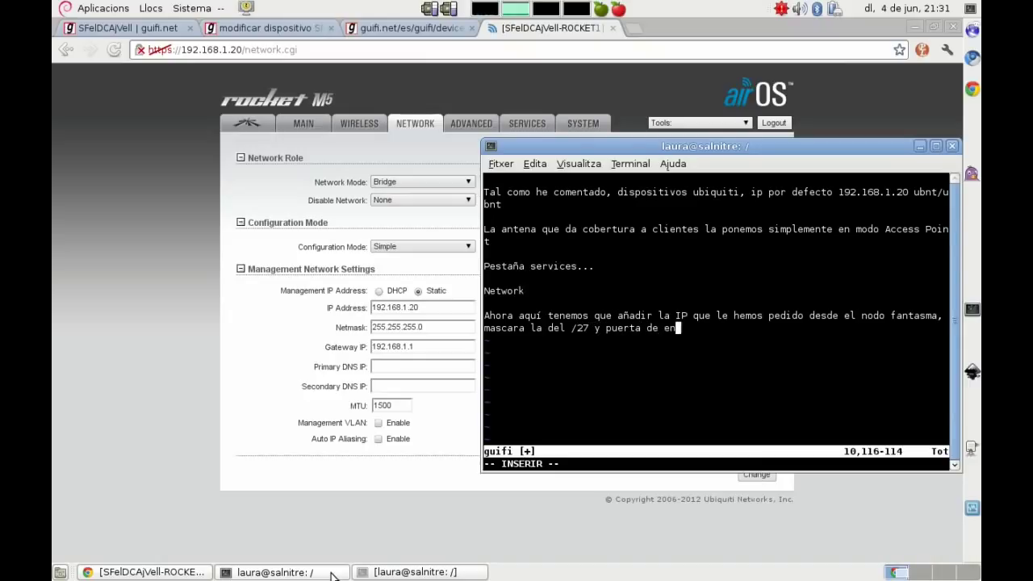
type("lace la IP qu")
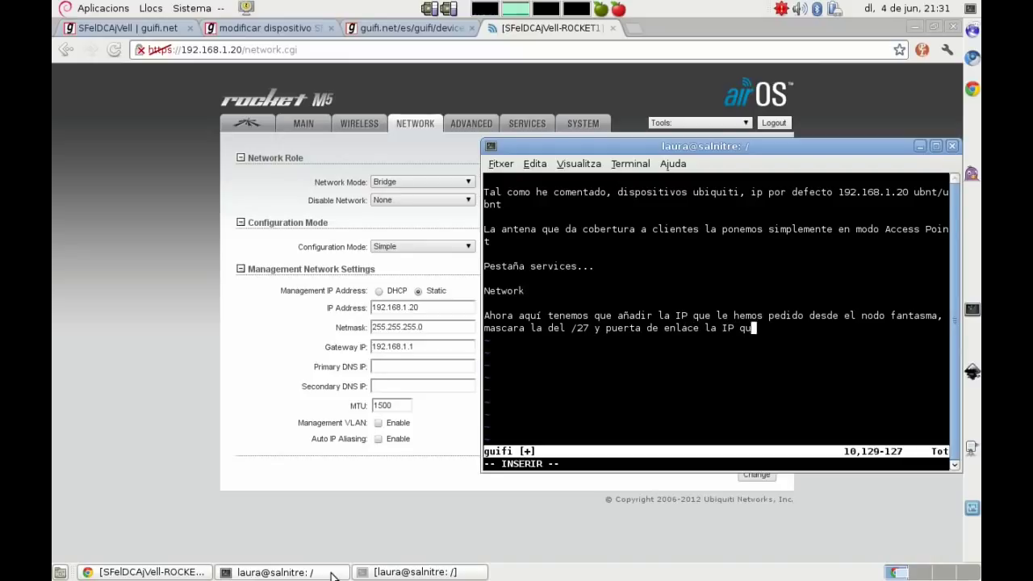
type("e tiene la Rb")
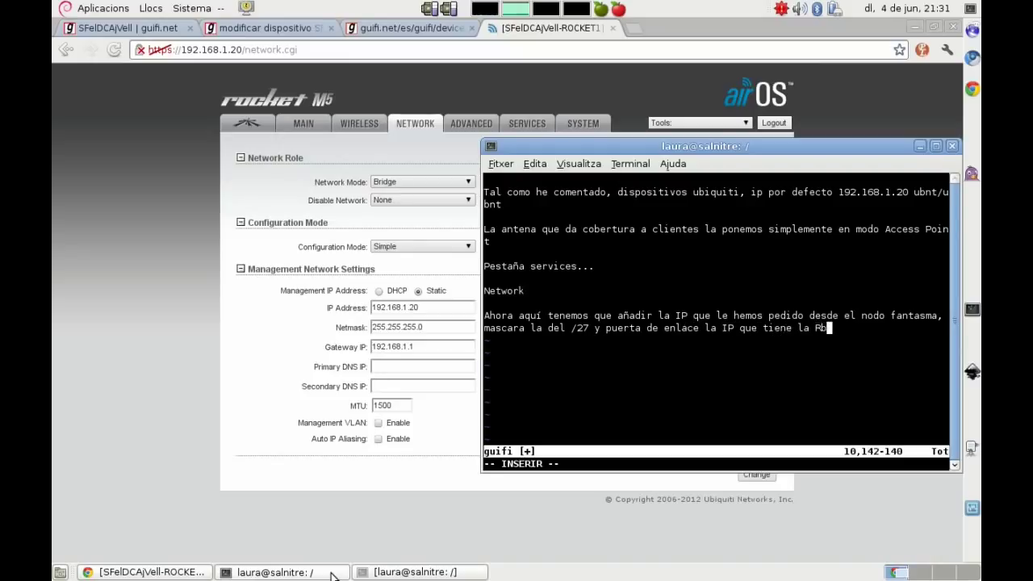
type(" a la boca do")
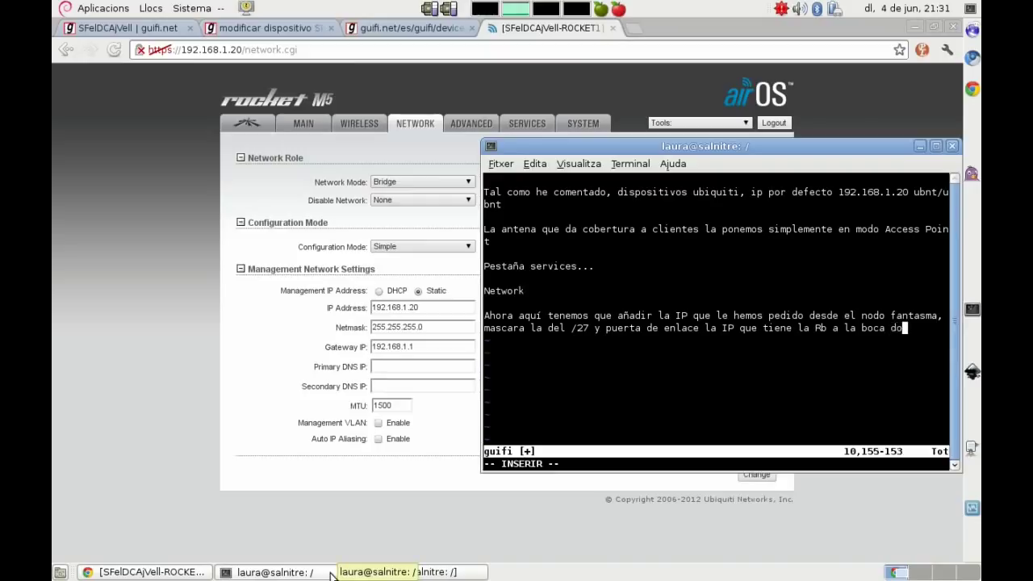
type("nde enchufaremo")
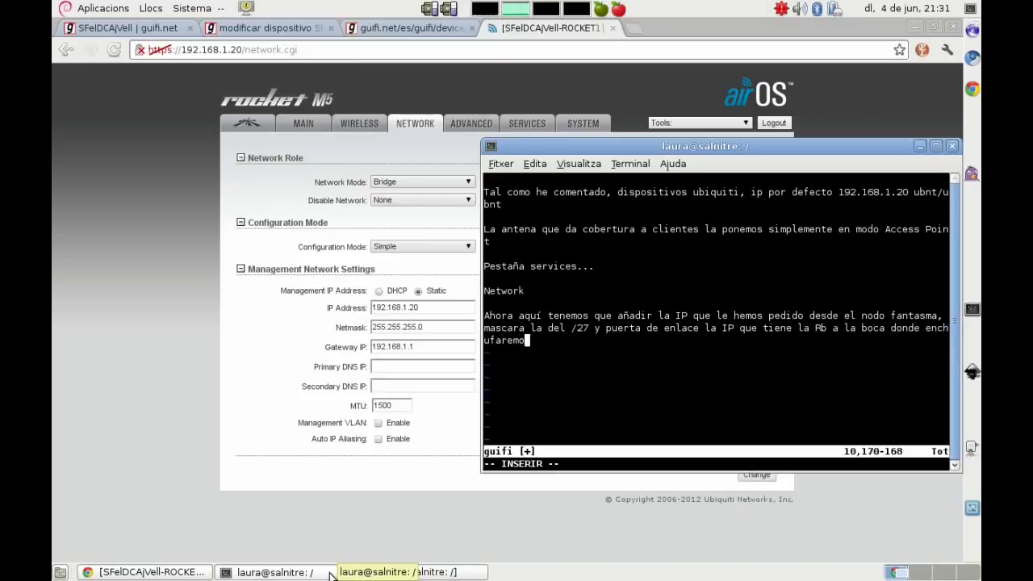
type("s esta antena")
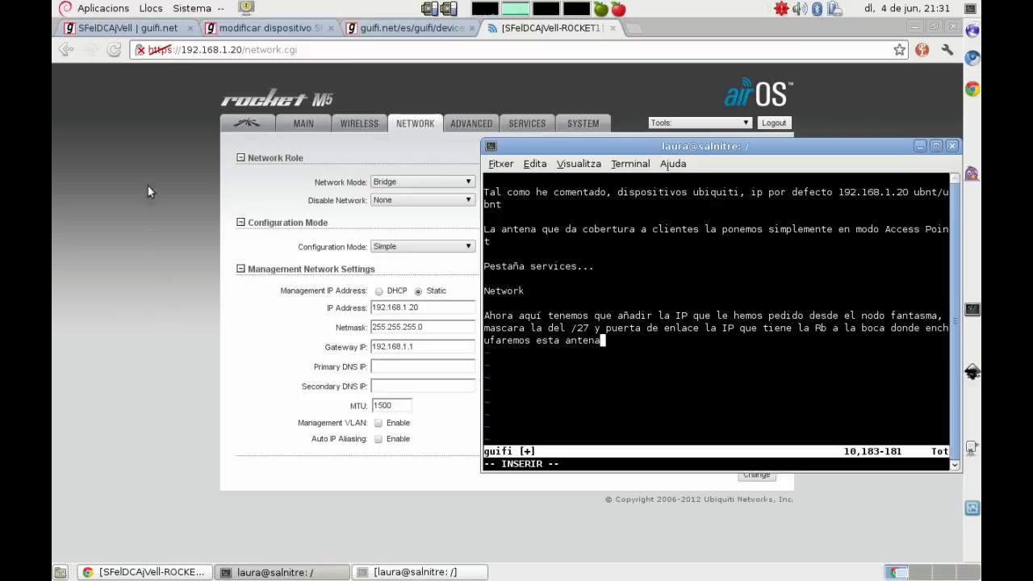
left_click(98, 31)
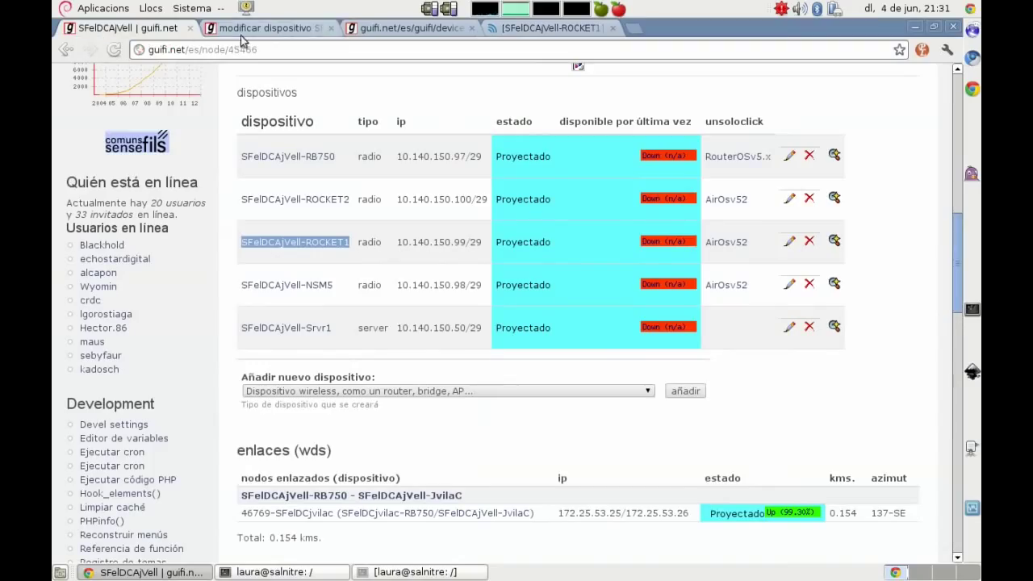
Step: Find and copy the remote IPv4 10.140.150.194 in the guifi.net device edit form
left_click(380, 31)
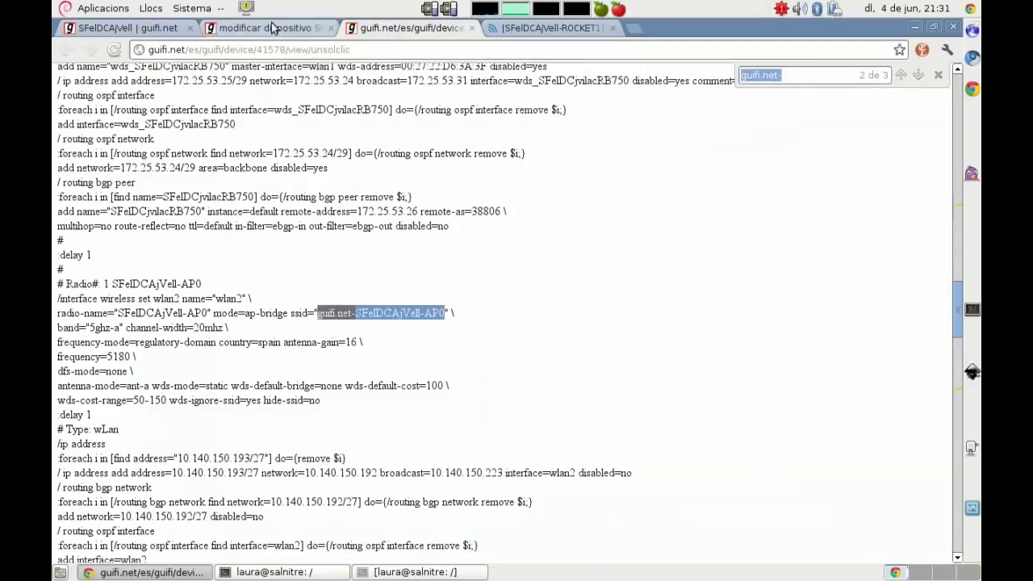
left_click(273, 28)
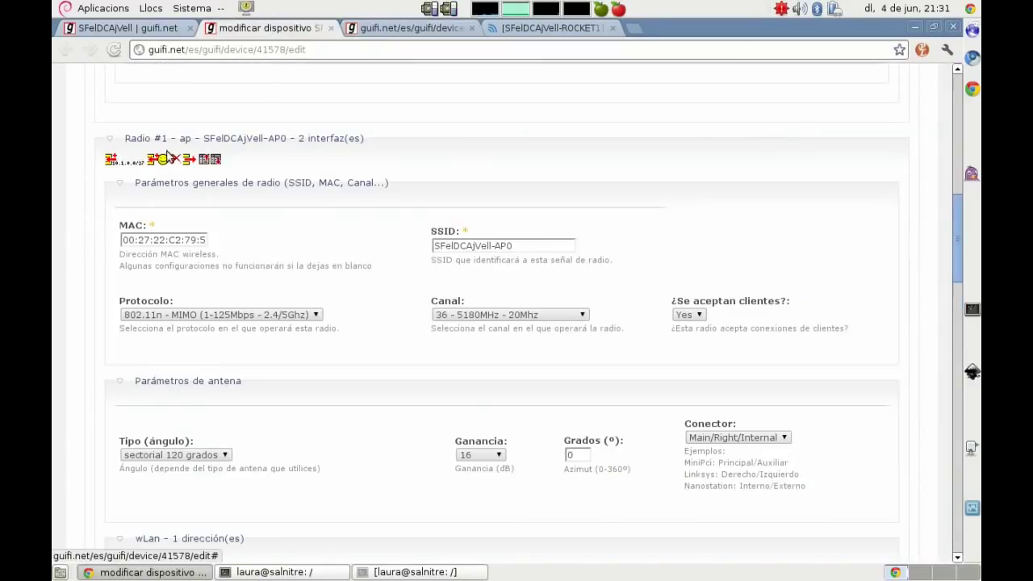
left_click(171, 182)
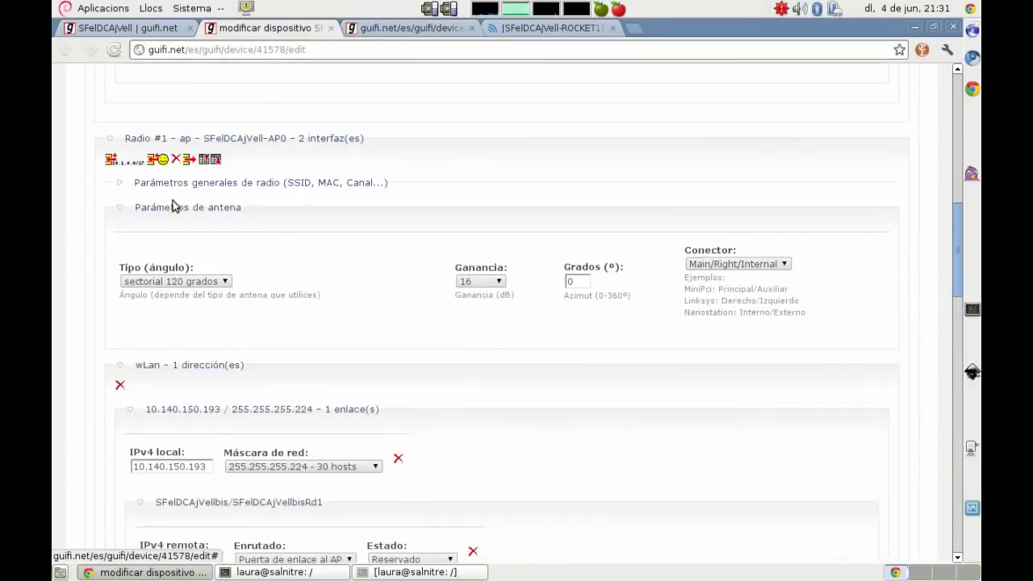
left_click(171, 207)
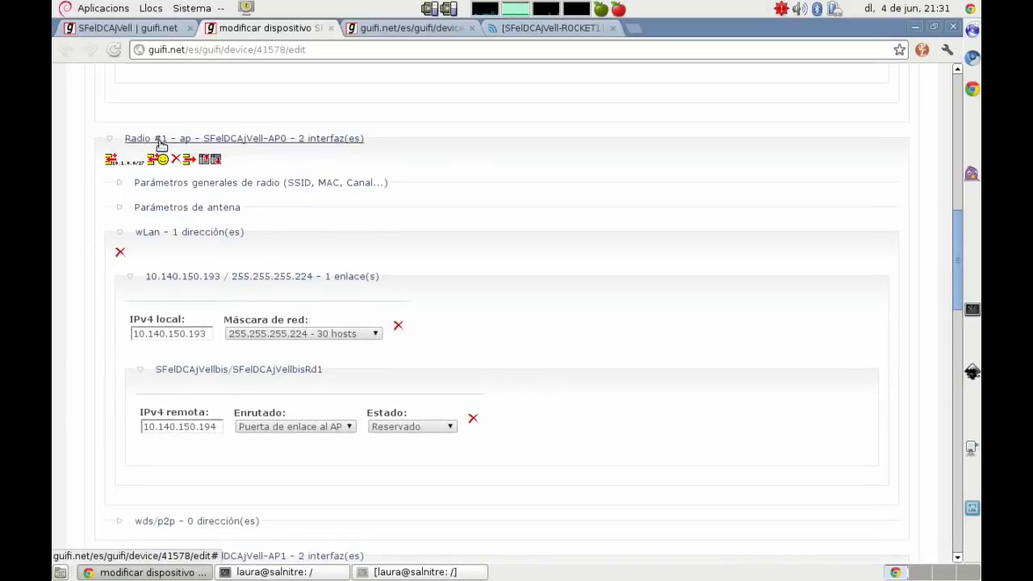
left_click(198, 184)
left_click_drag(525, 246, 407, 239)
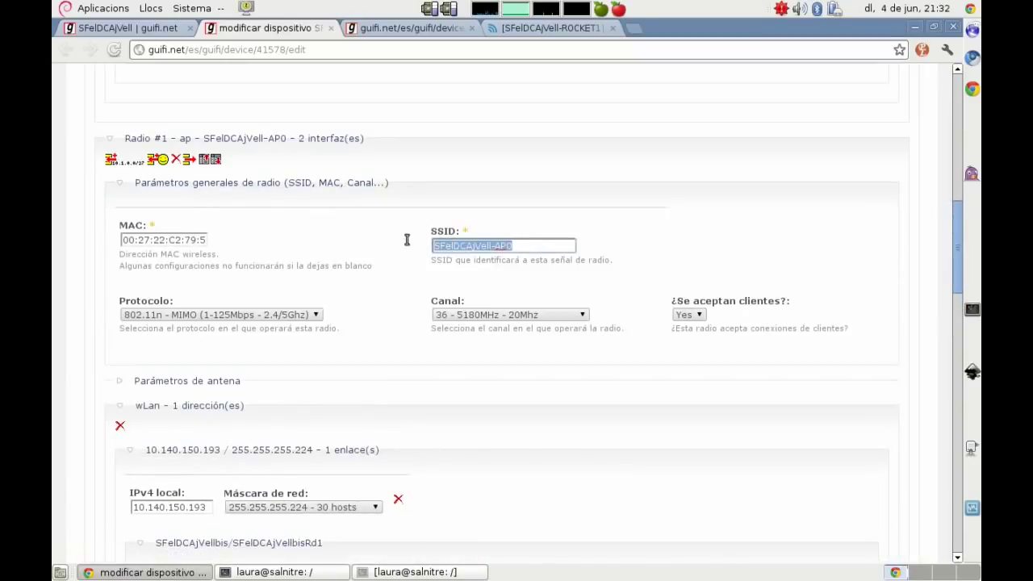
left_click(81, 320)
scroll(82, 319, "down", 5)
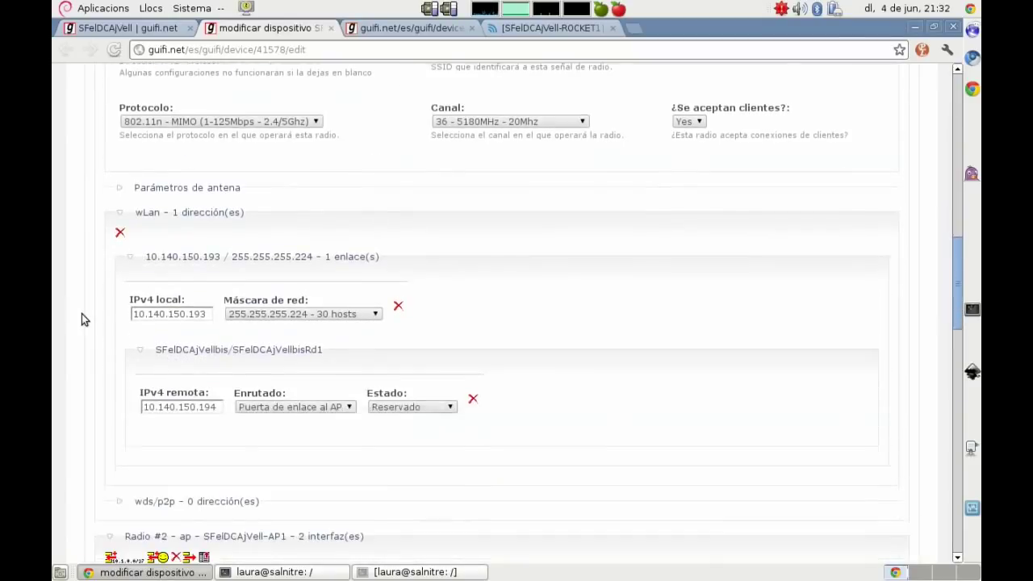
left_click_drag(216, 407, 125, 395)
key("ctrl+c")
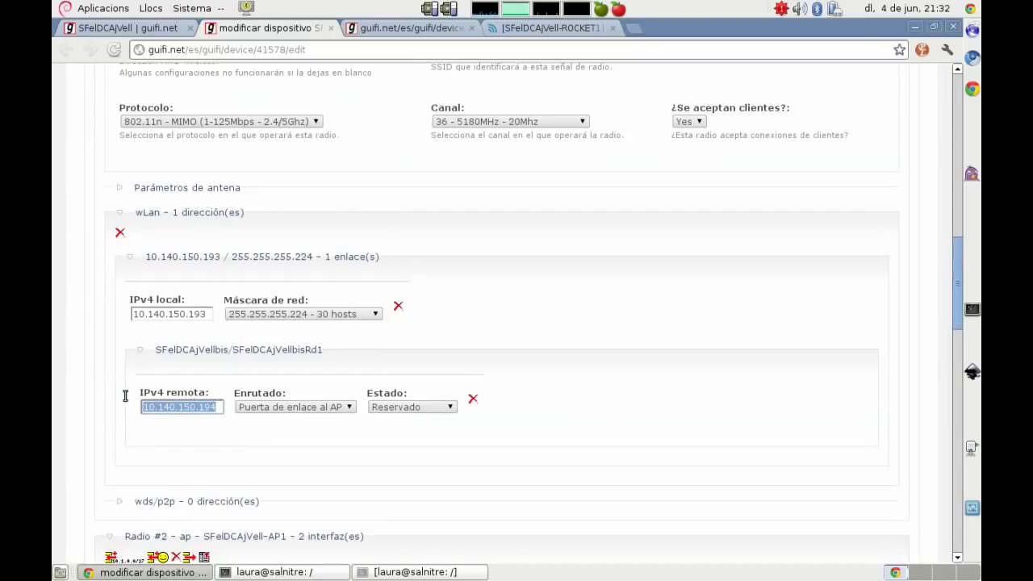
Step: Replace the airOS IP Address 192.168.1.20 with 10.140.150.194
left_click(552, 29)
left_click_drag(429, 309, 282, 299)
key("ctrl+v")
Step: Set the netmask to 255.255.255.224 and the gateway to 10.140.150.193
left_click(443, 326)
key("BackSpace")
type("224")
key("Down")
key("Return")
left_click_drag(427, 346, 284, 328)
key("ctrl+v")
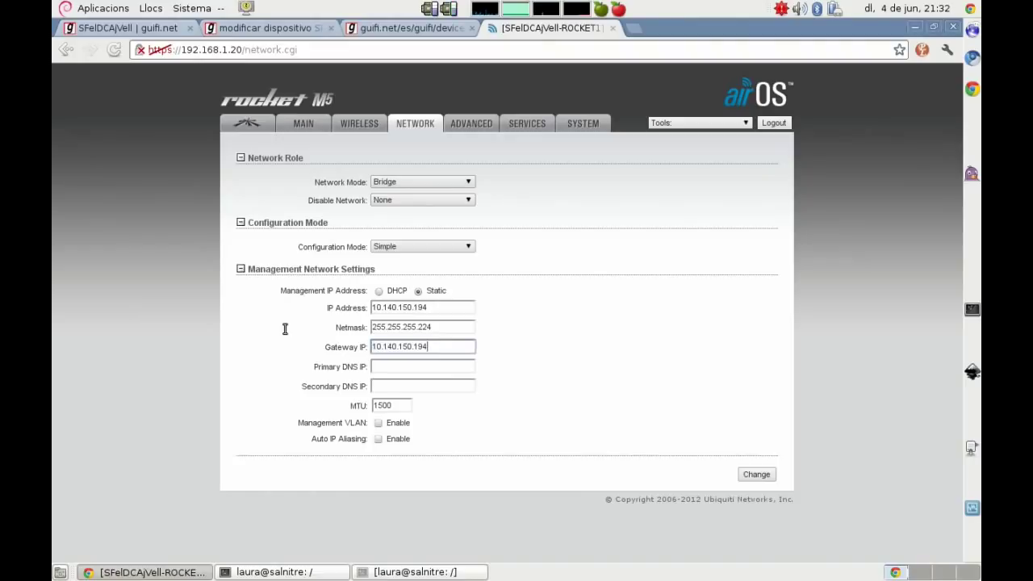
type("3")
Step: Set primary DNS to 10.140.150.42, then save and apply the new addressing
left_click(388, 368)
type("10")
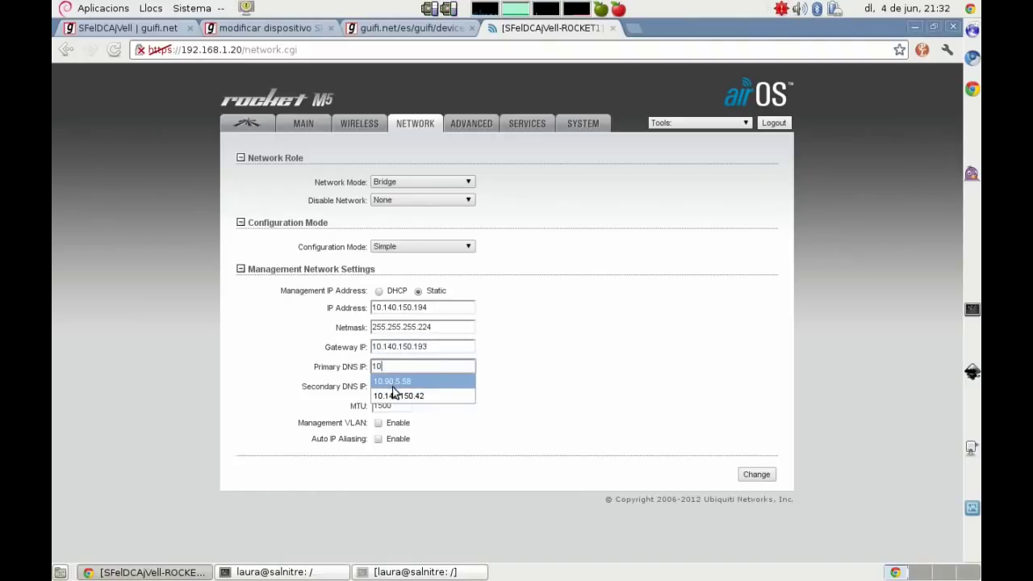
left_click(396, 395)
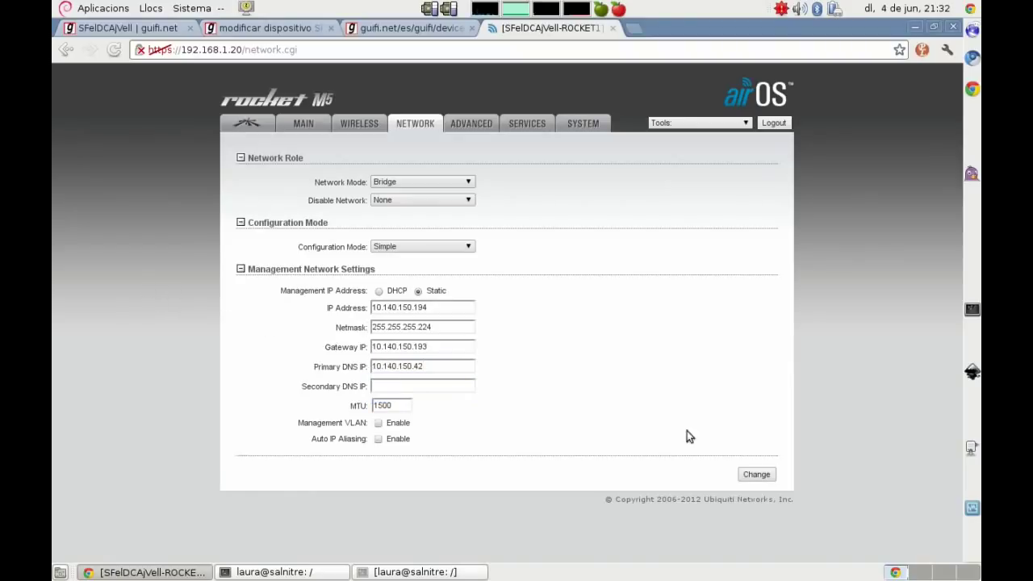
left_click(758, 478)
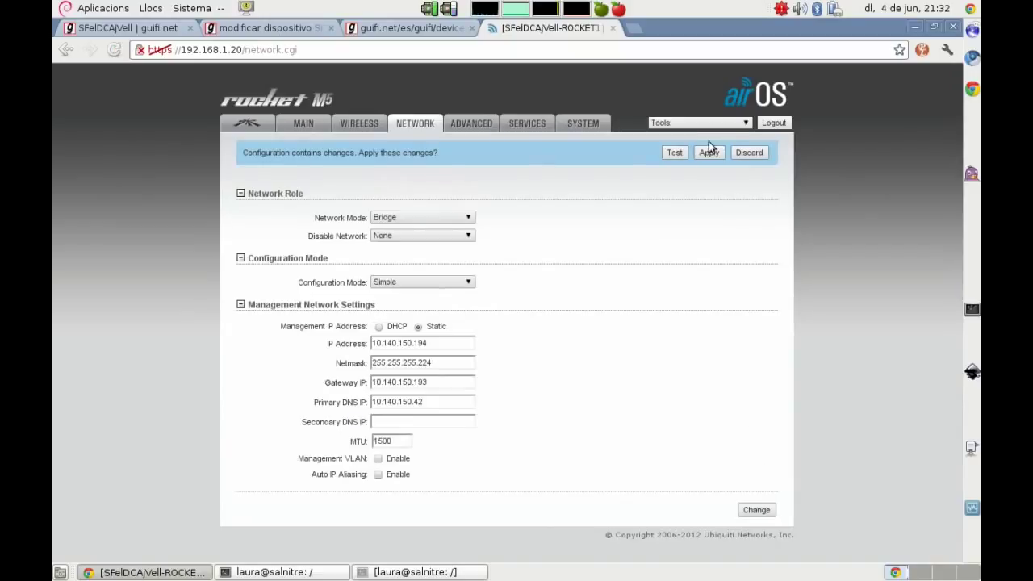
left_click(708, 154)
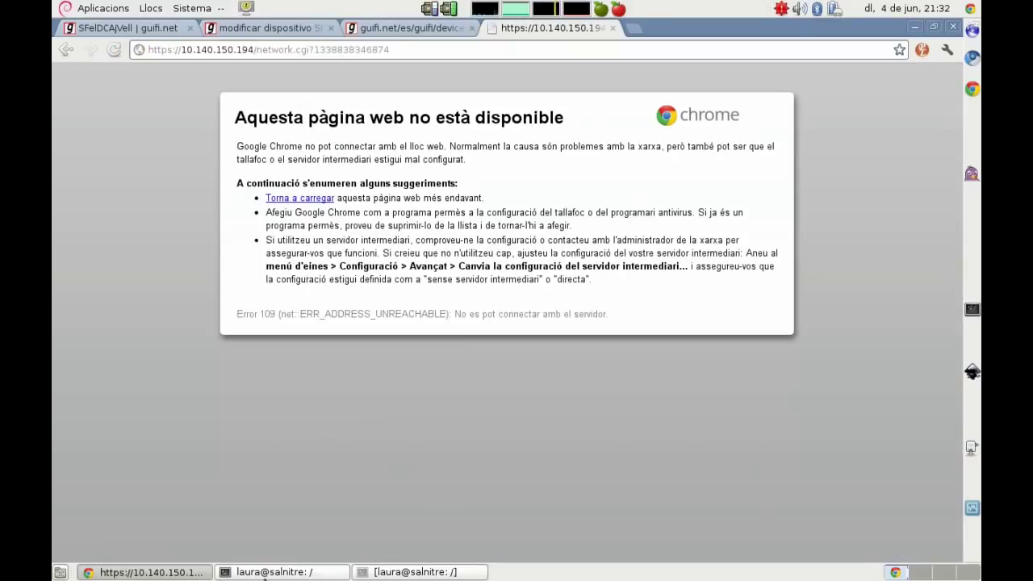
left_click(265, 572)
key("Return")
key("Return")
Step: Note that the range change lost the antenna again, followed by 'Vamos a por la rocket2'
type("OK, hemos vuelto ")
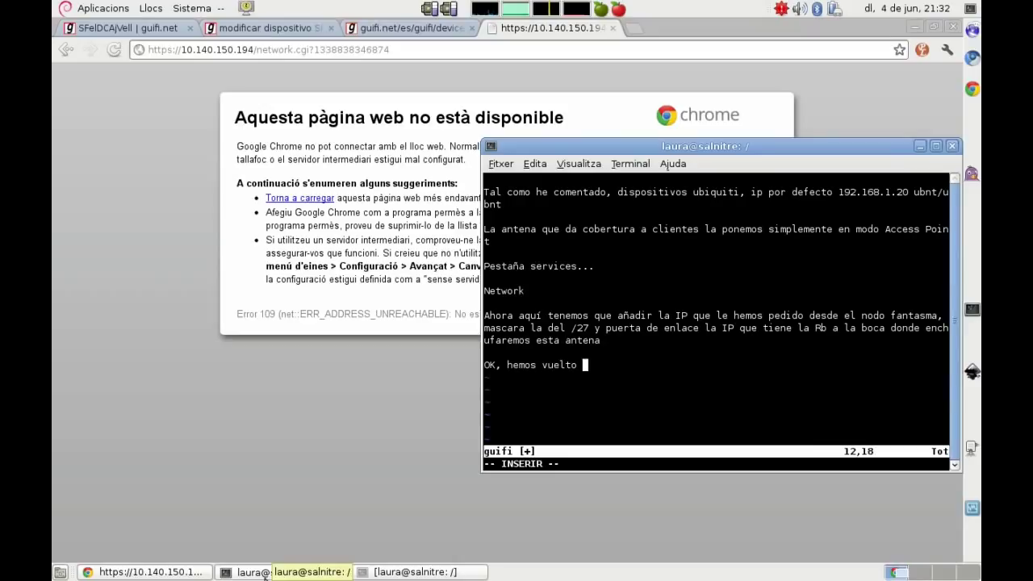
type("a perder la antena por lo que")
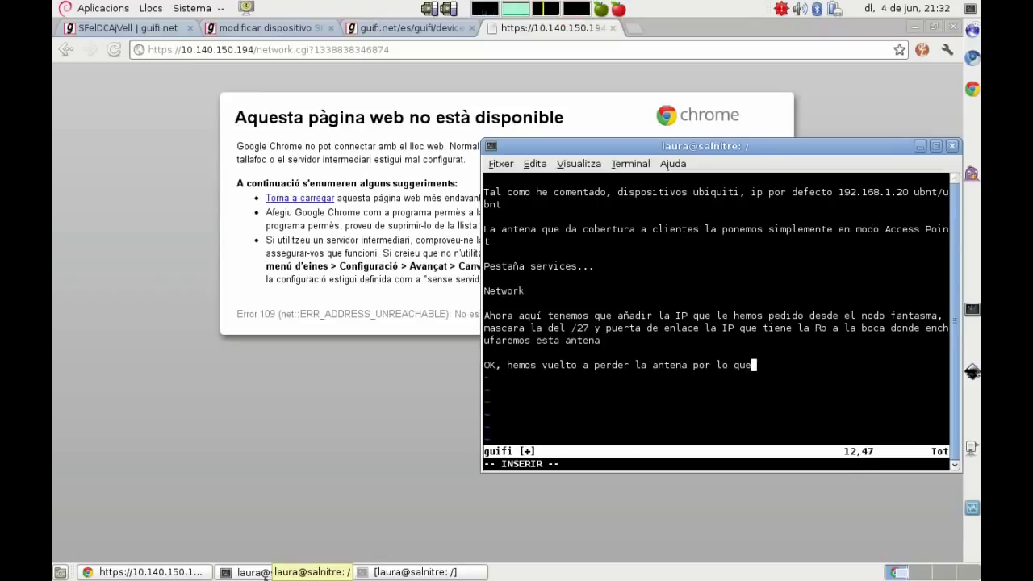
type(" he comenta")
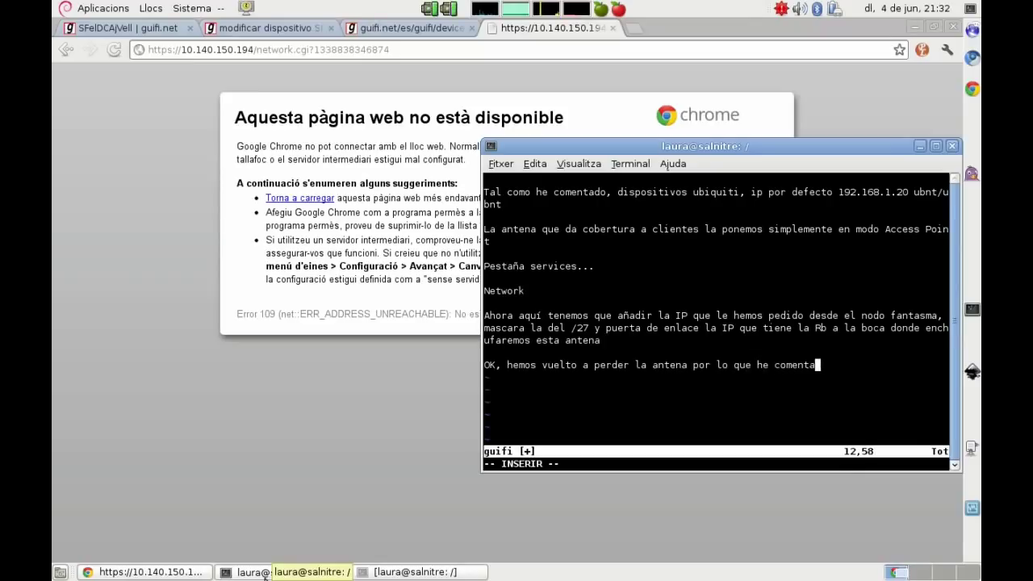
type("do del cambio d")
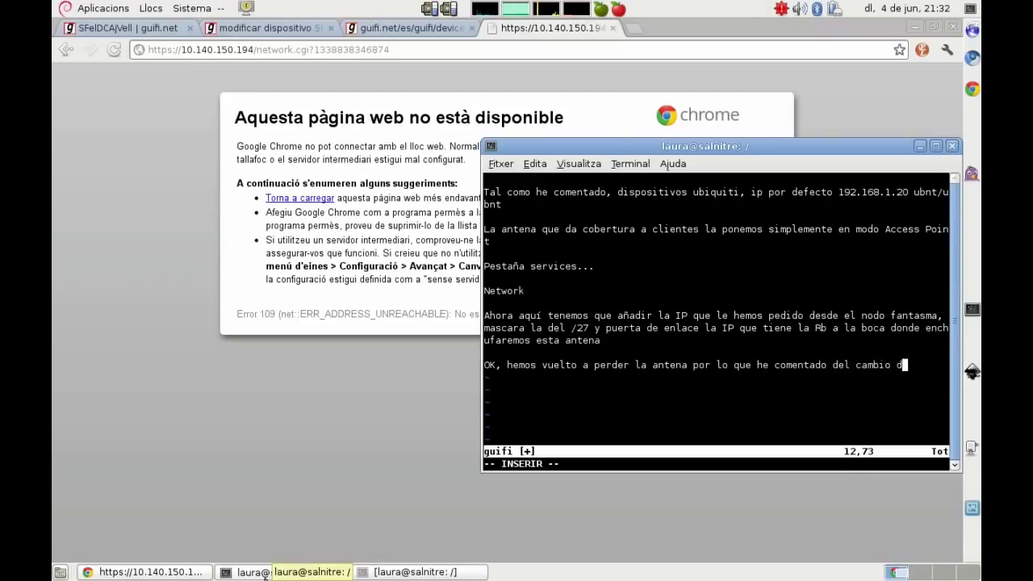
type("e rango de red.")
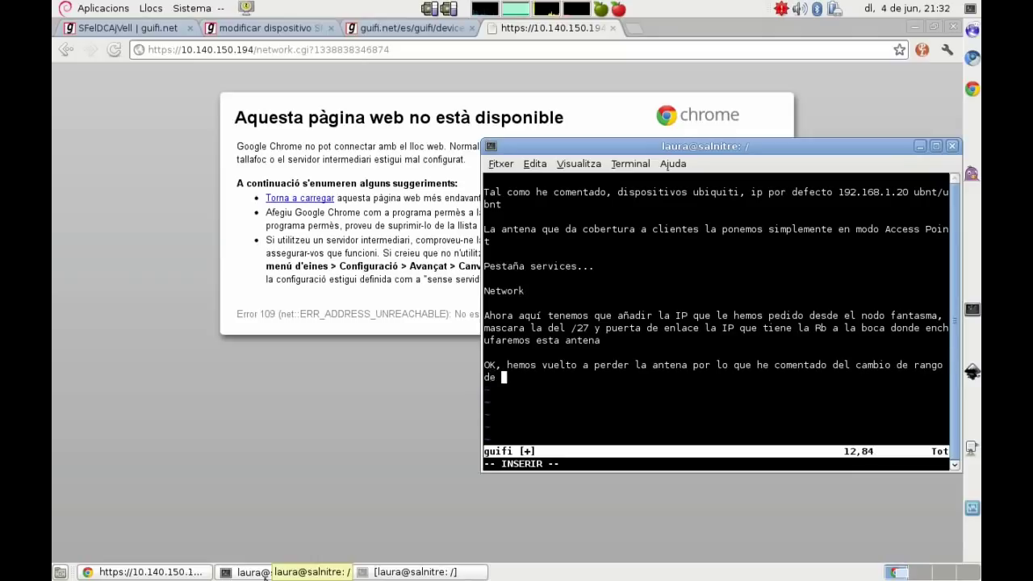
key("Return")
key("Return")
type("Vamos")
type(" a por la rocke")
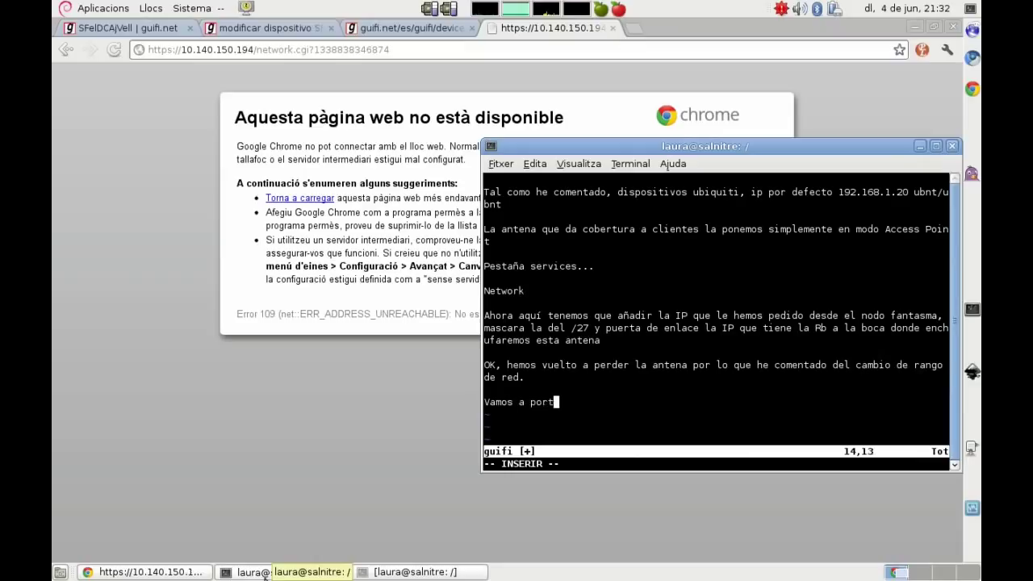
type("t2")
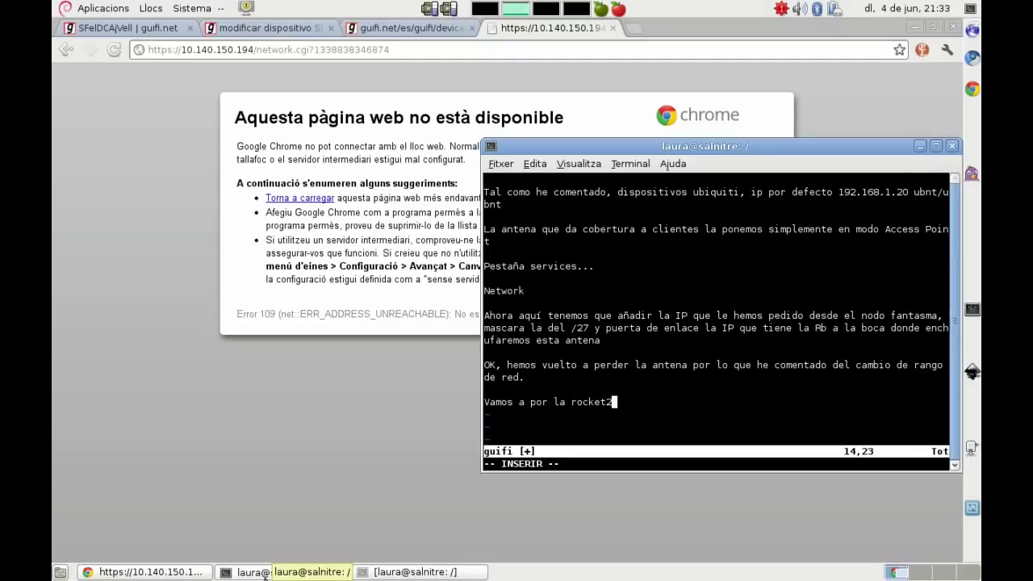
left_click(300, 574)
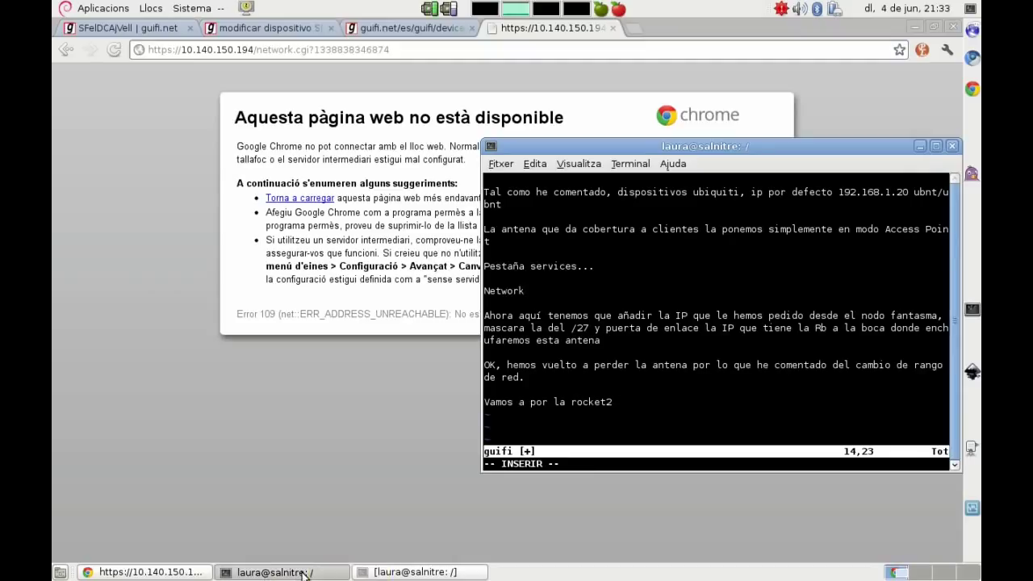
Step: Reassign eth0 192.168.1.5/24 and ping 192.168.1.20 until replies arrive
left_click(300, 573)
left_click(373, 574)
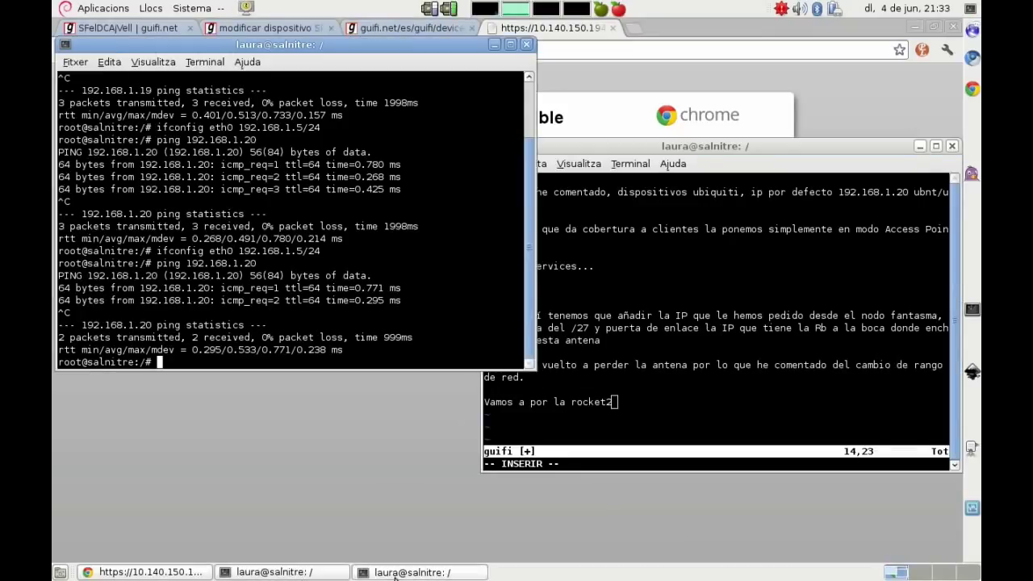
key("Up")
key("Up")
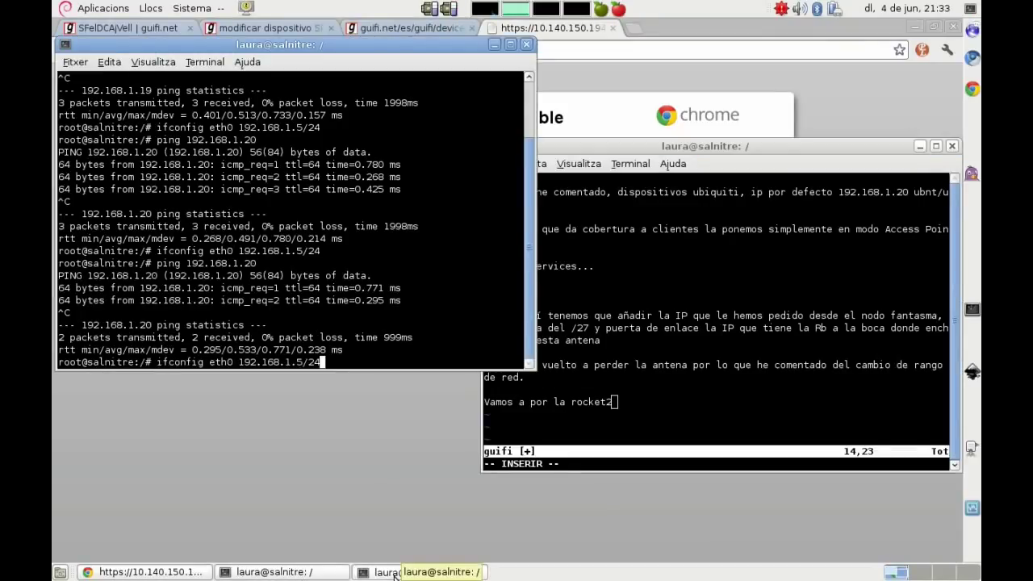
key("Return")
key("Up")
key("Up")
key("Return")
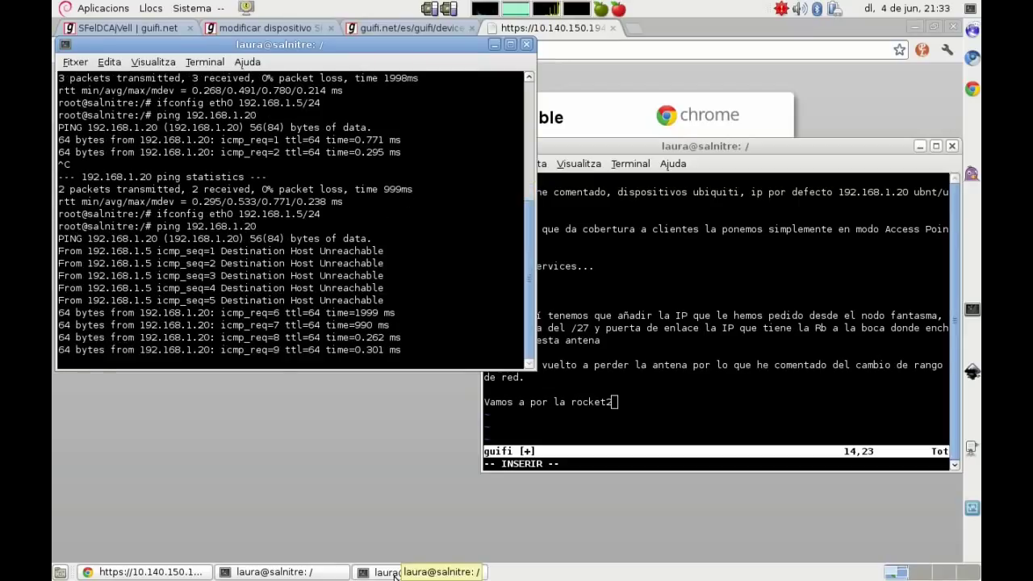
key("ctrl+c")
left_click(196, 490)
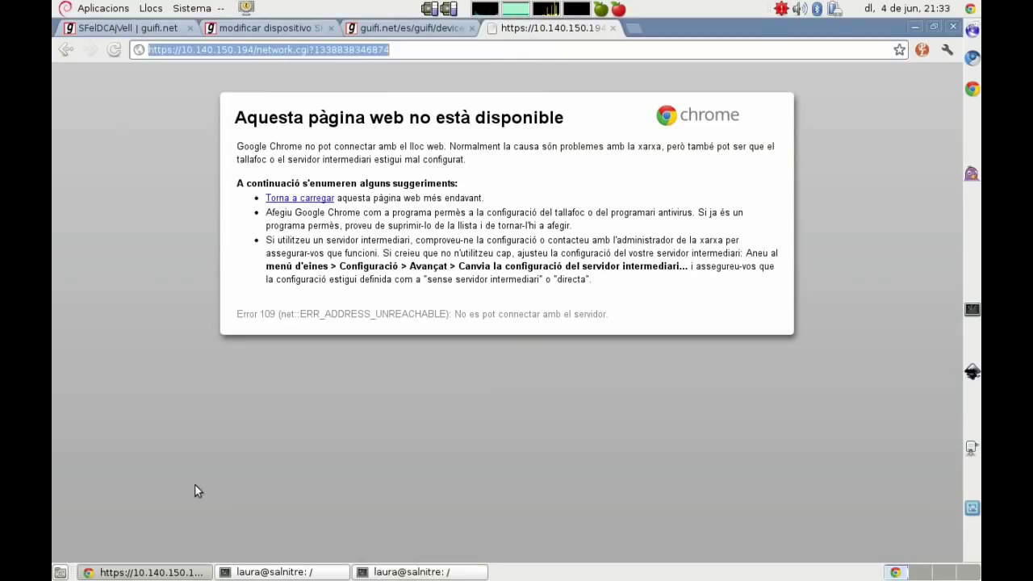
type("192.168.1.209")
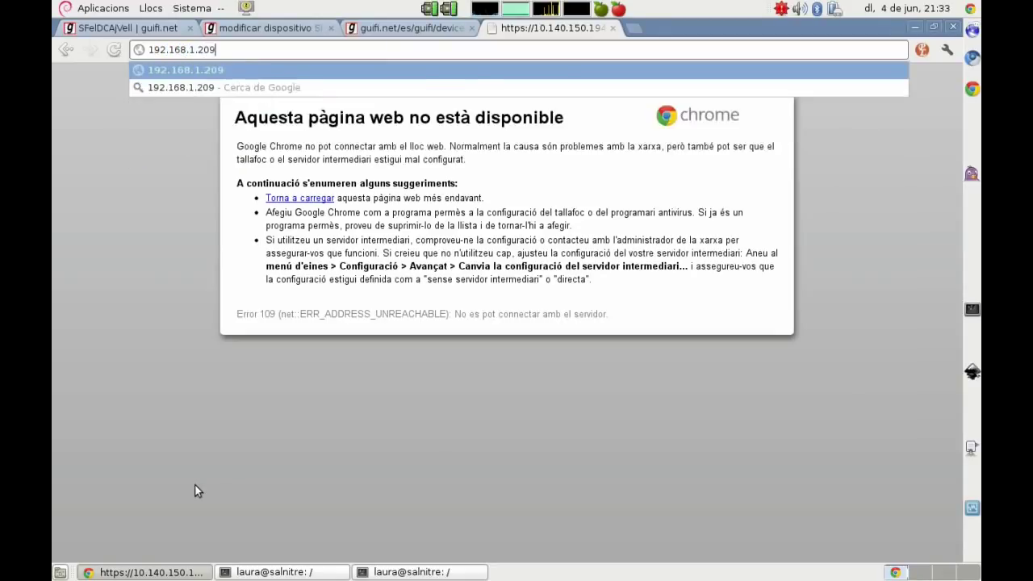
key("BackSpace")
key("Return")
type("ubnt")
key("Tab")
type("ubnt")
key("Tab")
key("s")
key("p")
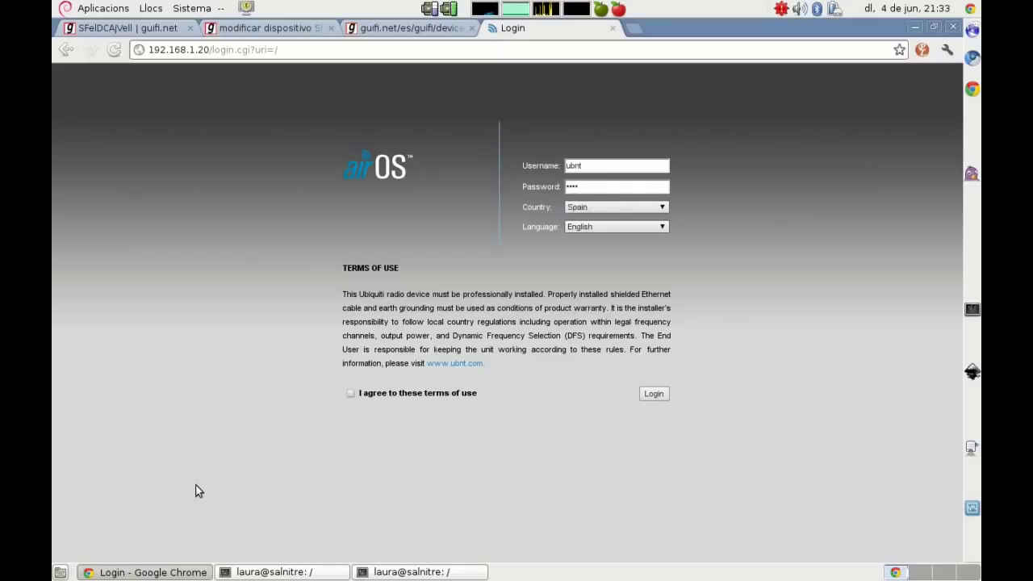
left_click(351, 393)
left_click(653, 394)
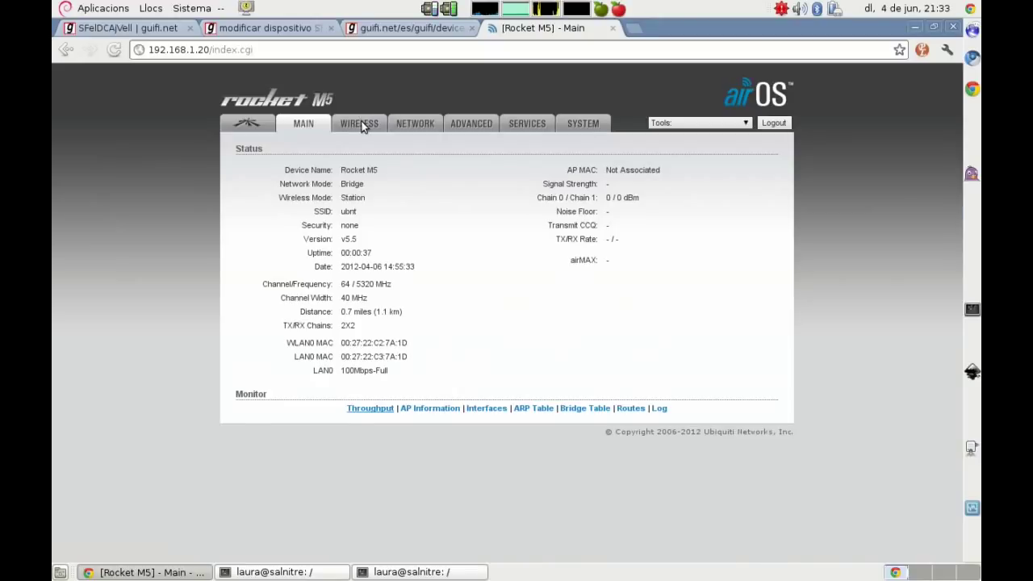
Step: Set Wireless Mode to Access Point and find the AP1 SSID in the guifi.net script
left_click(361, 126)
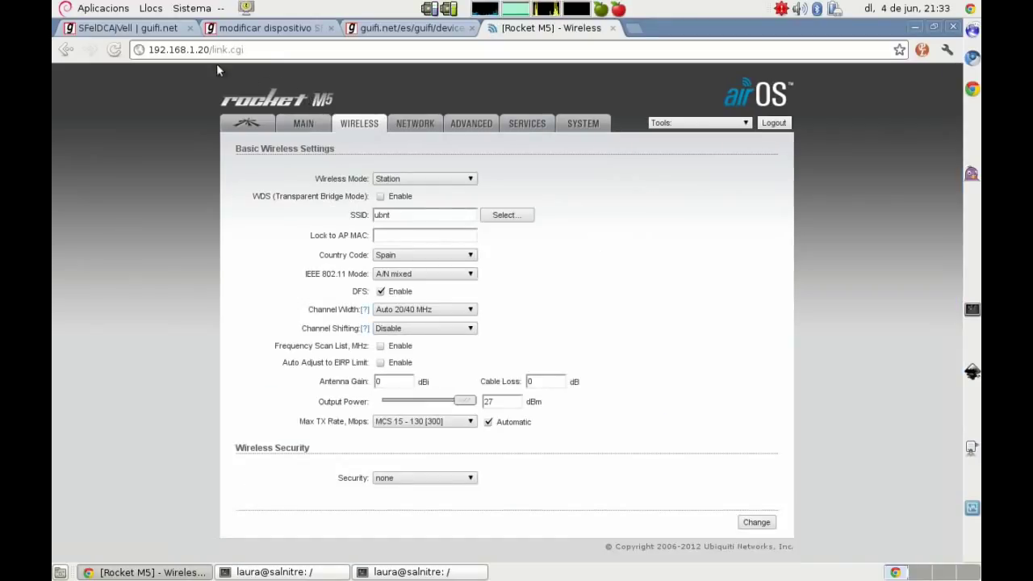
left_click(432, 181)
left_click(421, 202)
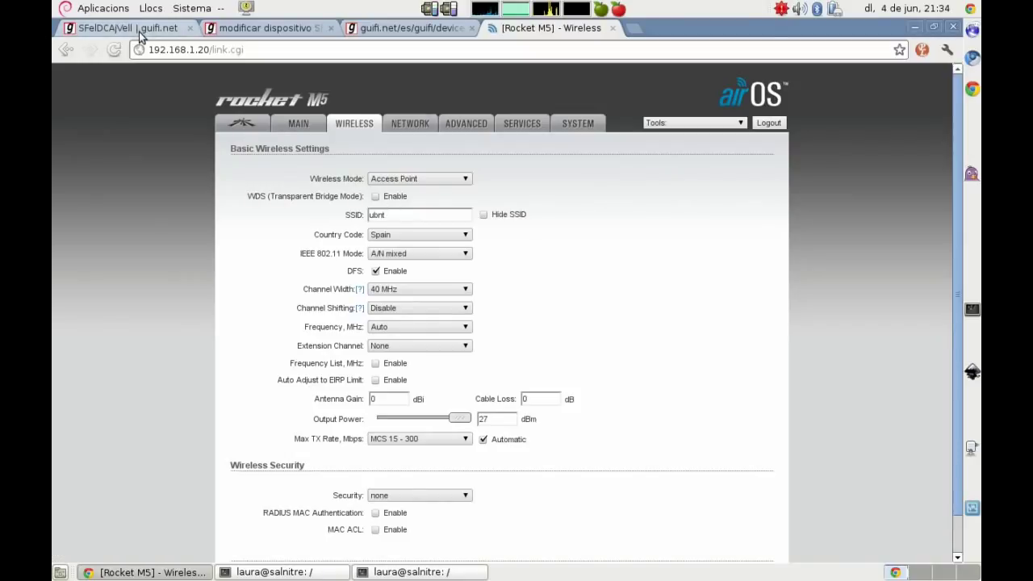
left_click(410, 29)
left_click(823, 79)
key("Return")
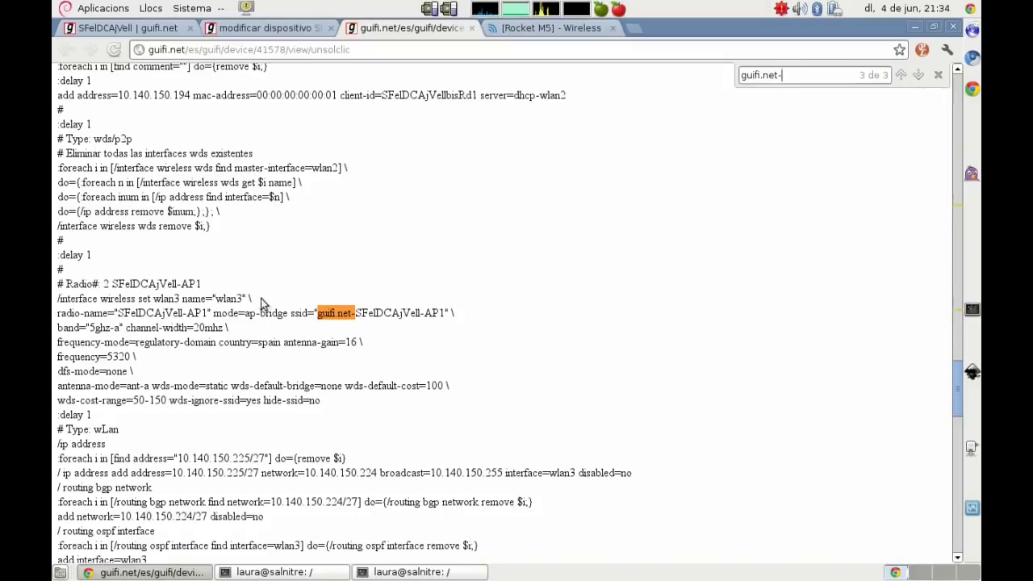
Step: Set the SSID to guifi.net-SFelDCAjVell-AP1 and disable DFS
left_click_drag(317, 313, 444, 312)
right_click(441, 312)
left_click(453, 319)
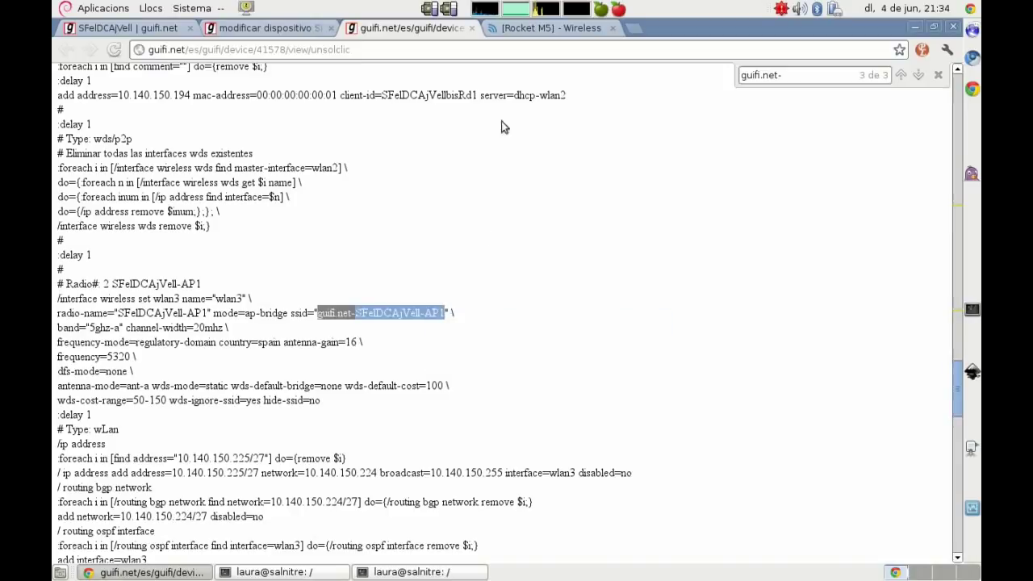
left_click(515, 29)
double_click(452, 215)
key("ctrl+v")
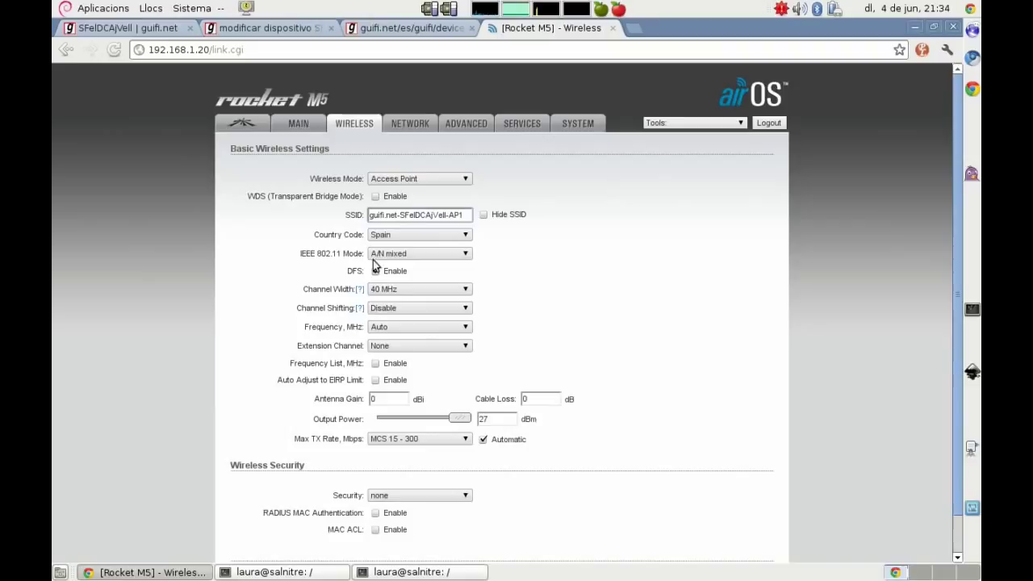
left_click(375, 271)
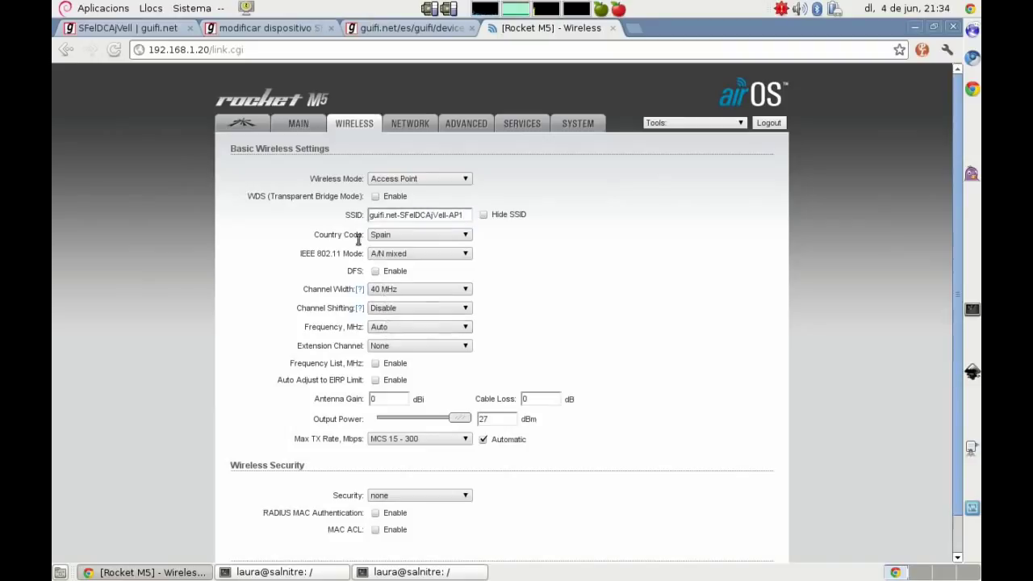
Step: Choose frequency 5320 MHz, then save and apply the wireless changes
left_click(380, 30)
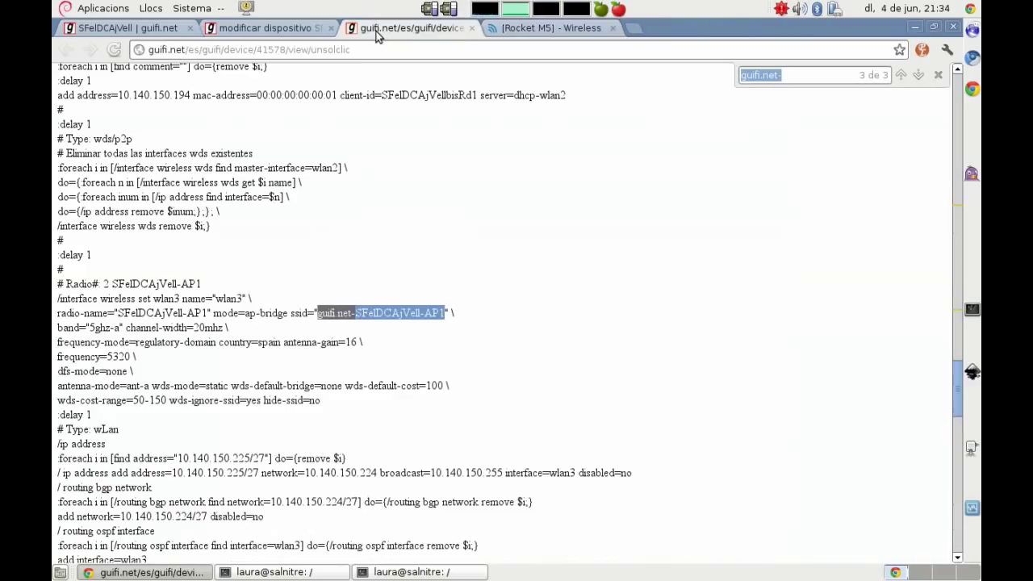
left_click(549, 28)
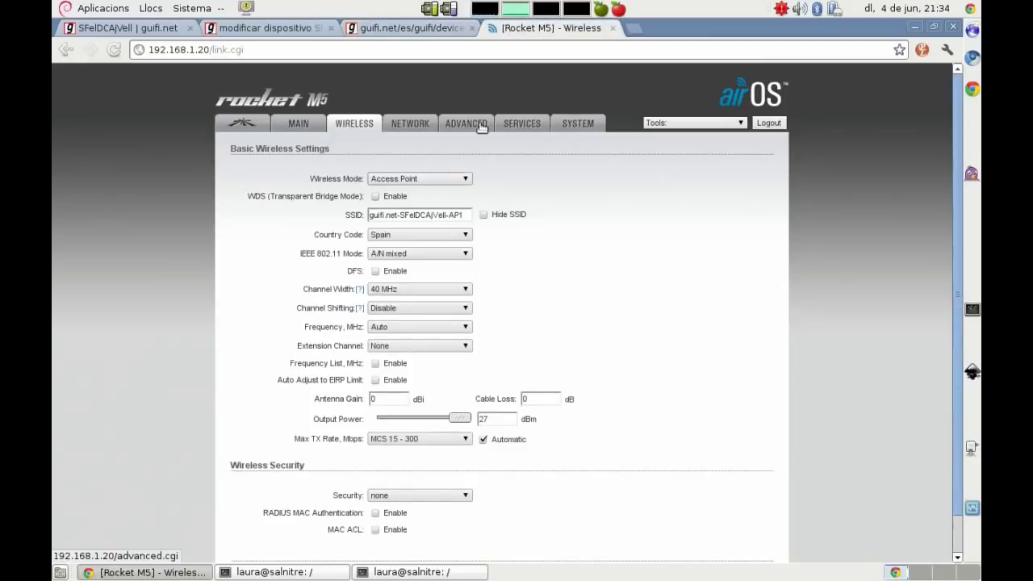
left_click(416, 331)
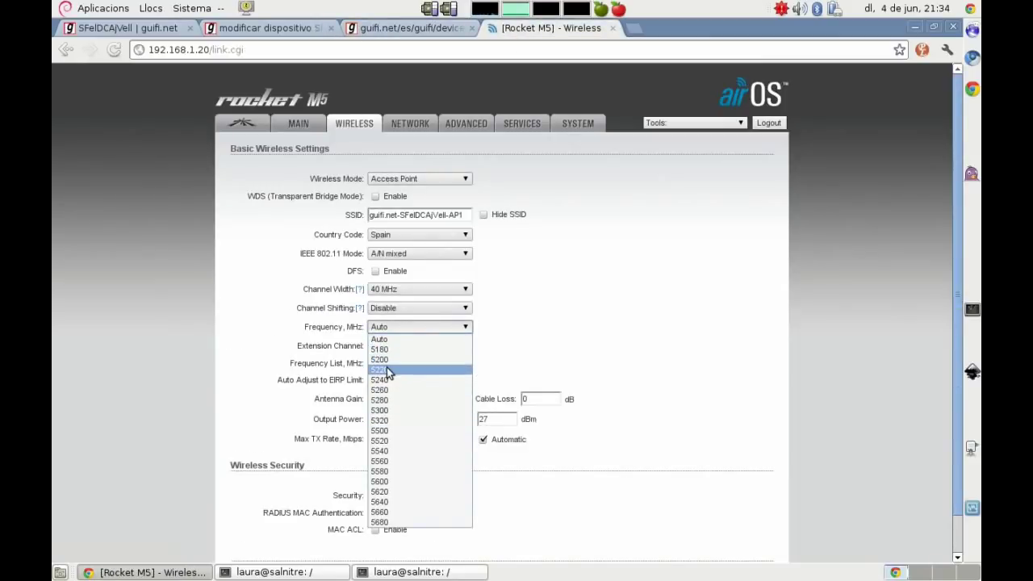
left_click(396, 418)
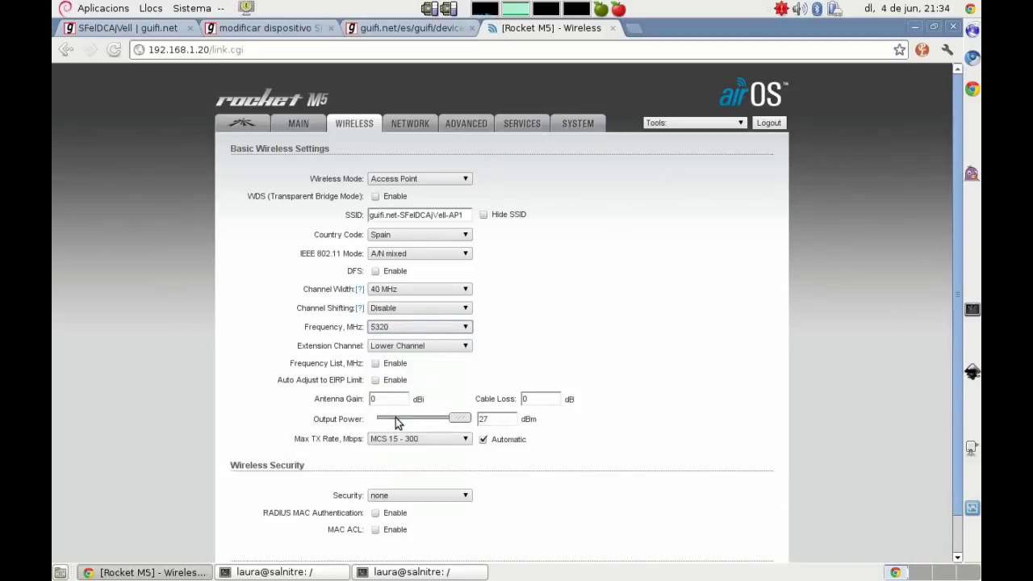
left_click(206, 289)
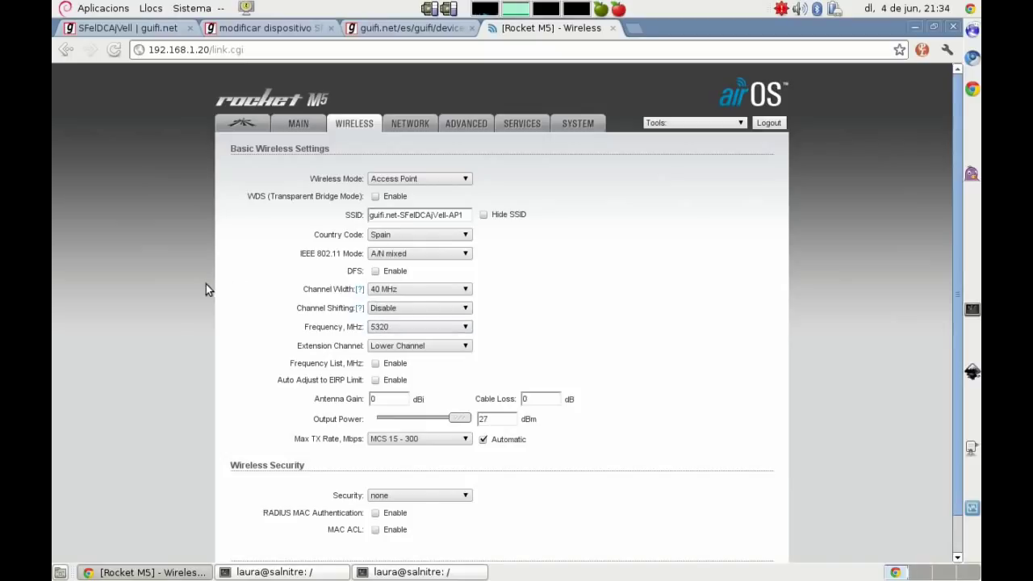
scroll(239, 307, "down", 1)
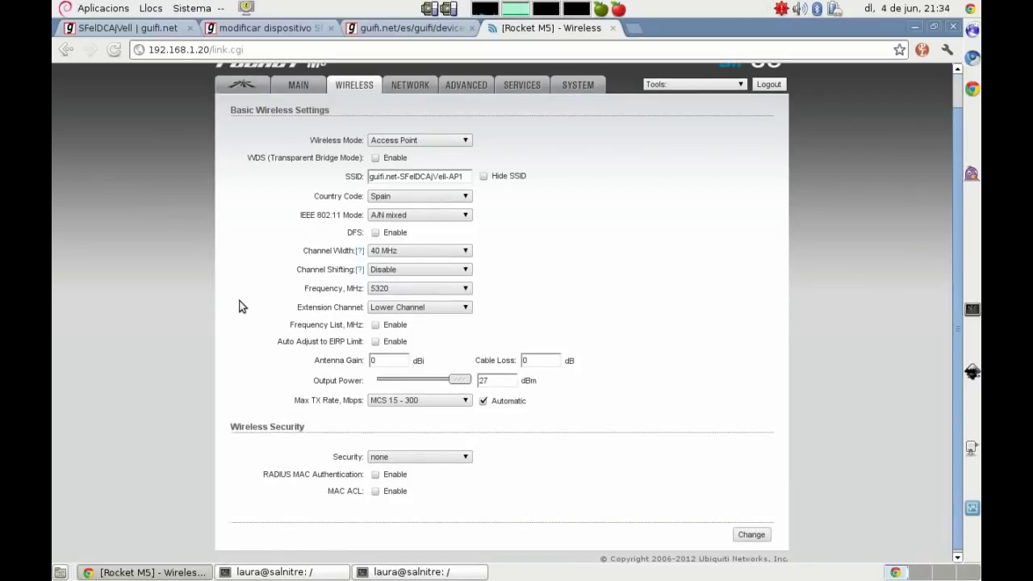
left_click(750, 535)
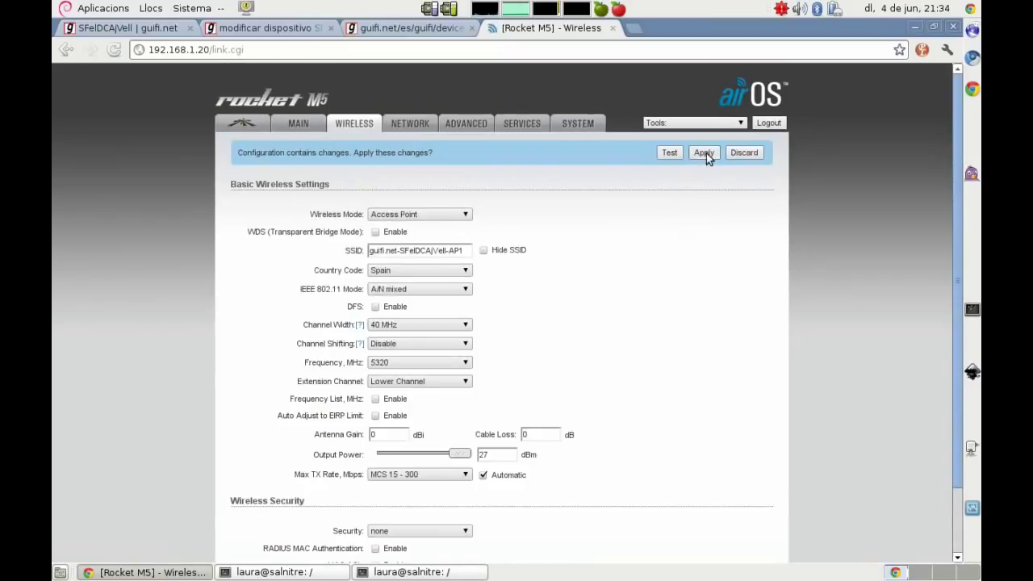
left_click(705, 152)
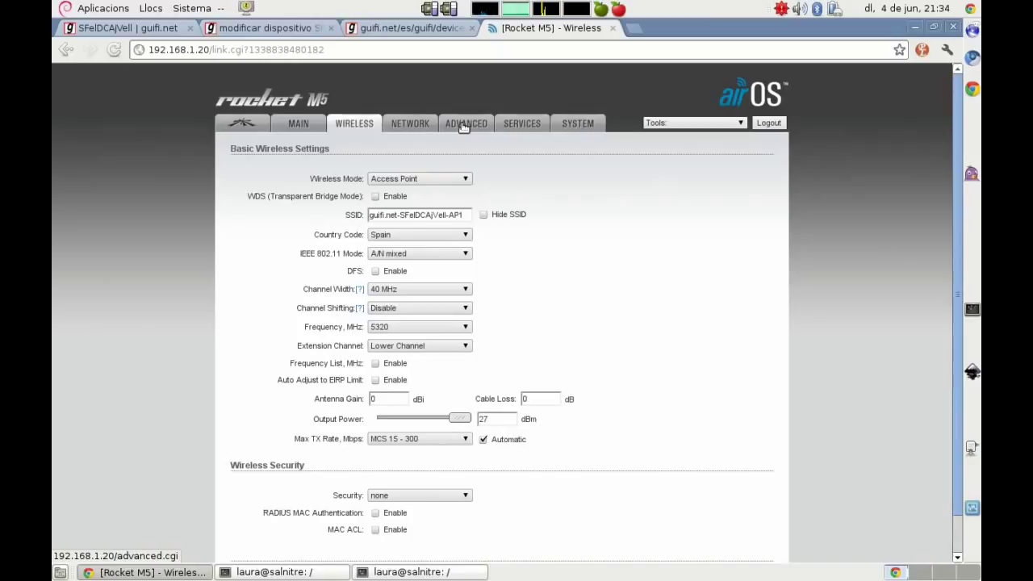
left_click(127, 28)
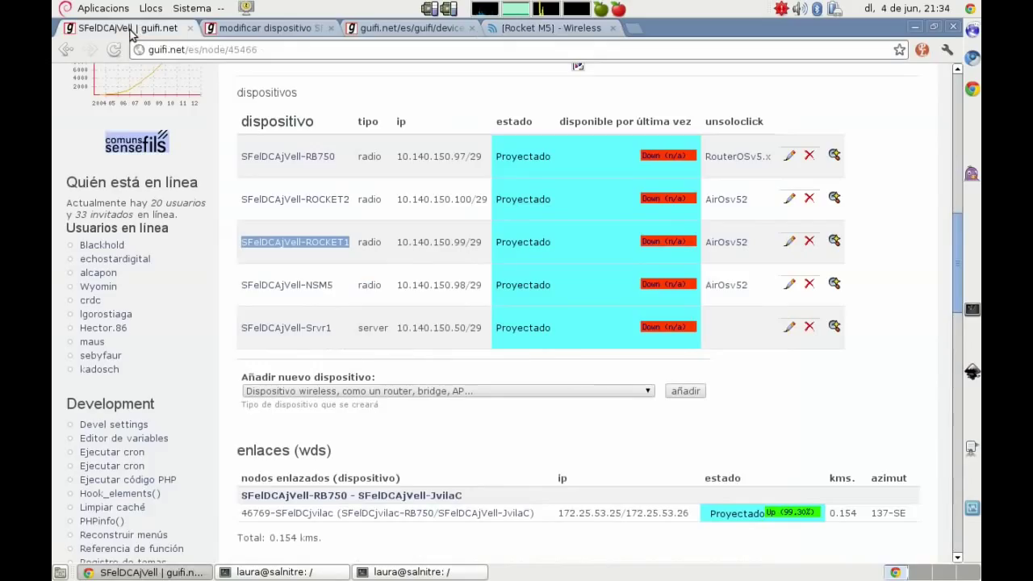
left_click(525, 28)
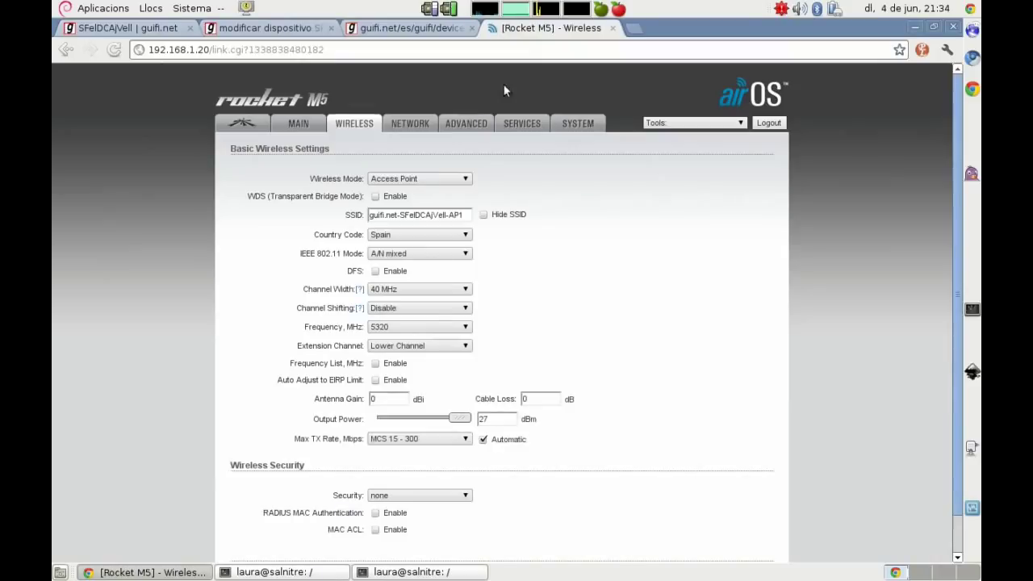
Step: Enable the SNMP agent with the suggested contact e-mail and location SFelDCAjVell
left_click(466, 123)
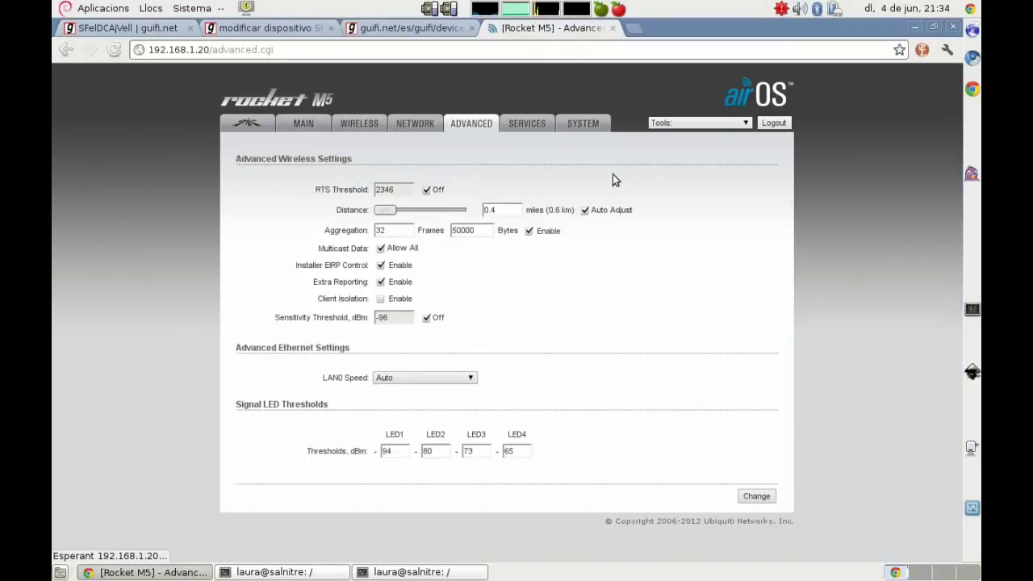
left_click(528, 124)
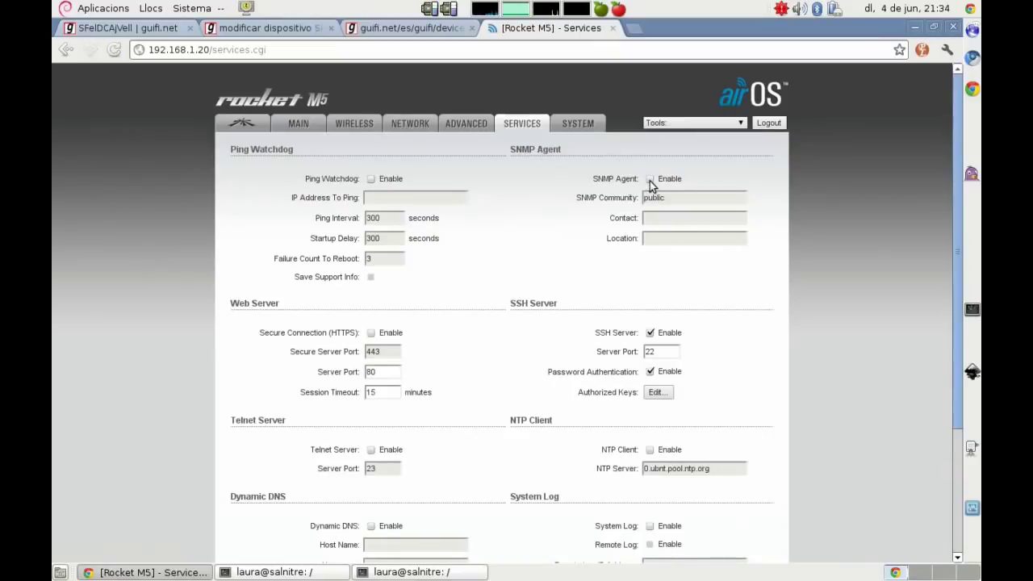
left_click(650, 179)
left_click(678, 218)
type("gui")
left_click(660, 234)
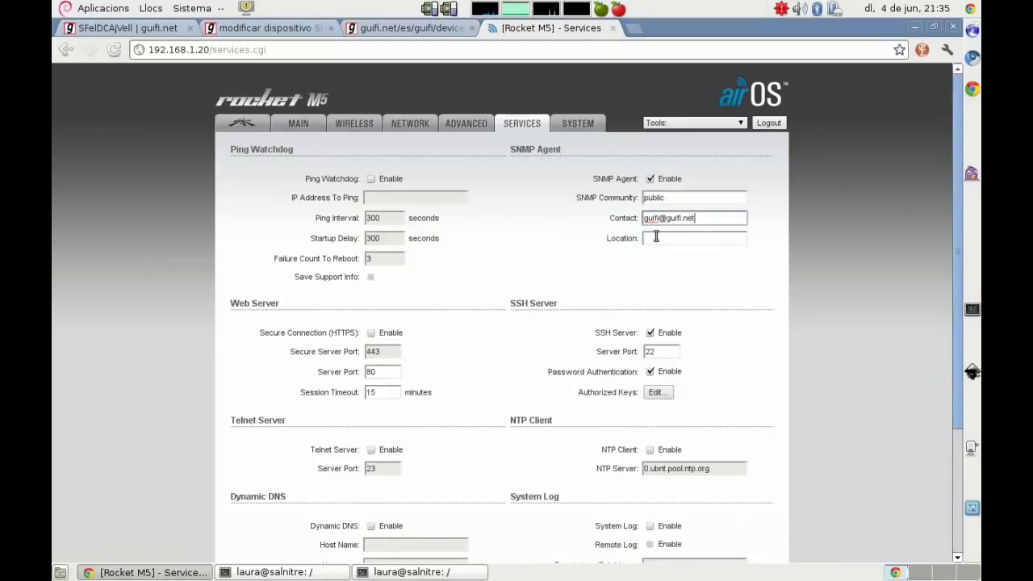
left_click(127, 28)
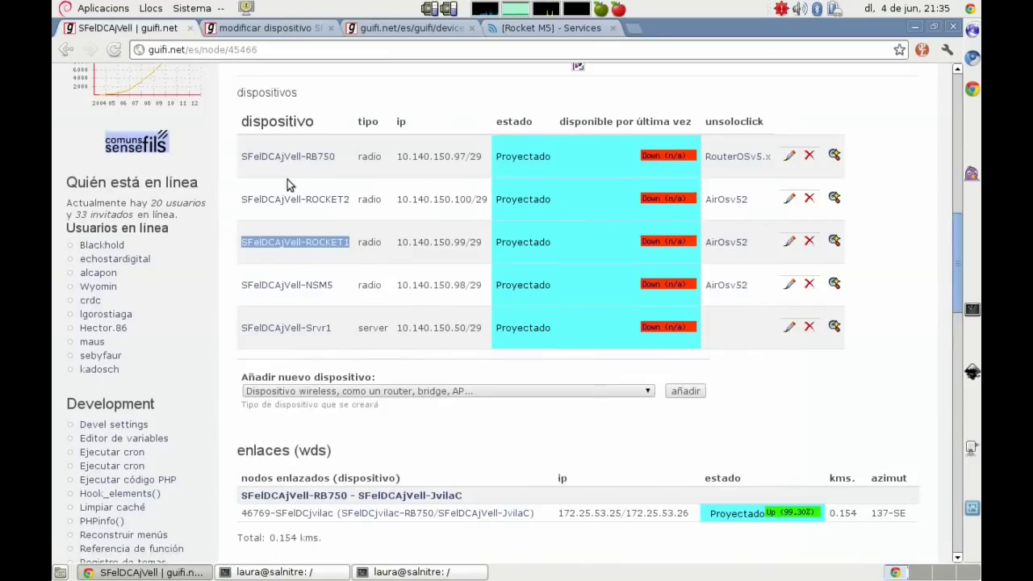
scroll(293, 179, "up", 6)
left_click_drag(538, 323, 477, 324)
key("ctrl+c")
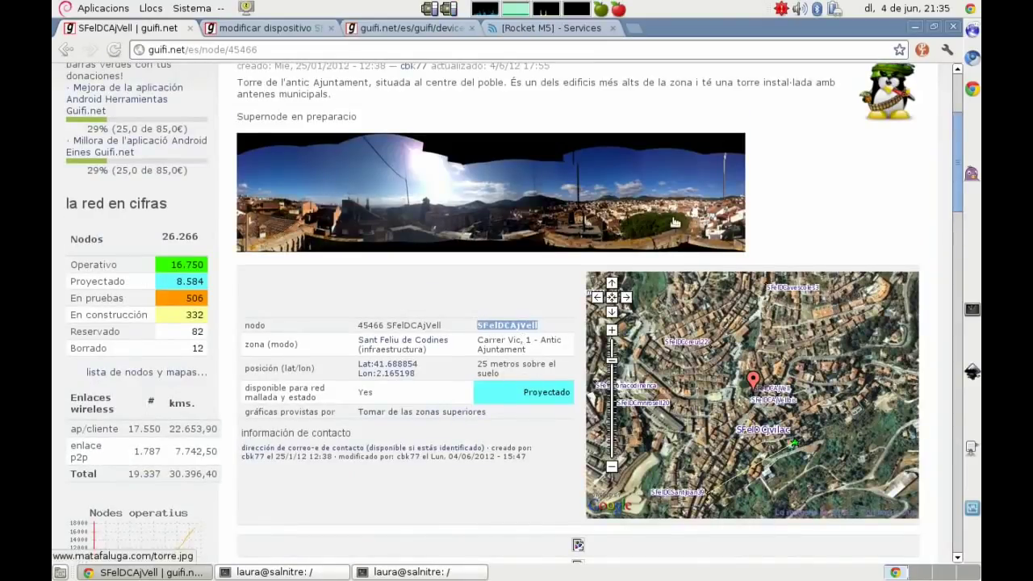
left_click(537, 27)
left_click(682, 241)
key("ctrl+v")
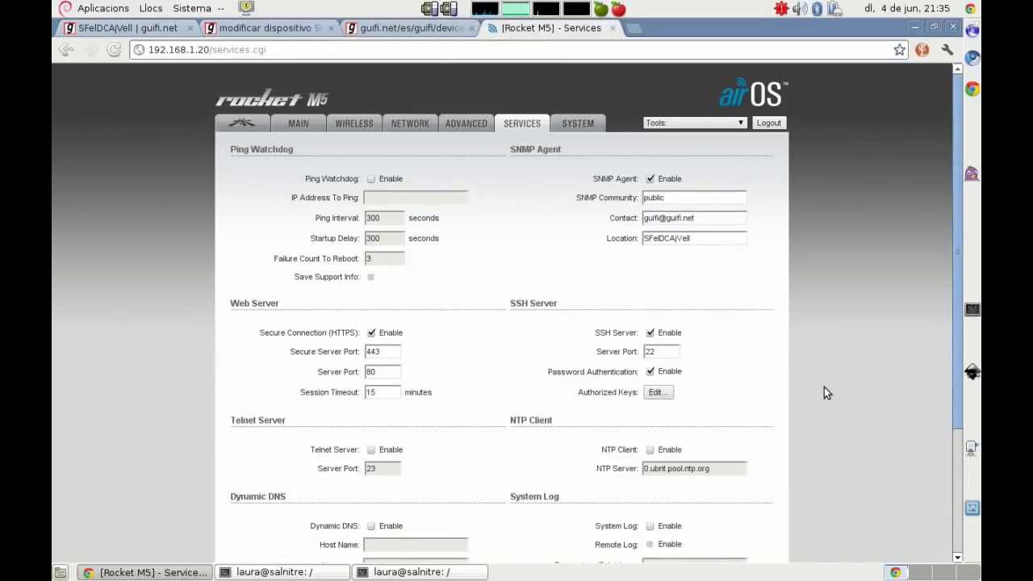
Step: Enable the NTP client with server 10.140.150.42, then save and apply
scroll(824, 388, "down", 1)
left_click(649, 412)
left_click_drag(723, 430, 622, 430)
type("10")
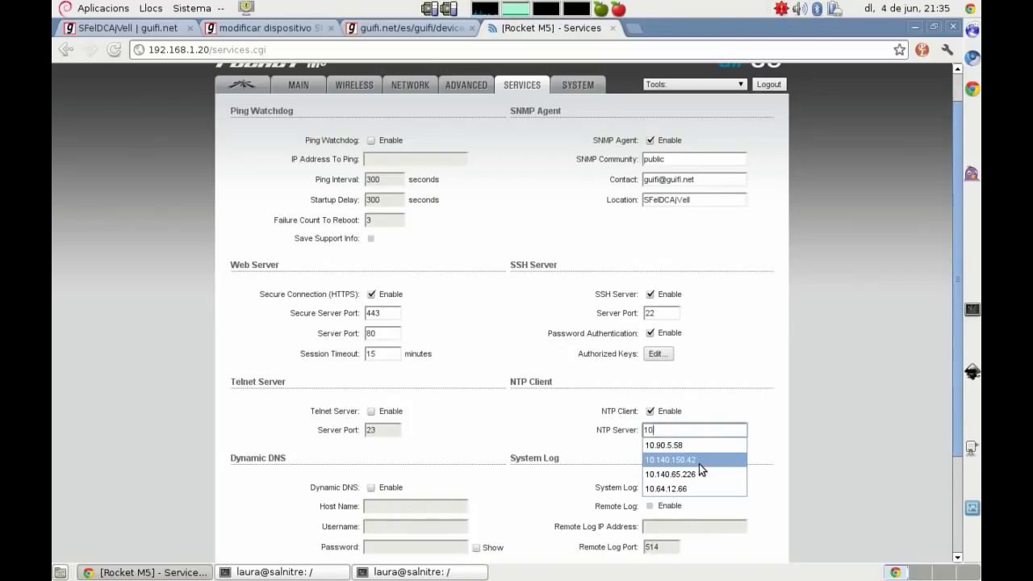
left_click(699, 464)
scroll(813, 446, "down", 1)
scroll(816, 452, "down", 3)
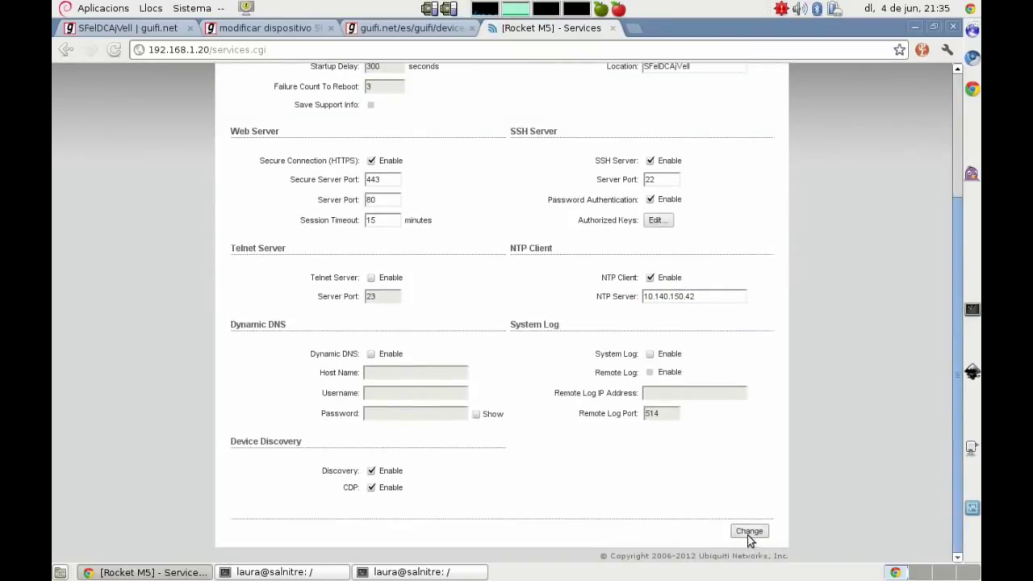
left_click(749, 533)
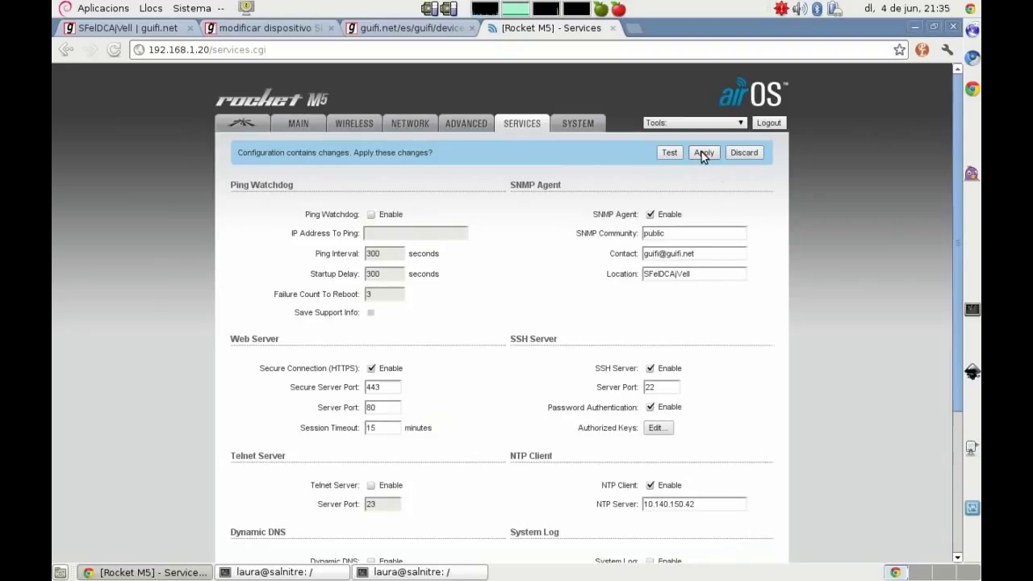
left_click(703, 154)
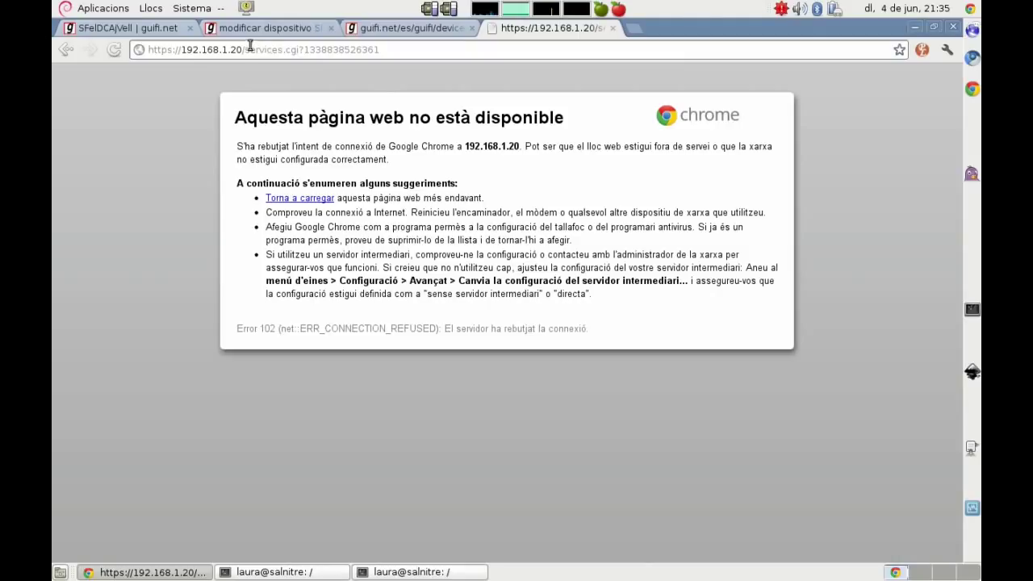
Step: Reconnect over https and name the device SFelDCAjVell-ROCKET2 in System settings
left_click_drag(242, 50, 379, 51)
key("BackSpace")
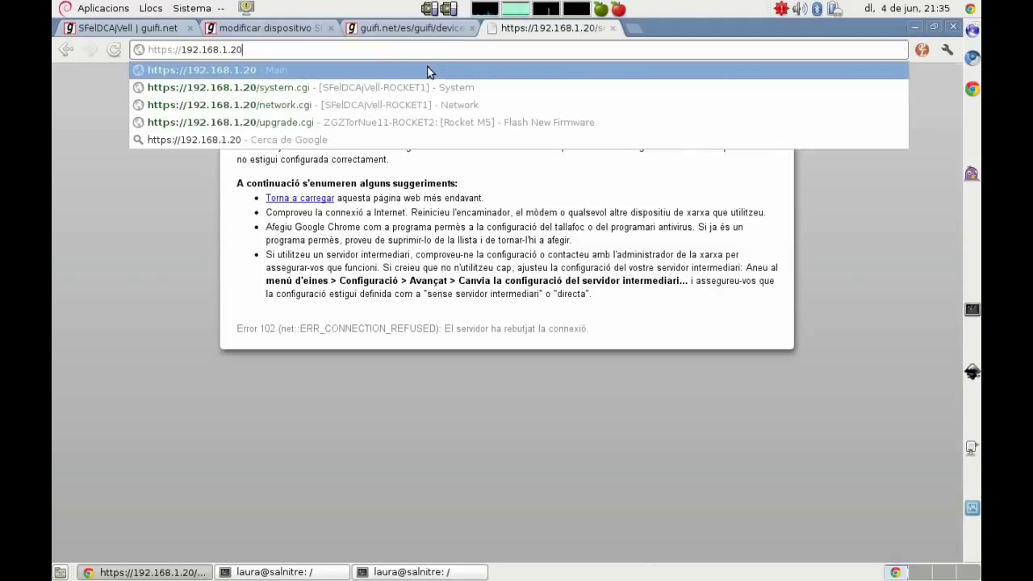
left_click(427, 71)
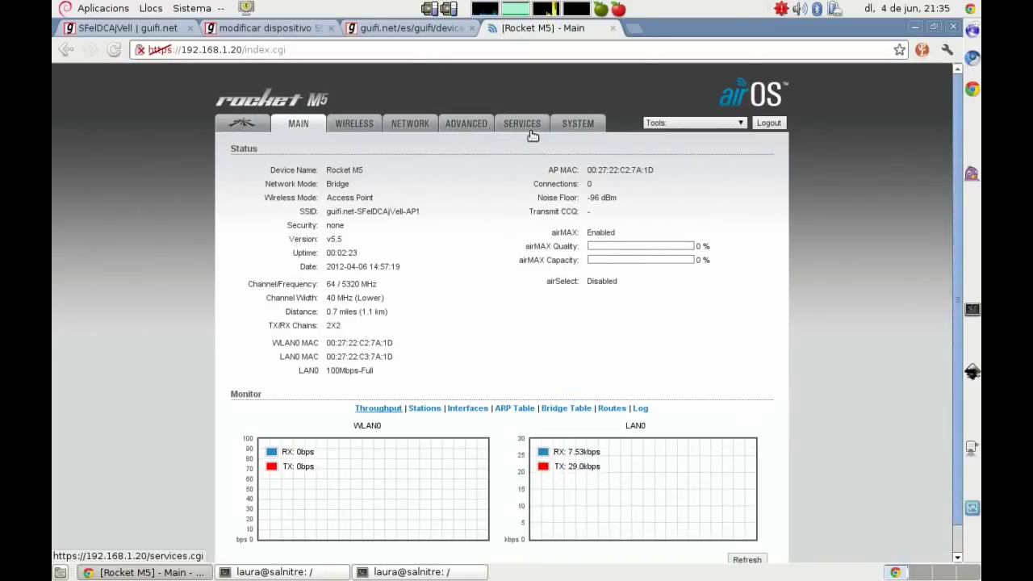
left_click(572, 123)
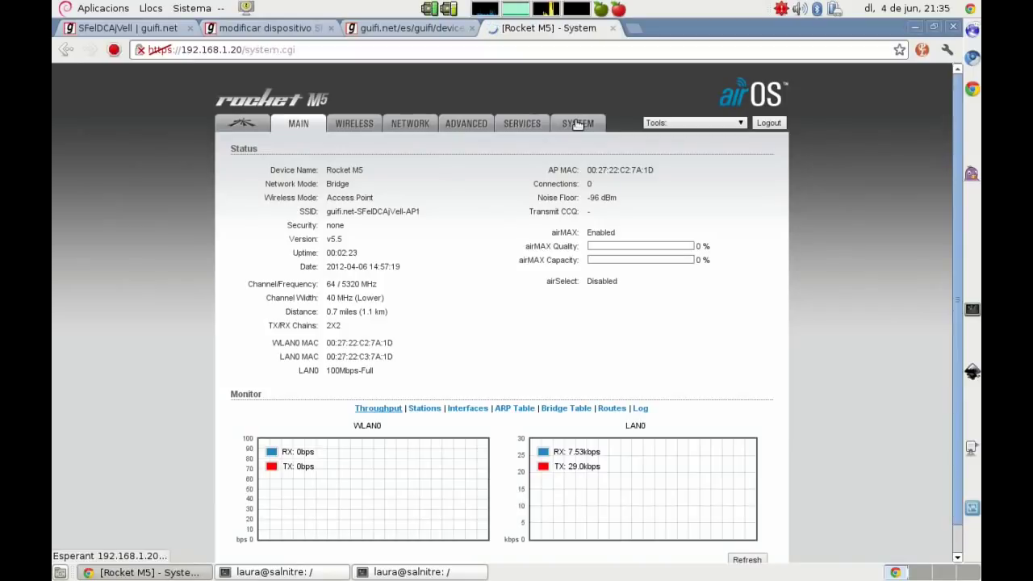
left_click(109, 29)
scroll(230, 309, "down", 10)
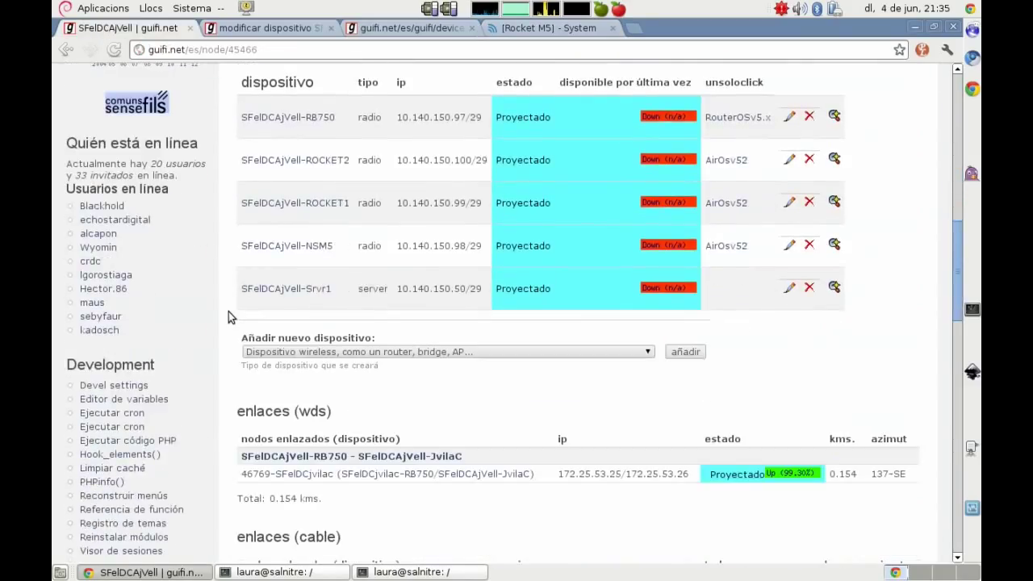
left_click_drag(352, 167, 242, 162)
key("ctrl+c")
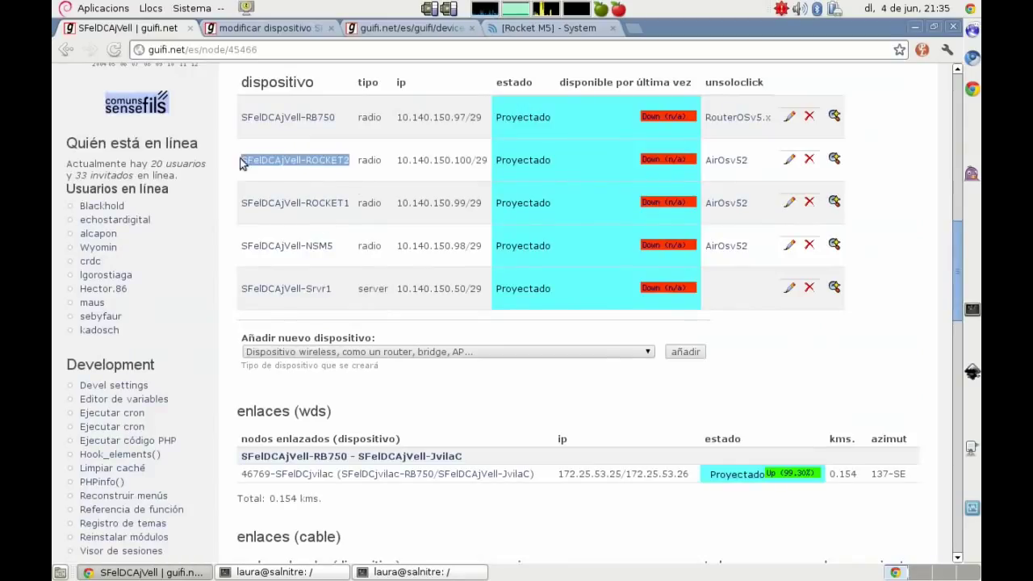
left_click(568, 26)
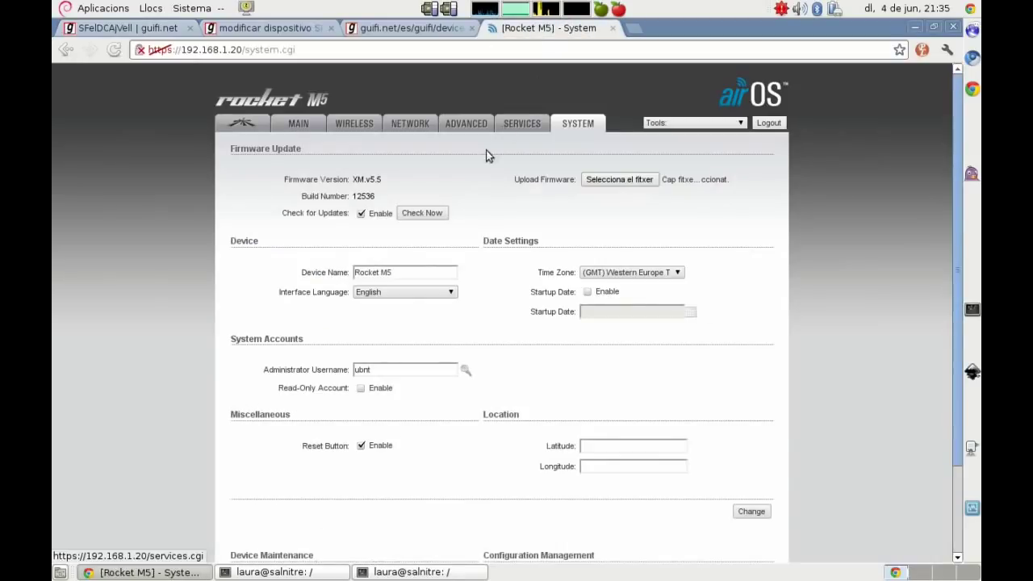
left_click(401, 274)
key("ctrl+a")
key("ctrl+v")
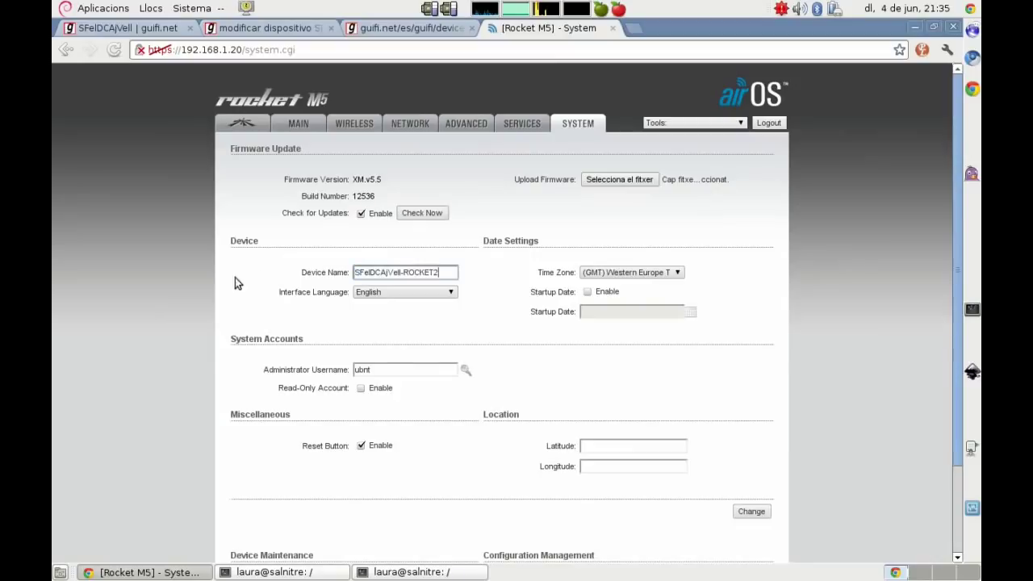
left_click(167, 295)
Step: Change the administrator username to root and set a new password
left_click_drag(456, 369, 248, 357)
type("root")
key("Tab")
type("ubnt")
key("Tab")
type("guifi")
key("Tab")
type("g")
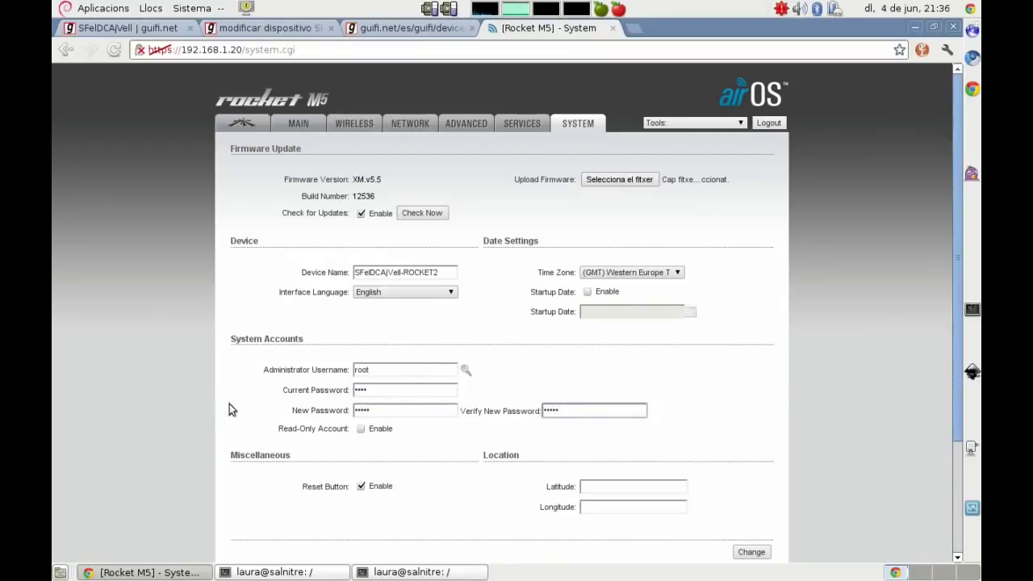
Step: Enable the read-only account 'guest', then save and apply the system settings
left_click(361, 429)
left_click(378, 447)
type("guest")
left_click(183, 439)
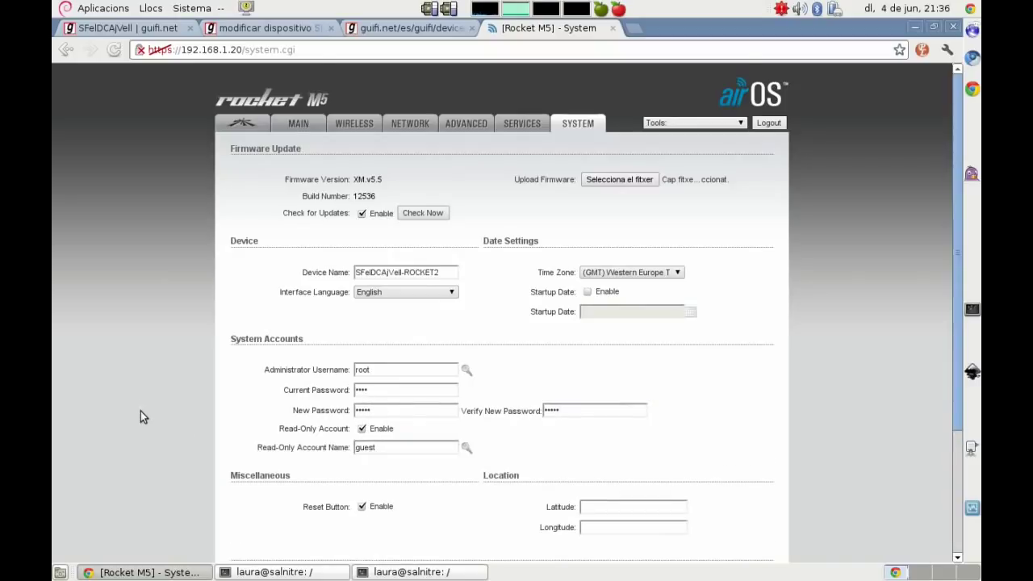
scroll(140, 411, "down", 2)
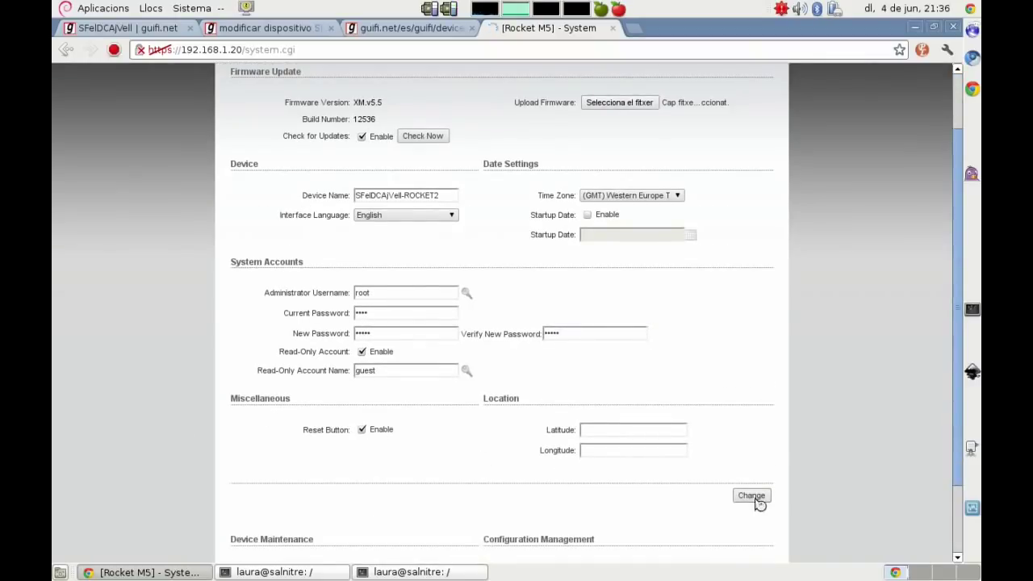
left_click(757, 499)
left_click(702, 153)
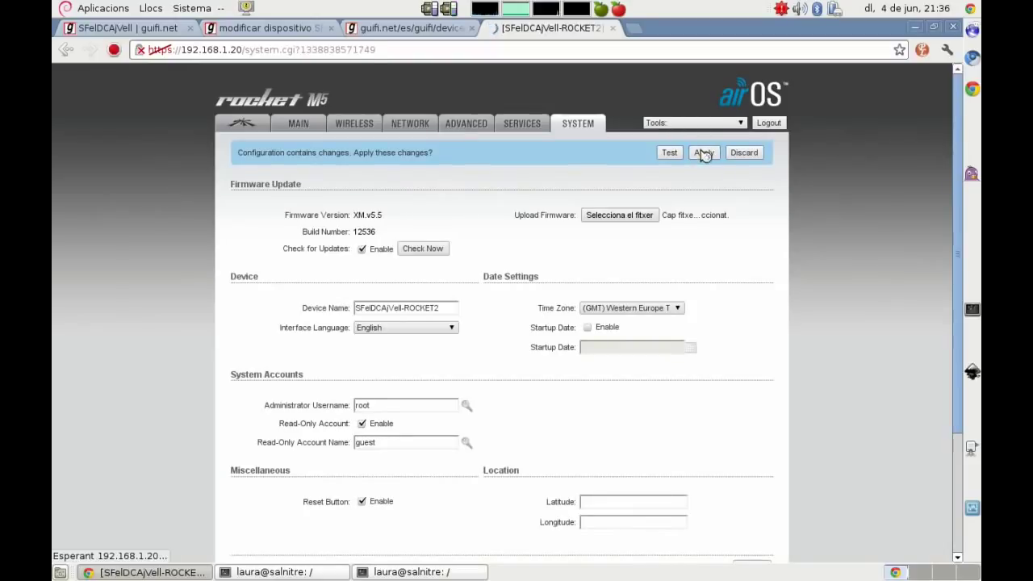
Step: Copy the second radio's remote IPv4 10.140.150.226 from guifi.net and show airOS Network settings
left_click(156, 29)
left_click(290, 27)
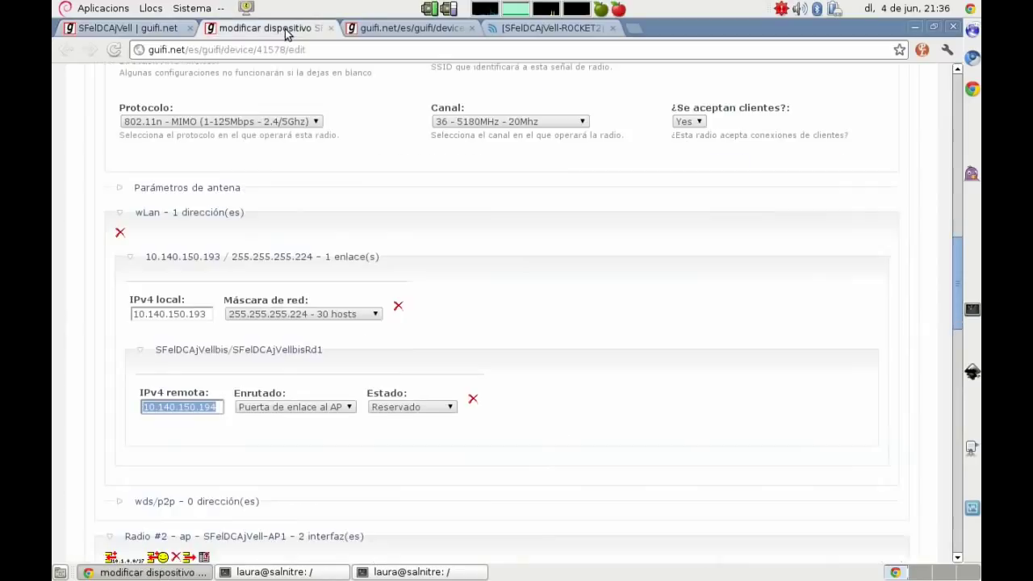
scroll(85, 360, "down", 1)
scroll(86, 361, "down", 10)
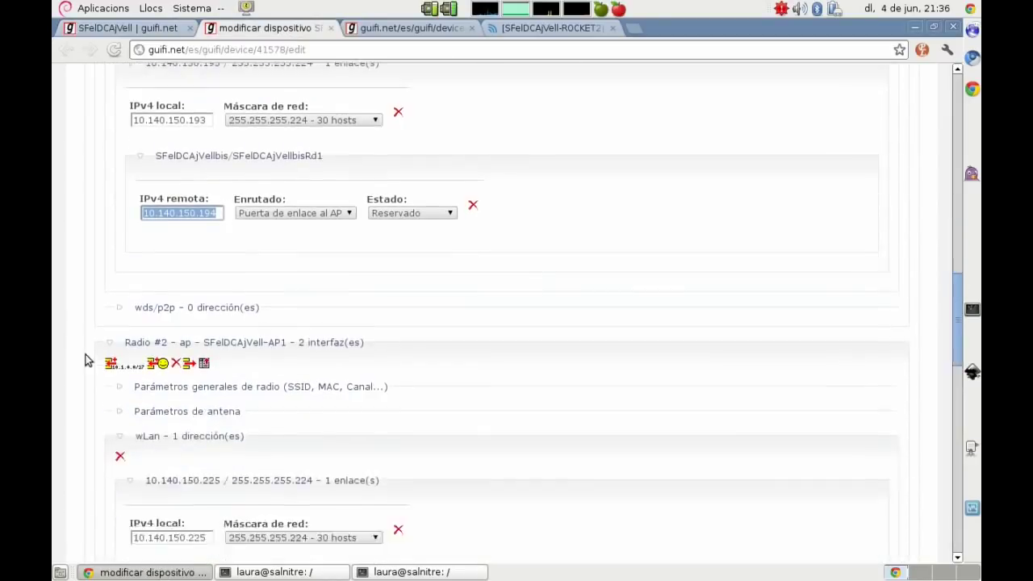
left_click(217, 398)
left_click_drag(216, 399, 107, 382)
key("ctrl+c")
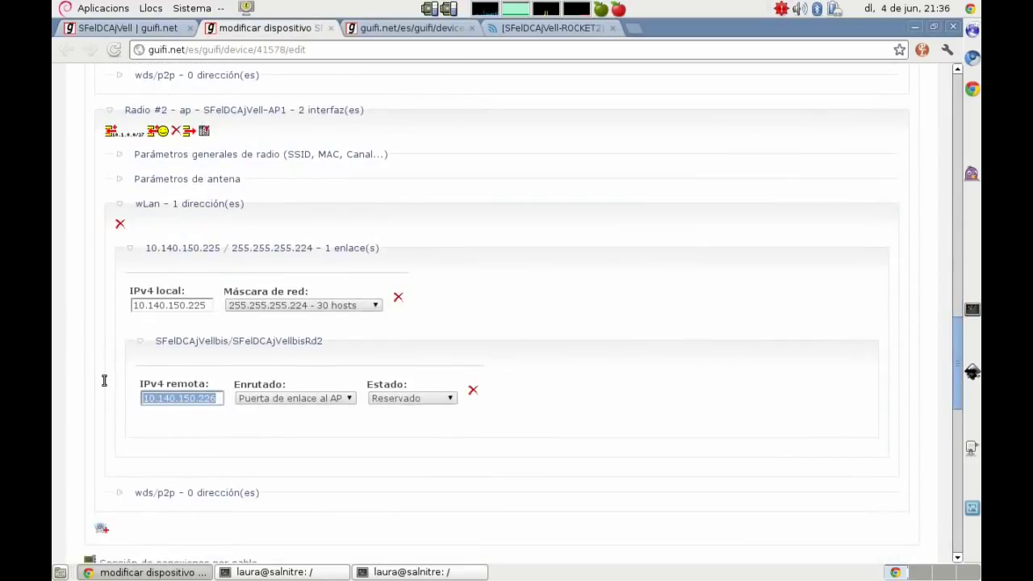
left_click(531, 26)
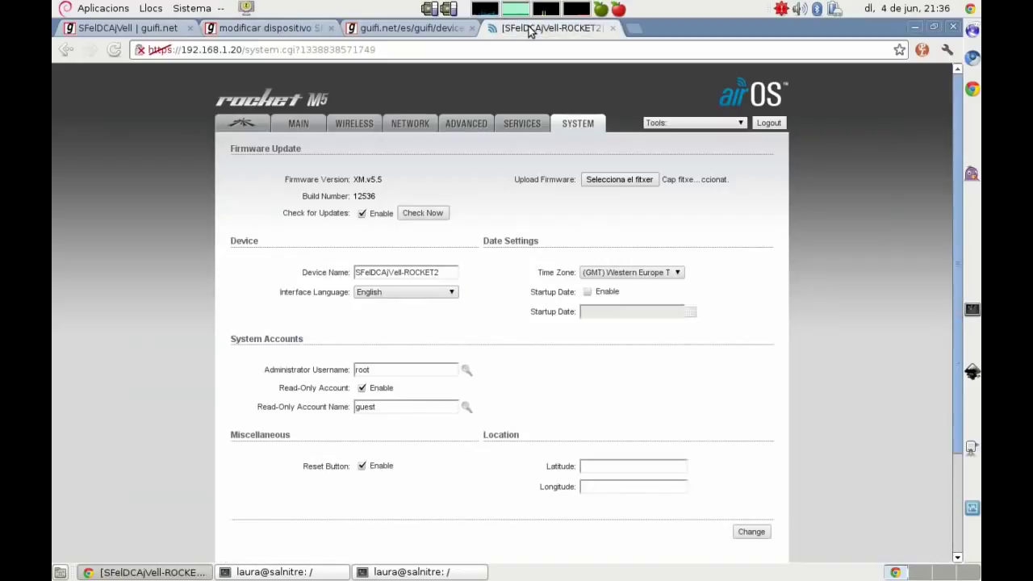
left_click(410, 128)
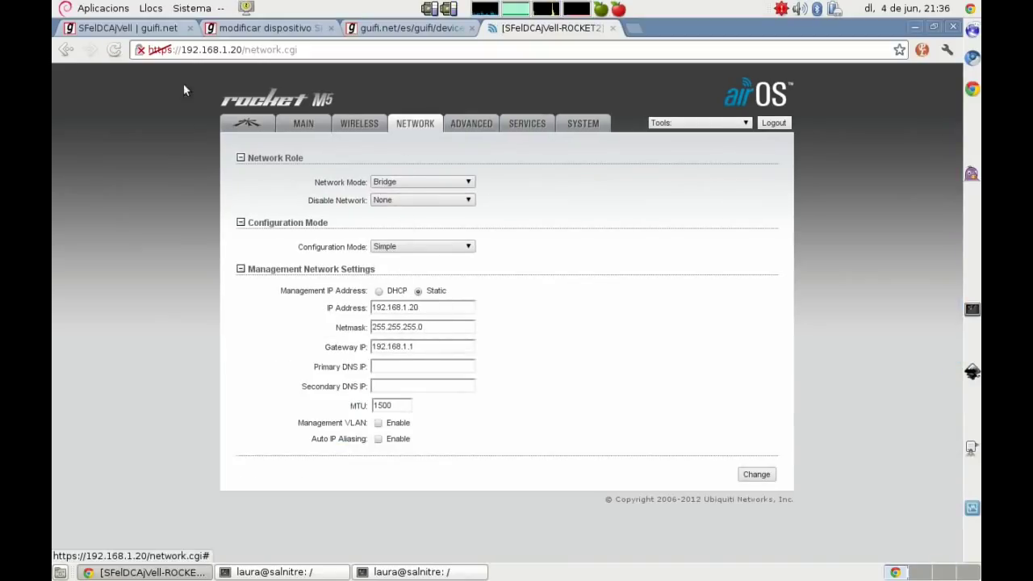
Step: Review the guifi.net node's generated configuration, then return to the antenna's network settings
left_click(121, 28)
left_click(403, 30)
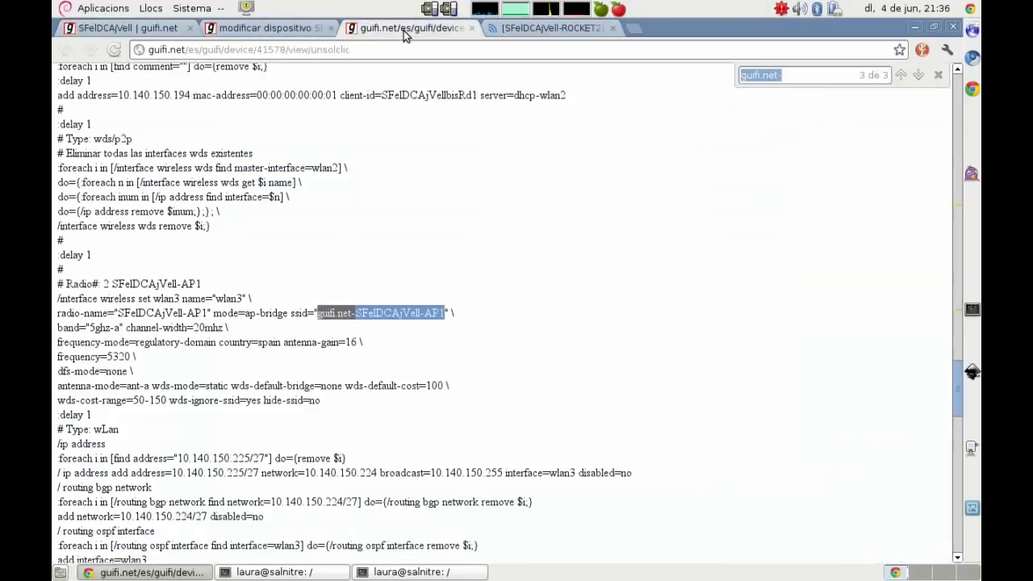
left_click(268, 29)
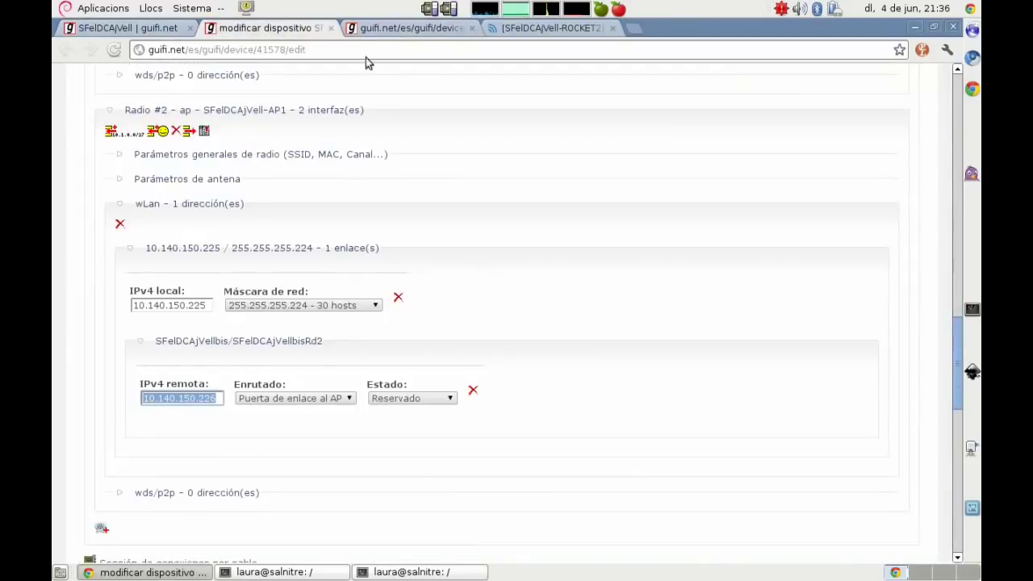
left_click(537, 30)
Step: Set the management IP to 10.140.150.226 with netmask 255.255.255.224
left_click(327, 314)
key("BackSpace")
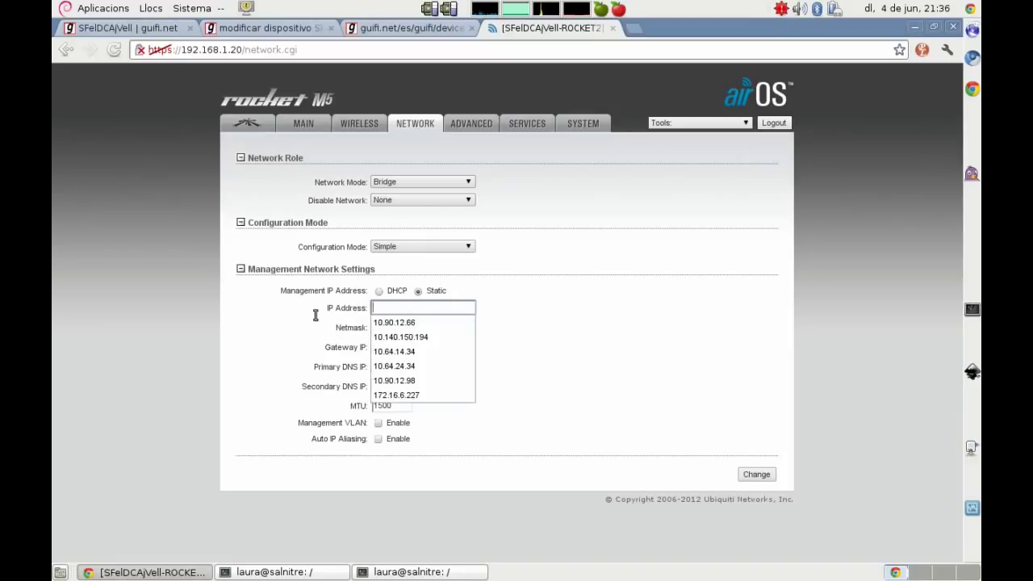
key("ctrl+v")
key("Tab")
key("End")
key("BackSpace")
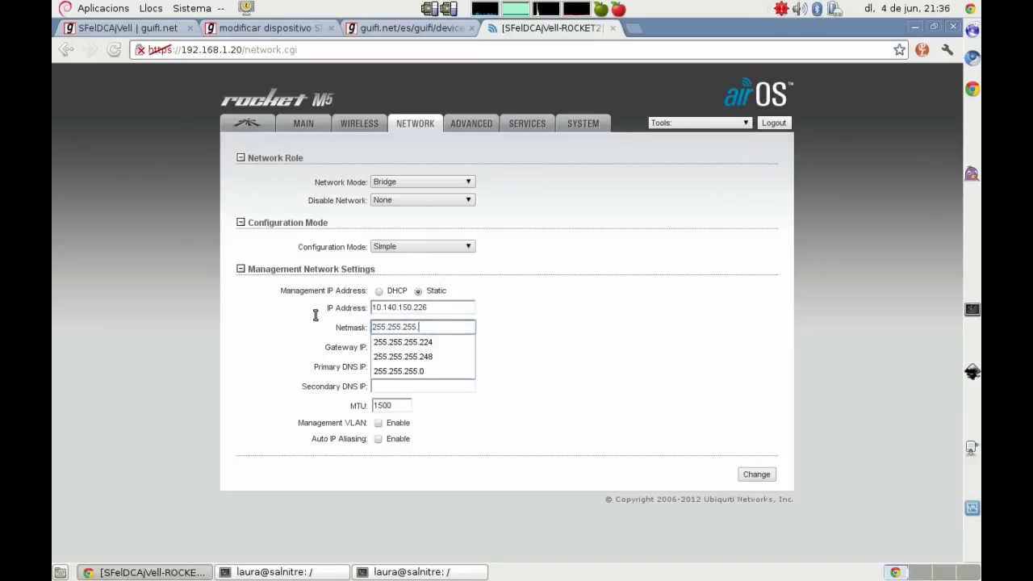
type("224")
Step: Set gateway 10.140.150.225 and primary DNS 10.140.150.42, then save and apply the changes
left_click(421, 346)
key("ctrl+a")
key("ctrl+v")
key("BackSpace")
type("5")
key("Tab")
type("10")
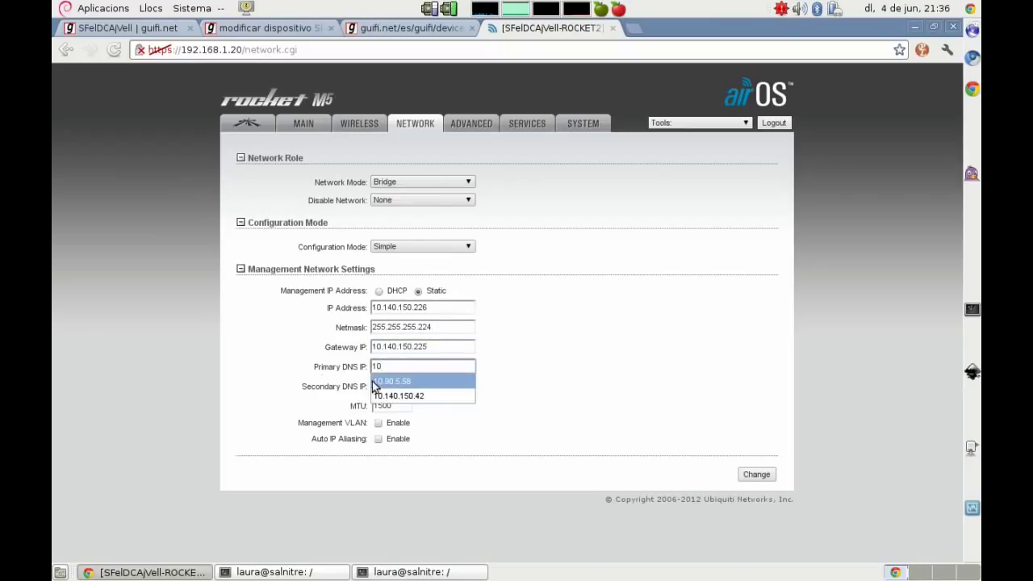
left_click(384, 395)
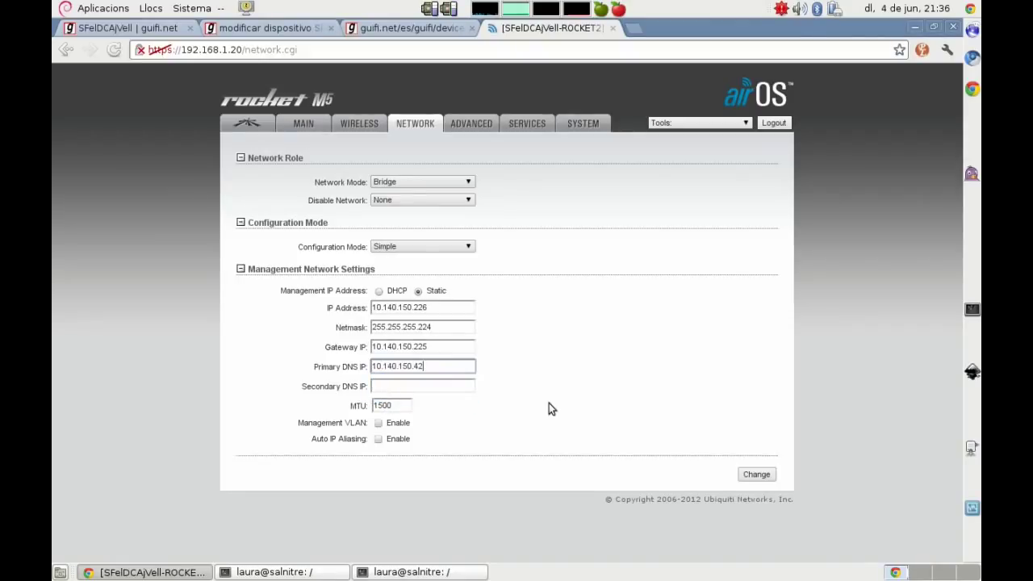
left_click(756, 475)
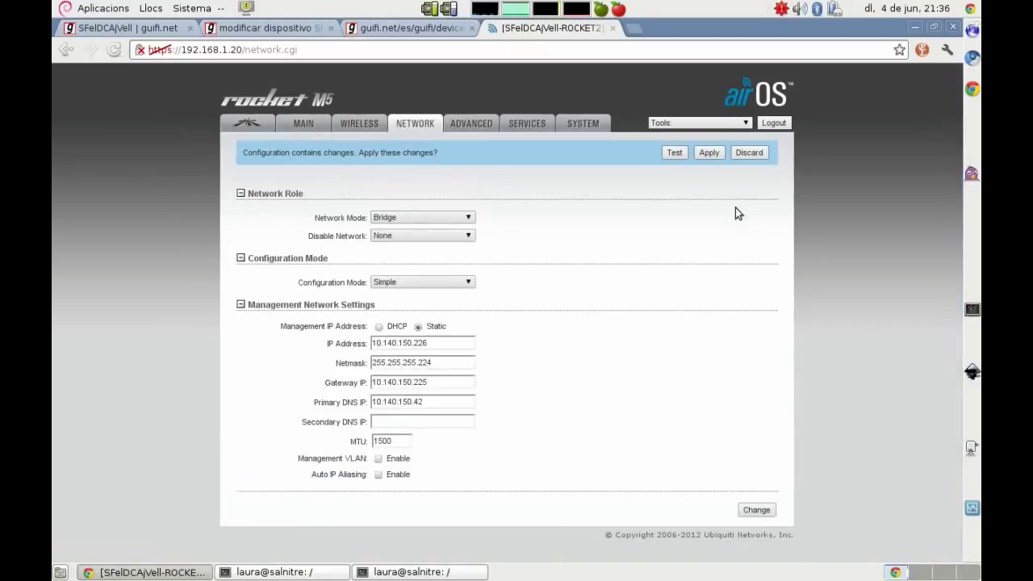
left_click(714, 154)
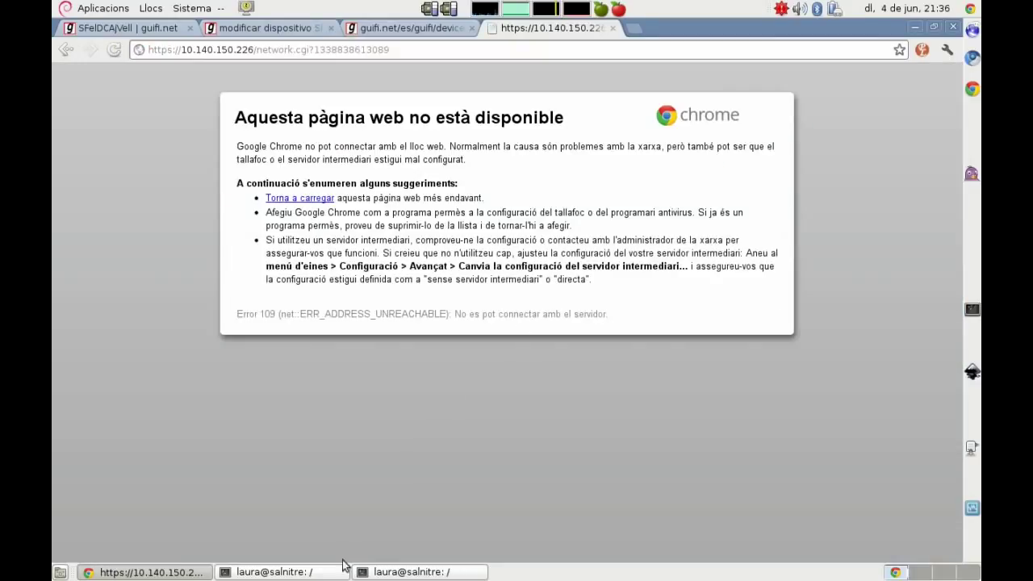
Step: Clear the old vim notes and write 'Pues ya está todo configurado!' plus a line about connecting everything
left_click(340, 570)
key("Escape")
key("d")
key("d")
key("d")
key("d")
key("d")
key("d")
key("d")
key("d")
key("d")
key("d")
key("d")
key("d")
key("d")
key("d")
key("d")
key("d")
key("d")
key("d")
key("d")
key("d")
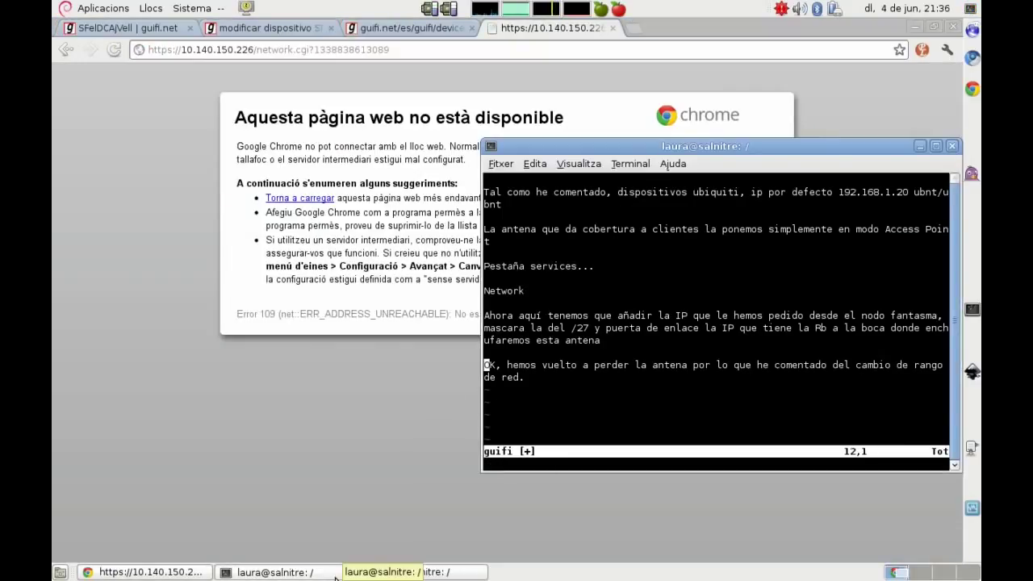
key("d")
key("d")
key("d")
key("d")
type("iPues ")
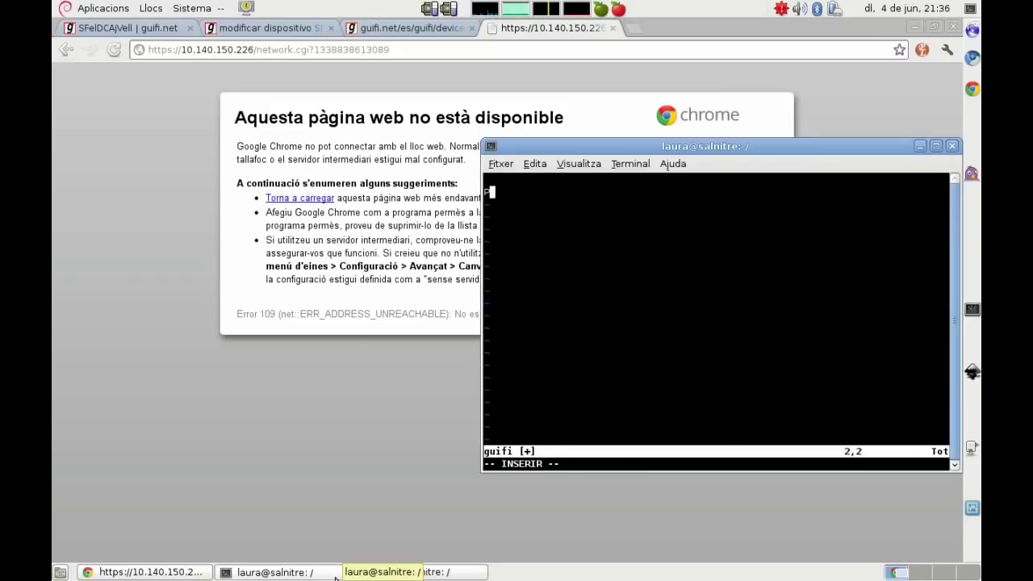
type("ya está")
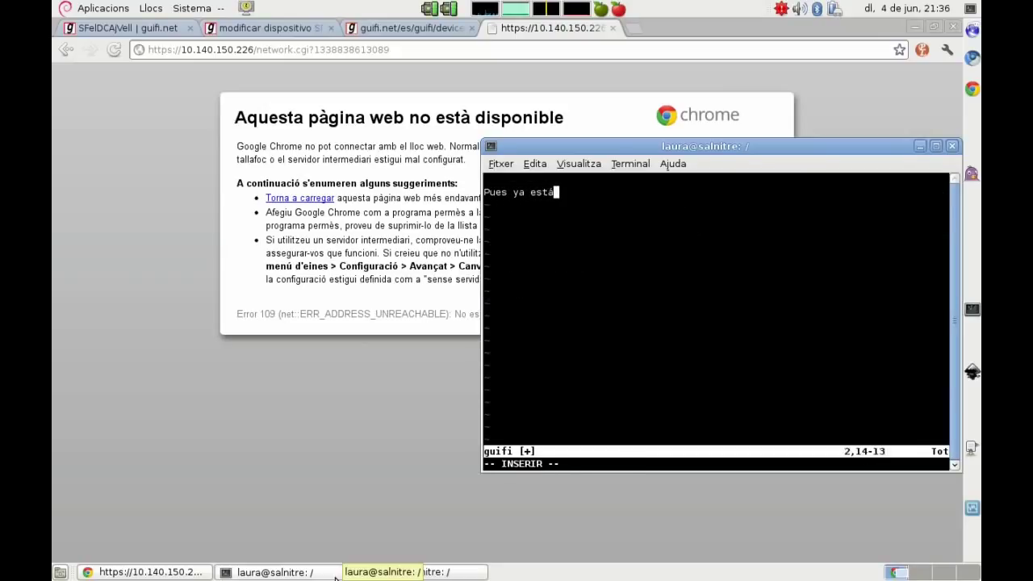
type(" todo configurado!")
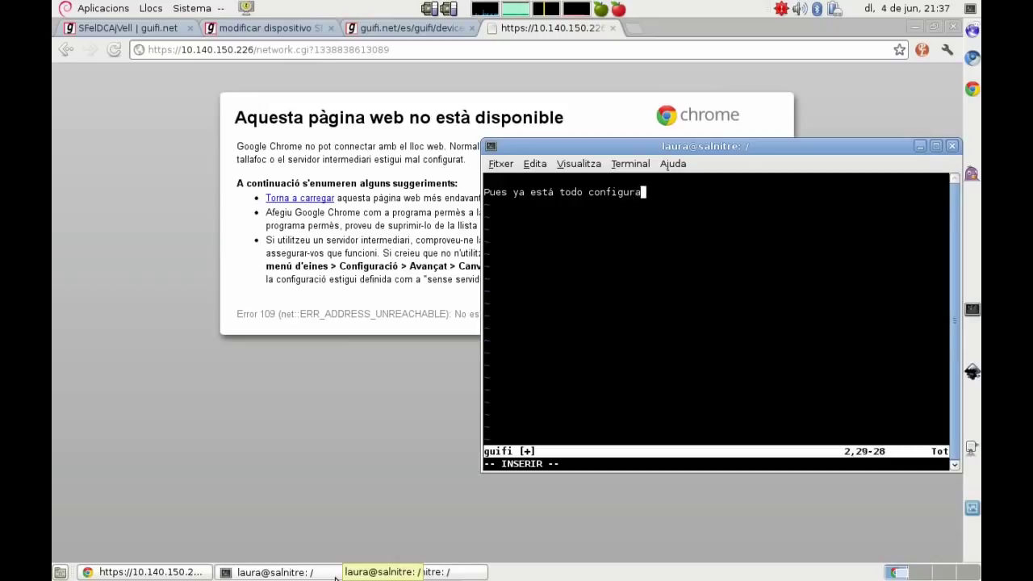
key("Return")
key("Return")
type("Ahora l")
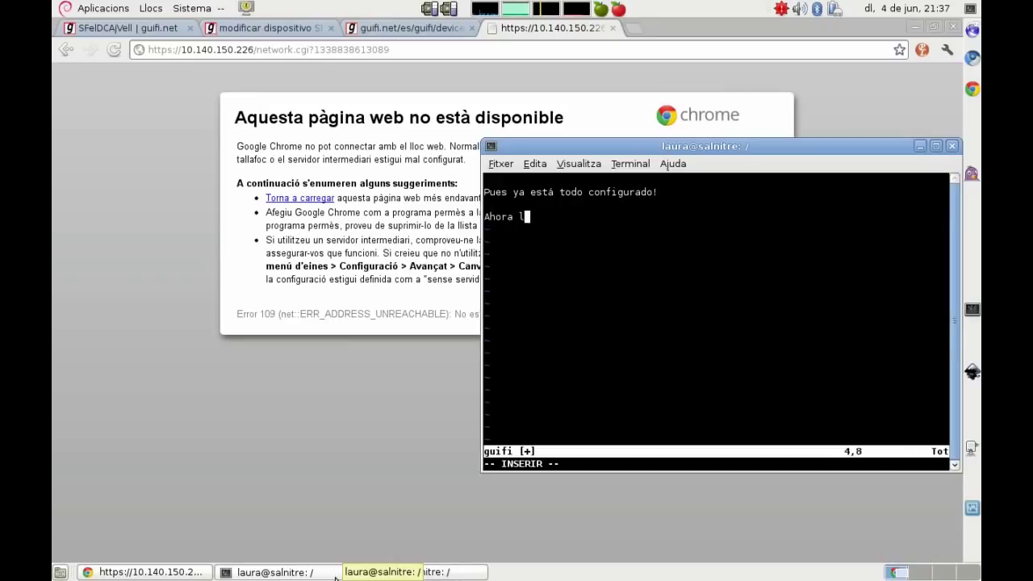
type("o conecta")
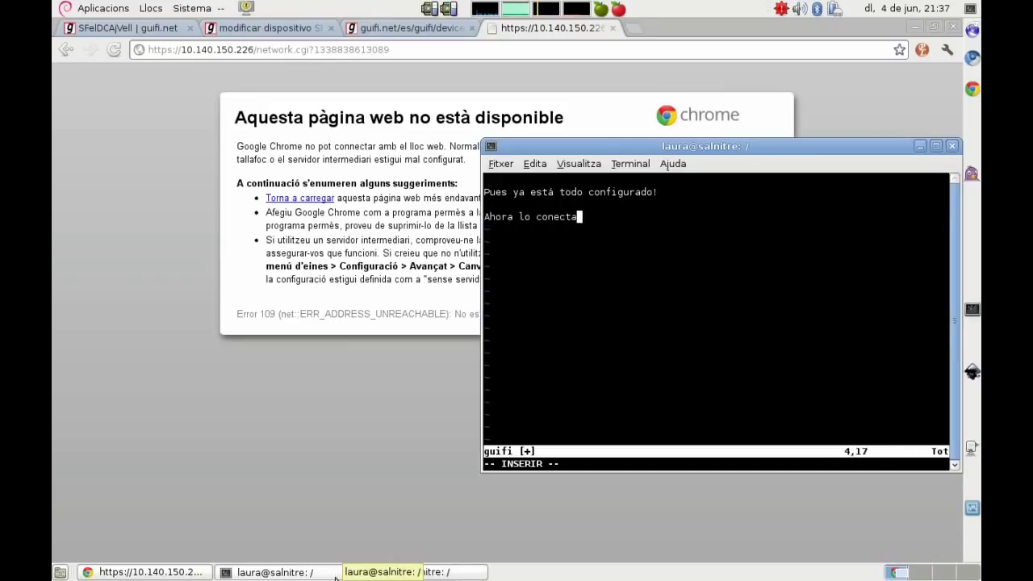
type("mos todo a sus ")
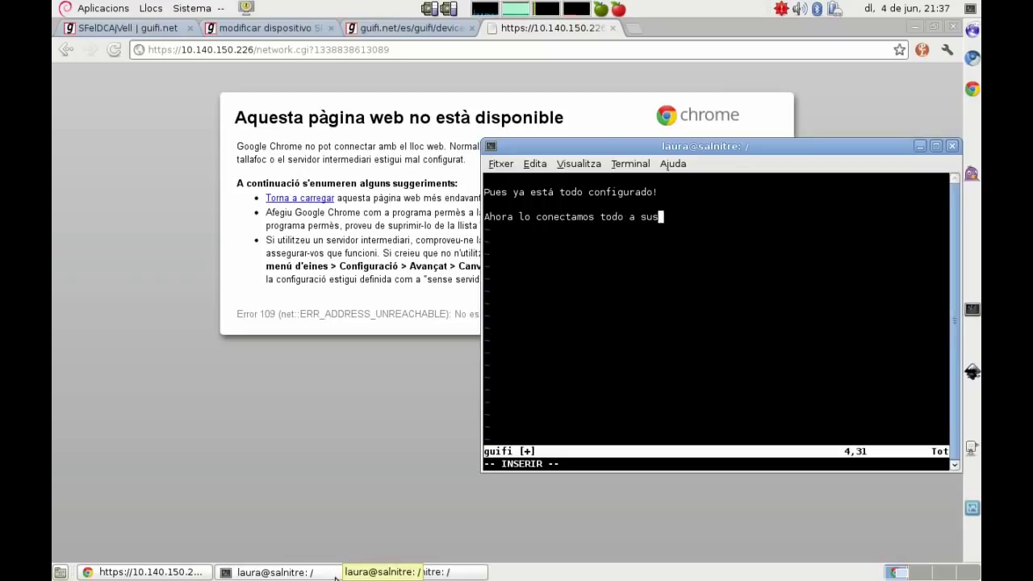
type("respect")
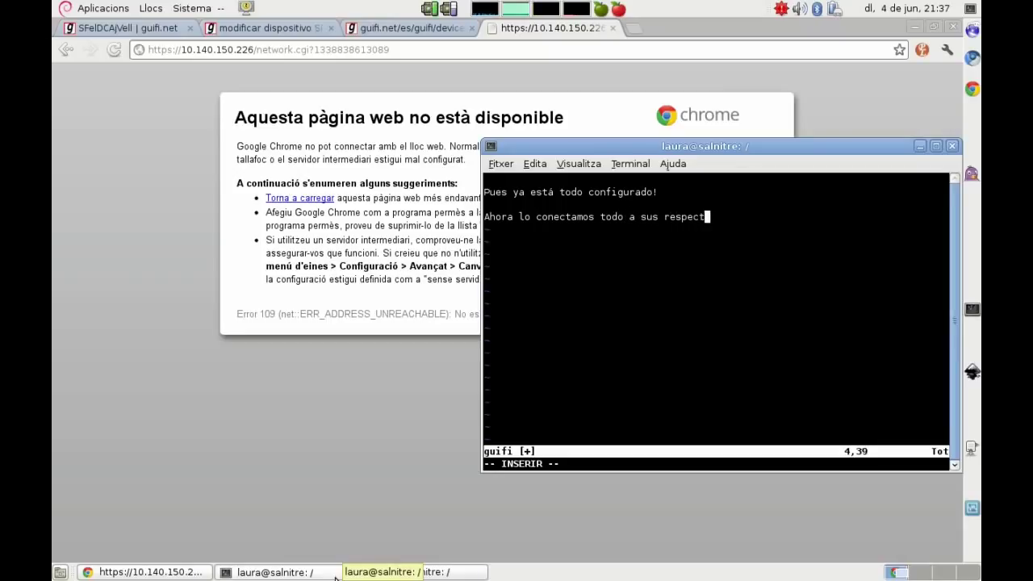
type("ivas bocas y")
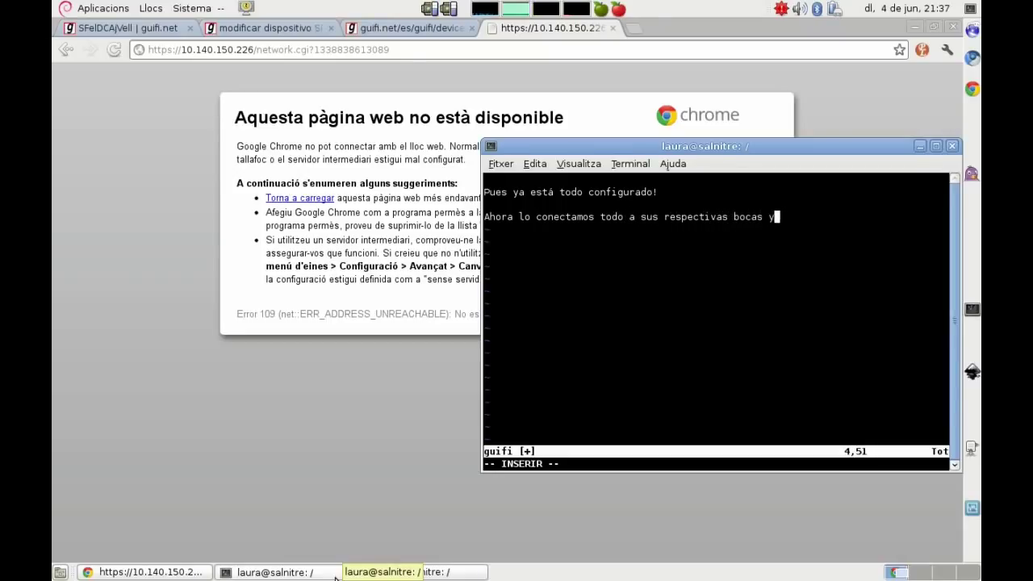
type(" comprobamos que")
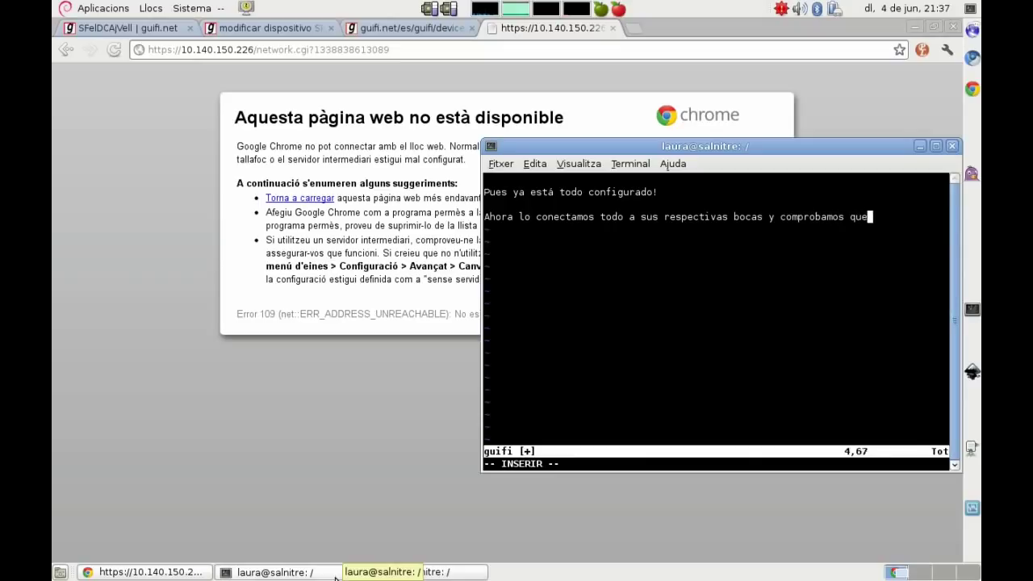
type(" todo es correcto...")
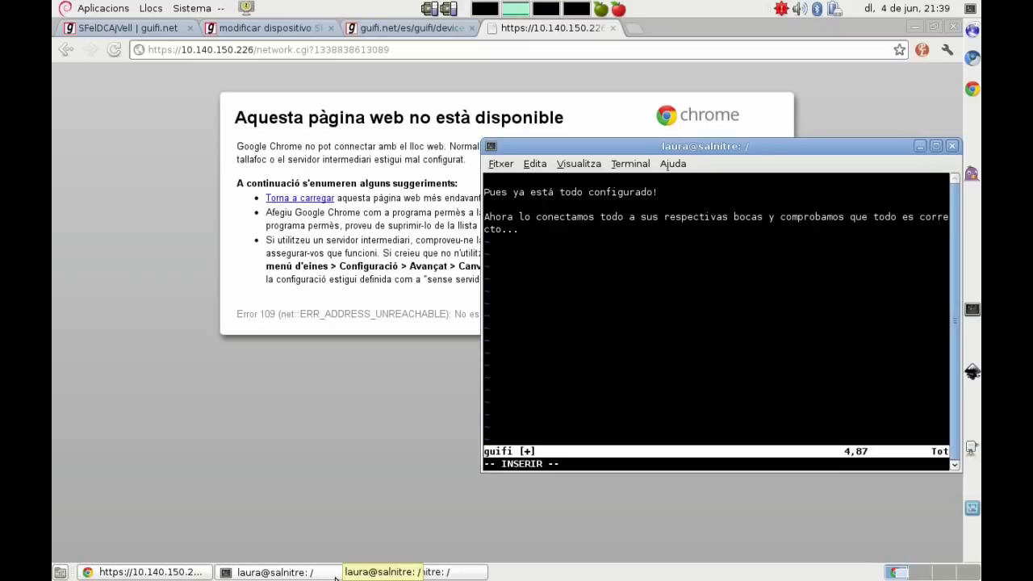
Step: Add 'Venga! a ver si todo es correcto! :)' and a note on using 192.168.1.0/24 with gateway 192.168.1.19
key("Return")
key("Return")
type("Venga! a ver si")
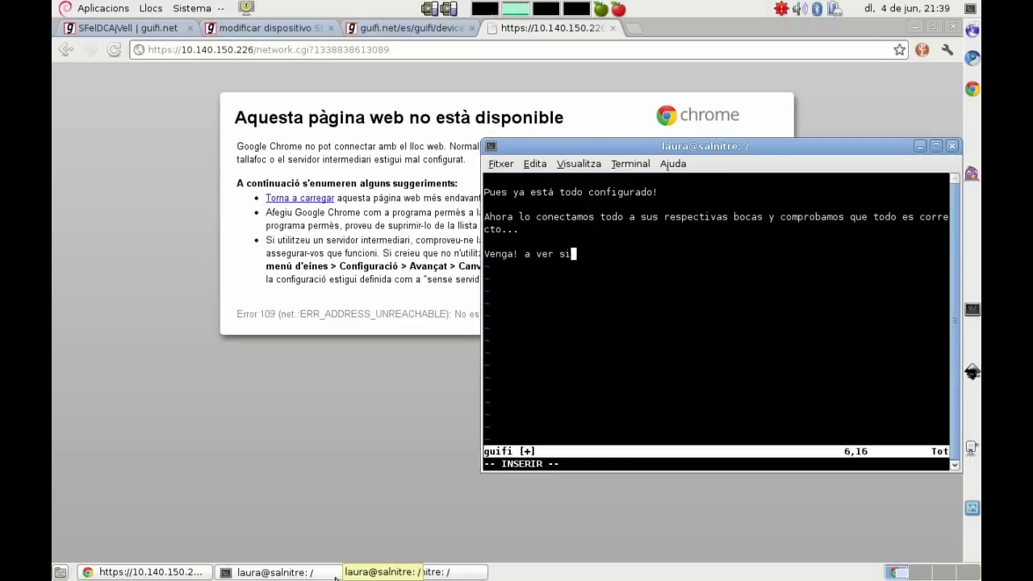
type(" todo es correc")
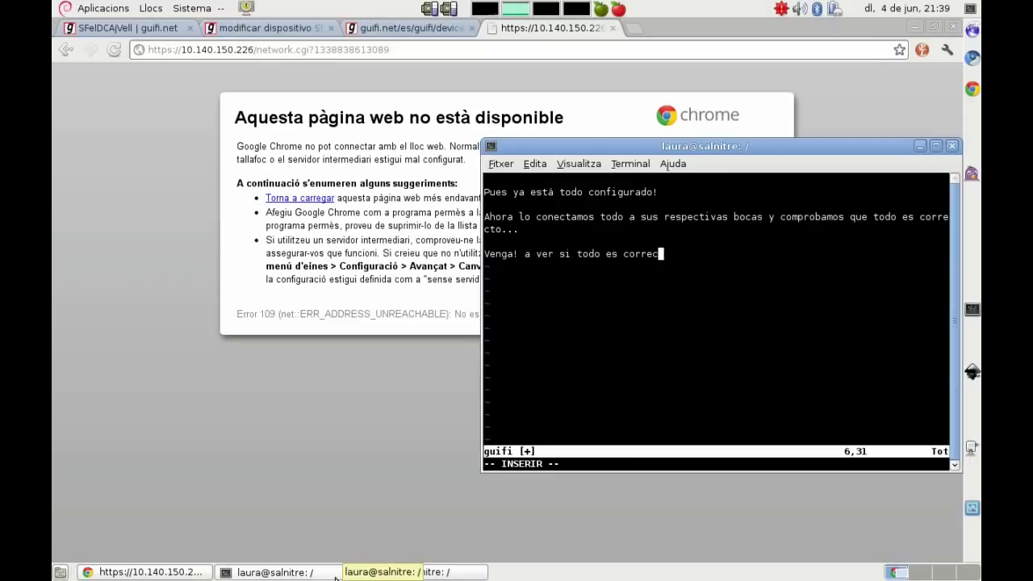
type("to! :)")
key("Return")
key("Return")
type("Va")
type("mos a ponerno")
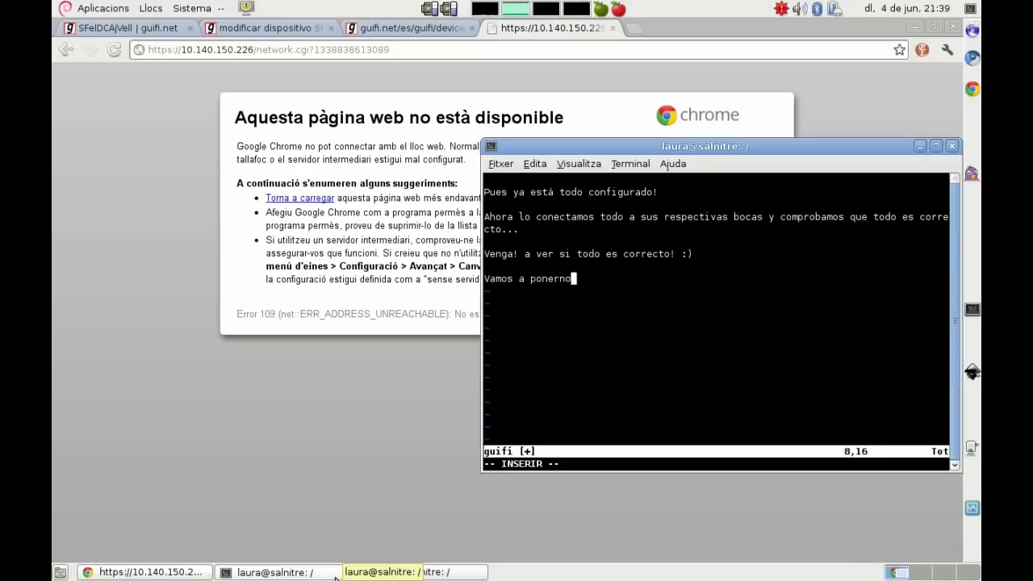
type("s una IP del")
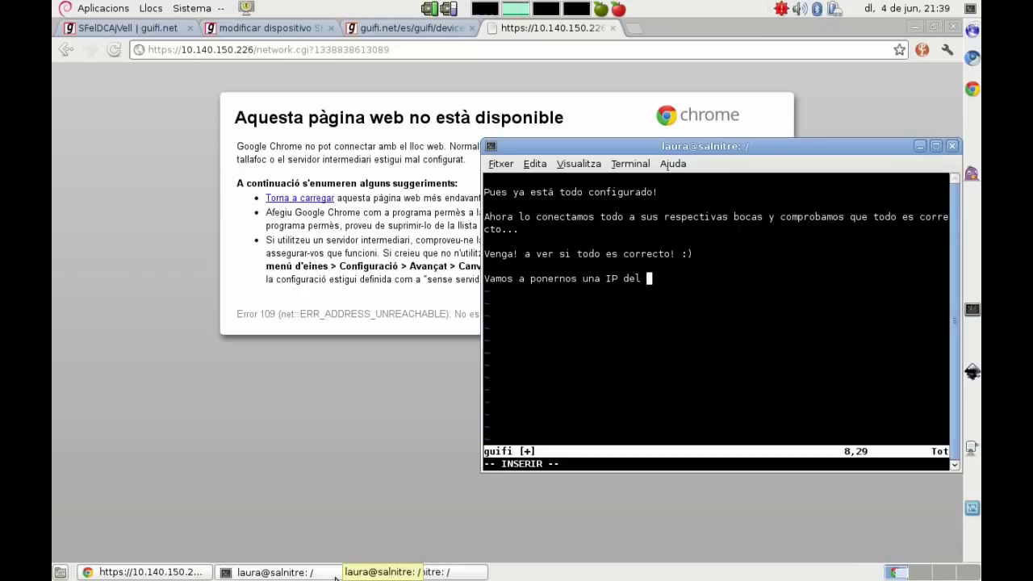
key("BackSpace")
key("BackSpace")
key("BackSpace")
key("BackSpace")
type("192.168.0.")
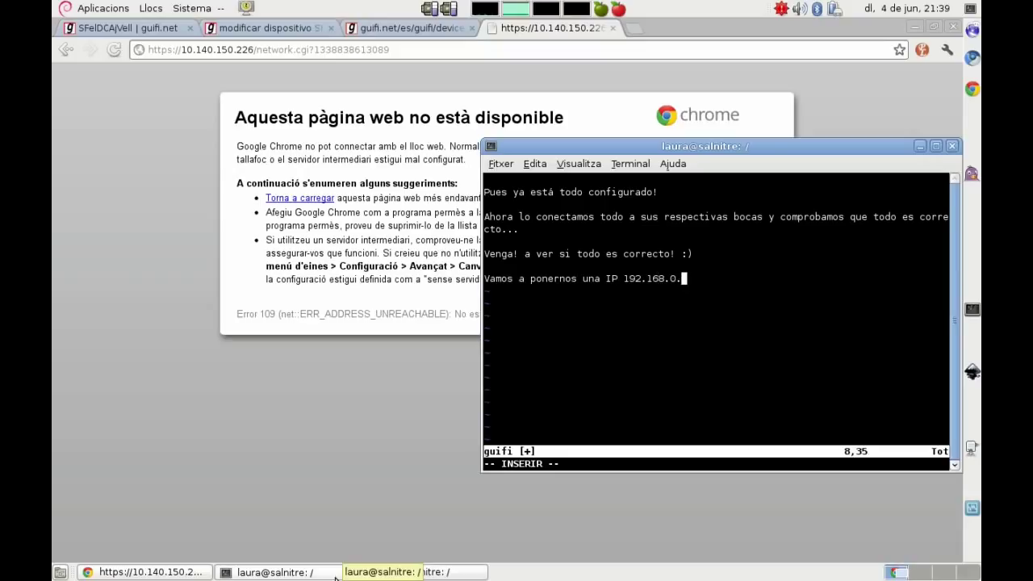
key("BackSpace")
key("BackSpace")
type("1.0/24 y como puerta de enlace la IP 192.168.1.")
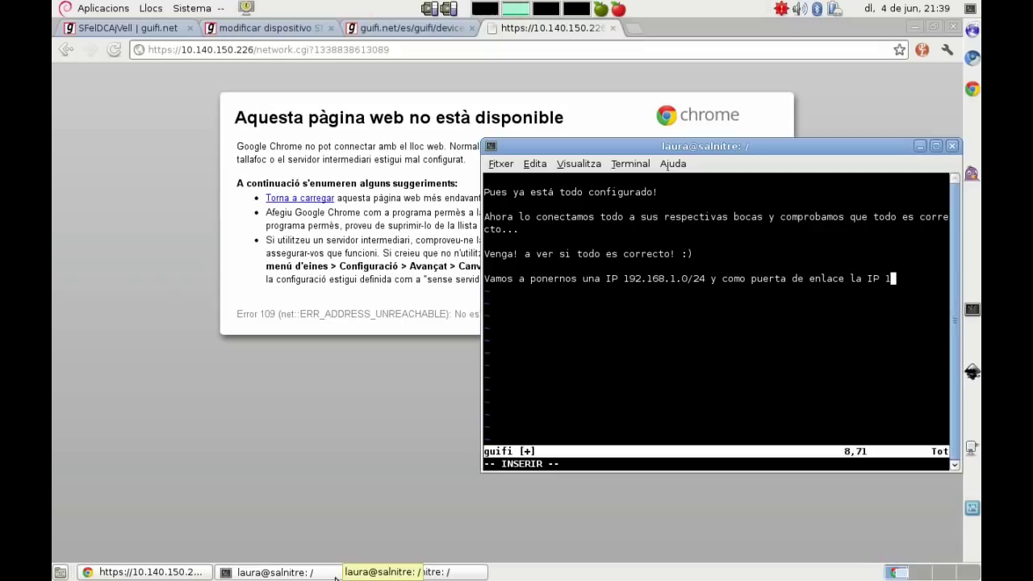
type("19 ")
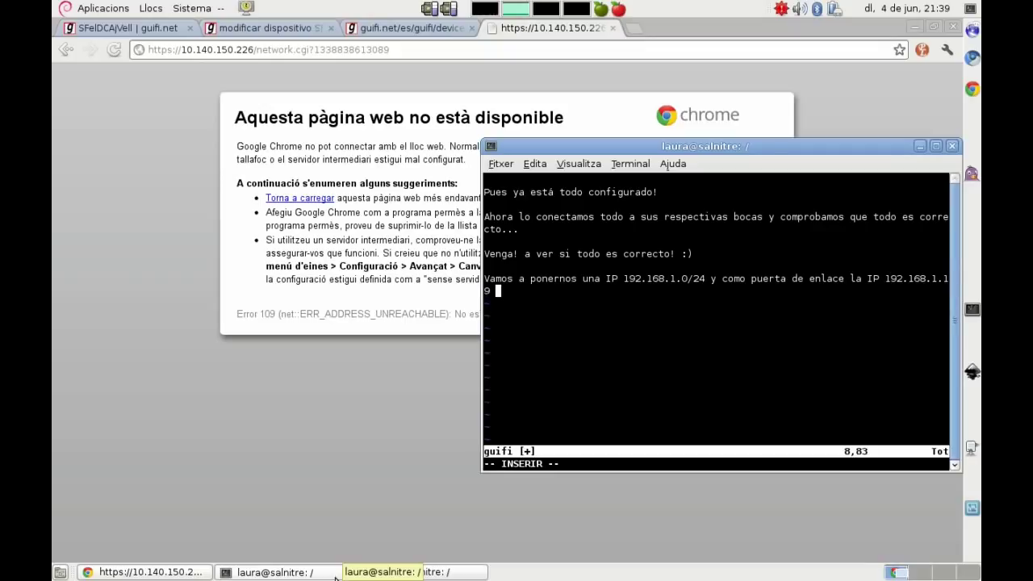
type("que hemos definido a la")
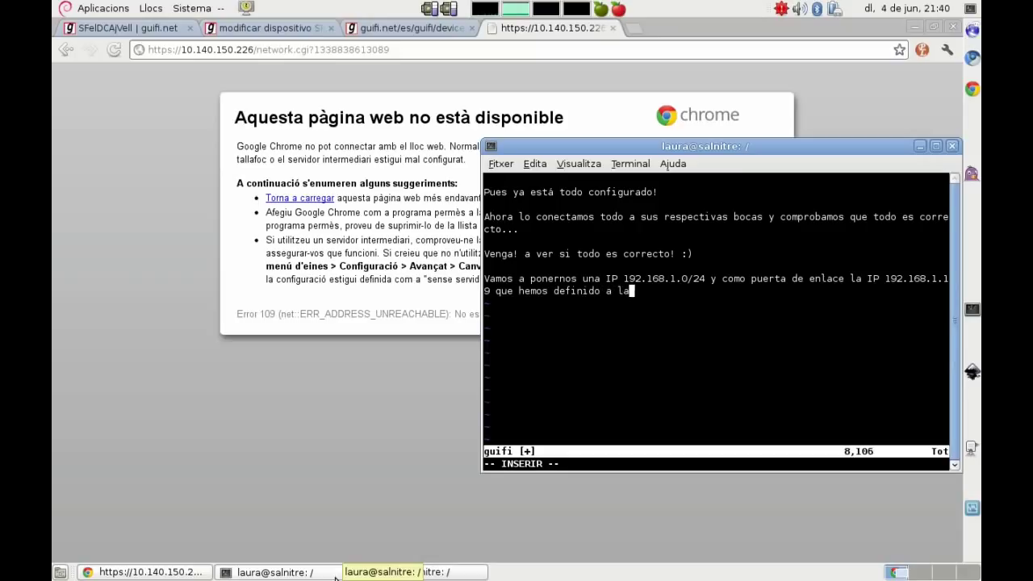
type(" RB.")
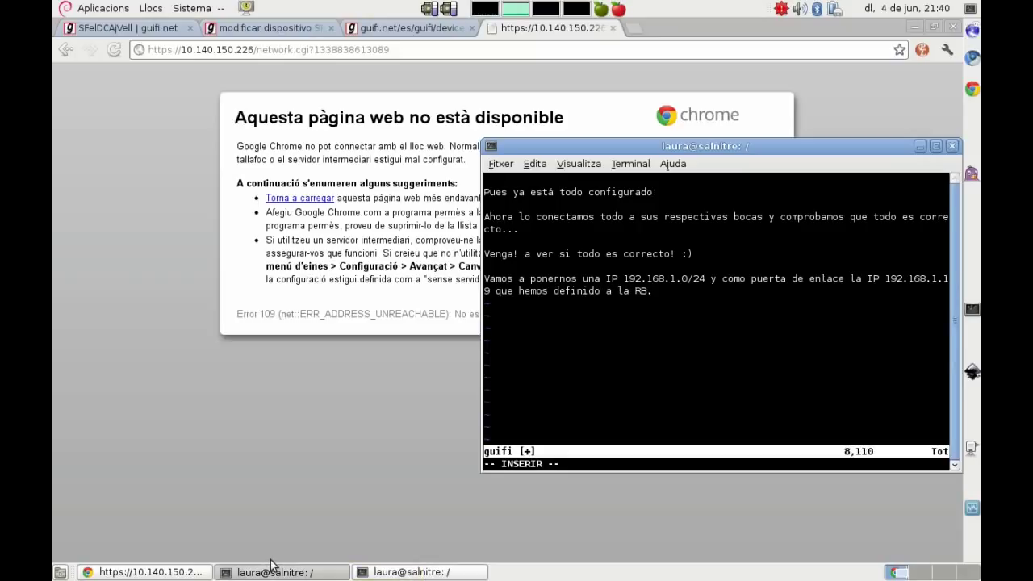
Step: Give eth0 192.168.1.5/24 and add a default route via 192.168.1.19
left_click(396, 572)
key("Up")
key("Up")
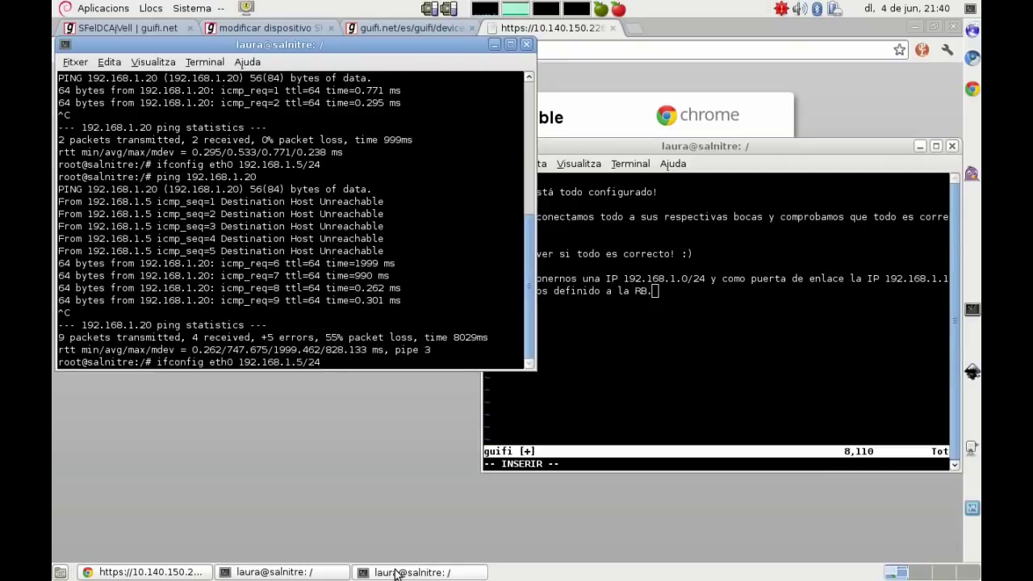
key("Return")
type("route add defaut")
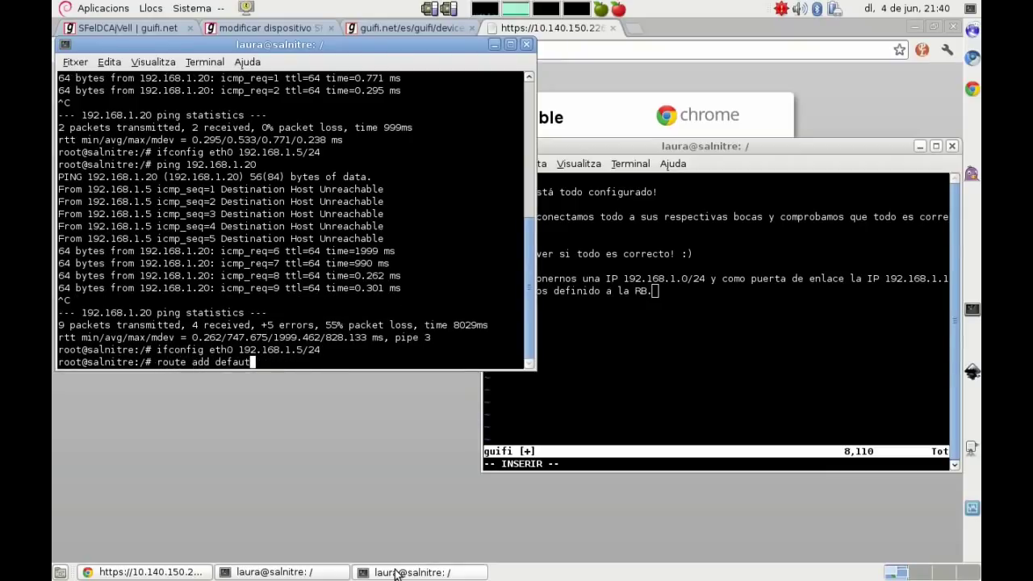
key("BackSpace")
type("lt gw 192.168.1.19")
key("Return")
Step: Ping 192.168.1.19 successfully, then note in vim that we connect to the RB
type("ping 192.168.1.19")
key("Return")
key("ctrl+c")
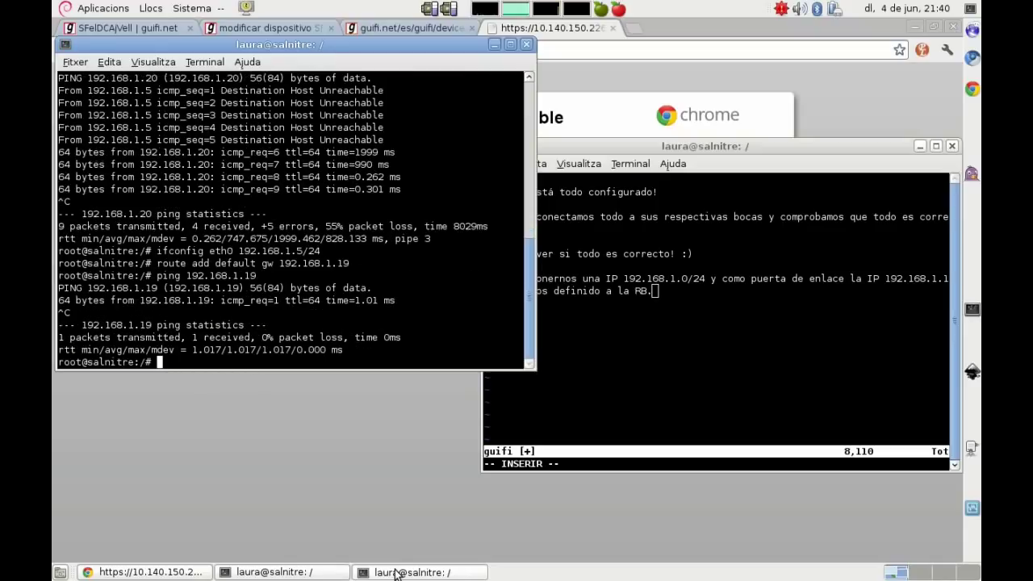
left_click(701, 420)
key("Return")
key("Return")
type("No")
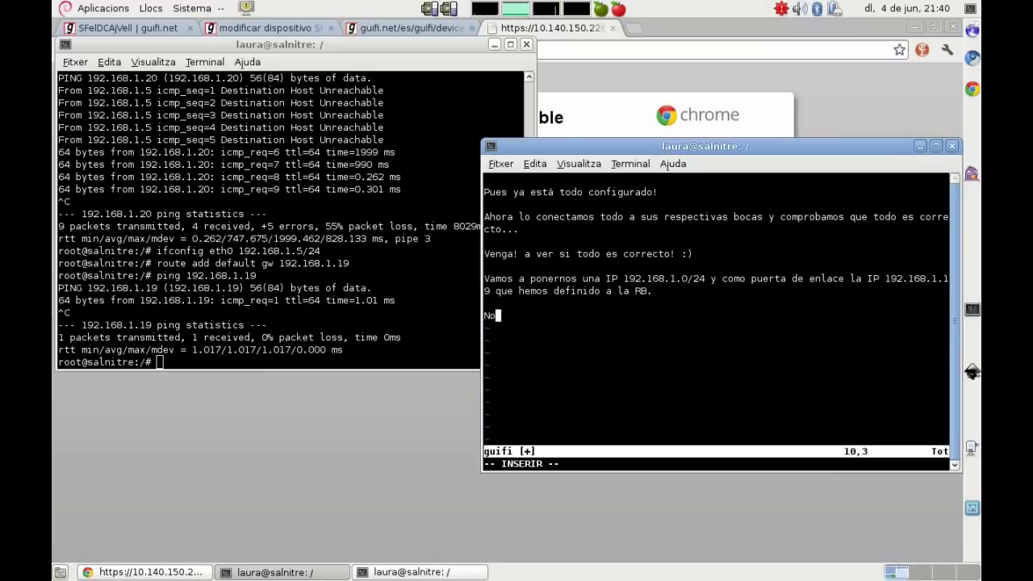
type("s conectamos a la RB pa")
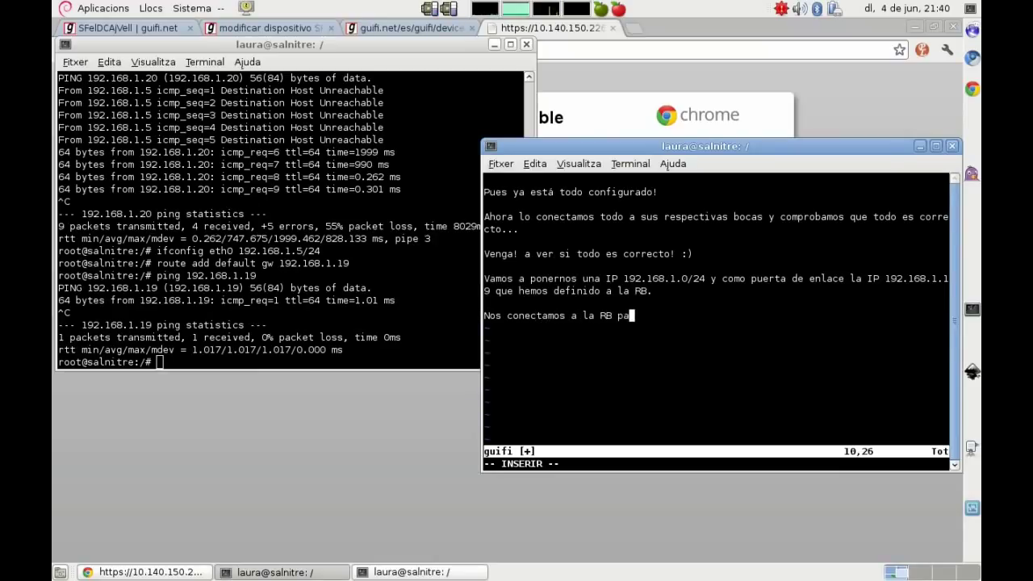
type("ra ver que tod")
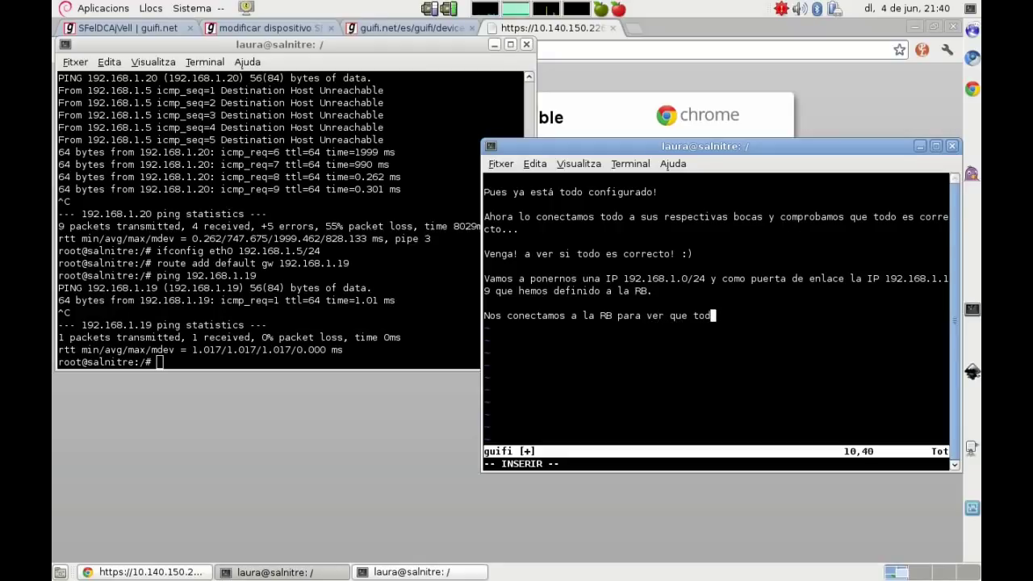
type("o es correcto")
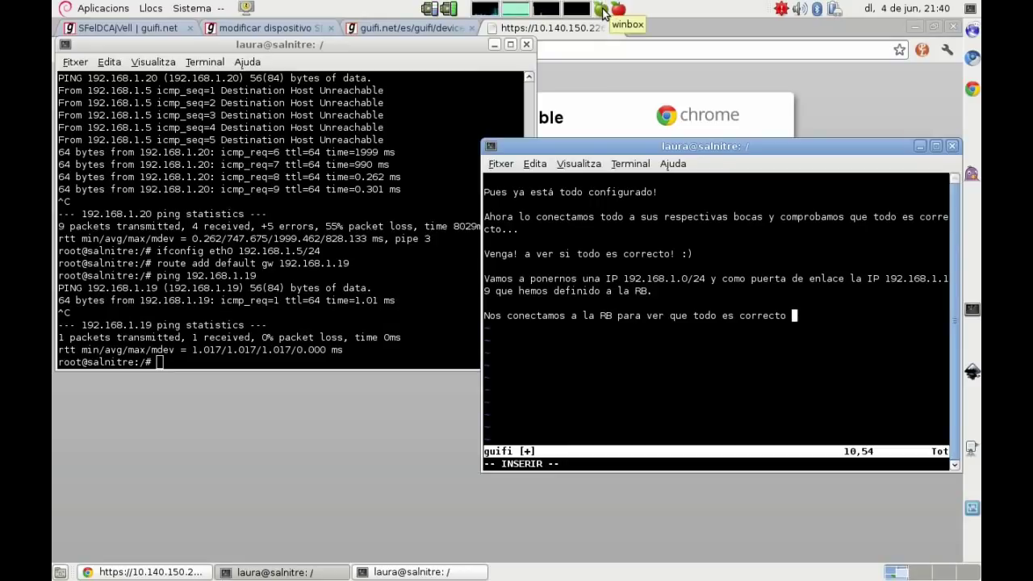
Step: Connect WinBox to the RB at 192.168.1.19 and note that R means the interface is connected
left_click(602, 10)
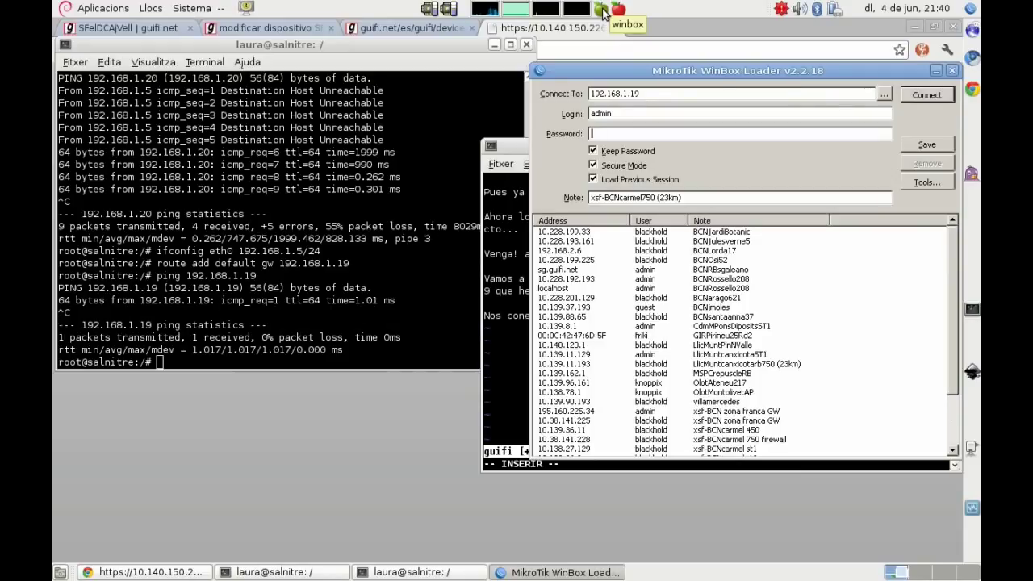
key("Return")
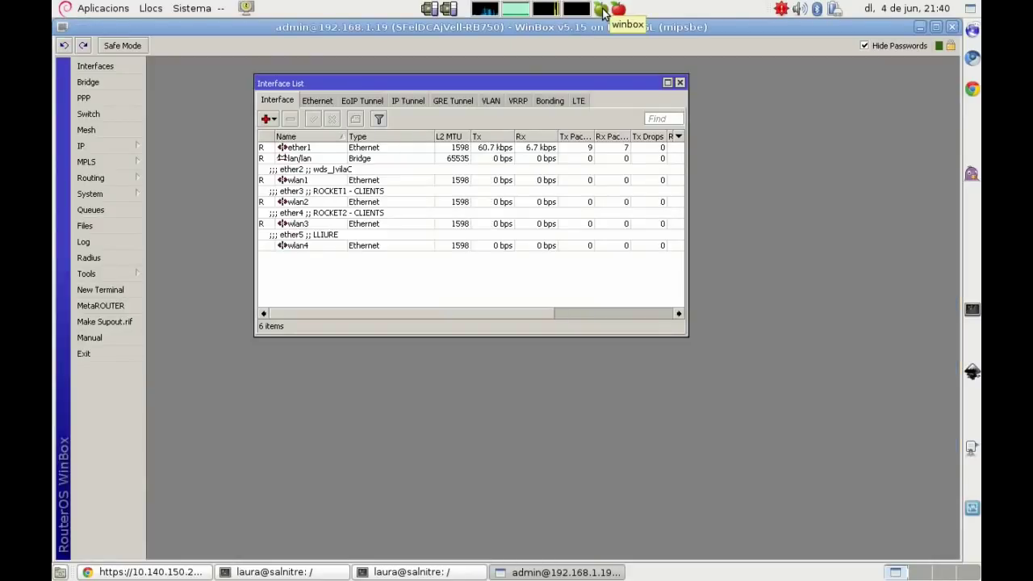
key("alt+Tab")
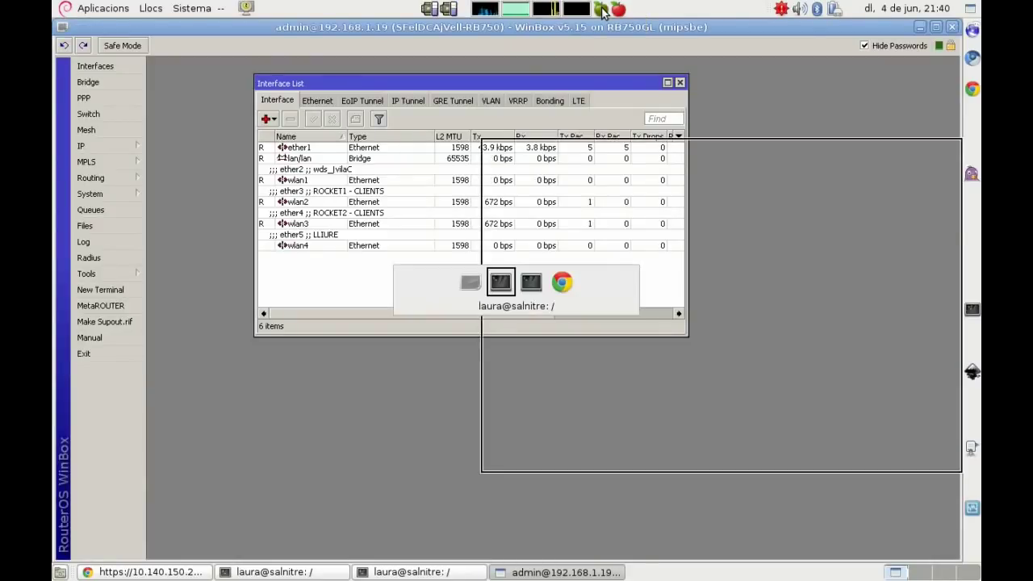
key("Return")
key("Return")
type("Las")
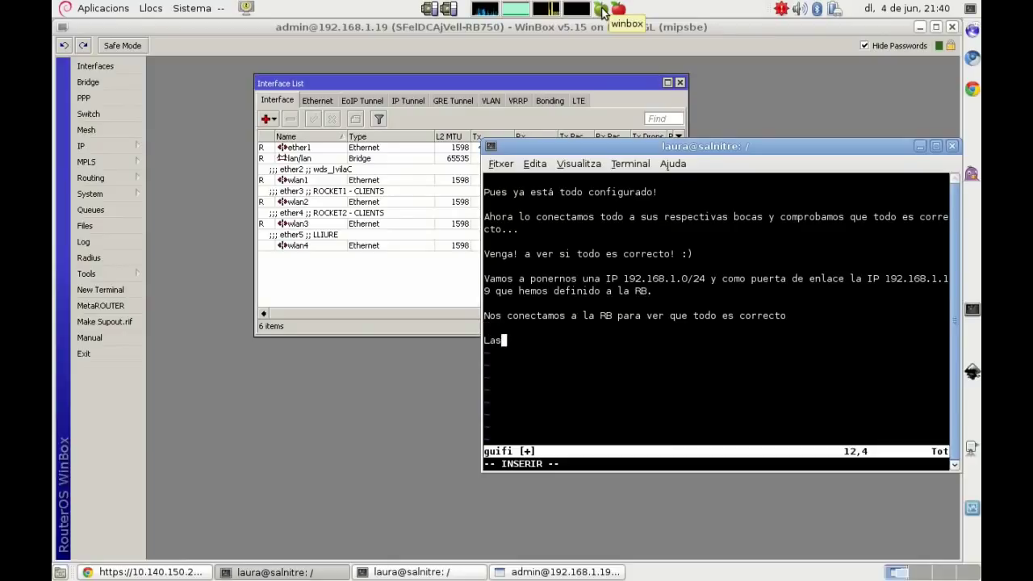
type(" R sí")
type("gnifican que ")
type("está conect")
type("ado")
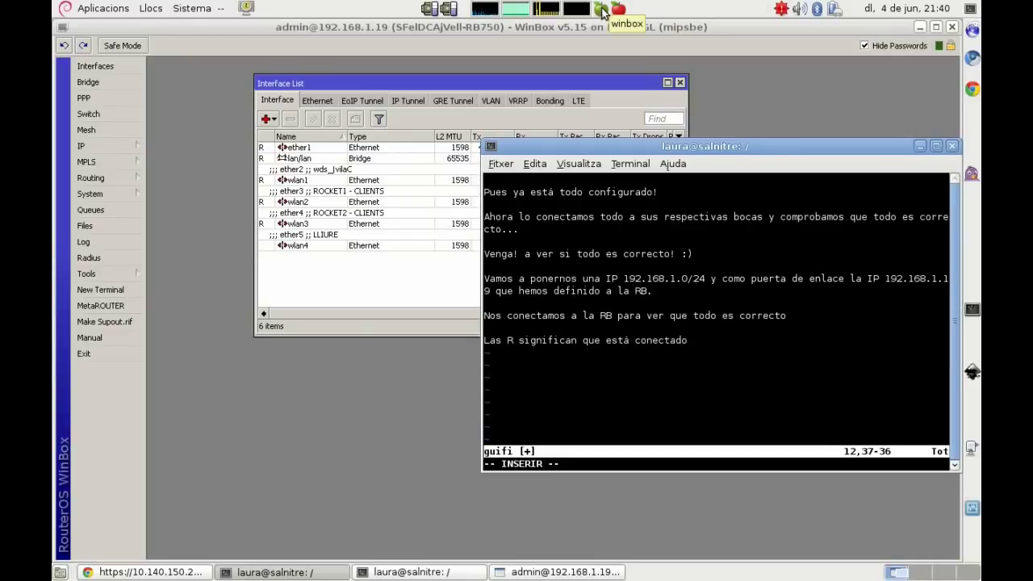
type(",")
type(" si pu")
type("abrimos alguna")
type(" po")
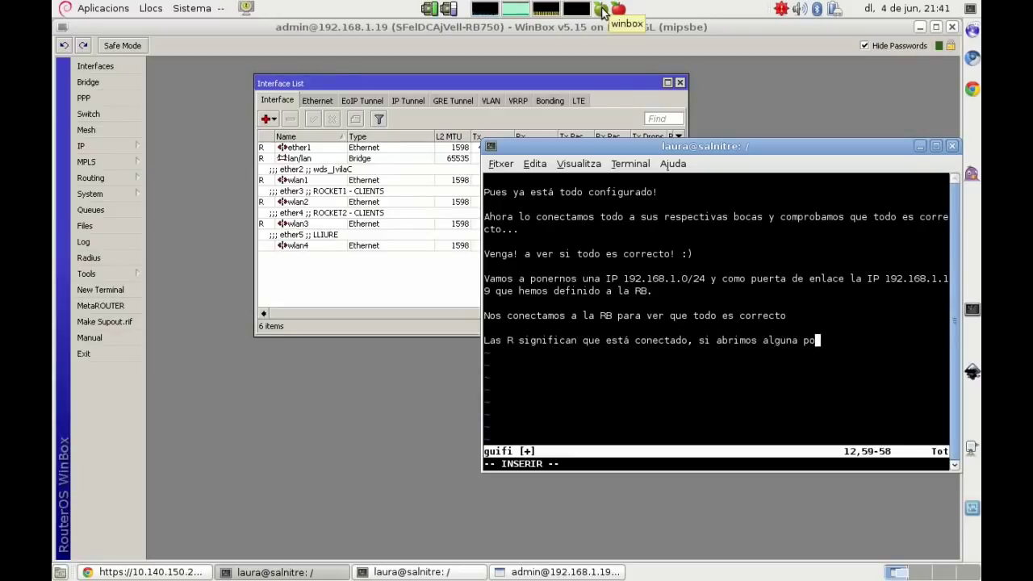
type("demos ver la v")
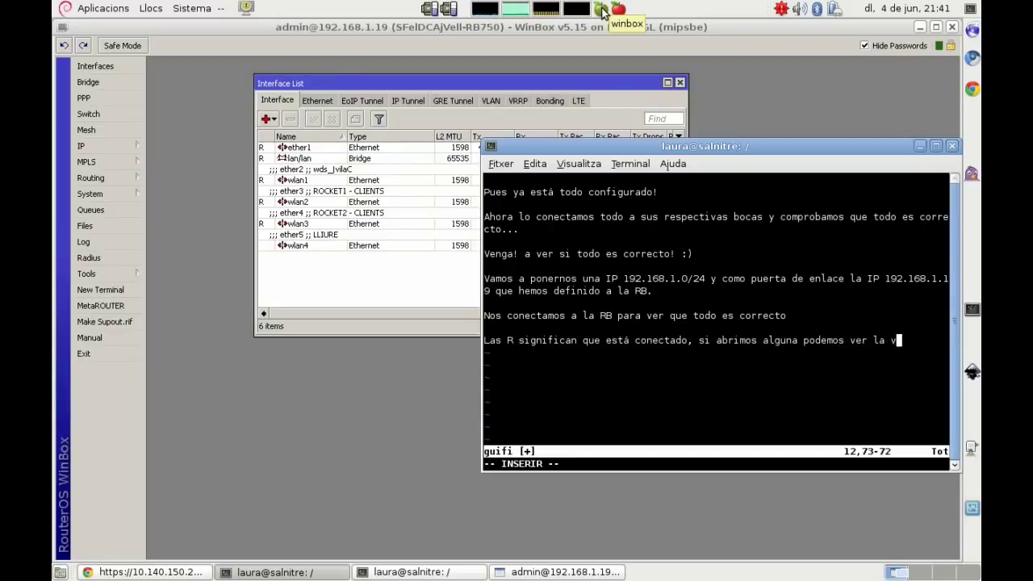
type("elocidad a la ")
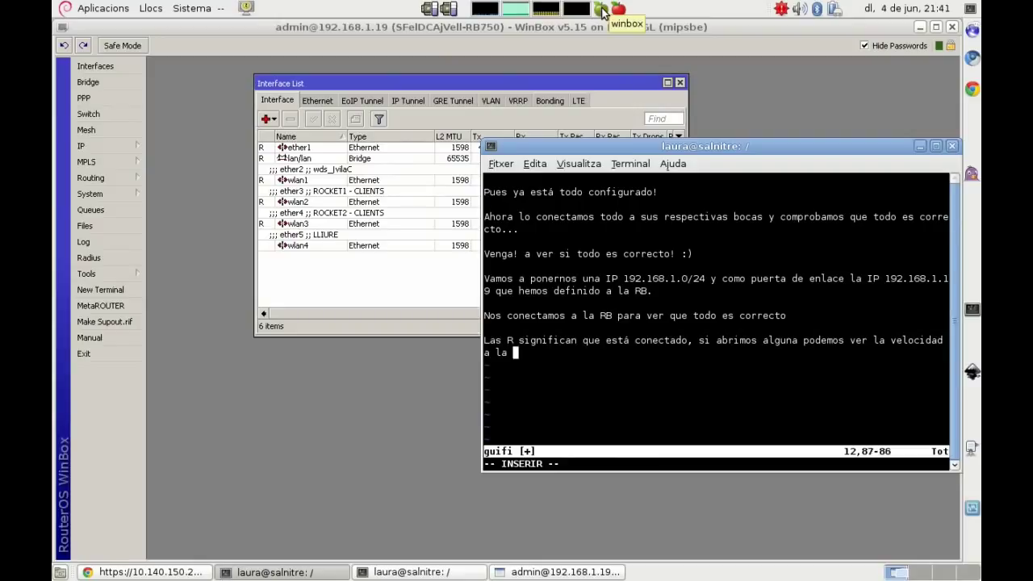
type("que se conectan")
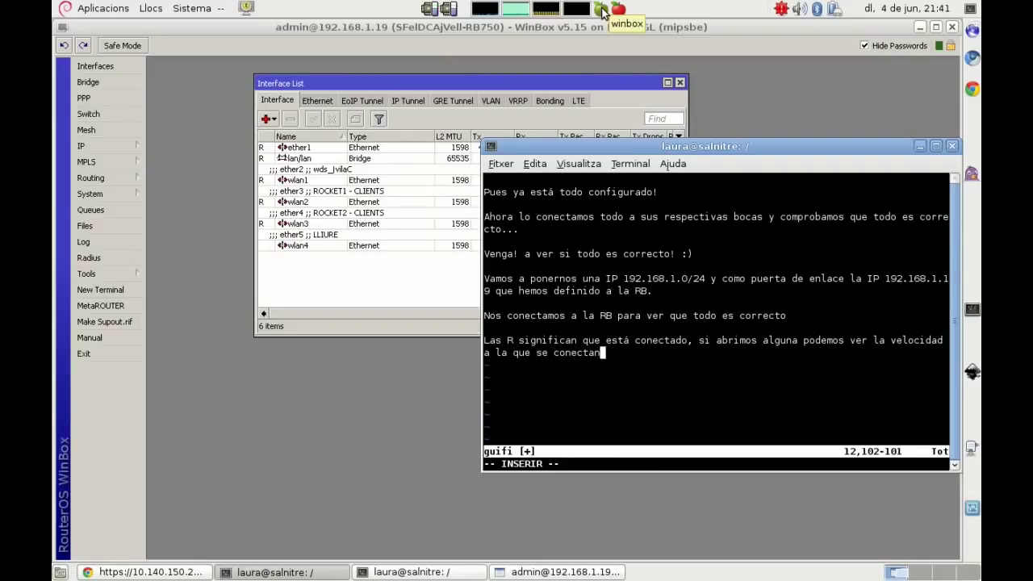
Step: Check wlan1's Status tab showing a 100Mbps rate and note the ports don't sync at gigabit
double_click(315, 187)
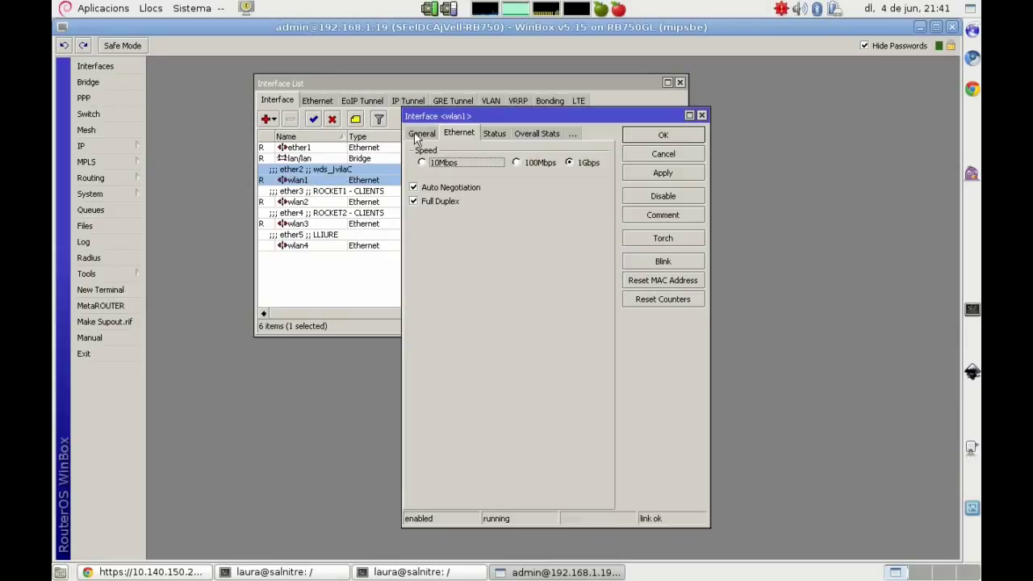
left_click(420, 134)
left_click(495, 134)
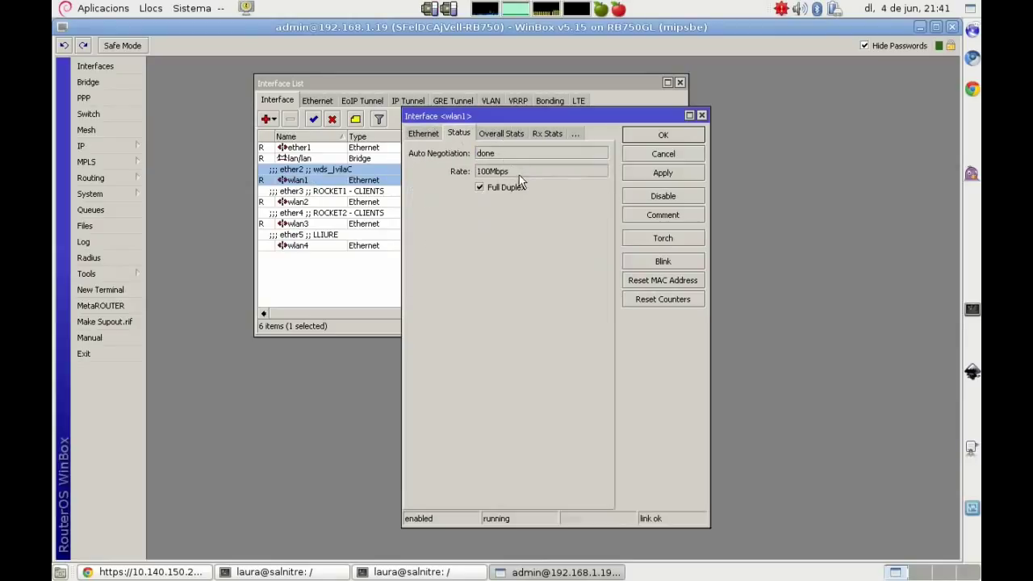
key("alt+Tab")
type("Veremos que aun")
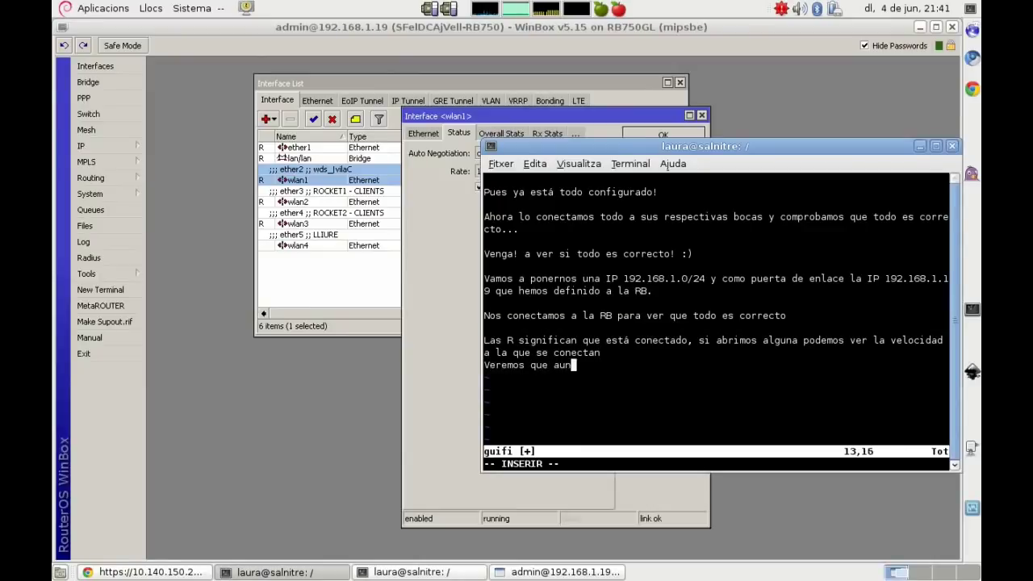
type("que inicialmente hayamos definido las bocas de la RB a")
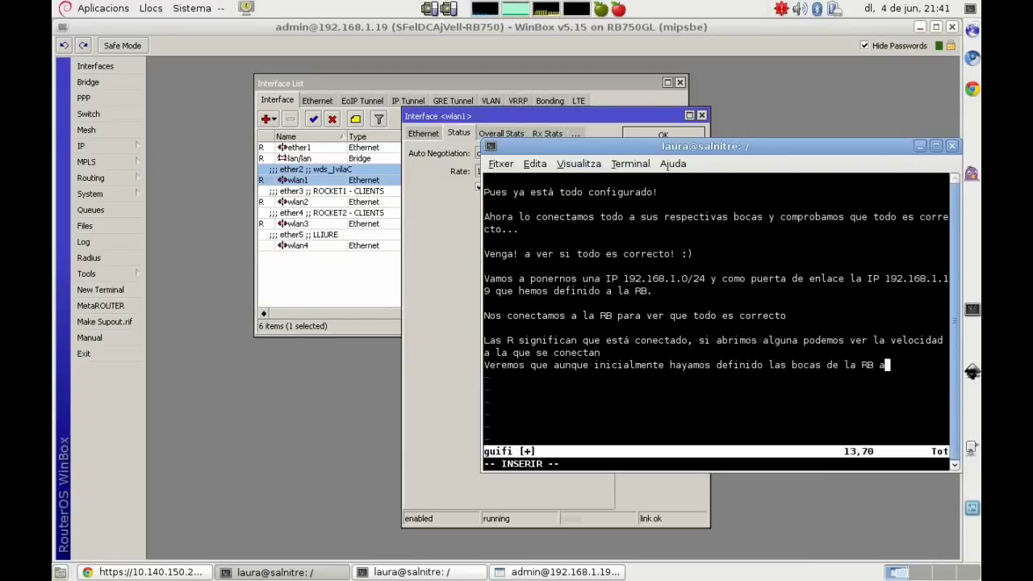
type(" gigabit, sólo sin")
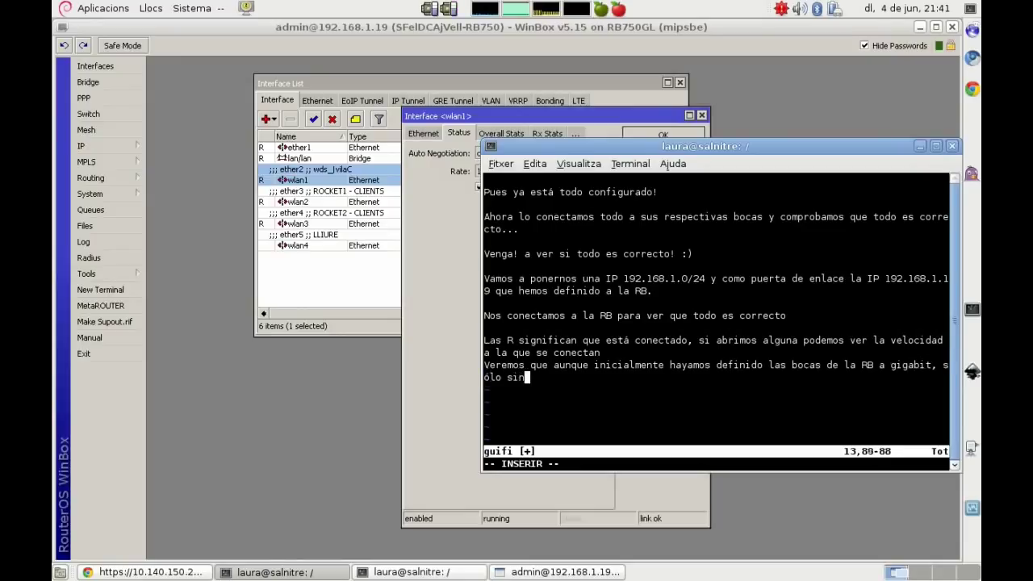
type("croniza a 100Mbps,")
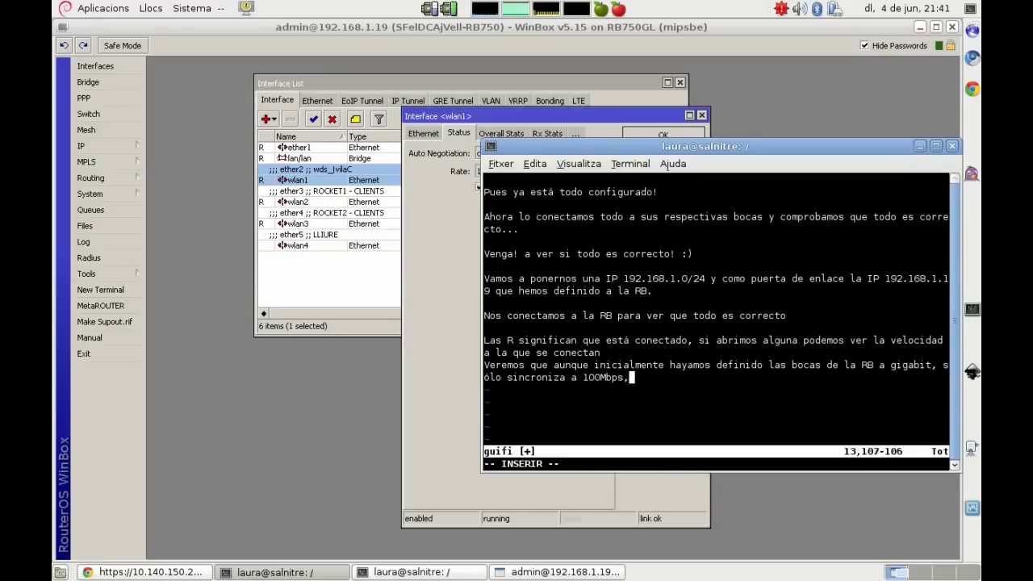
type(" esto es en m")
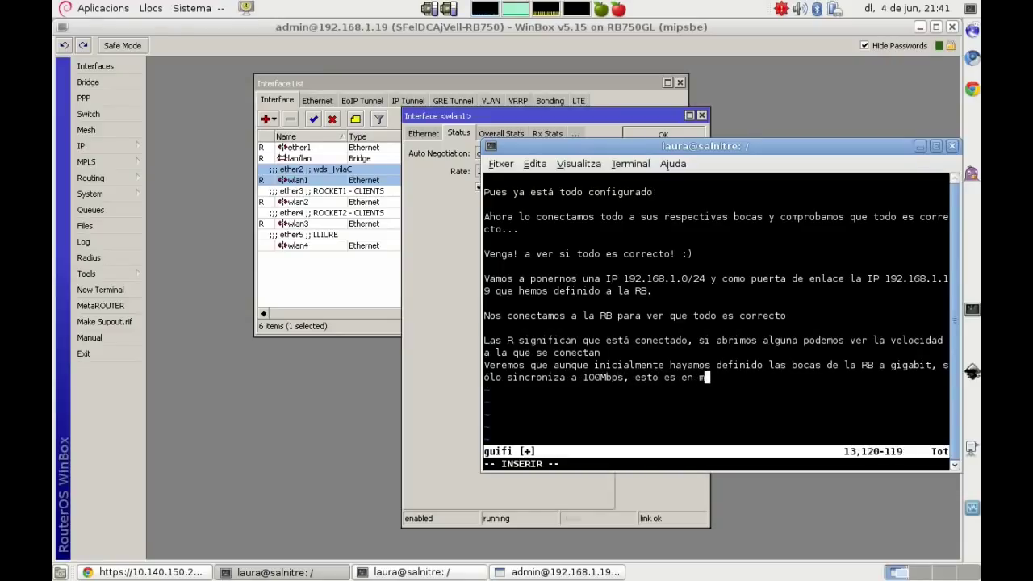
type("otivo del POE que estamos usando, sólo us")
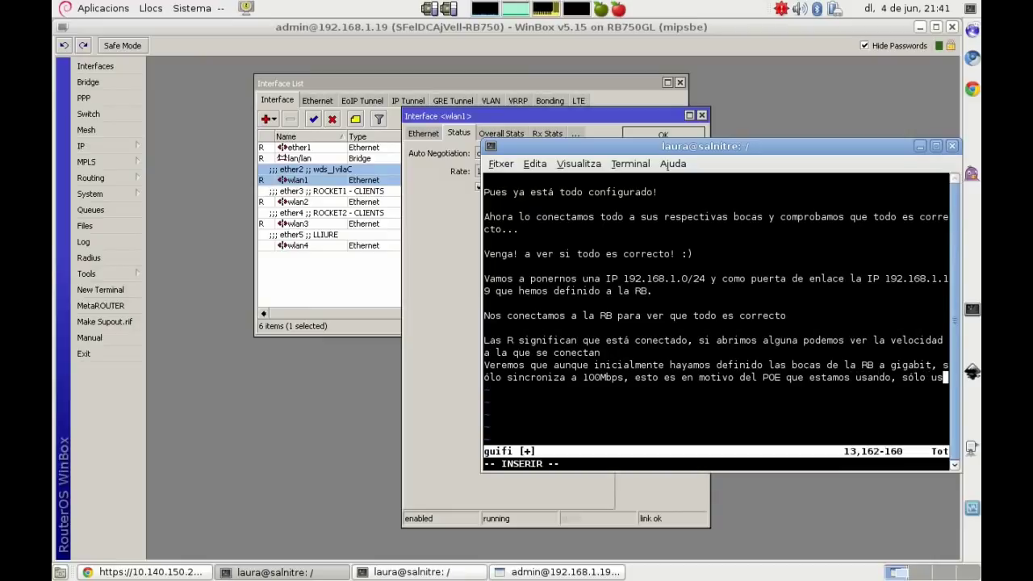
type("a 4 cables")
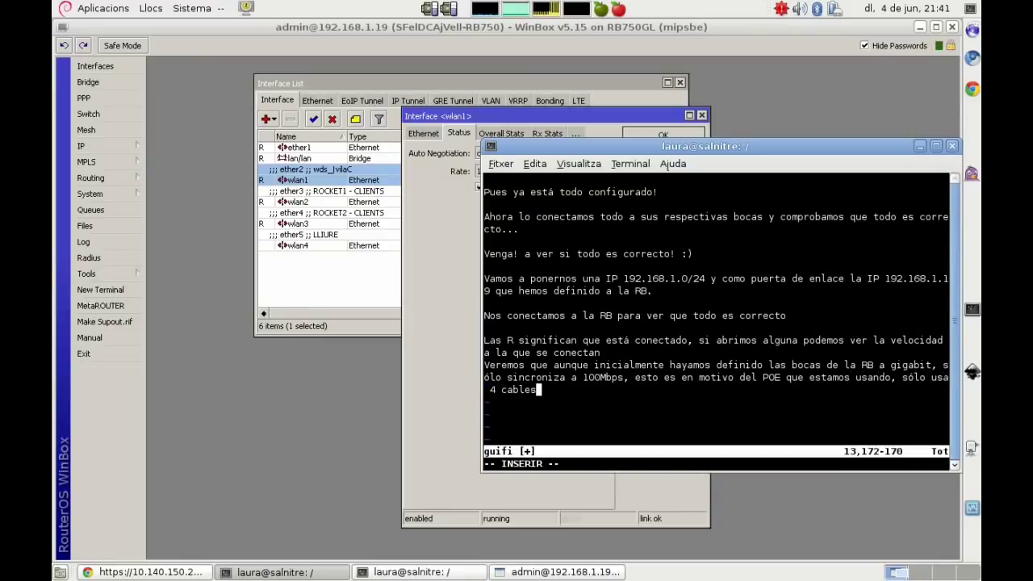
type(" para transferir")
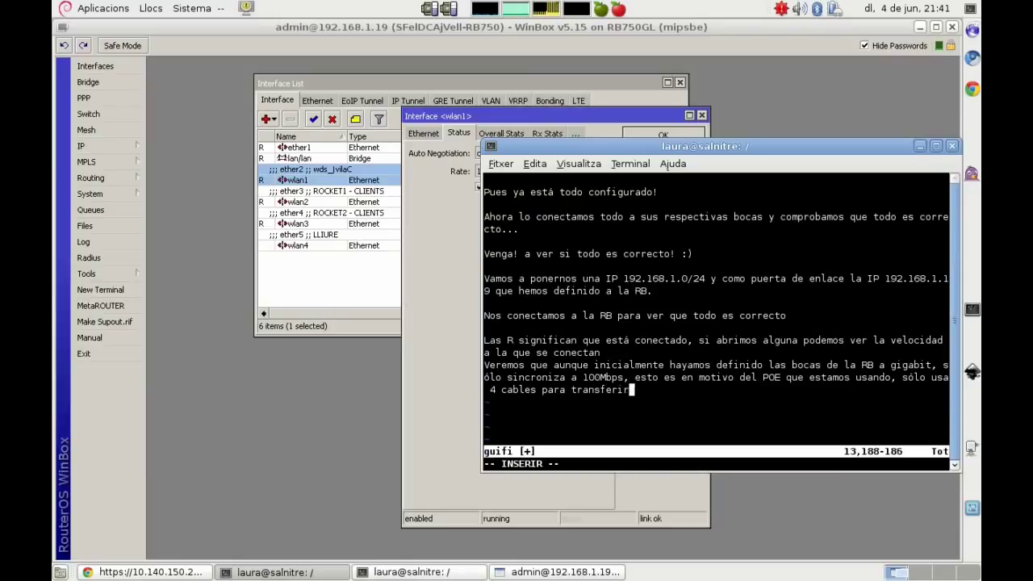
type(" datos, ya que l")
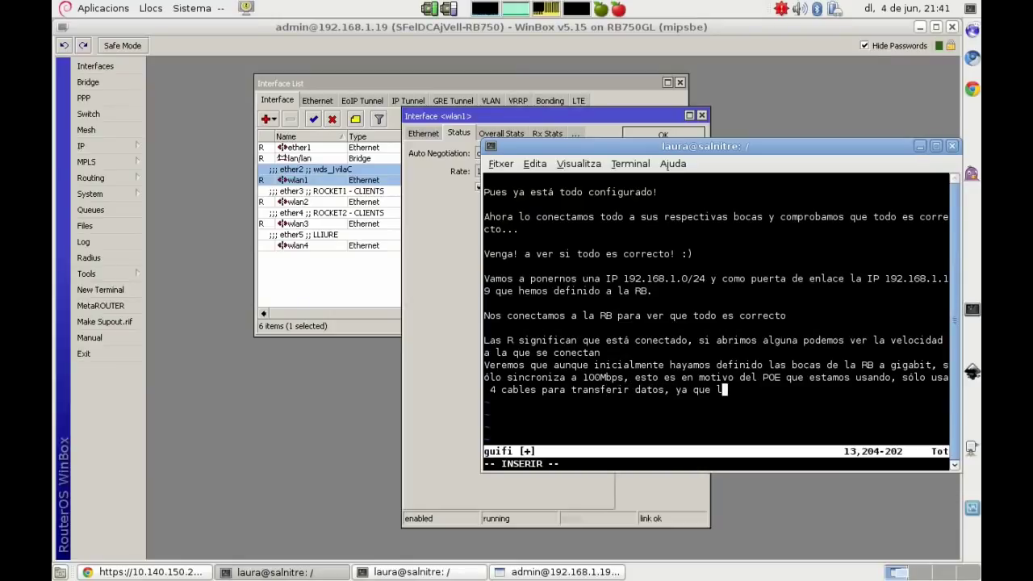
type("os otros 4 los usa para alimentar la antena. Es")
type("isten pero ")
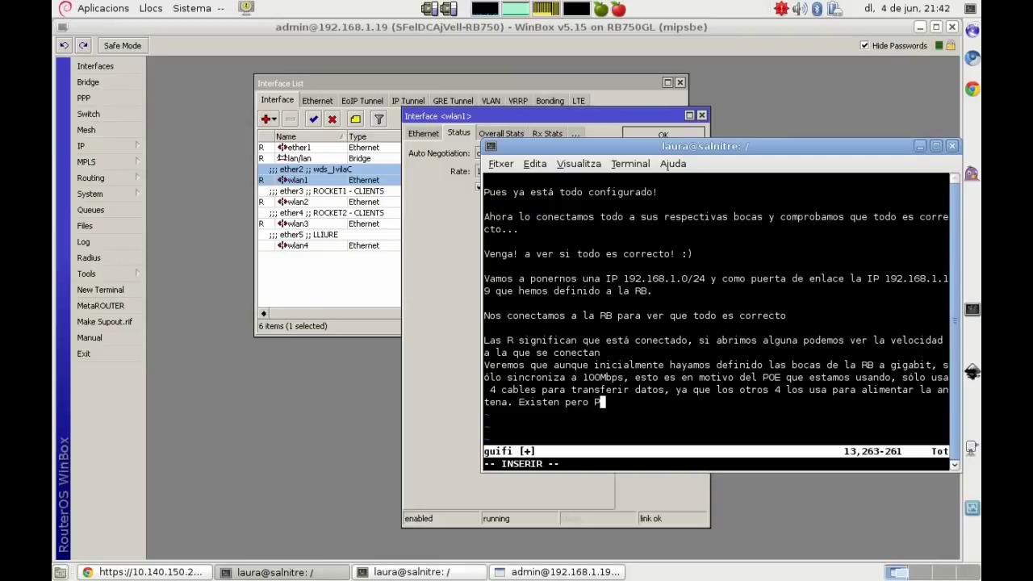
type("POE a gi")
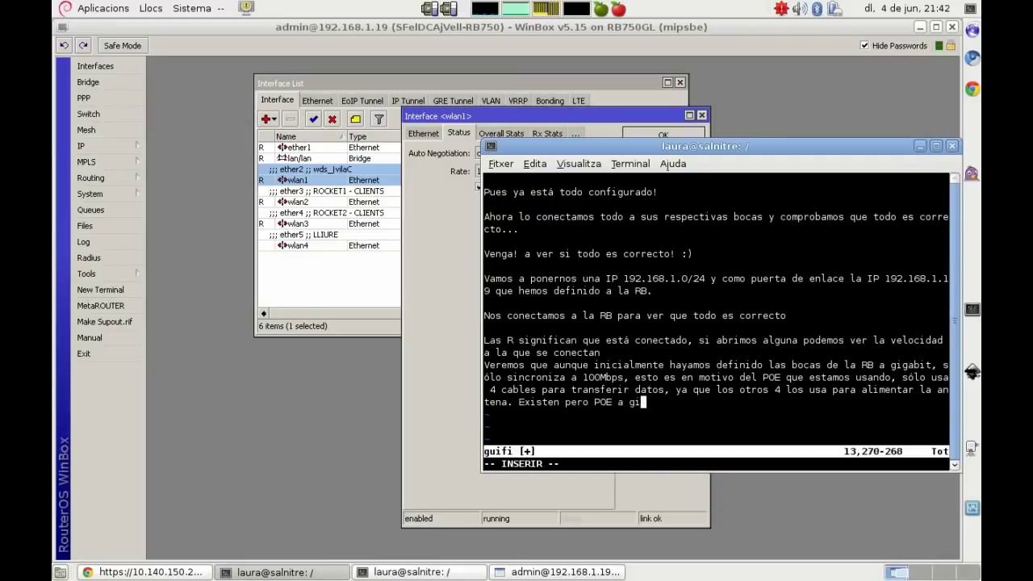
type("gabit, pero")
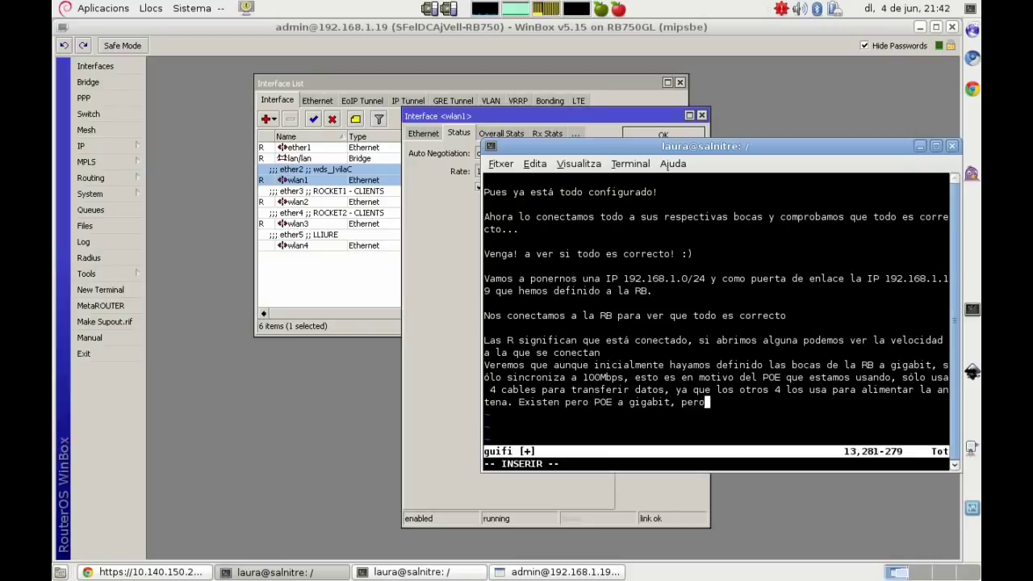
type(" ya para otro ti")
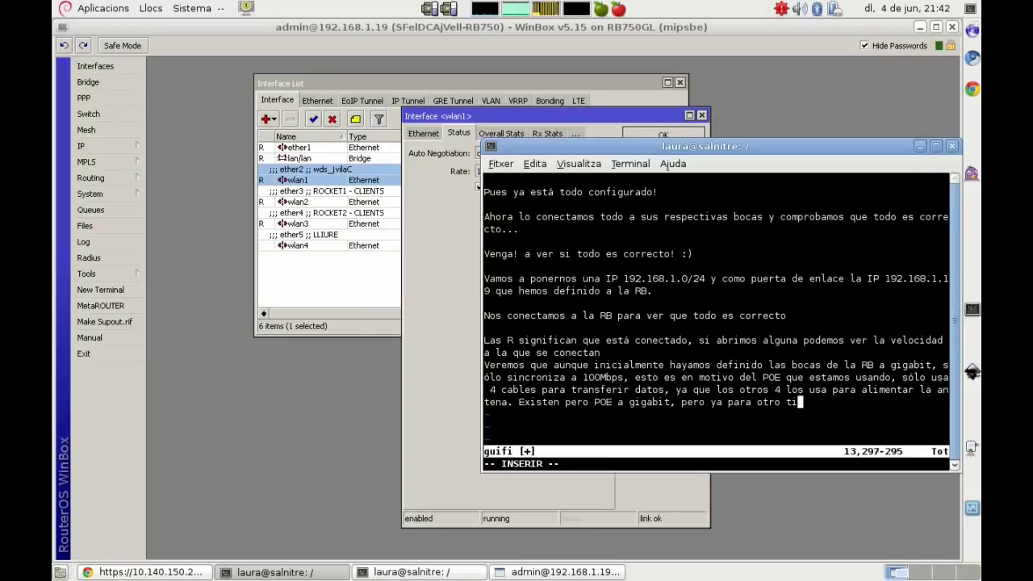
type("po de dispositivos :(")
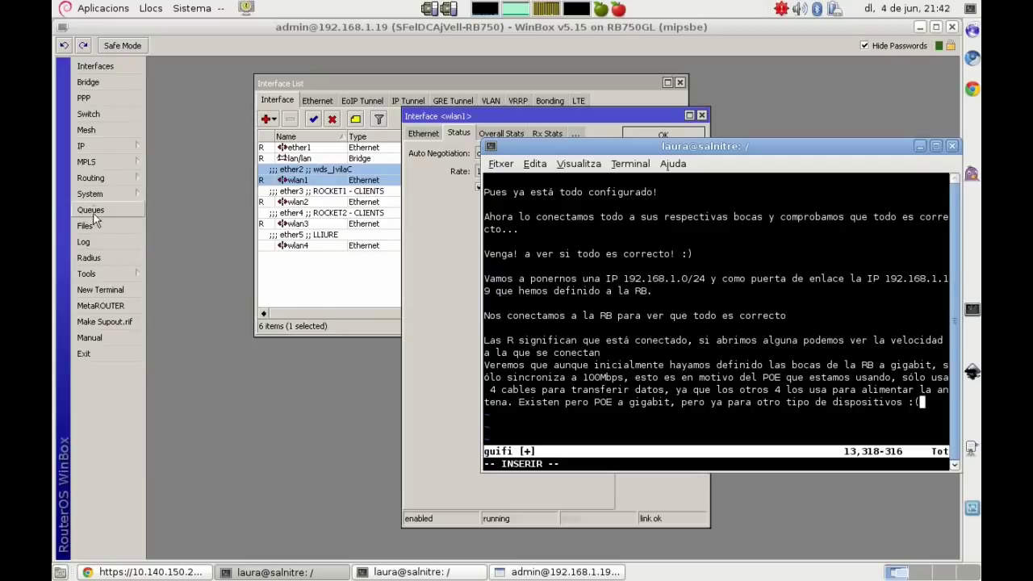
Step: Bring the WinBox router session back to the front
left_click(98, 145)
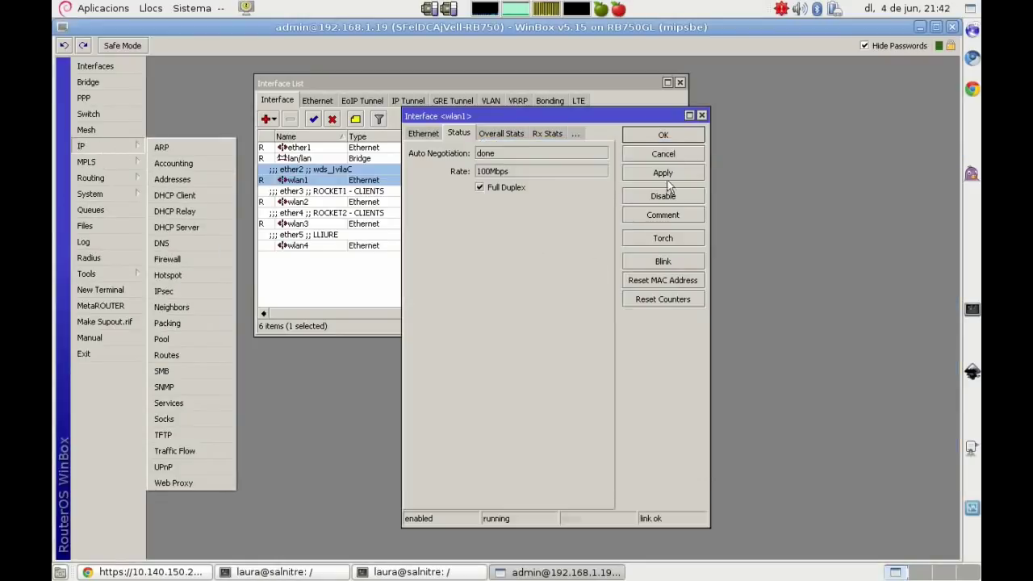
Step: Close wlan1's details and view the router's IP address list with full masks, selecting 10.140.150.97/29
left_click(673, 155)
left_click(108, 145)
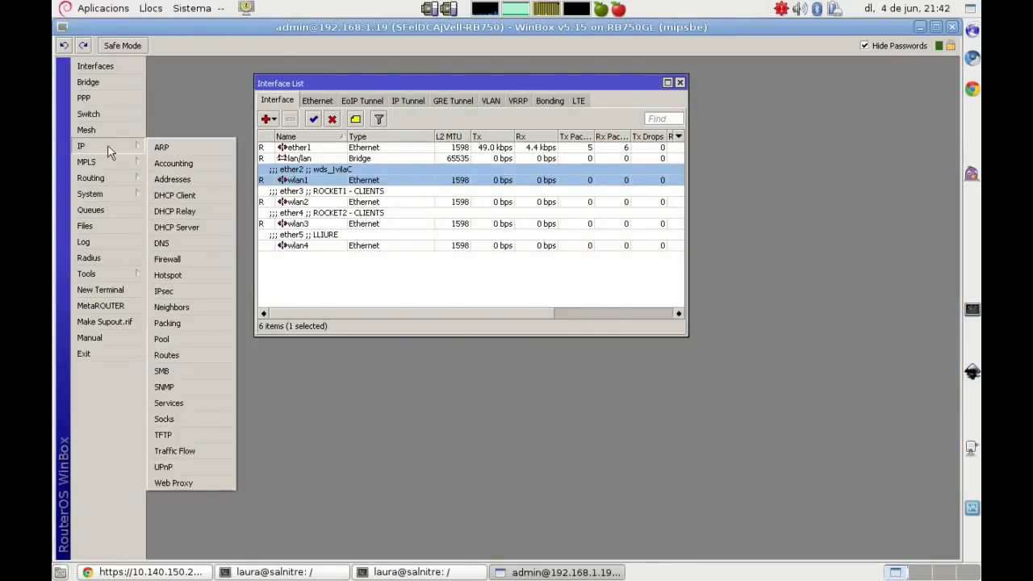
left_click(193, 184)
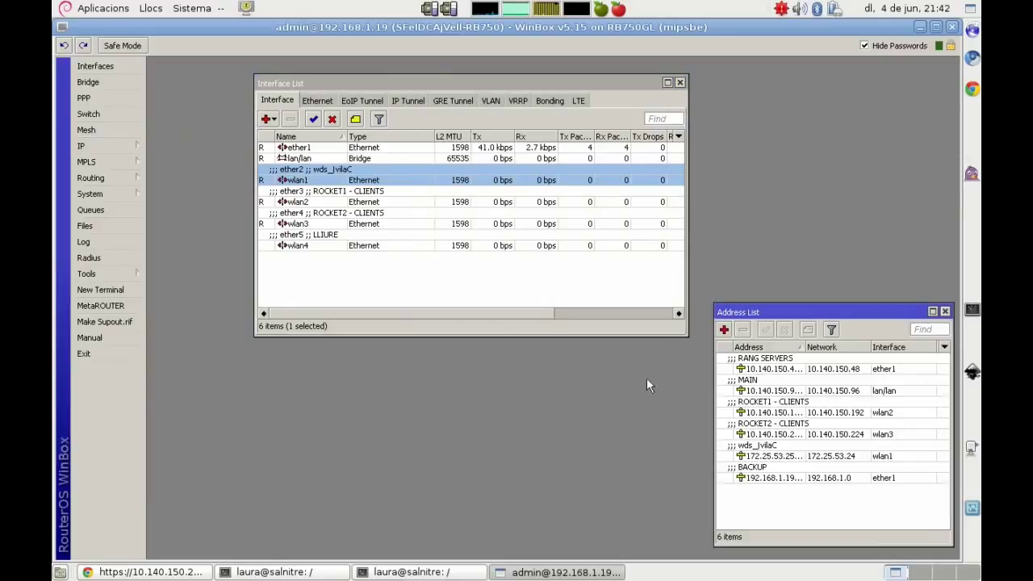
double_click(803, 347)
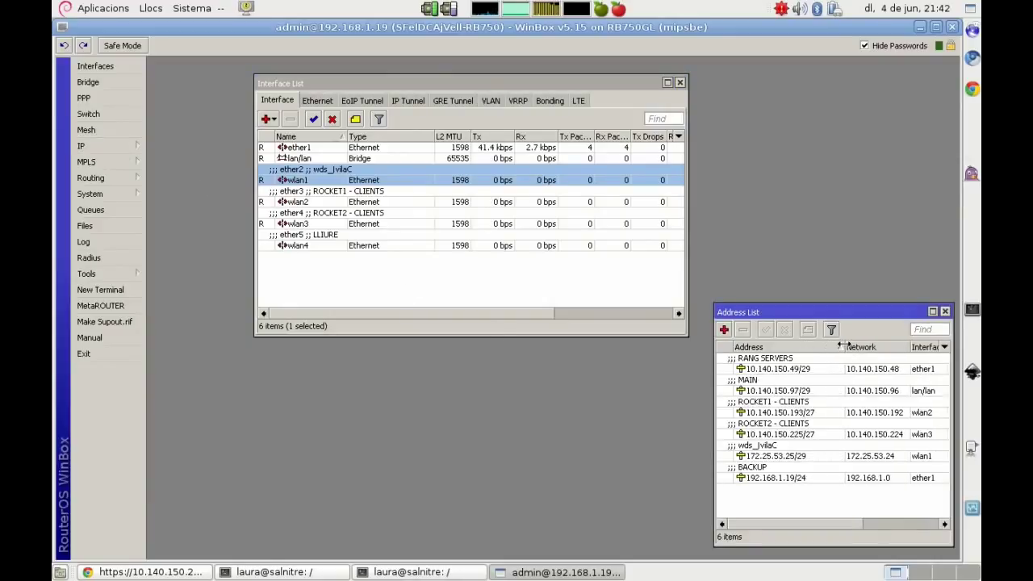
left_click(787, 392)
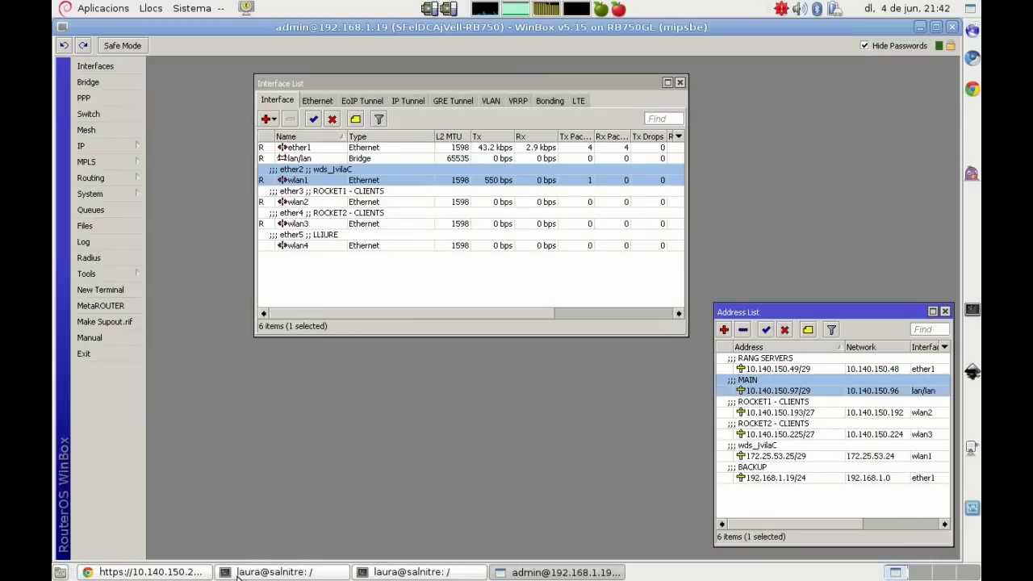
Step: Raise the vim notes terminal in front of WinBox
left_click(456, 574)
left_click(456, 573)
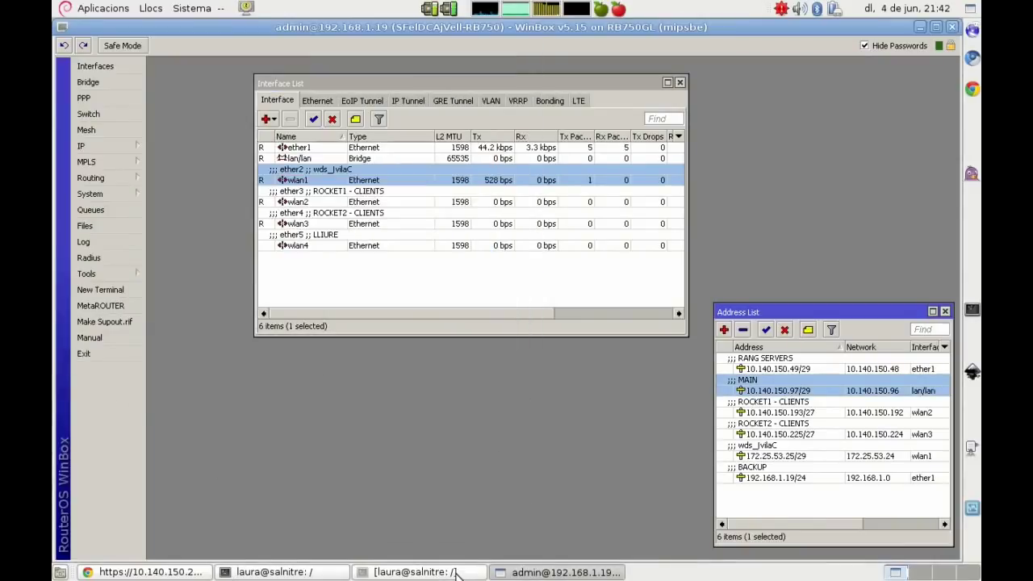
left_click(307, 574)
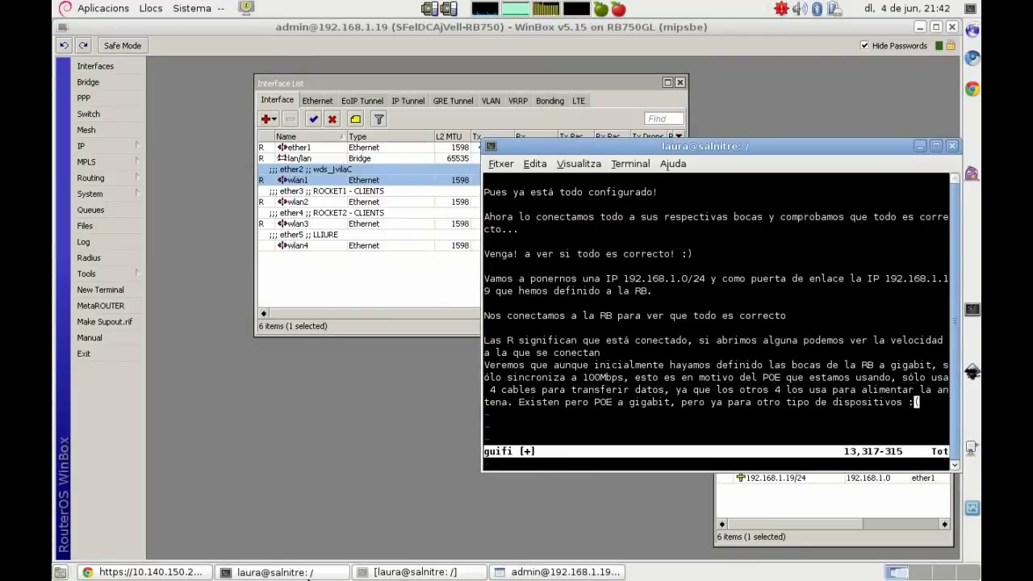
Step: Replace the vim notes with text on checking pings and antenna web interfaces, and the correlative IPs
key("d")
key("d")
key("d")
key("d")
key("d")
key("d")
key("d")
key("d")
key("d")
key("d")
key("d")
key("d")
key("d")
key("d")
key("d")
key("d")
key("d")
key("d")
key("d")
key("d")
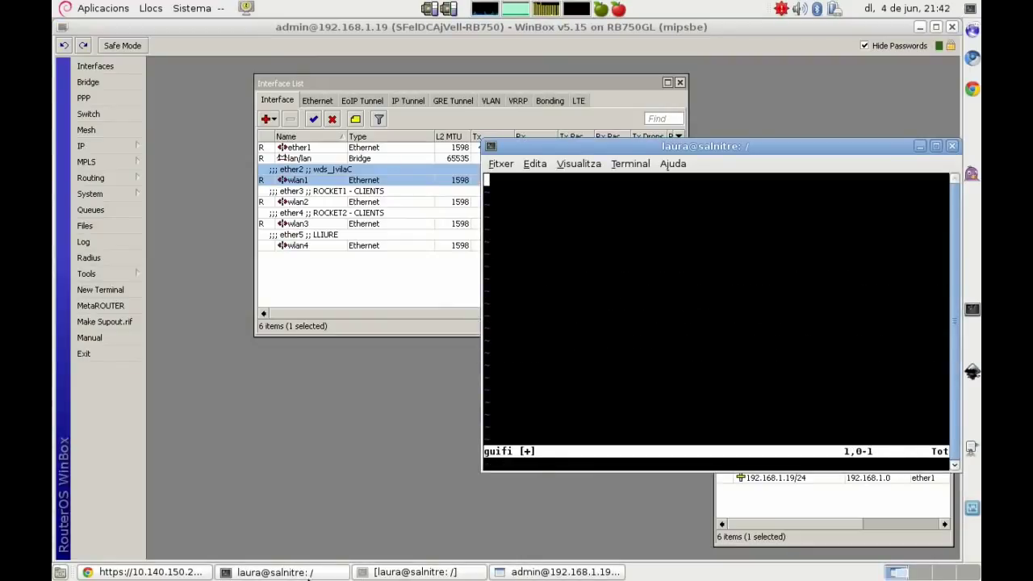
key("i")
key("Return")
type("Comp")
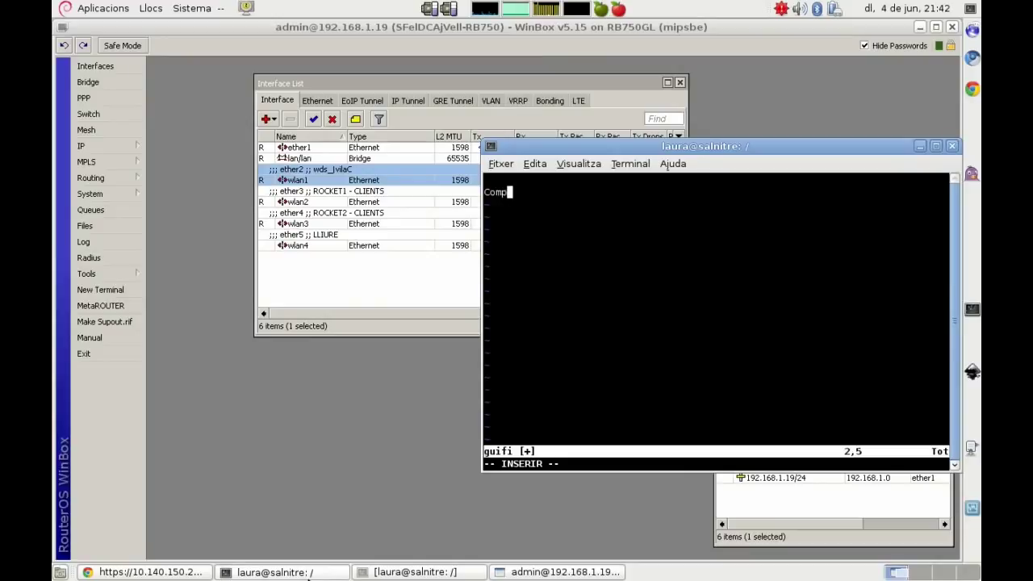
type("robamos pues que ")
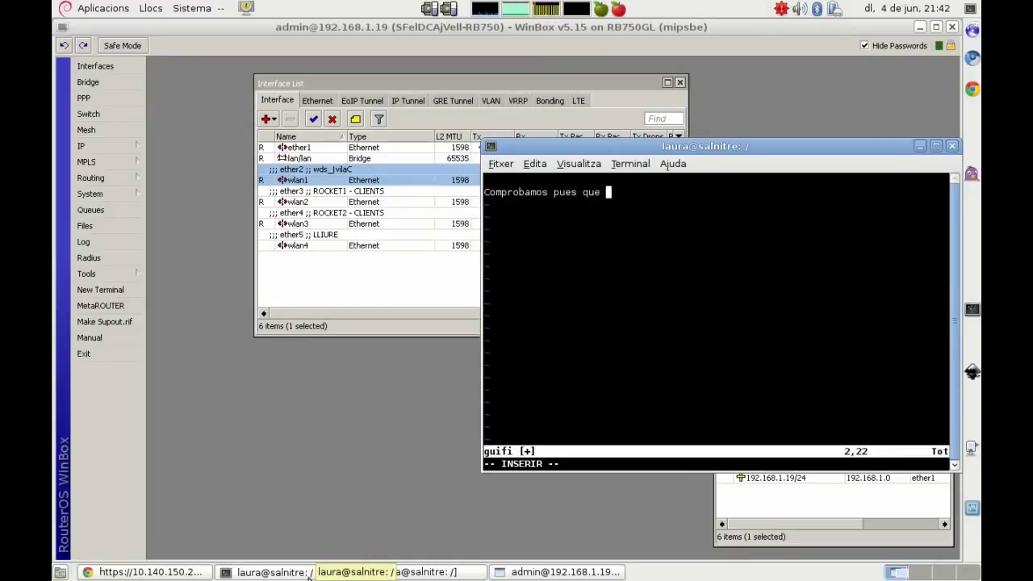
type("todo es cor")
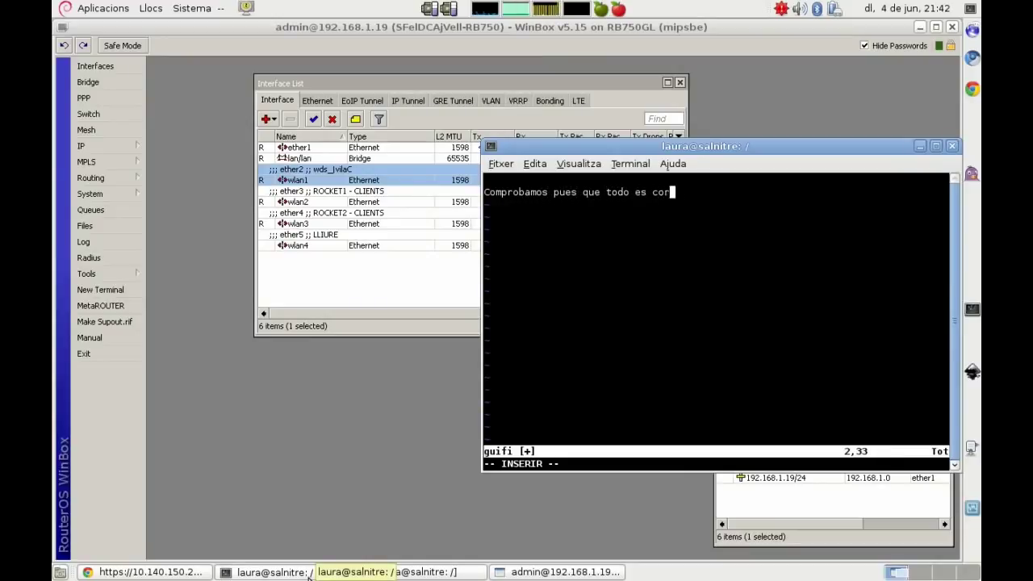
type("recto, primero qu")
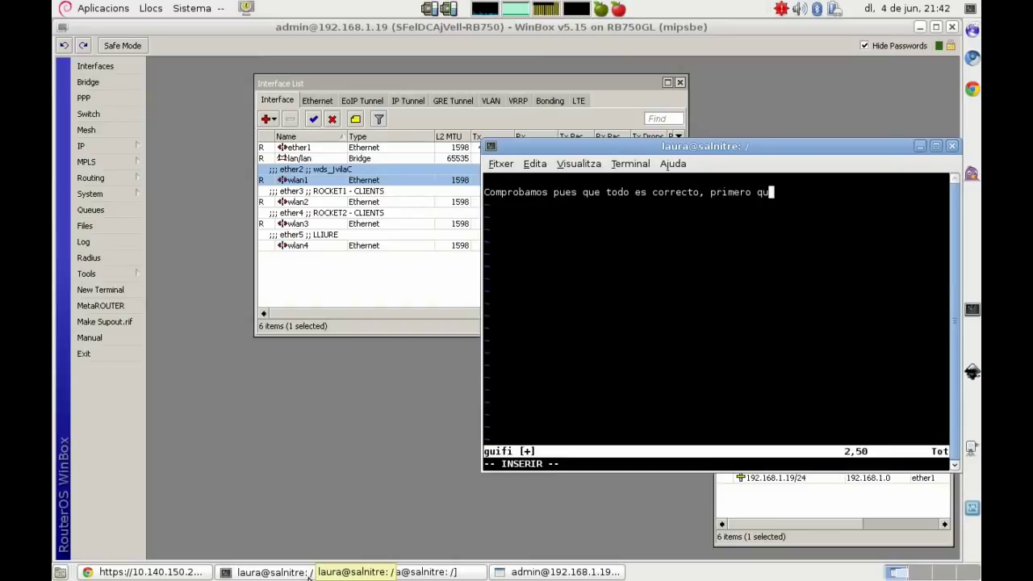
type("e respondan")
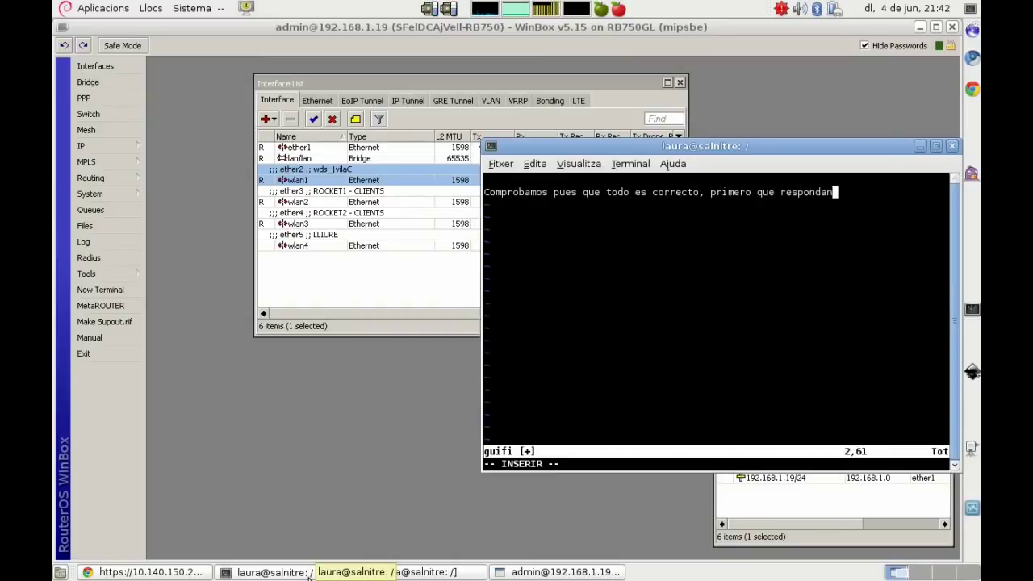
type(" los ping y lue")
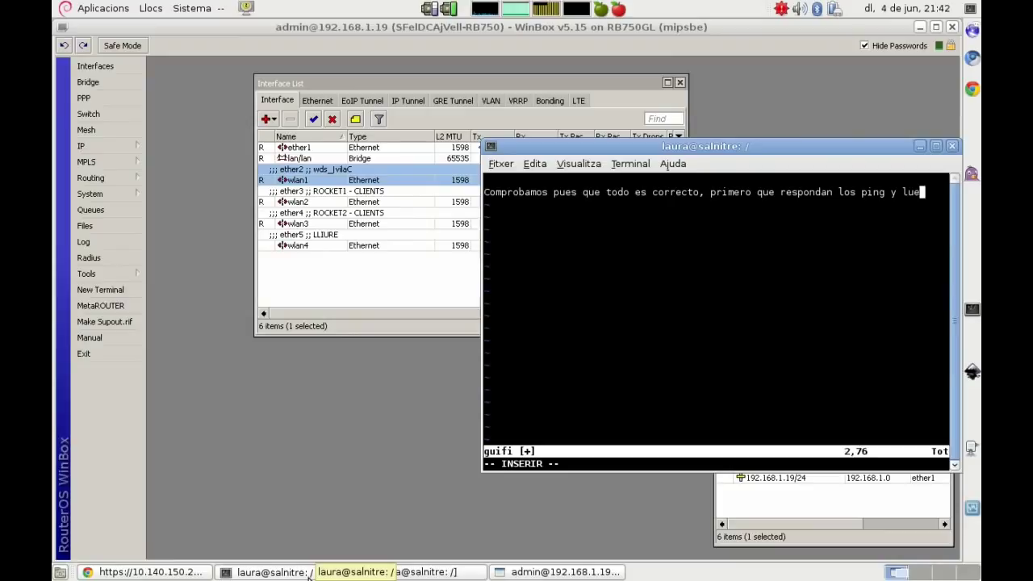
type("go que cargan las")
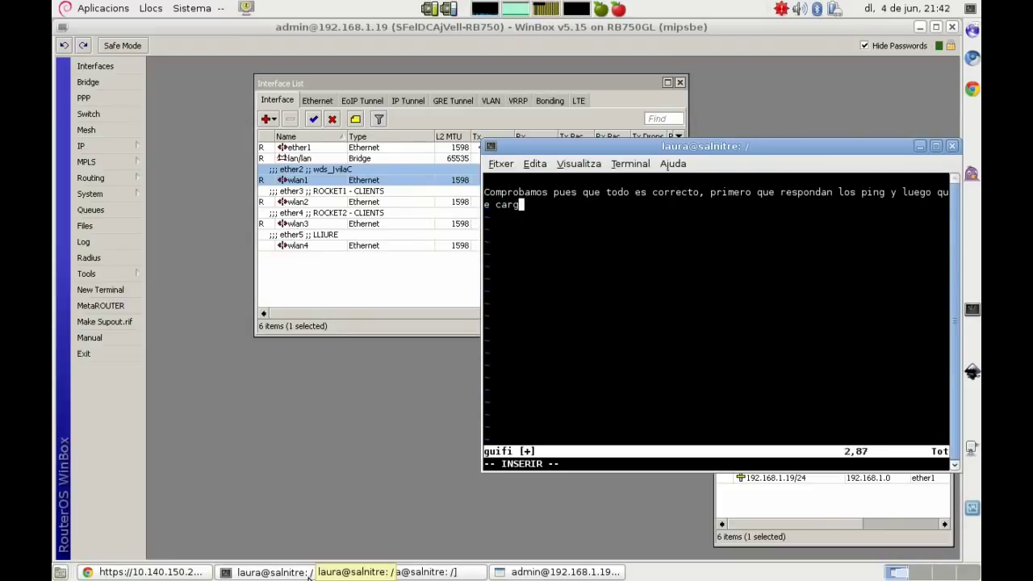
type("erfi")
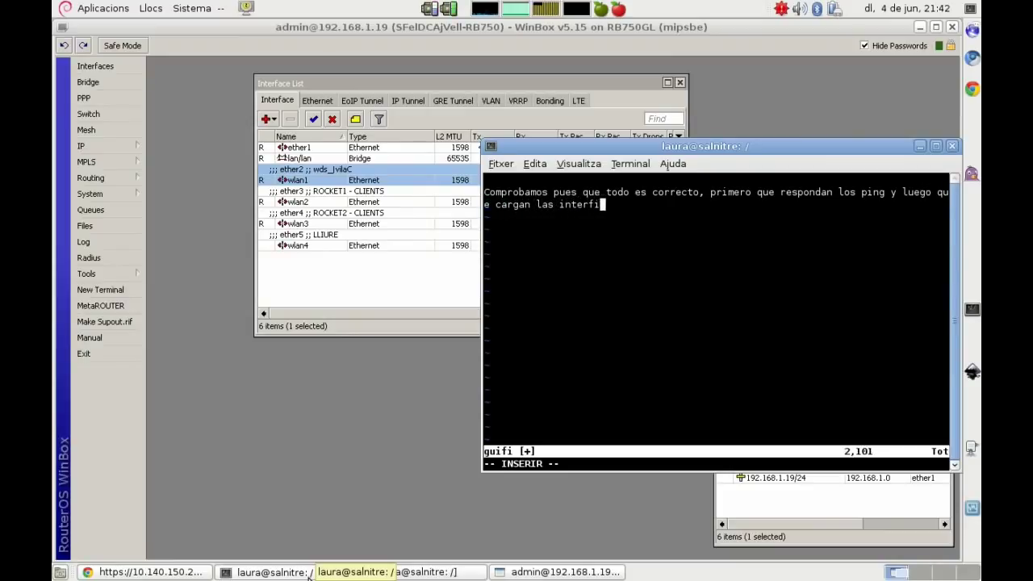
type("cies web de ")
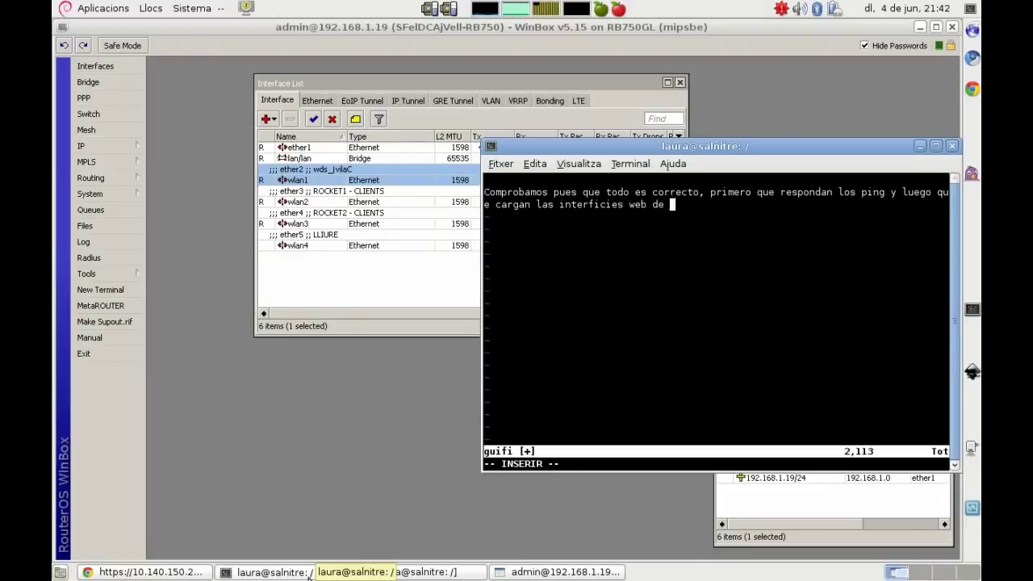
type("las antenas.")
key("Return")
key("Return")
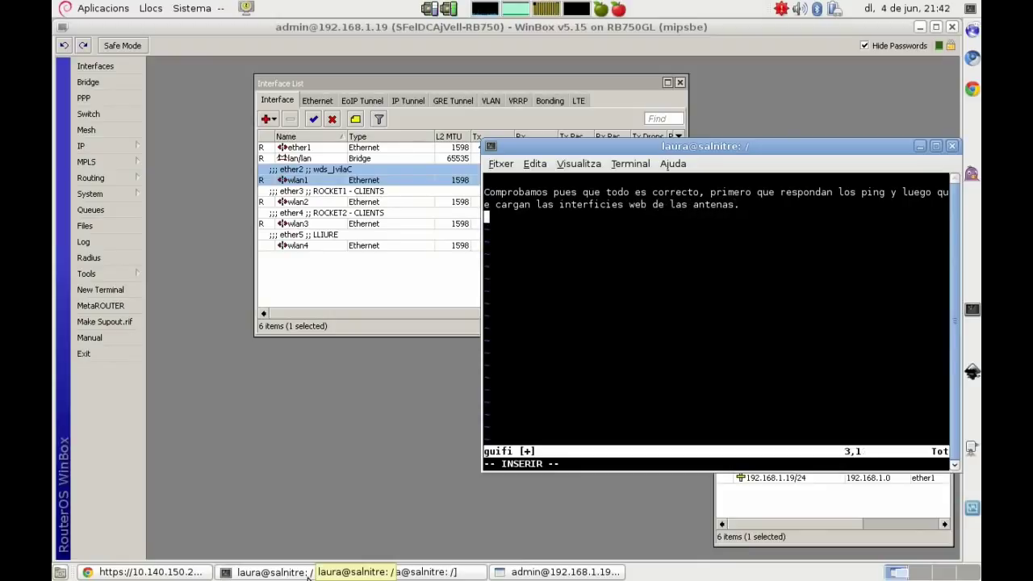
type("Fíjaos que las IPs son correlativas y que las IPs que hem")
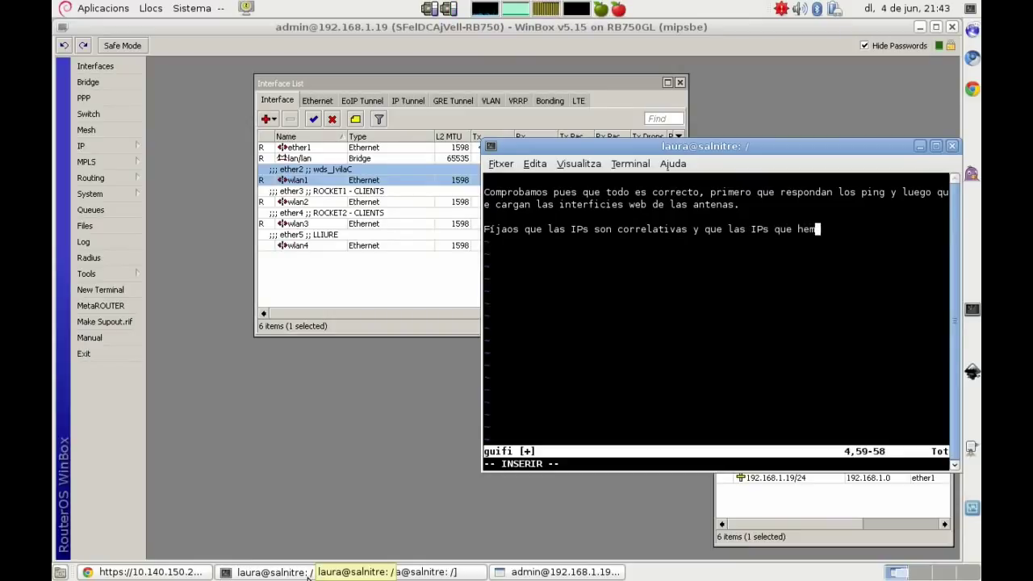
type("os definido a la")
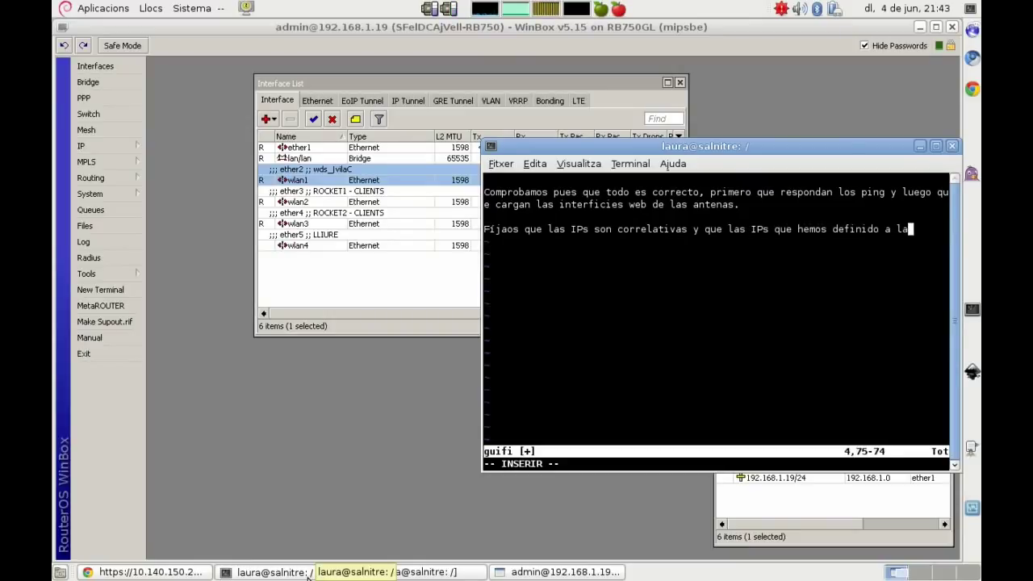
type("s antenas son totalmente distintas, esto es gracias a ")
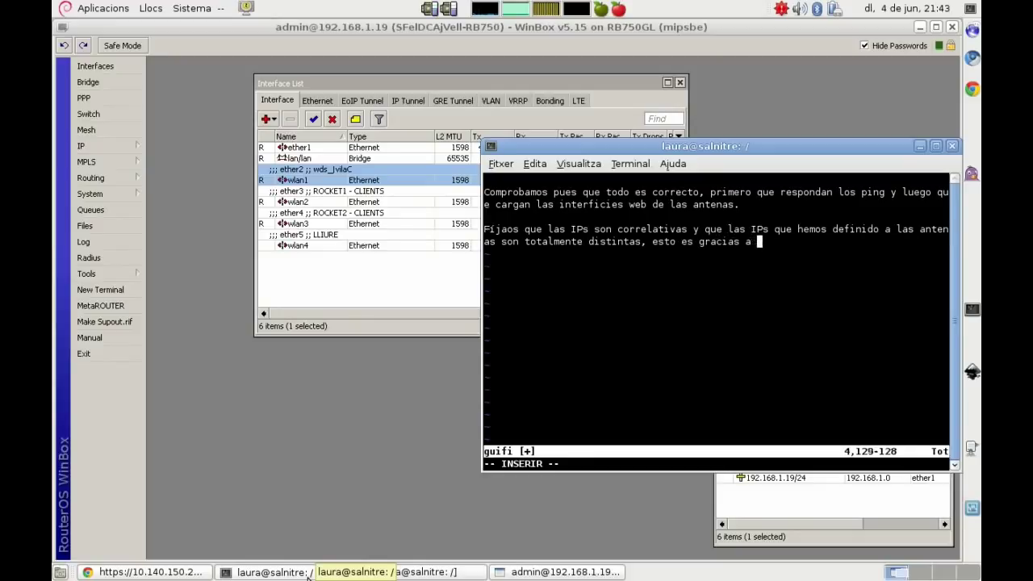
type("la regla dst-nat que hemos definido en ip > firewall > nat")
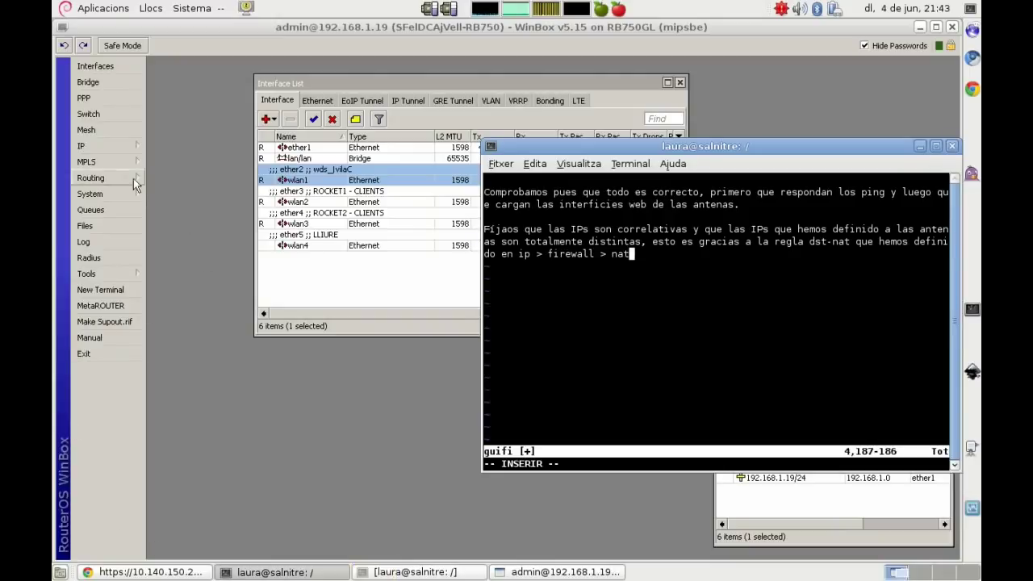
Step: Show Firewall NAT rules with Dst. Address widened to reveal 10.140.150.98, .99 and .100
left_click(90, 149)
left_click(210, 259)
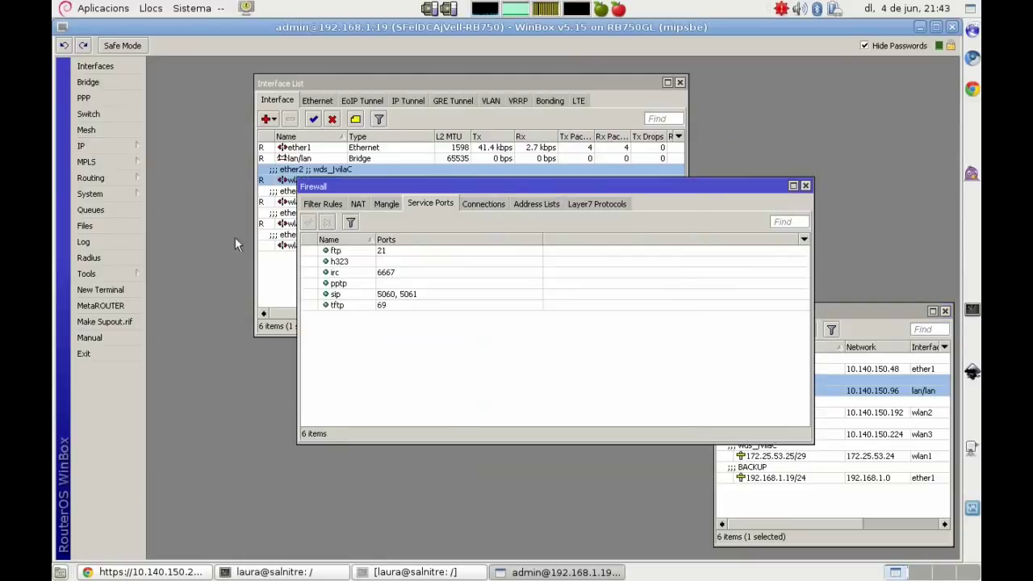
left_click(358, 204)
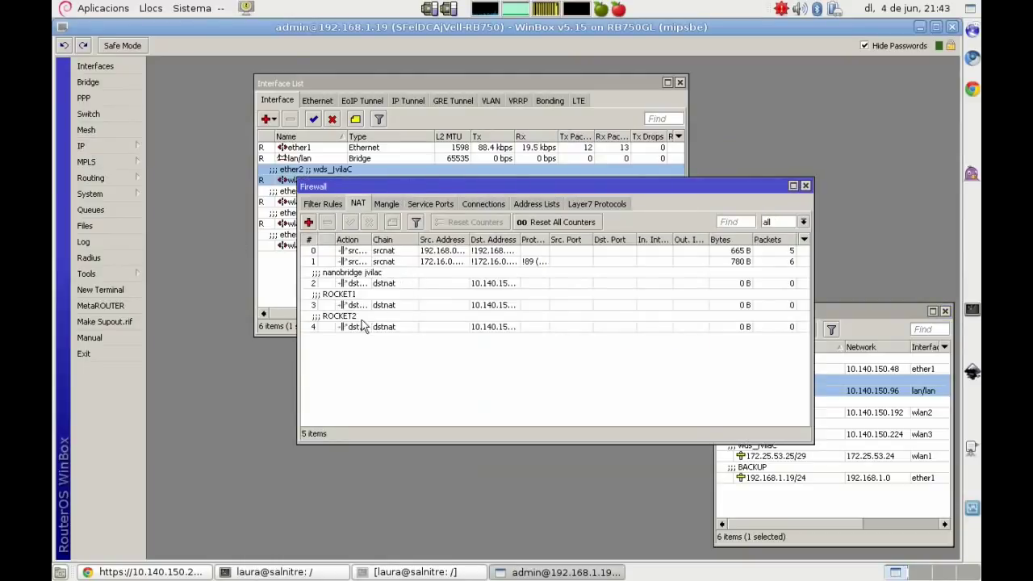
left_click_drag(522, 239, 547, 240)
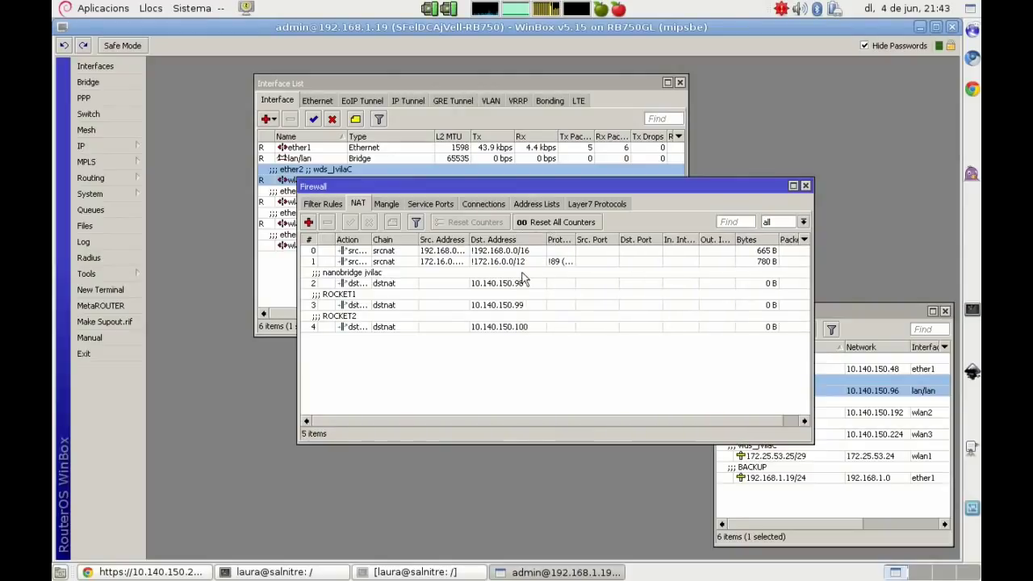
left_click(290, 574)
Step: Type 'ping 10.140.1' in the root shell, checking addresses in WinBox's Address List
left_click(421, 576)
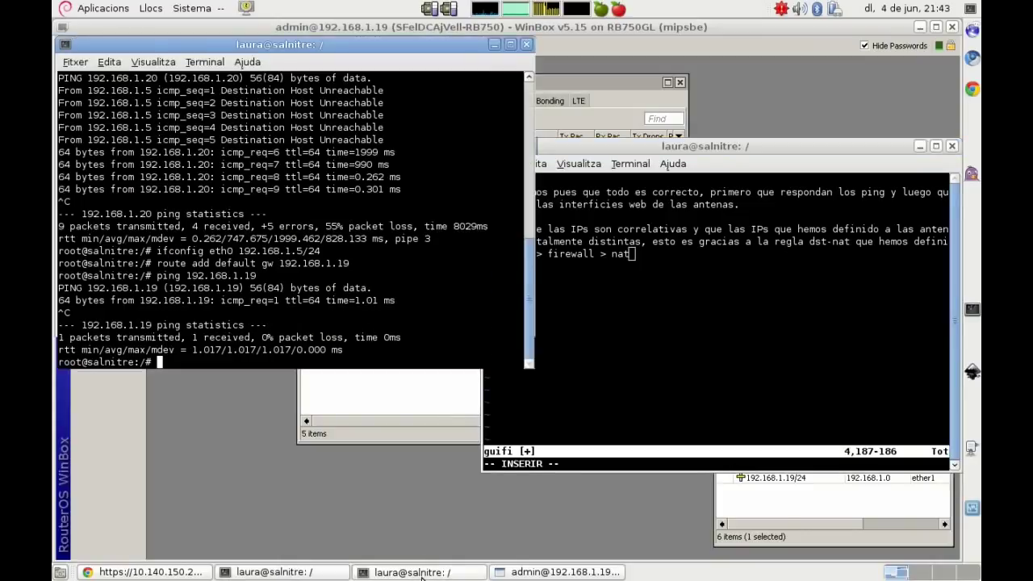
type("ping 10")
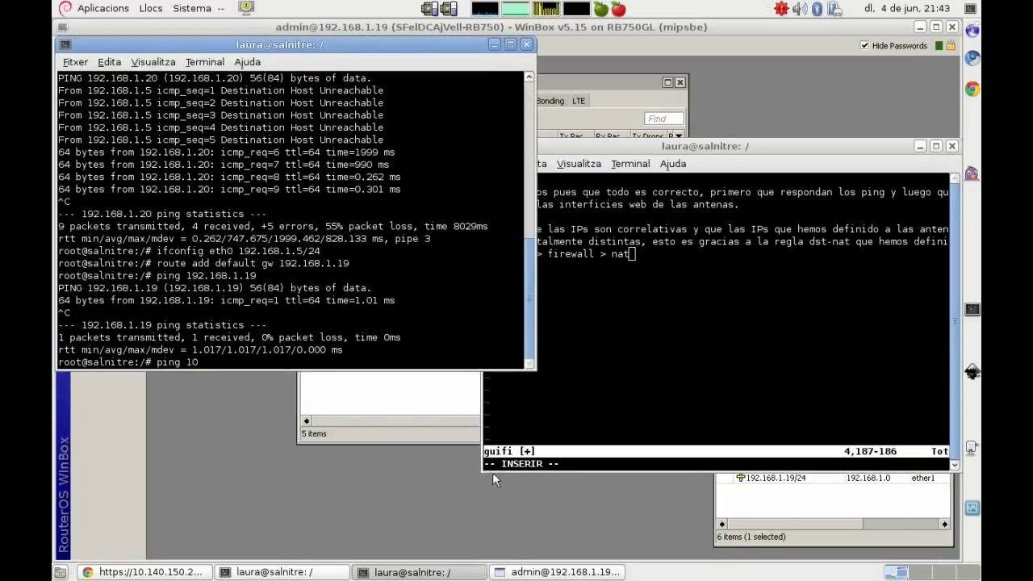
key("alt+Tab")
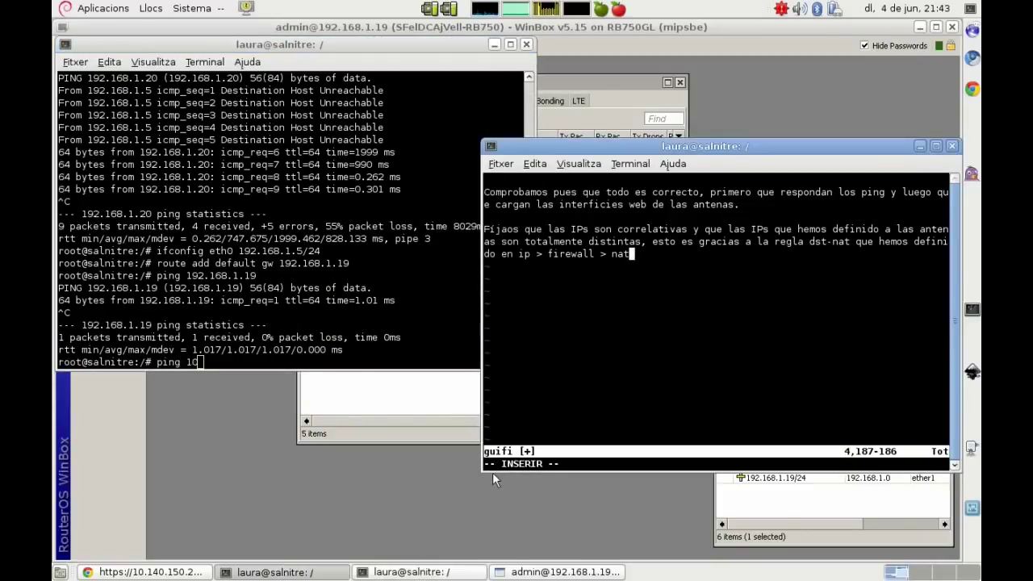
left_click(920, 146)
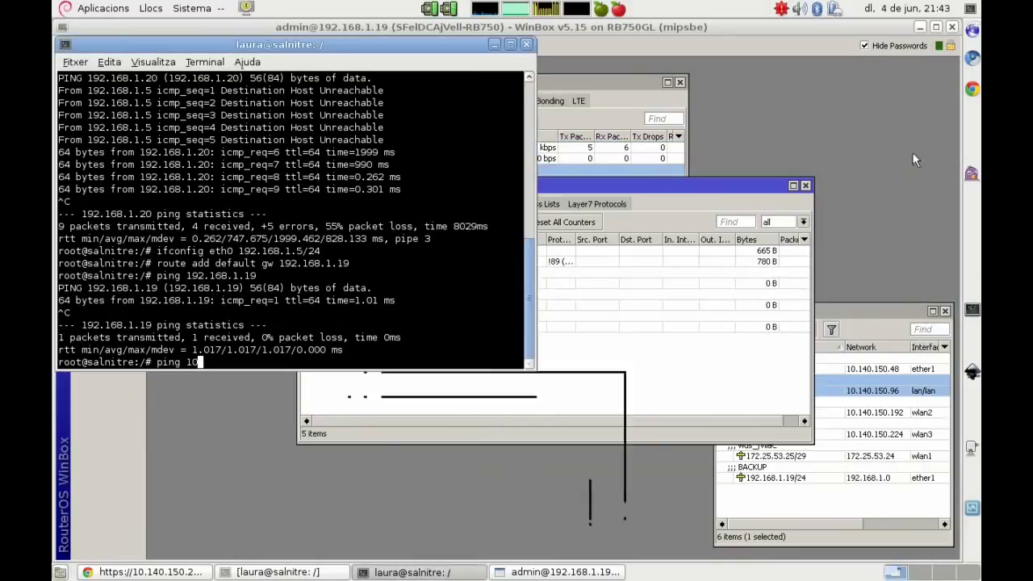
left_click(842, 309)
key("alt+Tab")
type(".140.1")
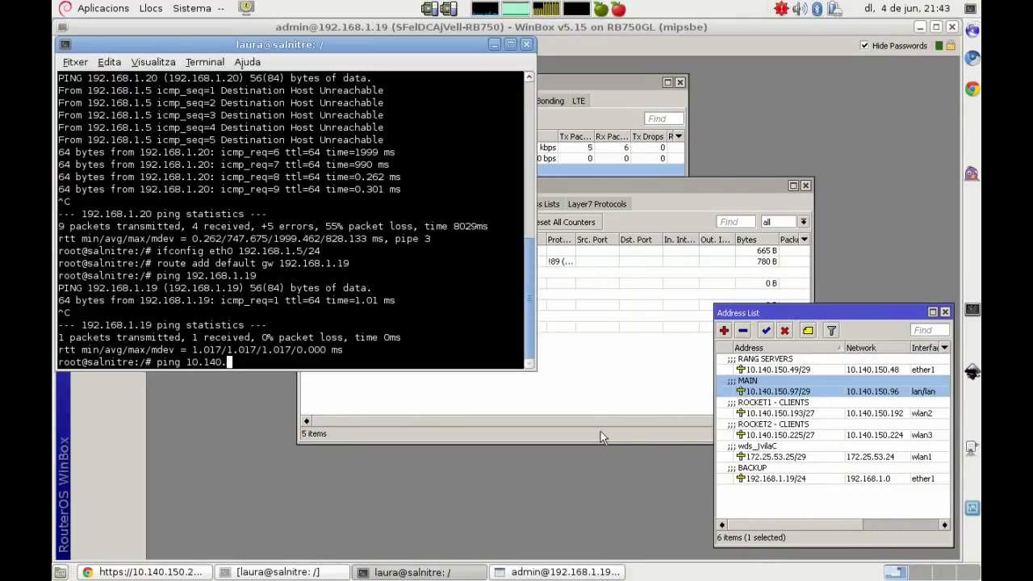